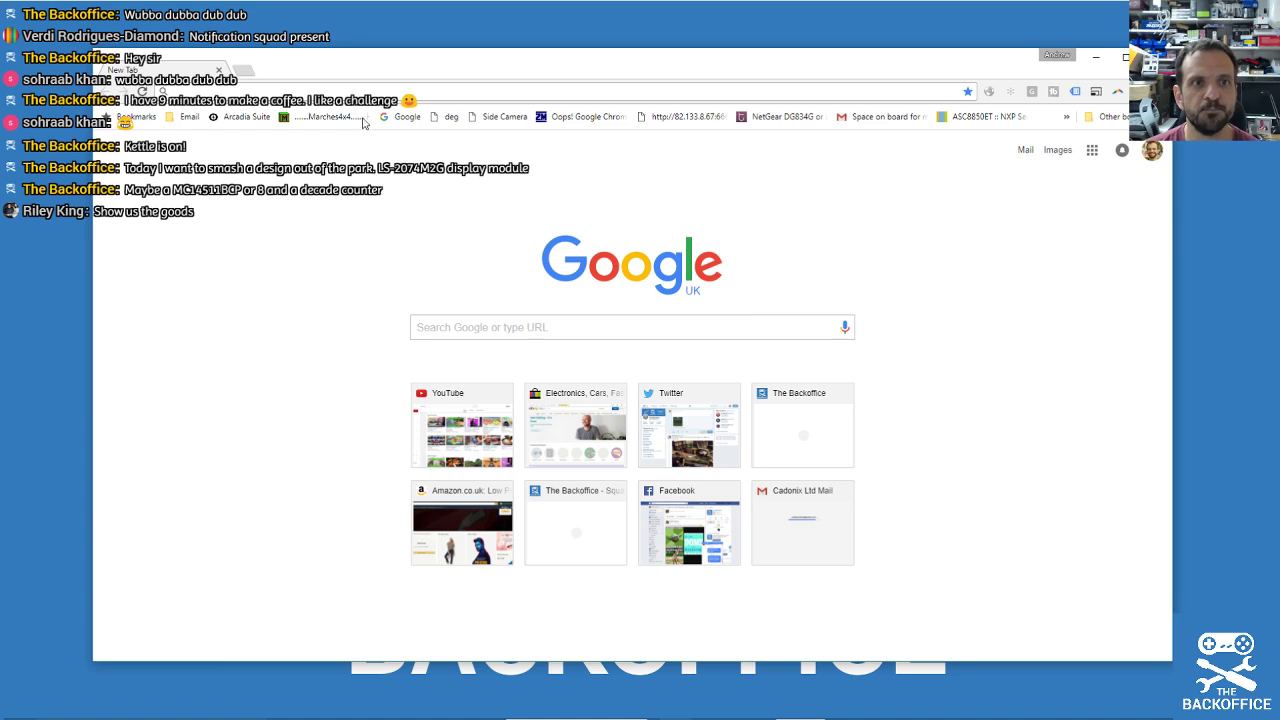
Search Google for LS-2074M2G and open the ROHM 7 Digit 7 Segment Display Module PDF.
text(ML)
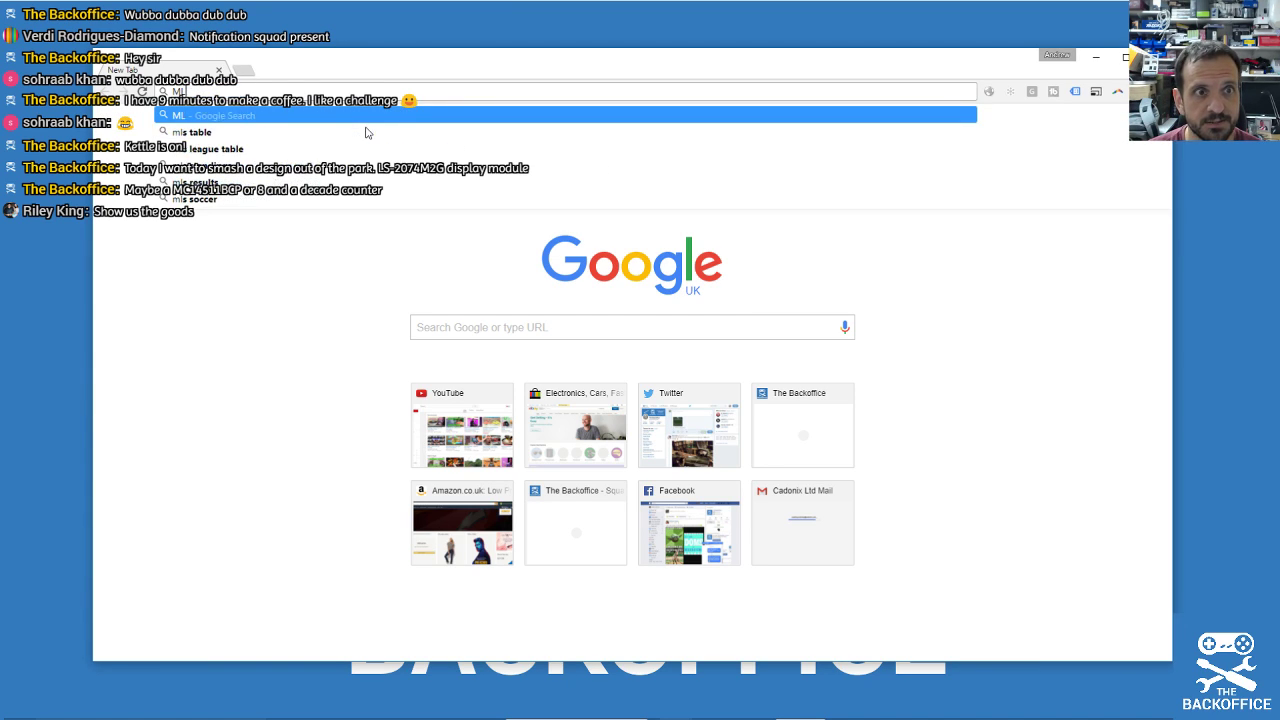
key(Escape)
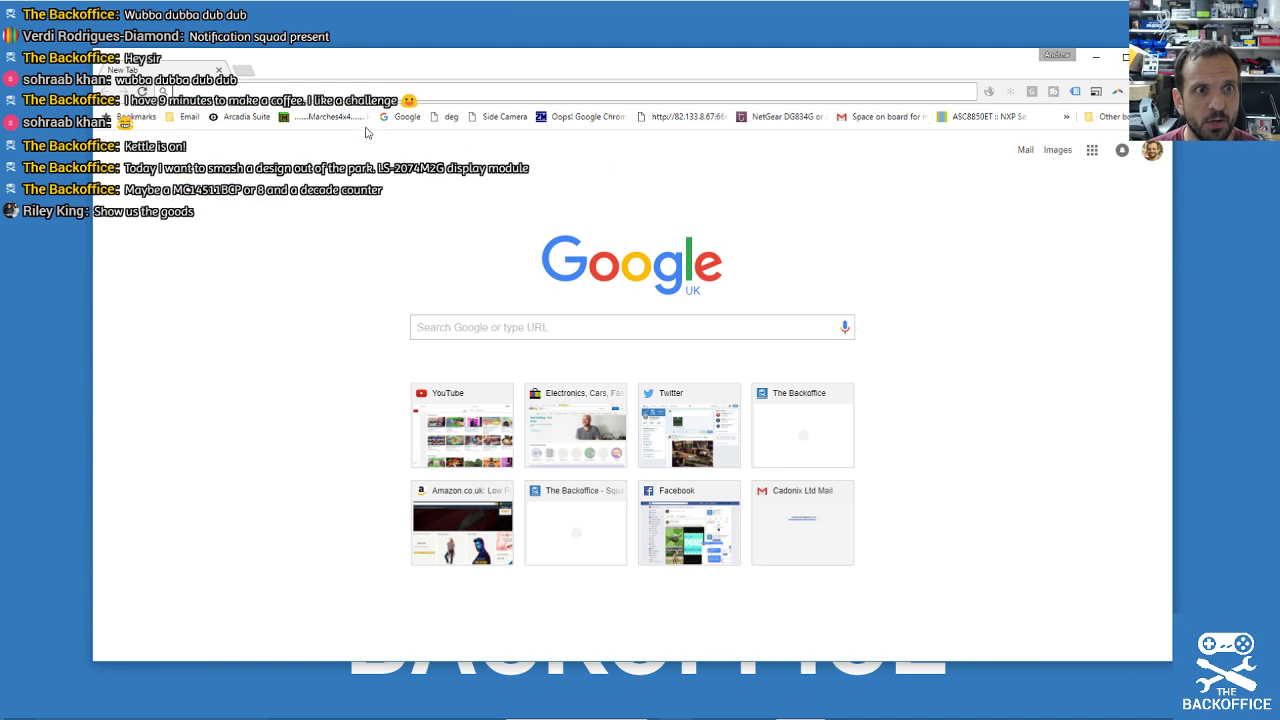
text(LS-207)
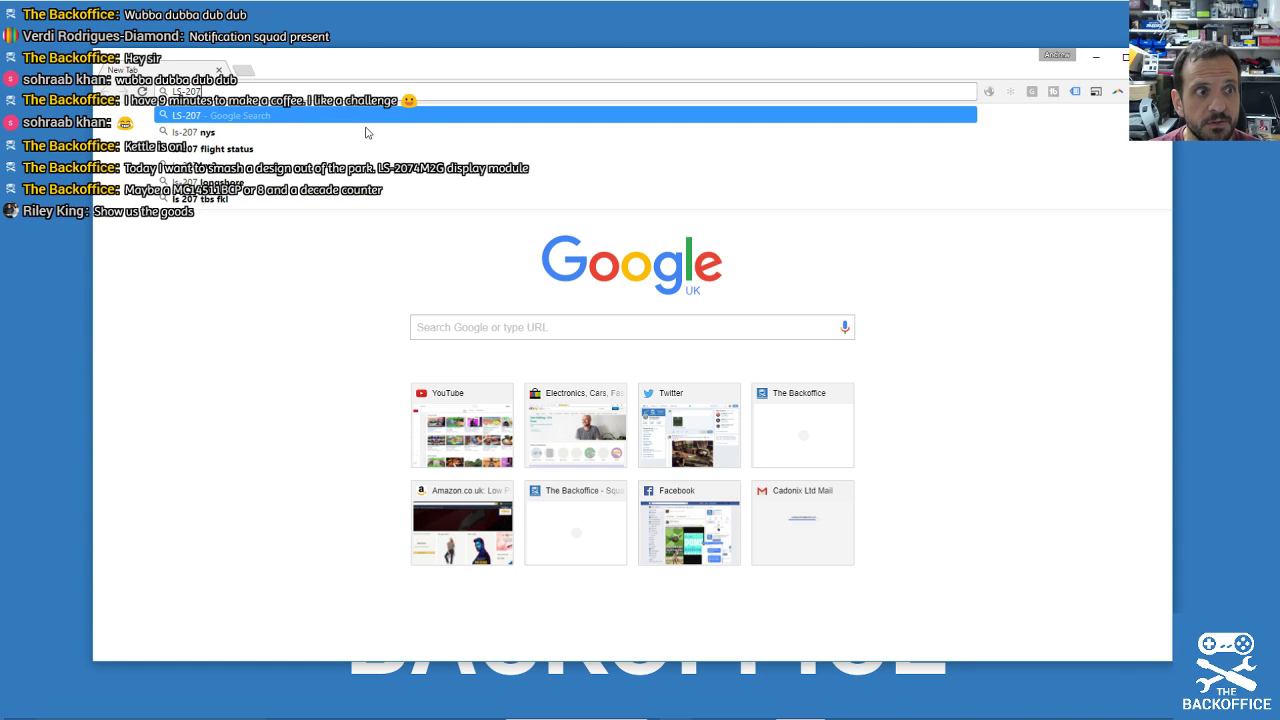
text(4M2G)
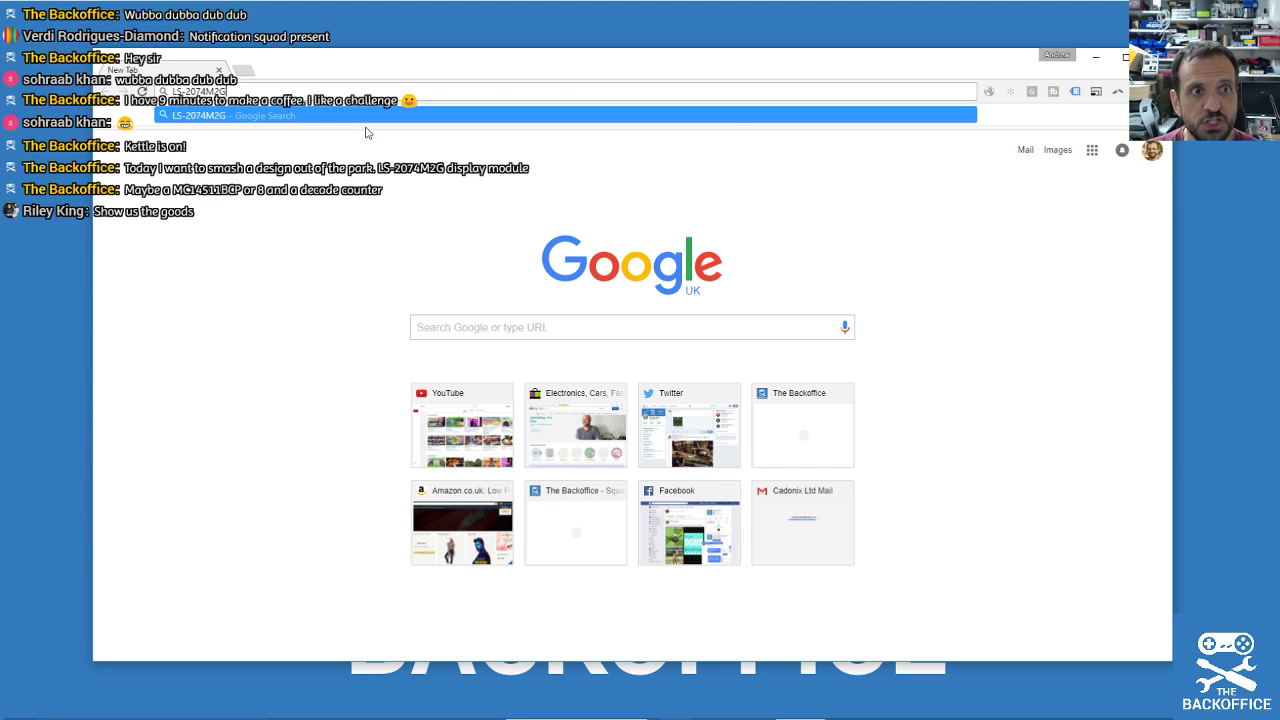
key(Return)
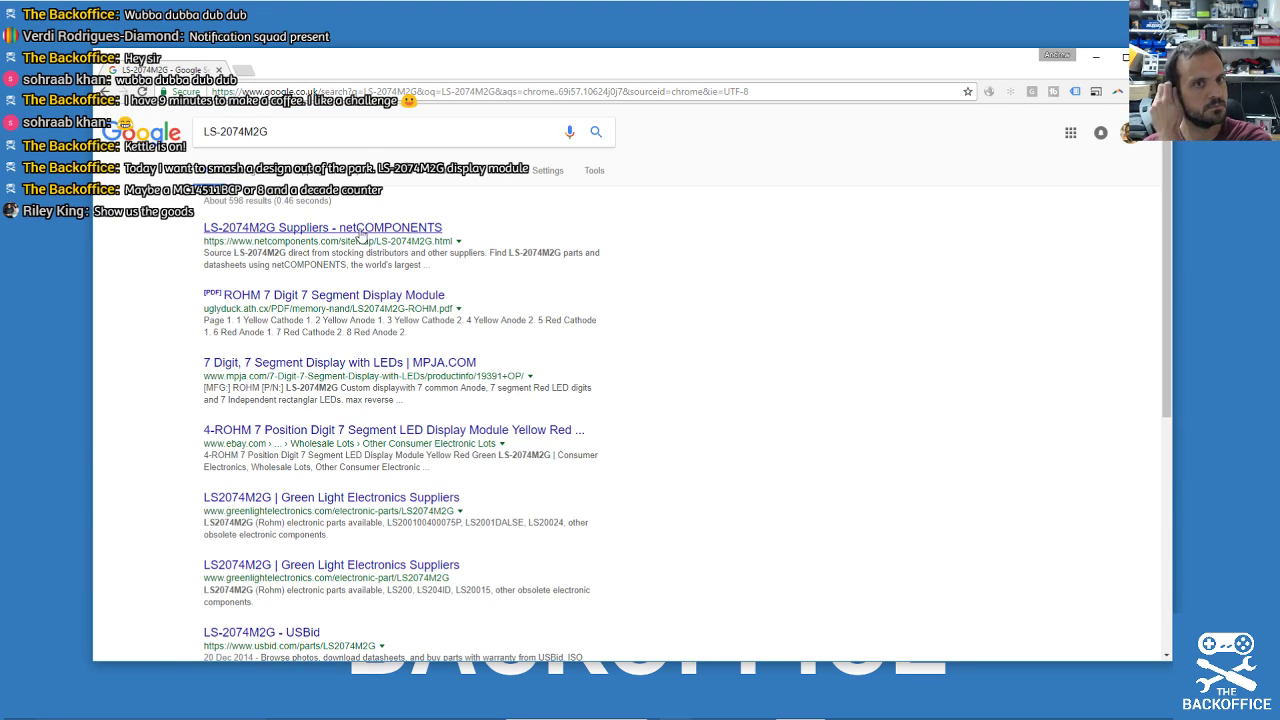
click(308, 297)
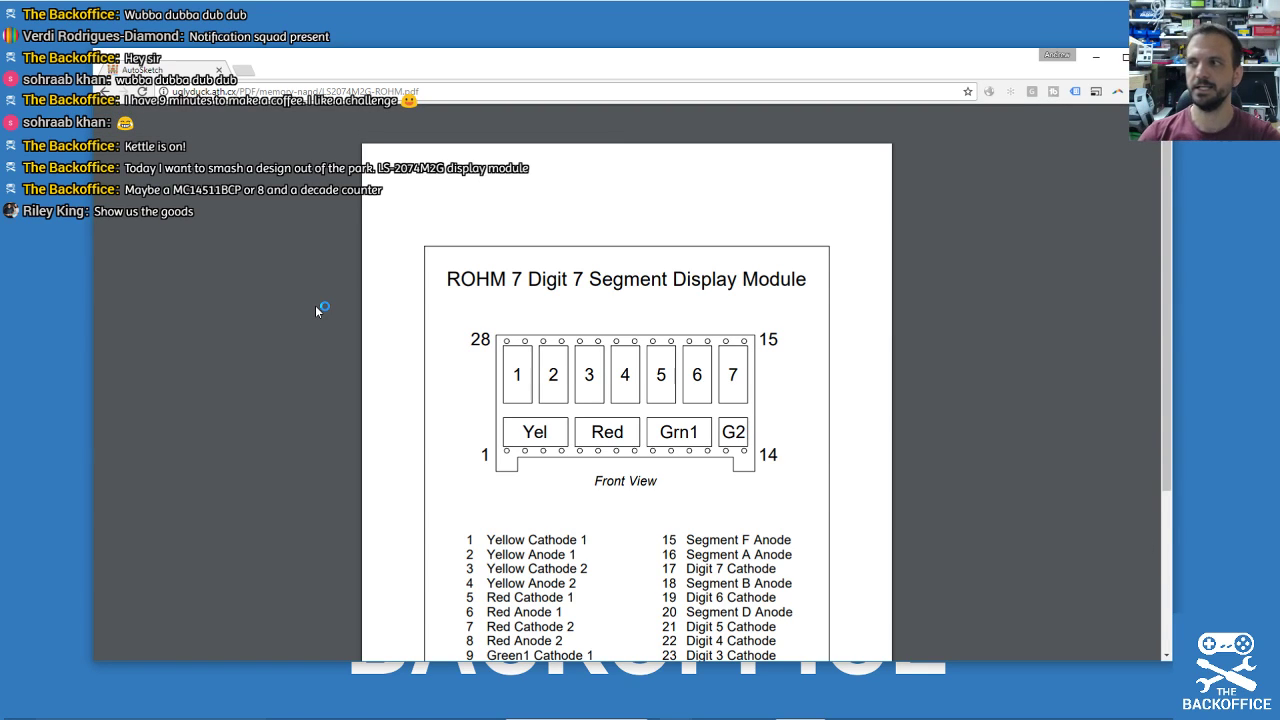
Scroll through the ROHM datasheet to read the 28-pin front view and pin list.
scroll(386, 300, down, 1)
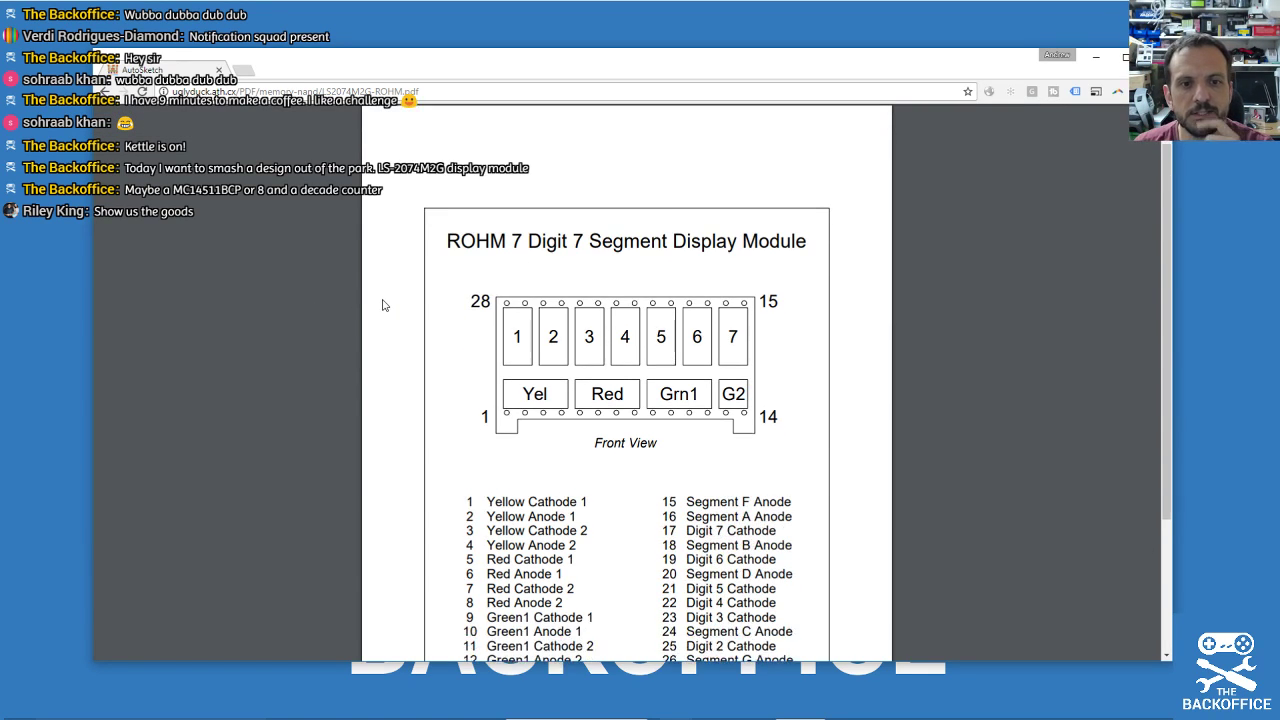
scroll(286, 284, down, 1)
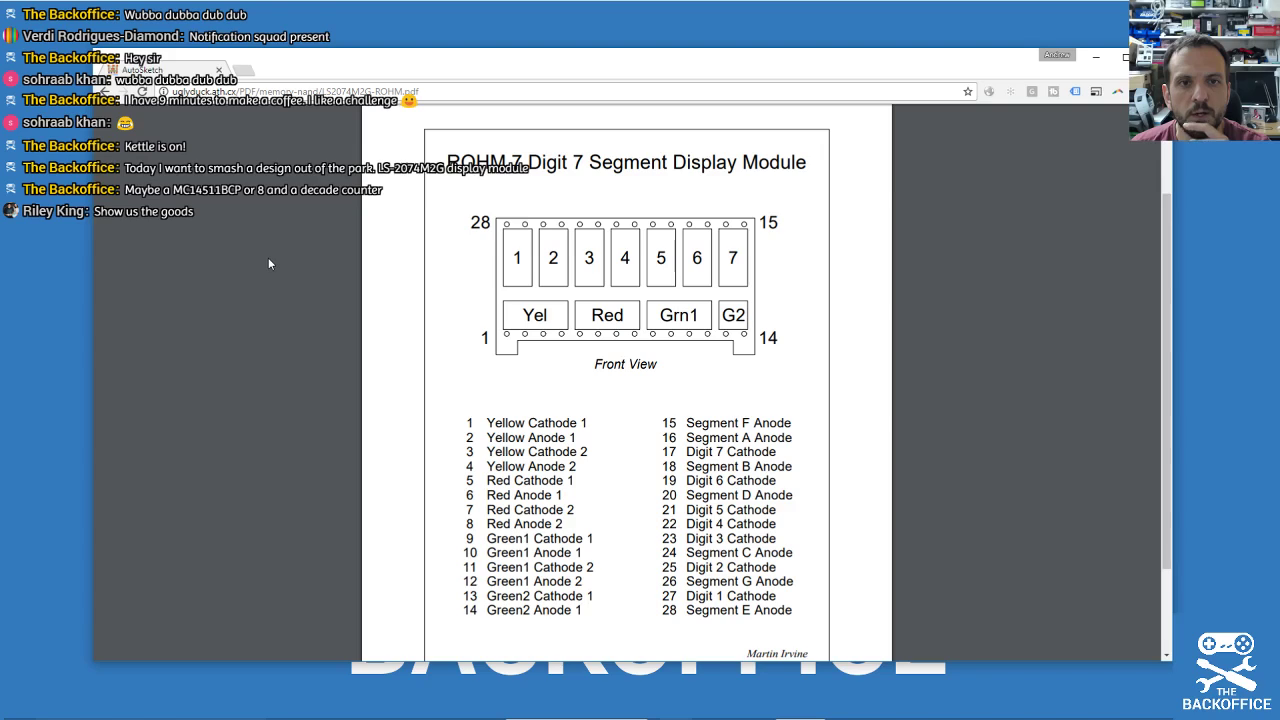
scroll(268, 265, down, 1)
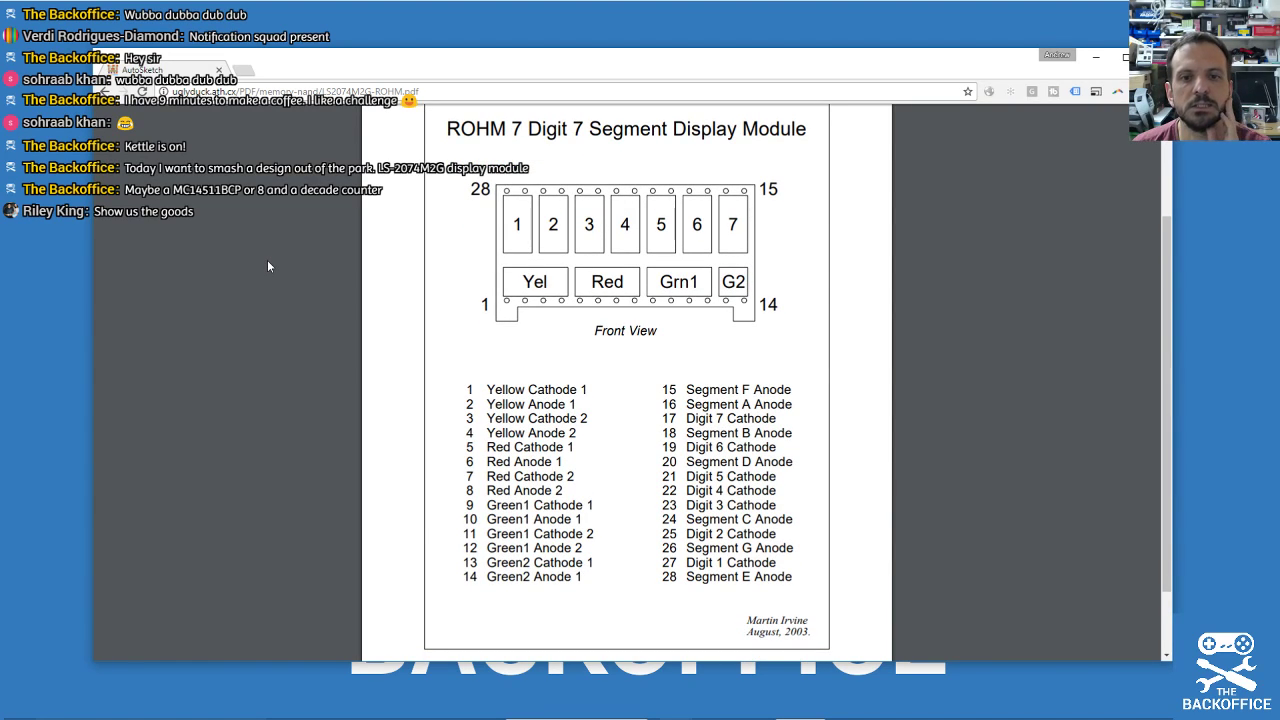
scroll(267, 266, down, 1)
scroll(267, 266, down, 1)
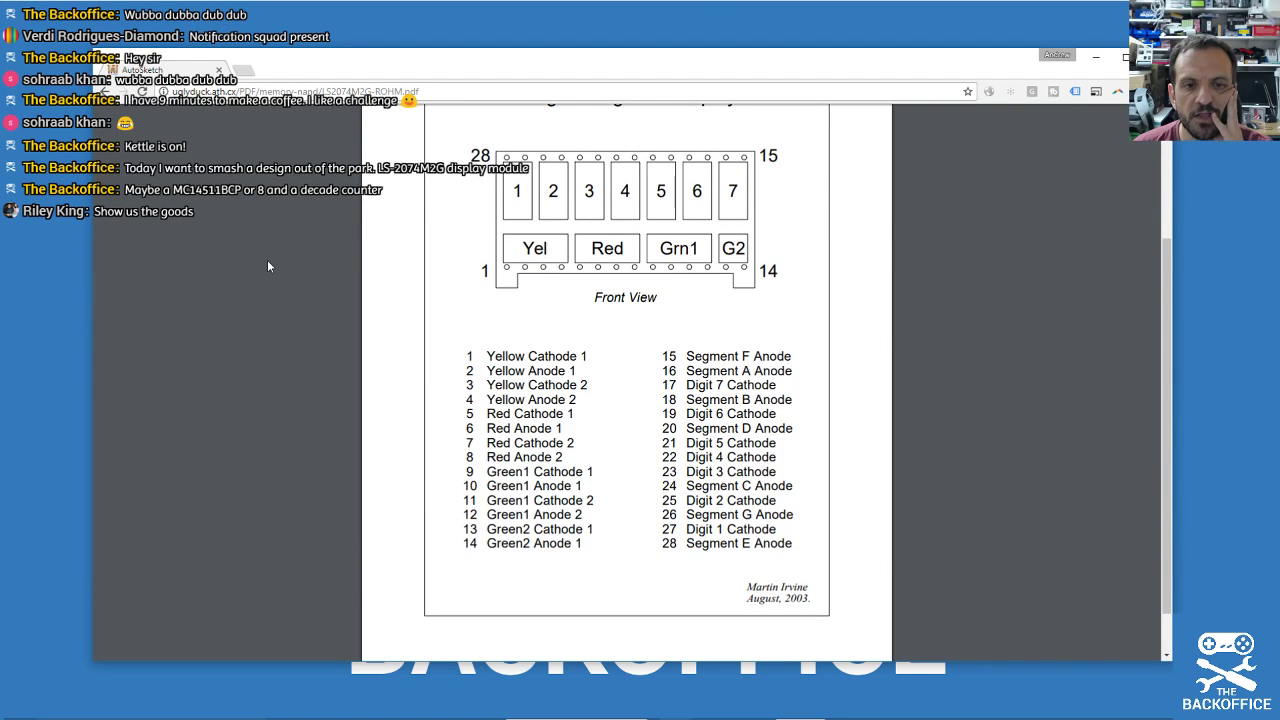
scroll(267, 266, down, 1)
scroll(267, 266, up, 3)
scroll(266, 268, down, 3)
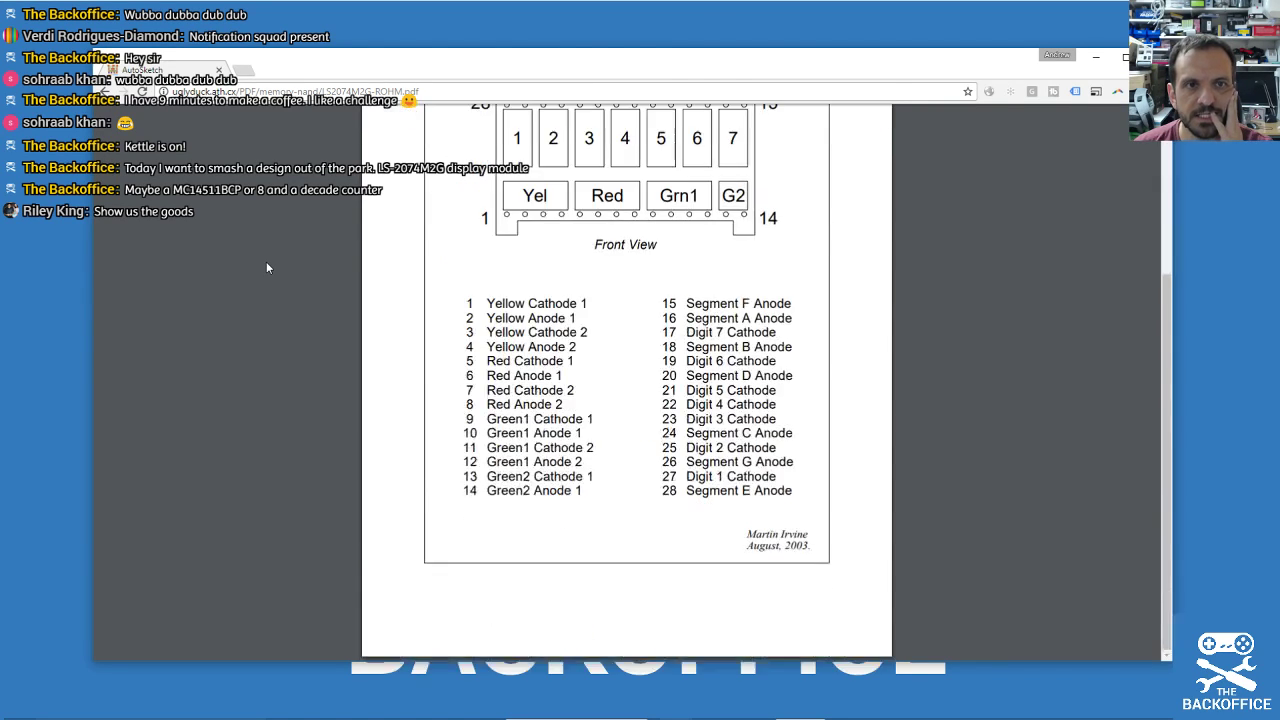
scroll(266, 261, up, 3)
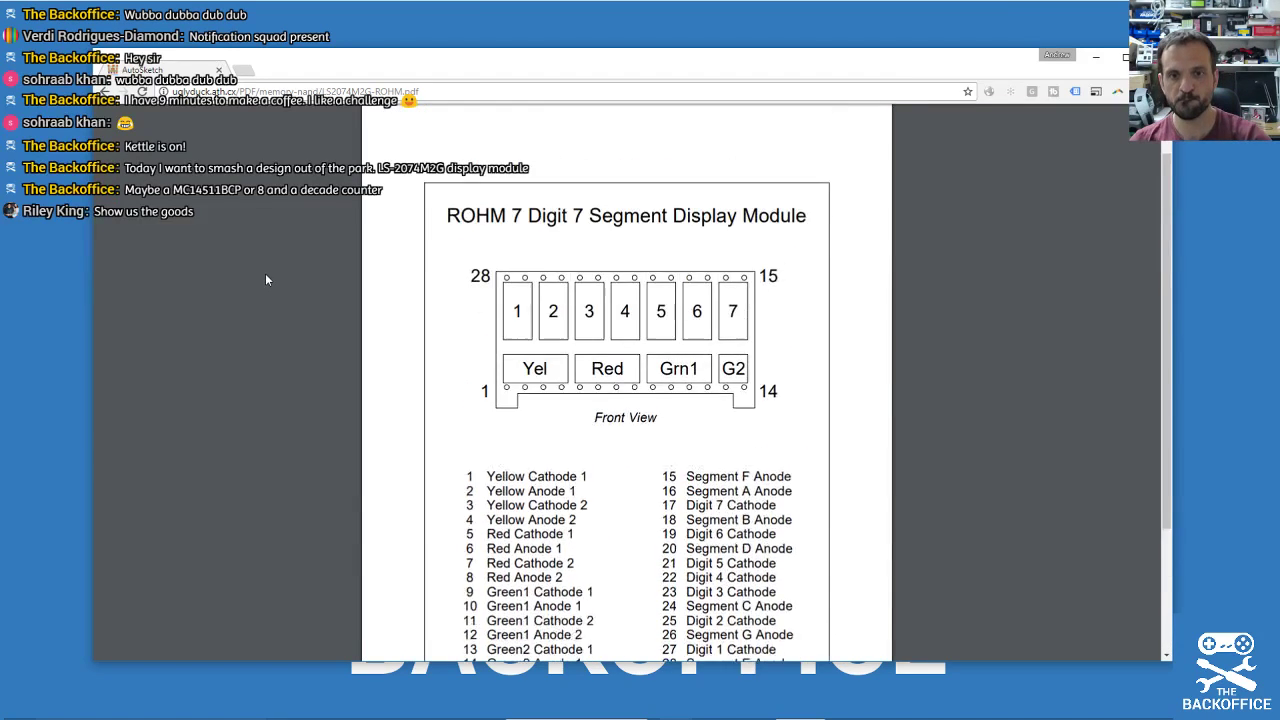
scroll(265, 273, down, 1)
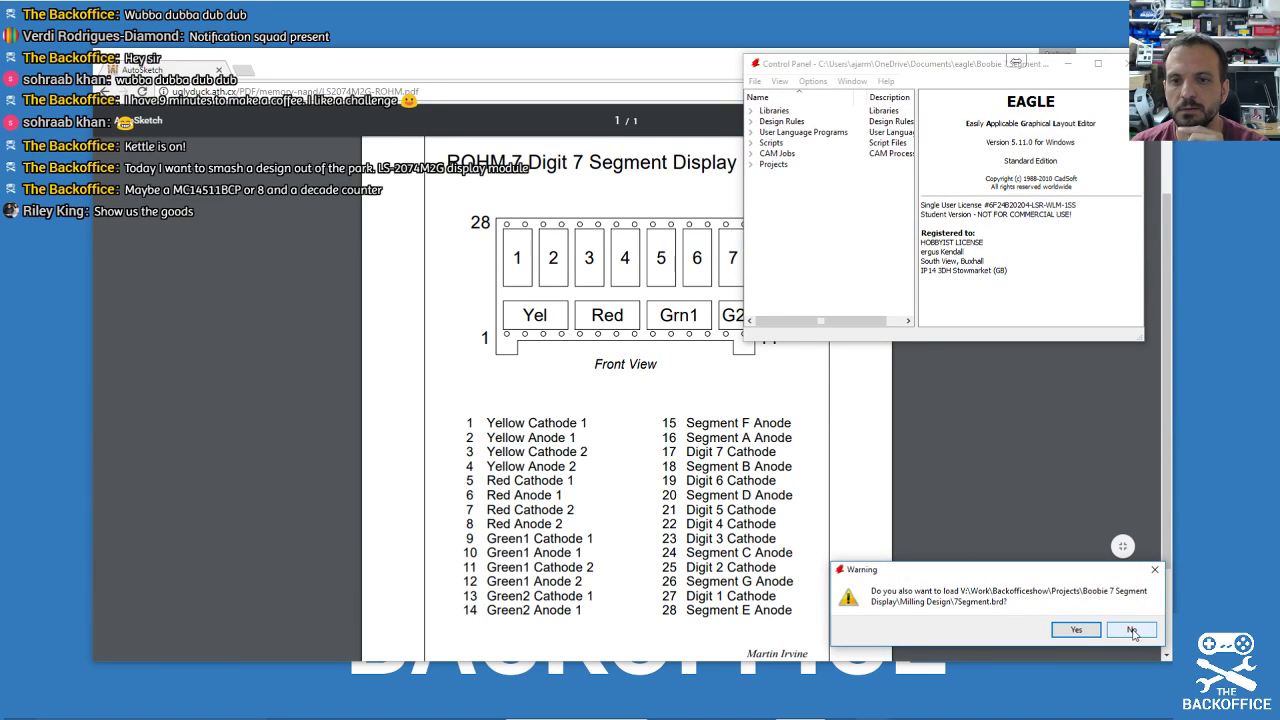
Open 7Segment.sch without its board, then enlarge and centre the schematic window.
click(1074, 630)
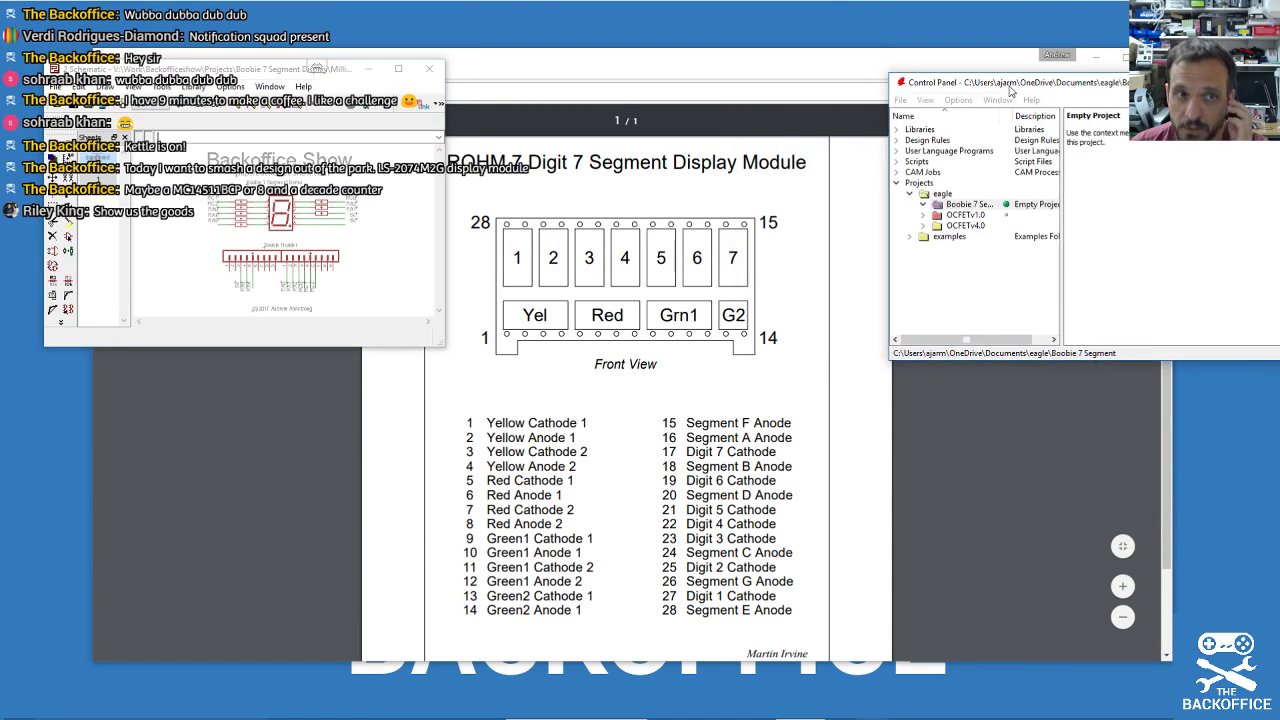
click(398, 70)
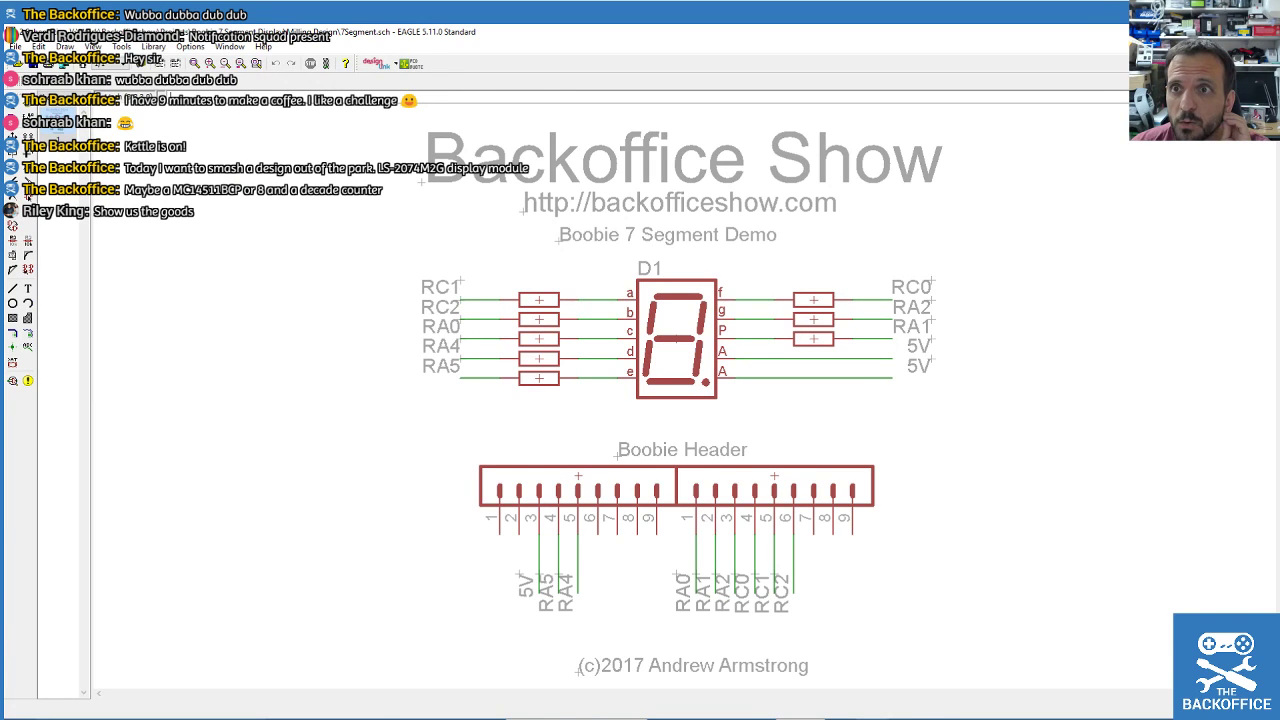
key(super+Down)
drag(456, 340, 924, 678)
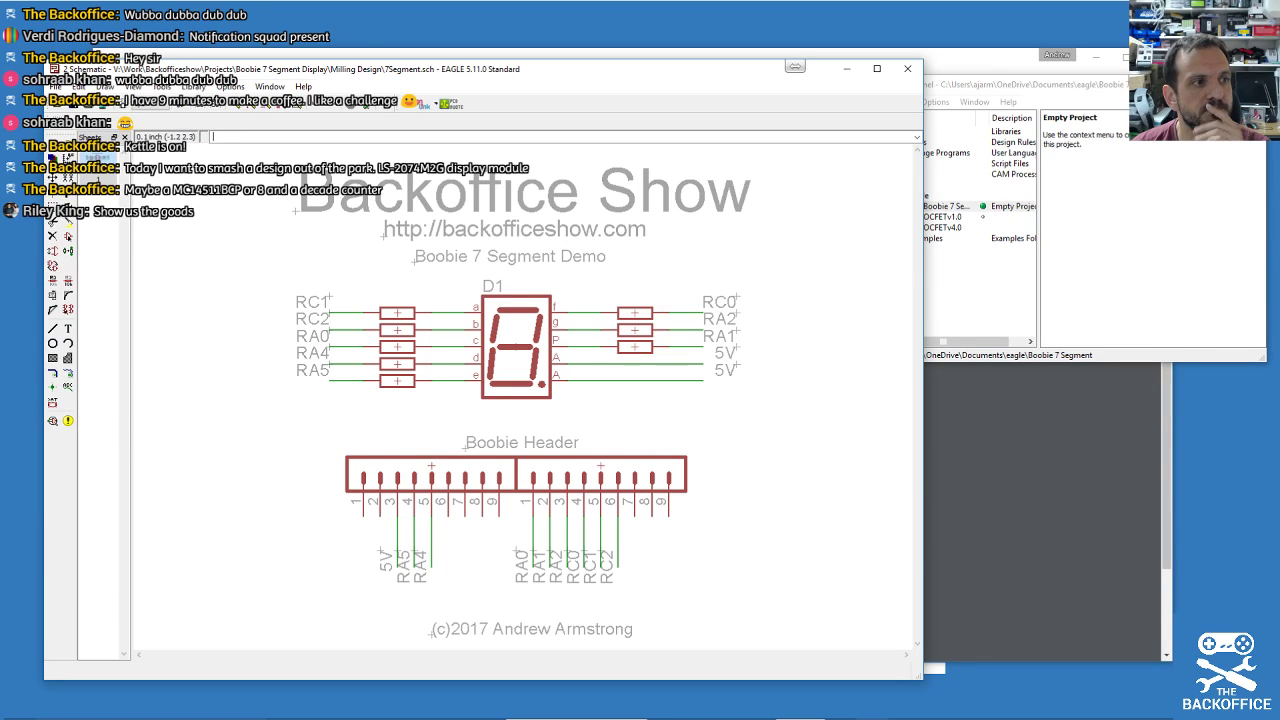
drag(438, 70, 611, 55)
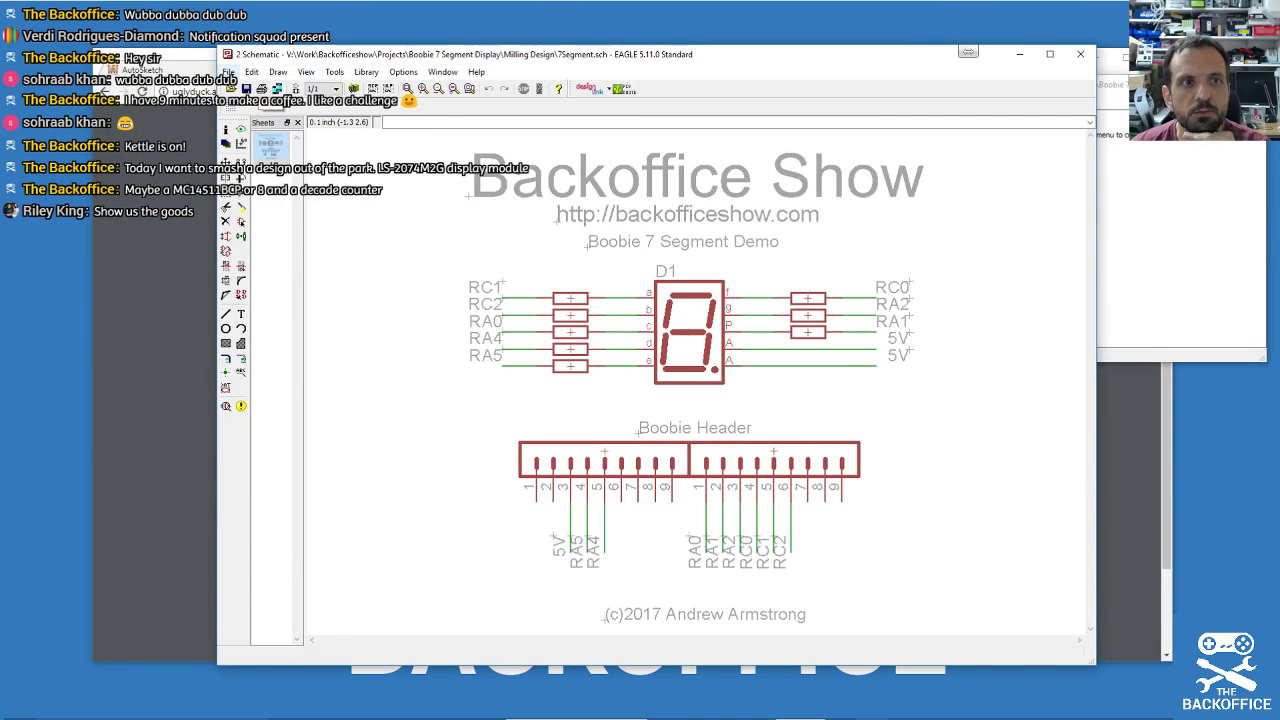
Save as 'Boobie LS2074M2G' inside a newly created Projects folder 'Boobie LS2074M2 Display'.
click(229, 73)
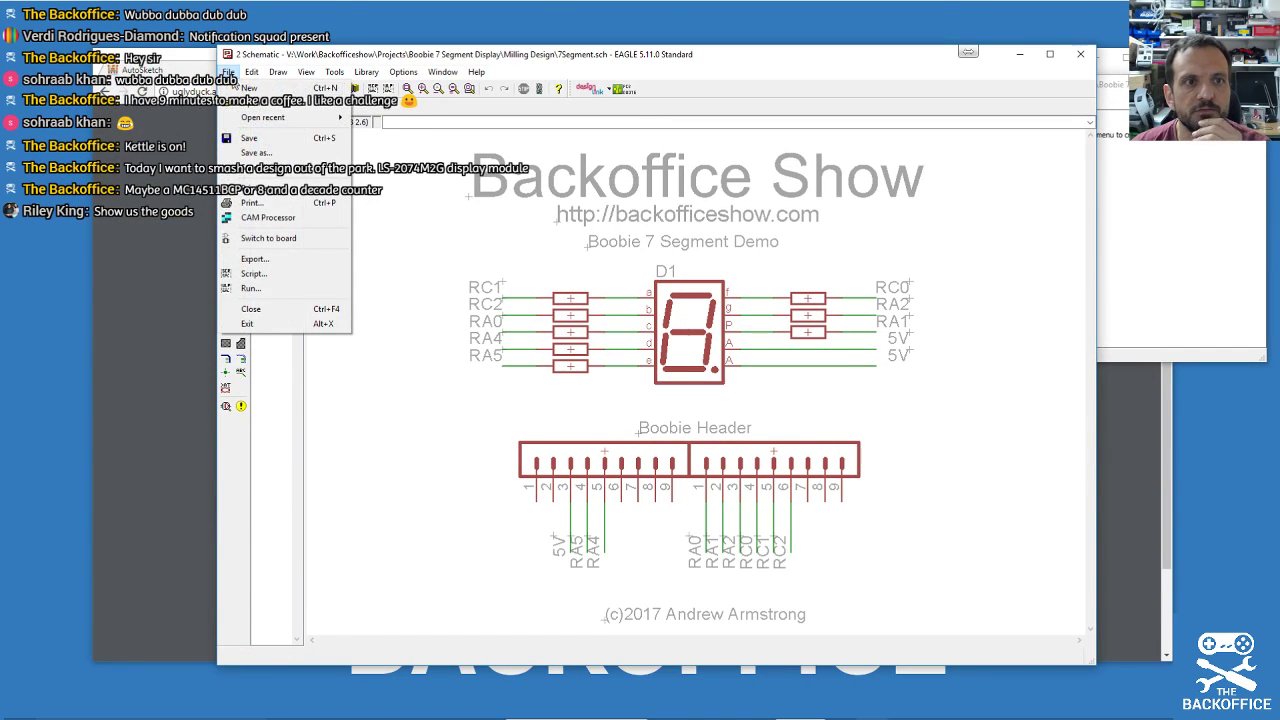
click(256, 152)
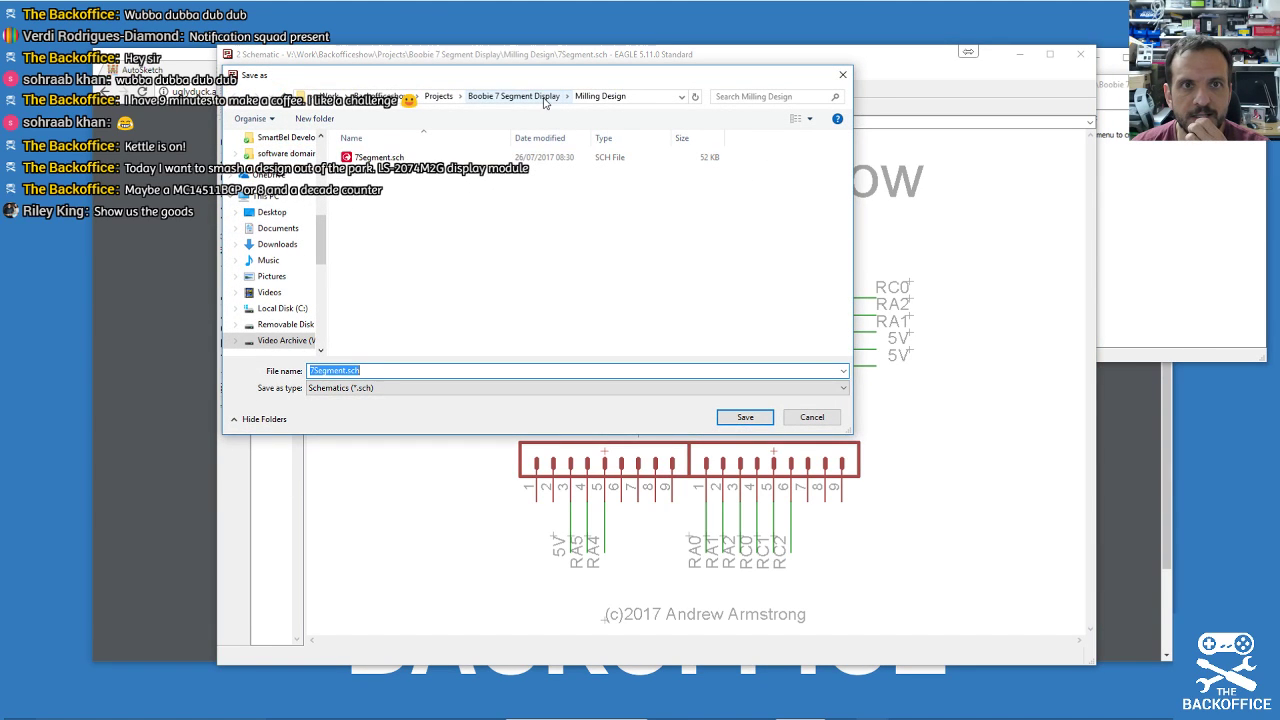
click(440, 96)
right_click(429, 270)
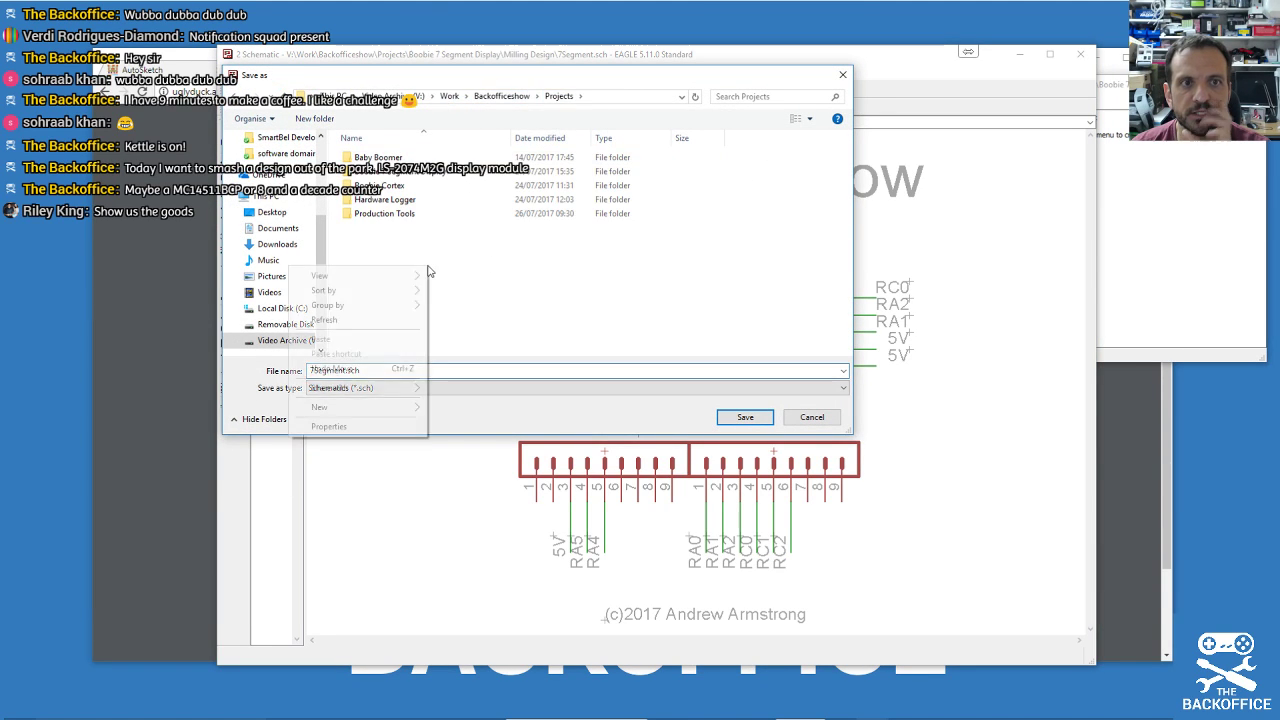
mouse_move(405, 407)
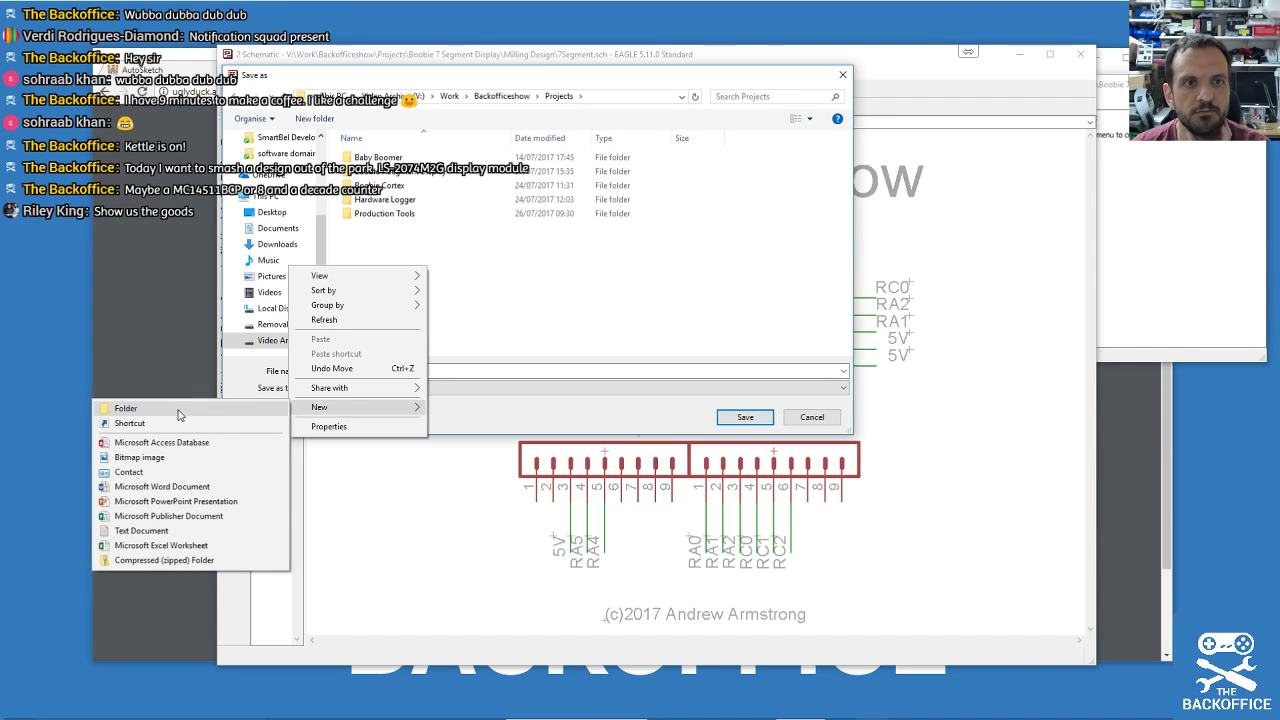
click(181, 411)
text(Boobie)
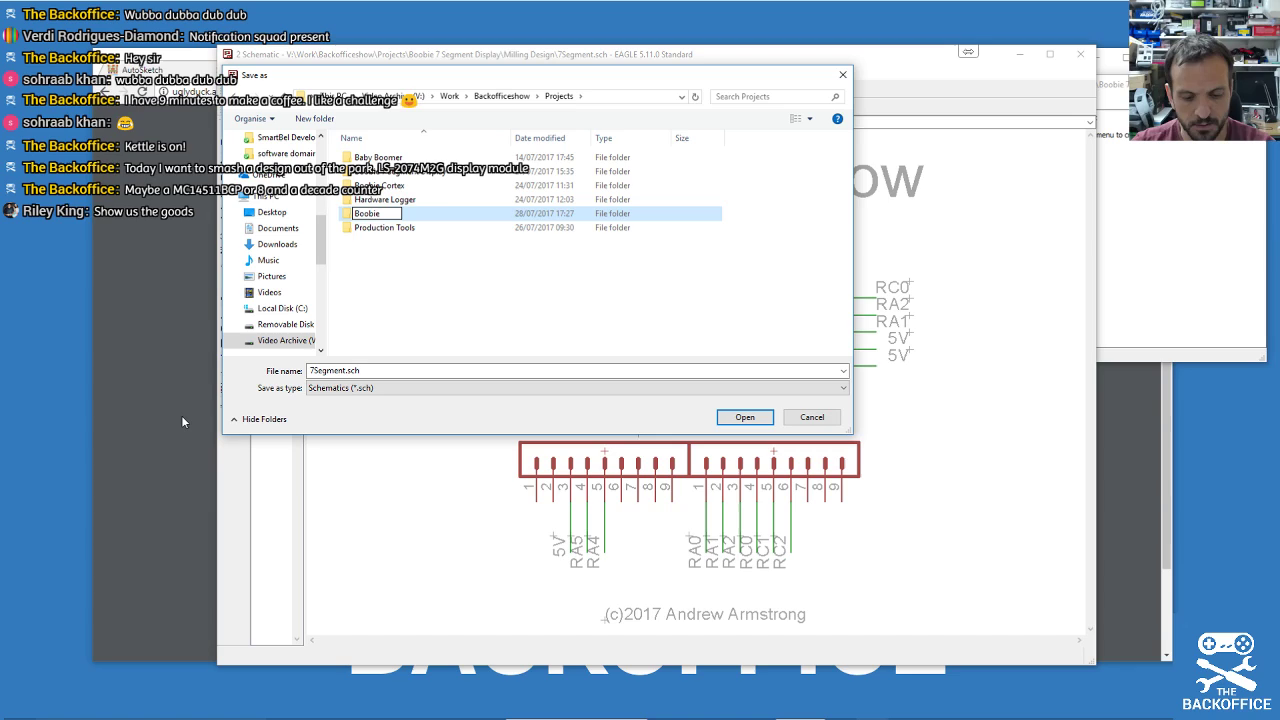
text( LS)
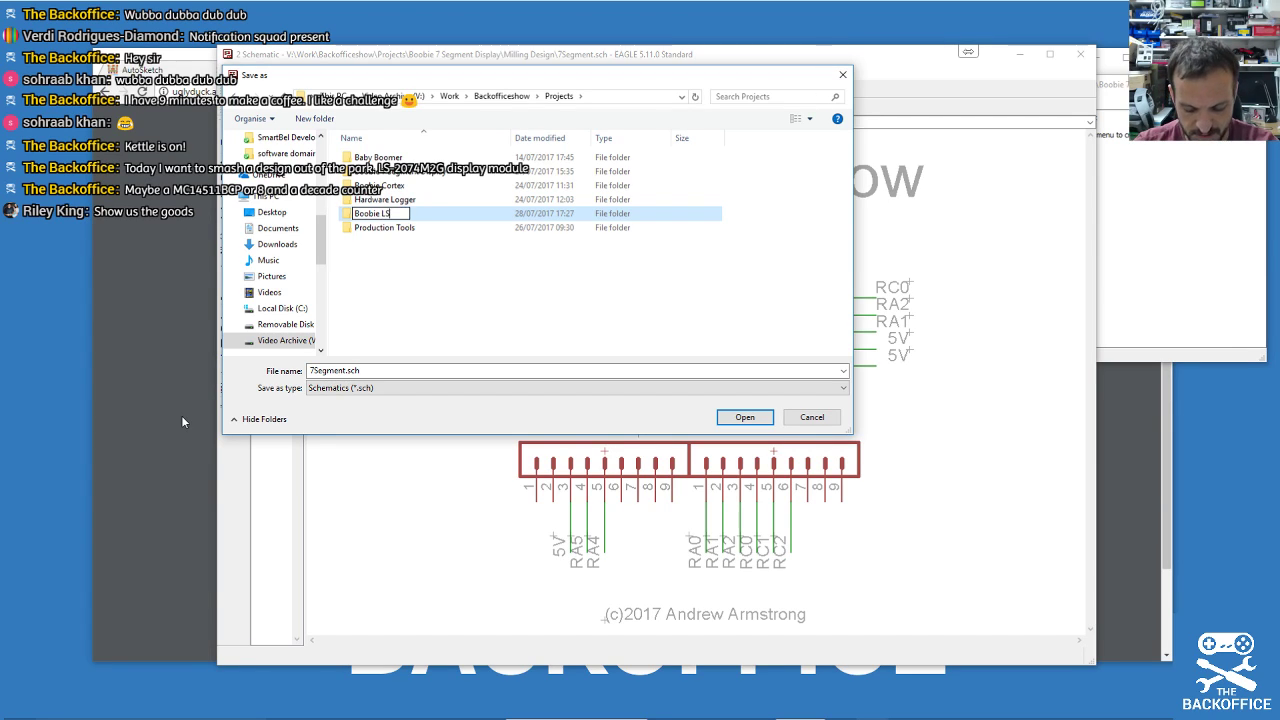
text(207)
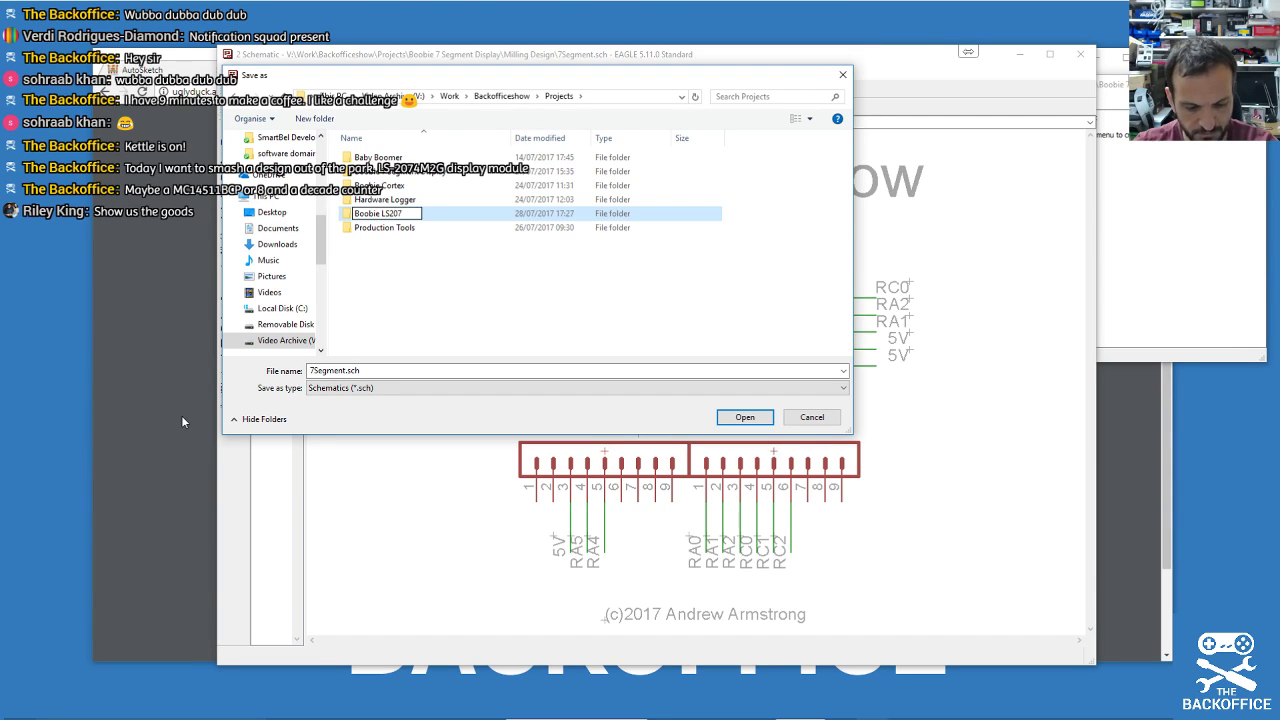
text(4M2 Display)
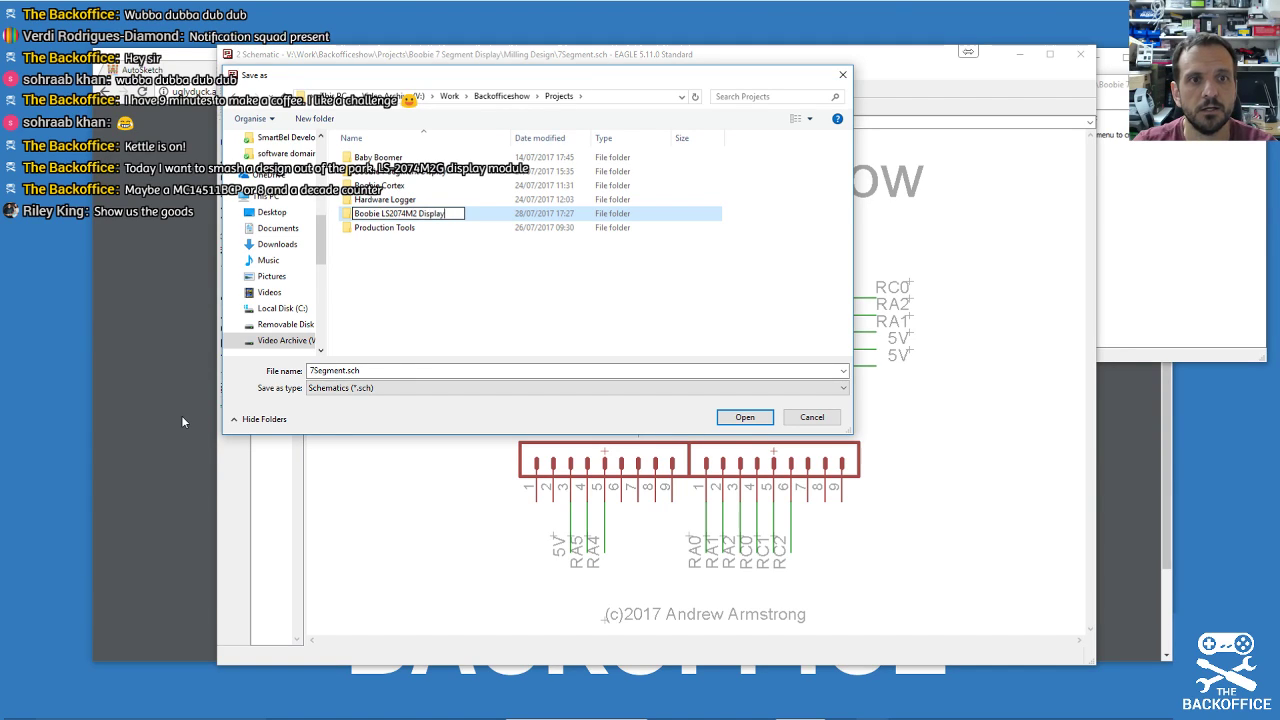
key(Return)
key(Return)
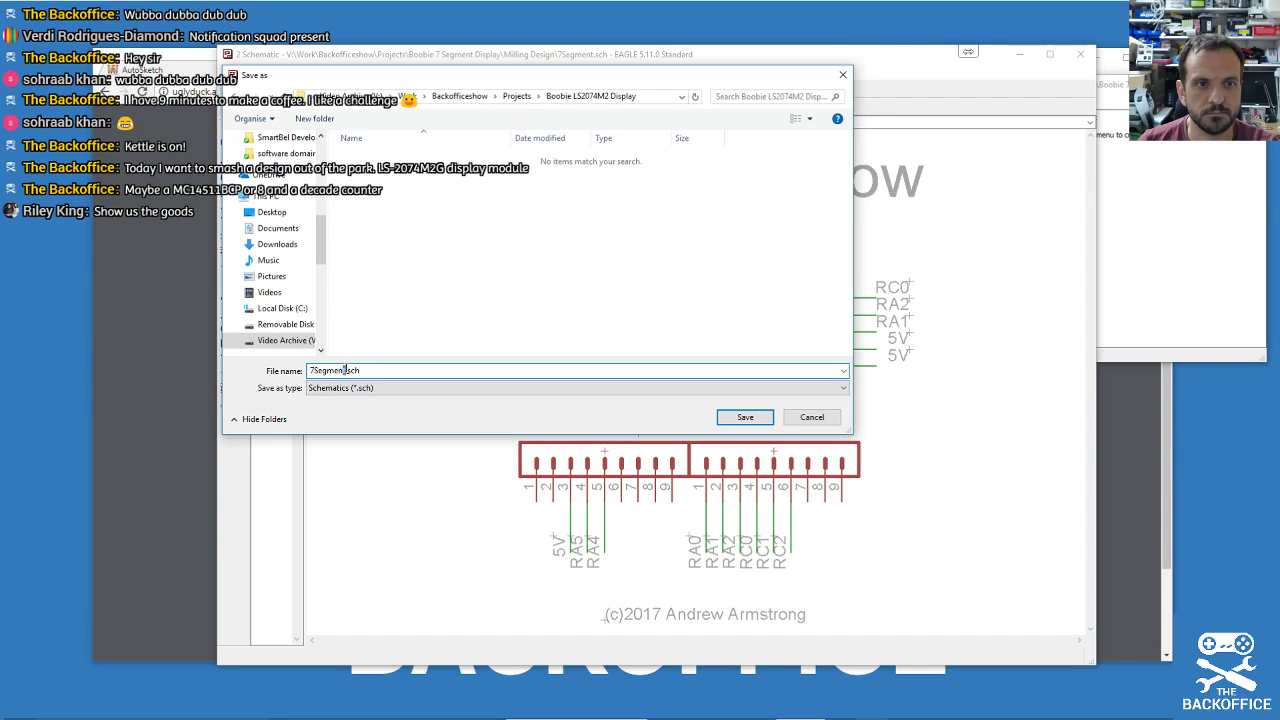
text(Boobie)
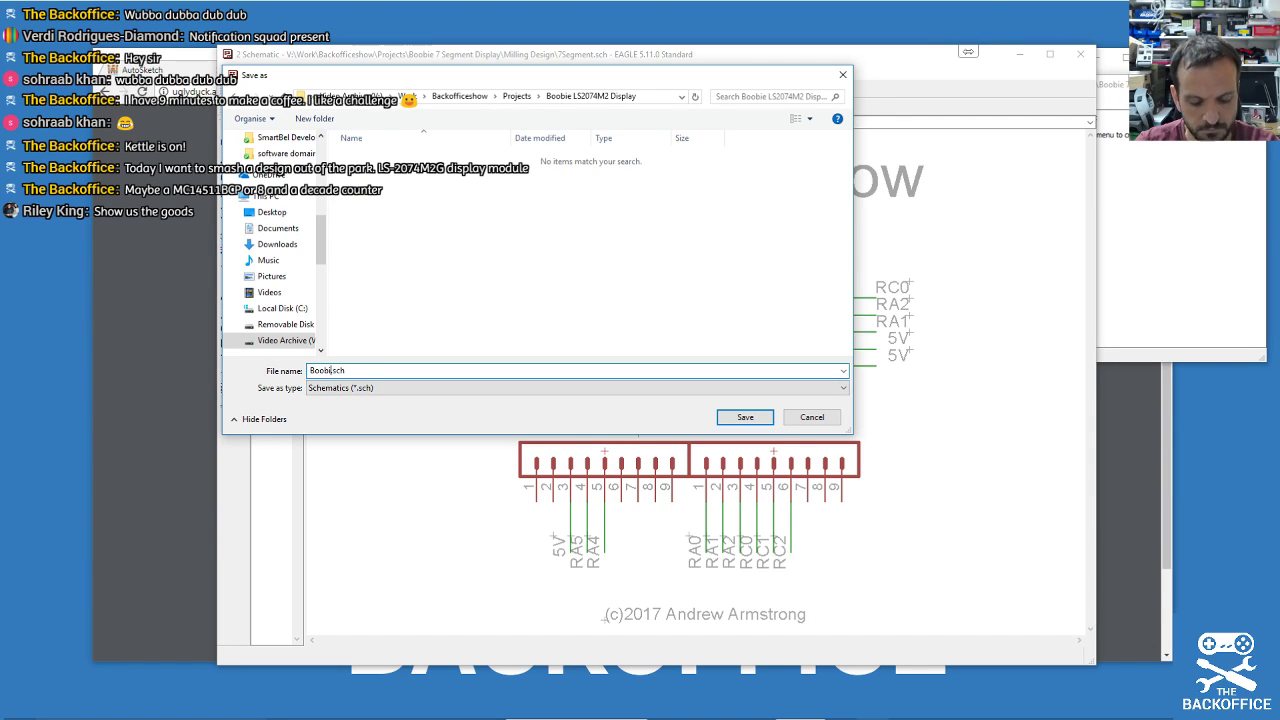
text( LS)
text(207)
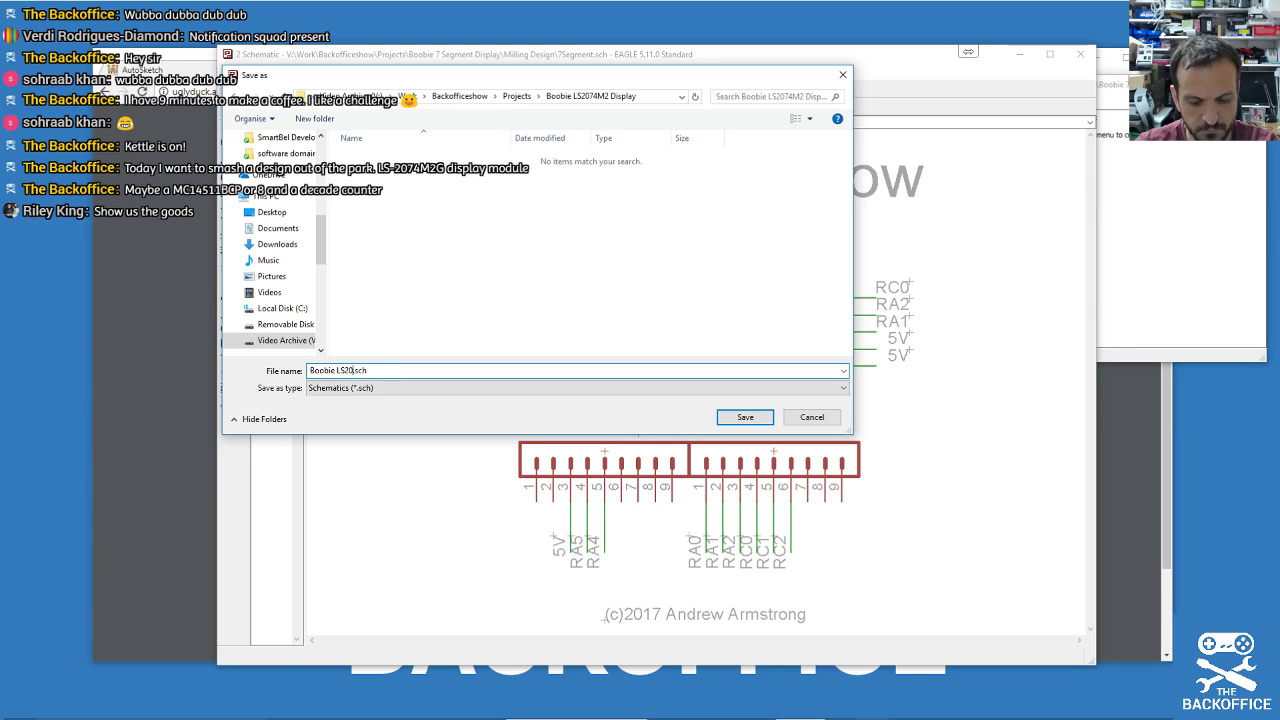
text(4M2G)
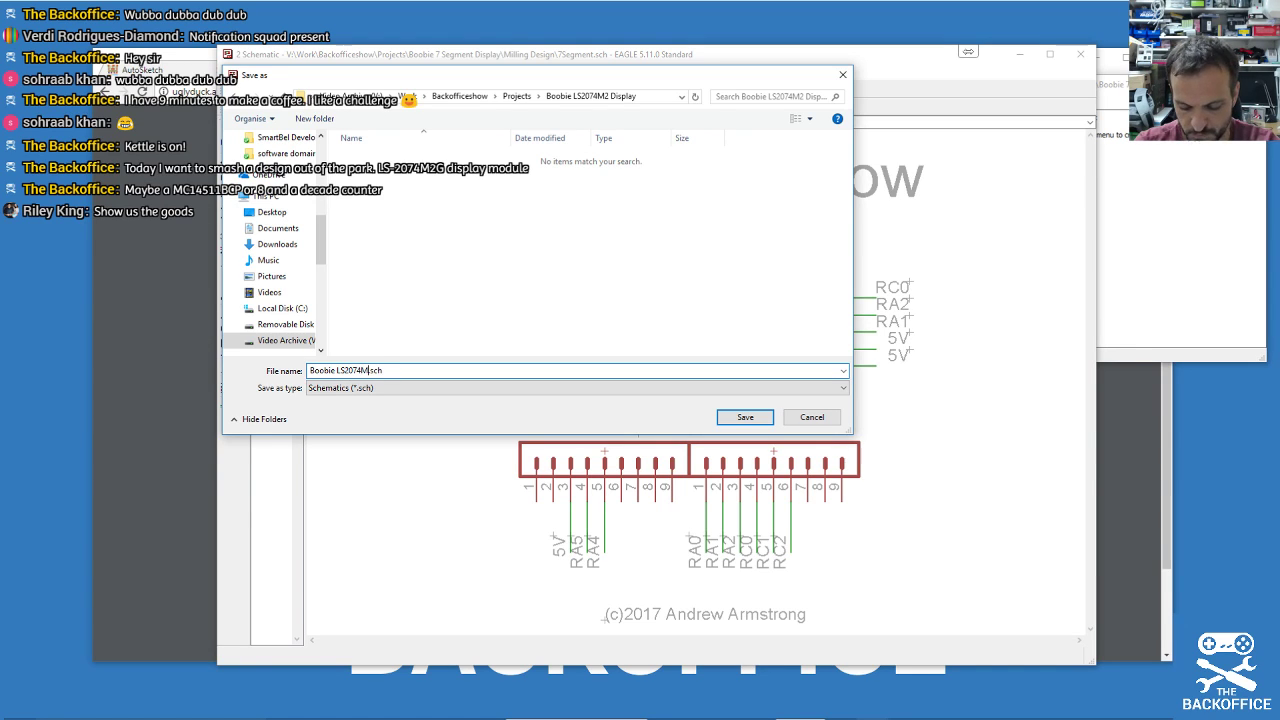
key(Return)
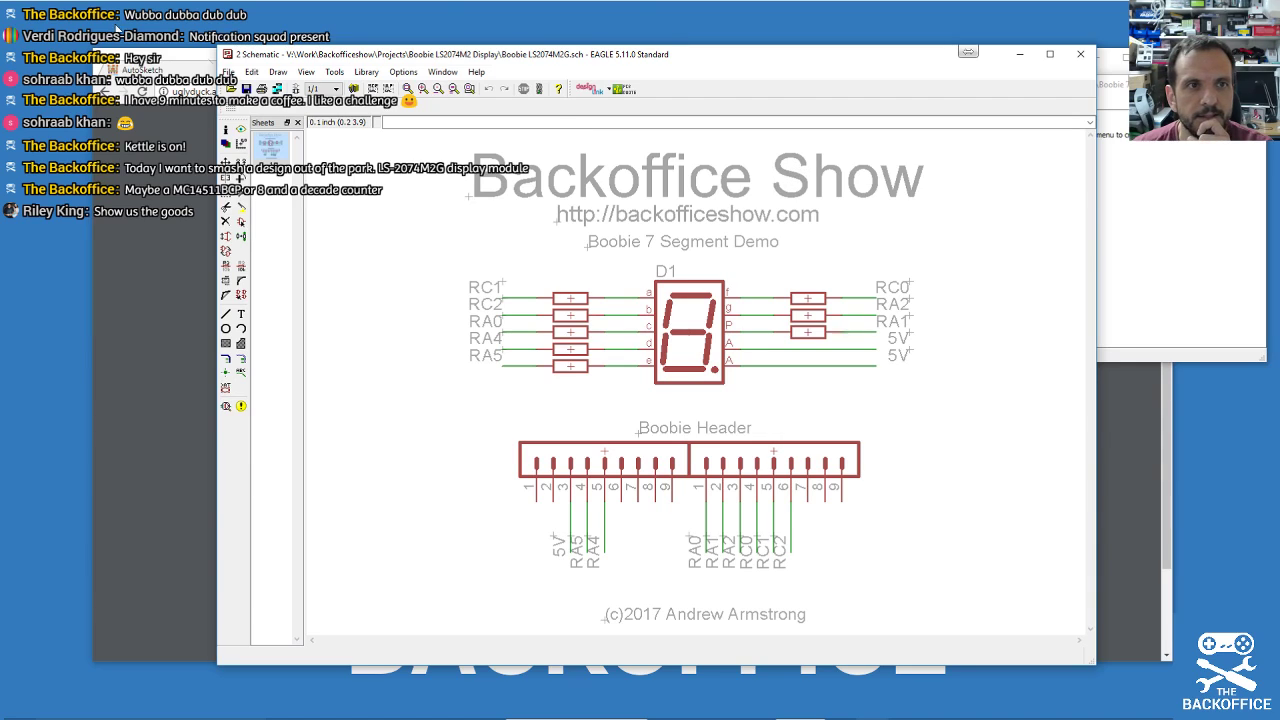
Close the schematic and open the Boobie LS2074M2 Display folder in File Explorer over the datasheet.
click(1080, 53)
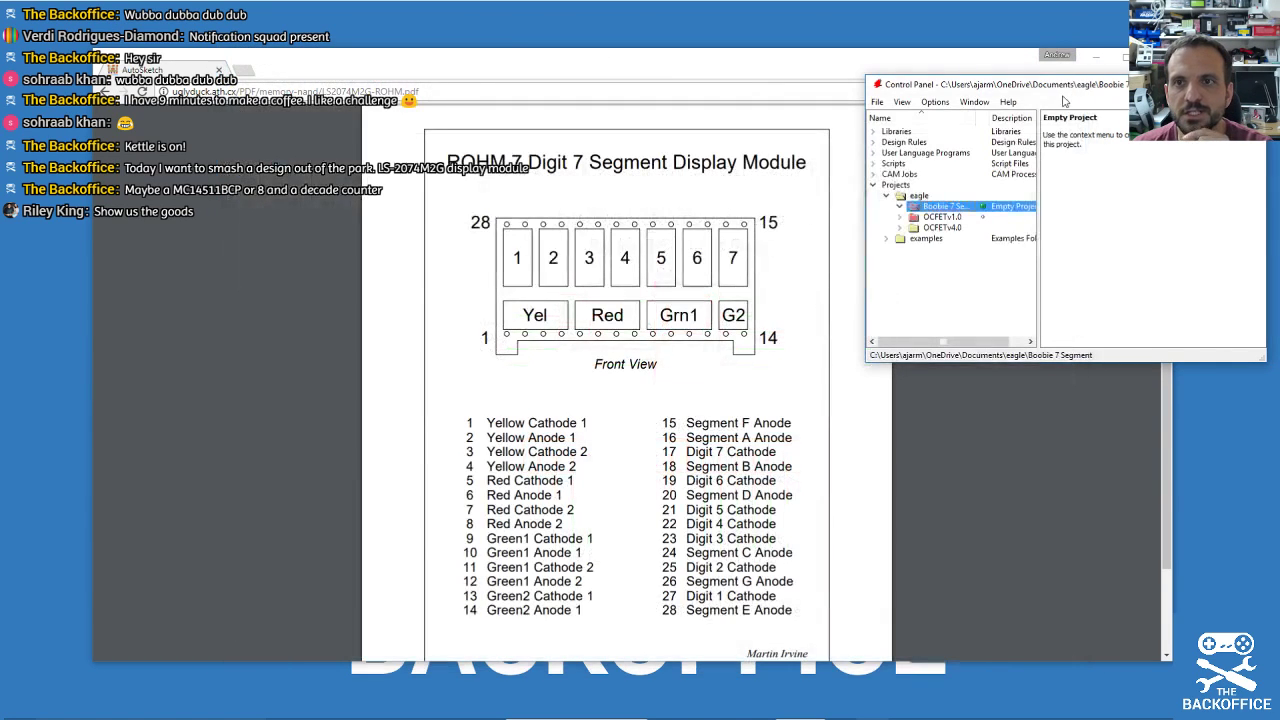
drag(1028, 91, 1279, 158)
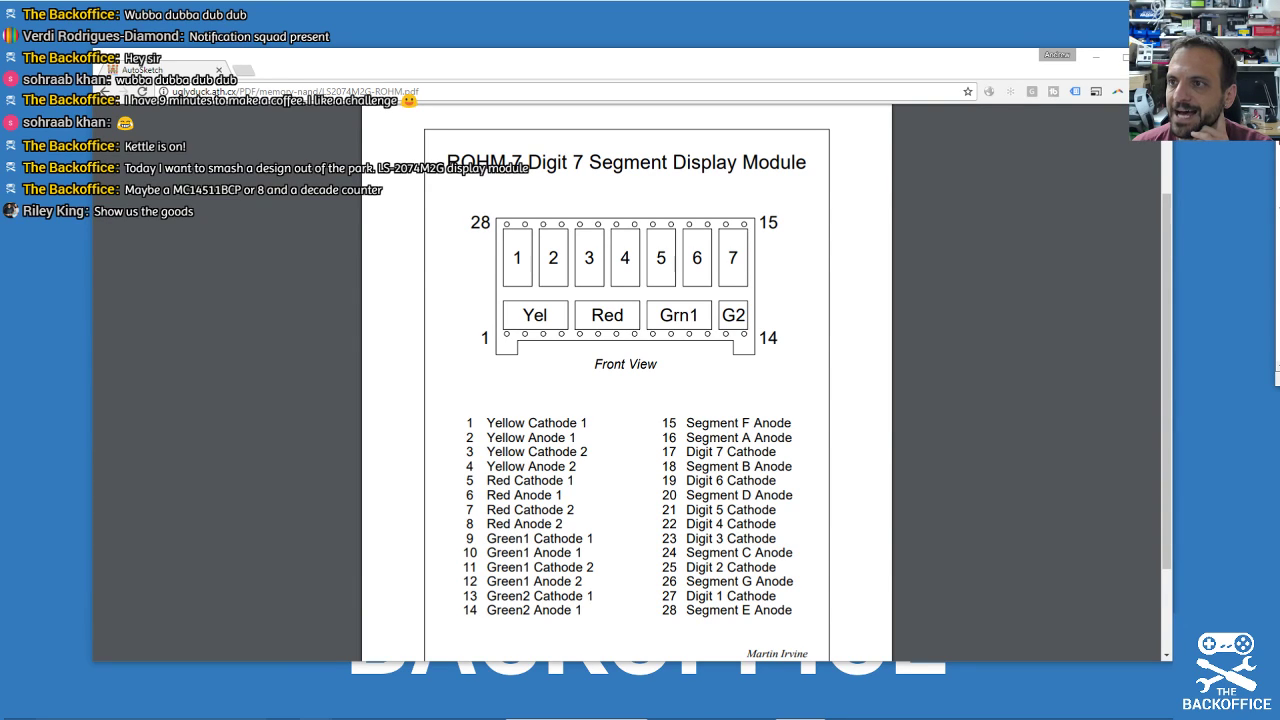
drag(1279, 80, 801, 156)
double_click(738, 278)
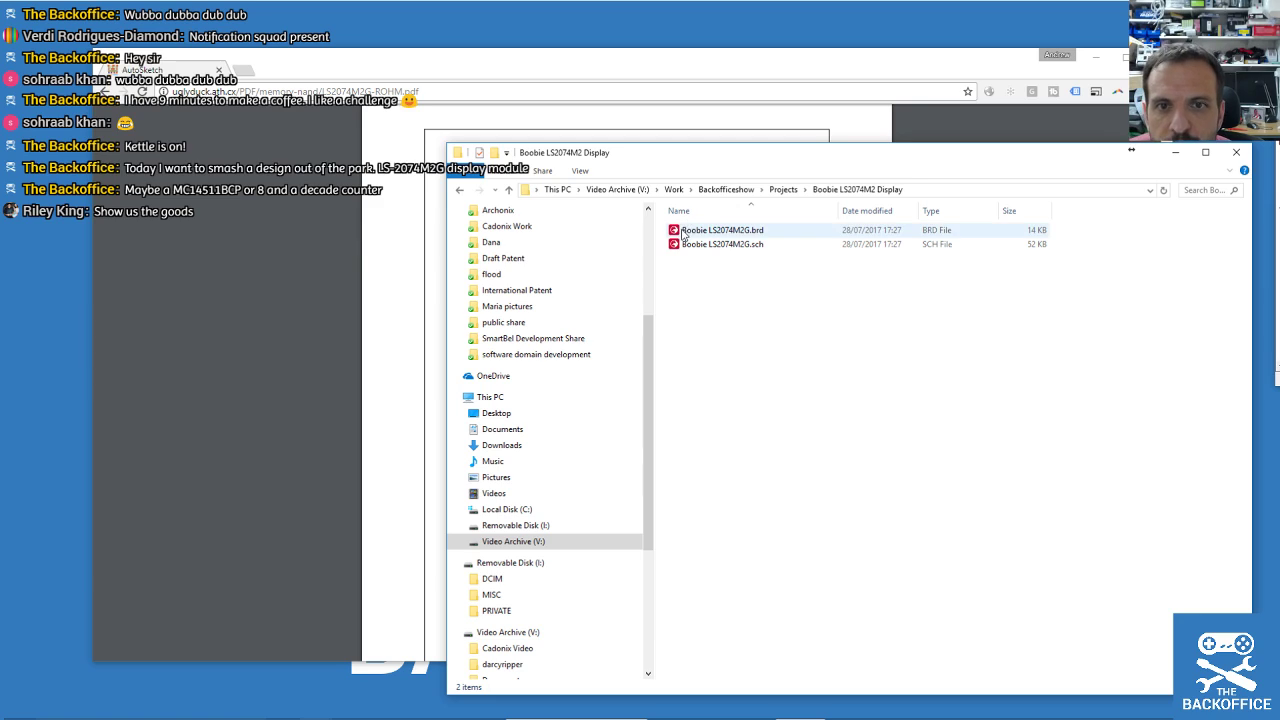
Close the old schematic window, decline overwriting project settings, and cancel an accidental board-file rename.
click(716, 250)
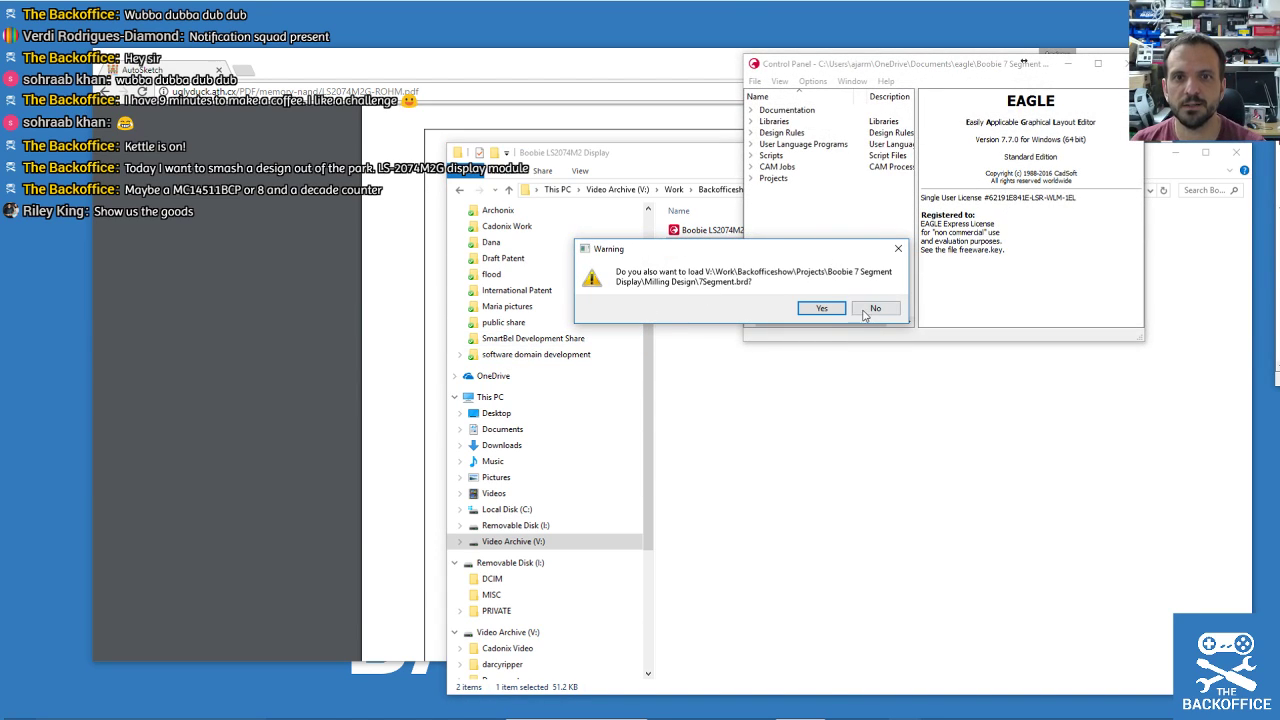
click(821, 308)
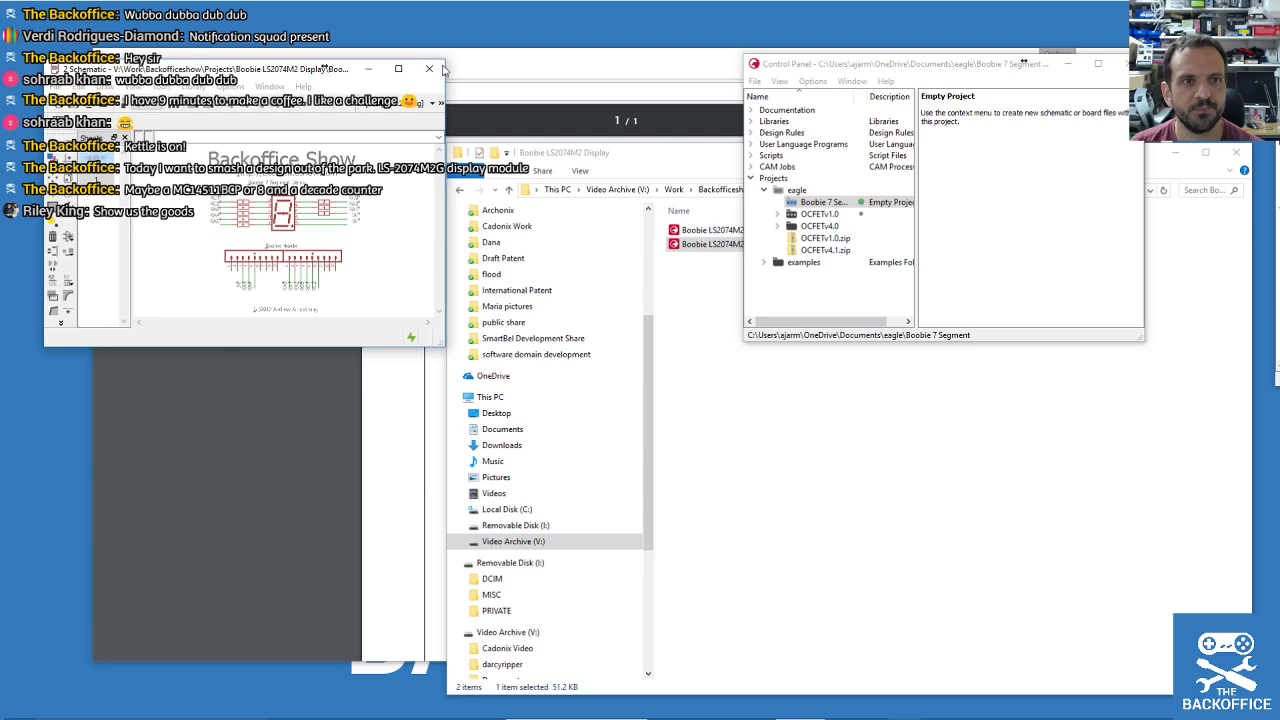
drag(264, 76, 484, 138)
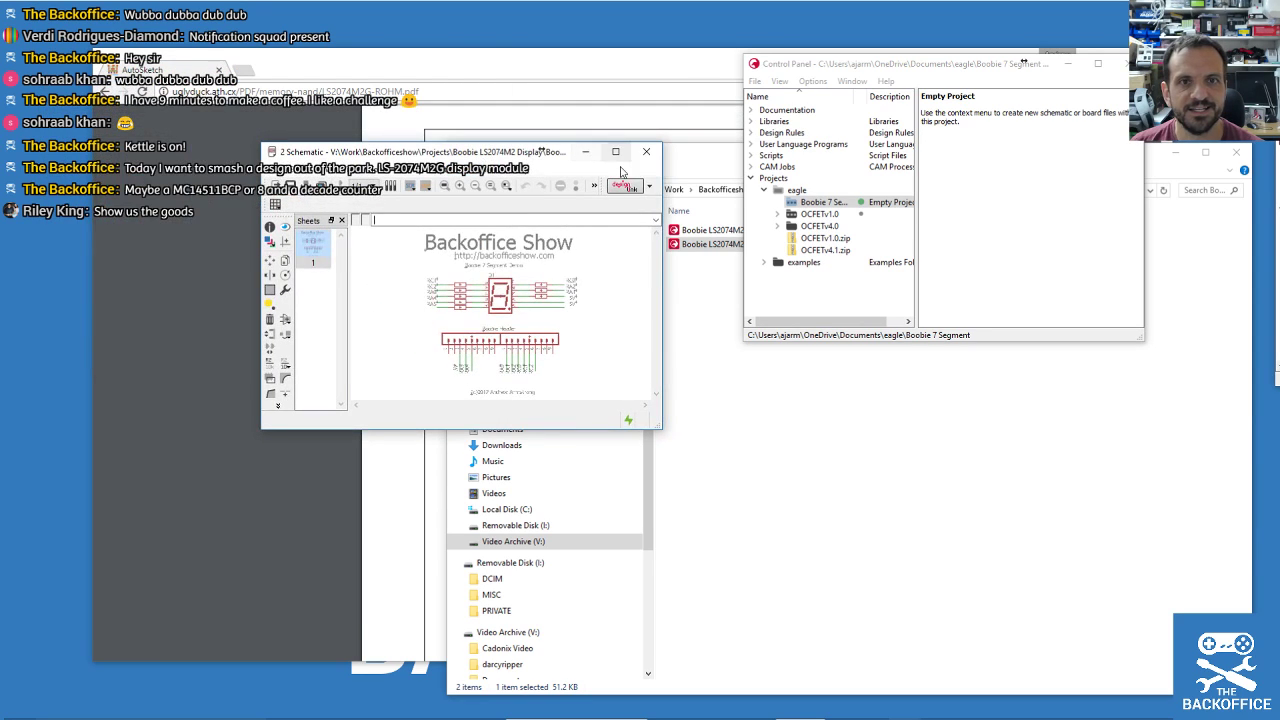
click(649, 130)
double_click(796, 205)
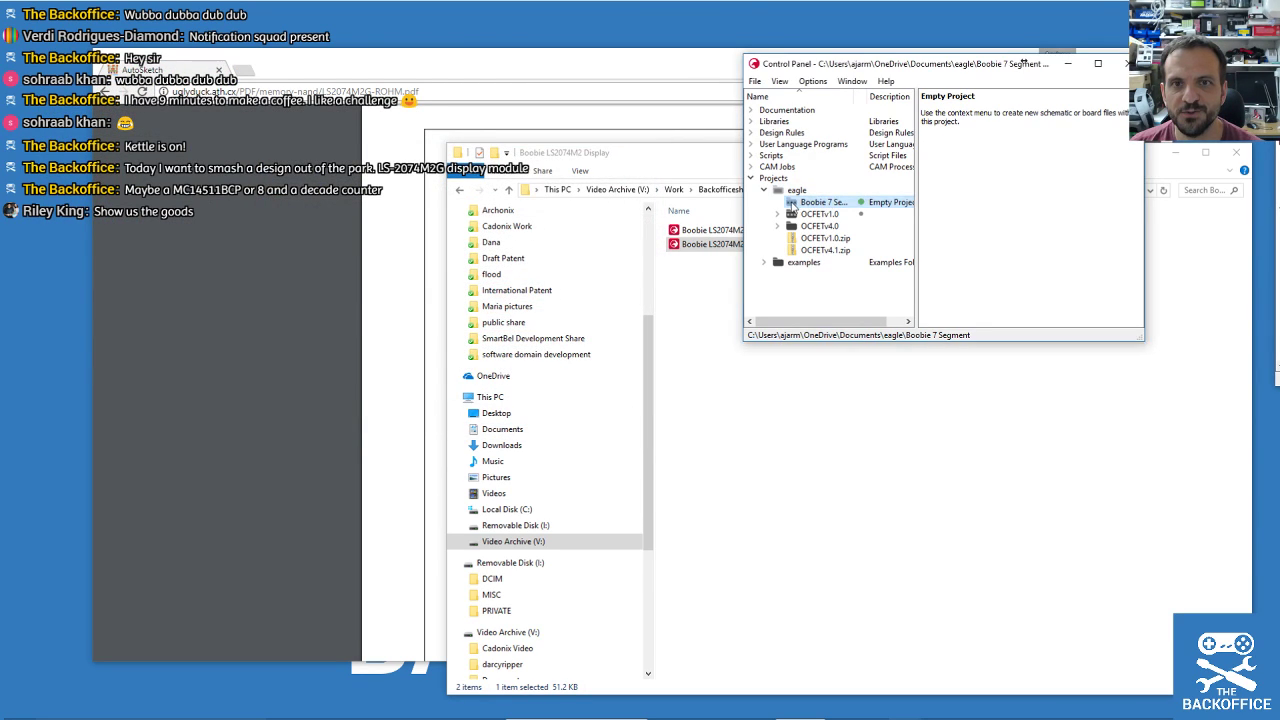
click(840, 232)
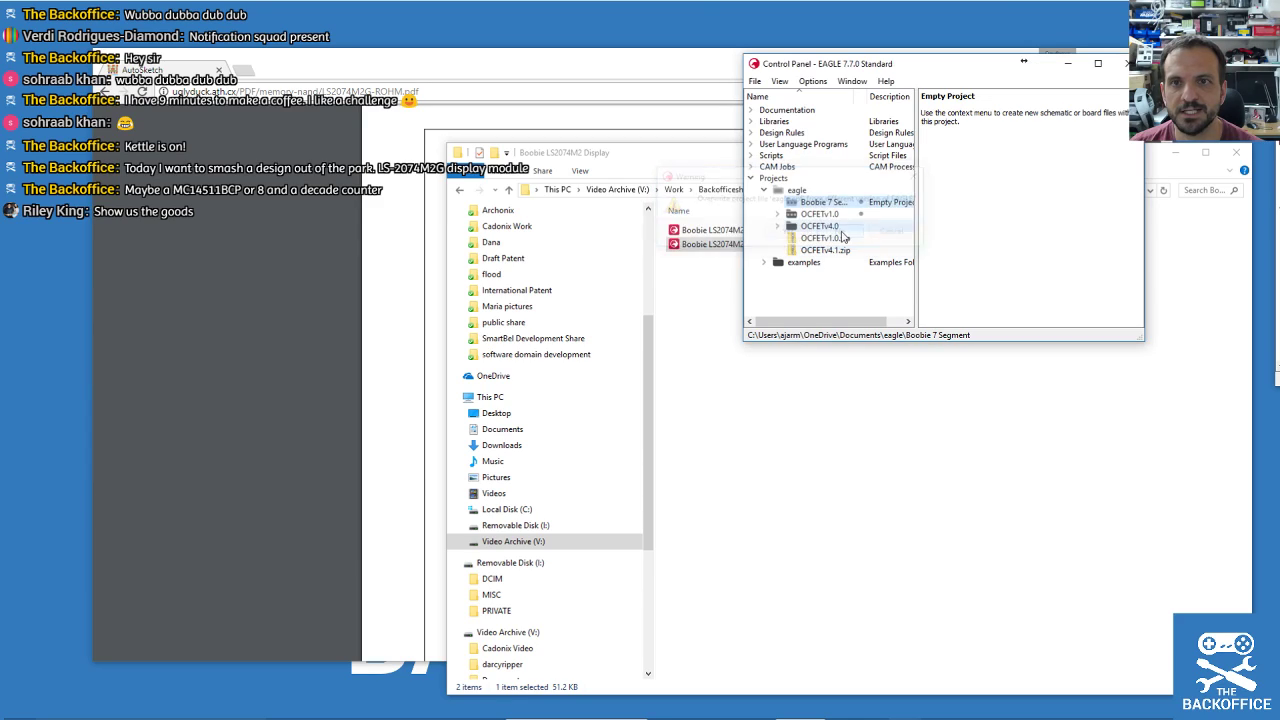
click(790, 235)
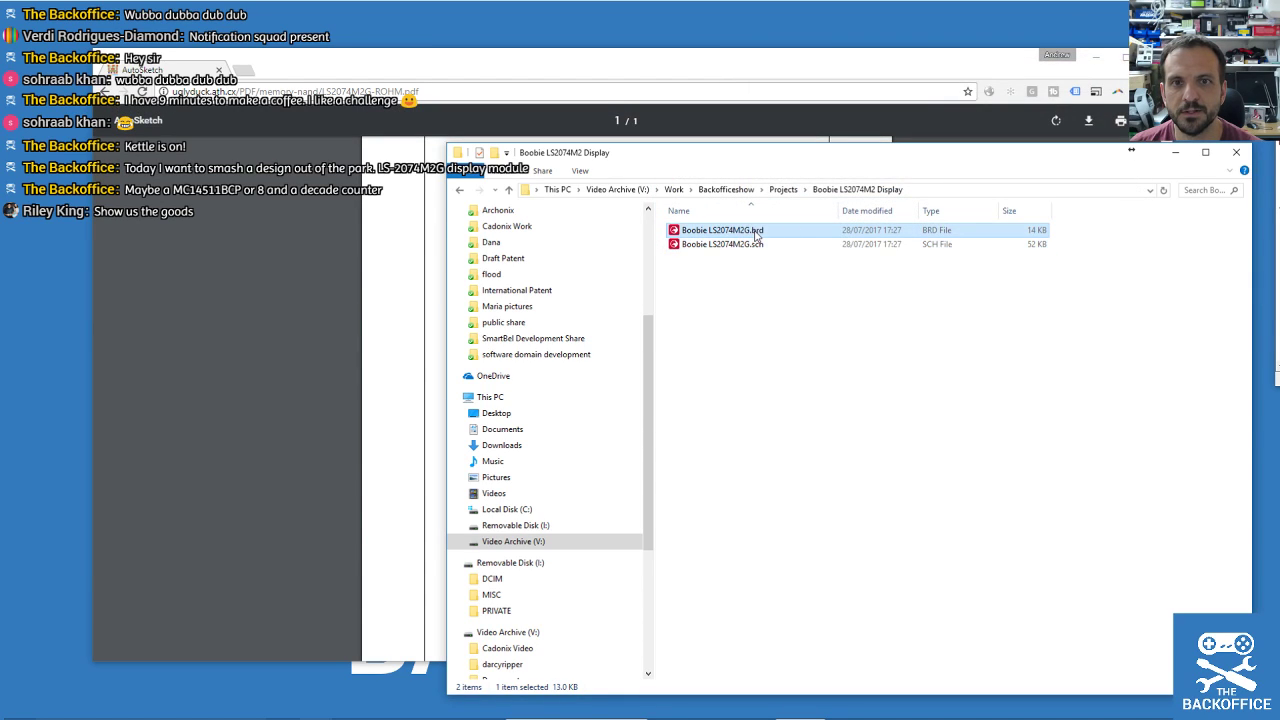
click(750, 233)
click(747, 311)
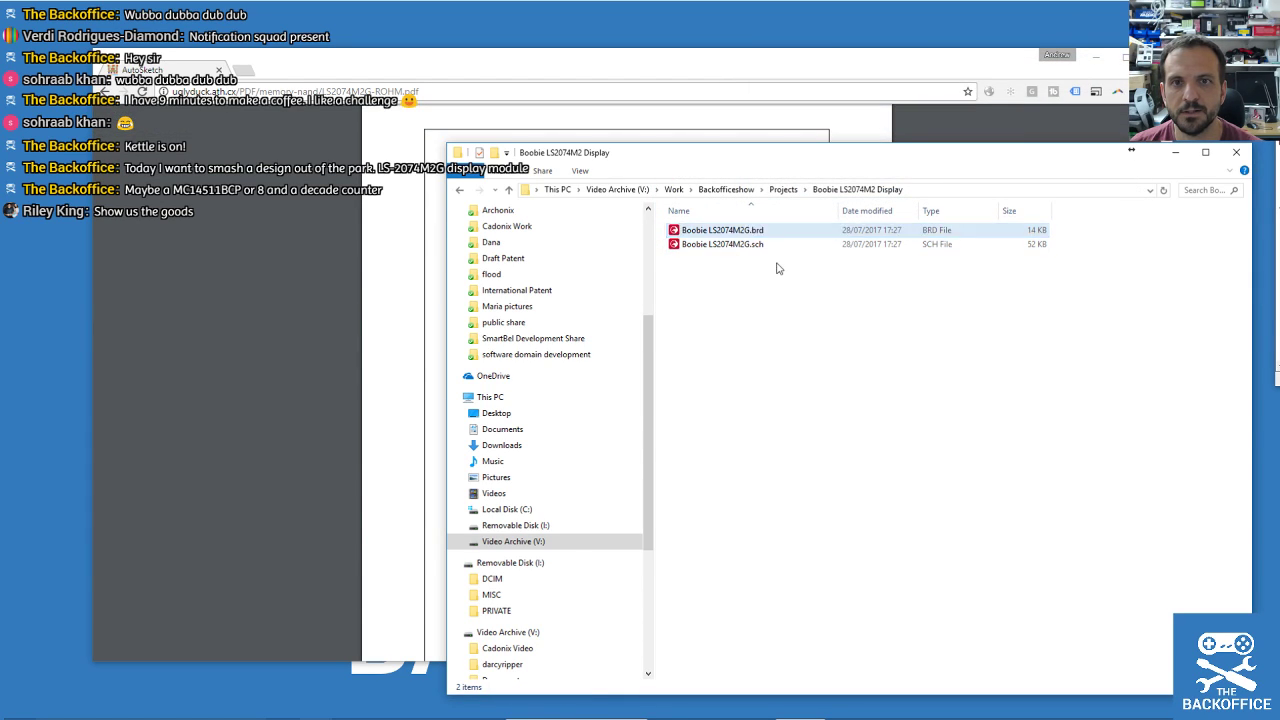
Rename the Boobie 7 Segment Display folder to 'Boobie 7 Segment Display DONE'.
click(783, 189)
click(735, 246)
right_click(735, 250)
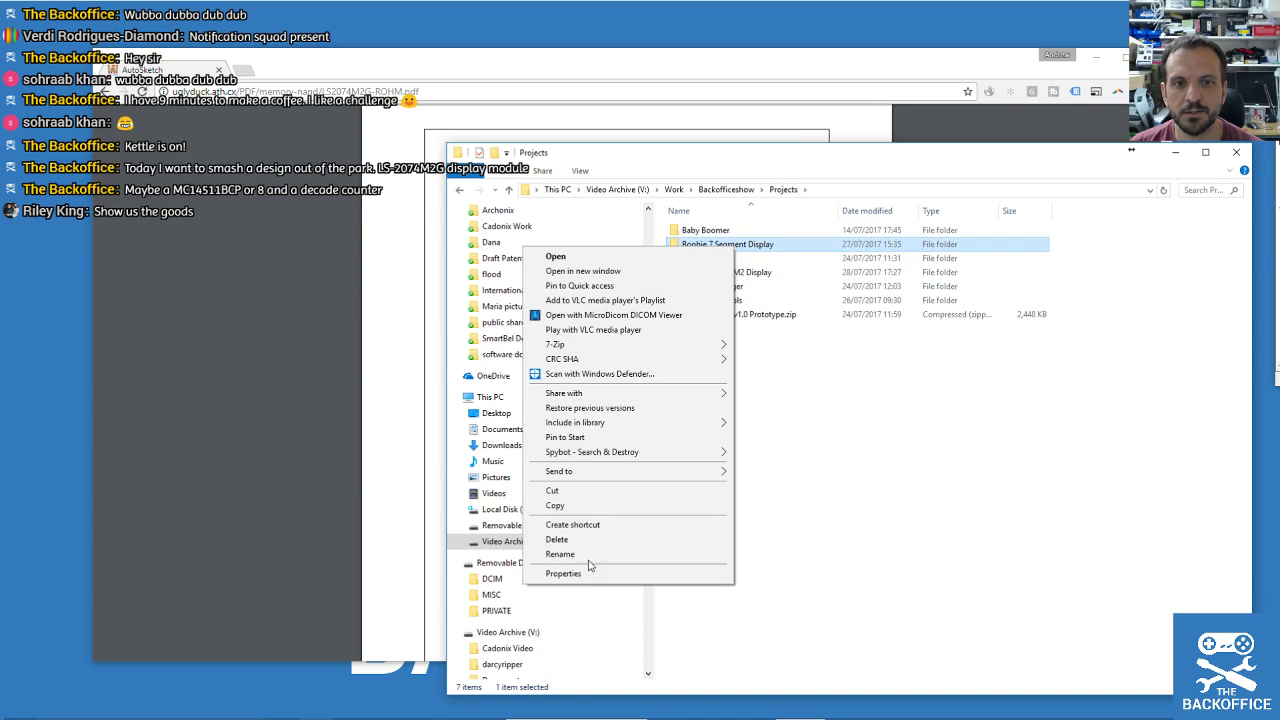
click(596, 557)
key(End)
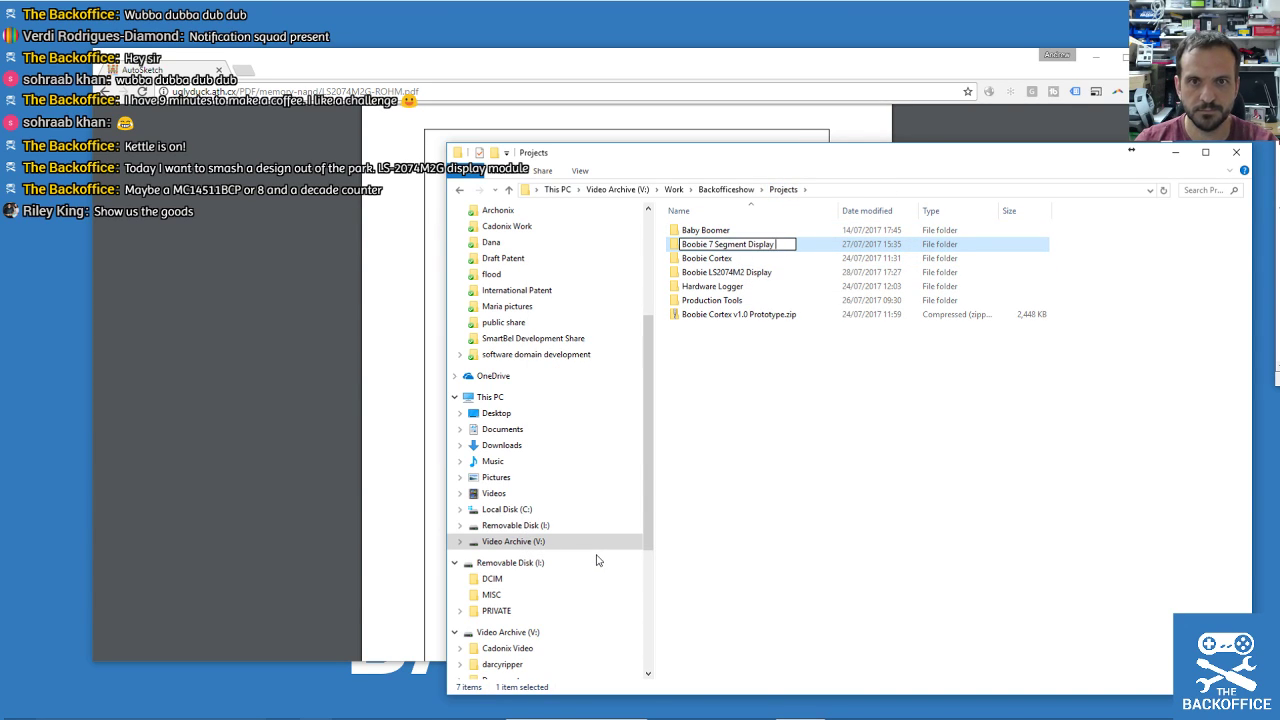
text(DONE)
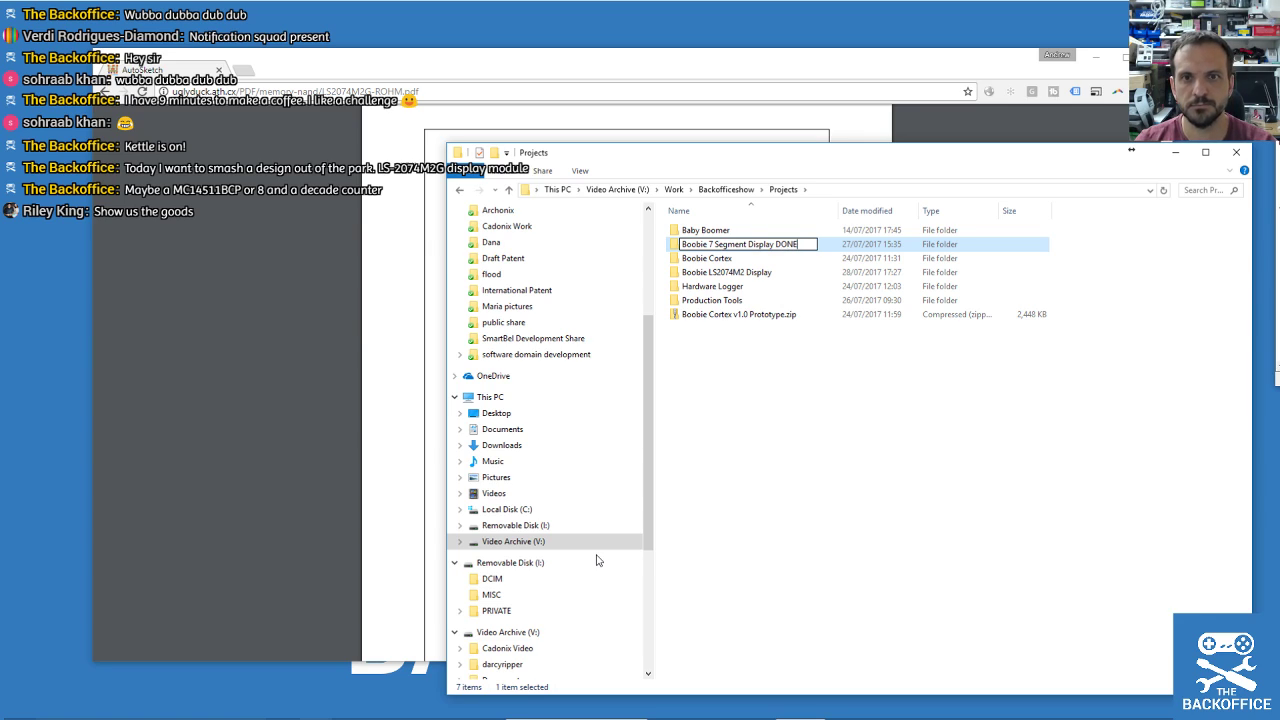
key(Return)
Open Boobie LS2074M2G.brd in EAGLE and maximize both the board and its schematic.
double_click(736, 273)
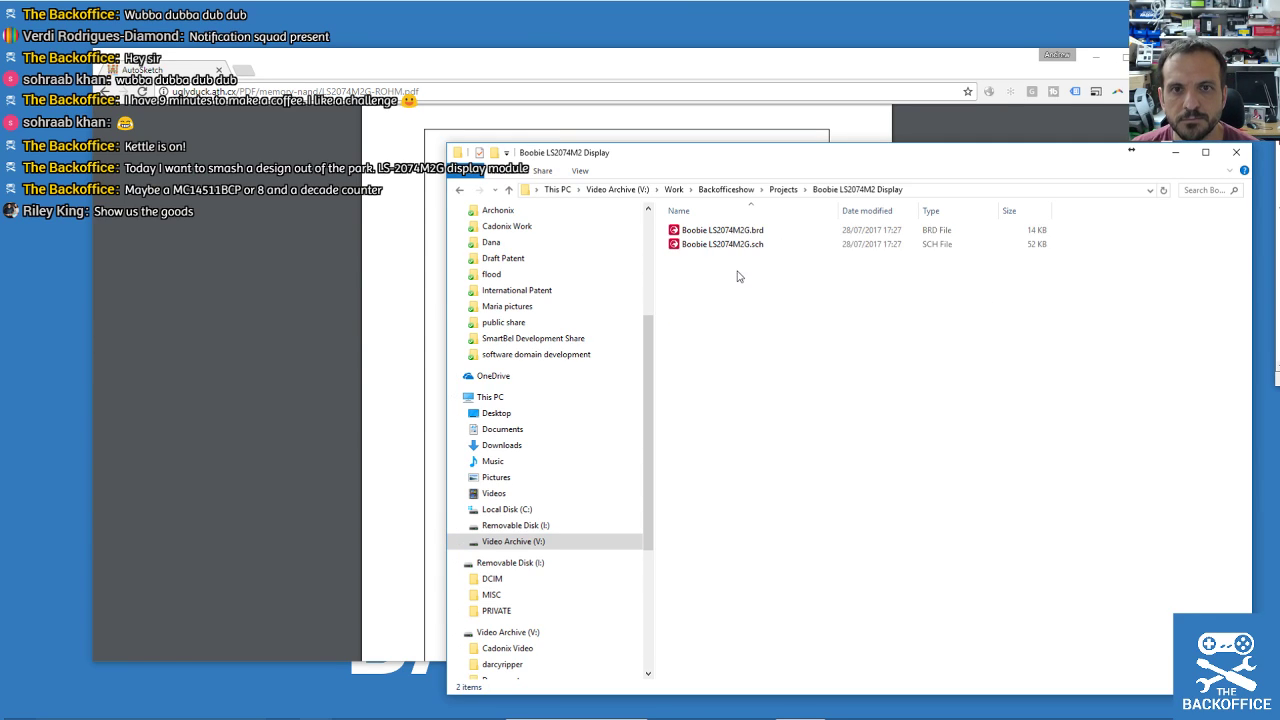
double_click(722, 231)
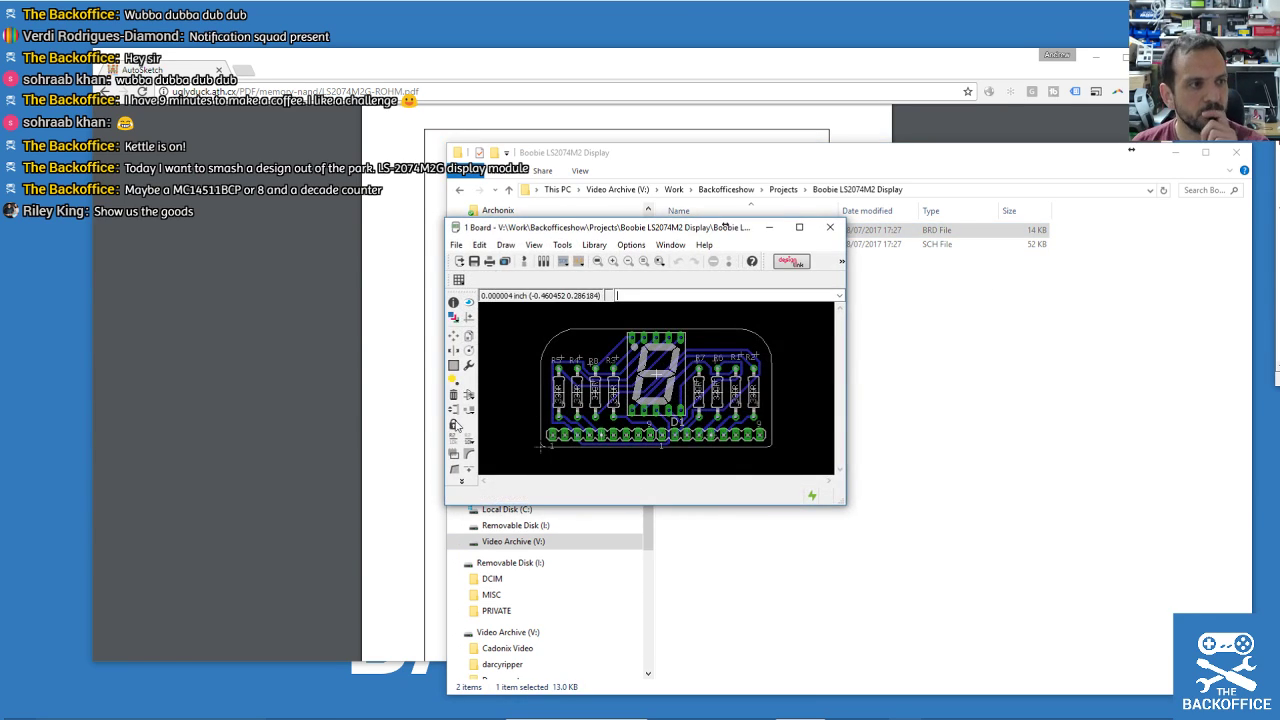
drag(680, 235, 692, 159)
click(810, 151)
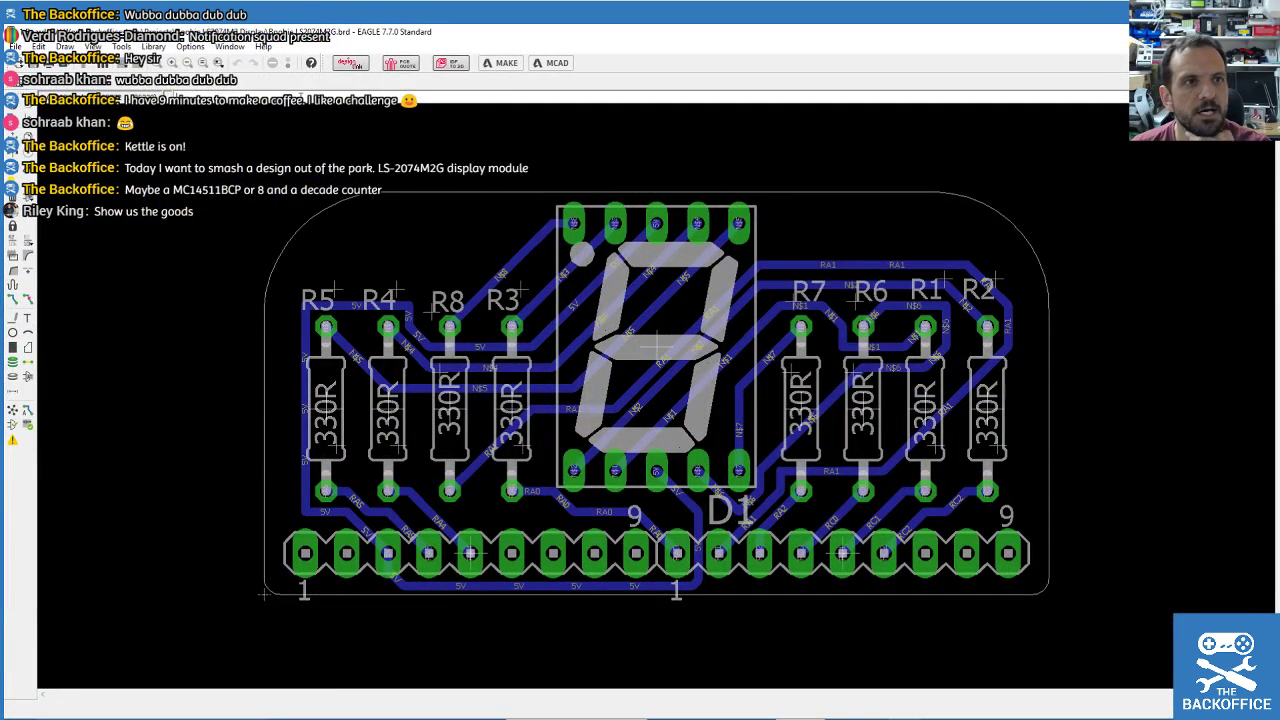
click(86, 68)
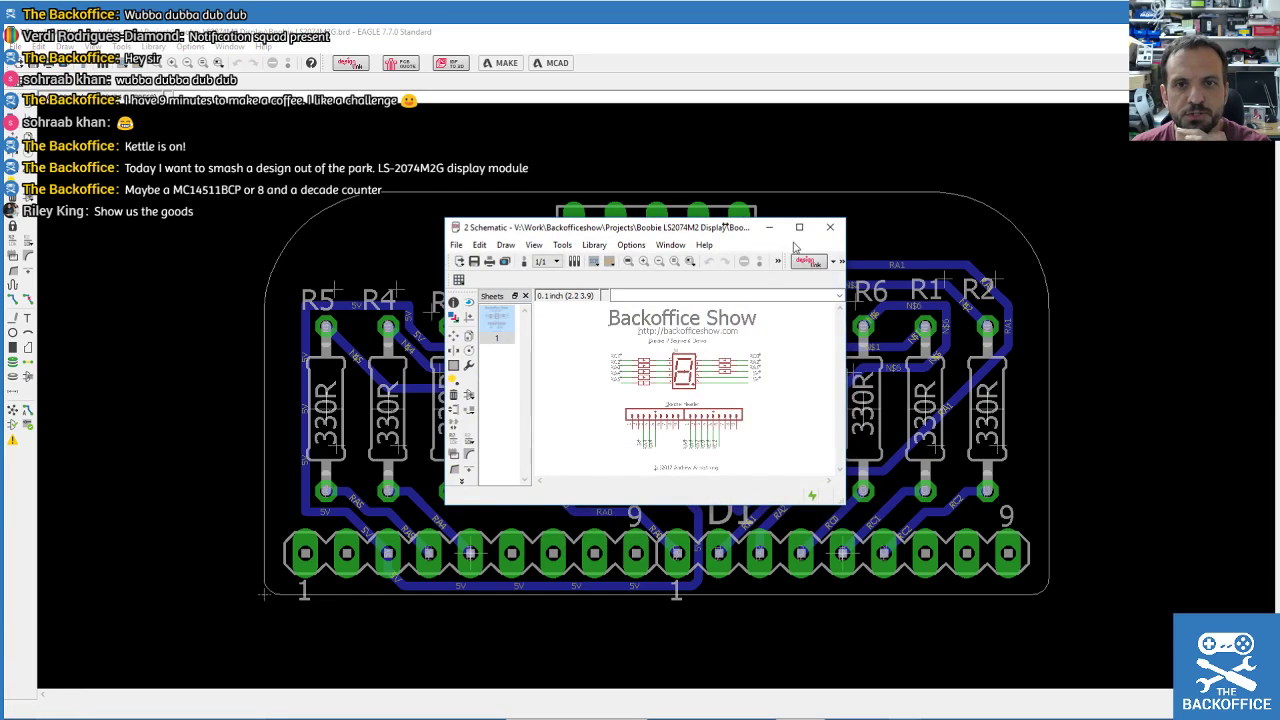
click(799, 227)
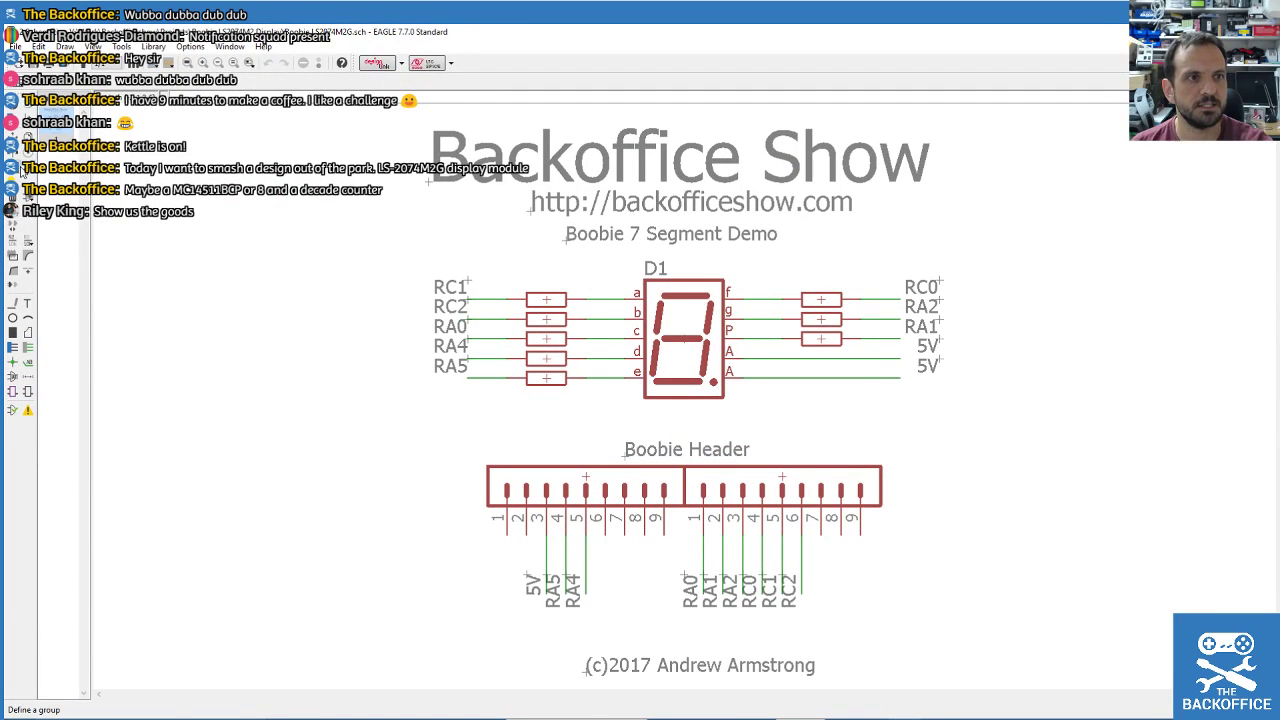
Group and delete the schematic's title block texts.
drag(330, 118, 1062, 258)
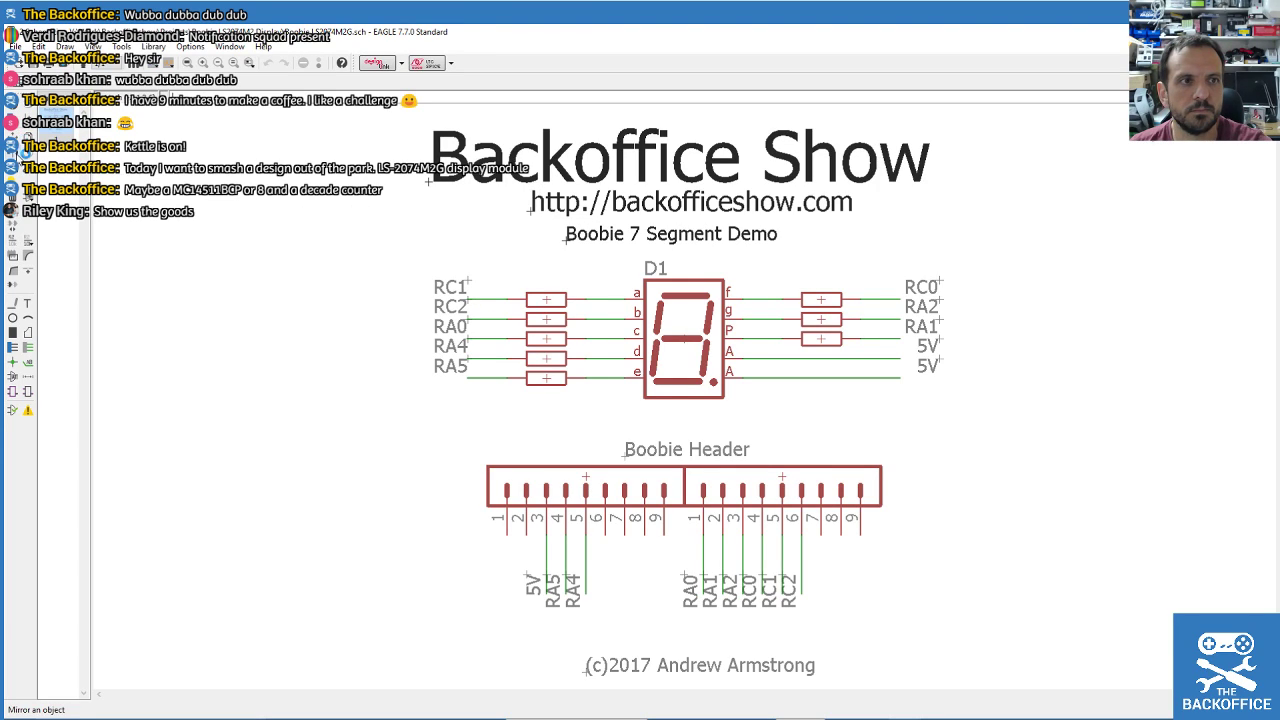
click(25, 181)
drag(401, 117, 1024, 258)
click(28, 211)
ctrl+right_click(691, 189)
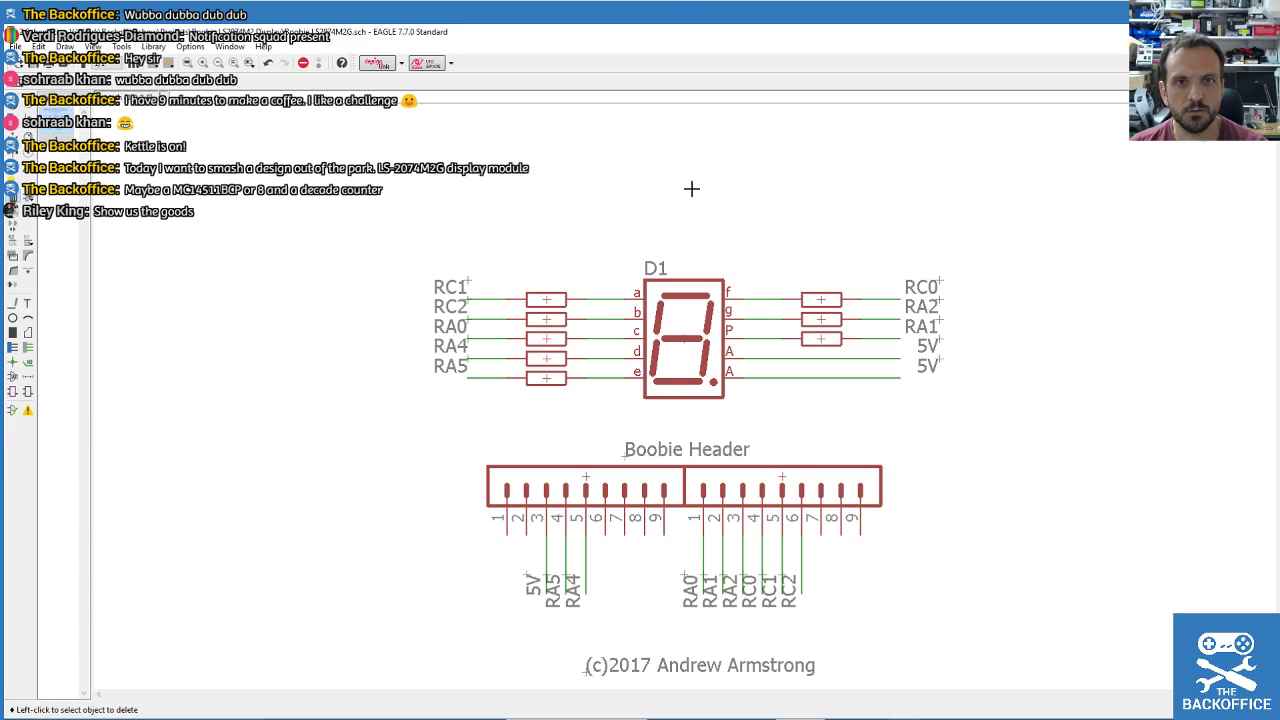
Delete the D1 display, the five left-column resistors and the RC2 net label.
click(673, 339)
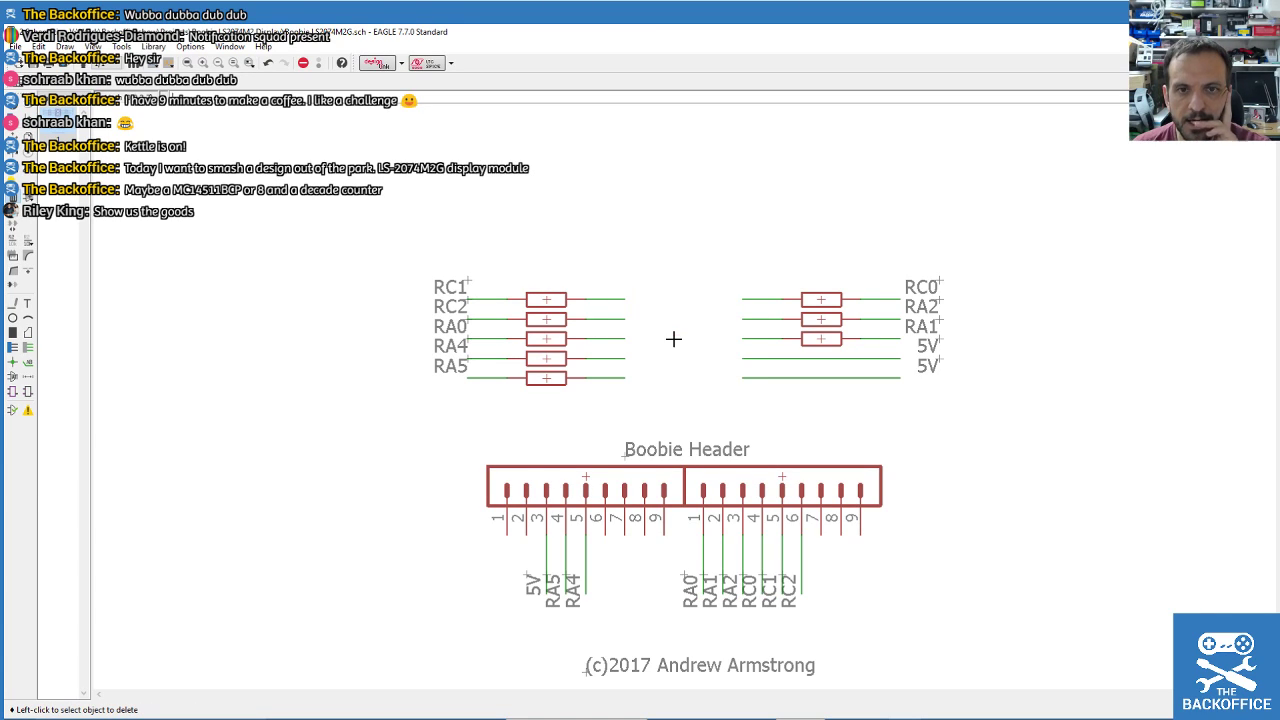
click(540, 319)
click(546, 339)
click(548, 299)
click(553, 358)
click(547, 378)
click(446, 320)
Group and delete the remaining upper schematic parts, including the RA0 net label.
click(12, 196)
drag(346, 218, 1112, 426)
click(496, 347)
click(496, 347)
ctrl+right_click(460, 303)
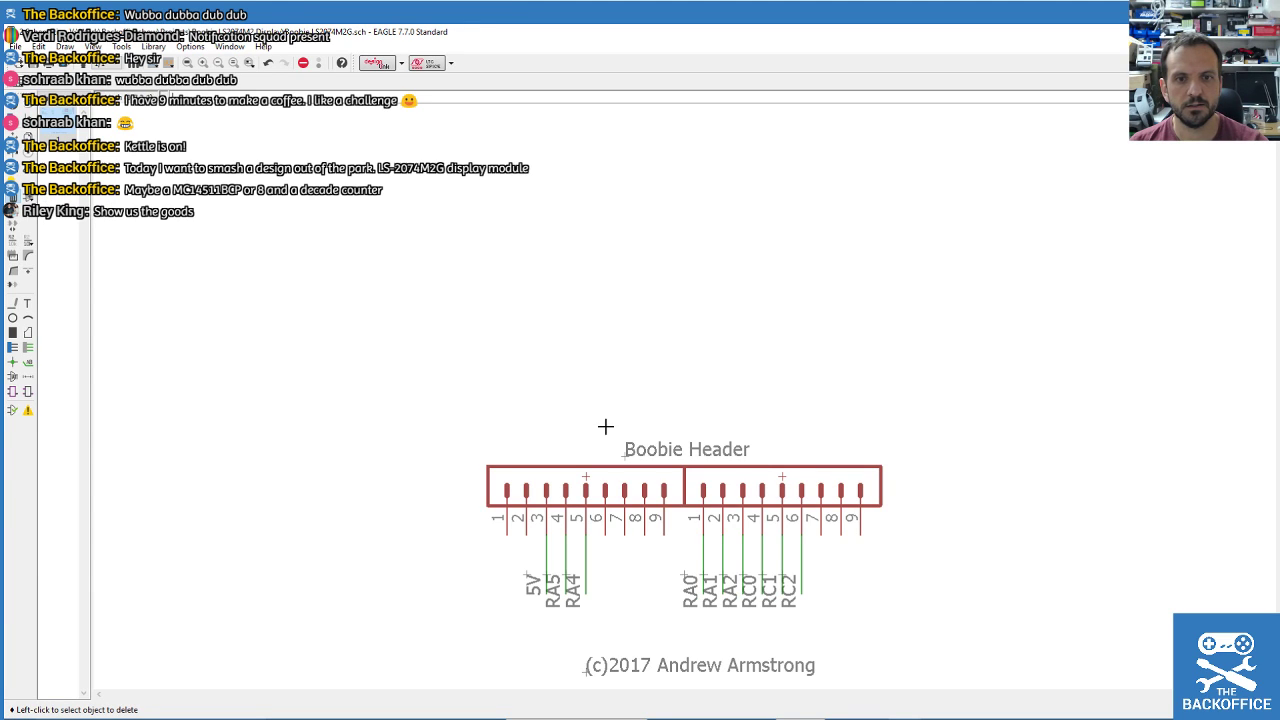
scroll(497, 346, down, 3)
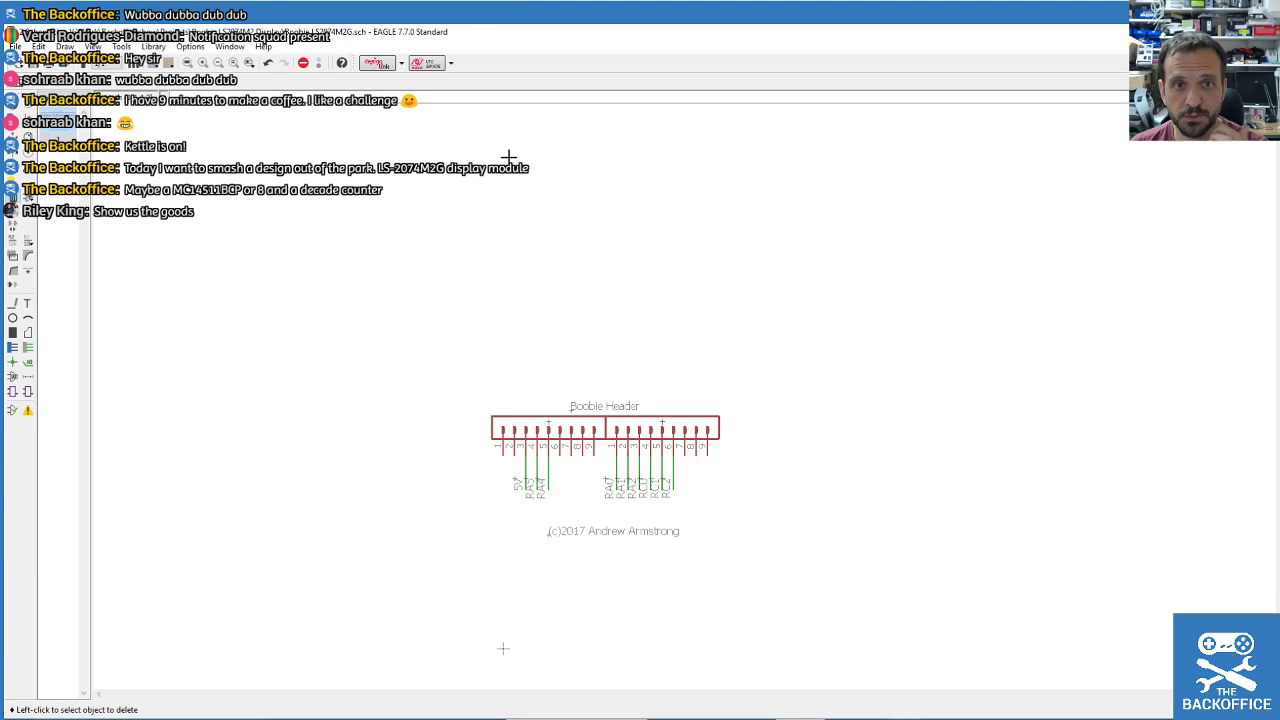
scroll(508, 157, up, 2)
double_click(618, 32)
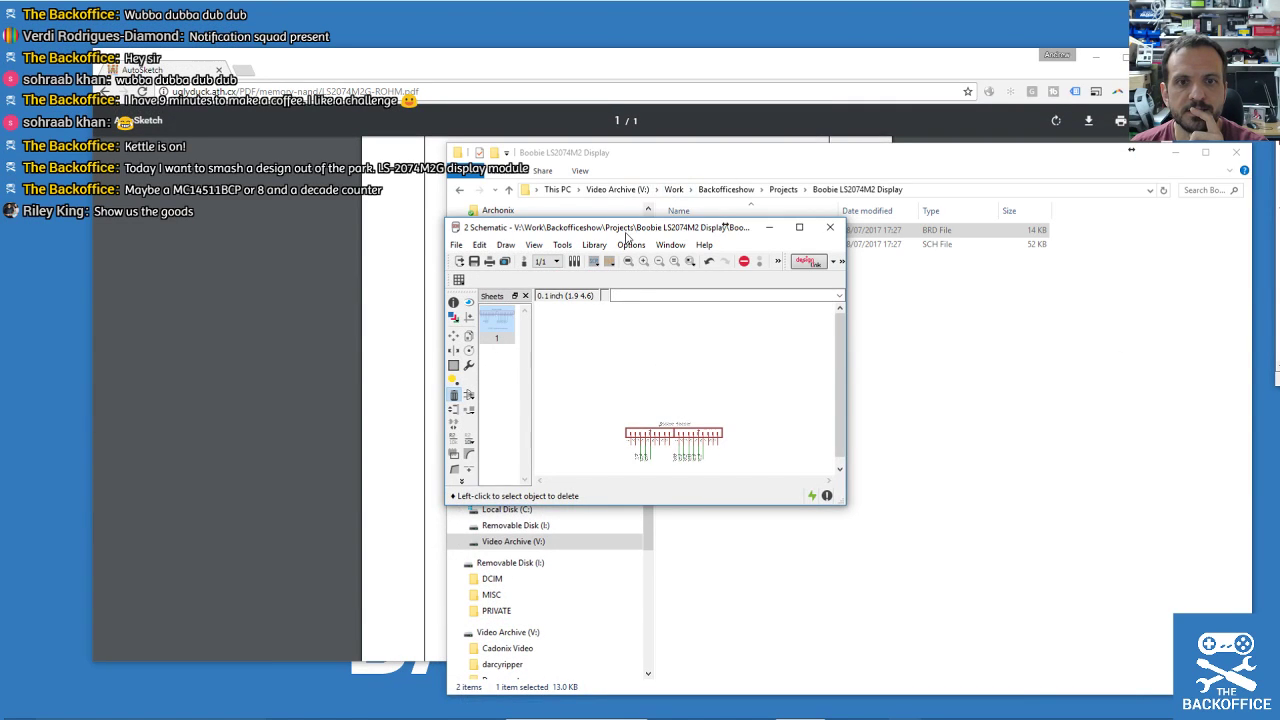
Move the datasheet window left and stretch the schematic window over the right of the screen.
drag(626, 232, 913, 267)
drag(794, 62, 354, 52)
click(875, 256)
drag(875, 256, 1022, 34)
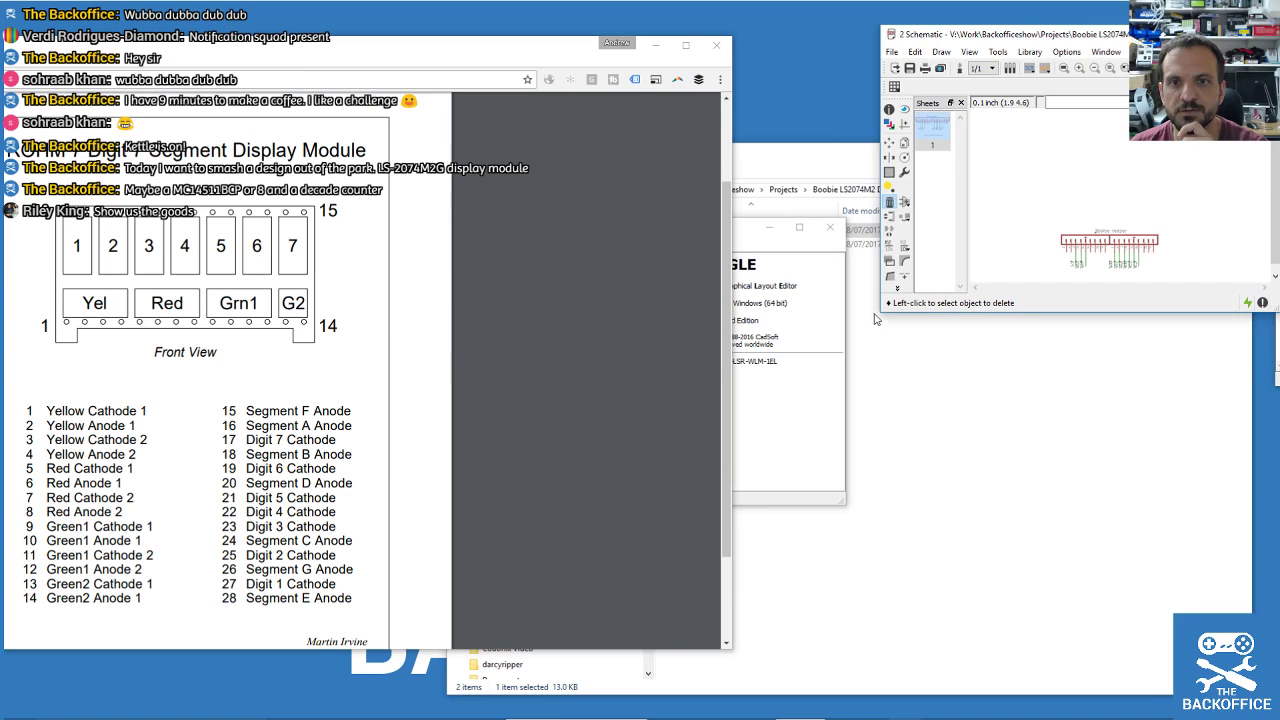
drag(877, 317, 257, 718)
click(406, 51)
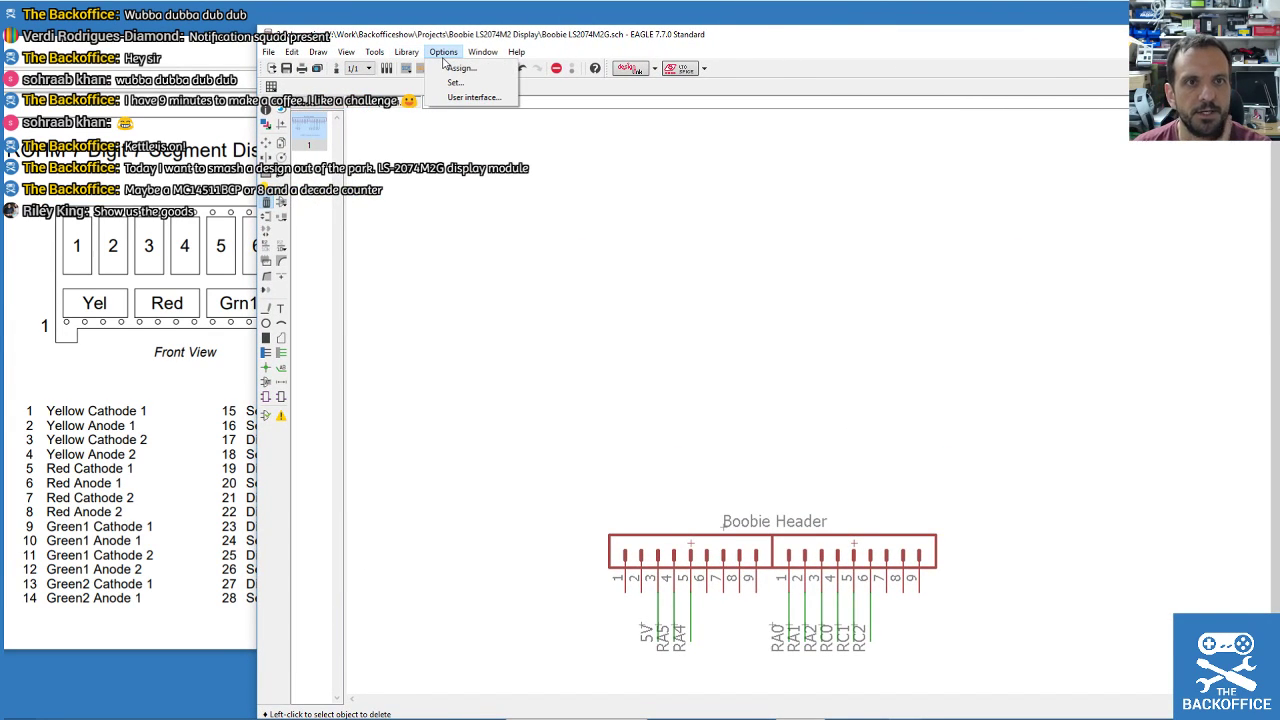
mouse_move(318, 51)
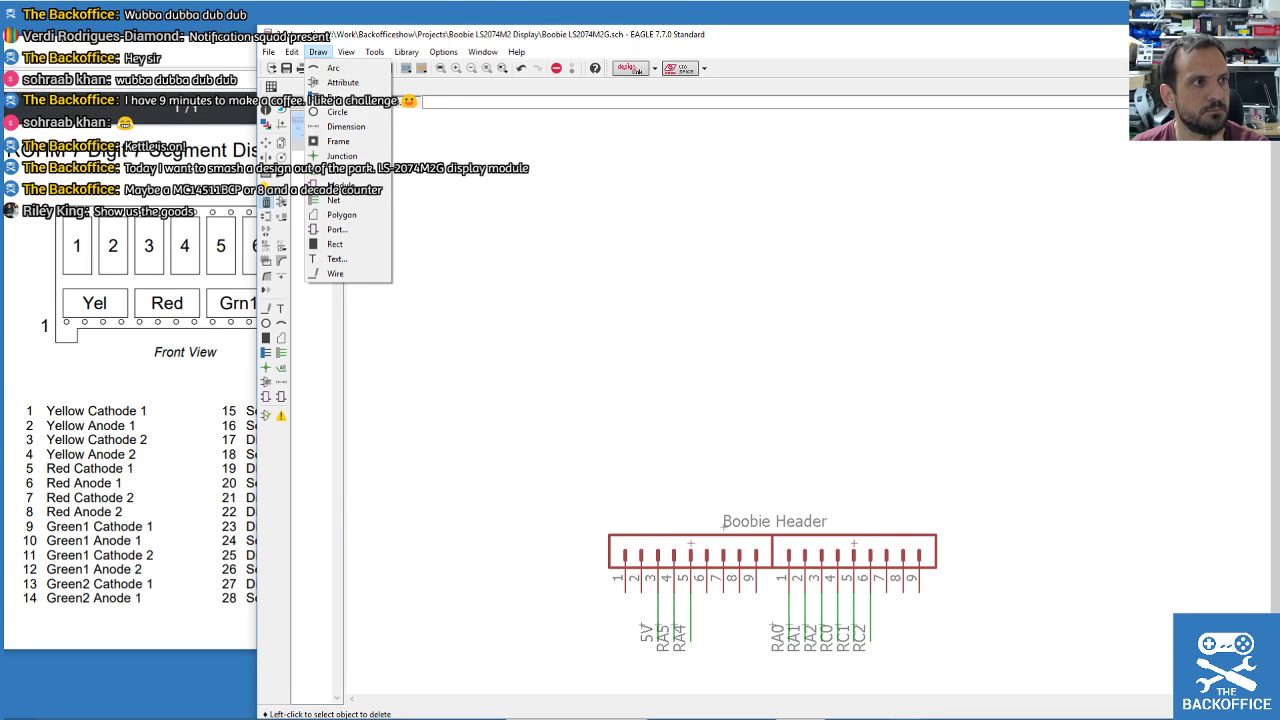
click(281, 202)
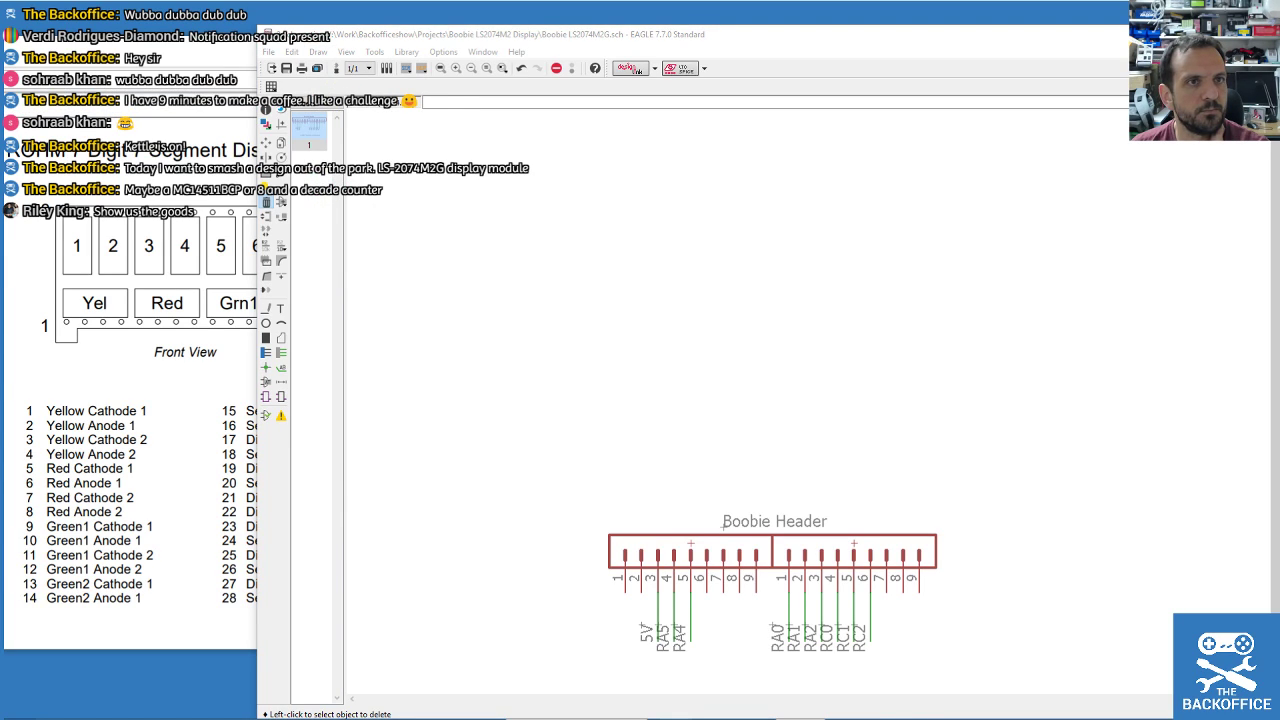
click(583, 44)
click(418, 52)
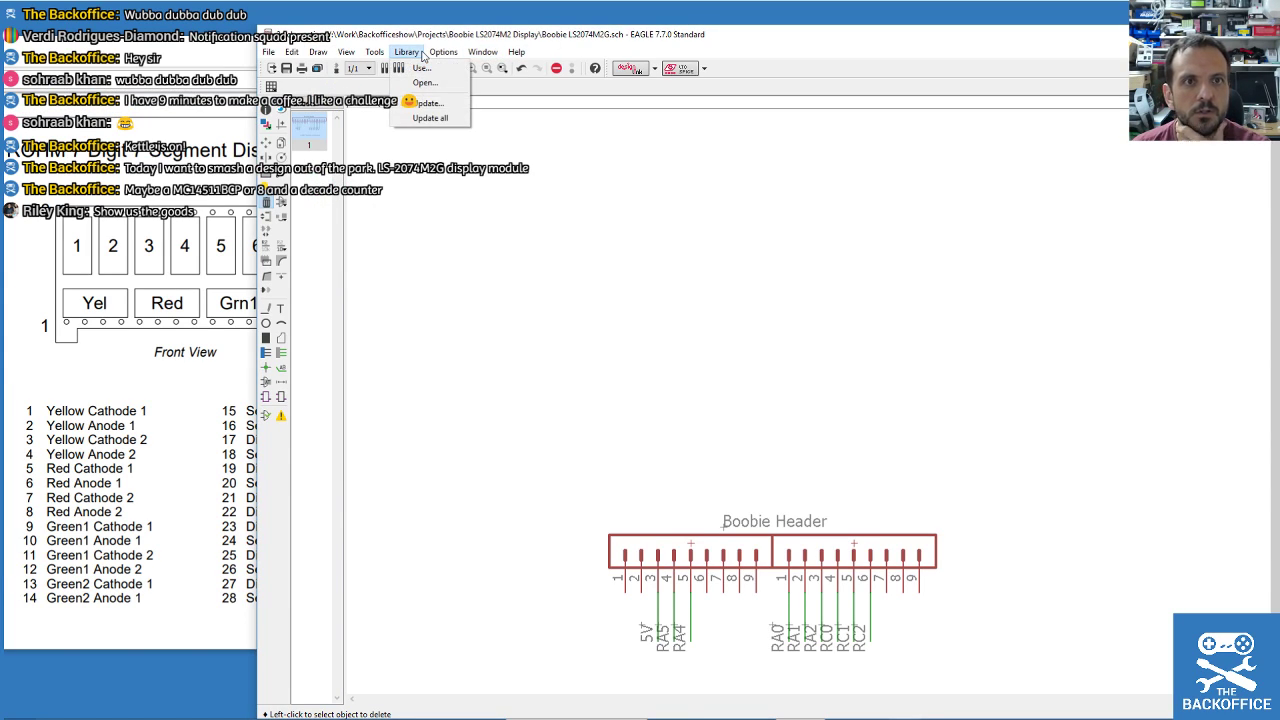
mouse_move(346, 55)
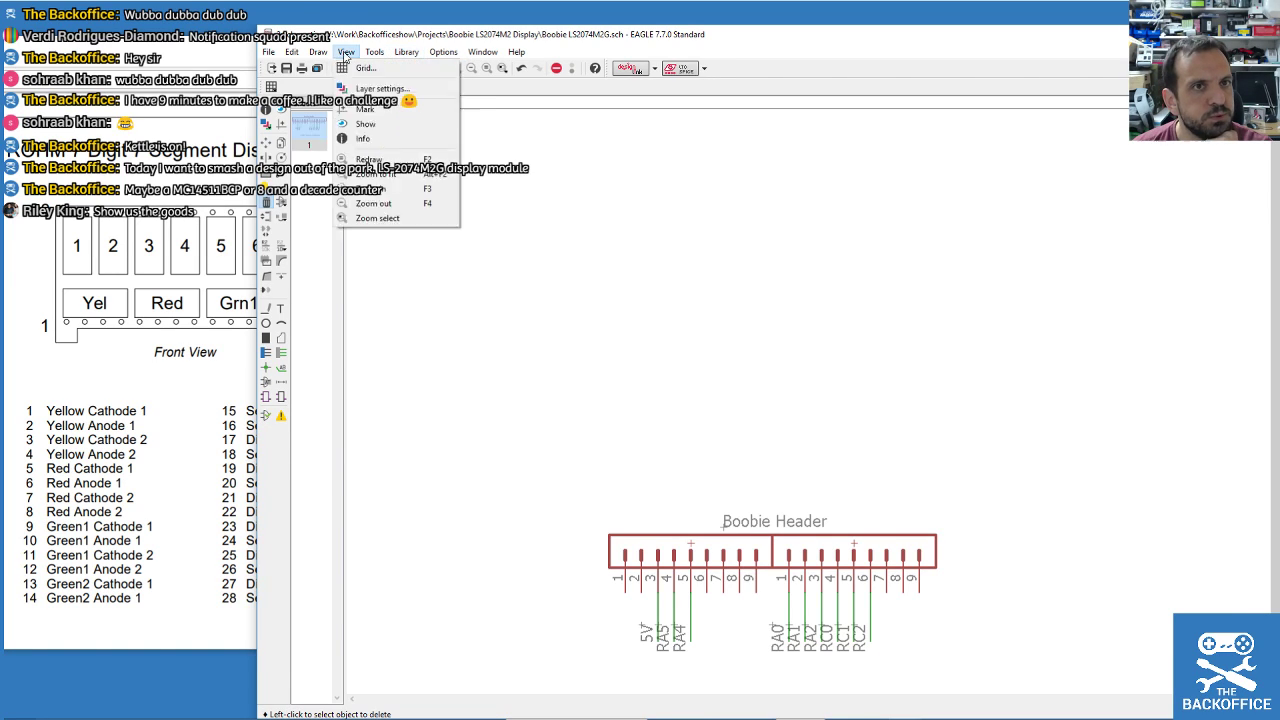
mouse_move(270, 55)
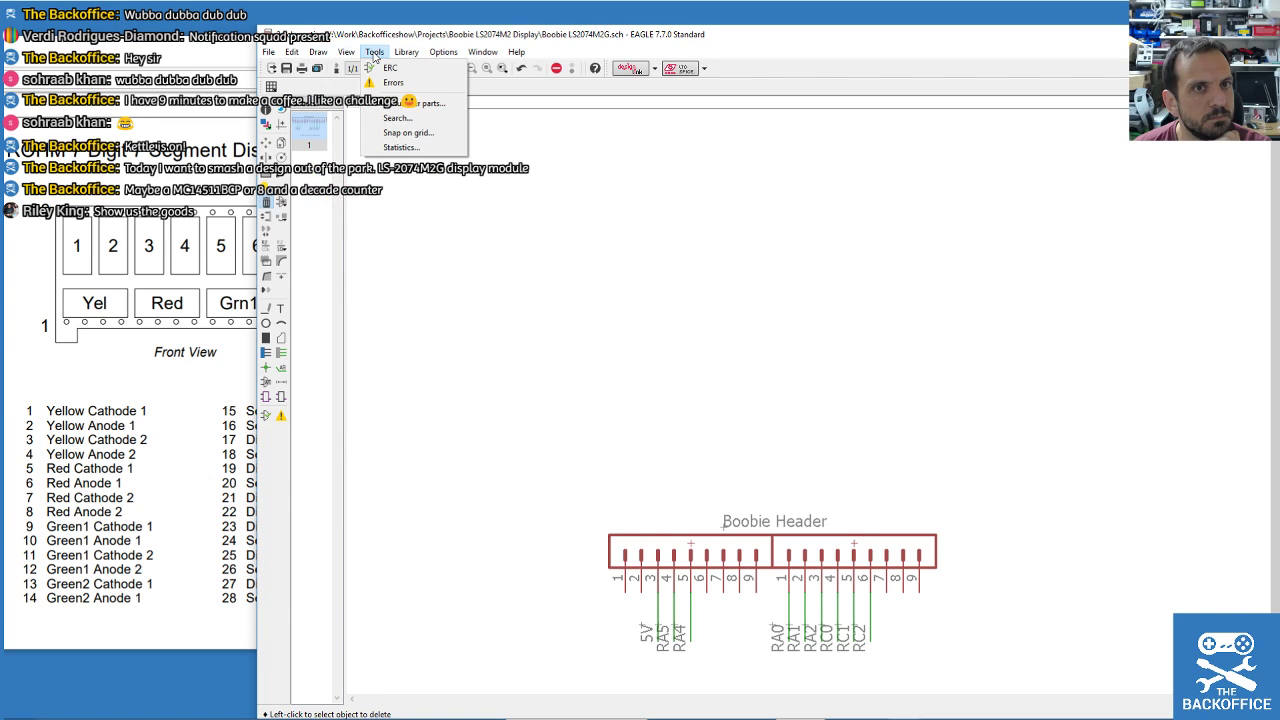
mouse_move(443, 52)
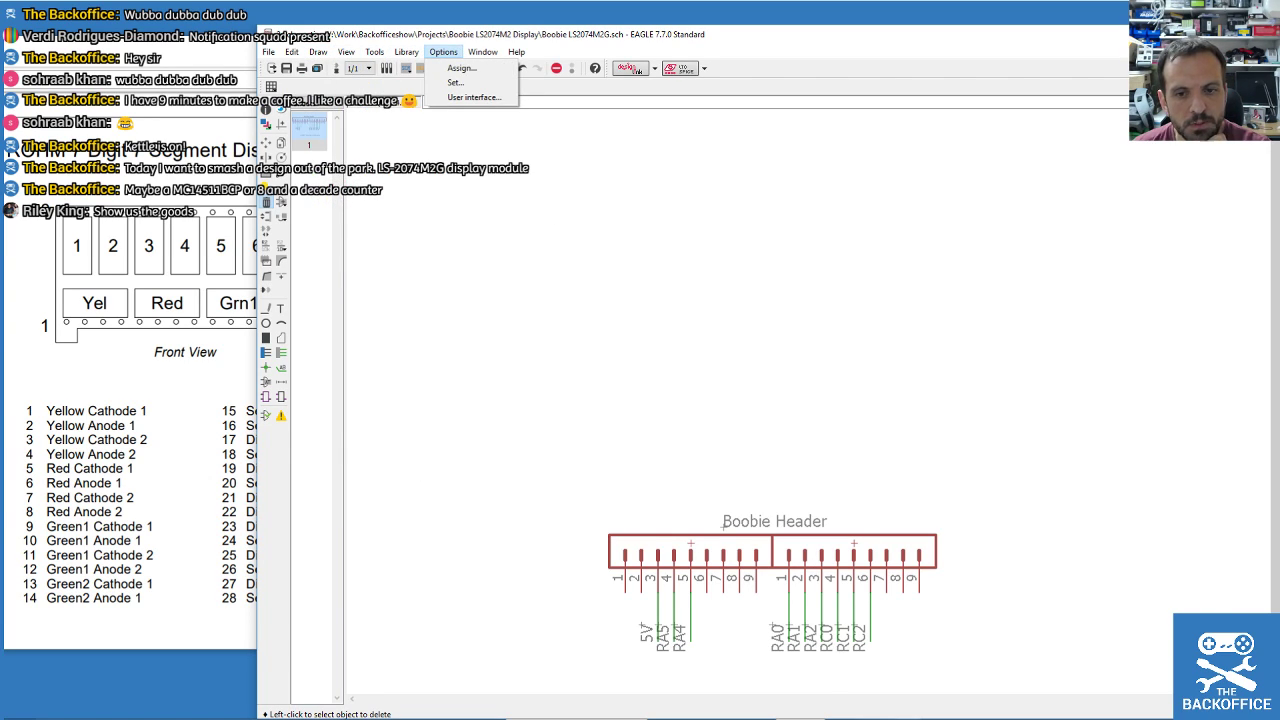
click(474, 97)
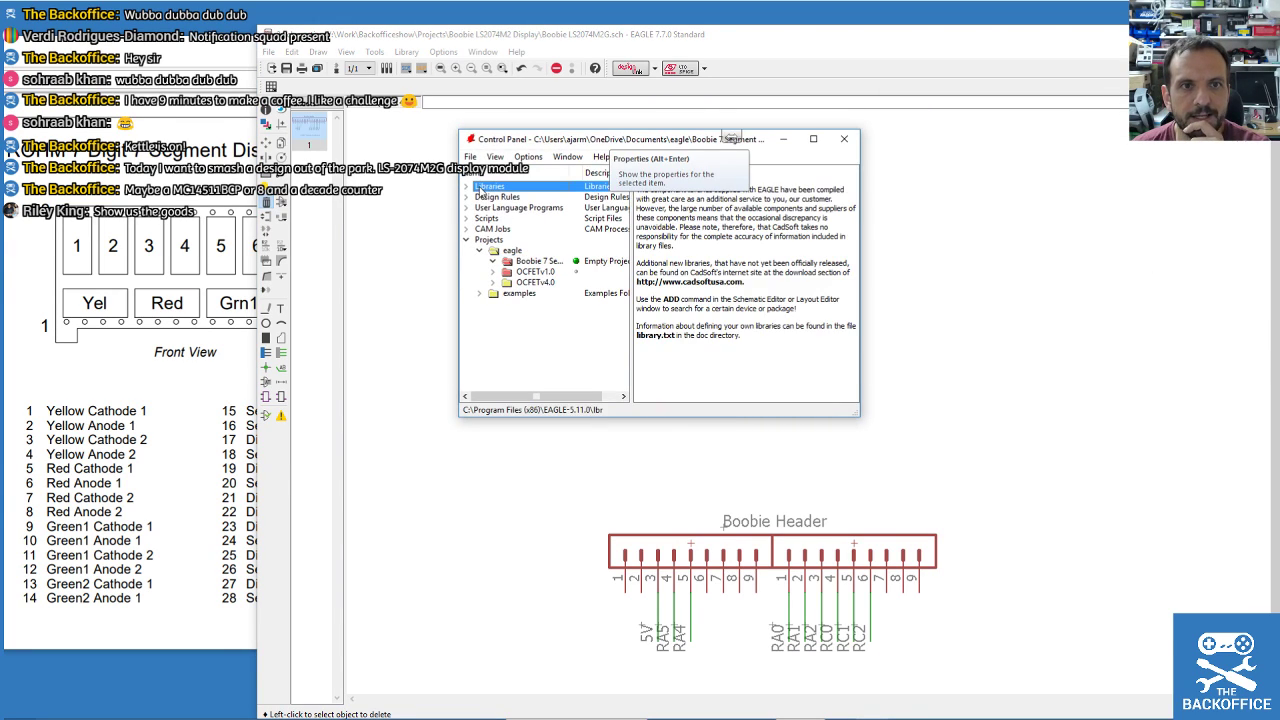
Expand the Control Panel's Libraries branch to list the installed libraries.
click(465, 186)
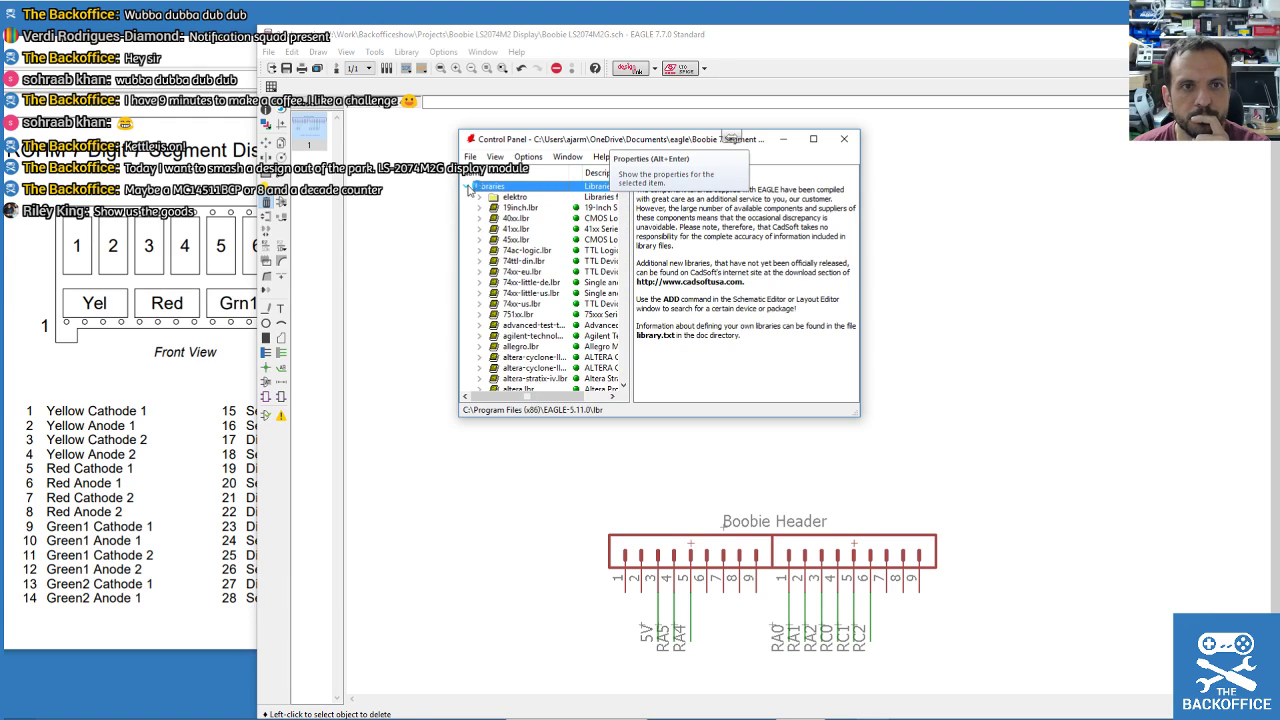
scroll(550, 290, down, 5)
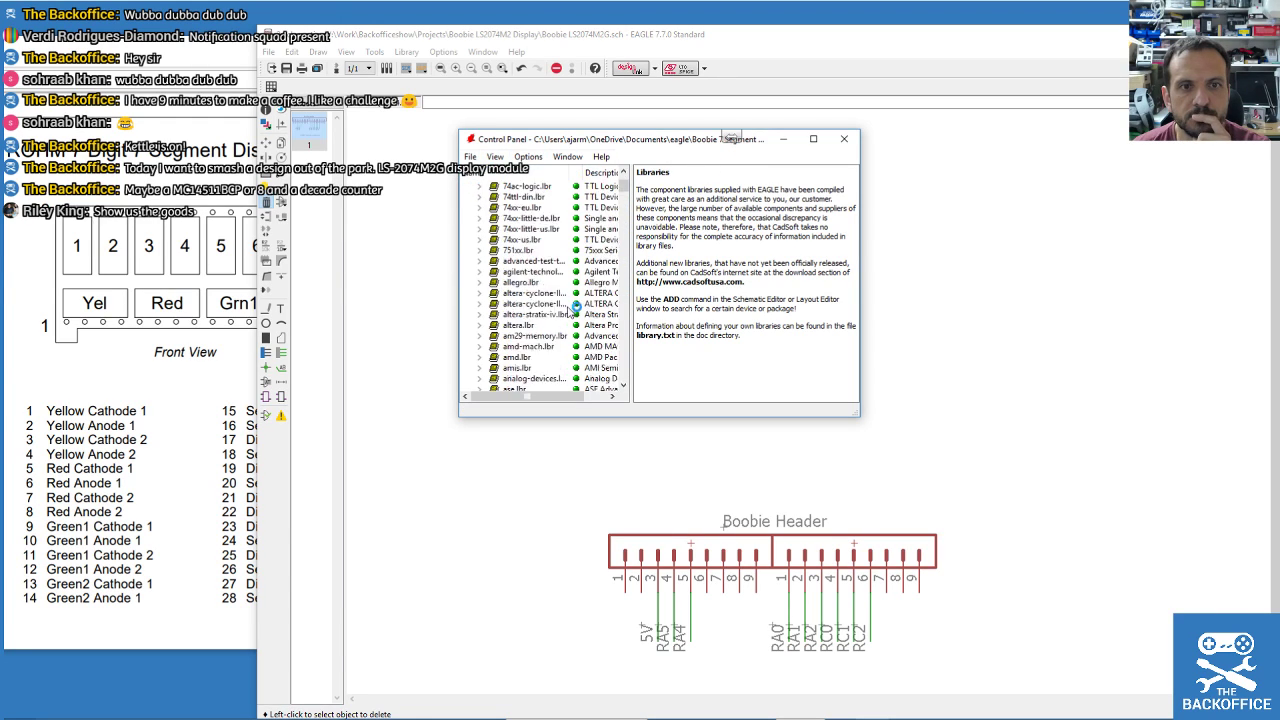
mouse_move(624, 188)
mouse_down()
mouse_move(626, 402)
mouse_move(625, 183)
mouse_up()
Start a new untitled.lbr library via File > Open > Library and move it right.
click(470, 157)
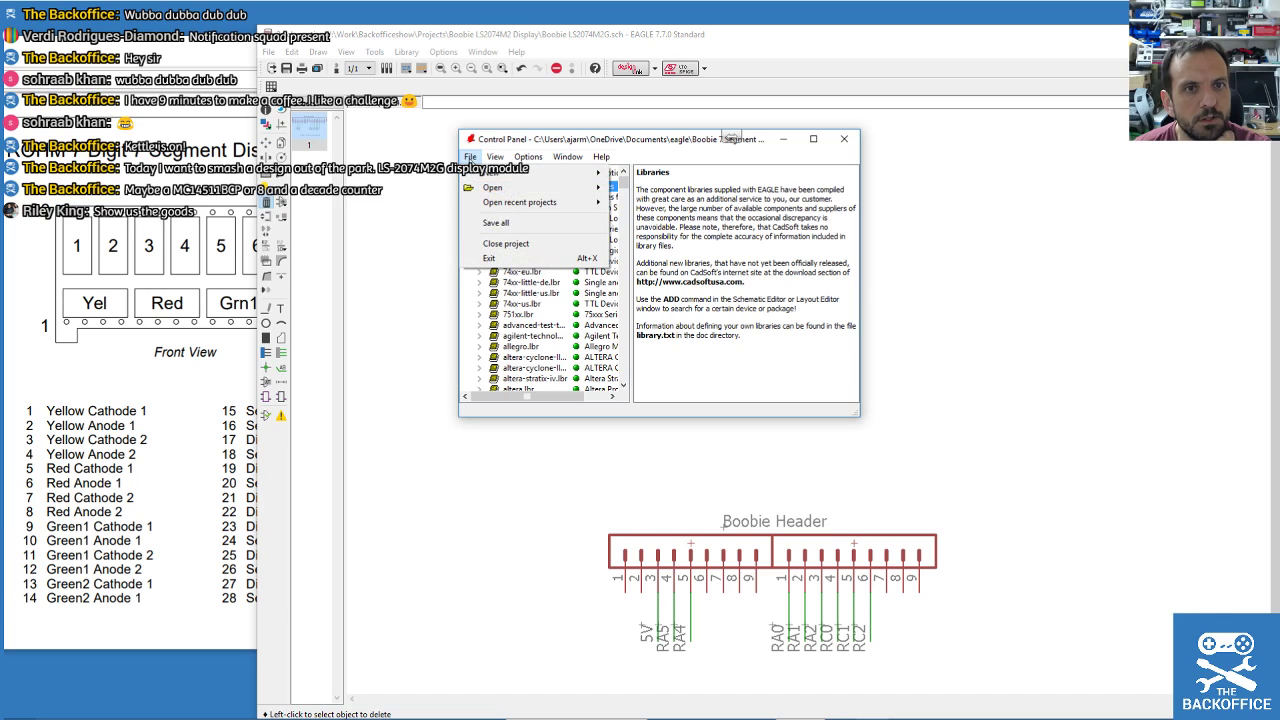
mouse_move(590, 187)
click(650, 228)
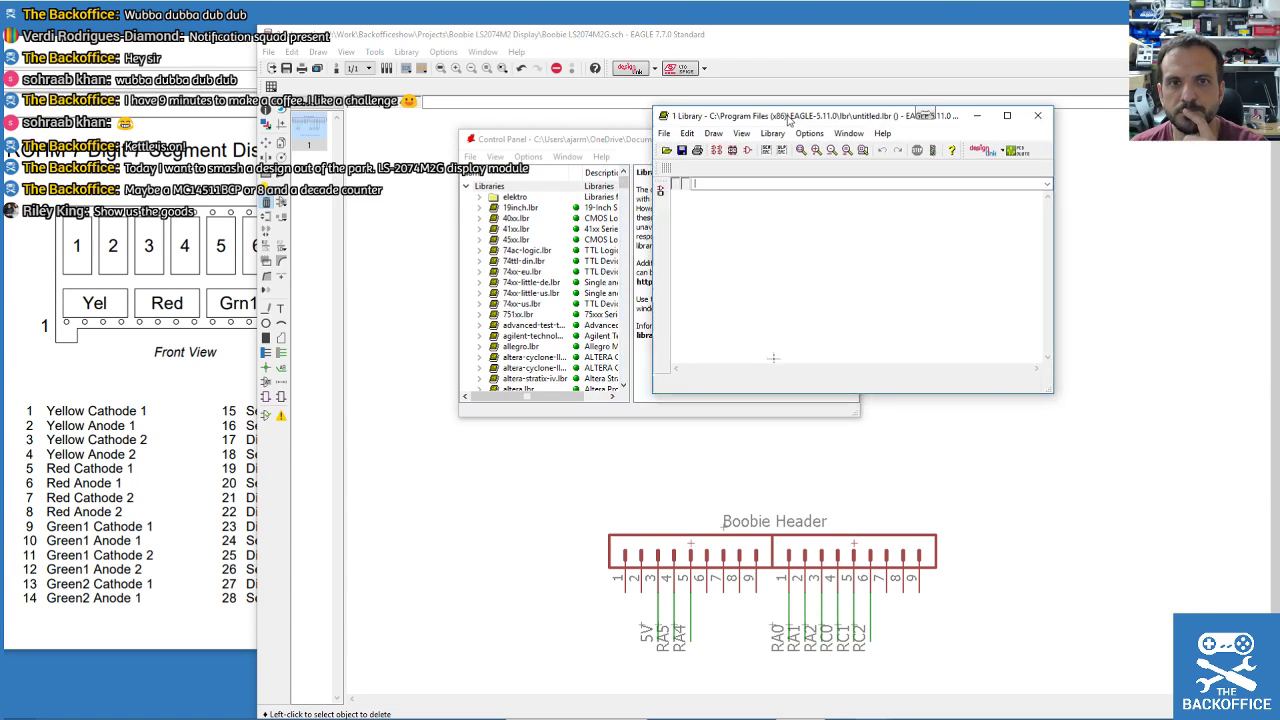
scroll(598, 288, down, 7)
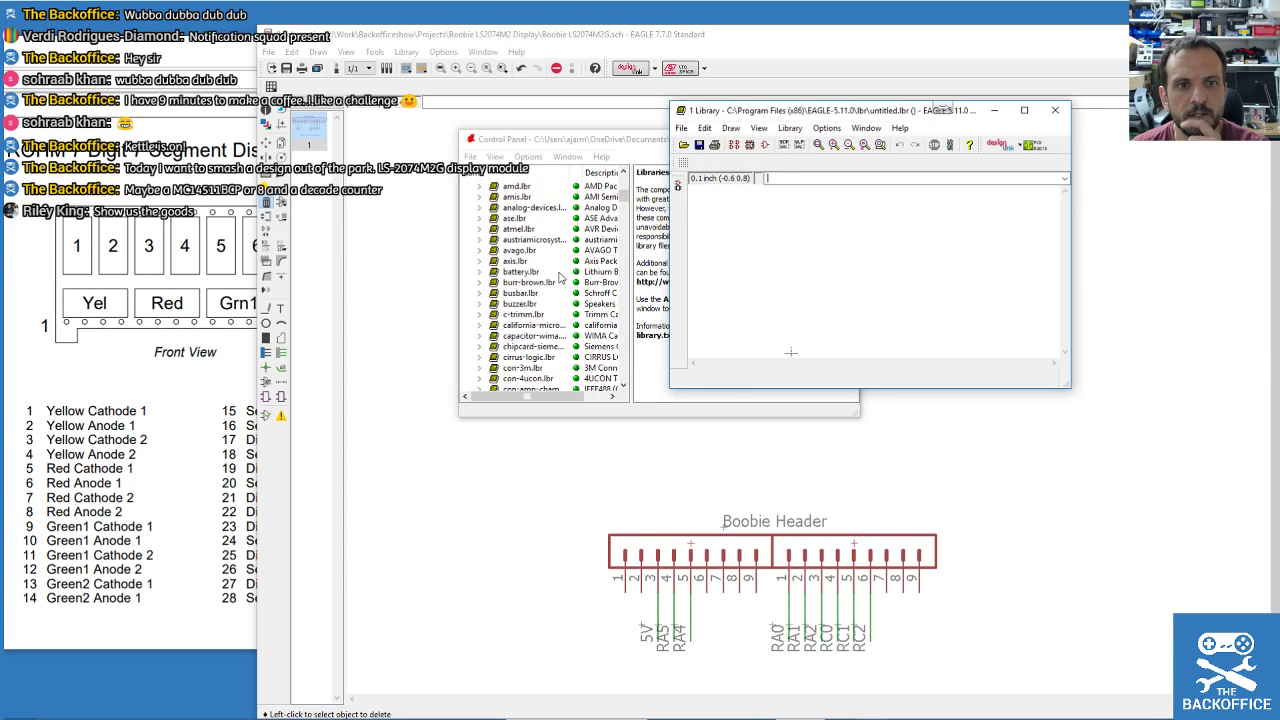
scroll(520, 314, down, 13)
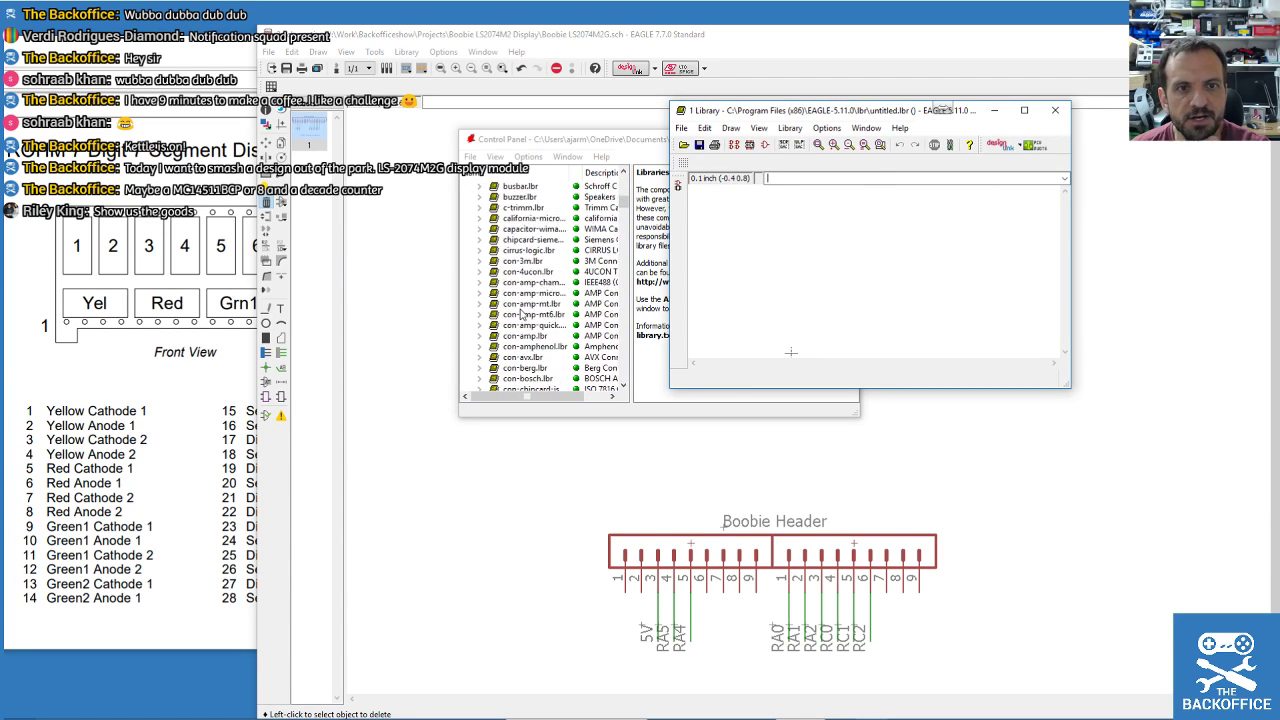
scroll(530, 305, down, 15)
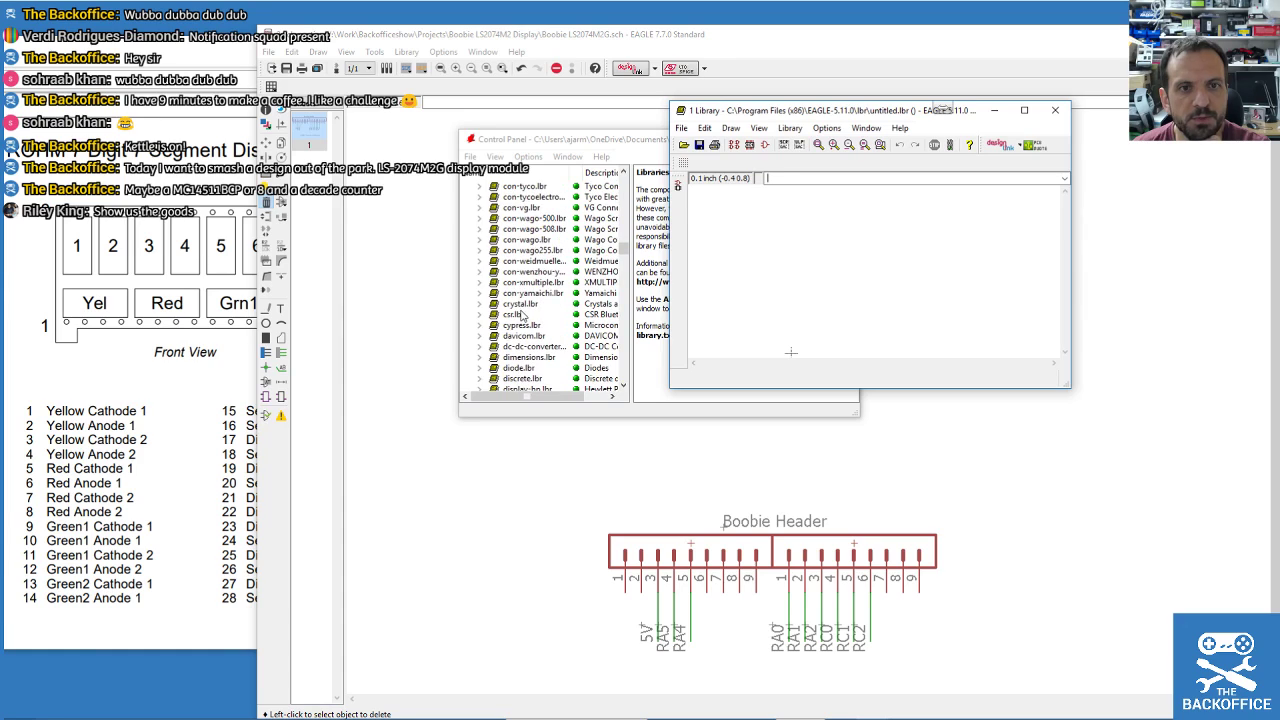
scroll(545, 292, down, 14)
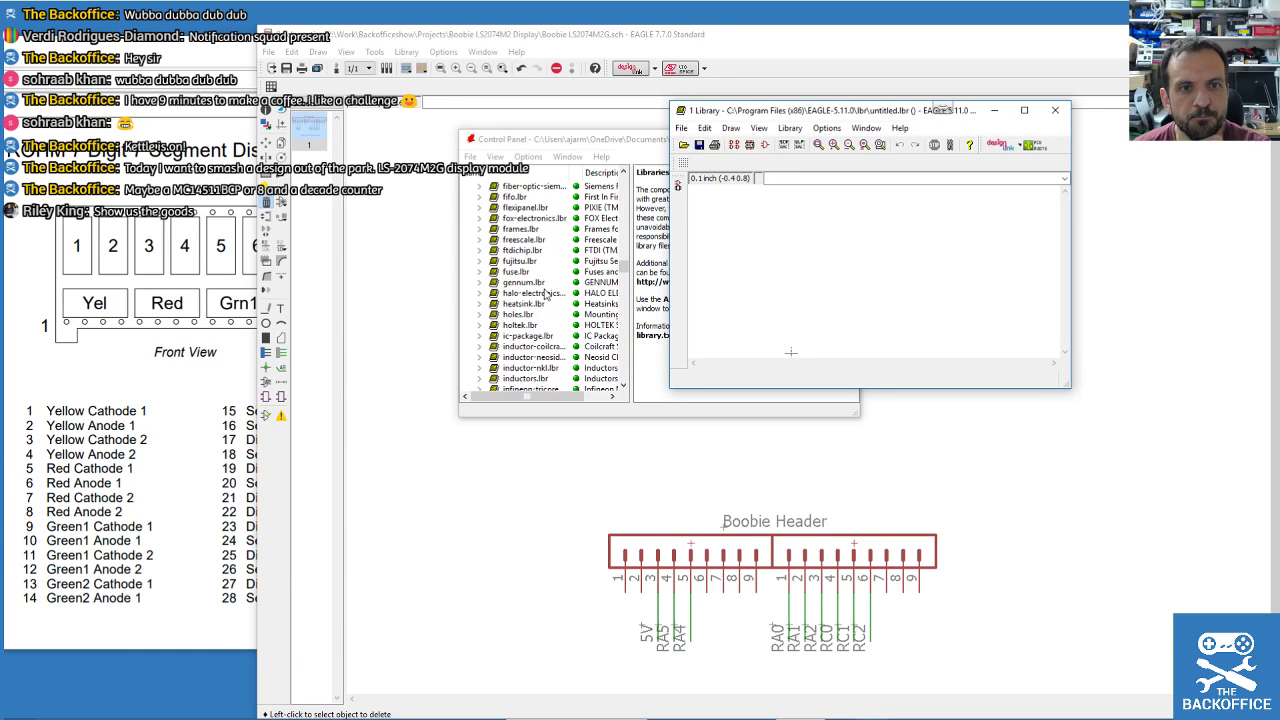
scroll(545, 292, down, 7)
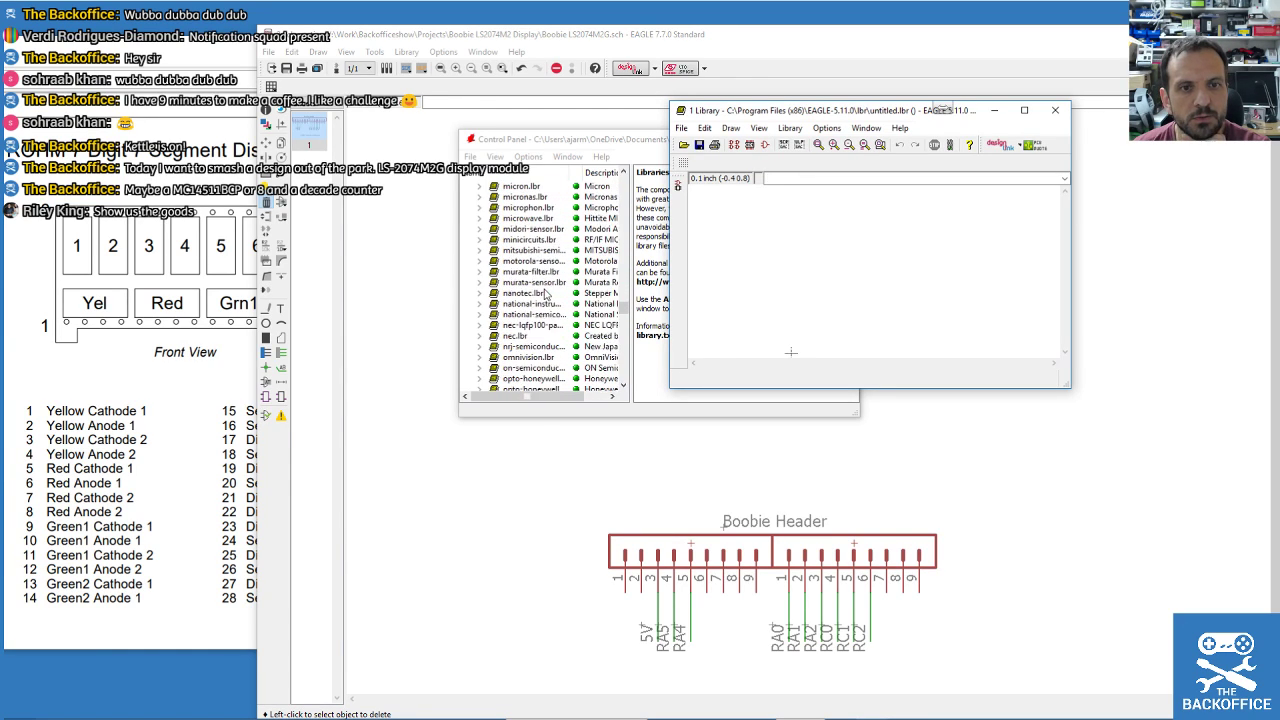
drag(834, 104, 968, 132)
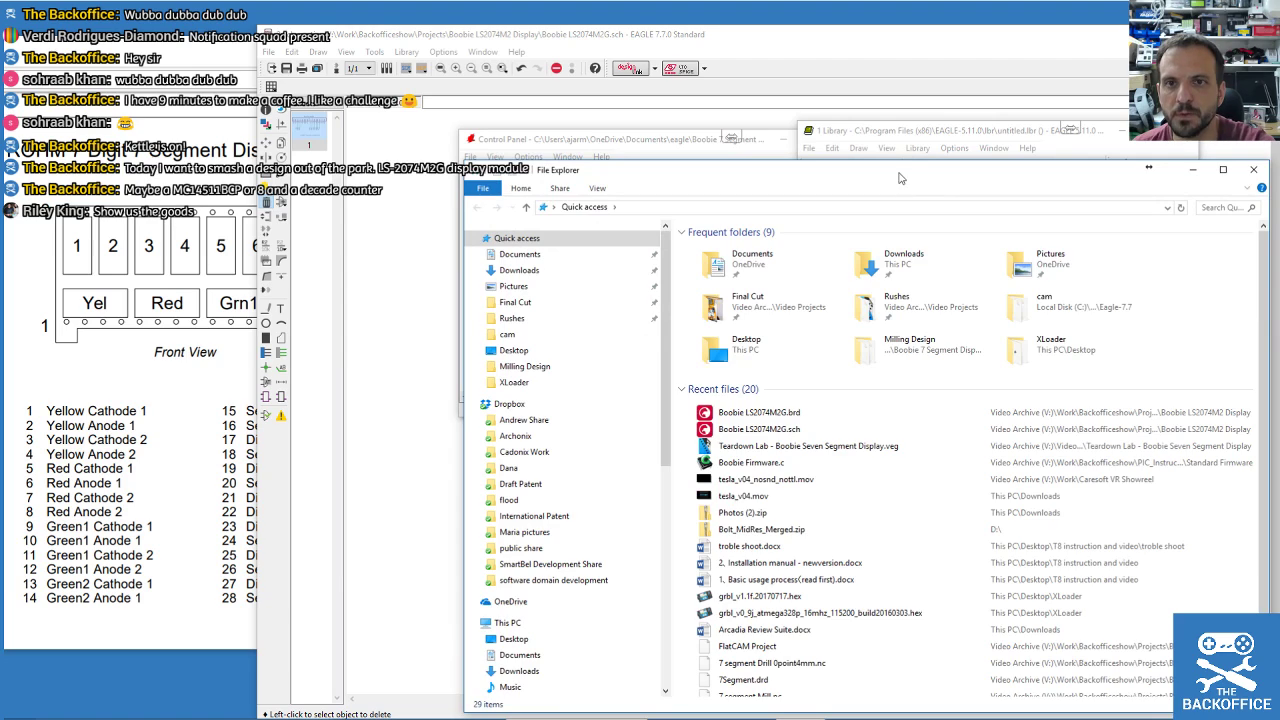
Select Backoffice Library.lbr in V:\Work\Backofficeshow\Projects, then return to the EAGLE Control Panel.
drag(900, 174, 1279, 98)
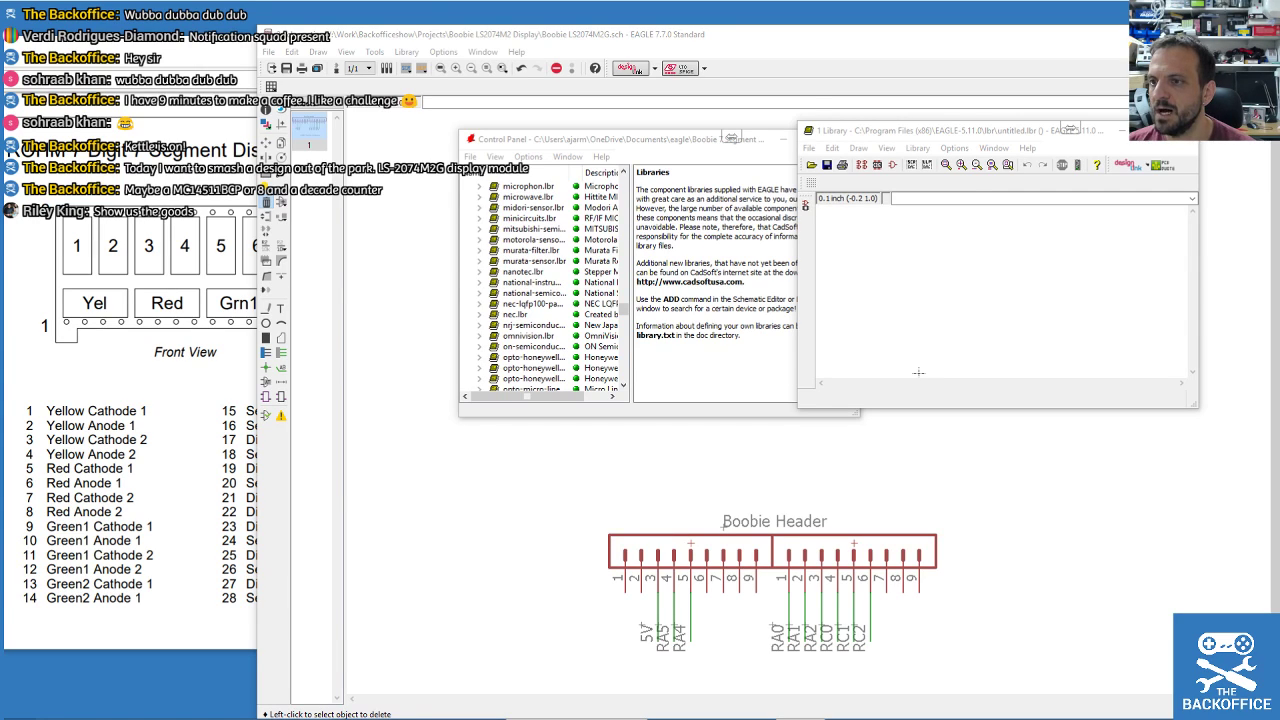
key(alt+Tab)
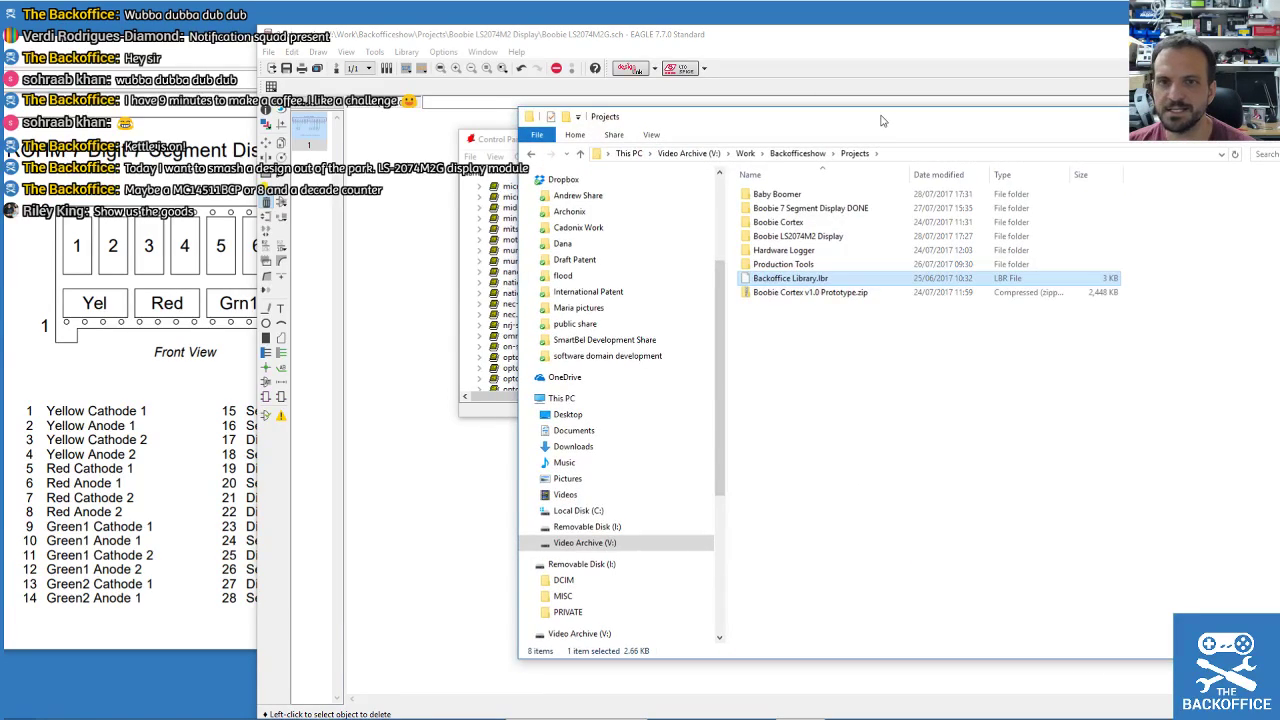
click(790, 278)
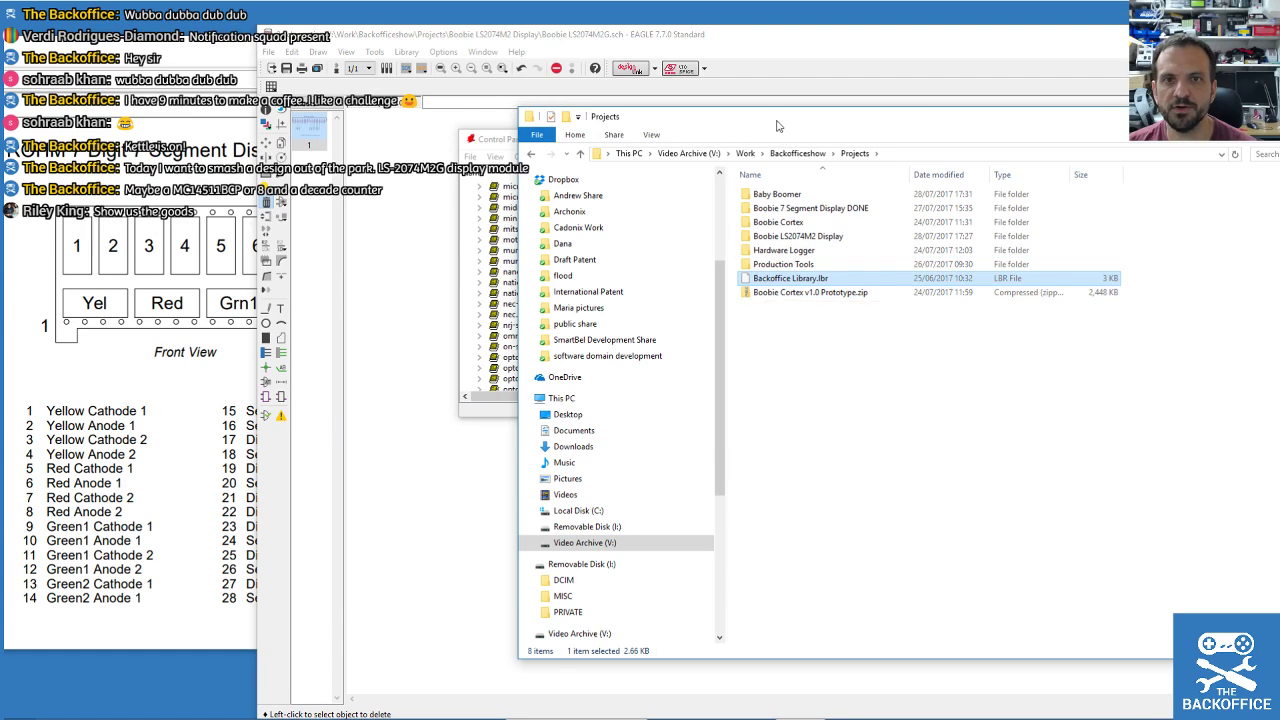
scroll(580, 282, up, 12)
drag(621, 273, 622, 178)
click(528, 157)
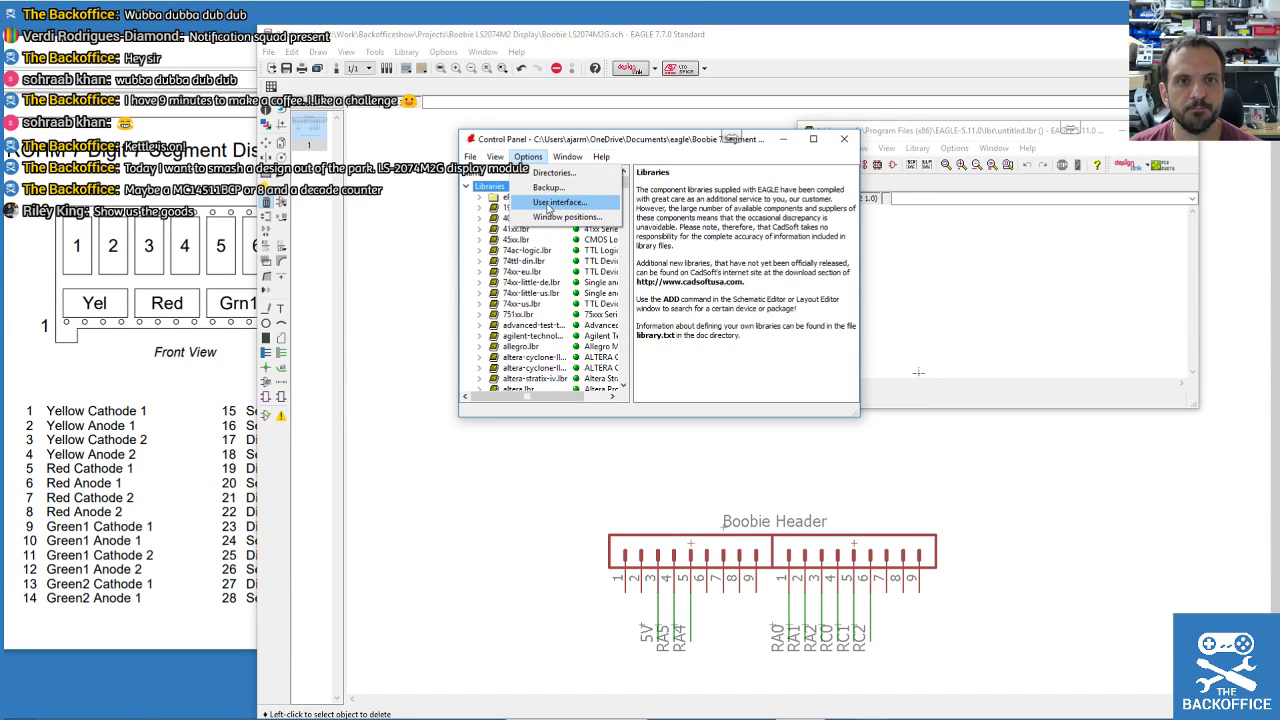
Append V:\Work\Backofficeshow\Projects to both the Projects and Libraries search directories.
click(553, 172)
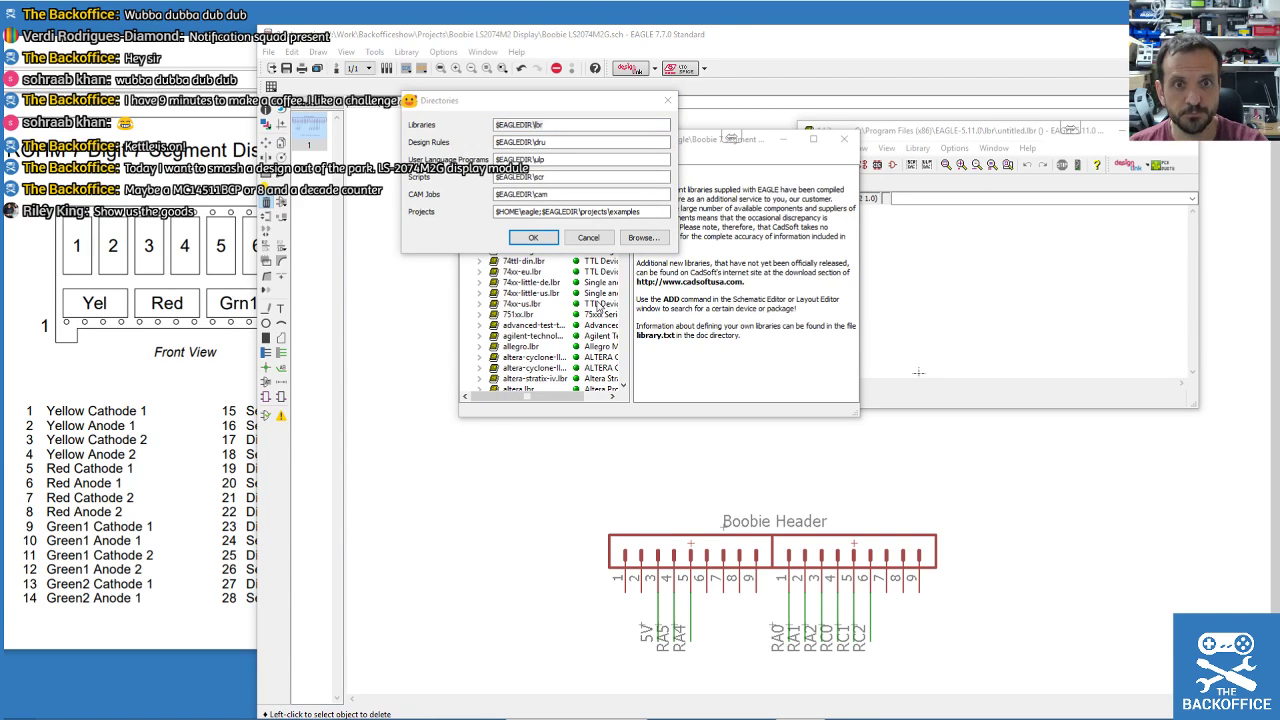
click(638, 211)
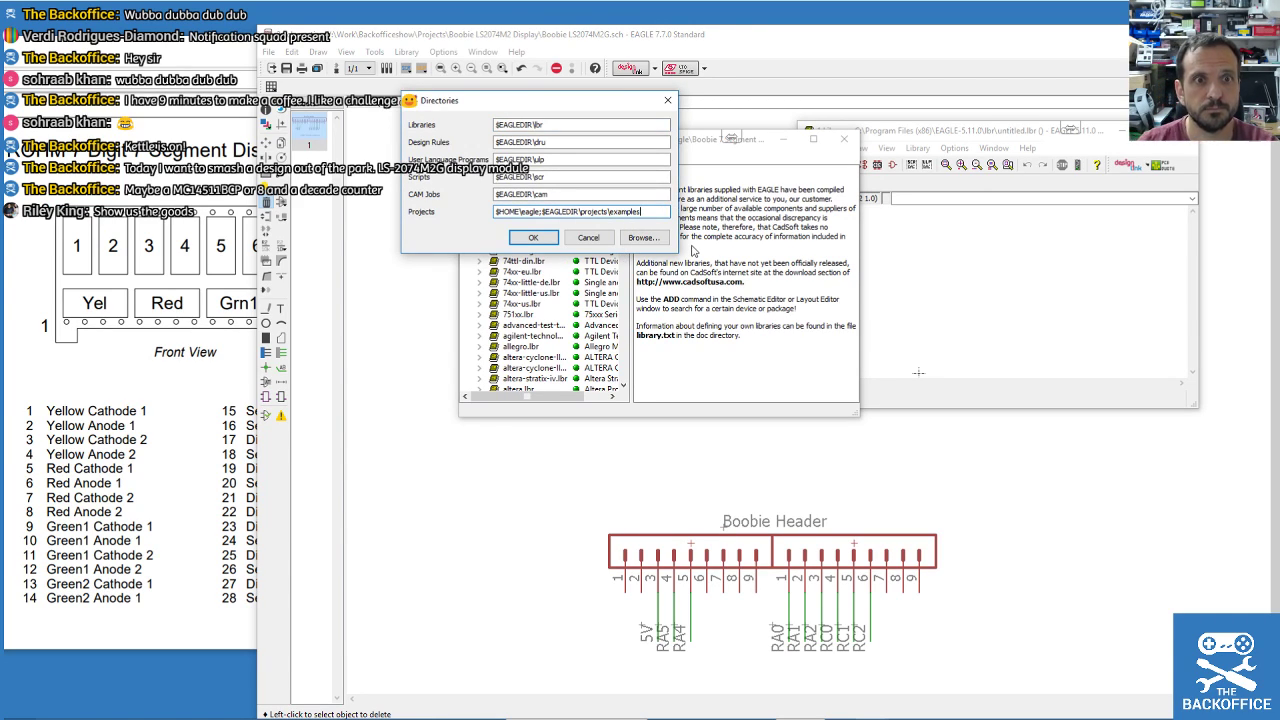
text(V:\Work\Backofficeshow\Projects)
click(555, 123)
text(V:\Work\Backofficeshow\Projects)
click(533, 237)
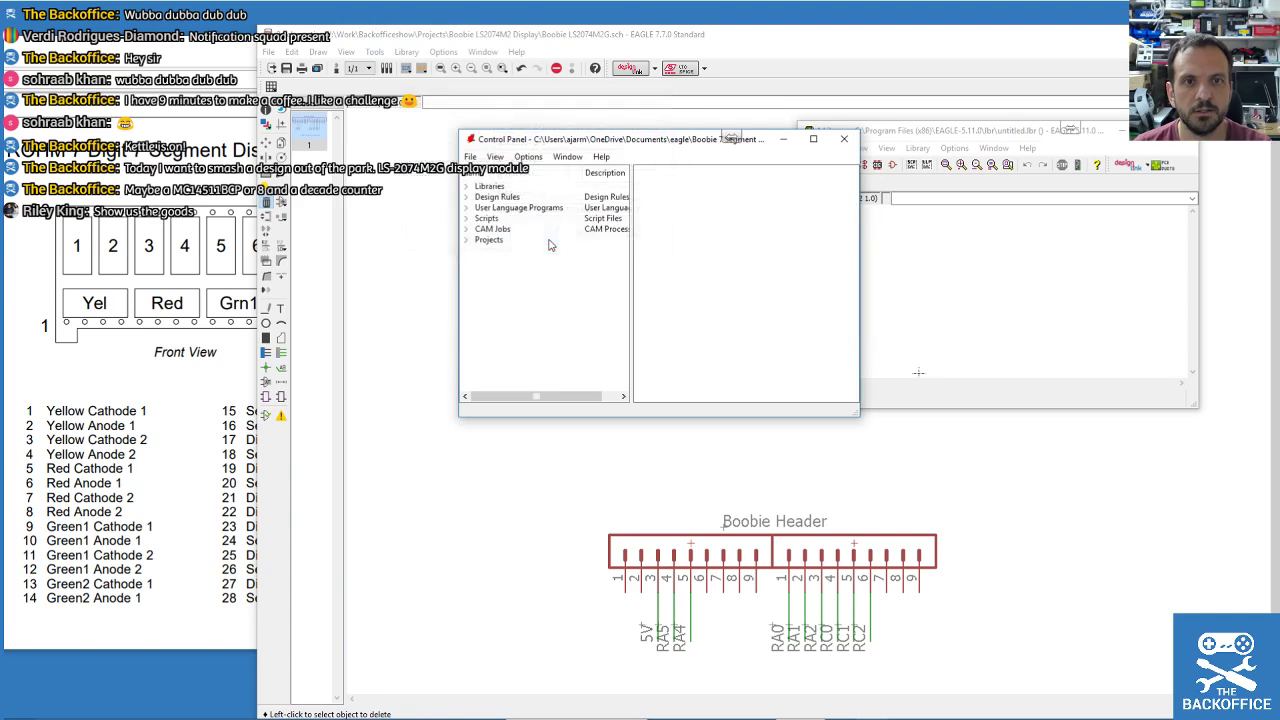
Open Backoffice Library.lbr from Libraries > Projects and move its editor window to the top-left.
double_click(472, 188)
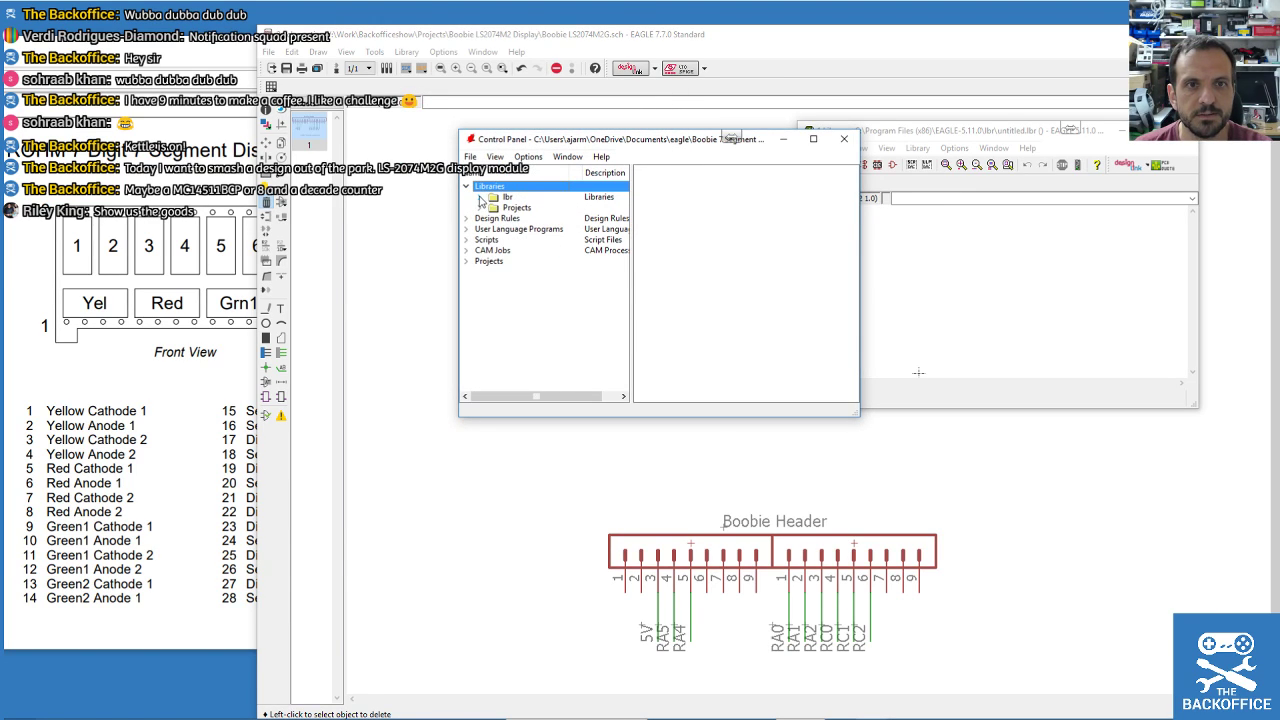
click(481, 198)
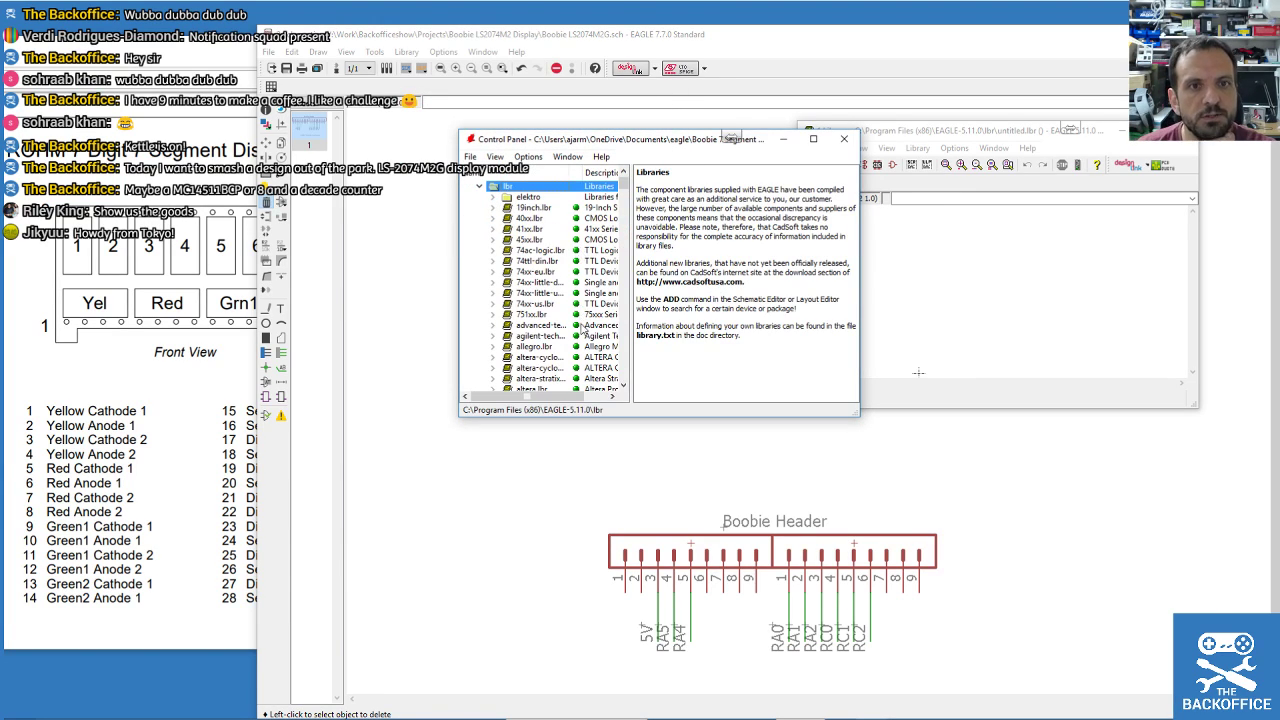
scroll(583, 330, down, 7)
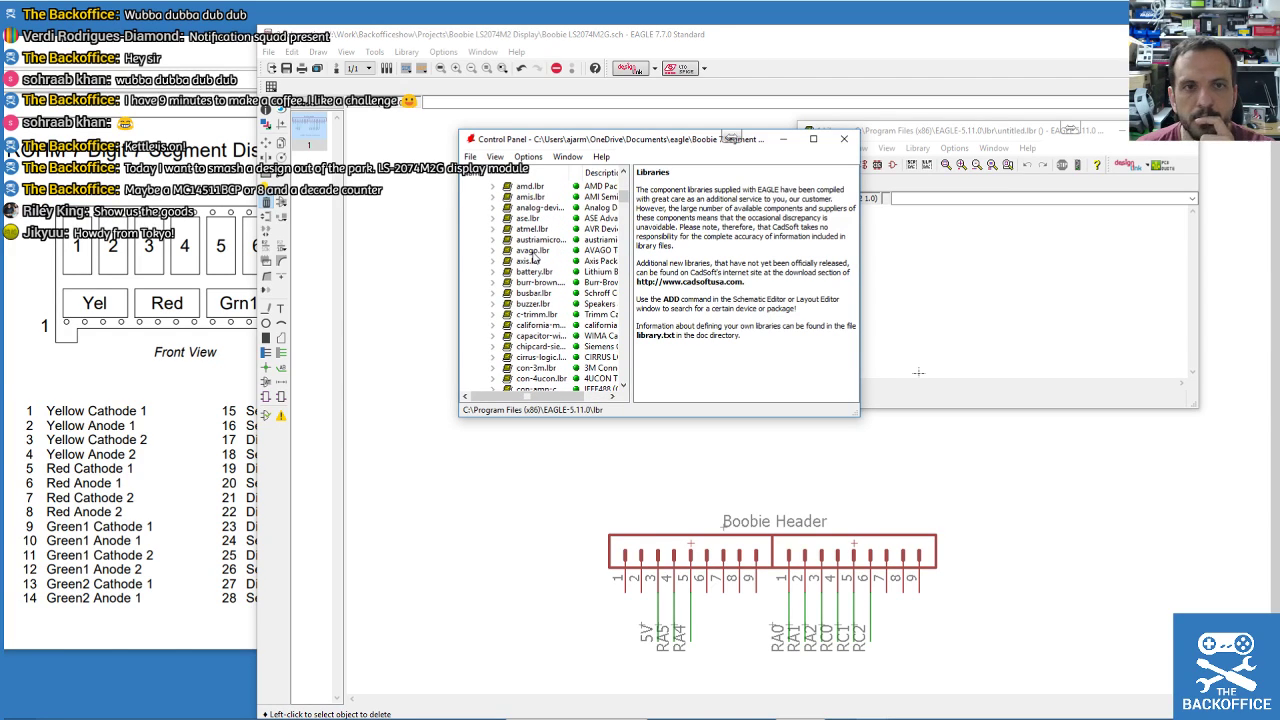
scroll(535, 270, up, 7)
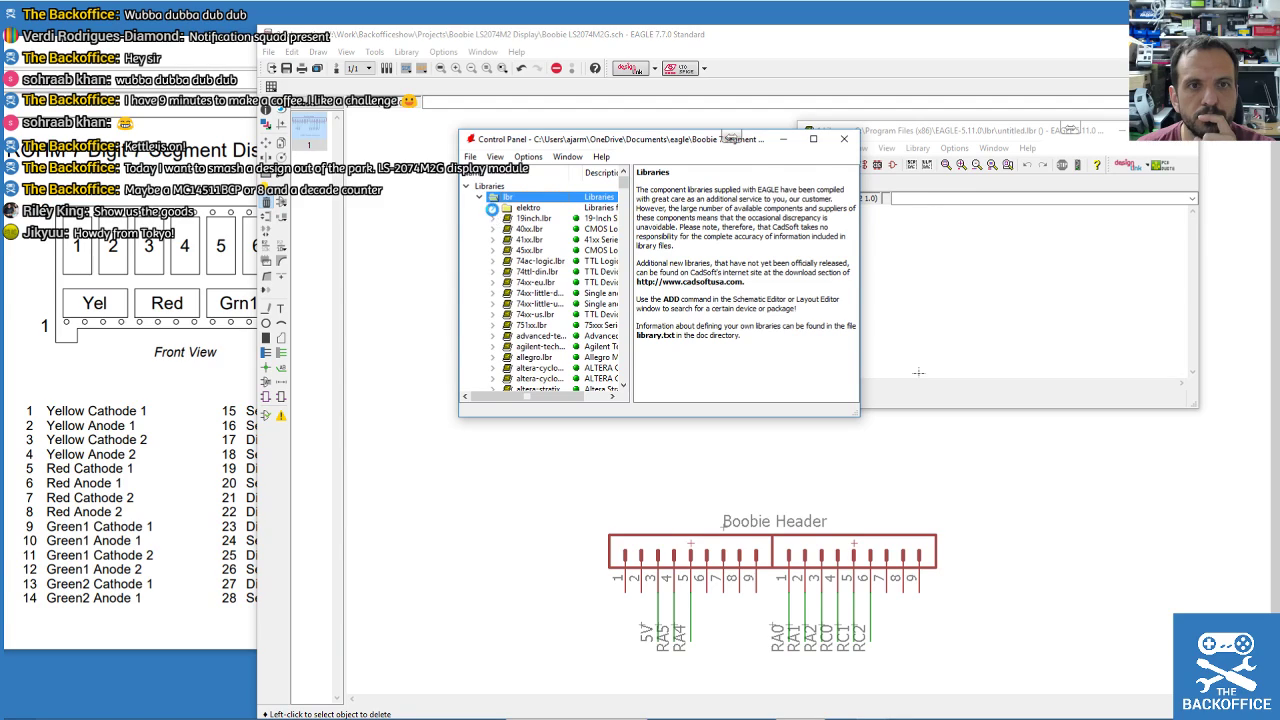
click(491, 209)
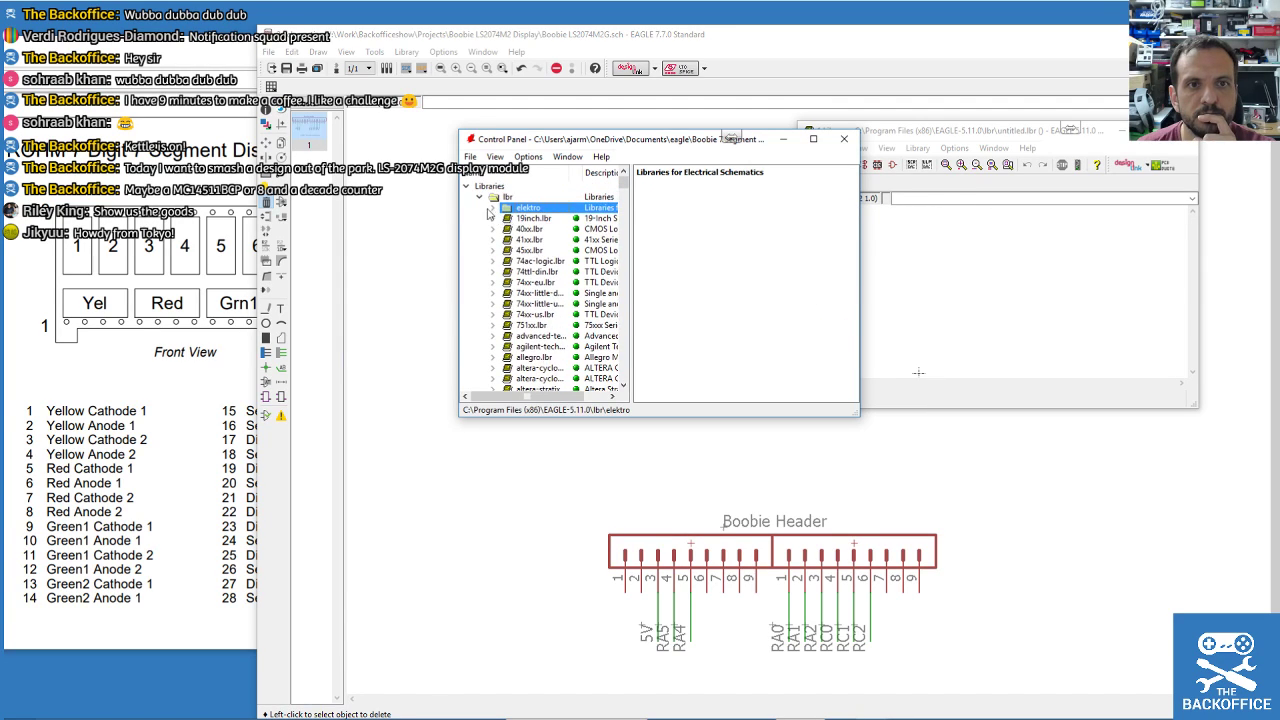
click(479, 198)
double_click(484, 210)
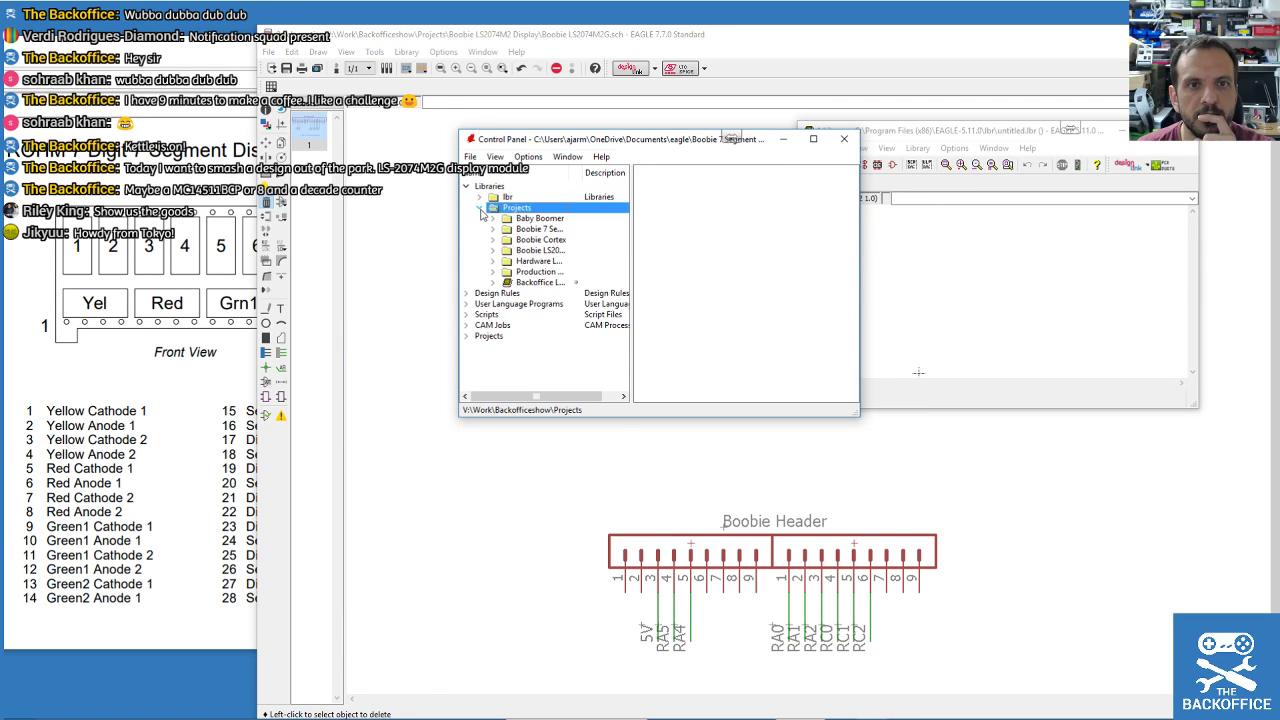
double_click(522, 283)
drag(941, 137, 403, 47)
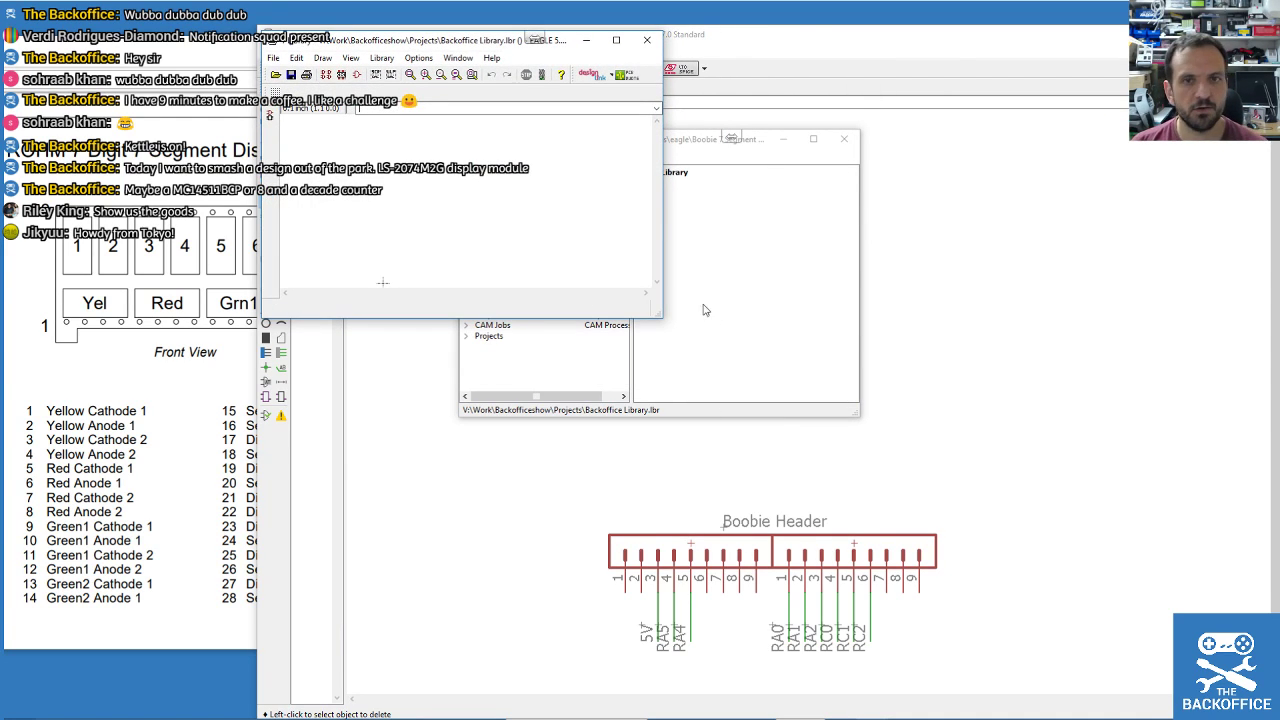
Resize the Backoffice Library editor window from its bottom-right corner to nearly full screen.
drag(660, 316, 1258, 700)
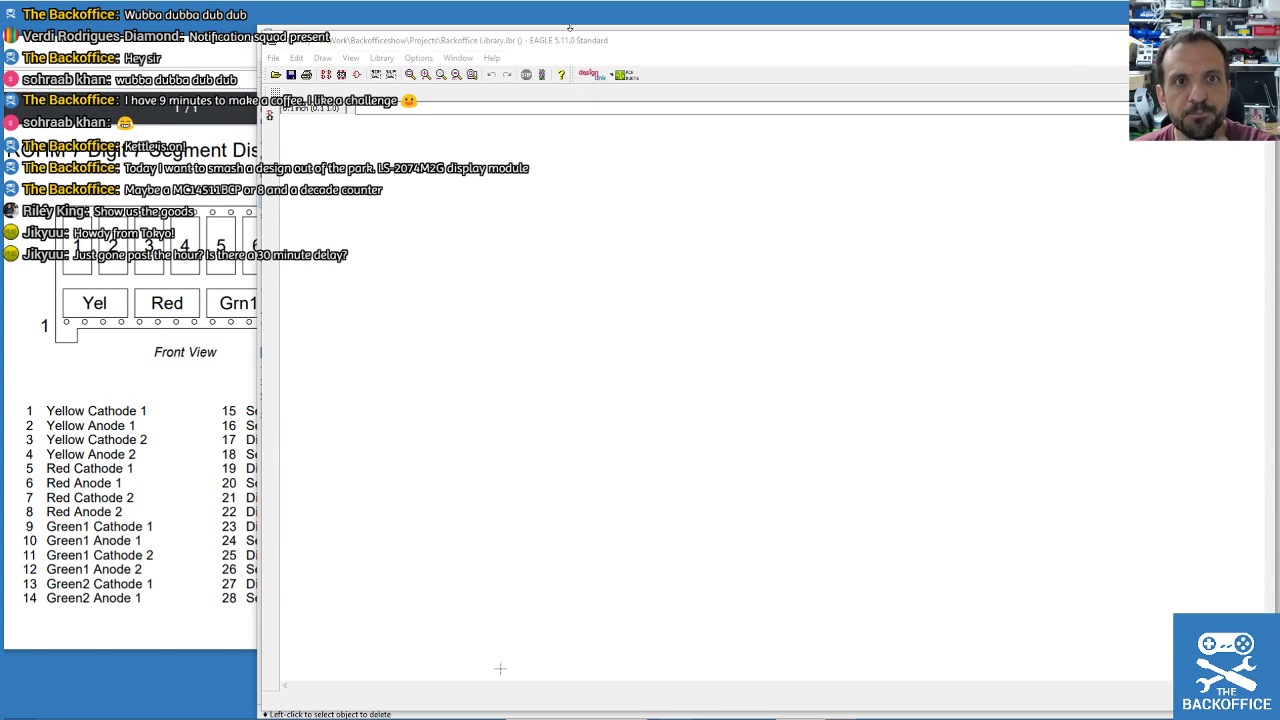
Open BABYBOOMER, then start a new symbol named LS-2074M2G and confirm creating it.
click(325, 75)
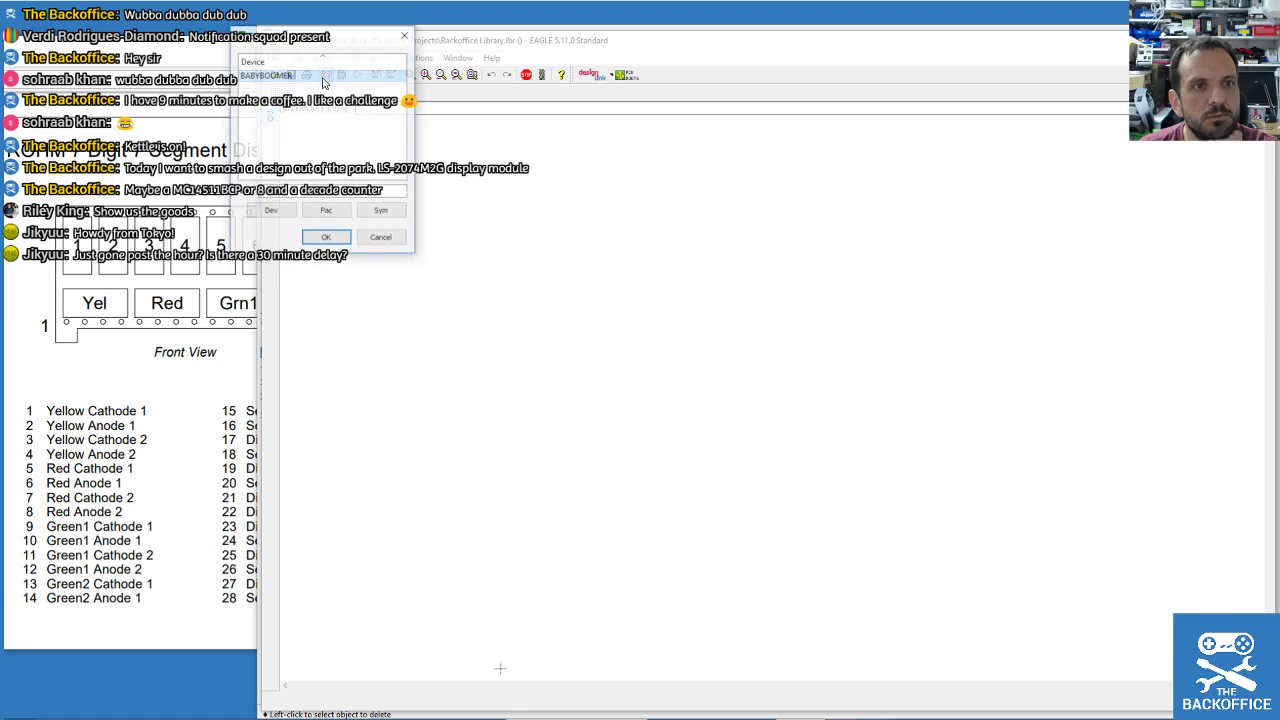
click(338, 236)
click(355, 77)
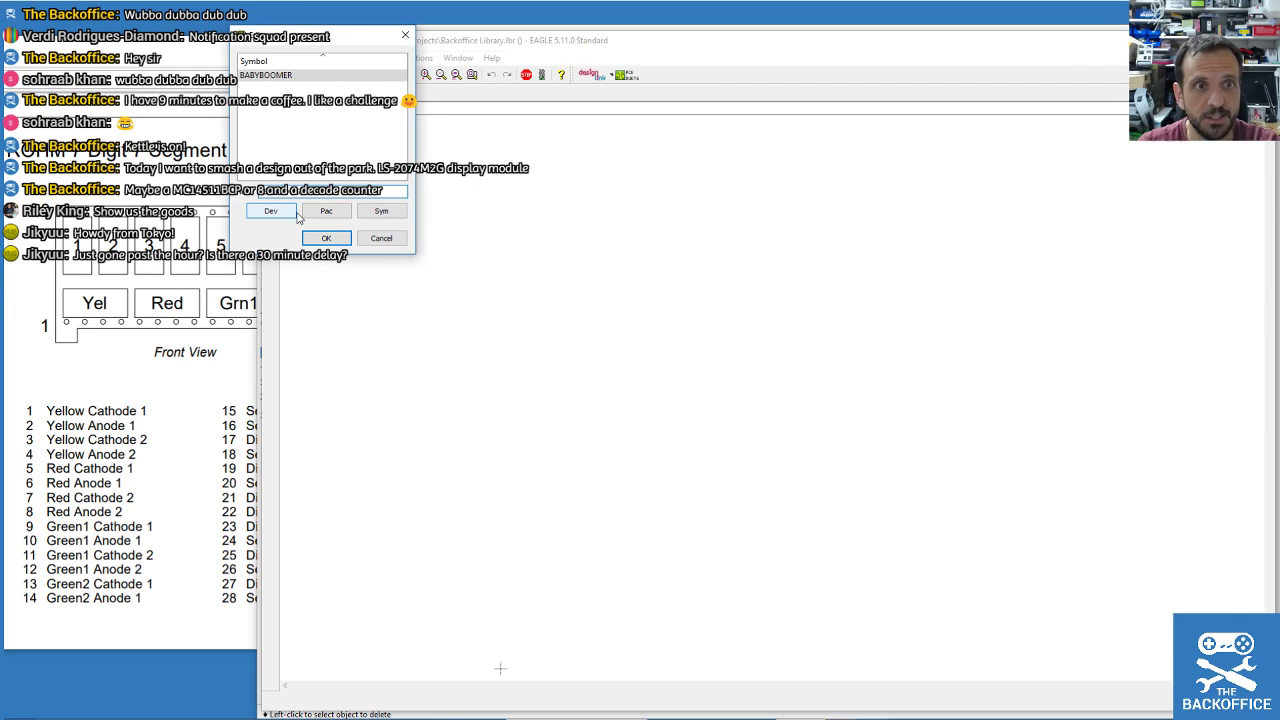
click(384, 213)
click(333, 241)
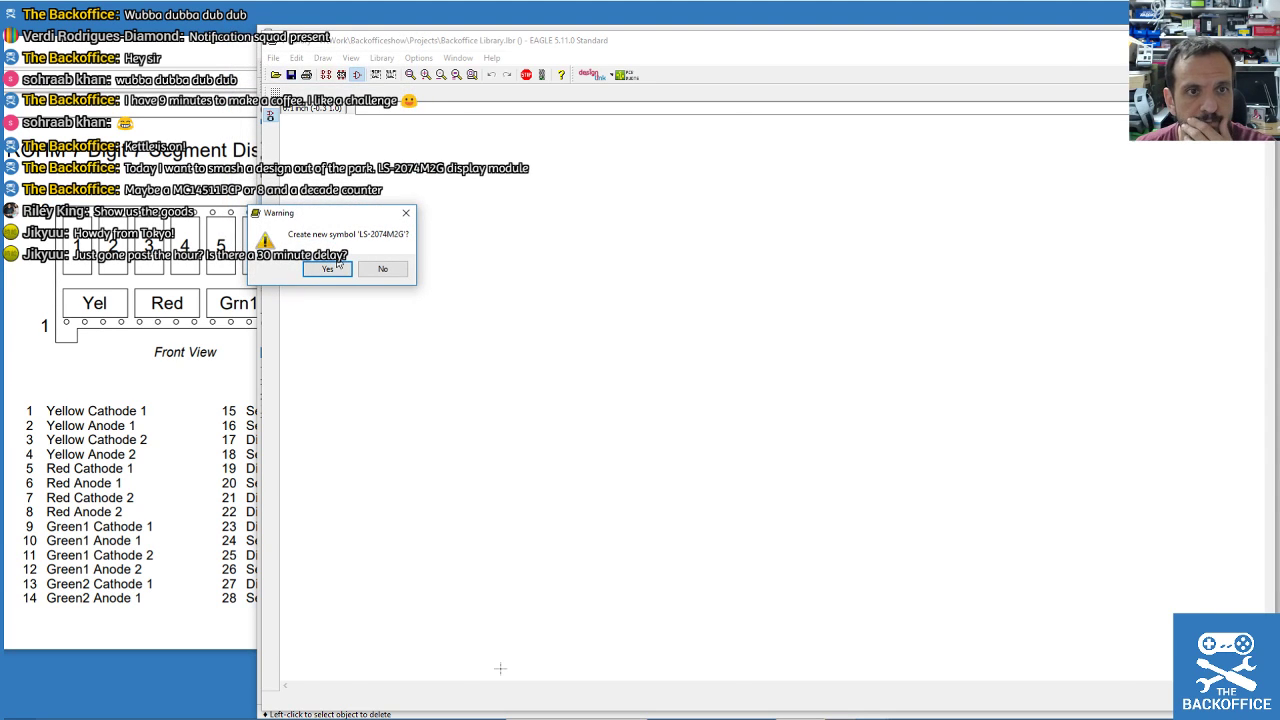
click(336, 267)
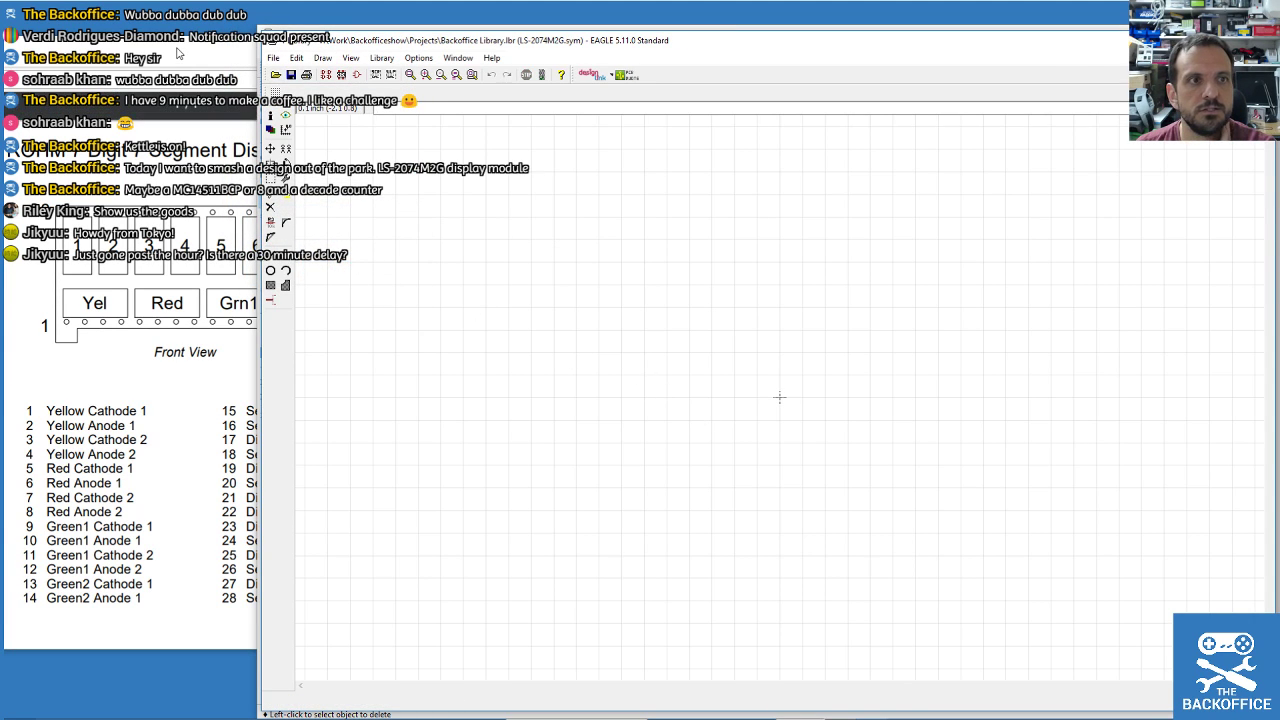
Place EAGLE beside the pinout page and close the symbol's rectangular outline with wires.
mouse_move(152, 48)
mouse_down()
mouse_move(0, 50)
mouse_move(175, 55)
mouse_up()
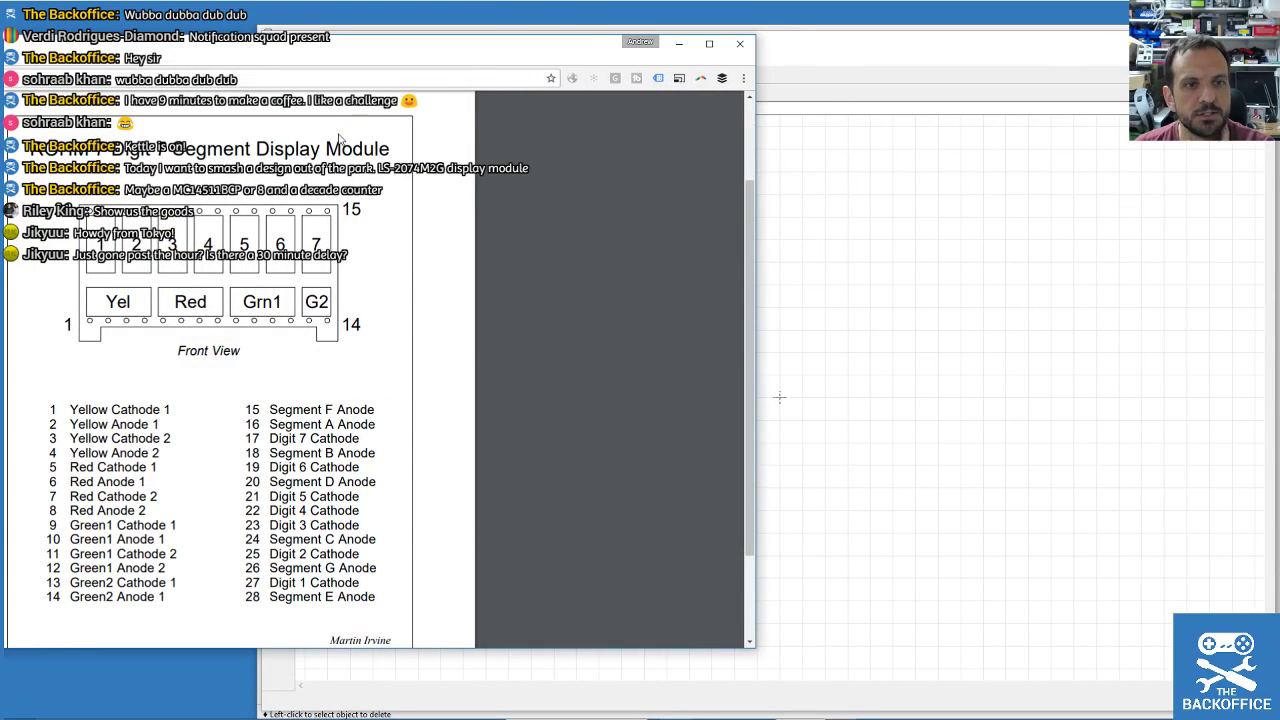
click(805, 47)
drag(264, 181, 486, 205)
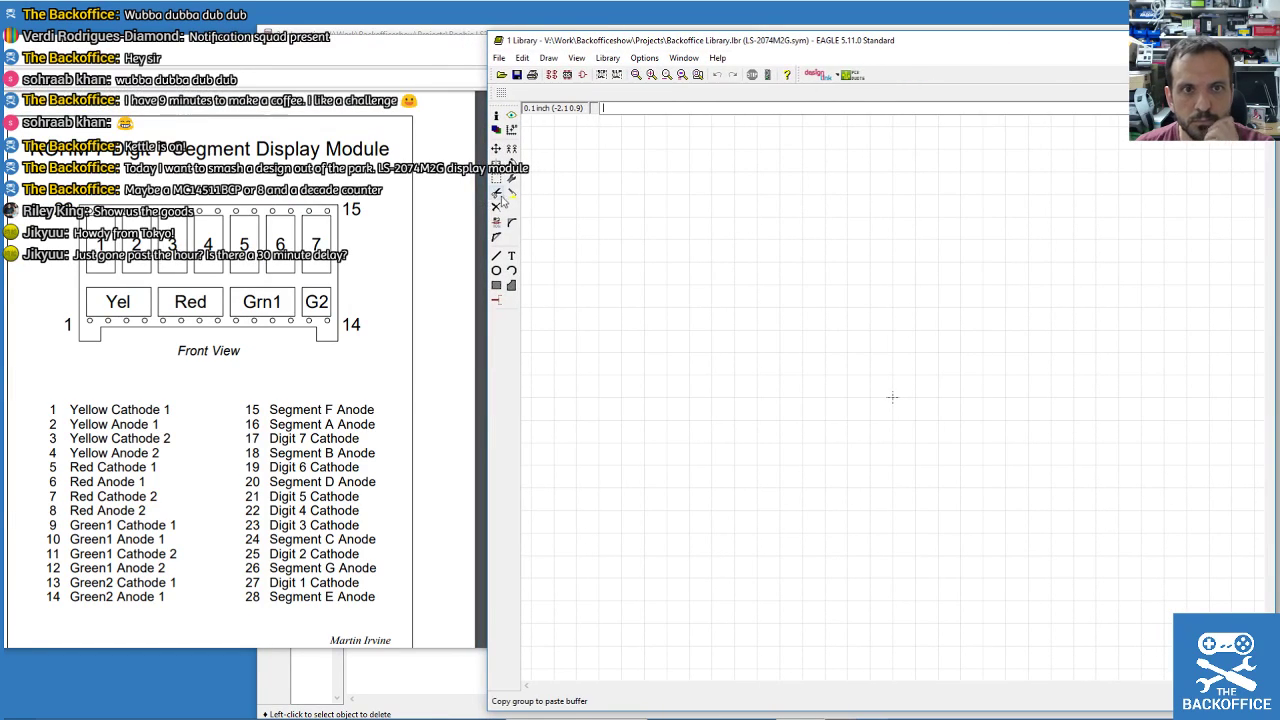
click(496, 256)
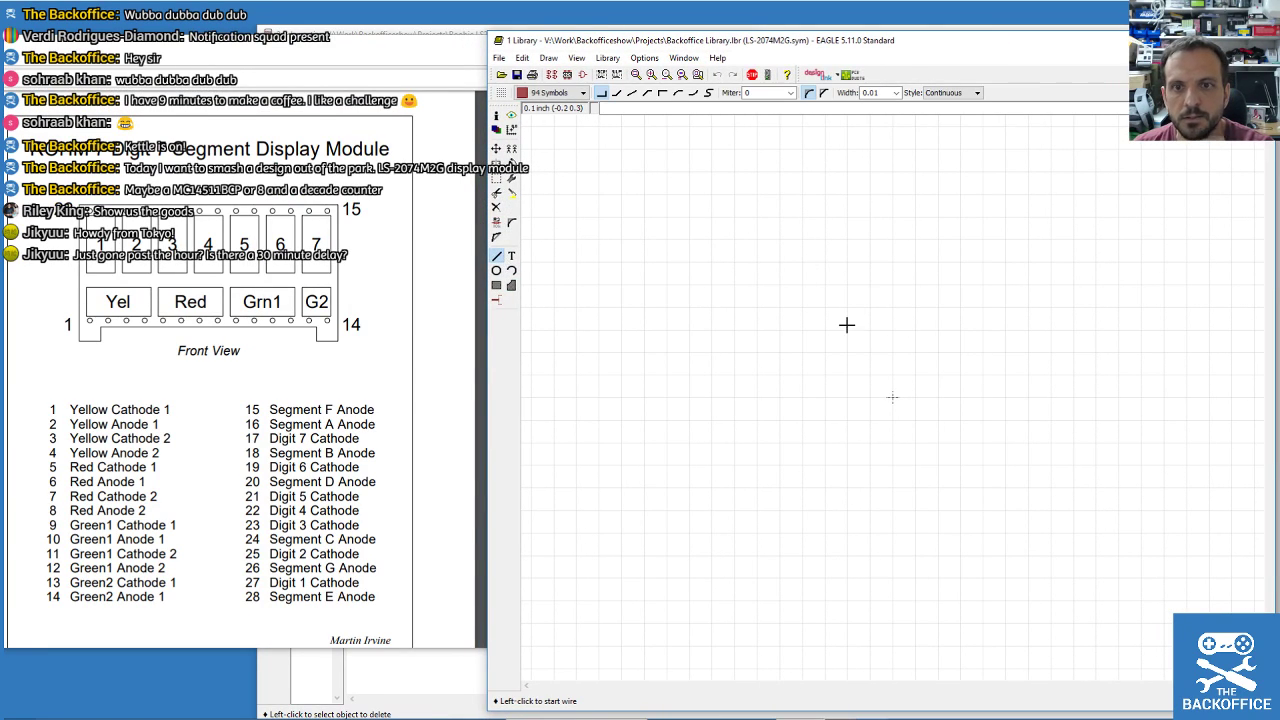
click(807, 301)
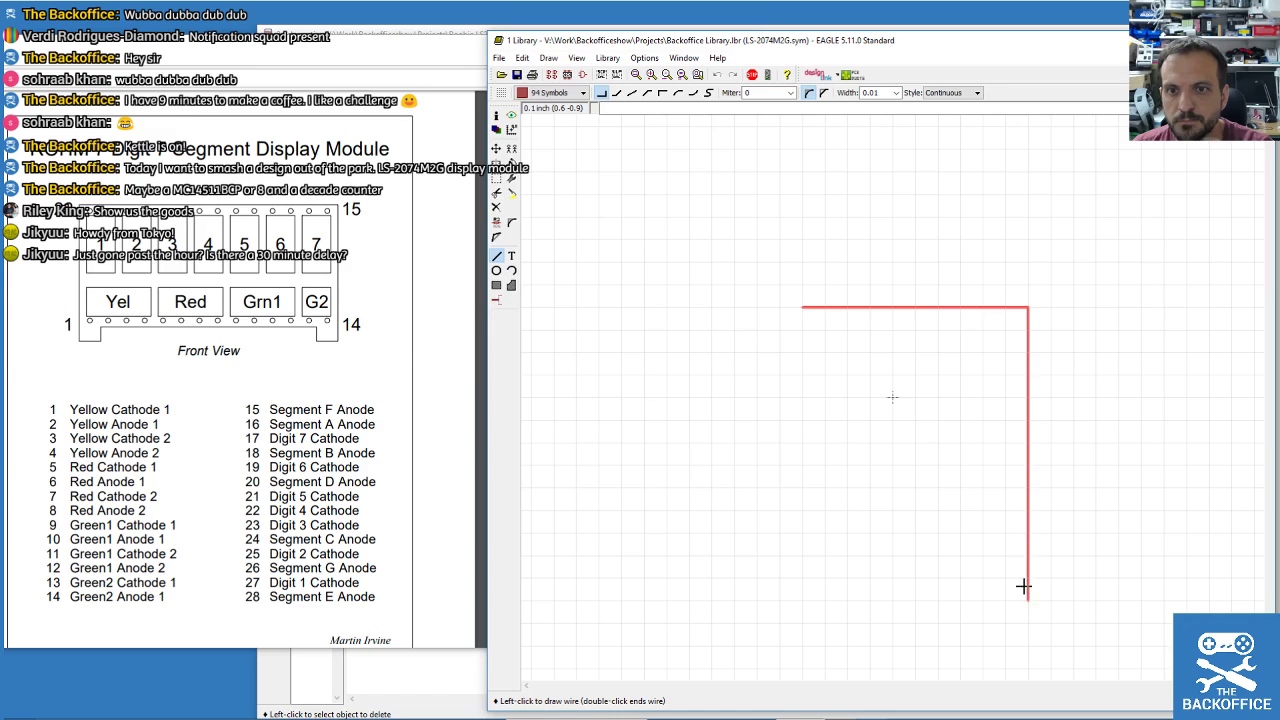
click(999, 485)
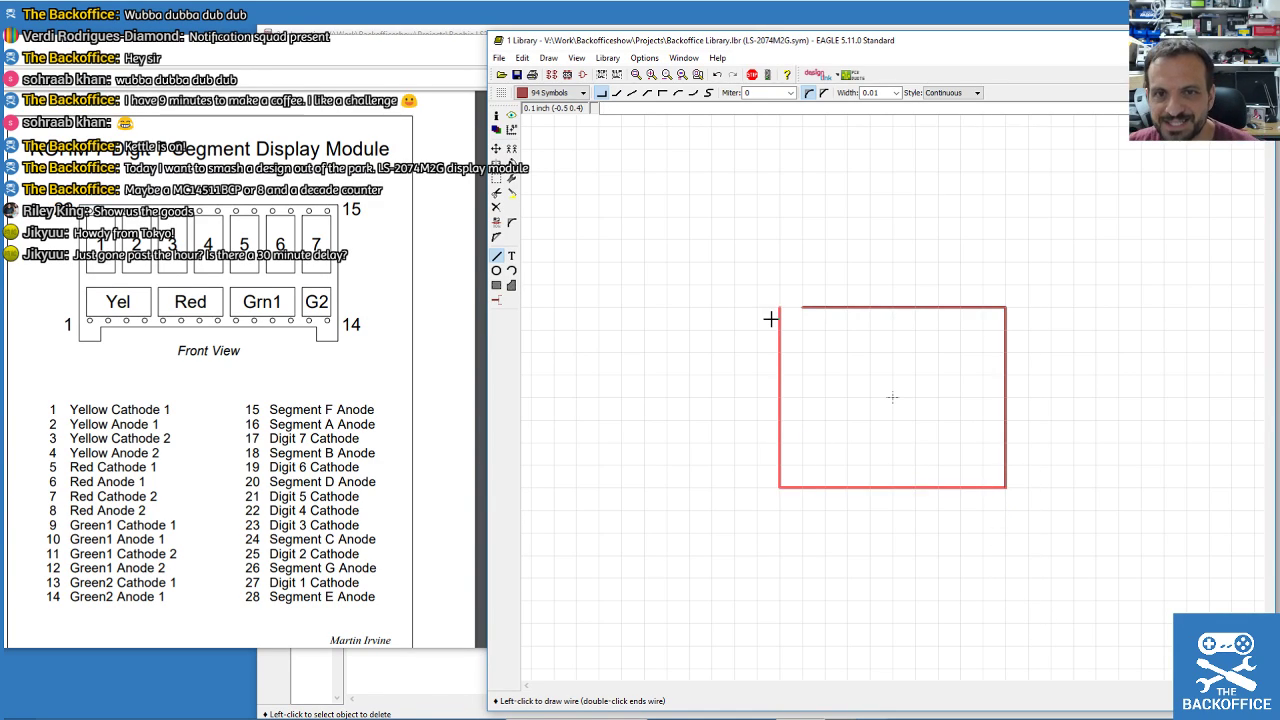
click(802, 307)
key(Escape)
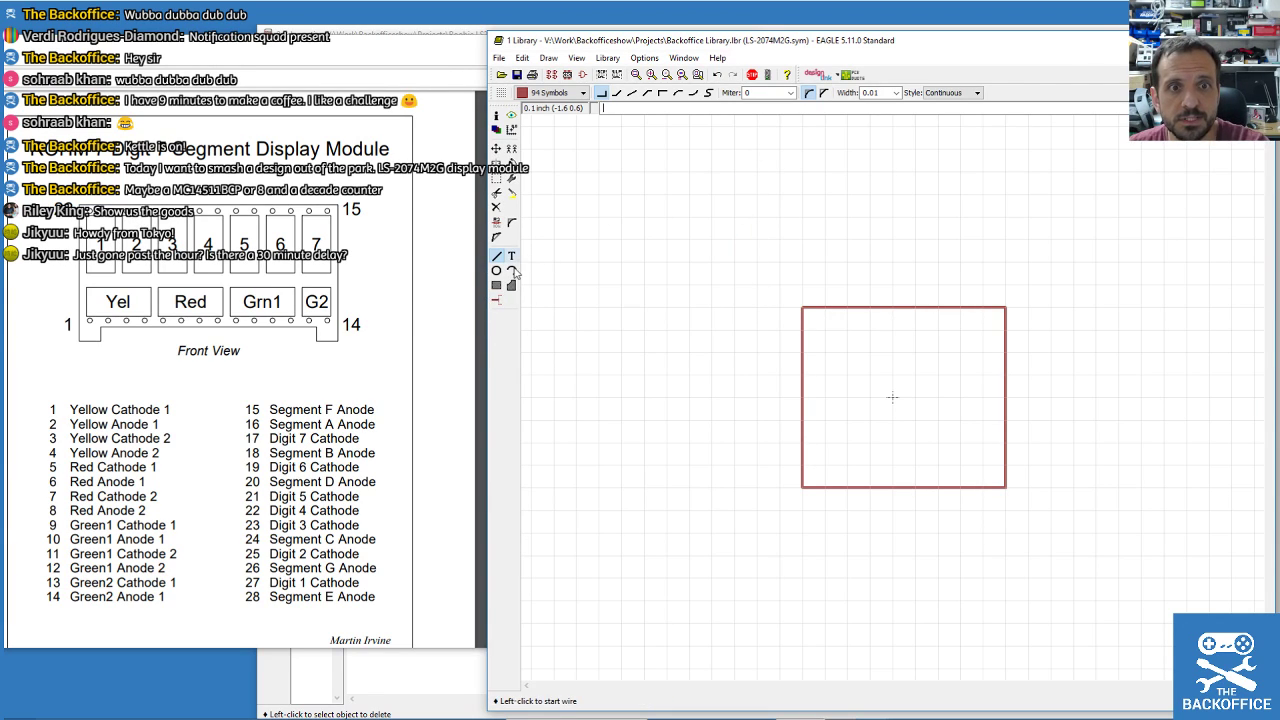
Confirm with Info that the outline wires are on layer 94 Symbols.
click(496, 115)
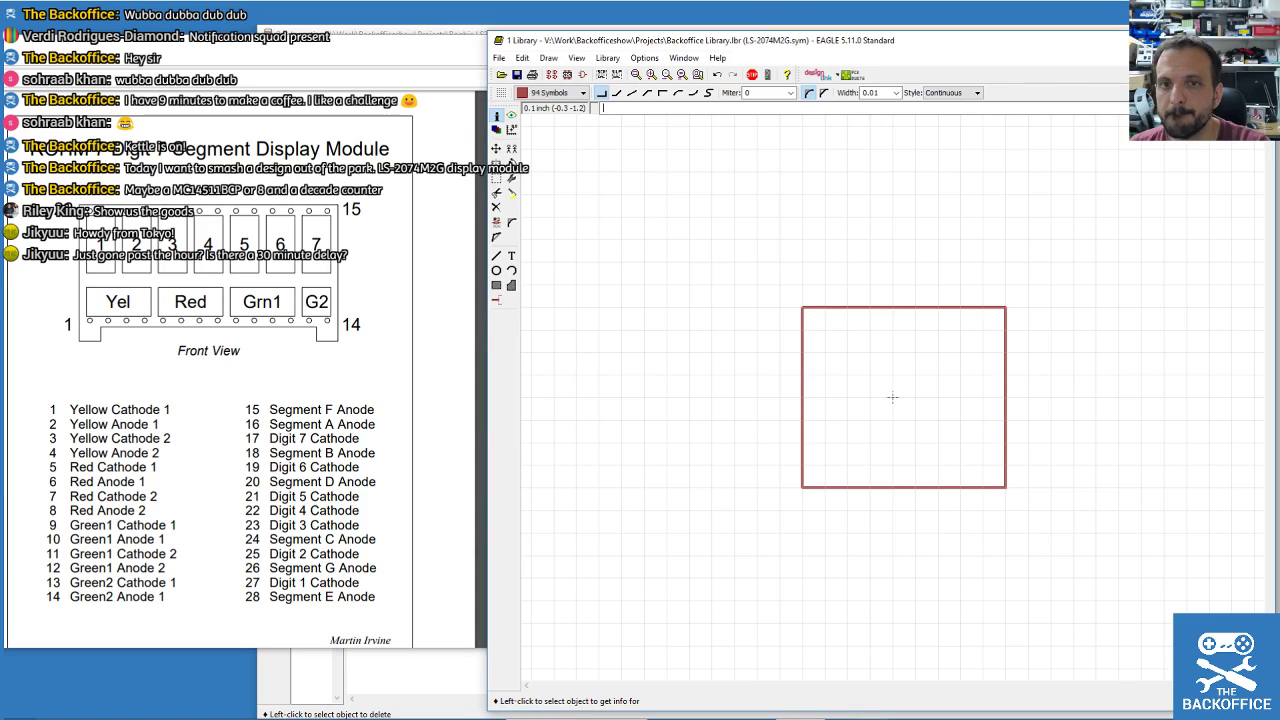
click(825, 307)
click(674, 360)
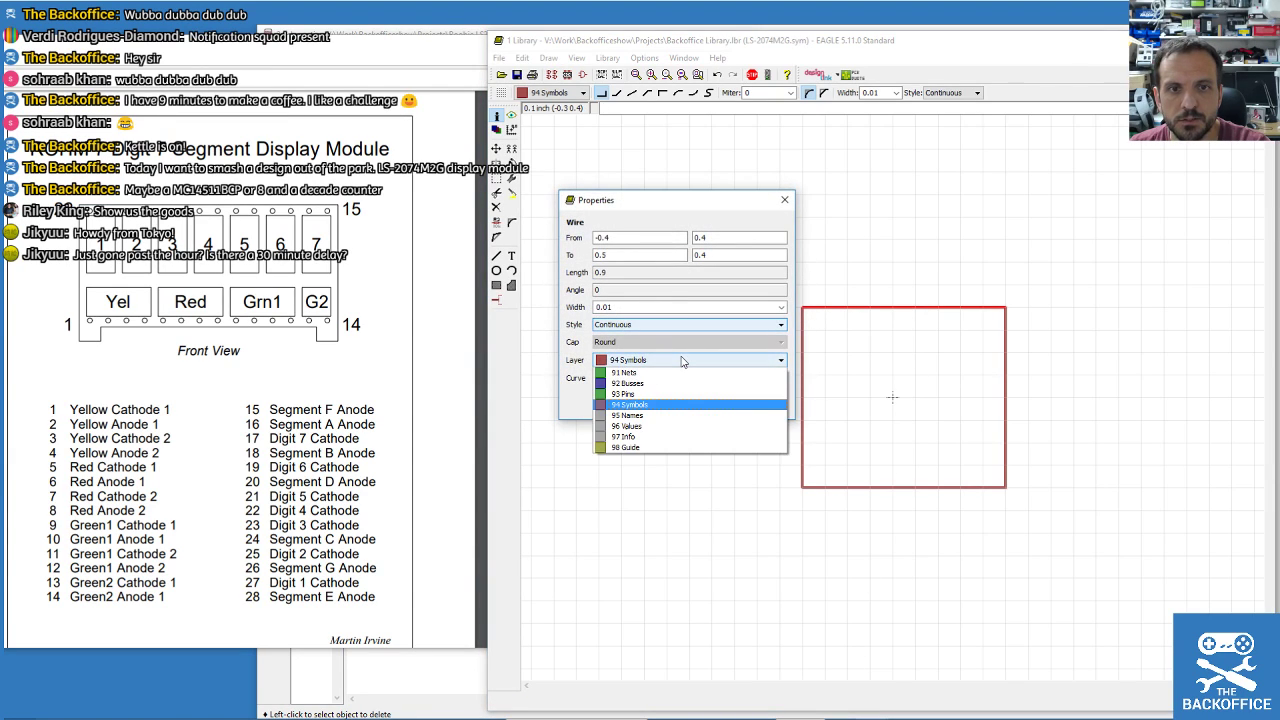
click(680, 404)
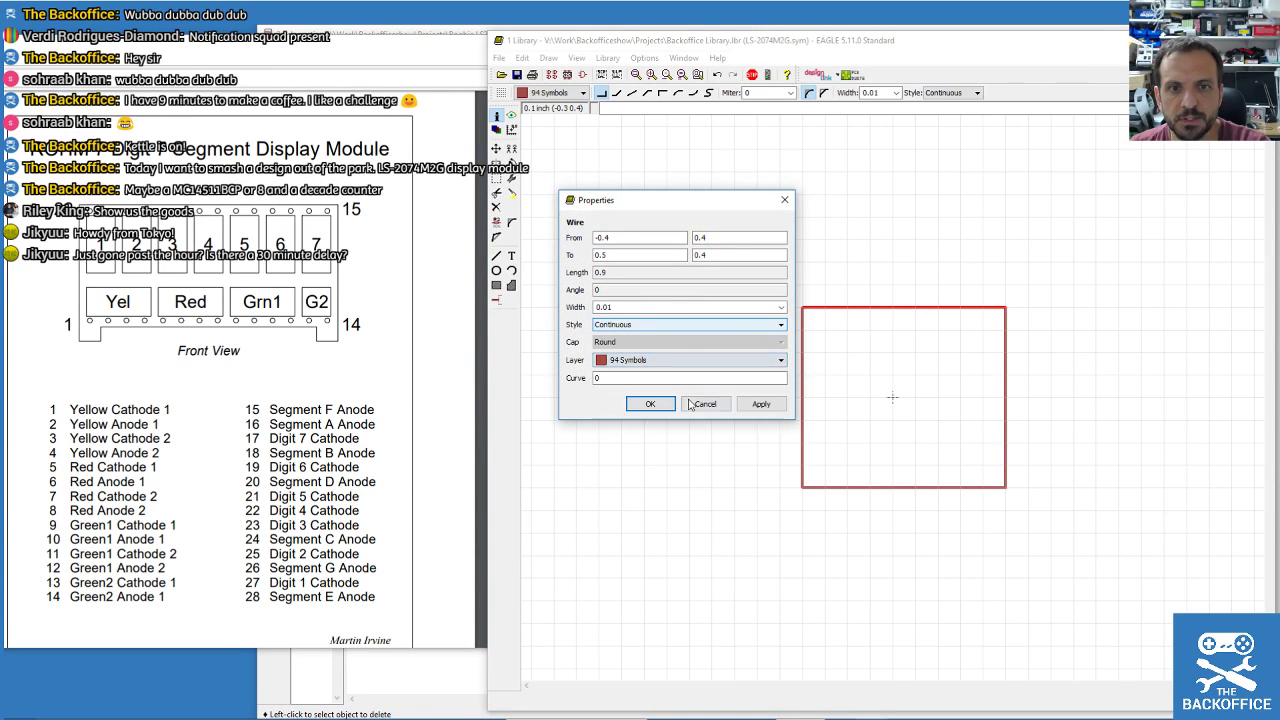
click(653, 403)
Start a line on layer 91 Nets, cancel it, and bring up the symbol list.
click(496, 257)
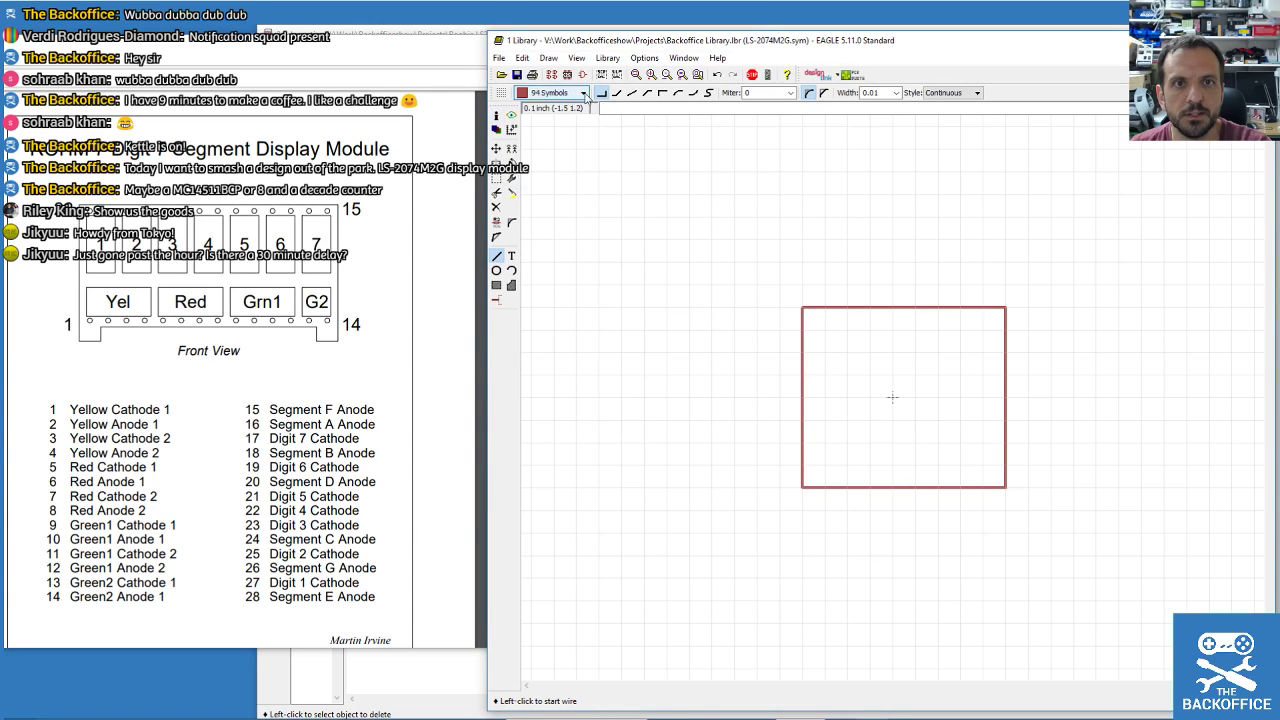
click(560, 92)
click(553, 105)
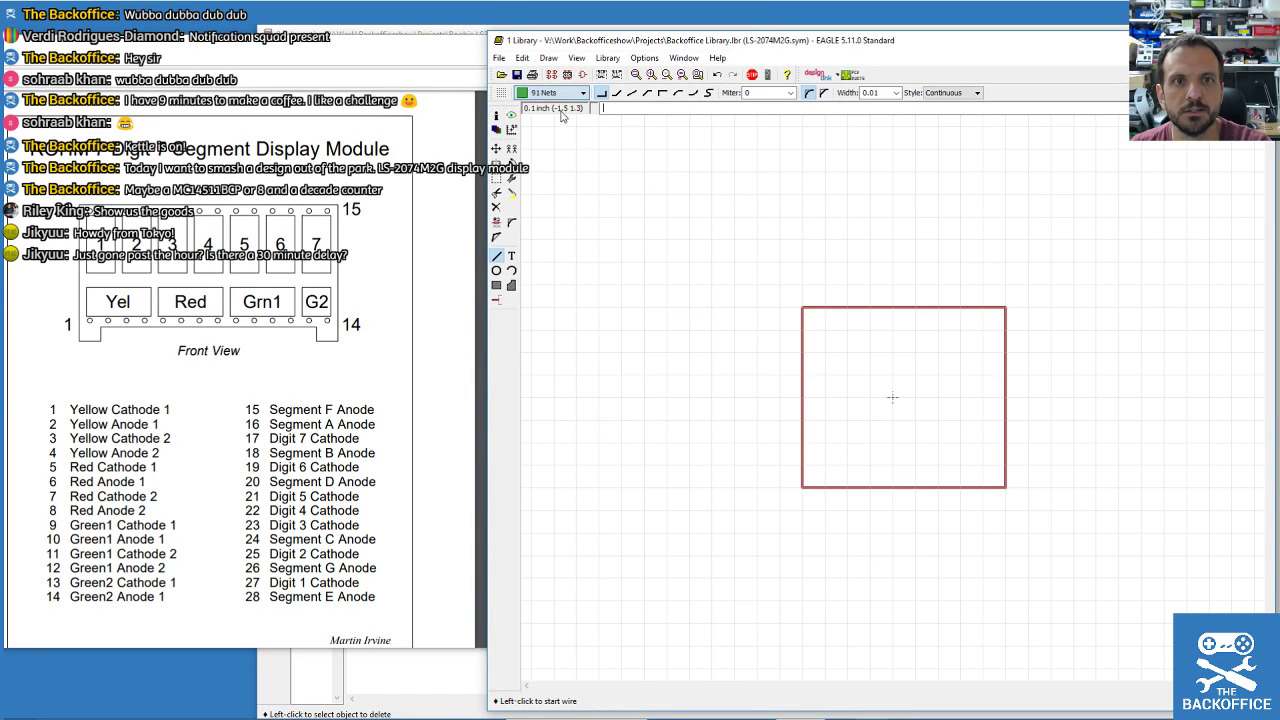
click(801, 328)
key(Escape)
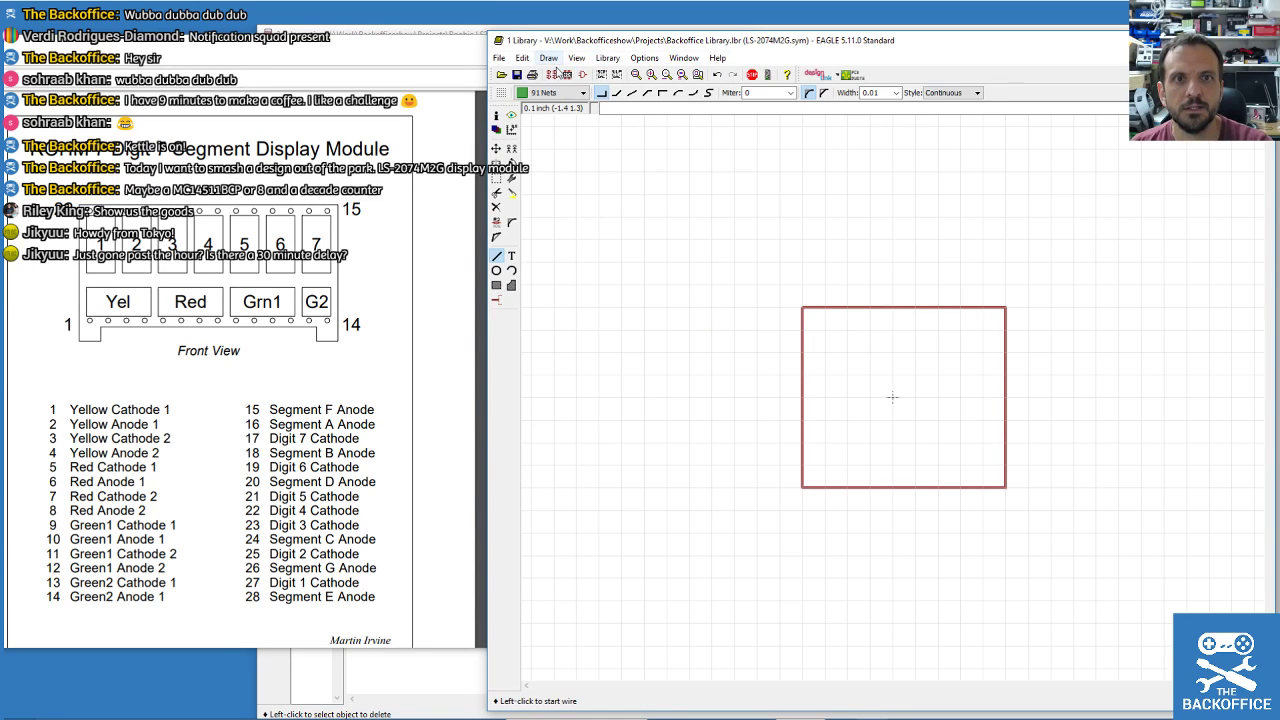
click(566, 75)
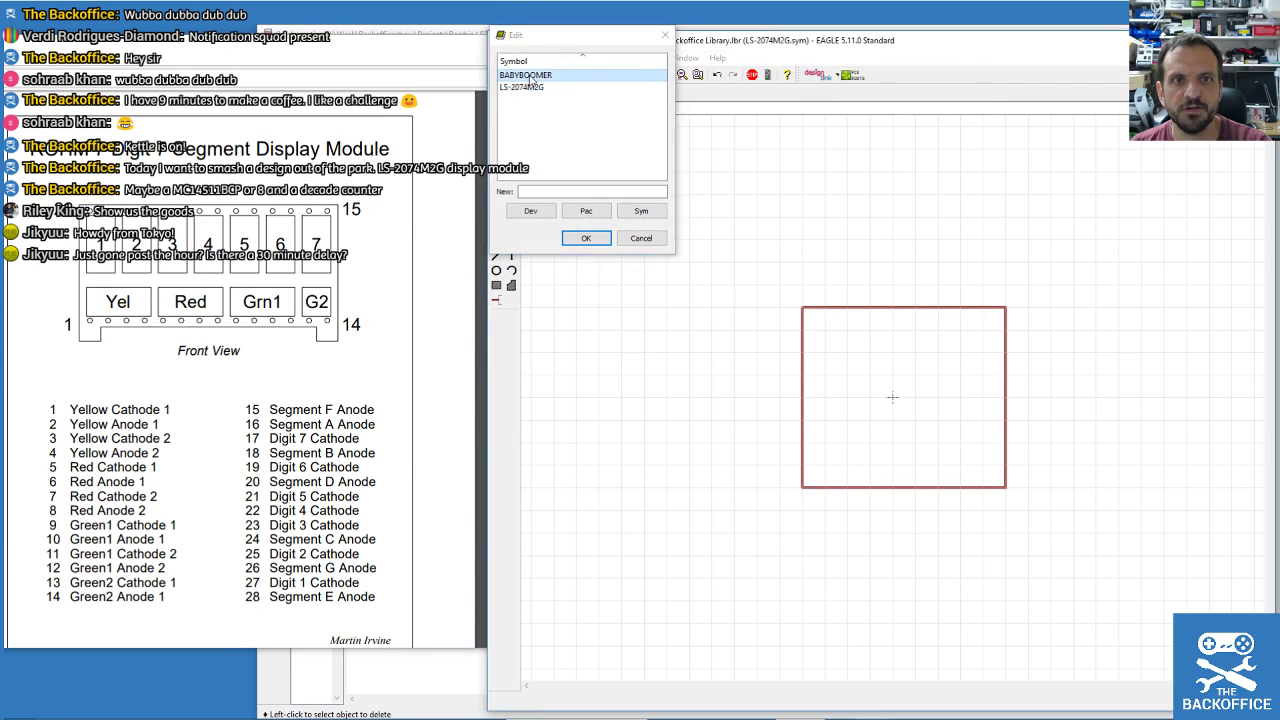
Open the BABYBOOMER symbol and inspect its outline wires' properties with Info.
double_click(530, 78)
scroll(774, 380, down, 2)
click(499, 116)
click(677, 257)
key(Escape)
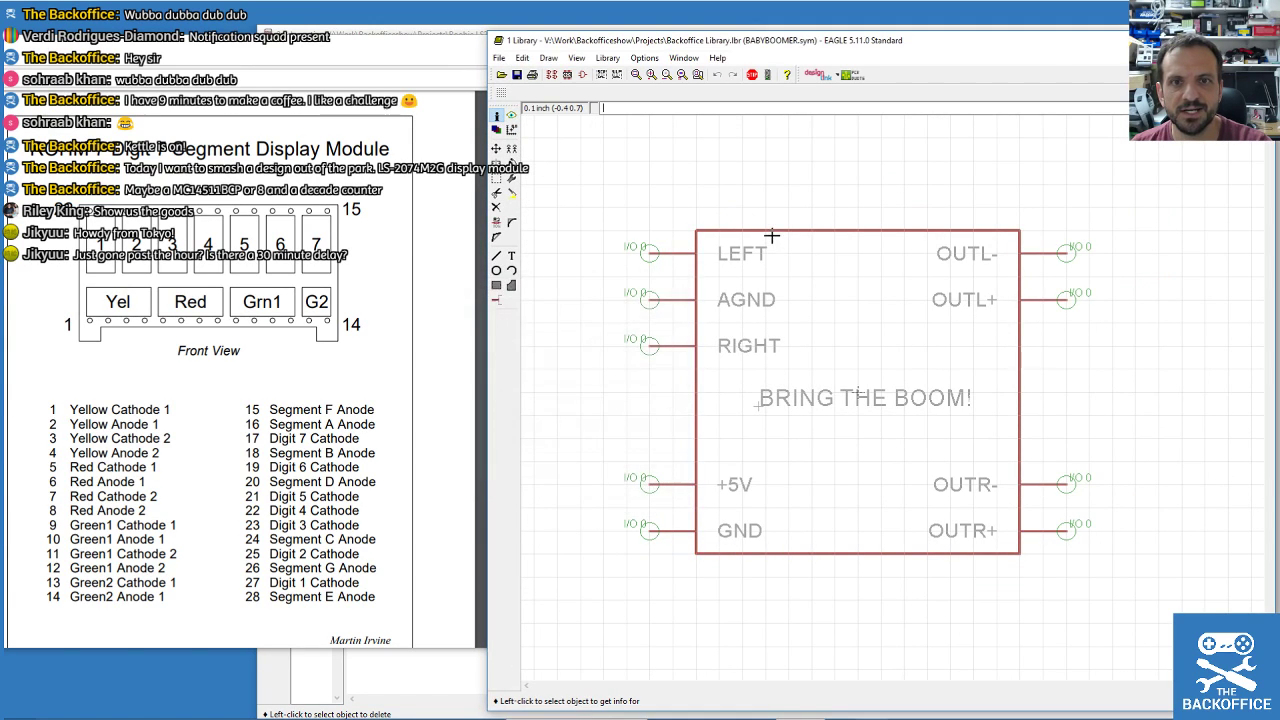
click(772, 232)
key(Escape)
Reopen LS-2074M2G and pick up its outline's bottom edge with Move (F7).
click(583, 75)
double_click(516, 88)
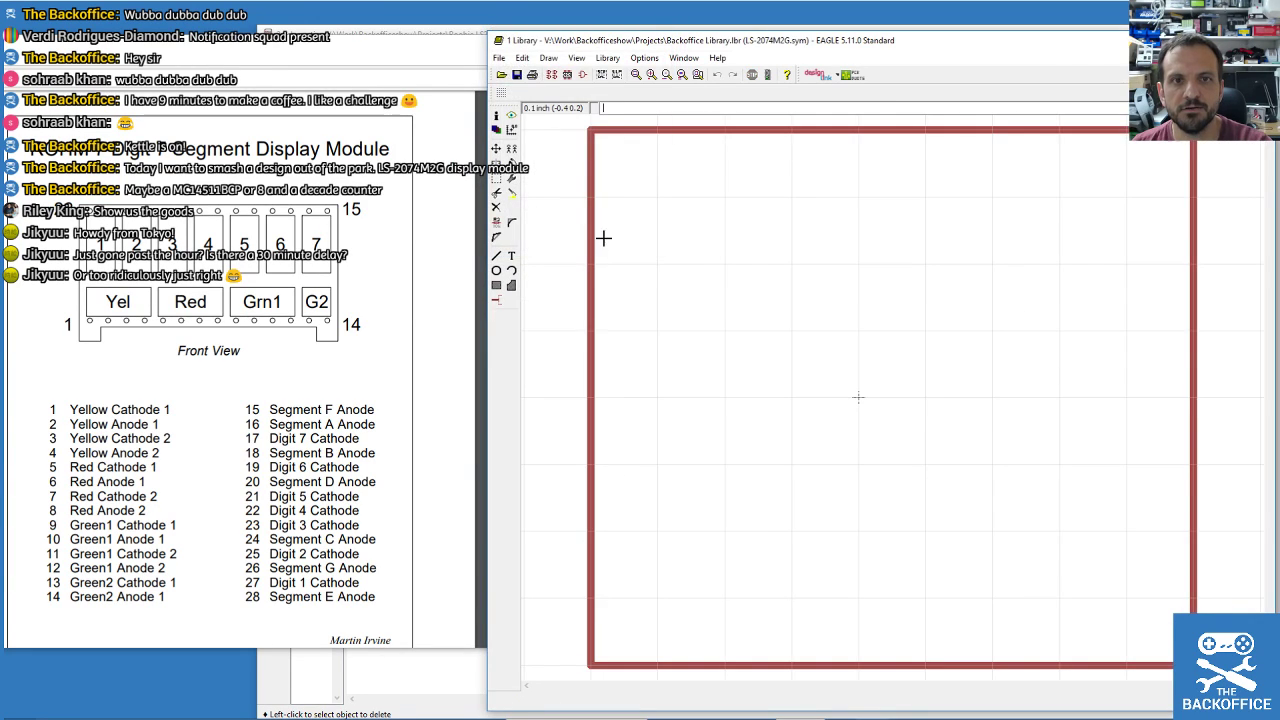
scroll(580, 226, down, 2)
scroll(700, 195, down, 2)
scroll(710, 189, up, 2)
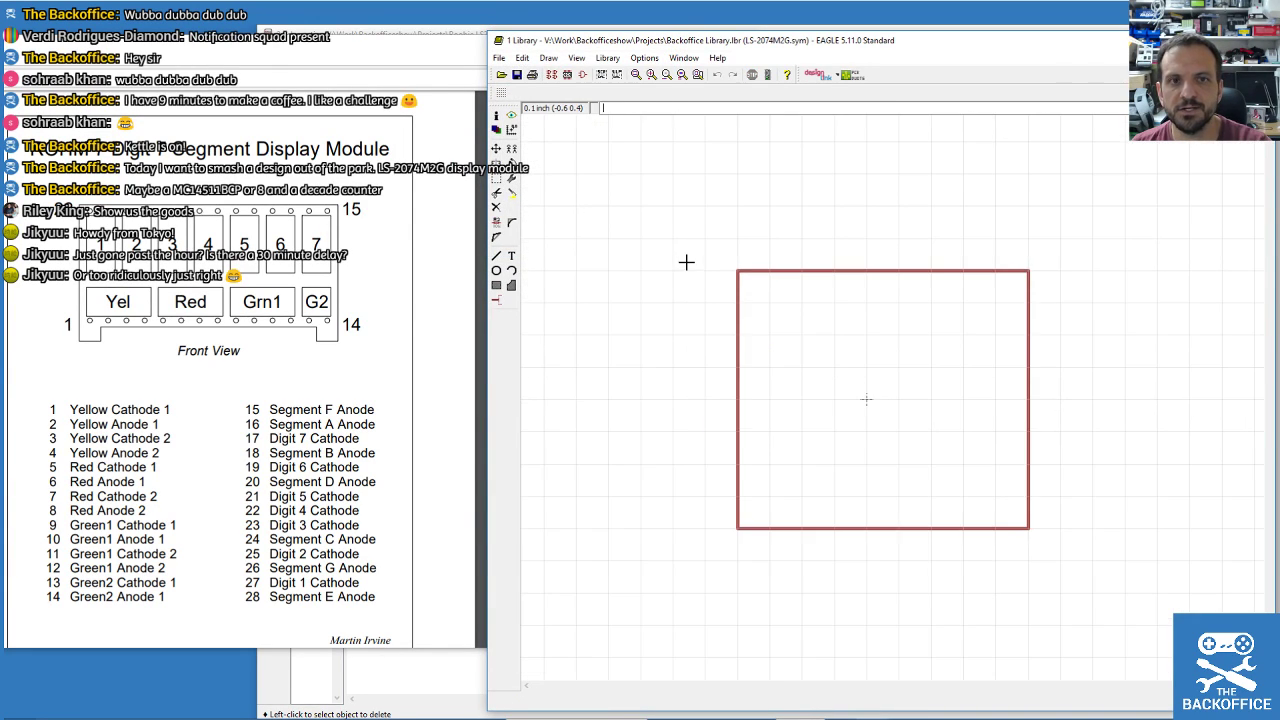
click(497, 256)
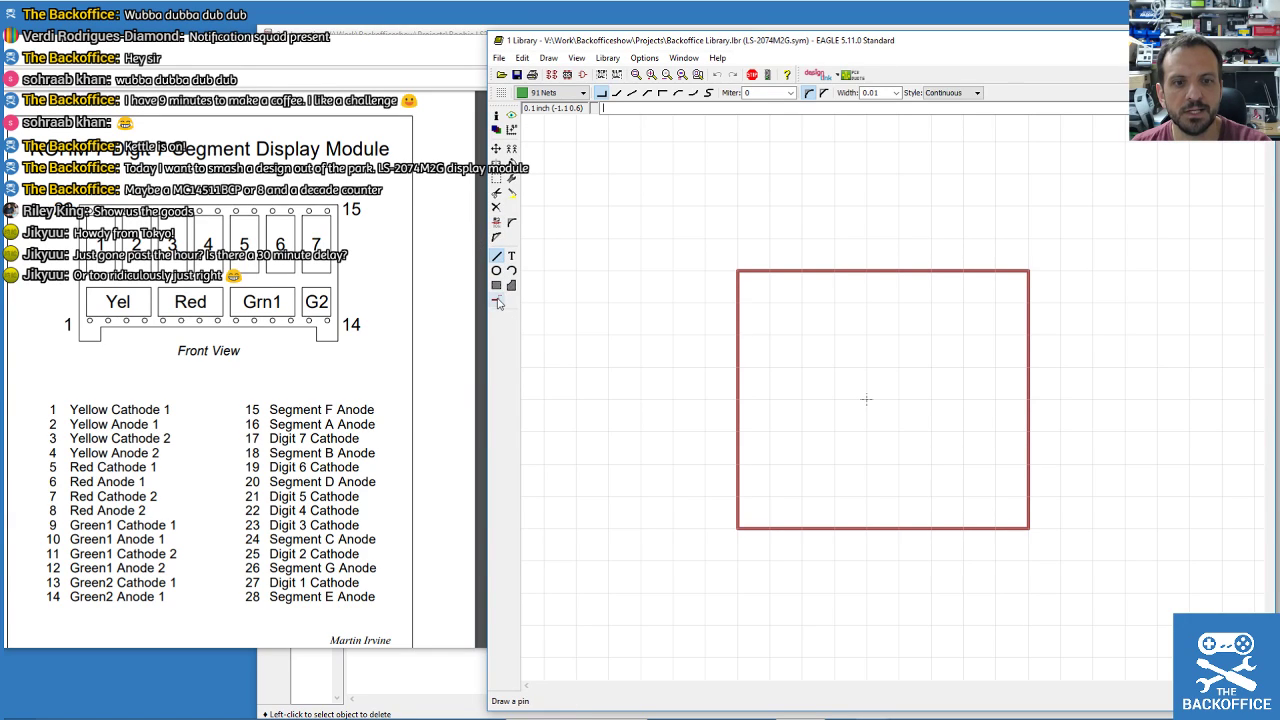
click(498, 301)
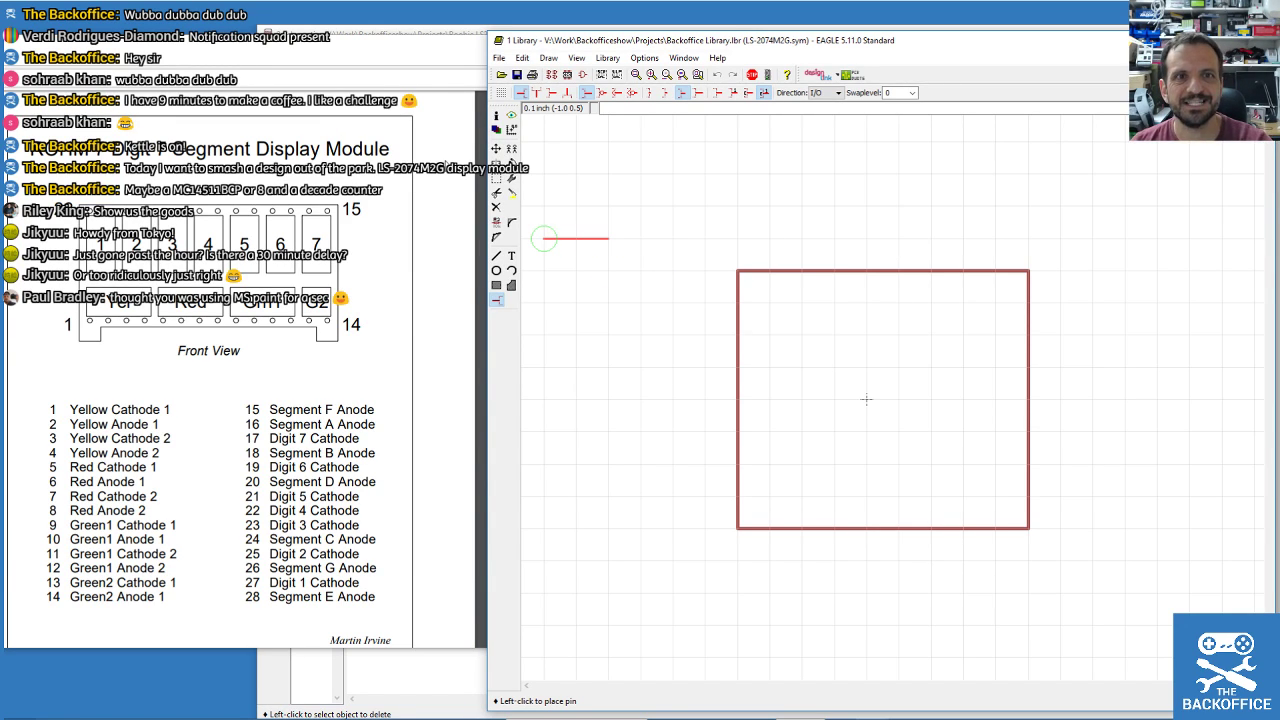
key(F7)
scroll(723, 235, down, 2)
click(777, 336)
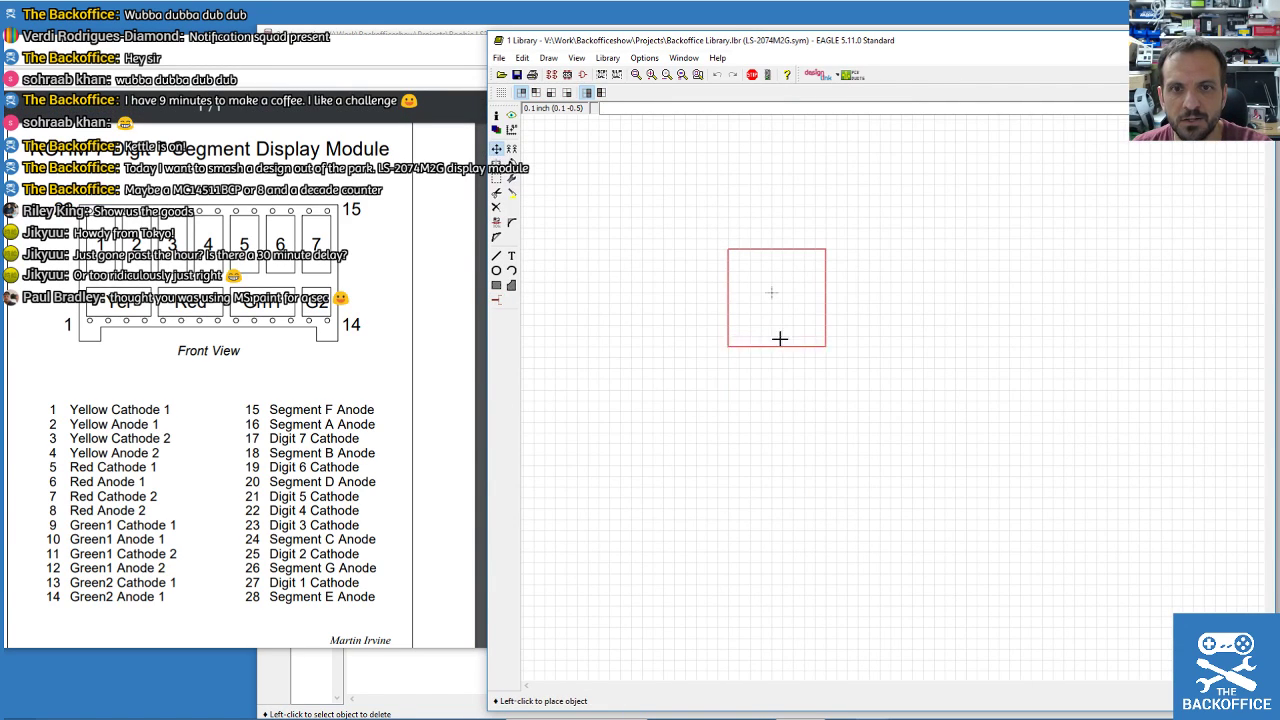
Drop the outline's bottom edge much lower and nudge its left edge slightly left.
click(778, 512)
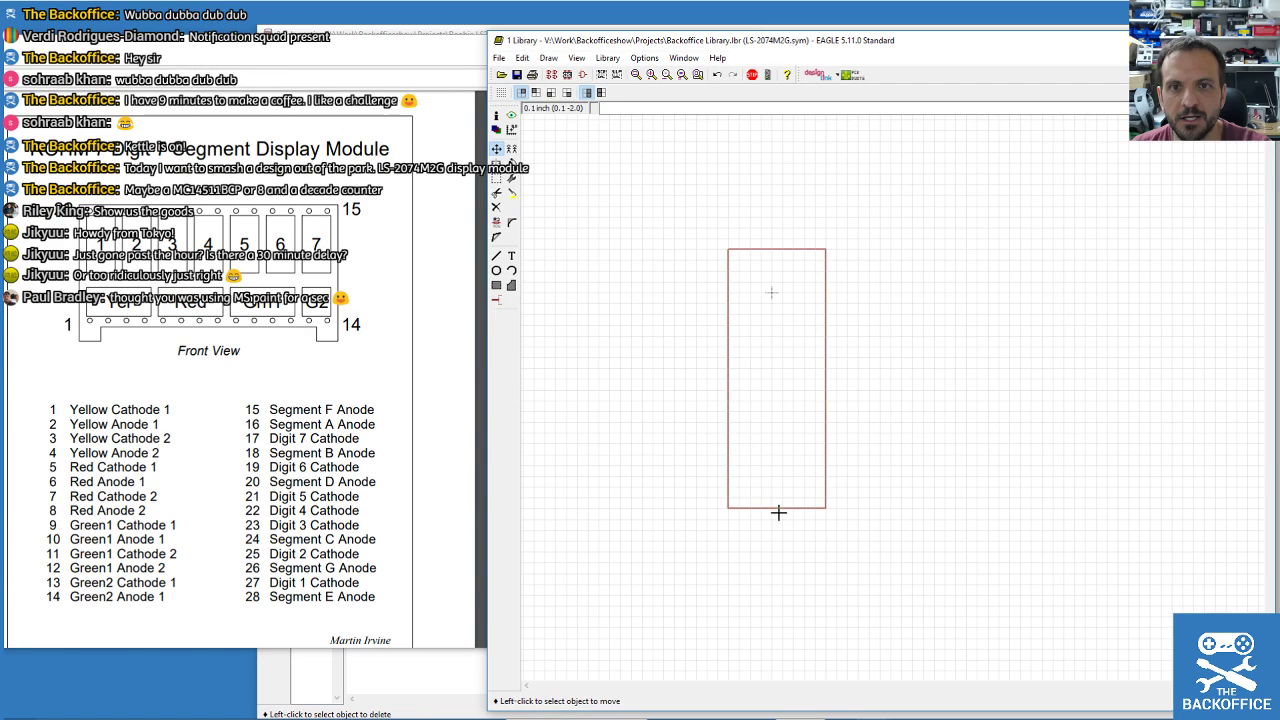
click(724, 388)
click(717, 387)
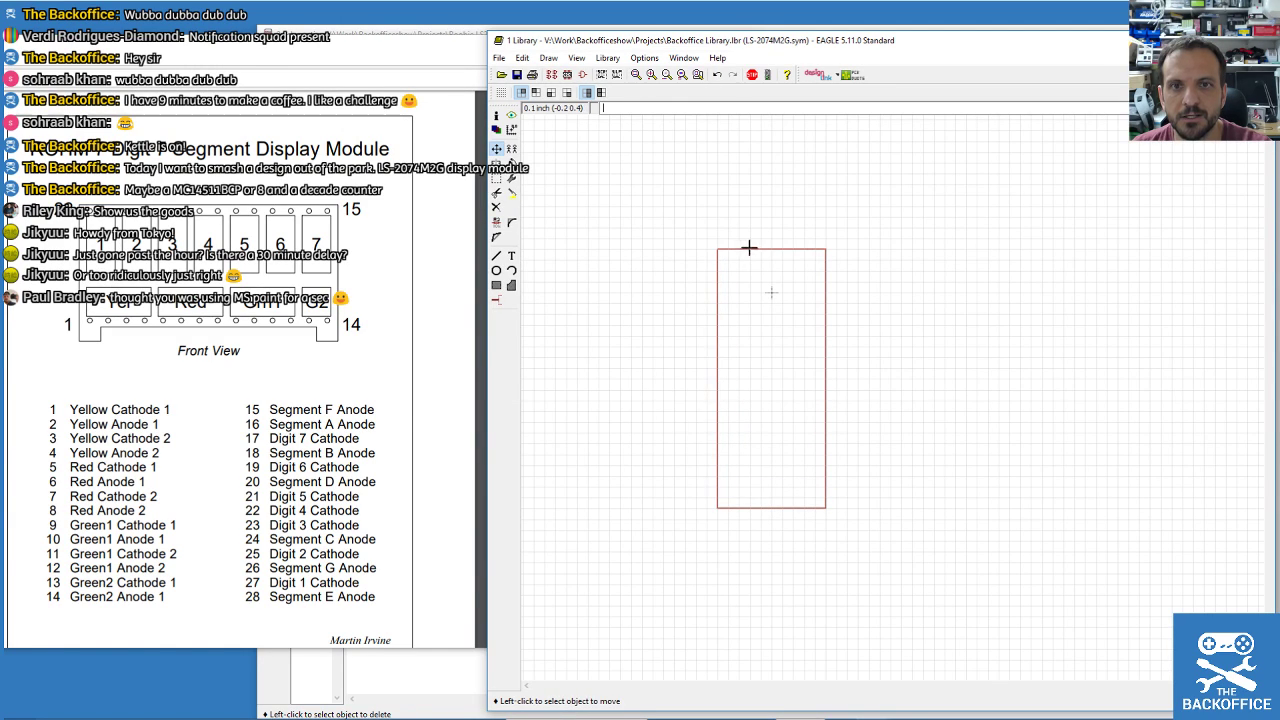
scroll(749, 335, up, 1)
scroll(745, 350, down, 4)
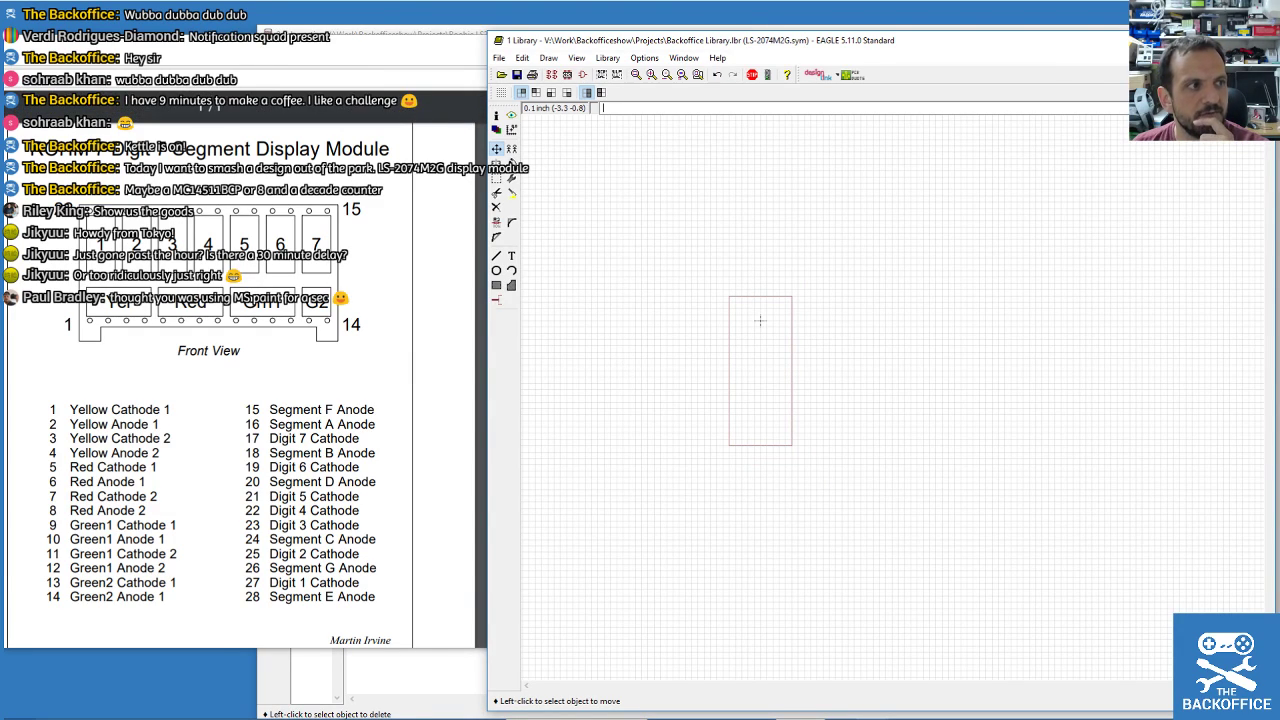
scroll(210, 400, up, 2)
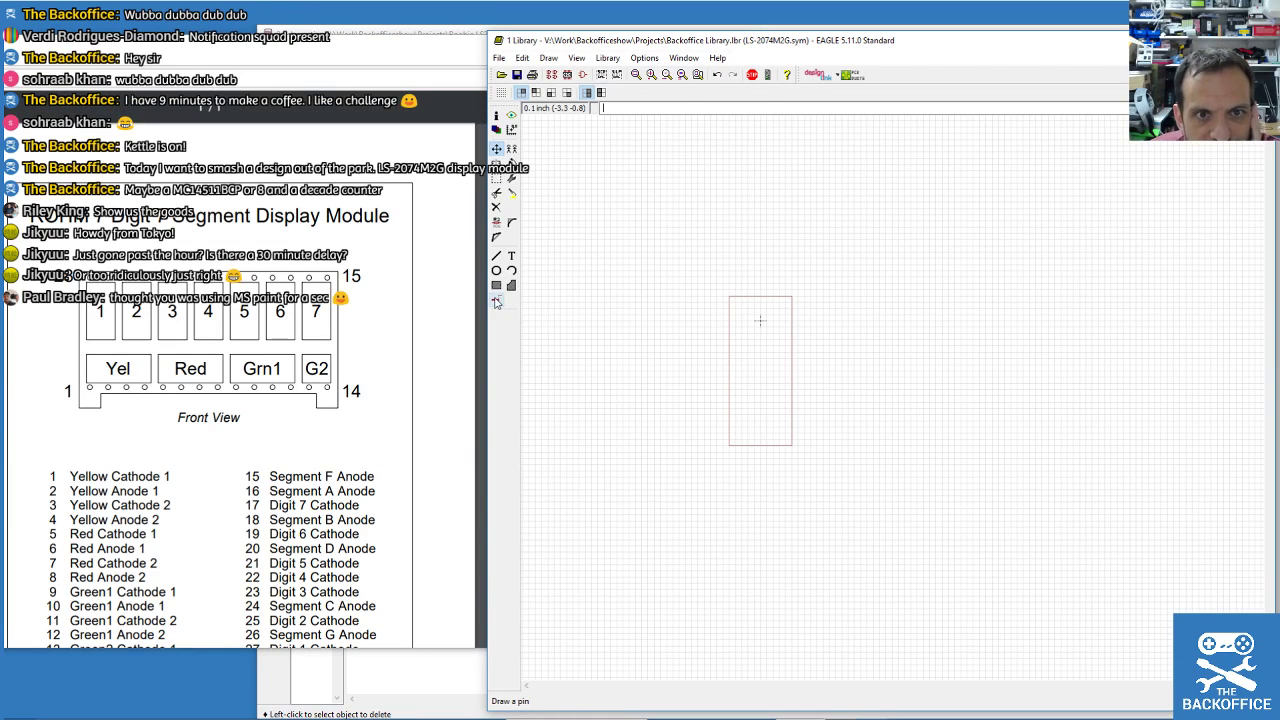
Select the Pin tool and enlarge the ROHM pinout datasheet beside the symbol editor.
click(496, 300)
scroll(714, 306, up, 4)
scroll(704, 310, down, 1)
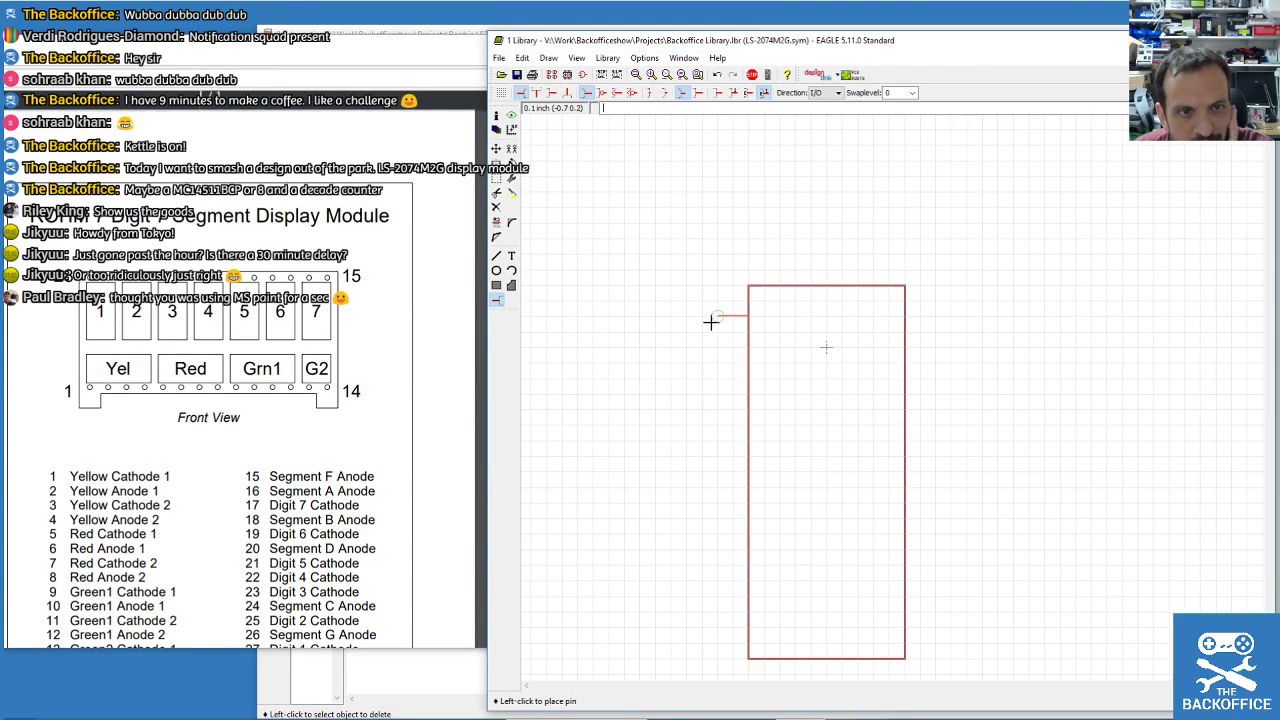
scroll(277, 371, down, 3)
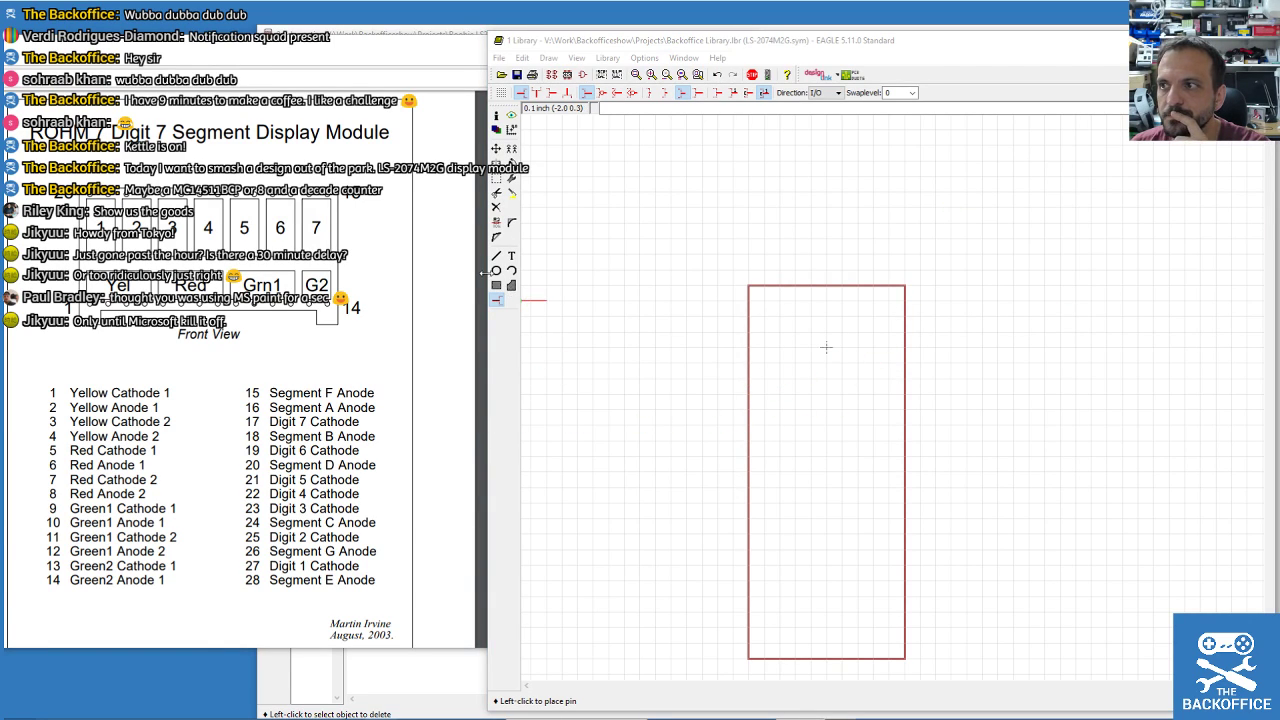
drag(210, 80, 204, 178)
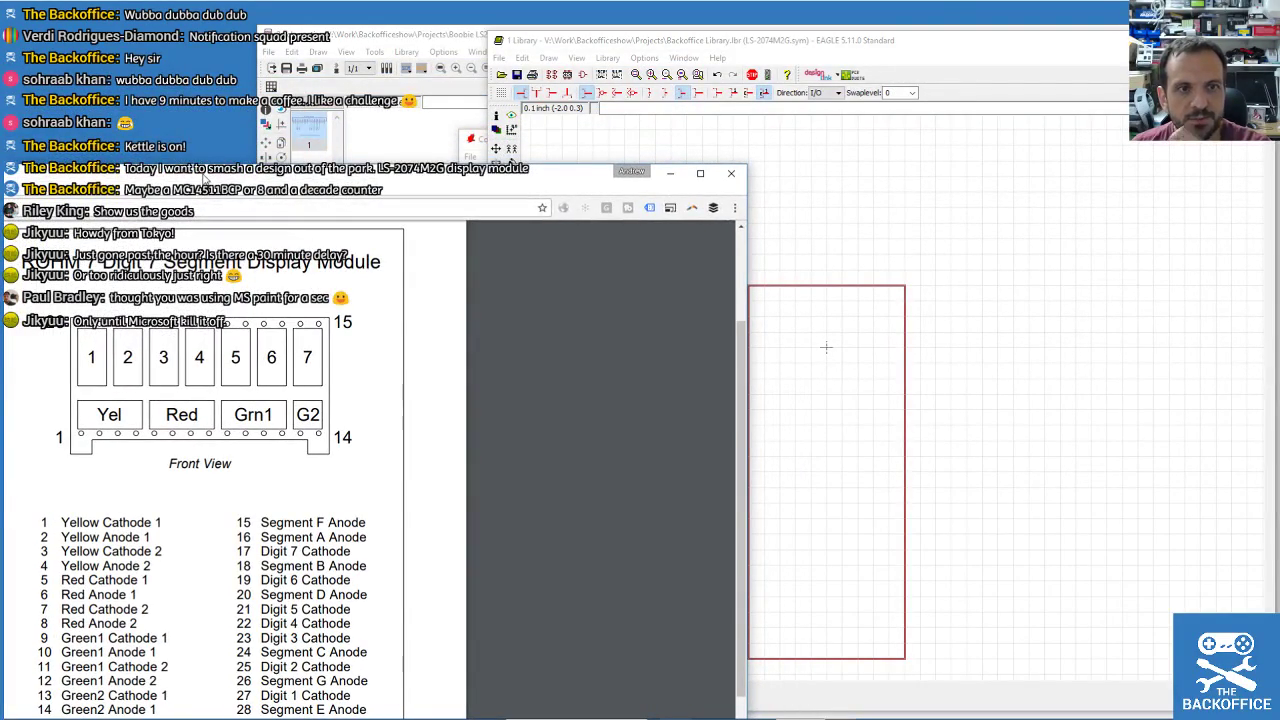
click(805, 35)
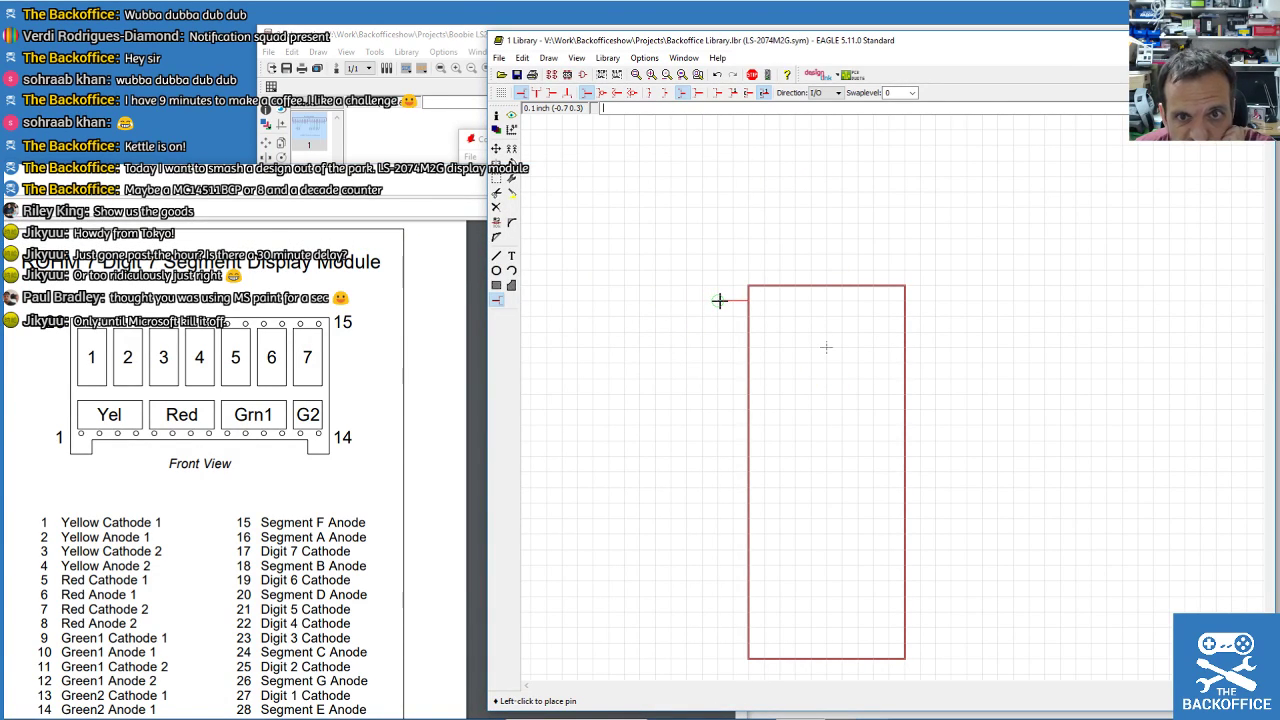
Place pins P$1 to P$15 evenly down the left side of the symbol body.
click(719, 300)
click(719, 315)
click(719, 331)
click(719, 346)
click(719, 362)
click(725, 379)
click(720, 393)
click(720, 409)
click(720, 424)
click(719, 440)
click(719, 455)
click(719, 471)
click(719, 487)
click(719, 503)
click(719, 518)
Rotate the pin to face right and place P$16 to P$30 down the right side.
right_click(931, 523)
right_click(931, 523)
click(935, 300)
click(935, 316)
click(935, 331)
click(935, 347)
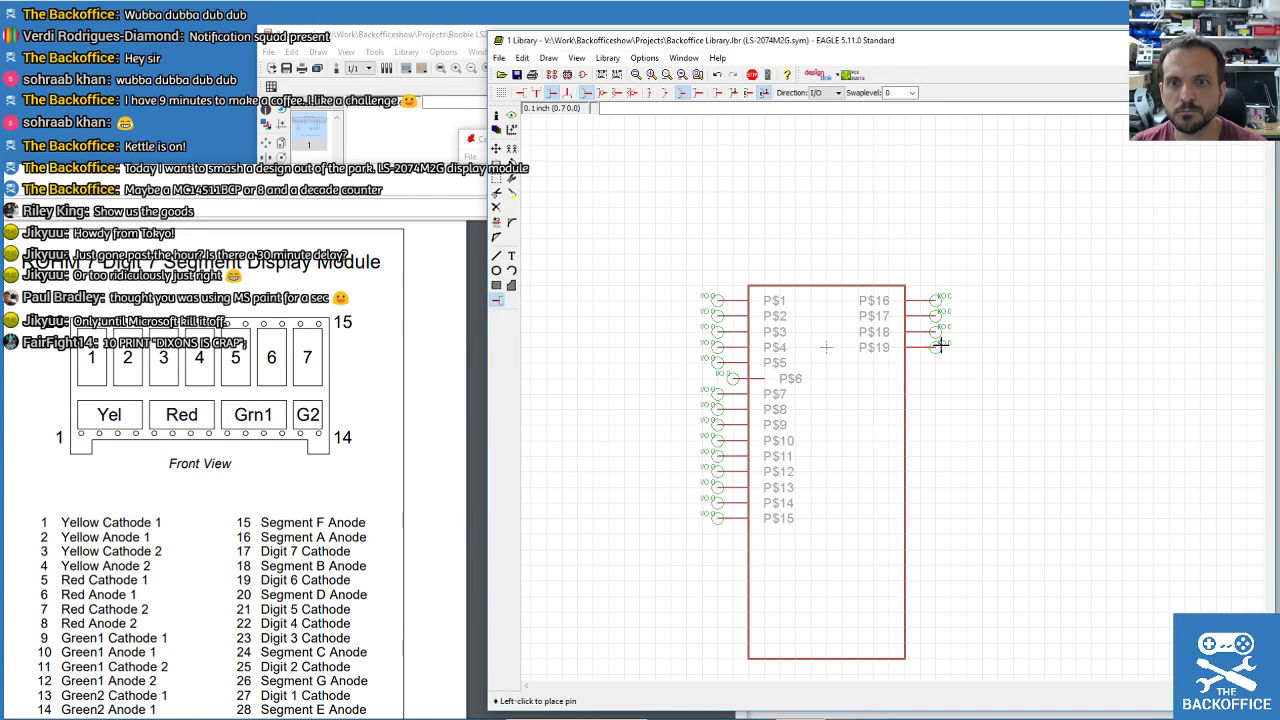
click(935, 362)
click(935, 378)
click(935, 394)
click(936, 409)
click(950, 424)
click(933, 441)
click(937, 456)
click(937, 472)
click(937, 487)
click(937, 503)
click(936, 518)
Raise the body's bottom edge just below the last pins and align P$24 with the others.
click(497, 150)
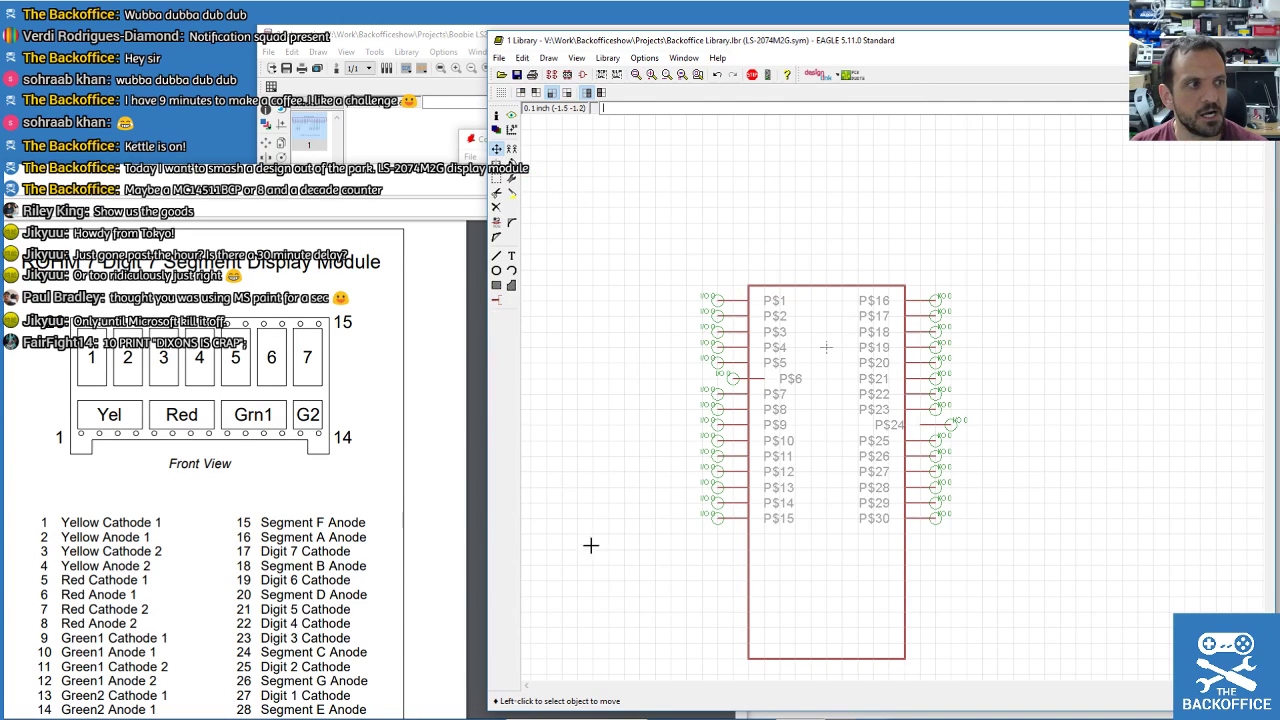
click(820, 659)
click(820, 533)
scroll(749, 594, up, 3)
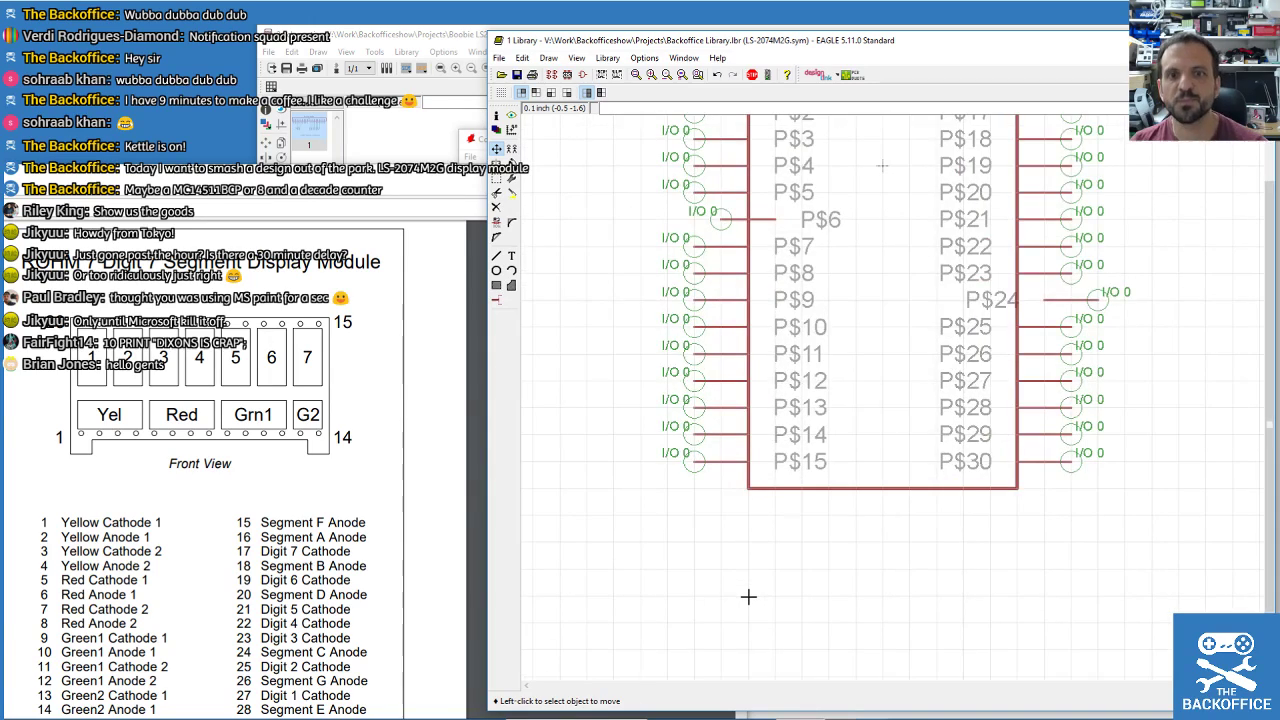
scroll(749, 594, down, 1)
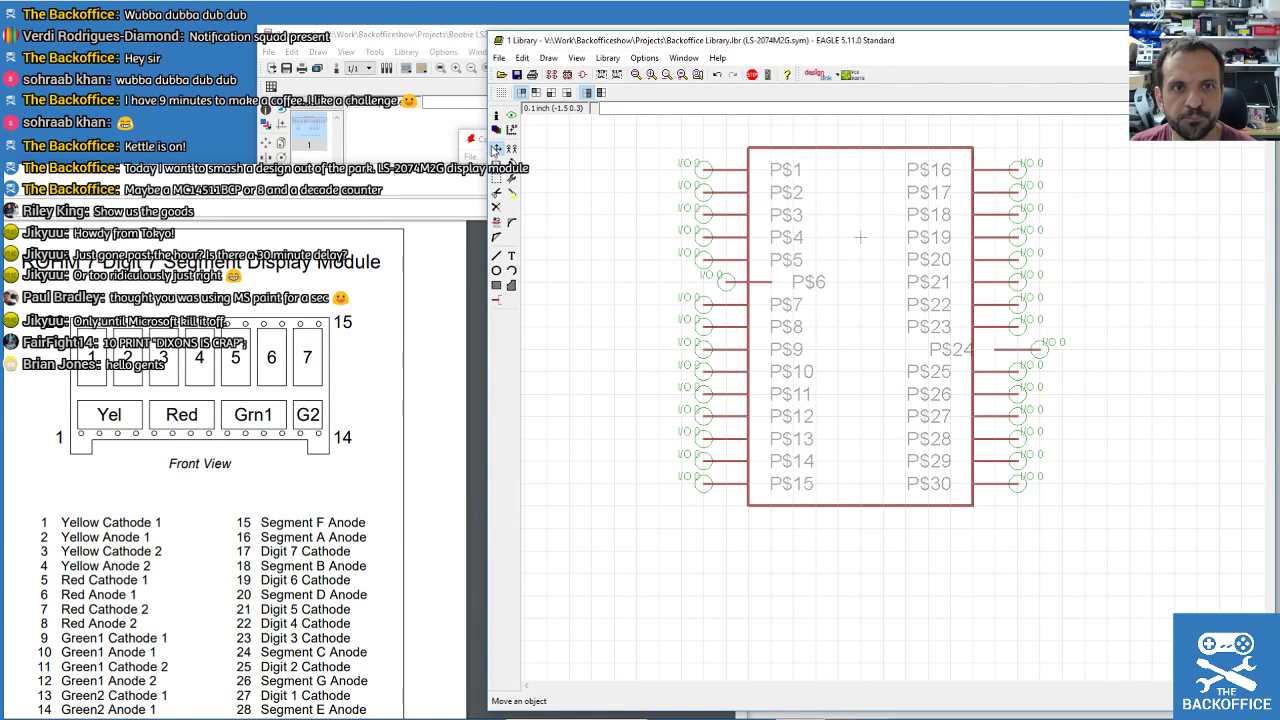
click(748, 278)
click(748, 278)
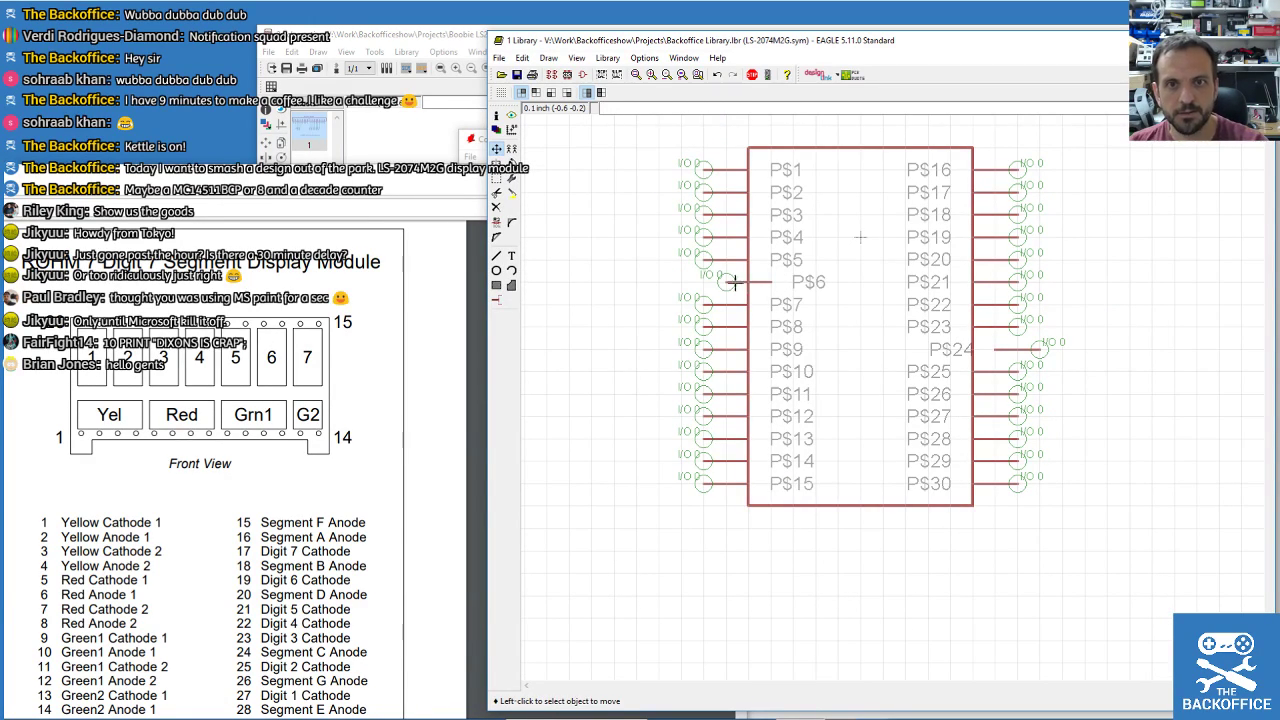
click(1012, 350)
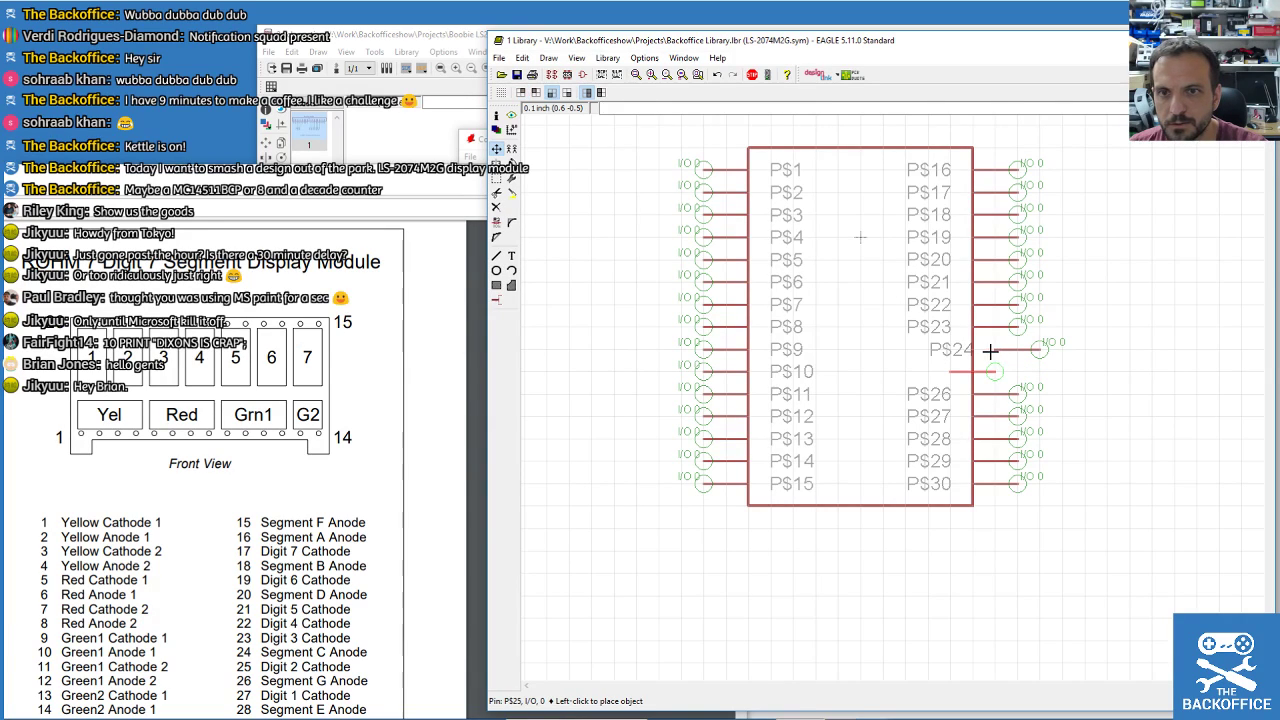
click(1014, 351)
click(1039, 349)
click(1017, 349)
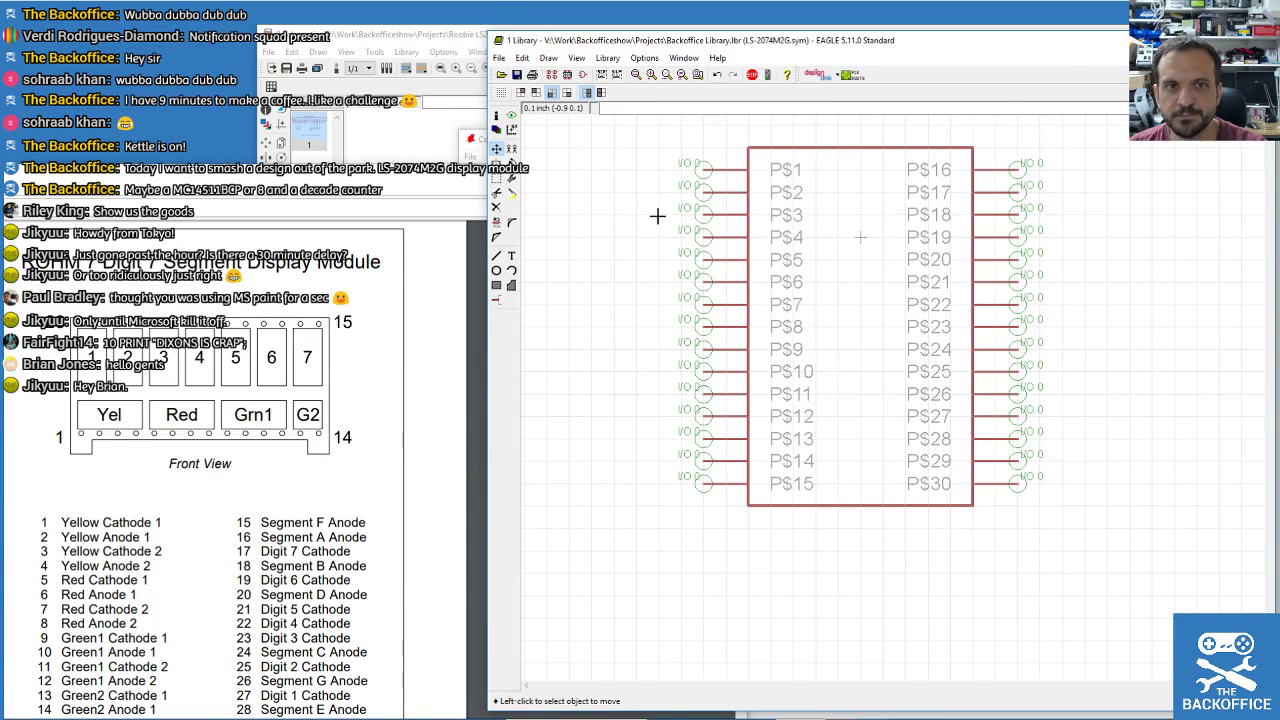
click(496, 221)
Rename left pins 1–4 to YC1, YA1, YC2 and YA2.
click(697, 176)
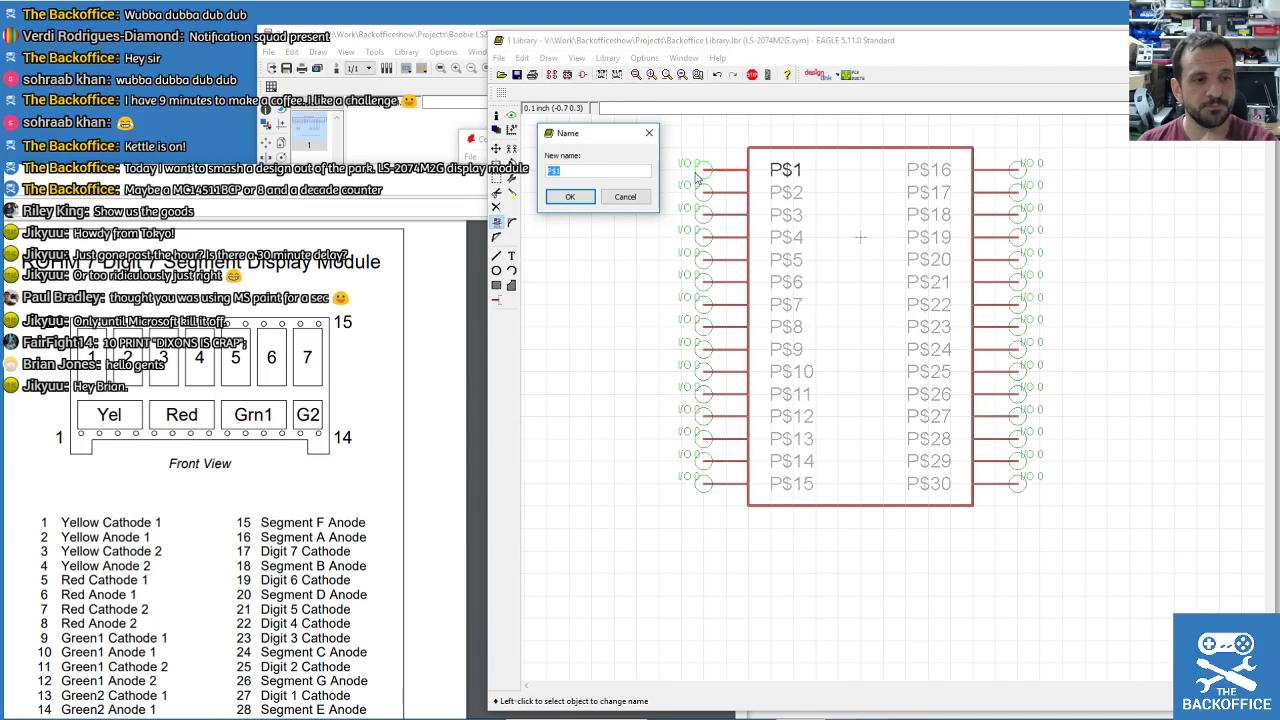
scroll(230, 500, down, 2)
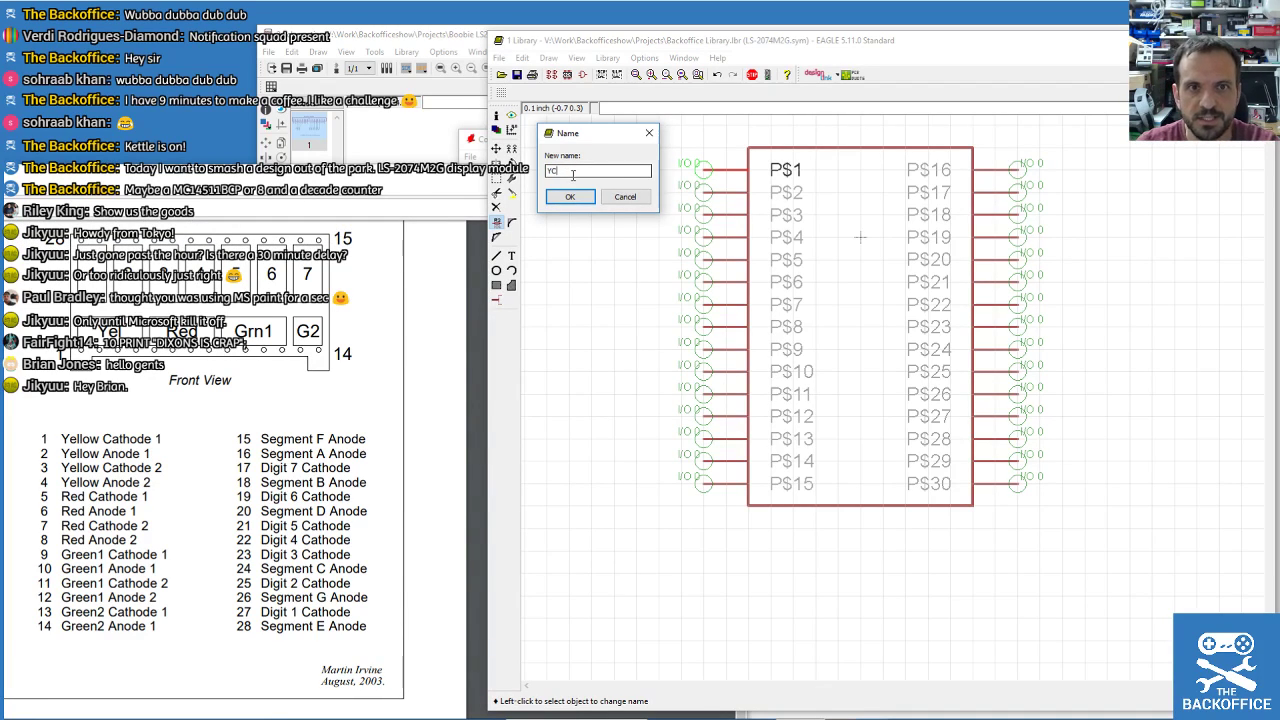
text(C1)
key(Return)
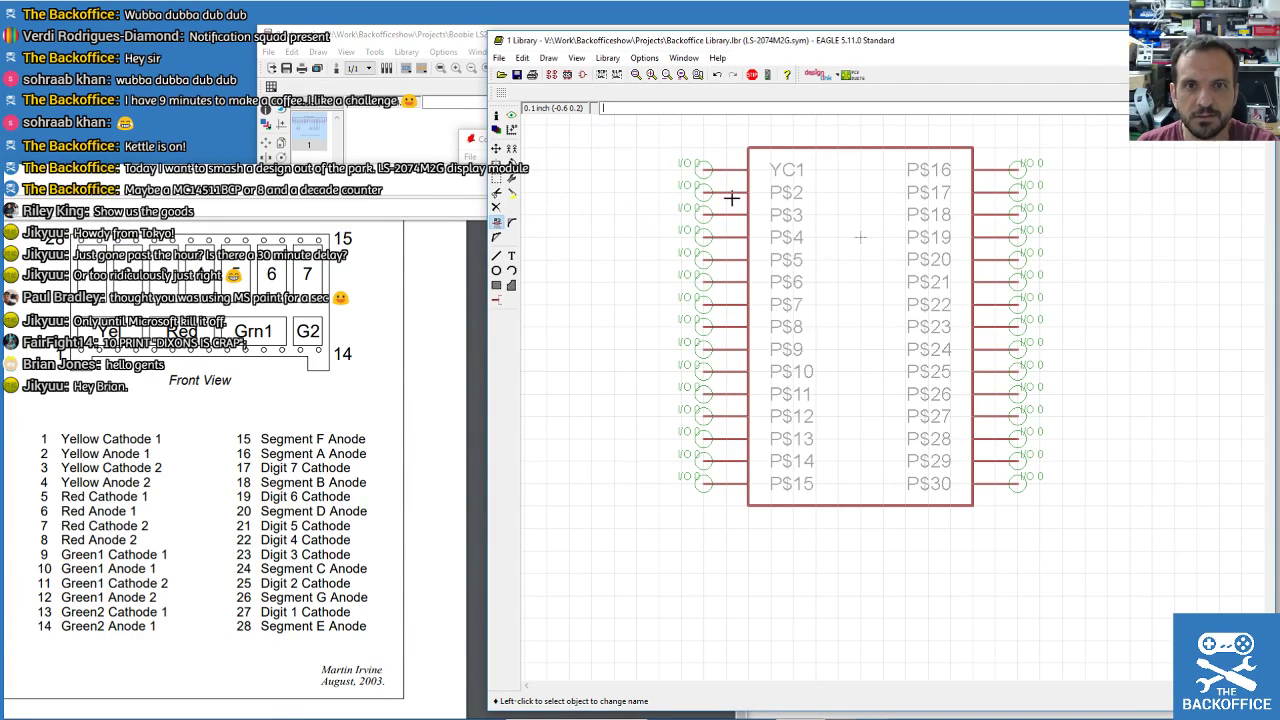
click(731, 194)
text(YA1)
key(Return)
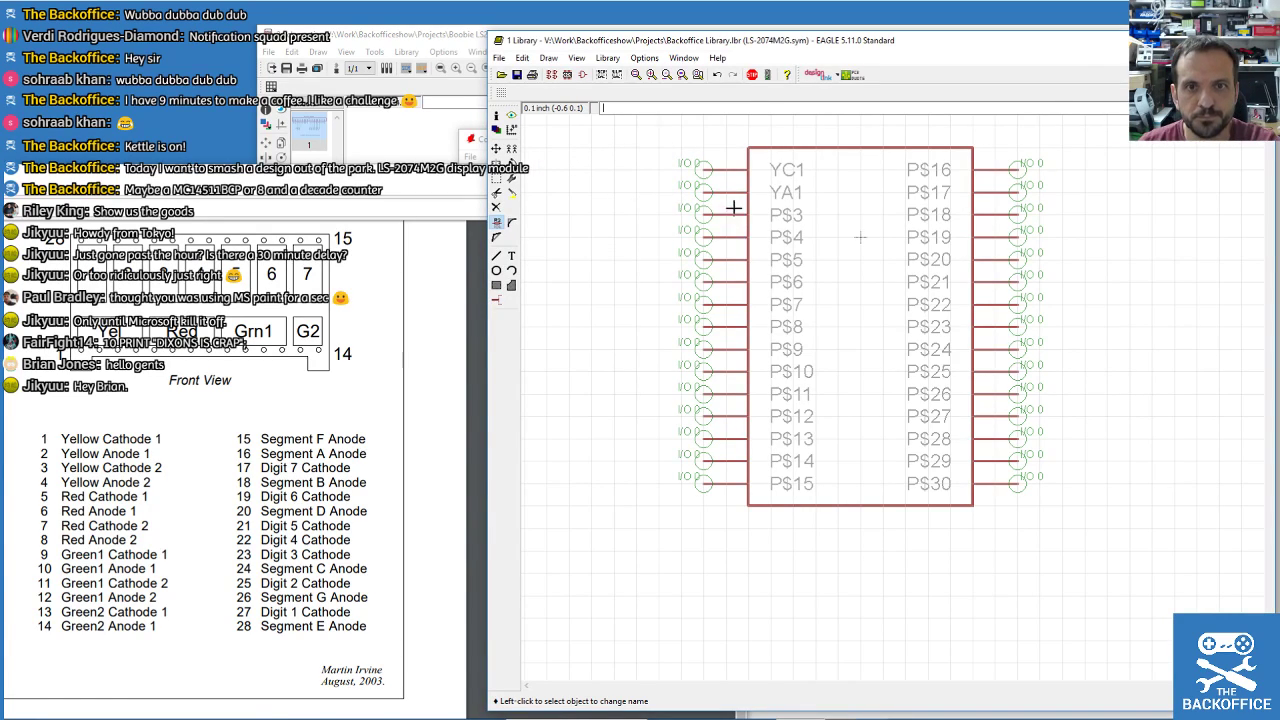
click(733, 214)
text(Y)
key(Return)
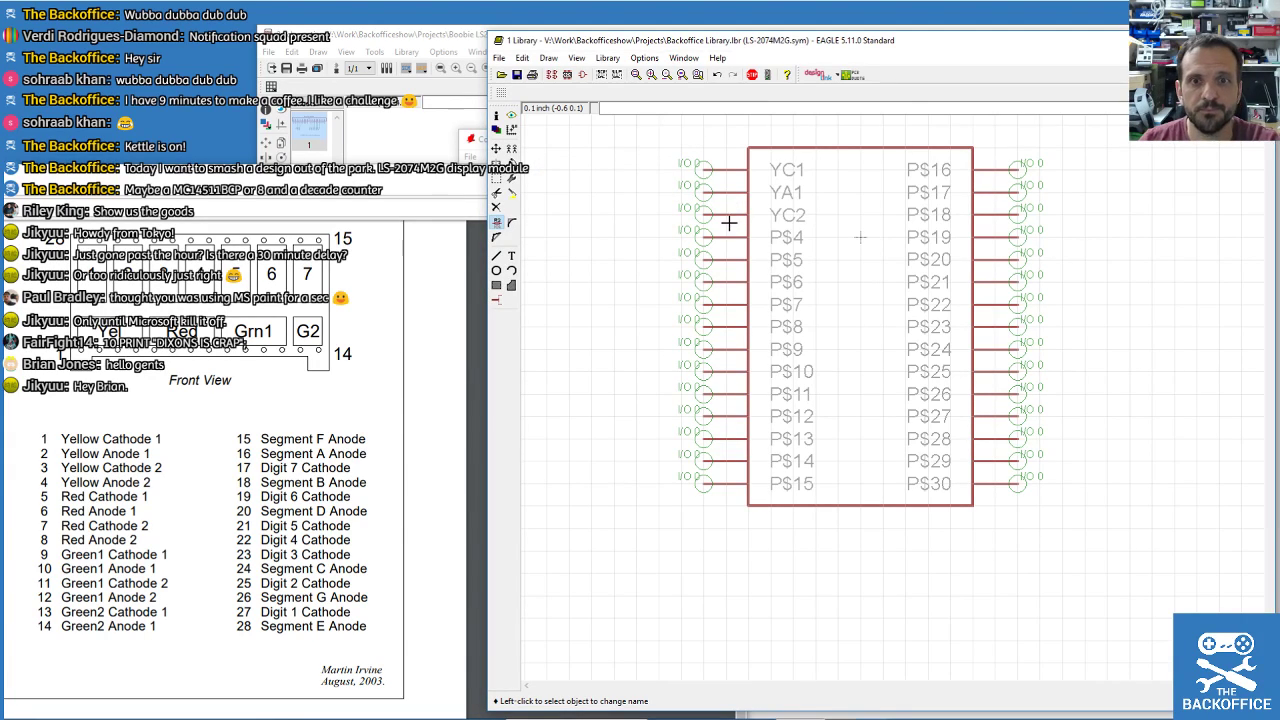
click(726, 240)
text(YA2)
key(Return)
Rename pins 5–8 to RC1, RA1, RC2 and RA2, fixing a duplicate-name error on pin 8.
click(723, 262)
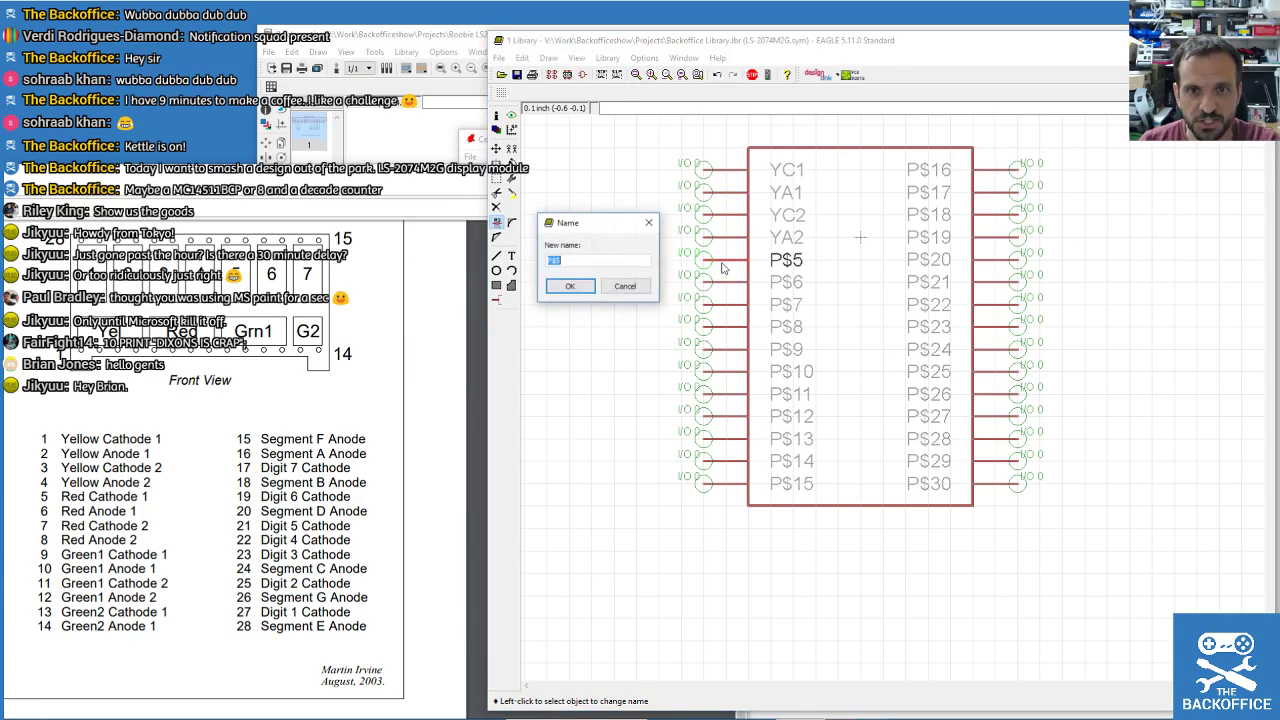
text(RC)
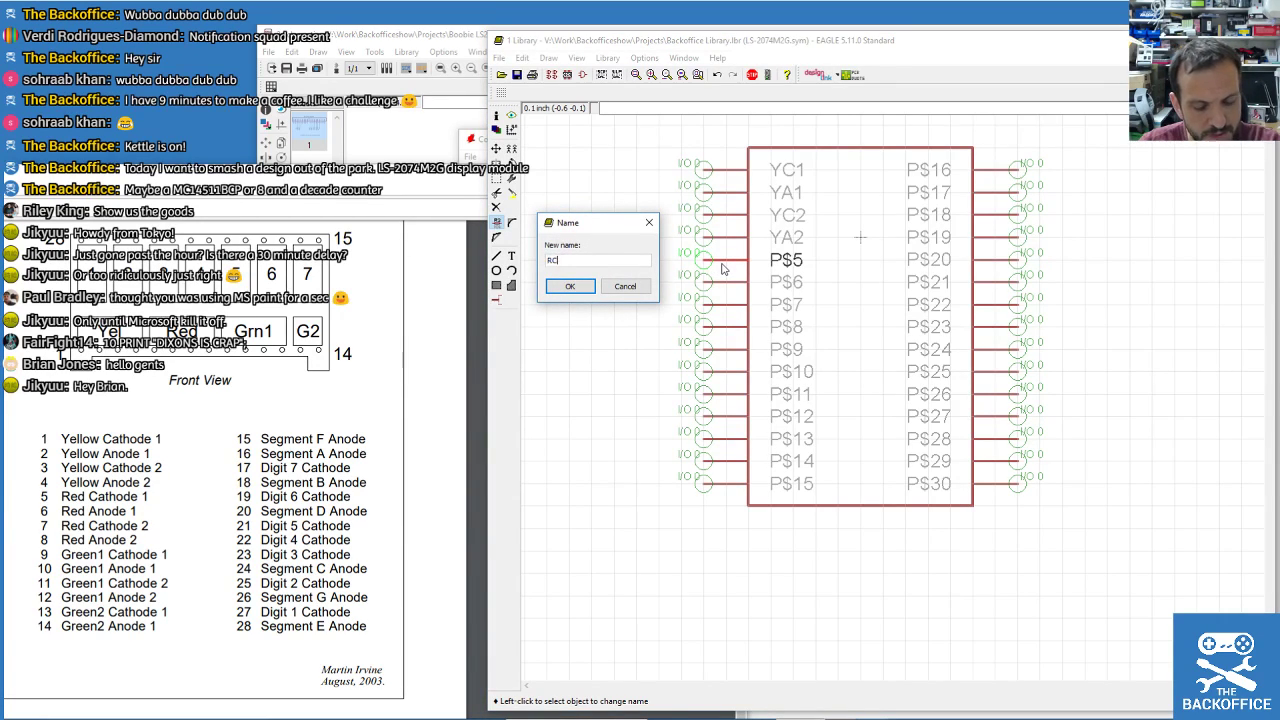
text(1)
key(Return)
click(724, 285)
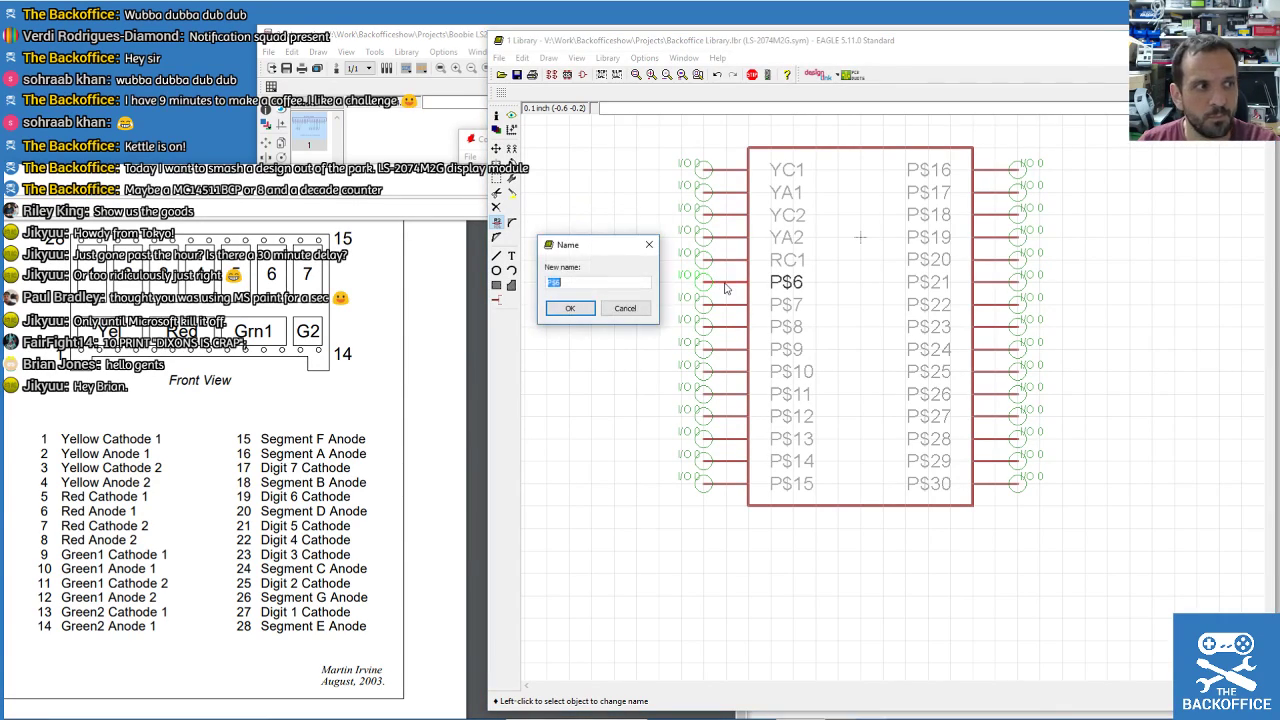
text(R)
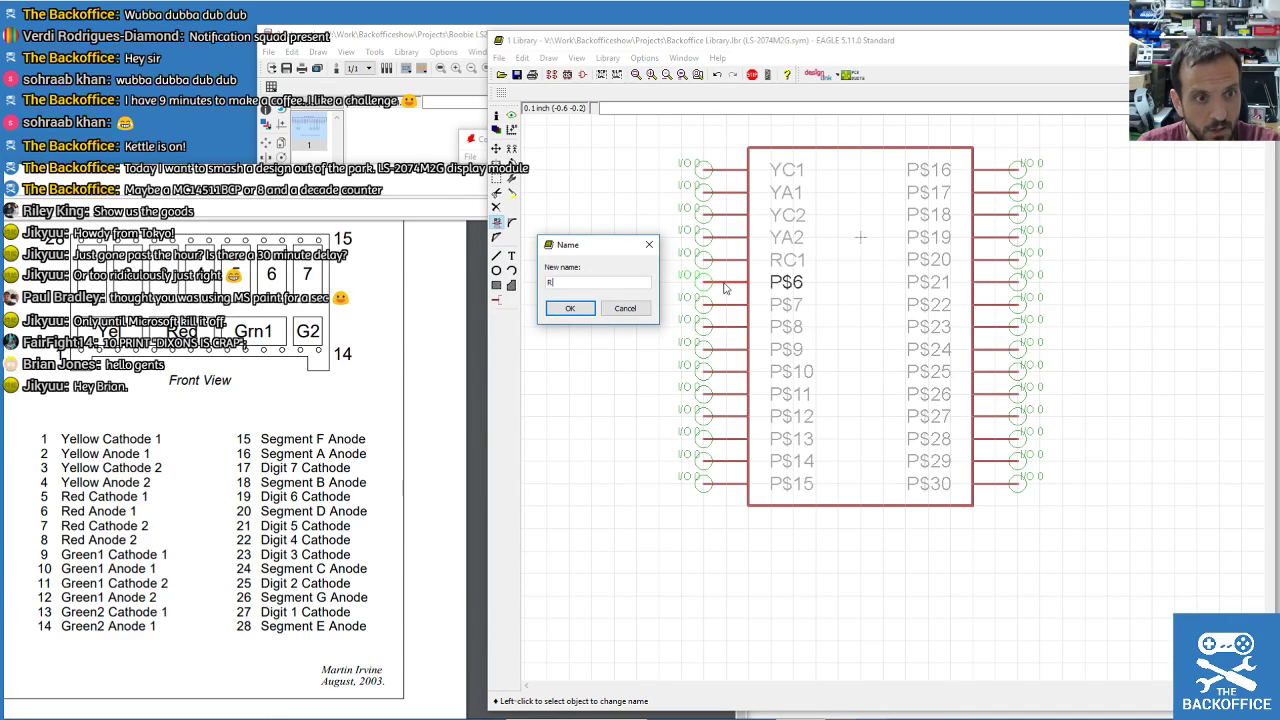
text(A1)
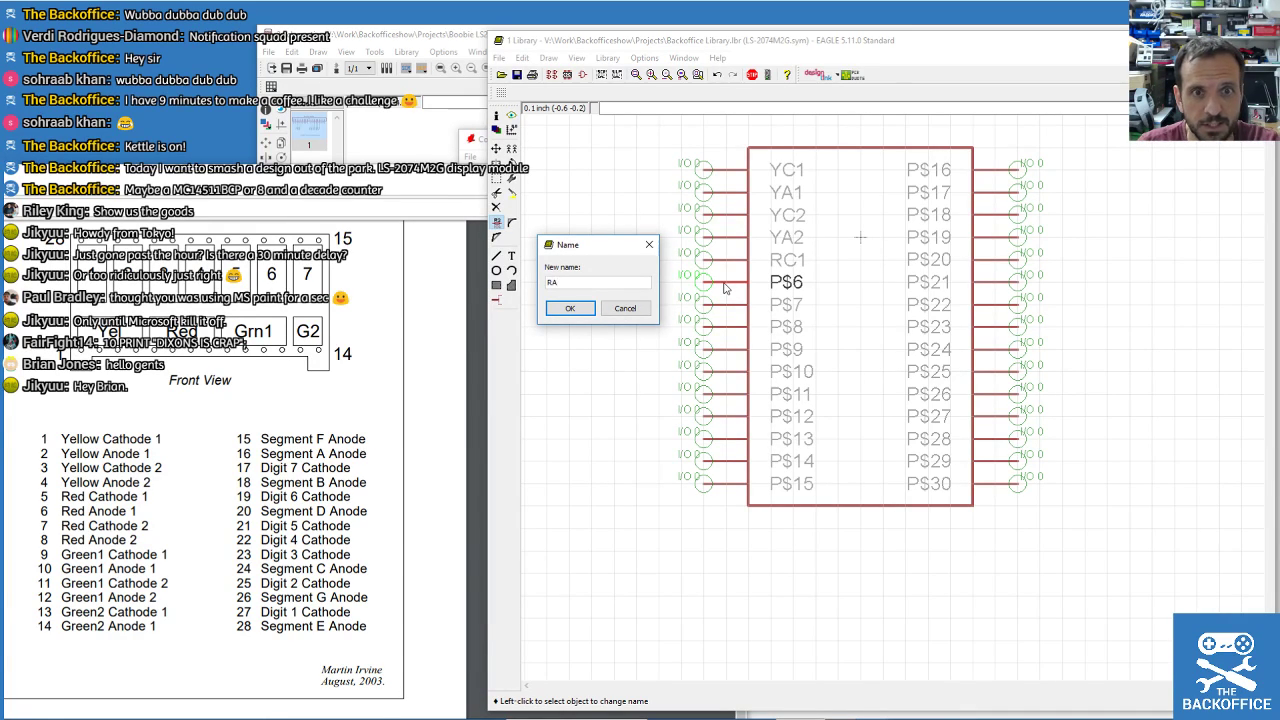
key(Return)
click(739, 303)
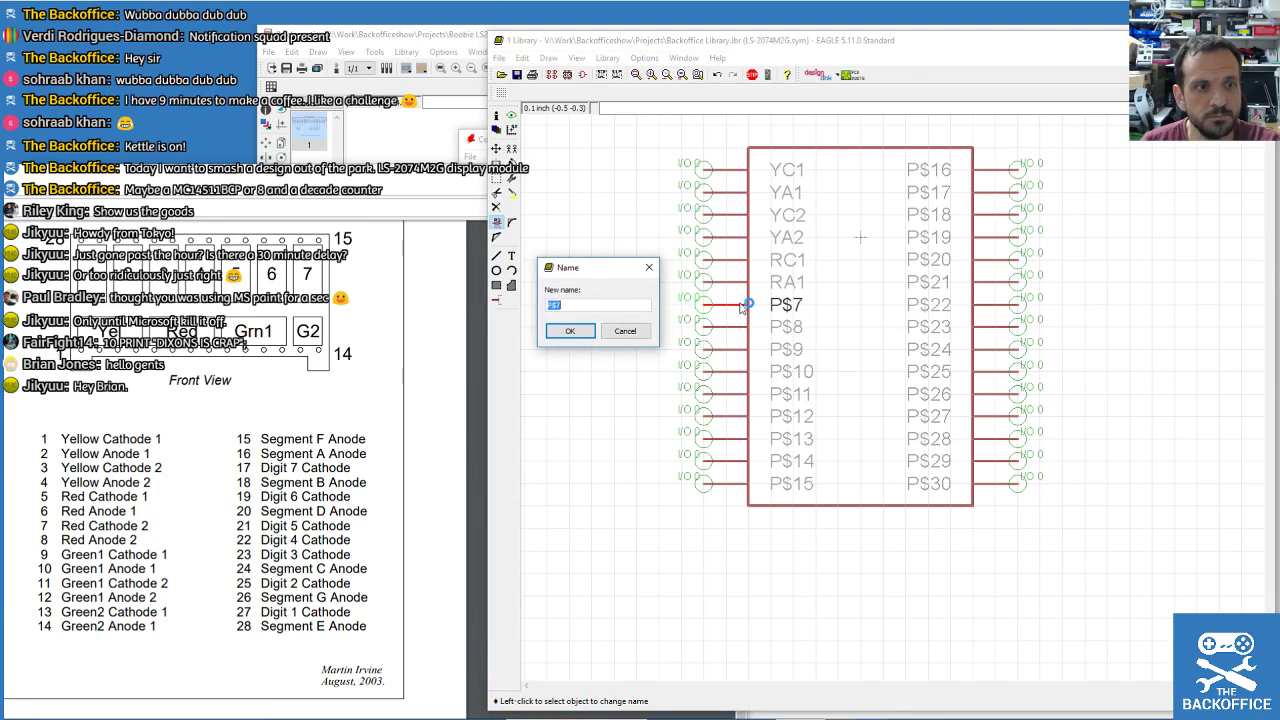
text(RC2)
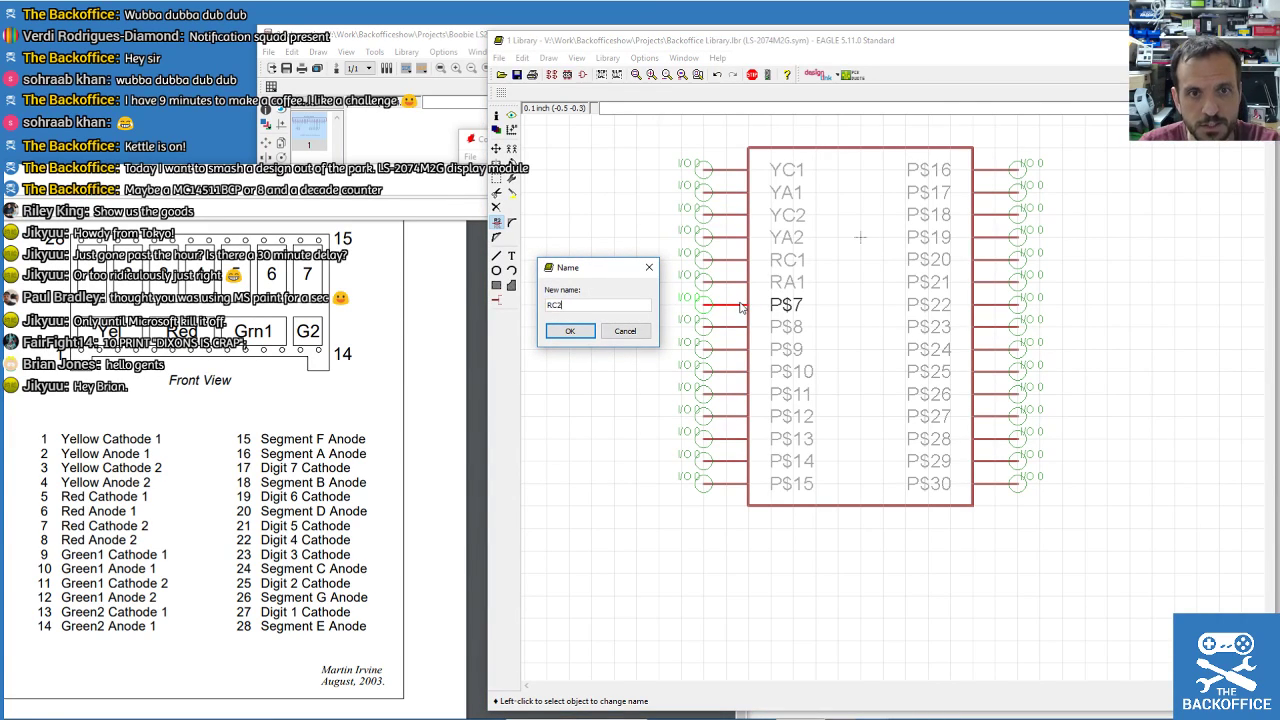
key(Return)
click(730, 326)
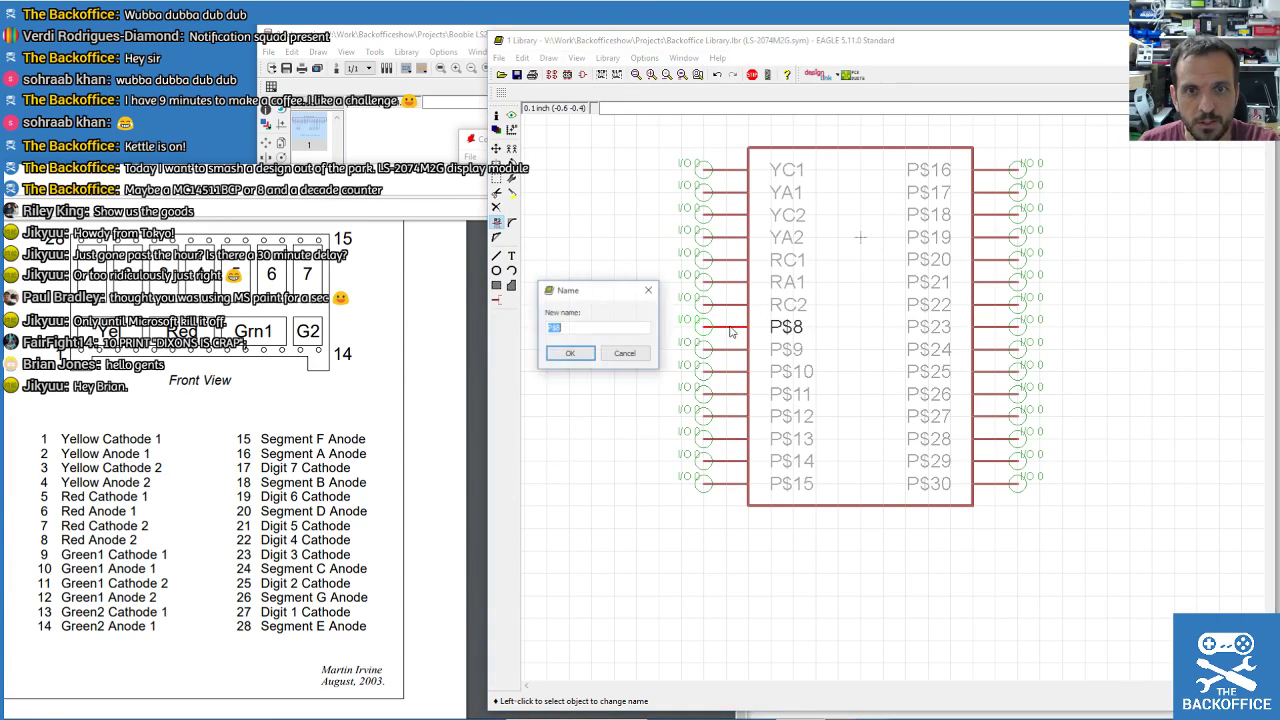
text(RC2)
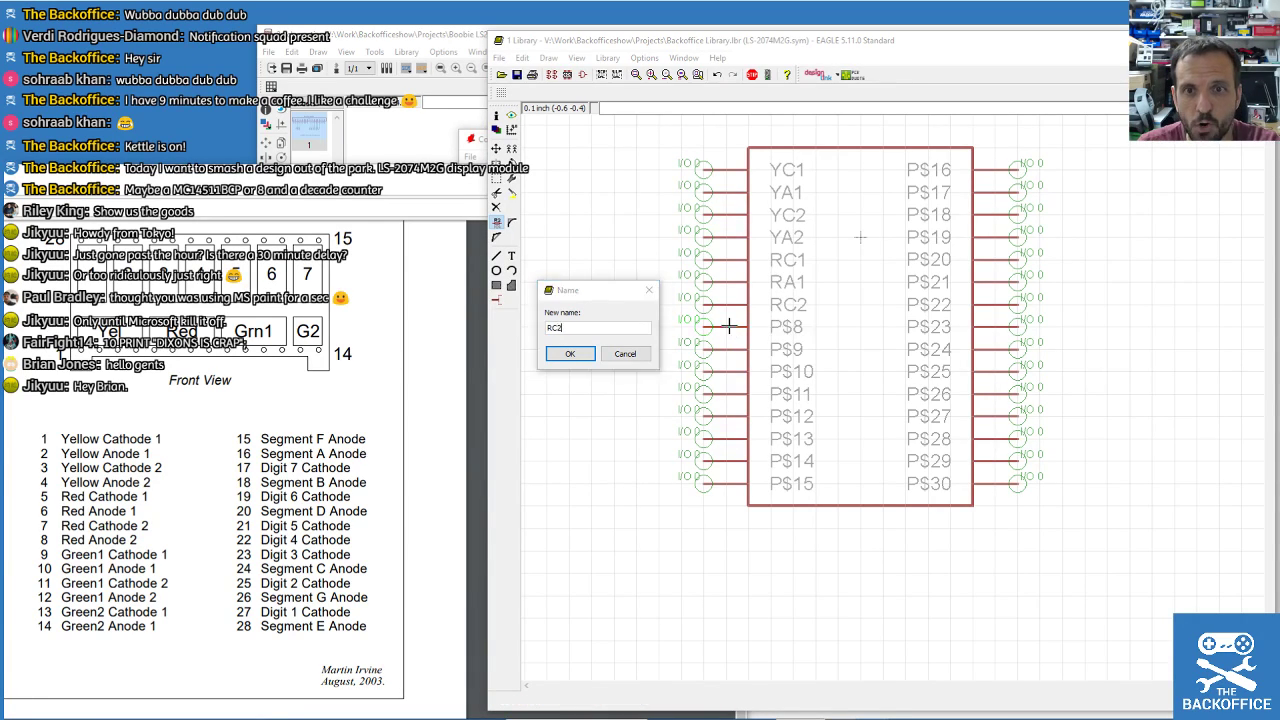
key(Return)
key(Return)
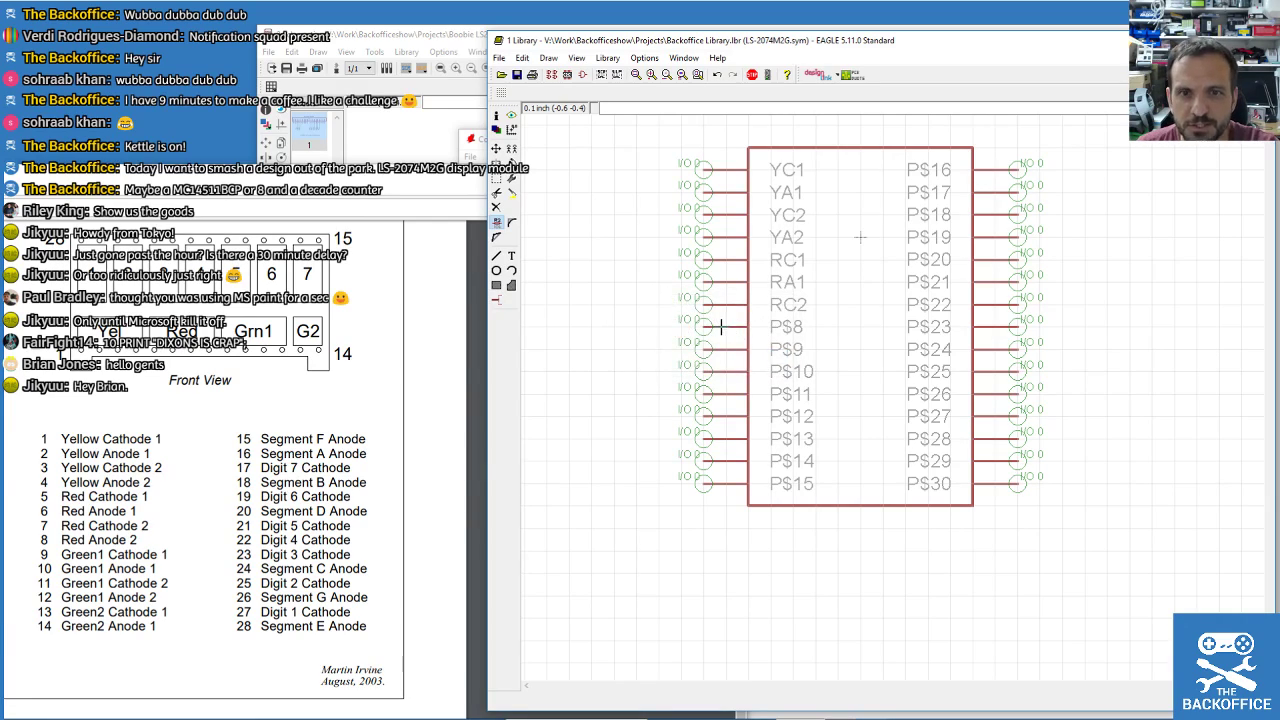
click(724, 333)
text(RA2)
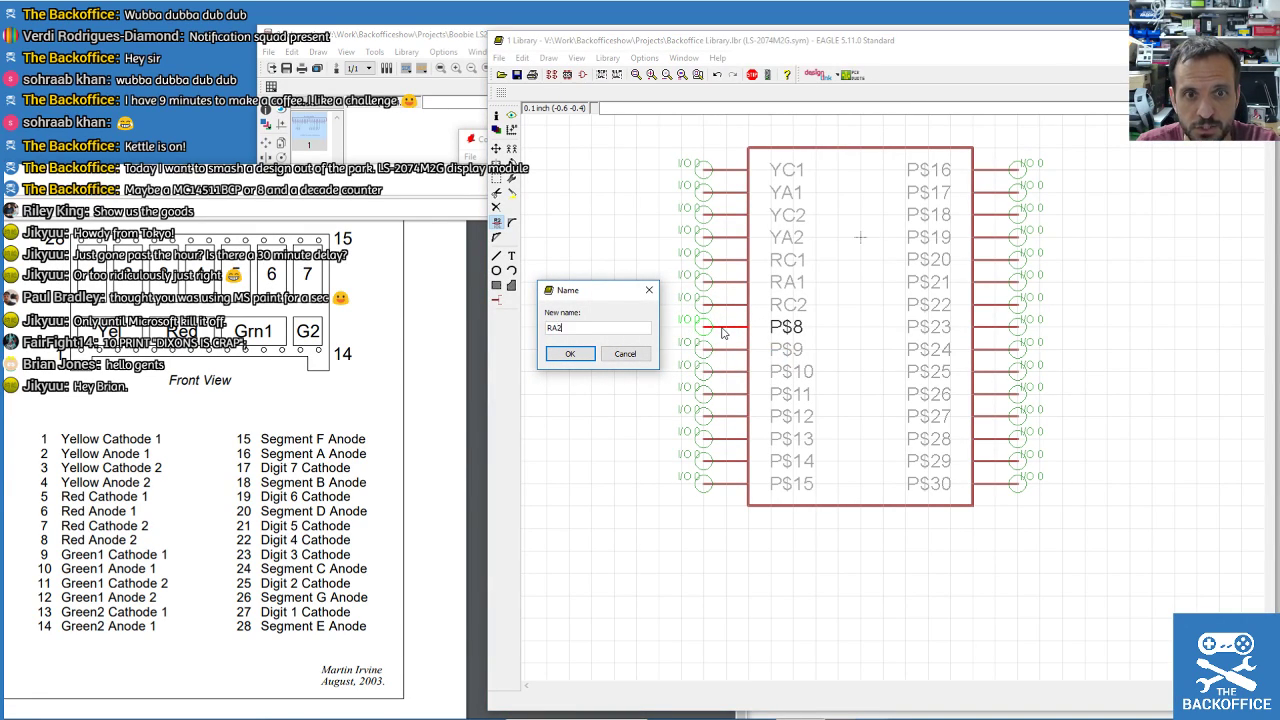
key(Return)
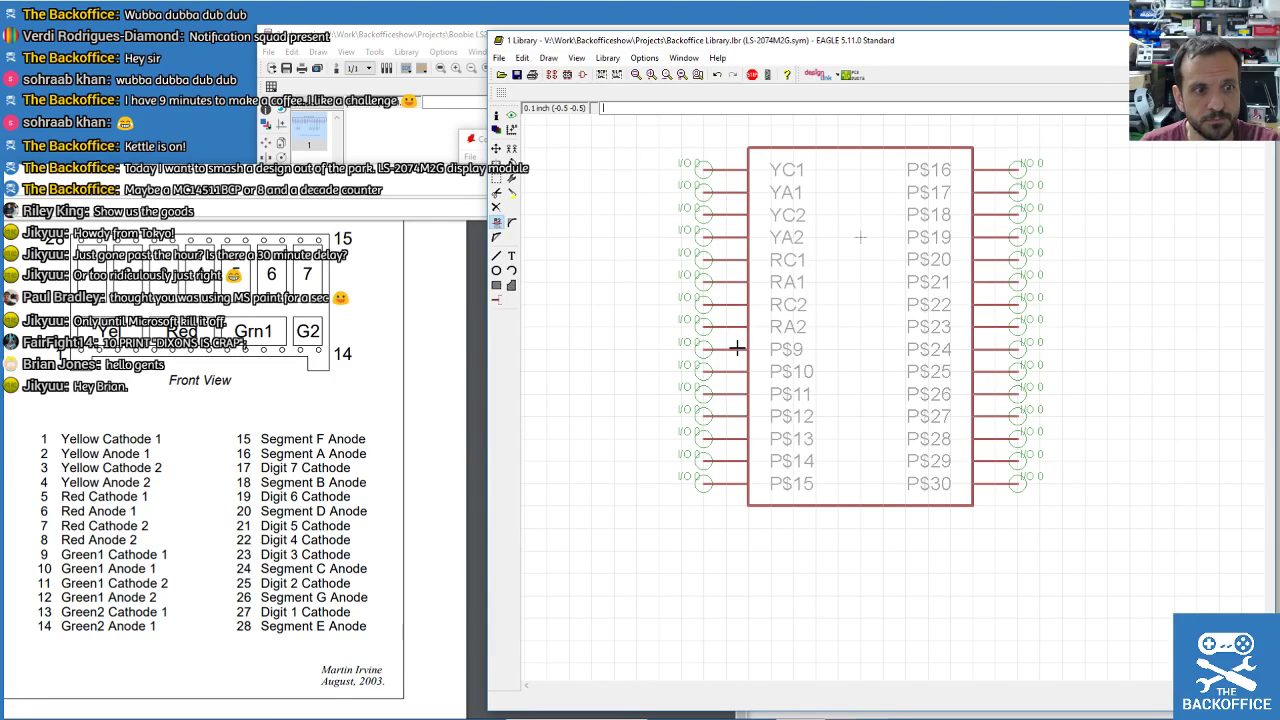
Rename pins 9–12 to GC1, GA1, GC2 and GA2.
click(736, 347)
text(GC1)
key(Return)
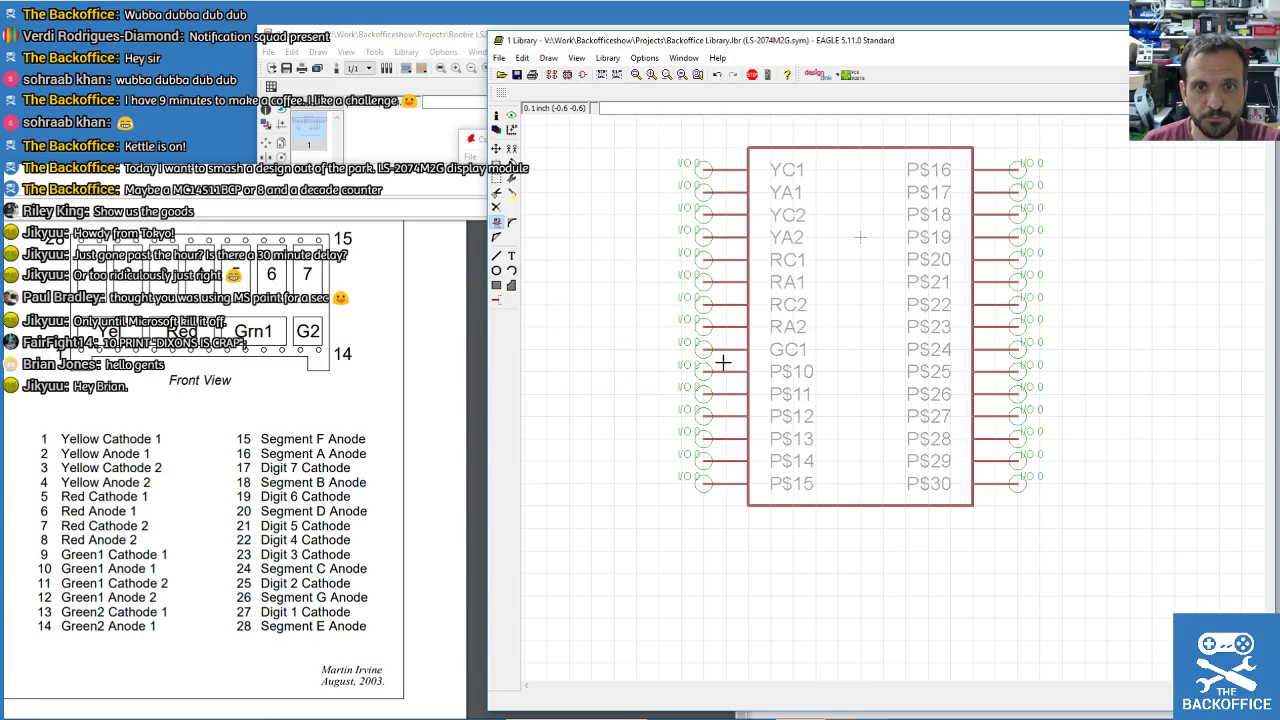
click(725, 371)
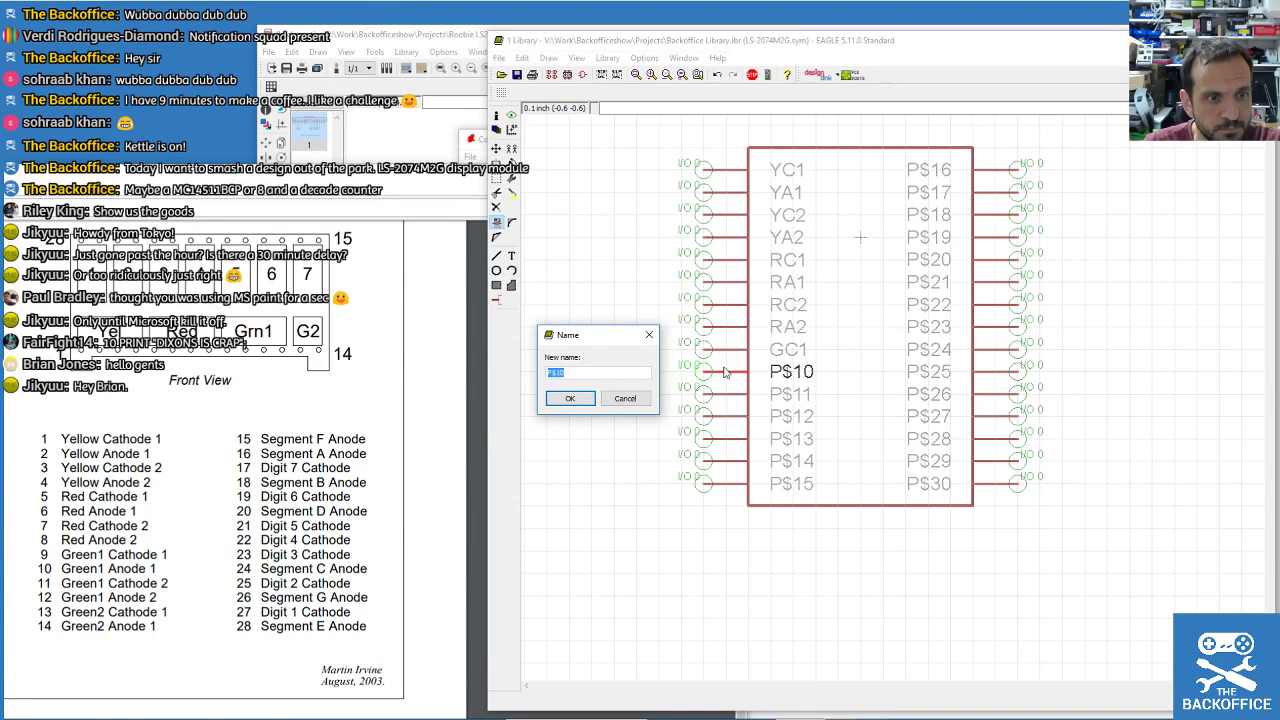
text(GA1)
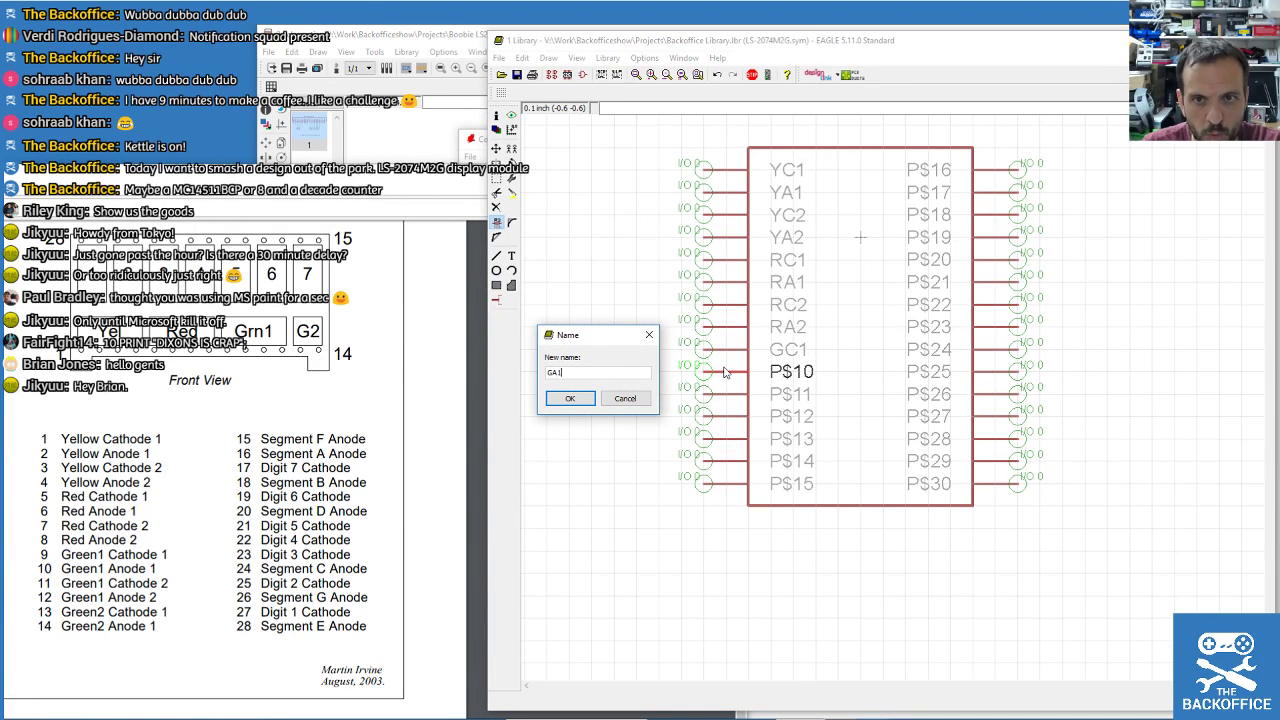
key(Return)
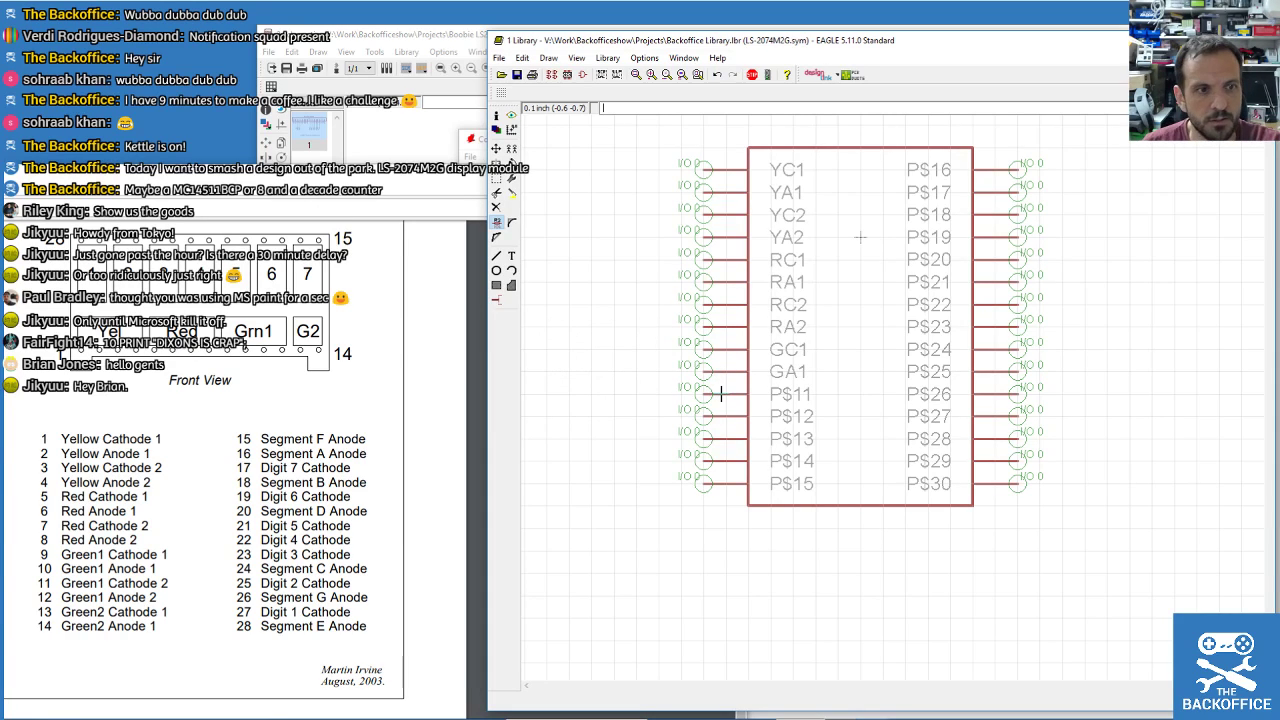
click(722, 394)
text(GC)
key(Return)
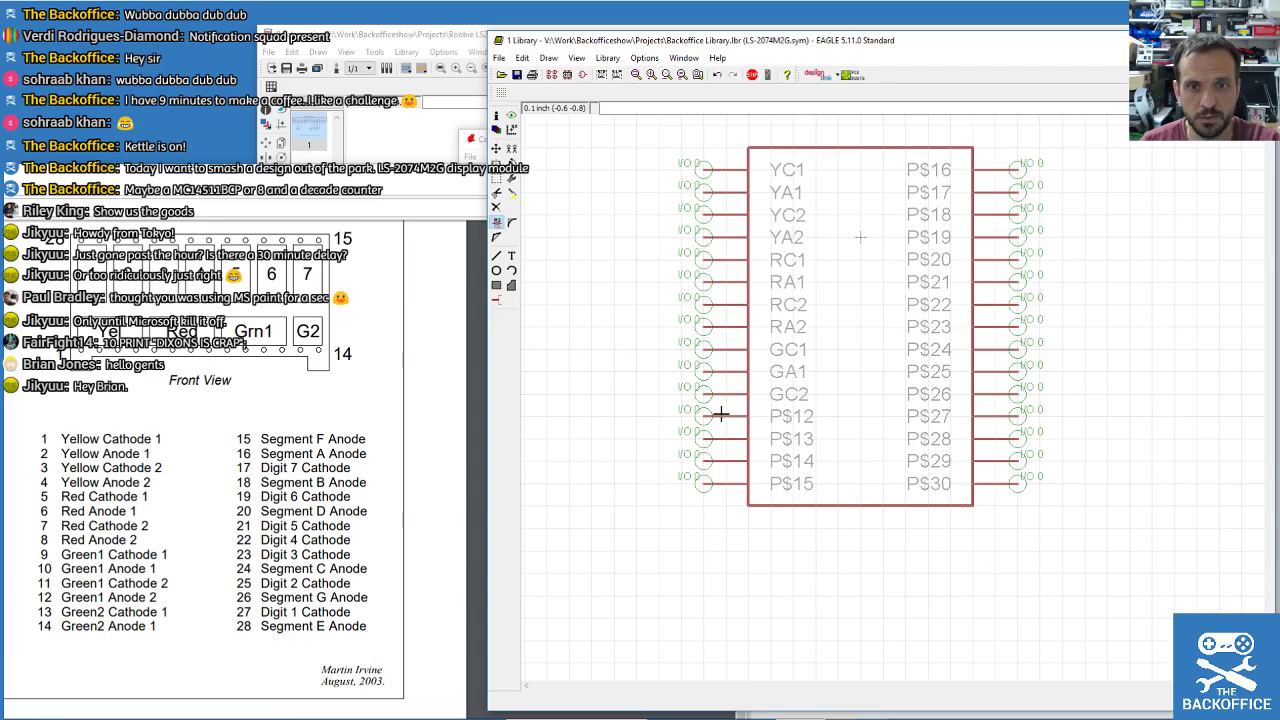
click(724, 418)
text(GA)
key(Return)
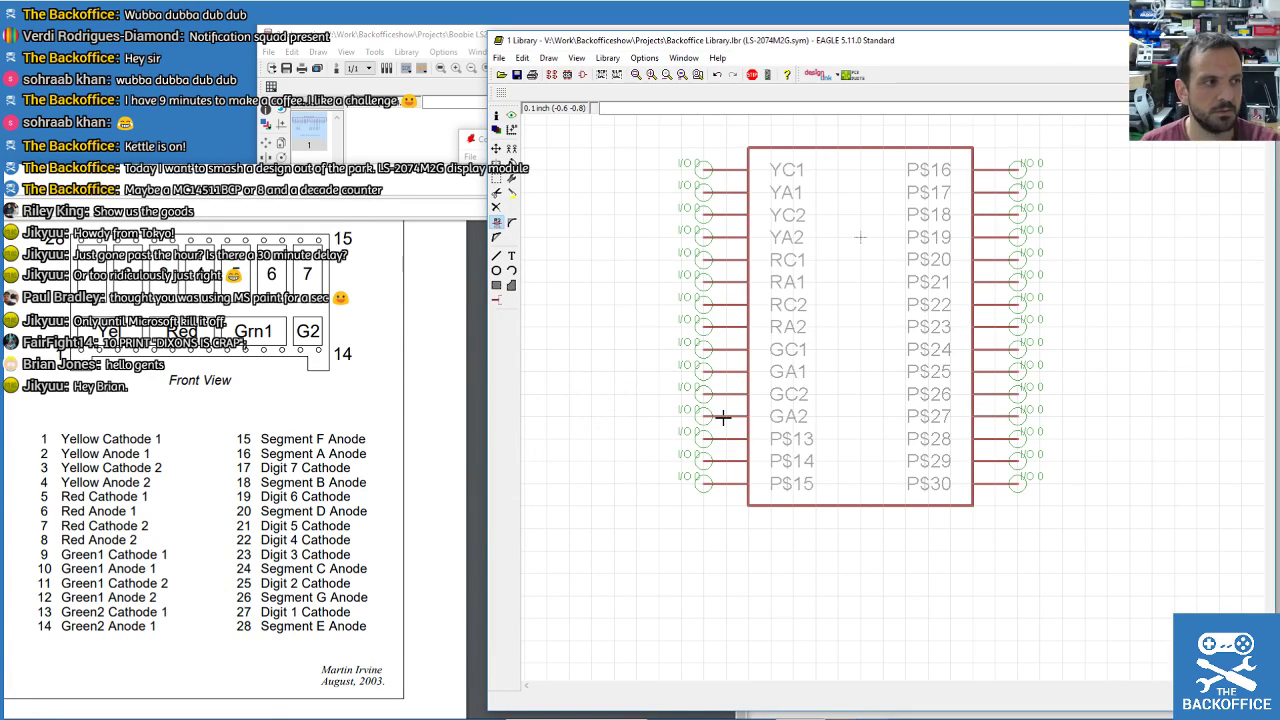
Begin renaming pin P$13, dismissing a duplicate-name error and retyping a name starting G2.
click(722, 438)
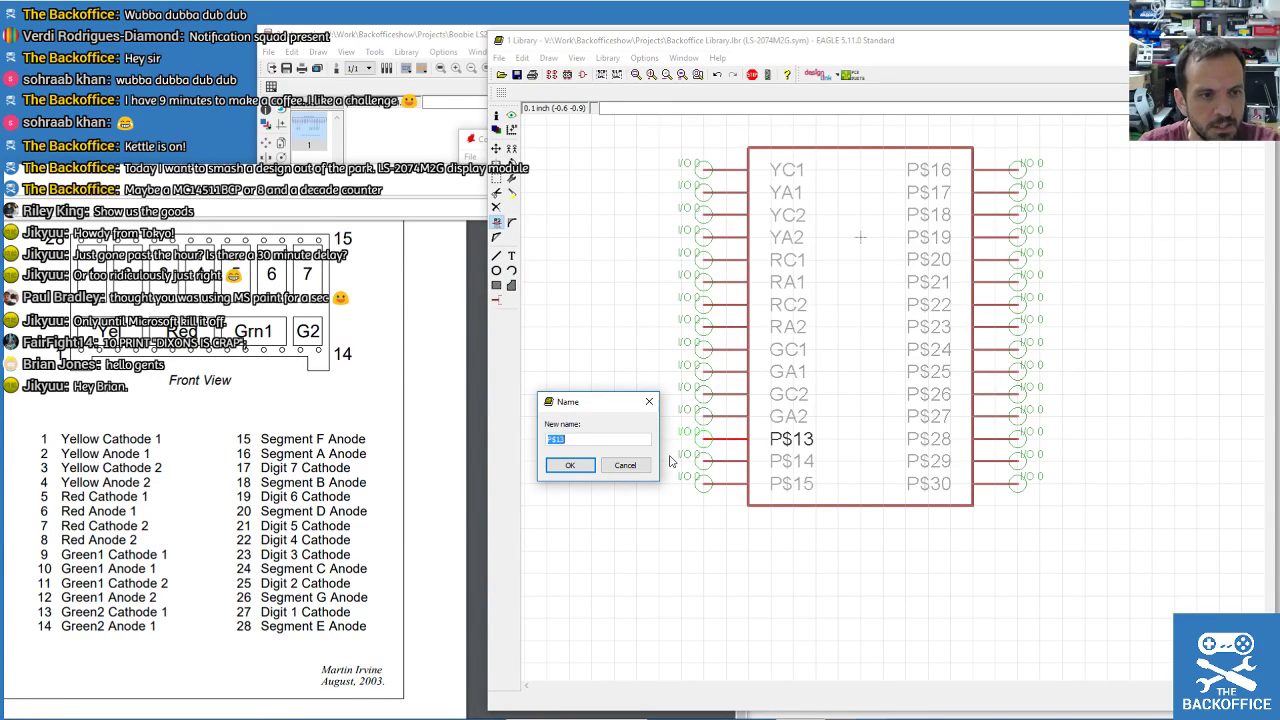
text(GC1)
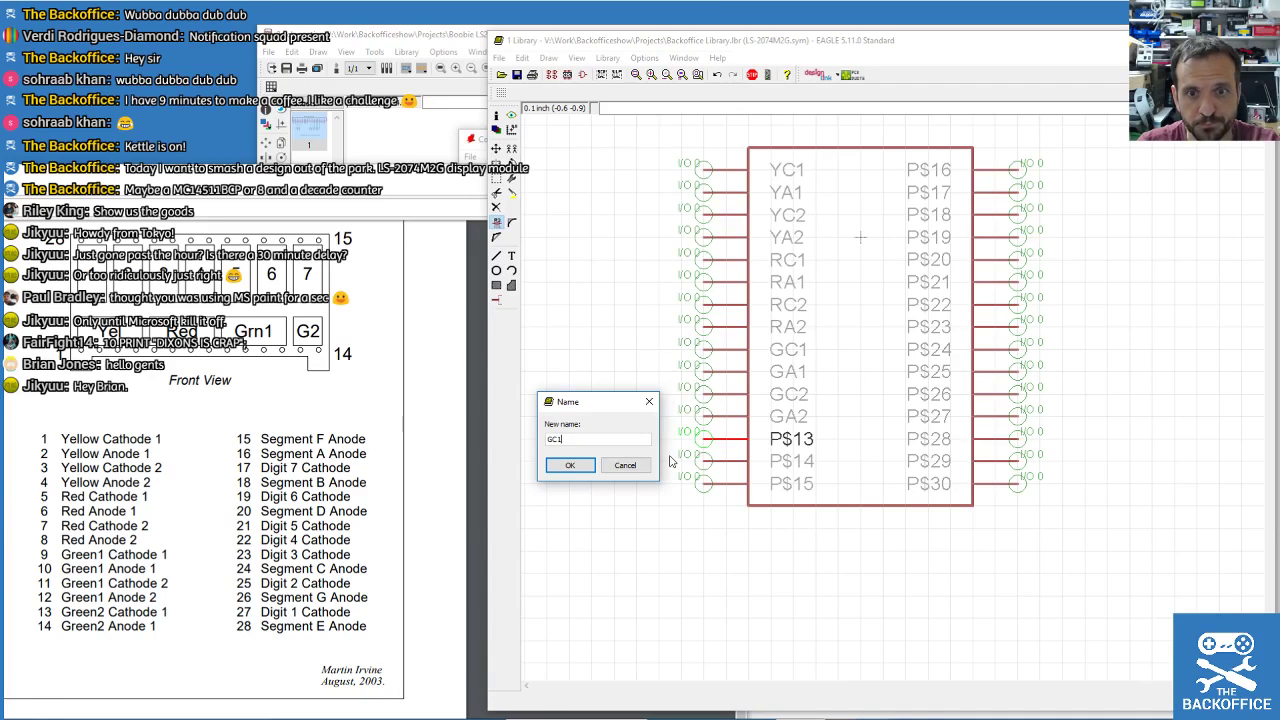
key(Return)
click(703, 486)
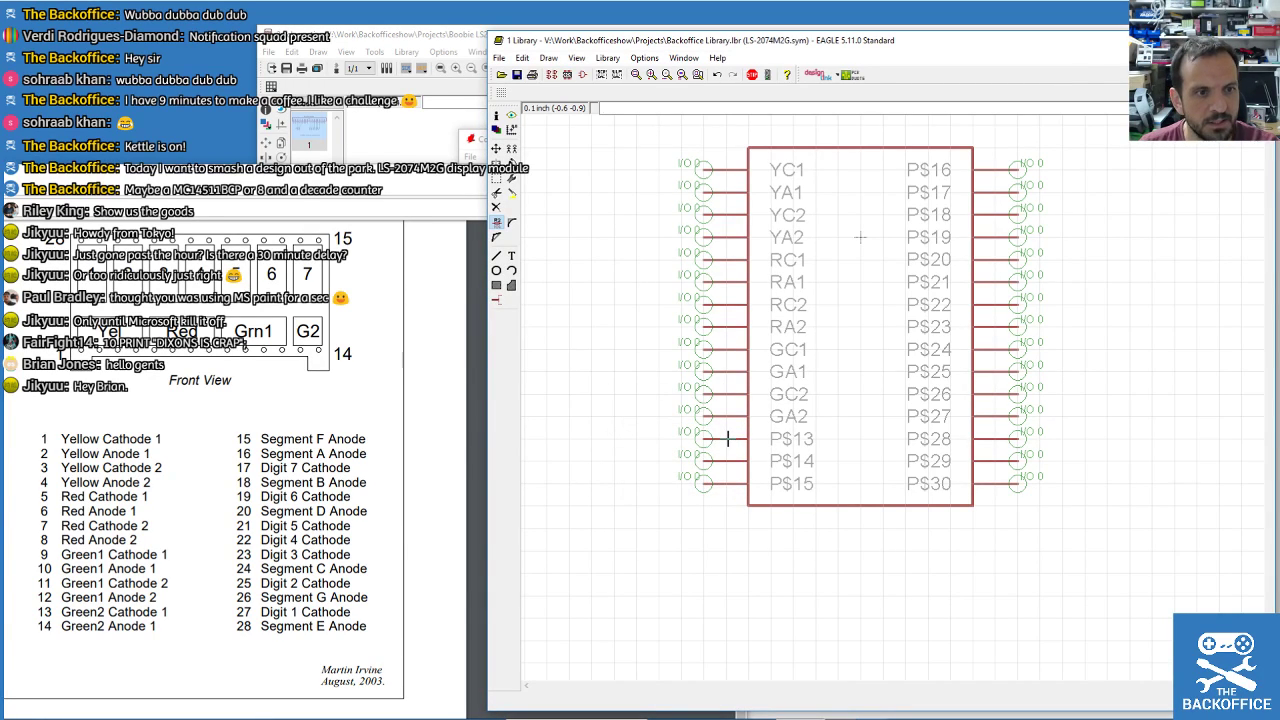
click(728, 438)
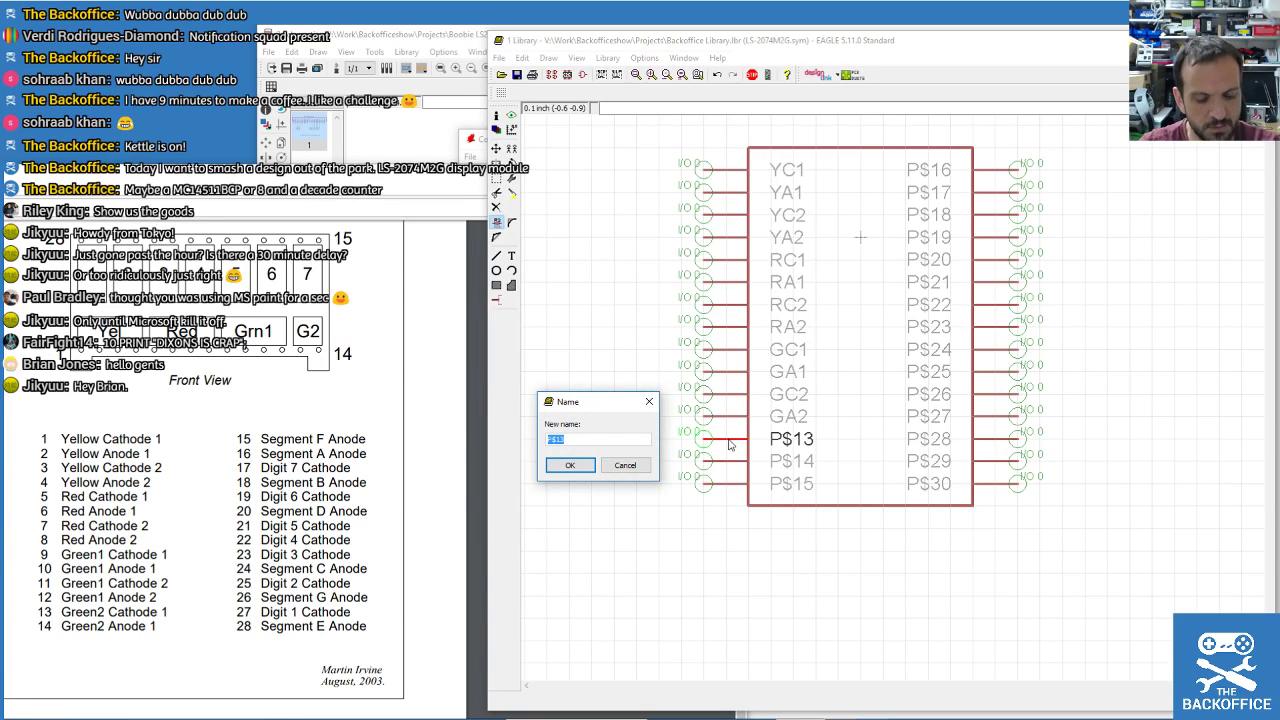
text(G2)
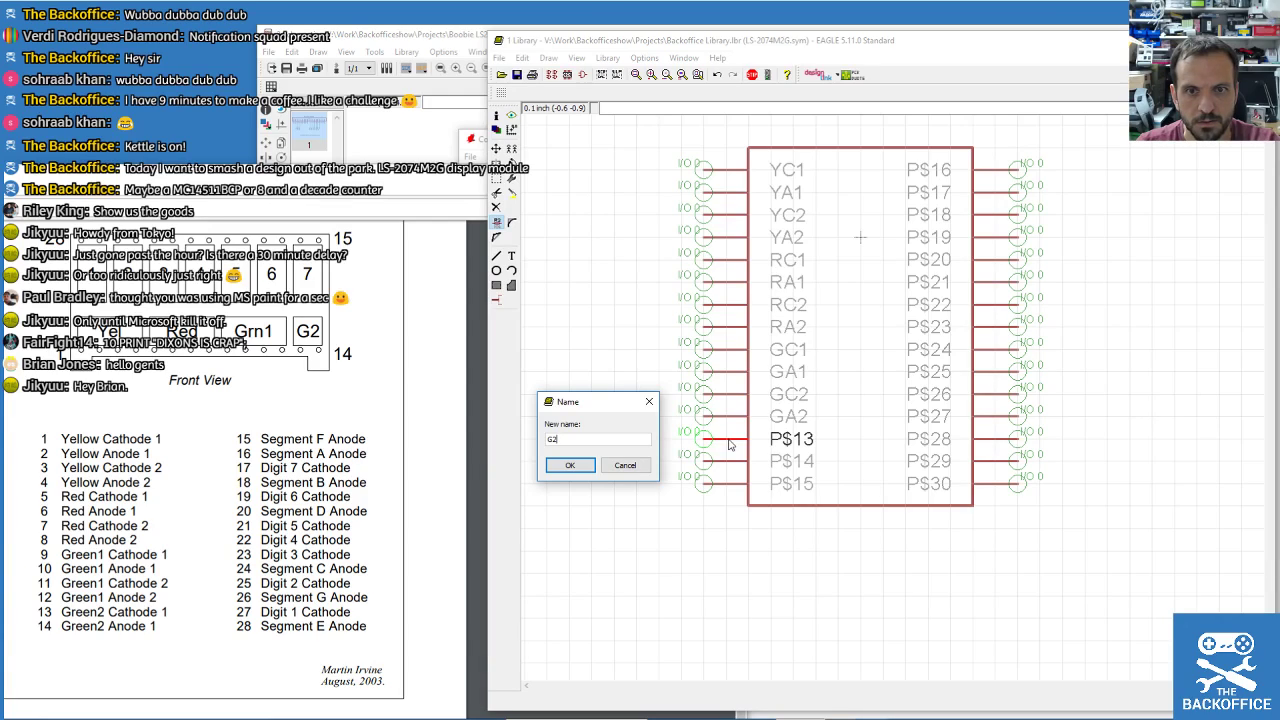
key(BackSpace)
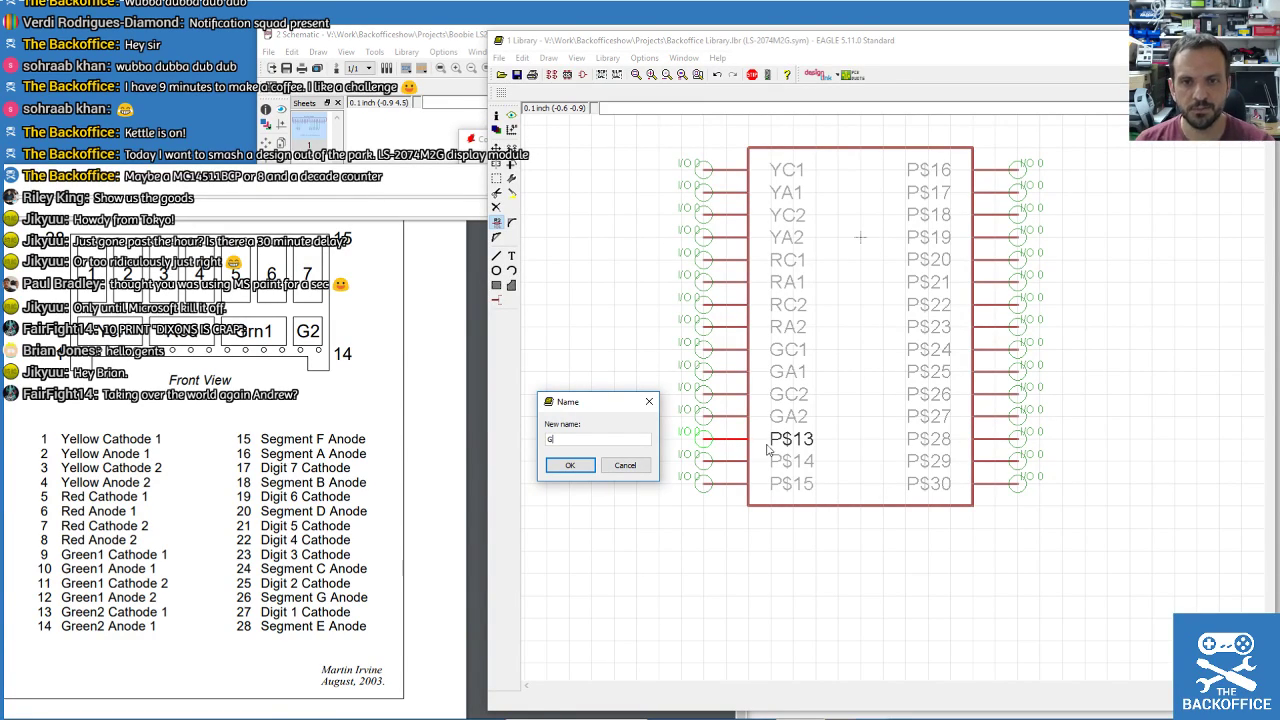
Name pins 13, 14 and 15 G2C1, G2A1 and FA.
double_click(575, 439)
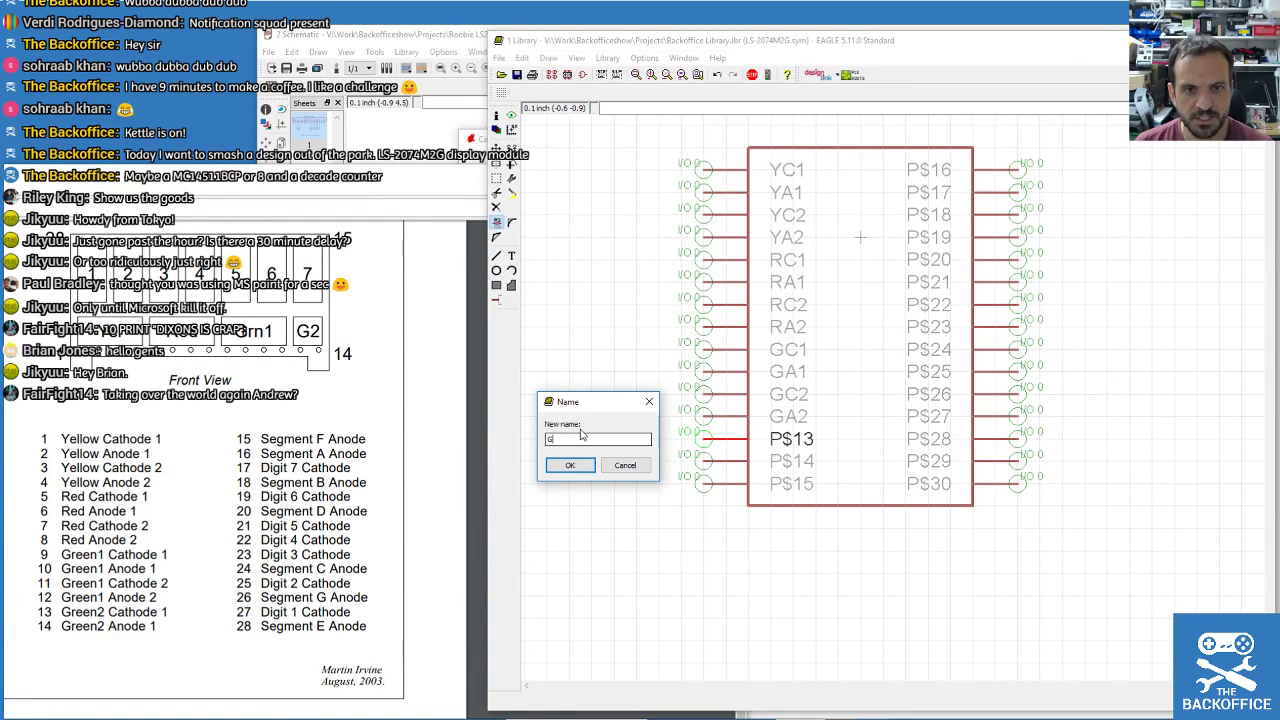
text(G)
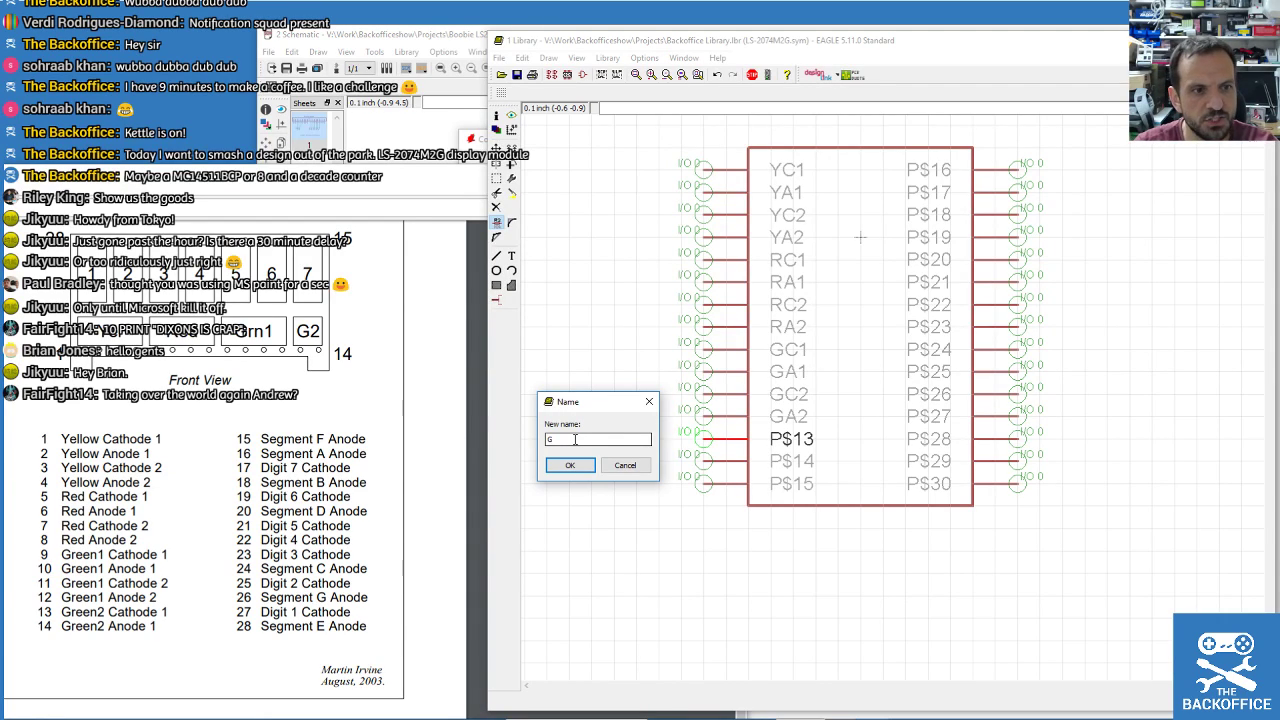
text(2C1)
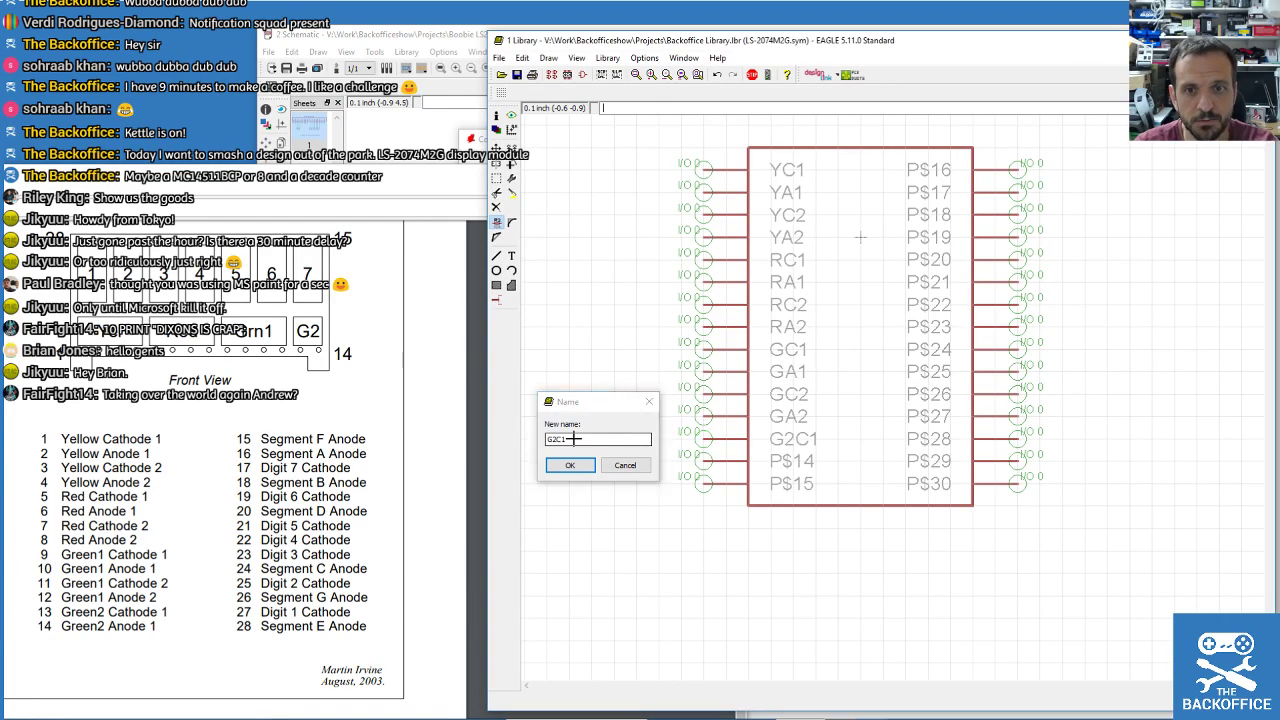
key(Return)
click(722, 466)
text(G2A1)
key(Return)
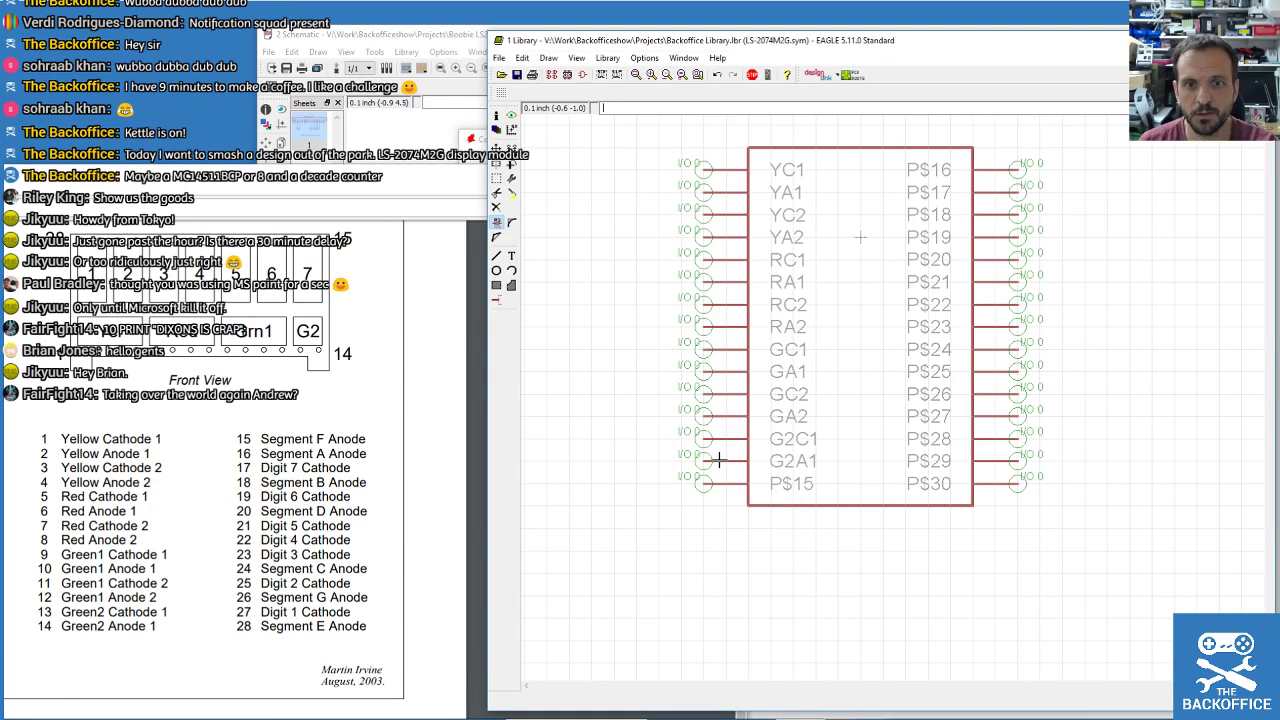
click(726, 487)
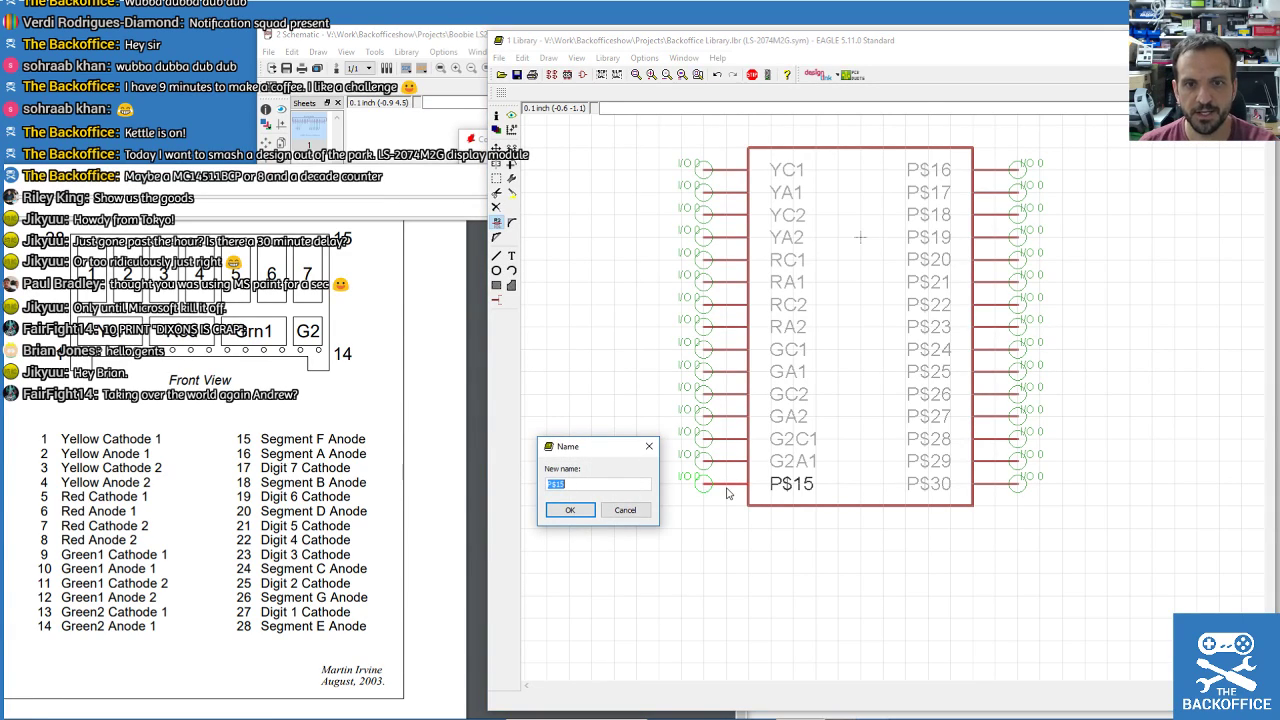
text(FA)
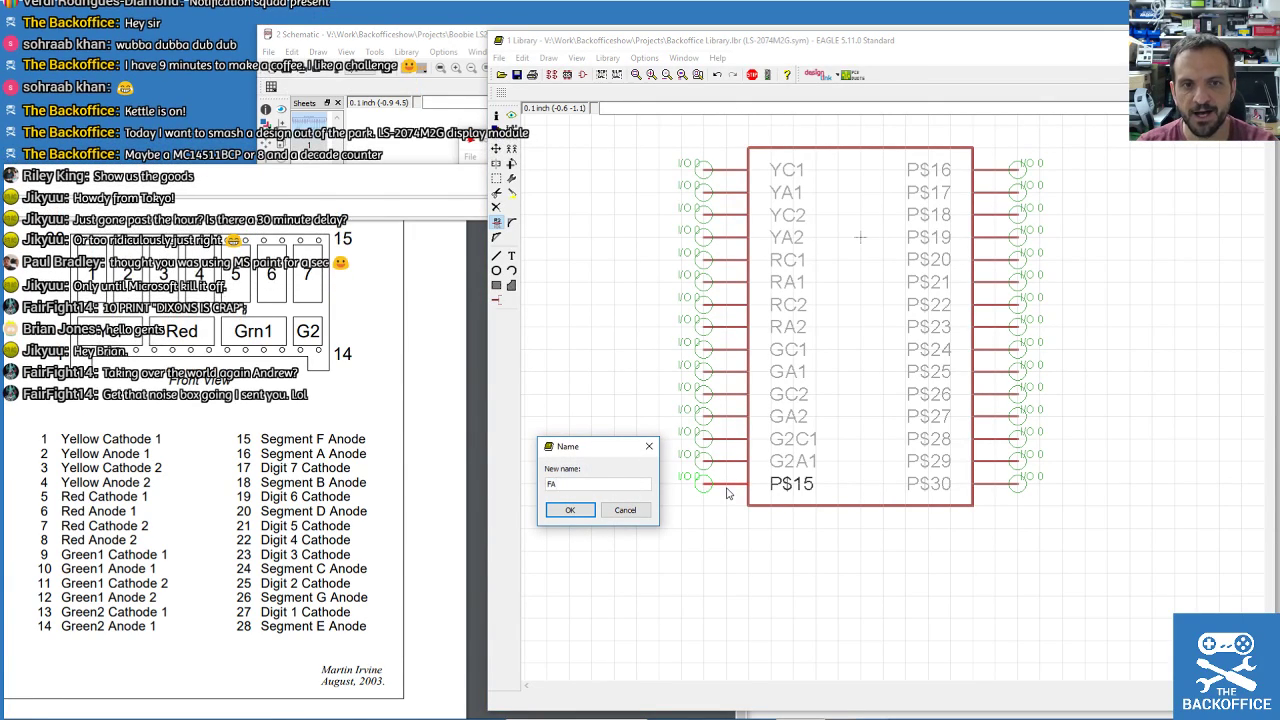
key(Return)
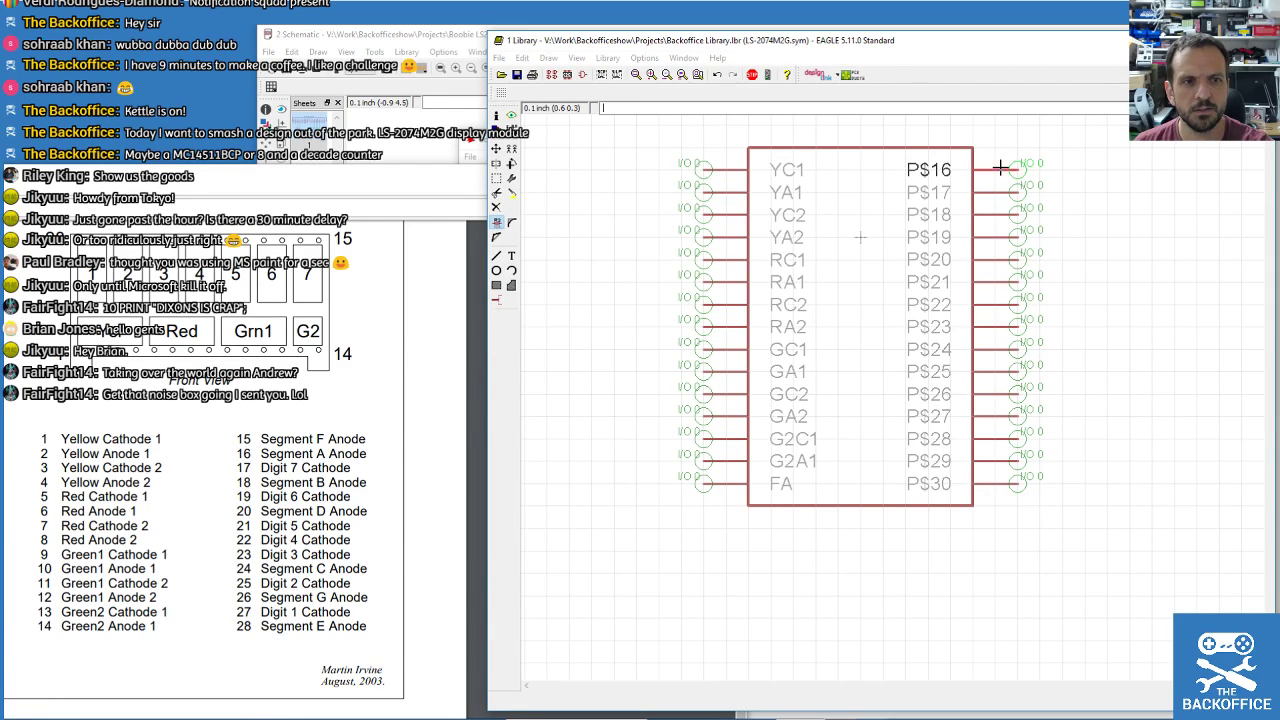
Rename right pins P$16–P$18 to AA, 7C and BA.
click(1000, 168)
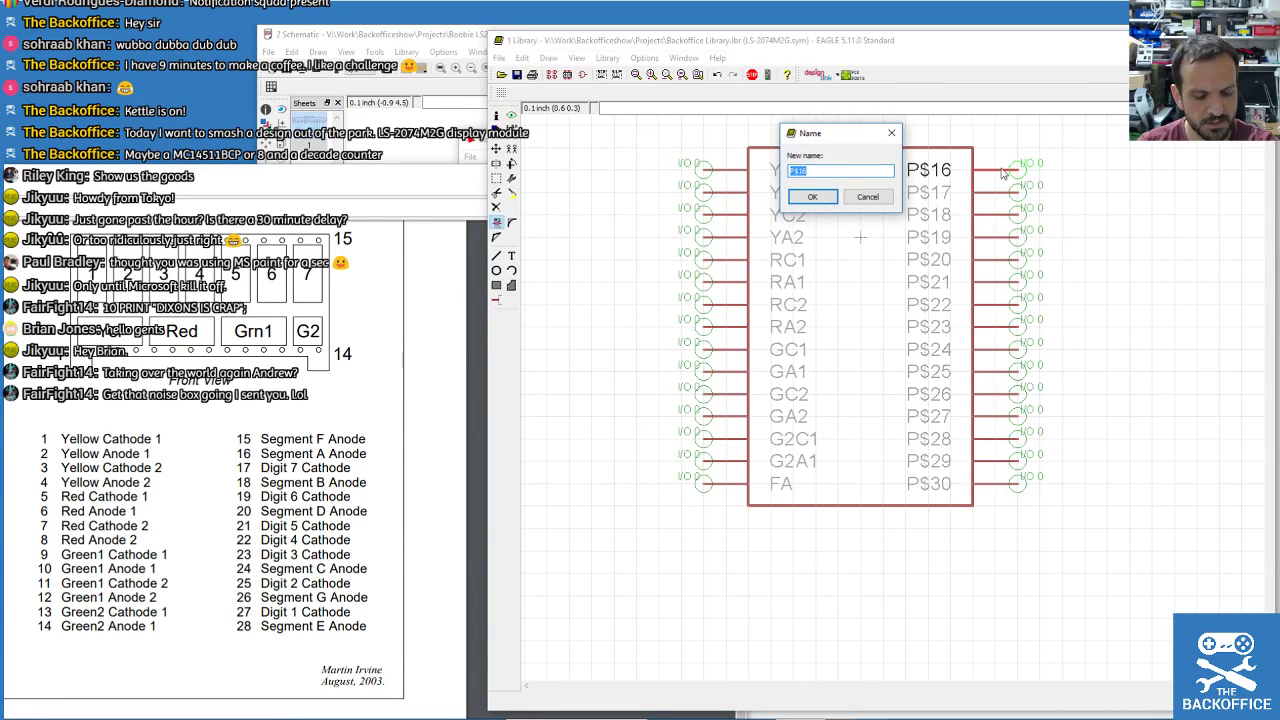
text(AA)
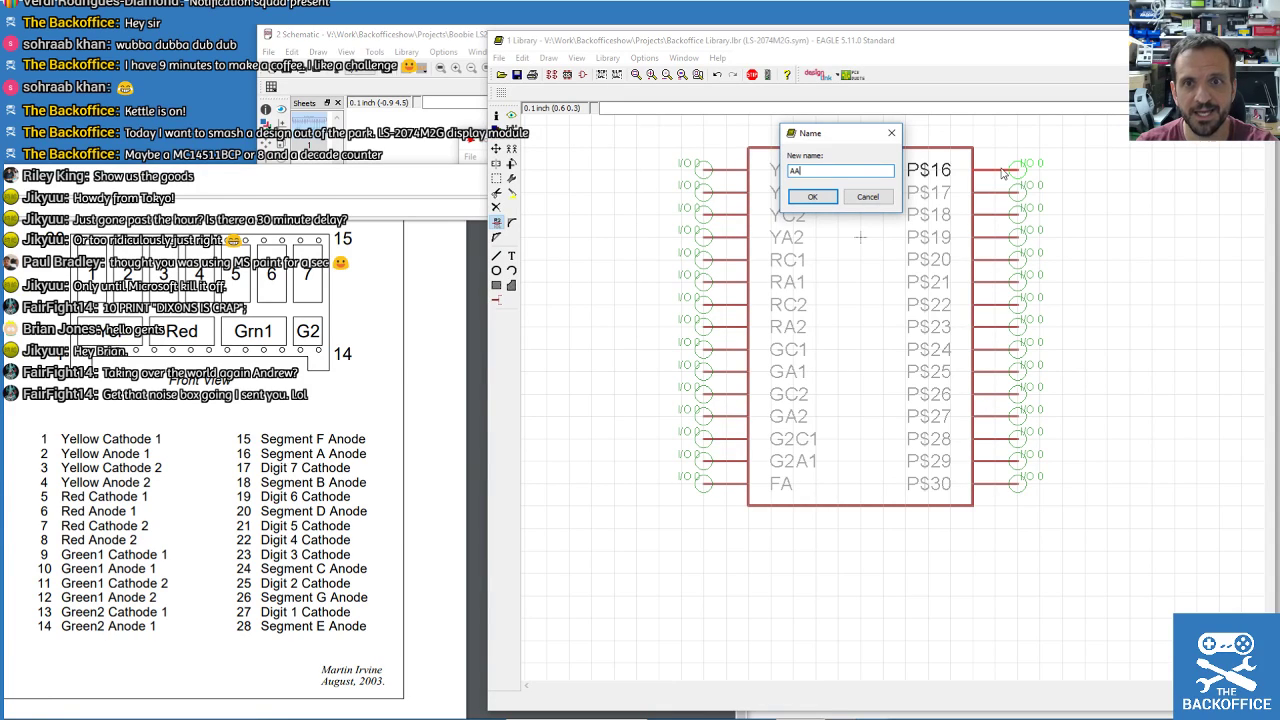
key(Return)
click(987, 192)
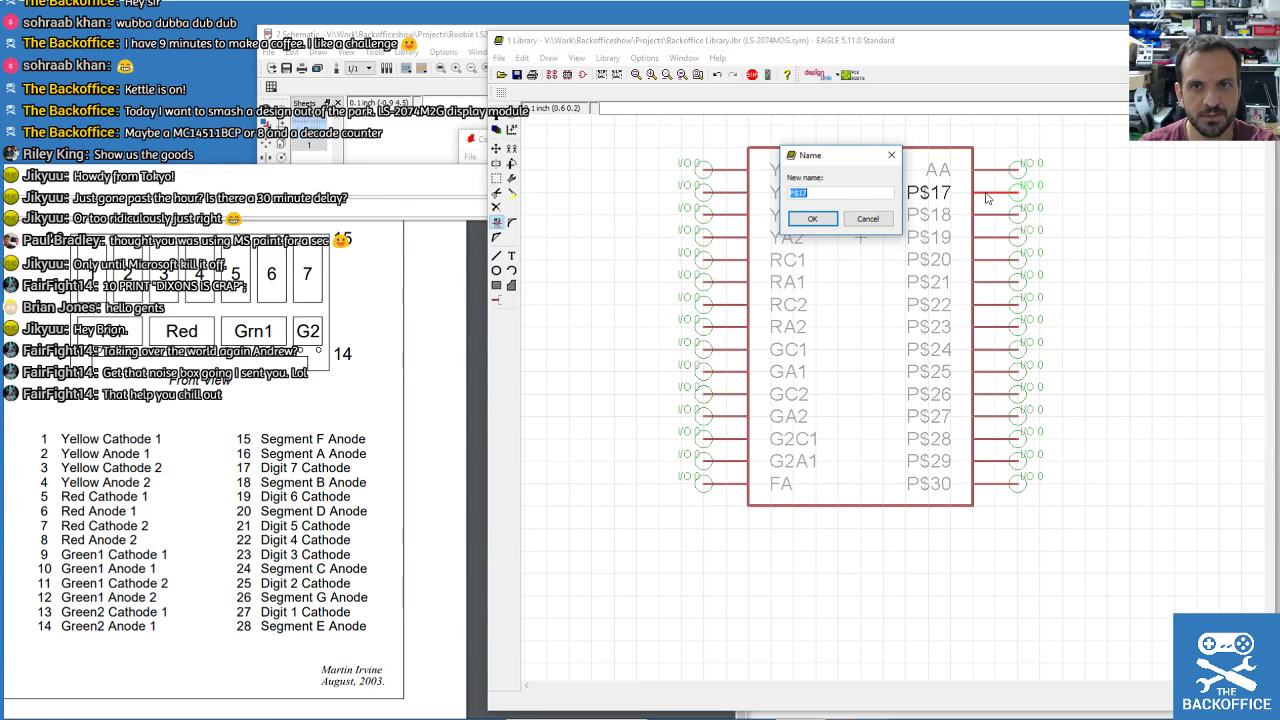
text(7C)
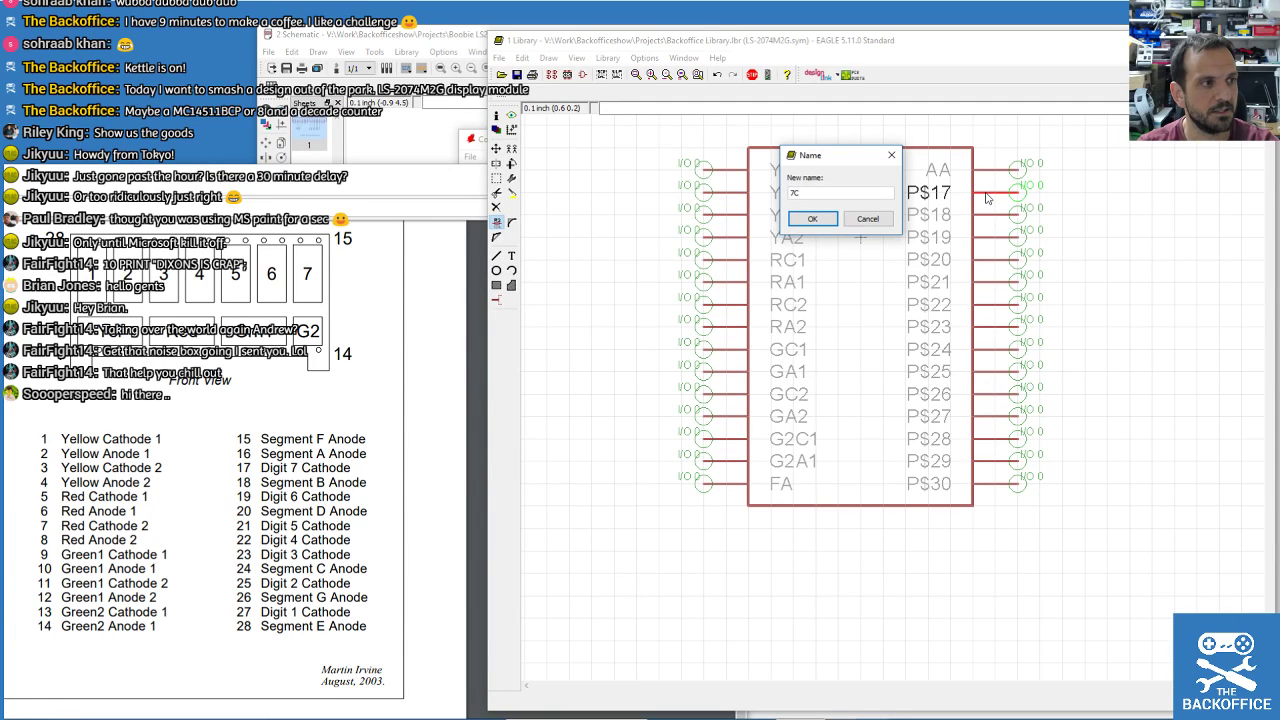
key(Return)
click(998, 218)
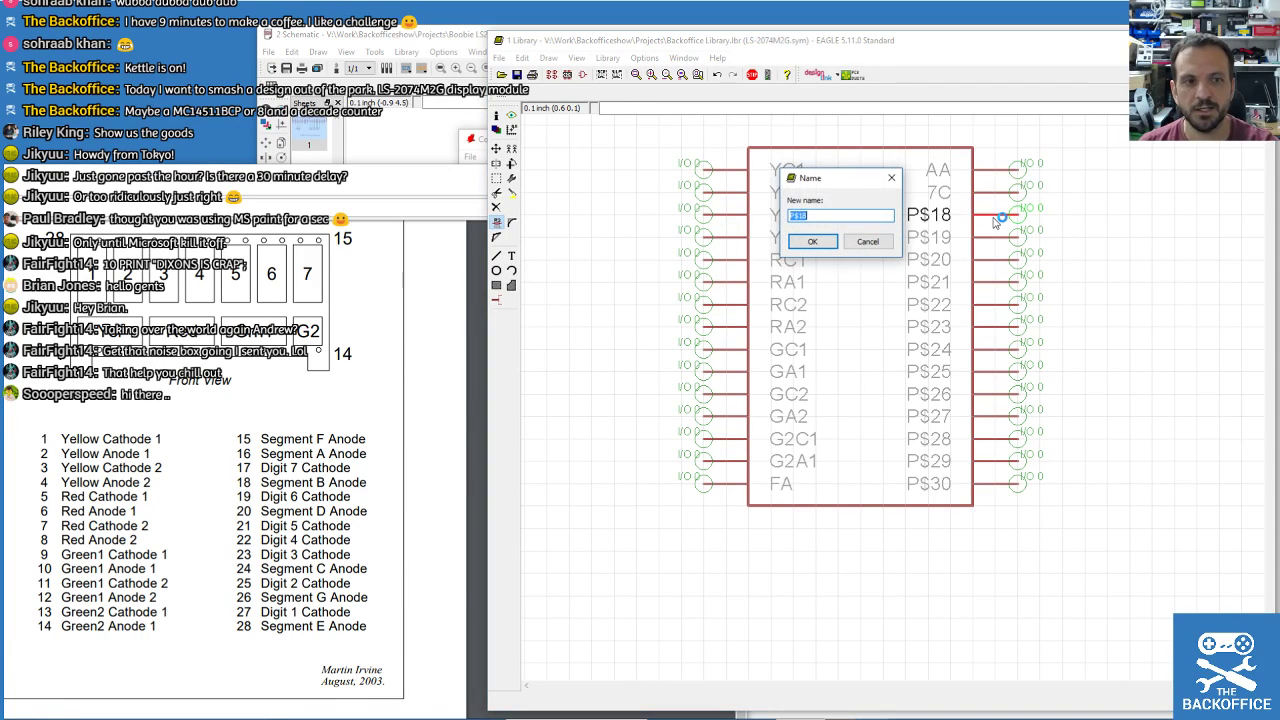
text(BA)
key(Return)
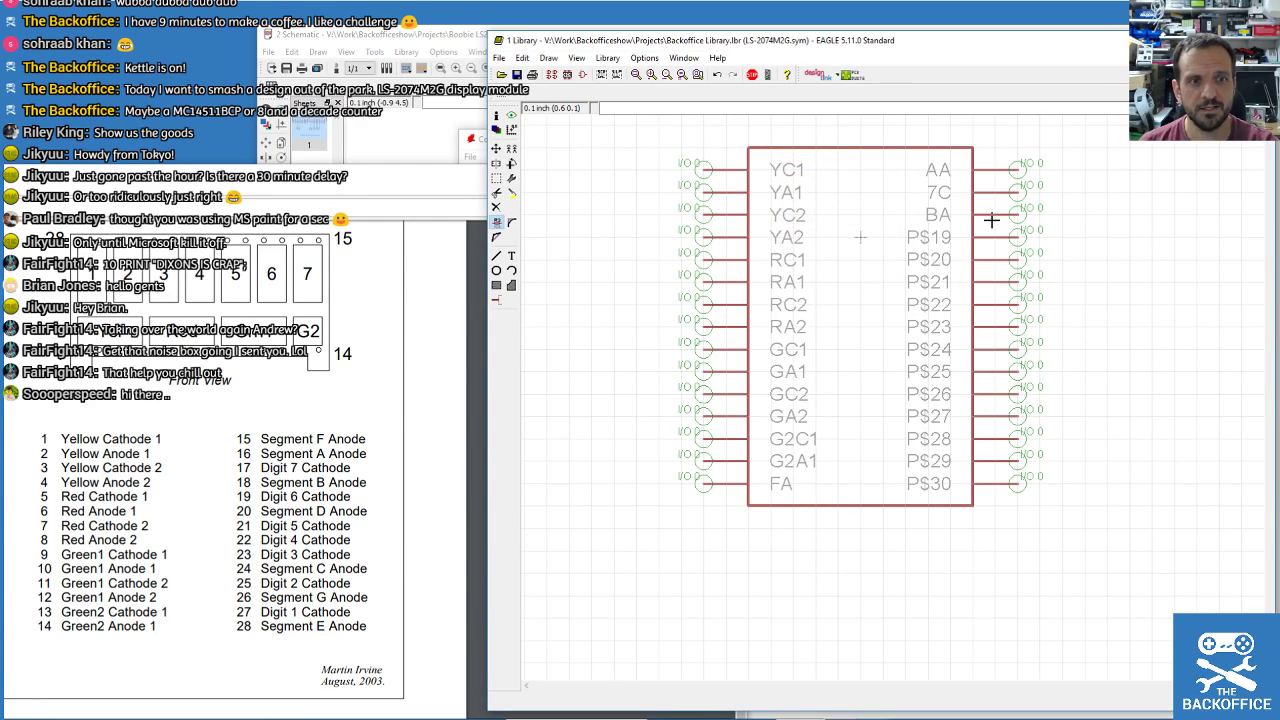
Rename pins P$19–P$21 to 6C, DA and 5C.
click(993, 244)
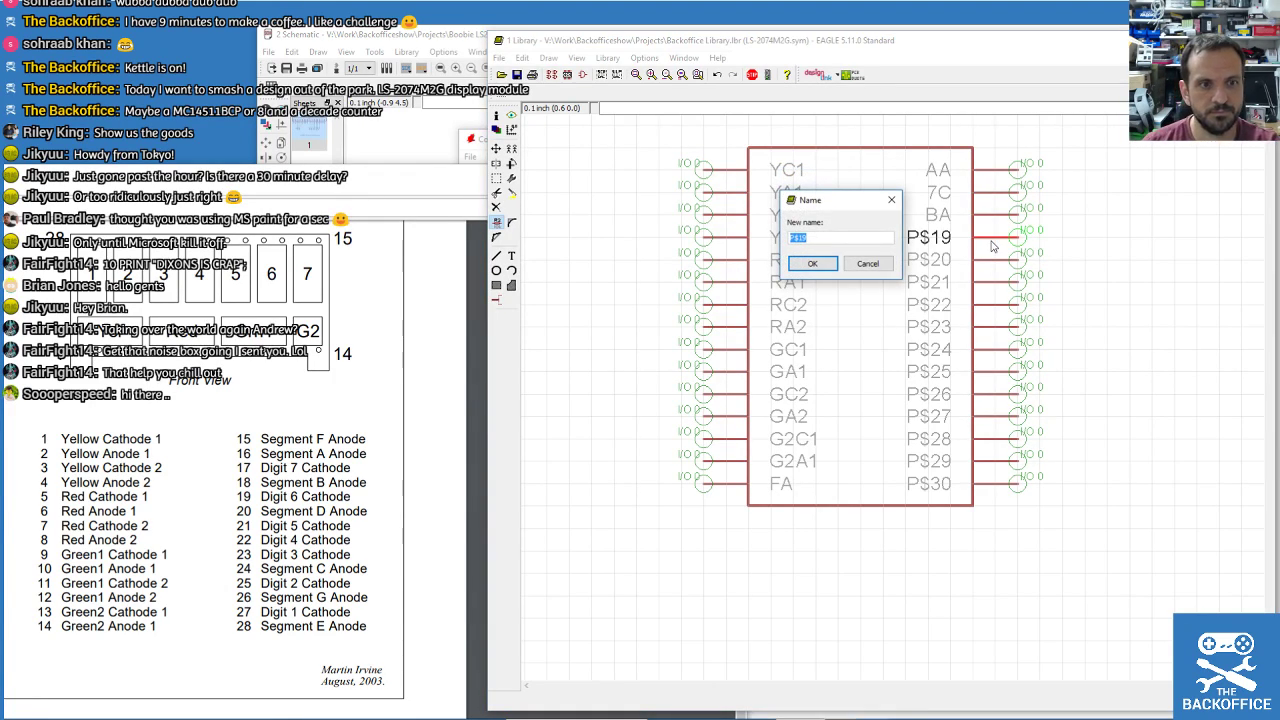
text(6C)
key(Return)
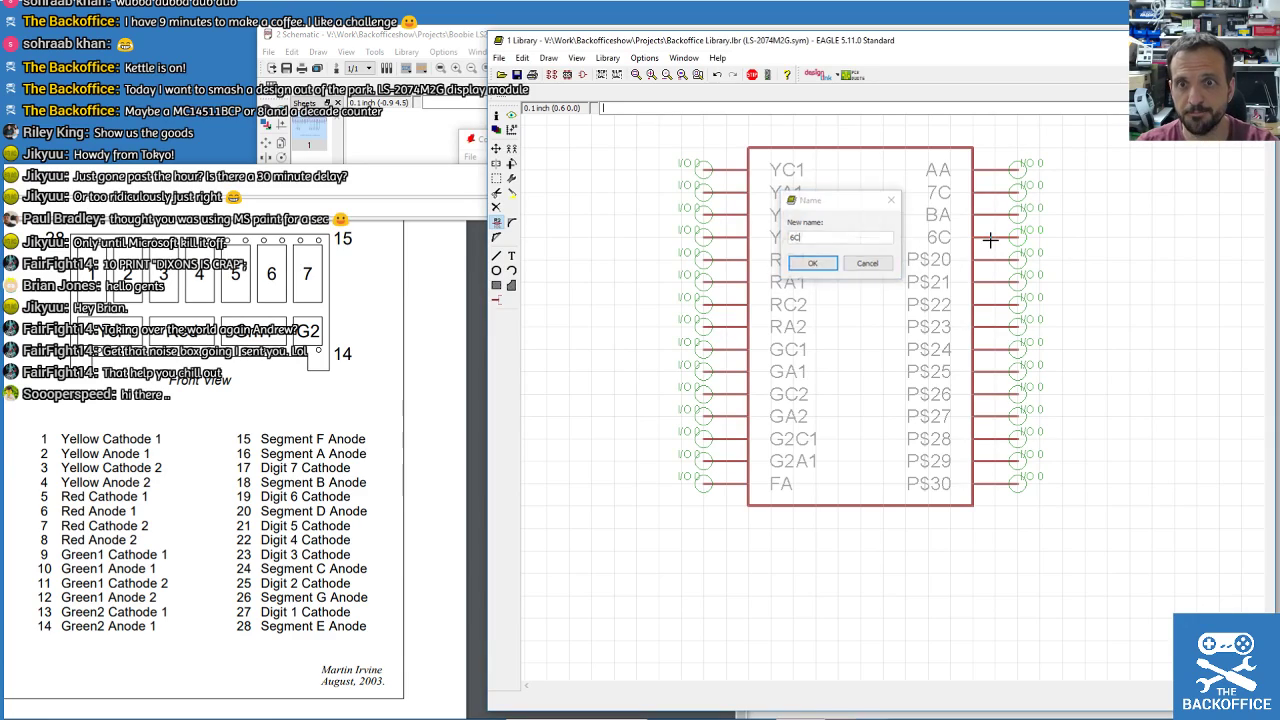
click(992, 263)
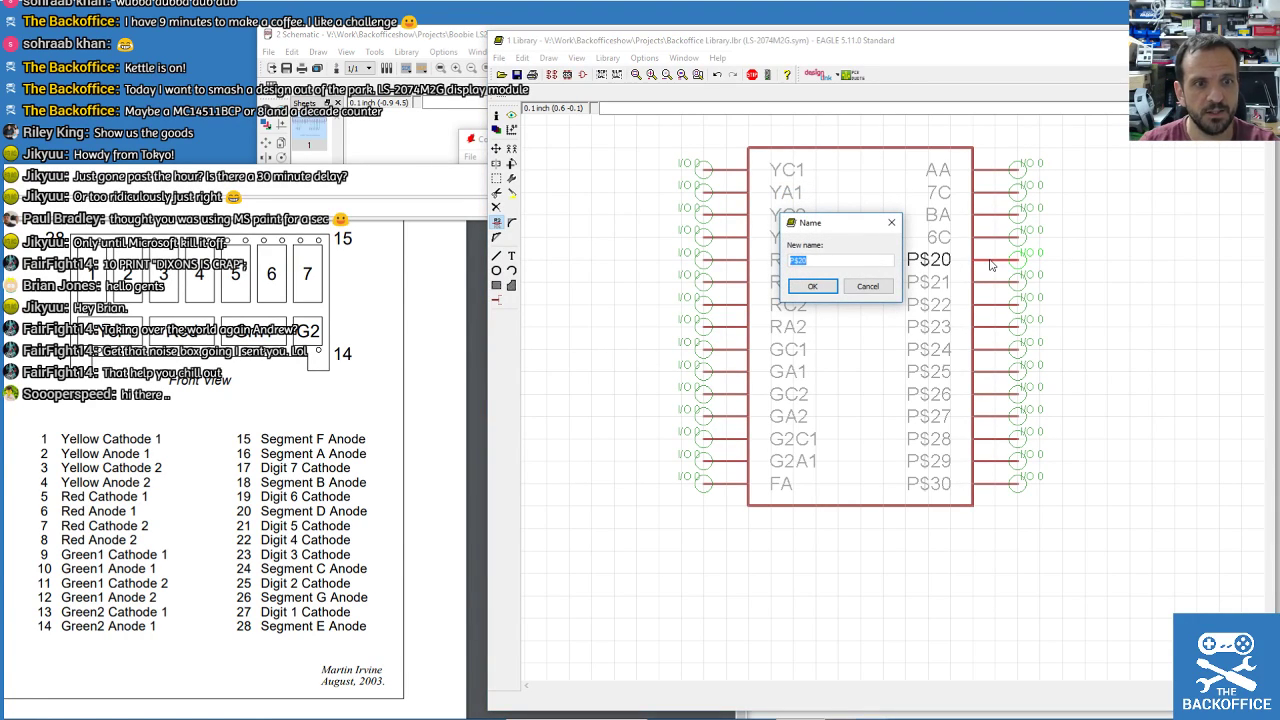
text(DA)
key(Return)
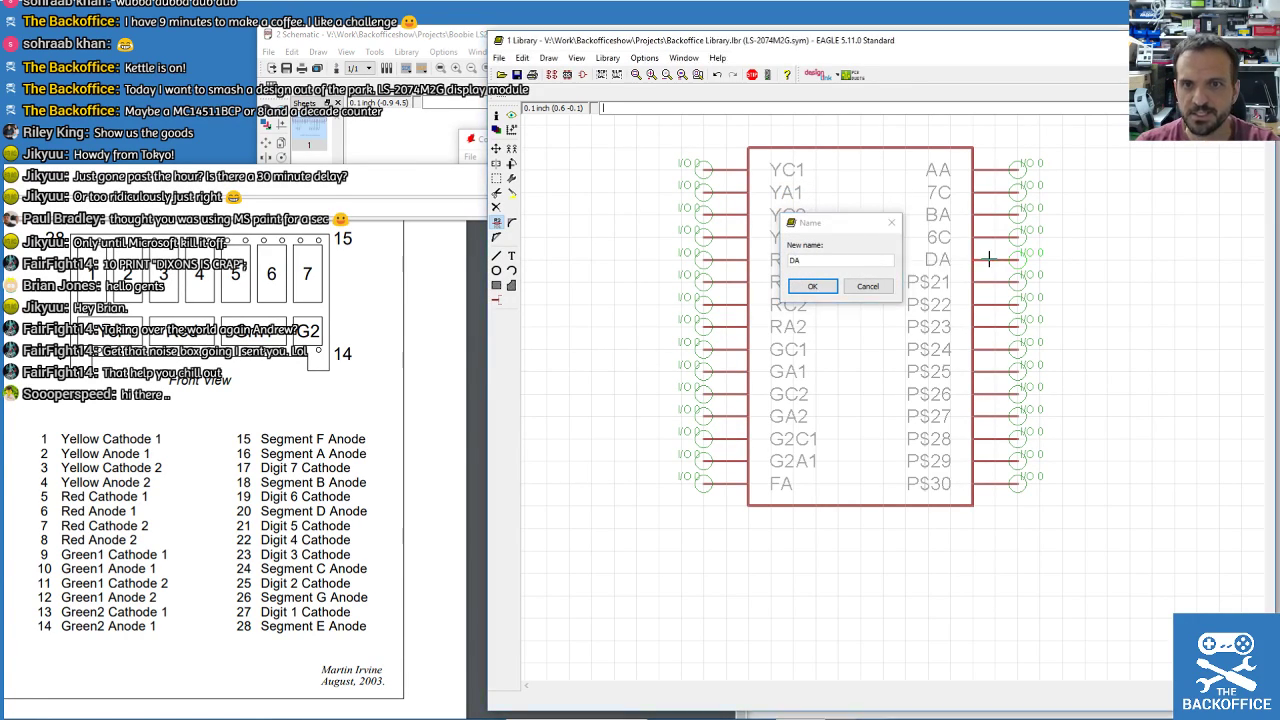
click(990, 284)
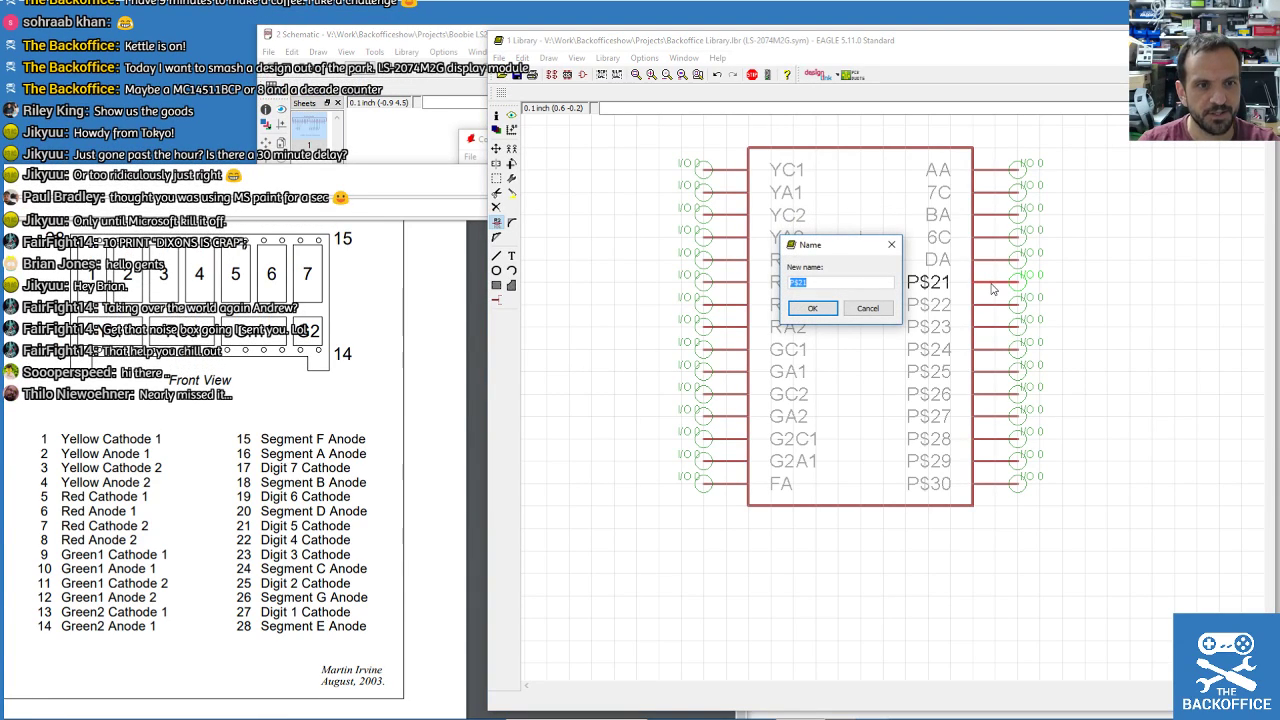
text(5C)
key(Return)
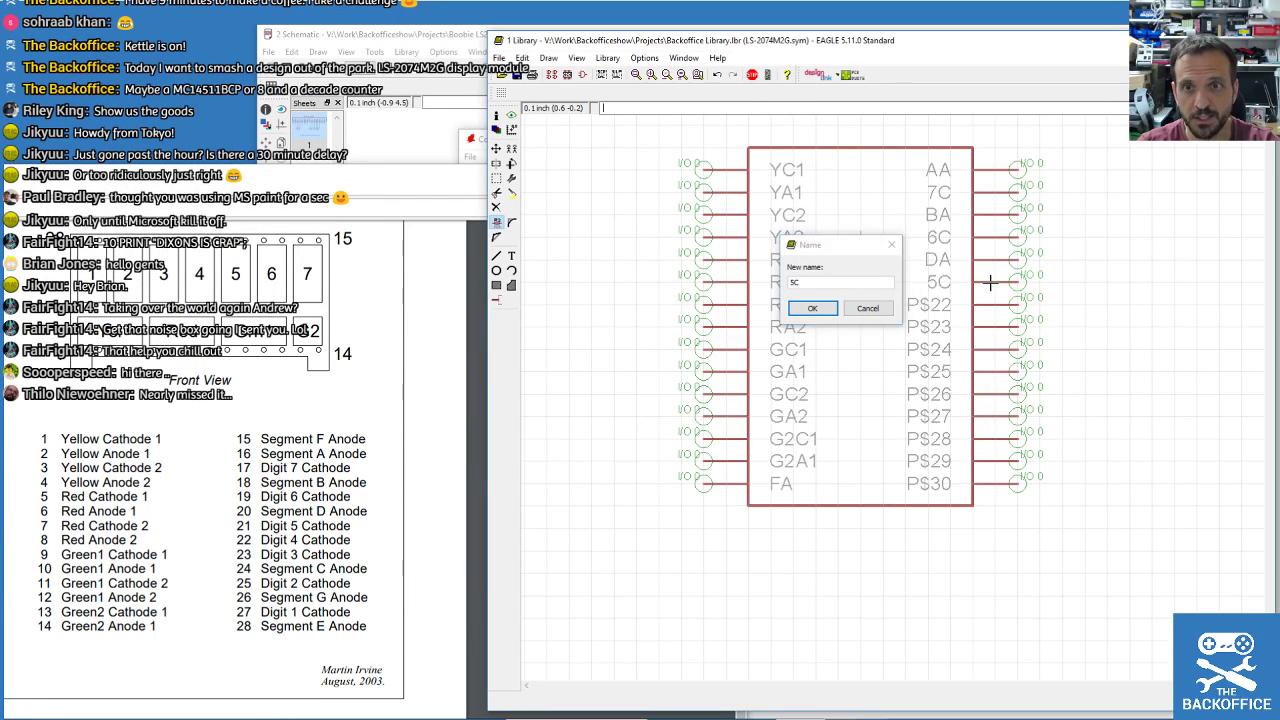
Rename pins P$22–P$24 to 4C, 3C and CA.
click(986, 306)
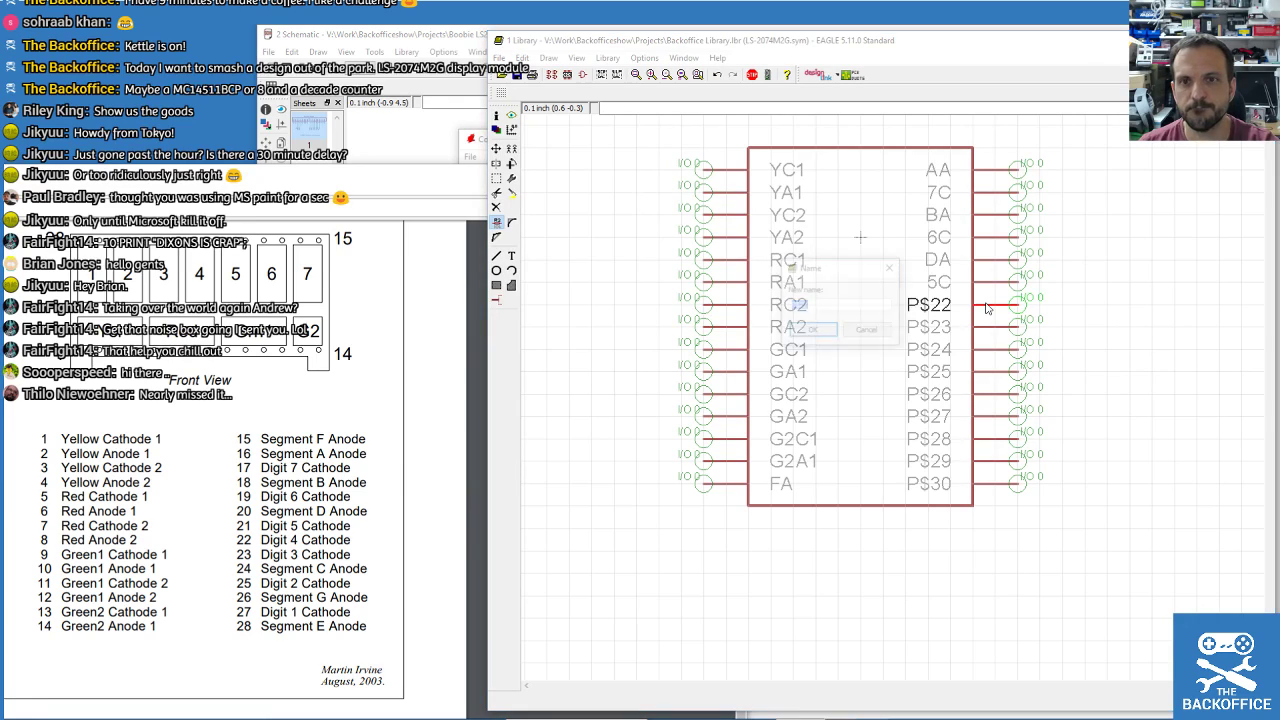
text(4C)
key(Return)
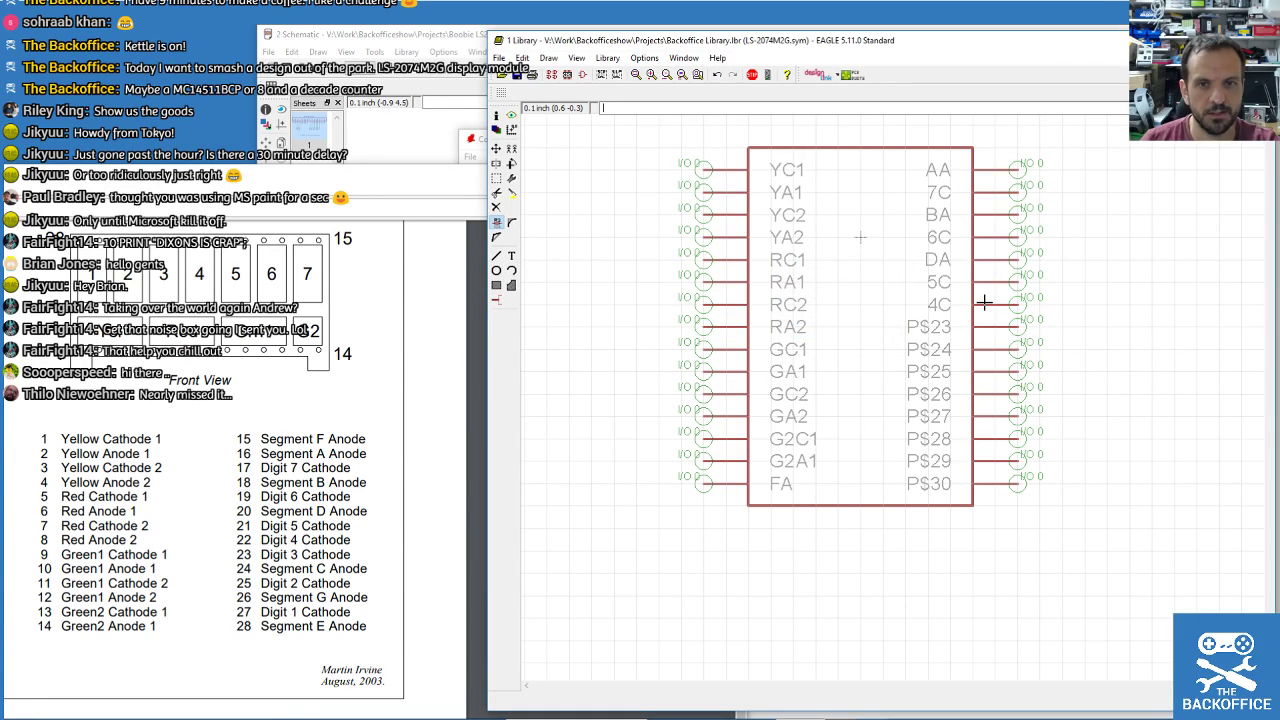
click(991, 333)
text(3)
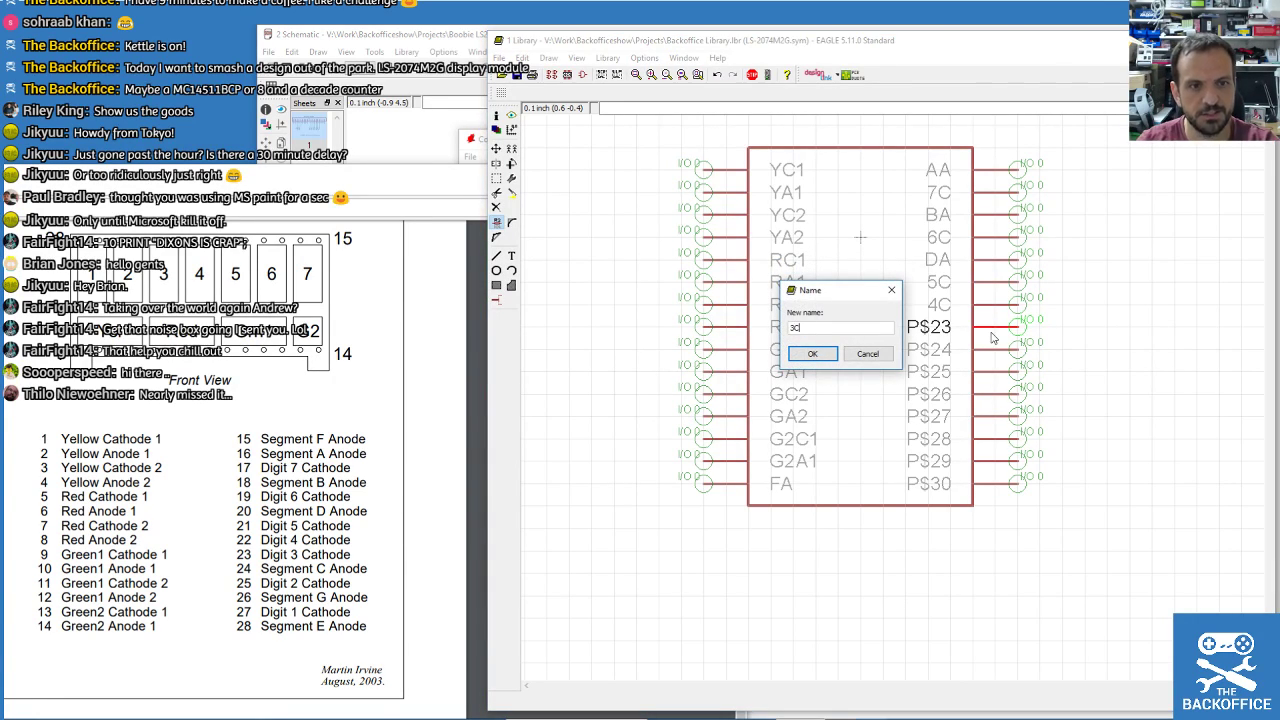
text(C)
key(Return)
click(990, 348)
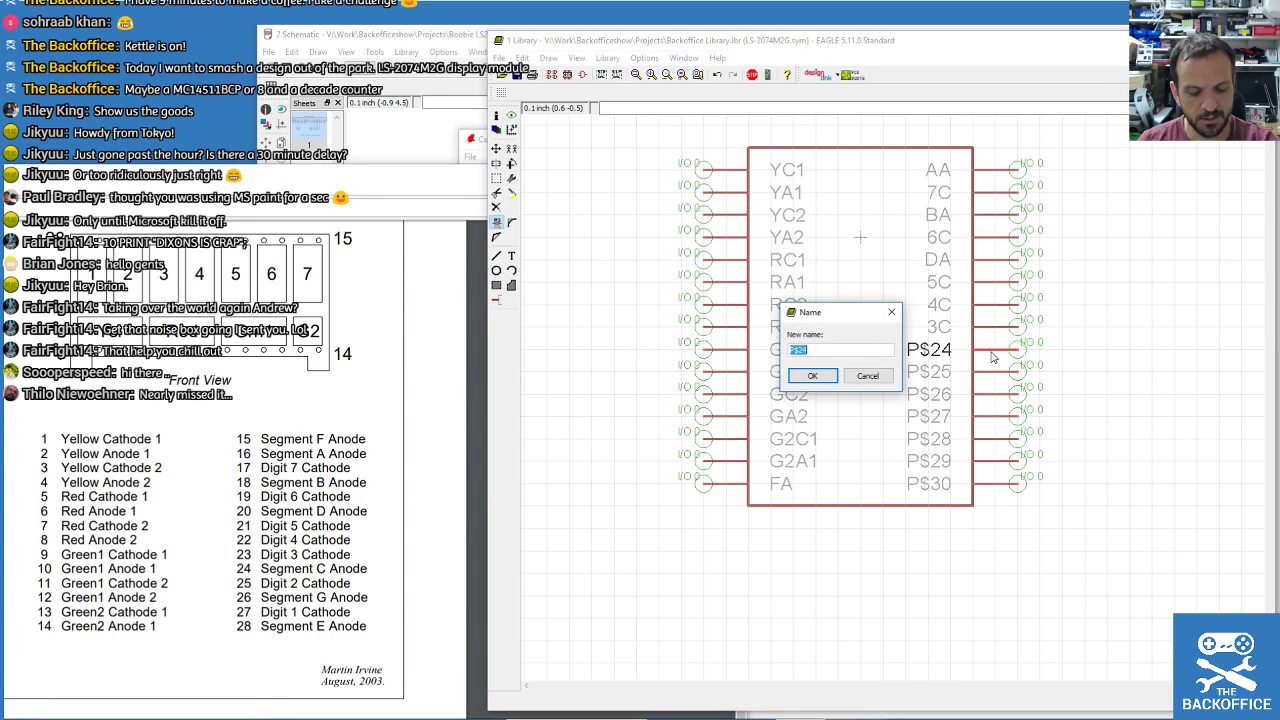
text(CA)
key(Return)
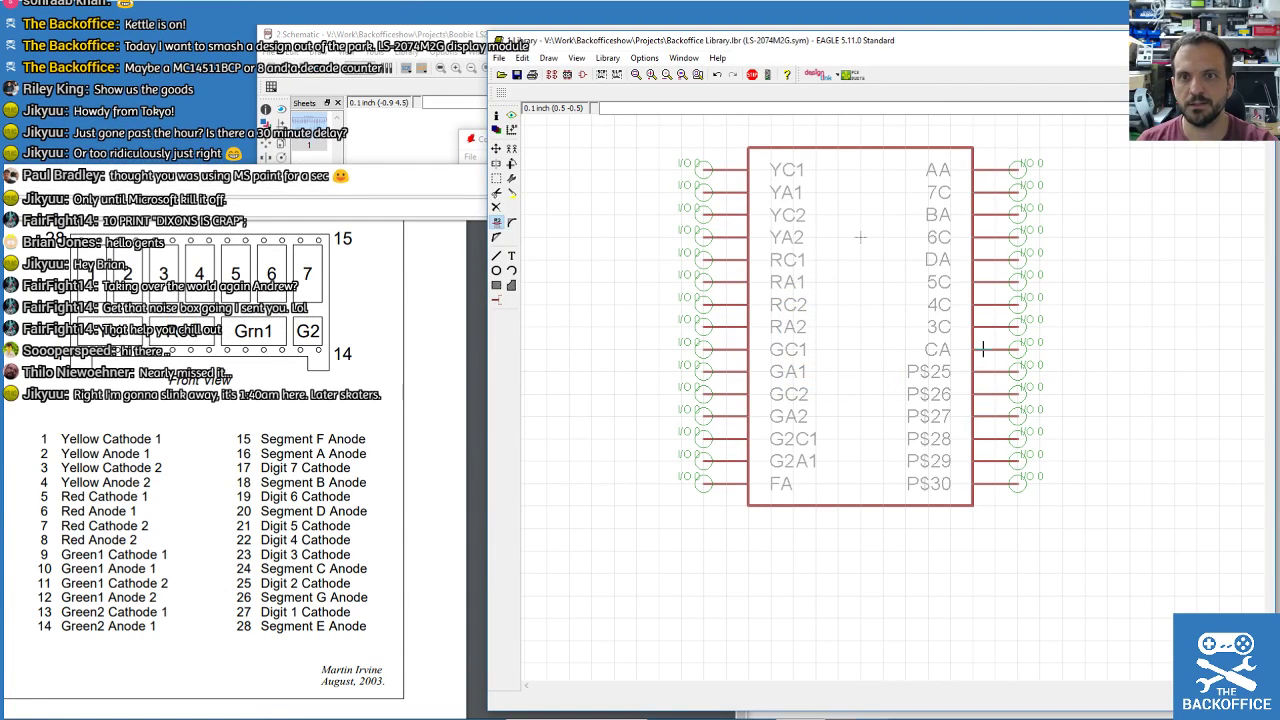
Rename pins P$25–P$28 to 2C, GA, 1C and EA.
click(982, 371)
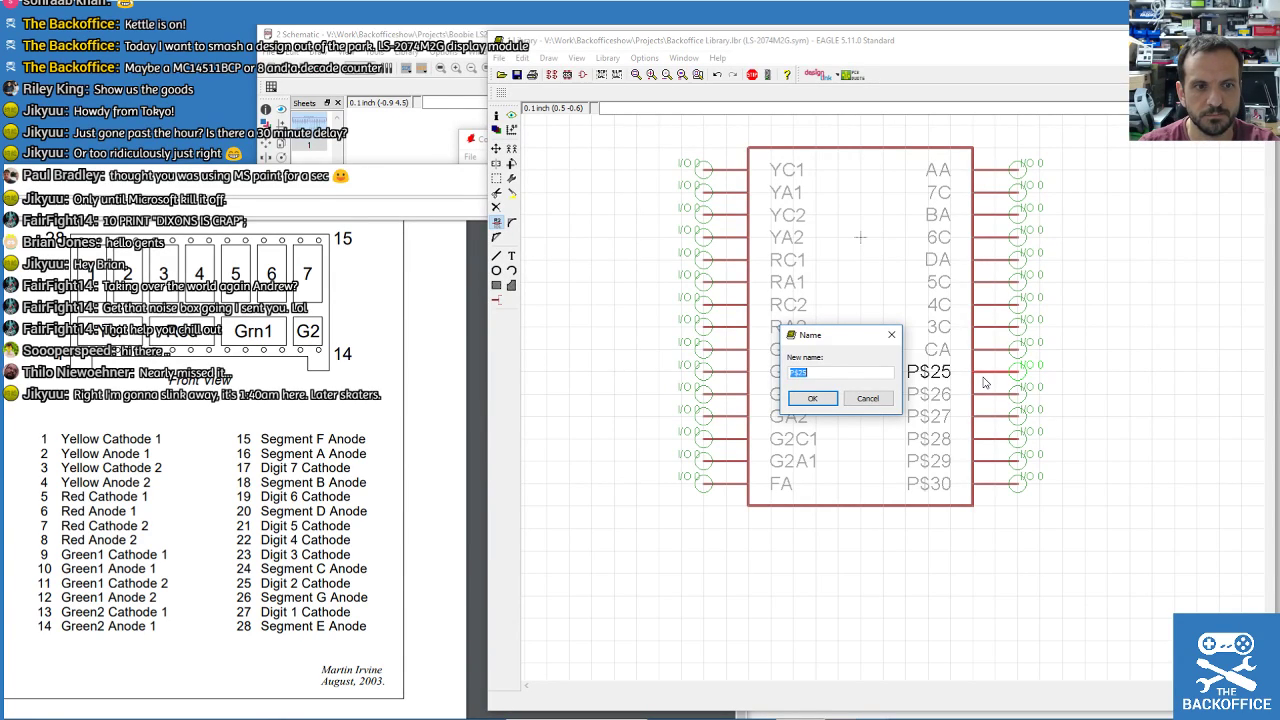
text(2C)
key(Return)
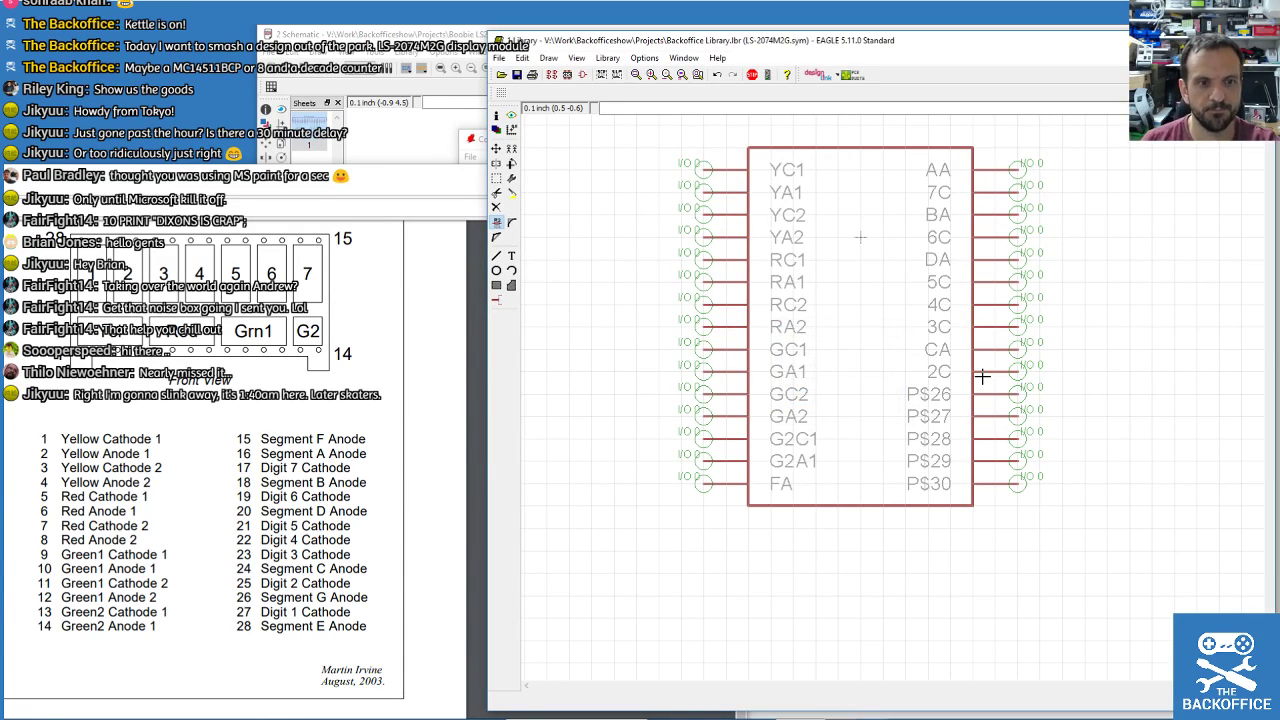
click(986, 397)
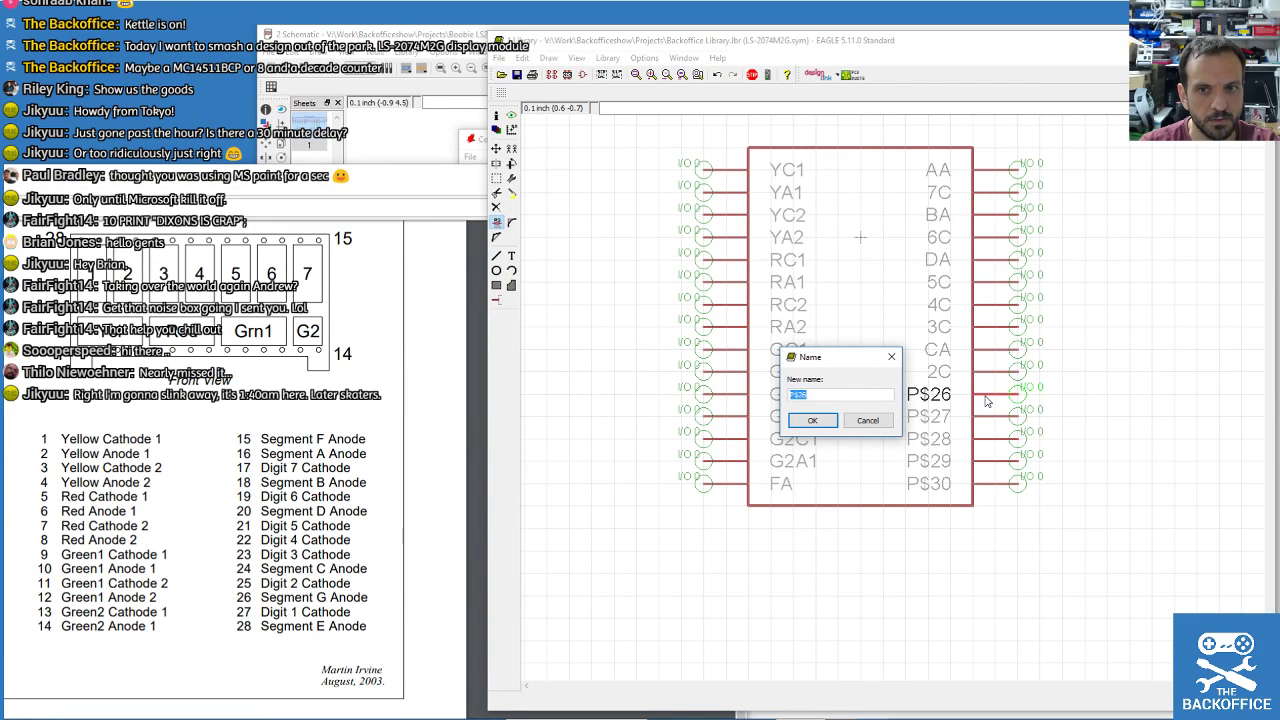
text(G)
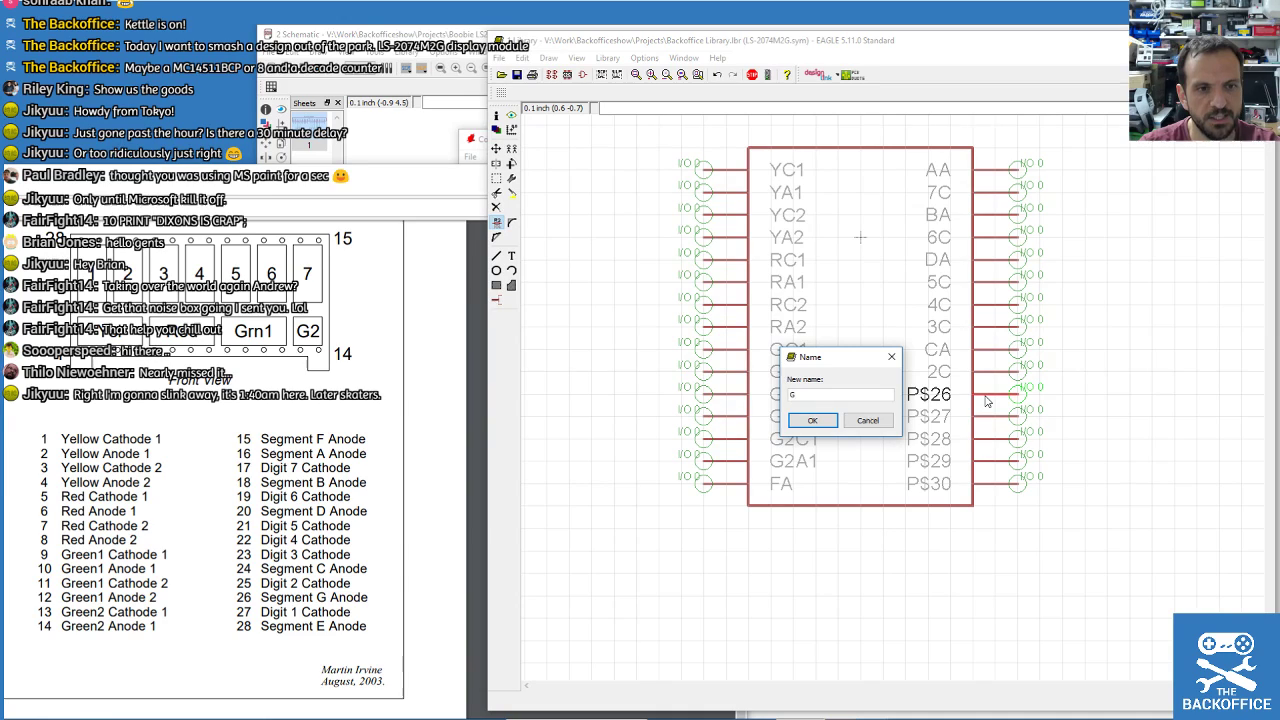
text(A)
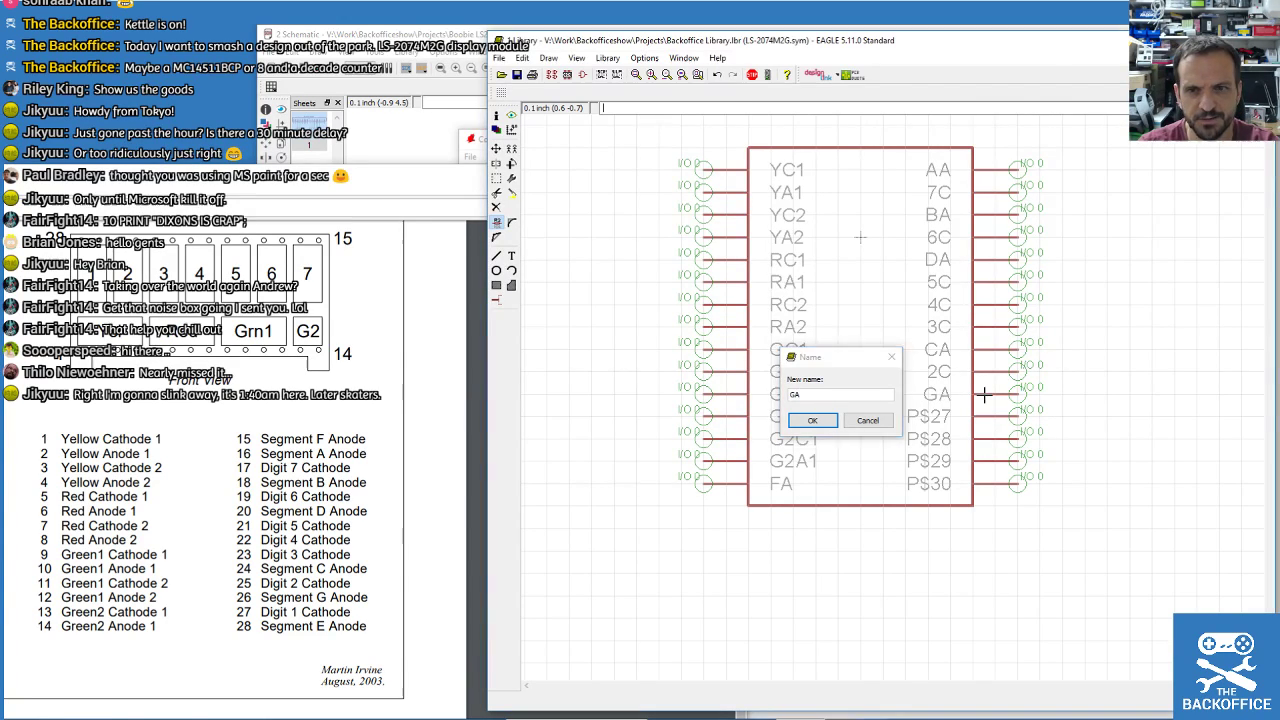
key(Return)
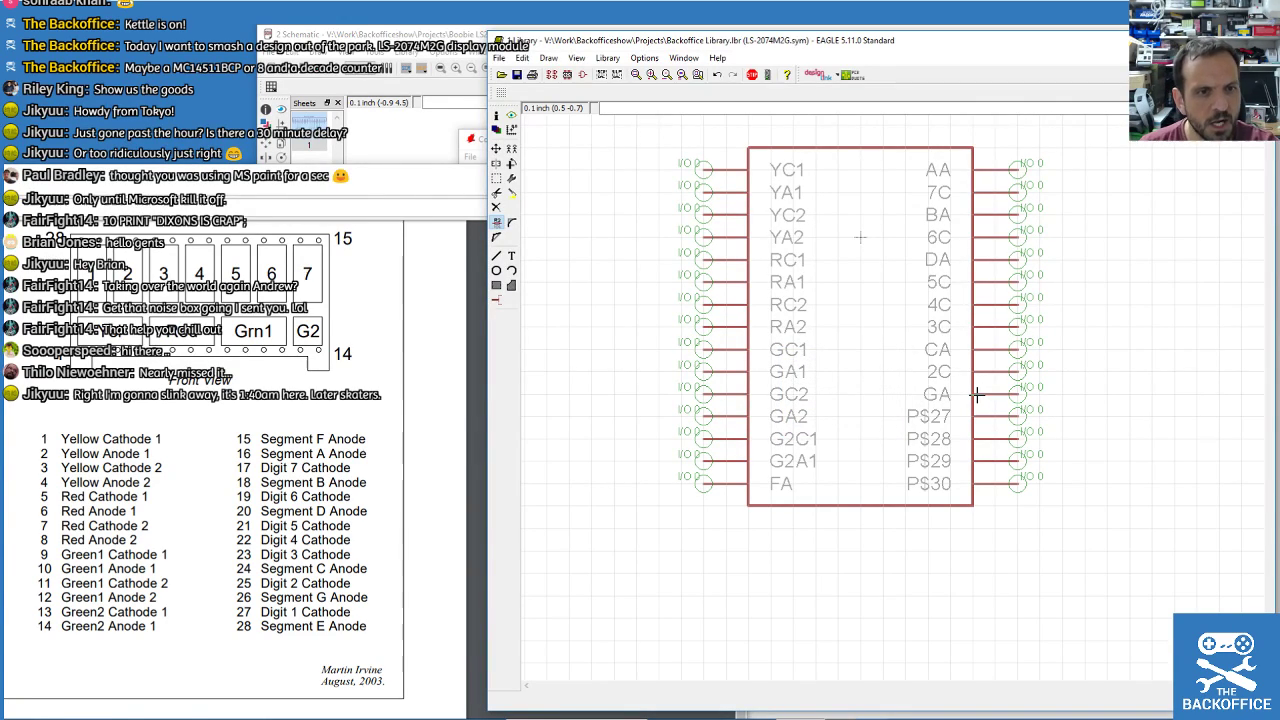
click(979, 426)
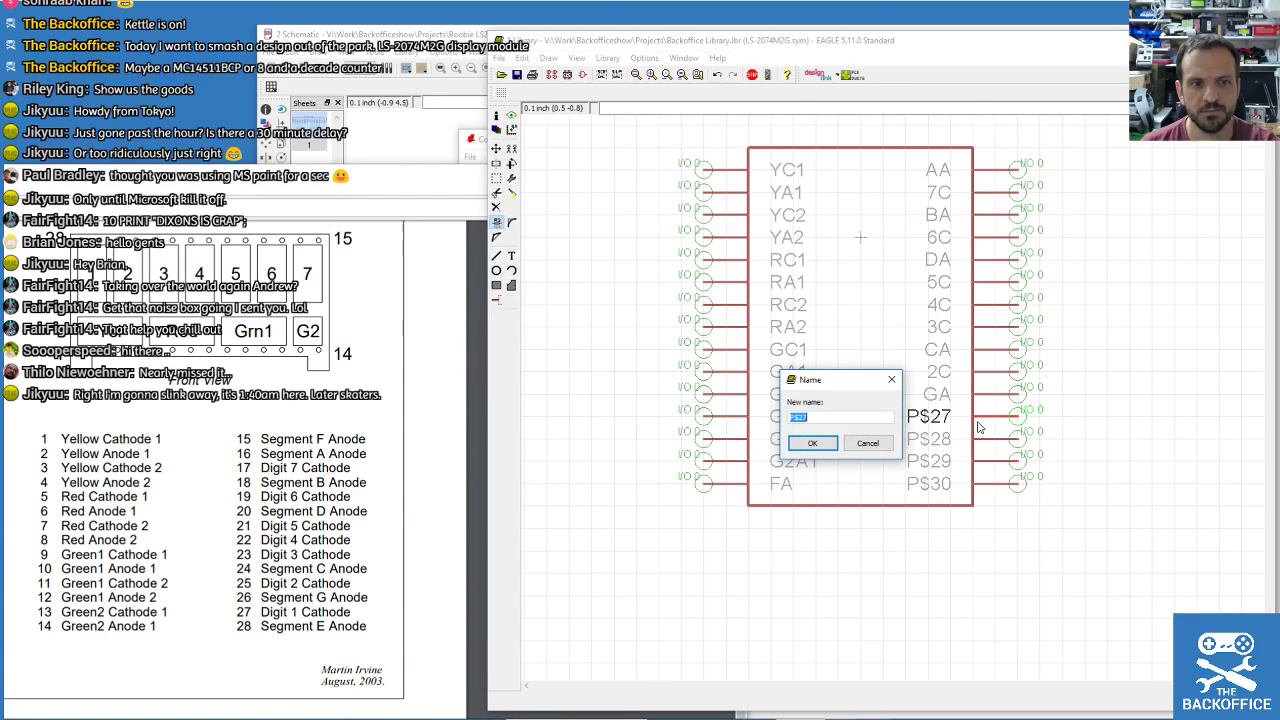
text(1)
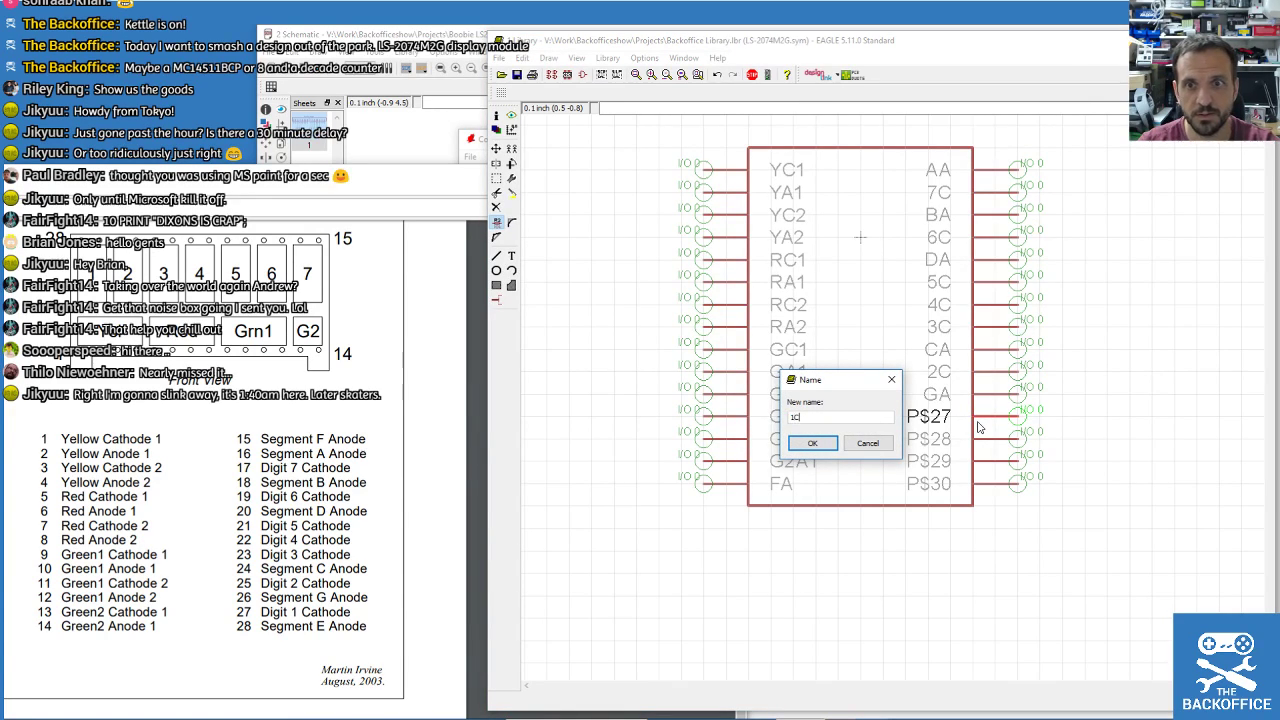
text(C)
key(Return)
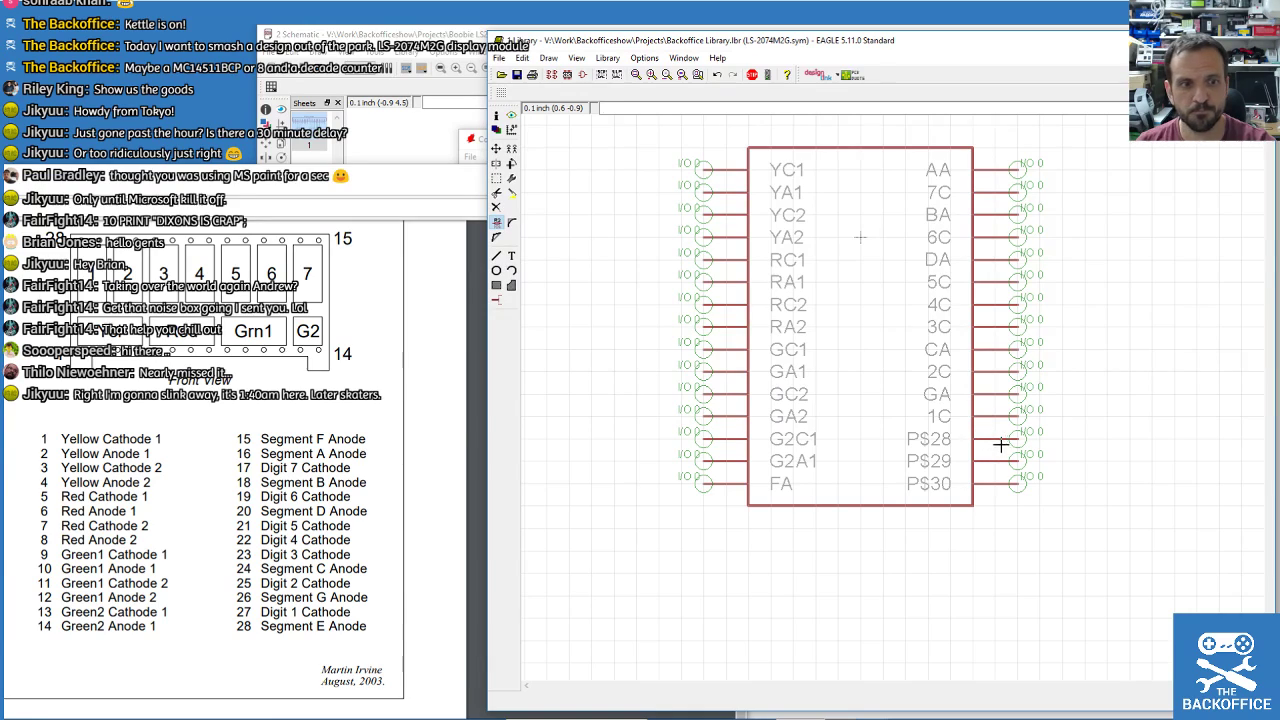
click(1003, 440)
text(EA)
key(Return)
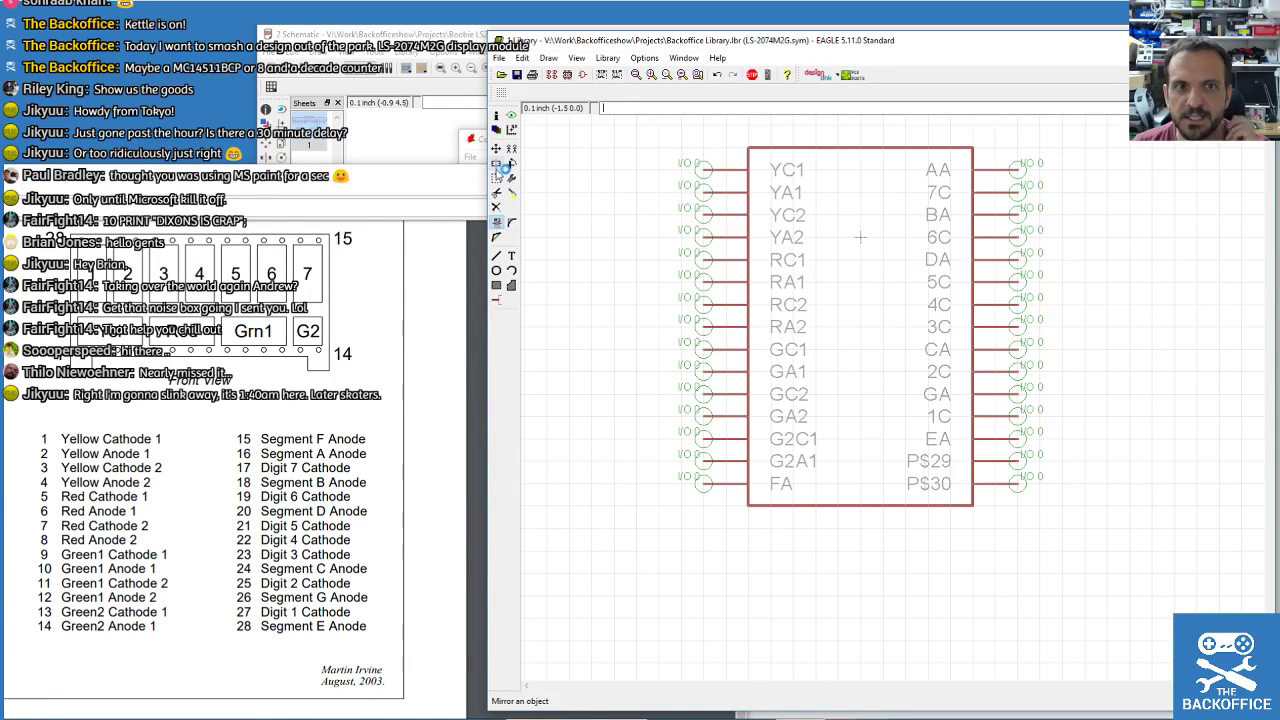
Delete the unused spare pins P$30 and P$29.
click(498, 208)
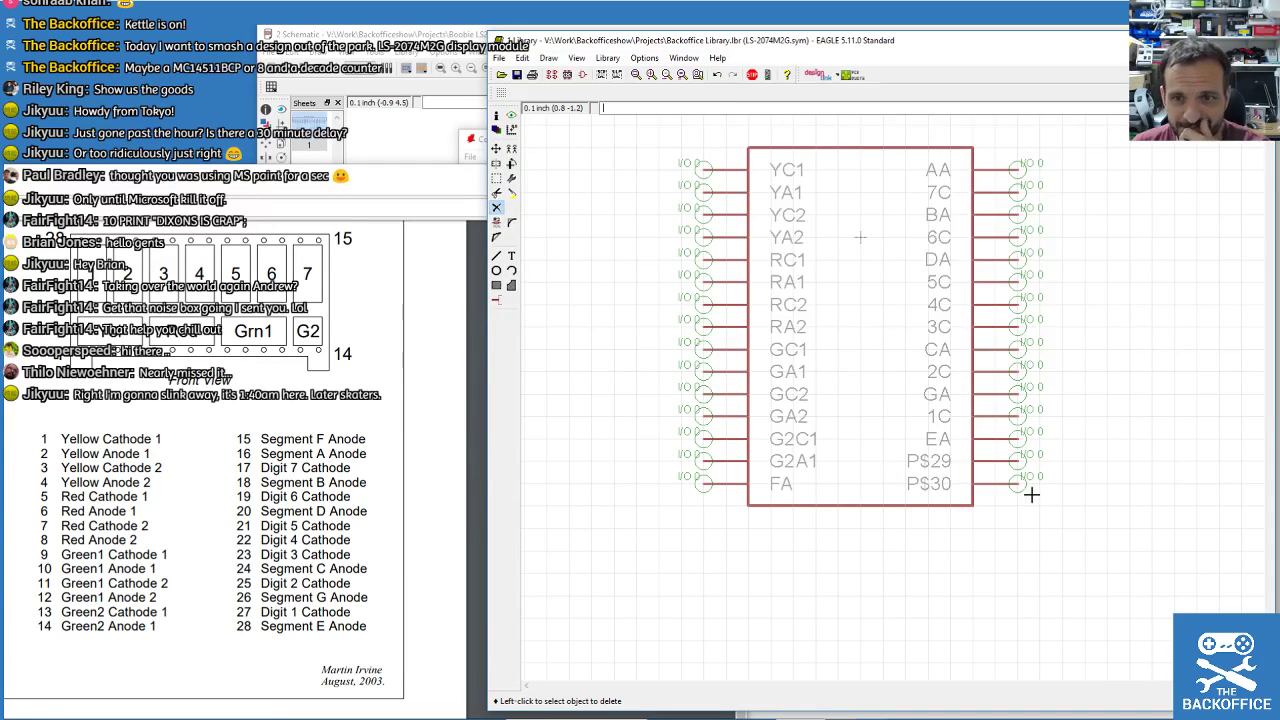
click(1017, 484)
click(1008, 461)
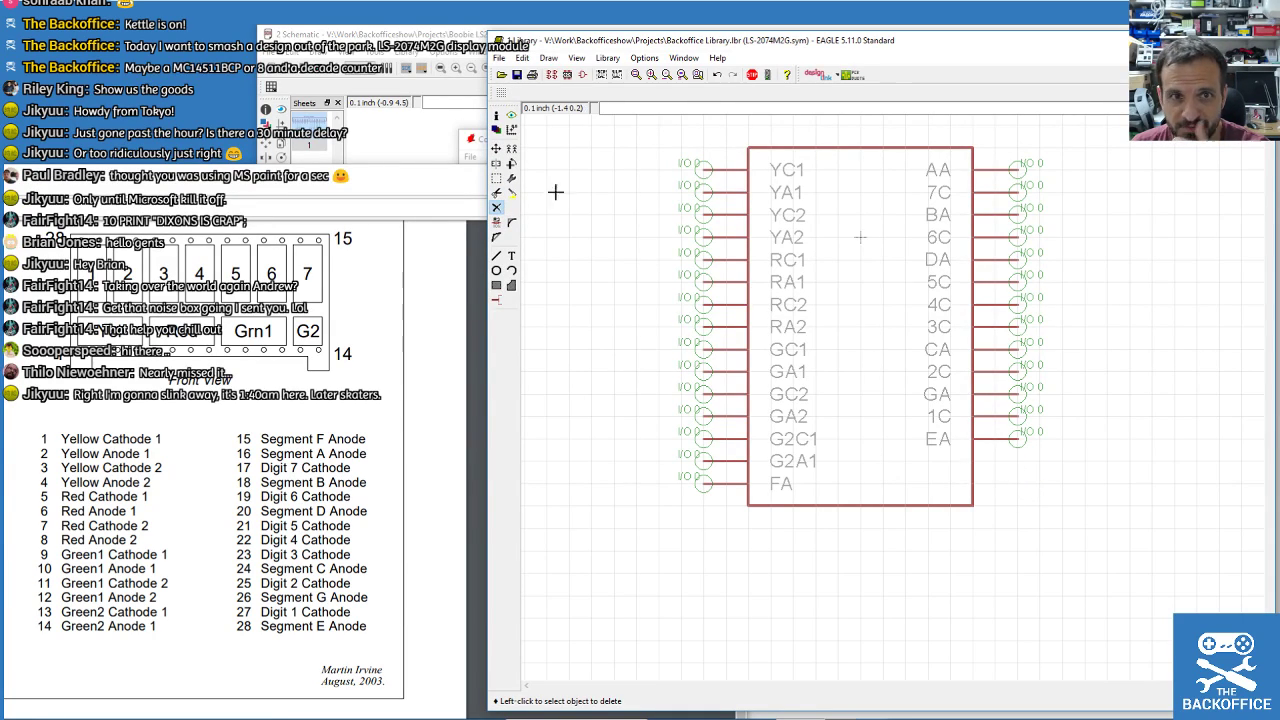
click(496, 148)
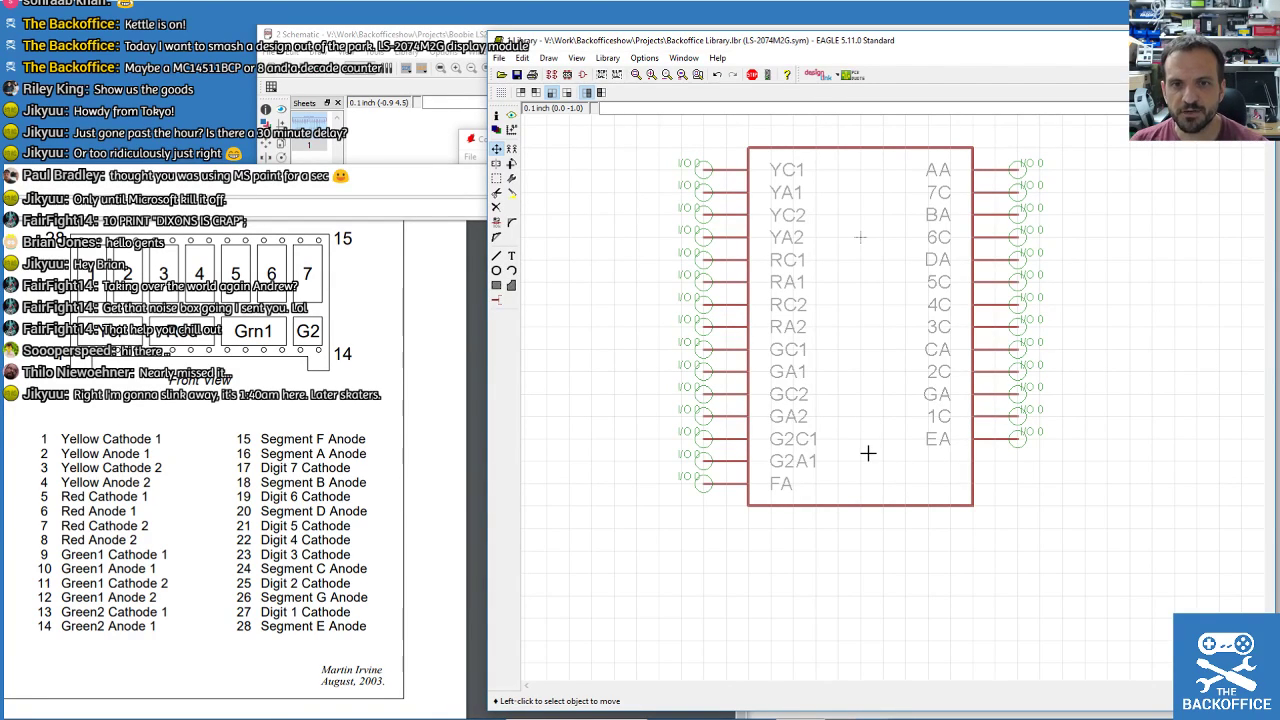
Move EA down level with G2A1 and narrow the outline away from the right pins.
click(1001, 440)
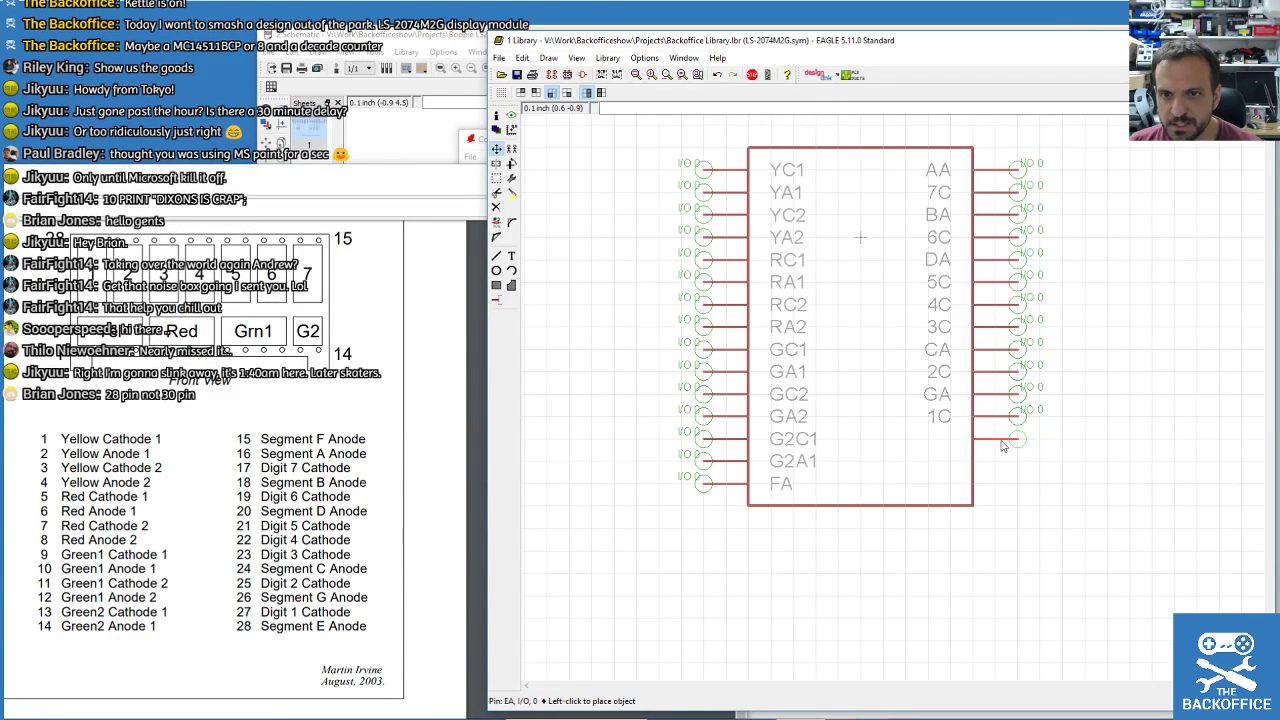
click(1006, 483)
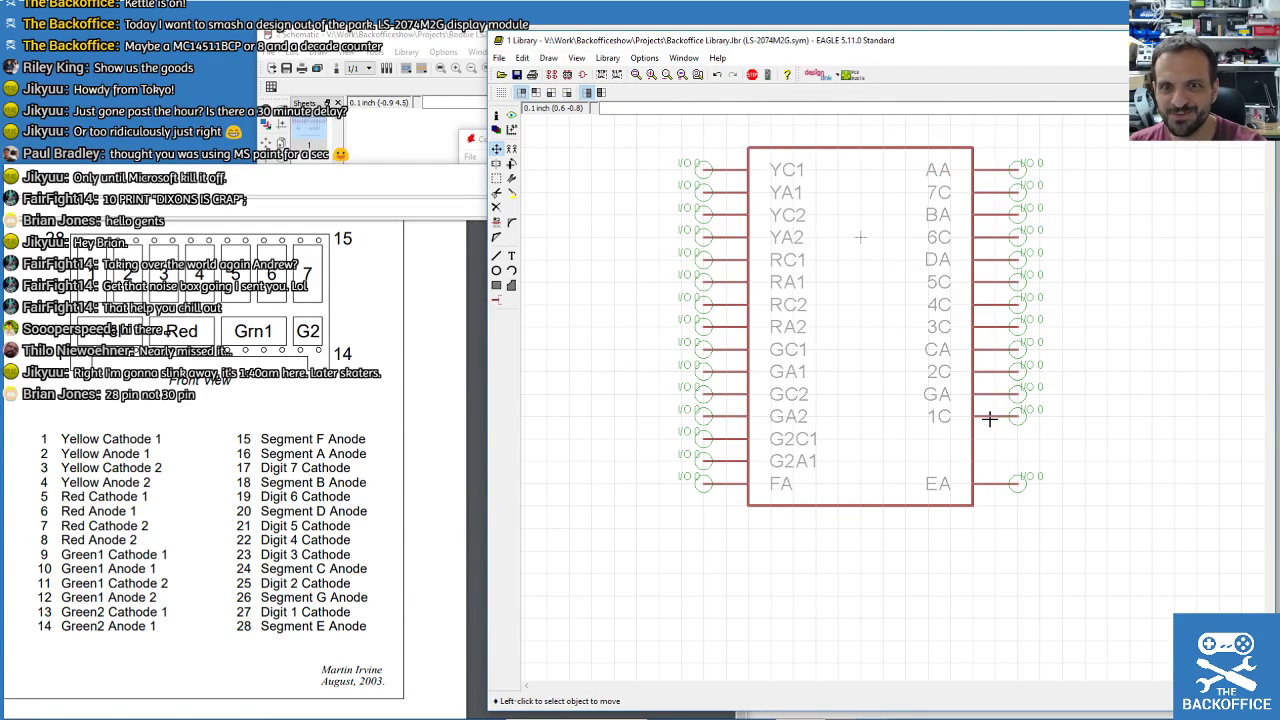
click(1000, 481)
click(1000, 460)
click(995, 423)
click(991, 420)
click(969, 437)
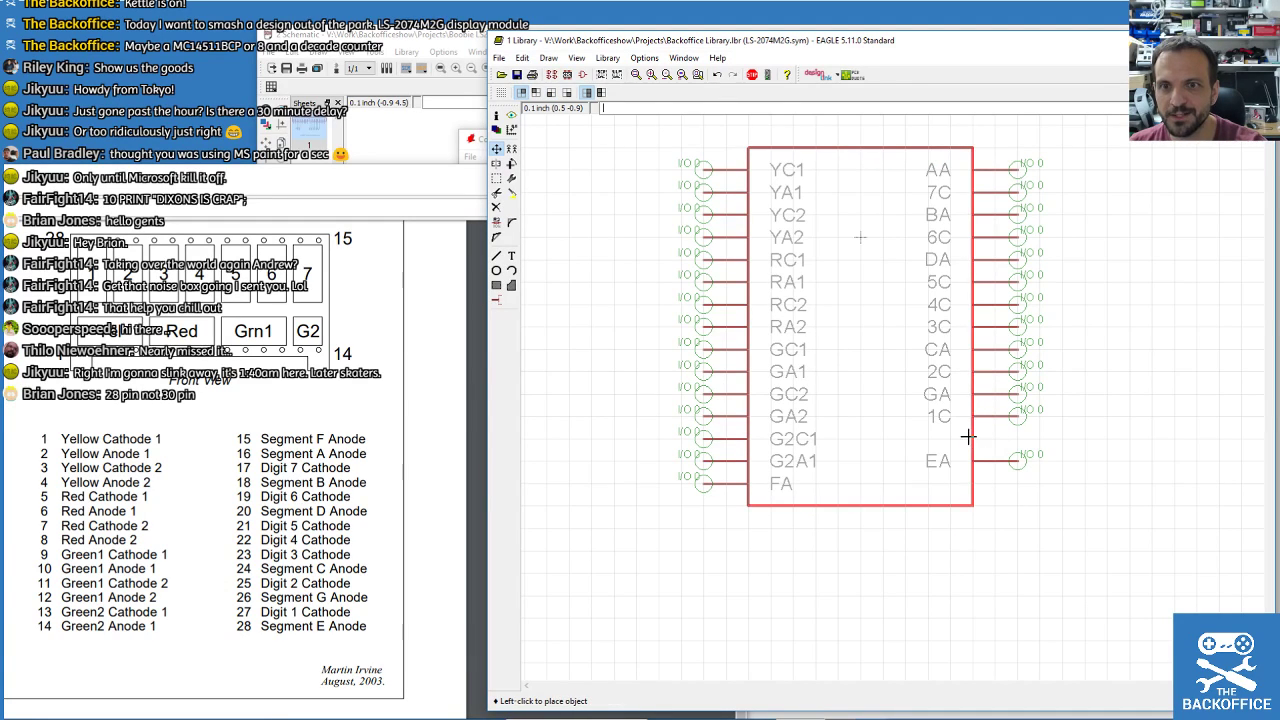
click(969, 440)
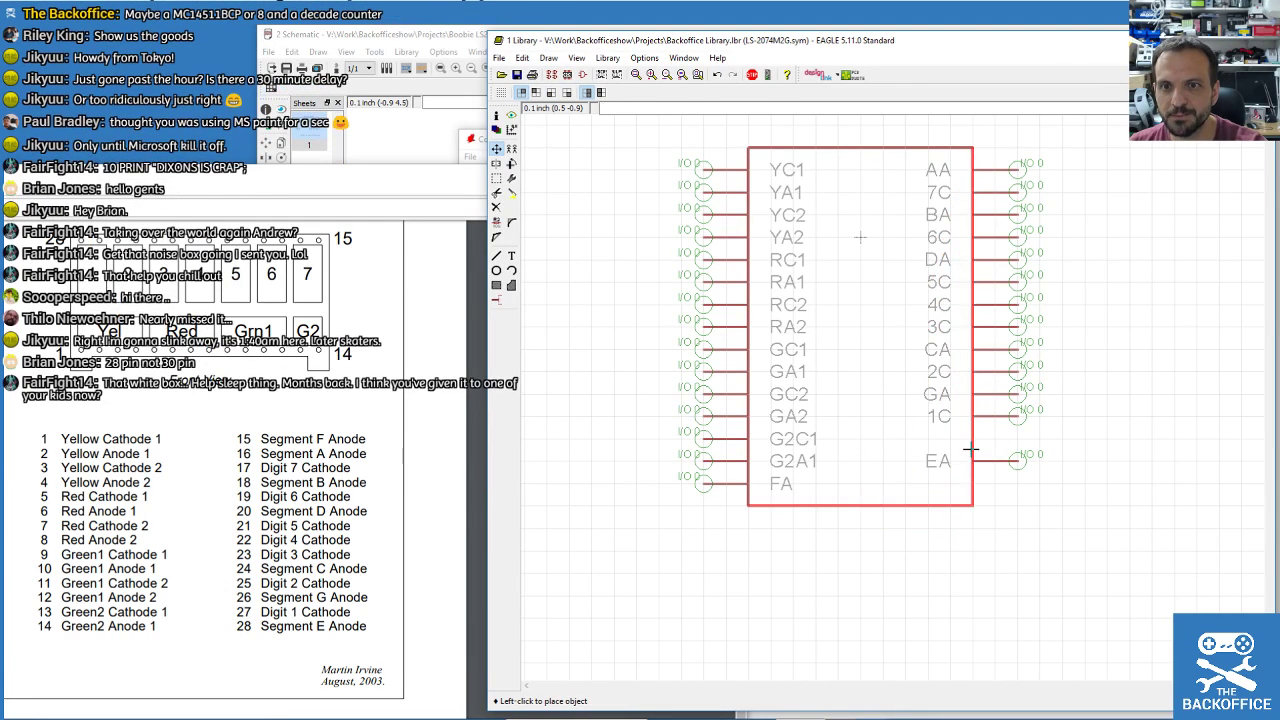
click(973, 324)
click(860, 324)
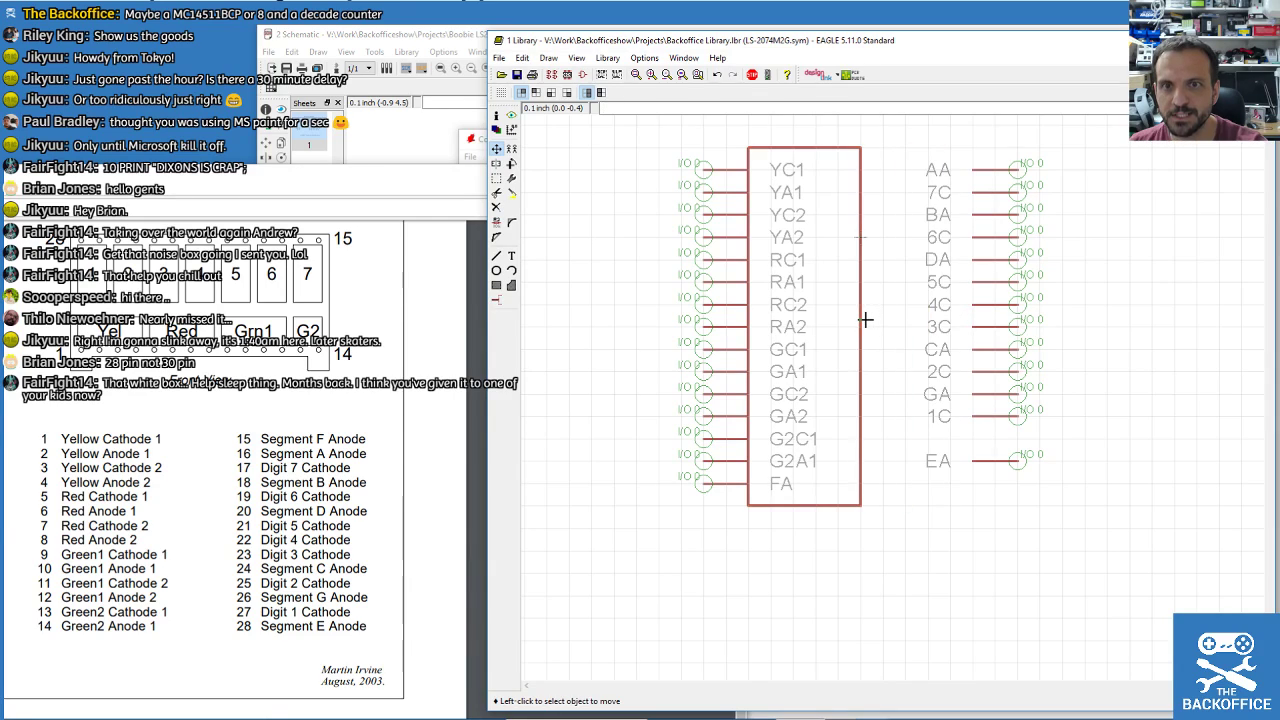
Group the right-side pins and shift them down one row.
click(496, 178)
drag(900, 140, 1138, 433)
key(F7)
right_click(991, 295)
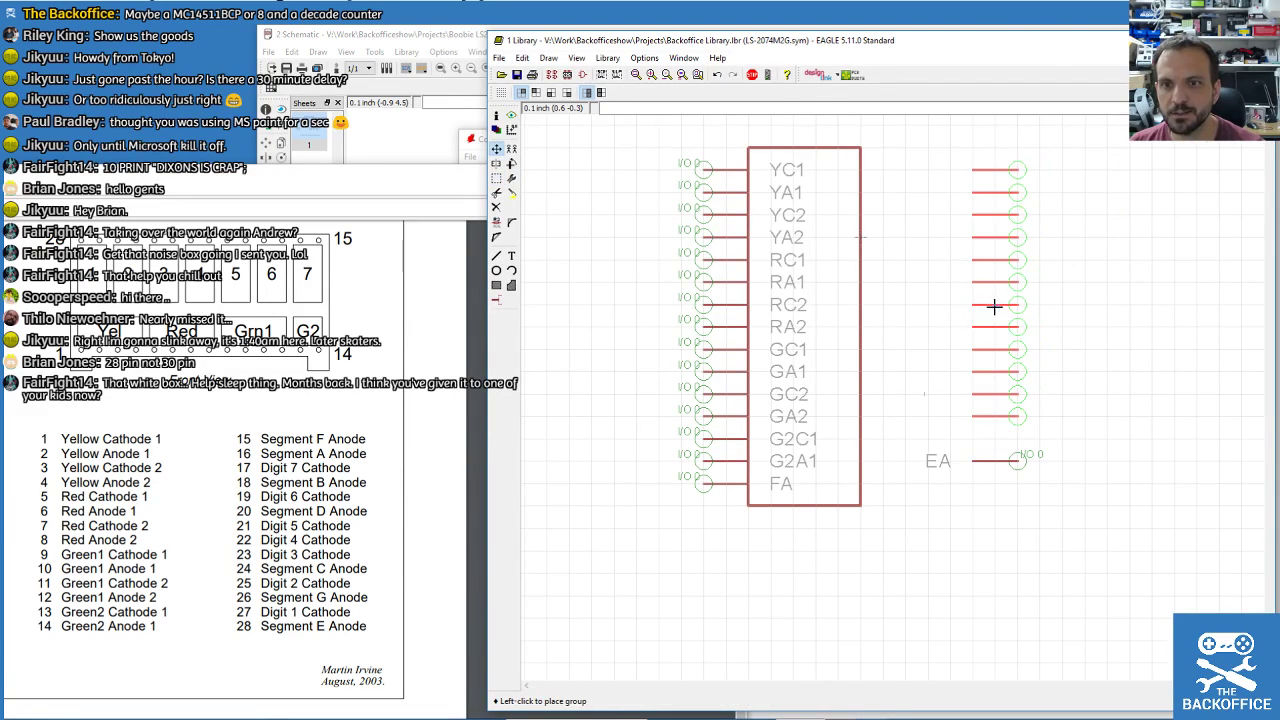
click(995, 318)
Move FA to the top of the right column, rotated to face right.
click(725, 481)
right_click(955, 160)
right_click(971, 149)
click(1003, 175)
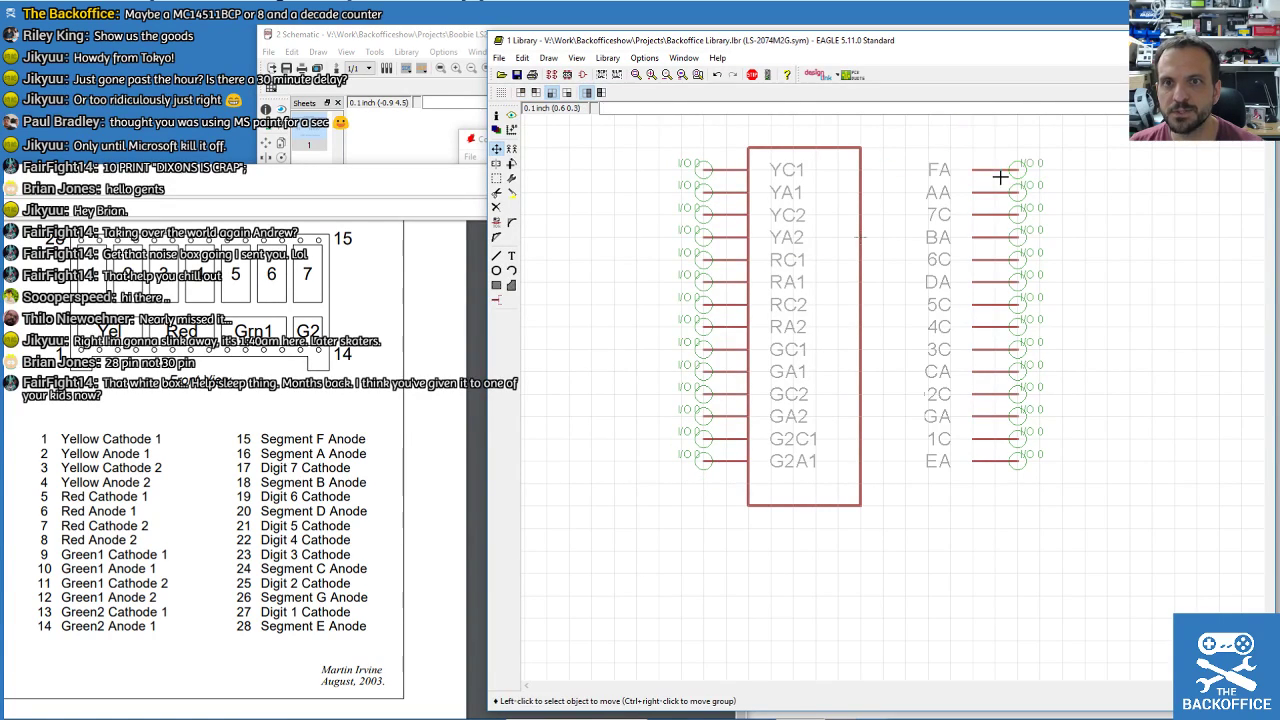
Widen the outline back over the right pins and raise its bottom to fit fourteen rows.
click(862, 318)
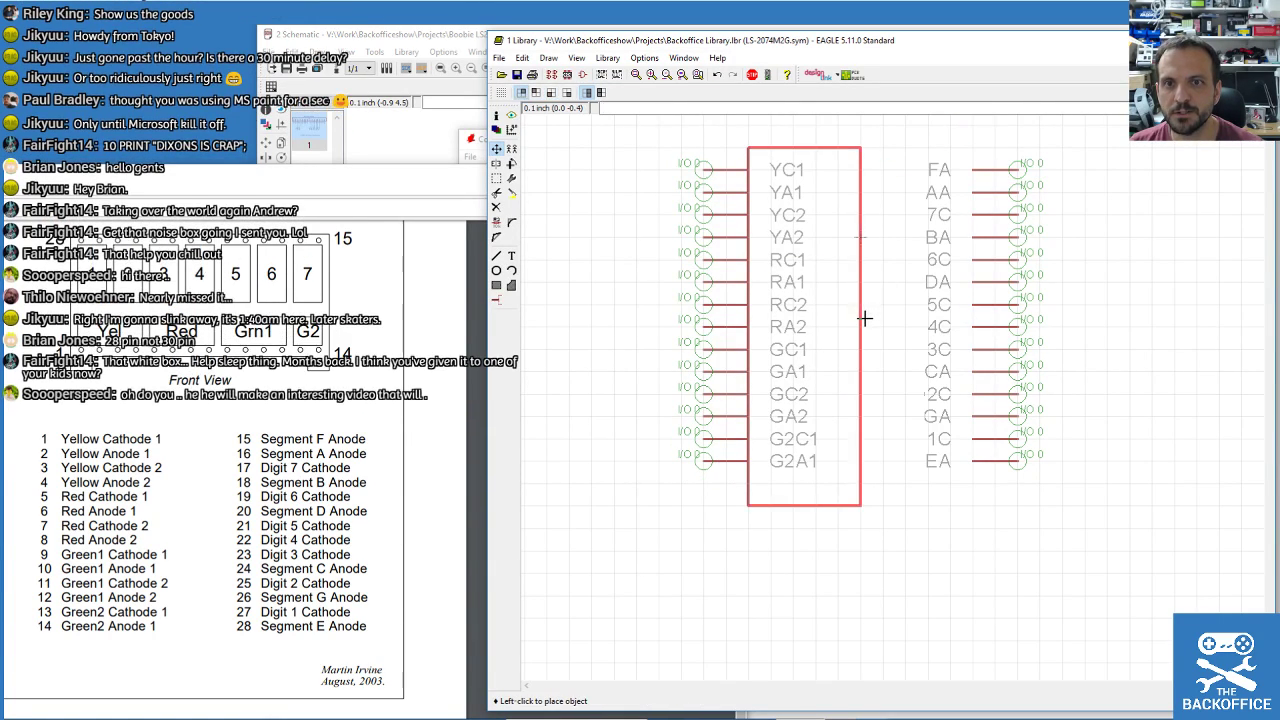
click(982, 318)
scroll(903, 614, down, 2)
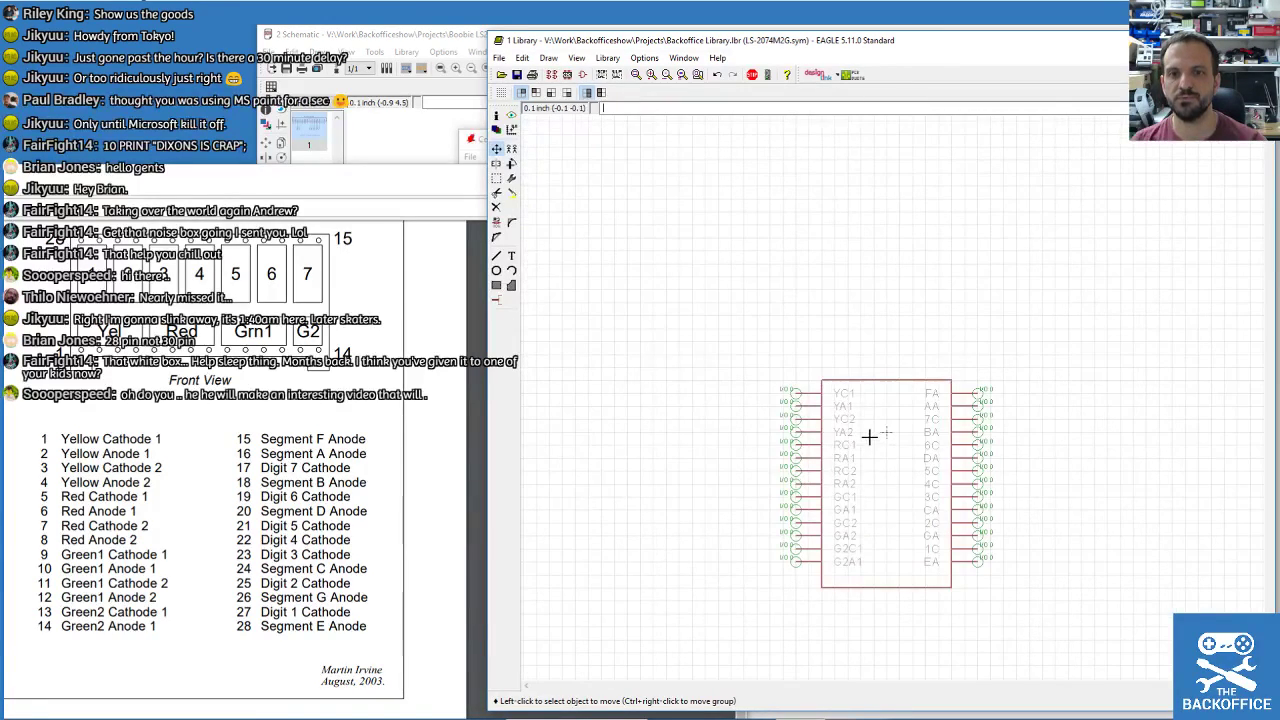
scroll(874, 434, up, 1)
click(884, 590)
click(886, 575)
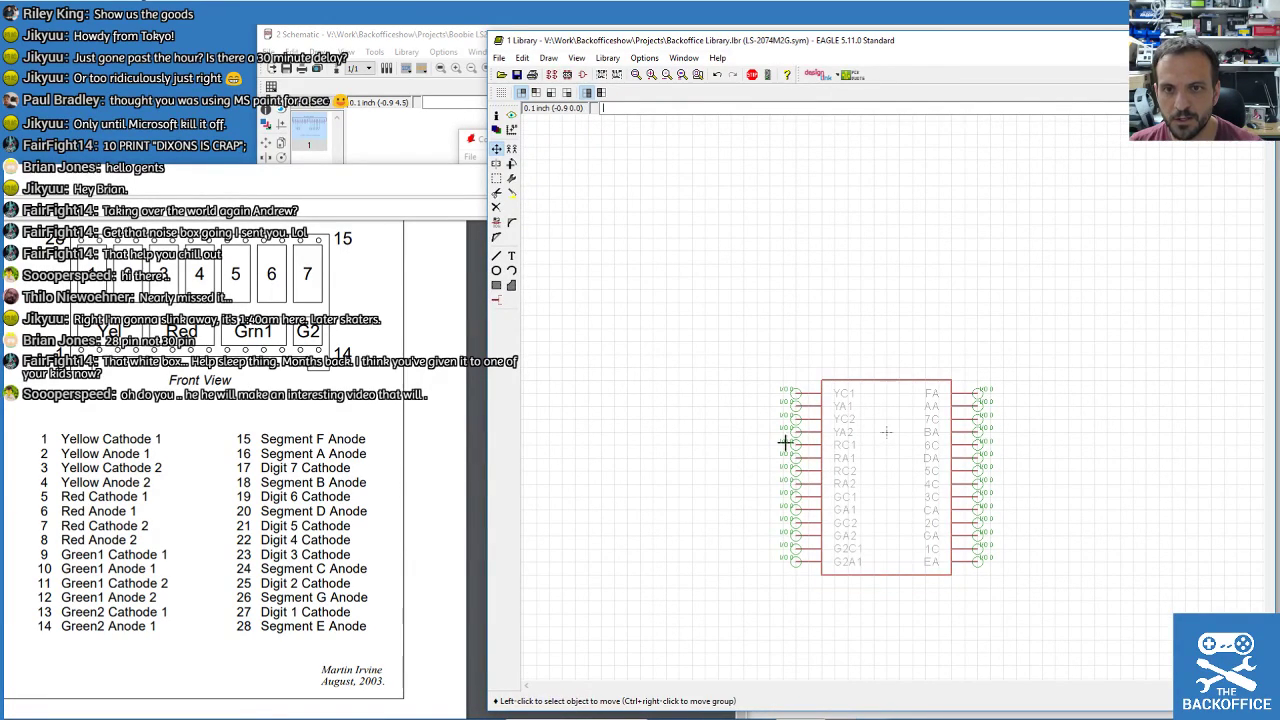
Group the whole symbol and recentre it on the origin.
click(496, 178)
drag(674, 272, 1092, 610)
right_click(868, 471)
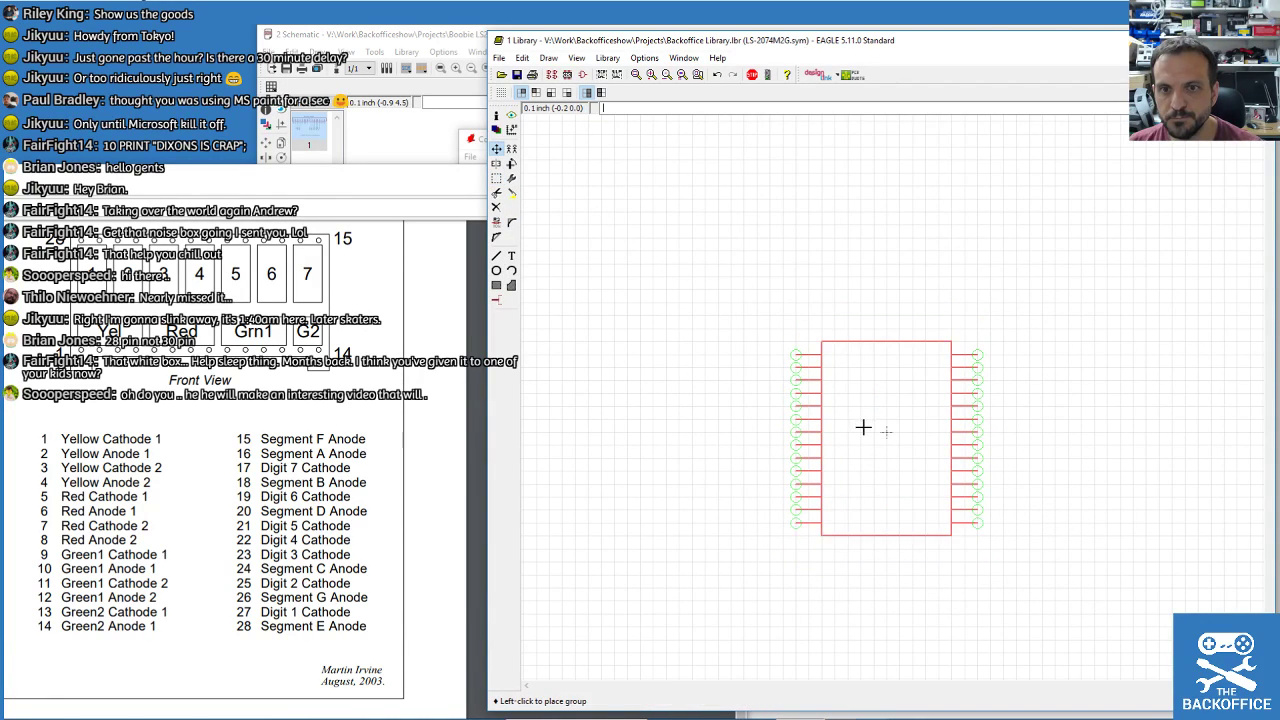
click(862, 423)
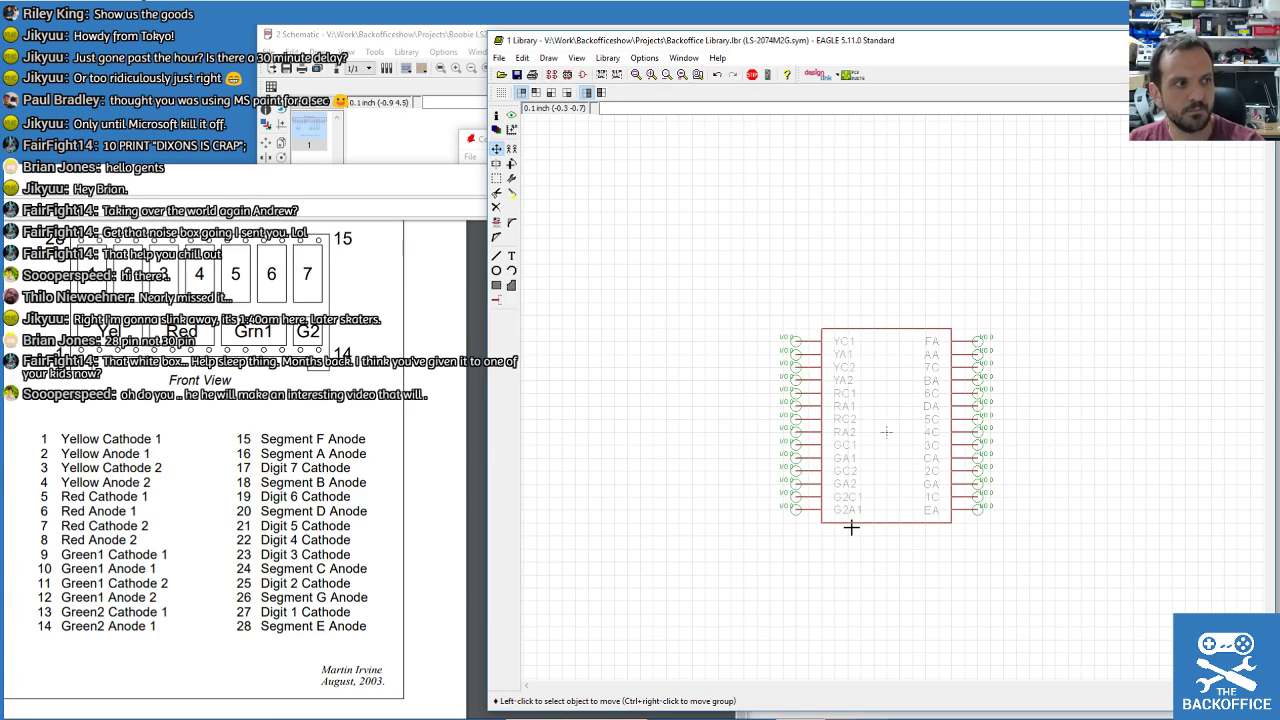
scroll(874, 429, up, 2)
scroll(886, 346, down, 2)
scroll(883, 348, up, 2)
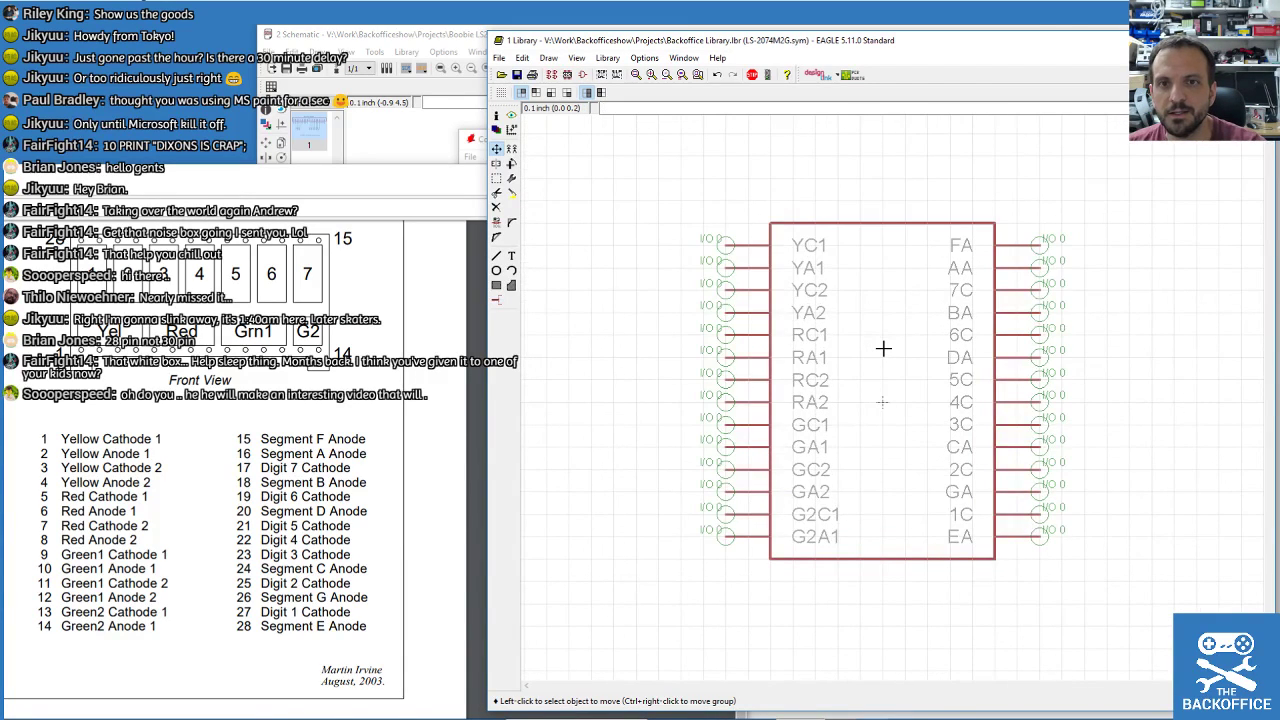
Add a text label reading LS-2074M2G on layer 95 Names.
click(511, 256)
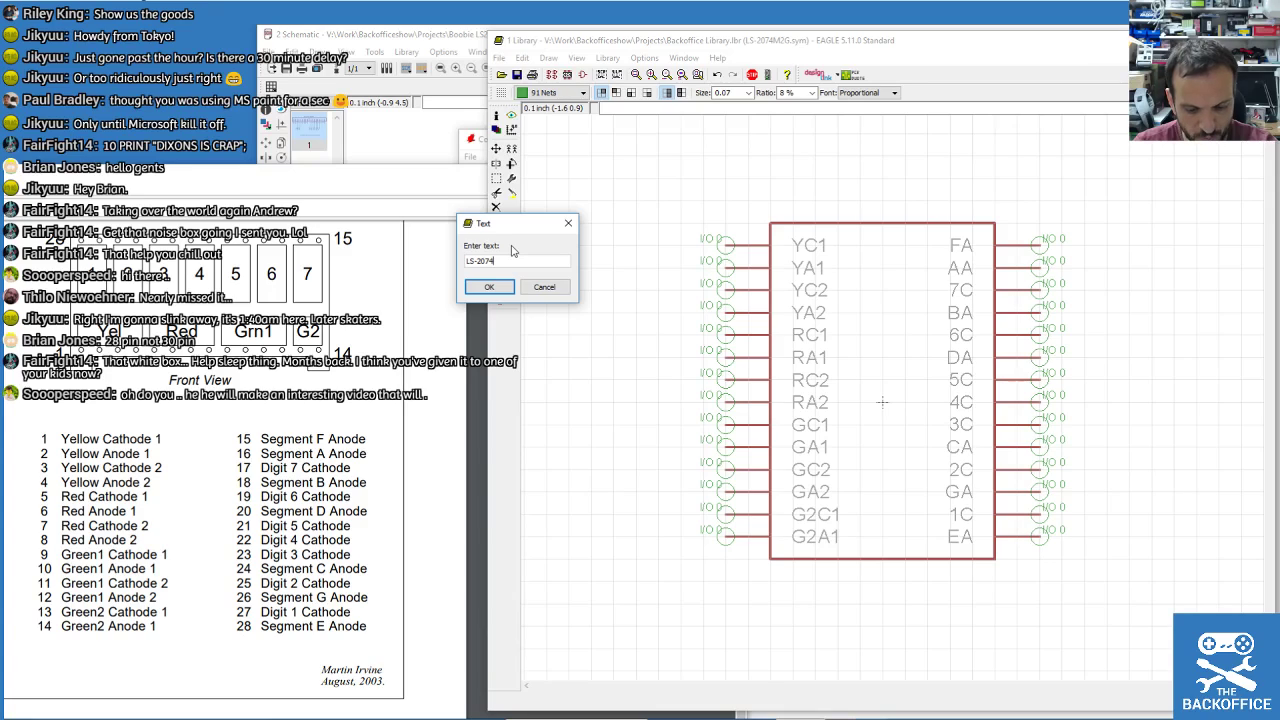
key(Return)
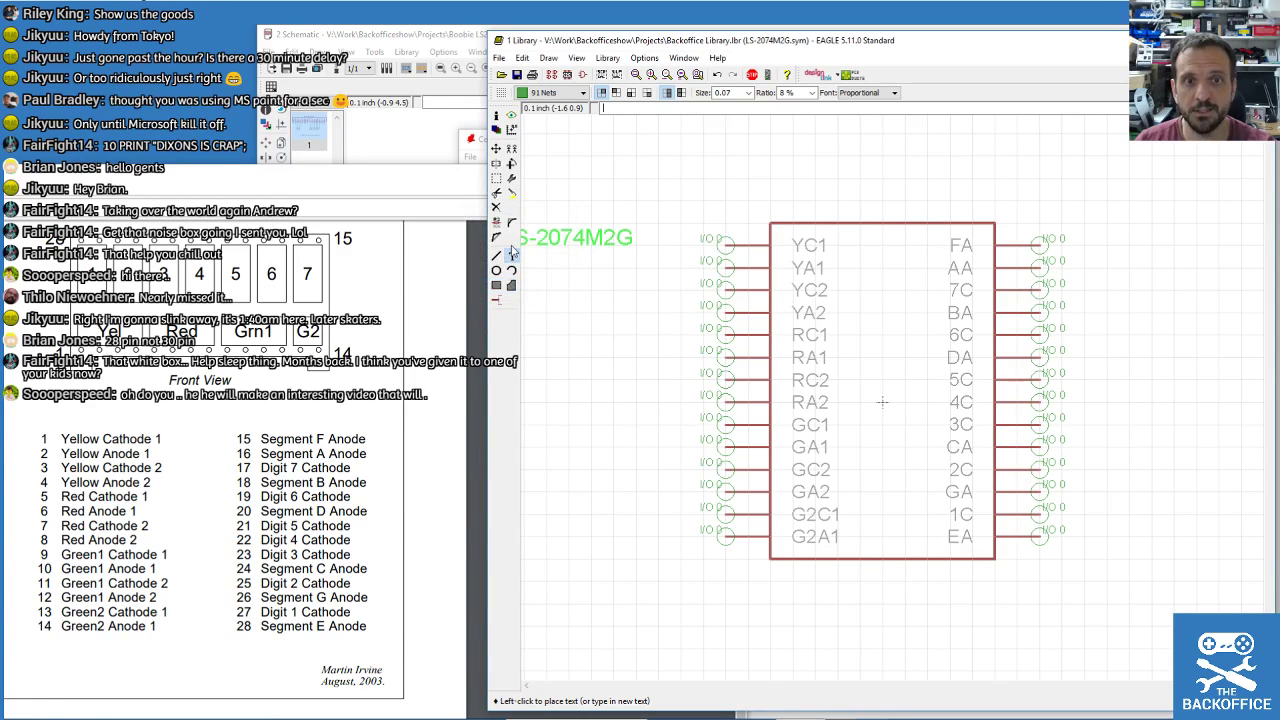
click(583, 92)
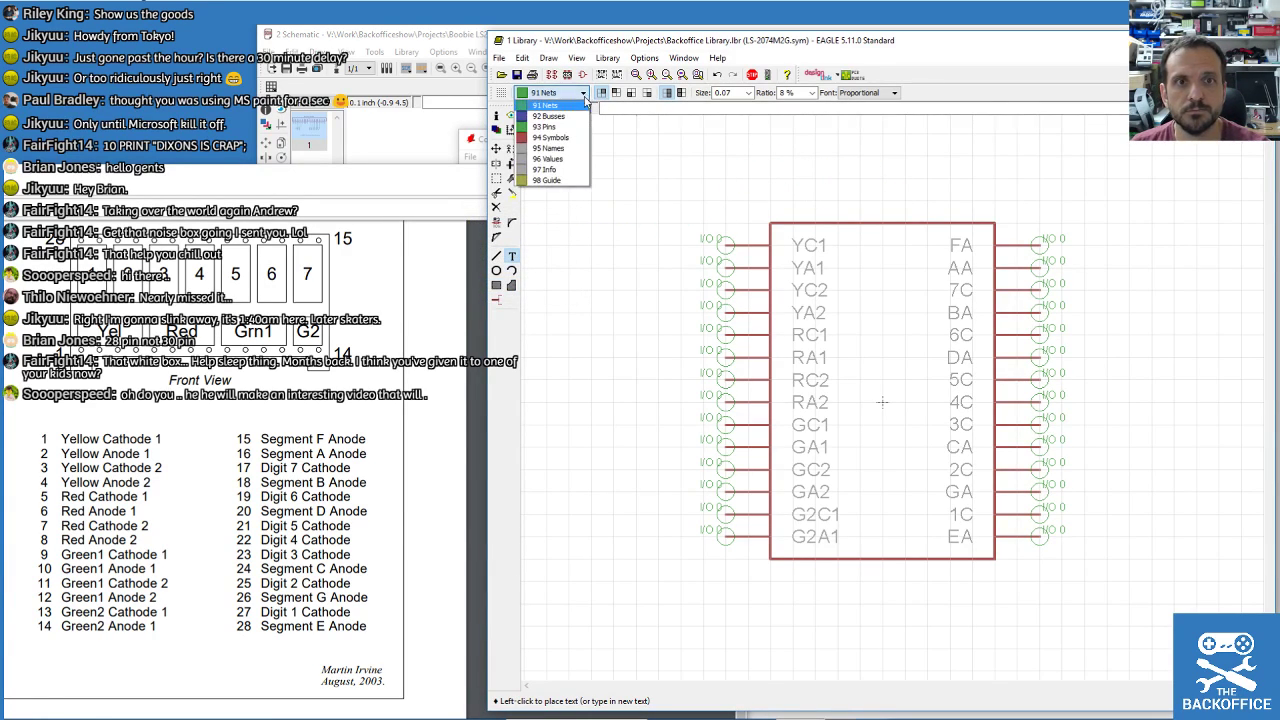
click(547, 134)
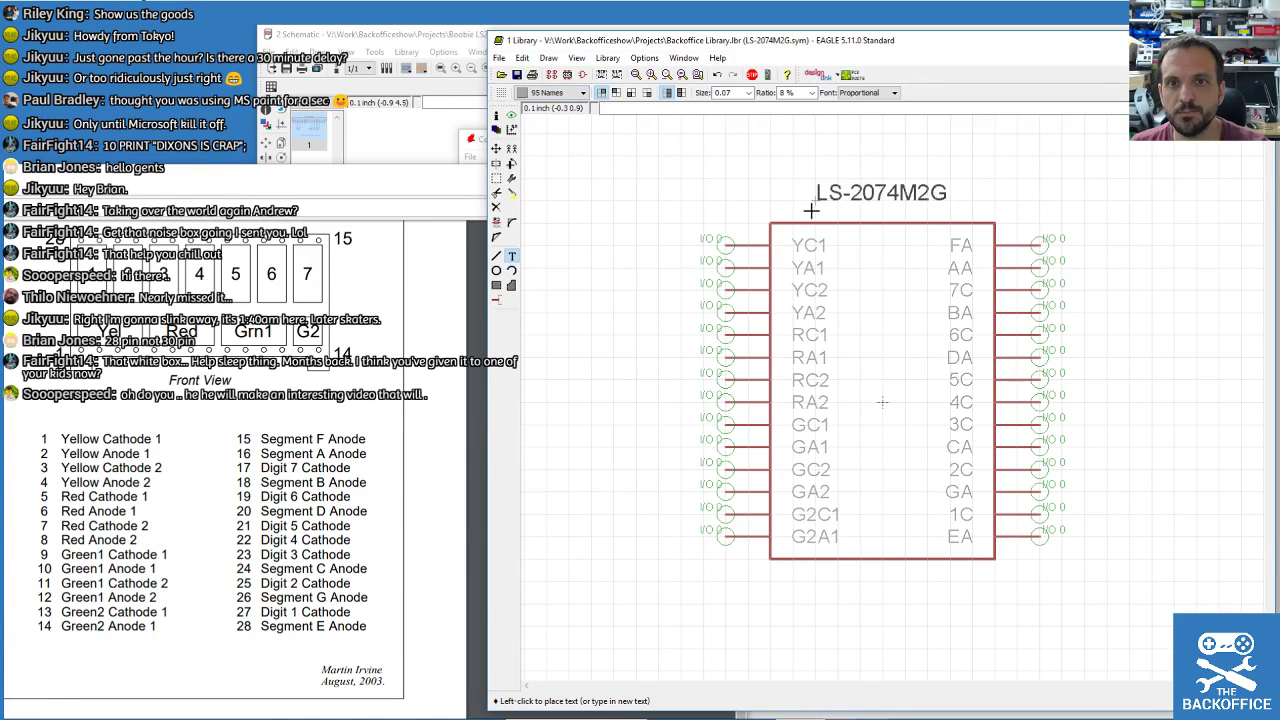
Place the label horizontally, centred above the symbol, and cancel the repeat text.
right_click(830, 395)
right_click(842, 262)
right_click(842, 262)
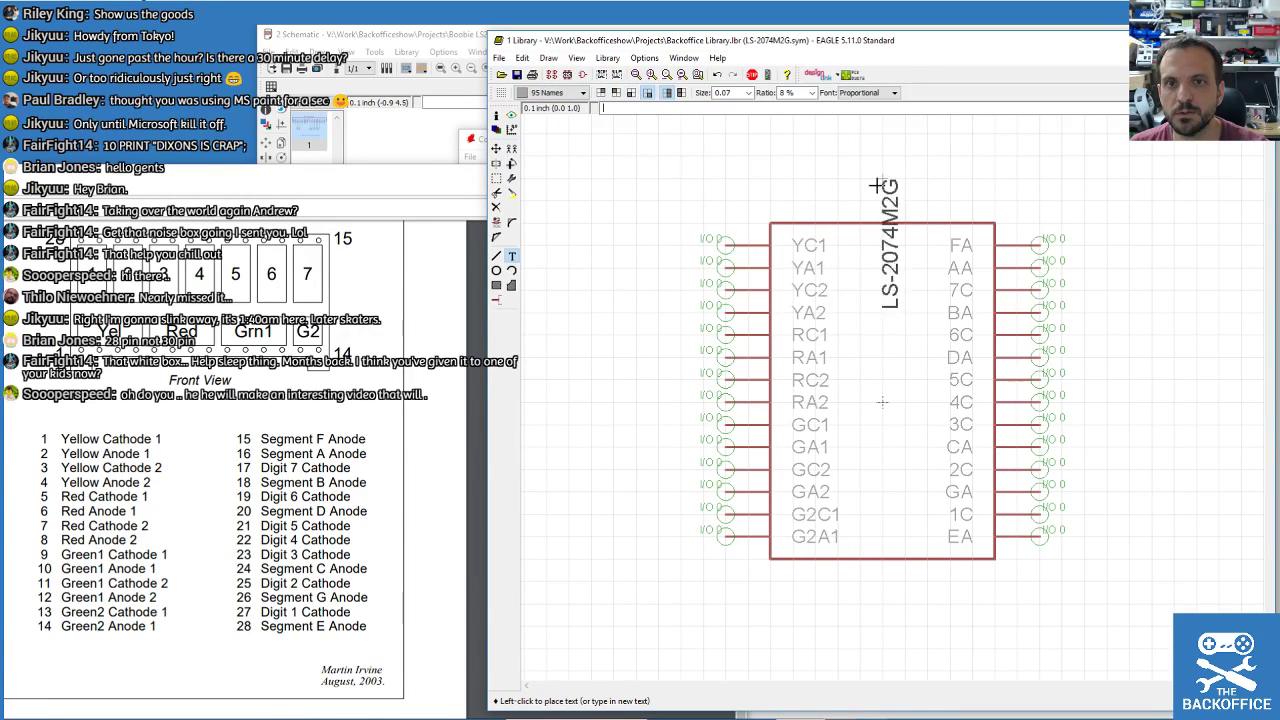
right_click(877, 186)
click(818, 202)
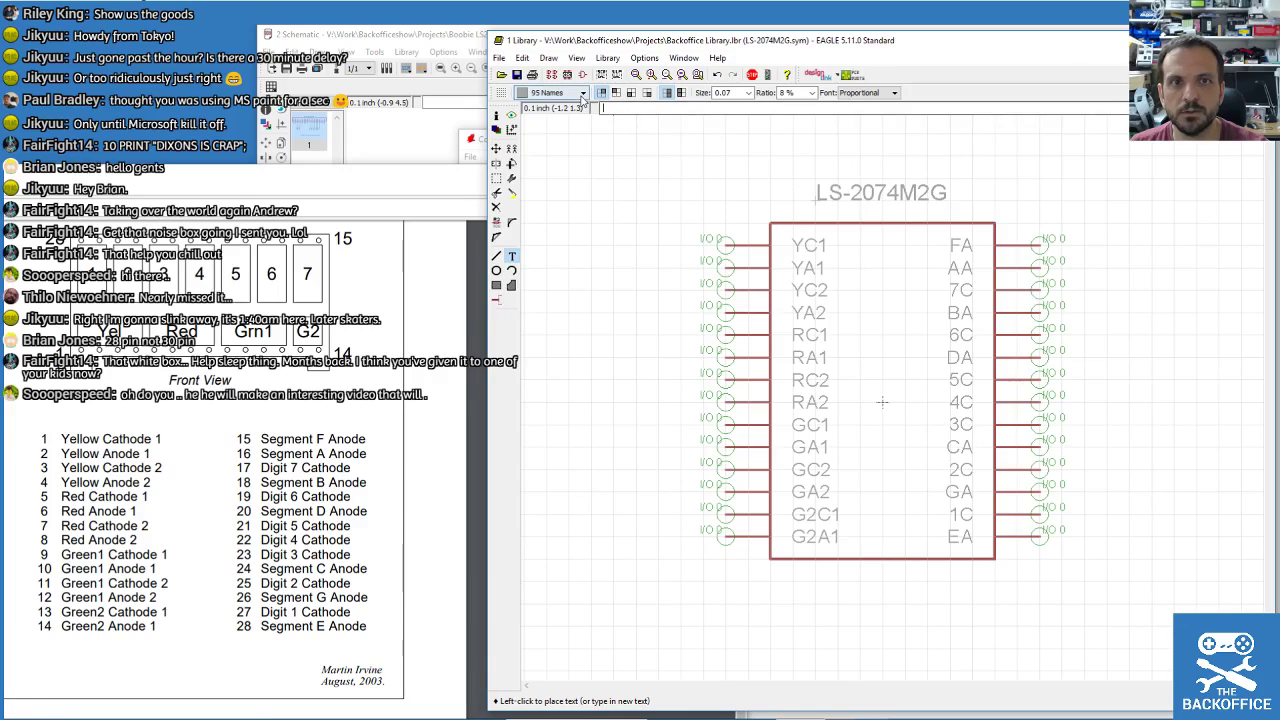
click(550, 92)
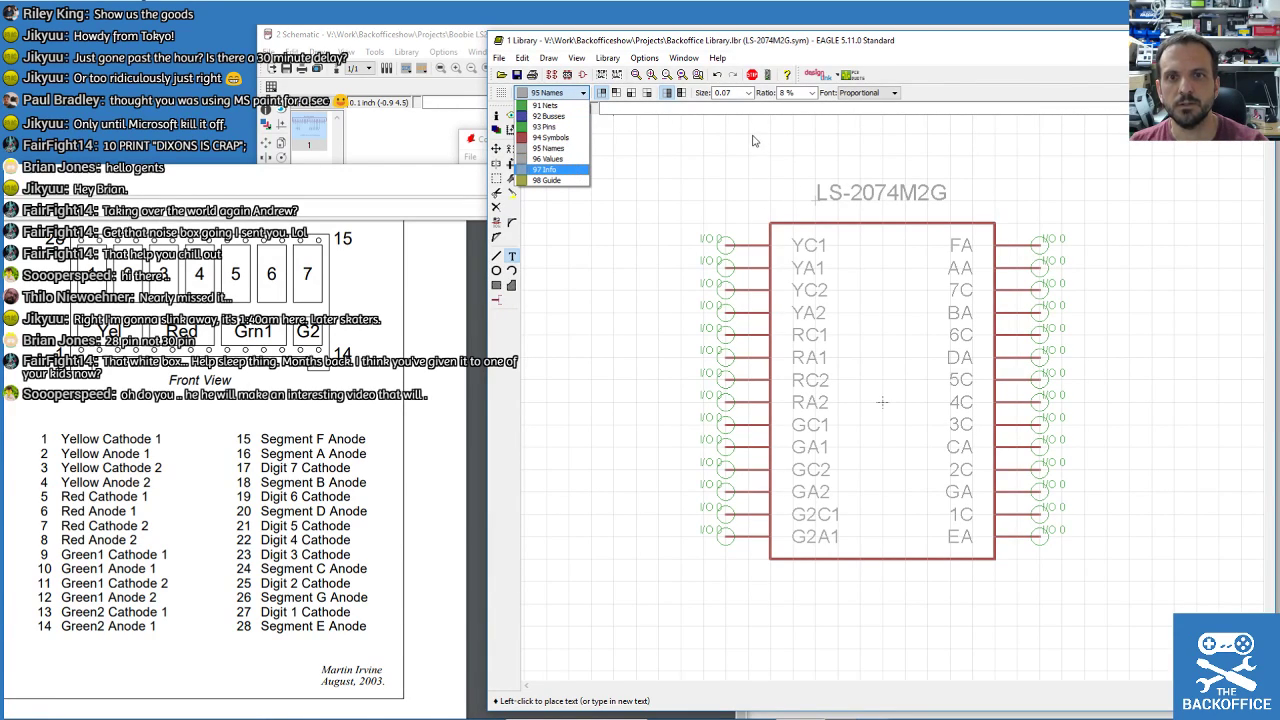
key(Escape)
key(Escape)
click(853, 404)
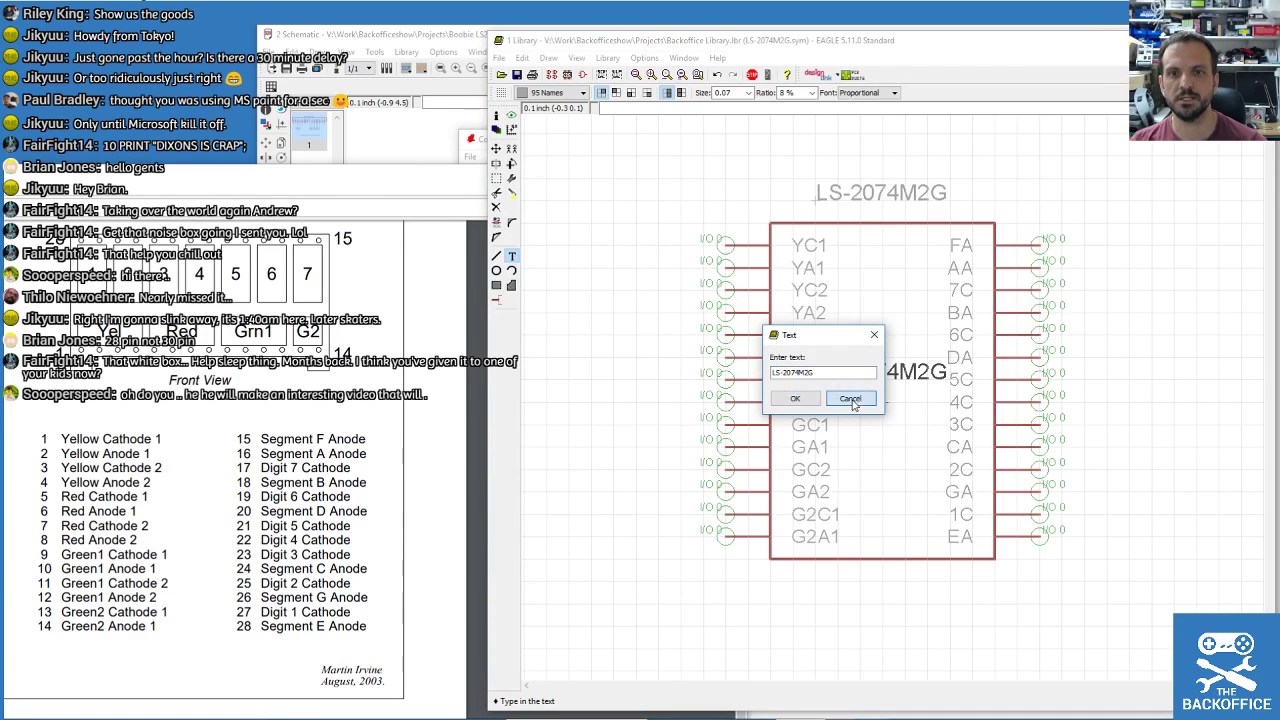
click(517, 75)
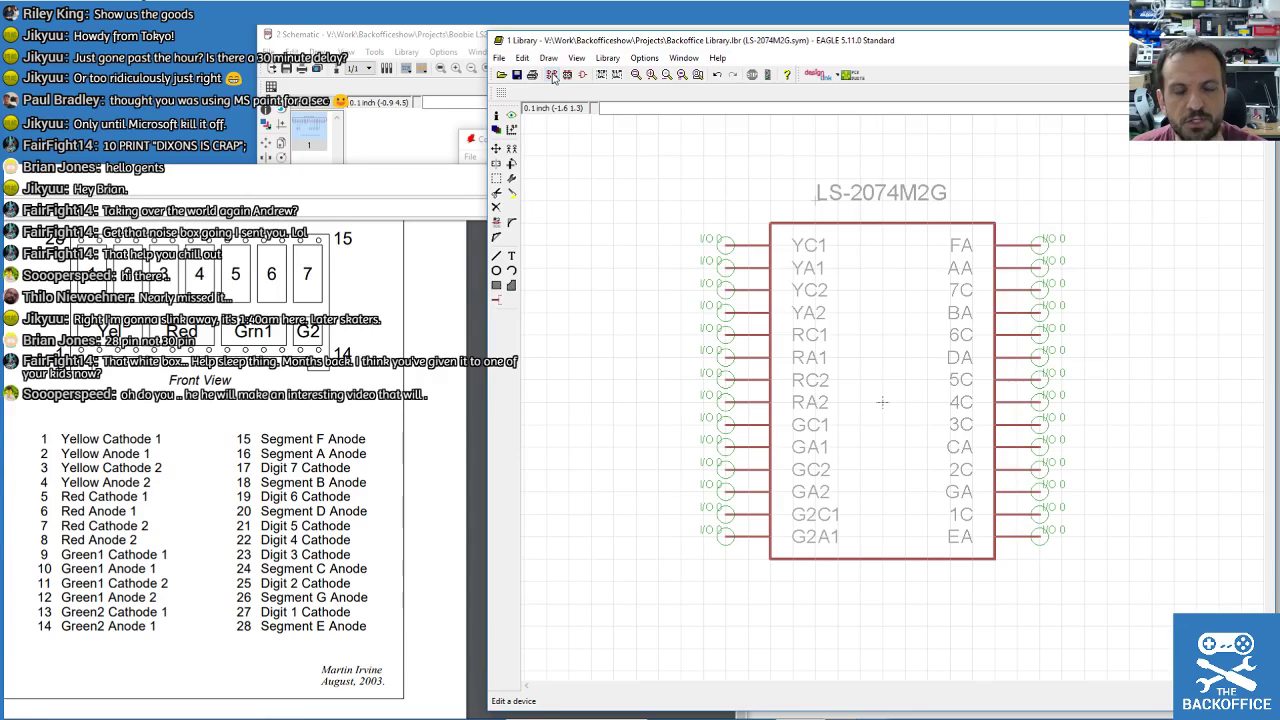
Add a new package called LS-2074M2G to Backoffice Library.lbr and open it for editing.
click(575, 79)
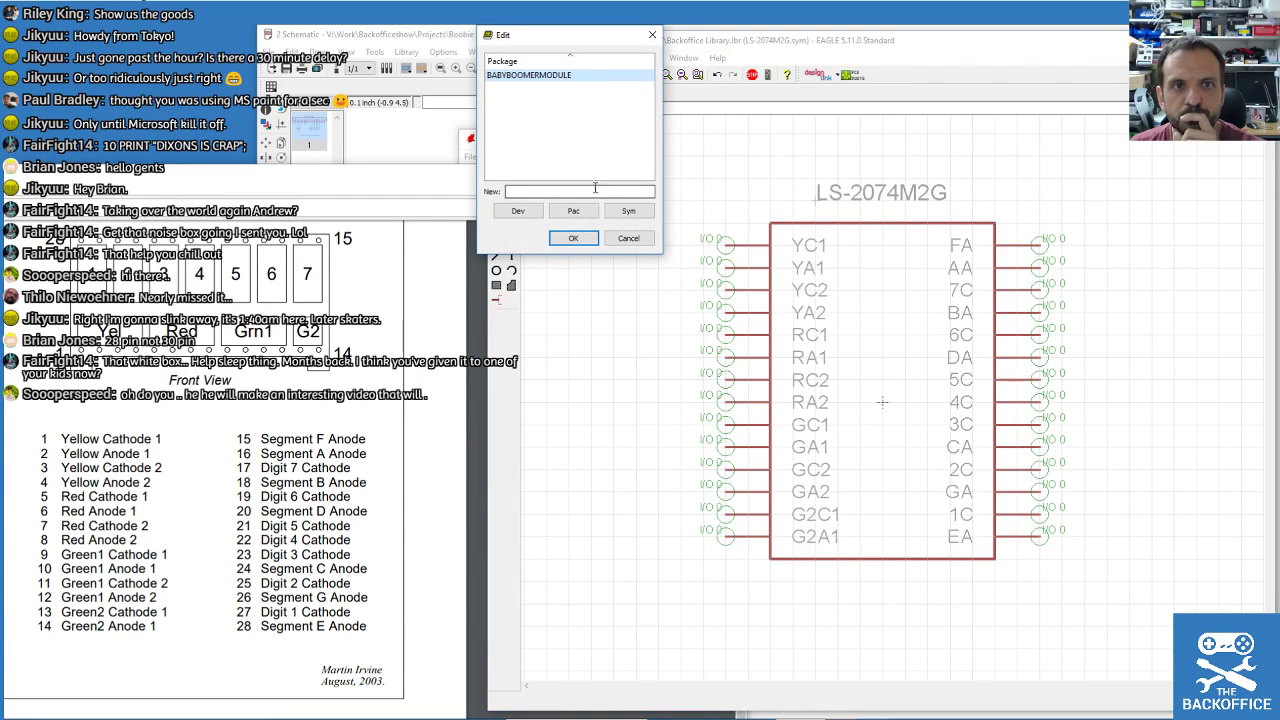
click(592, 190)
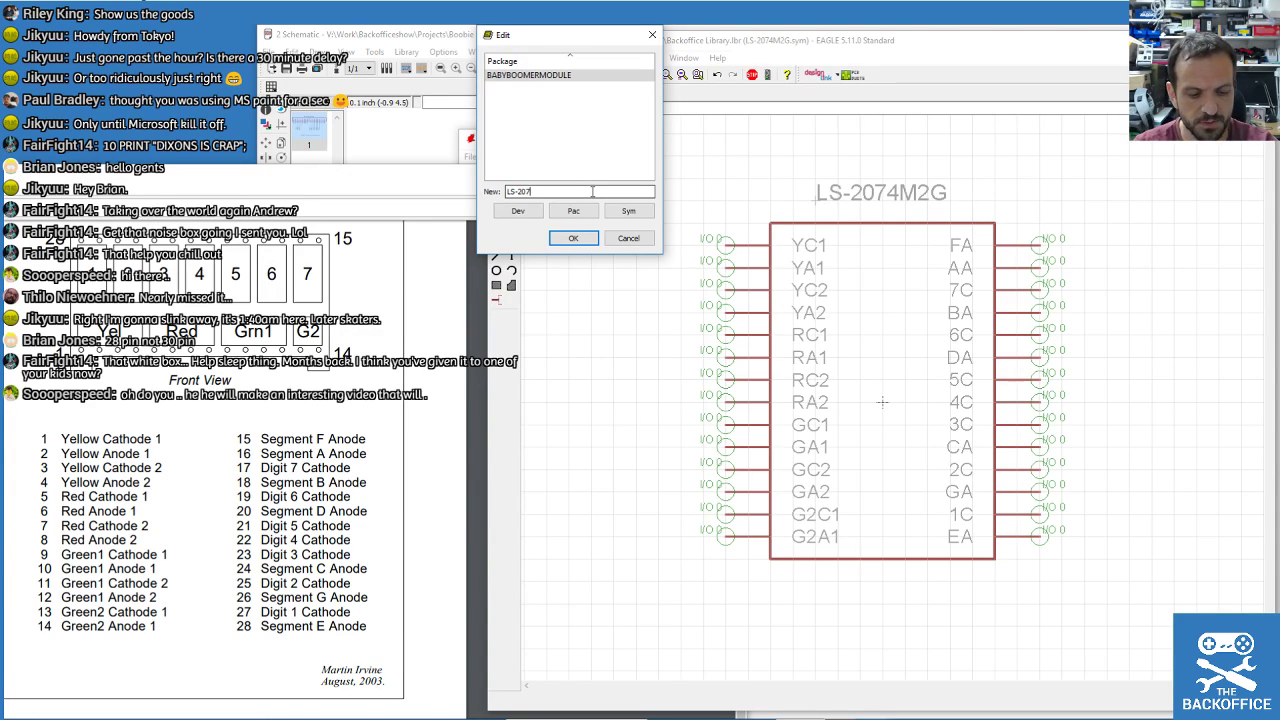
text(LS-2074M2G)
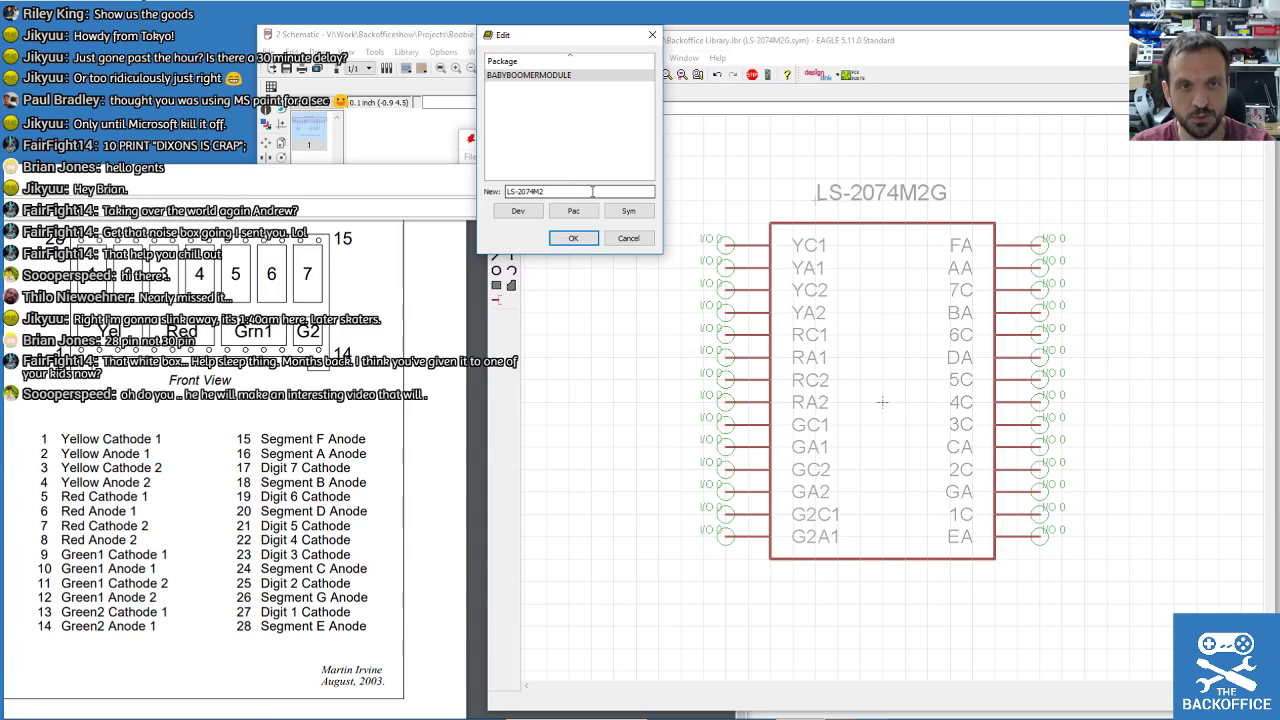
click(575, 211)
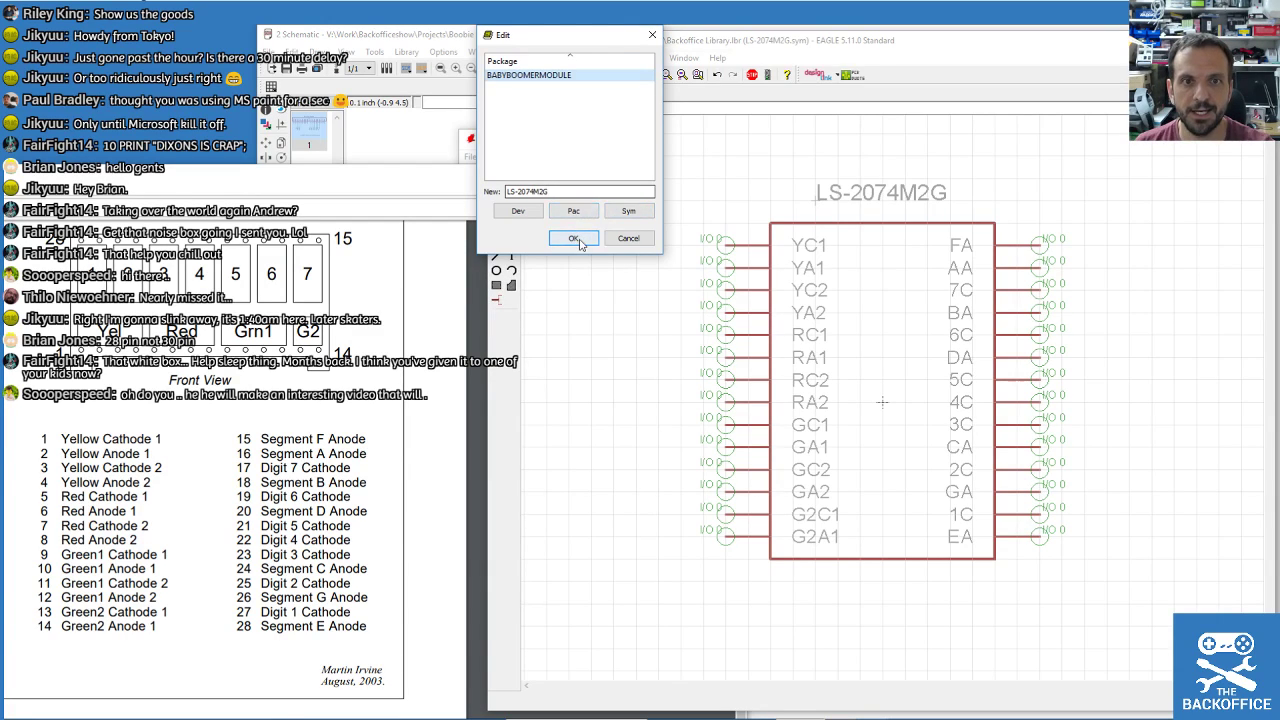
click(578, 239)
click(590, 269)
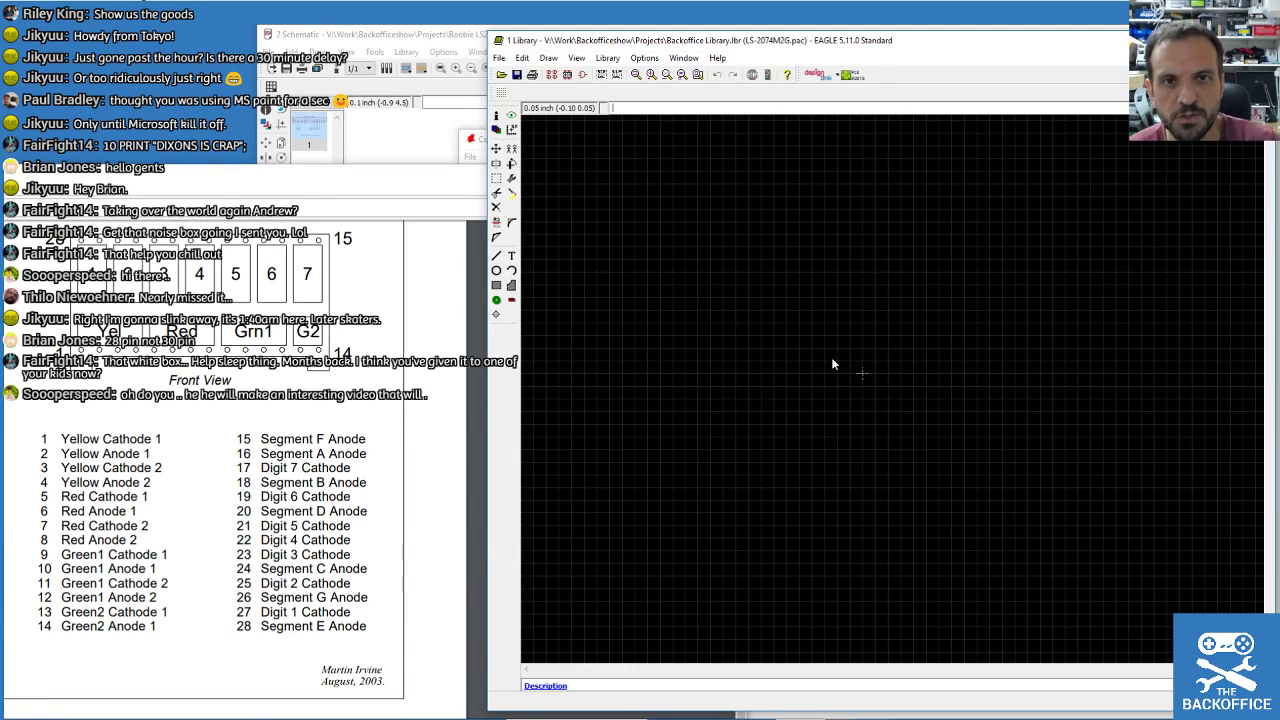
Switch both grid units to mm and enter size 1, then close the Grid dialog unapplied.
click(521, 58)
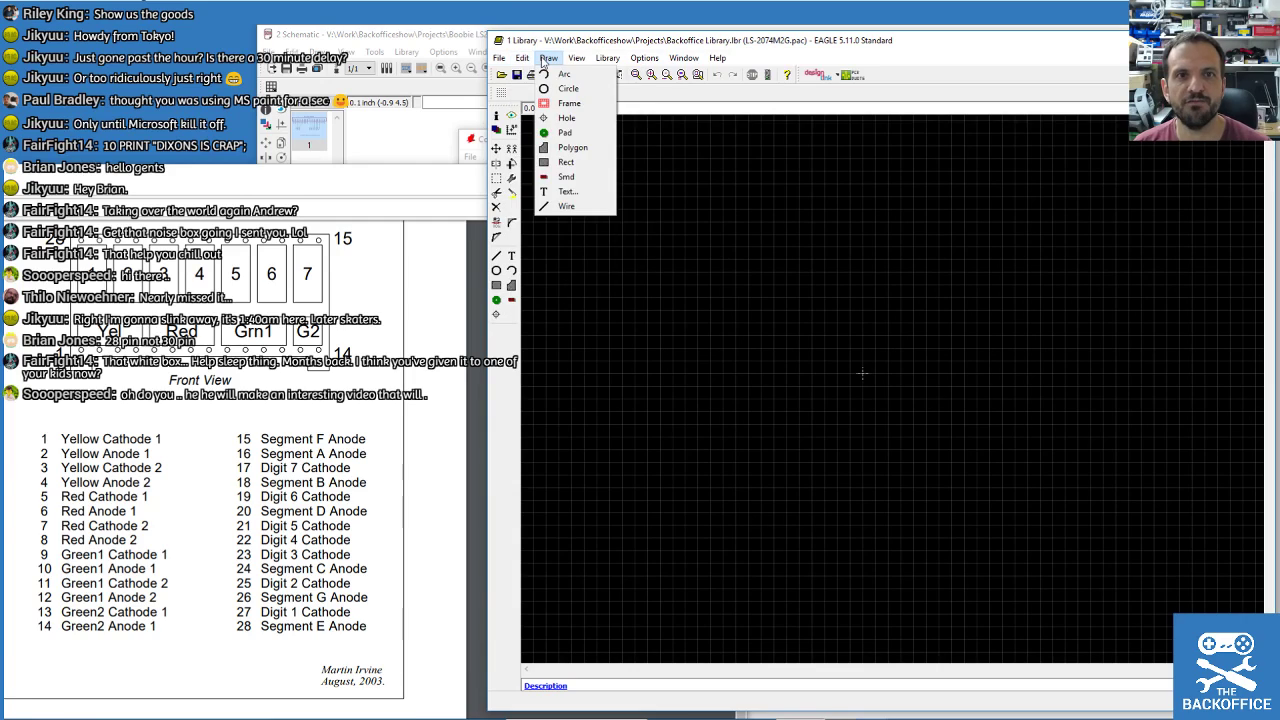
mouse_move(567, 62)
click(576, 58)
click(576, 58)
click(594, 76)
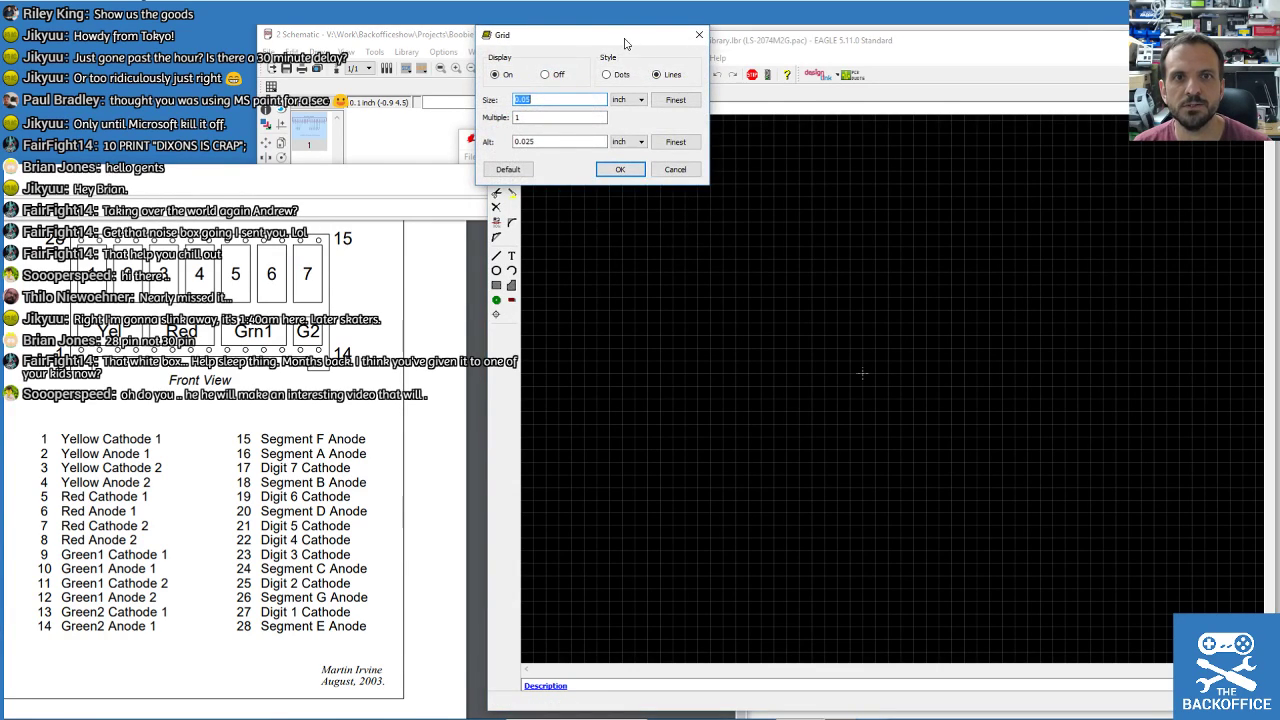
drag(625, 43, 677, 98)
click(690, 155)
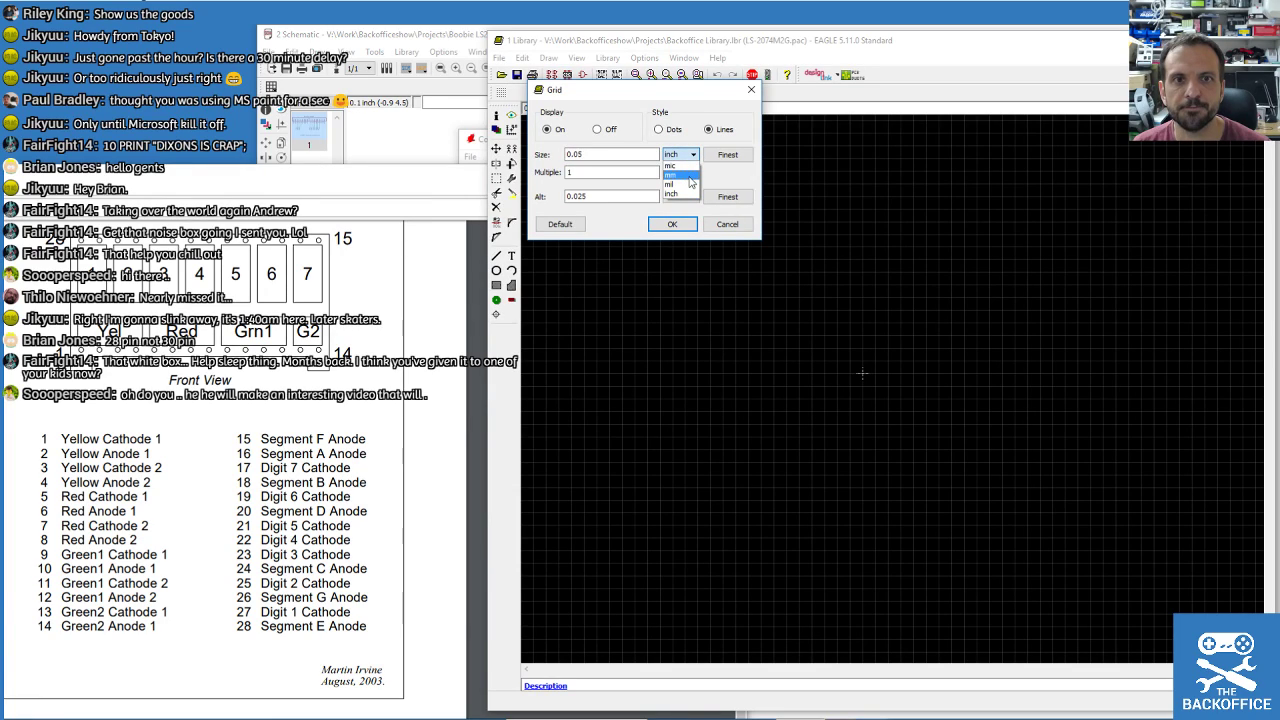
click(689, 177)
click(692, 196)
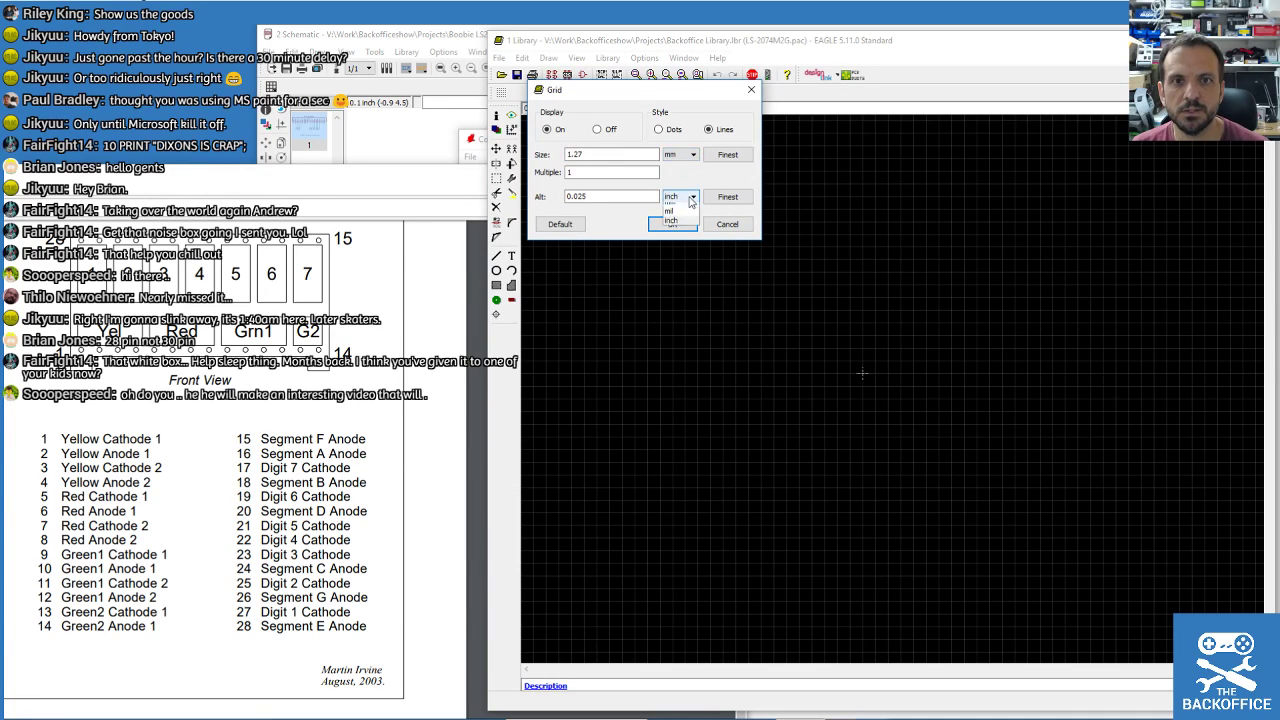
click(686, 217)
double_click(586, 153)
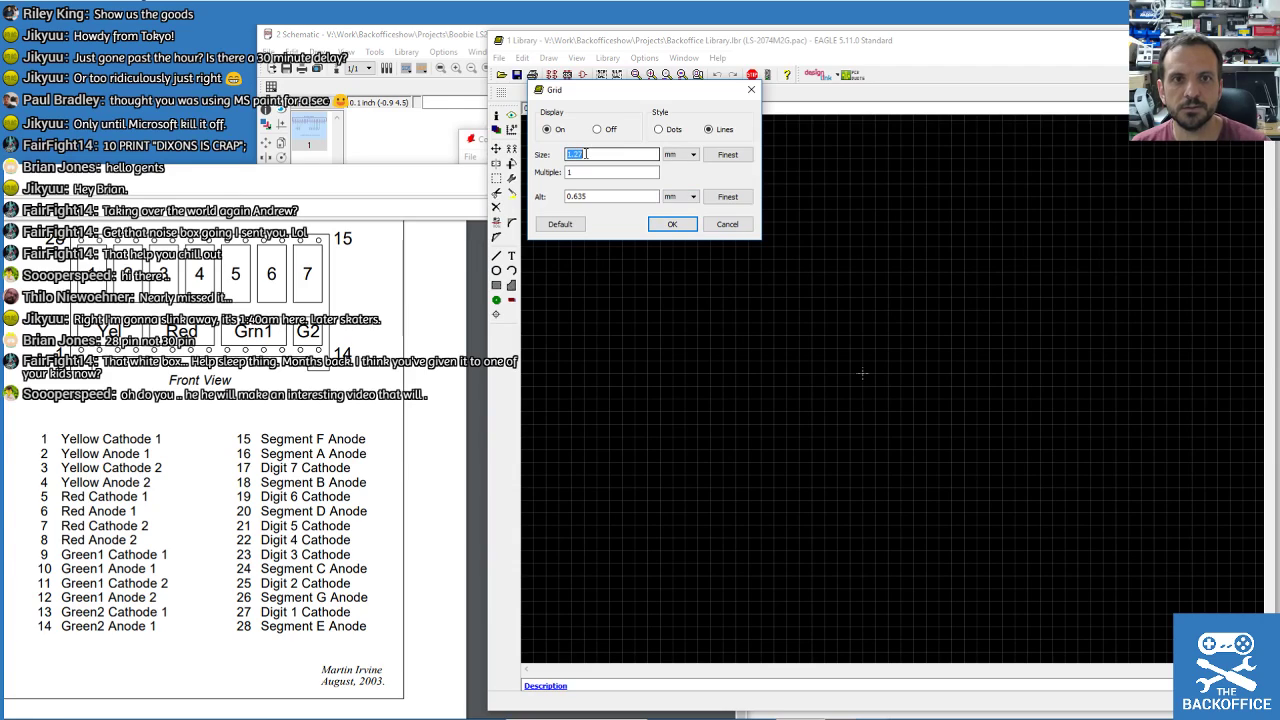
text(1)
double_click(580, 196)
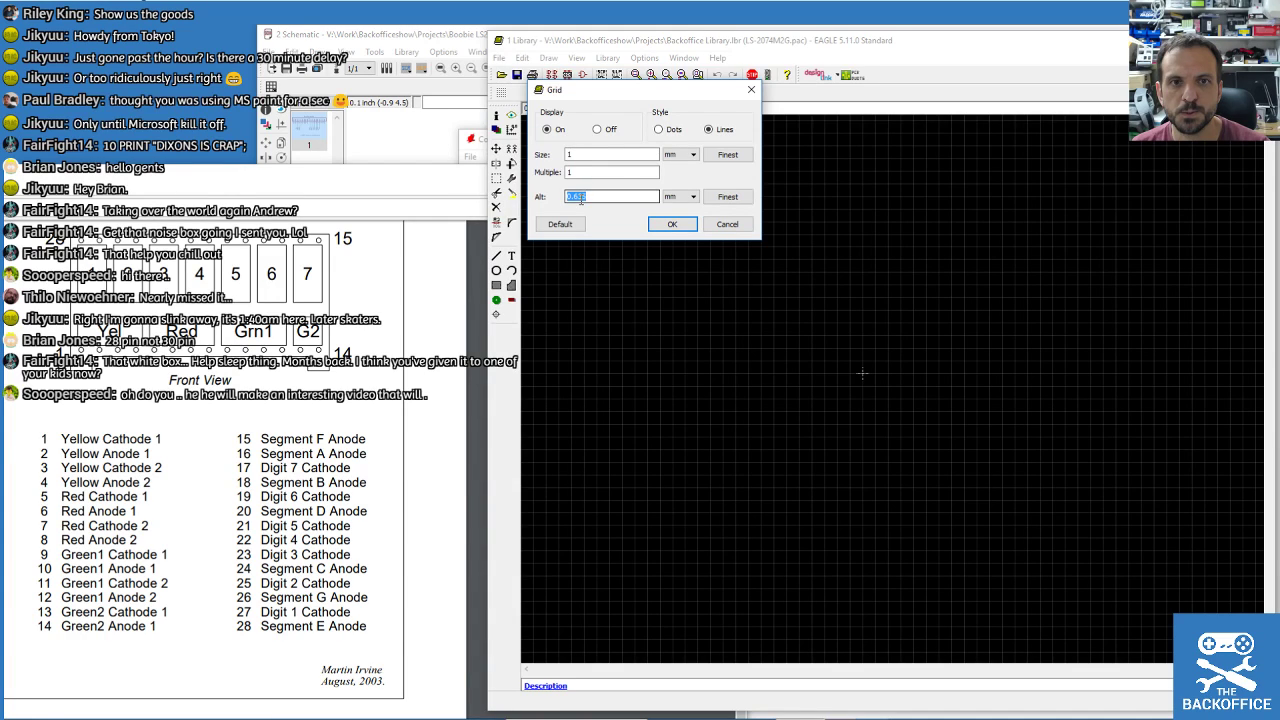
click(739, 226)
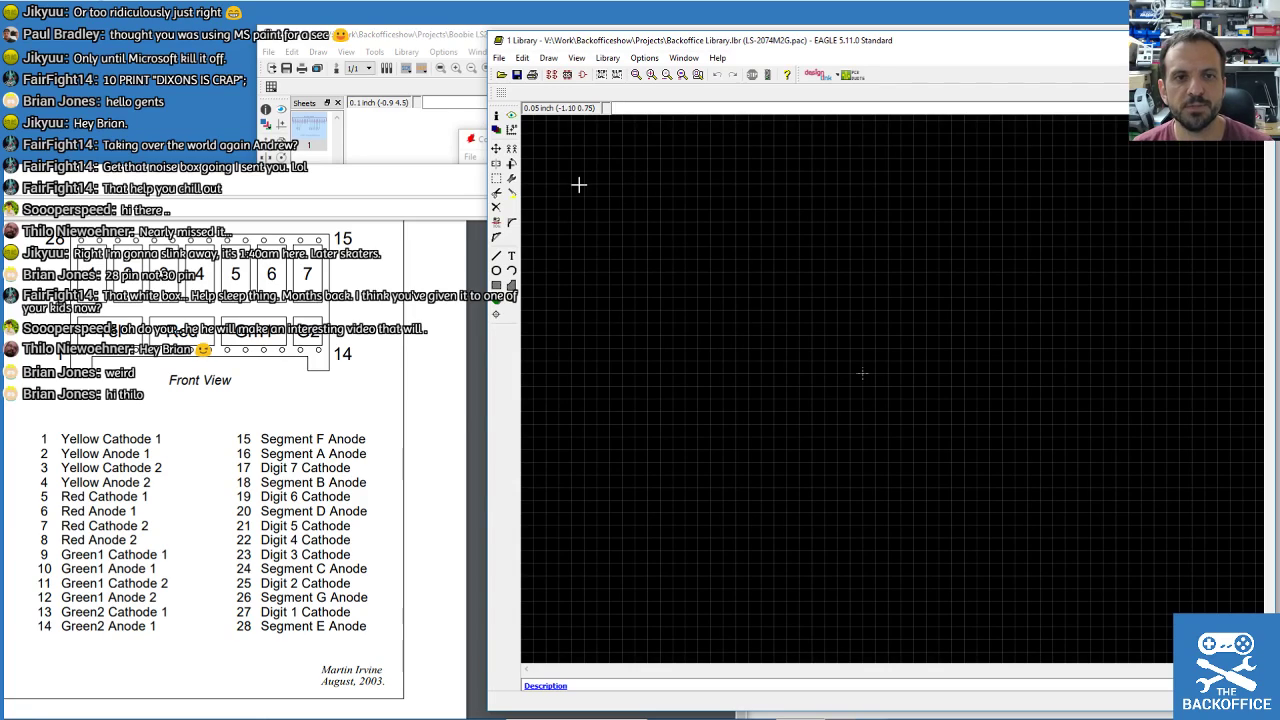
Set the grid to 1 mm with a 0.1 mm alternate grid and apply it.
click(522, 58)
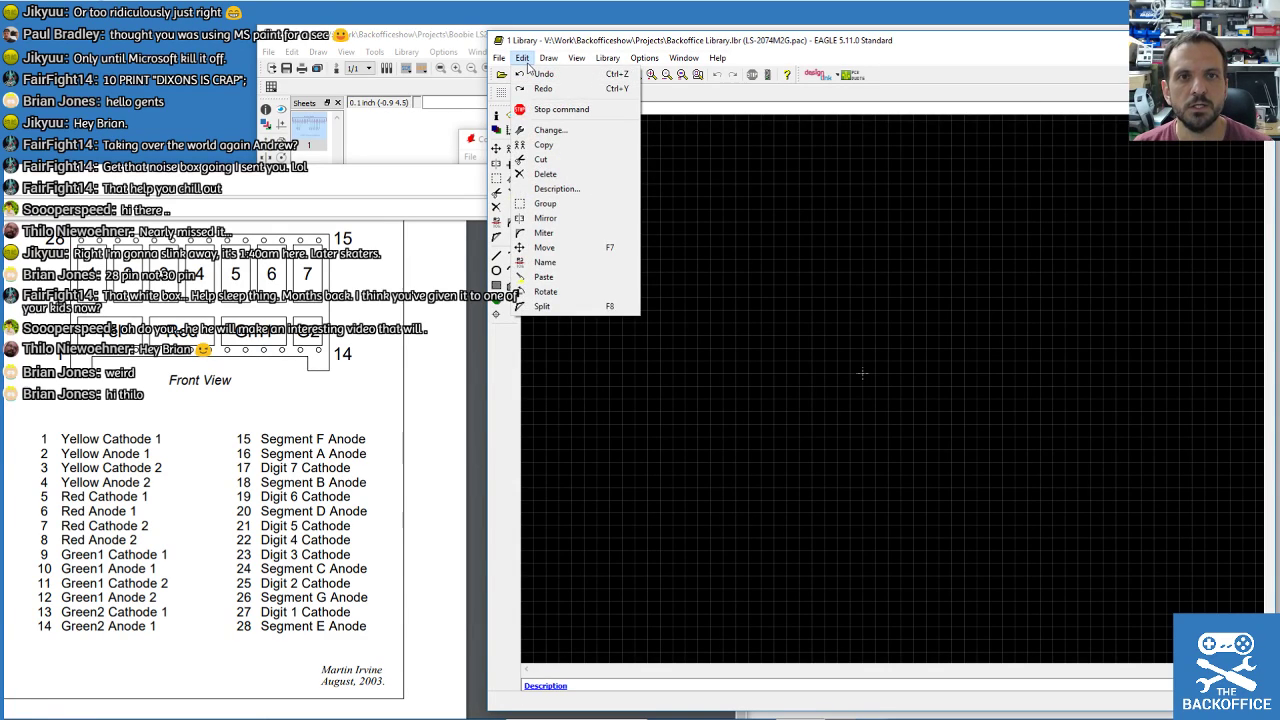
click(576, 58)
click(585, 78)
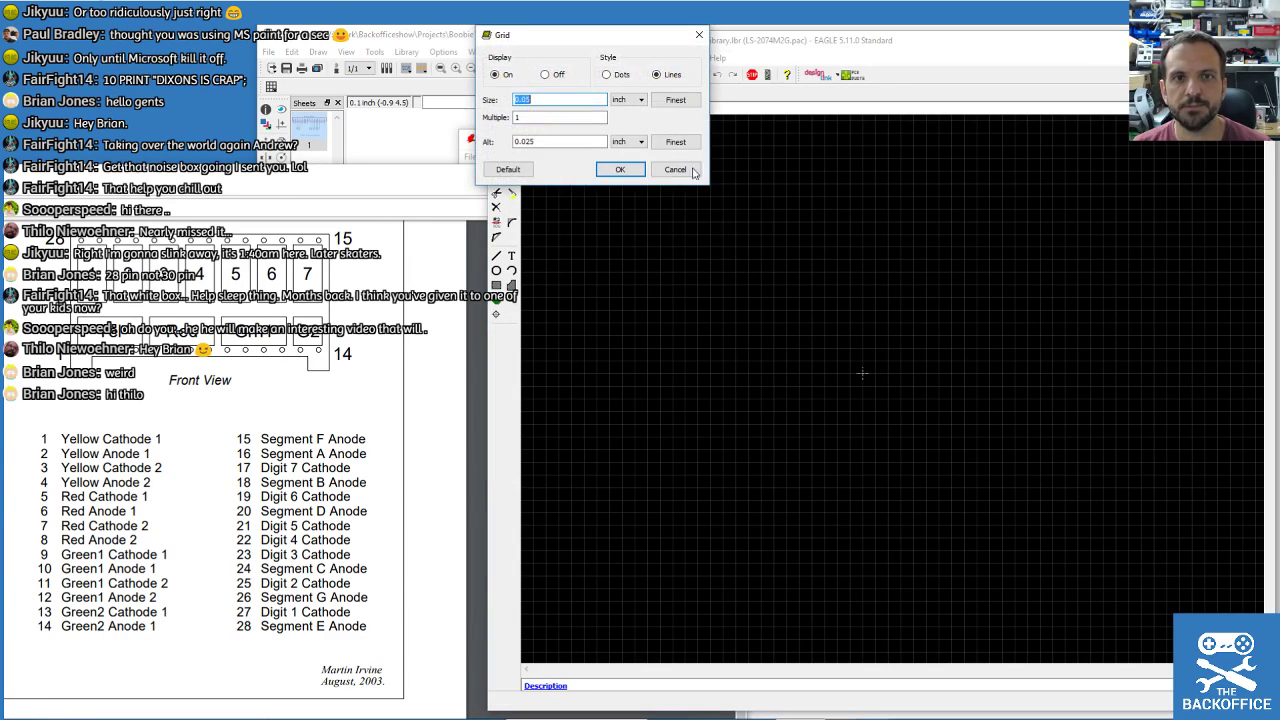
click(639, 101)
click(618, 119)
click(639, 142)
click(625, 160)
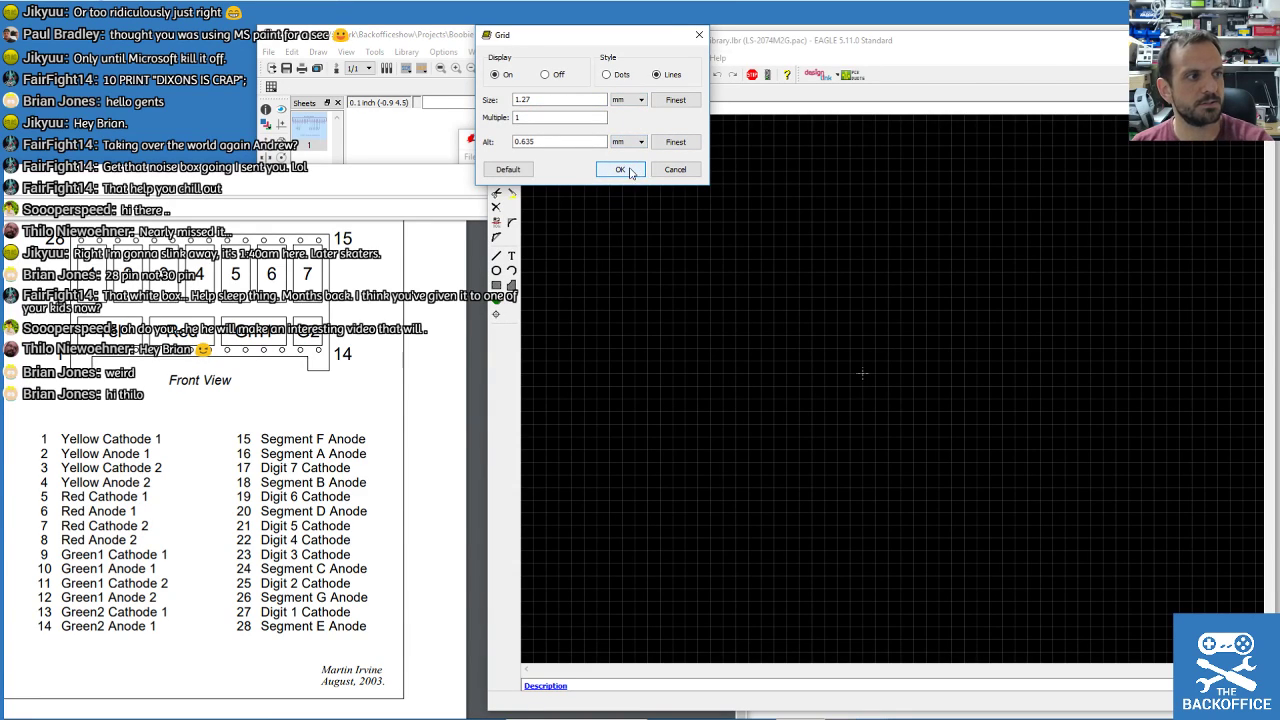
click(546, 99)
text(1)
double_click(544, 142)
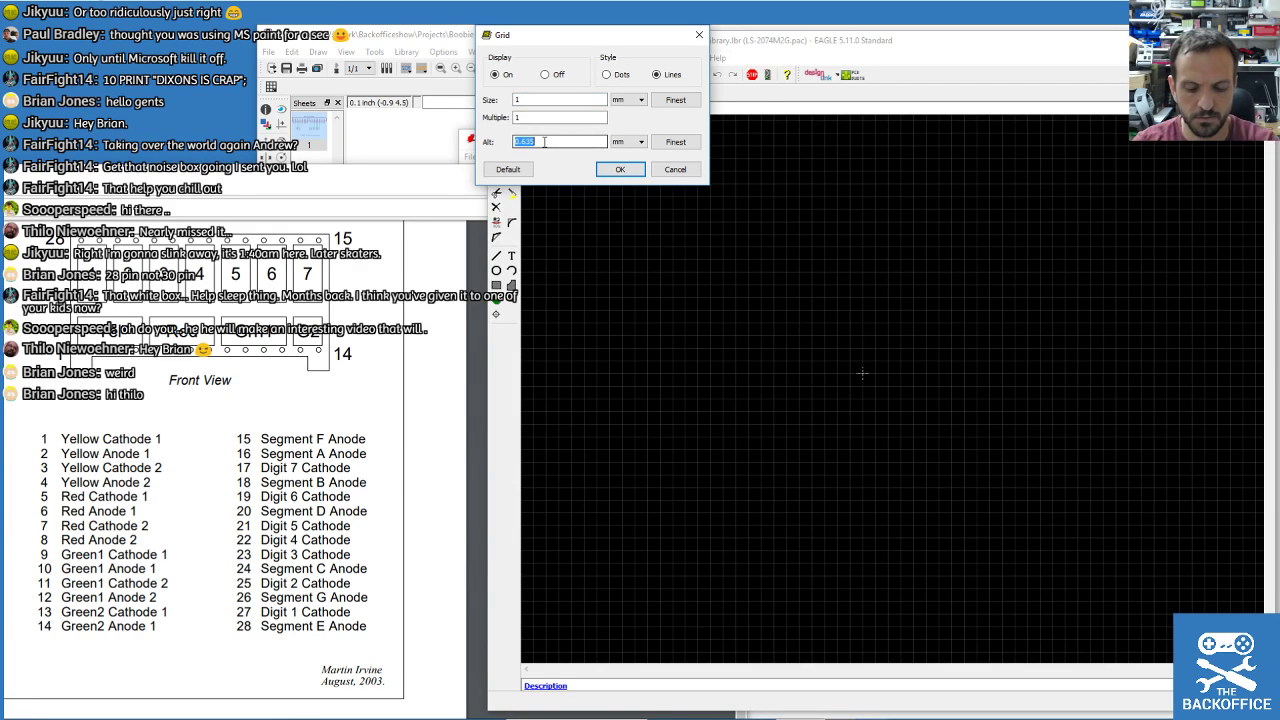
text(0.)
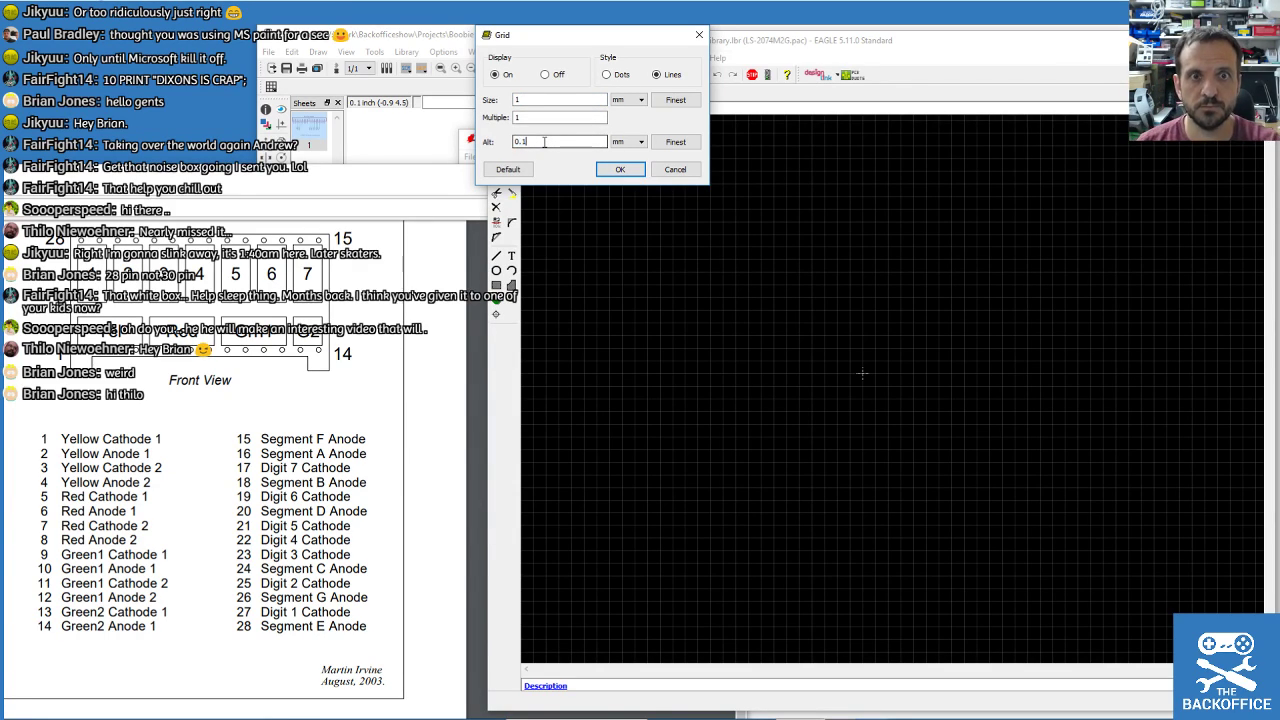
text(1)
click(620, 169)
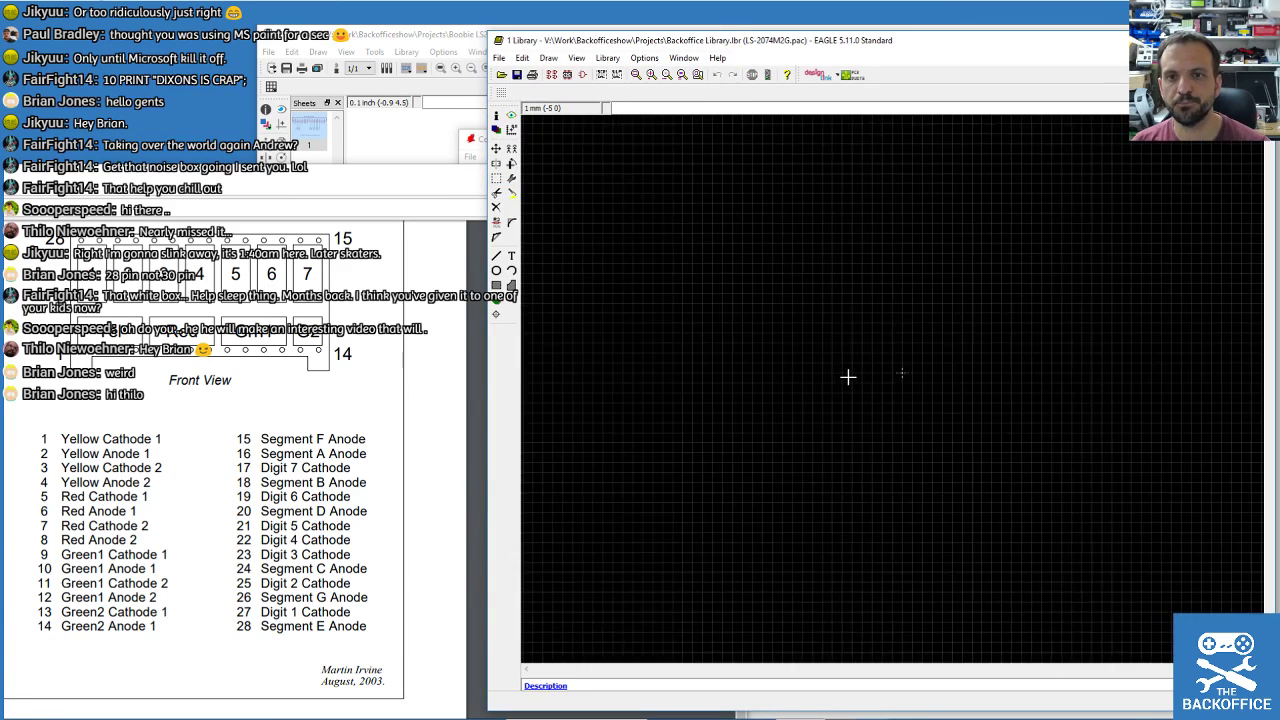
Draw the tPlace top edge from 0,0 to 36.5,0 using the line's properties.
click(497, 256)
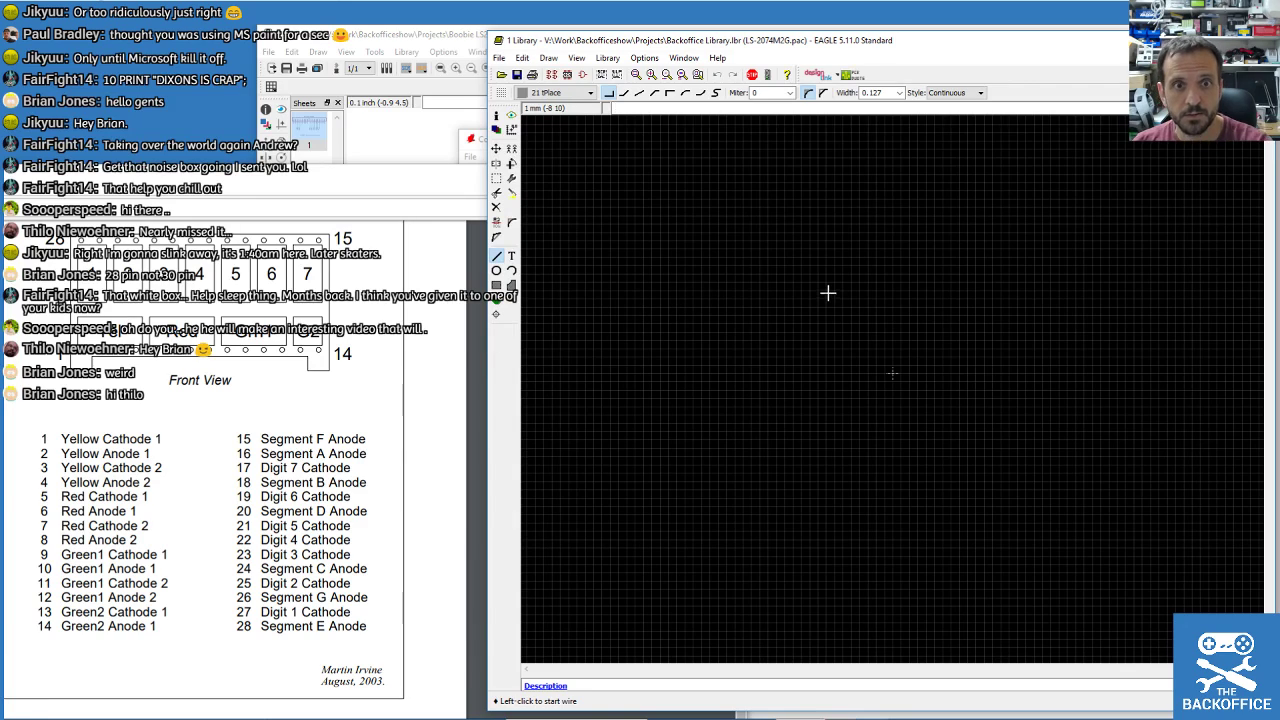
click(843, 331)
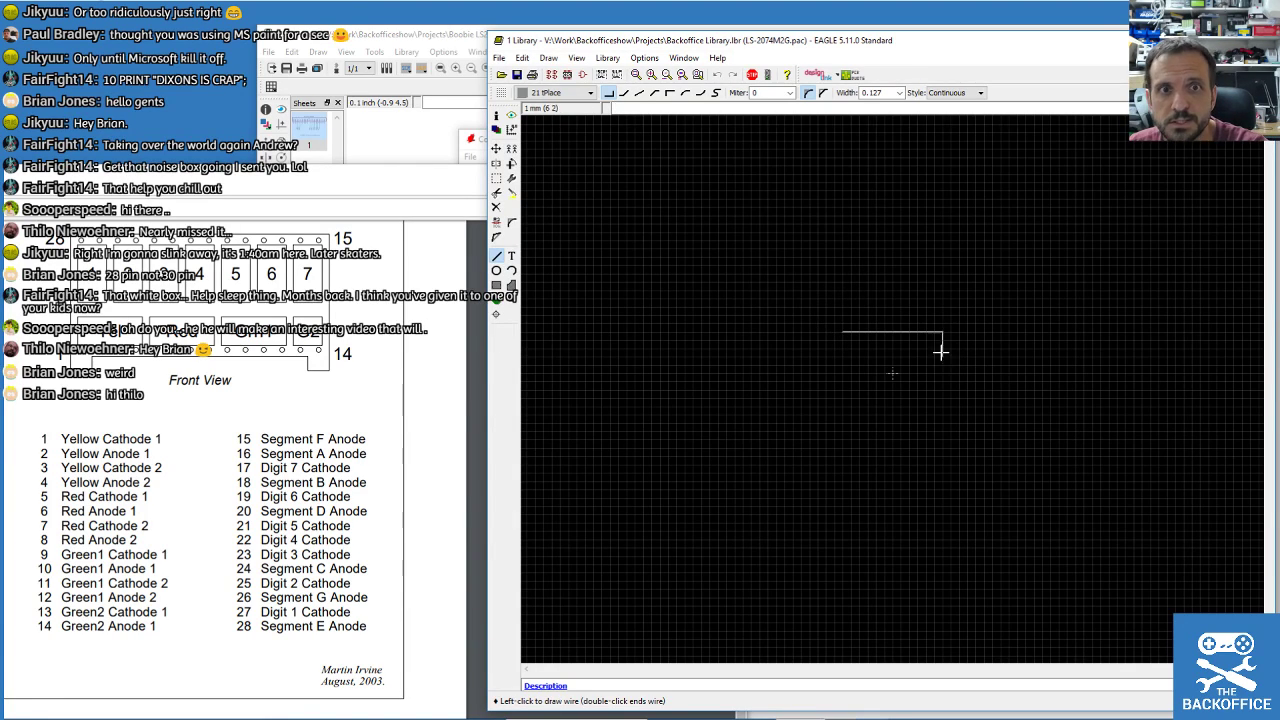
scroll(977, 400, up, 2)
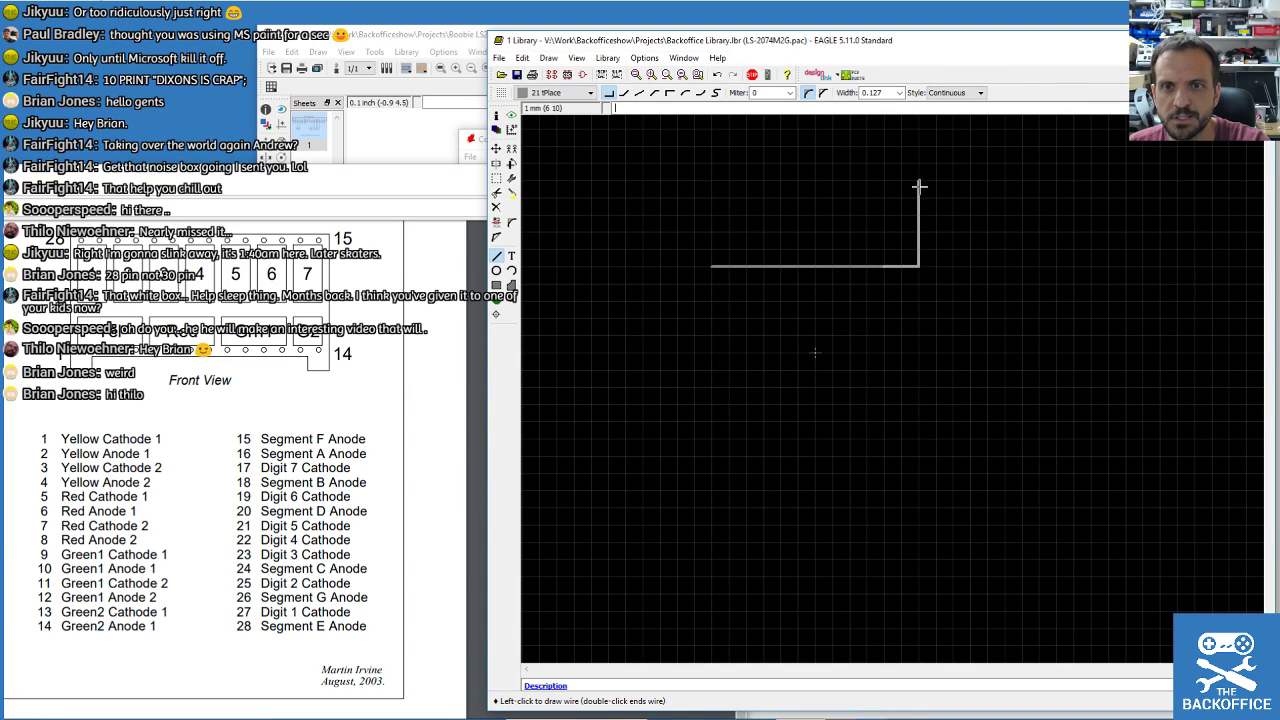
click(496, 116)
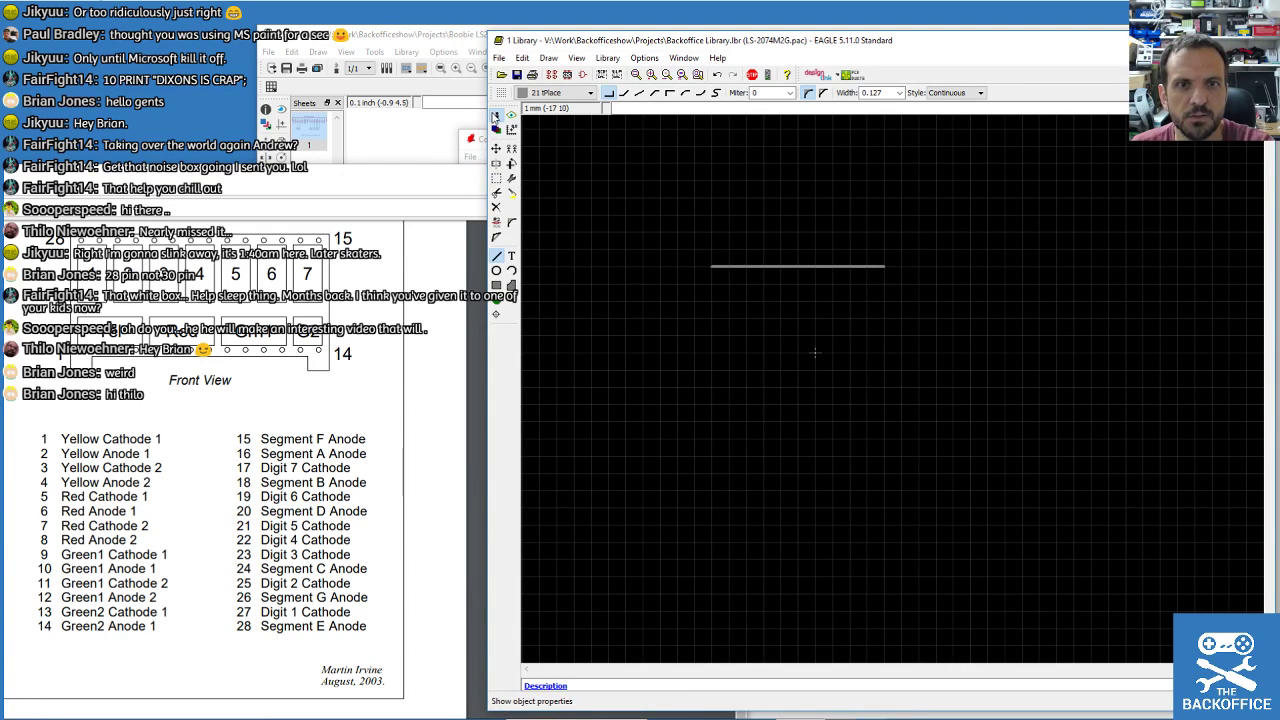
click(761, 266)
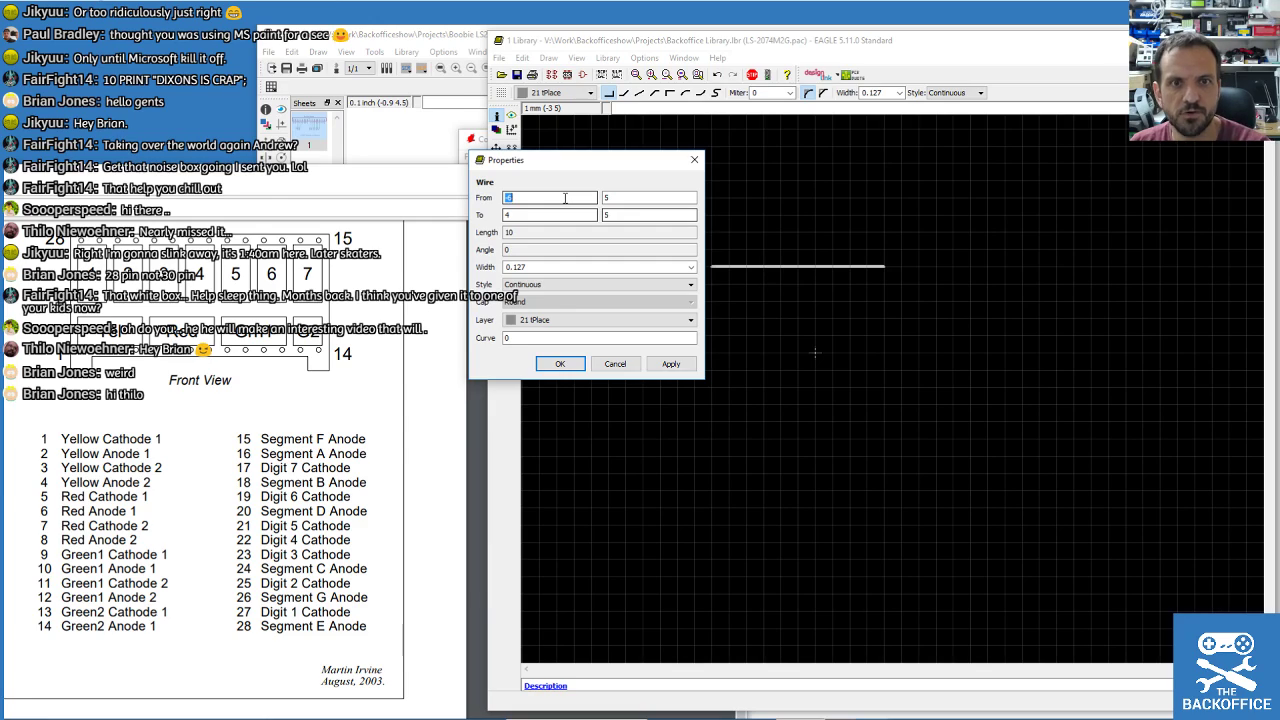
key(Tab)
text(0)
key(Tab)
text(0)
key(Tab)
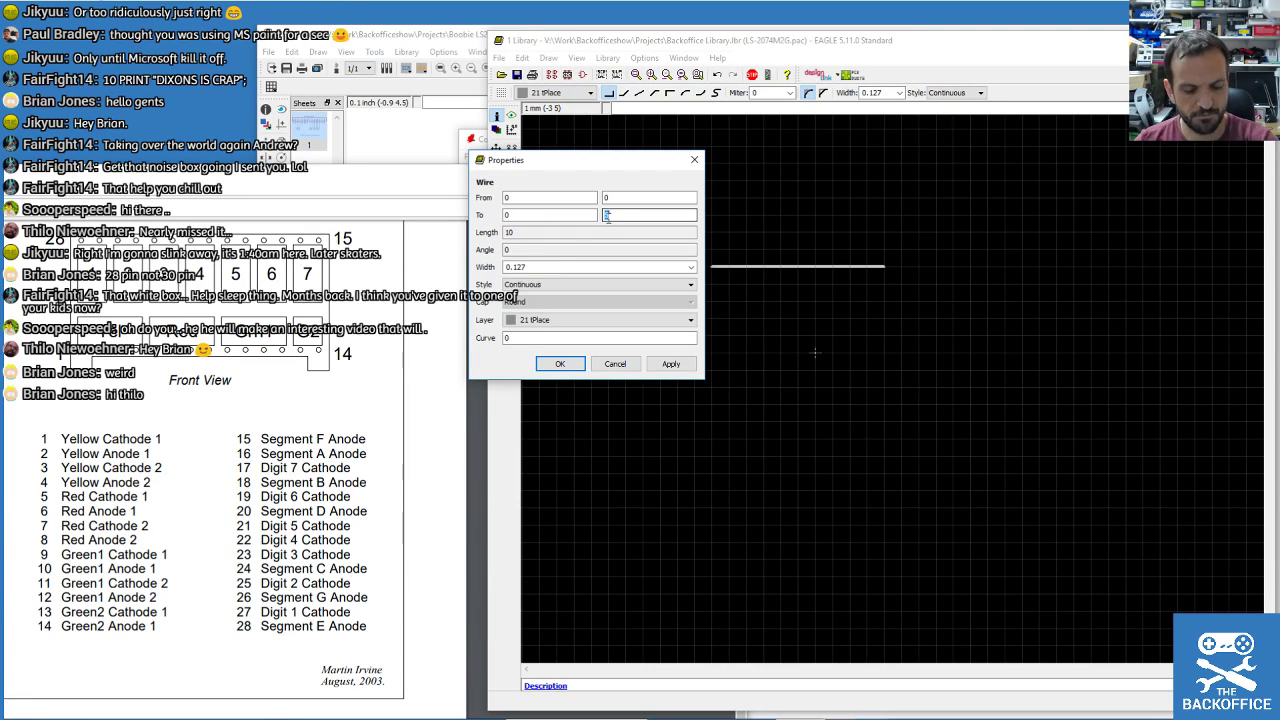
text(35.5)
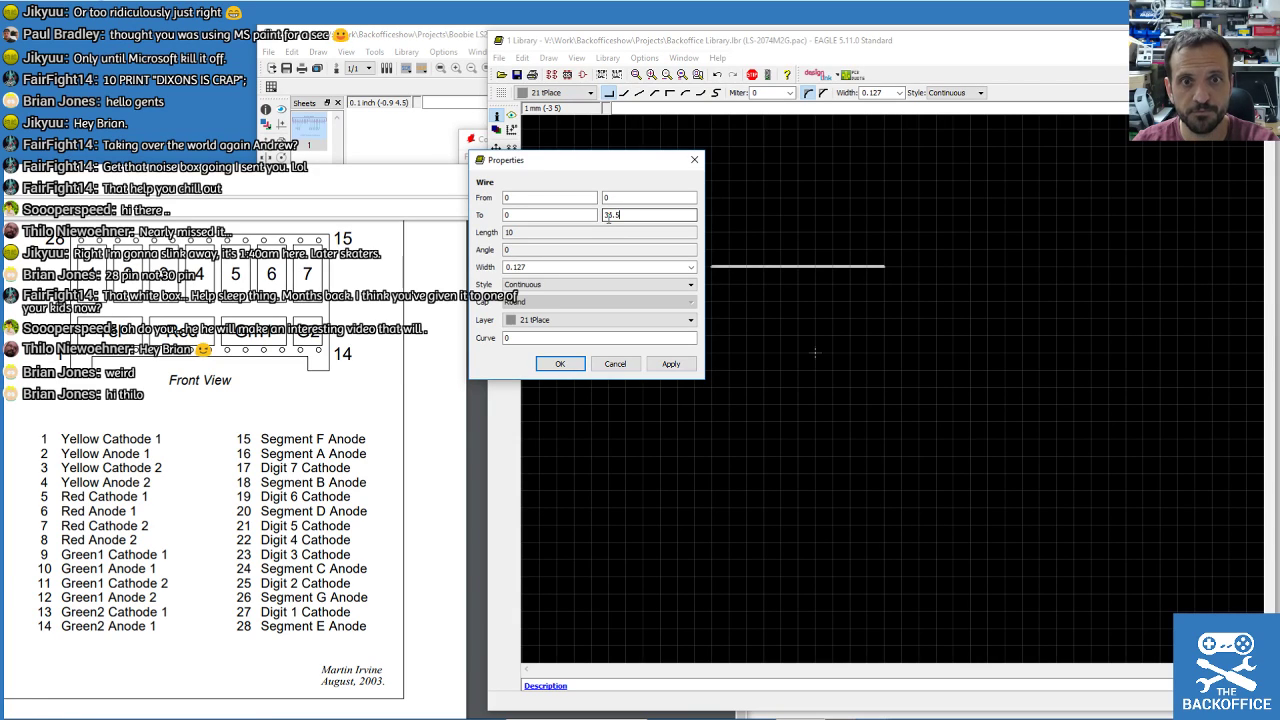
key(Return)
scroll(620, 229, down, 3)
scroll(640, 211, up, 2)
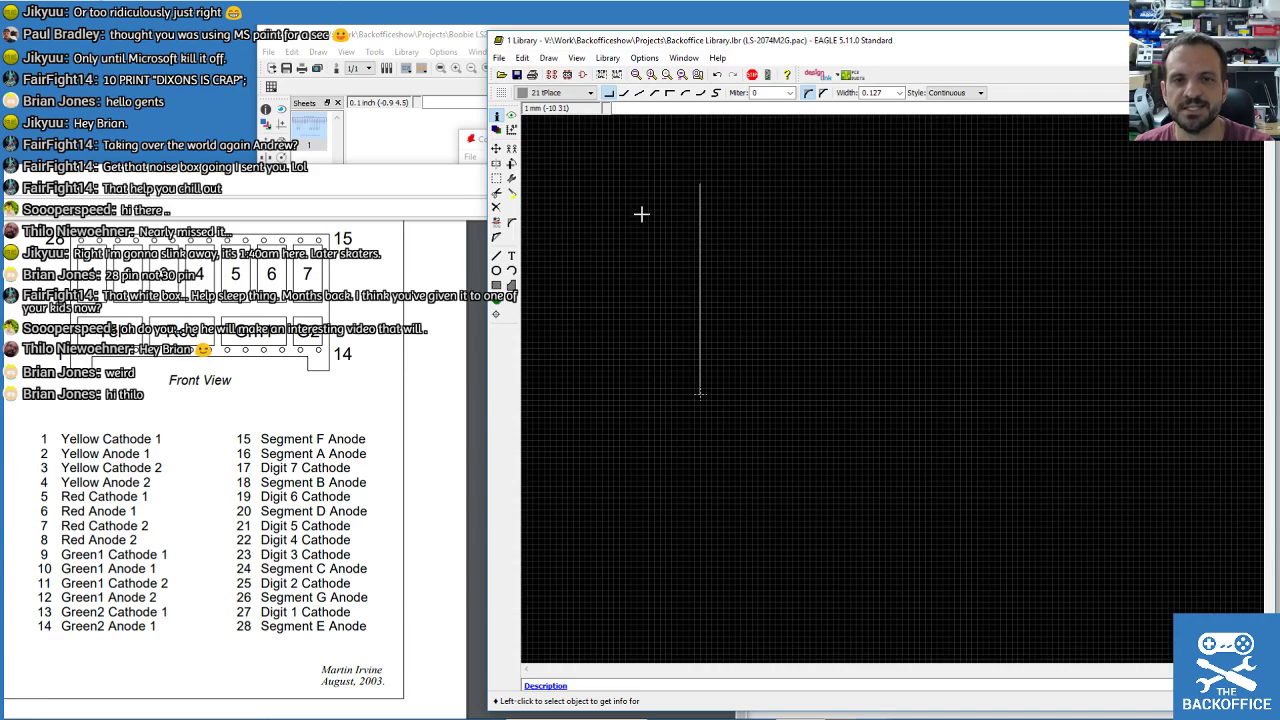
click(699, 262)
double_click(601, 236)
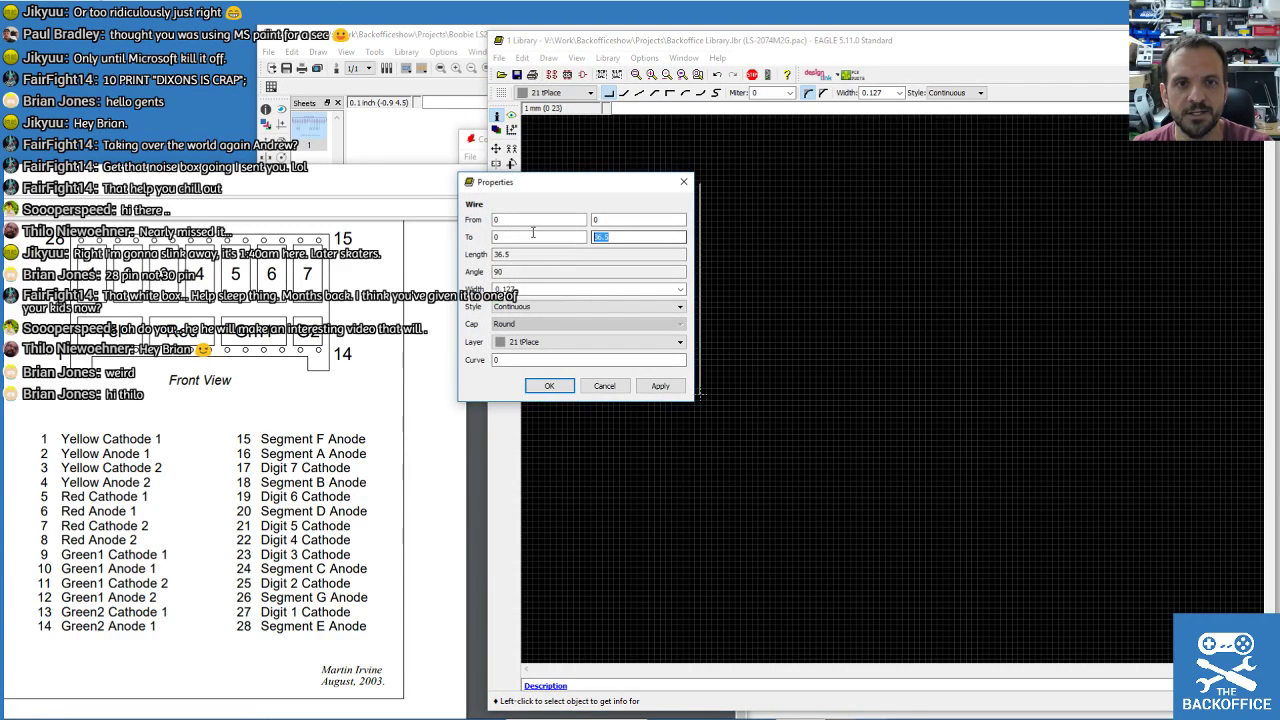
key(BackSpace)
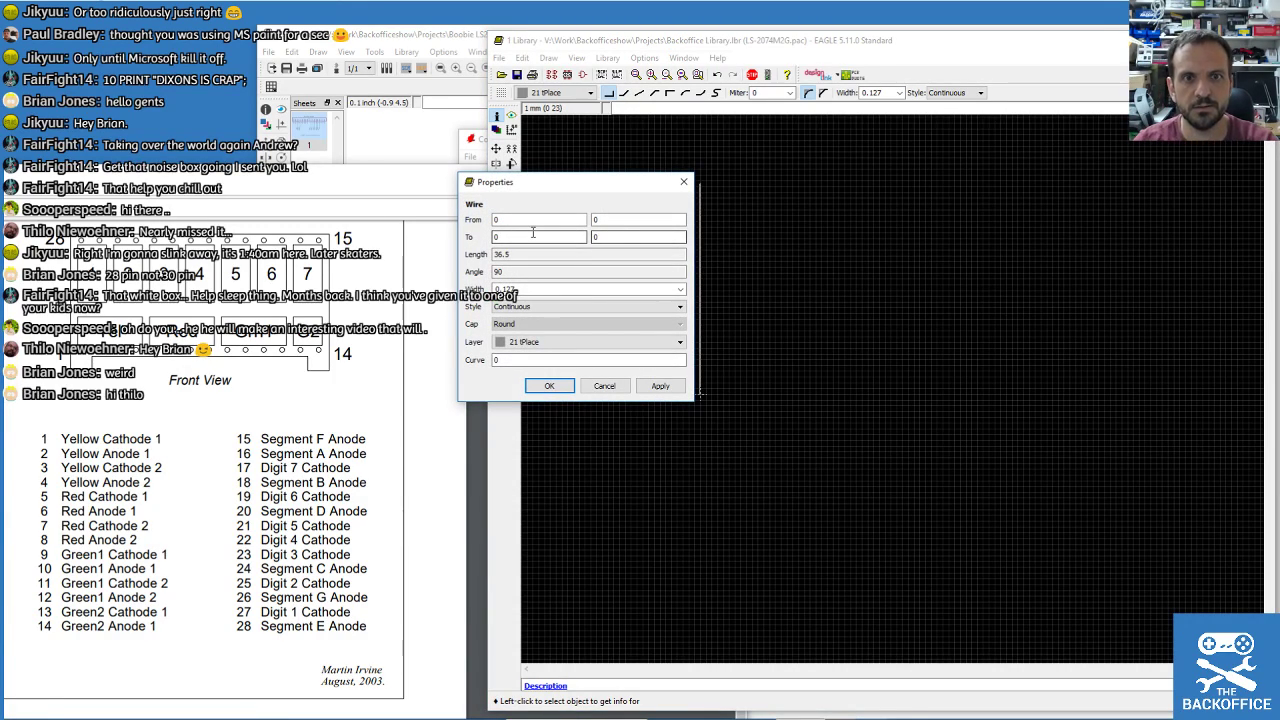
double_click(531, 236)
text(36.5)
click(660, 385)
click(549, 385)
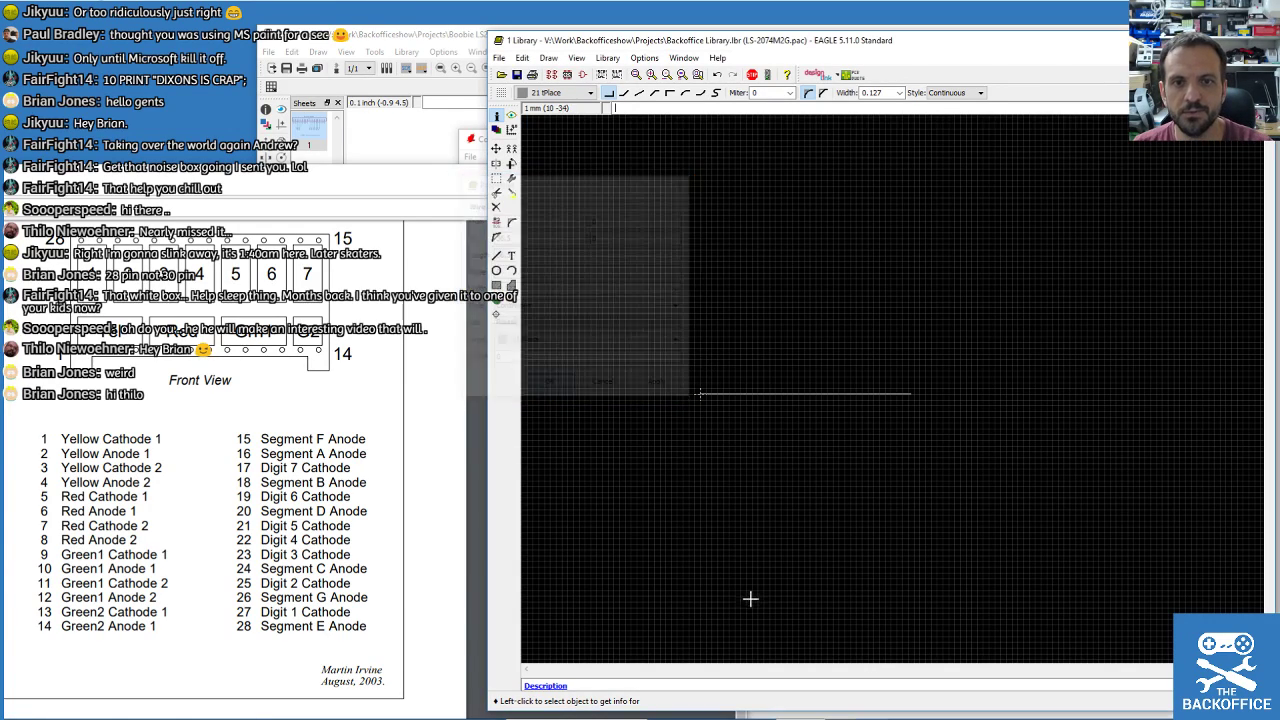
scroll(808, 547, up, 2)
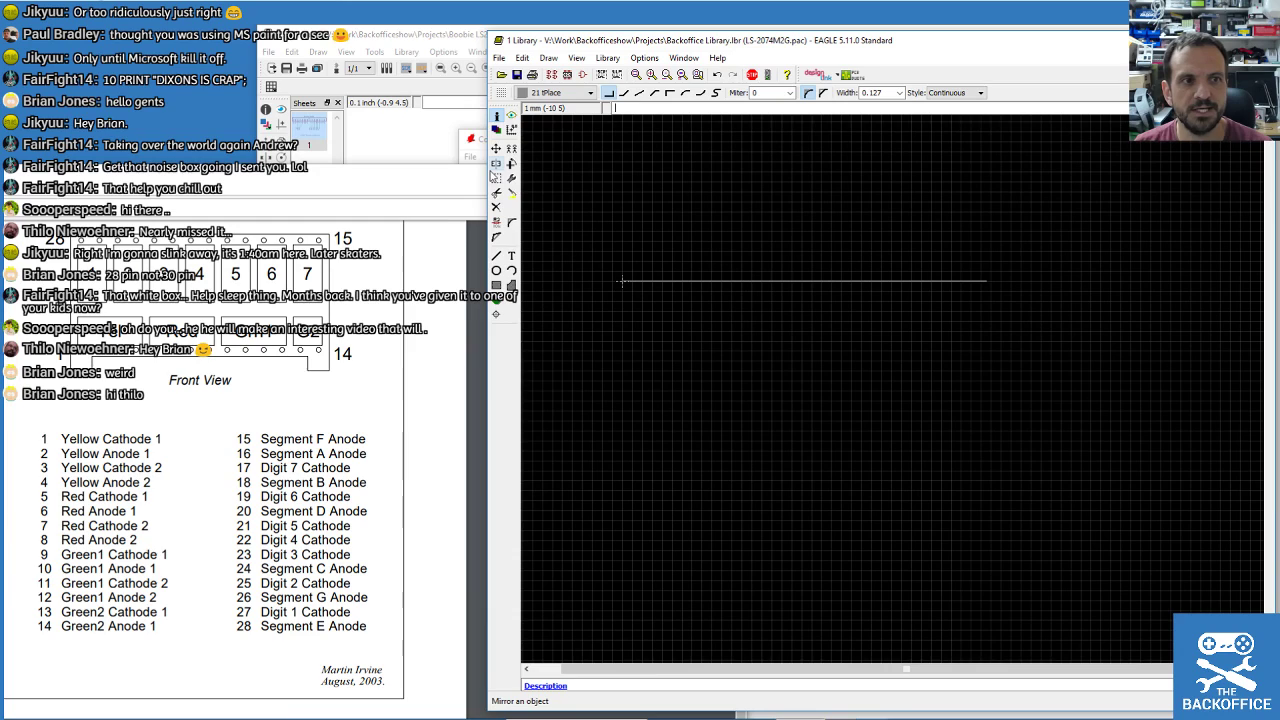
Draw the left edge about 20 mm down from the top edge's left end, starting the bottom stub.
click(496, 255)
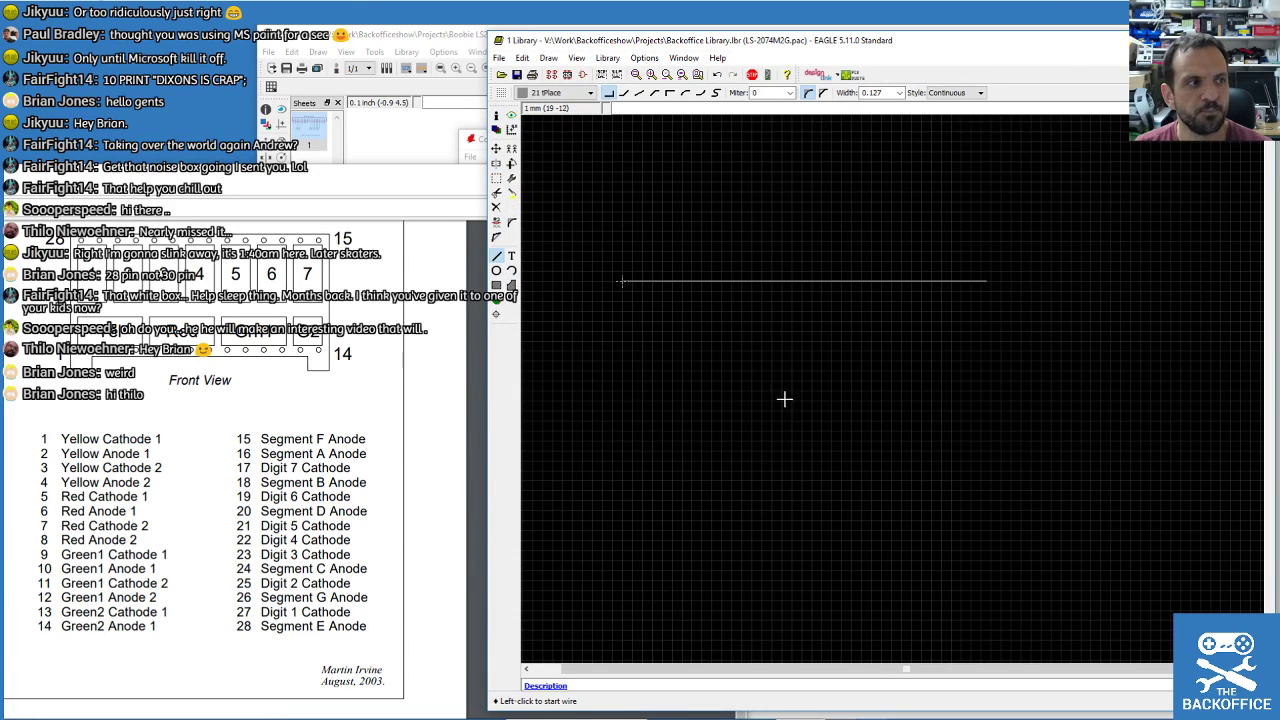
scroll(1115, 389, up, 1)
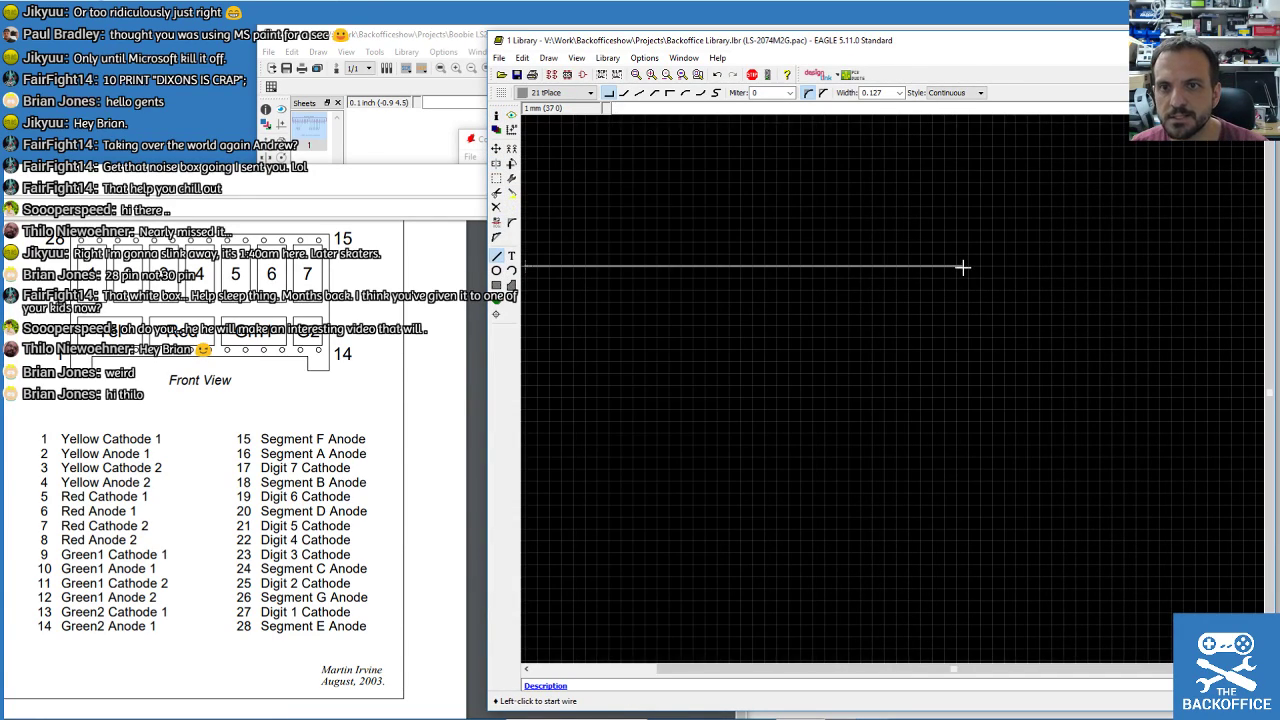
scroll(960, 318, down, 3)
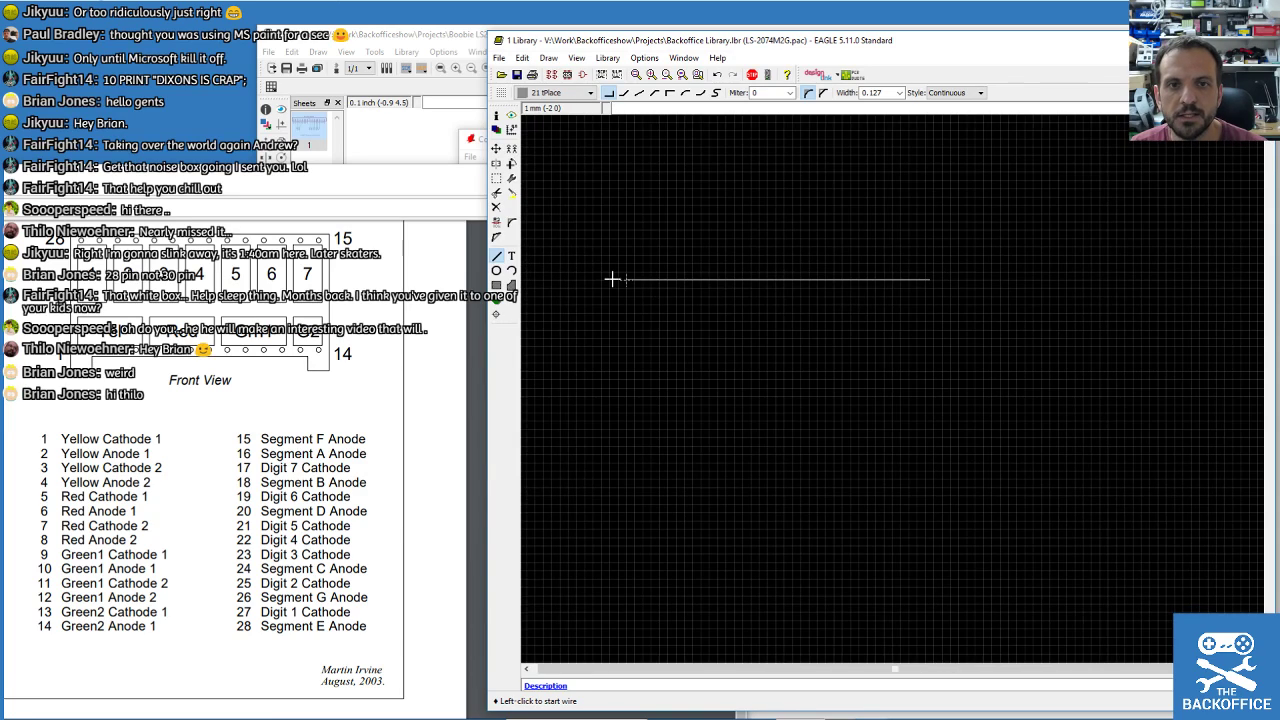
scroll(612, 279, up, 2)
click(651, 283)
click(652, 384)
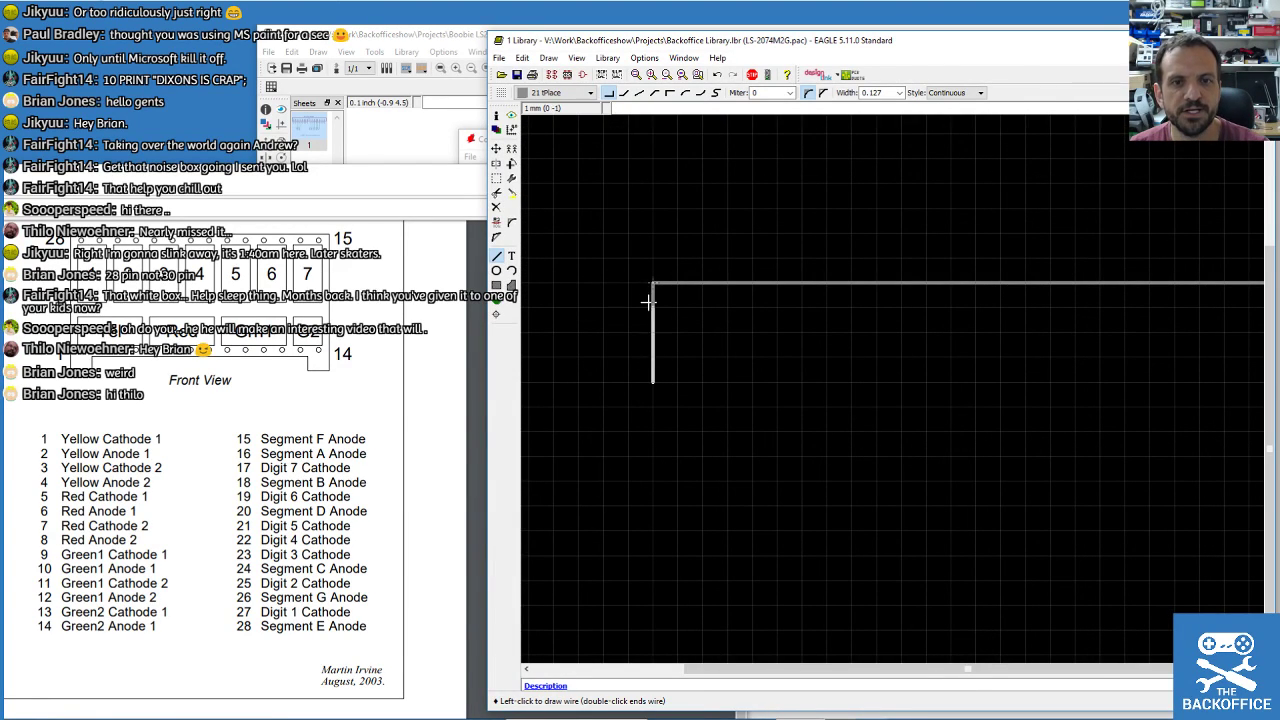
key(Escape)
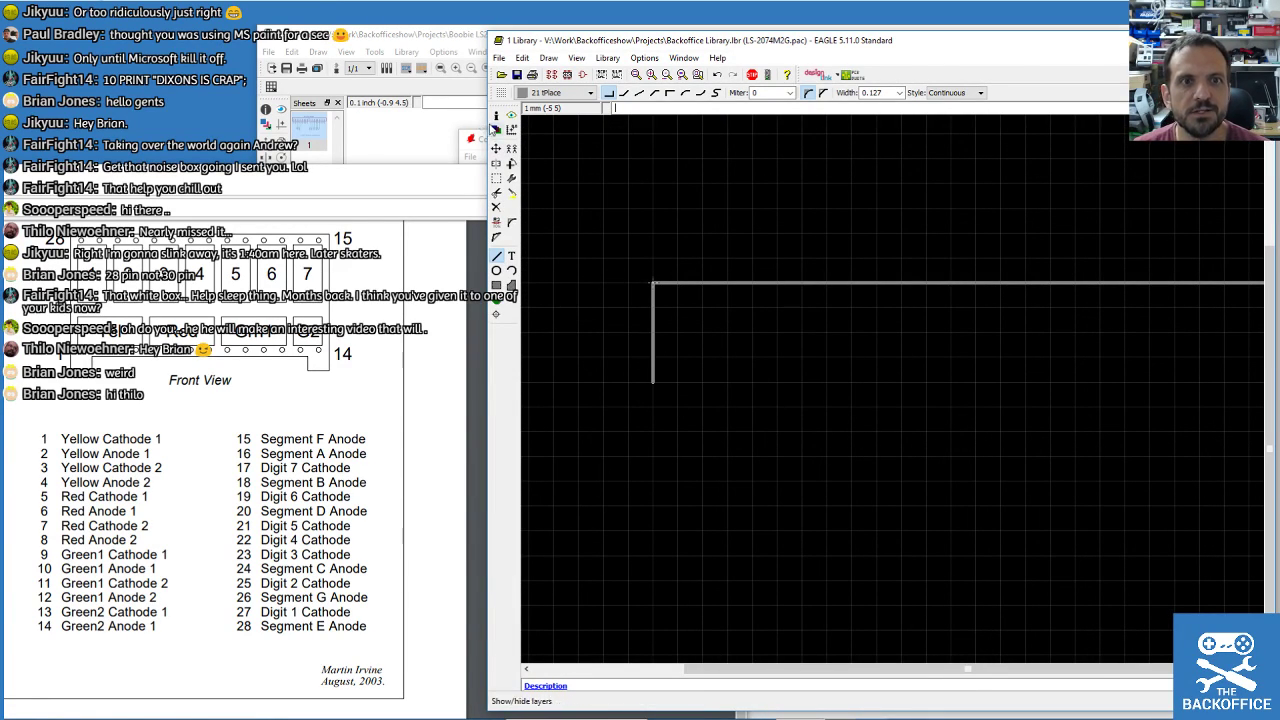
click(496, 115)
click(651, 330)
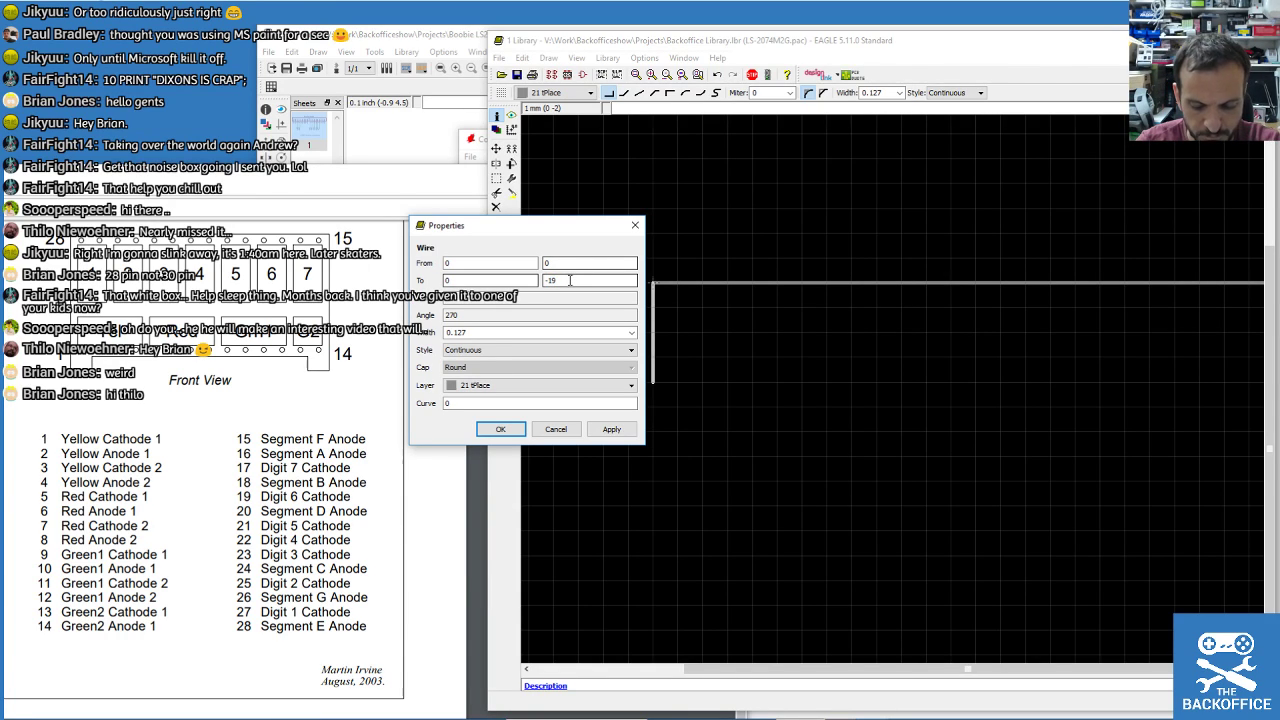
click(611, 429)
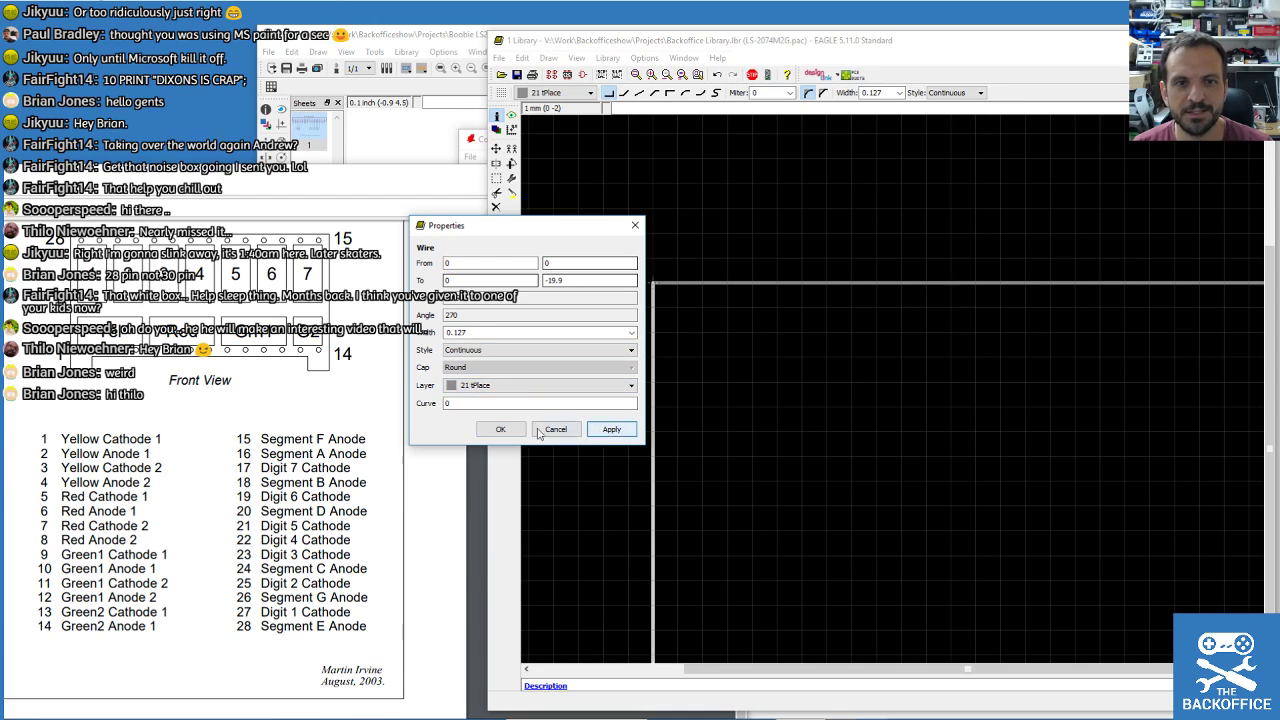
click(500, 429)
scroll(654, 259, down, 1)
scroll(633, 398, up, 2)
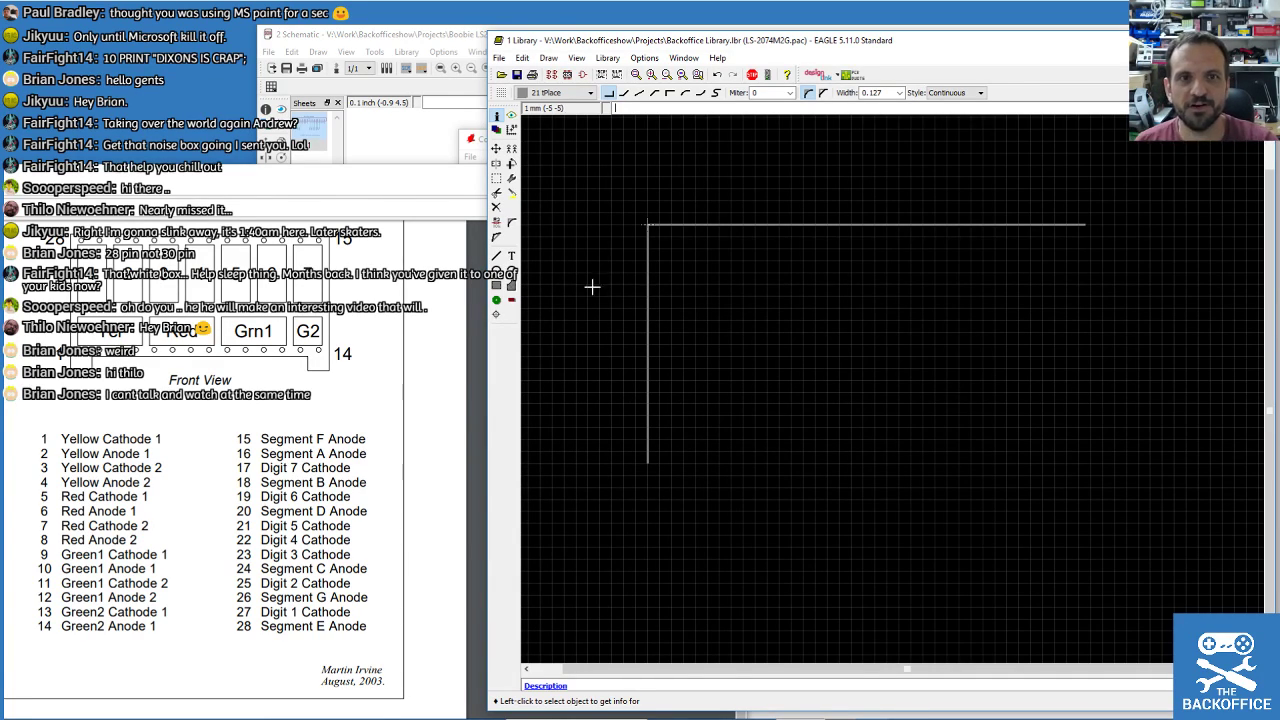
click(496, 257)
click(648, 463)
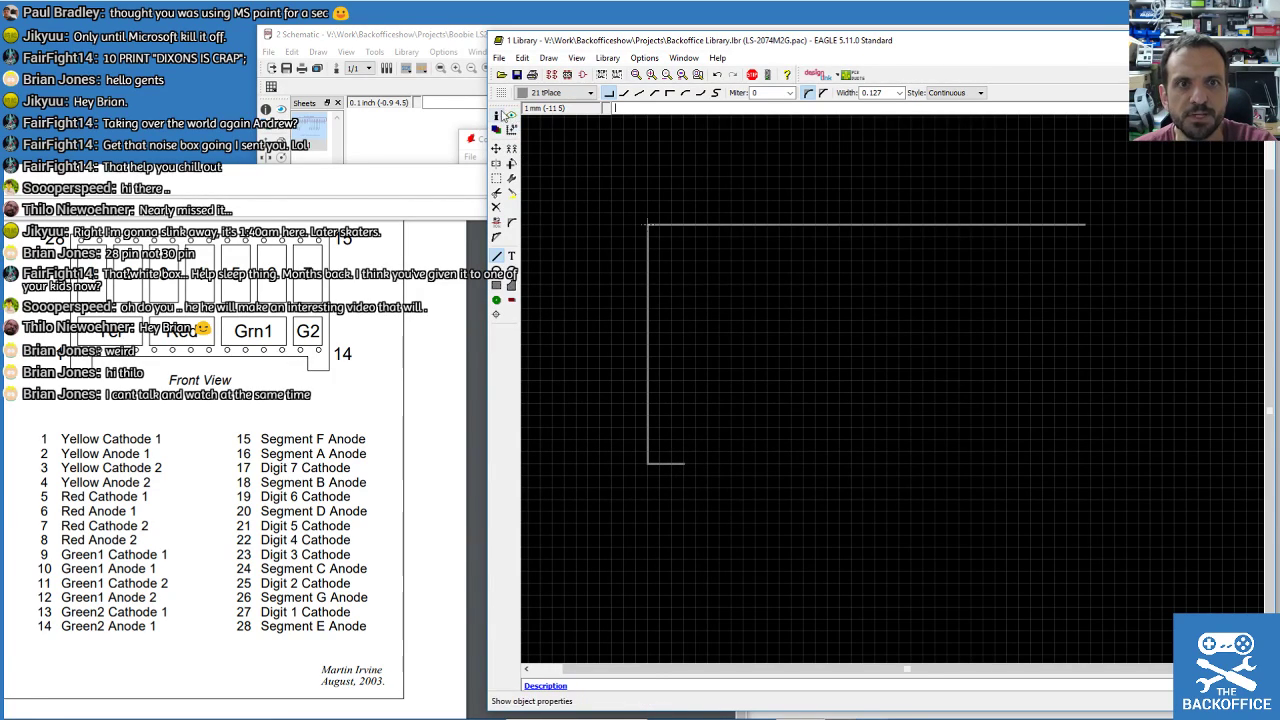
Set the bottom stub line's end X coordinate to 3.5.
scroll(703, 509, up, 2)
click(497, 116)
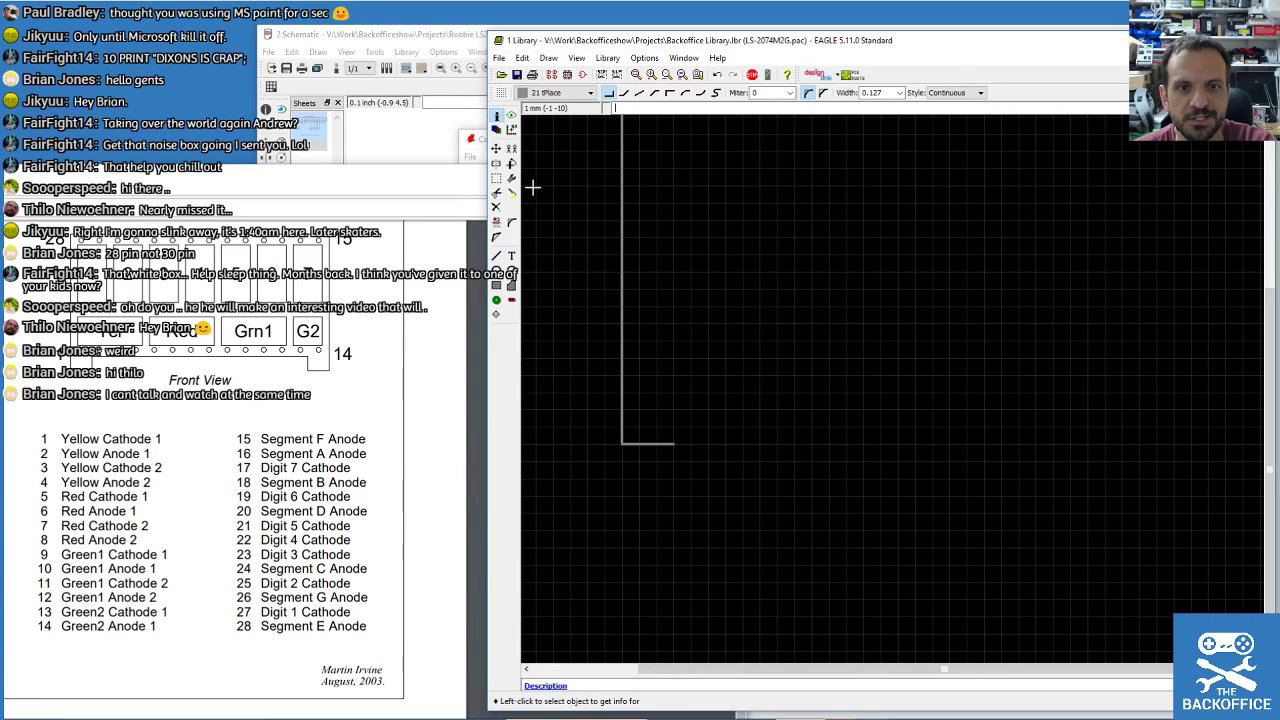
click(651, 443)
double_click(465, 391)
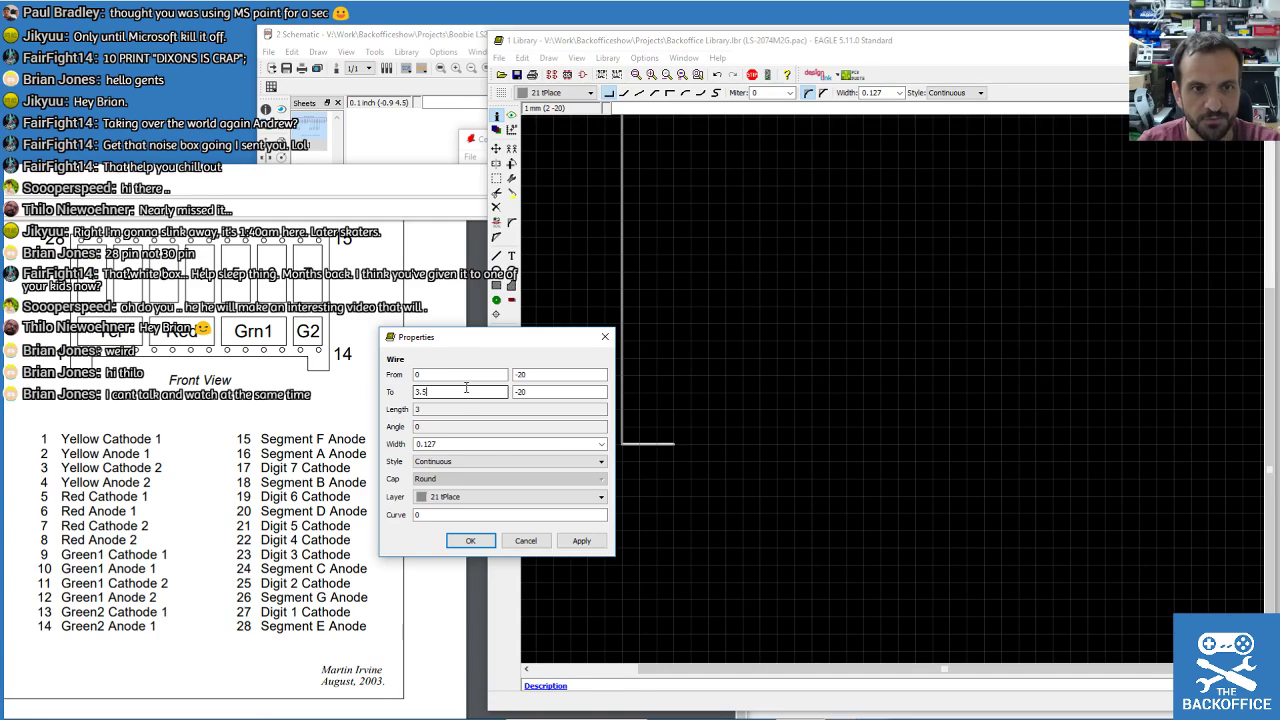
text(3.5)
key(Return)
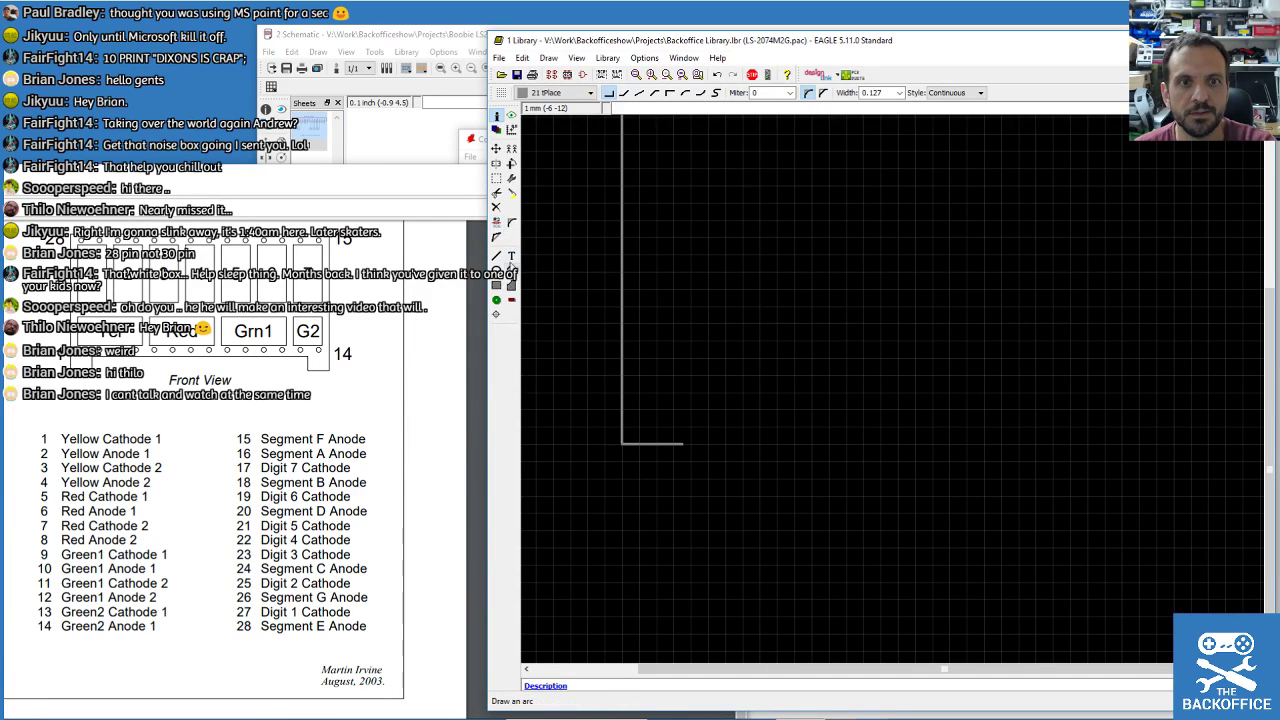
Draw a short vertical notch line at the stub's right end and check its end Y.
click(496, 257)
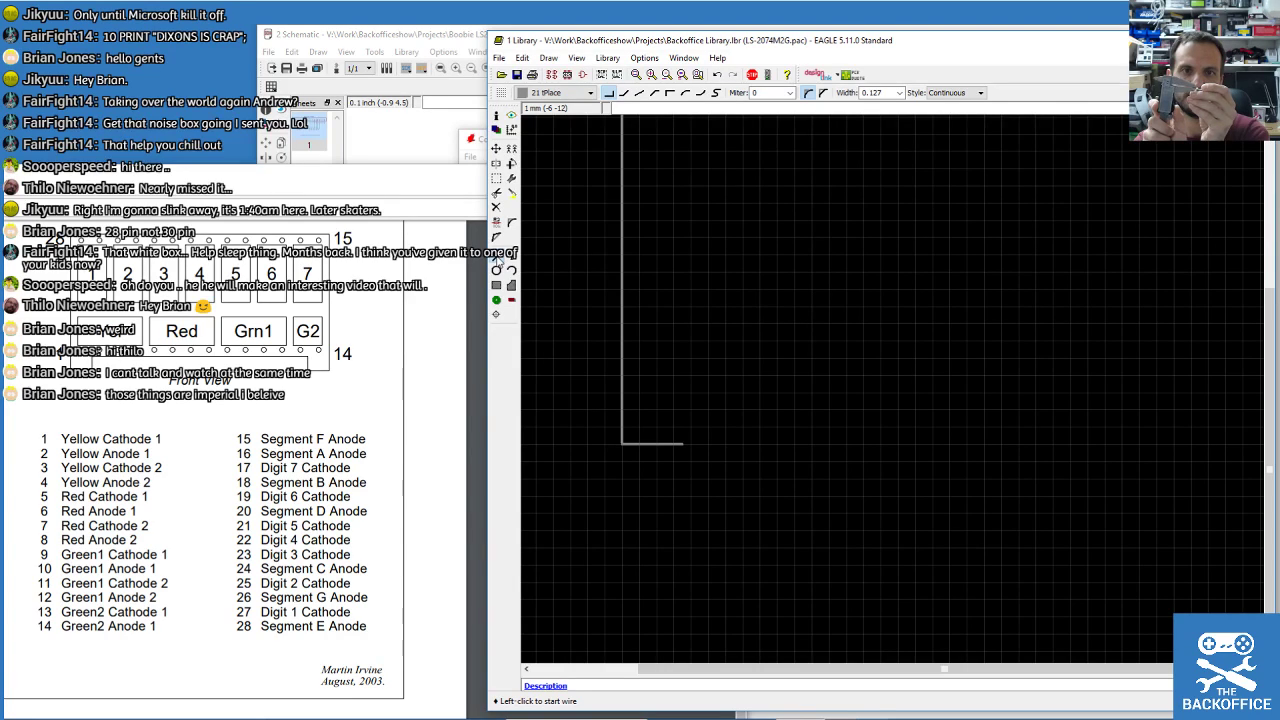
click(684, 443)
double_click(689, 392)
click(496, 115)
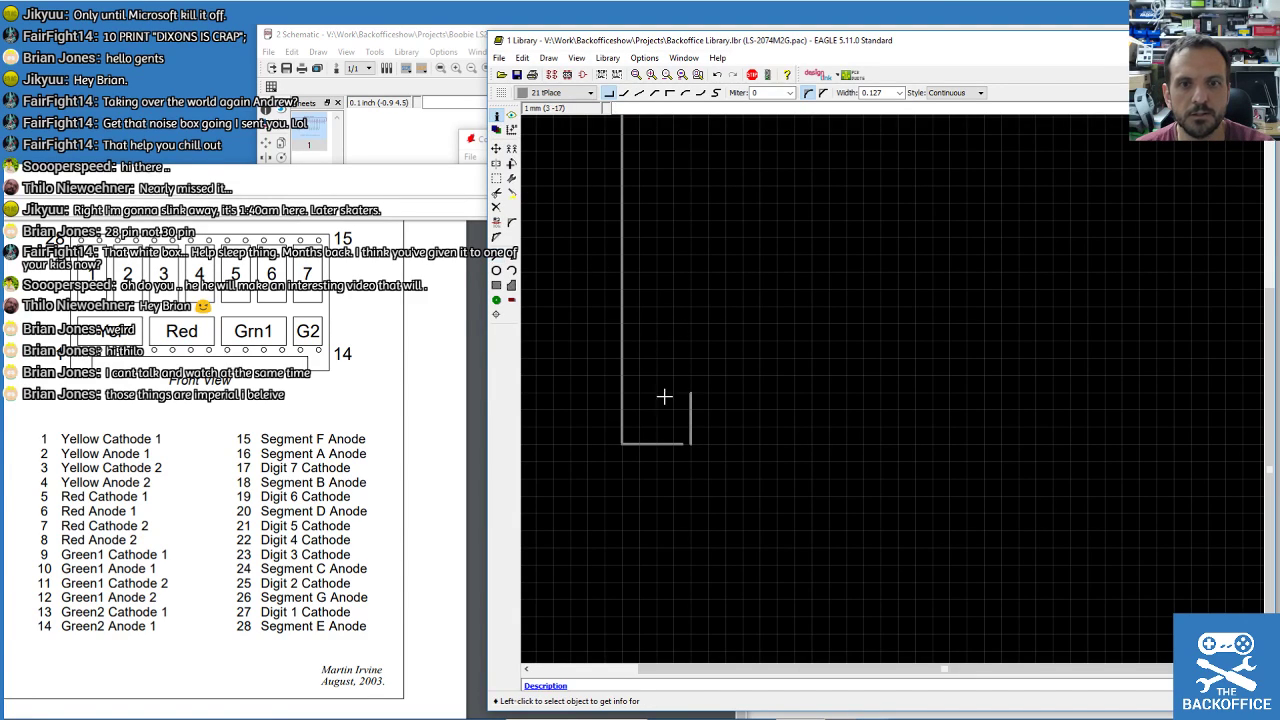
click(691, 420)
click(638, 366)
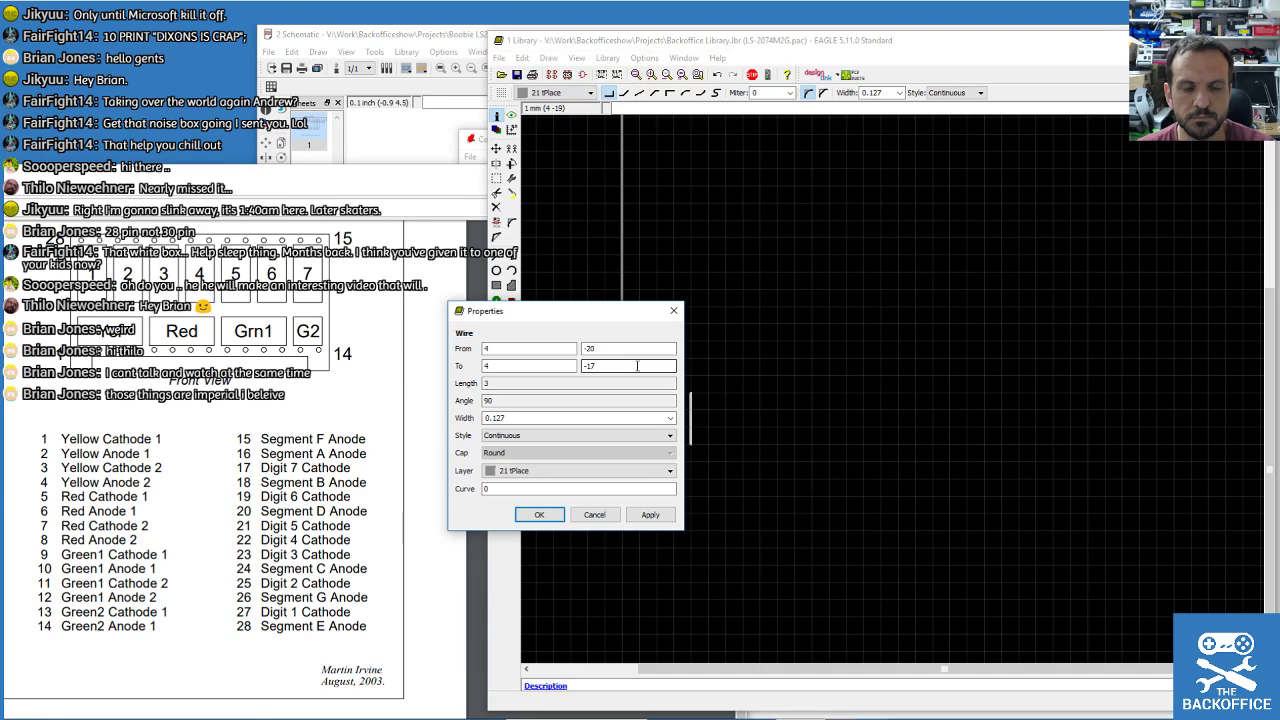
click(609, 520)
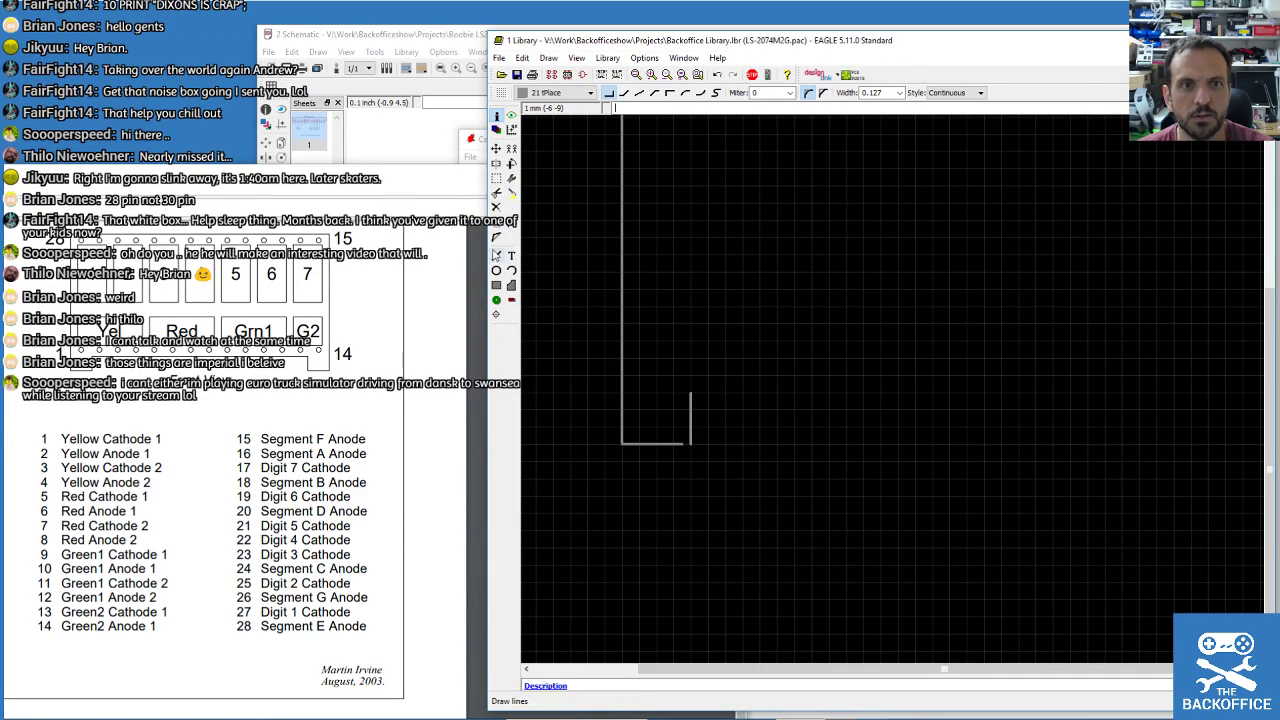
Delete that notch line and redraw it rising from the bottom stub's end.
click(495, 207)
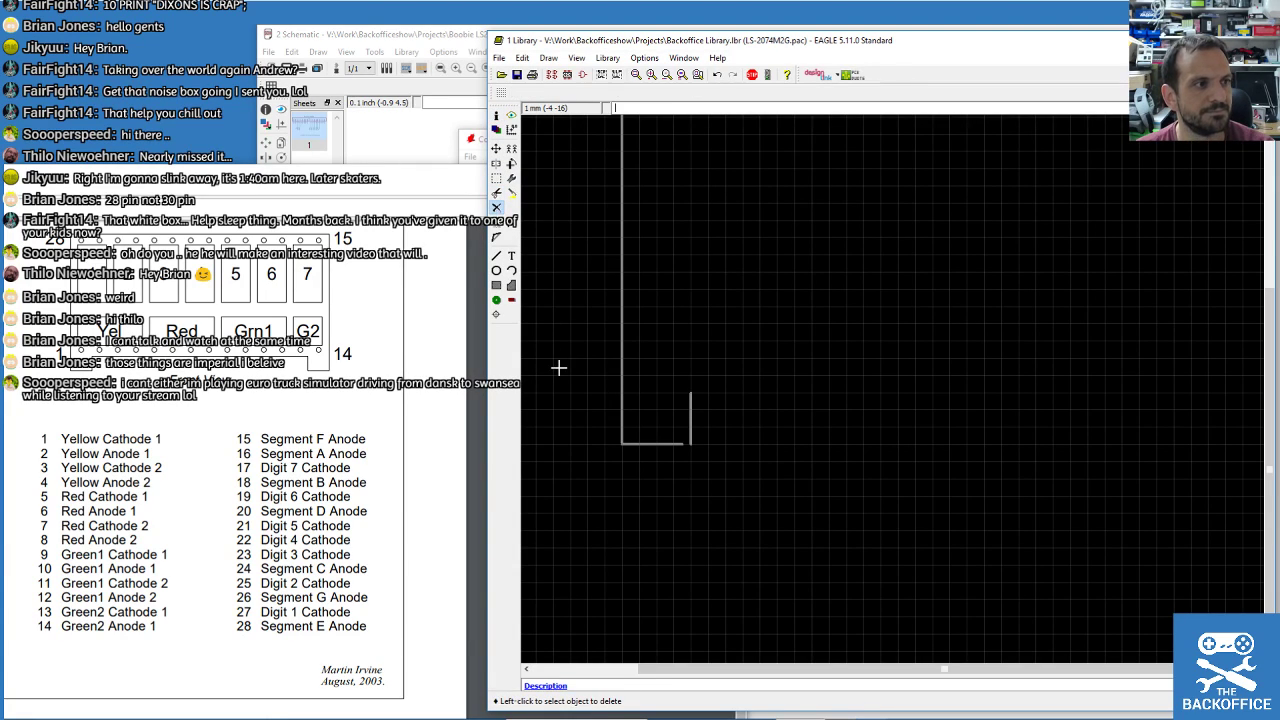
click(690, 411)
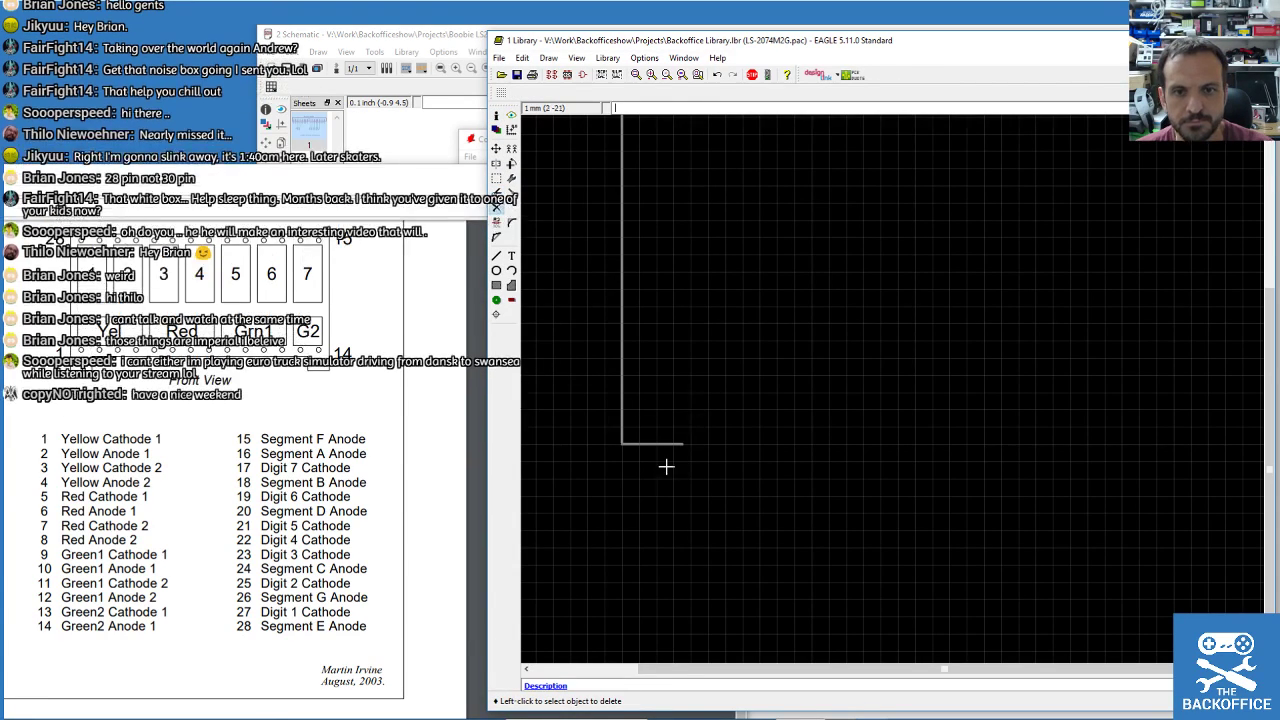
scroll(671, 414, up, 2)
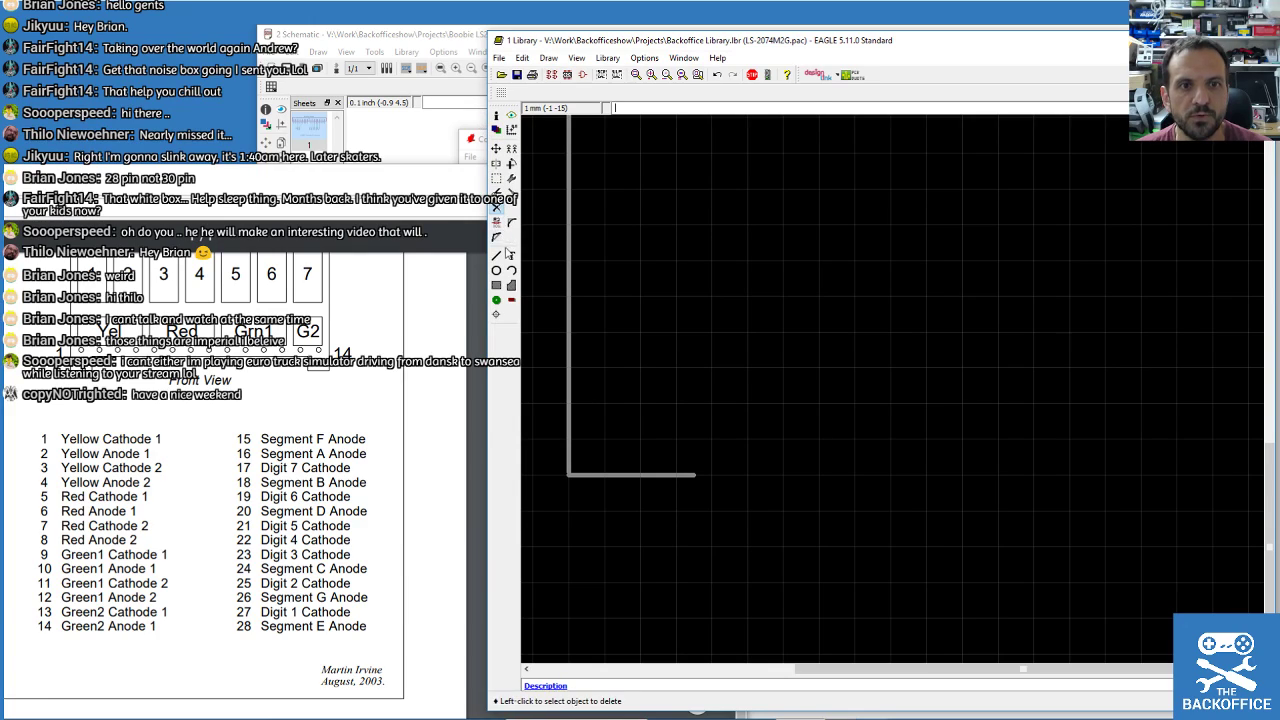
click(497, 255)
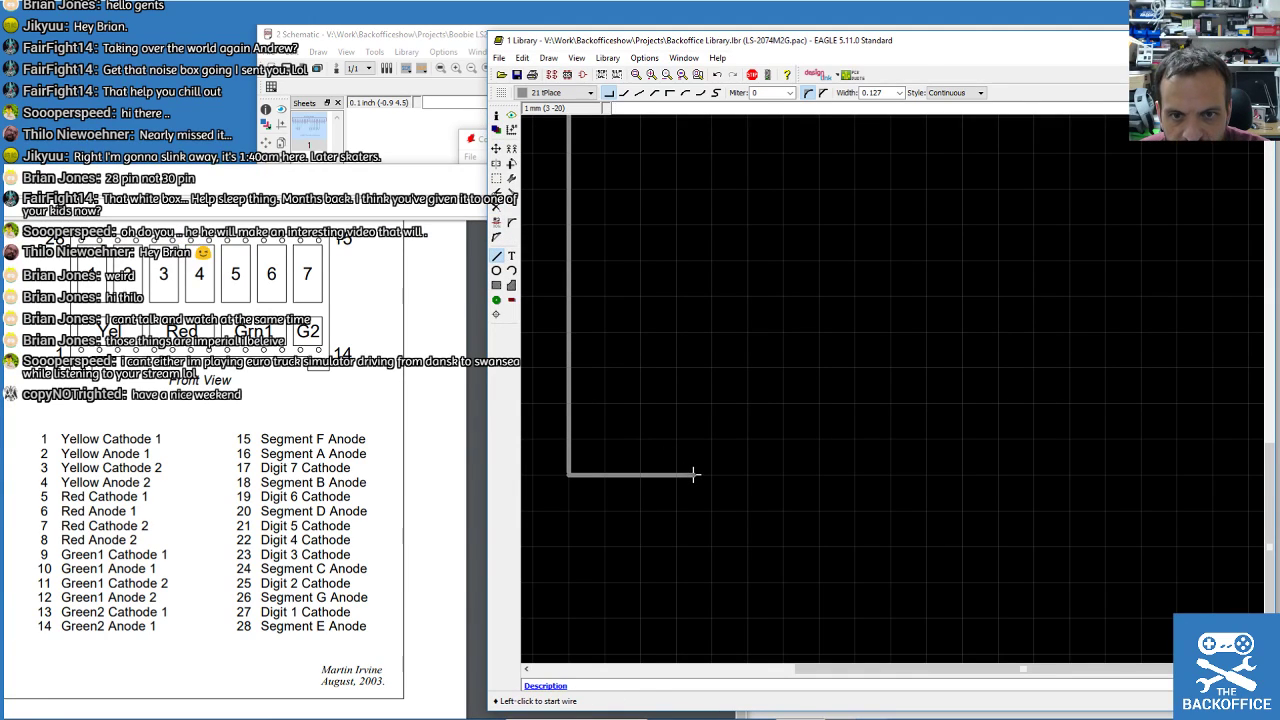
click(694, 474)
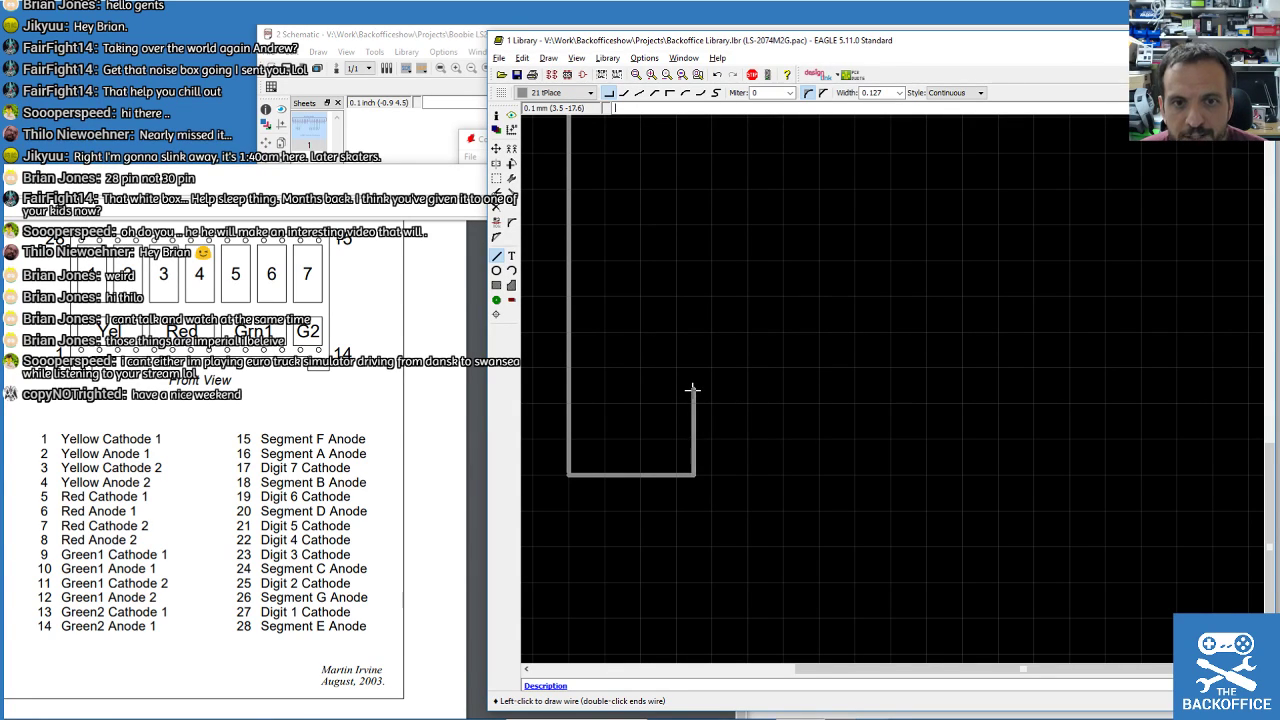
scroll(690, 400, down, 3)
click(652, 414)
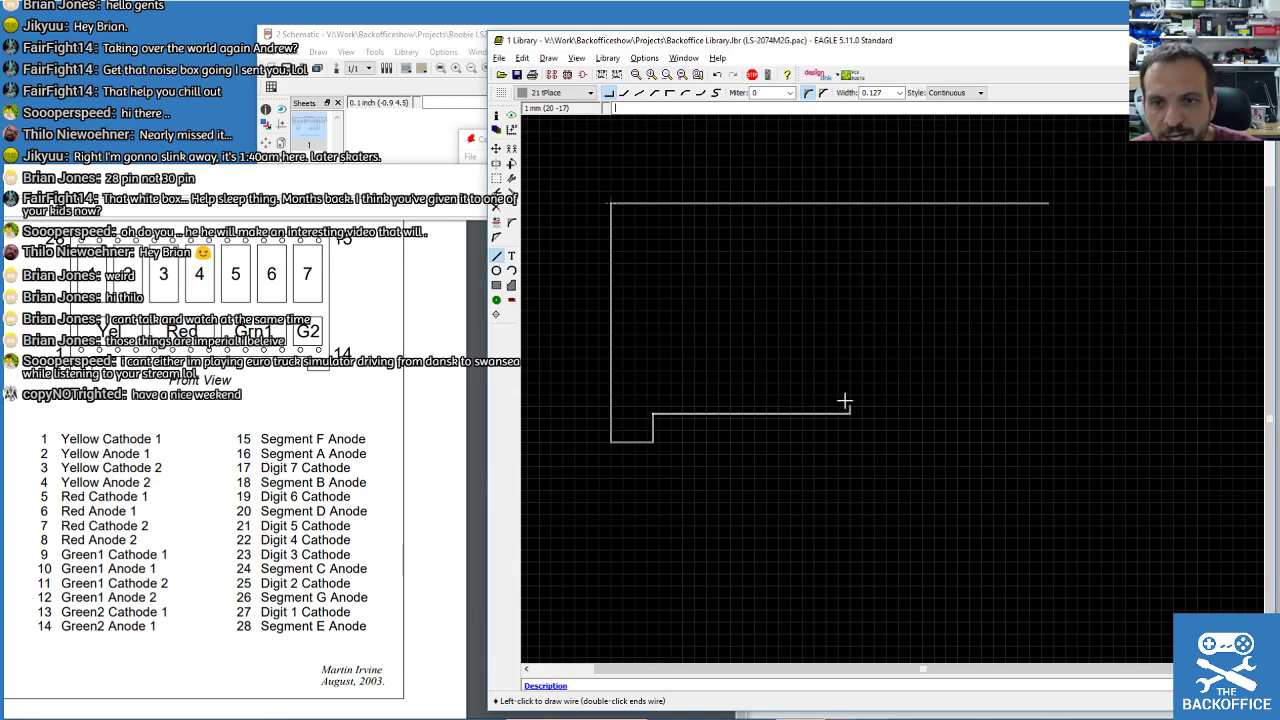
key(Escape)
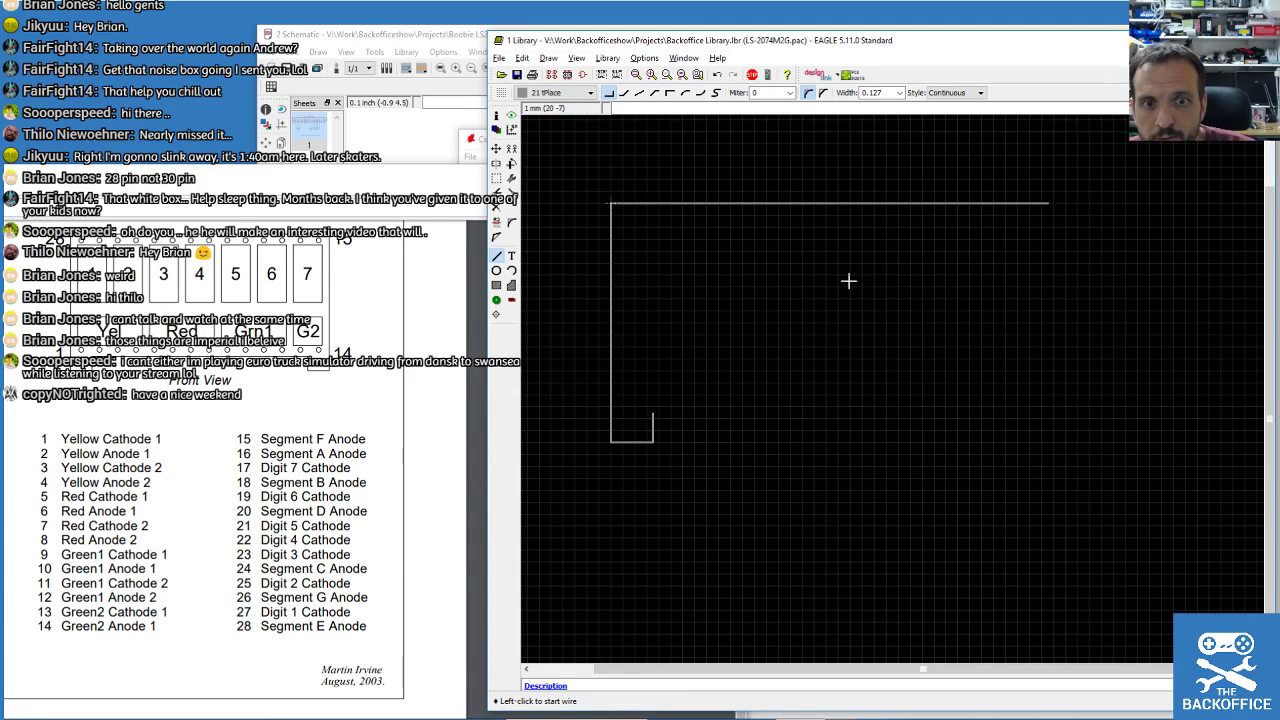
Copy the left side wires across to form the outline's right side.
click(511, 148)
click(610, 256)
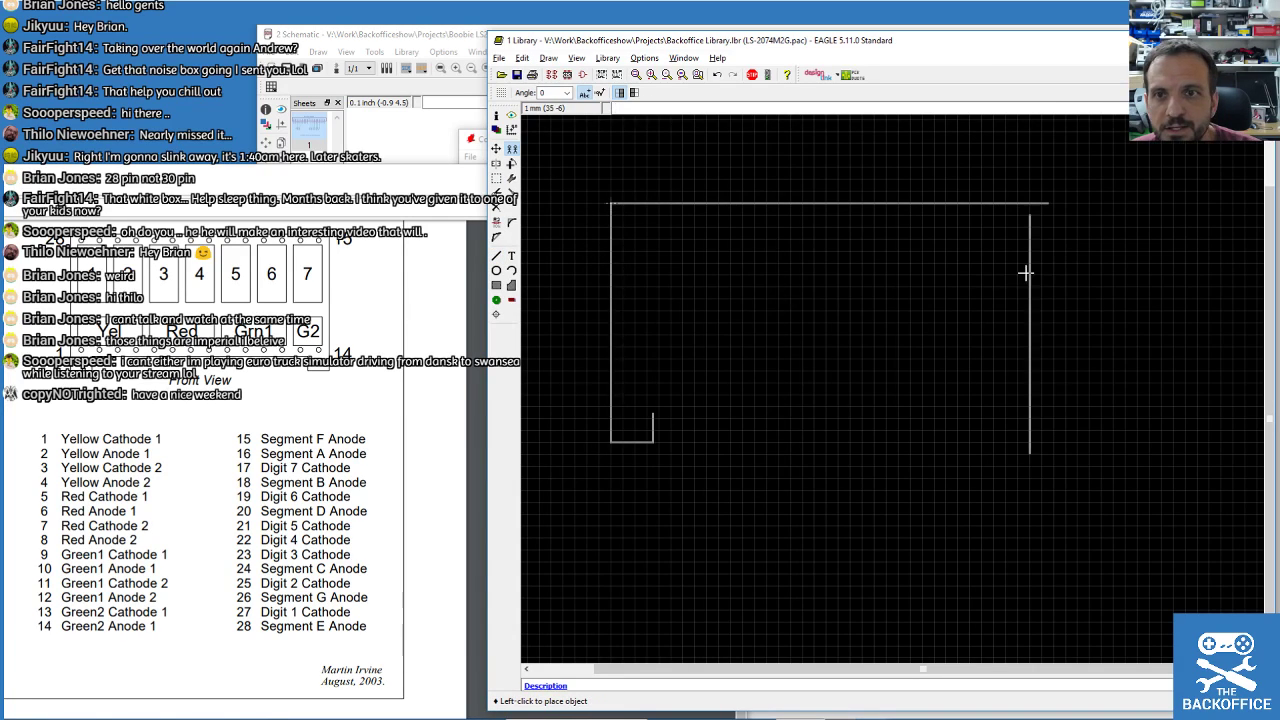
scroll(1026, 260, up, 1)
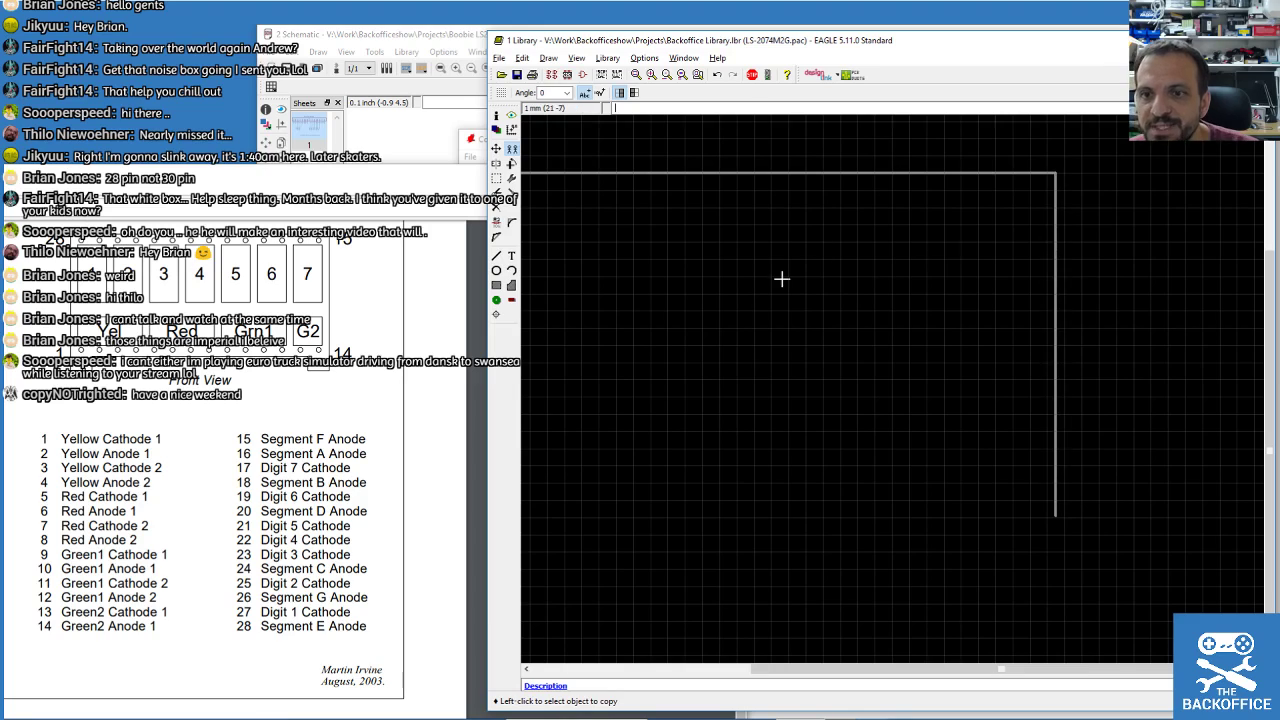
scroll(900, 330, down, 3)
scroll(777, 434, up, 2)
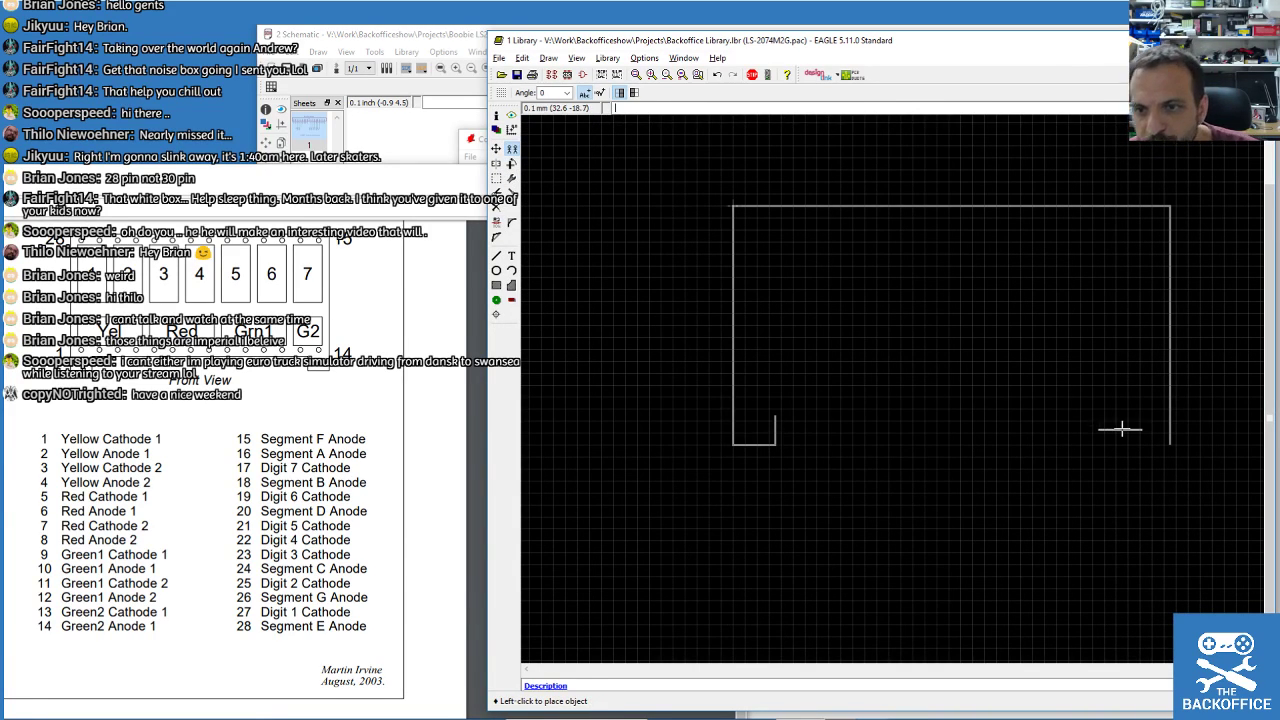
scroll(1150, 444, up, 4)
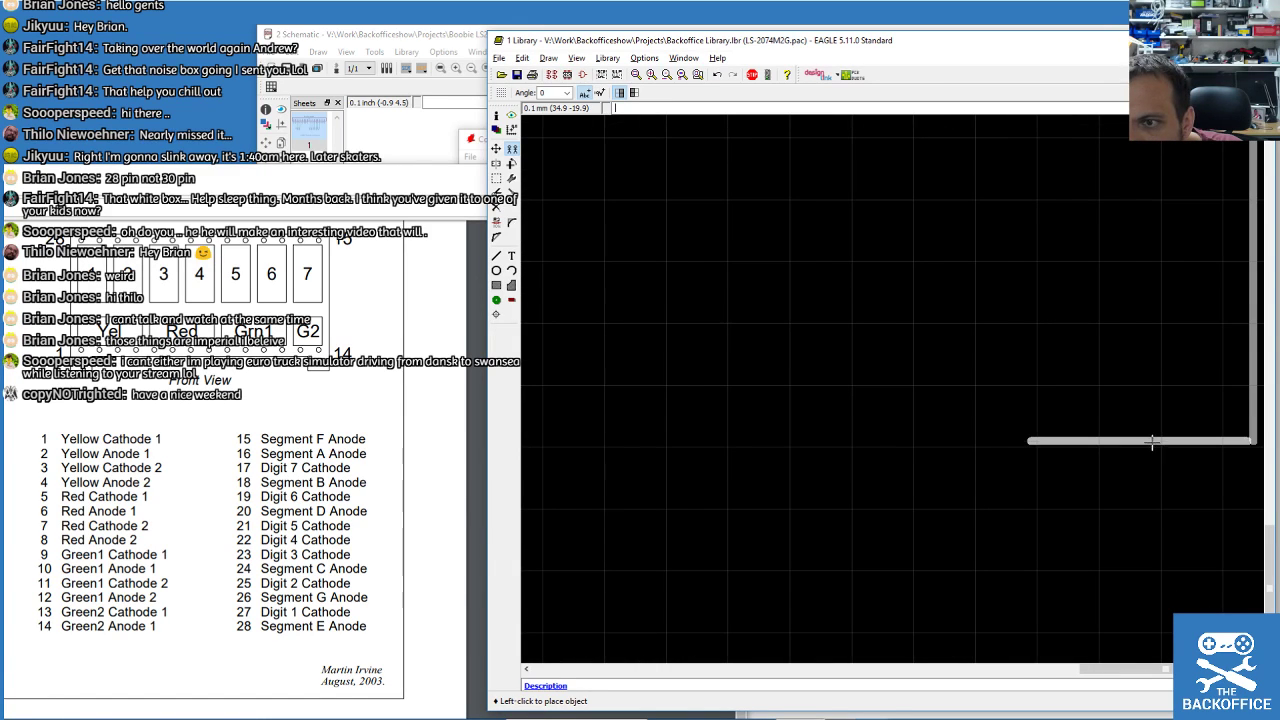
click(1156, 441)
scroll(1083, 457, down, 5)
scroll(807, 435, down, 3)
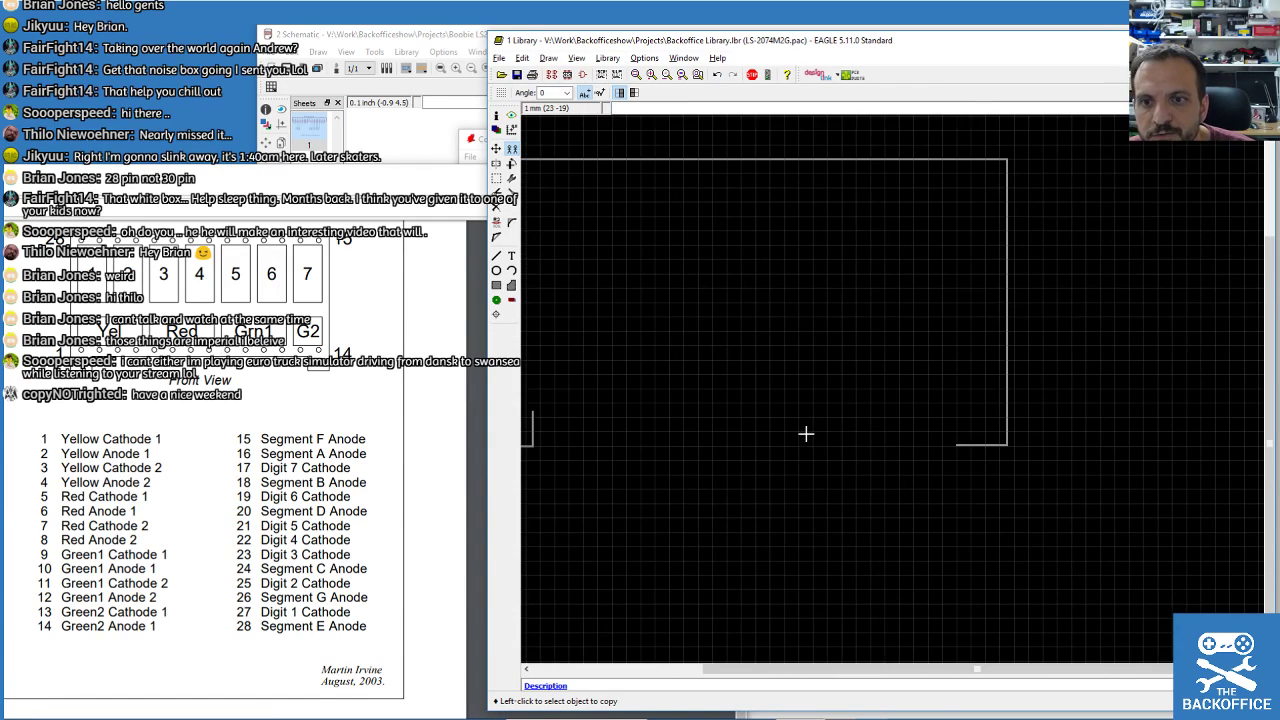
scroll(982, 446, up, 2)
scroll(982, 446, up, 2)
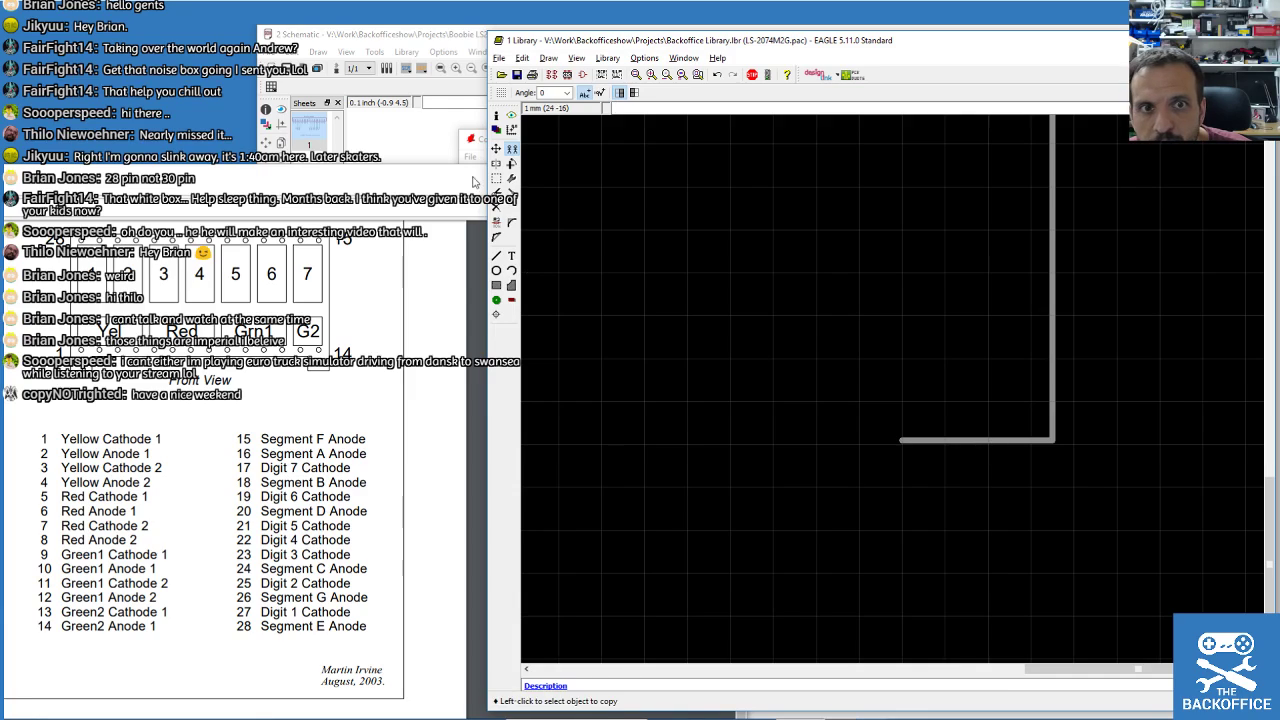
Align the bottom-right line precisely using Move with the alternate grid.
key(F7)
click(988, 441)
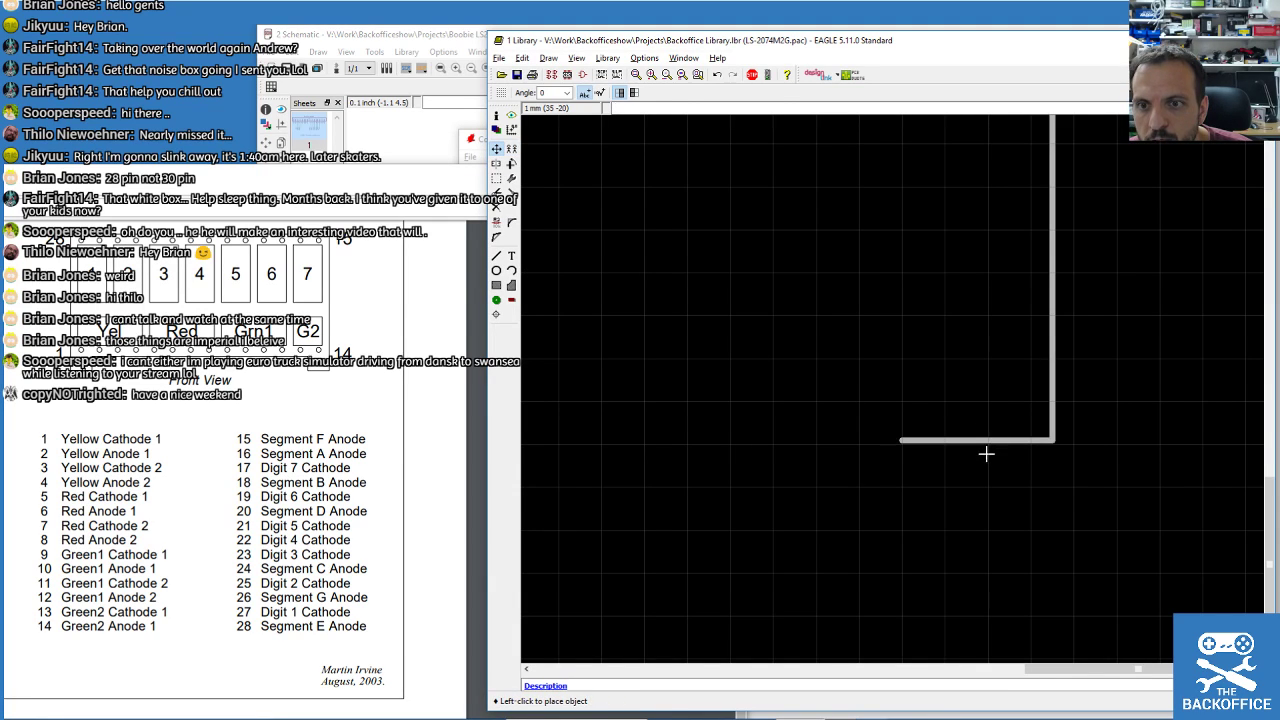
key(alt)
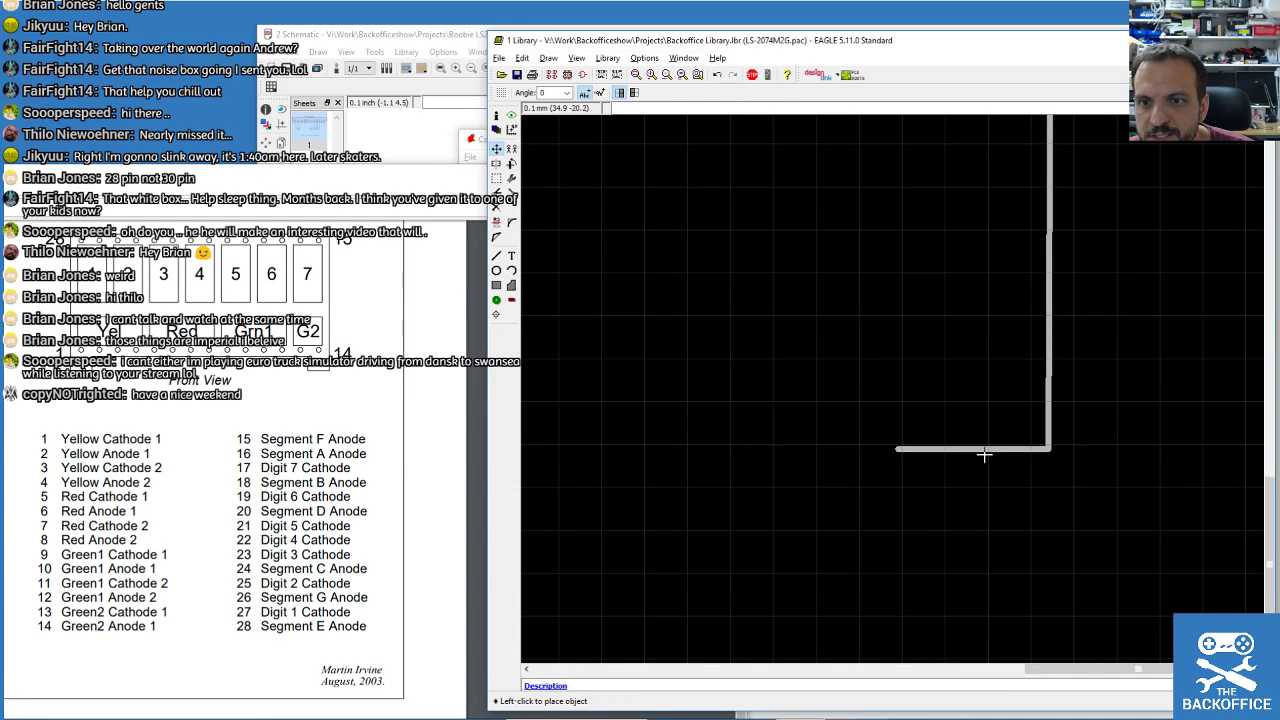
click(988, 447)
scroll(1040, 440, down, 3)
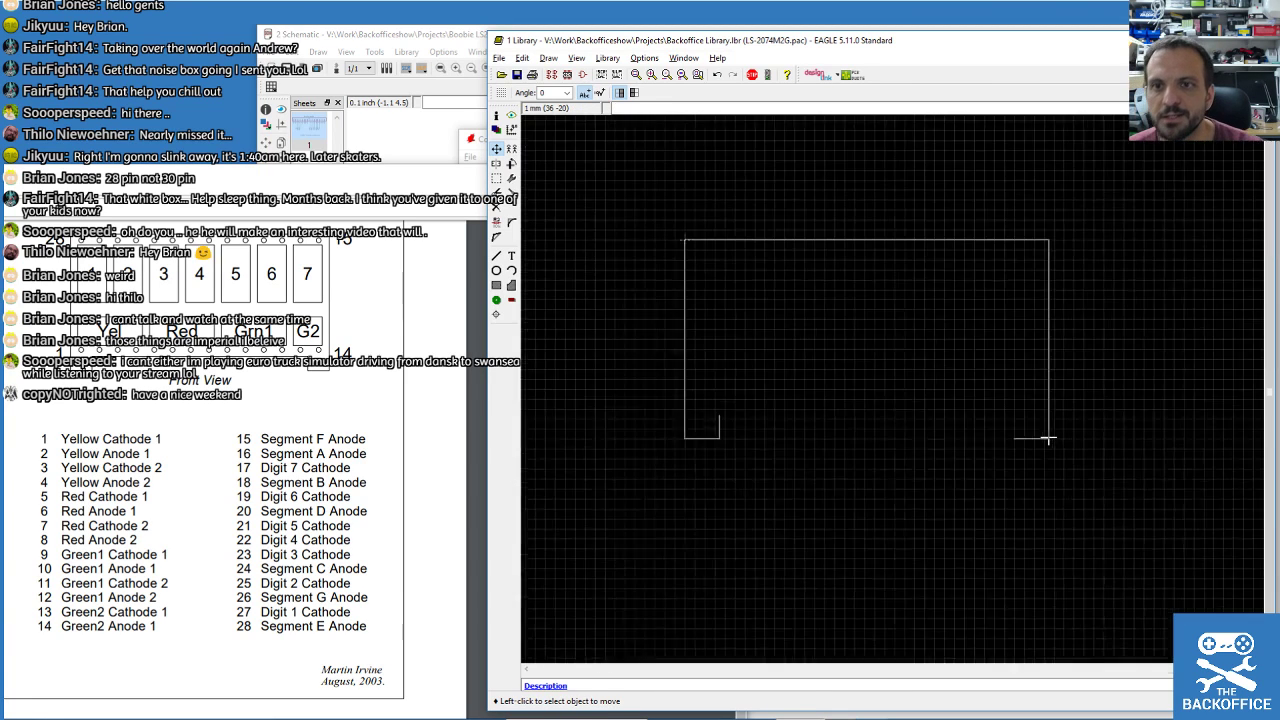
Copy the short notch wire to the bottom-right corner.
click(511, 148)
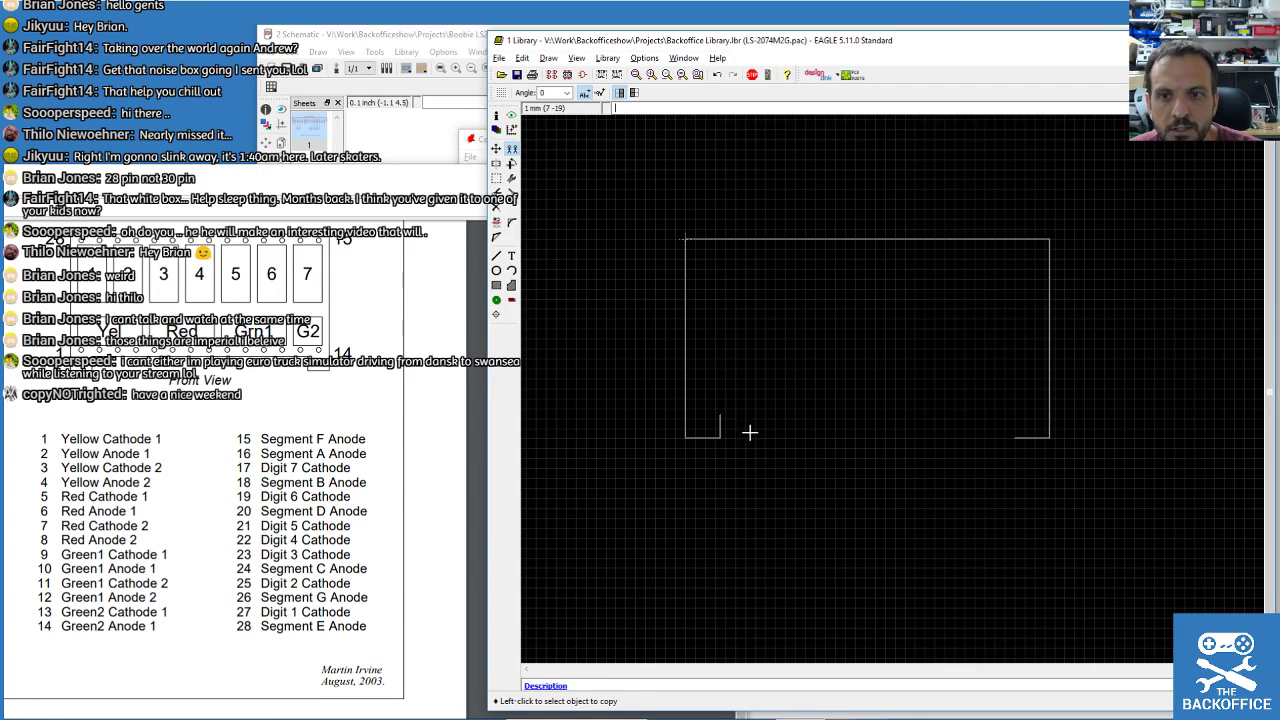
click(725, 429)
scroll(996, 430, up, 10)
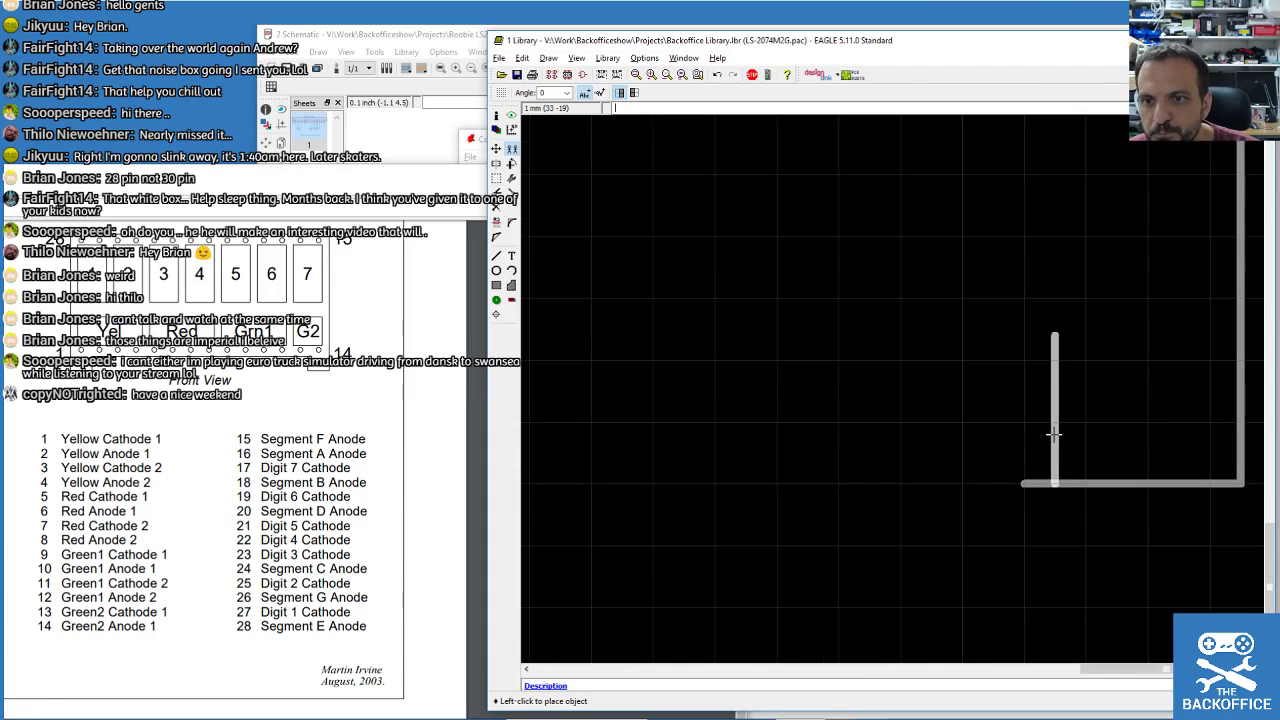
click(994, 418)
scroll(977, 314, down, 10)
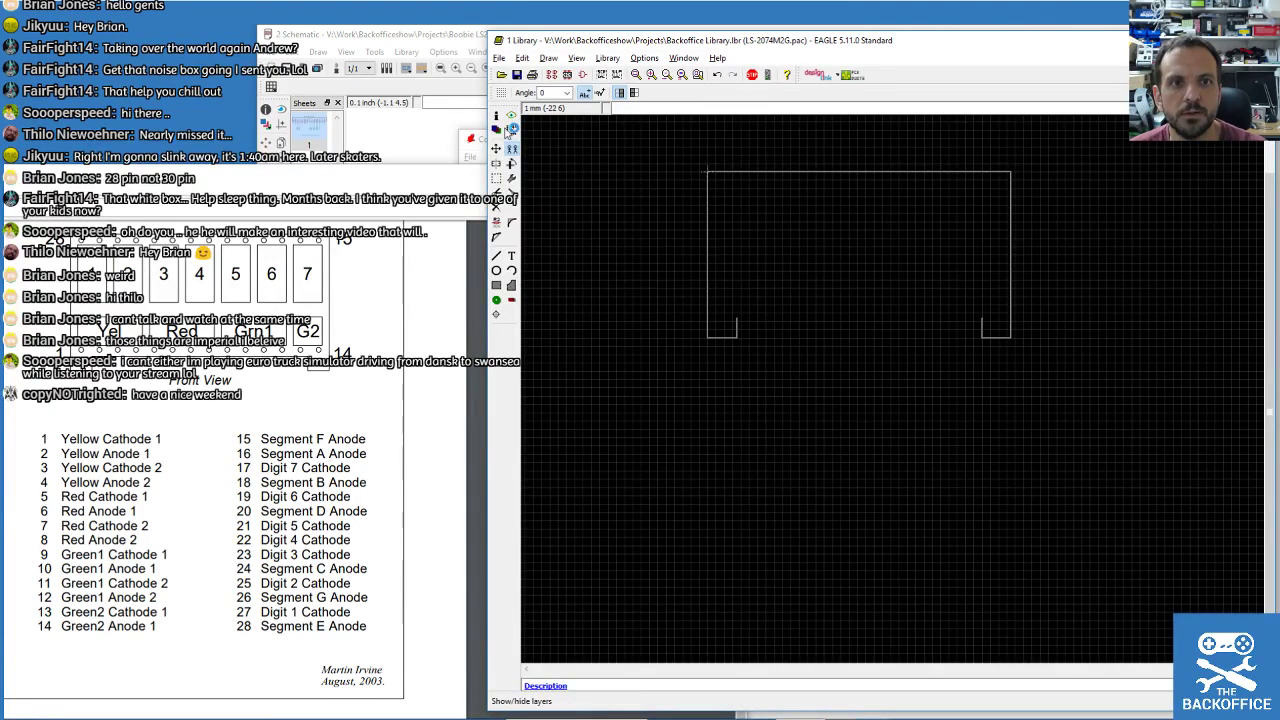
Draw the tPlace bottom edge from the left notch's top across to the right notch.
click(496, 256)
scroll(810, 285, up, 2)
scroll(632, 349, up, 8)
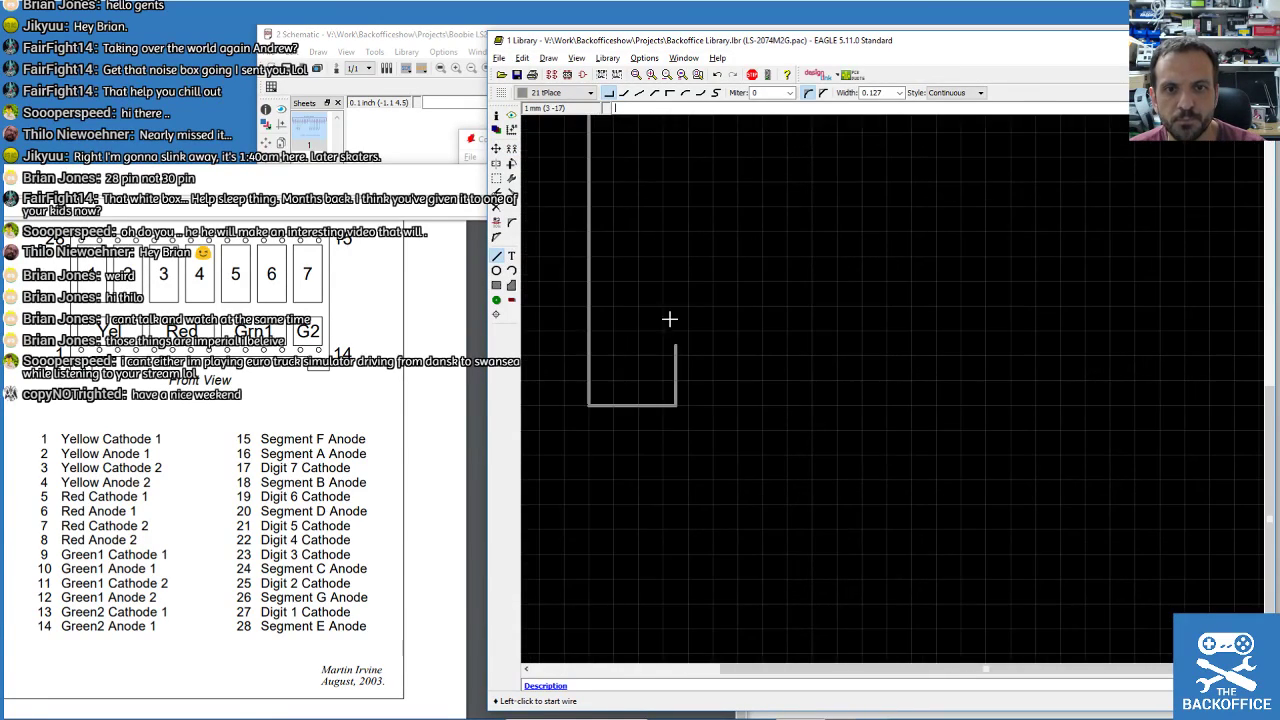
click(692, 437)
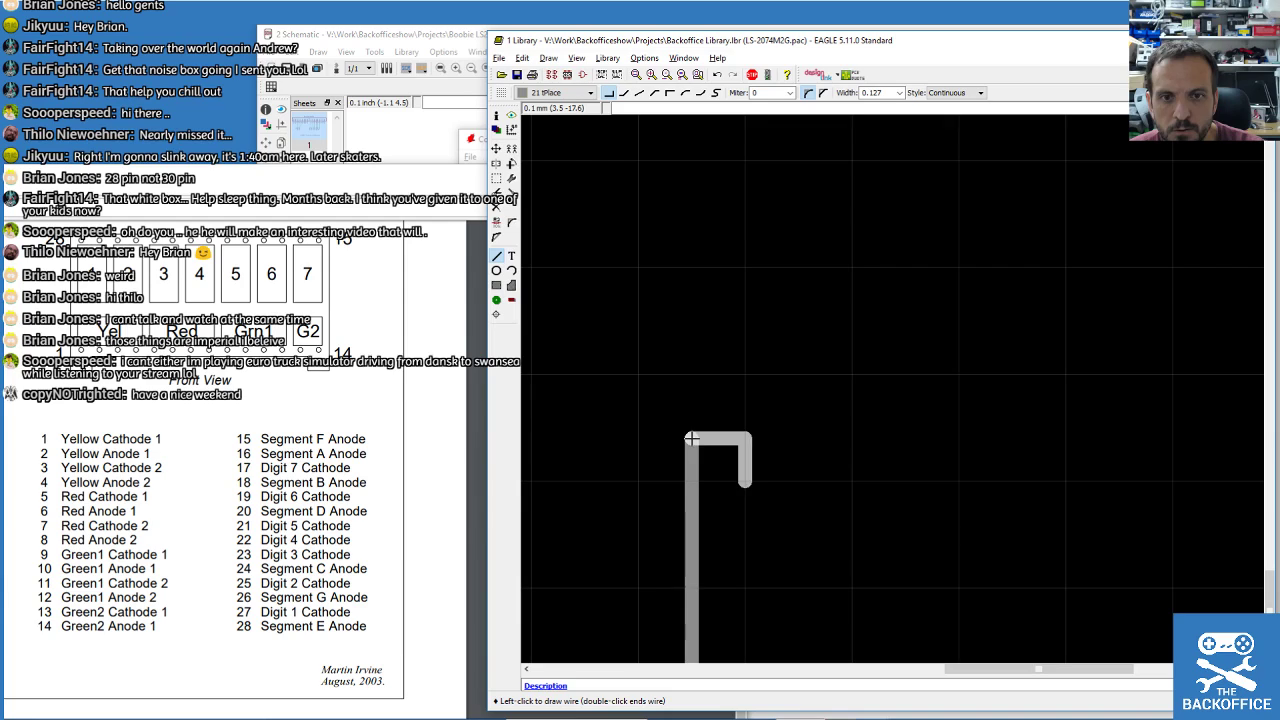
scroll(1057, 366, down, 5)
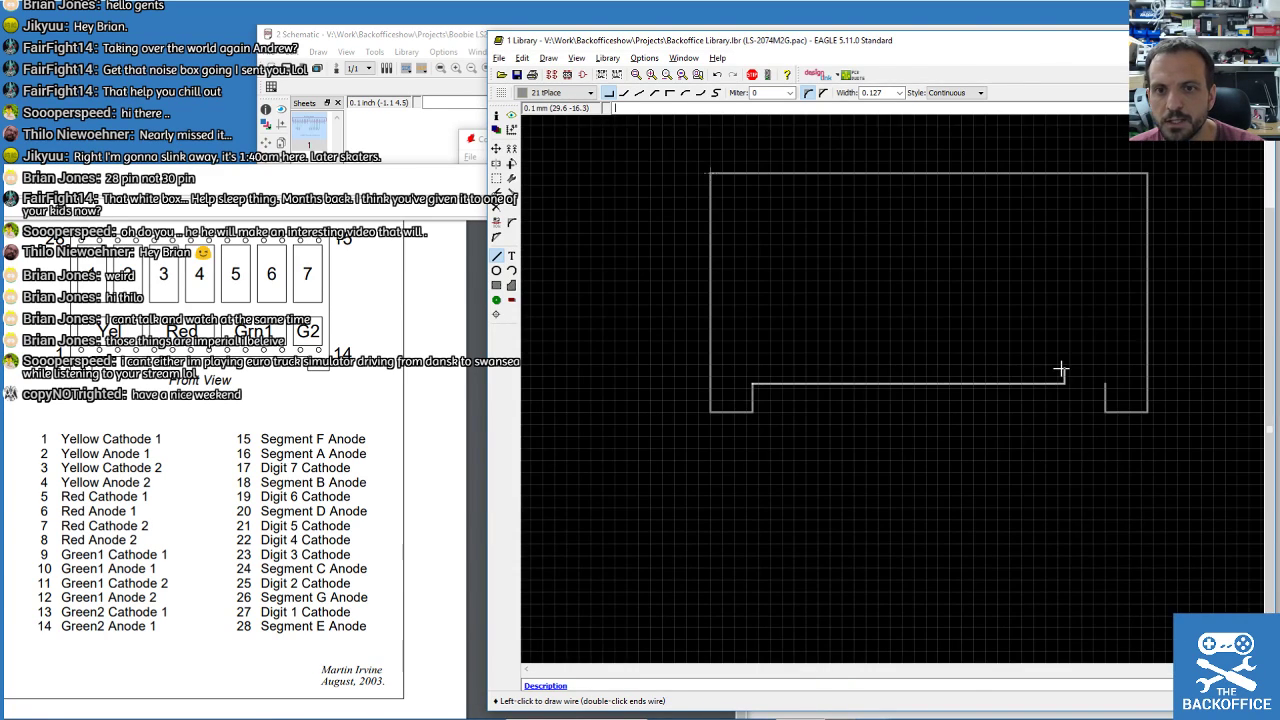
scroll(1140, 413, up, 5)
scroll(1140, 413, up, 3)
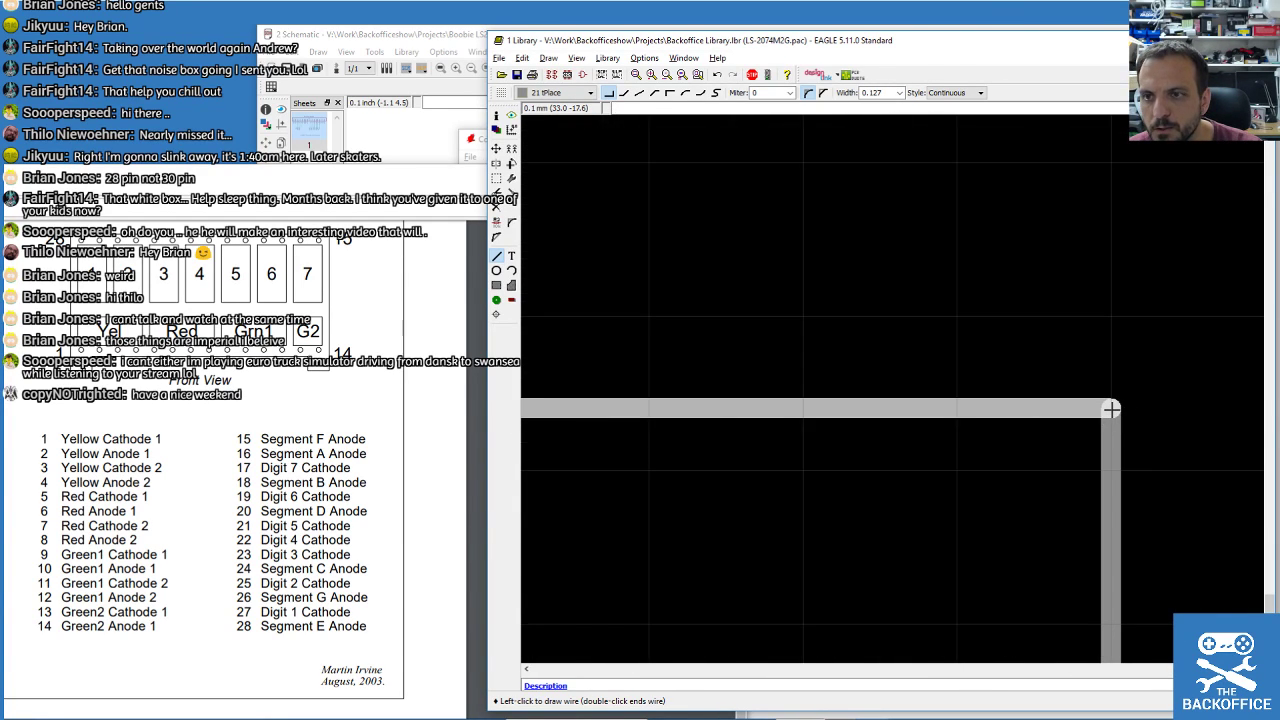
click(1111, 408)
scroll(1110, 296, down, 3)
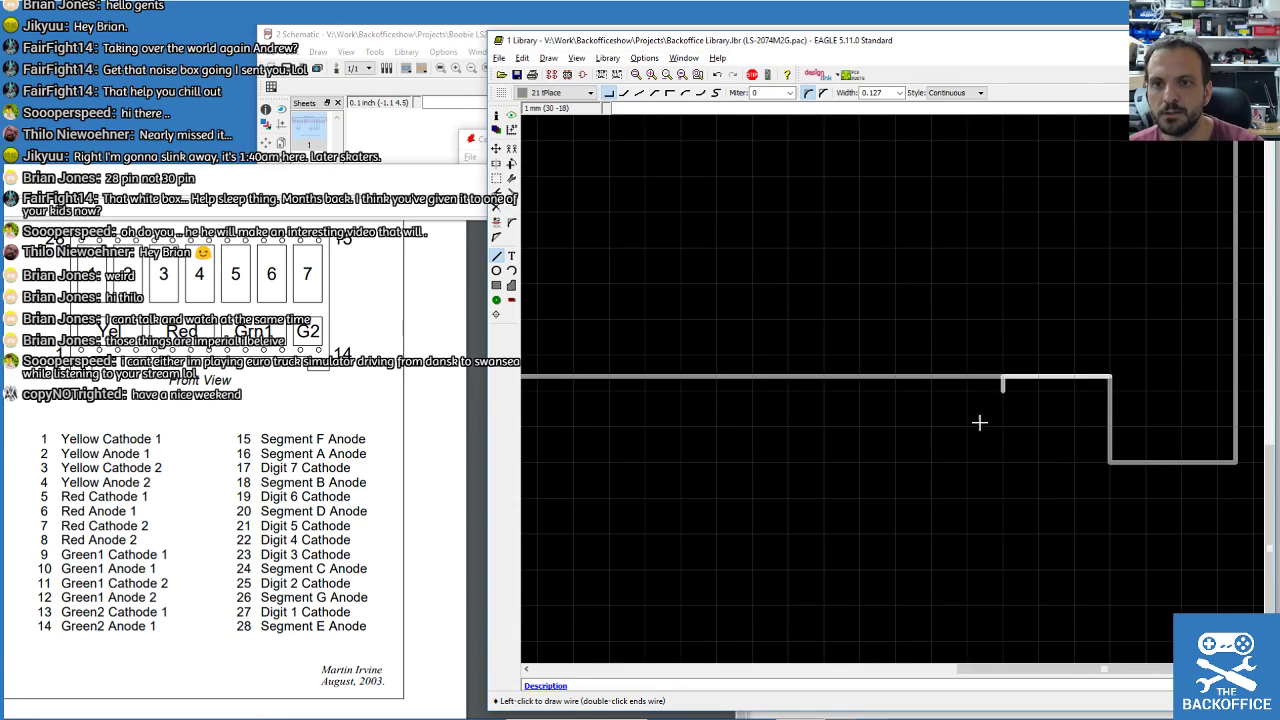
key(Escape)
Save Backoffice Library.lbr with the completed LS-2074M2G outline.
scroll(1050, 358, down, 1)
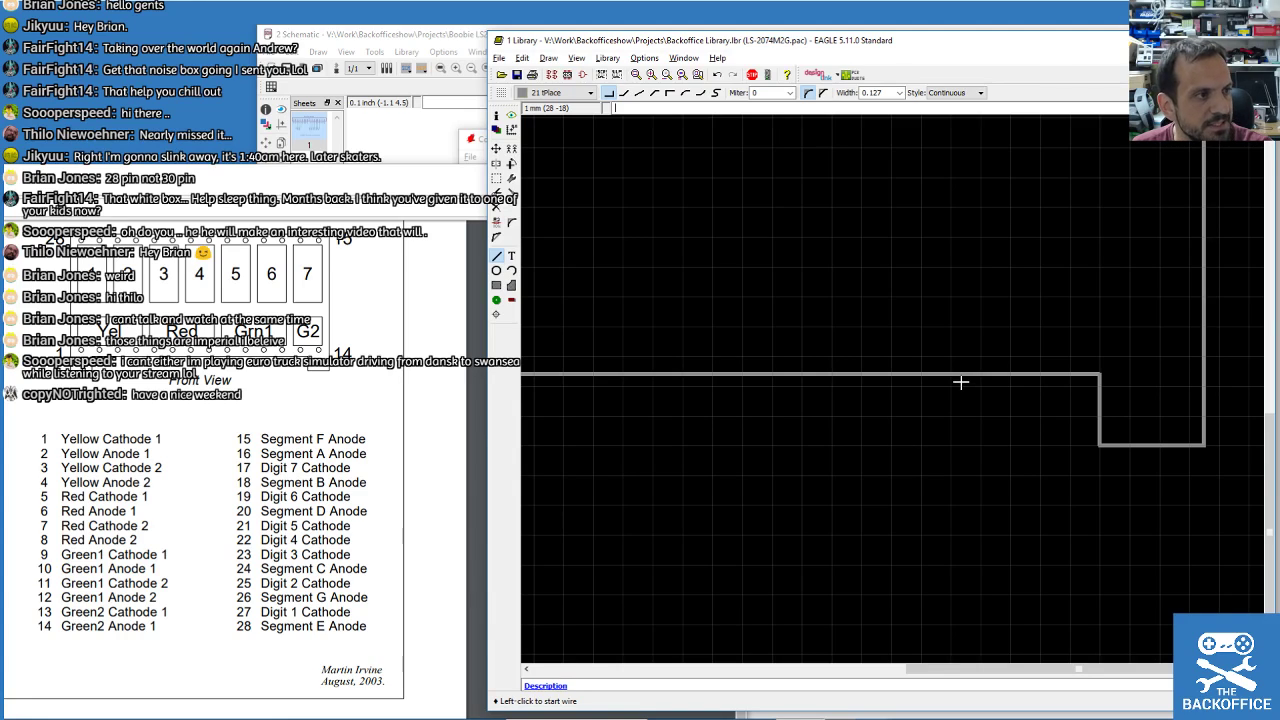
scroll(900, 368, down, 5)
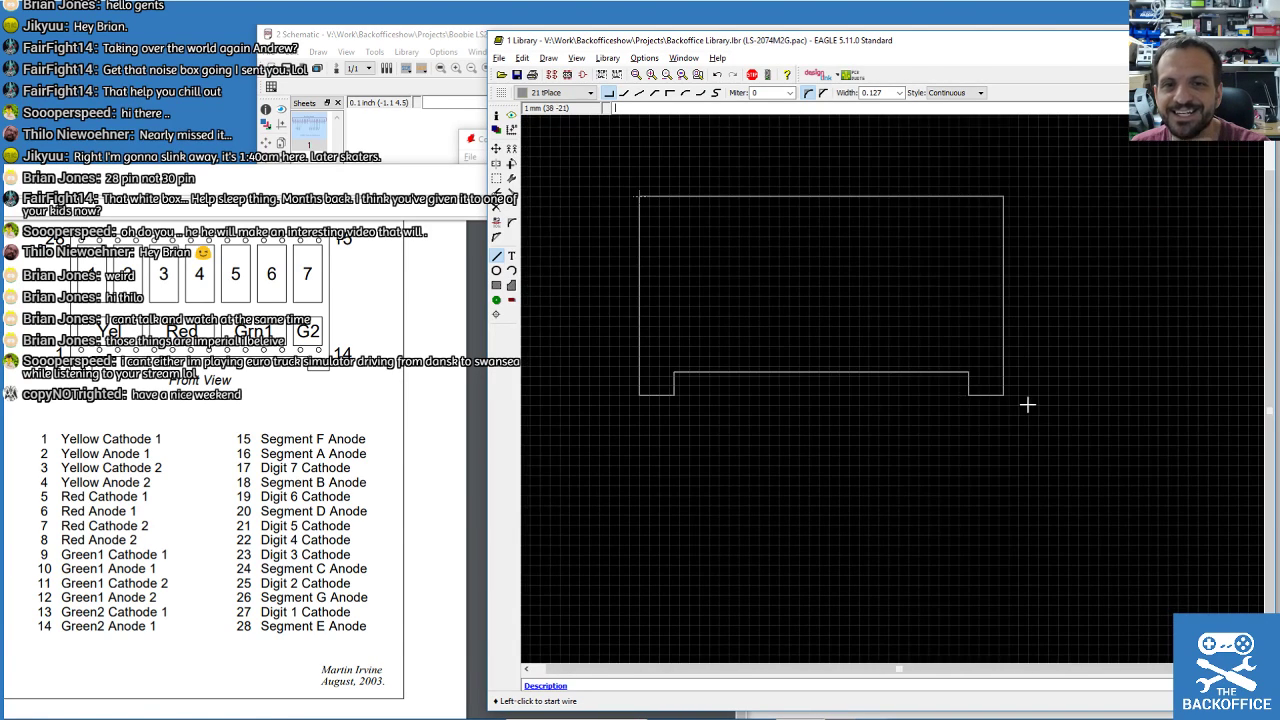
scroll(691, 314, up, 3)
scroll(691, 314, down, 3)
scroll(737, 143, up, 2)
click(516, 75)
scroll(660, 417, up, 3)
scroll(720, 483, down, 2)
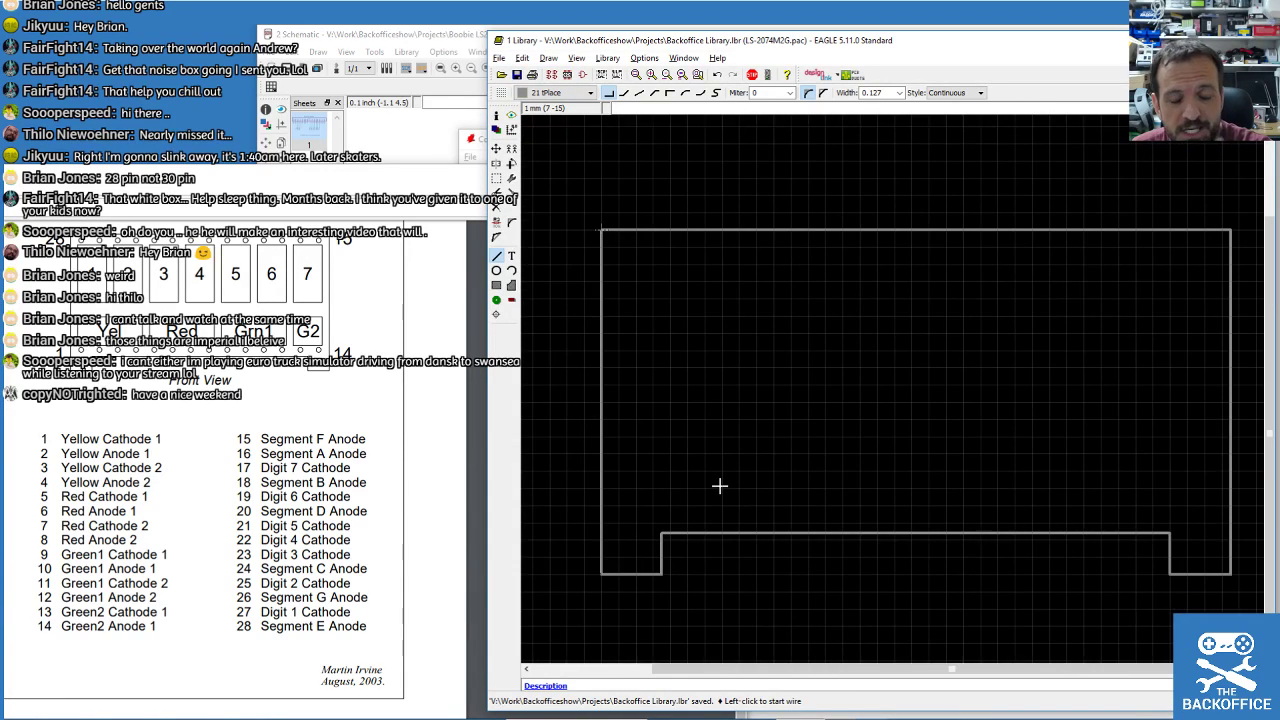
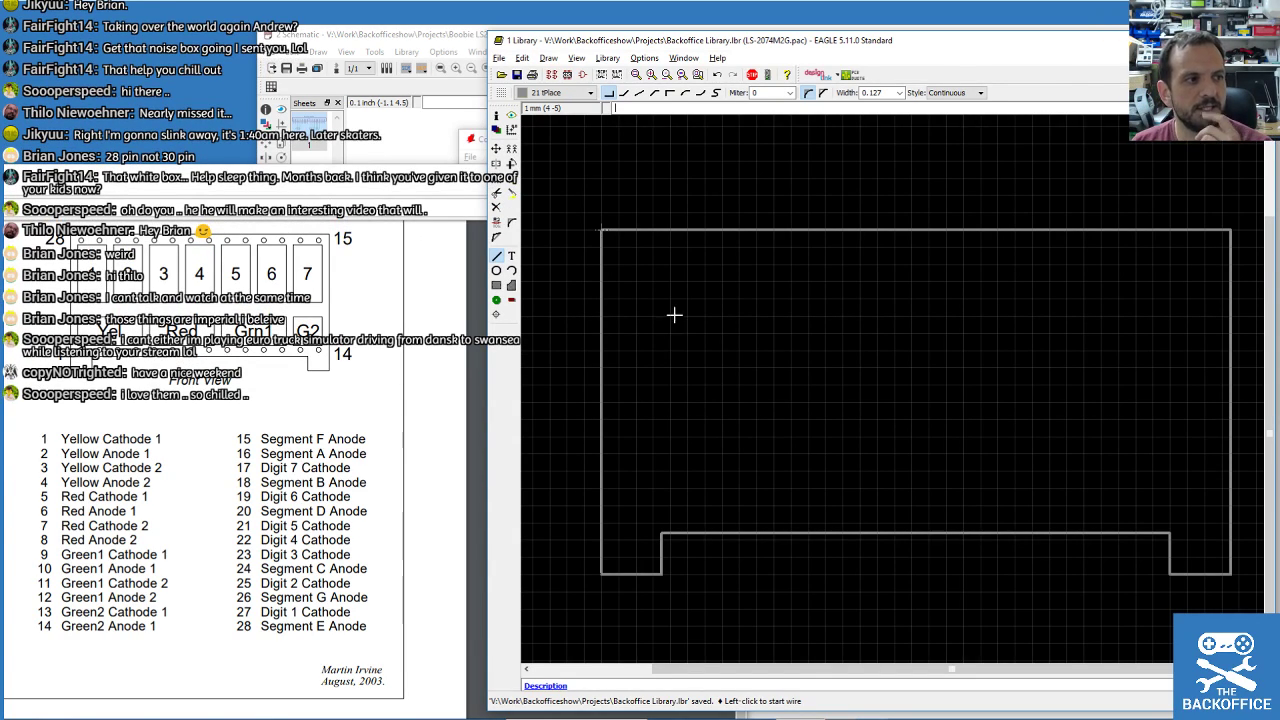
Set the grid Size to 2.54 with the unit set to mm.
click(577, 60)
click(594, 74)
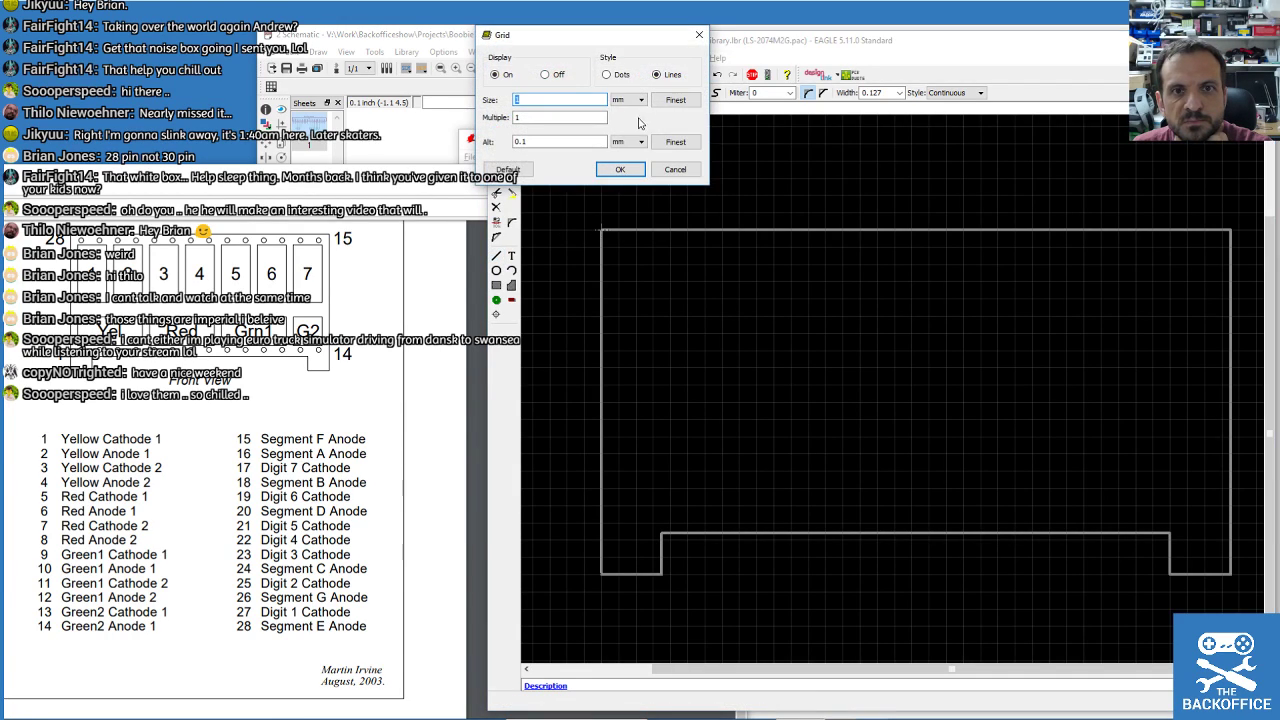
click(636, 100)
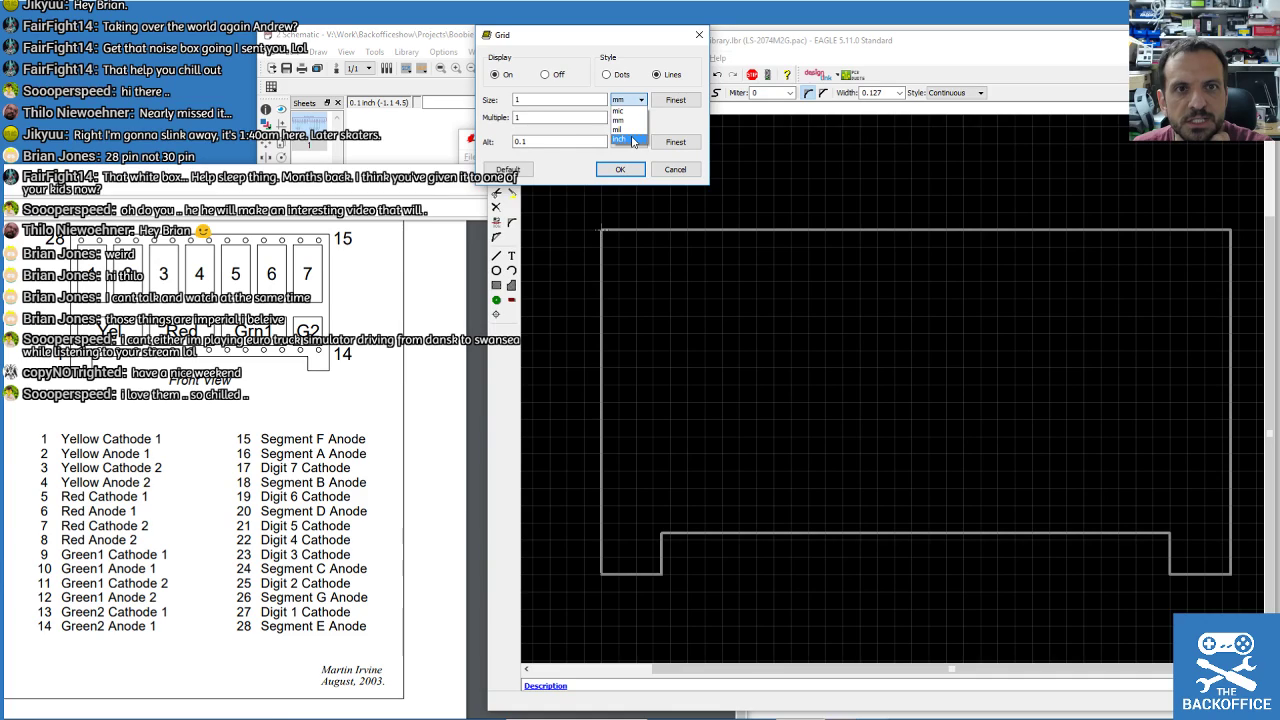
click(619, 139)
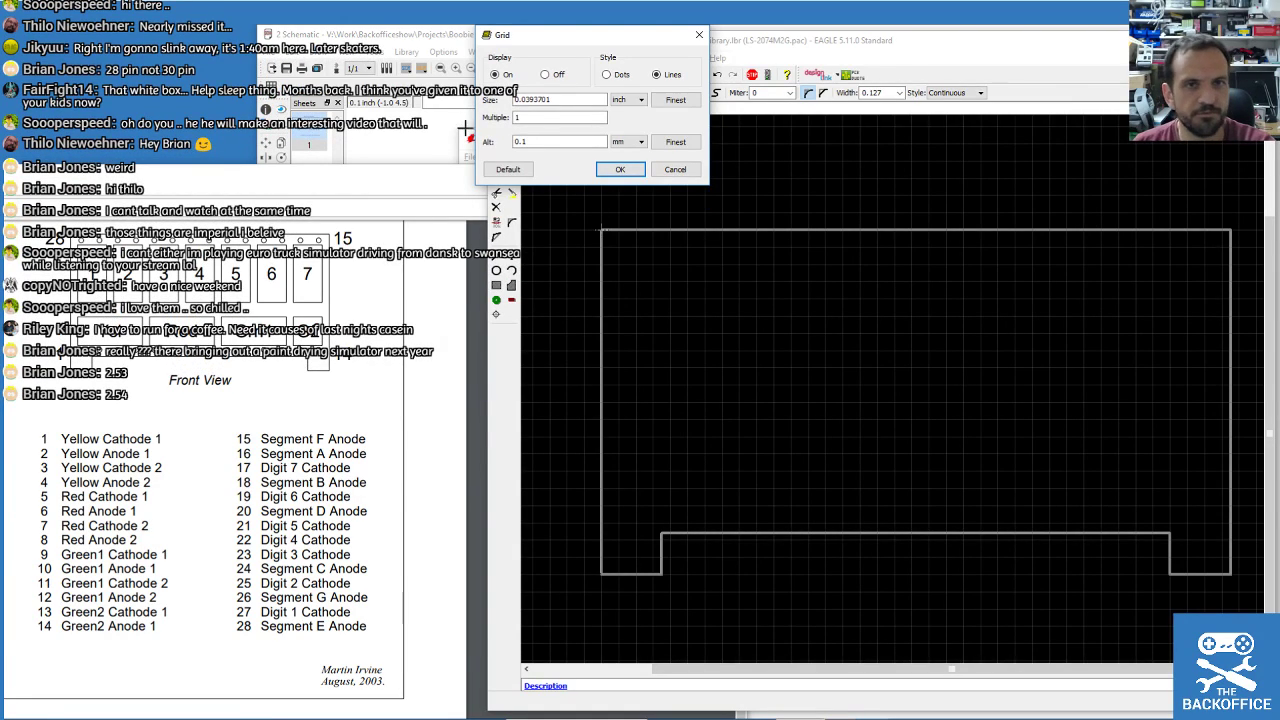
click(634, 101)
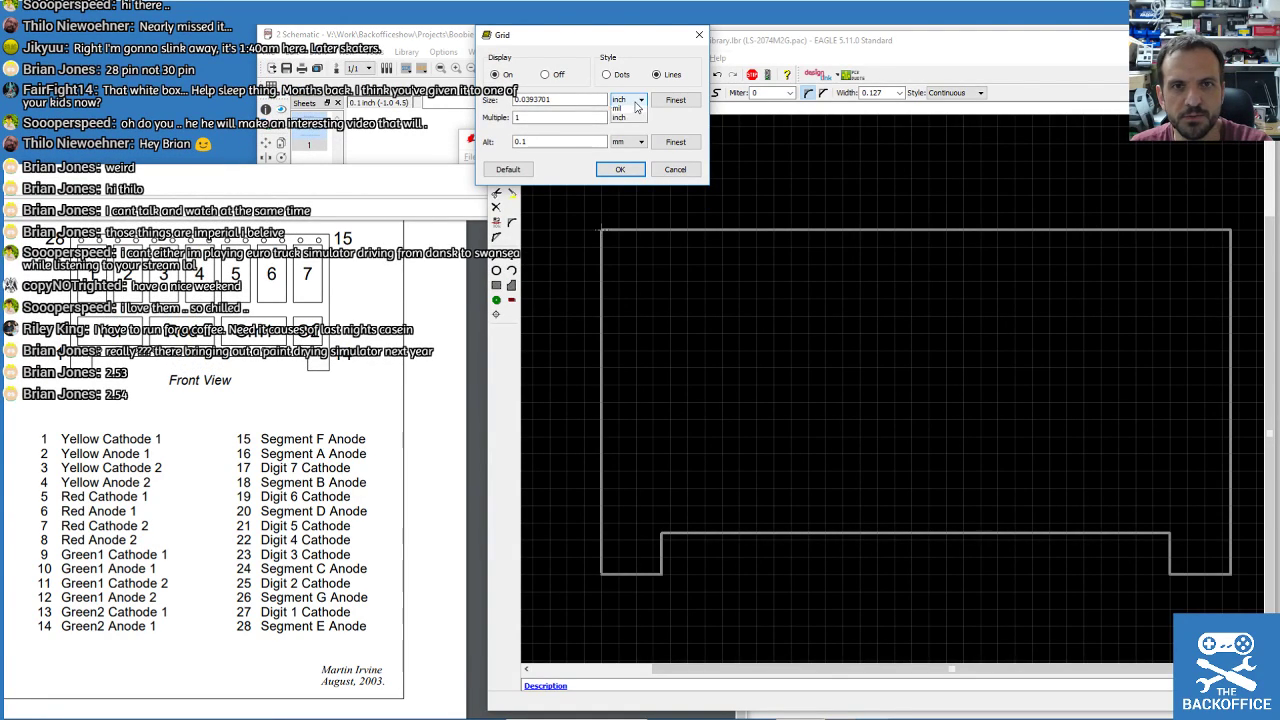
click(619, 120)
double_click(543, 102)
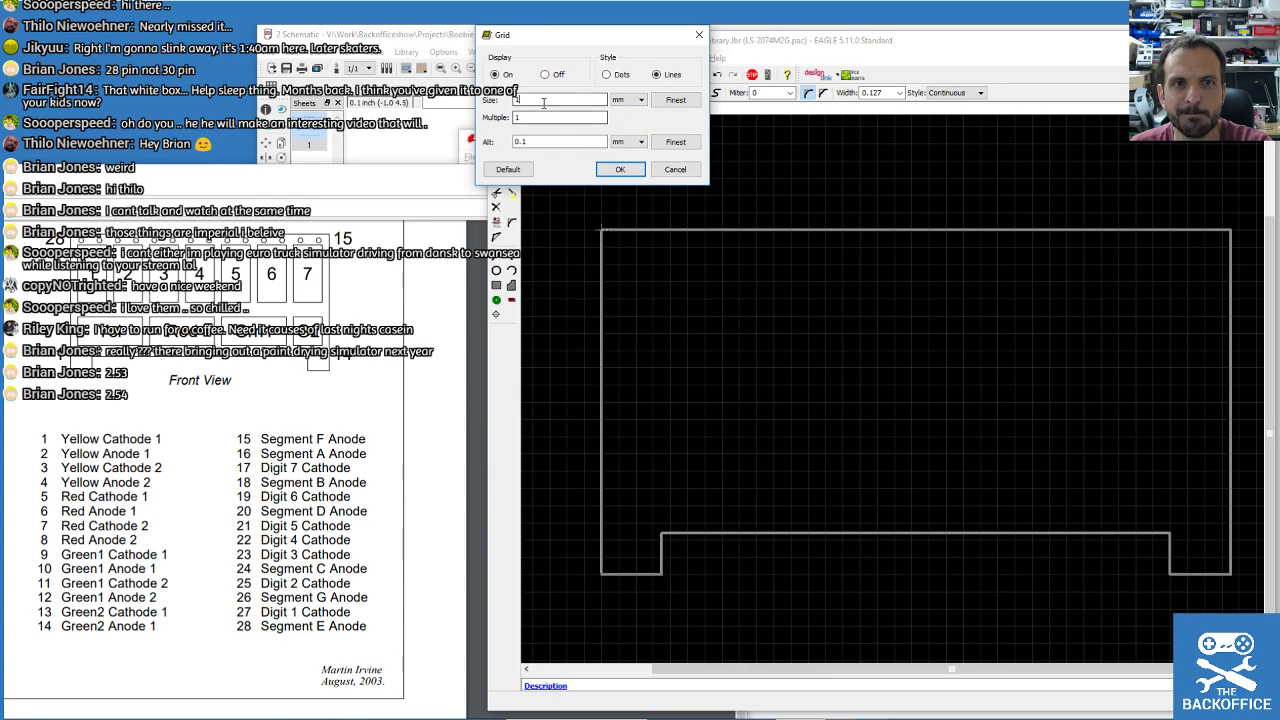
text(2.54)
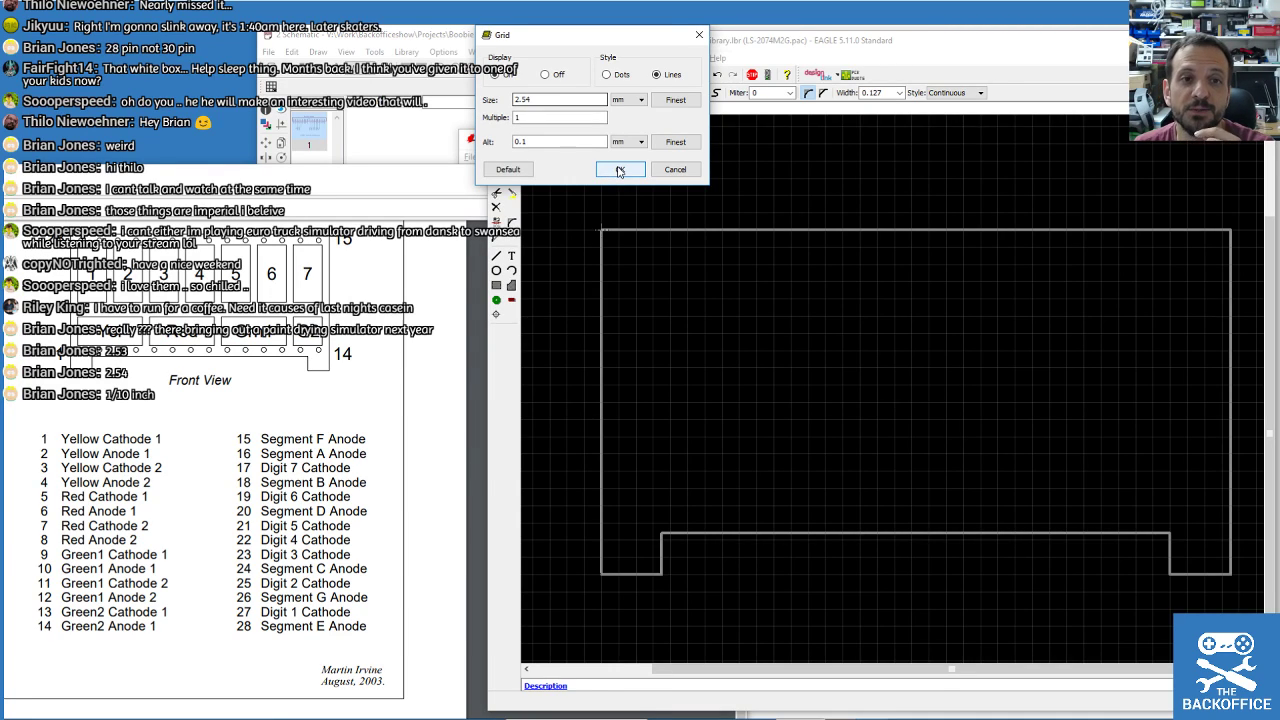
click(620, 170)
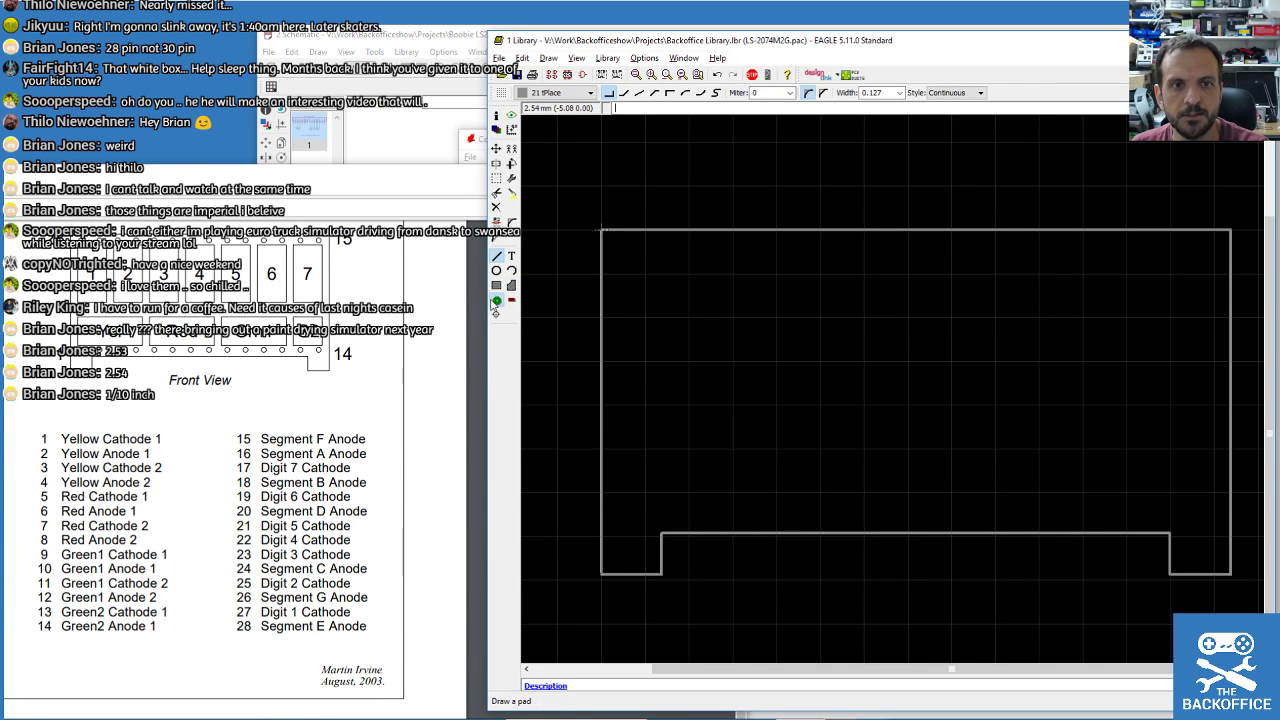
Set up the Pad tool with the Long shape, rotated 90° to stand vertically.
click(496, 300)
click(567, 92)
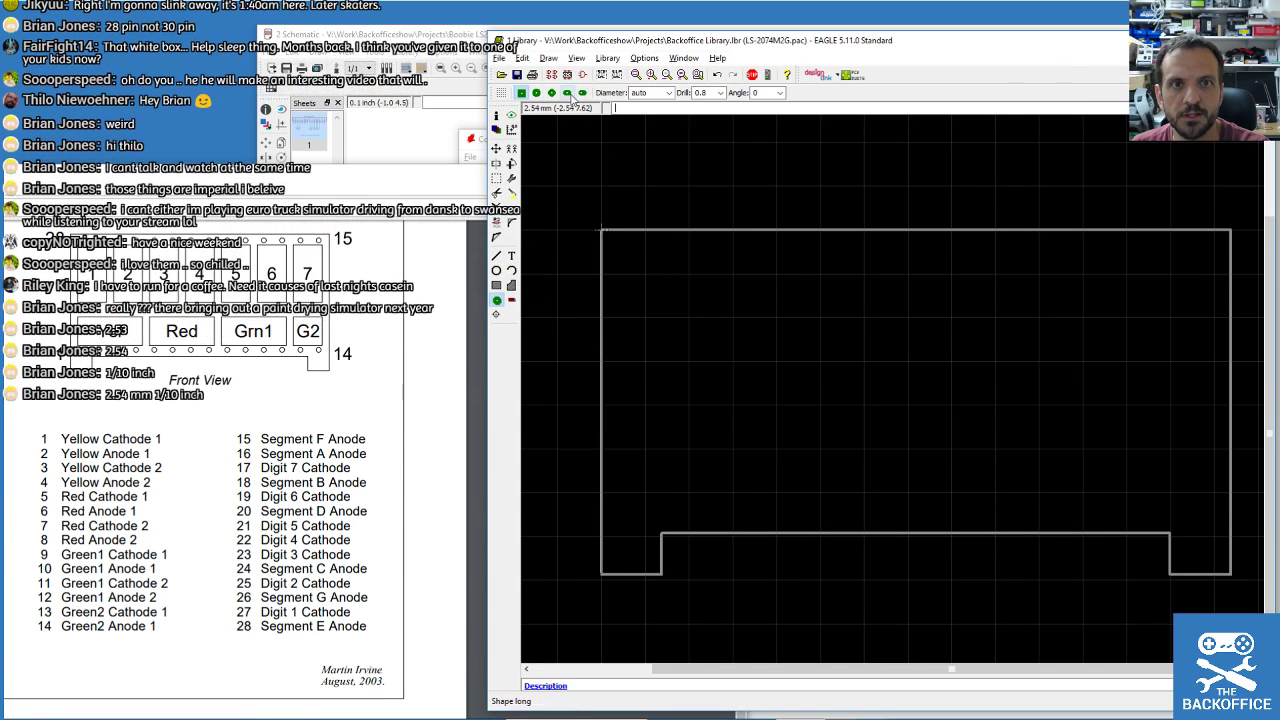
right_click(640, 245)
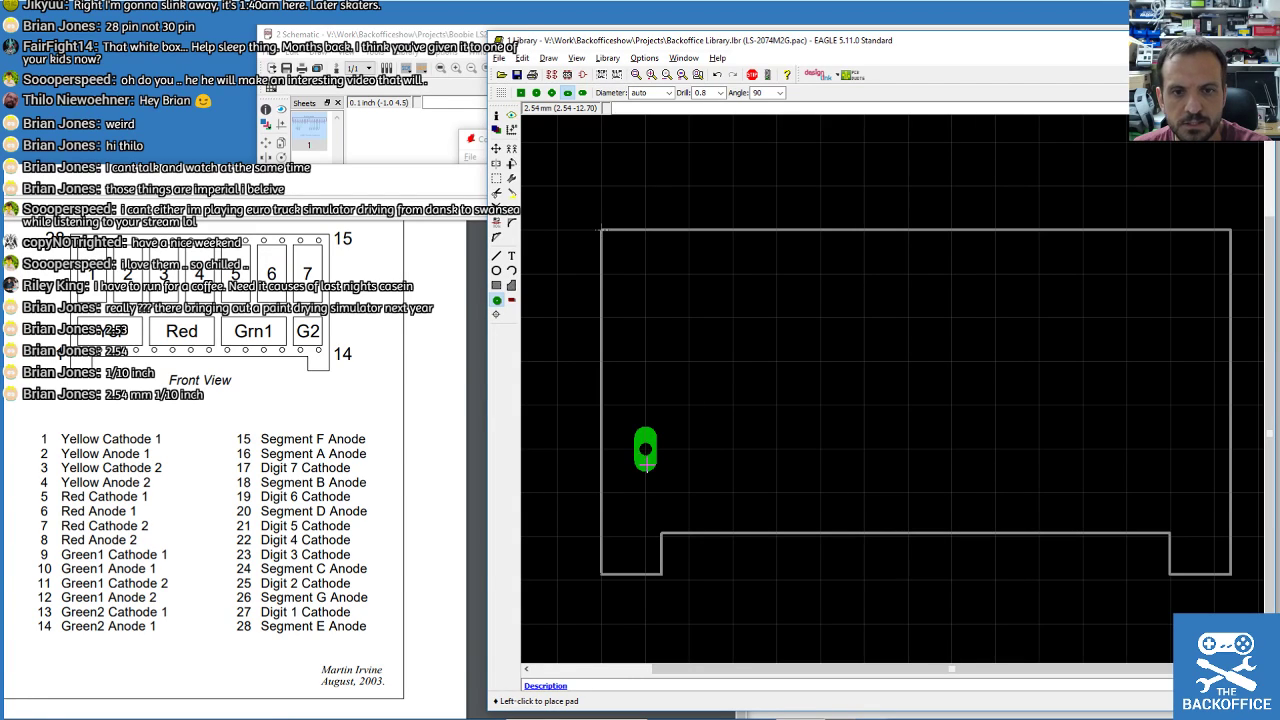
Place 14 oblong pads 2.54 mm apart along the bottom edge, left to right.
click(630, 491)
click(673, 491)
click(732, 491)
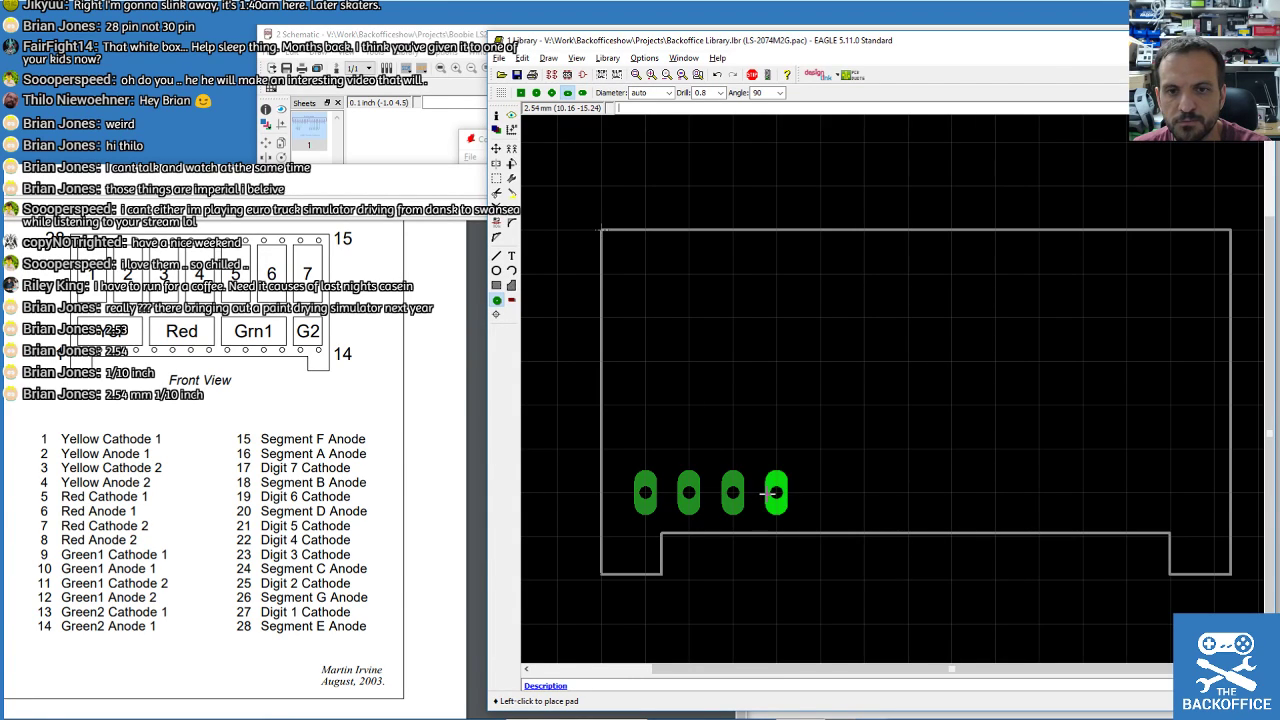
click(776, 491)
click(820, 491)
click(863, 491)
click(907, 491)
click(951, 491)
click(995, 491)
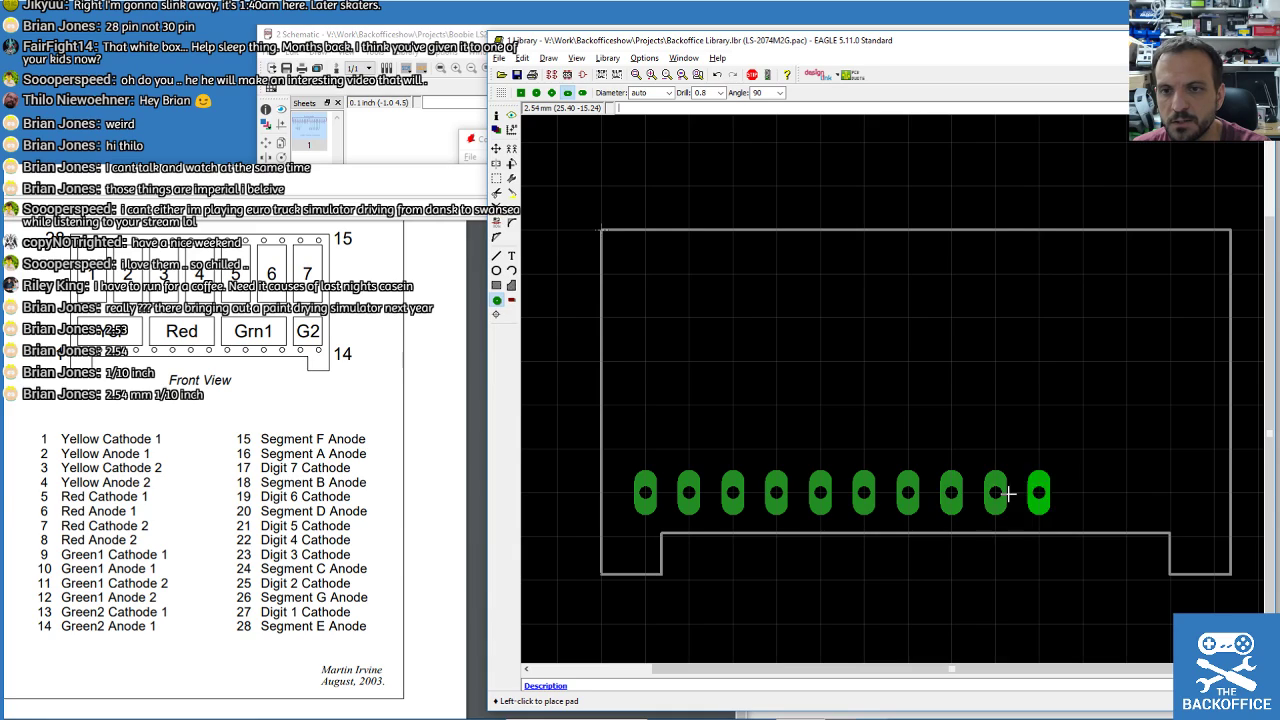
click(1038, 491)
click(1082, 491)
click(1126, 491)
click(1169, 491)
click(1213, 491)
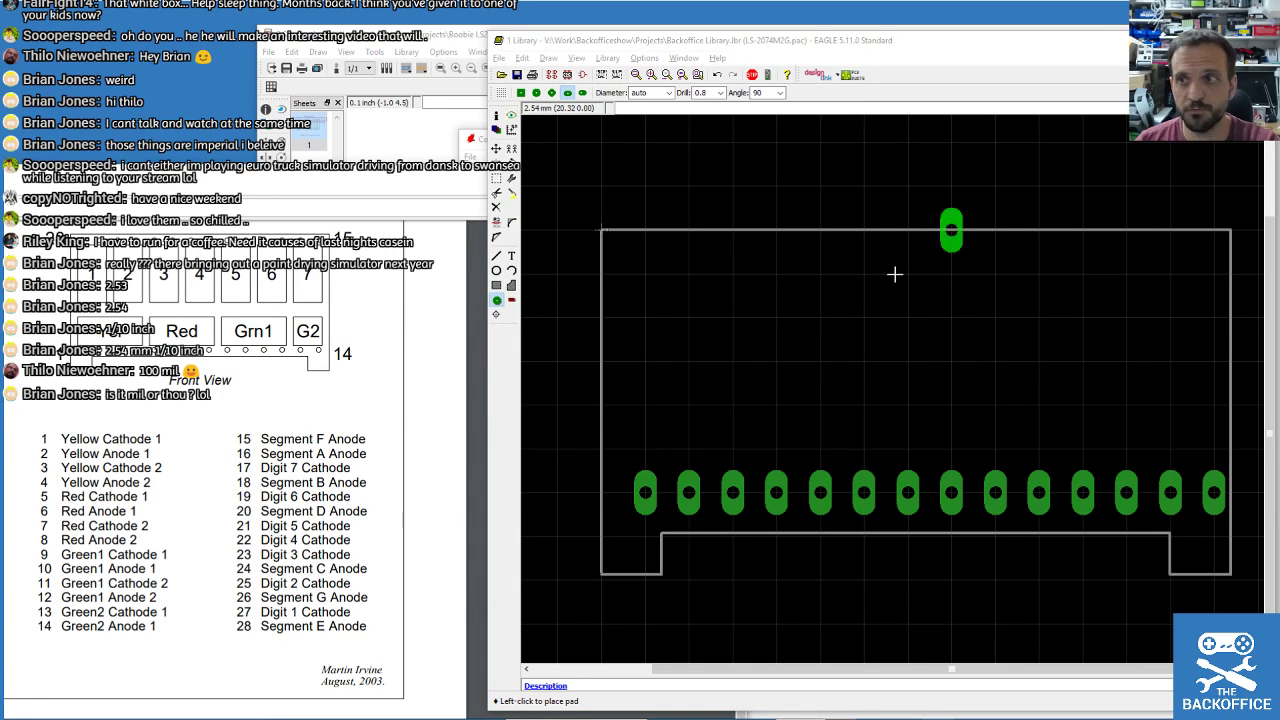
Compute 15.24 − 14.42 = 0.82 in the Calculator.
drag(1279, 90, 700, 90)
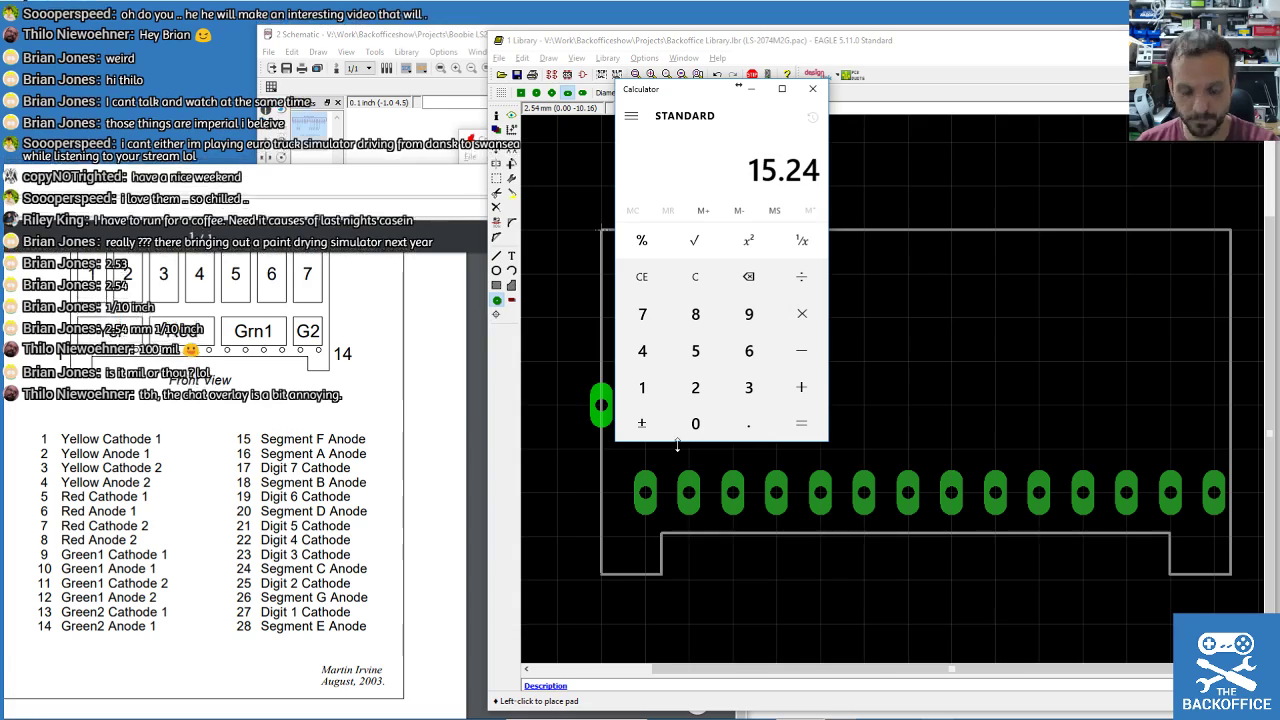
click(801, 350)
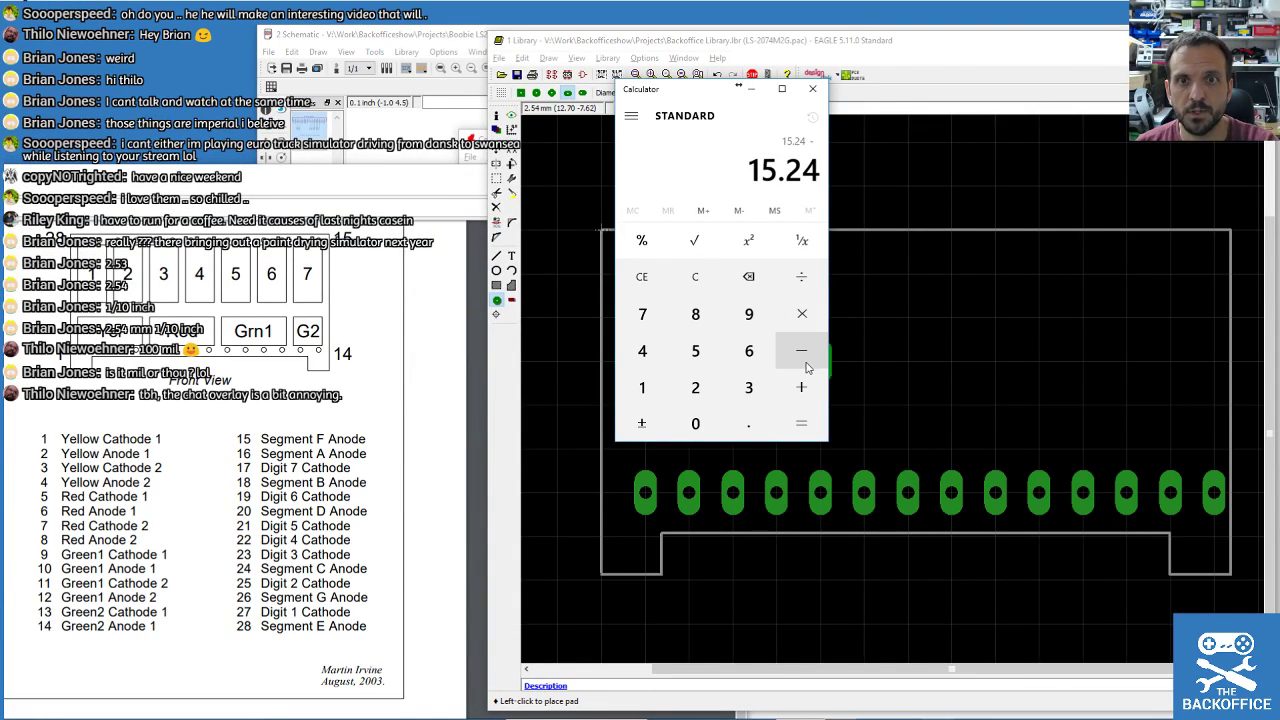
click(642, 387)
click(642, 350)
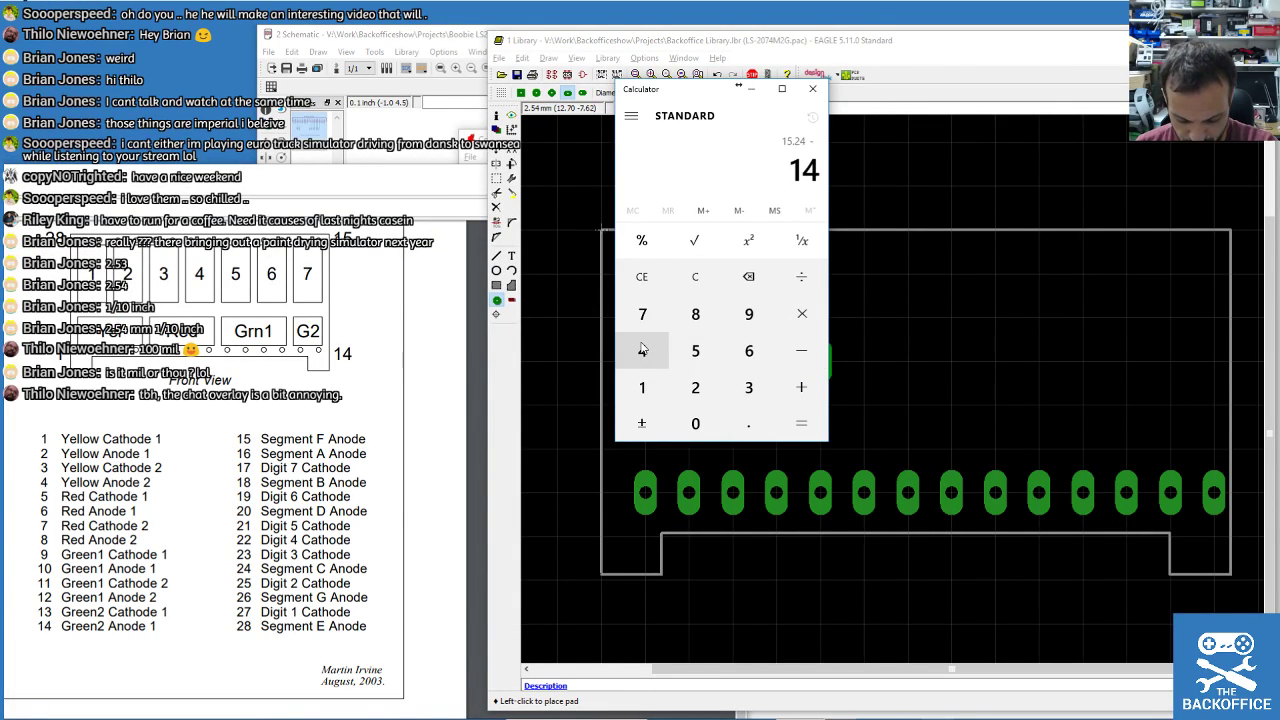
click(749, 423)
click(642, 350)
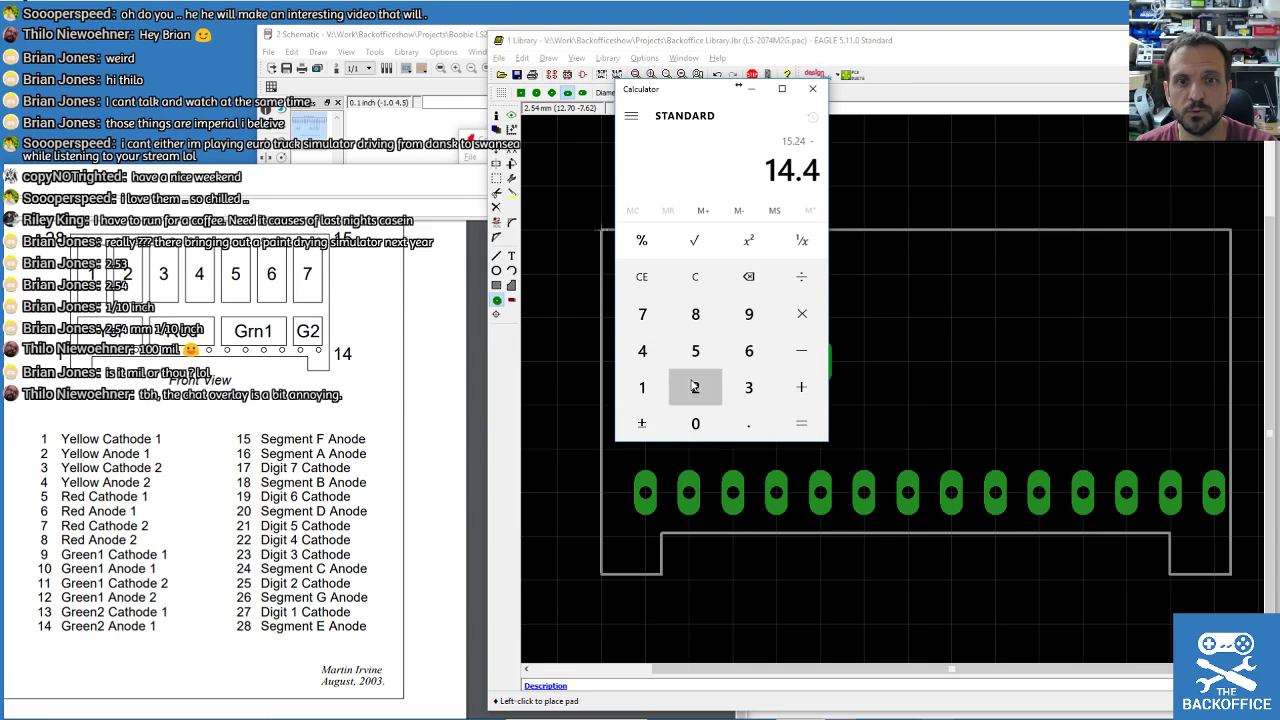
click(695, 387)
click(801, 423)
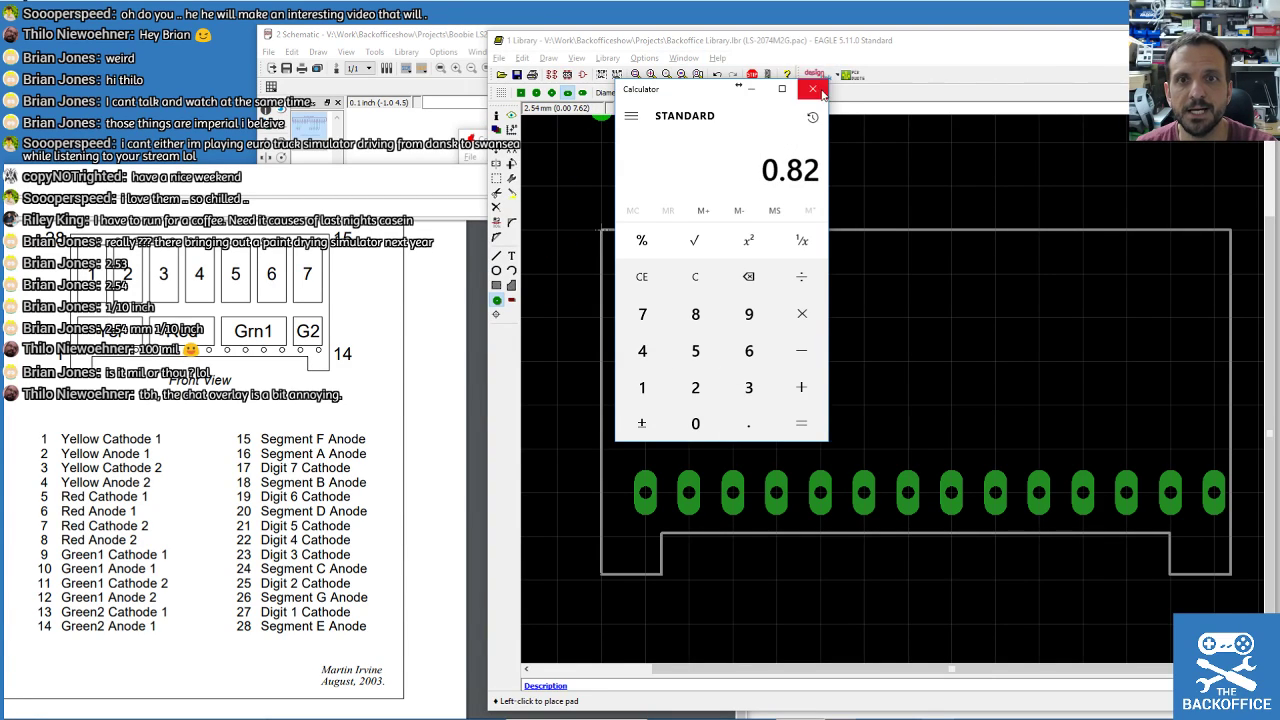
click(815, 90)
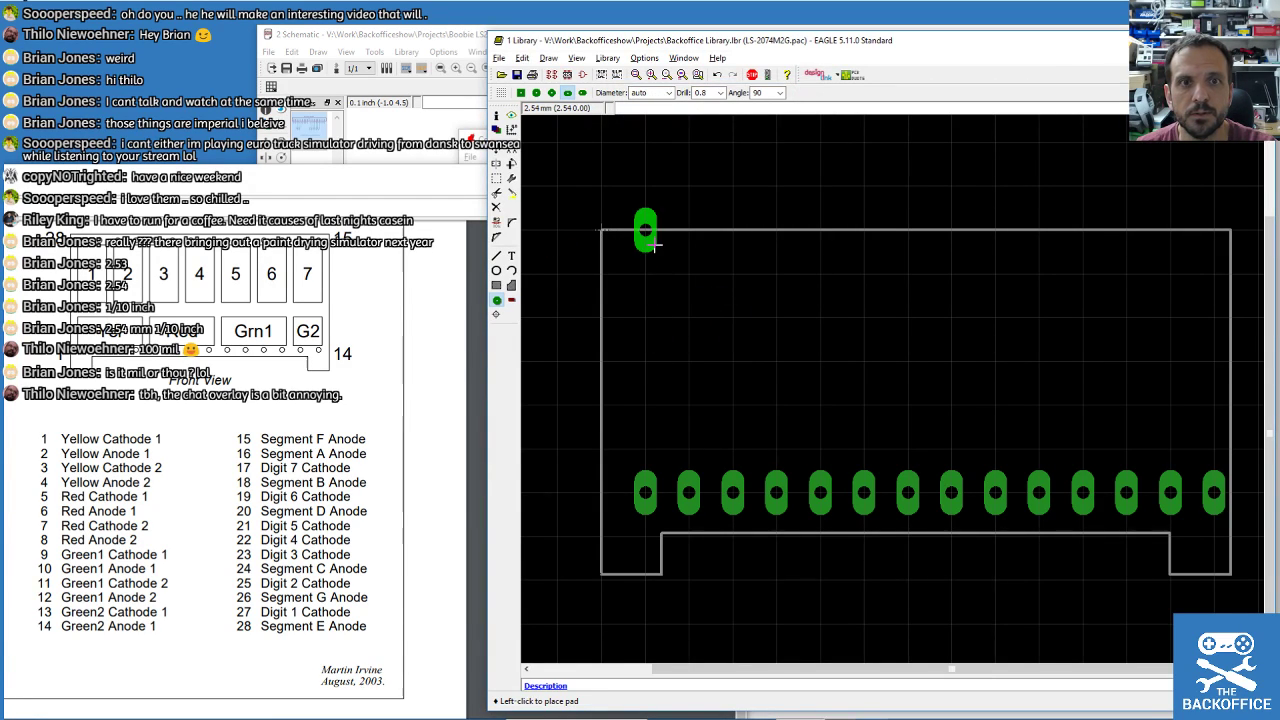
Place a pad near the top-left corner and set its position to 2.52, -0.8.
key(alt)
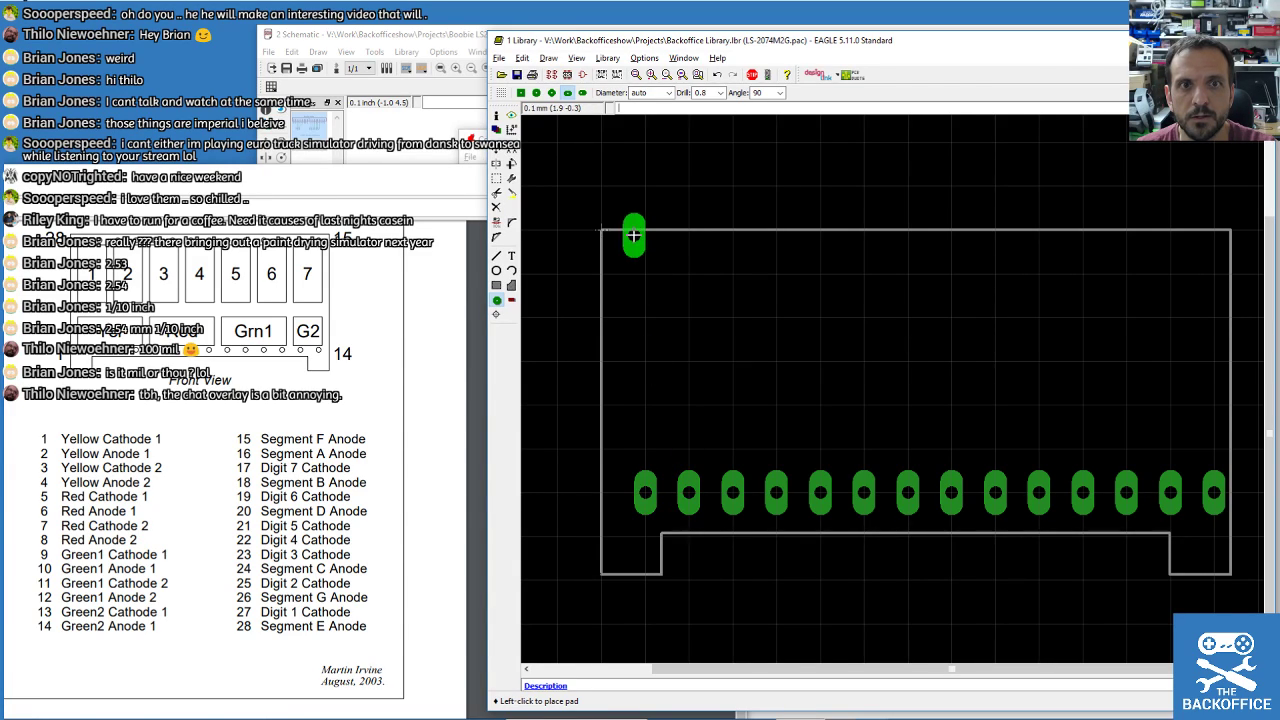
click(645, 250)
click(496, 117)
click(645, 256)
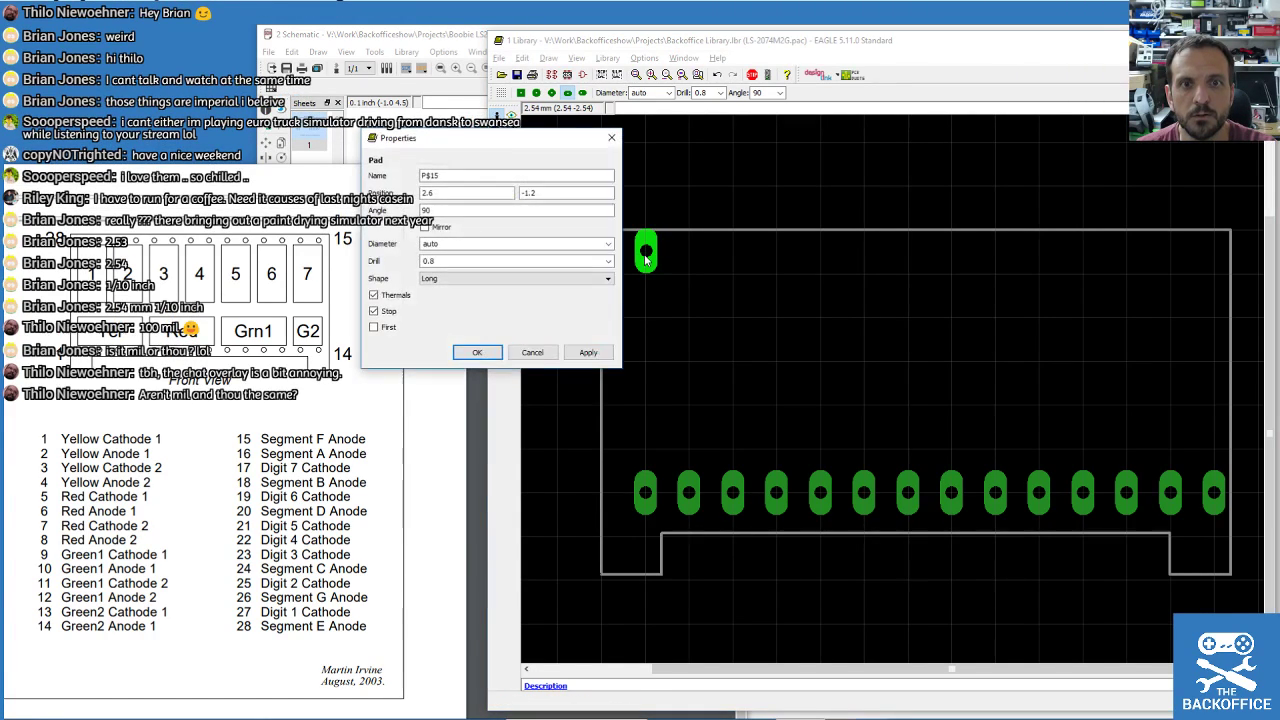
key(Tab)
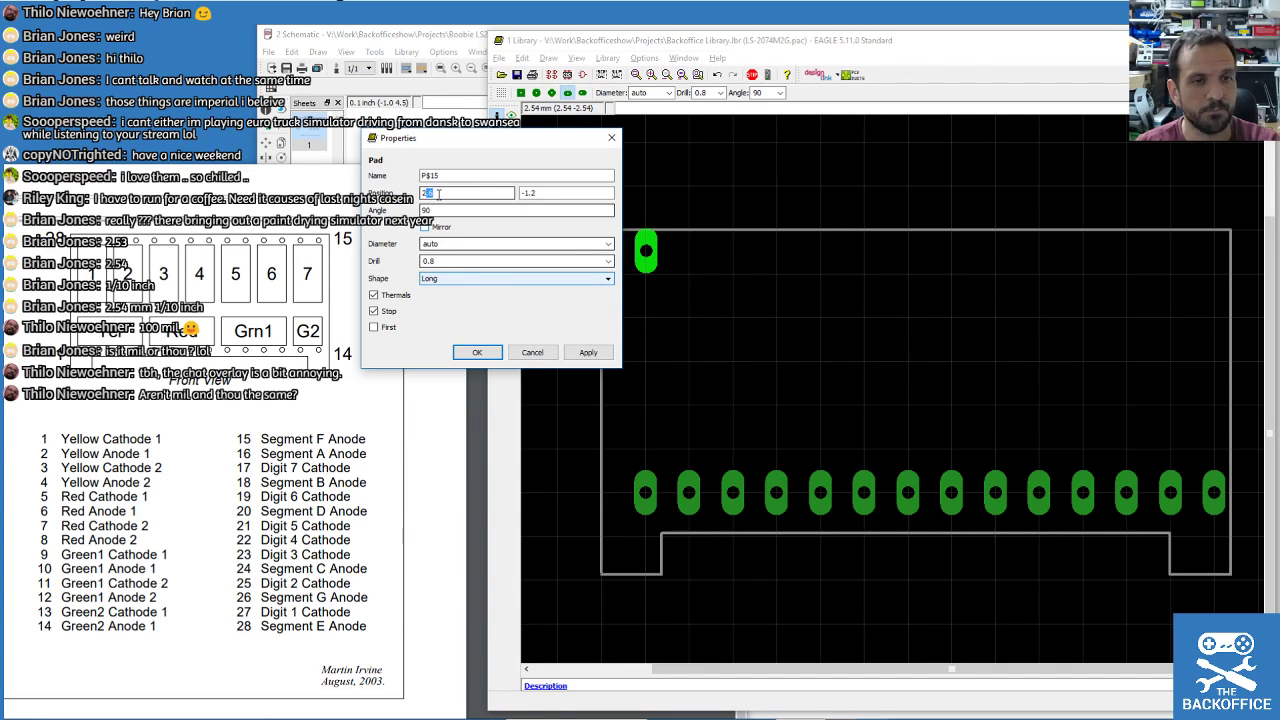
key(Tab)
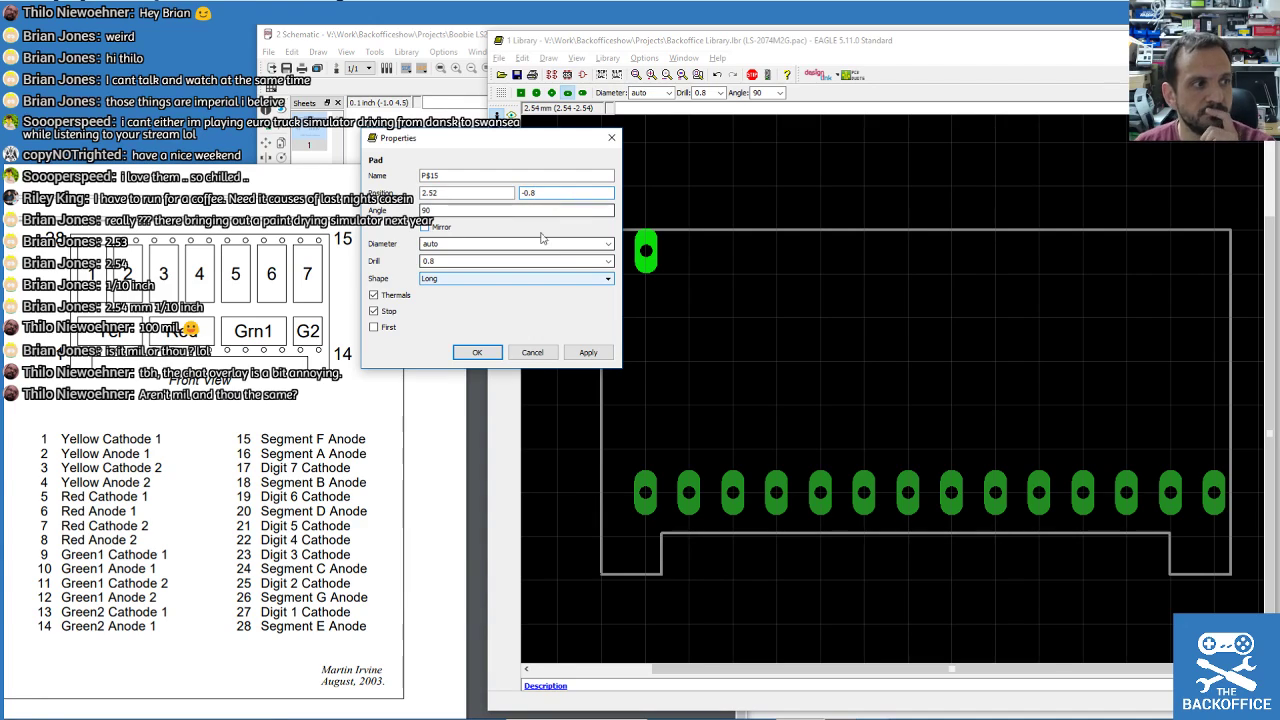
text(-0.8)
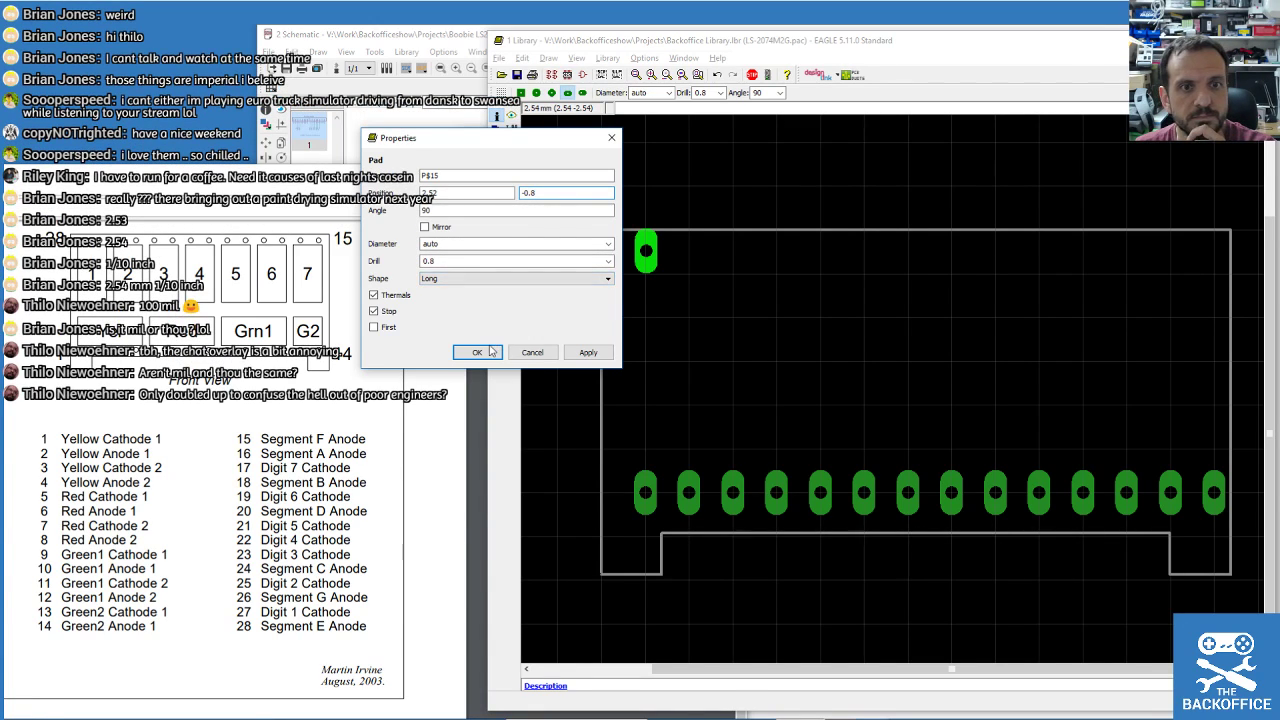
click(477, 352)
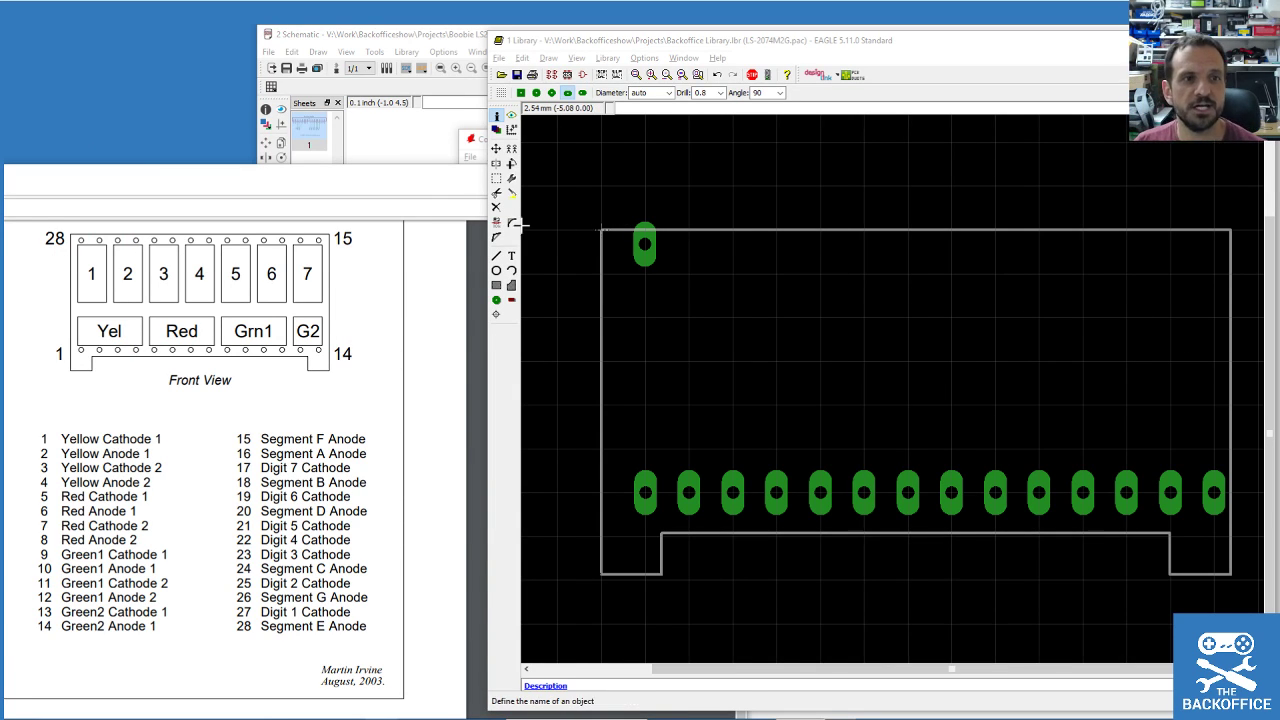
Check the datasheet pinout and the top outline wire's length with Info.
drag(376, 181, 430, 51)
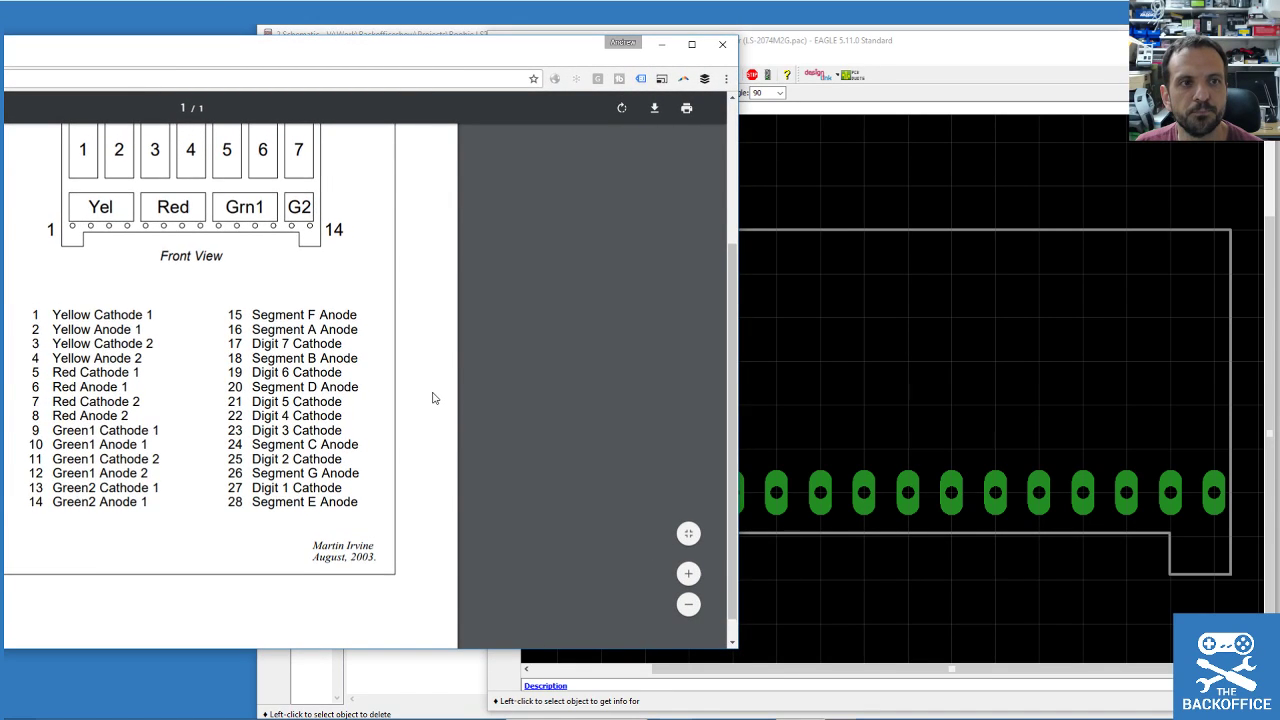
scroll(434, 397, up, 1)
click(907, 56)
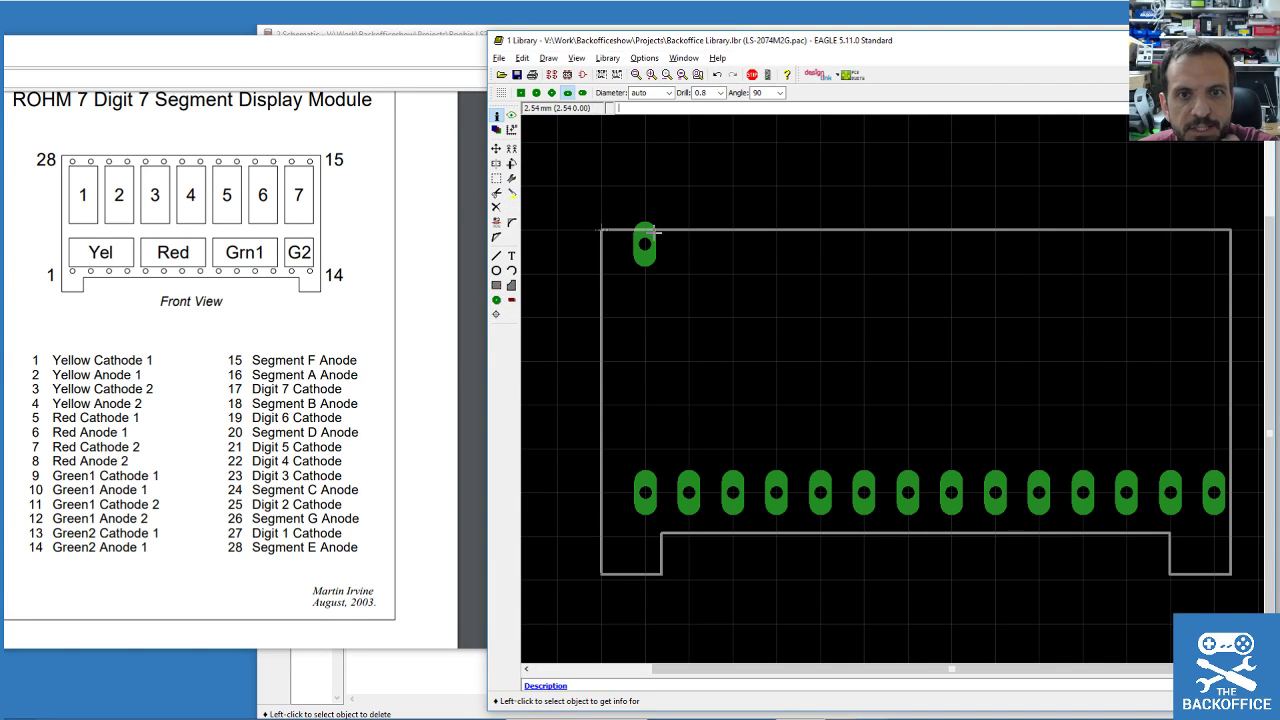
click(681, 230)
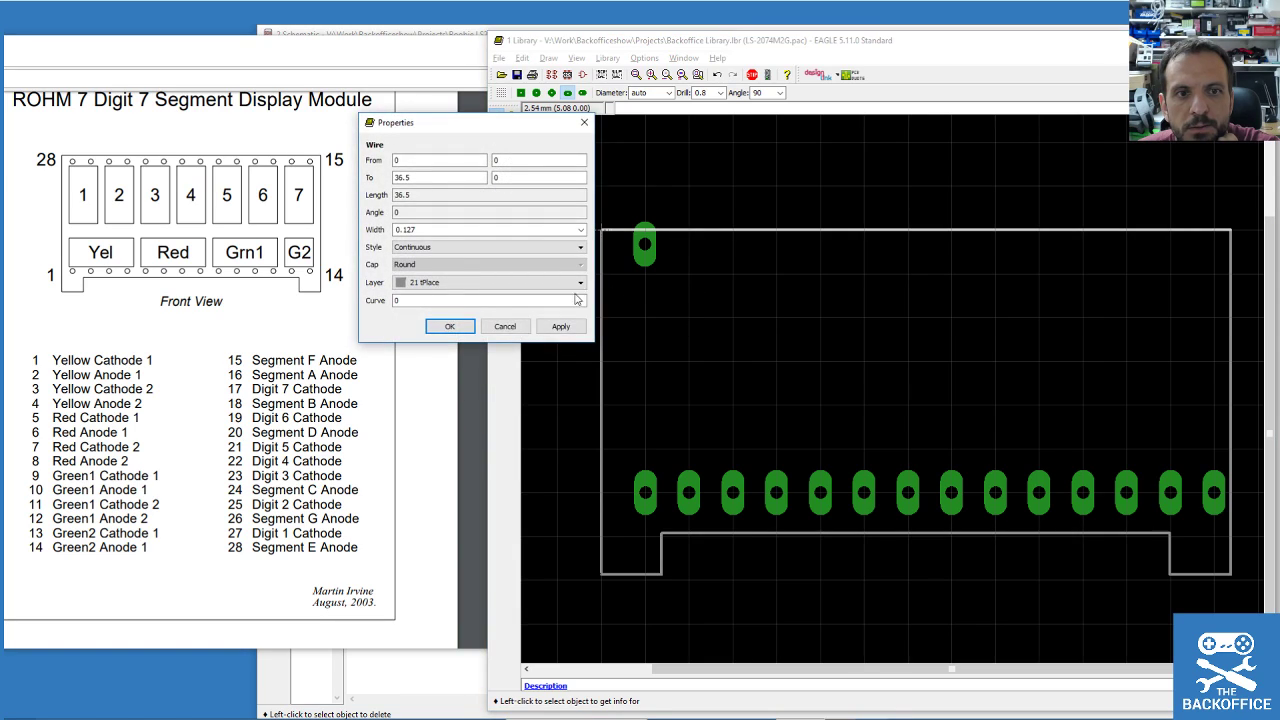
click(506, 323)
Place 13 more oblong pads along the top row and group them.
click(497, 300)
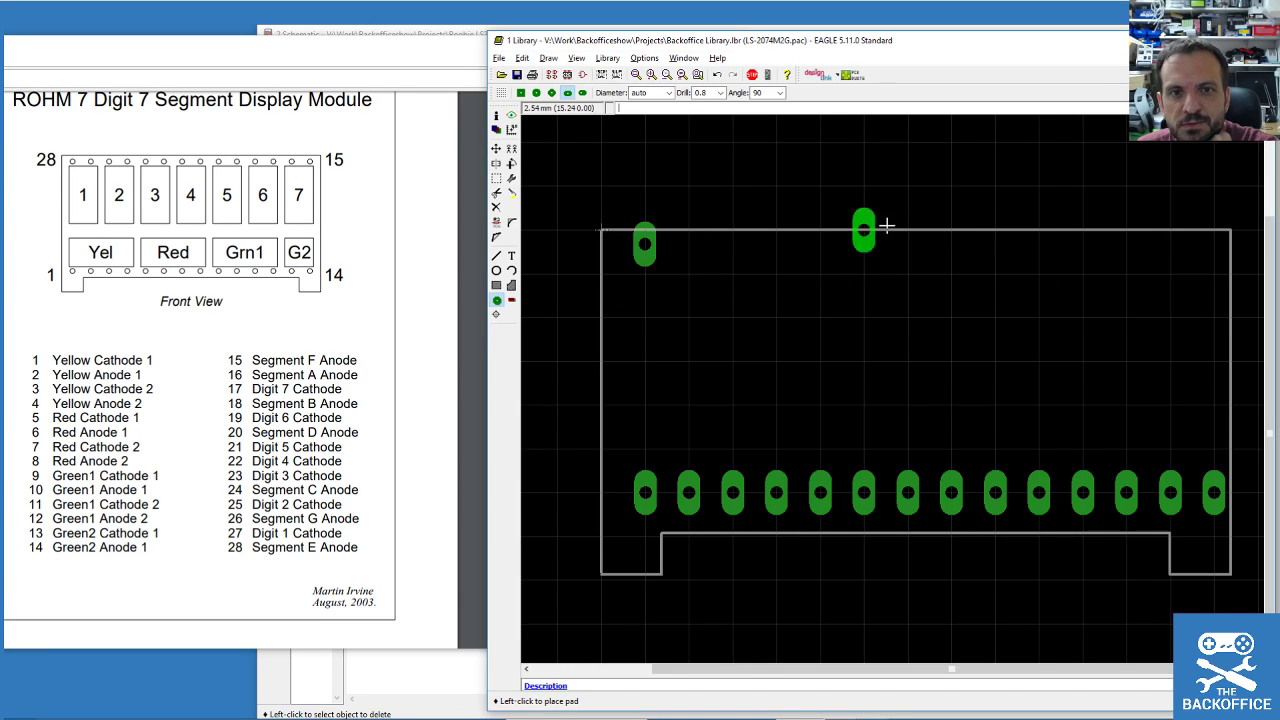
click(688, 273)
click(732, 273)
click(776, 273)
click(820, 273)
click(863, 273)
click(907, 273)
click(951, 273)
click(995, 273)
click(1039, 273)
click(1083, 273)
click(1126, 273)
click(1170, 273)
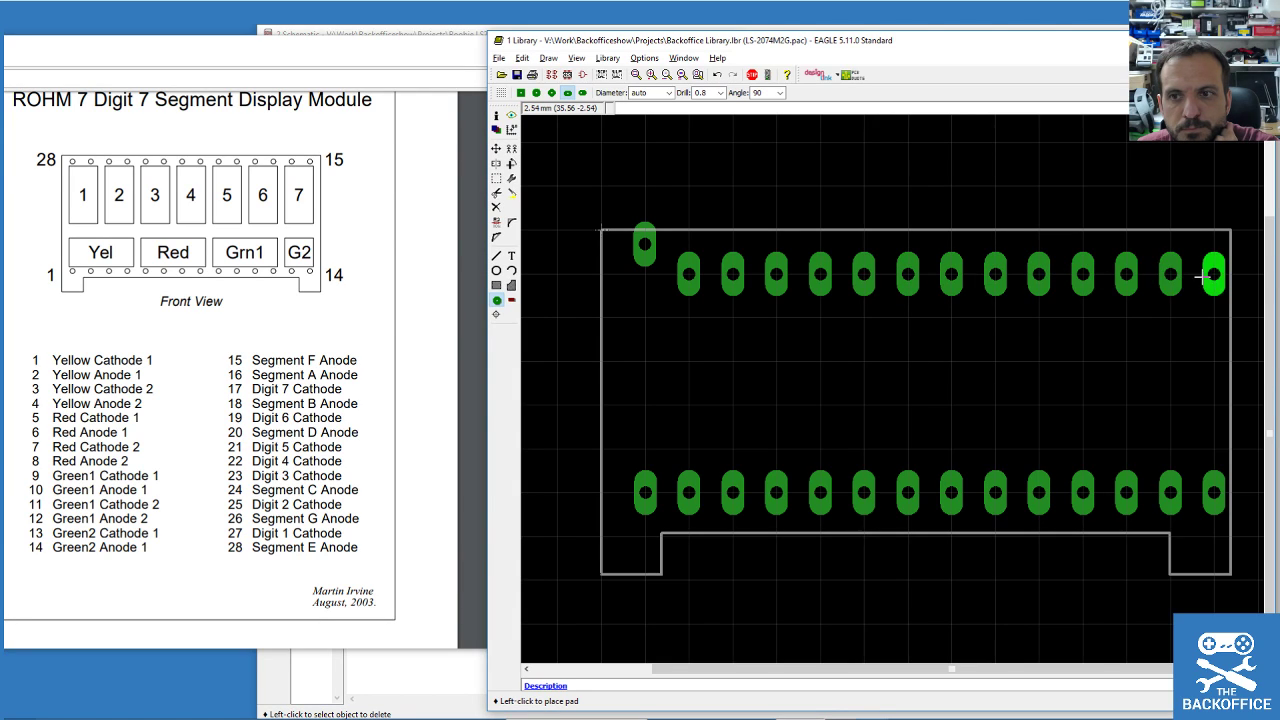
click(1214, 273)
click(496, 177)
drag(673, 241, 1236, 326)
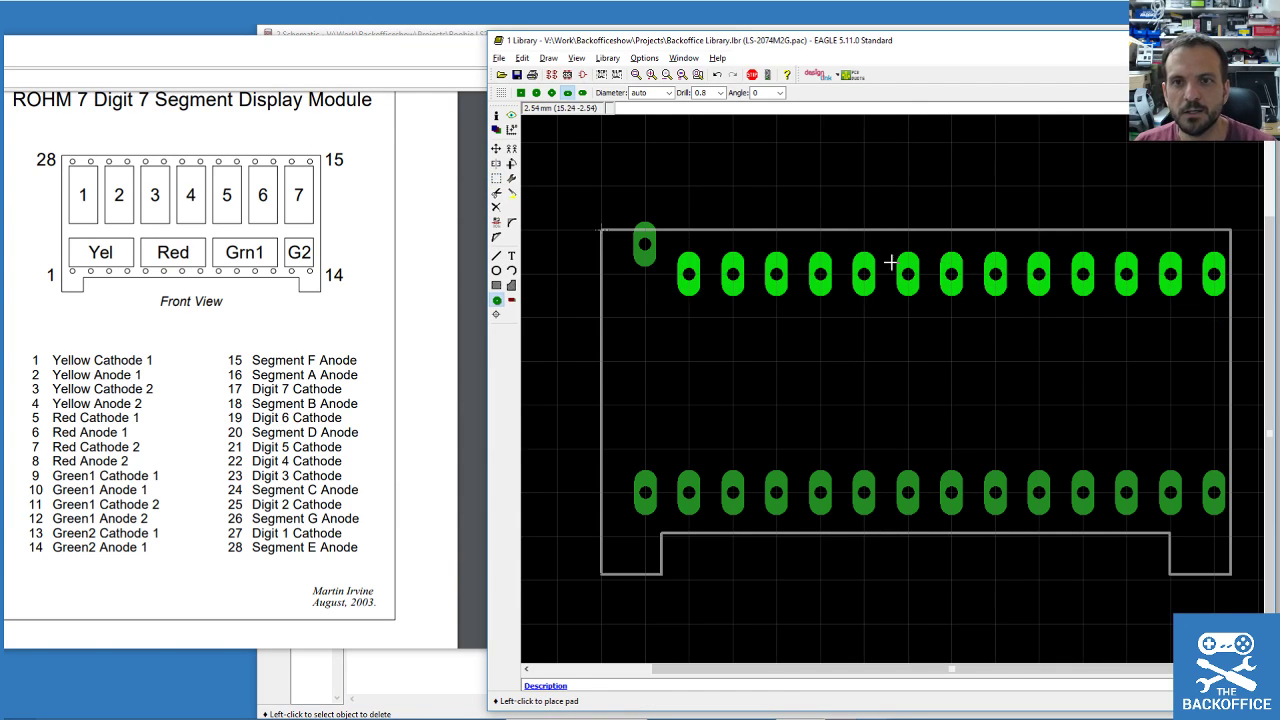
Move the top-row pad group onto the fine 0.1 mm grid.
click(496, 148)
right_click(689, 274)
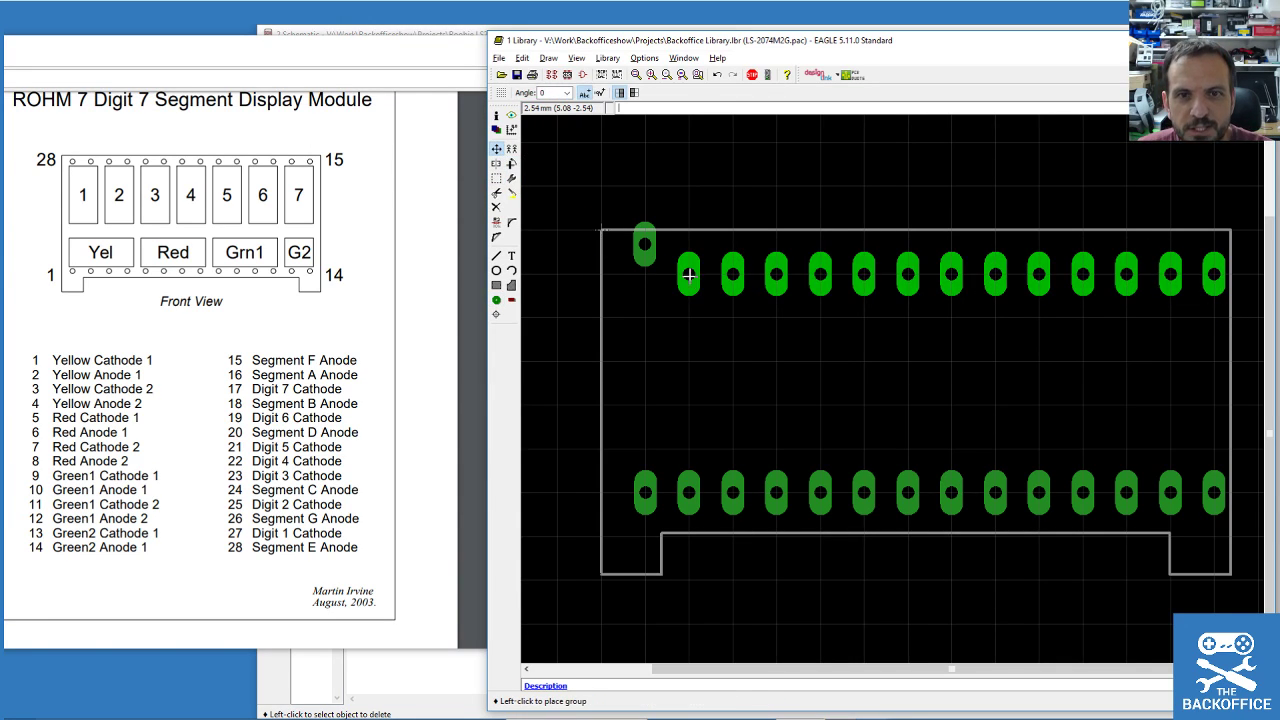
scroll(690, 255, up, 4)
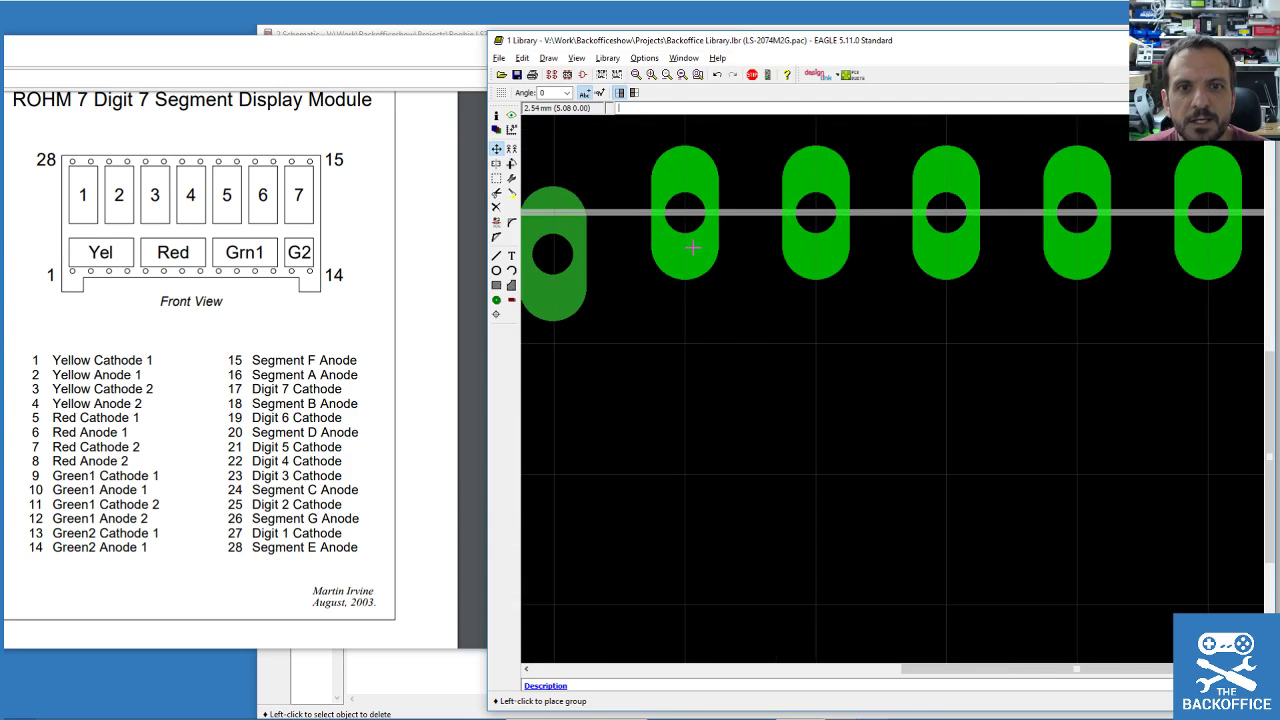
key(alt)
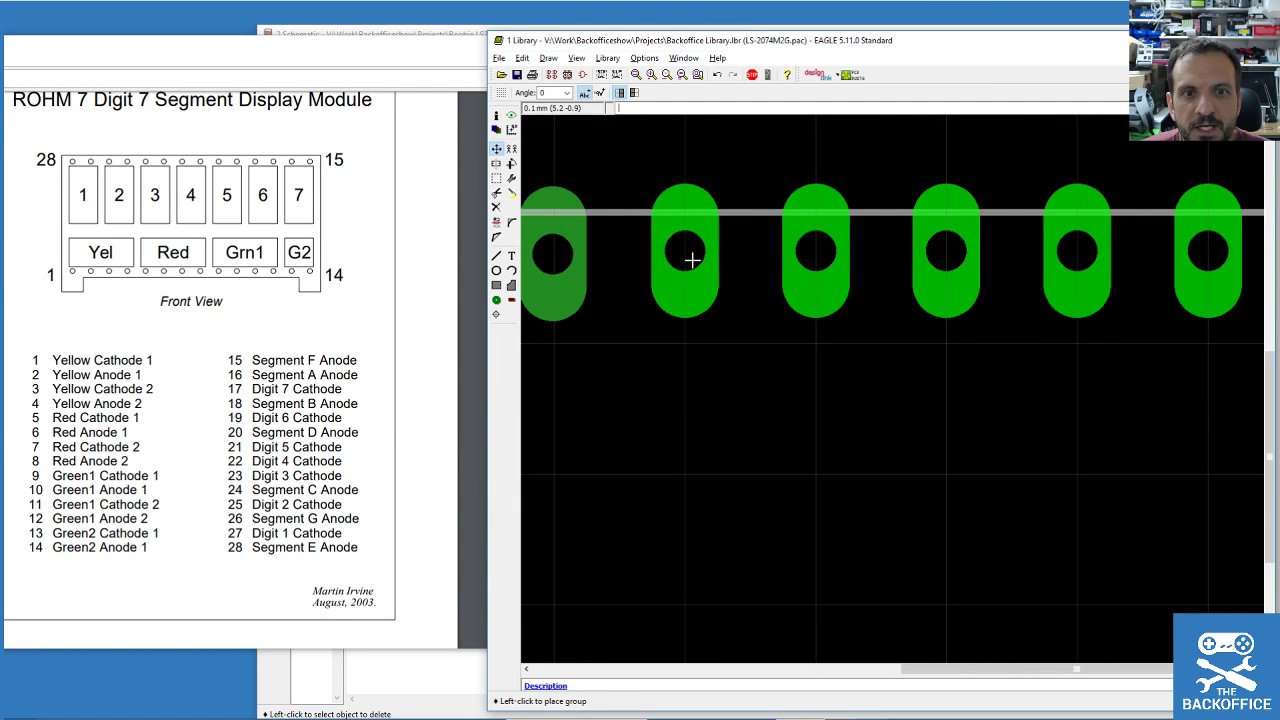
alt+click(691, 258)
scroll(863, 245, down, 3)
scroll(863, 245, down, 2)
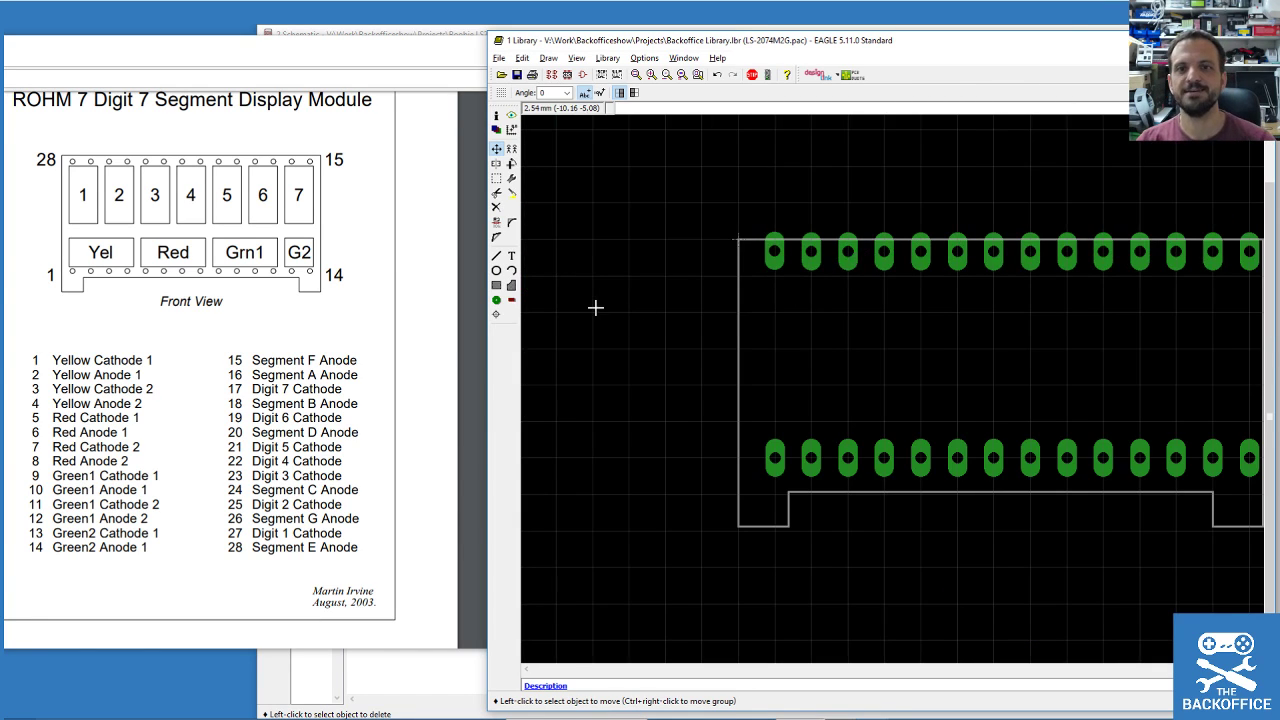
scroll(594, 306, down, 2)
scroll(724, 299, up, 2)
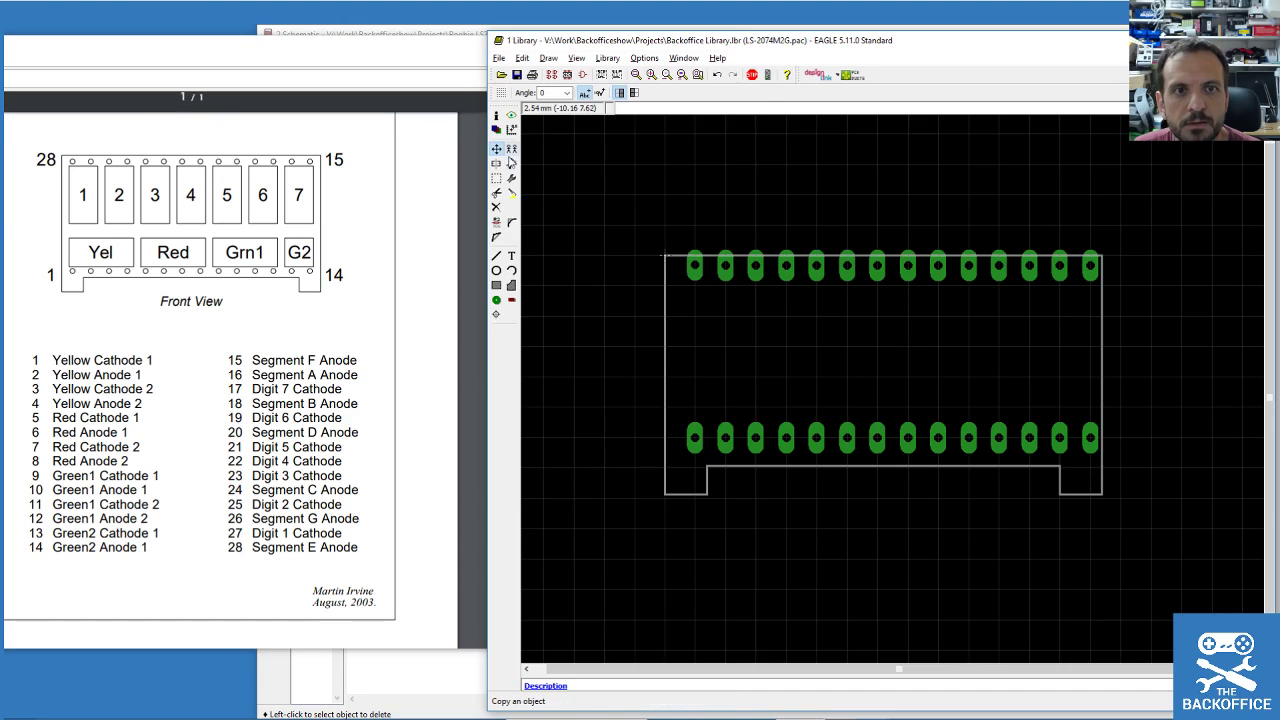
Group all the footprint's pads and reposition the group.
click(496, 178)
drag(683, 241, 1098, 455)
key(F7)
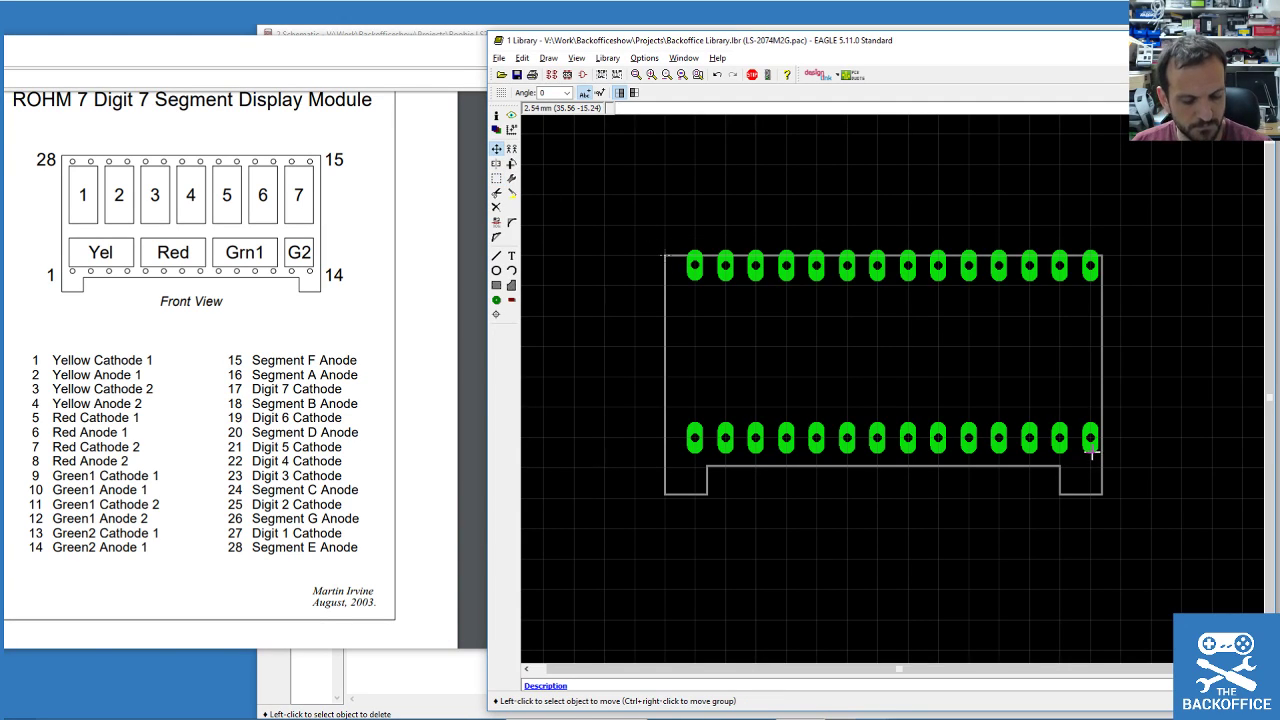
ctrl+right_click(817, 268)
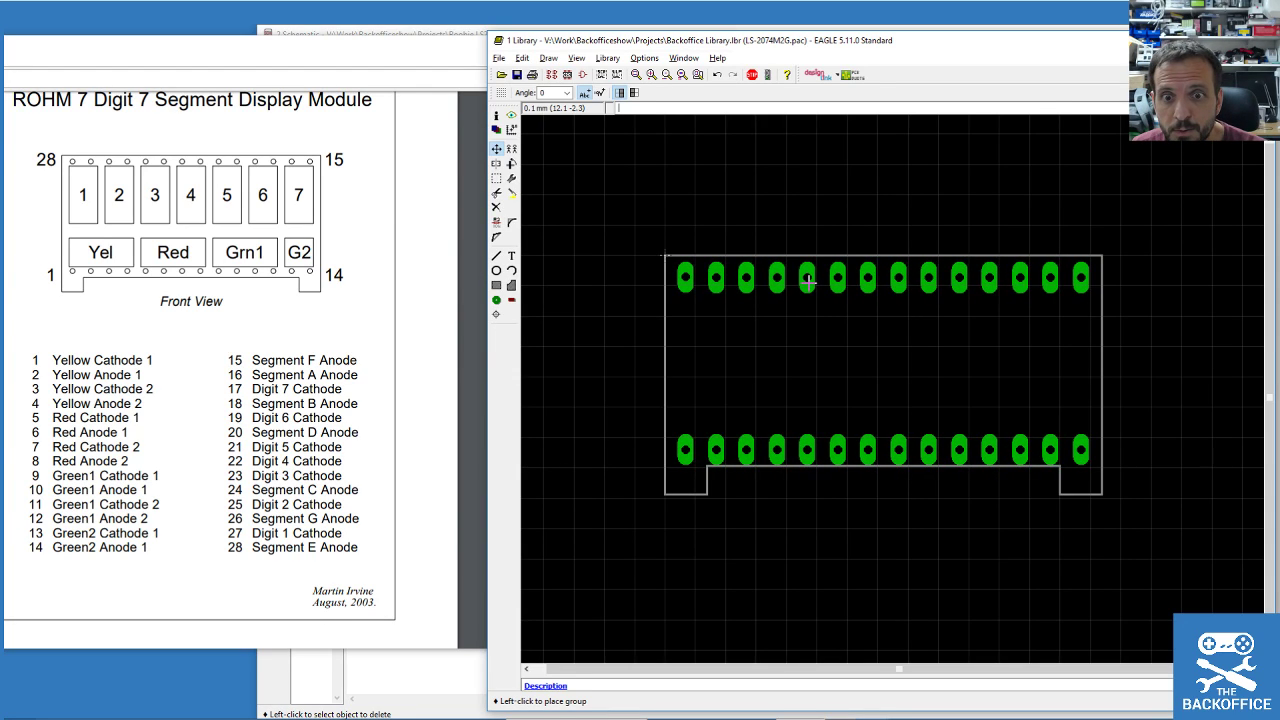
click(808, 280)
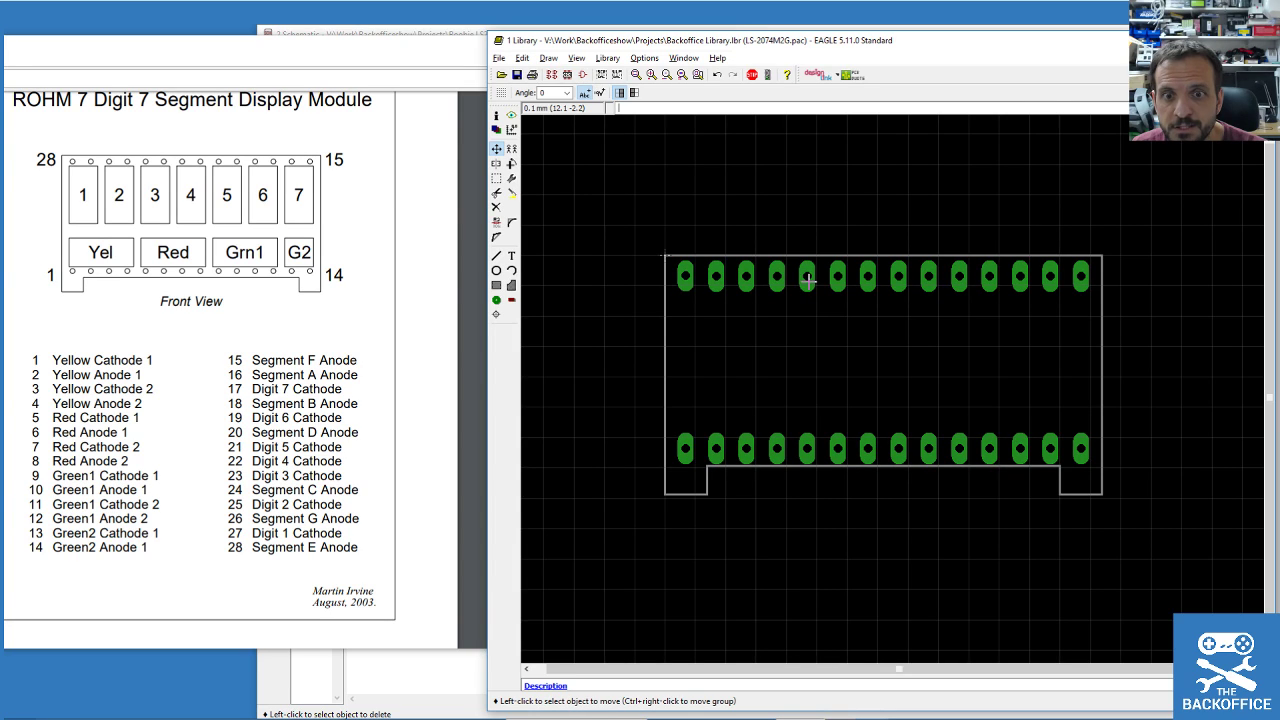
Save the library with Ctrl+S.
click(496, 221)
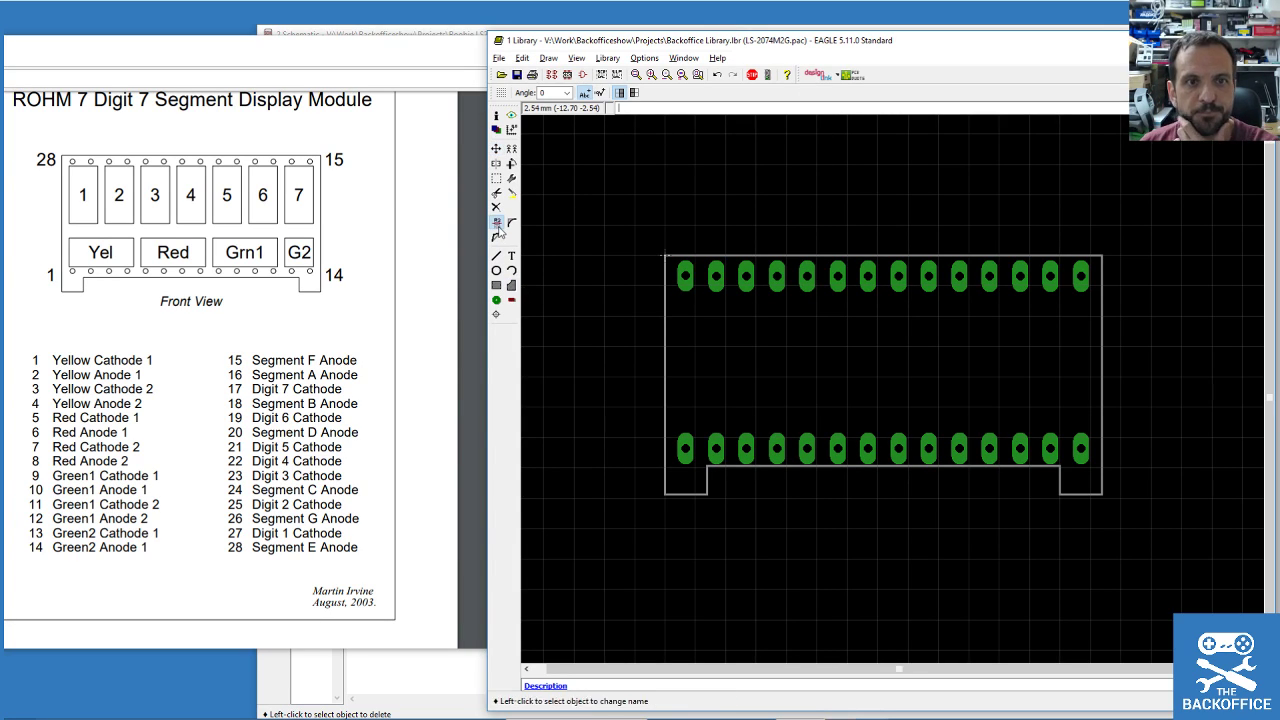
click(685, 280)
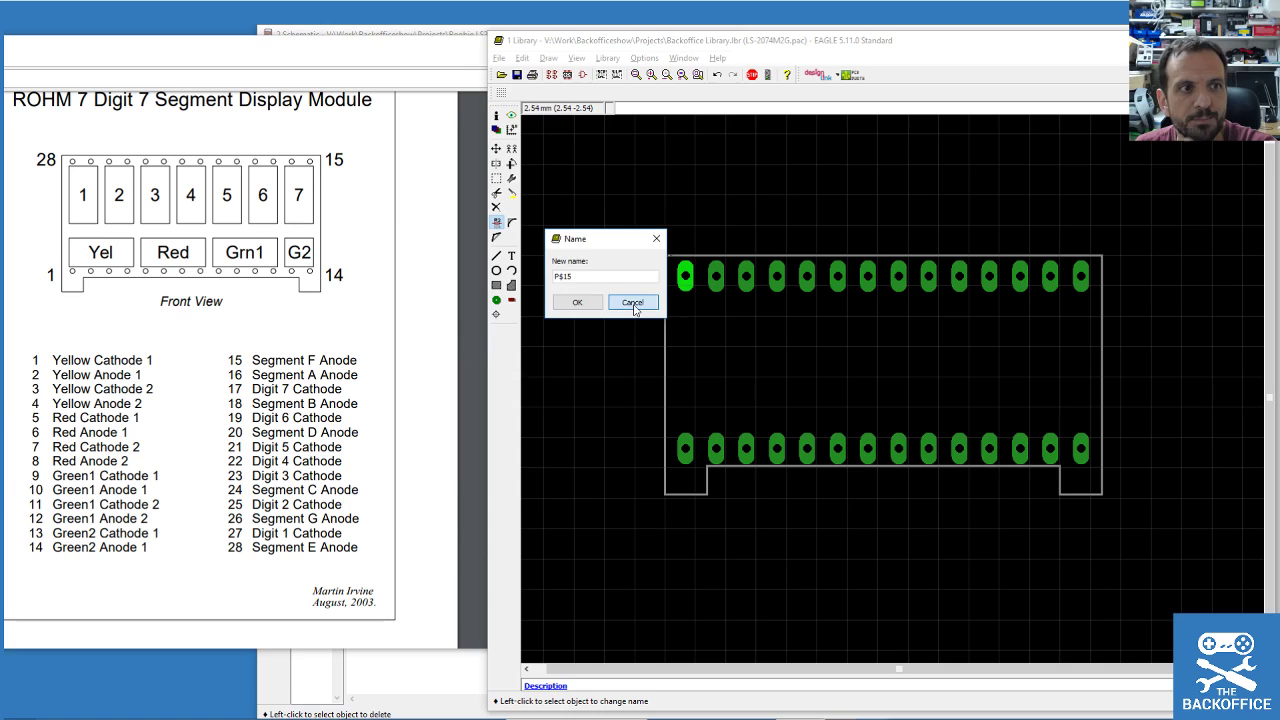
click(631, 301)
scroll(698, 486, up, 2)
key(ctrl+s)
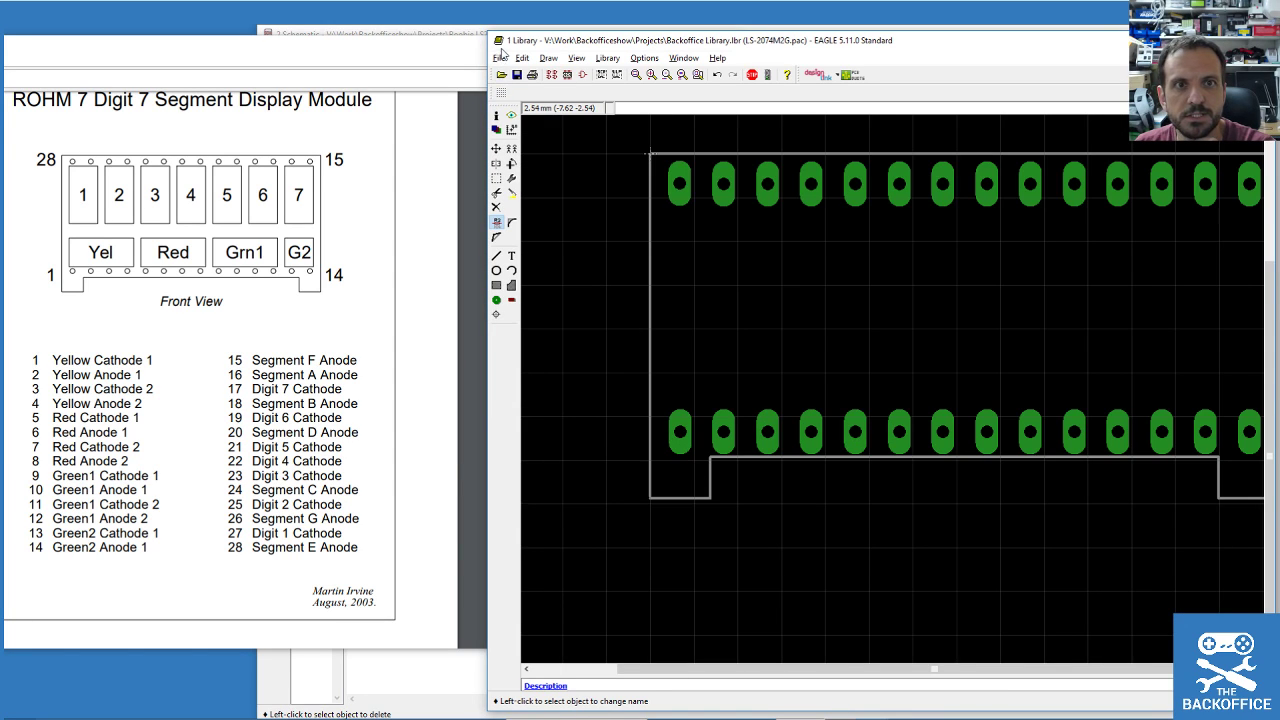
scroll(765, 406, down, 2)
scroll(763, 406, up, 1)
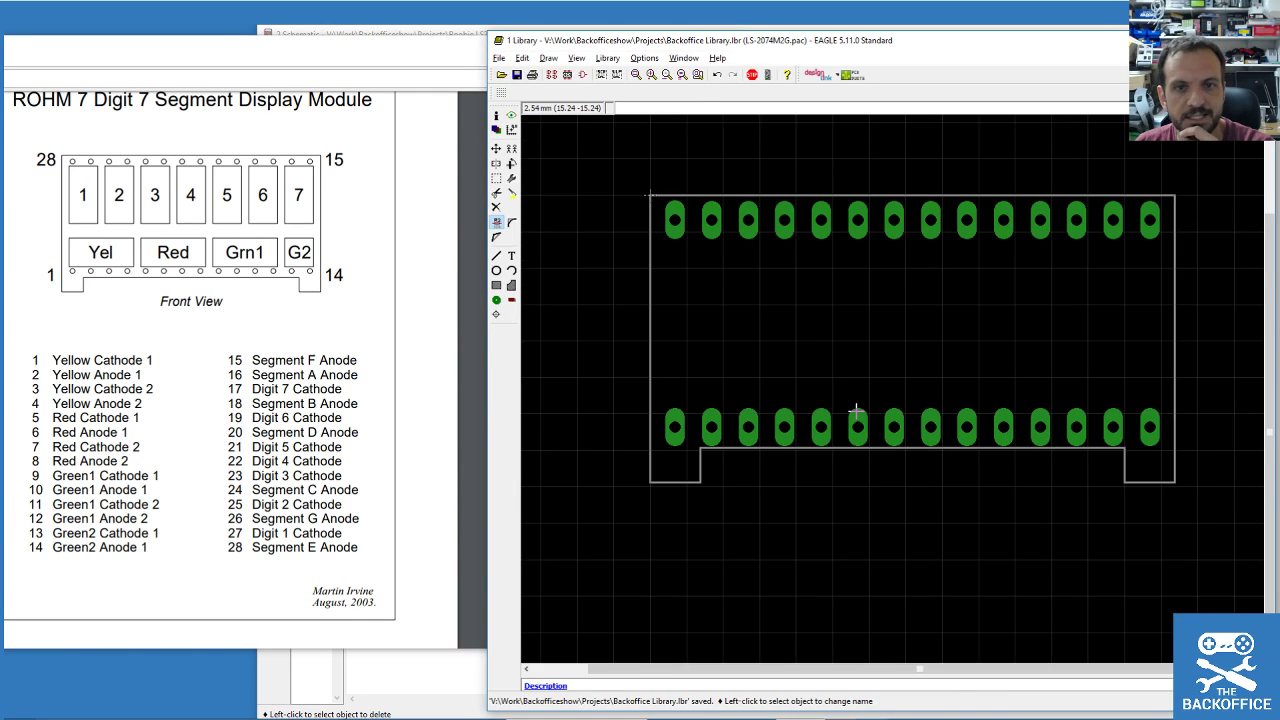
Rename the first eight bottom-row pads 1 to 8, left to right.
click(677, 428)
text(1)
key(Return)
click(711, 428)
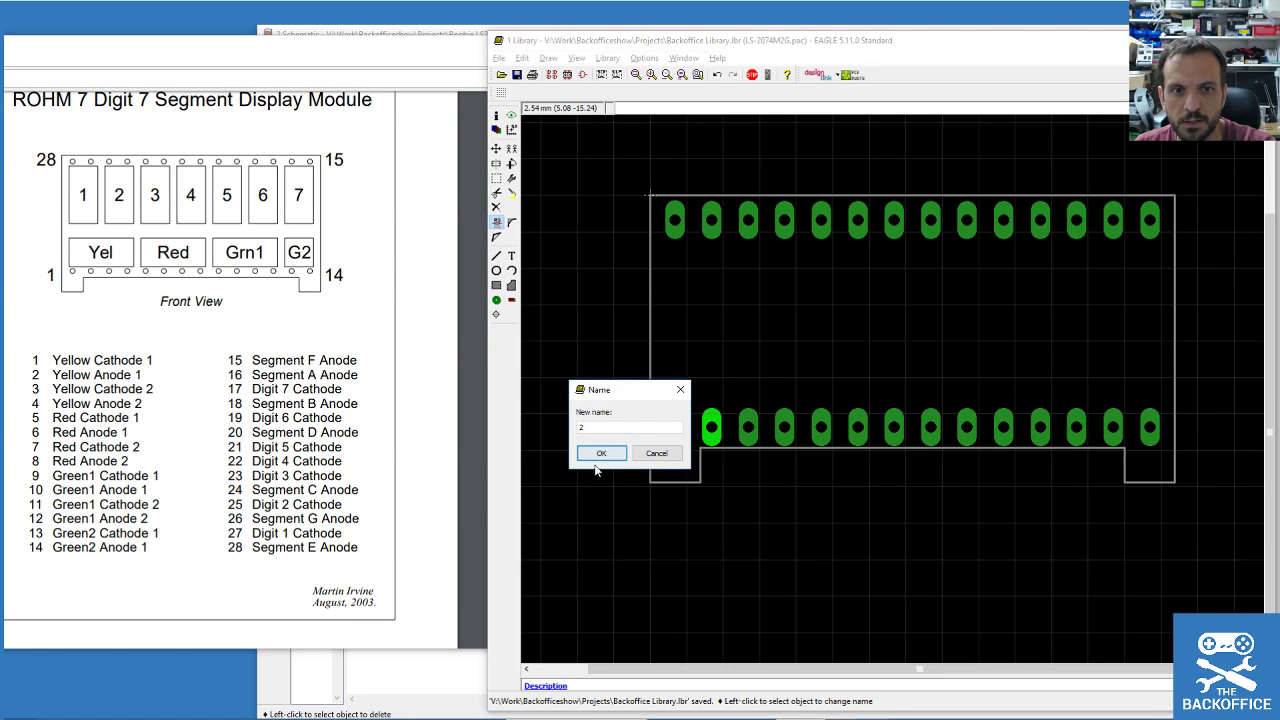
text(2)
key(Return)
click(748, 428)
text(3)
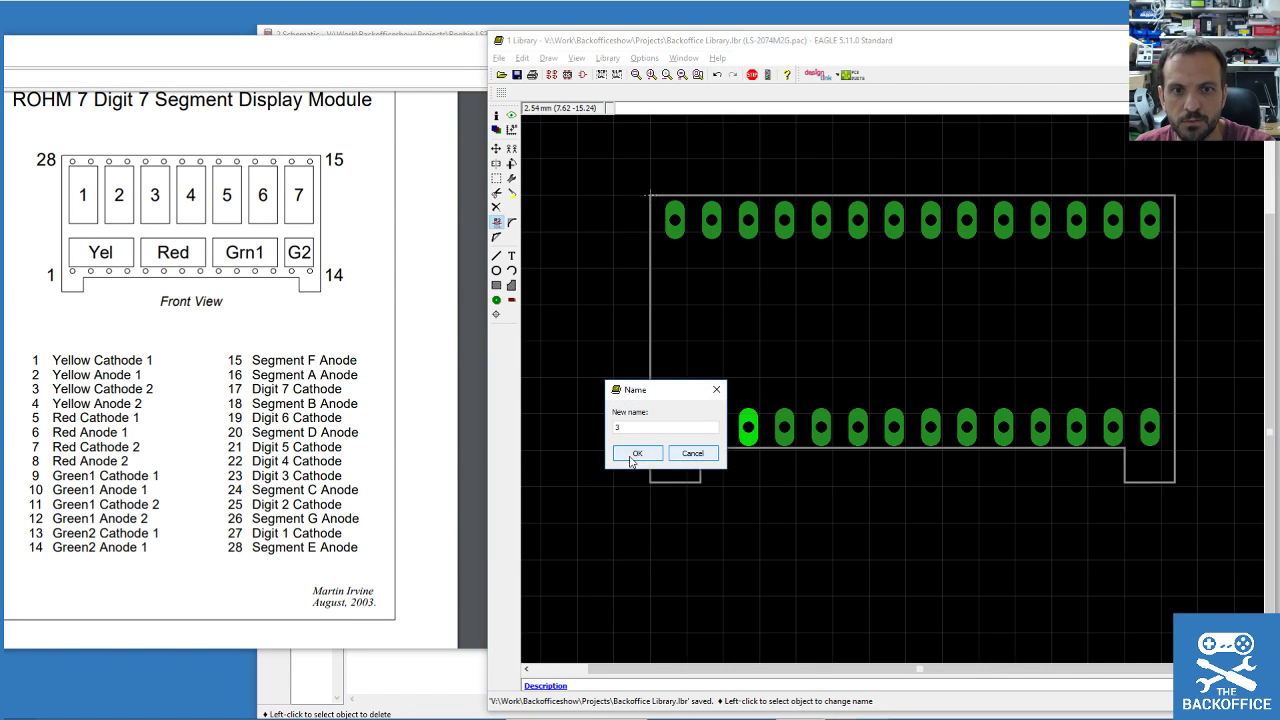
click(601, 453)
click(784, 428)
text(4)
key(Return)
click(821, 430)
text(5)
click(710, 453)
click(858, 428)
text(6)
click(766, 456)
click(894, 428)
text(7)
click(770, 455)
click(930, 428)
text(8)
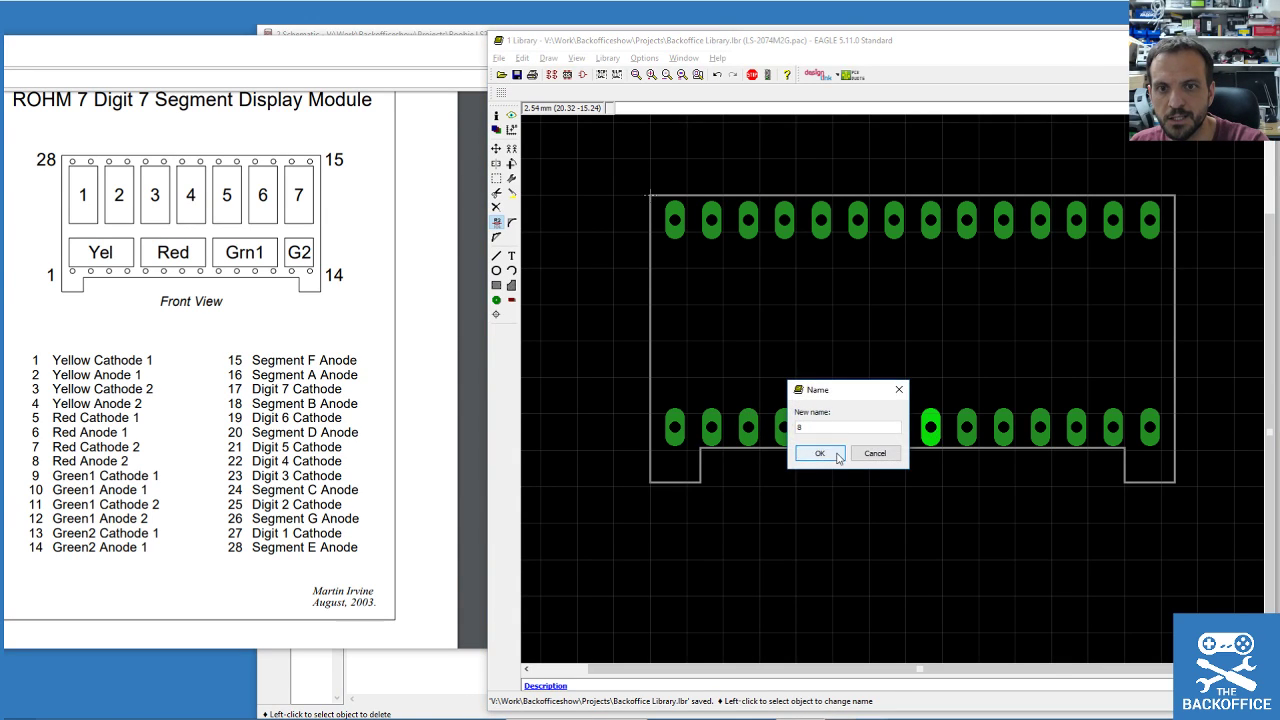
click(817, 453)
Rename the remaining bottom-row pads 9 to 14.
click(966, 428)
text(9)
click(857, 453)
click(1003, 428)
text(0)
key(BackSpace)
text(10)
click(898, 457)
click(1042, 427)
text(11)
click(930, 455)
click(1076, 427)
text(12)
click(966, 456)
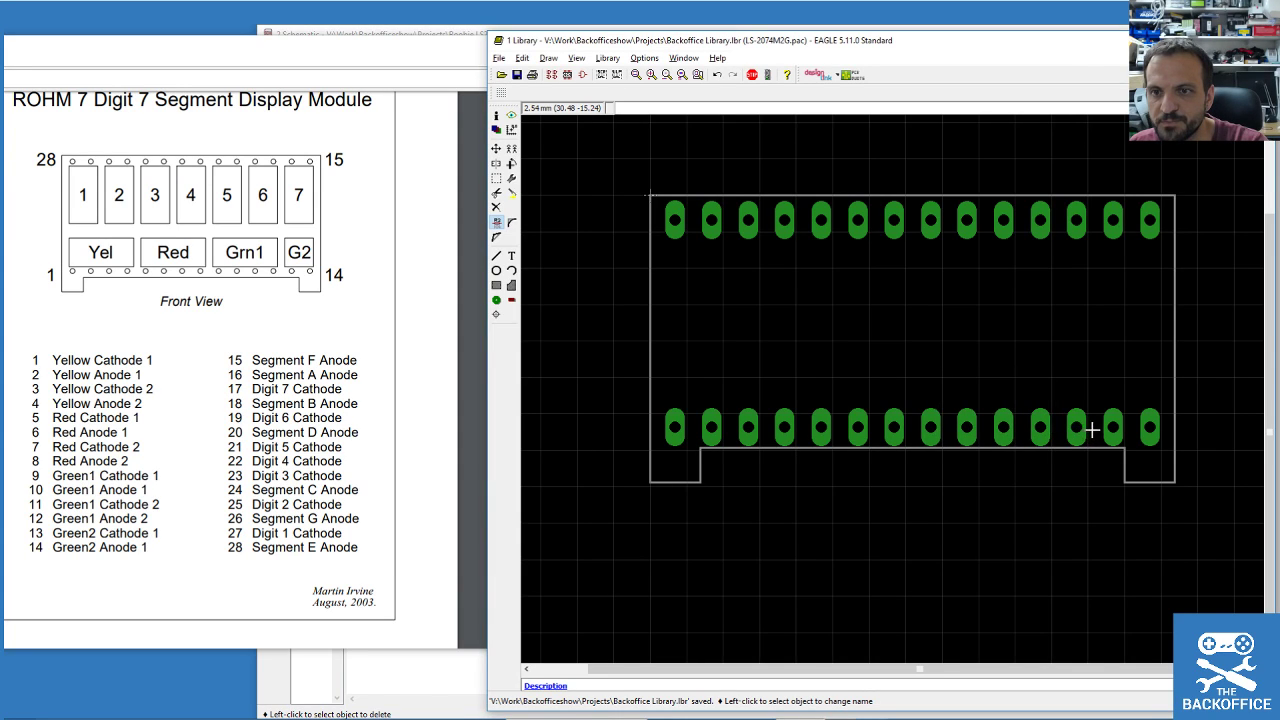
click(1092, 430)
click(965, 453)
click(1115, 430)
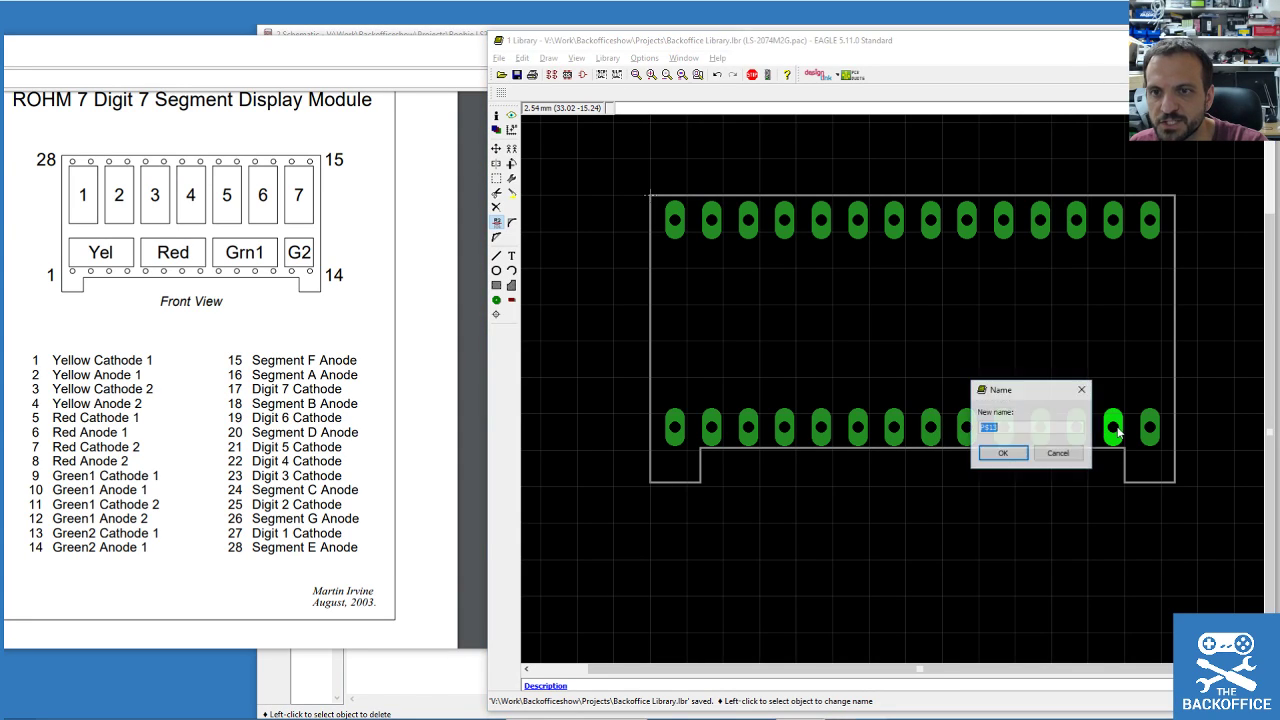
text(13)
click(1002, 453)
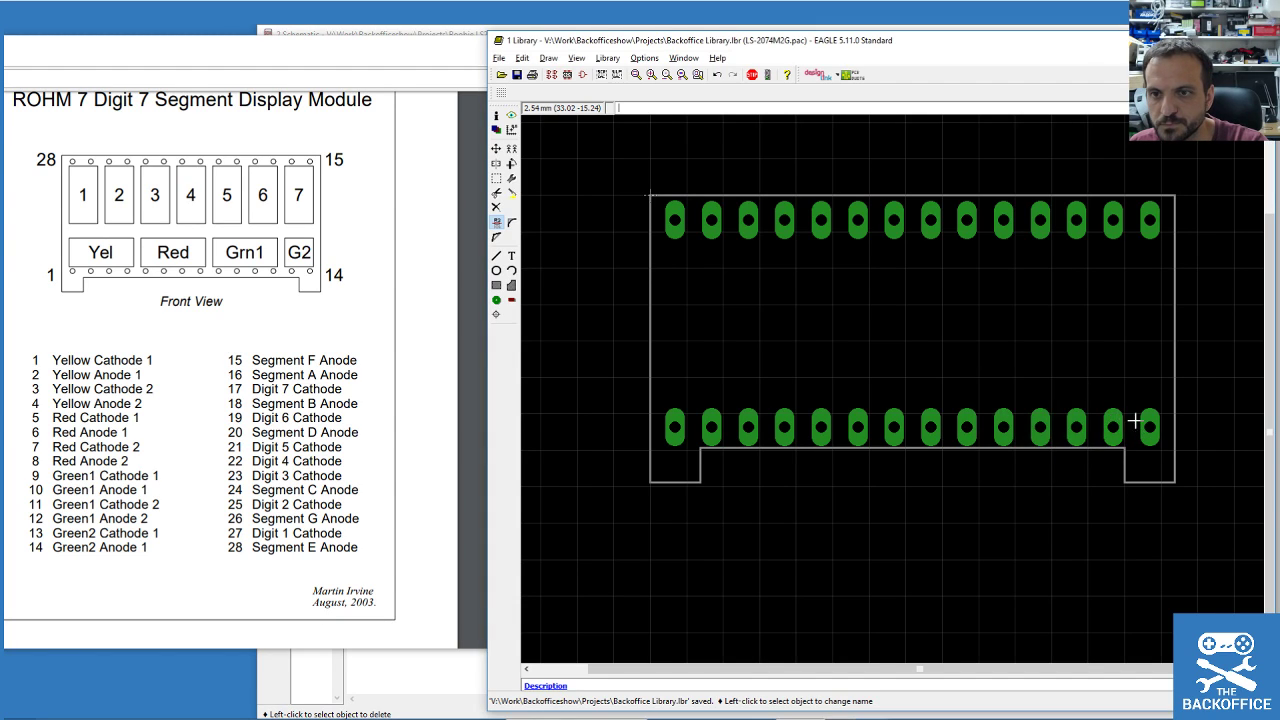
click(1150, 428)
text(14)
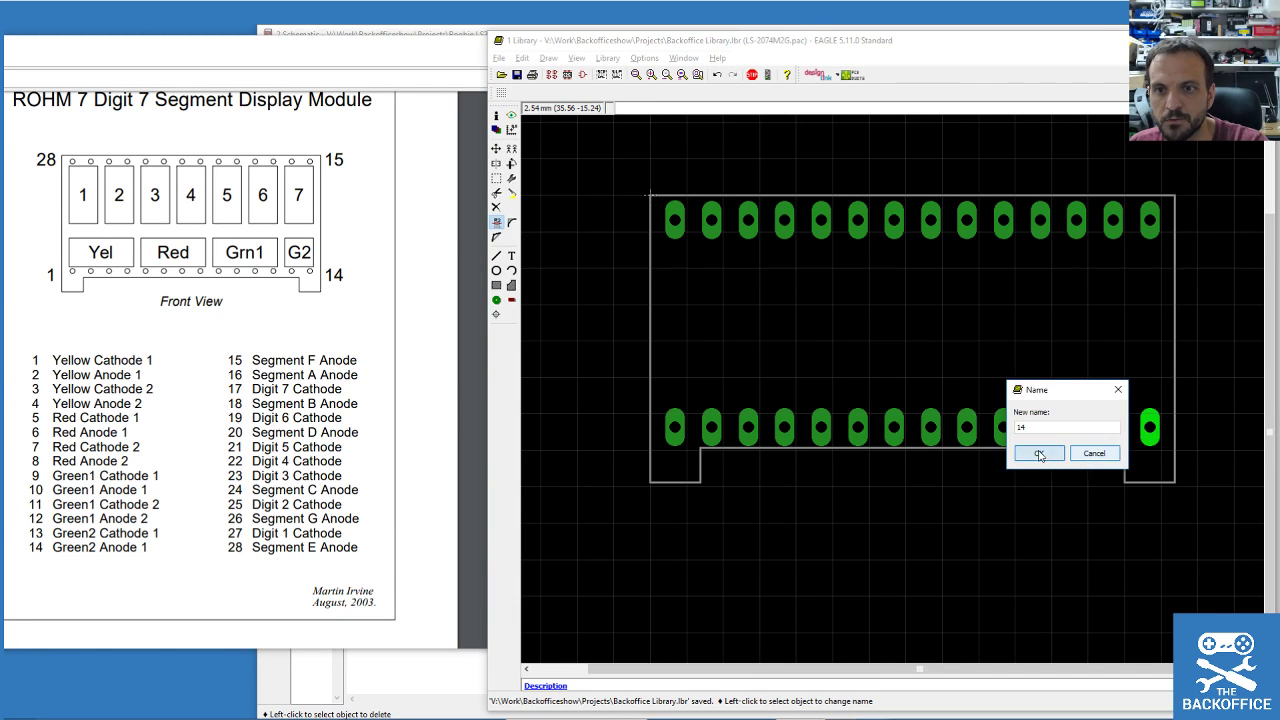
click(1039, 453)
Rename the top-left pad to 15.
click(670, 219)
text(15)
click(564, 246)
click(711, 220)
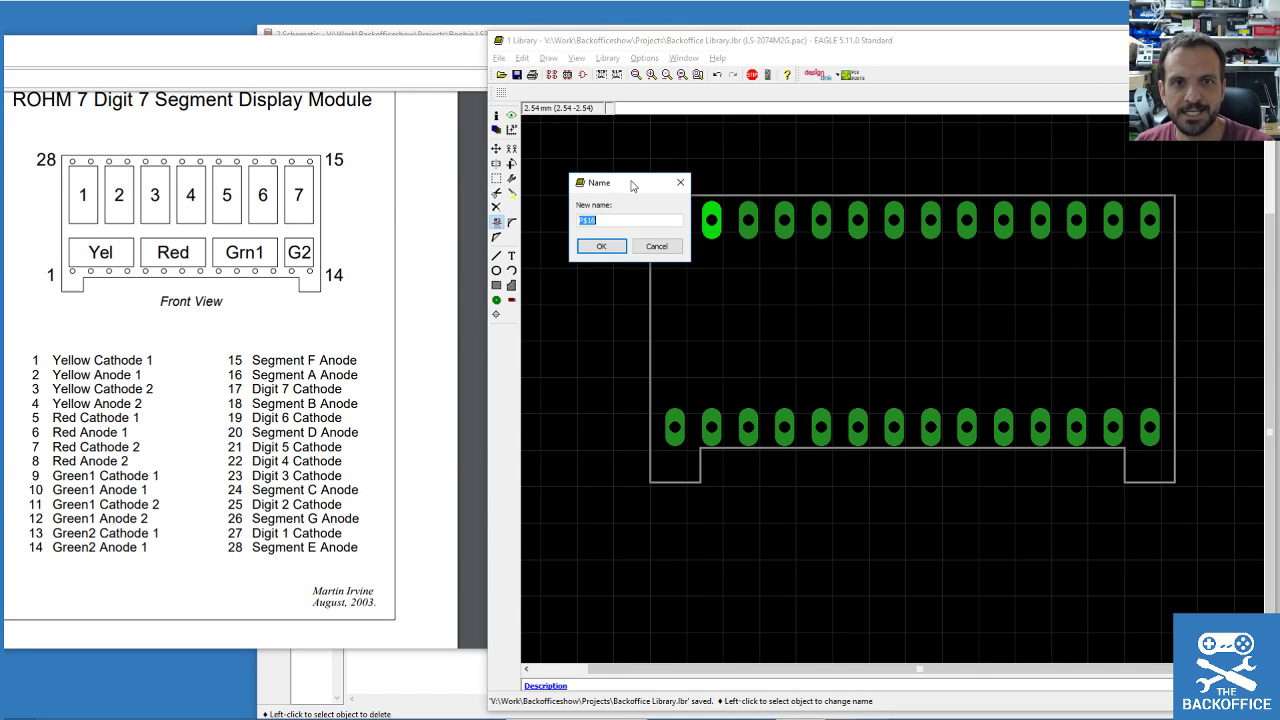
Name the first two top-row pads 28 and 27, after clearing a duplicate-name 15 error.
drag(632, 185, 632, 255)
click(656, 314)
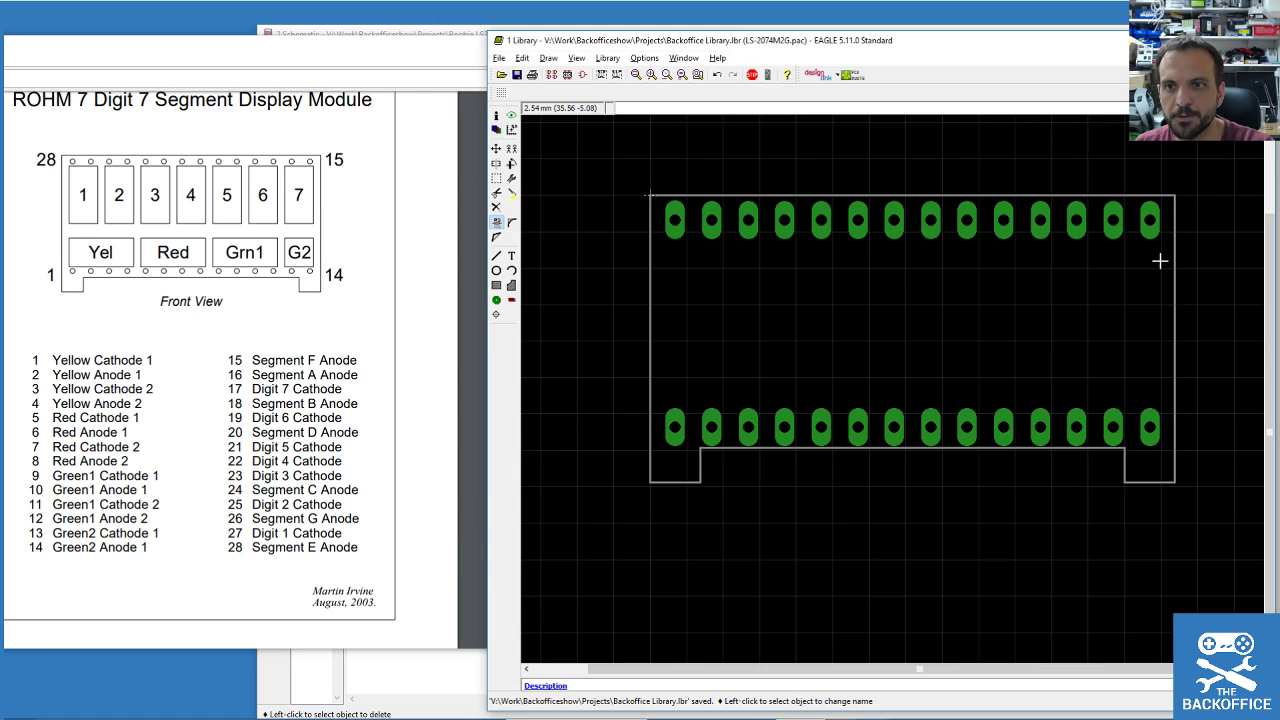
click(1155, 222)
click(1039, 246)
click(1118, 256)
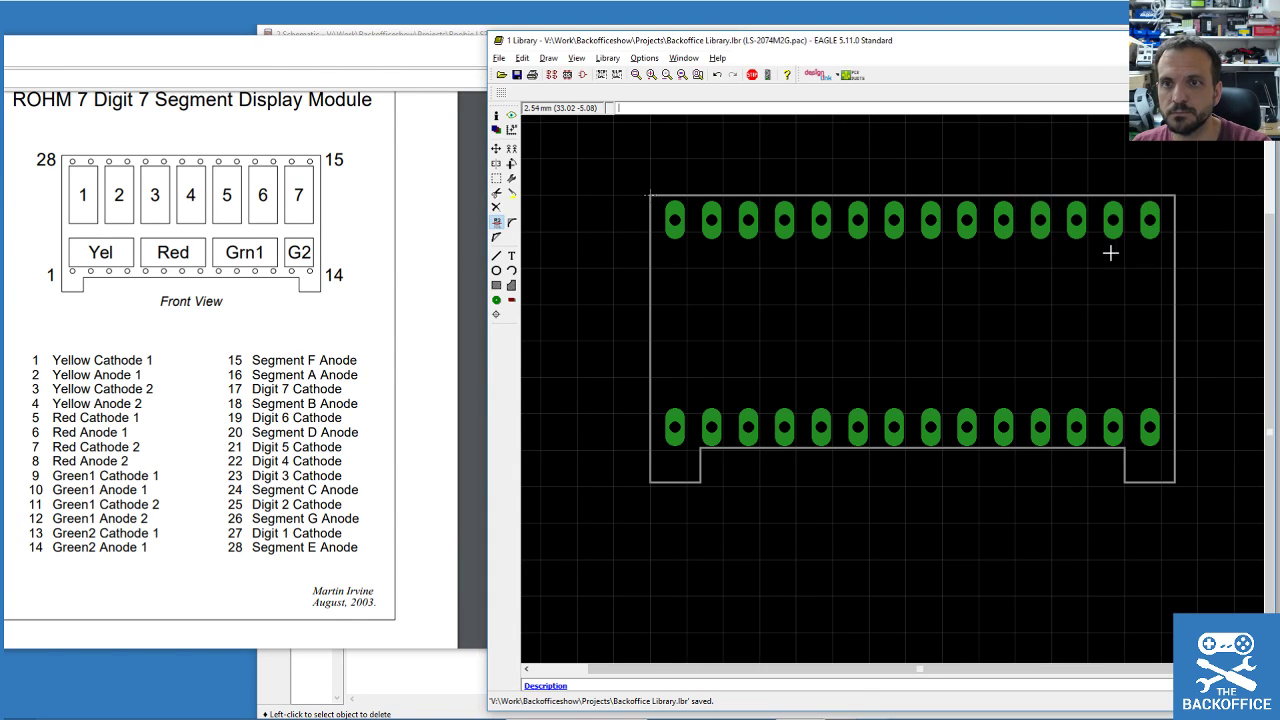
click(675, 220)
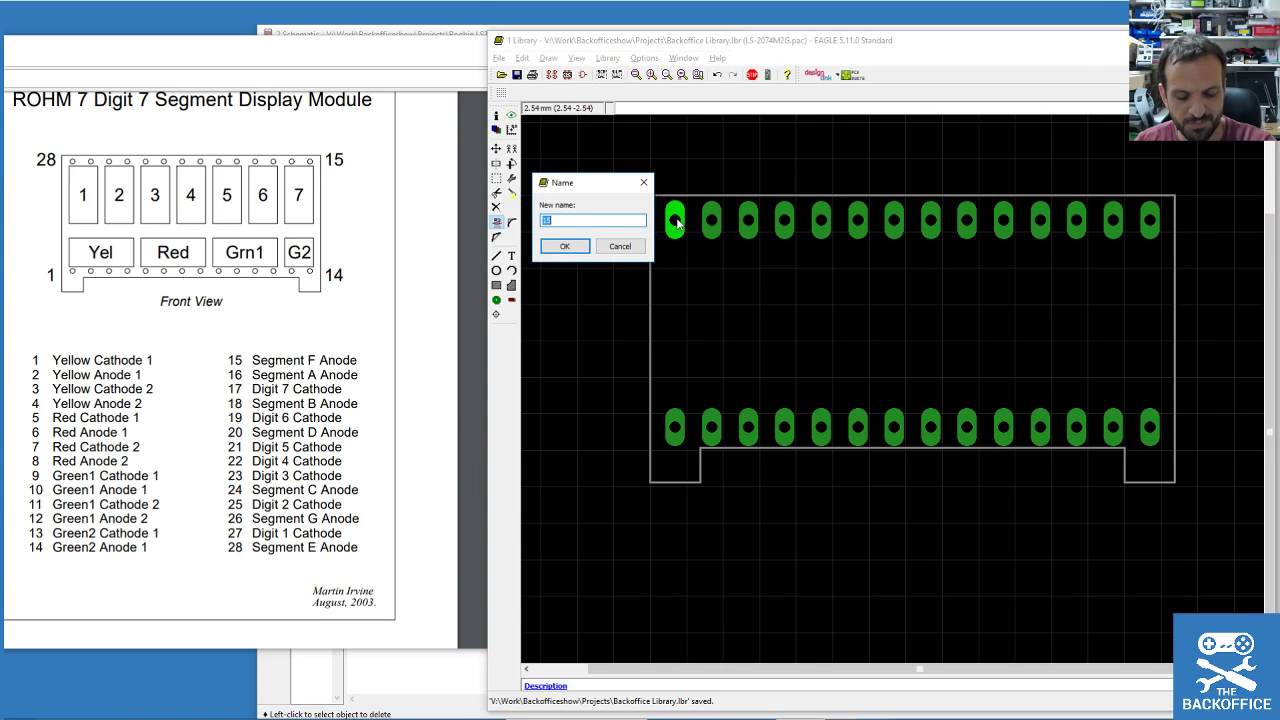
click(566, 247)
click(712, 224)
text(27)
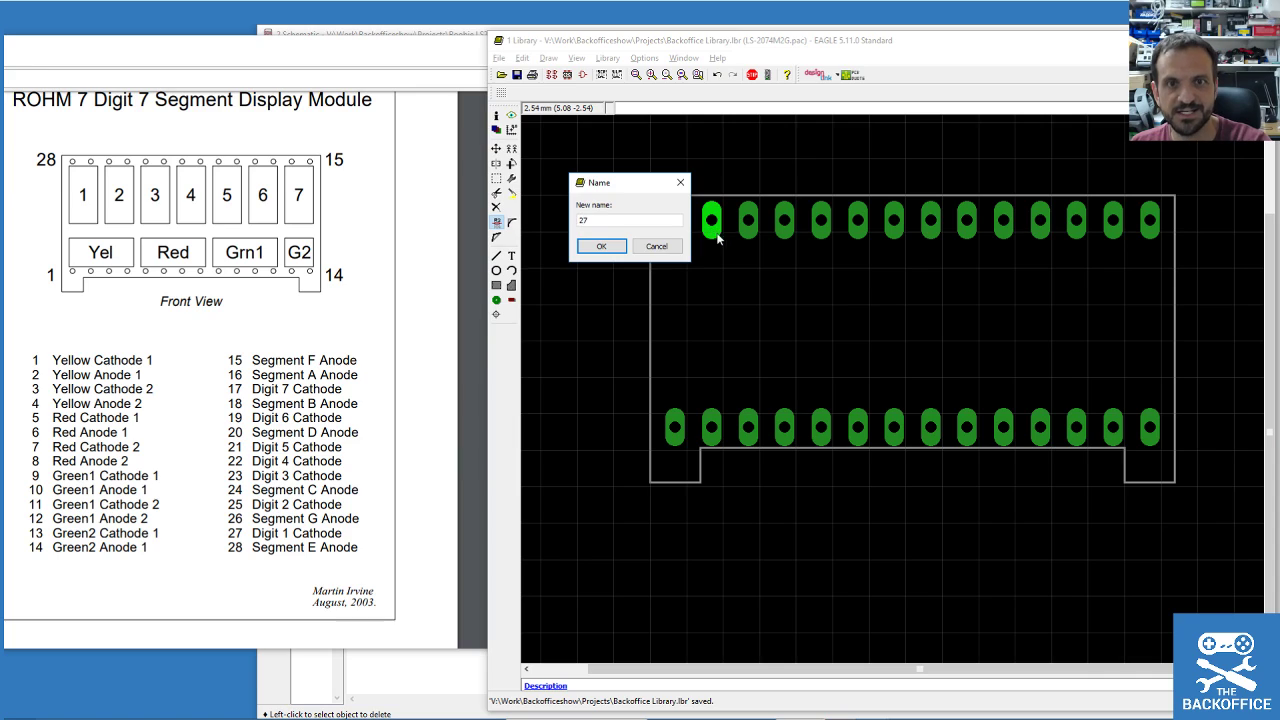
click(601, 246)
Renumber the third to fifth top pads 26, 25 and 24.
click(750, 224)
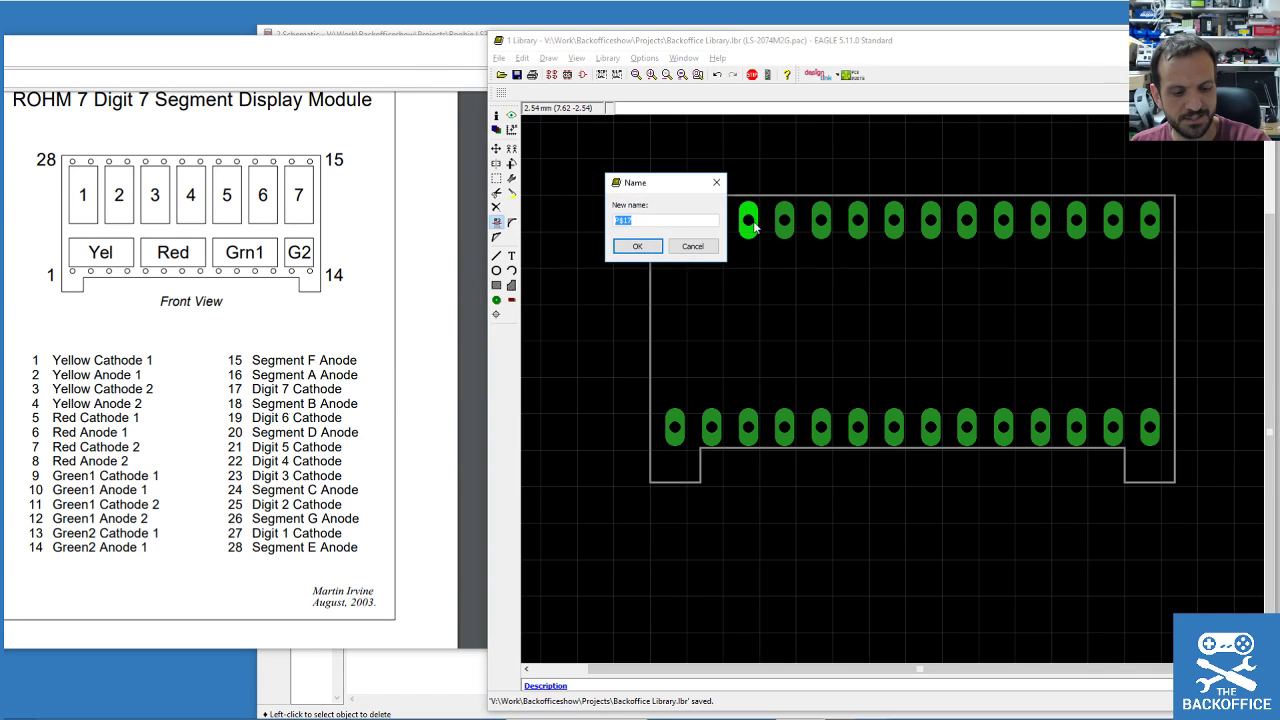
click(637, 246)
click(785, 222)
text(25)
key(Return)
click(820, 220)
text(24)
click(729, 249)
Renumber the sixth and seventh top pads 23 and 22.
click(857, 219)
text(23)
click(747, 246)
click(893, 220)
text(22)
click(779, 248)
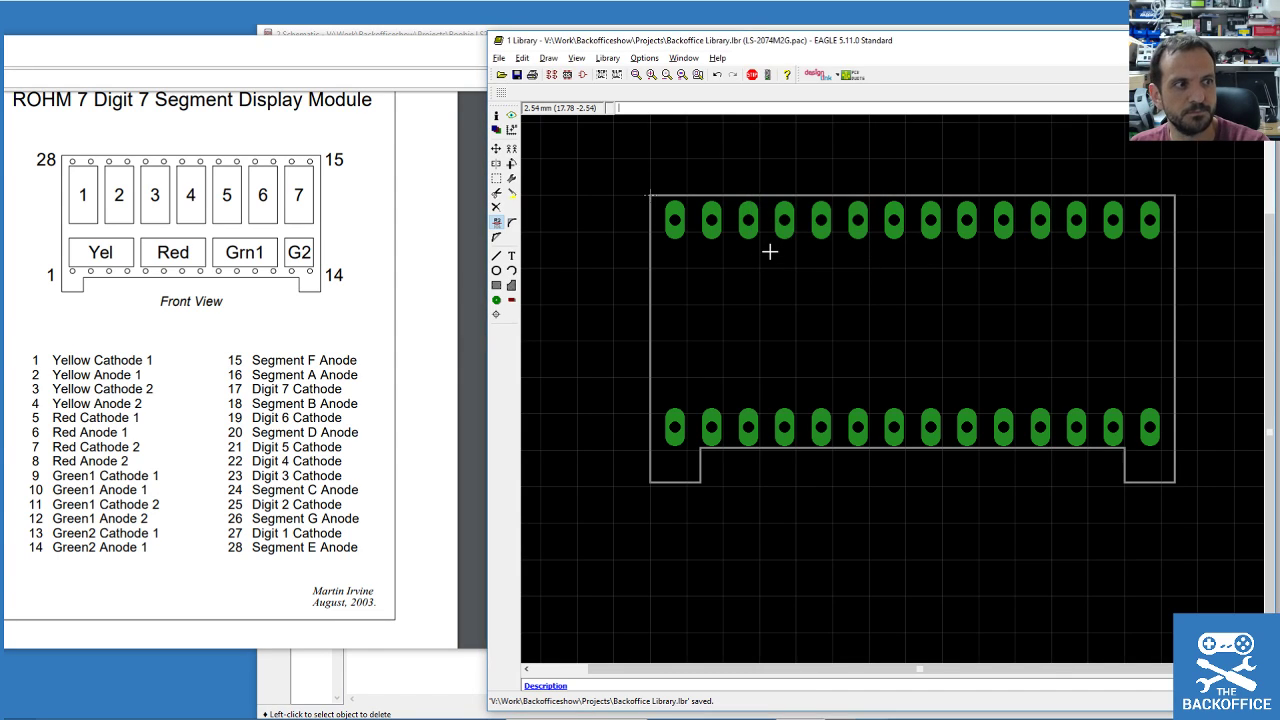
click(890, 219)
click(802, 249)
Renumber the eighth to eleventh top pads 21, 20, 19 and 18.
click(926, 223)
text(21)
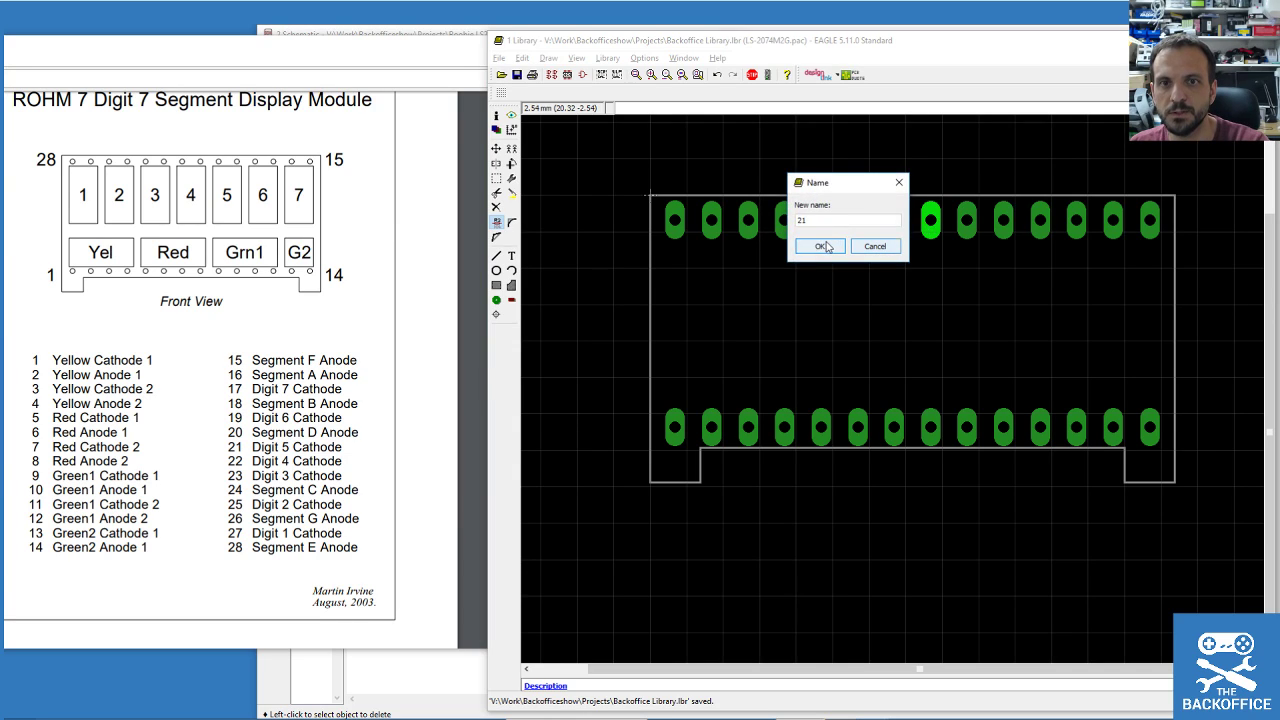
click(820, 246)
click(966, 224)
text(20)
click(921, 250)
click(1004, 225)
text(1)
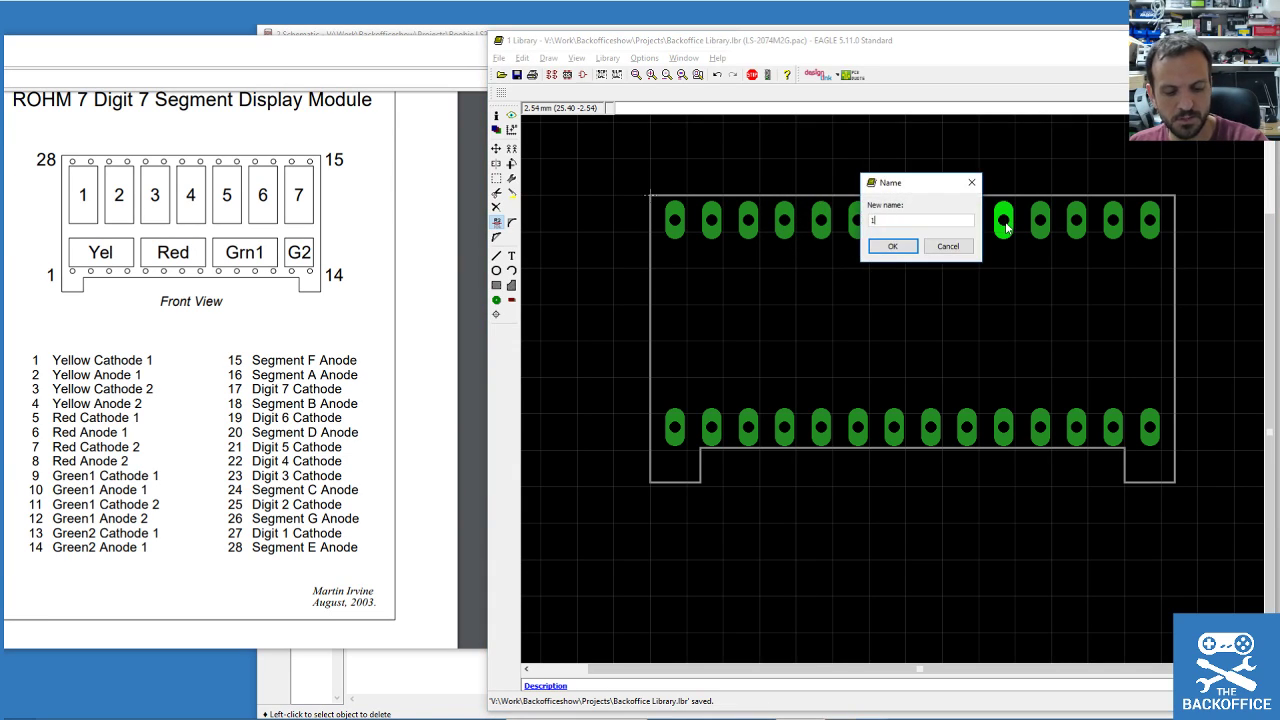
text(9)
click(892, 246)
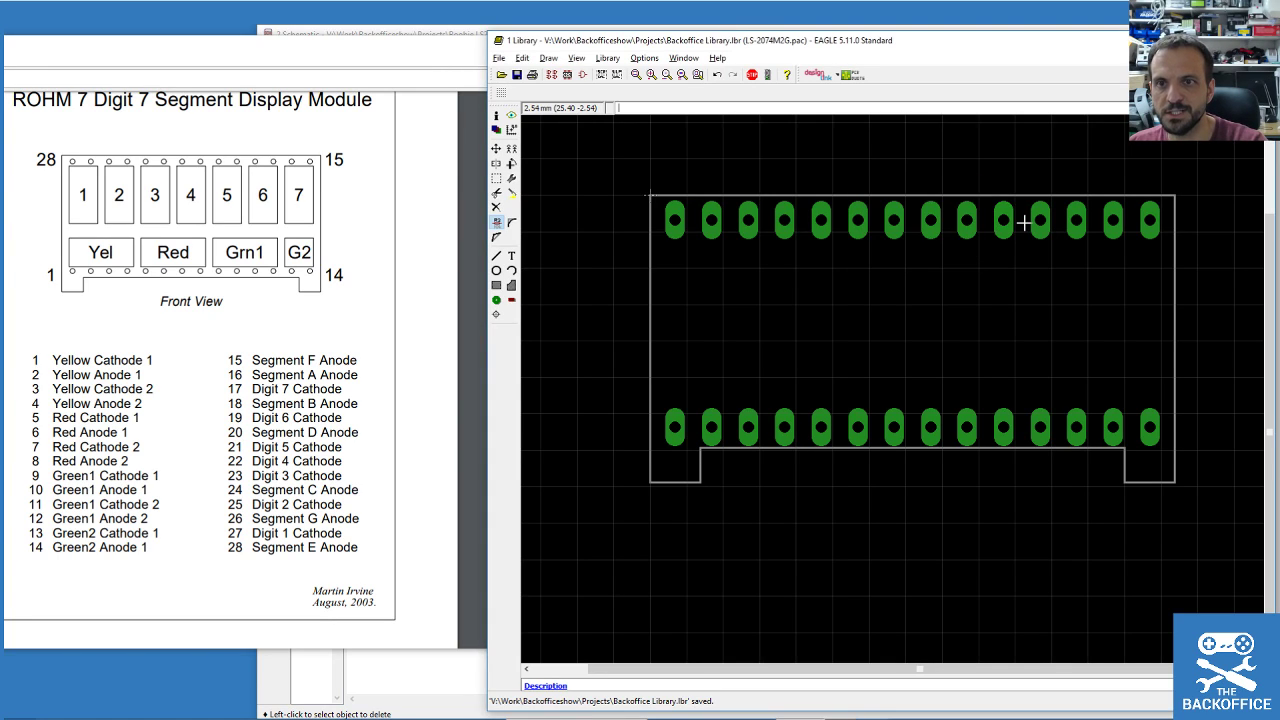
click(1040, 225)
text(189)
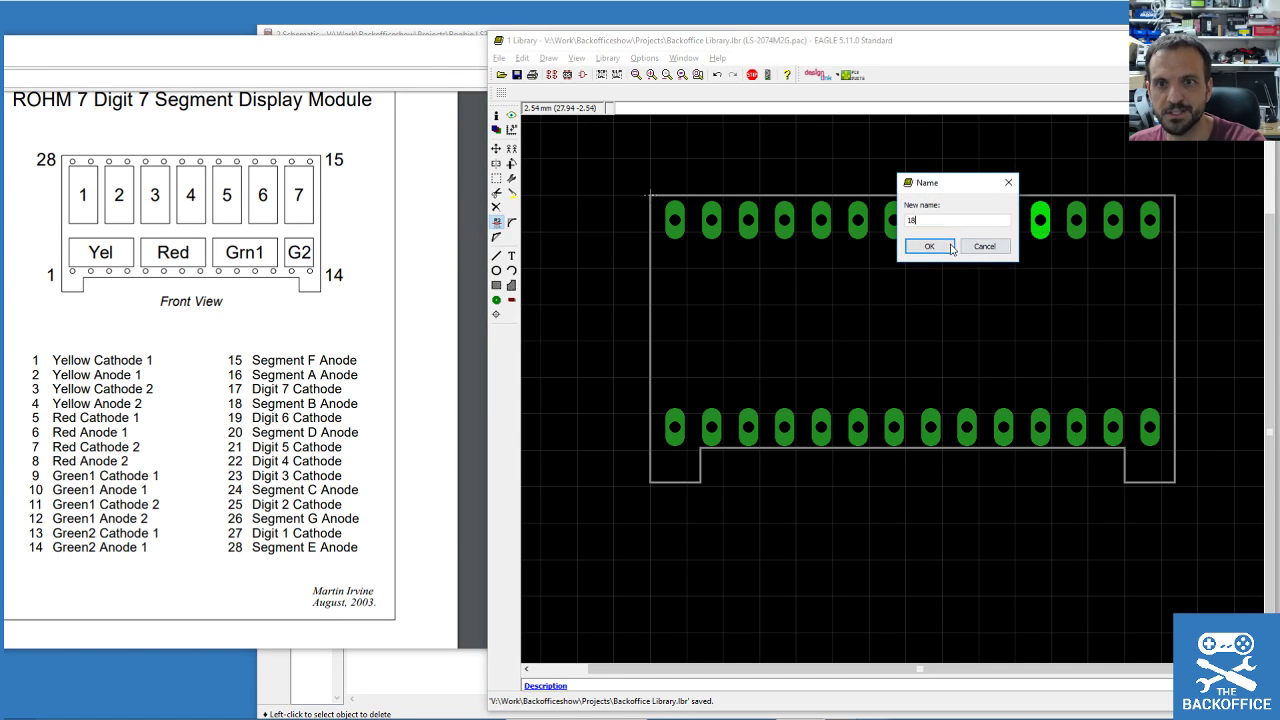
click(928, 246)
Finish the top row with pads 16 and 15 at the right end, then save the library.
click(1076, 222)
text(1)
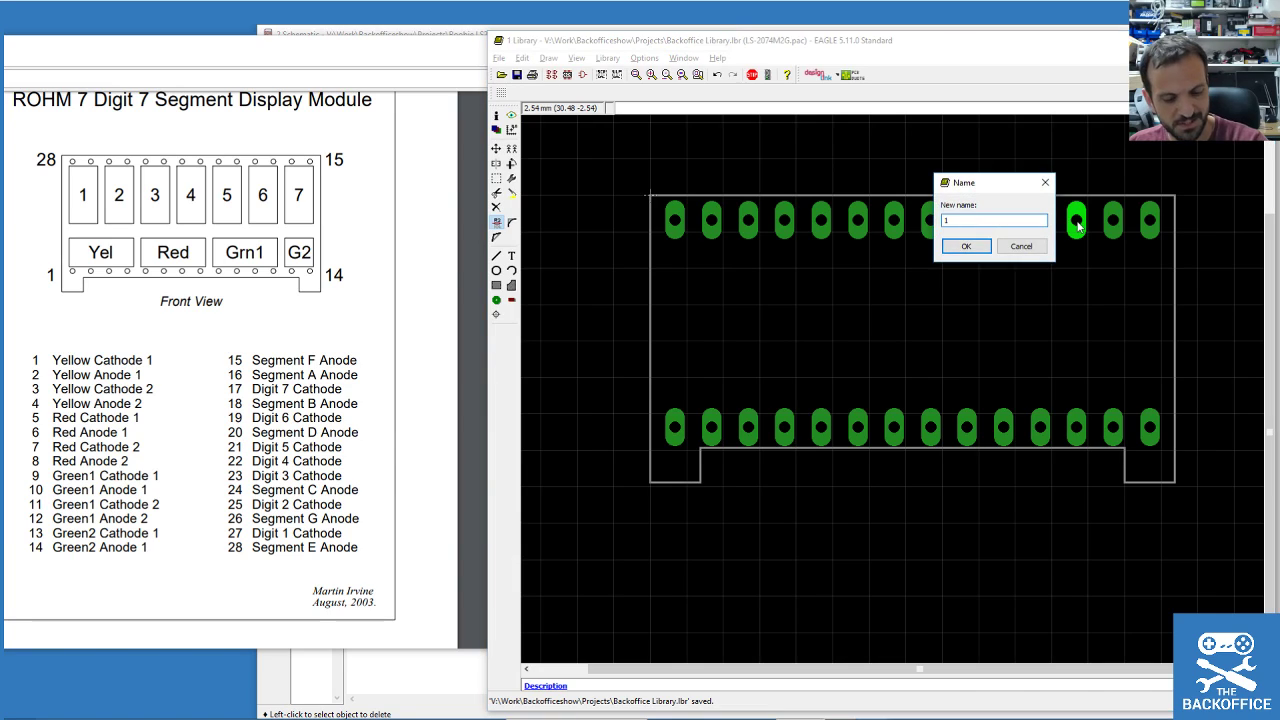
click(1113, 219)
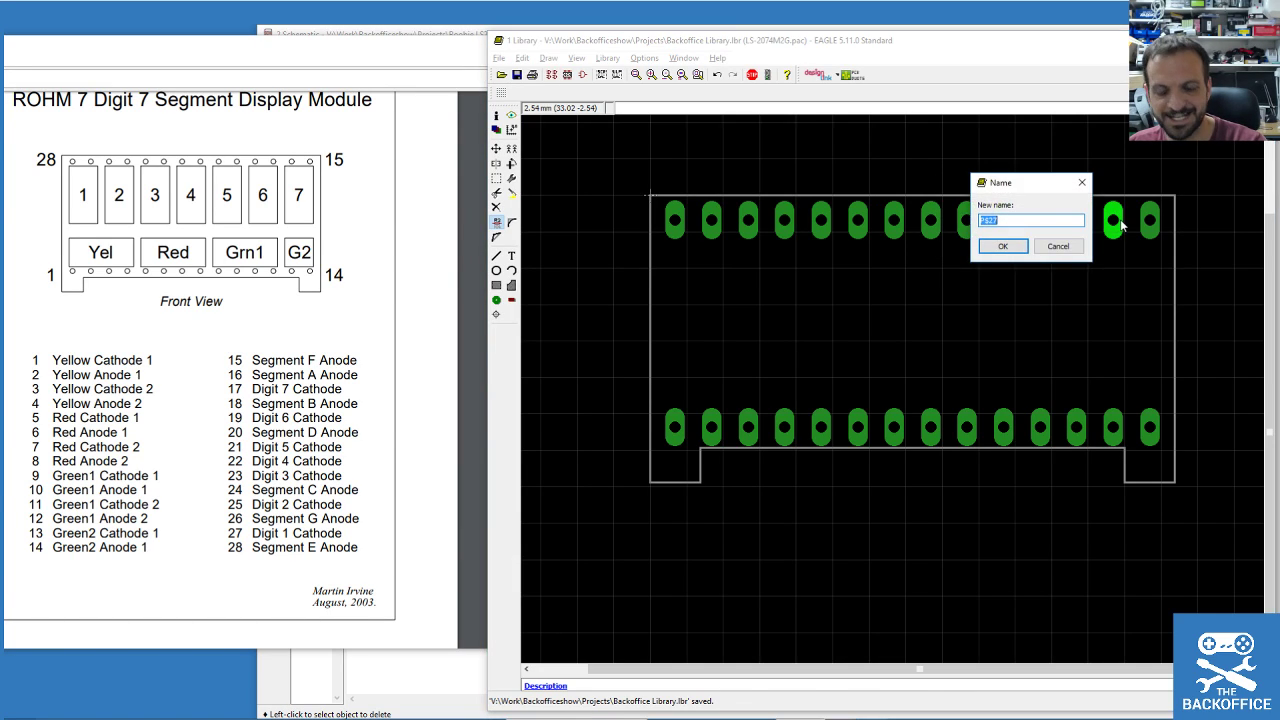
text(16)
click(1002, 246)
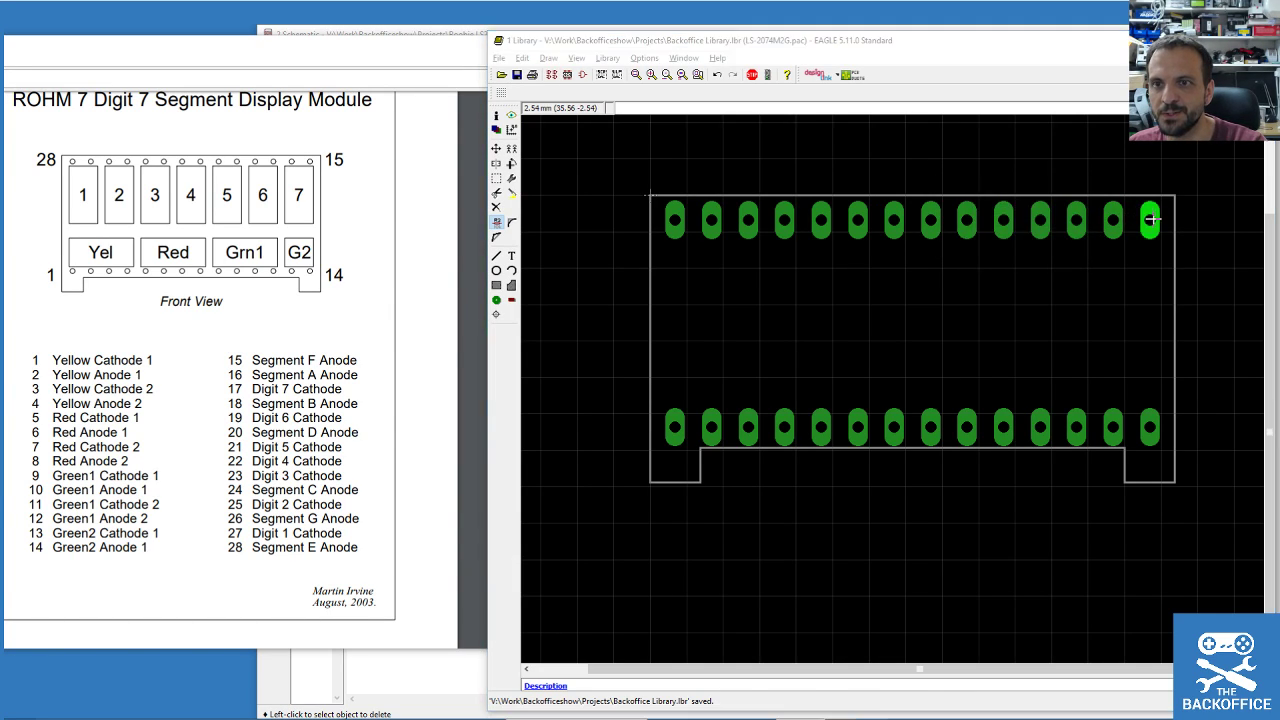
click(1150, 222)
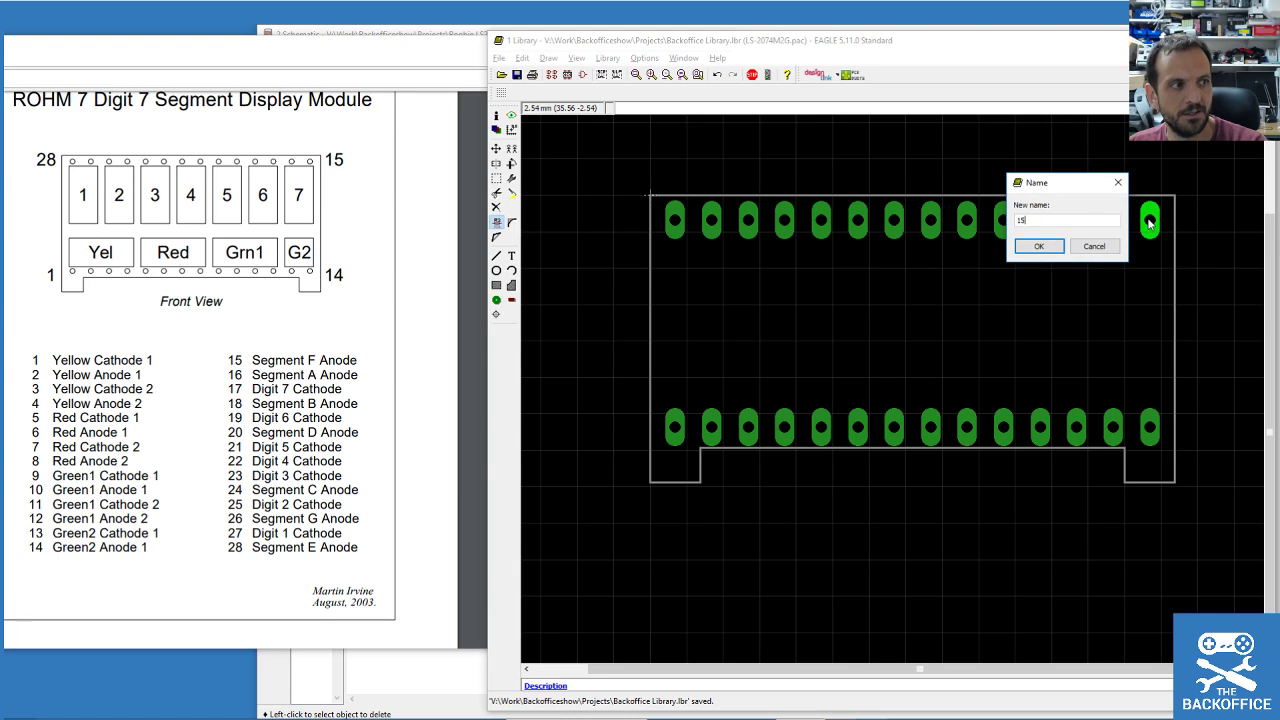
click(1039, 246)
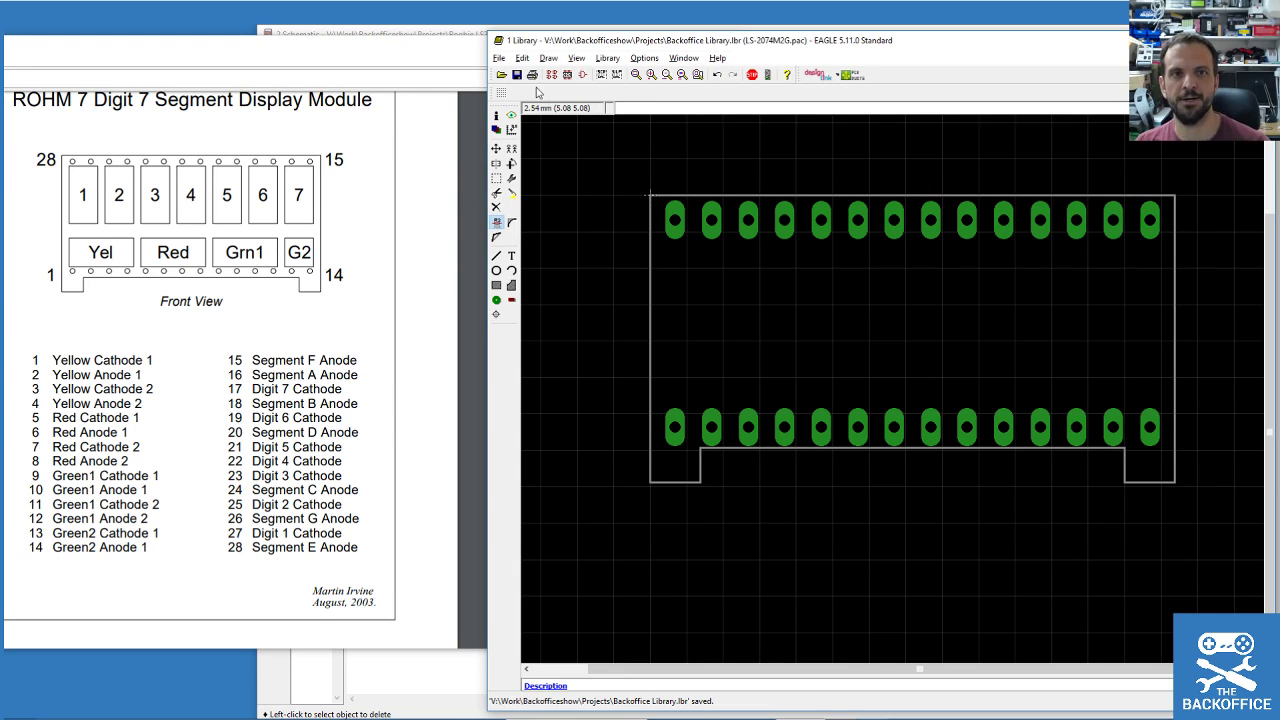
click(516, 77)
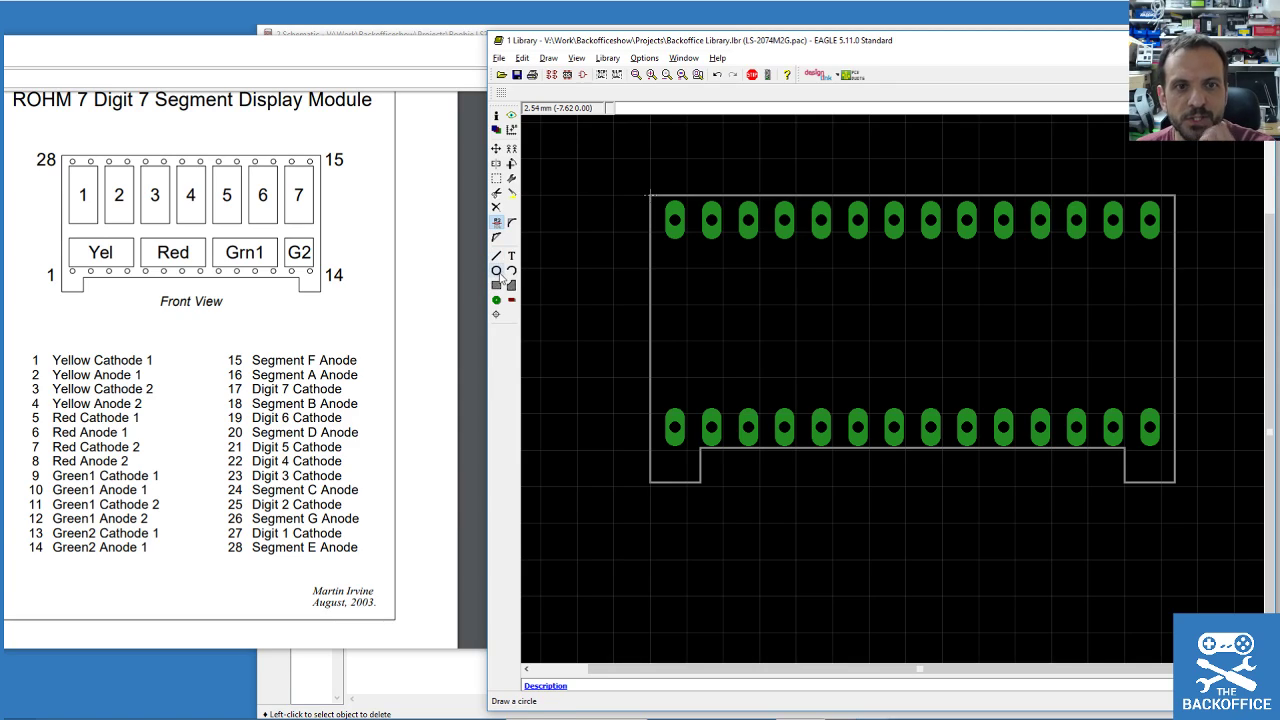
Draw a closed rectangular wire outline on tPlace below the left top pads.
click(497, 285)
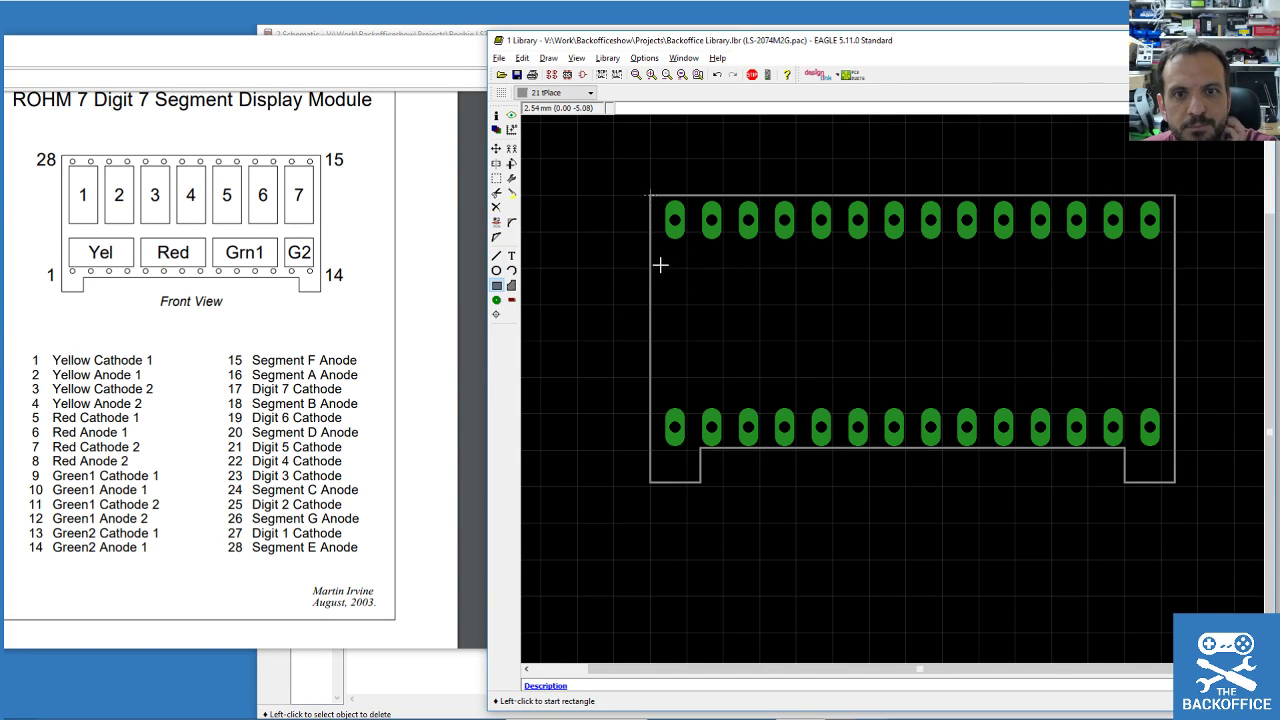
click(686, 268)
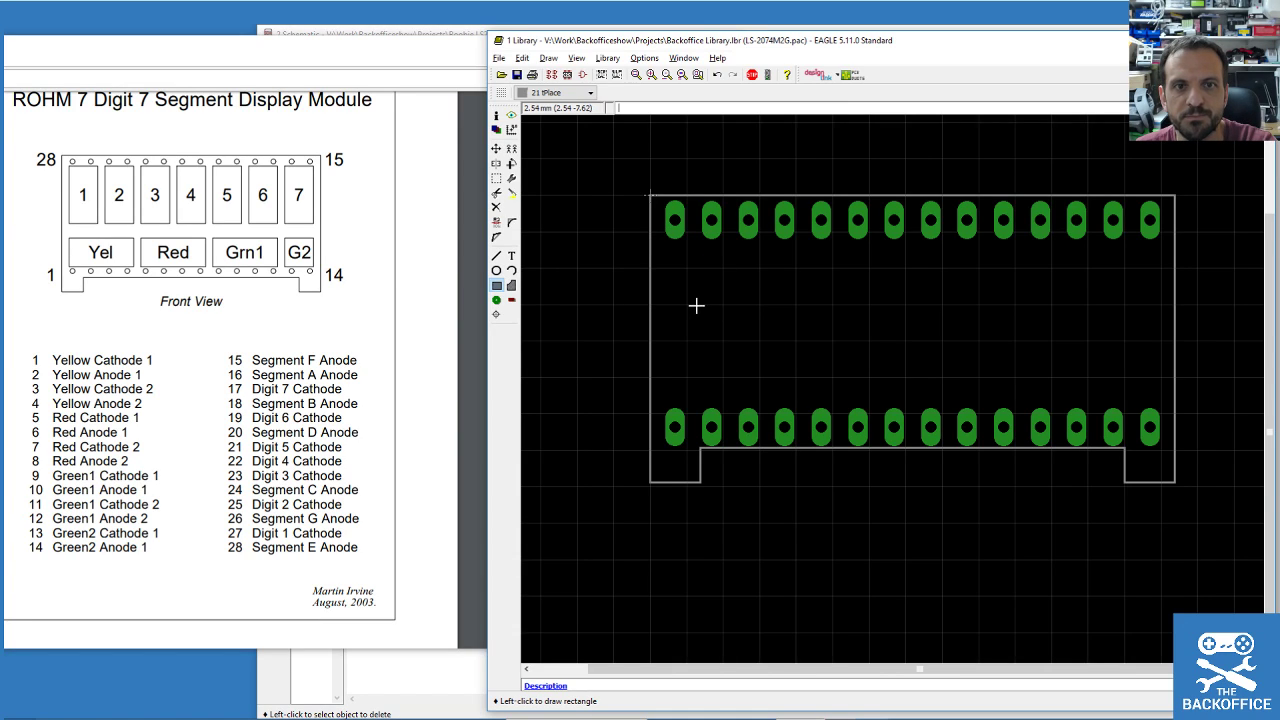
click(497, 258)
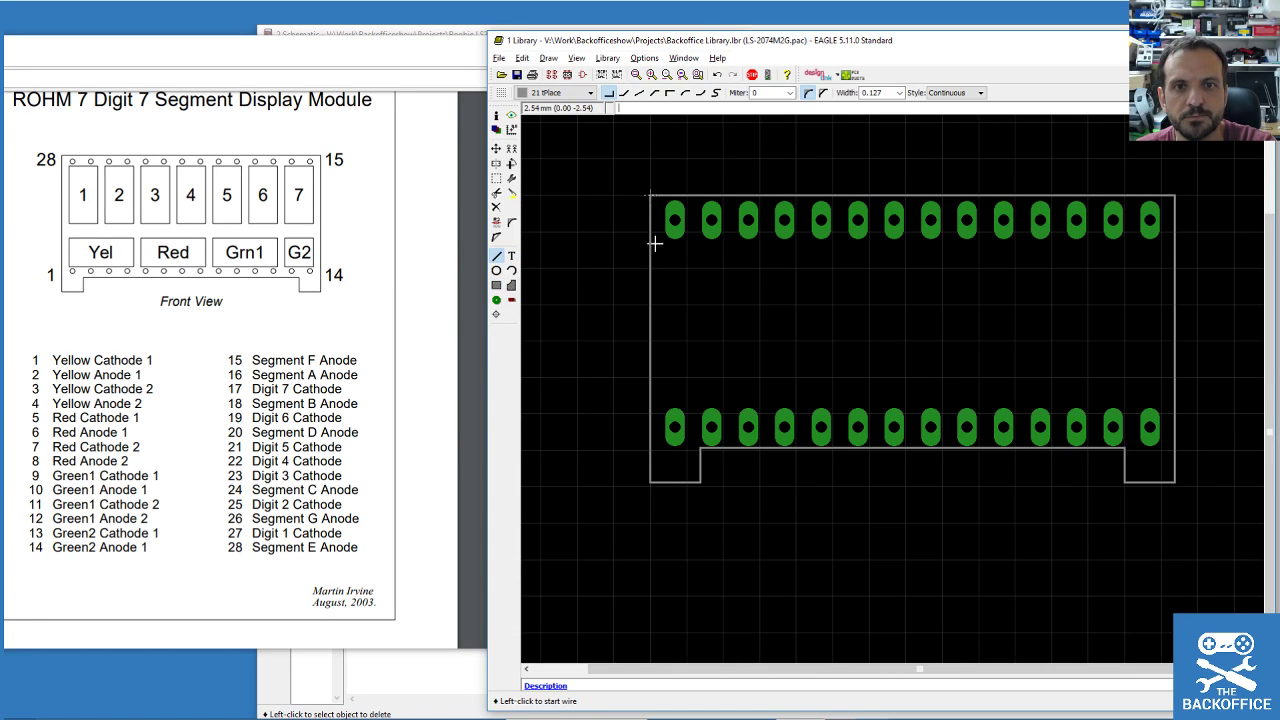
click(669, 241)
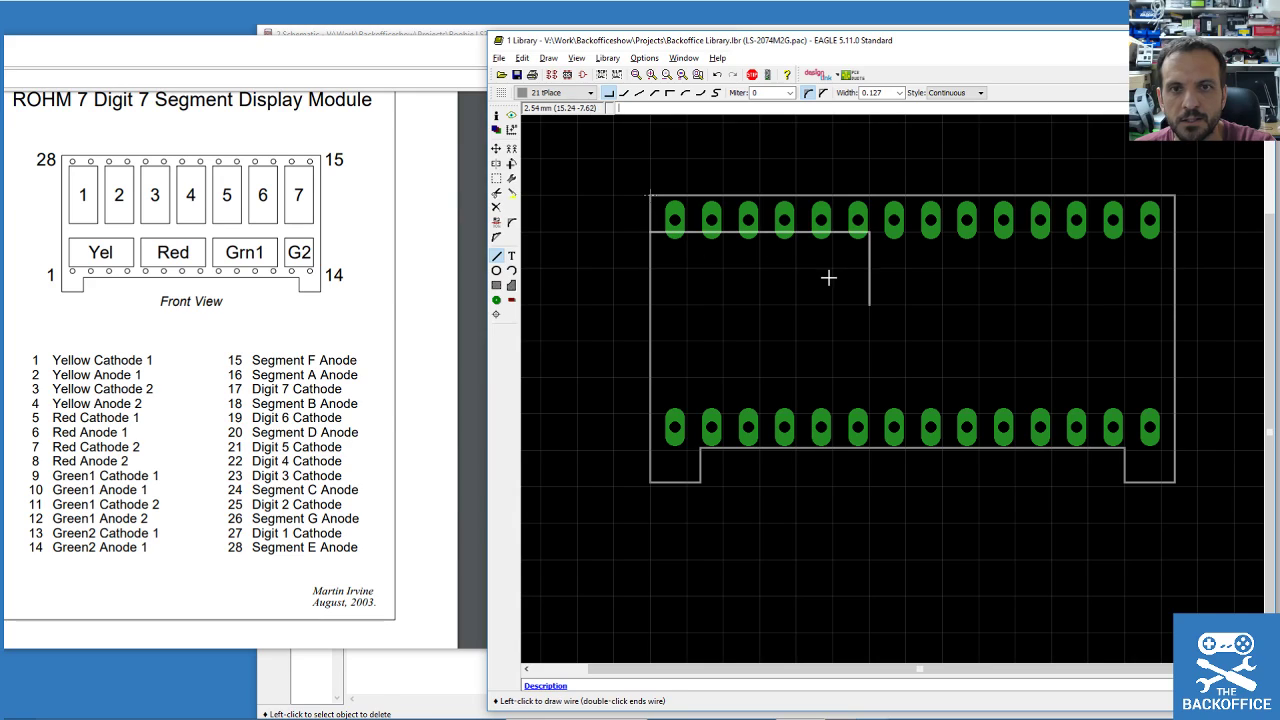
key(Escape)
click(686, 268)
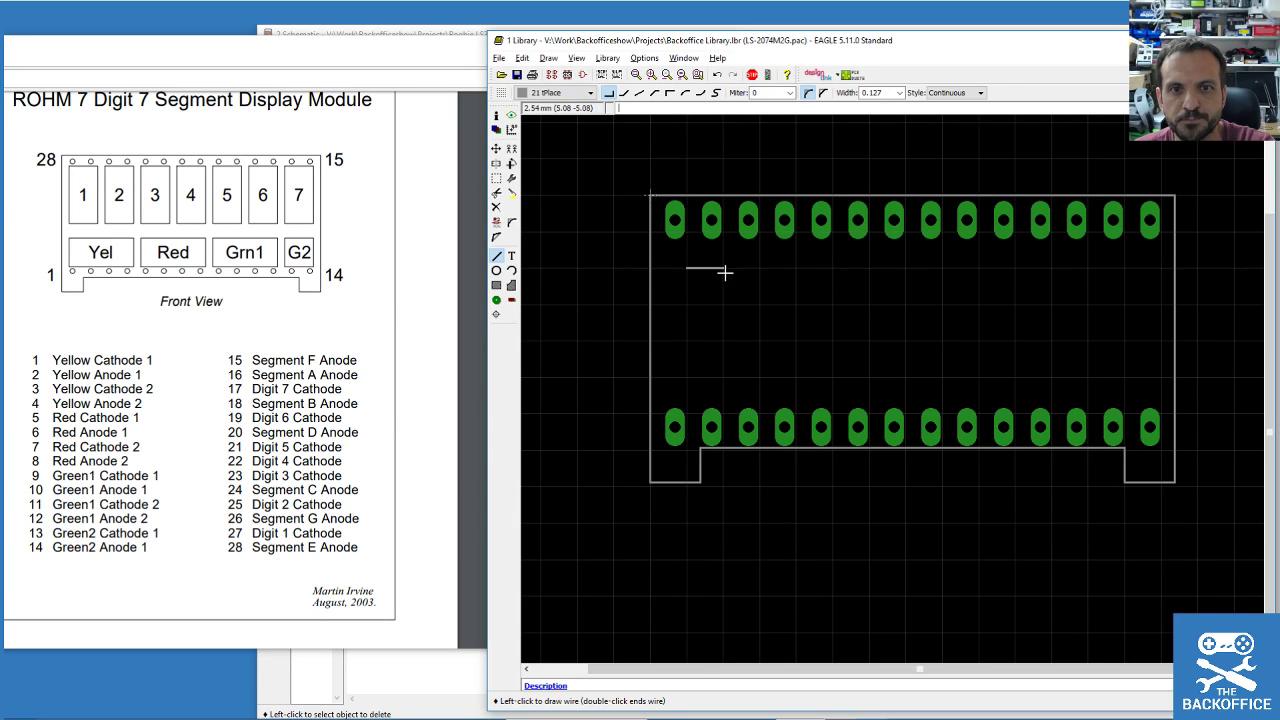
click(720, 339)
double_click(686, 269)
Group the rectangle's four lines and pick the group up to reposition it.
click(496, 148)
click(686, 266)
click(686, 269)
click(496, 177)
drag(663, 260, 753, 358)
key(F7)
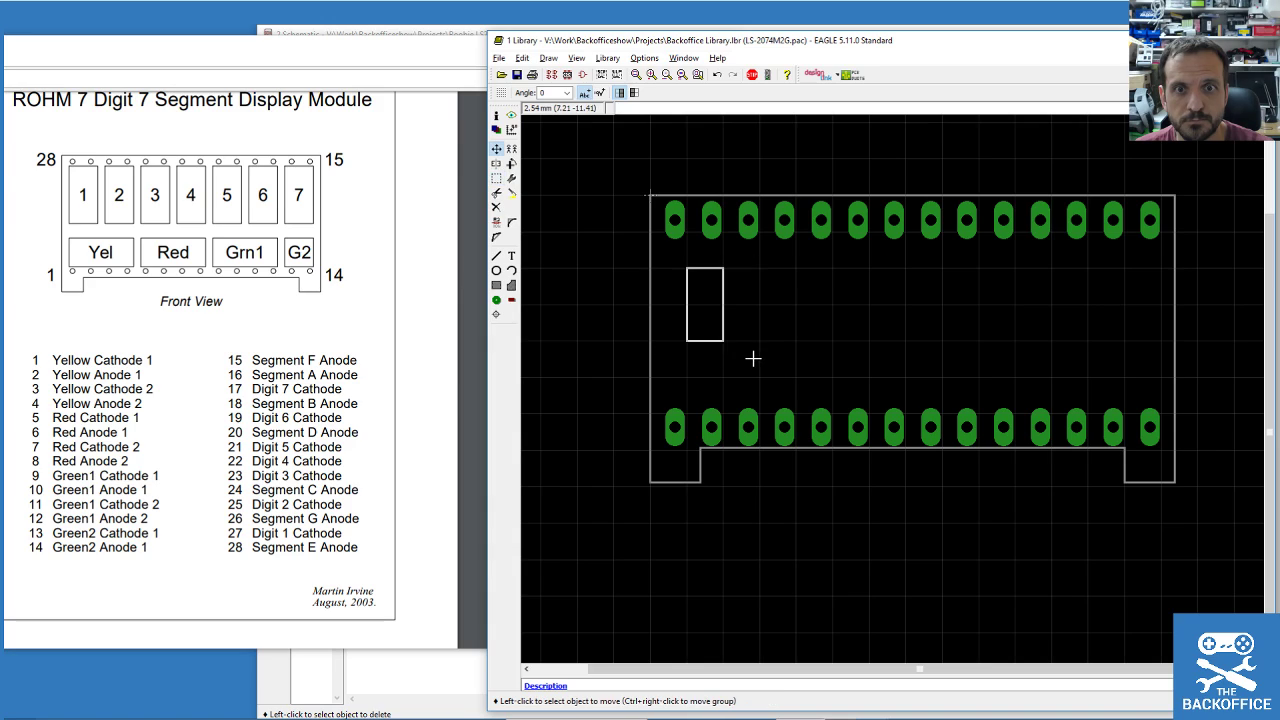
right_click(708, 296)
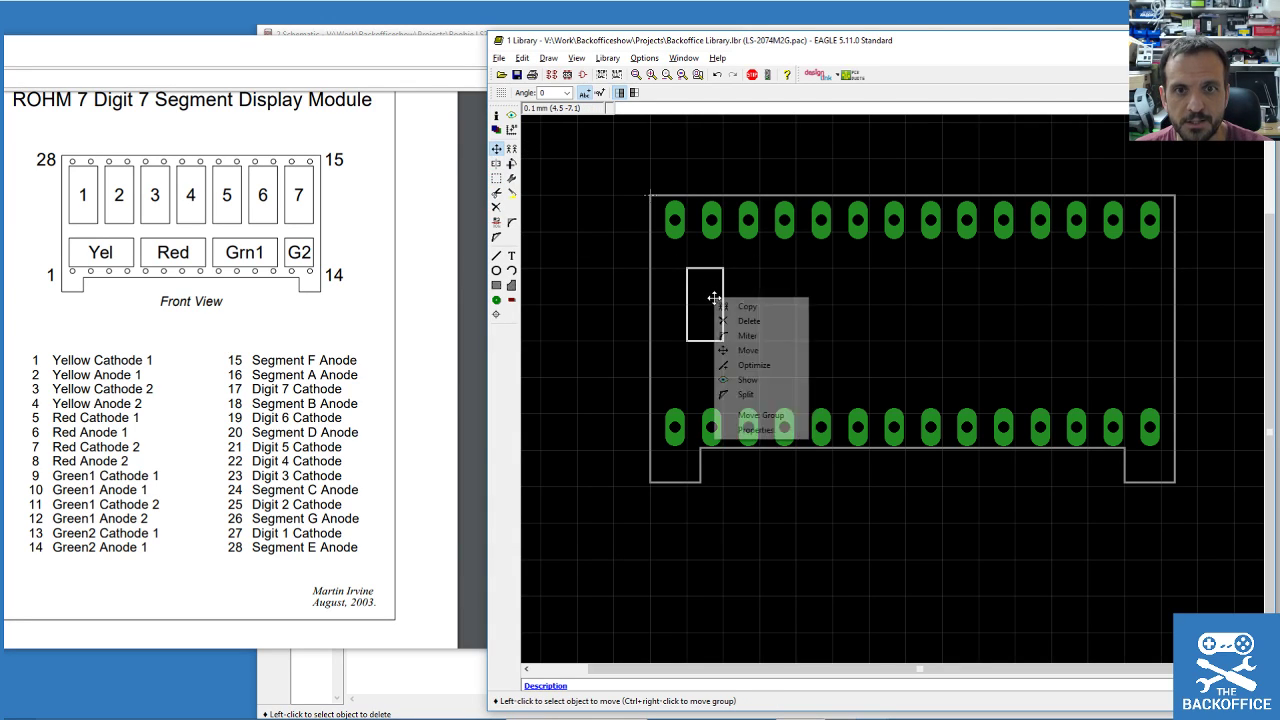
click(716, 279)
ctrl+right_click(721, 307)
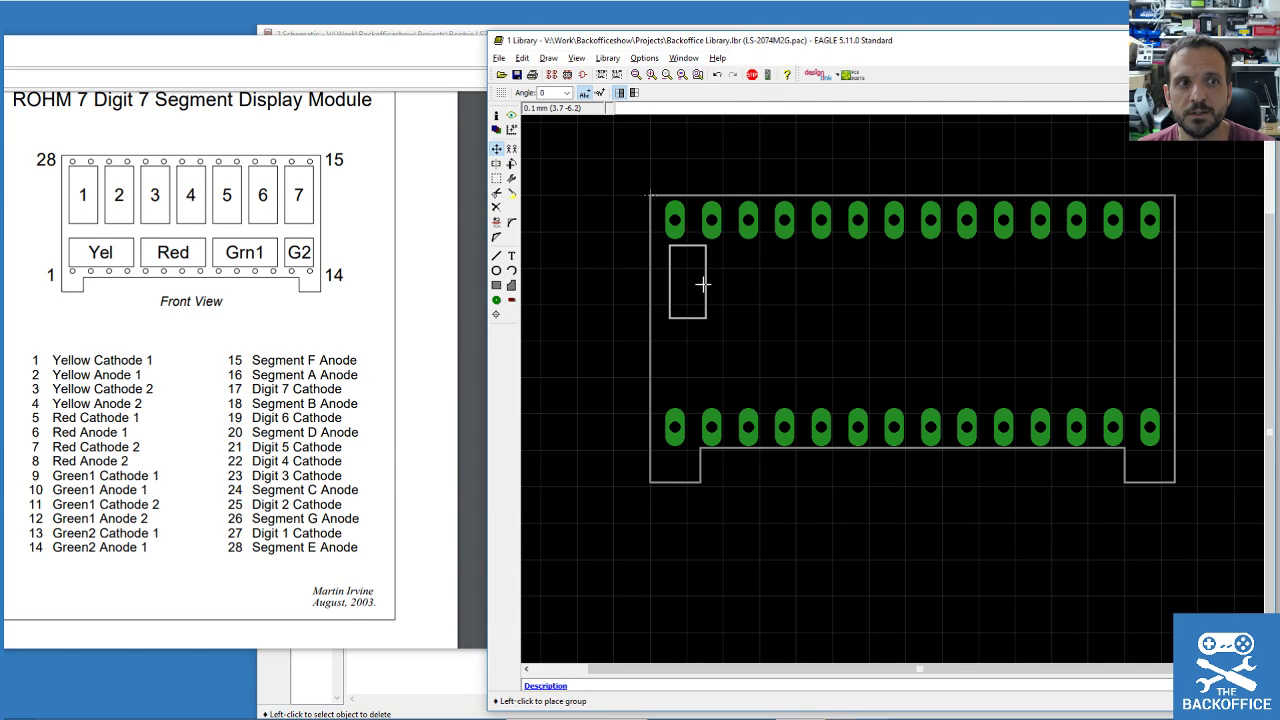
Set the first outline down and copy it into a row of three rectangles.
click(715, 288)
click(511, 148)
click(719, 300)
click(496, 178)
drag(664, 244, 763, 339)
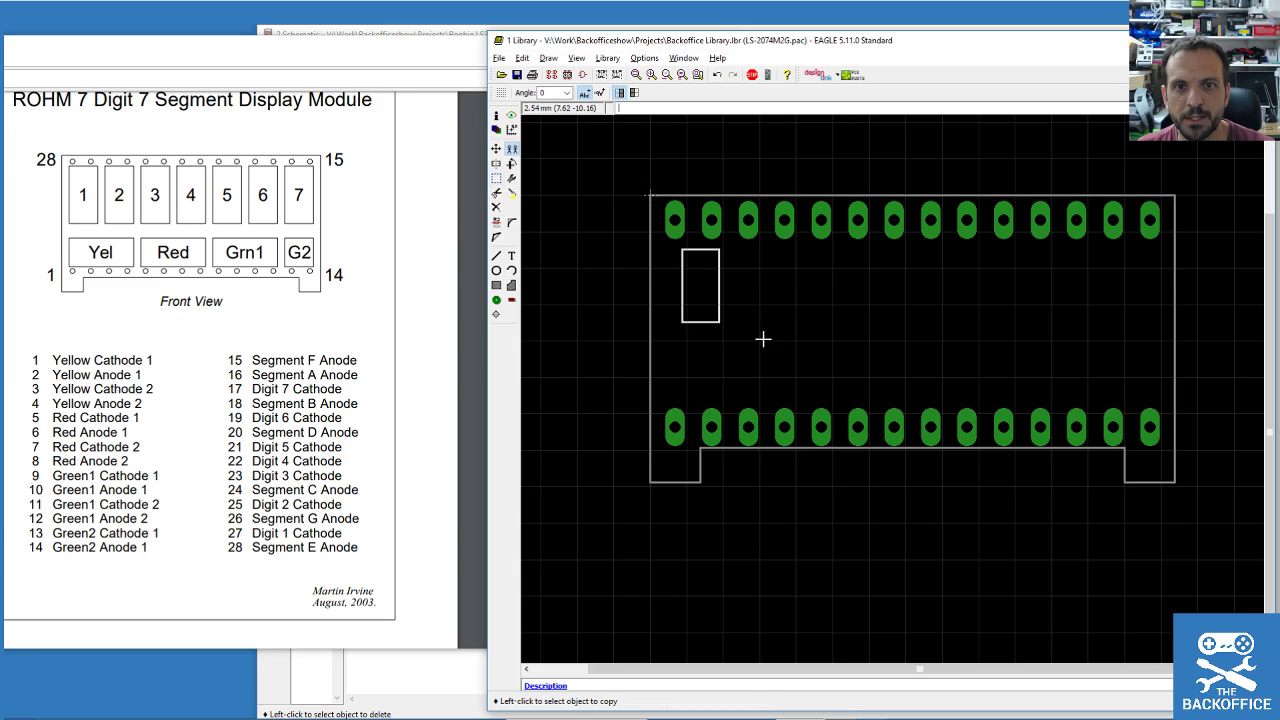
right_click(723, 291)
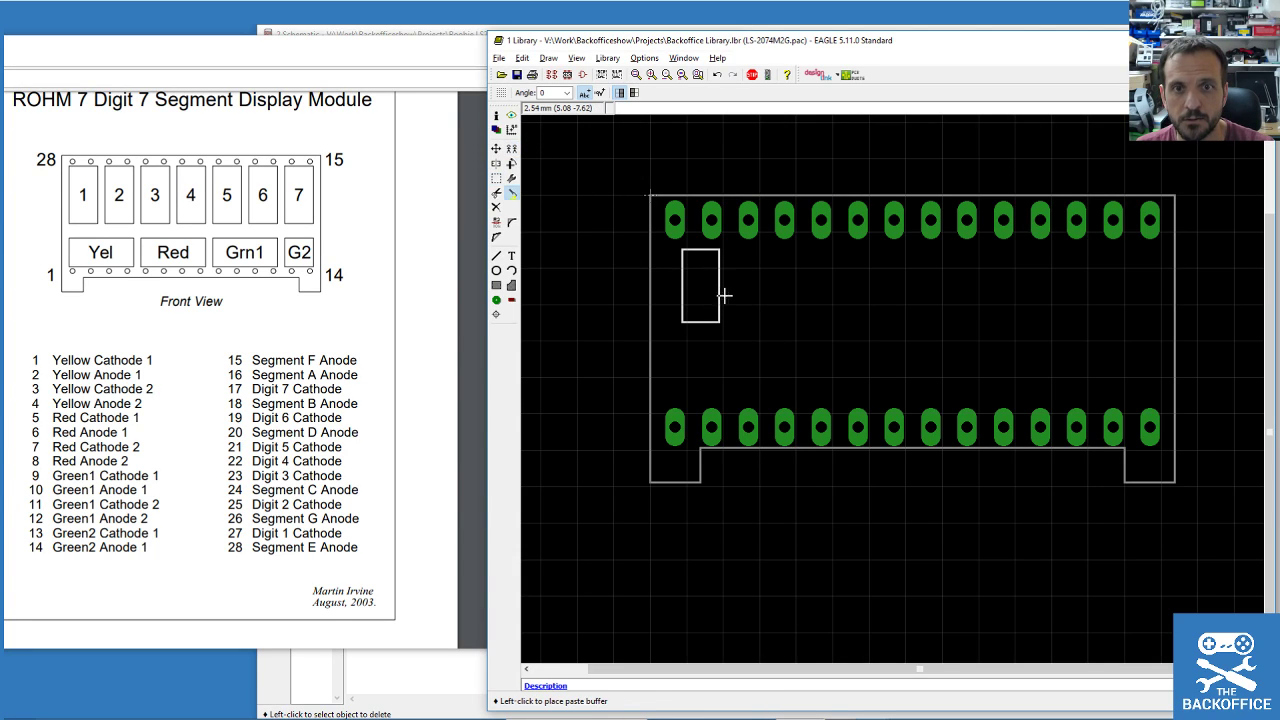
click(784, 304)
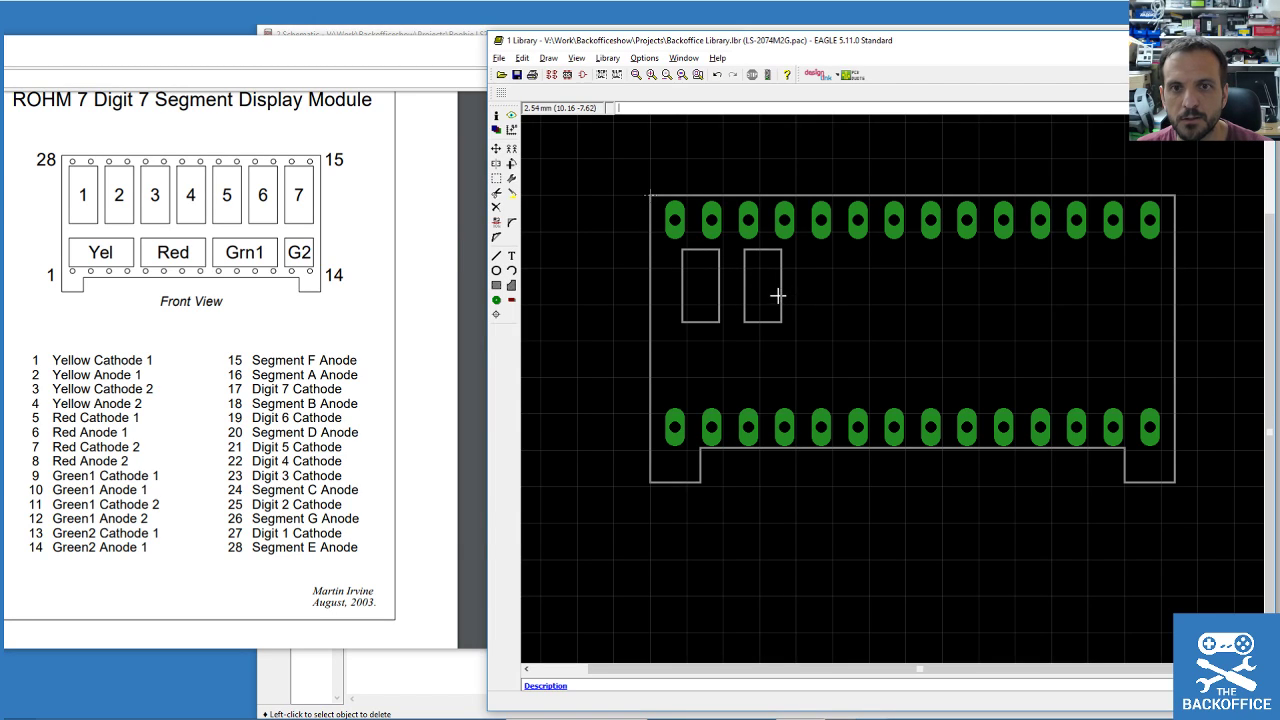
click(512, 193)
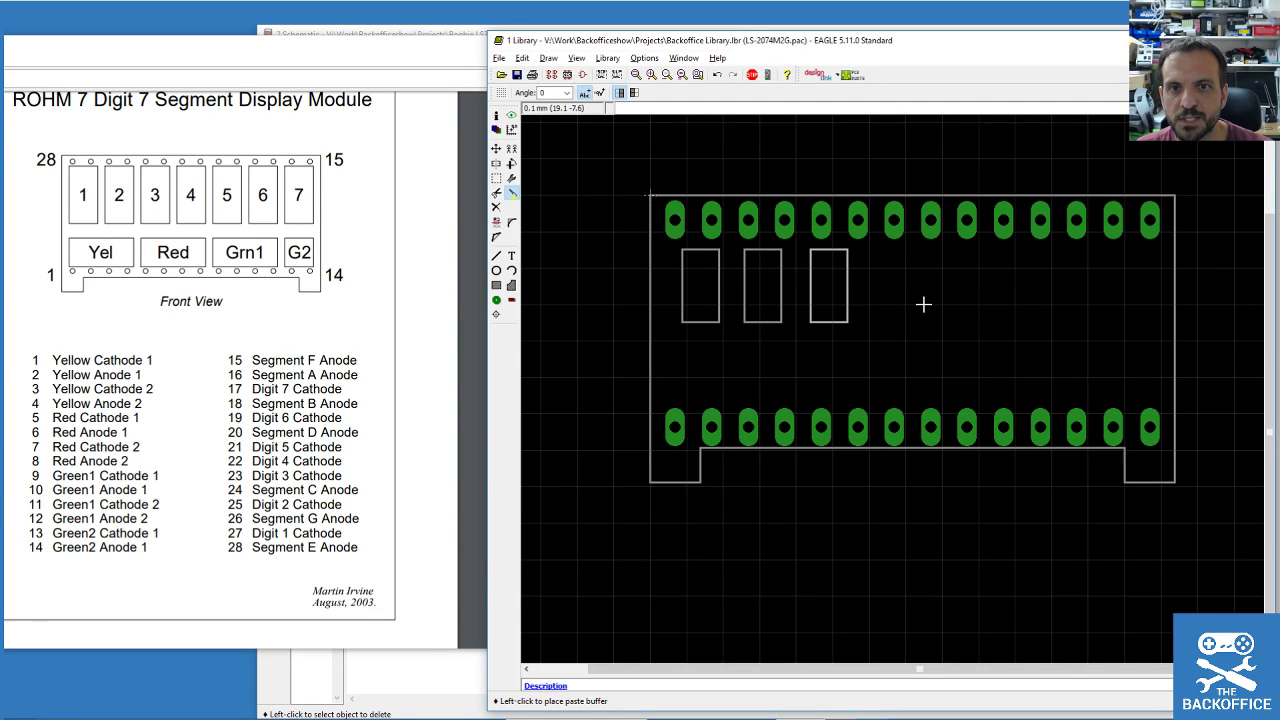
click(922, 304)
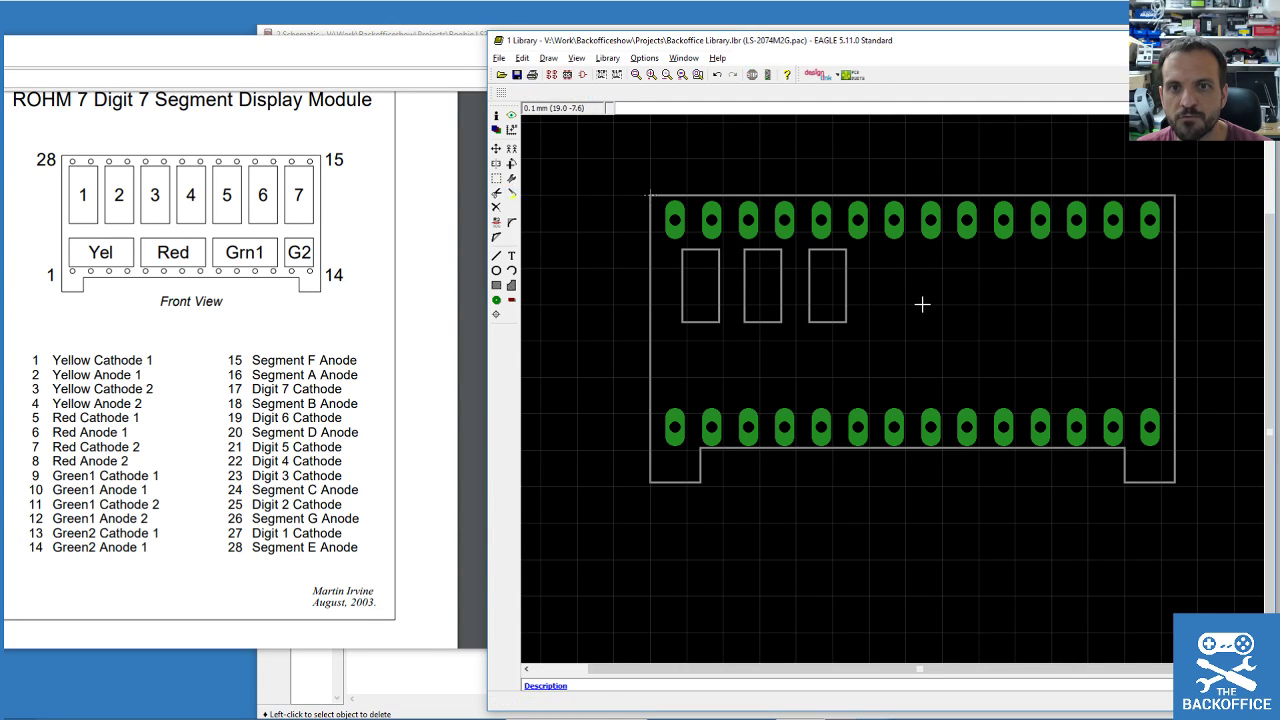
Copy the three rectangles and then one more to extend the row to seven.
click(497, 180)
drag(669, 243, 904, 358)
click(511, 148)
right_click(791, 270)
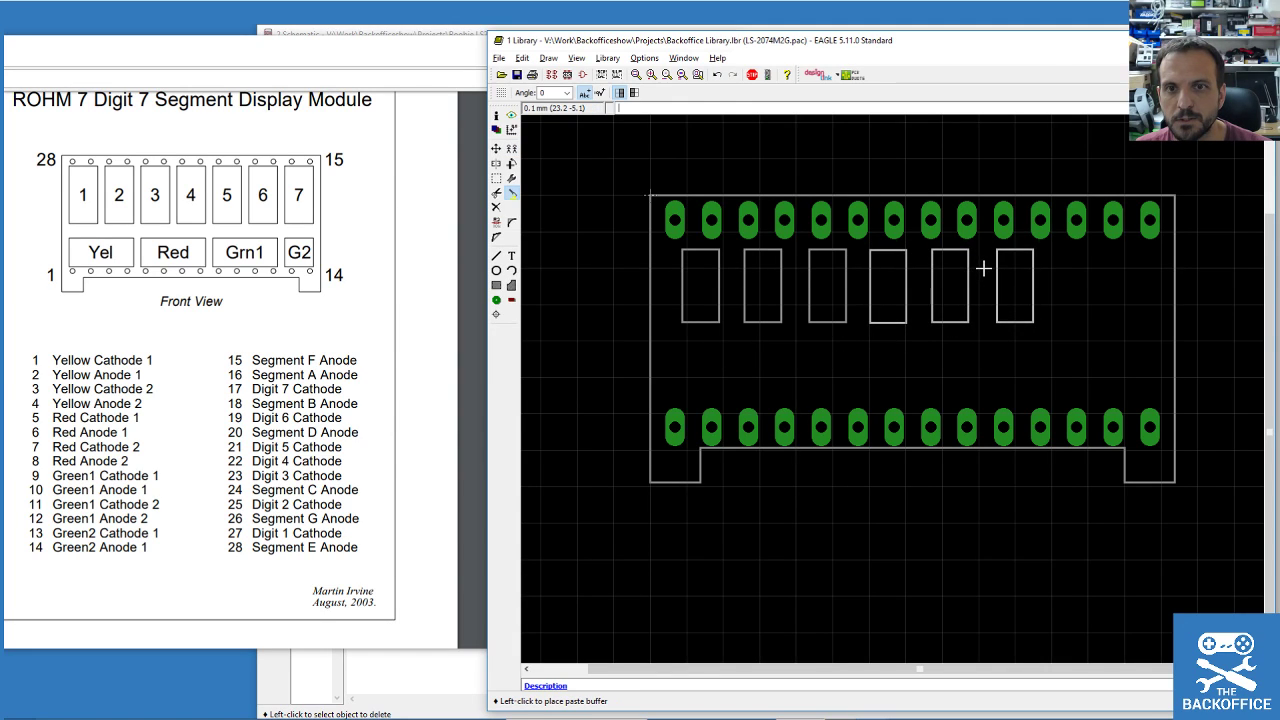
click(983, 268)
click(496, 179)
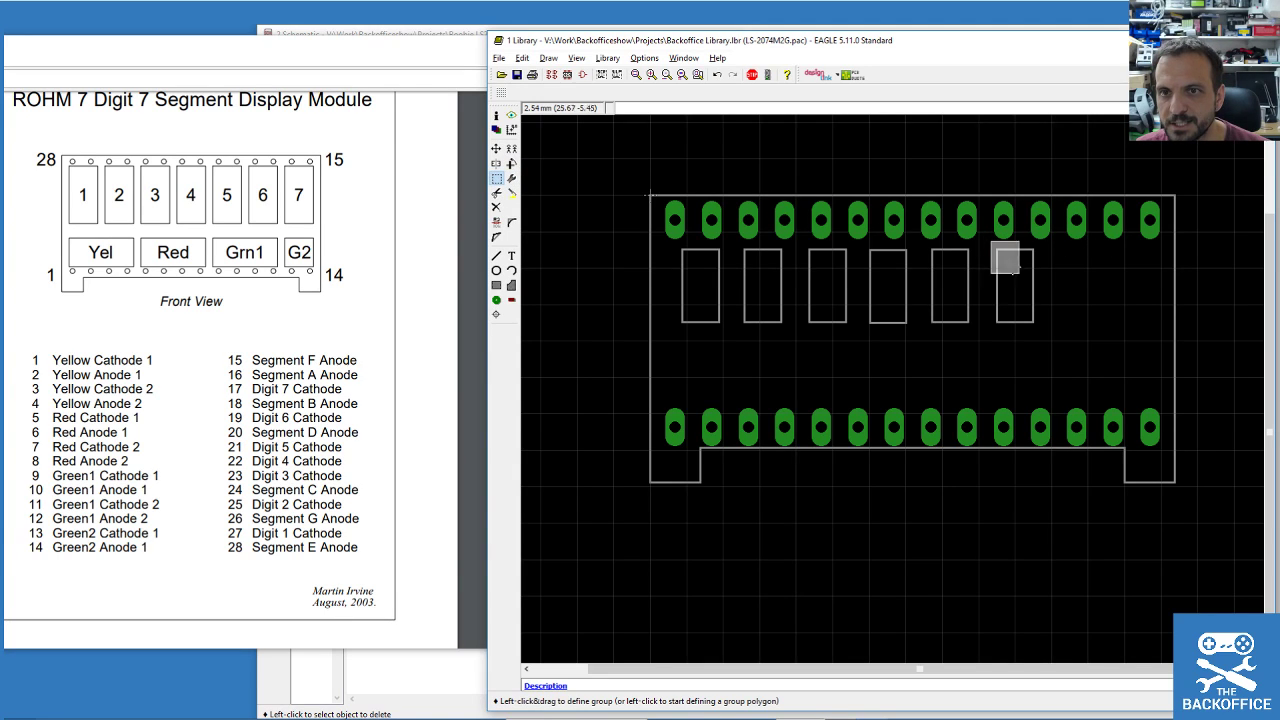
click(511, 148)
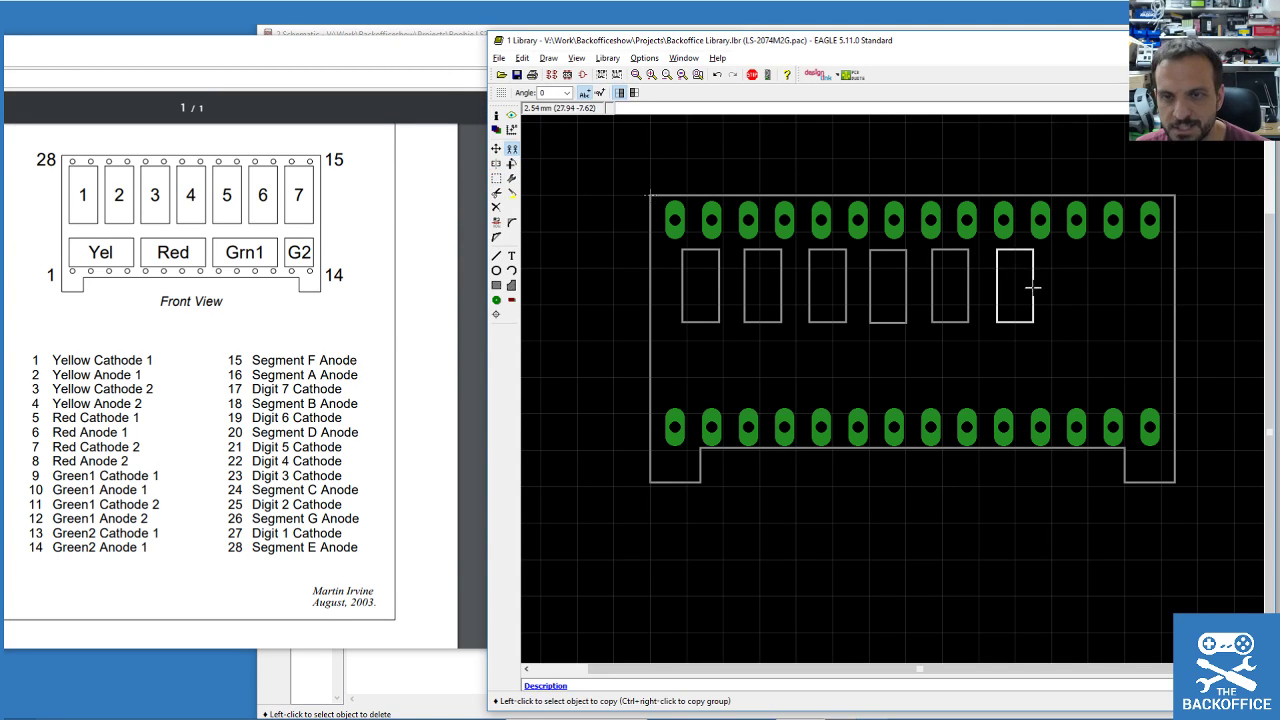
click(1032, 284)
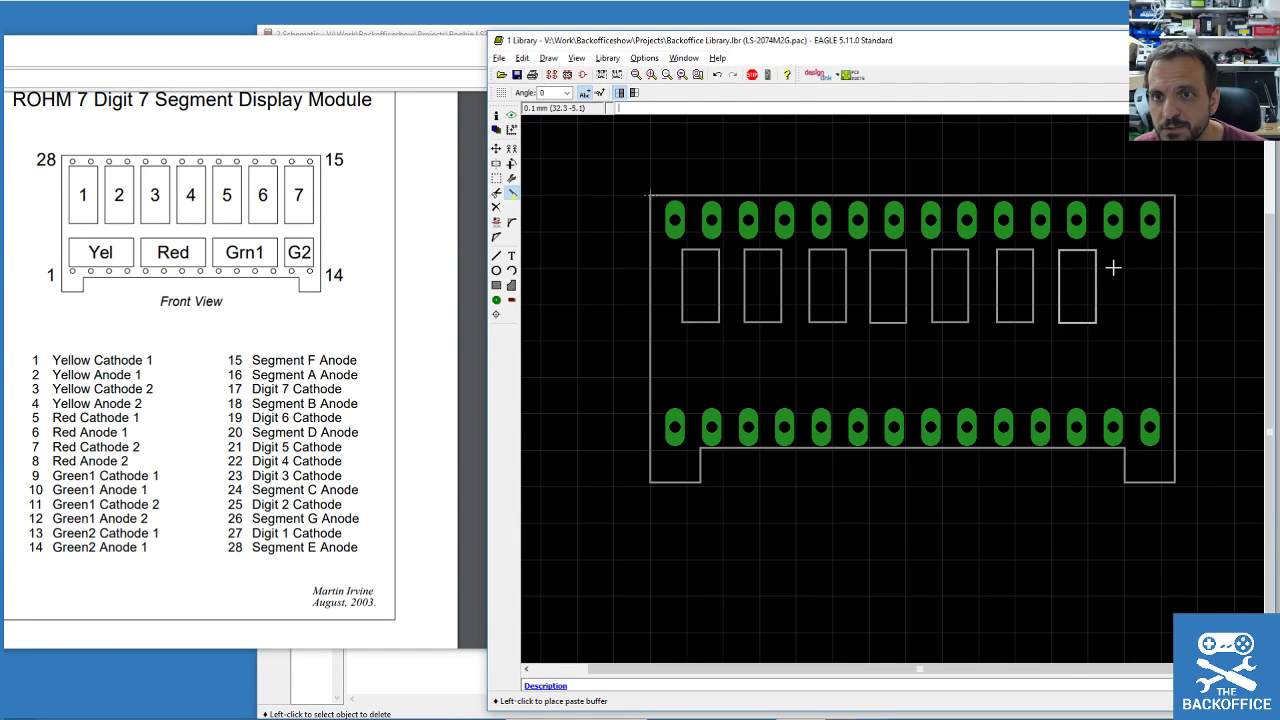
click(1113, 268)
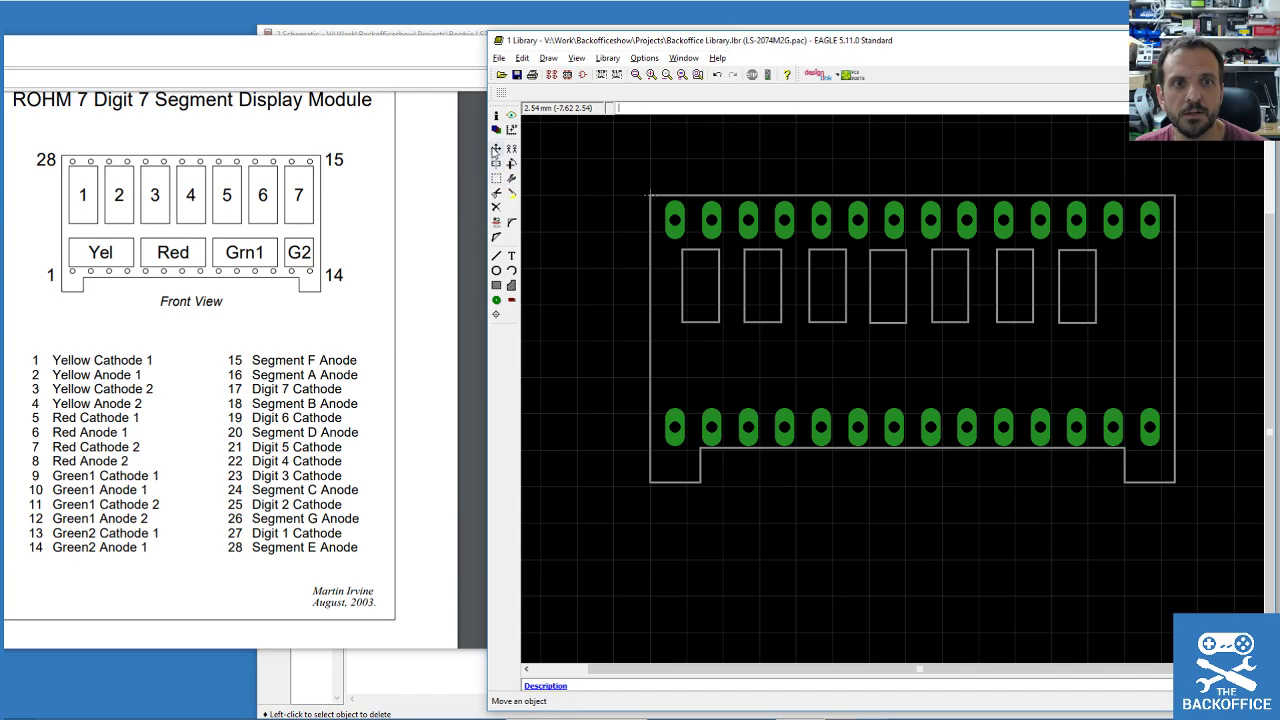
Group all seven rectangles and move the row to centre it between the pad rows.
click(496, 178)
drag(660, 243, 1115, 345)
click(496, 149)
right_click(813, 296)
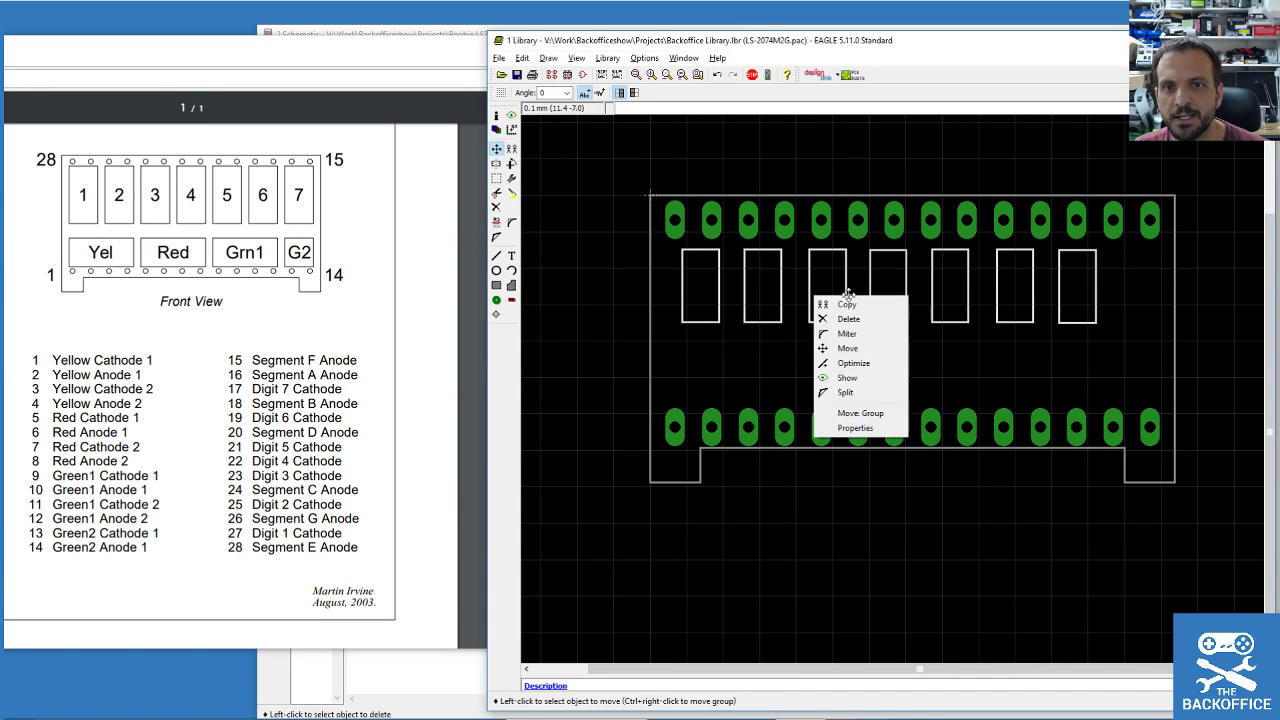
click(860, 413)
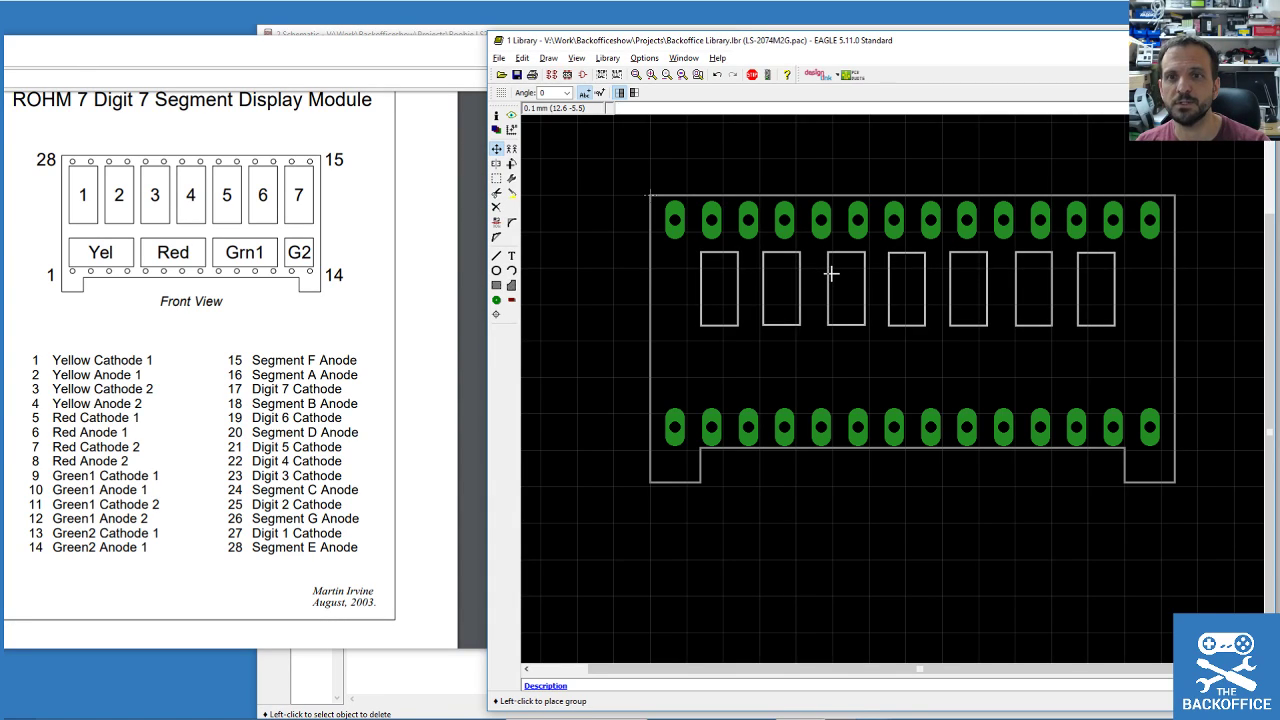
click(834, 272)
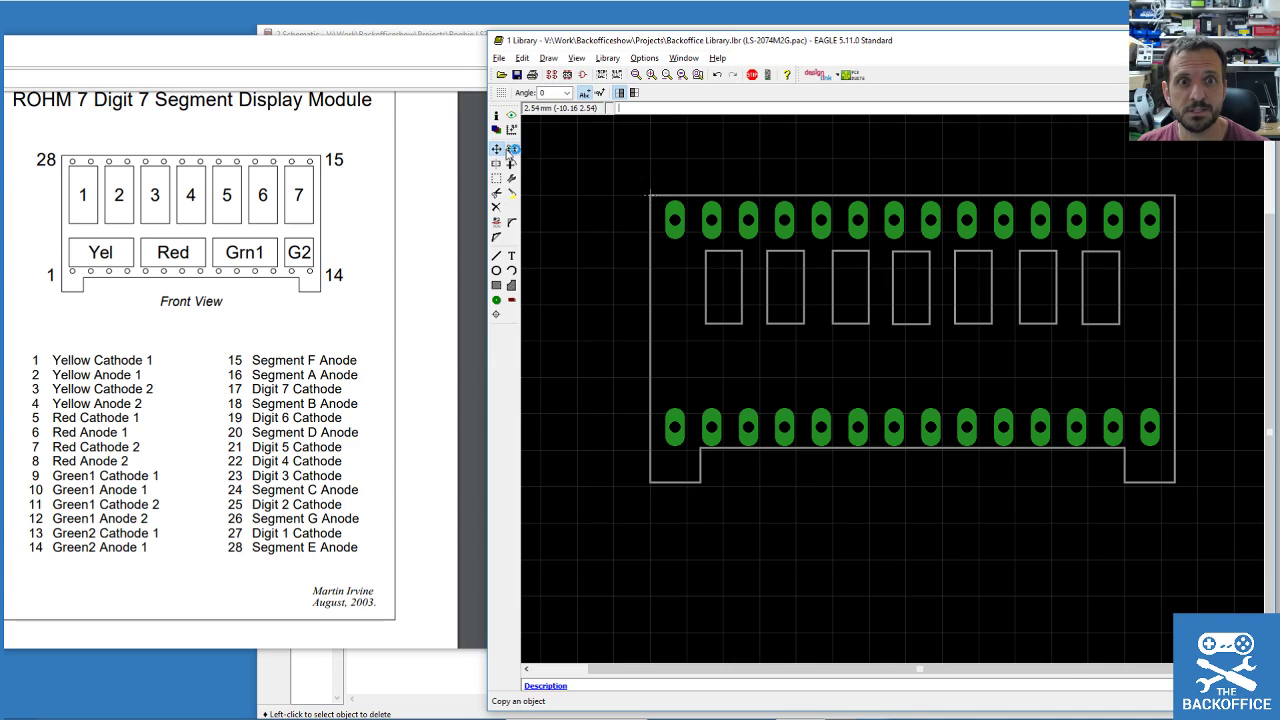
Make two rotated horizontal copies of the rectangle below the first digits, using the 0.1 mm grid.
click(496, 178)
drag(687, 242, 755, 340)
click(511, 148)
click(710, 287)
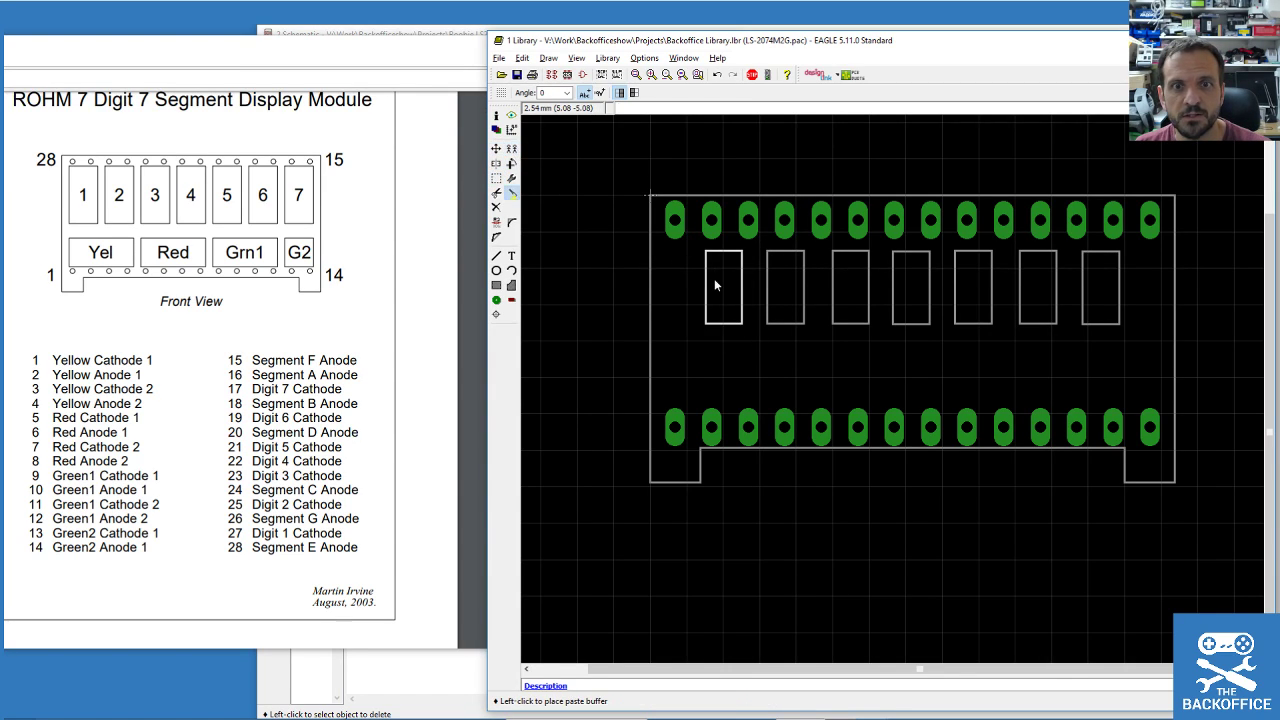
right_click(700, 345)
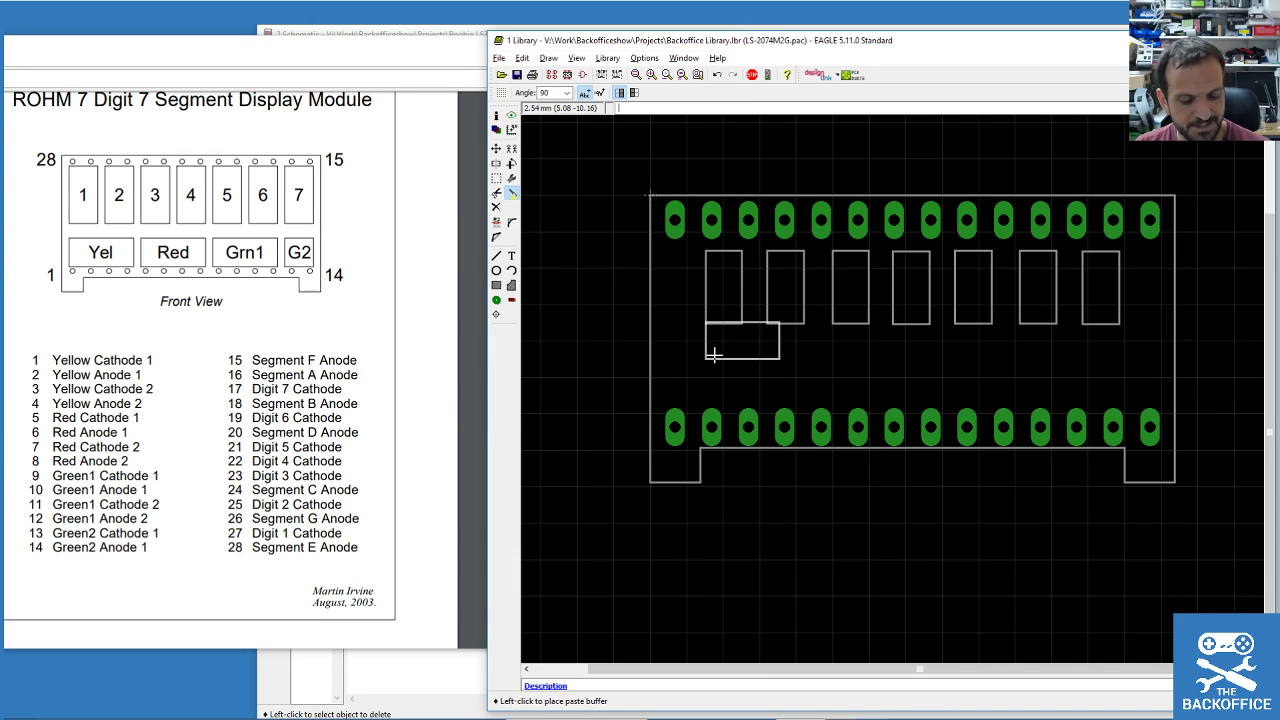
key(alt)
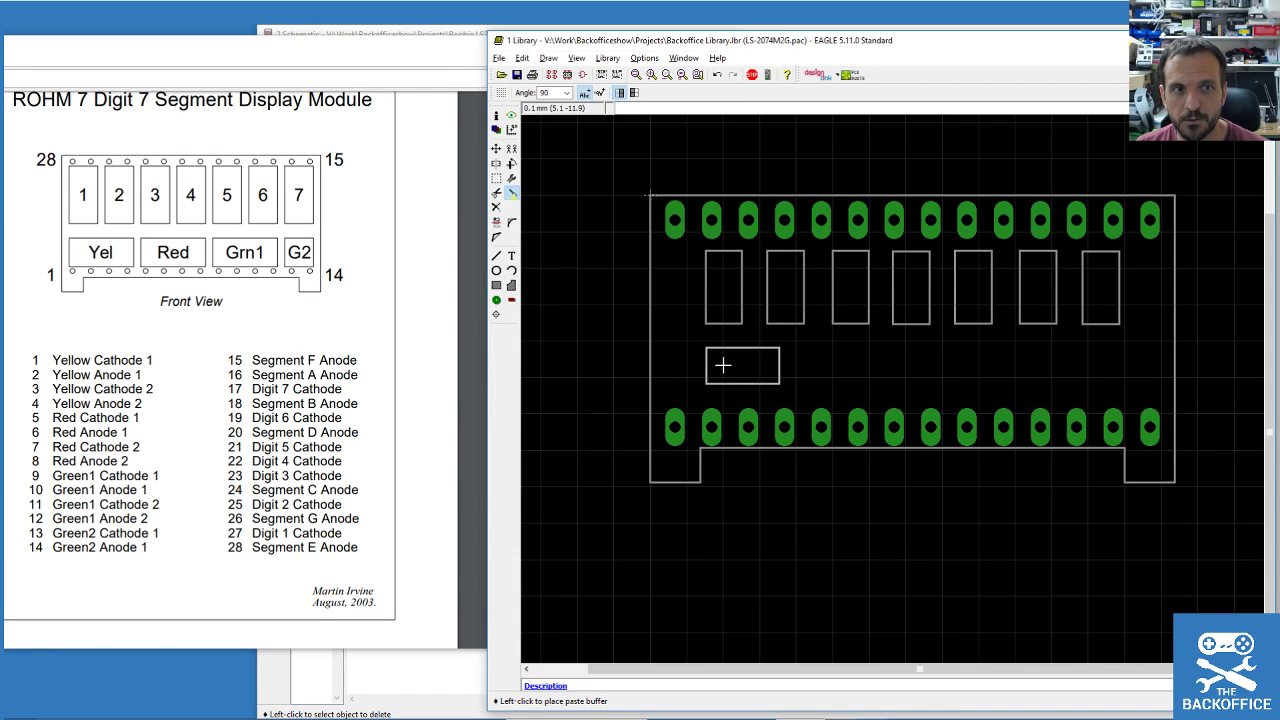
click(723, 365)
click(496, 178)
drag(690, 340, 812, 402)
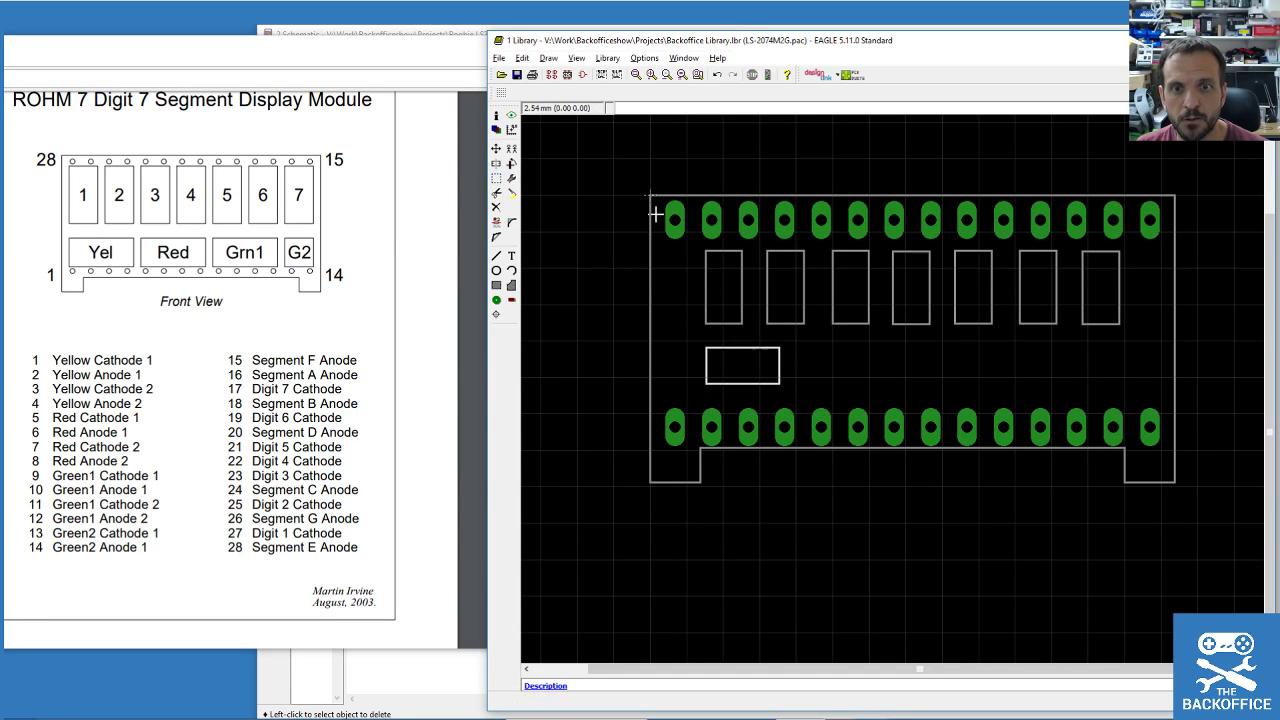
click(511, 148)
right_click(751, 366)
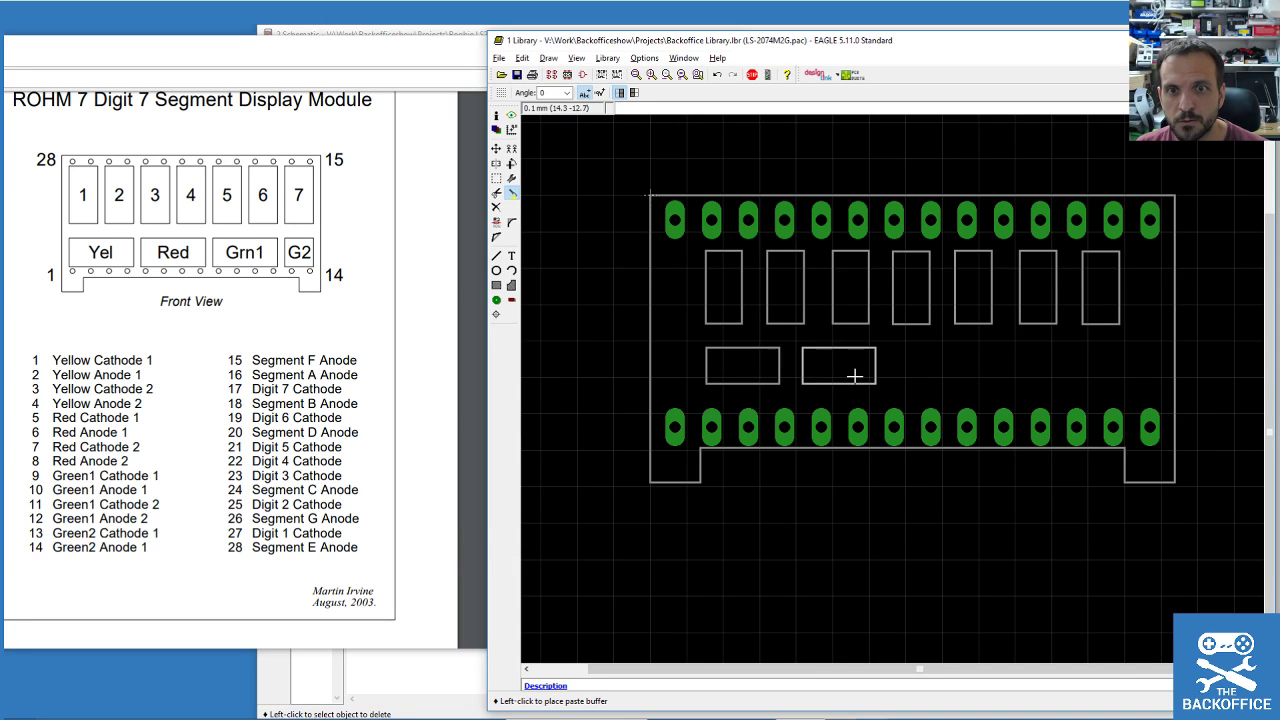
click(854, 375)
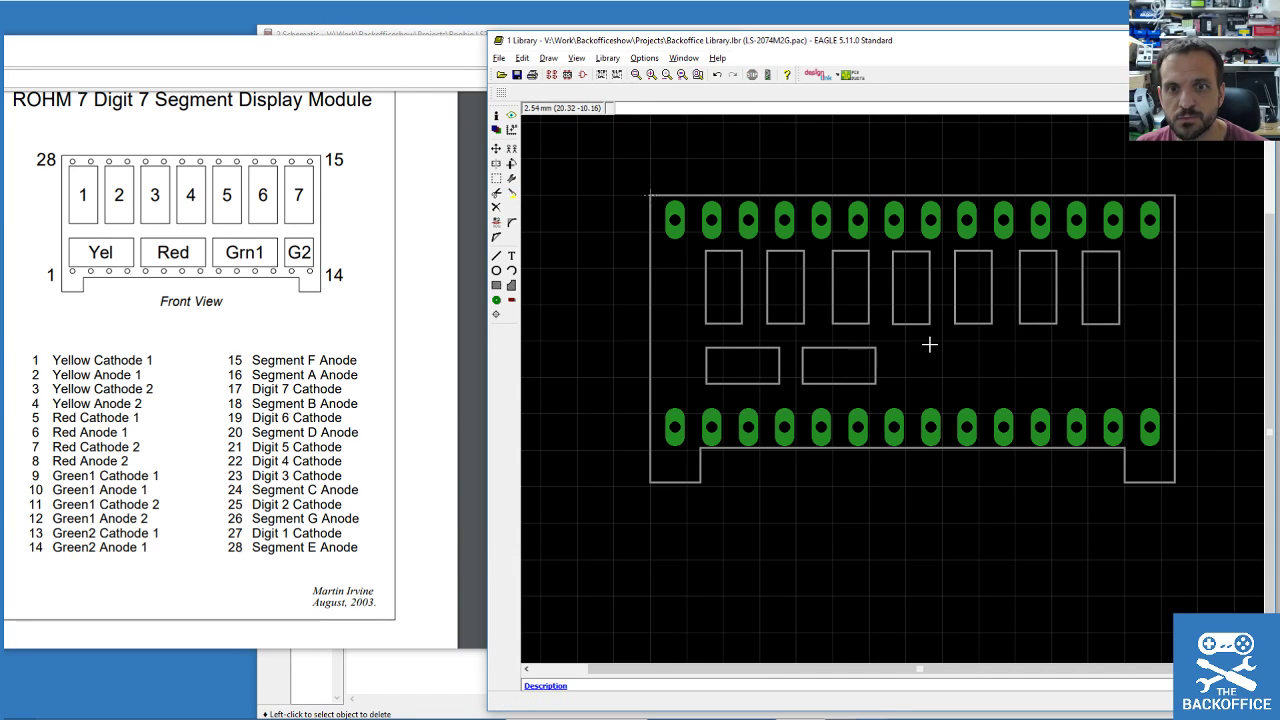
Copy the pair to get four horizontal outlines and shorten the fourth one.
click(496, 178)
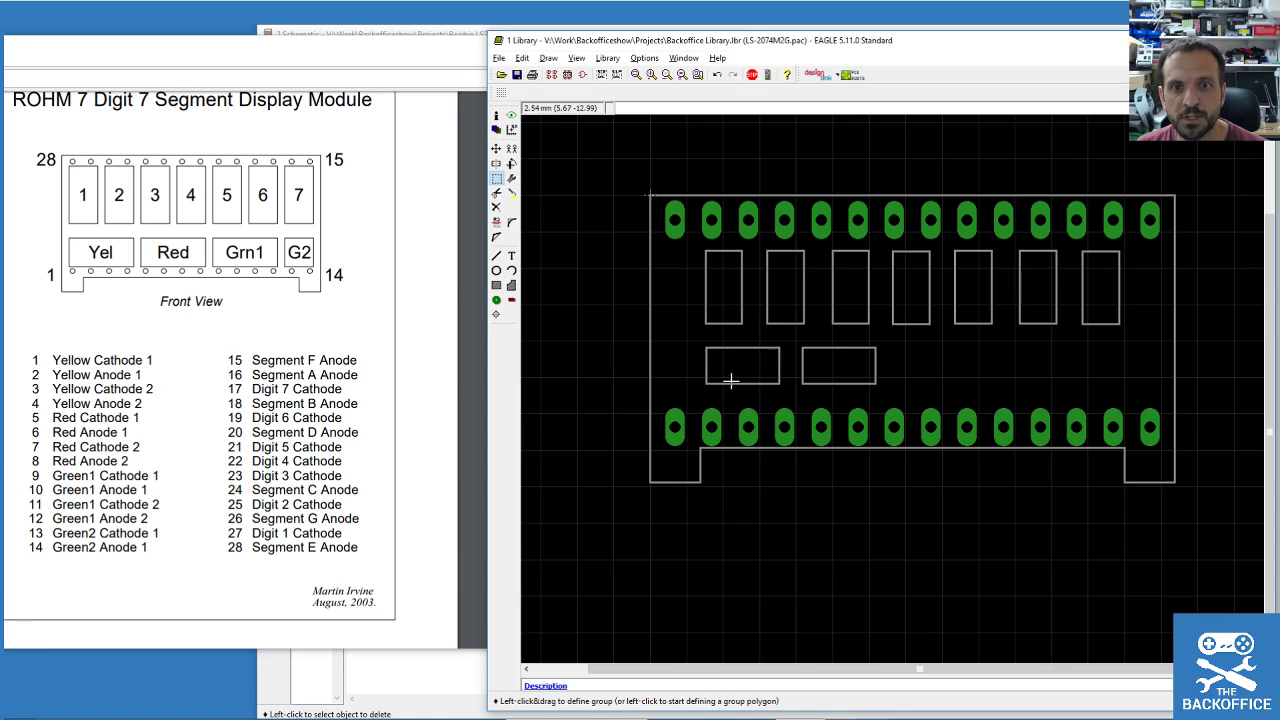
drag(687, 337, 925, 405)
click(511, 193)
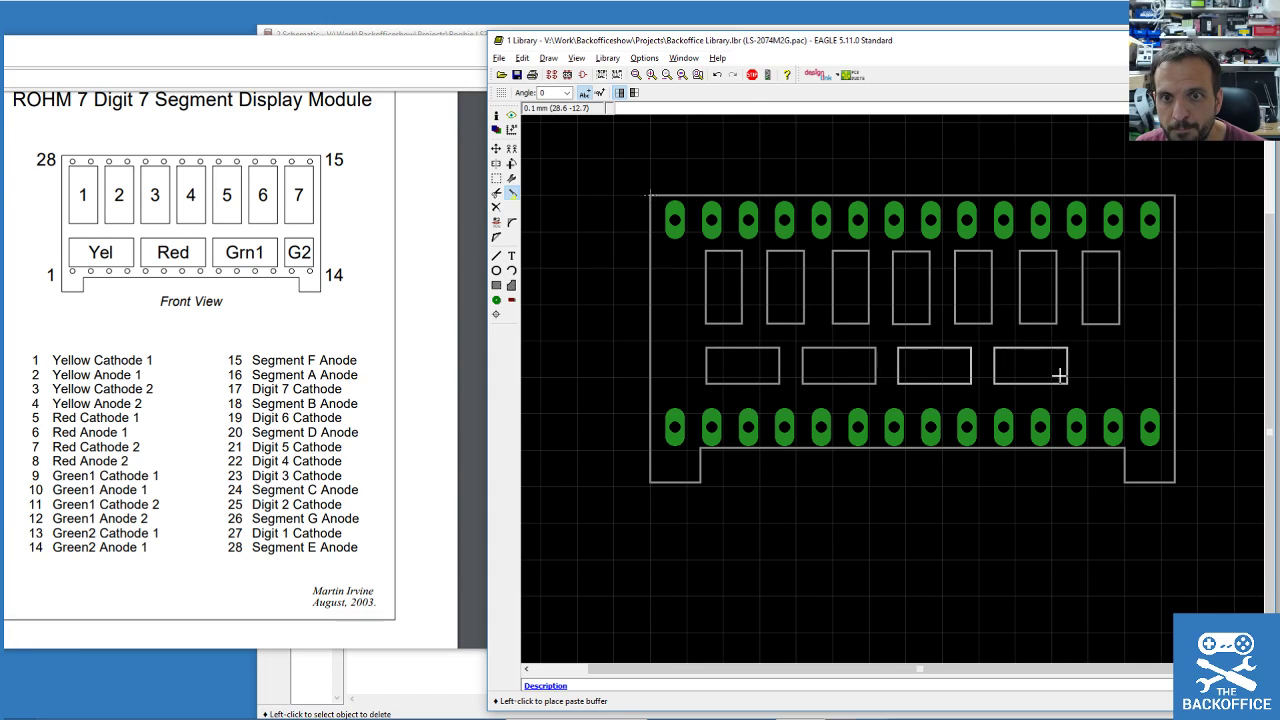
click(1062, 376)
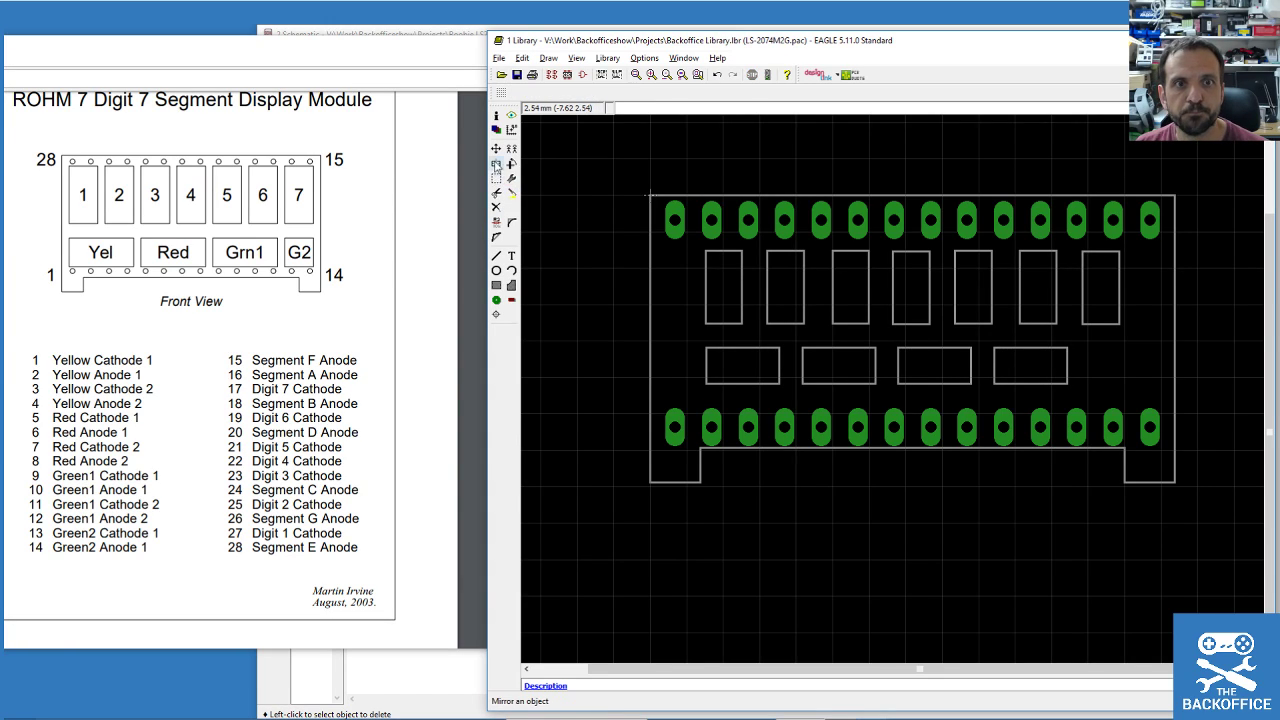
click(496, 149)
click(1067, 371)
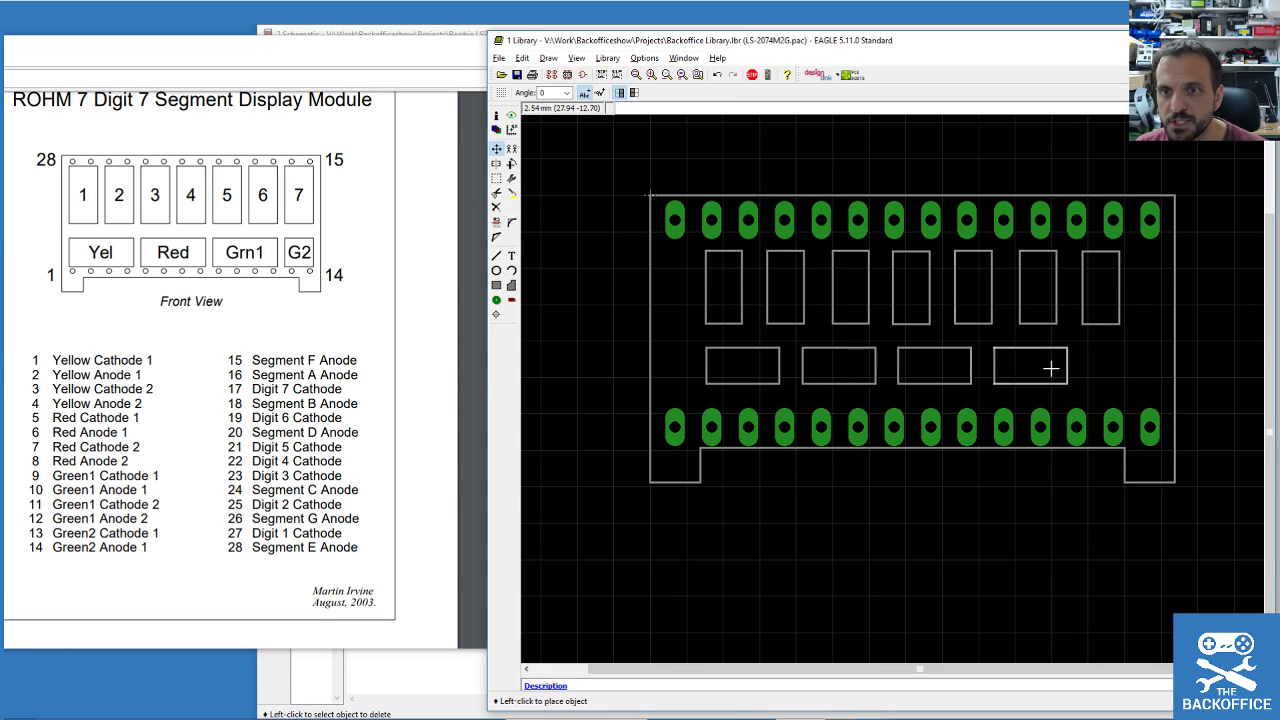
click(1030, 367)
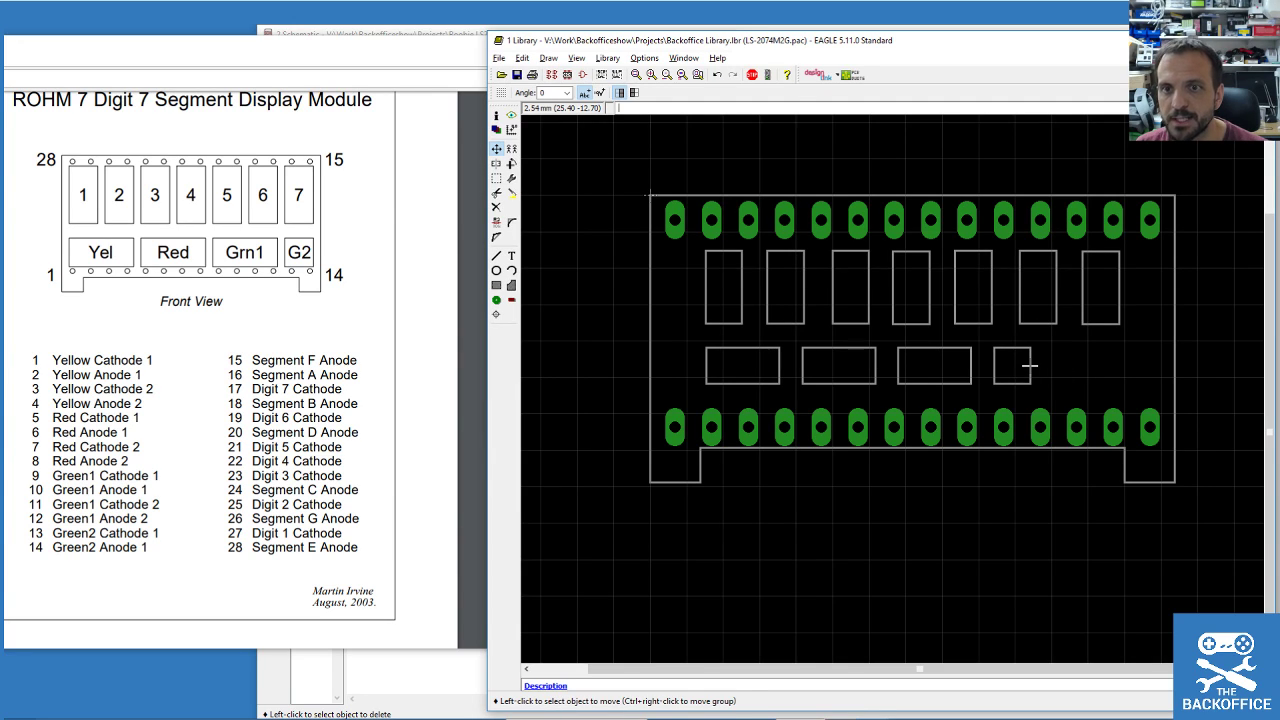
Group the four horizontal outlines and centre them beneath the digit outlines.
click(497, 178)
drag(686, 337, 1052, 400)
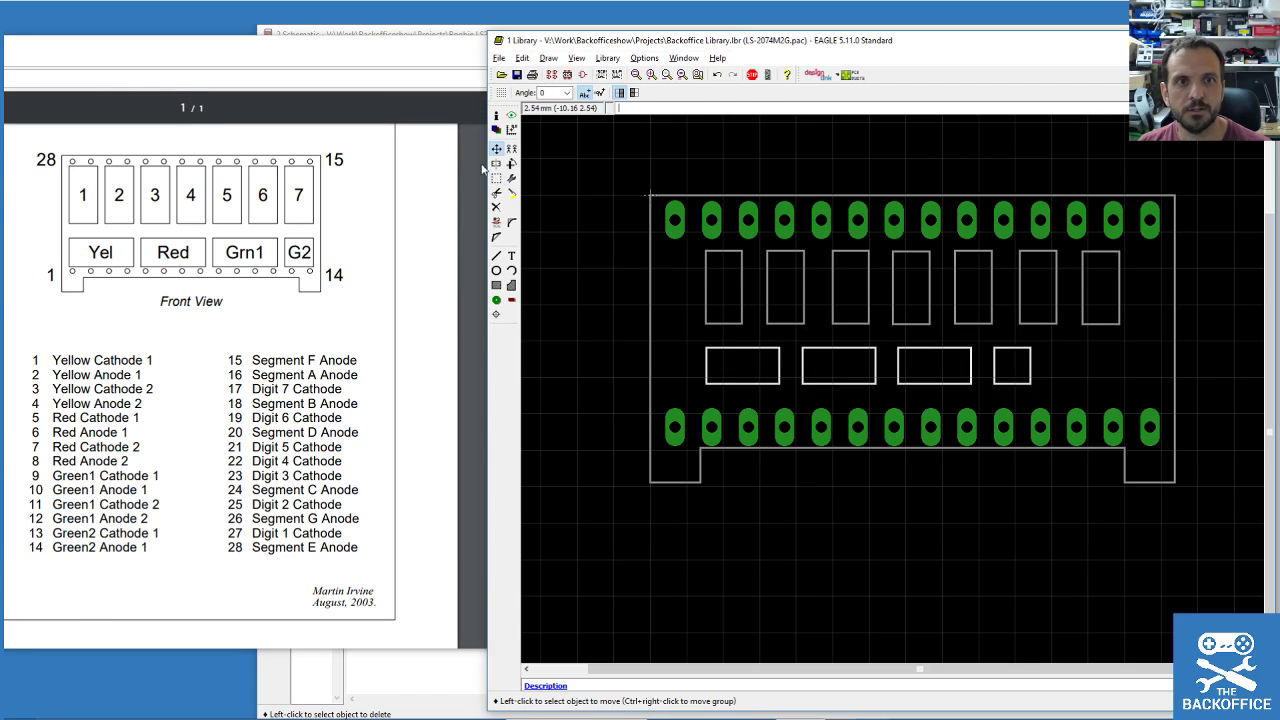
ctrl+right_click(851, 379)
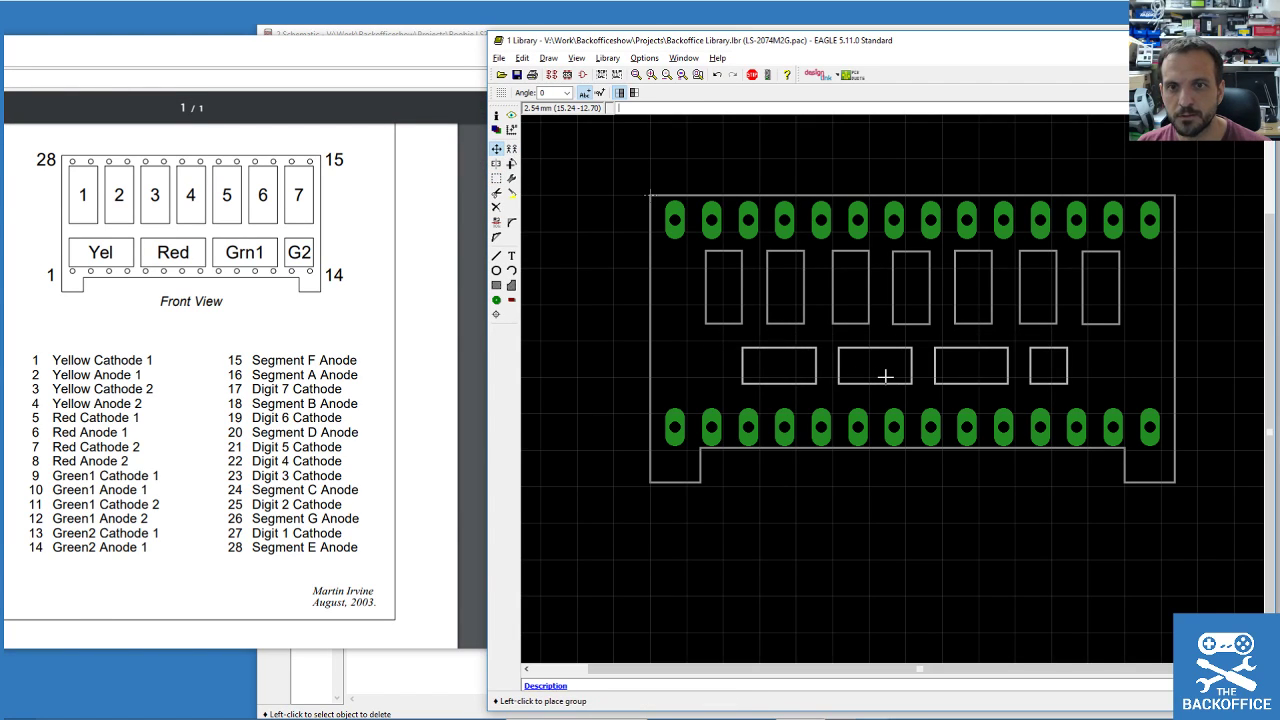
click(885, 377)
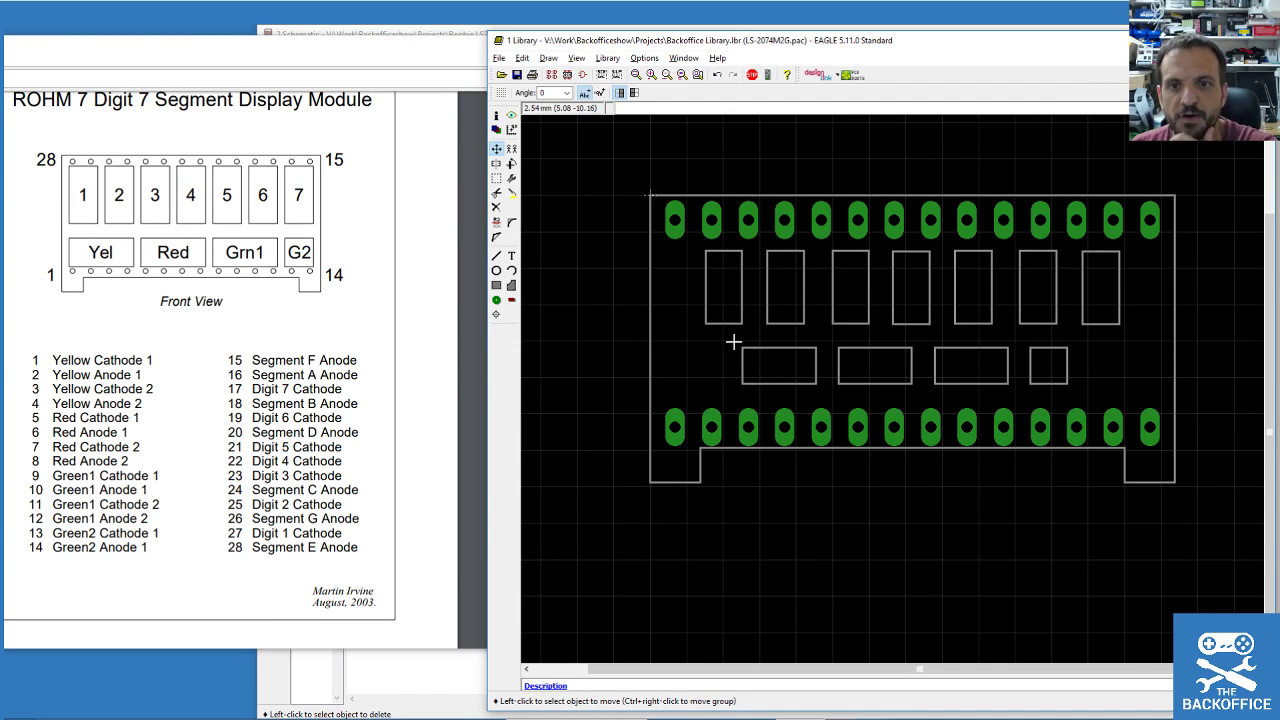
Place a text label '1' inside the first digit outline.
click(512, 256)
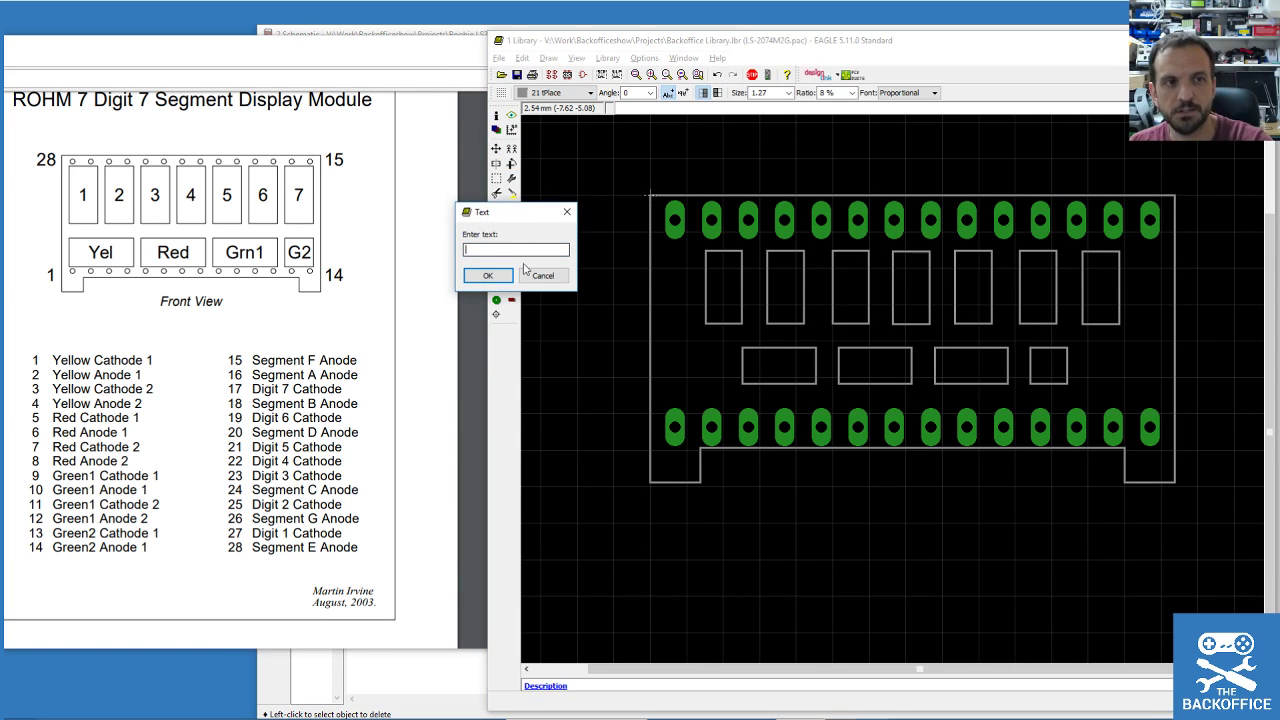
text(1)
click(487, 276)
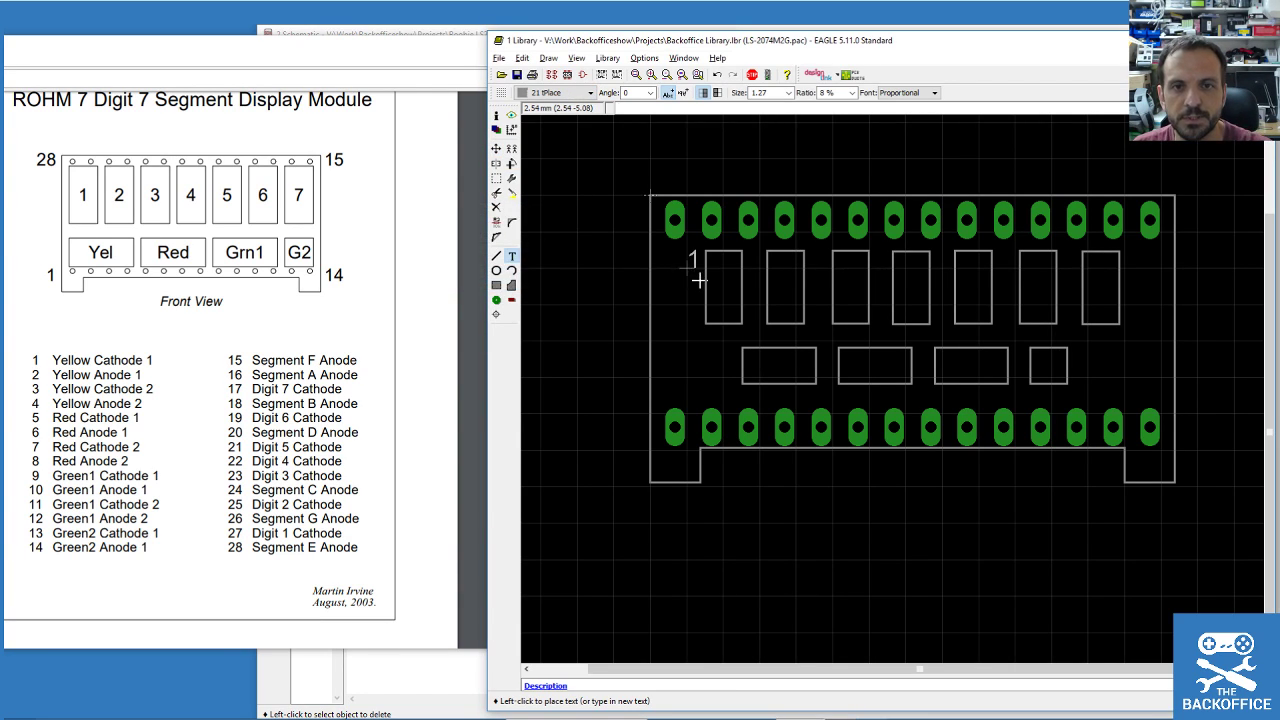
click(726, 297)
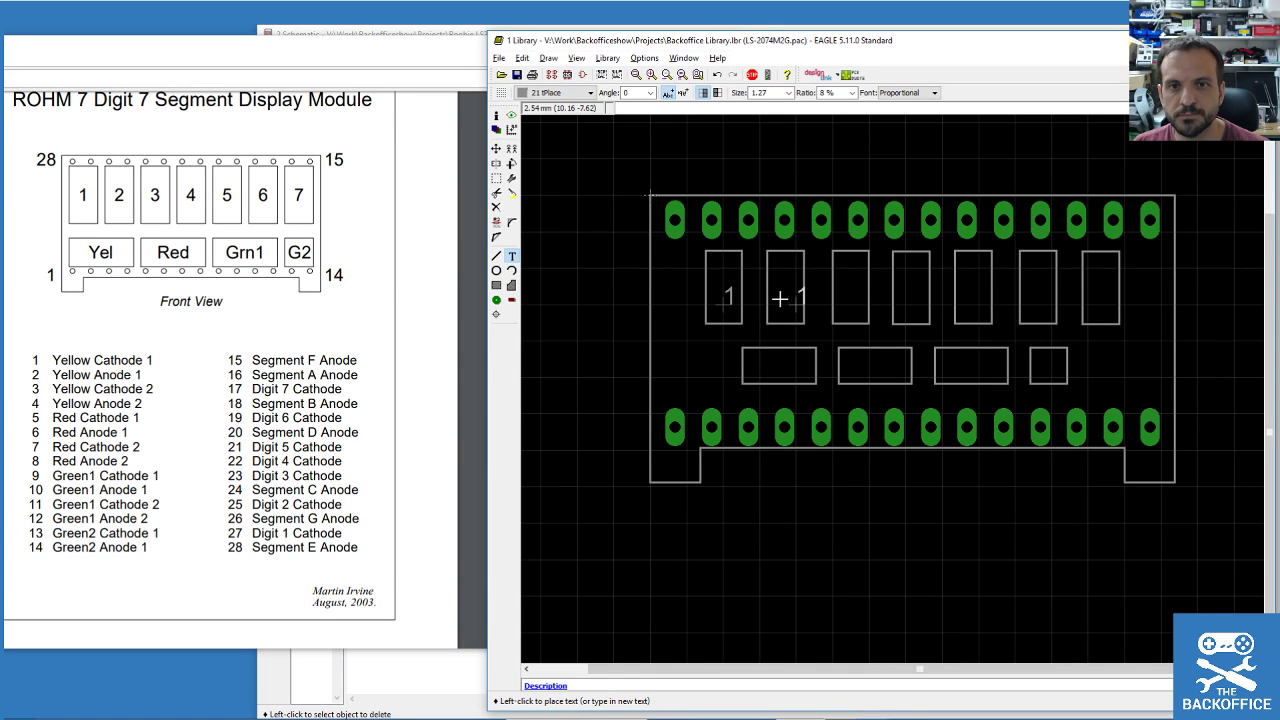
Change the editor grid size to 1 mm.
click(576, 58)
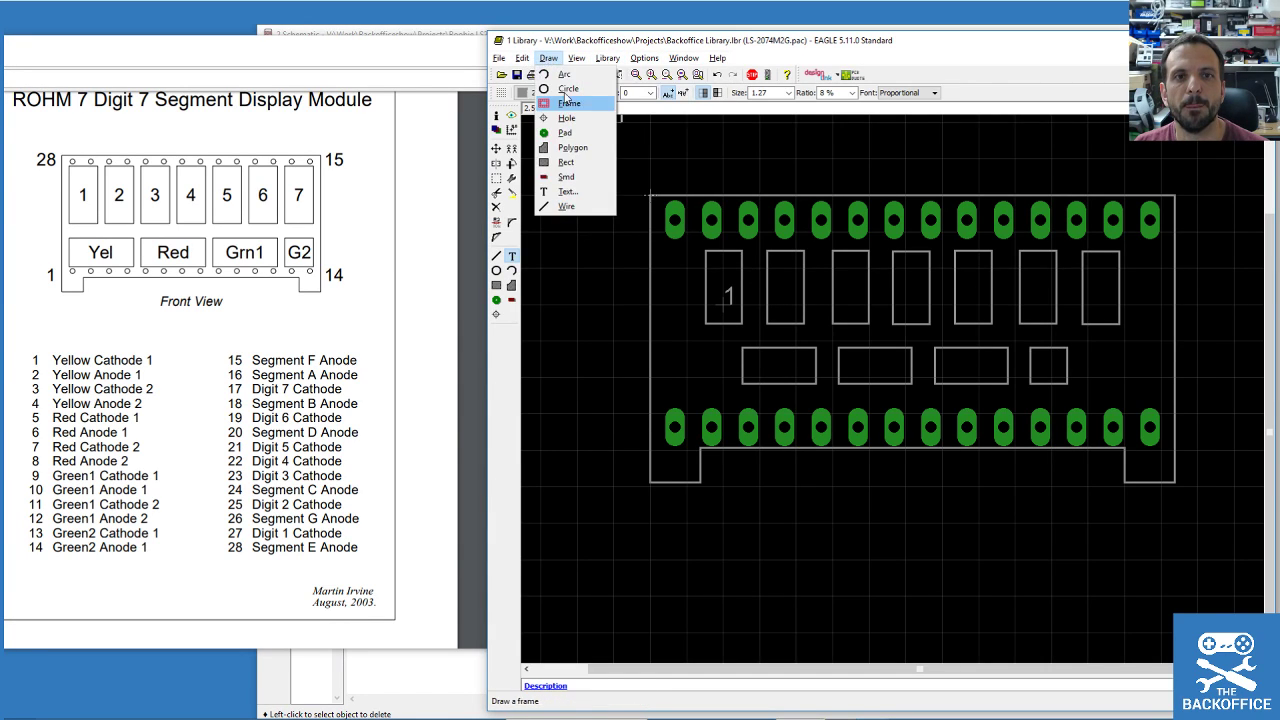
click(577, 58)
click(577, 58)
click(592, 80)
double_click(529, 101)
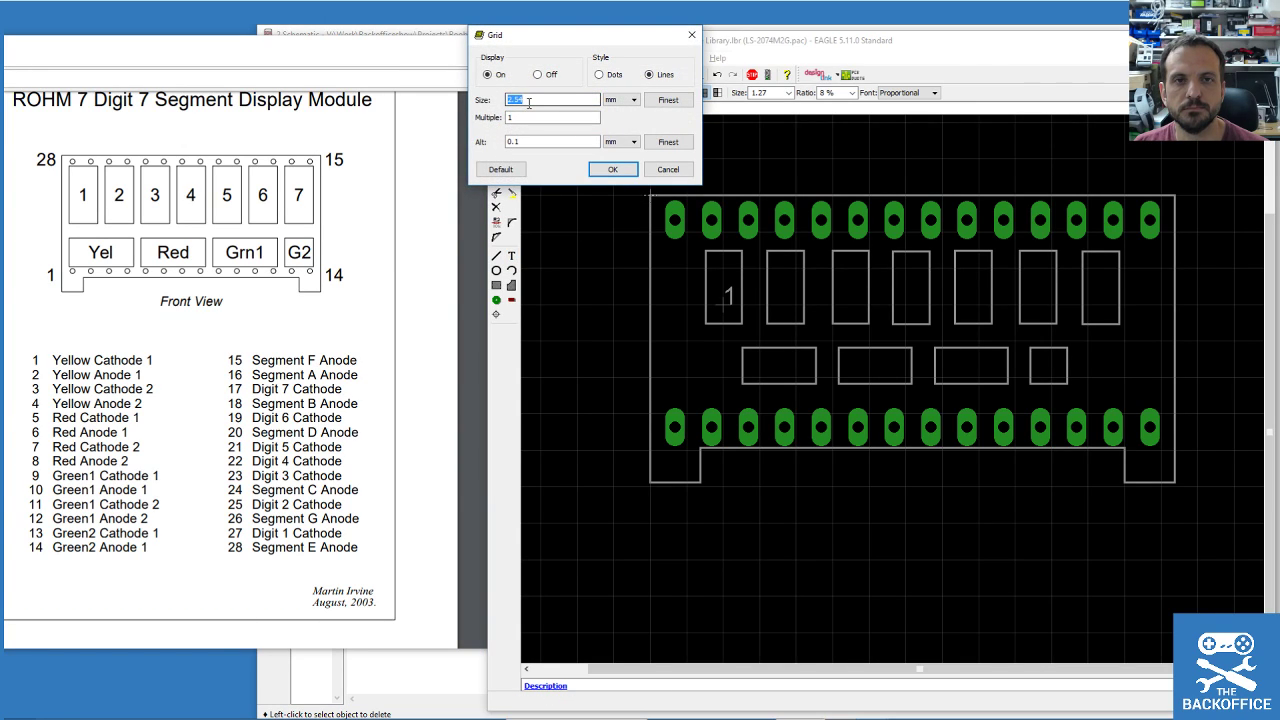
text(1)
click(613, 170)
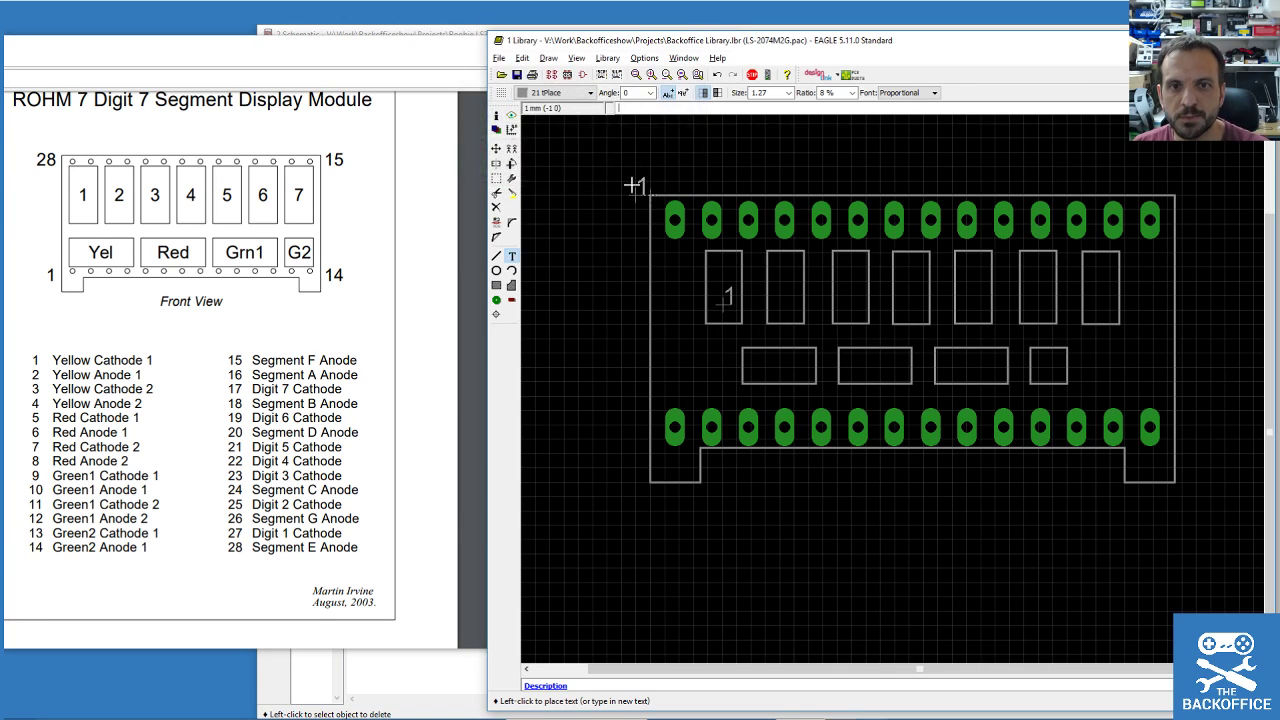
Place '1' labels in the remaining digit outlines and nudge the first label into position.
click(776, 293)
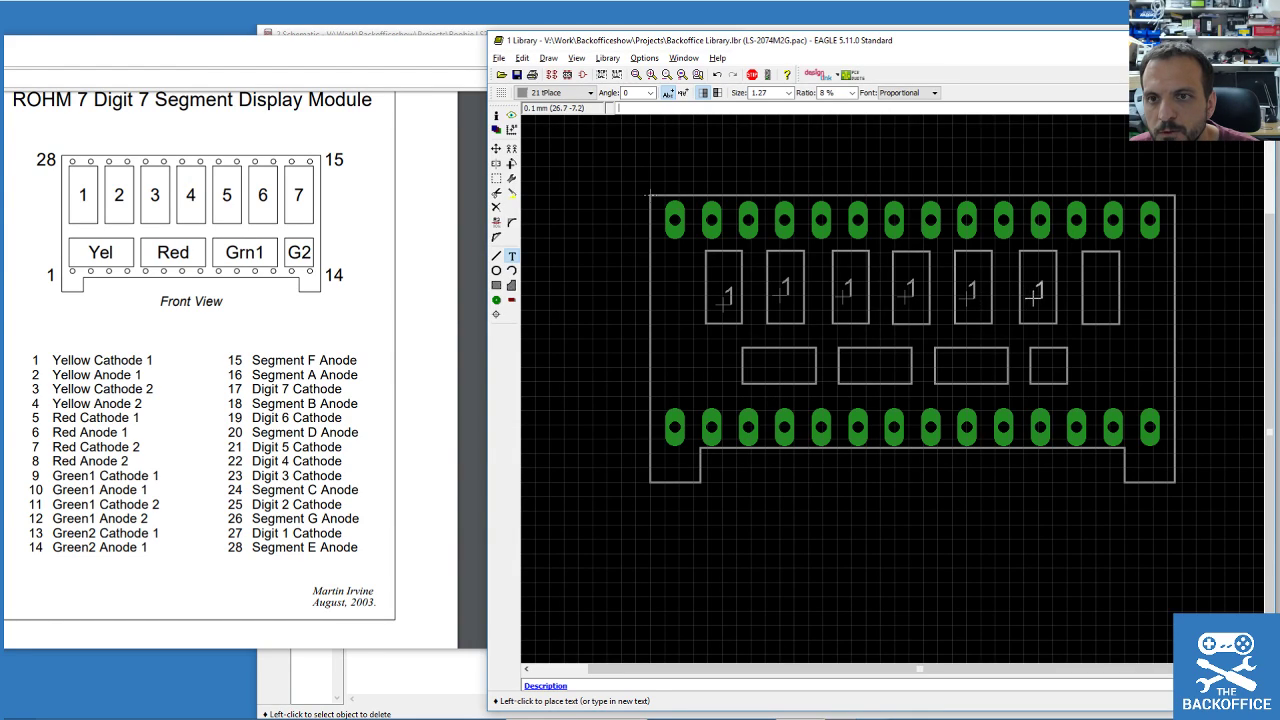
click(1089, 299)
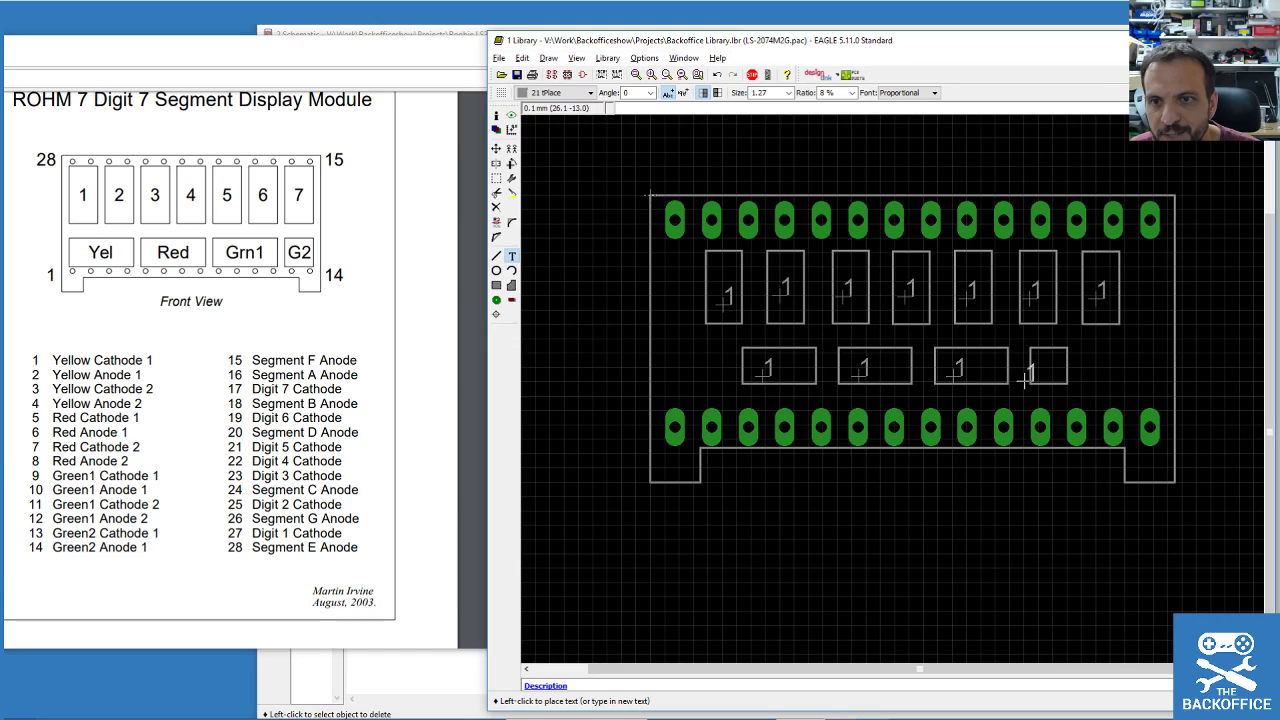
click(496, 148)
click(717, 305)
click(717, 305)
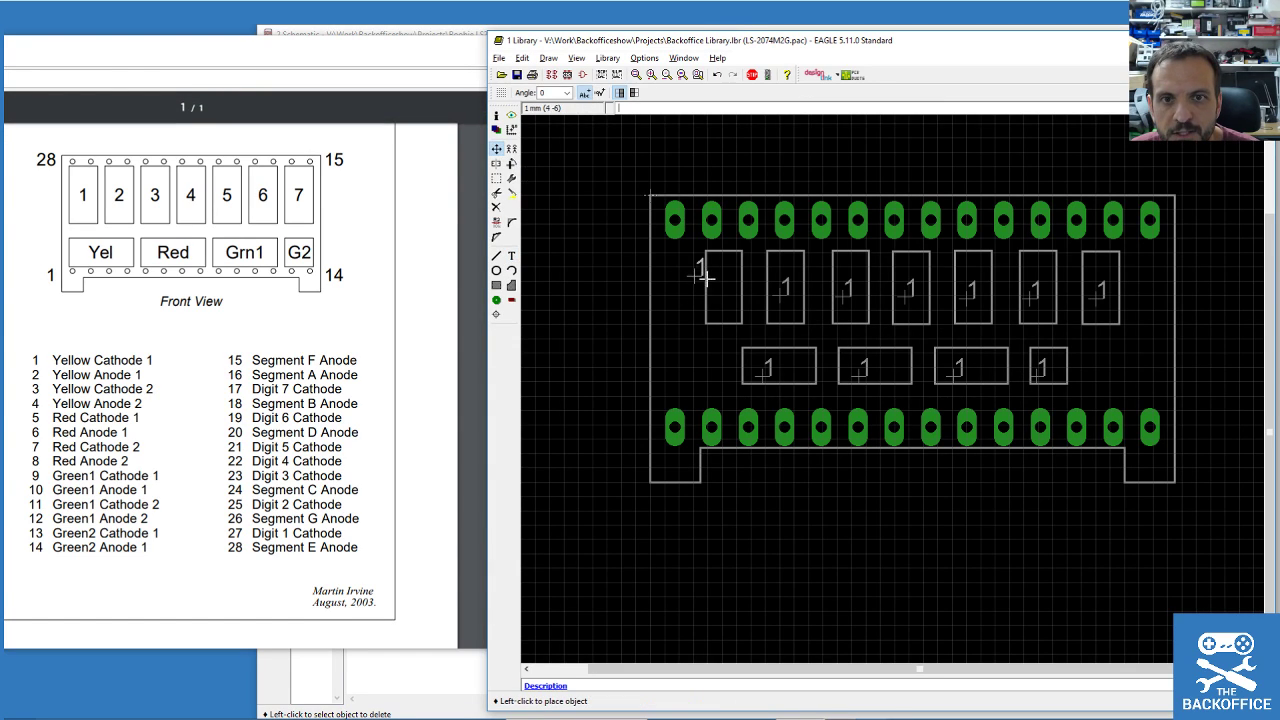
click(730, 299)
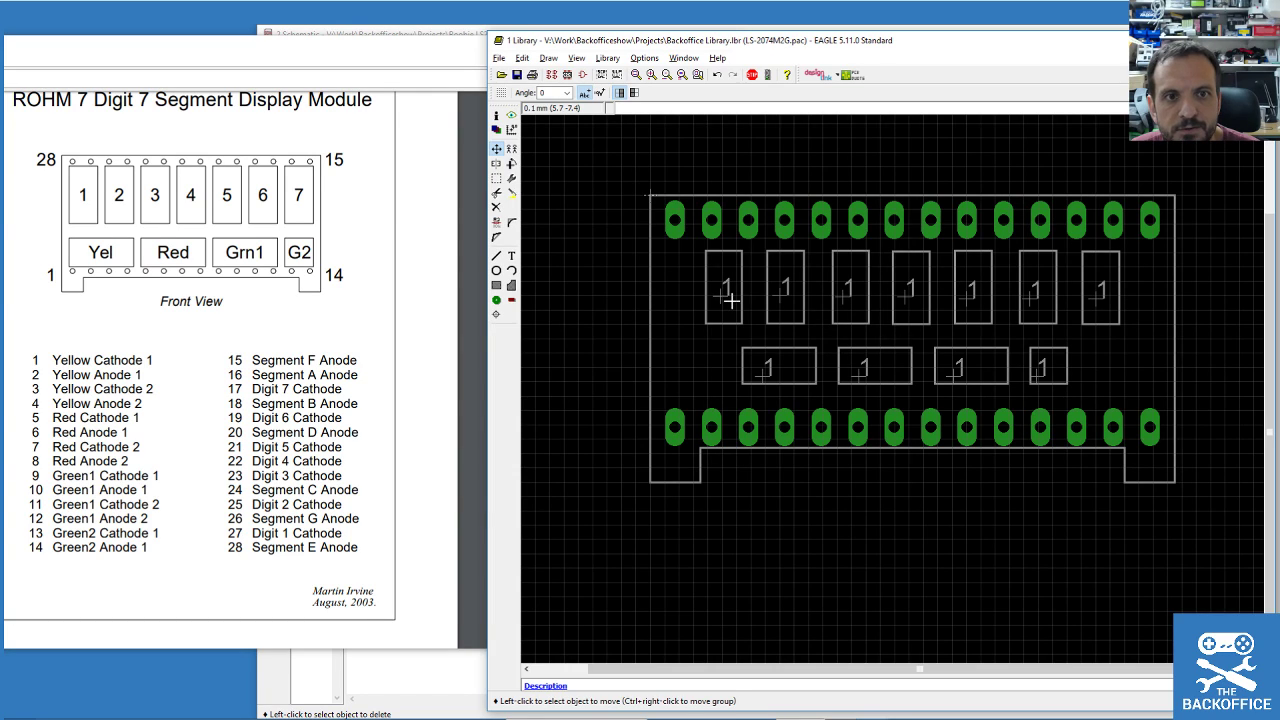
click(496, 221)
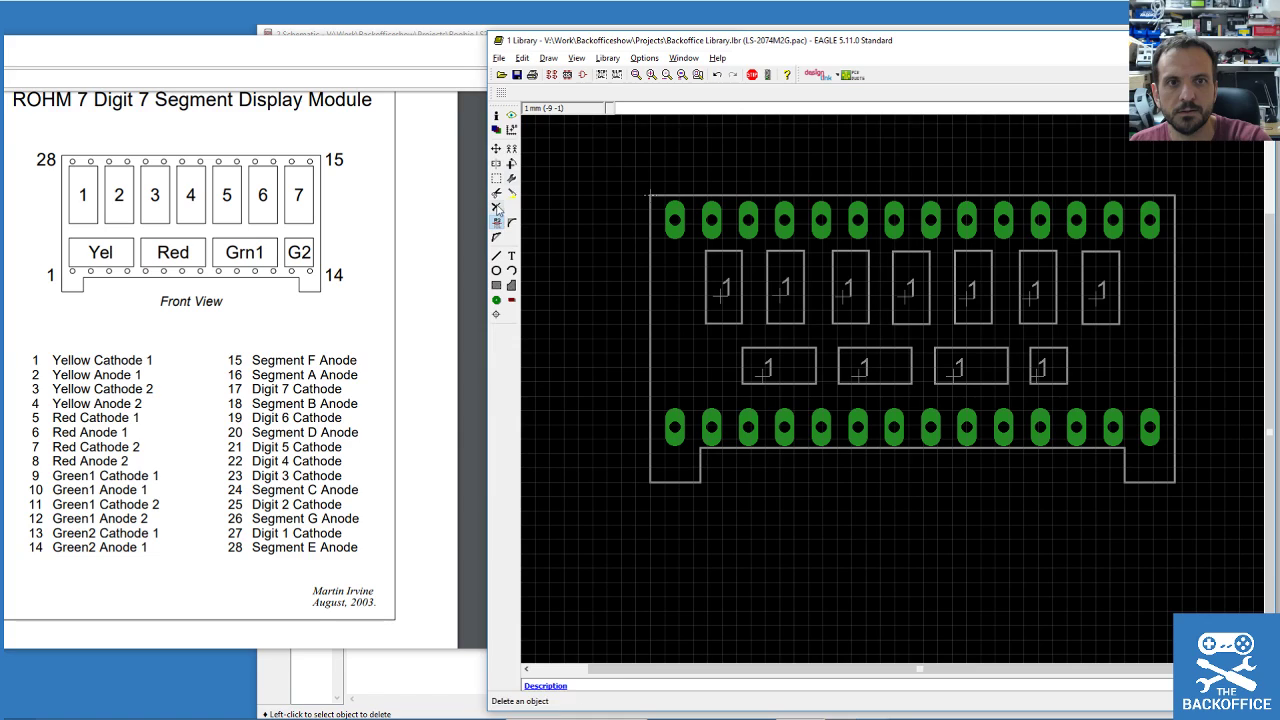
Renumber the first digit box labels to 2, 3 and 4.
click(497, 120)
click(786, 292)
double_click(588, 348)
text(2)
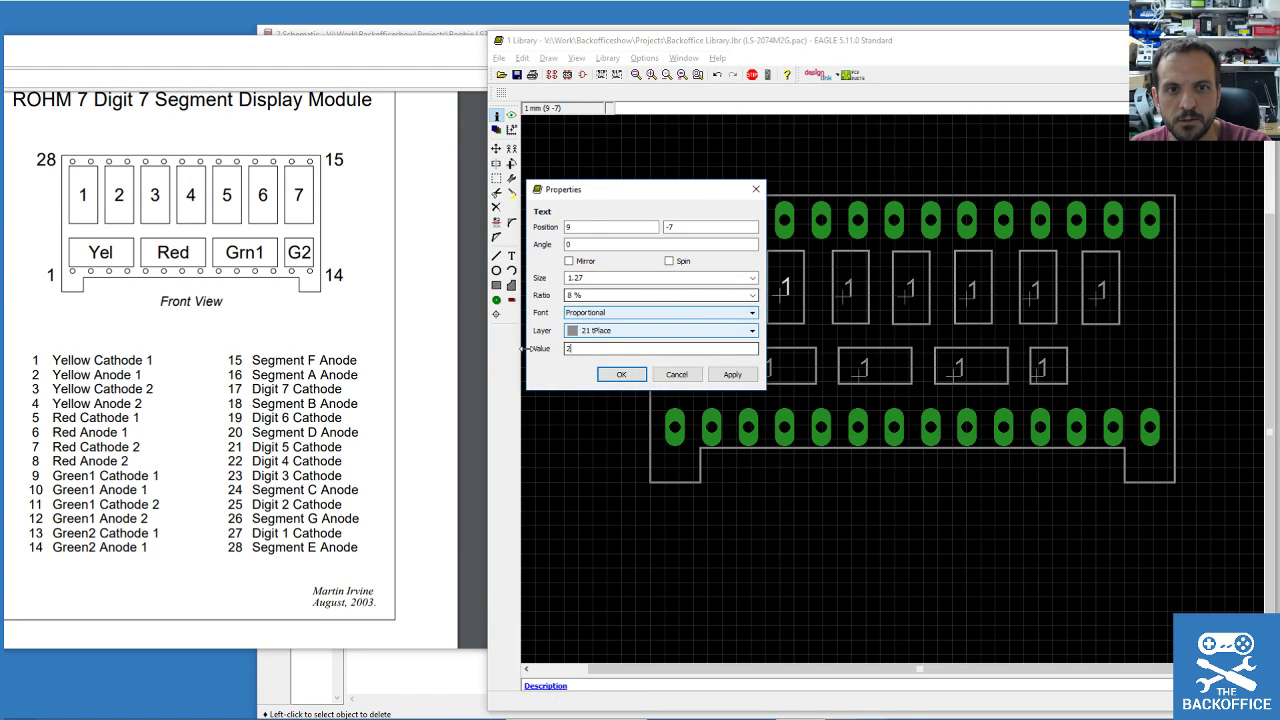
click(621, 374)
click(850, 292)
double_click(660, 348)
text(2)
click(684, 373)
click(847, 289)
text(3)
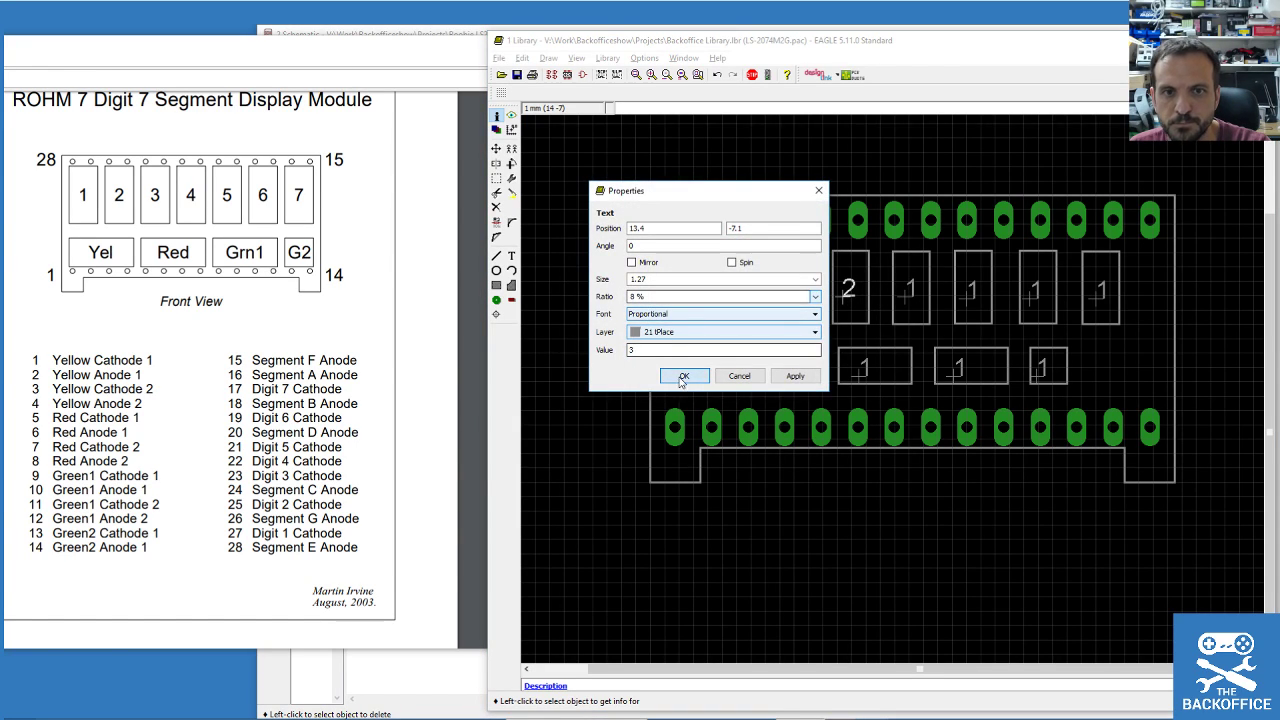
click(684, 375)
click(910, 291)
text(4)
click(746, 375)
Renumber the remaining digit box labels to 5, 6 and 7.
click(968, 302)
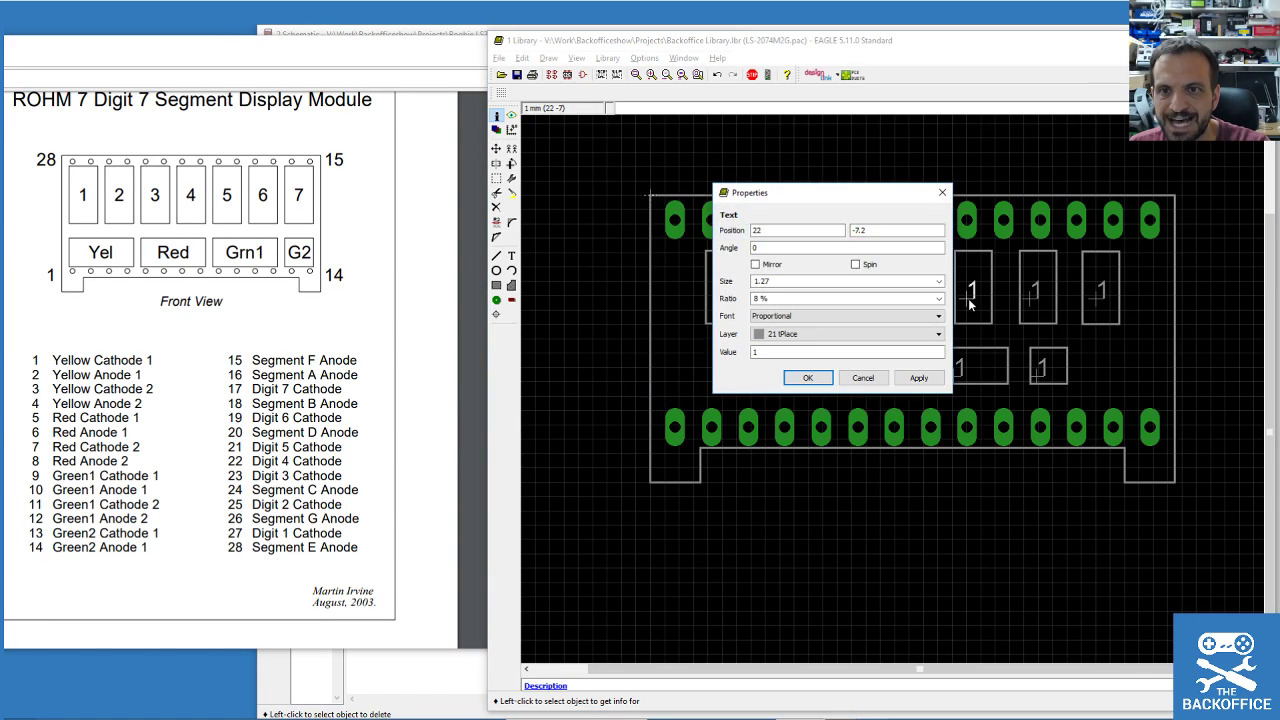
text(5)
click(808, 377)
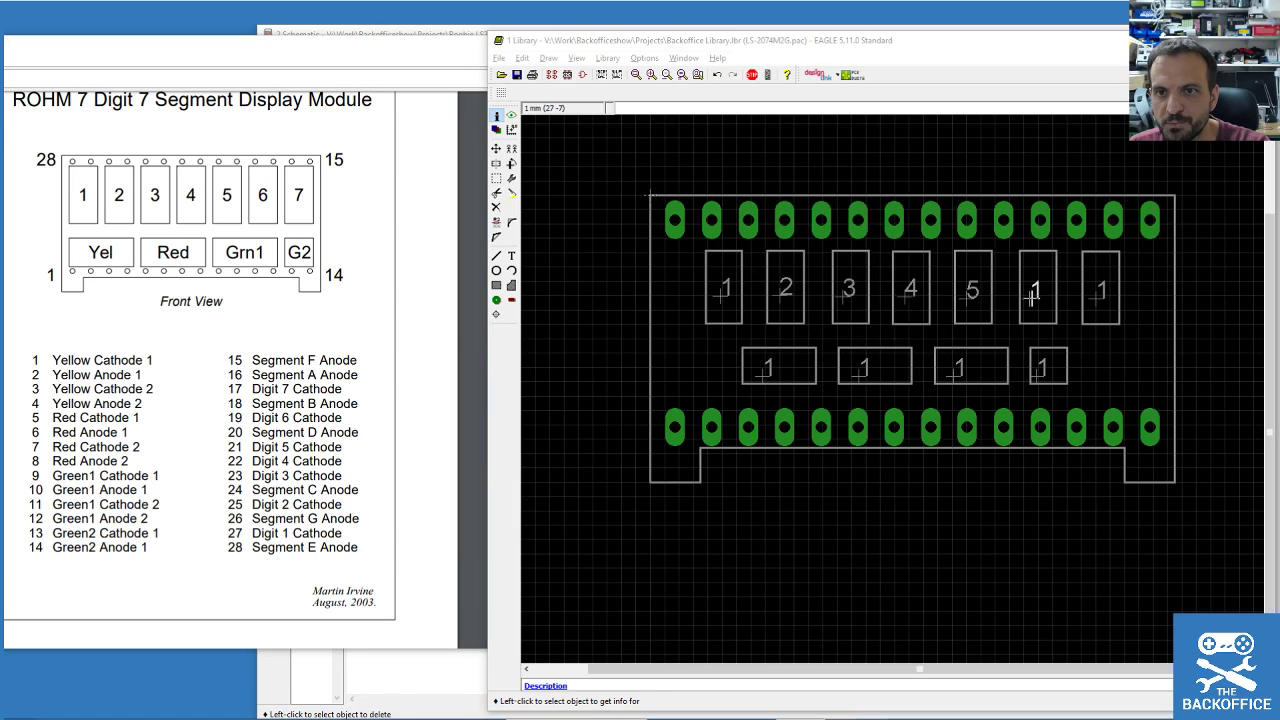
click(1031, 296)
text(6)
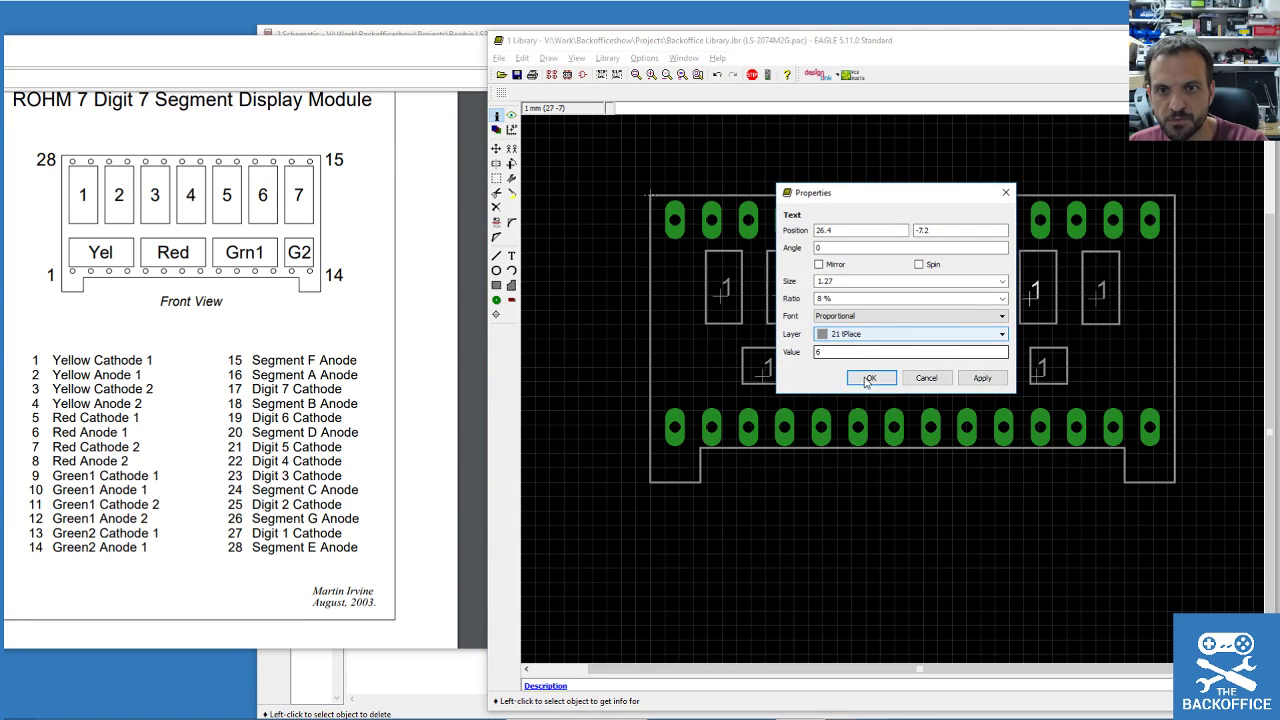
click(871, 377)
click(1097, 300)
text(7)
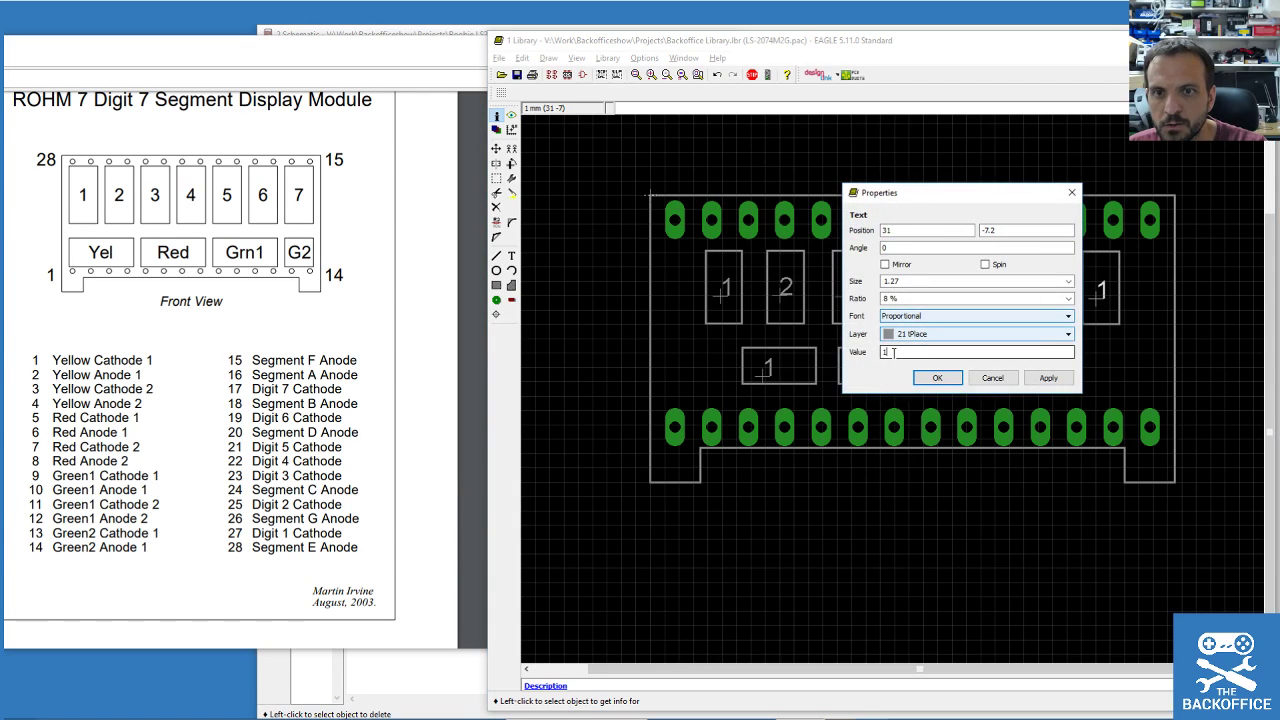
click(937, 377)
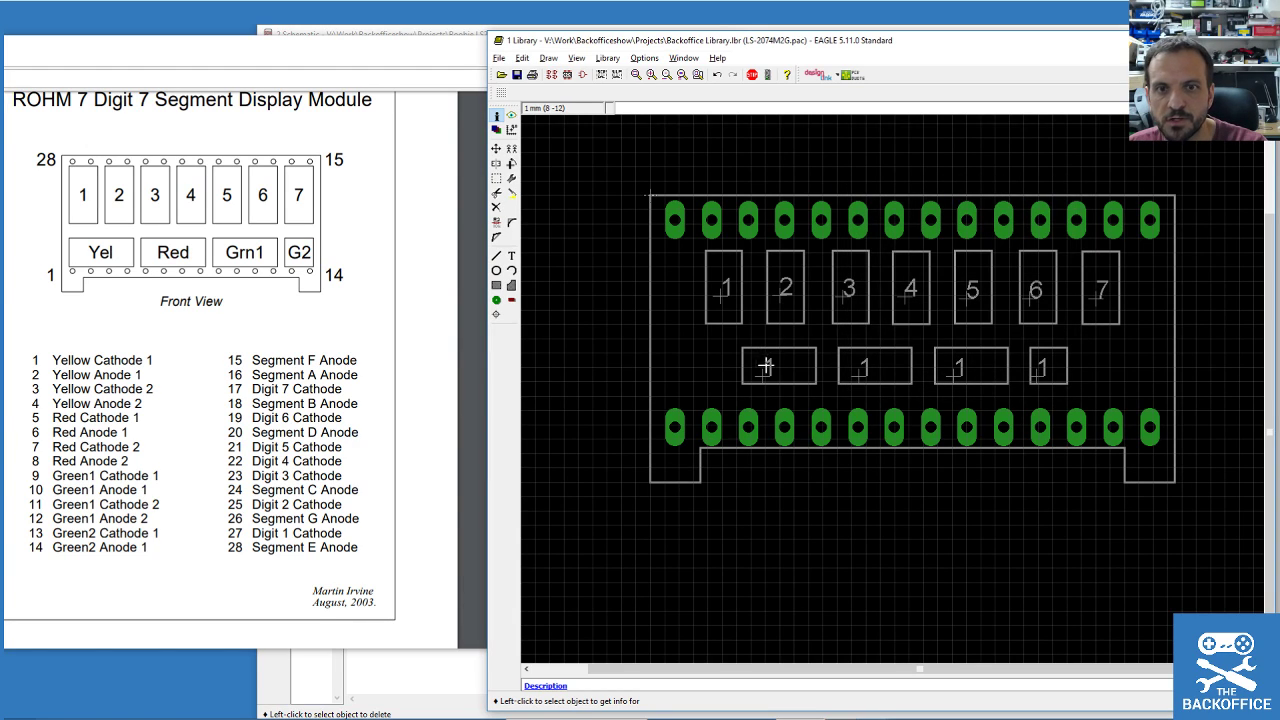
Label the first two lower outline boxes Yel and Red.
click(766, 376)
click(766, 377)
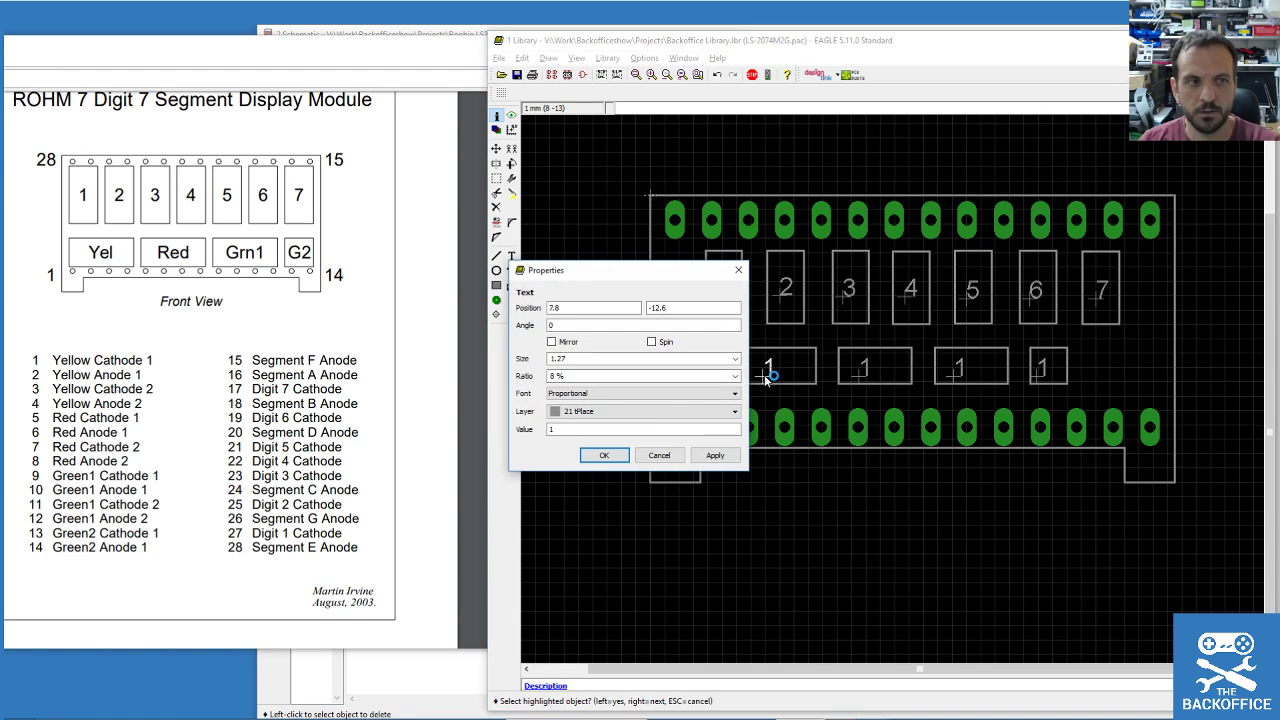
double_click(626, 428)
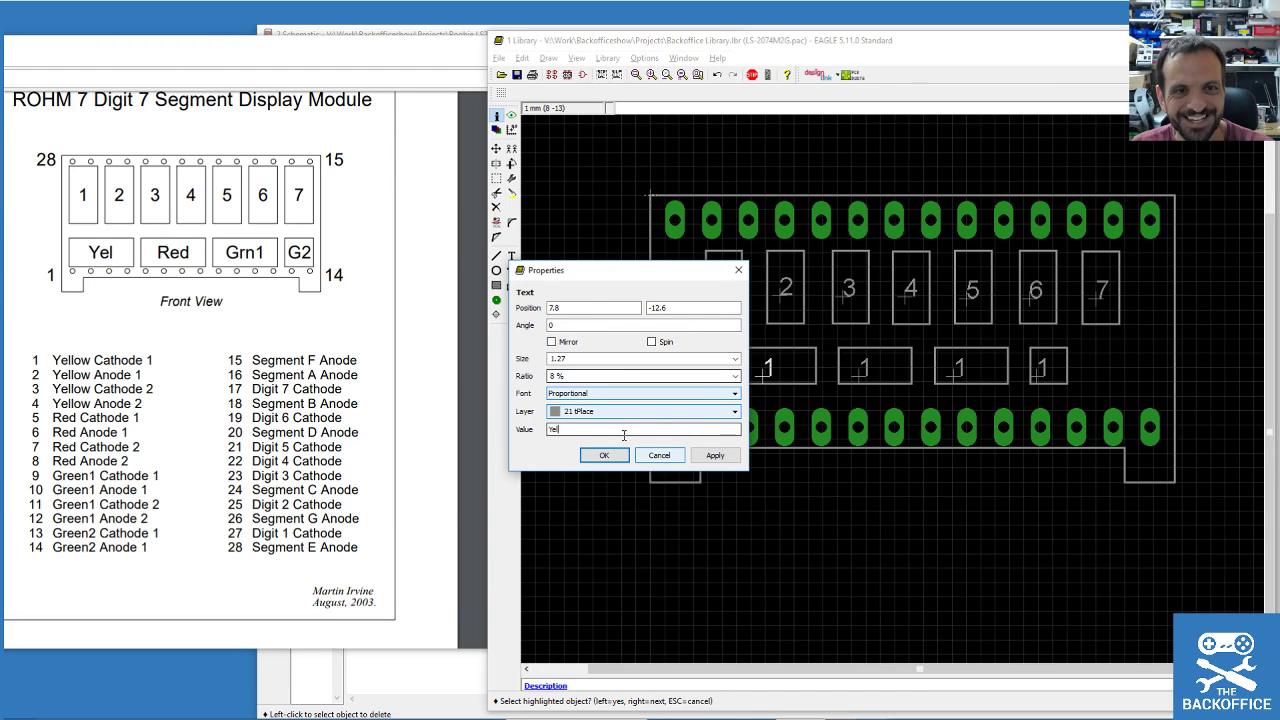
text(Yel)
key(Return)
click(860, 373)
double_click(675, 428)
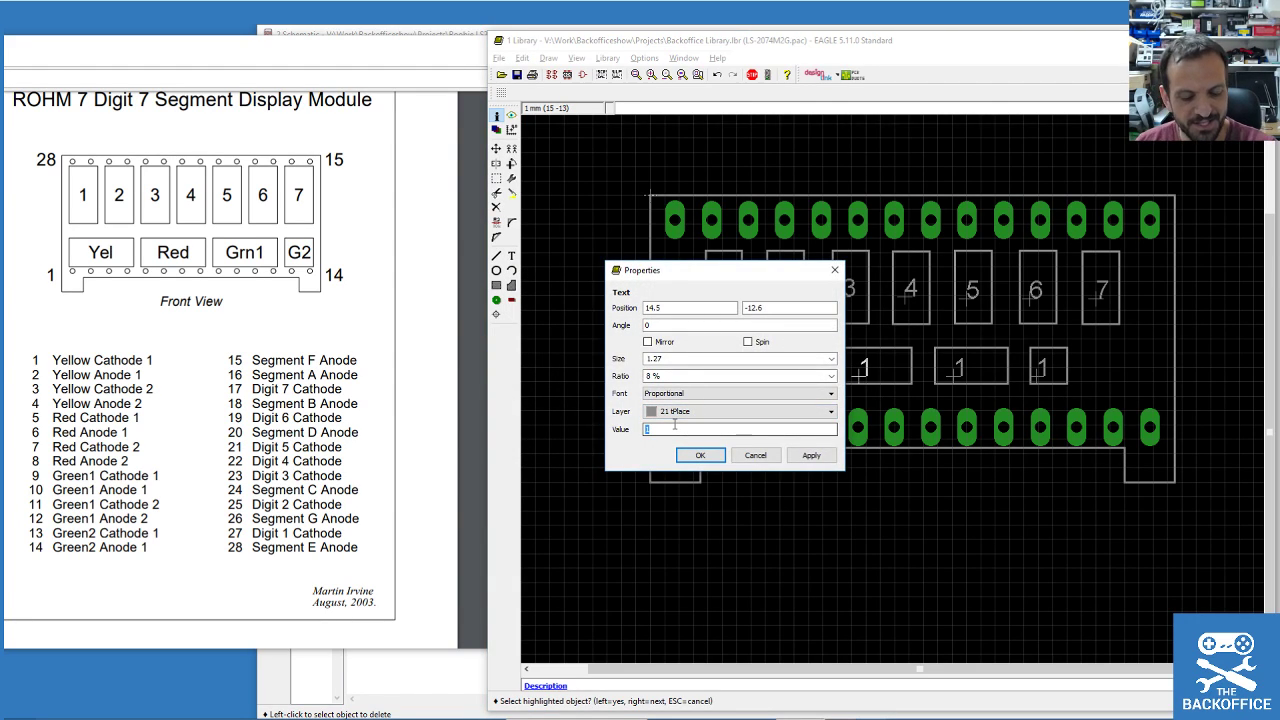
text(Red)
key(Return)
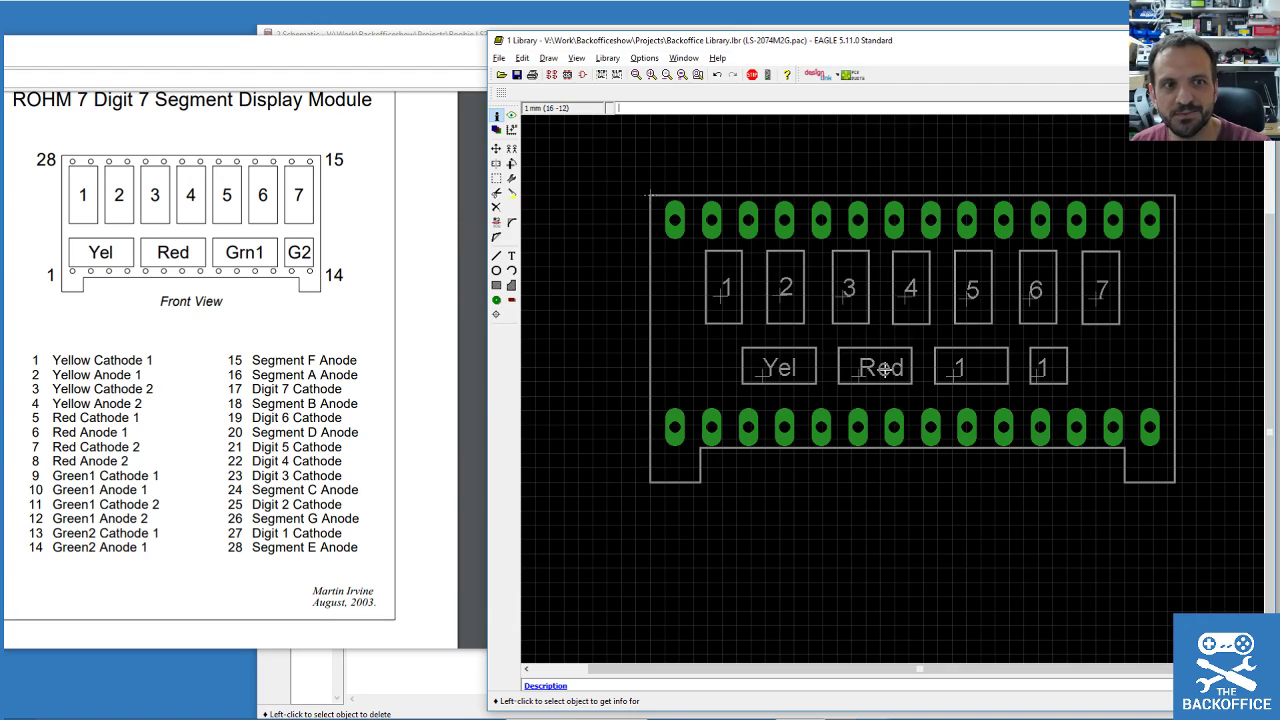
Label the third and fourth lower outline boxes Grn1 and G2.
click(960, 375)
click(960, 375)
click(788, 428)
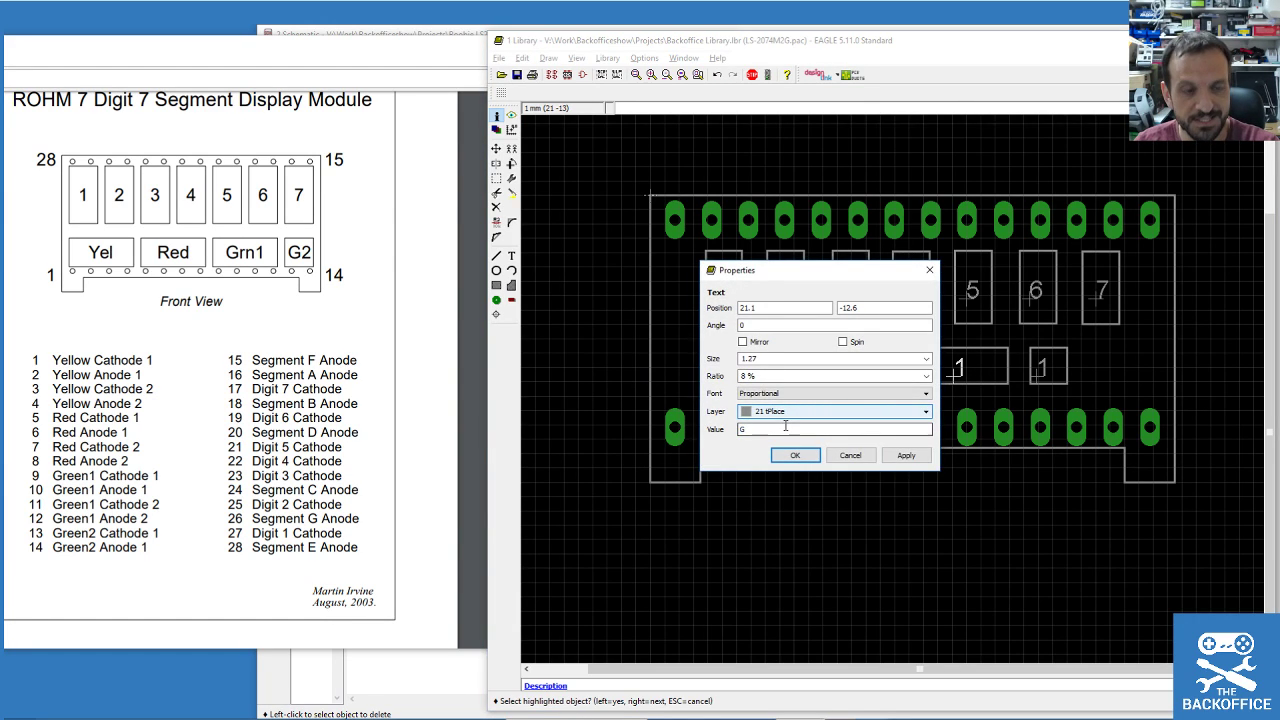
text(Grn1)
key(Return)
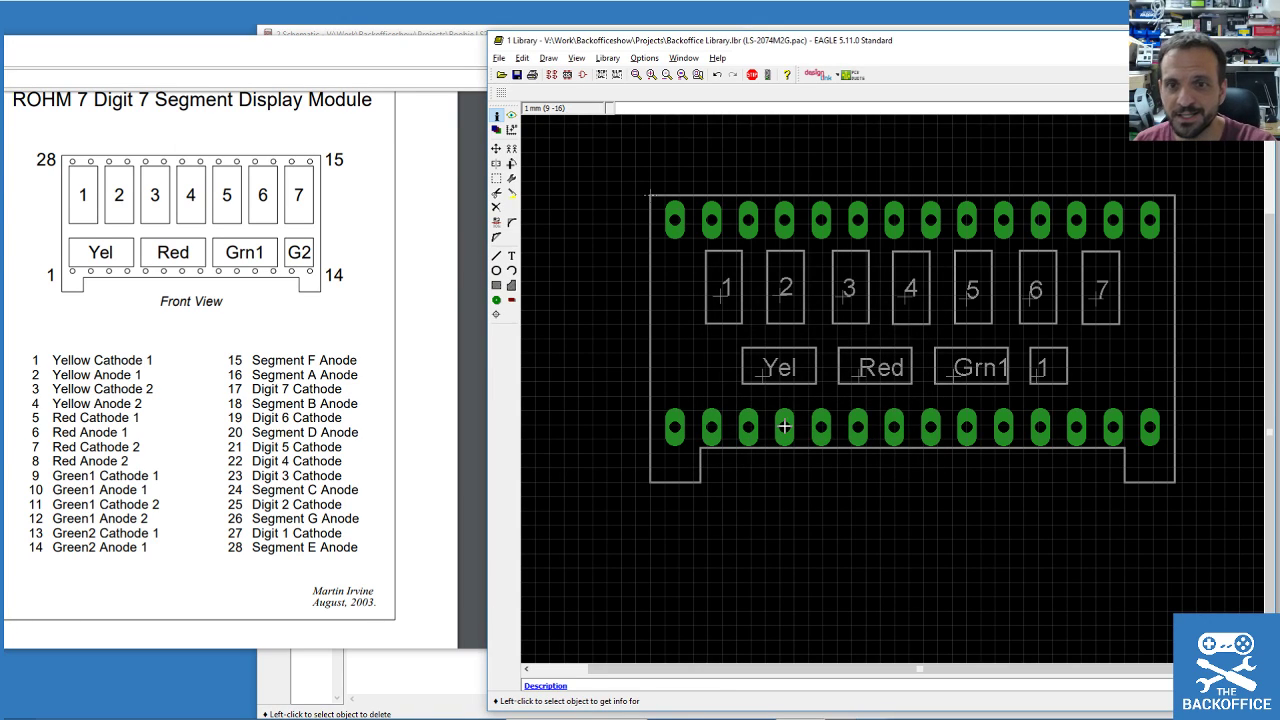
click(1041, 373)
click(843, 428)
text(G2)
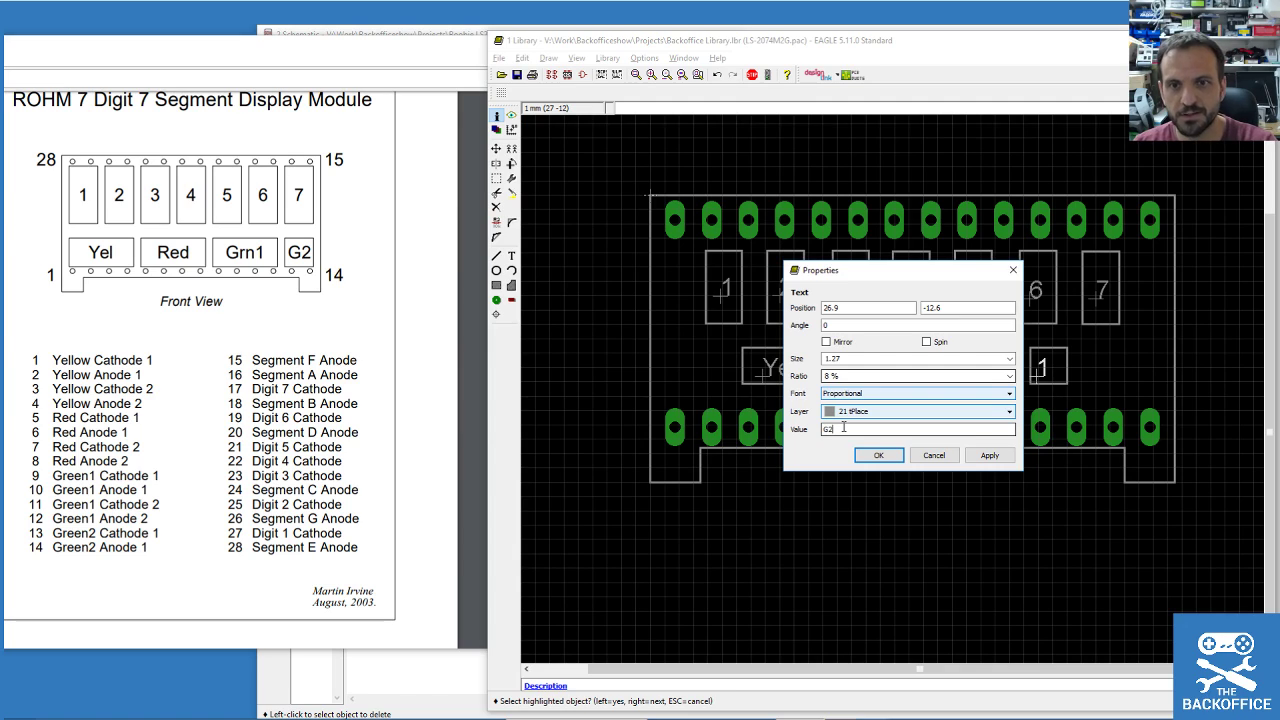
key(Return)
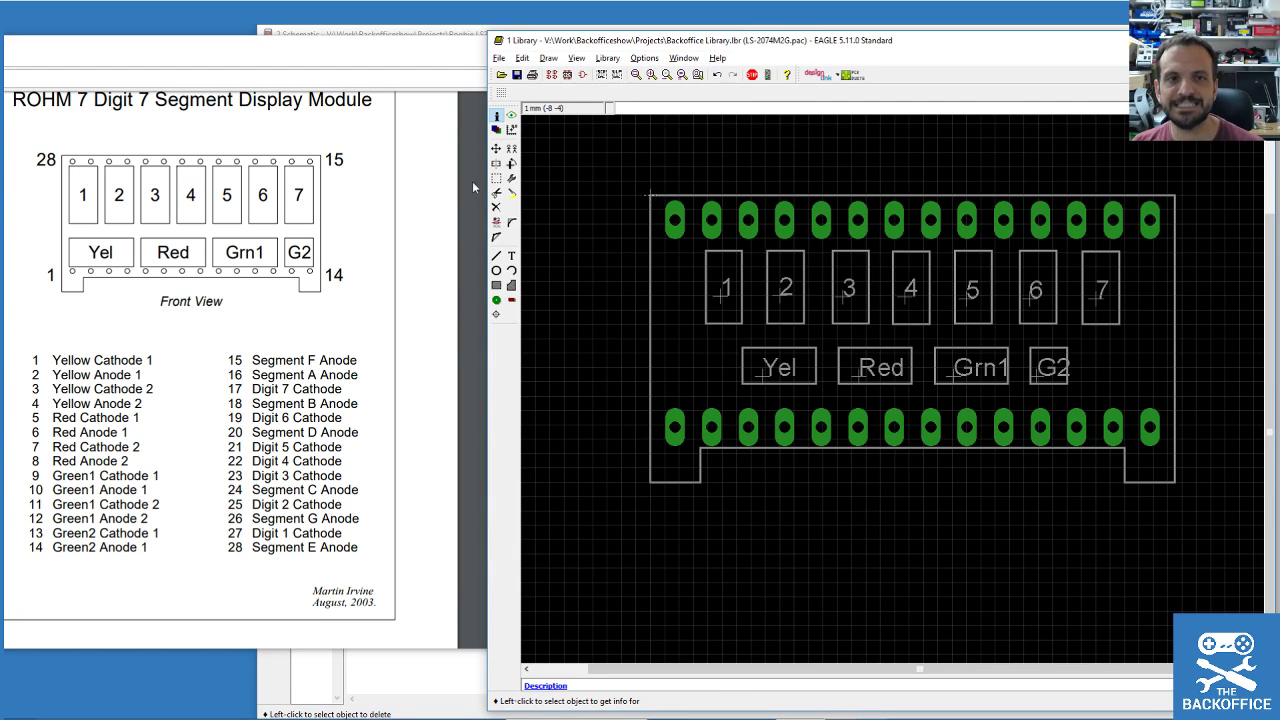
click(496, 148)
click(1068, 352)
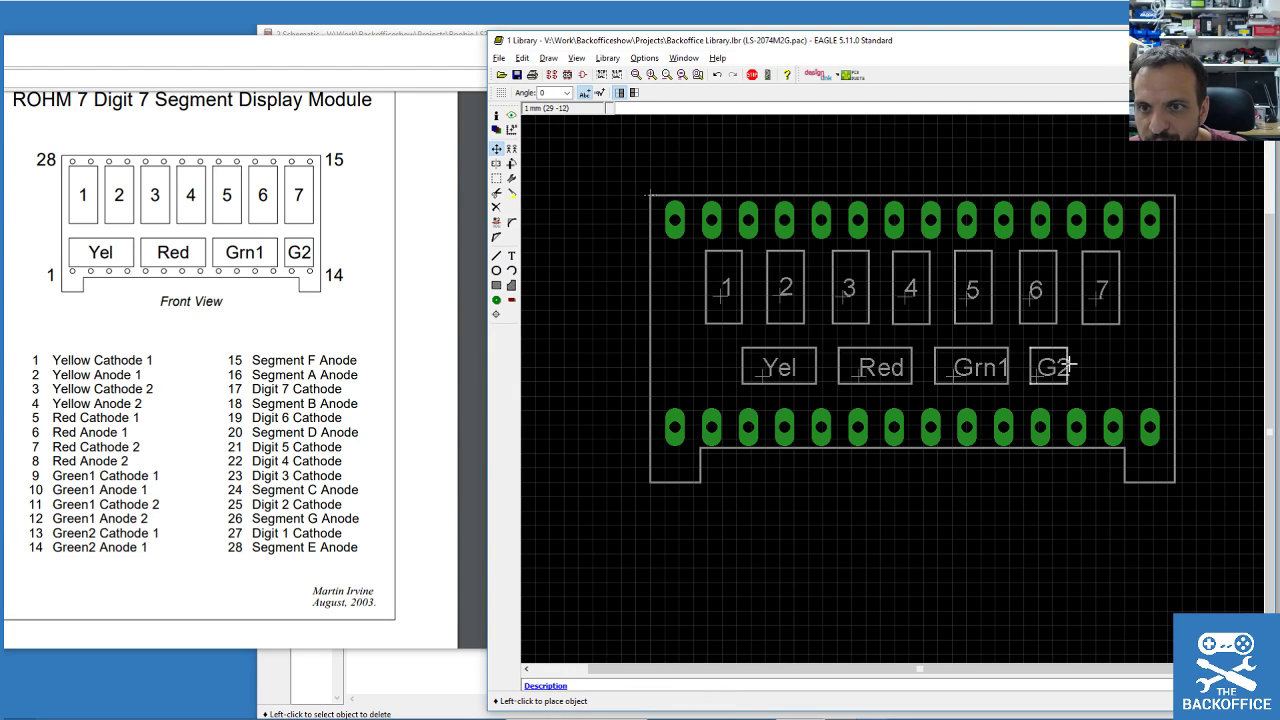
Widen the G2 box, place a >NAME text label below the outline, and save.
click(1080, 368)
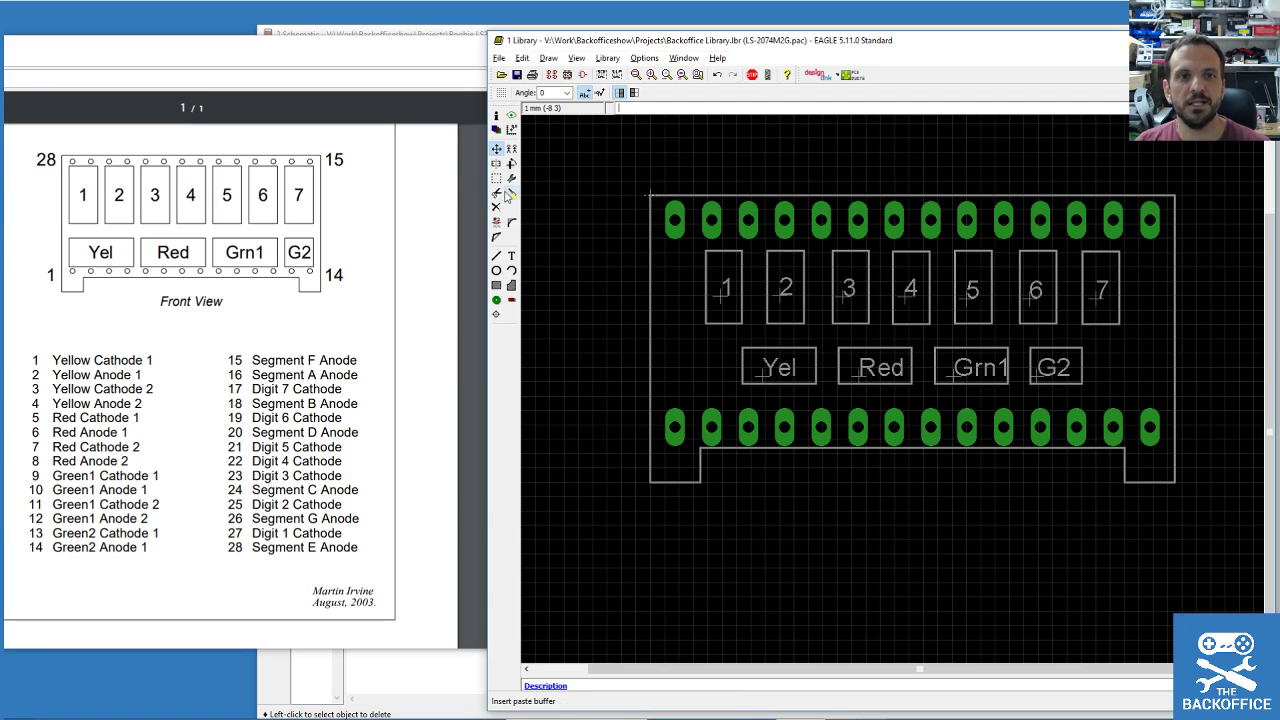
click(511, 253)
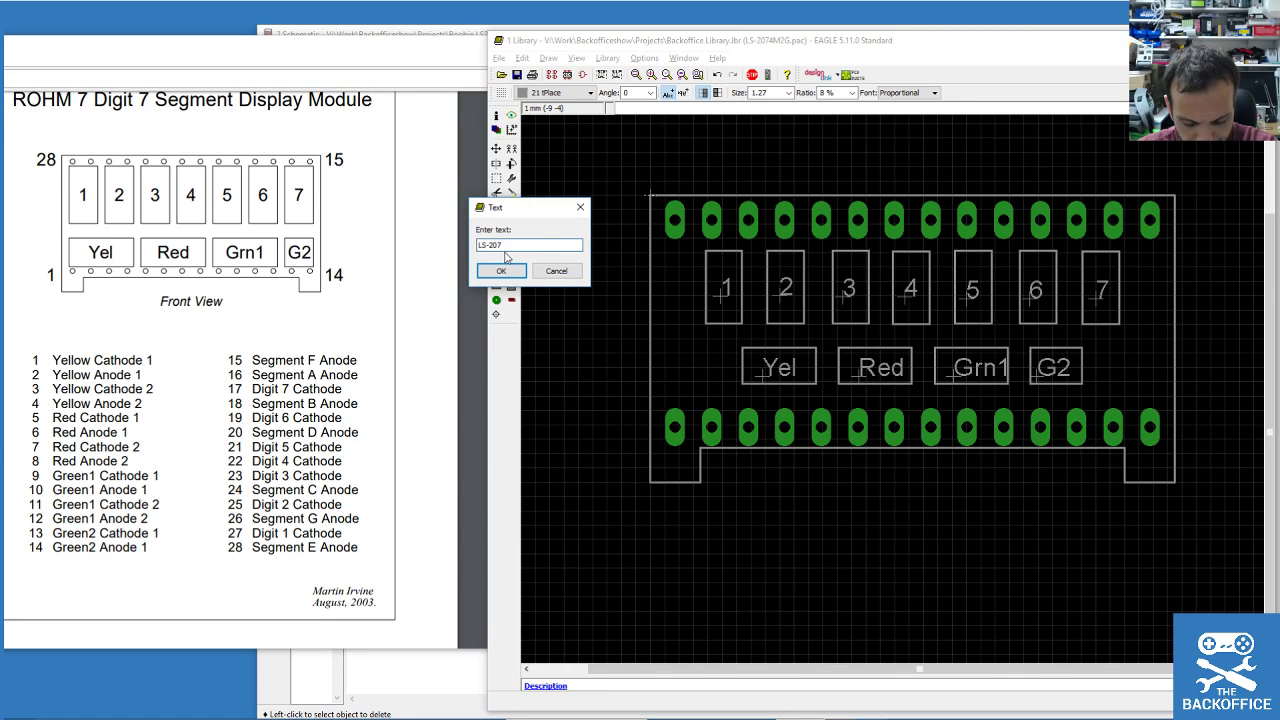
text(LS-2074M2)
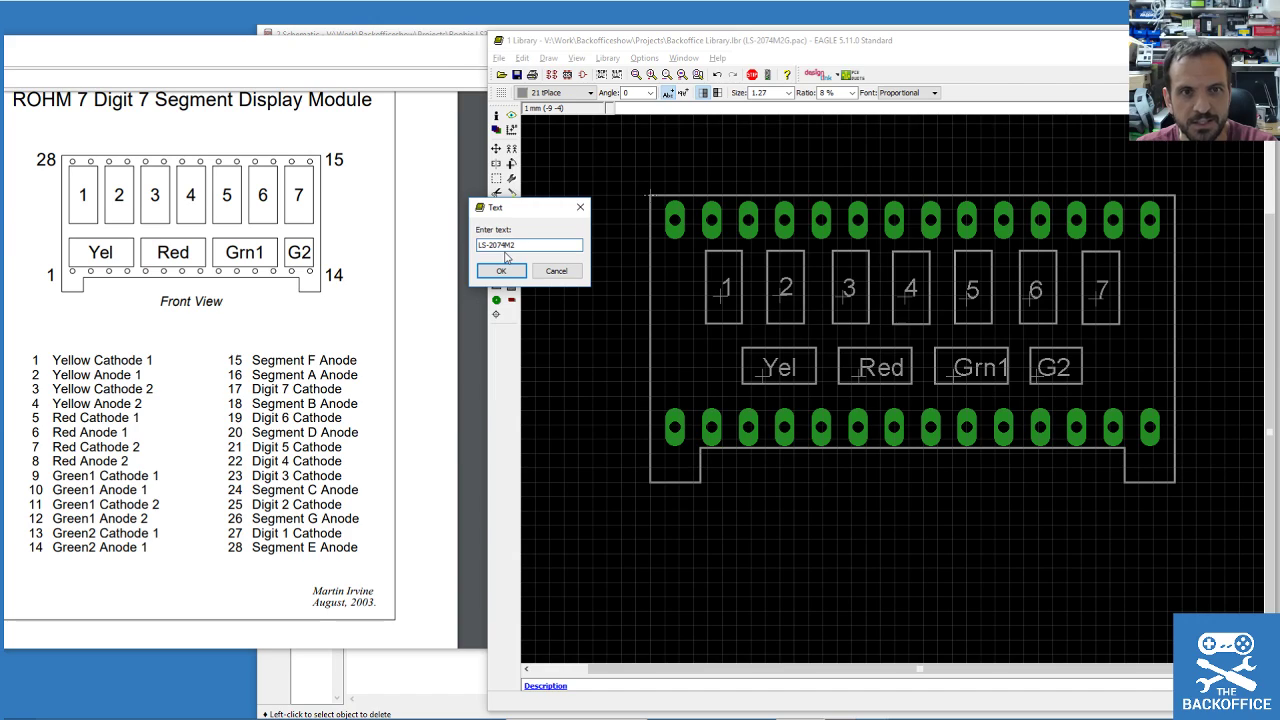
key(ctrl+a)
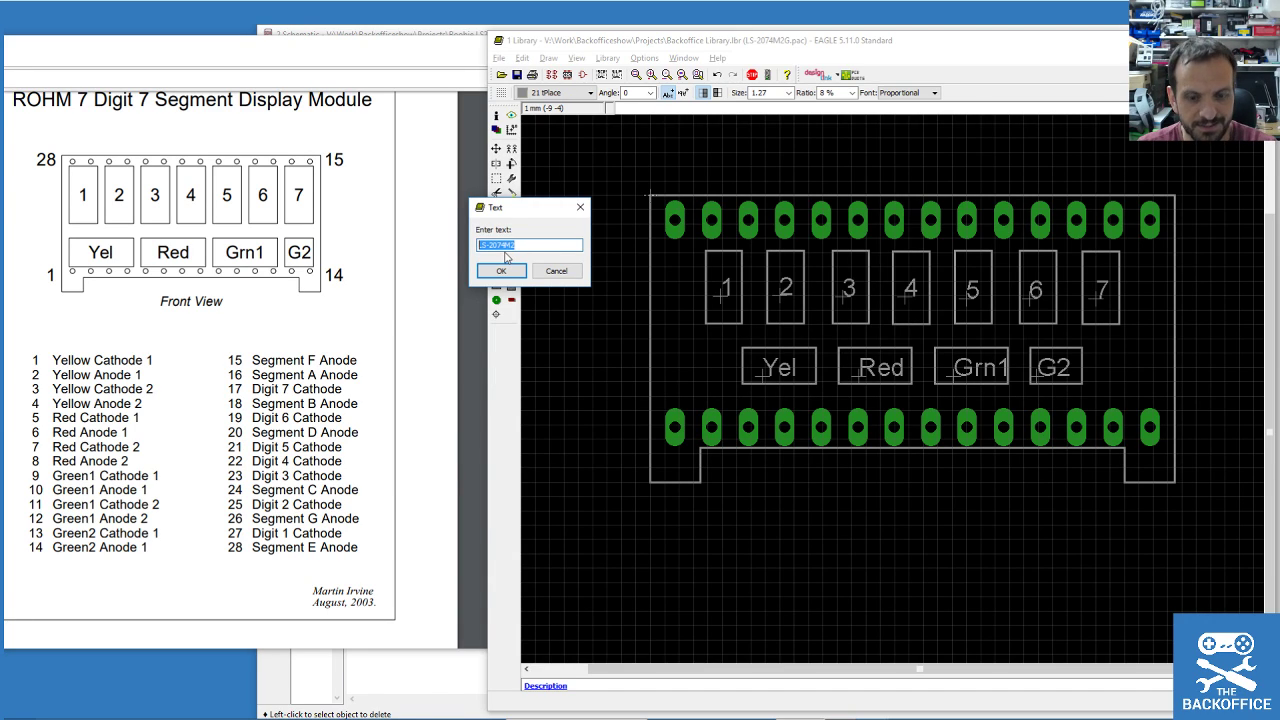
text(>NAME)
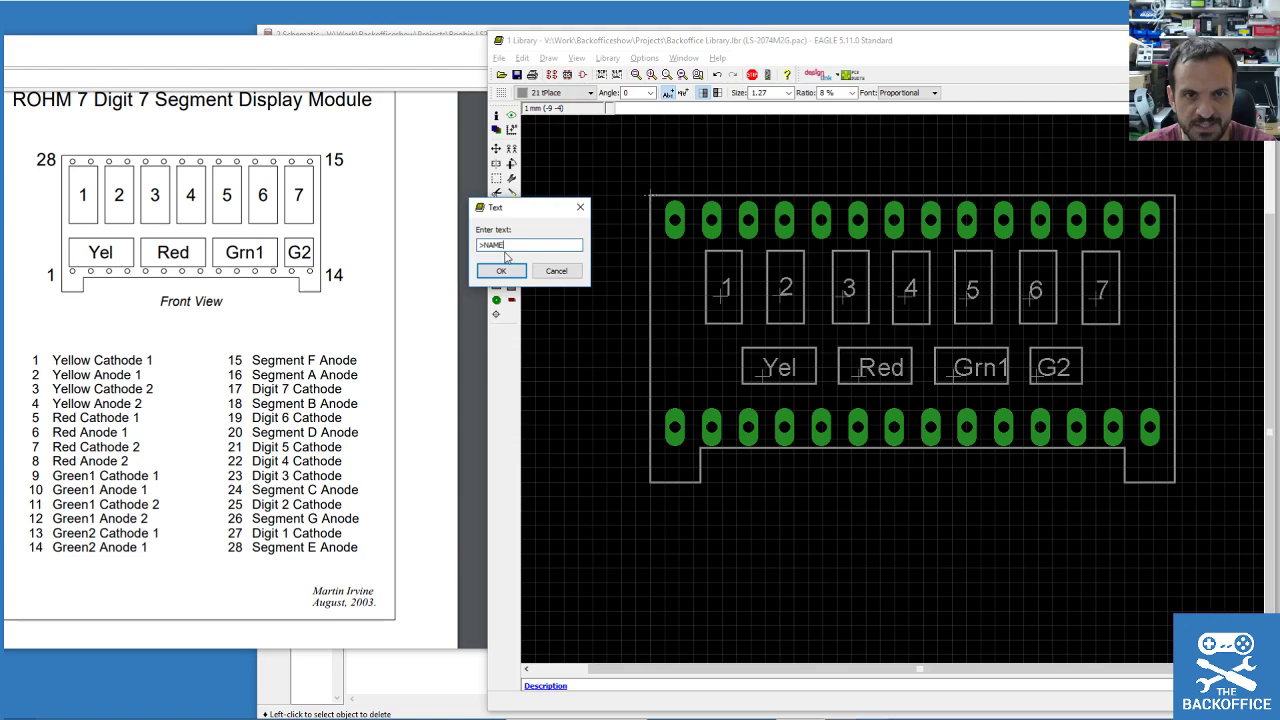
click(501, 270)
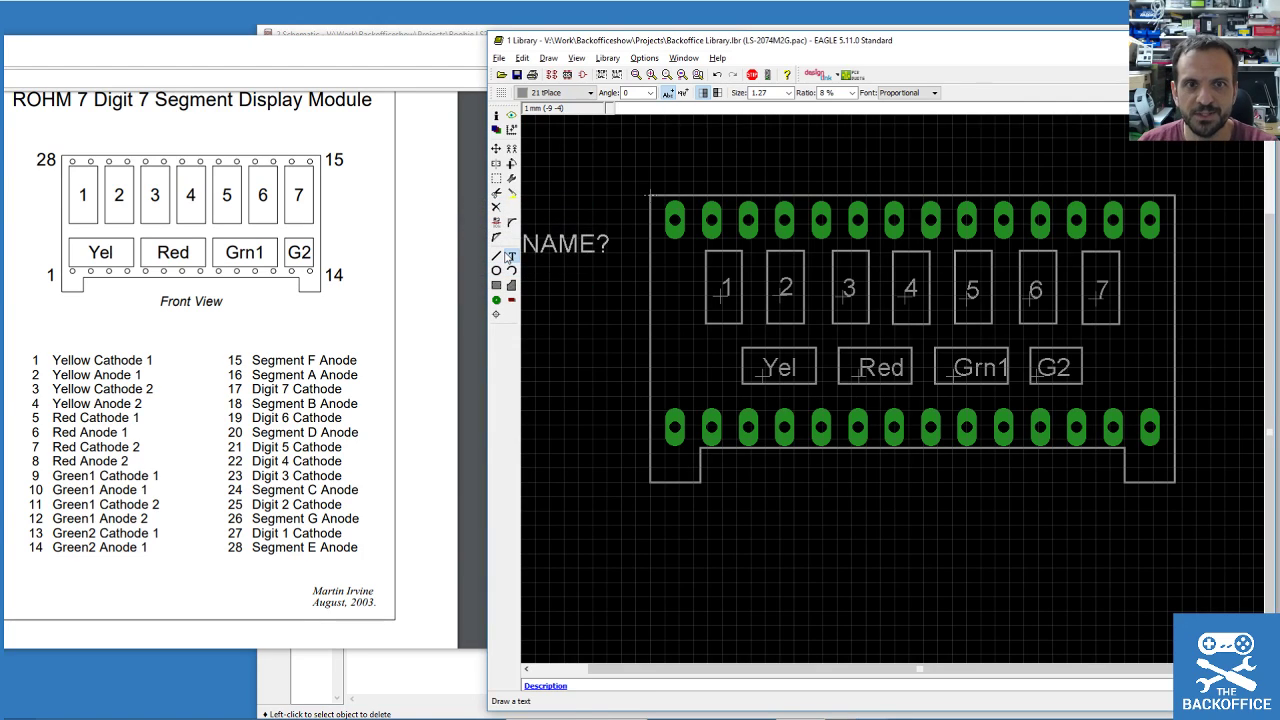
click(860, 478)
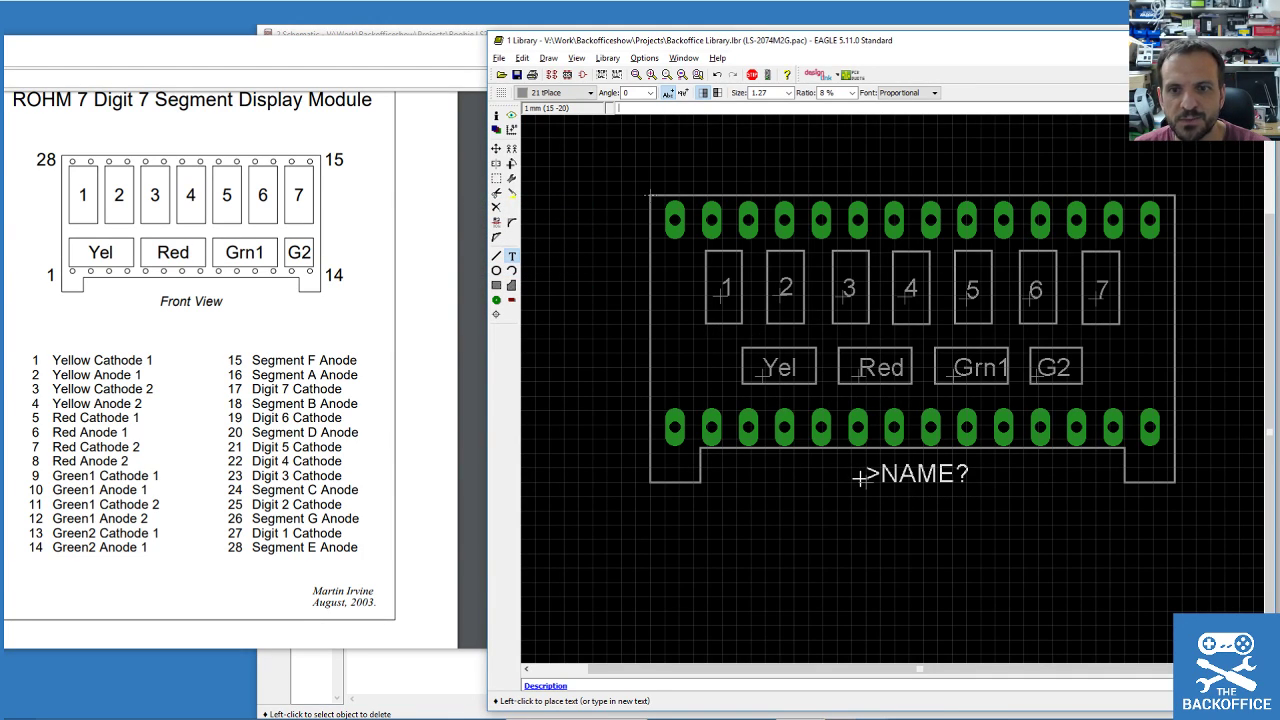
click(517, 78)
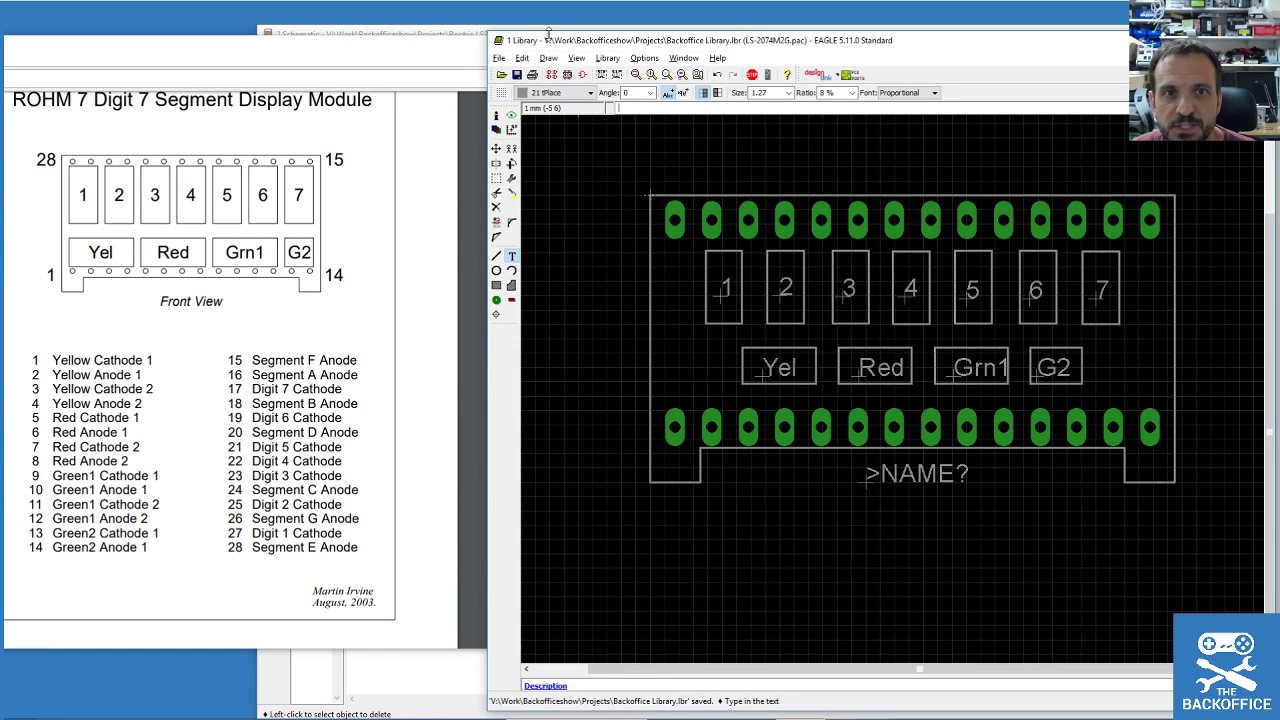
scroll(714, 320, up, 1)
Create the LS-2074M2G device and confirm Yes to open its empty editor.
click(551, 77)
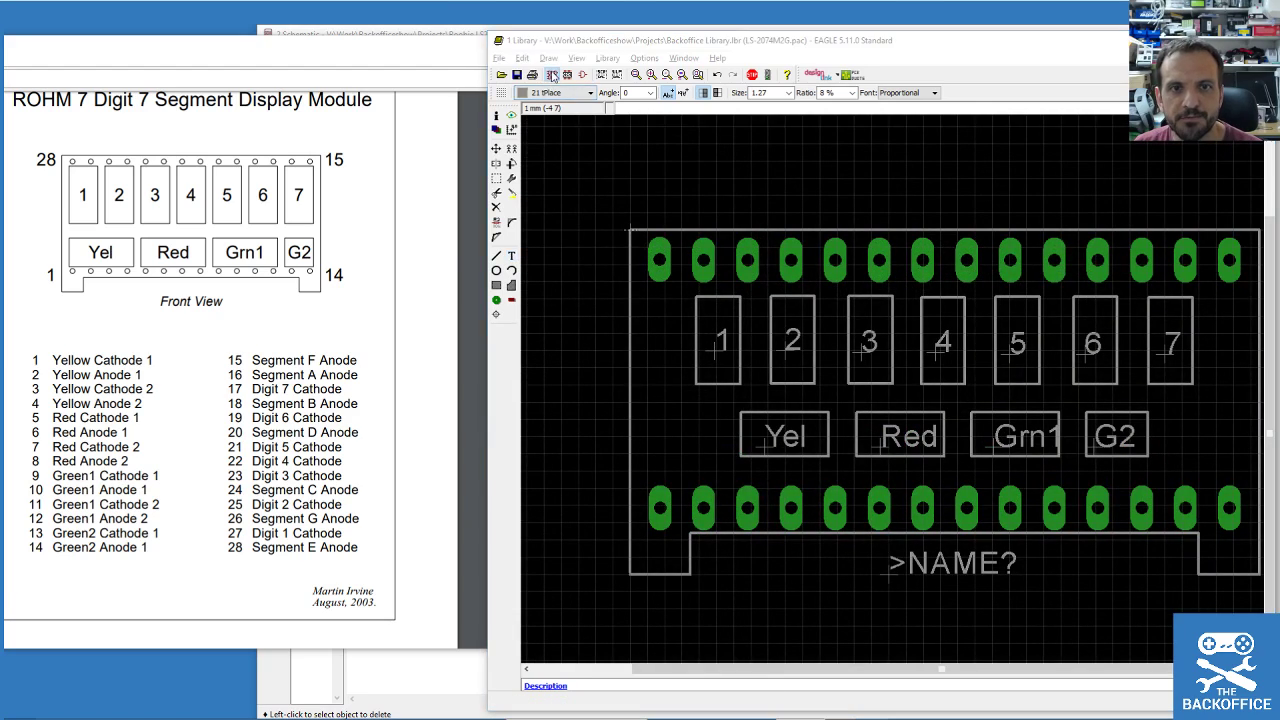
click(502, 193)
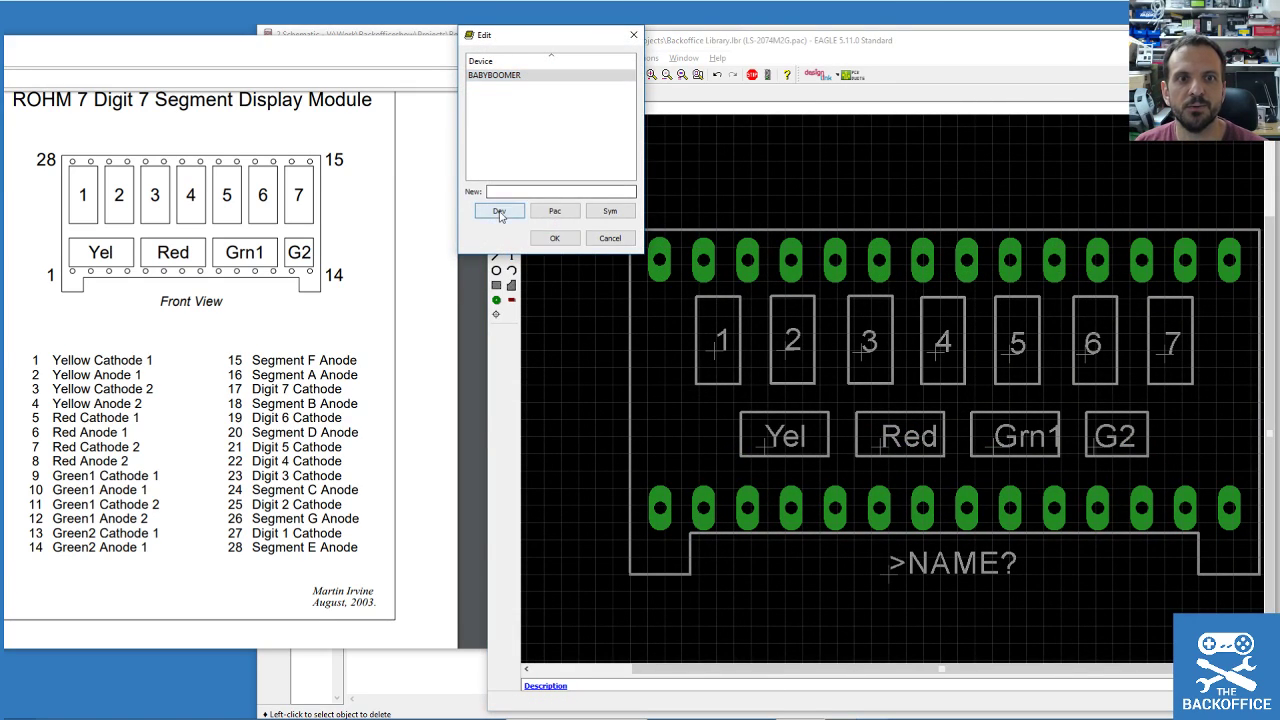
text(LS-2074M)
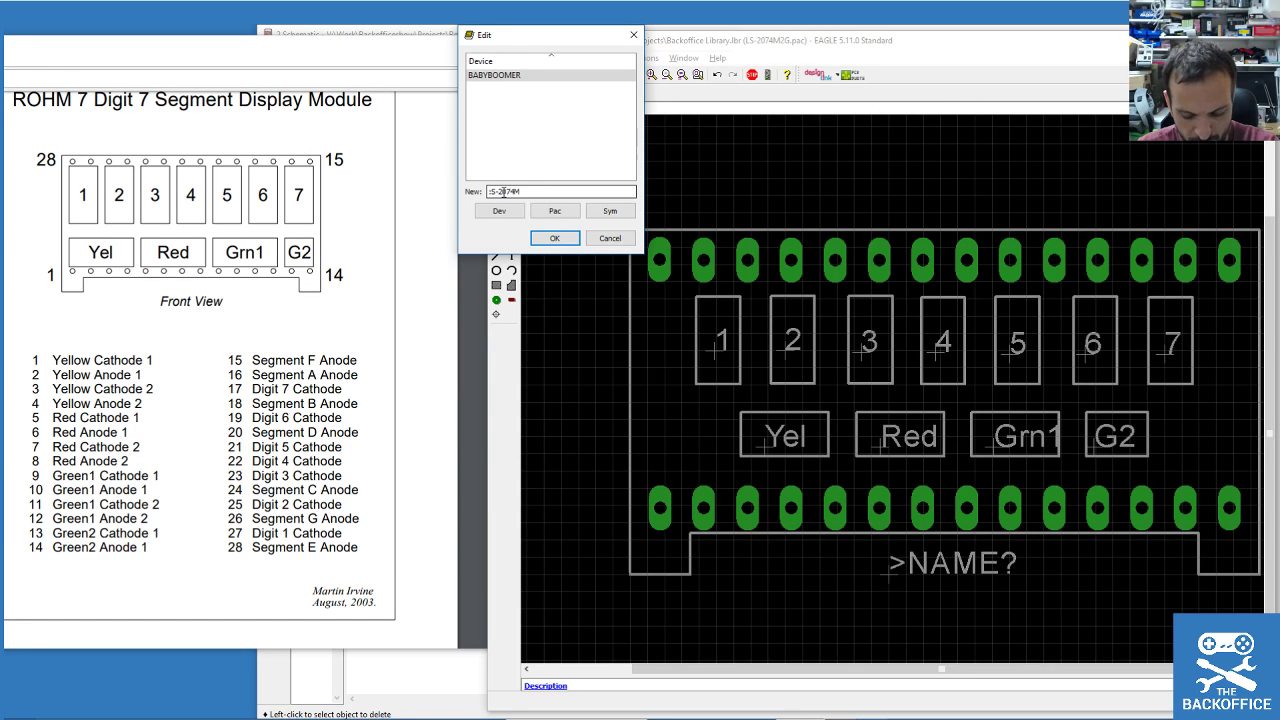
key(Home)
key(Delete)
text(L)
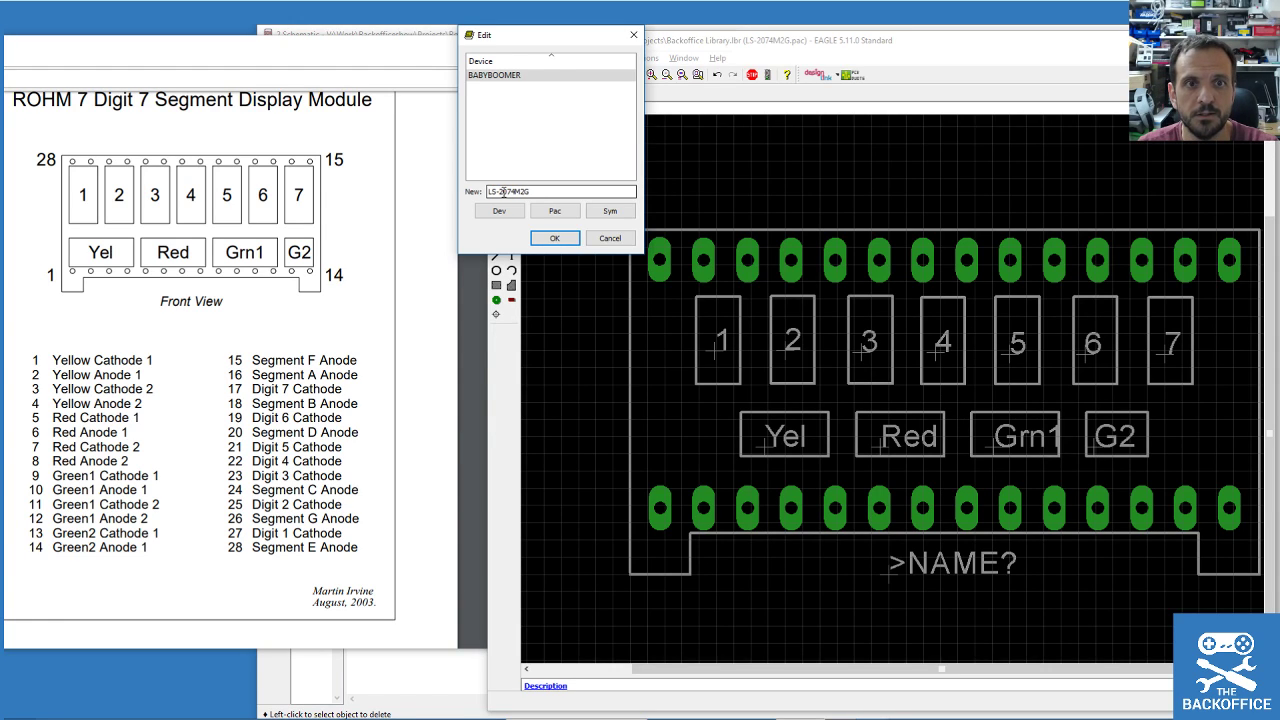
key(Return)
click(496, 223)
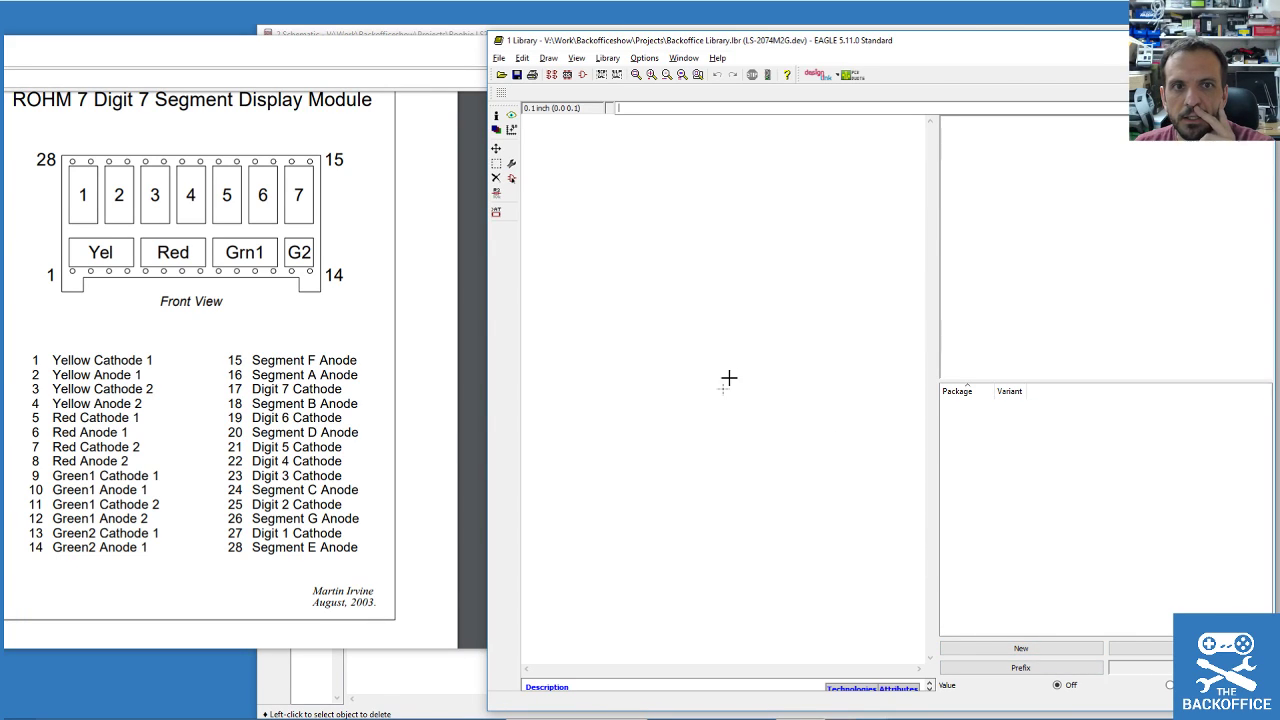
Place the LS-2074M2G symbol in the new device.
click(511, 180)
double_click(466, 157)
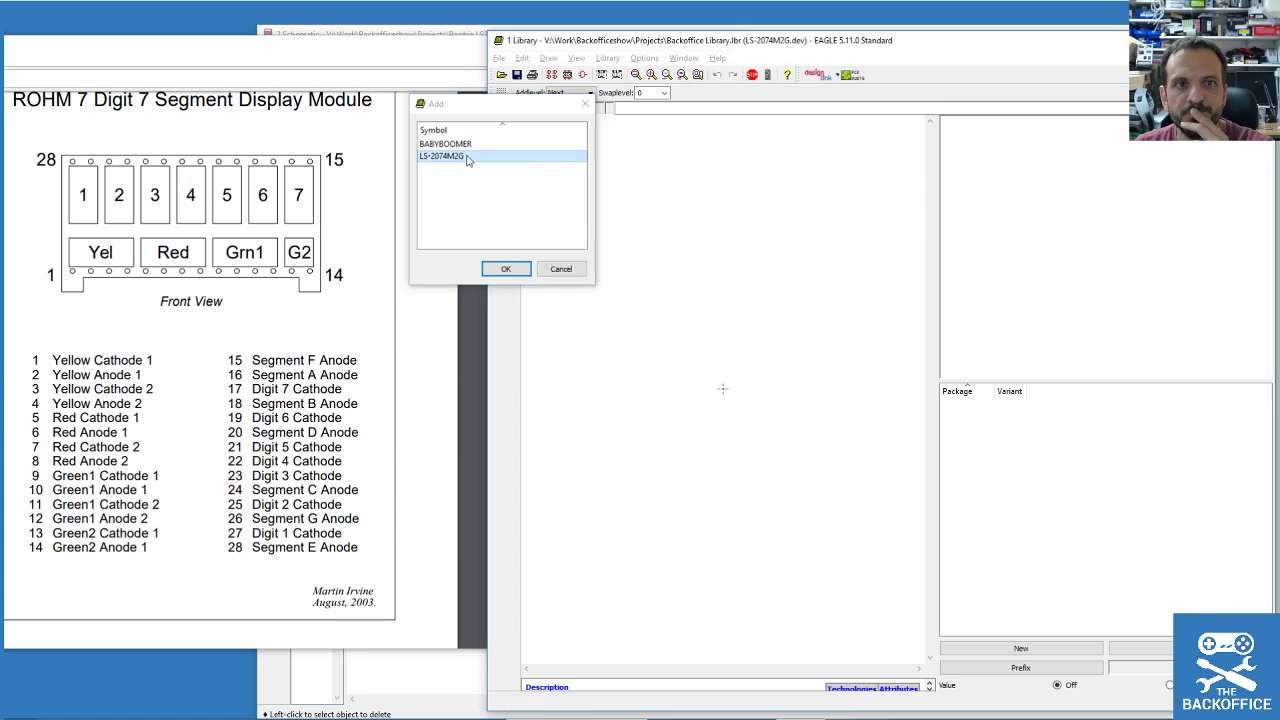
click(726, 392)
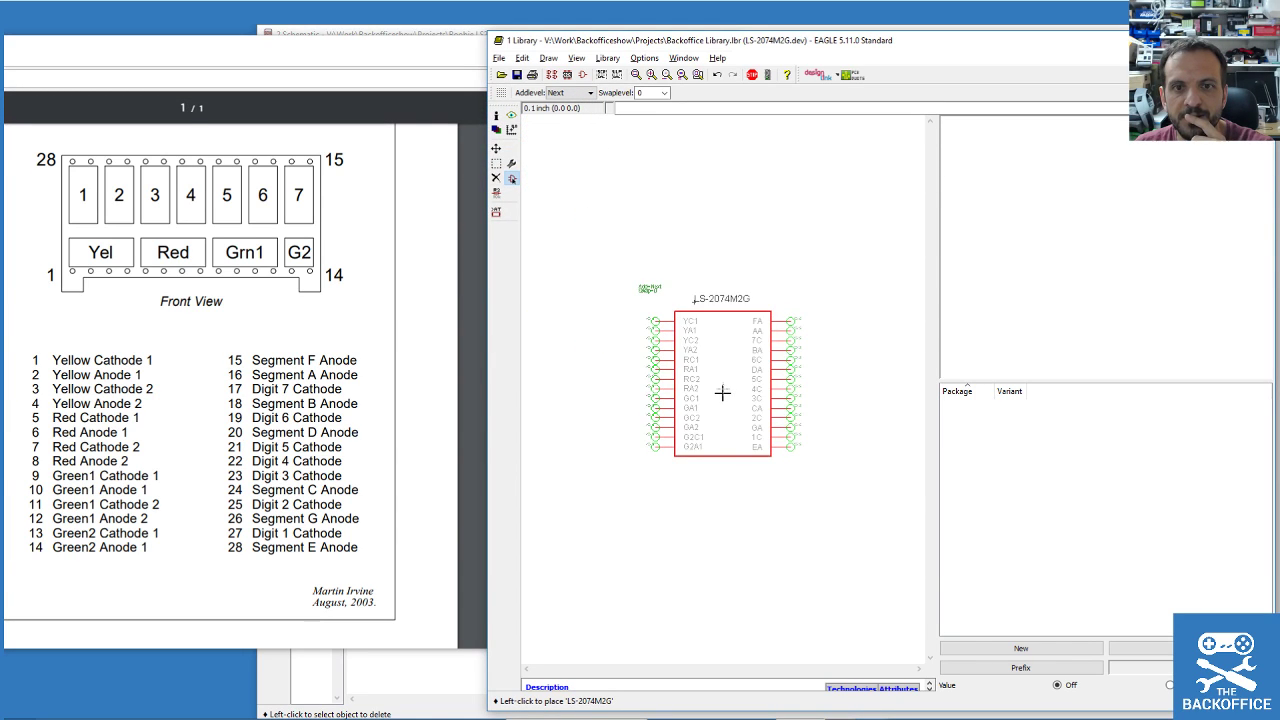
click(496, 178)
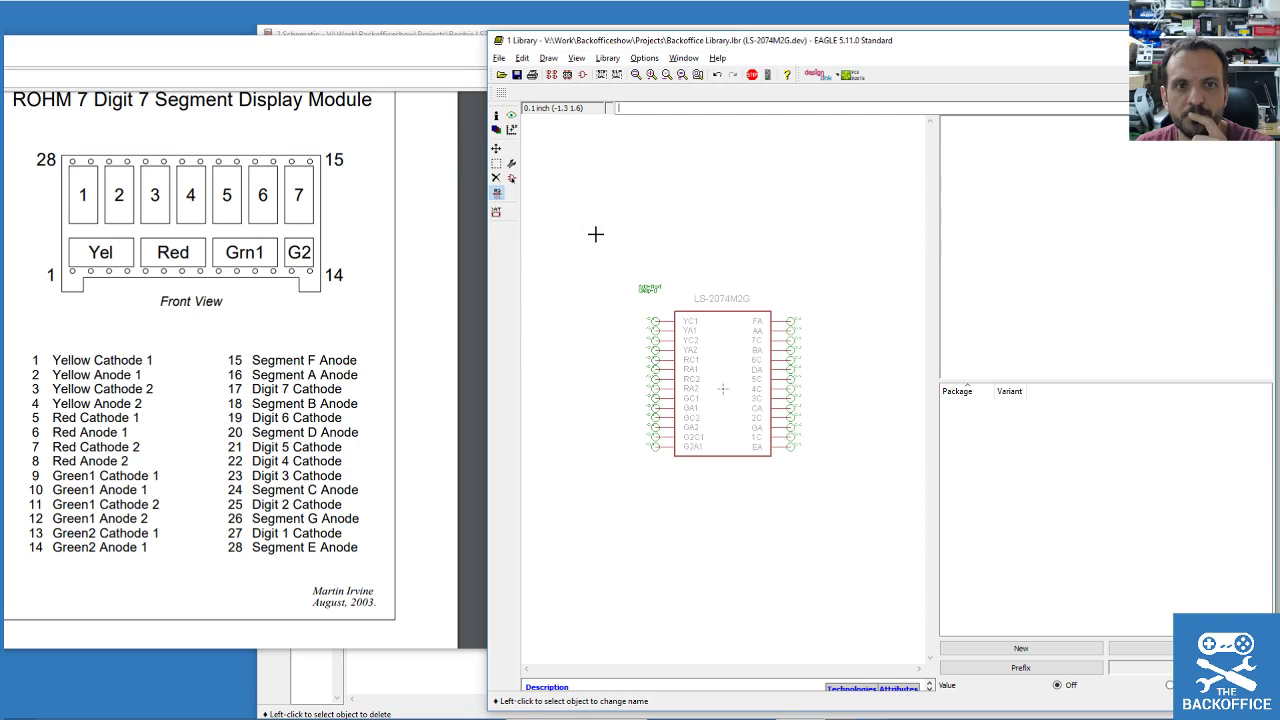
click(496, 192)
click(561, 270)
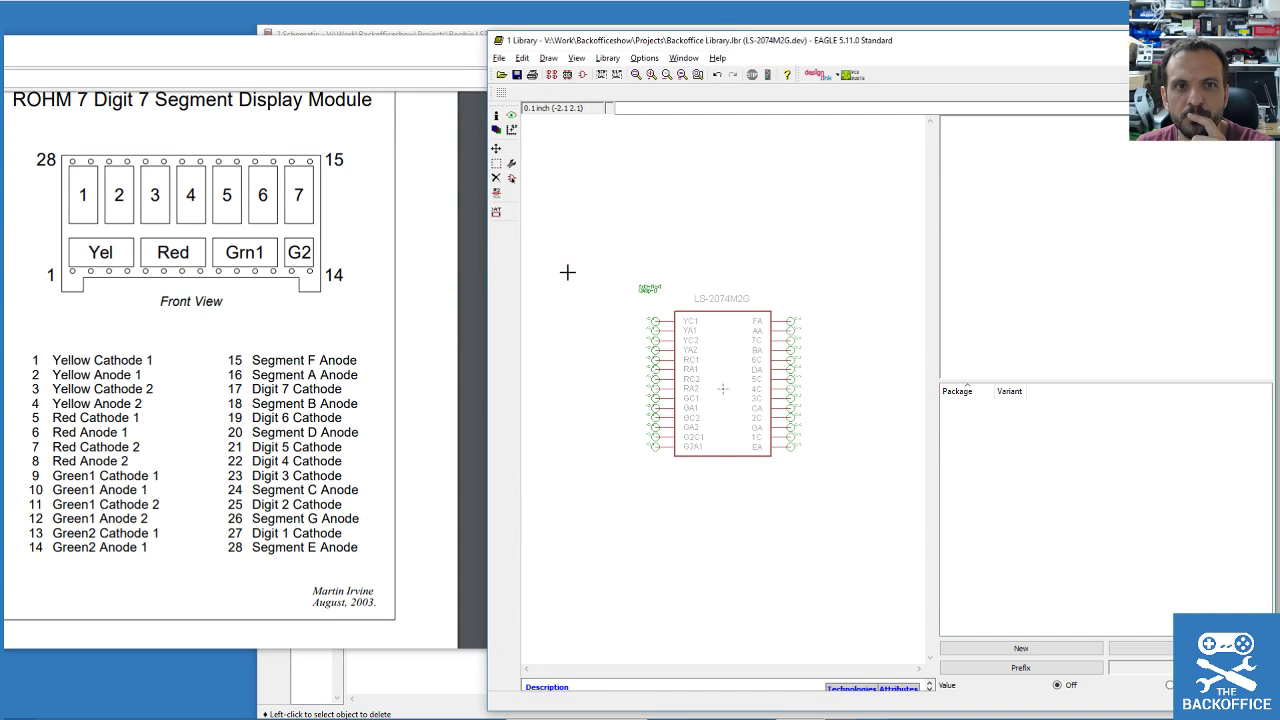
Attach the LS-2074M2G footprint as the device's package variant.
click(1038, 656)
double_click(893, 445)
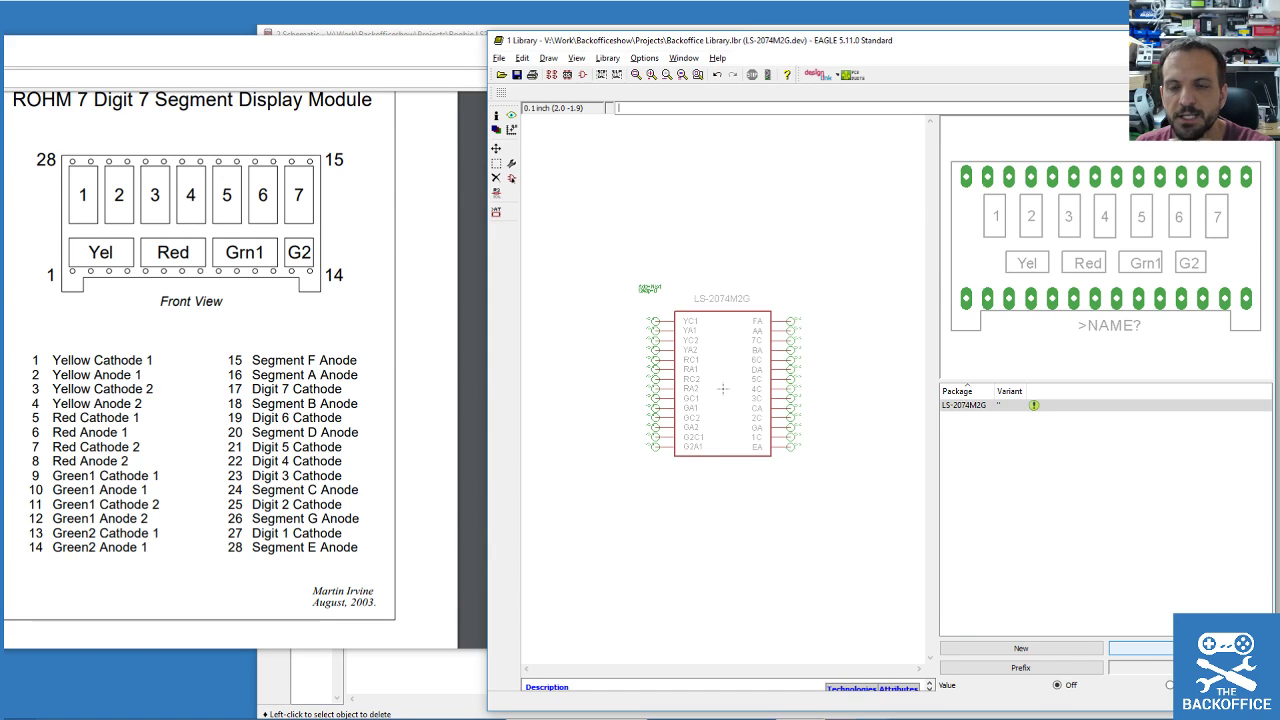
click(1140, 648)
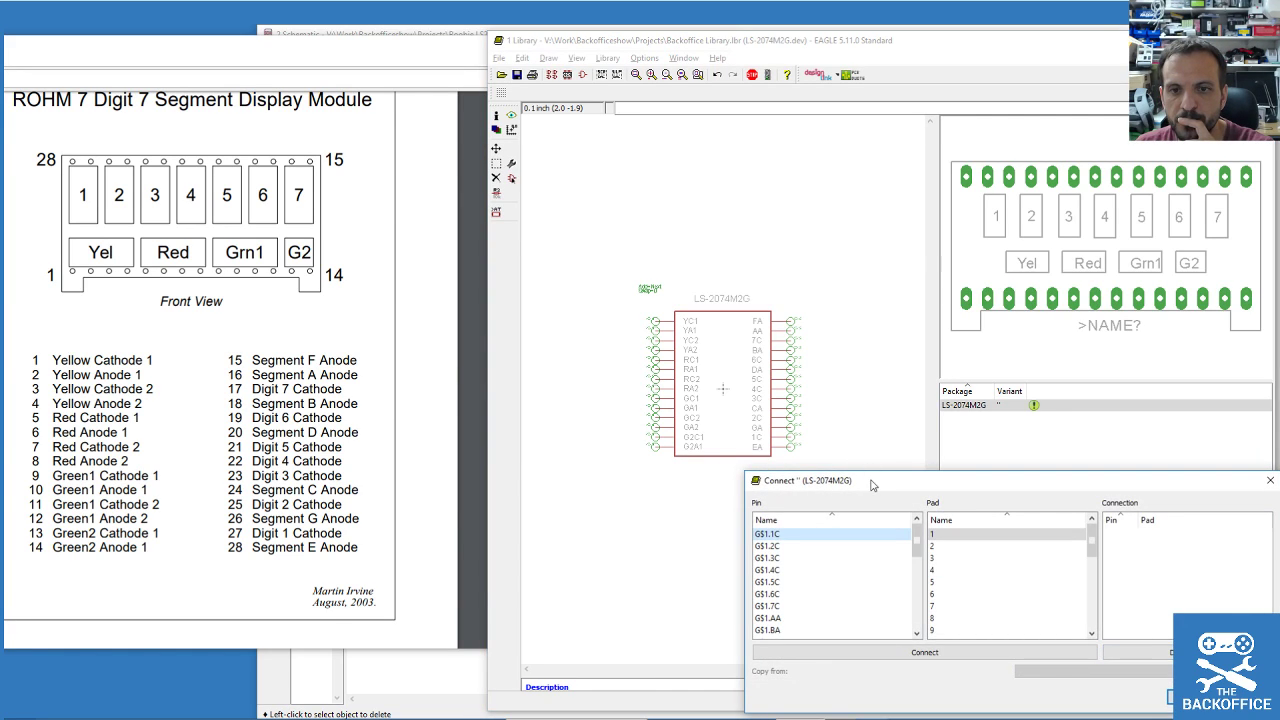
Connect pins YC1, YA1, YC2, YA2, RC1 and RA1 to pads 1–6.
drag(864, 480, 797, 363)
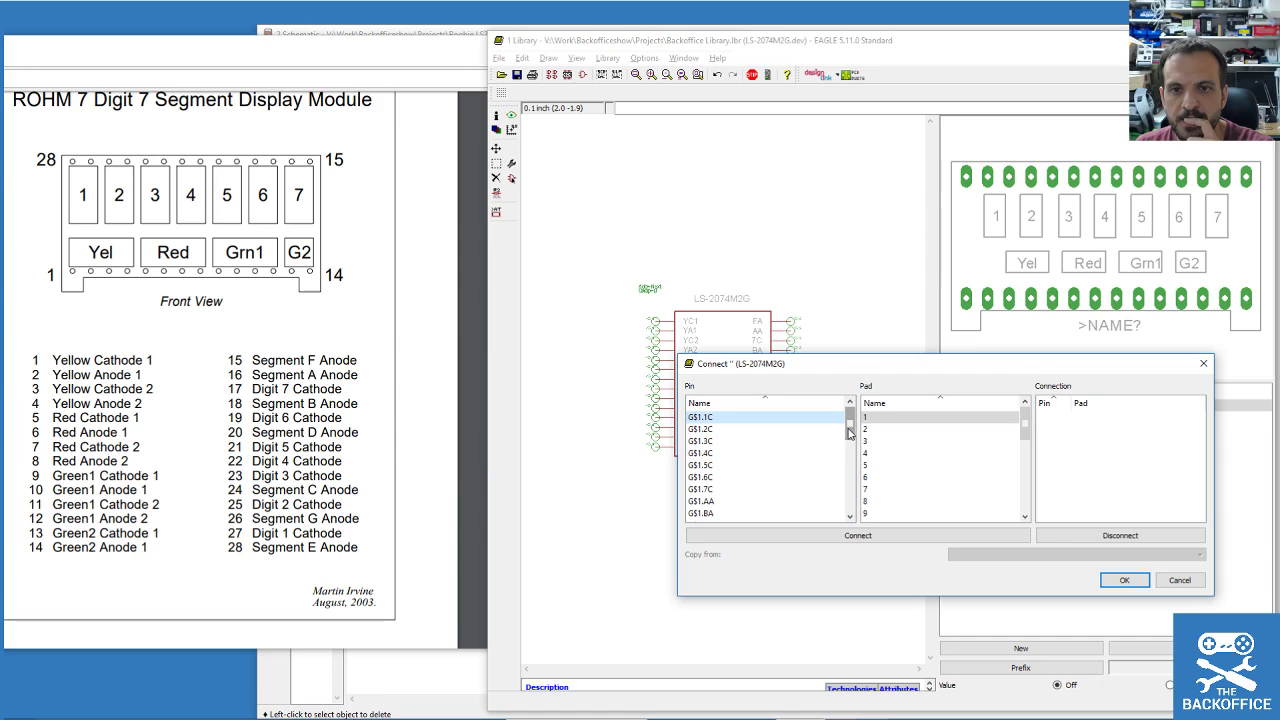
drag(850, 430, 866, 524)
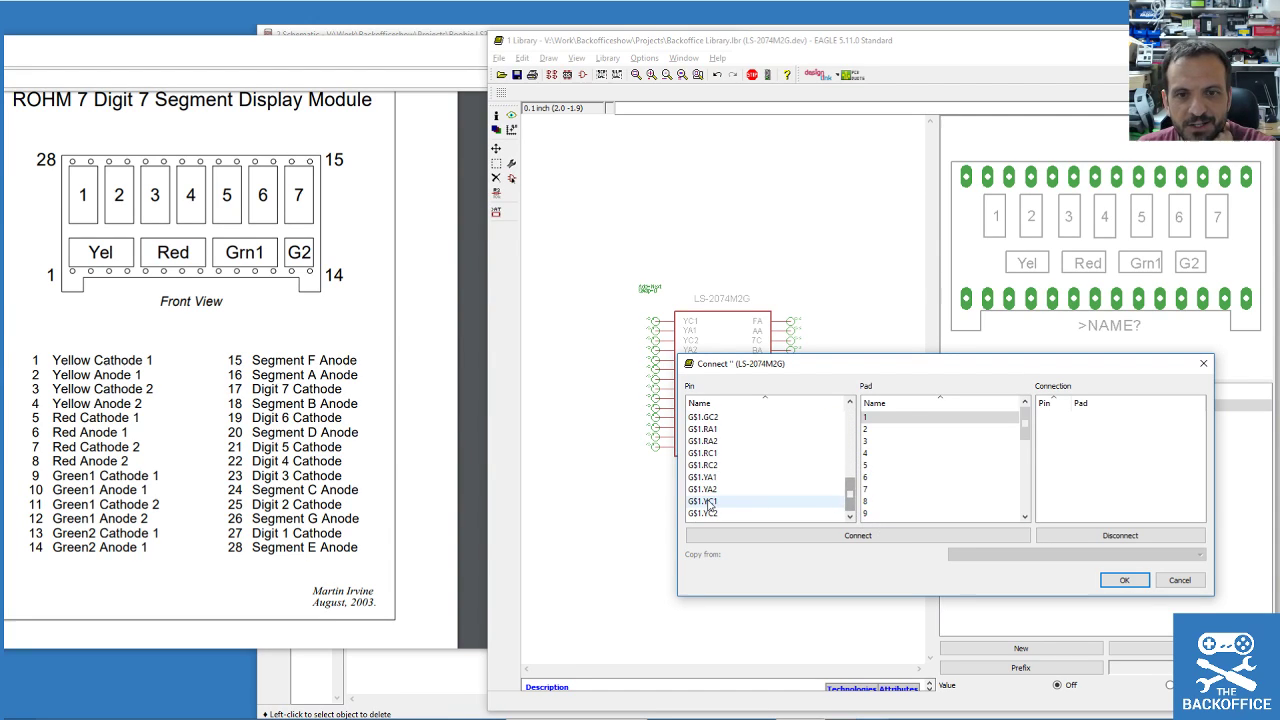
double_click(708, 502)
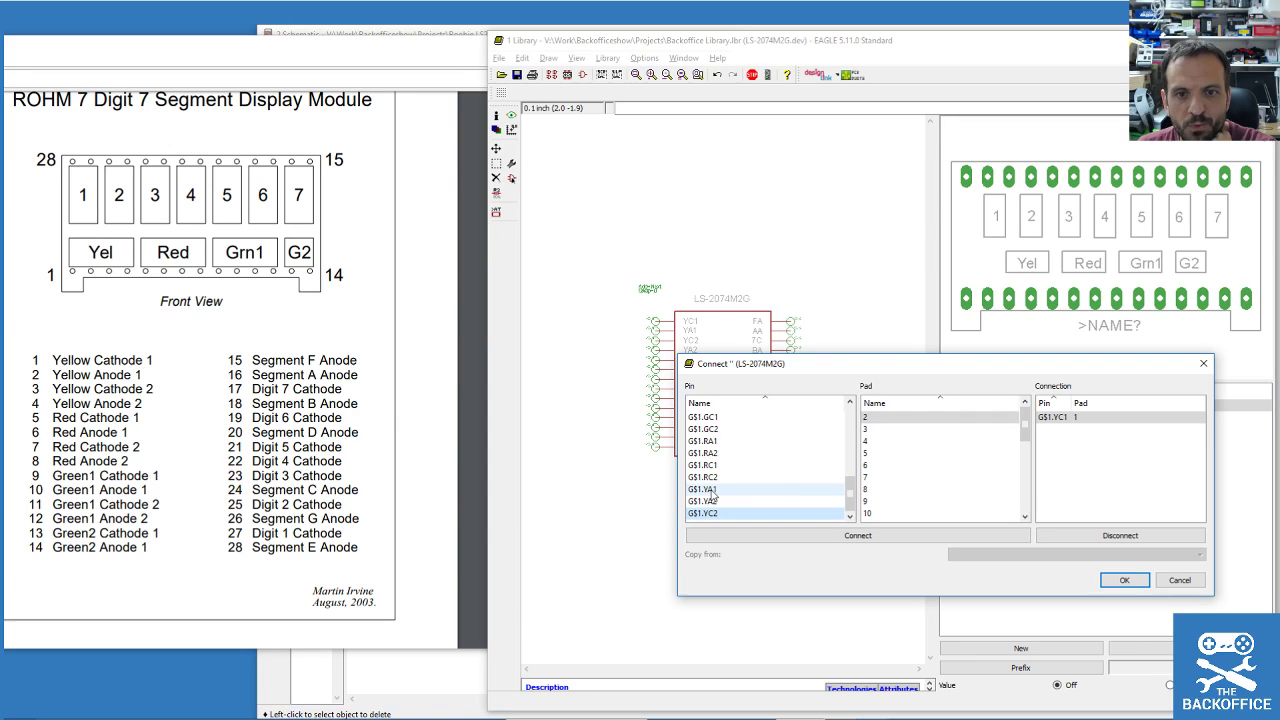
double_click(713, 490)
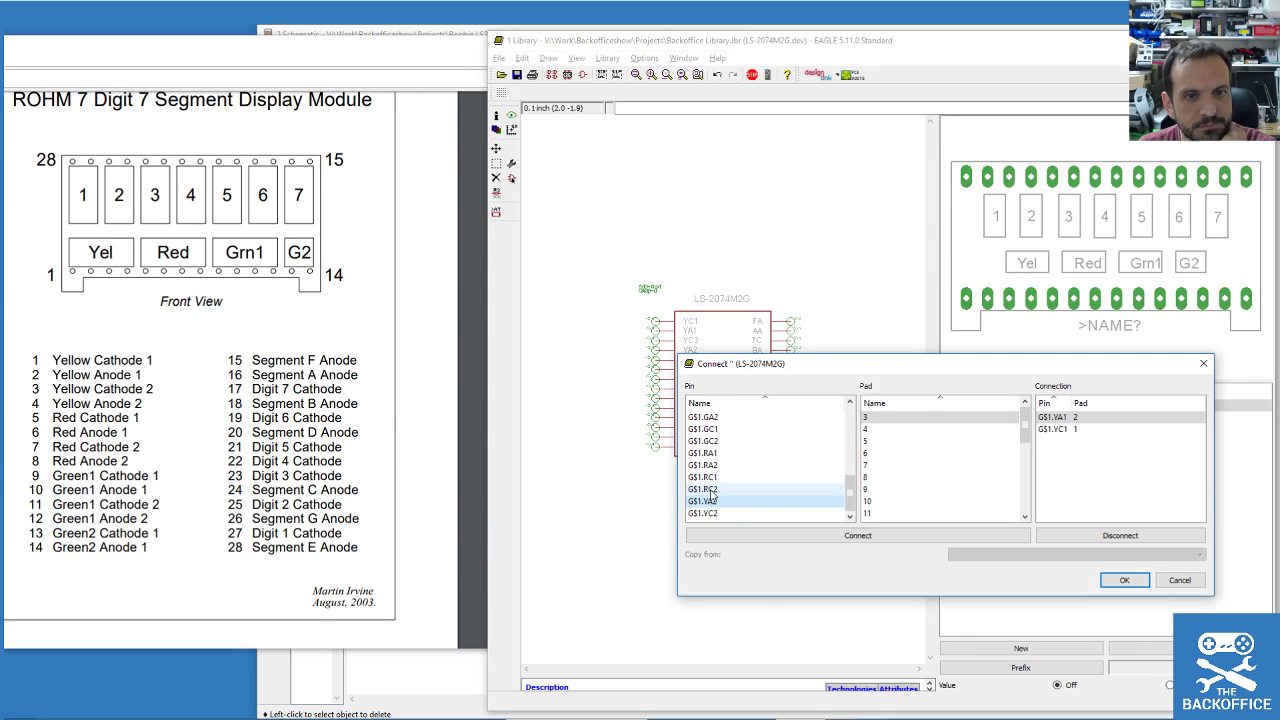
double_click(714, 513)
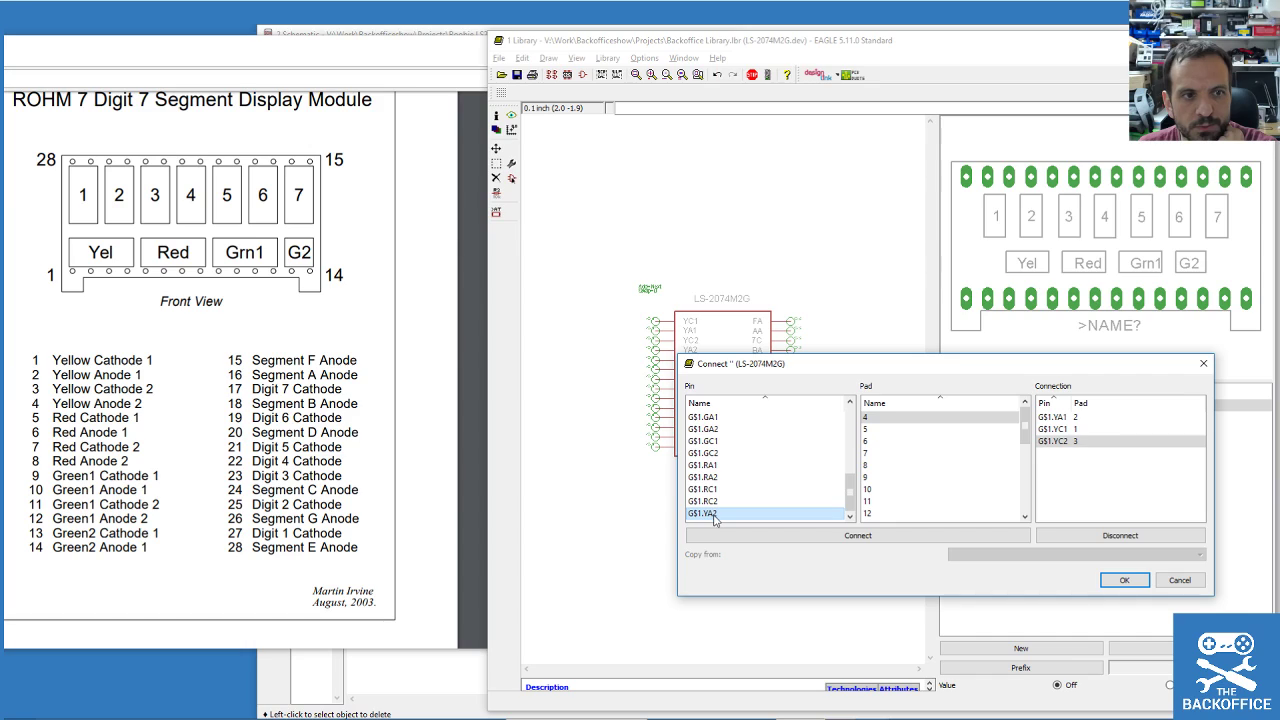
double_click(714, 514)
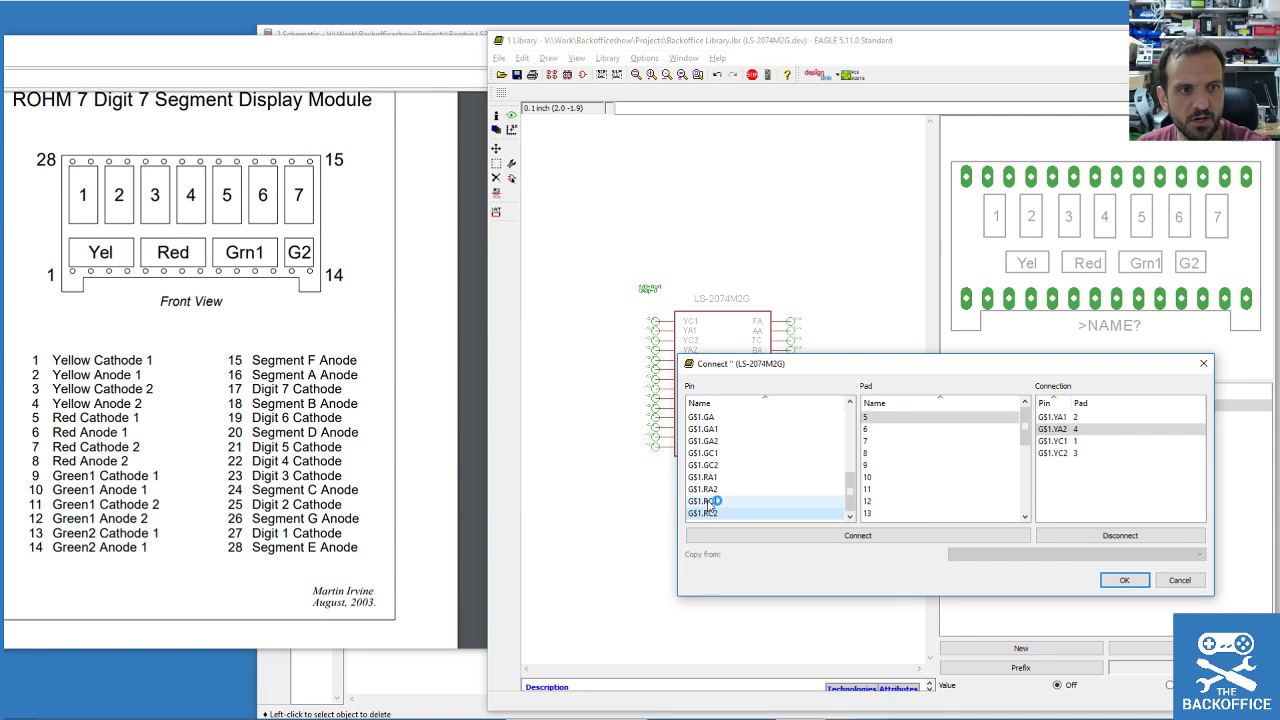
double_click(712, 501)
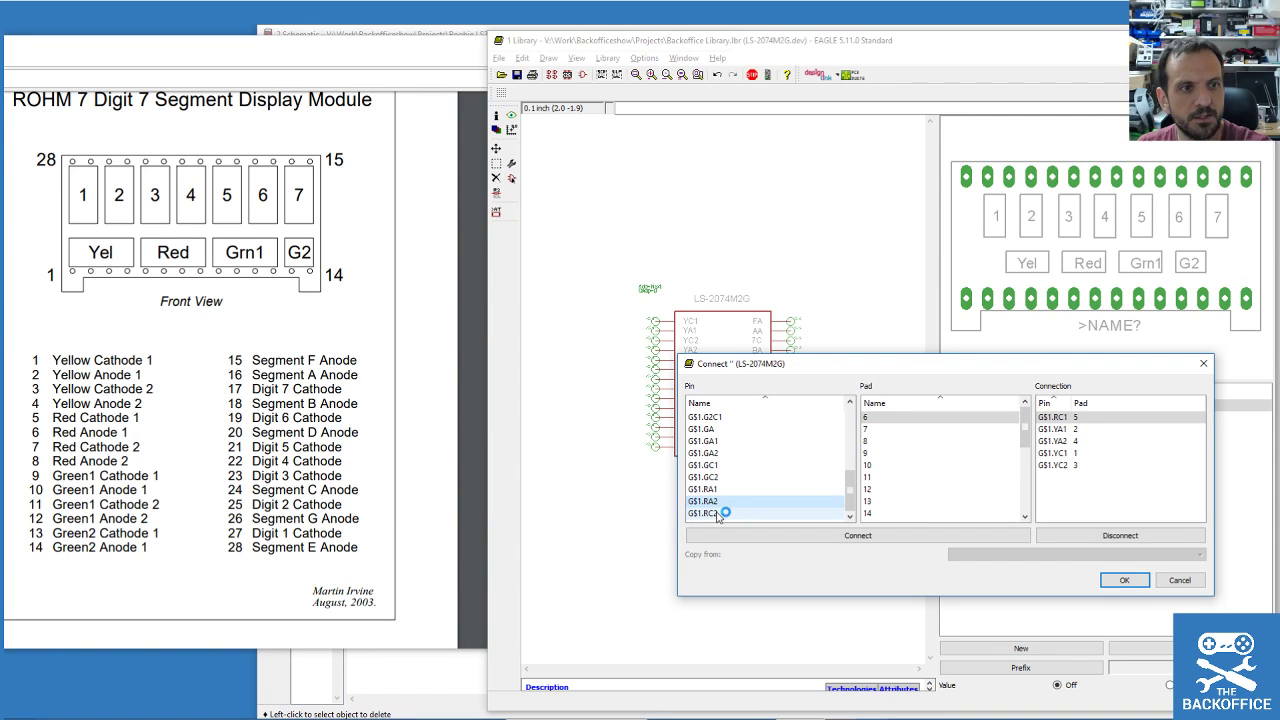
double_click(720, 489)
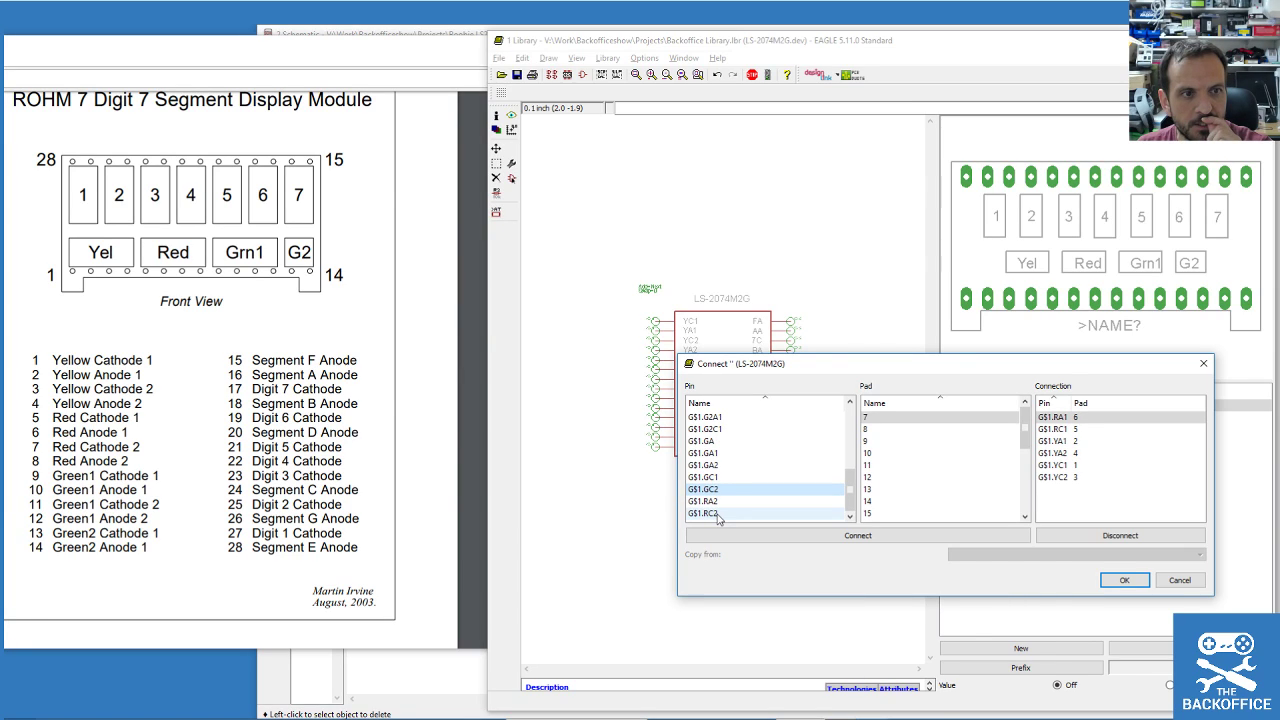
Connect pins RC2, RA2, GC1, GA1, GC2, GA2 and both G2 pins to pads 7–14.
double_click(718, 514)
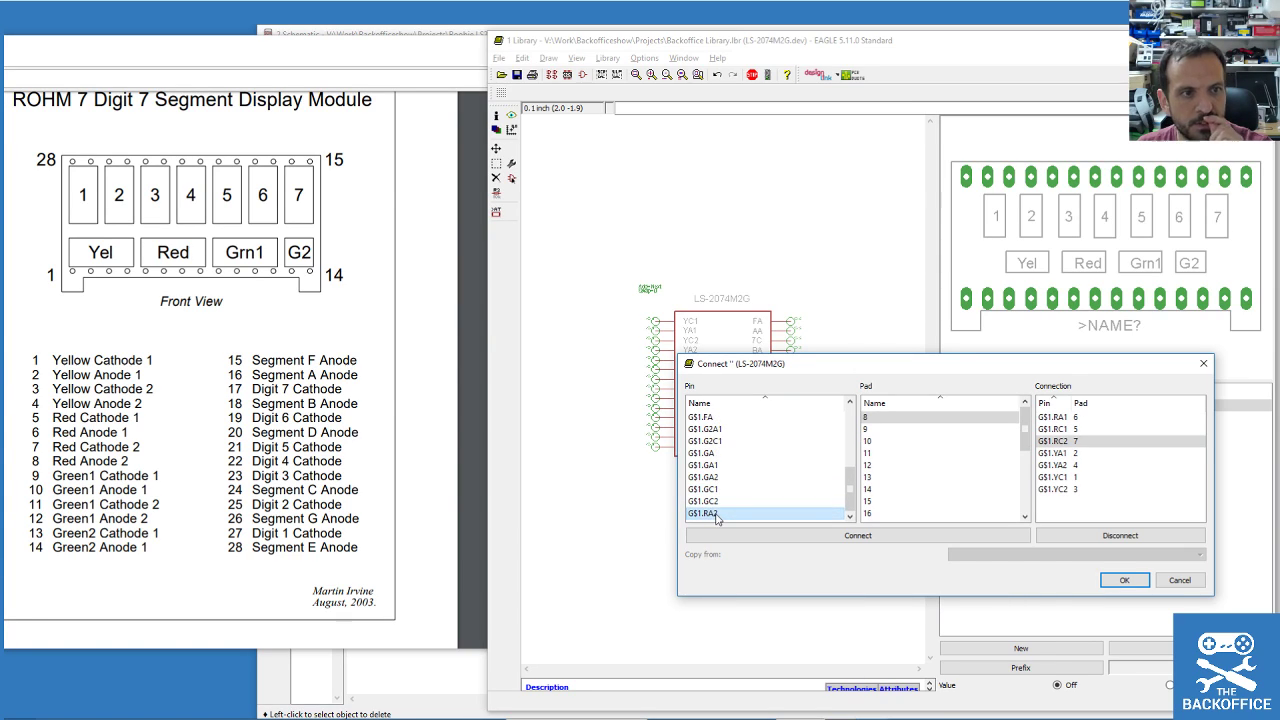
double_click(716, 514)
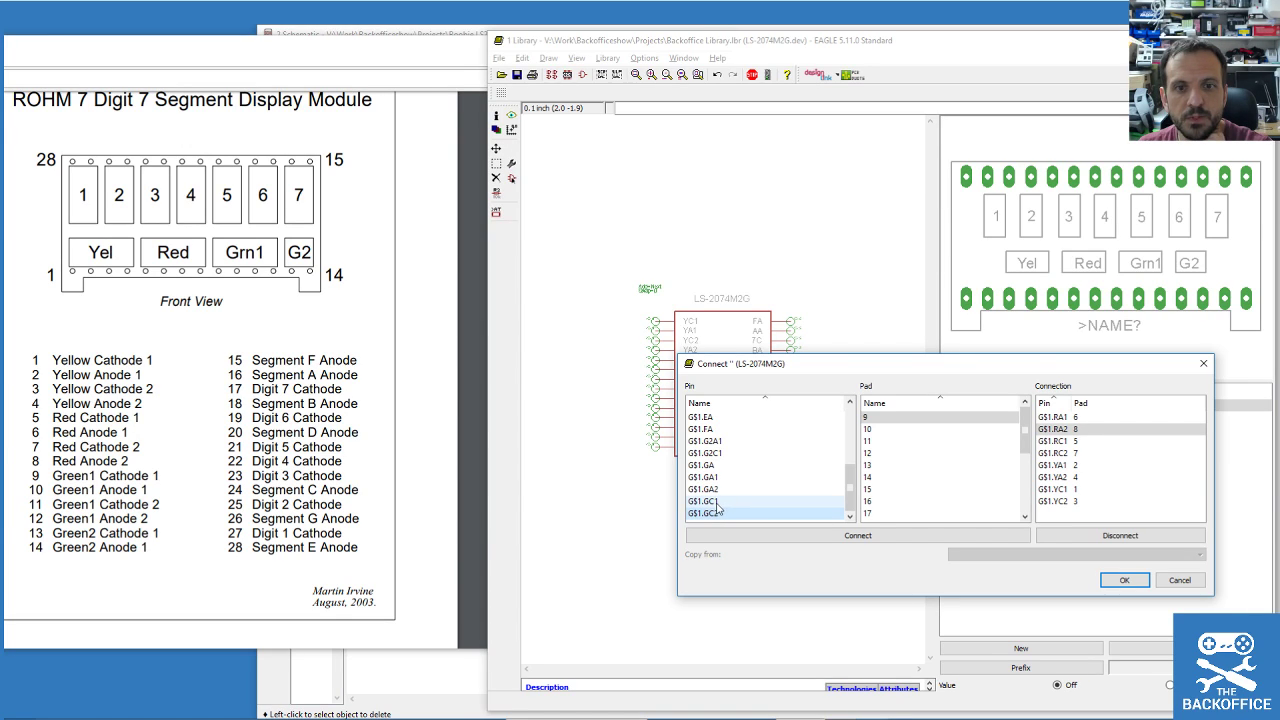
double_click(715, 502)
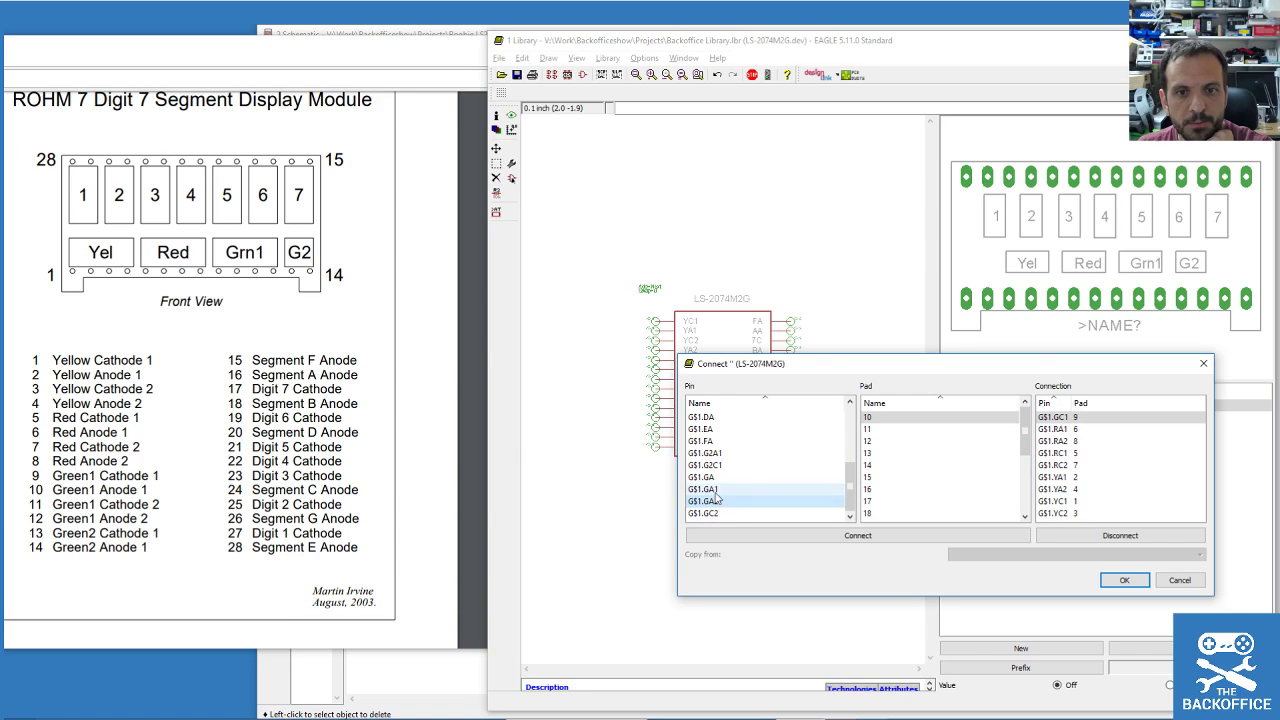
double_click(717, 490)
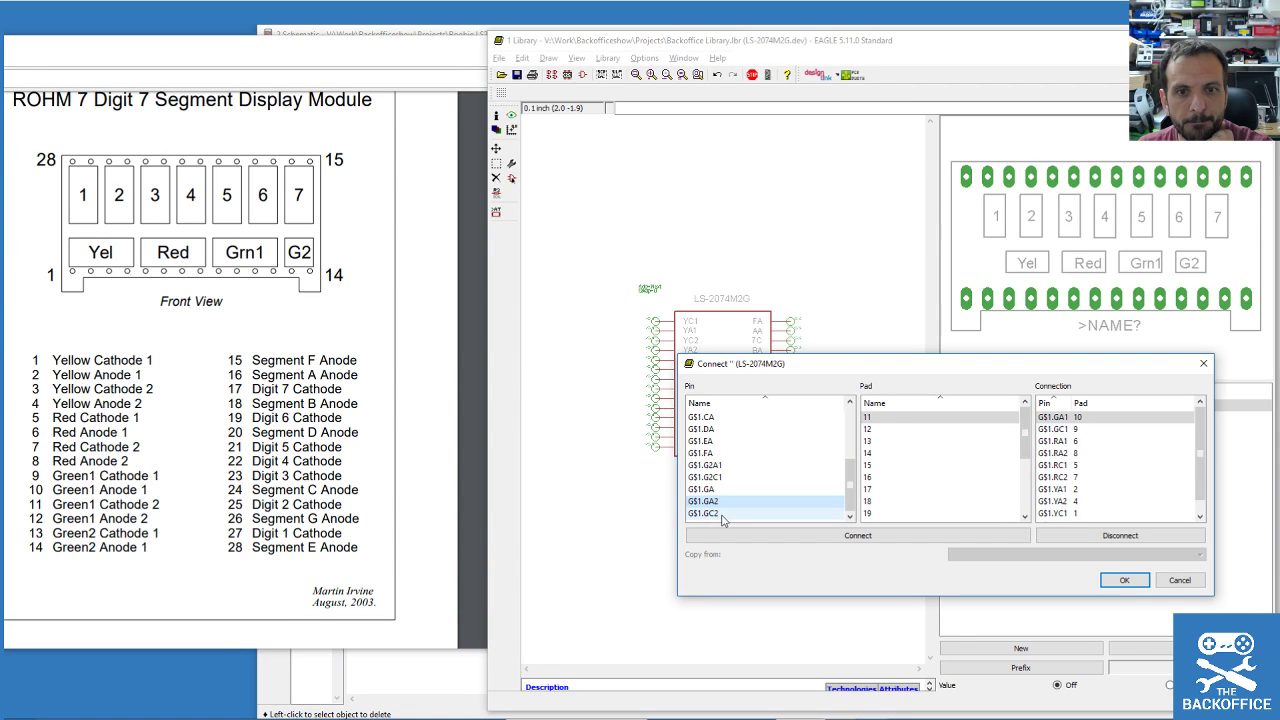
double_click(719, 514)
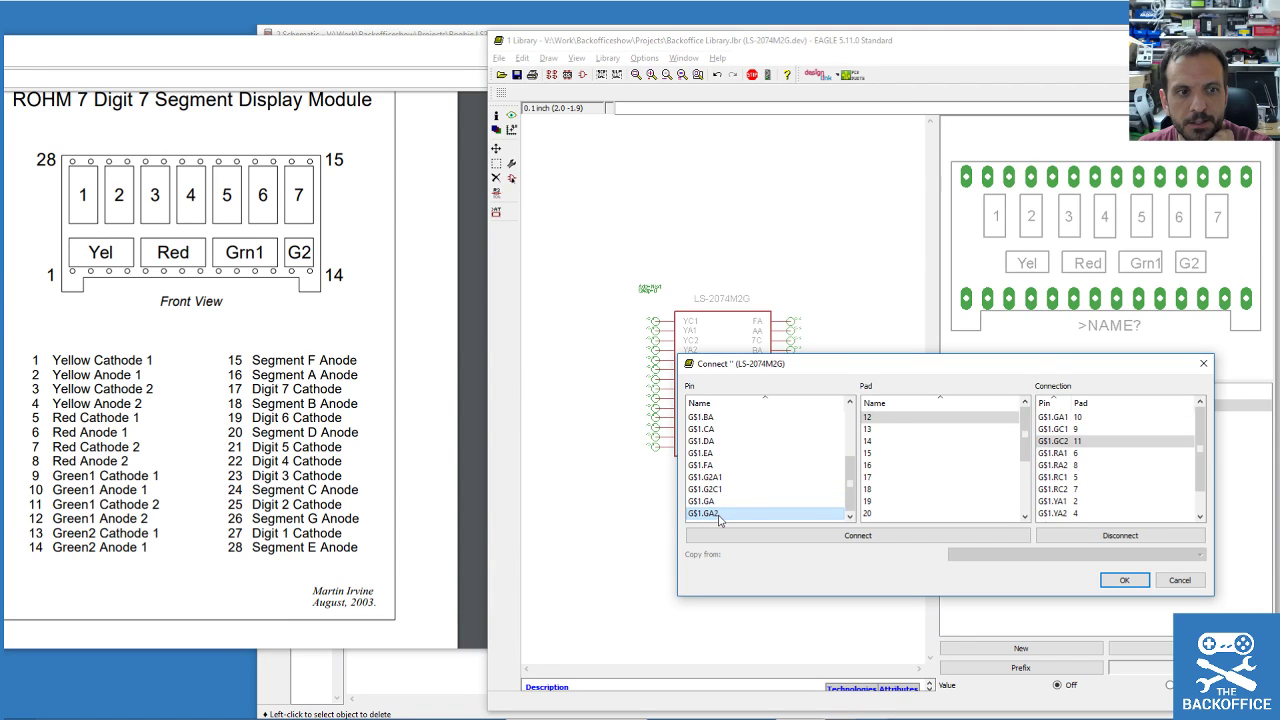
double_click(718, 514)
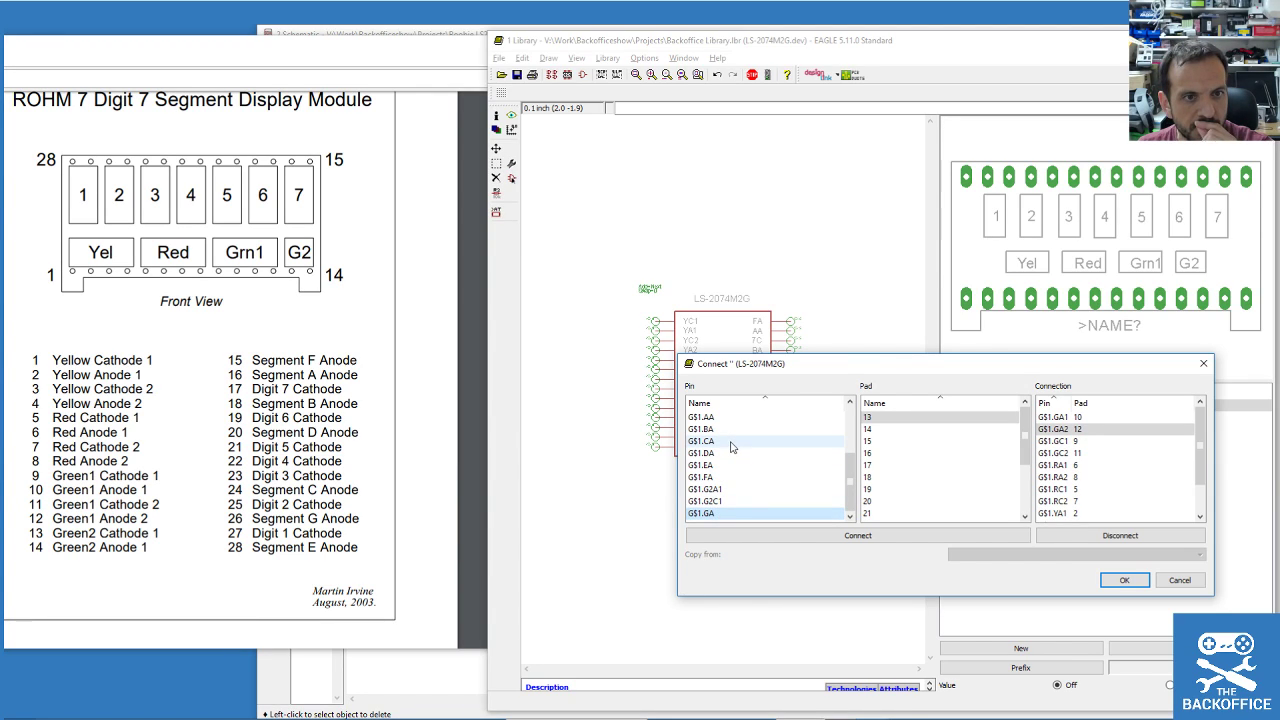
double_click(720, 503)
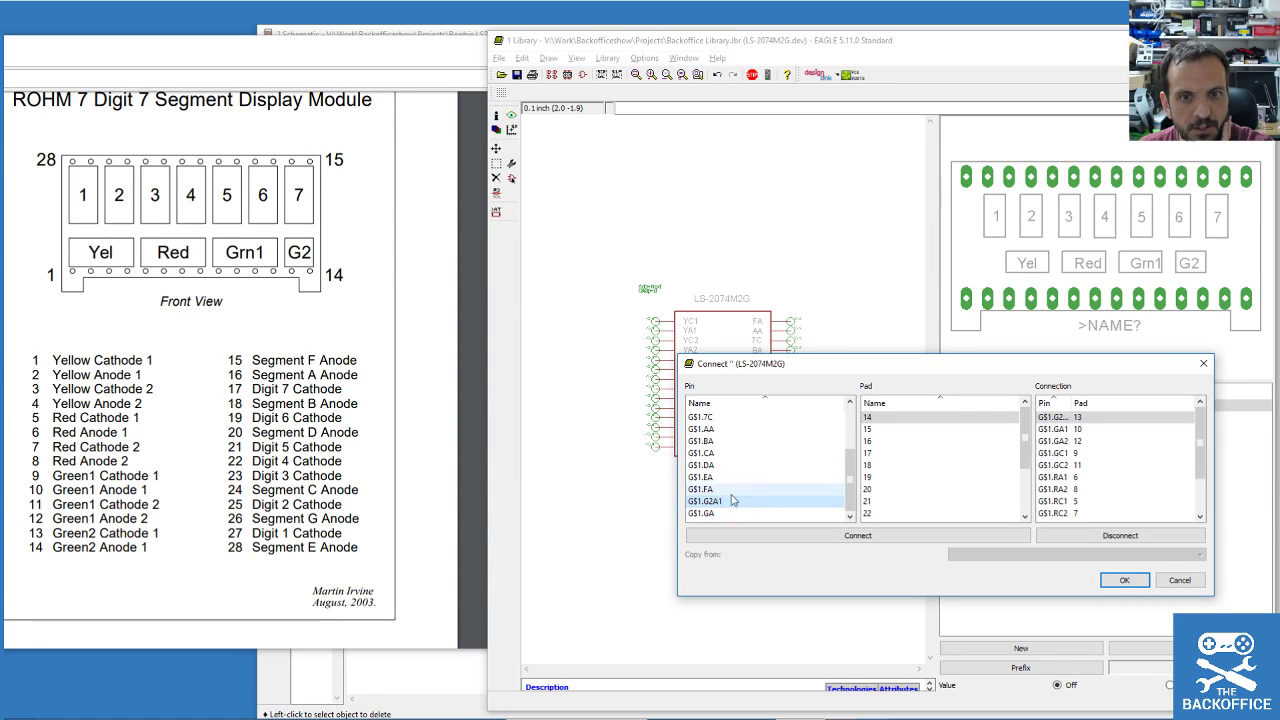
double_click(717, 503)
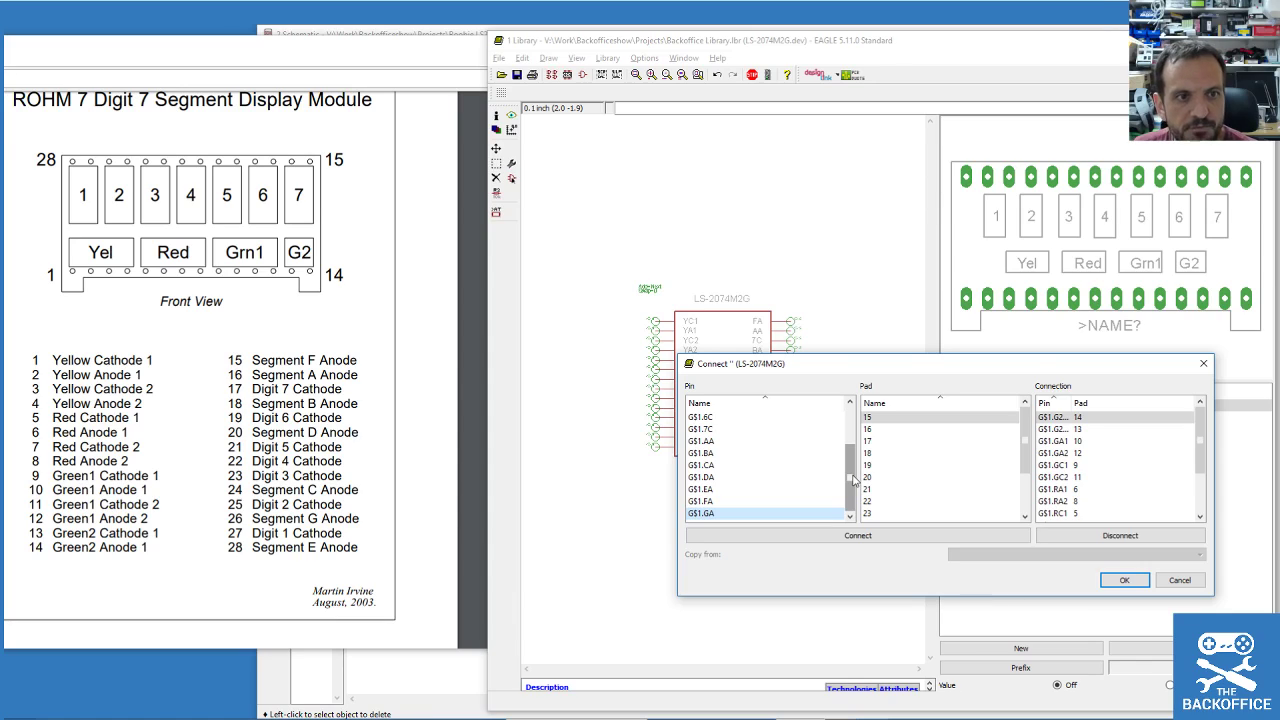
Connect pins FA, AA, 7C, BA, 6C, DA, 5C and 4C to pads 15–22.
scroll(856, 485, up, 1)
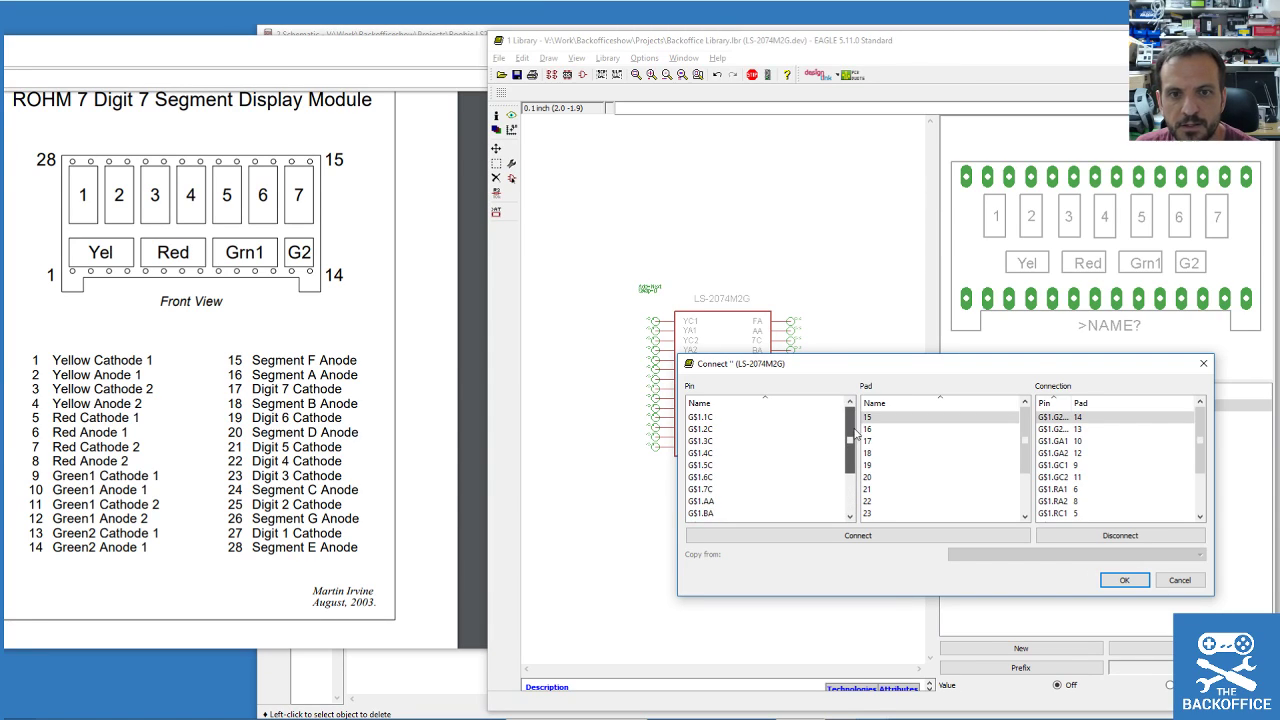
scroll(856, 447, down, 1)
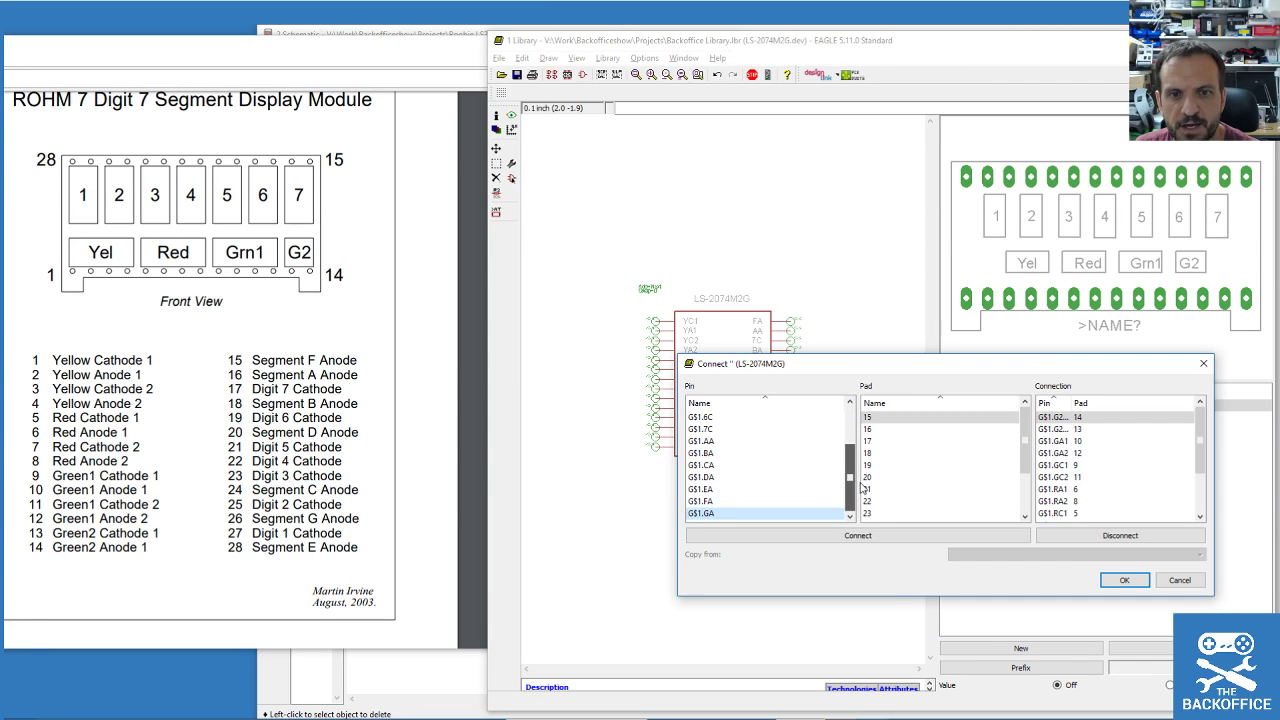
double_click(713, 503)
double_click(714, 456)
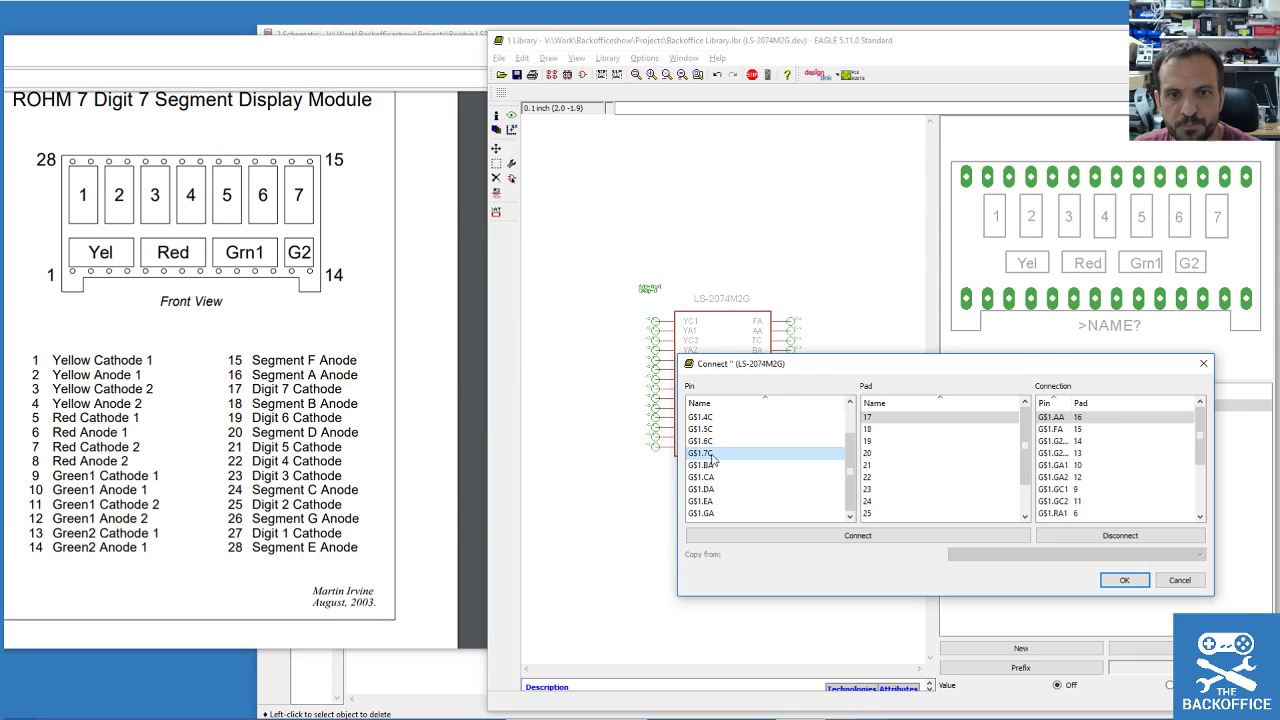
double_click(712, 455)
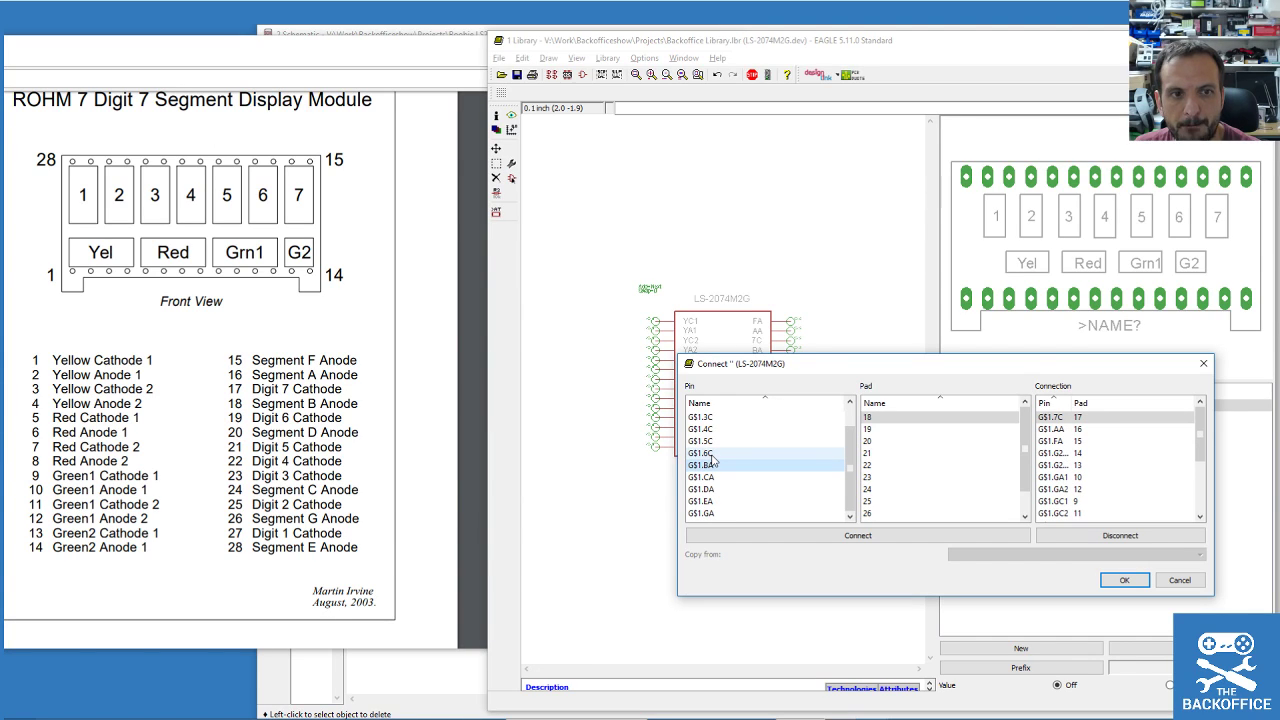
double_click(710, 467)
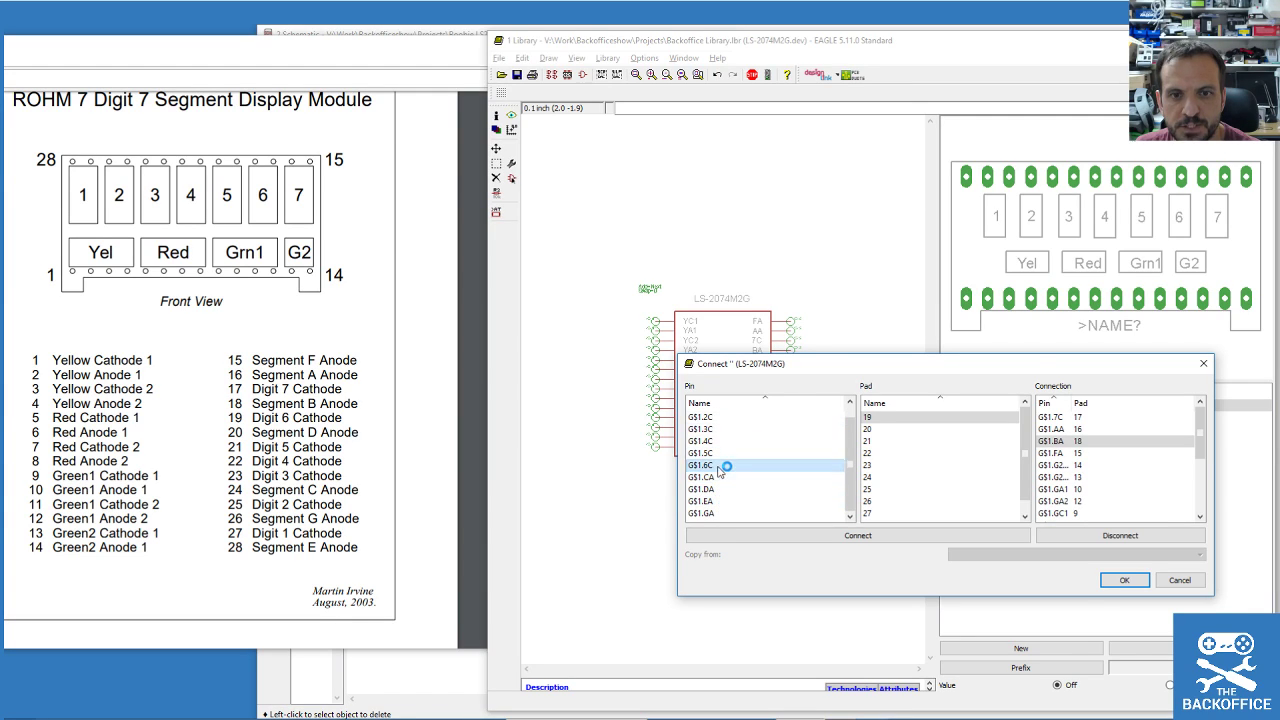
double_click(724, 465)
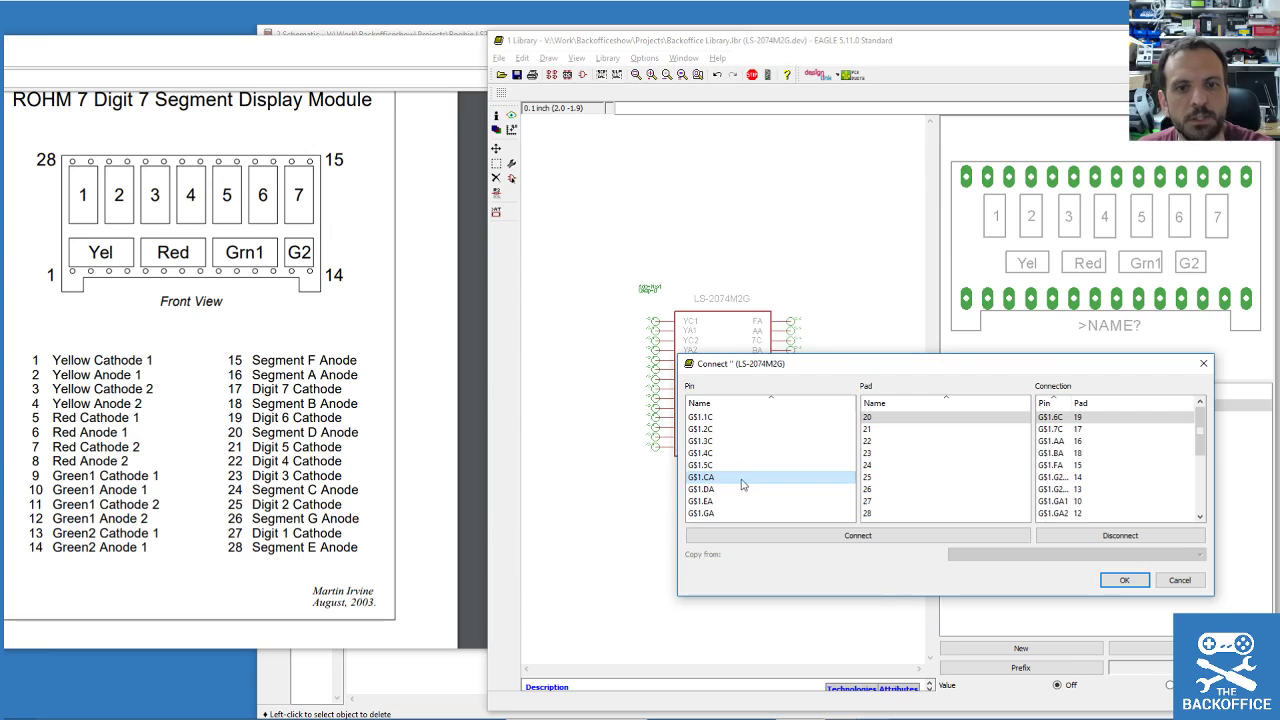
double_click(715, 489)
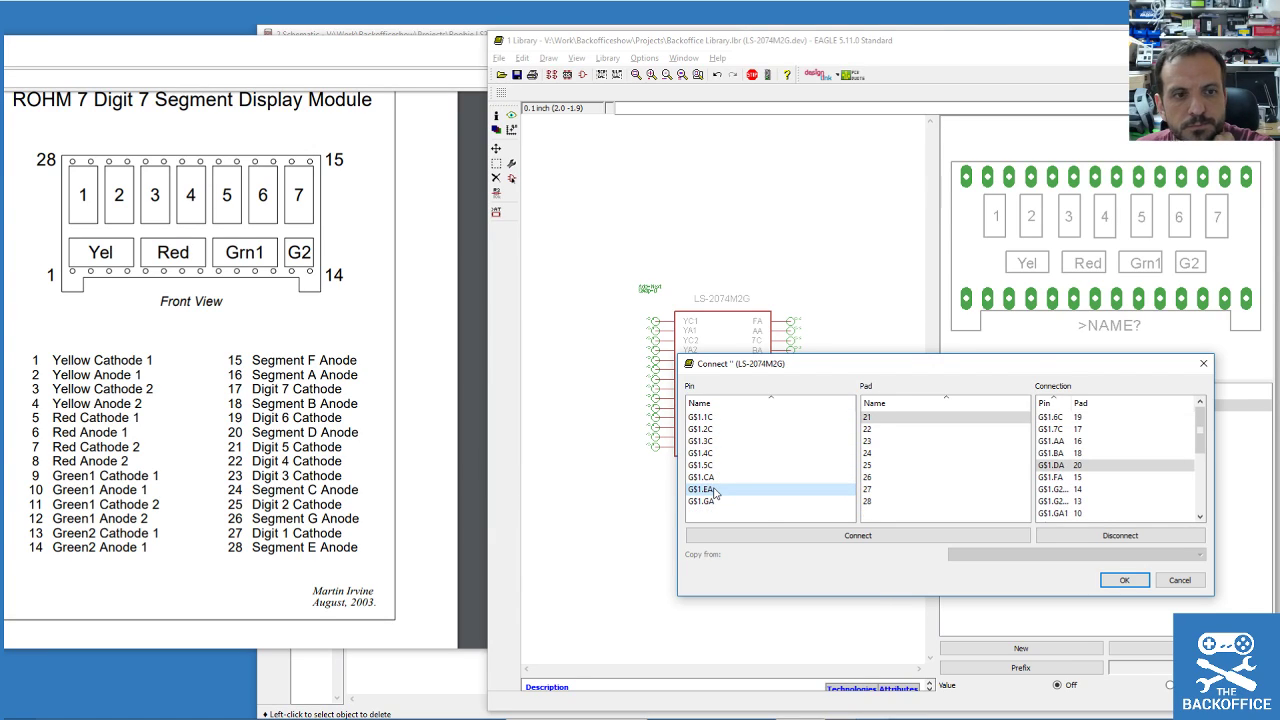
double_click(716, 465)
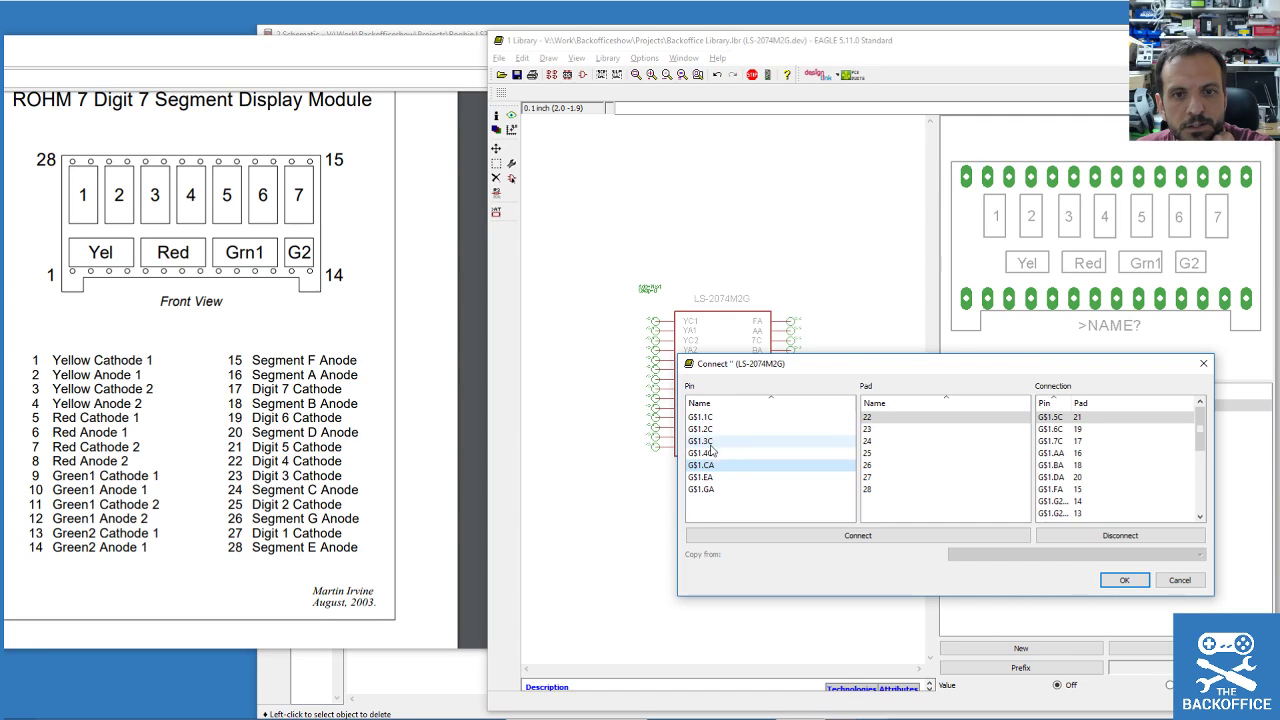
double_click(708, 454)
Connect pins 3C, CA, 2C, GA, 1C and EA to pads 23–28, accept, and save.
double_click(716, 442)
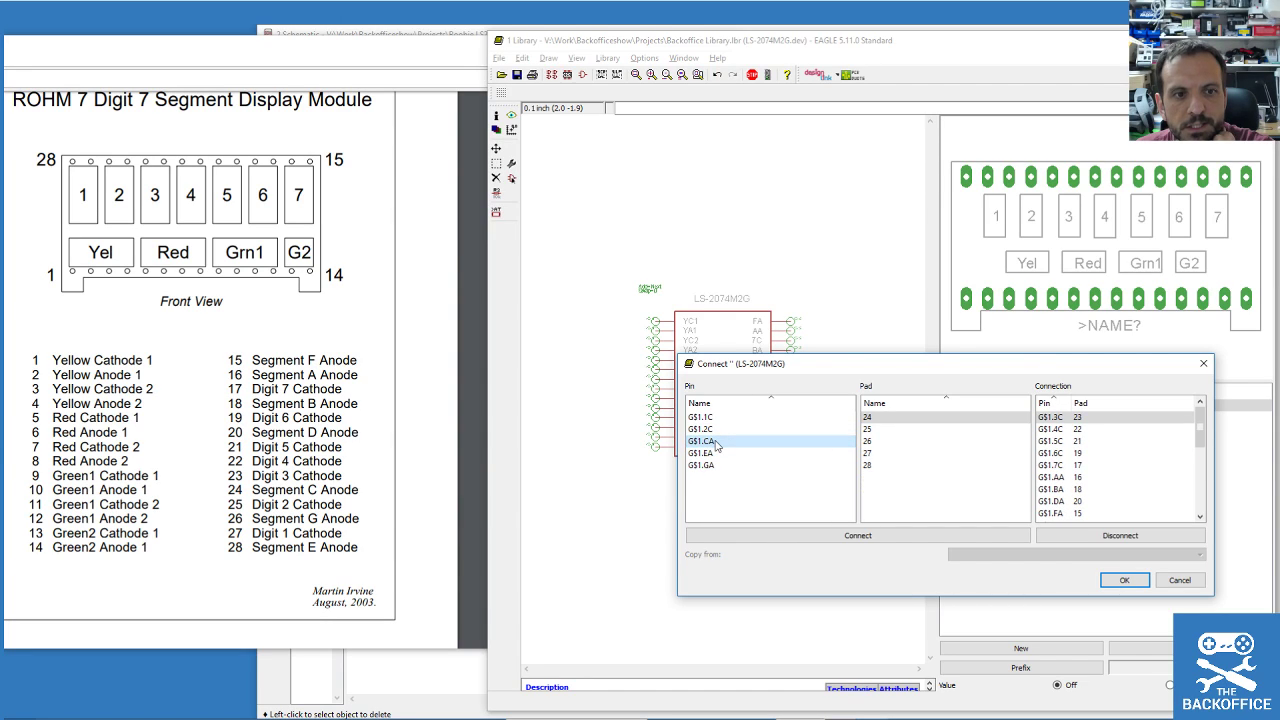
double_click(712, 443)
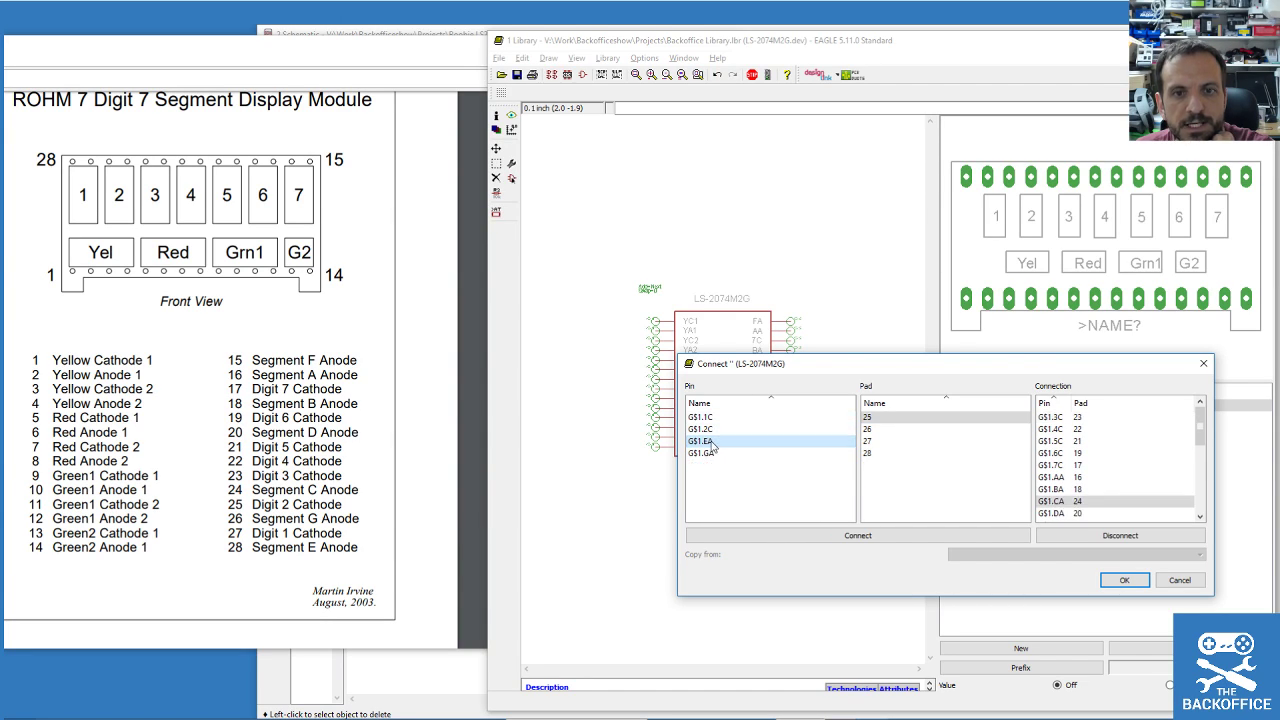
double_click(712, 429)
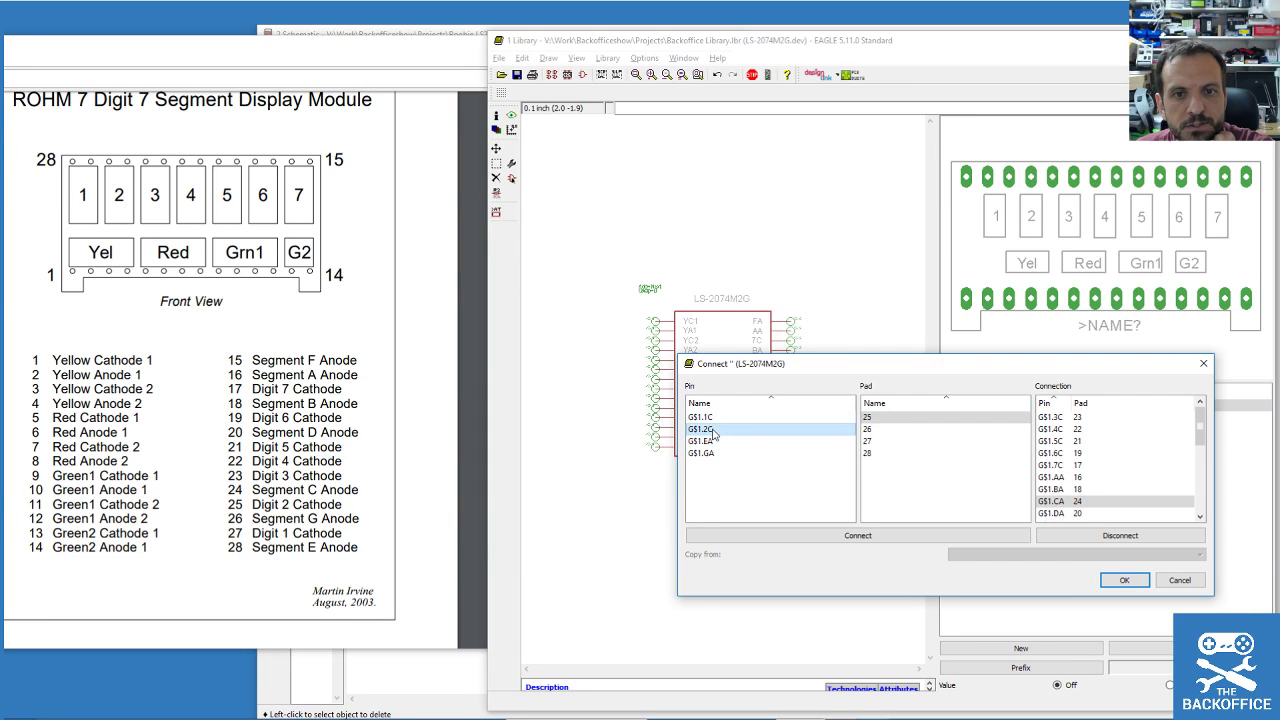
click(712, 431)
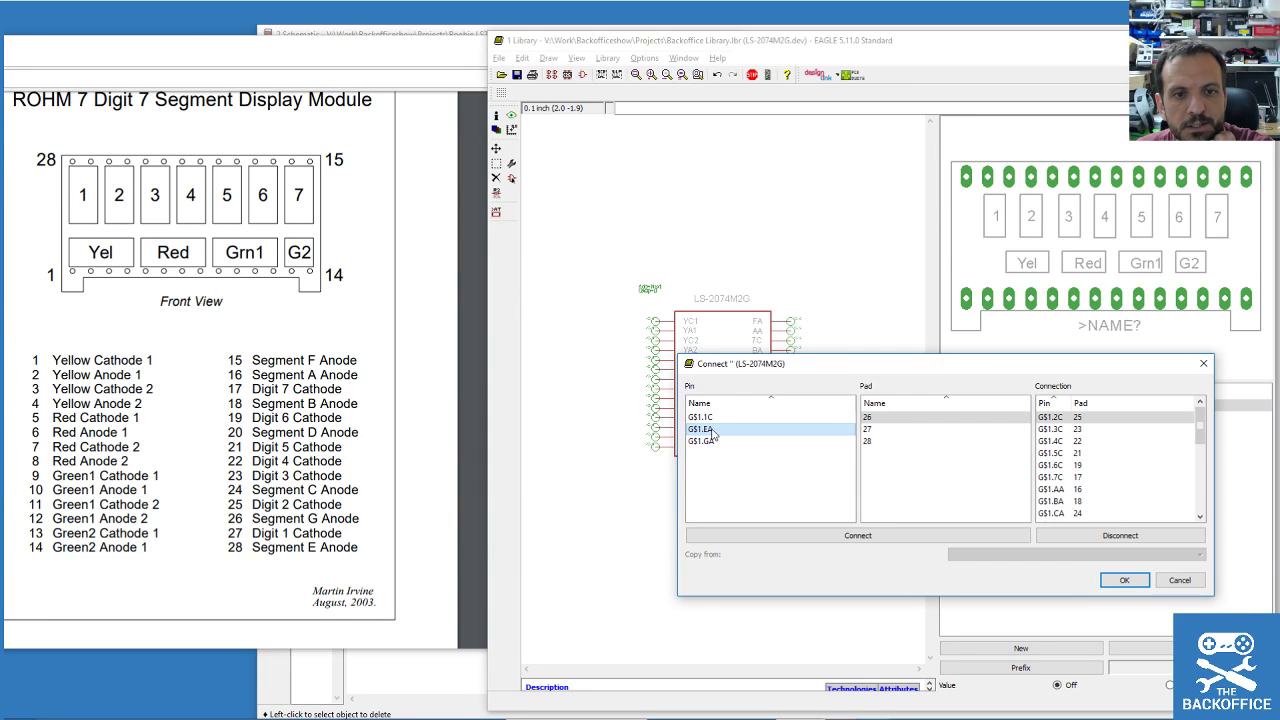
double_click(718, 440)
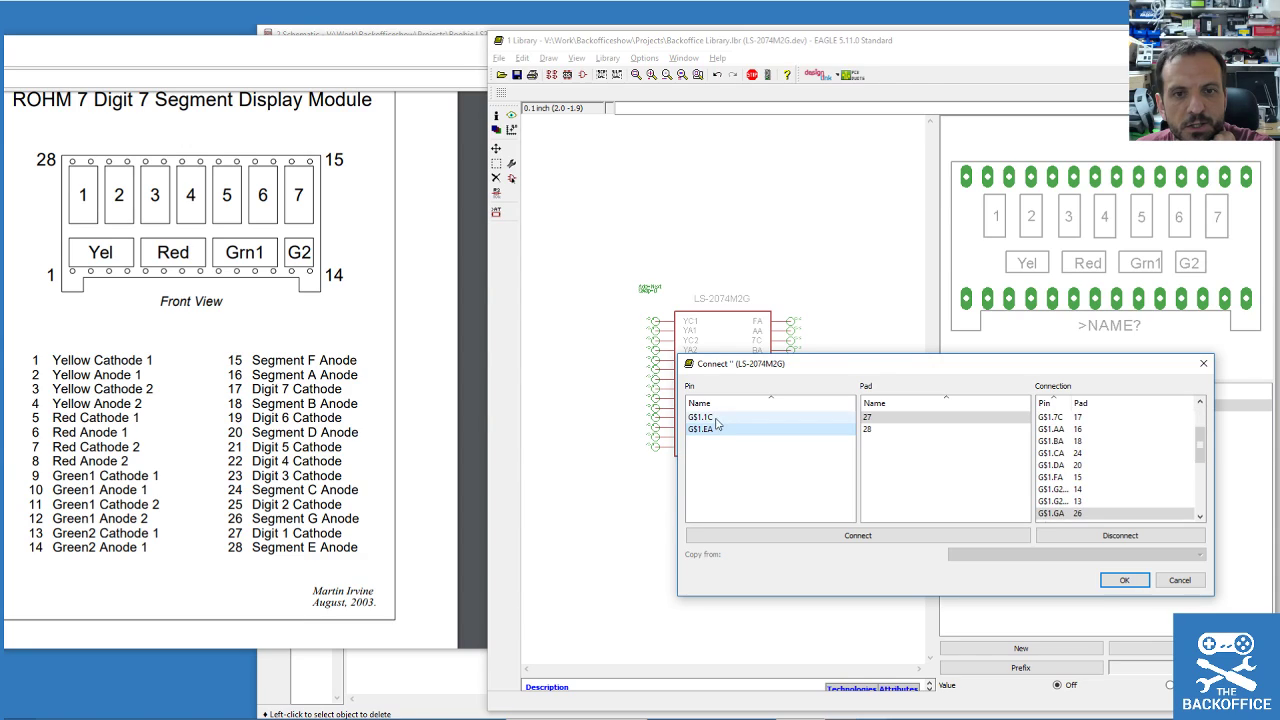
click(714, 419)
double_click(714, 419)
double_click(714, 419)
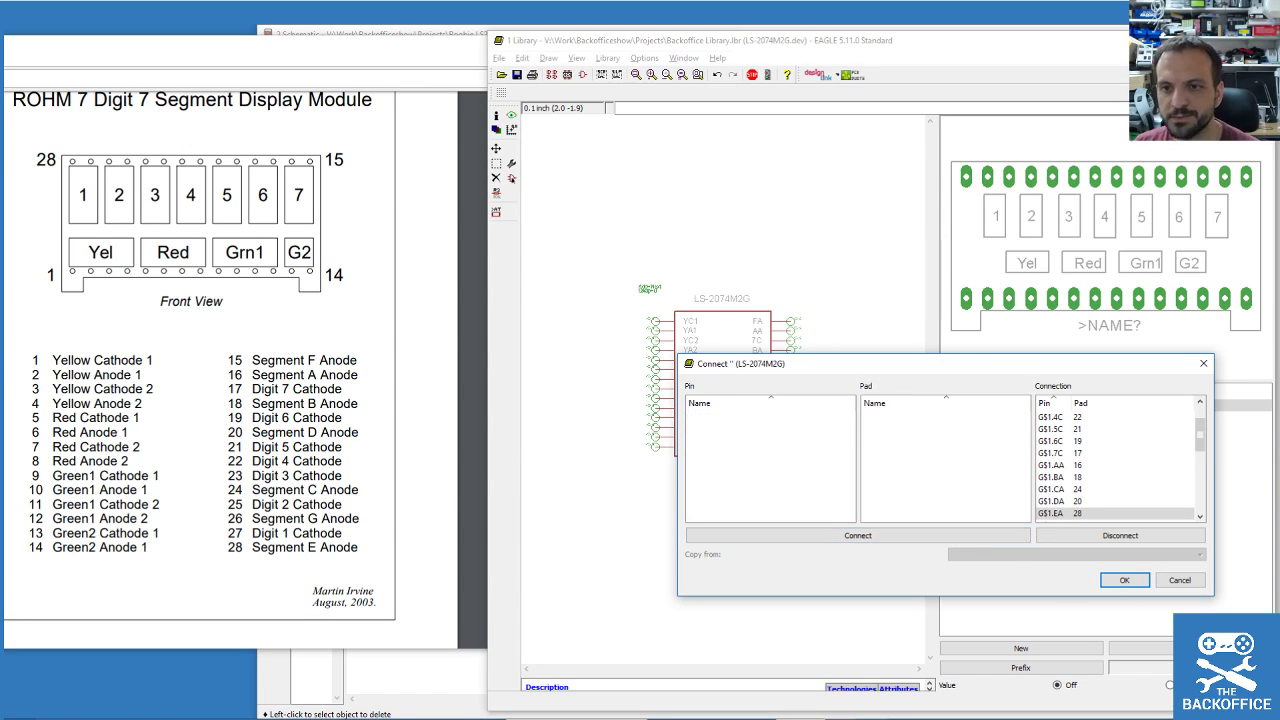
click(1130, 580)
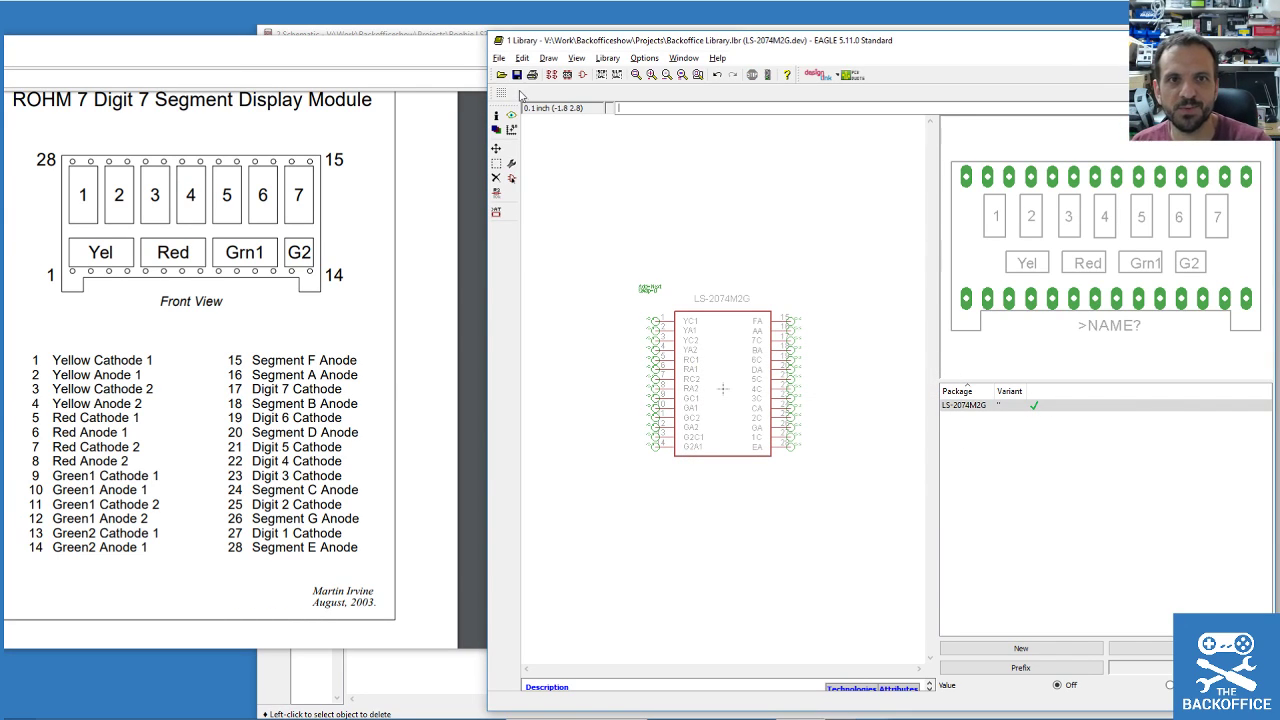
click(517, 75)
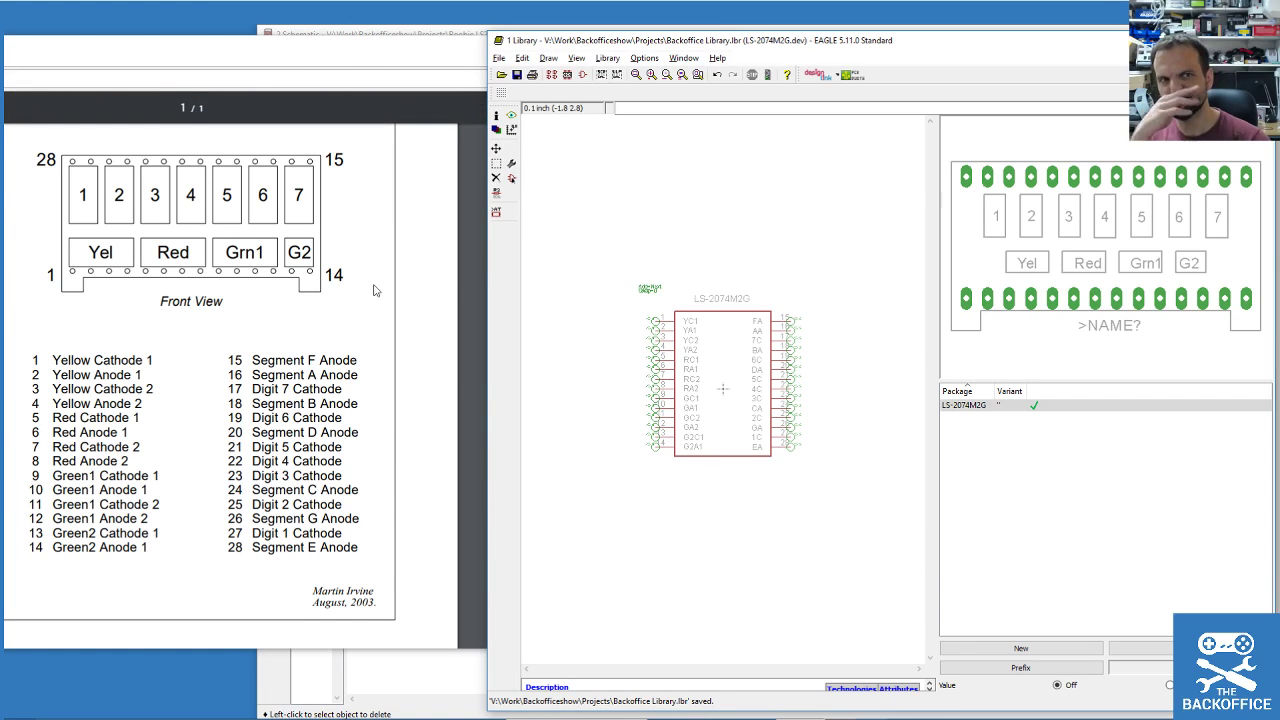
Search Google for '7 segment' in a new Chrome tab, then return to EAGLE.
click(113, 72)
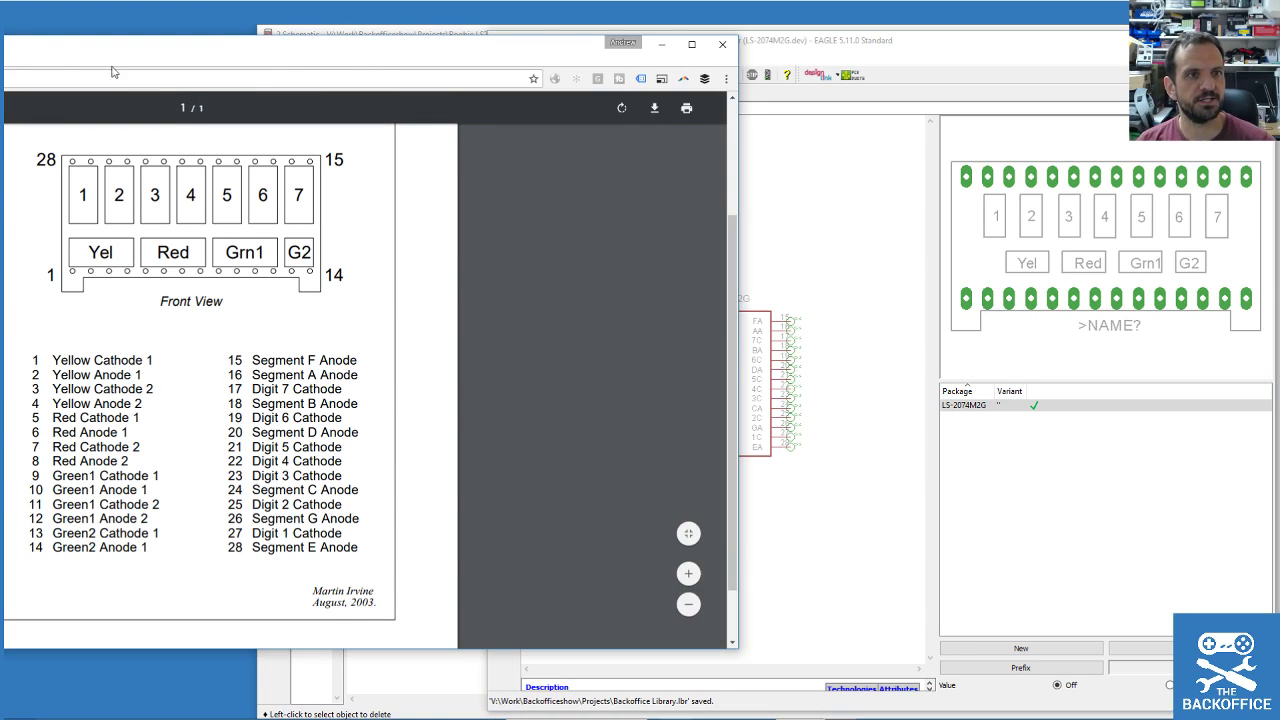
key(ctrl+t)
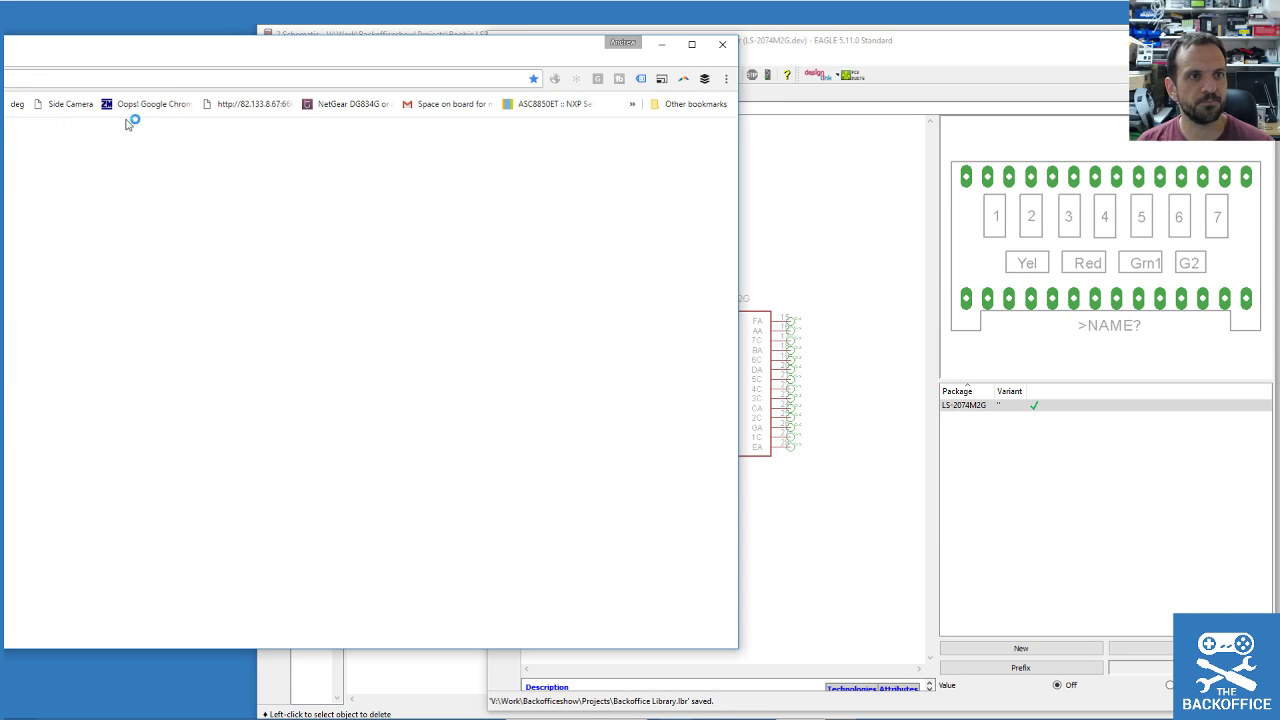
text(7 segment)
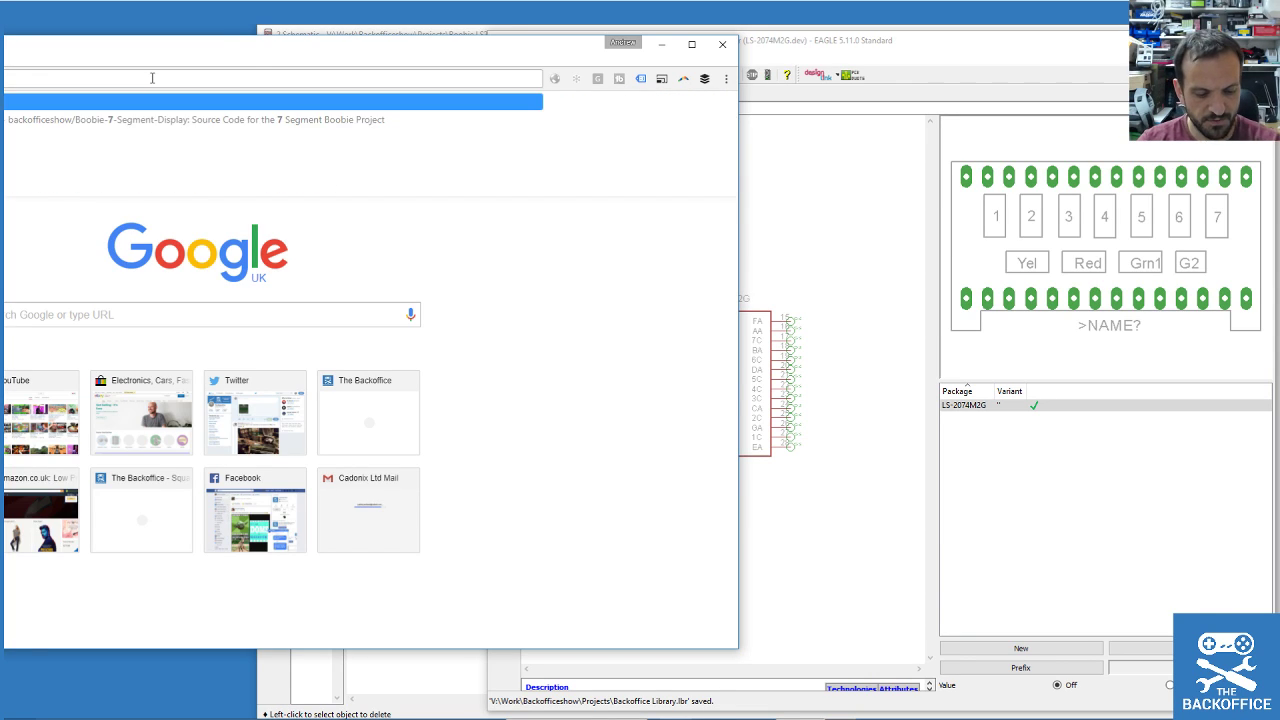
key(Return)
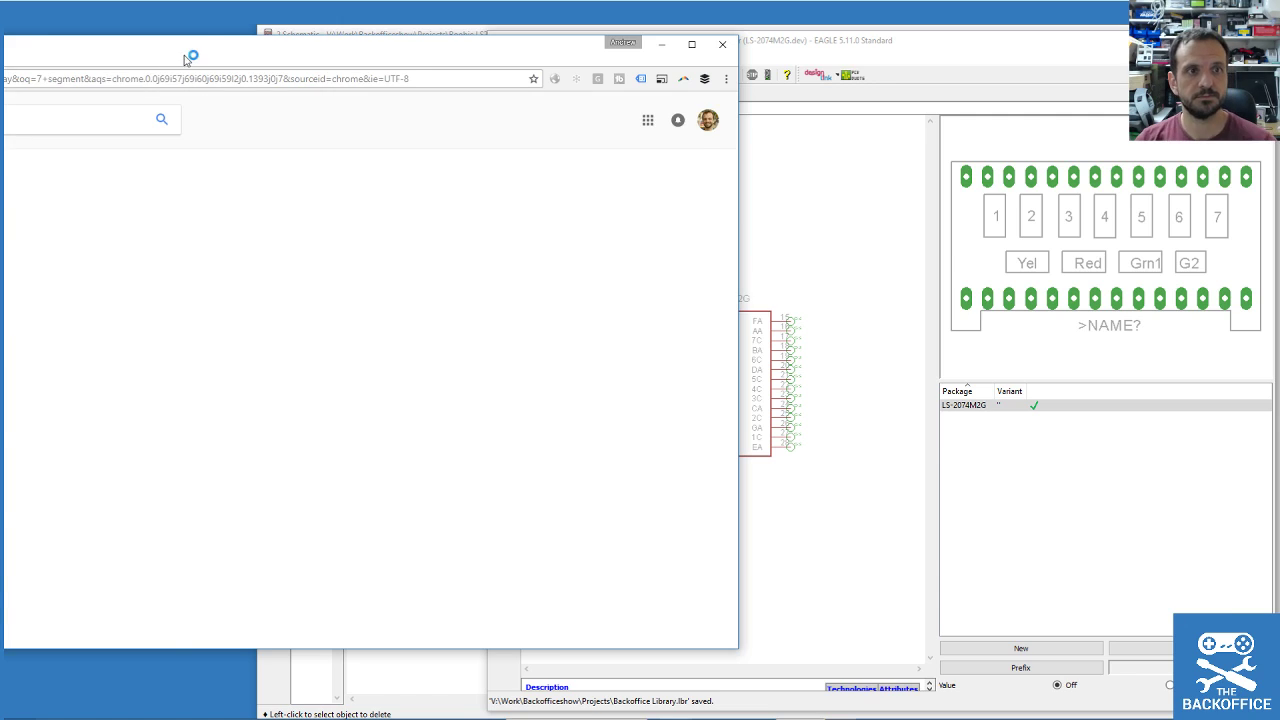
drag(195, 50, 565, 84)
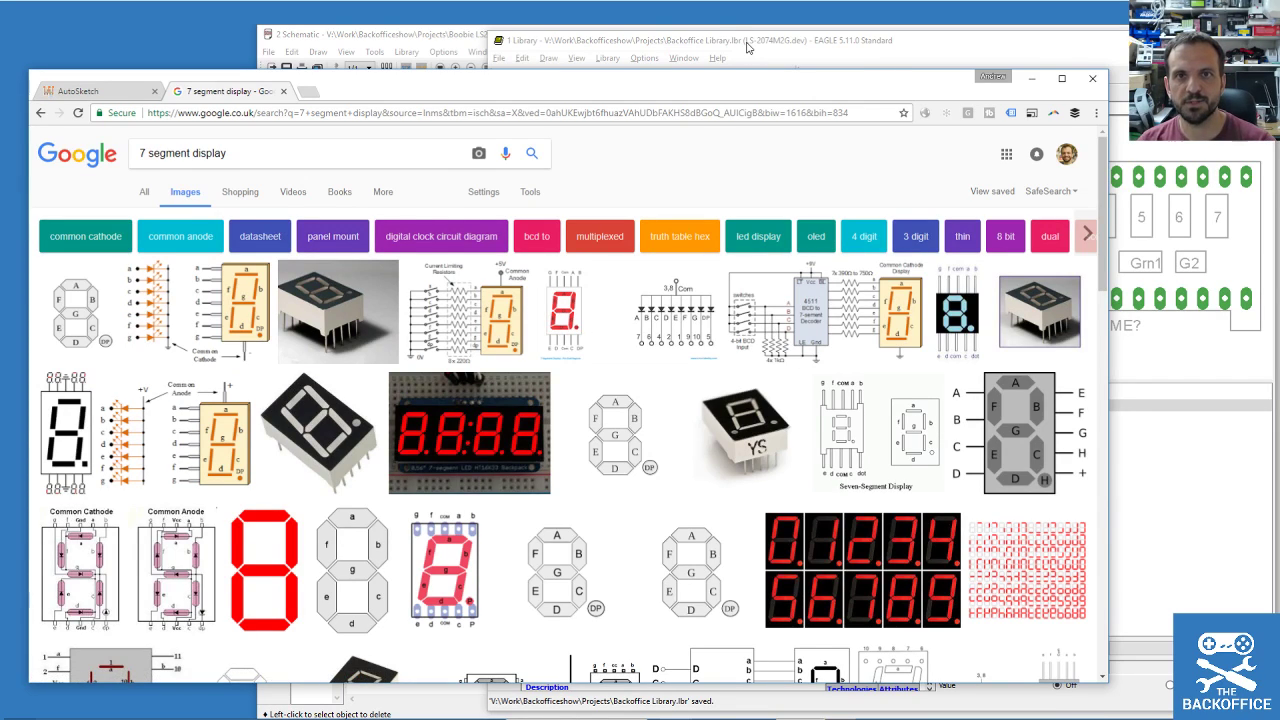
click(747, 42)
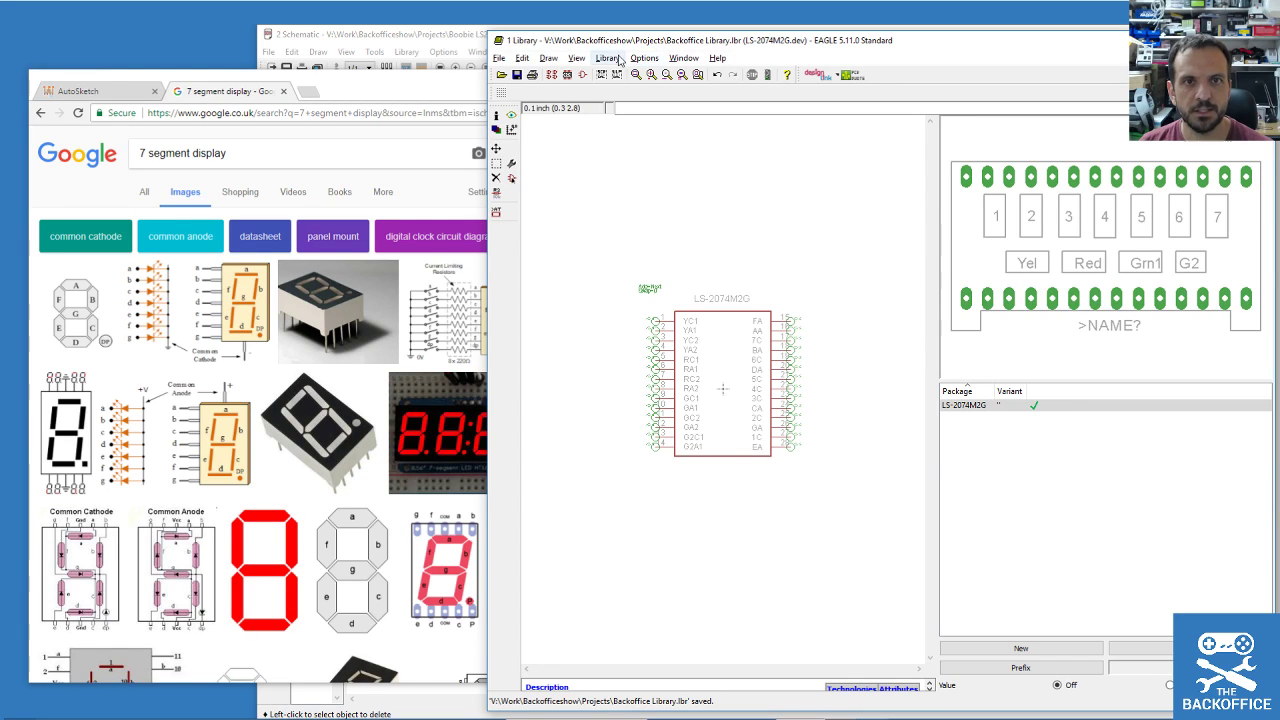
Open the LS-2074M2G package footprint for editing.
click(583, 75)
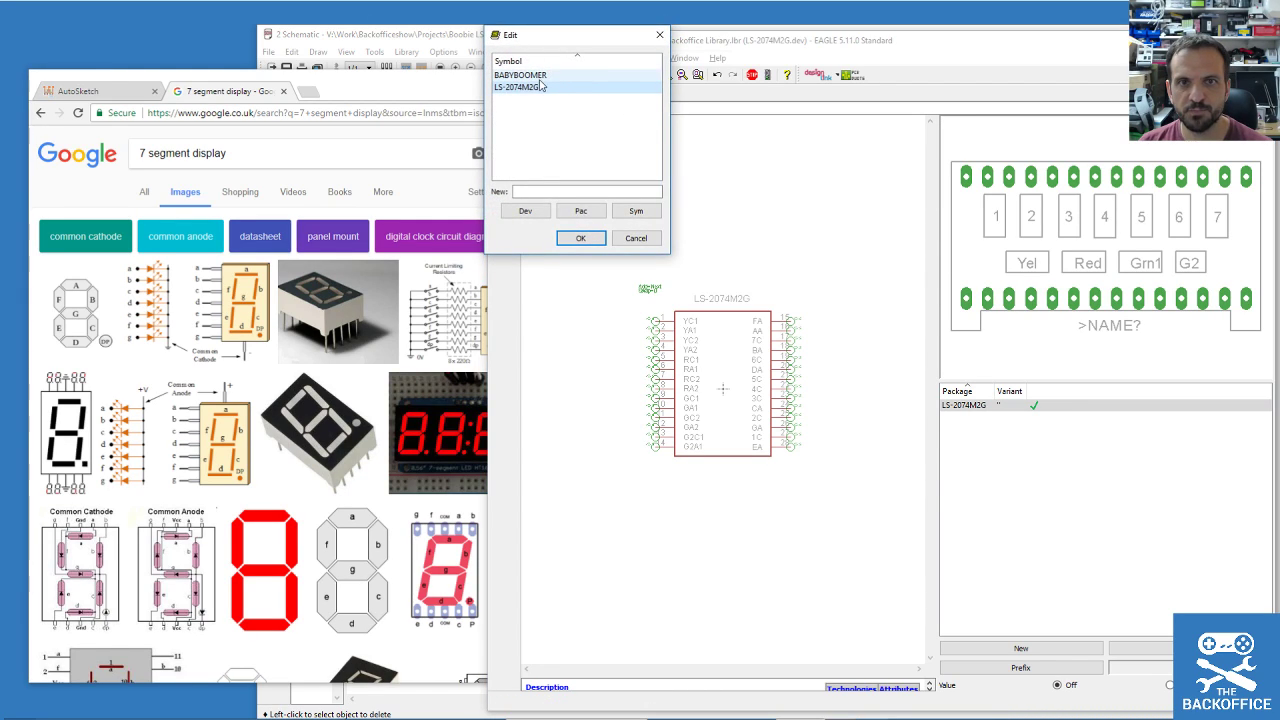
click(636, 238)
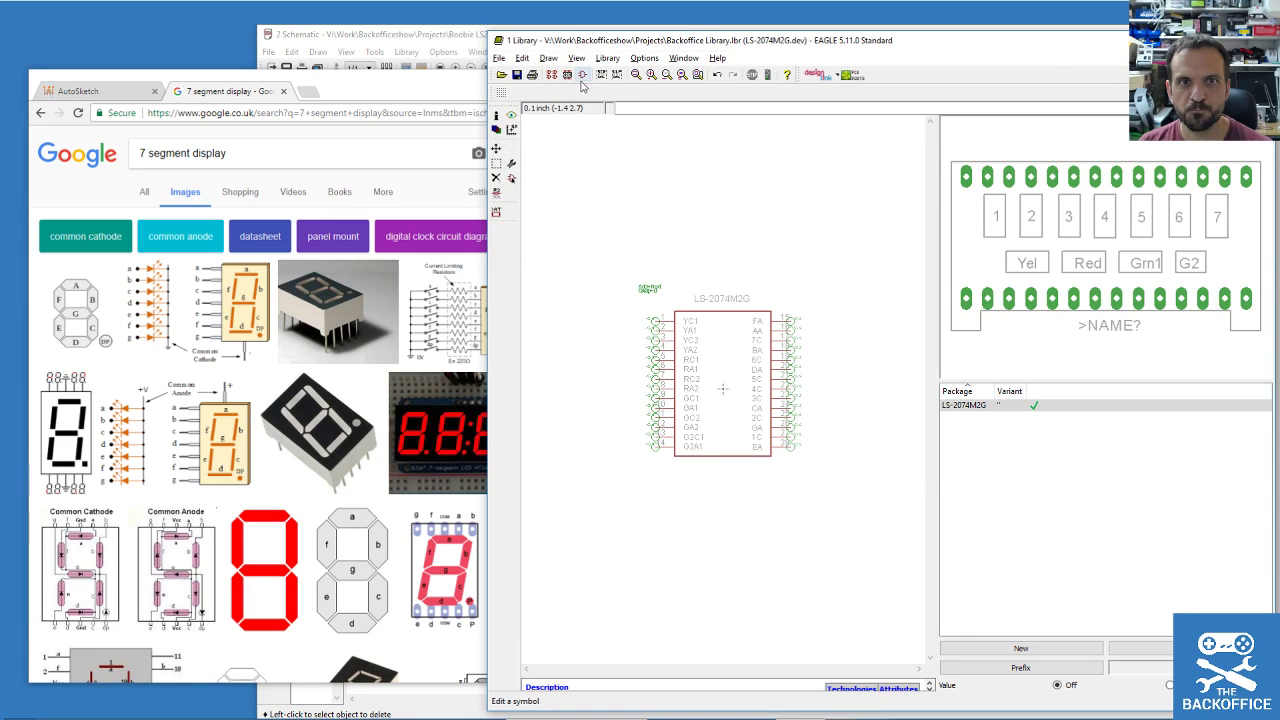
click(567, 75)
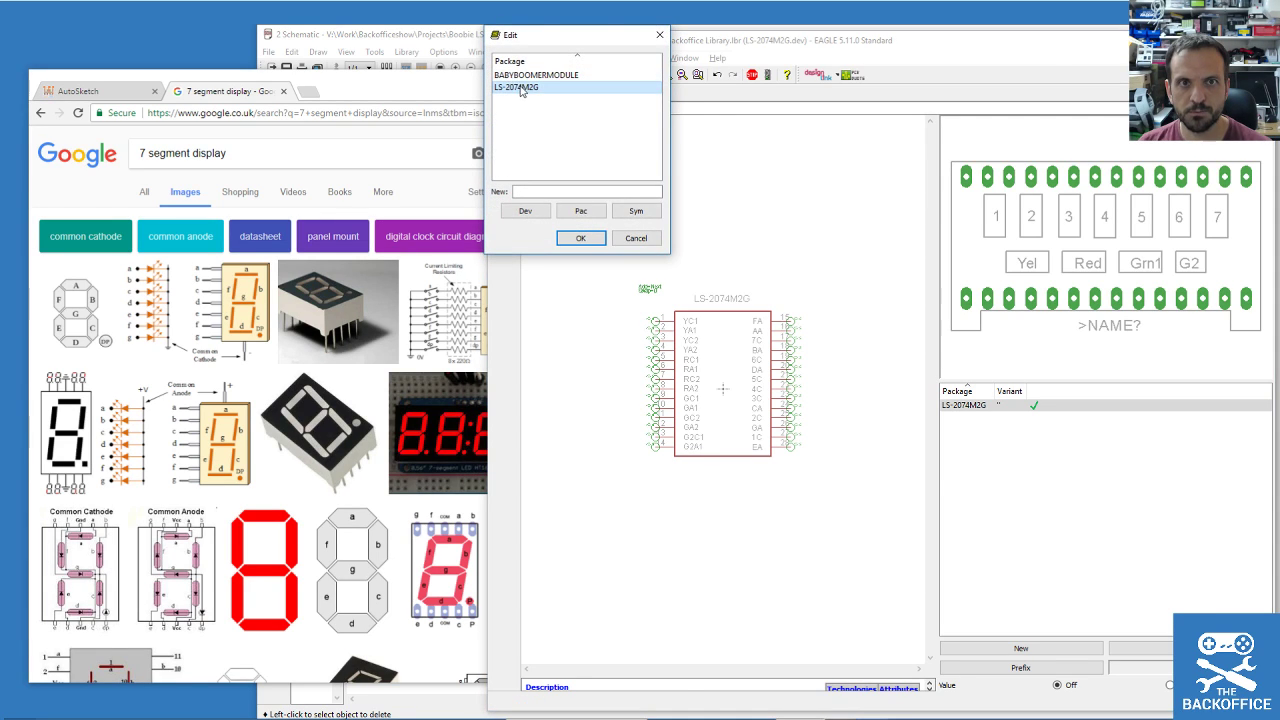
double_click(518, 88)
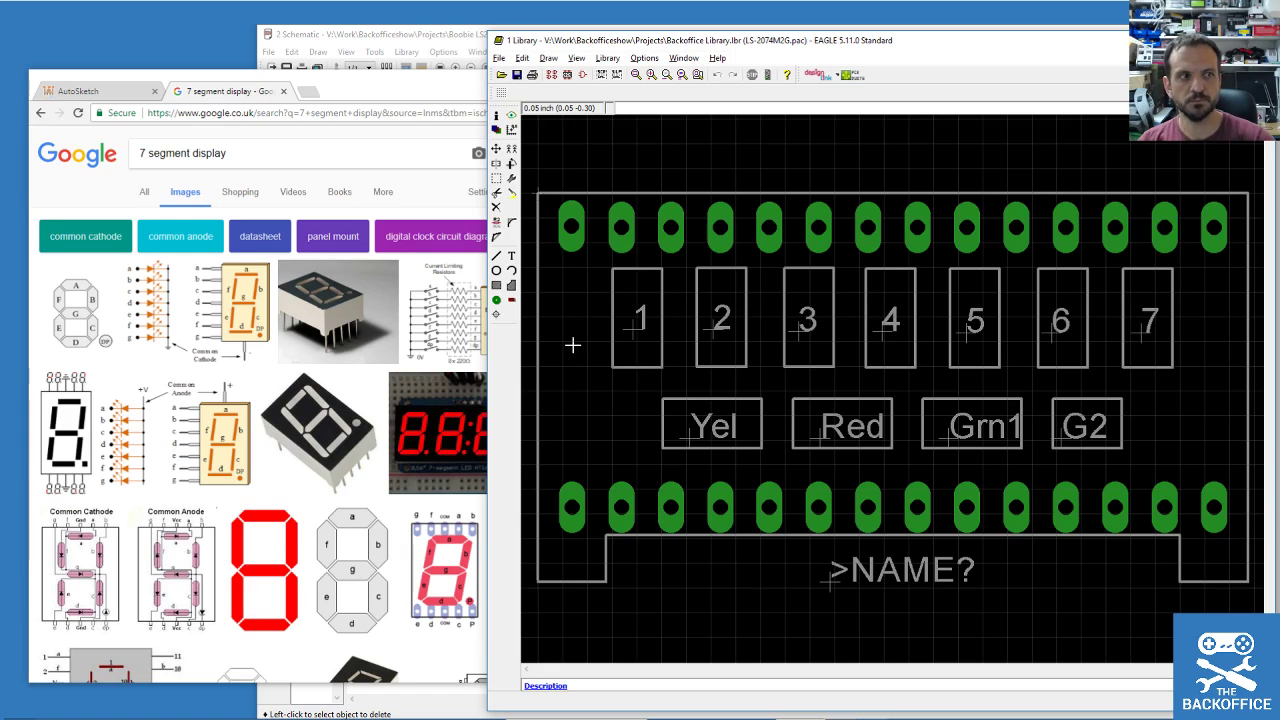
scroll(572, 344, down, 2)
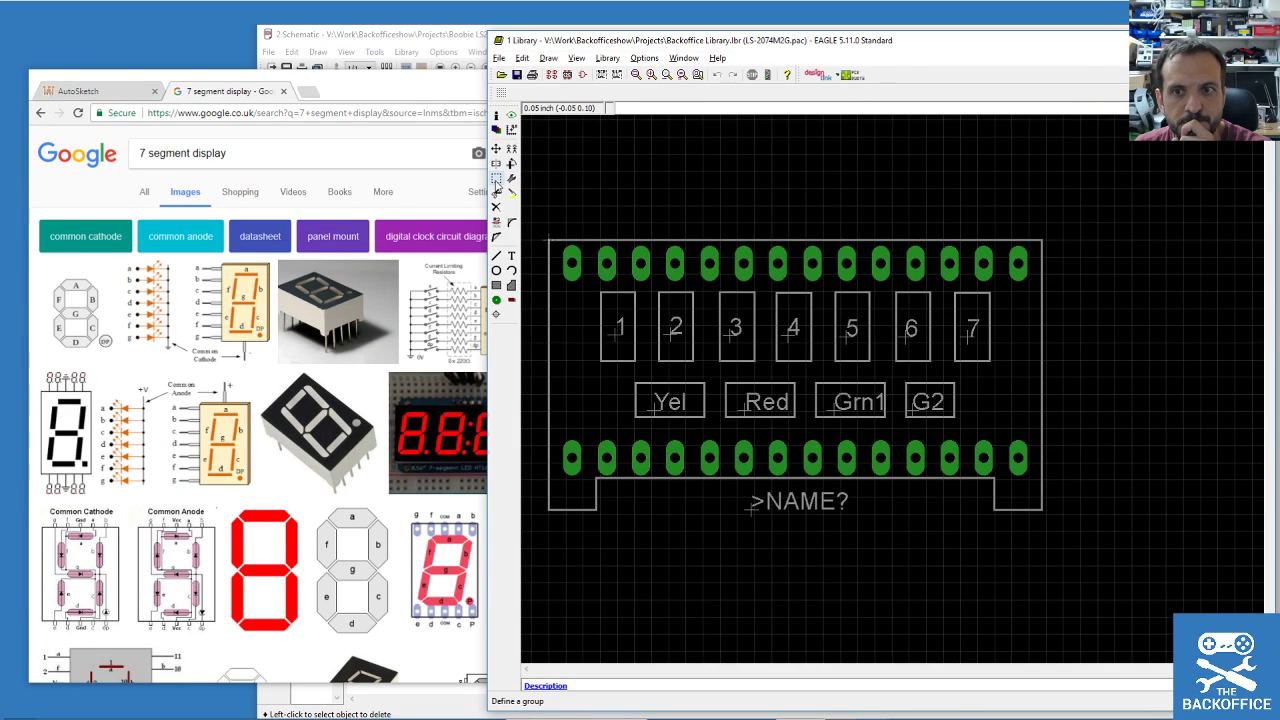
scroll(1030, 357, down, 2)
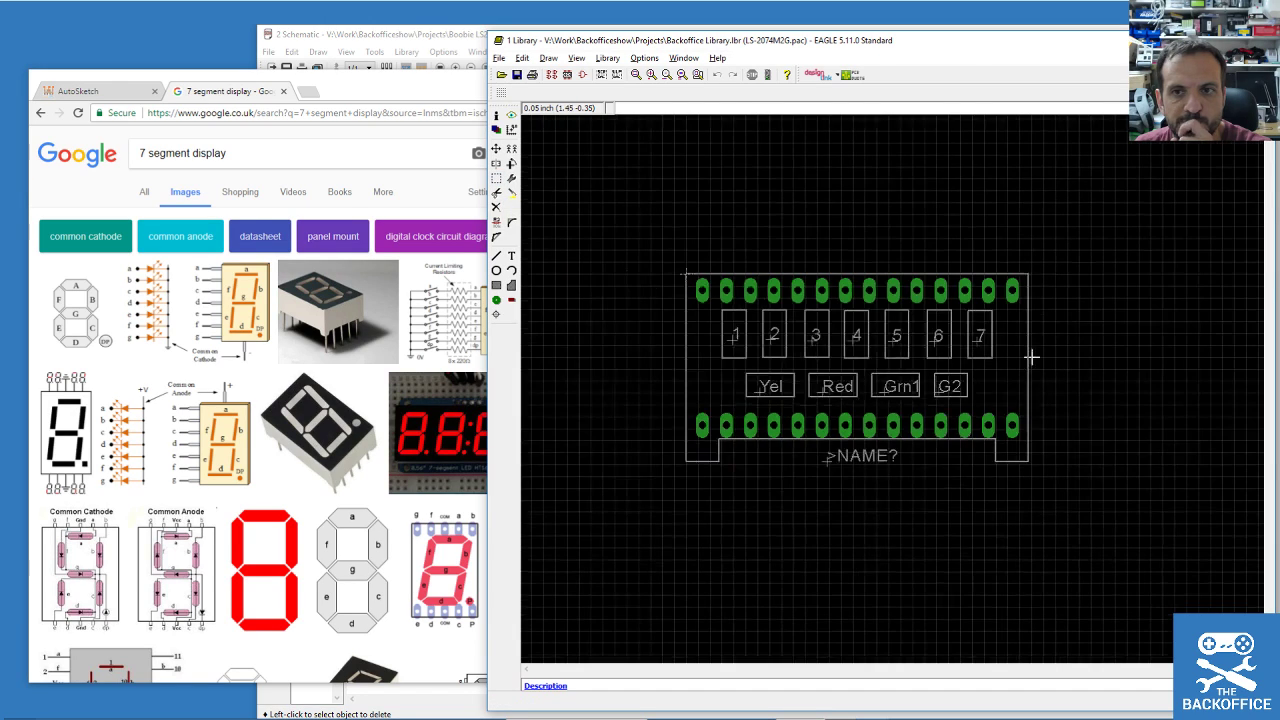
scroll(1142, 355, up, 1)
Group the digit and colour label boxes and shift them slightly left.
click(497, 178)
drag(627, 298, 971, 417)
click(495, 149)
right_click(655, 316)
click(625, 316)
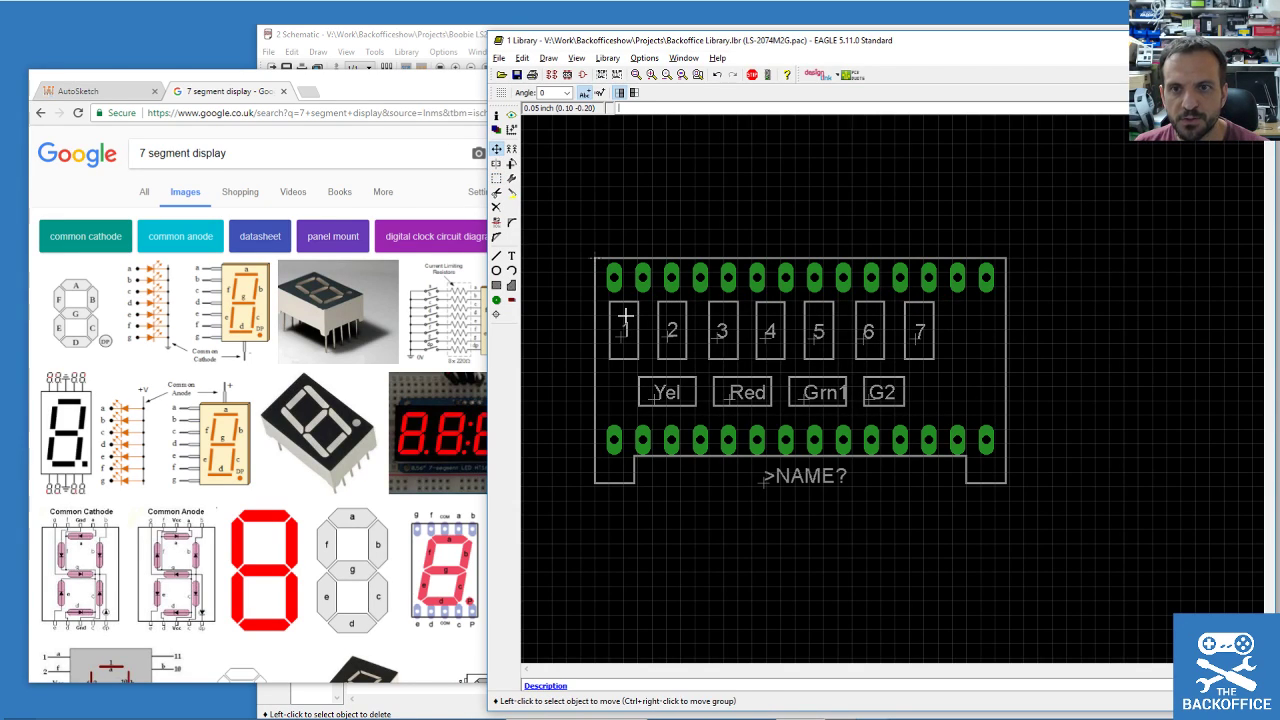
scroll(803, 424, up, 1)
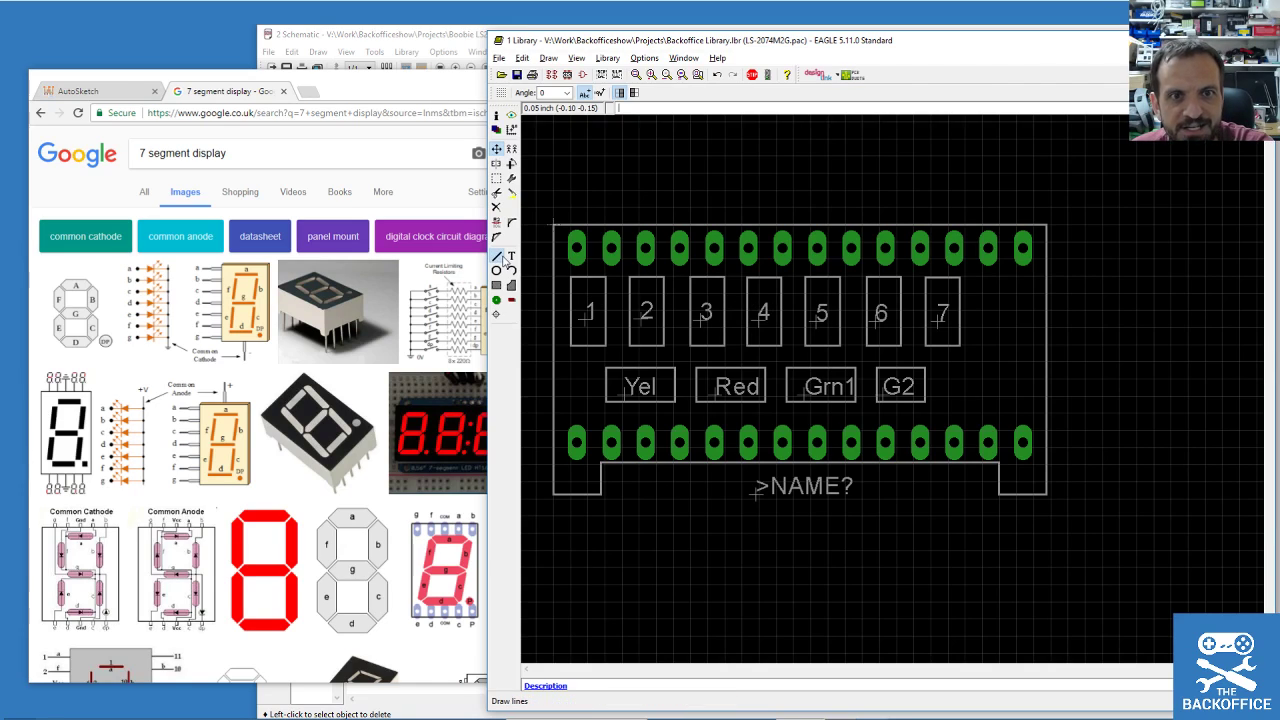
Draw trial silkscreen segment lines right of box 7, then undo and discard them.
click(496, 255)
scroll(1090, 300, up, 2)
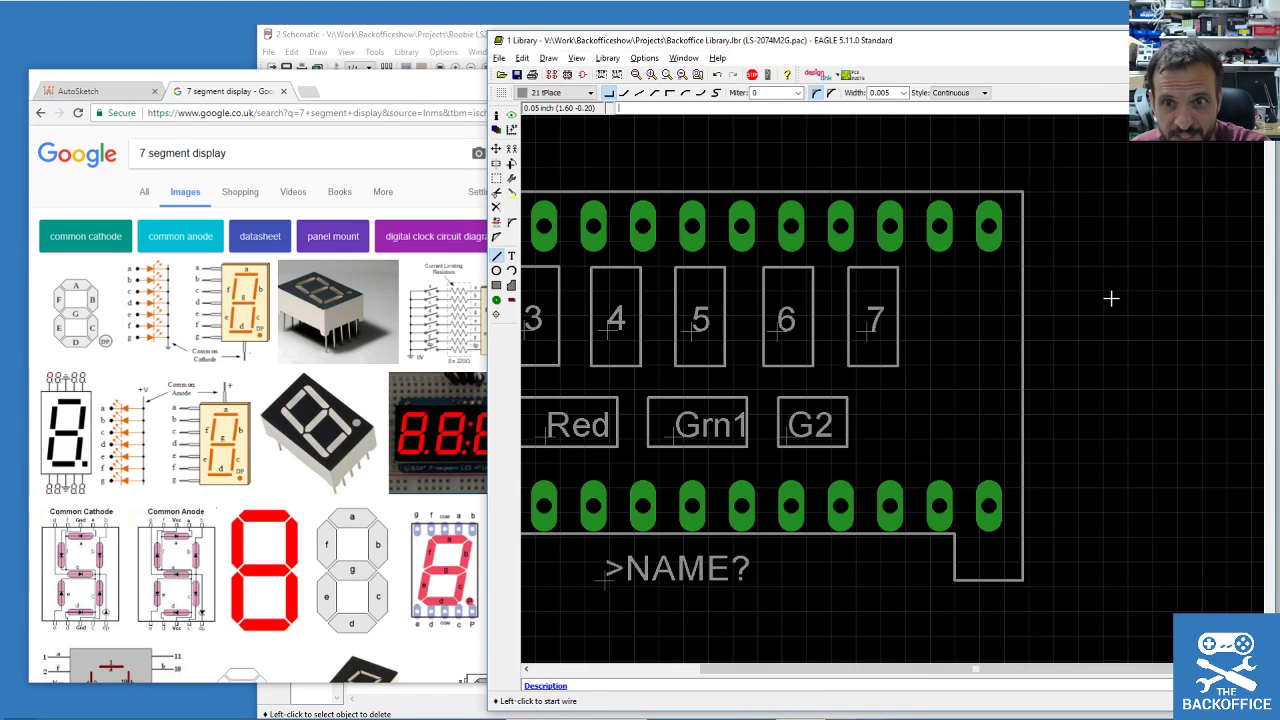
click(928, 295)
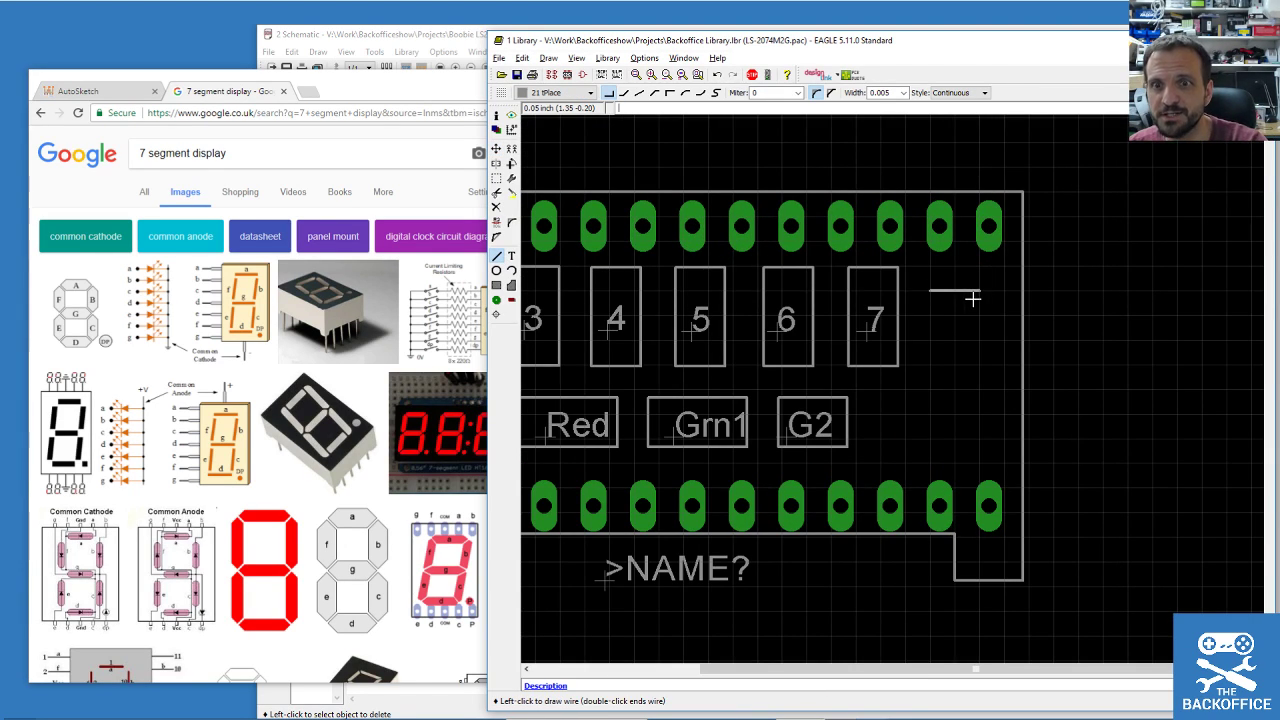
double_click(977, 296)
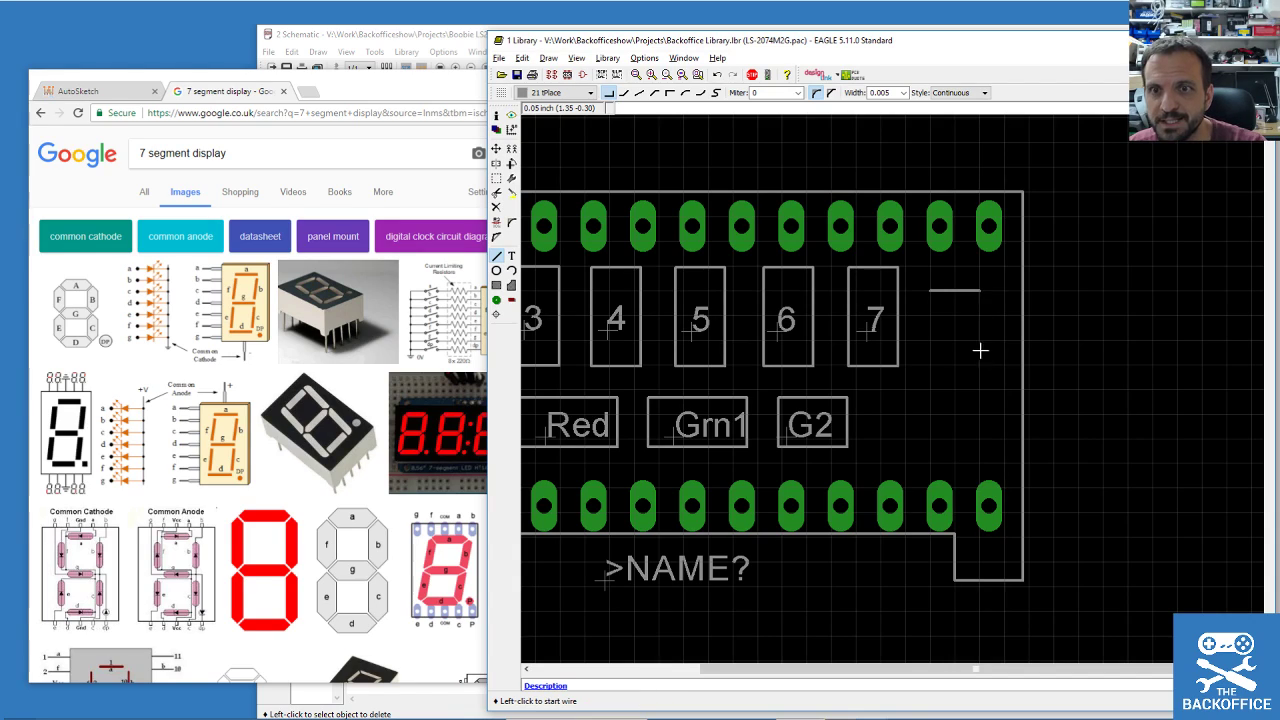
click(930, 340)
double_click(930, 291)
click(980, 340)
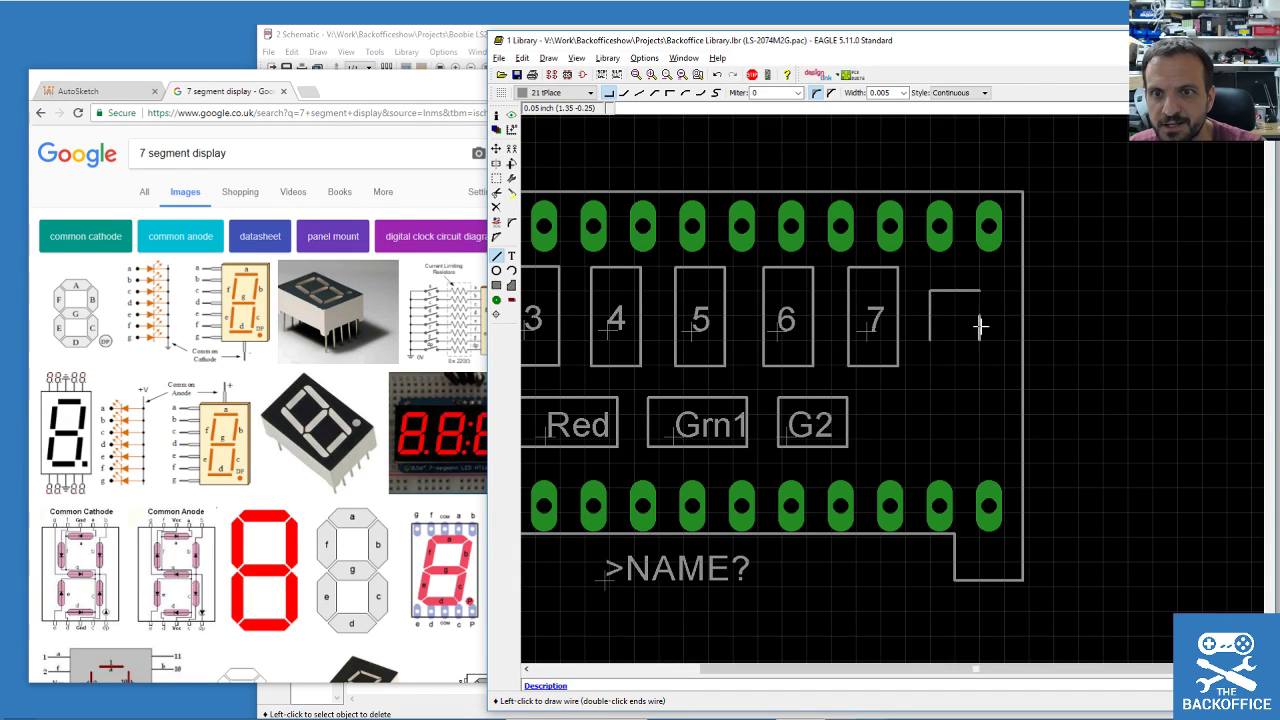
double_click(975, 296)
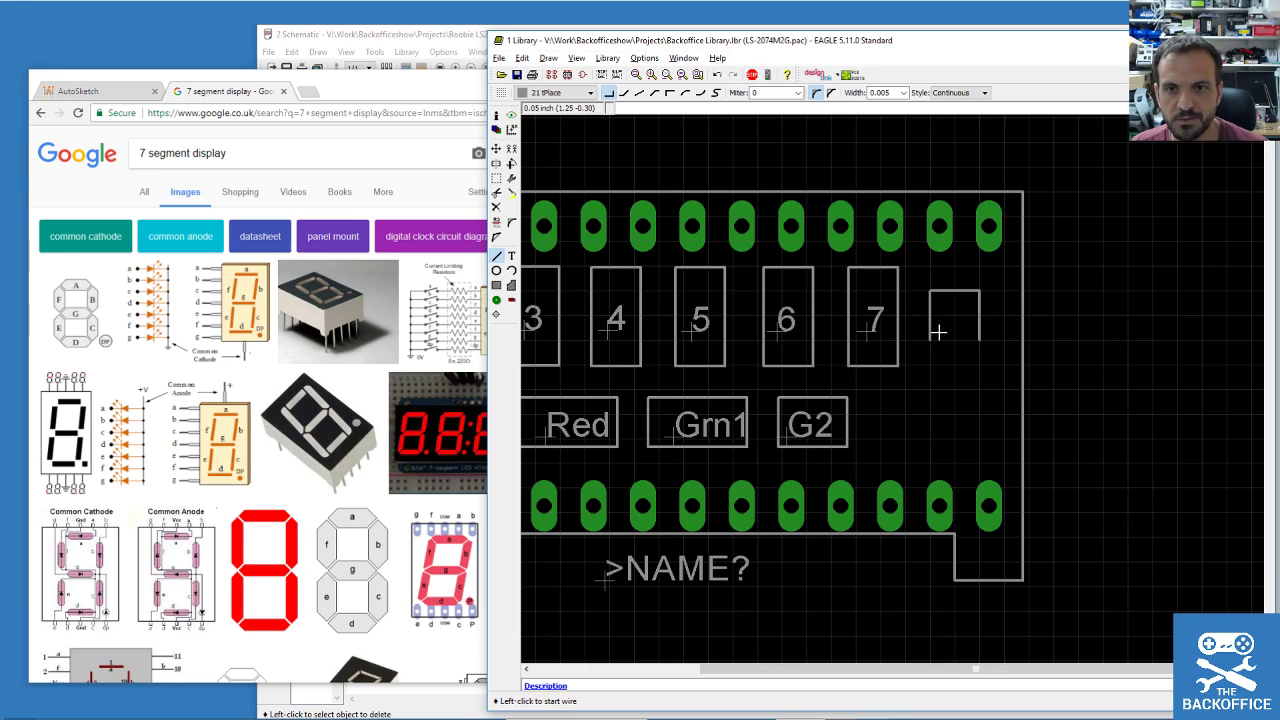
key(ctrl+z)
key(ctrl+z)
key(ctrl+z)
scroll(945, 293, up, 4)
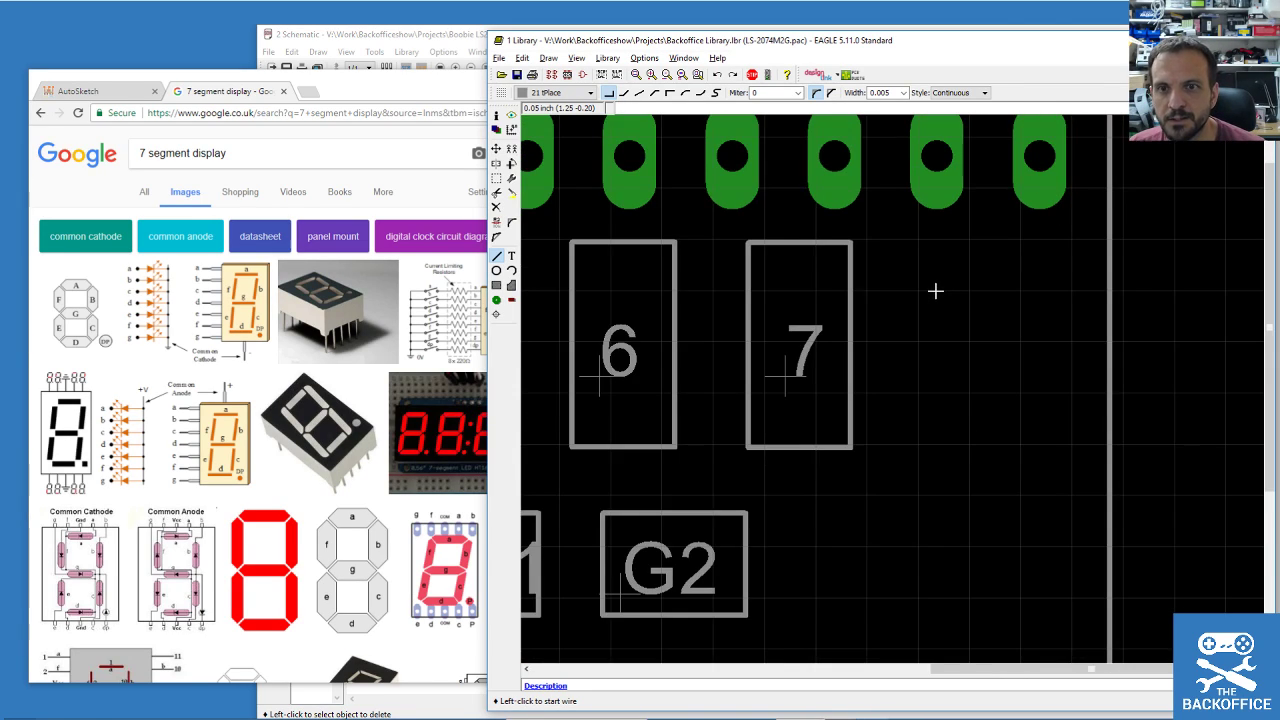
click(930, 291)
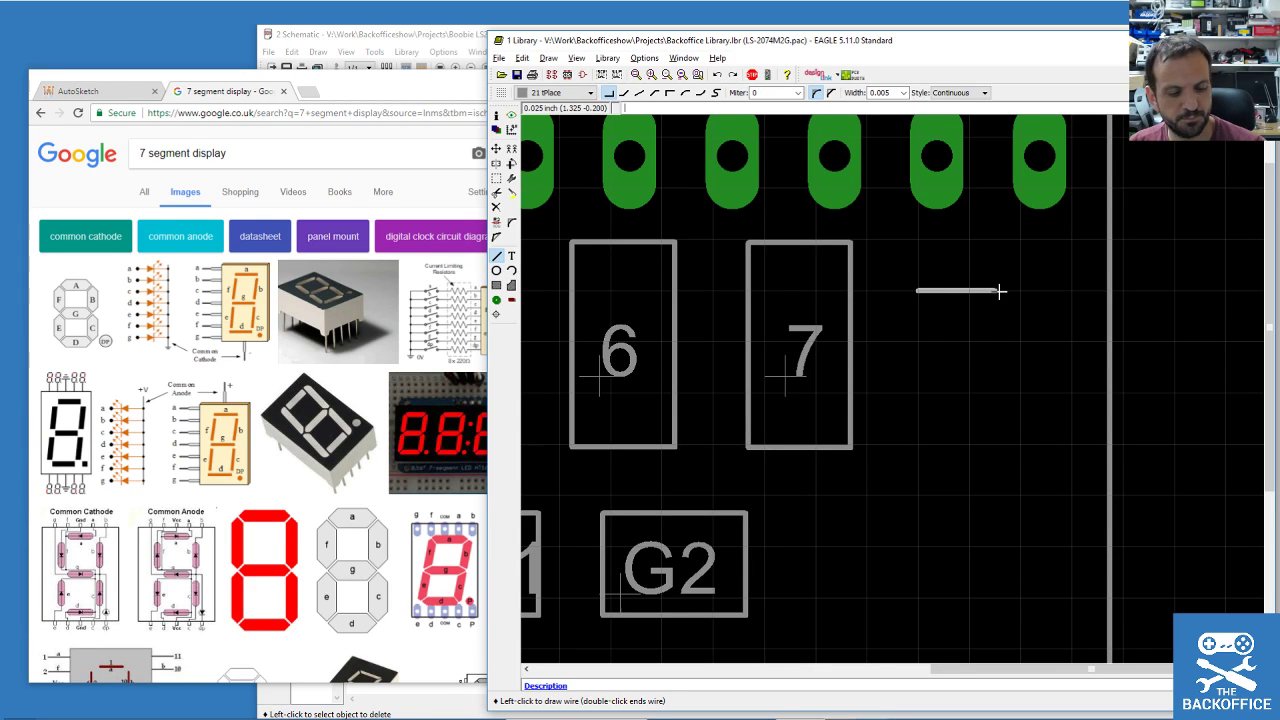
key(Escape)
scroll(914, 420, down, 1)
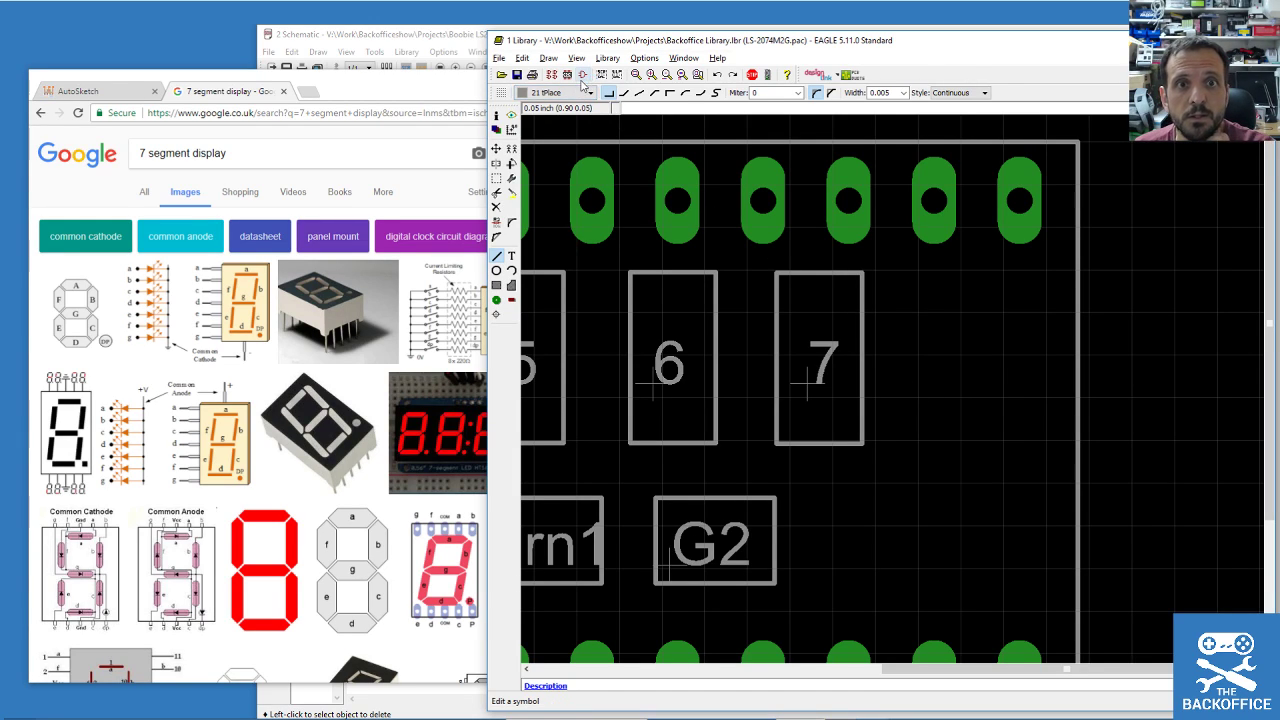
Set the grid size to 0.25 mm.
click(576, 57)
click(592, 75)
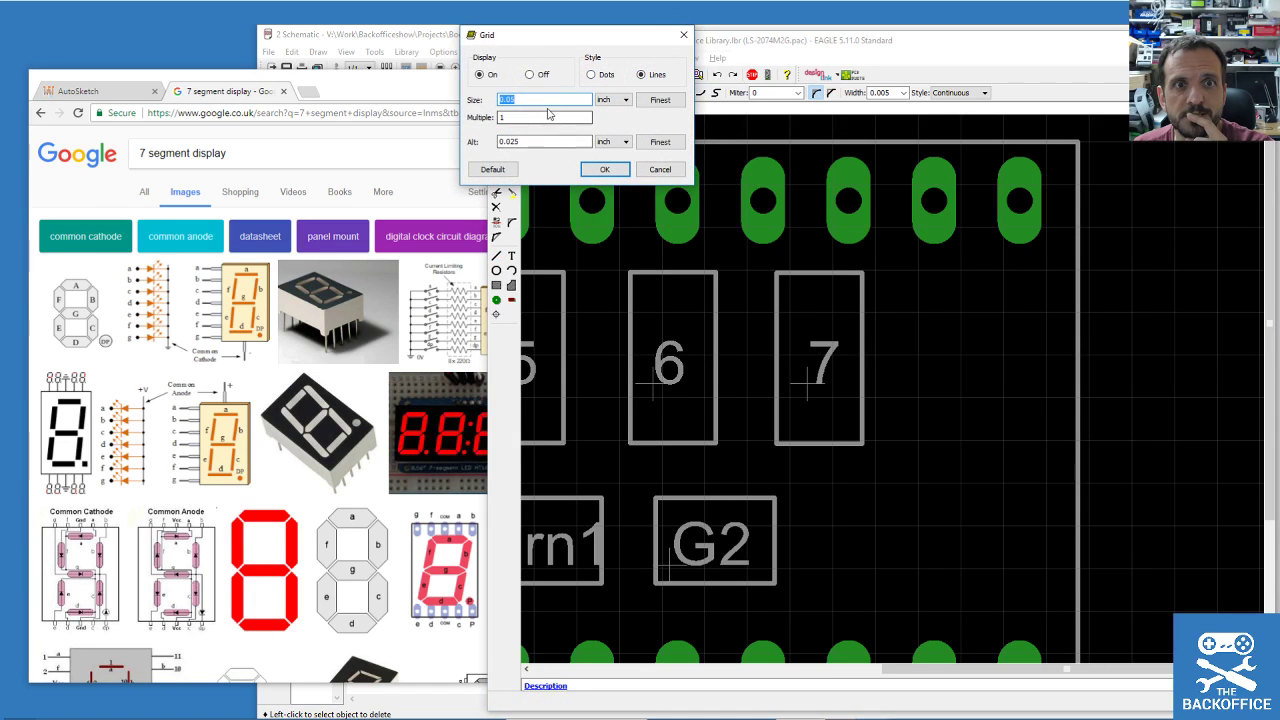
click(625, 100)
click(603, 117)
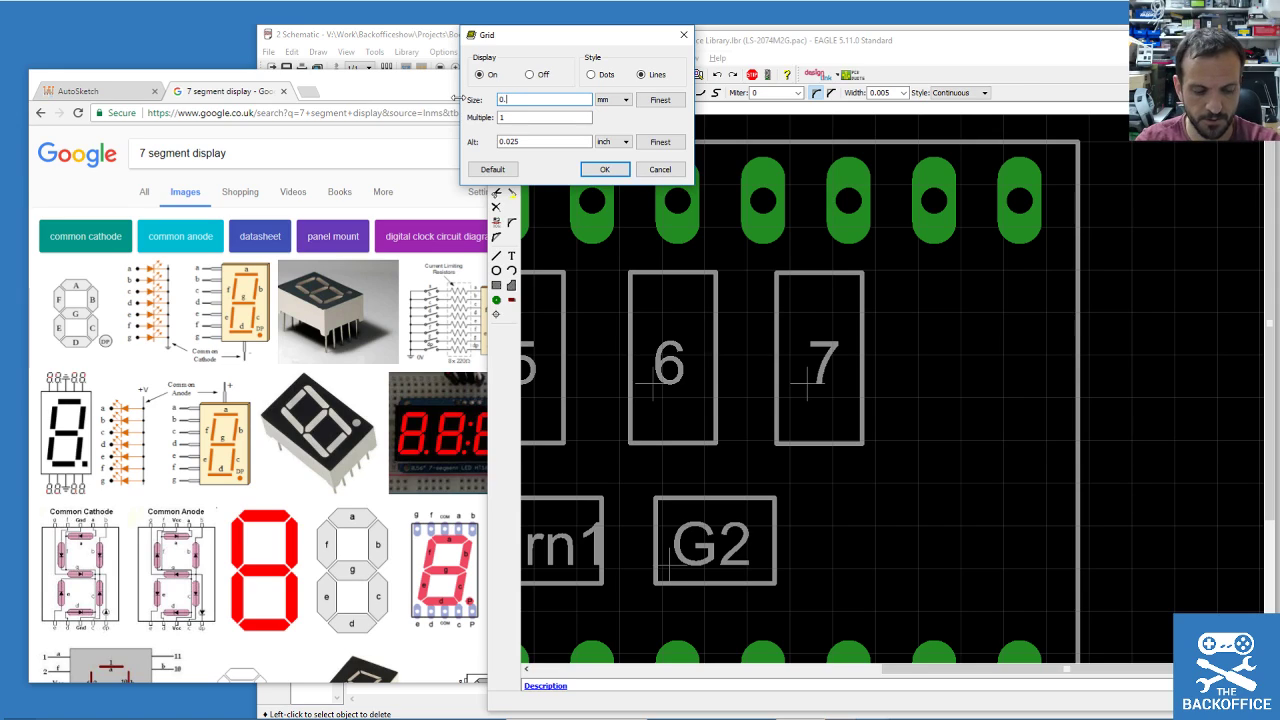
click(605, 170)
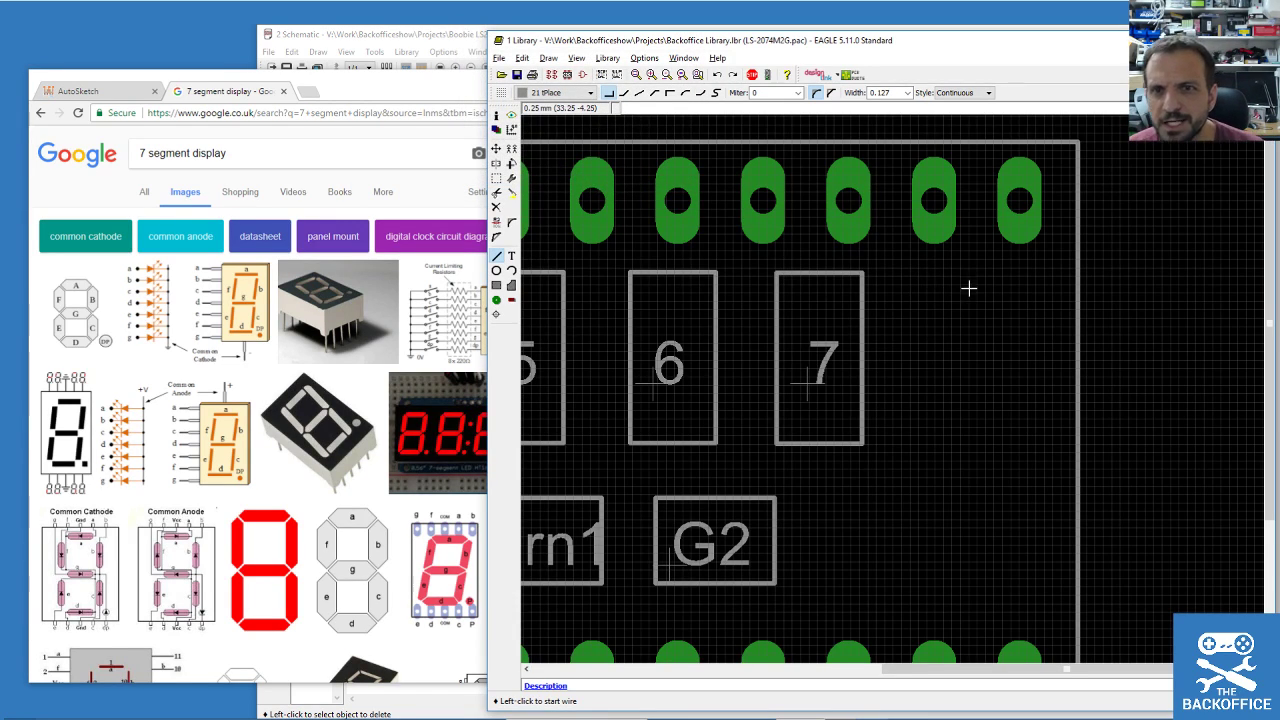
Draw the top tPlace segment and copy it, rotated vertical, to the upper left and right.
click(933, 276)
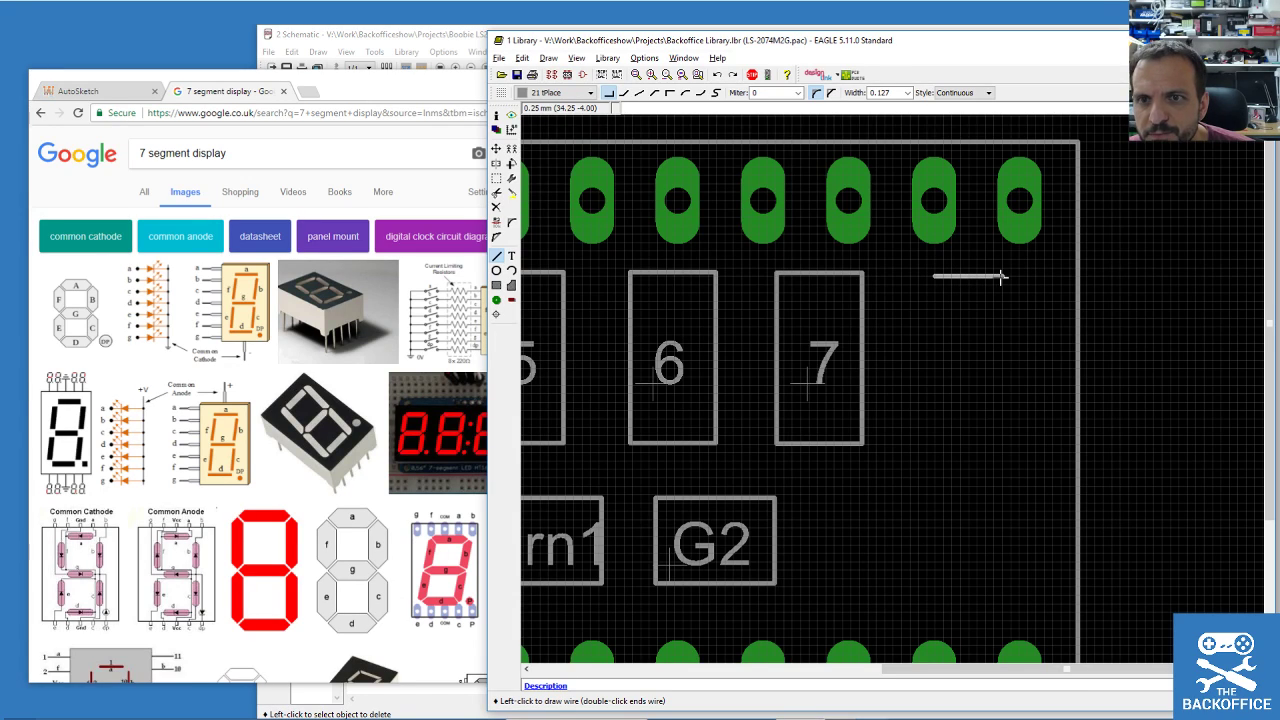
click(993, 277)
key(Escape)
click(512, 149)
click(974, 280)
right_click(1000, 358)
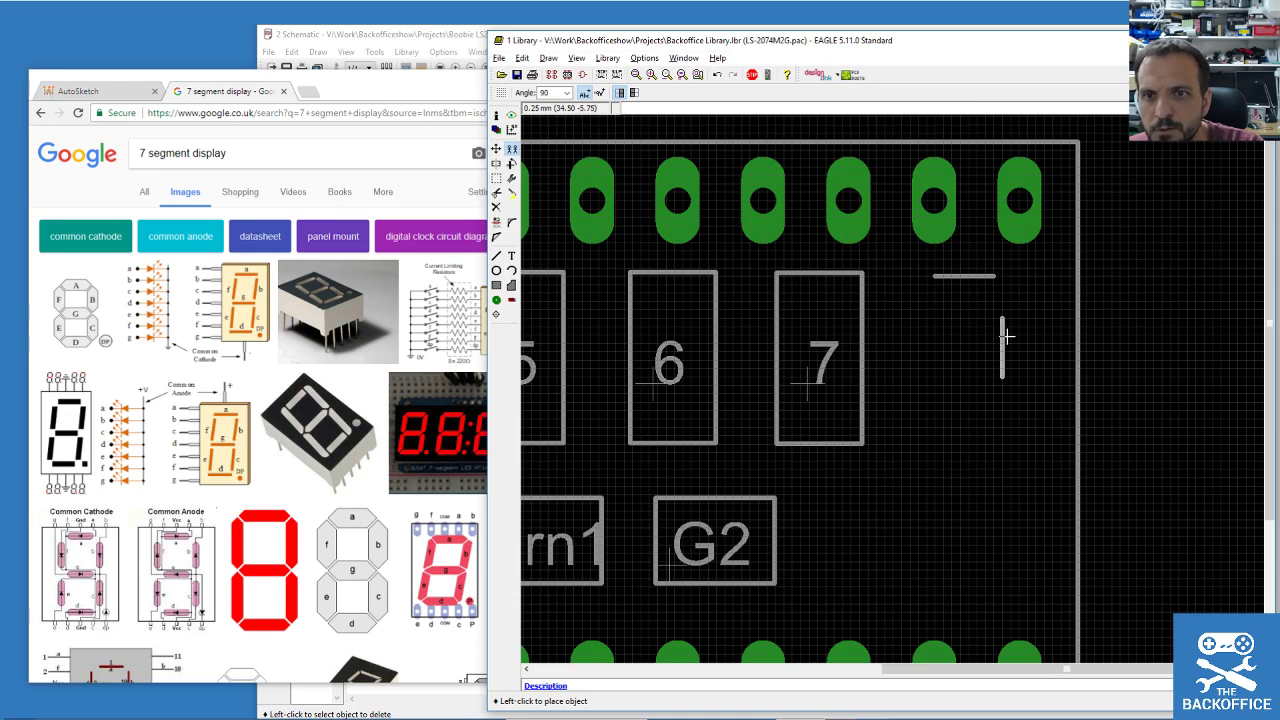
click(1010, 300)
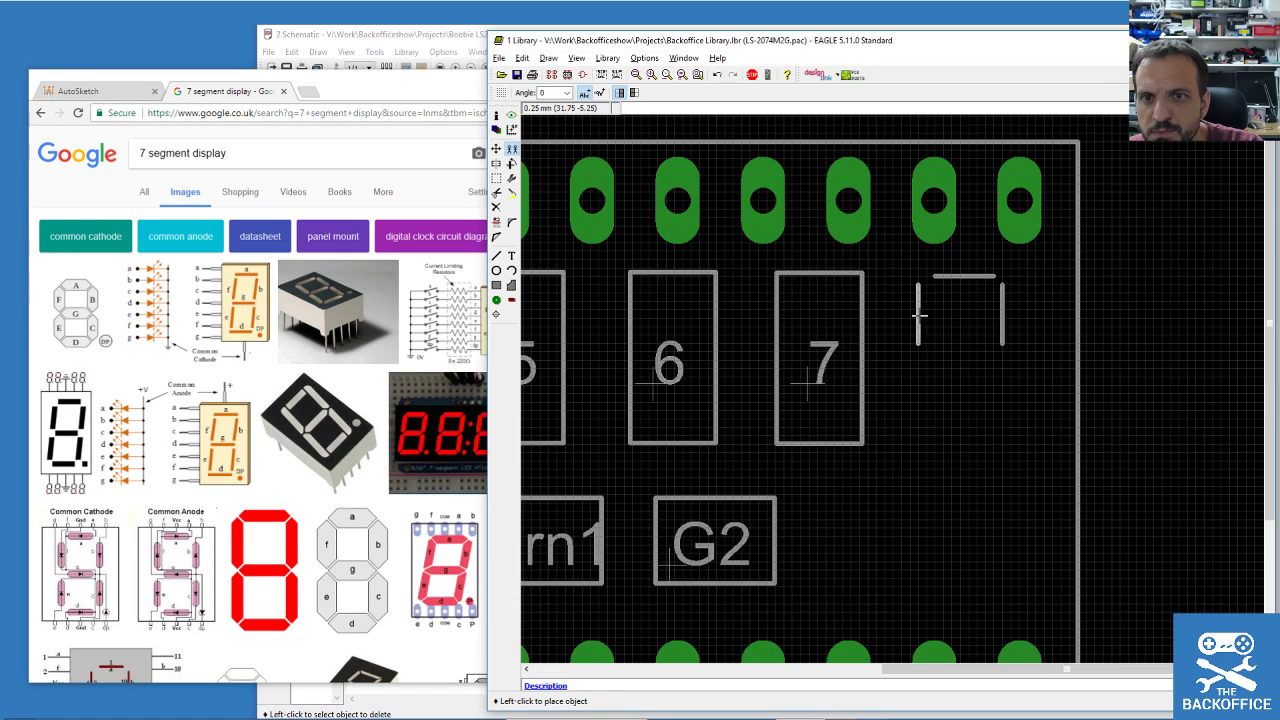
click(935, 300)
Copy segments to add the middle bar, lower left and right verticals, and bottom bar.
click(954, 270)
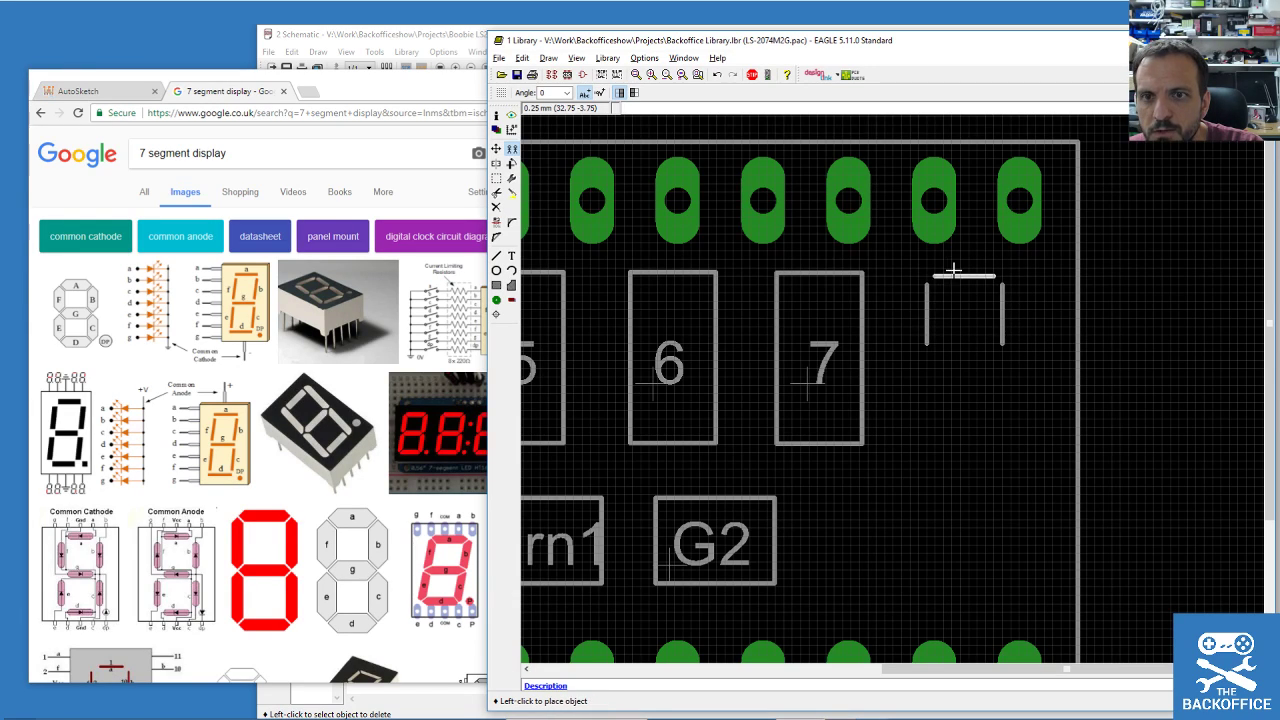
click(952, 343)
click(927, 320)
click(927, 397)
click(1006, 308)
click(1006, 383)
click(967, 351)
click(968, 419)
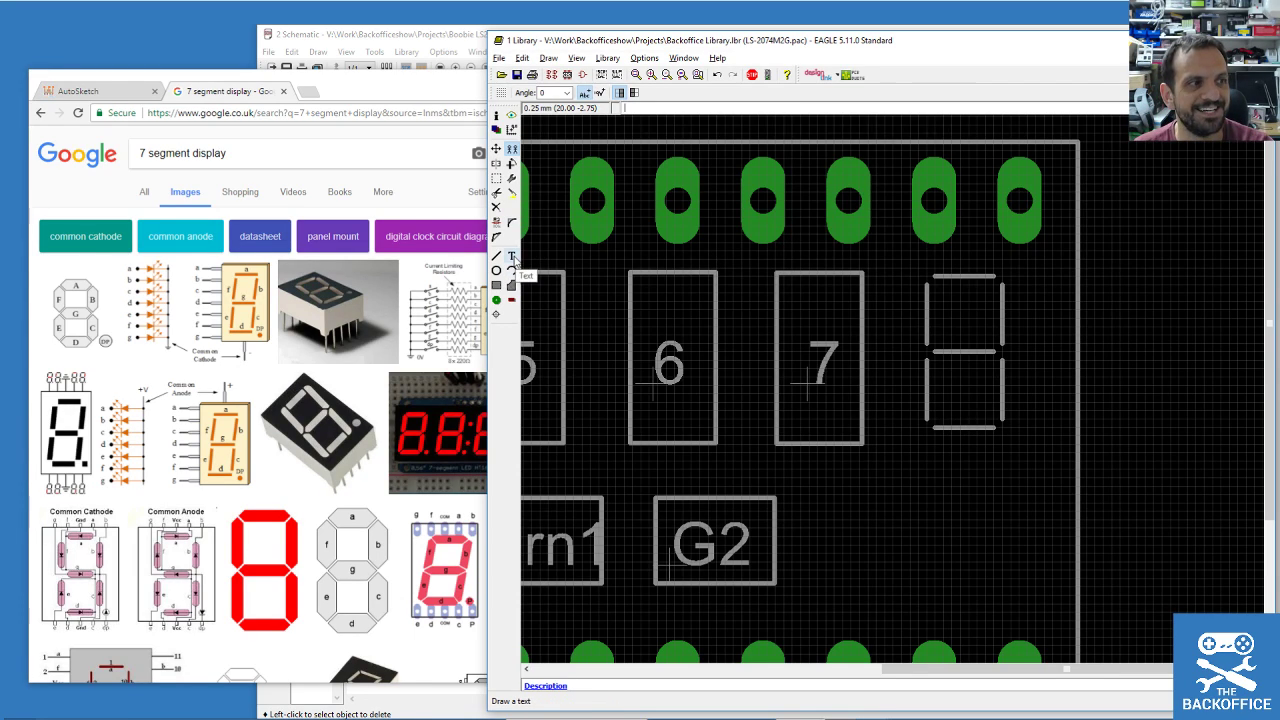
Start a text label 'a' with size 0.8128.
click(513, 257)
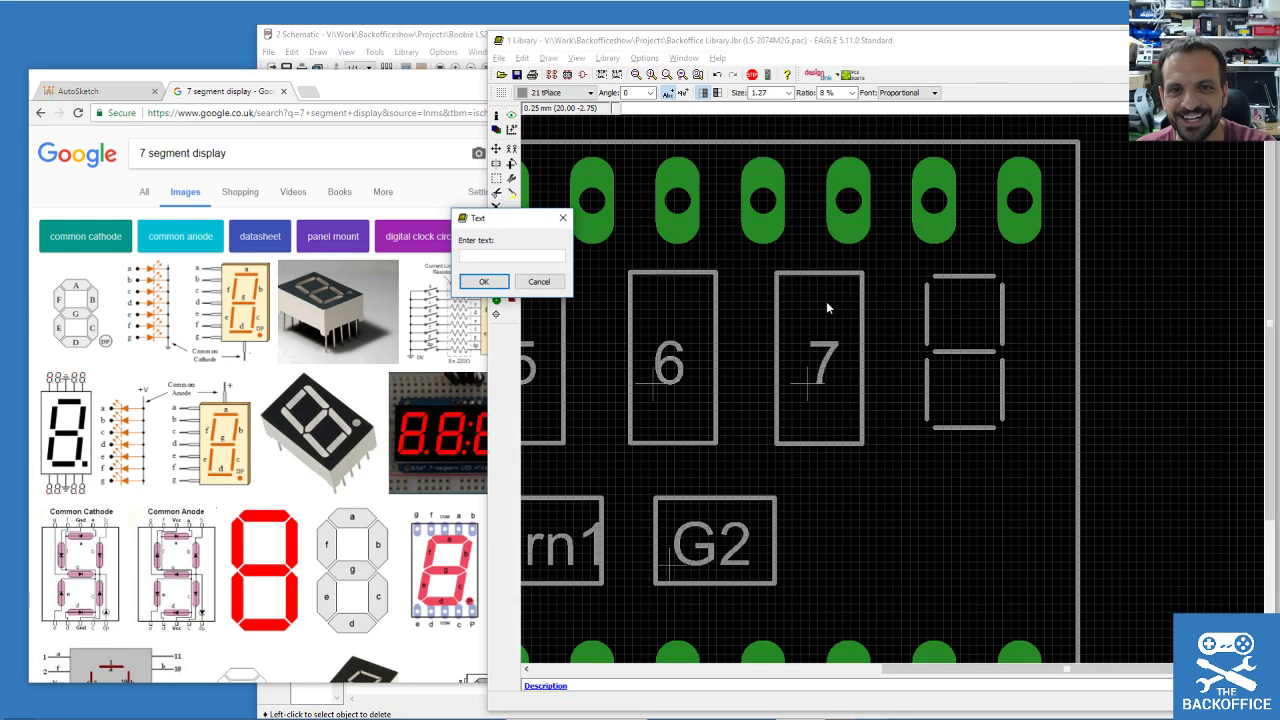
text(a)
click(483, 281)
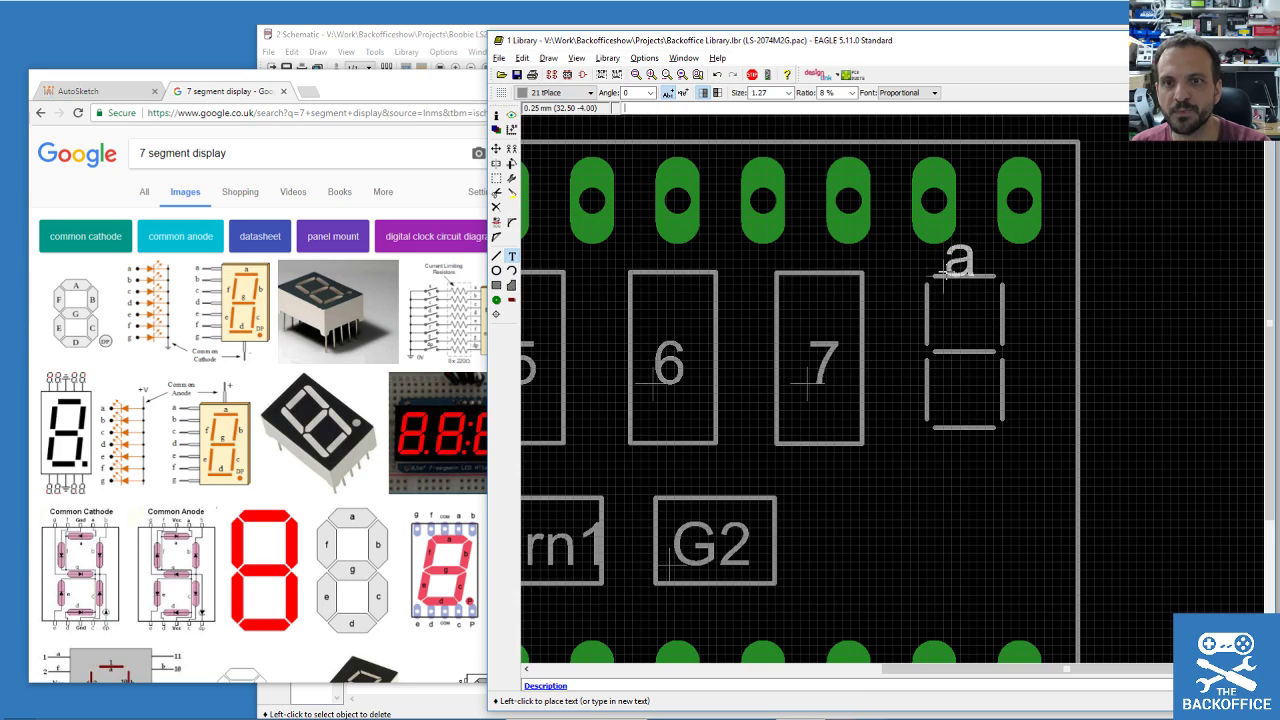
click(789, 92)
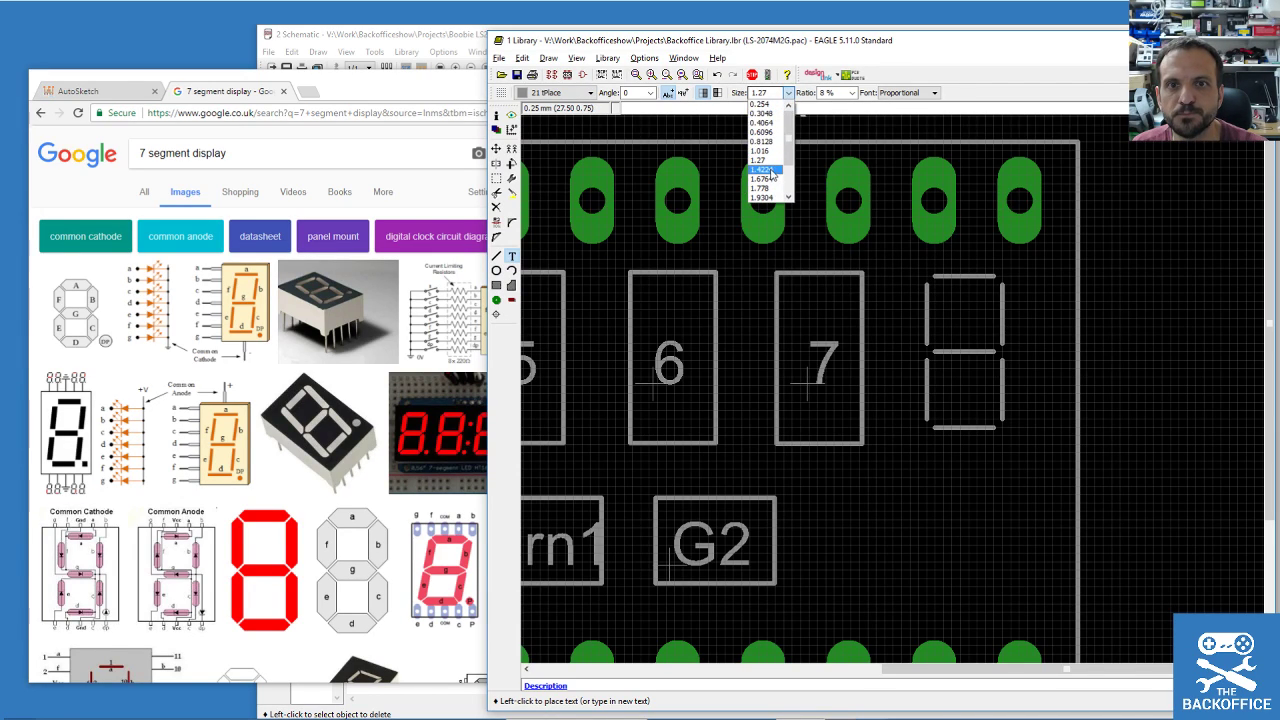
click(762, 141)
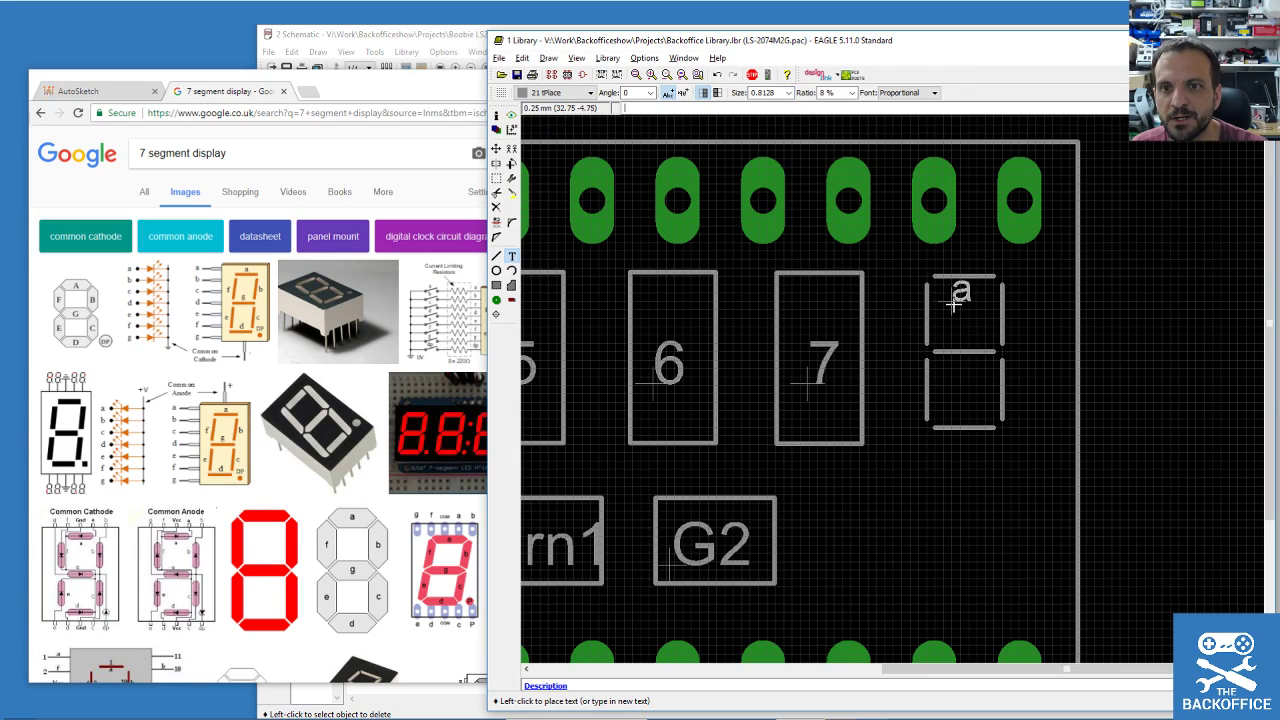
Place seven 'a' labels beside the digit's segments, then switch to the Info tool.
click(955, 303)
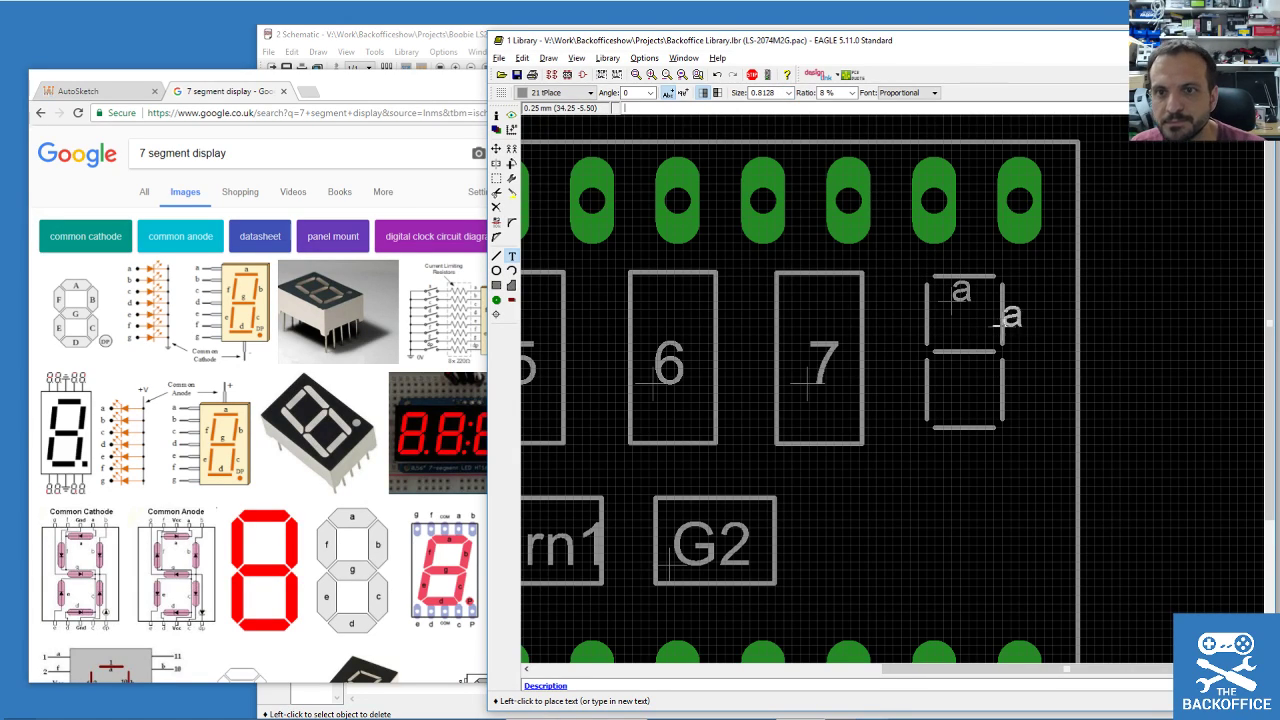
click(1008, 324)
click(955, 388)
click(1011, 403)
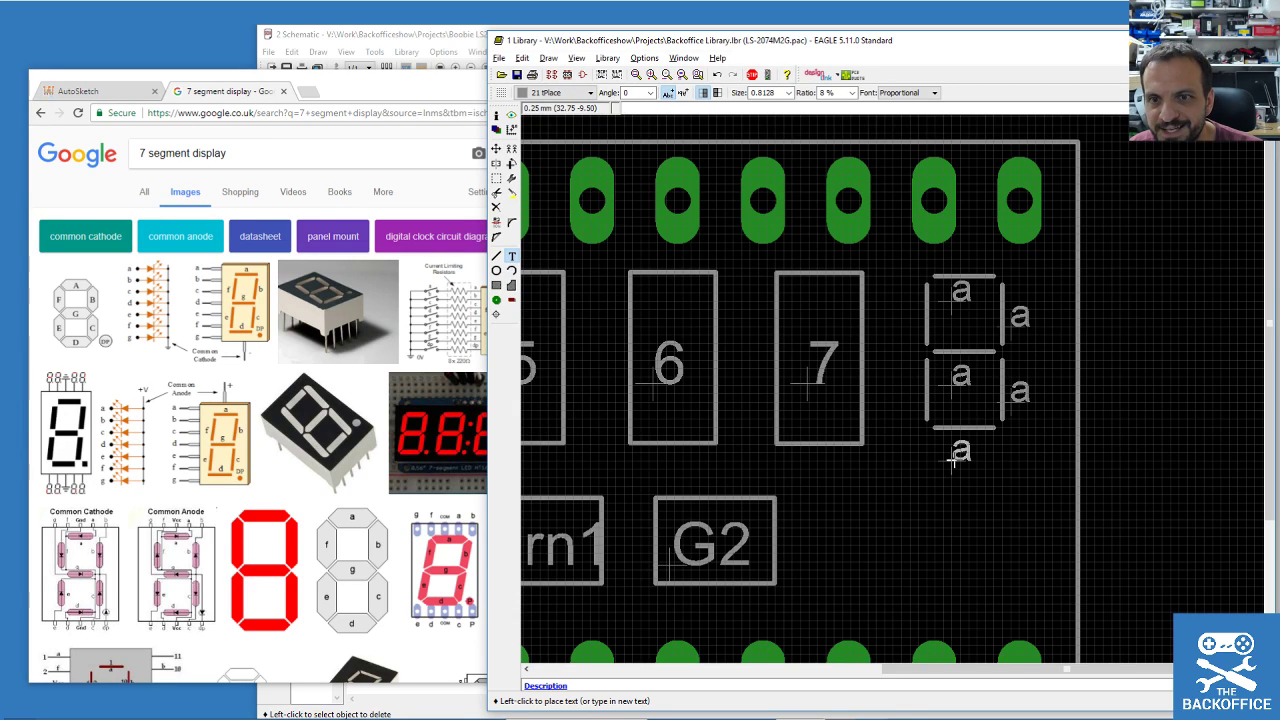
click(953, 460)
click(898, 401)
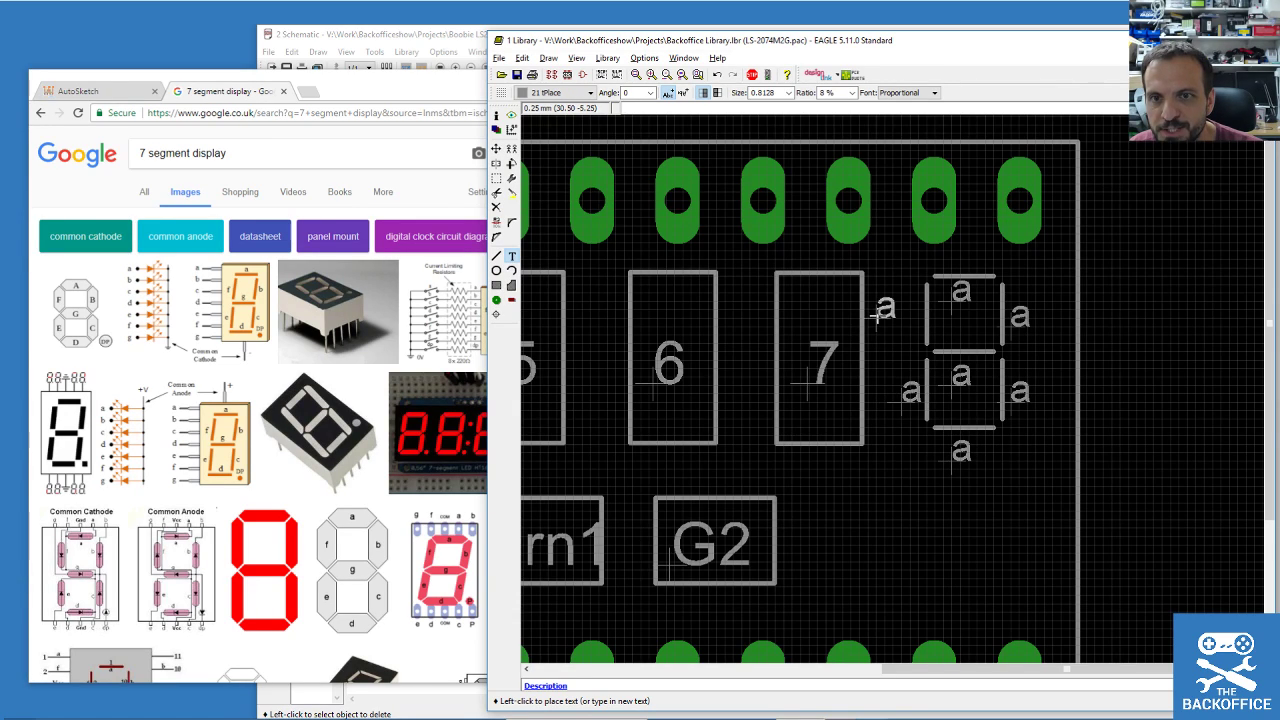
click(898, 325)
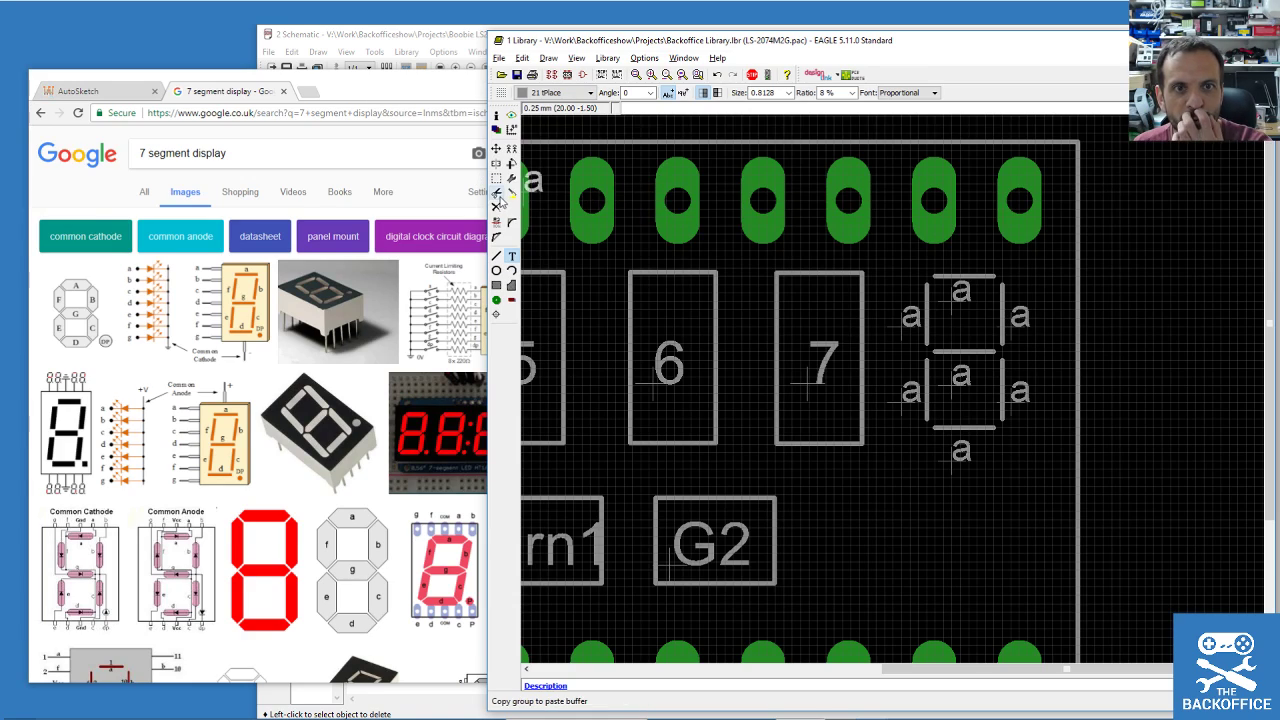
click(498, 222)
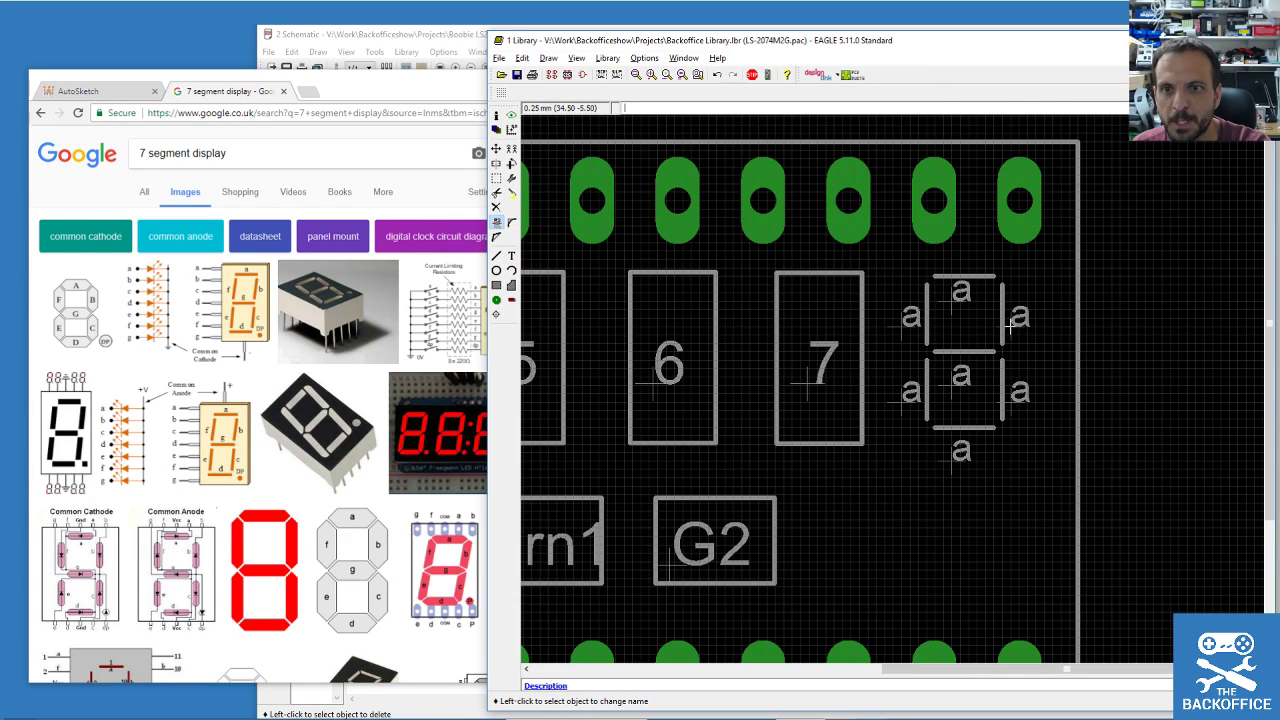
click(497, 116)
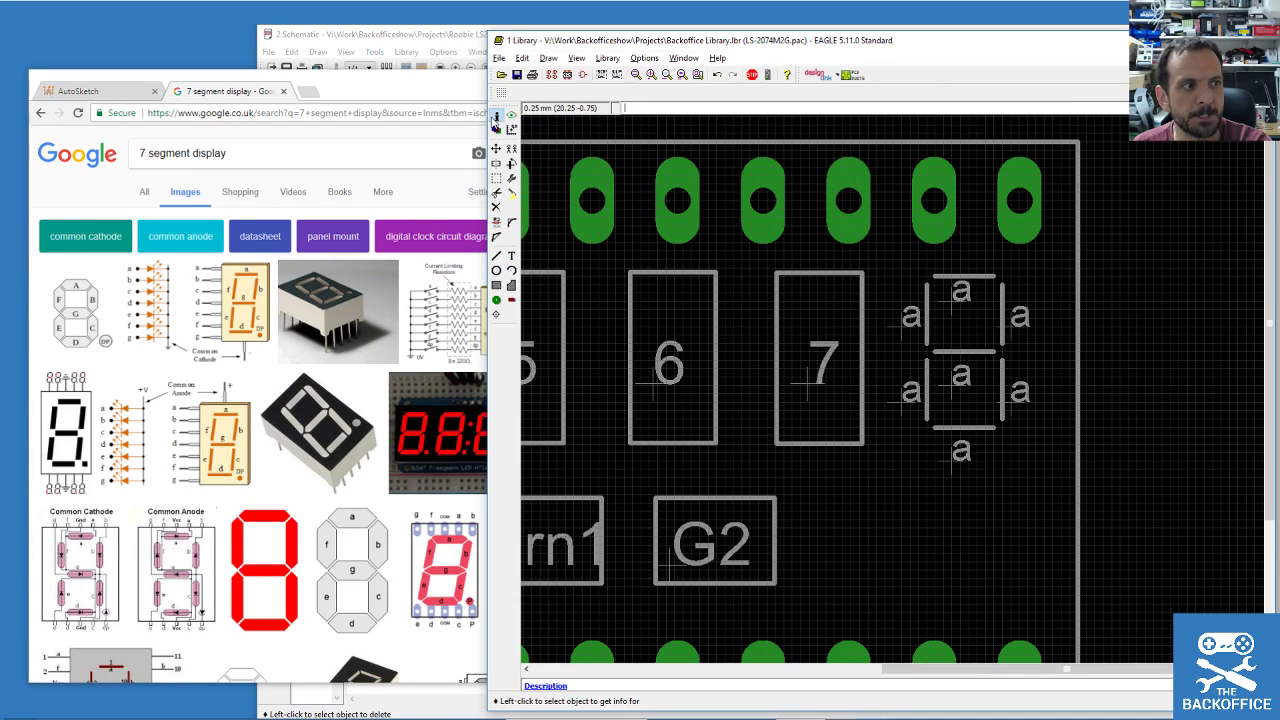
Change the upper-right and lower-right segment labels to b.
click(1008, 322)
click(1008, 322)
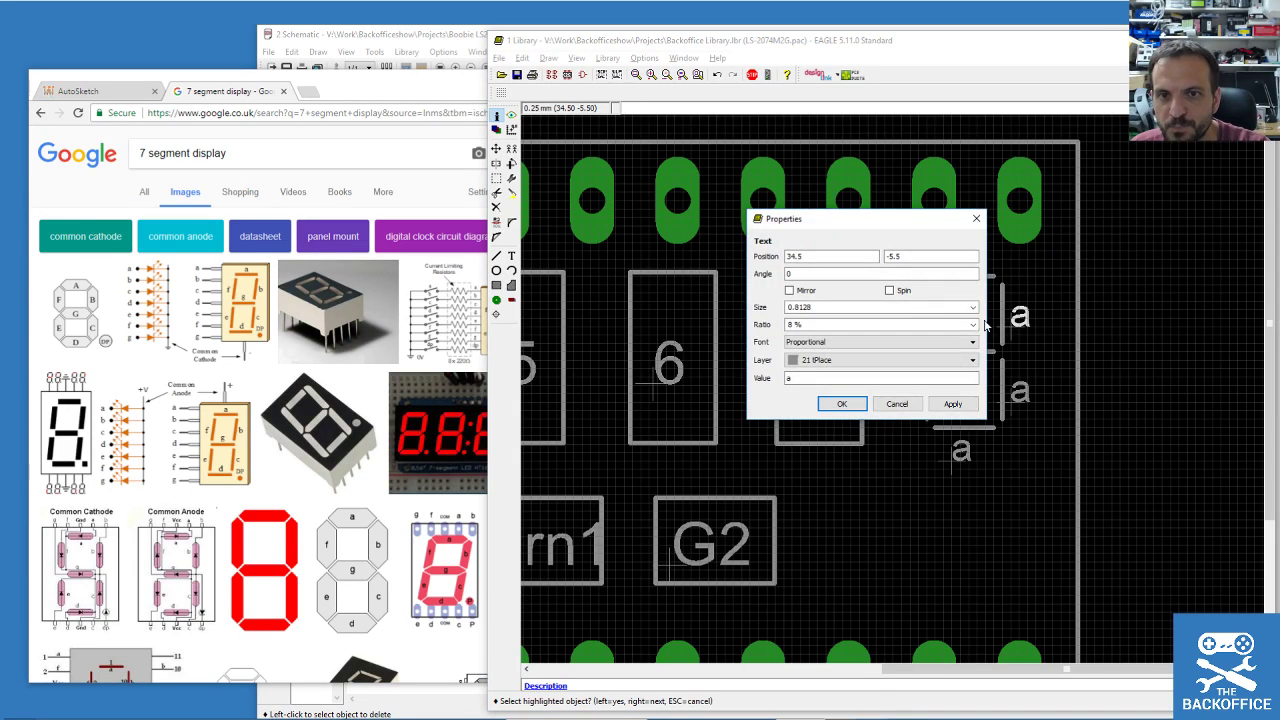
double_click(815, 378)
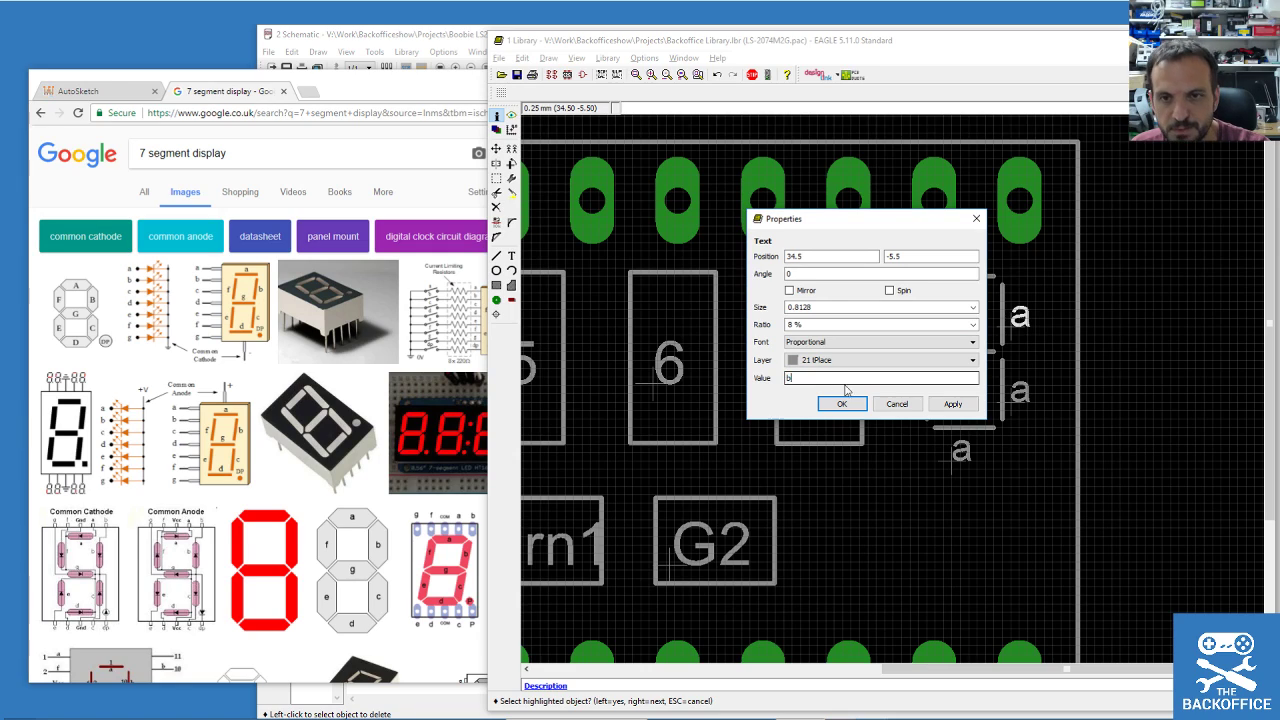
click(842, 403)
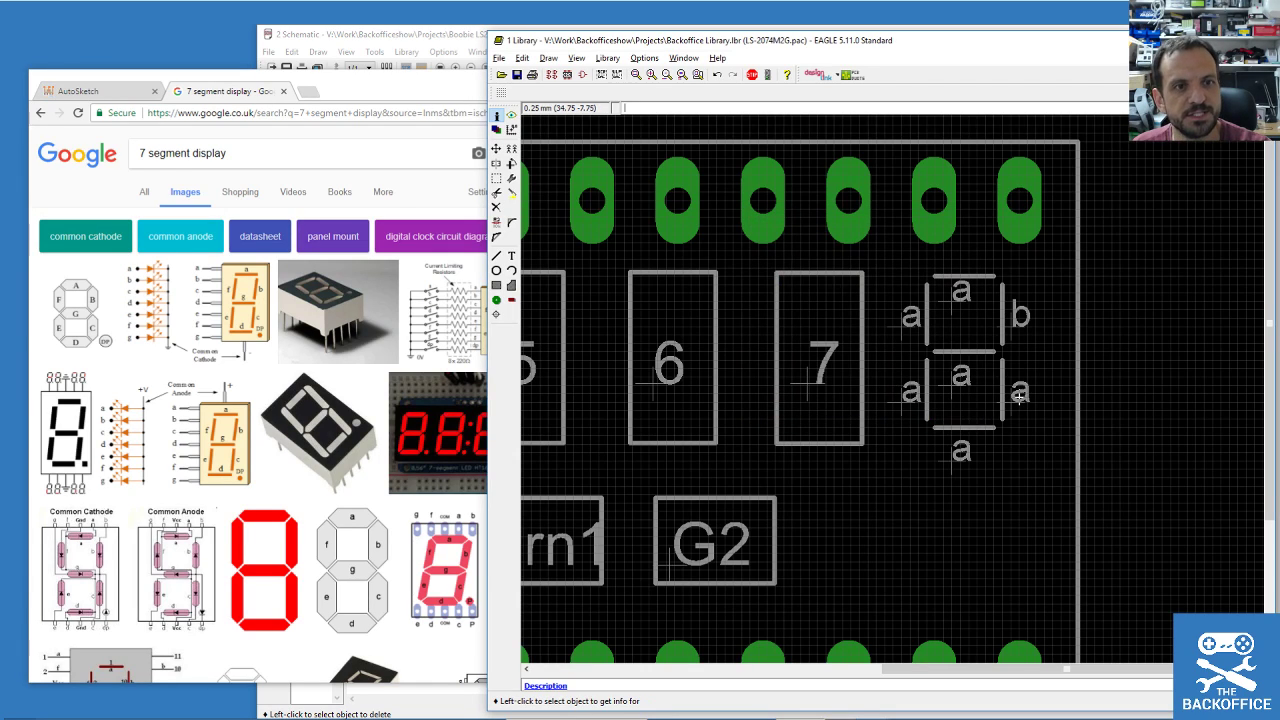
click(1010, 396)
click(1010, 396)
double_click(830, 453)
text(b)
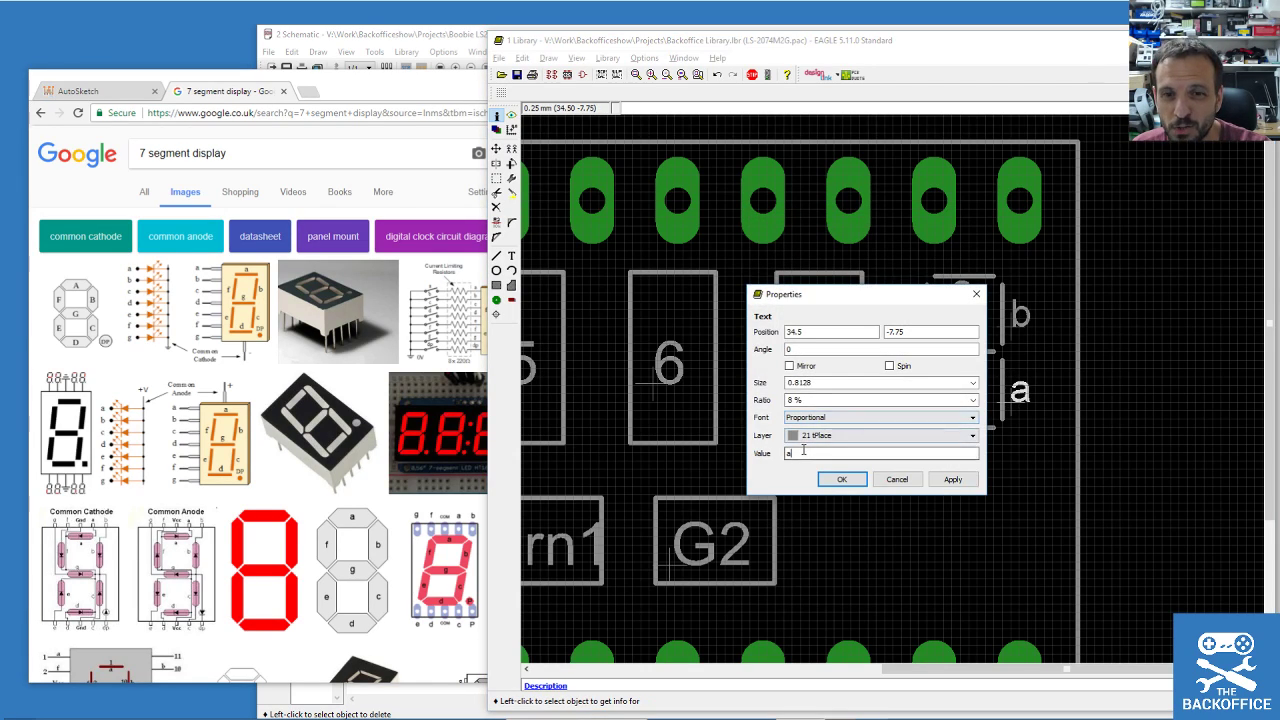
click(840, 479)
Relabel the bottom segment's label as d.
click(957, 461)
double_click(754, 512)
text(b)
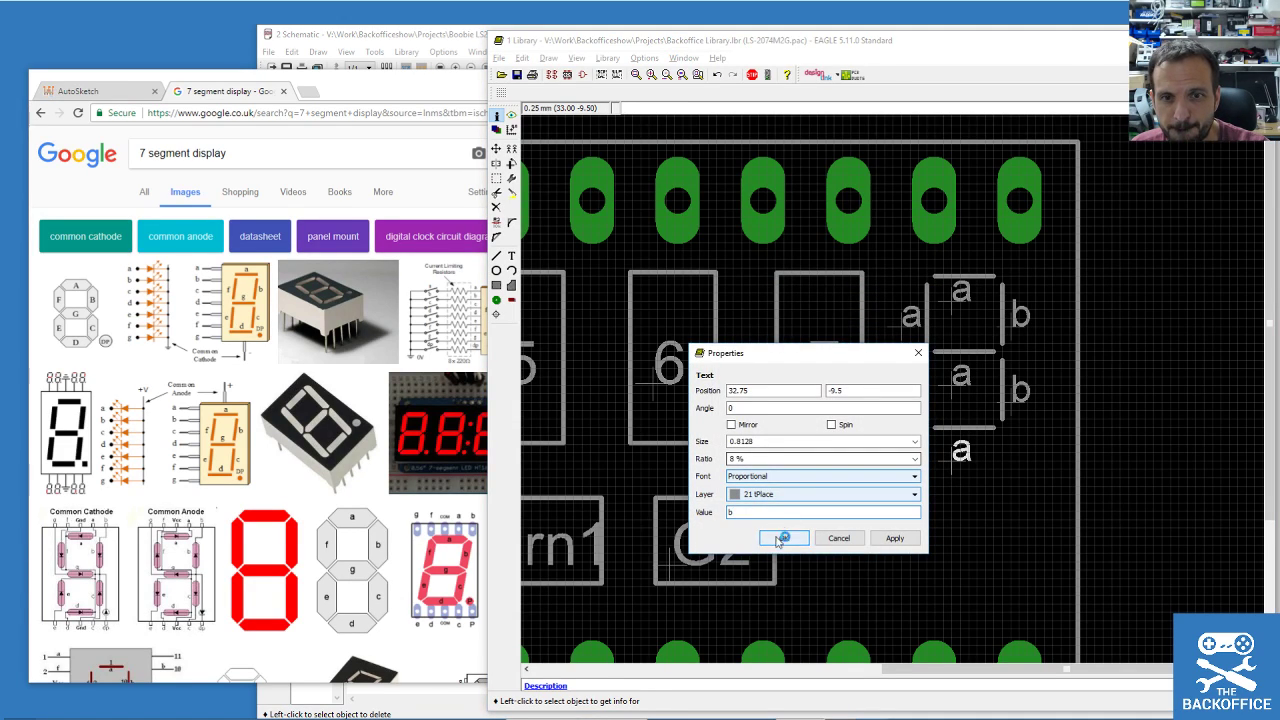
click(782, 538)
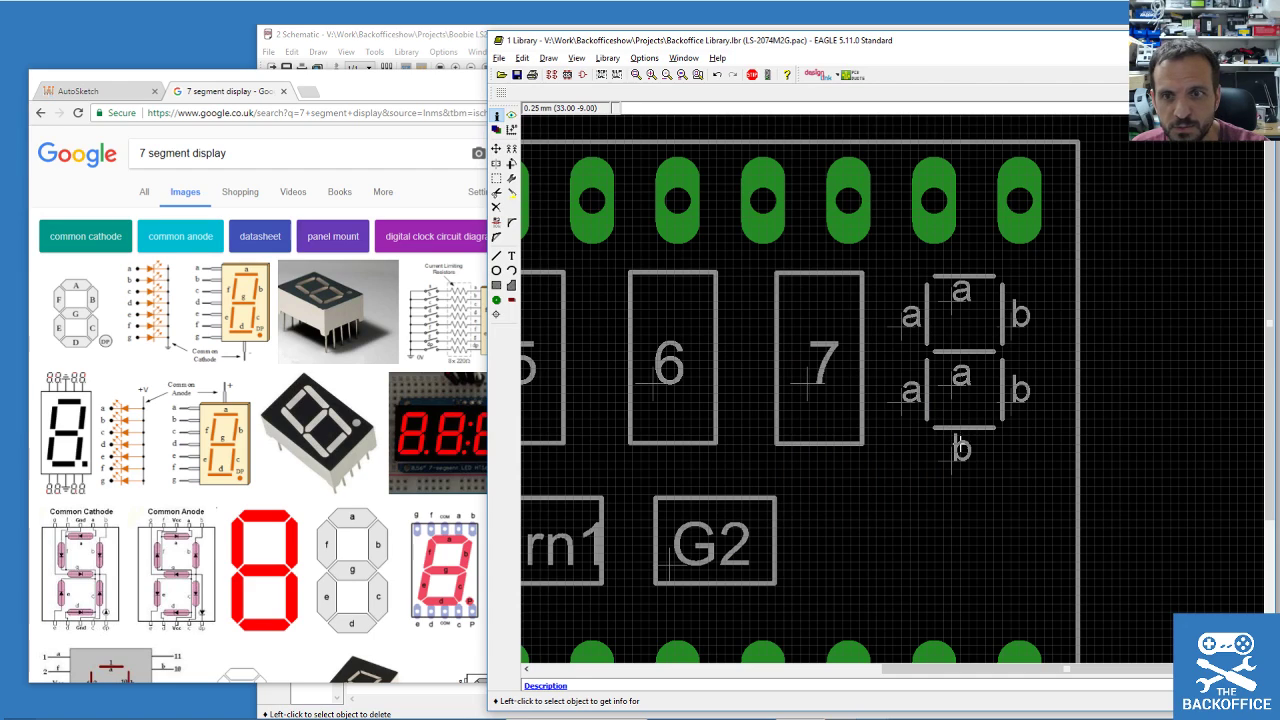
click(952, 458)
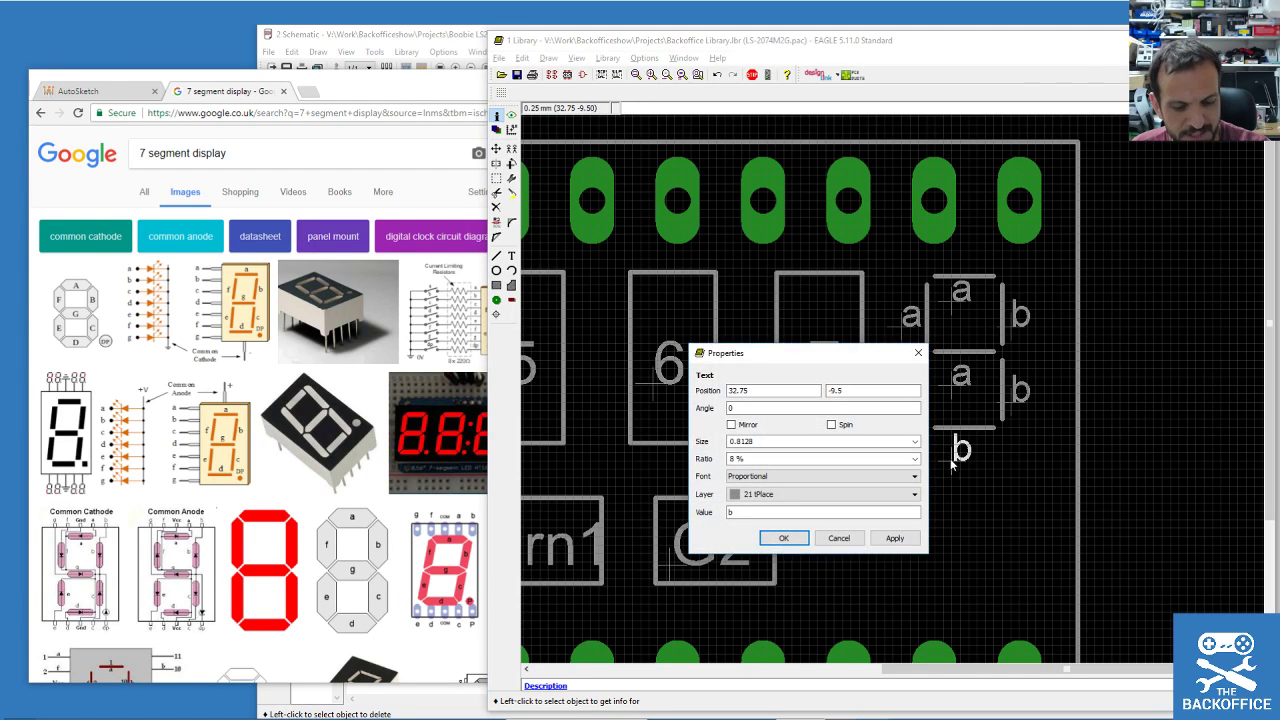
click(784, 538)
click(955, 455)
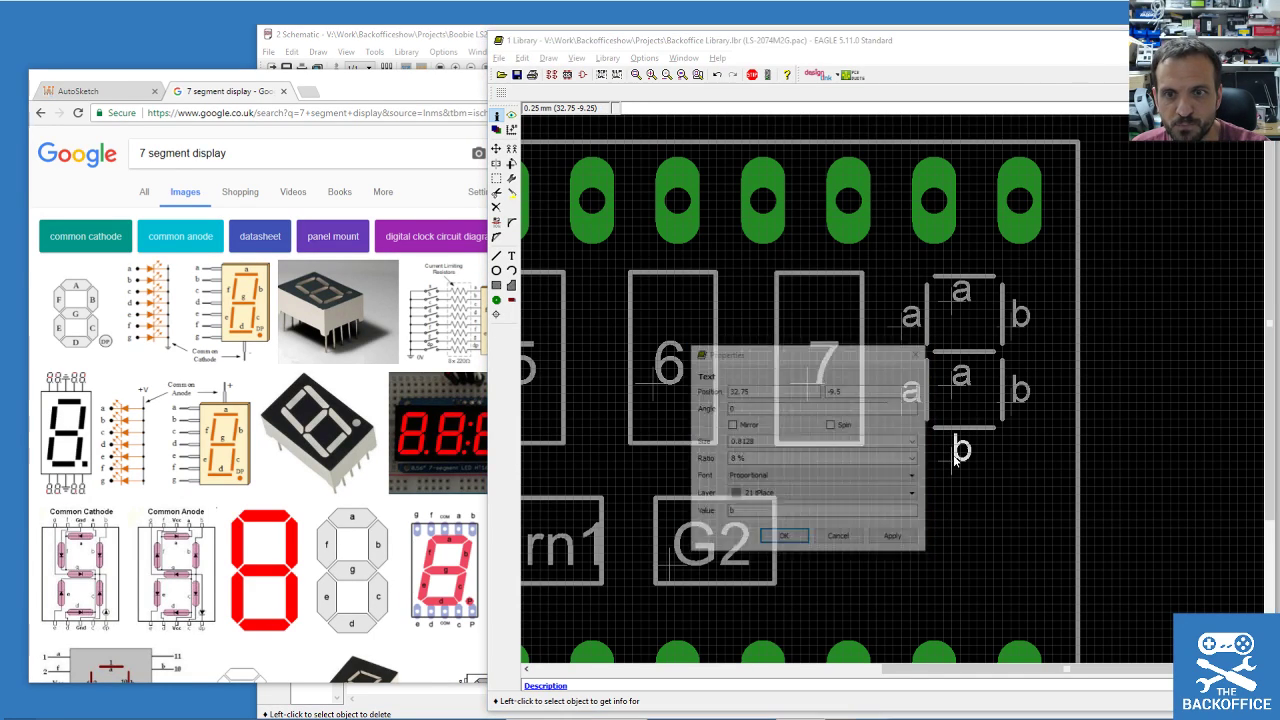
double_click(745, 512)
text(d)
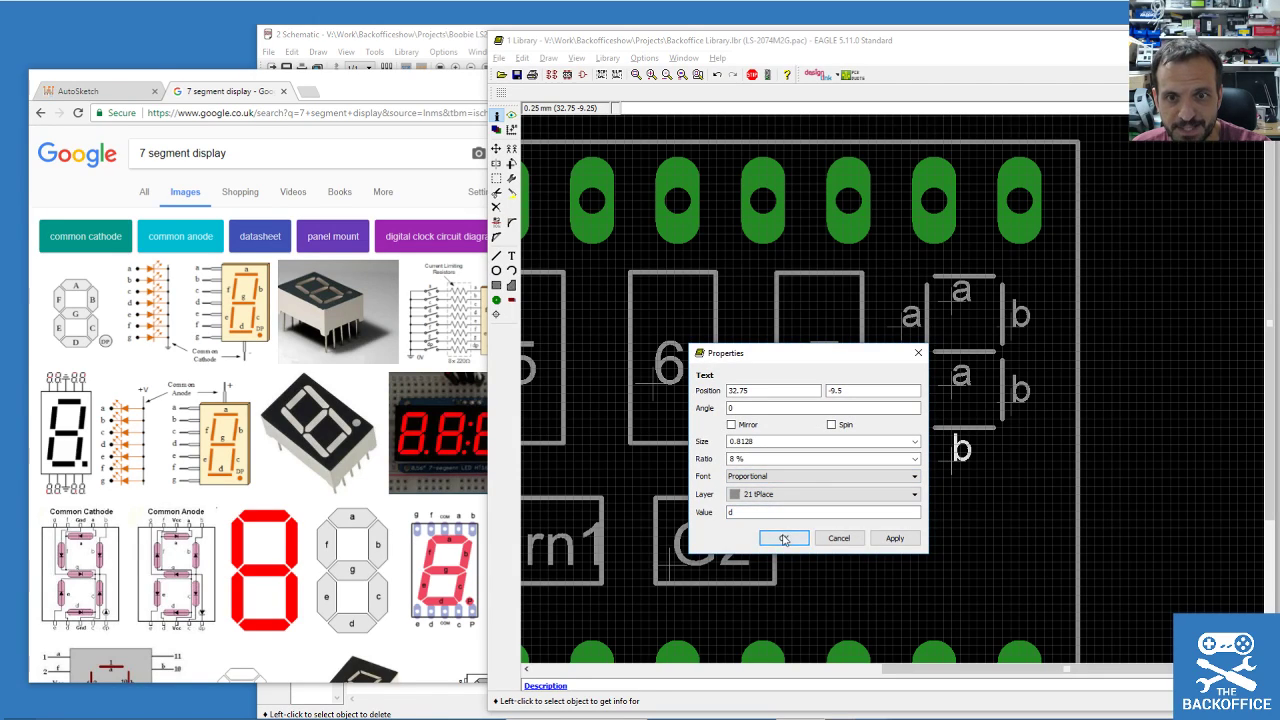
click(784, 538)
Label the middle segment g, lower-left e, and upper-left f.
click(955, 390)
double_click(745, 437)
text(g)
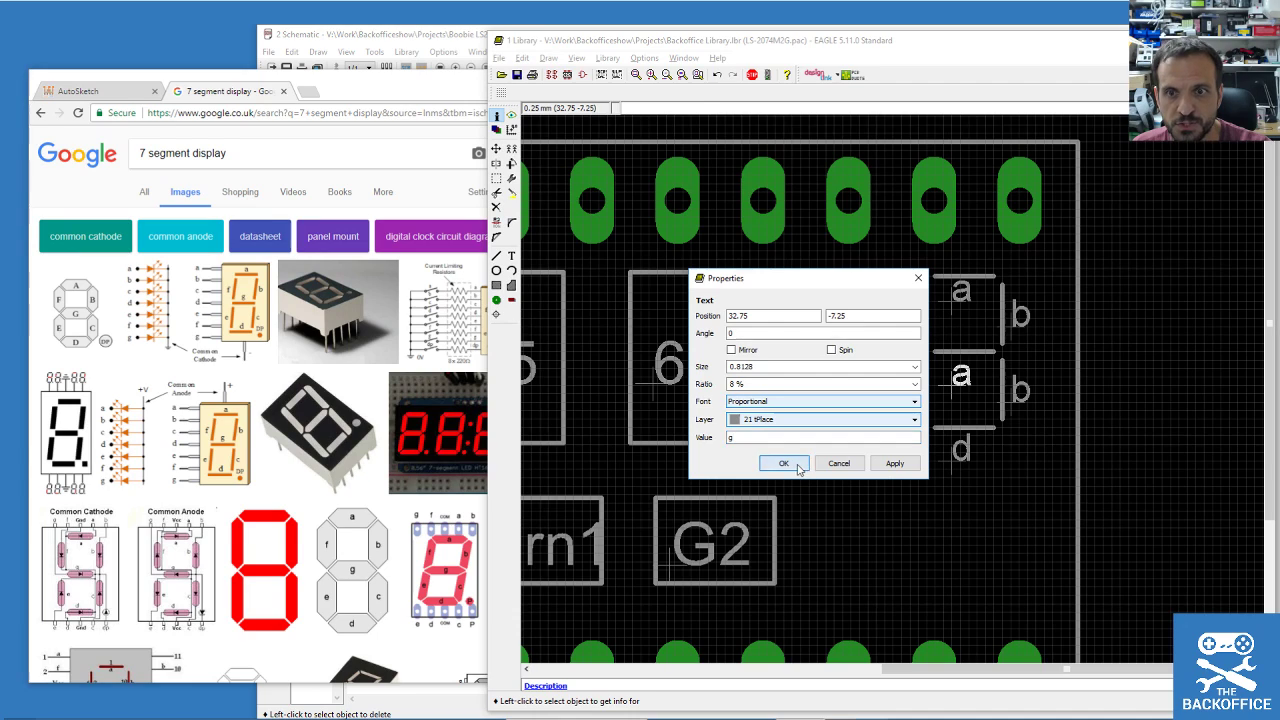
click(793, 465)
click(903, 404)
double_click(680, 453)
click(743, 481)
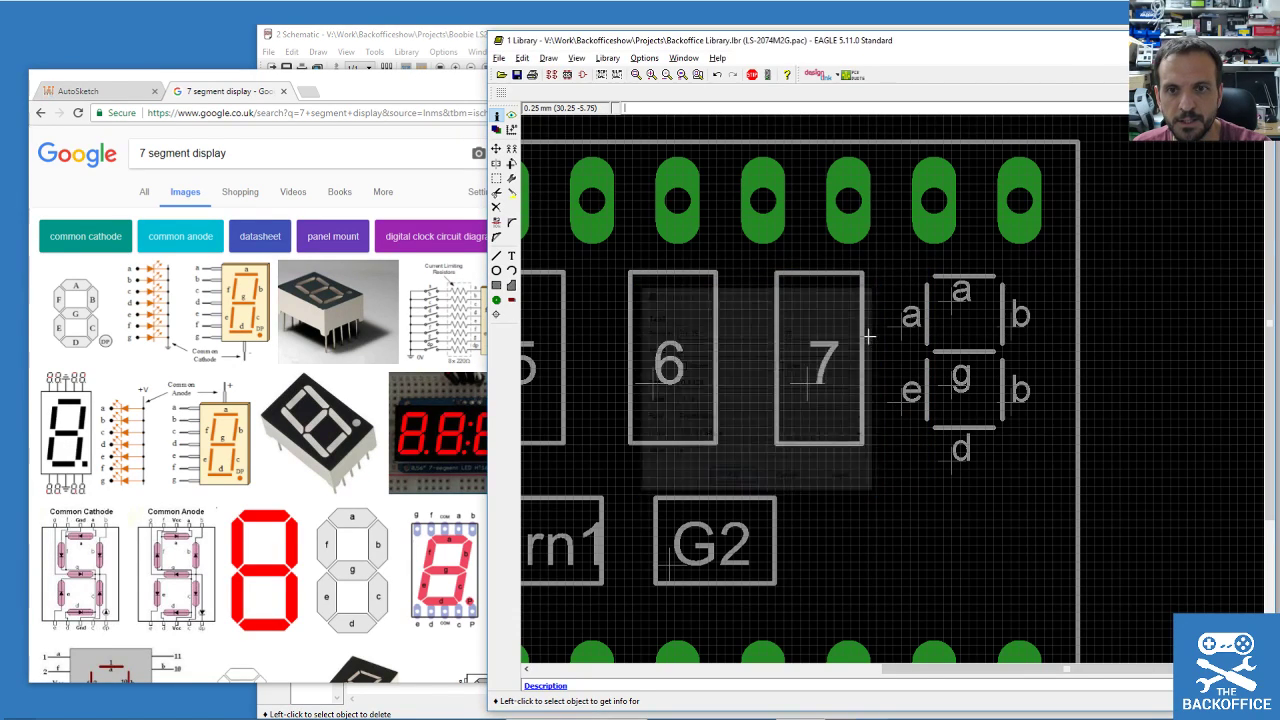
click(903, 330)
text(f)
click(733, 404)
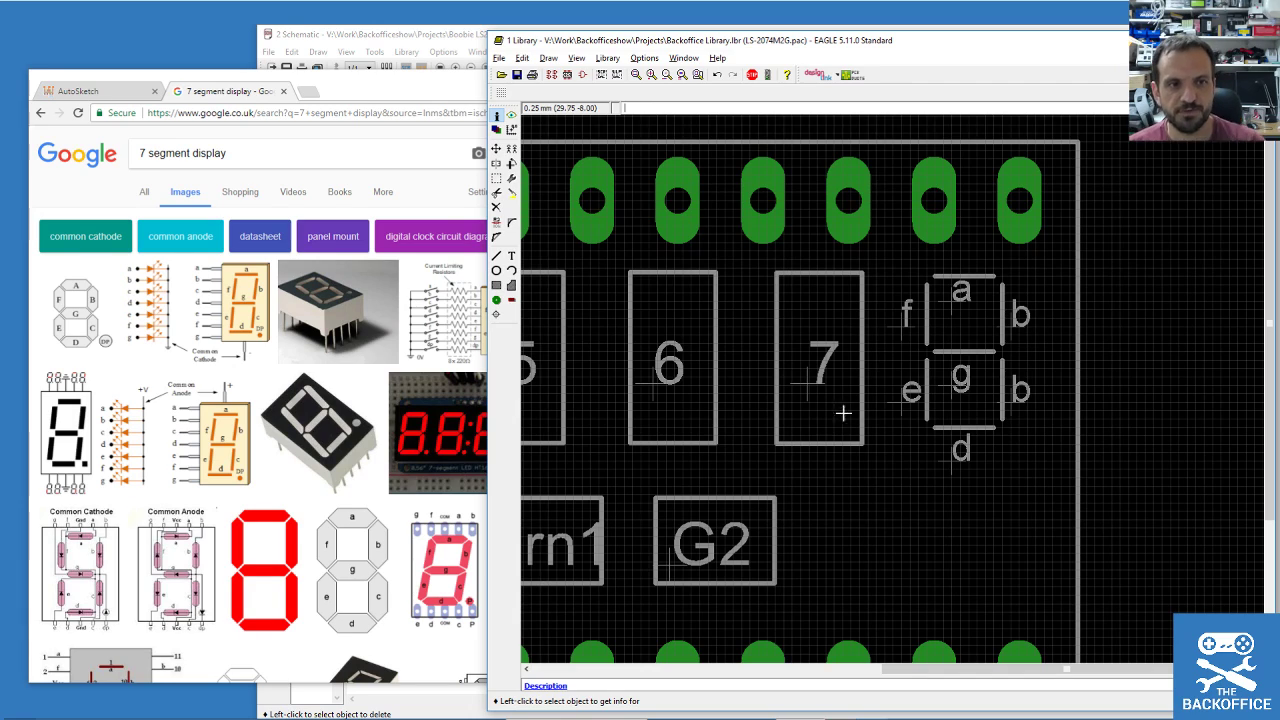
Correct the lower-right label to c and save the library.
click(1016, 402)
double_click(808, 455)
text(c)
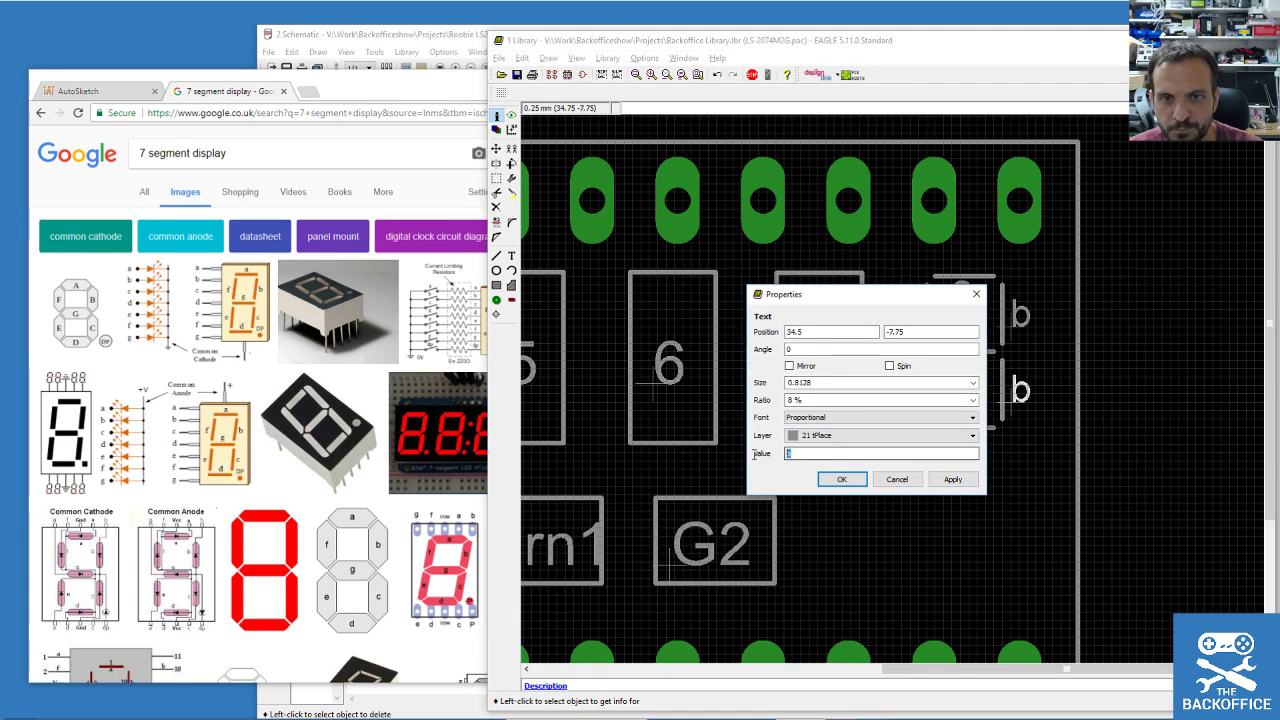
click(838, 479)
click(517, 75)
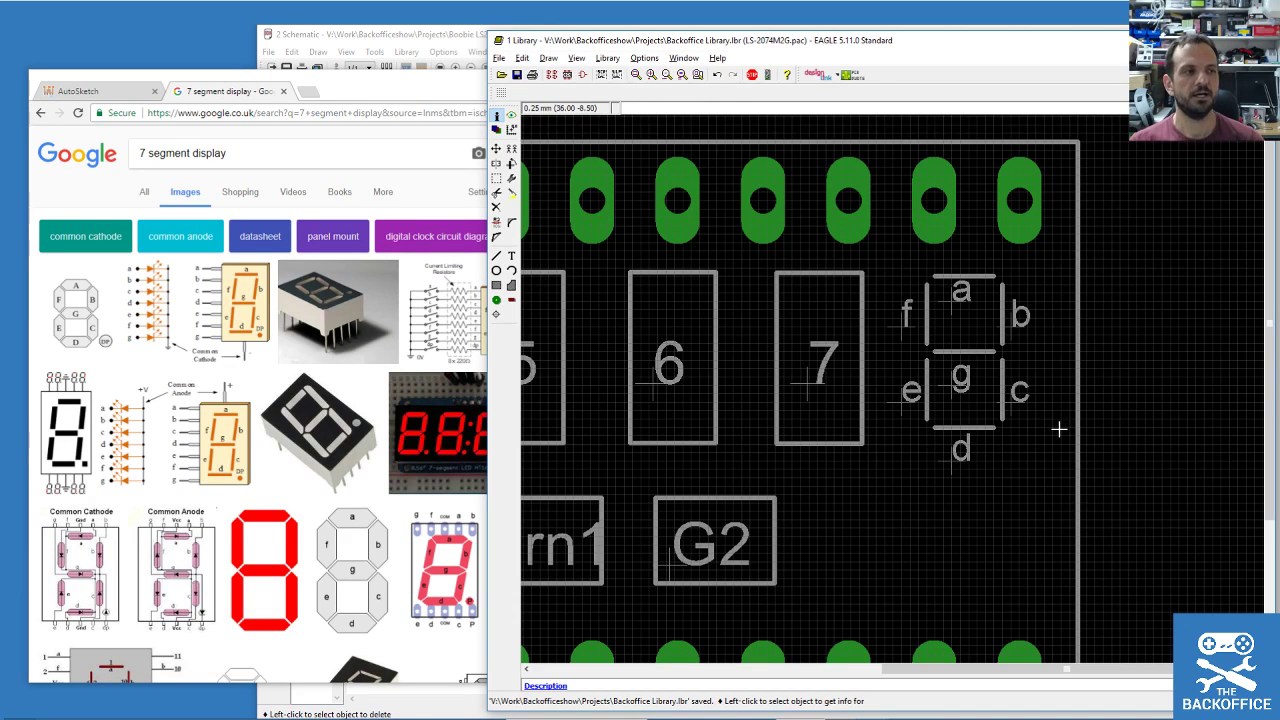
Zoom out to show the whole footprint, then move the image-search browser window aside.
scroll(1116, 390, down, 2)
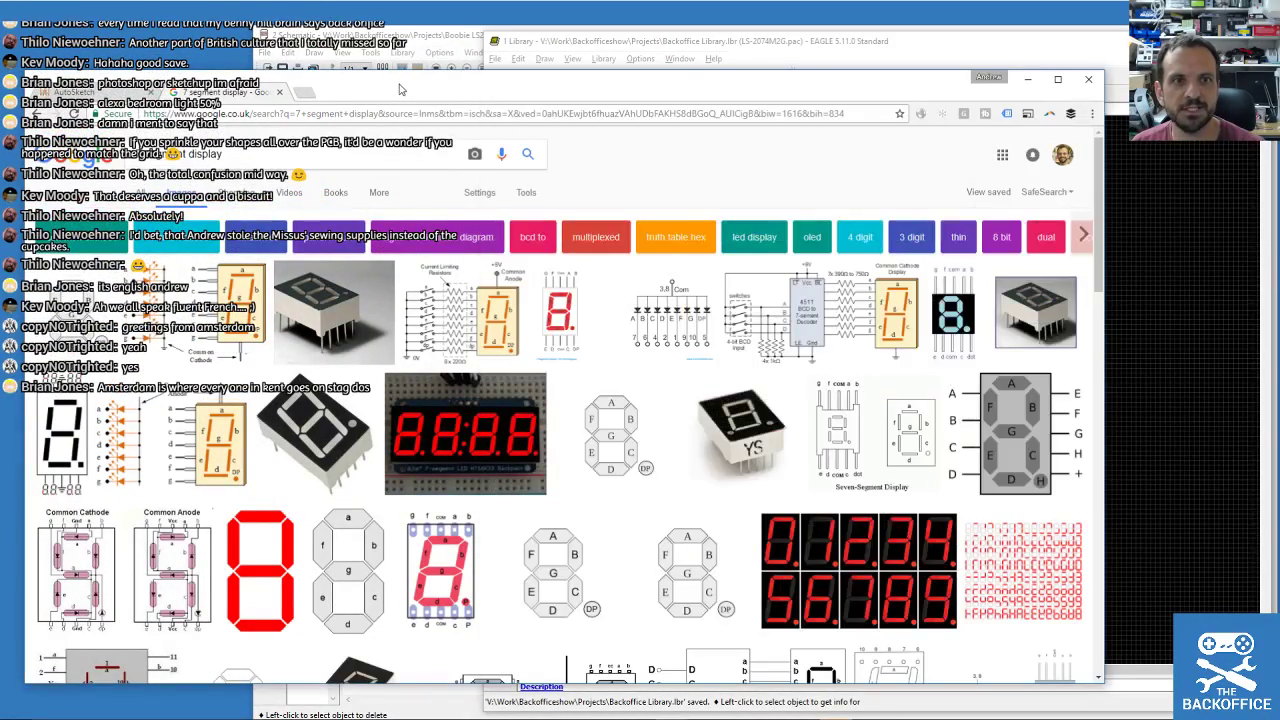
click(400, 90)
drag(400, 90, 865, 153)
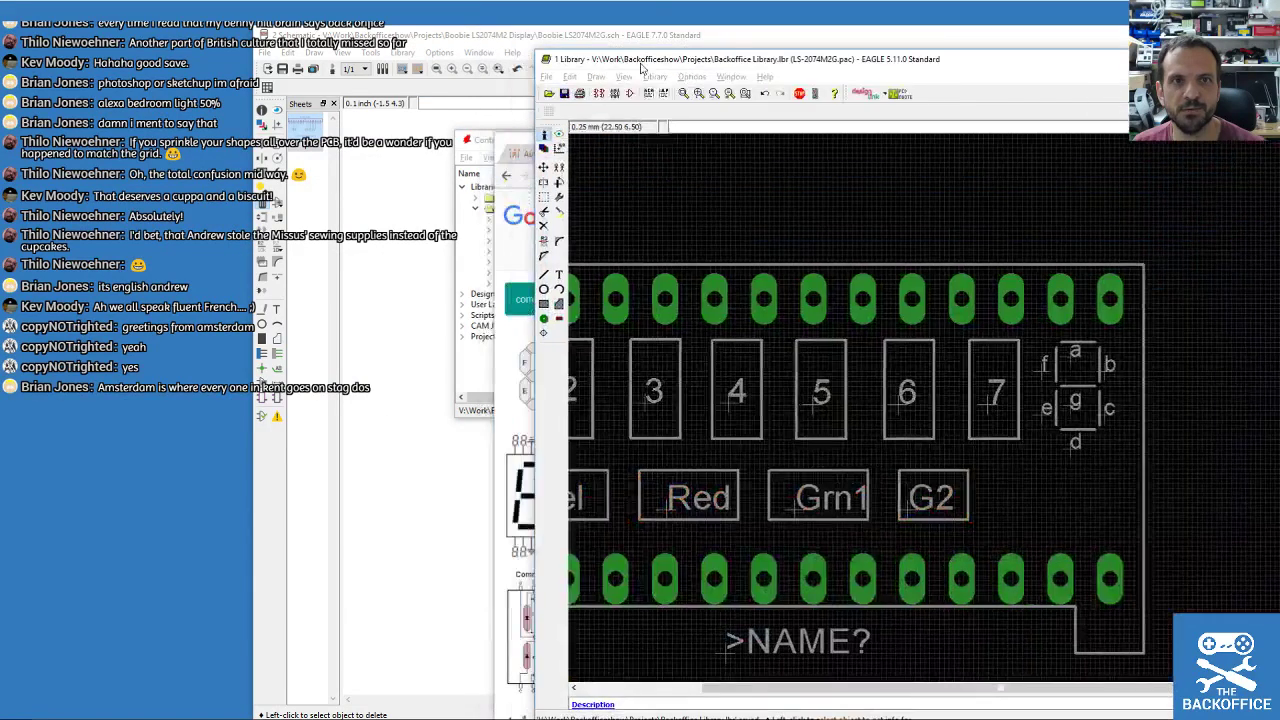
Shift the schematic window right and pull the live chat window onto the screen.
drag(430, 42, 698, 42)
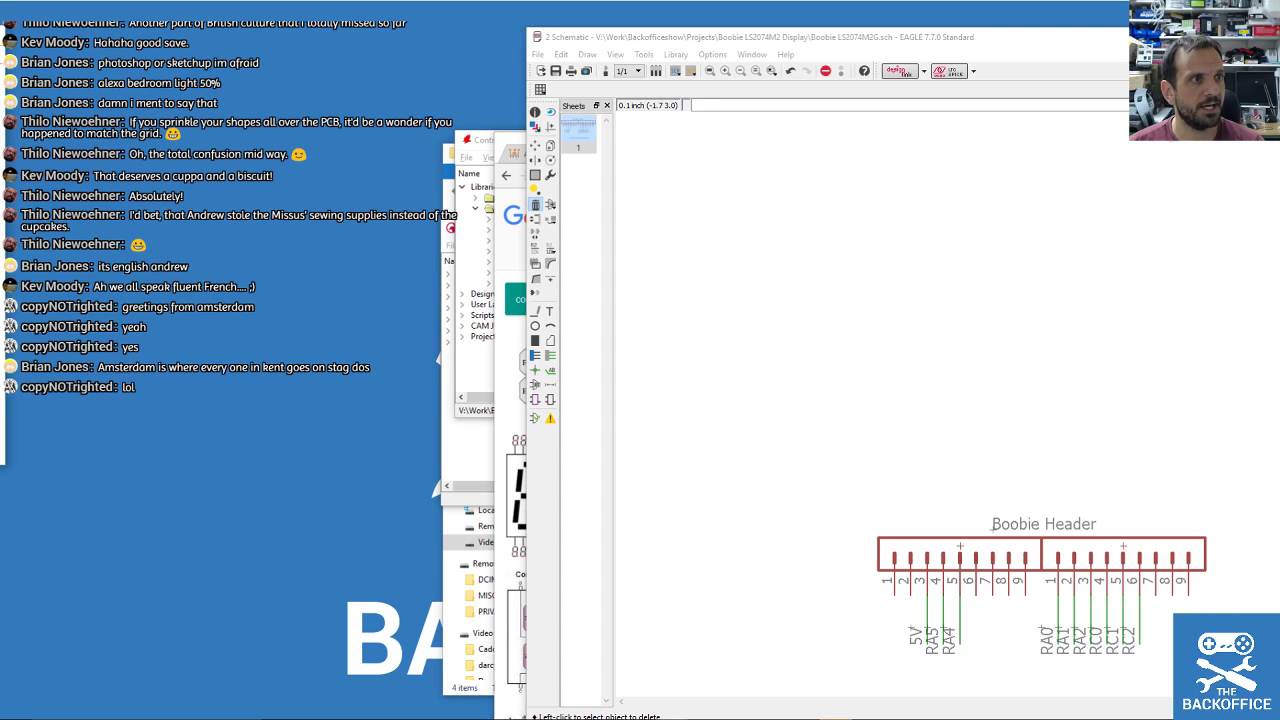
drag(0, 44, 224, 87)
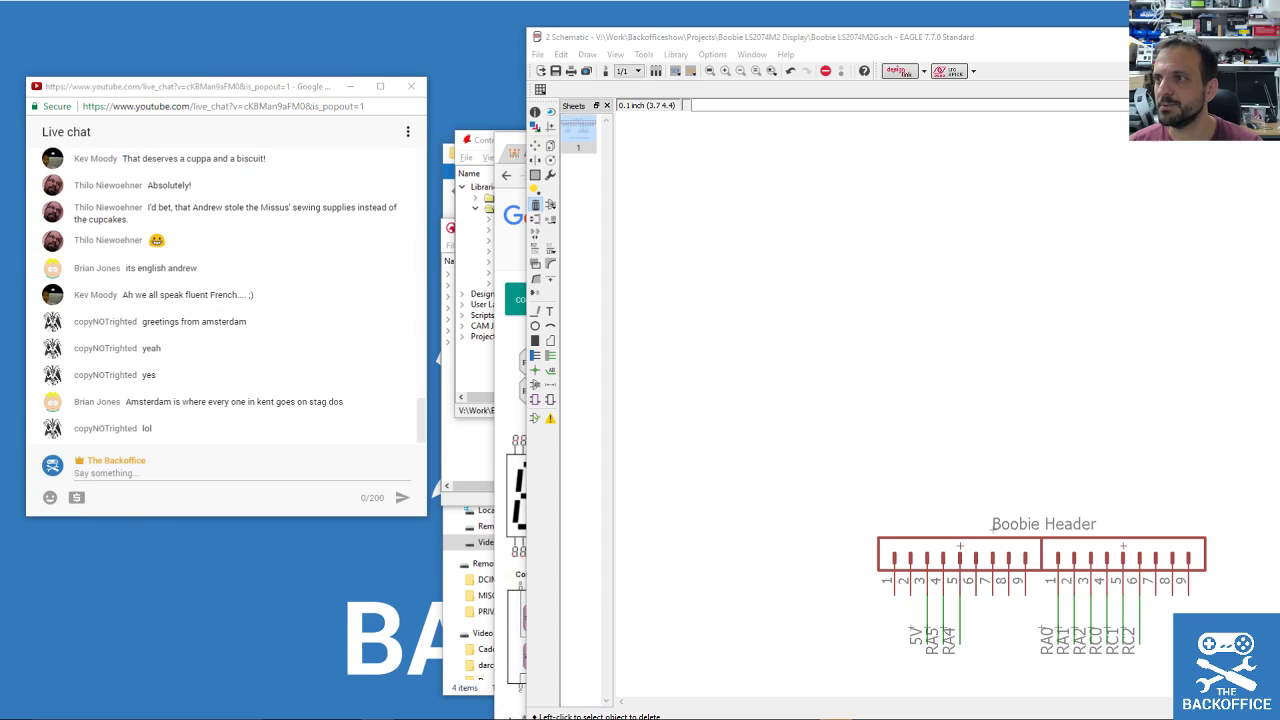
Position the live chat window beside the schematic and scroll down to the latest messages.
drag(316, 86, 343, 69)
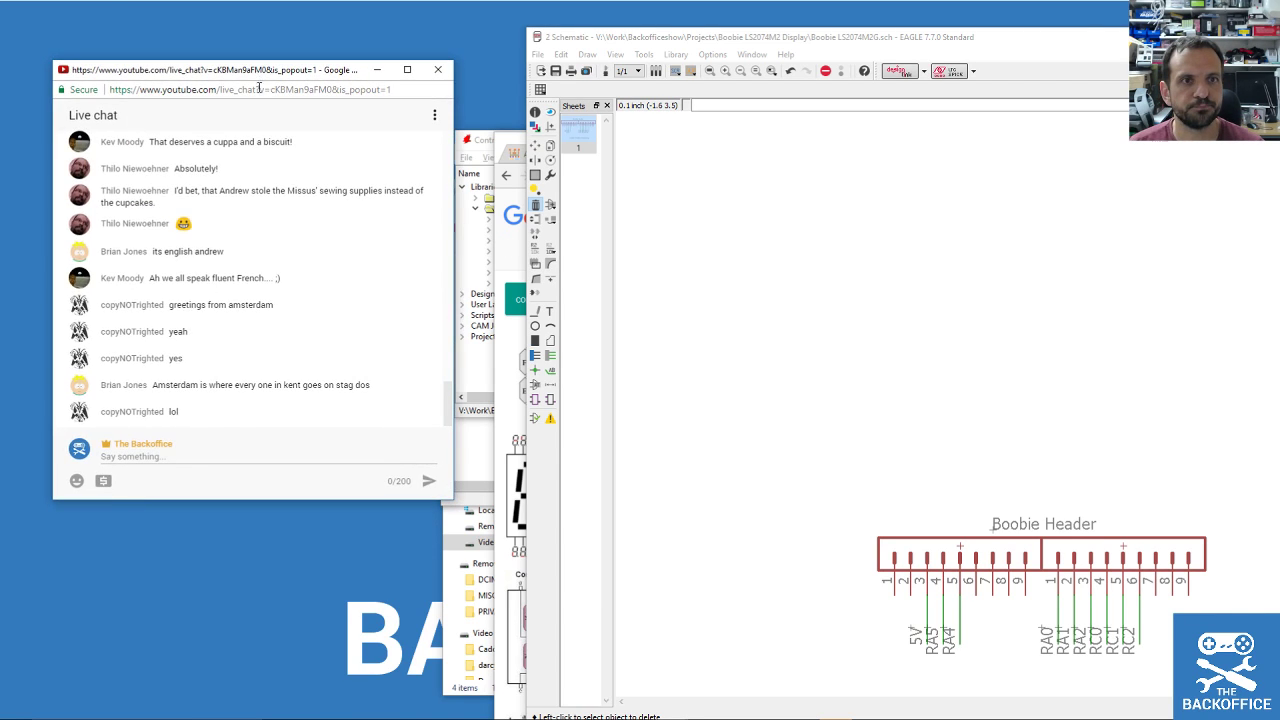
scroll(343, 320, up, 10)
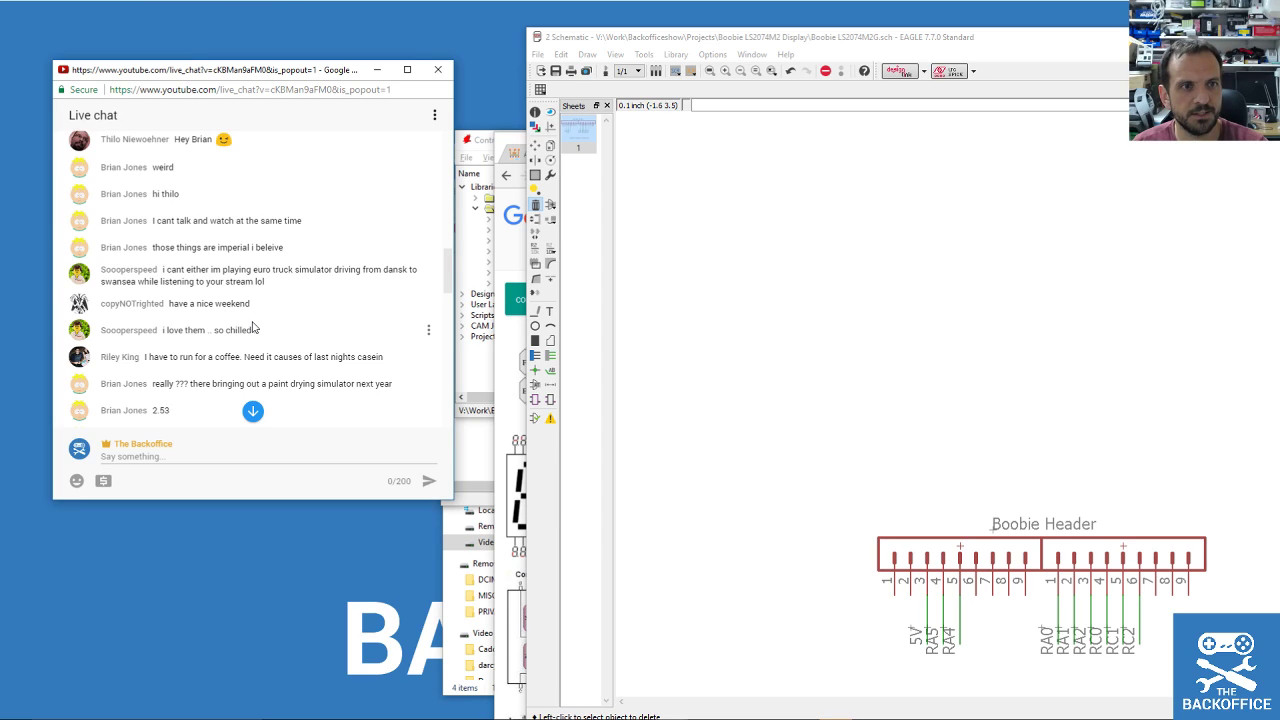
scroll(242, 320, down, 1)
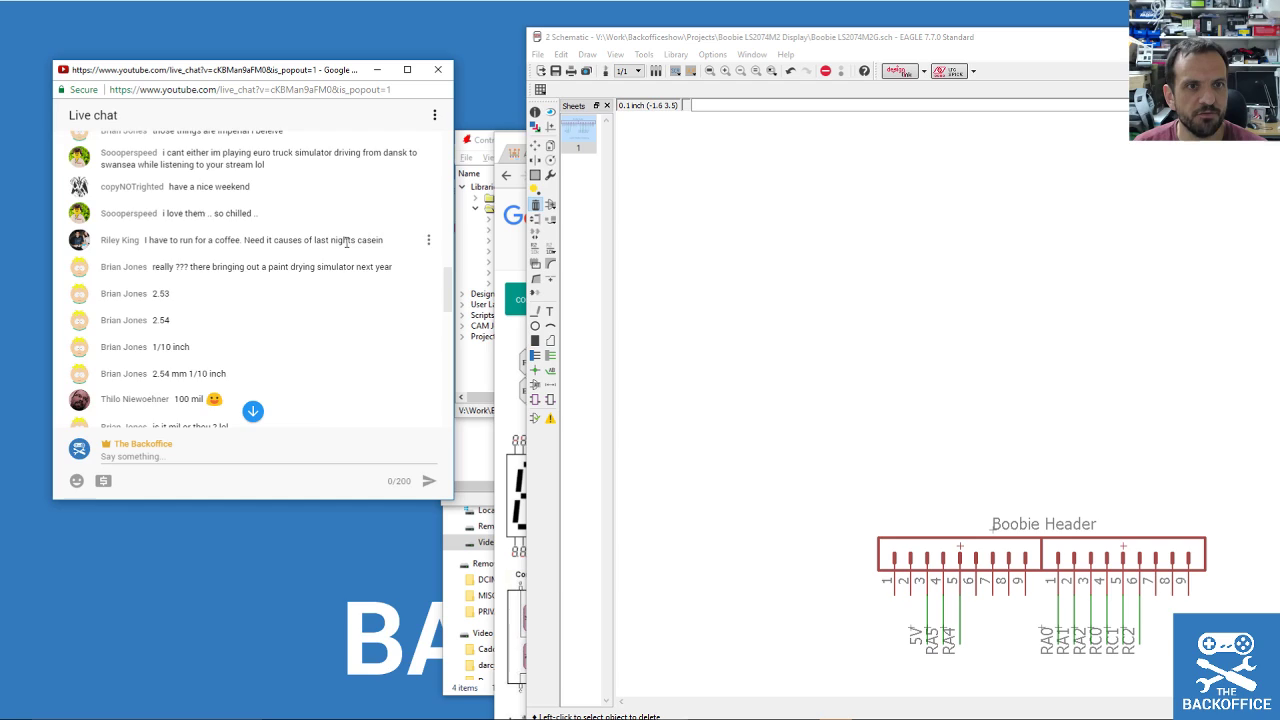
scroll(340, 250, down, 1)
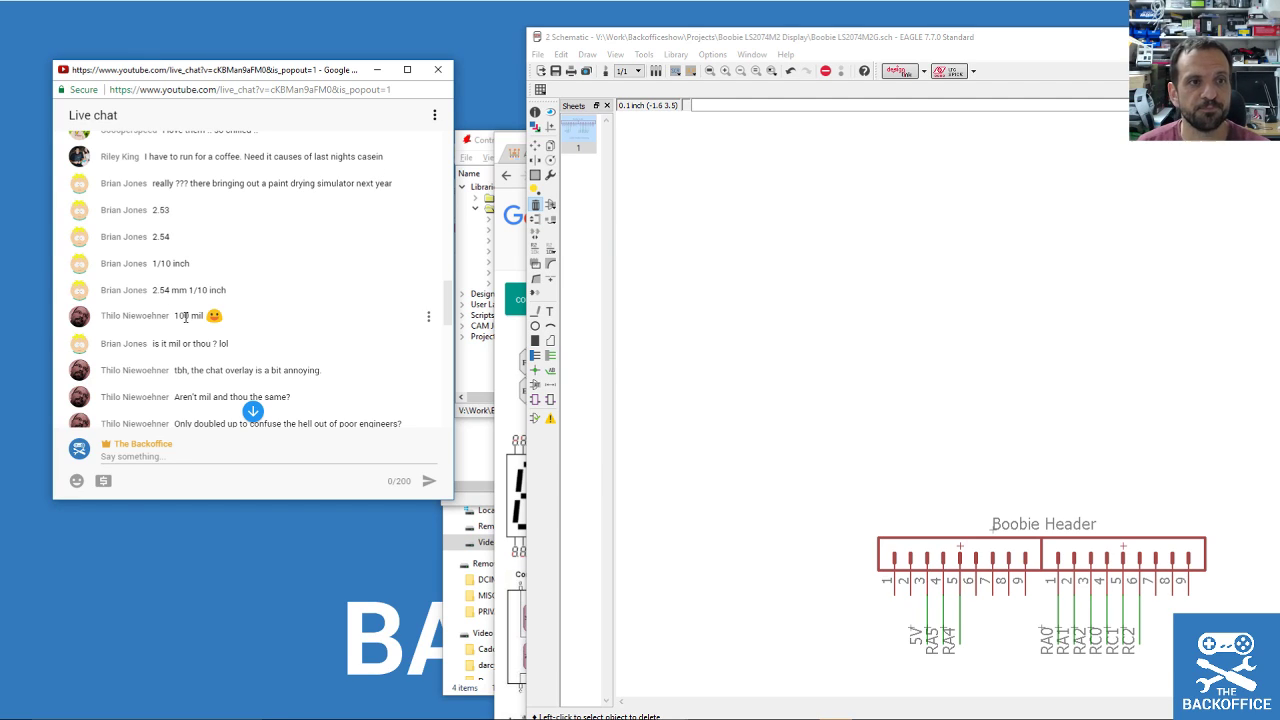
scroll(186, 236, down, 3)
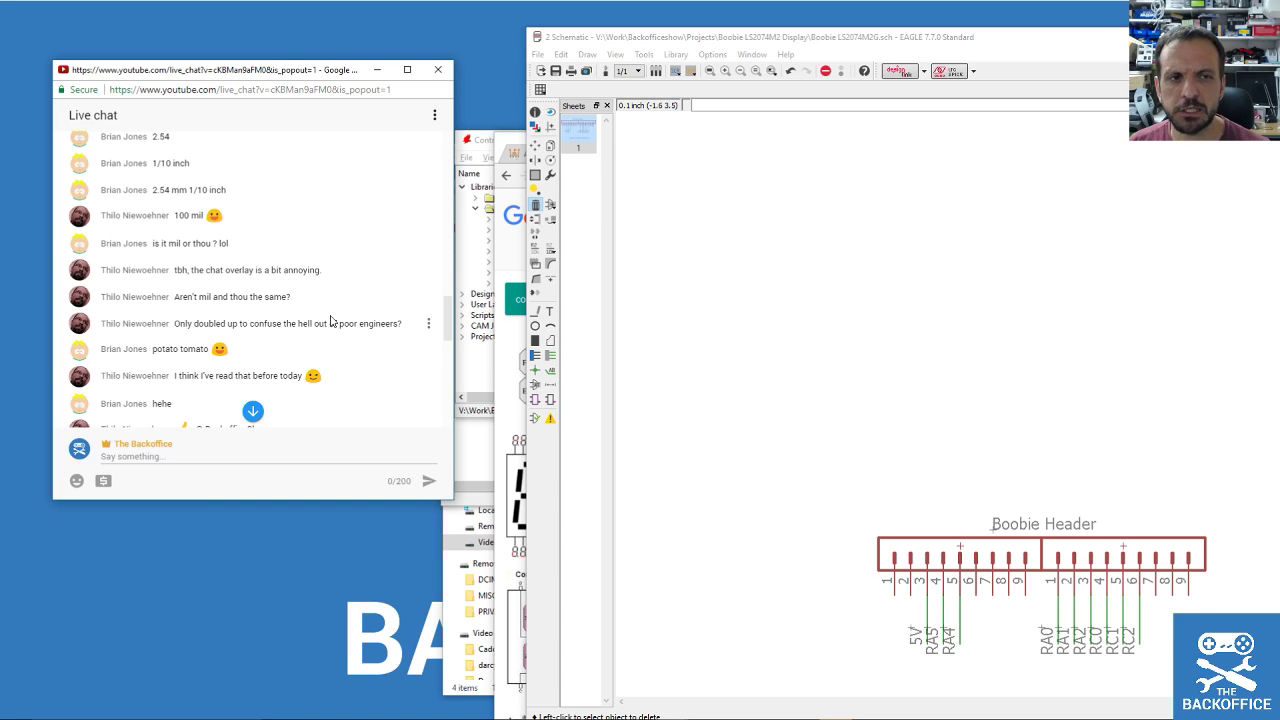
scroll(328, 322, down, 8)
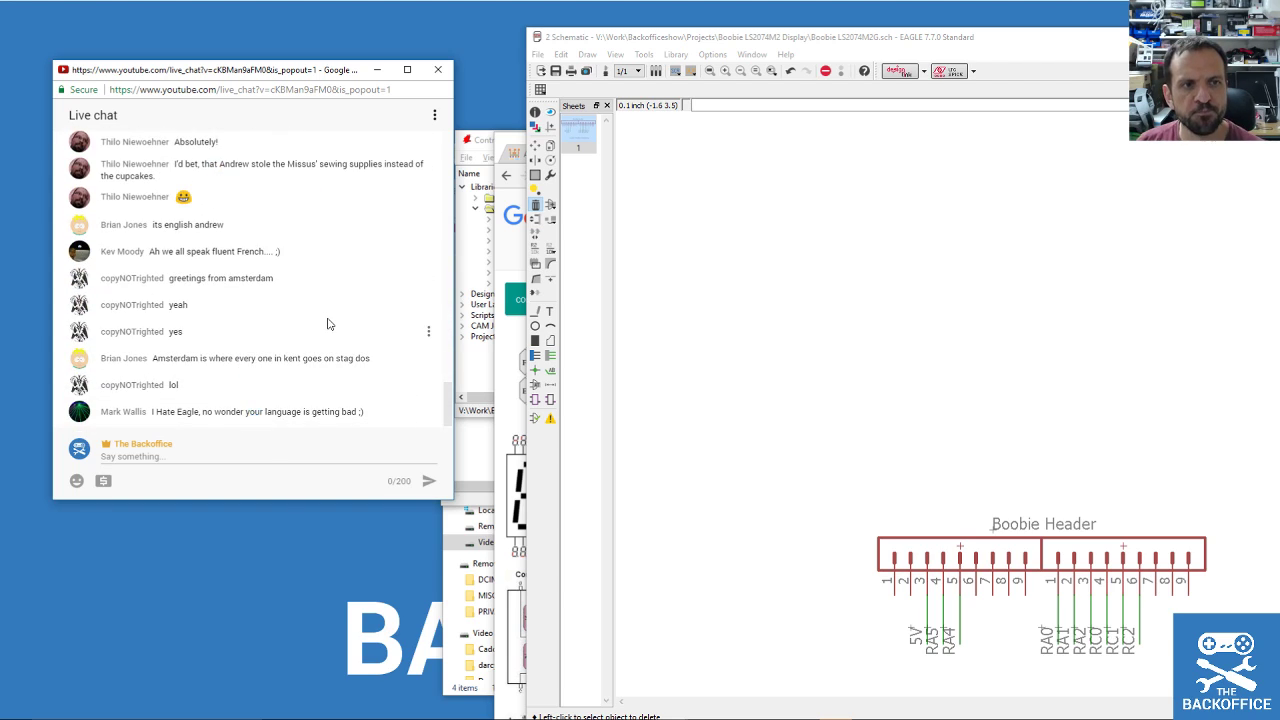
scroll(328, 326, up, 1)
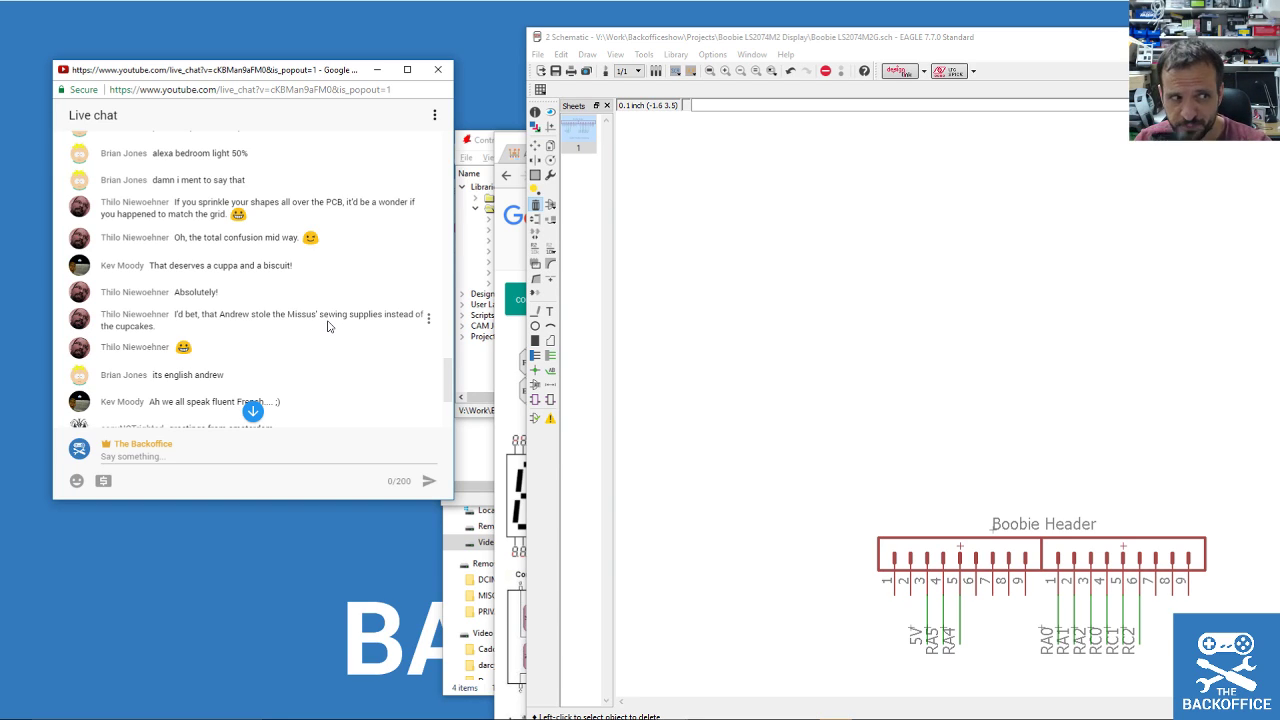
scroll(340, 350, down, 3)
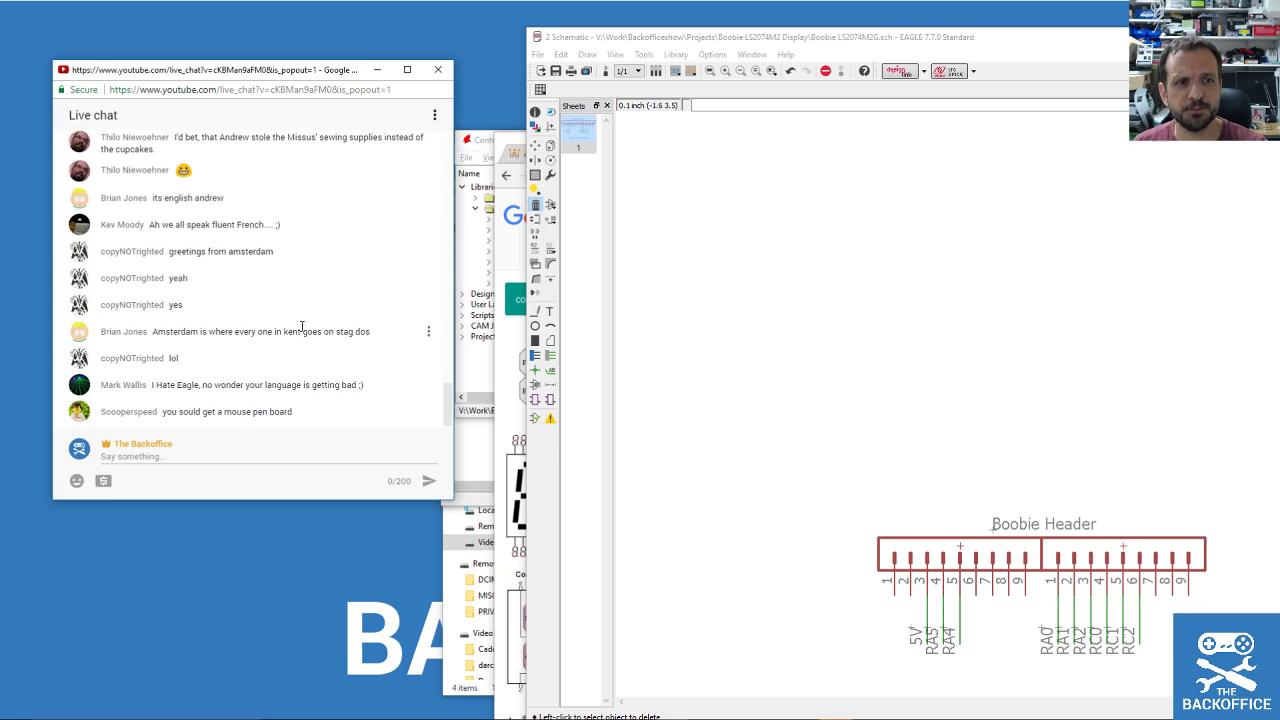
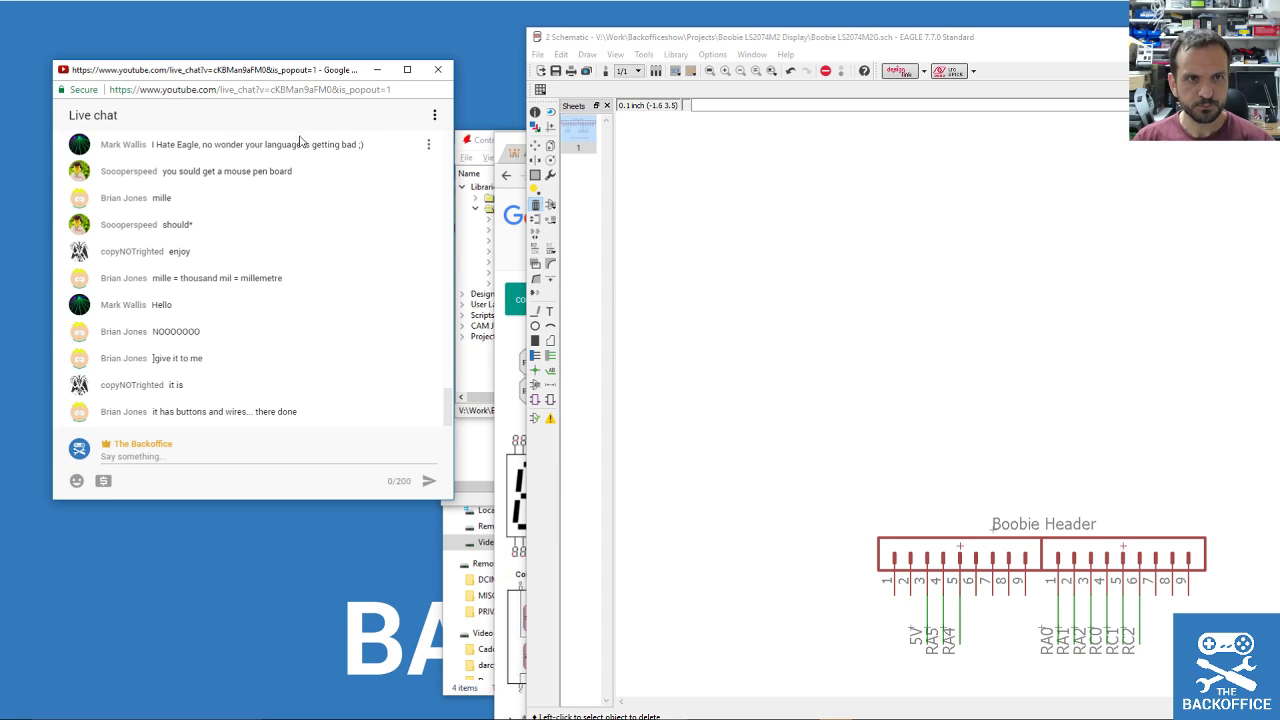
Move the live chat off-screen and put the 7 segment display image search top-left beside the schematic.
drag(258, 68, 0, 69)
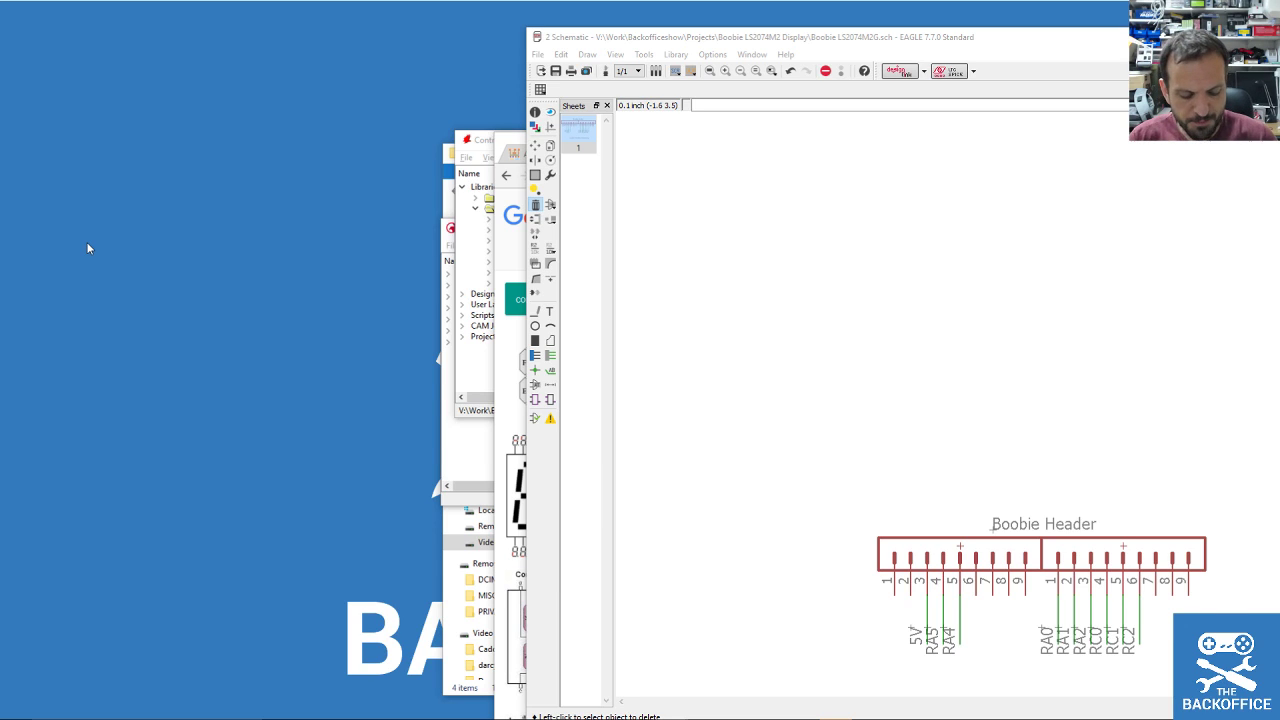
drag(912, 43, 584, 312)
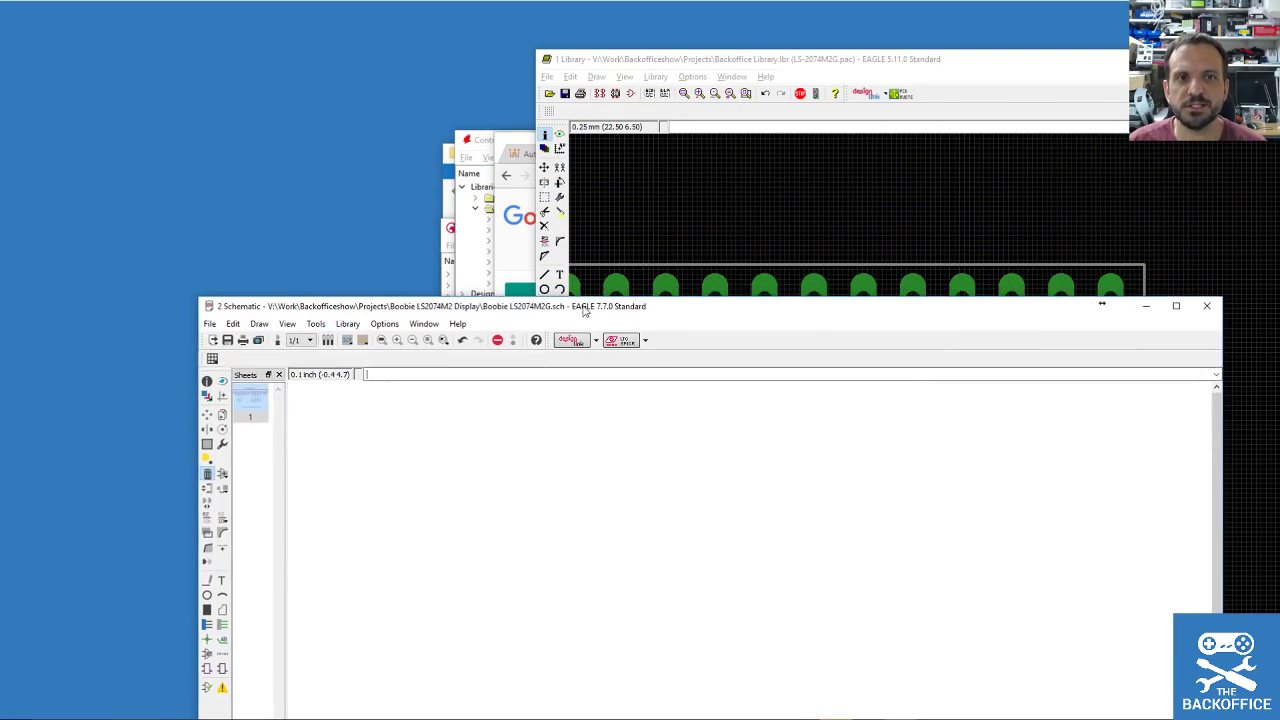
drag(524, 143, 37, 46)
click(1143, 426)
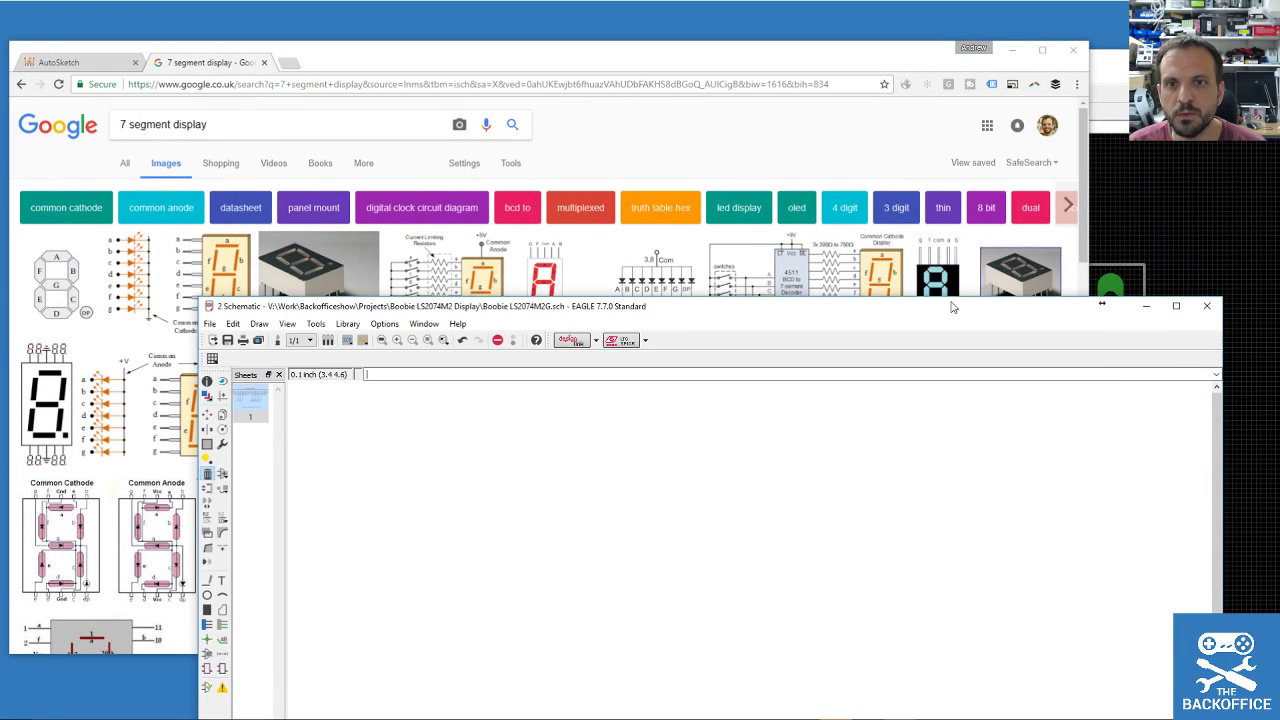
Resize the schematic window beside the 7 segment reference images and zoom onto the Boobie Header.
drag(955, 305, 915, 50)
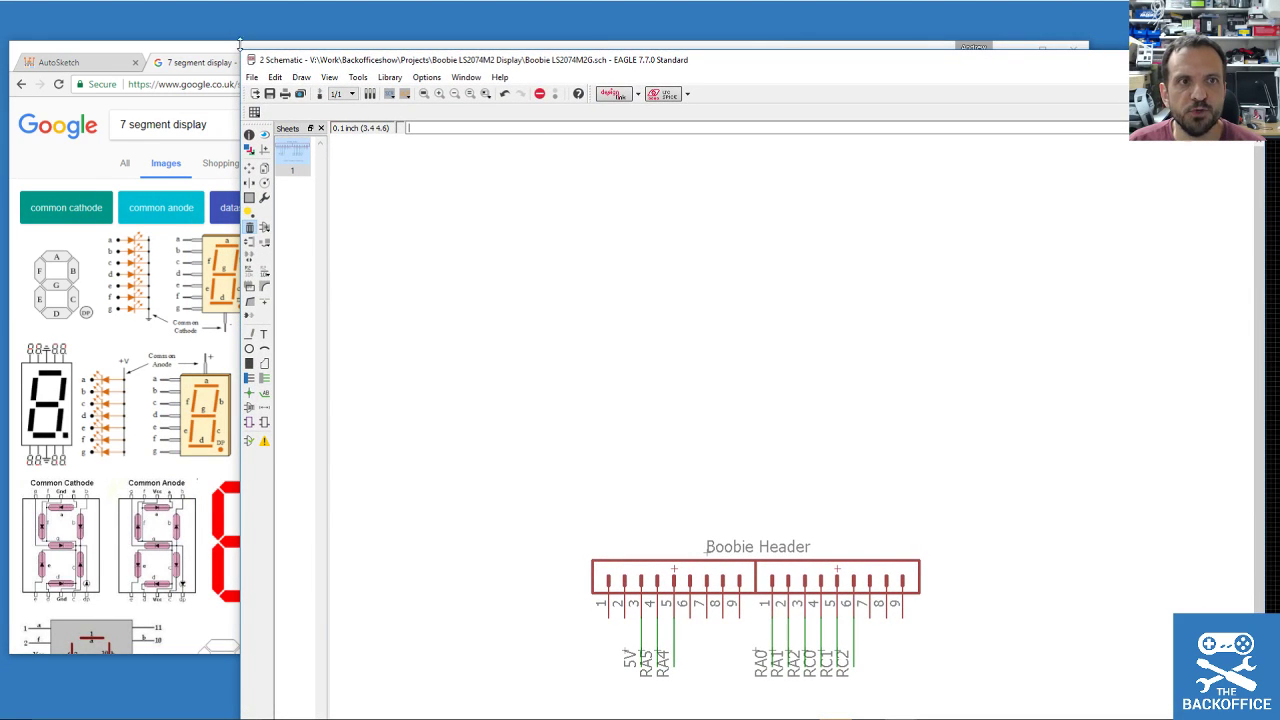
drag(243, 50, 243, 114)
drag(498, 130, 458, 57)
scroll(610, 445, down, 1)
scroll(642, 524, up, 4)
scroll(641, 522, down, 3)
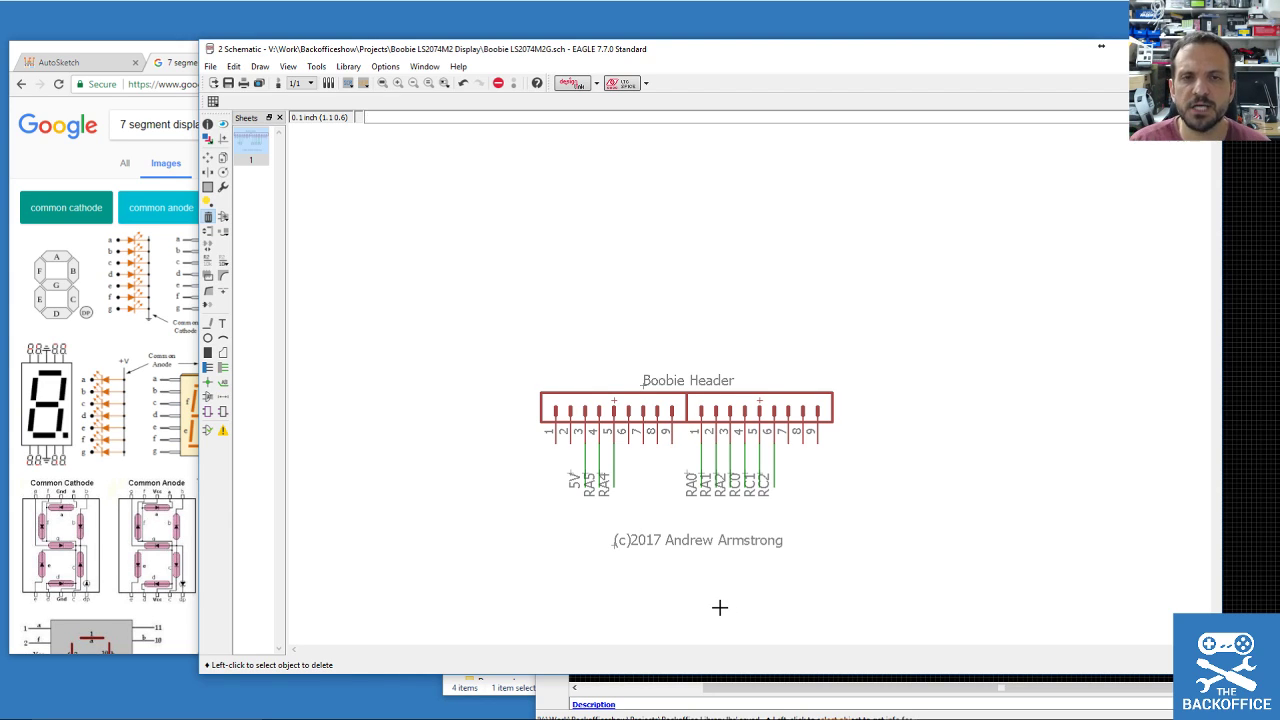
scroll(549, 540, up, 2)
scroll(634, 500, down, 3)
scroll(800, 480, up, 3)
scroll(830, 453, down, 2)
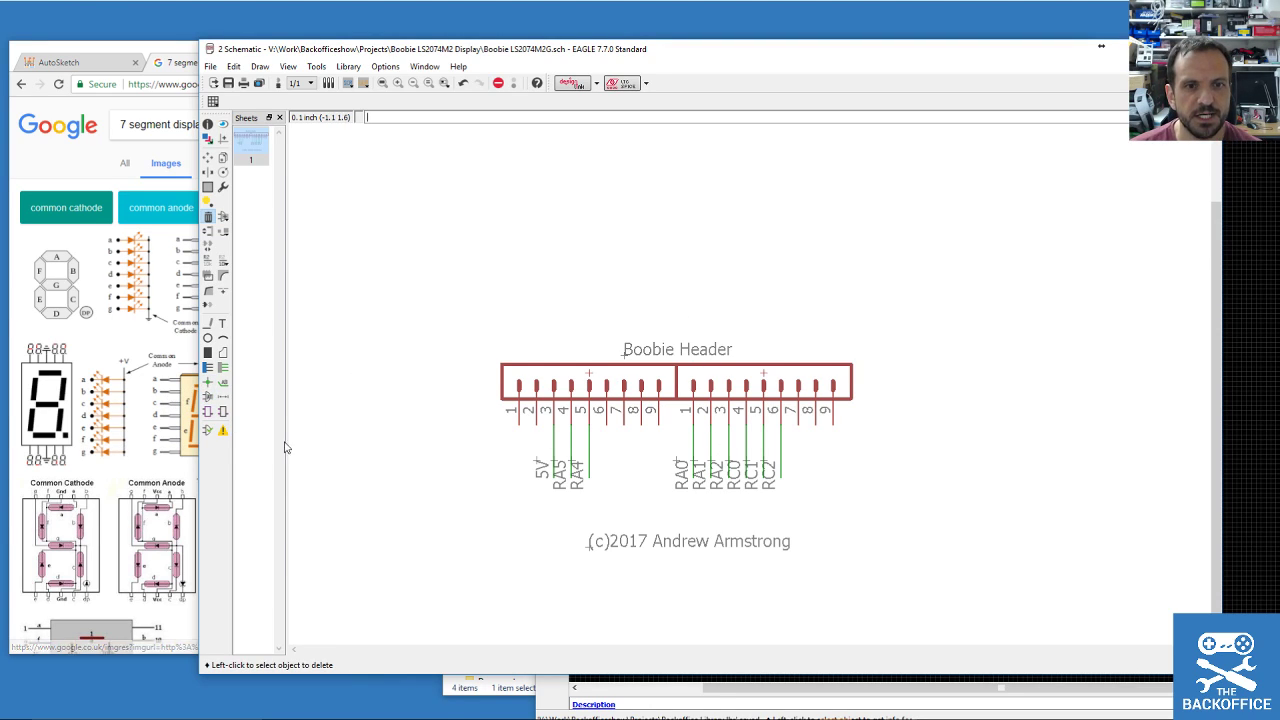
scroll(423, 443, up, 1)
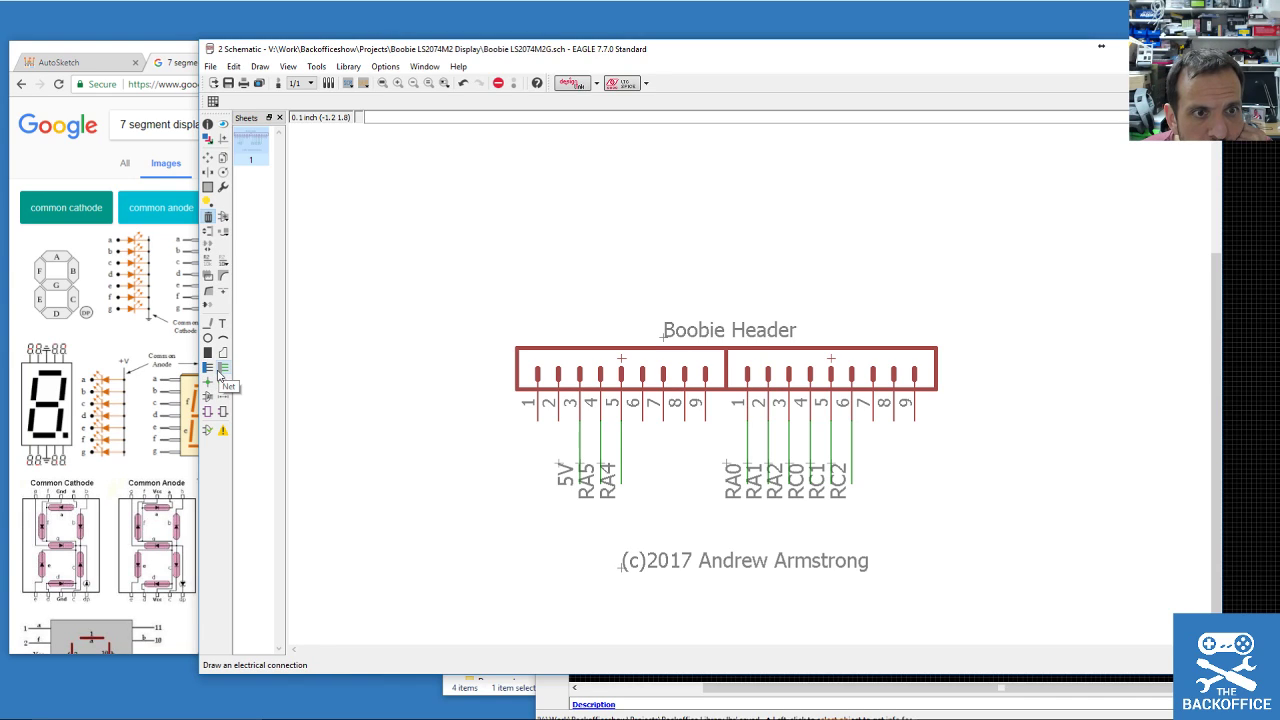
Start a net wire at header pin 1, then cancel it.
click(220, 375)
click(495, 400)
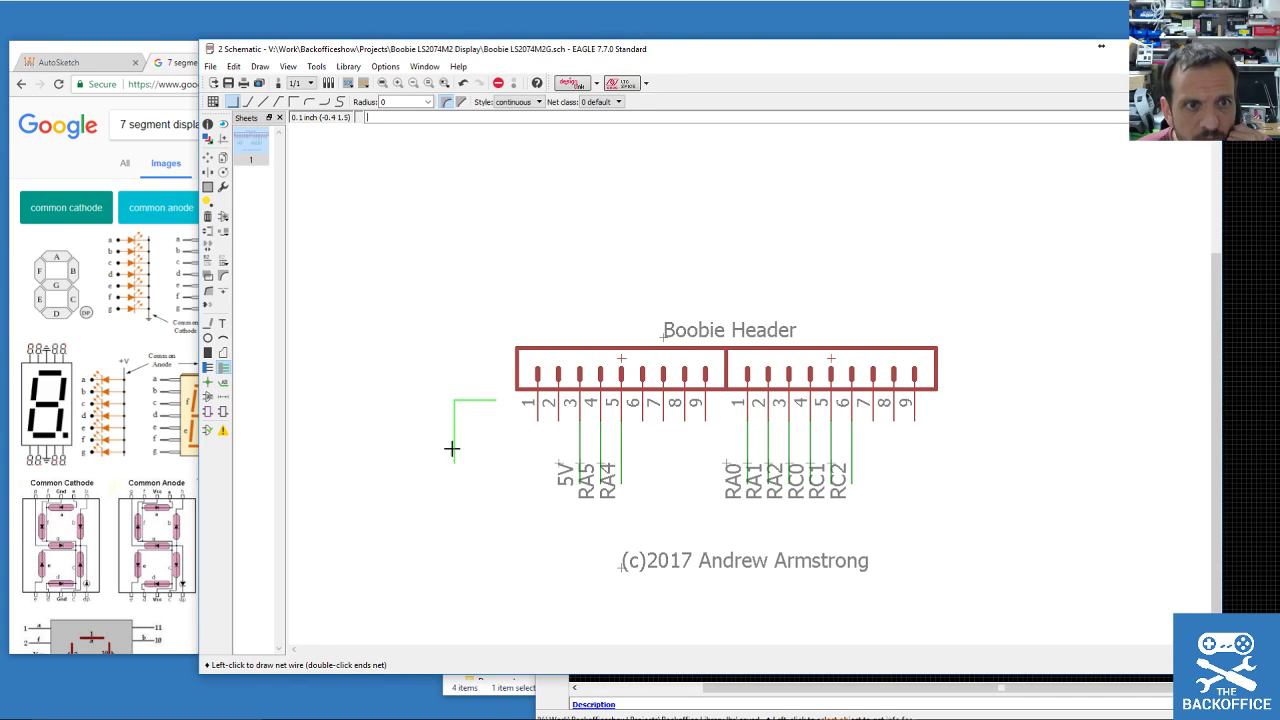
key(Escape)
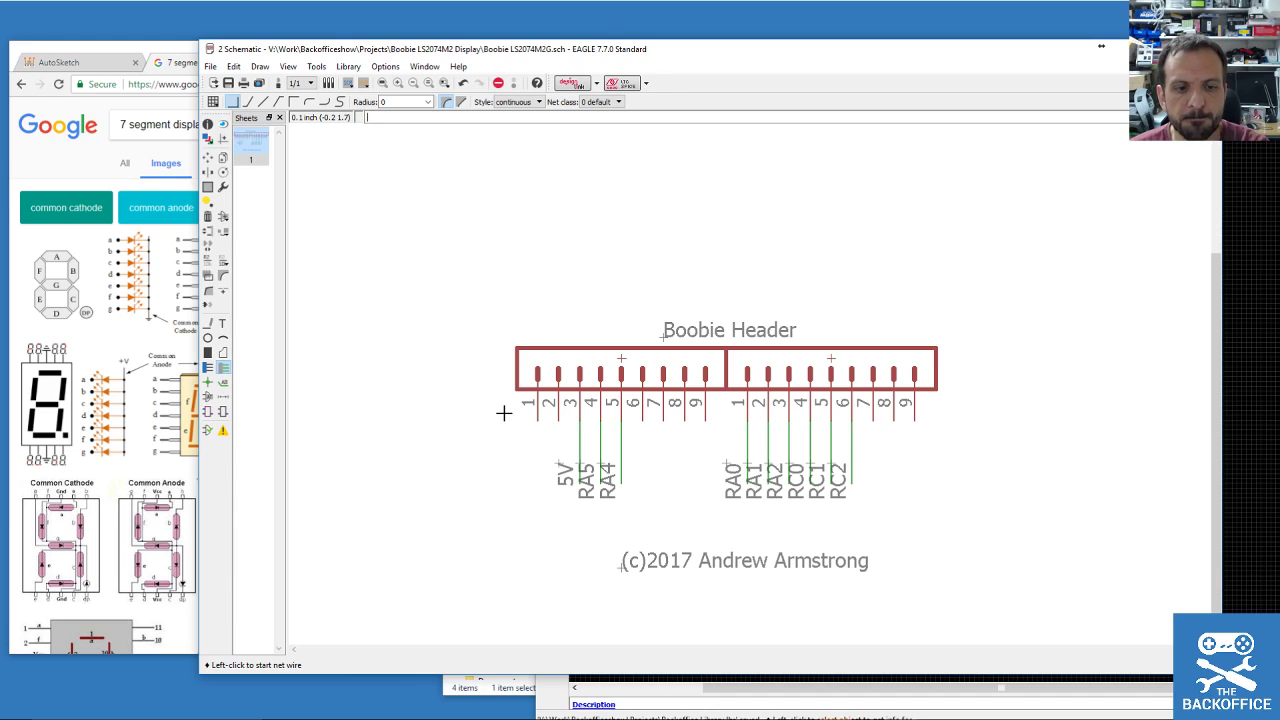
scroll(531, 487, down, 2)
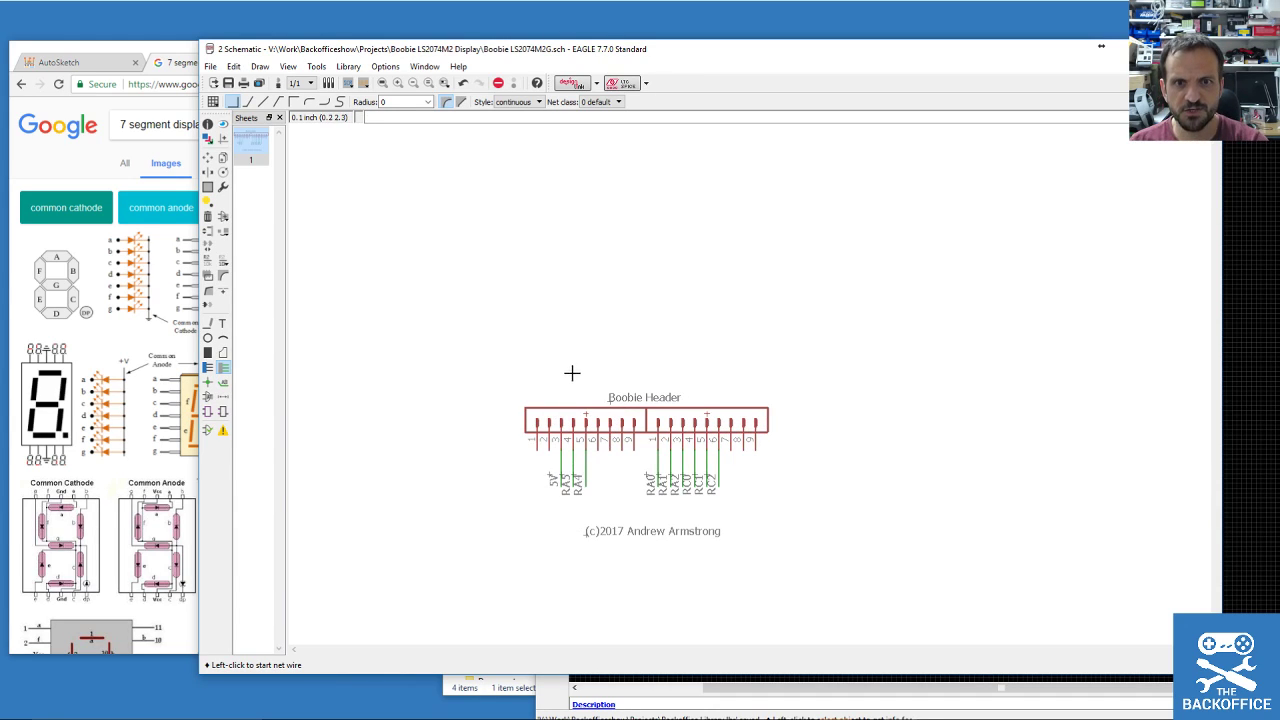
scroll(592, 430, down, 2)
scroll(438, 219, up, 5)
scroll(495, 310, down, 6)
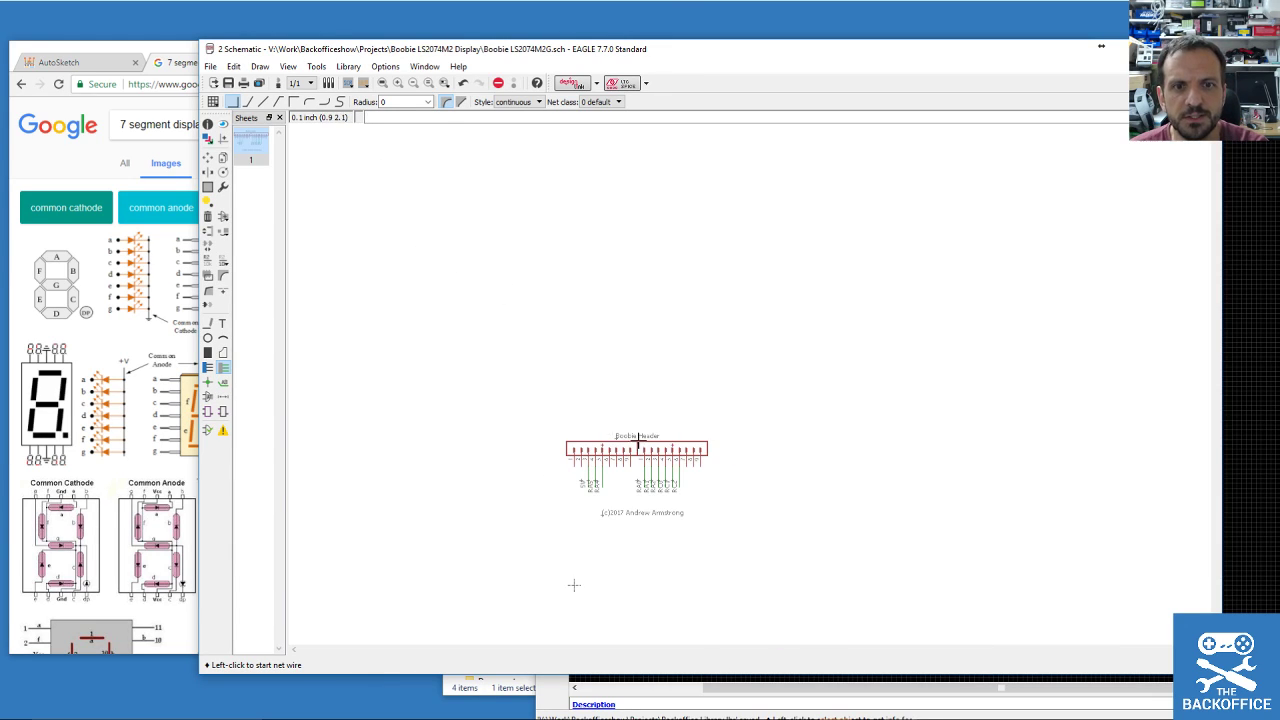
scroll(637, 443, up, 1)
Open and cancel the Library > Open file chooser, then bring up the ADD dialog.
click(348, 66)
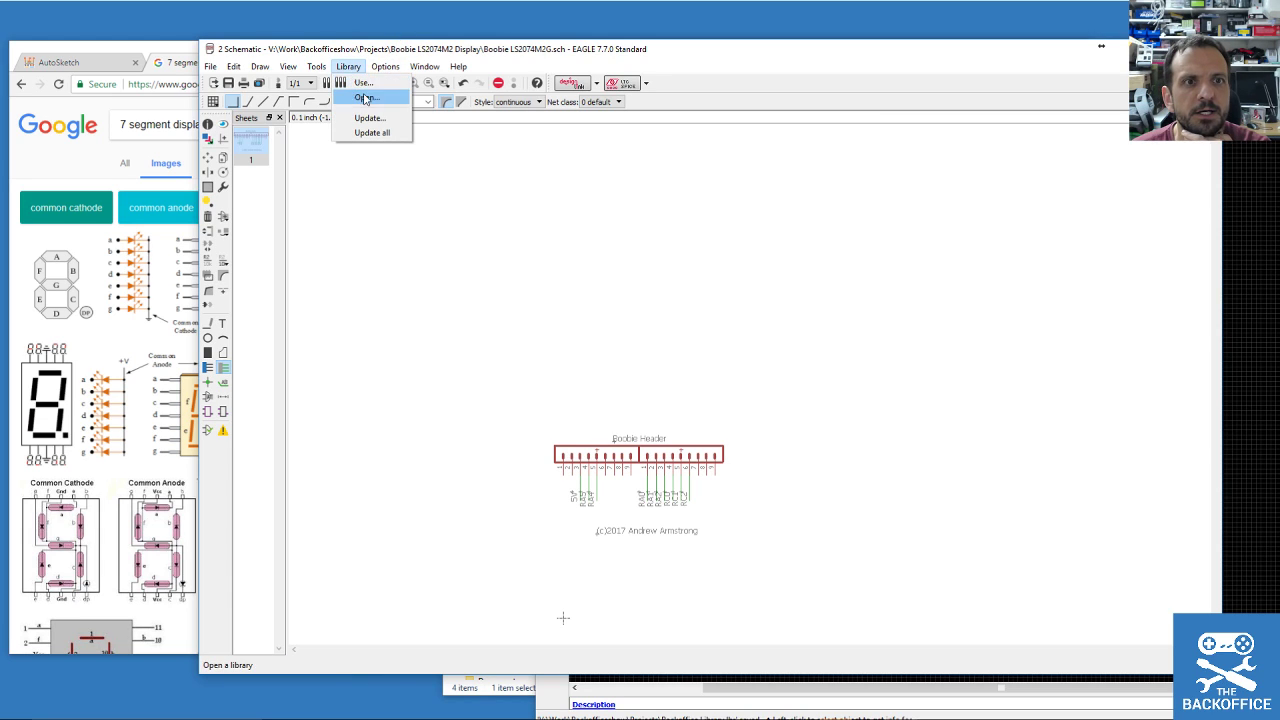
click(362, 87)
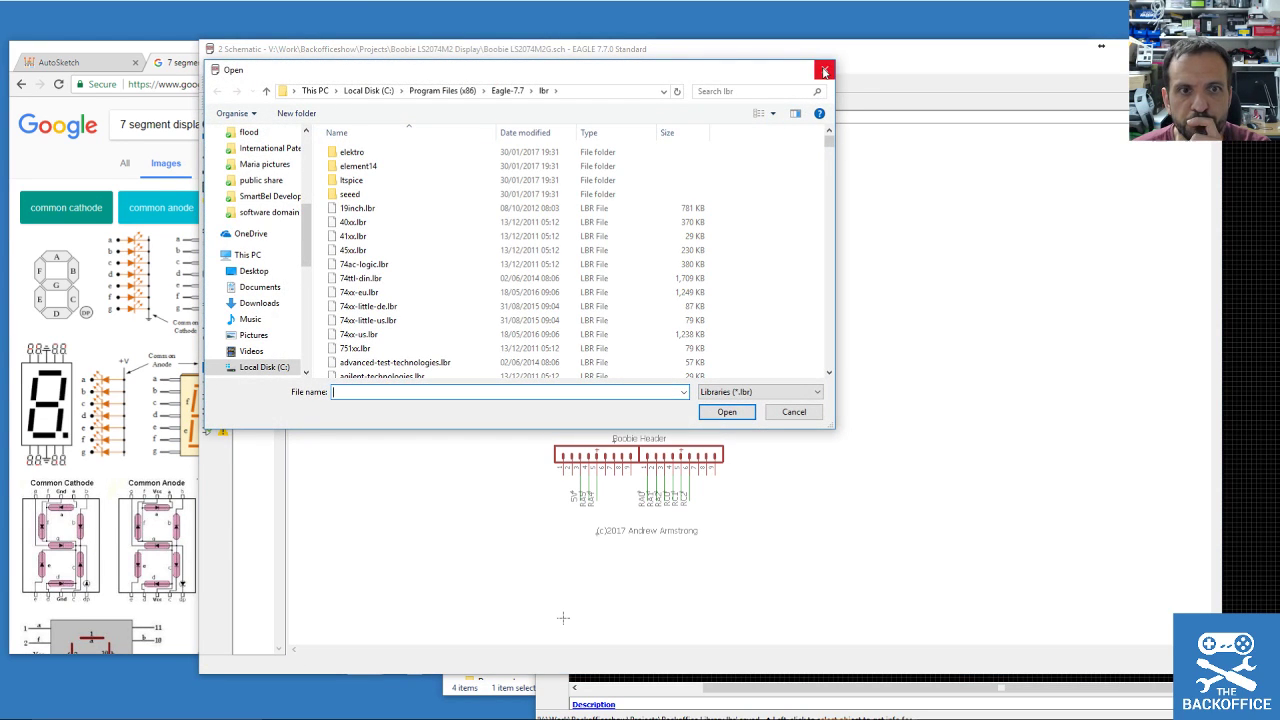
click(826, 71)
click(223, 216)
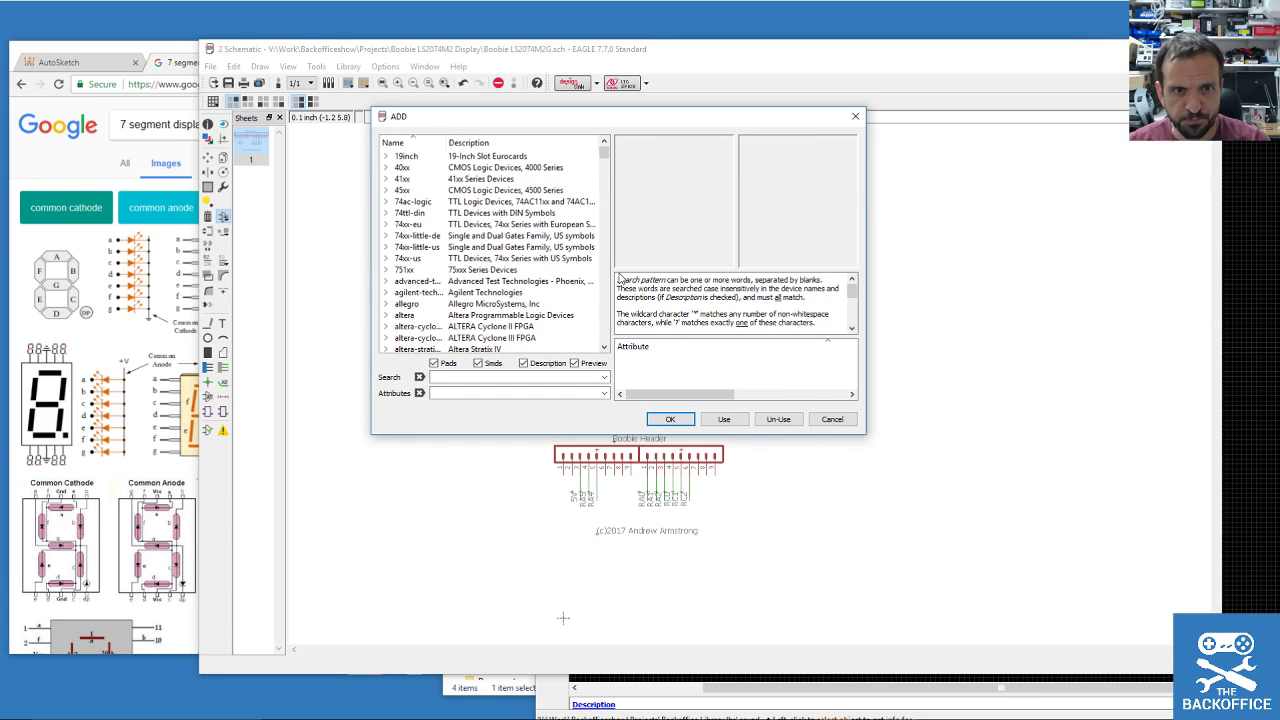
Search for LS-207, then load Backoffice Library.lbr from V:\Work\Backofficeshow\Projects.
click(447, 378)
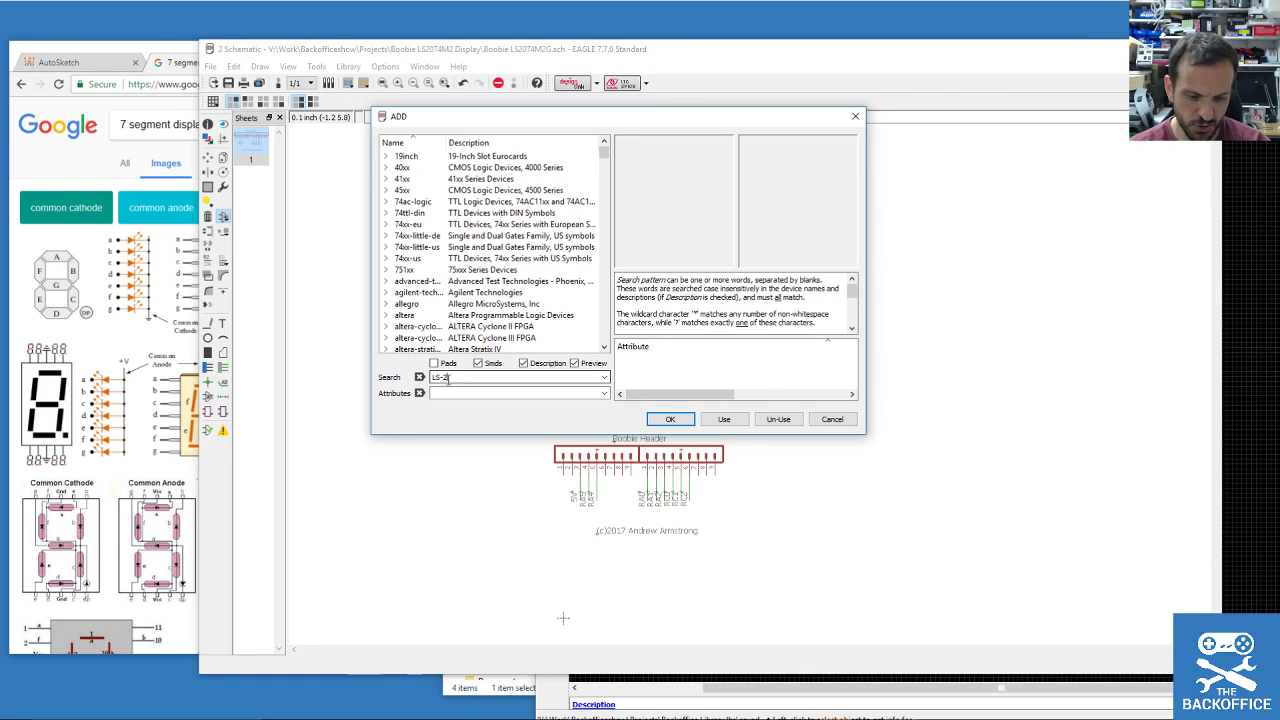
key(Return)
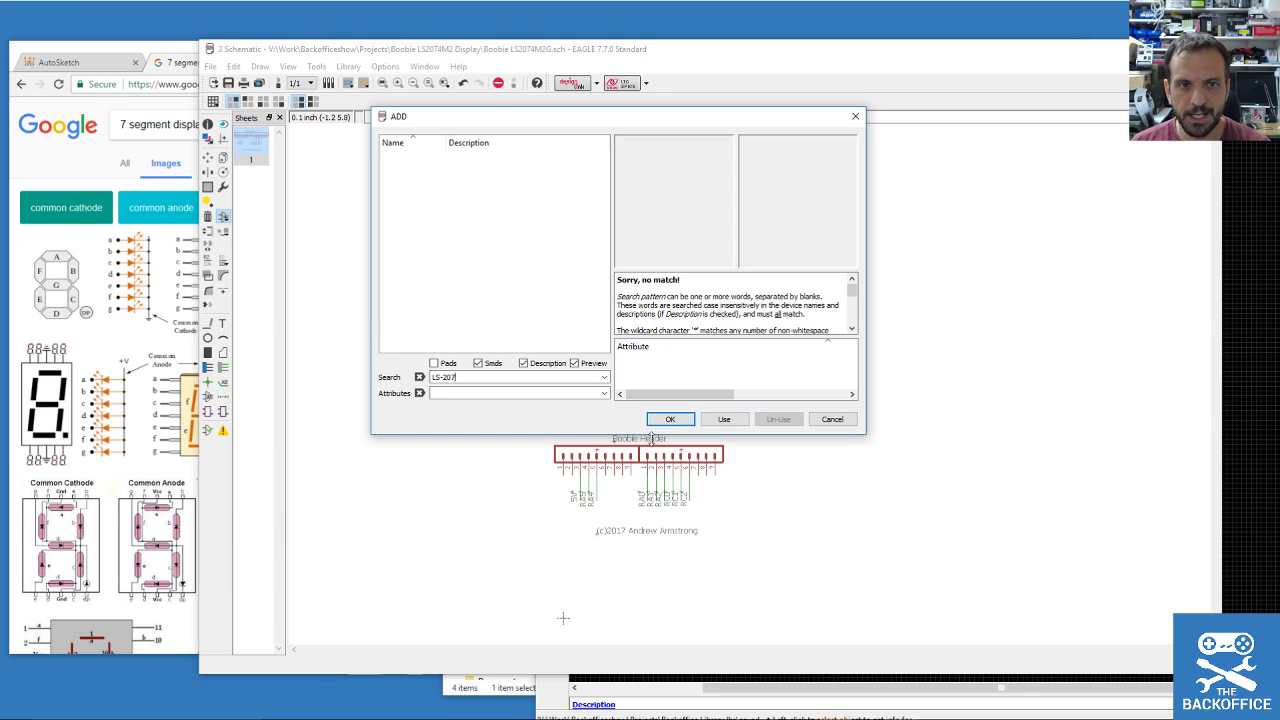
click(720, 421)
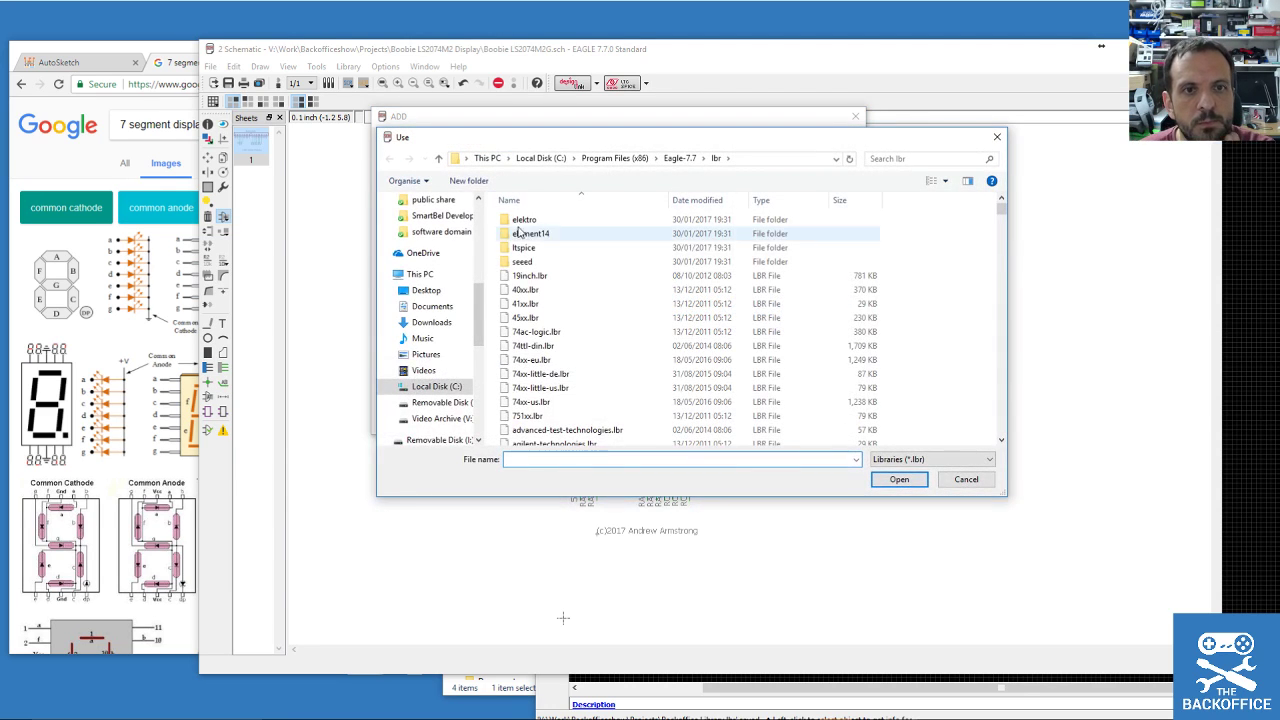
click(468, 419)
double_click(522, 403)
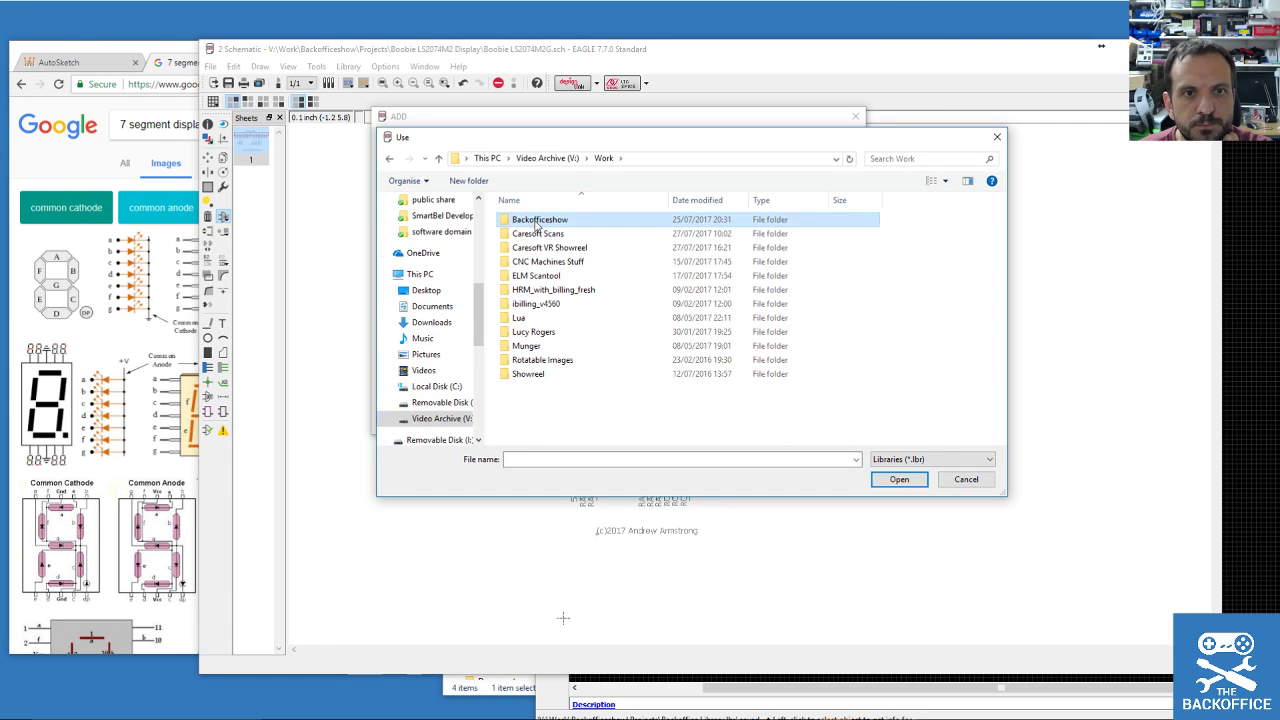
double_click(522, 219)
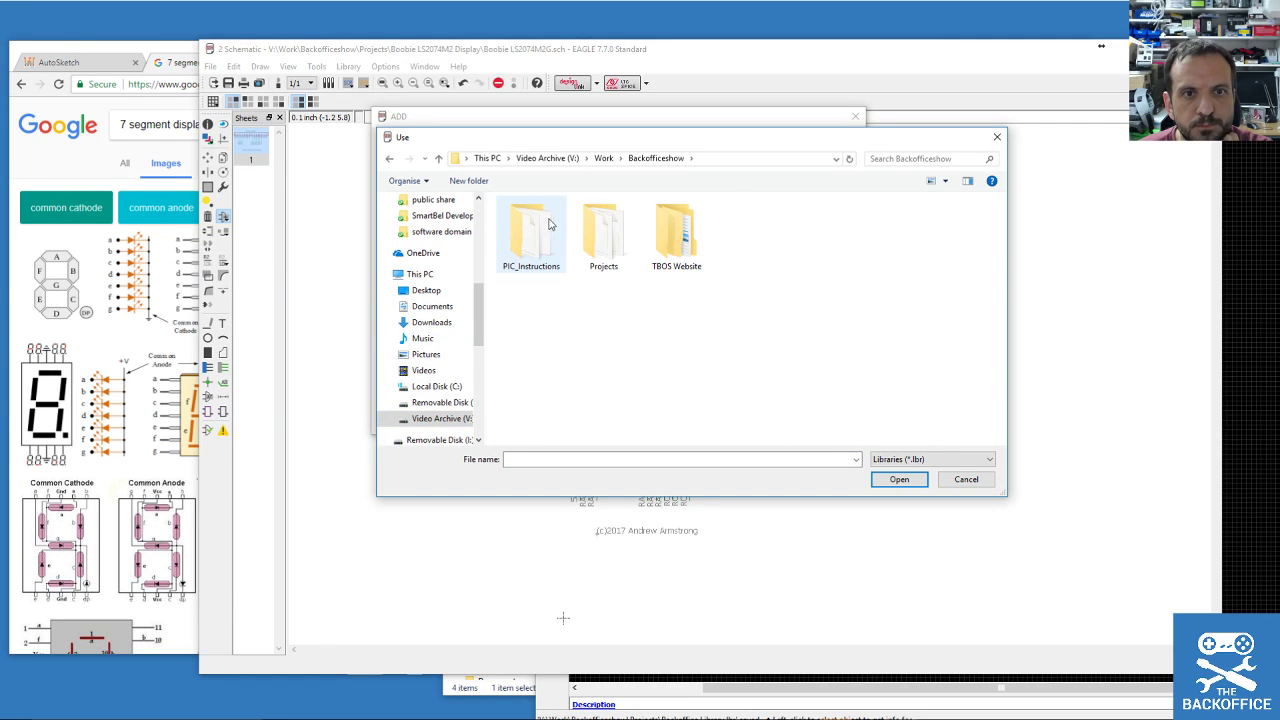
double_click(605, 260)
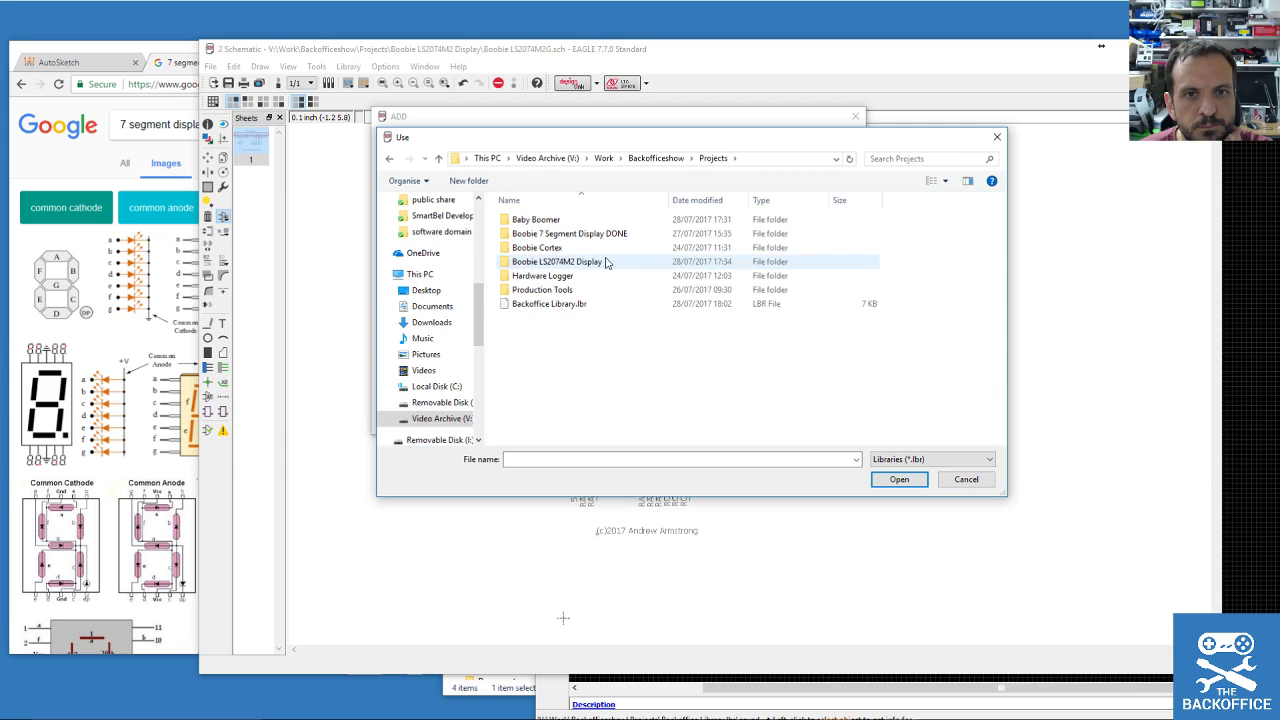
double_click(555, 304)
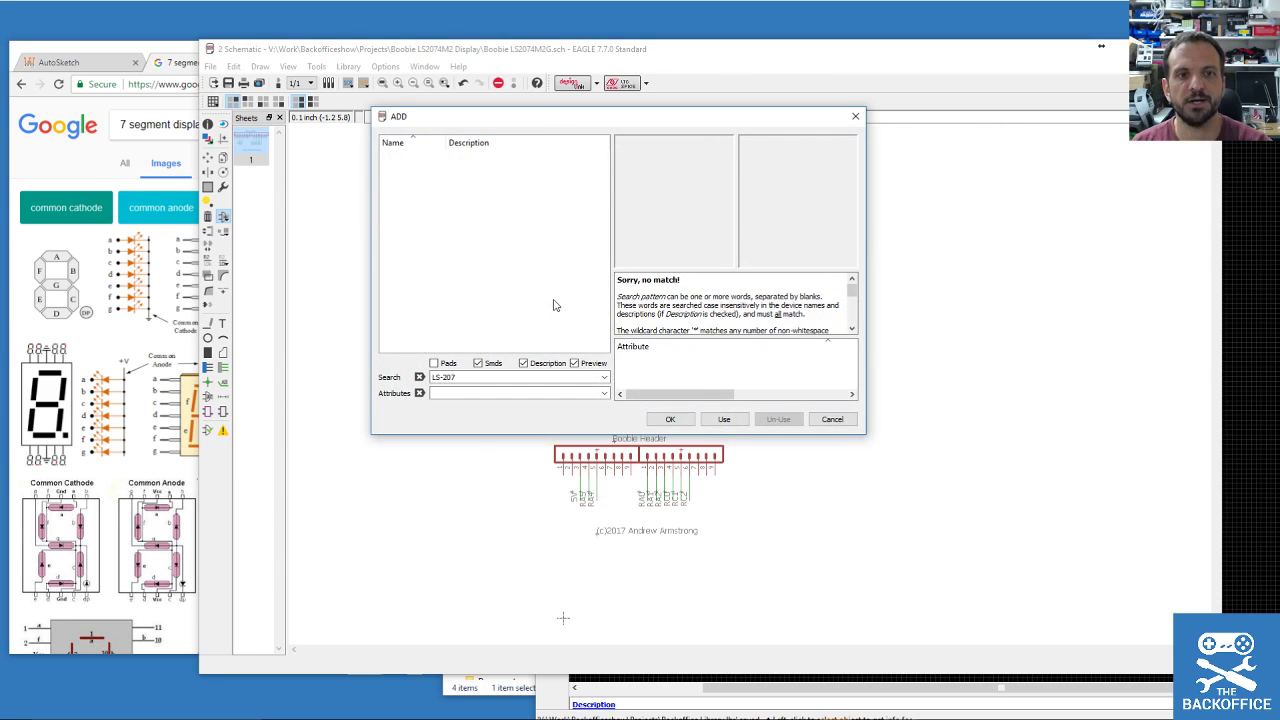
Expand the Backoffice Library and select its LS-2074M2G part.
drag(606, 151, 607, 168)
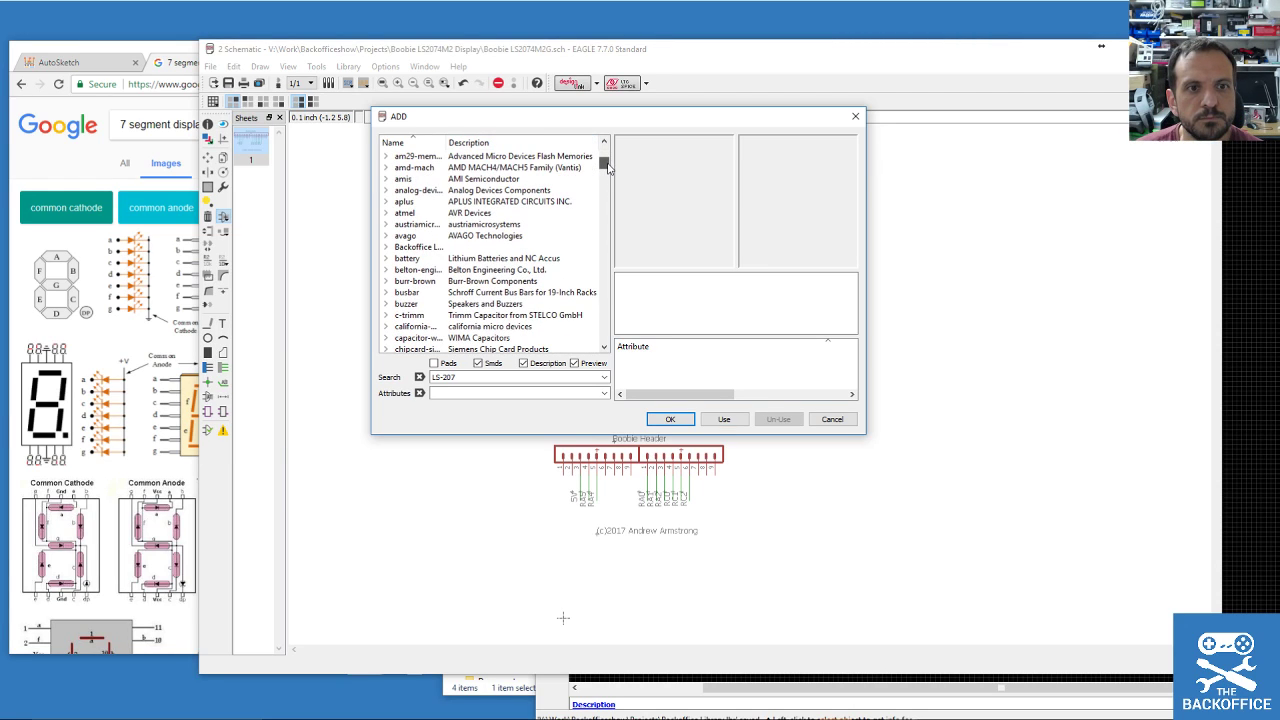
click(386, 247)
drag(446, 142, 512, 154)
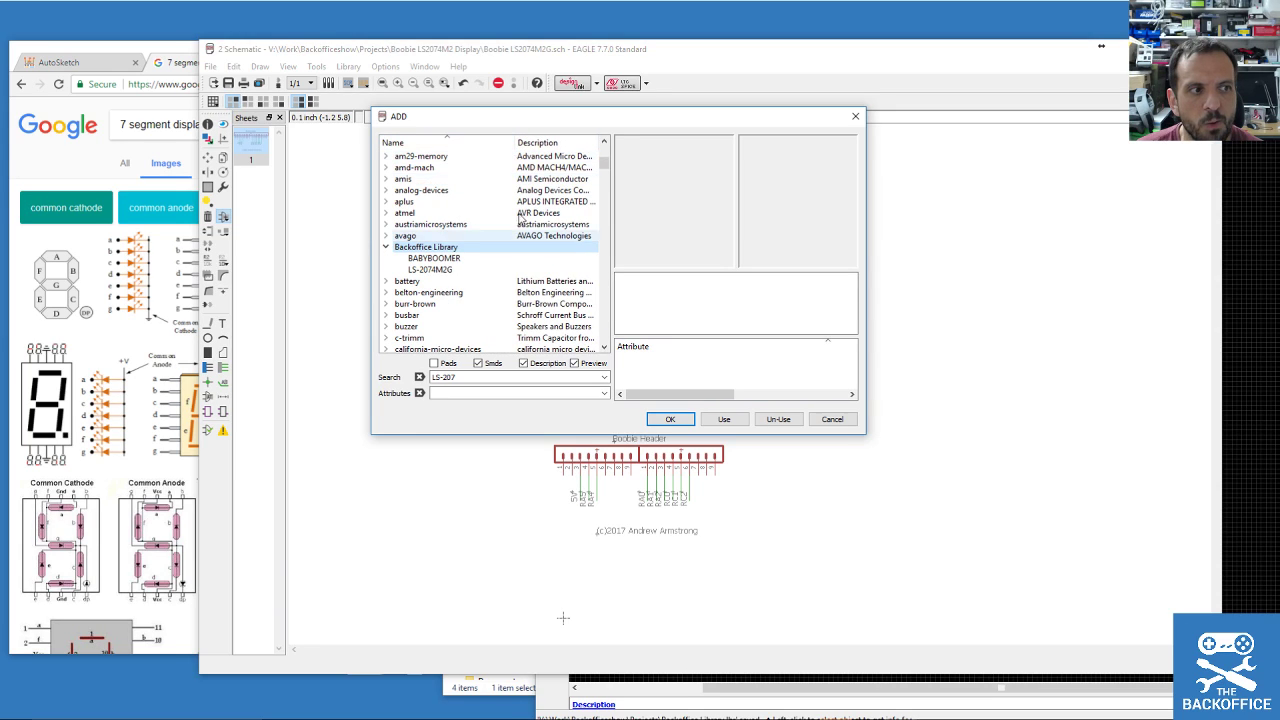
click(439, 272)
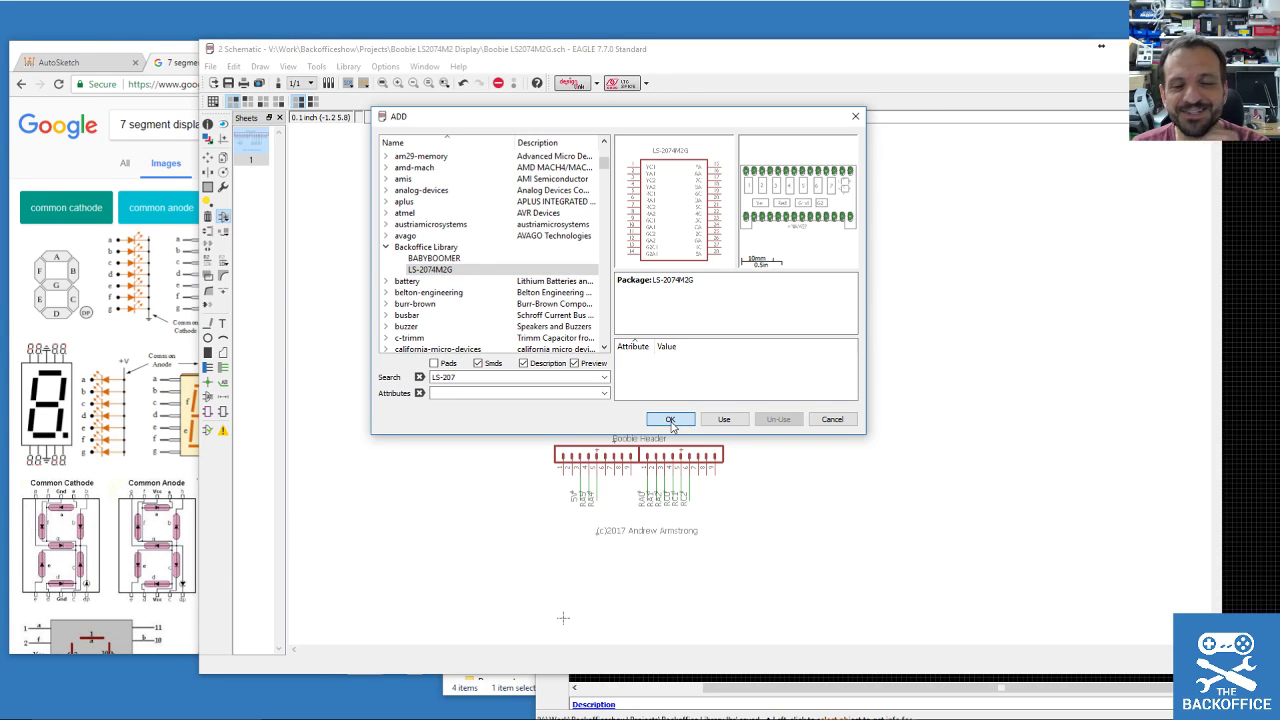
Place the LS-2074M2G display symbol on the canvas above the Boobie Header.
click(670, 419)
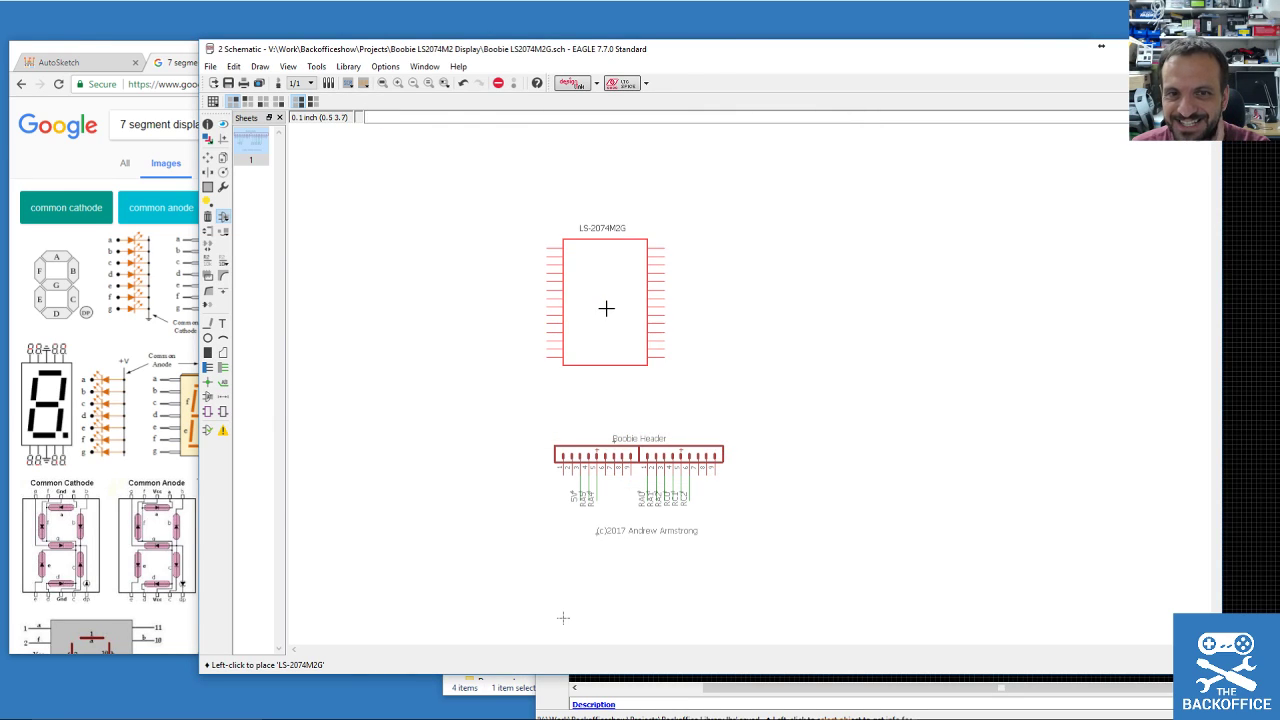
scroll(606, 306, down, 3)
scroll(625, 350, up, 4)
scroll(660, 374, down, 3)
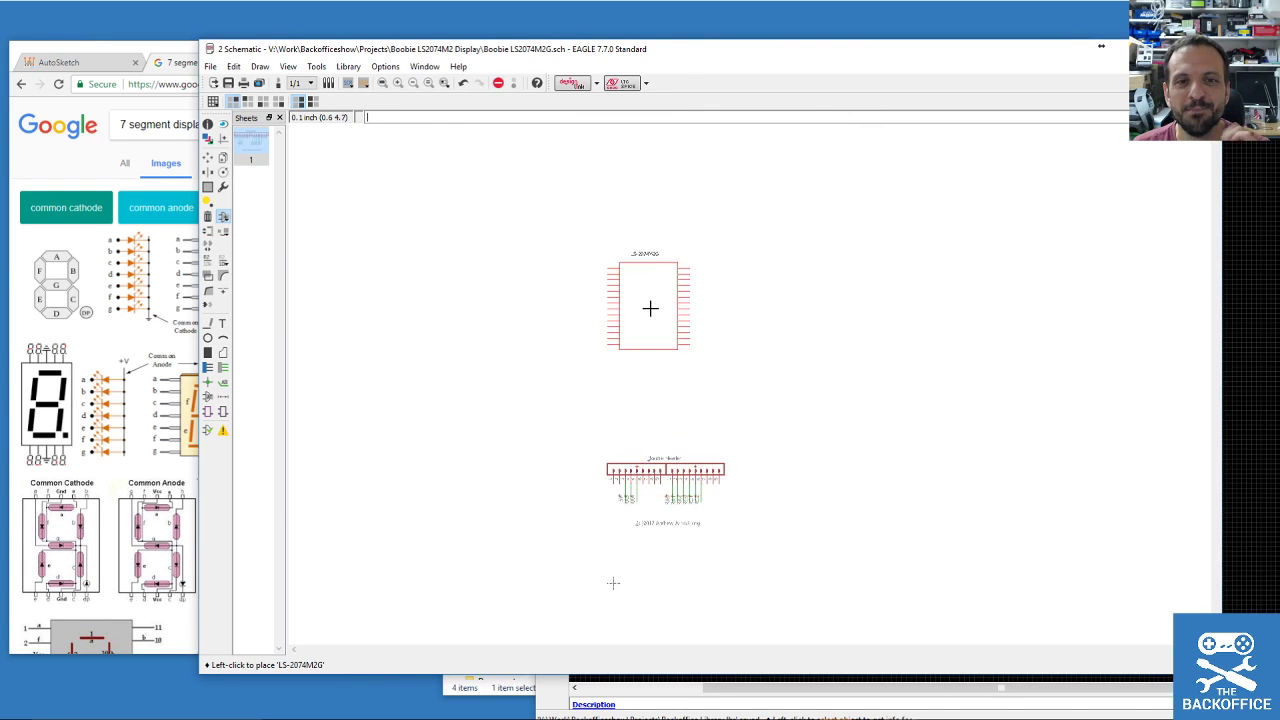
scroll(646, 306, up, 2)
click(660, 348)
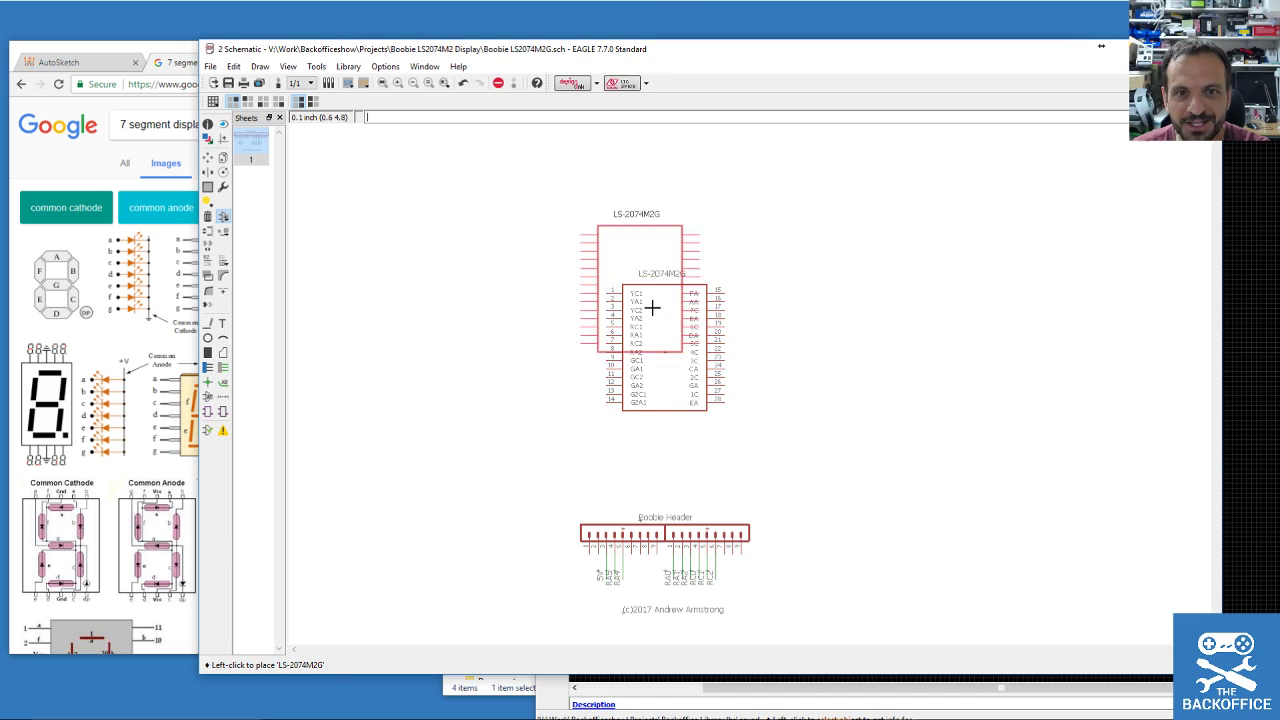
Select the Net tool, then reopen the Add tool for another part.
click(223, 367)
scroll(600, 298, up, 5)
scroll(591, 298, down, 3)
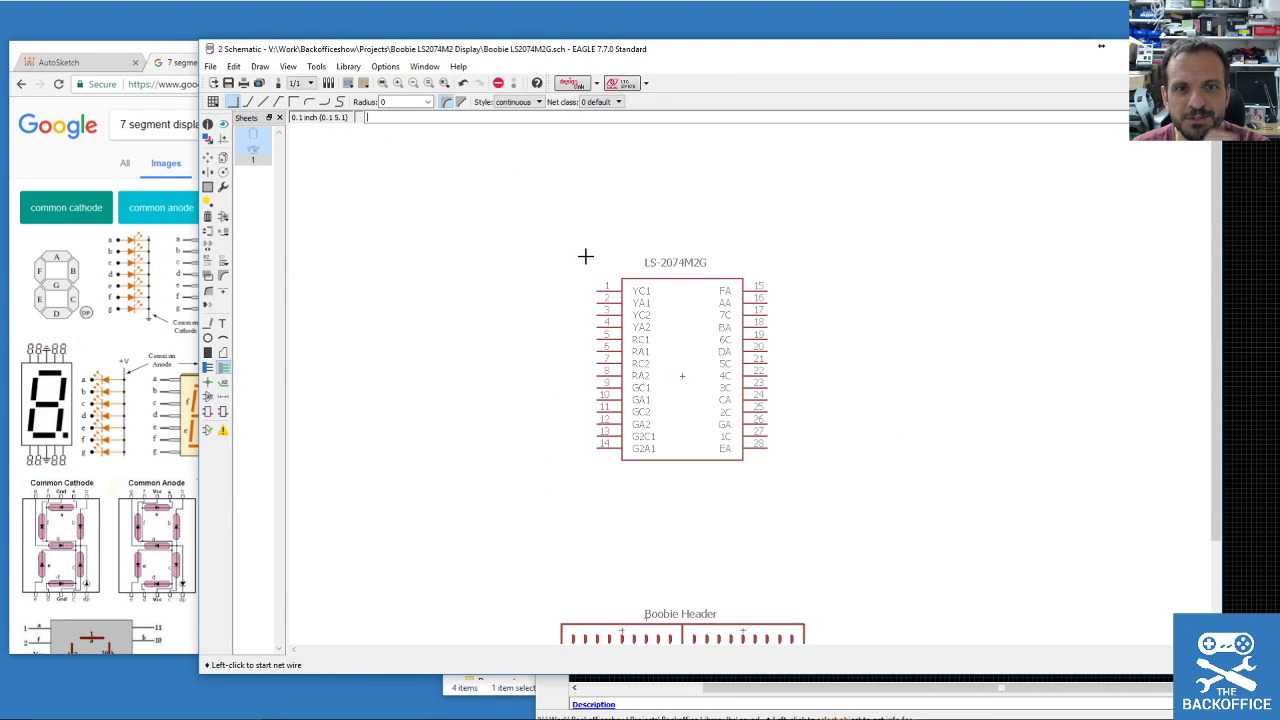
scroll(589, 286, up, 3)
scroll(589, 280, down, 4)
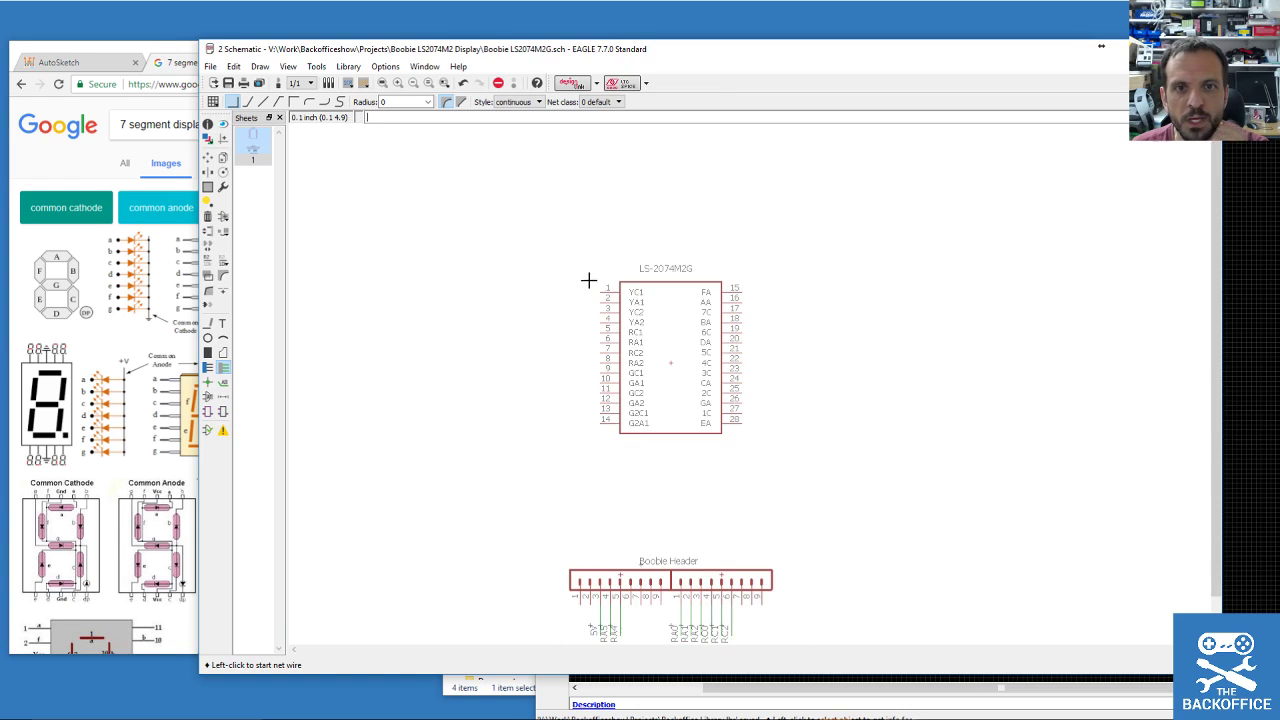
click(223, 216)
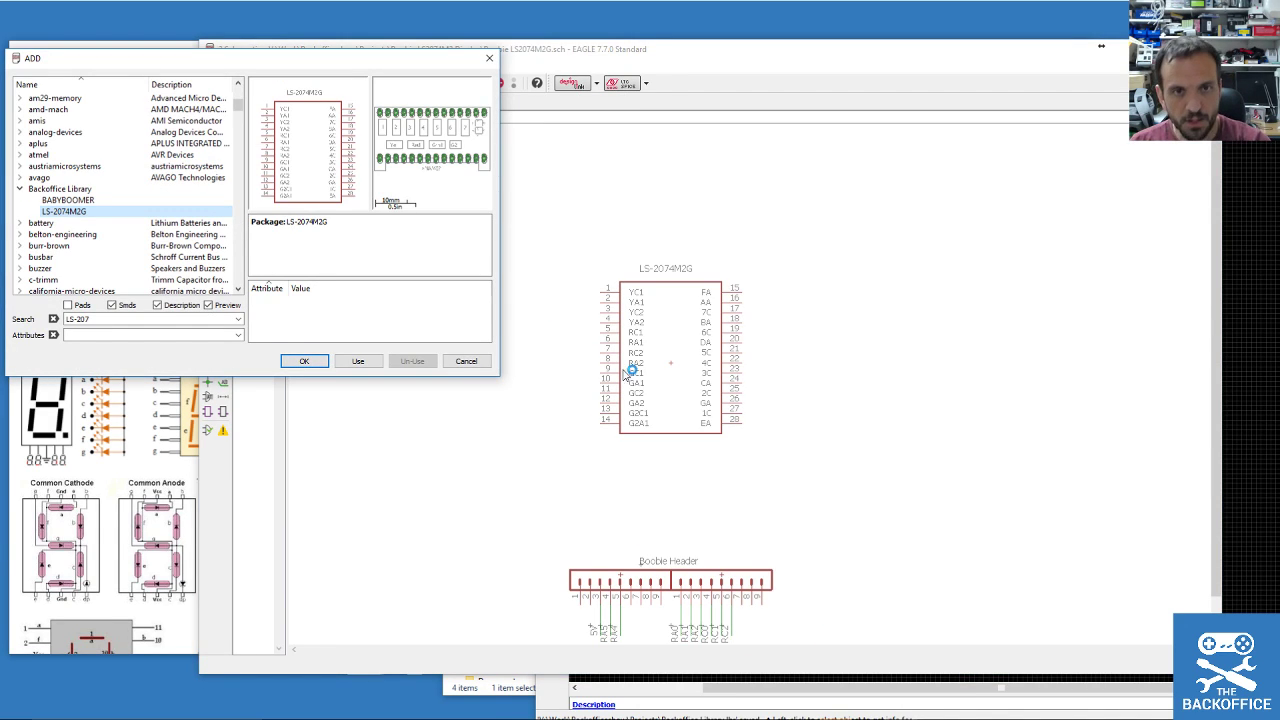
Search the libraries for MC14511BCP, then for the shortened term MC.
click(127, 320)
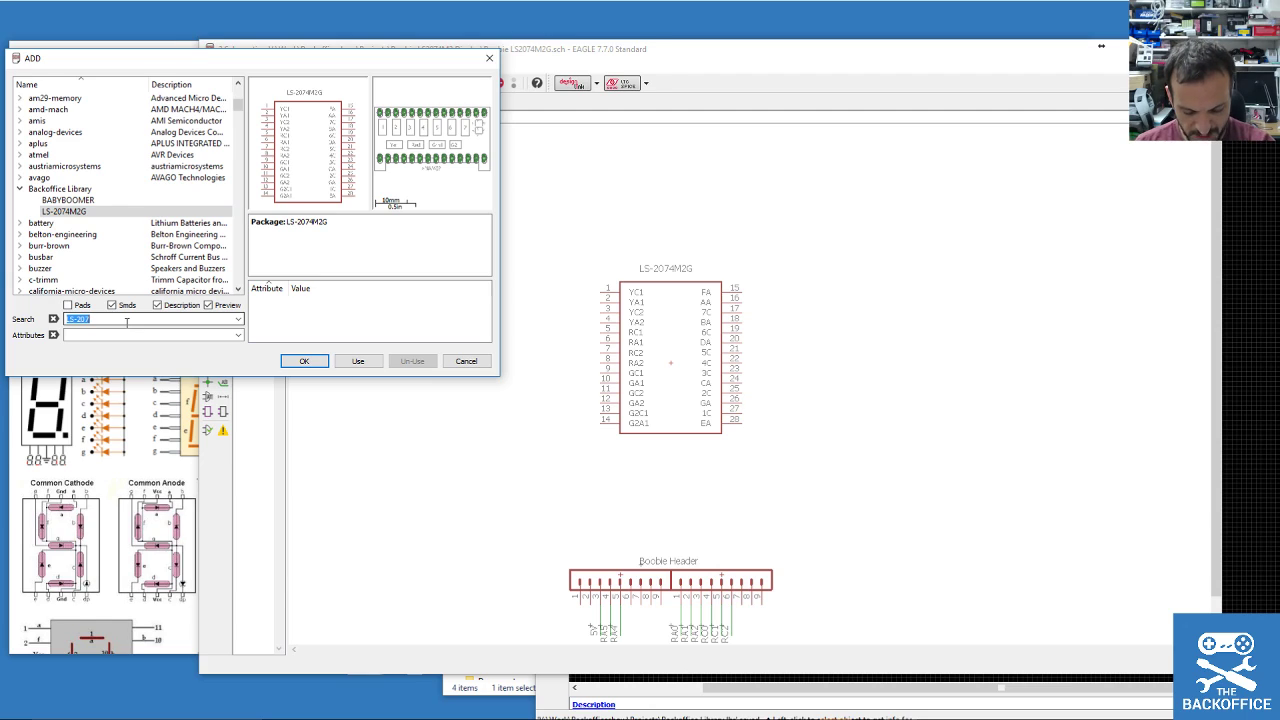
text(MC14511BCP)
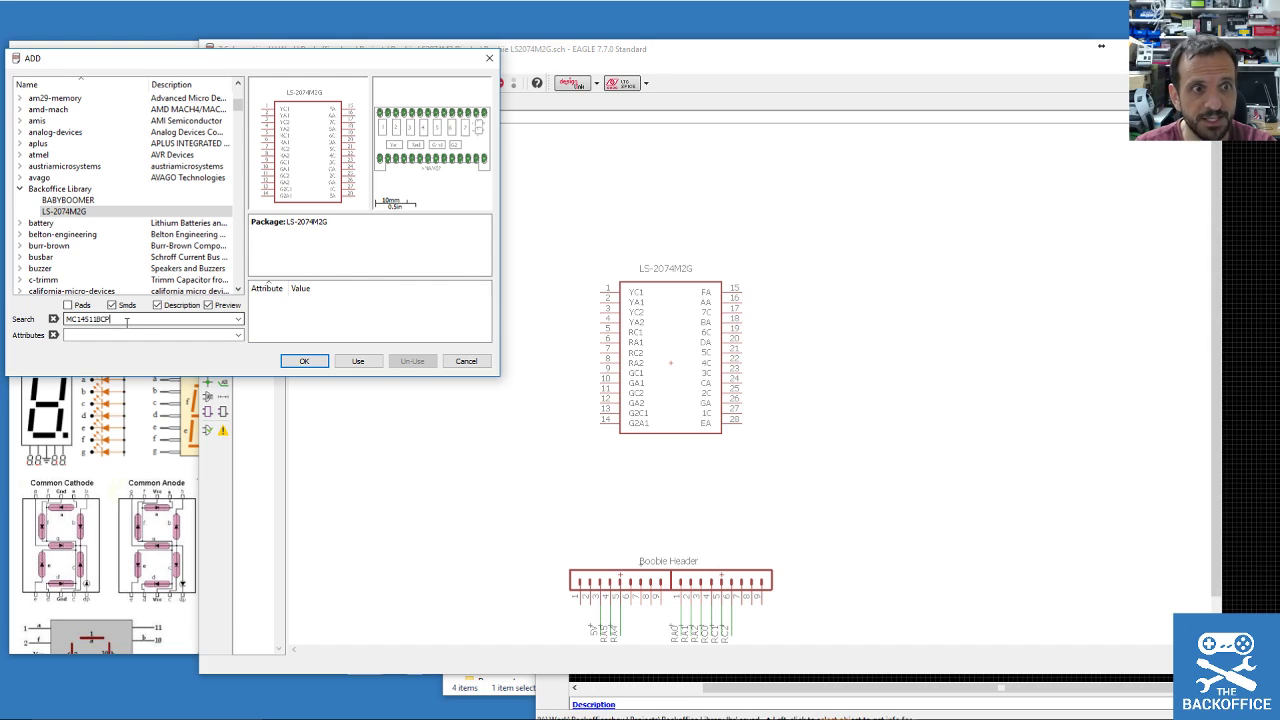
key(Return)
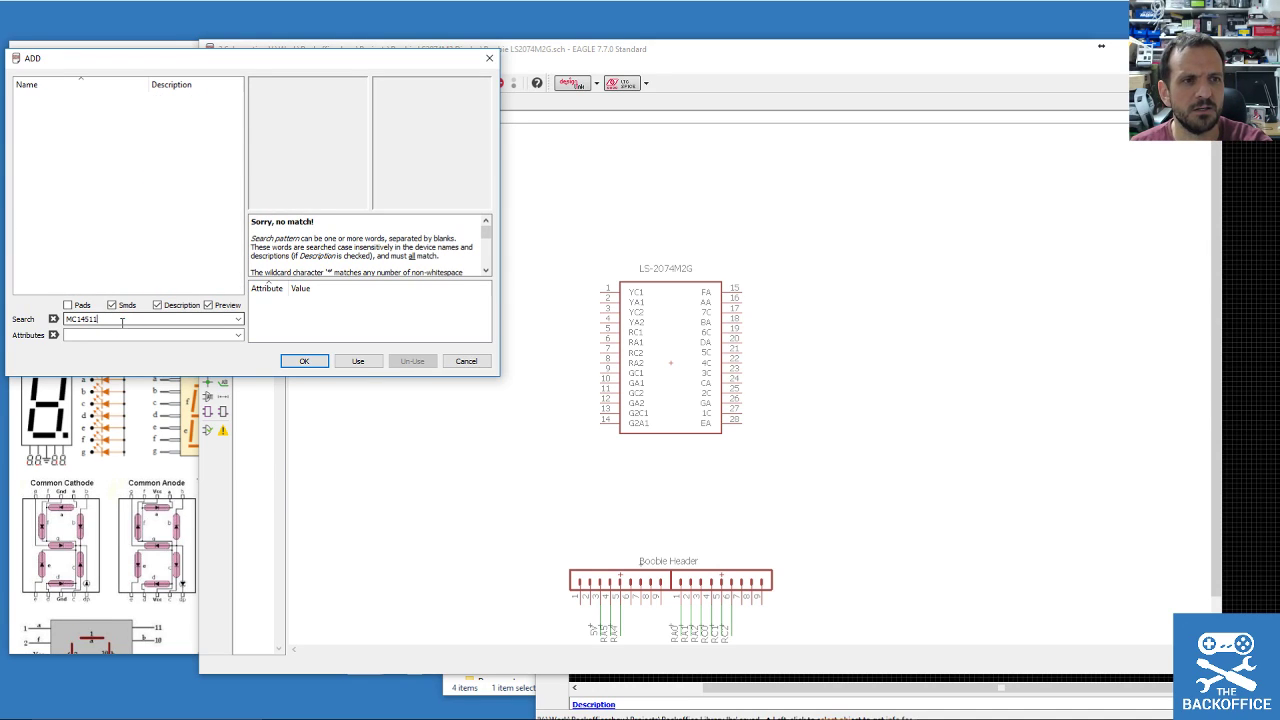
key(BackSpace)
key(BackSpace)
key(Return)
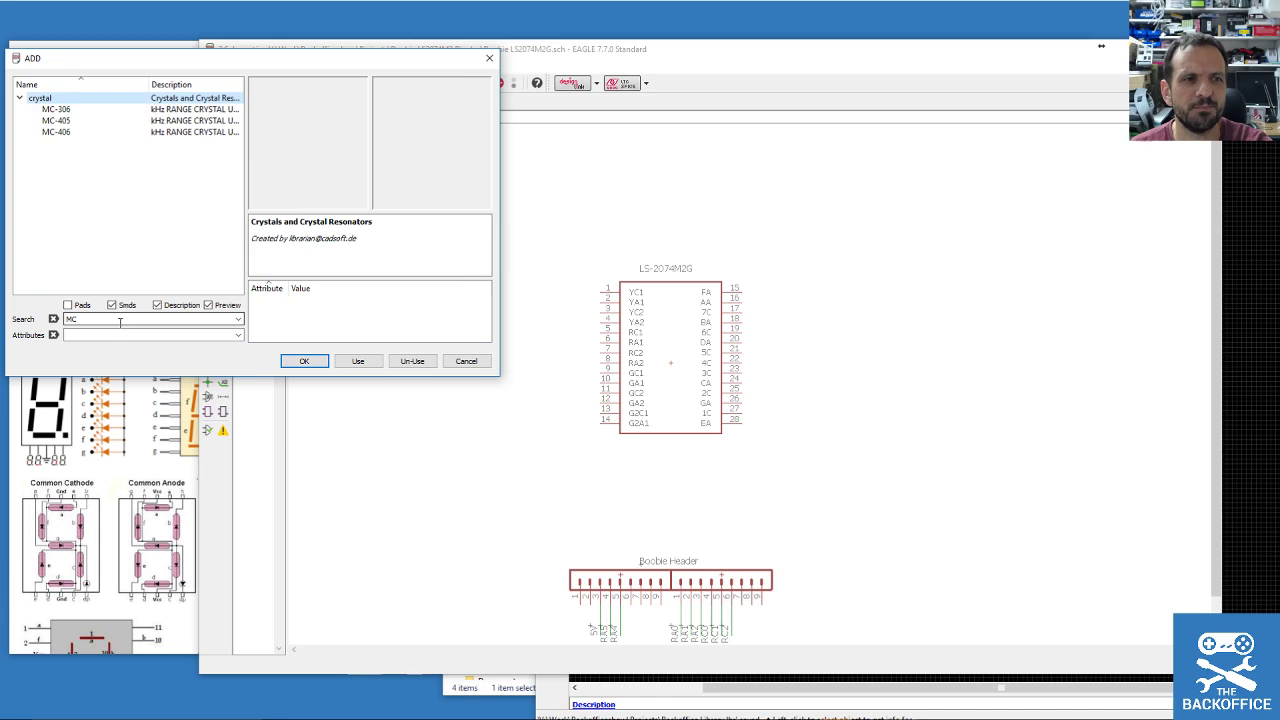
Search for BCD, preview the 4055 decoder, and move the ADD dialog right.
double_click(120, 320)
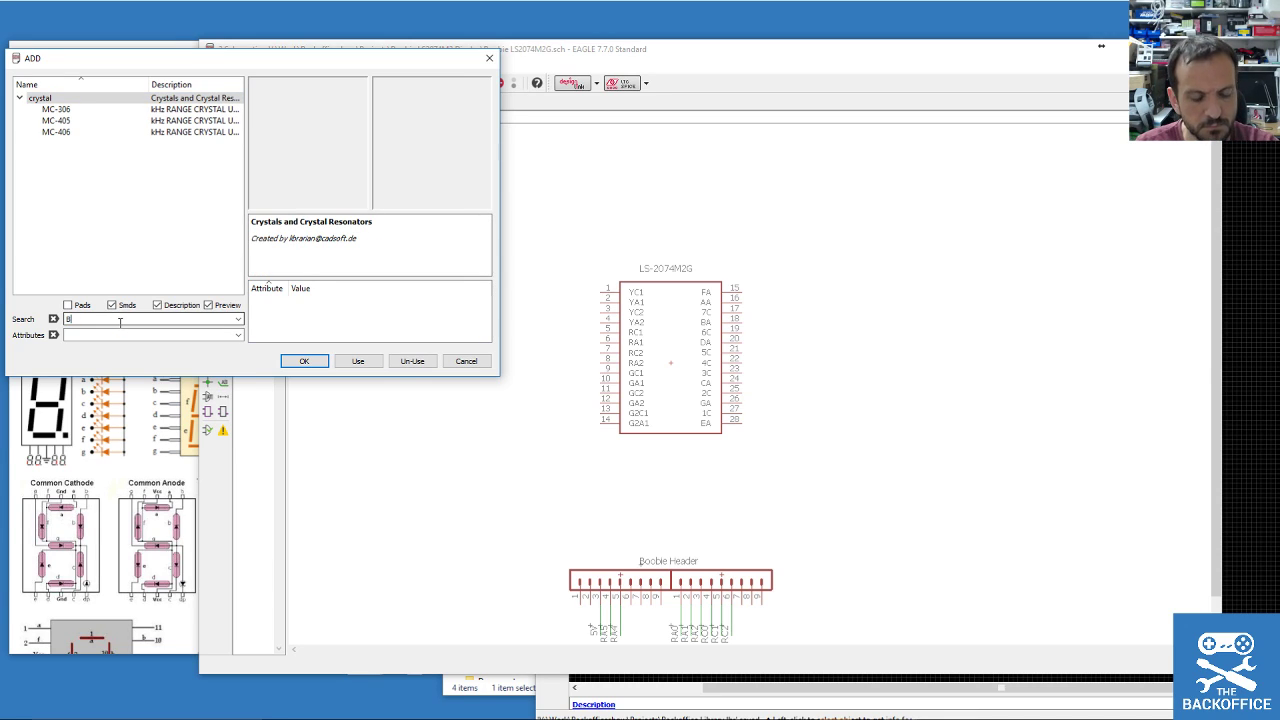
key(Return)
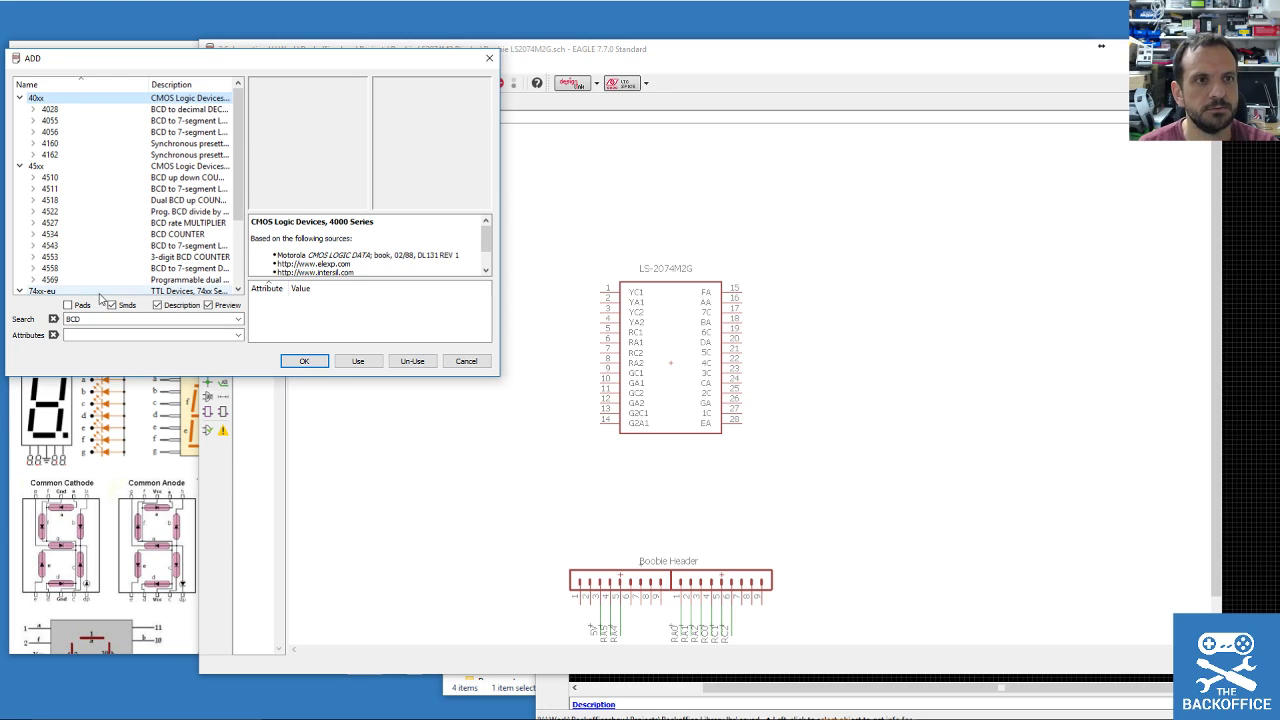
click(48, 121)
click(33, 132)
click(33, 121)
drag(217, 58, 957, 94)
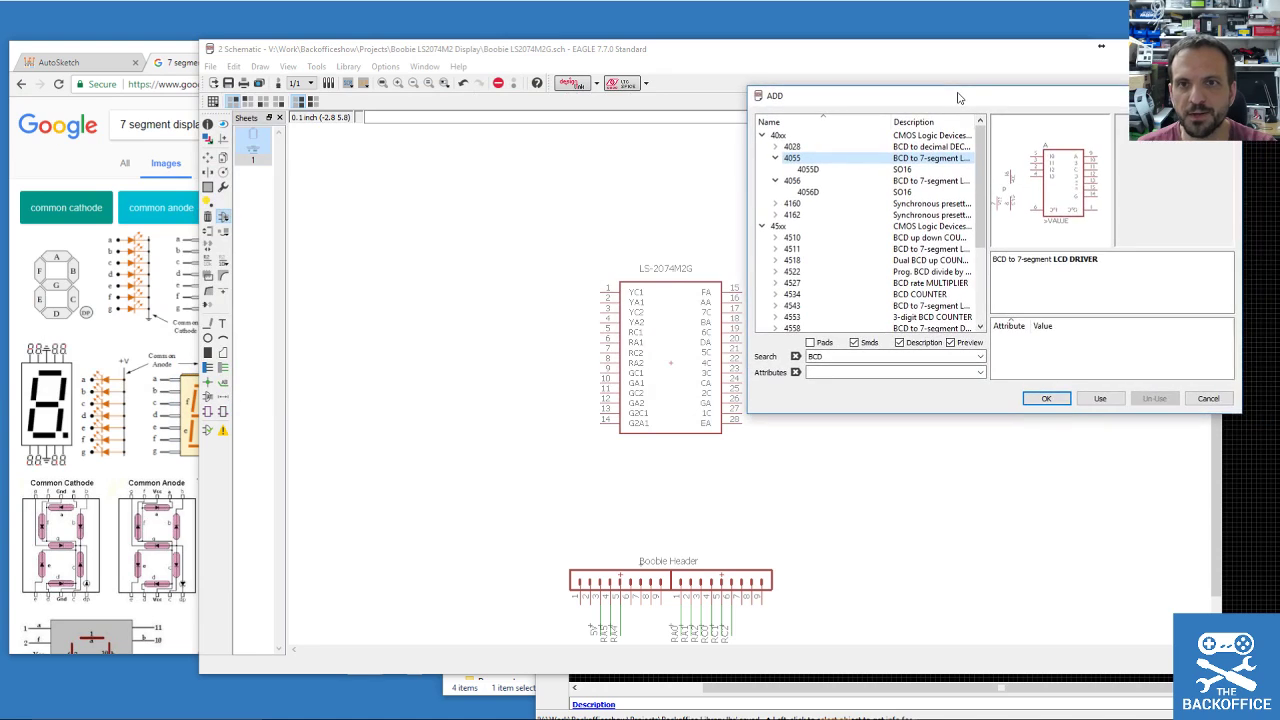
Search Google for MC14511BCP and view the general web results.
triple_click(145, 122)
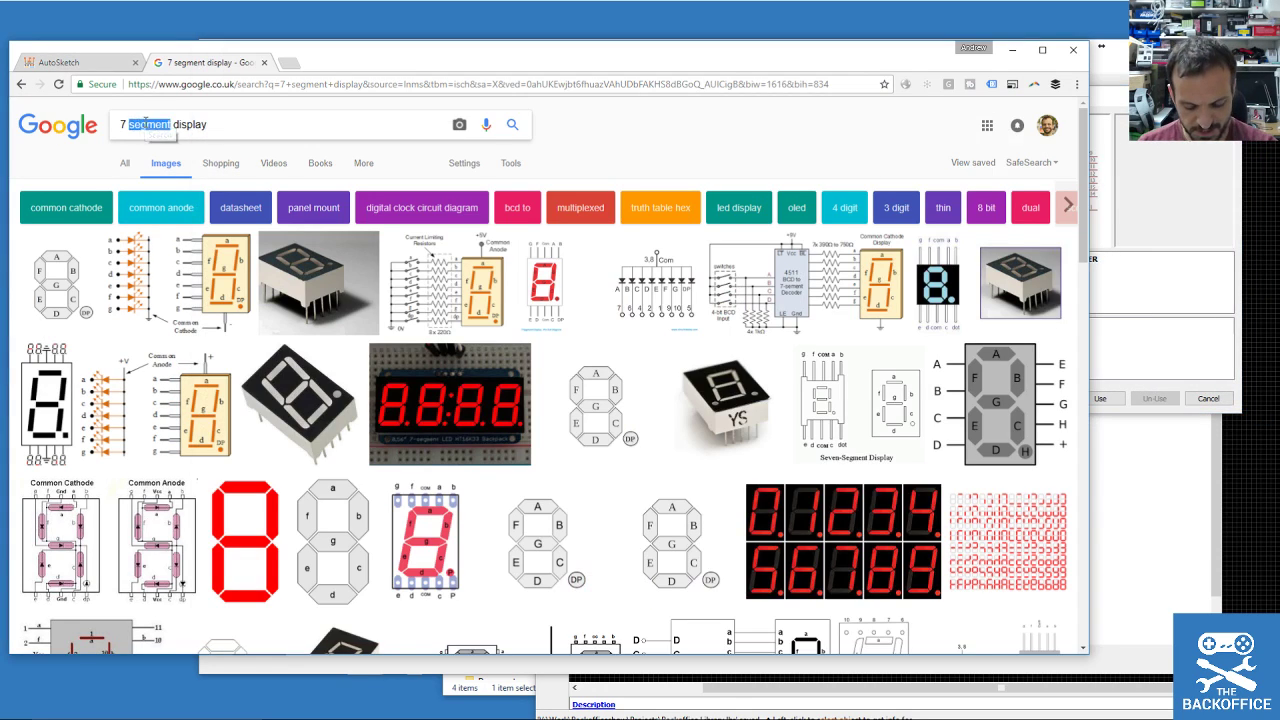
text(MC14511BCP)
key(Return)
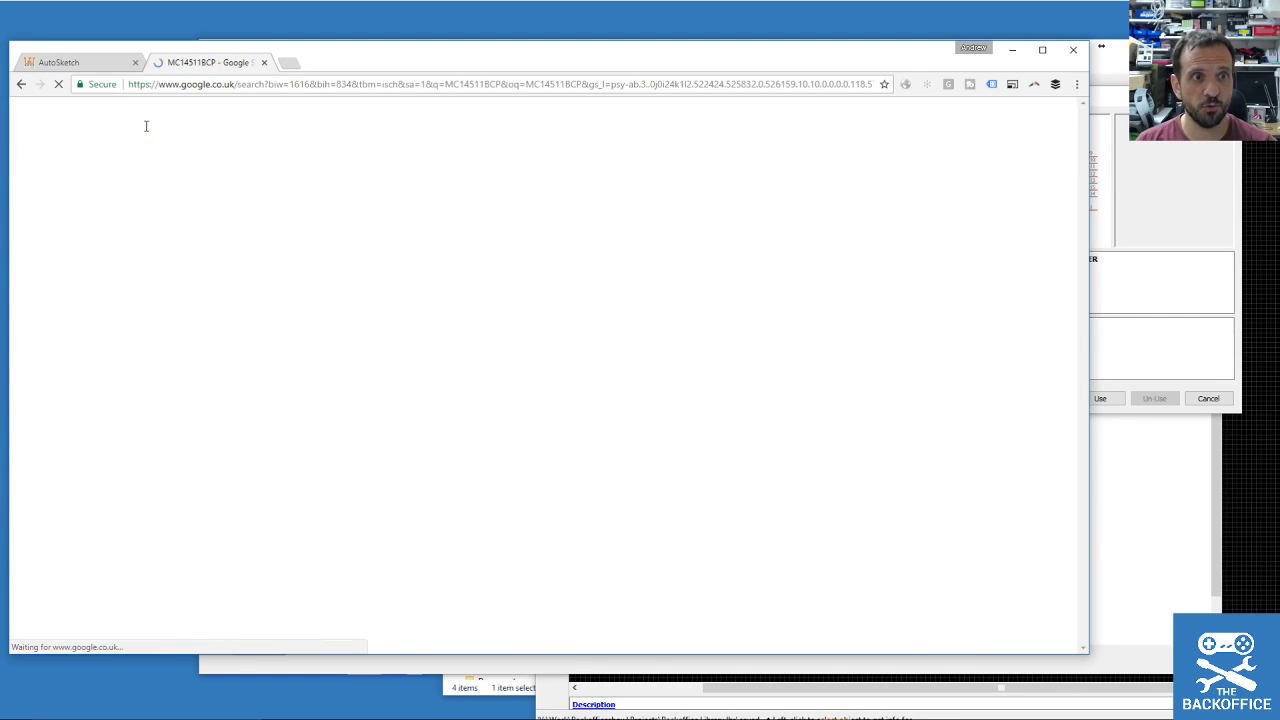
double_click(148, 124)
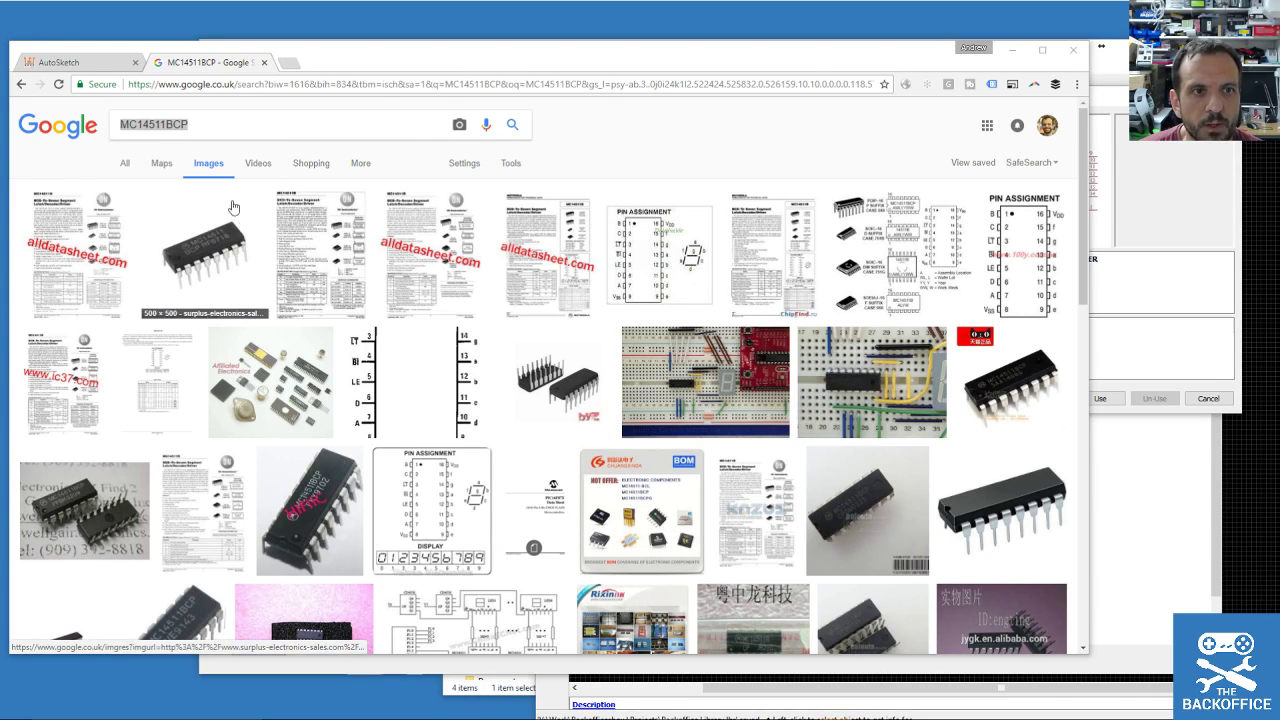
click(126, 166)
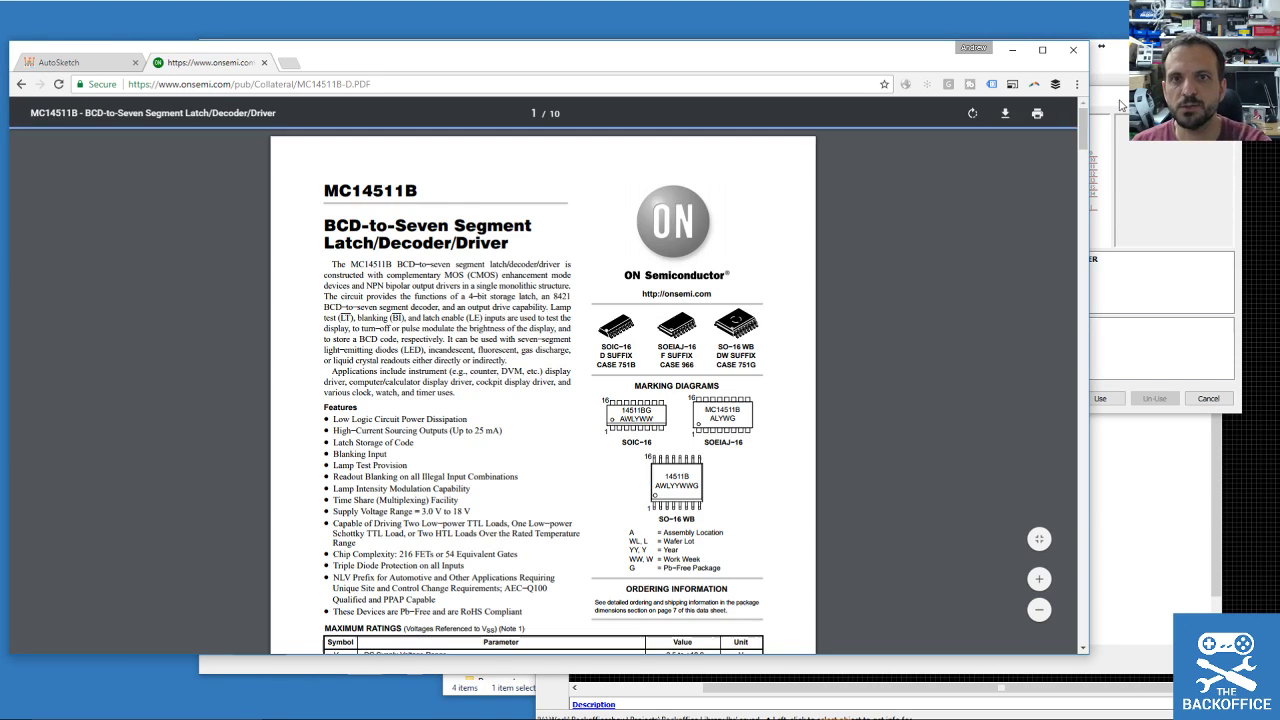
scroll(670, 320, down, 3)
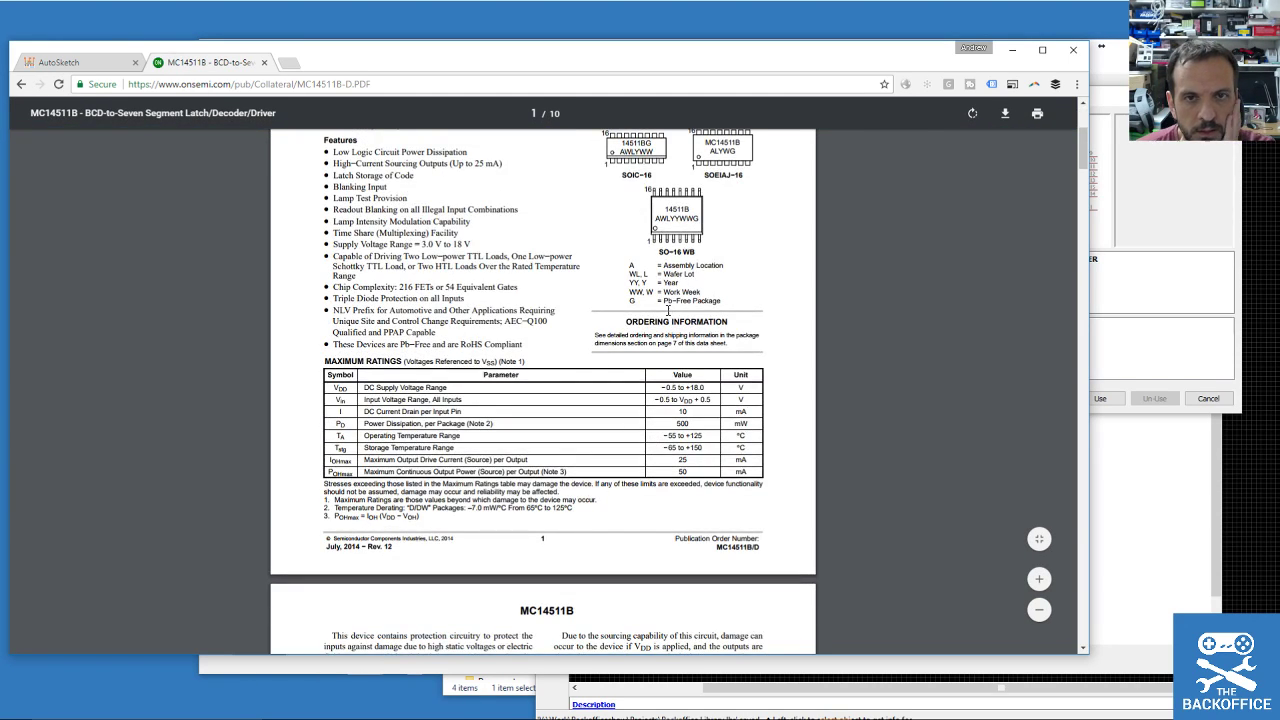
scroll(670, 314, down, 5)
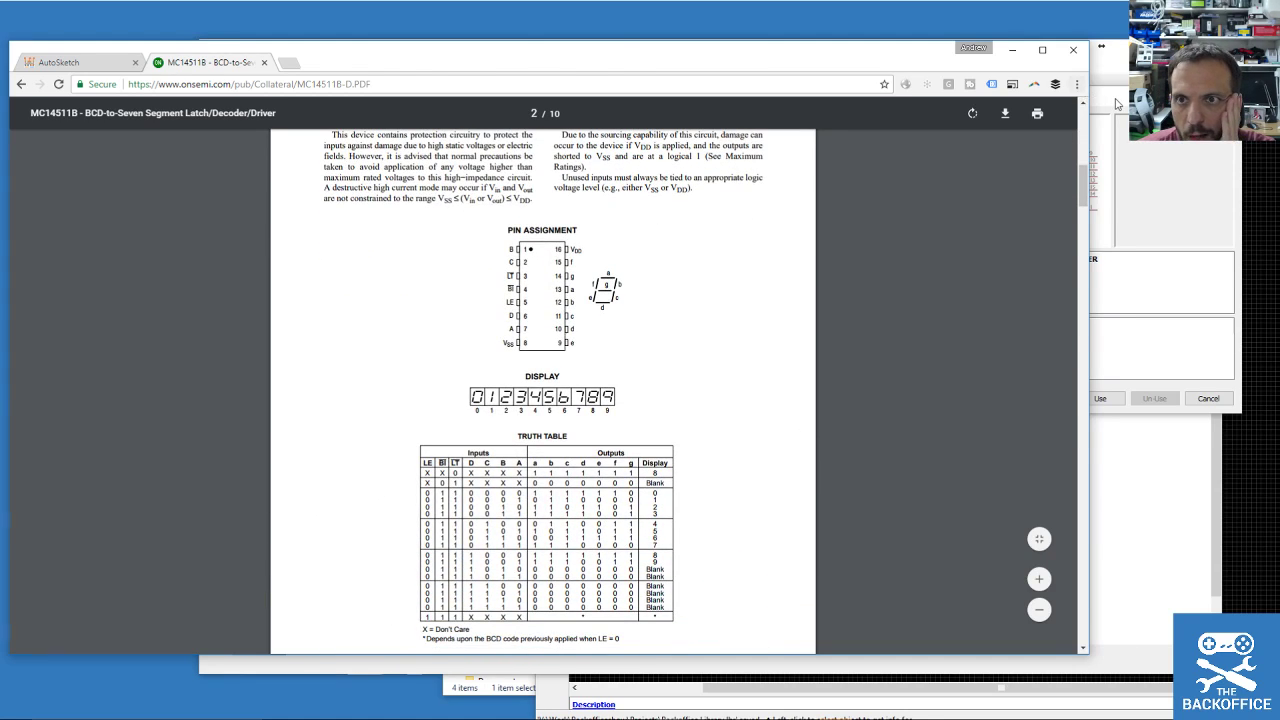
Bring the MC14511B datasheet forward and move the library editor right to reveal it.
click(1117, 104)
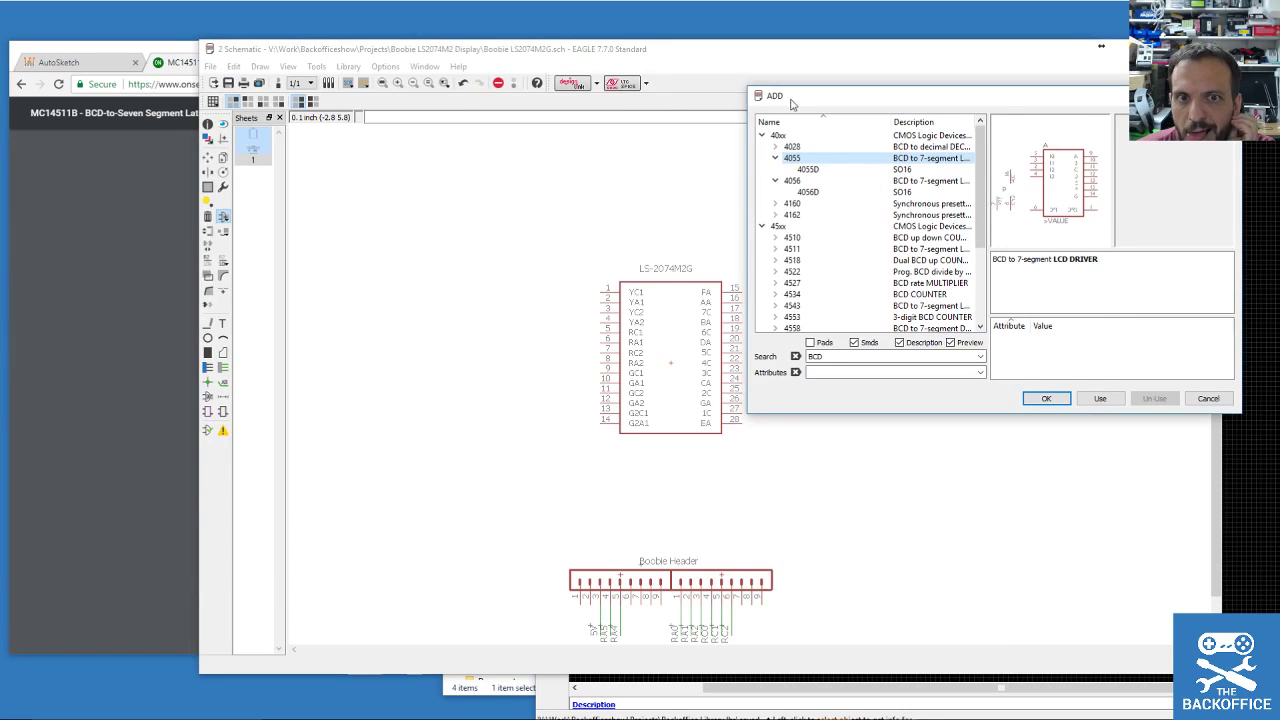
click(143, 53)
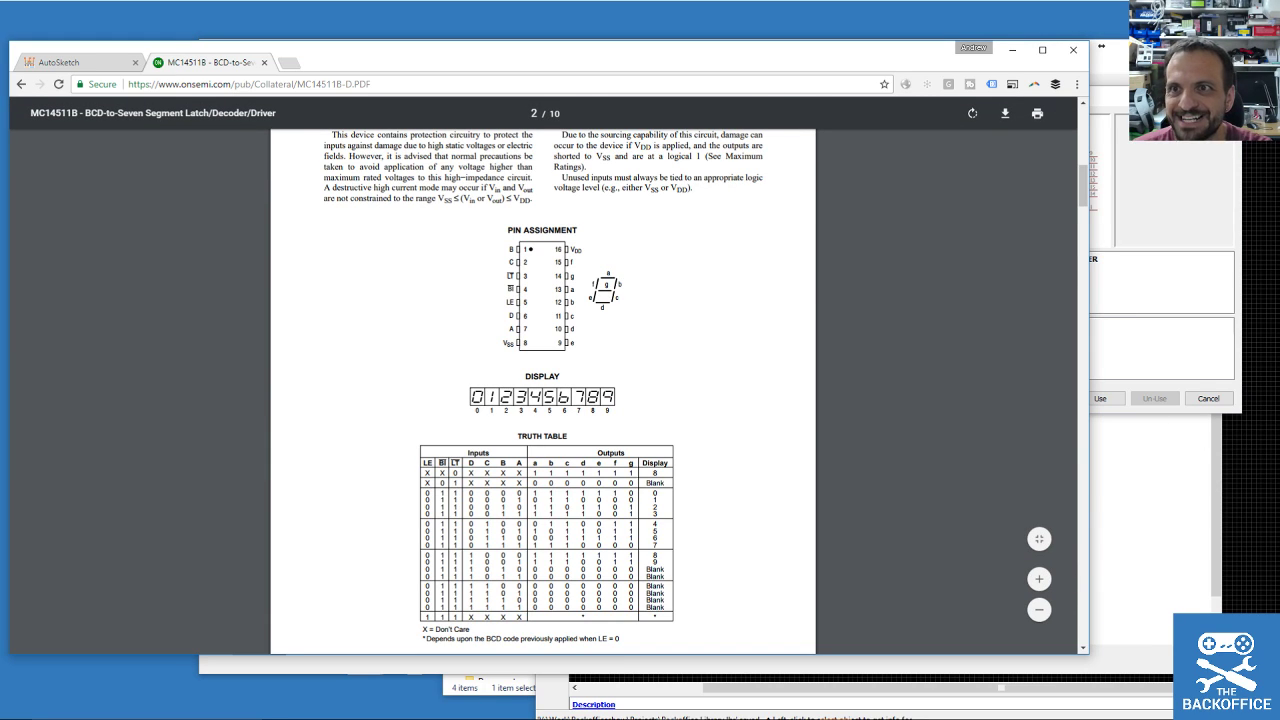
click(800, 690)
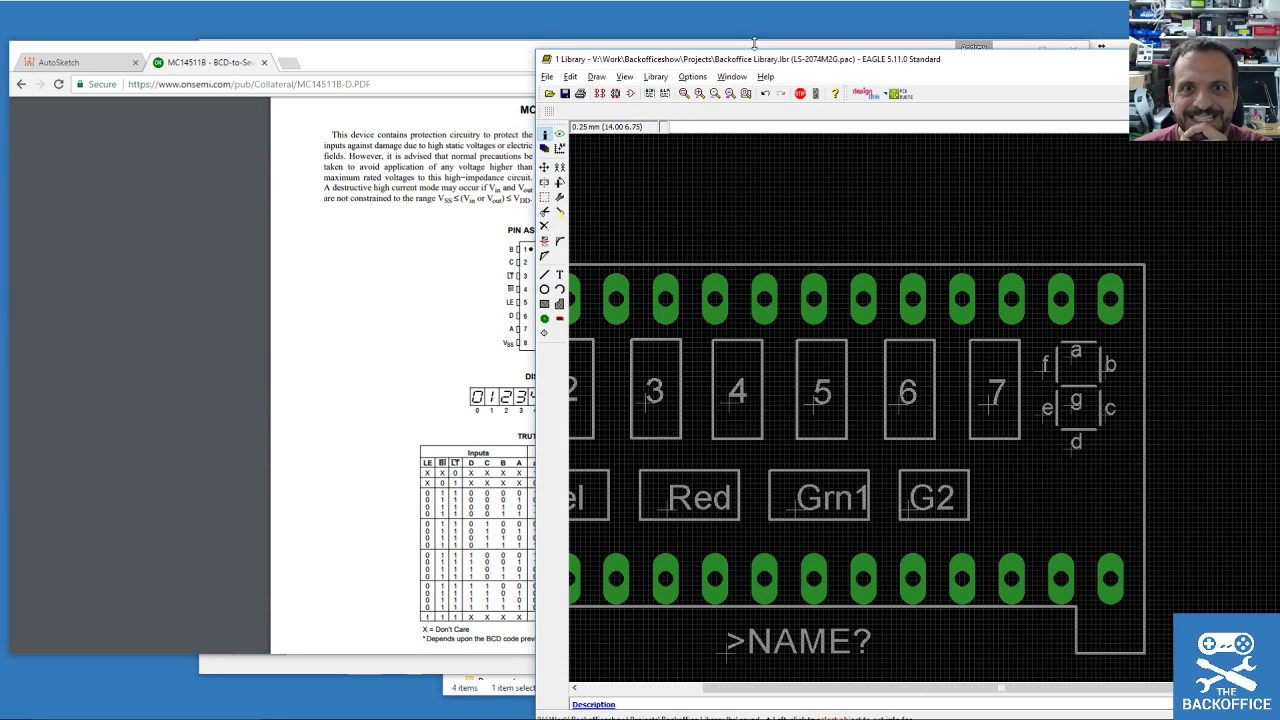
drag(762, 64, 860, 64)
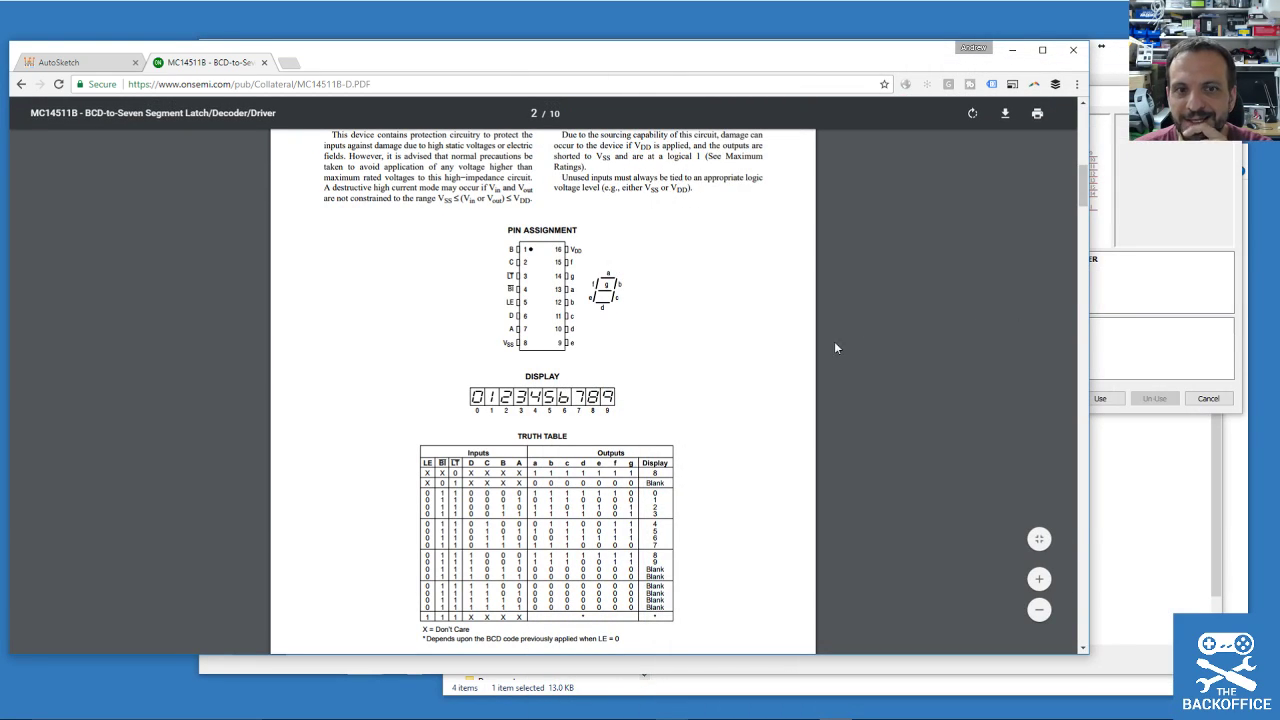
Scroll the datasheet to its page 2 pin assignment; place datasheet left, ADD dialog lower.
scroll(530, 352, down, 6)
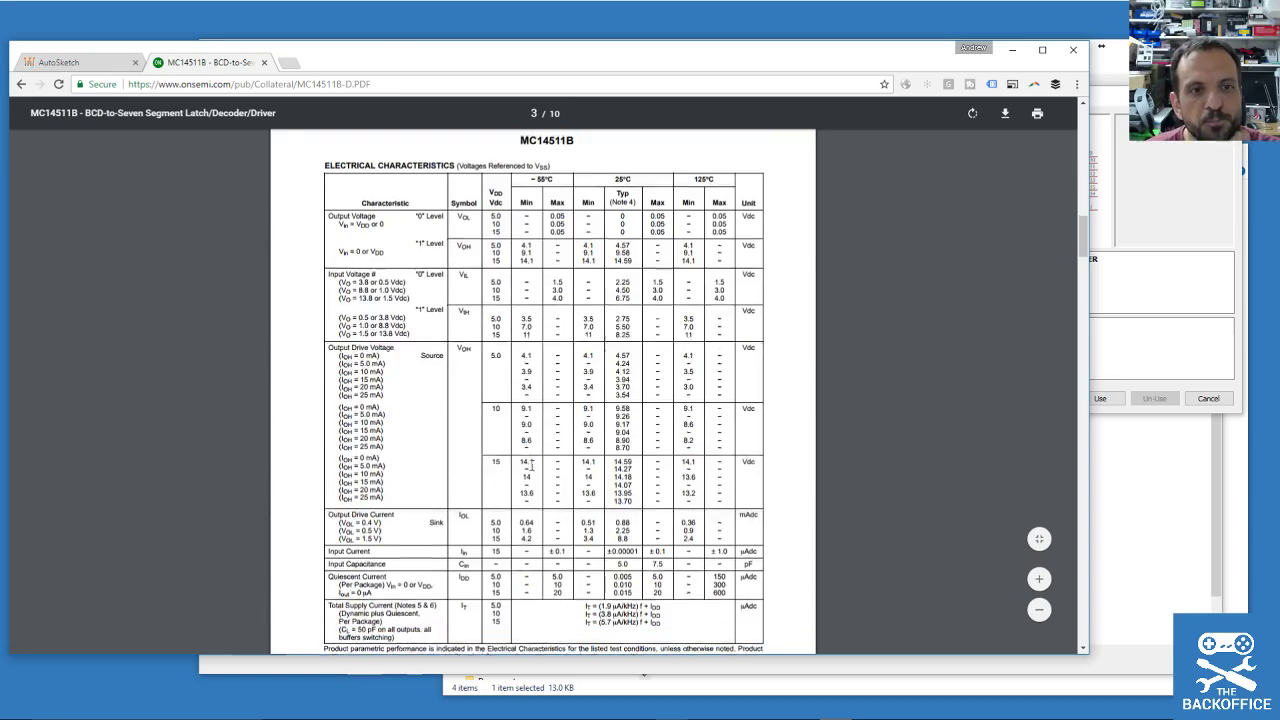
scroll(563, 541, up, 11)
scroll(563, 541, up, 4)
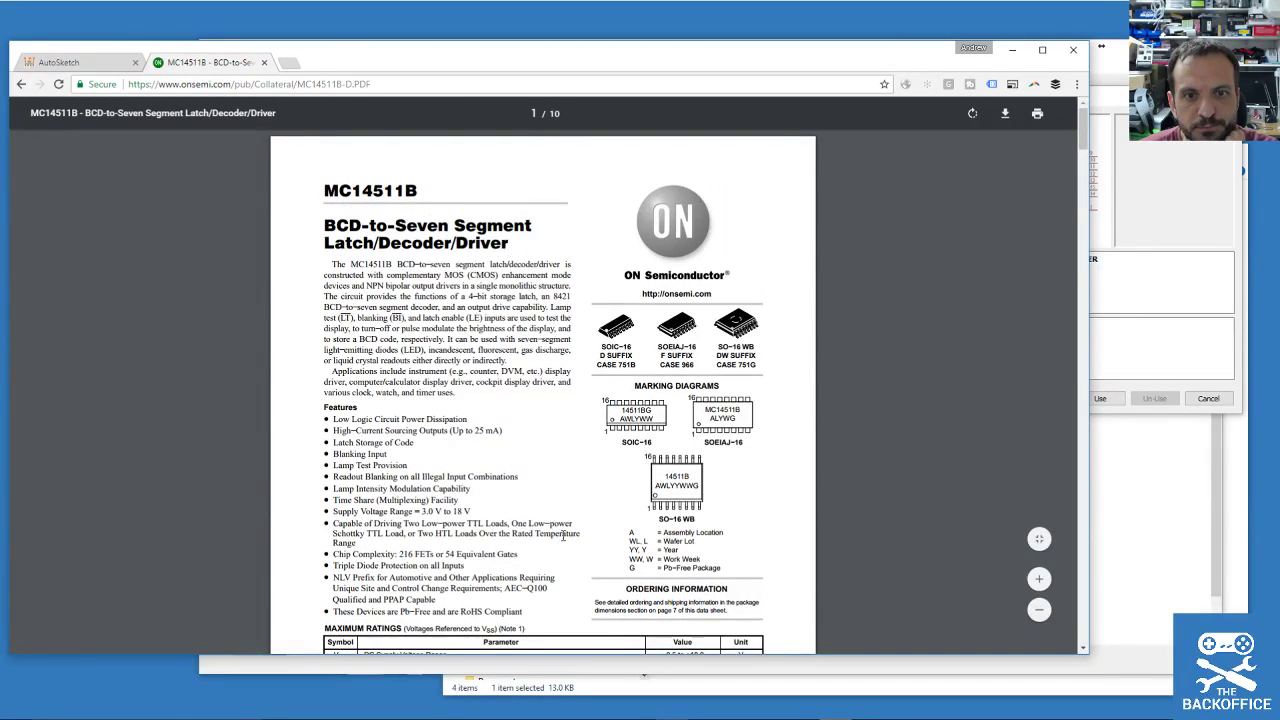
scroll(563, 537, down, 20)
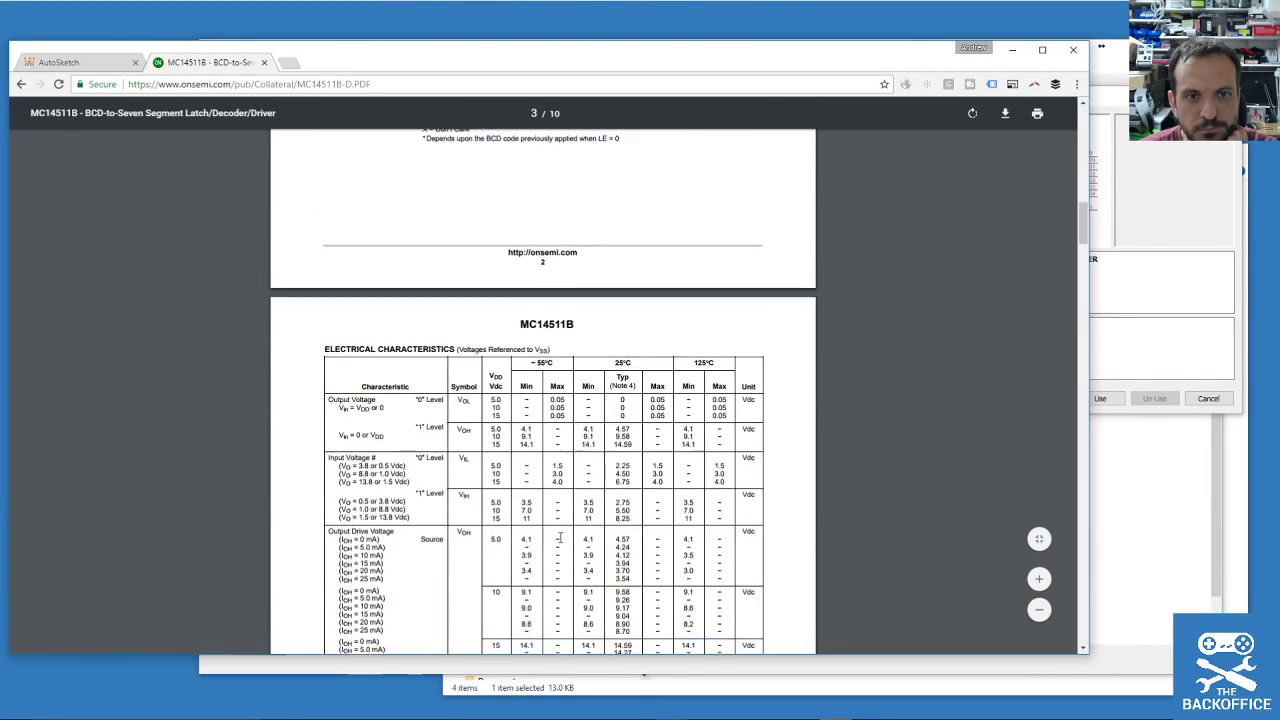
scroll(563, 541, down, 15)
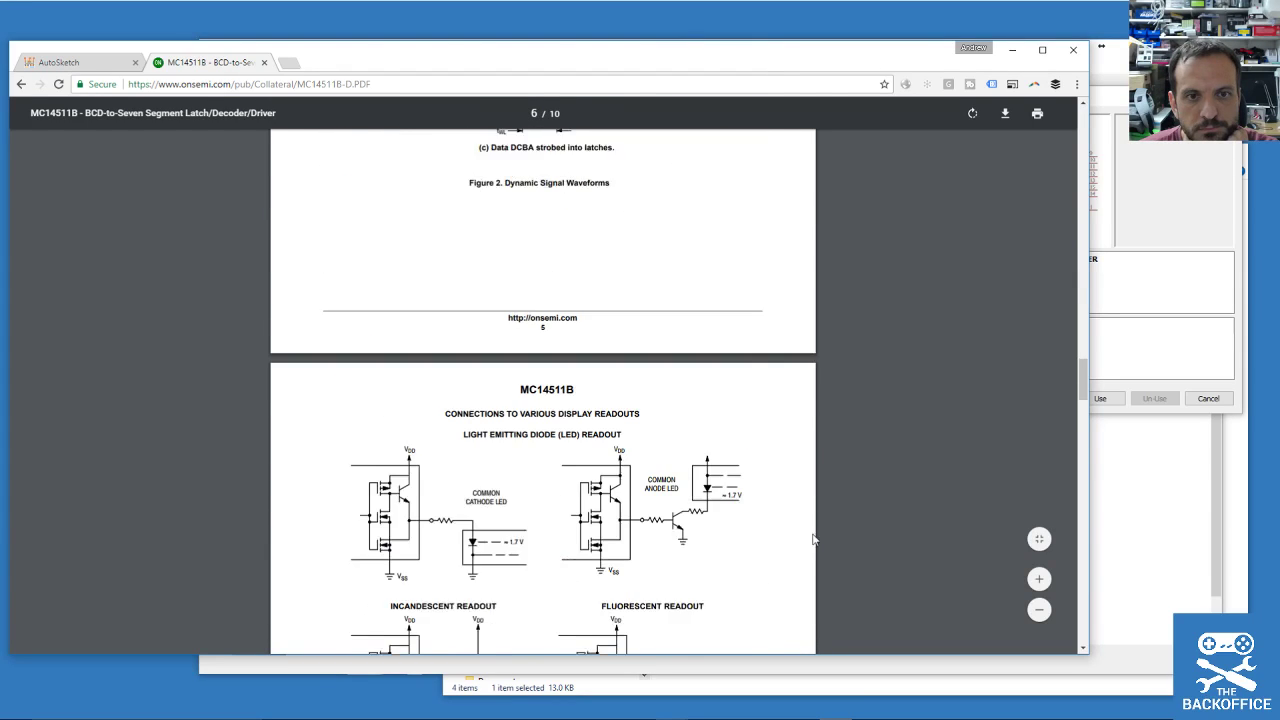
drag(1084, 390, 1077, 200)
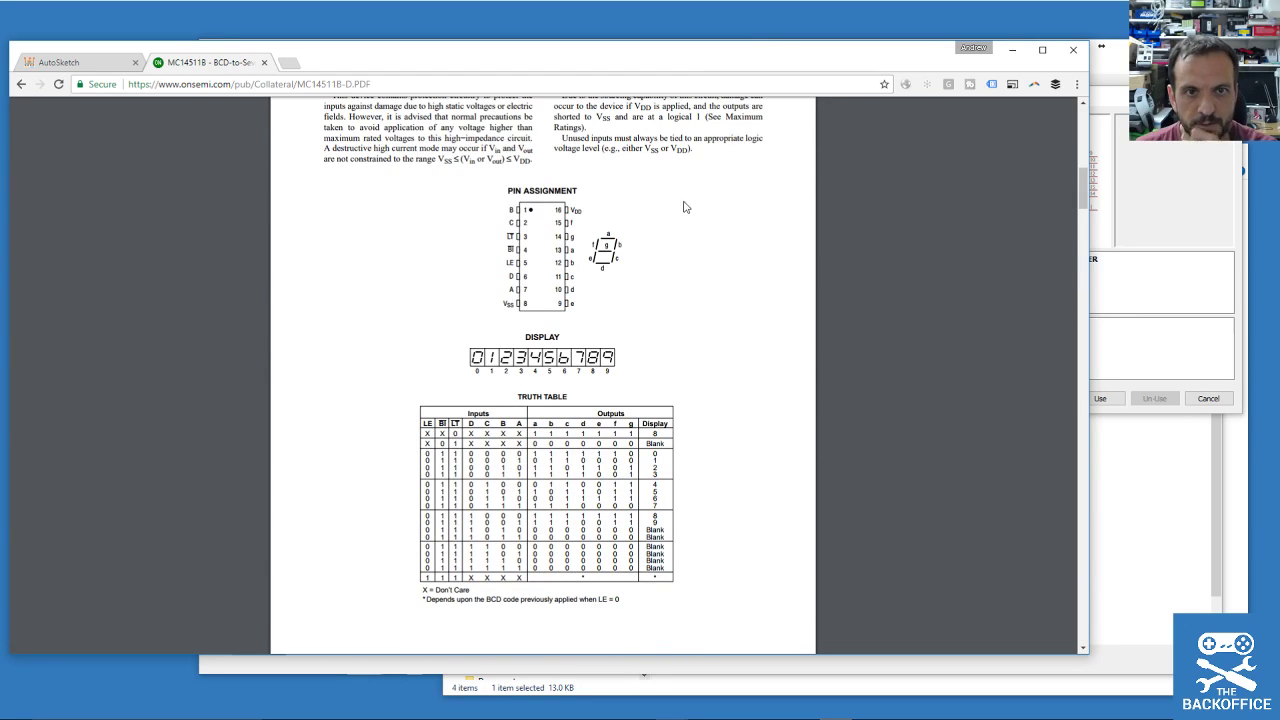
scroll(520, 235, up, 1)
ctrl+scroll(551, 308, up, 4)
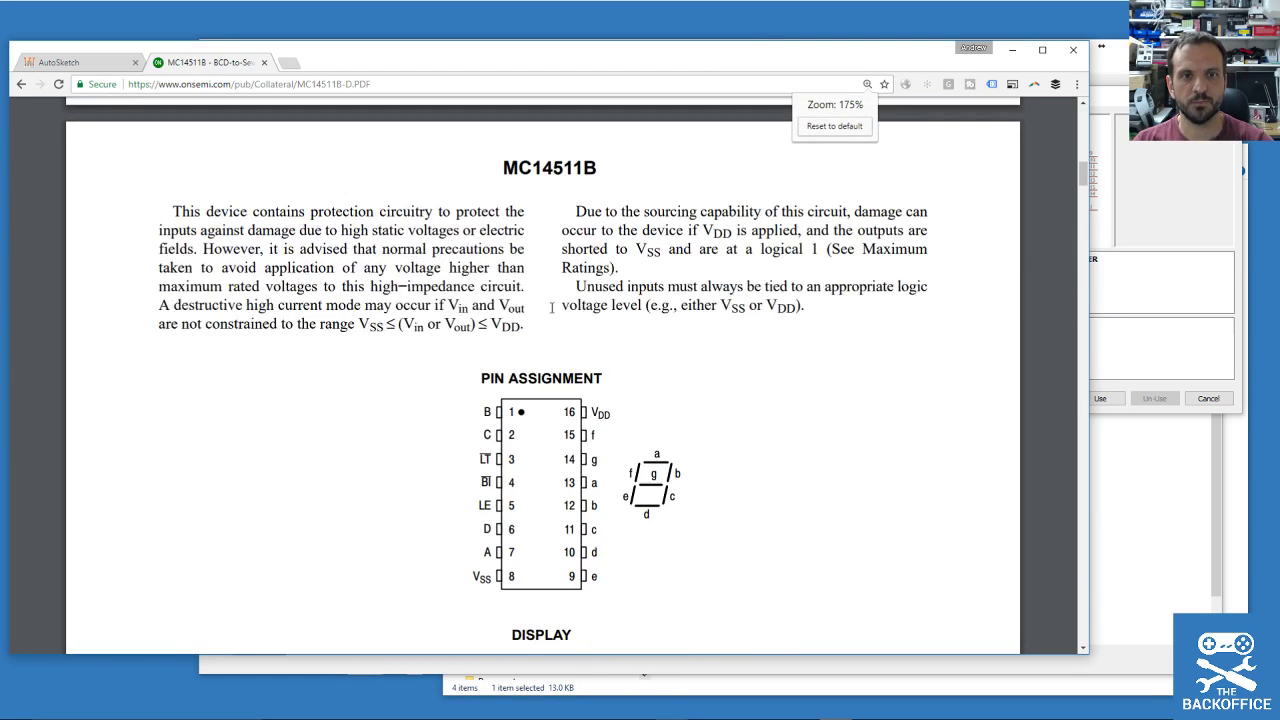
drag(651, 63, 249, 48)
drag(857, 101, 727, 205)
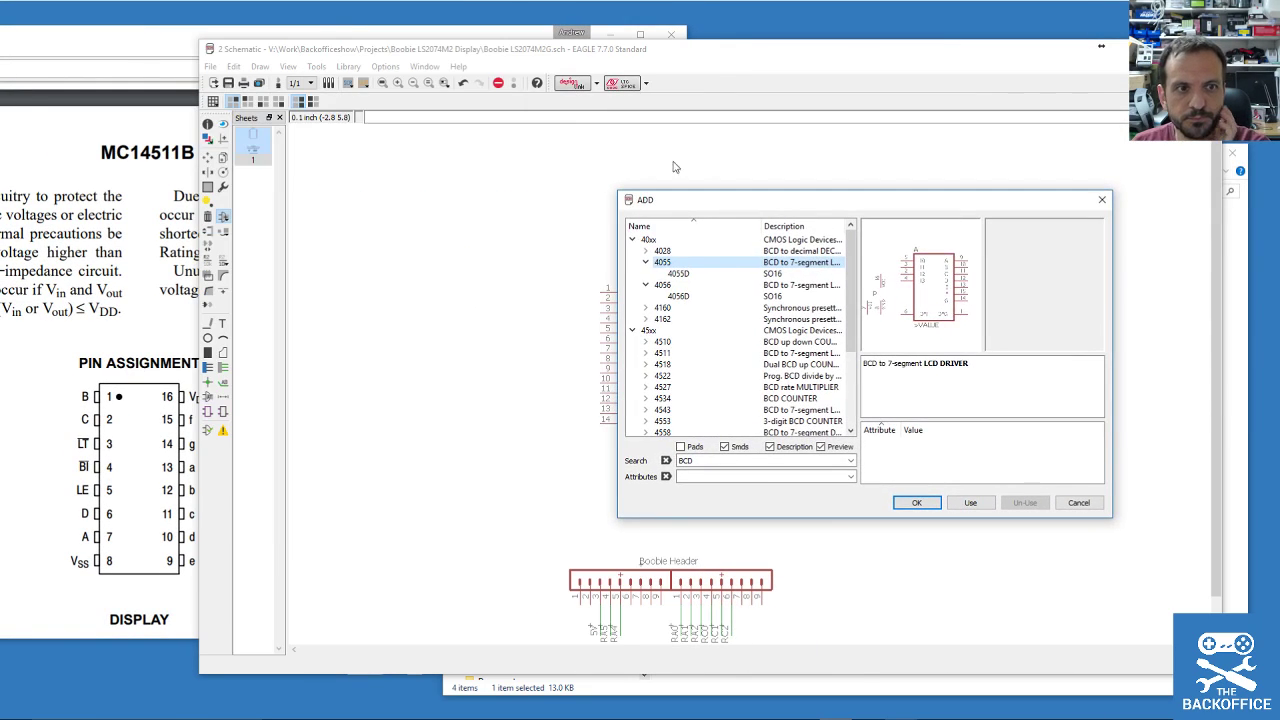
click(127, 45)
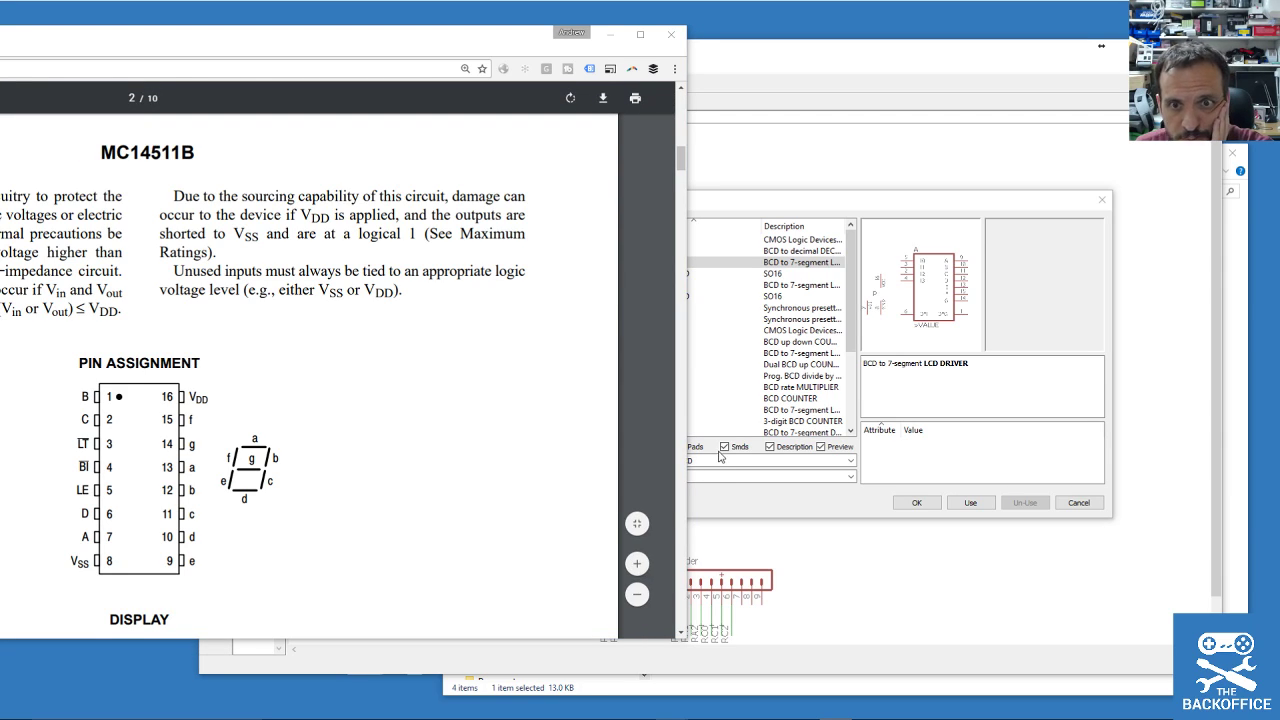
click(885, 203)
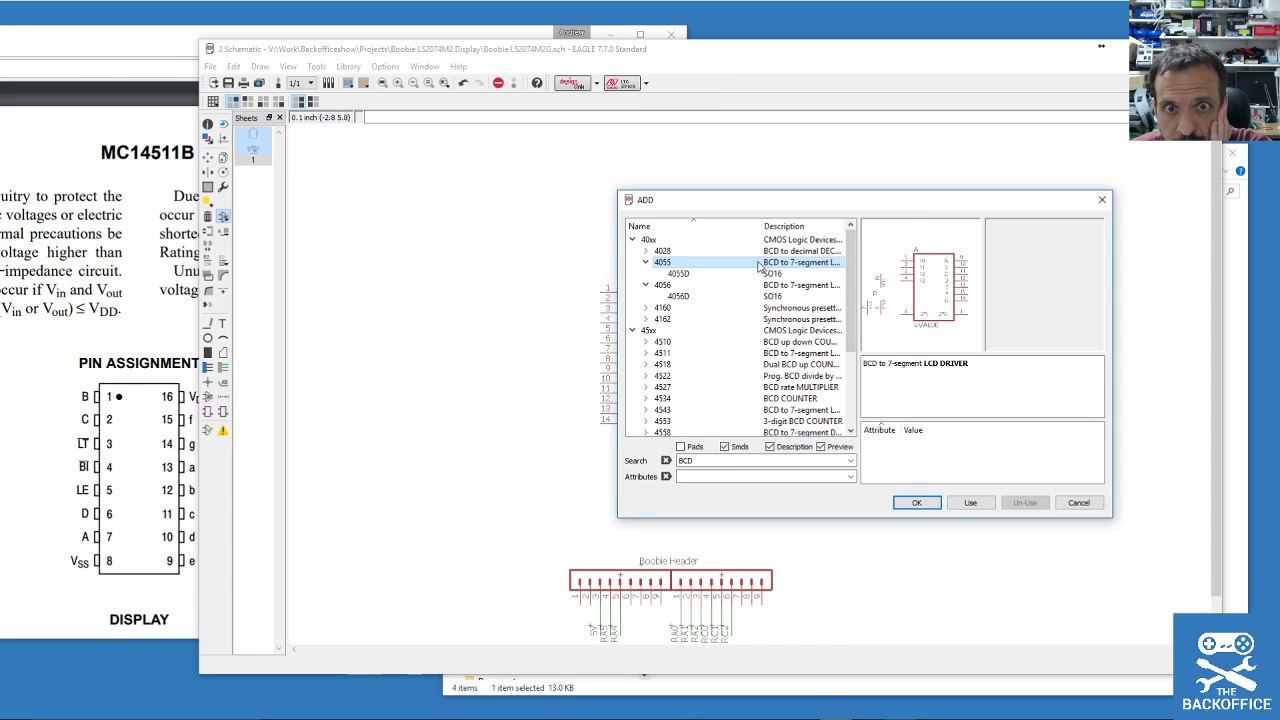
click(912, 506)
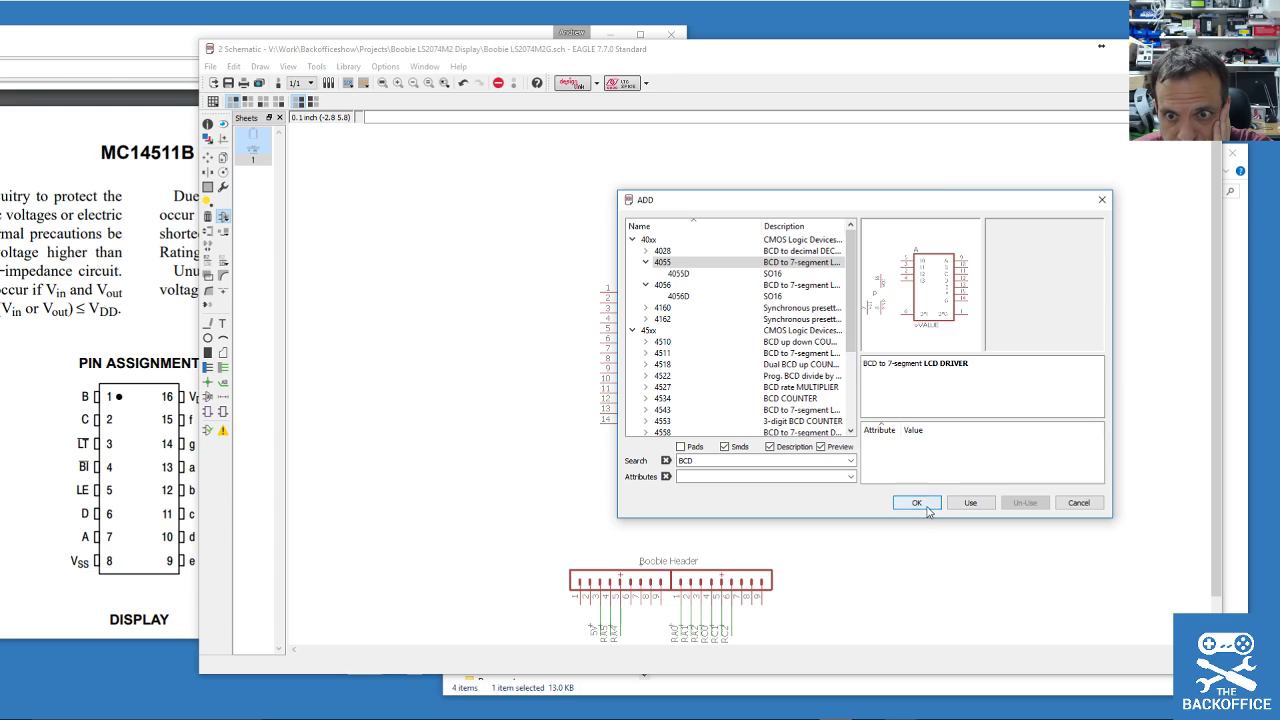
click(674, 264)
click(679, 273)
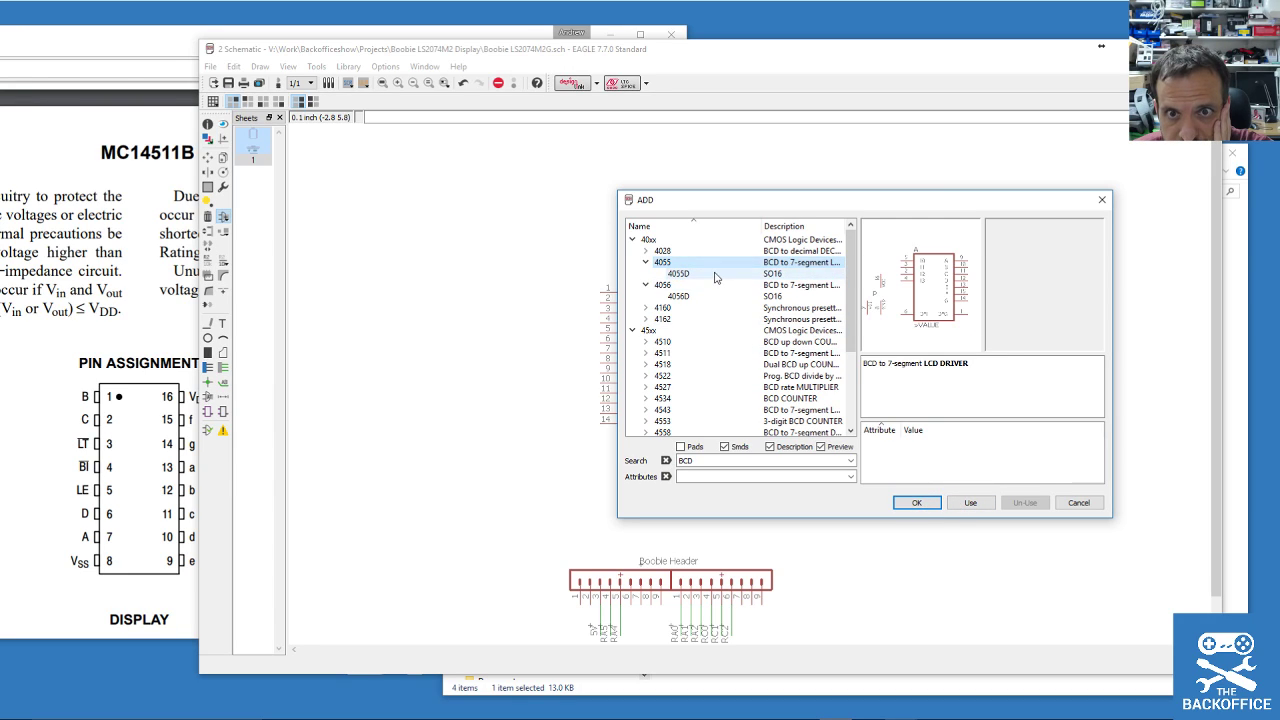
click(746, 297)
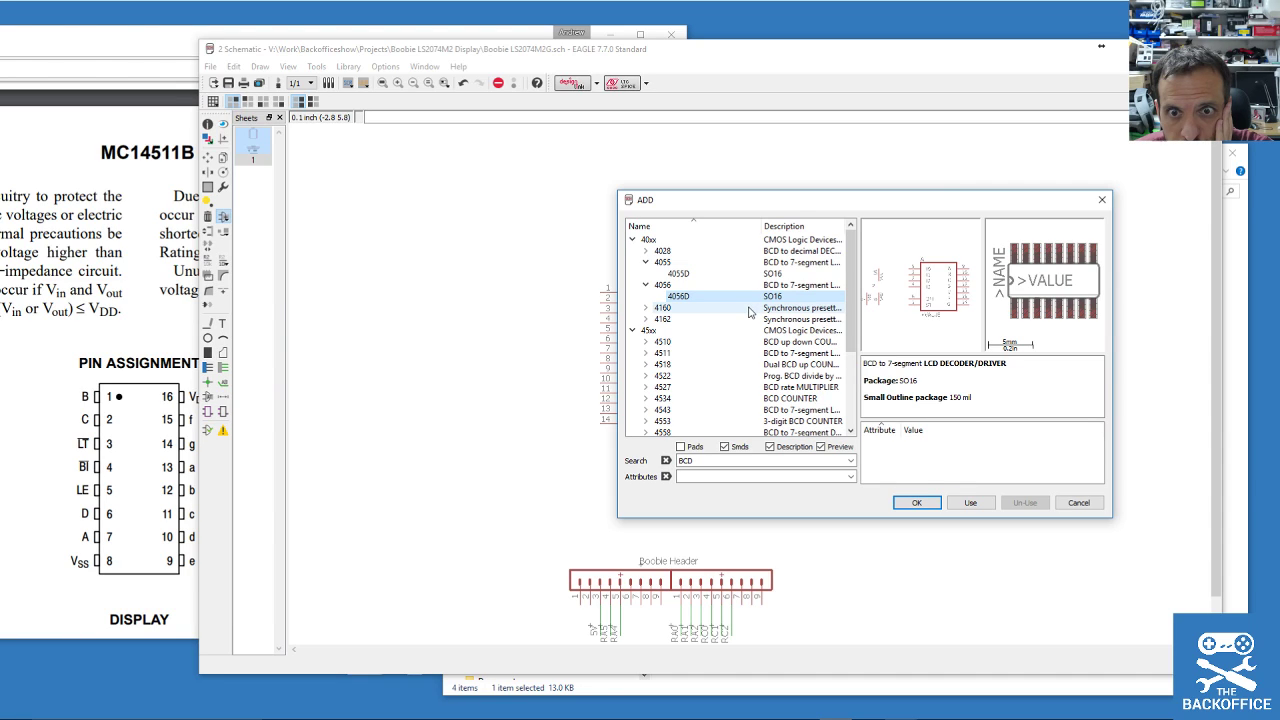
click(645, 410)
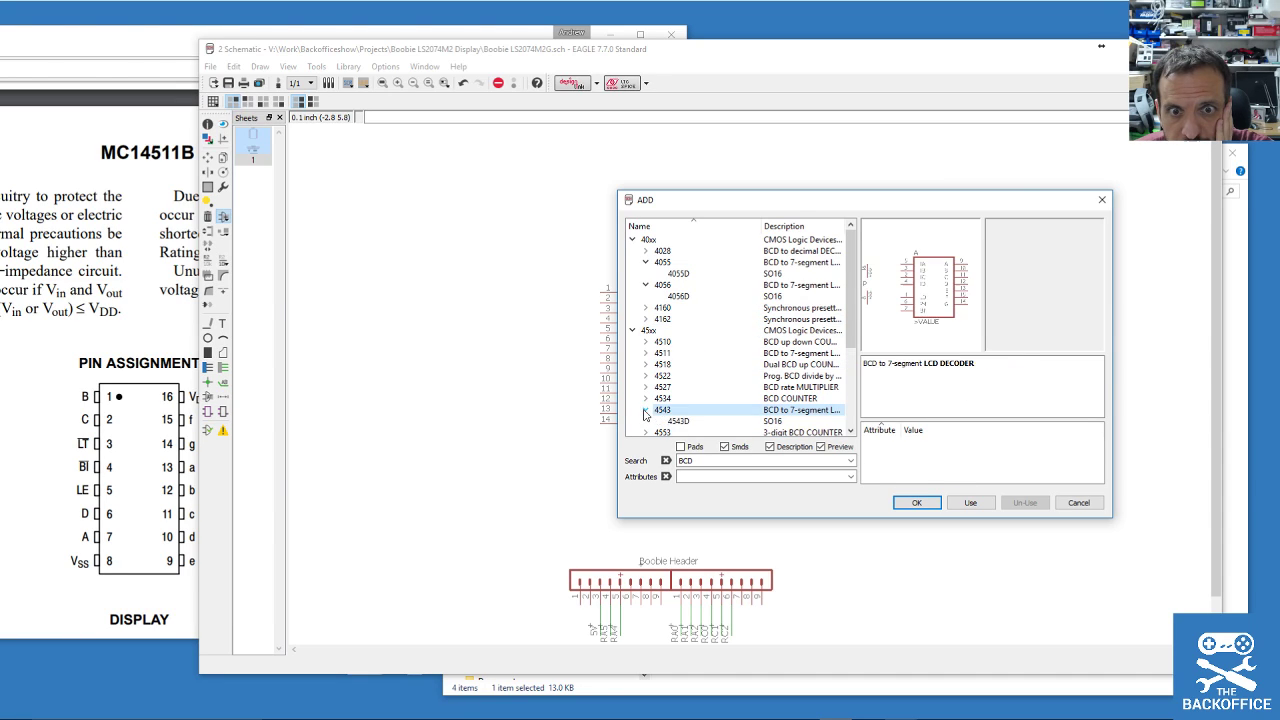
click(685, 421)
scroll(697, 357, down, 1)
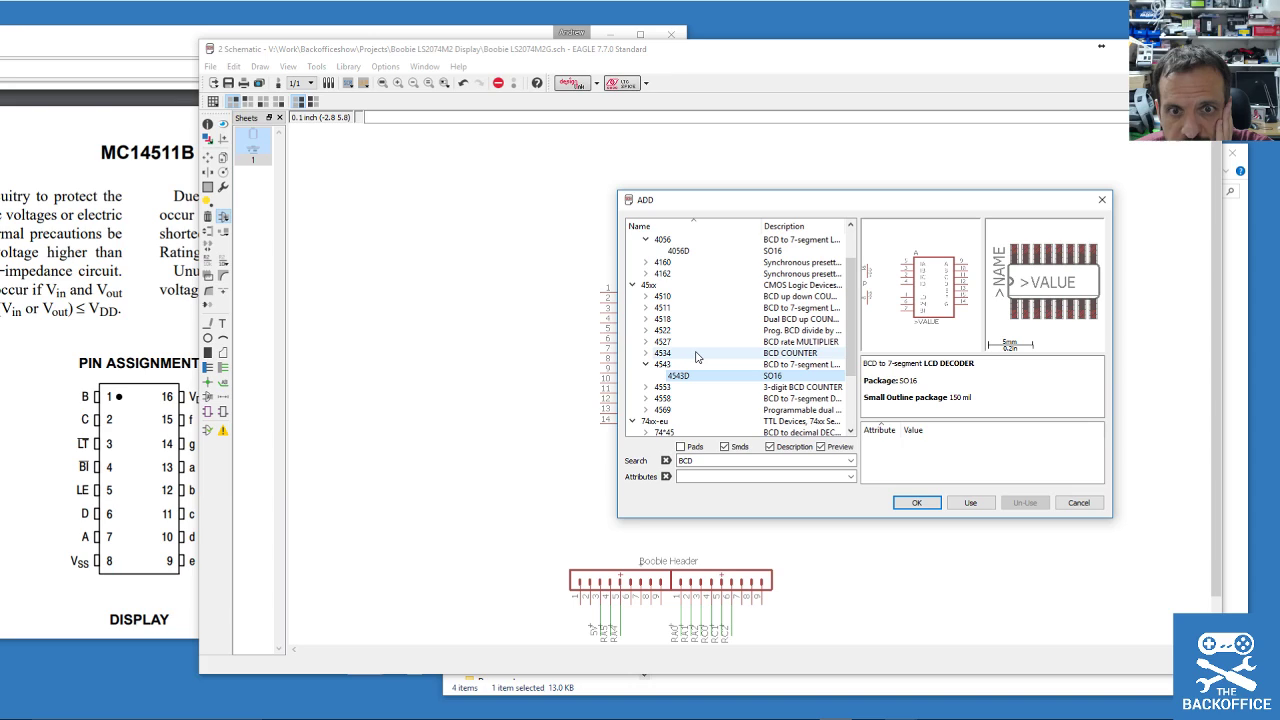
click(645, 398)
click(680, 410)
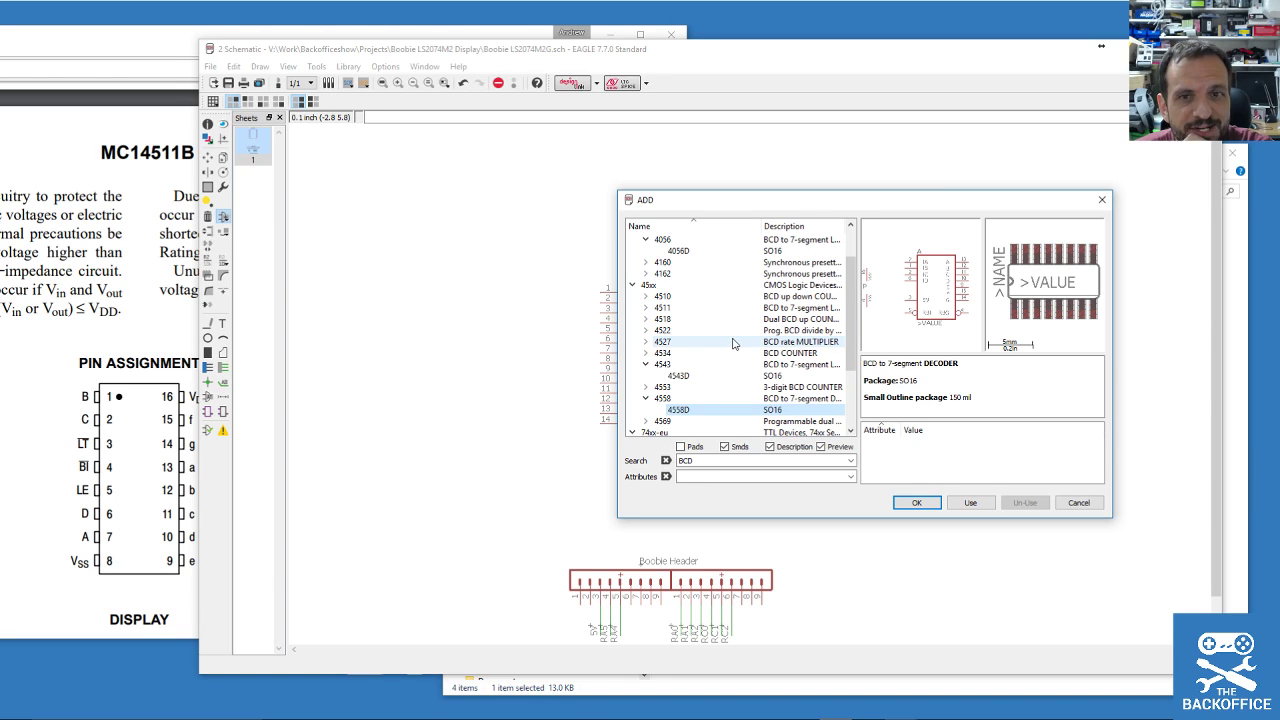
scroll(788, 333, down, 3)
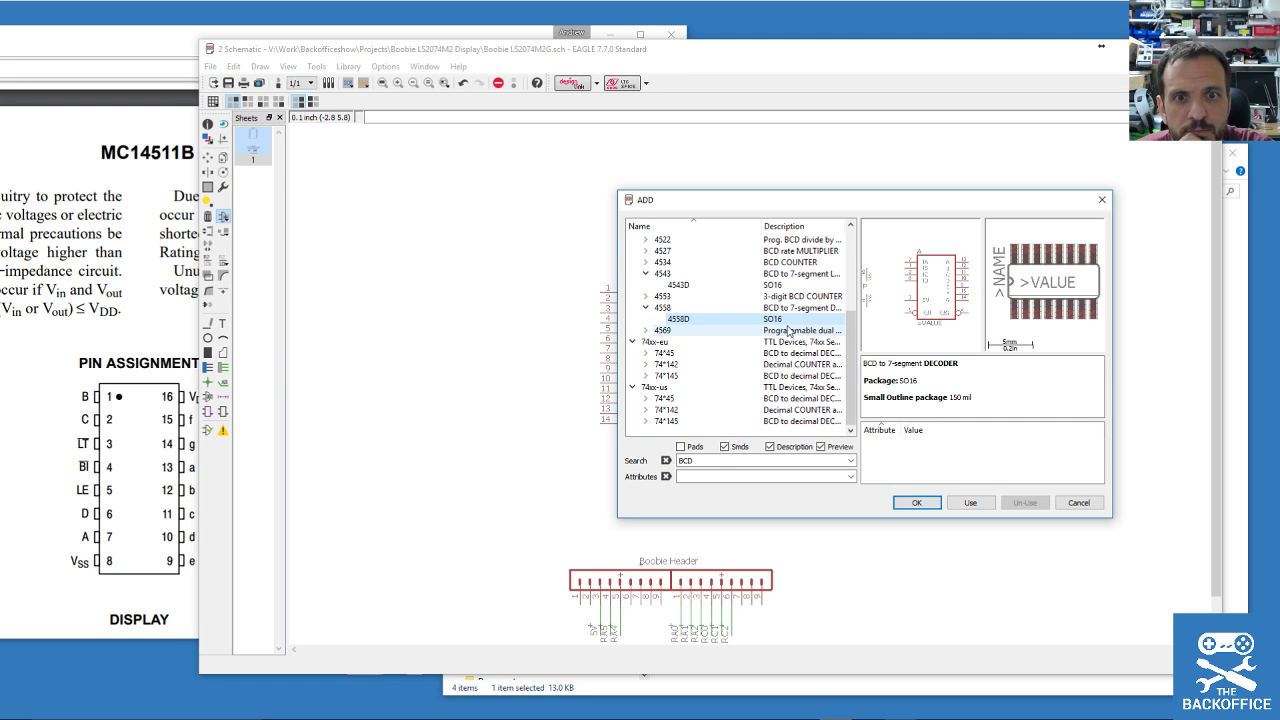
click(706, 460)
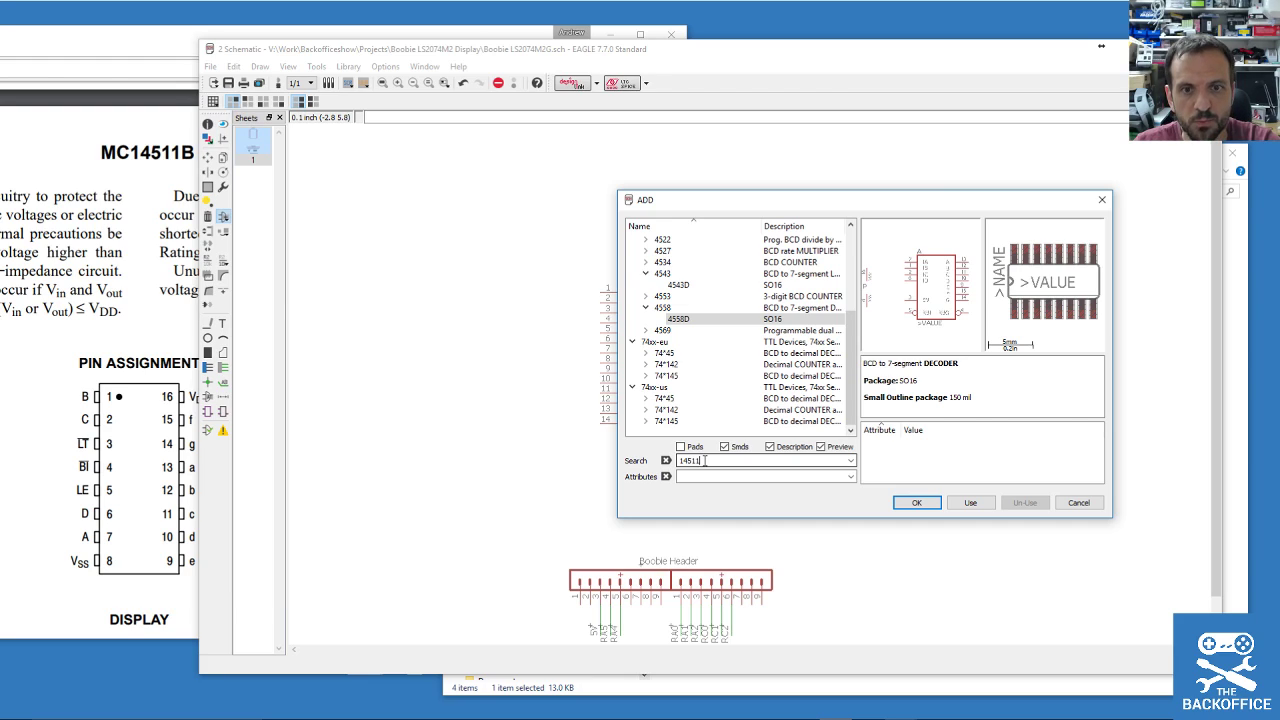
Search the libraries for 14511 and variants, then widen the description column.
key(Return)
key(BackSpace)
click(703, 460)
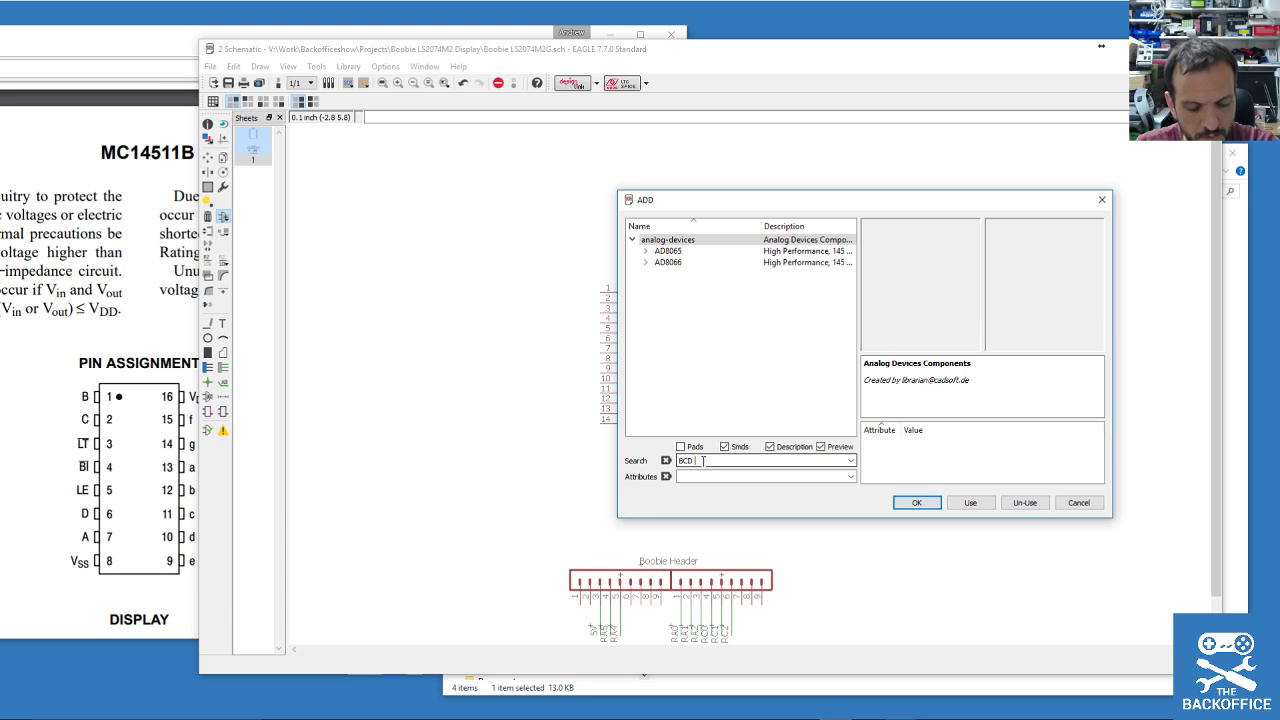
double_click(700, 460)
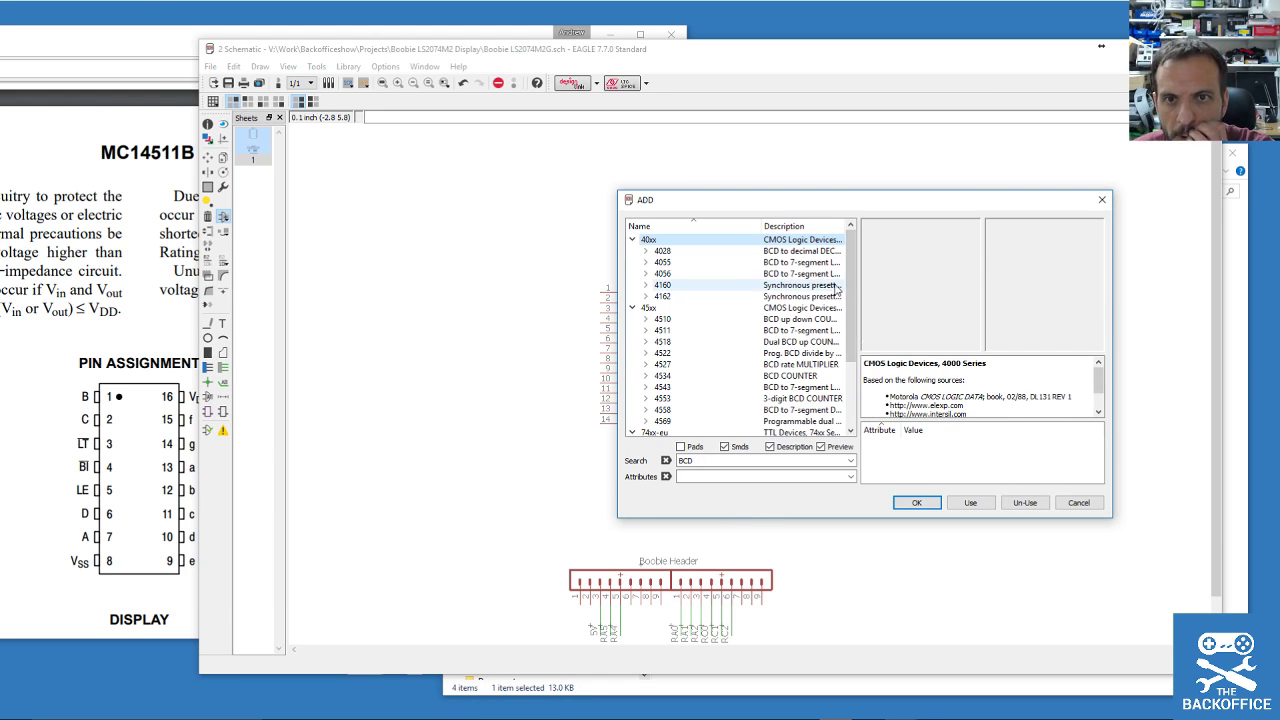
drag(763, 224, 695, 224)
Expand and preview the SO16 variants of the 4055, 4056 and 4511 decoders.
double_click(679, 262)
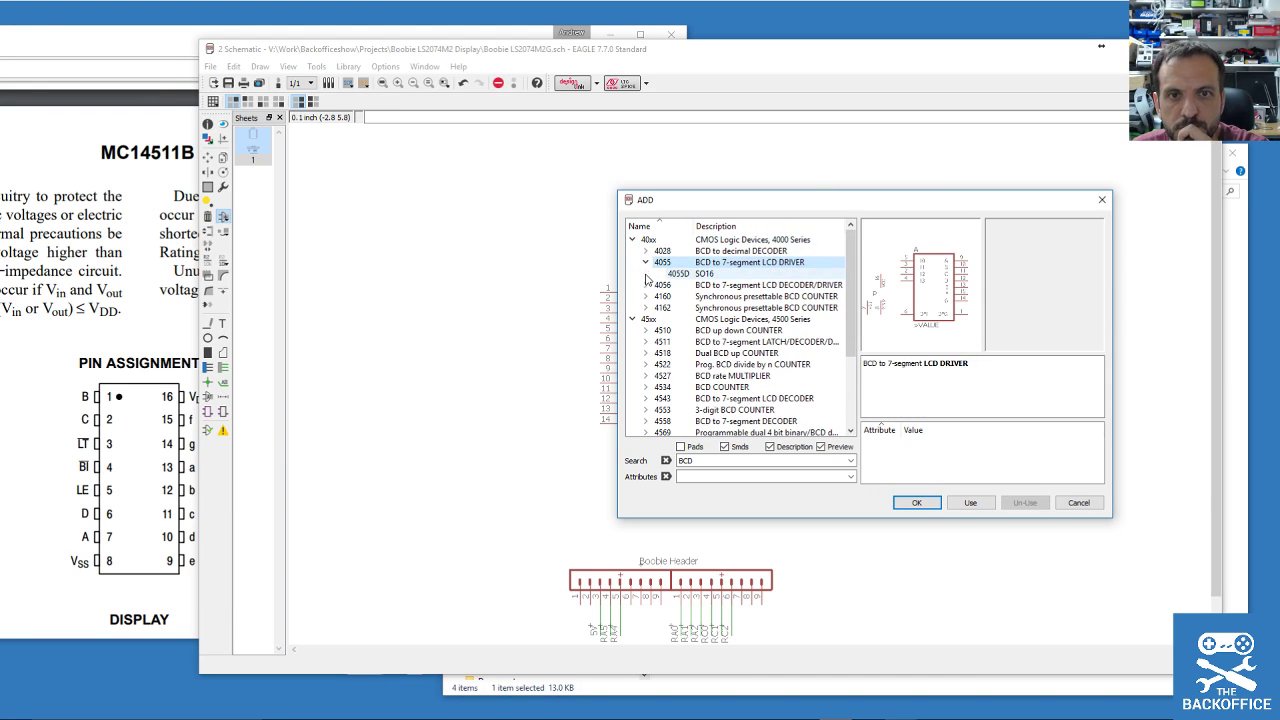
double_click(677, 285)
click(679, 296)
click(679, 273)
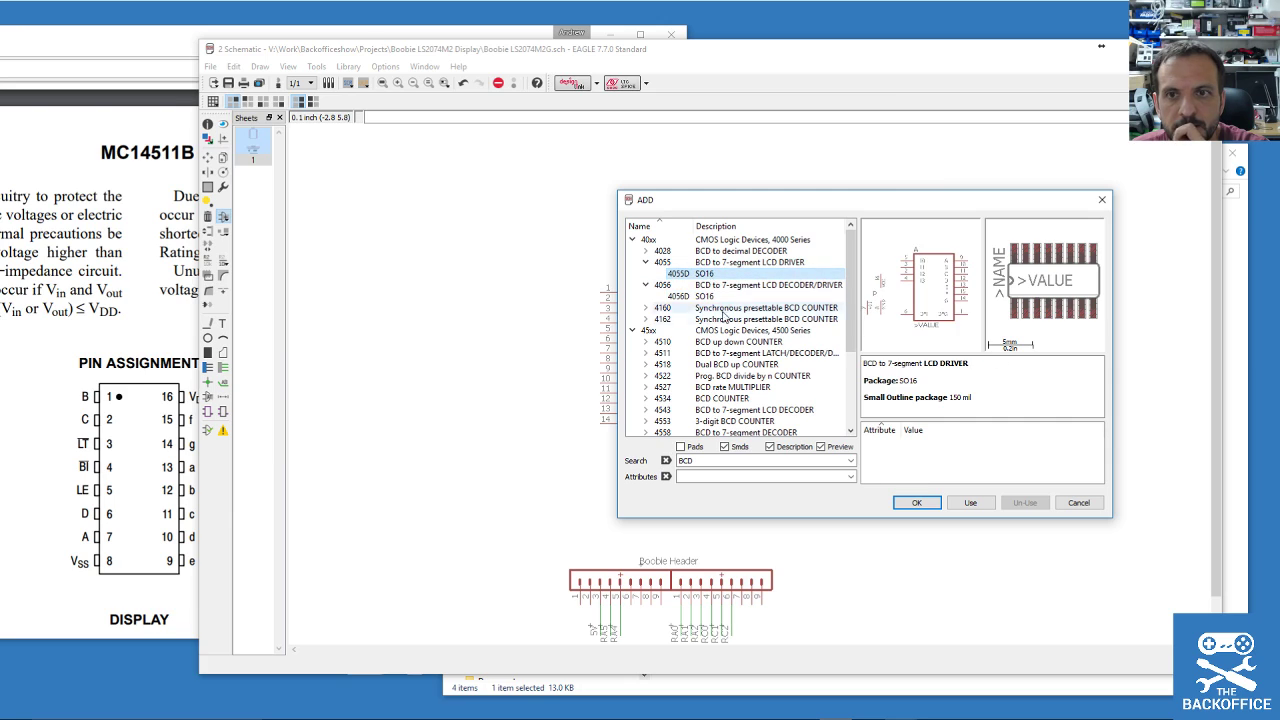
scroll(733, 345, down, 2)
double_click(685, 308)
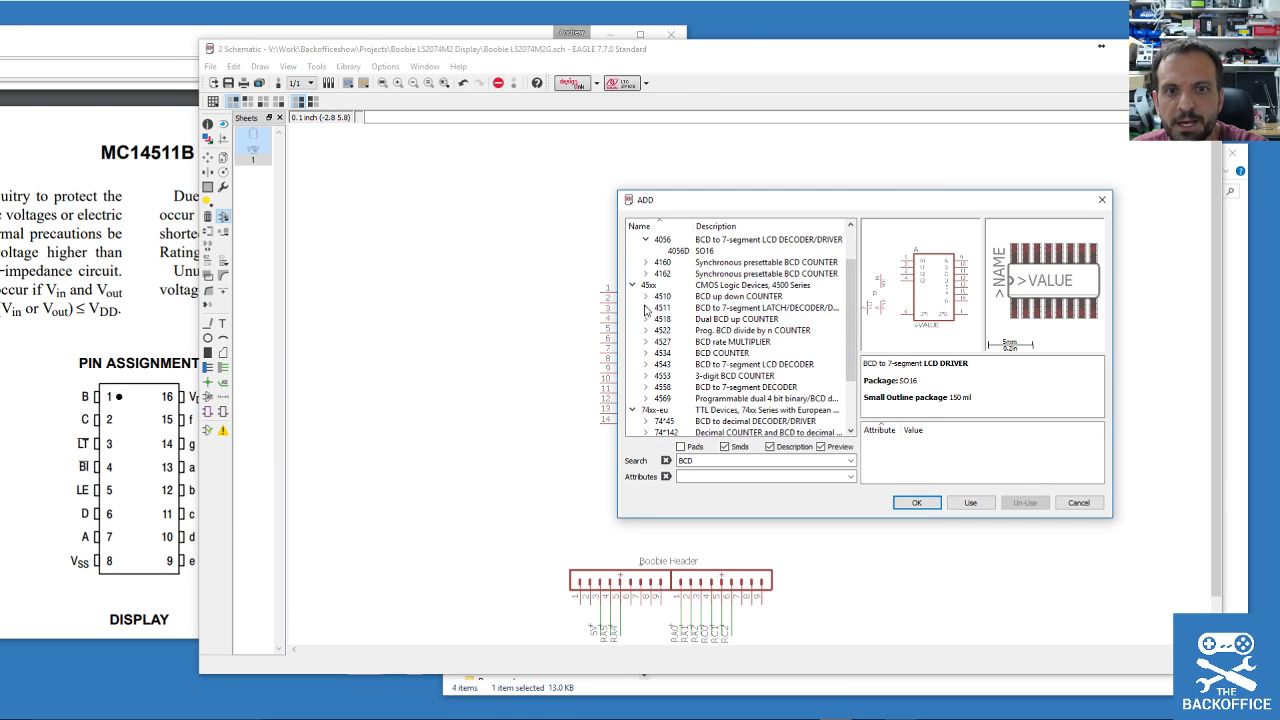
click(687, 320)
Preview the 7445 and 4558 decoders, then select the MC14511B name in the datasheet.
scroll(687, 325, down, 3)
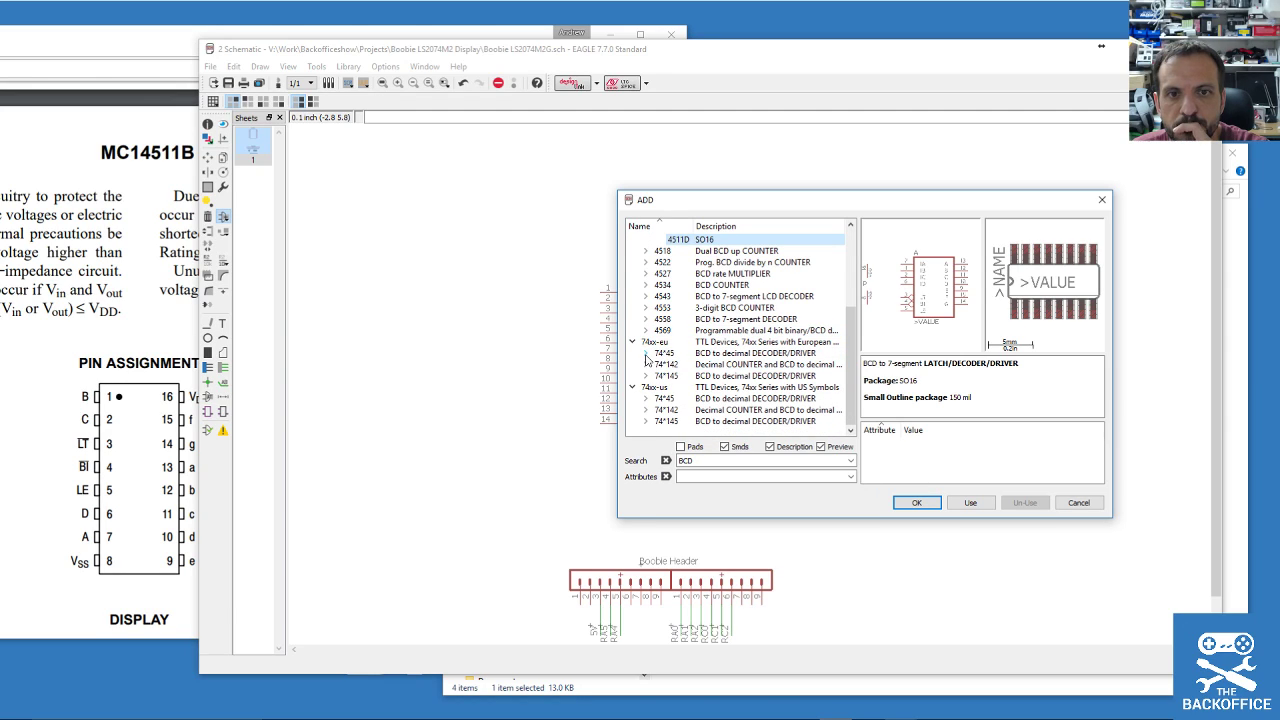
click(648, 355)
click(680, 365)
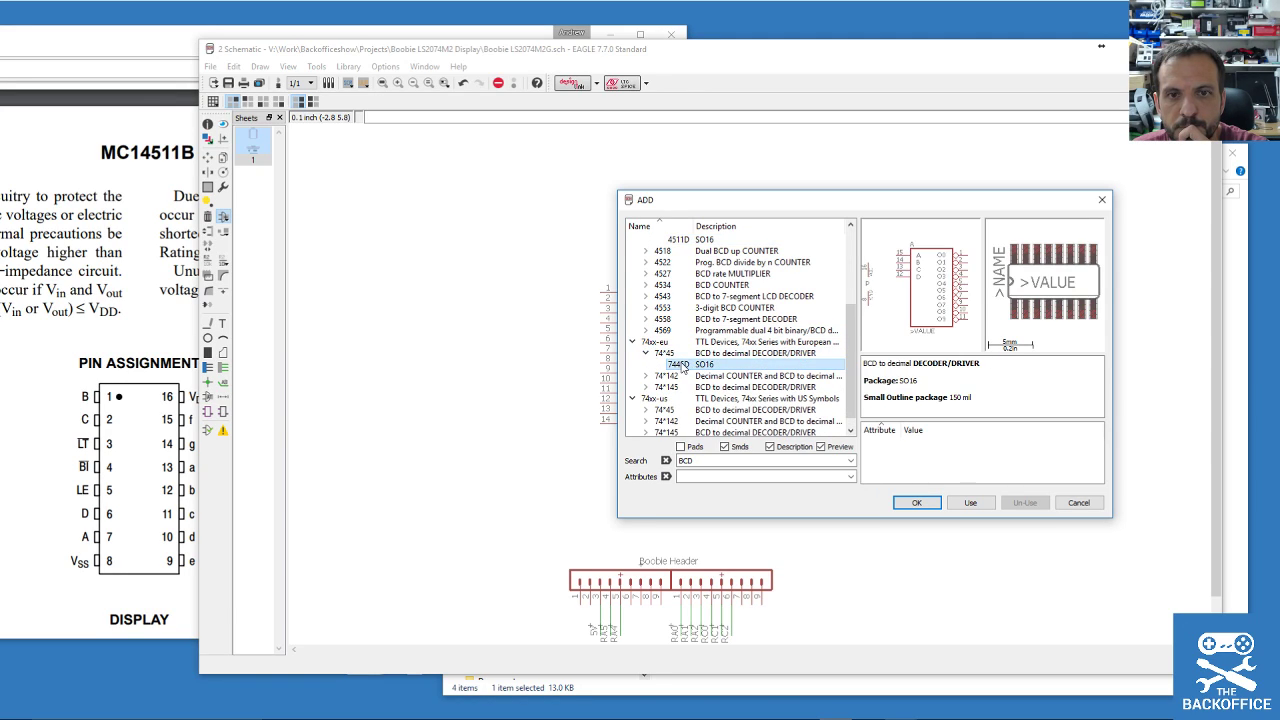
scroll(683, 368, down, 1)
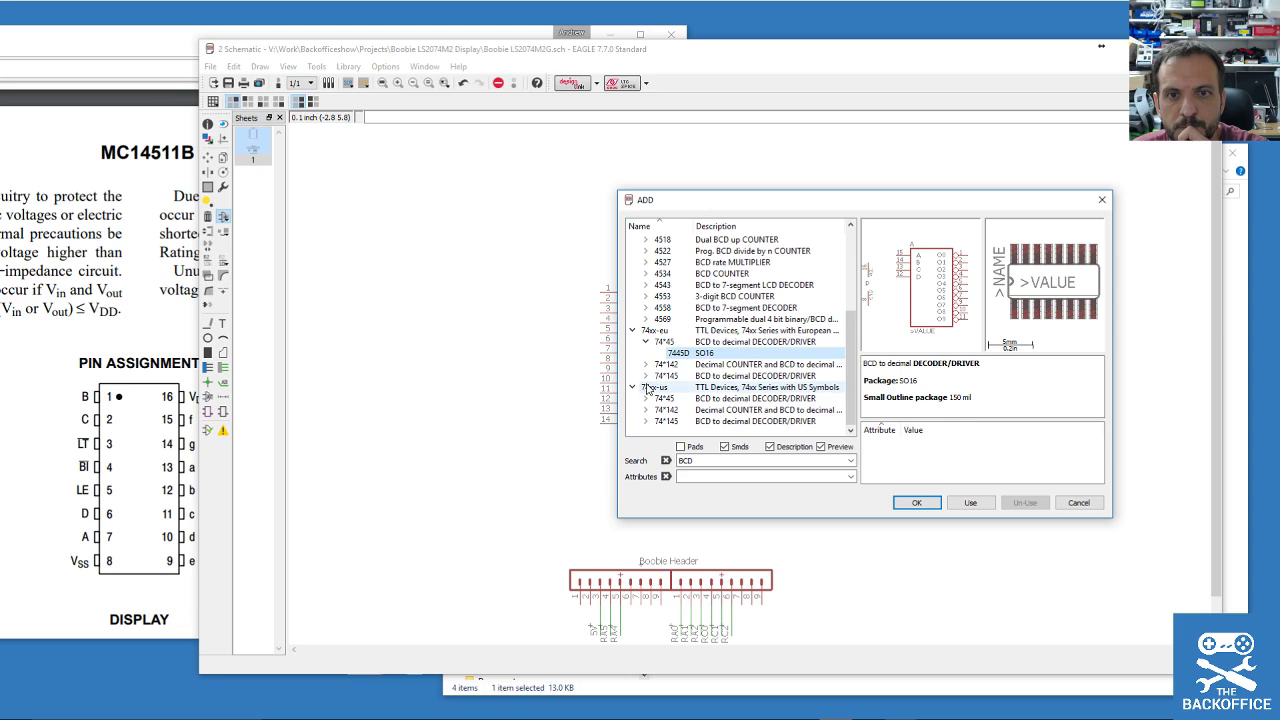
click(662, 308)
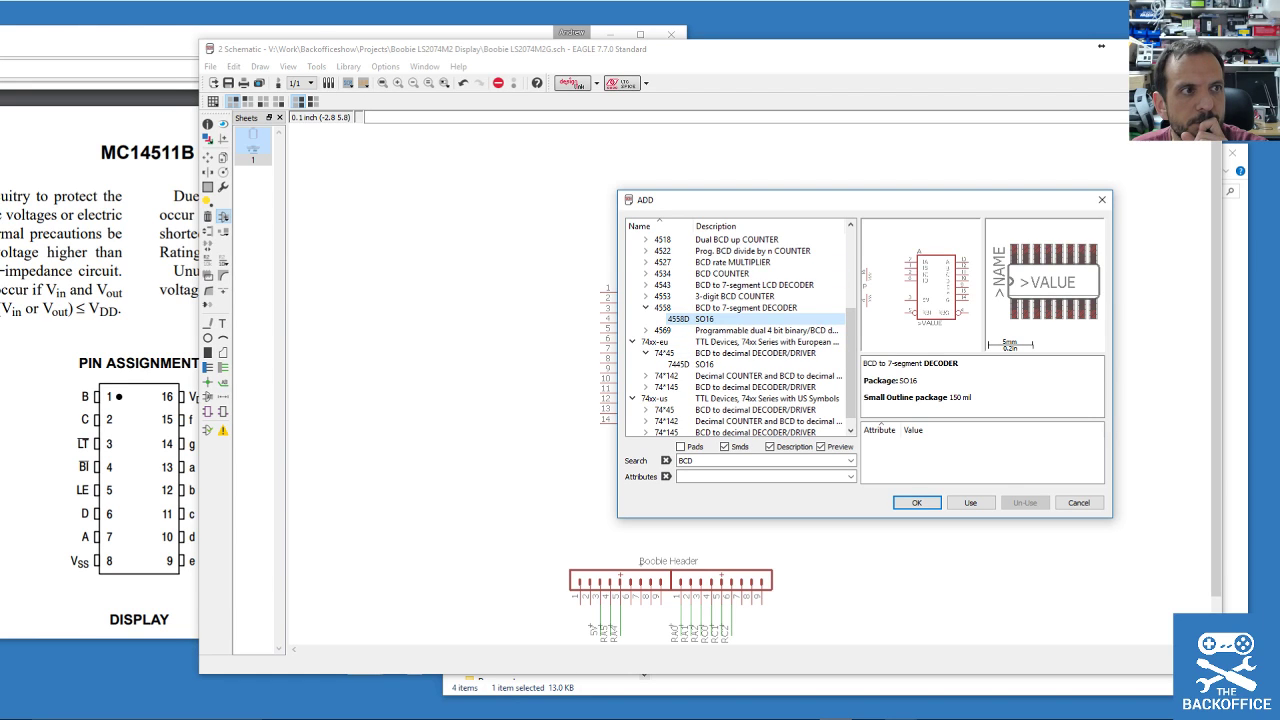
drag(0, 41, 400, 60)
double_click(632, 172)
key(ctrl+c)
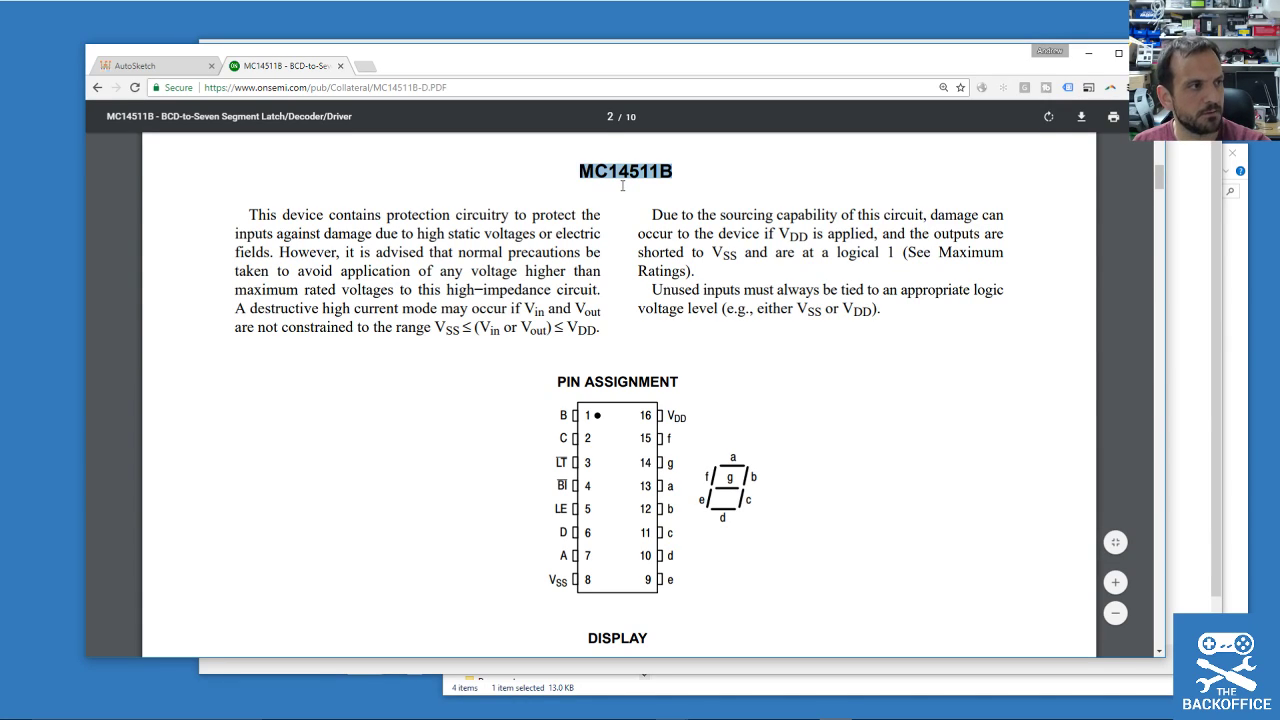
In a new tab, search Google for 'MC14511B Eagle'.
click(364, 66)
key(ctrl+v)
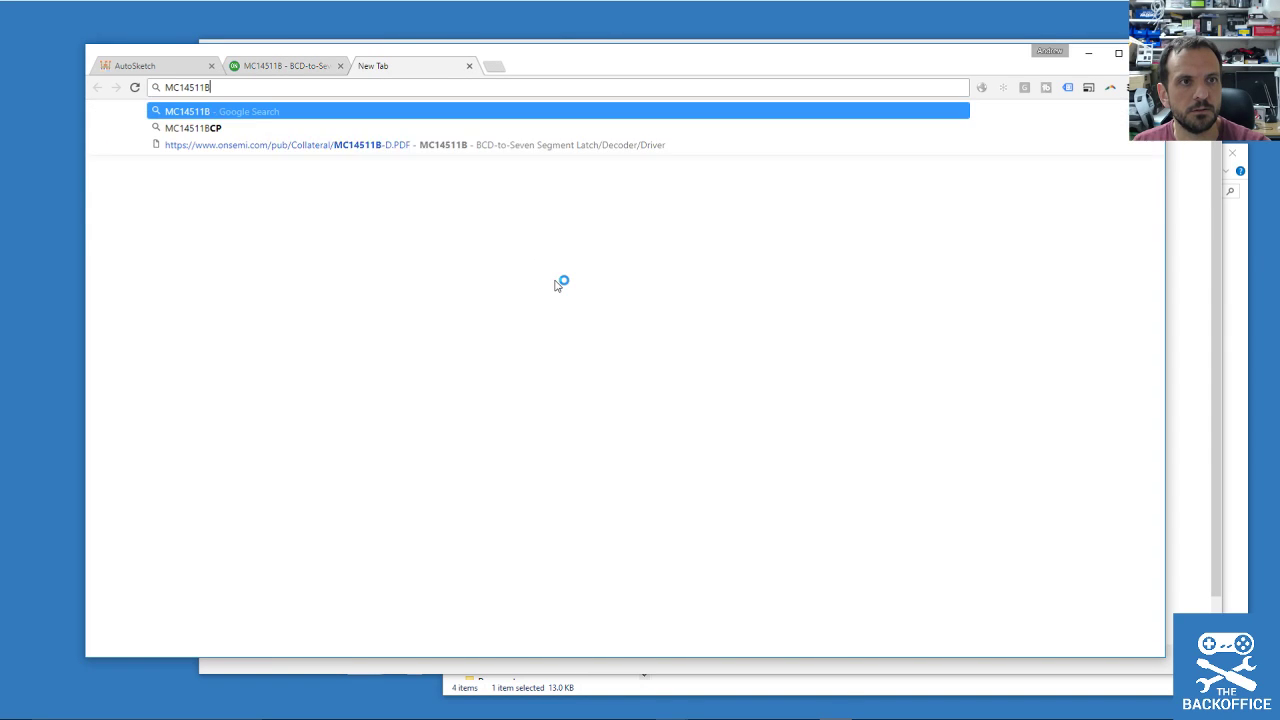
key(Return)
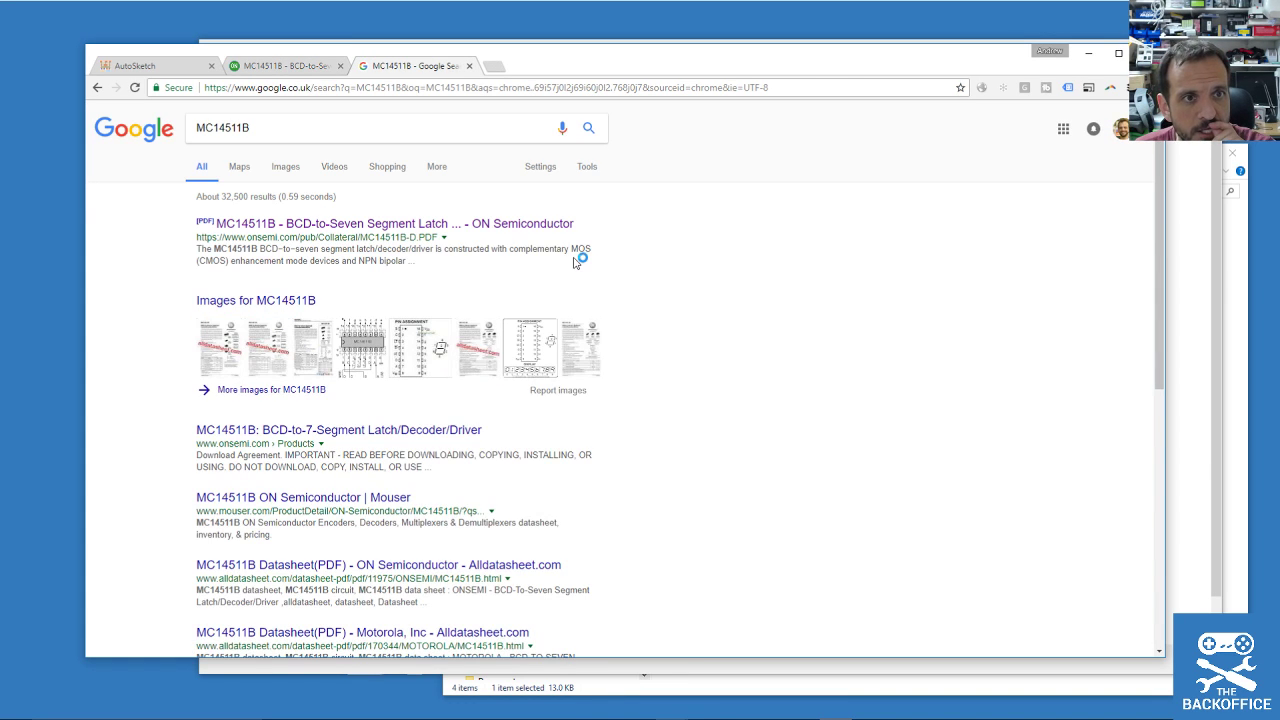
click(288, 128)
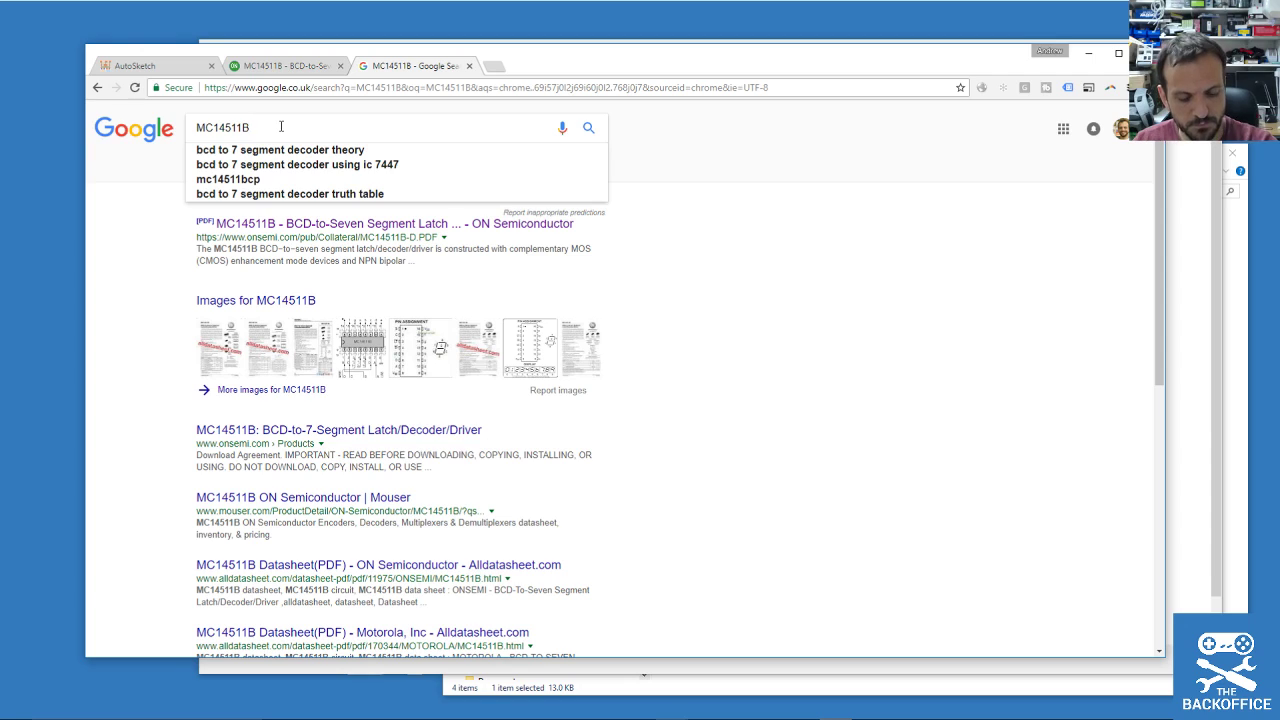
text(Eagle)
key(Return)
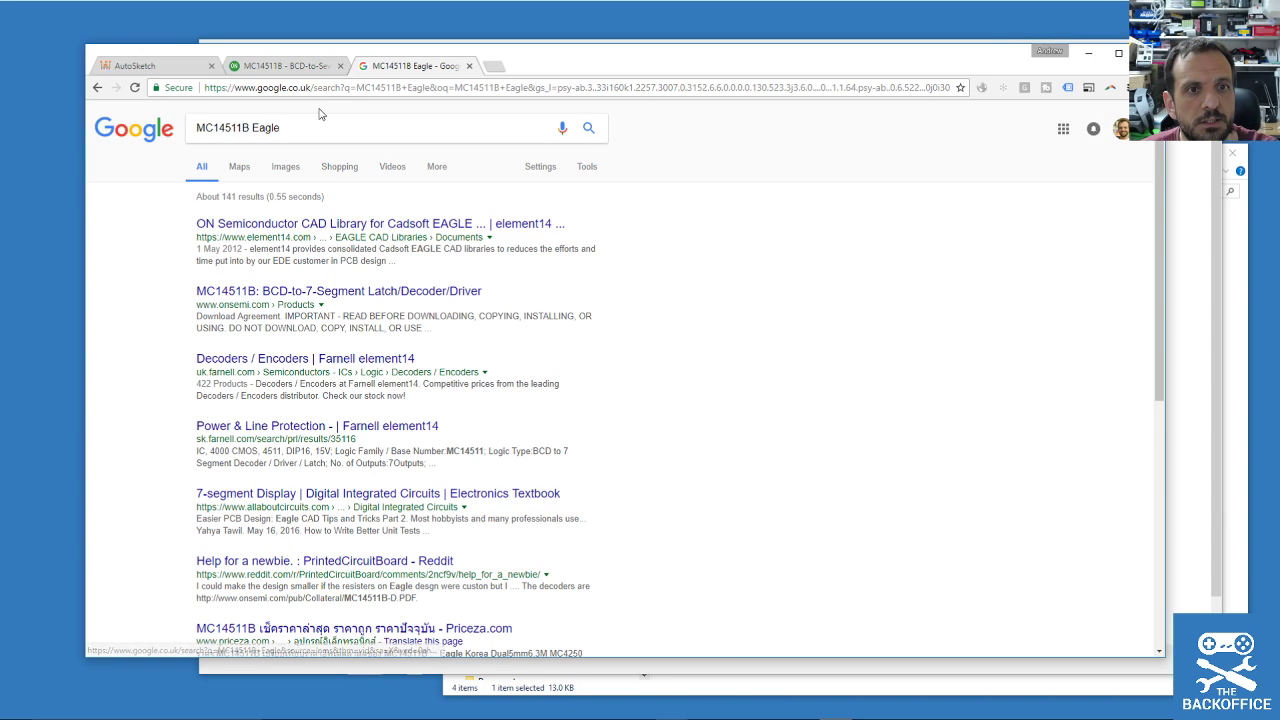
Open the element14 library result, dismiss its login popup, and return to the search results.
click(418, 229)
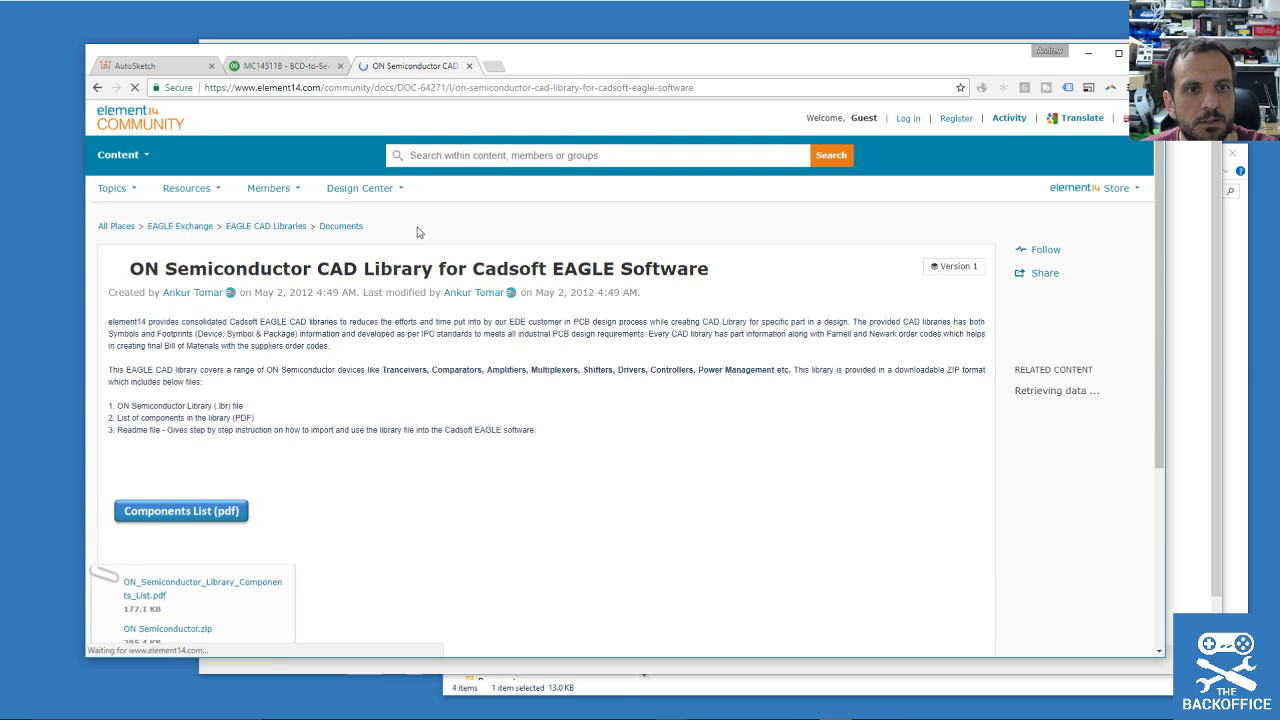
scroll(453, 433, down, 5)
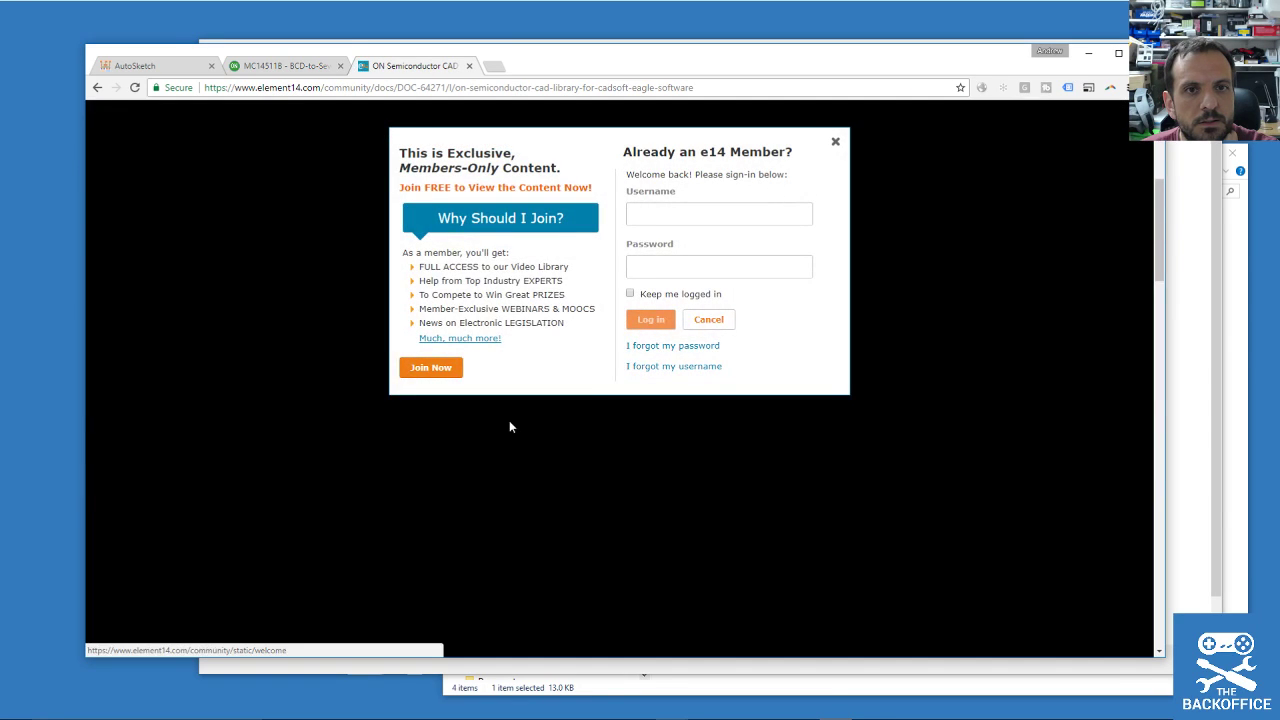
click(835, 141)
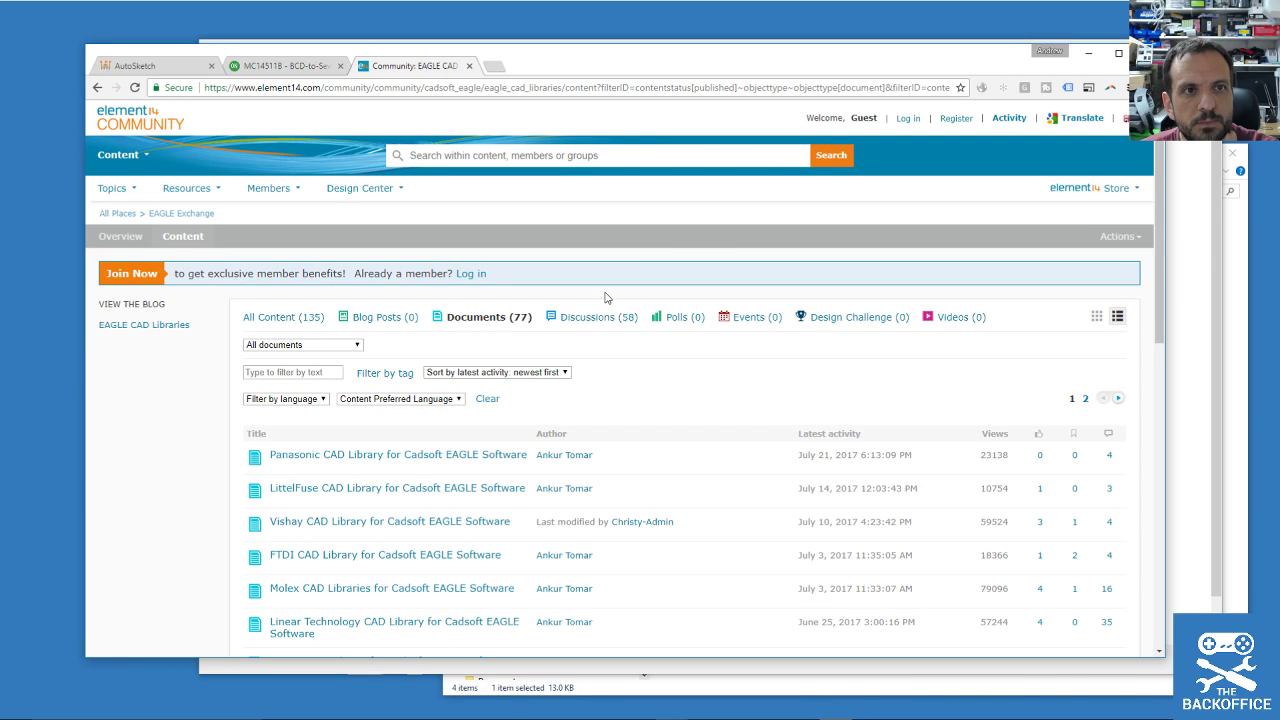
click(97, 87)
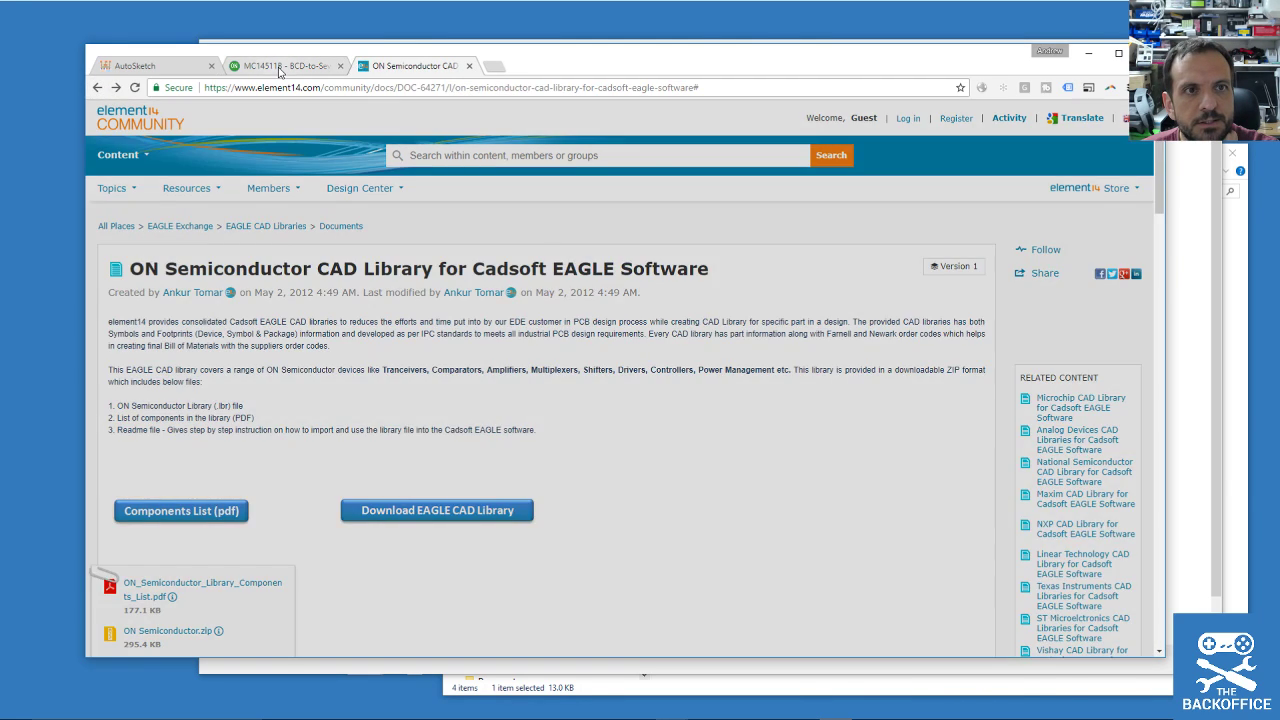
click(280, 67)
click(414, 66)
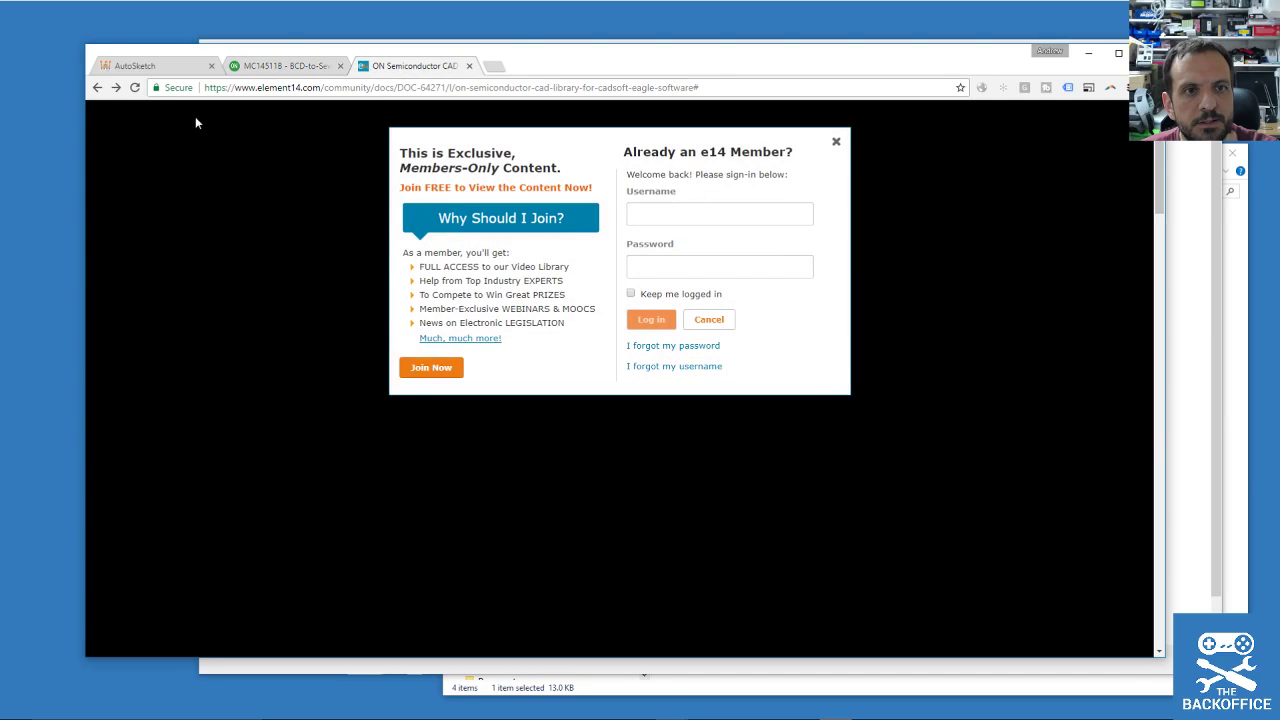
click(97, 87)
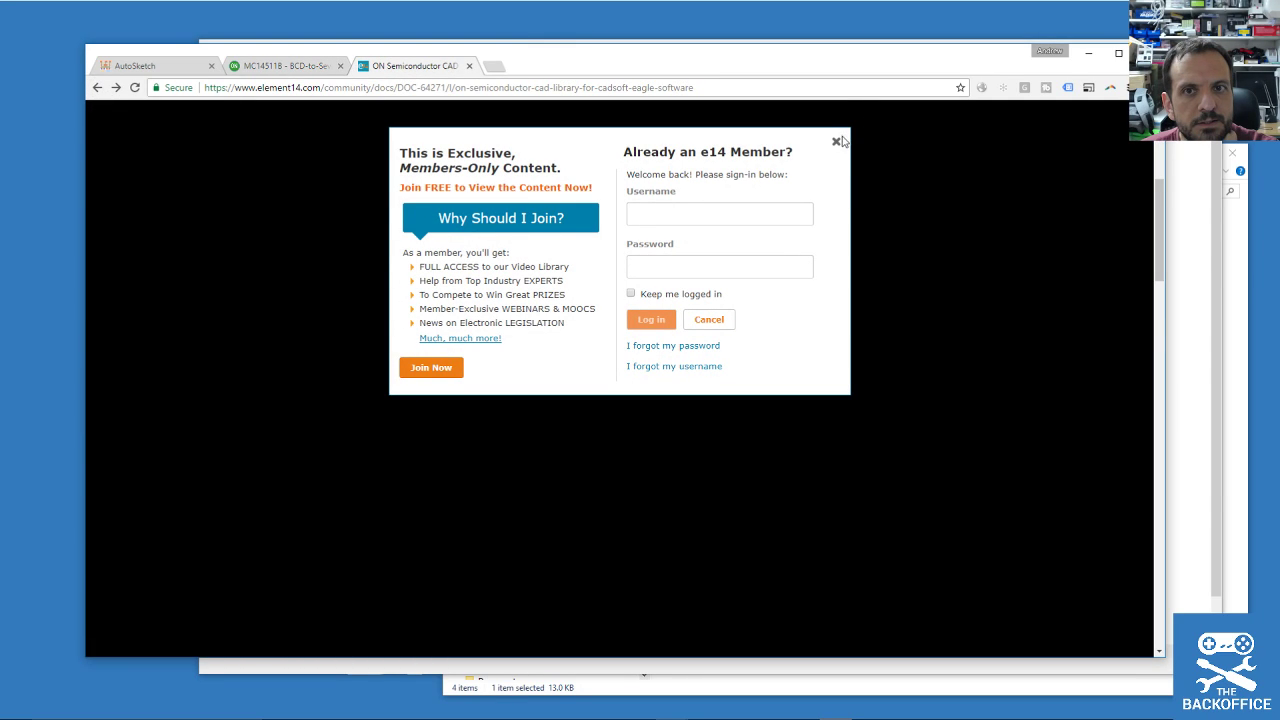
click(97, 87)
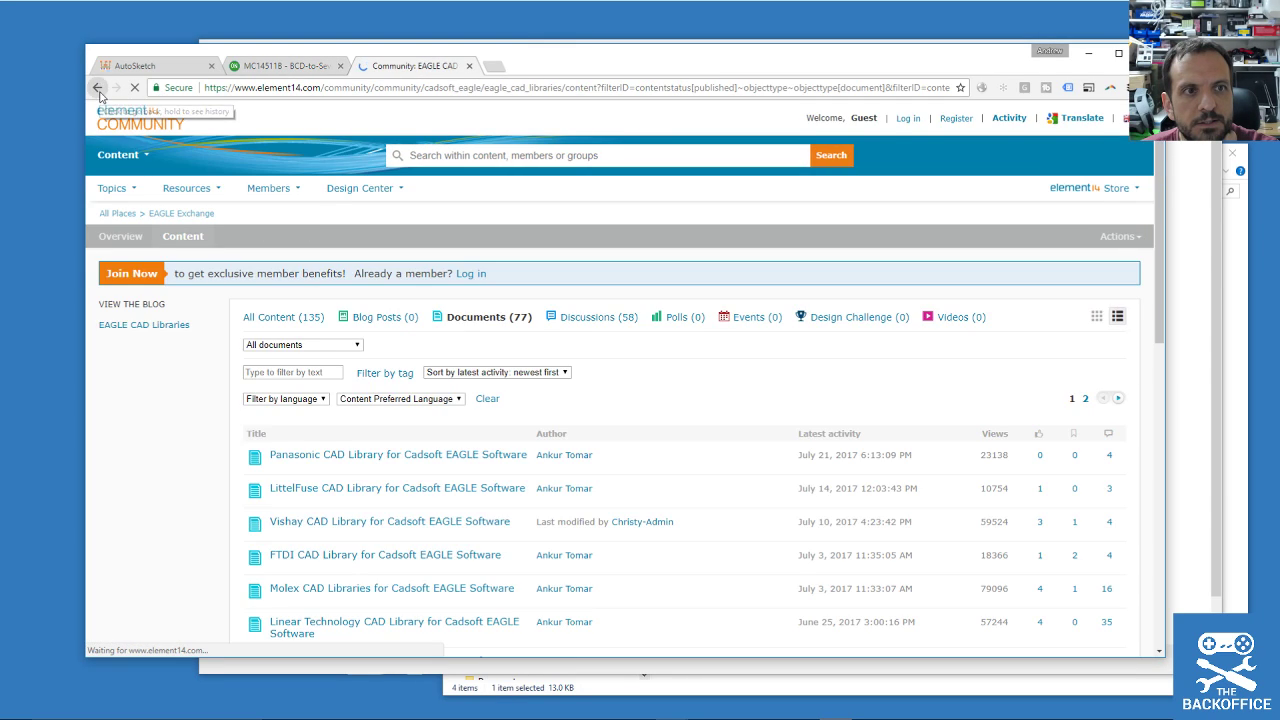
right_click(98, 89)
click(140, 134)
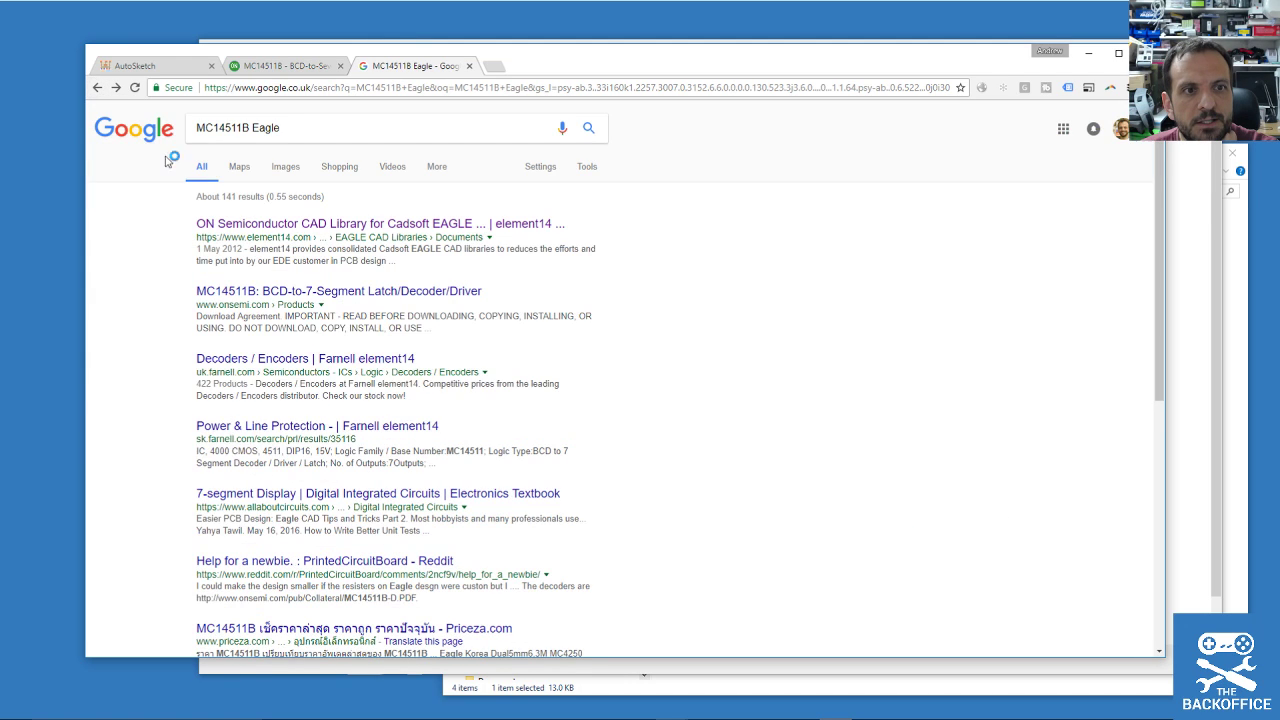
Download the ON Semiconductor EAGLE library zip, show it in its folder, and return to the datasheet.
click(352, 224)
click(470, 512)
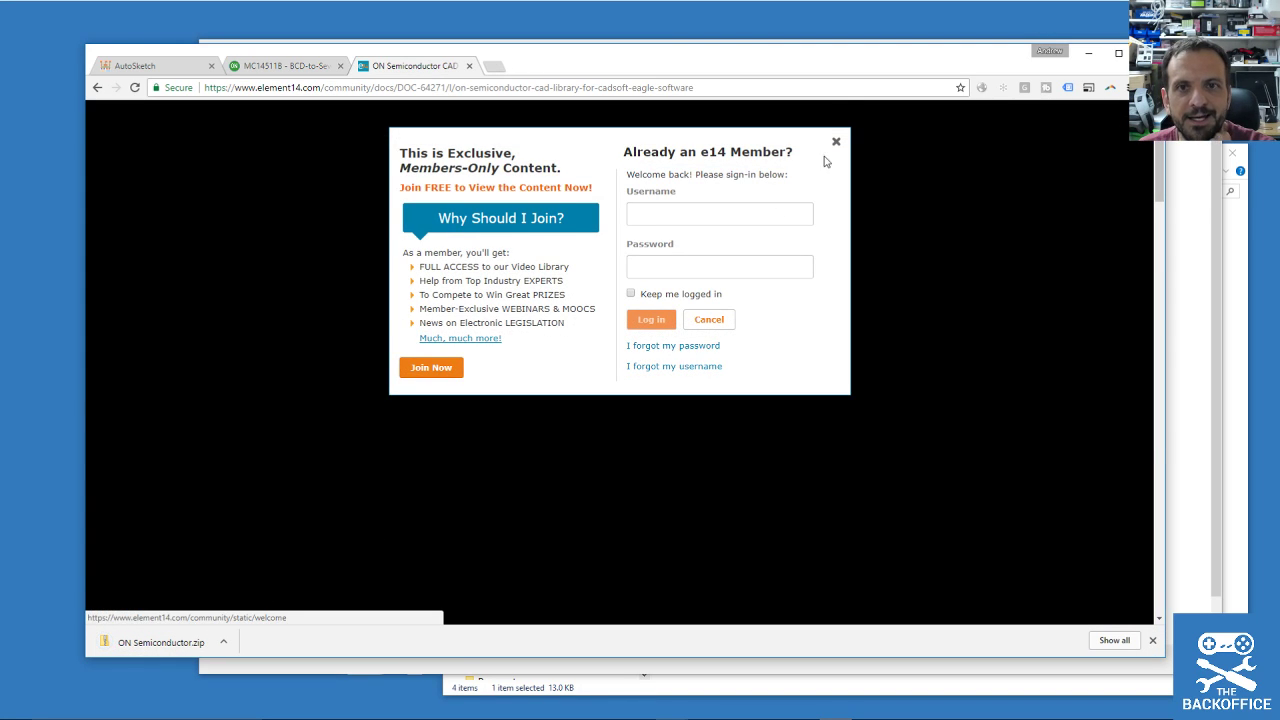
click(223, 642)
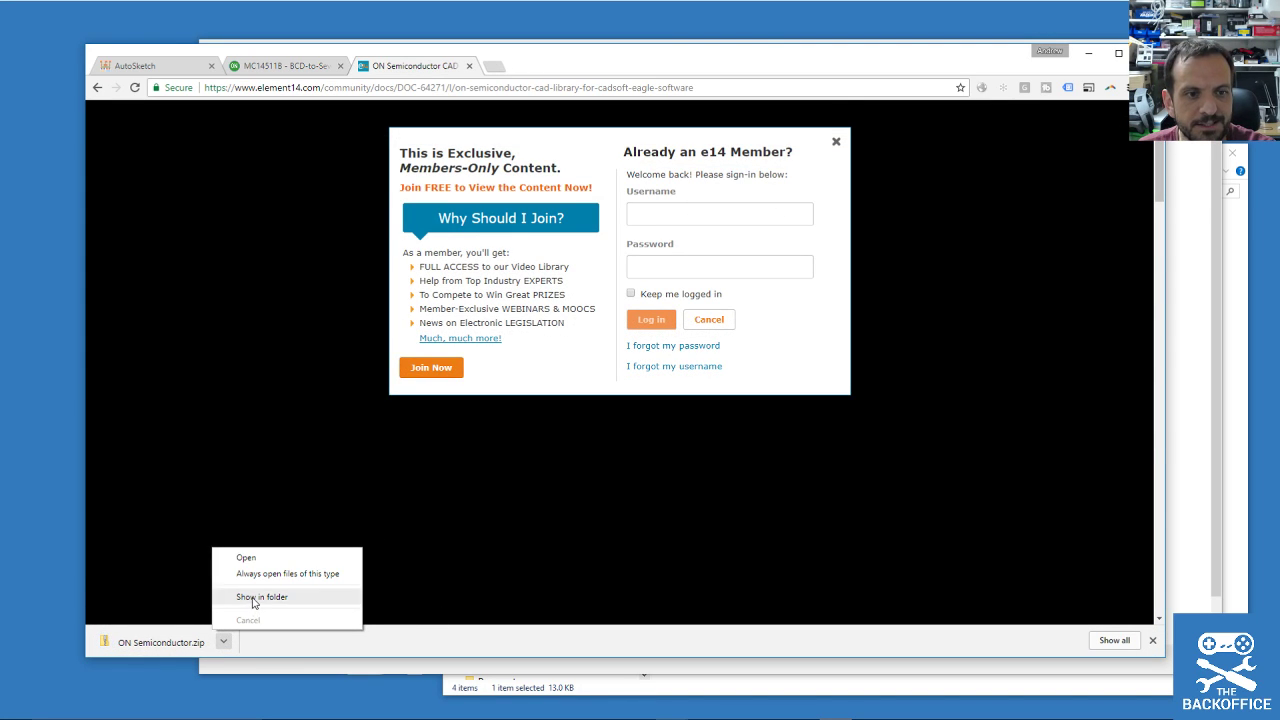
click(254, 598)
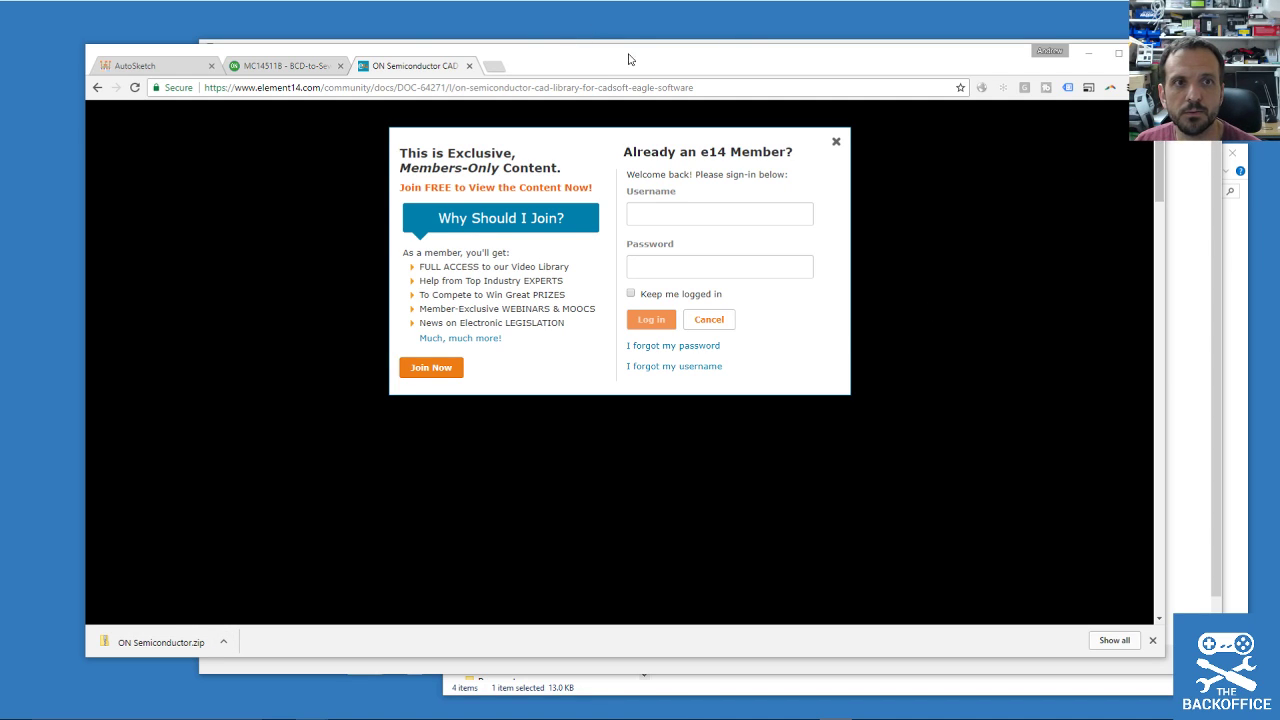
click(279, 66)
drag(622, 70, 537, 73)
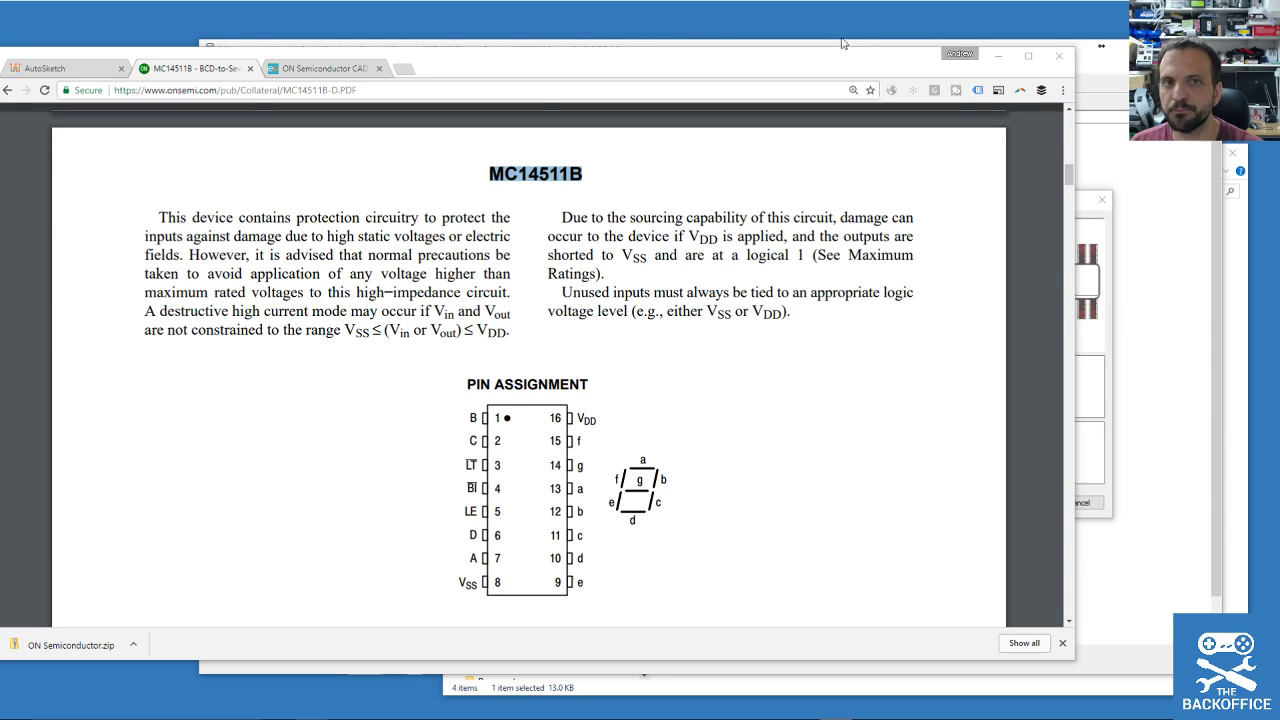
Load the ON Semiconductor library file into the ADD dialog.
click(1100, 97)
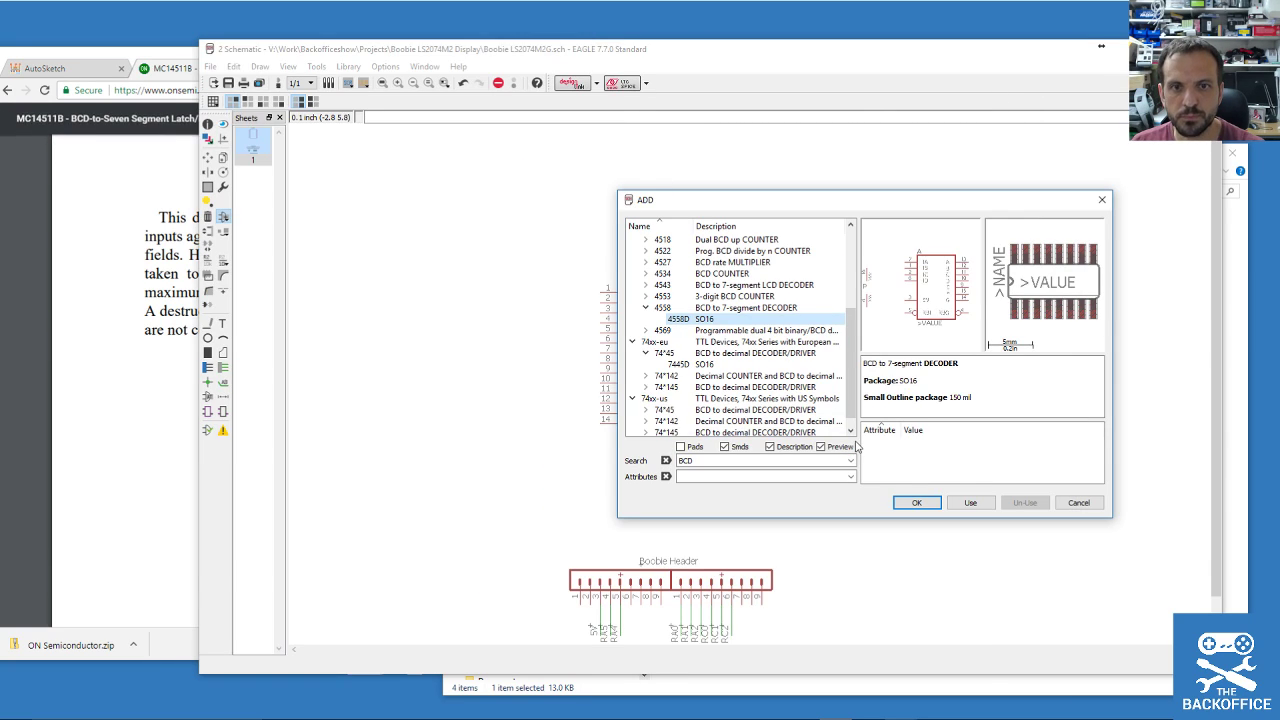
click(970, 502)
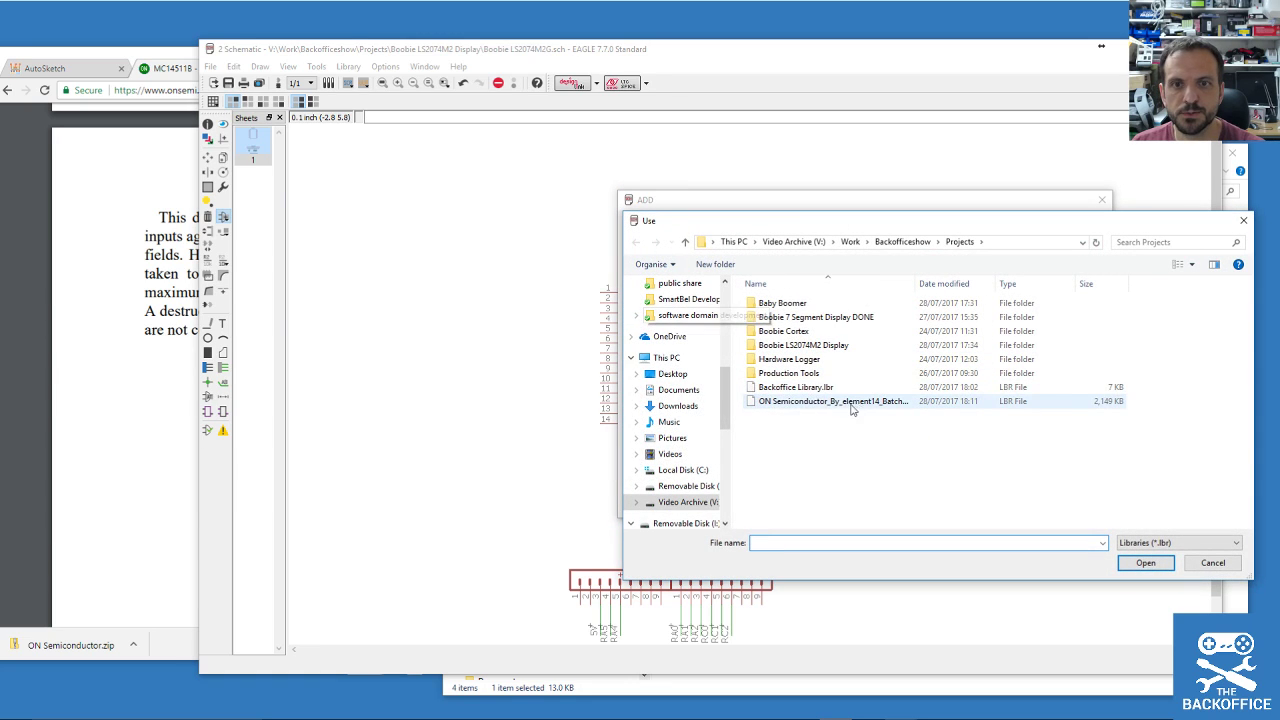
double_click(790, 401)
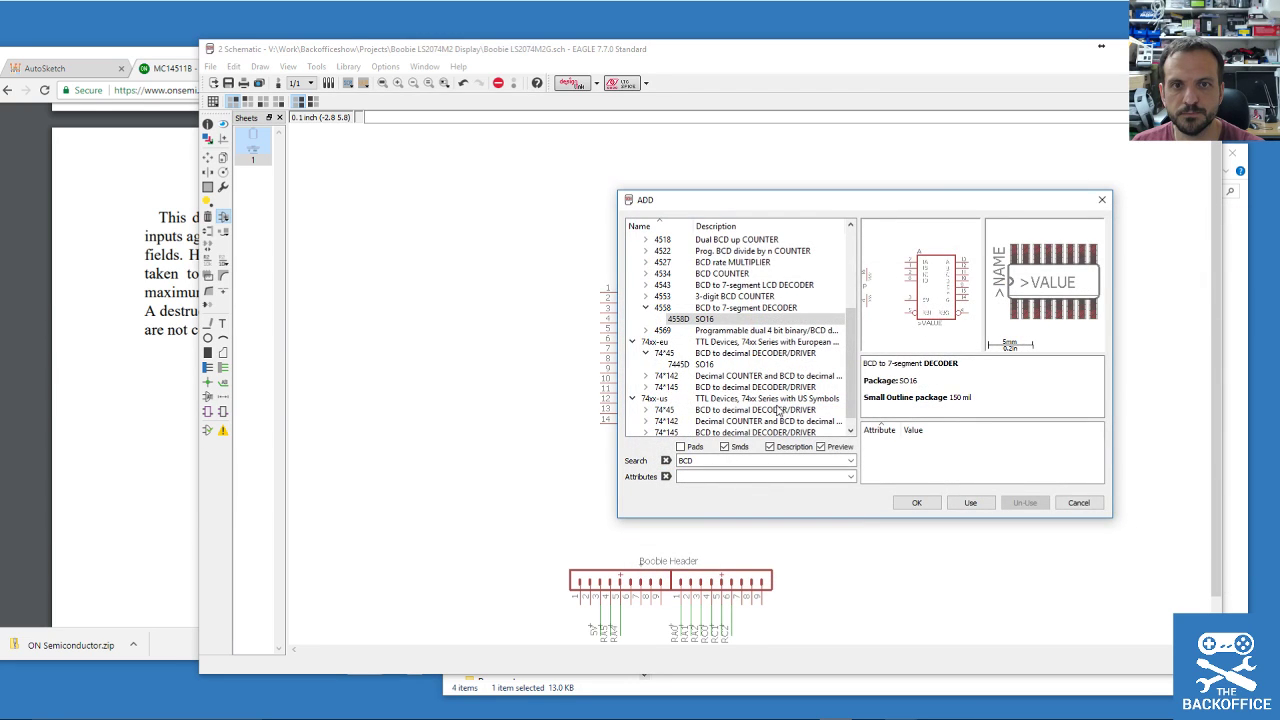
Search the parts for 14511.
double_click(708, 460)
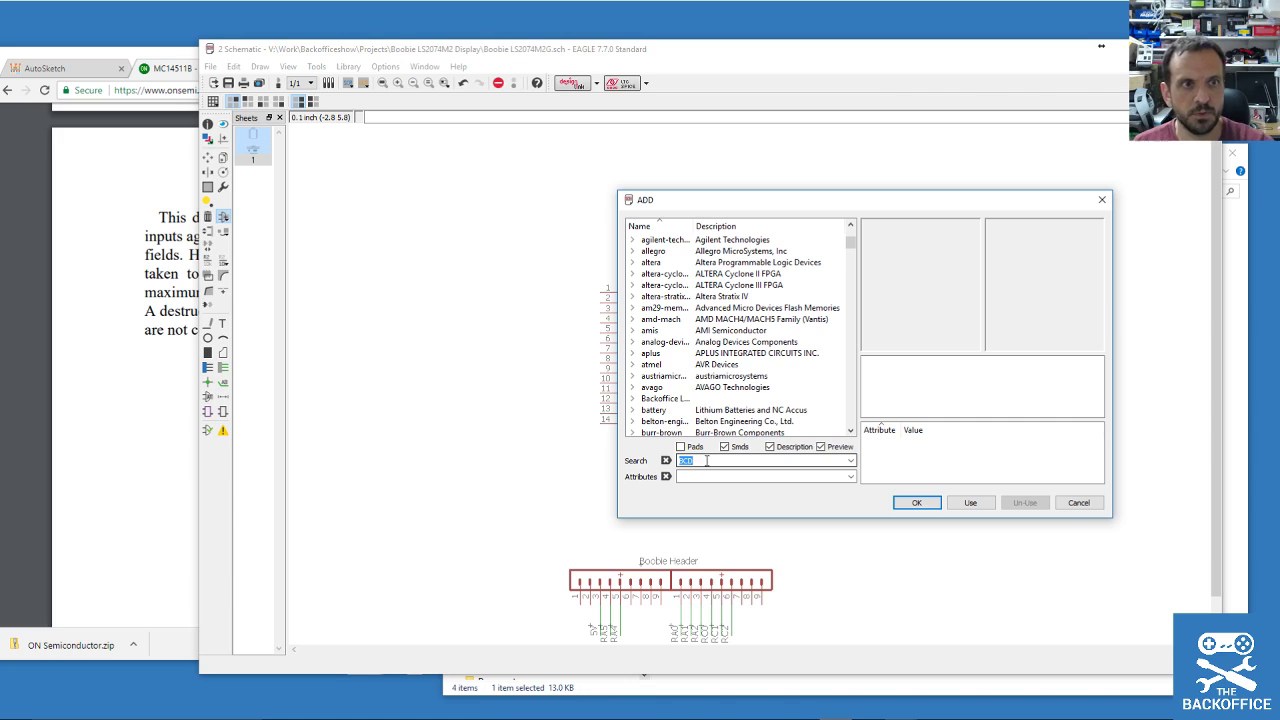
click(100, 370)
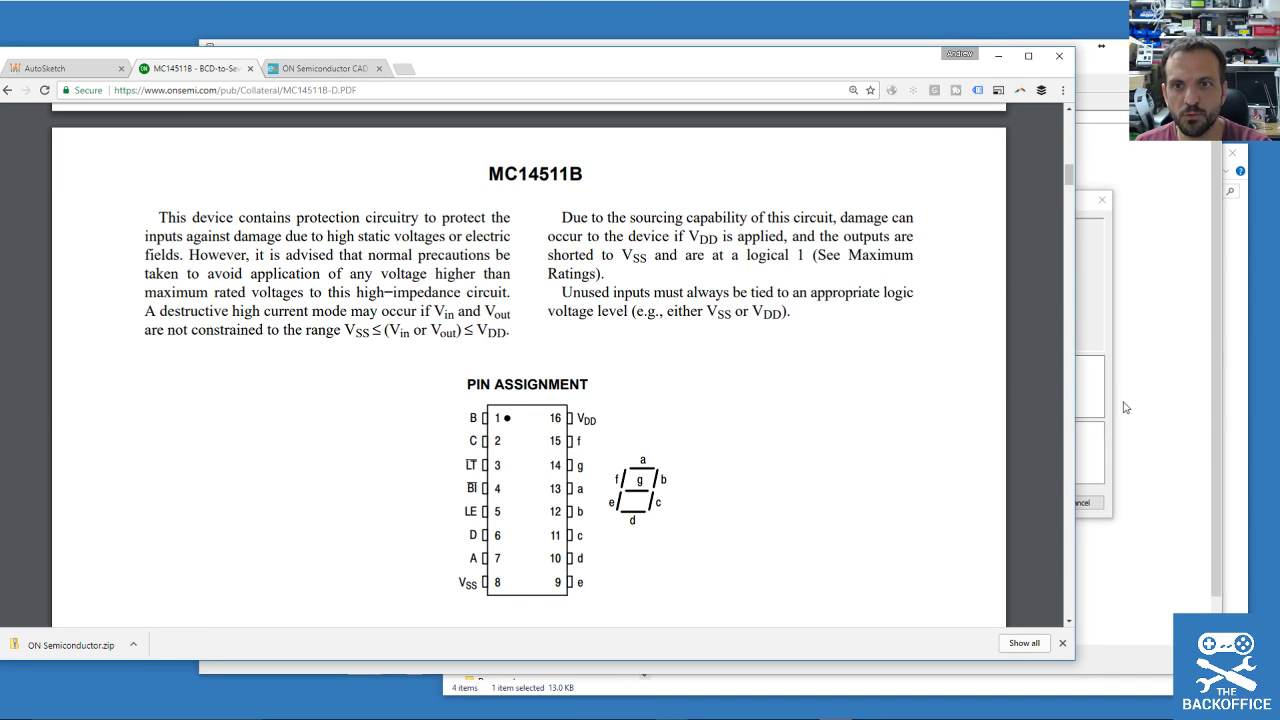
click(1088, 430)
text(14511)
key(Return)
Search for '#', then empty the Search field and scroll down the full library list.
double_click(699, 462)
text(#)
key(Return)
double_click(686, 460)
key(BackSpace)
key(Return)
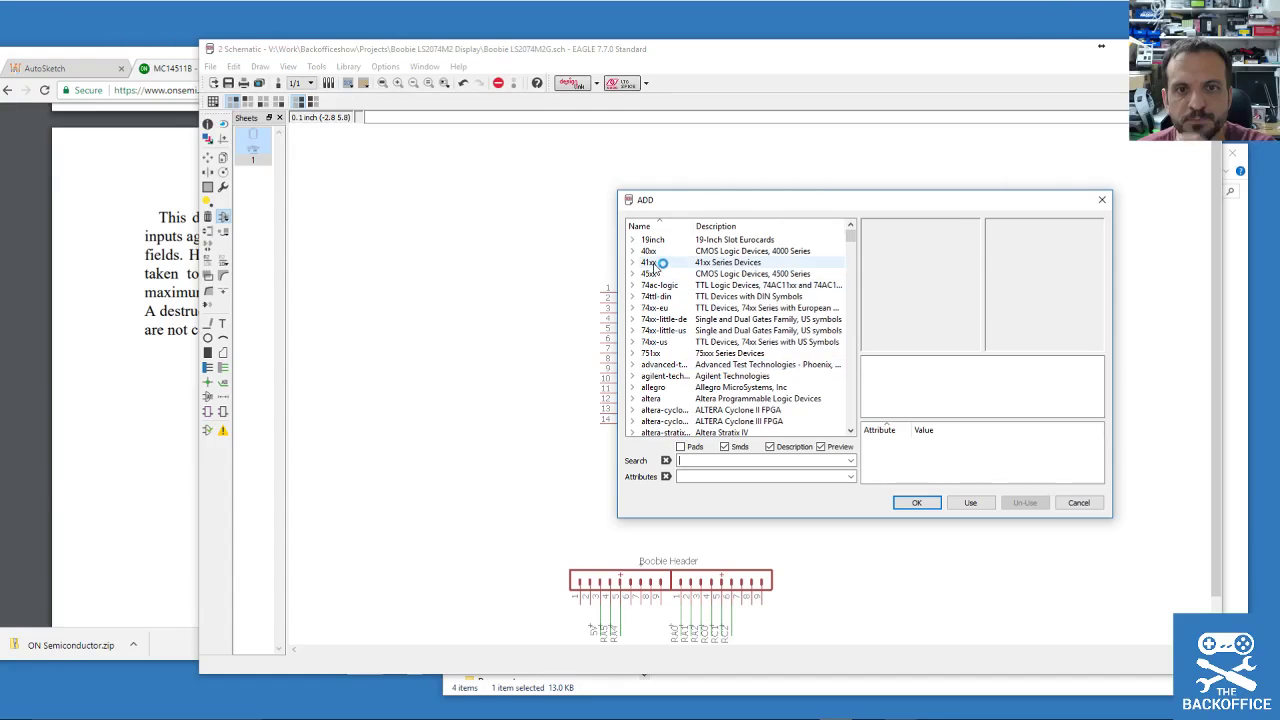
drag(850, 240, 865, 370)
Expand the ON Semiconductor library, widen the Name column and scroll through its parts.
click(633, 286)
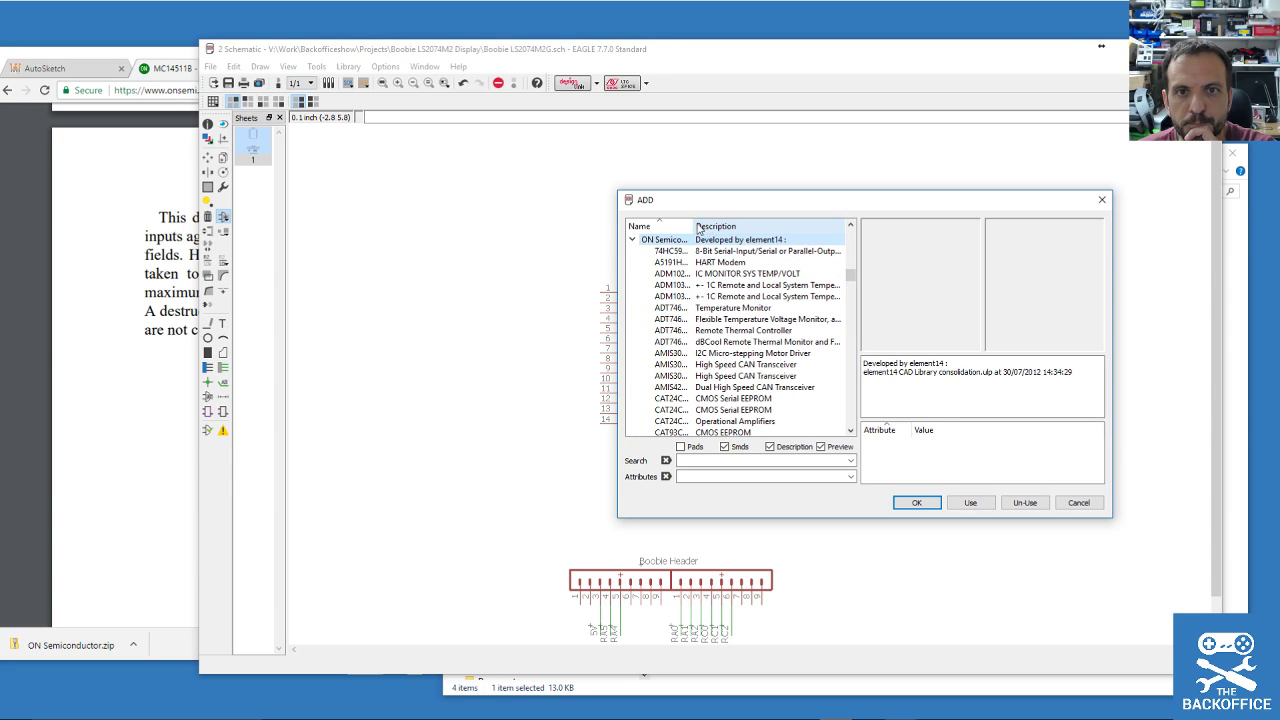
drag(694, 226, 731, 226)
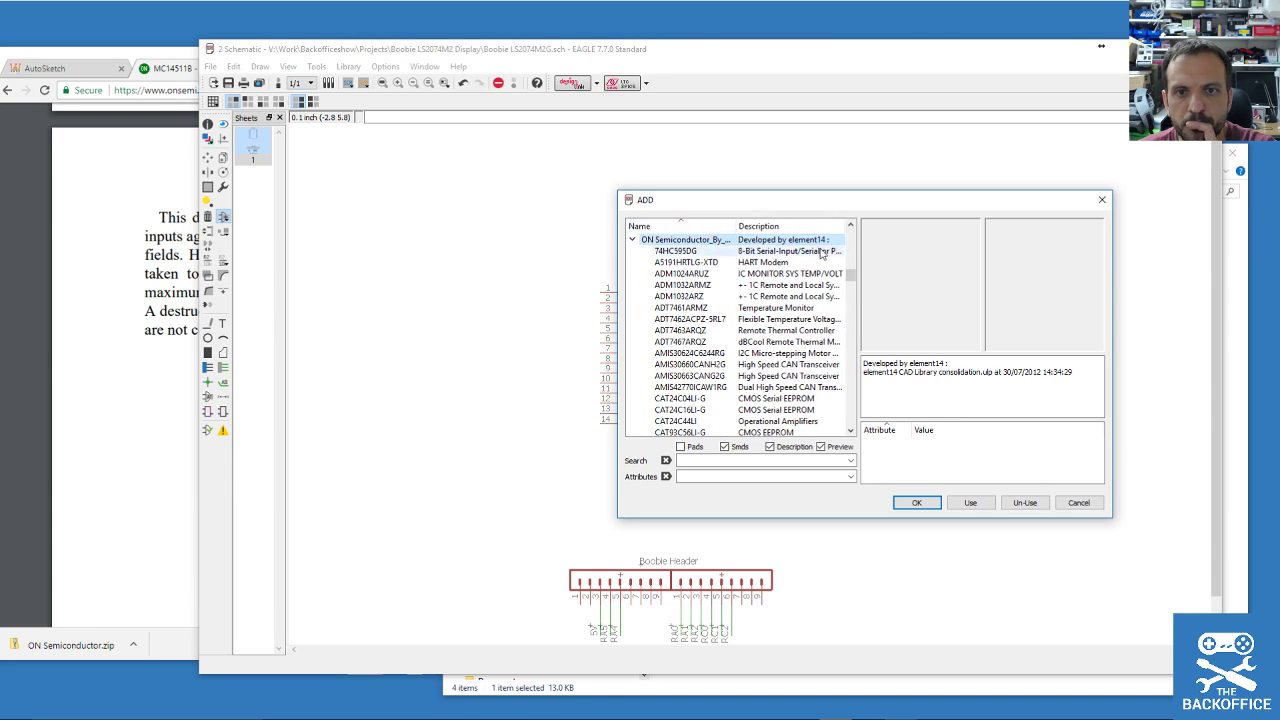
drag(851, 278, 858, 295)
drag(857, 297, 869, 396)
Search all parts for BCD.
click(719, 462)
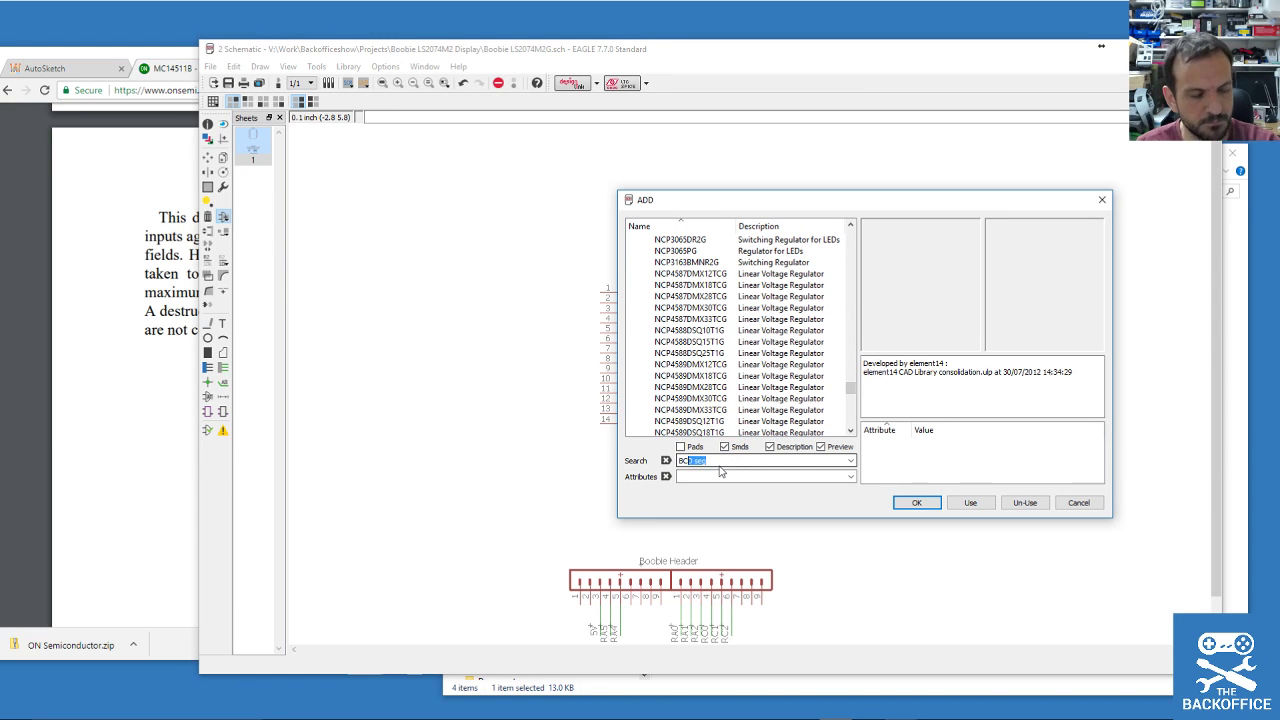
key(Return)
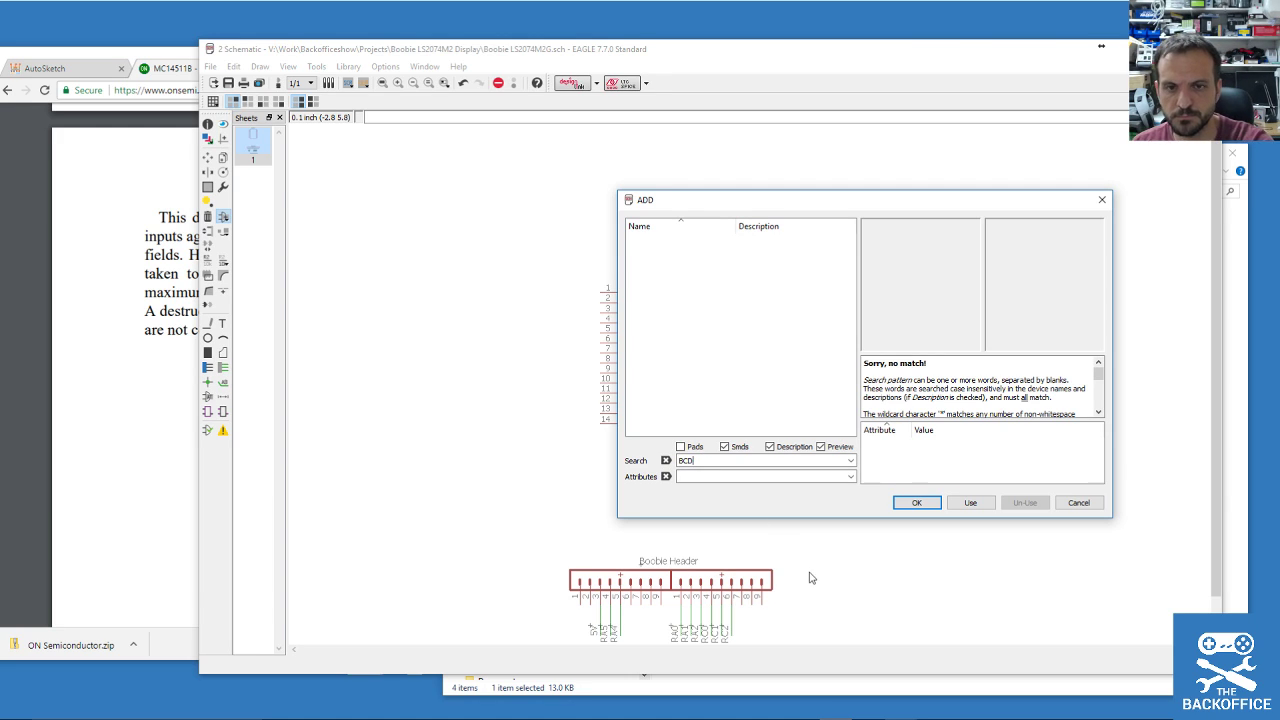
key(Return)
Compare the MC14028BDG and MC14543BDG previews, then choose MC14543BDG for placement.
drag(866, 266, 873, 367)
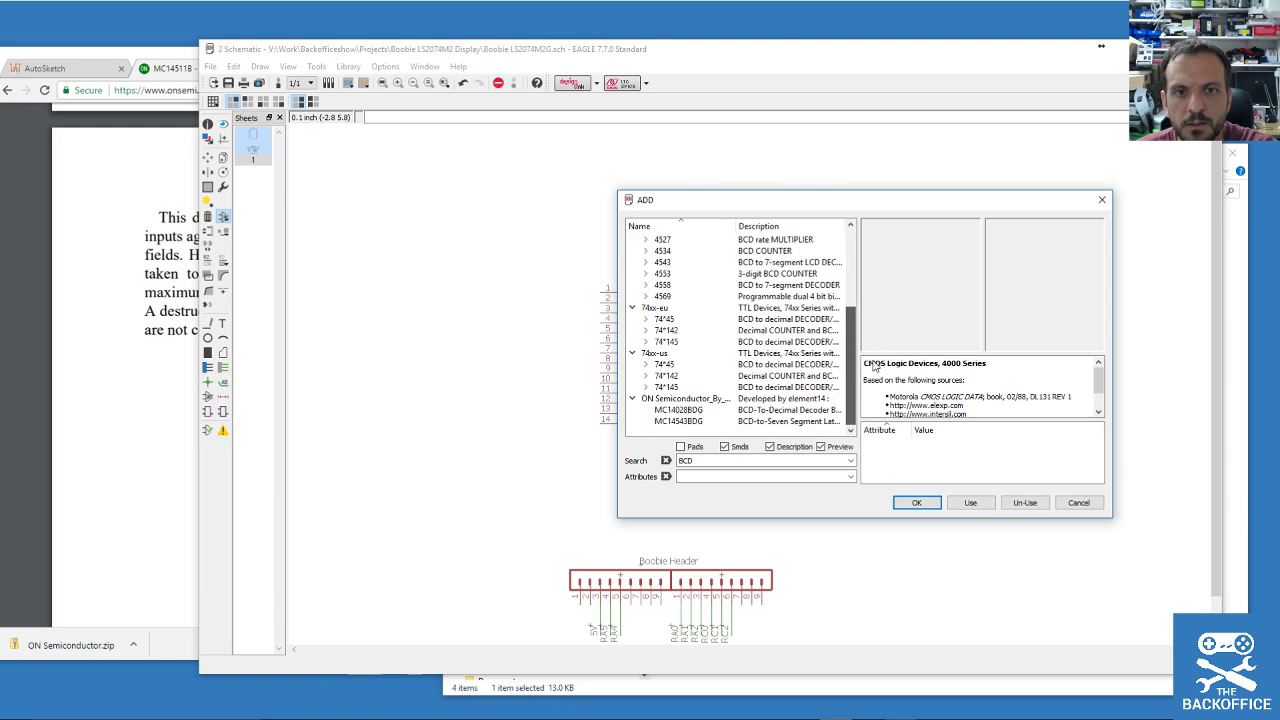
click(680, 409)
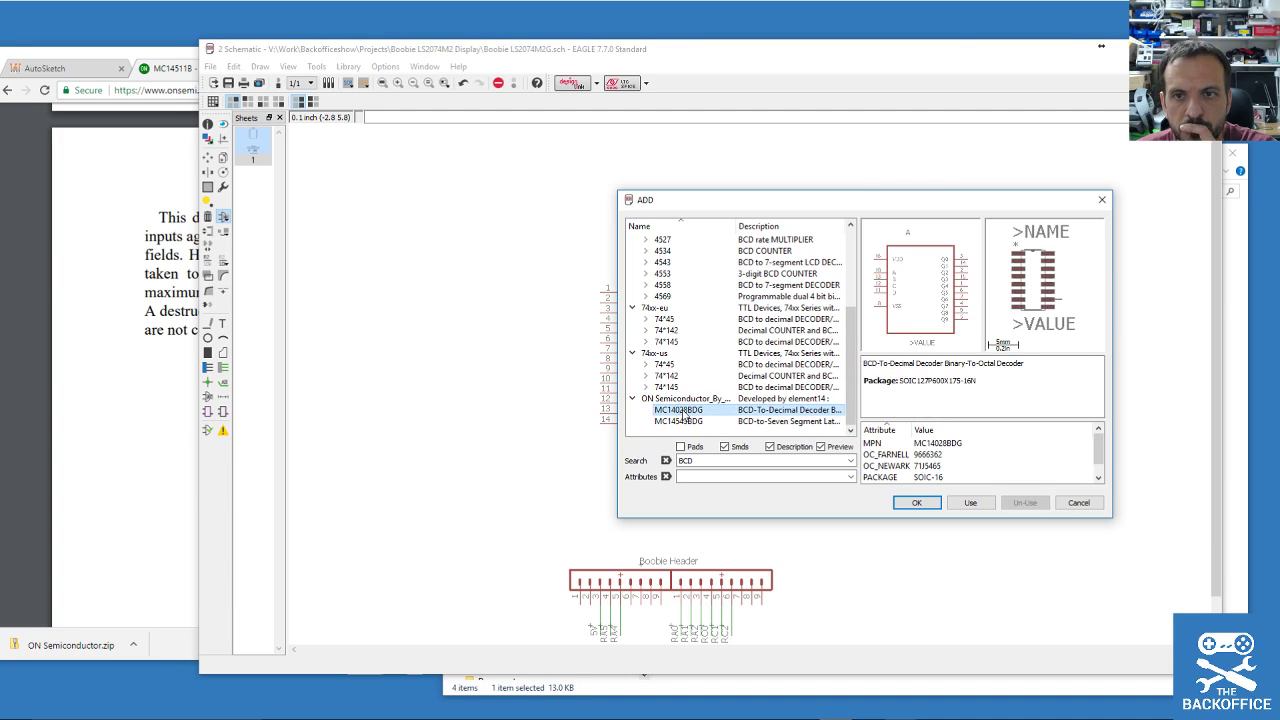
click(682, 420)
key(Up)
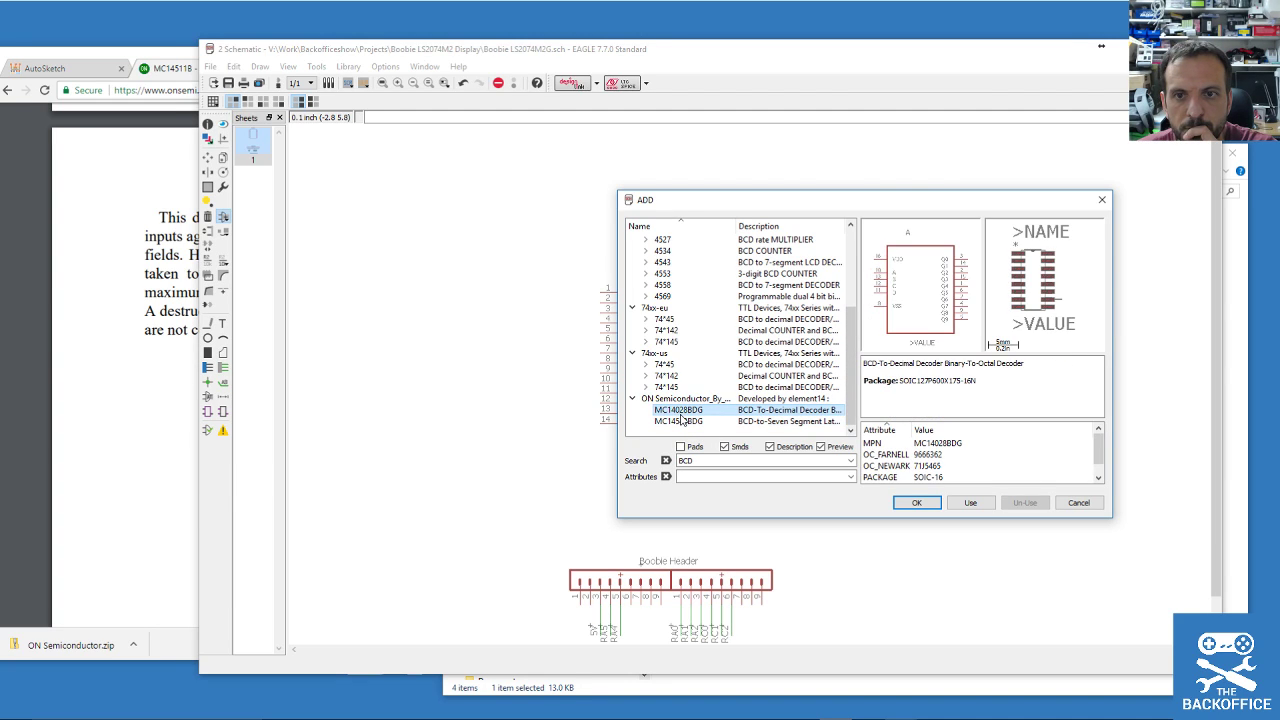
click(681, 421)
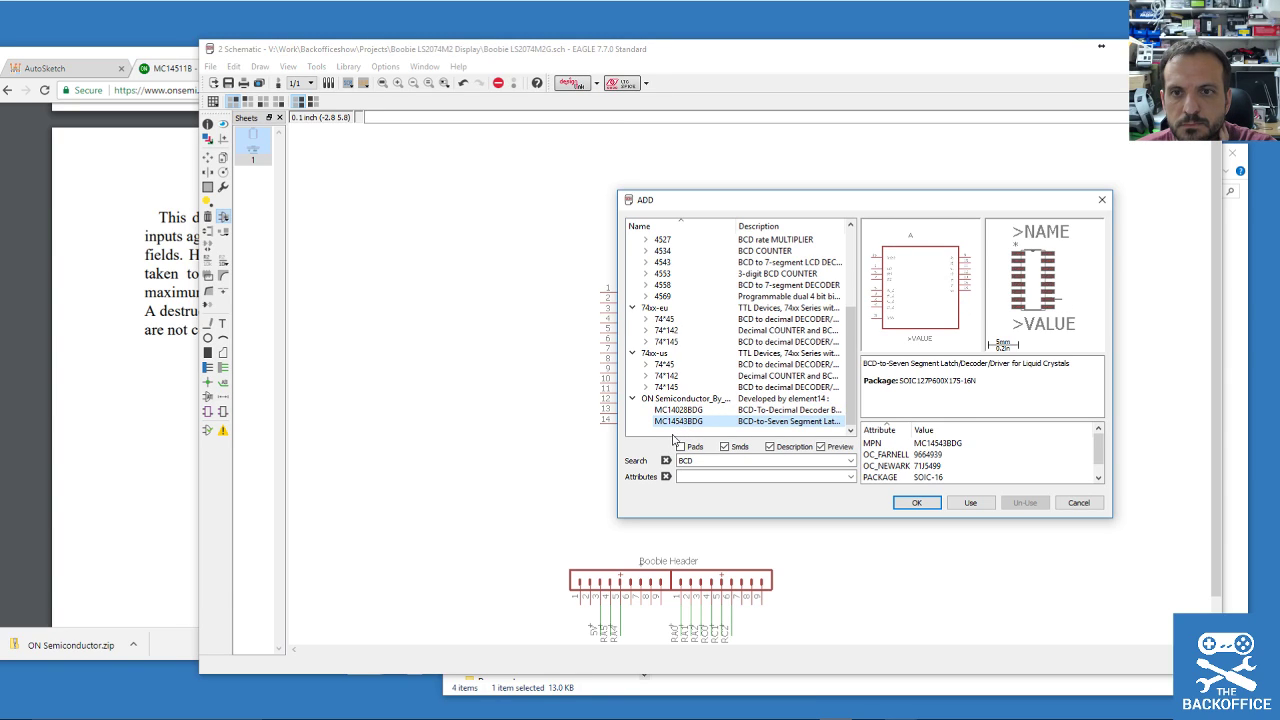
click(680, 410)
click(681, 421)
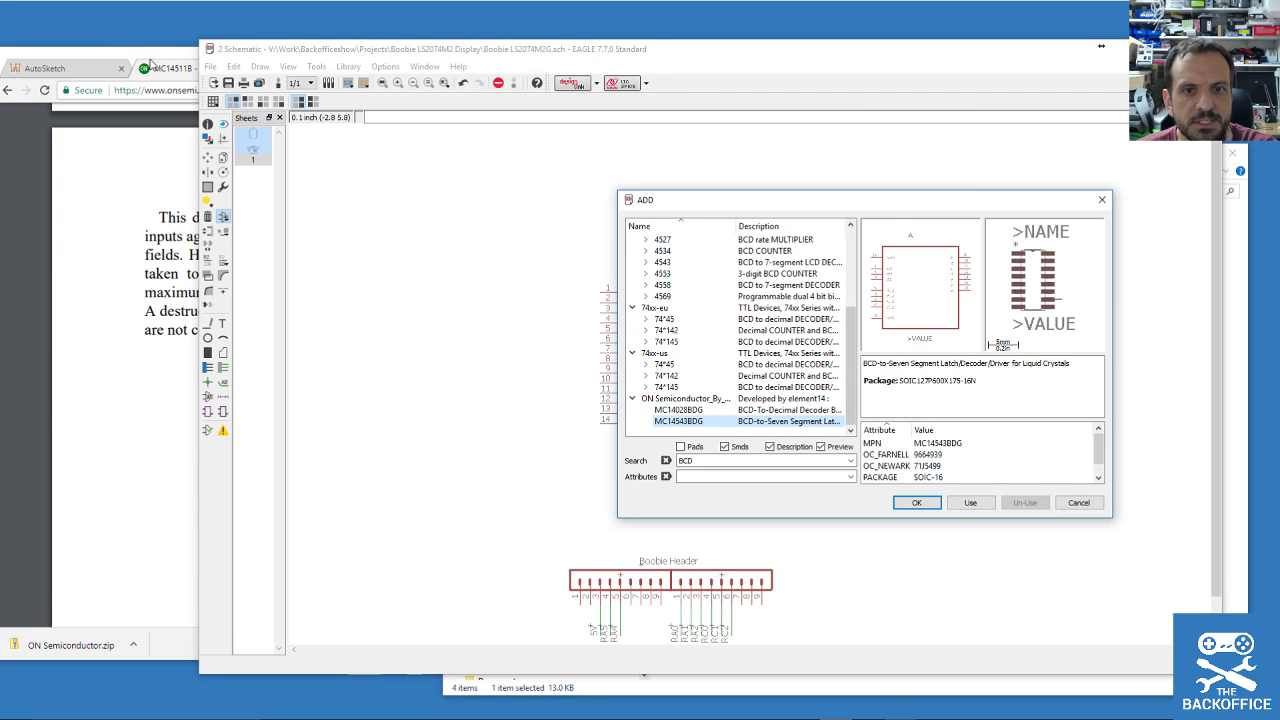
drag(149, 57, 113, 64)
click(1079, 297)
double_click(700, 421)
Place the MC14543BDG as U1 to the right of the LS-2074M2G.
click(912, 345)
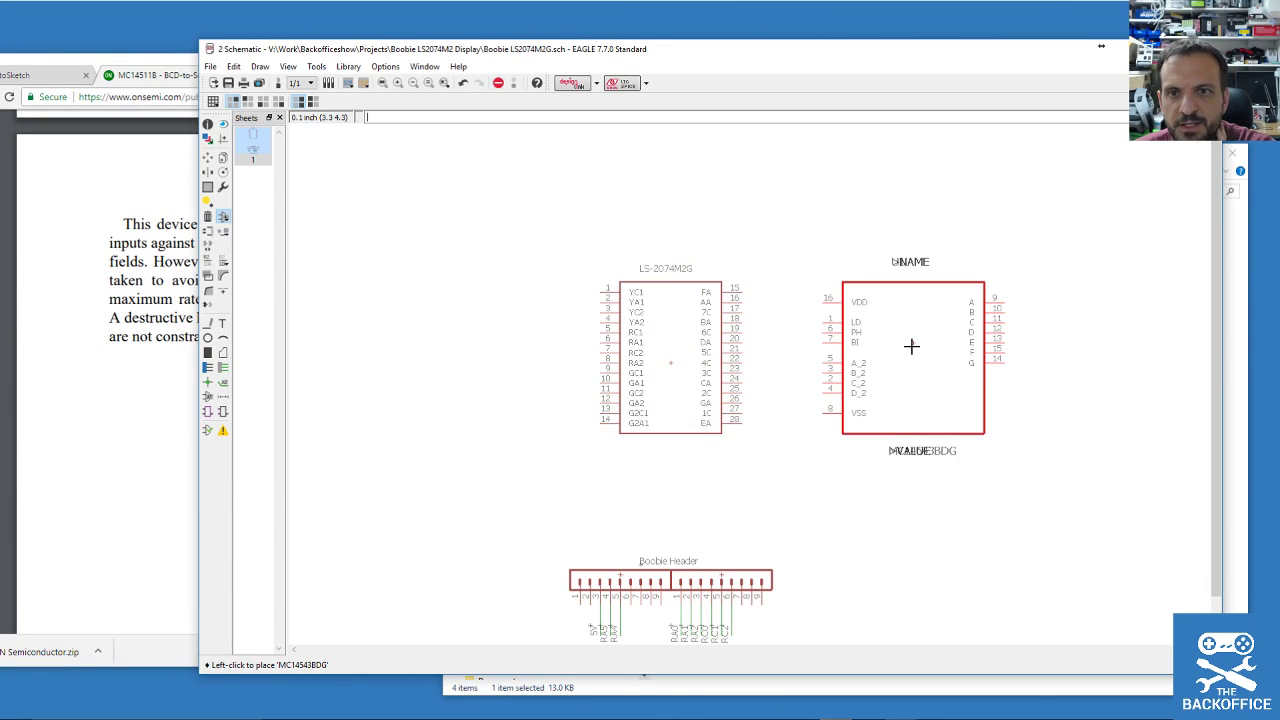
scroll(912, 345, up, 3)
scroll(912, 345, down, 1)
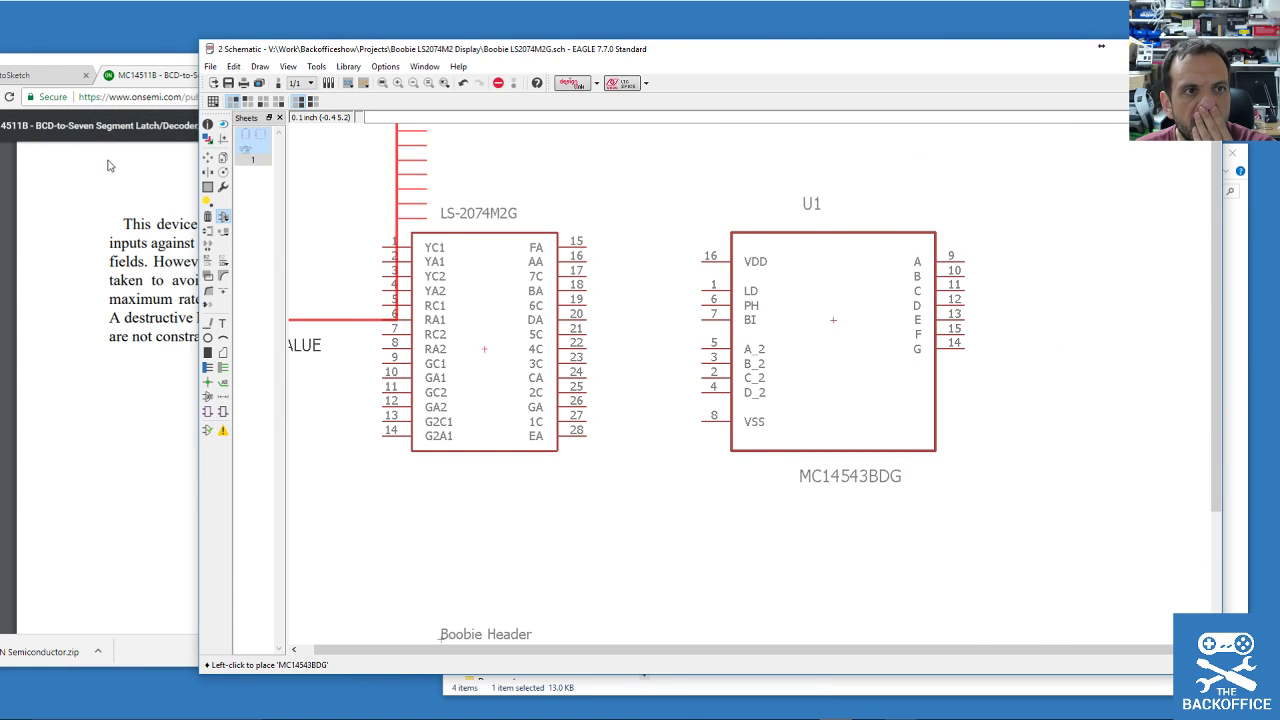
Move the MC14511B datasheet window left, then return to EAGLE with the Delete tool.
click(38, 286)
drag(728, 71, 370, 76)
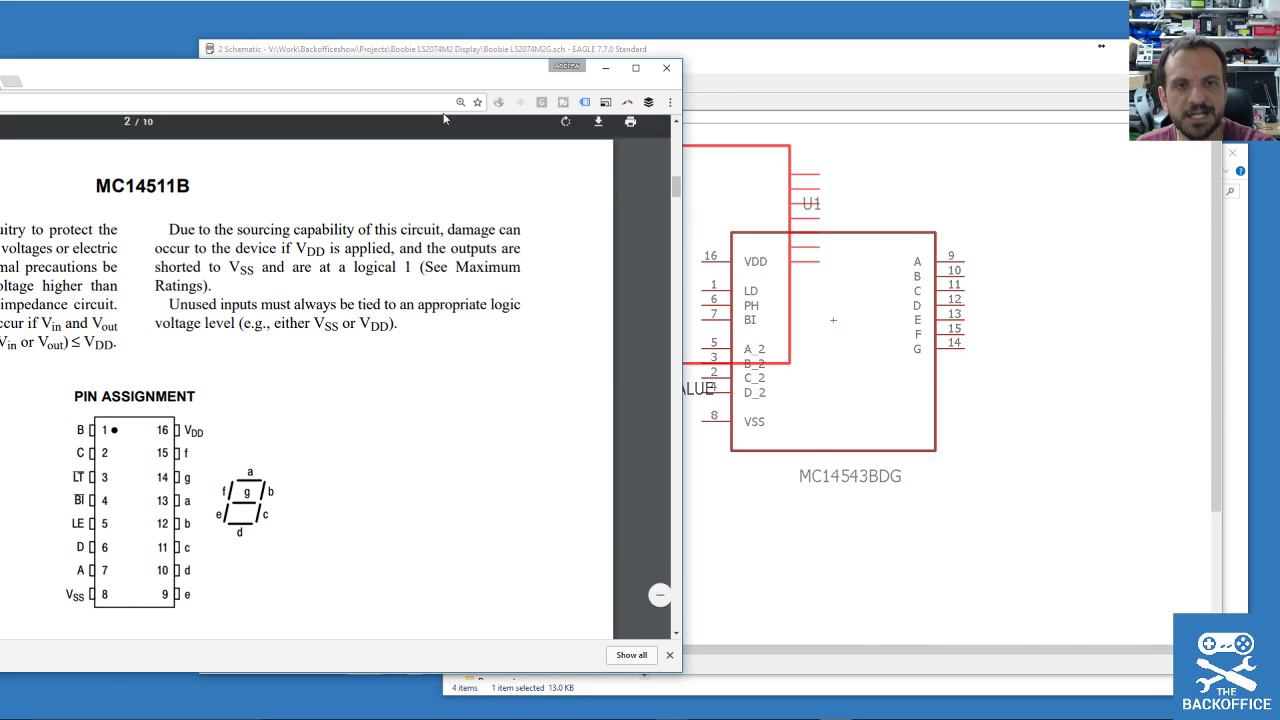
click(660, 43)
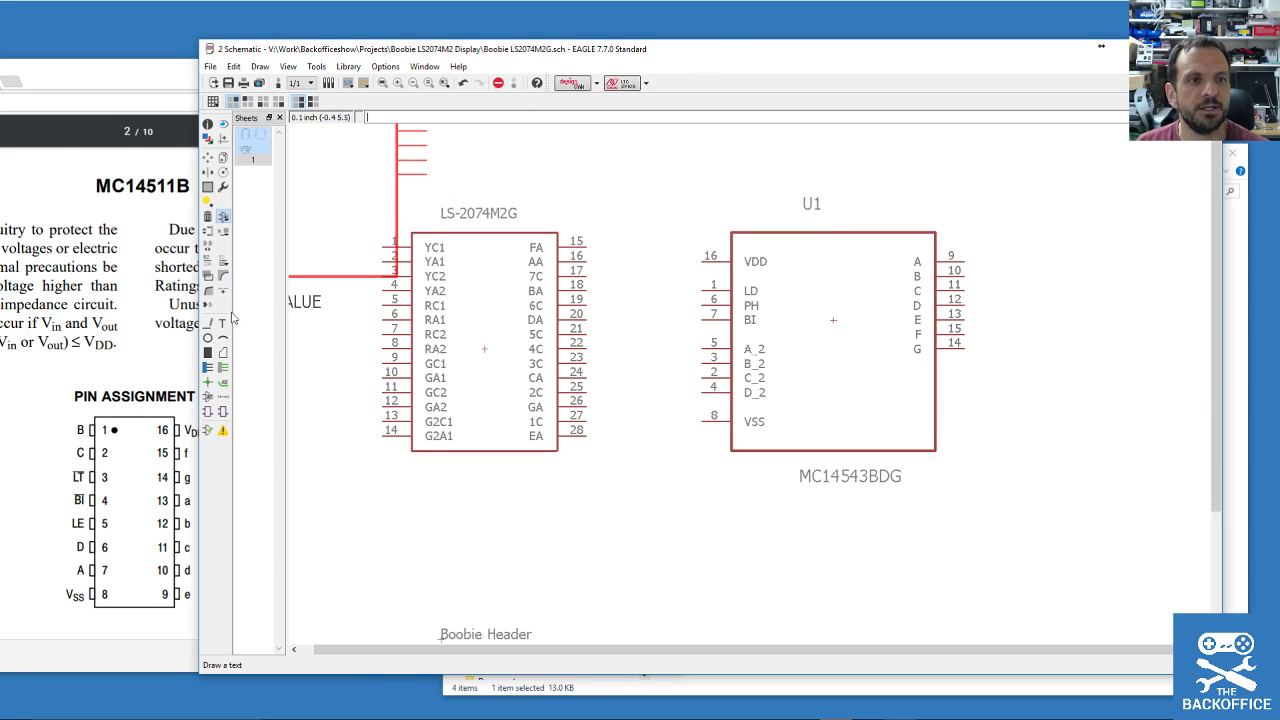
click(208, 217)
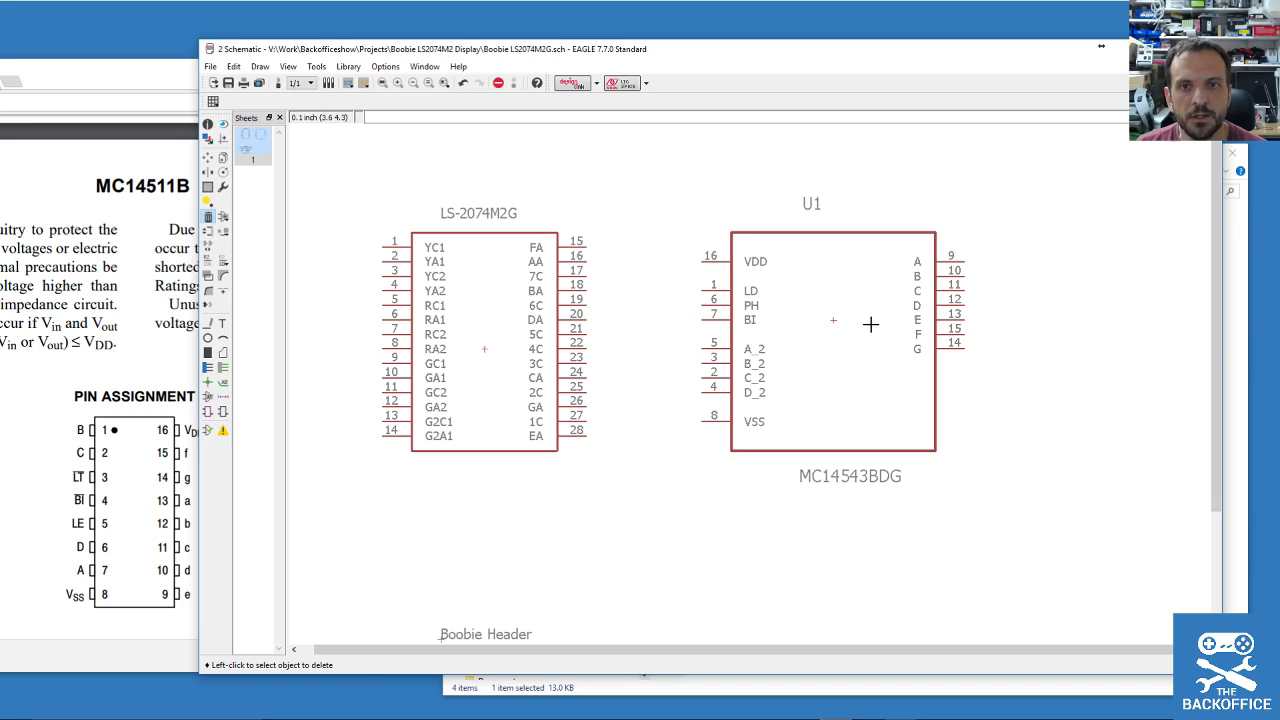
Delete the U1 MC14543BDG part and bring the Control Panel forward.
click(833, 320)
click(348, 66)
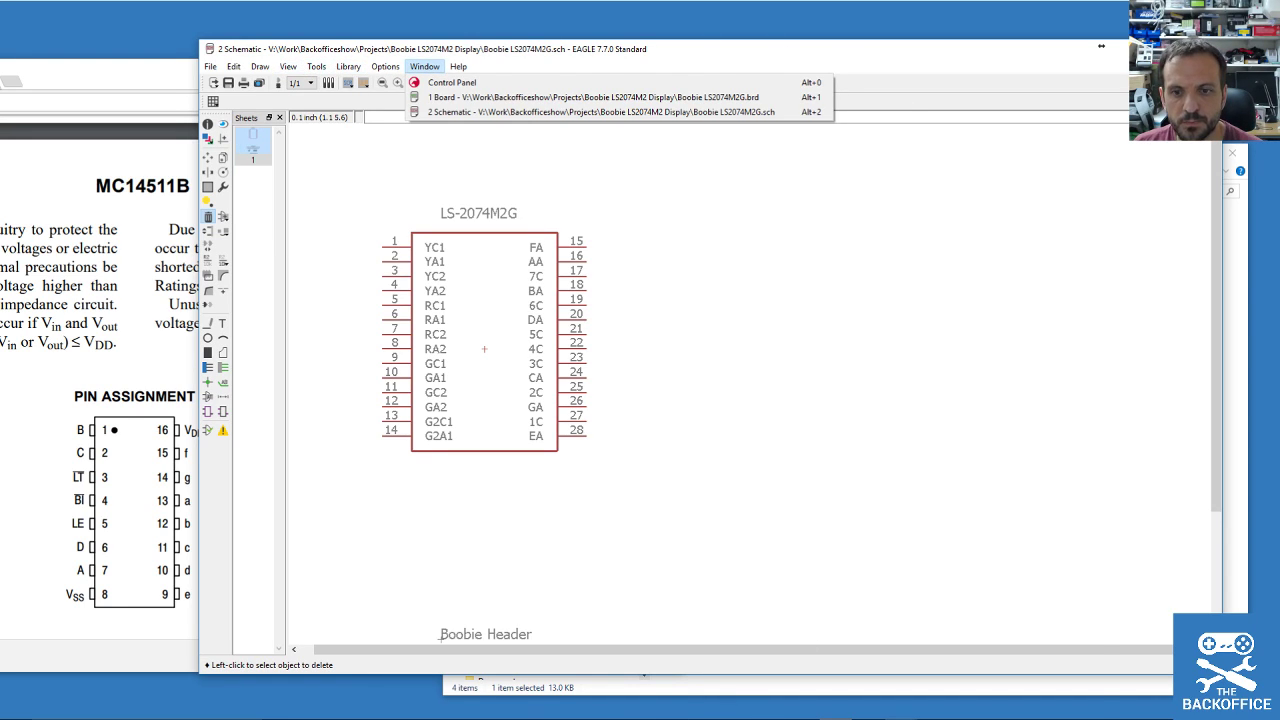
click(902, 715)
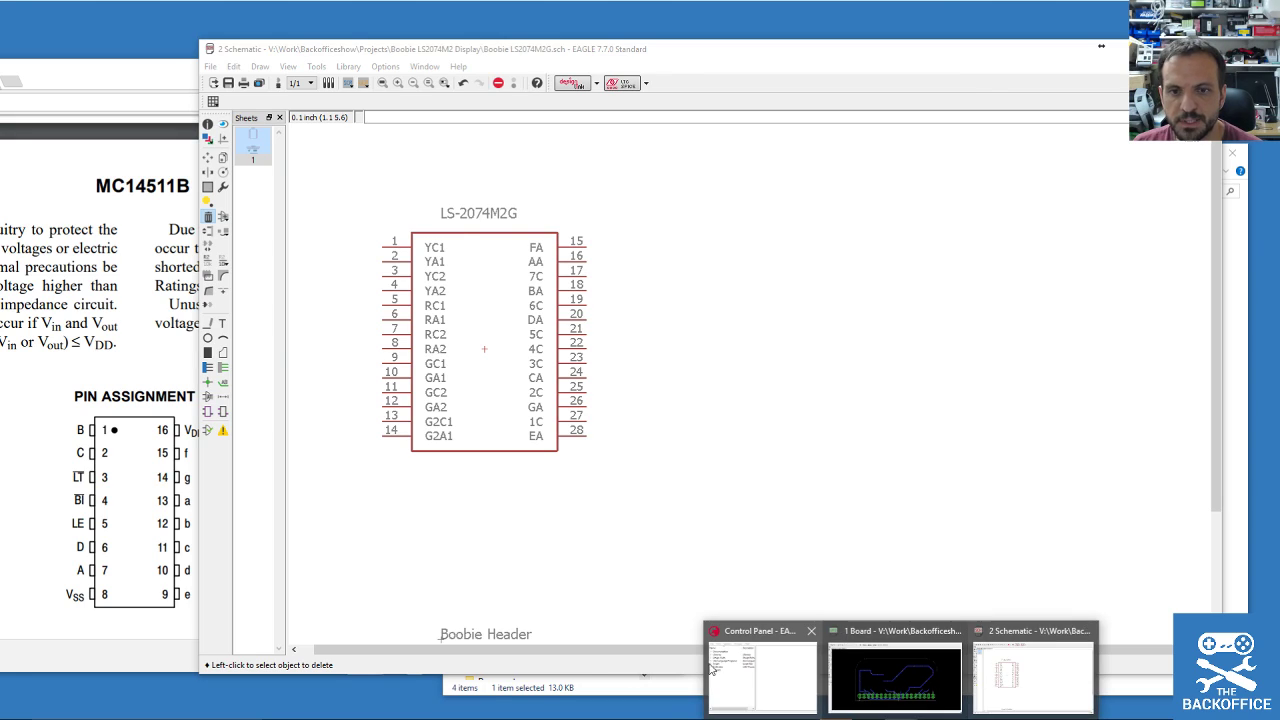
click(746, 670)
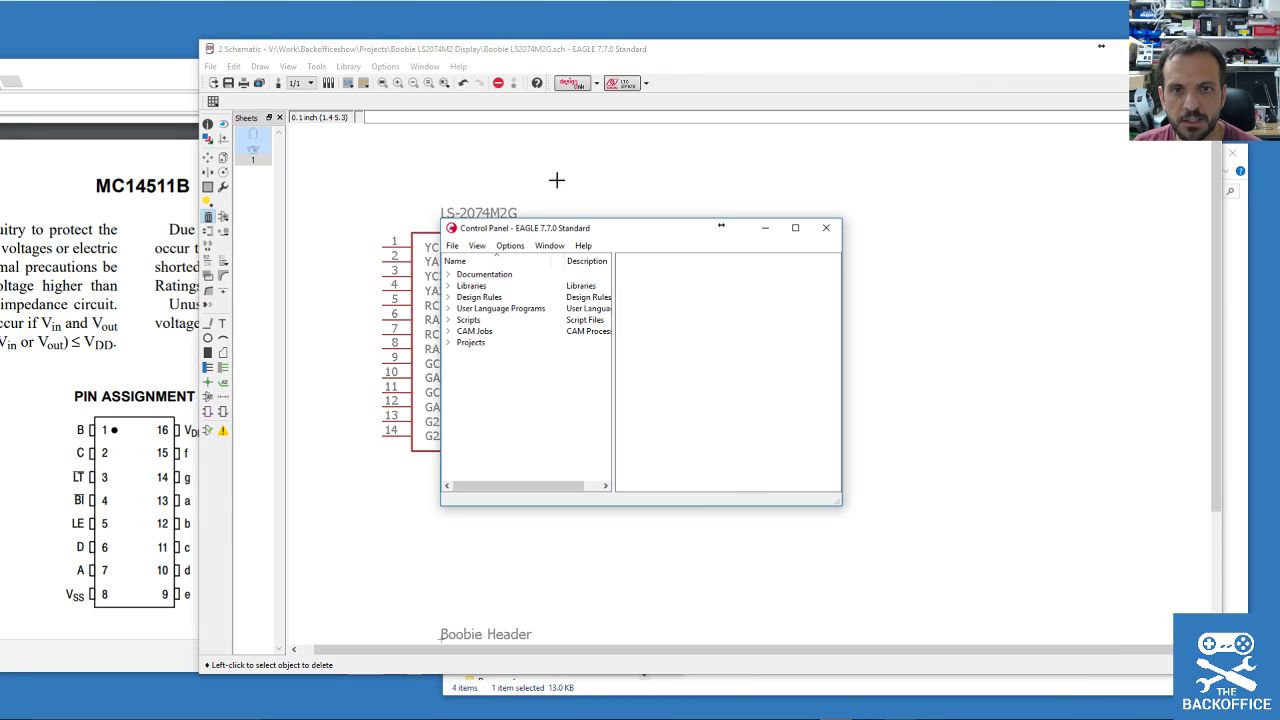
Browse the Libraries list including the seeed folder, then move the Control Panel up and right.
double_click(460, 287)
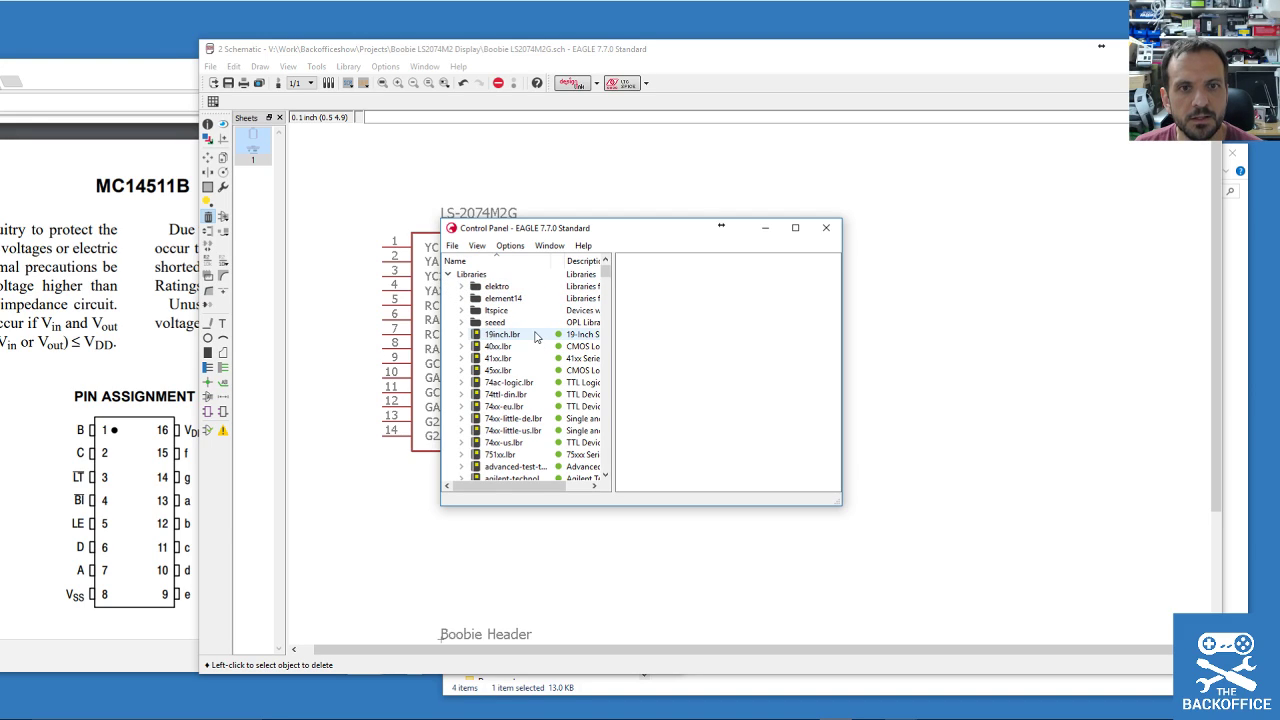
click(497, 323)
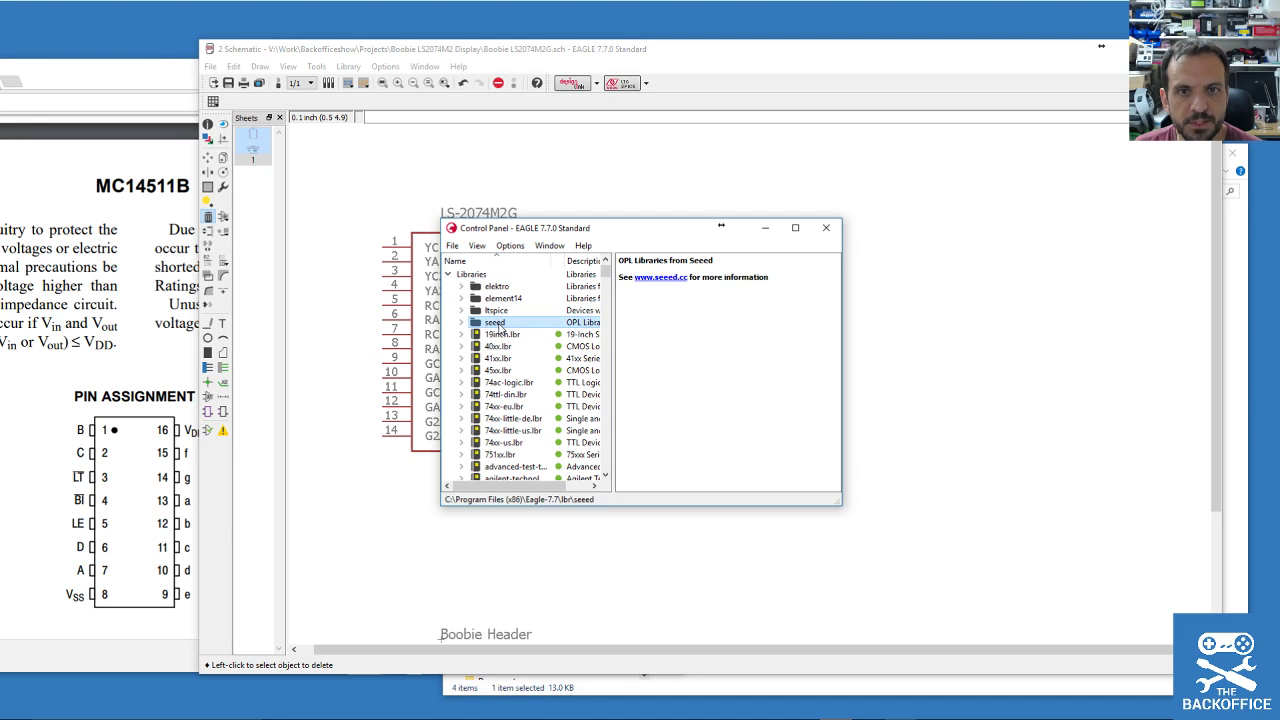
scroll(510, 340, down, 7)
scroll(540, 363, up, 7)
click(448, 274)
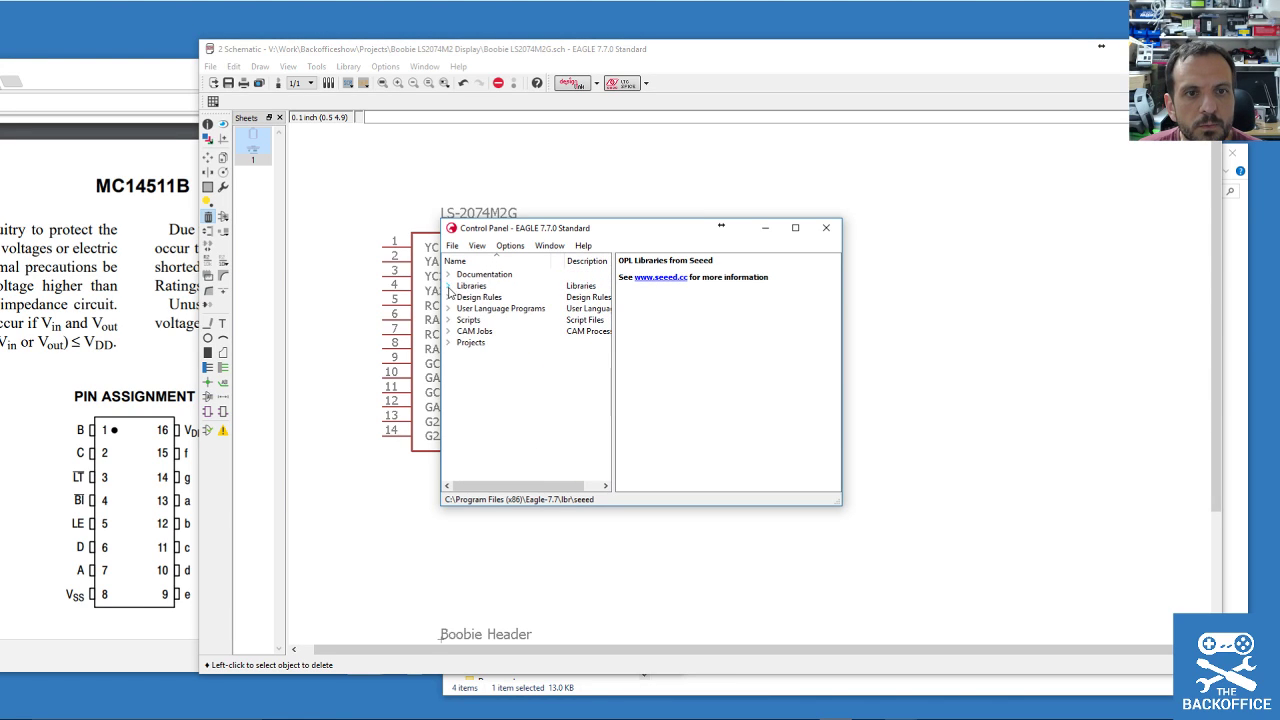
drag(512, 229, 604, 105)
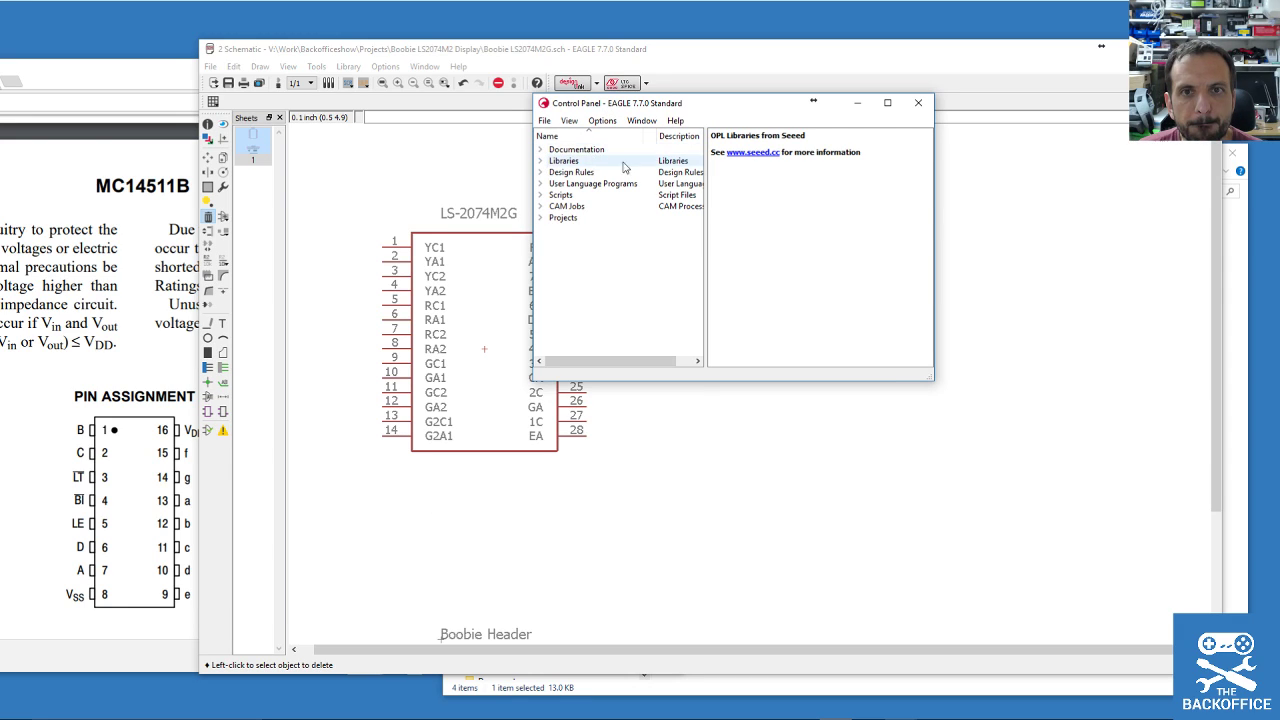
Expand and collapse the Libraries list again, then open the Control Panel Options menu.
click(541, 161)
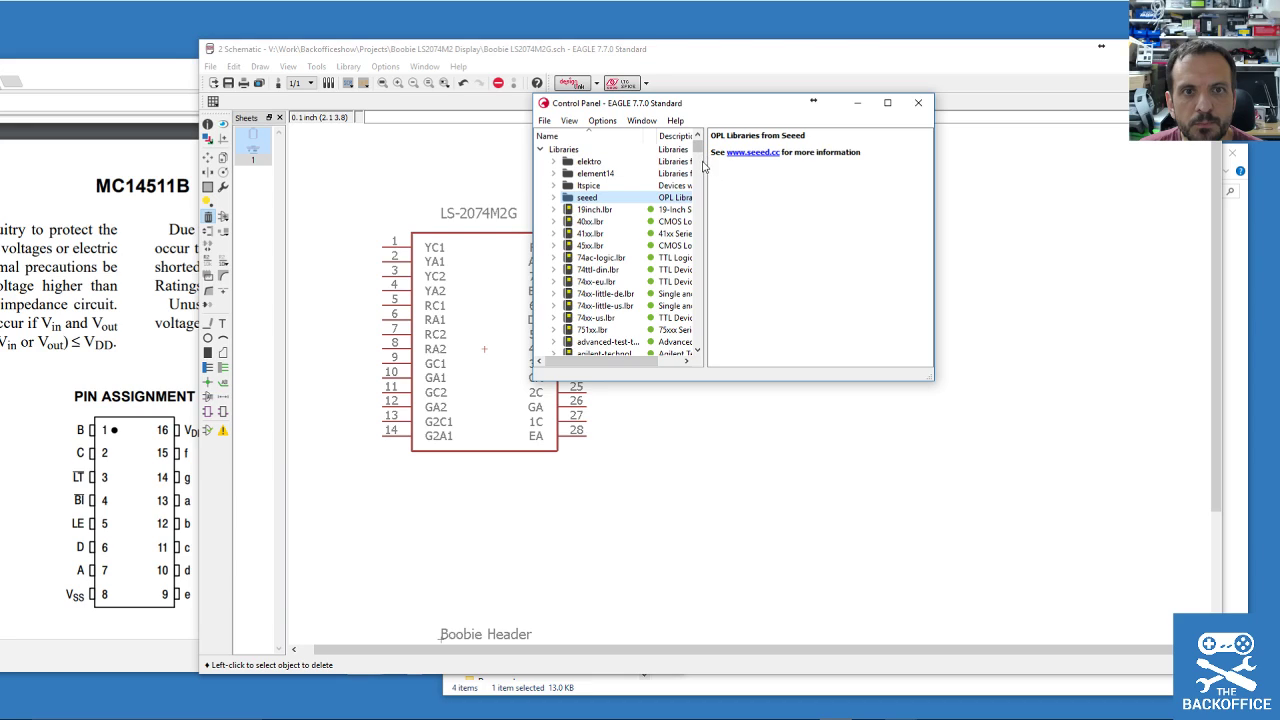
mouse_move(700, 150)
mouse_down()
mouse_move(709, 357)
mouse_move(700, 145)
mouse_up()
click(541, 161)
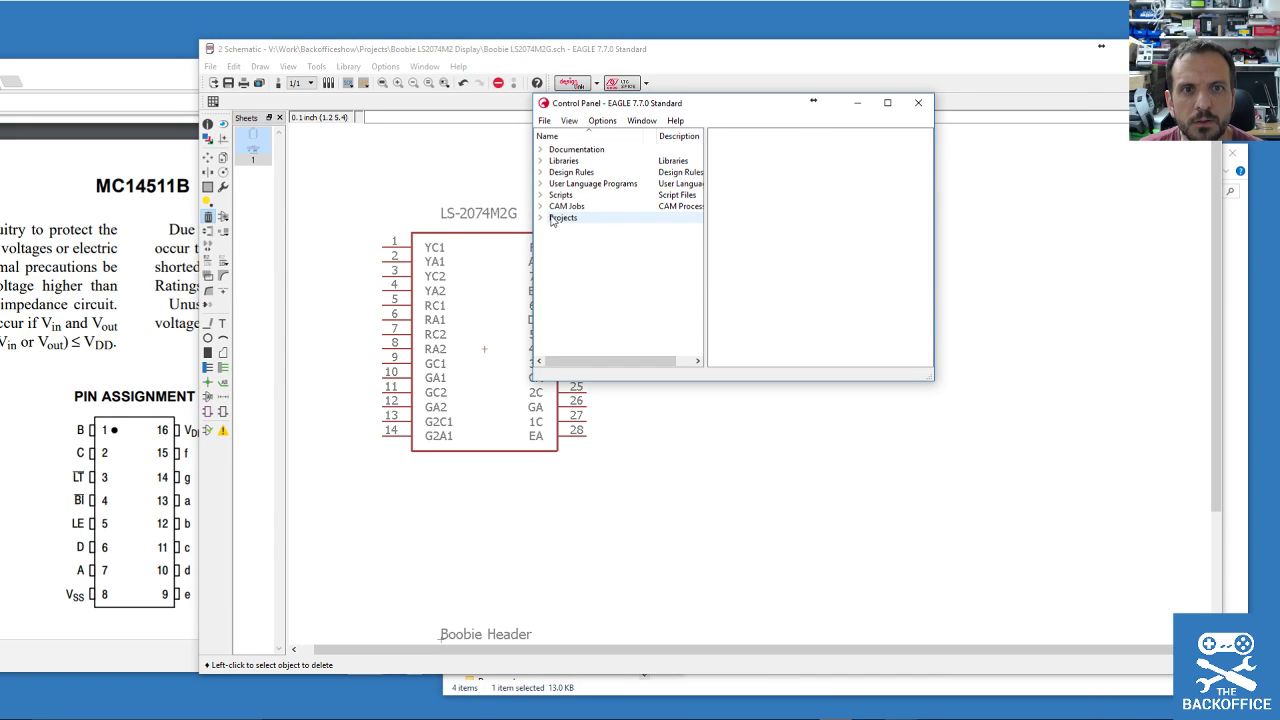
click(544, 166)
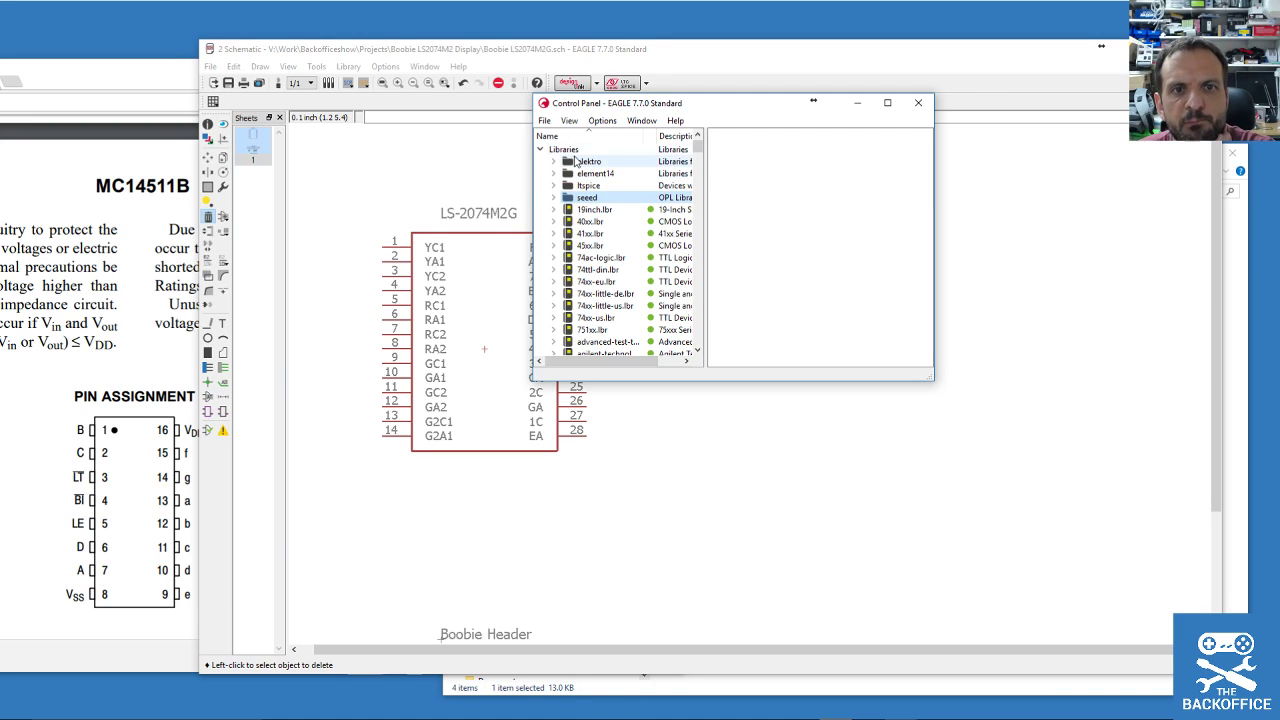
click(541, 149)
click(602, 120)
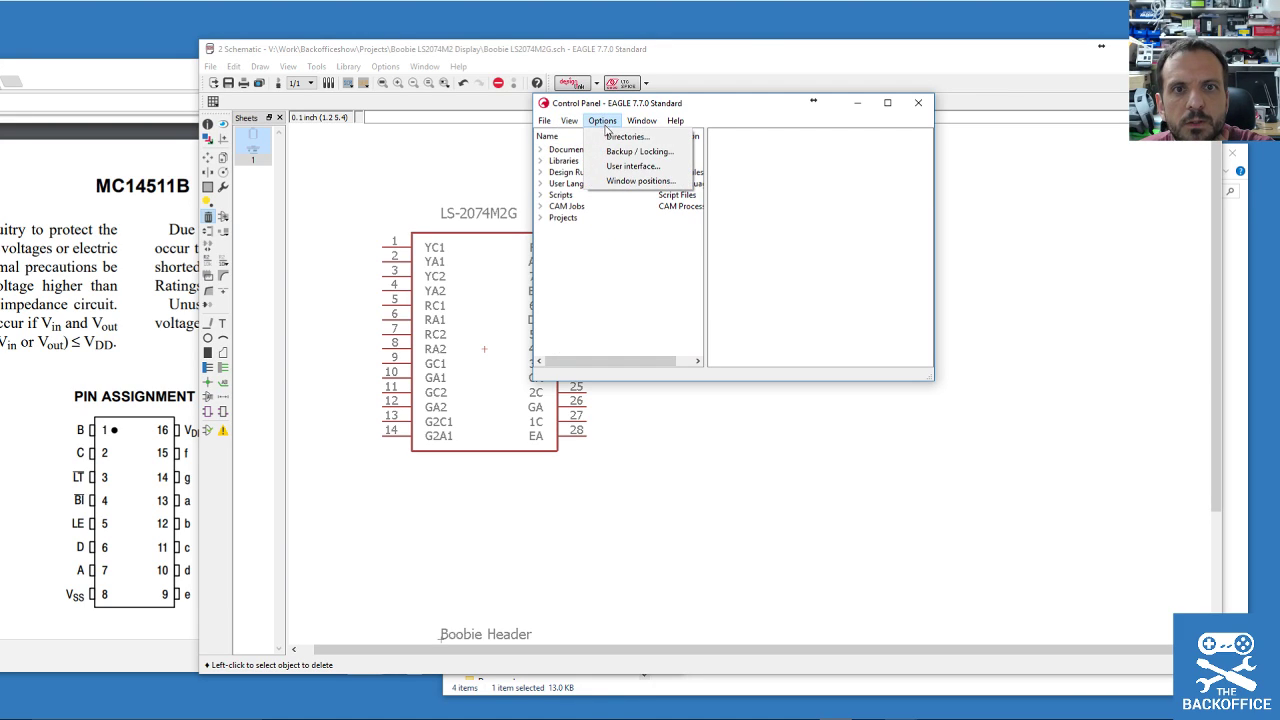
Append ;V:\Work\Backofficeshow\Projects to both the Libraries and Projects directory paths.
click(626, 136)
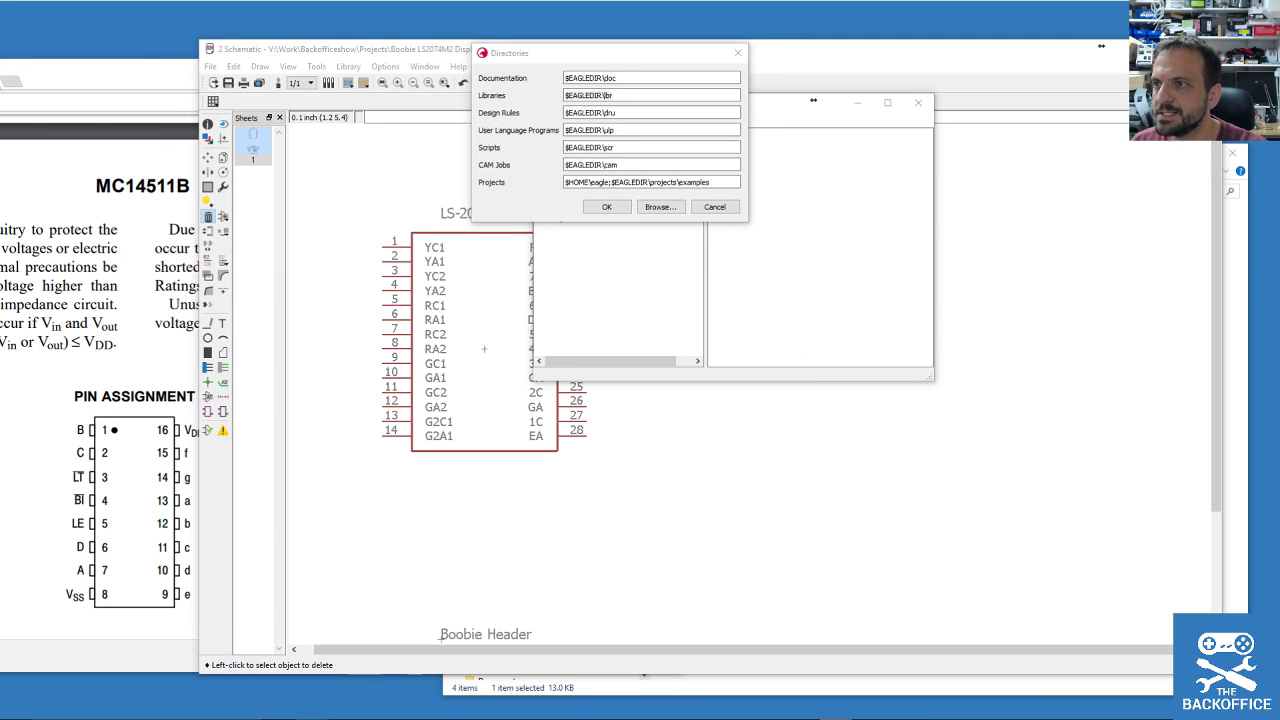
click(659, 78)
click(656, 96)
text(;)
text(V:\Work\Backofficeshow\Projects)
click(714, 184)
text(;)
text(V:\Work\Backofficeshow\Projects)
click(606, 207)
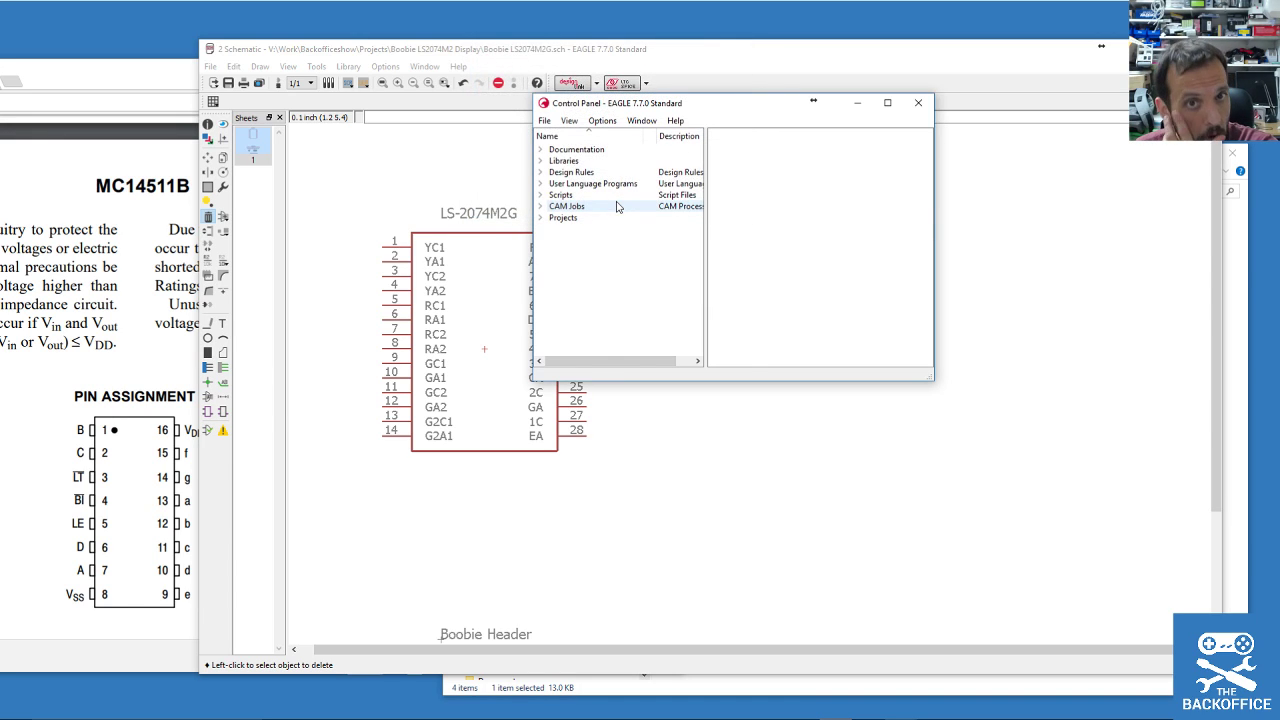
Expand Libraries > Projects and widen the name column to show full names.
click(540, 161)
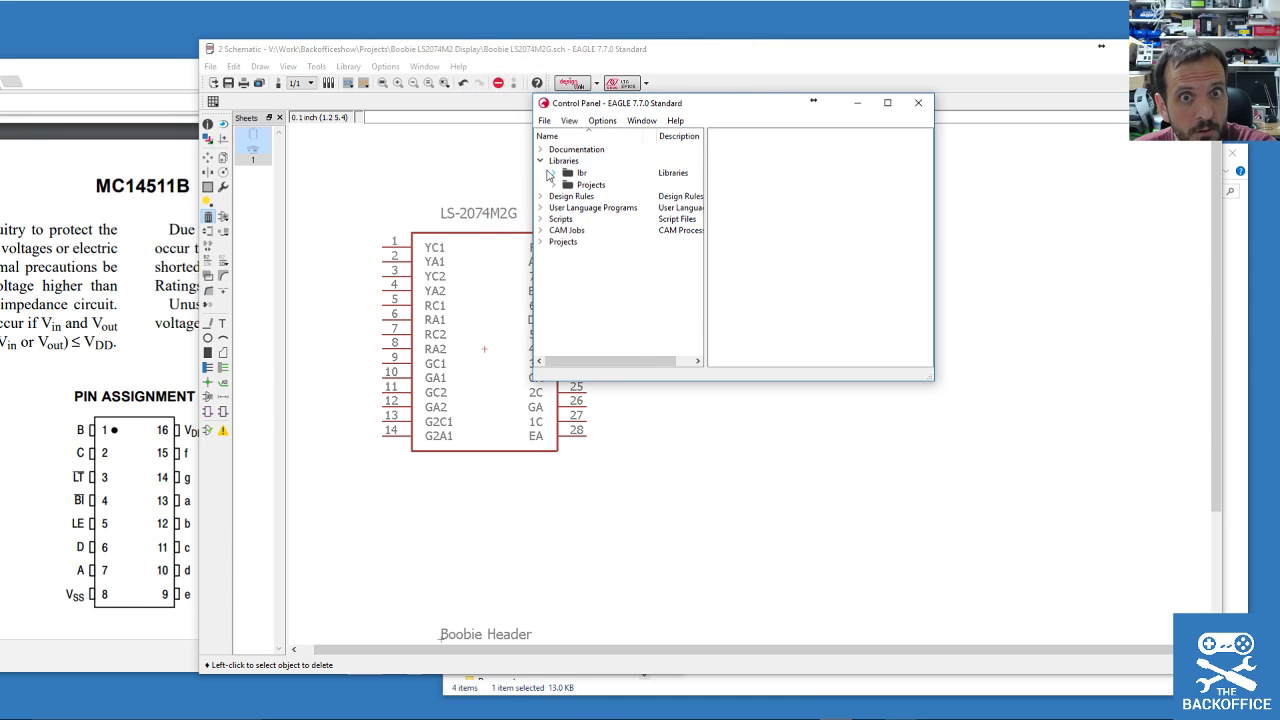
click(555, 184)
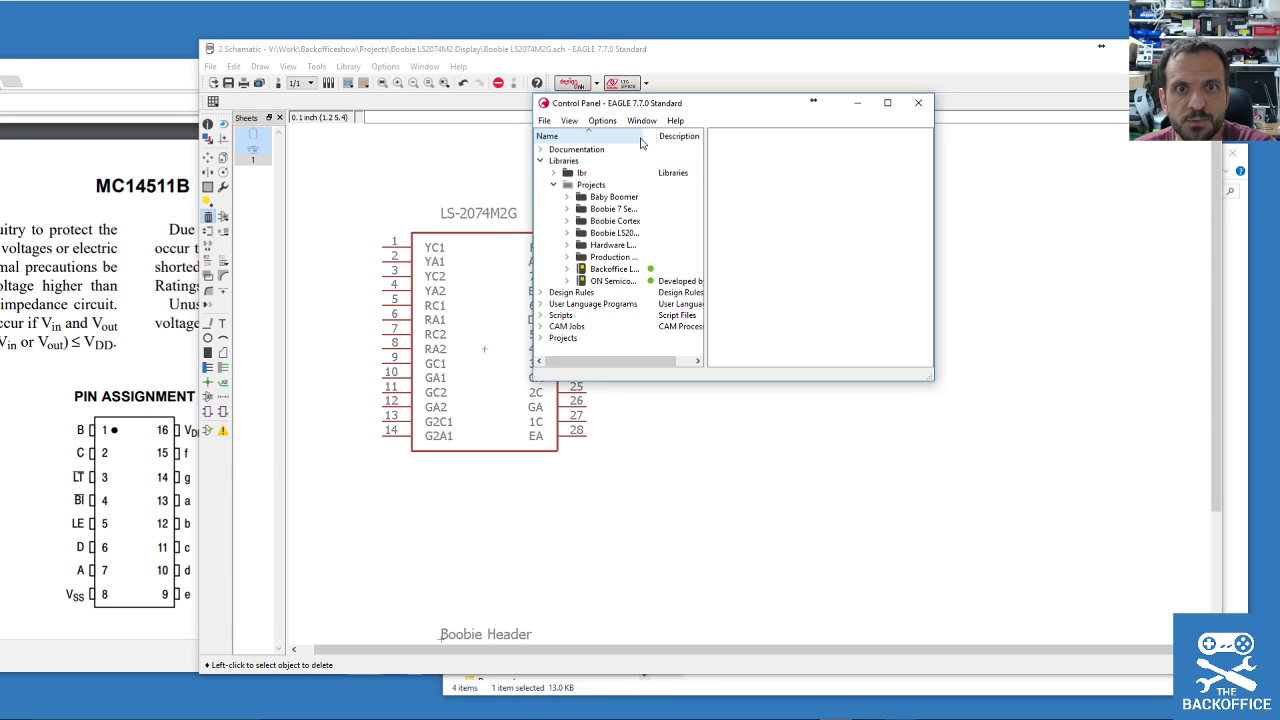
drag(656, 136, 695, 136)
Open Backoffice Library.lbr maximized and create a new symbol named MC14511B, copied from the datasheet.
double_click(615, 269)
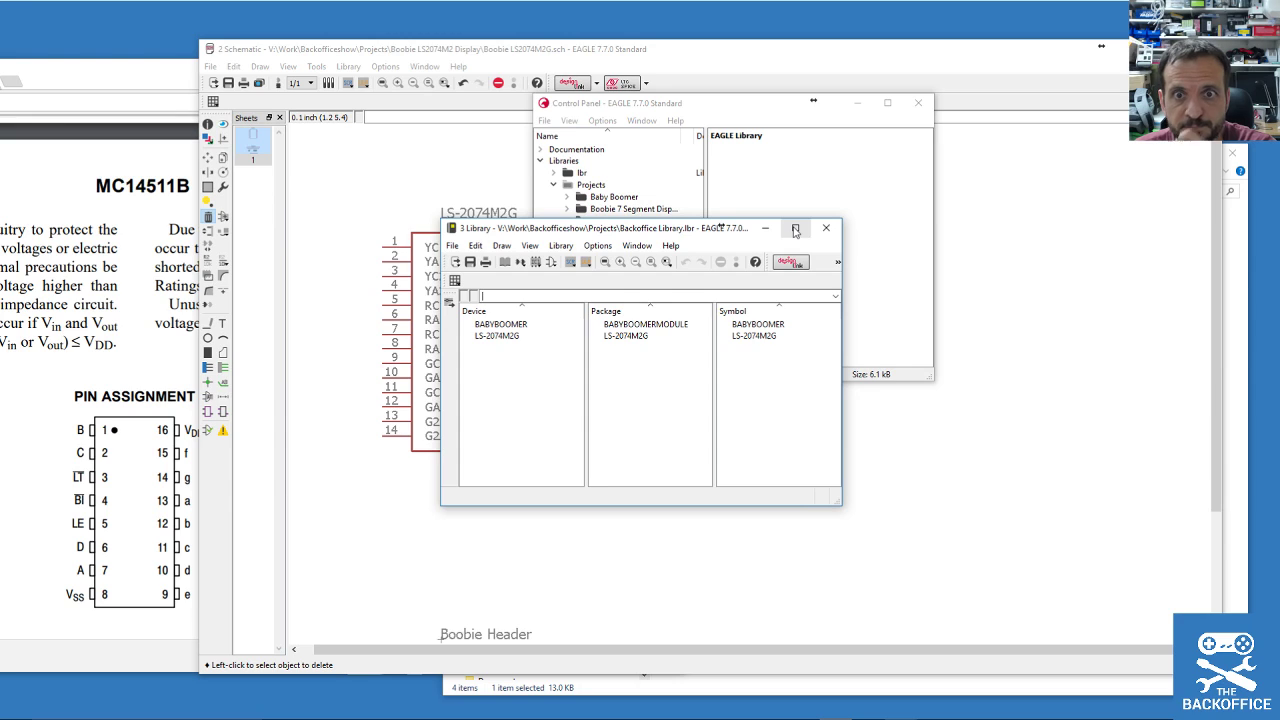
click(795, 229)
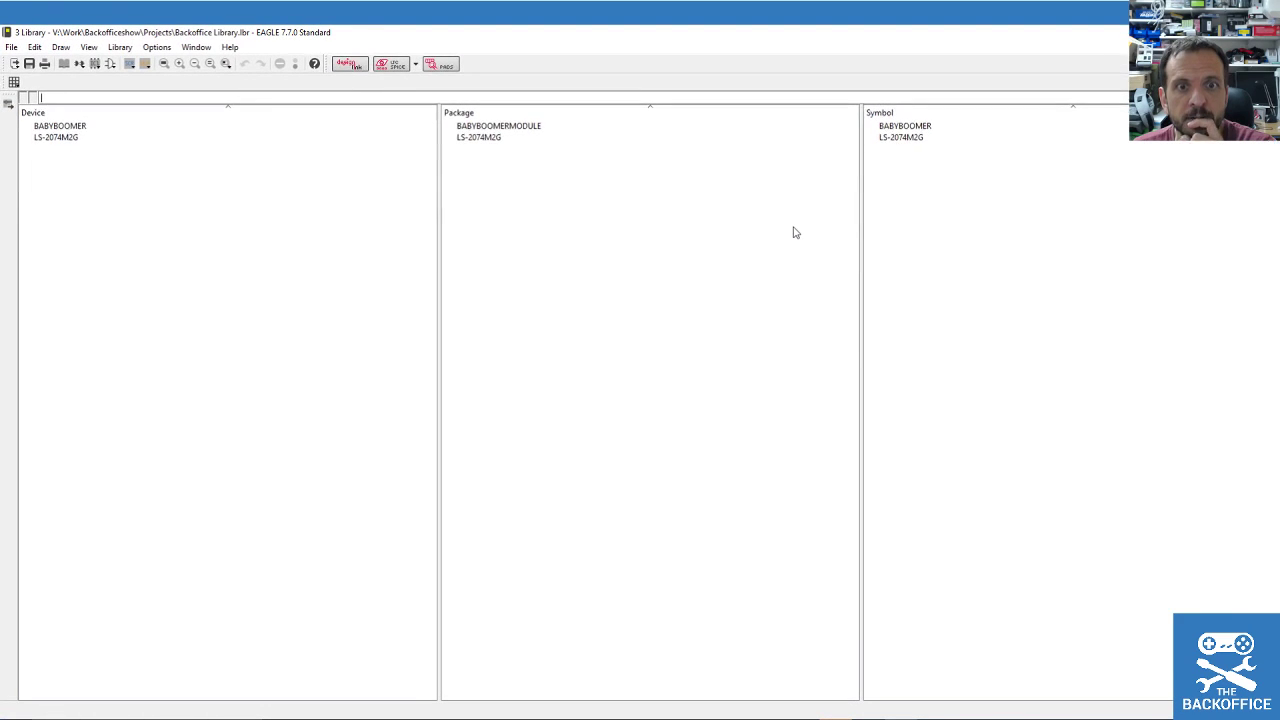
click(110, 63)
click(74, 194)
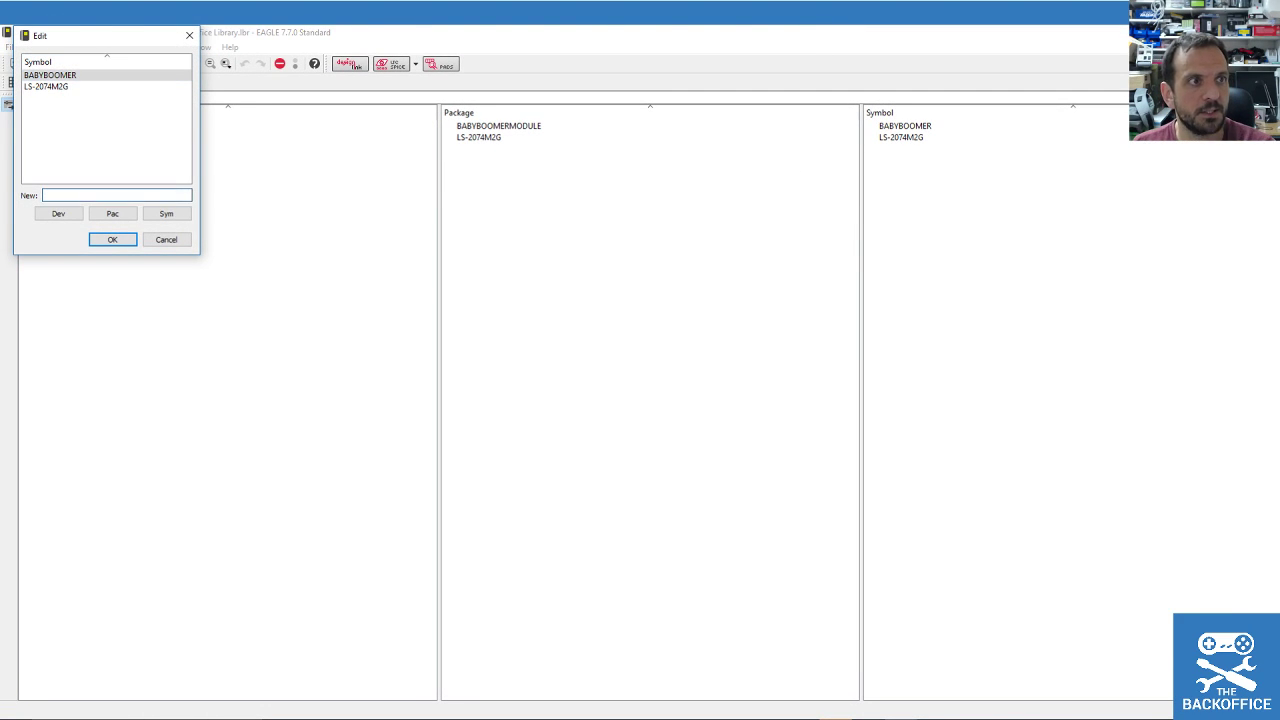
key(alt+Tab)
drag(91, 134, 143, 150)
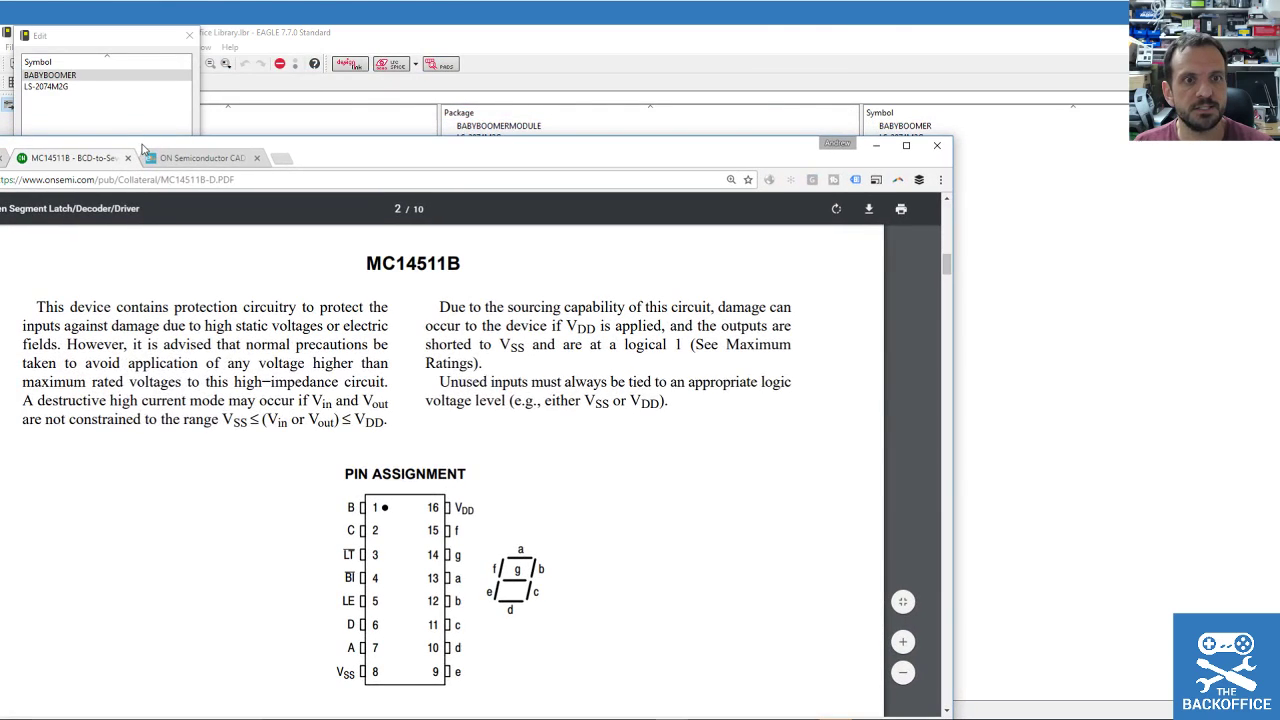
double_click(419, 262)
key(ctrl+c)
click(123, 32)
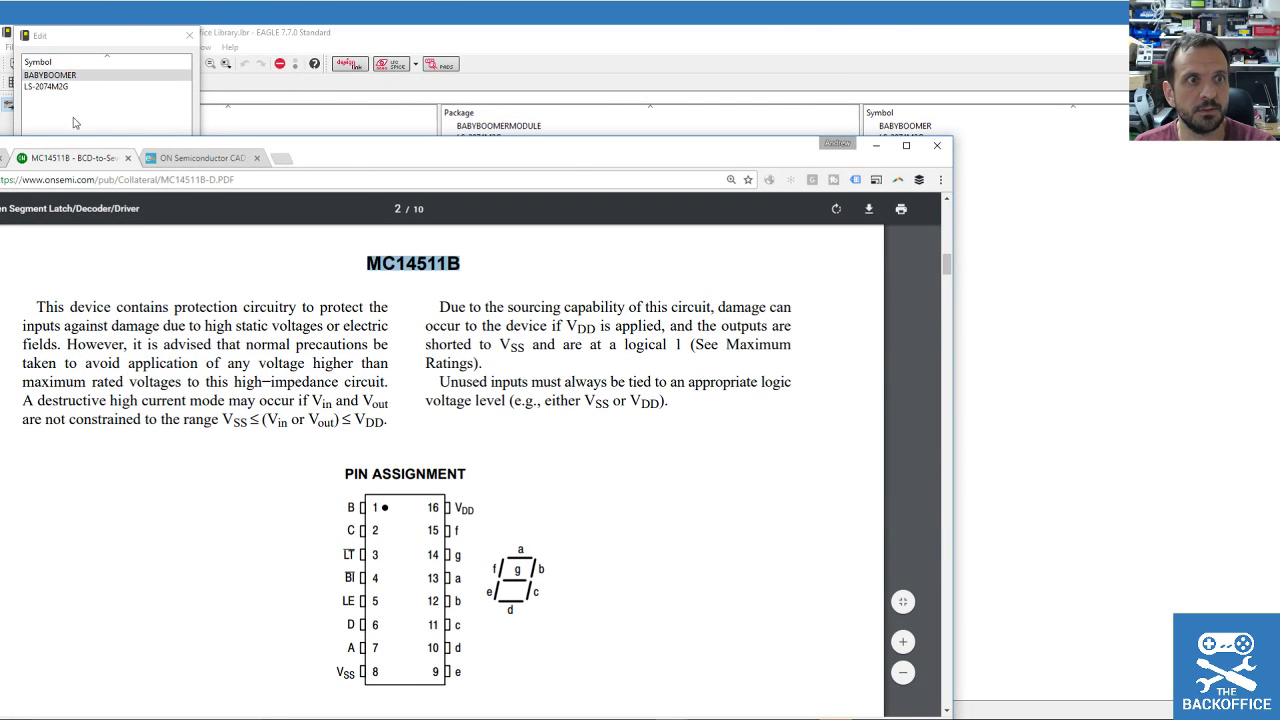
key(ctrl+v)
click(110, 240)
click(106, 271)
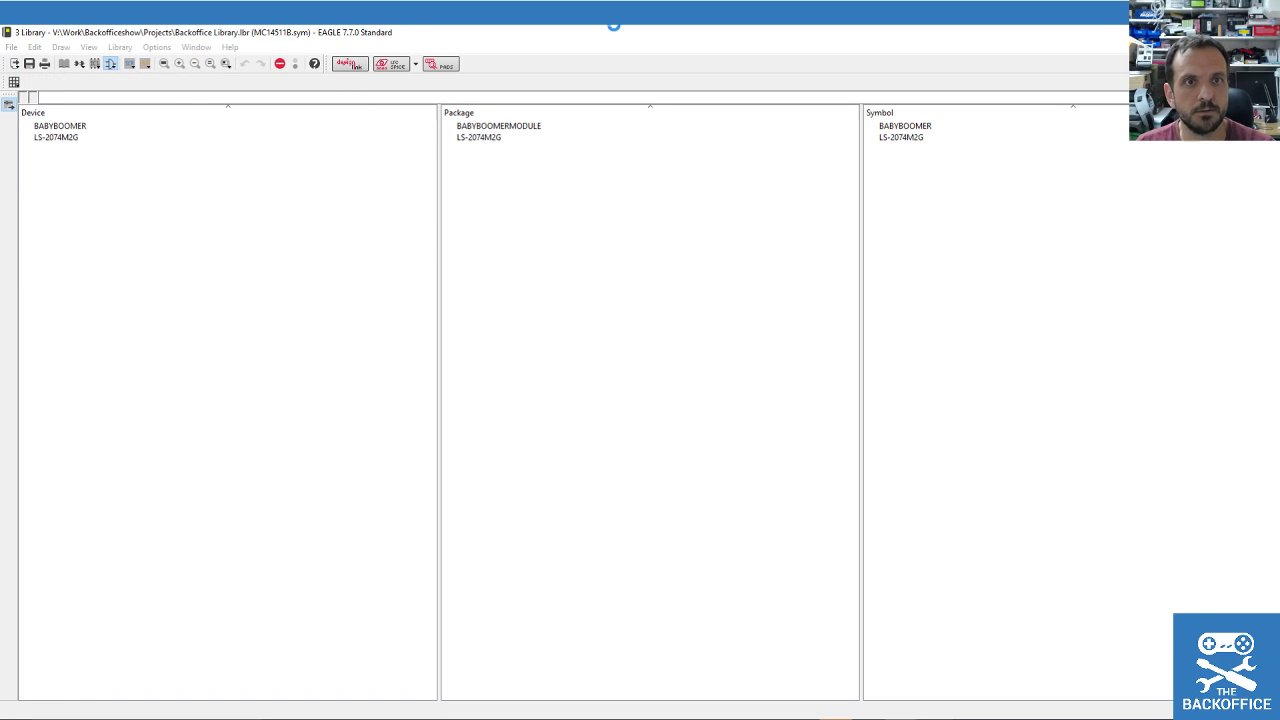
Restore the library window, arrange it beside the datasheet, and bring the schematic forward.
click(1234, 32)
drag(555, 226, 902, 186)
drag(453, 159, 369, 90)
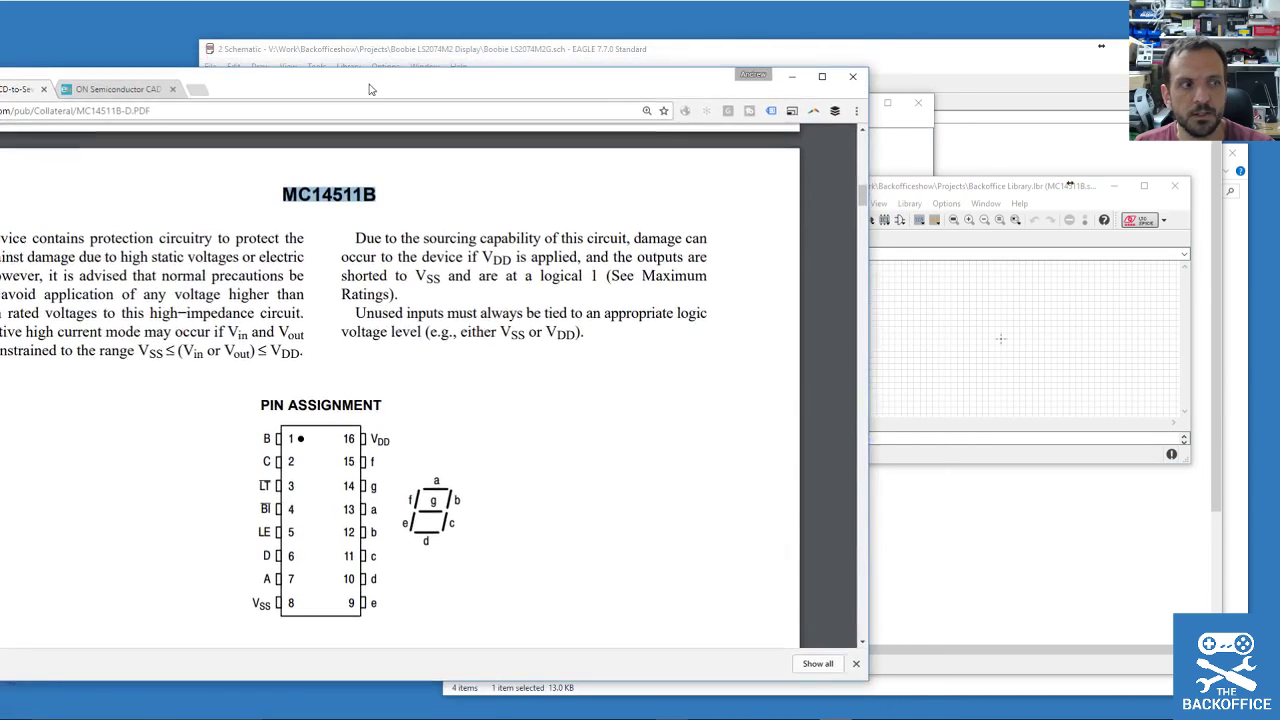
mouse_move(980, 185)
mouse_down()
mouse_move(976, 142)
mouse_move(987, 171)
mouse_up()
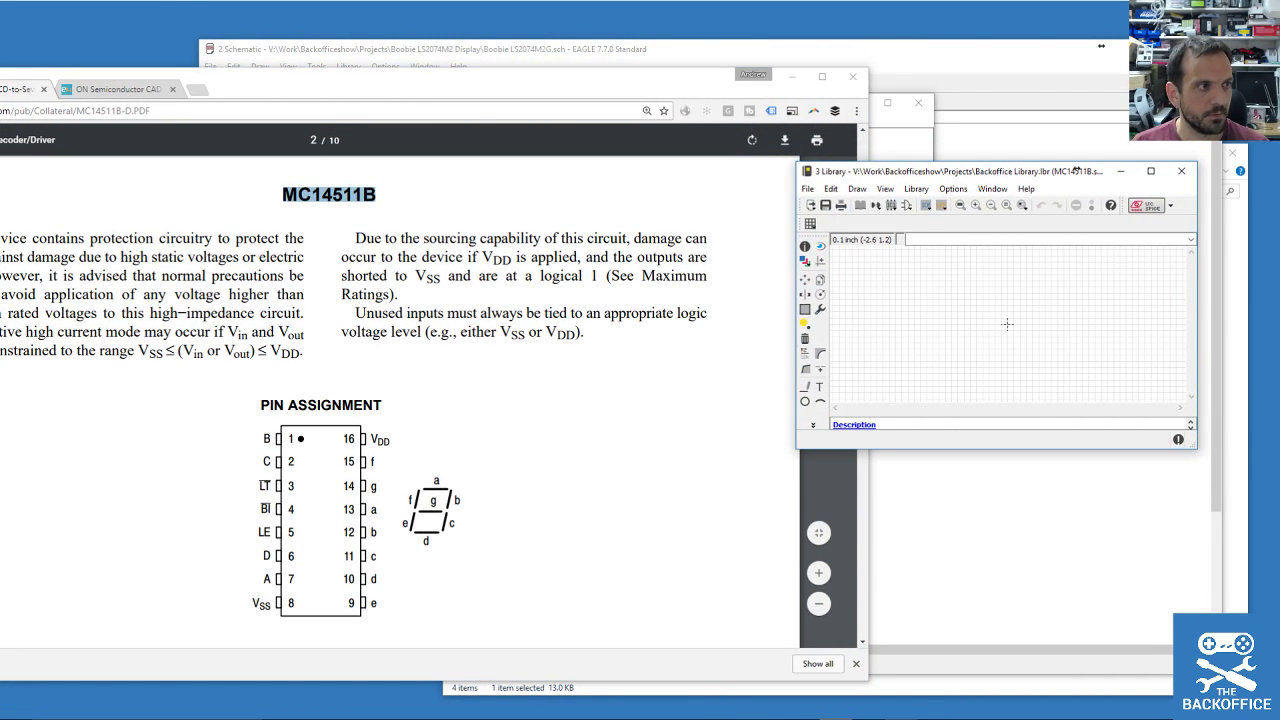
drag(957, 176, 1023, 209)
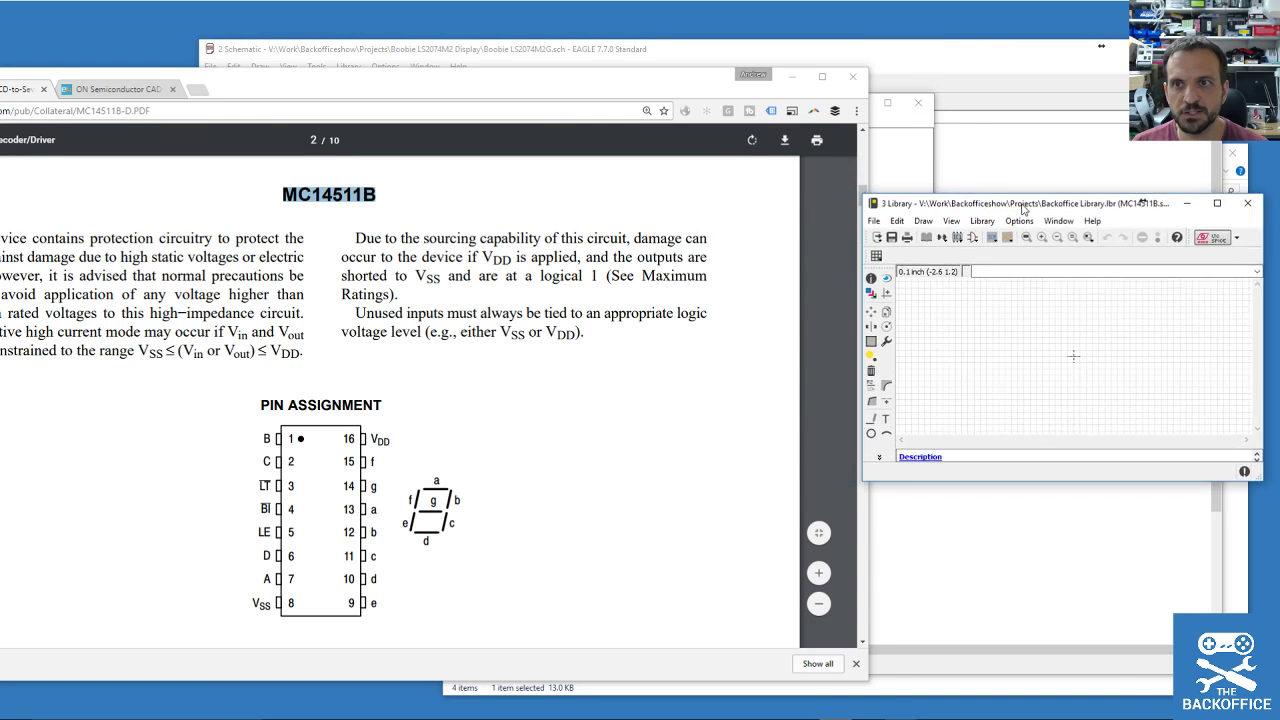
click(955, 69)
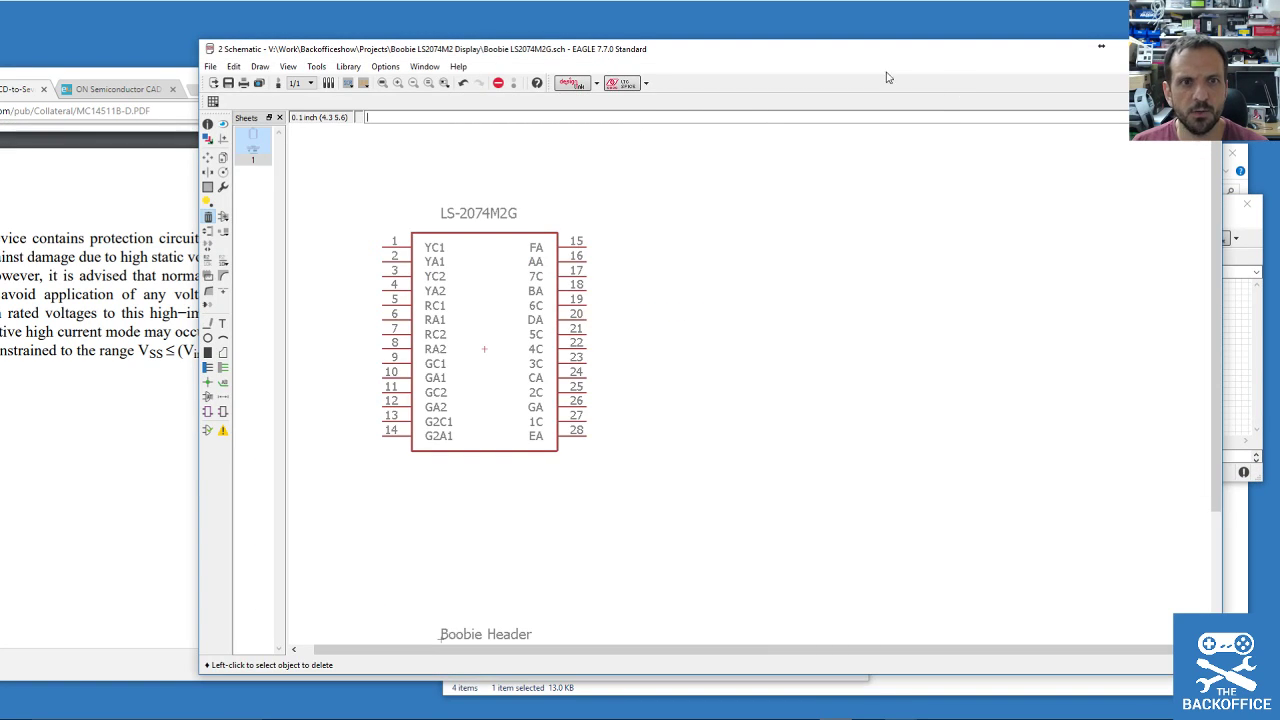
Attempt to add a part twice, dismissing the unsaved-library warning each time.
click(223, 216)
click(255, 280)
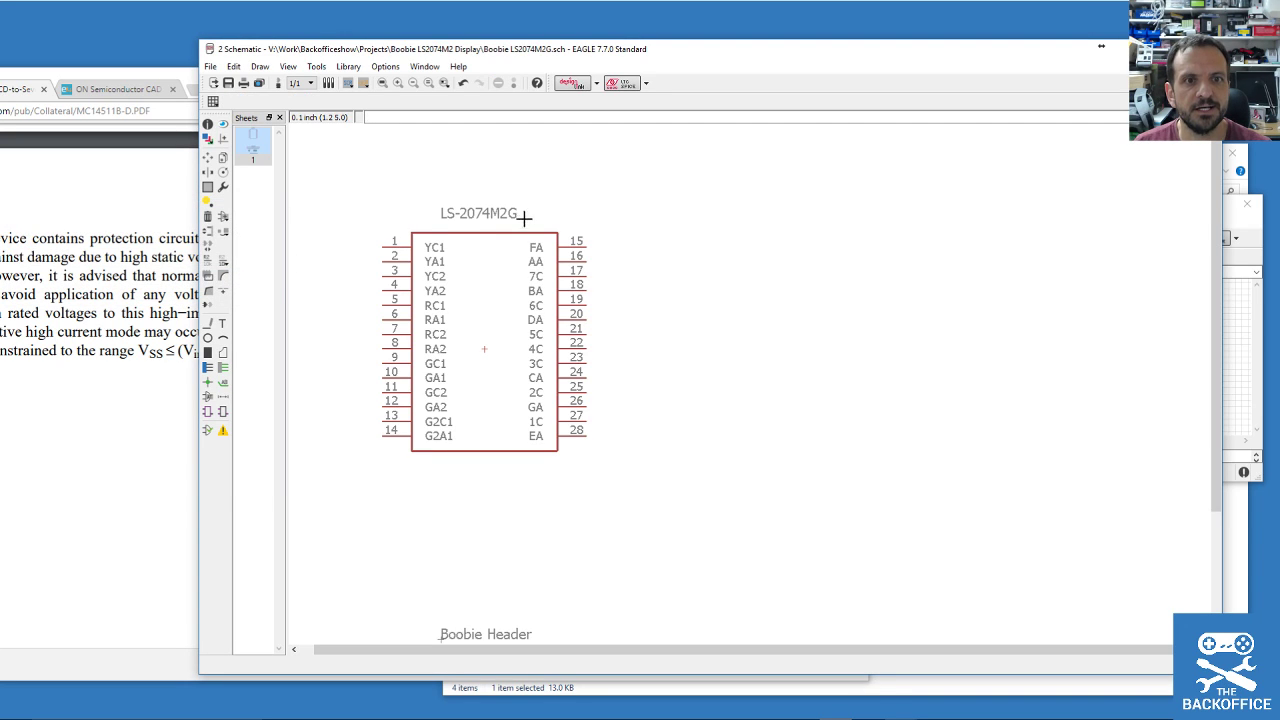
scroll(763, 353, down, 3)
scroll(696, 351, up, 4)
click(225, 219)
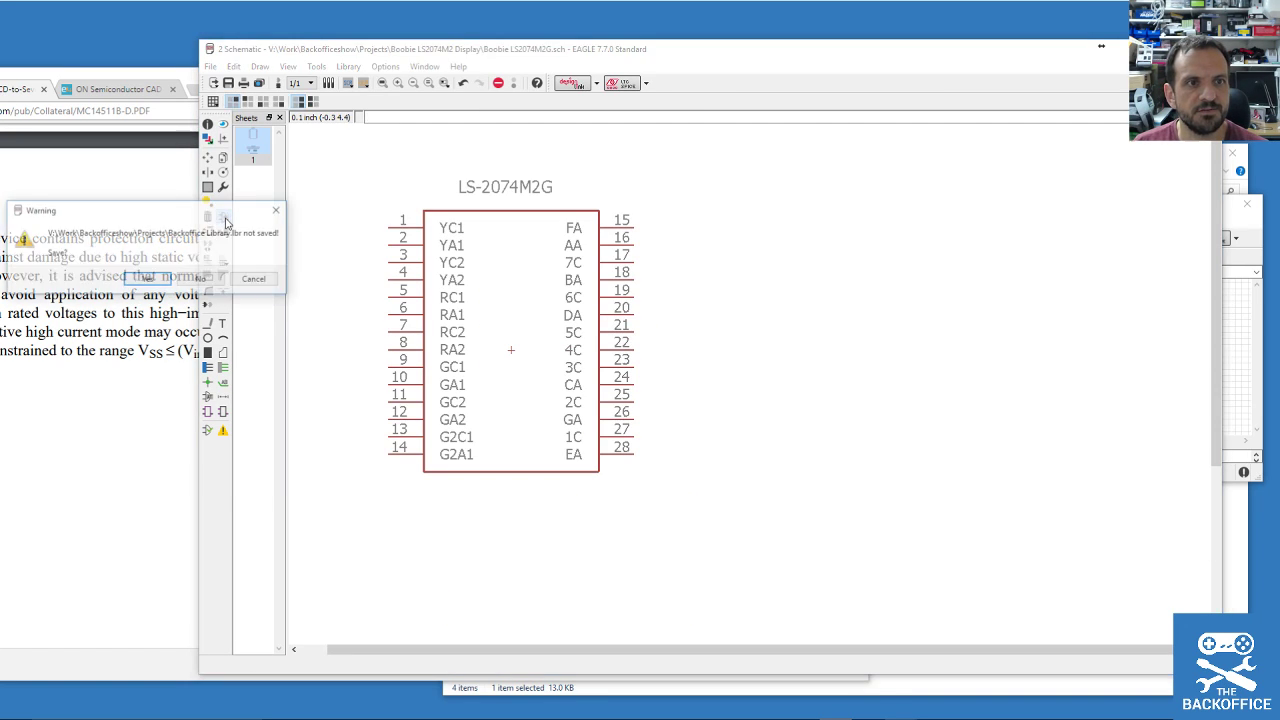
click(250, 281)
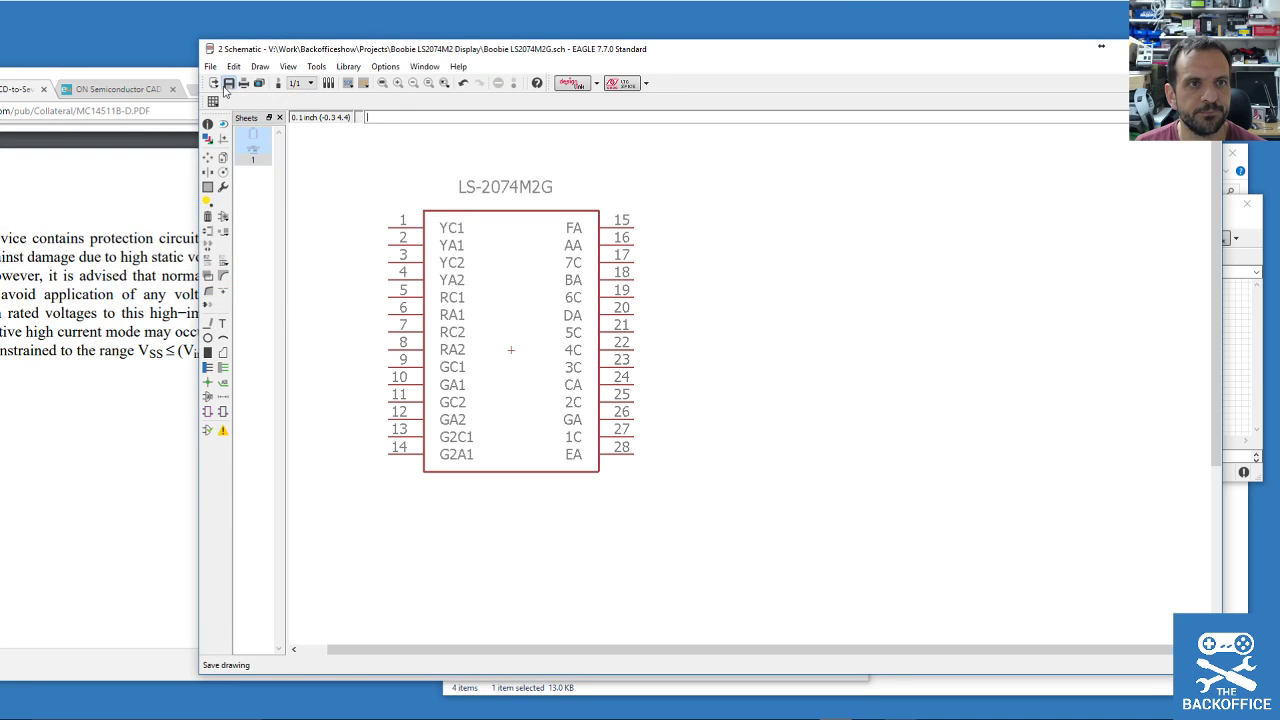
Save the schematic, then save Backoffice Library.lbr in the current format when adding a part.
click(227, 85)
click(308, 116)
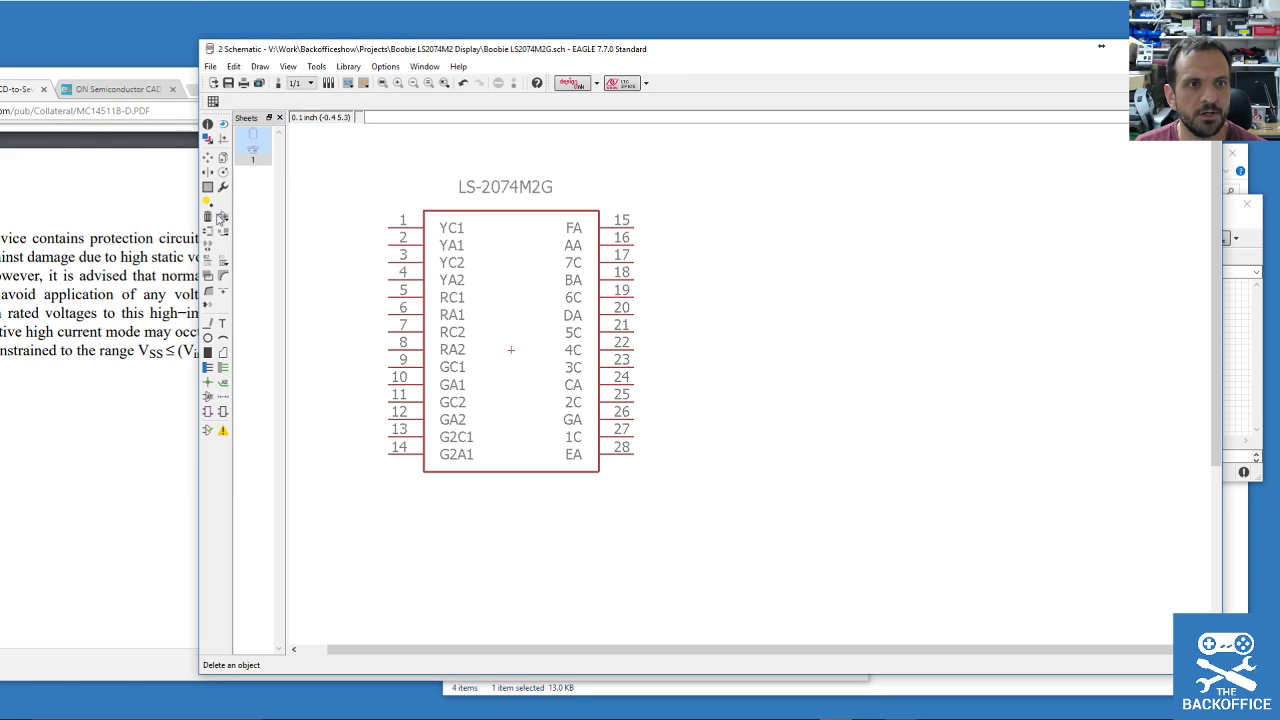
click(220, 216)
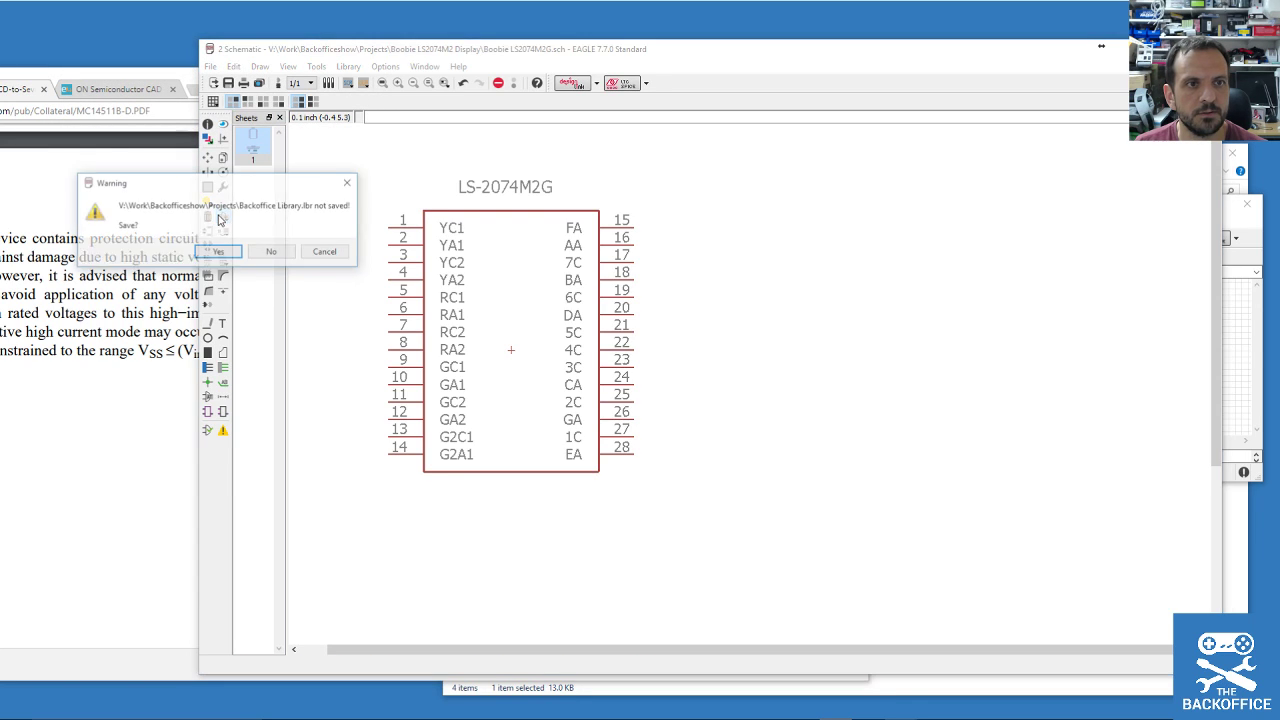
click(220, 251)
click(284, 242)
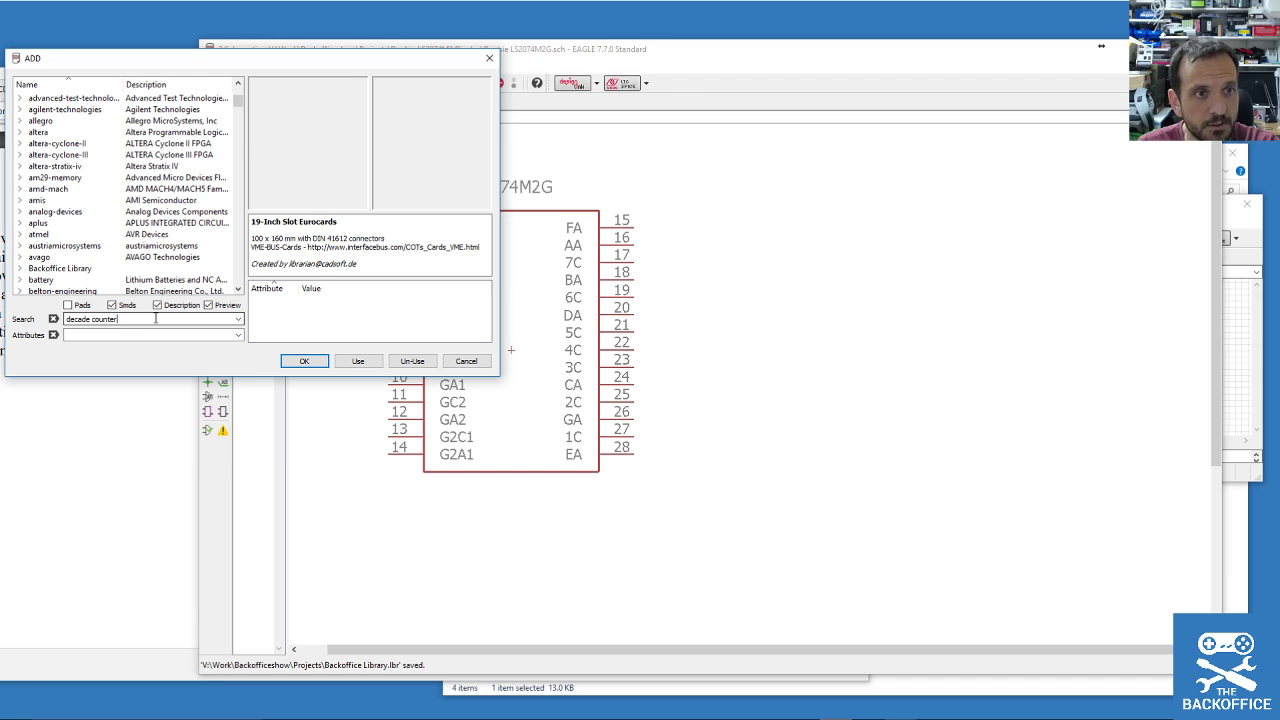
Search for 'decade counter' and compare the 4026 and 4033 counters and their D variants.
key(Return)
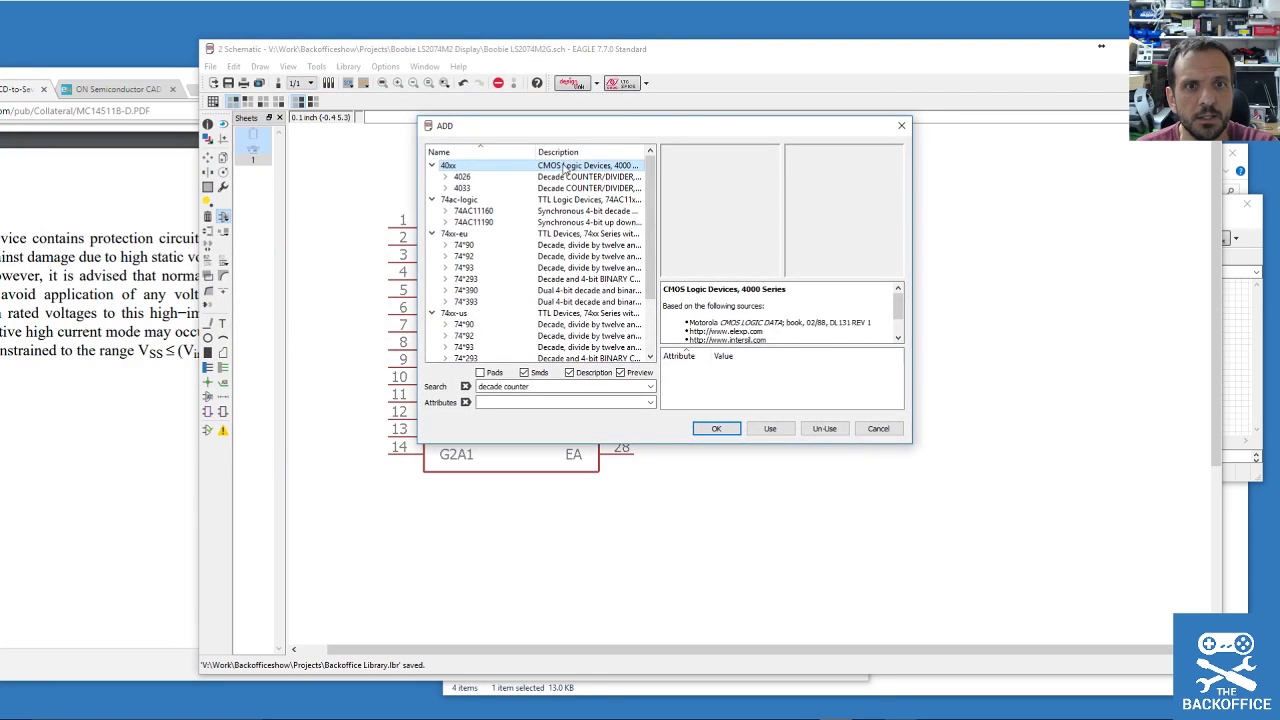
click(486, 176)
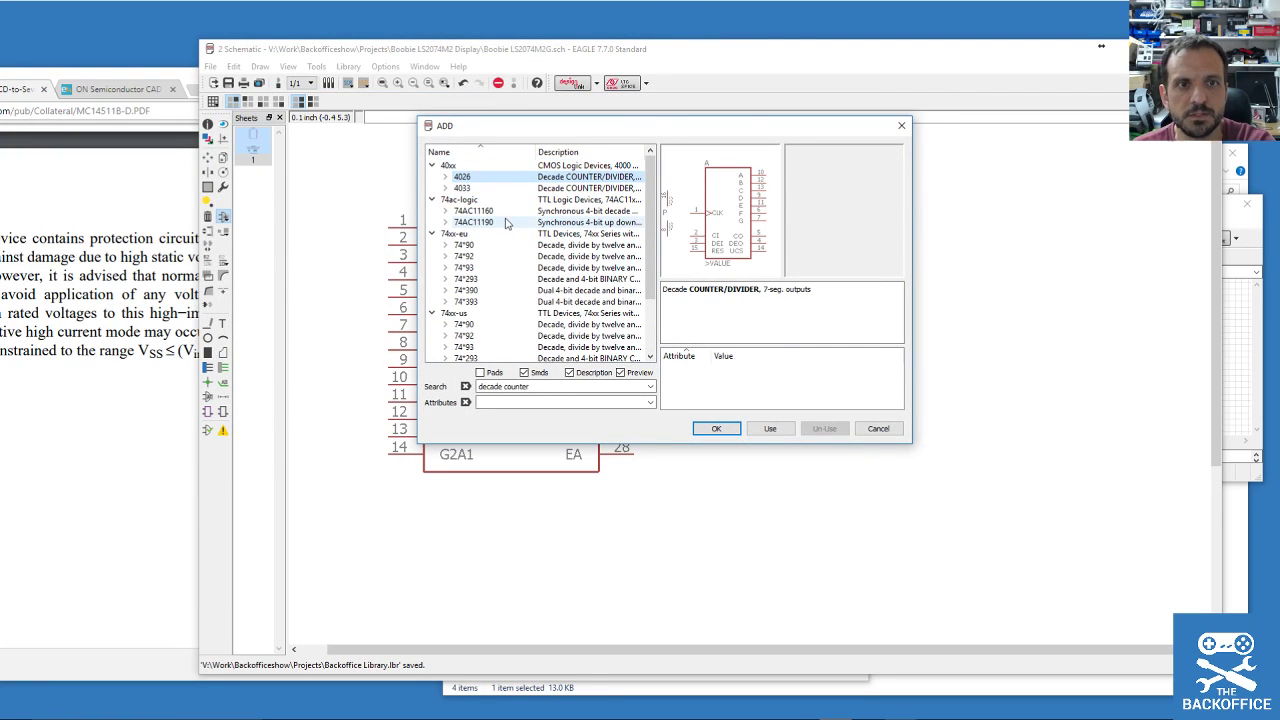
click(489, 189)
click(486, 178)
click(489, 199)
click(480, 189)
click(445, 178)
click(445, 178)
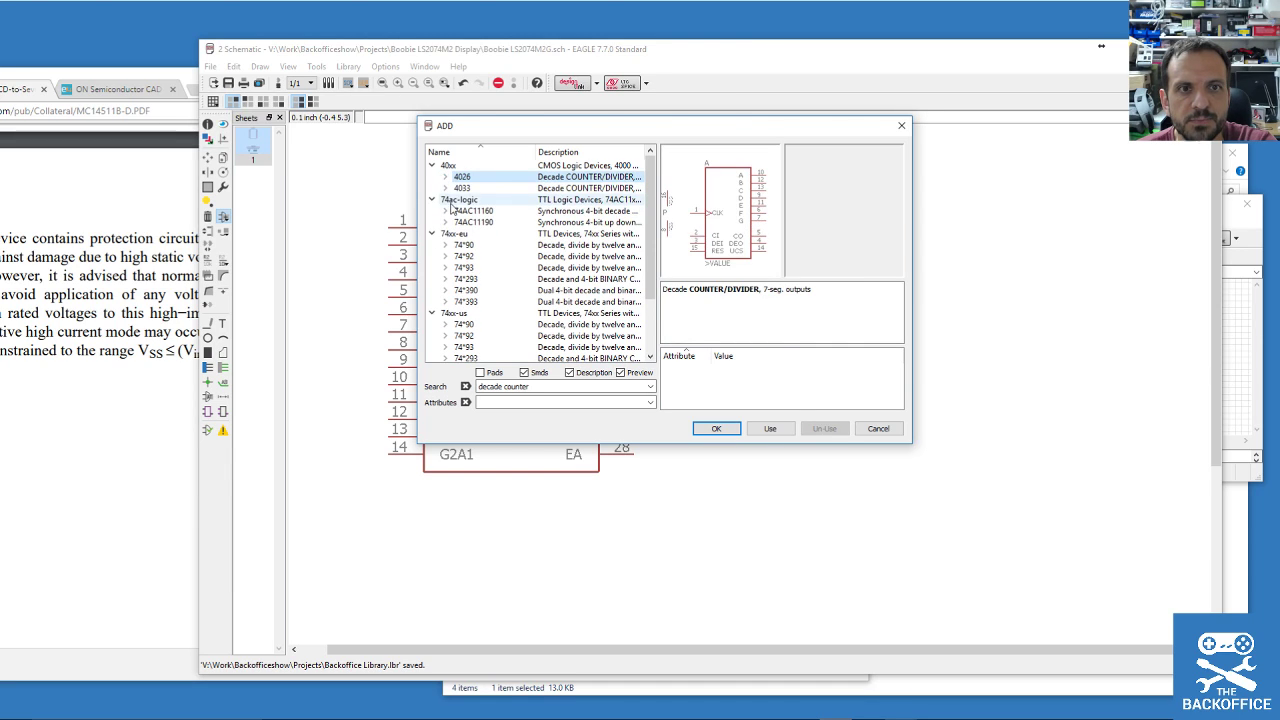
click(446, 189)
click(445, 177)
click(489, 210)
click(495, 188)
click(497, 222)
click(485, 199)
click(497, 222)
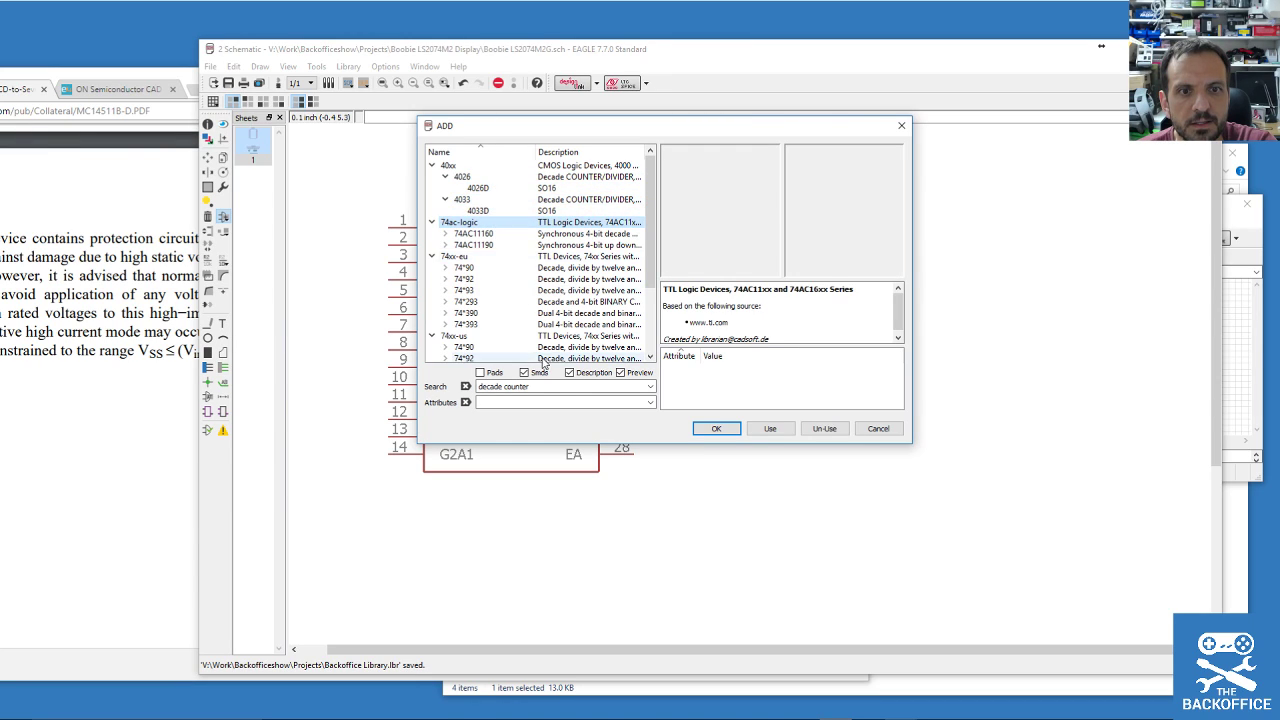
click(484, 211)
click(484, 188)
Include SMD parts and preview more counters: 74*90, 74AC11160D SO20W and 4033D SO16.
click(525, 373)
click(493, 200)
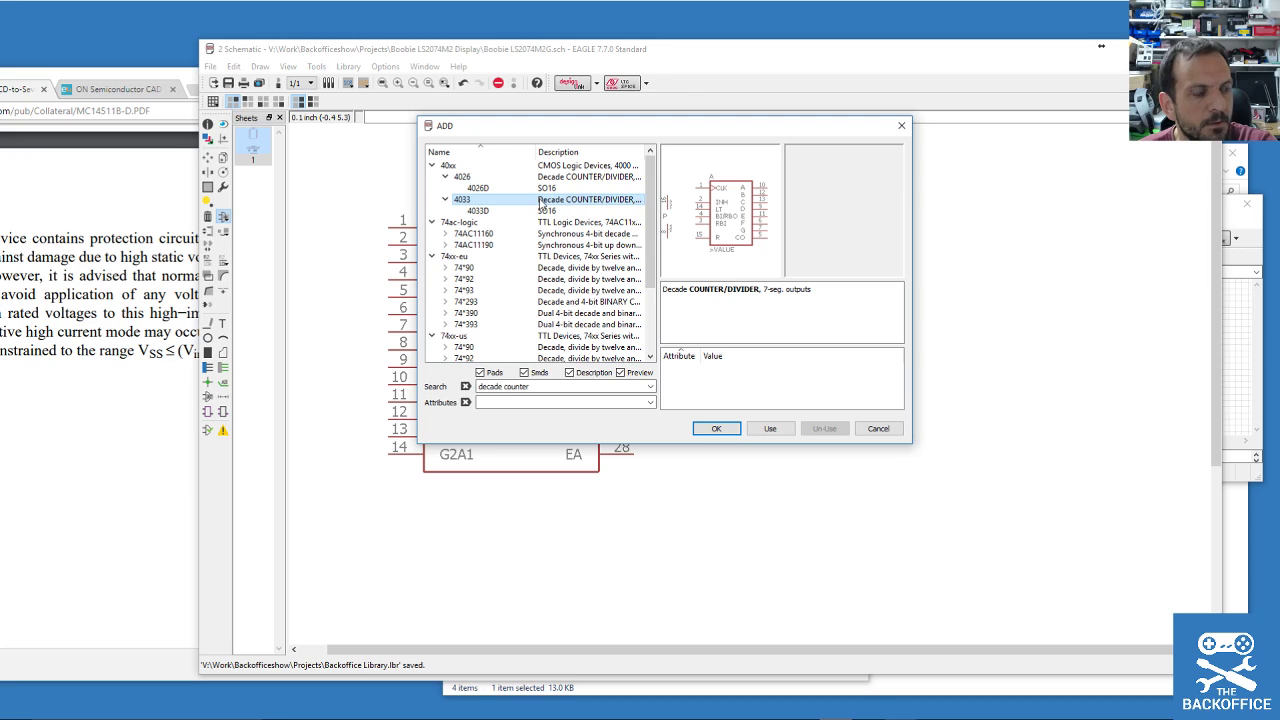
scroll(452, 209, down, 3)
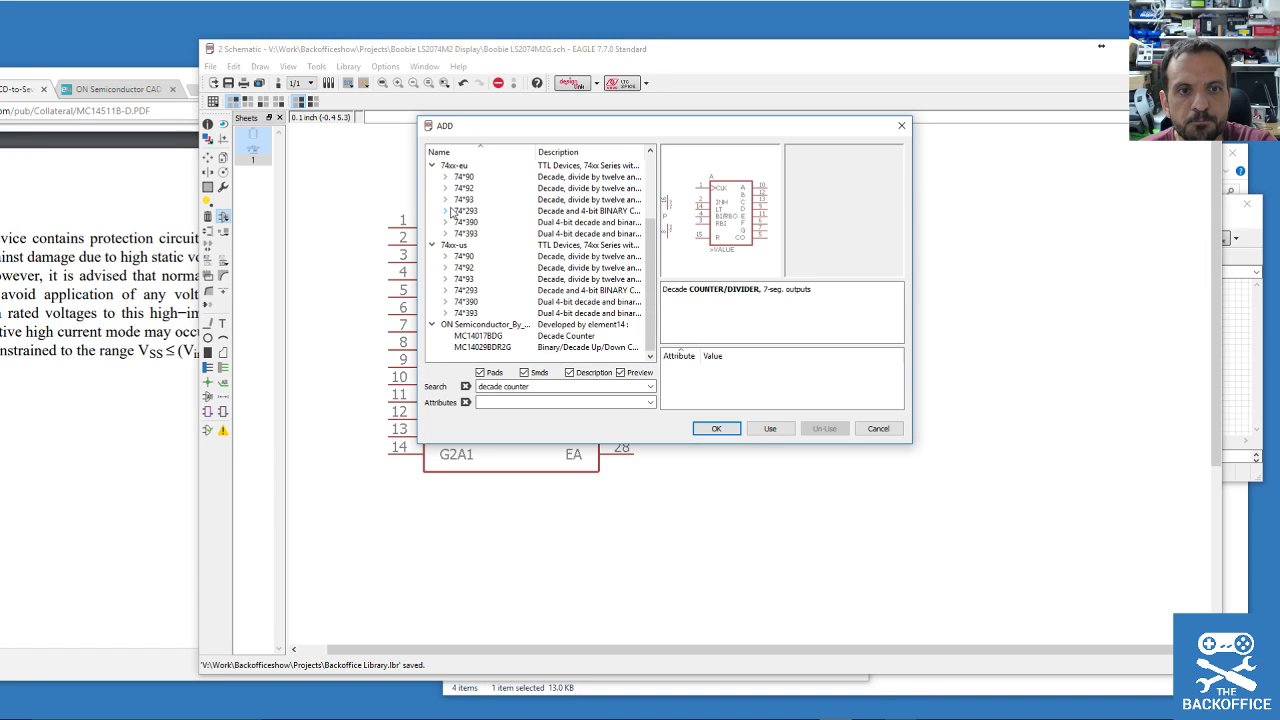
scroll(466, 340, up, 1)
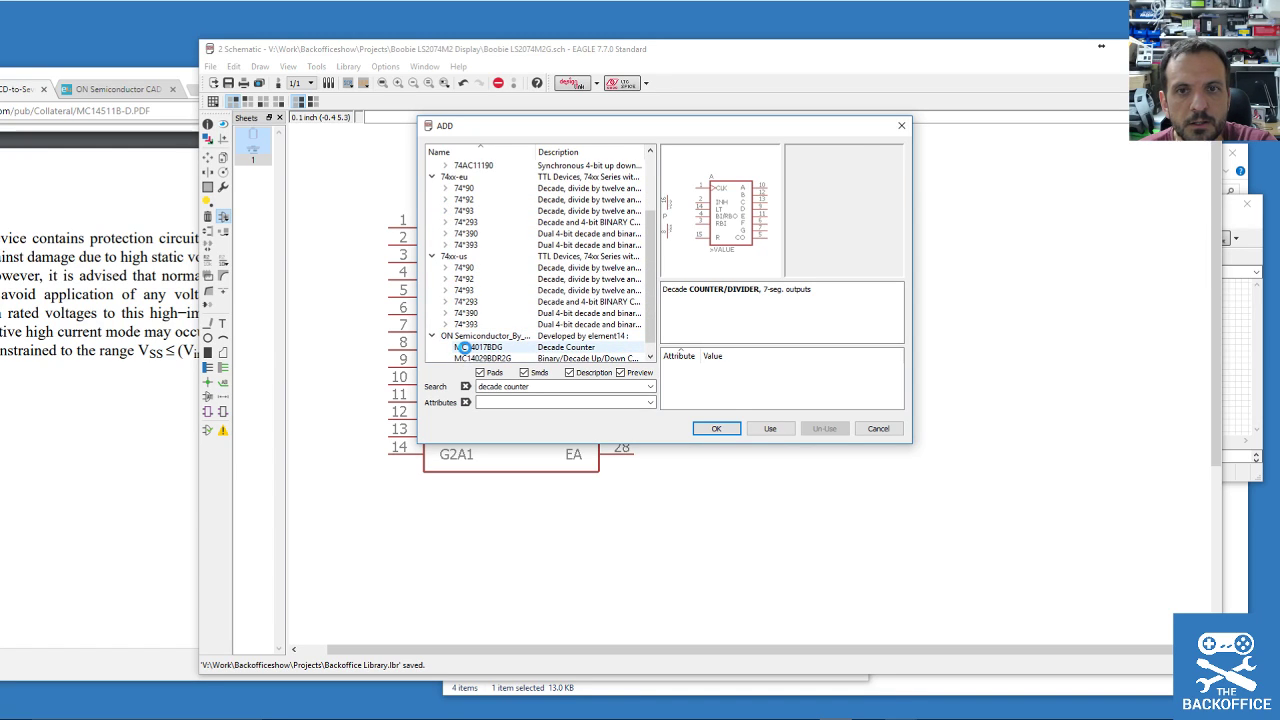
click(472, 257)
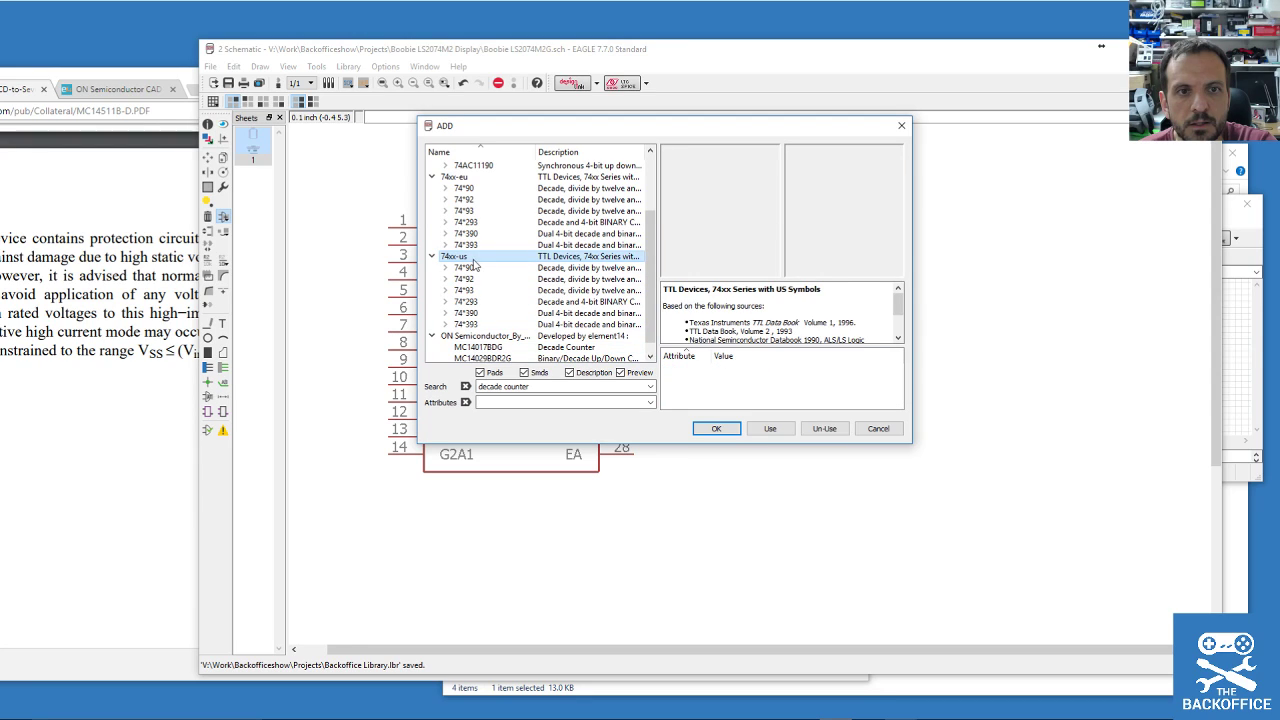
click(468, 189)
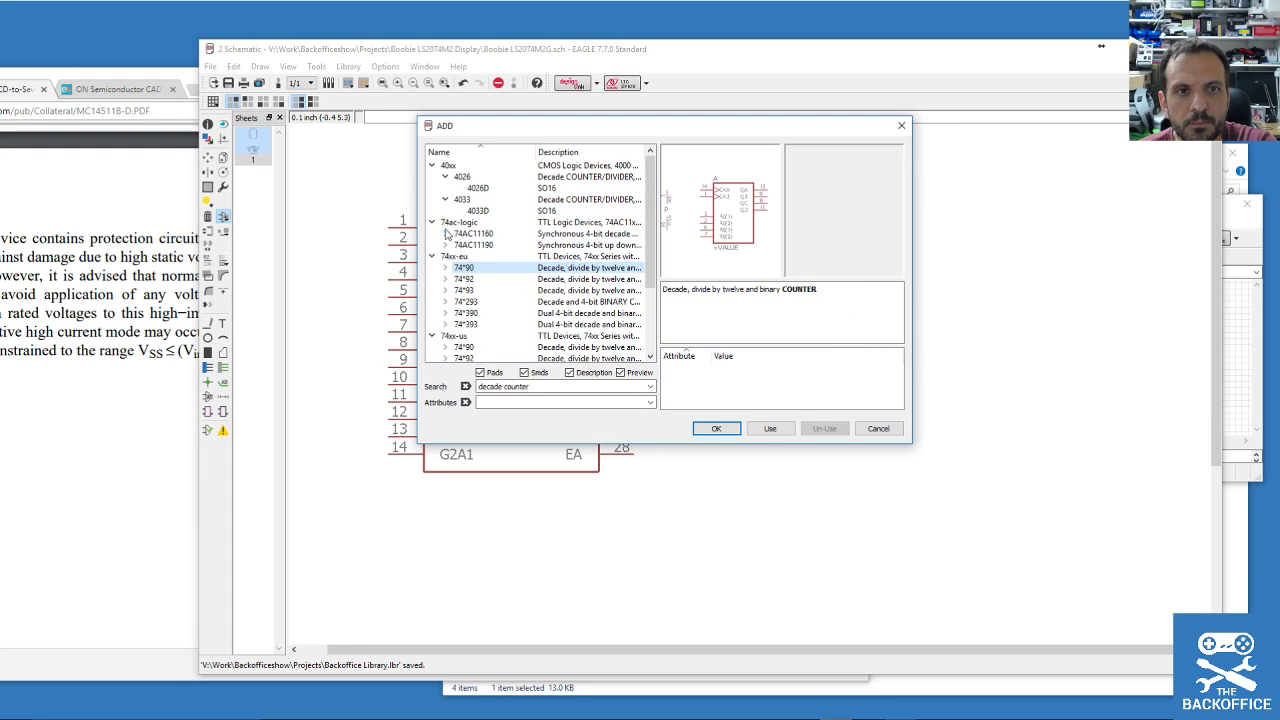
double_click(473, 233)
click(488, 244)
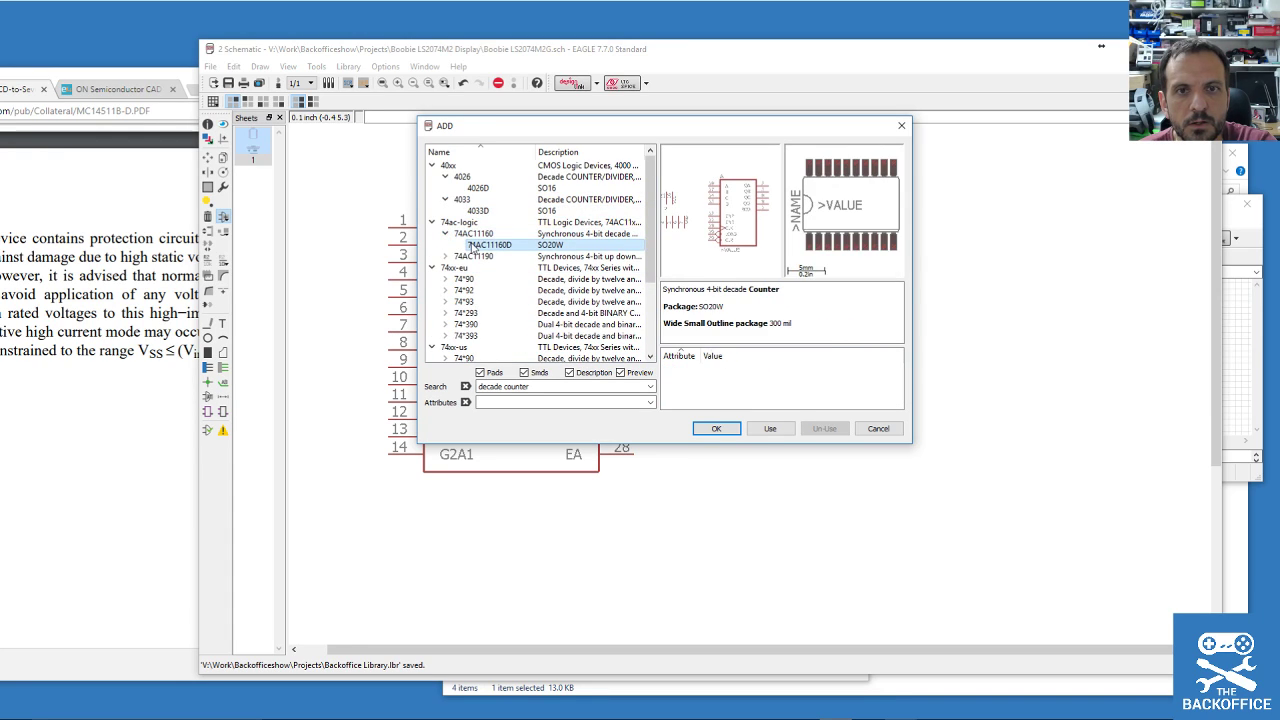
click(500, 176)
click(508, 188)
click(512, 211)
click(505, 189)
click(504, 211)
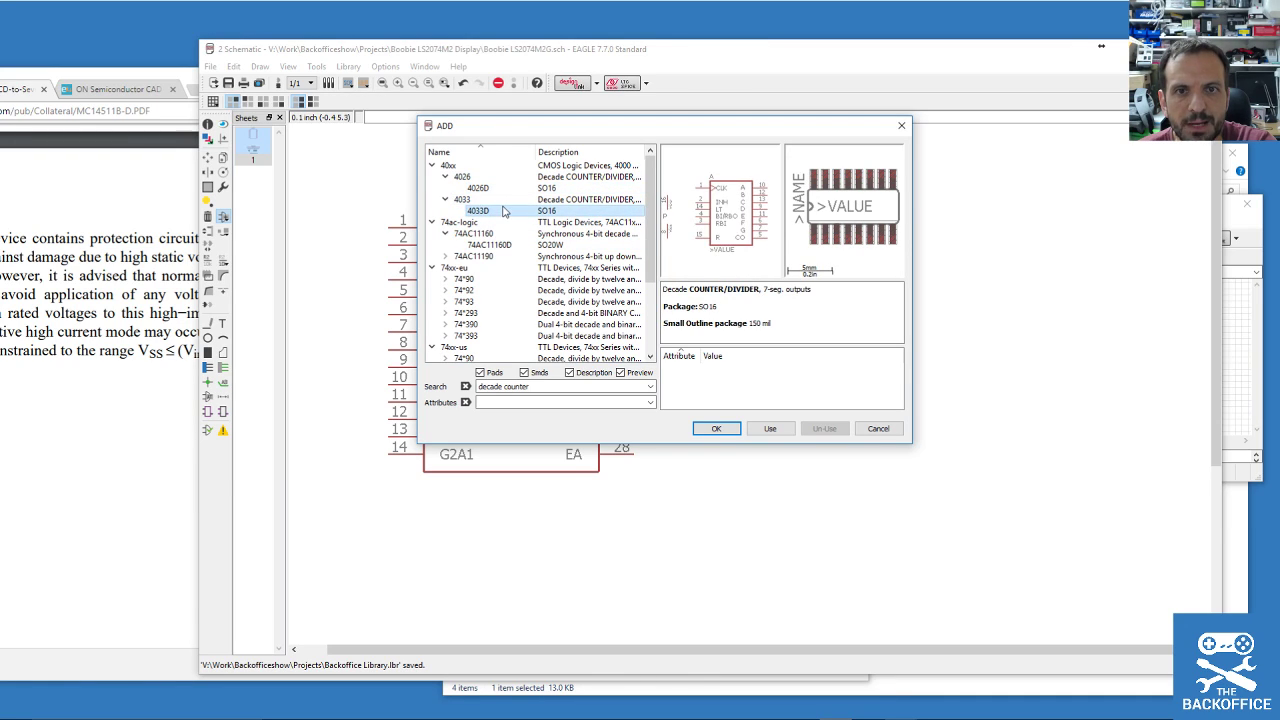
Place the 4026N DIL16 decade counter on the schematic as IC1.
click(716, 428)
click(445, 178)
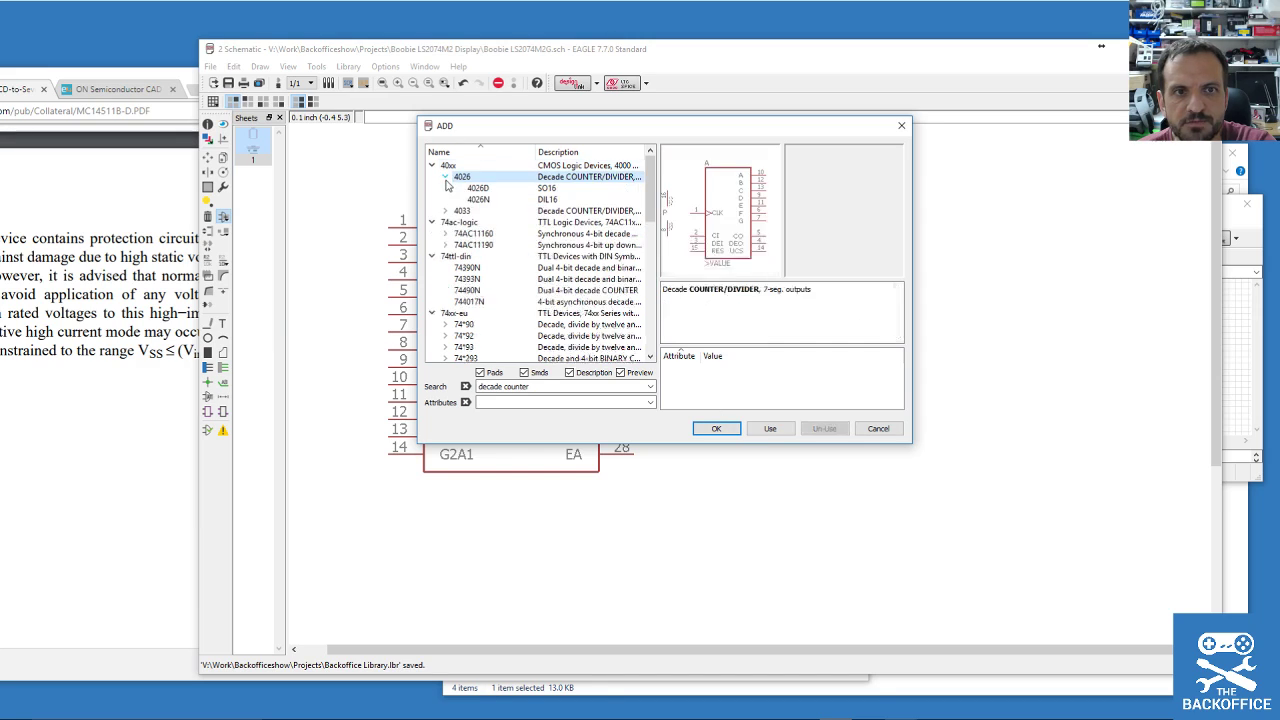
click(498, 199)
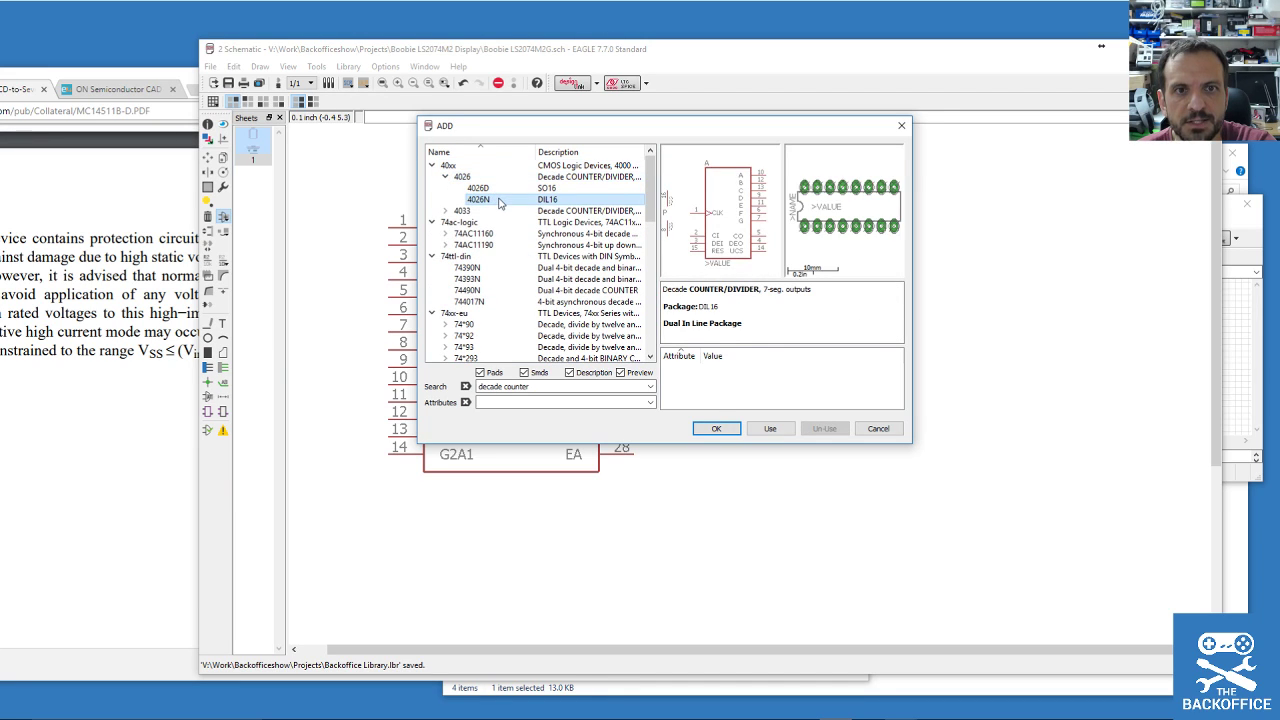
click(716, 428)
click(912, 297)
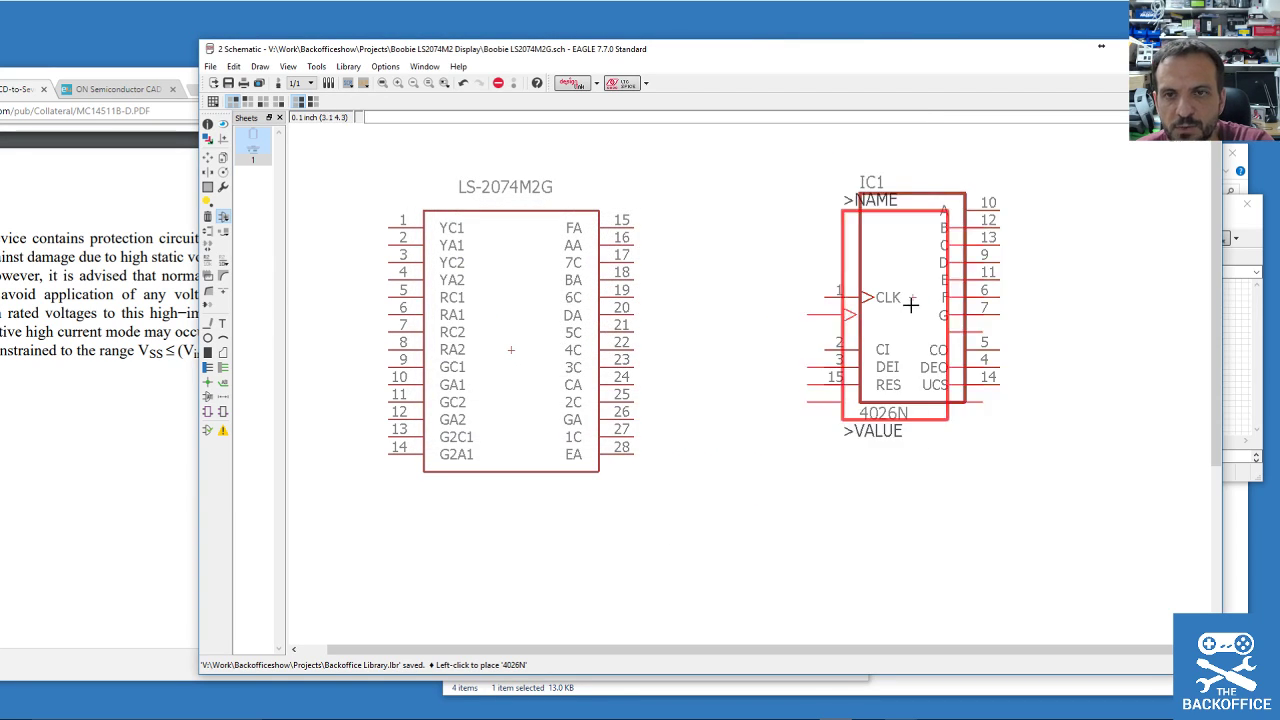
Arrange the library editor, datasheet and schematic windows side by side.
click(1258, 234)
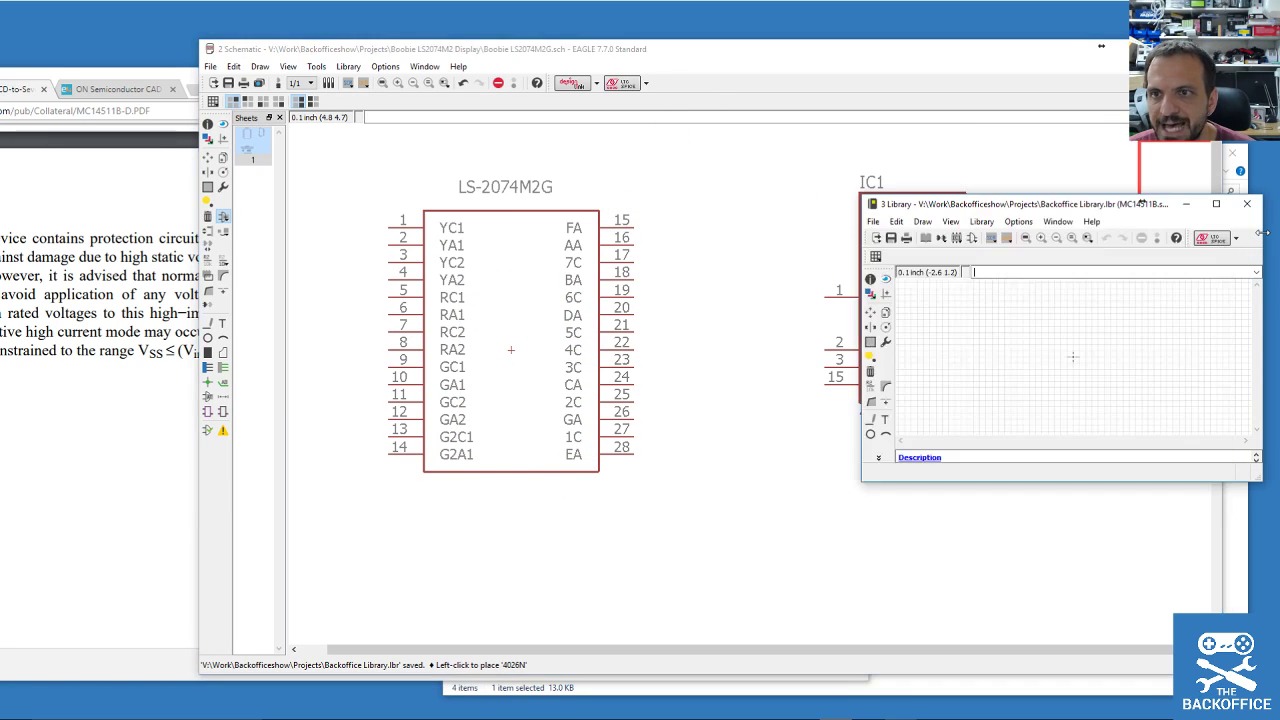
drag(1060, 210, 569, 112)
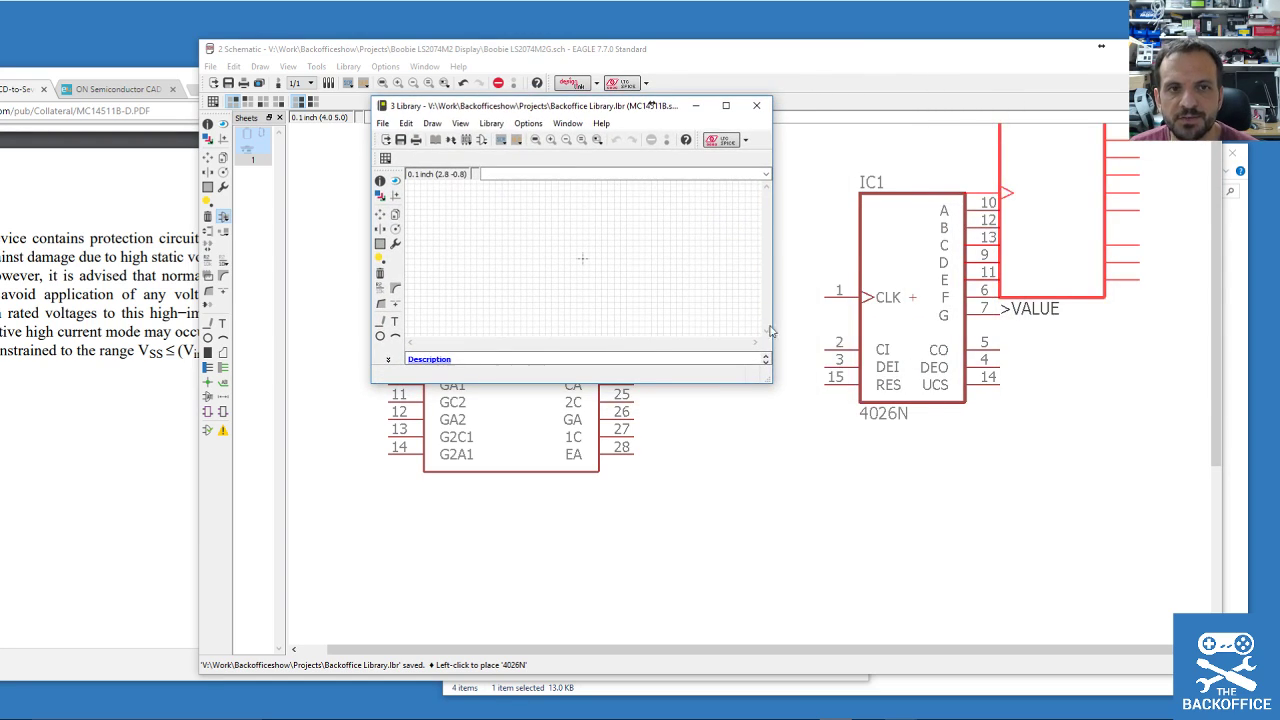
drag(771, 382, 1095, 634)
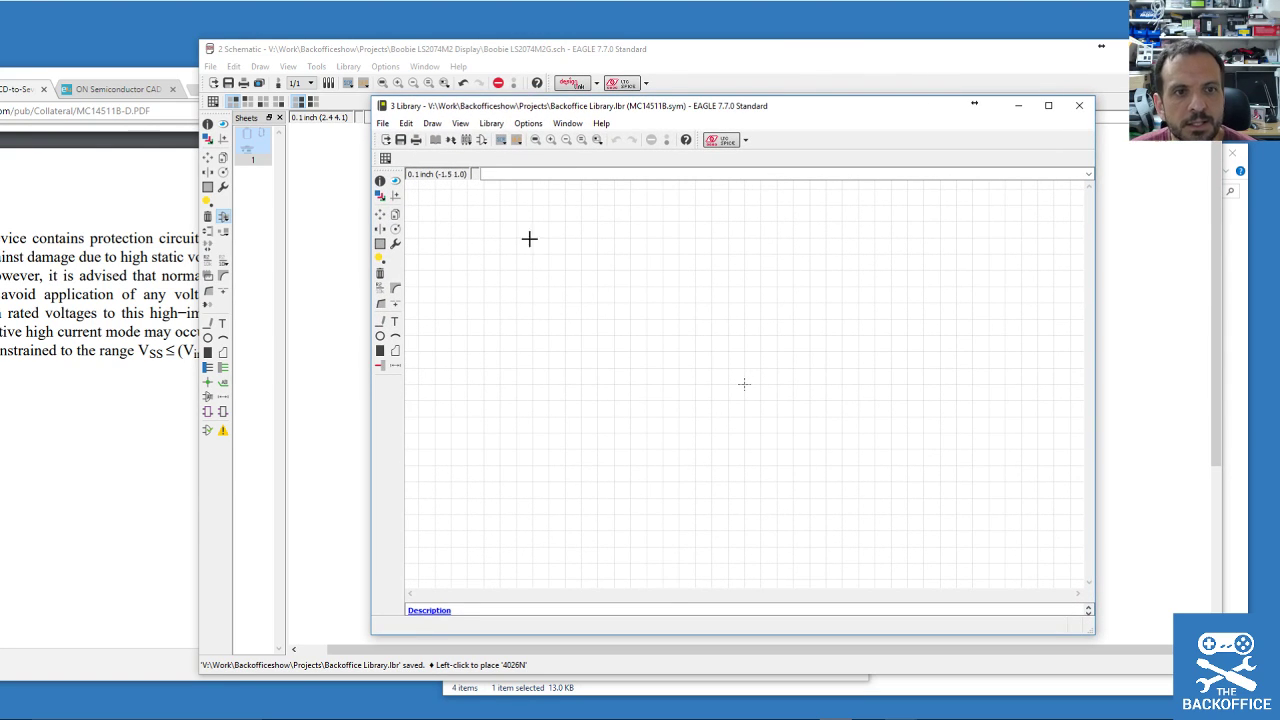
click(381, 321)
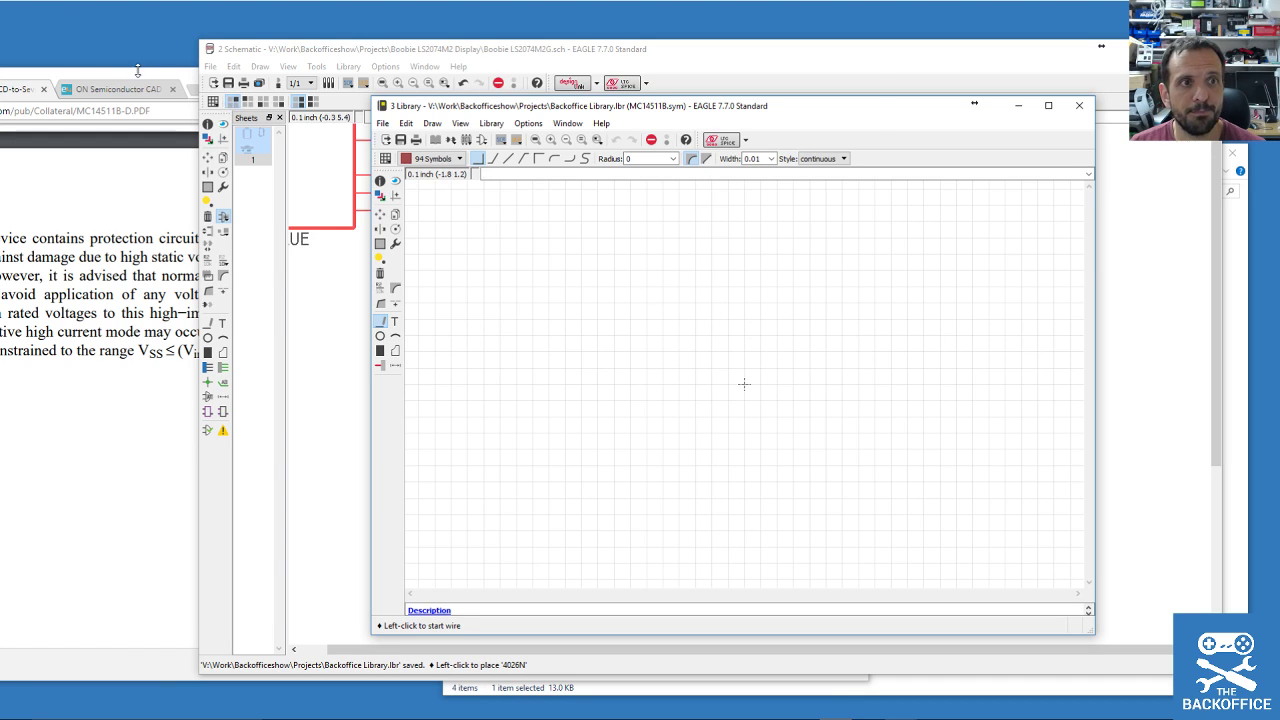
drag(136, 72, 2, 70)
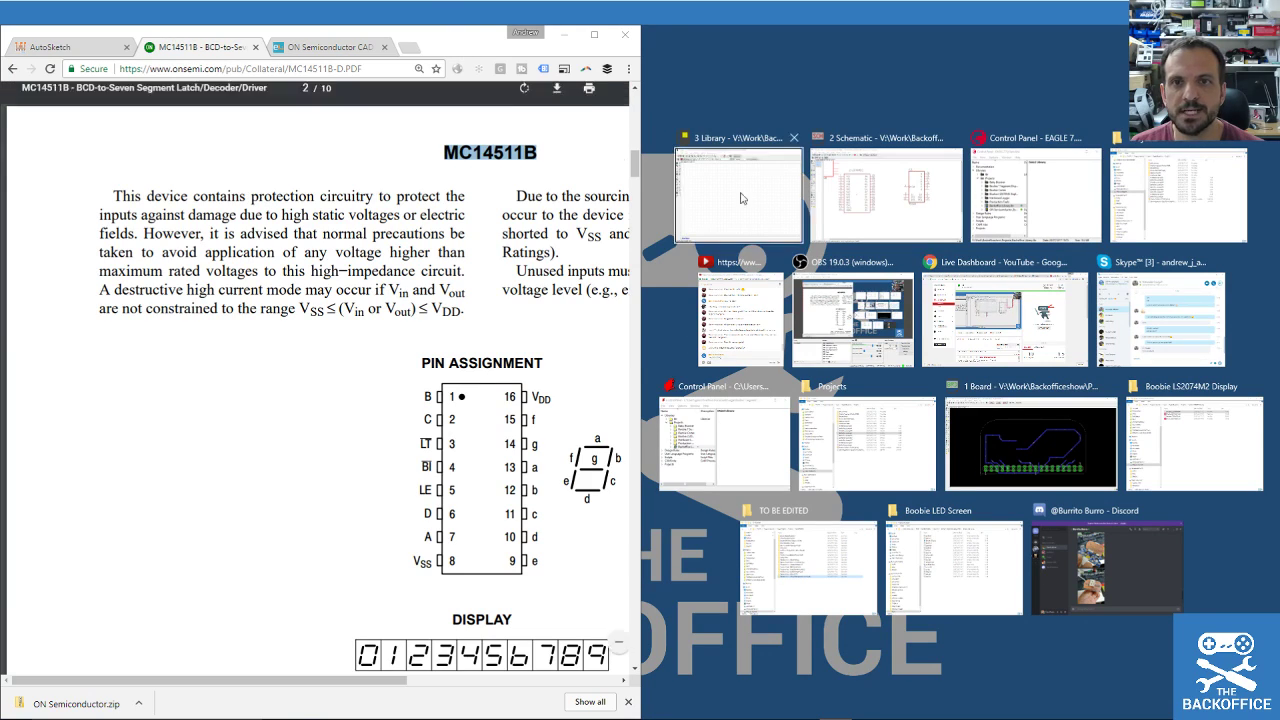
click(928, 224)
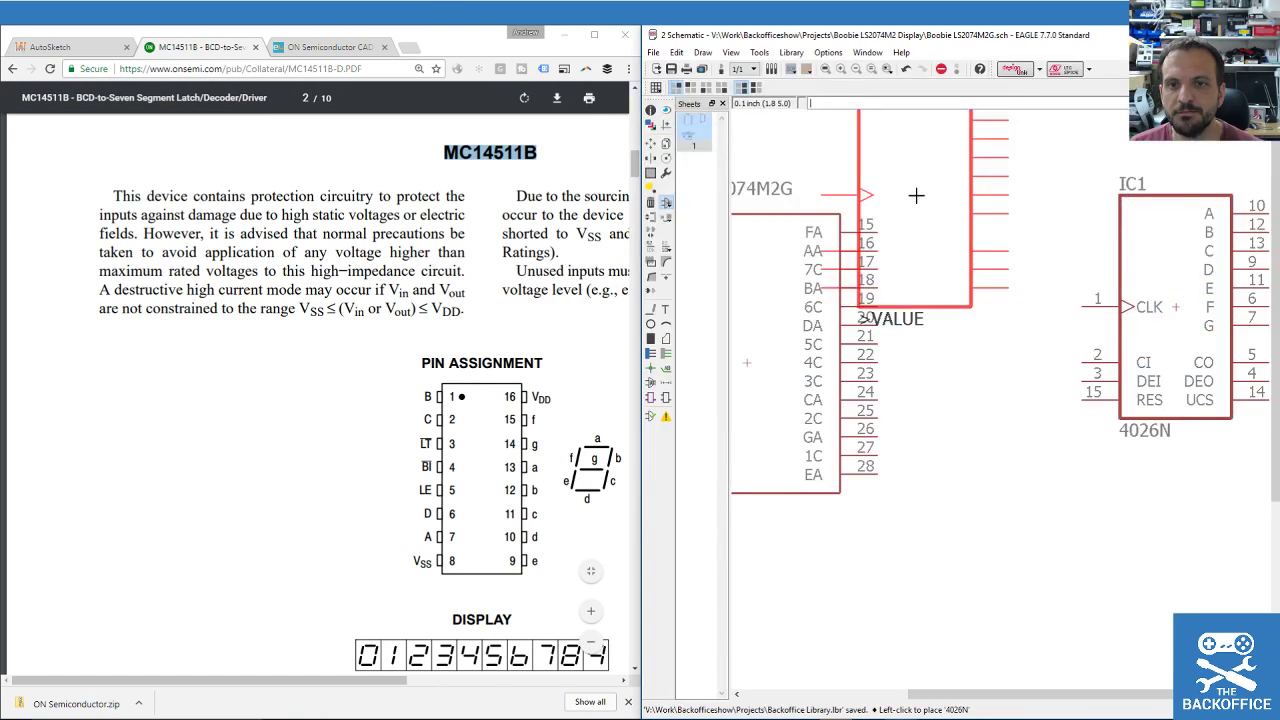
drag(470, 38, 87, 33)
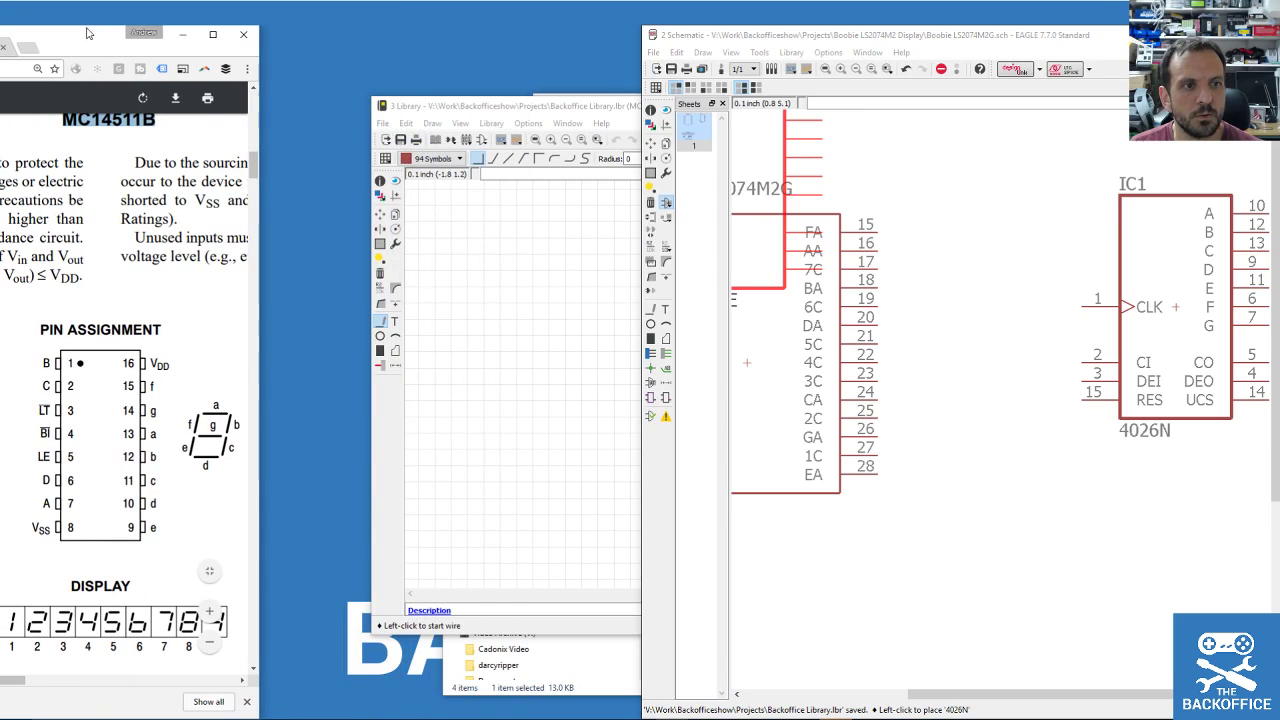
click(645, 99)
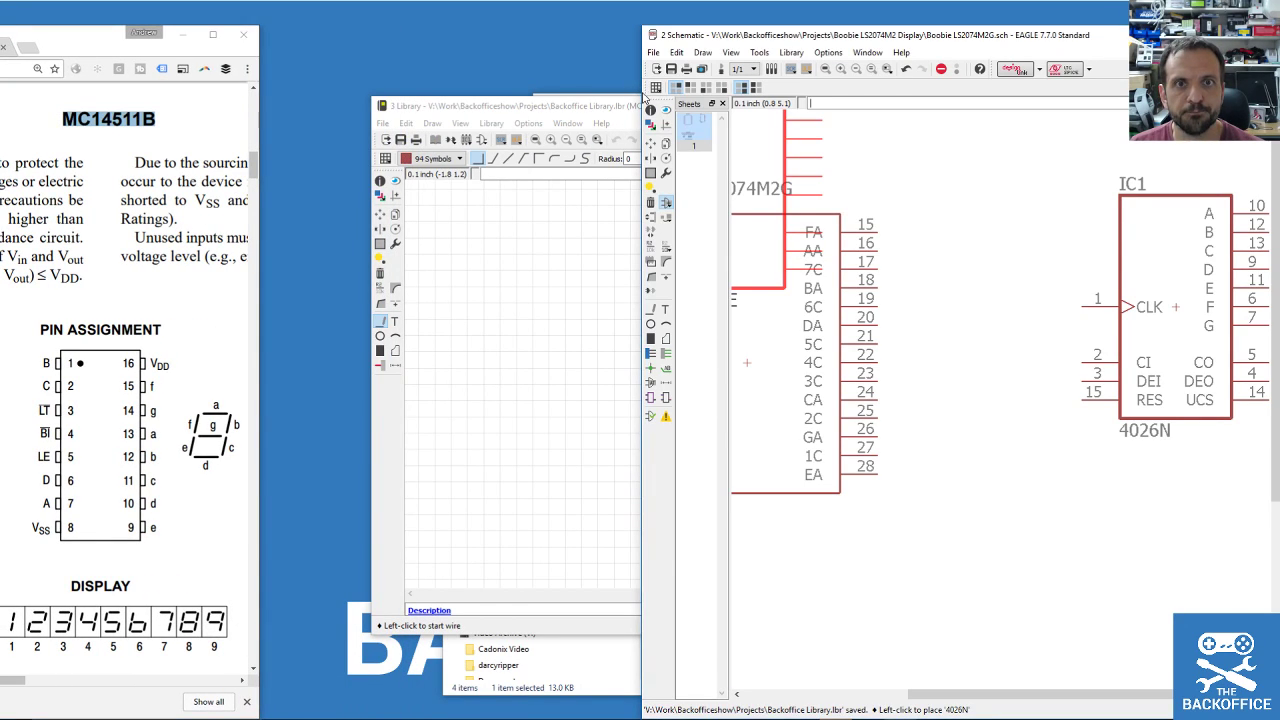
drag(636, 93, 267, 134)
Stop placing the 4026N part, cancel the Add dialog and return to the MC14511B symbol editor.
key(Escape)
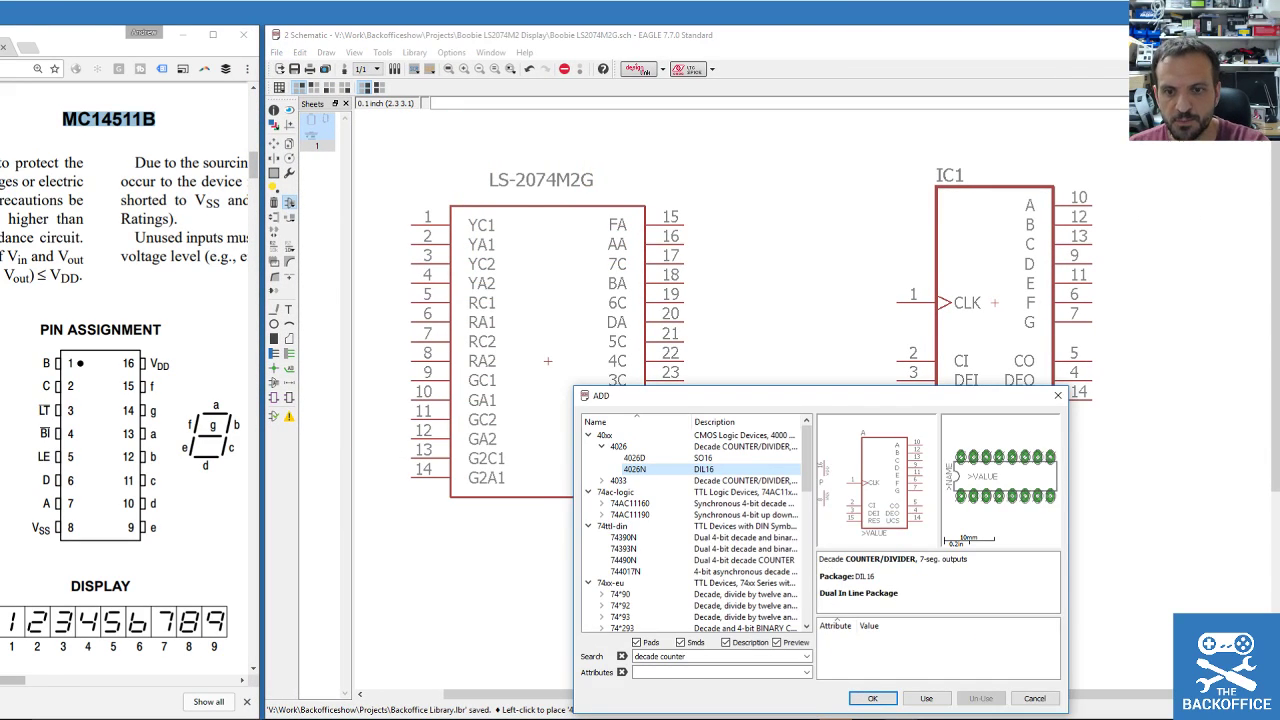
mouse_move(900, 719)
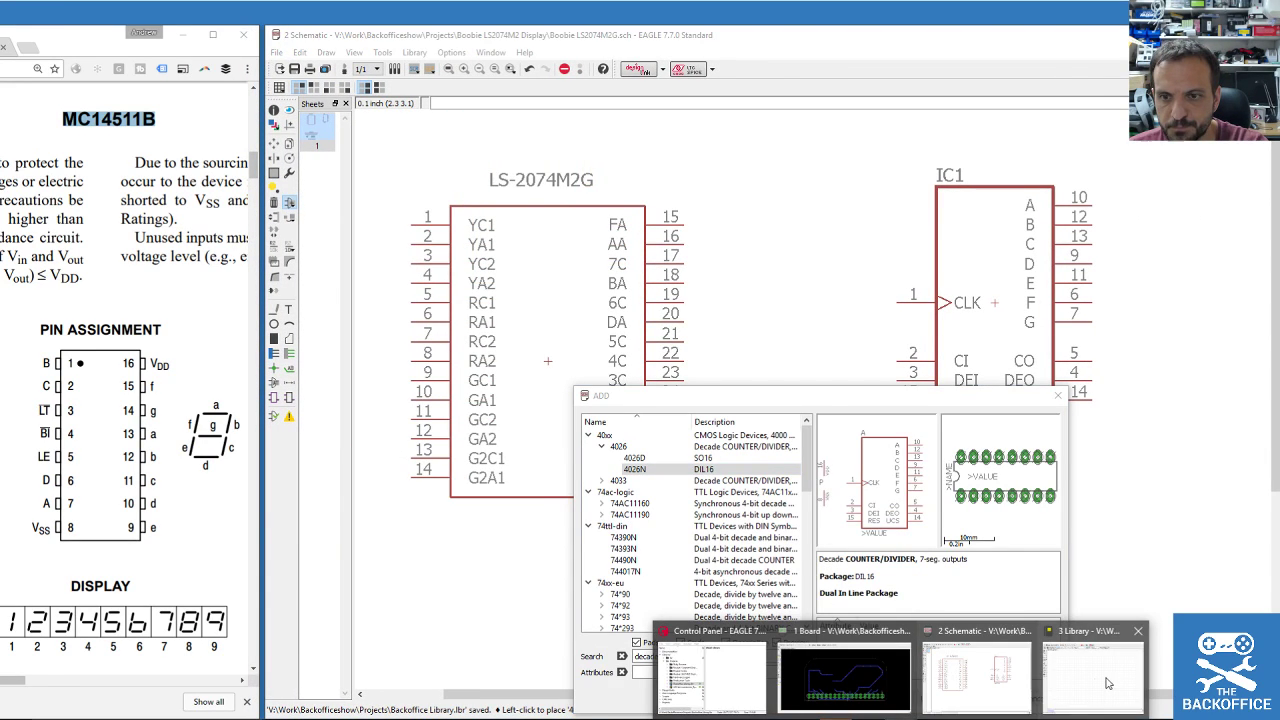
drag(838, 397, 777, 224)
click(973, 525)
mouse_move(900, 719)
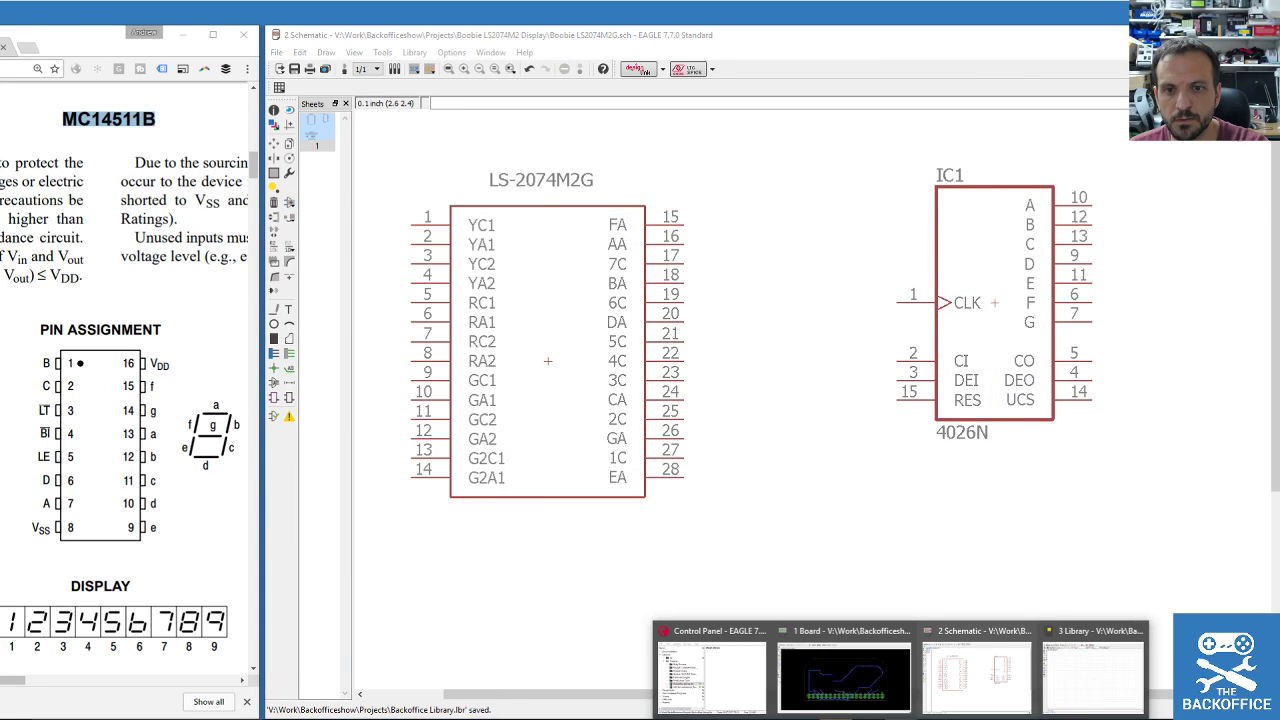
click(1078, 682)
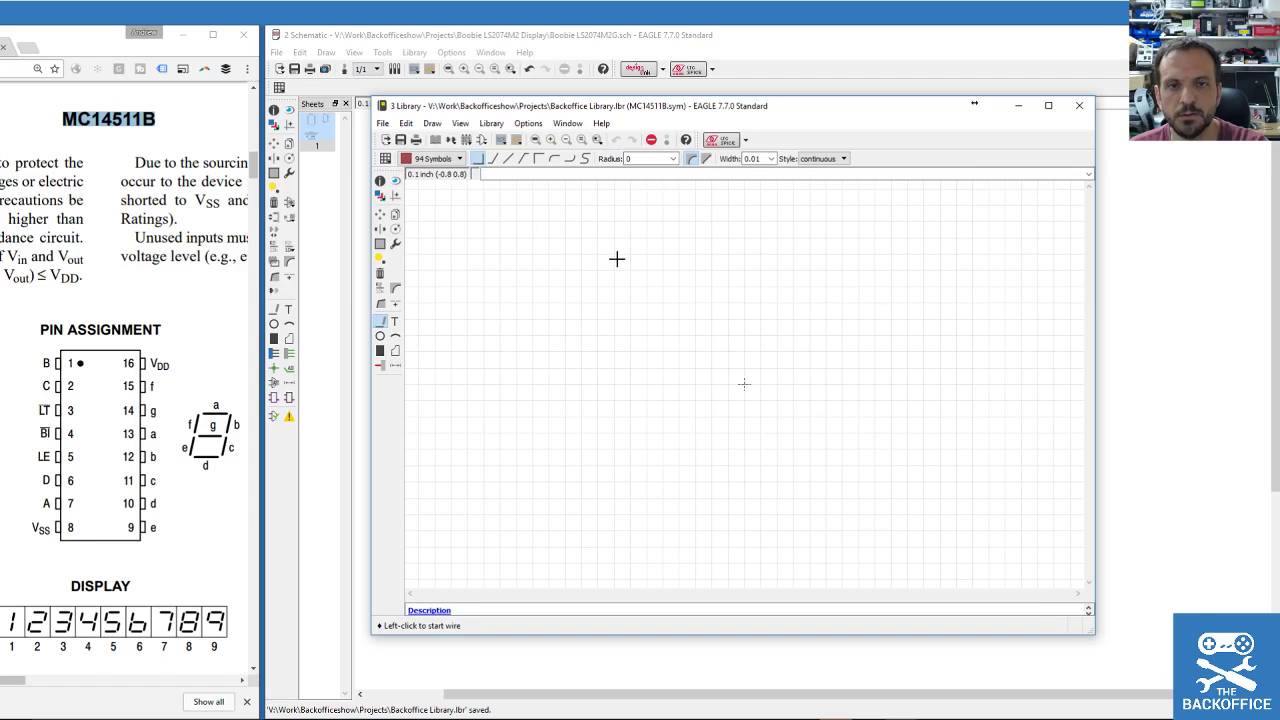
Draw the rectangular outline of the MC14511B symbol body with wires.
click(760, 336)
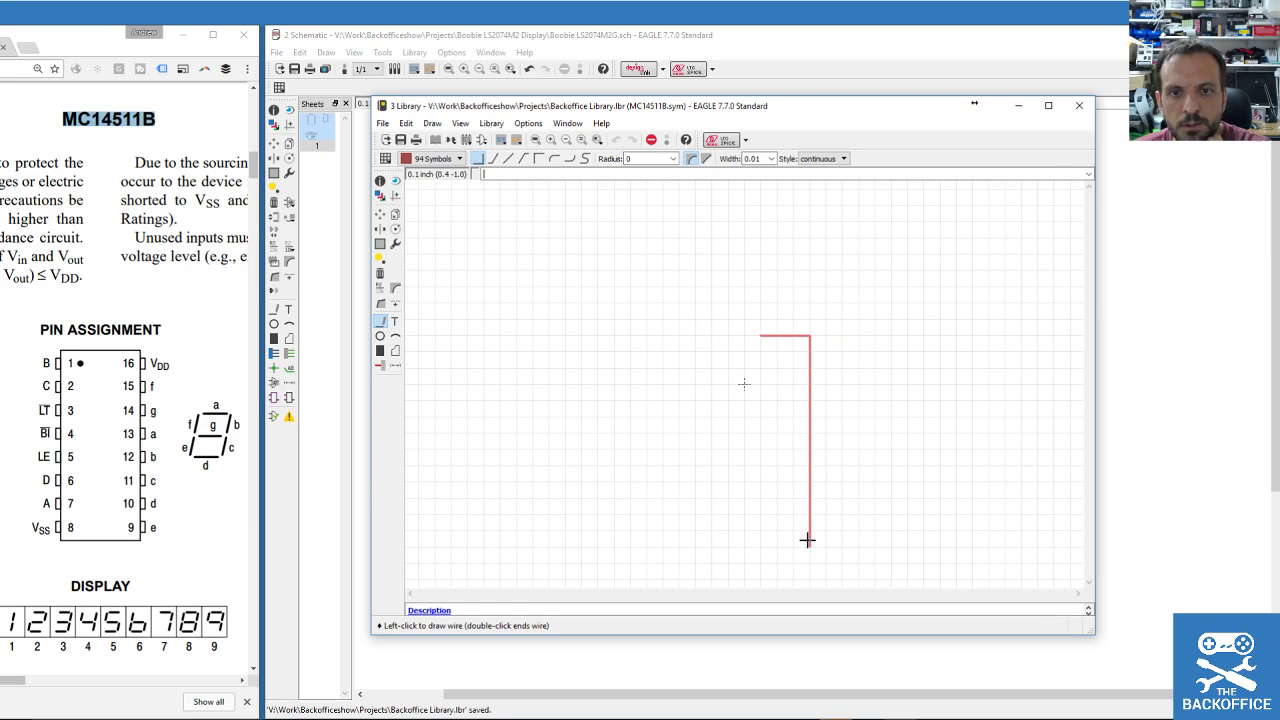
key(Escape)
click(679, 302)
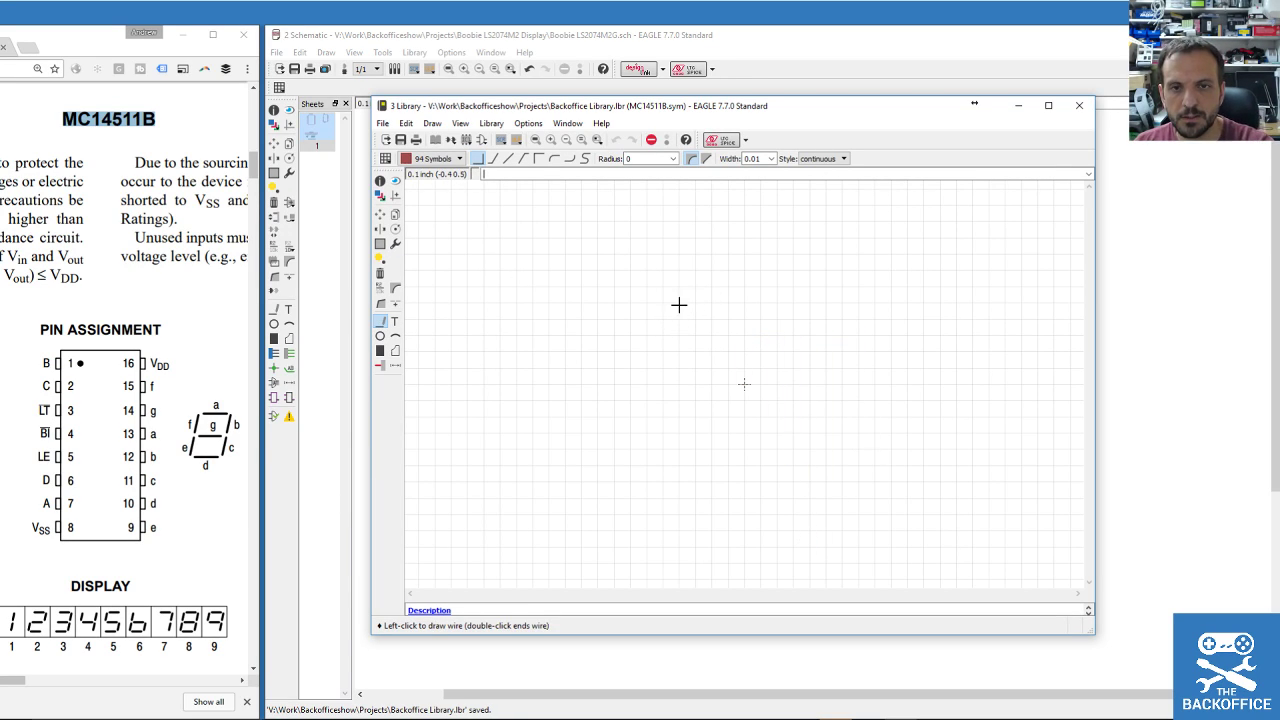
click(826, 498)
double_click(679, 302)
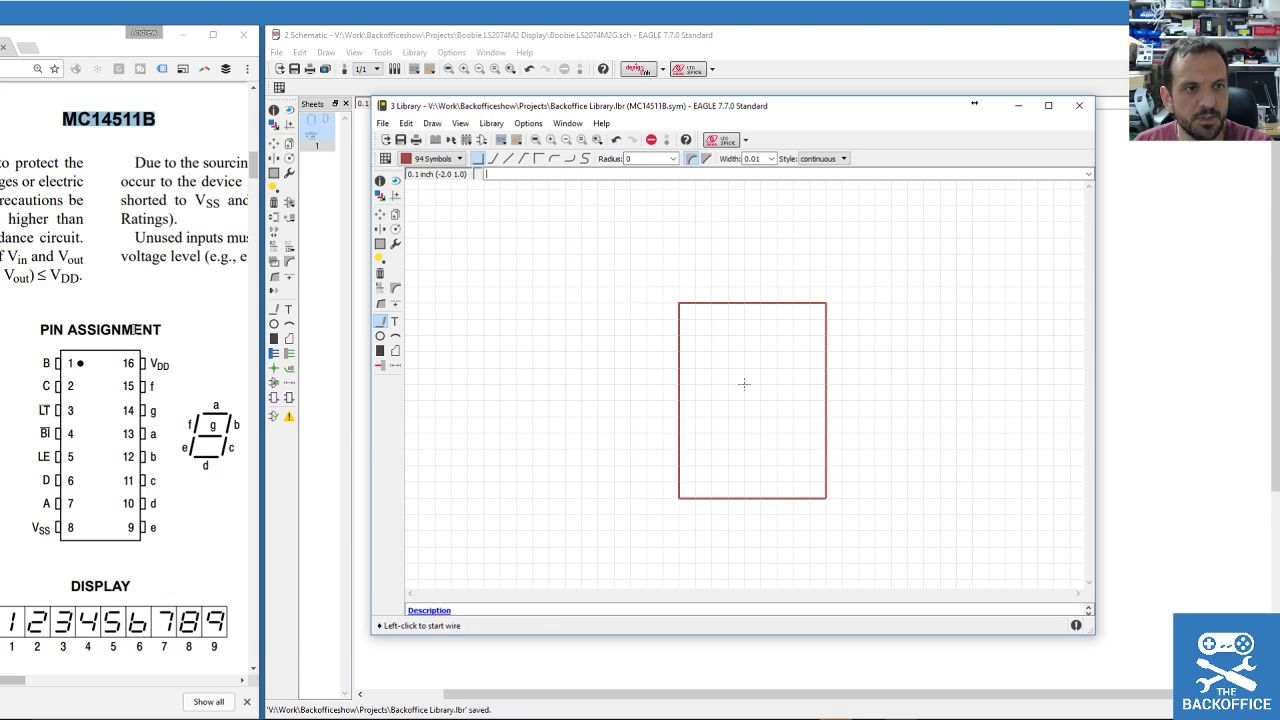
Place pins down the left edge of the symbol body.
click(380, 365)
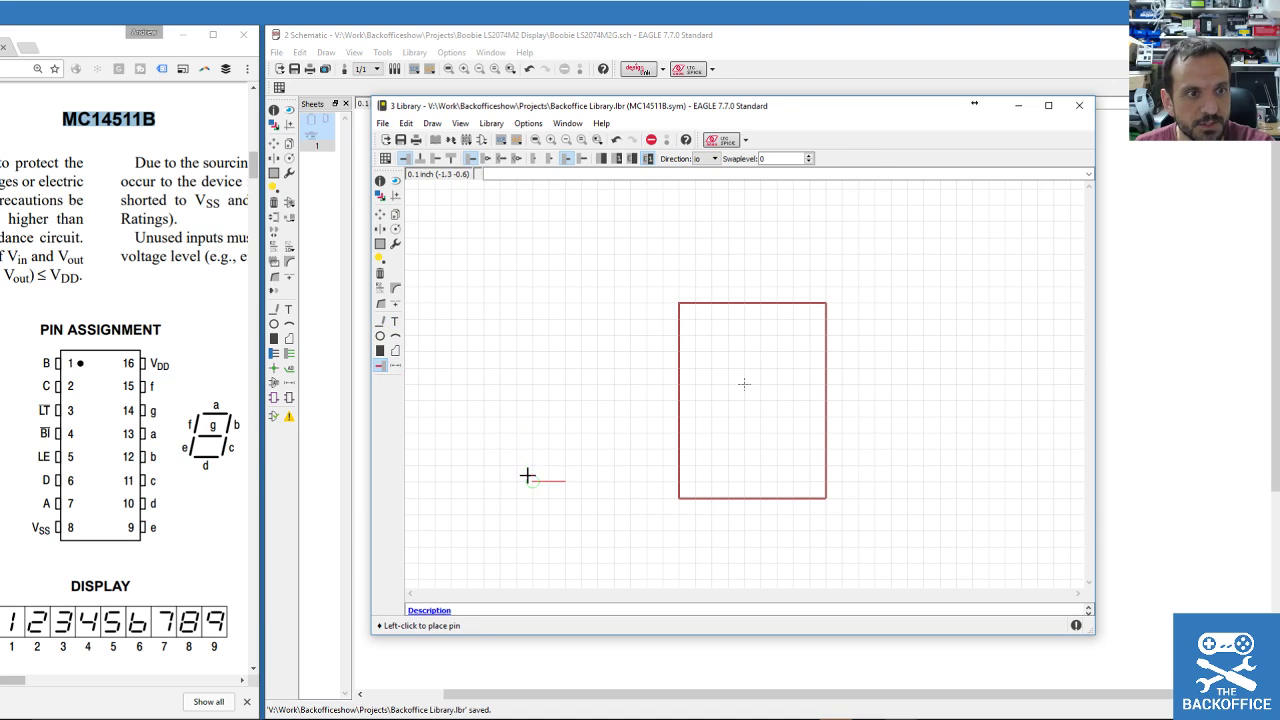
click(644, 318)
click(644, 335)
click(644, 351)
click(644, 367)
click(646, 384)
click(646, 400)
Rotate the pin to face left and place pins P$9–P$16 up the right edge.
right_click(823, 443)
right_click(857, 441)
click(860, 432)
click(859, 416)
click(858, 400)
click(858, 384)
click(857, 367)
click(858, 351)
click(858, 335)
click(858, 319)
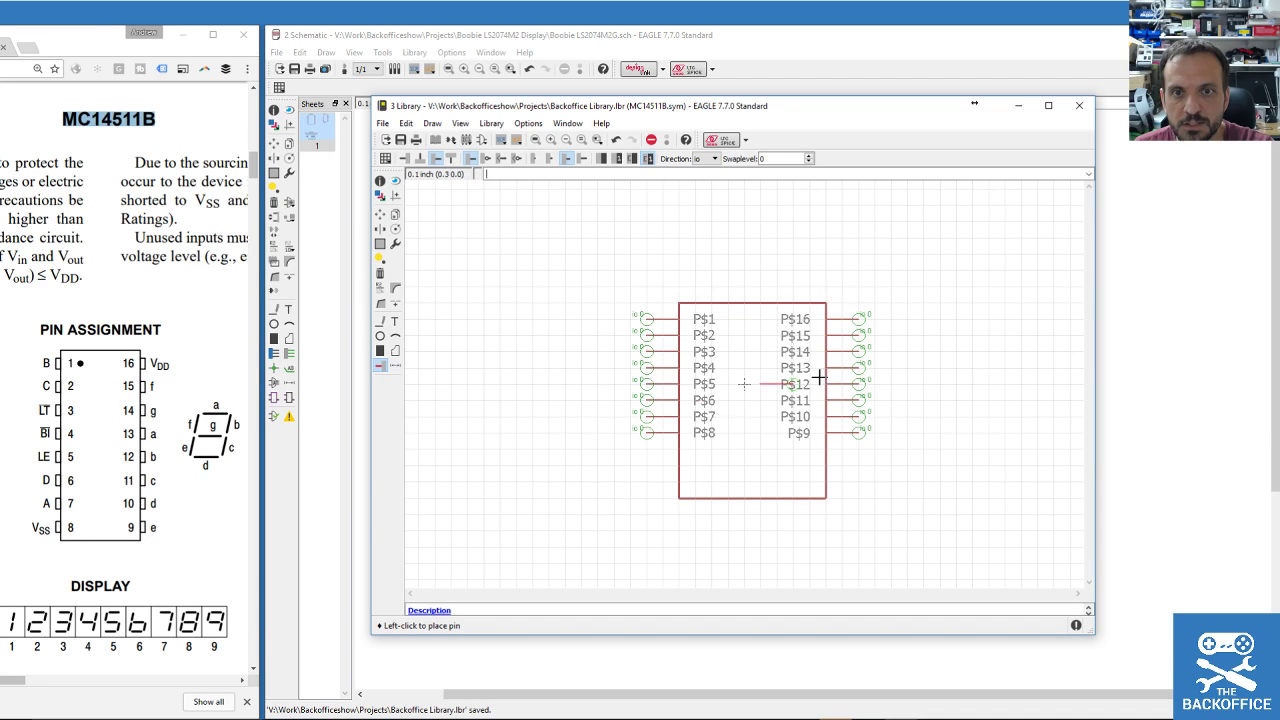
Move the body's bottom edge up to just below the last pins.
click(380, 214)
click(733, 502)
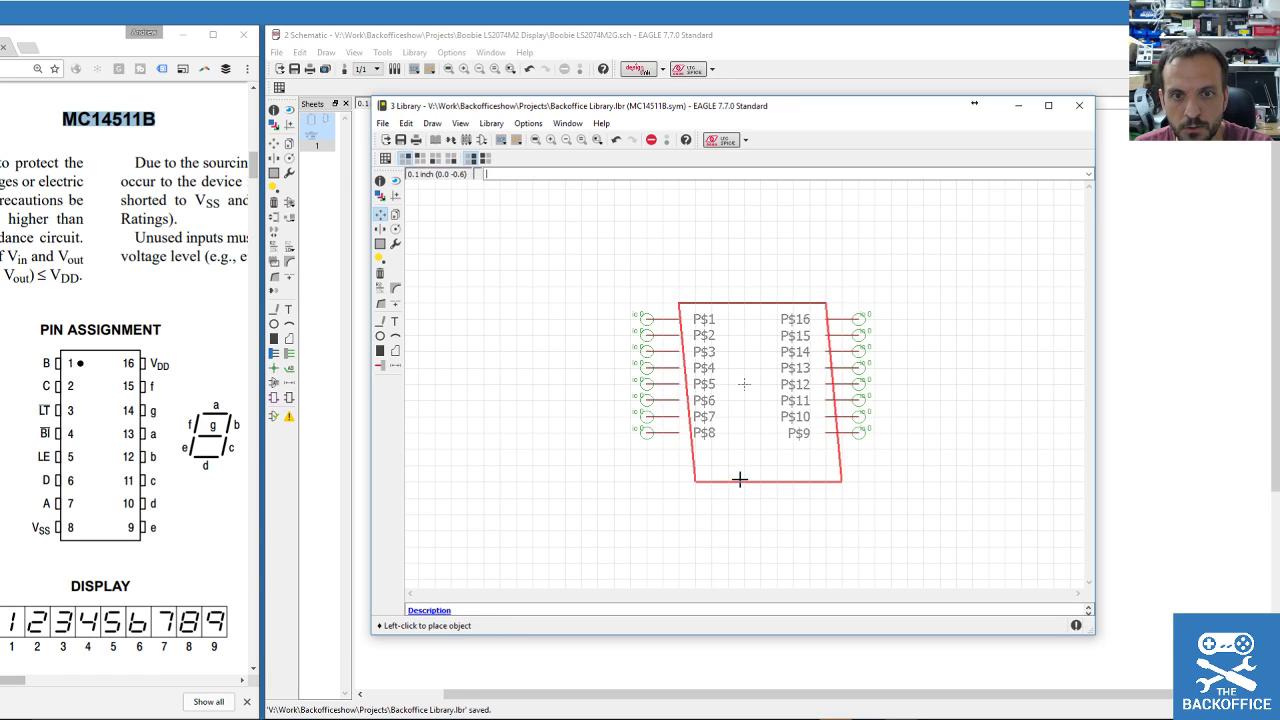
click(721, 454)
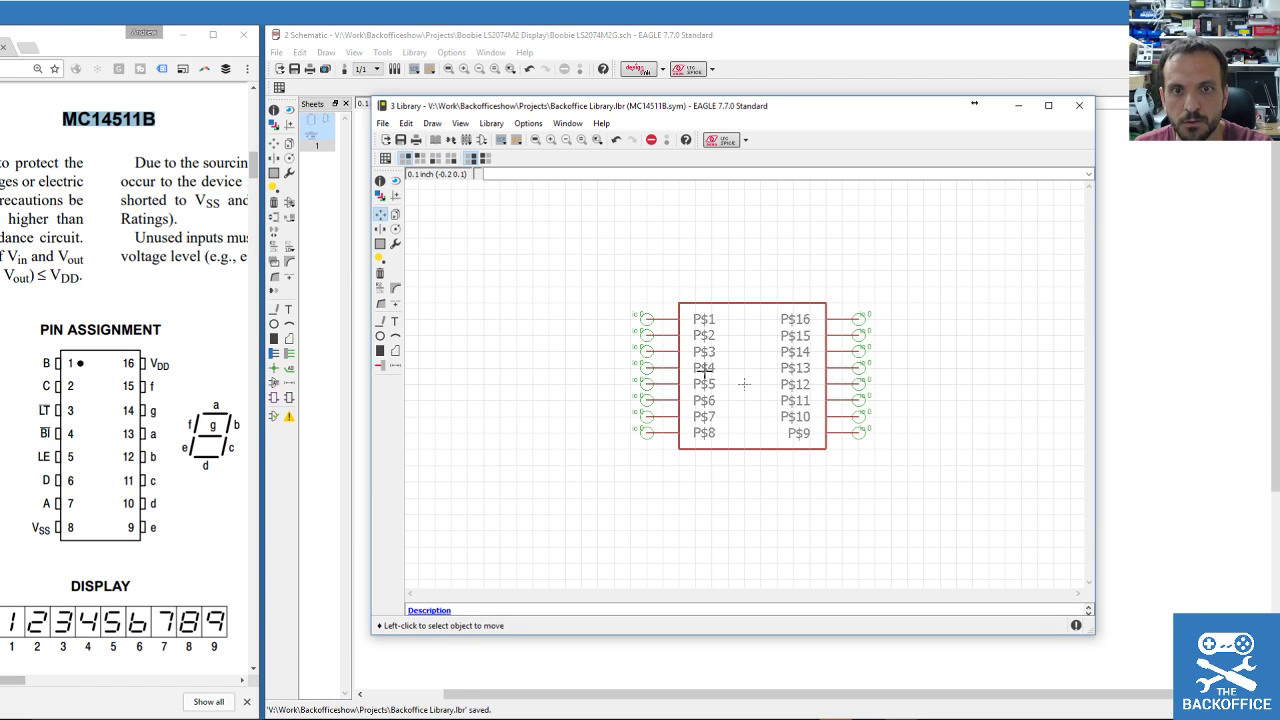
Name the first four left pins B, C, LT and BI.
scroll(704, 368, up, 2)
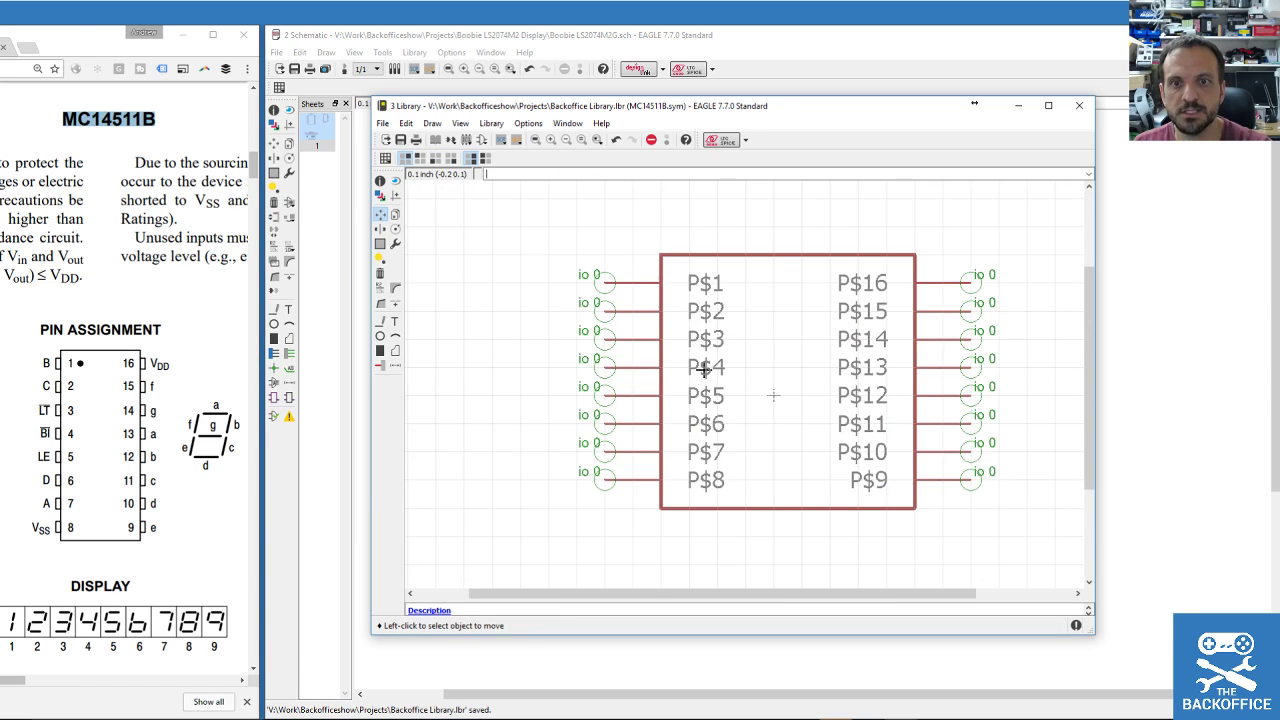
click(381, 291)
click(620, 290)
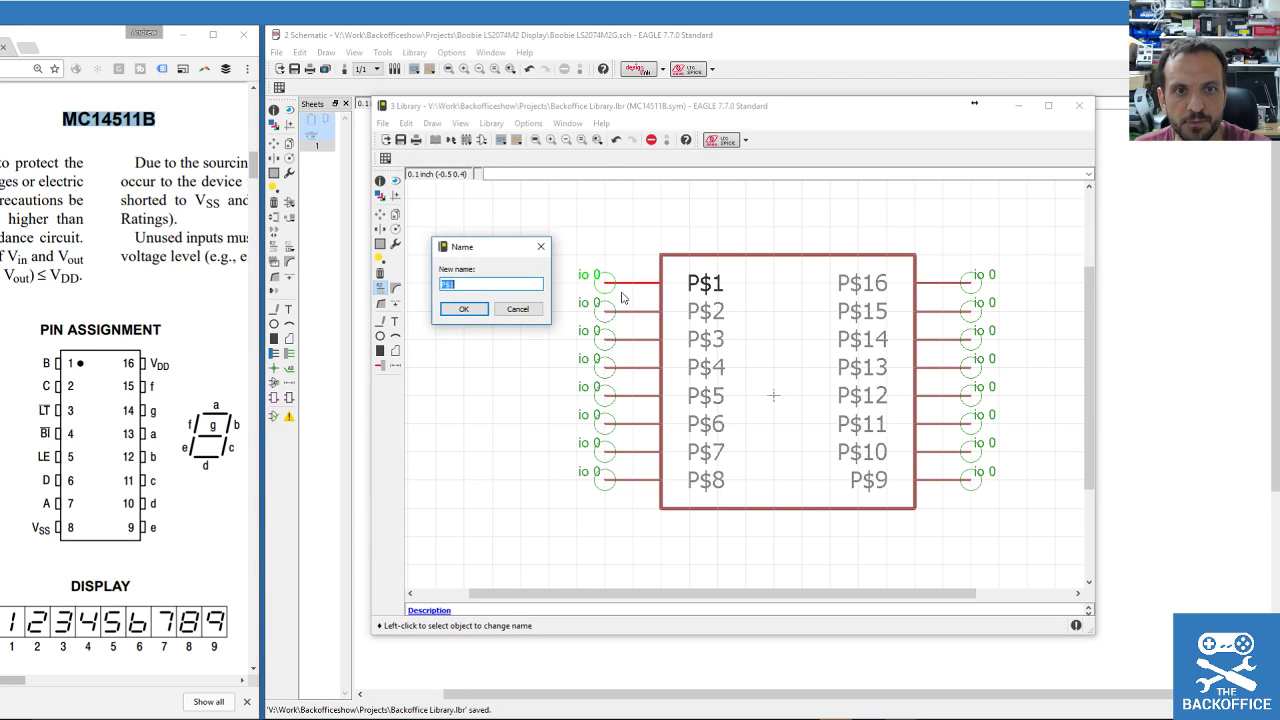
text(B)
click(461, 308)
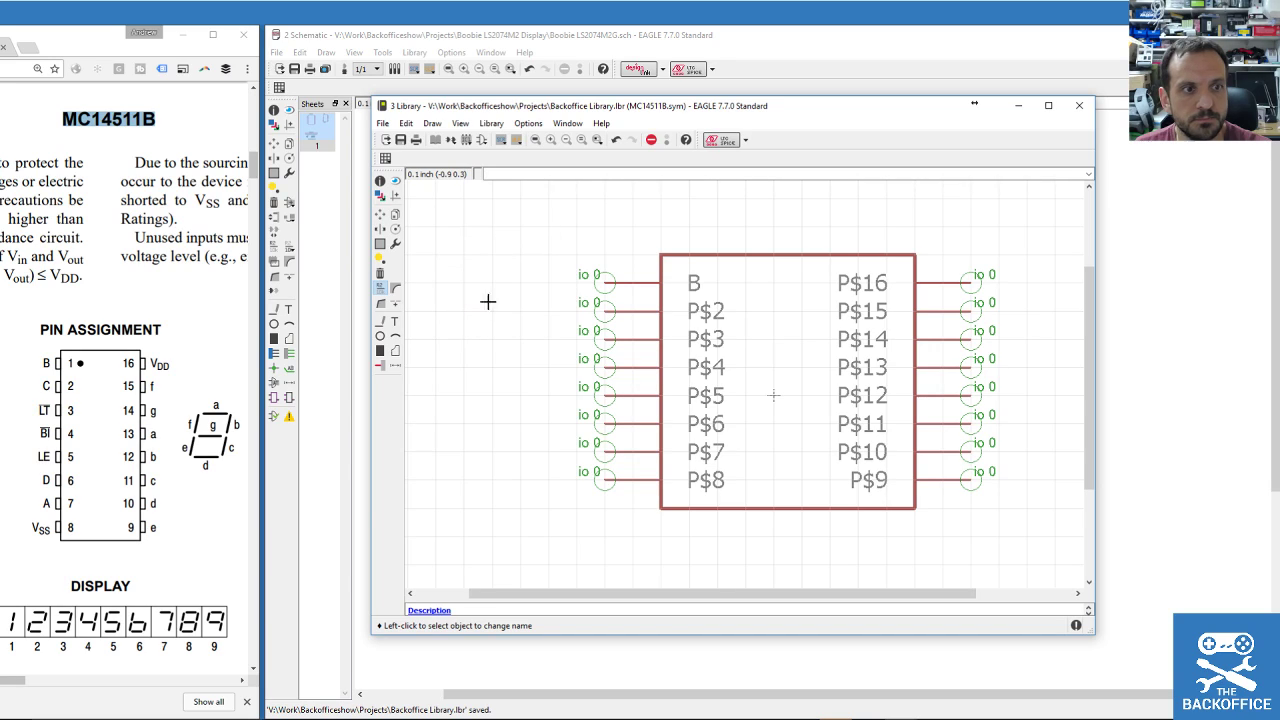
click(601, 313)
text(C)
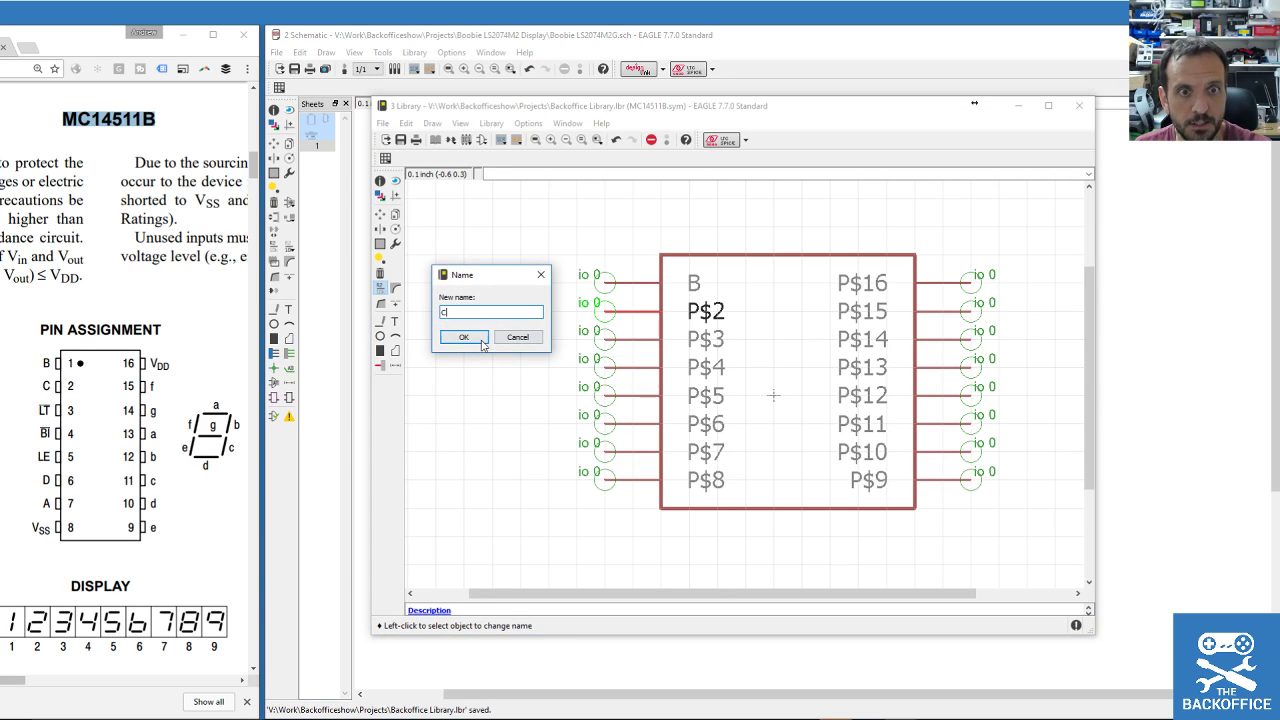
click(464, 337)
click(612, 343)
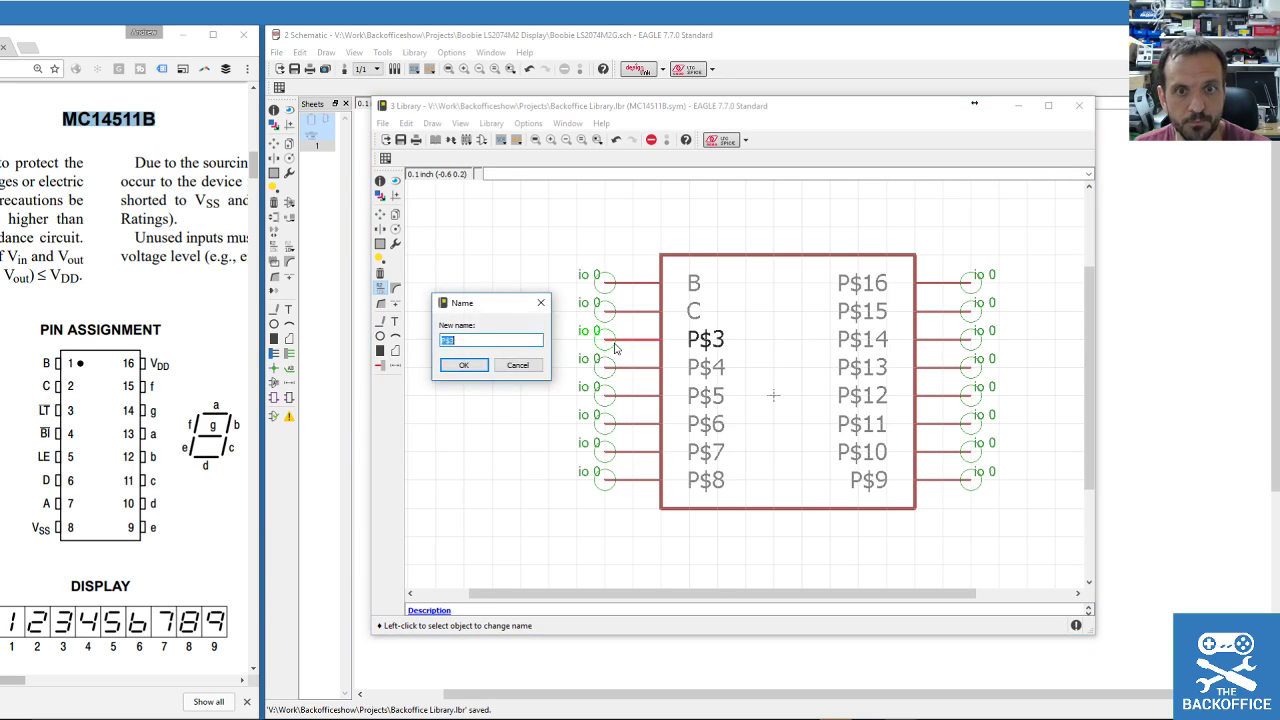
click(464, 366)
click(615, 373)
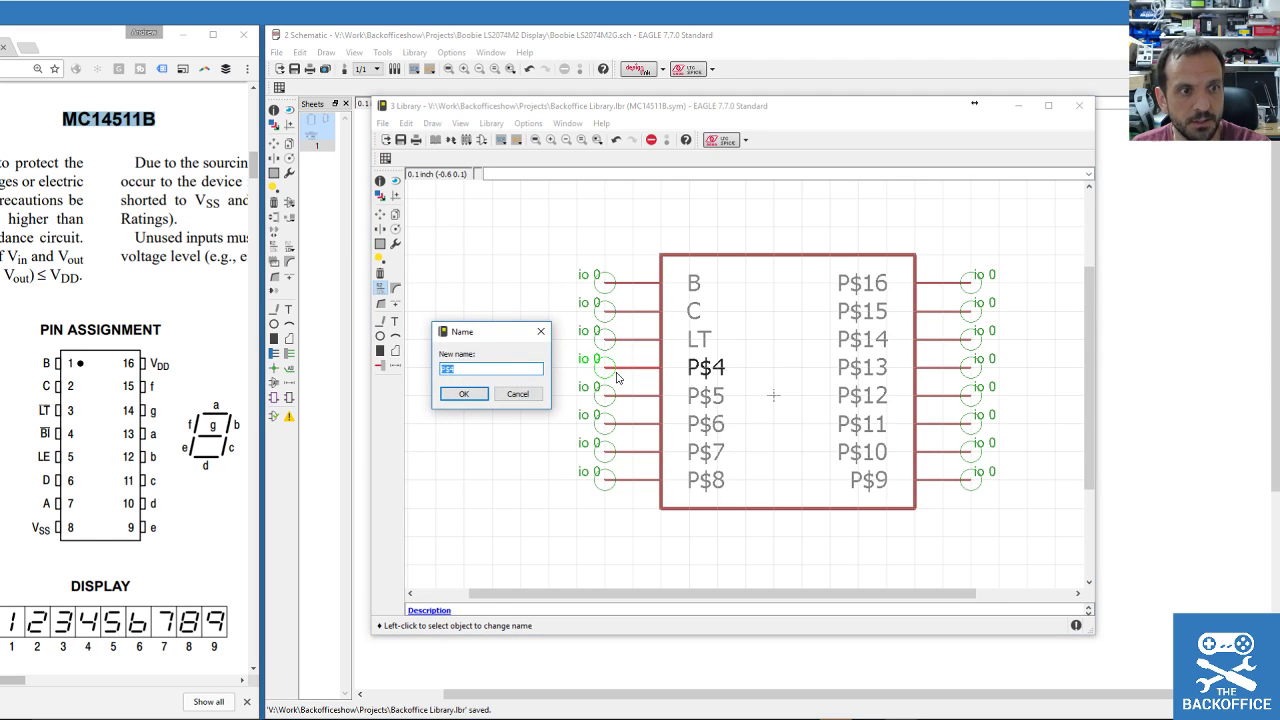
text(BI)
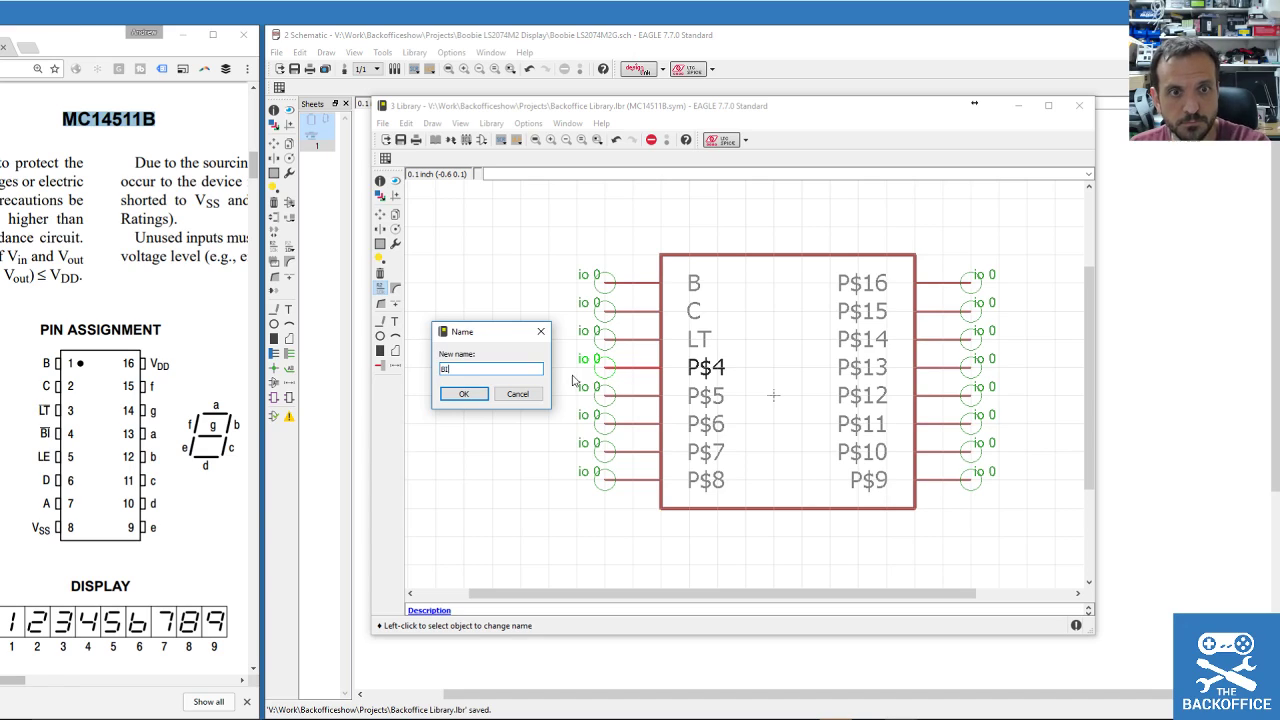
click(464, 393)
Name the remaining left pins LE, D, A and VSS.
click(617, 398)
text(L)
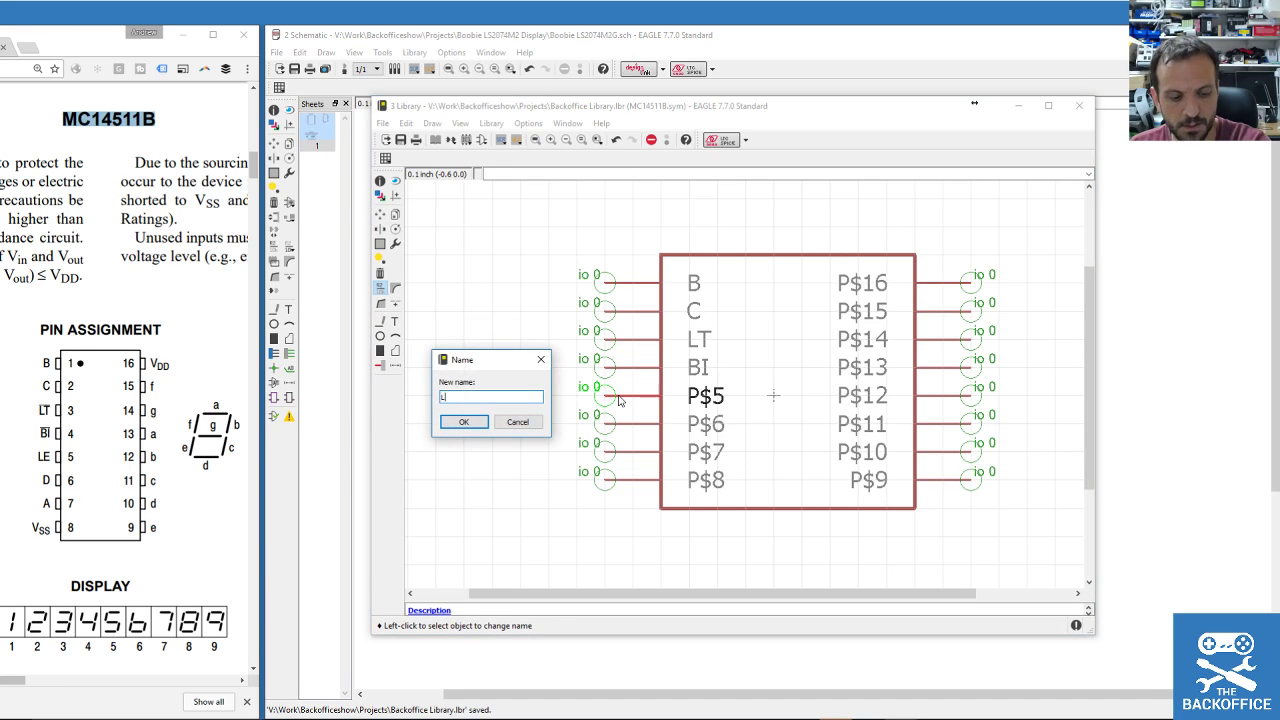
click(464, 421)
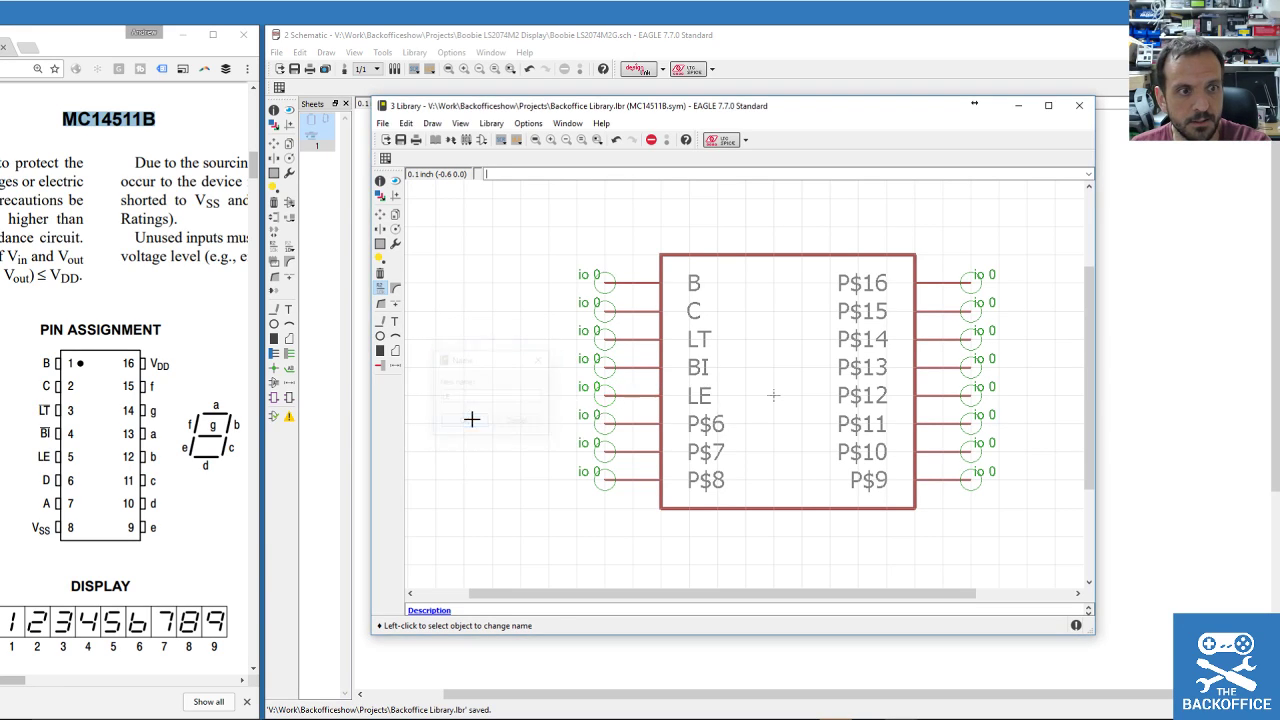
click(621, 429)
click(464, 449)
click(602, 451)
text(A)
click(464, 478)
click(616, 486)
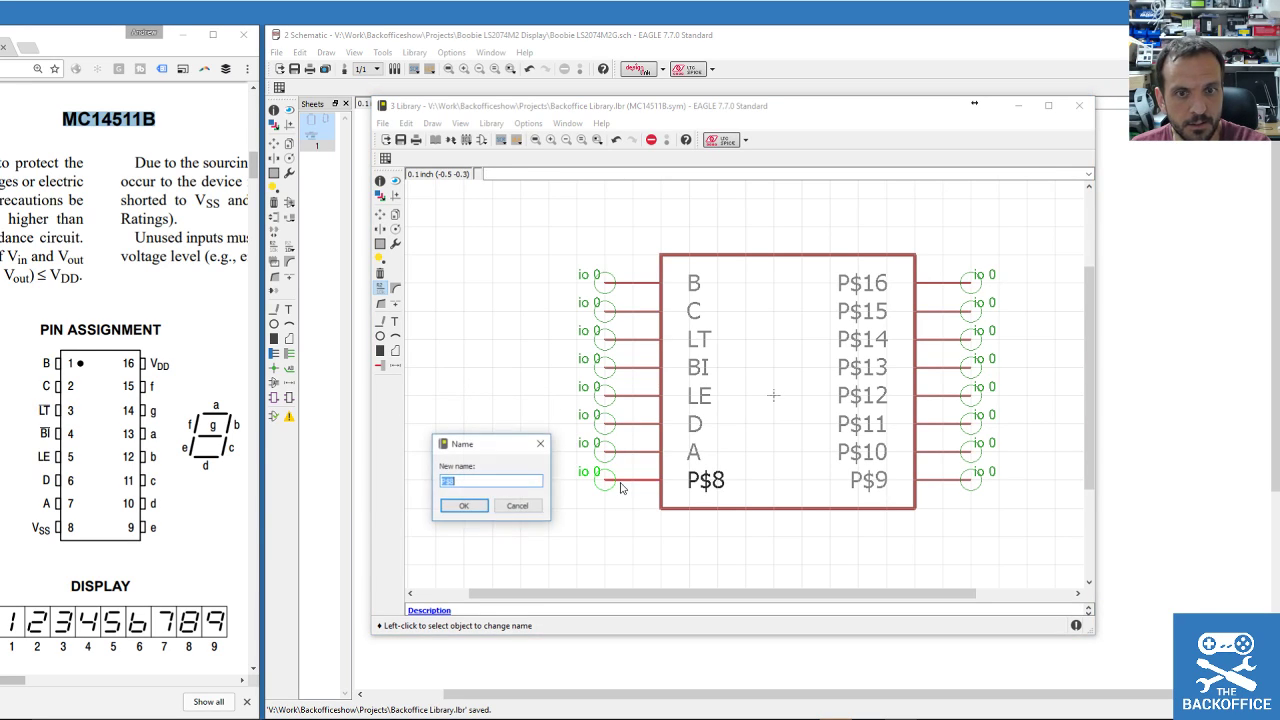
text(vss)
click(464, 506)
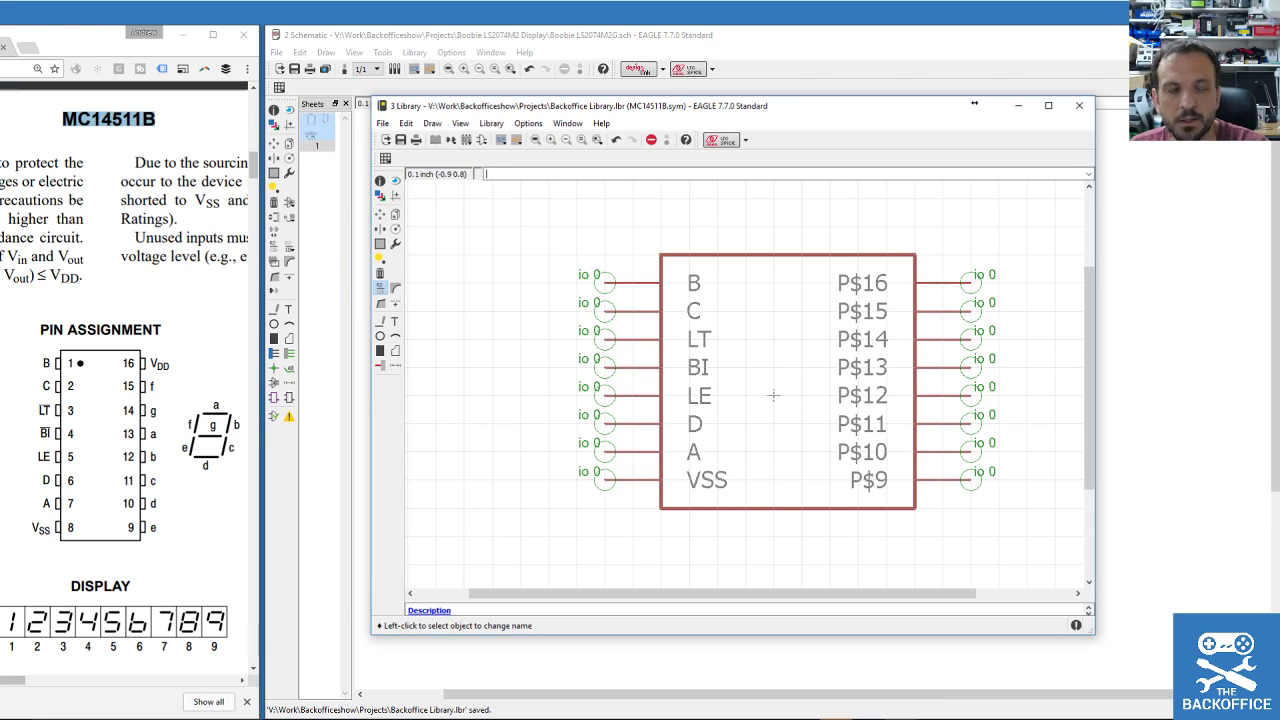
drag(0, 109, 815, 132)
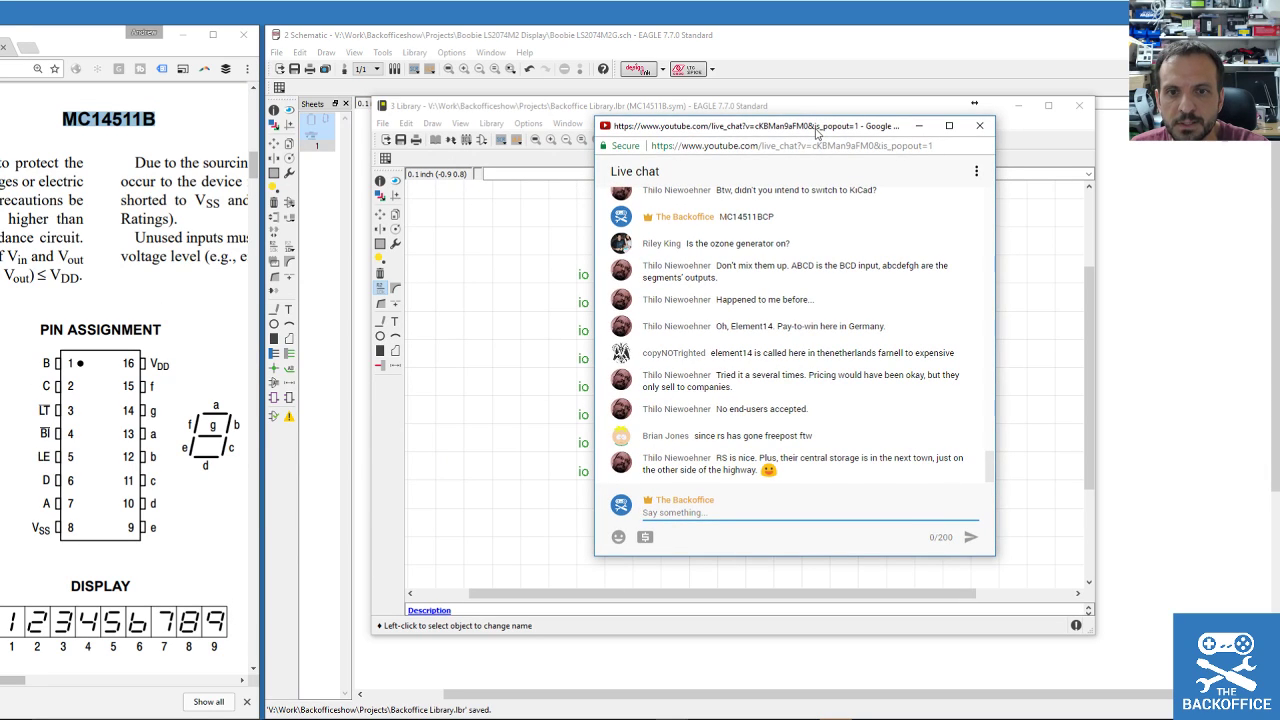
click(773, 395)
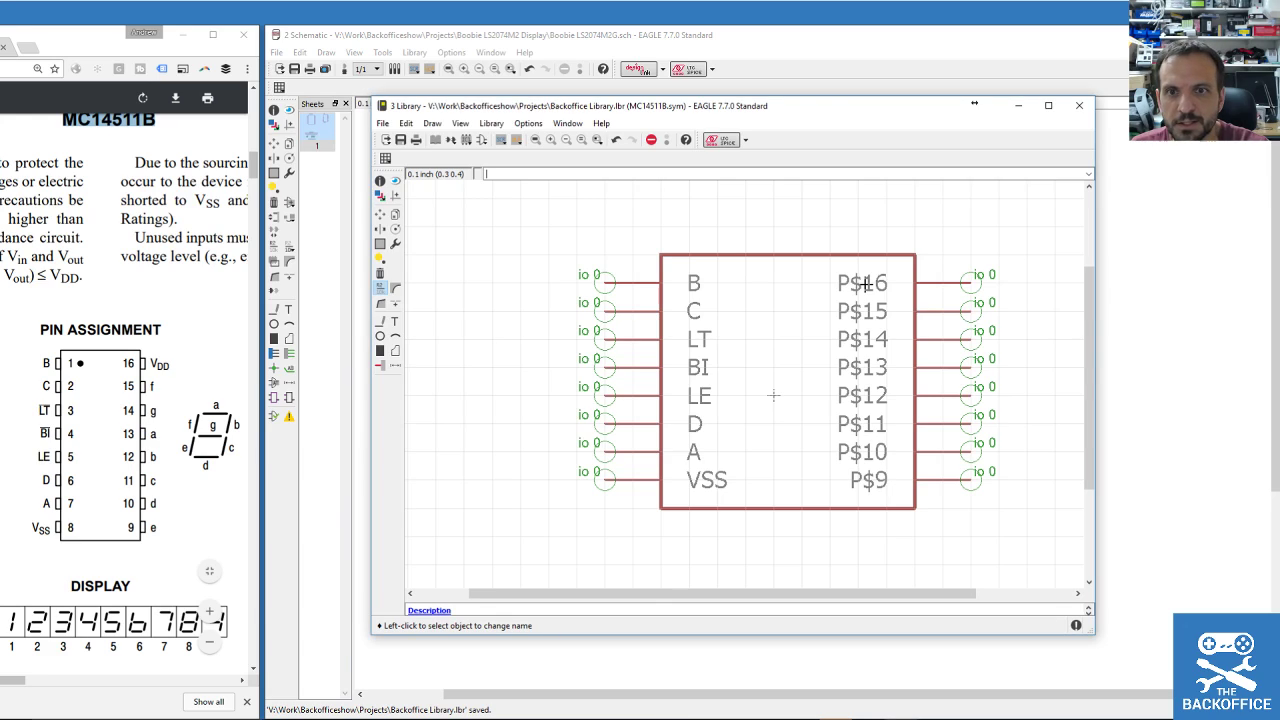
click(951, 286)
text(VDD)
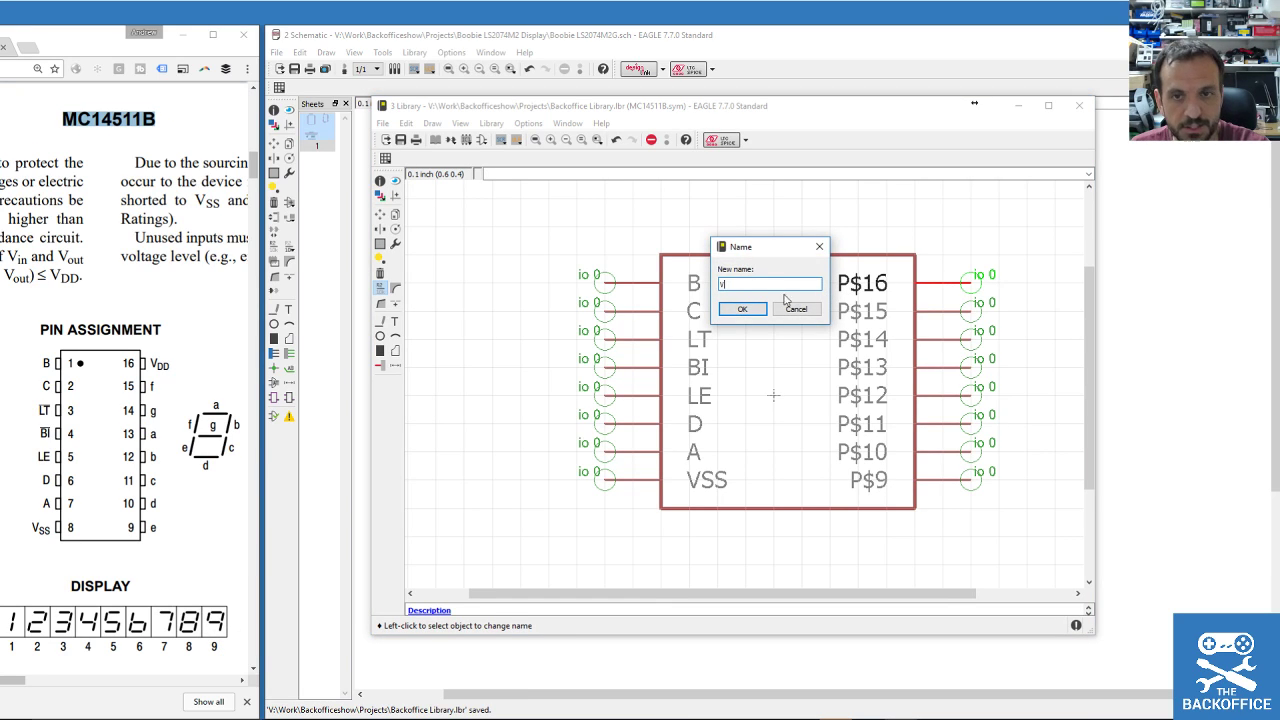
click(743, 308)
click(928, 319)
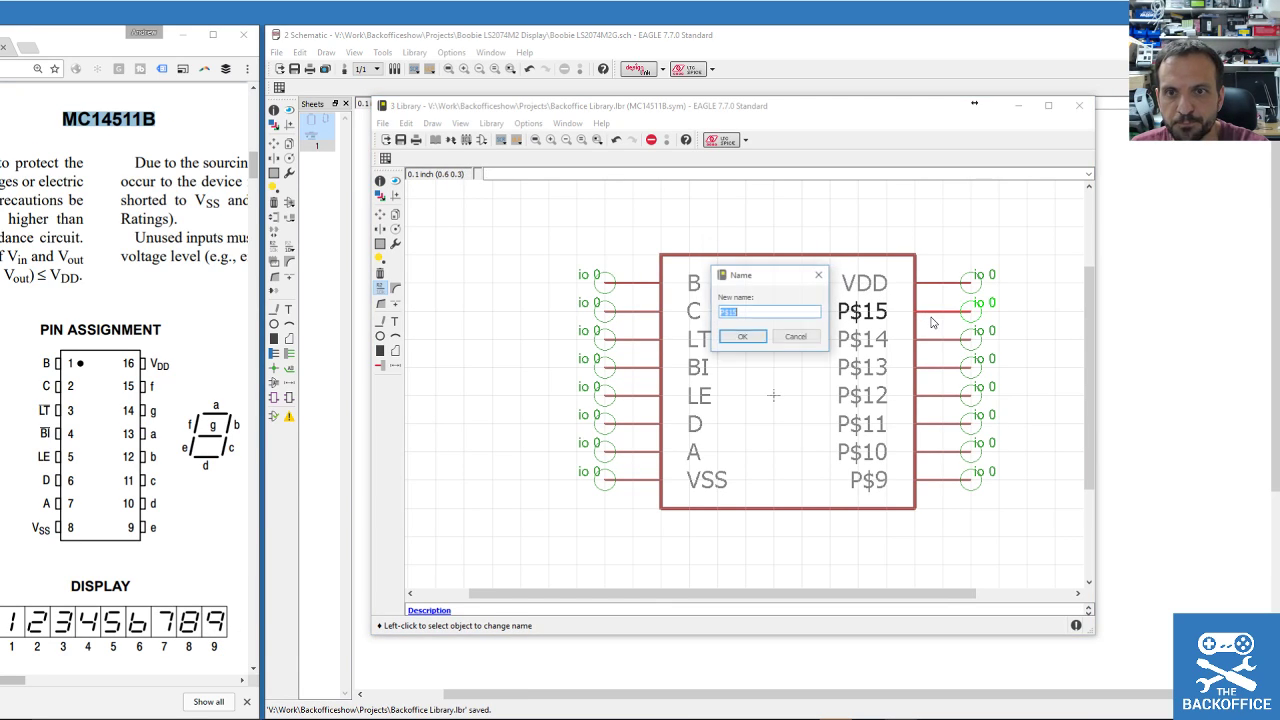
text(F)
click(743, 337)
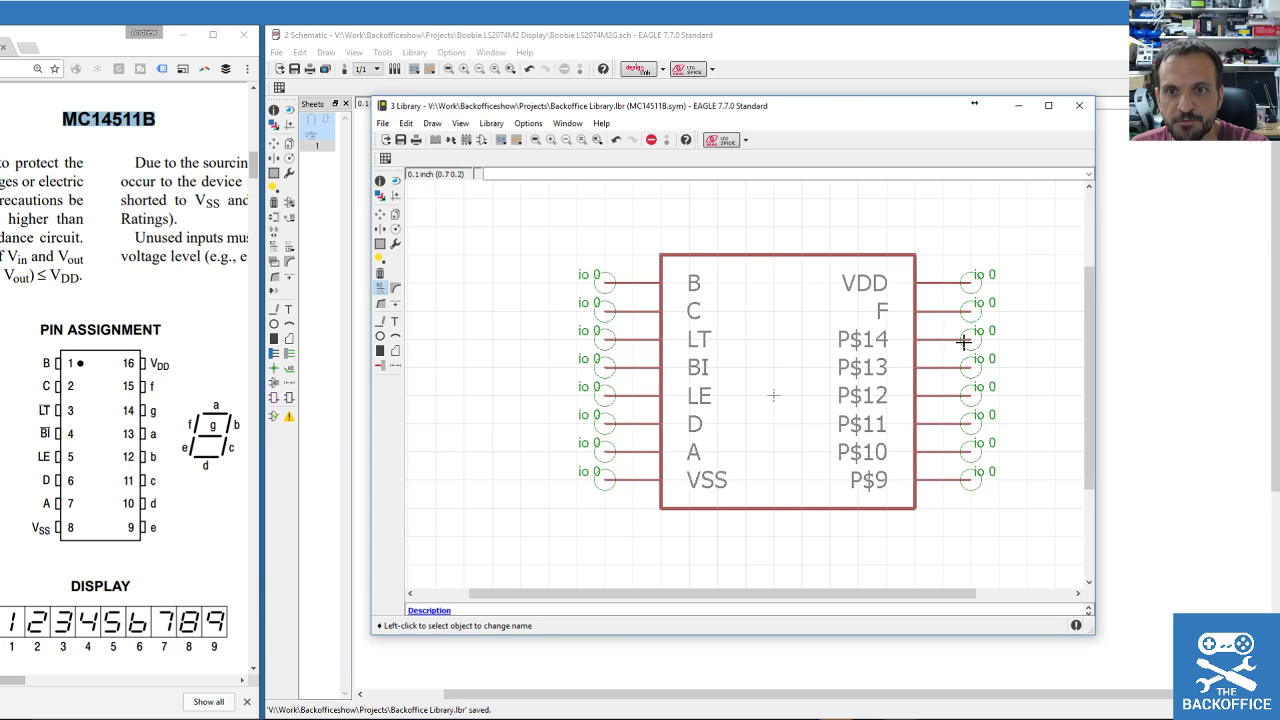
click(958, 340)
text(G)
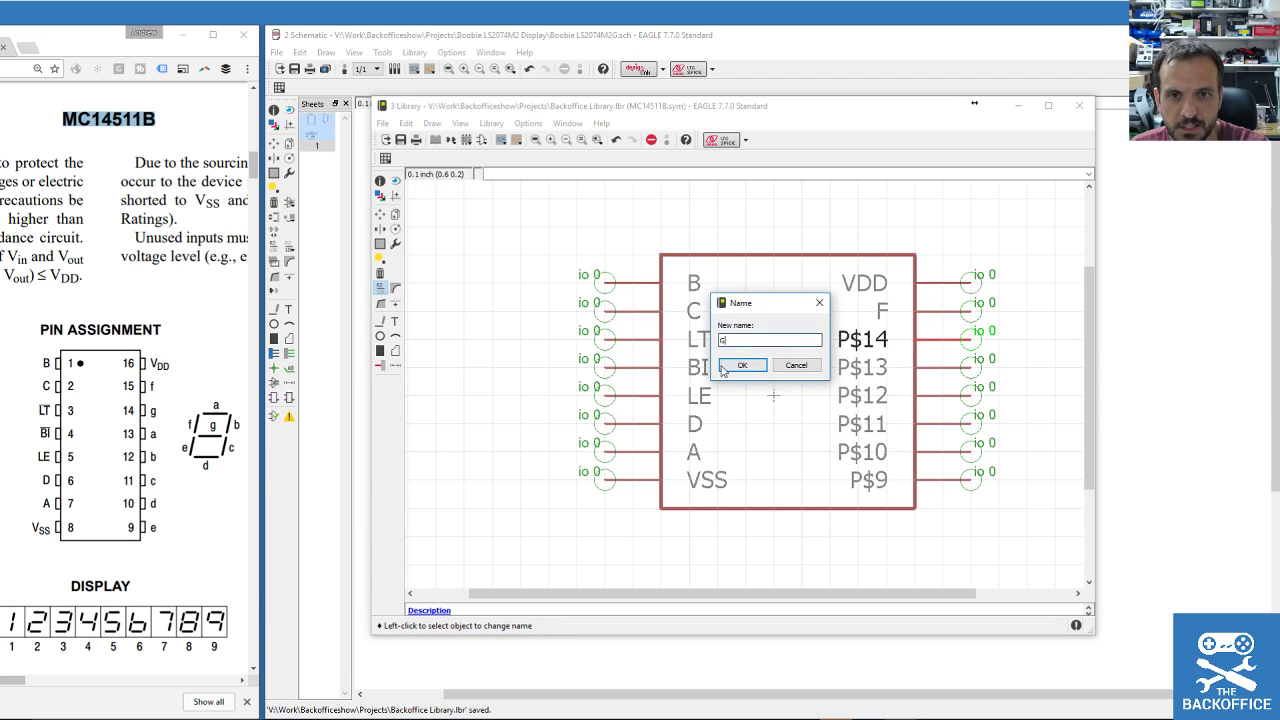
click(743, 365)
click(935, 368)
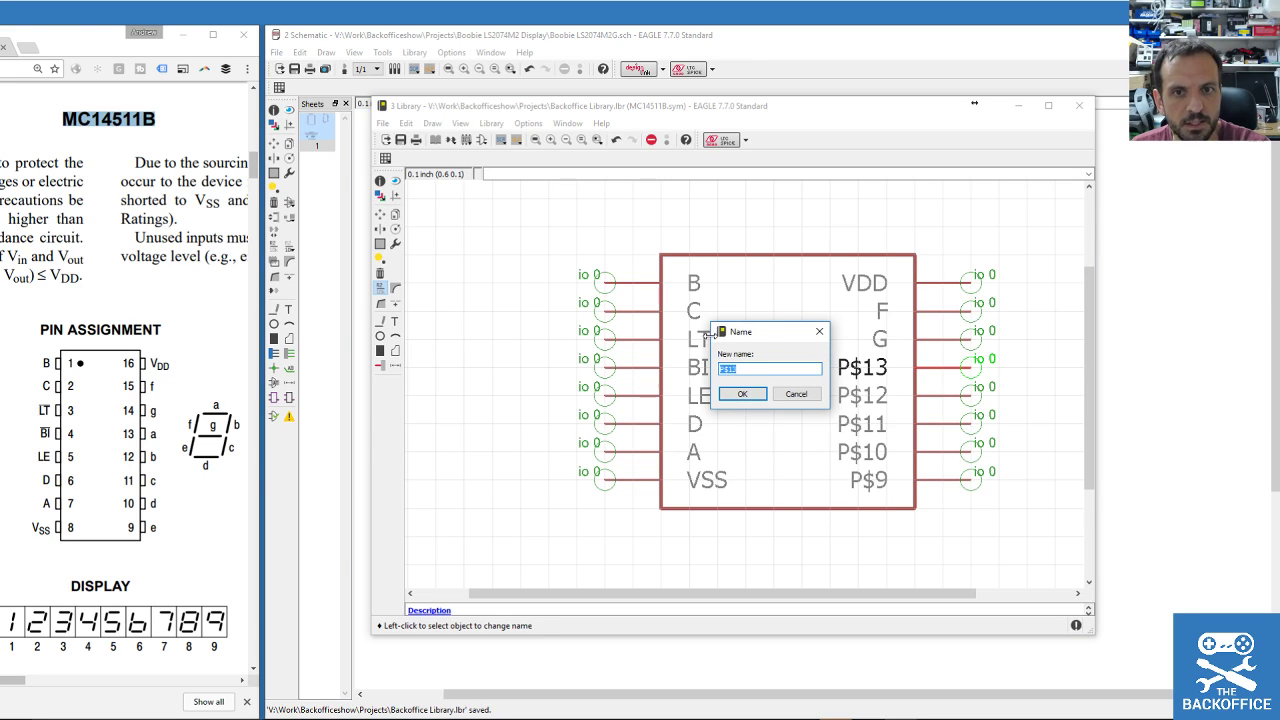
text(A)
click(743, 393)
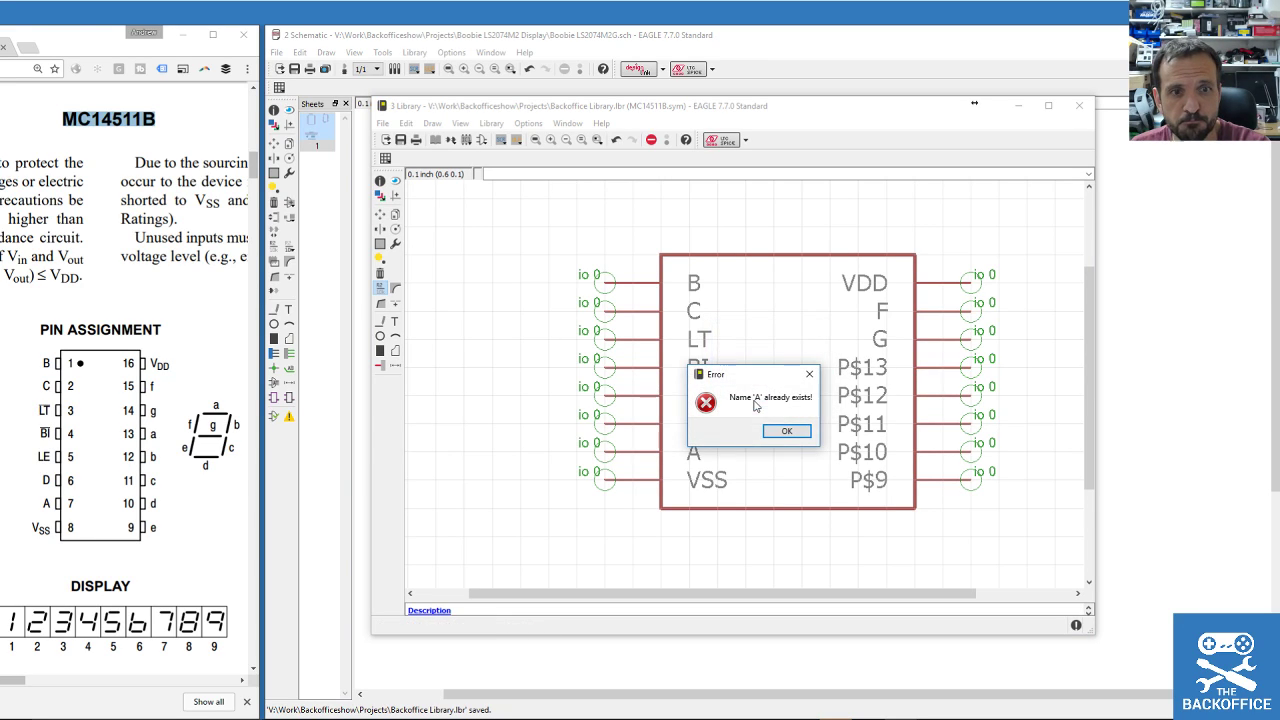
click(788, 431)
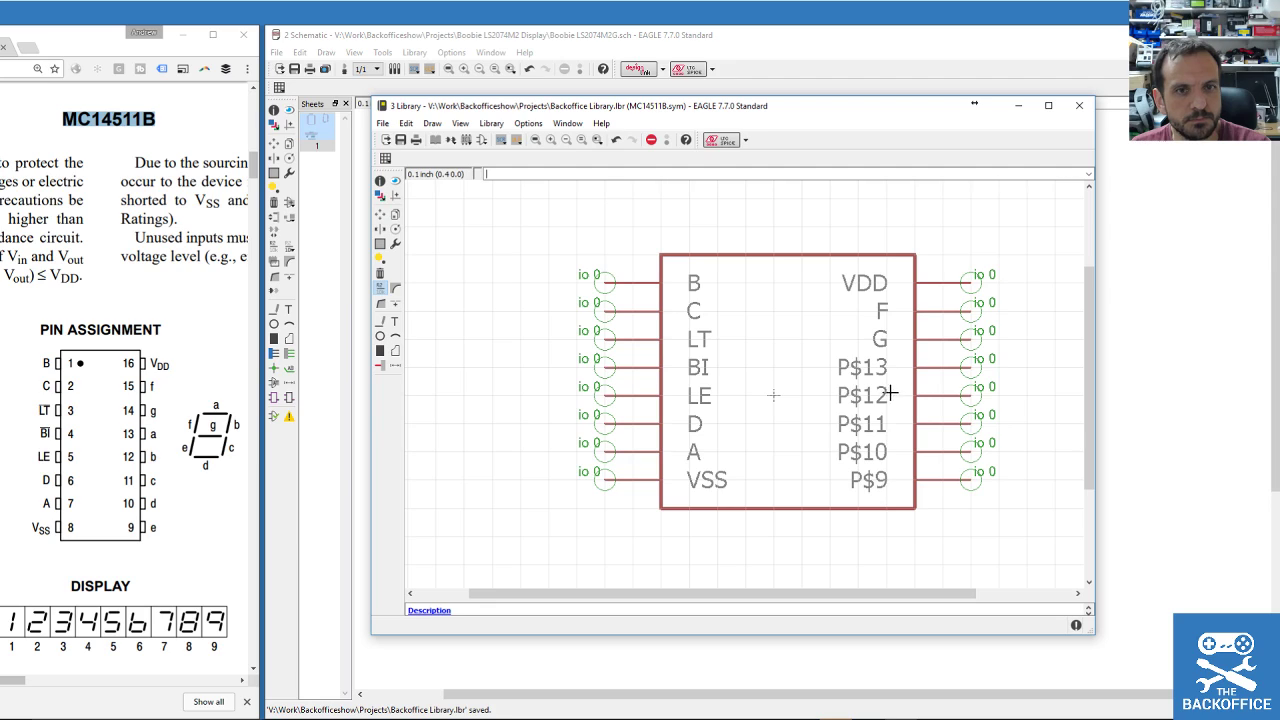
click(955, 312)
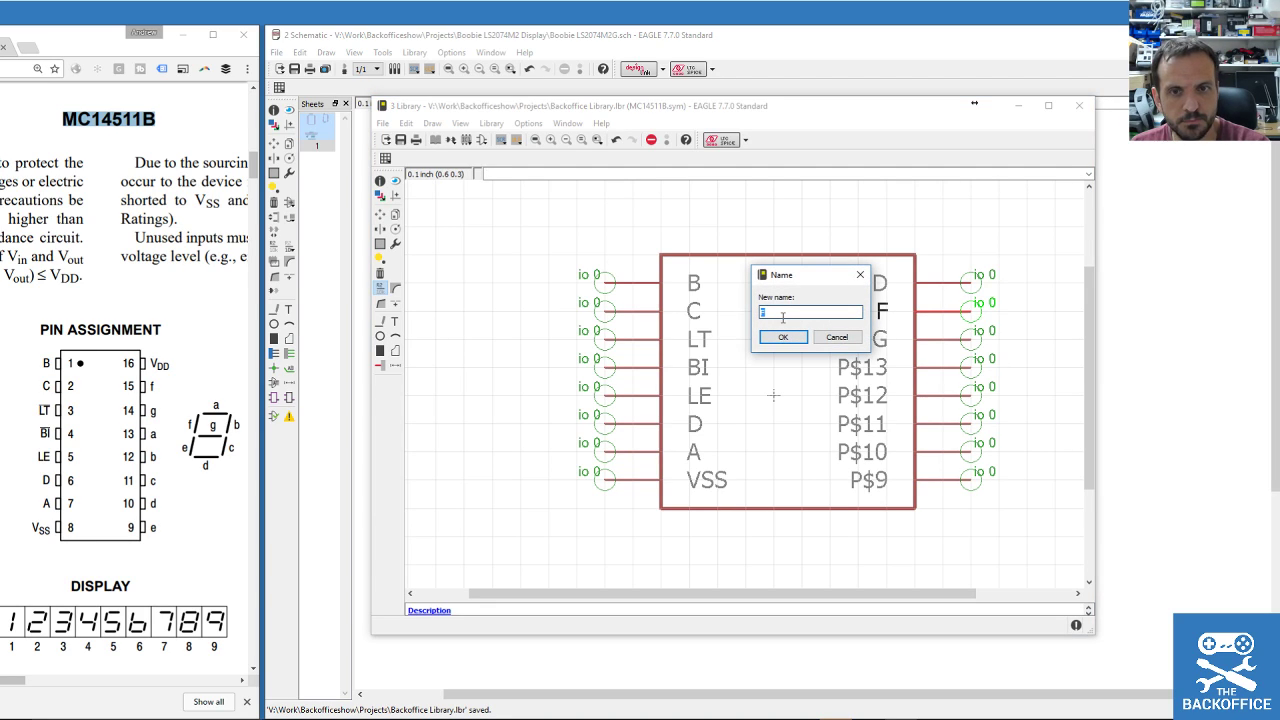
text(FFFFFFFFFFF)
click(856, 338)
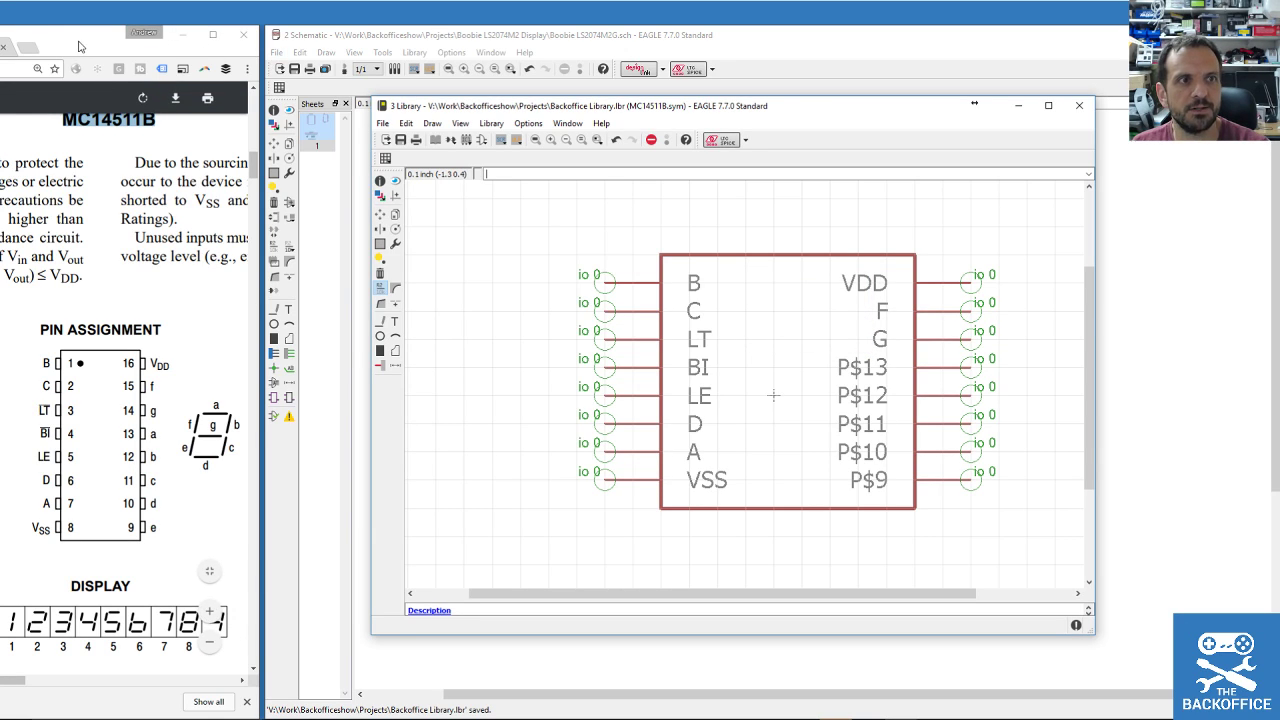
click(30, 51)
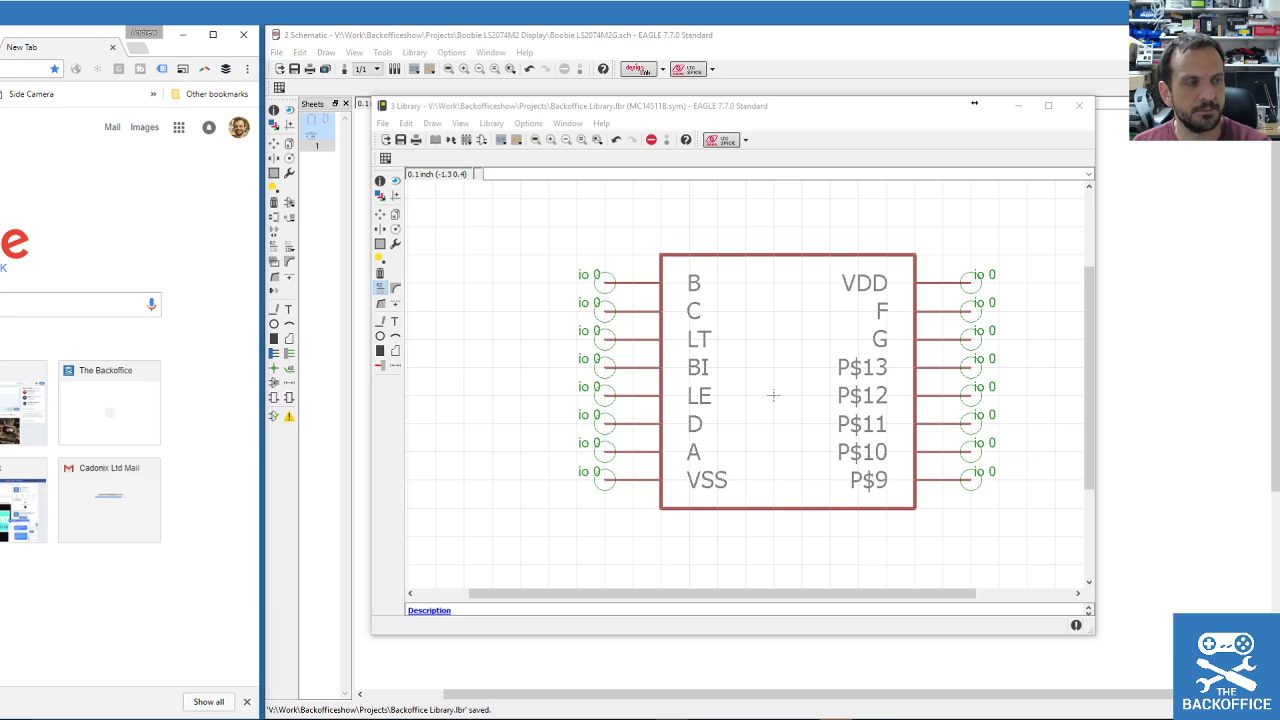
Search Google for lower case in EAGLE CAD and move the results into their own window.
text(mc1)
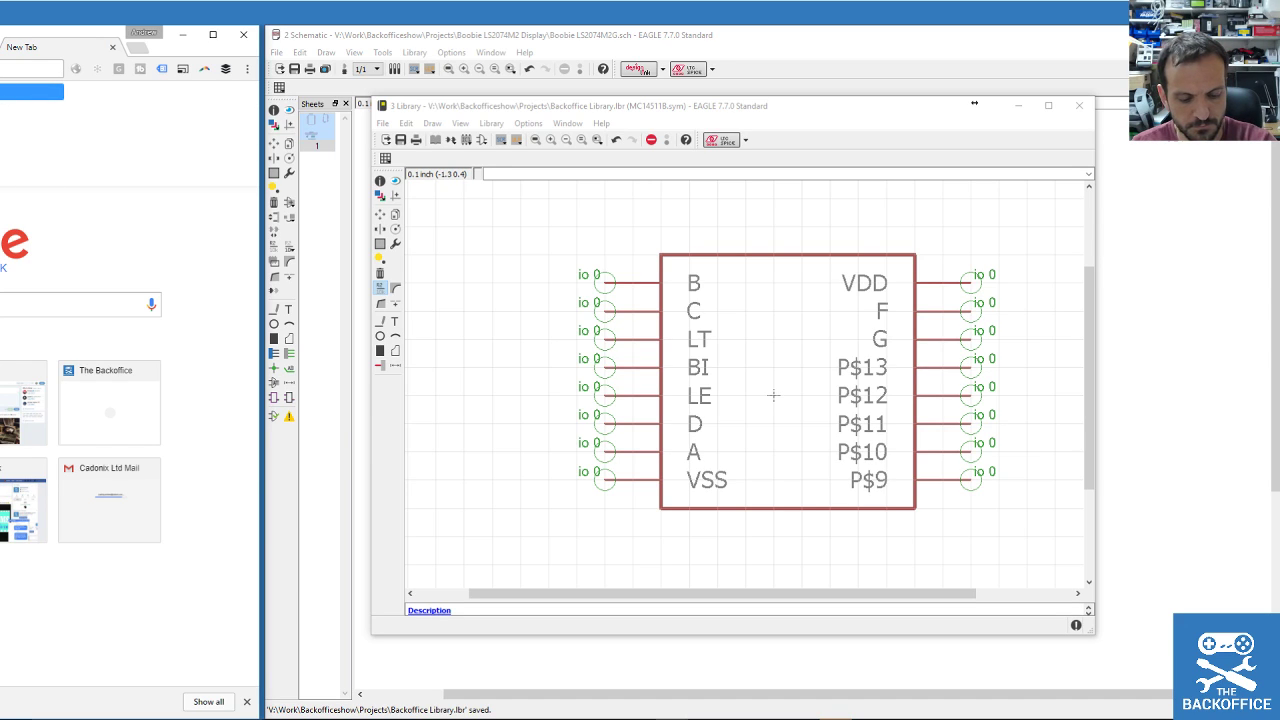
key(Return)
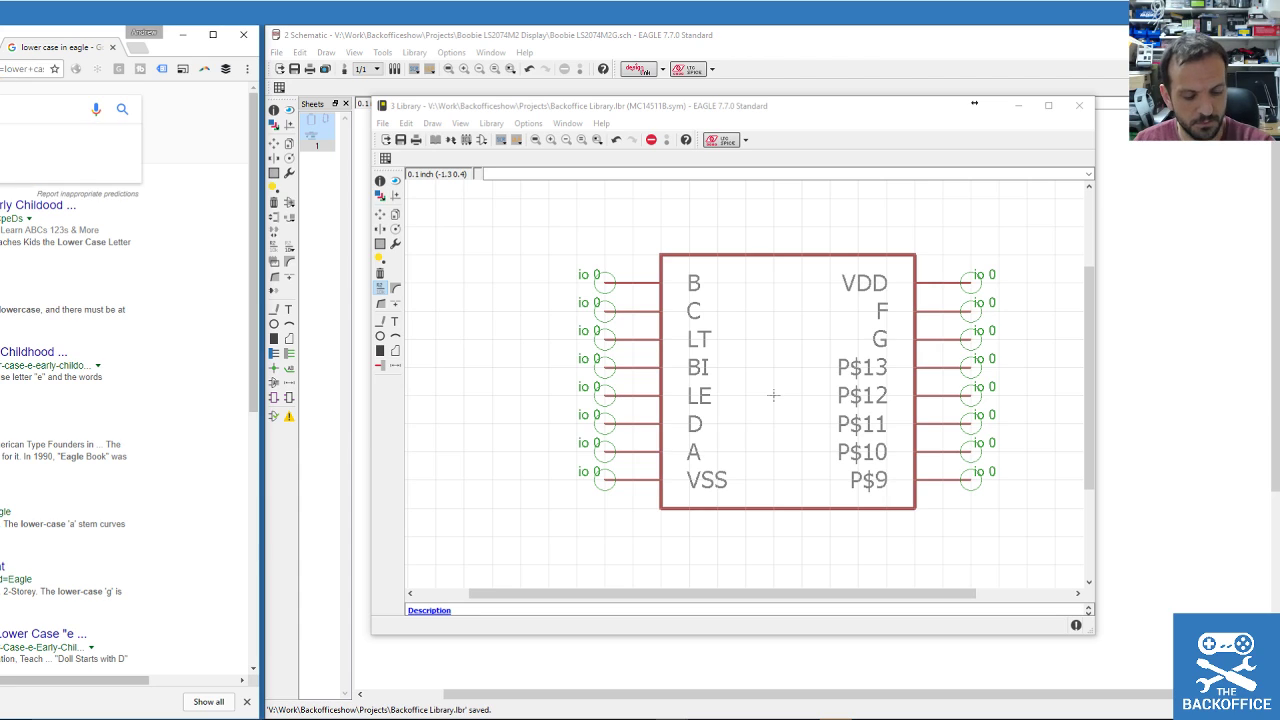
key(Return)
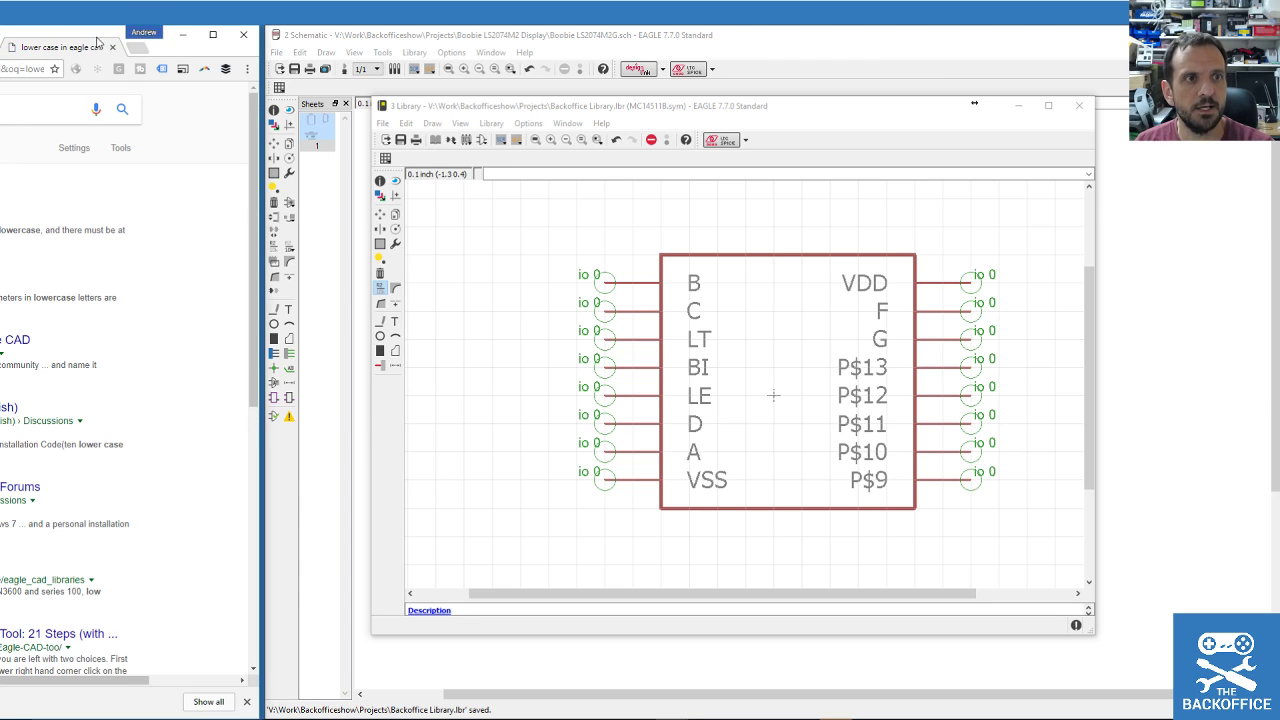
drag(71, 48, 580, 73)
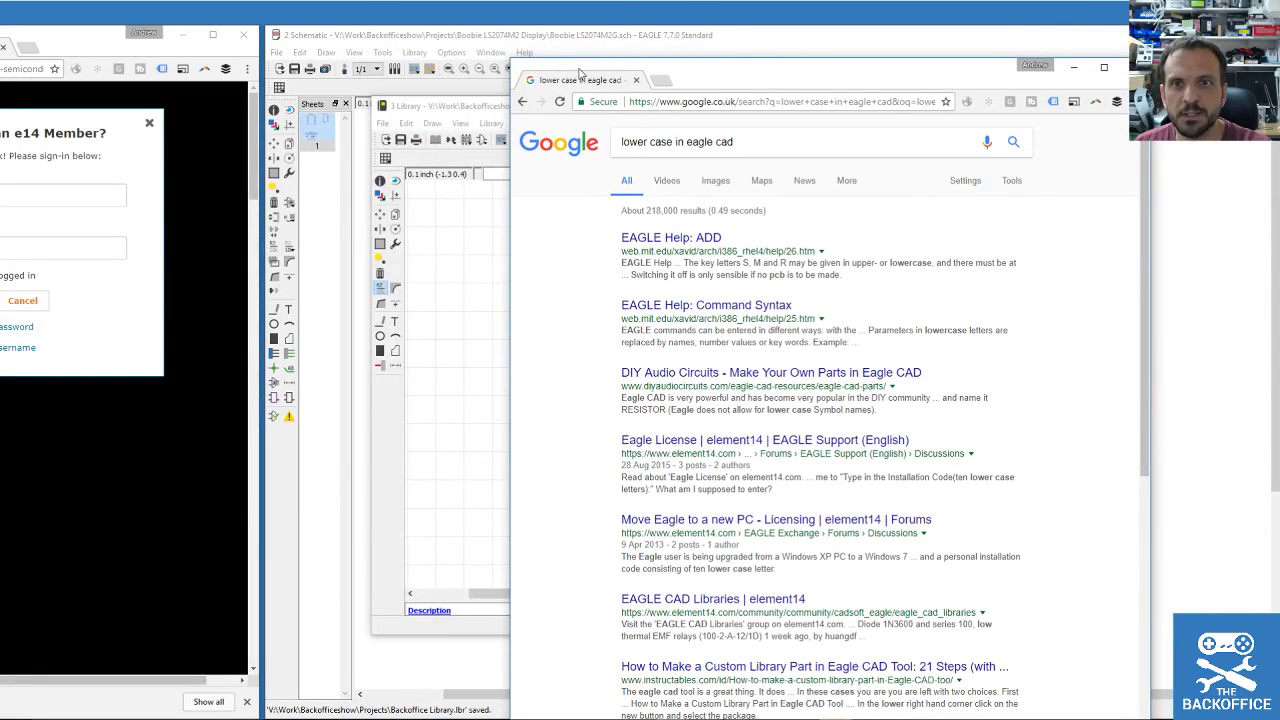
drag(680, 62, 722, 94)
Refine the search to 'lower case letters in eagle cad', review the results, then close the window.
scroll(717, 320, down, 3)
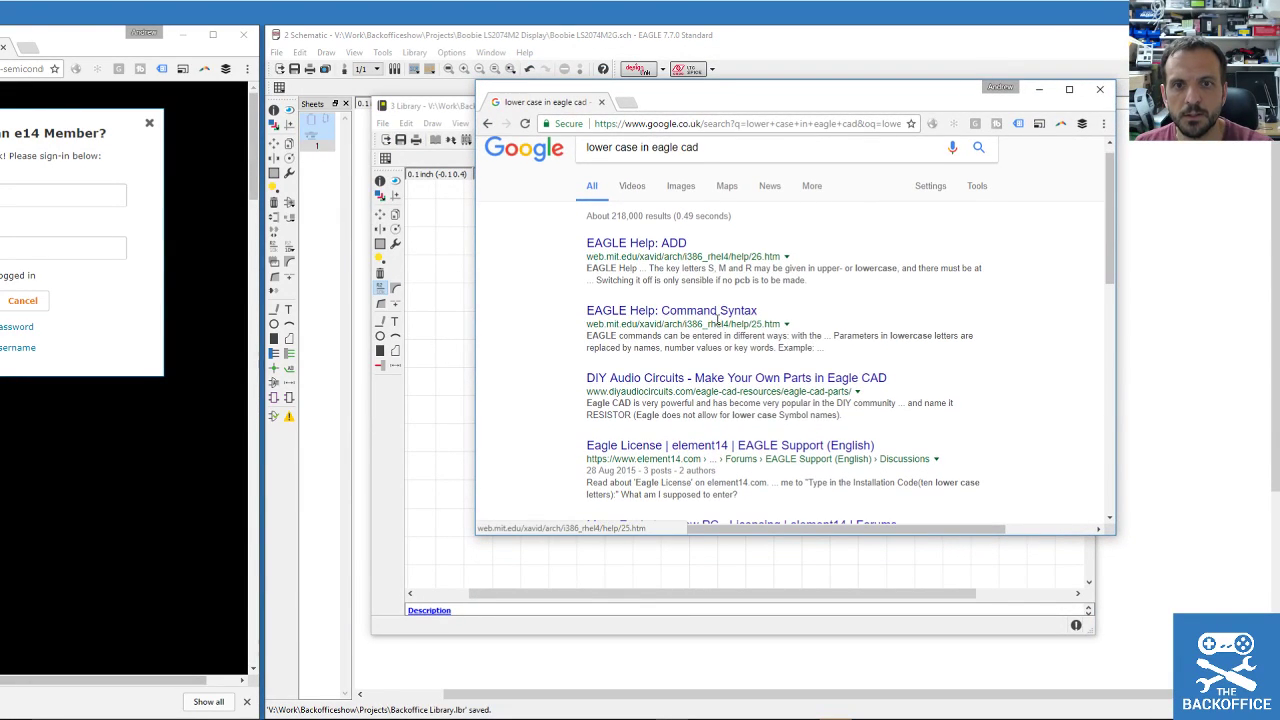
scroll(717, 320, up, 3)
click(640, 164)
text(letters)
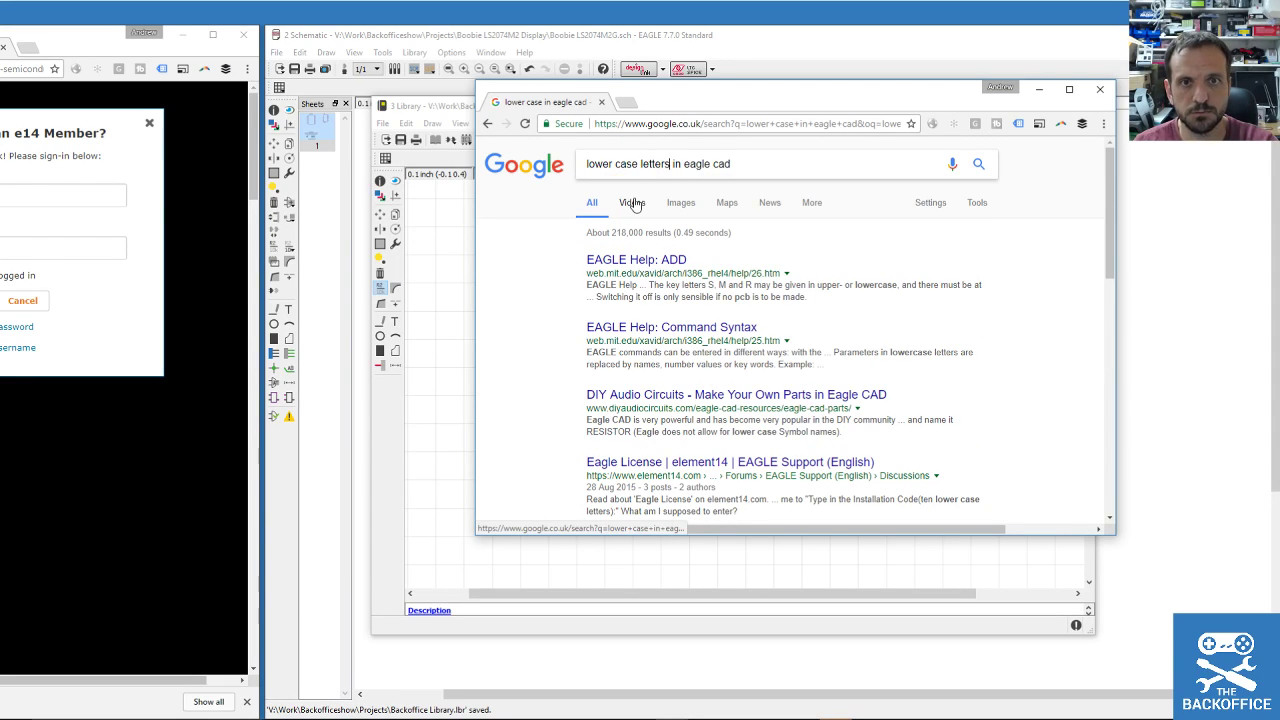
key(Return)
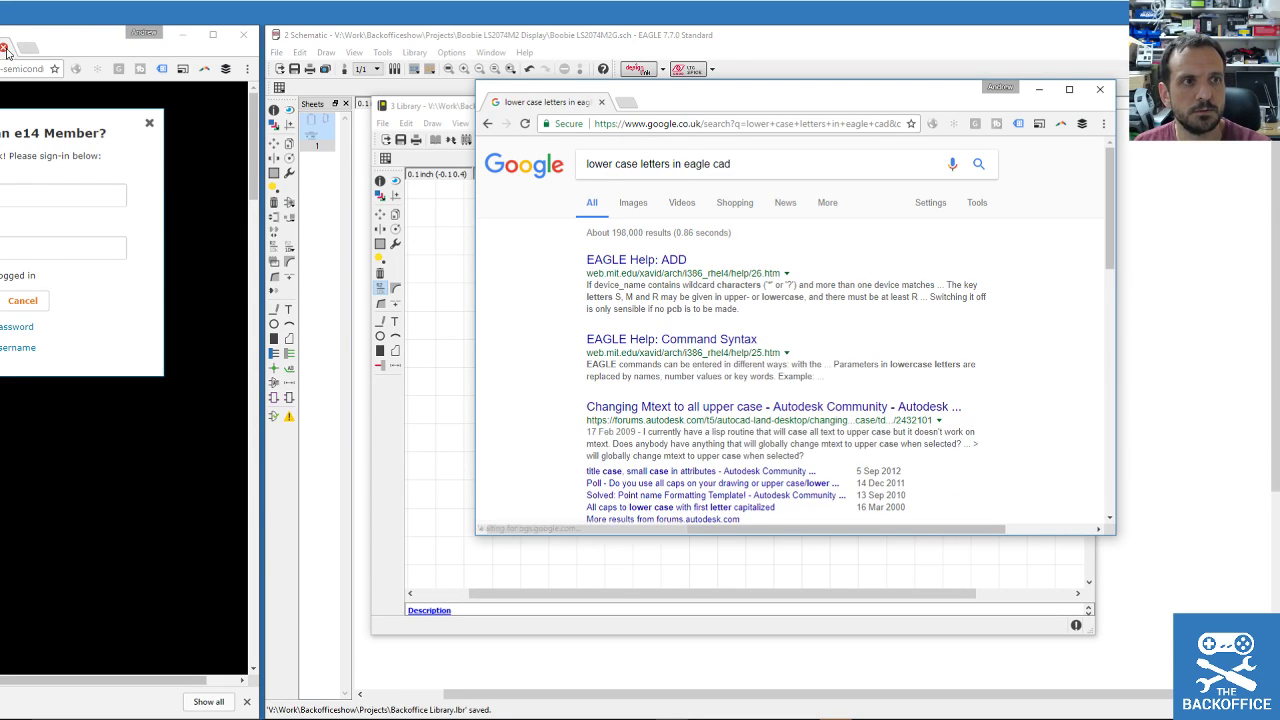
click(3, 47)
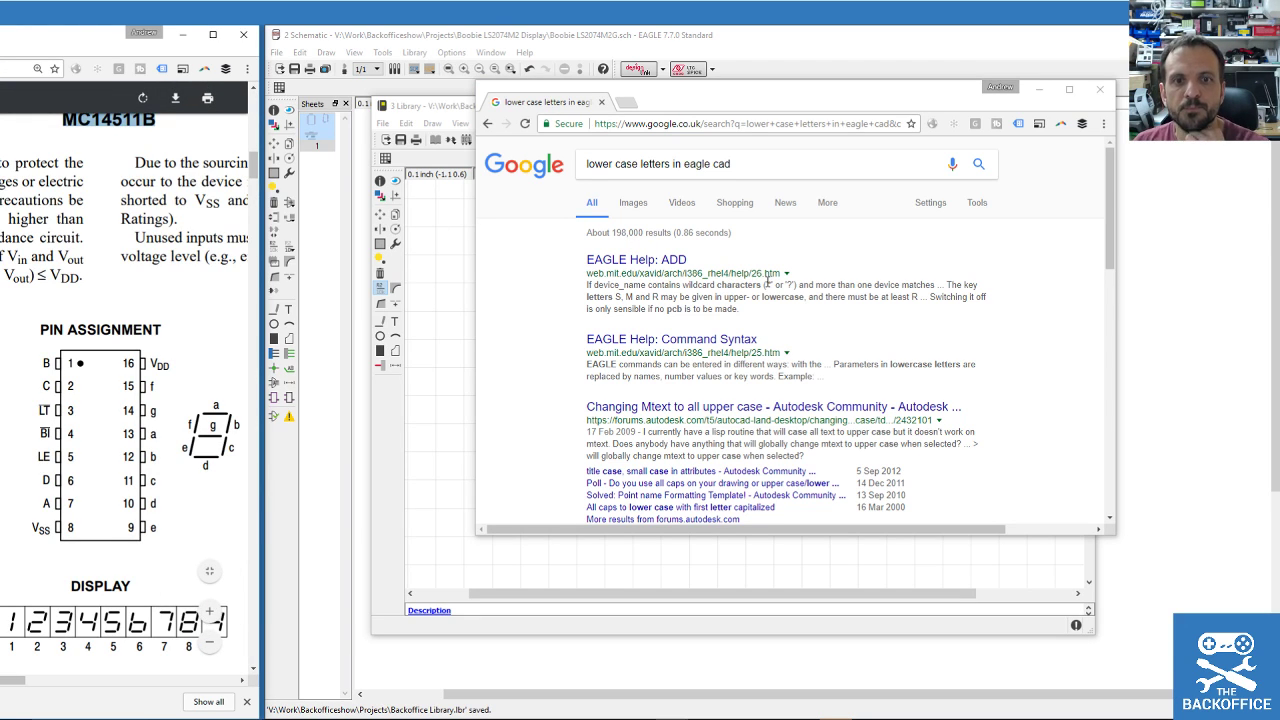
scroll(768, 282, down, 2)
click(1100, 89)
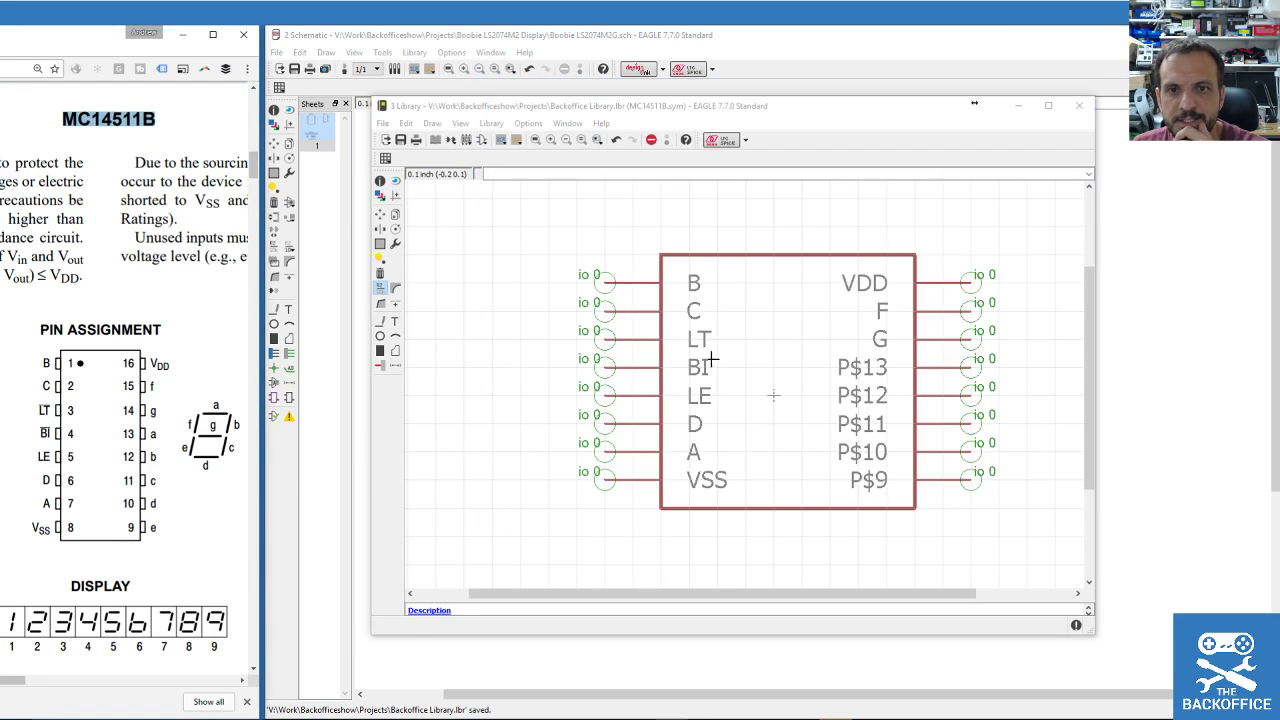
Rename right-side pins F, G and P$13 to SF, SG and SA.
click(888, 311)
click(884, 311)
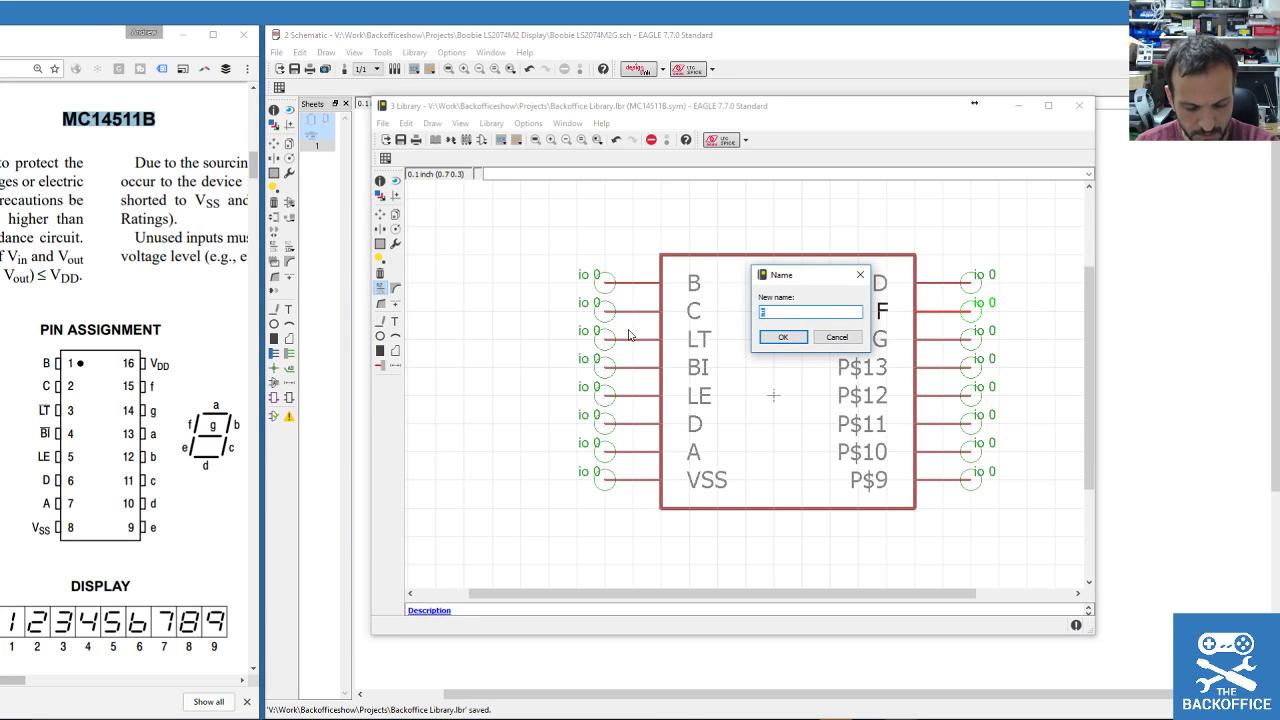
text(SF)
click(784, 337)
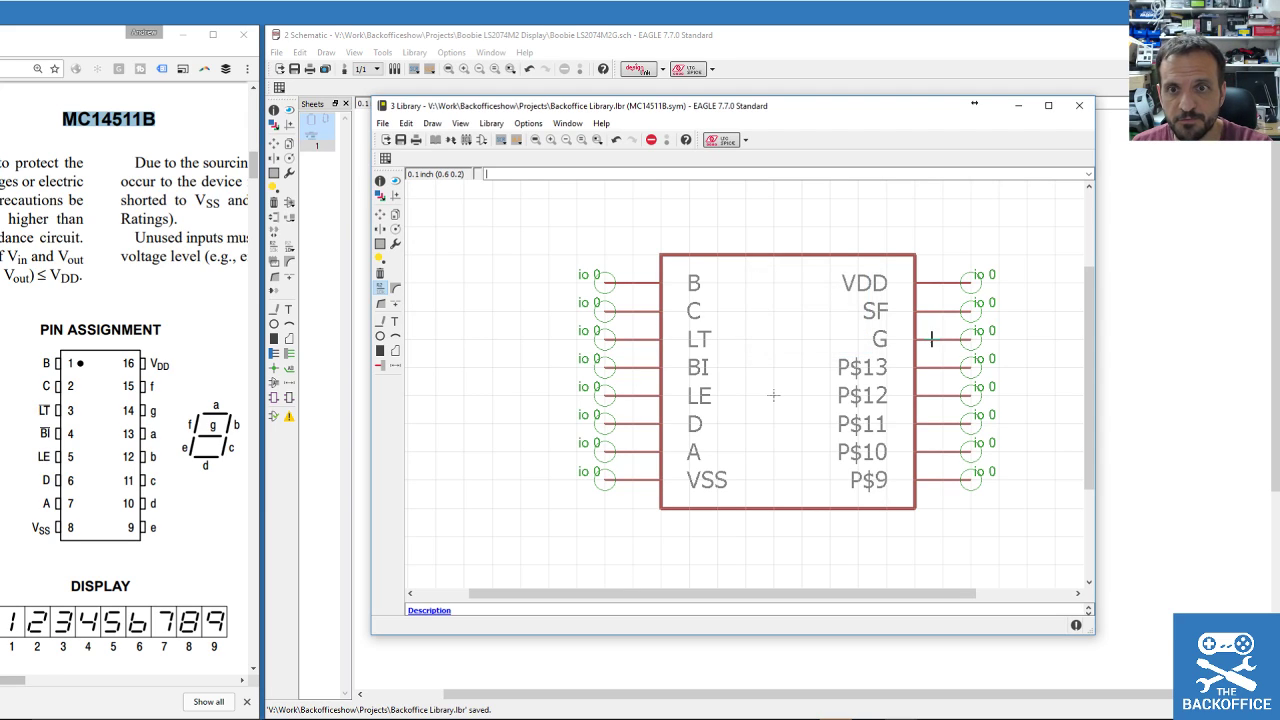
click(930, 340)
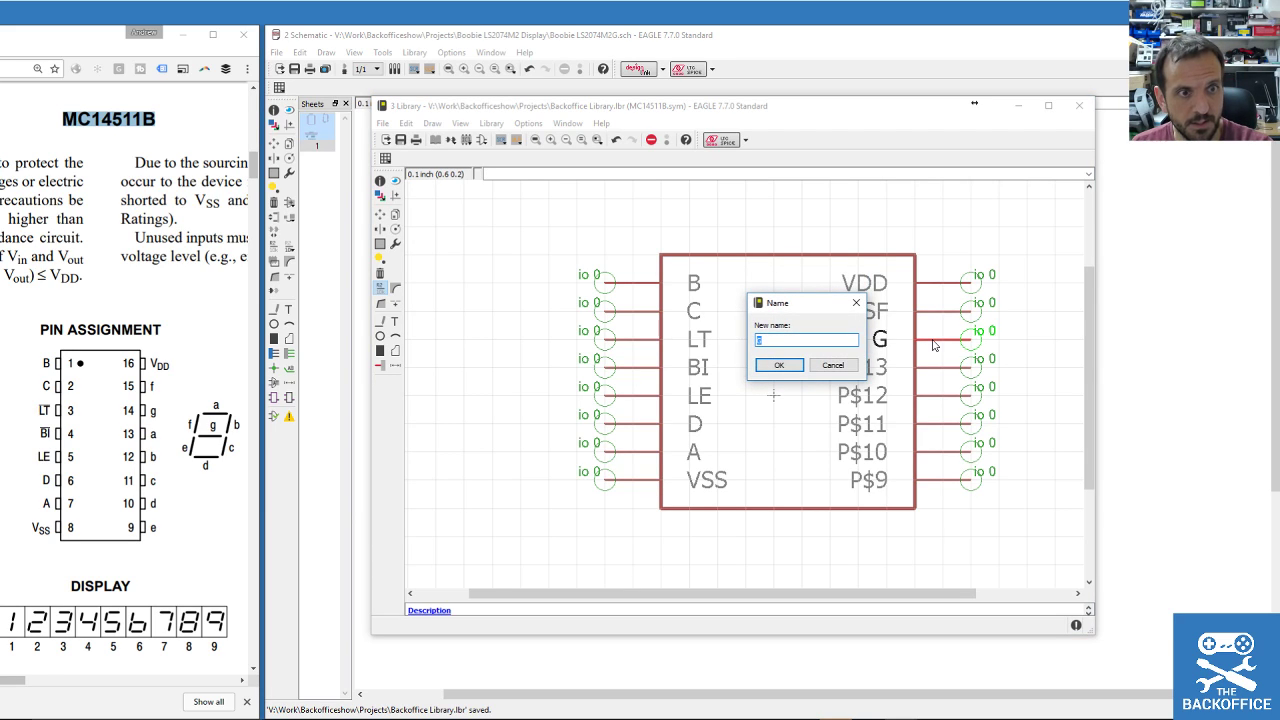
text(SG)
click(779, 365)
click(945, 370)
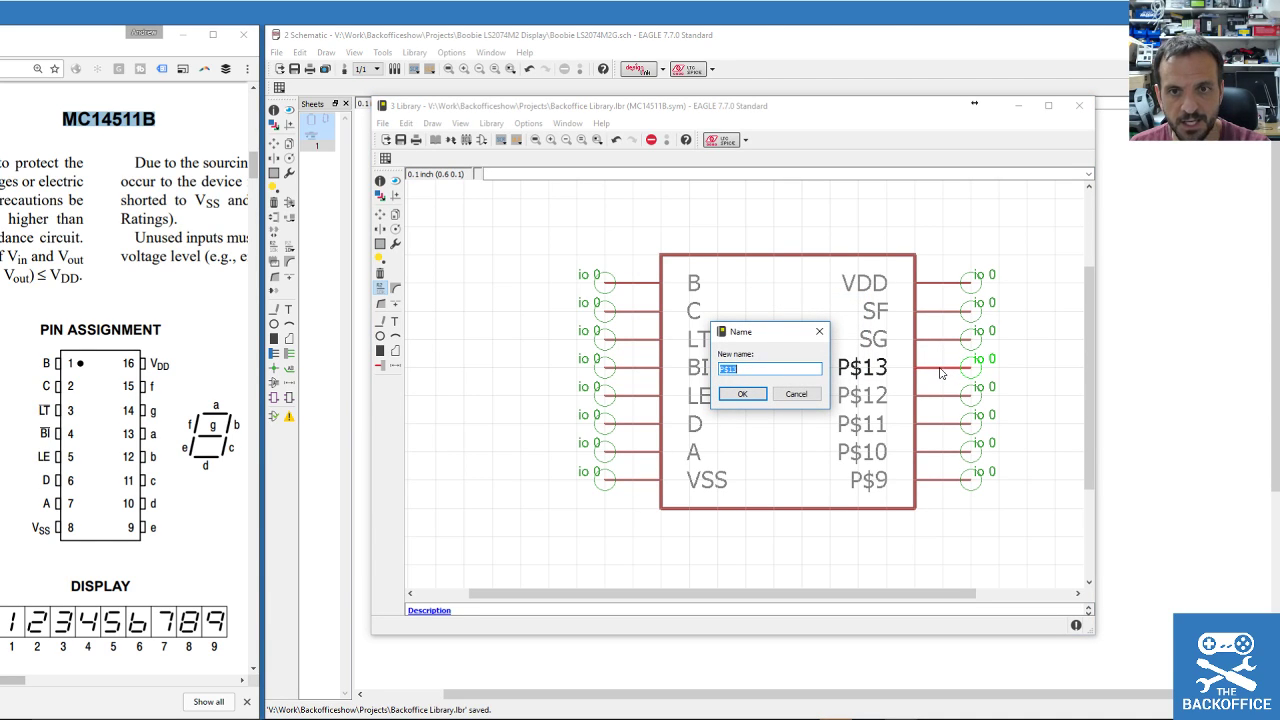
text(SA)
click(742, 393)
Rename pins P$12, P$11, P$10 and P$9 to SB, SC, SD and SE.
click(937, 397)
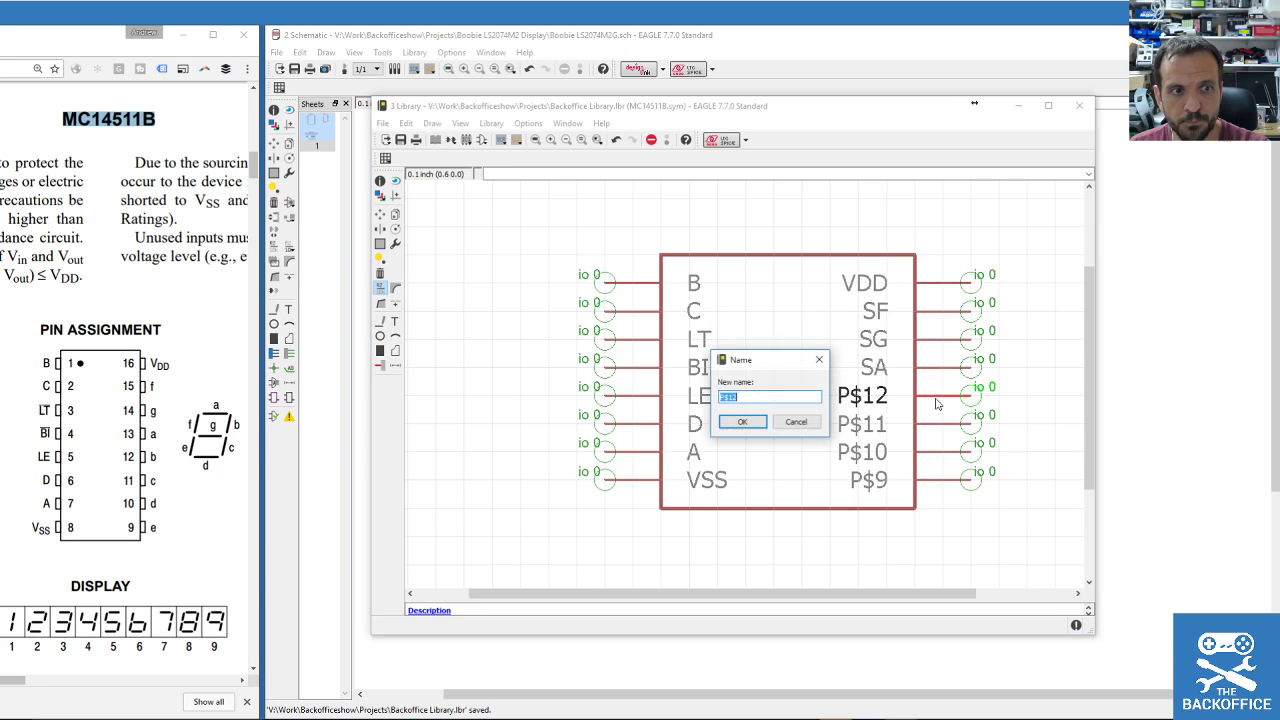
text(SB)
click(742, 421)
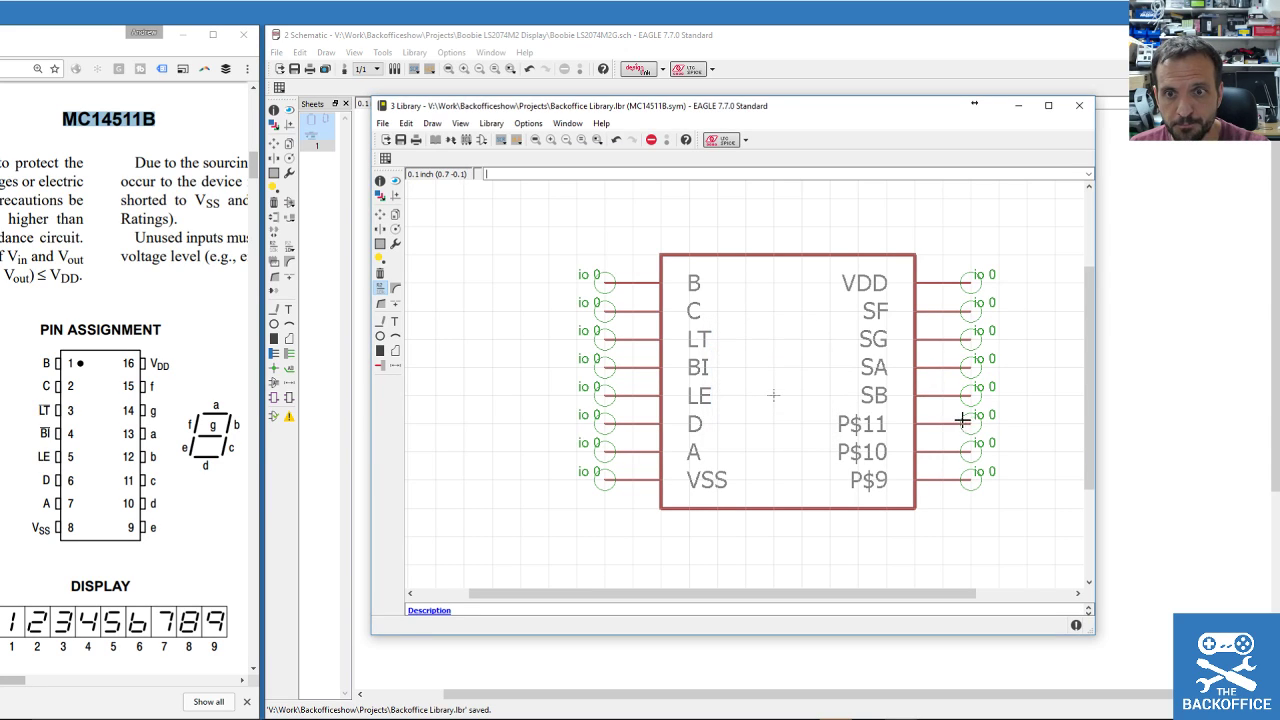
click(945, 426)
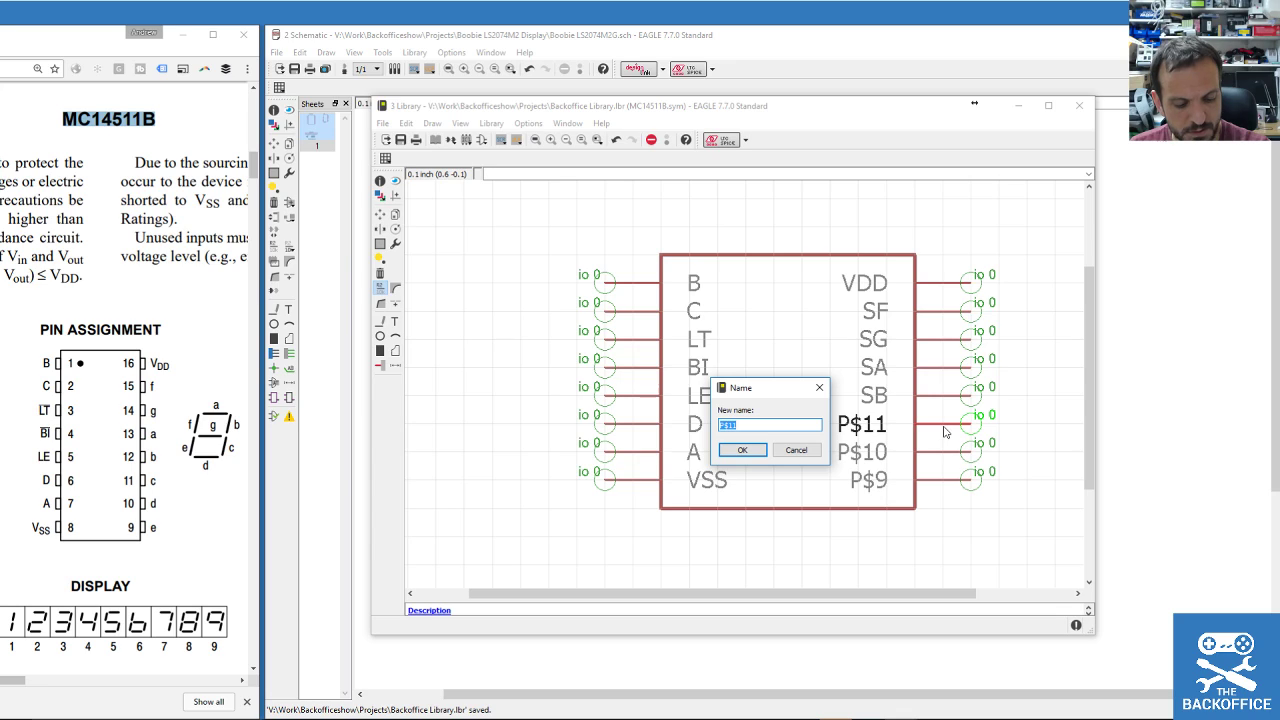
text(SC)
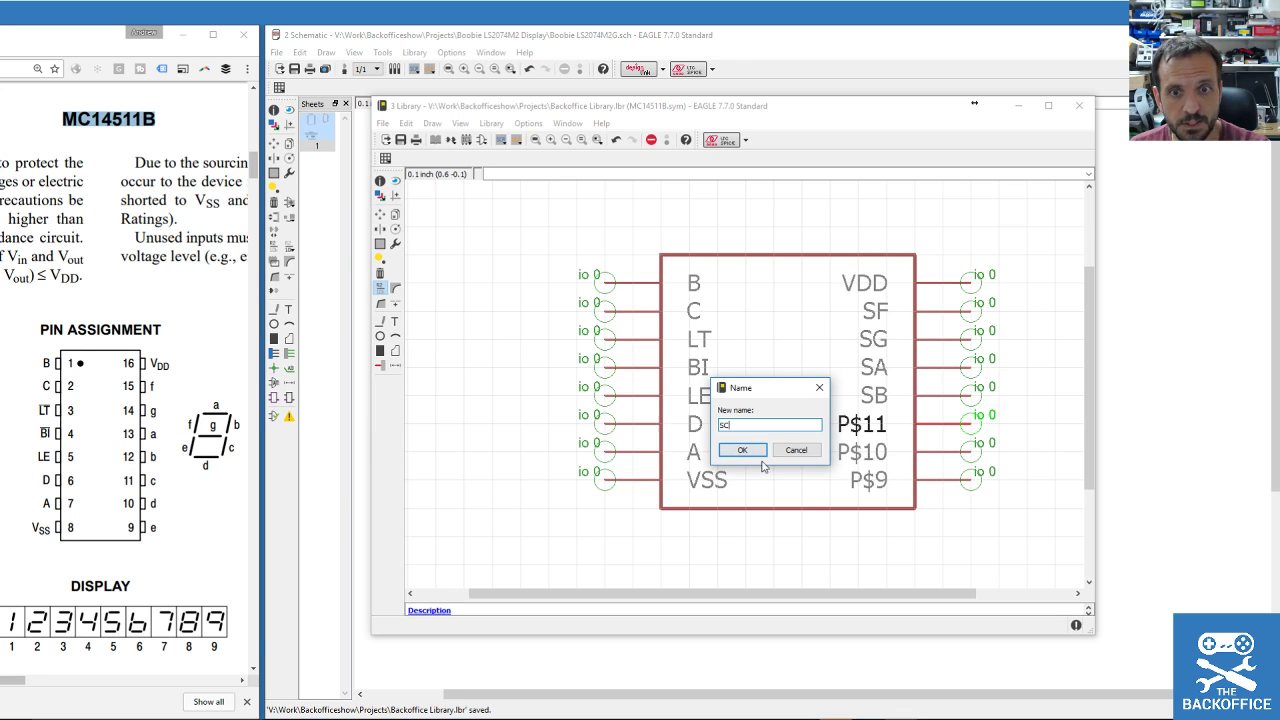
key(Return)
click(940, 455)
text(SD)
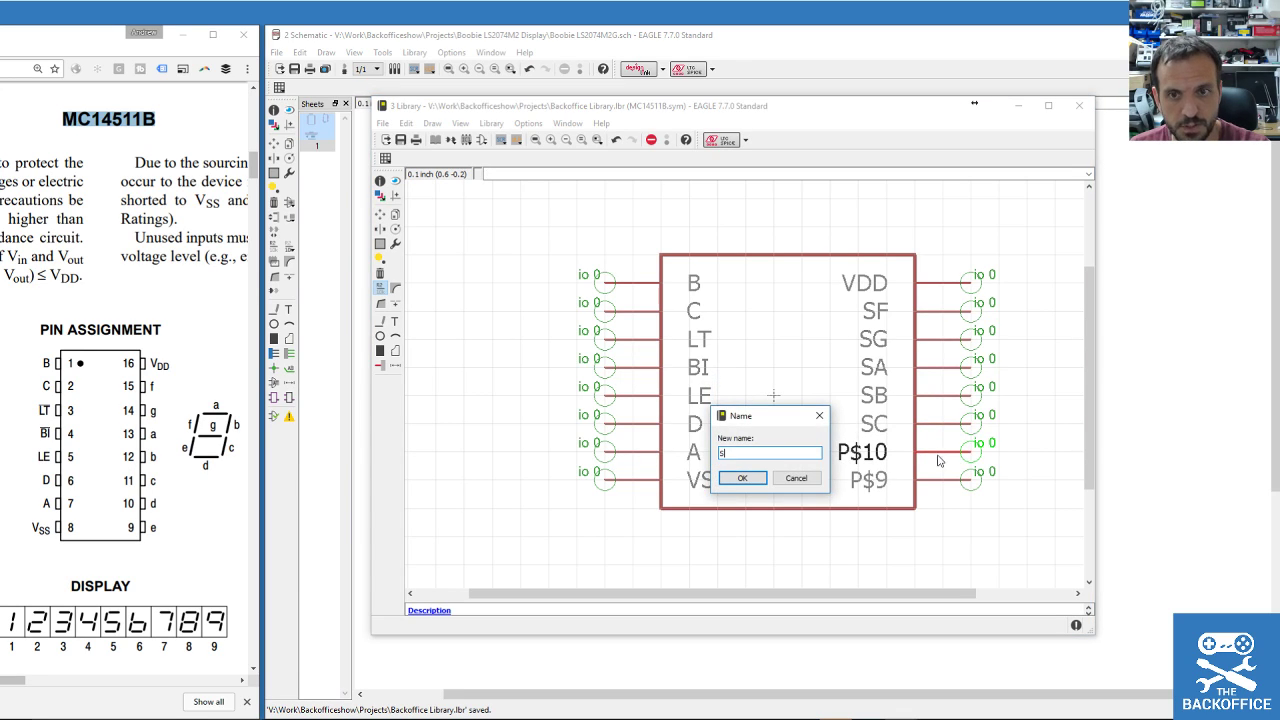
key(Return)
click(937, 486)
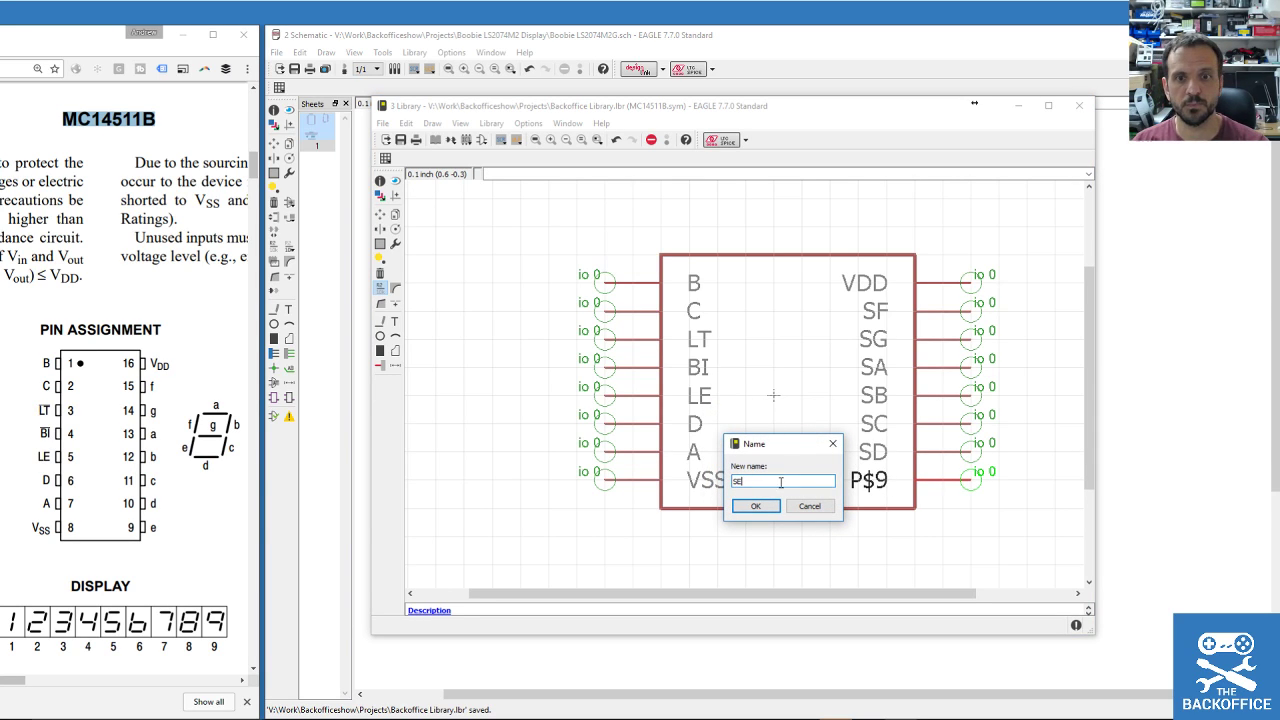
click(756, 506)
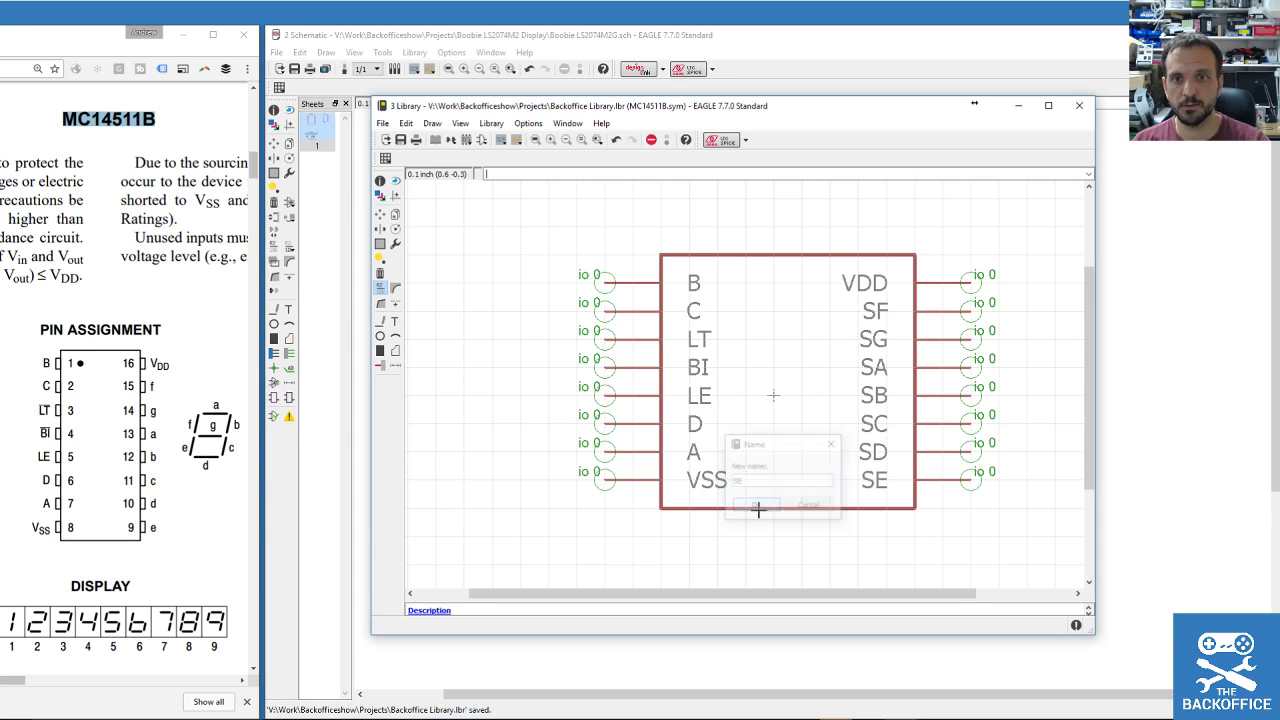
Place a >NAME? text label above the MC14511B symbol.
click(394, 321)
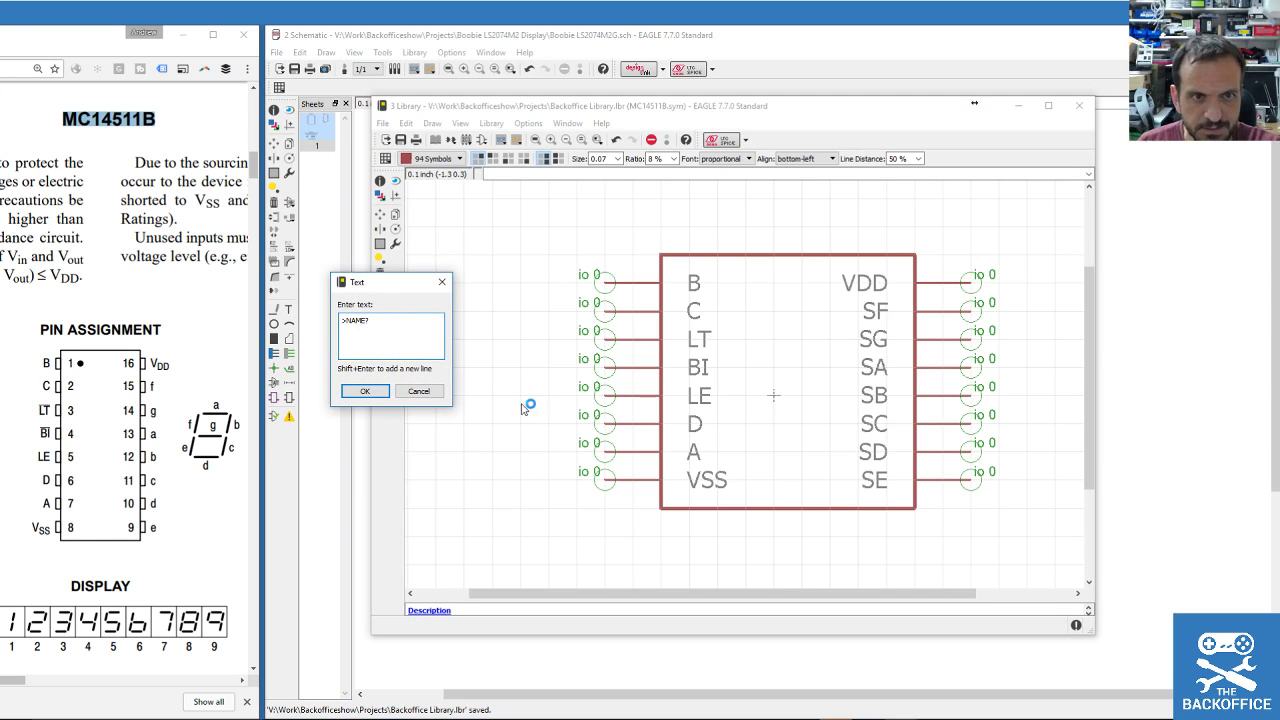
click(367, 391)
click(737, 238)
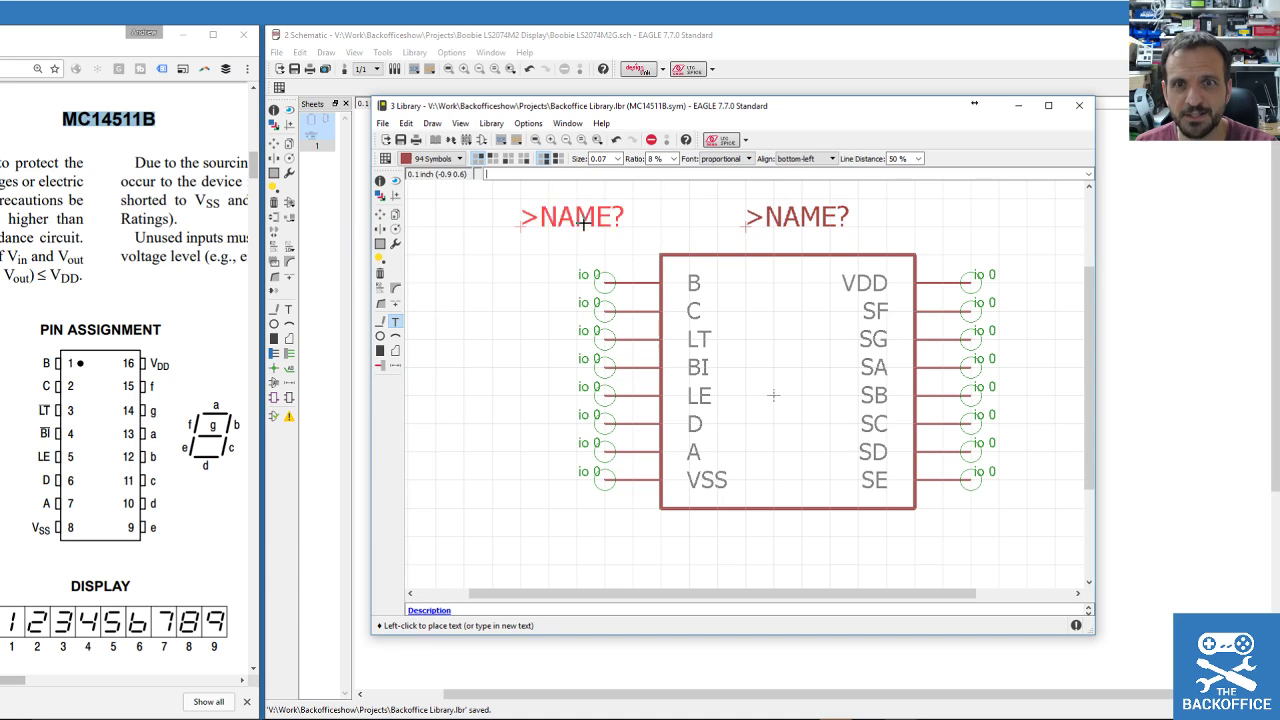
Bring up the library's package list to start a new MC14511B package.
click(474, 142)
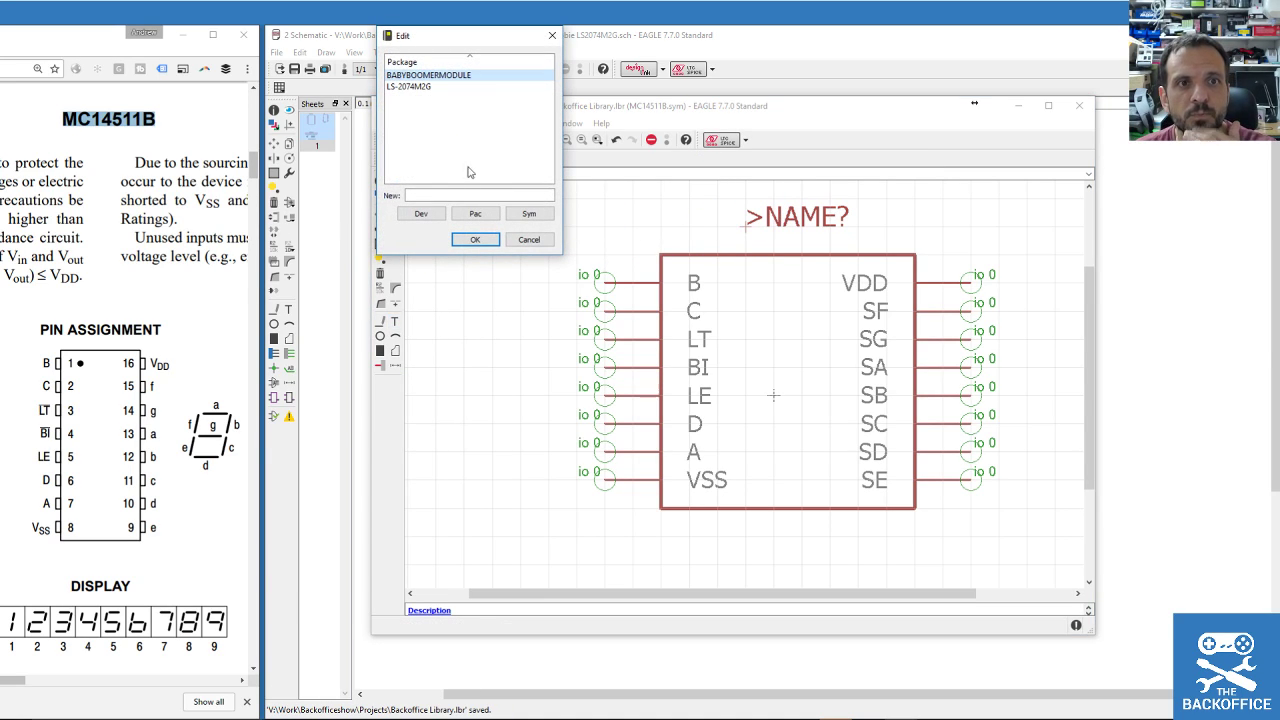
click(527, 240)
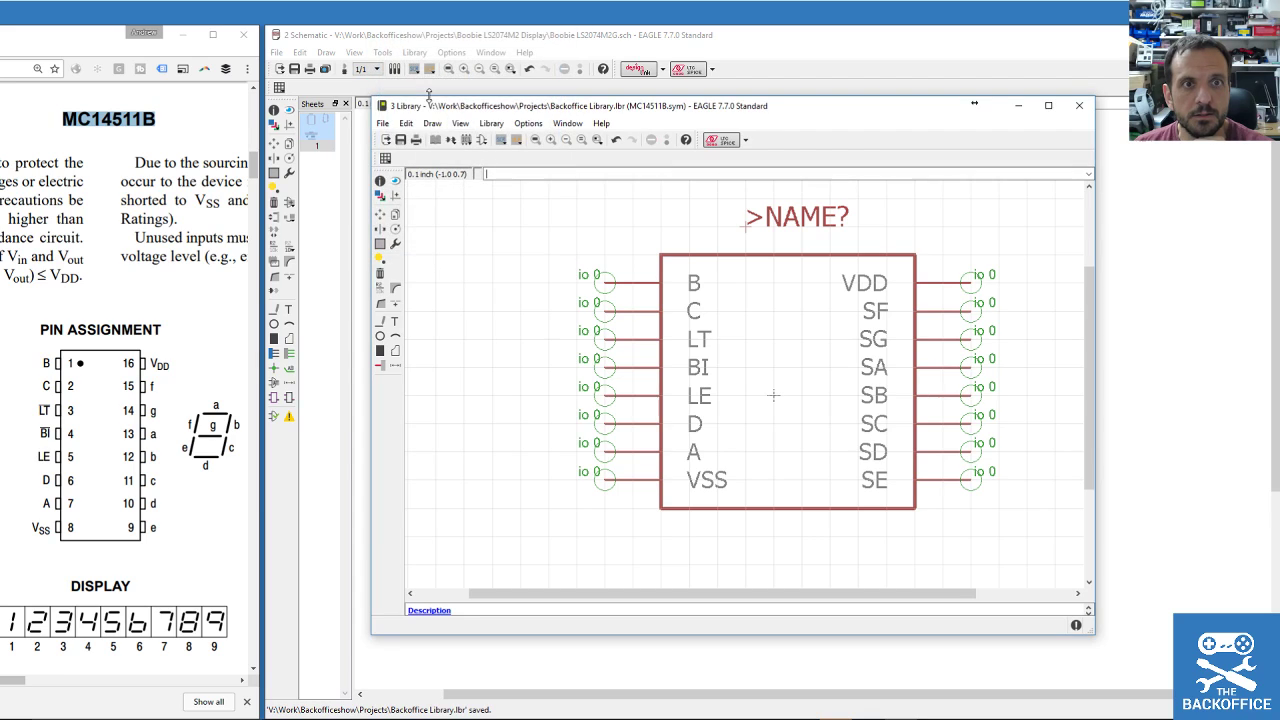
click(482, 141)
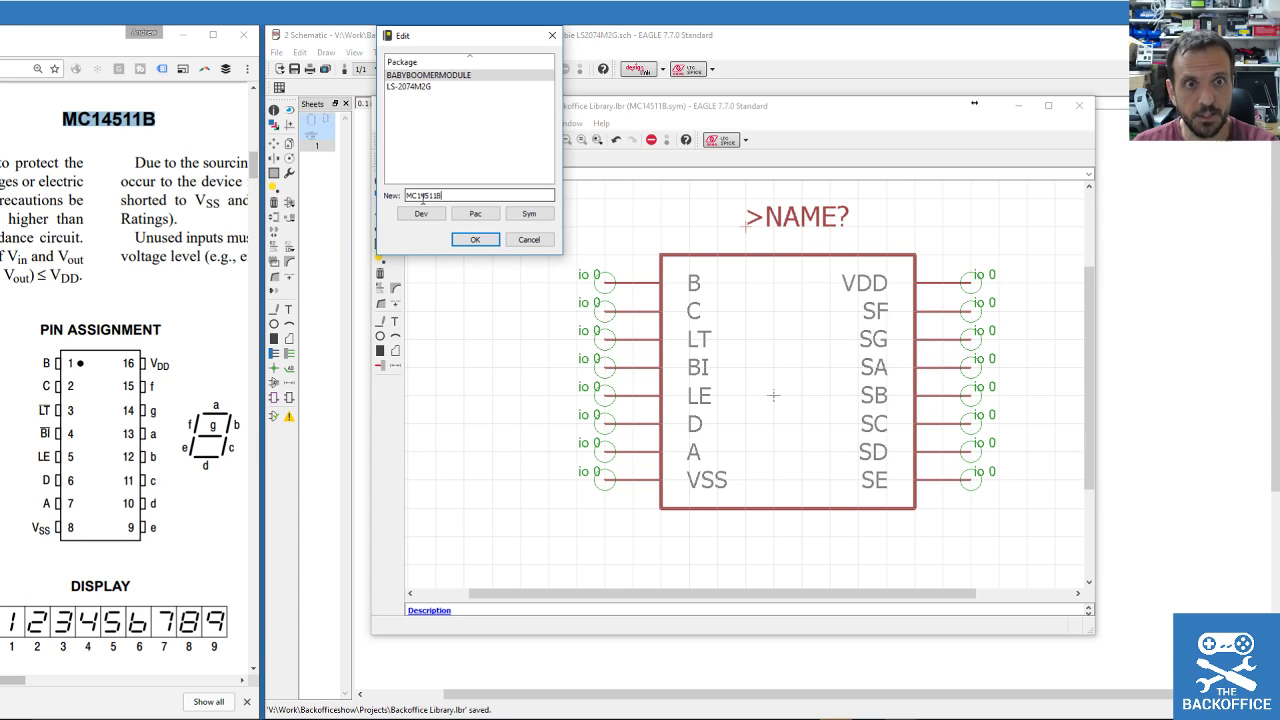
Create a new empty package named MC14511B in the library.
click(475, 213)
click(432, 236)
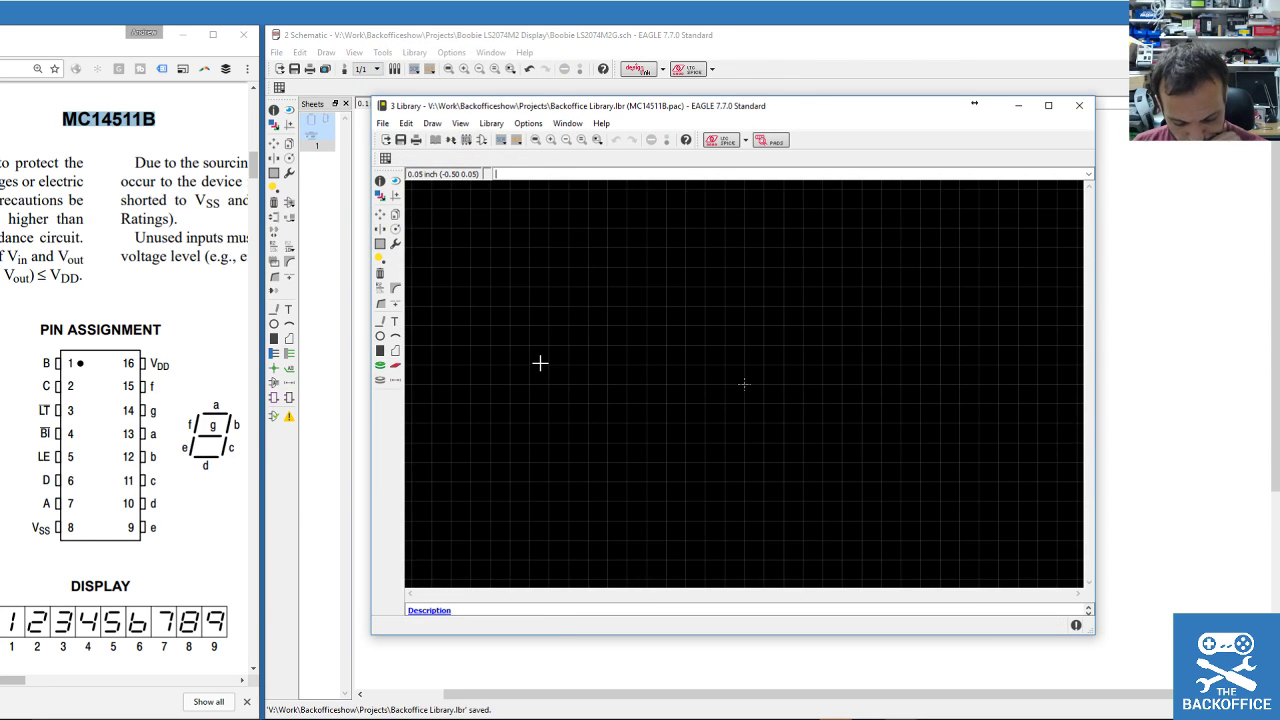
scroll(705, 402, down, 3)
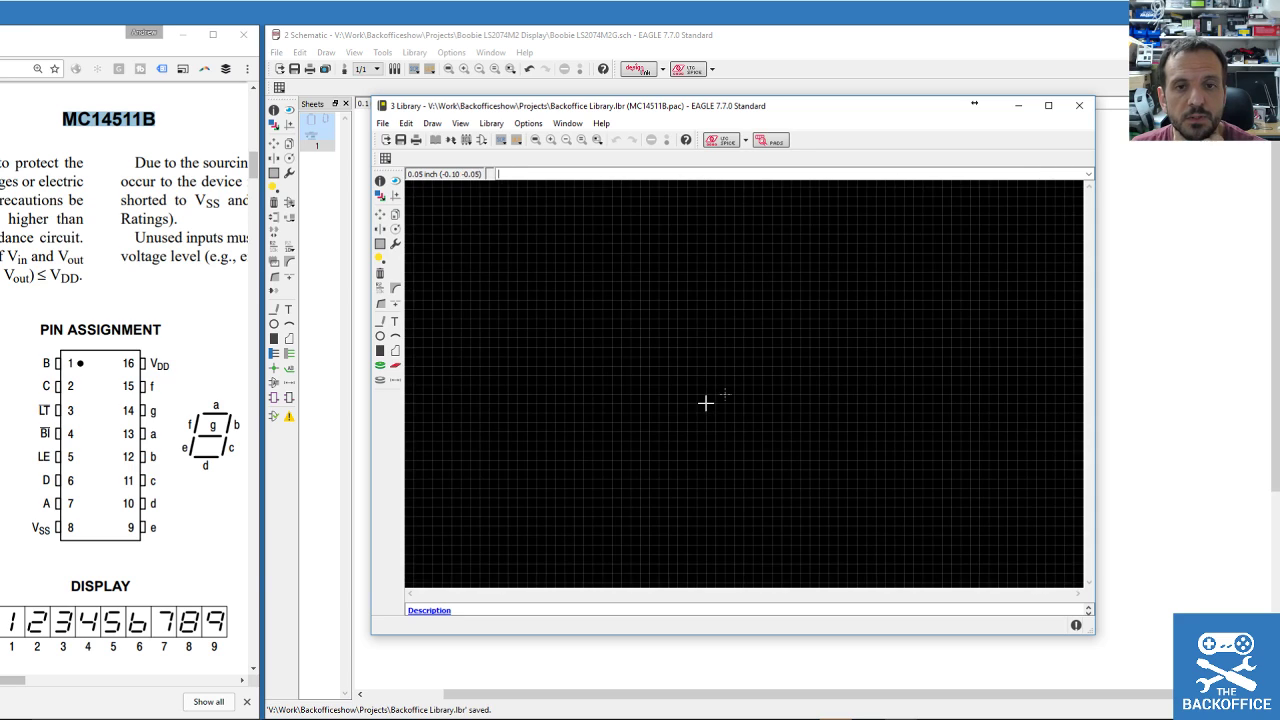
scroll(665, 425, up, 2)
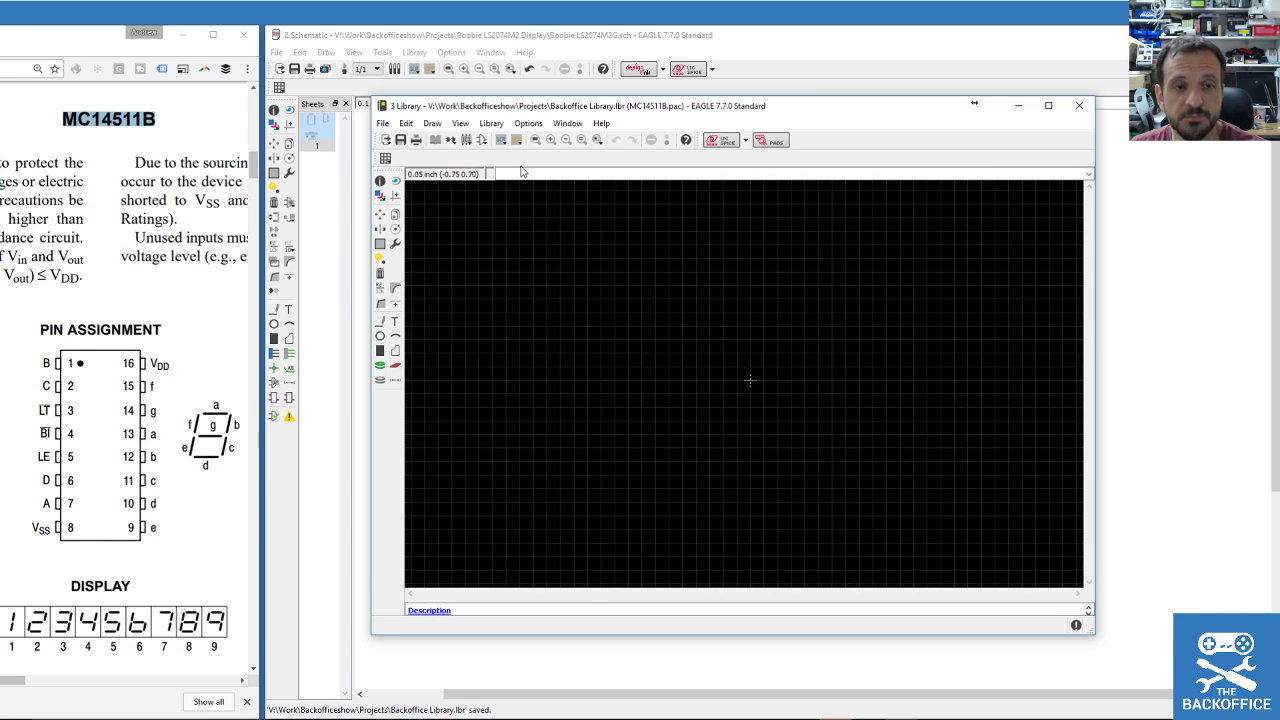
Open the MC14511B package, then open the LS-2074M2G device for reference.
click(457, 144)
click(379, 157)
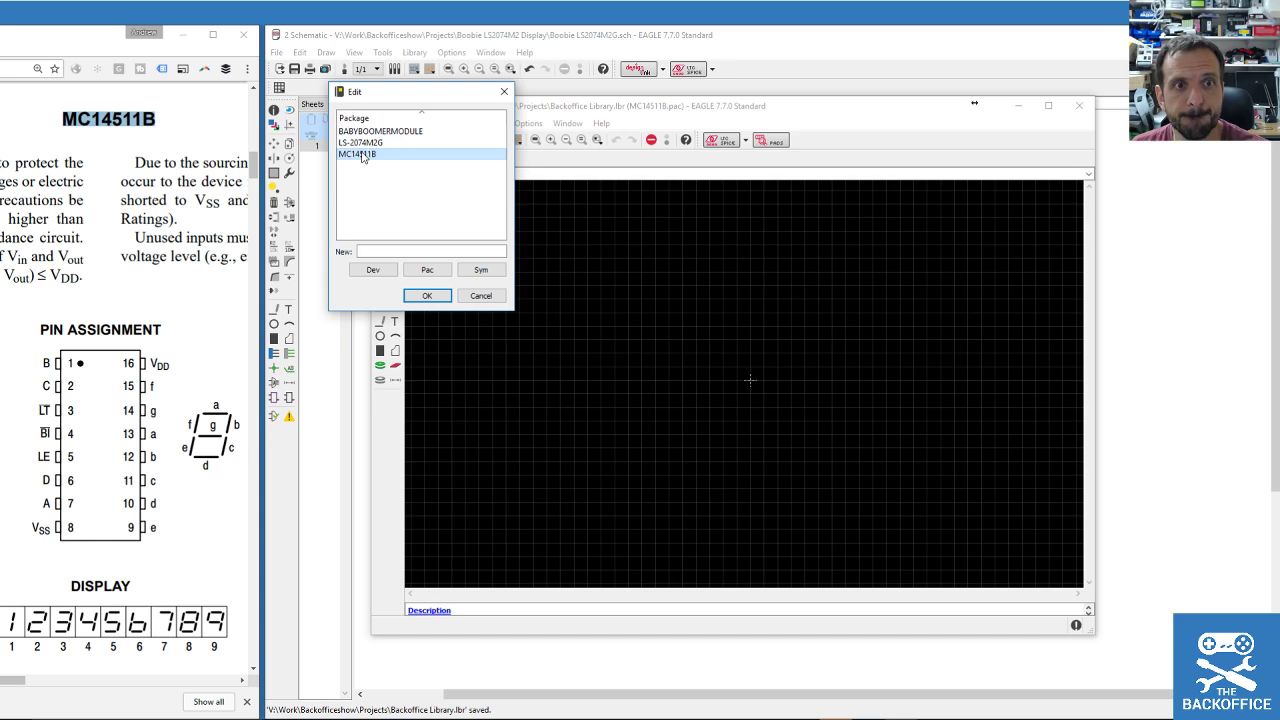
click(427, 295)
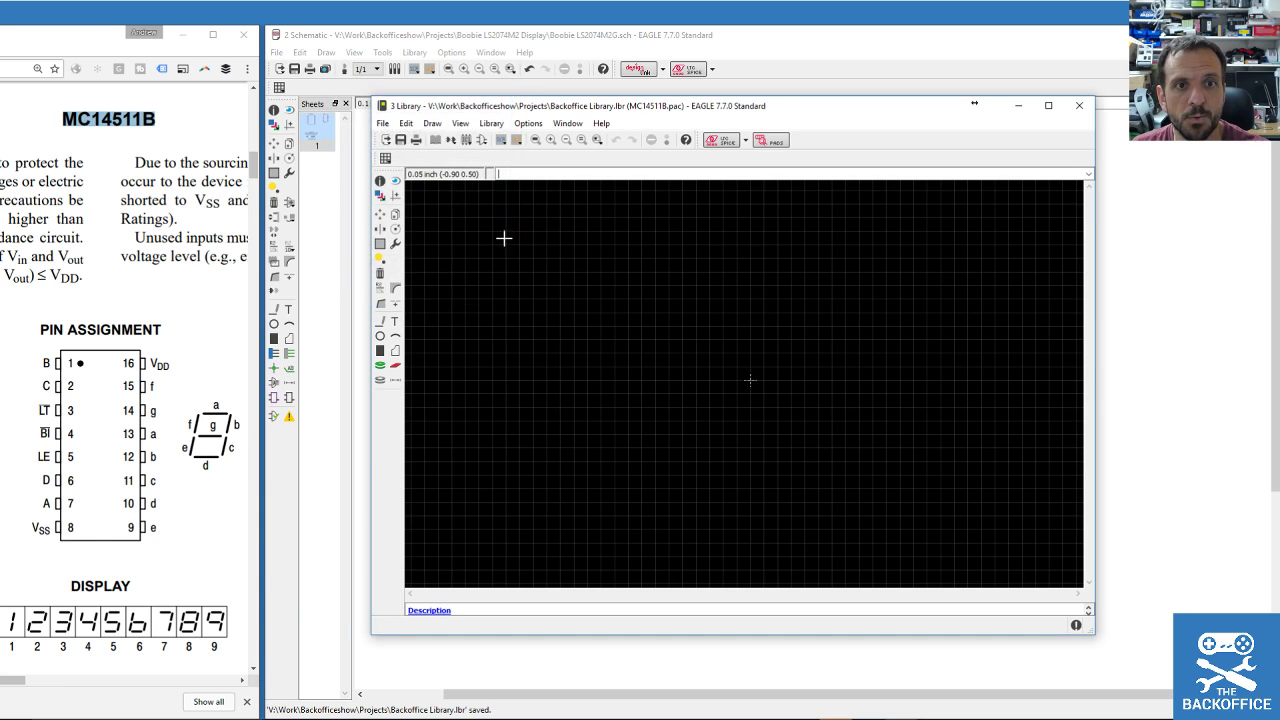
click(451, 144)
double_click(367, 148)
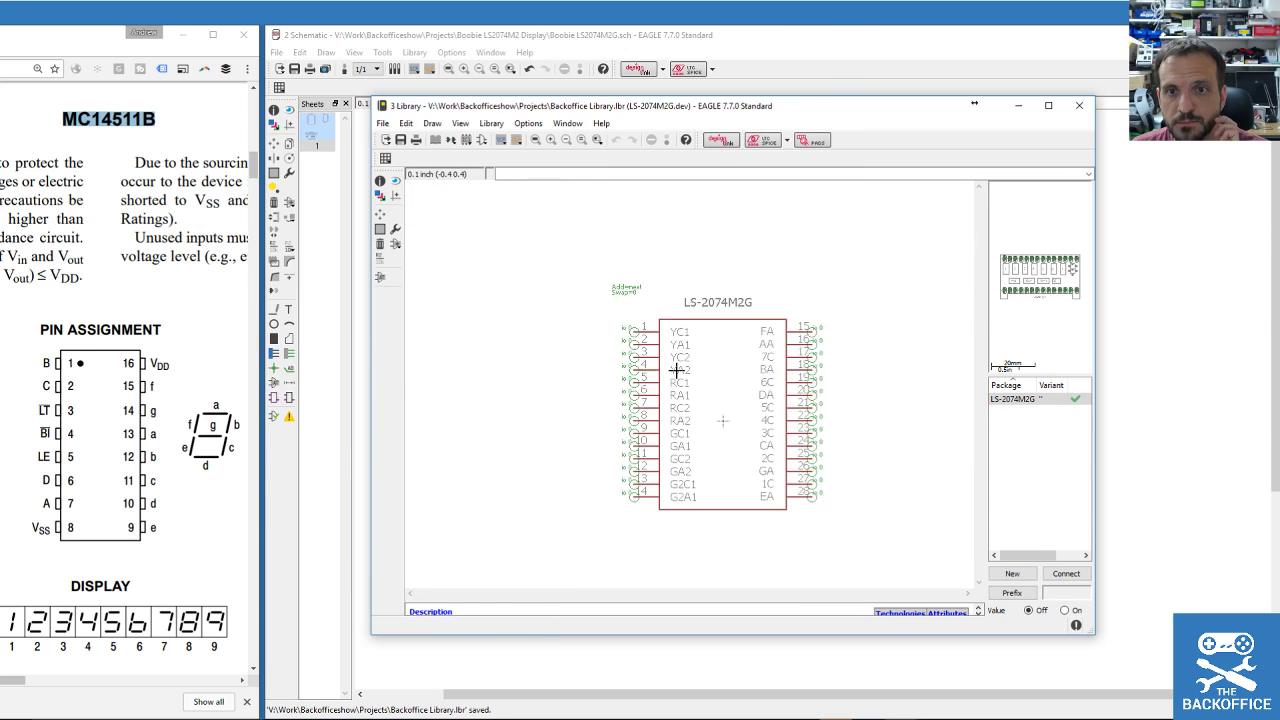
Create a new device named MC14511B, answering Yes to the creation prompt.
click(451, 141)
click(367, 252)
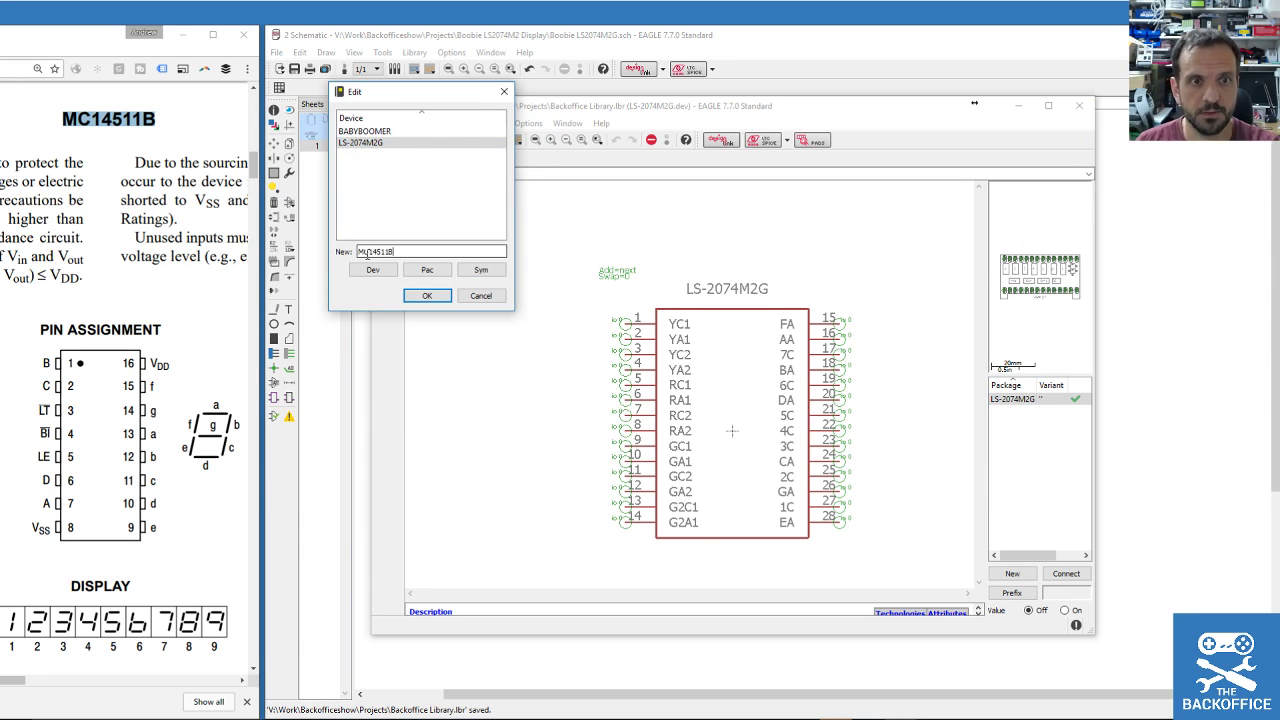
click(437, 302)
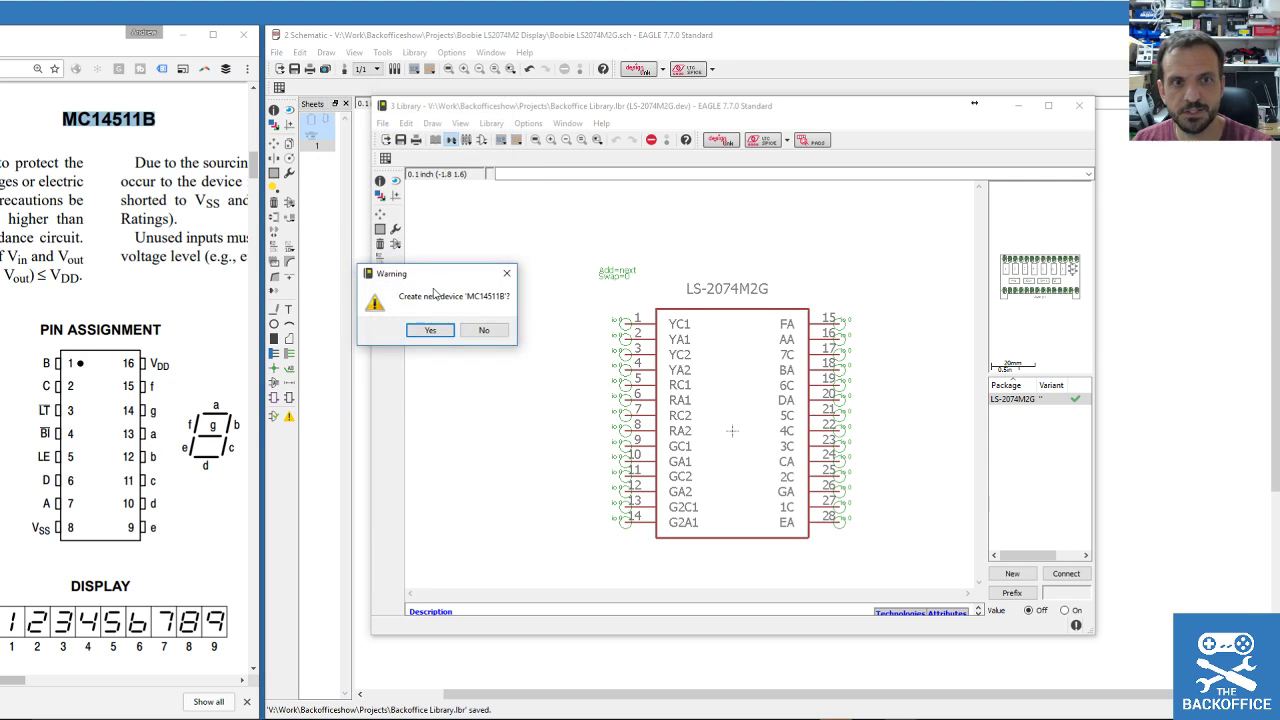
click(433, 329)
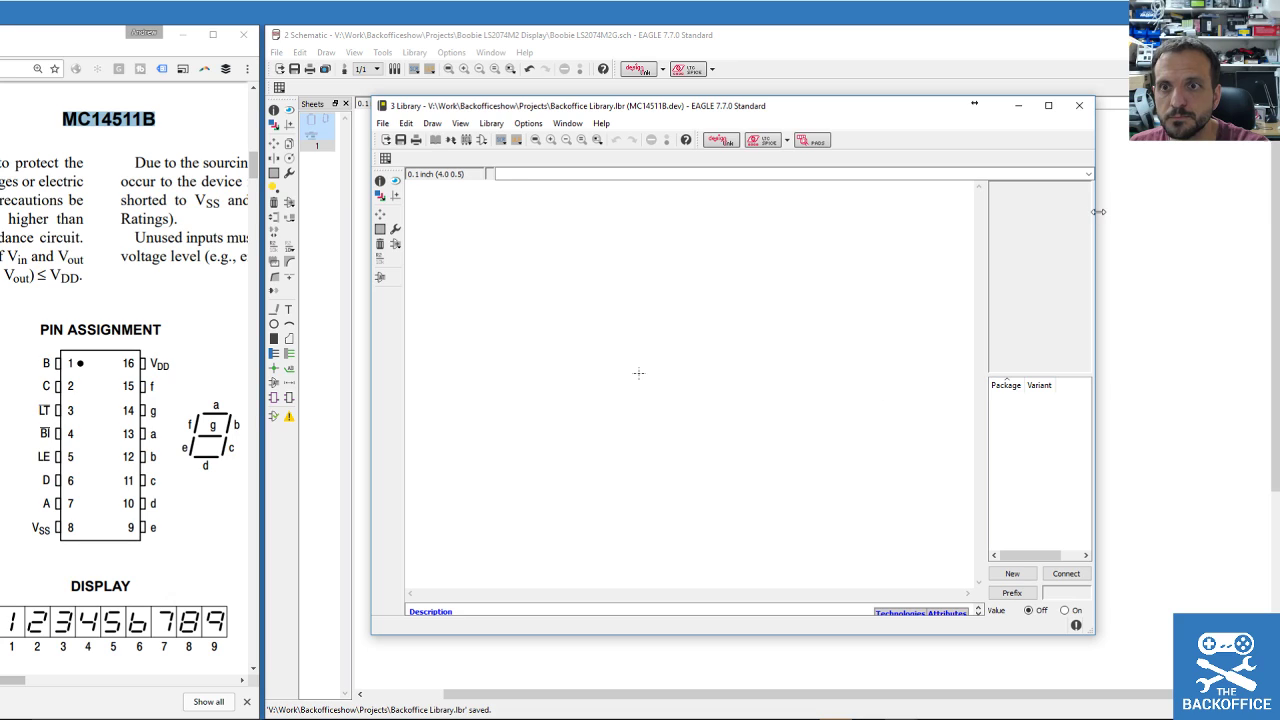
Add the MC14511B symbol to the new device and place it.
drag(1098, 211, 1237, 212)
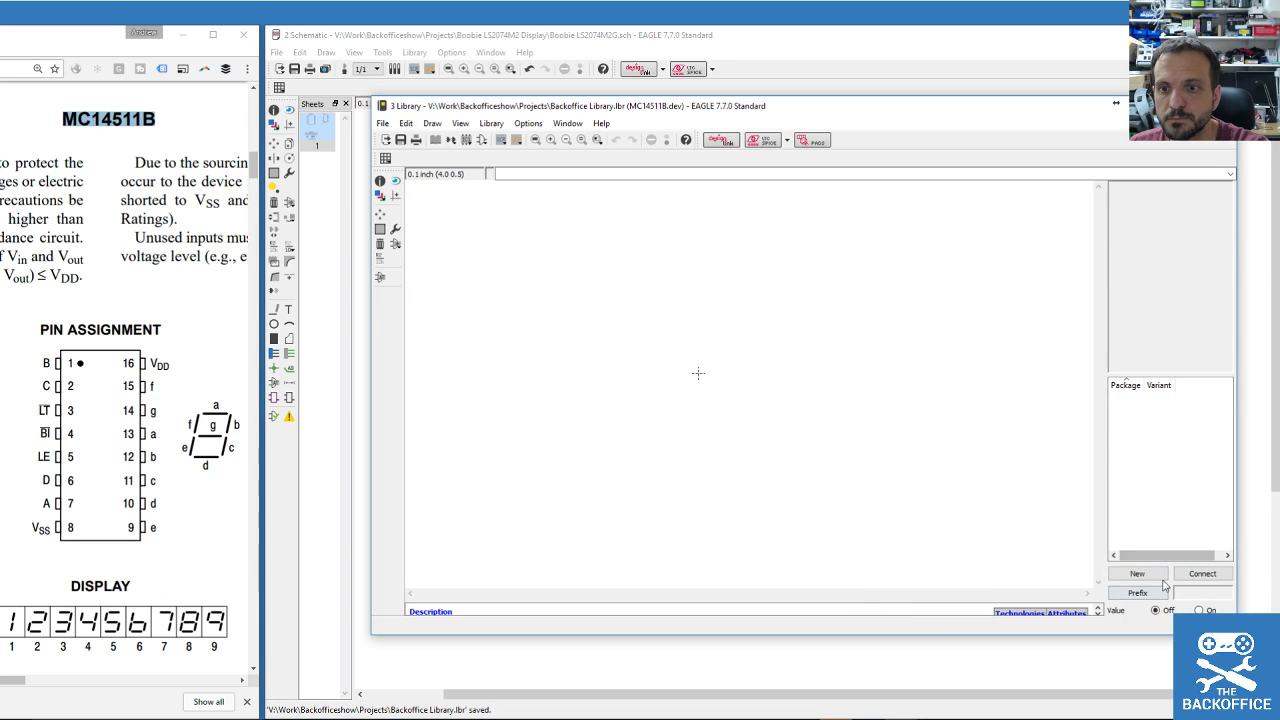
click(396, 260)
click(373, 273)
click(452, 378)
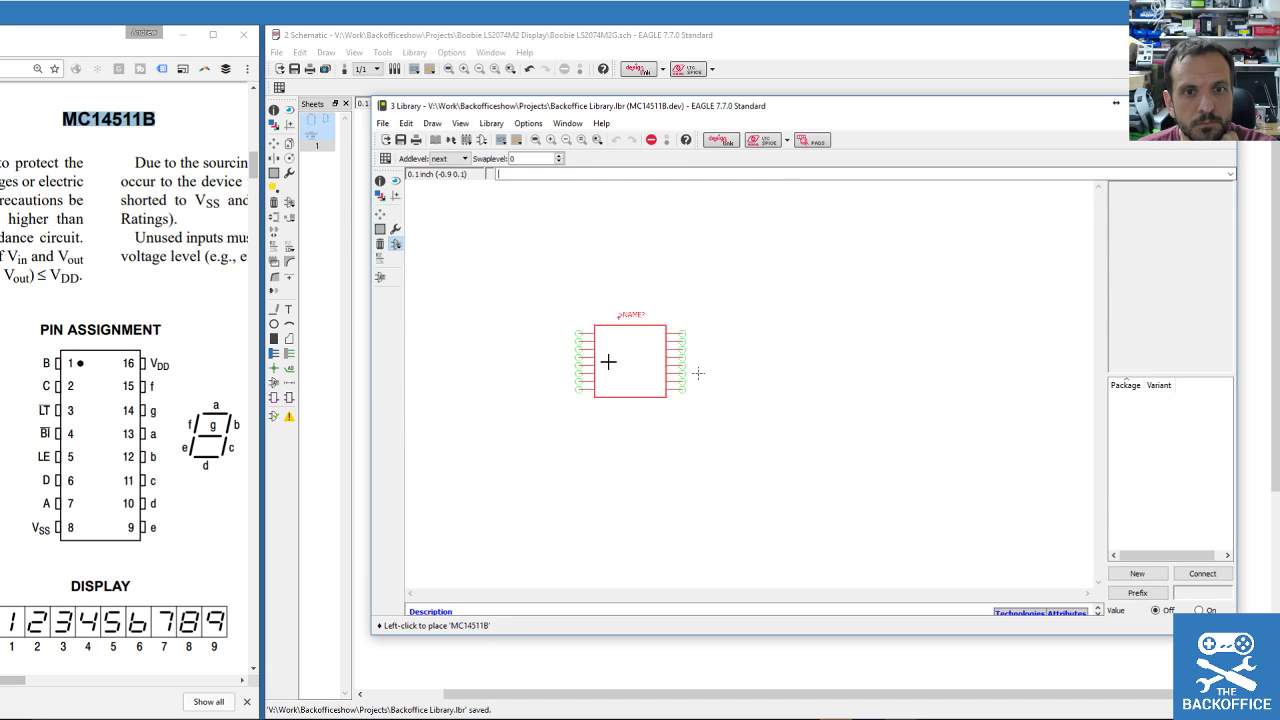
scroll(697, 385, up, 8)
scroll(695, 352, down, 4)
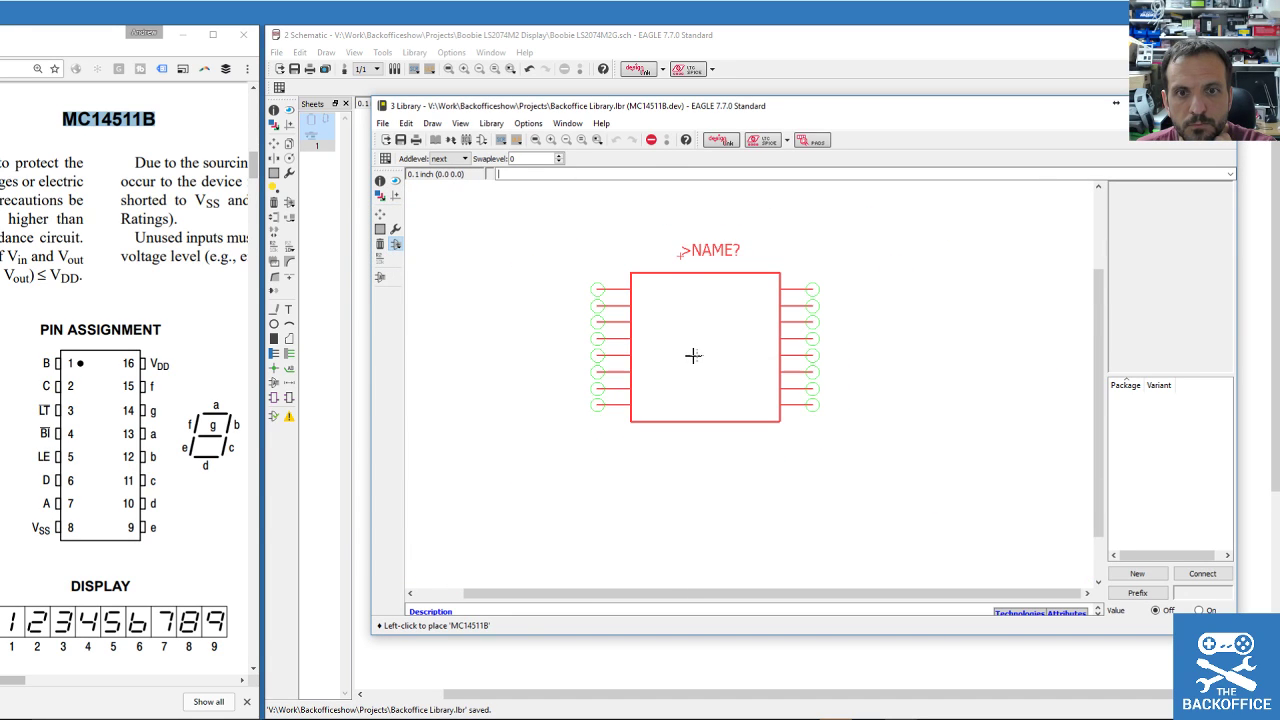
click(693, 355)
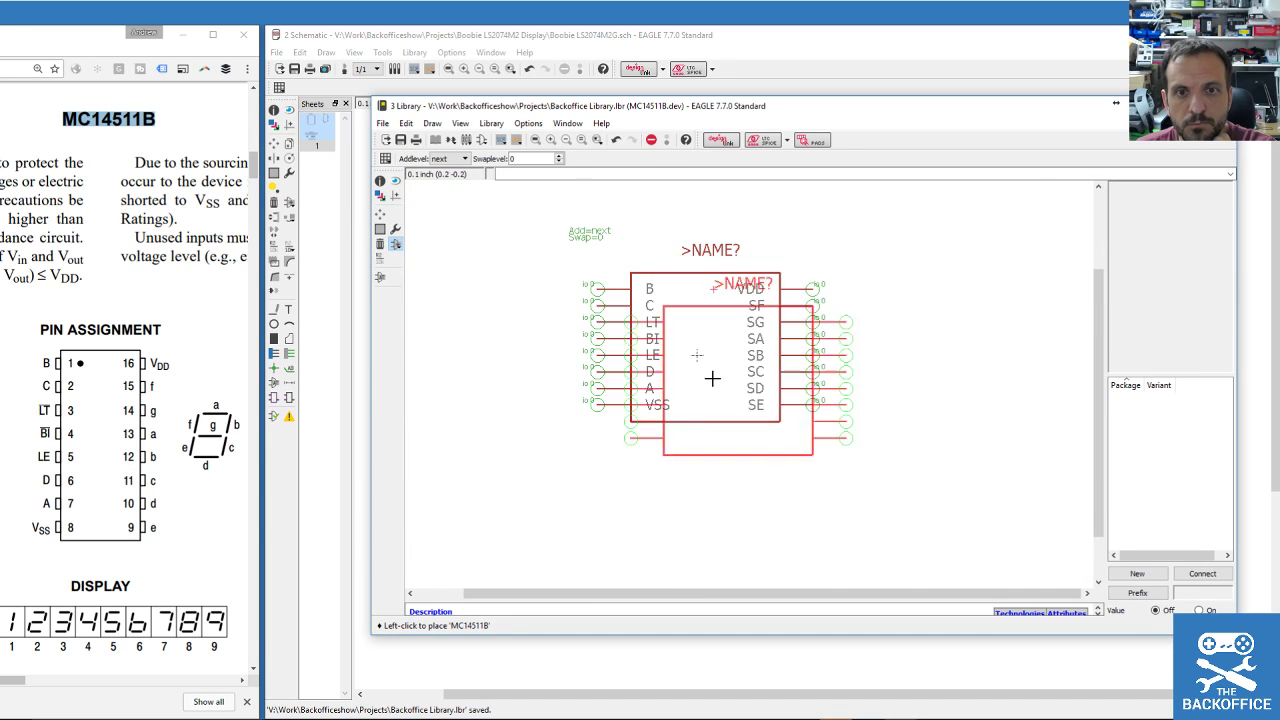
Preview the LS-2074M2G package but cancel, leaving the device without a package.
click(1192, 578)
drag(983, 390, 743, 229)
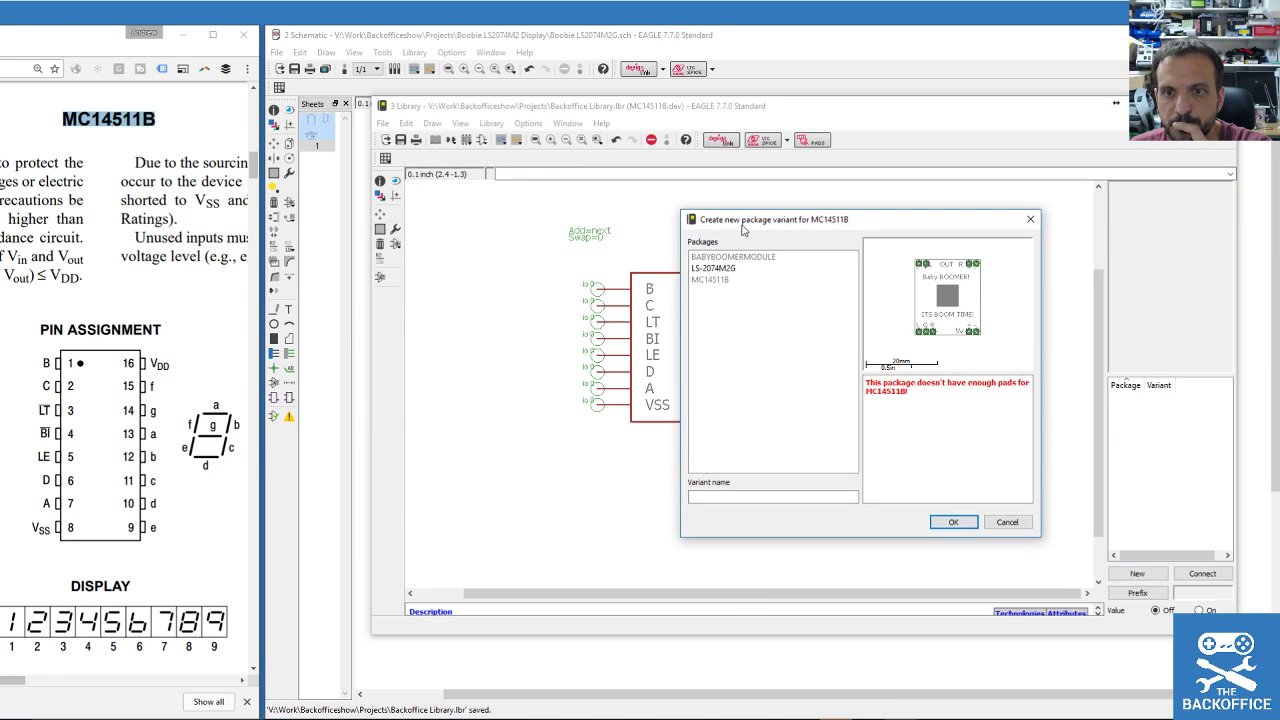
click(720, 268)
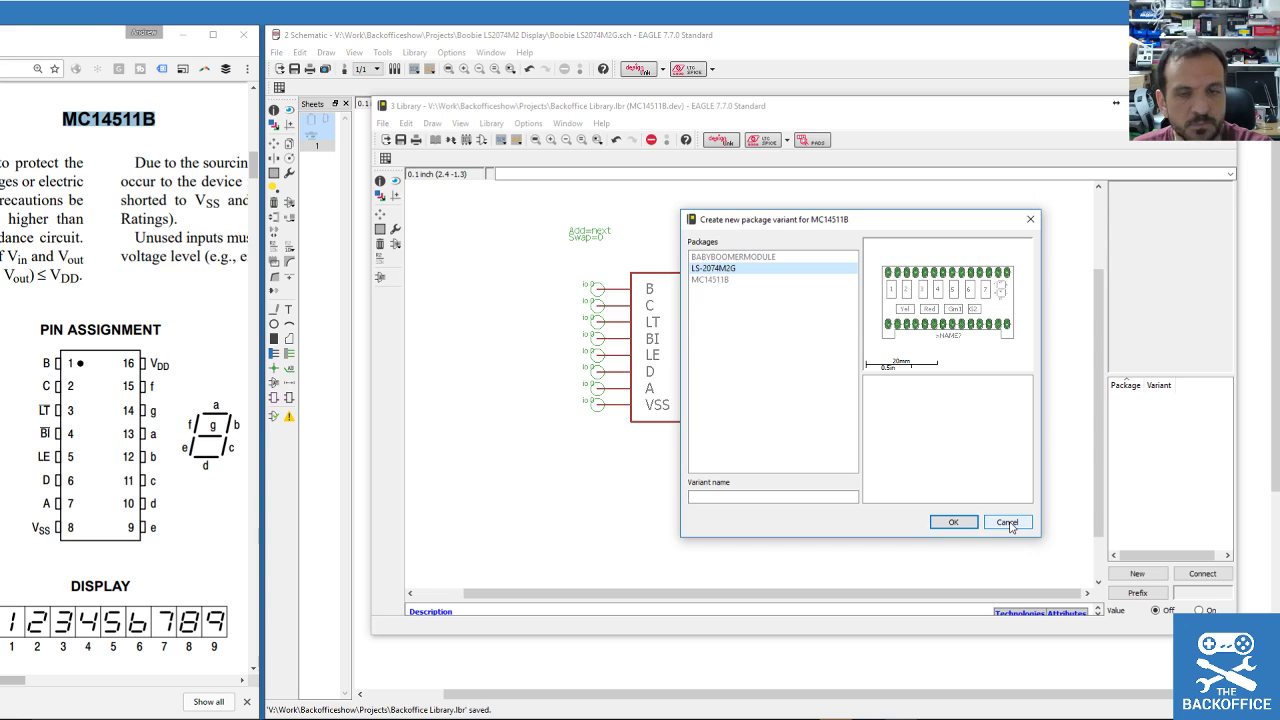
click(1007, 522)
scroll(730, 363, down, 2)
scroll(732, 363, up, 2)
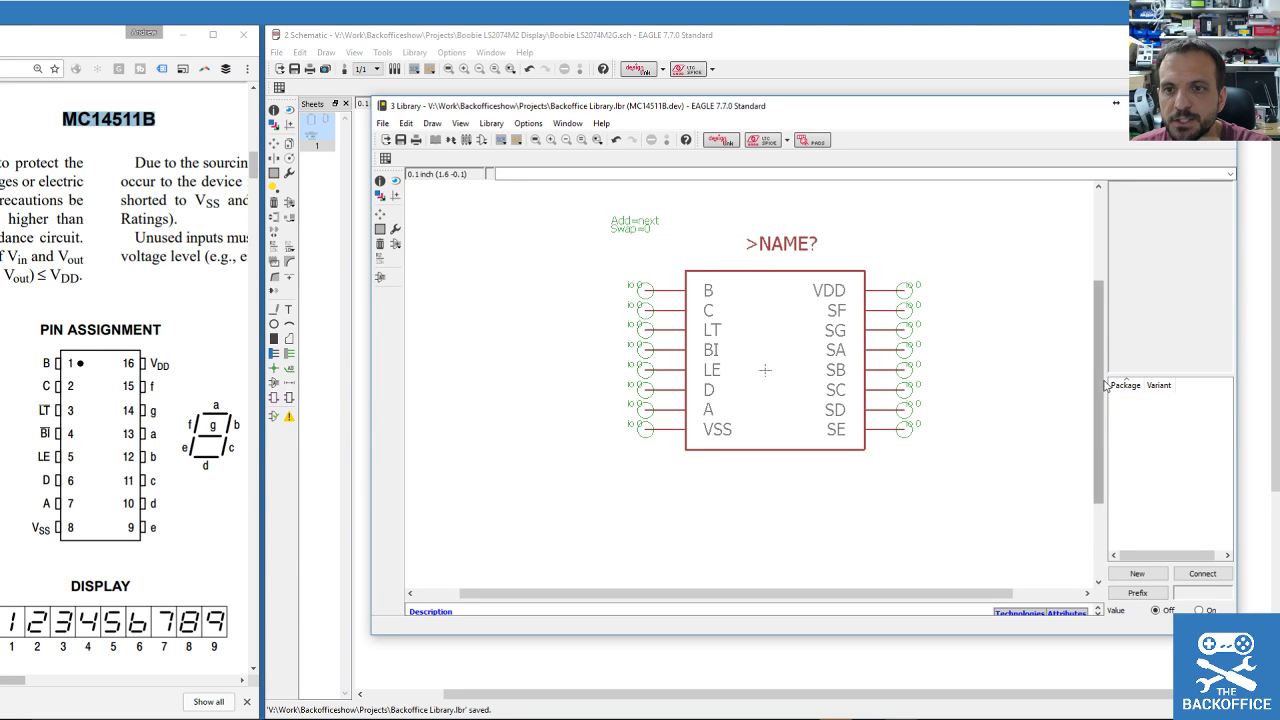
Widen the Package/Variant panel and look over the library's package list without changes.
drag(1105, 385, 932, 385)
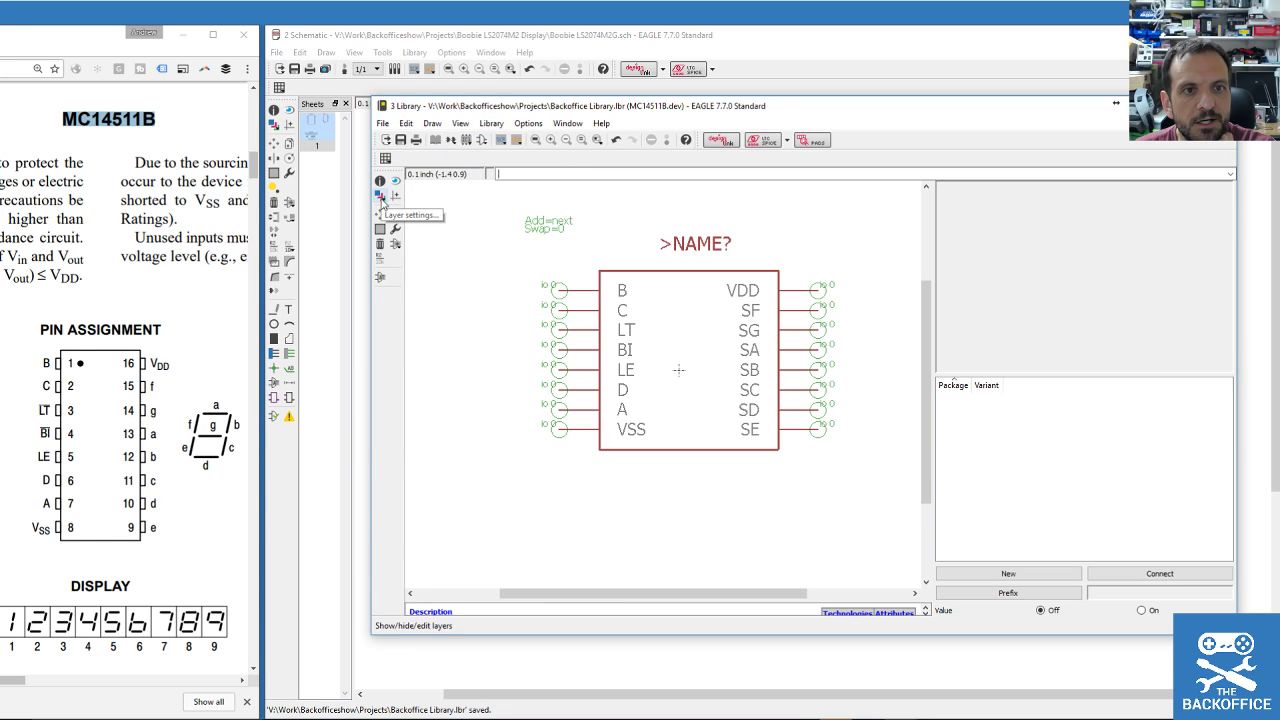
click(490, 123)
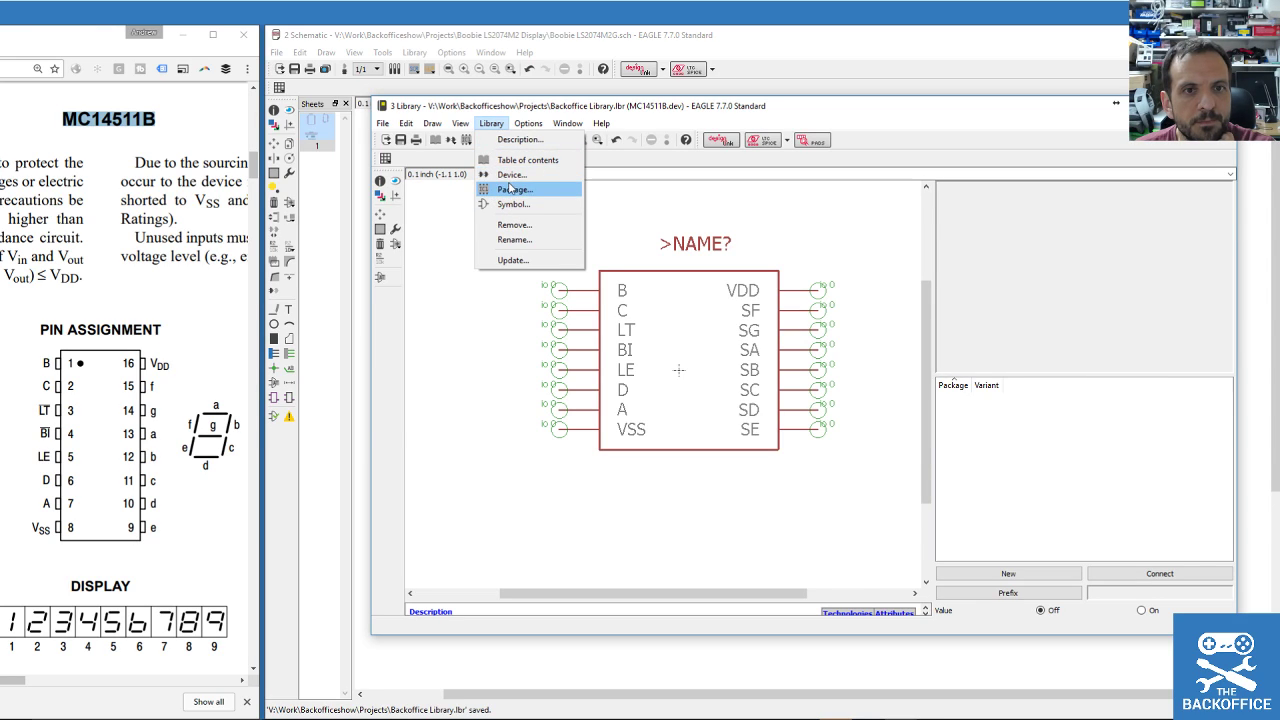
click(512, 190)
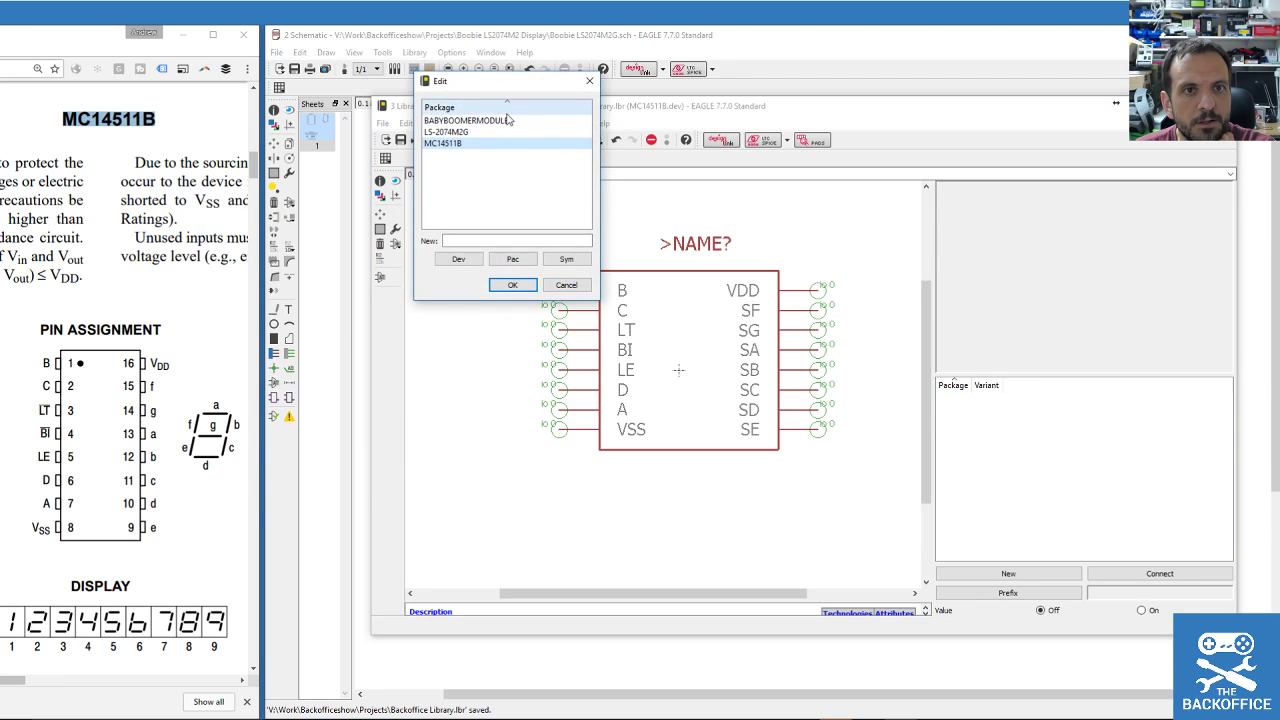
click(567, 286)
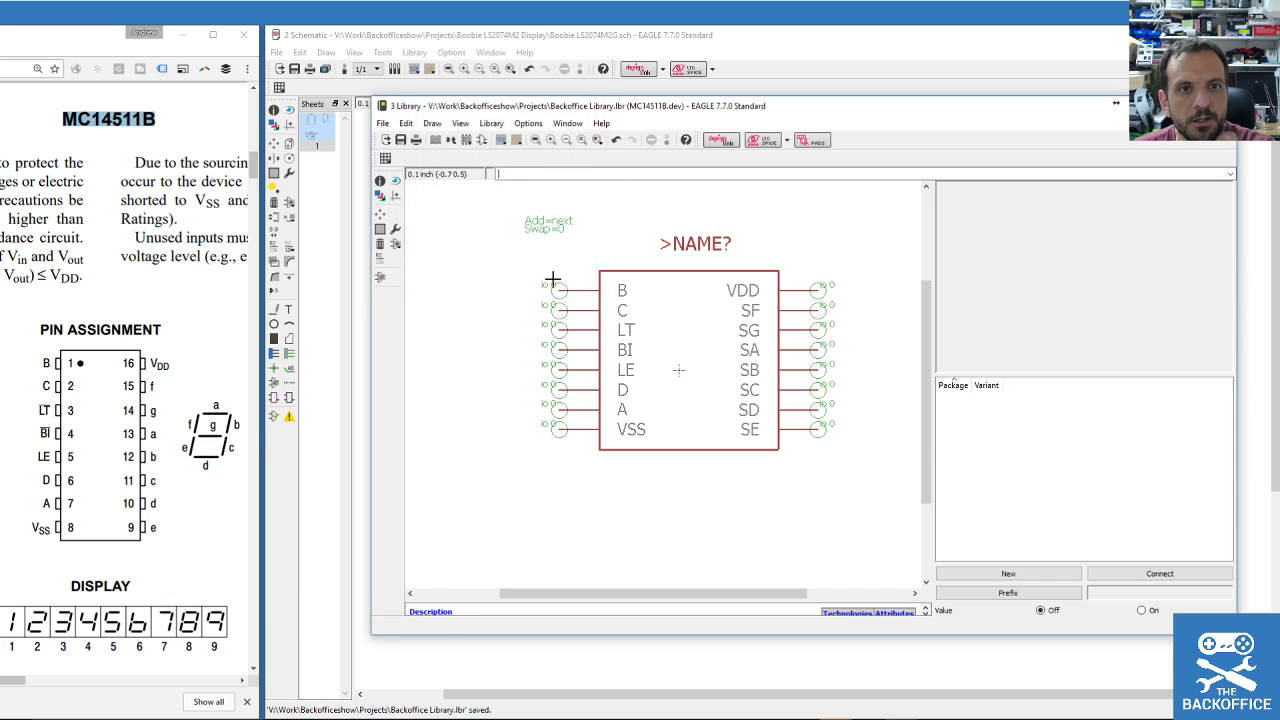
click(0, 47)
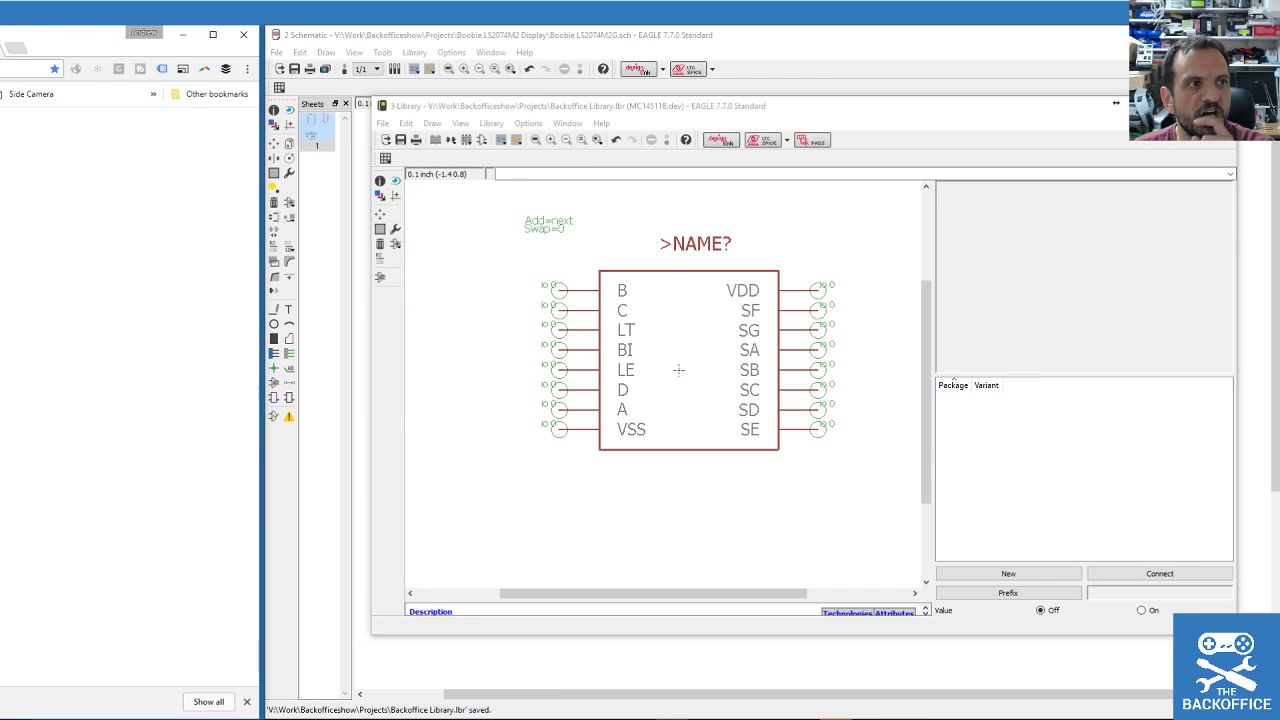
Search Google for 'eagle copy package' in a separate browser window.
drag(0, 47, 460, 106)
click(586, 362)
text(eagle)
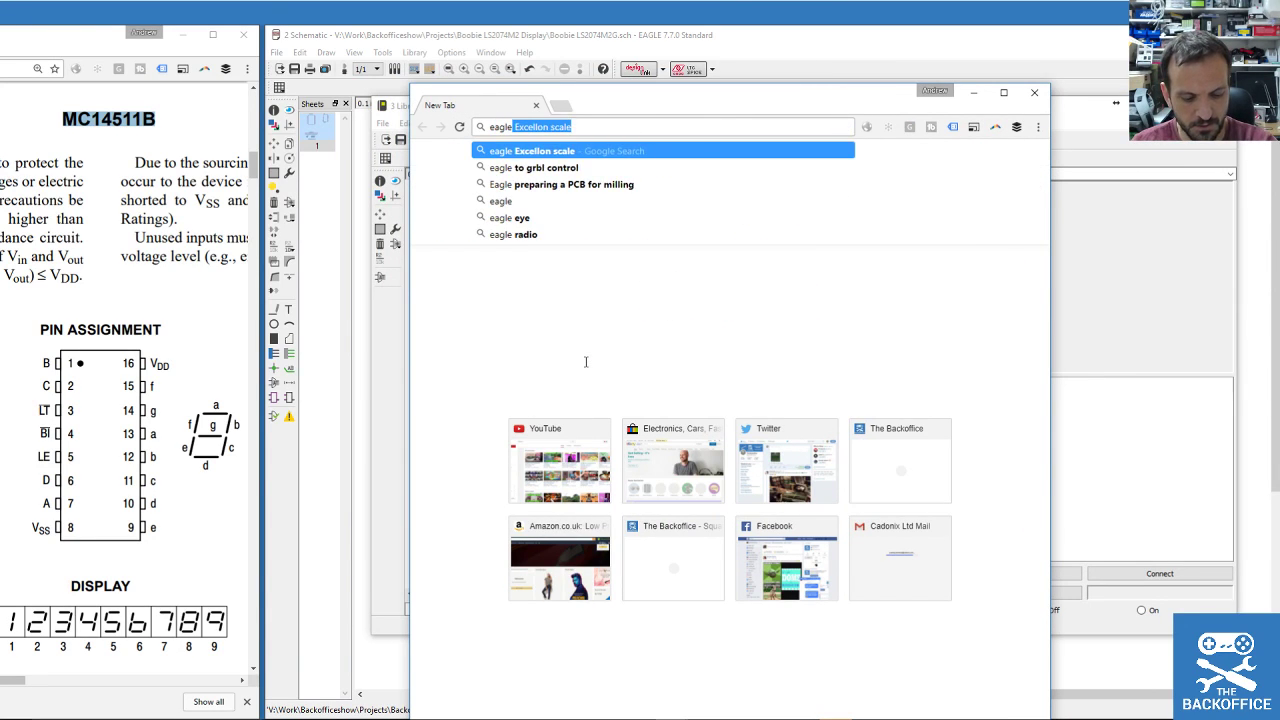
text( copy package)
key(Return)
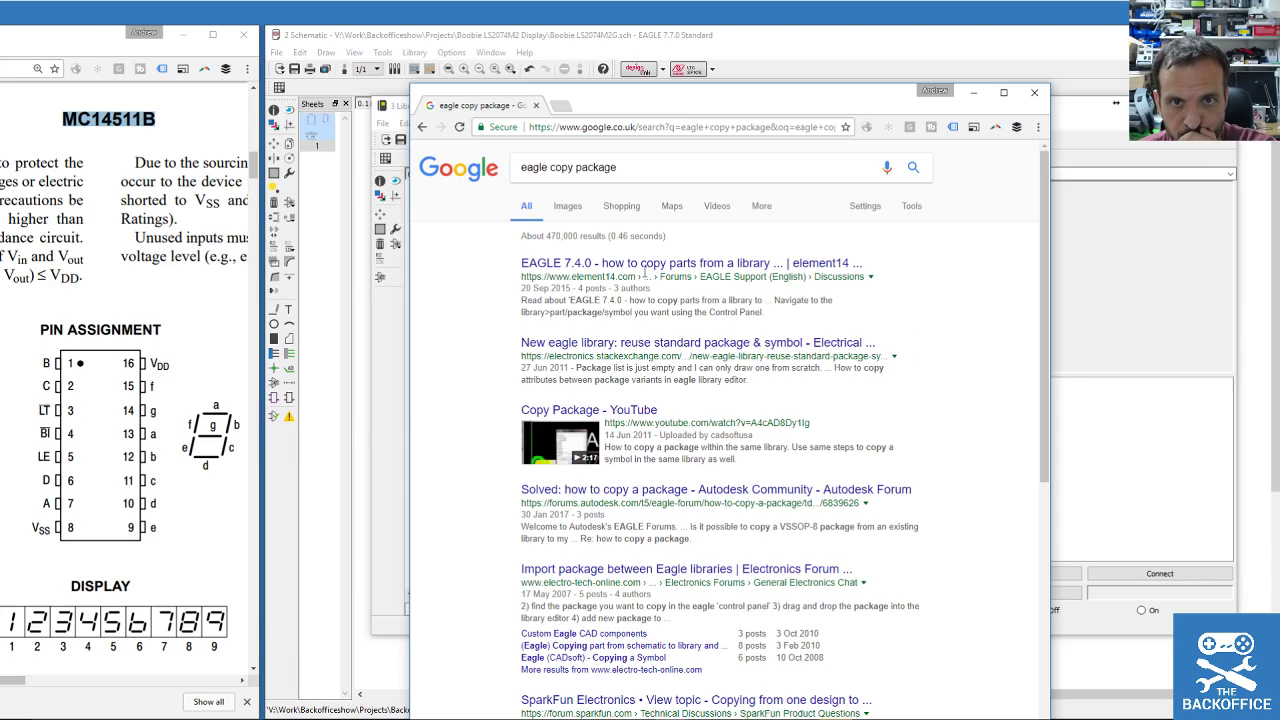
Open the element14 result and read the replies describing Copy to Library.
click(645, 264)
drag(706, 101, 476, 78)
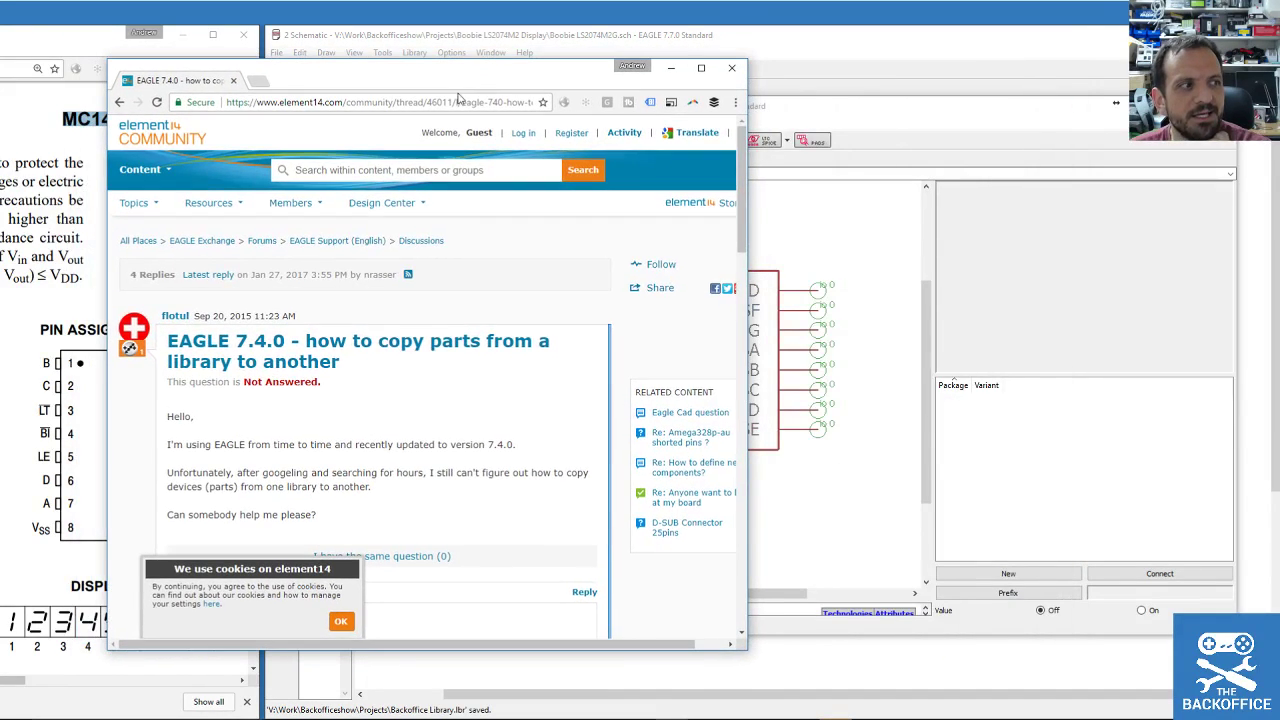
click(382, 202)
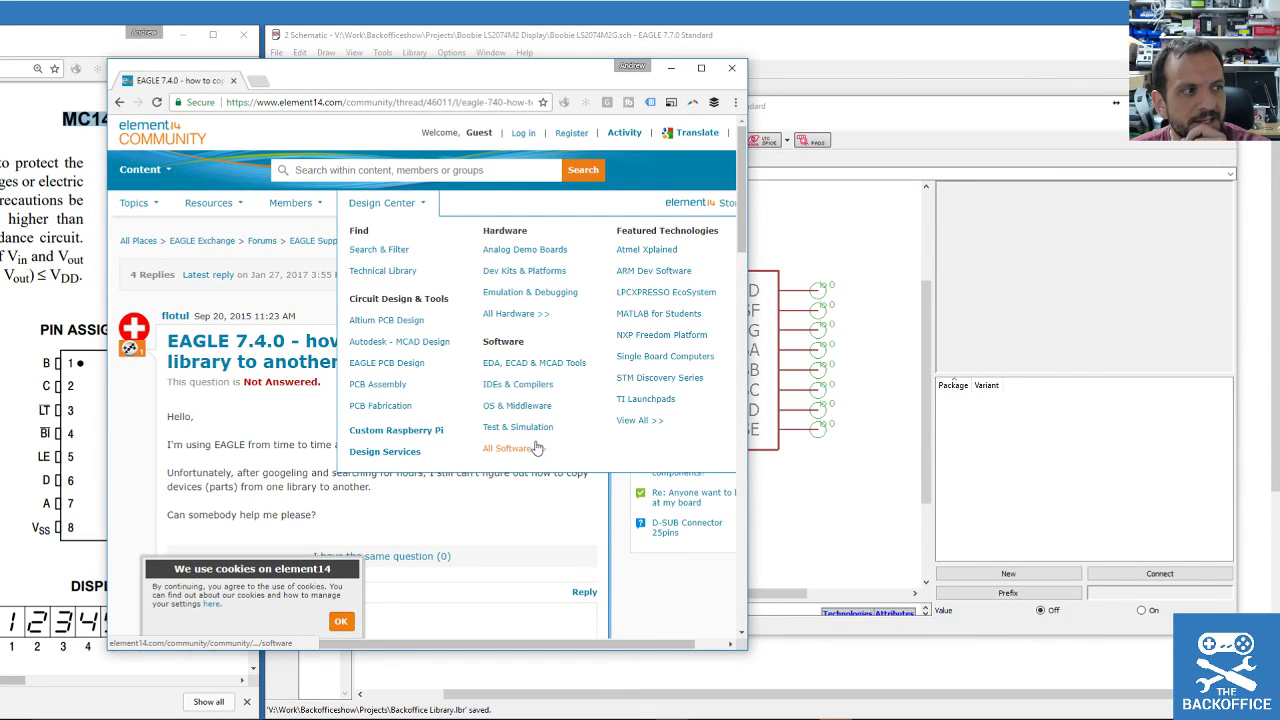
scroll(536, 447, down, 1)
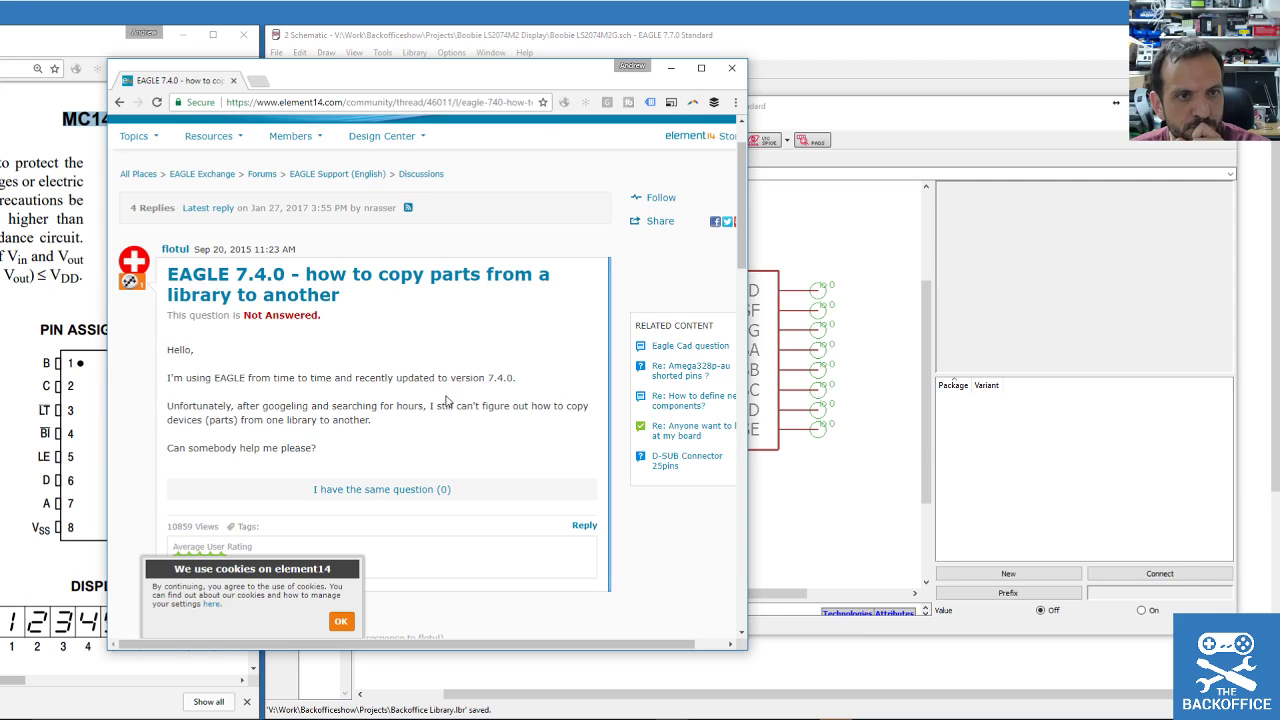
scroll(446, 400, down, 5)
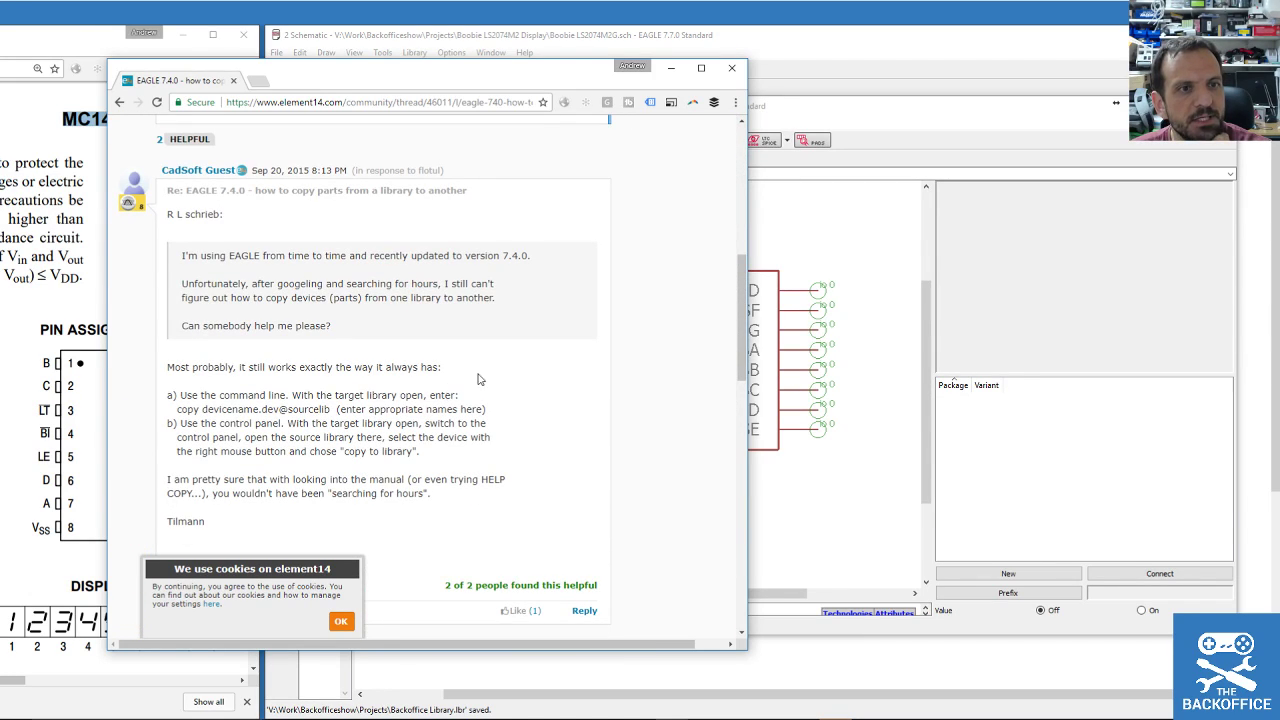
scroll(470, 370, down, 5)
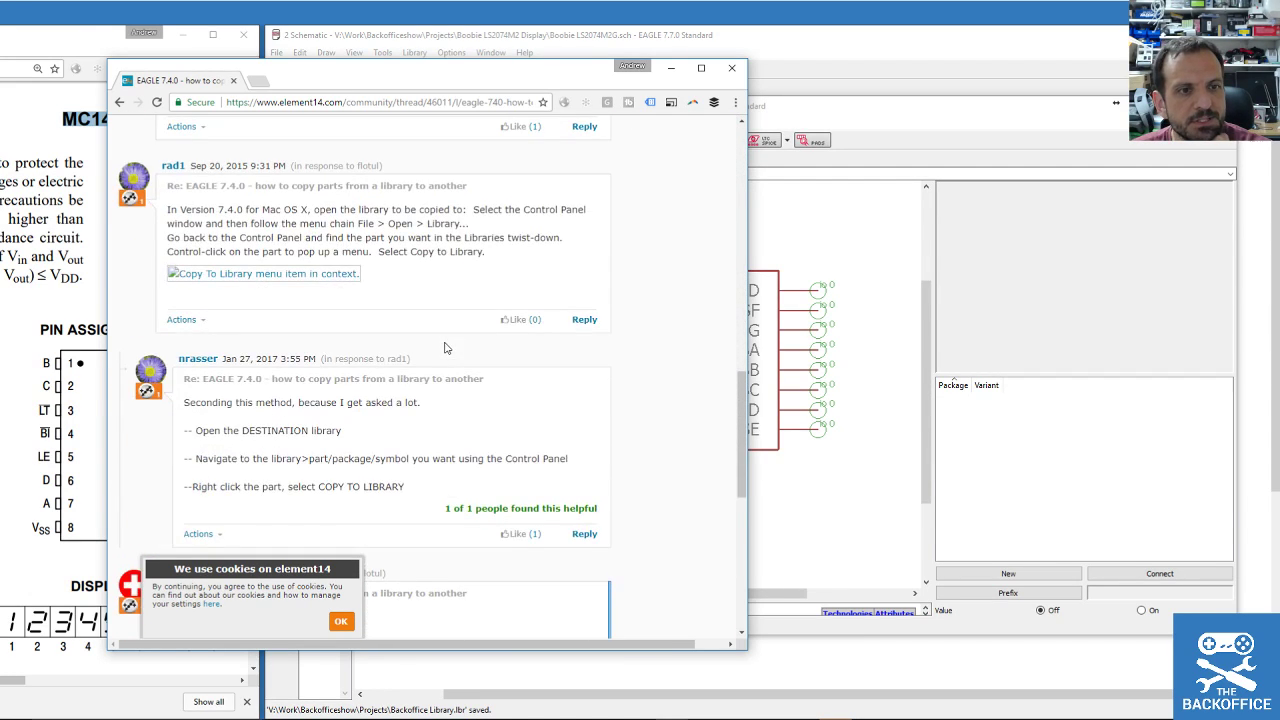
scroll(446, 347, down, 1)
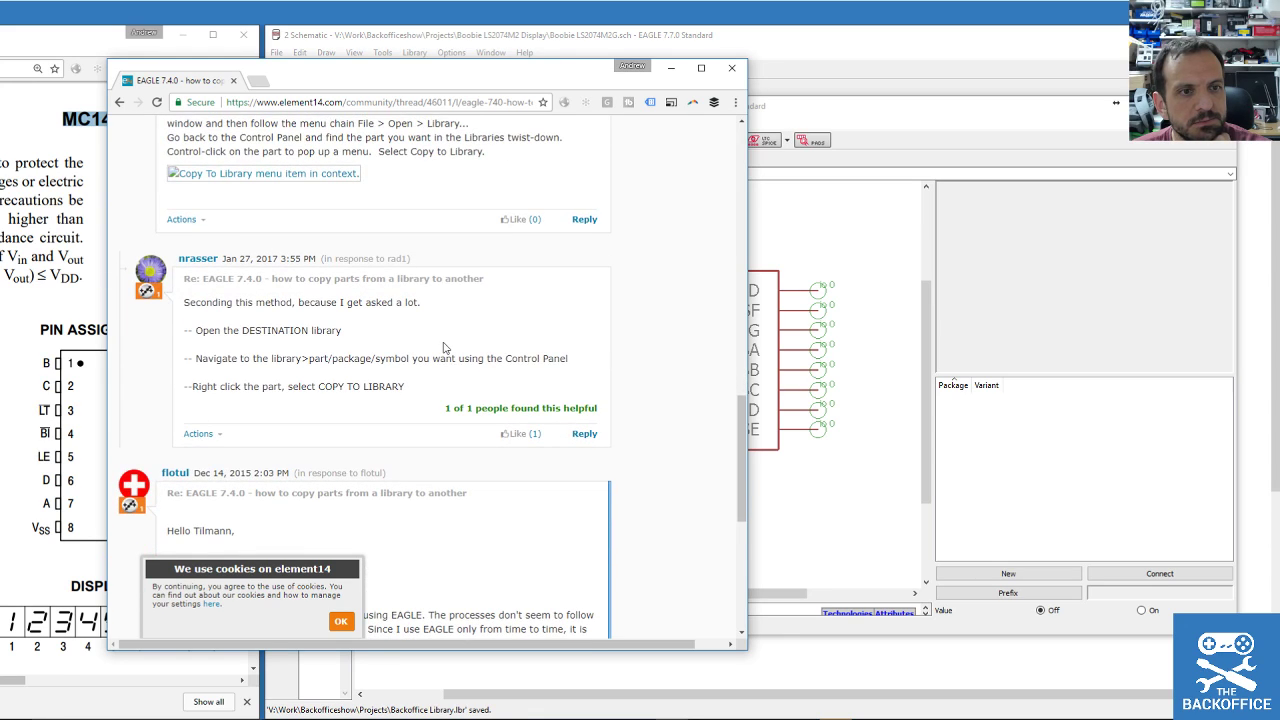
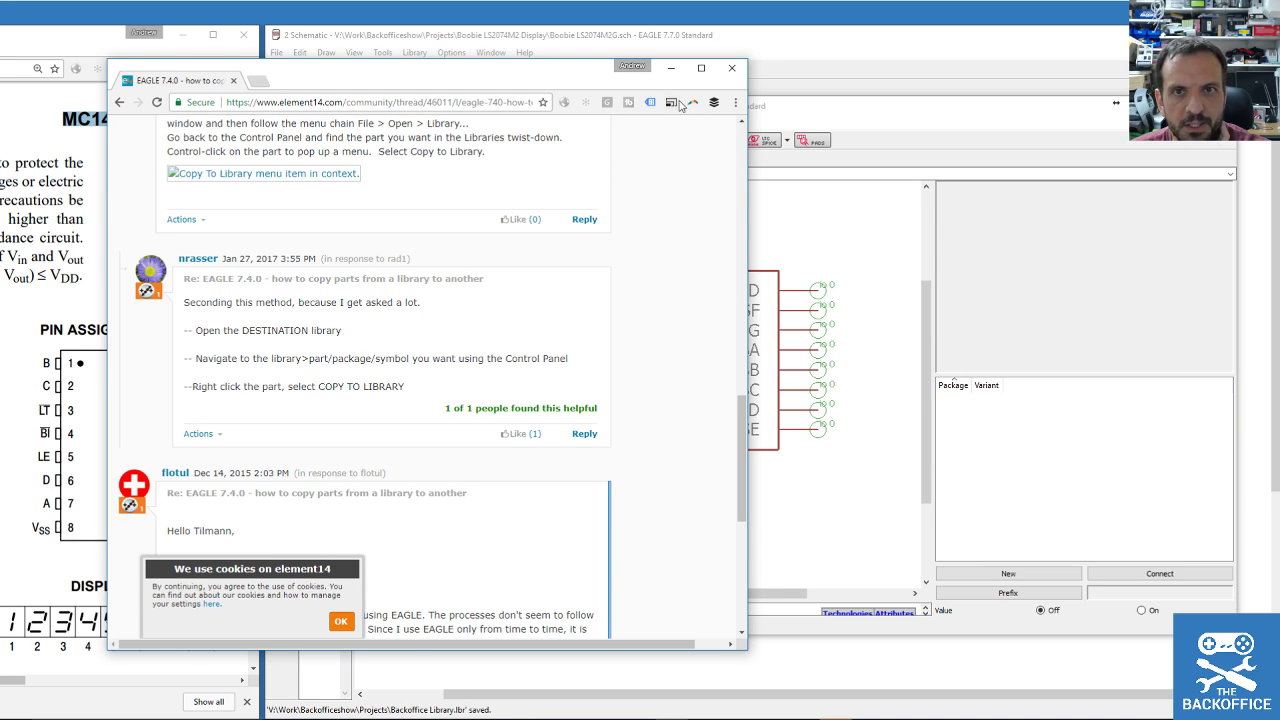
Minimize the Chrome forum window and bring the EAGLE library editor with MC14511B forward.
click(671, 68)
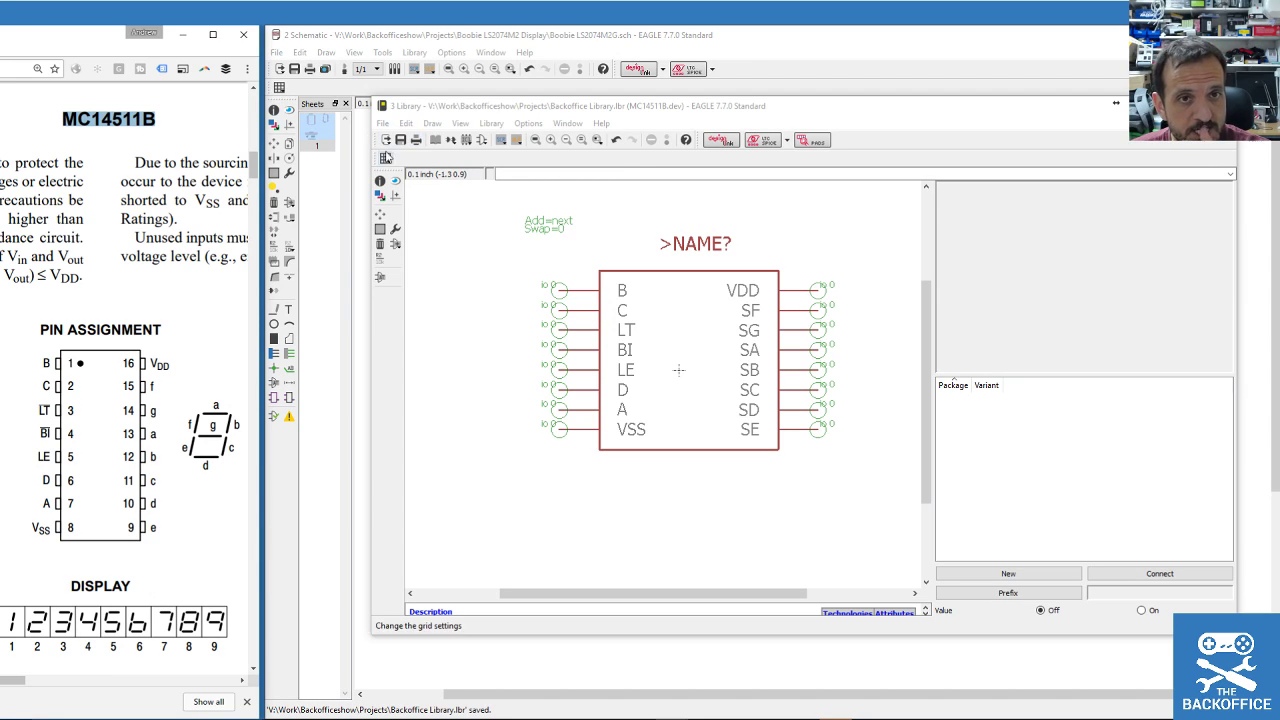
click(487, 125)
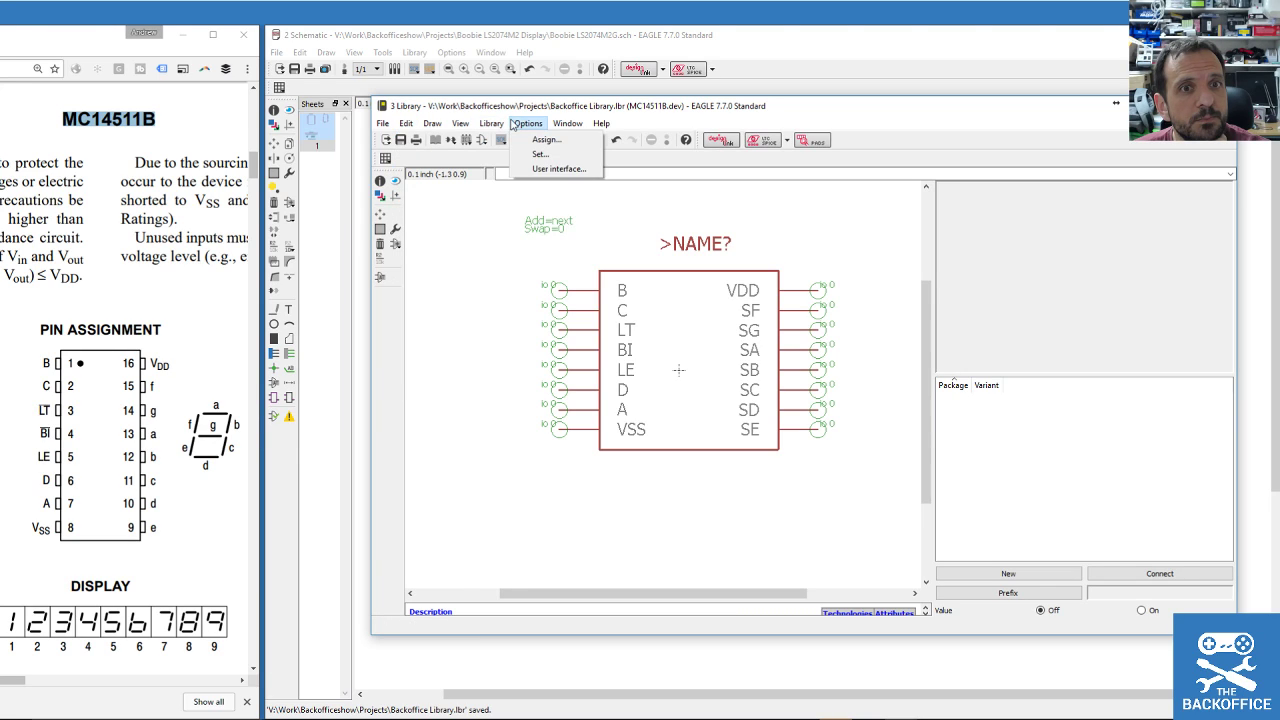
Bring up the EAGLE Control Panel, expand the lbr libraries folder and browse the element14 libraries.
mouse_move(487, 127)
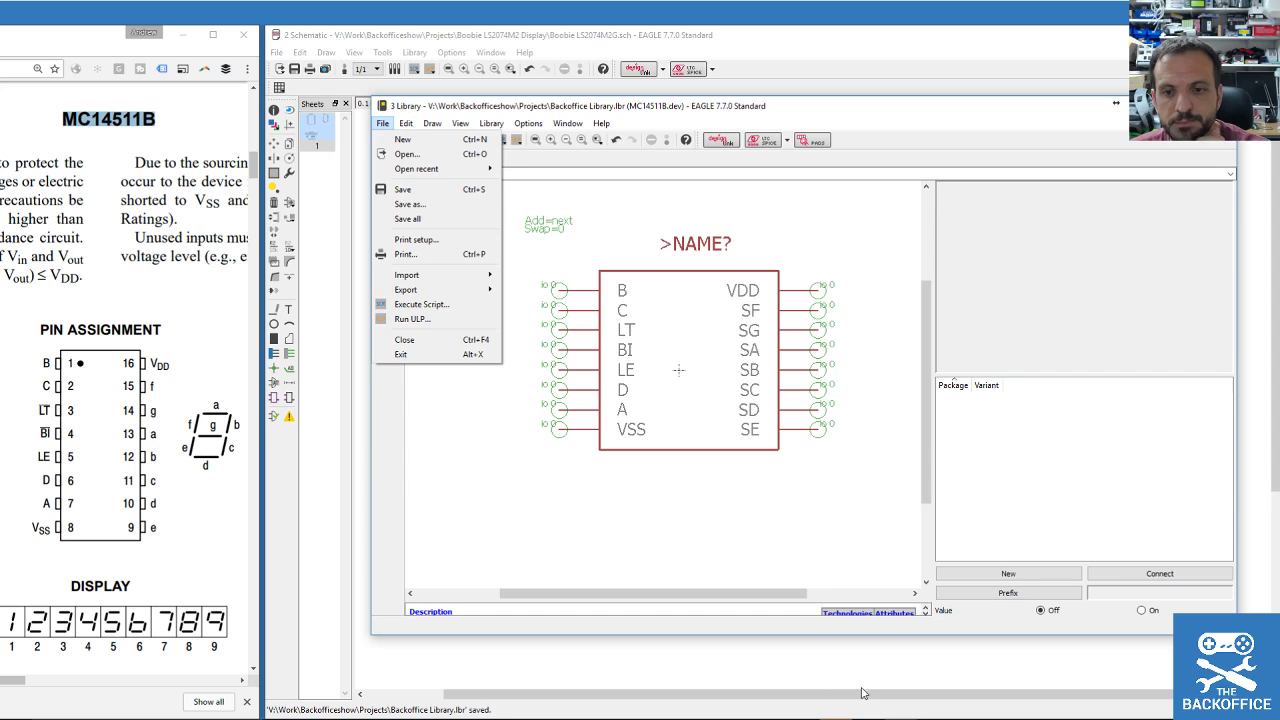
click(900, 719)
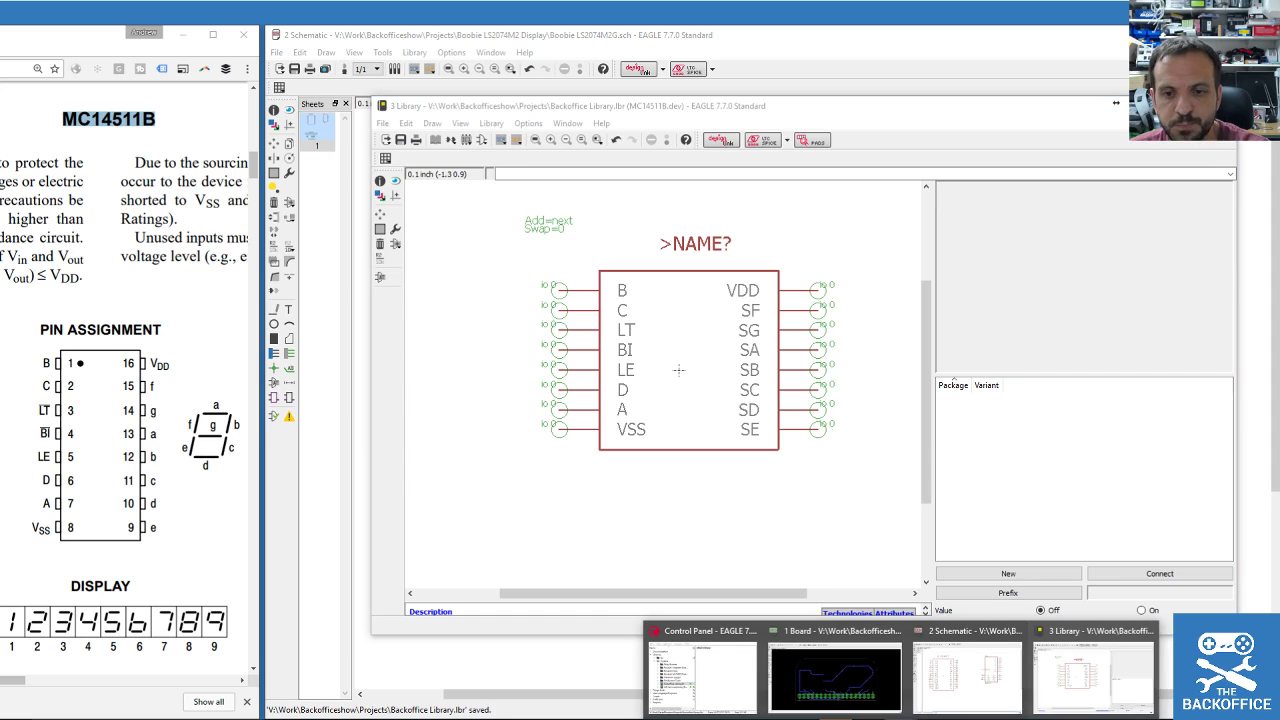
click(695, 665)
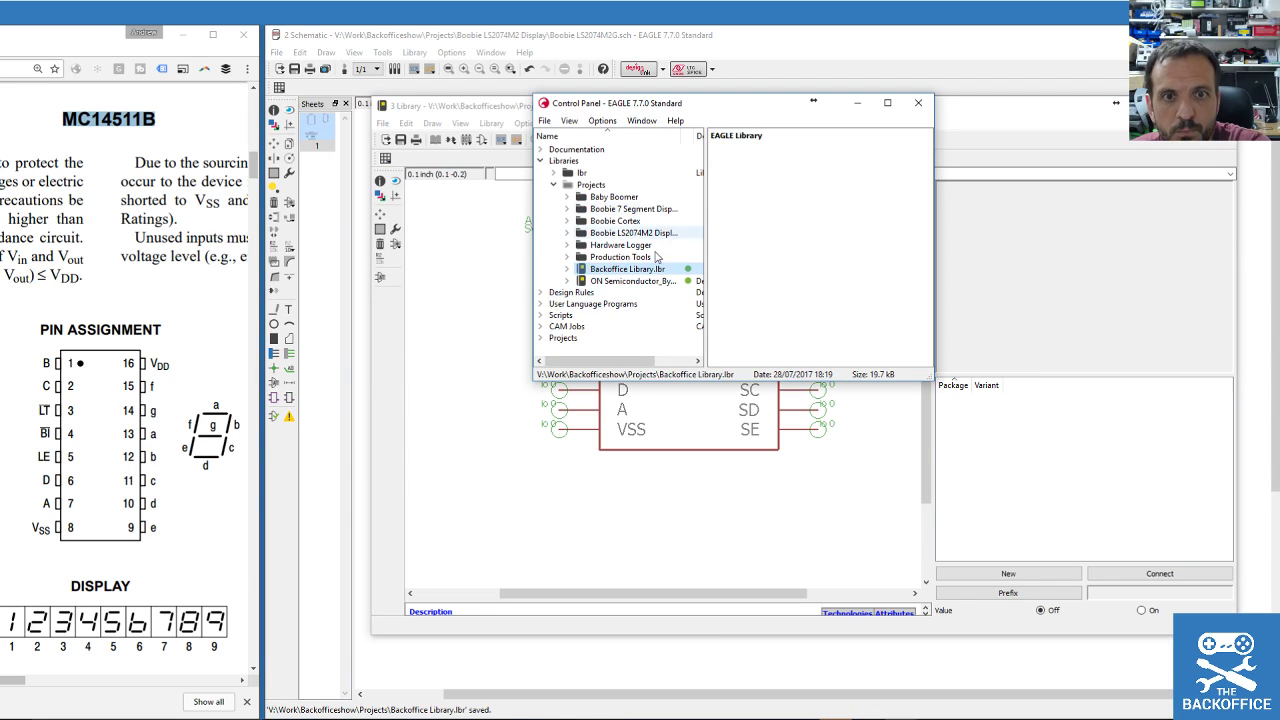
click(554, 174)
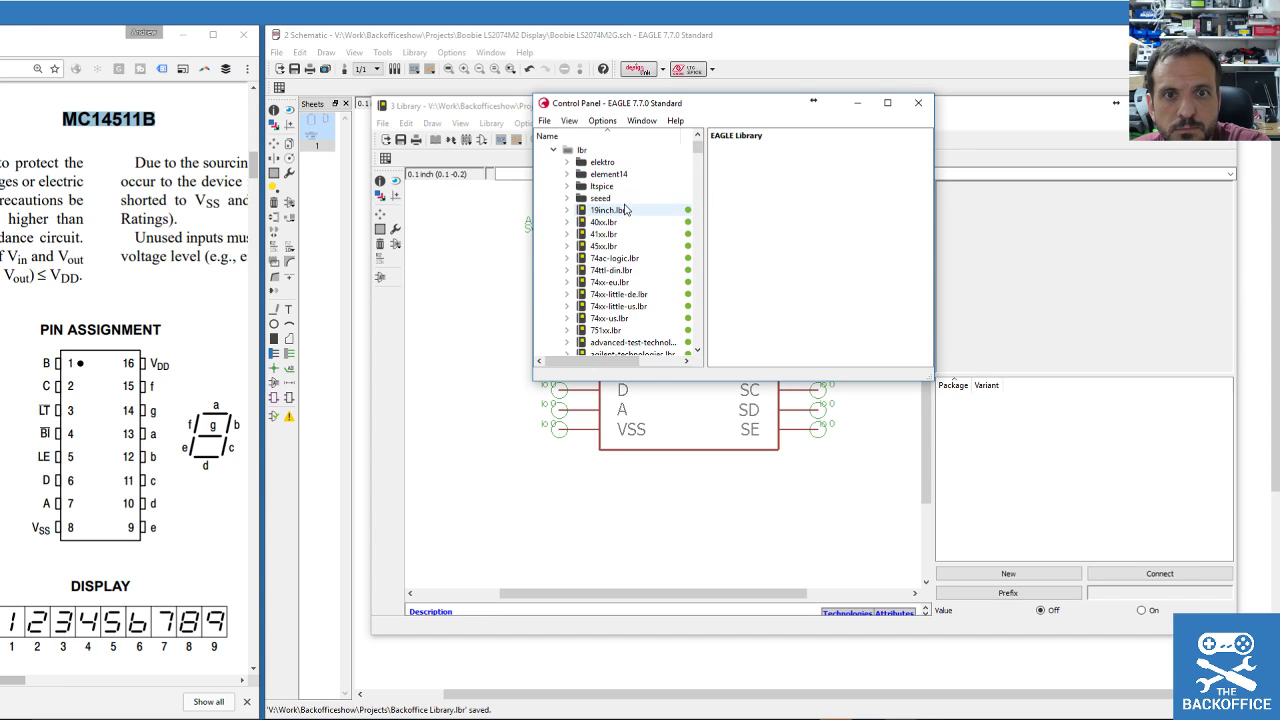
mouse_move(703, 158)
mouse_down()
mouse_move(703, 170)
mouse_move(706, 137)
mouse_up()
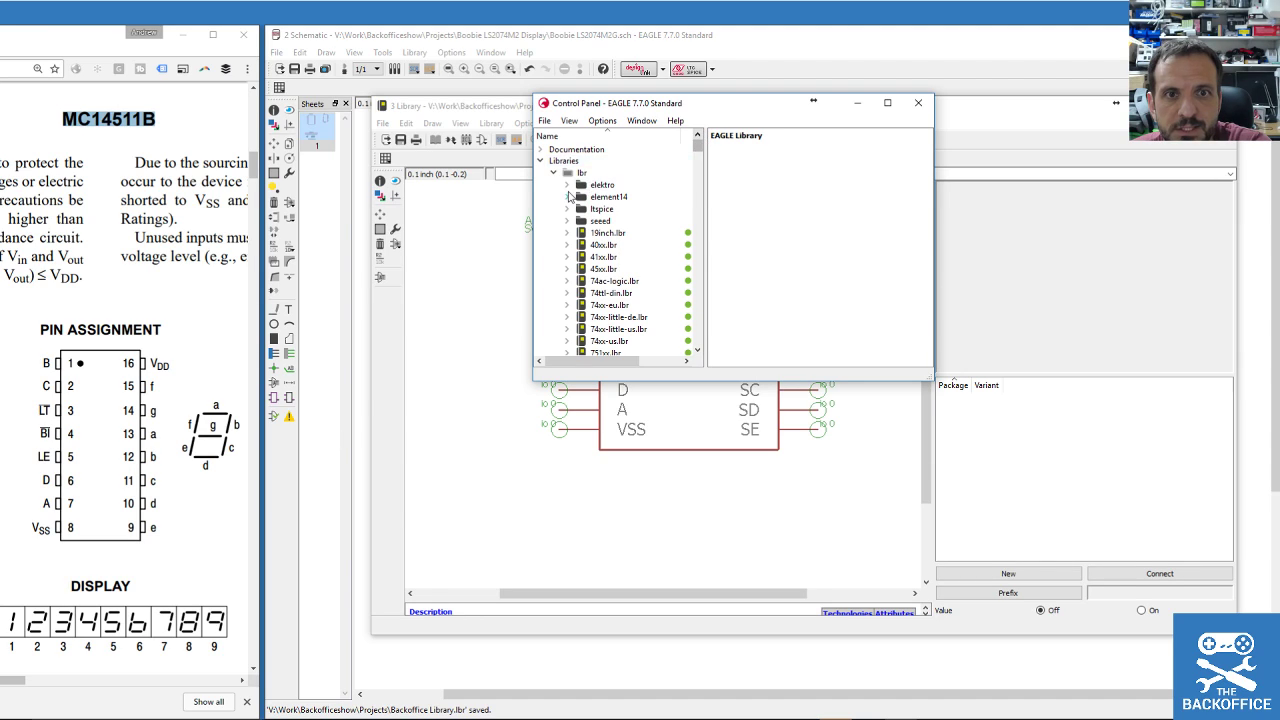
click(633, 202)
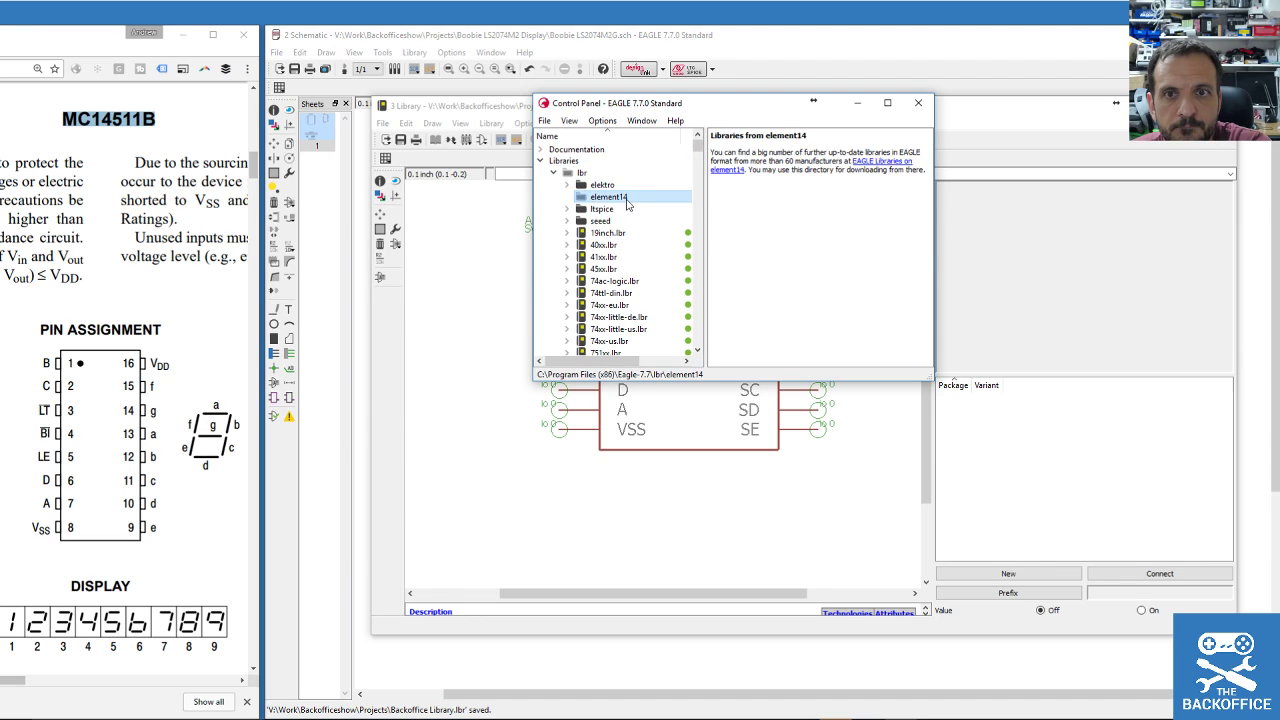
mouse_move(701, 145)
mouse_down()
mouse_move(707, 186)
mouse_move(701, 145)
mouse_up()
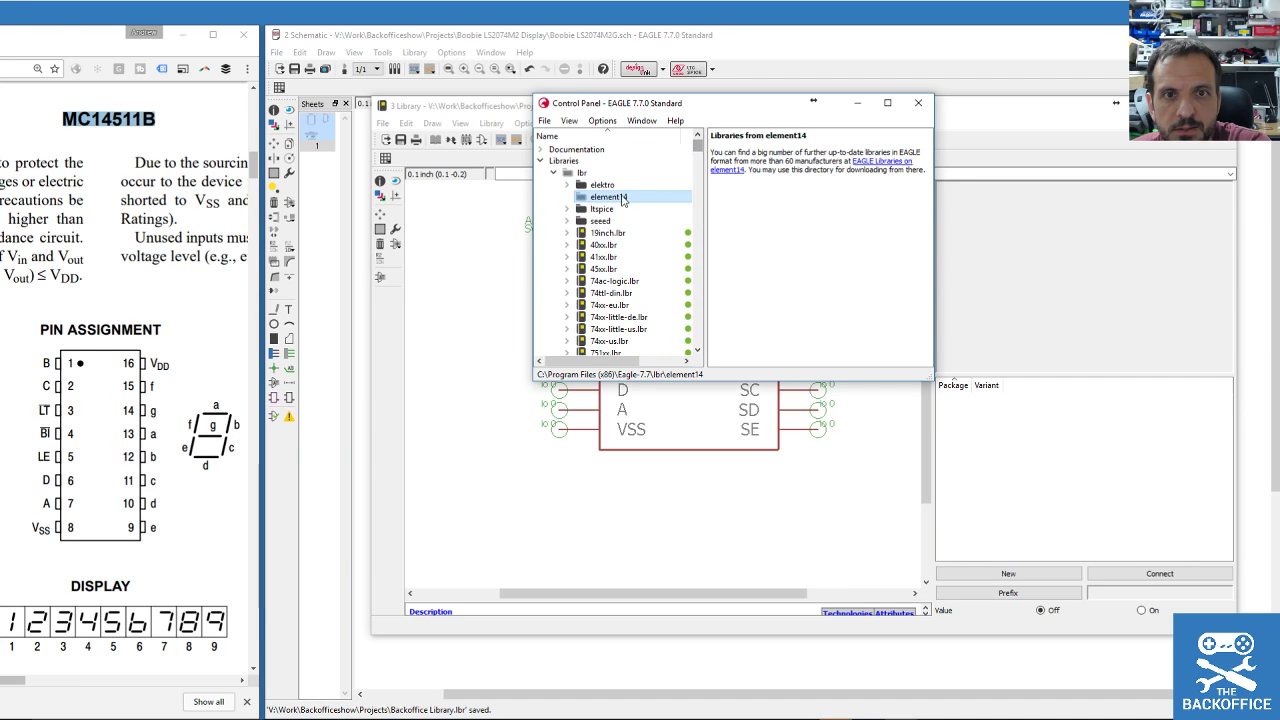
drag(702, 152, 713, 348)
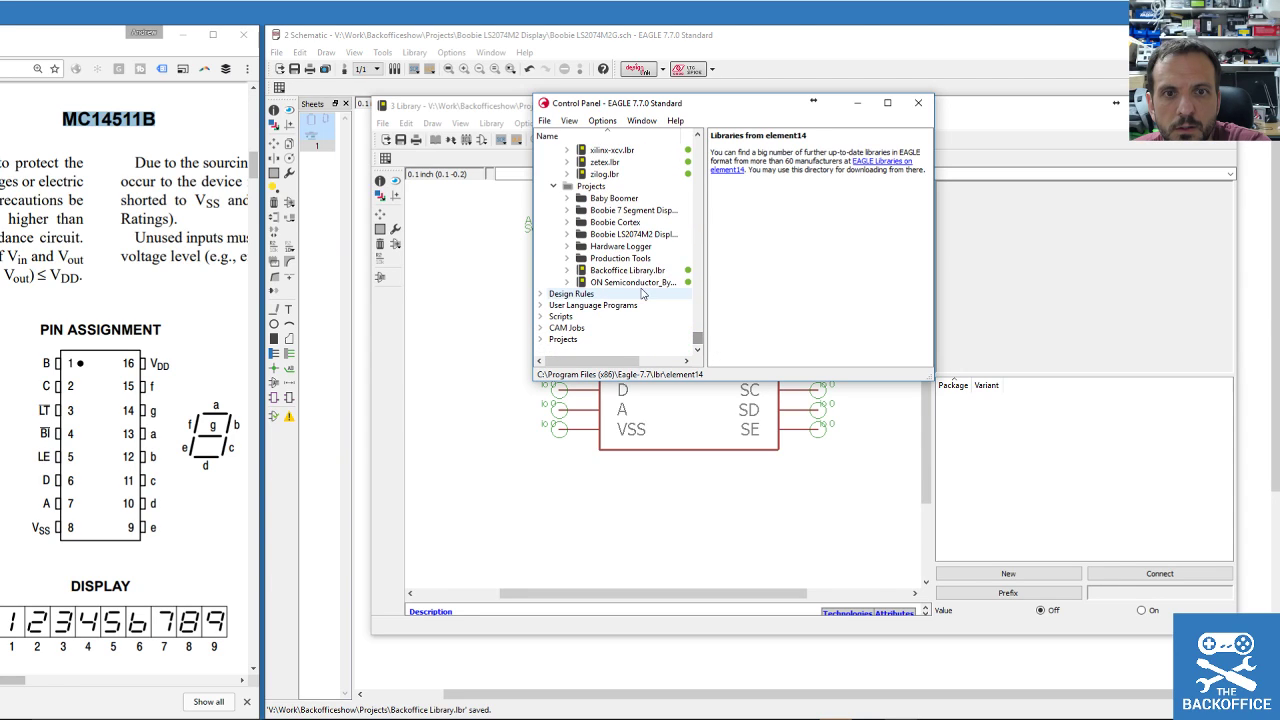
Try the ON Semiconductor element14 library and cancel its save prompt, then open 40xx.lbr instead.
double_click(638, 283)
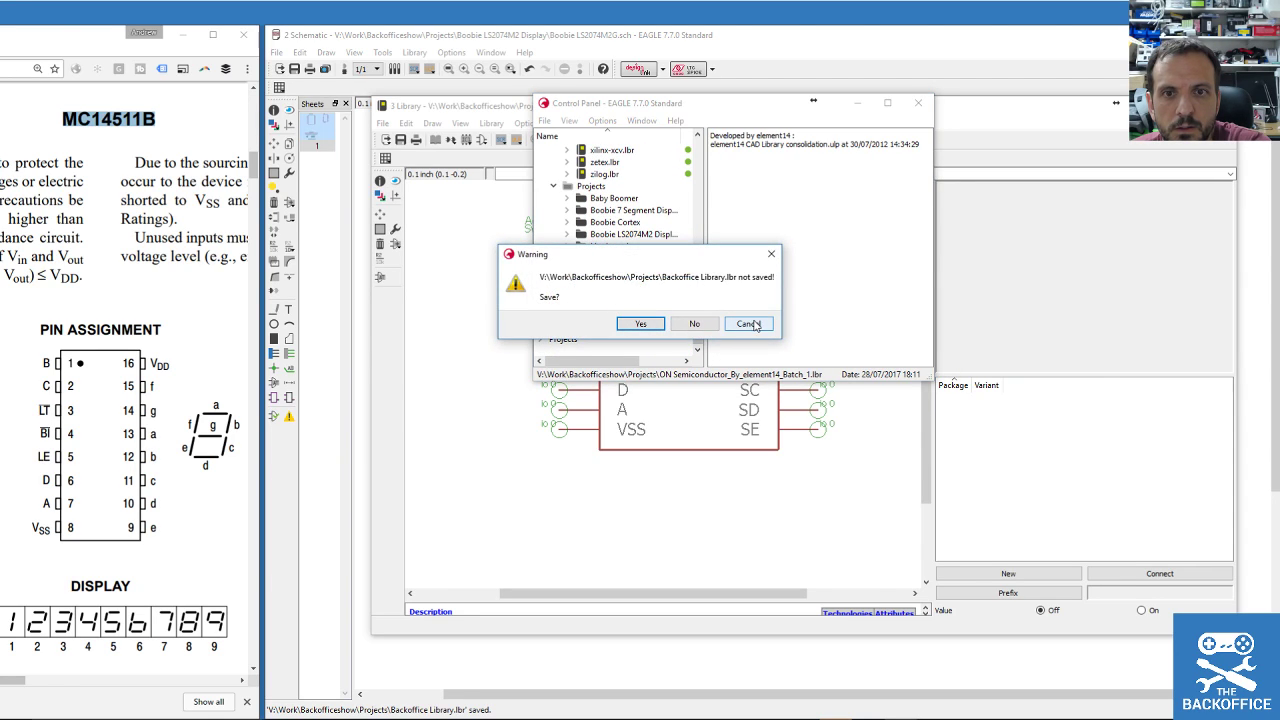
click(752, 325)
drag(698, 341, 686, 152)
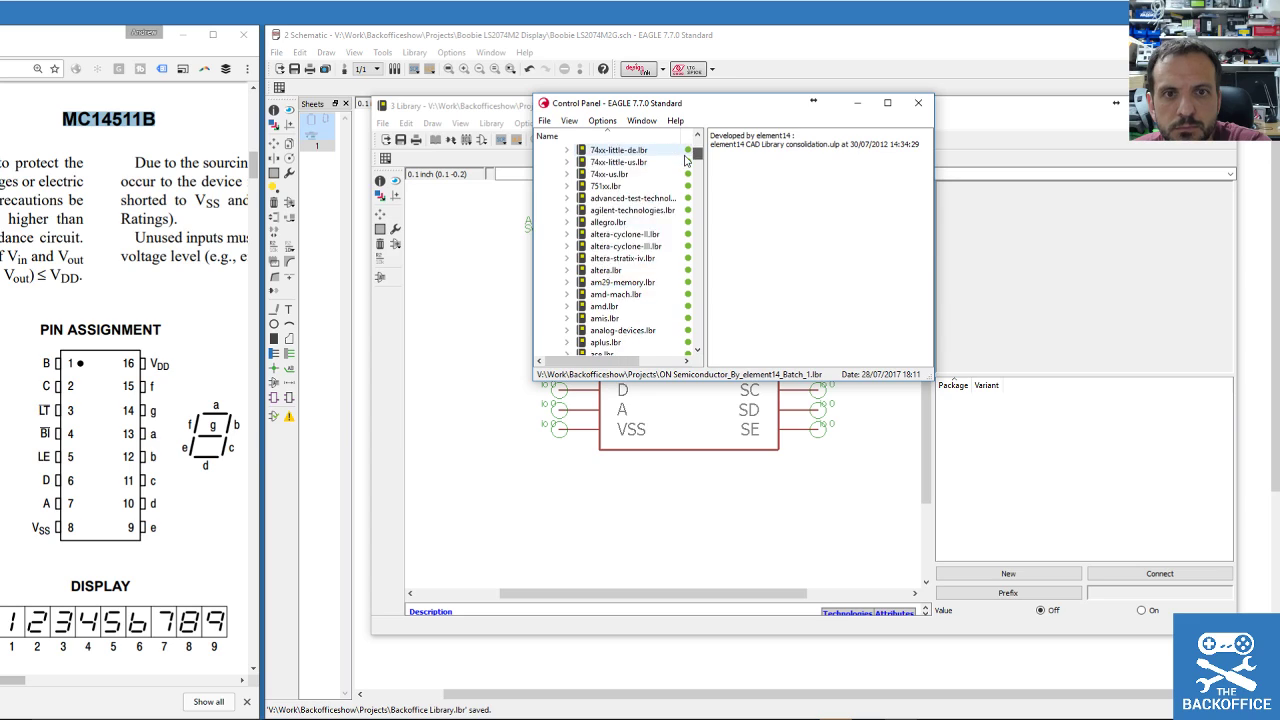
click(599, 174)
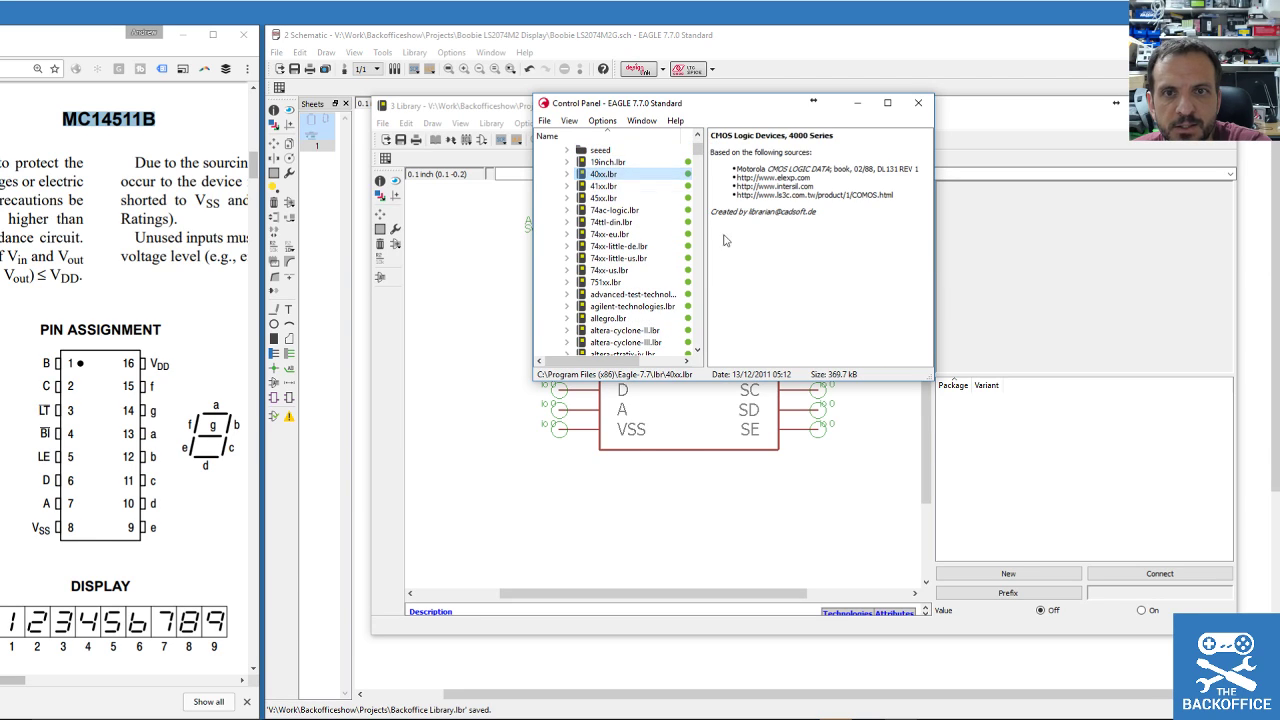
double_click(597, 176)
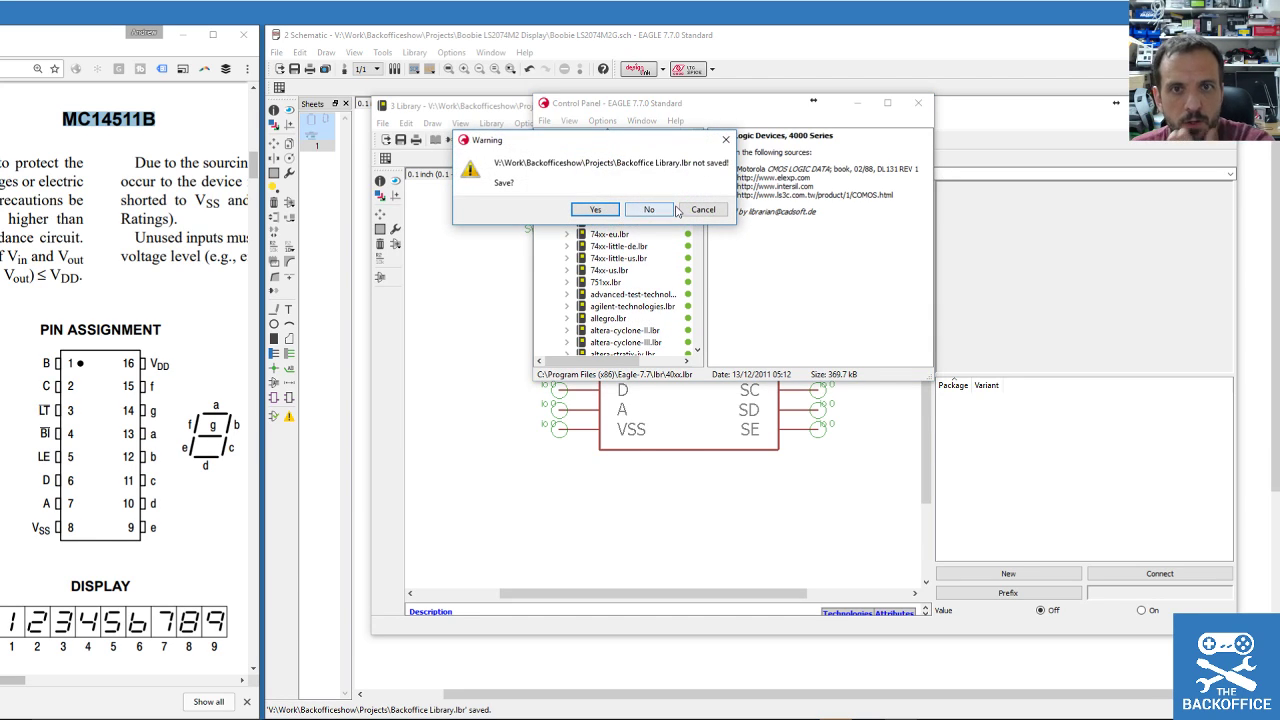
Answer the save prompt for Backoffice Library.lbr and open the 40xx DIL16 package for editing.
click(597, 214)
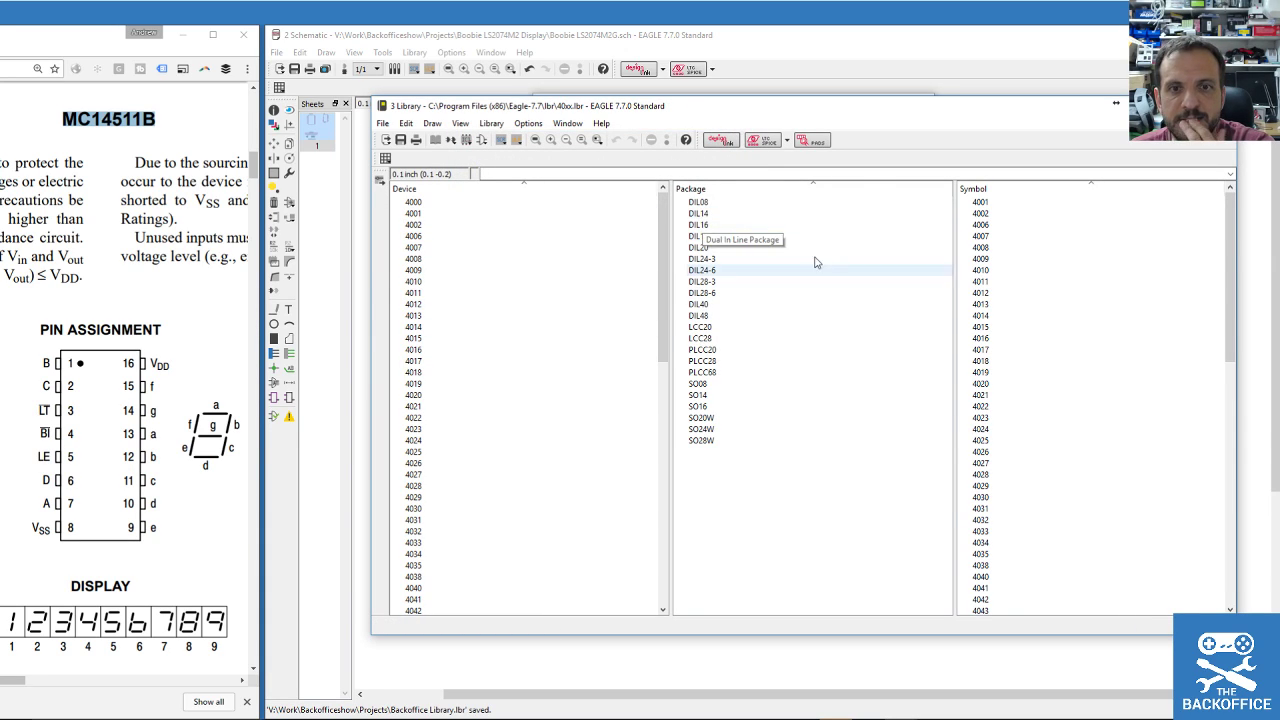
right_click(700, 227)
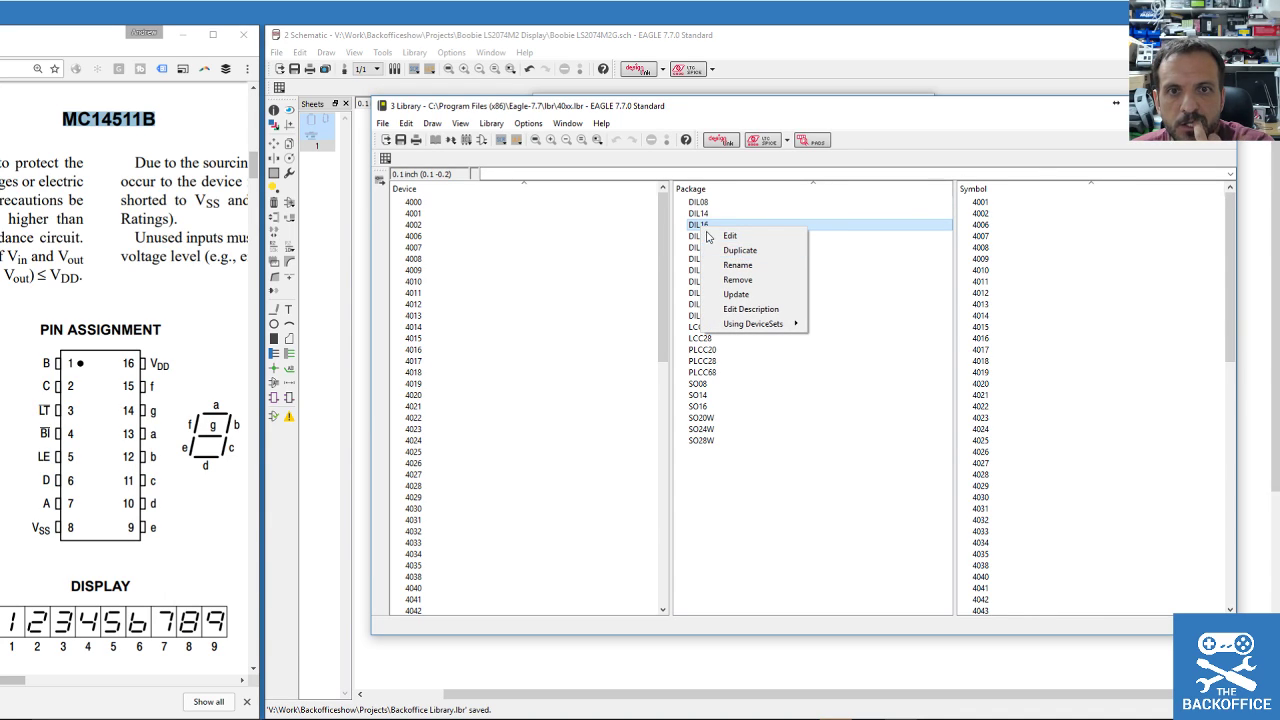
double_click(697, 226)
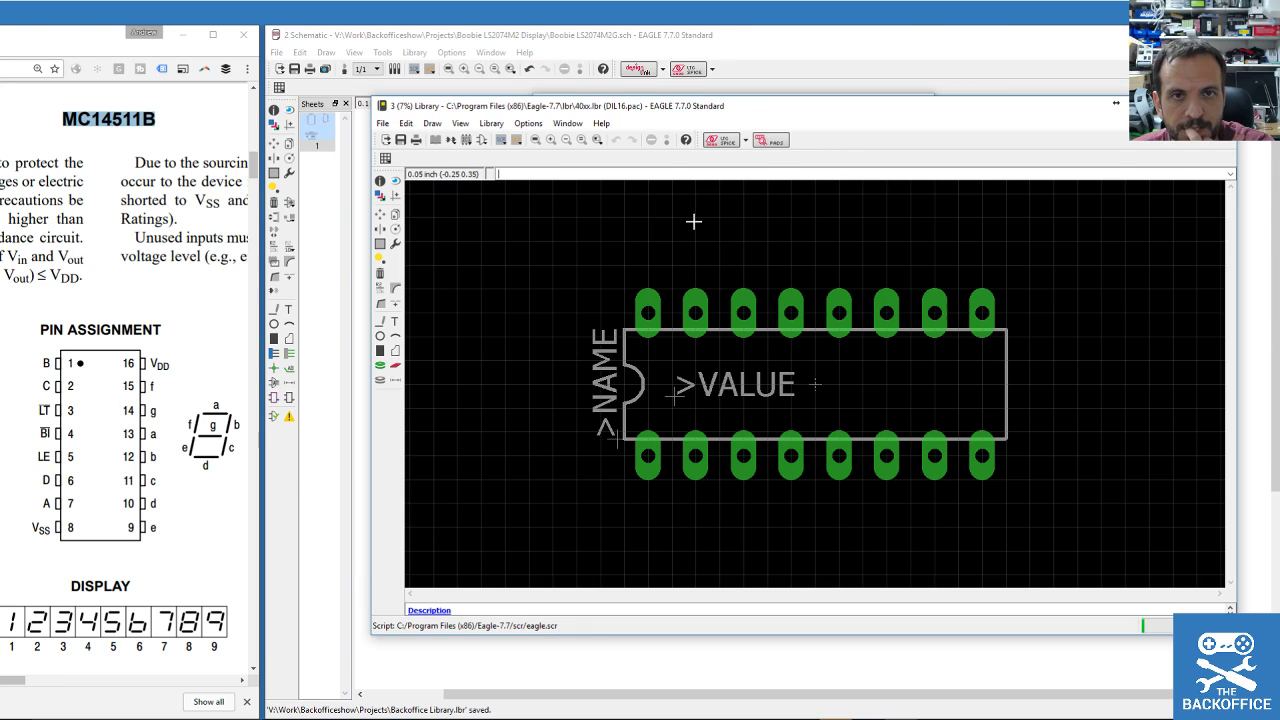
Look over the Library menu commands and the device chooser without making changes.
click(492, 125)
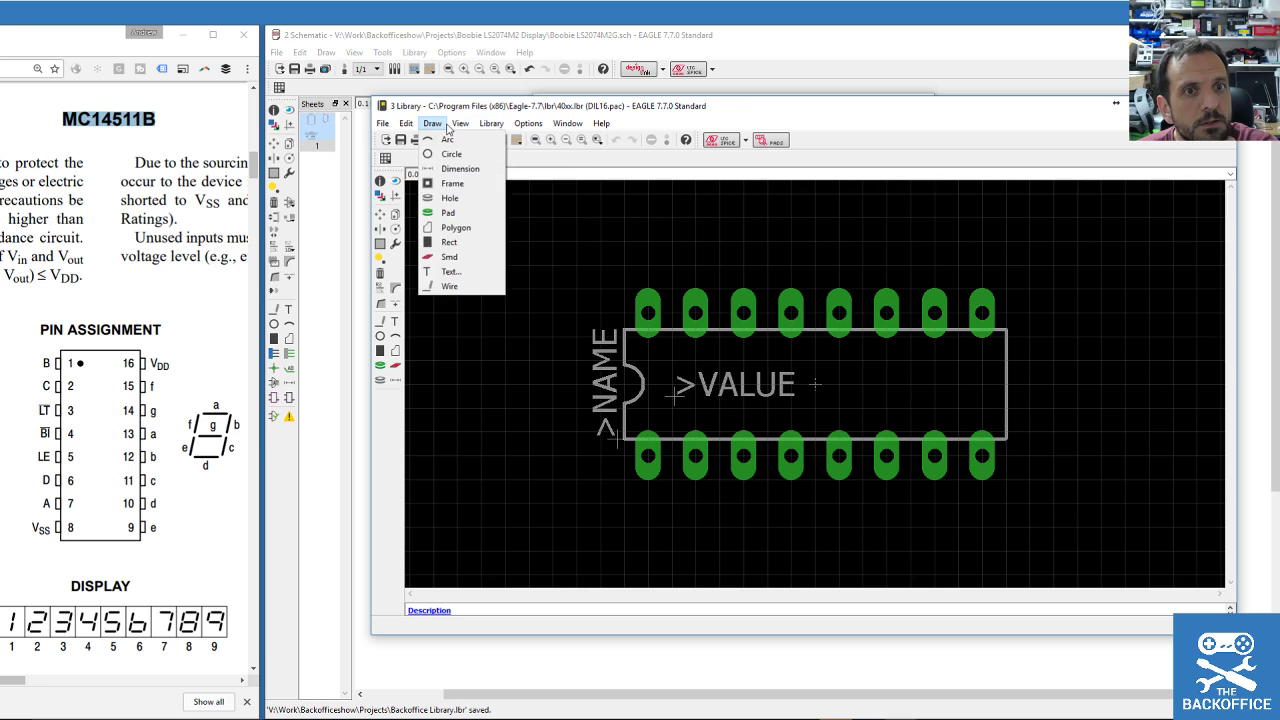
mouse_move(407, 125)
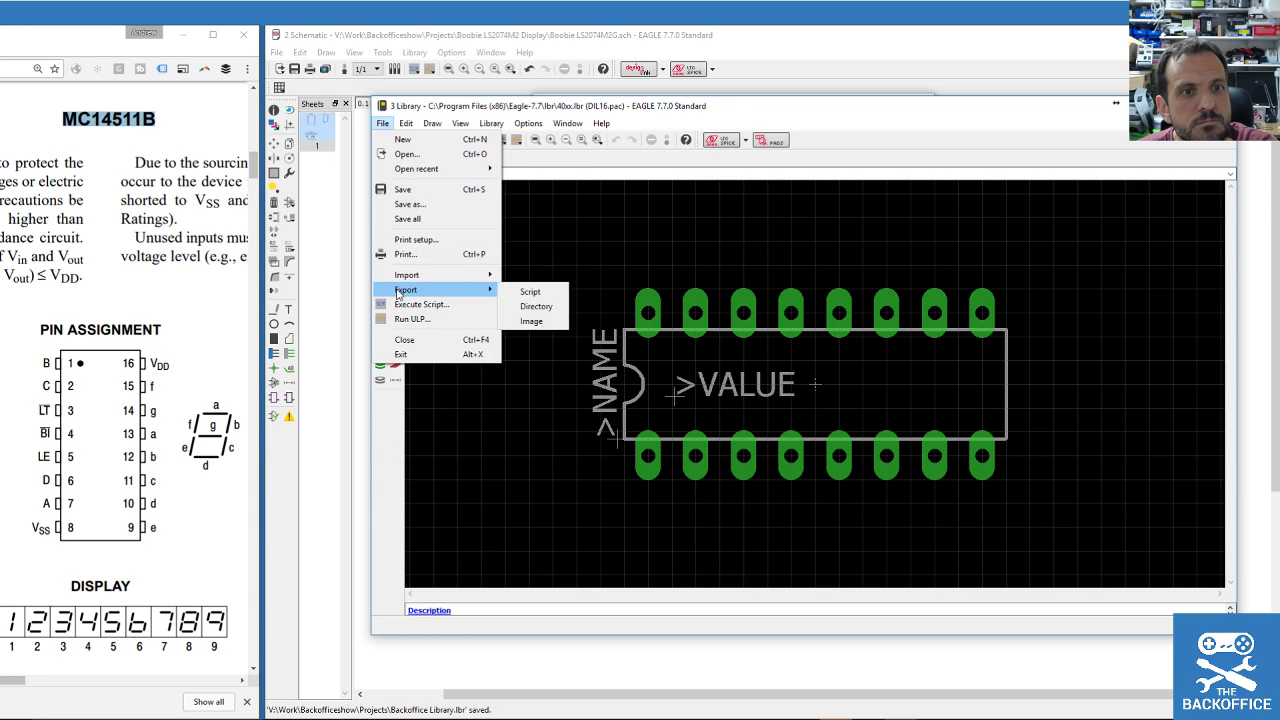
mouse_move(528, 123)
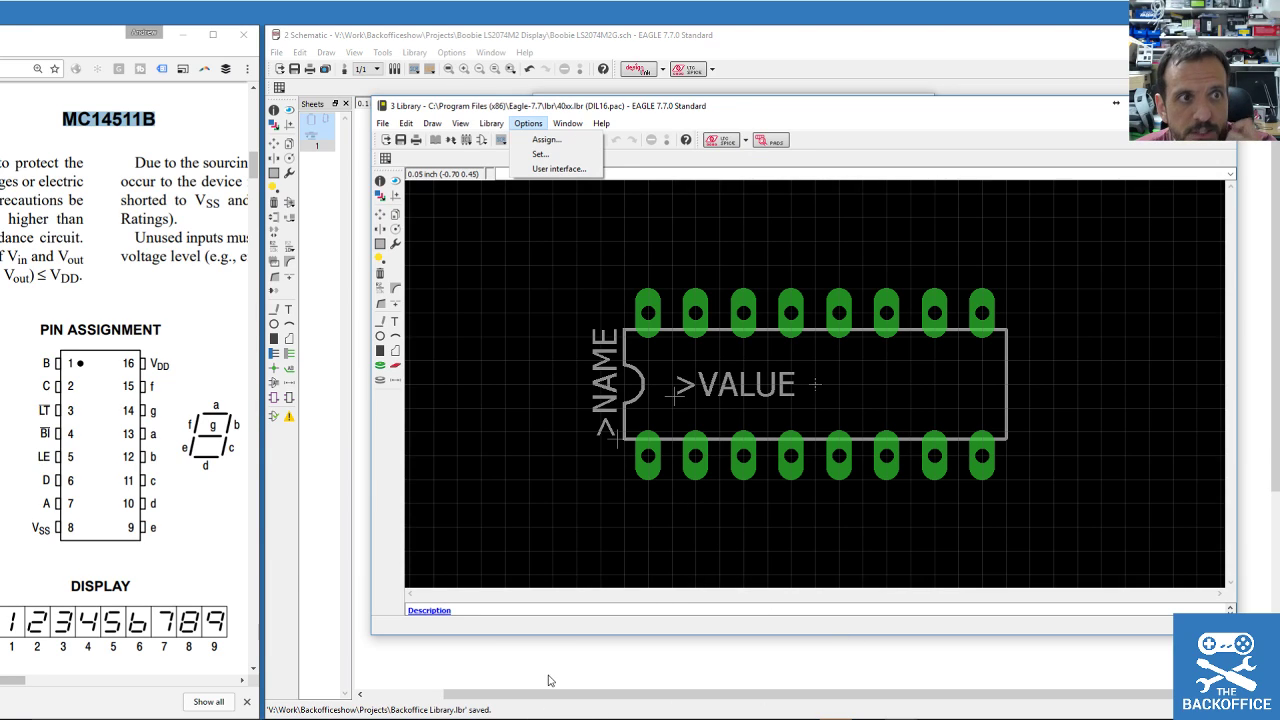
key(Escape)
mouse_move(686, 712)
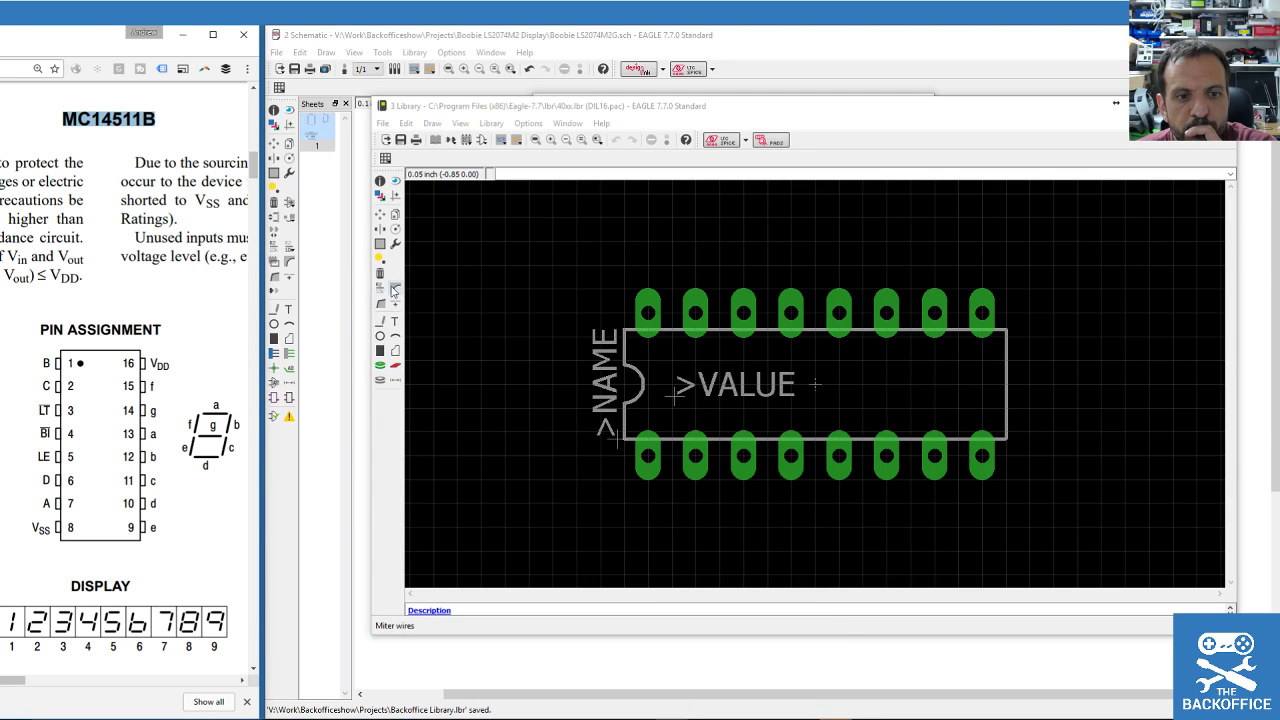
click(491, 123)
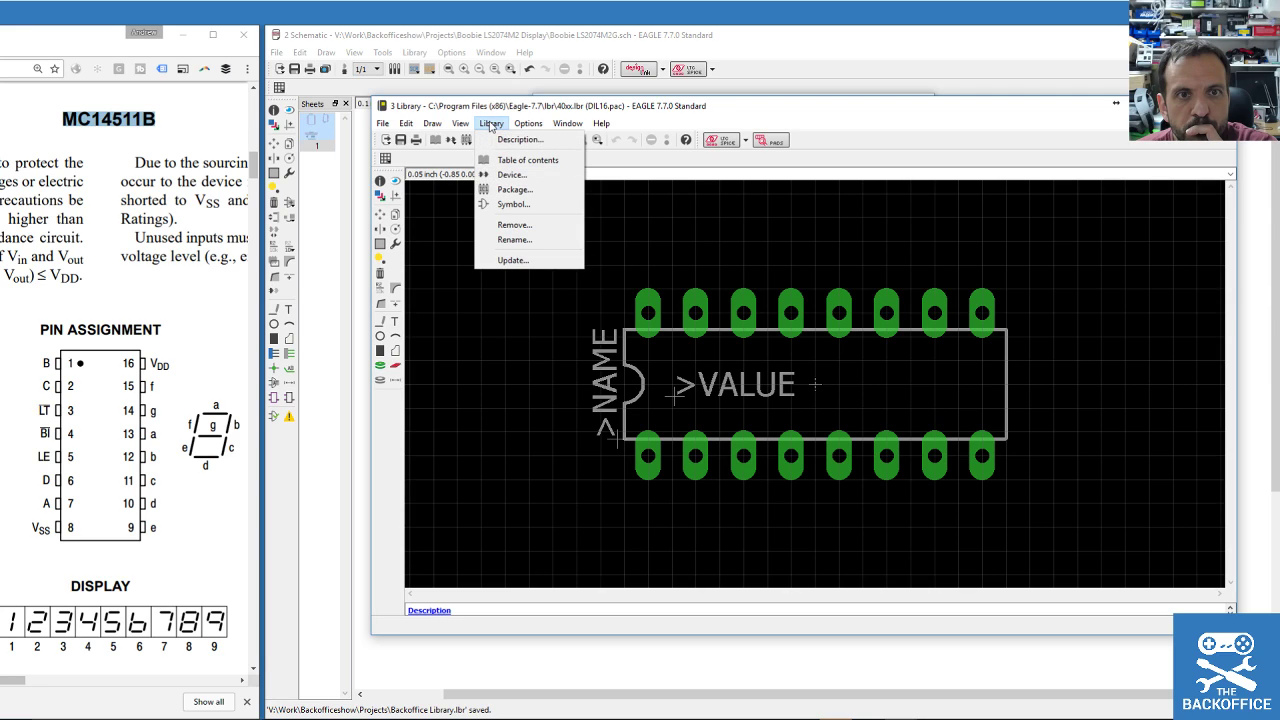
mouse_move(533, 127)
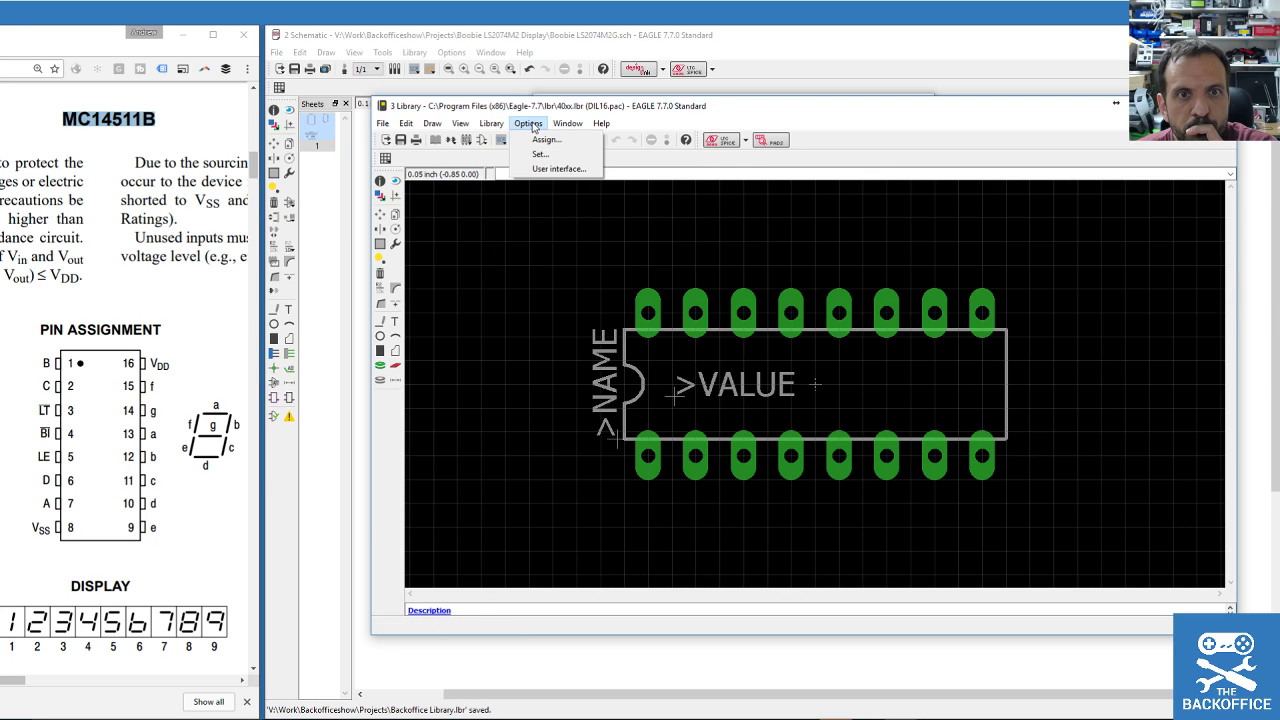
mouse_move(491, 123)
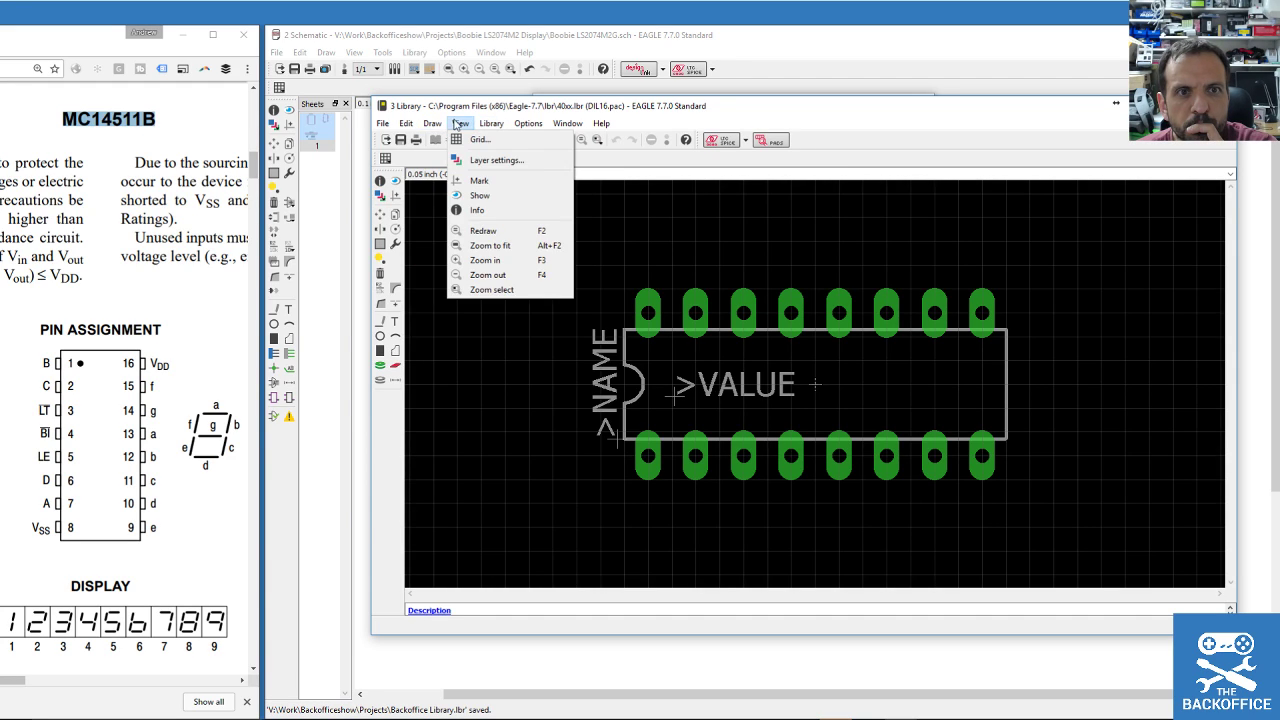
click(438, 123)
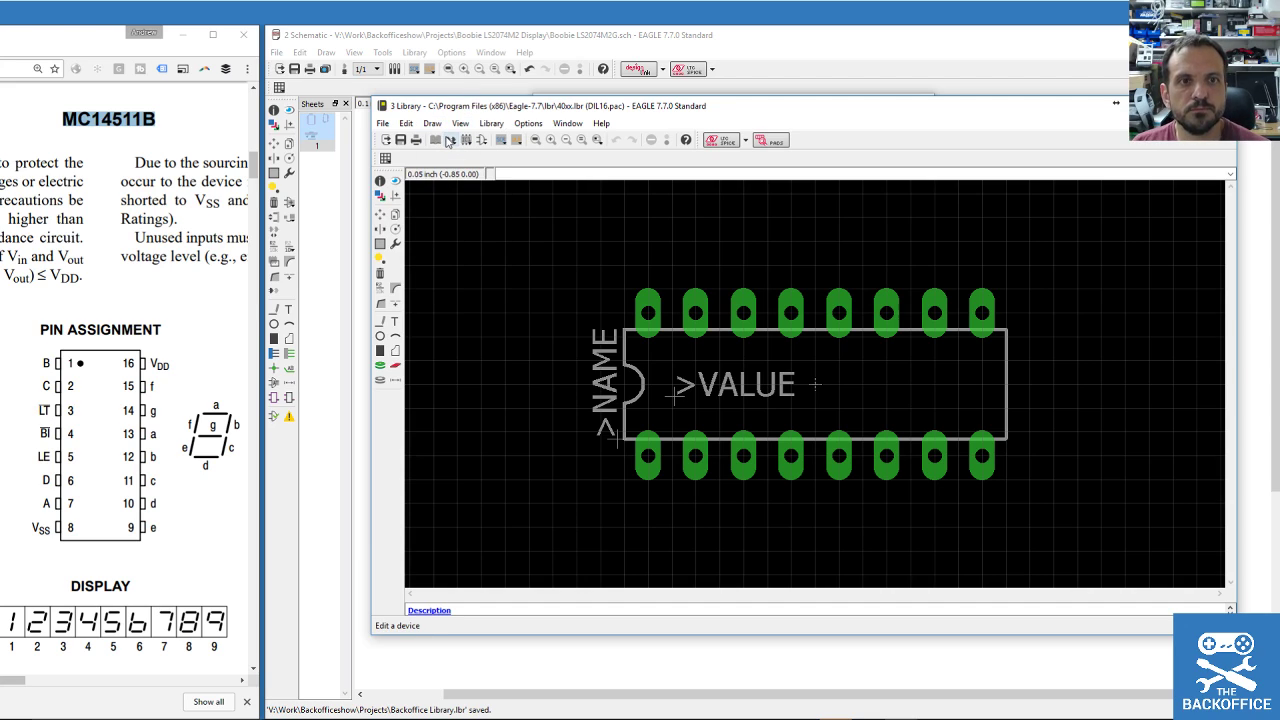
click(451, 143)
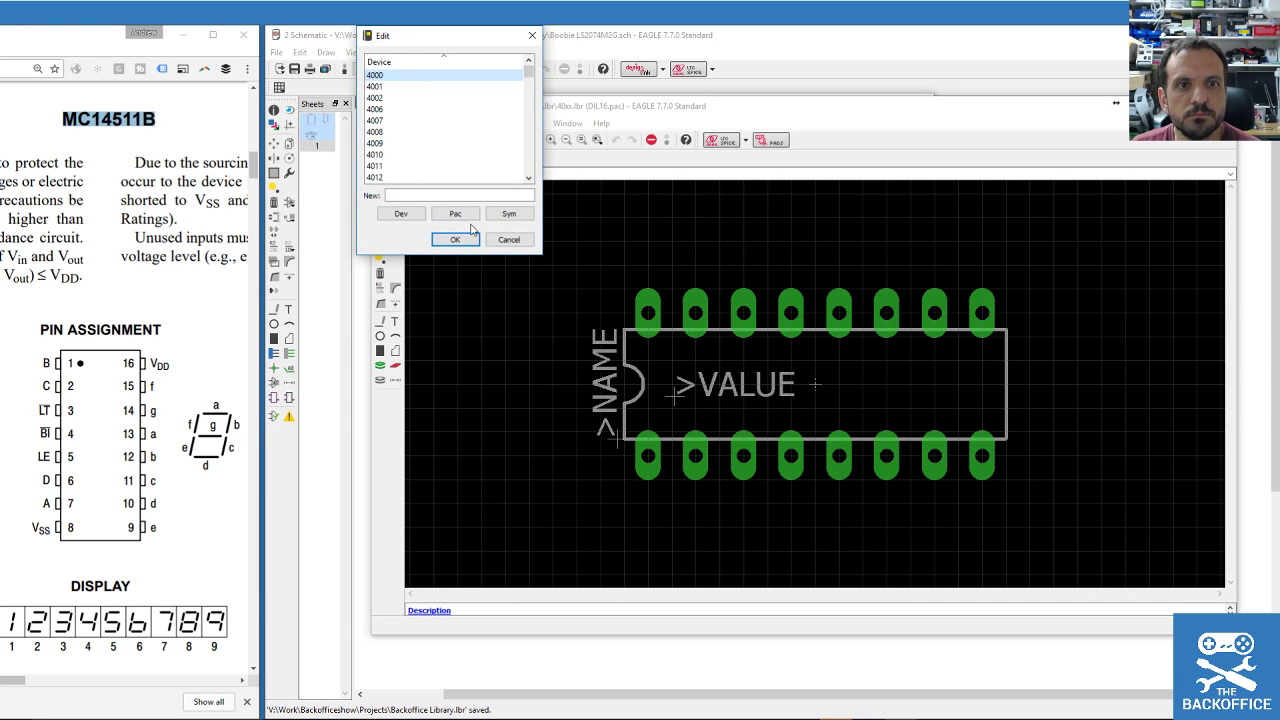
click(509, 238)
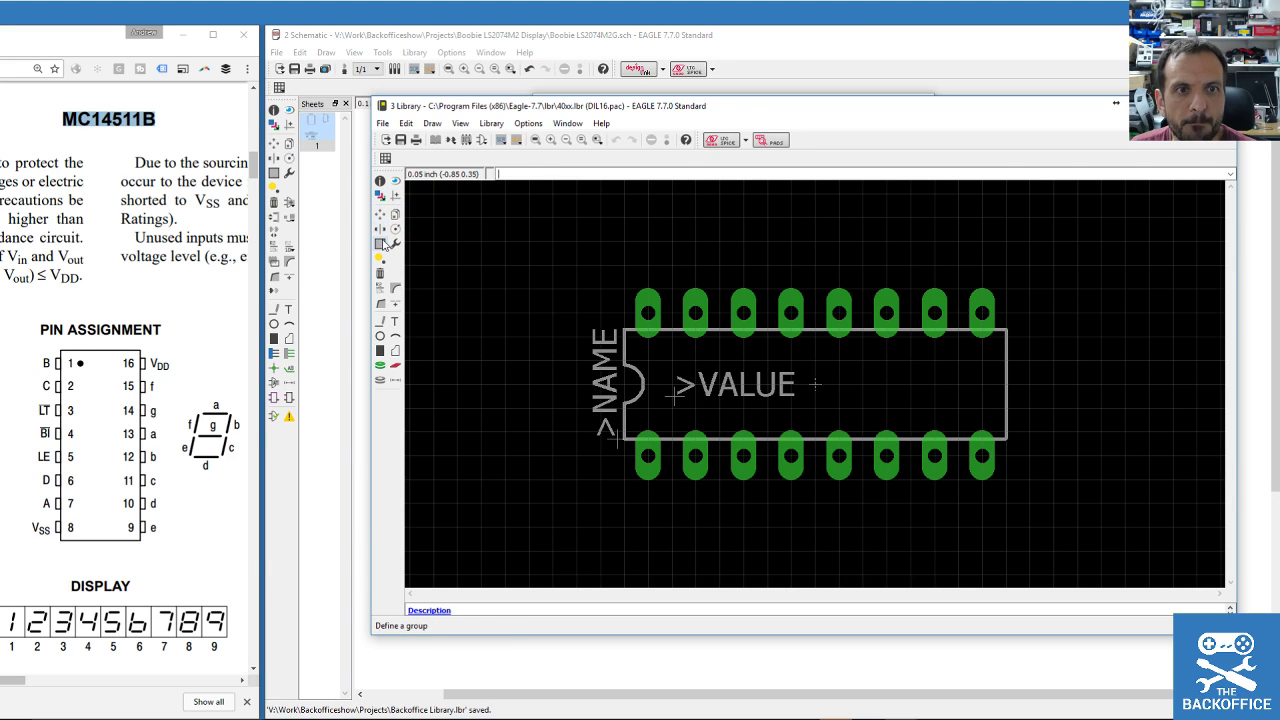
Group the whole DIL16 footprint and show the library's table of contents.
click(380, 243)
drag(512, 230, 1106, 534)
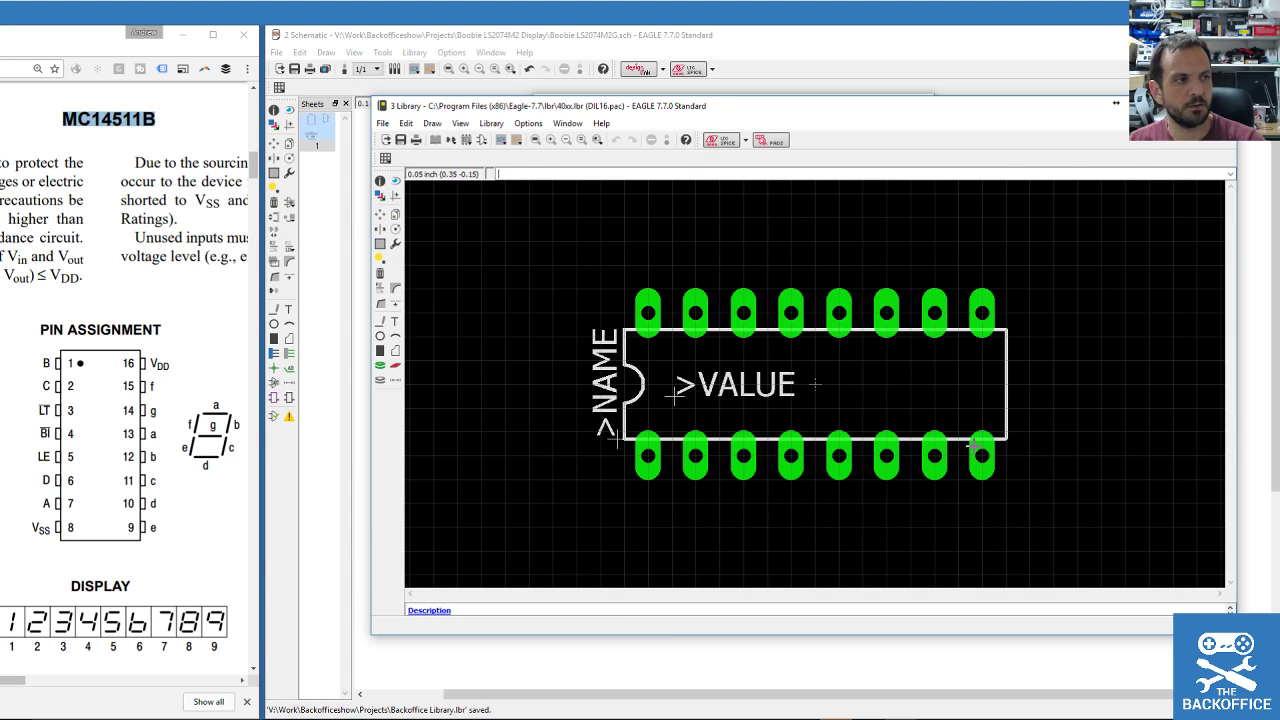
click(527, 124)
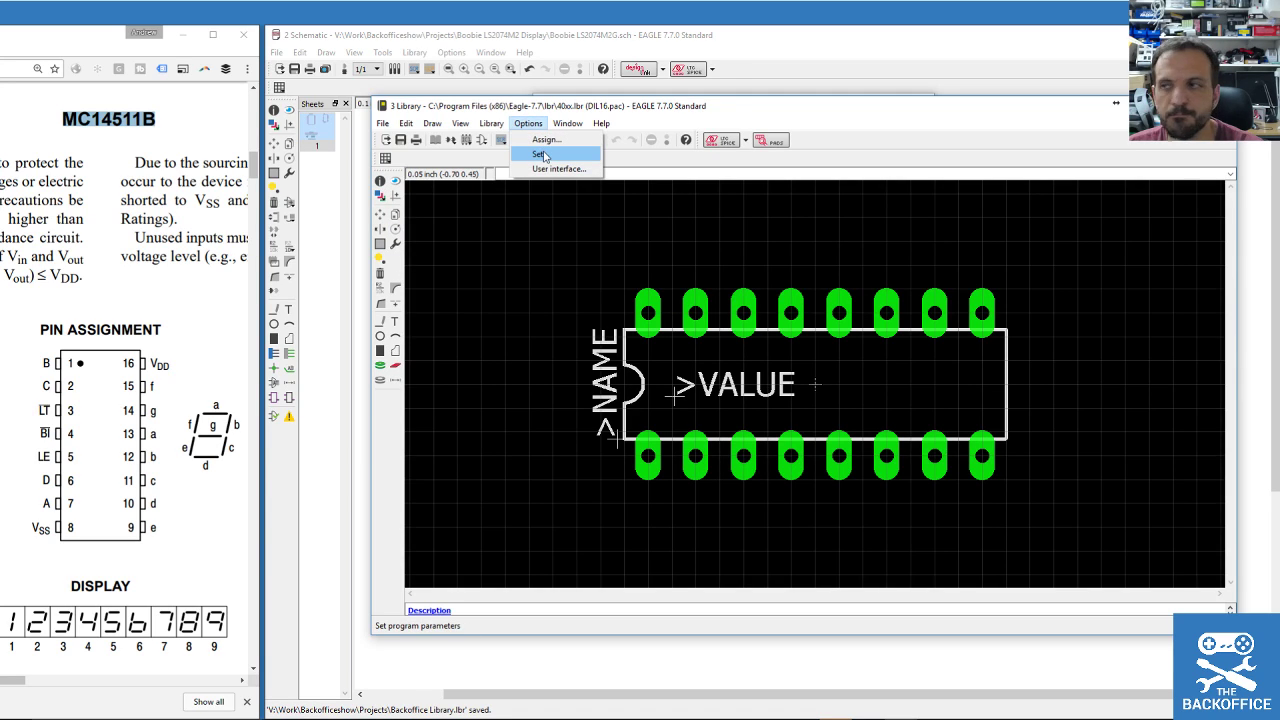
mouse_move(491, 124)
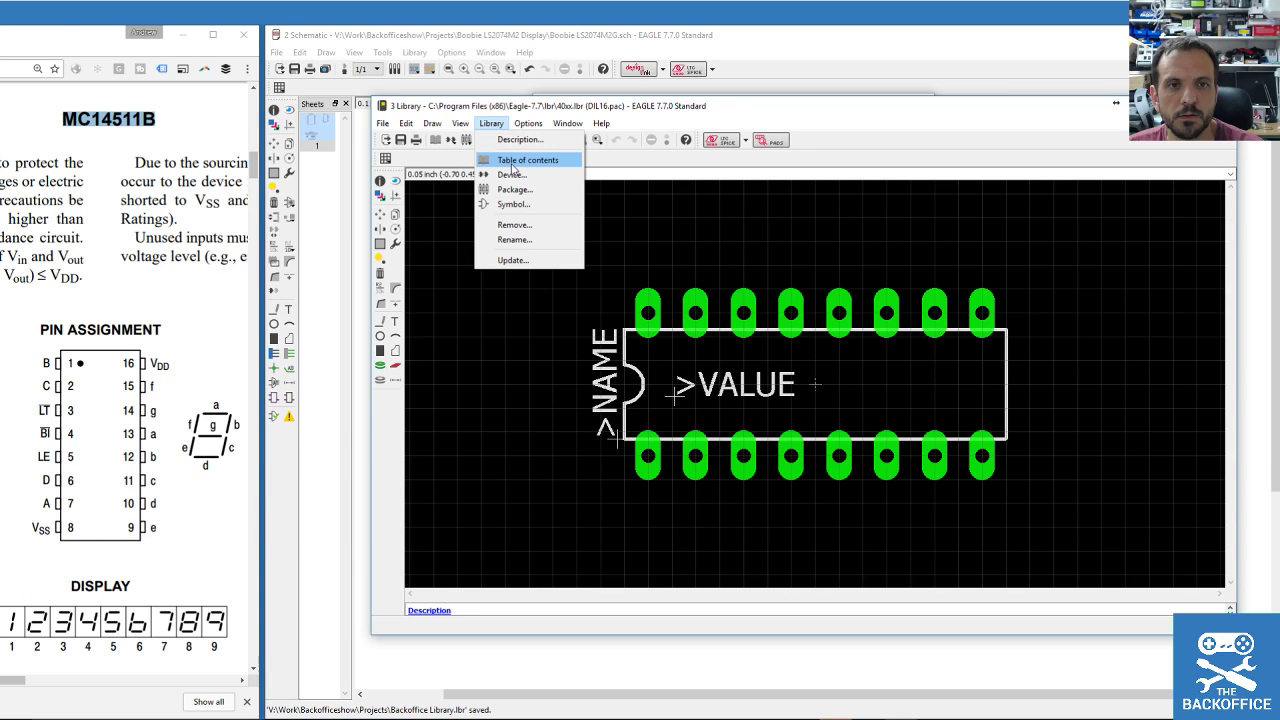
click(513, 161)
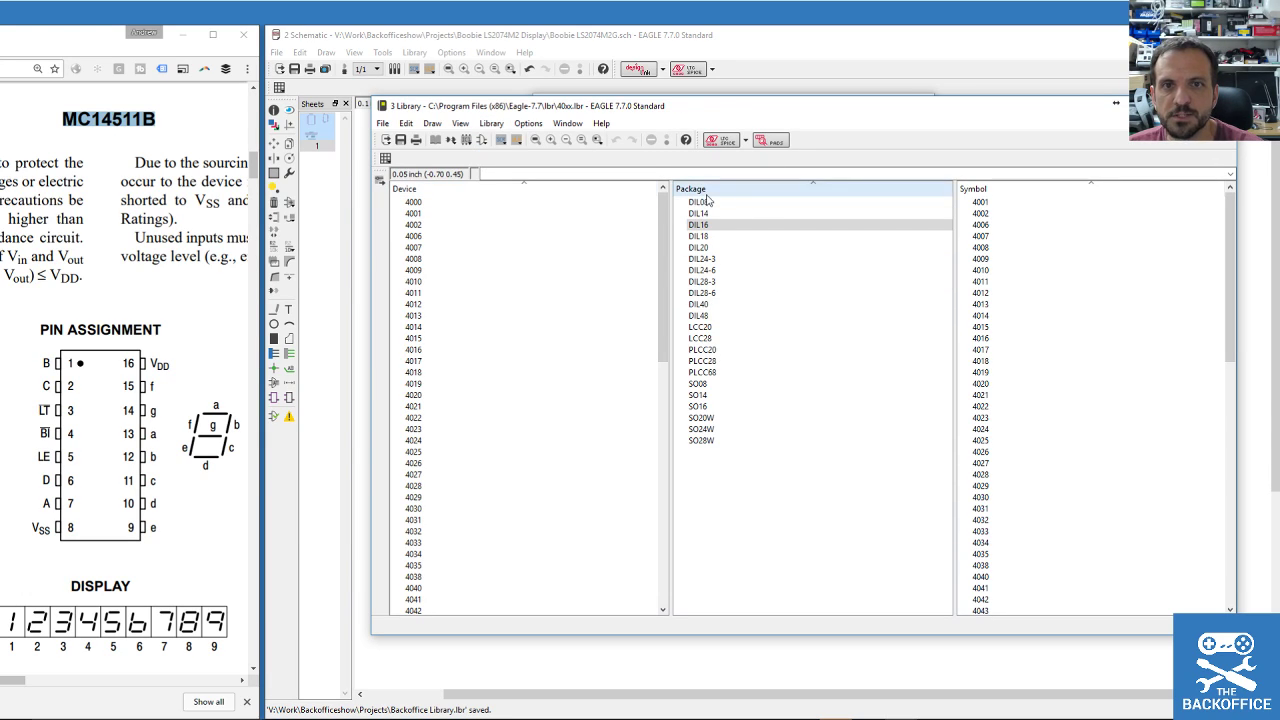
right_click(707, 228)
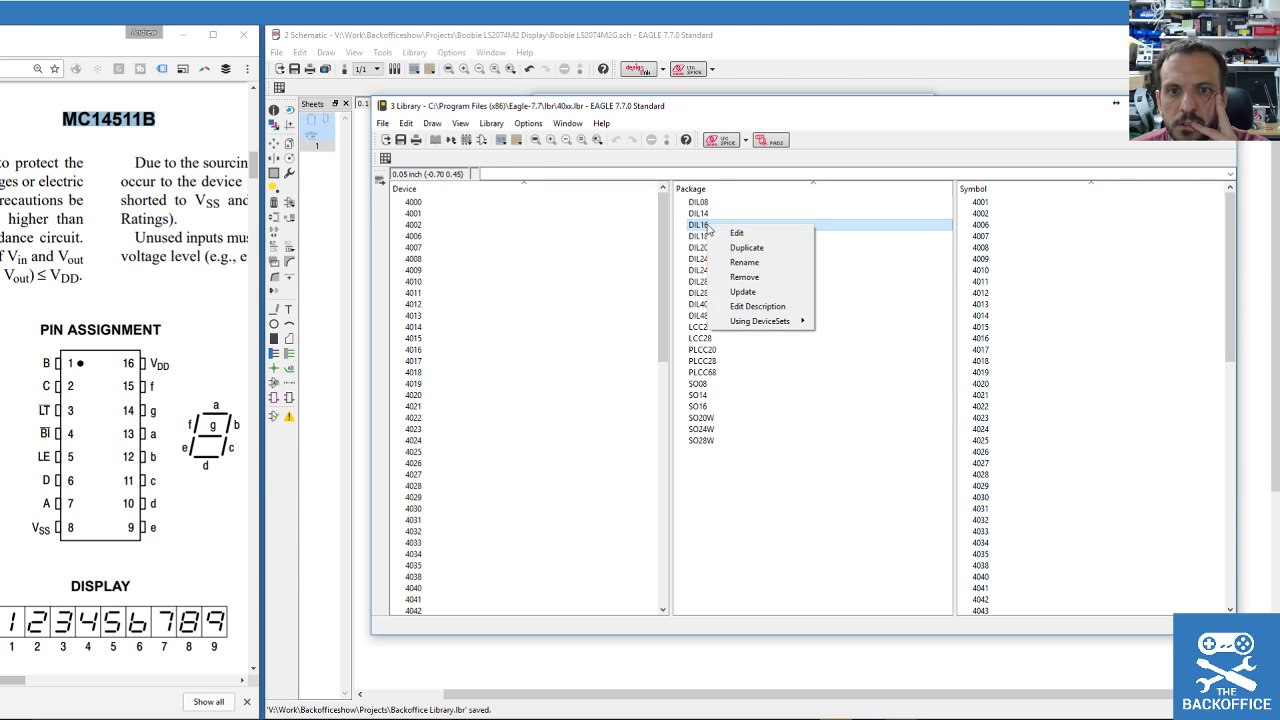
click(745, 248)
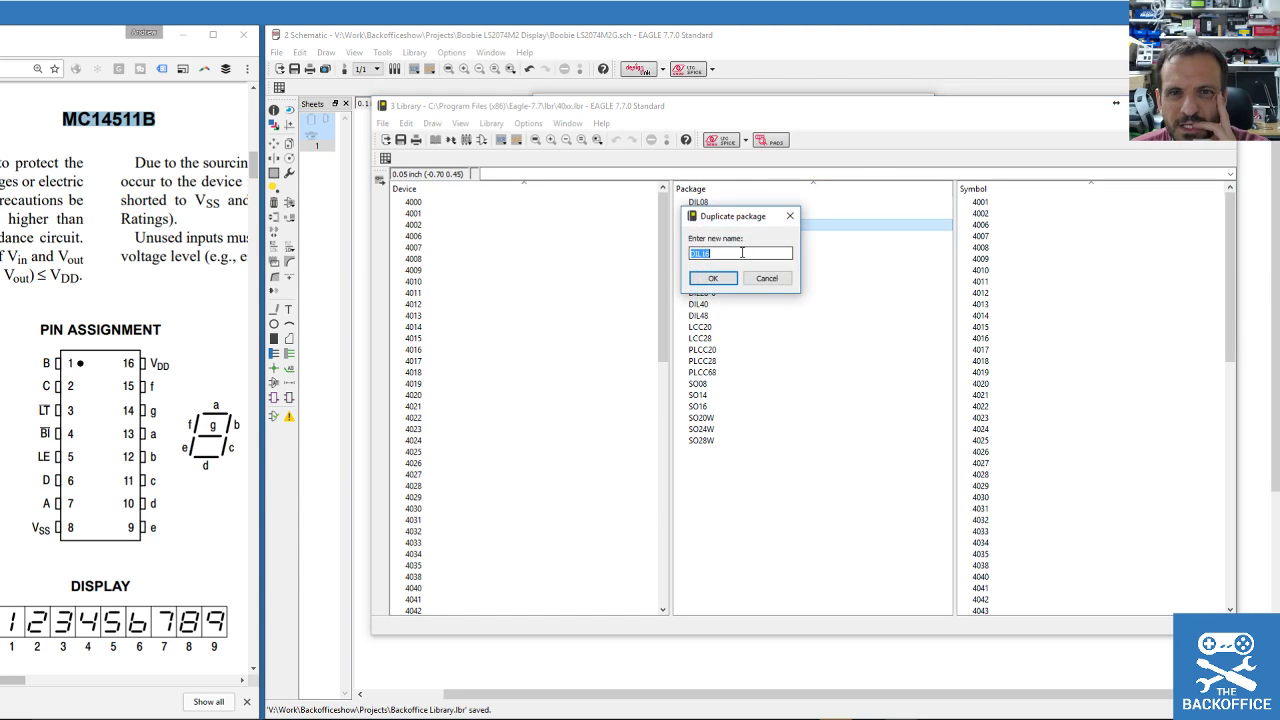
click(848, 277)
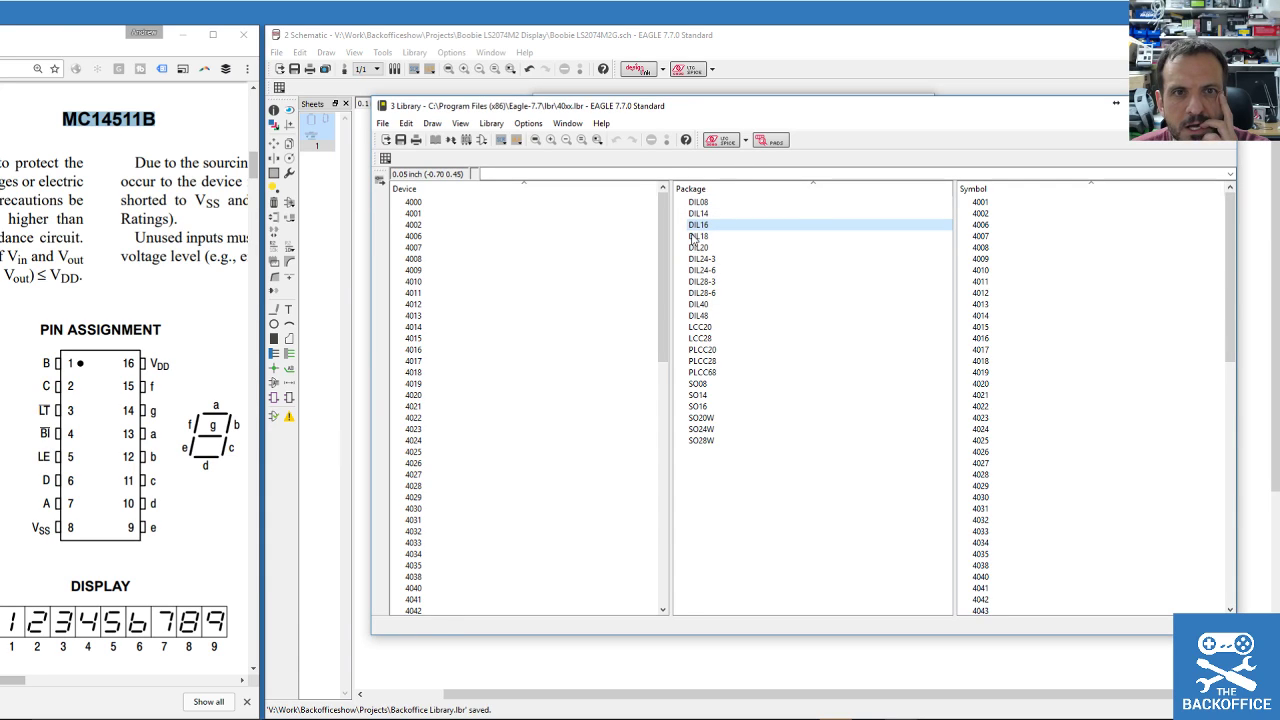
click(491, 123)
click(406, 123)
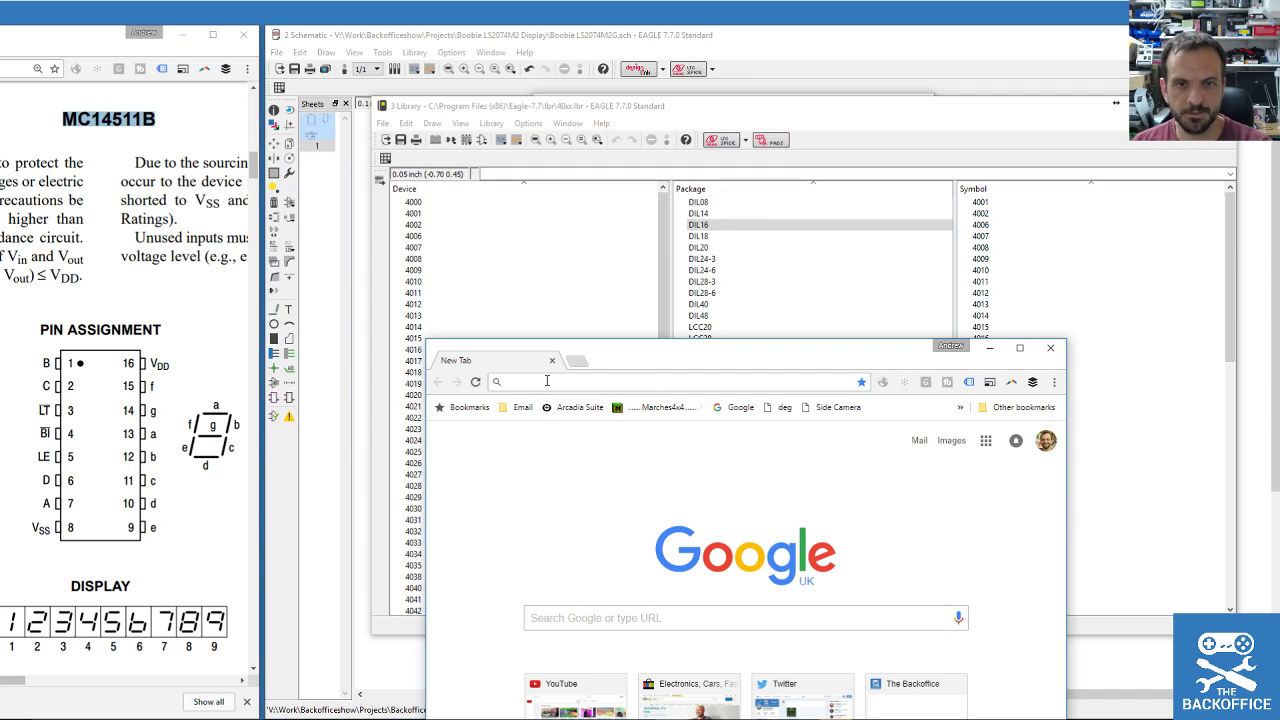
Search Google for 'eagle copy', read the element14 thread's replies, then move Chrome aside.
text(eagle copy)
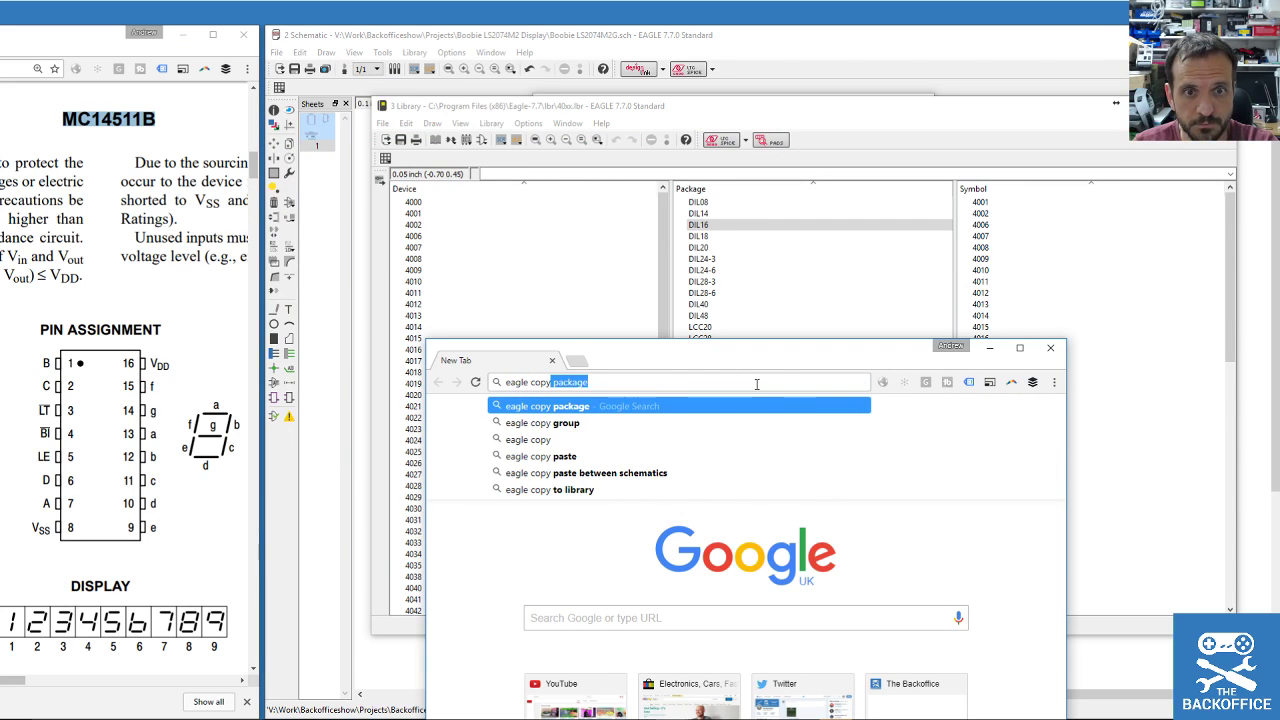
key(Return)
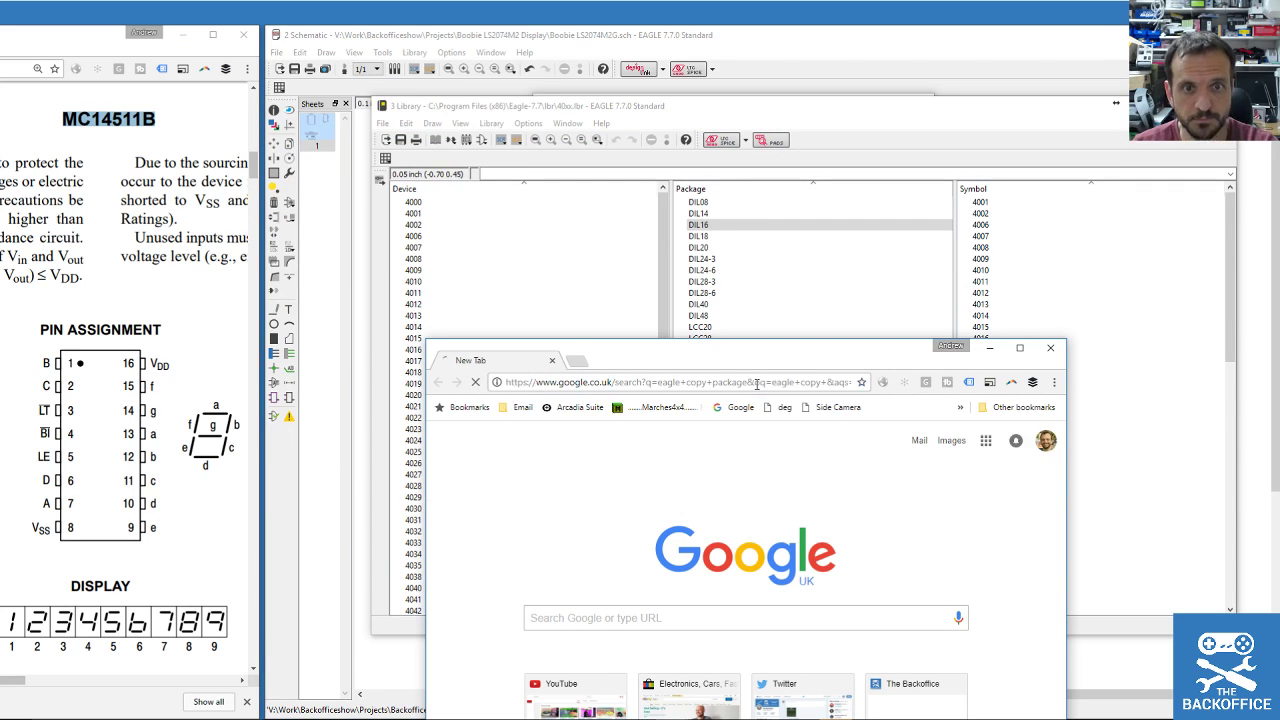
drag(729, 346, 785, 75)
click(758, 432)
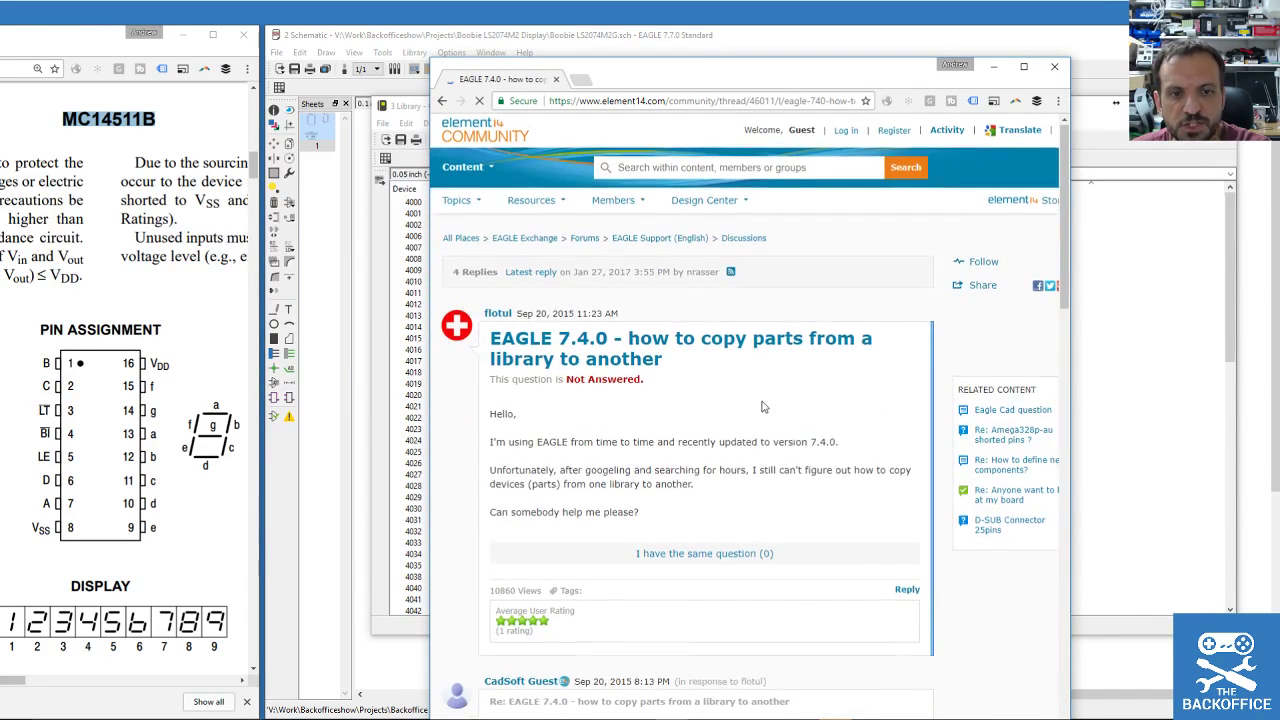
scroll(741, 368, down, 5)
scroll(741, 368, down, 8)
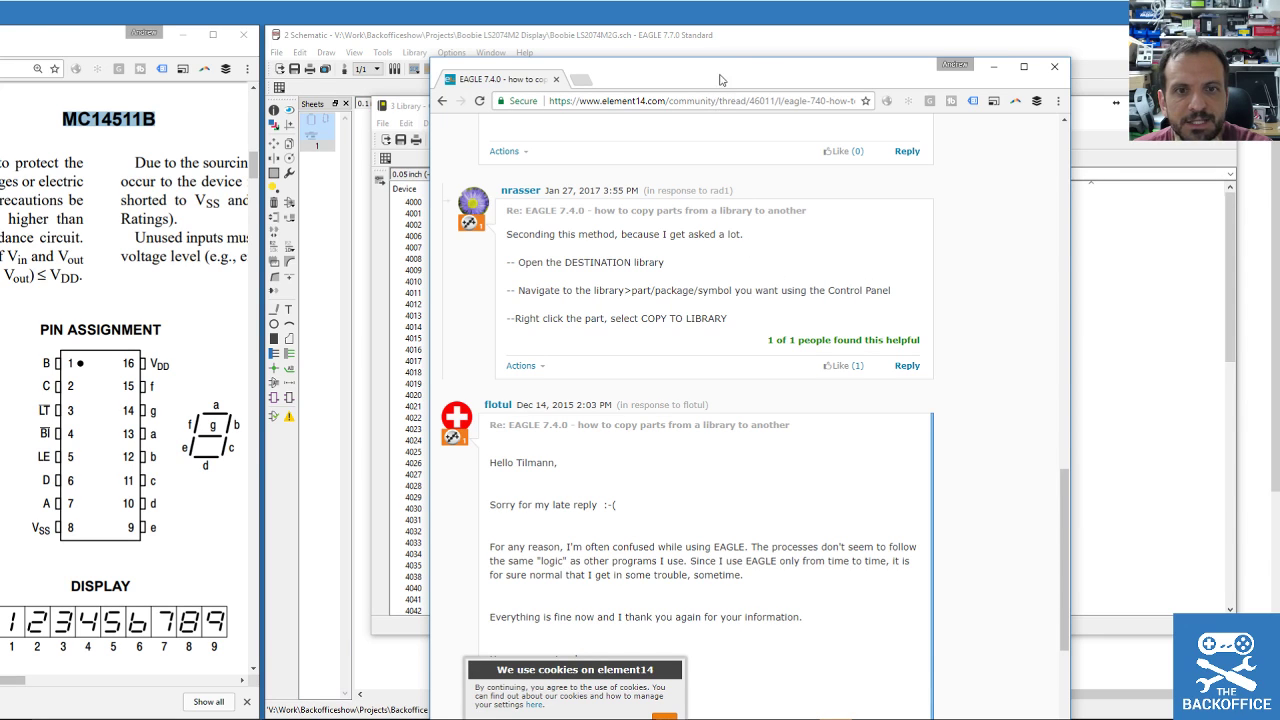
drag(765, 83, 1279, 110)
Check the context menus of package DIL16, device 4007 and symbol 4010, then open DIL16.
right_click(712, 227)
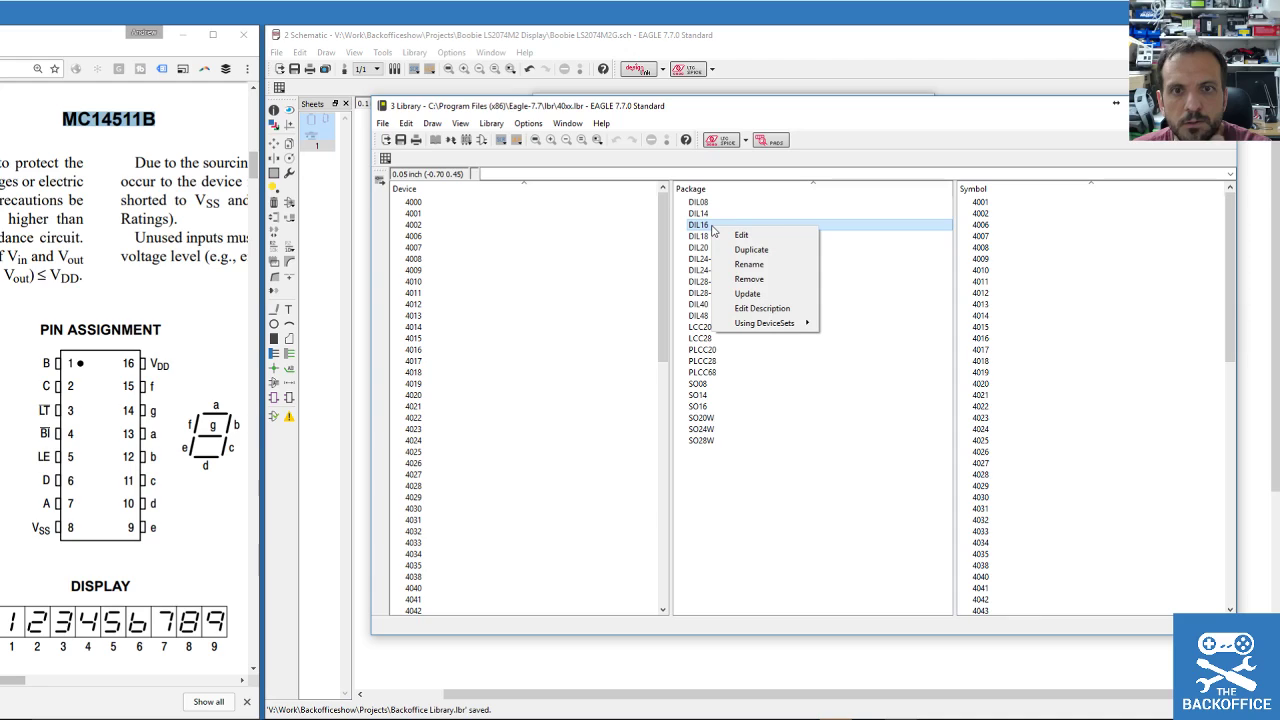
right_click(432, 248)
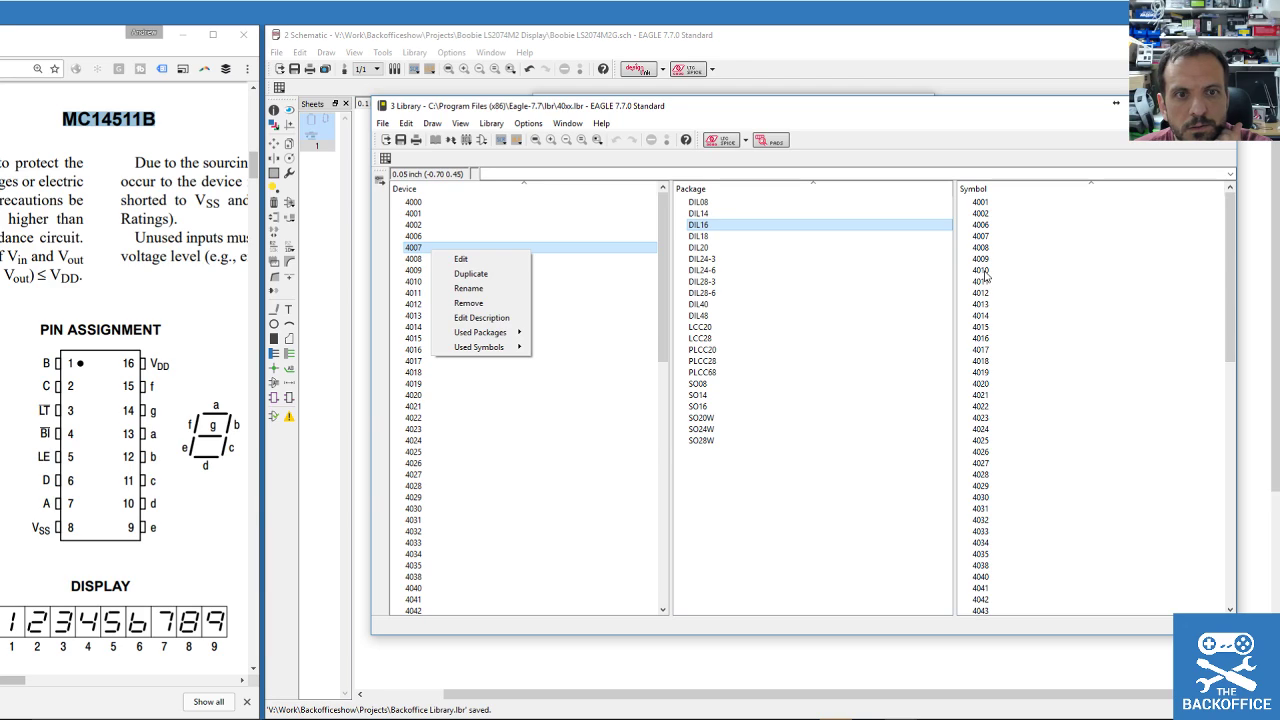
right_click(984, 272)
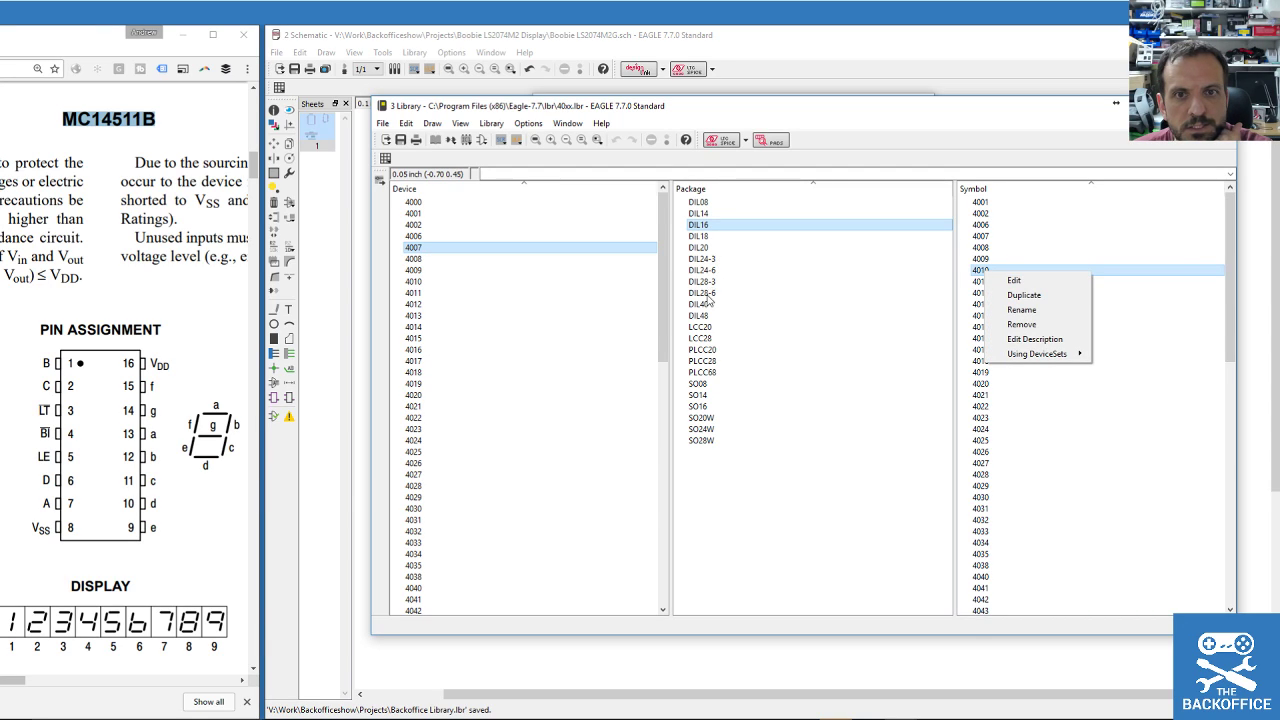
right_click(701, 227)
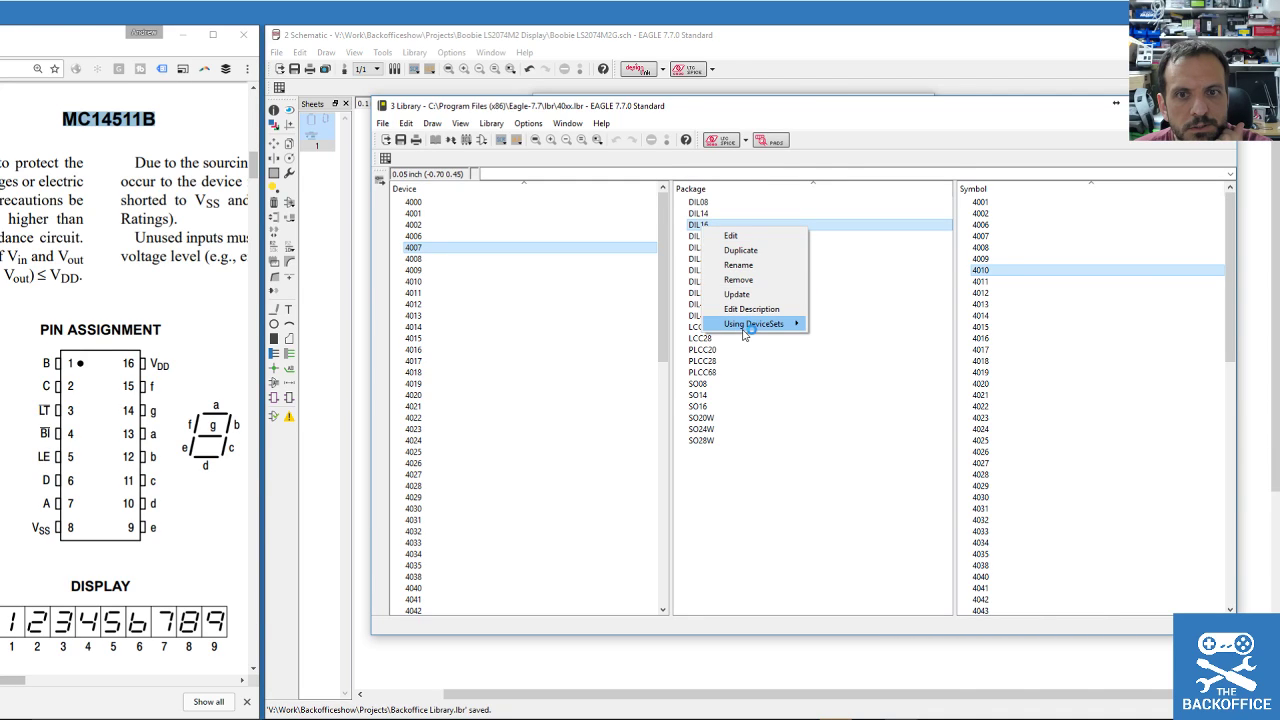
mouse_move(745, 334)
double_click(698, 224)
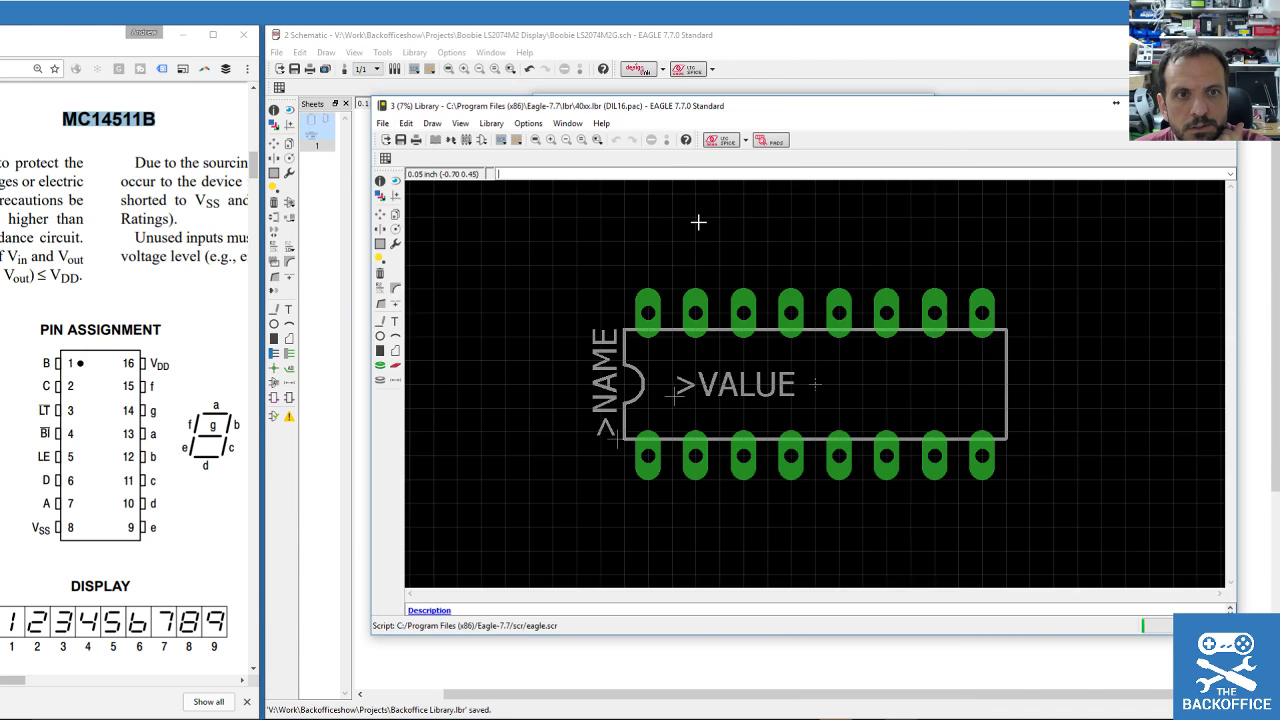
right_click(727, 330)
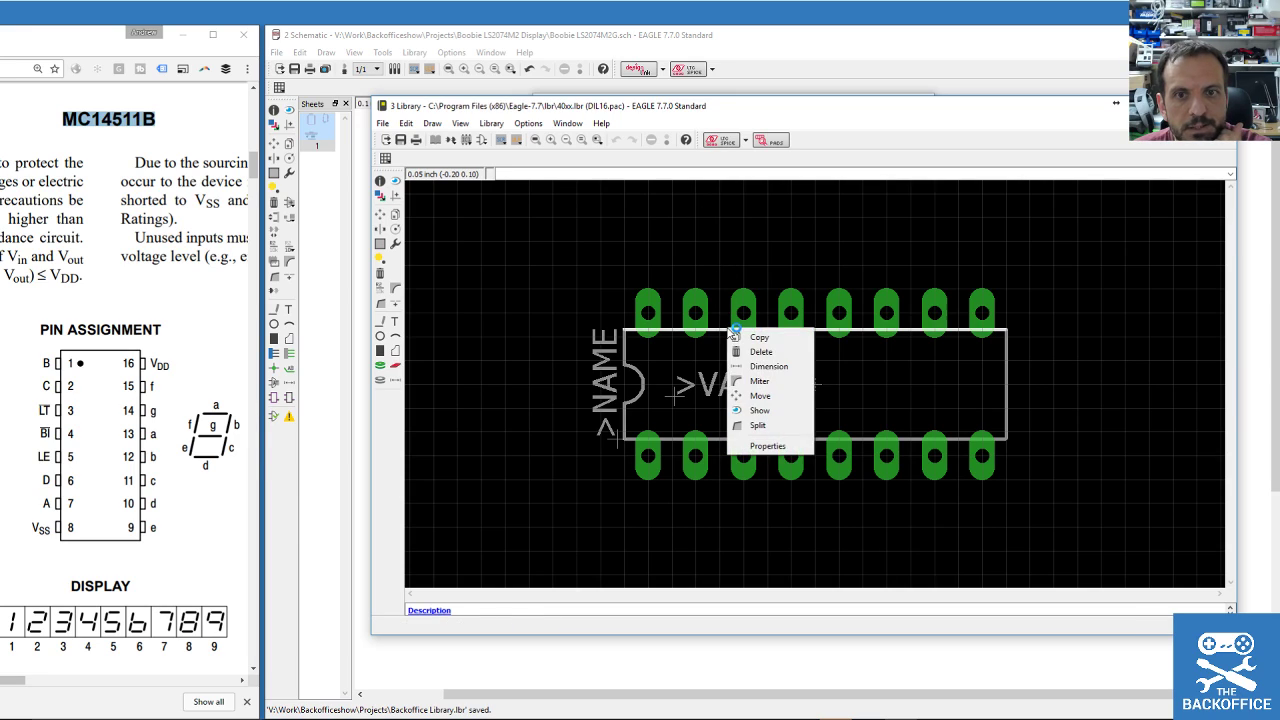
key(Escape)
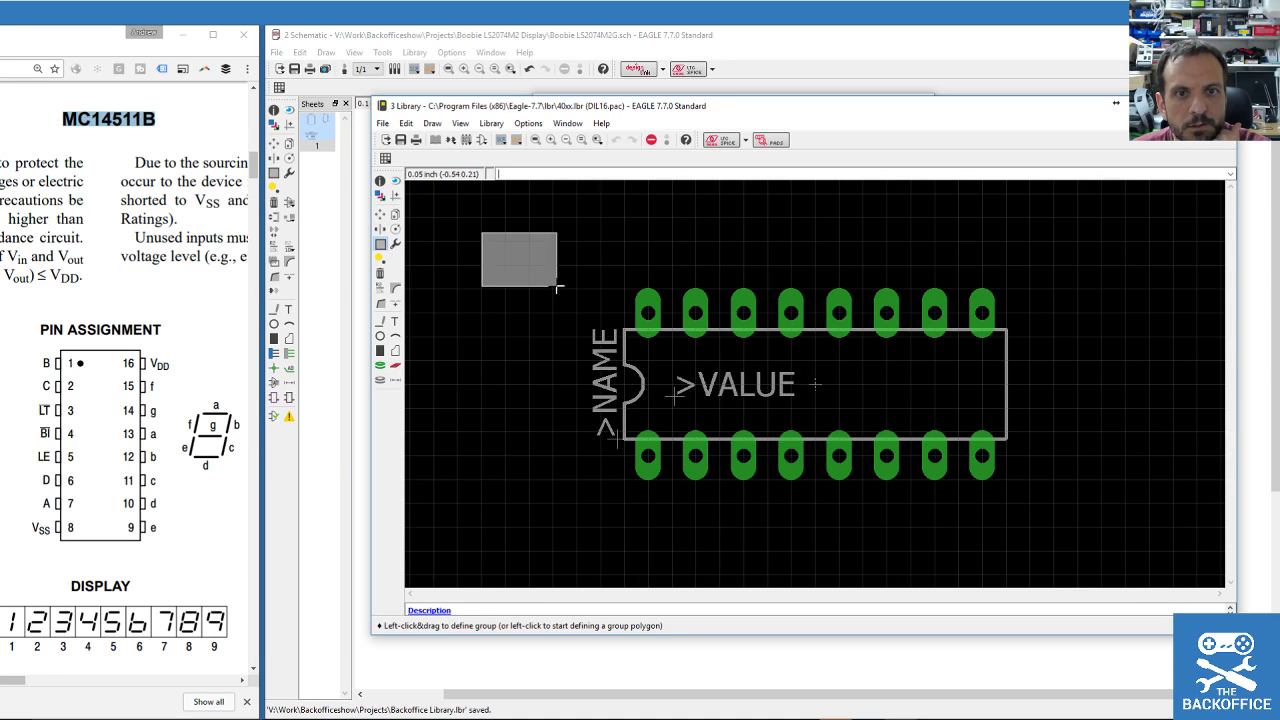
right_click(945, 333)
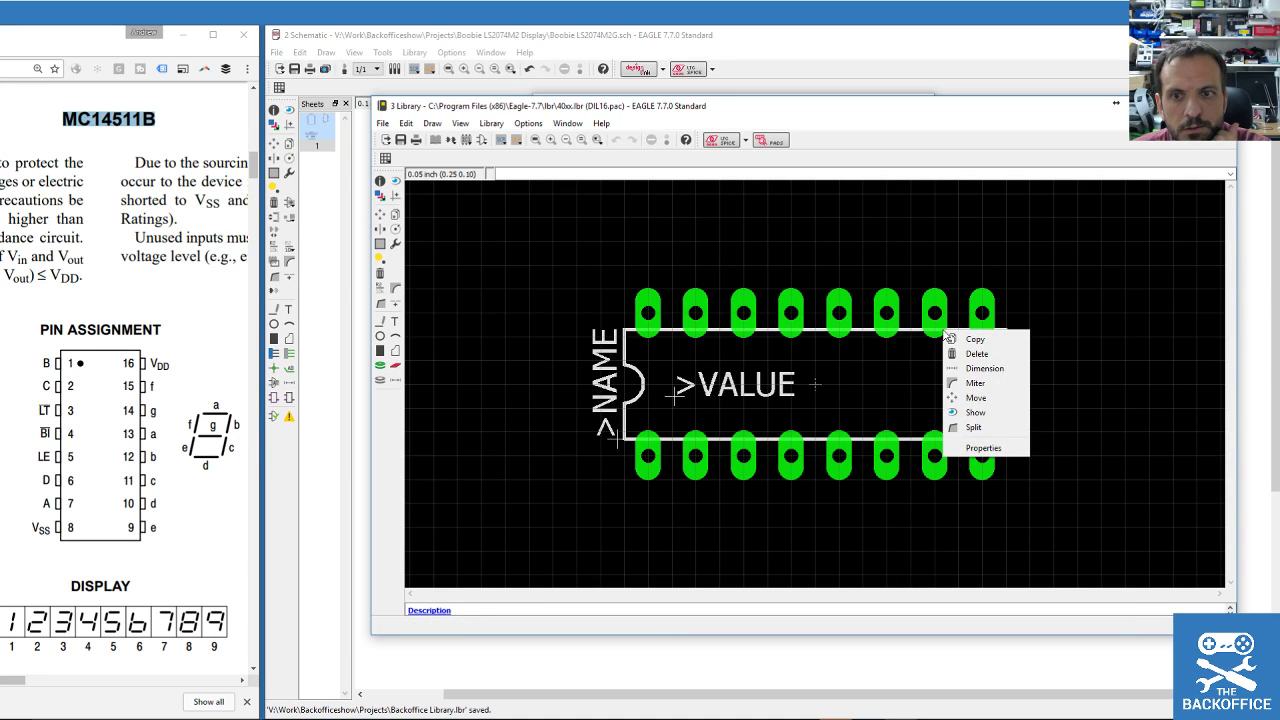
click(972, 340)
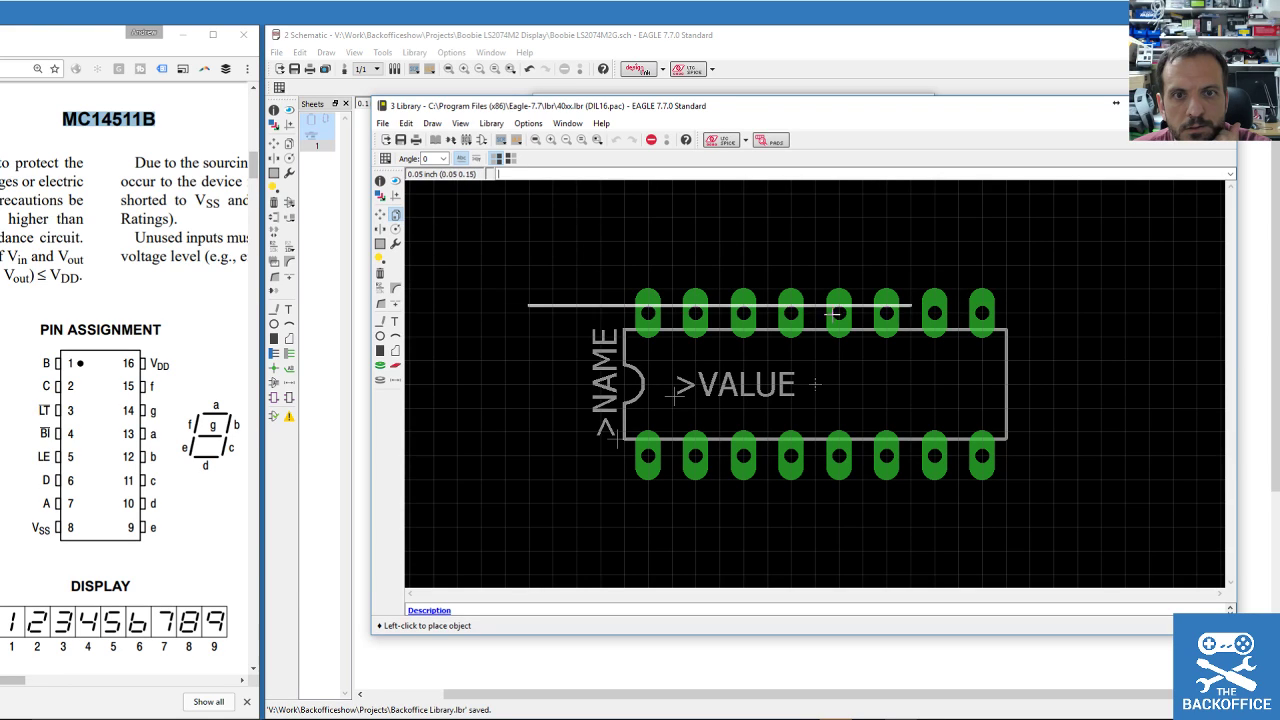
key(Escape)
click(381, 245)
drag(542, 249, 1085, 517)
click(395, 214)
ctrl+right_click(690, 313)
key(Escape)
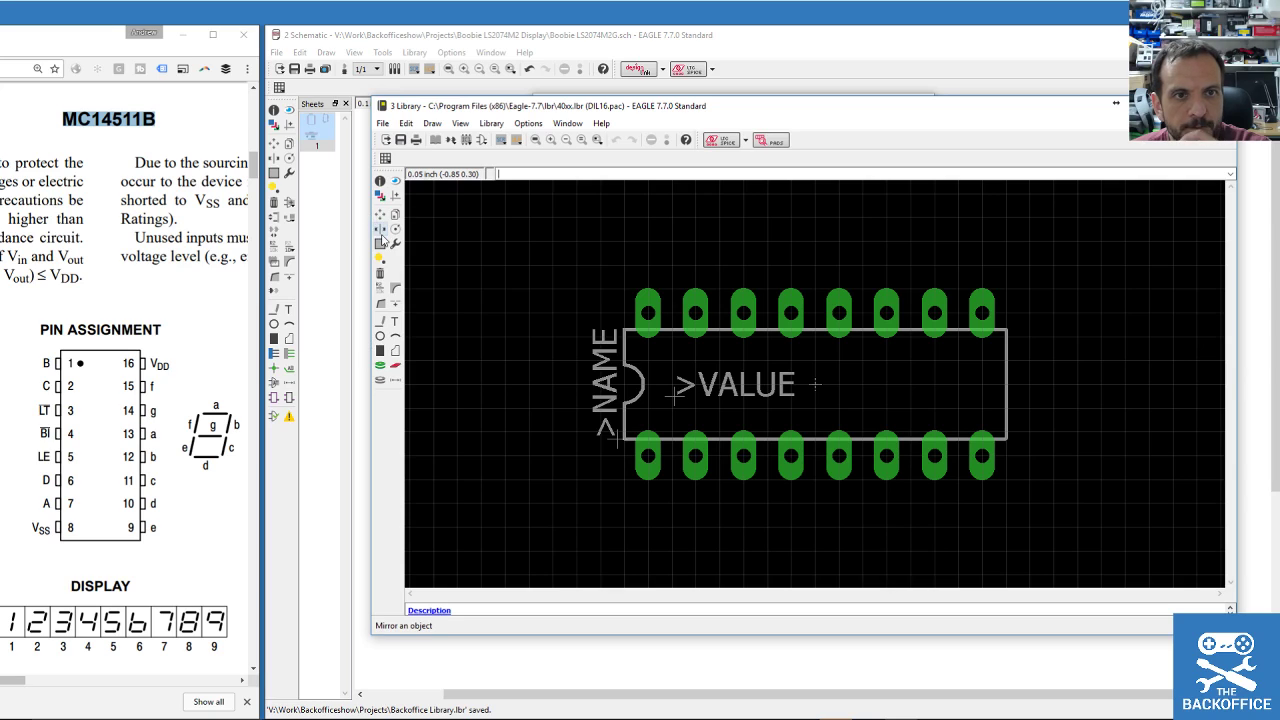
click(380, 244)
drag(516, 222, 1117, 522)
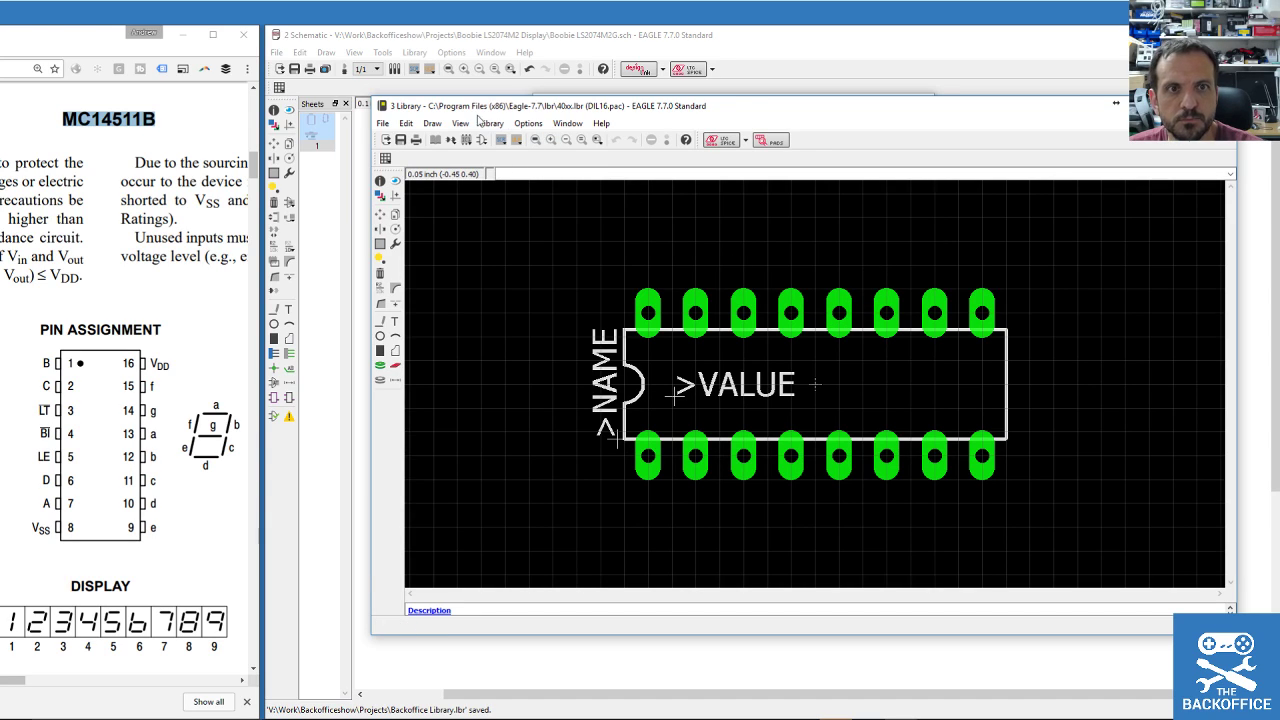
click(424, 124)
mouse_move(462, 131)
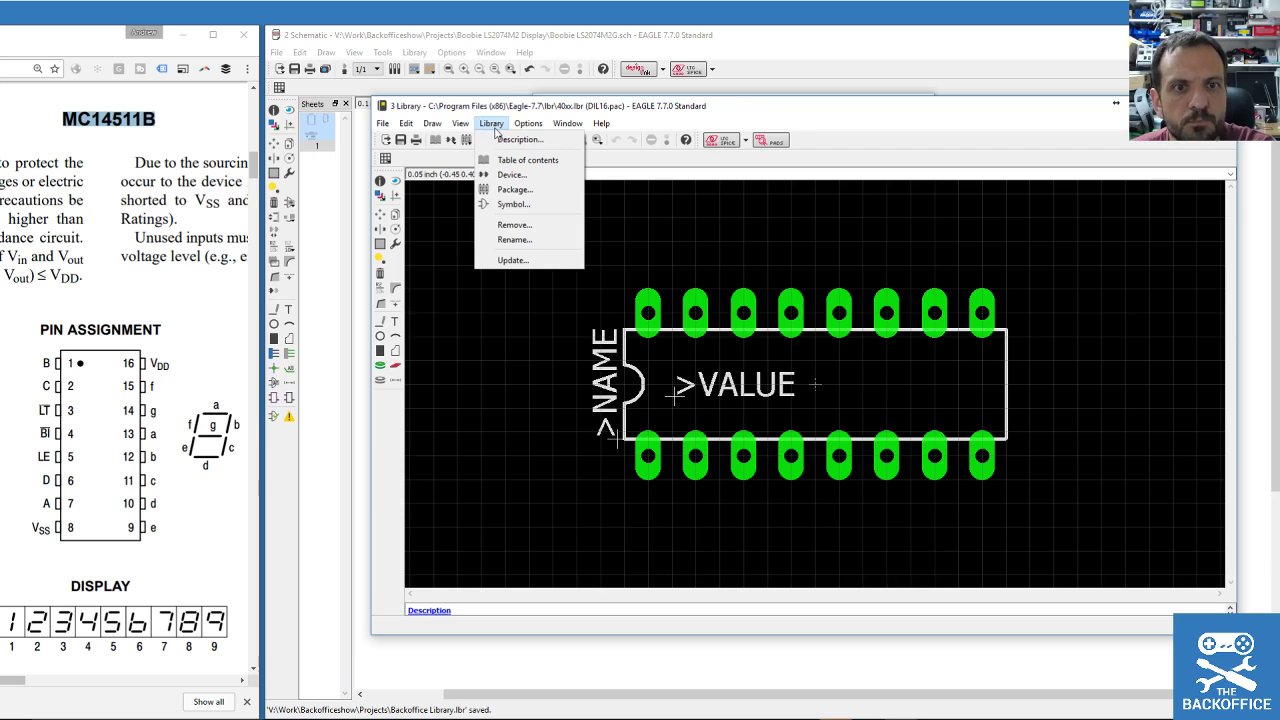
mouse_move(535, 126)
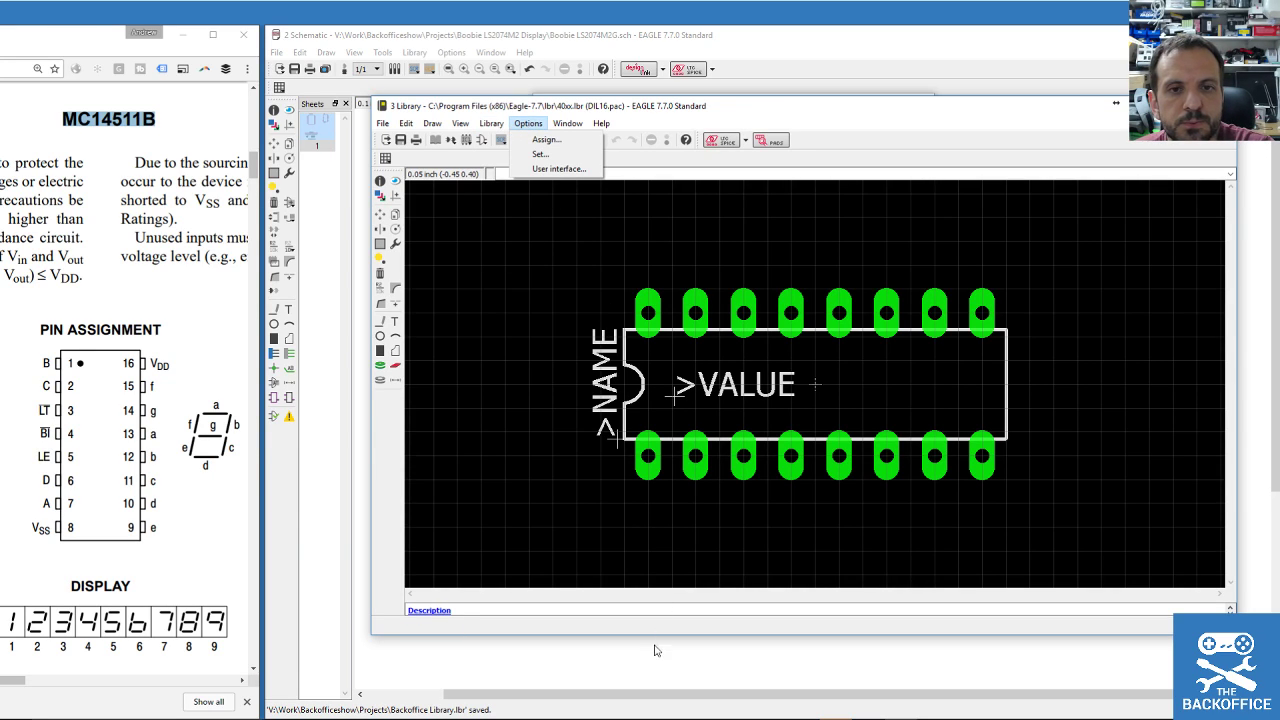
click(568, 575)
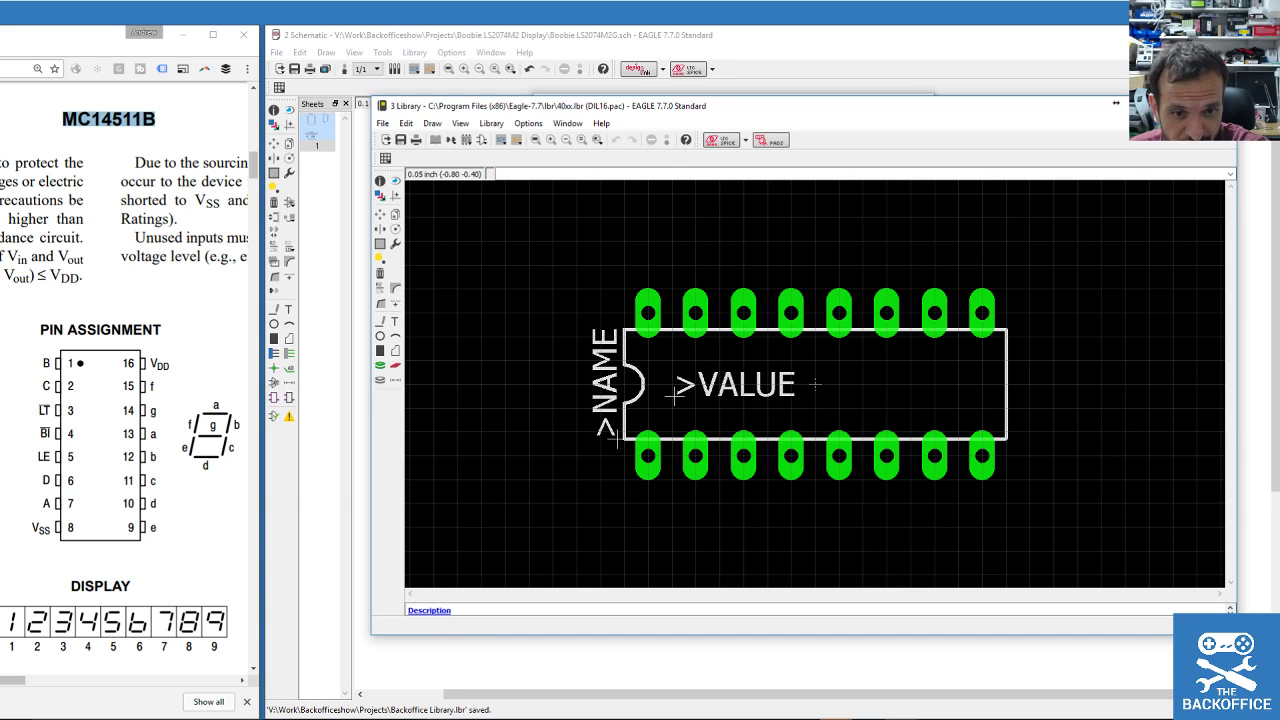
Capture the 40xx DIL16 footprint as a reference image with the Snipping Tool.
click(445, 718)
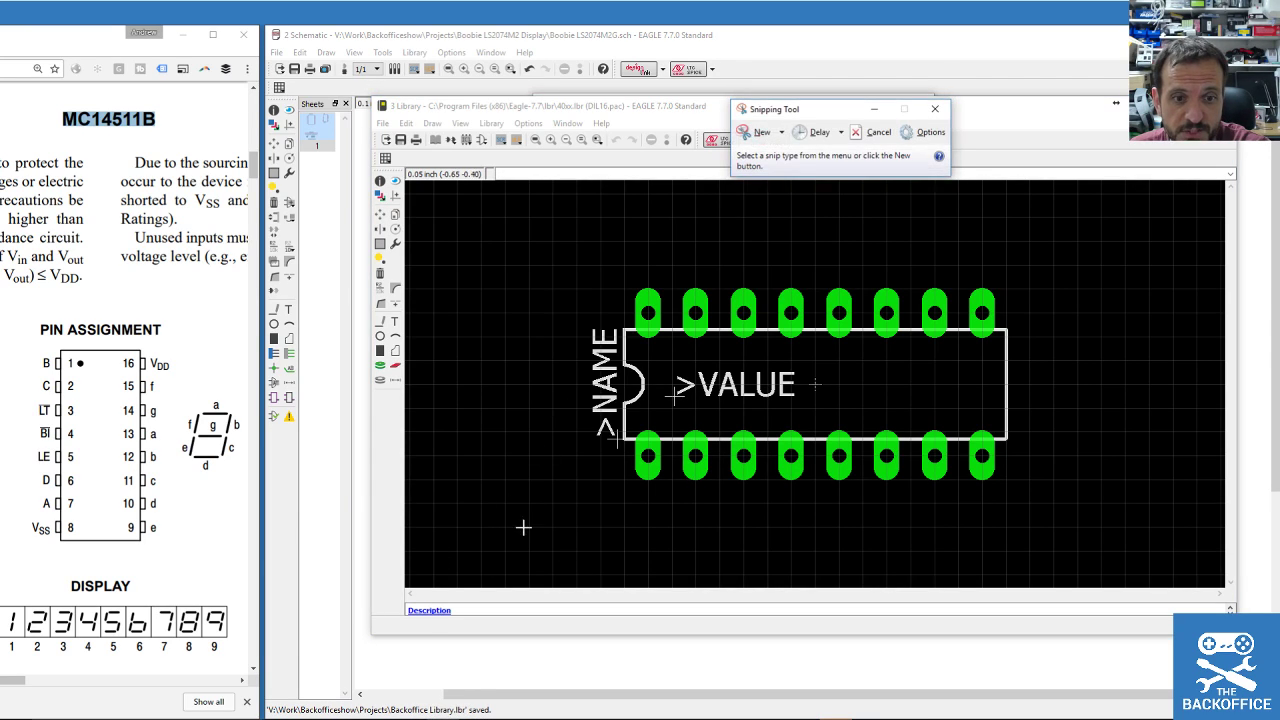
click(760, 136)
drag(520, 222, 1078, 543)
drag(810, 131, 422, 188)
click(480, 122)
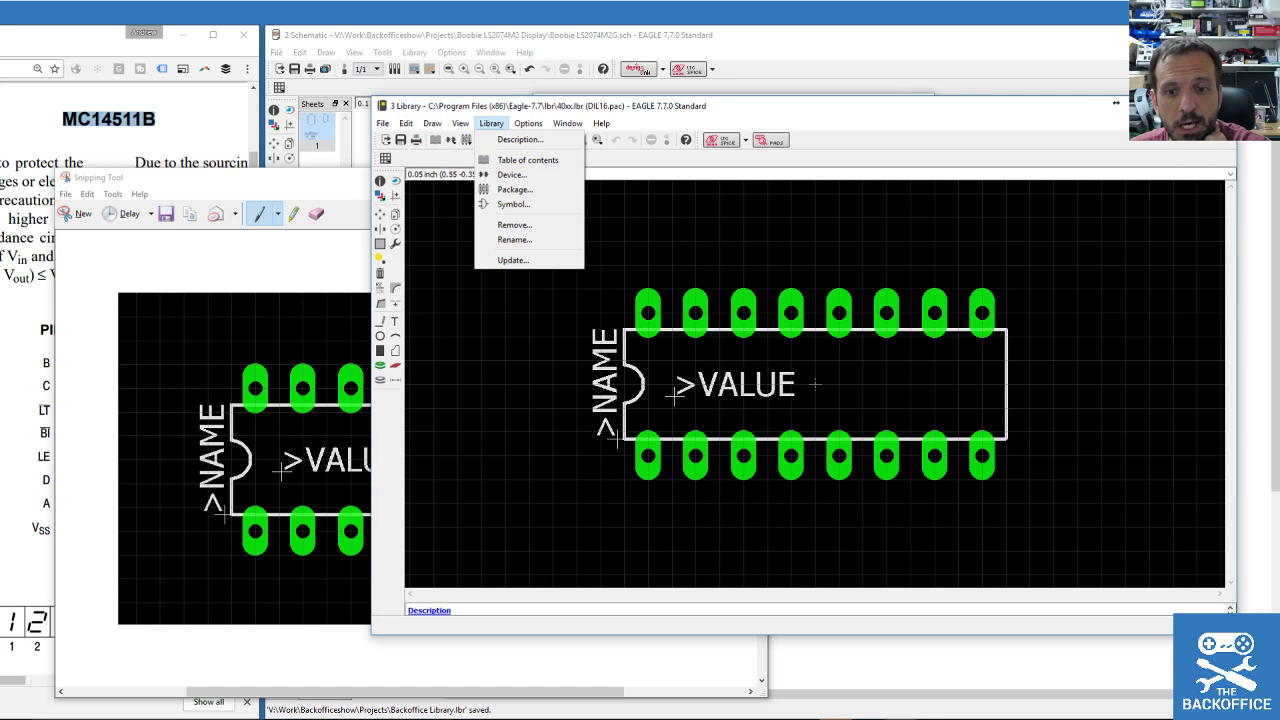
Open Backoffice Library.lbr from the EAGLE Control Panel.
click(901, 718)
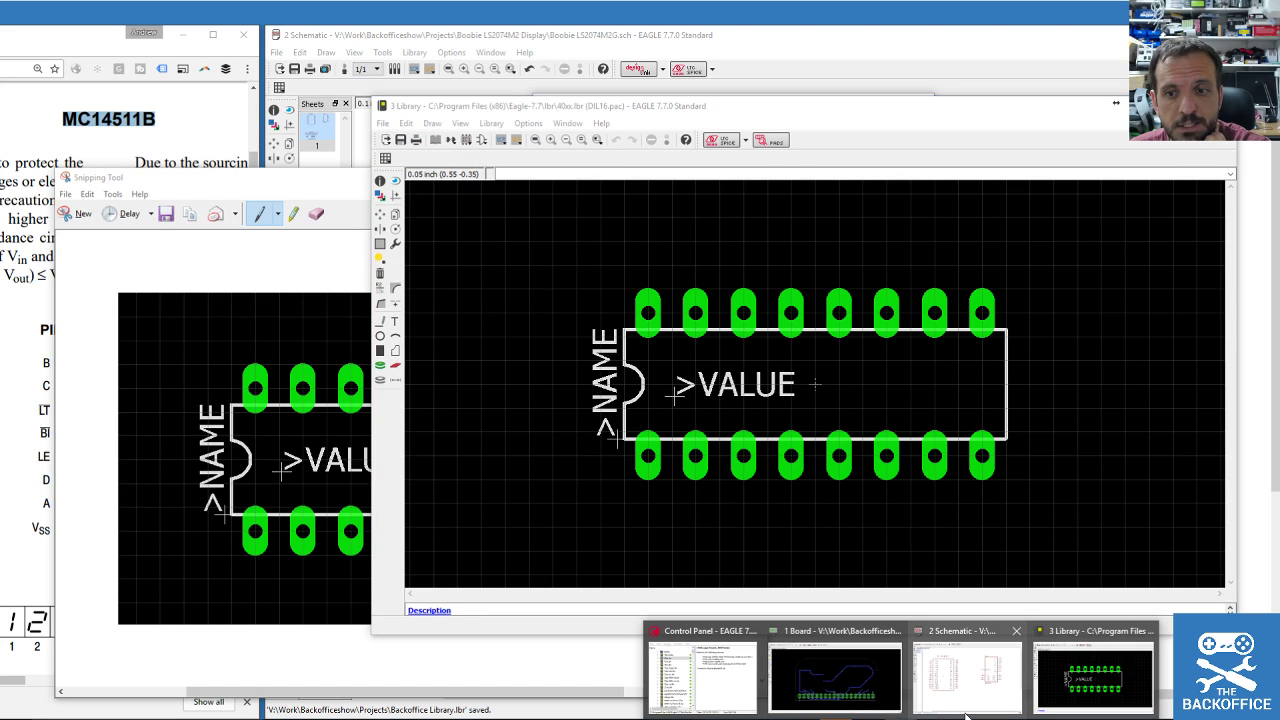
click(712, 680)
scroll(632, 218, up, 1)
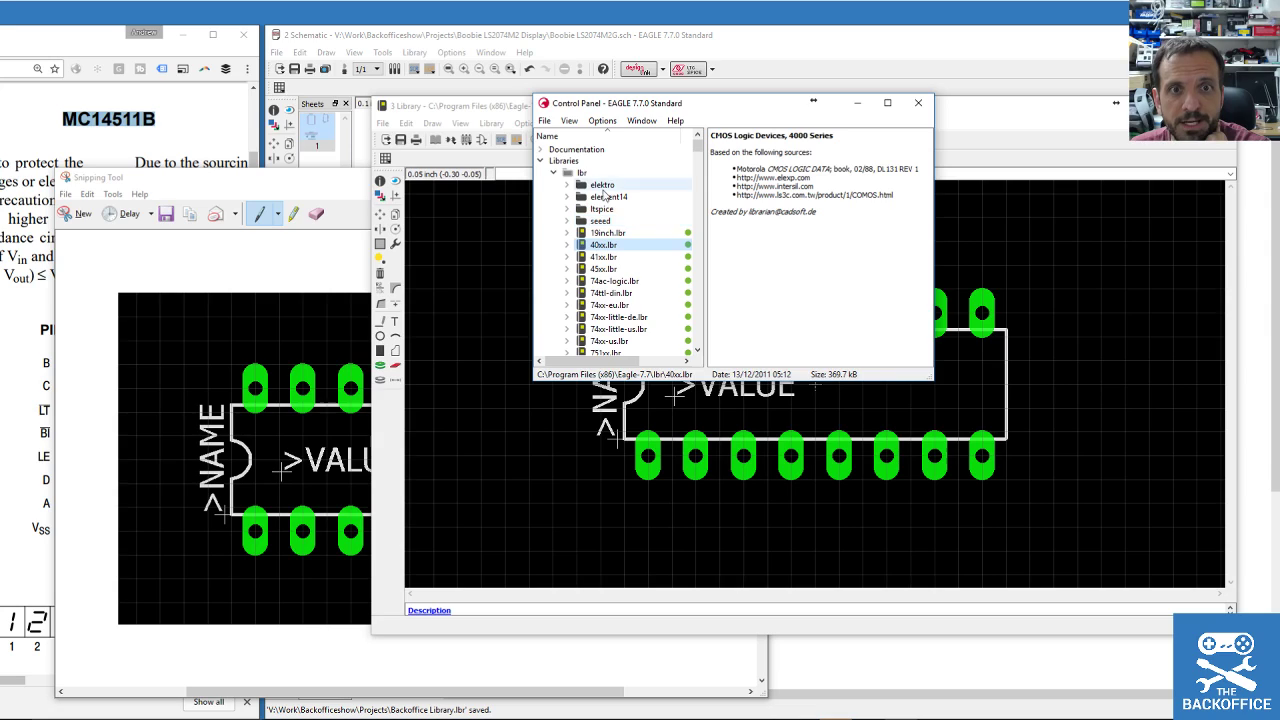
click(553, 172)
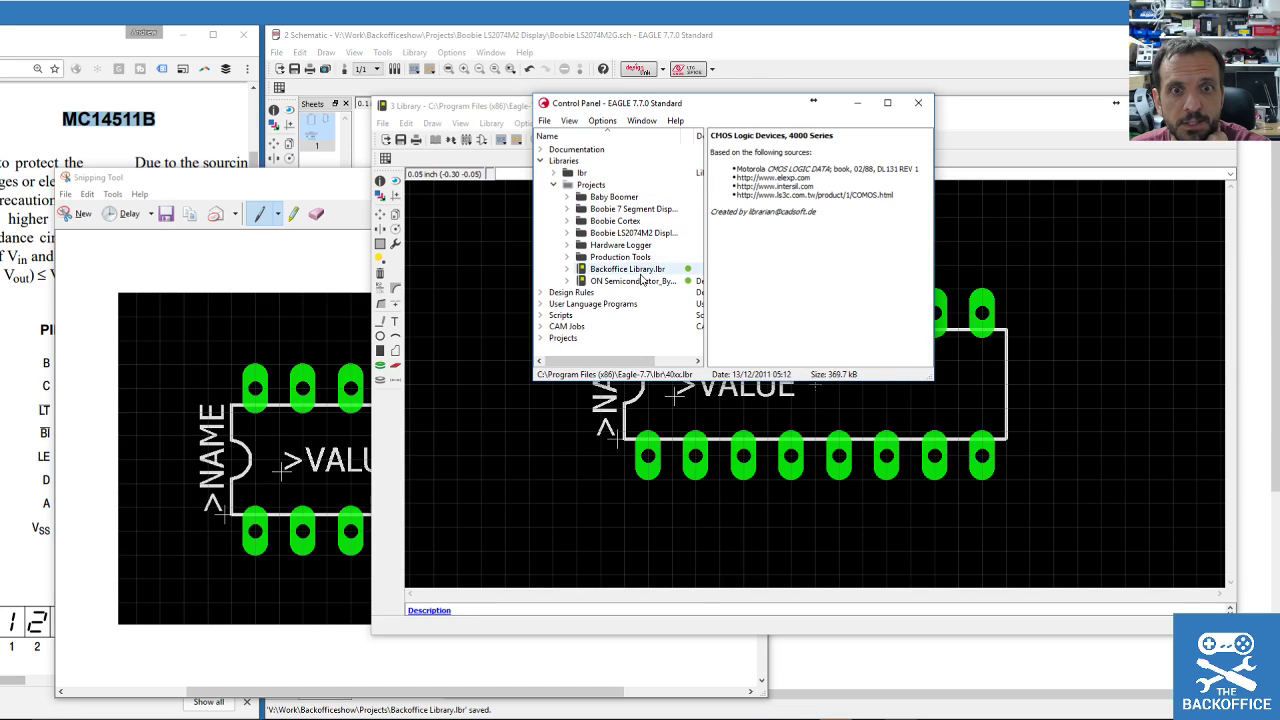
double_click(638, 270)
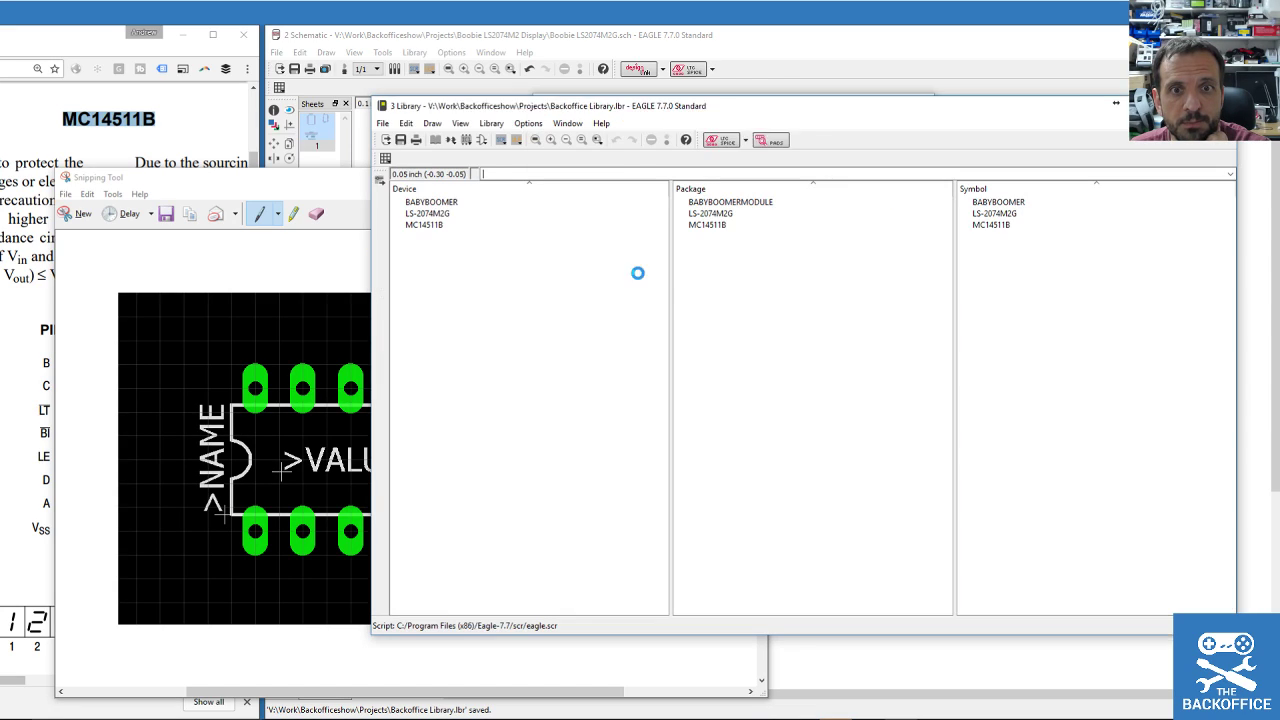
mouse_move(712, 105)
mouse_down()
mouse_move(750, 251)
mouse_move(717, 85)
mouse_up()
Rename the MC14511B package to DIL16.
click(713, 205)
right_click(714, 206)
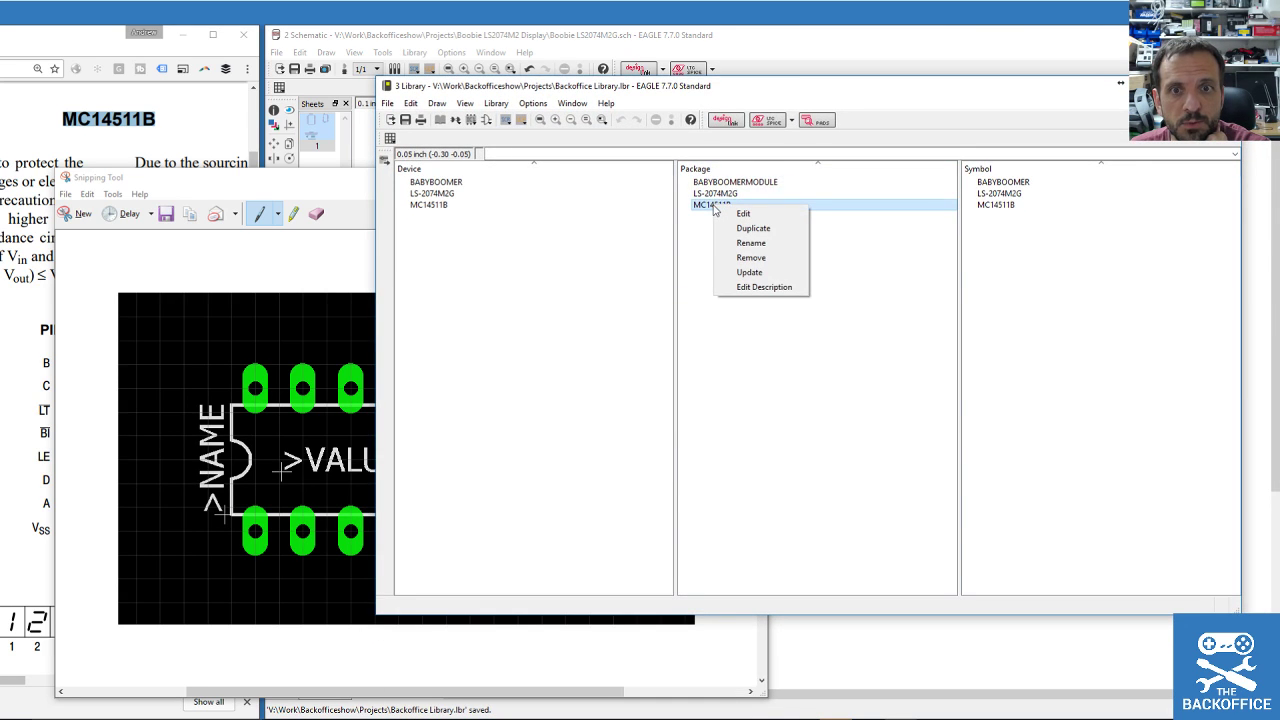
click(704, 234)
right_click(722, 206)
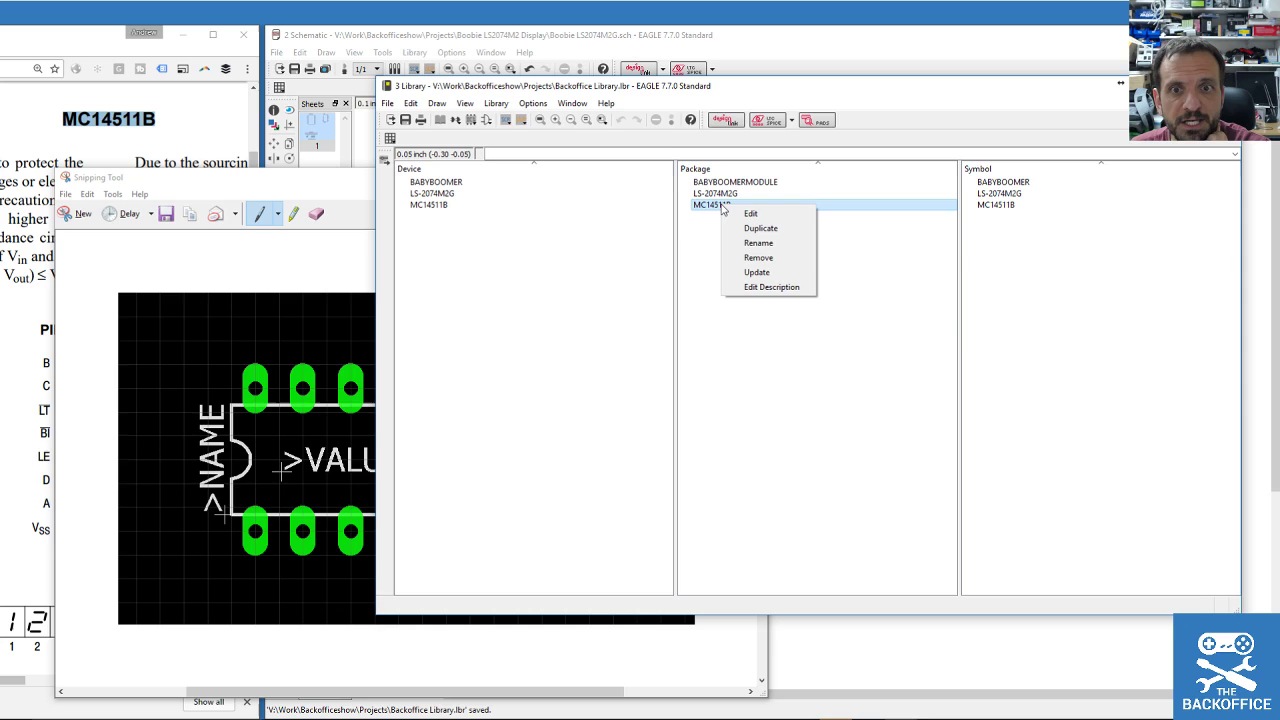
click(758, 243)
text(DIL16)
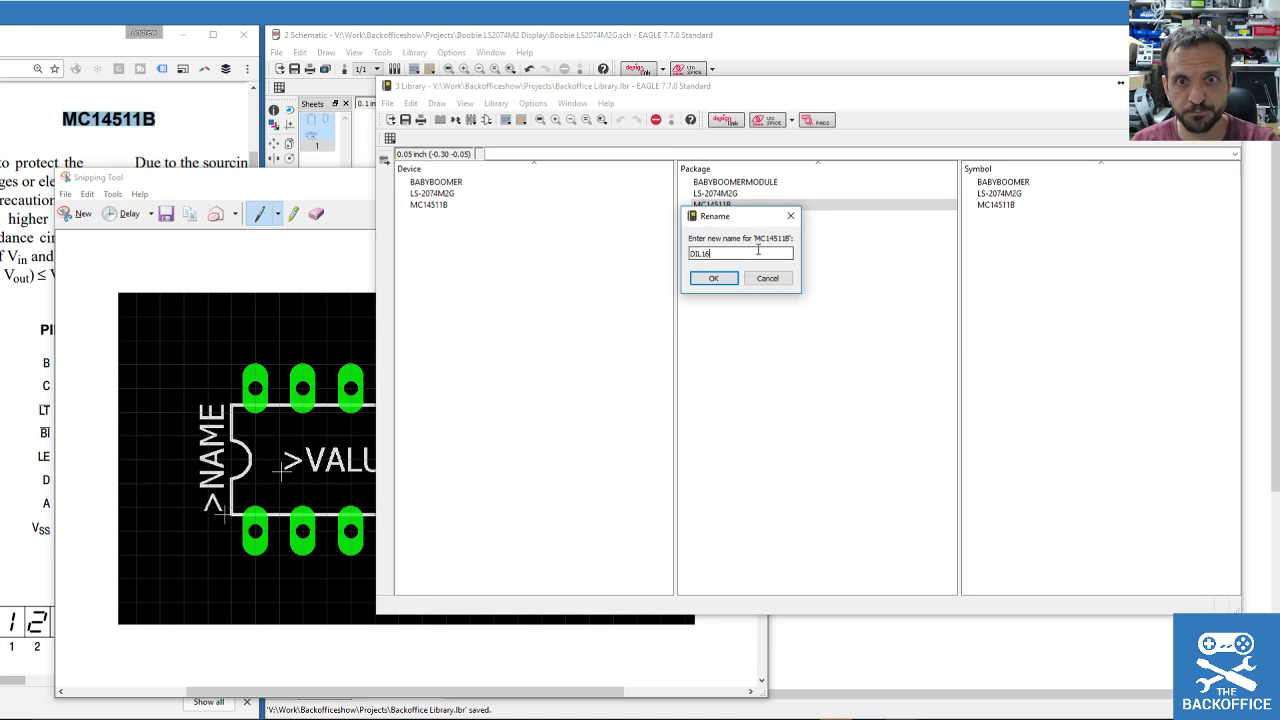
key(Return)
Open the DIL16 package and rearrange the snipping and library editor windows.
double_click(708, 193)
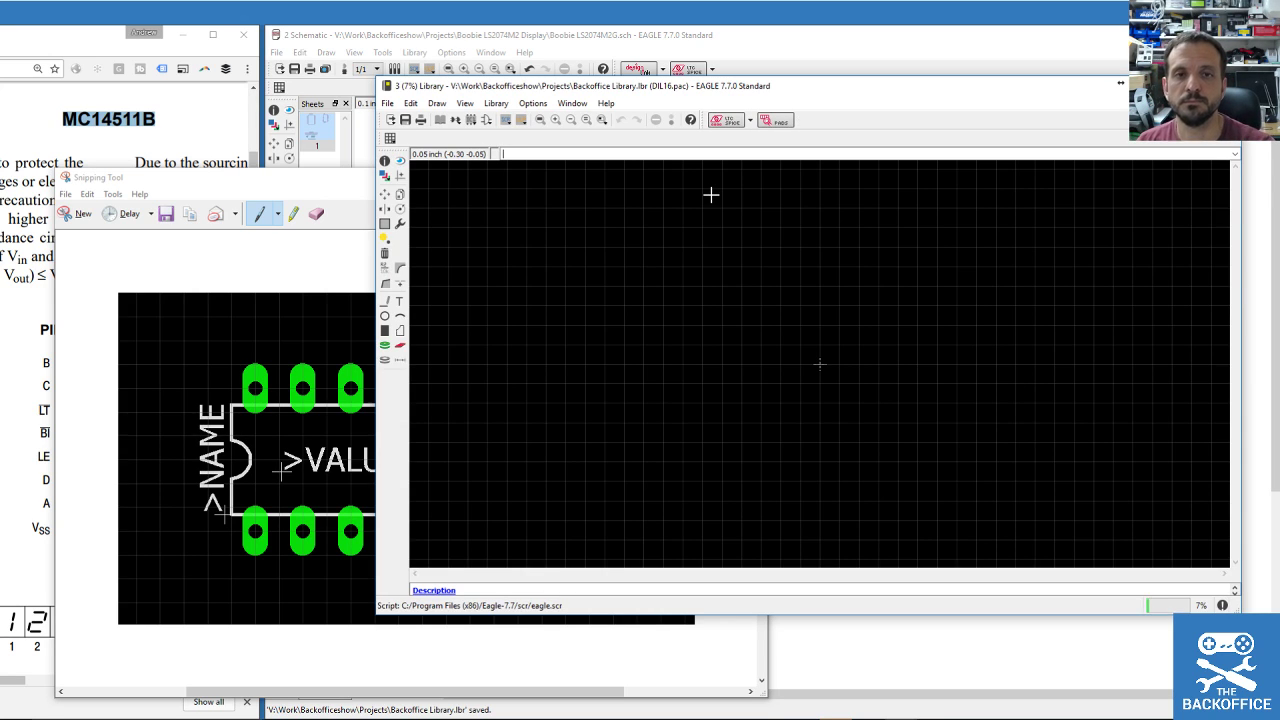
drag(306, 183, 293, 253)
click(618, 90)
drag(618, 90, 594, 77)
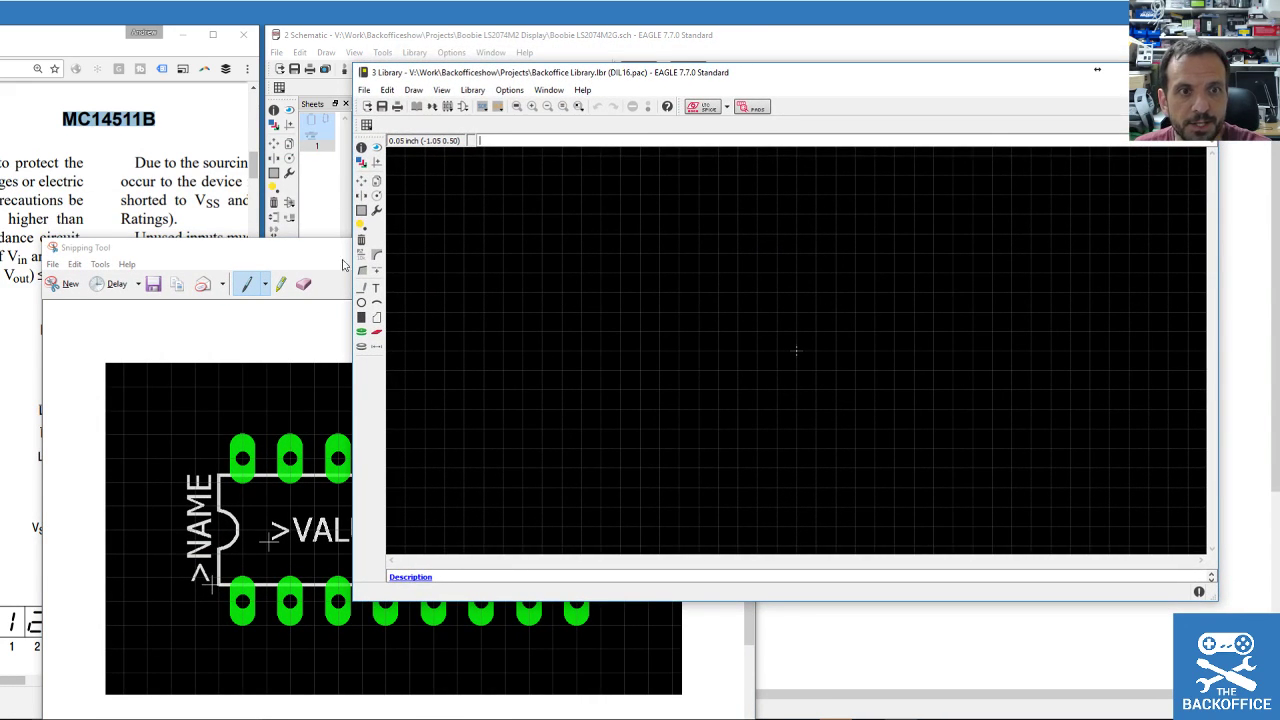
Set up oblong pads rotated vertically, test two pads and undo them.
click(362, 334)
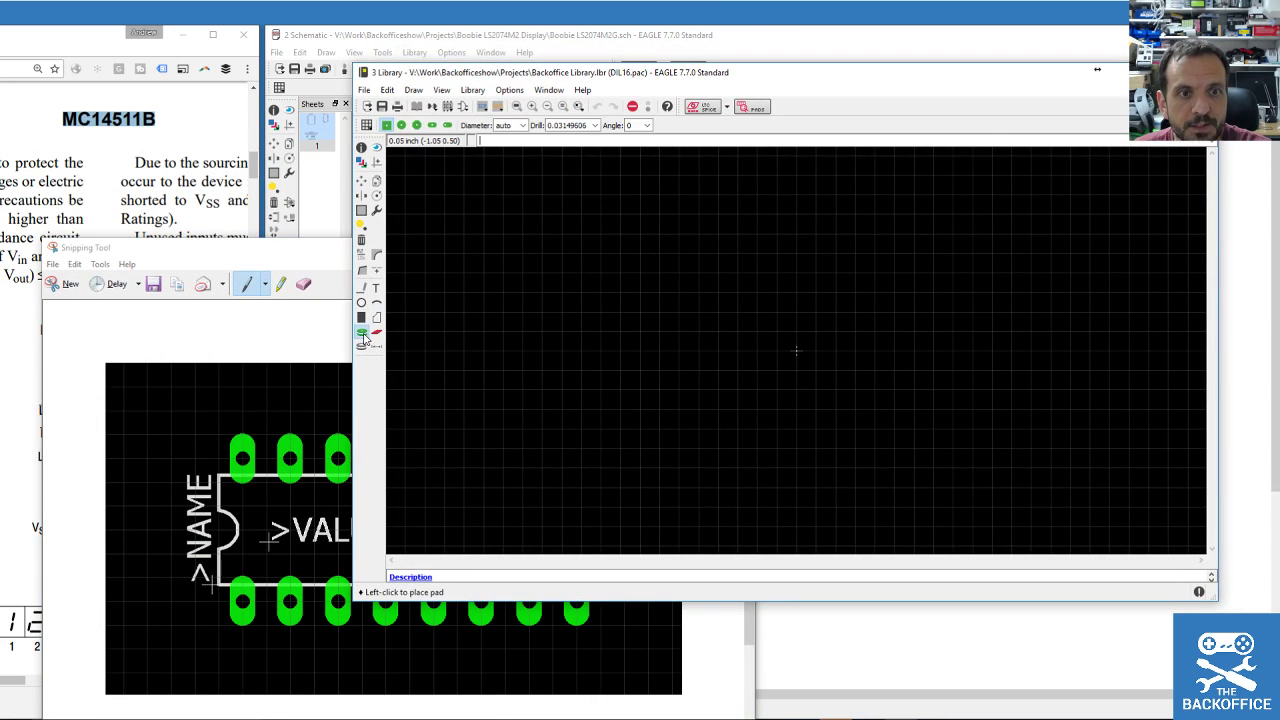
click(432, 125)
right_click(583, 351)
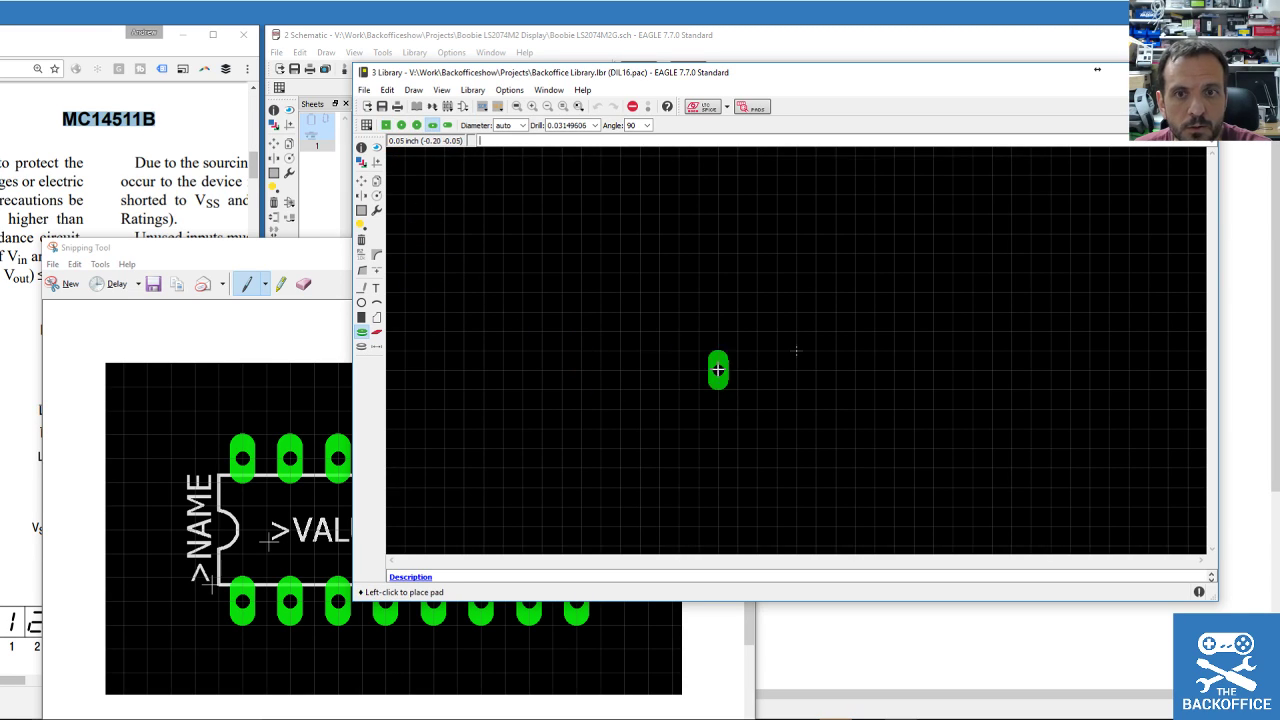
scroll(831, 331, up, 2)
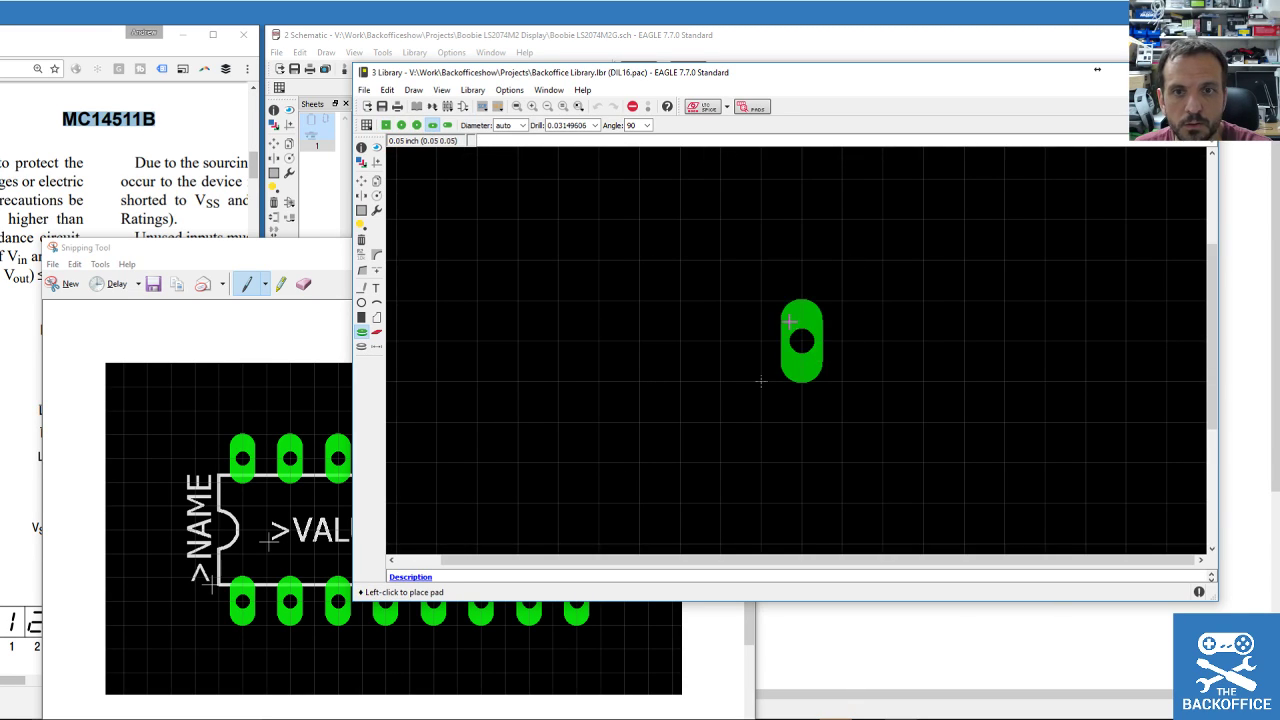
click(761, 340)
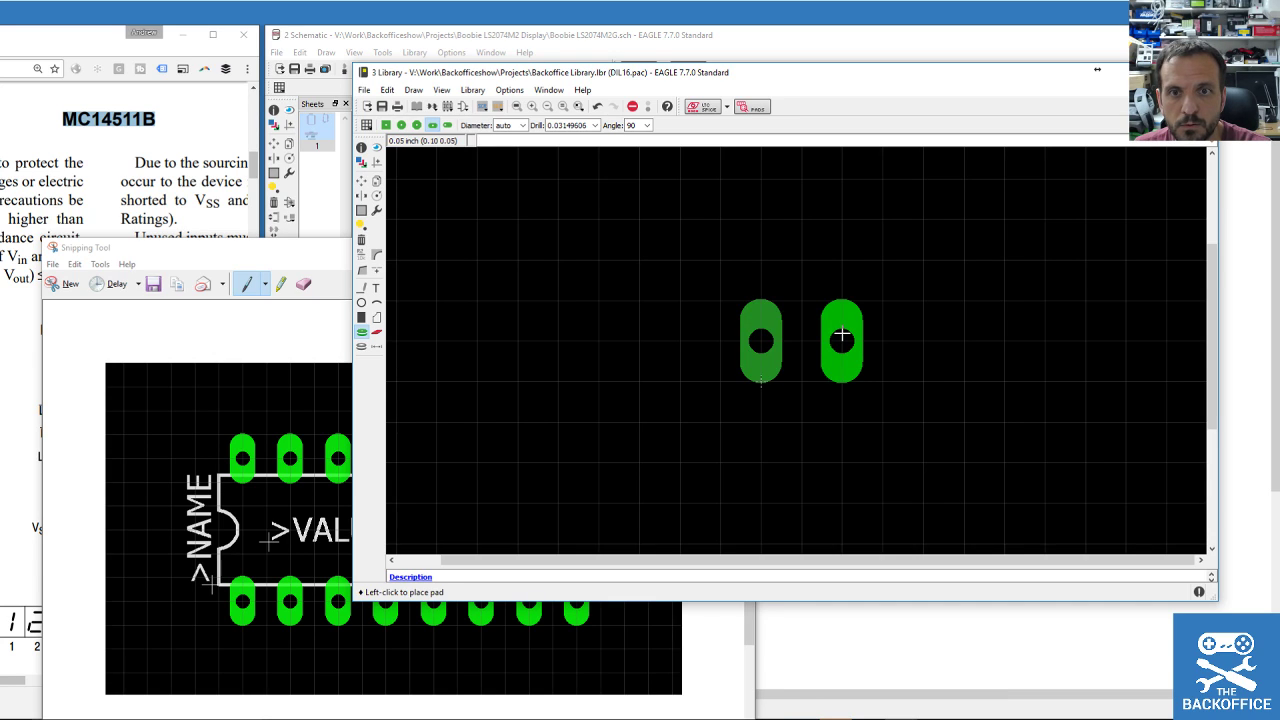
click(842, 340)
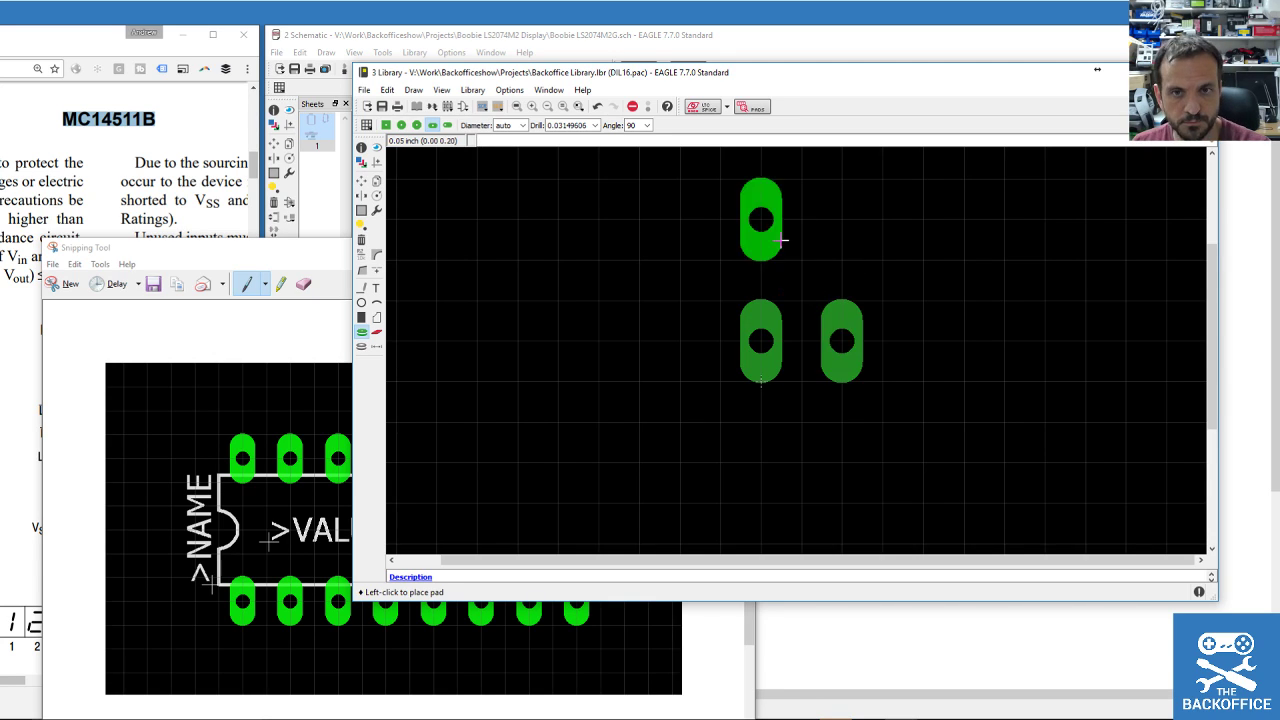
scroll(778, 245, down, 2)
key(ctrl+z)
key(ctrl+z)
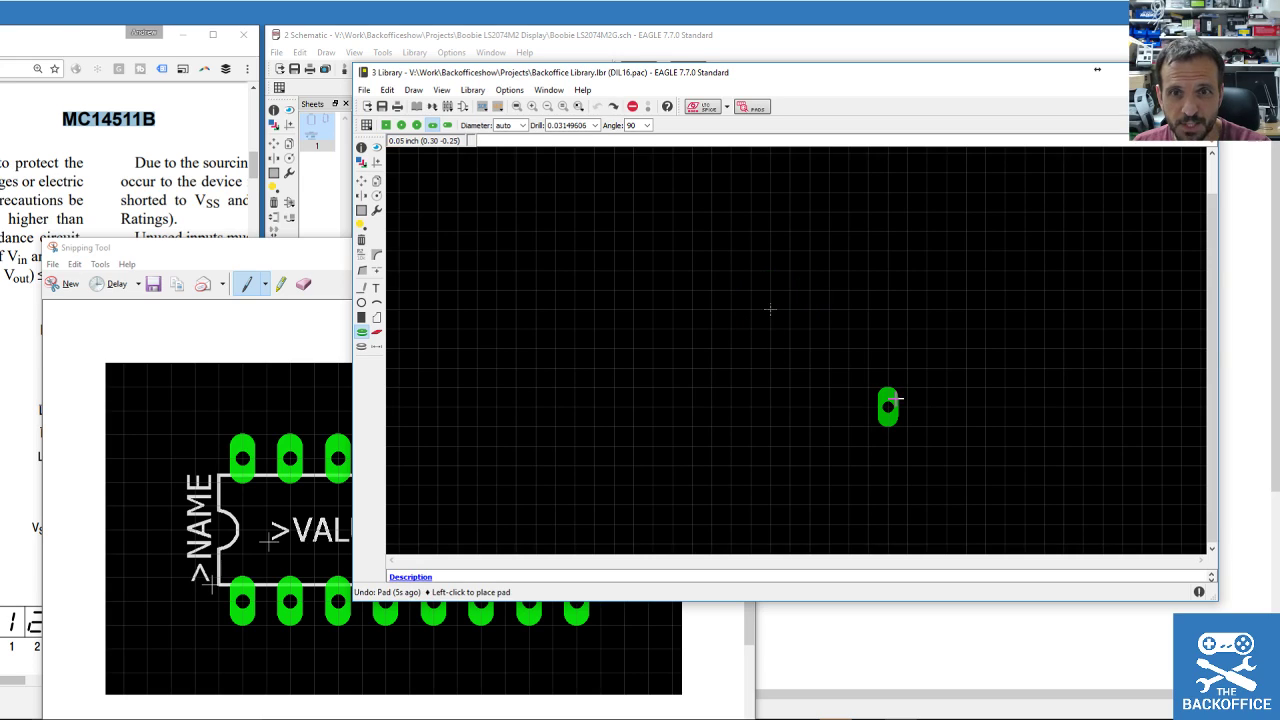
click(90, 43)
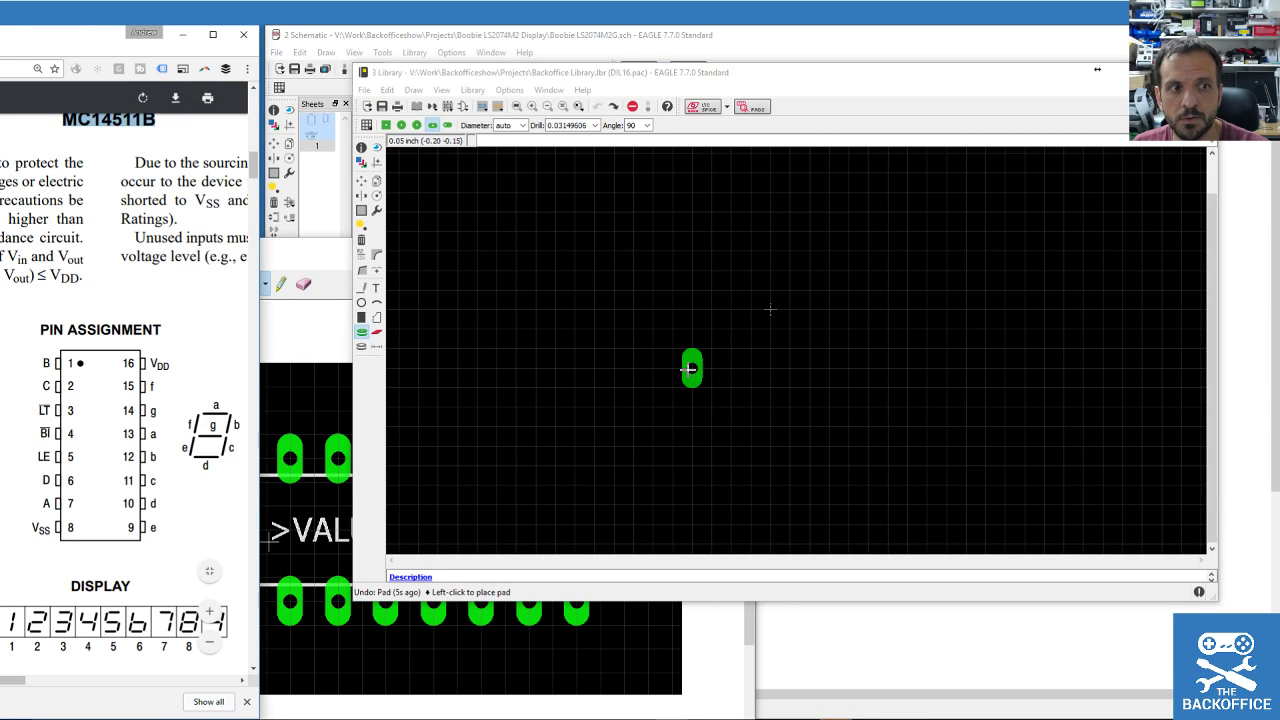
Place the bottom row of eight vertical oblong pads, left to right.
click(711, 368)
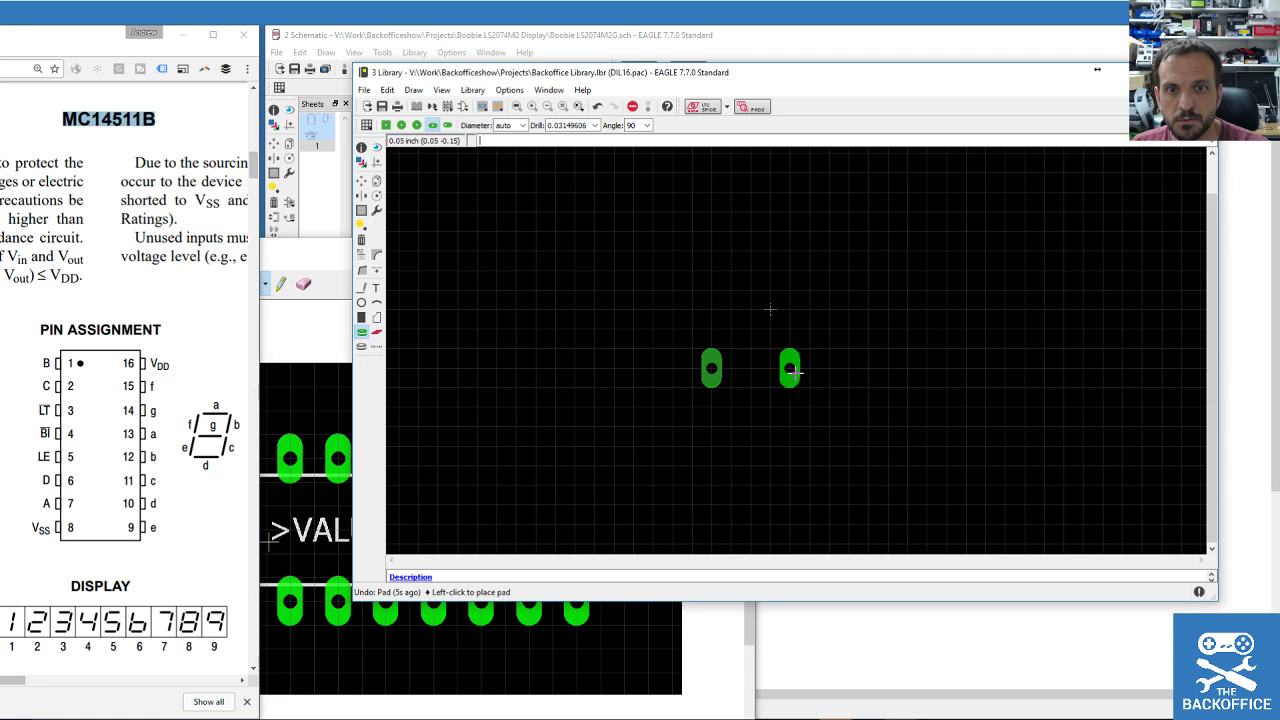
click(751, 368)
click(790, 368)
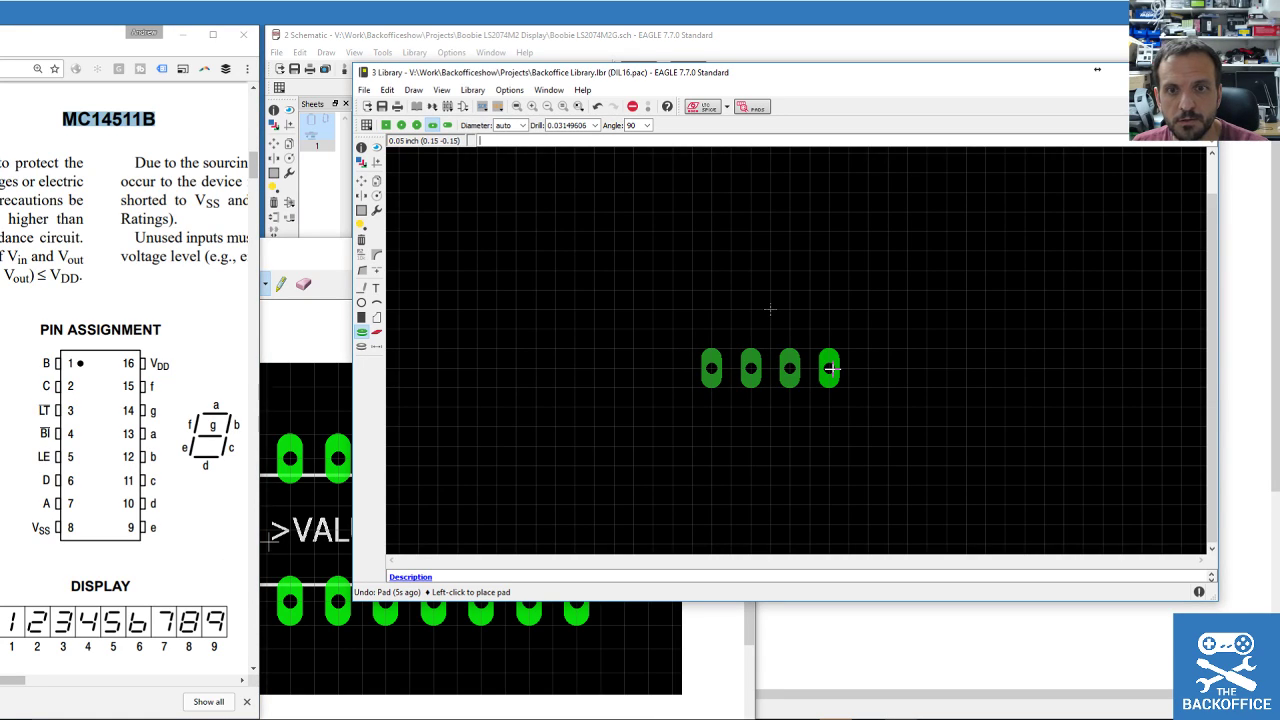
click(829, 368)
click(868, 368)
click(907, 368)
click(946, 368)
click(985, 368)
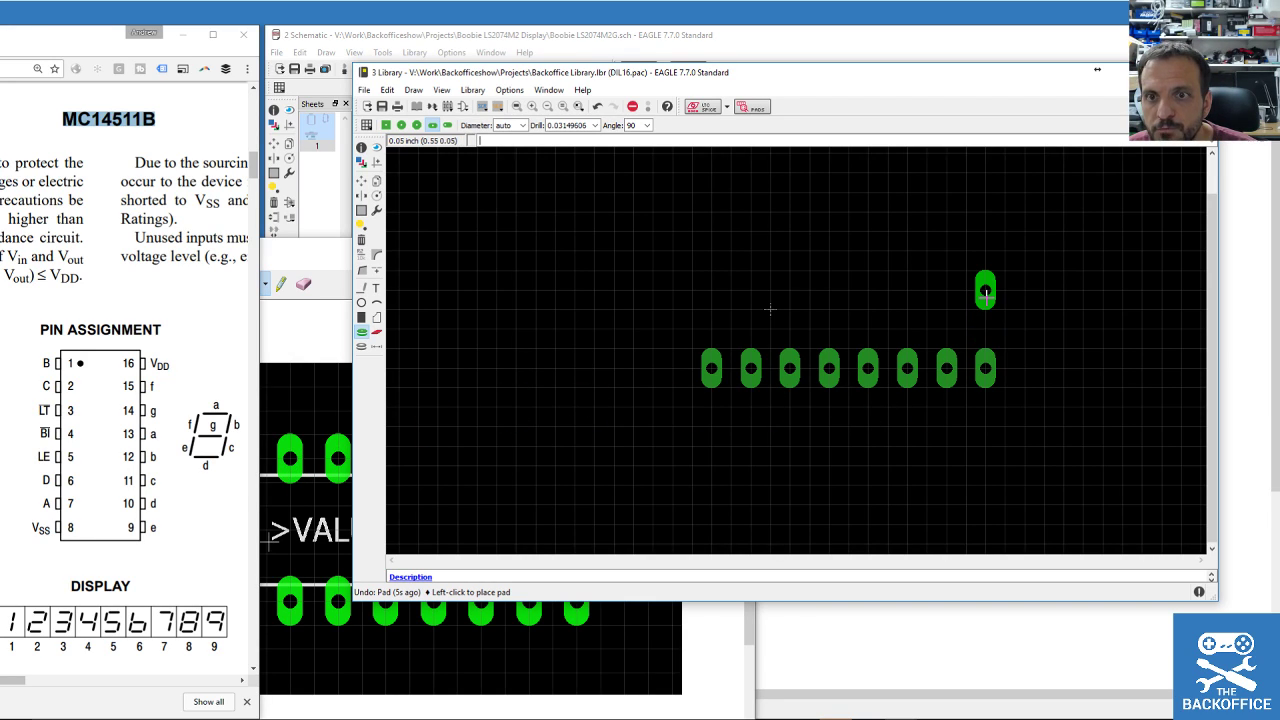
Place the top row of eight pads, right to left, above the bottom row.
click(985, 252)
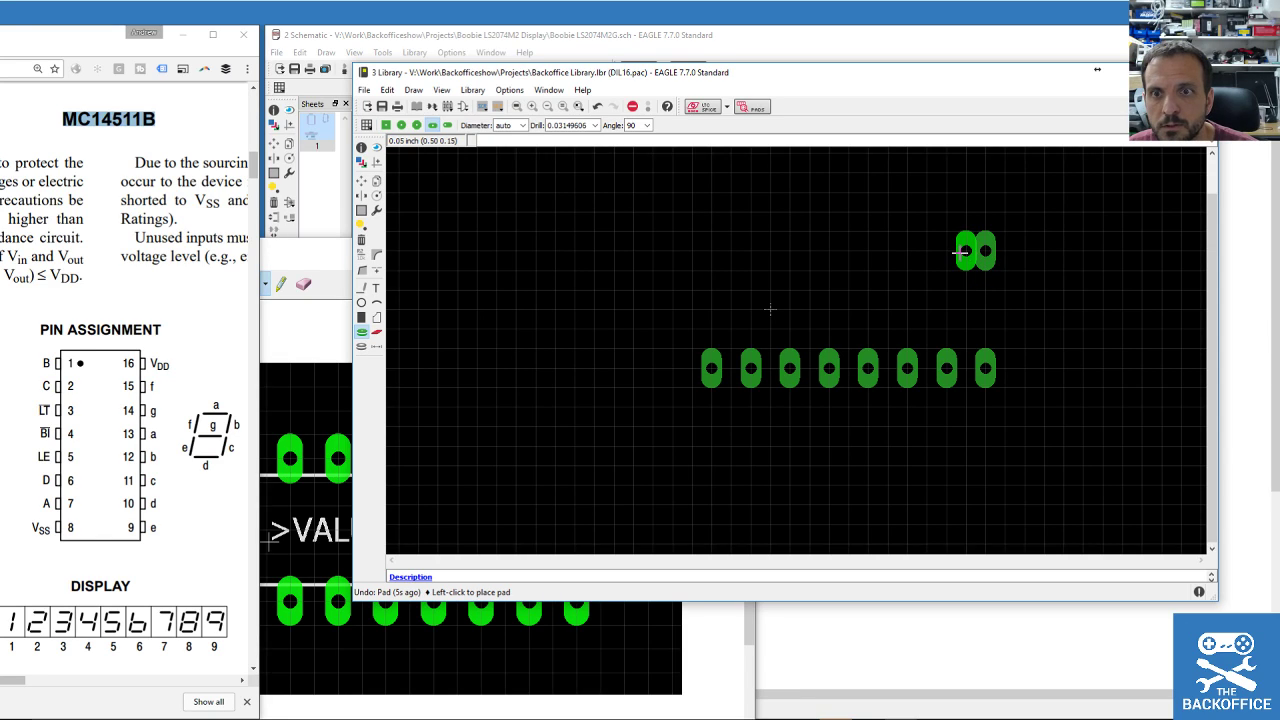
click(946, 252)
click(907, 252)
click(868, 252)
click(831, 252)
click(791, 252)
click(752, 252)
click(711, 252)
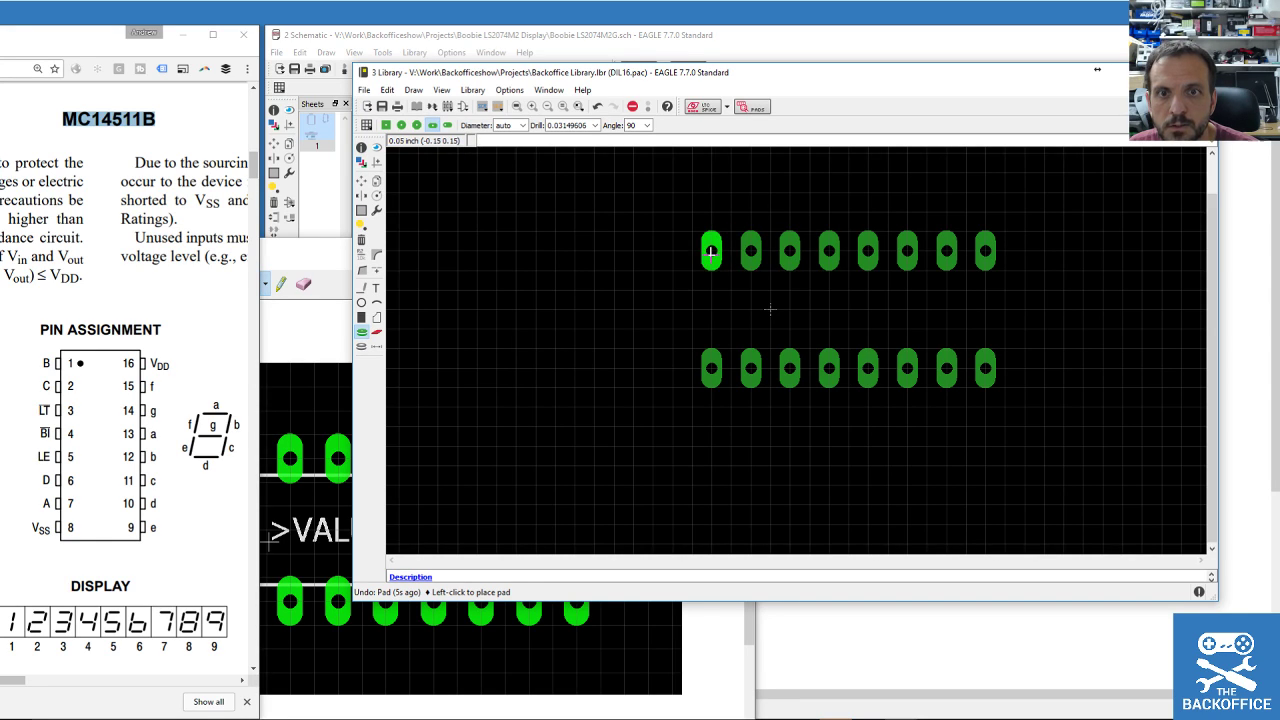
click(361, 287)
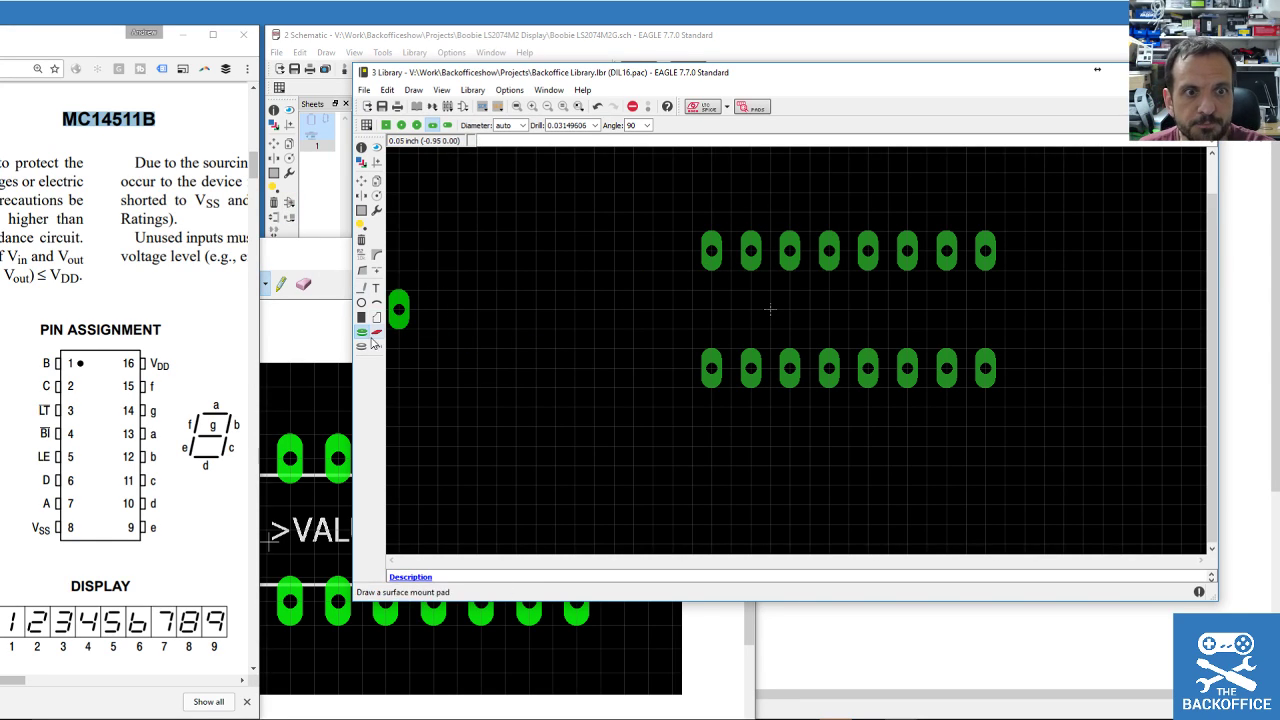
Draw the rectangular package outline around the pads with a notch at the left end.
click(692, 250)
click(1005, 250)
click(1005, 368)
click(690, 366)
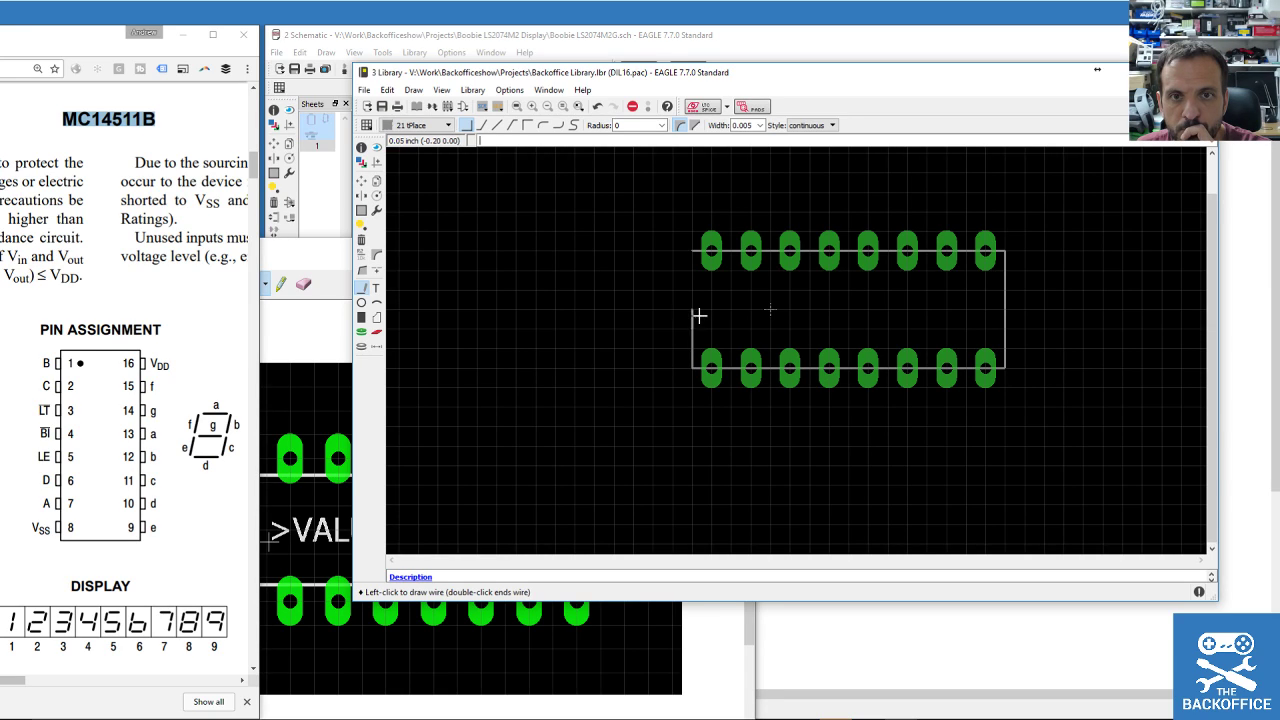
click(711, 290)
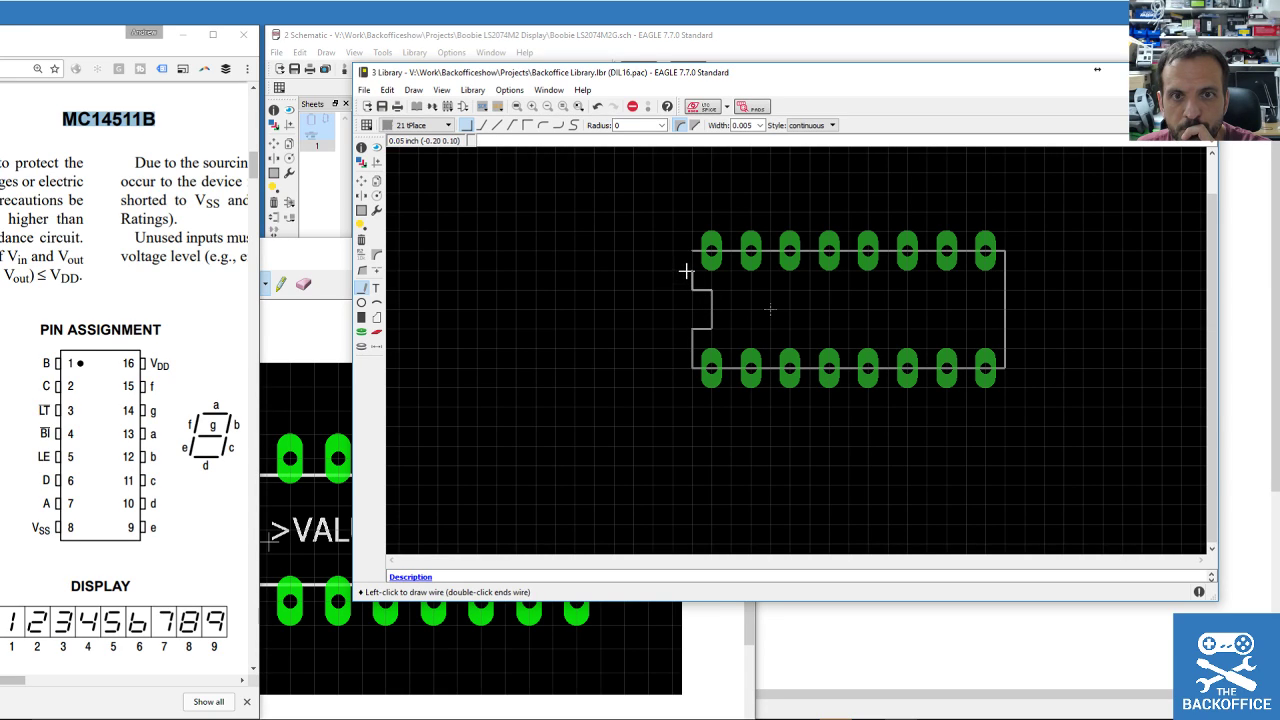
double_click(689, 252)
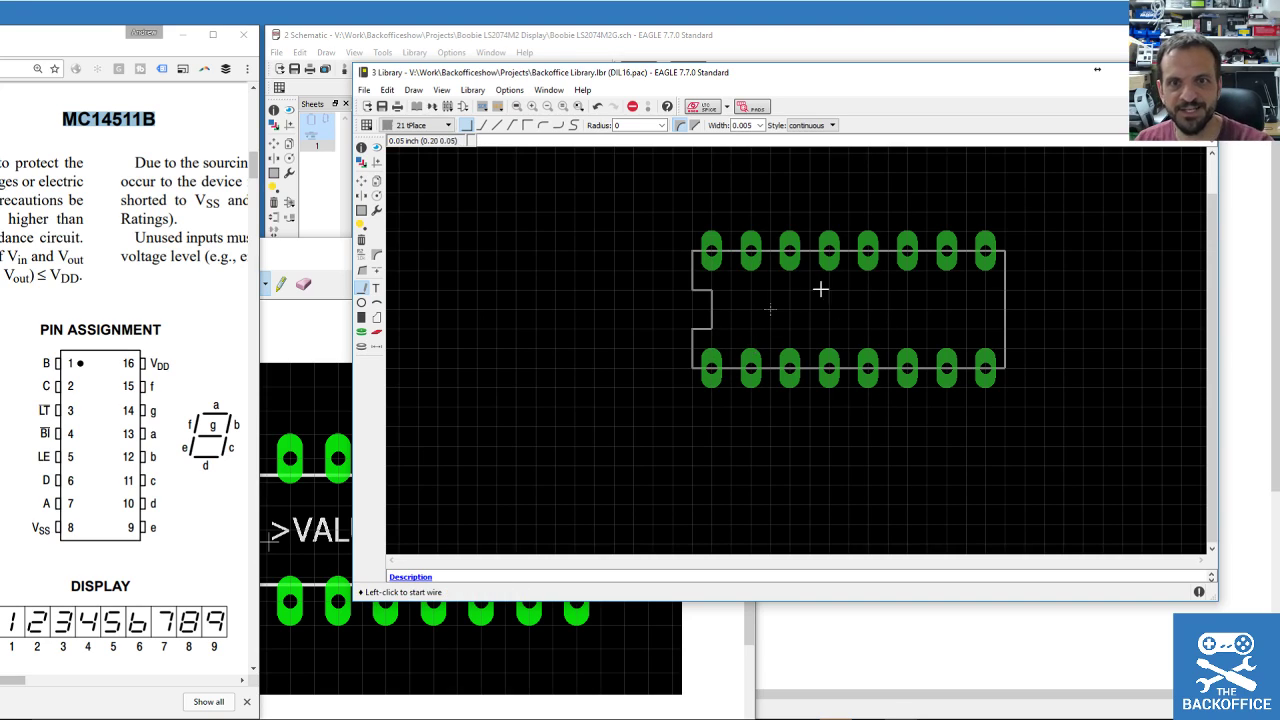
scroll(1050, 263, up, 3)
scroll(1045, 263, down, 3)
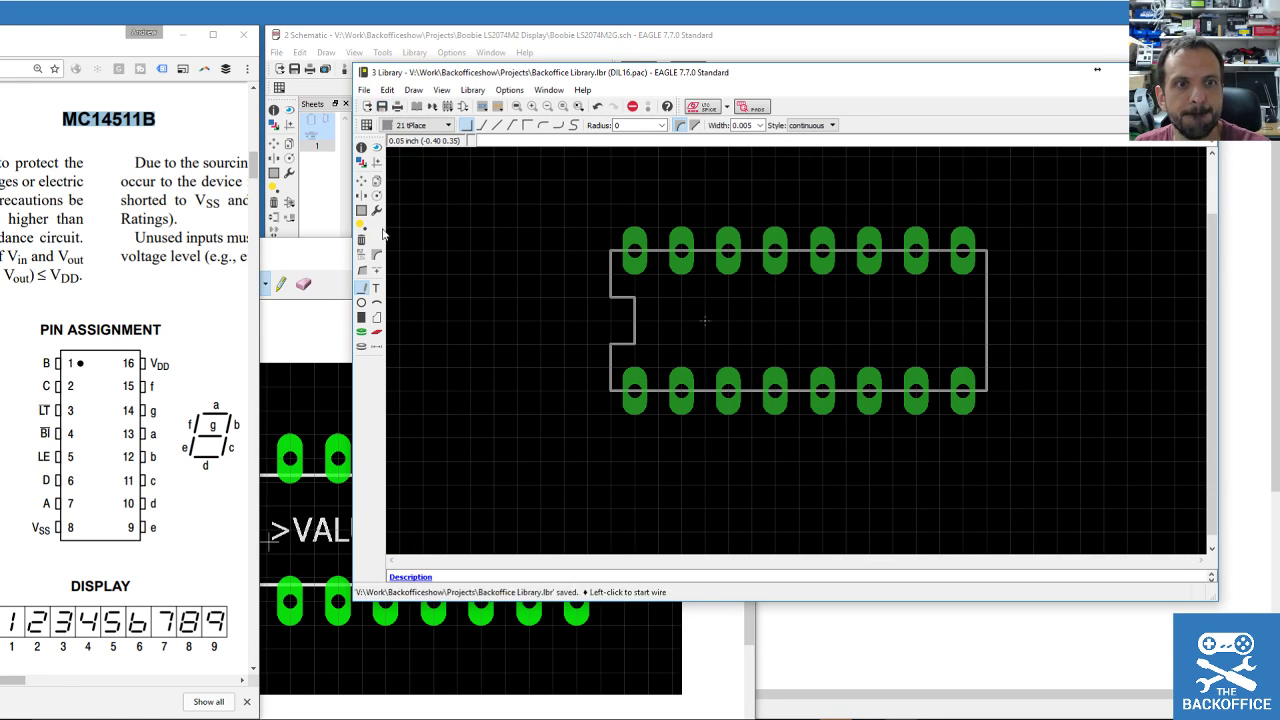
Add a >NAME text label inside the outline.
click(376, 287)
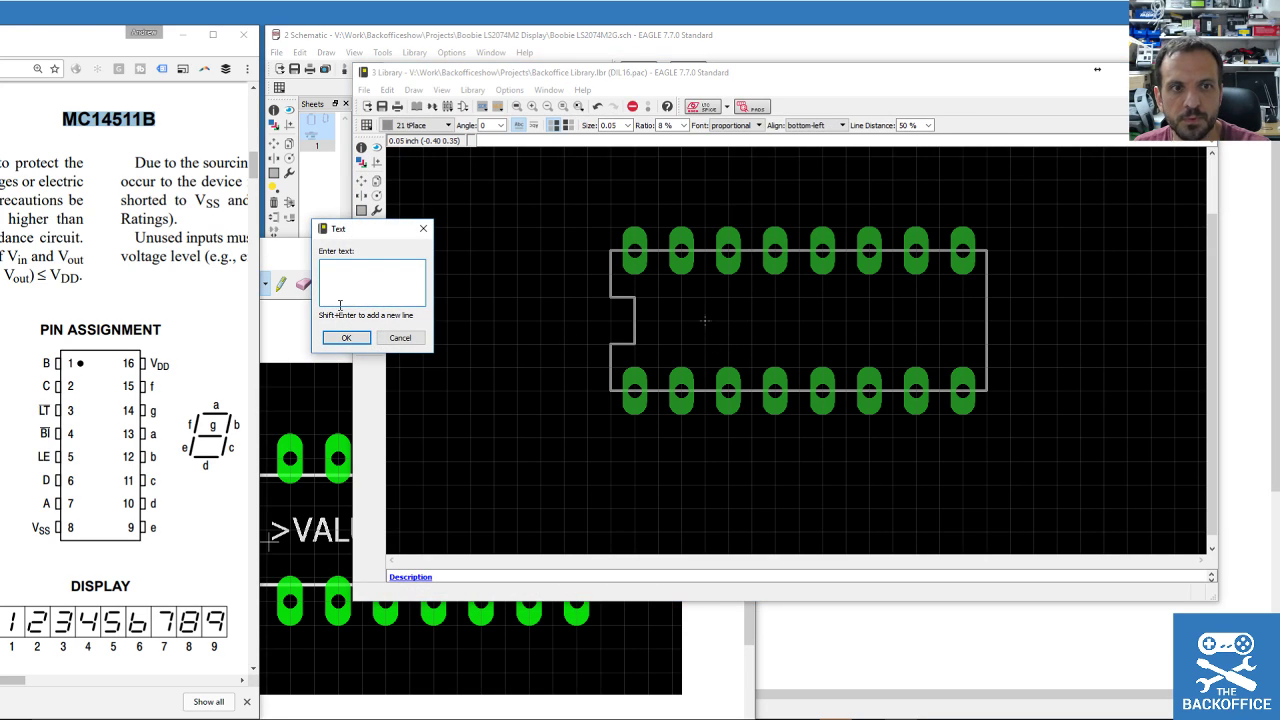
key(Return)
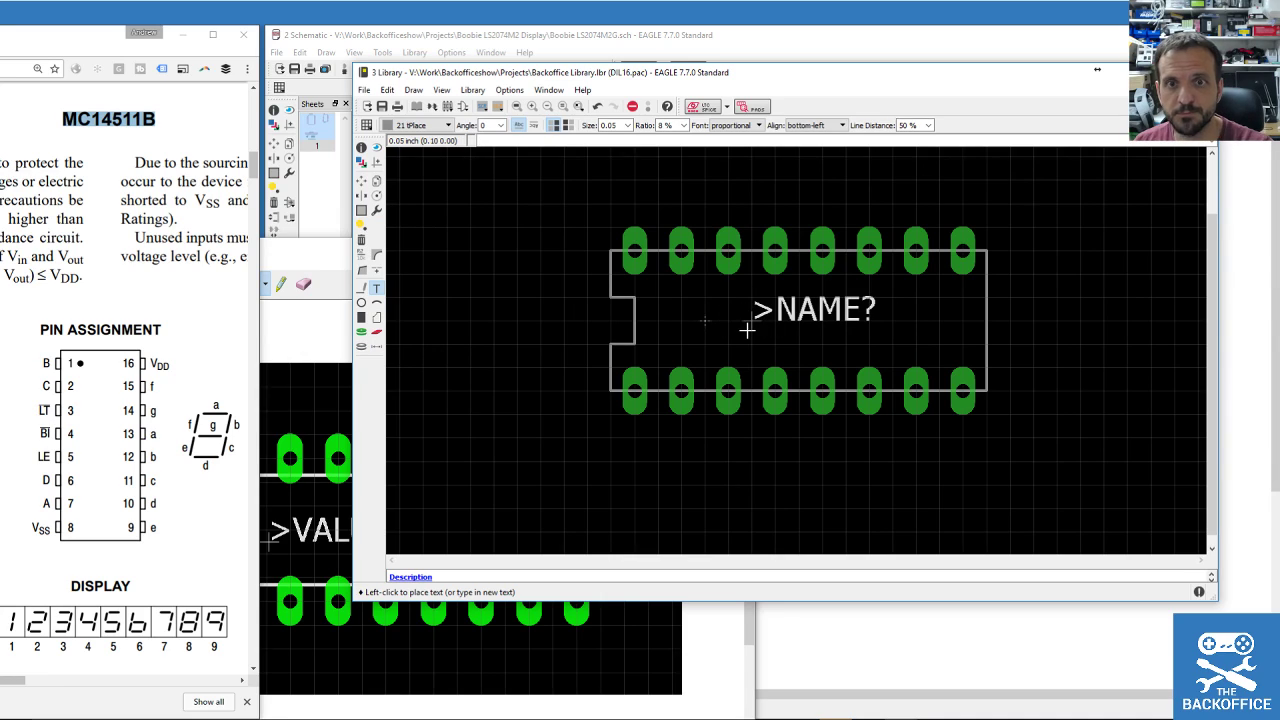
click(747, 330)
Save the library, open the MC14511B device and pick DIL16 as a new package variant.
click(382, 107)
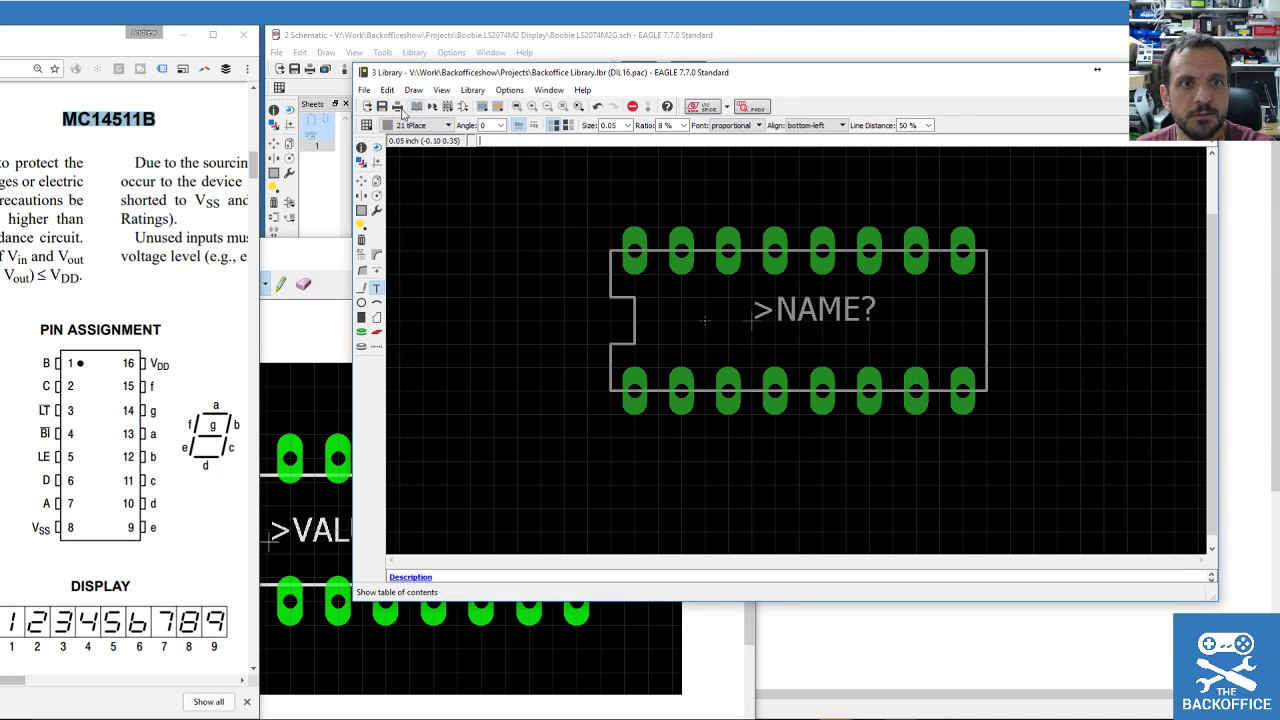
click(425, 111)
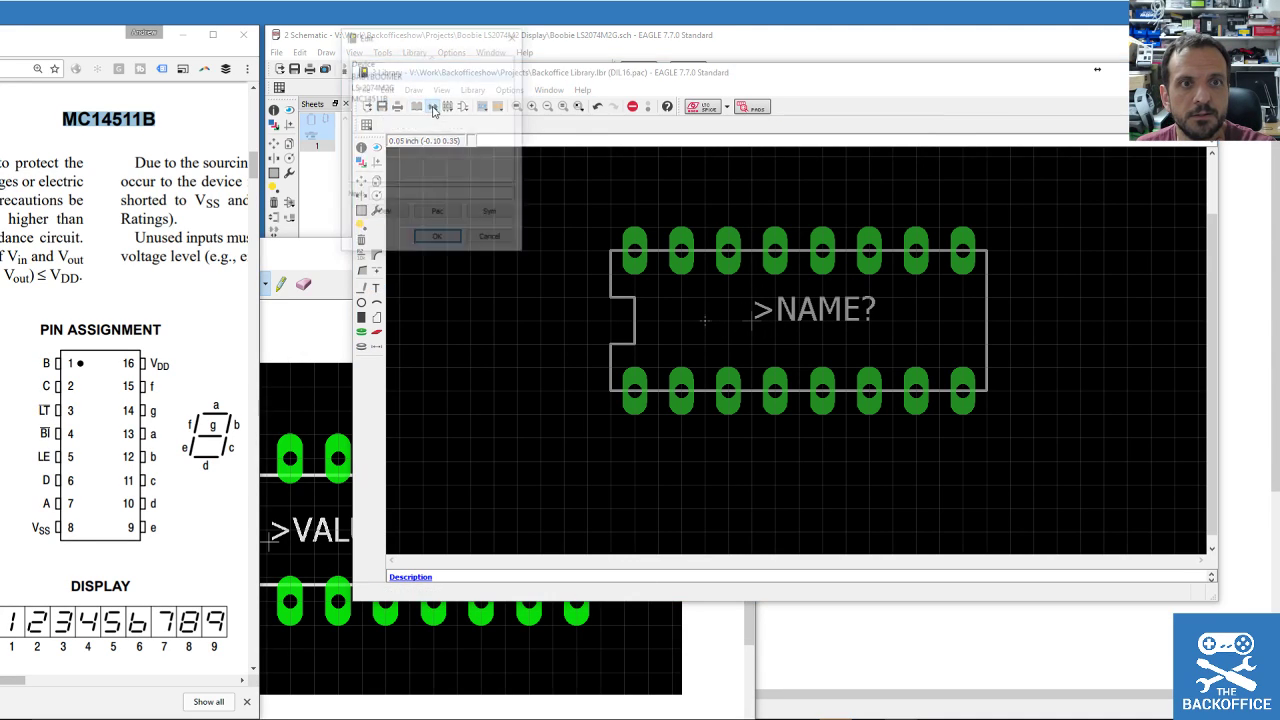
click(491, 239)
click(401, 106)
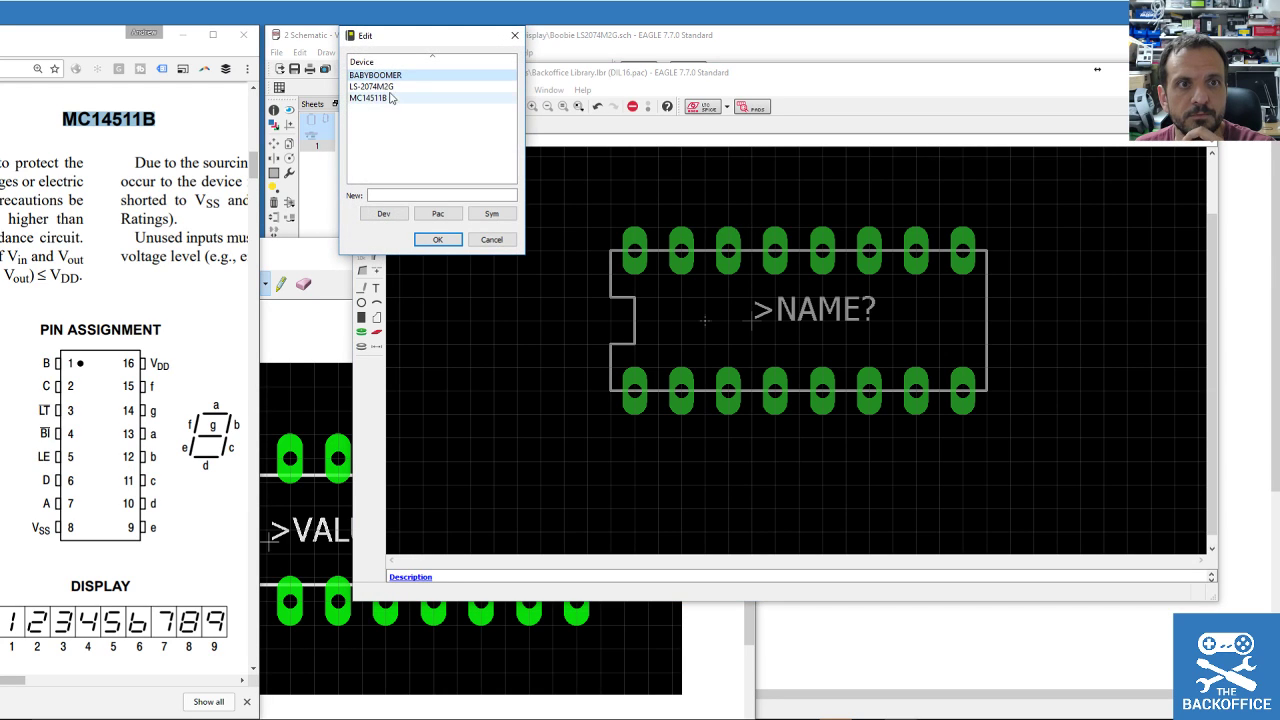
double_click(390, 98)
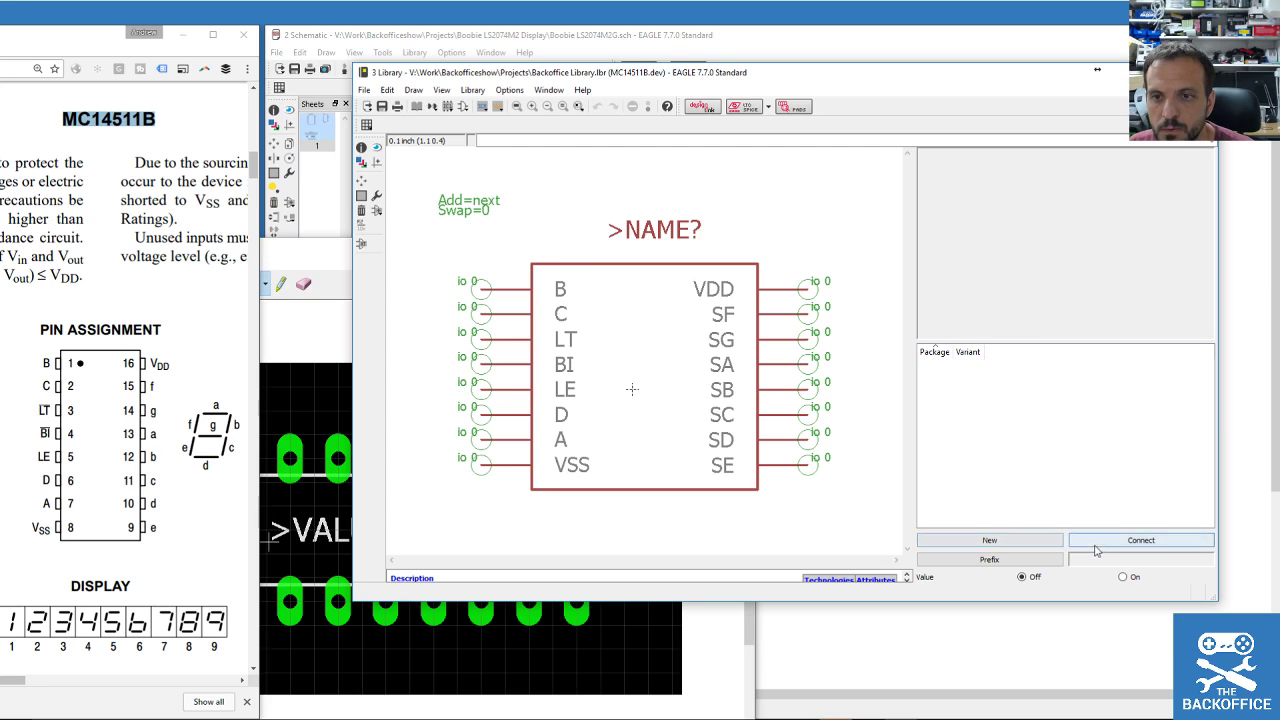
click(990, 540)
double_click(944, 429)
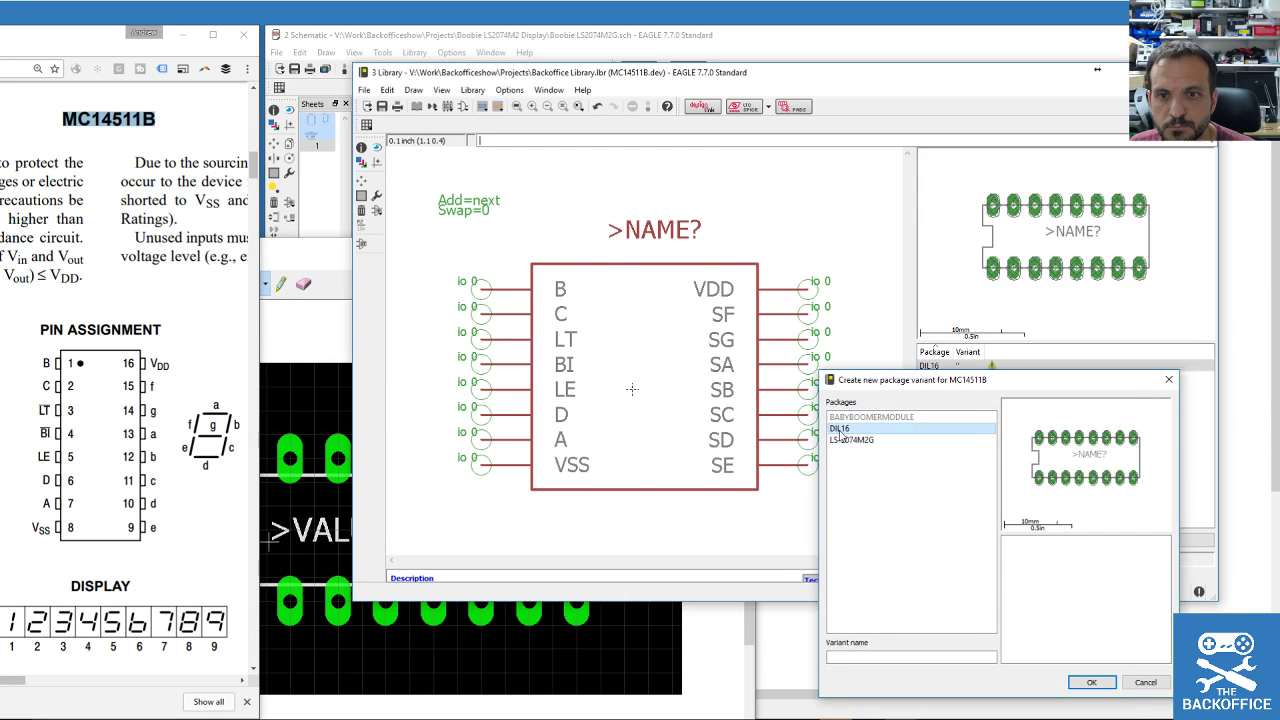
Connect pins B, C, LT, BI, LE, D, A, VSS to pads P$1 through P$8.
click(1140, 541)
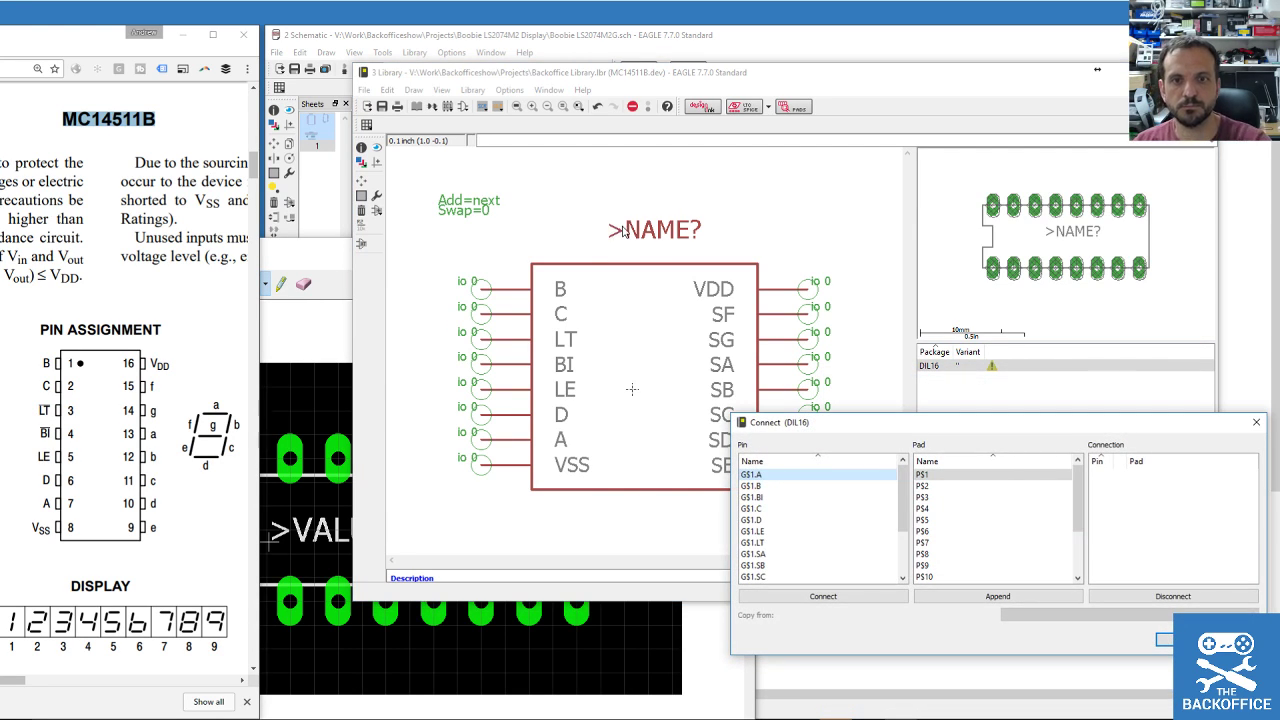
drag(850, 429, 670, 408)
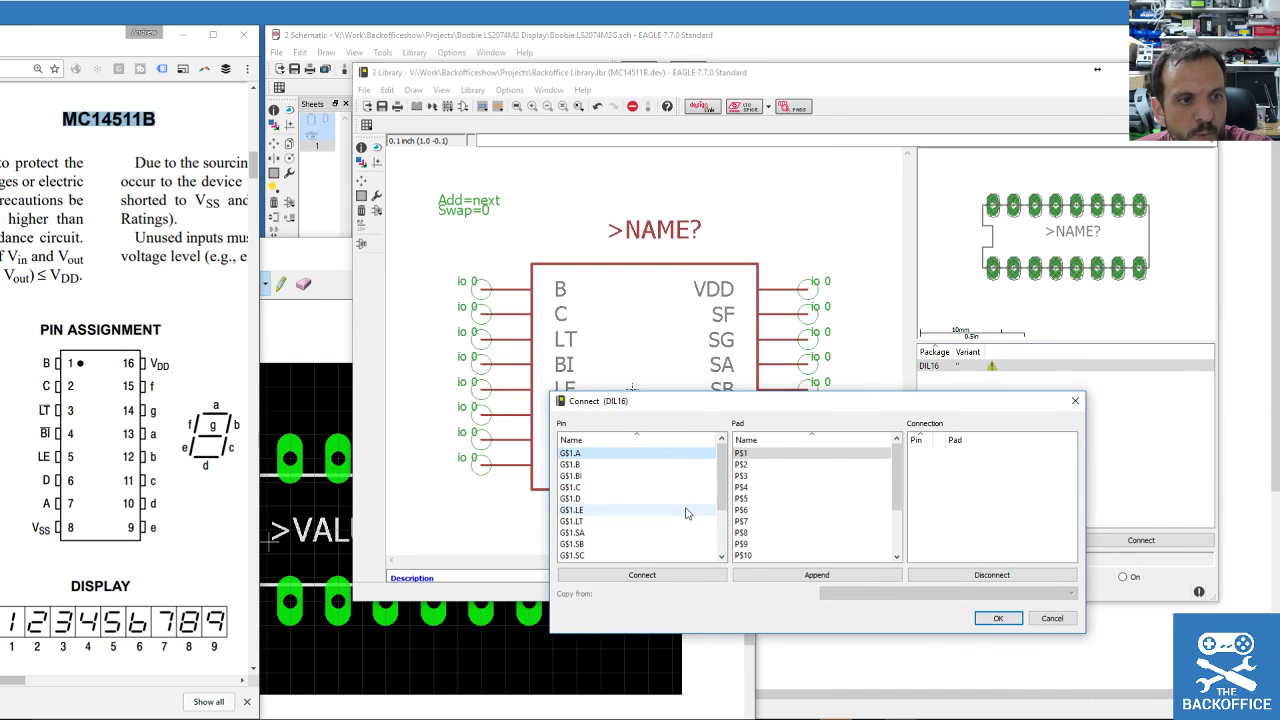
scroll(686, 513, down, 2)
scroll(686, 513, up, 2)
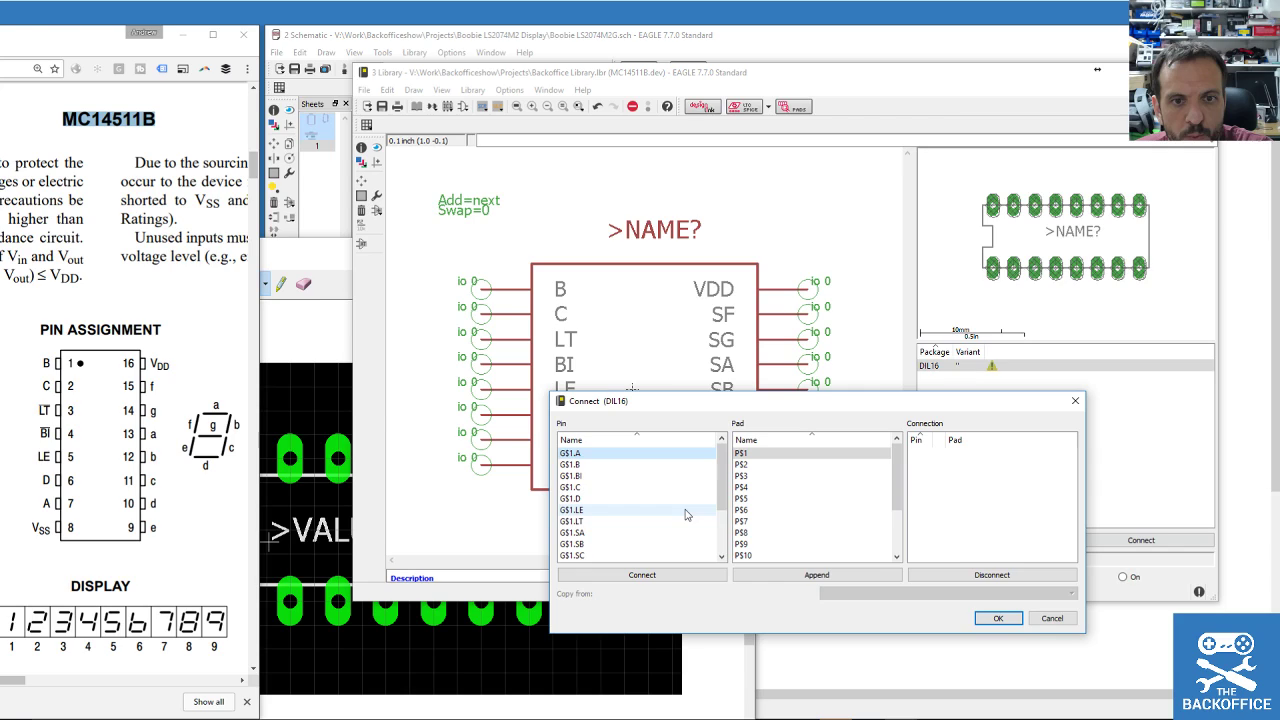
double_click(583, 466)
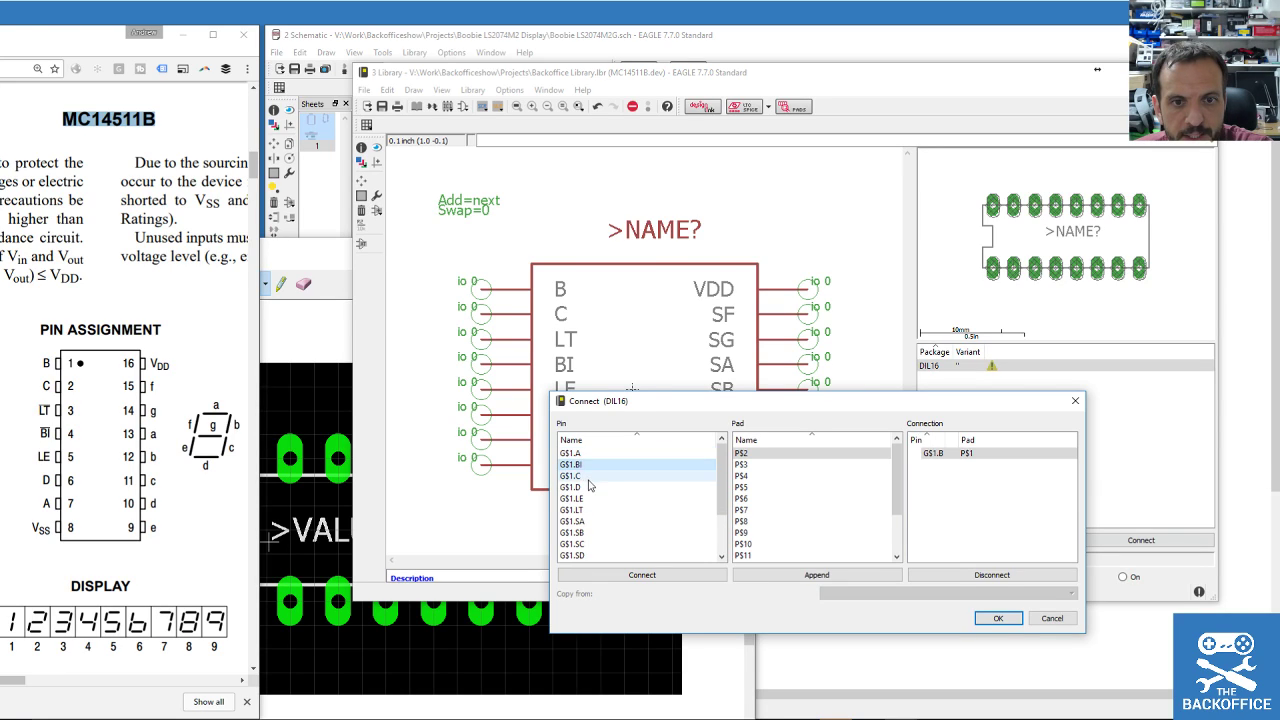
double_click(585, 478)
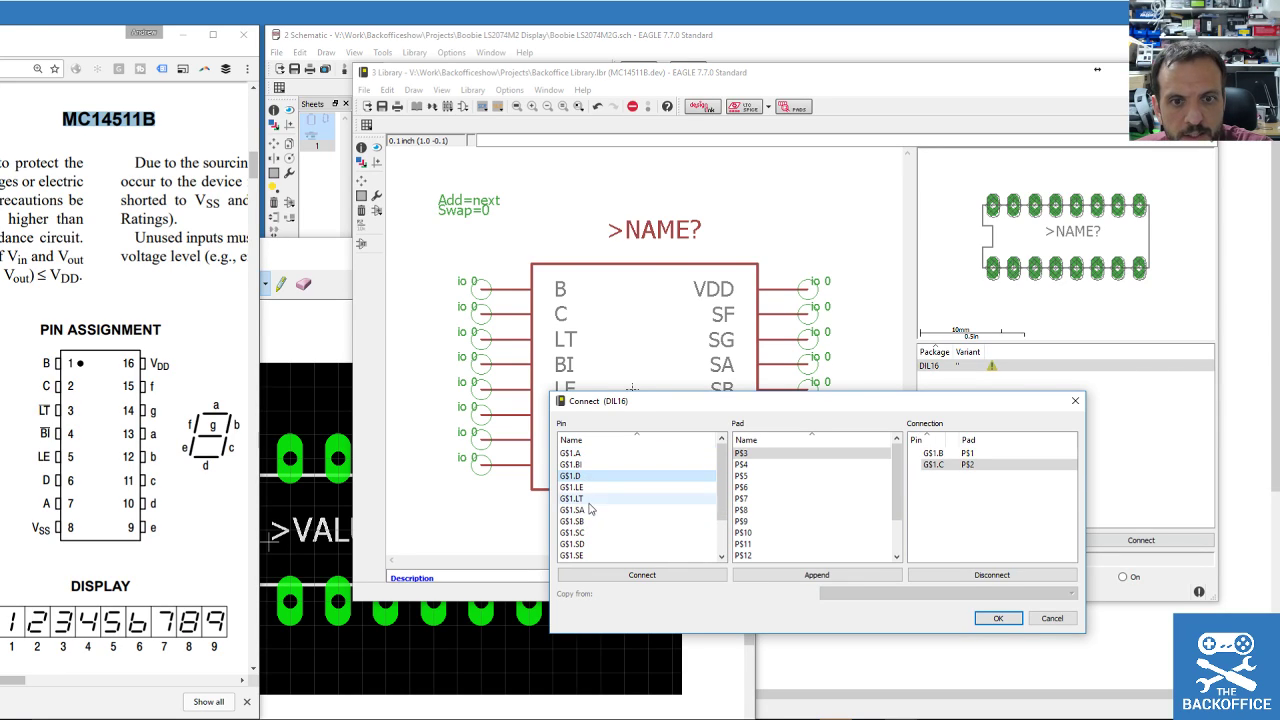
double_click(594, 498)
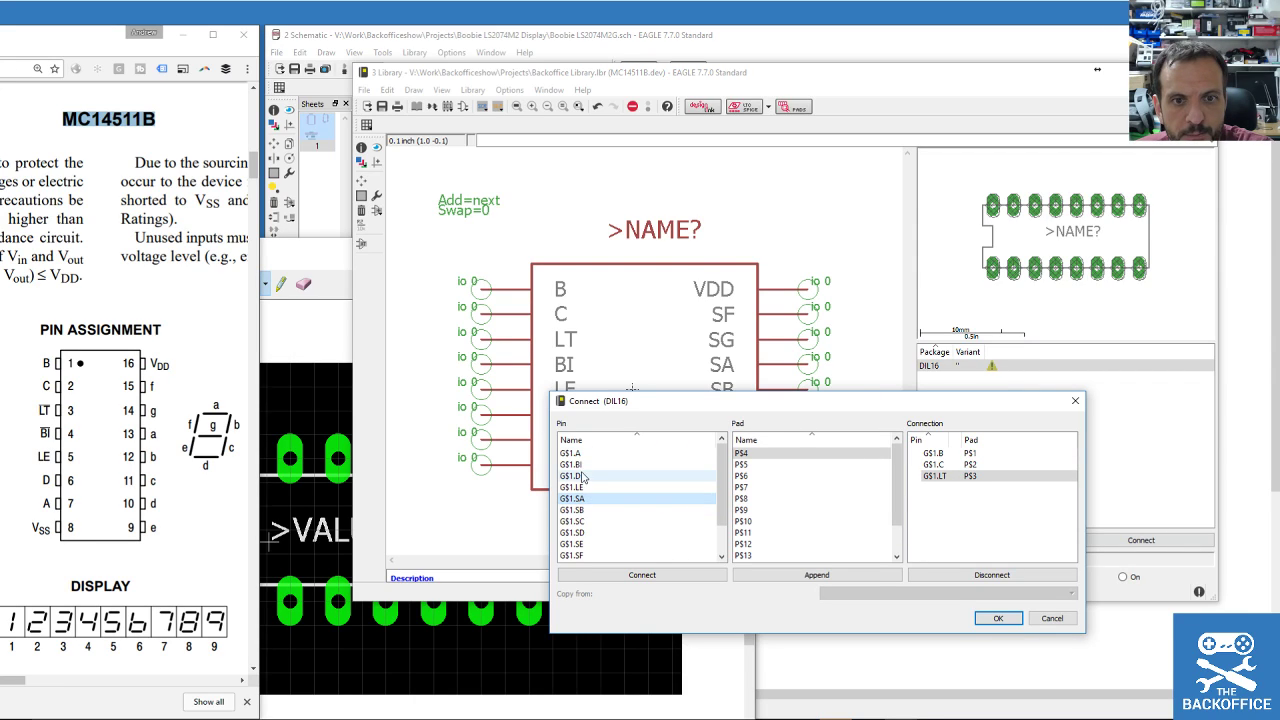
double_click(578, 465)
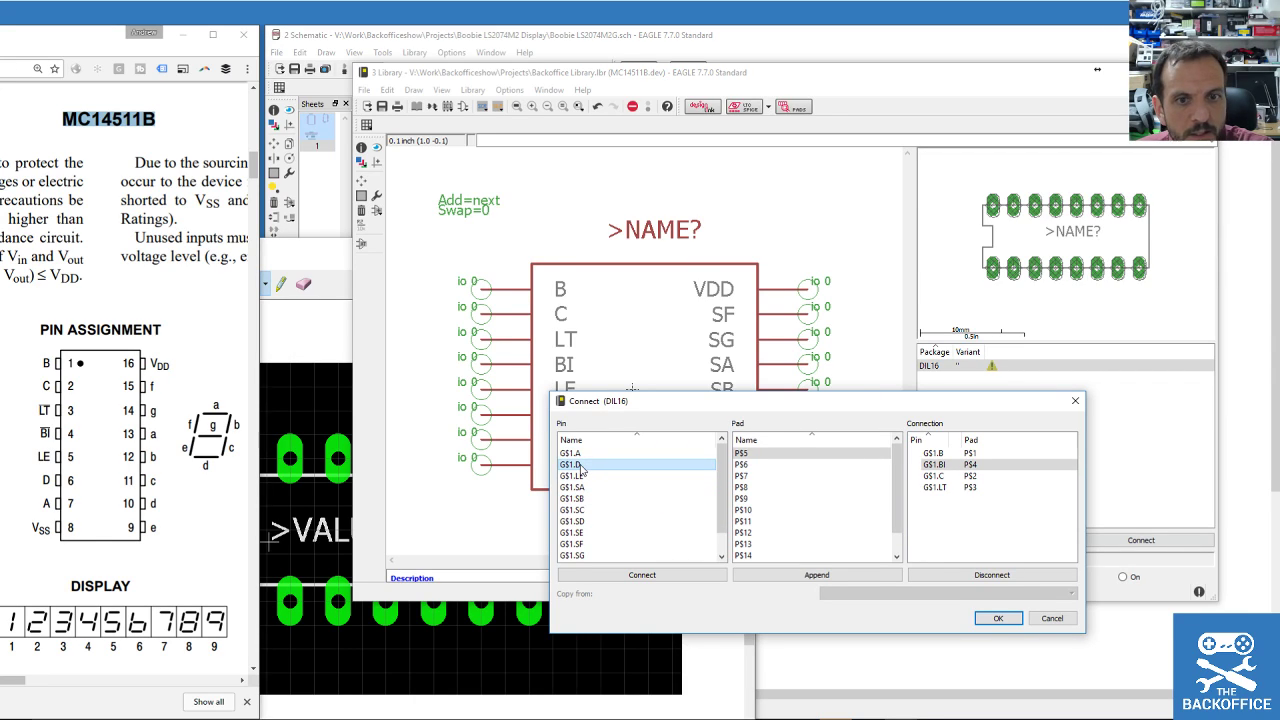
double_click(585, 476)
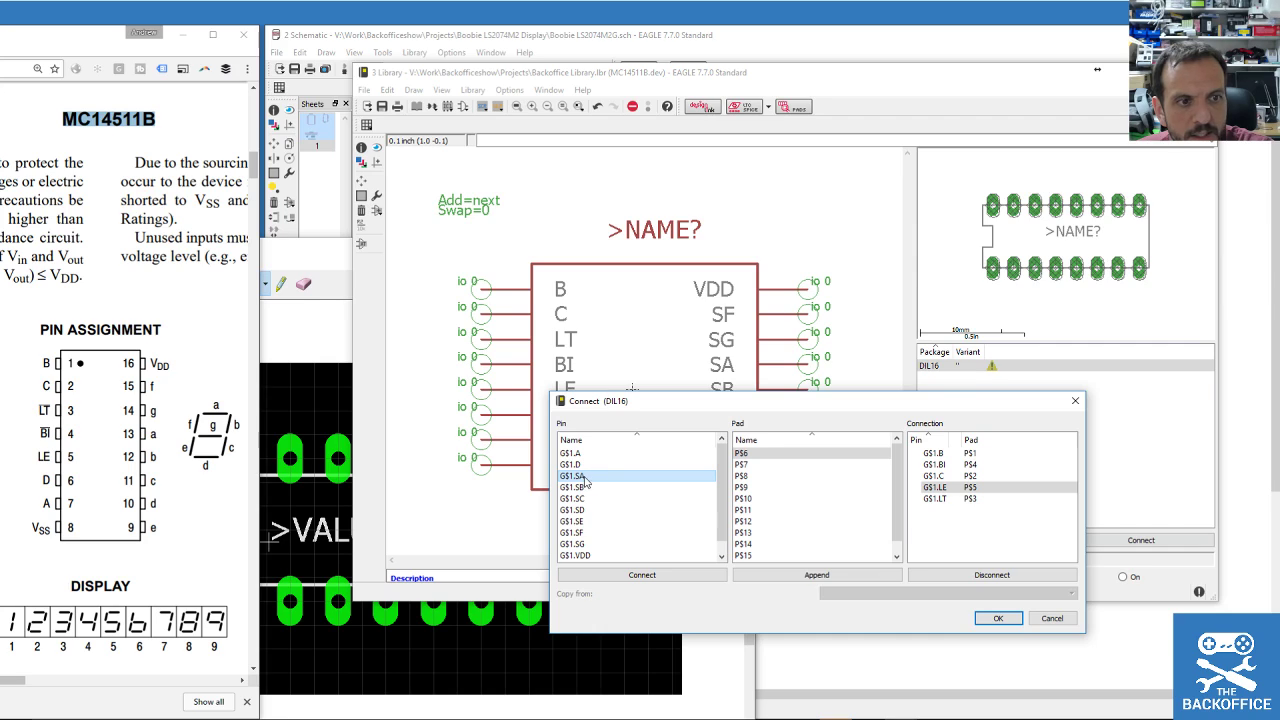
double_click(580, 465)
double_click(582, 454)
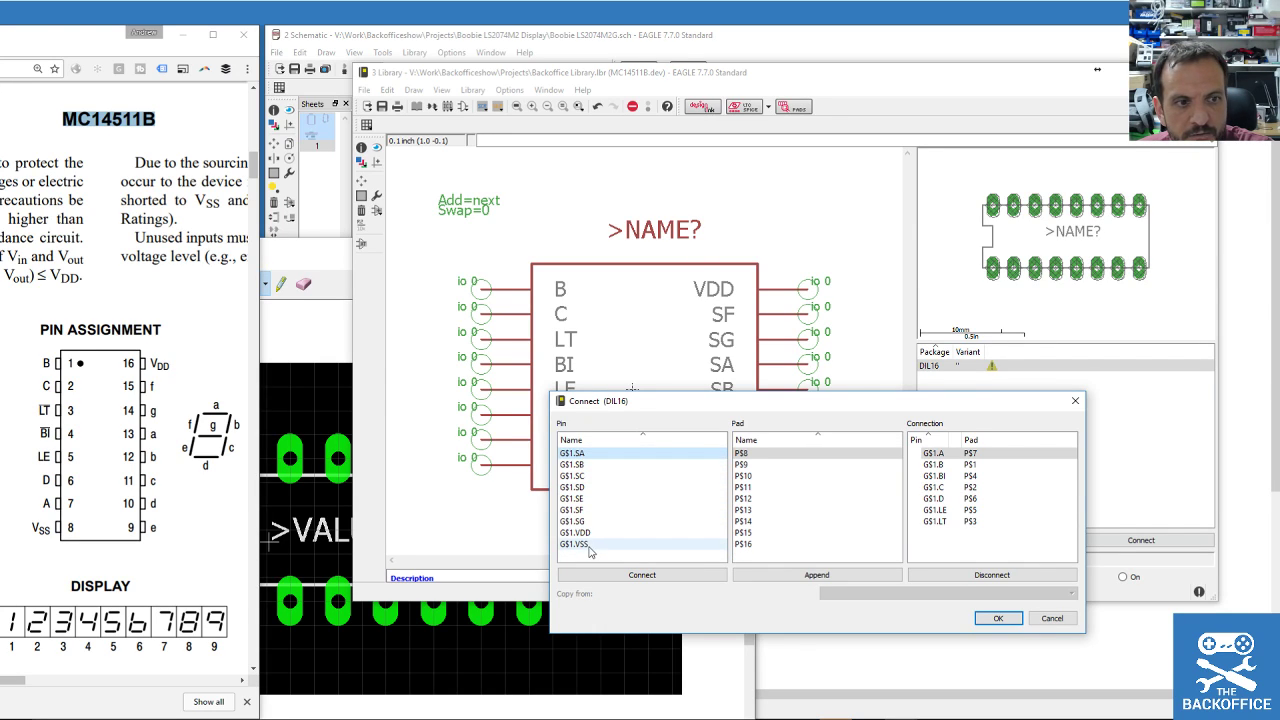
double_click(588, 545)
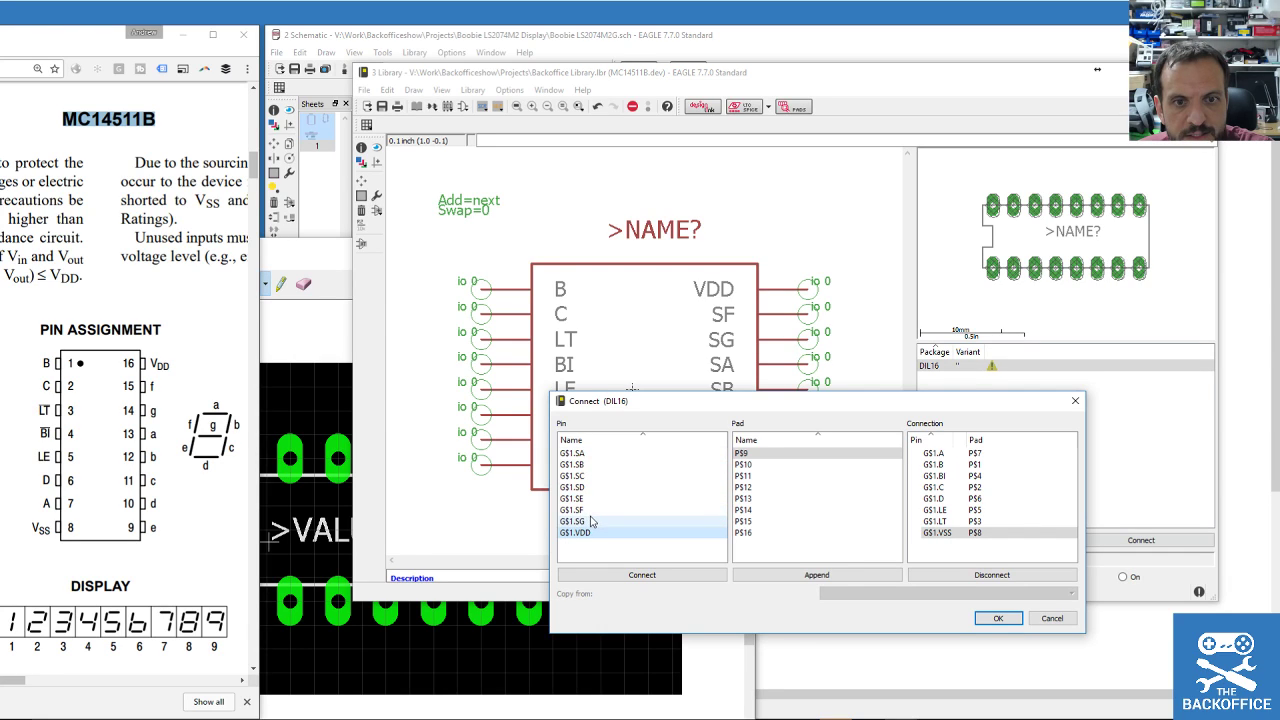
Connect SE, SD, SC, SB, SA, SG, SF, VDD to pads P$9–P$16, confirm and save.
double_click(587, 499)
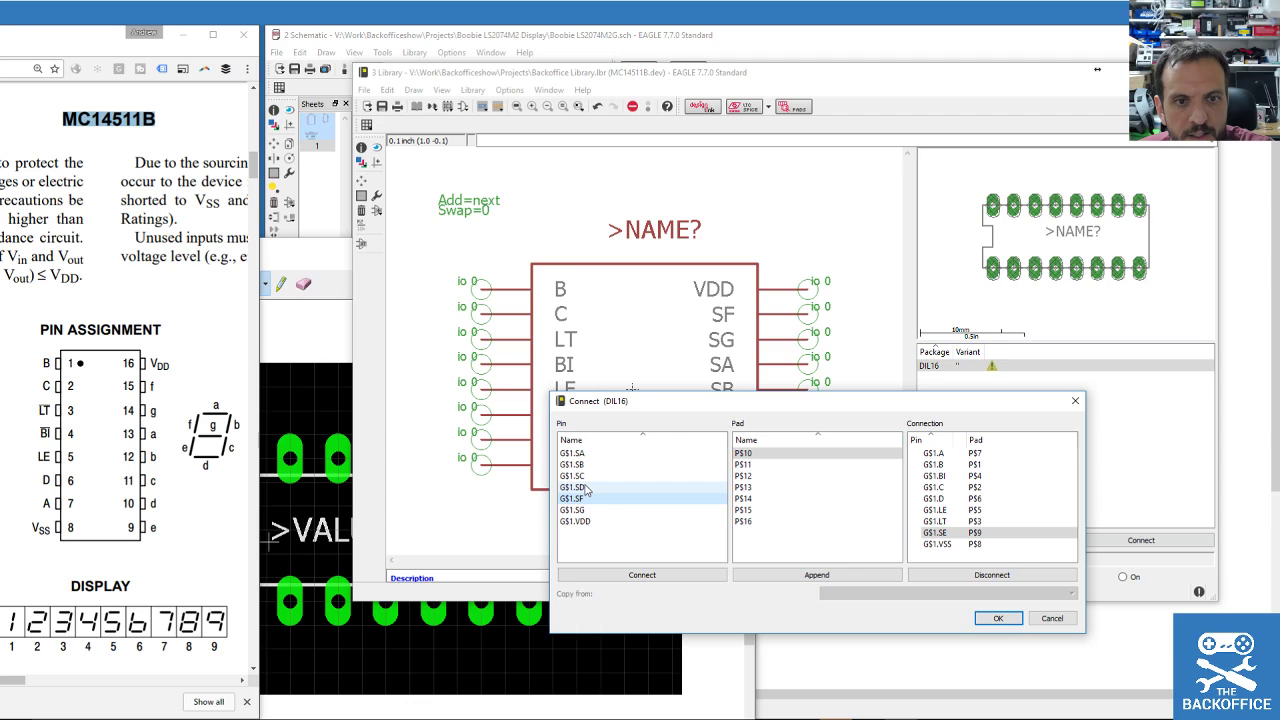
double_click(588, 487)
double_click(590, 478)
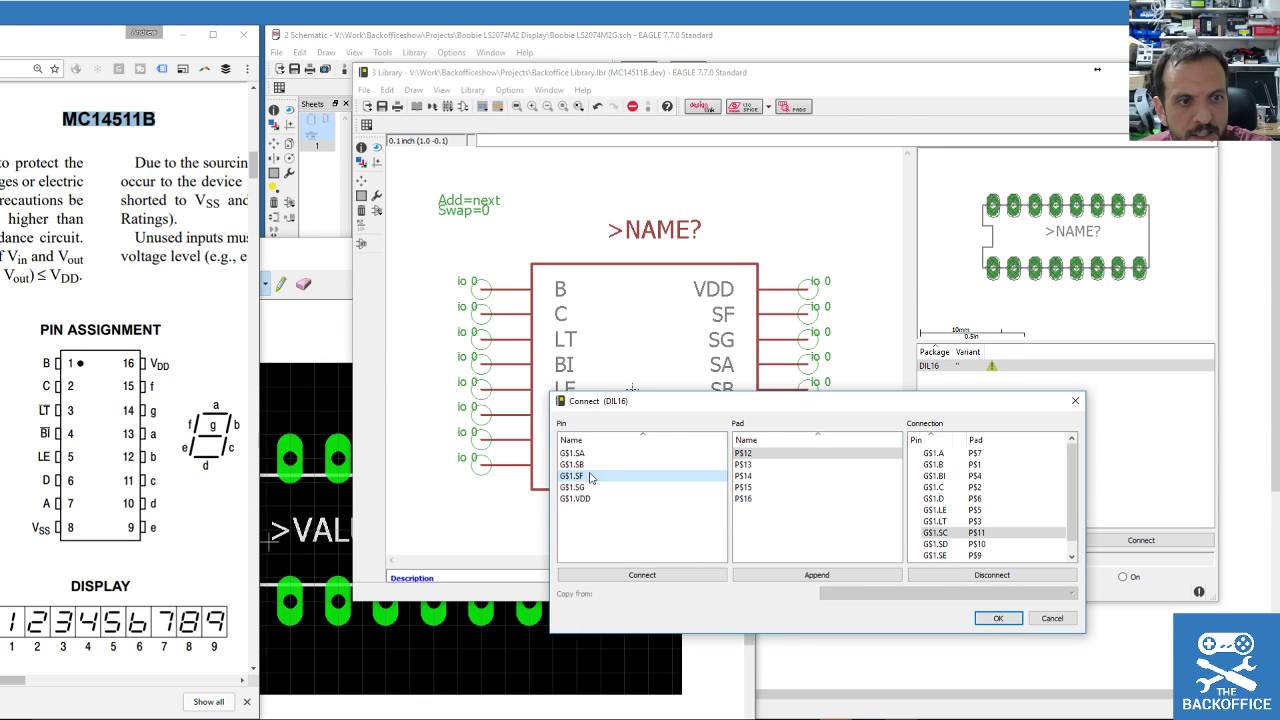
double_click(591, 464)
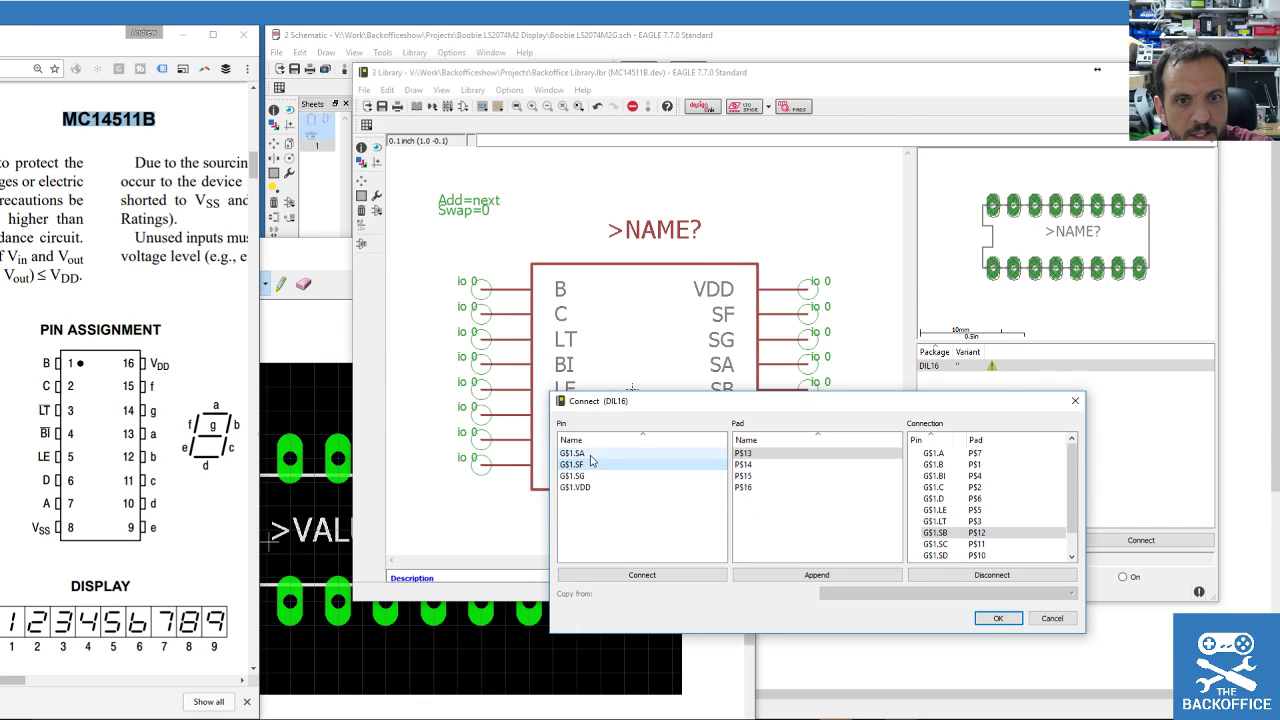
double_click(589, 455)
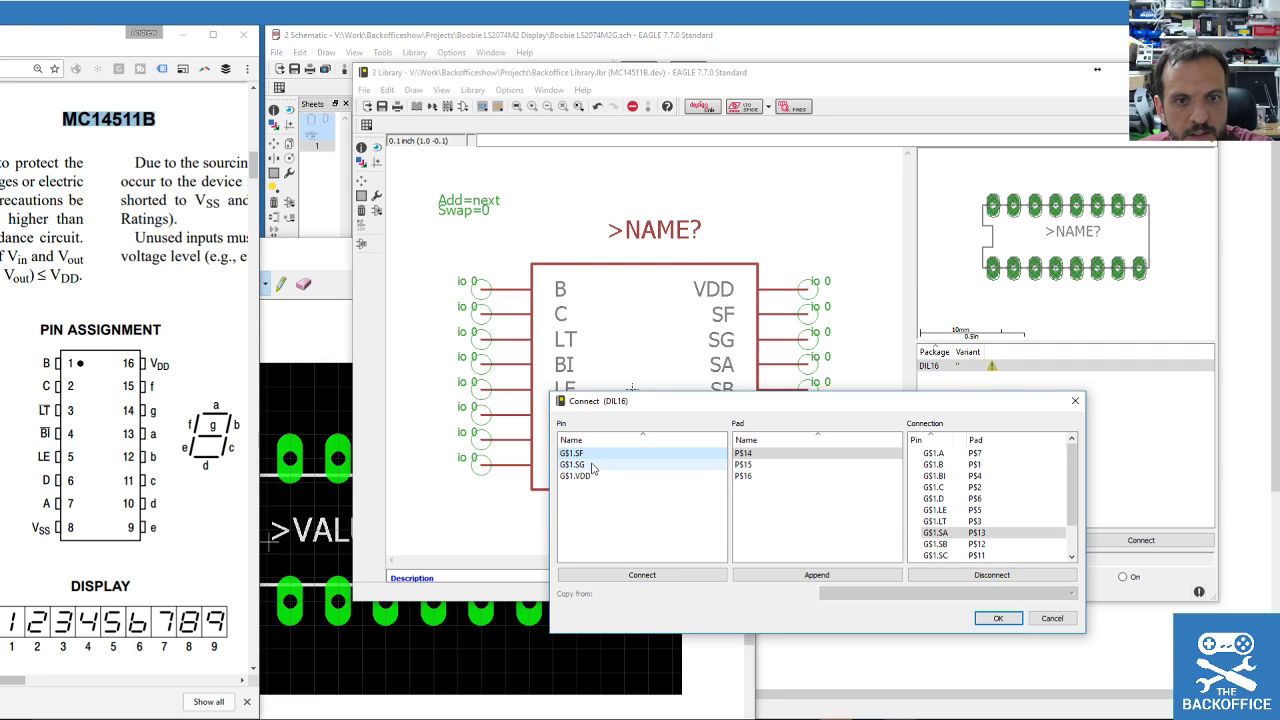
double_click(591, 466)
double_click(589, 455)
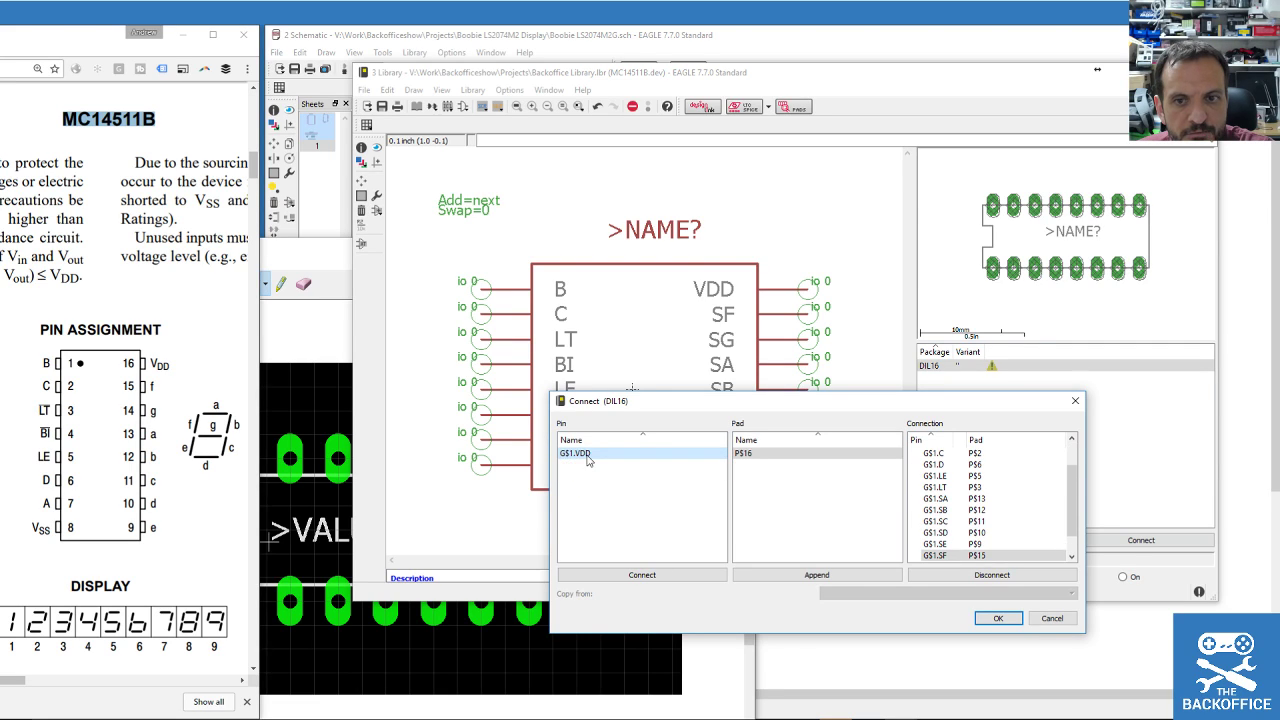
double_click(589, 456)
click(999, 619)
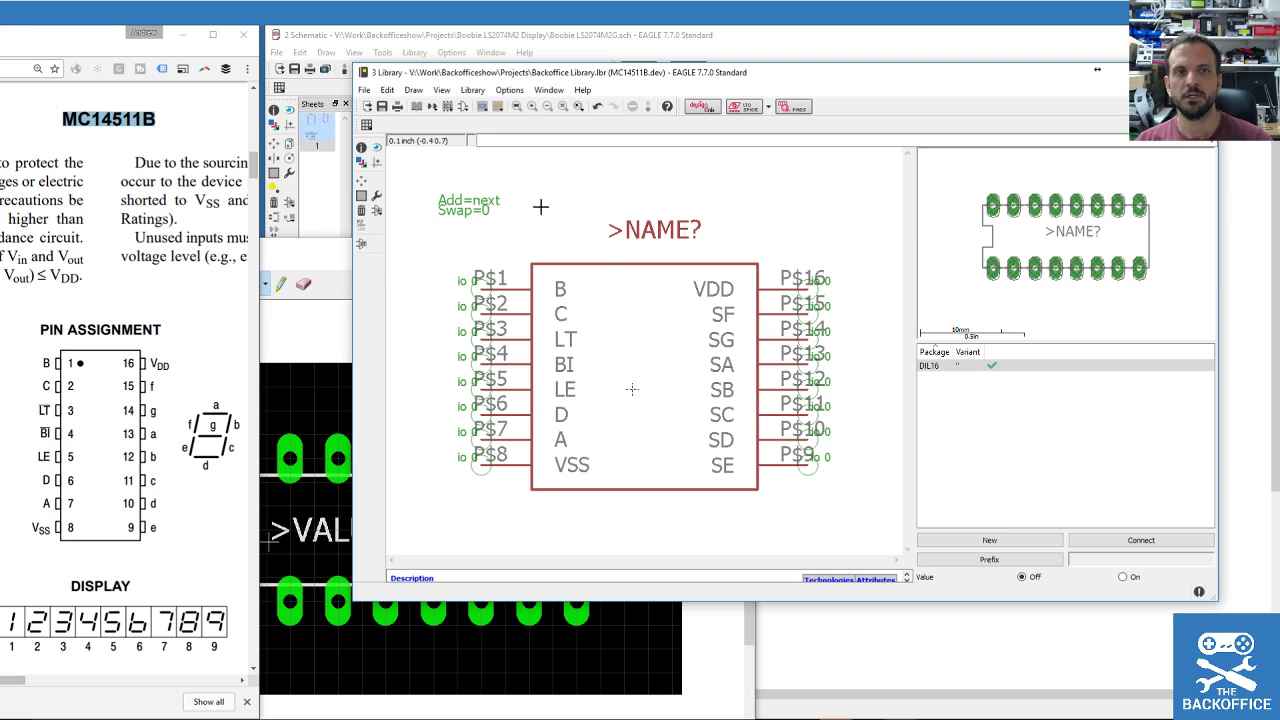
click(382, 106)
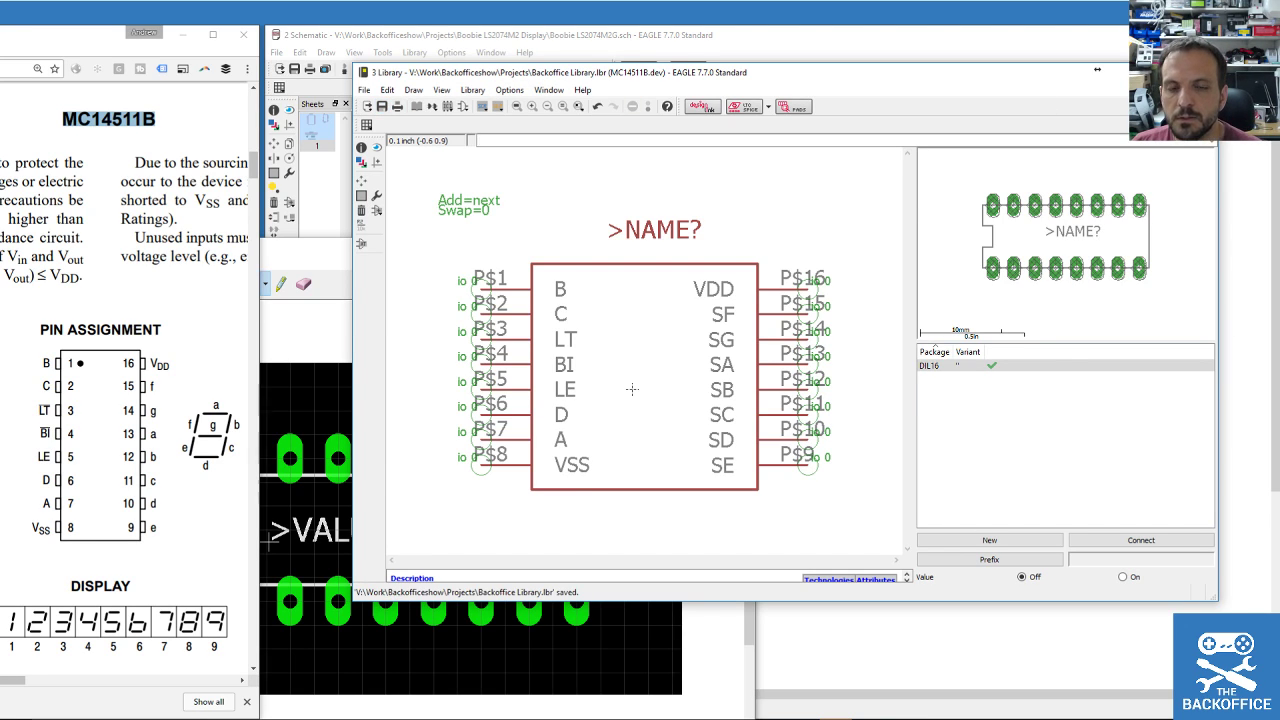
Close the library editor without saving the screenshot snip and return to the schematic.
key(alt+F4)
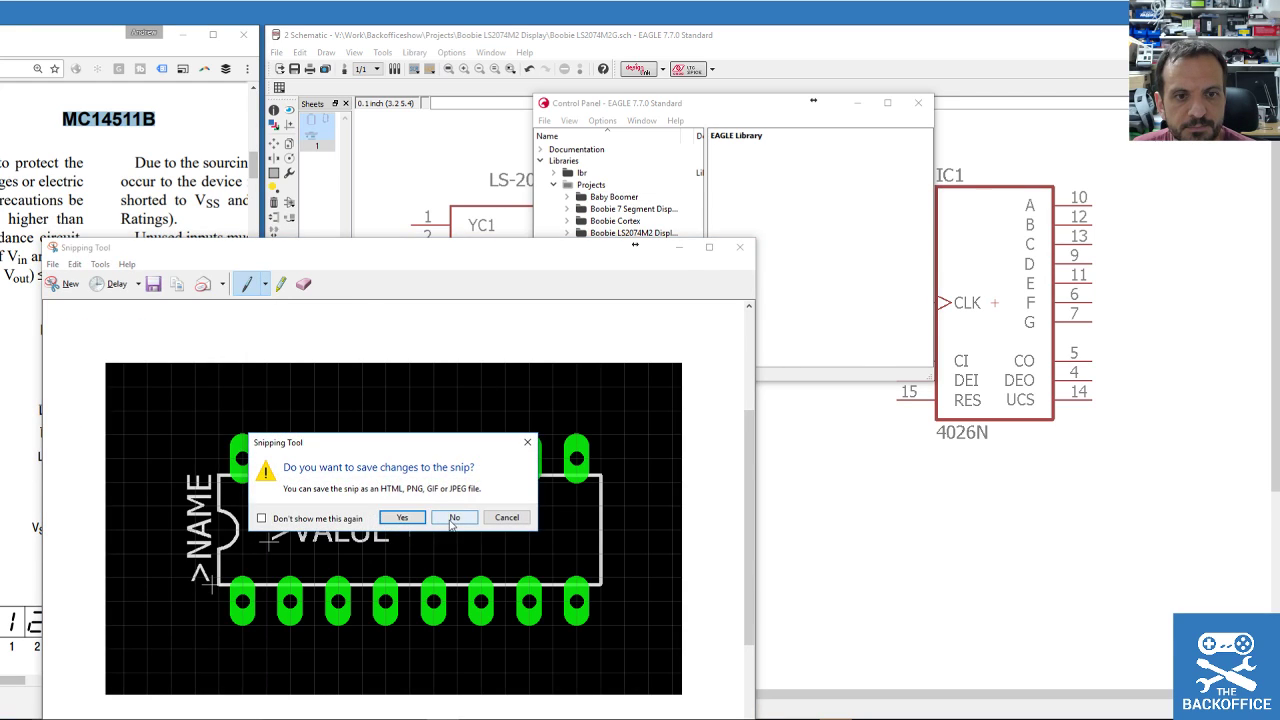
click(447, 519)
click(640, 92)
Search the libraries for MC14511B and add that part to the schematic.
scroll(578, 318, down, 3)
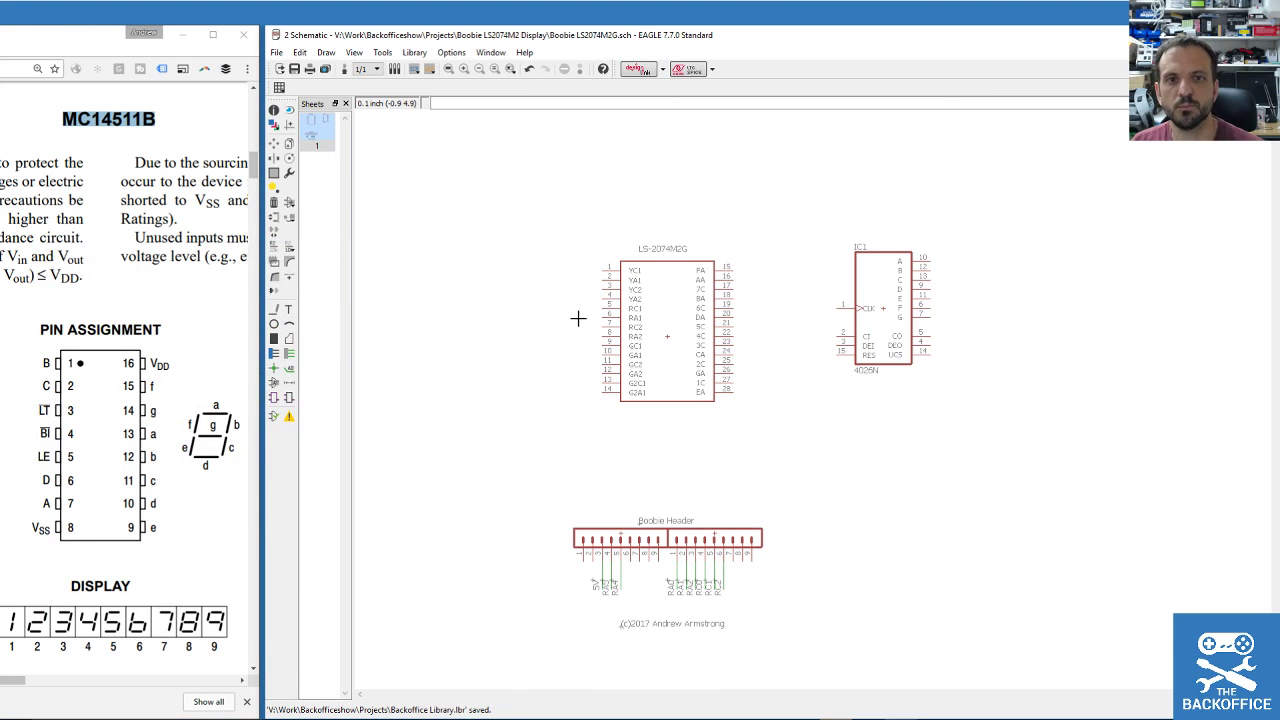
scroll(423, 277, up, 1)
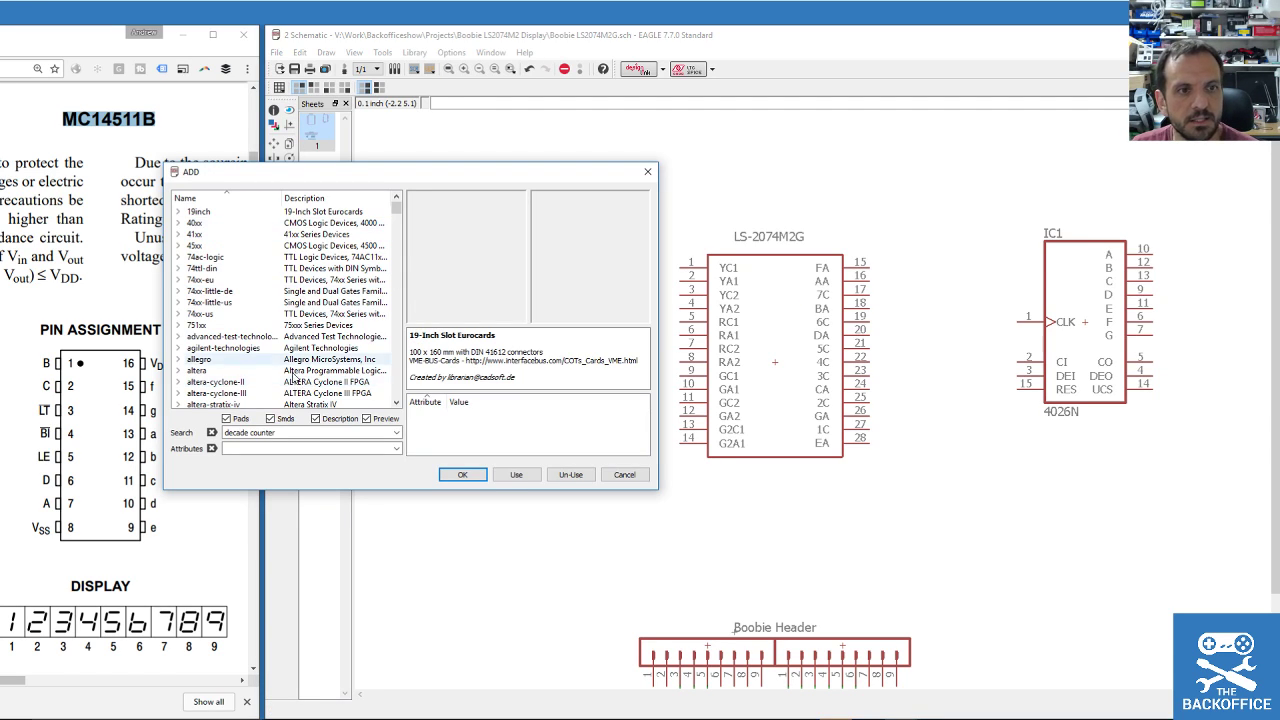
scroll(262, 315, down, 8)
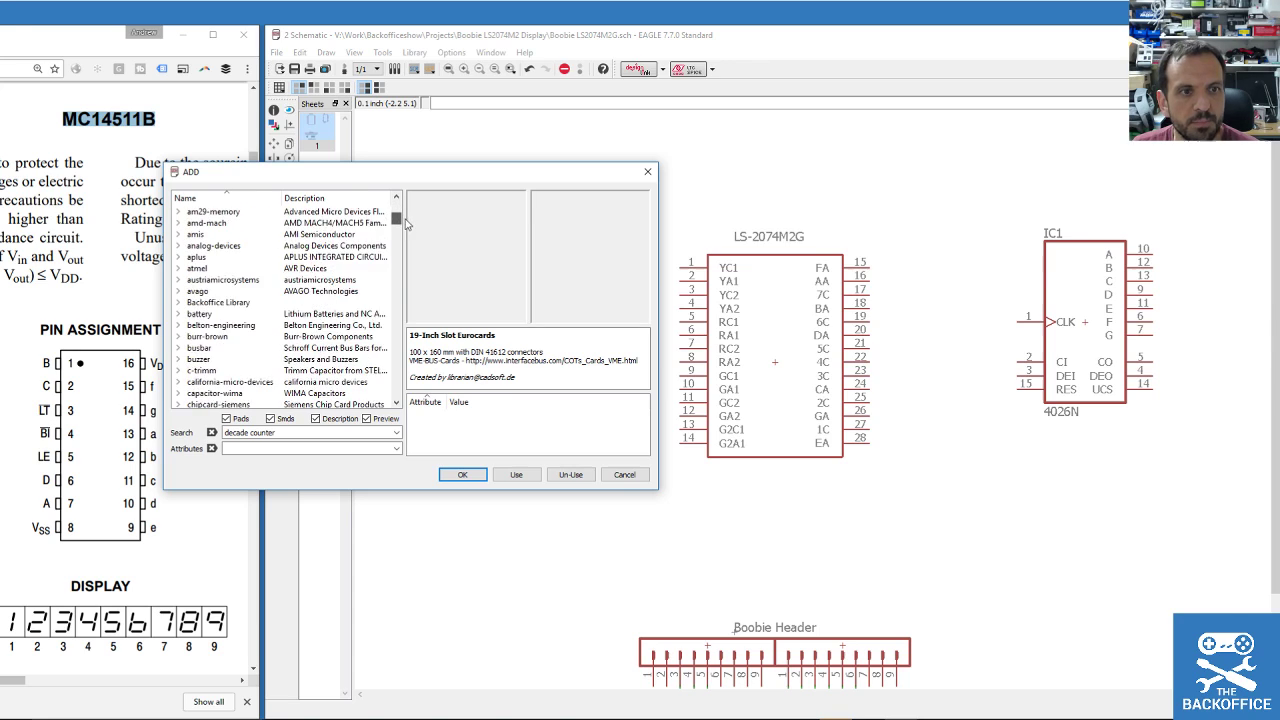
triple_click(278, 433)
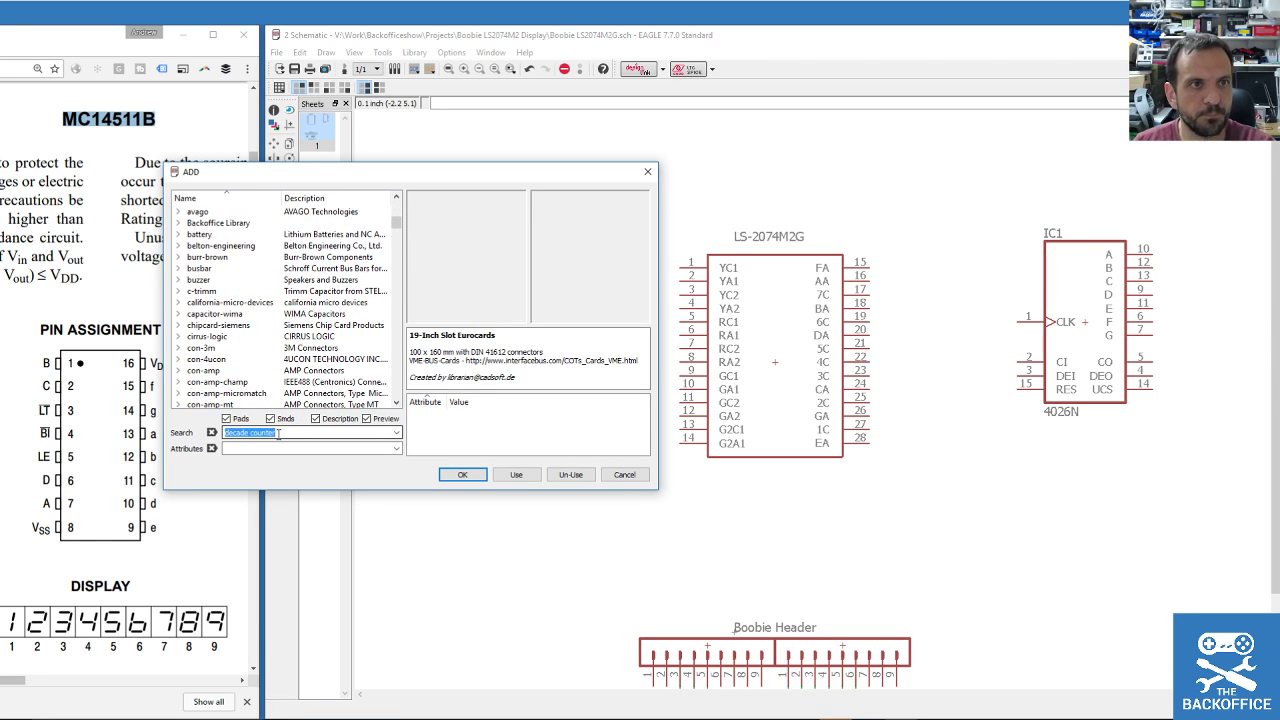
text(MC)
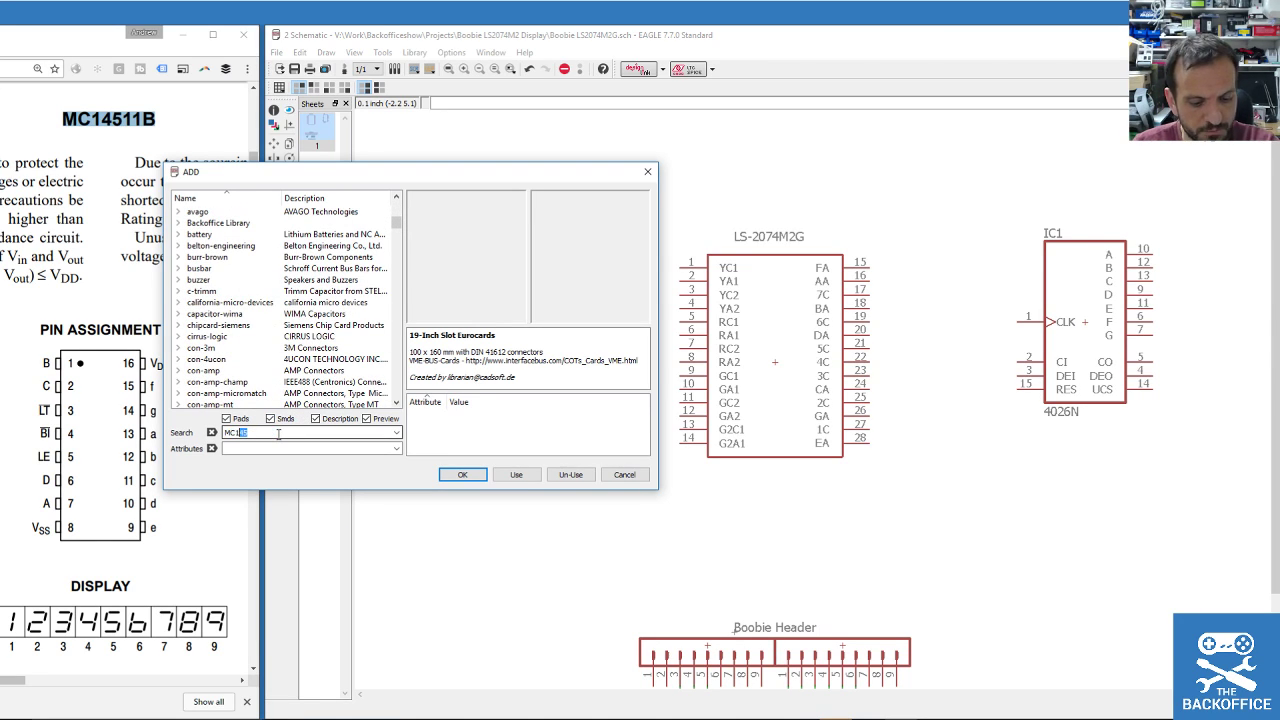
text(14511B)
key(Return)
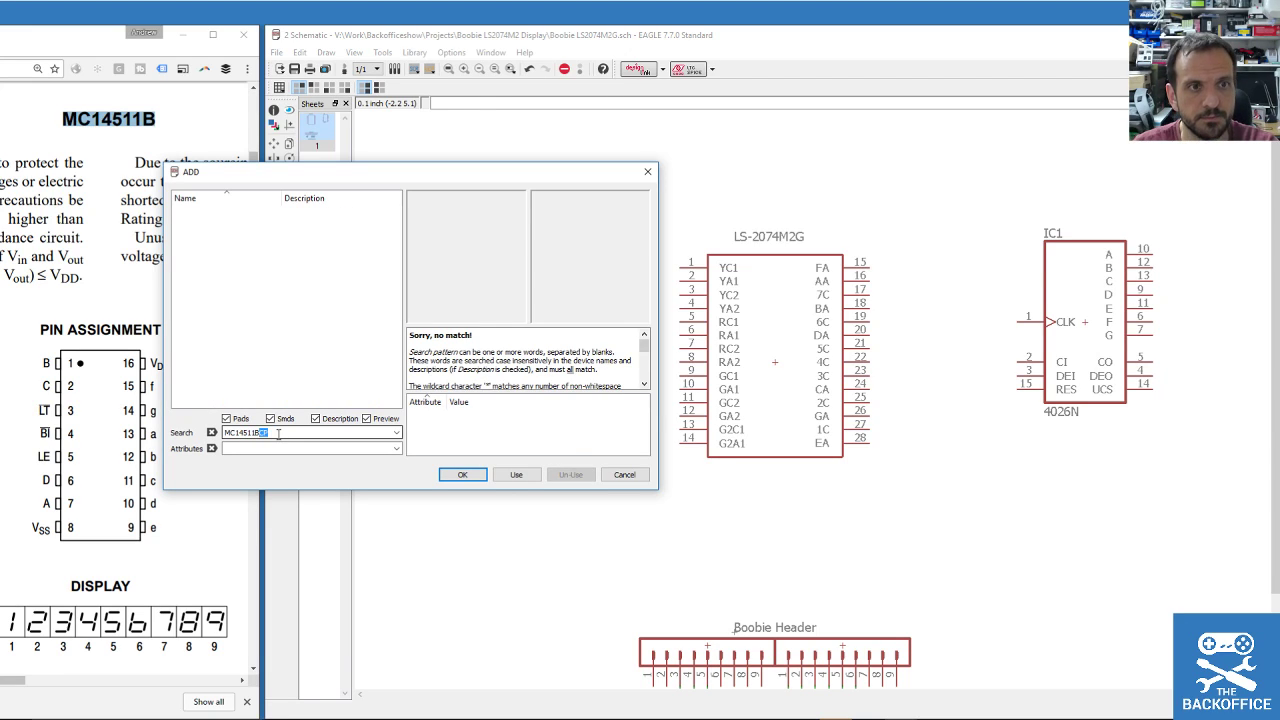
key(BackSpace)
key(Return)
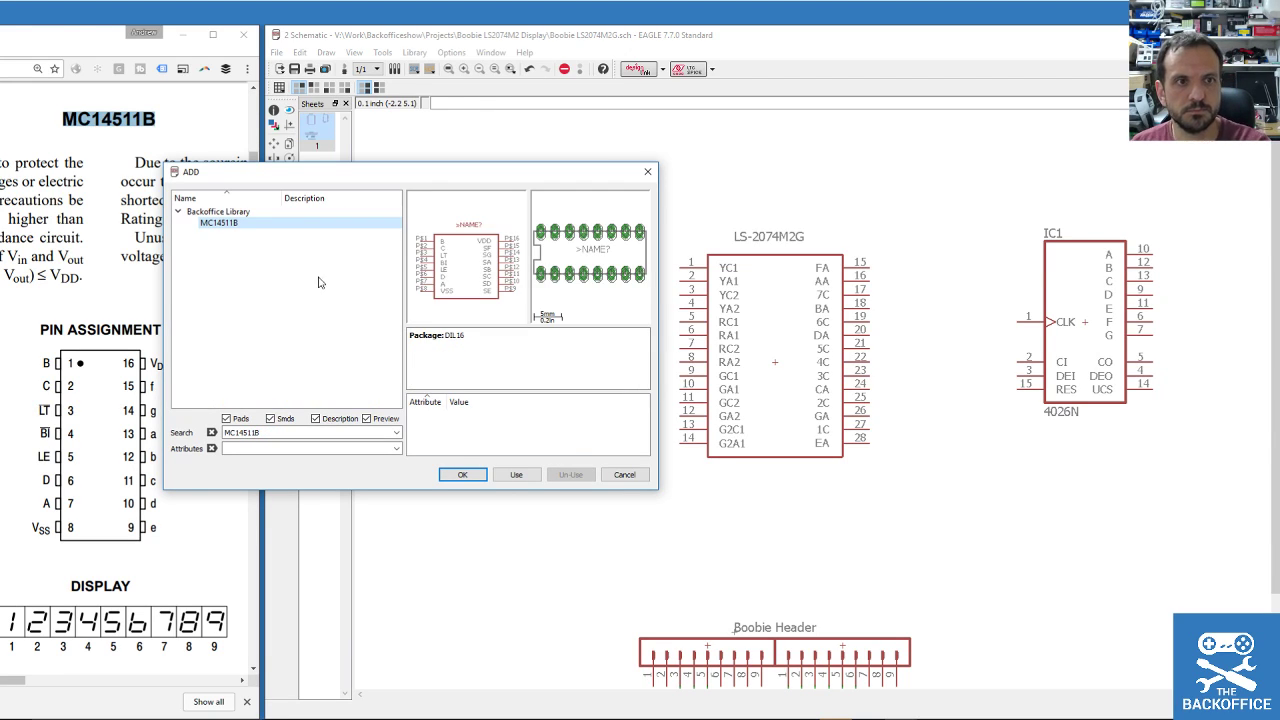
click(477, 474)
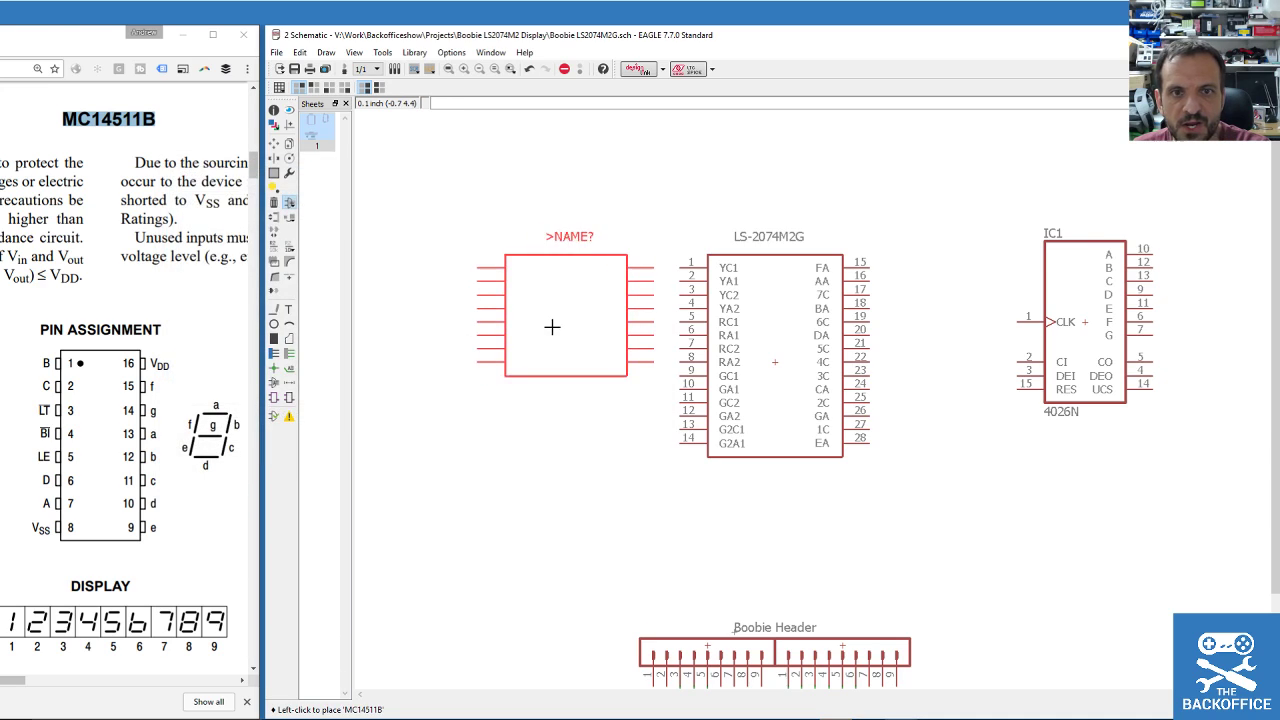
scroll(555, 323, down, 2)
click(748, 205)
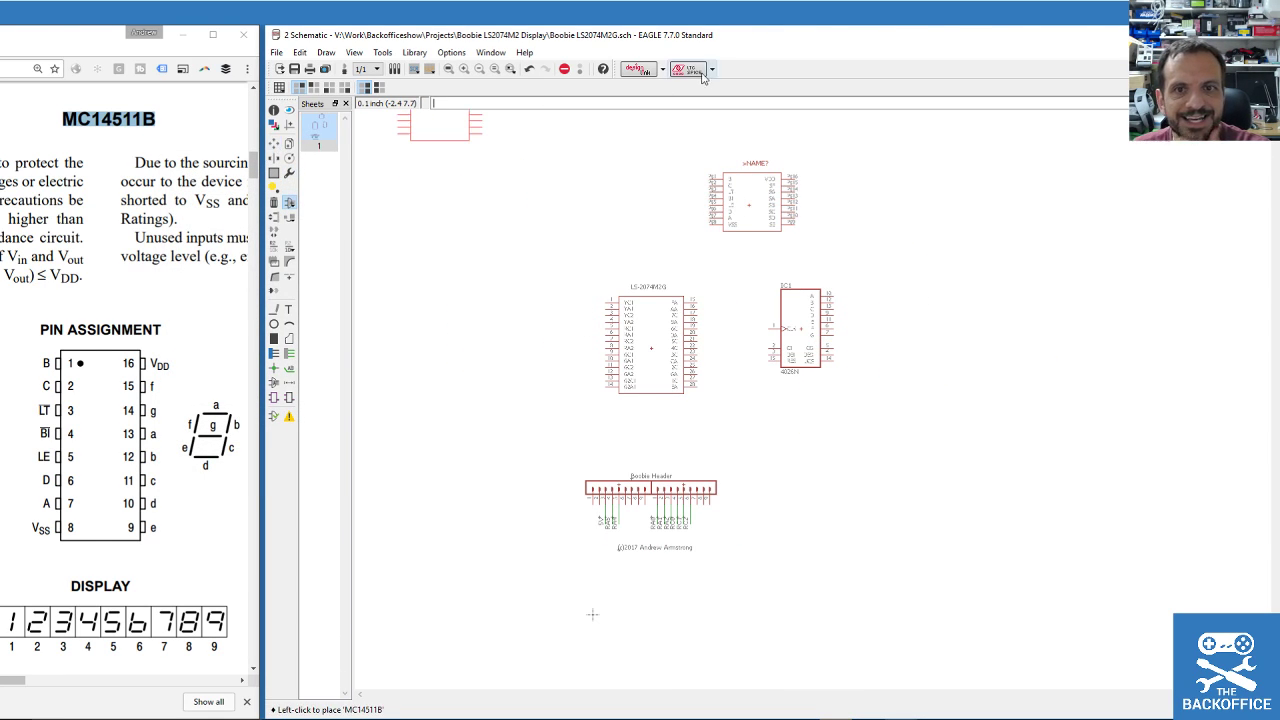
scroll(720, 130, up, 3)
scroll(800, 232, down, 2)
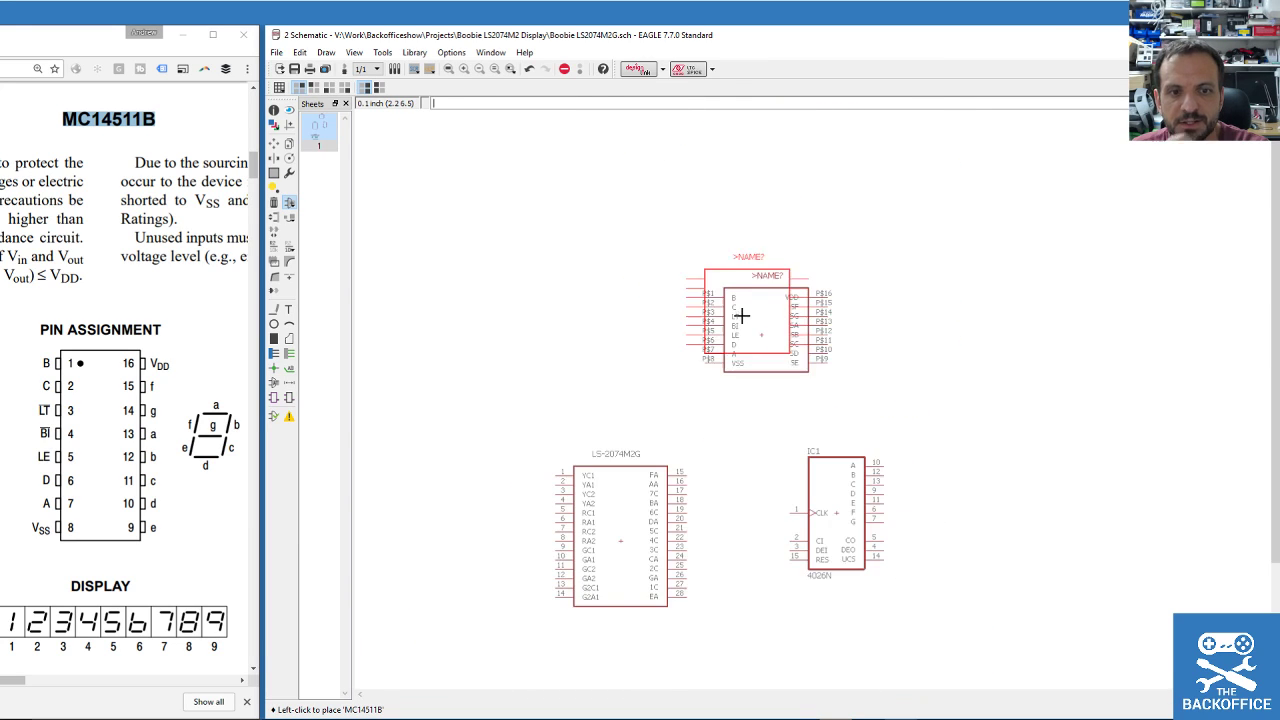
click(289, 143)
click(838, 513)
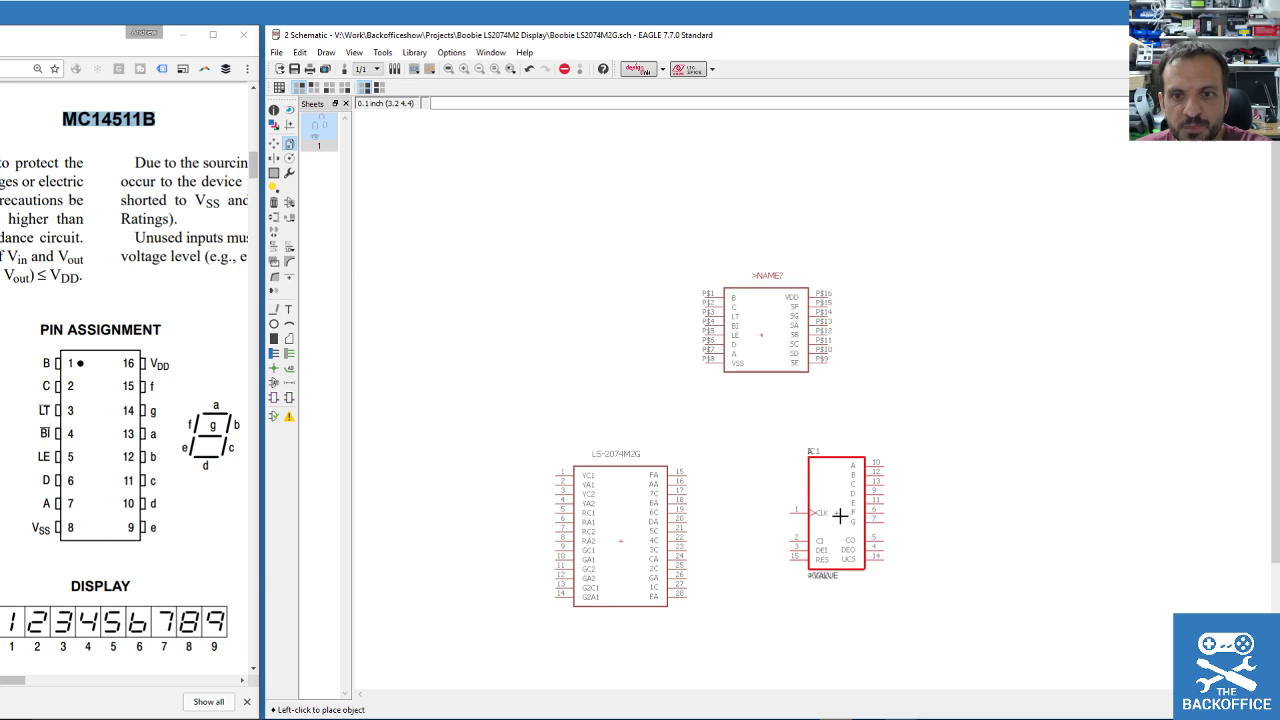
click(274, 203)
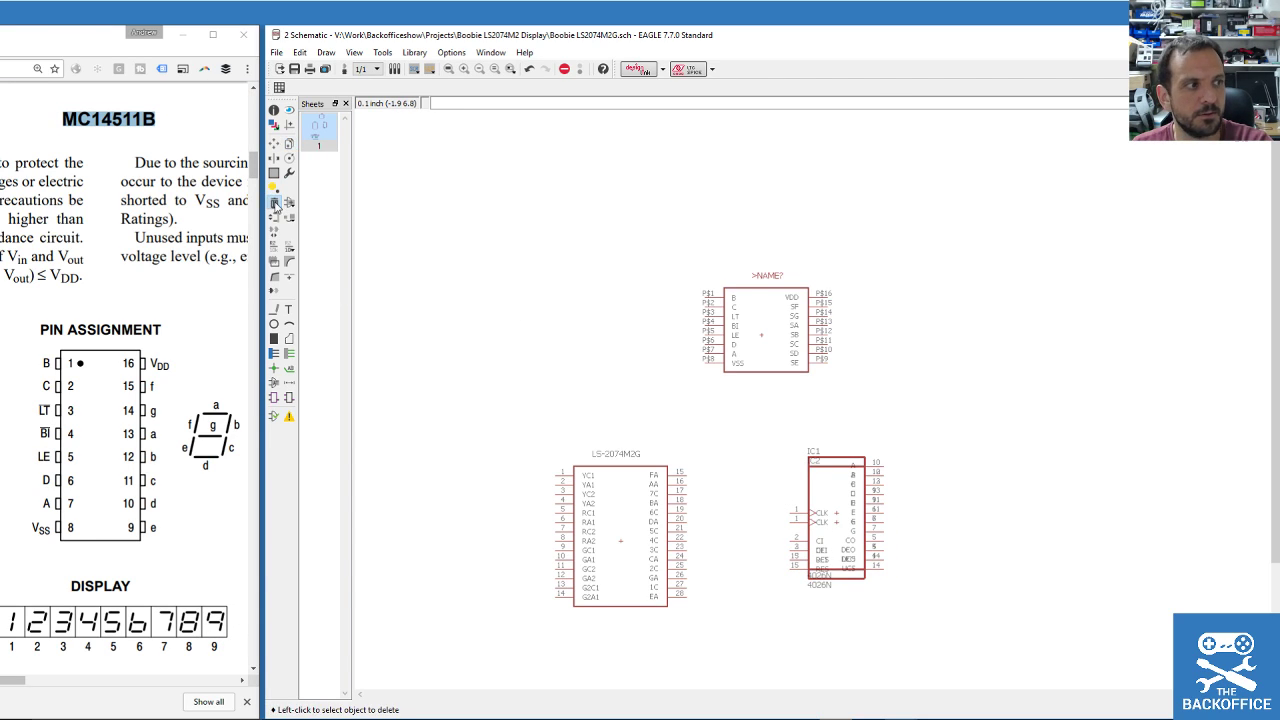
click(836, 510)
click(275, 145)
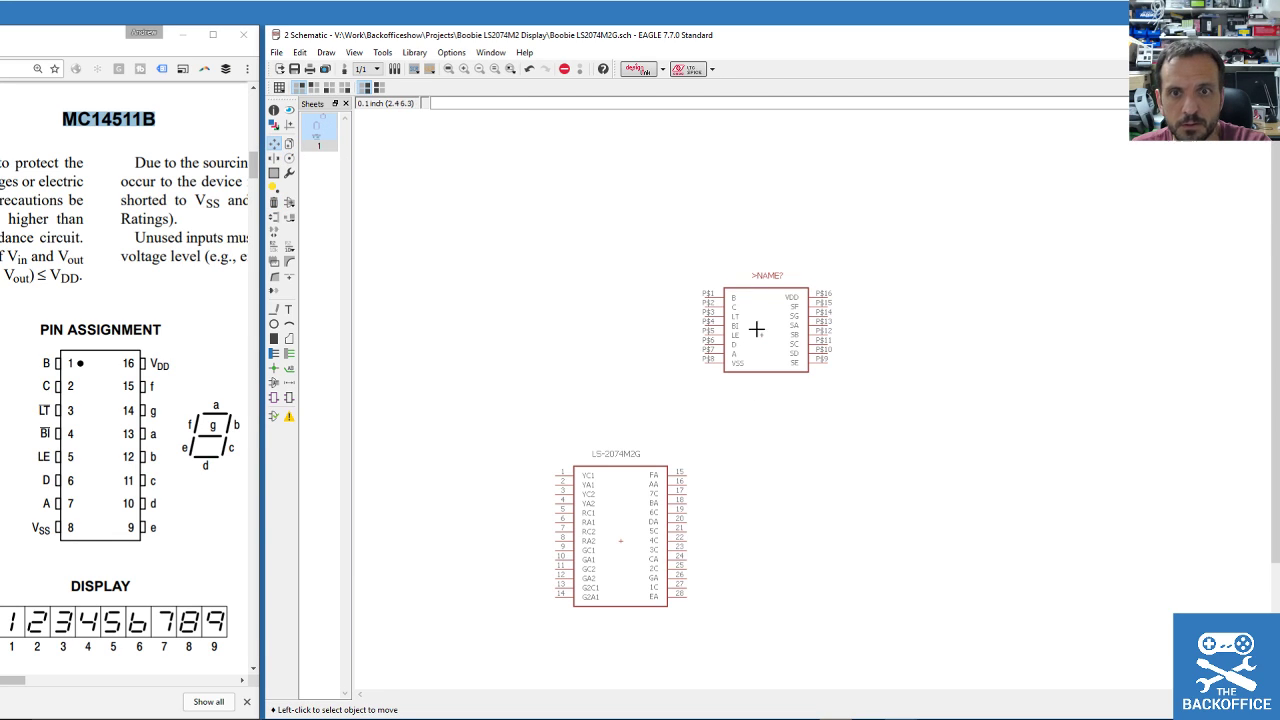
click(752, 320)
click(620, 351)
scroll(807, 499, up, 2)
scroll(706, 457, up, 1)
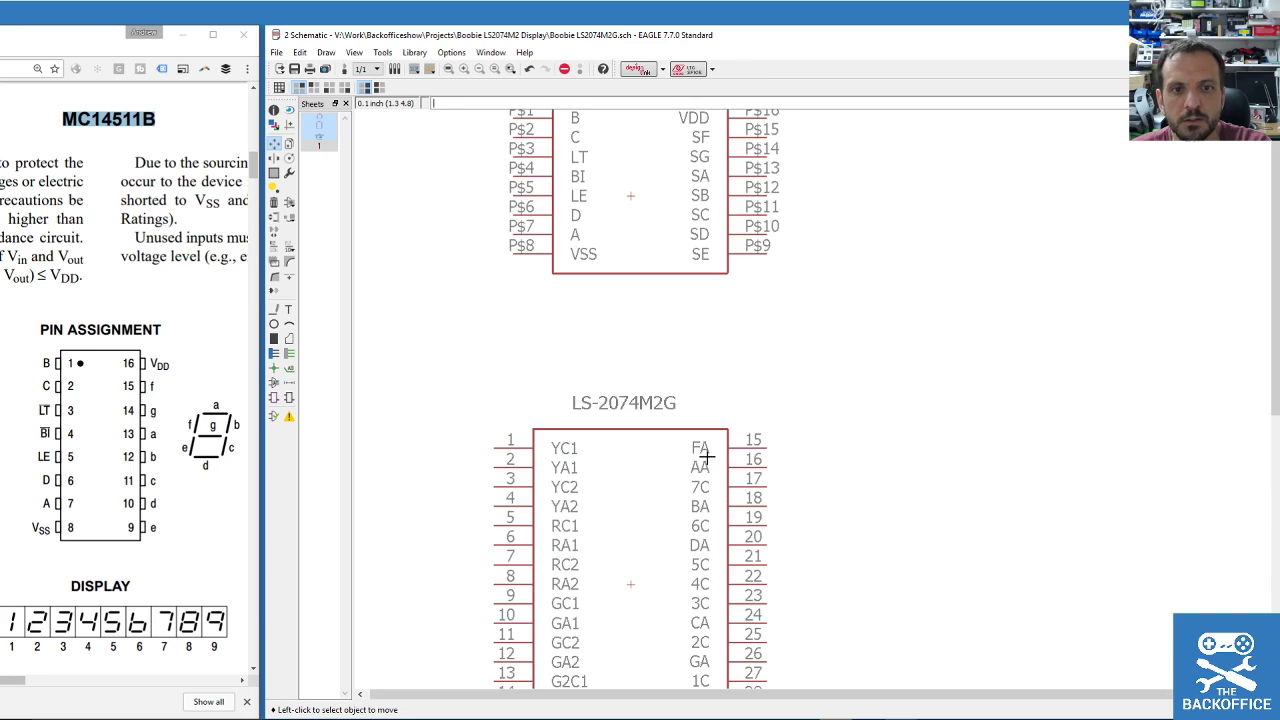
scroll(693, 449, down, 2)
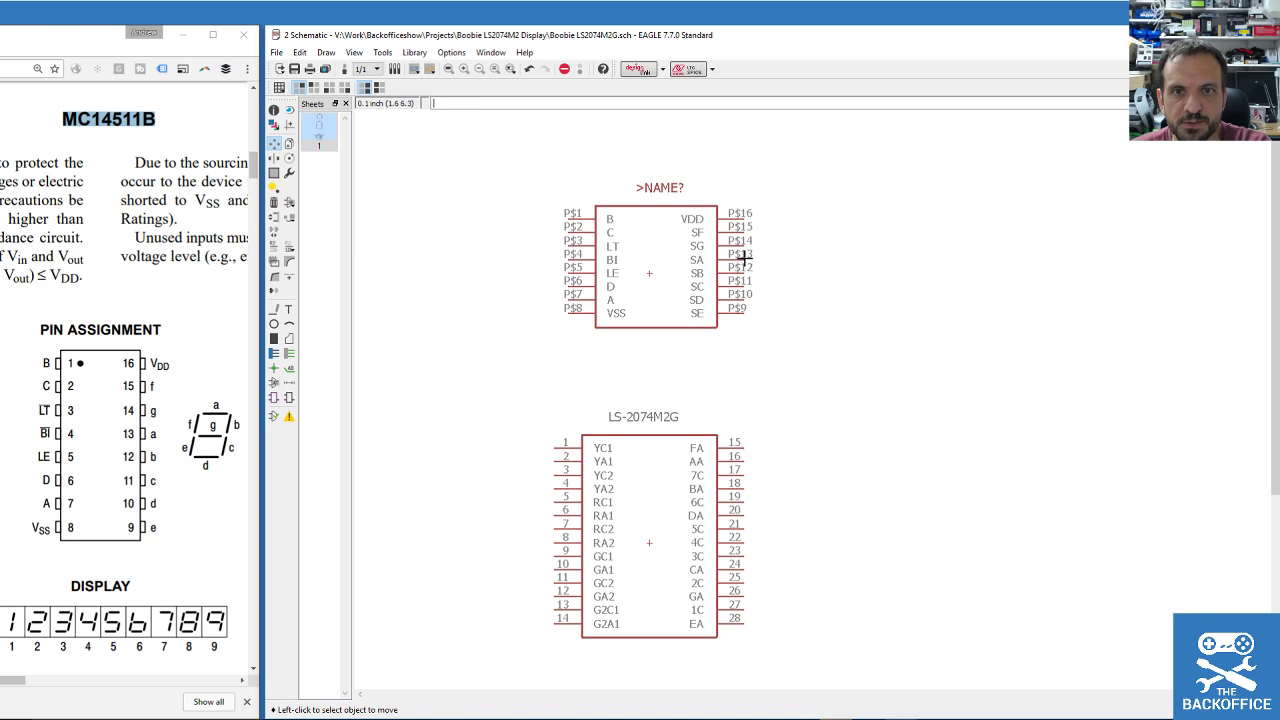
scroll(574, 400, down, 3)
scroll(600, 254, up, 2)
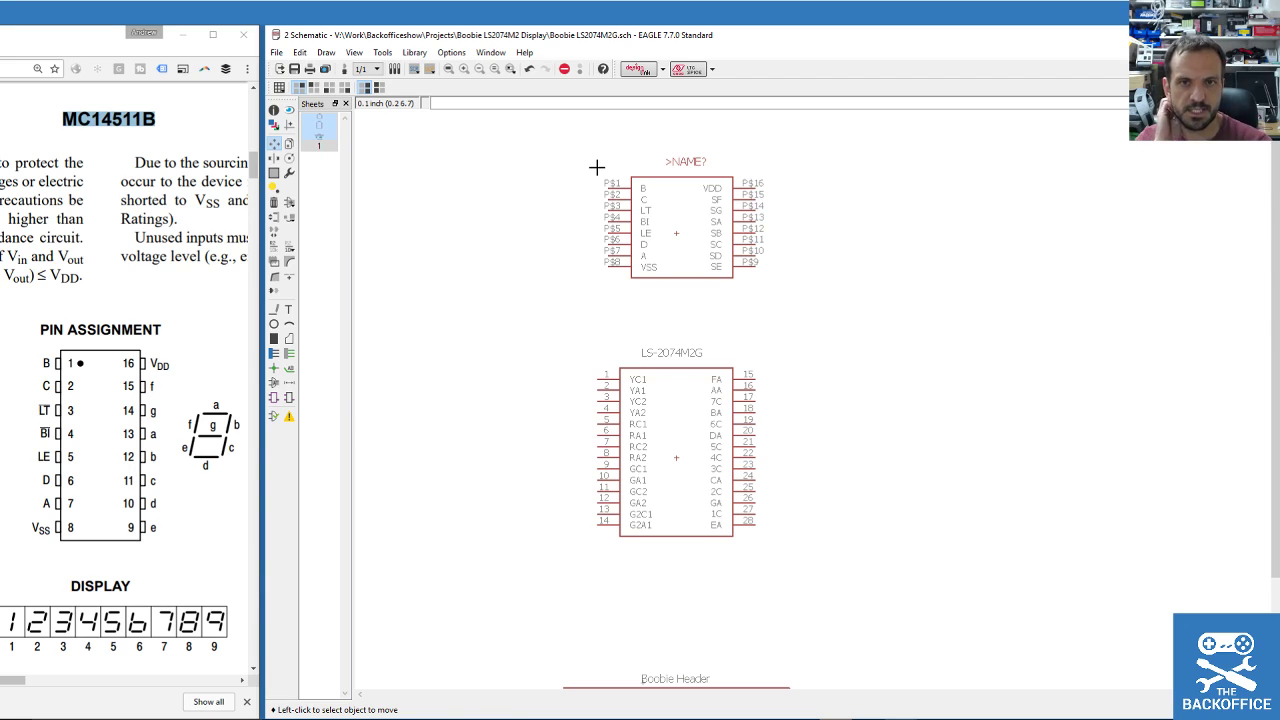
Show the MC14511B datasheet truth table on the left, with the EAGLE schematic shifted right.
drag(97, 48, 866, 90)
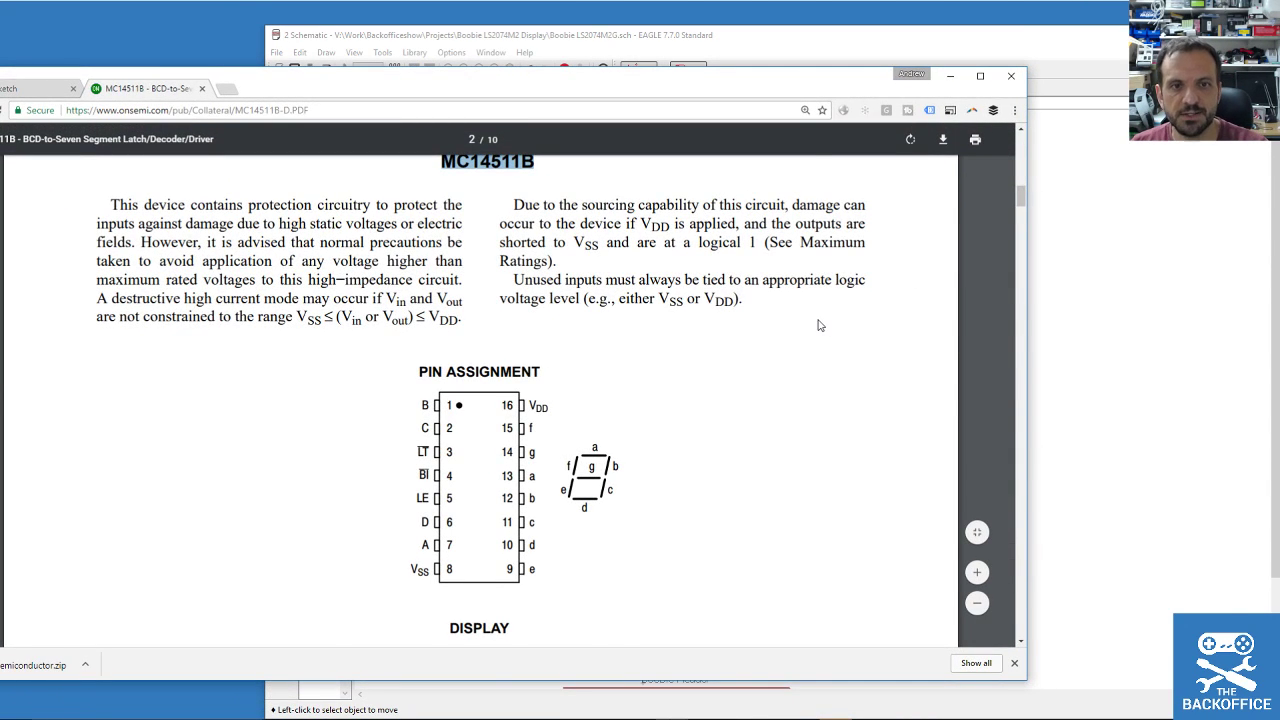
ctrl+scroll(810, 323, down, 2)
scroll(603, 385, down, 2)
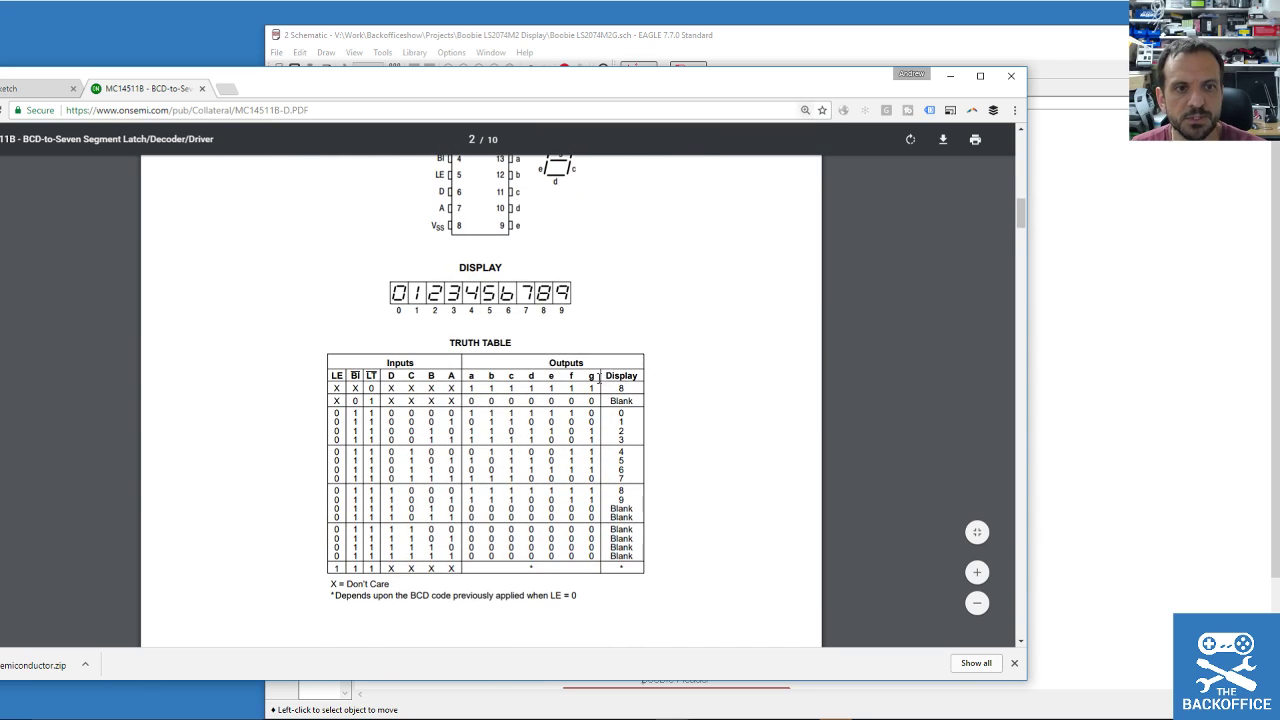
drag(521, 89, 207, 49)
drag(794, 42, 979, 43)
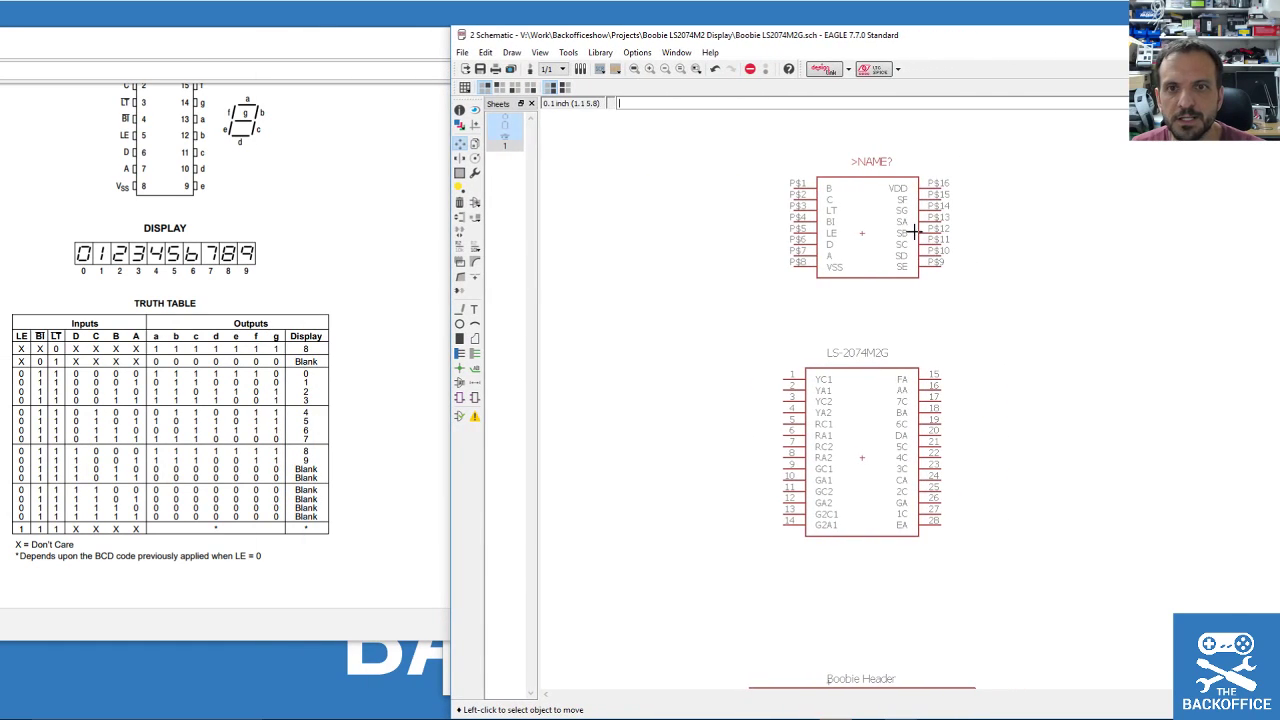
click(476, 356)
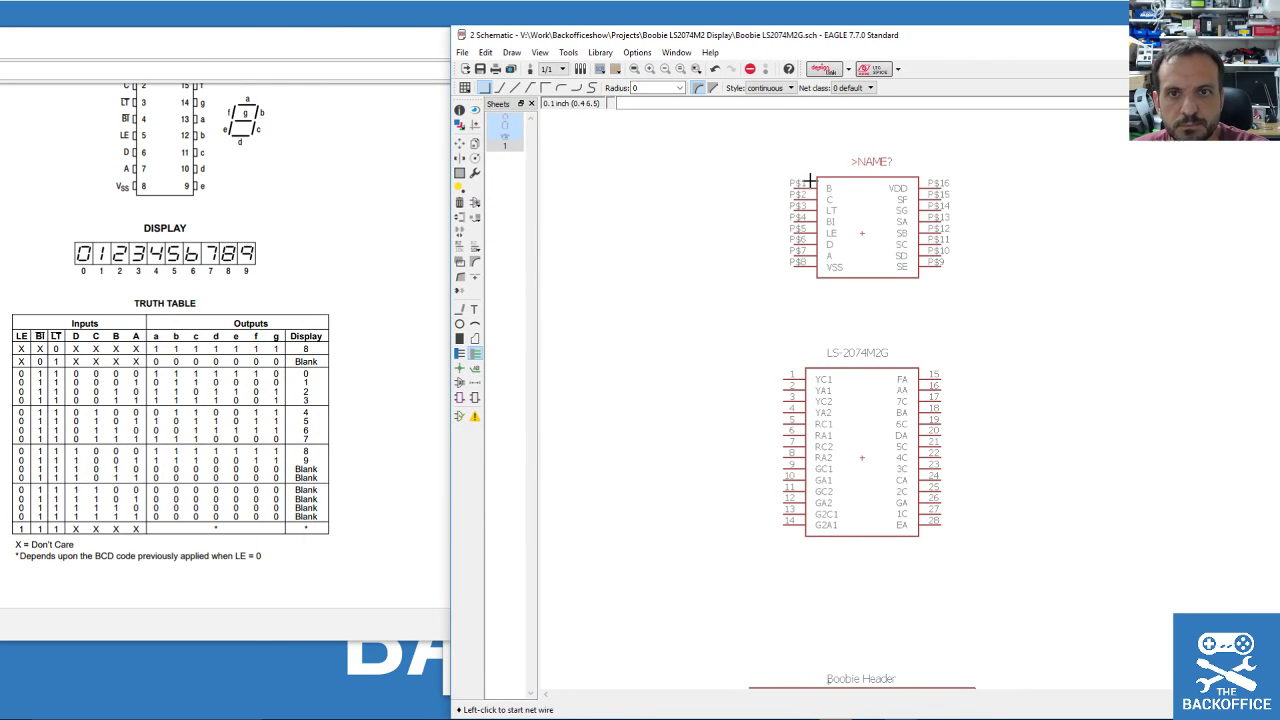
Draw short net stubs leftward from decoder pins P$1 through P$8.
scroll(795, 185, up, 3)
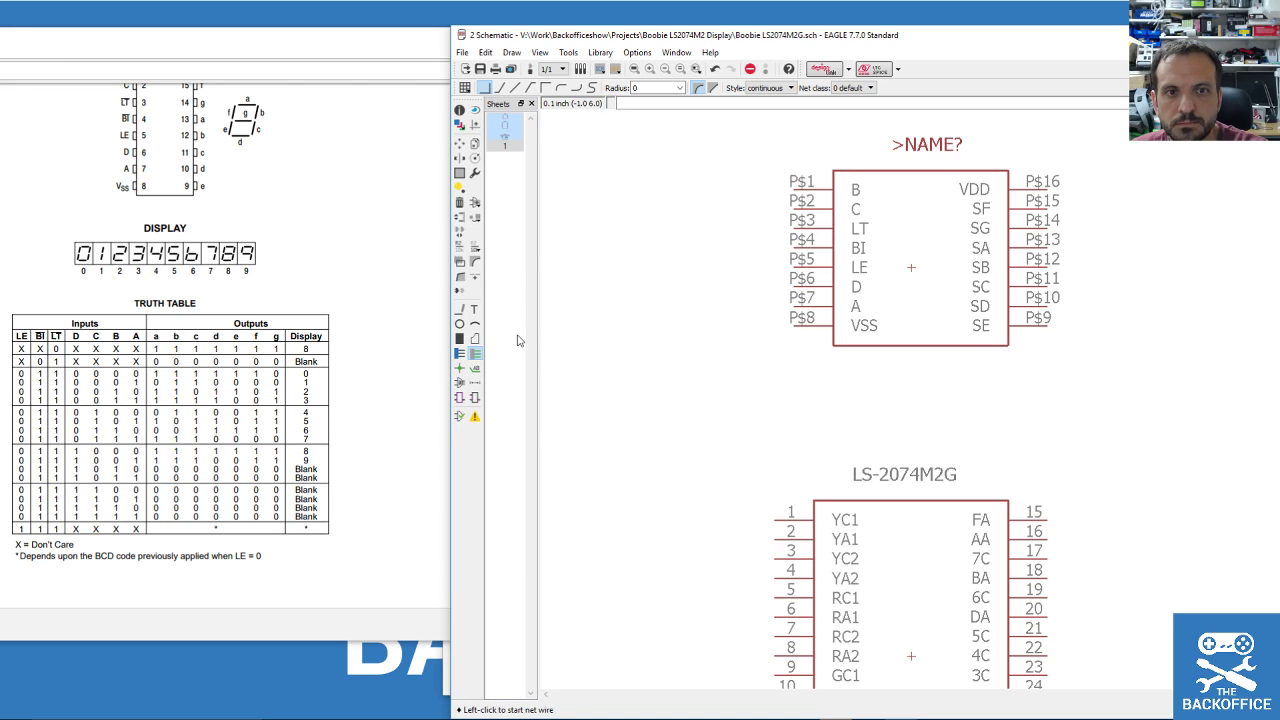
click(791, 187)
double_click(716, 188)
click(791, 208)
double_click(716, 208)
click(791, 227)
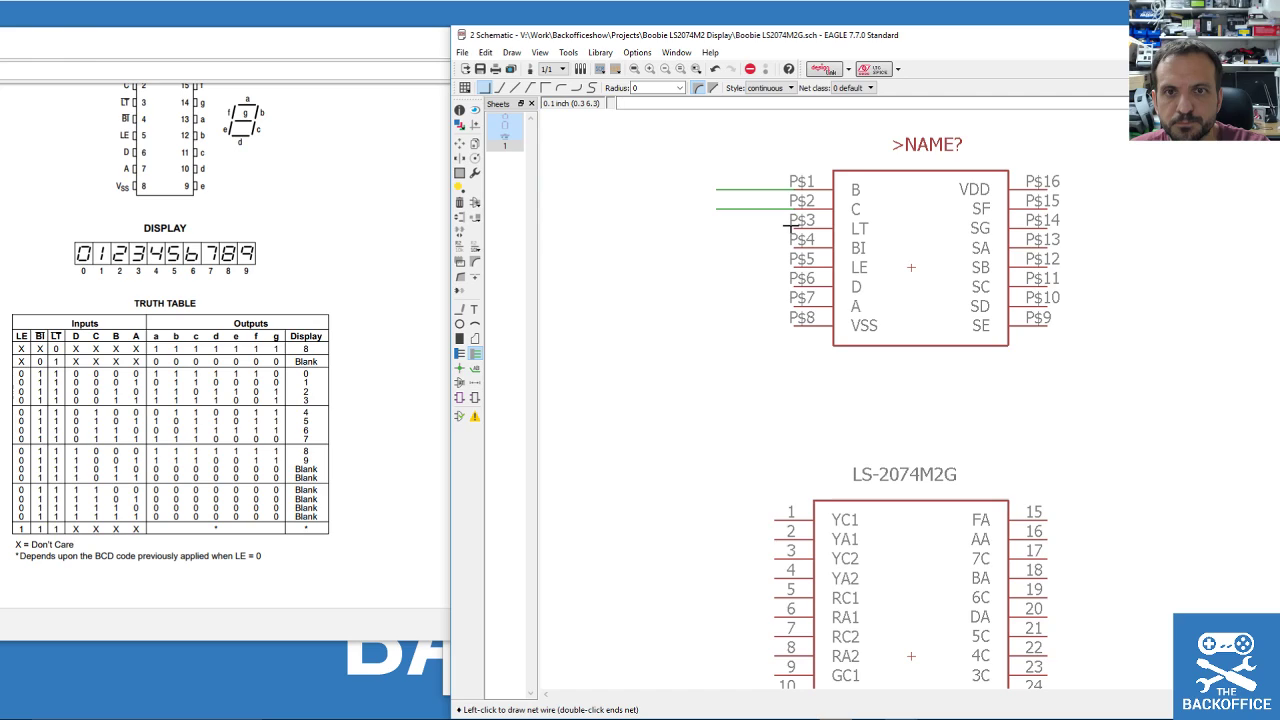
double_click(716, 227)
click(791, 242)
double_click(716, 246)
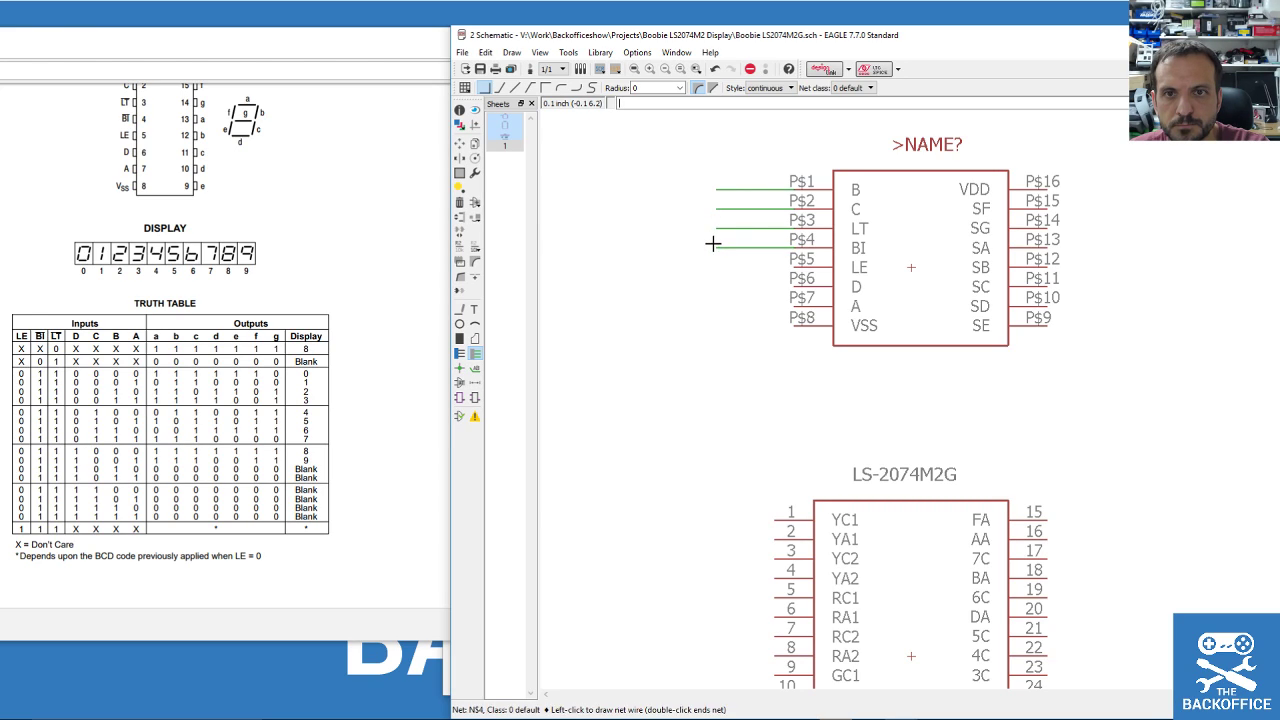
click(791, 266)
double_click(716, 266)
click(791, 286)
double_click(716, 286)
click(791, 305)
double_click(716, 305)
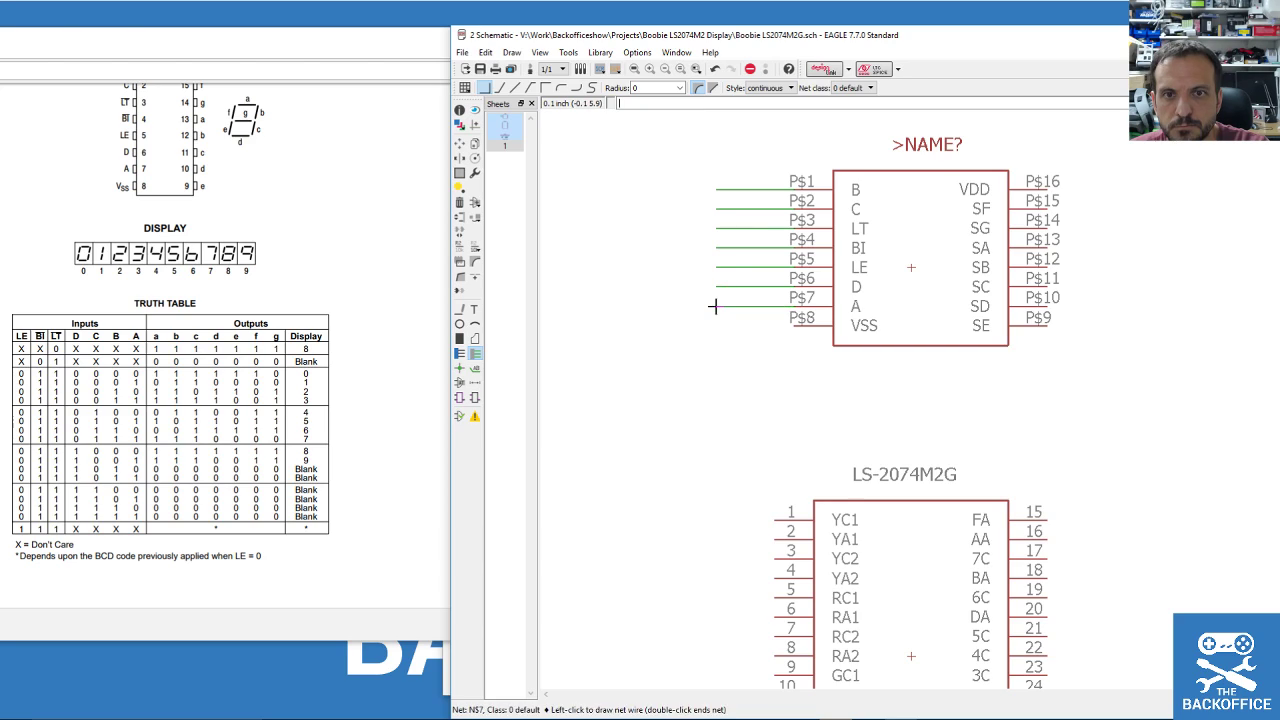
click(791, 325)
double_click(716, 325)
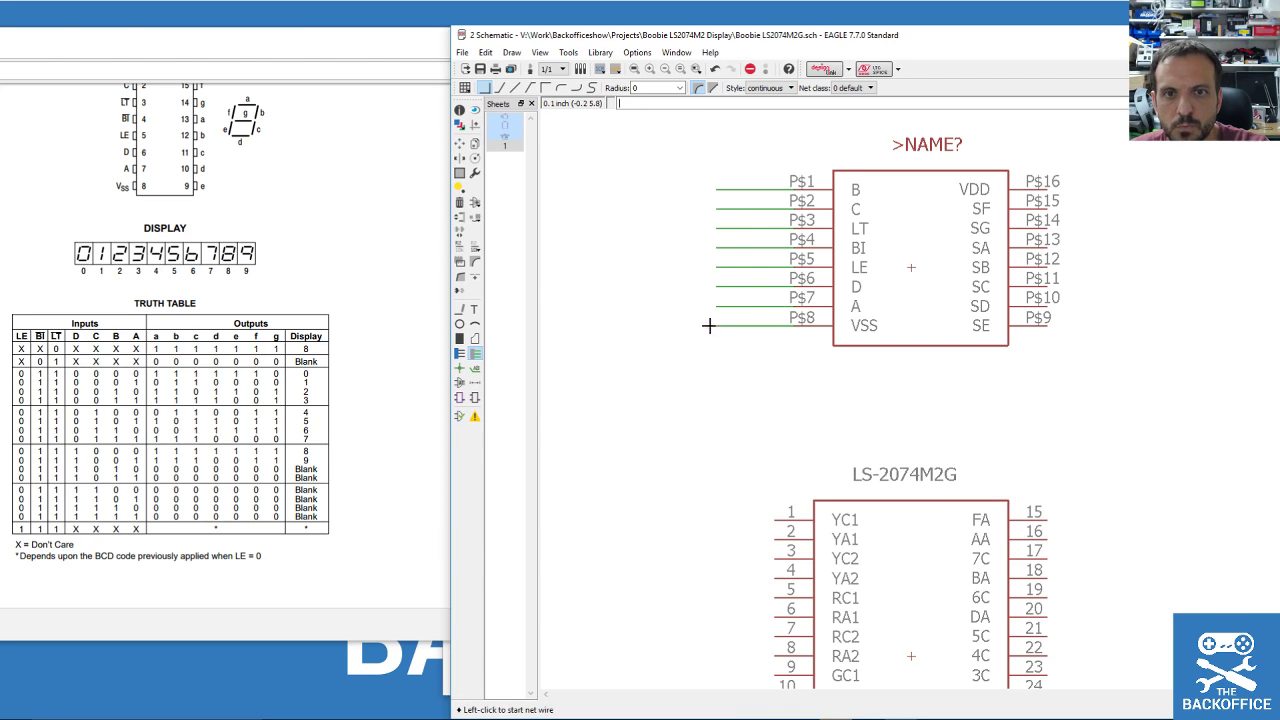
Move the LS-2074M2G display up, rotated, to sit just below the decoder.
click(459, 143)
click(930, 643)
right_click(934, 547)
right_click(936, 550)
click(940, 545)
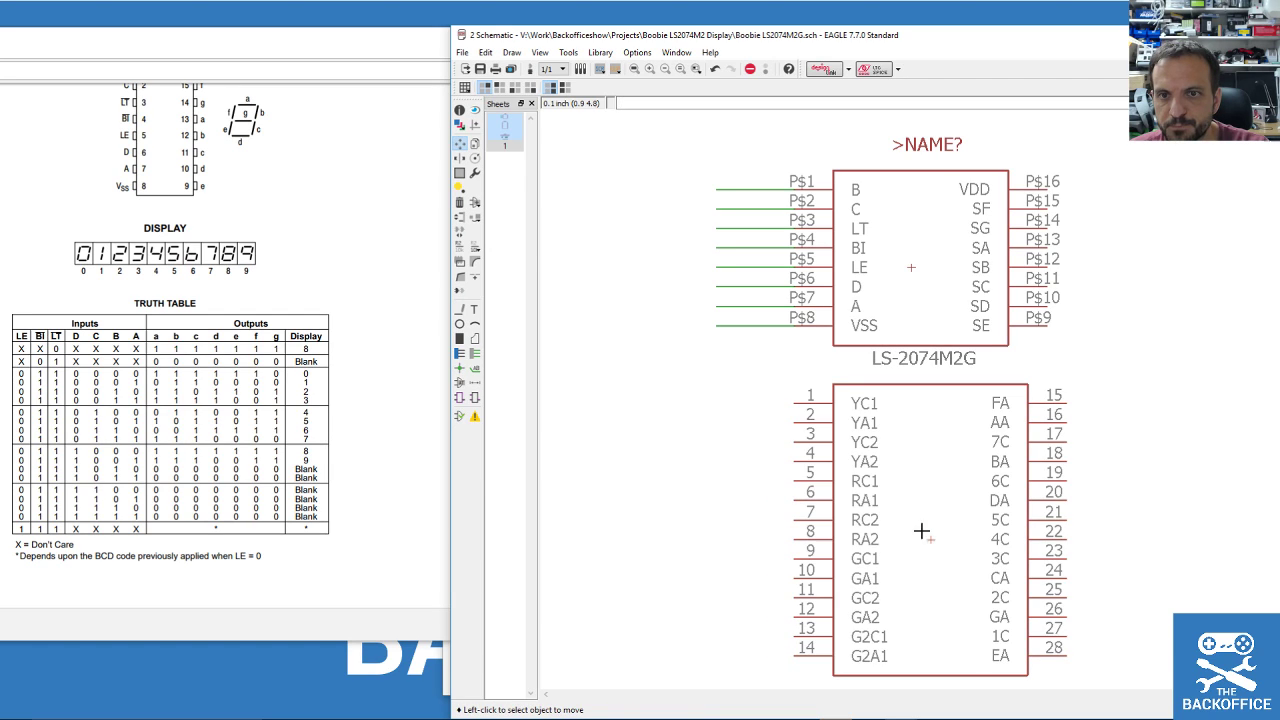
Draw short net stubs rightward from decoder pins P$9 through P$16.
click(475, 353)
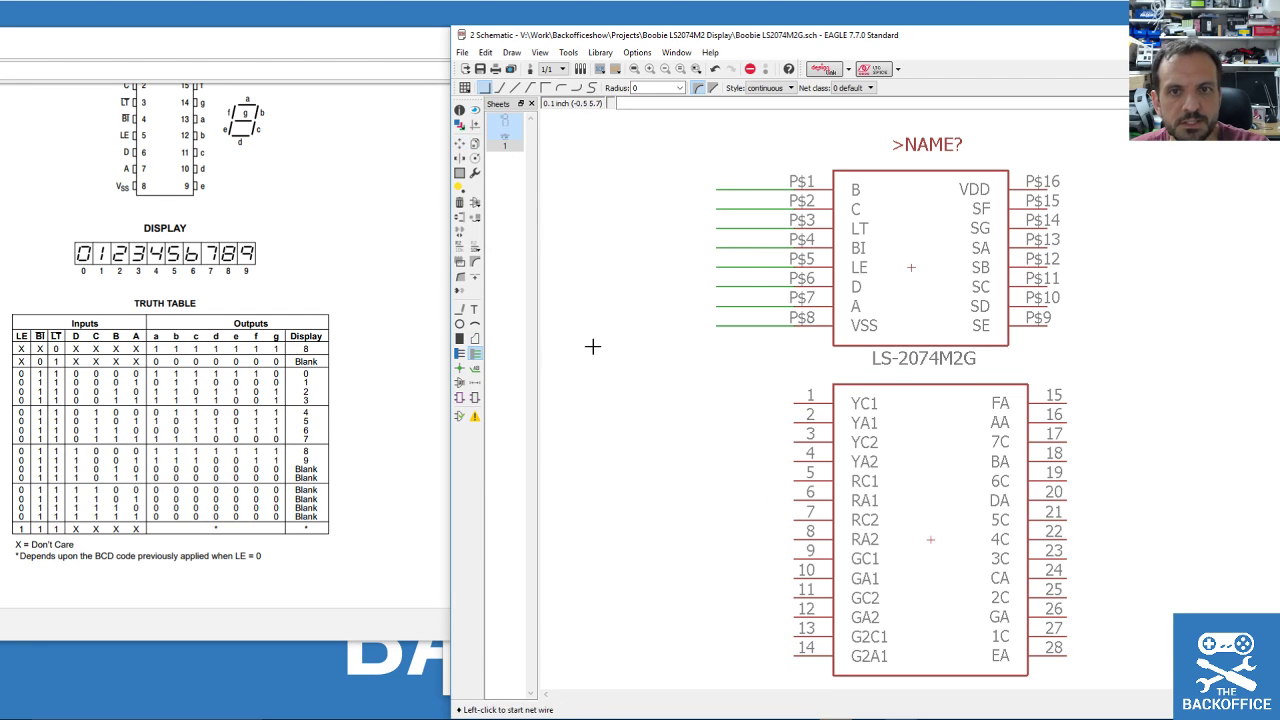
click(1064, 189)
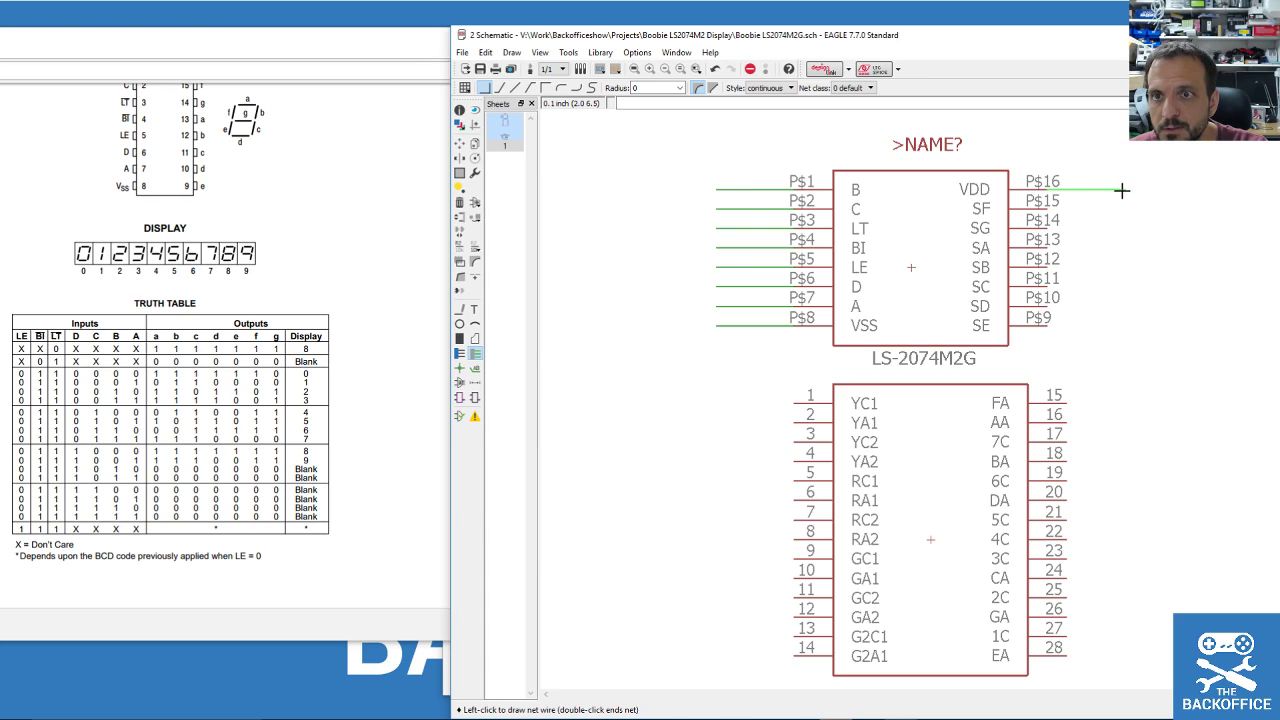
double_click(1127, 209)
click(1057, 228)
double_click(1125, 228)
click(1050, 240)
double_click(1125, 240)
click(1050, 259)
click(1050, 287)
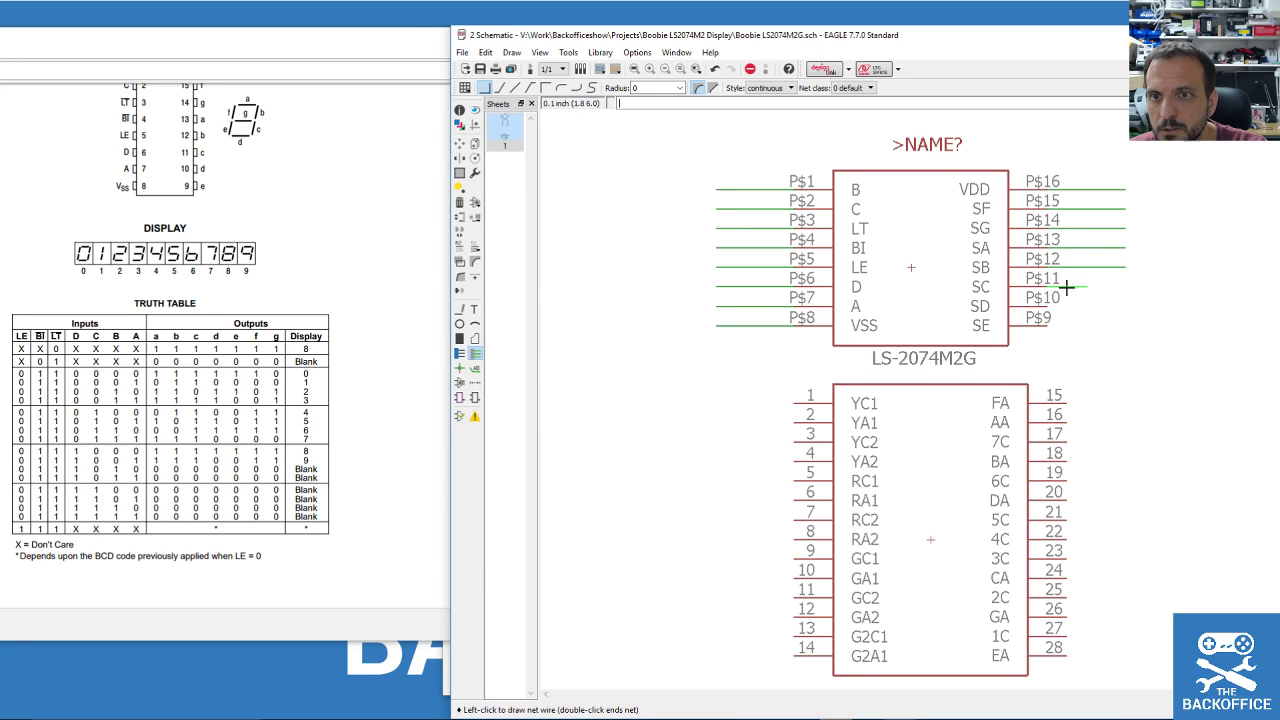
double_click(1126, 287)
click(1052, 305)
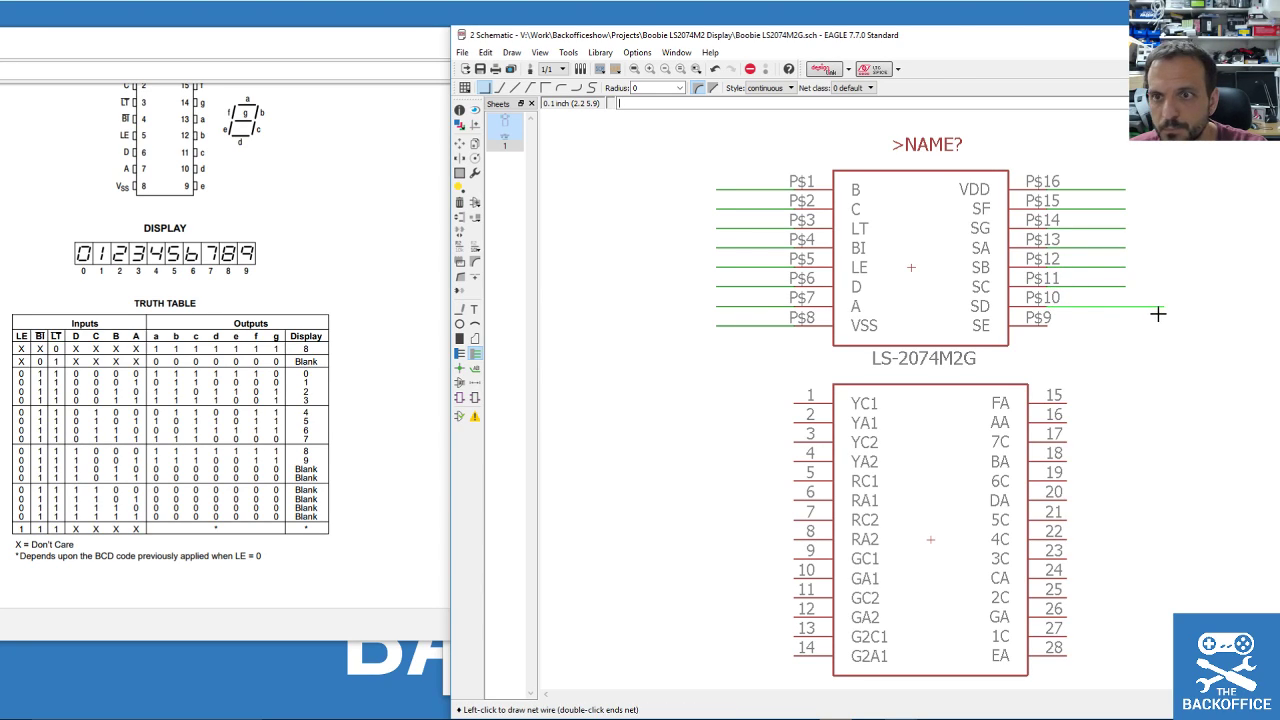
double_click(1126, 305)
click(1048, 322)
double_click(1124, 320)
scroll(780, 320, down, 2)
scroll(802, 322, up, 2)
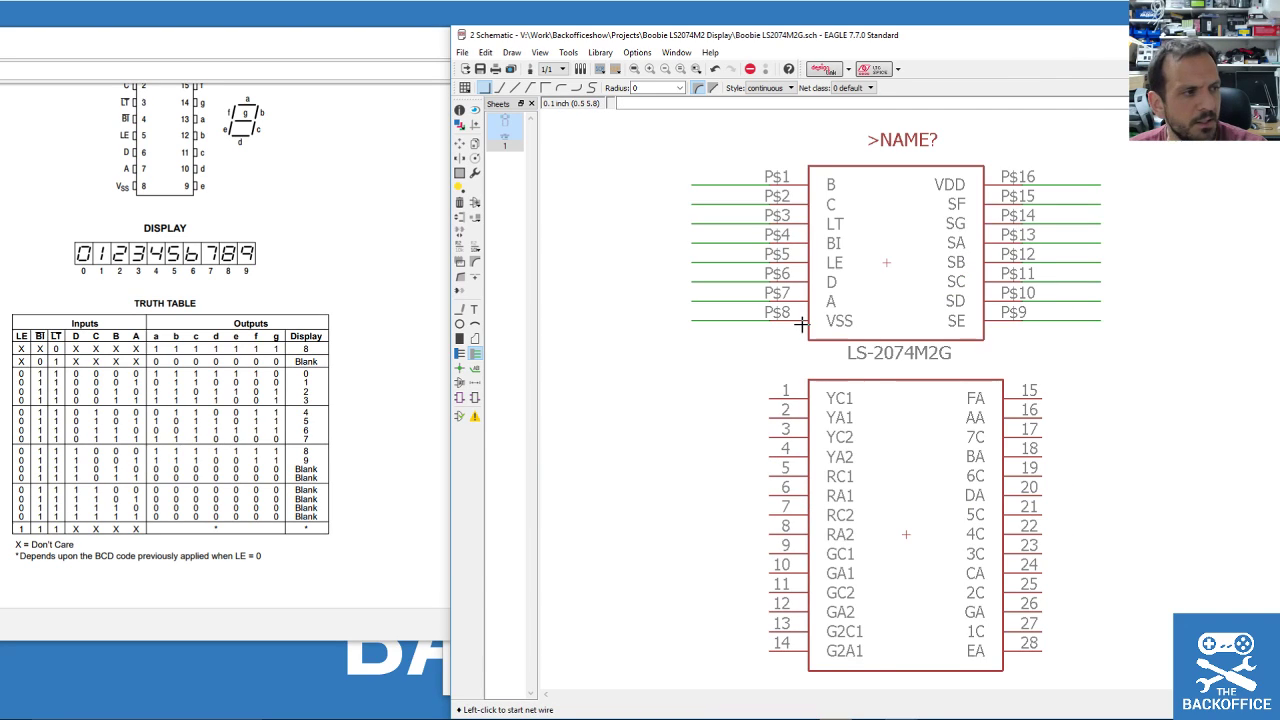
Draw short net stubs leftward from display pins 1 through 14.
click(769, 398)
double_click(690, 398)
click(769, 418)
double_click(688, 418)
click(767, 437)
double_click(693, 437)
click(769, 456)
click(688, 456)
click(769, 476)
double_click(691, 476)
click(768, 495)
double_click(691, 495)
click(769, 515)
double_click(695, 515)
click(769, 534)
double_click(691, 534)
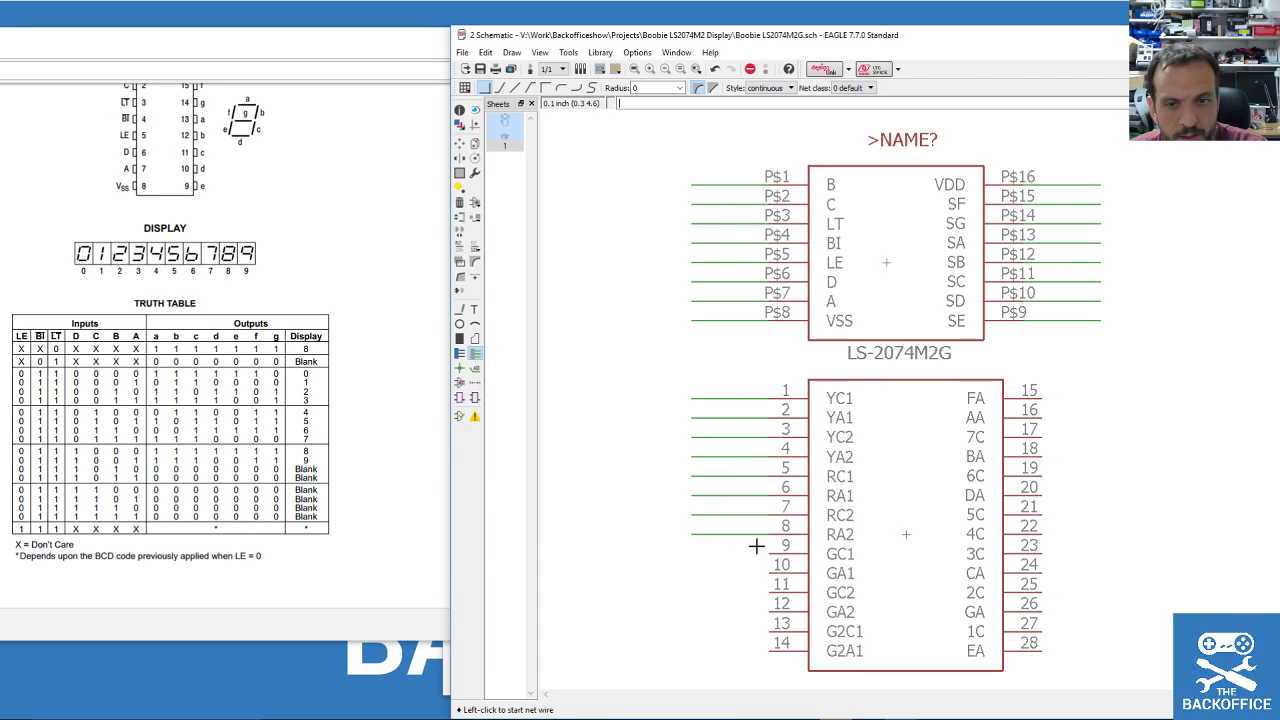
click(769, 553)
double_click(691, 553)
click(769, 572)
double_click(691, 572)
click(769, 592)
double_click(690, 592)
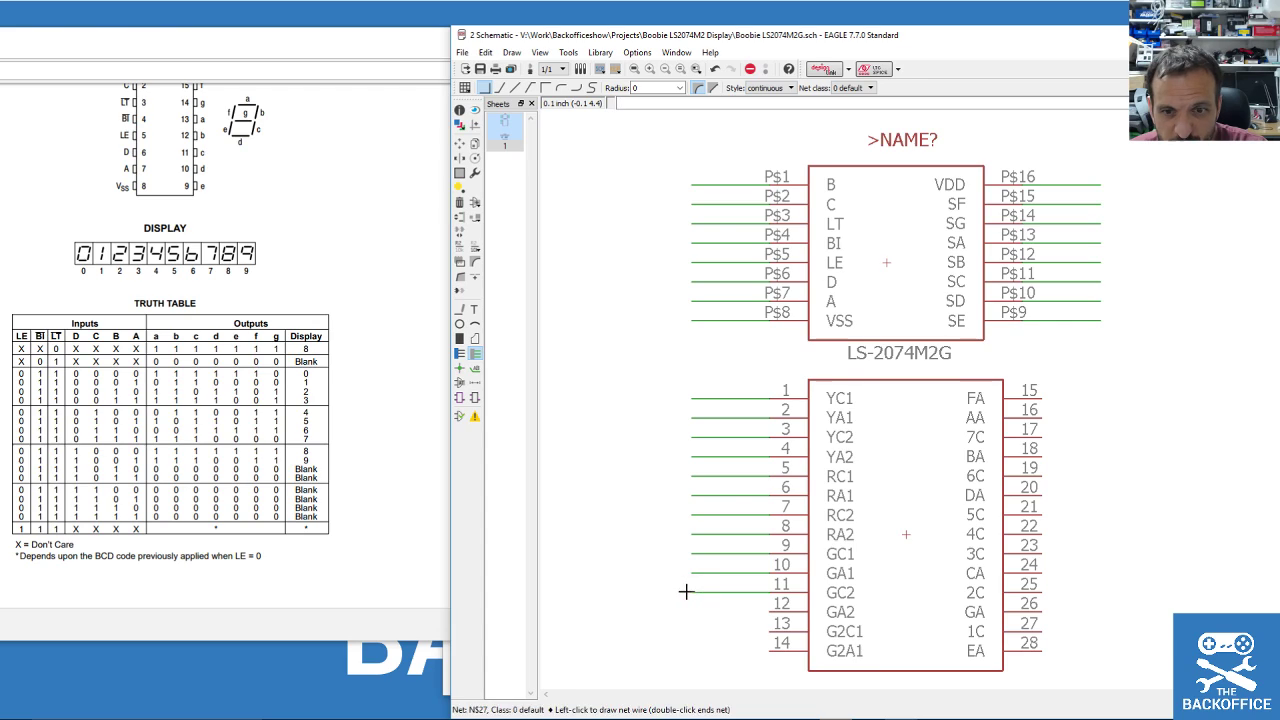
click(769, 611)
double_click(691, 611)
click(769, 623)
double_click(691, 623)
click(769, 643)
double_click(691, 643)
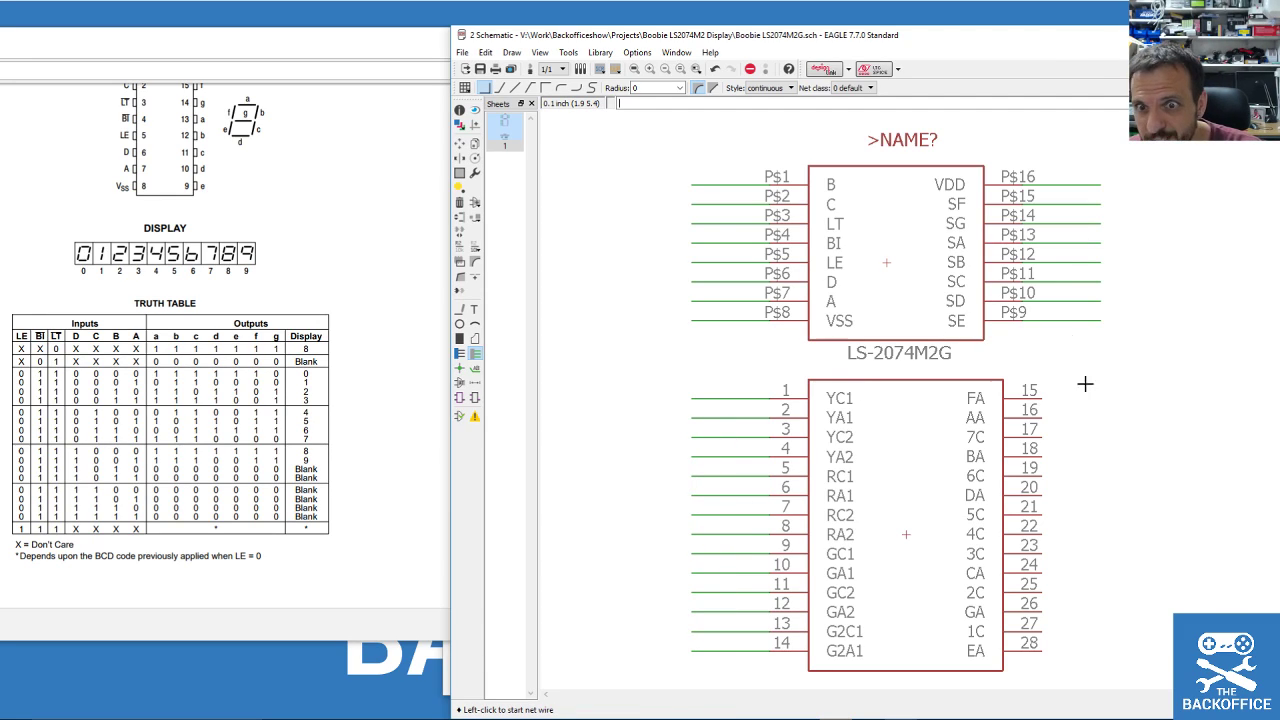
Draw short net stubs rightward from display pins 15 through 28.
click(1041, 398)
double_click(1100, 398)
click(1045, 418)
double_click(1100, 418)
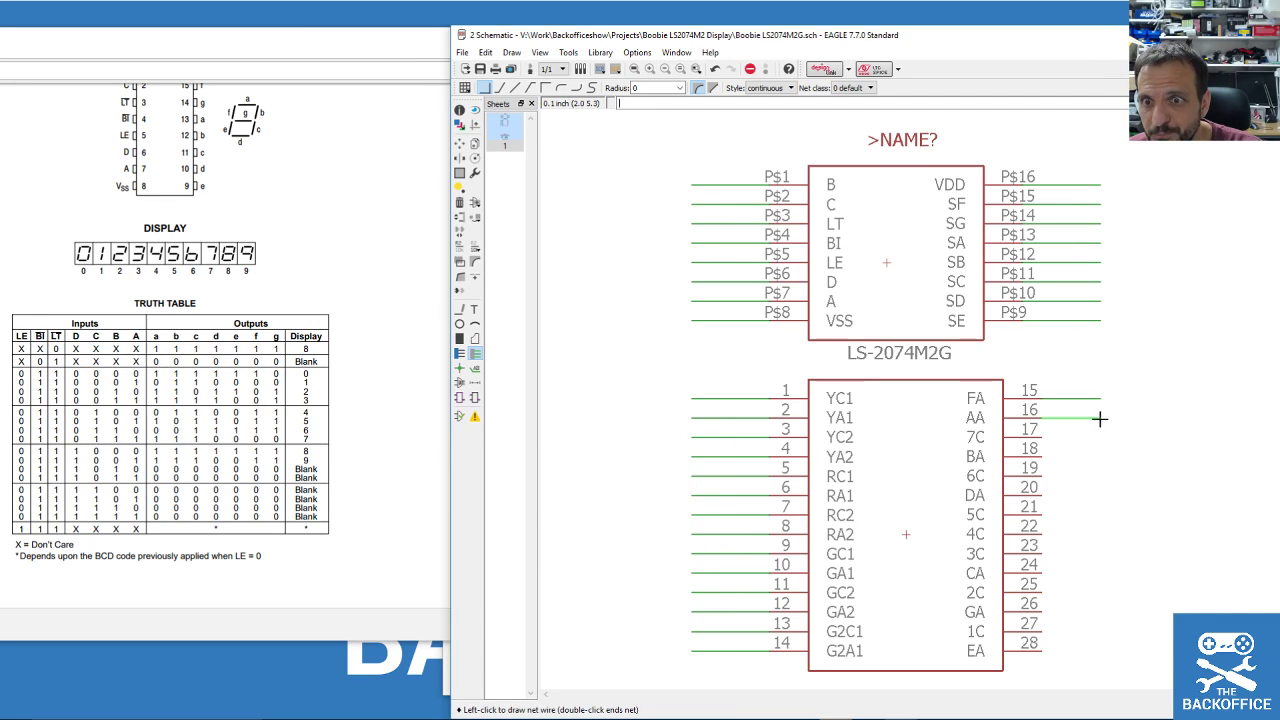
click(1049, 437)
double_click(1100, 437)
click(1041, 456)
double_click(1100, 456)
click(1041, 476)
double_click(1100, 476)
click(1041, 494)
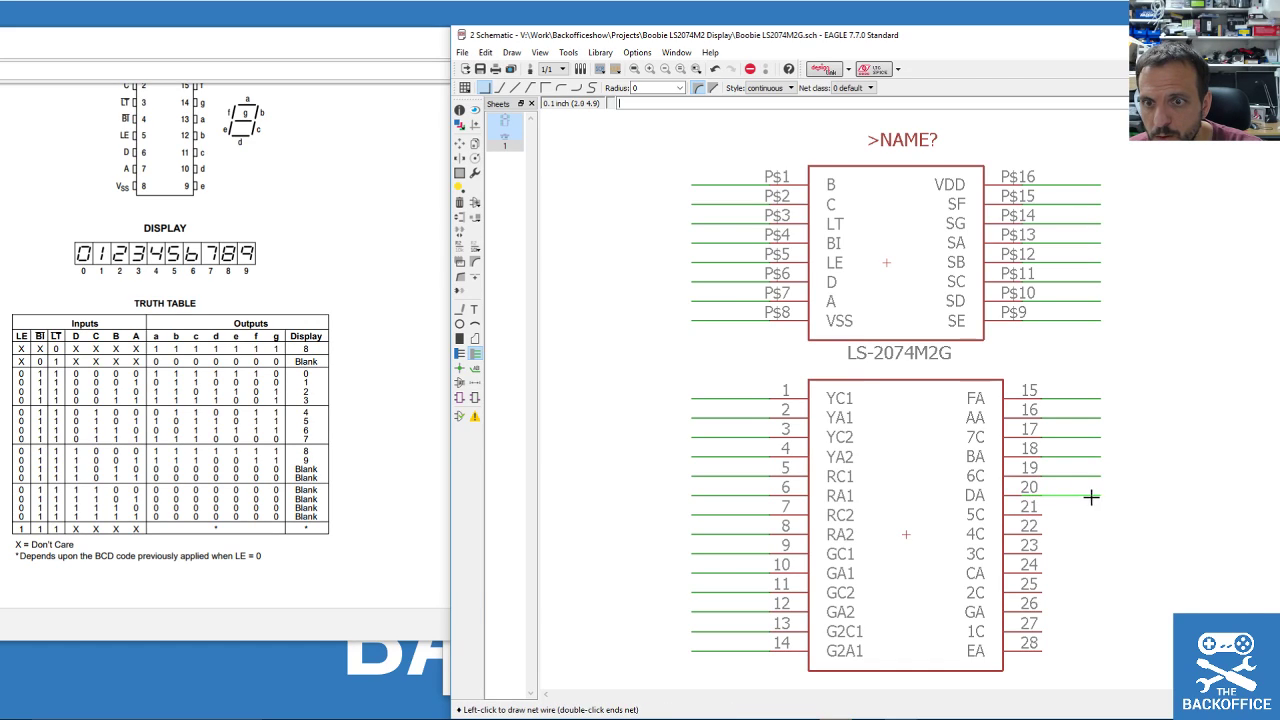
double_click(1104, 495)
click(1043, 514)
double_click(1098, 514)
double_click(1100, 533)
click(1043, 553)
double_click(1103, 554)
click(1043, 570)
double_click(1101, 572)
click(1043, 591)
double_click(1101, 593)
click(1043, 610)
double_click(1099, 611)
click(1043, 630)
double_click(1100, 631)
click(1043, 650)
double_click(1100, 650)
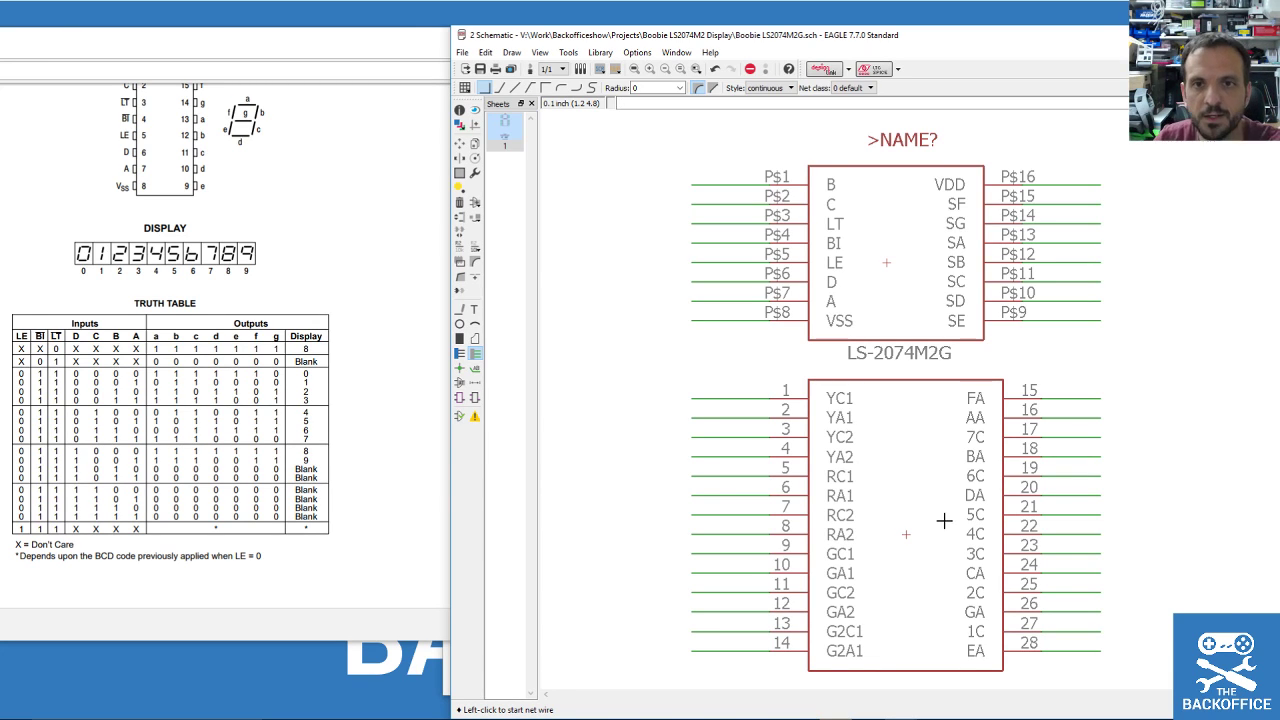
scroll(712, 470, down, 3)
scroll(829, 457, up, 3)
scroll(831, 462, up, 1)
scroll(831, 495, down, 1)
scroll(830, 505, up, 1)
scroll(831, 505, down, 1)
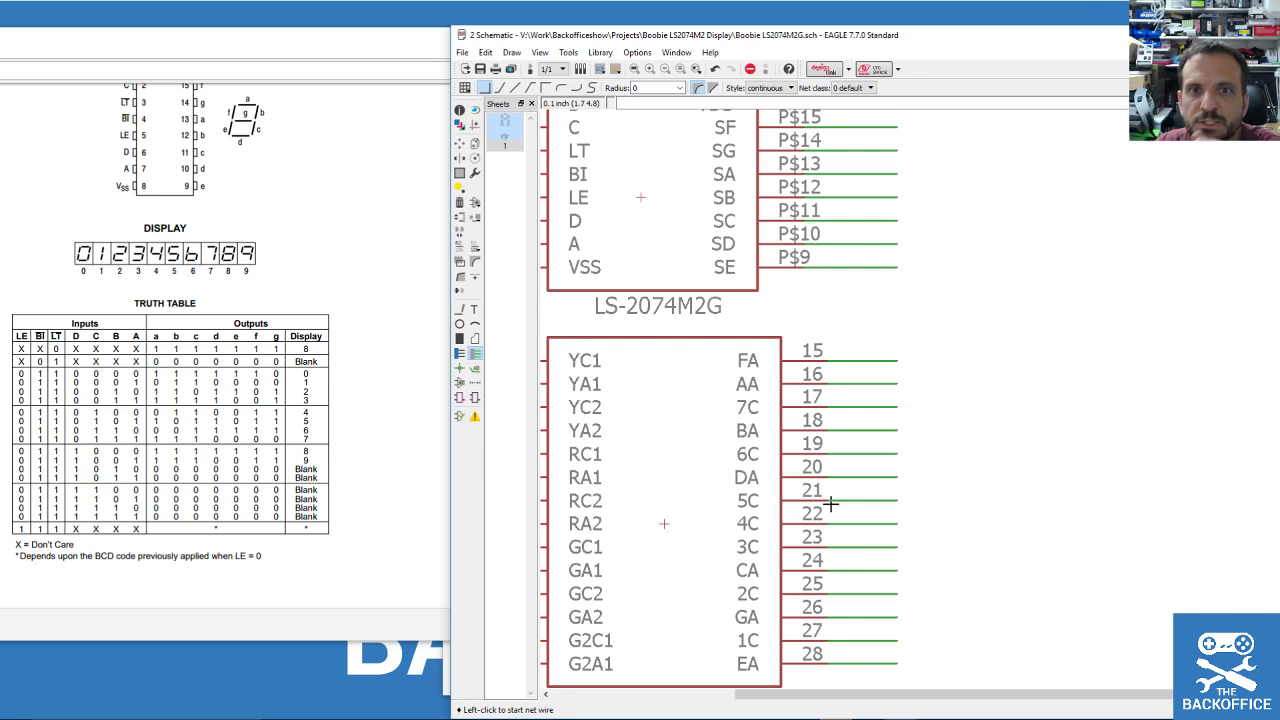
scroll(921, 459, down, 3)
scroll(922, 461, up, 2)
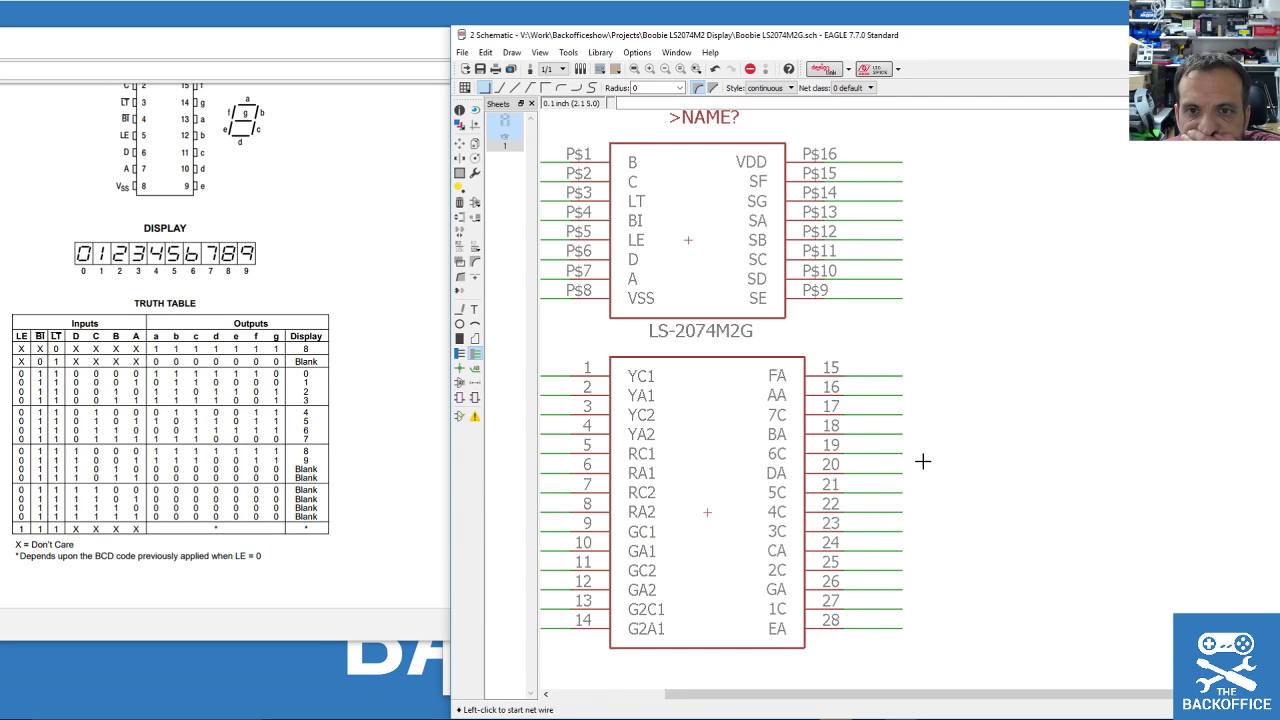
Place a cross-reference style N$31 label on pin 15's net, rotated to face the net.
click(475, 372)
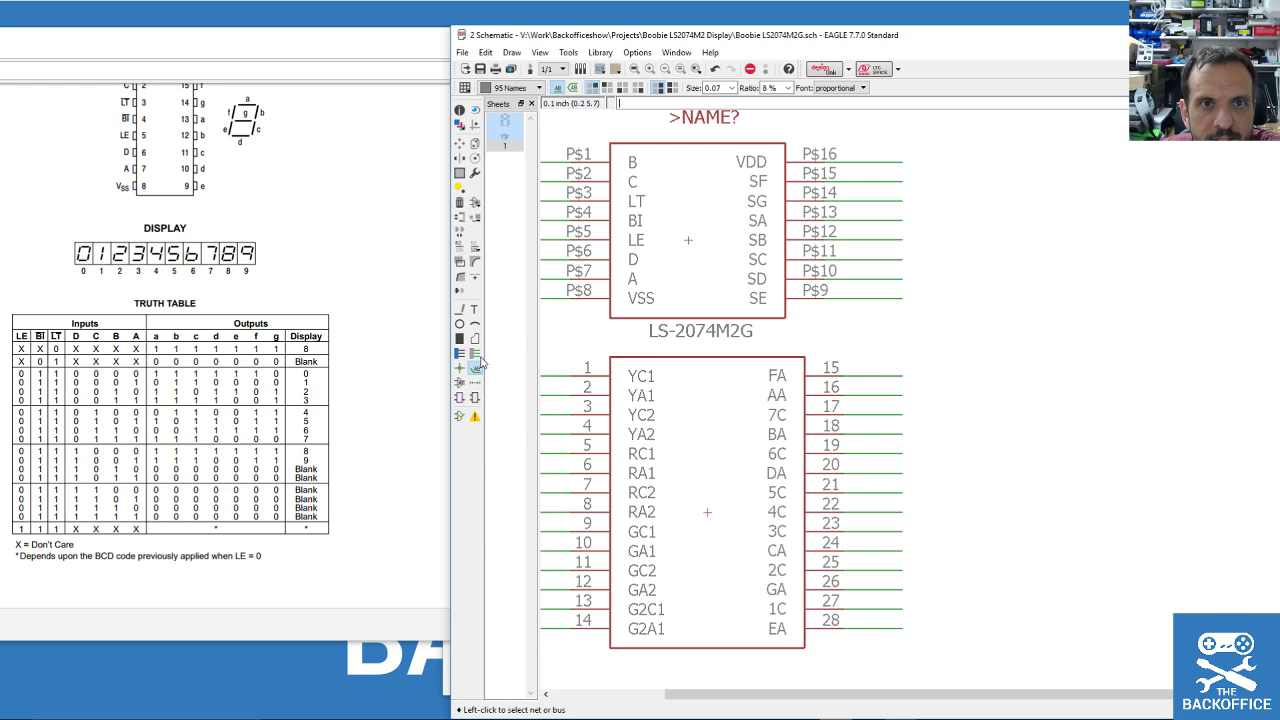
click(578, 88)
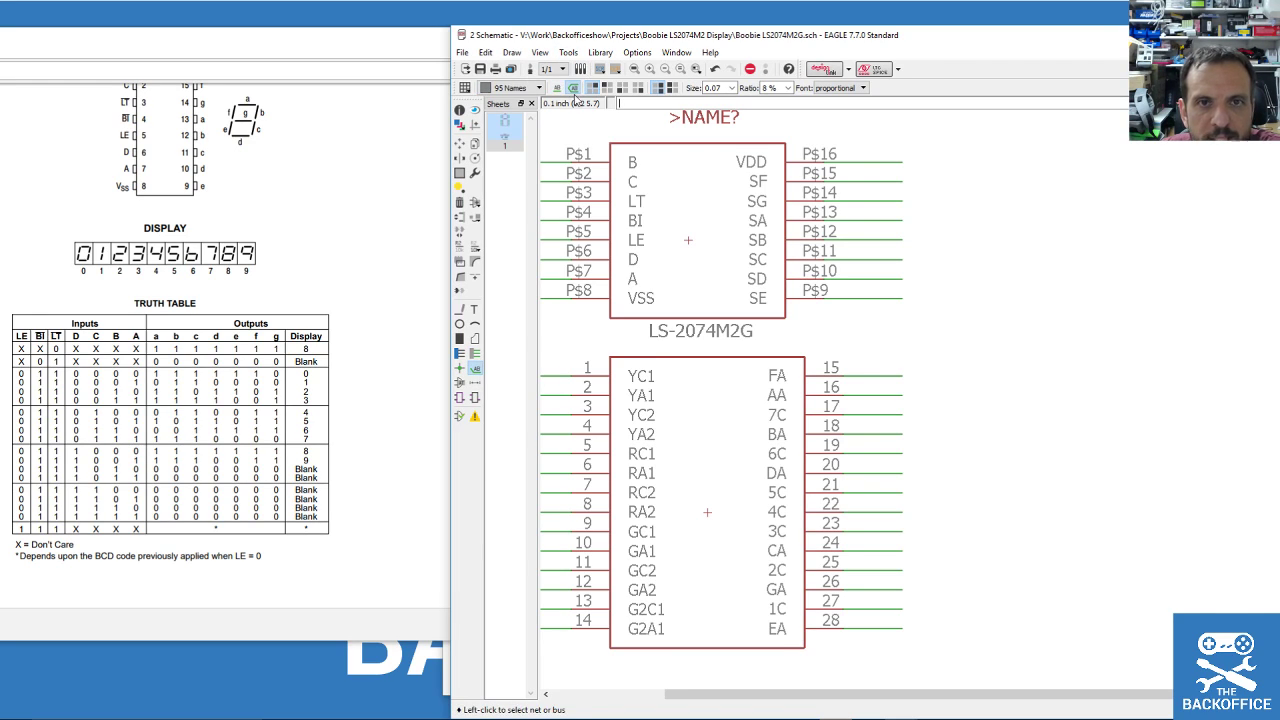
click(902, 376)
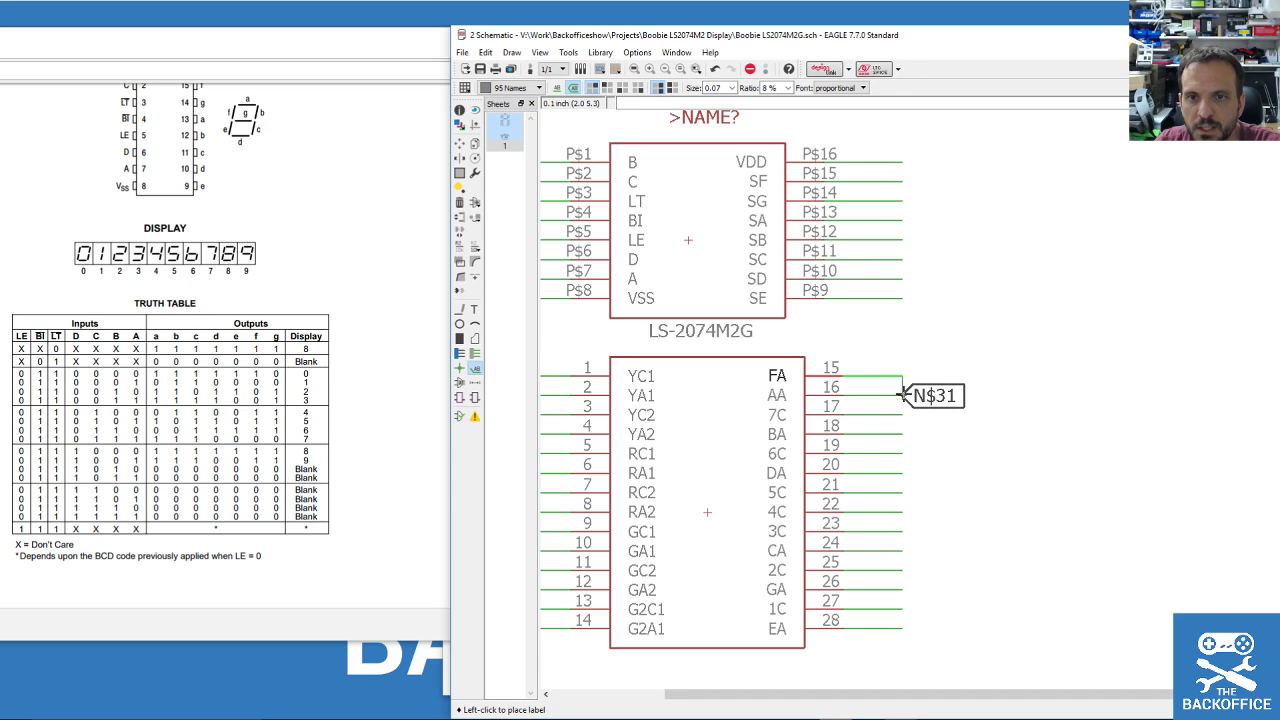
scroll(910, 400, down, 5)
scroll(889, 631, up, 3)
scroll(877, 654, down, 3)
scroll(886, 626, up, 3)
scroll(877, 630, down, 3)
scroll(877, 630, up, 3)
right_click(878, 618)
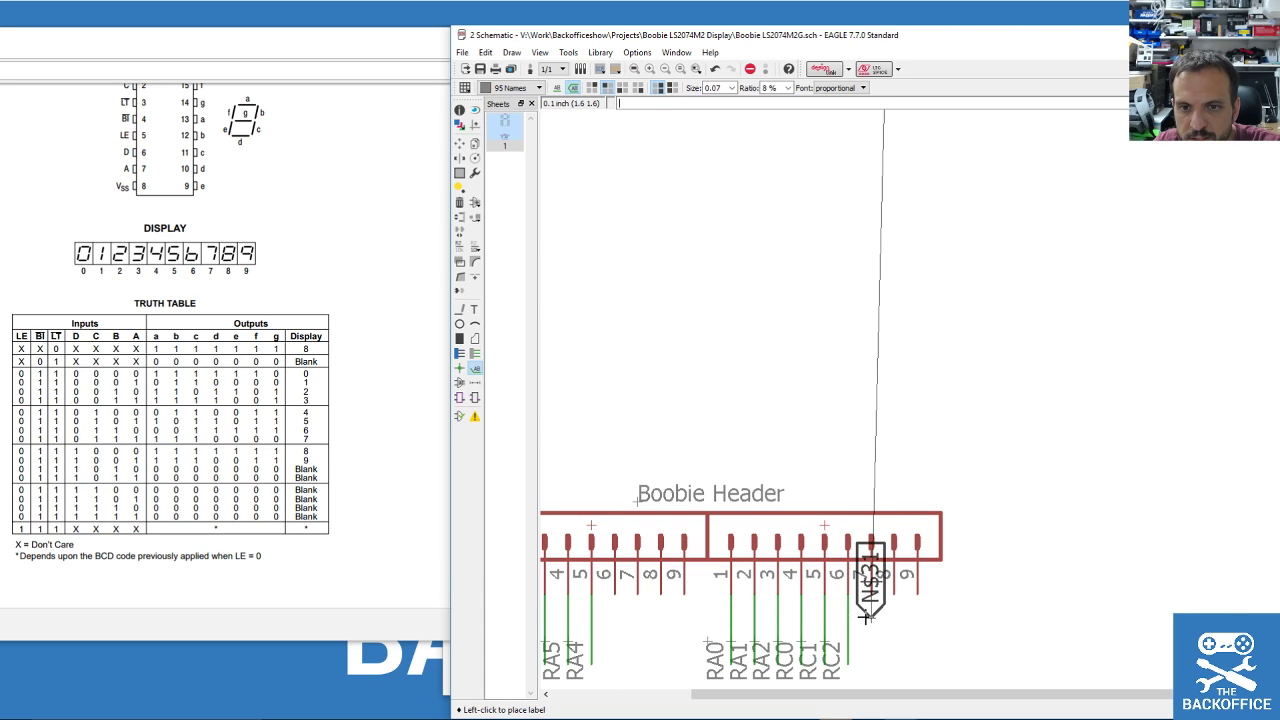
scroll(890, 615, down, 3)
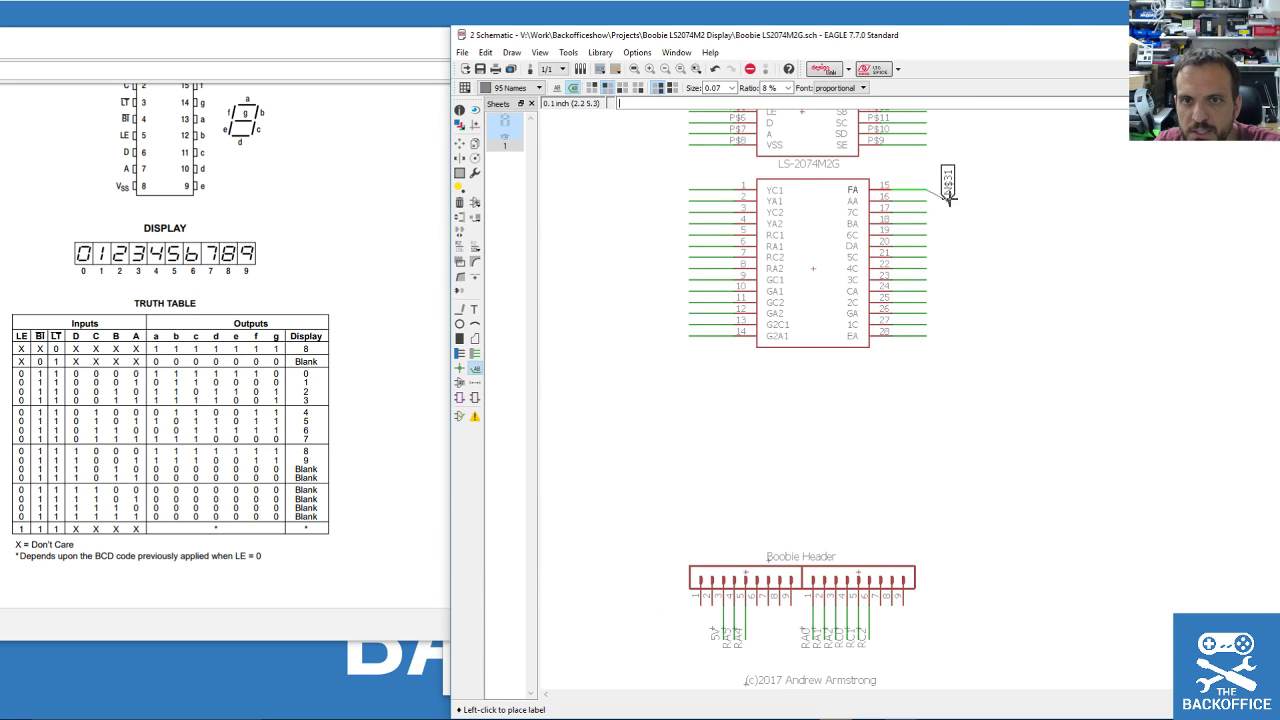
scroll(949, 182, up, 6)
right_click(985, 218)
right_click(990, 215)
right_click(990, 215)
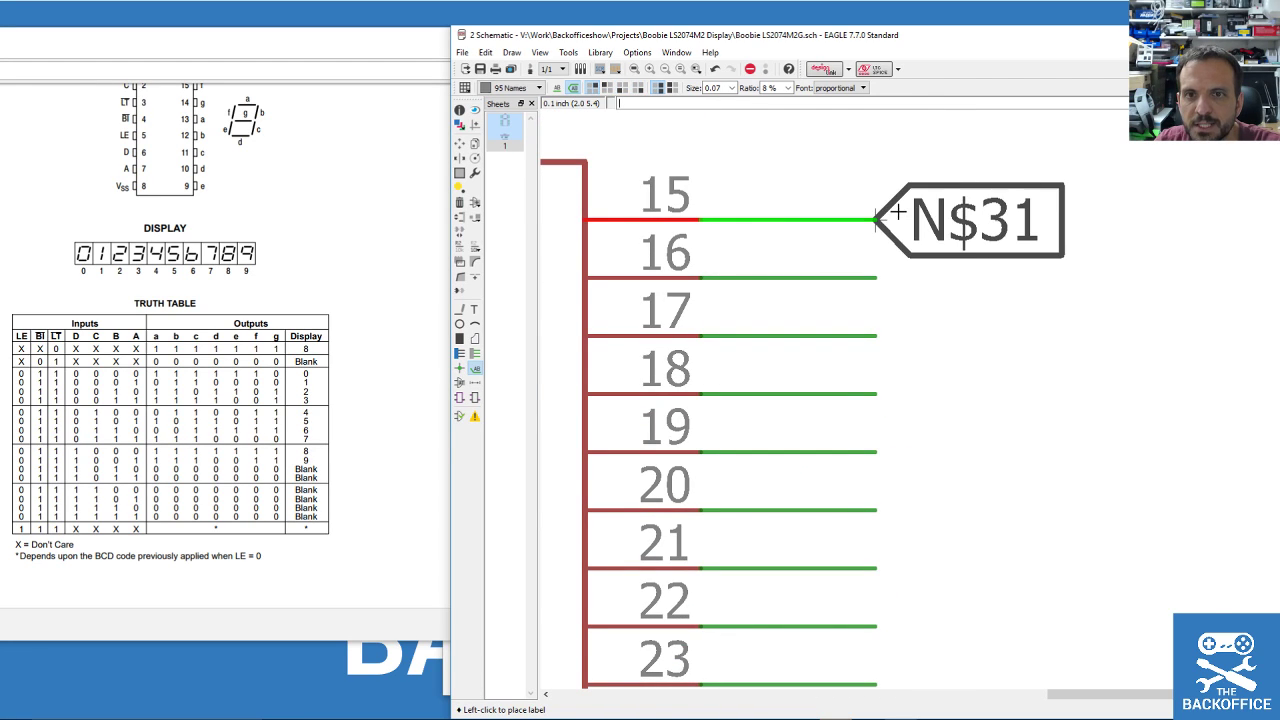
click(865, 215)
Label the pin 15–20 nets of the lower part N$31 through N$36.
click(882, 276)
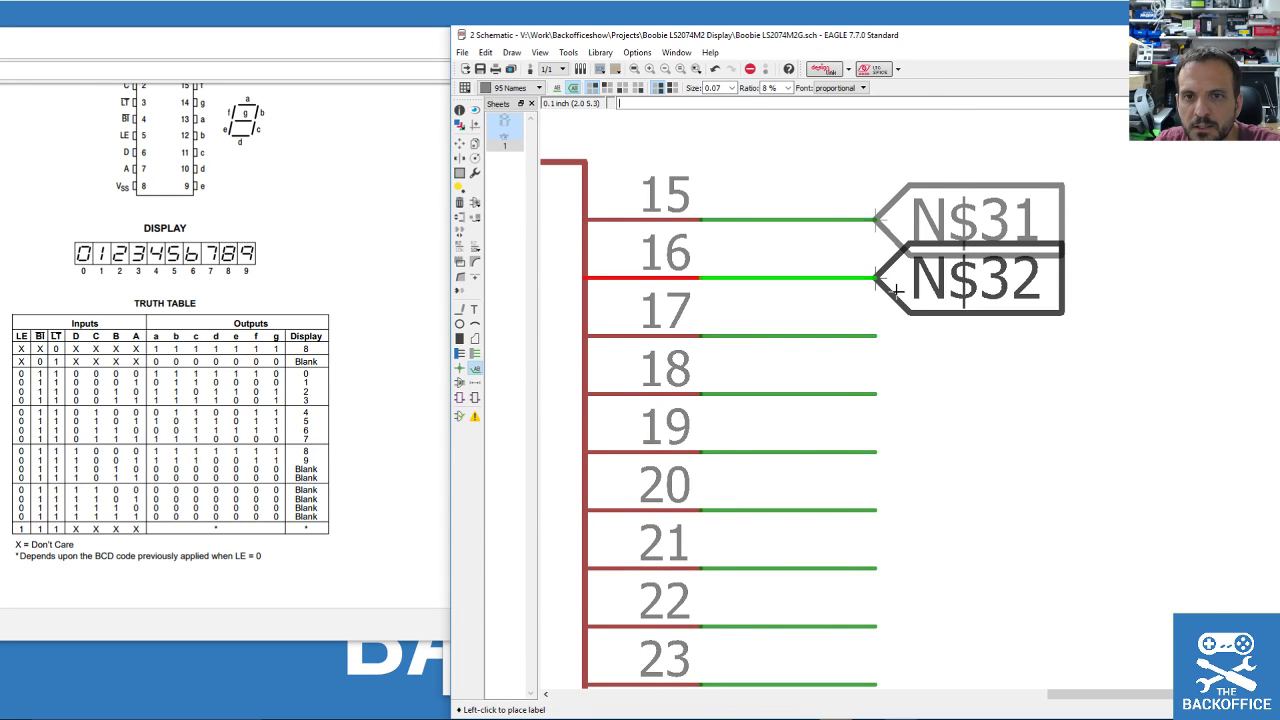
scroll(888, 290, down, 2)
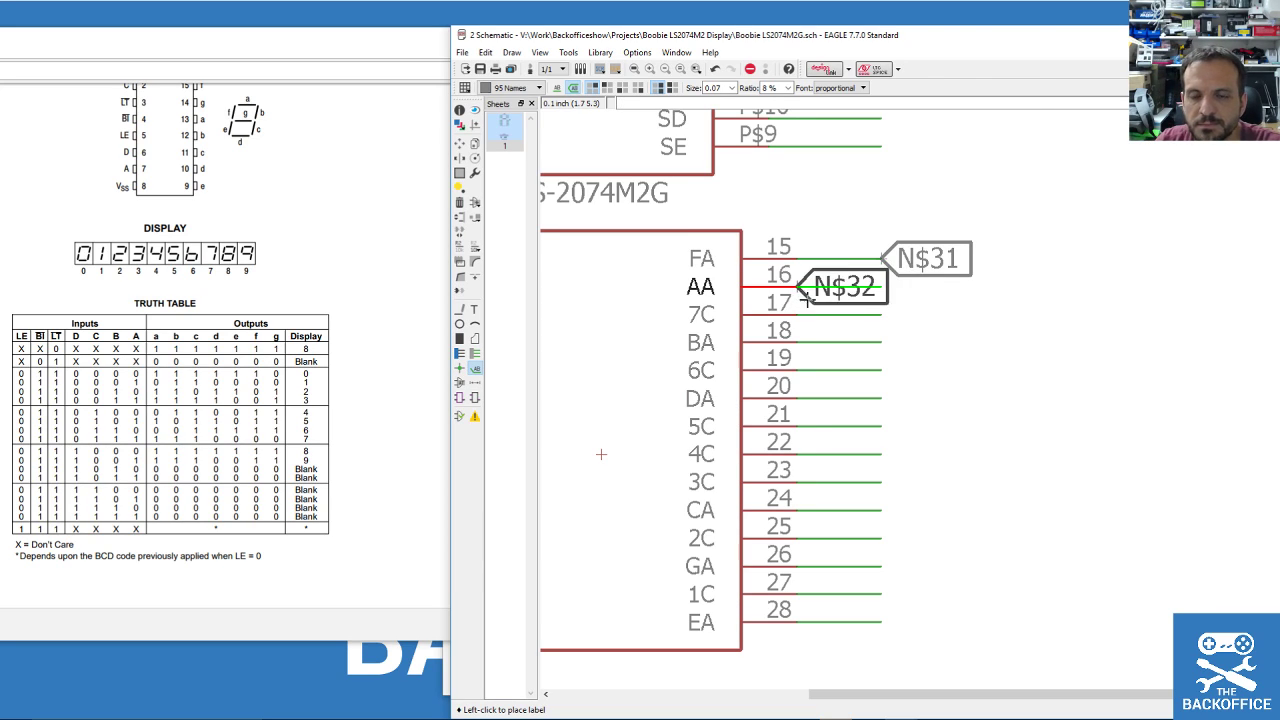
key(Escape)
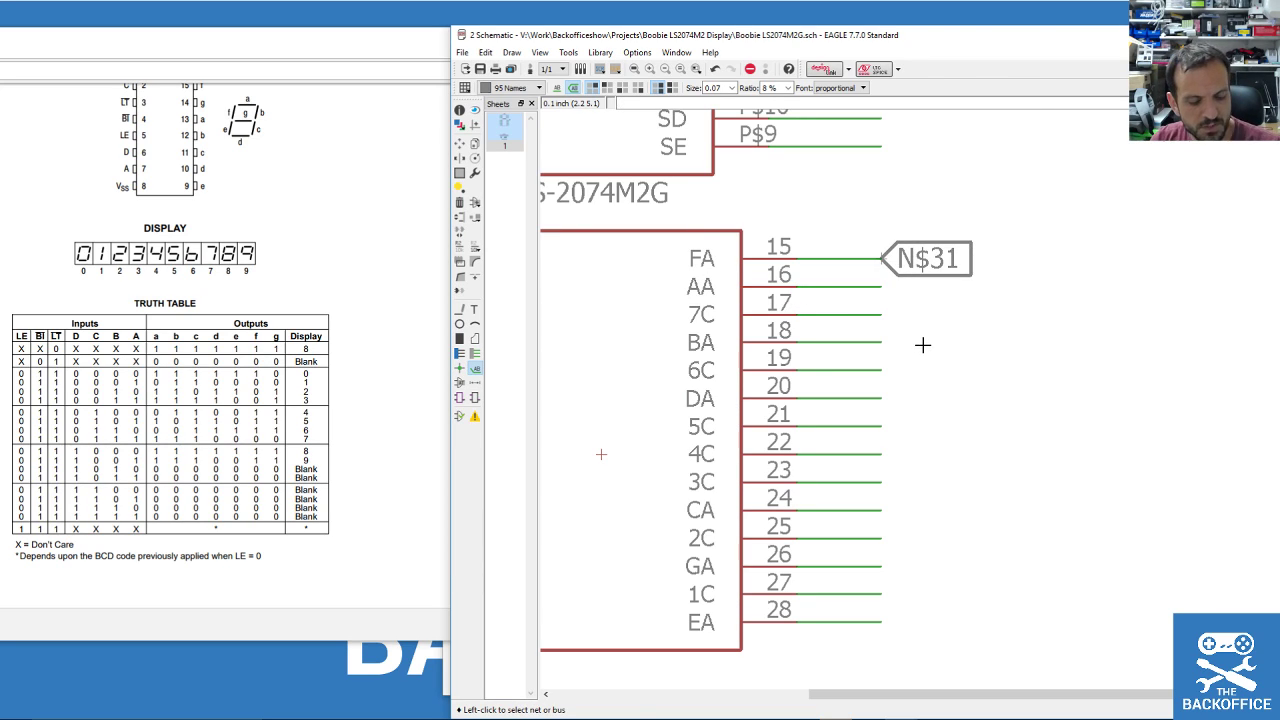
scroll(920, 343, down, 3)
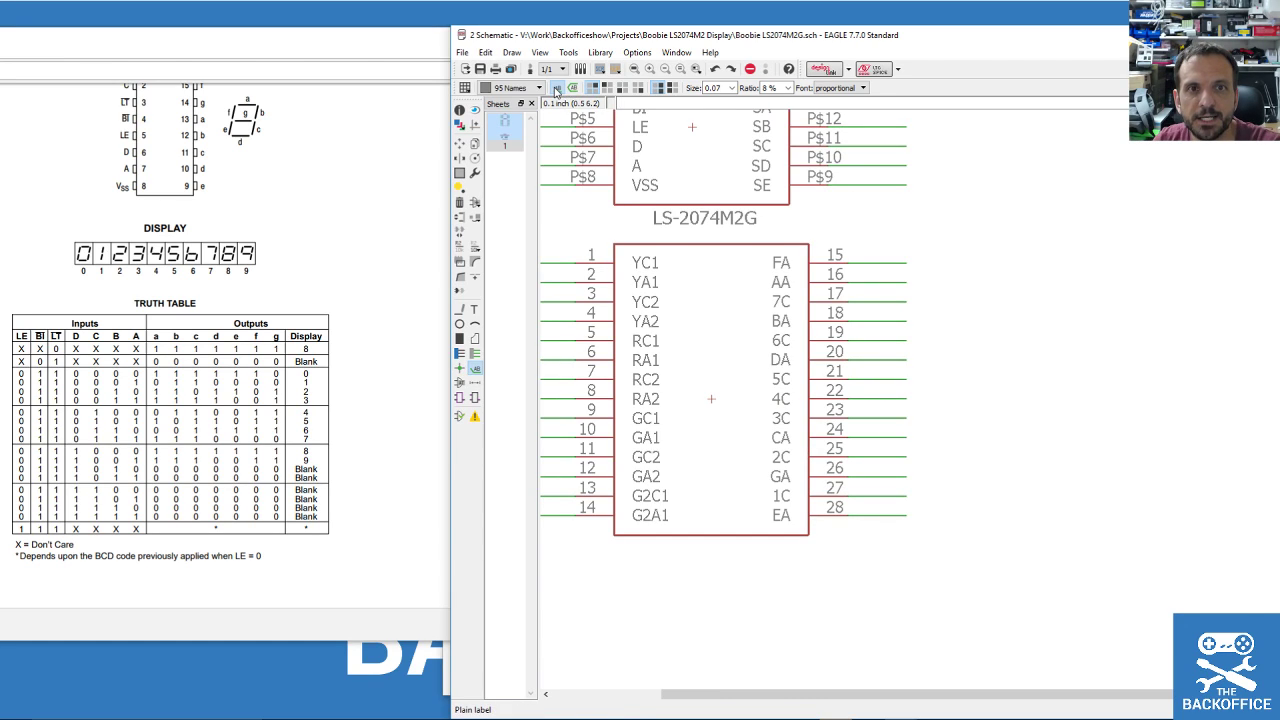
click(872, 263)
click(902, 262)
click(903, 281)
click(903, 281)
click(903, 300)
click(903, 300)
click(904, 319)
click(904, 319)
click(904, 338)
click(904, 338)
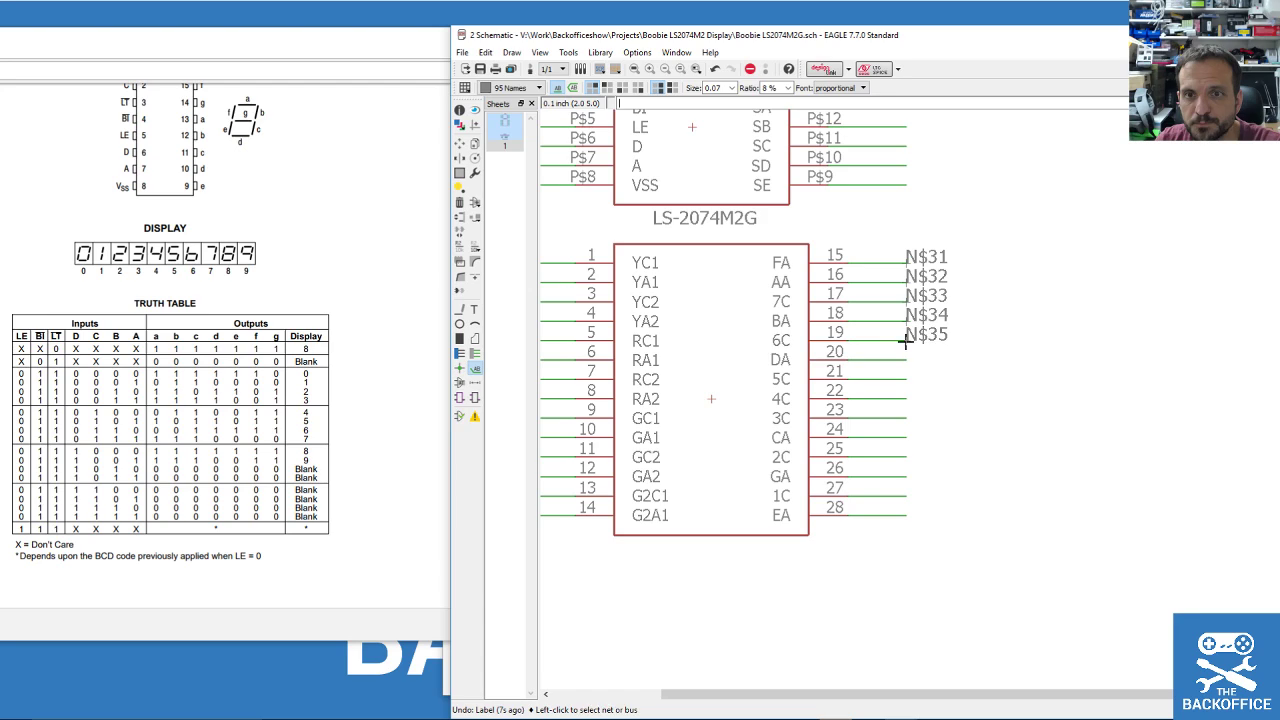
click(903, 357)
click(903, 357)
Label the pin 21–28 nets N$37 through N$44.
click(903, 377)
click(903, 377)
click(903, 396)
click(903, 396)
click(903, 416)
click(903, 416)
click(904, 435)
click(904, 435)
click(906, 455)
click(906, 455)
click(906, 474)
click(906, 474)
click(906, 494)
click(906, 494)
click(907, 513)
click(907, 513)
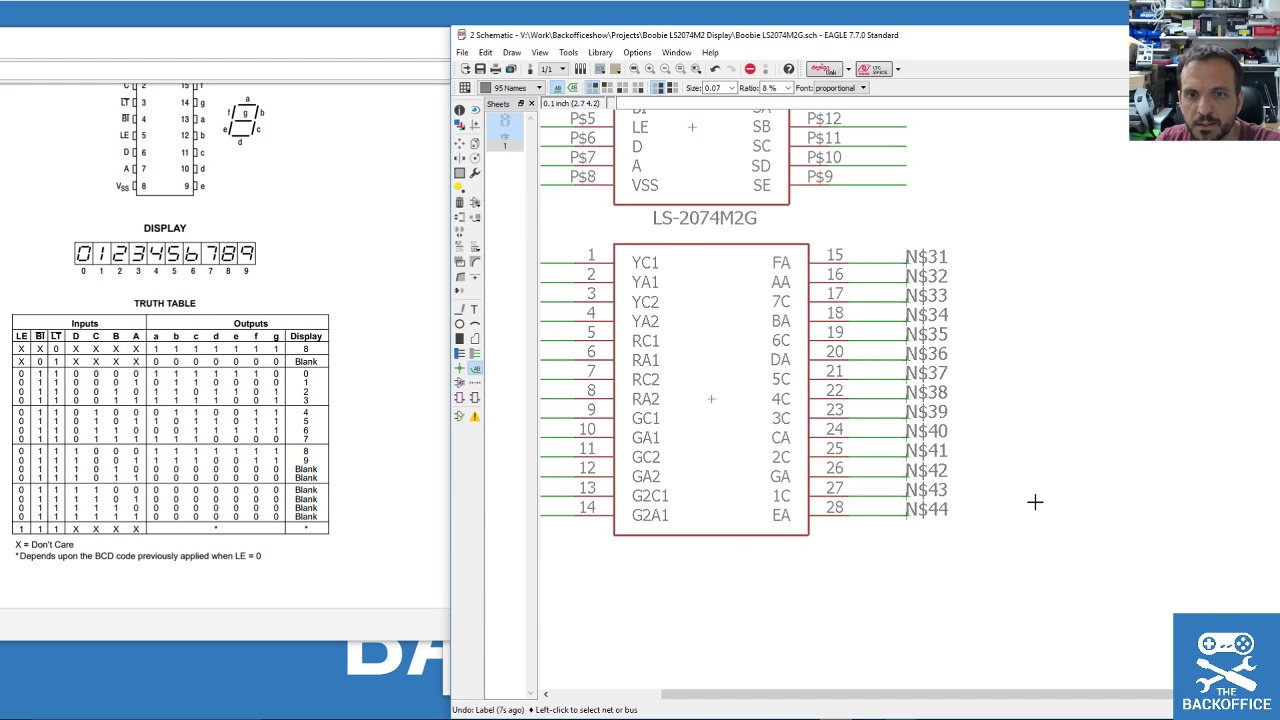
scroll(1034, 503, up, 3)
Label the upper chip's right-side nets P$16 to P$9 as N$9 through N$16.
click(913, 213)
click(913, 232)
click(913, 232)
click(913, 252)
click(913, 252)
click(913, 271)
click(913, 271)
click(913, 290)
click(913, 290)
click(913, 309)
click(913, 309)
click(913, 329)
click(913, 329)
click(914, 349)
click(914, 349)
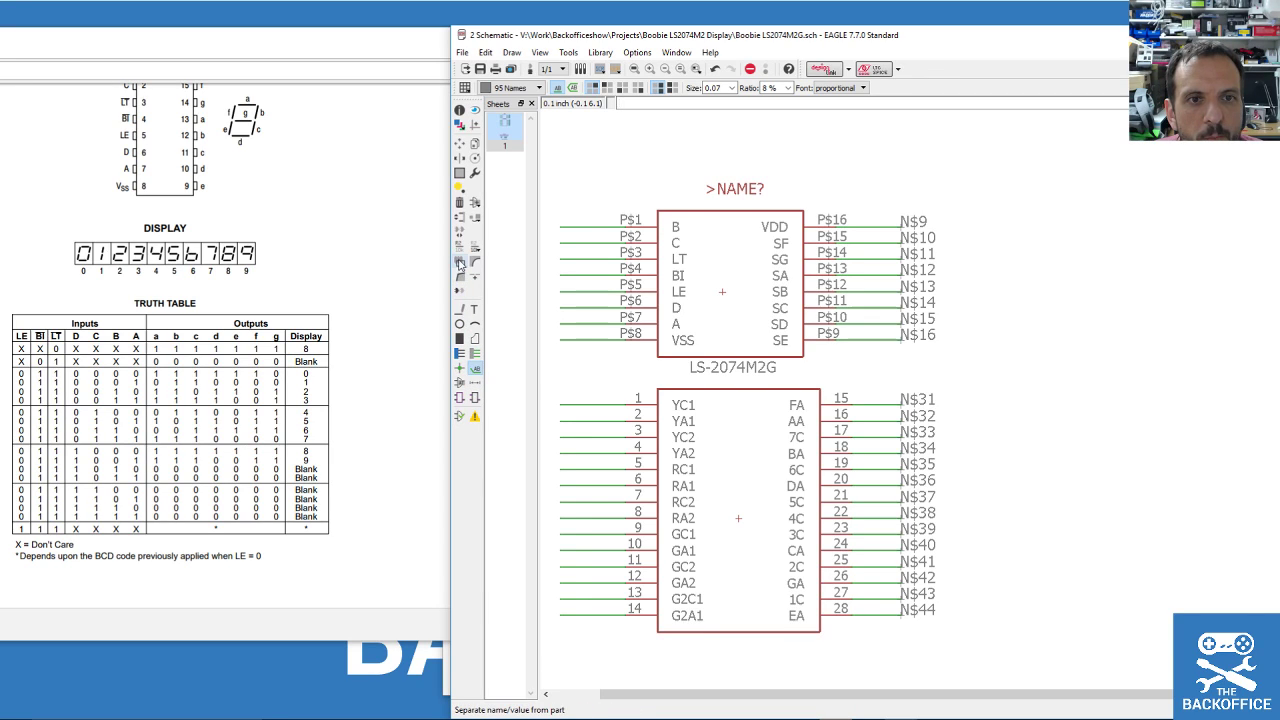
click(459, 244)
click(901, 228)
click(901, 228)
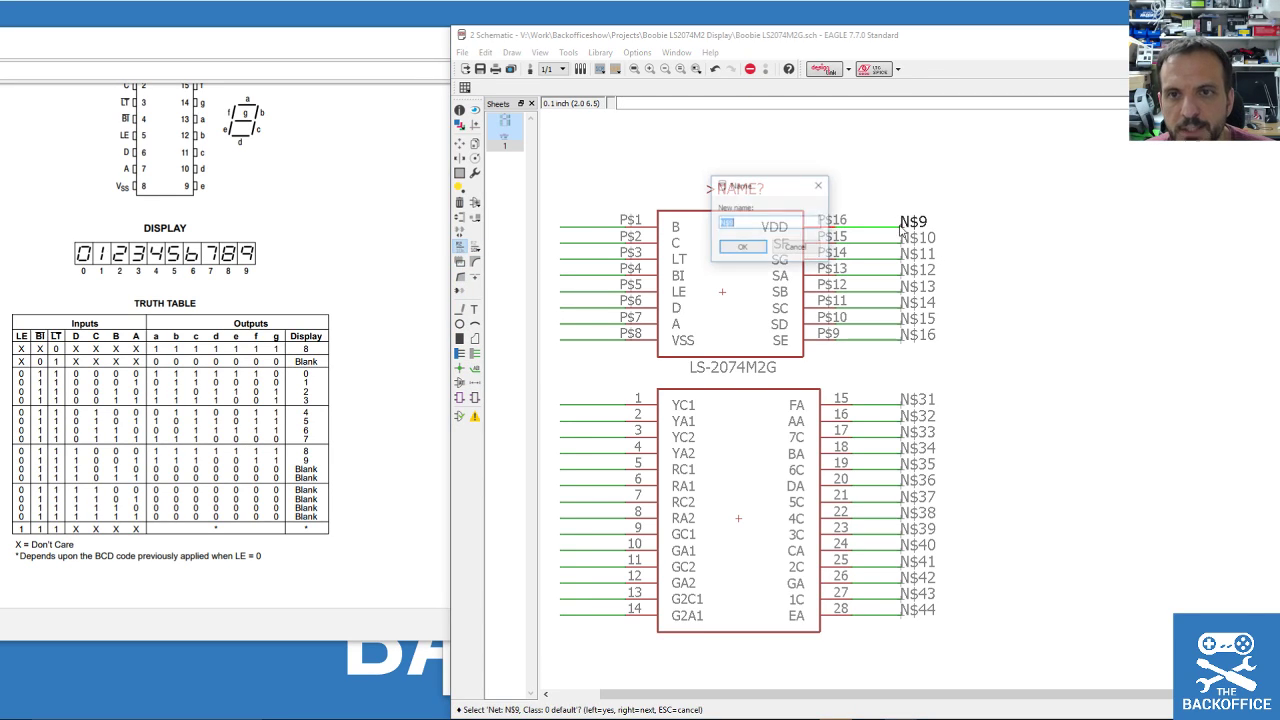
click(808, 247)
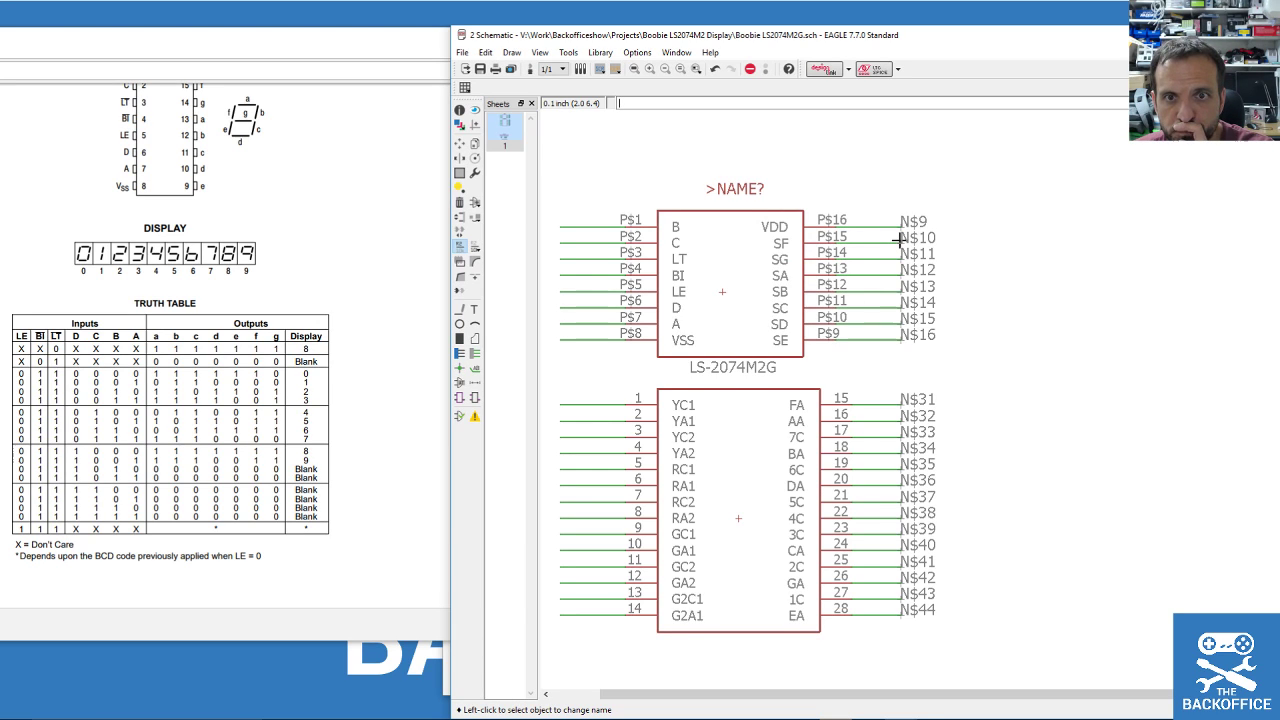
scroll(420, 369, down, 15)
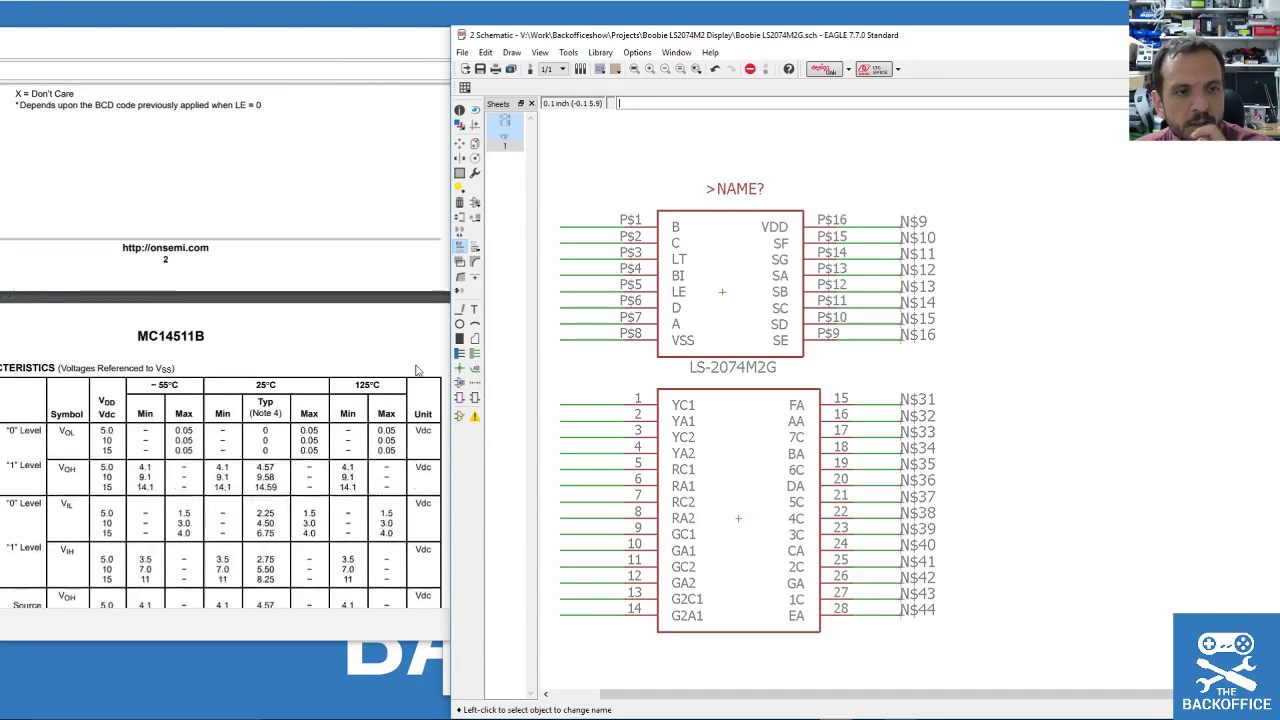
Show page 6 of the MC14511B datasheet, with its display readout diagrams, beside the EAGLE schematic.
scroll(411, 369, down, 20)
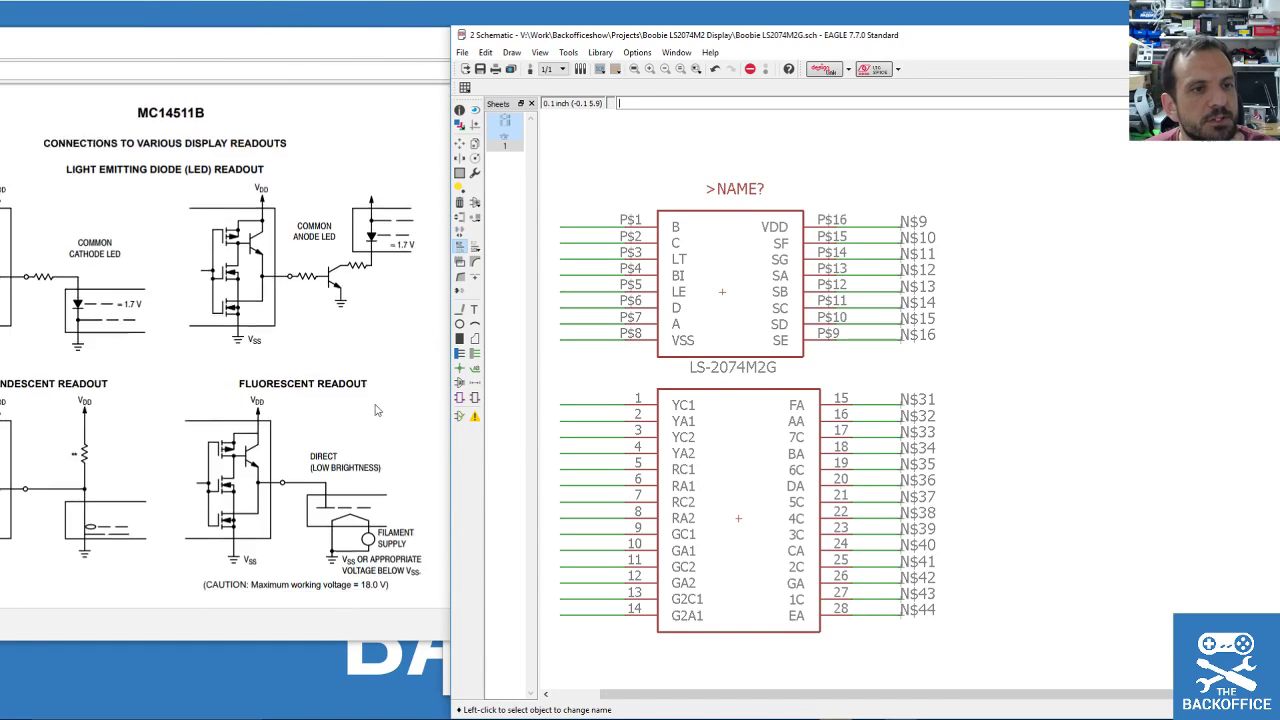
scroll(373, 408, up, 10)
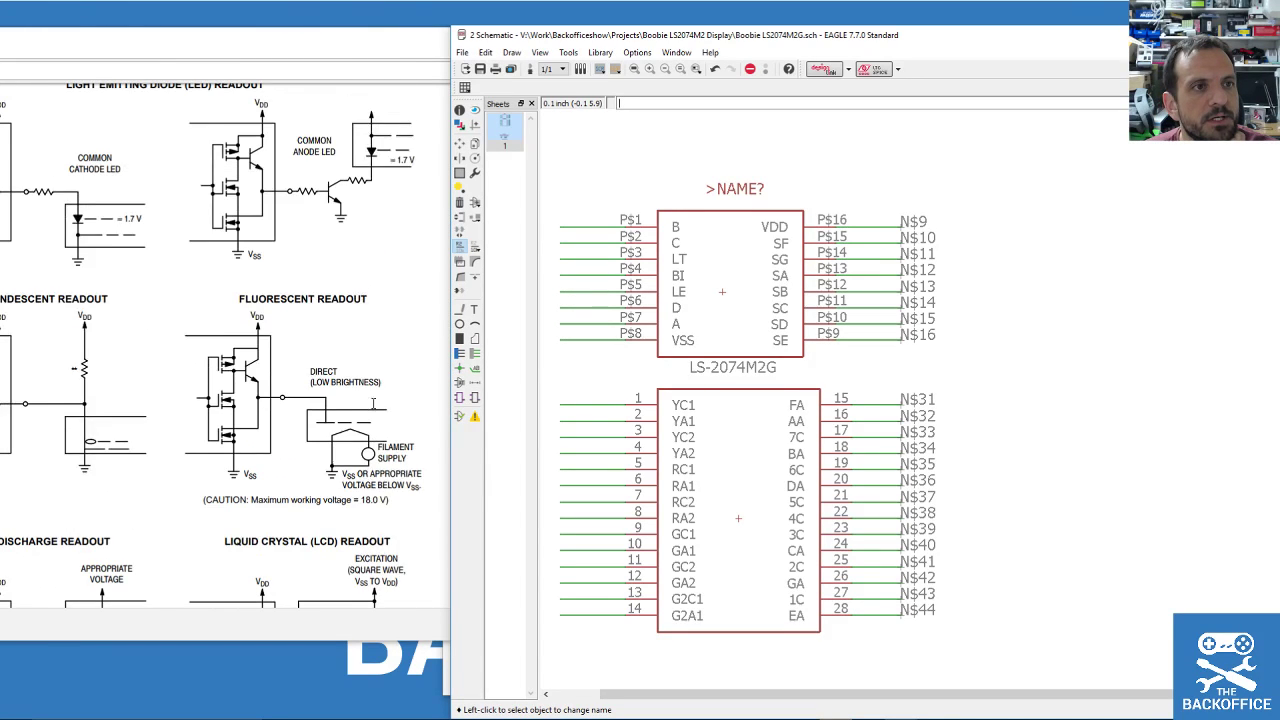
drag(150, 52, 334, 63)
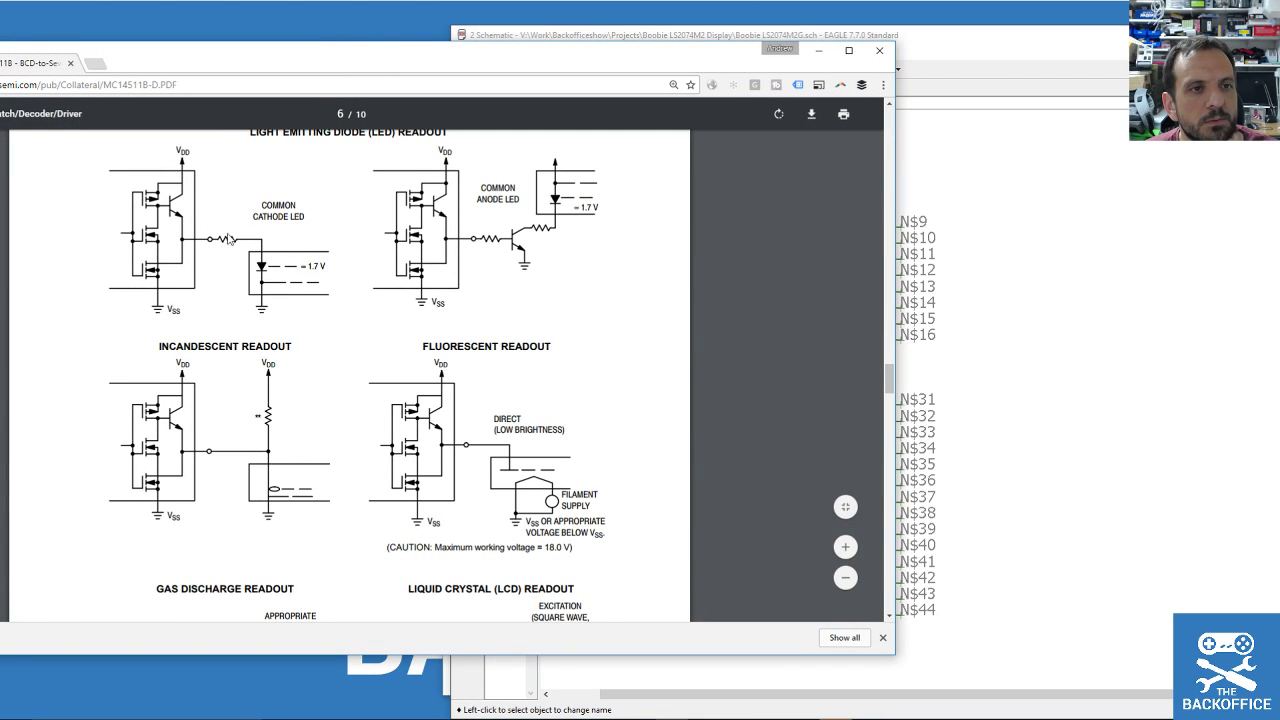
scroll(245, 228, up, 1)
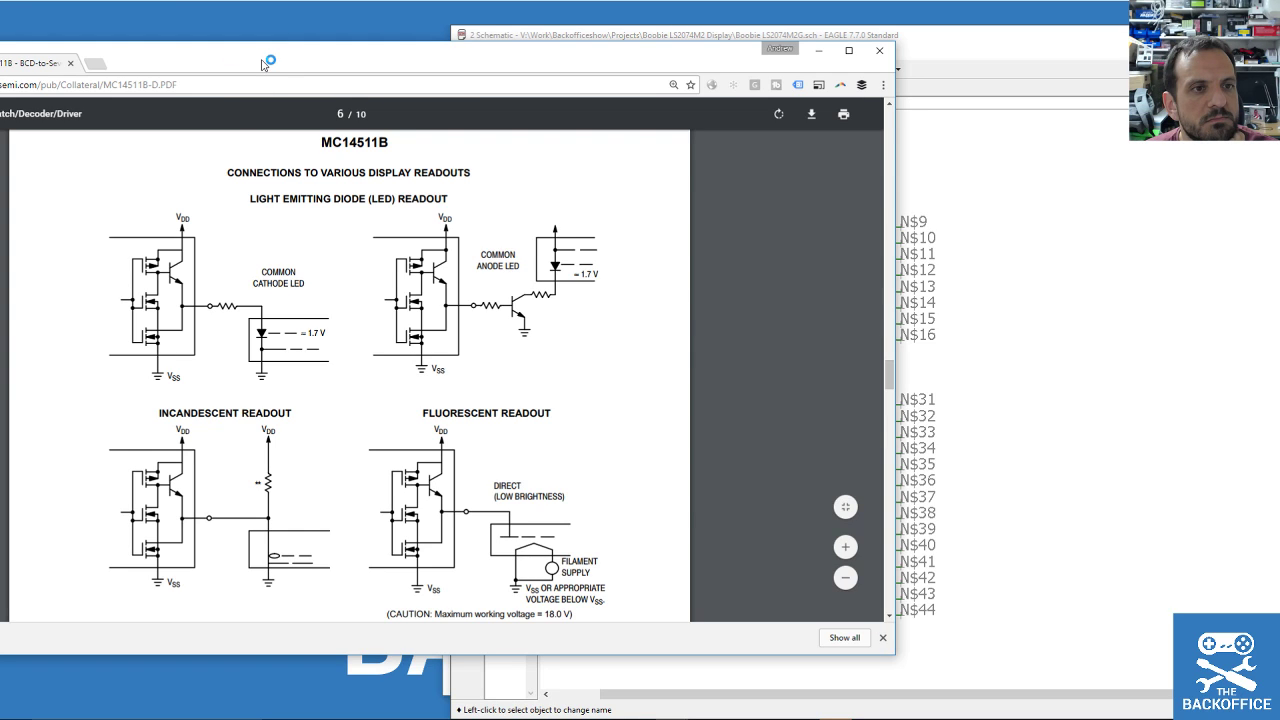
drag(262, 63, 216, 49)
click(890, 40)
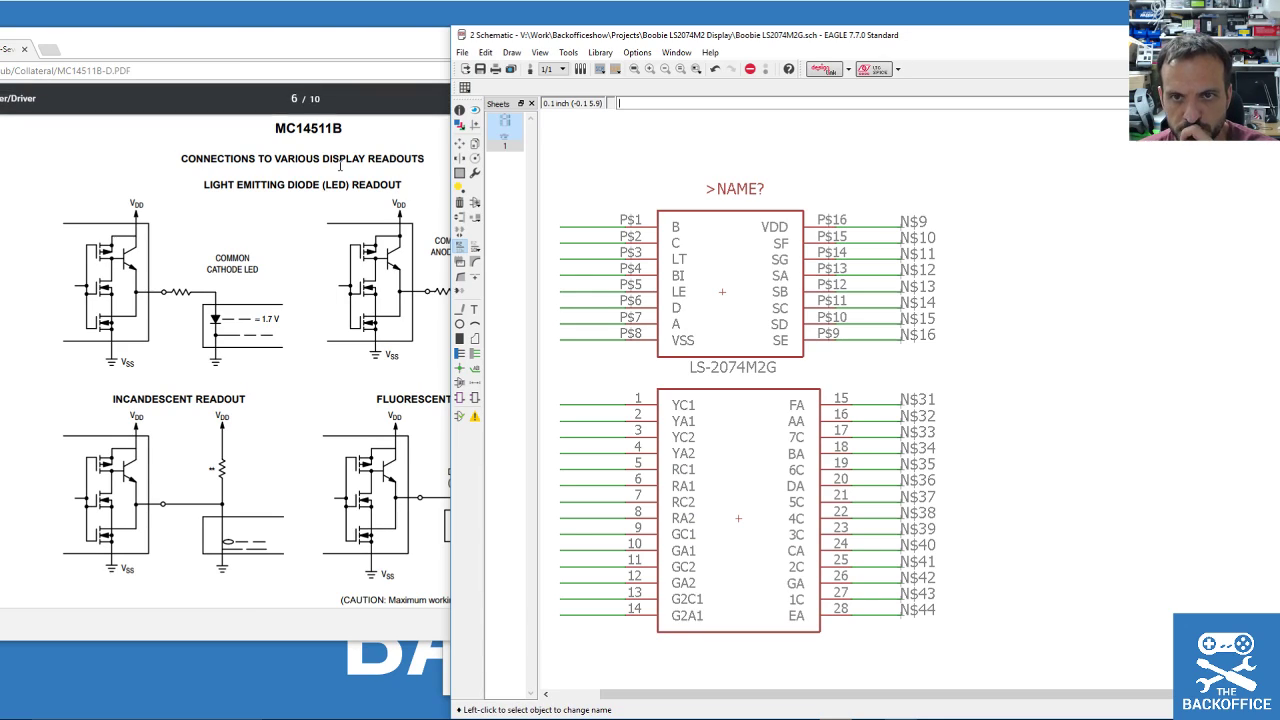
scroll(300, 350, down, 1)
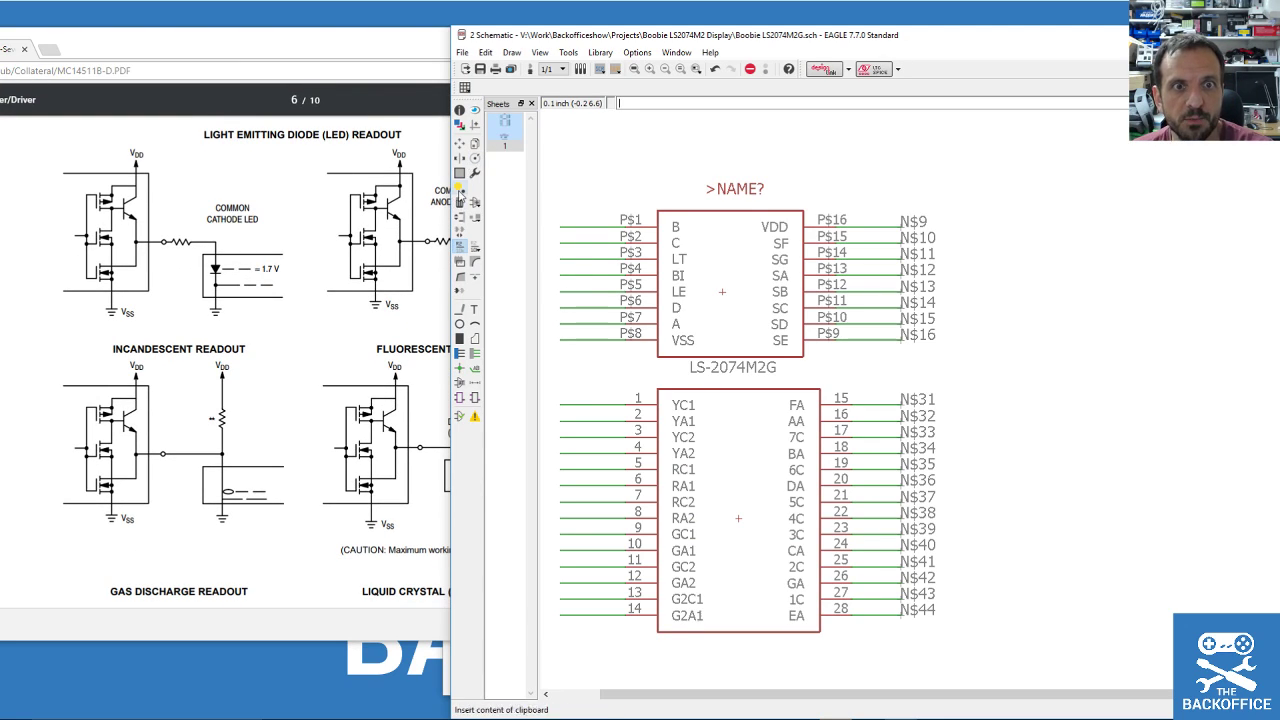
Group the N$9–N$16 labels and their wires and move them further right.
click(460, 172)
drag(998, 187, 868, 374)
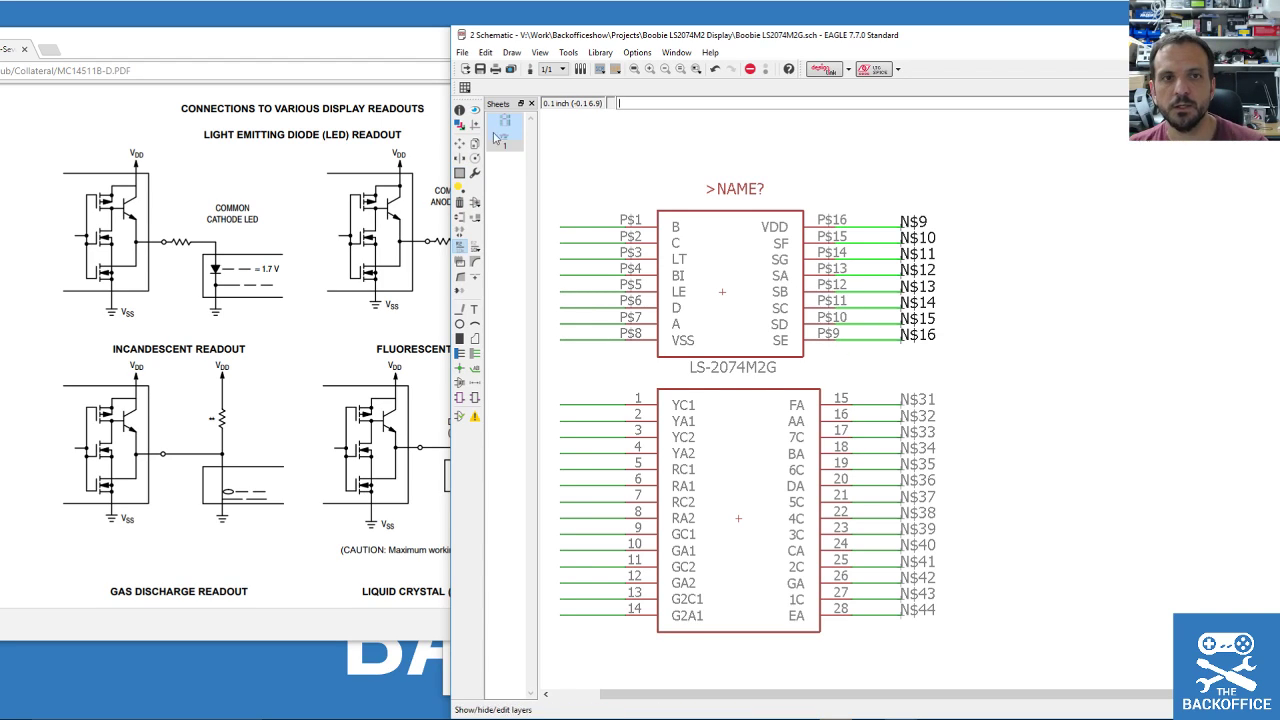
click(460, 143)
ctrl+right_click(878, 265)
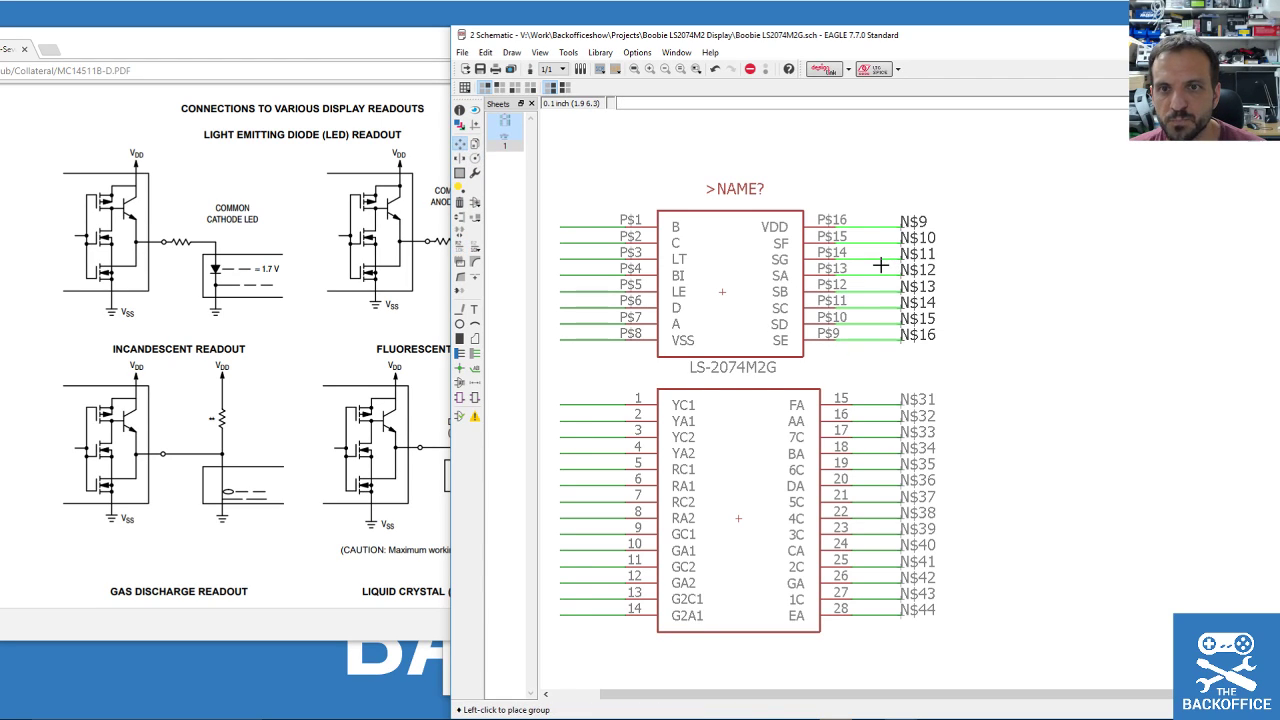
click(1047, 263)
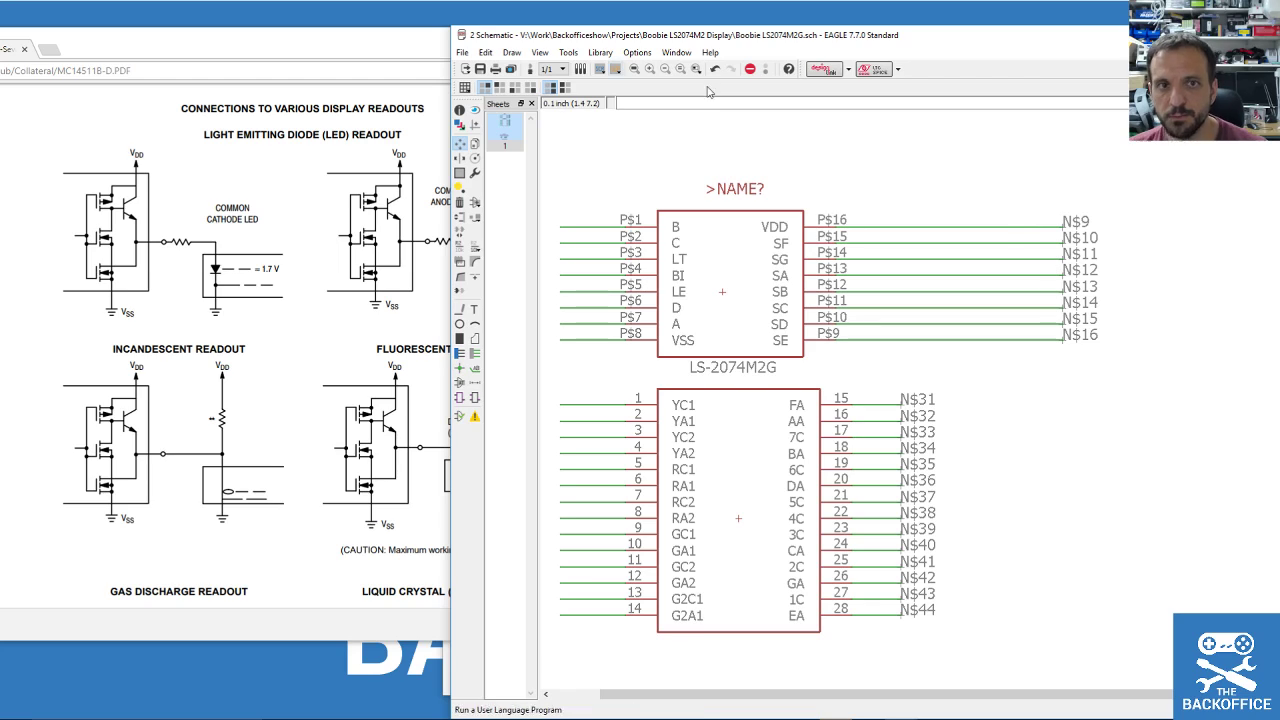
Search the parts libraries for 'resistor' and preview the eagle-ltspice European resistor.
click(475, 201)
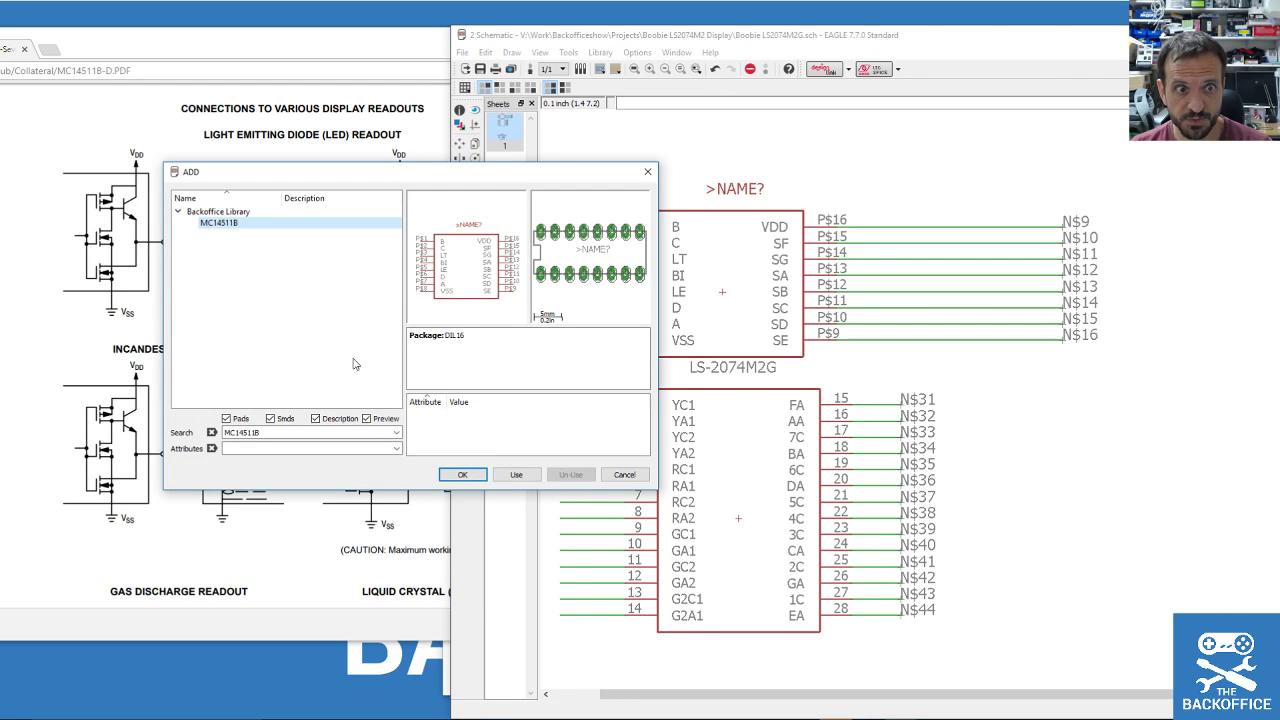
text(resisto)
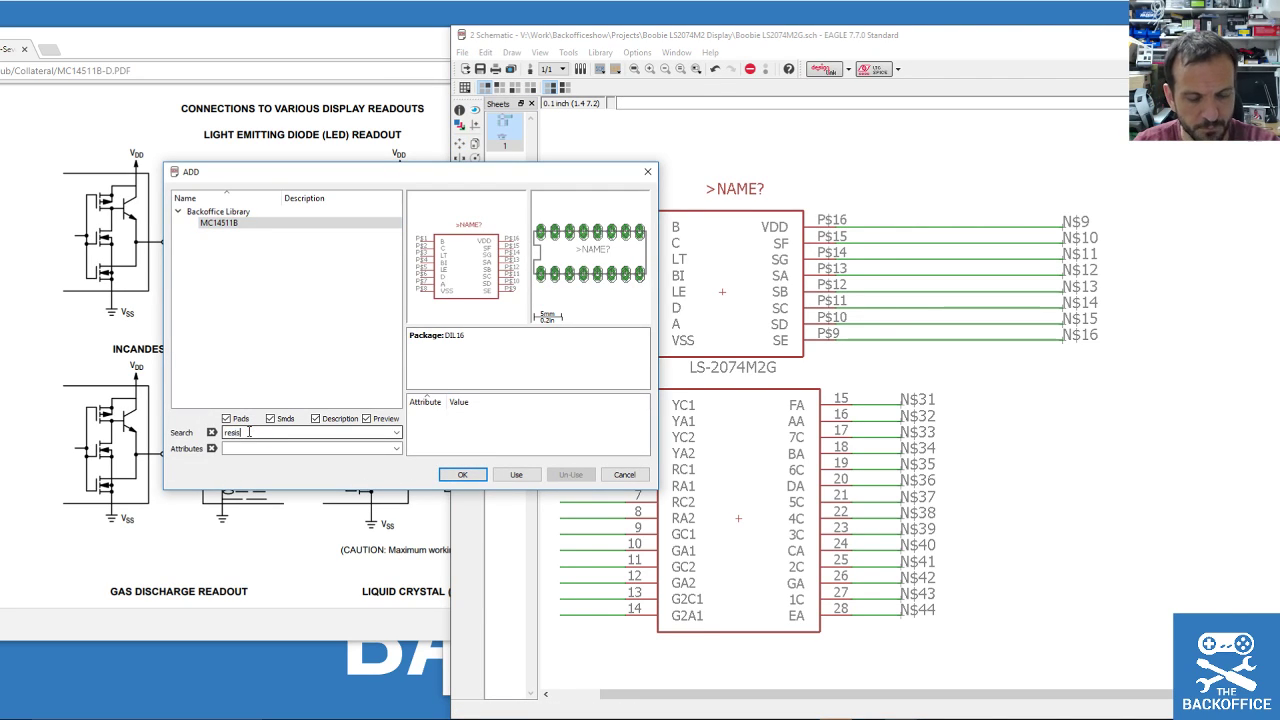
text(r)
key(Return)
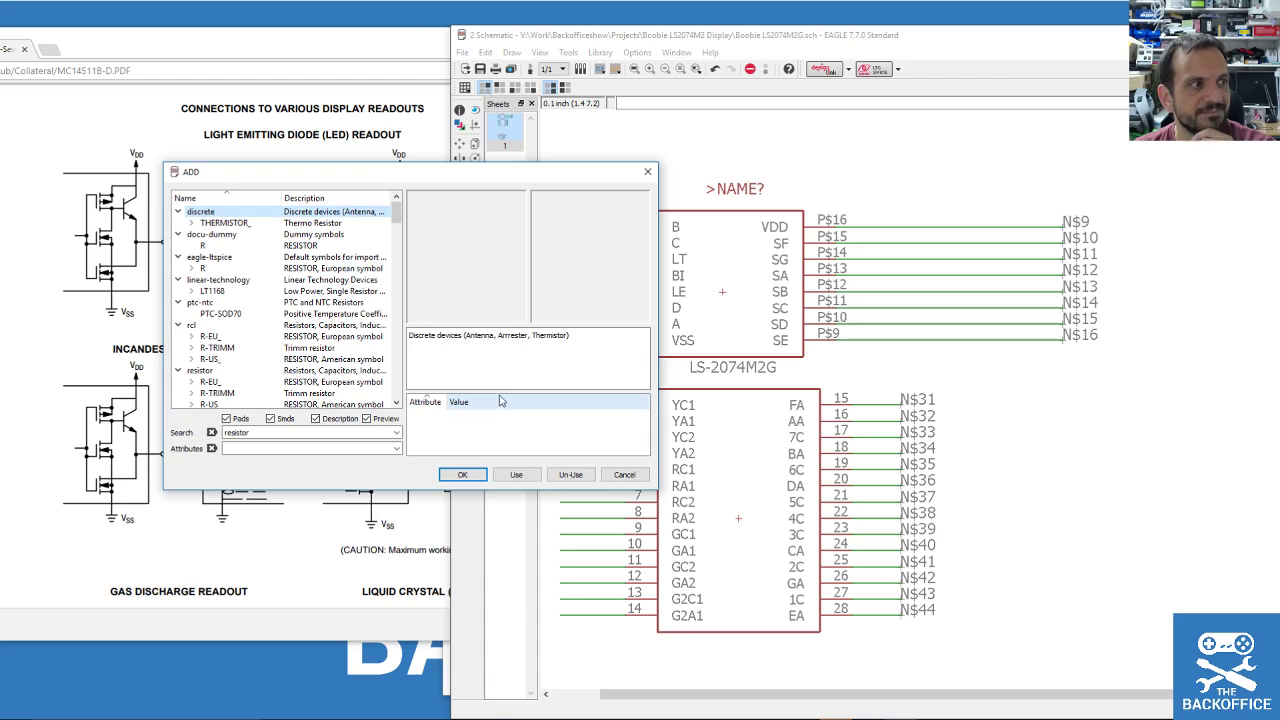
click(309, 222)
click(228, 245)
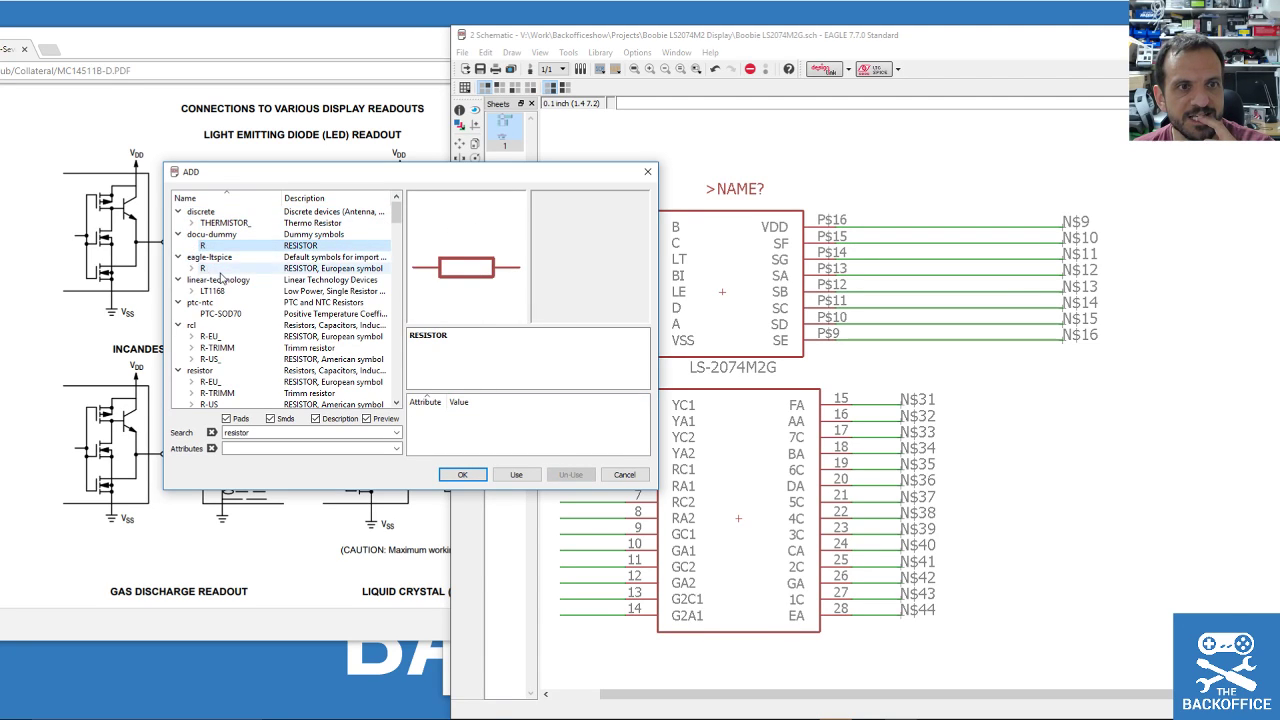
click(228, 268)
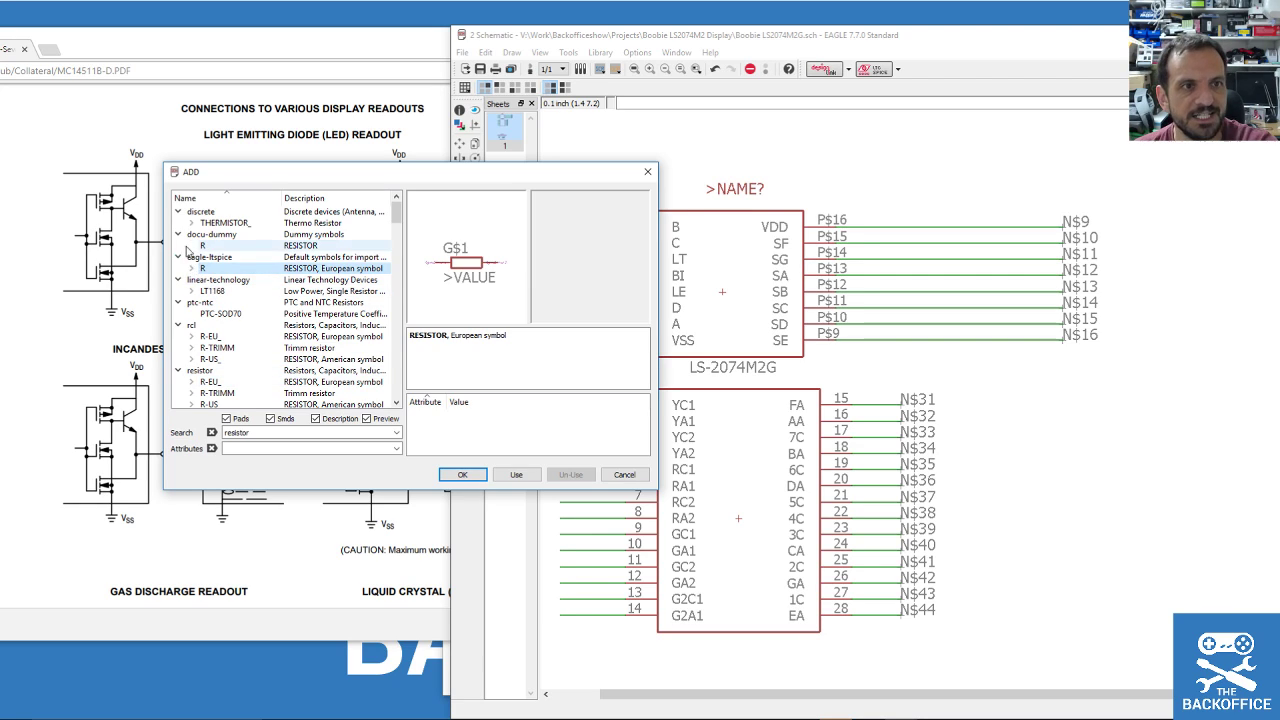
Choose the European resistor's R0204/7 through-hole package.
double_click(250, 267)
click(253, 261)
key(Down)
key(Down)
key(Down)
key(Down)
key(Down)
key(Down)
key(Down)
key(Down)
key(Down)
key(Down)
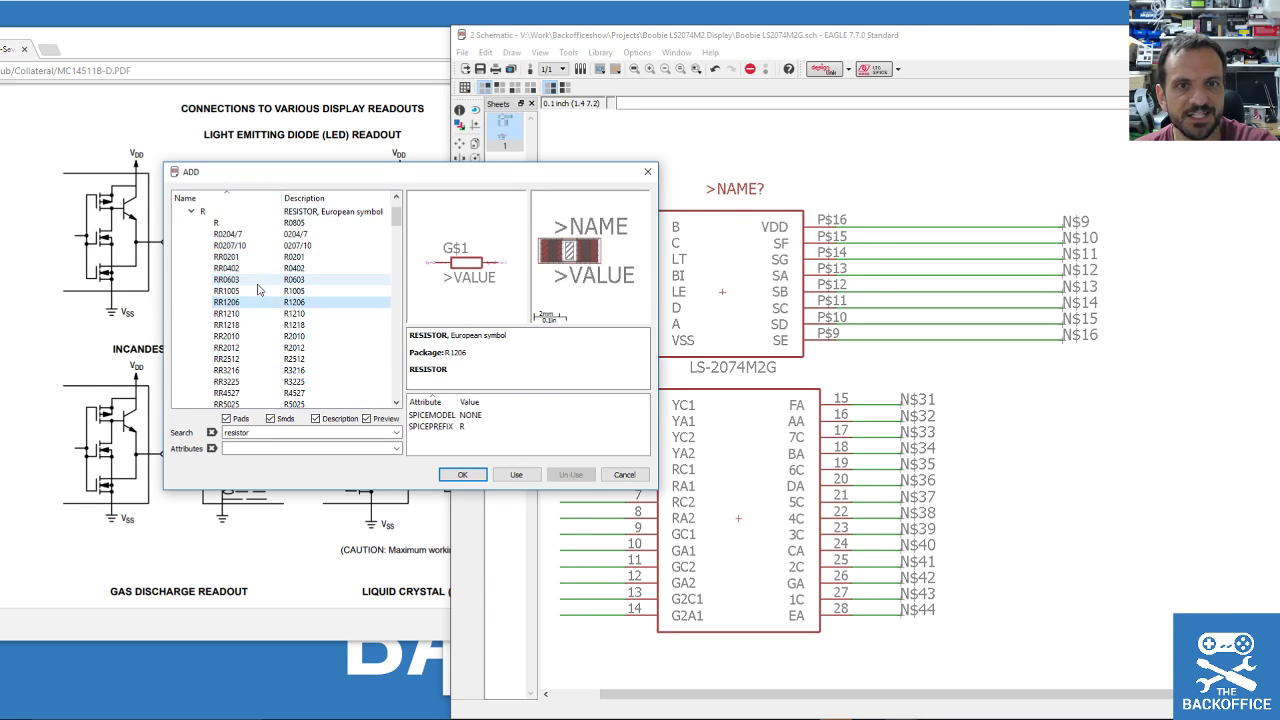
key(Down)
key(Down)
key(Down)
key(Down)
key(Down)
key(Down)
key(Down)
key(Down)
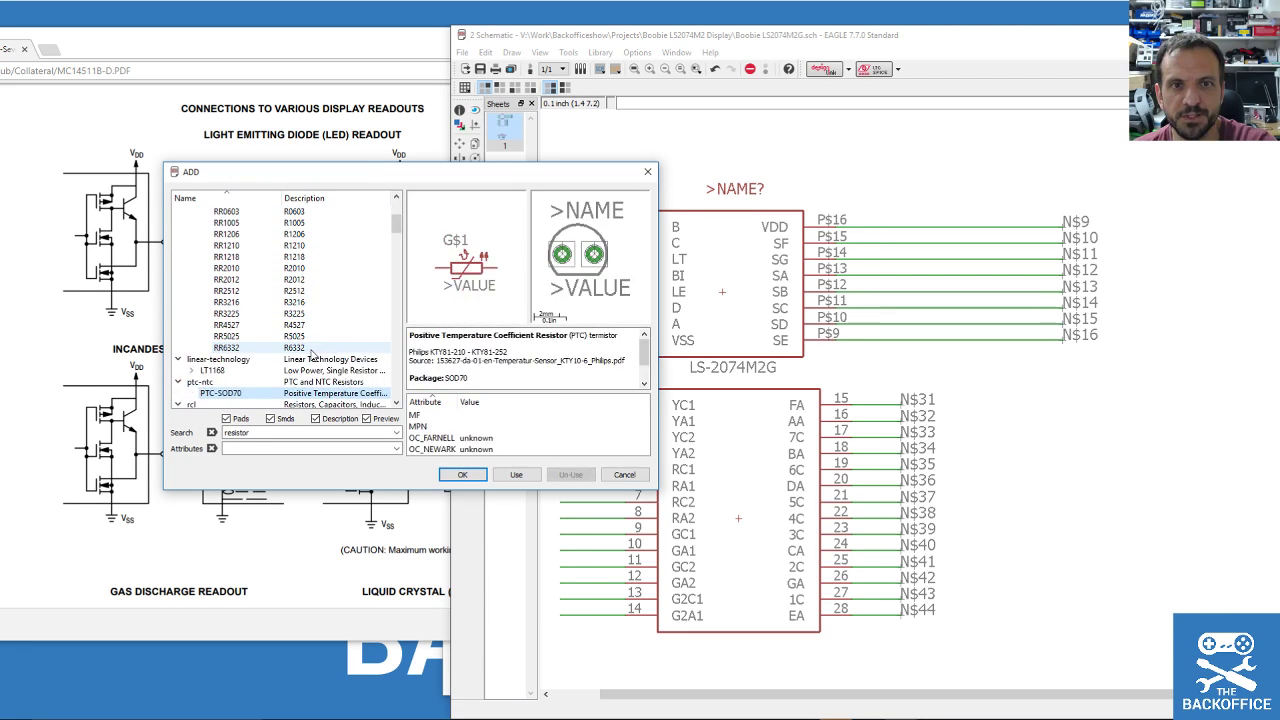
key(Up)
key(Up)
key(Up)
key(Up)
key(Up)
key(Up)
key(Up)
key(Up)
key(Up)
key(Up)
key(Up)
key(Up)
key(Up)
key(Up)
key(Up)
key(Up)
key(Up)
key(Up)
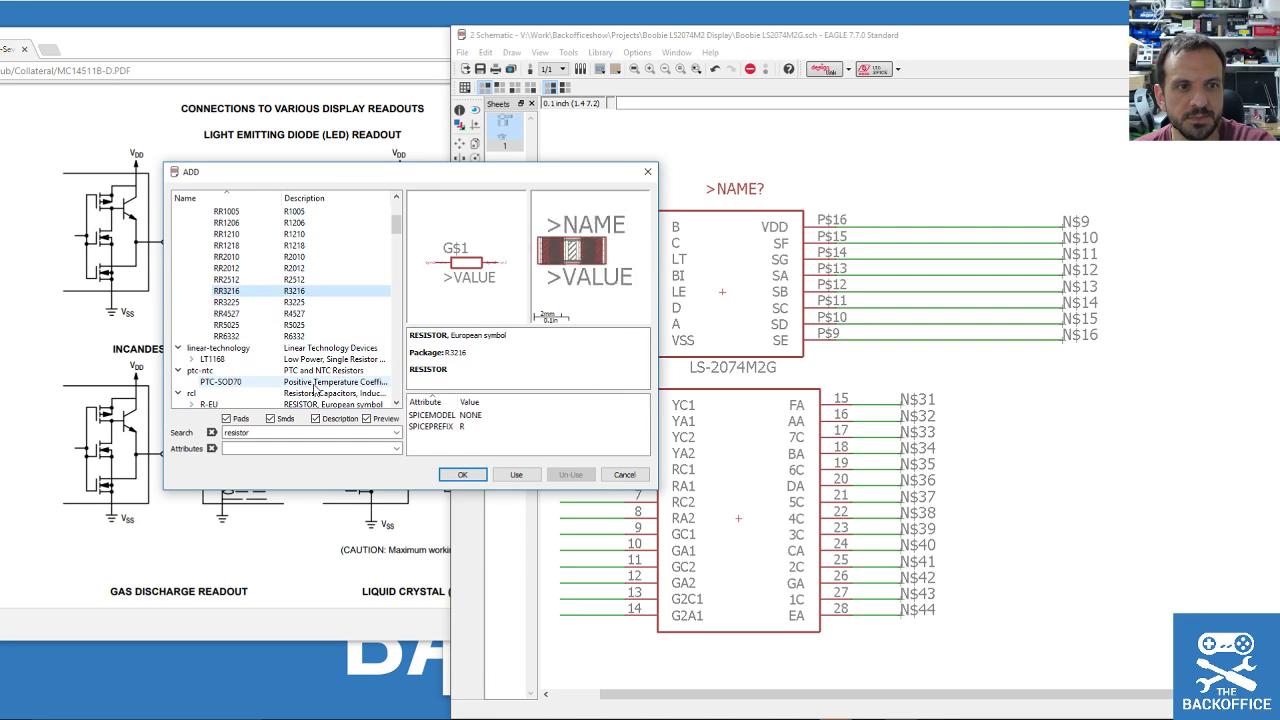
key(Up)
key(Up)
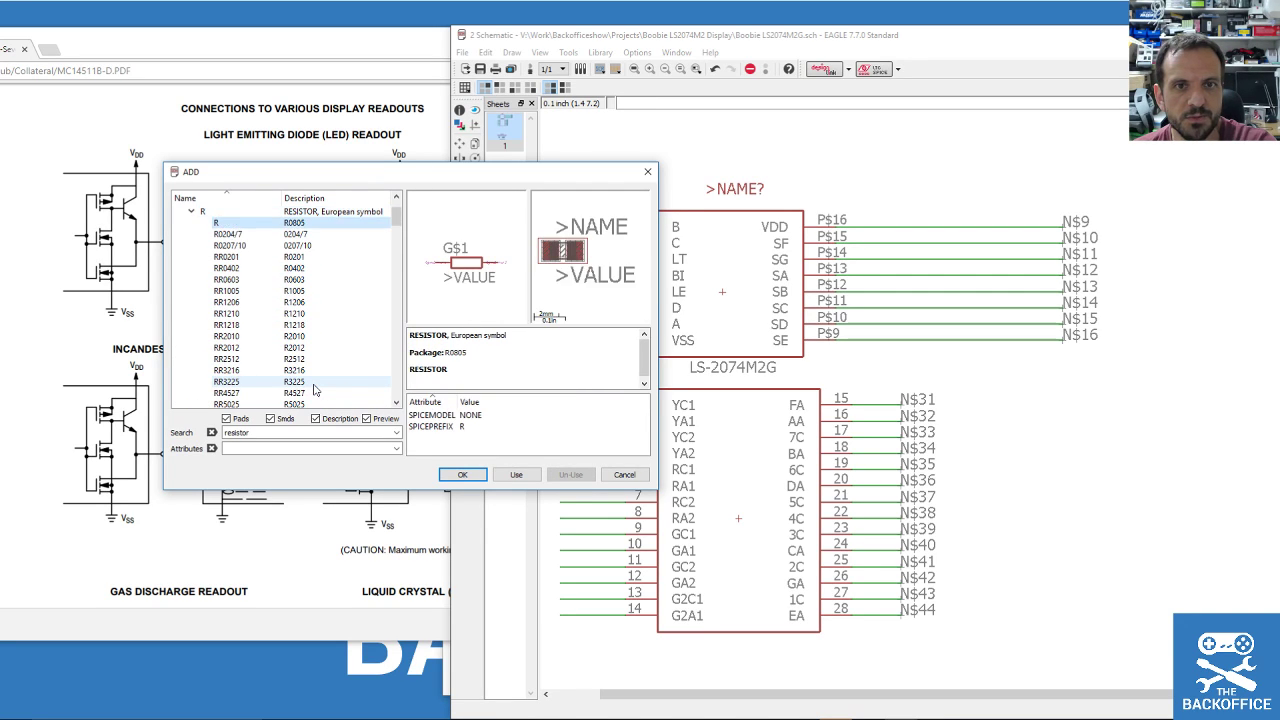
key(Down)
key(Up)
Place an R0204/7 resistor on each segment line from P$16 down to P$9.
click(463, 475)
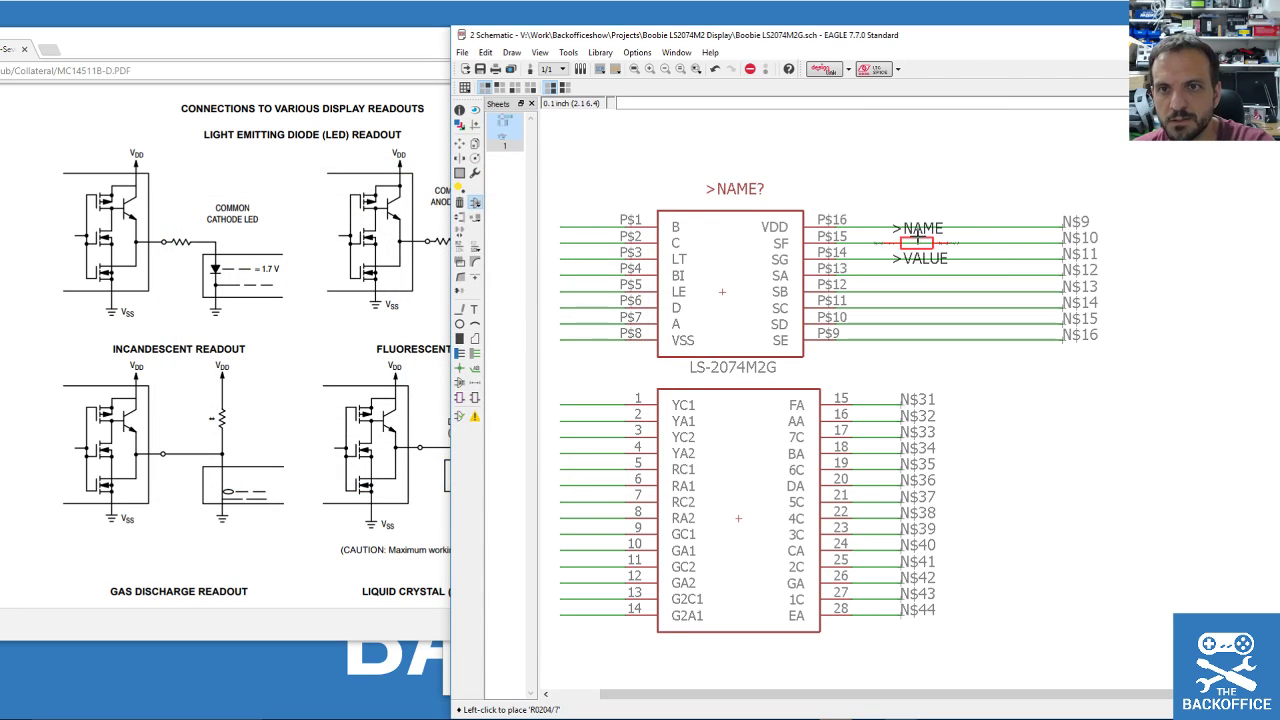
click(933, 227)
click(933, 243)
click(933, 259)
click(933, 275)
click(933, 291)
click(933, 307)
click(933, 323)
click(933, 339)
scroll(964, 211, up, 3)
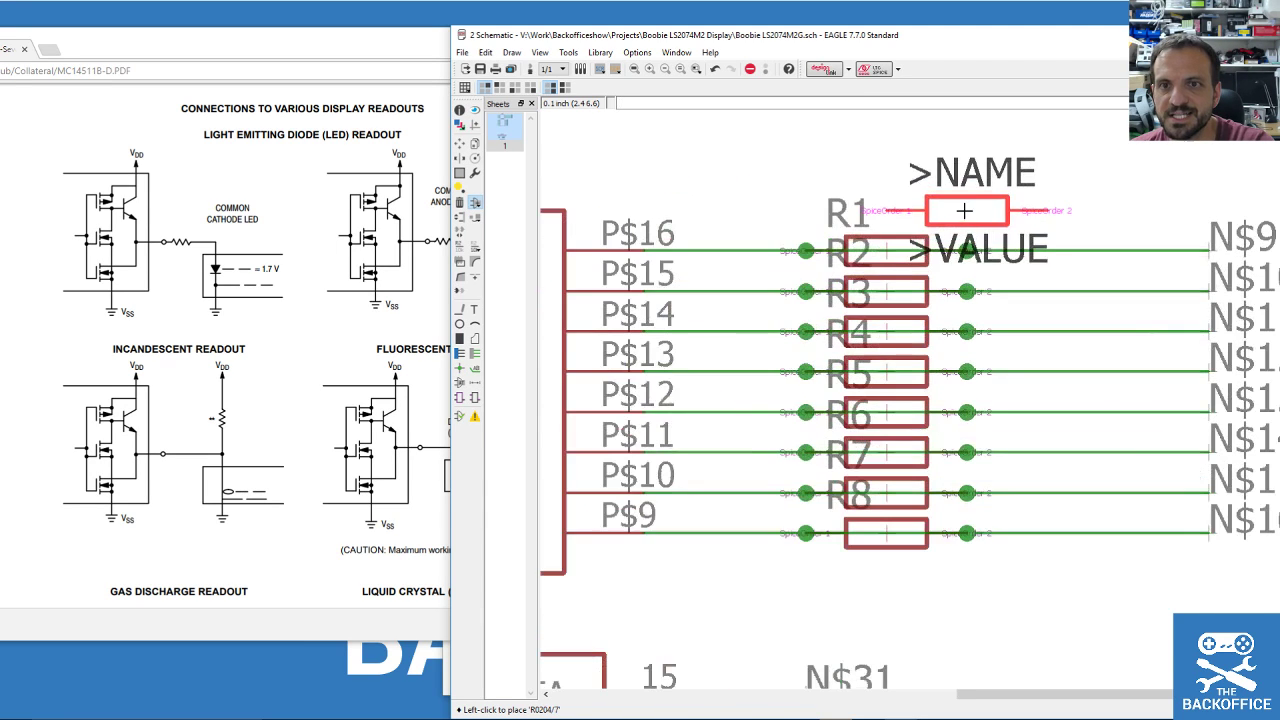
Delete the duplicate parts on the P$16 through P$9 rows.
click(459, 202)
click(900, 252)
click(900, 291)
click(900, 337)
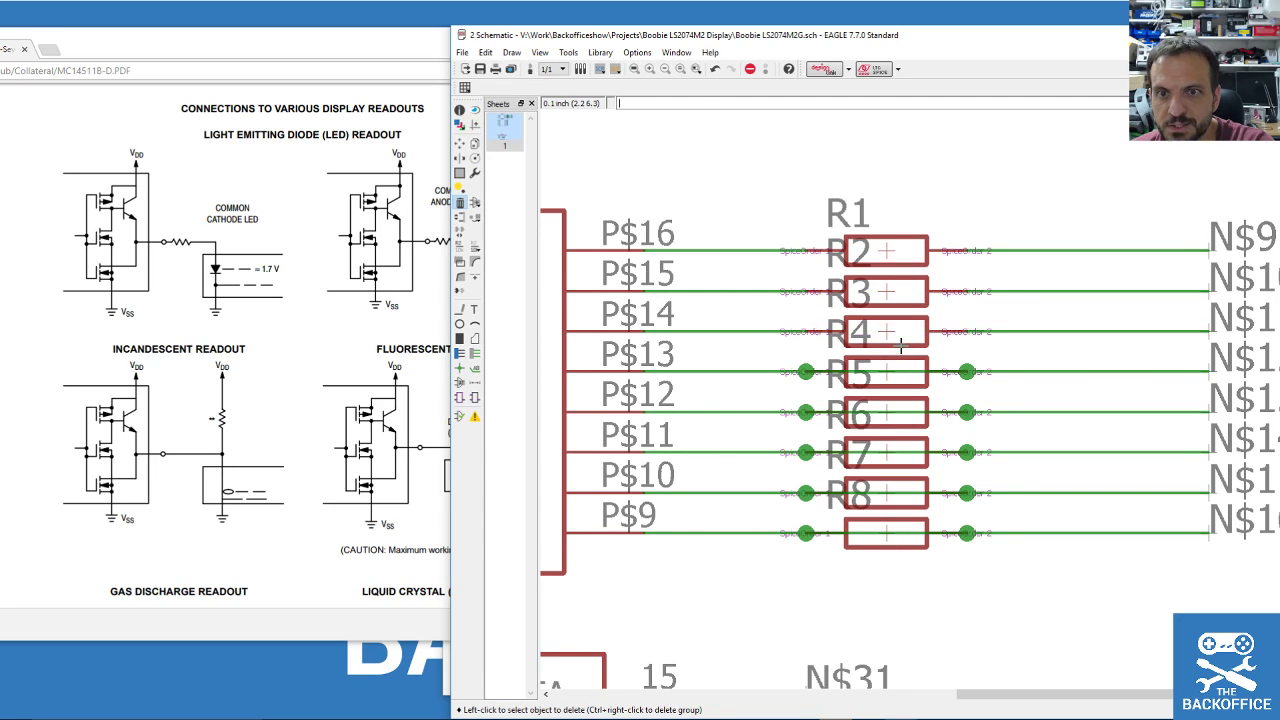
click(901, 370)
click(901, 412)
click(901, 453)
click(901, 493)
click(903, 531)
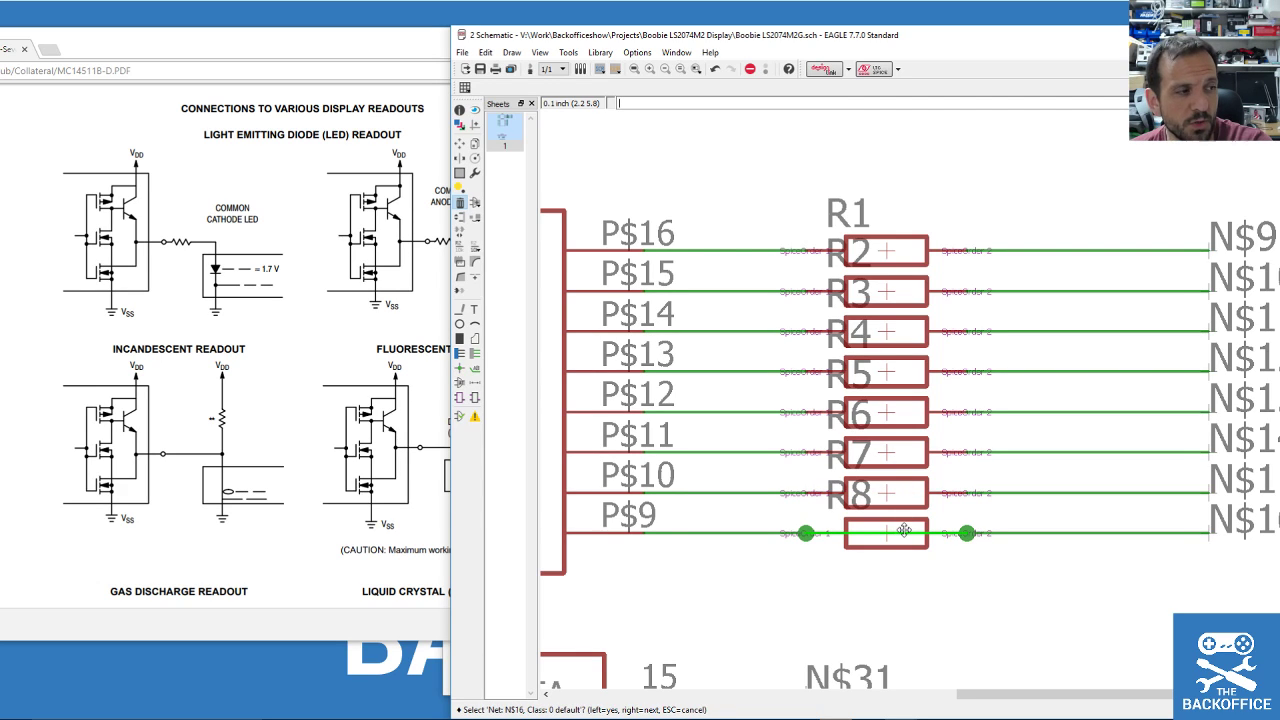
click(903, 531)
scroll(840, 345, down, 1)
scroll(838, 343, up, 2)
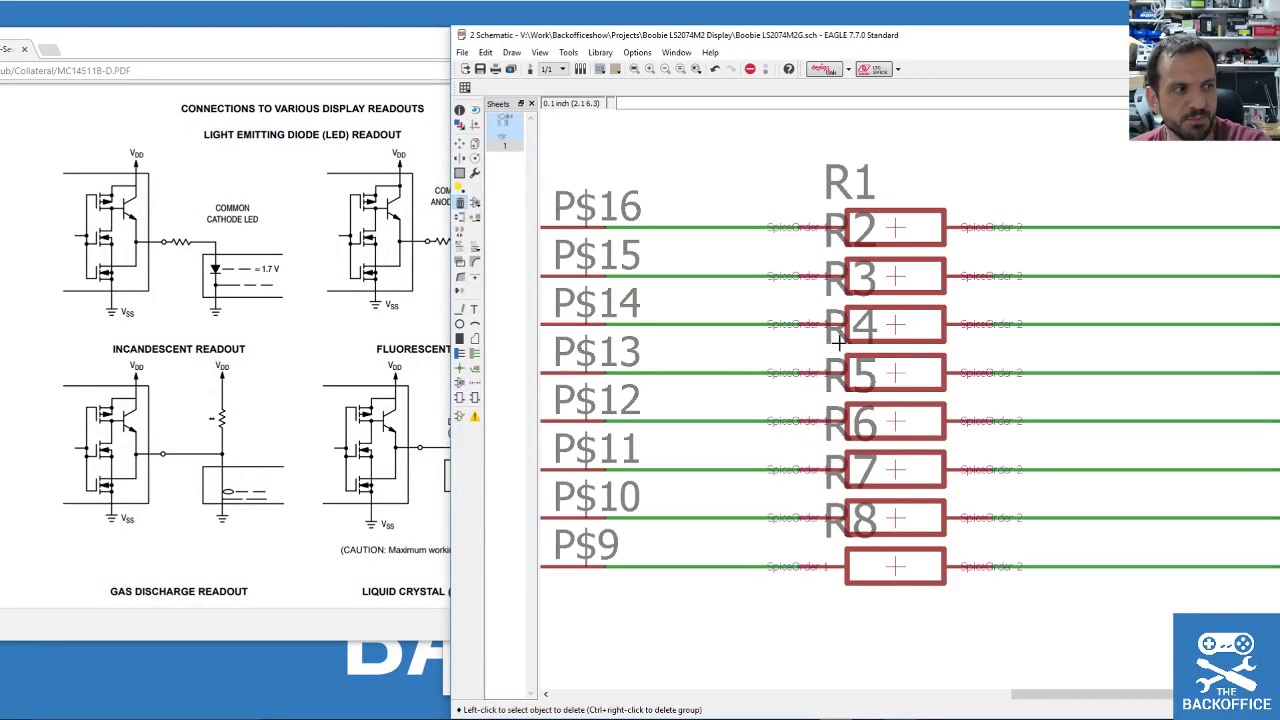
scroll(897, 290, up, 1)
click(475, 246)
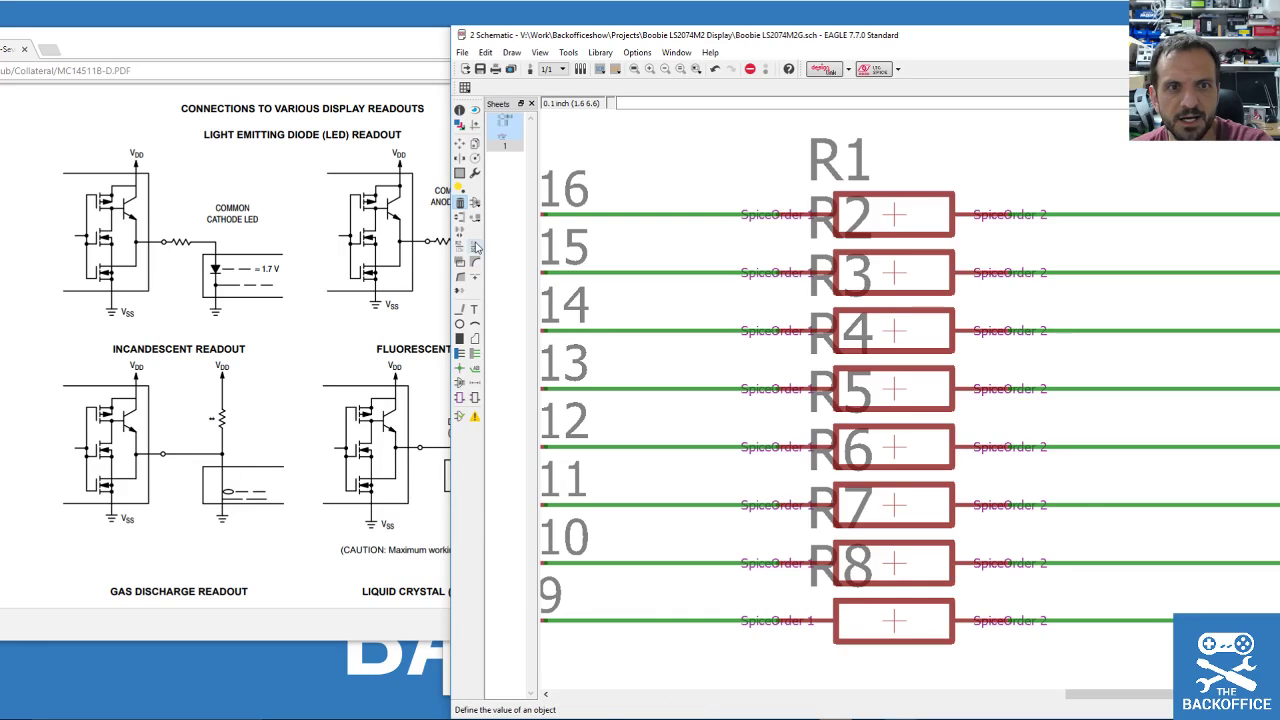
Set resistors R1 through R4 to a value of 220.
click(891, 210)
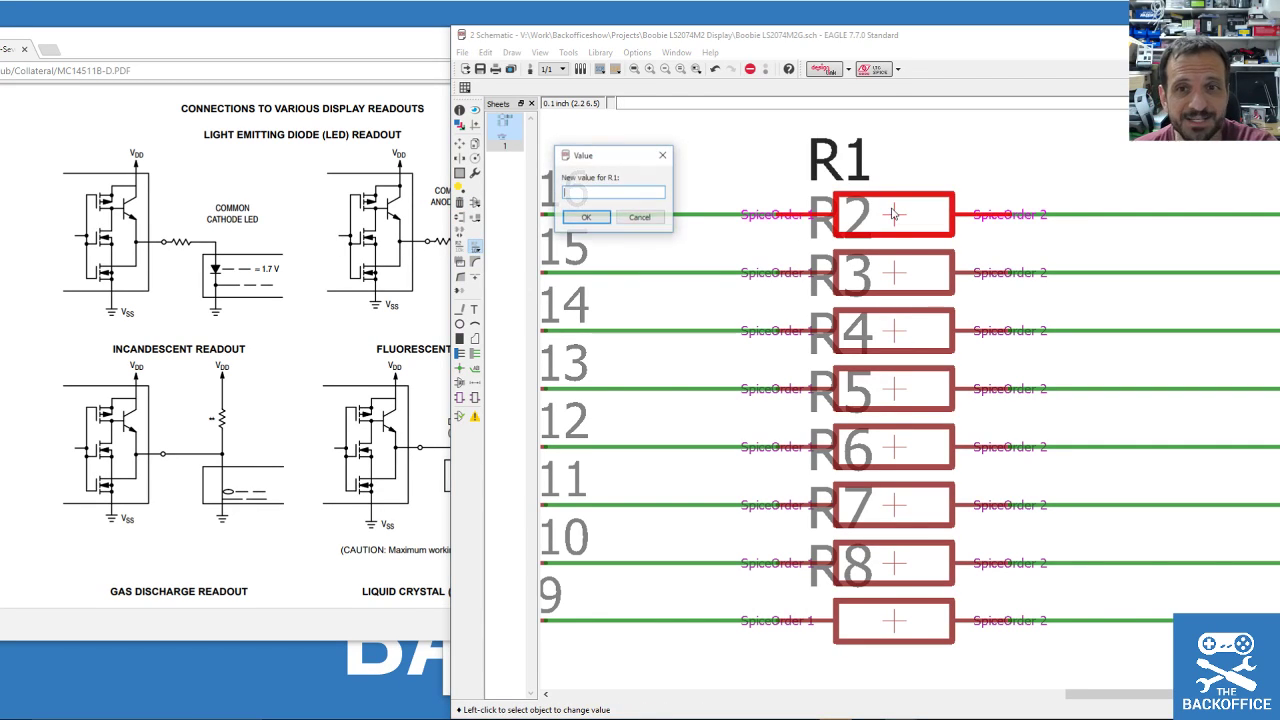
click(640, 217)
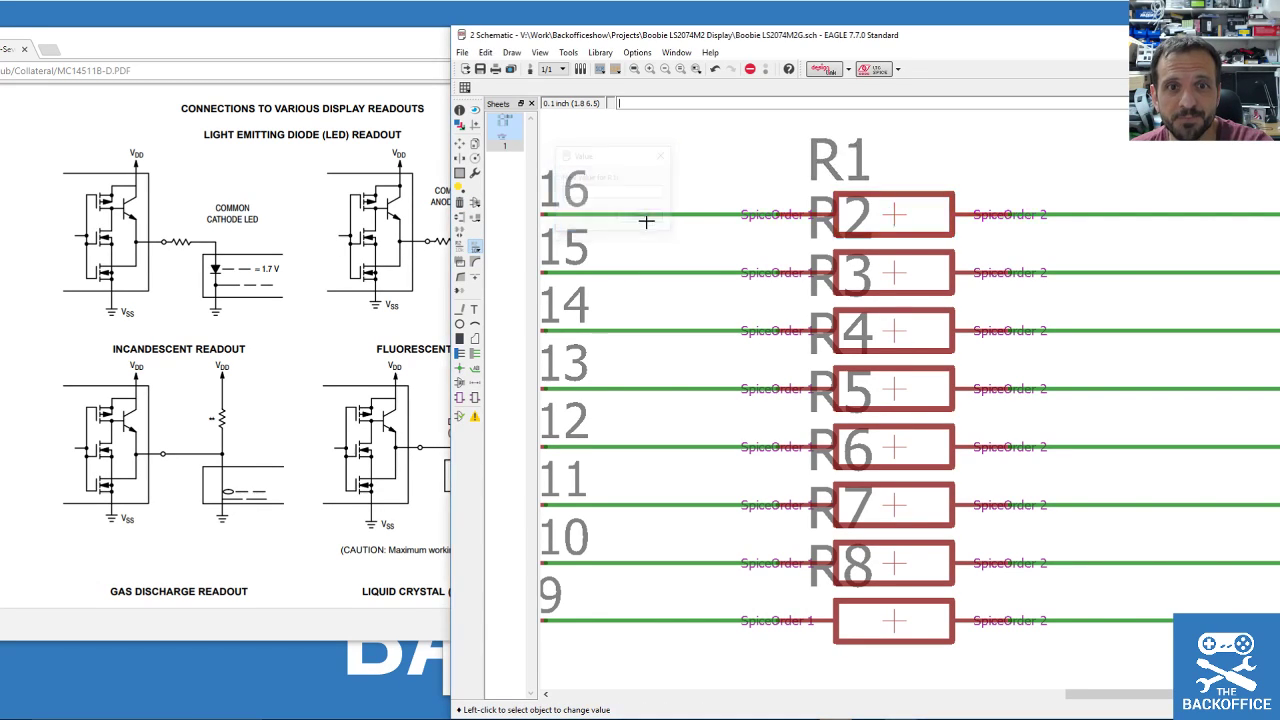
click(895, 215)
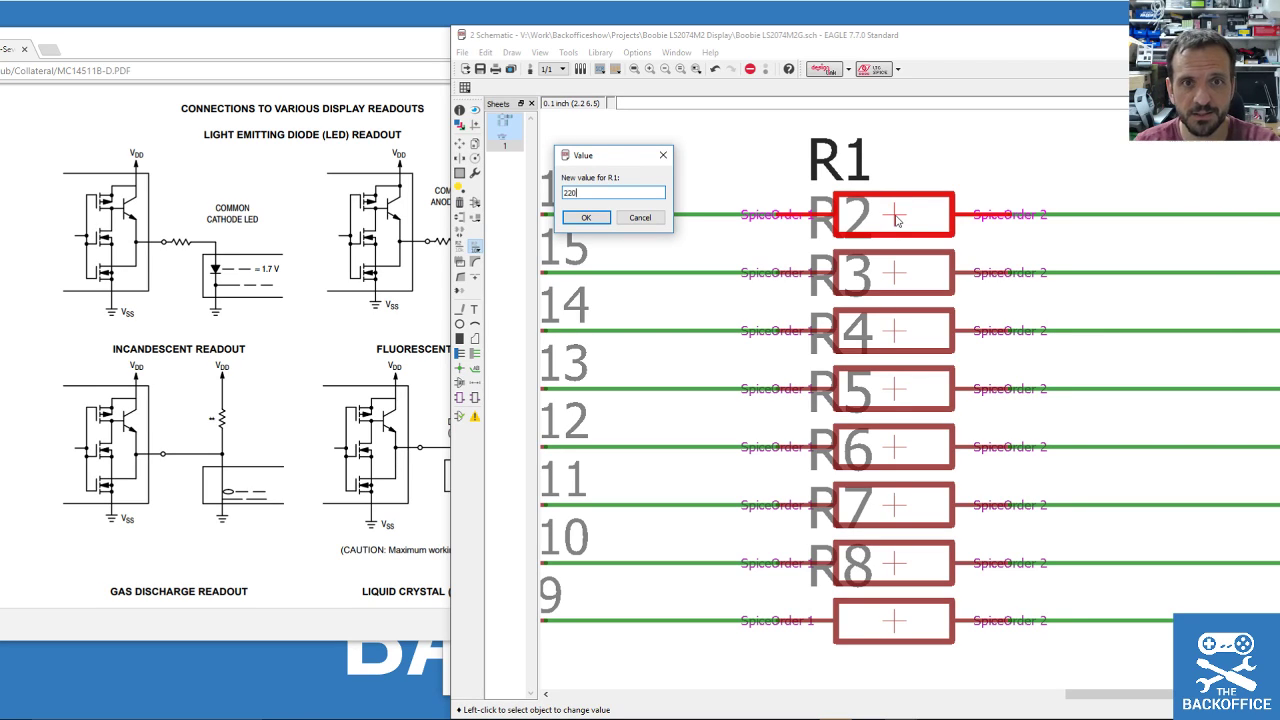
click(586, 217)
click(903, 280)
text(220)
click(586, 274)
click(895, 333)
text(220)
click(586, 334)
click(893, 395)
text(220)
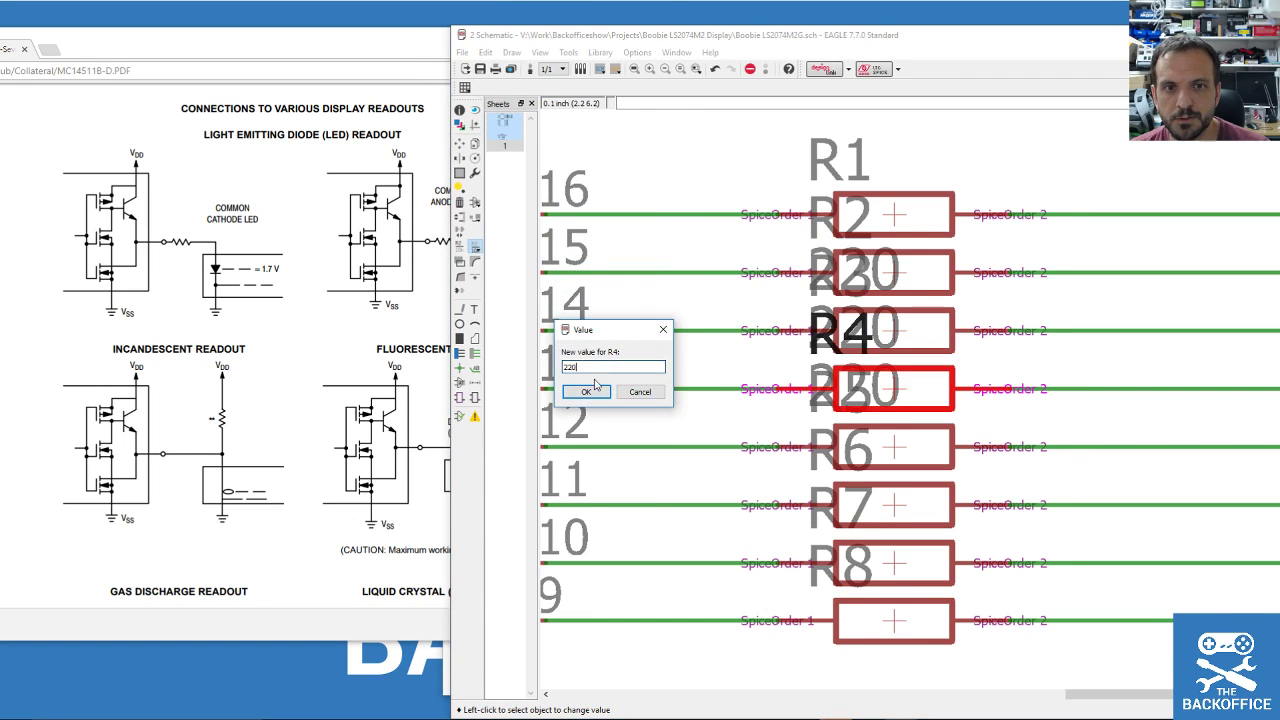
click(586, 391)
Set resistors R5 through R8 to a value of 220.
click(893, 453)
text(220)
click(586, 449)
click(897, 503)
text(220)
click(586, 508)
click(907, 575)
text(220)
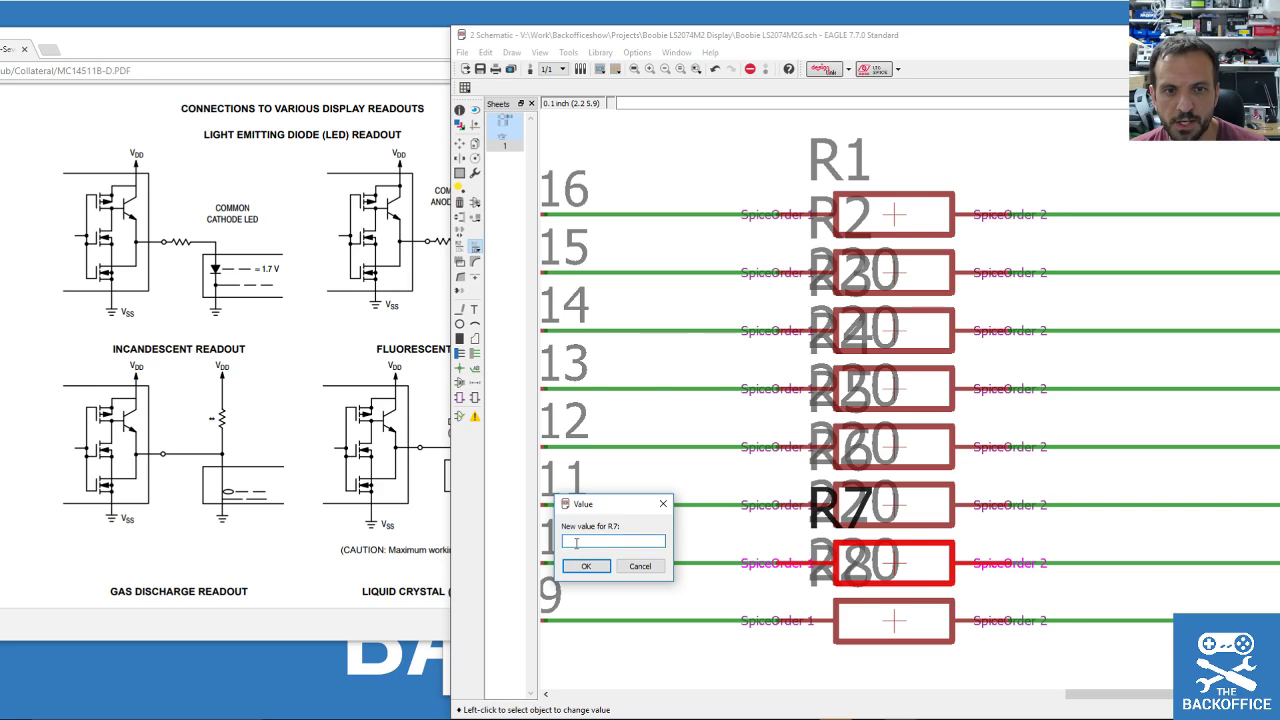
click(586, 566)
click(882, 625)
text(220)
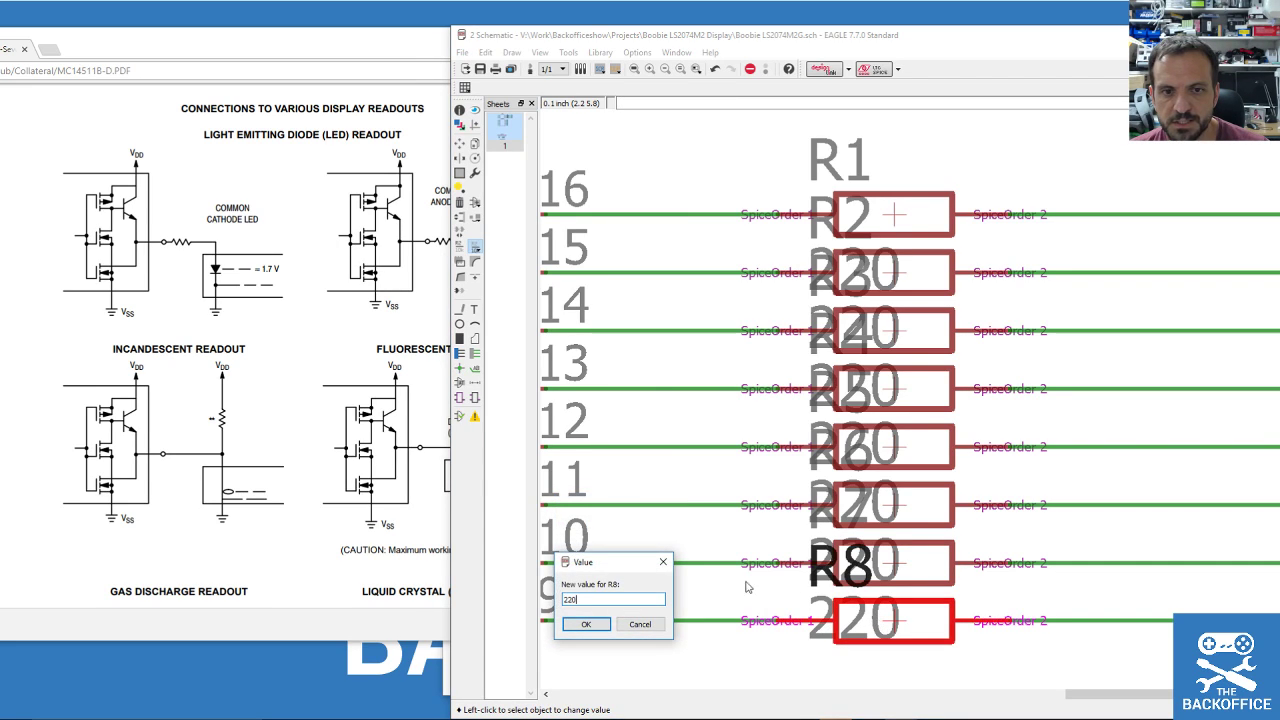
click(586, 622)
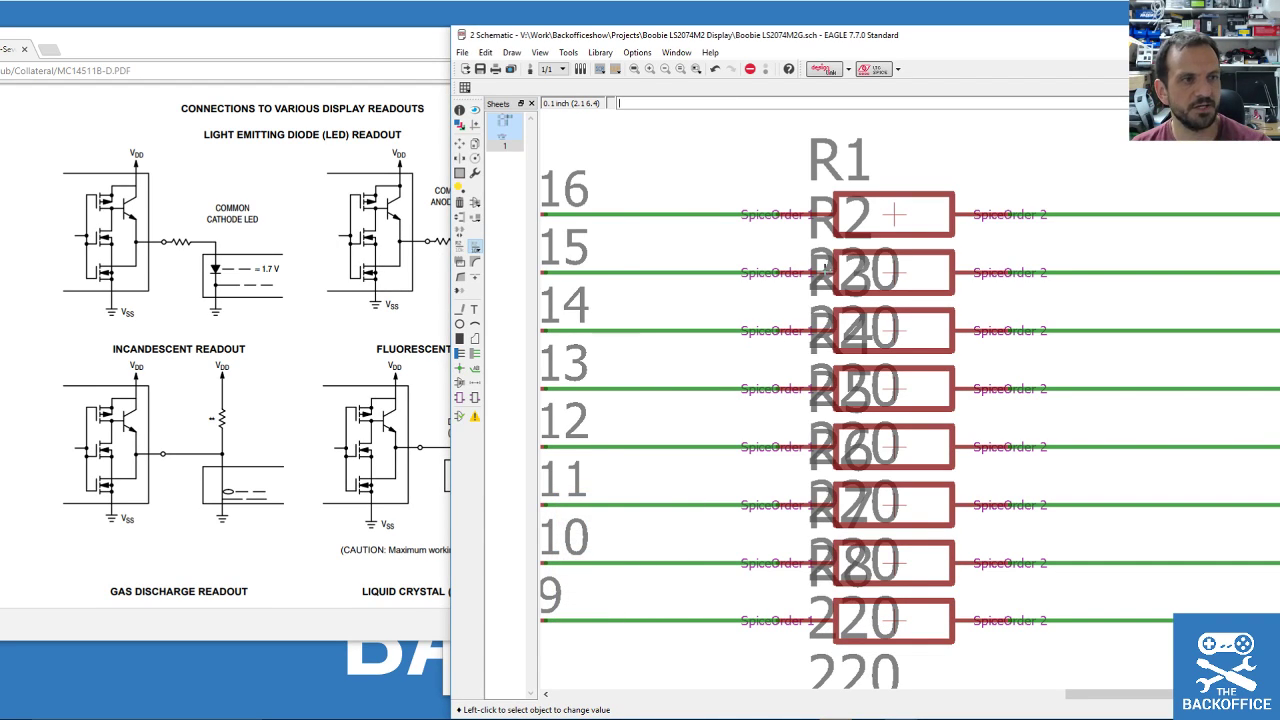
scroll(800, 268, down, 2)
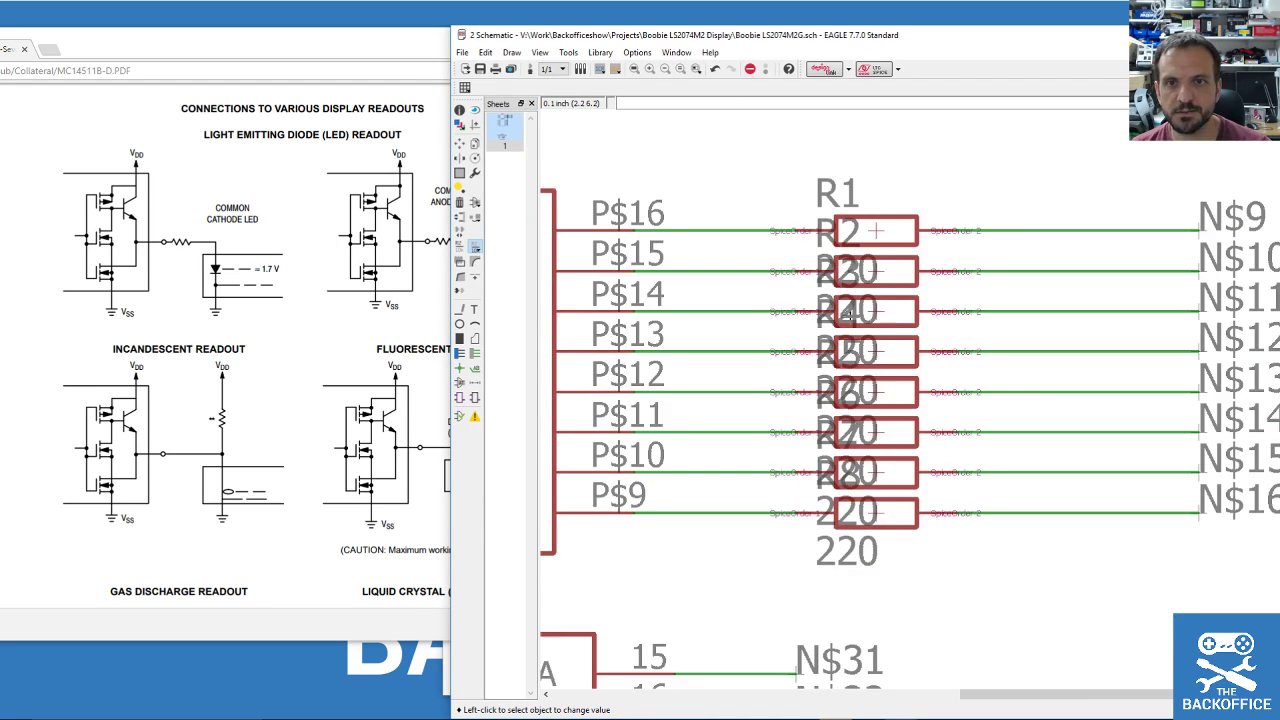
Group the resistor column with its 220 values.
click(460, 173)
drag(836, 177, 893, 597)
scroll(906, 245, down, 3)
scroll(900, 258, up, 3)
scroll(1031, 400, down, 3)
scroll(1040, 396, up, 2)
scroll(1029, 389, down, 1)
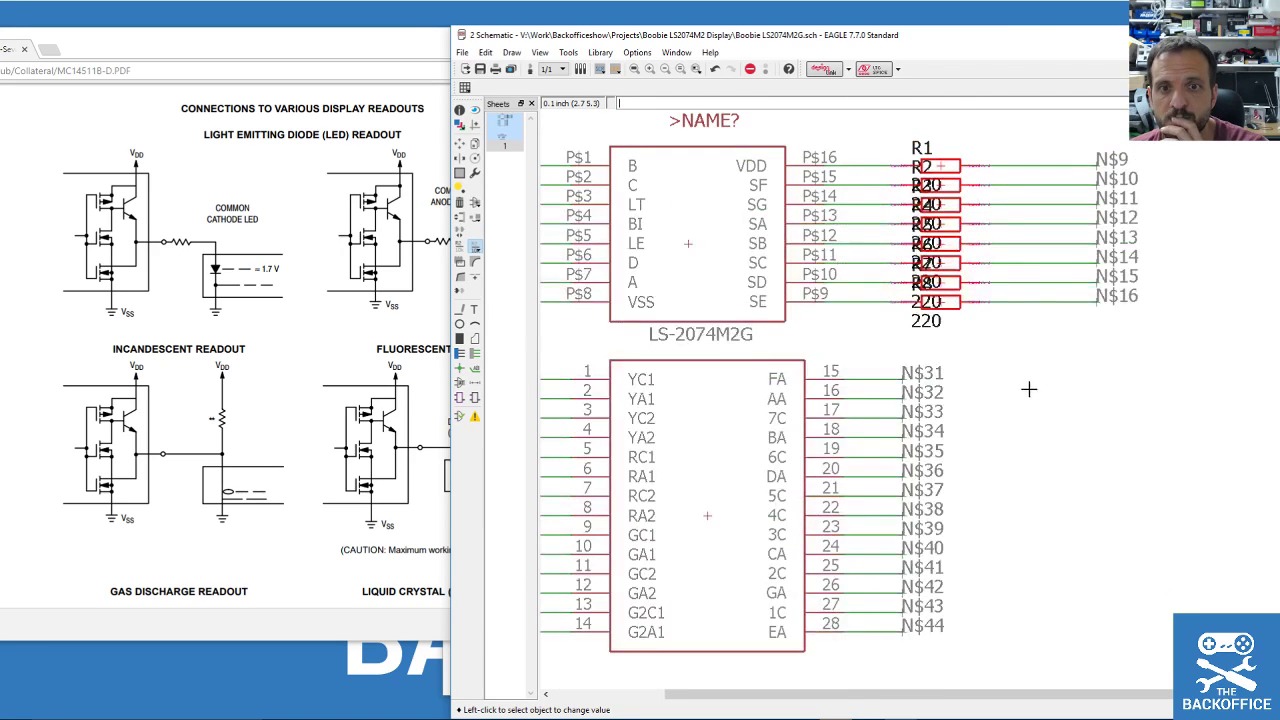
Name the pin 15 net FSEG and the pin 16 net ASEG.
click(461, 246)
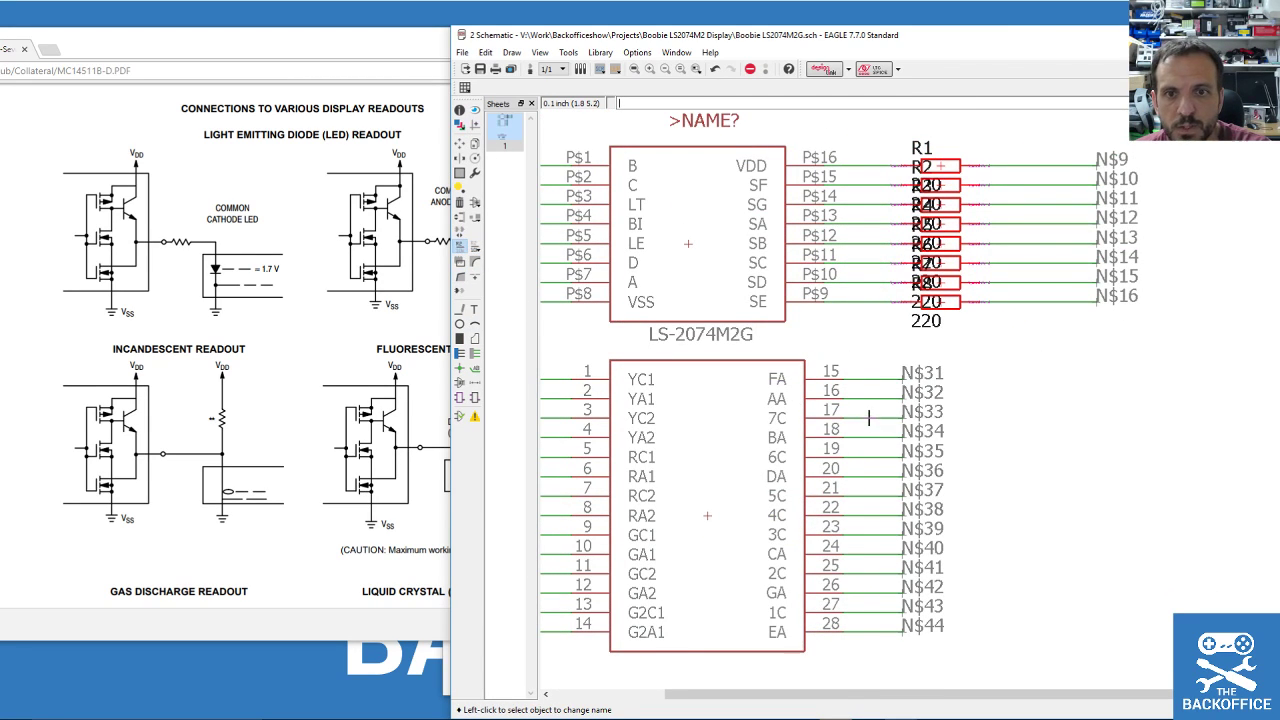
click(901, 377)
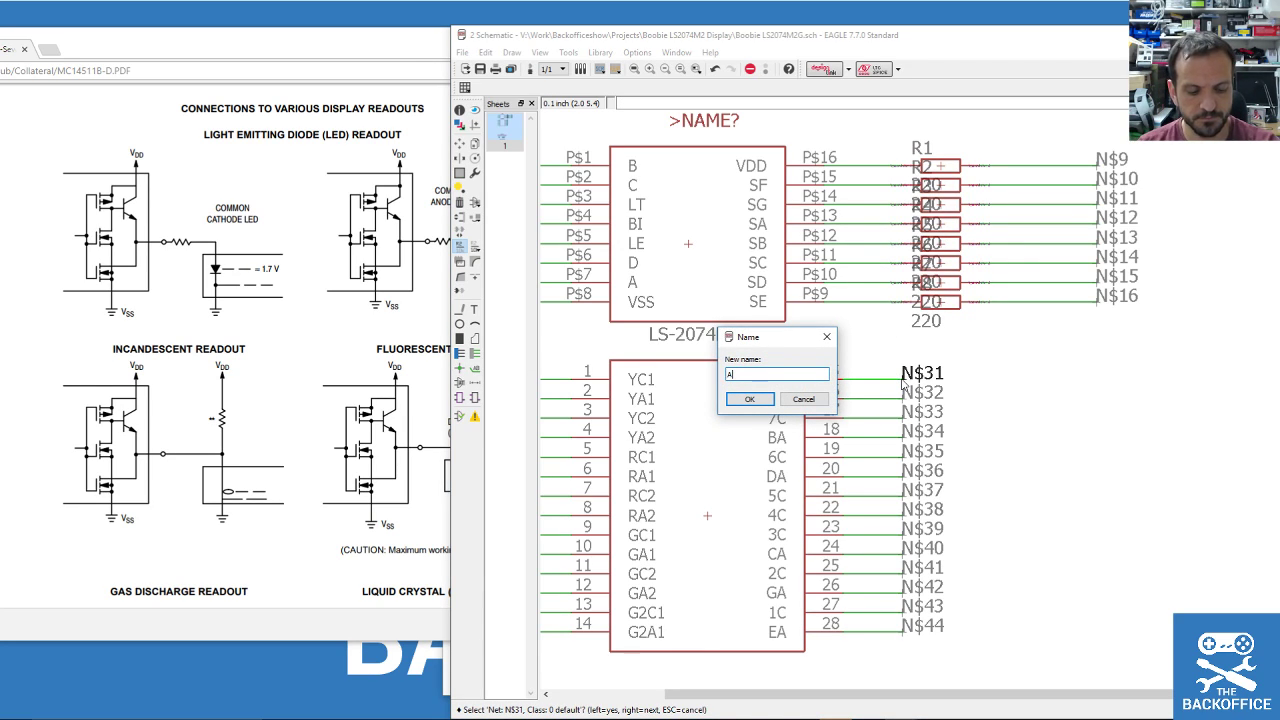
key(Return)
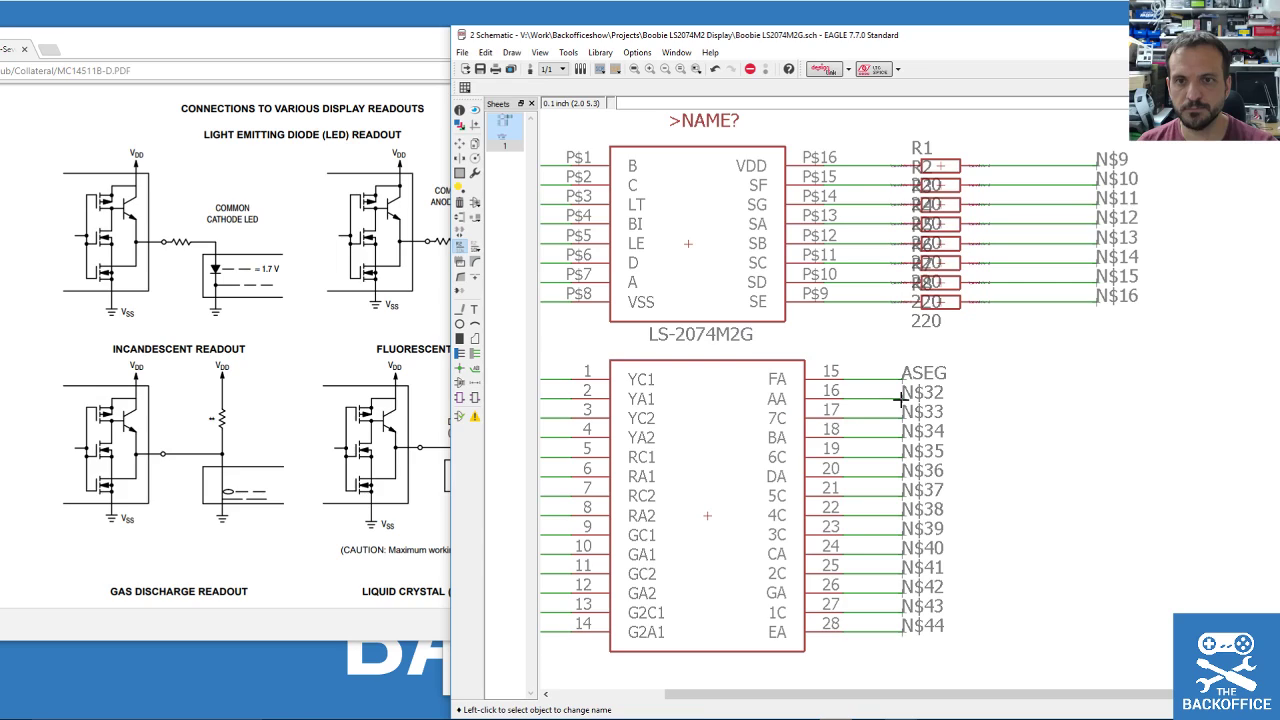
click(901, 397)
click(904, 385)
key(Escape)
click(912, 382)
click(913, 384)
text(FSEG)
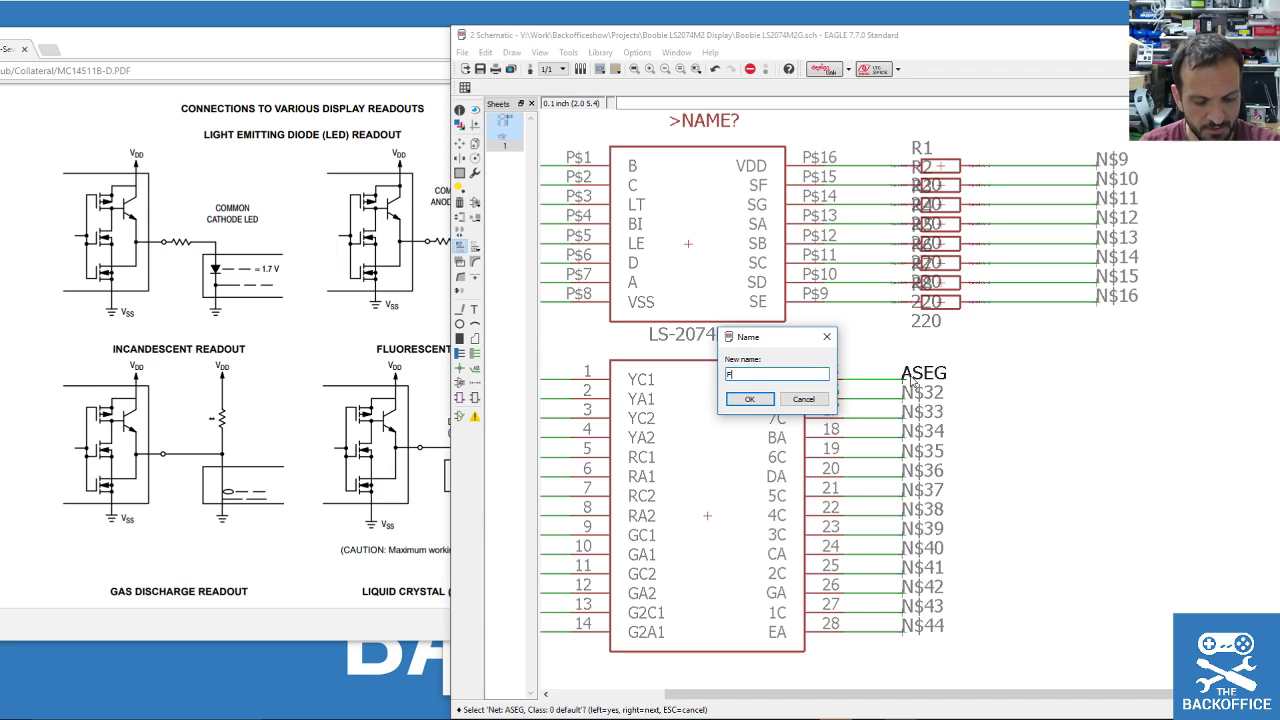
key(Return)
click(902, 394)
click(899, 408)
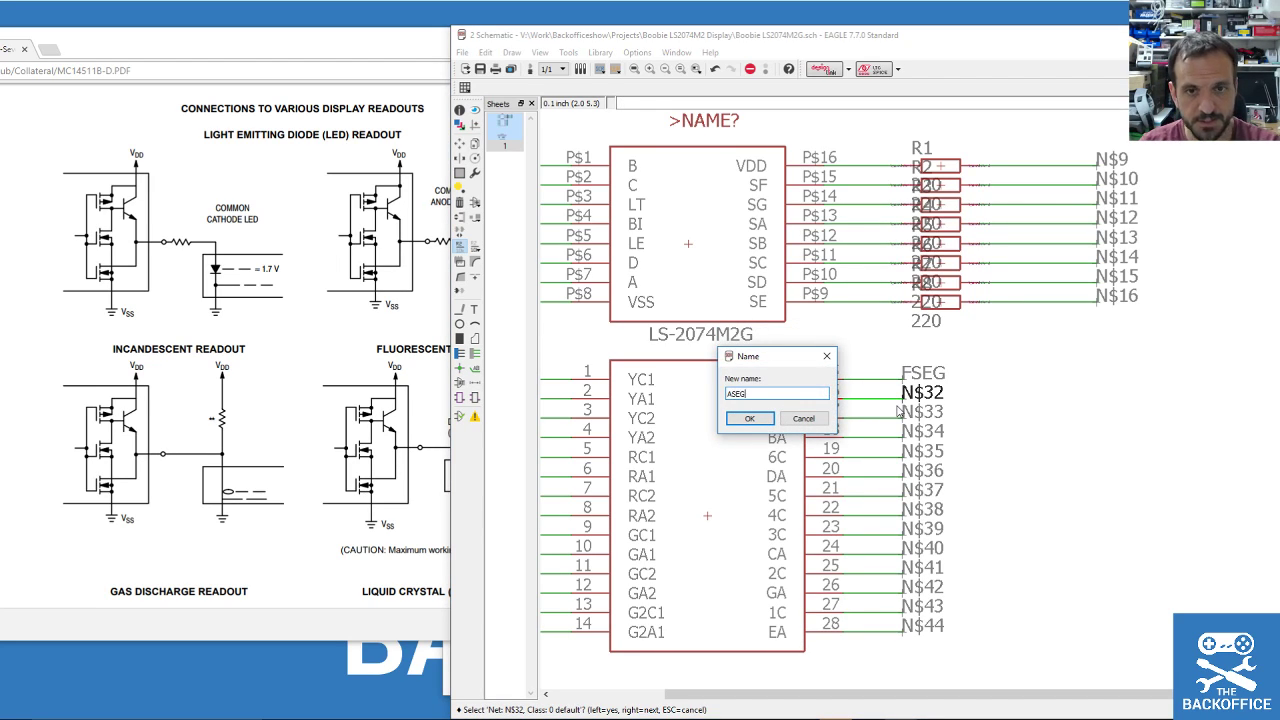
key(Return)
Name the nets on pins 18, 20, 24 and 26 BSEG, DSEG, CSEG, GSEG, and N$44 ESEG.
click(903, 433)
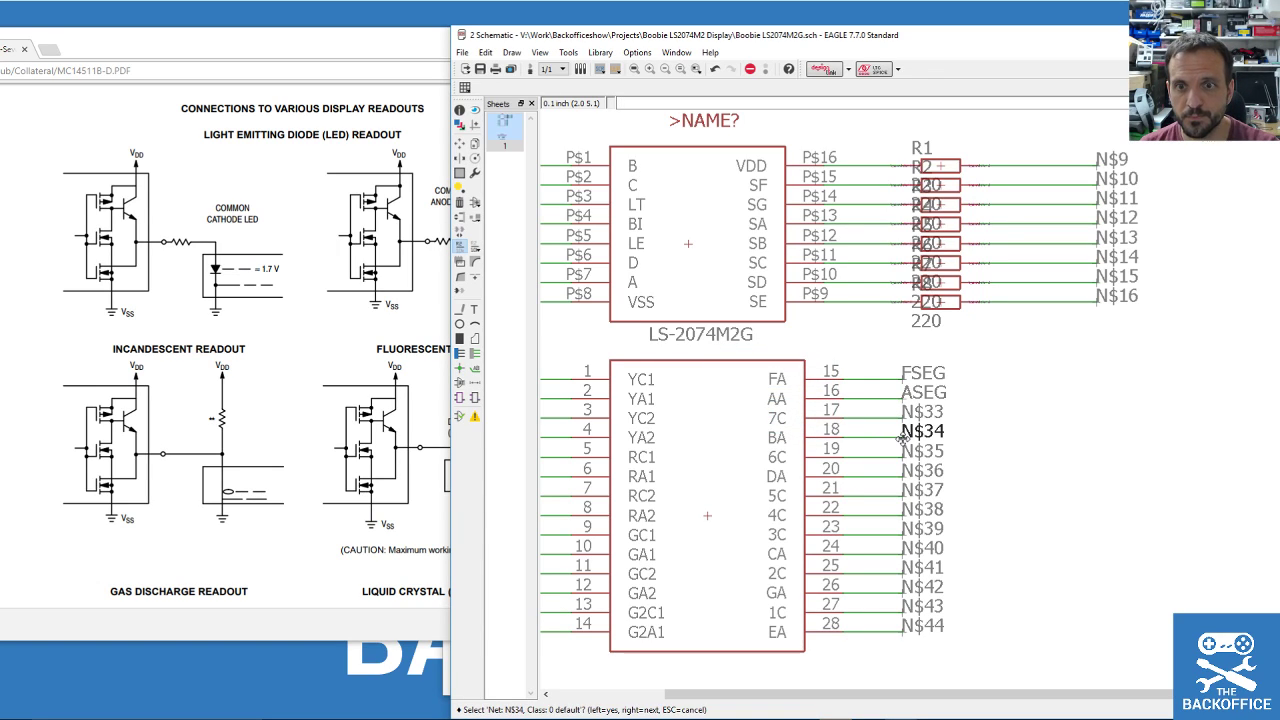
click(903, 435)
text(BS)
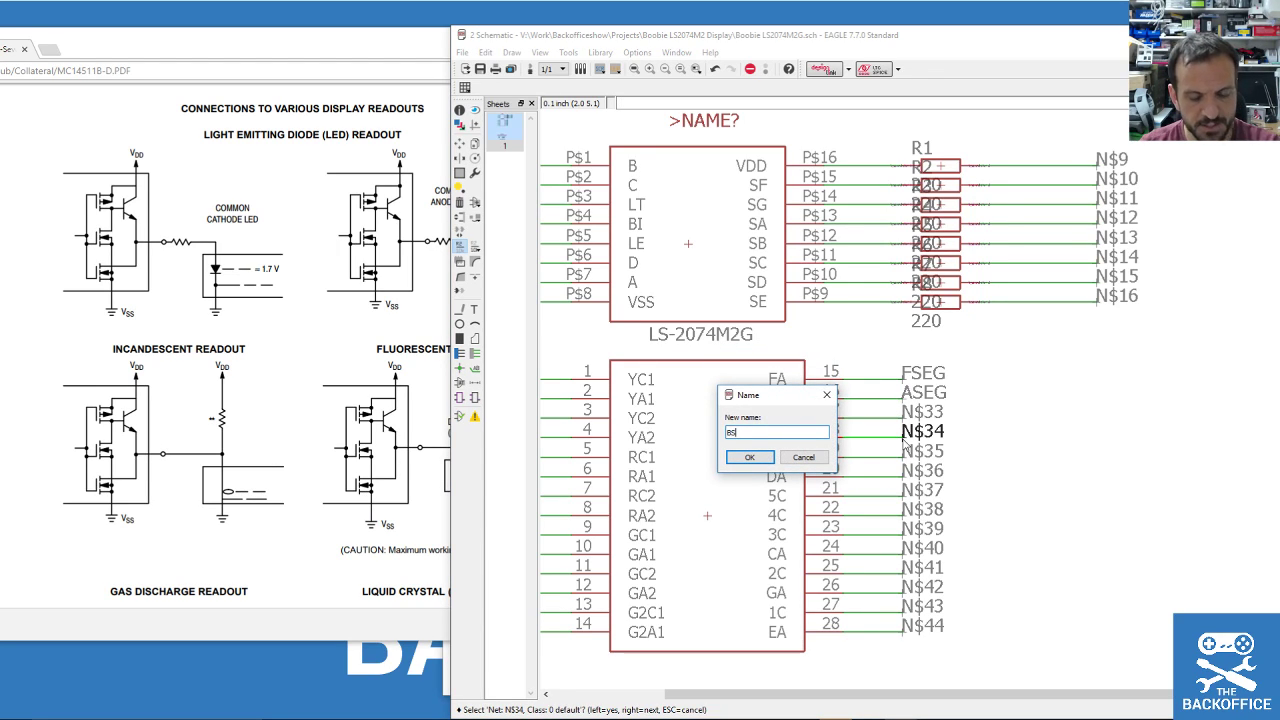
text(EG)
key(Return)
click(900, 470)
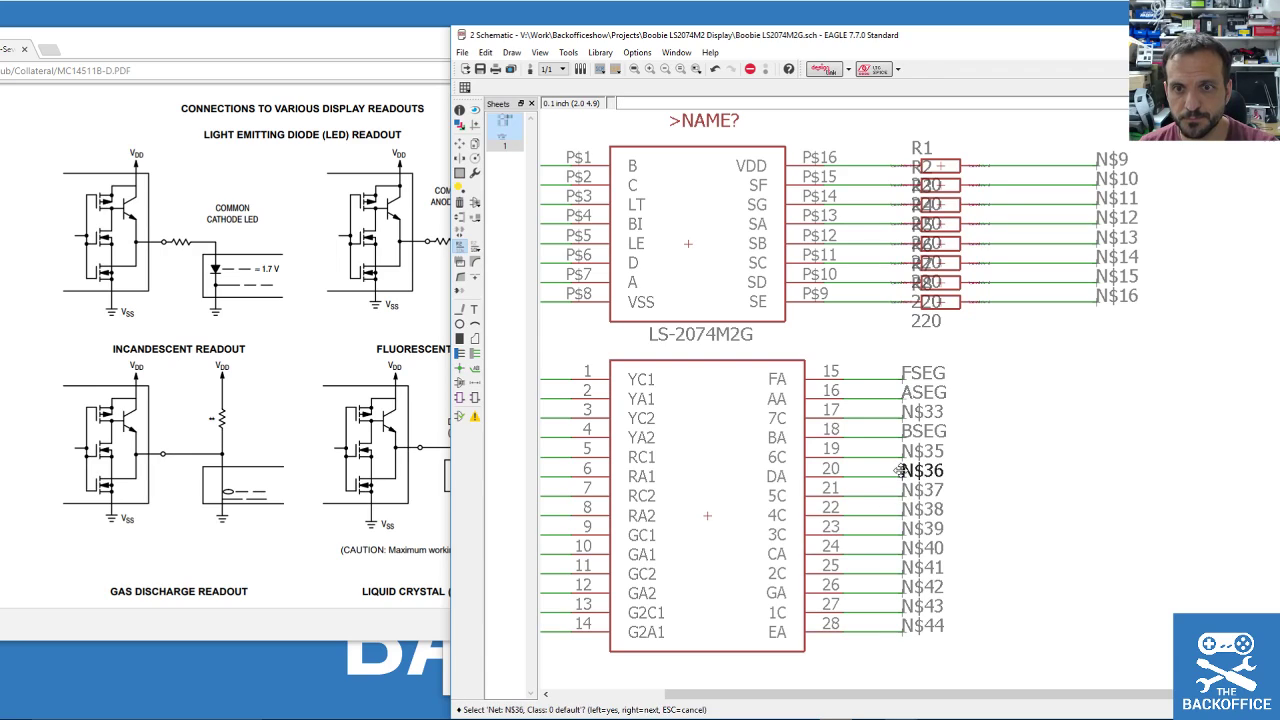
click(900, 470)
text(DSEG)
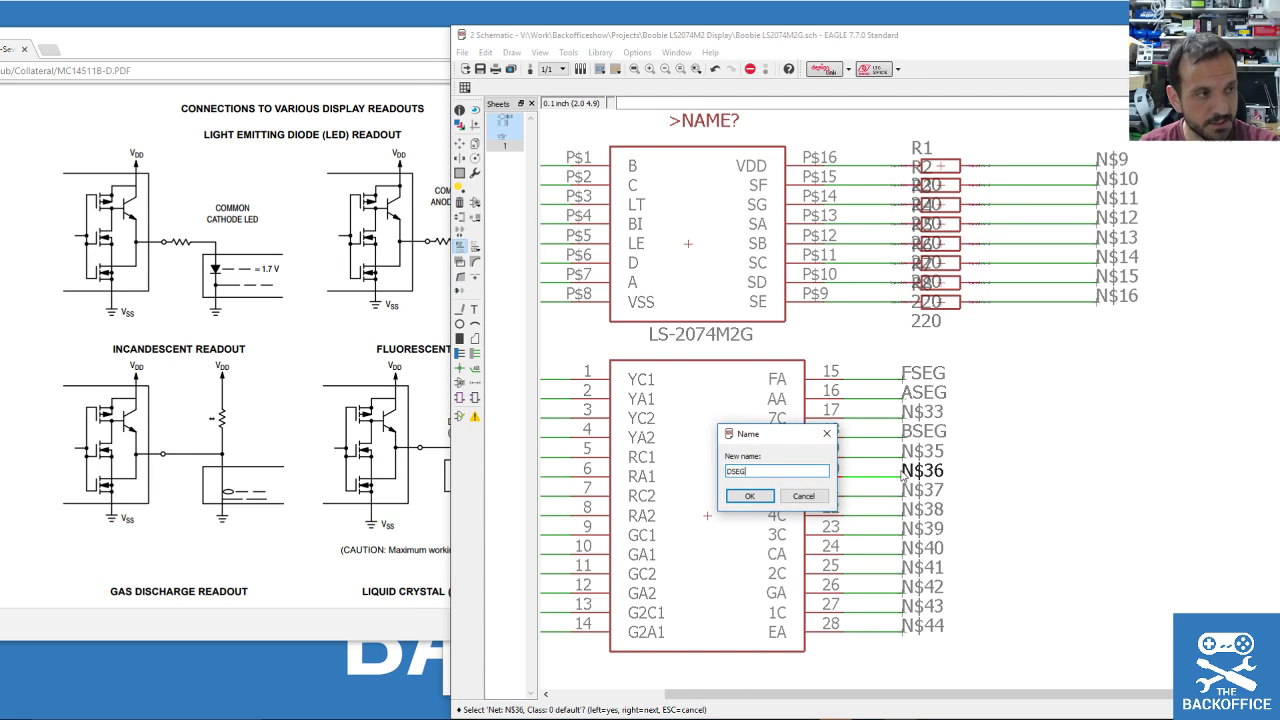
key(Return)
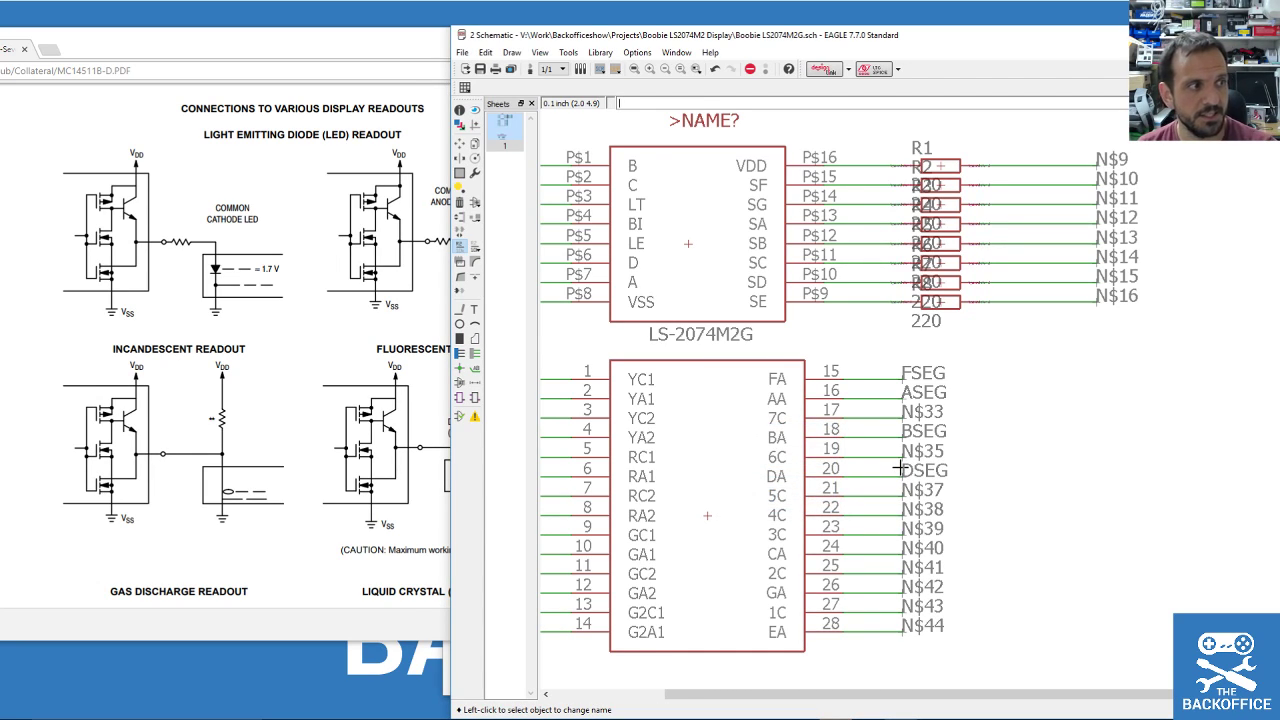
click(897, 553)
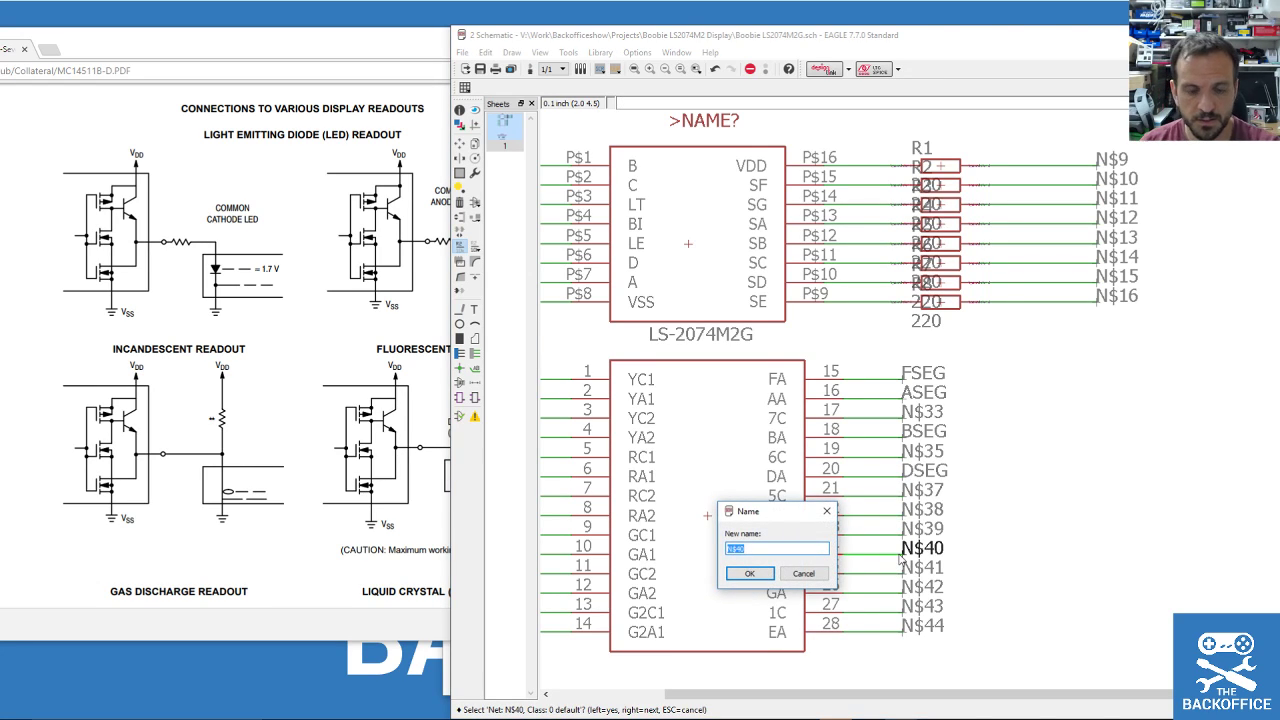
key(Return)
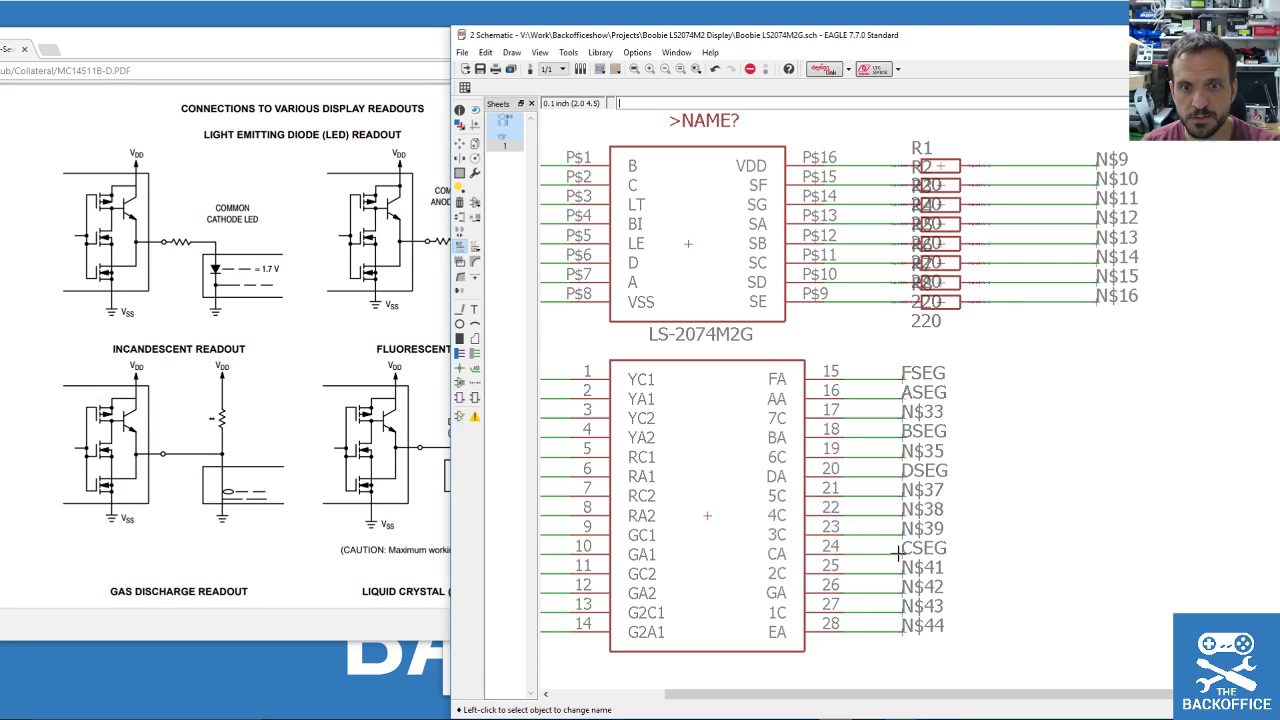
click(895, 595)
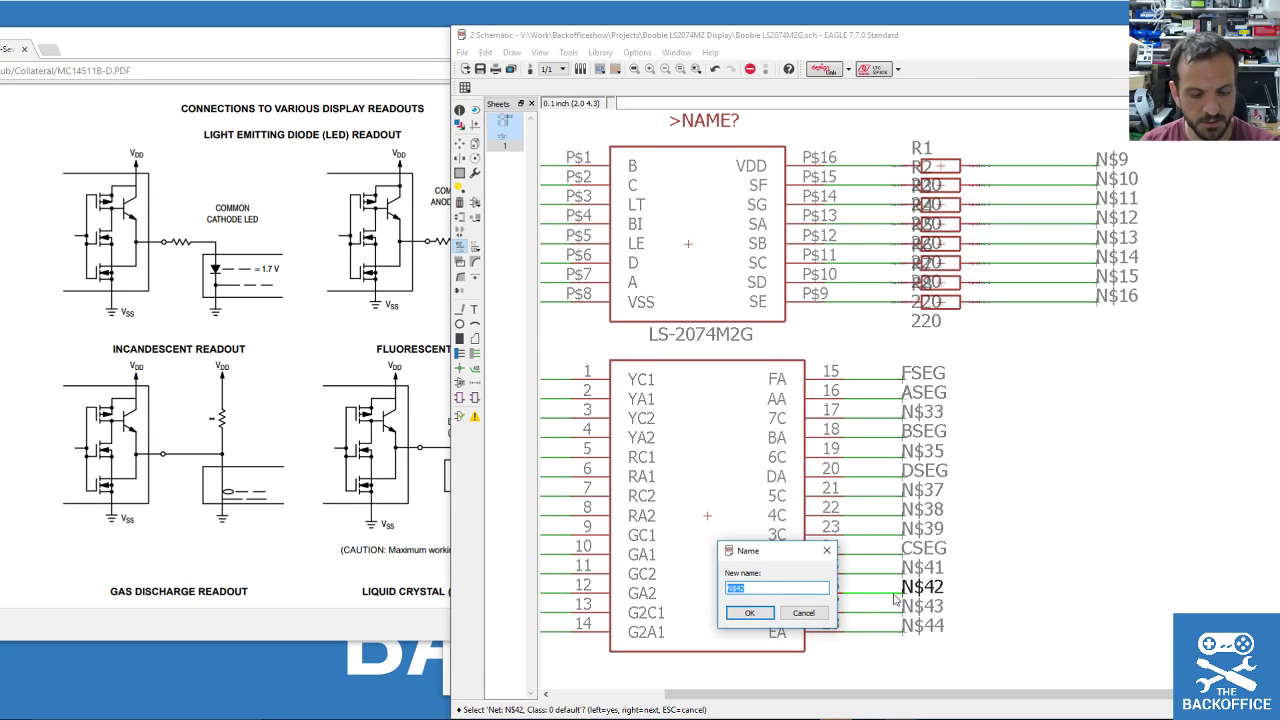
text(GSEG)
key(Return)
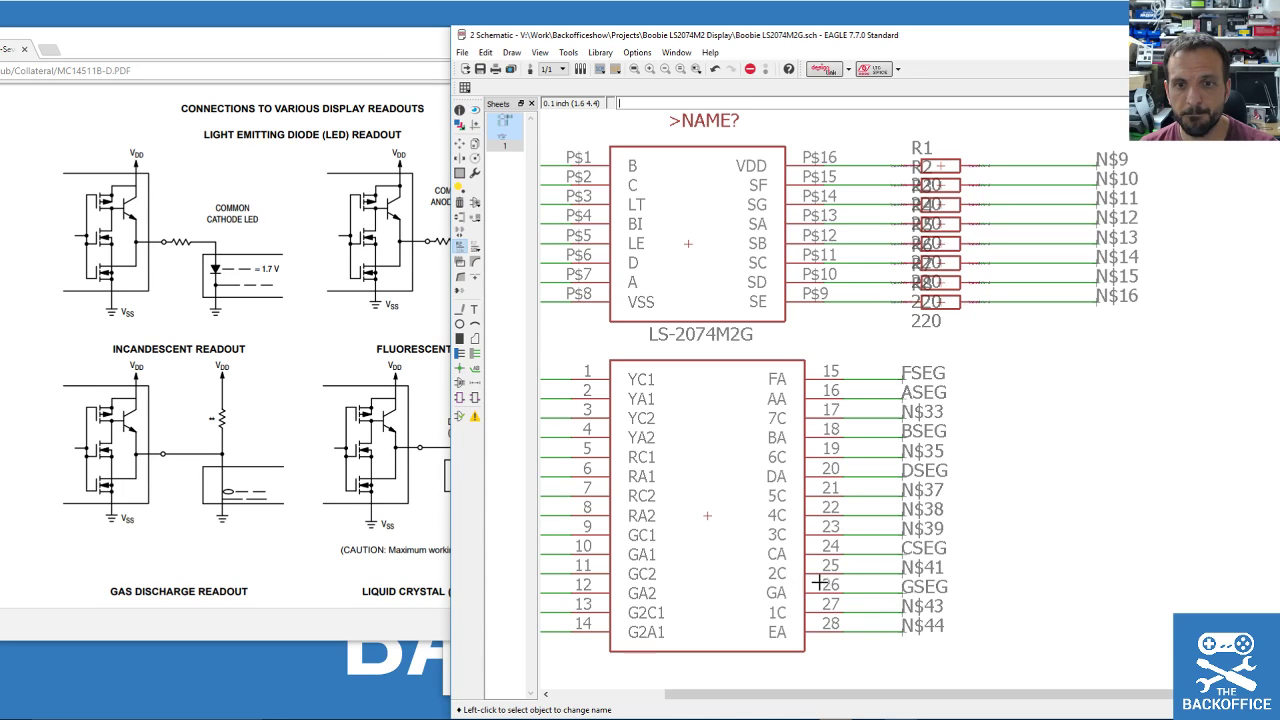
click(898, 632)
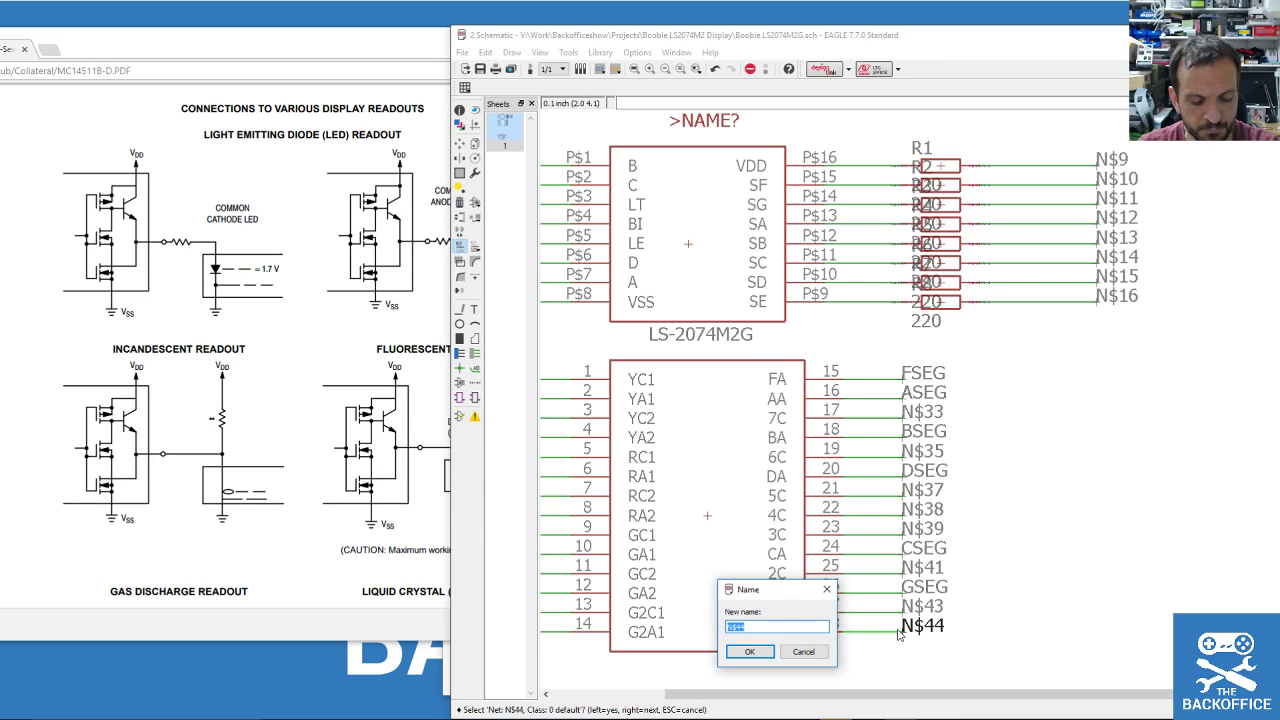
text(ESEG)
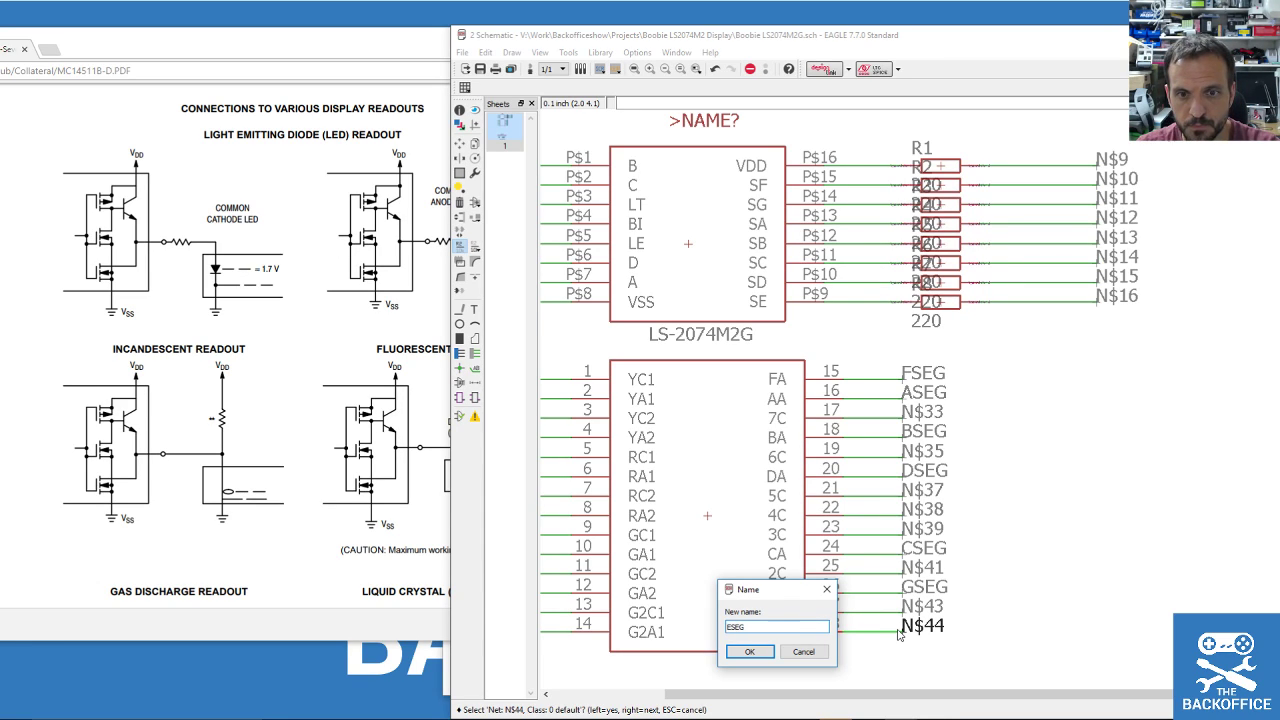
key(Return)
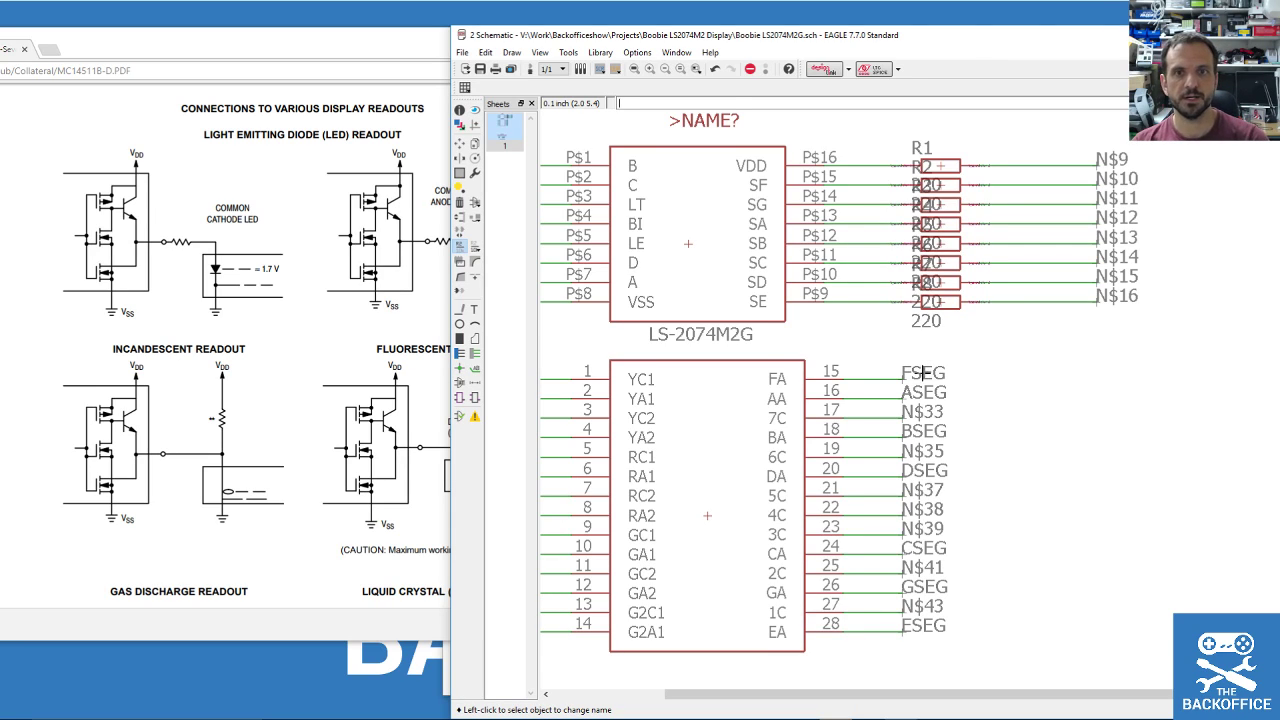
Rename nets N$10 and N$11 to FSEG and GSEG, joining them with the display's nets.
click(1093, 182)
click(1095, 181)
text(FSEG)
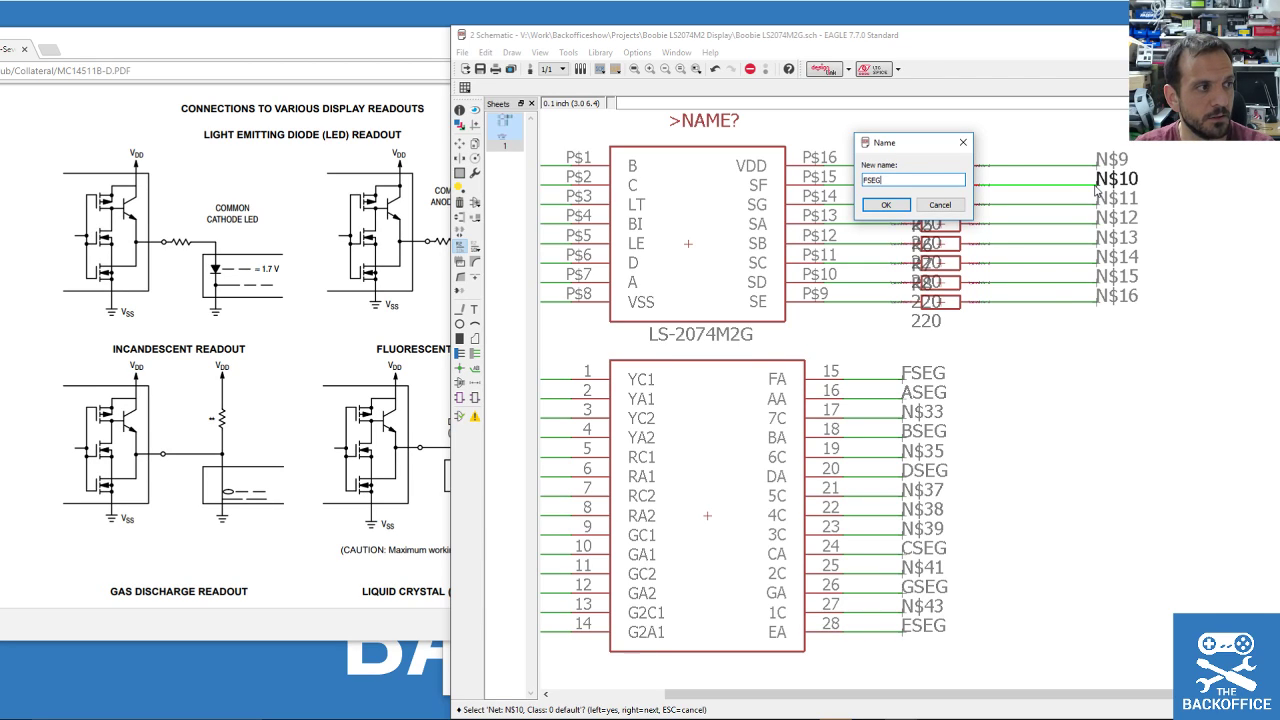
key(Return)
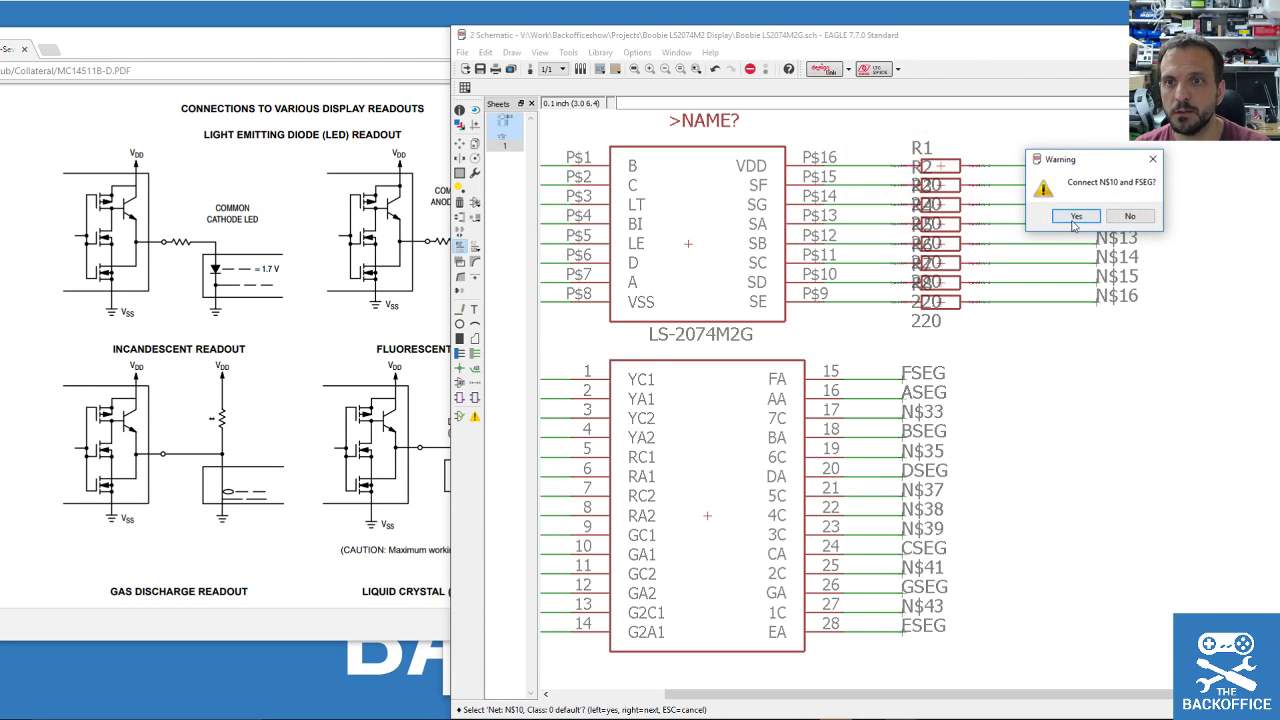
click(1077, 216)
click(1090, 195)
click(1090, 198)
text(GSEG)
key(Return)
click(1080, 216)
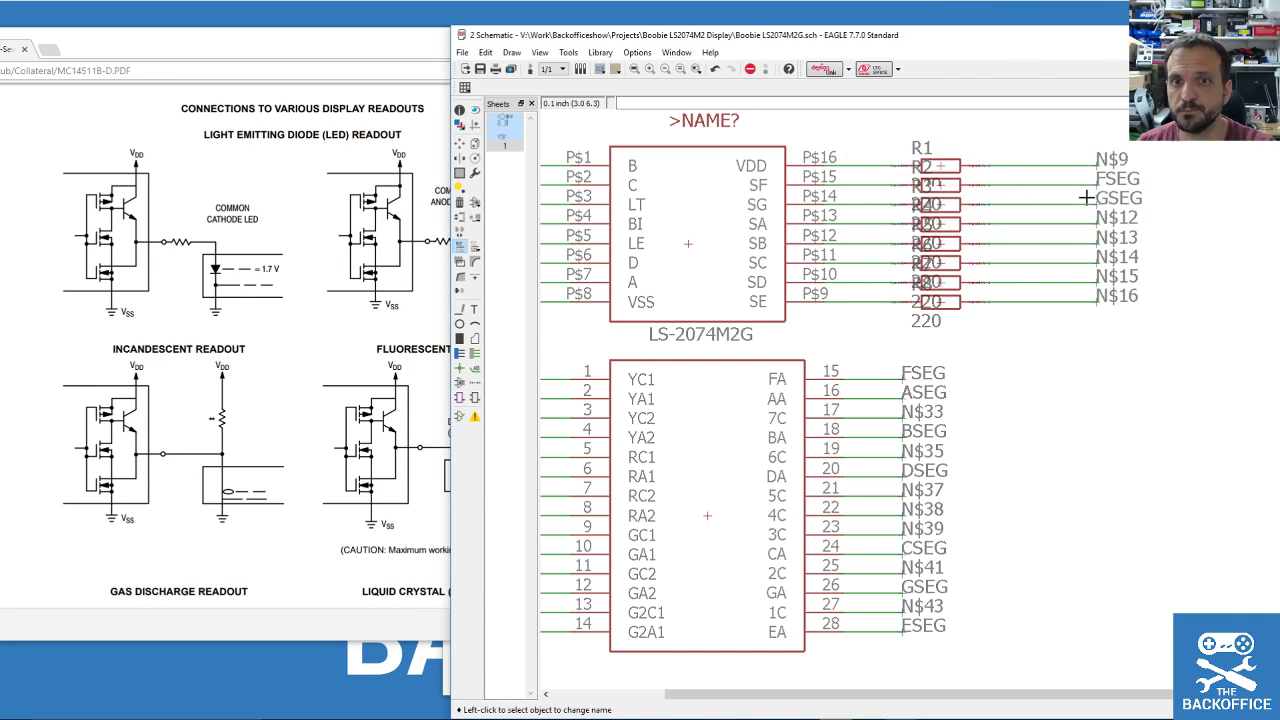
Rename nets N$12, N$13 and N$14 to ASEG, BSEG and CSEG, joining each segment net.
click(1085, 207)
key(Escape)
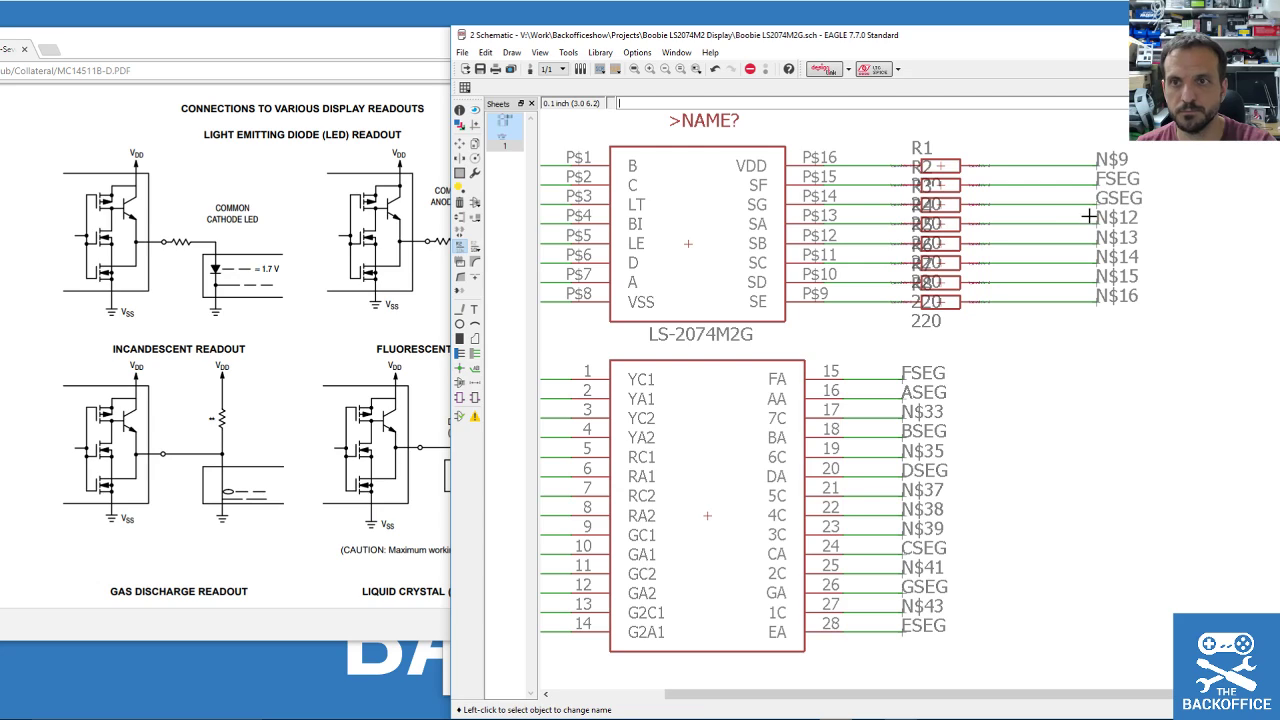
click(1089, 221)
click(1090, 222)
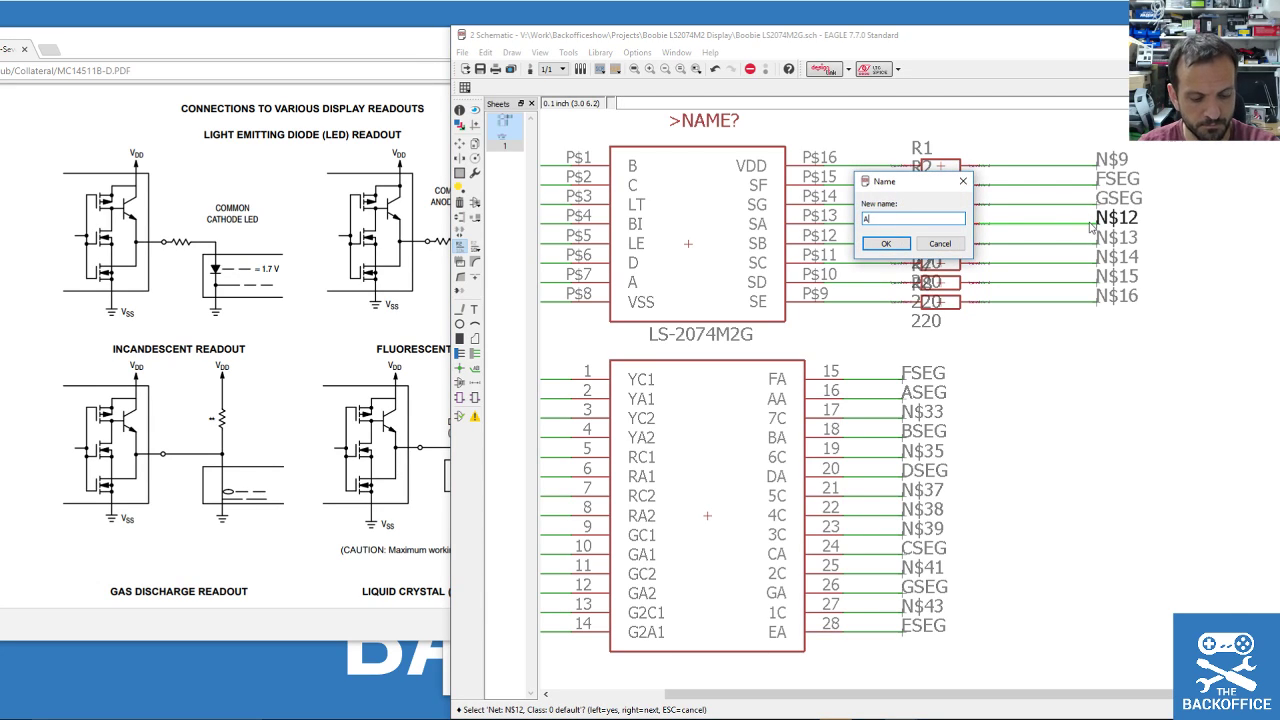
text(ASEG)
key(Return)
key(Return)
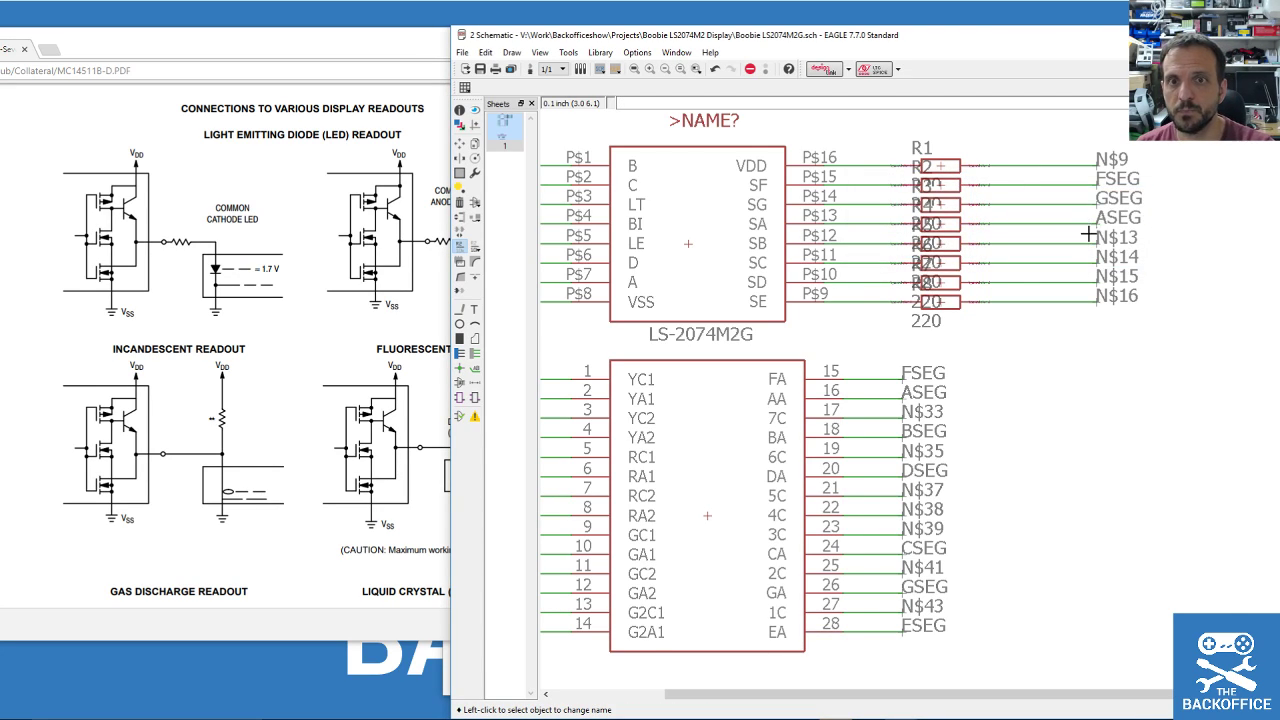
click(1079, 239)
click(1092, 247)
text(B)
key(Return)
key(Return)
click(1083, 257)
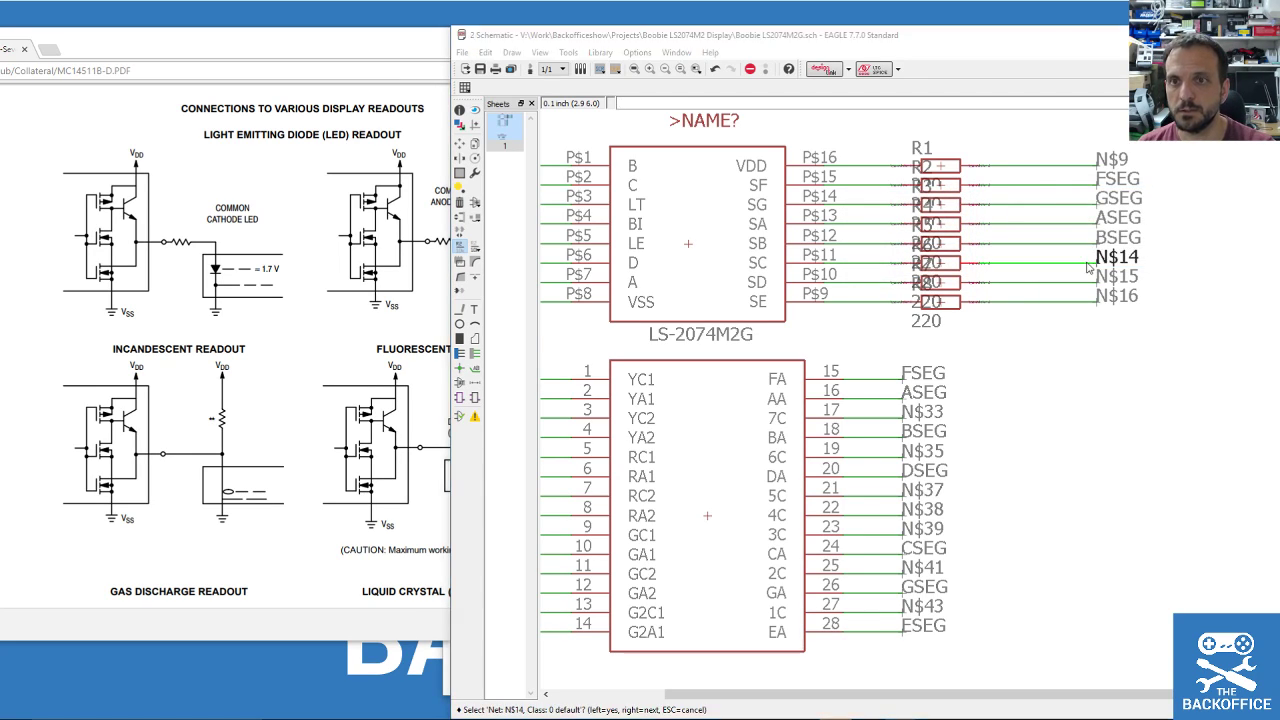
click(1088, 265)
text(CSEG)
key(Return)
key(Return)
Rename N$15 and N$16 to DSEG and ESEG, then switch to the board layout.
click(1080, 282)
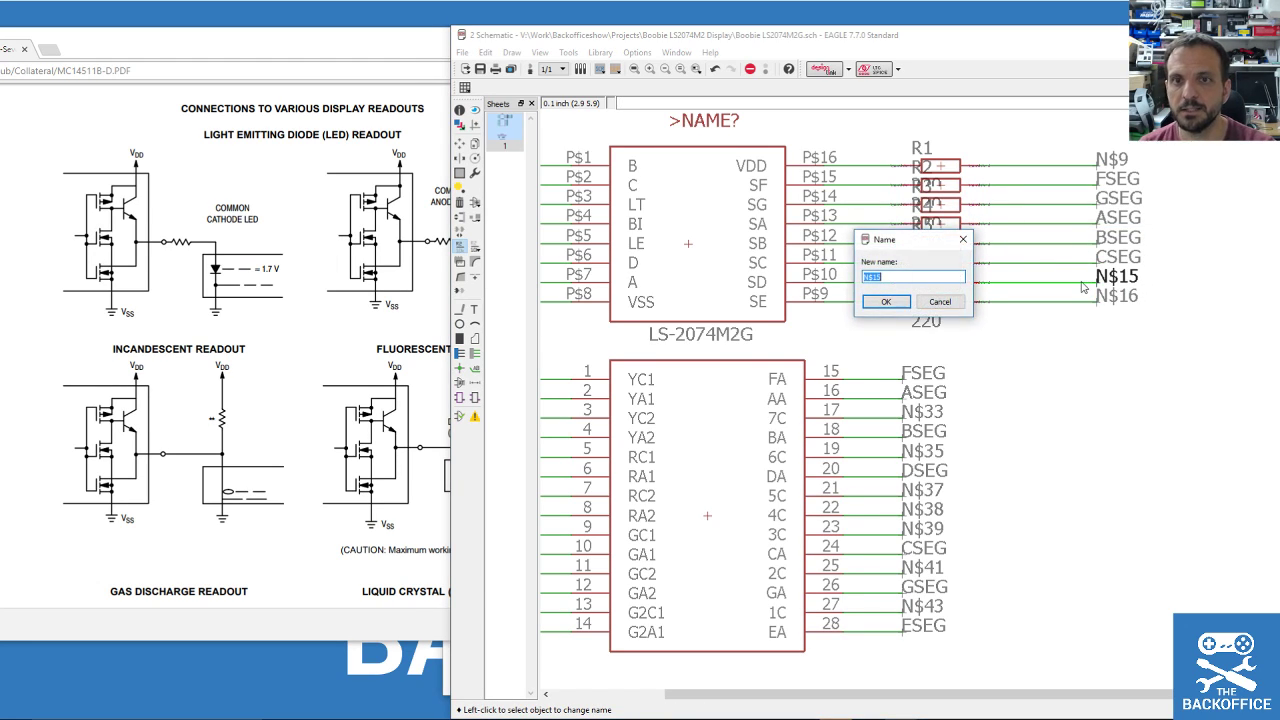
text(DSEG)
key(Return)
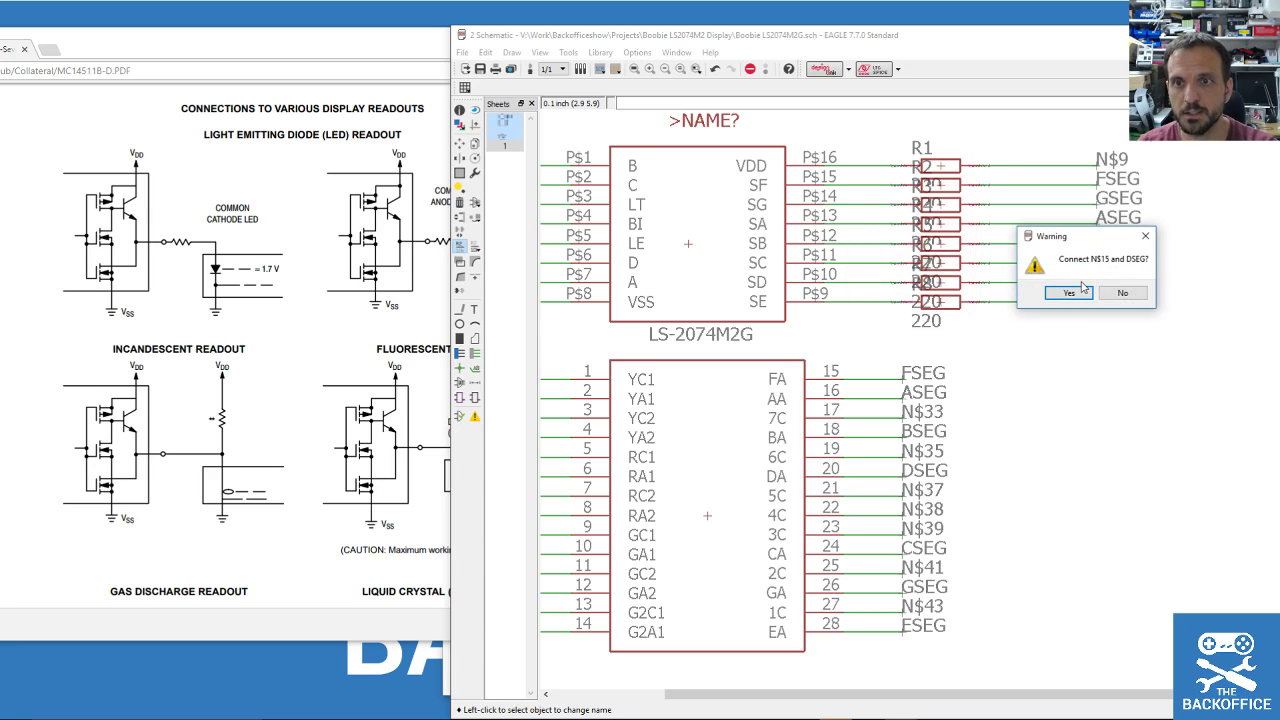
key(Return)
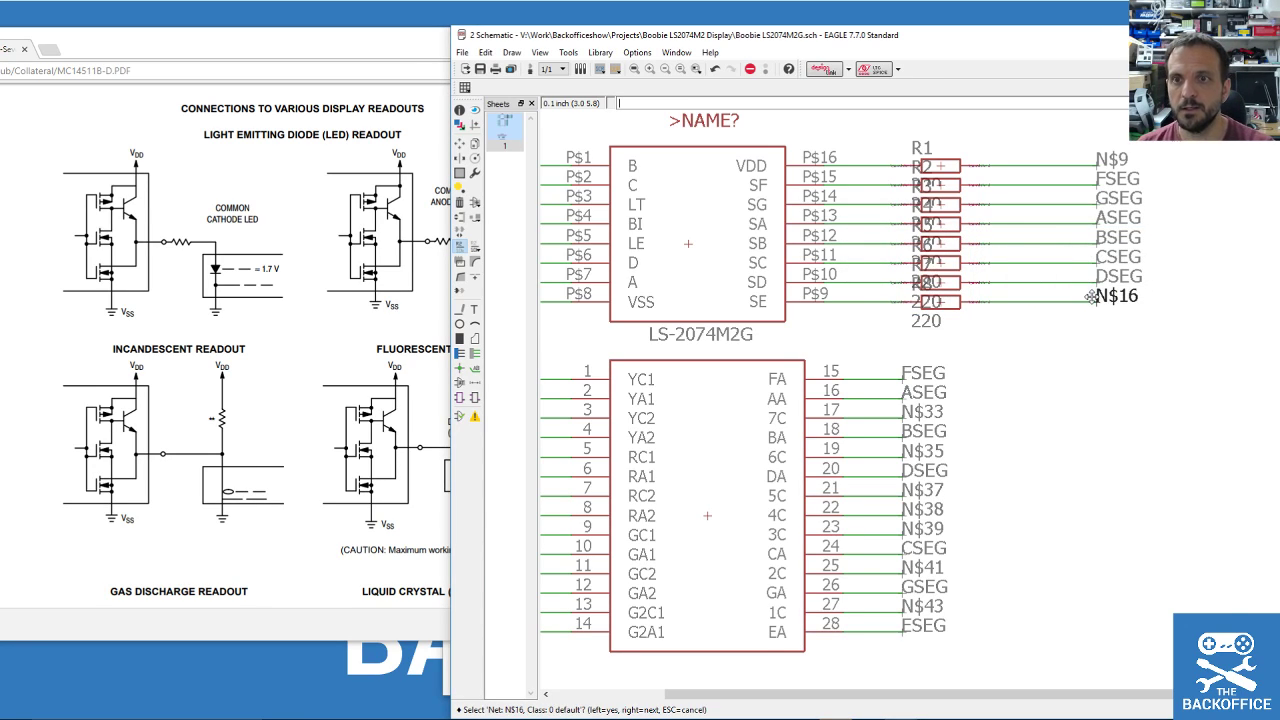
click(1092, 300)
text(E)
key(Return)
key(Return)
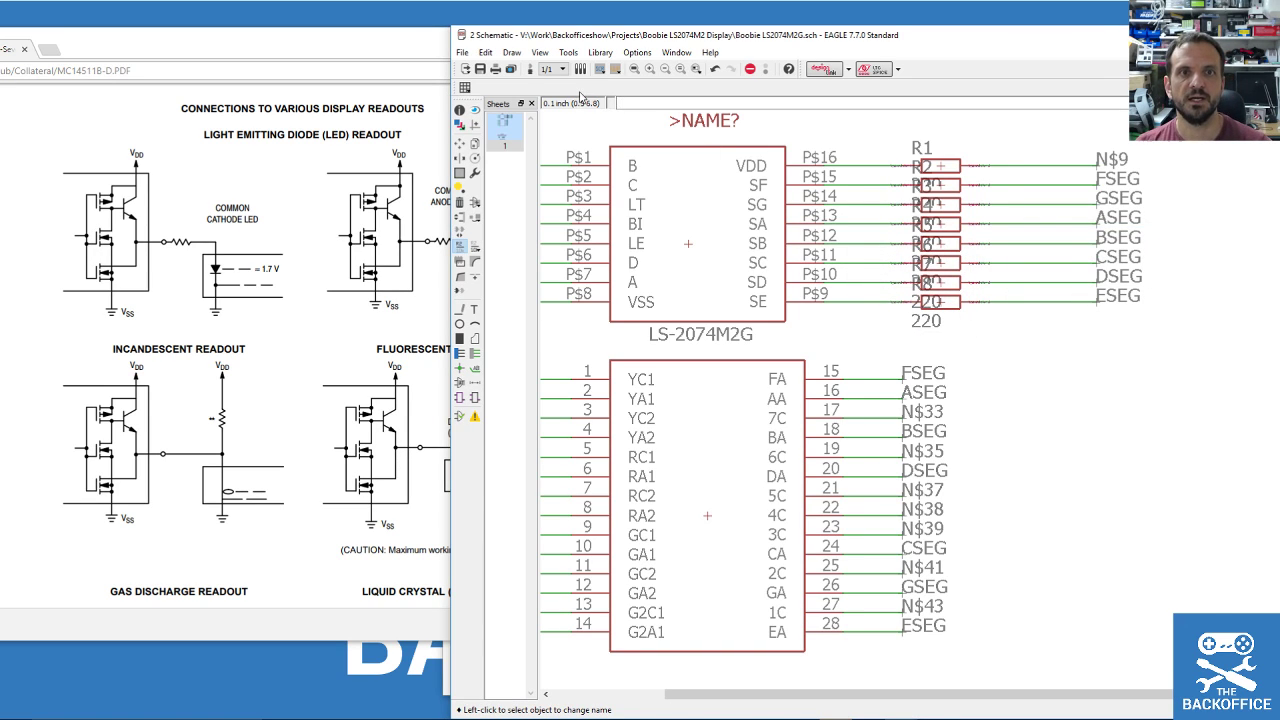
click(529, 68)
Pick up display part US1 on the board and rotate it back to its original orientation.
scroll(677, 269, down, 6)
scroll(677, 269, up, 5)
click(9, 137)
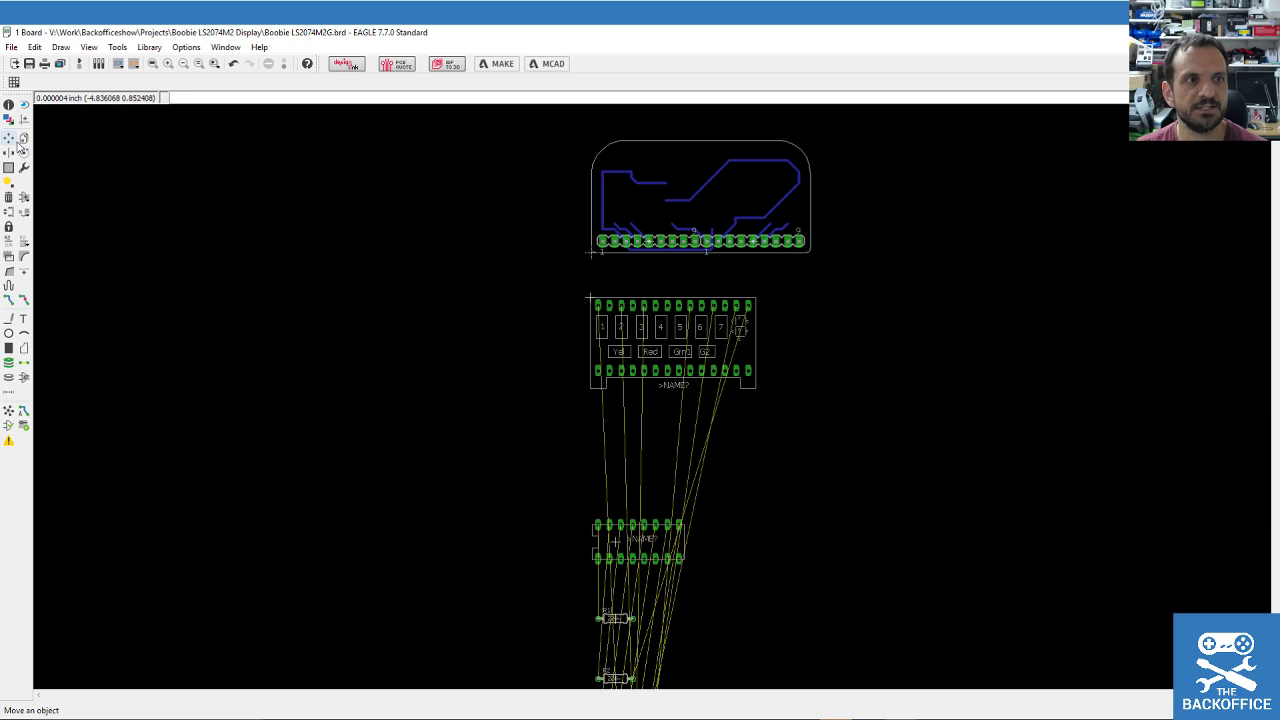
click(662, 319)
right_click(627, 298)
right_click(627, 296)
right_click(627, 295)
right_click(627, 293)
right_click(627, 292)
right_click(626, 292)
right_click(626, 290)
right_click(626, 290)
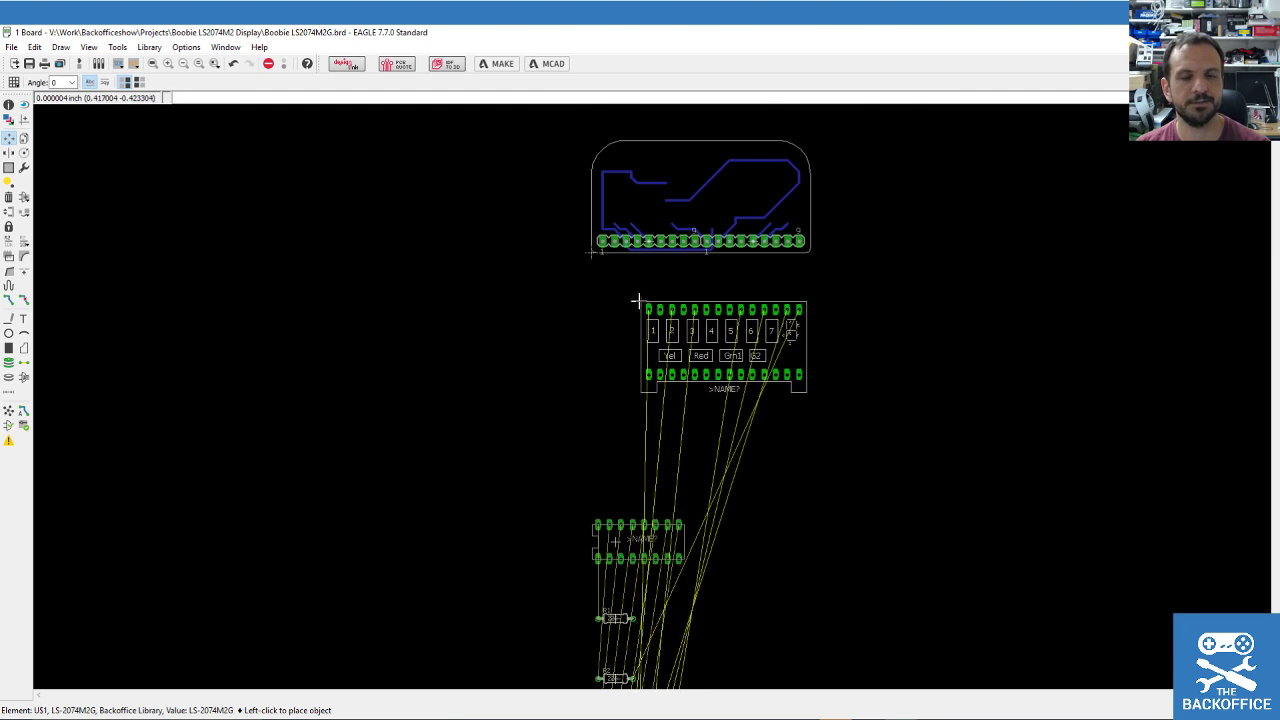
Try placing US1 below the board outline, dismiss the error, cancel, and return to the schematic.
scroll(623, 229, down, 2)
scroll(623, 214, up, 4)
scroll(621, 200, down, 4)
scroll(613, 222, down, 3)
click(613, 279)
click(721, 318)
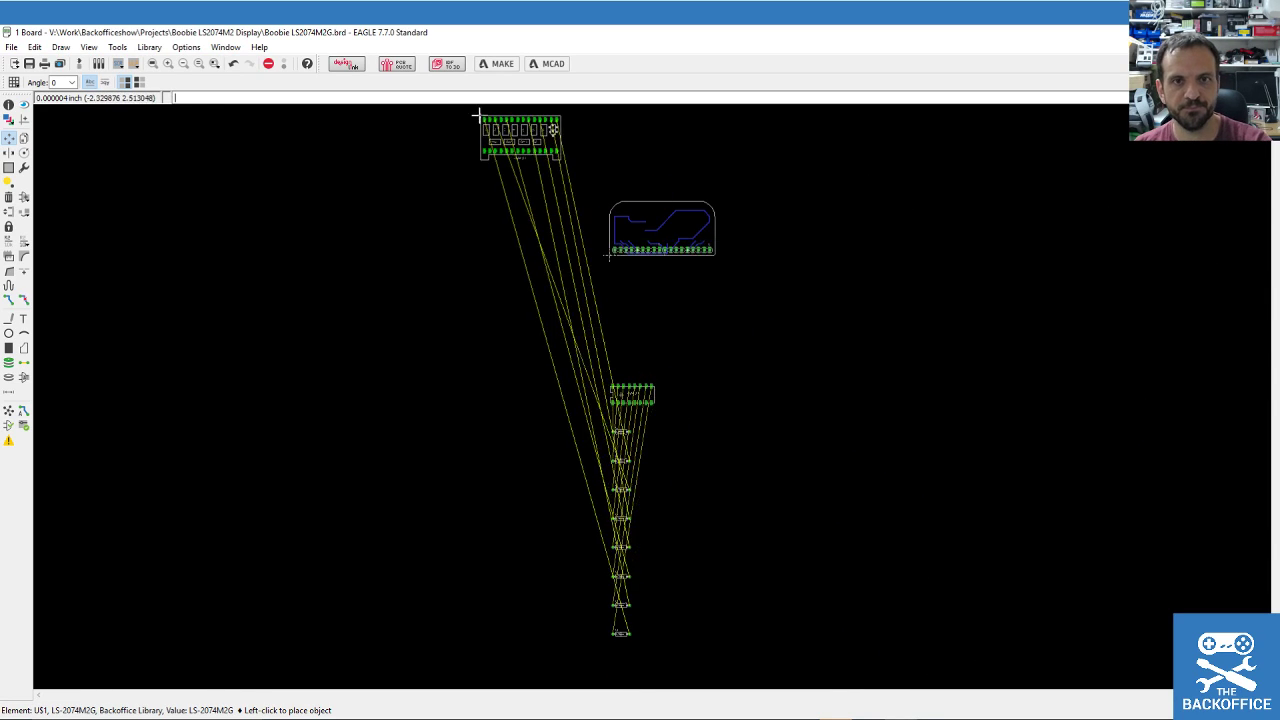
key(Escape)
click(80, 64)
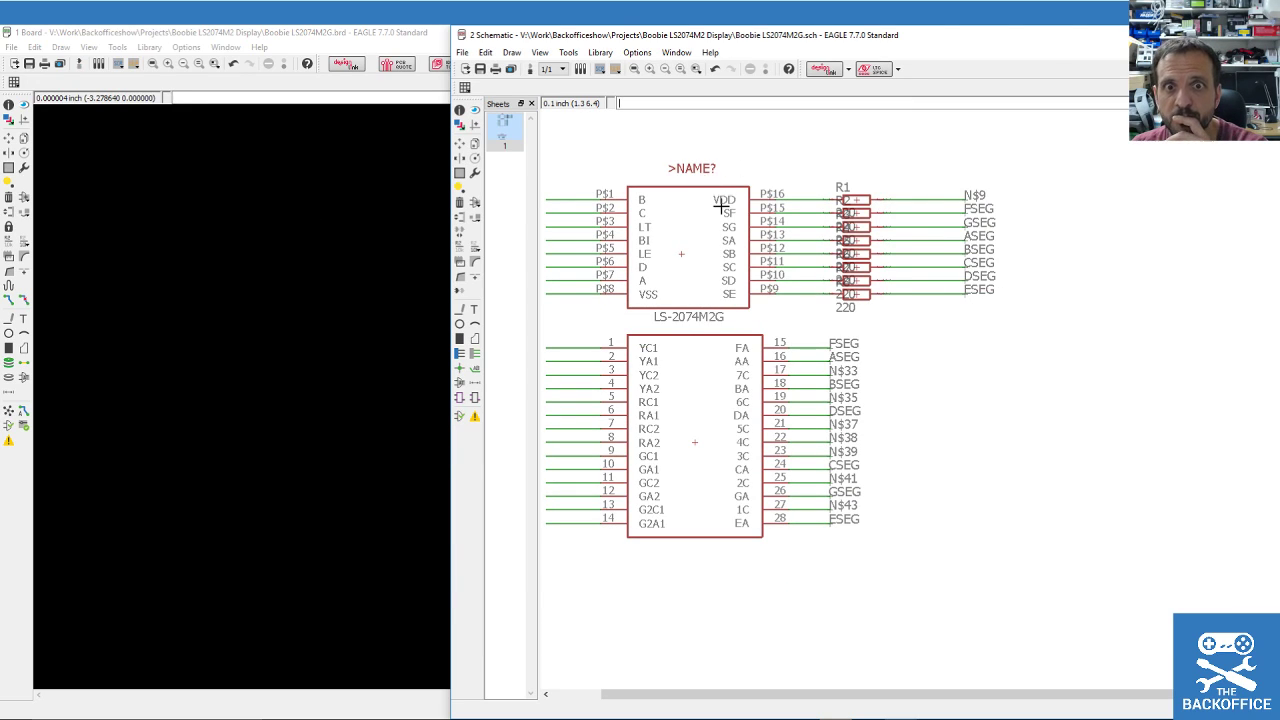
Delete resistor R1 and the N$9 wire from the schematic.
scroll(949, 228, down, 1)
scroll(897, 227, up, 1)
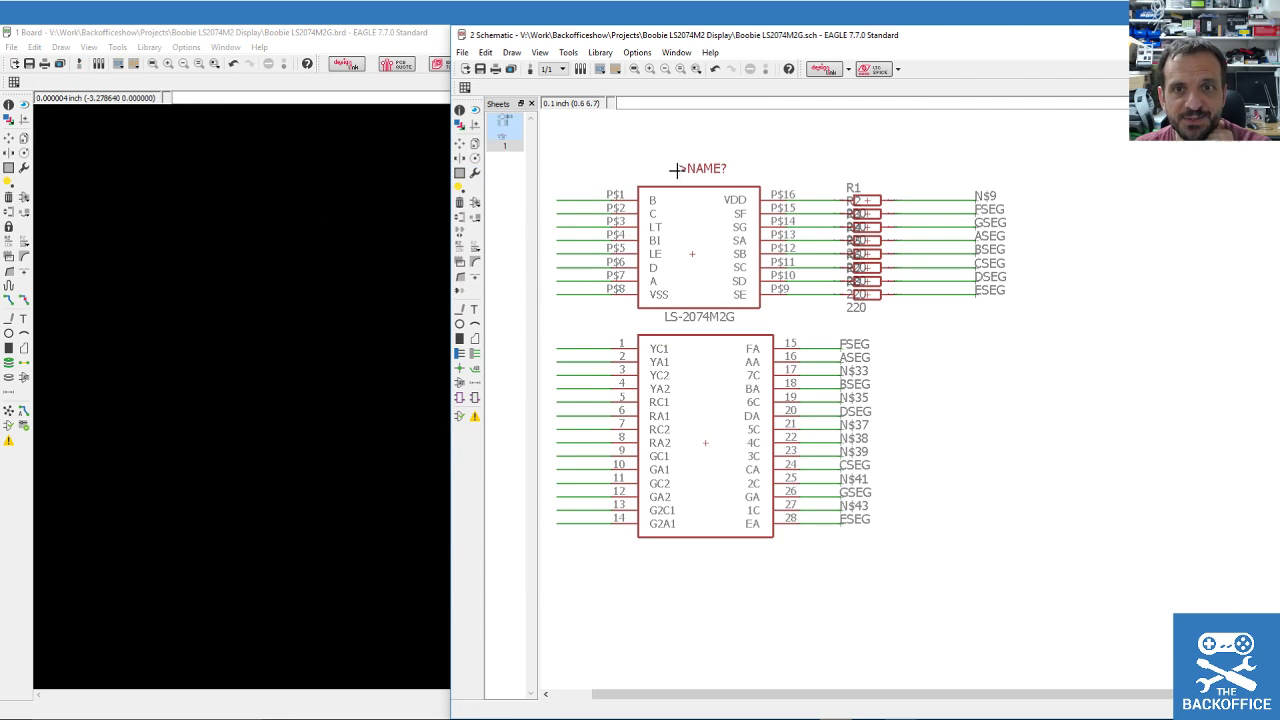
click(459, 202)
scroll(868, 190, up, 3)
click(860, 228)
click(972, 230)
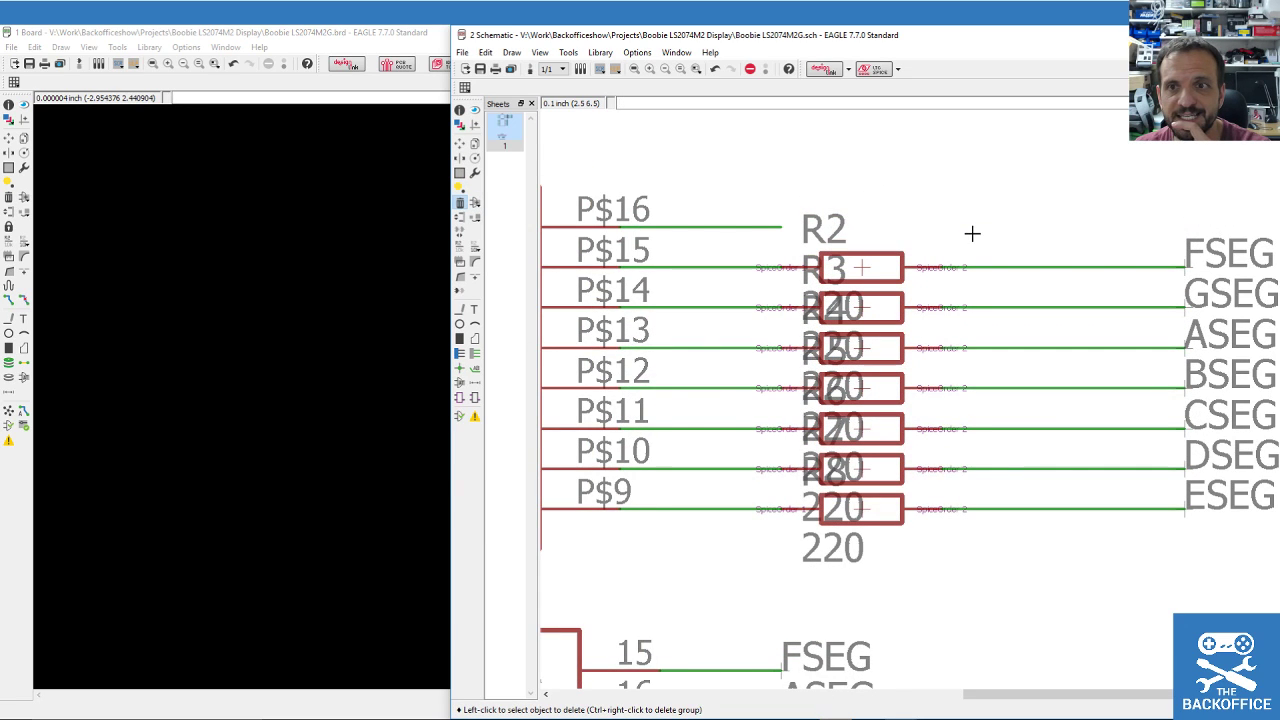
scroll(684, 218, down, 3)
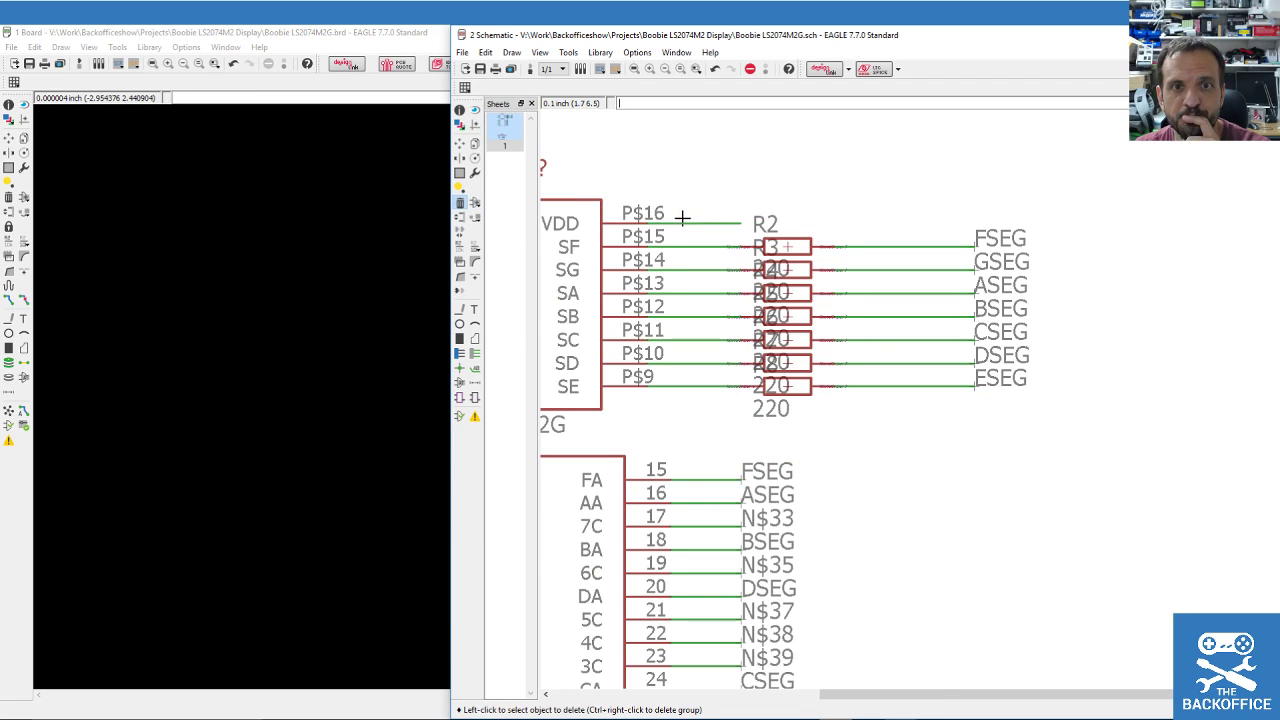
Label the P$16 net and rename it VDD.
click(476, 370)
click(735, 224)
click(696, 222)
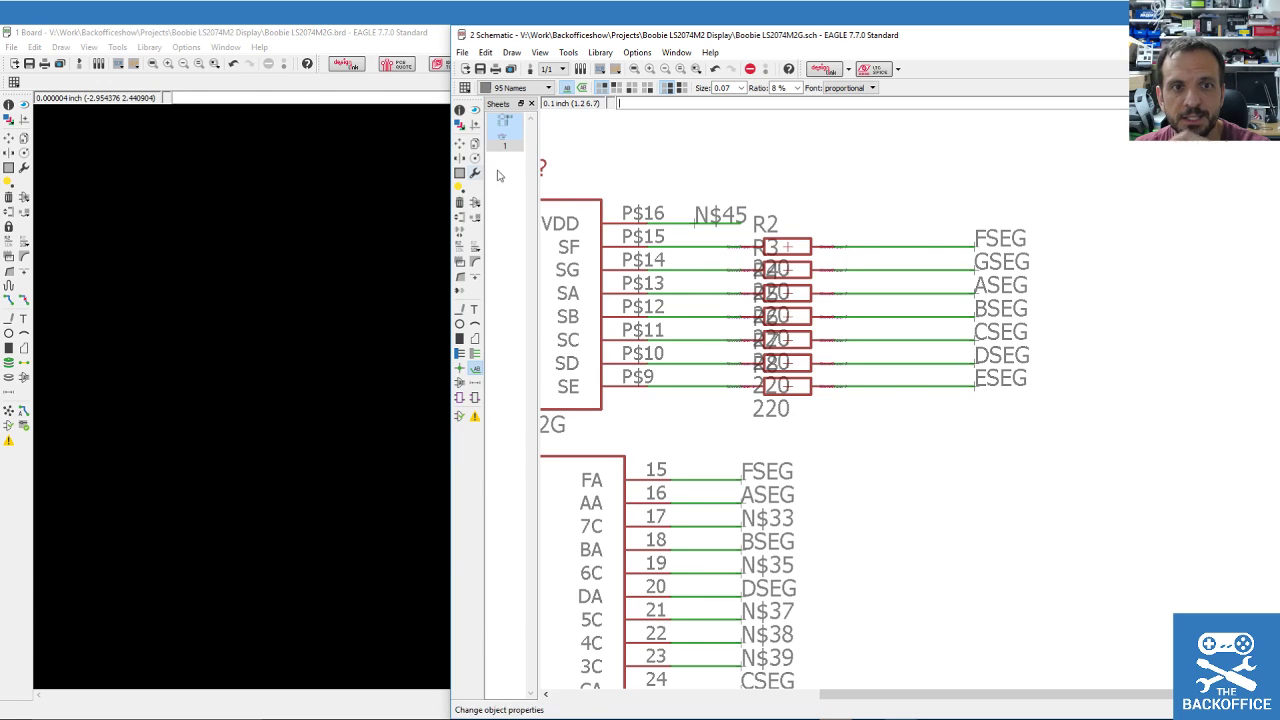
click(459, 245)
click(703, 222)
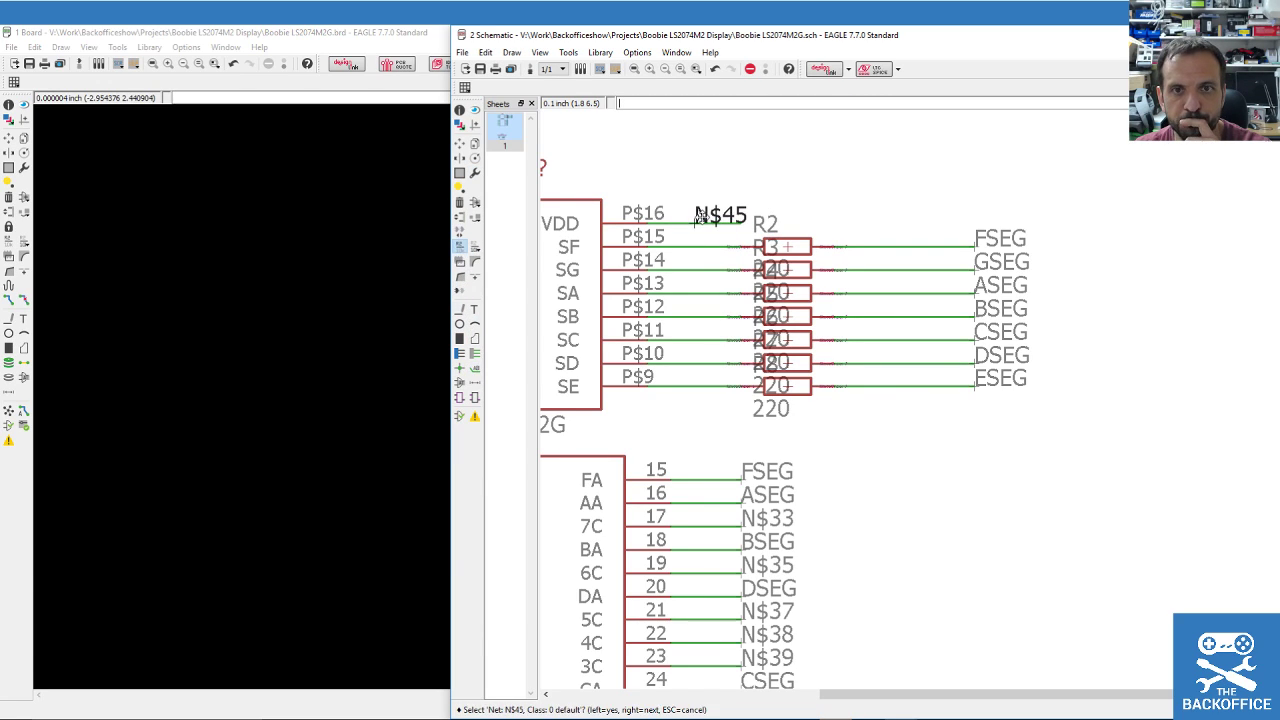
click(703, 222)
text(VDD)
key(Return)
Rename the VDD net to 5V.
scroll(954, 340, down, 5)
scroll(856, 337, up, 4)
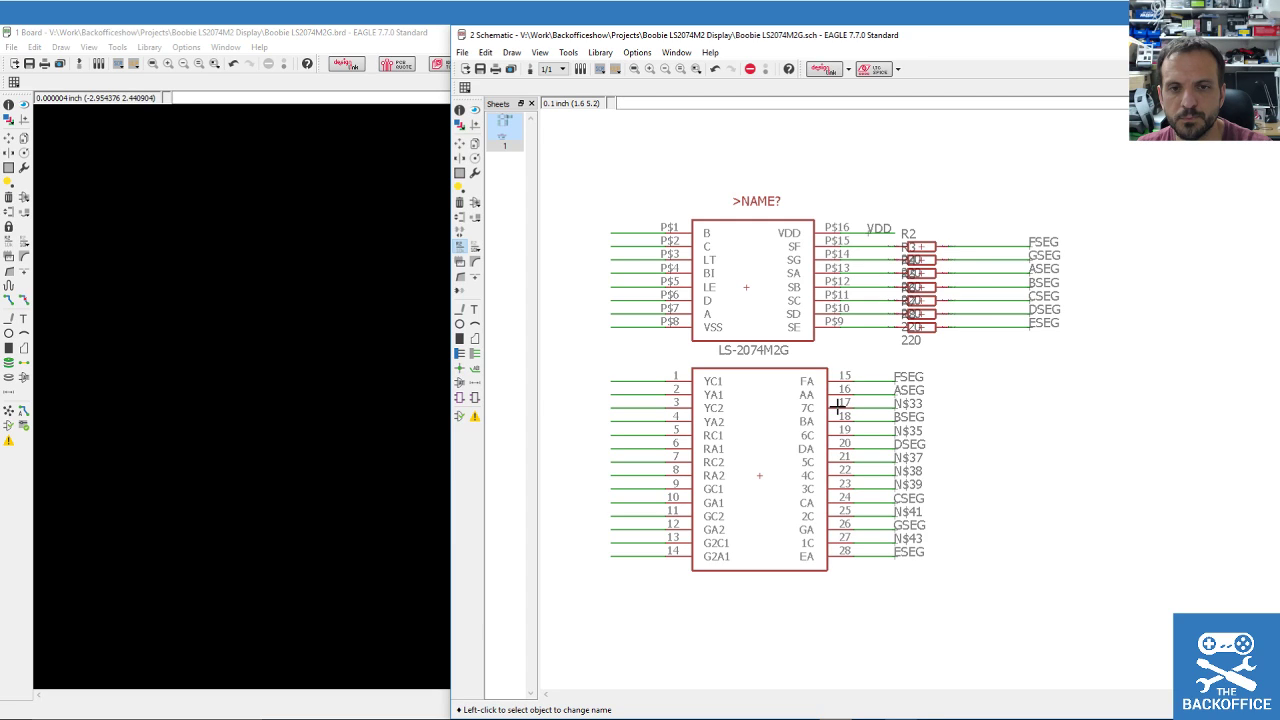
scroll(822, 392, down, 3)
scroll(786, 623, up, 4)
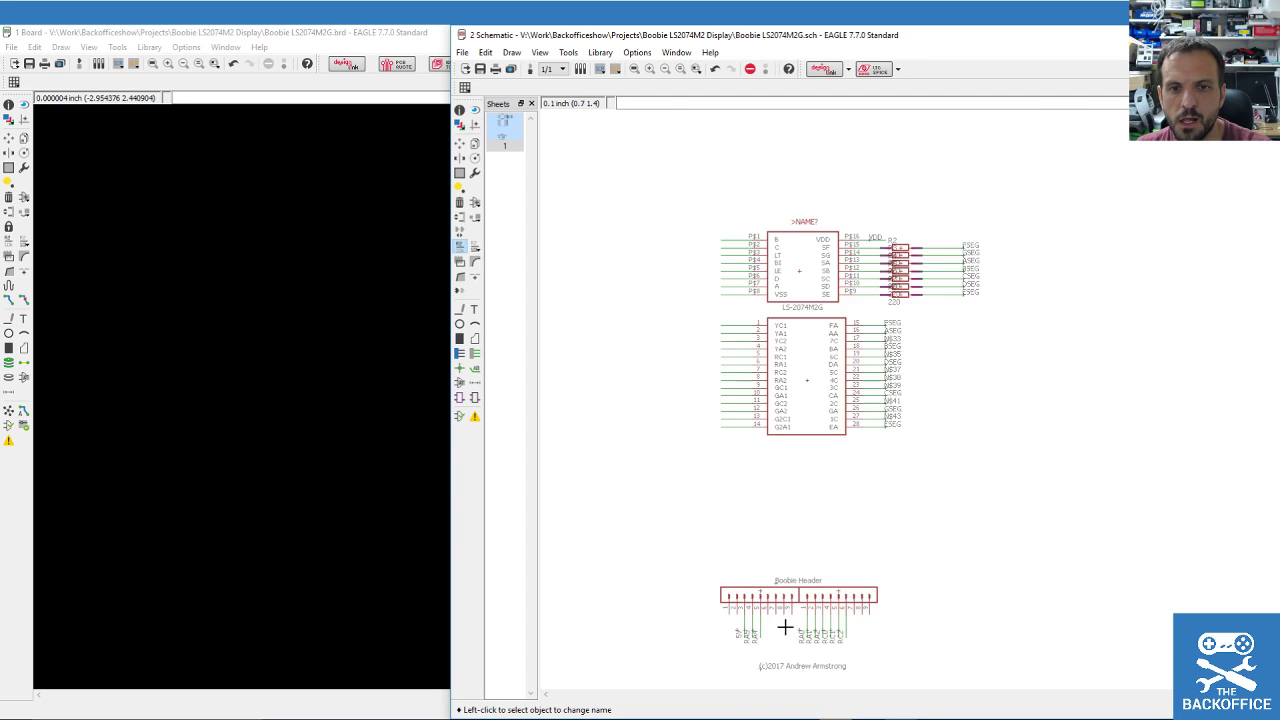
scroll(690, 610, down, 3)
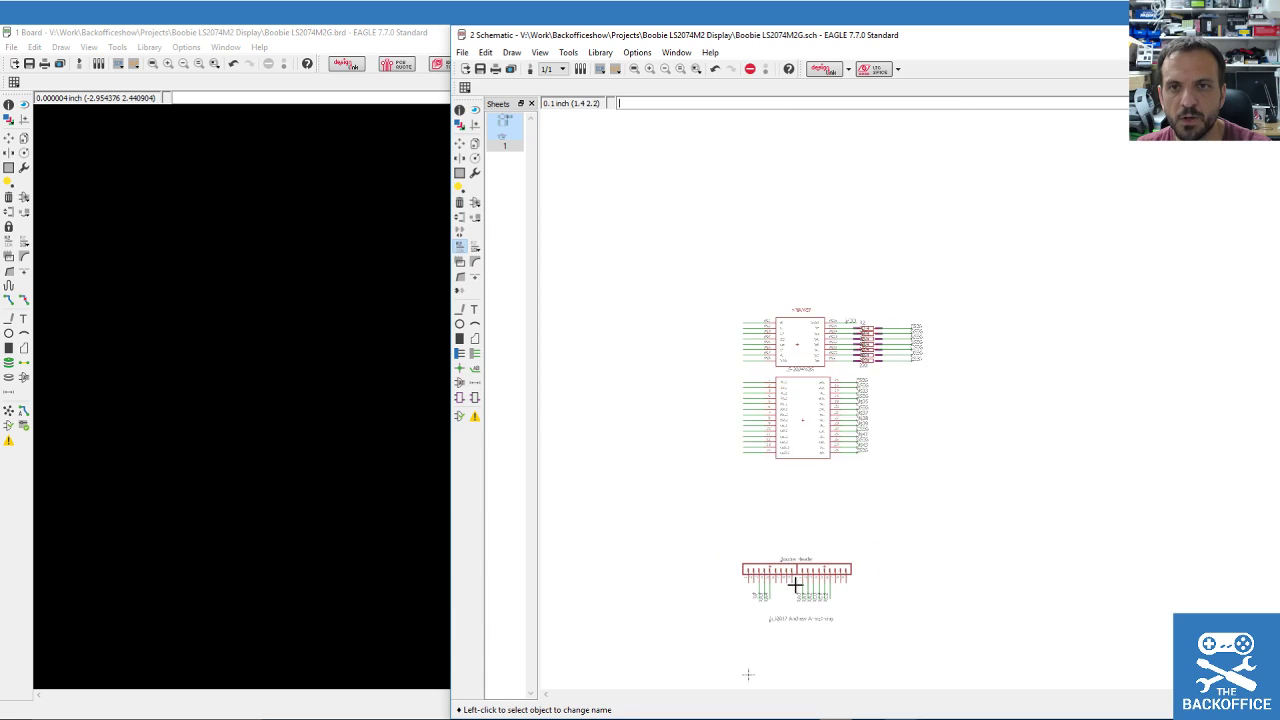
scroll(780, 320, up, 5)
click(729, 305)
click(730, 307)
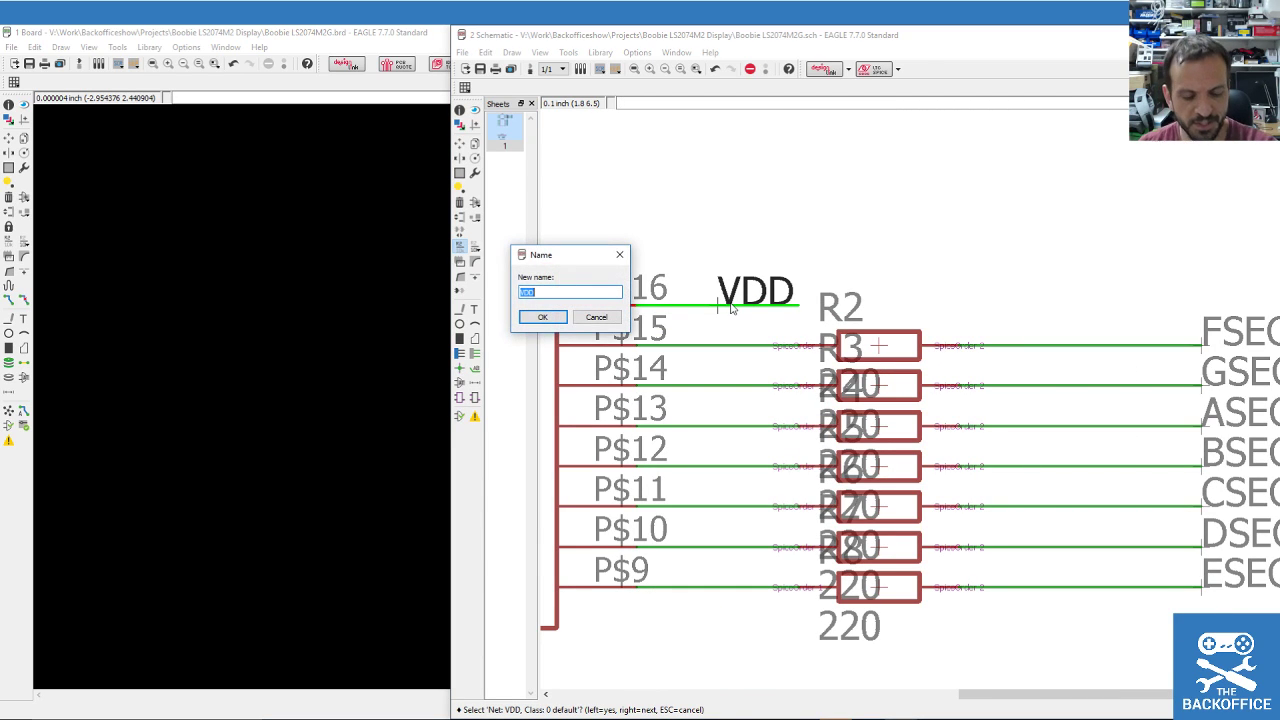
key(Return)
key(Return)
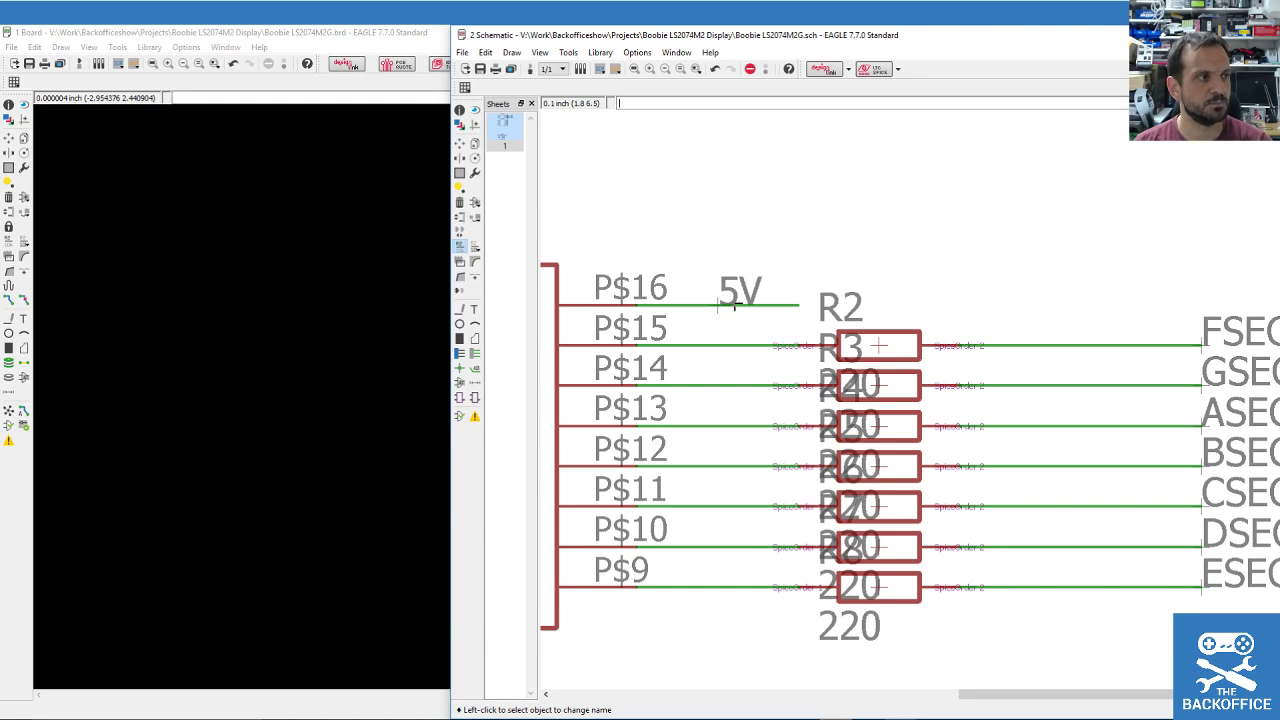
Extend the 5V wire to the right, move its label to the wire's end, and save the design.
scroll(849, 298, down, 1)
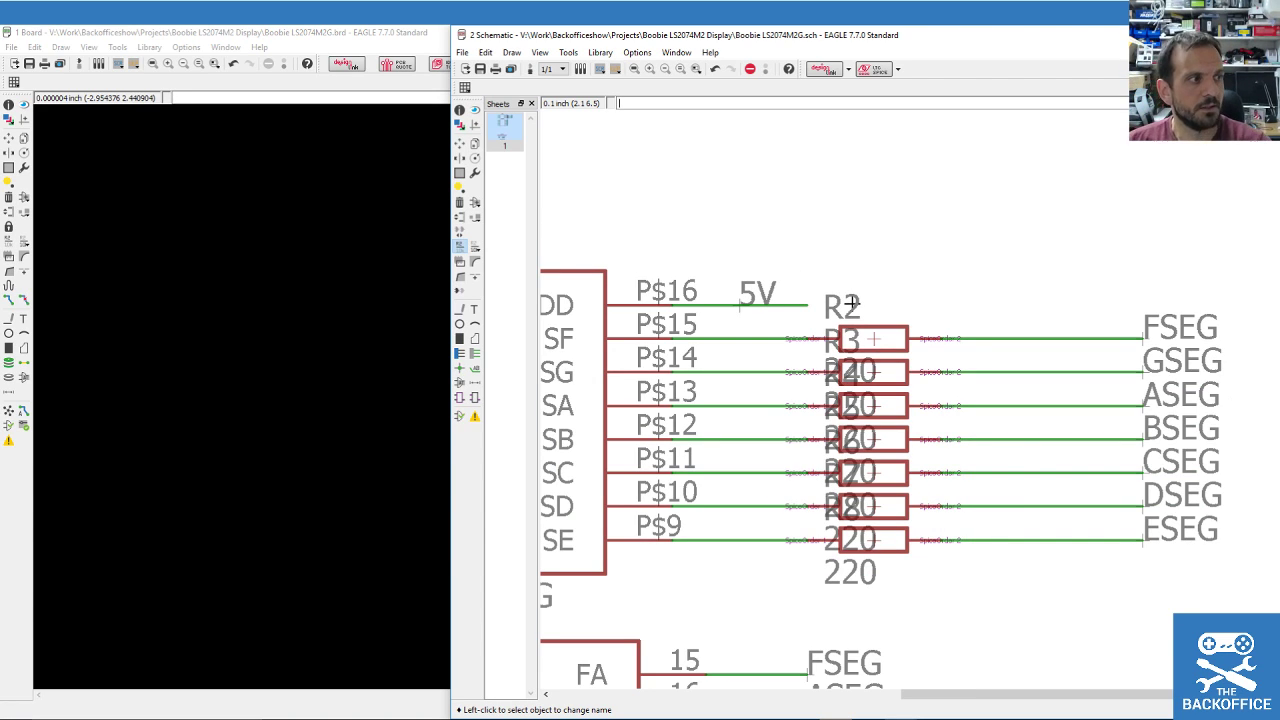
scroll(942, 310, down, 2)
click(459, 142)
scroll(866, 249, up, 3)
click(886, 366)
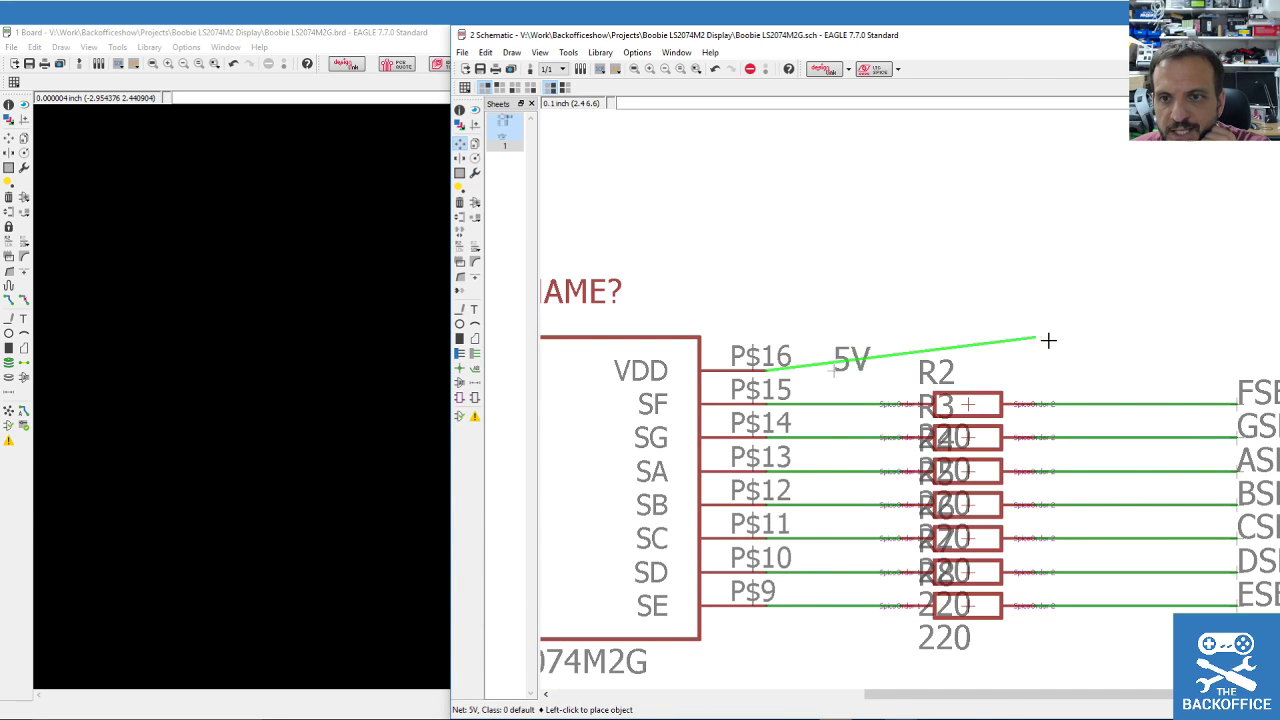
scroll(1046, 337, down, 2)
click(1131, 357)
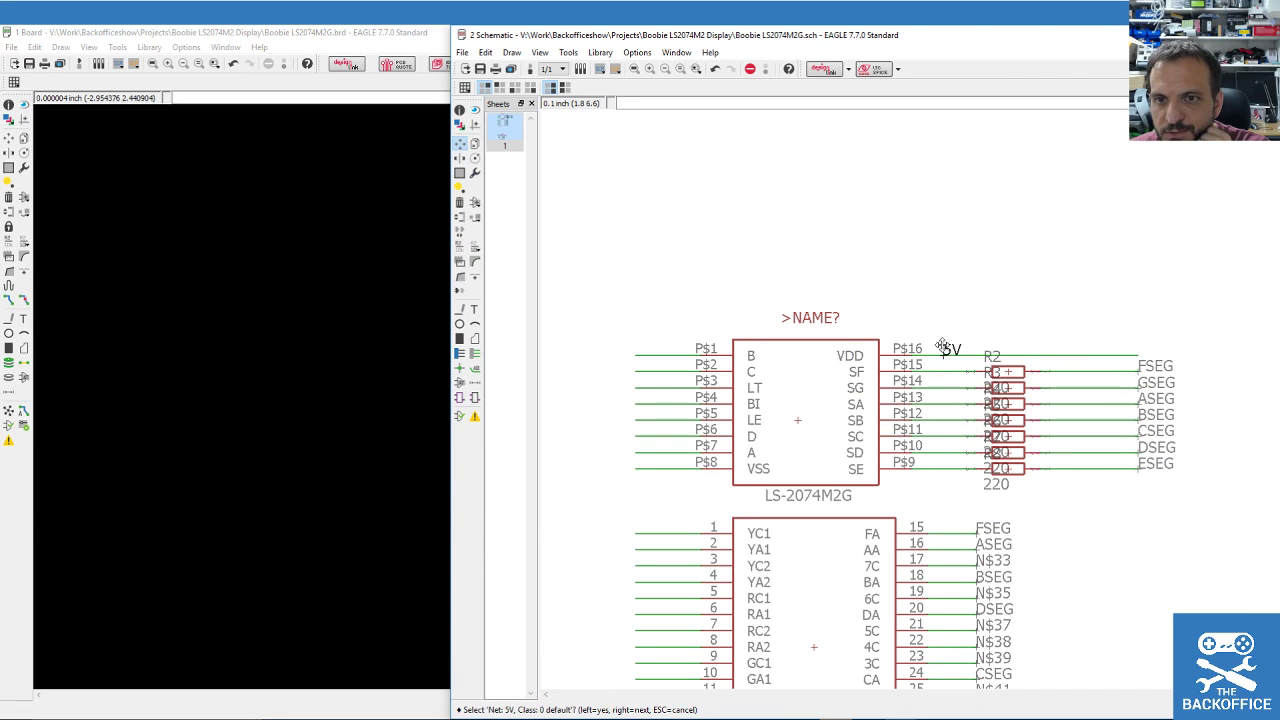
click(944, 348)
click(1146, 355)
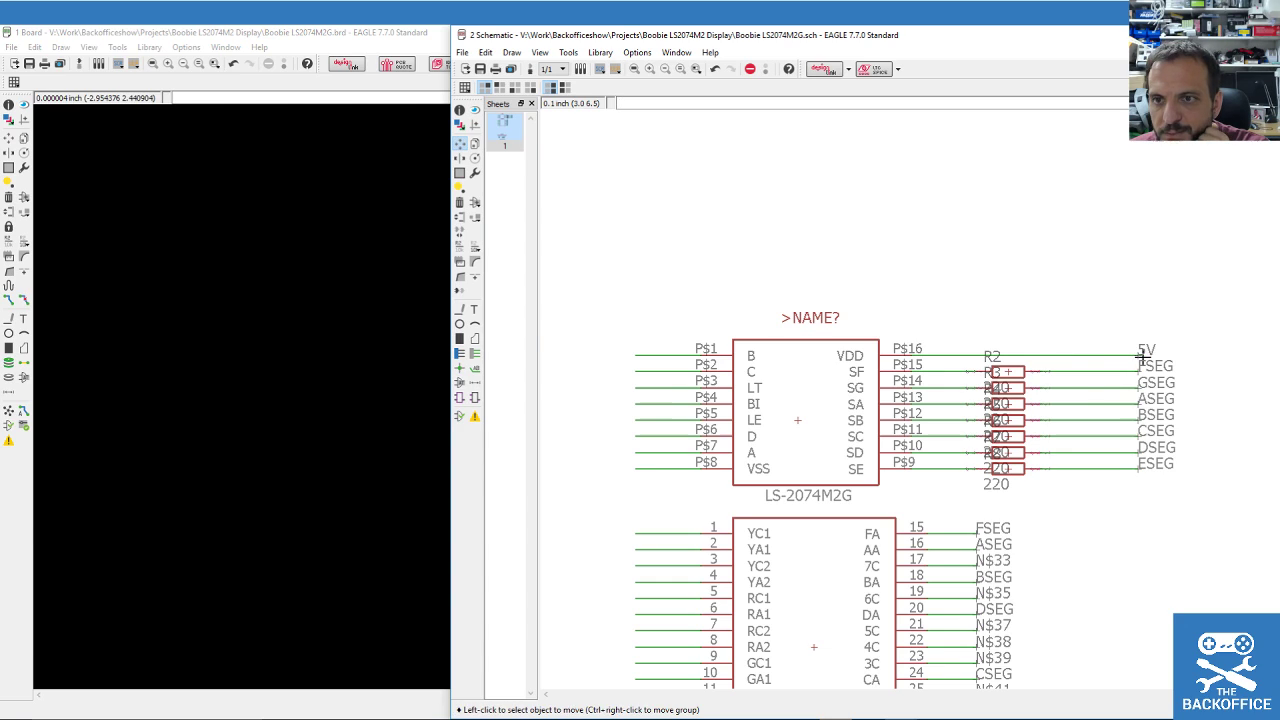
click(480, 68)
Scroll the MC14511B datasheet to page 2's pin assignment and truth table, then return to EAGLE.
key(alt+Tab)
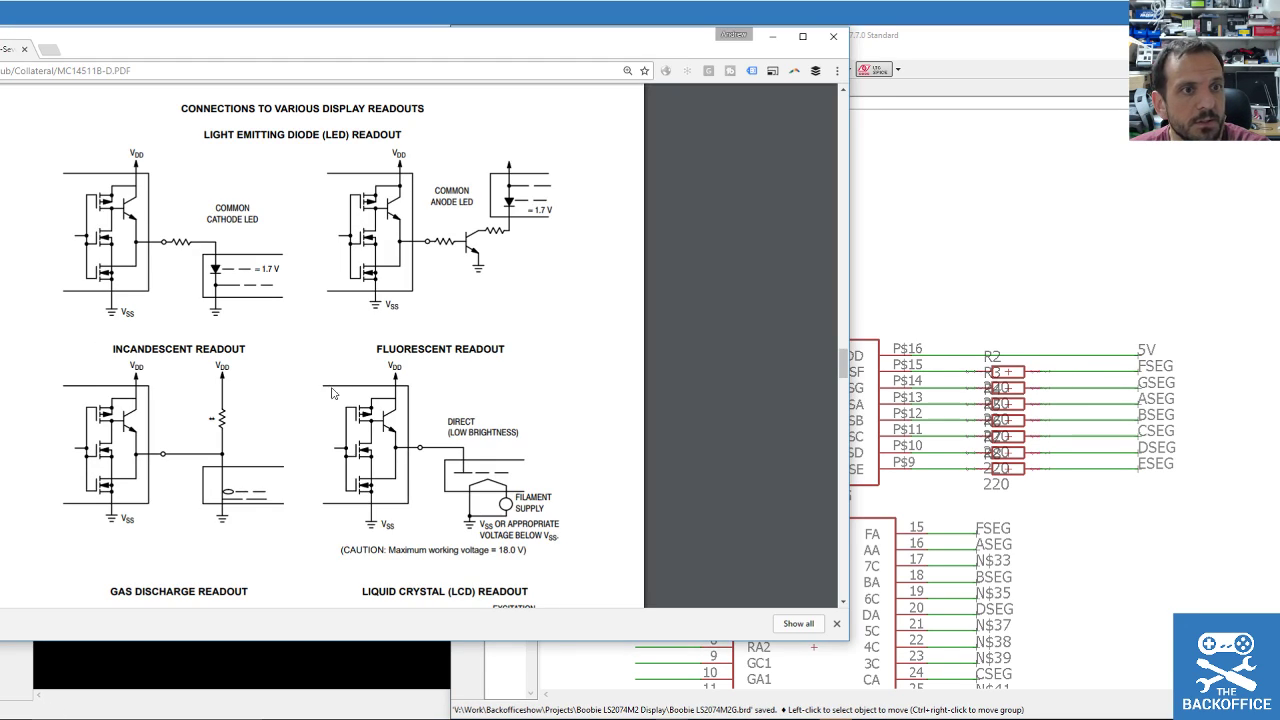
drag(598, 50, 555, 67)
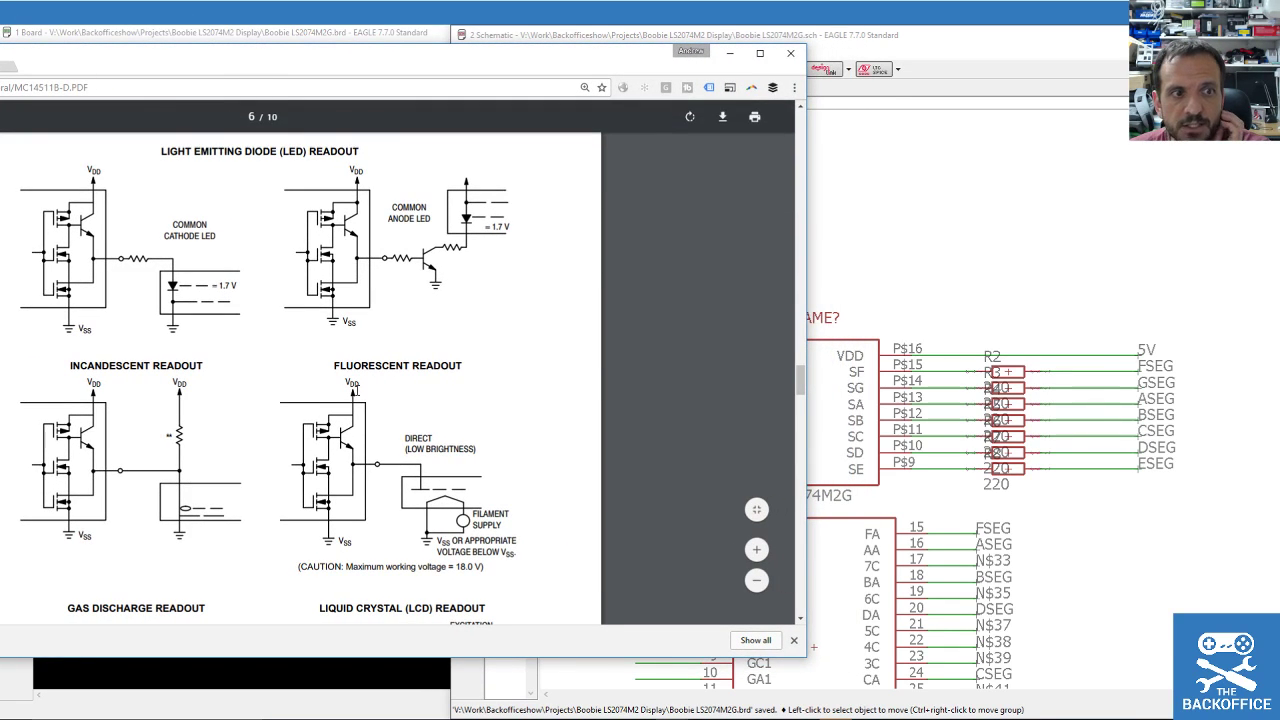
scroll(757, 353, up, 6)
scroll(714, 366, up, 10)
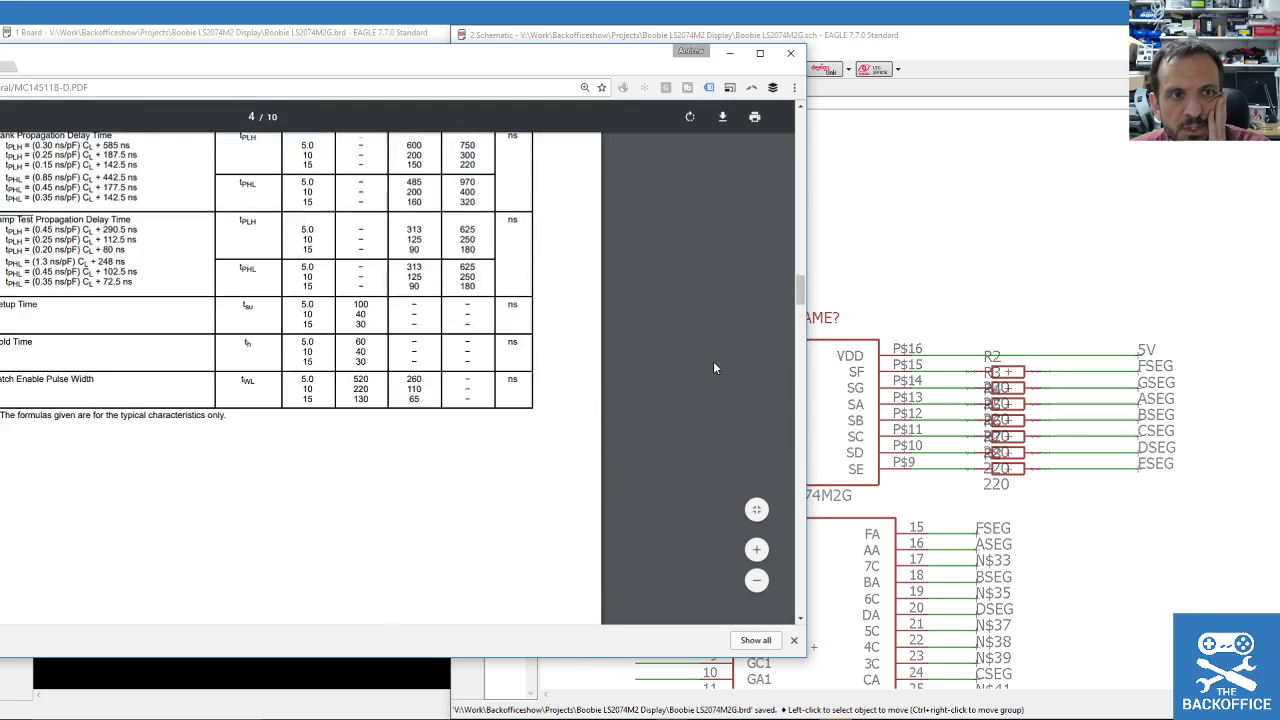
scroll(713, 368, up, 8)
scroll(713, 368, down, 3)
scroll(713, 369, down, 3)
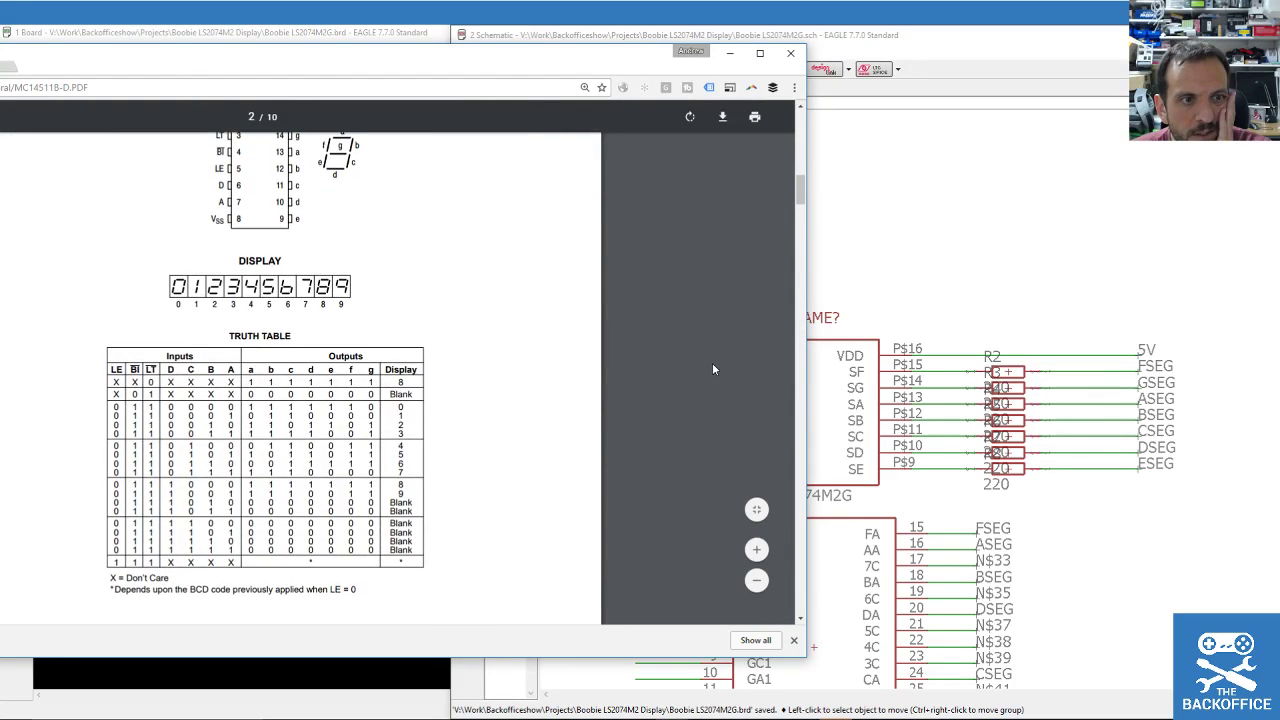
scroll(712, 369, up, 1)
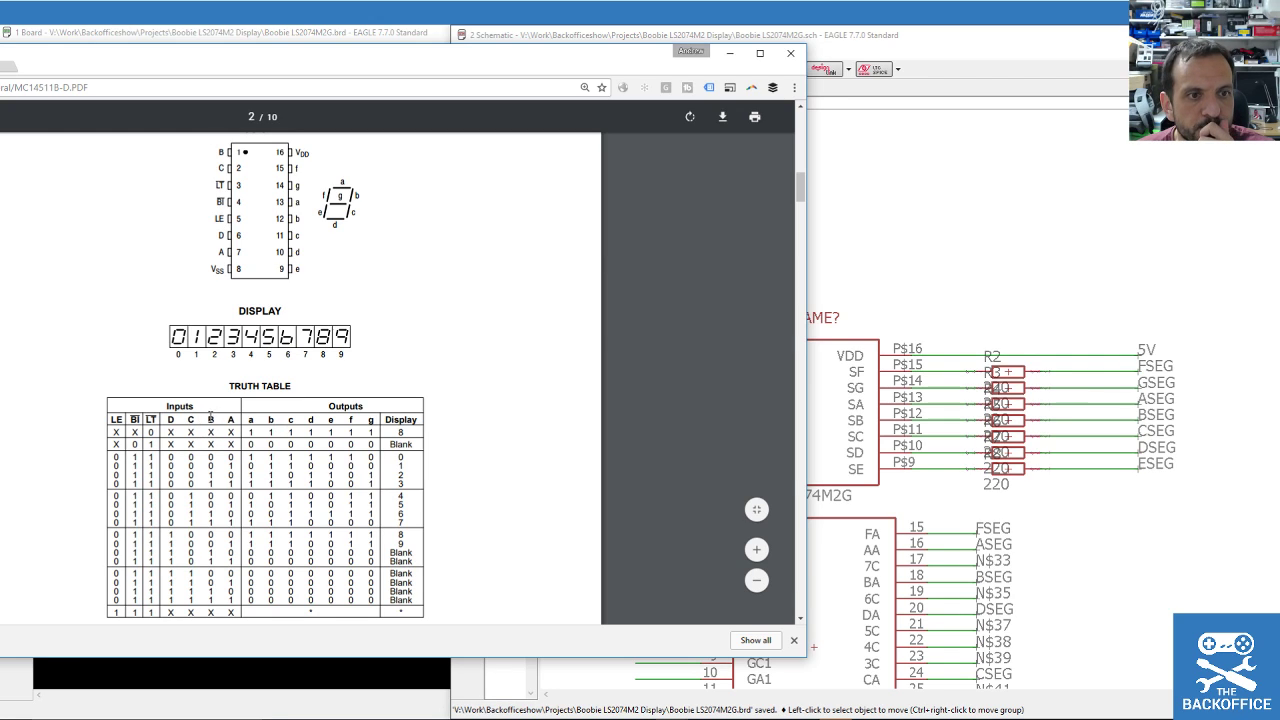
click(885, 44)
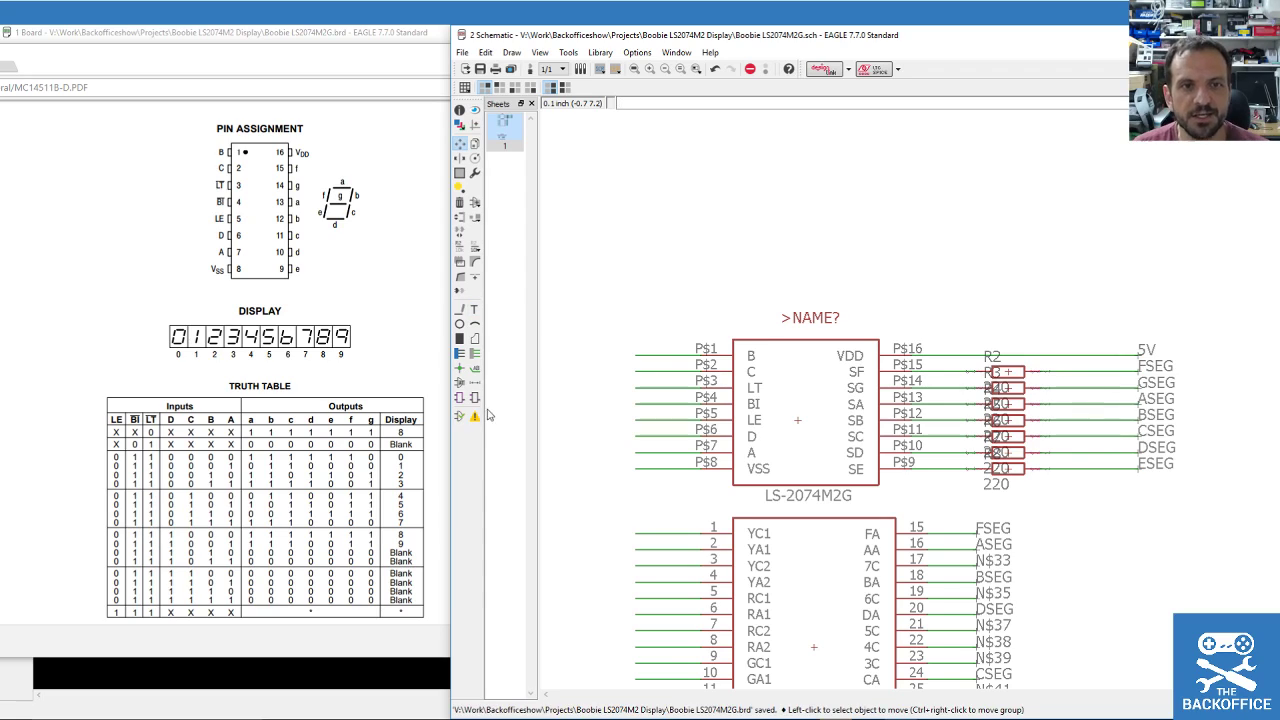
Place net labels on the decoder's P$7, P$6, P$2 and P$1 input wires.
click(476, 353)
click(476, 368)
click(640, 447)
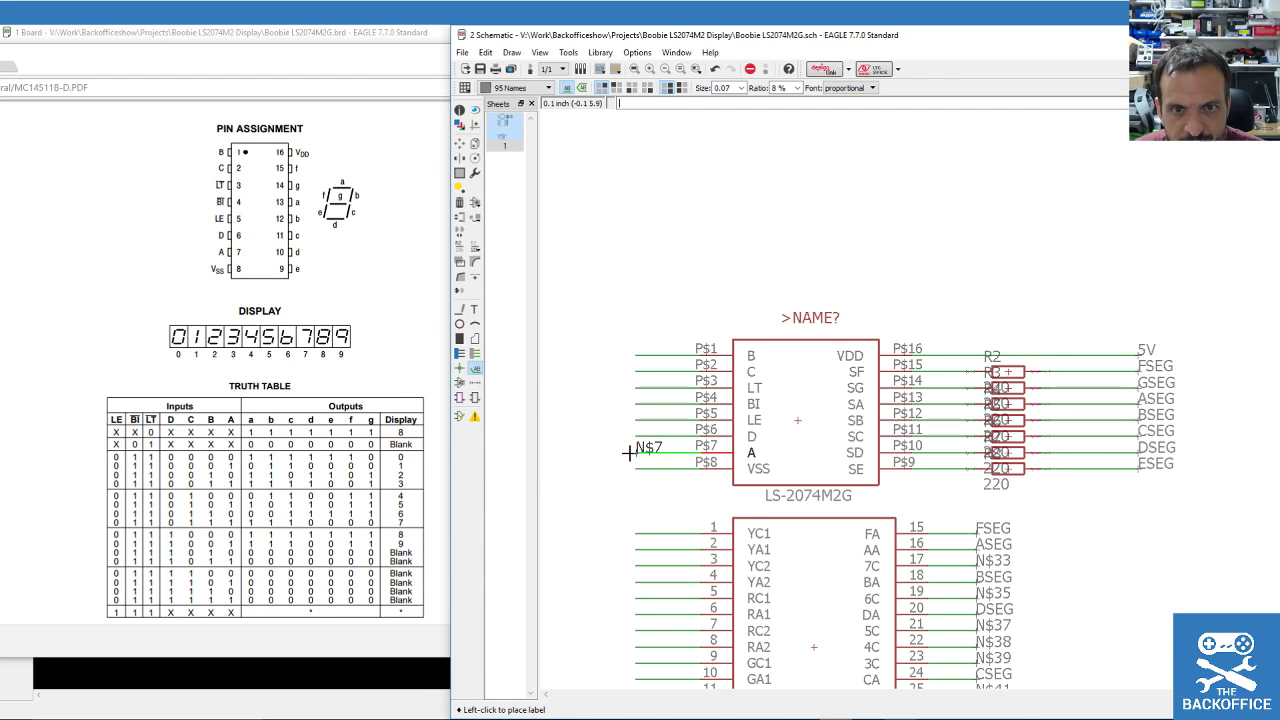
click(596, 450)
click(643, 430)
click(598, 434)
click(642, 366)
click(599, 370)
click(638, 348)
click(599, 353)
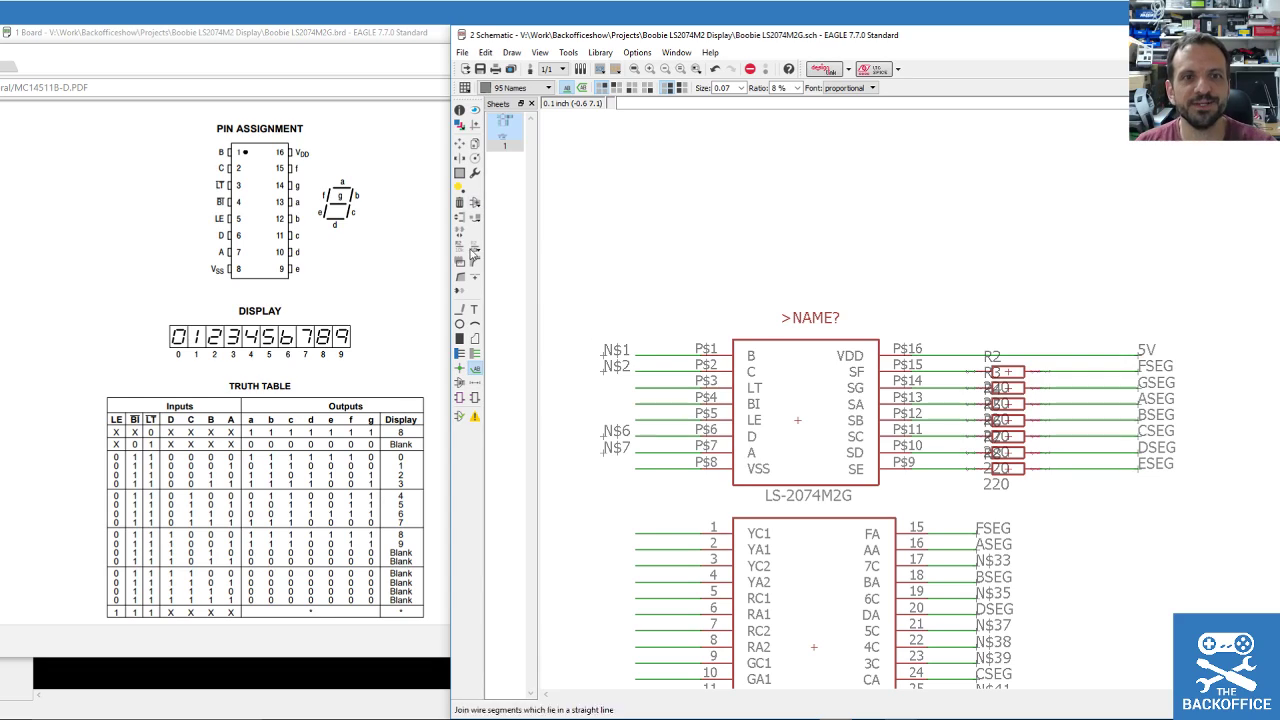
Rename the P$7 net N$7 to D with the Name tool.
click(459, 246)
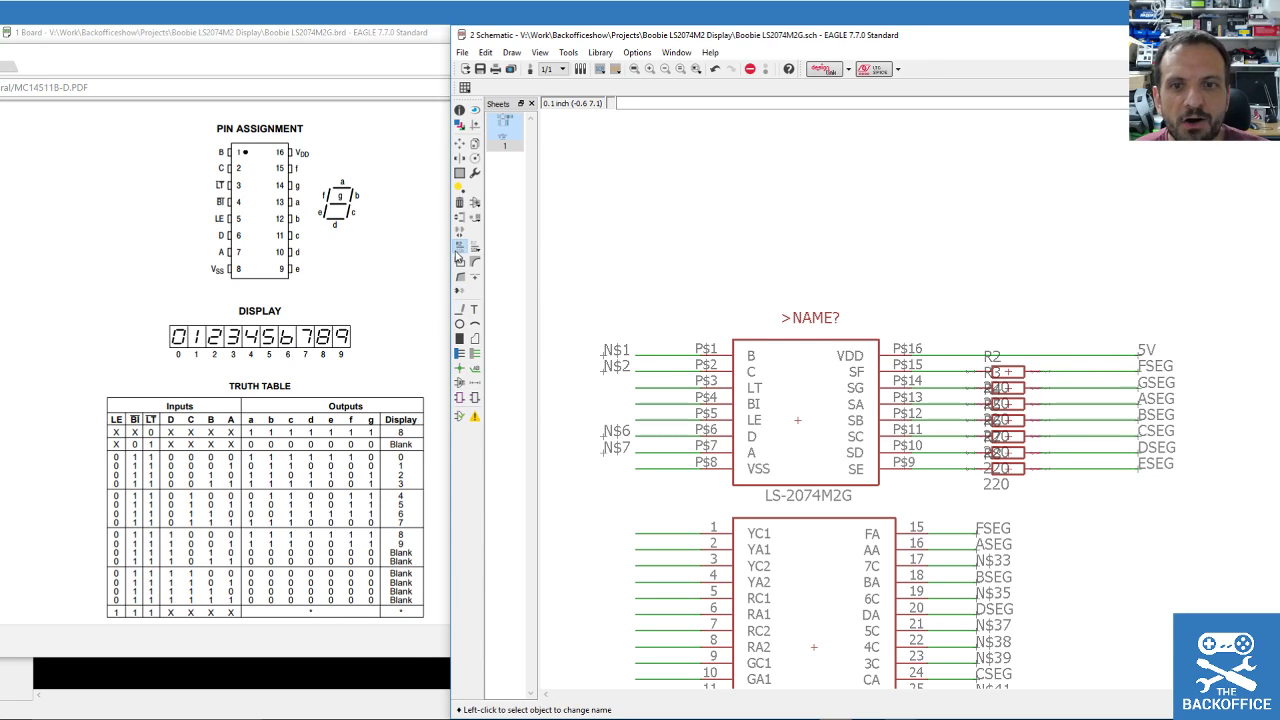
click(614, 355)
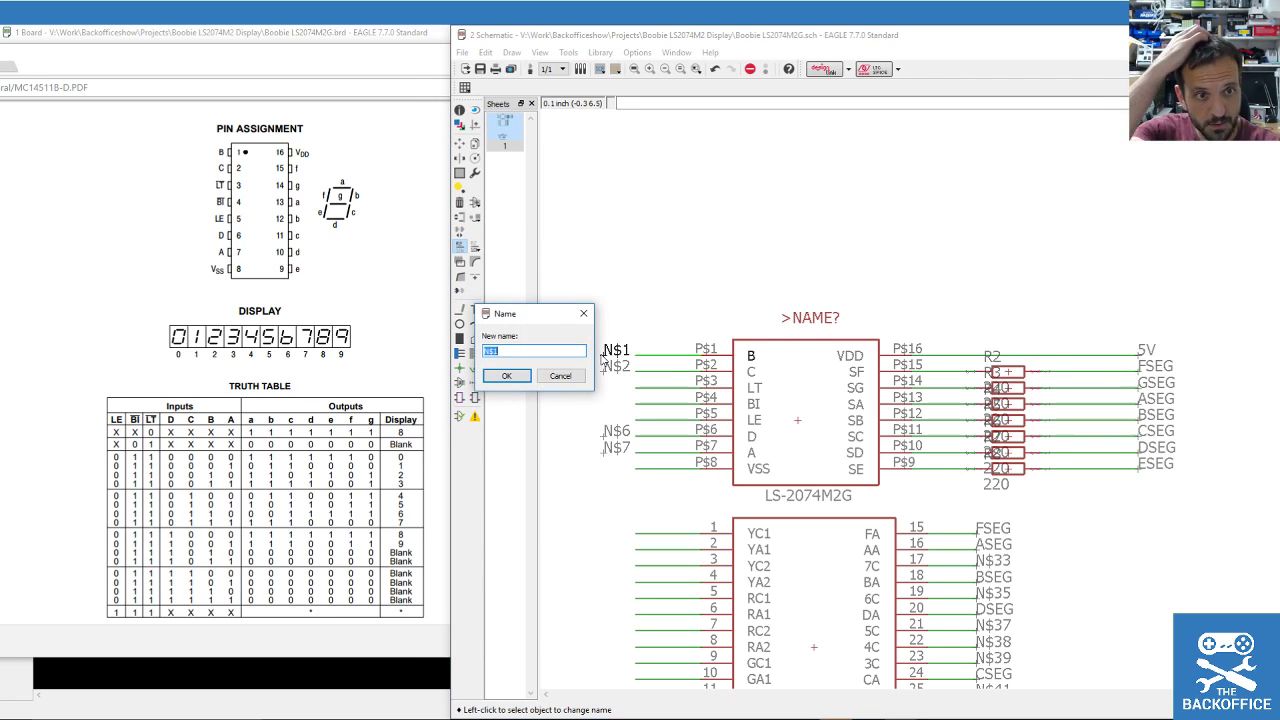
key(Escape)
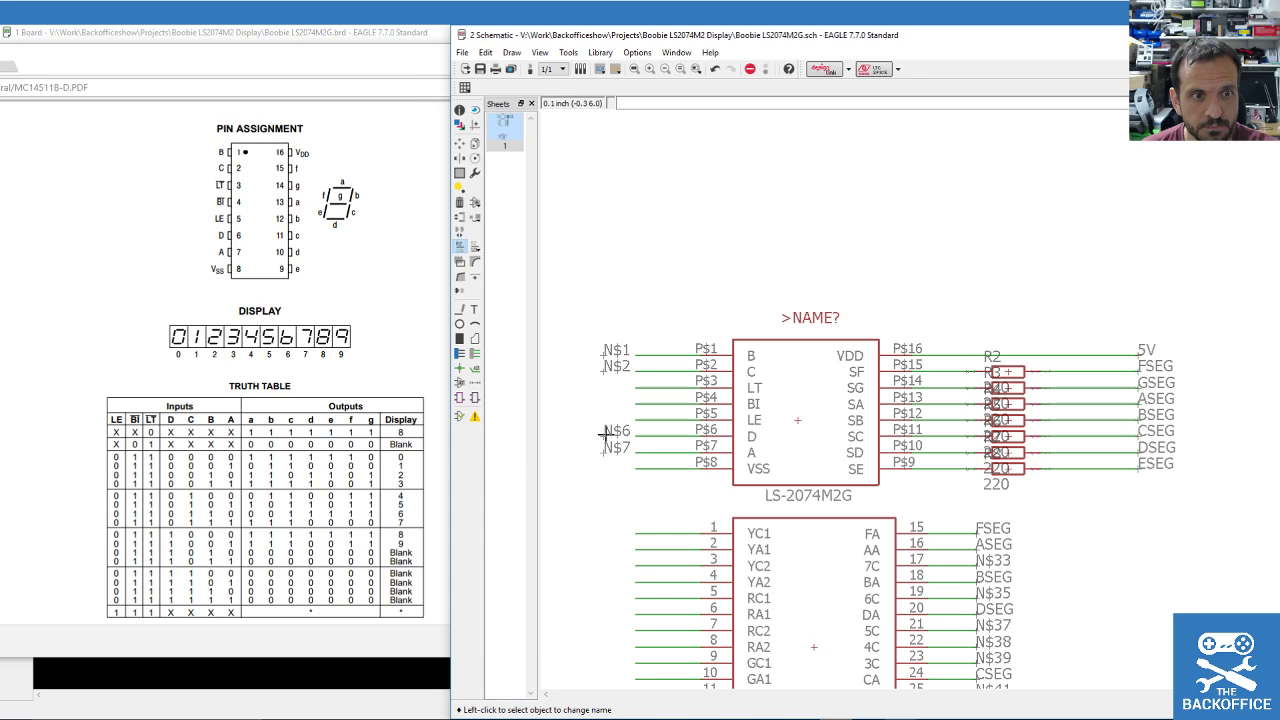
click(604, 432)
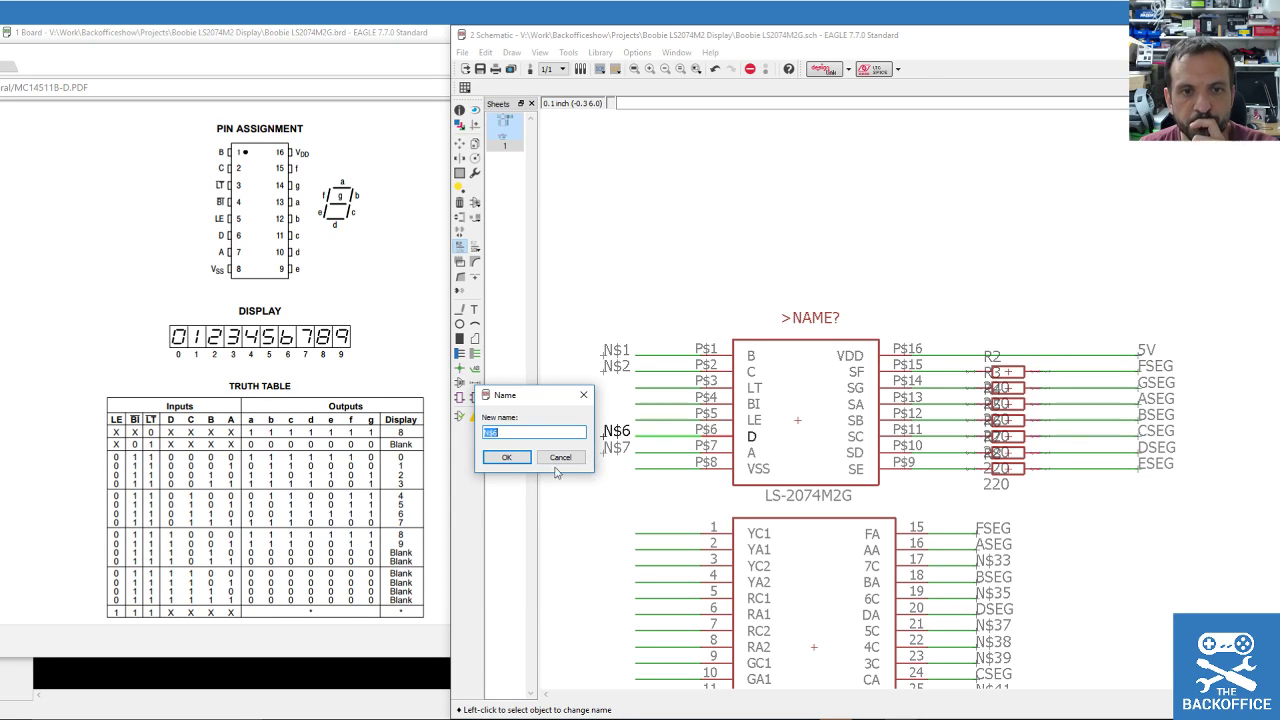
click(558, 458)
click(604, 452)
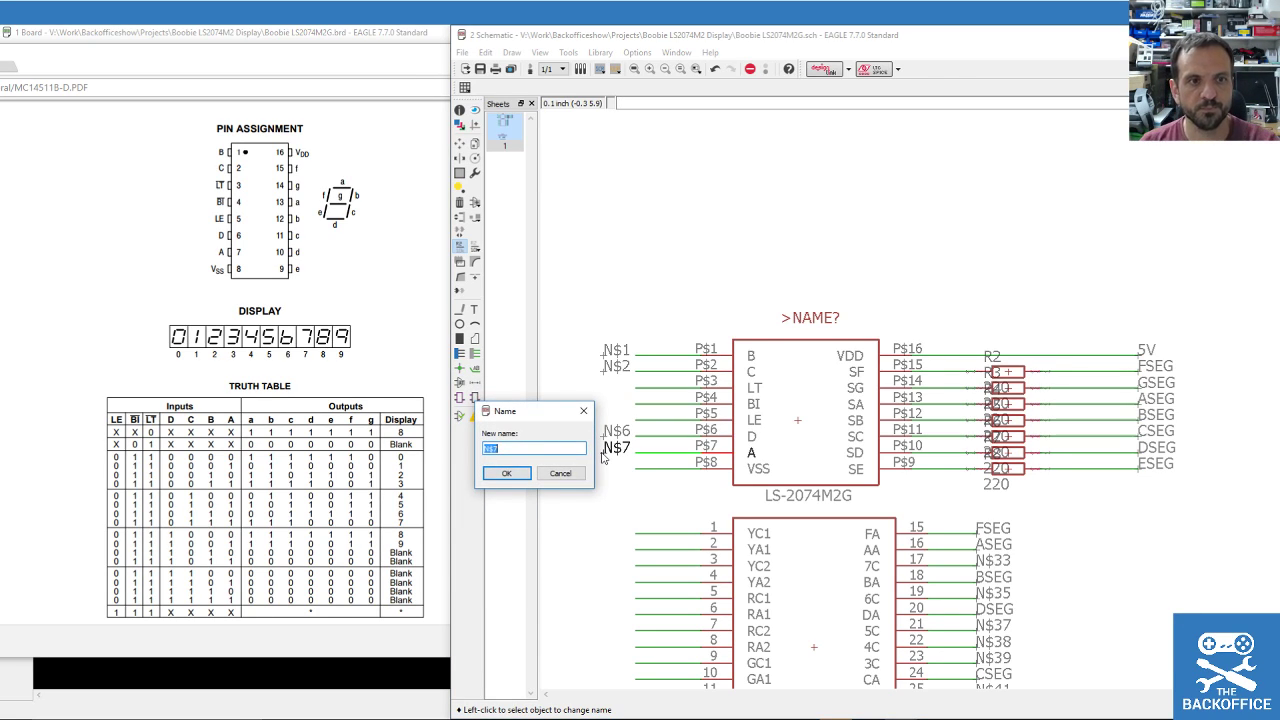
text(D1)
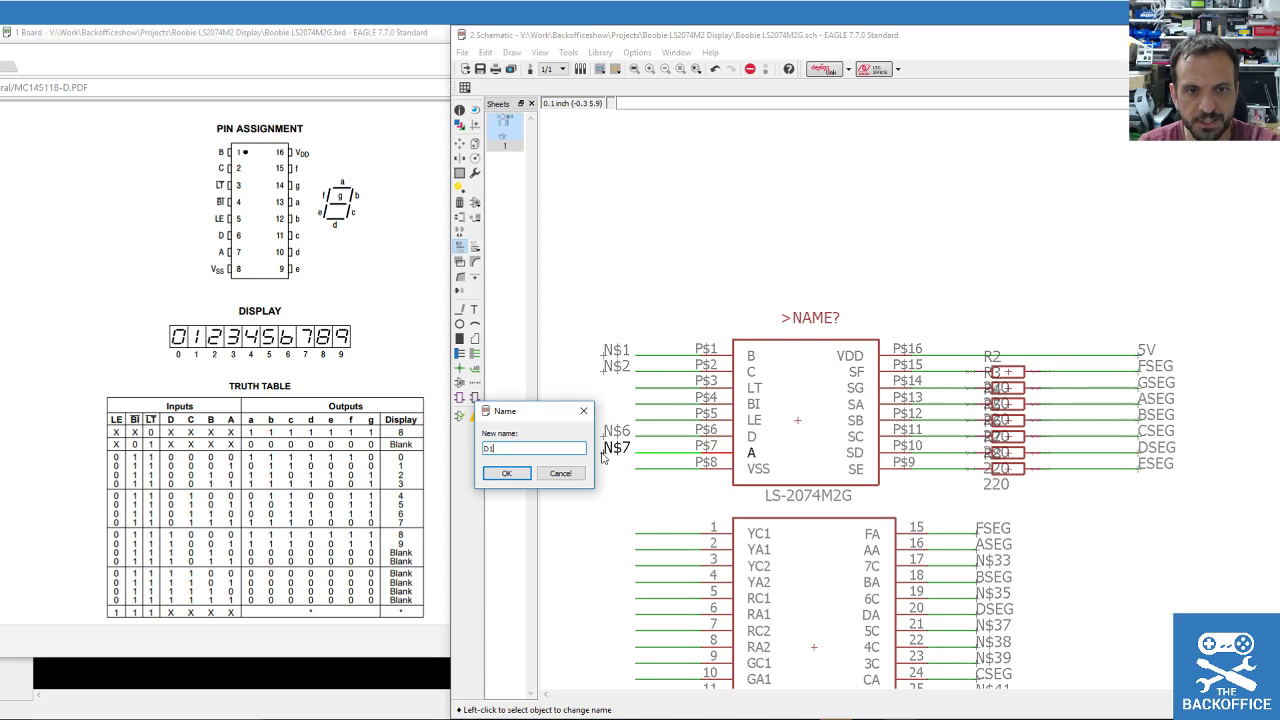
key(Return)
Rename net N$1 to D2 and net N$2 to C.
click(609, 436)
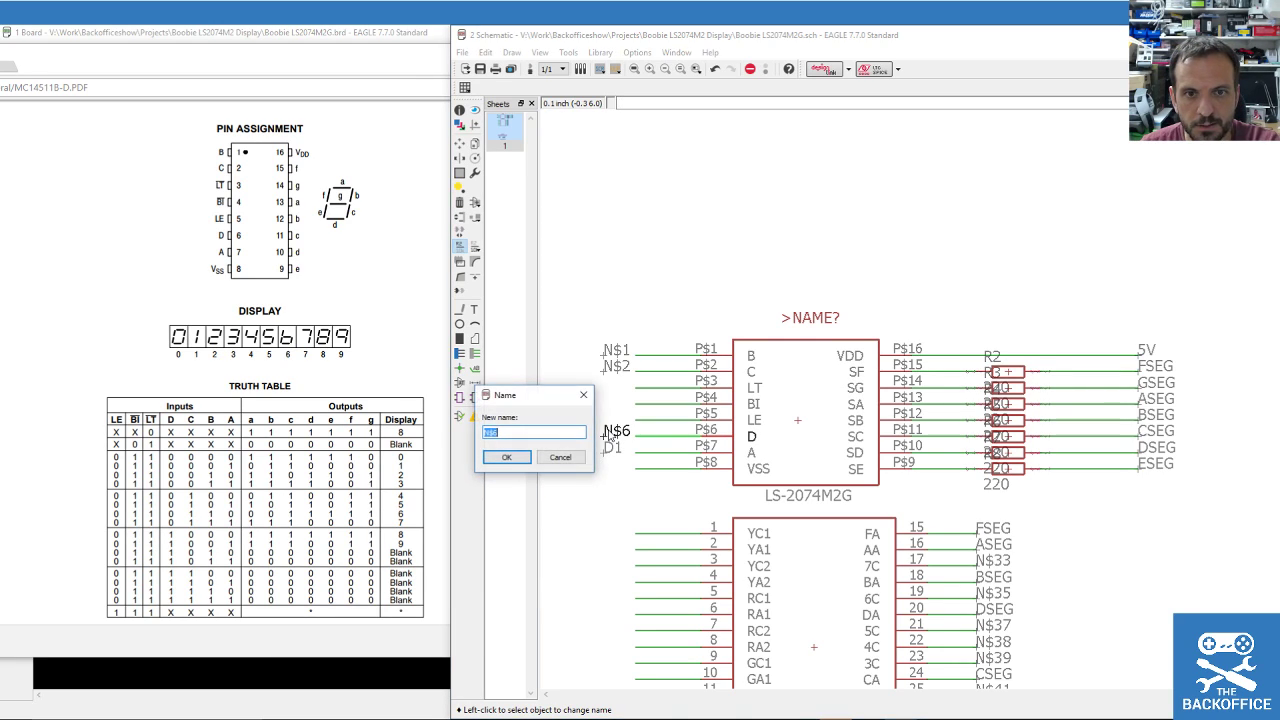
click(560, 457)
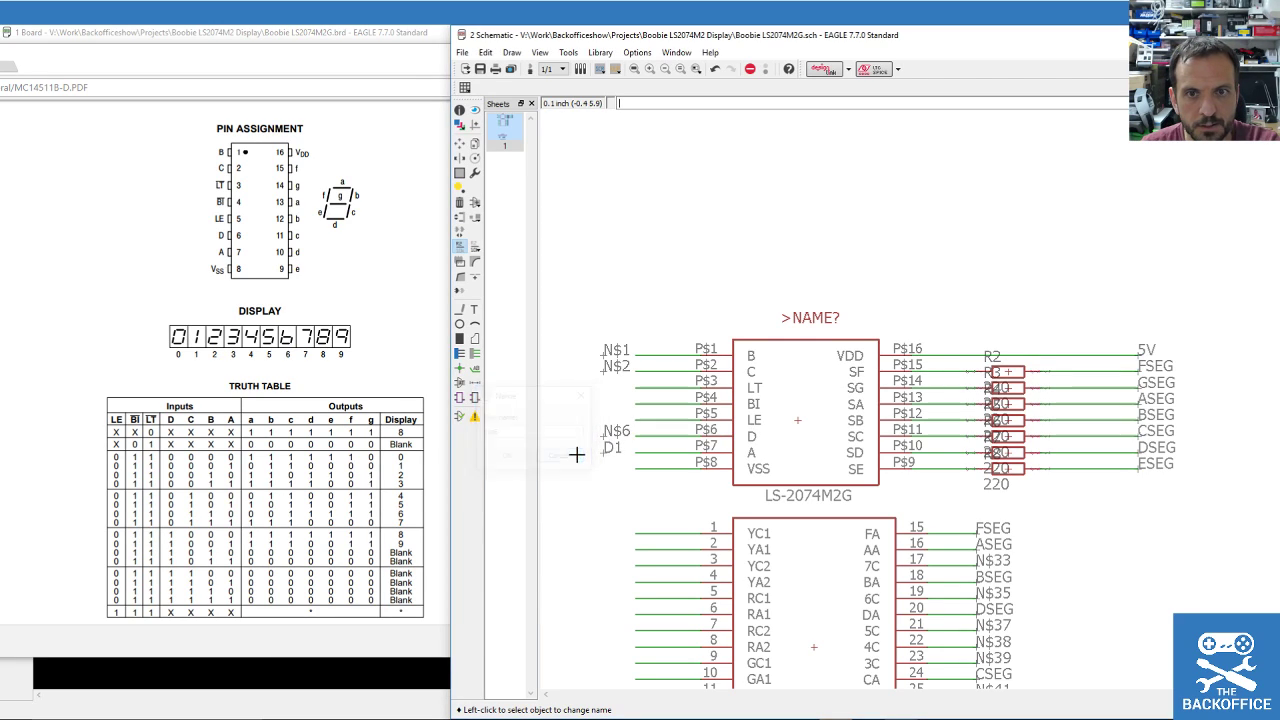
click(596, 352)
text(D2)
key(Return)
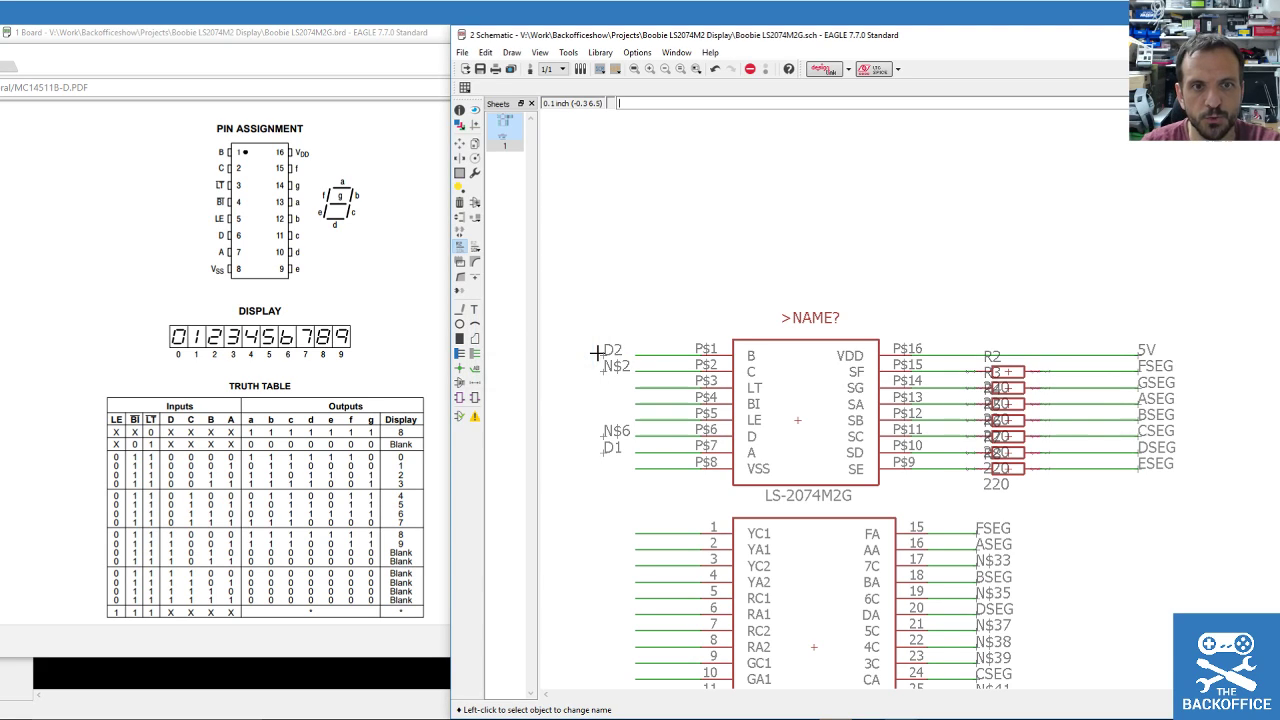
click(604, 369)
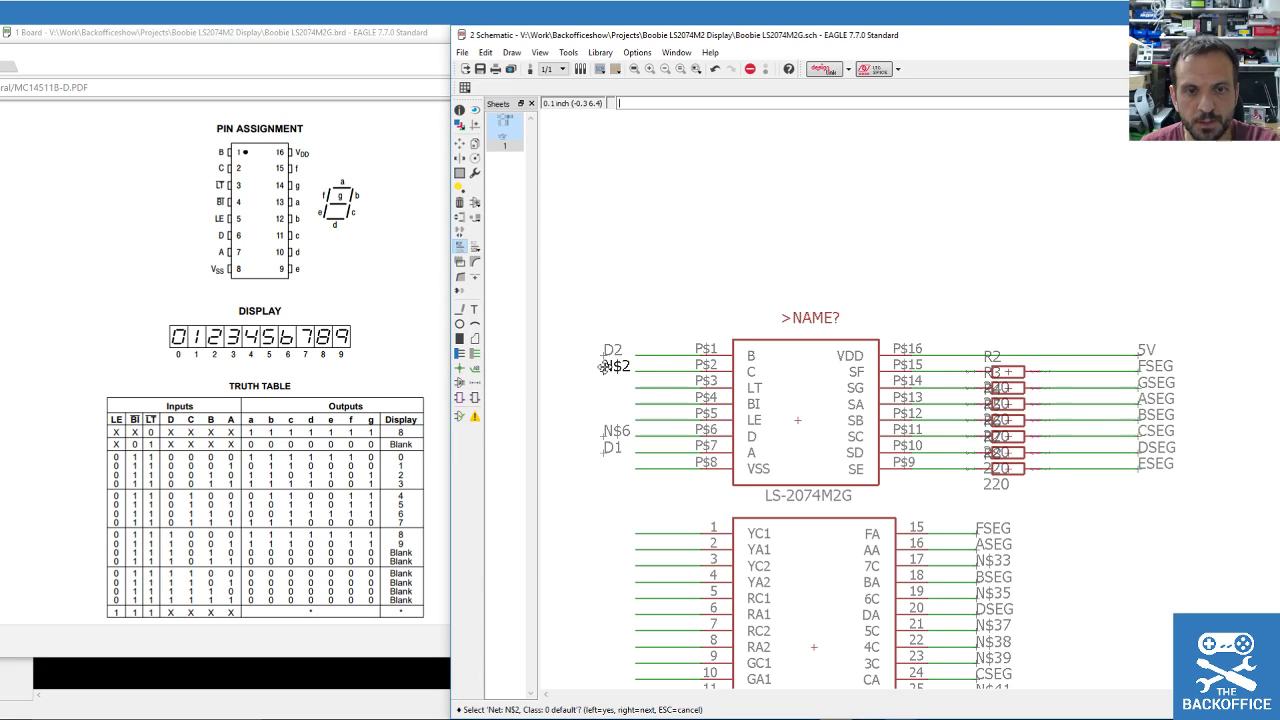
click(604, 369)
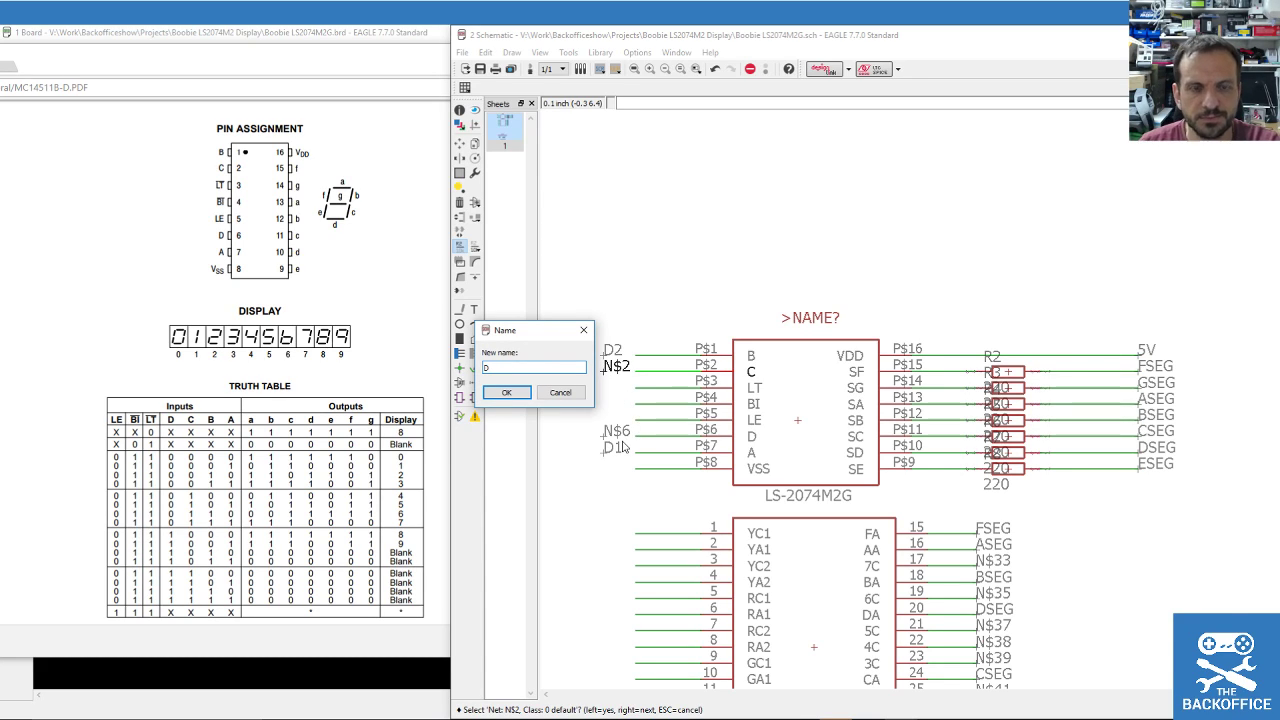
text(C)
key(Return)
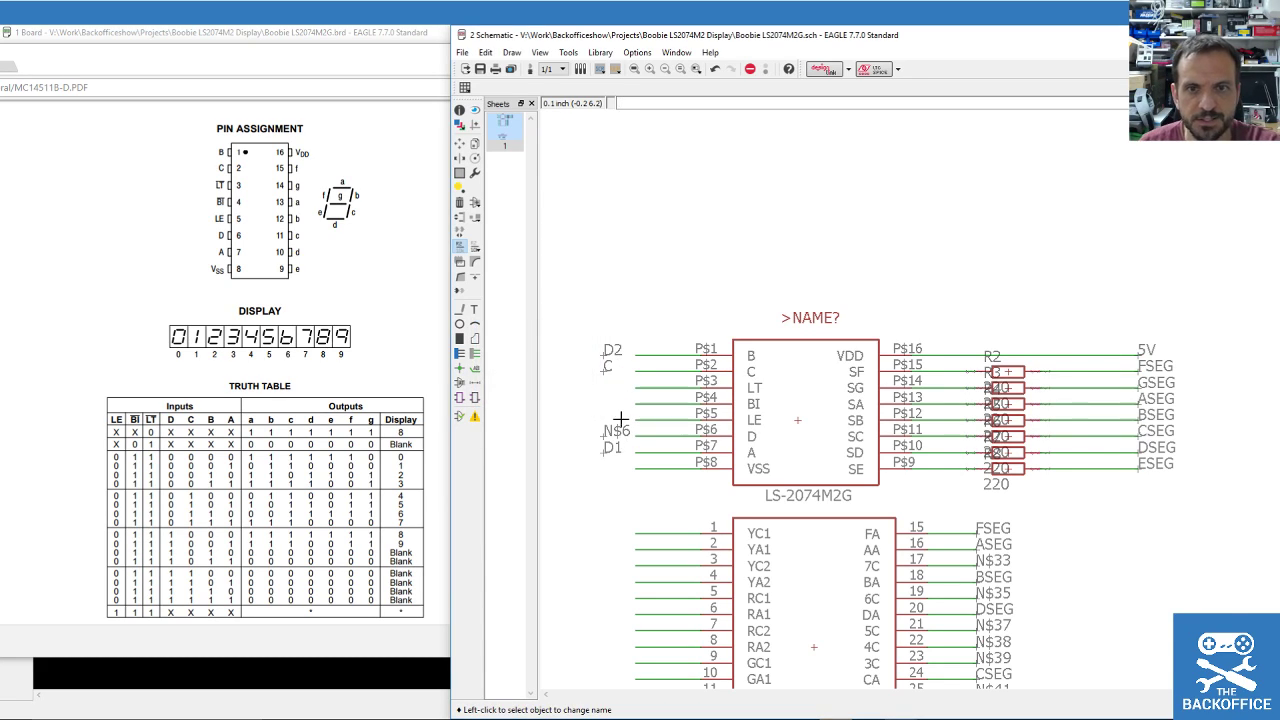
Rename D2 to C, joining it to net C, then rename N$6 to D and D1 to A.
click(608, 354)
text(C)
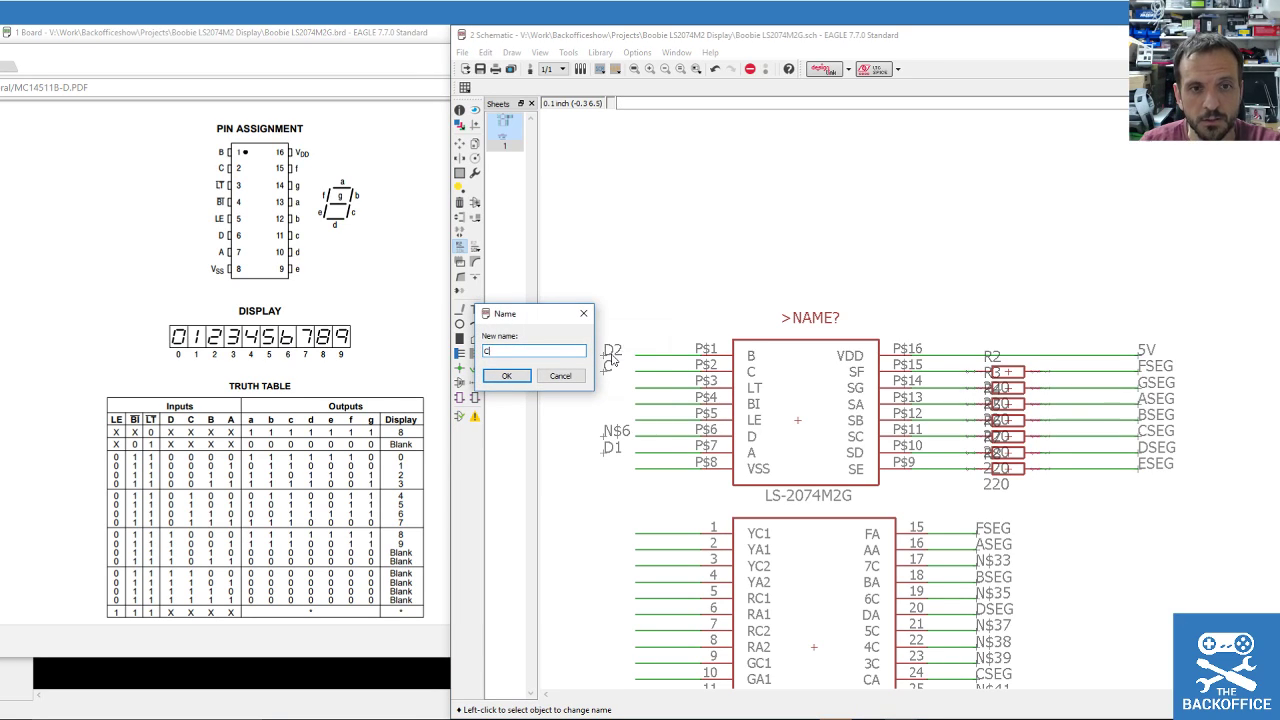
key(Return)
click(574, 384)
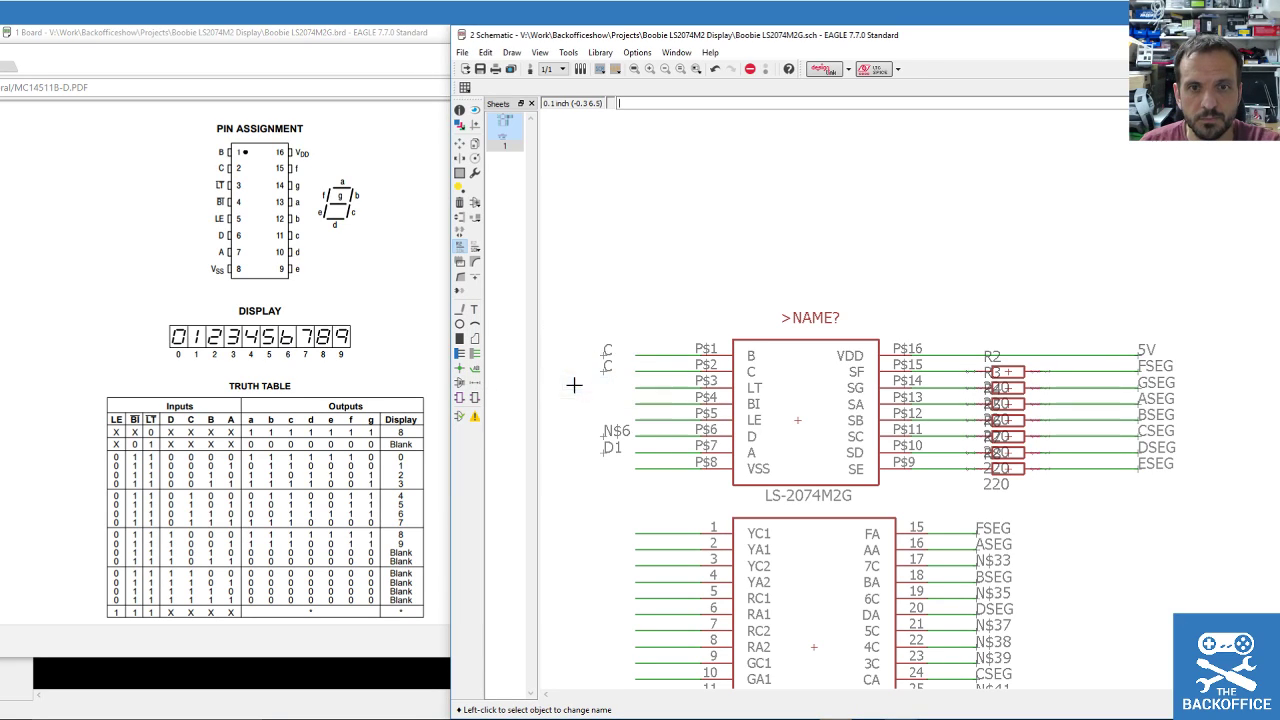
click(608, 438)
text(D)
key(Return)
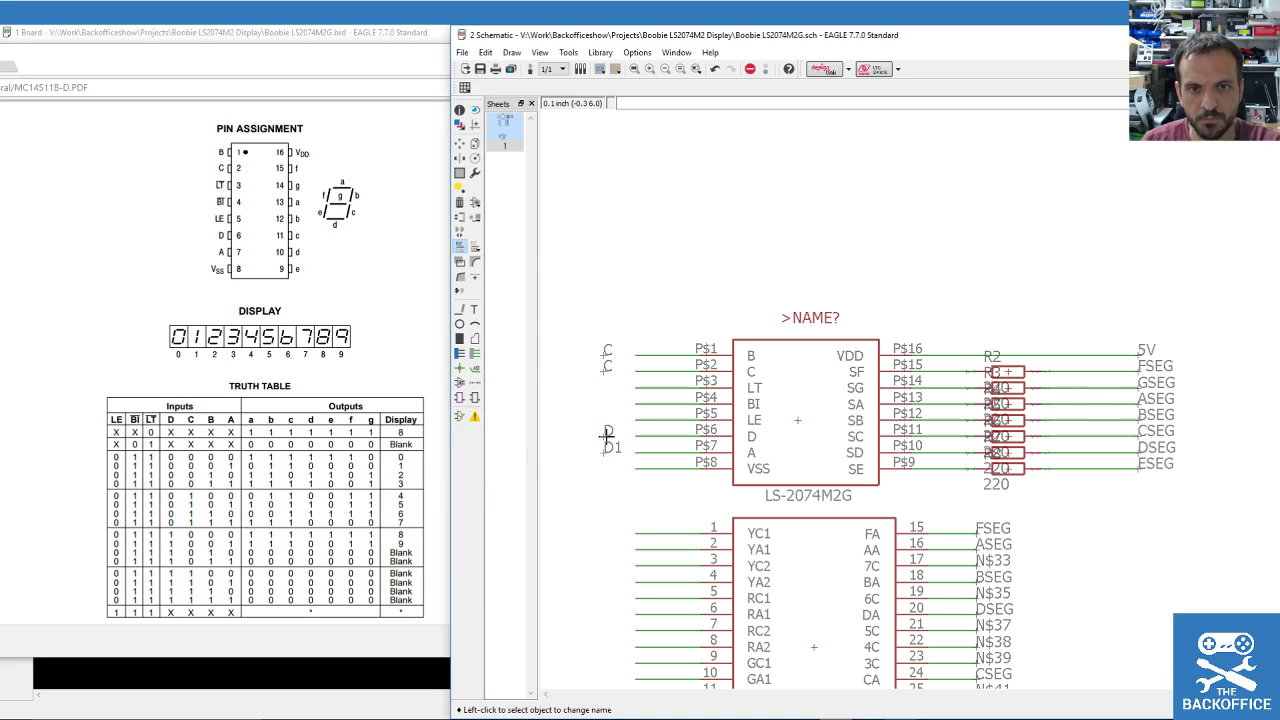
click(604, 453)
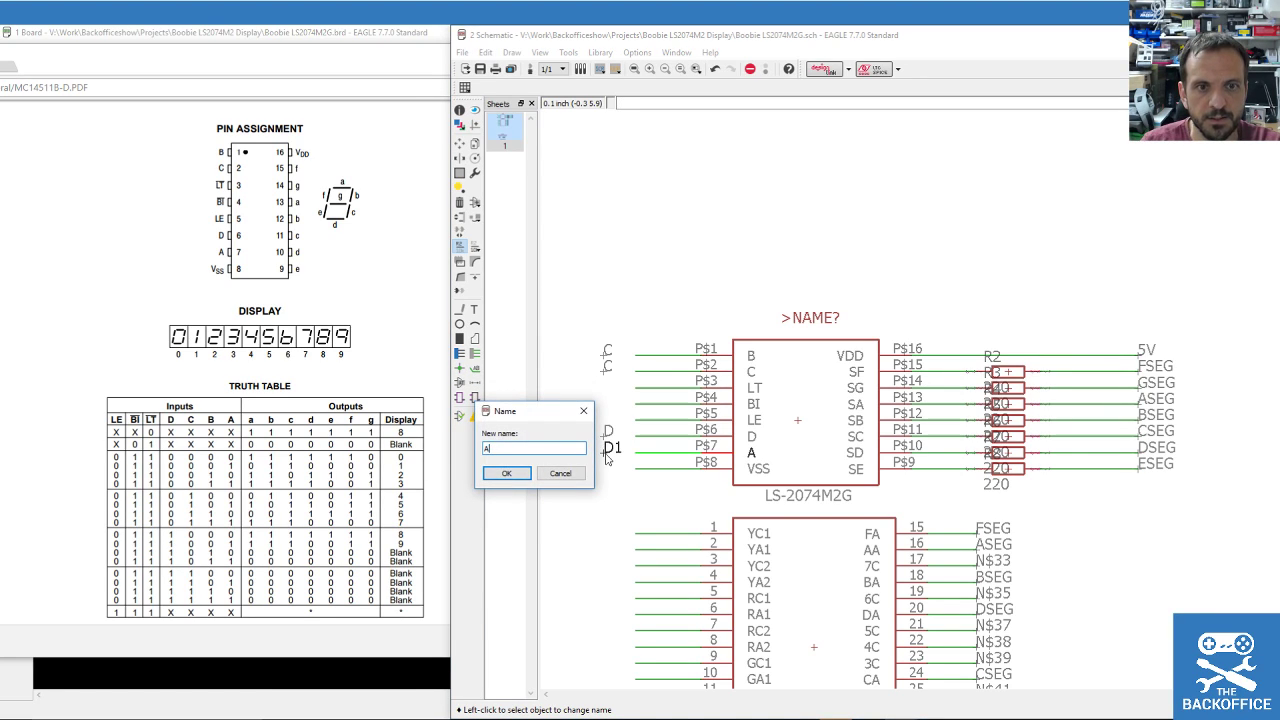
text(A)
key(Return)
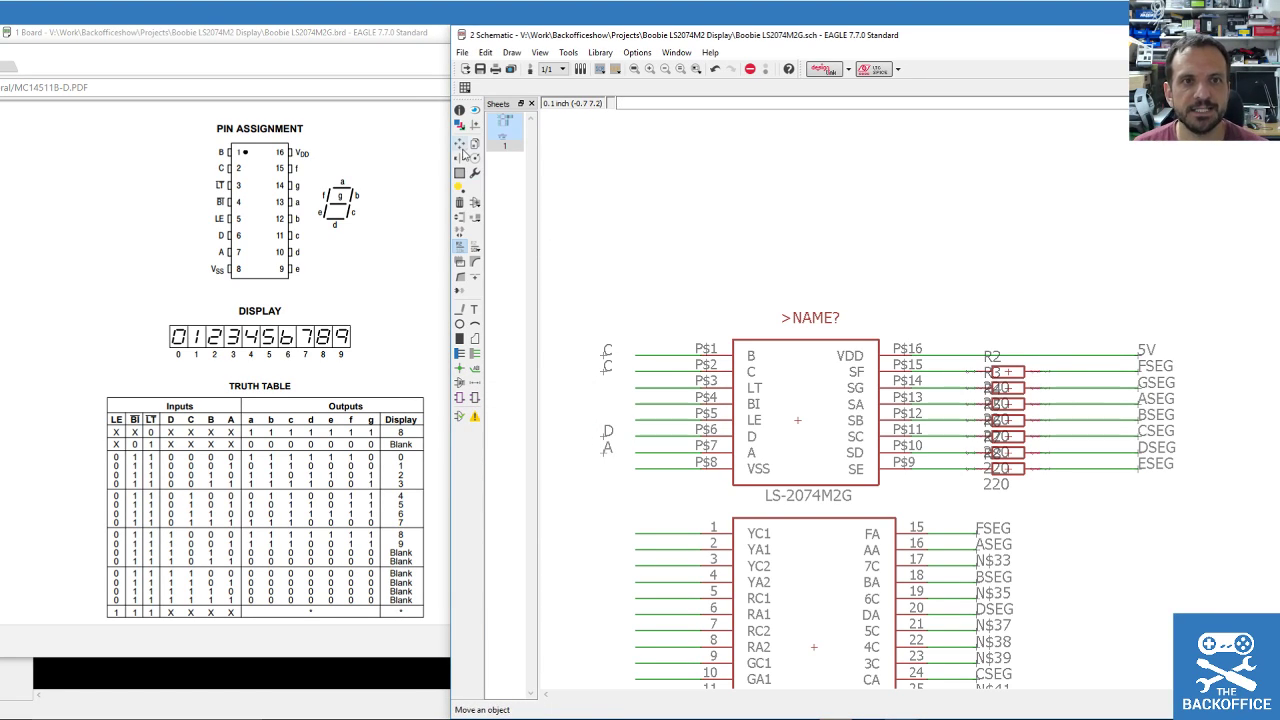
Delete the wrong C label beside pin P$1.
click(463, 152)
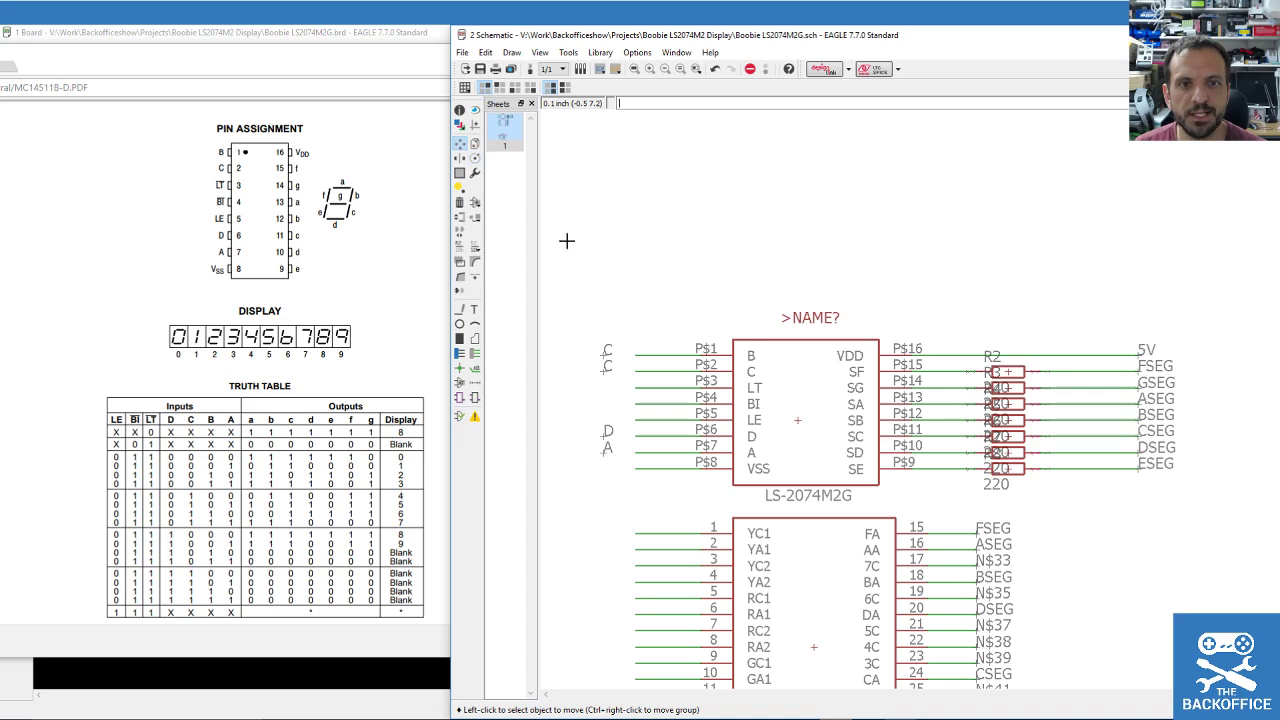
click(459, 245)
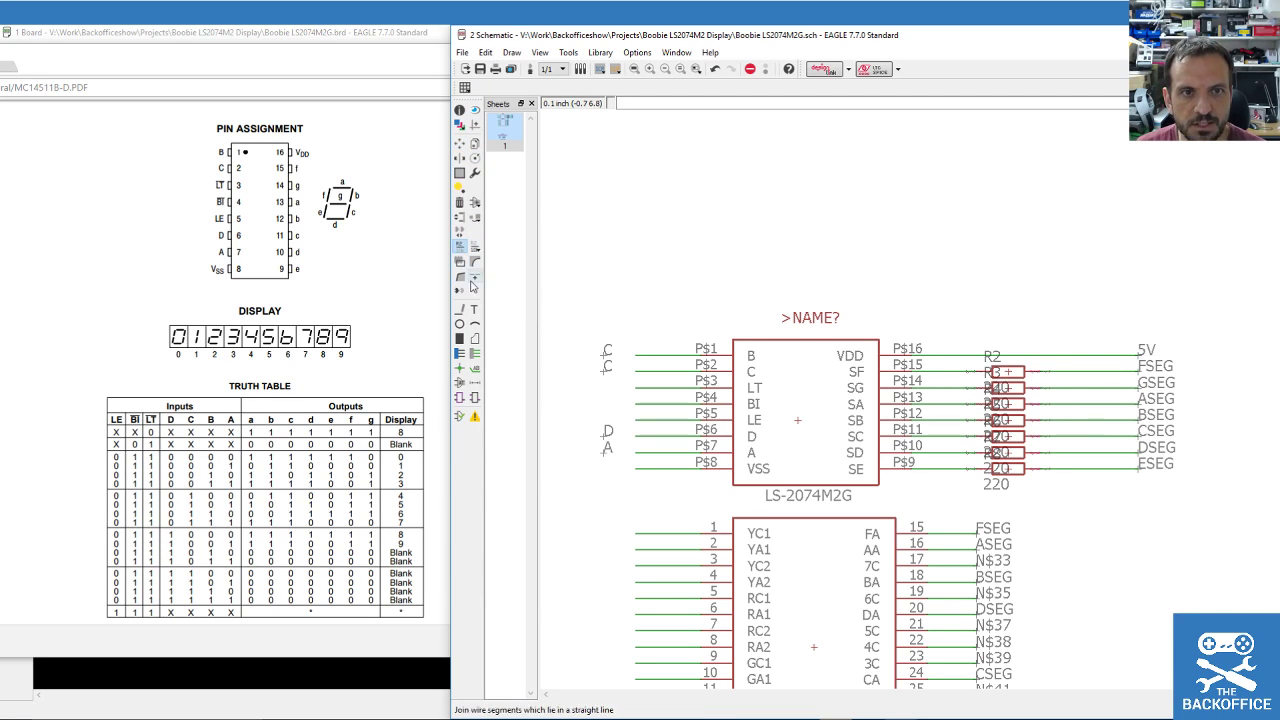
click(459, 202)
click(638, 352)
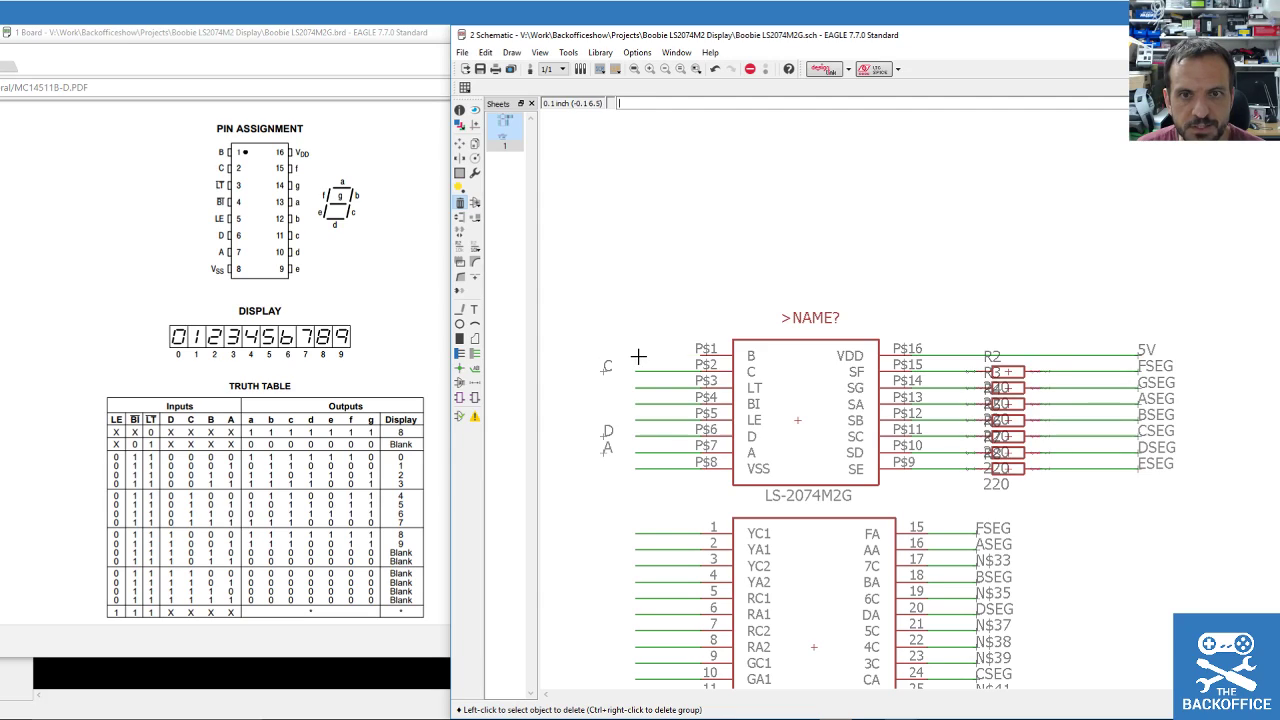
click(475, 354)
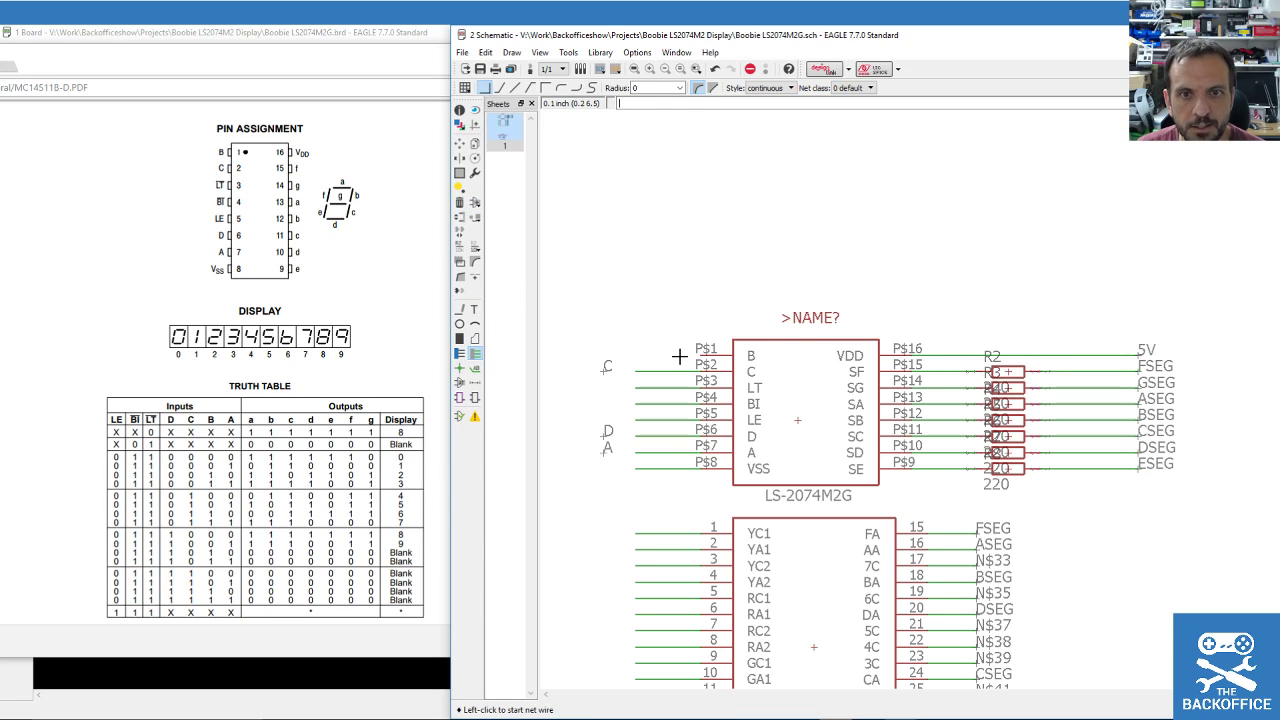
click(634, 356)
key(Escape)
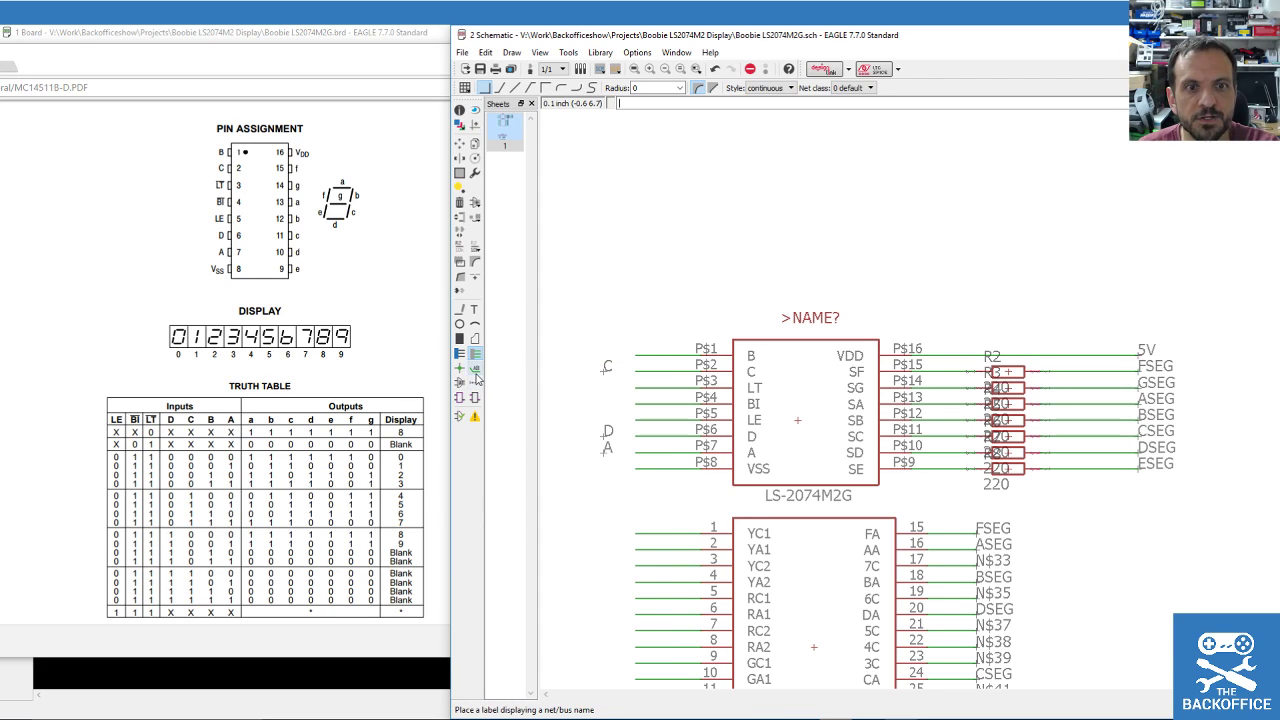
Add a label to the pin P$1 net and rename N$1 to B.
click(475, 369)
click(636, 355)
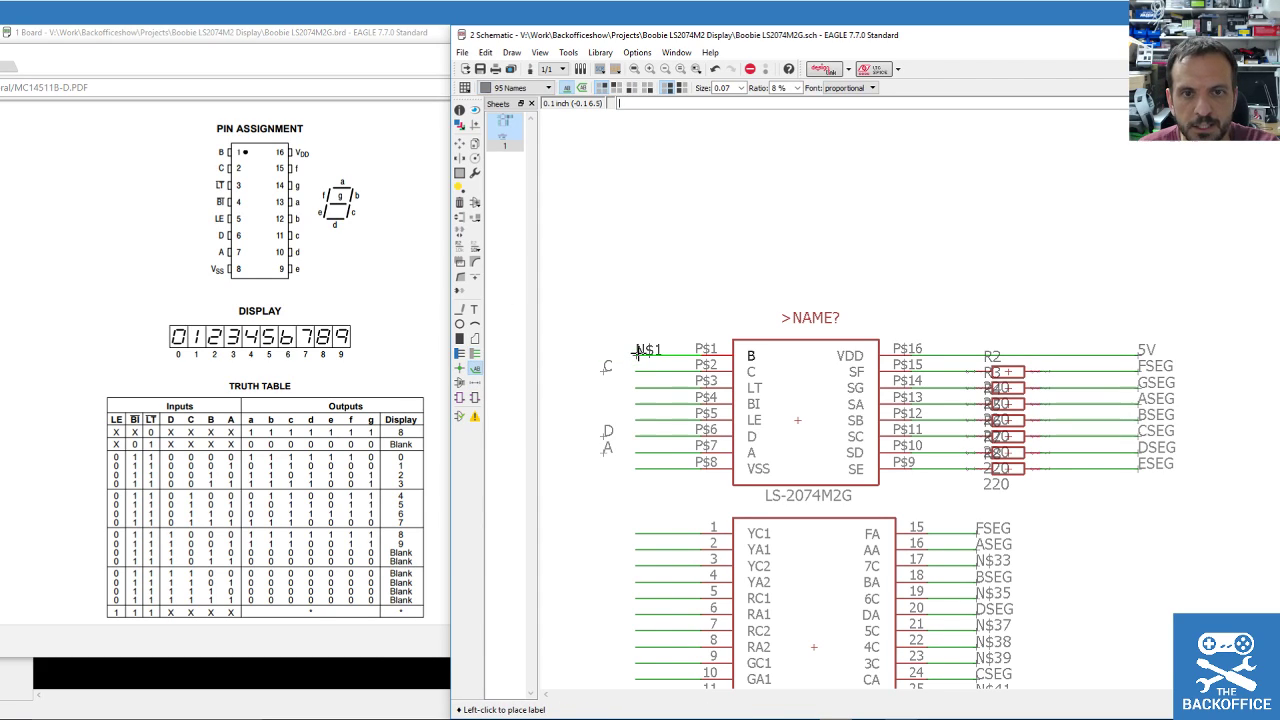
click(636, 352)
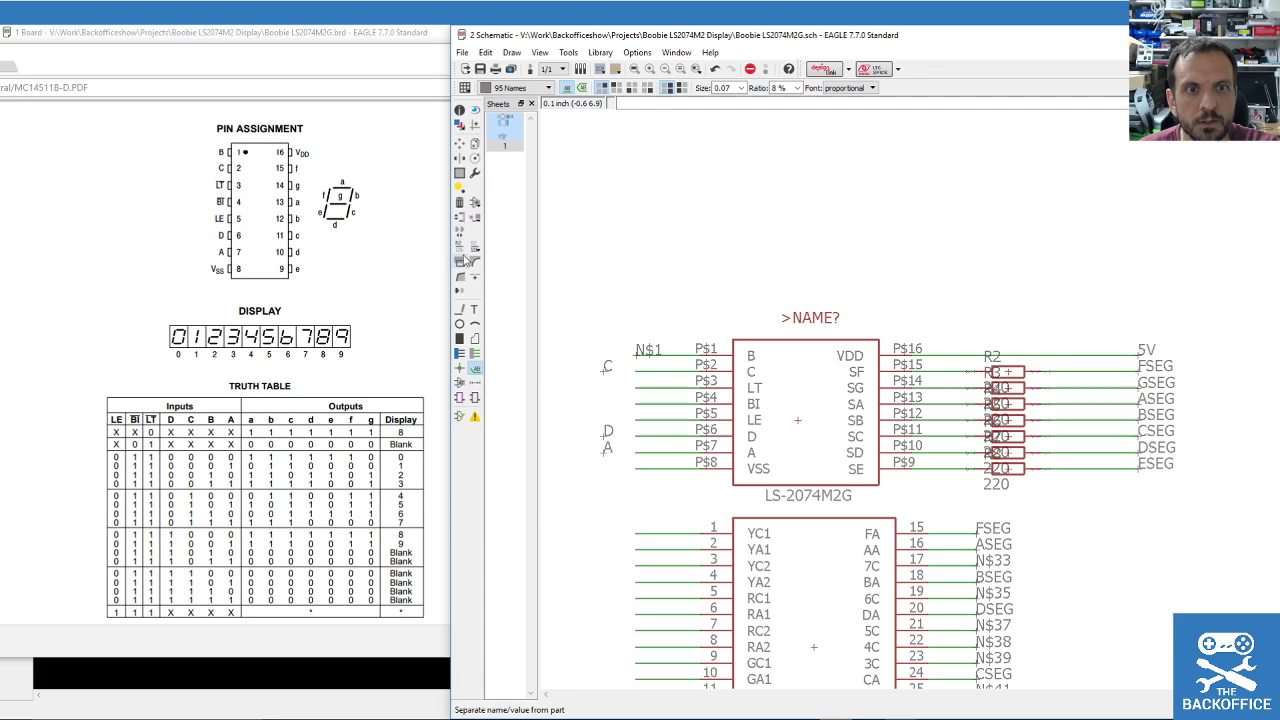
click(459, 246)
click(645, 357)
click(645, 357)
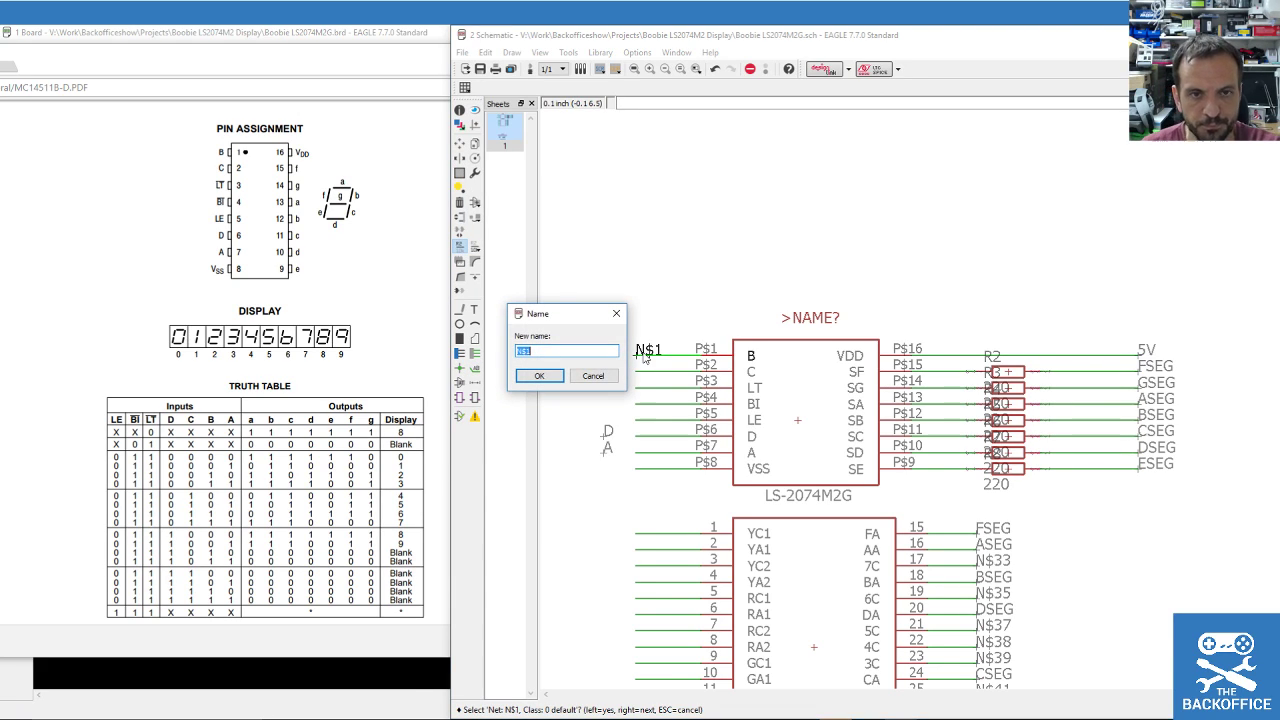
text(B)
key(Return)
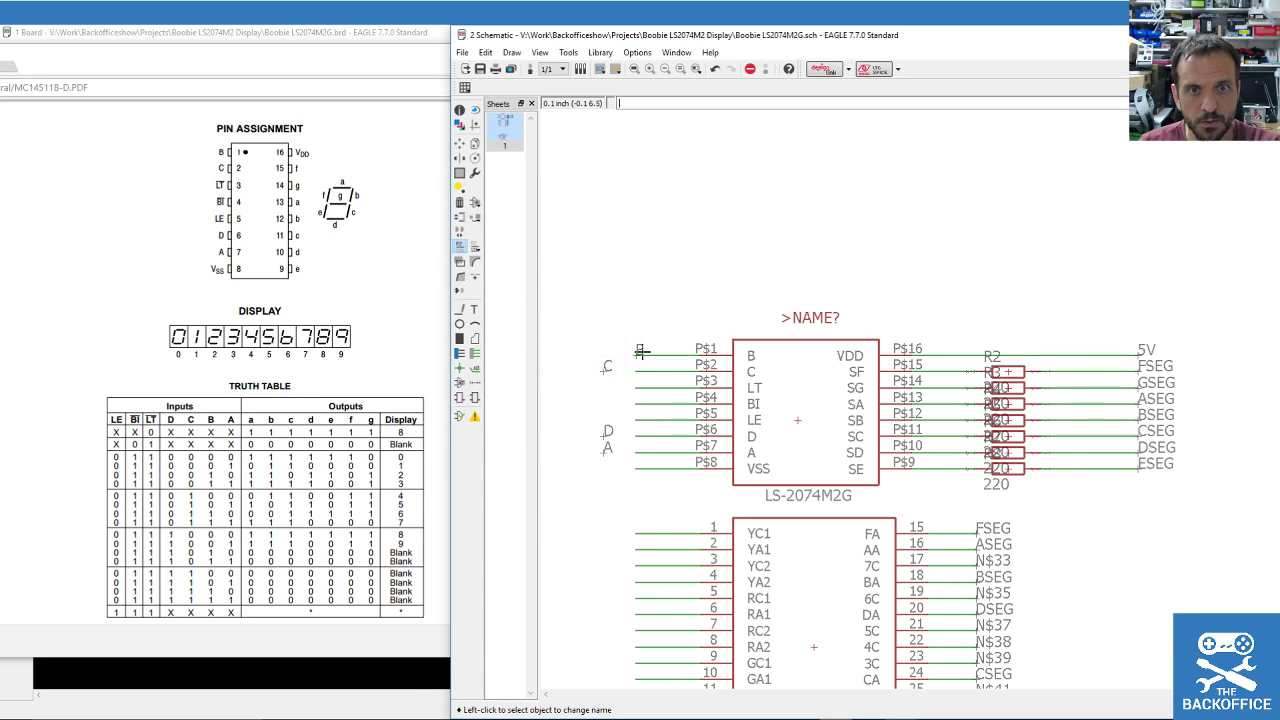
click(459, 142)
scroll(663, 420, up, 4)
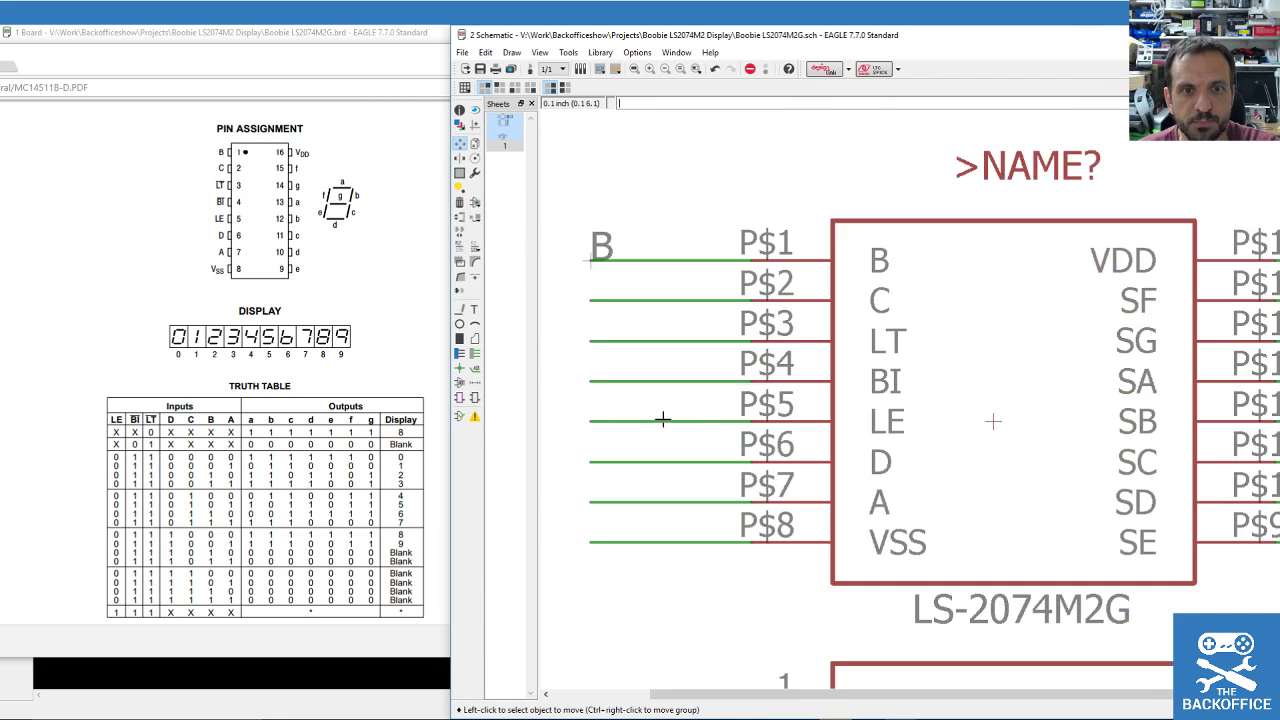
Move the C, D and A labels onto their net lines.
scroll(626, 351, down, 2)
click(560, 328)
click(607, 326)
click(560, 414)
click(607, 409)
click(567, 436)
click(607, 434)
Check the labelled schematic and save the design with Ctrl+S.
scroll(596, 298, down, 2)
scroll(596, 298, down, 2)
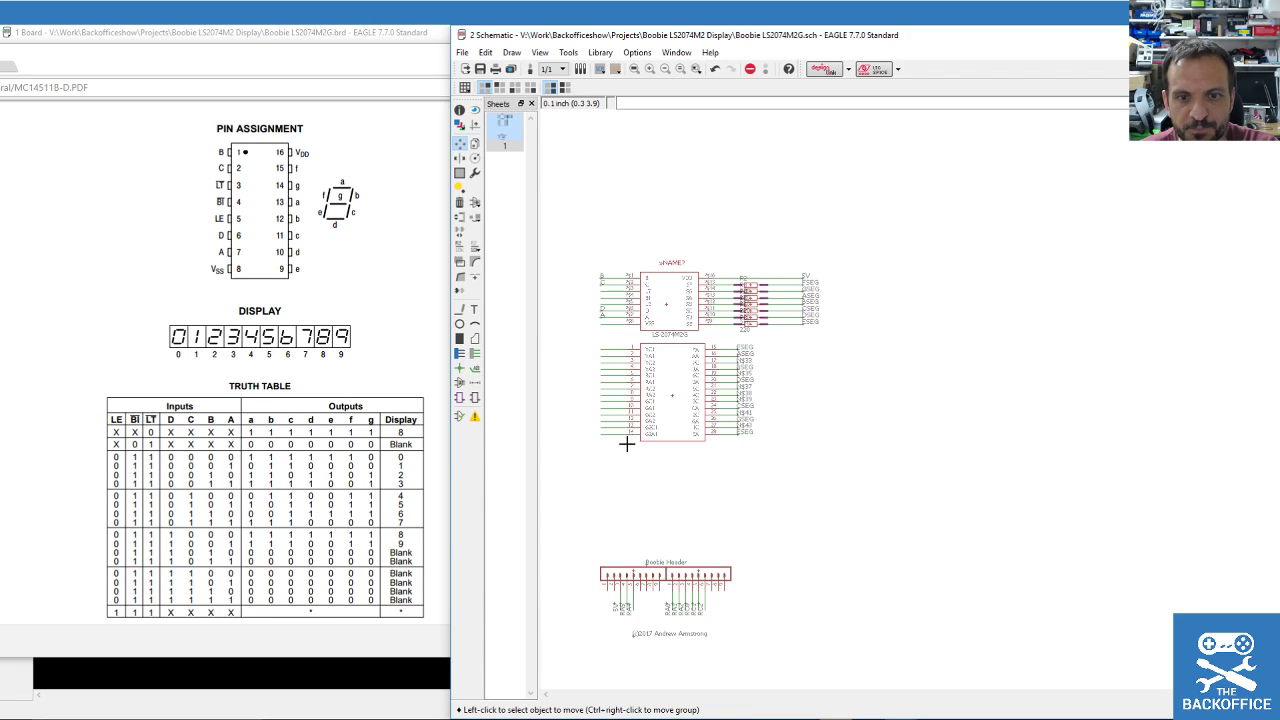
scroll(623, 443, up, 2)
scroll(683, 603, down, 3)
scroll(683, 603, up, 2)
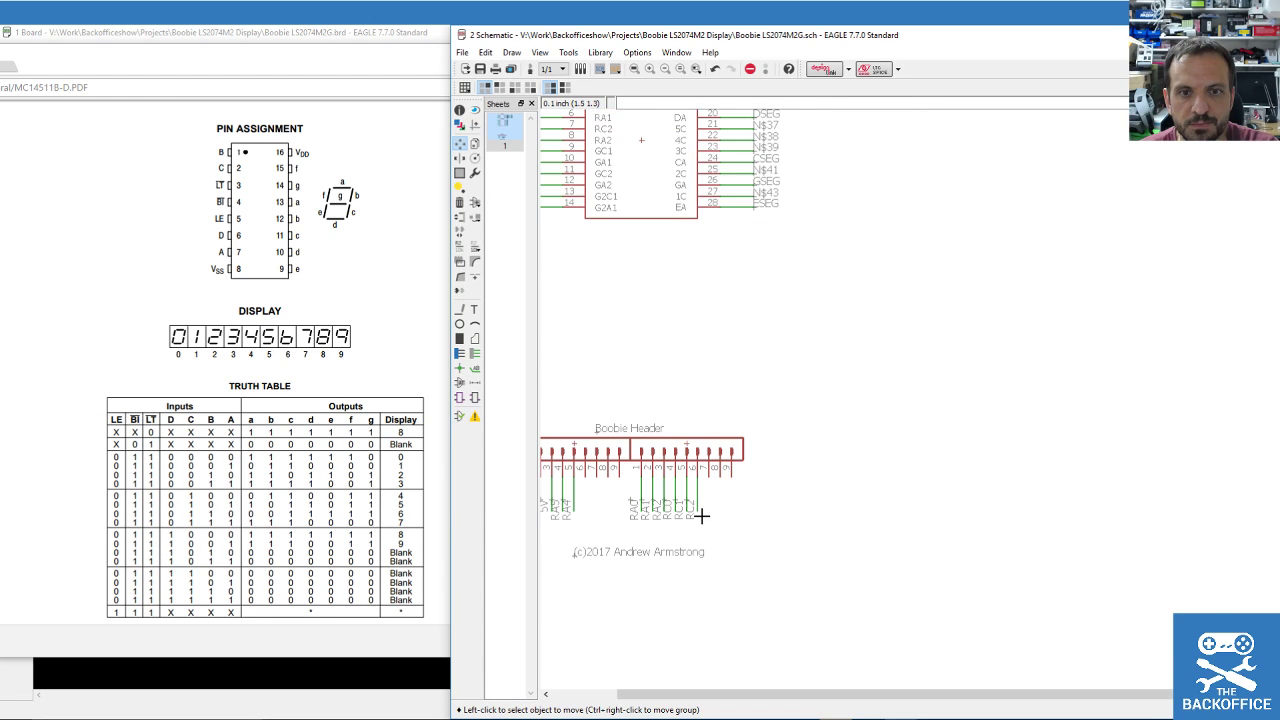
scroll(591, 409, up, 1)
scroll(809, 394, down, 2)
scroll(709, 214, up, 2)
scroll(716, 181, up, 1)
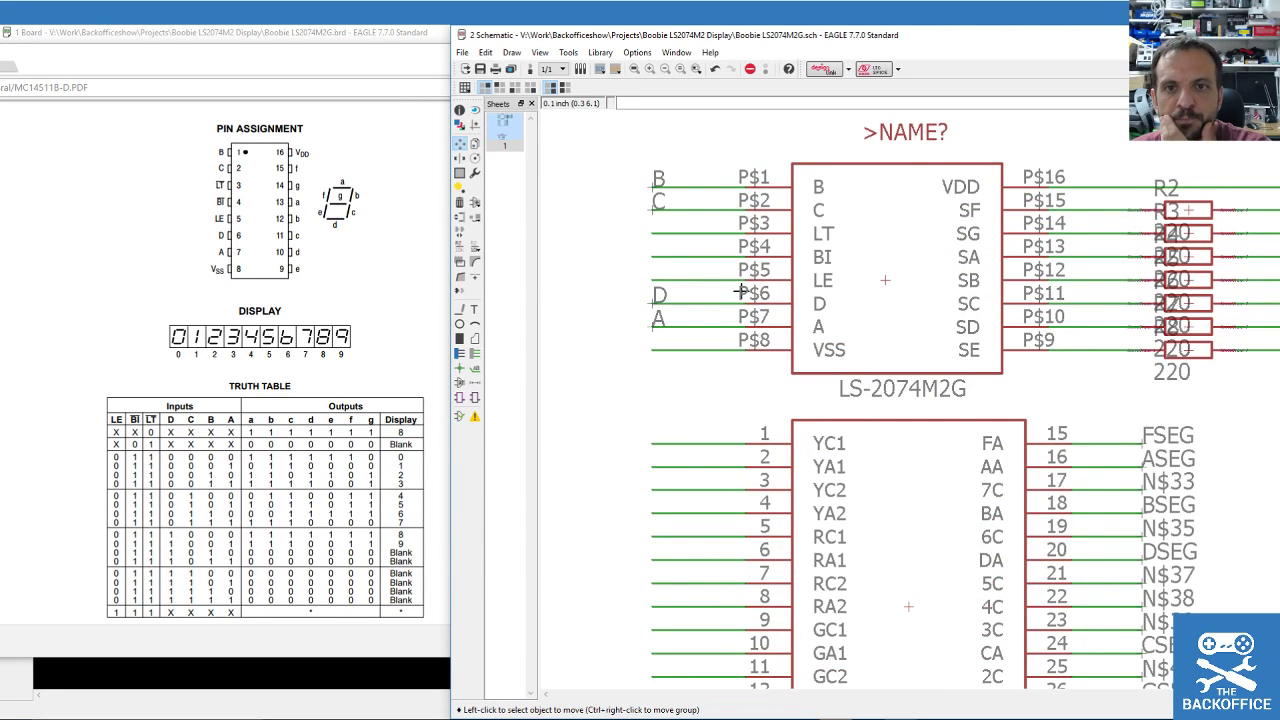
scroll(776, 242, down, 1)
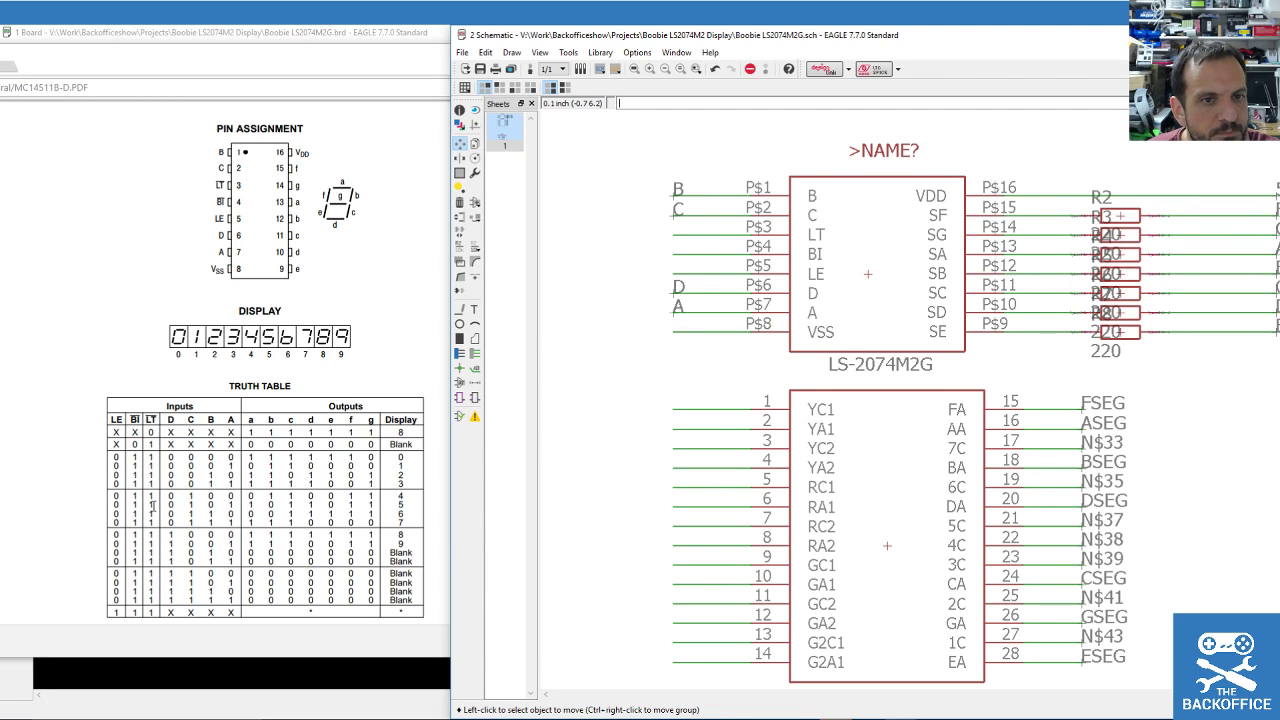
scroll(158, 445, down, 2)
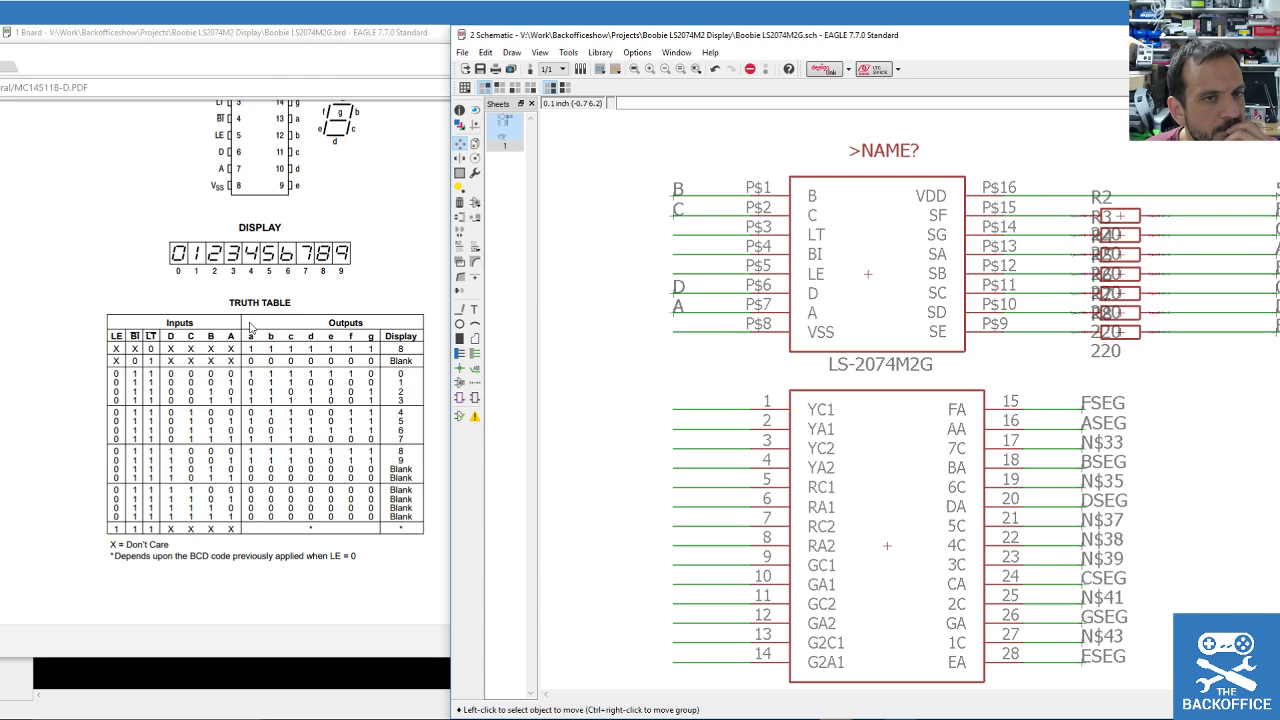
key(ctrl+s)
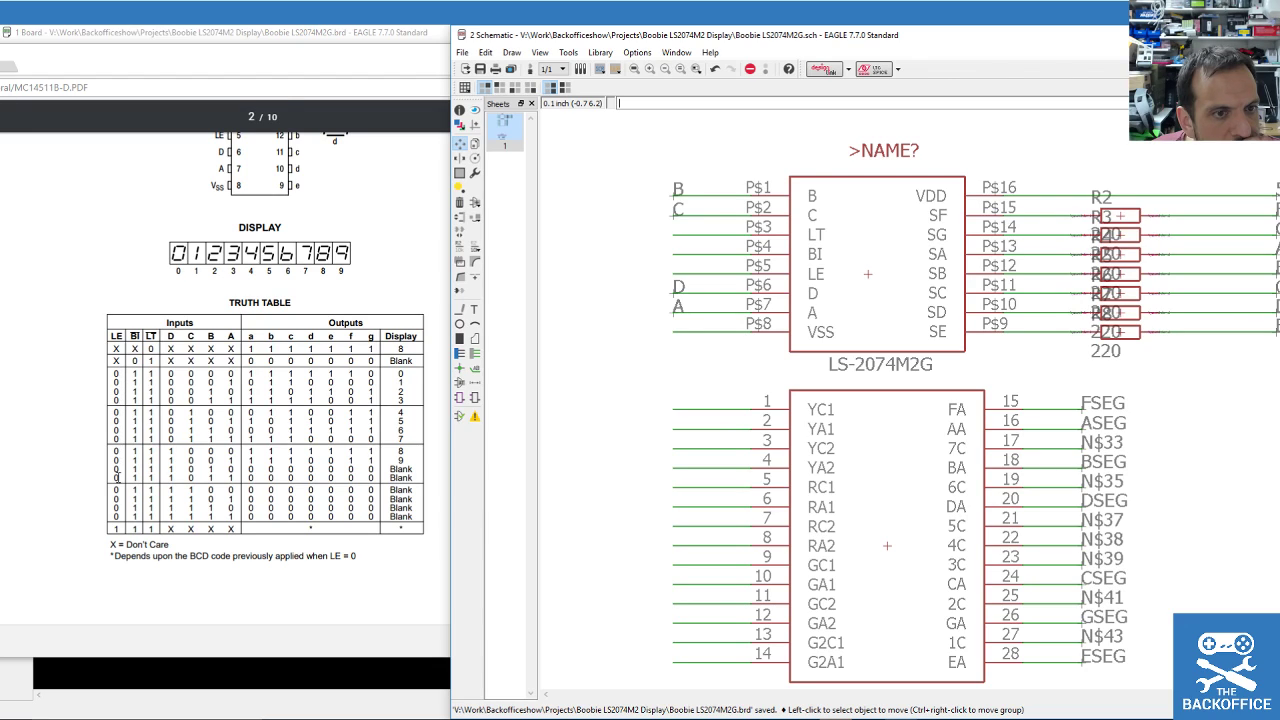
scroll(146, 373, up, 6)
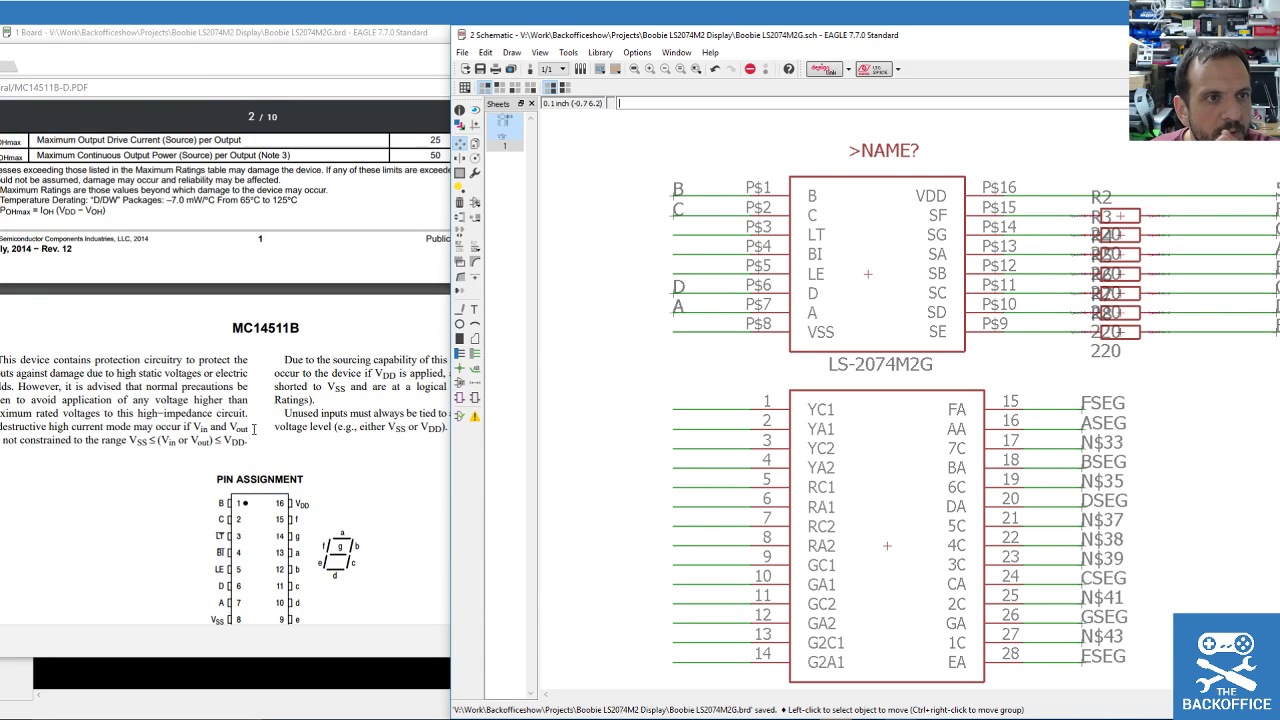
drag(286, 63, 614, 51)
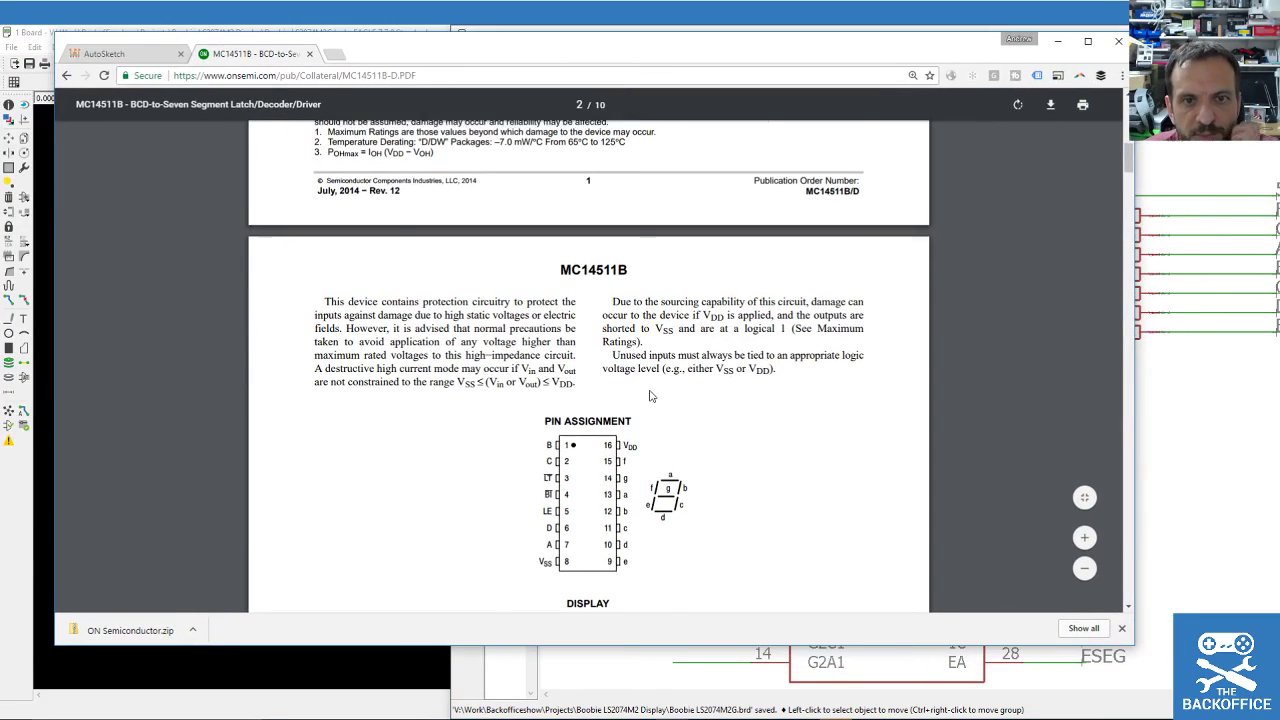
Scroll through the MC14511B ratings, electrical tables and waveforms, ending on page 2's truth table.
scroll(645, 403, up, 5)
scroll(645, 403, up, 7)
scroll(649, 360, down, 8)
scroll(649, 350, down, 6)
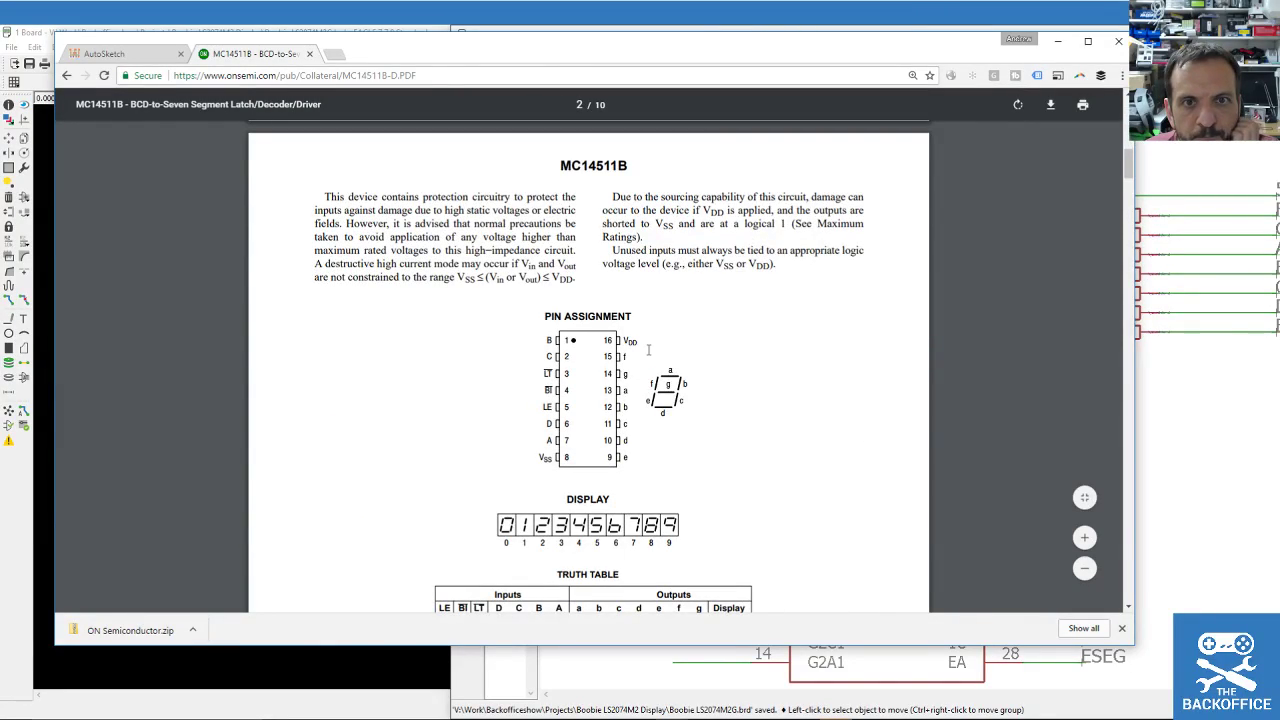
scroll(649, 350, down, 5)
scroll(649, 350, down, 6)
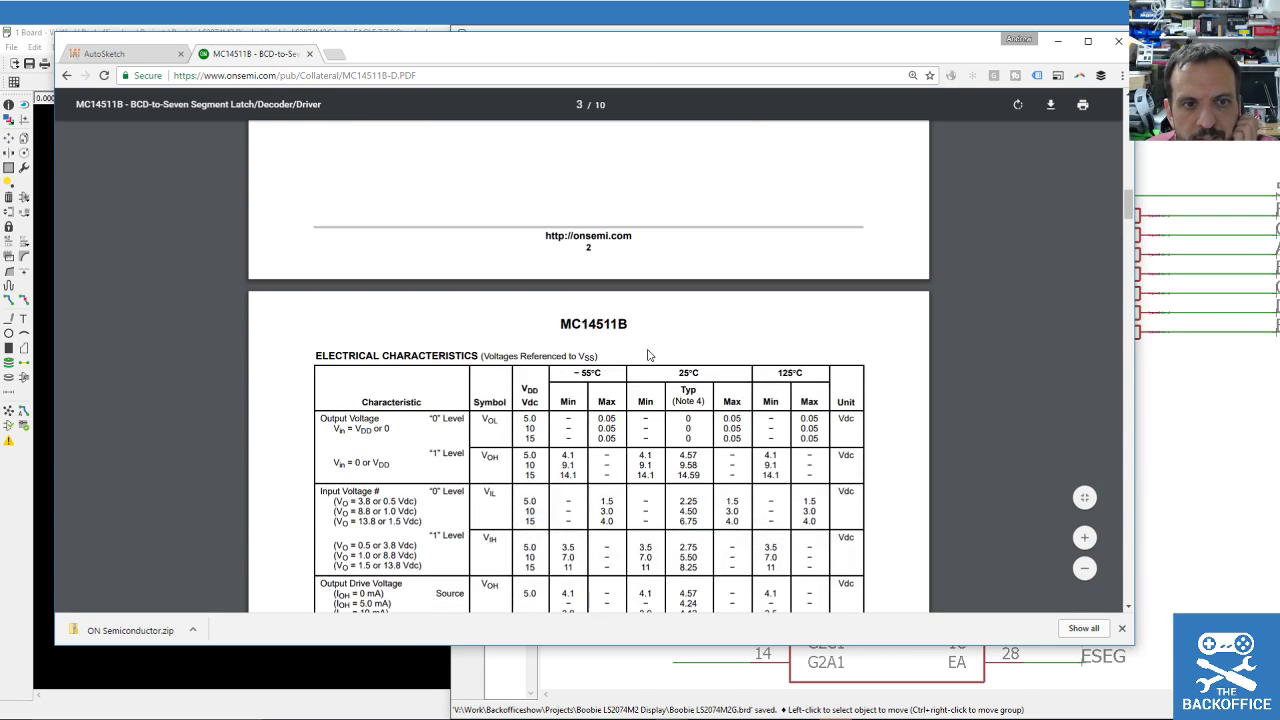
scroll(647, 349, down, 2)
scroll(647, 349, down, 1)
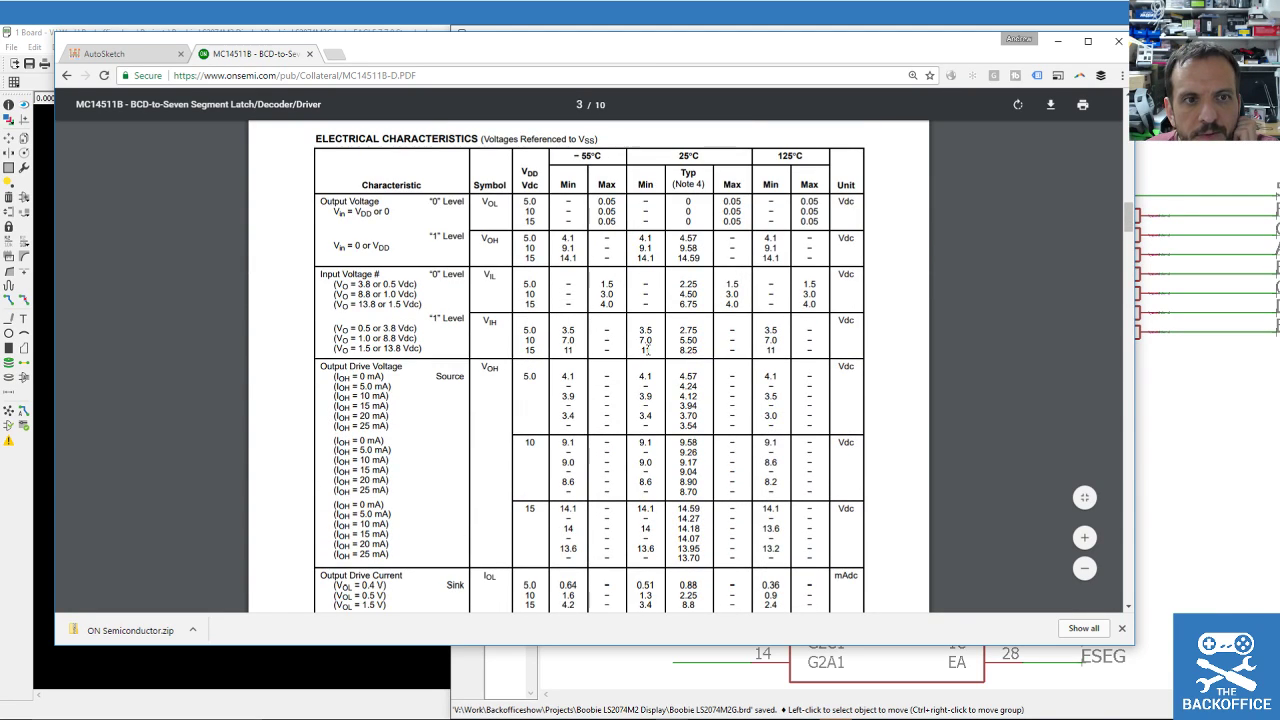
scroll(647, 349, down, 8)
scroll(647, 349, down, 8)
scroll(647, 349, down, 20)
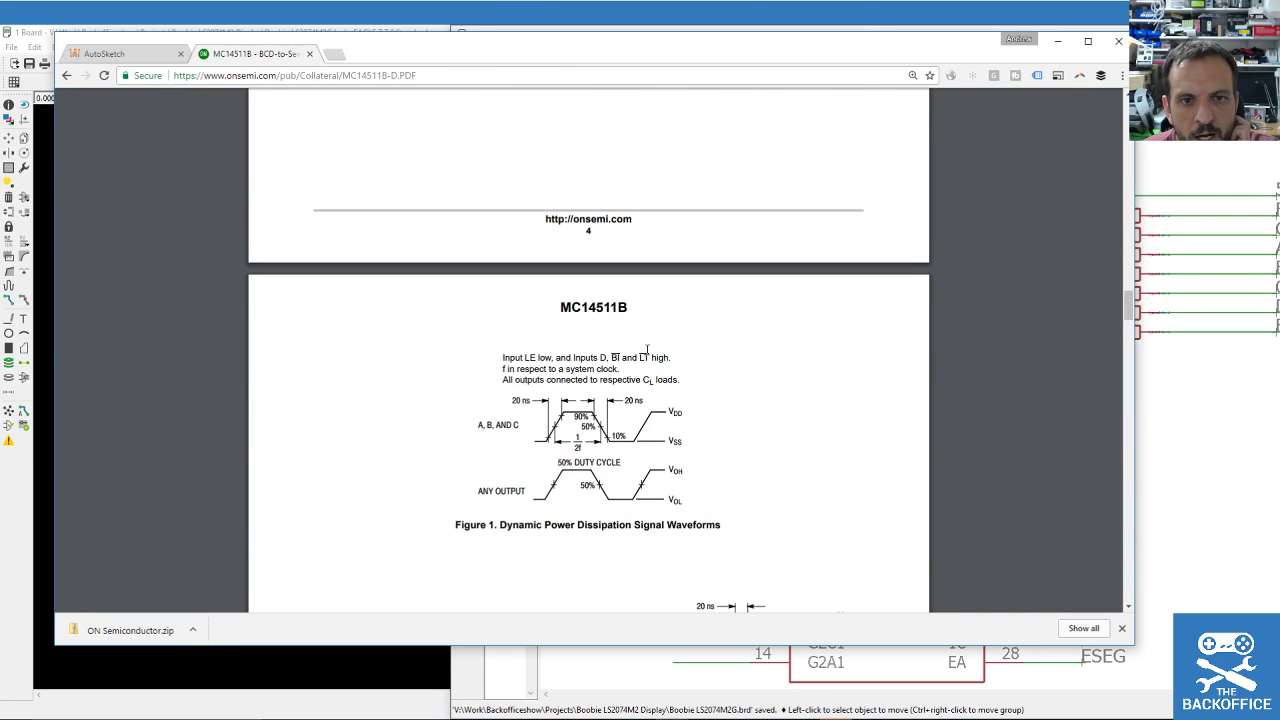
scroll(646, 358, up, 8)
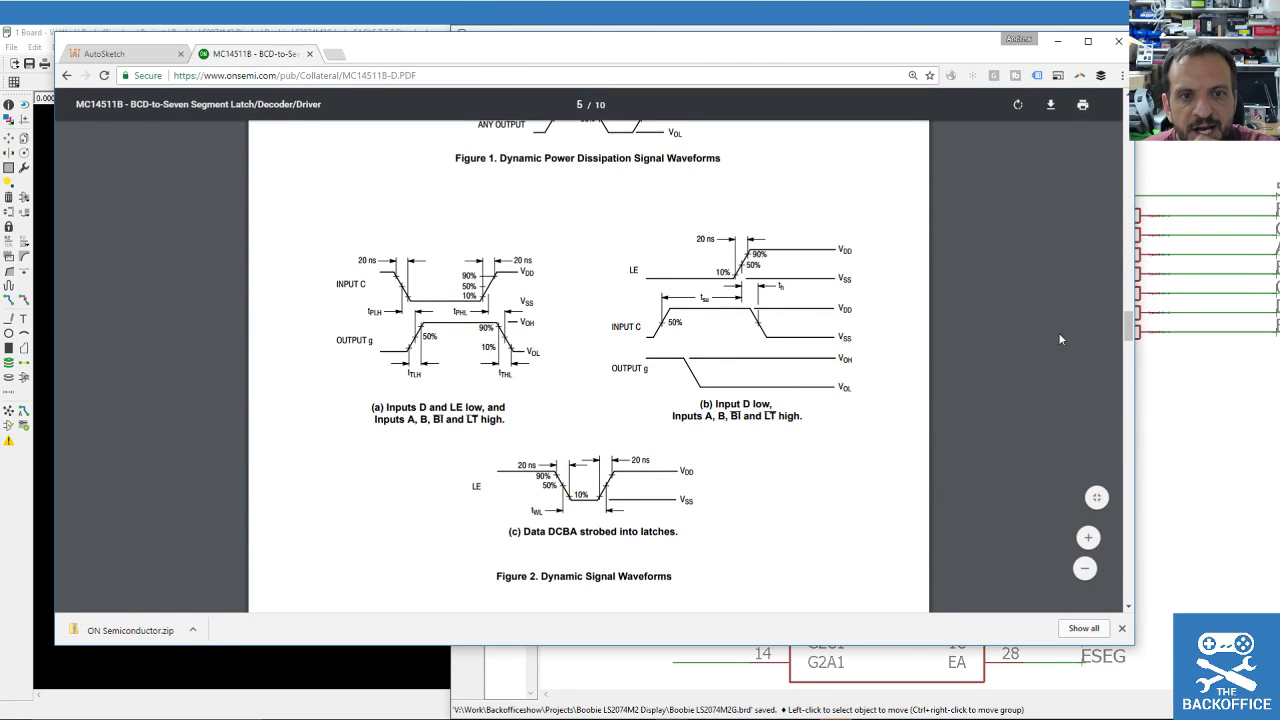
scroll(1116, 152, up, 20)
scroll(840, 390, up, 3)
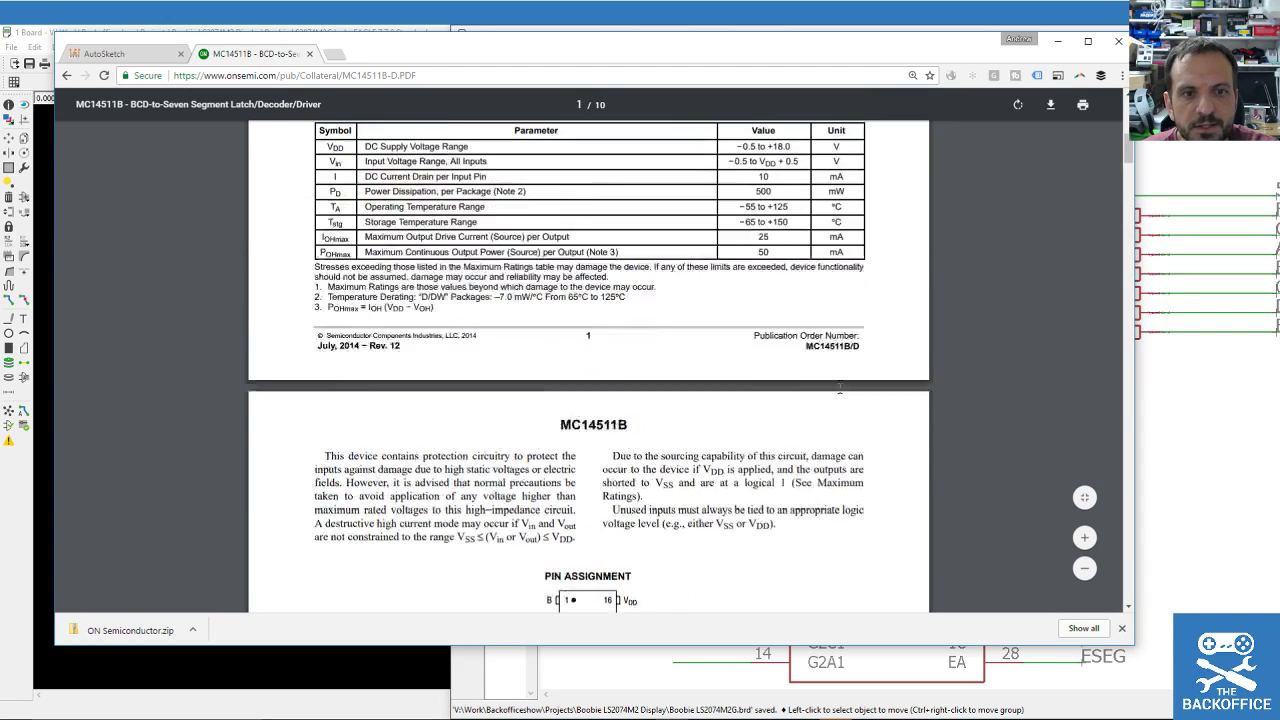
scroll(840, 390, up, 1)
scroll(620, 330, down, 5)
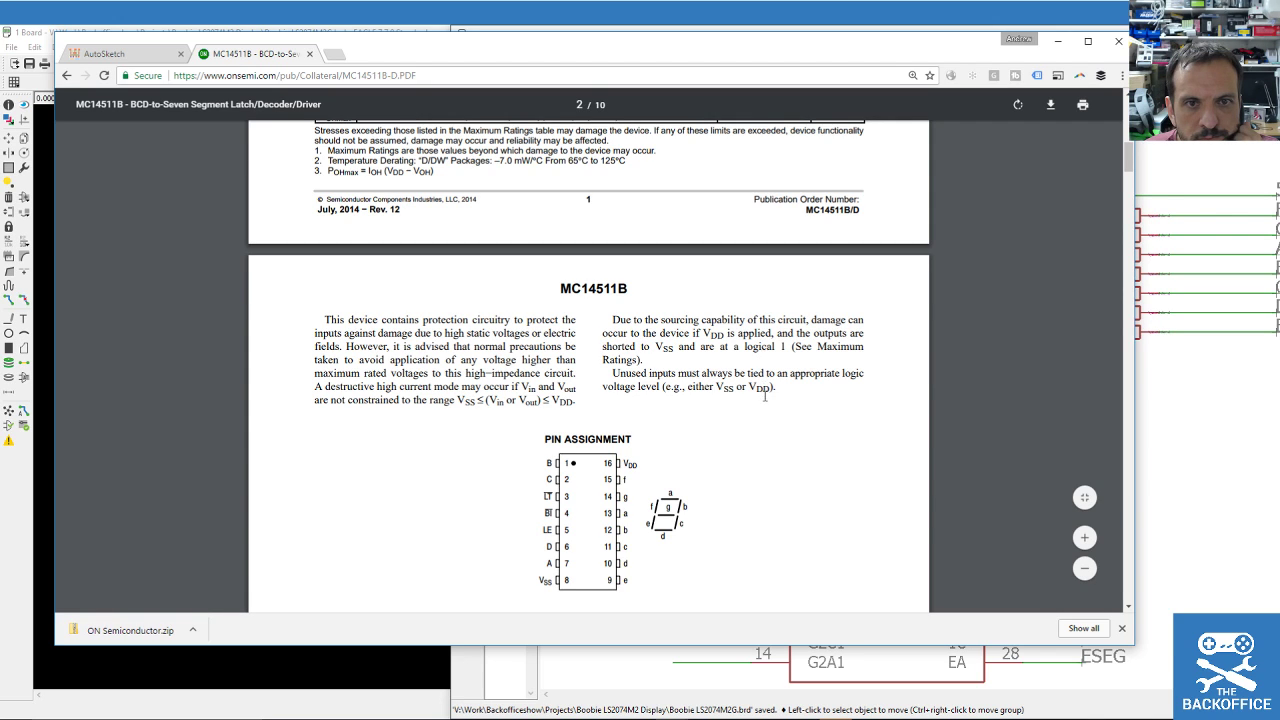
scroll(765, 396, up, 3)
scroll(760, 410, up, 1)
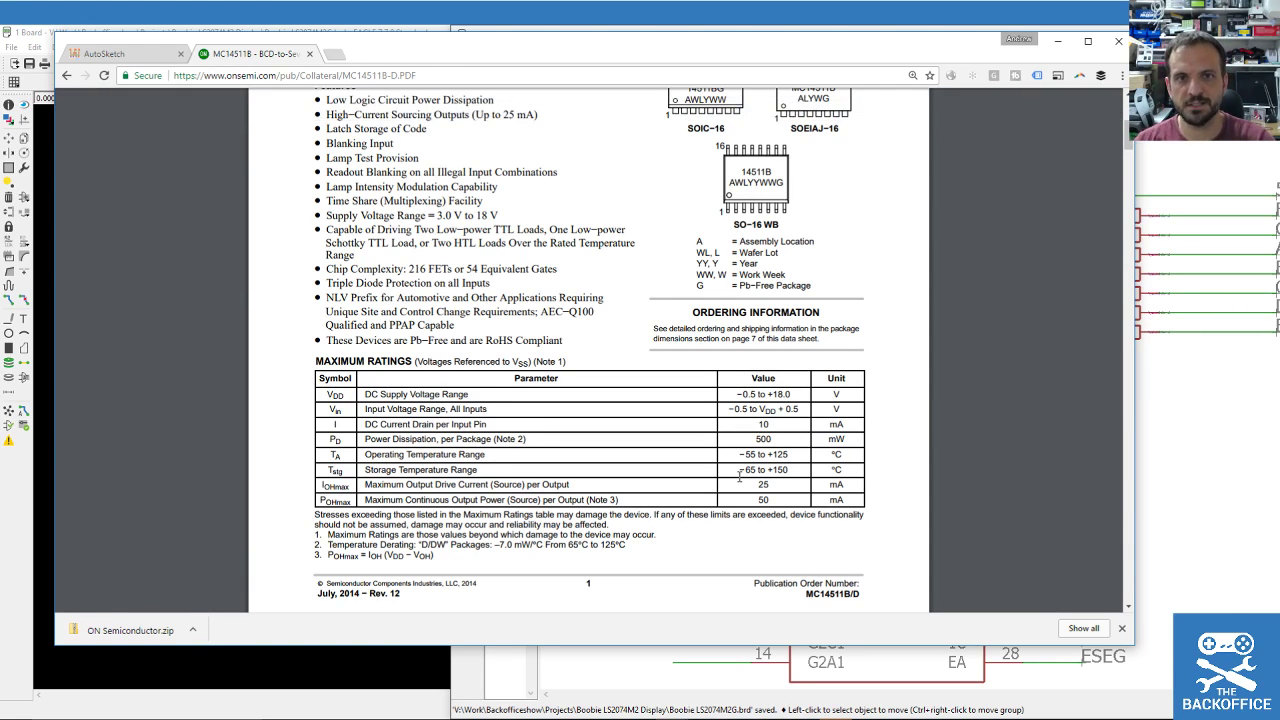
scroll(677, 450, down, 1)
scroll(677, 450, down, 4)
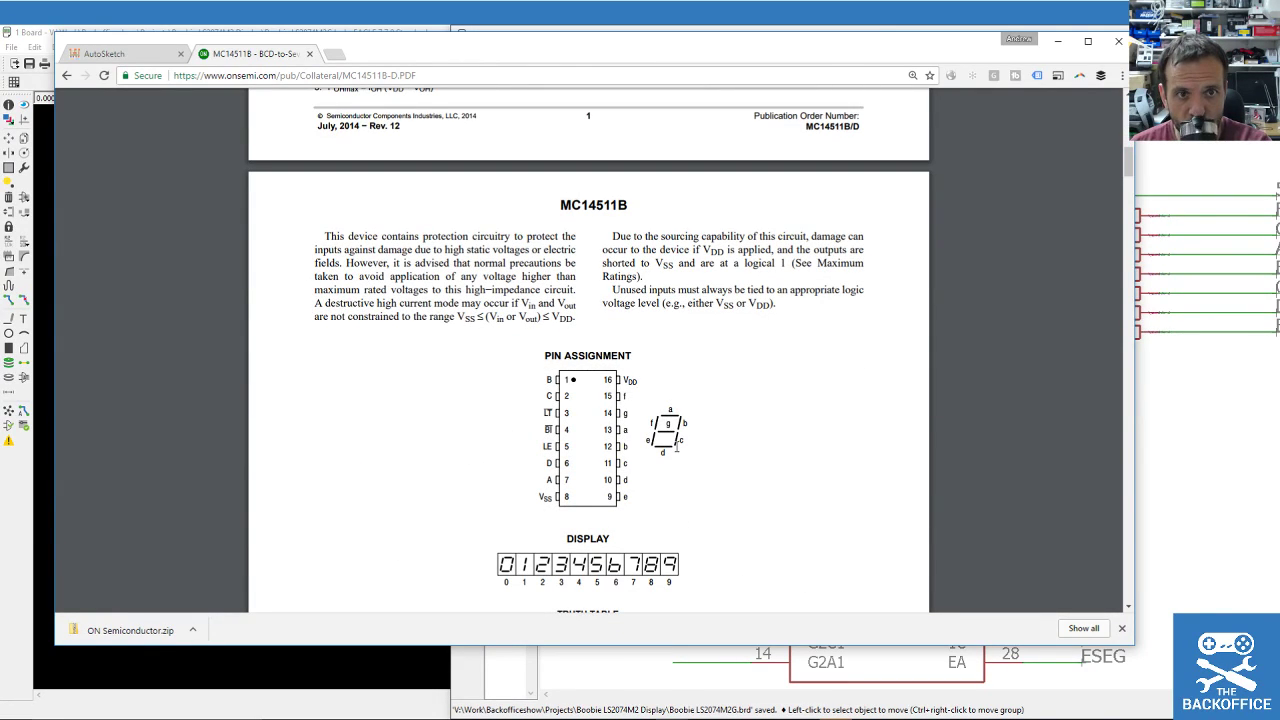
scroll(677, 449, down, 3)
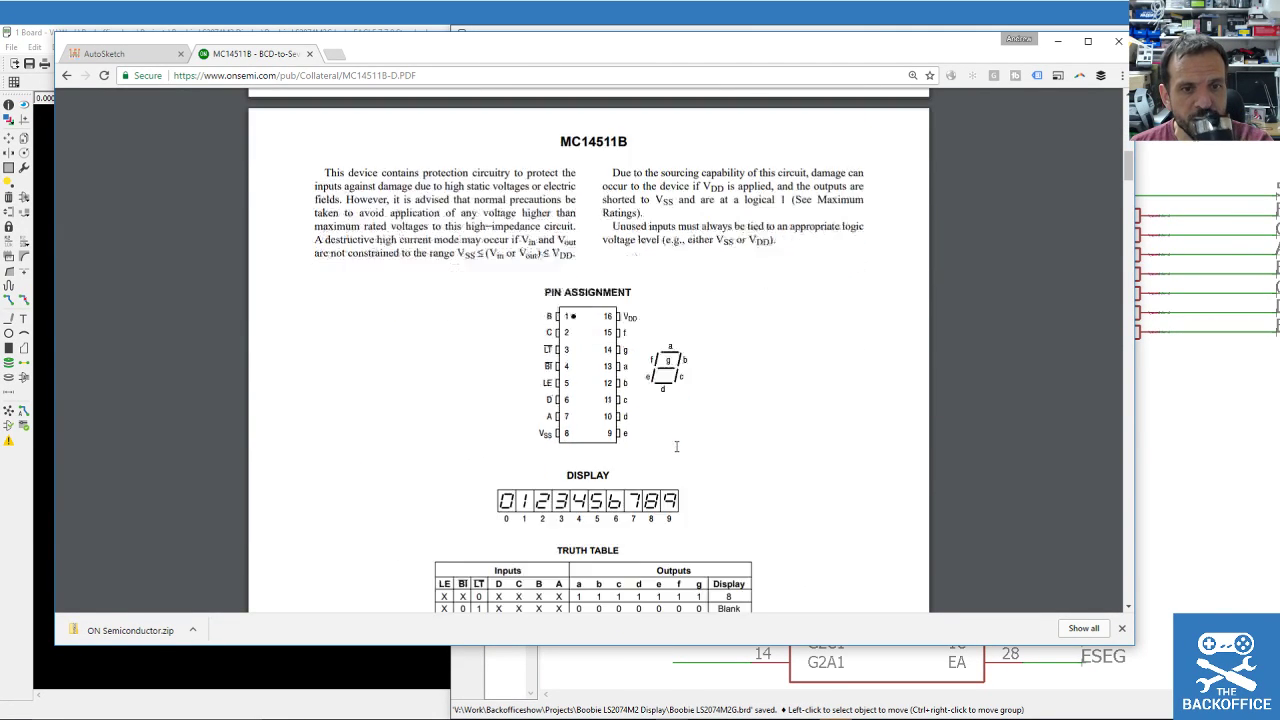
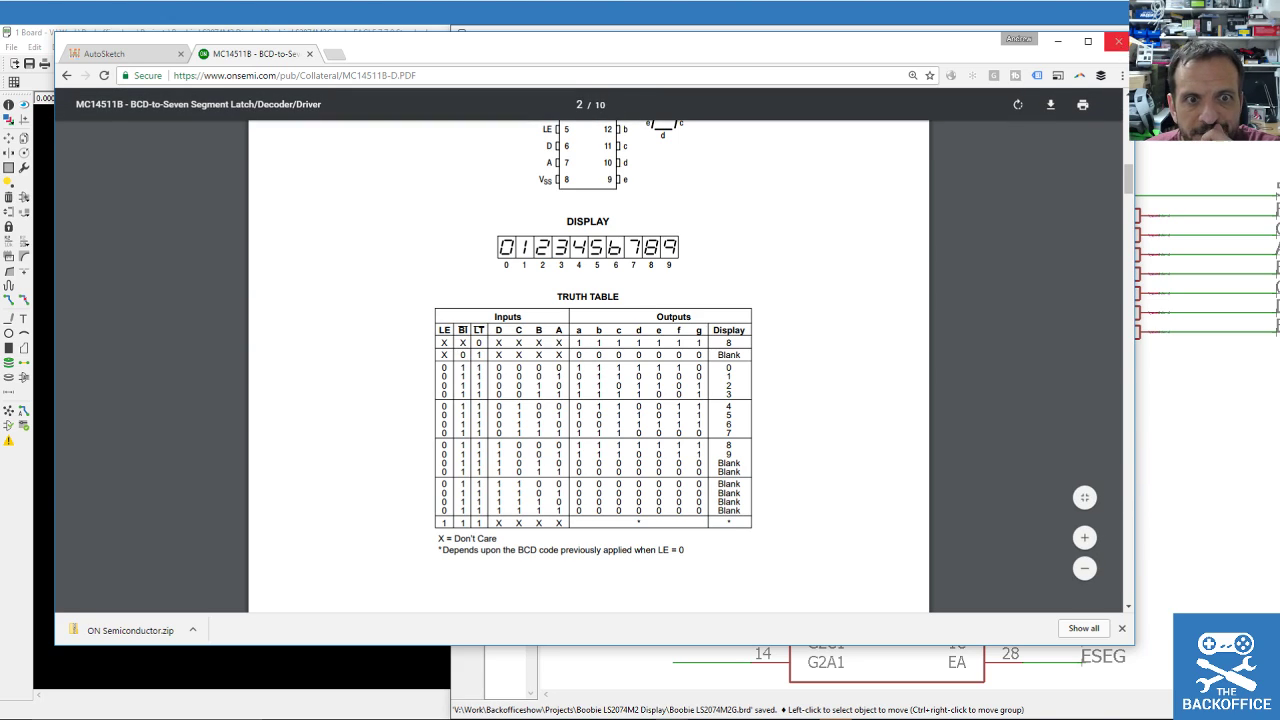
Label the BI pin's net and rename it 5V, merging it into the 5V net.
click(1165, 34)
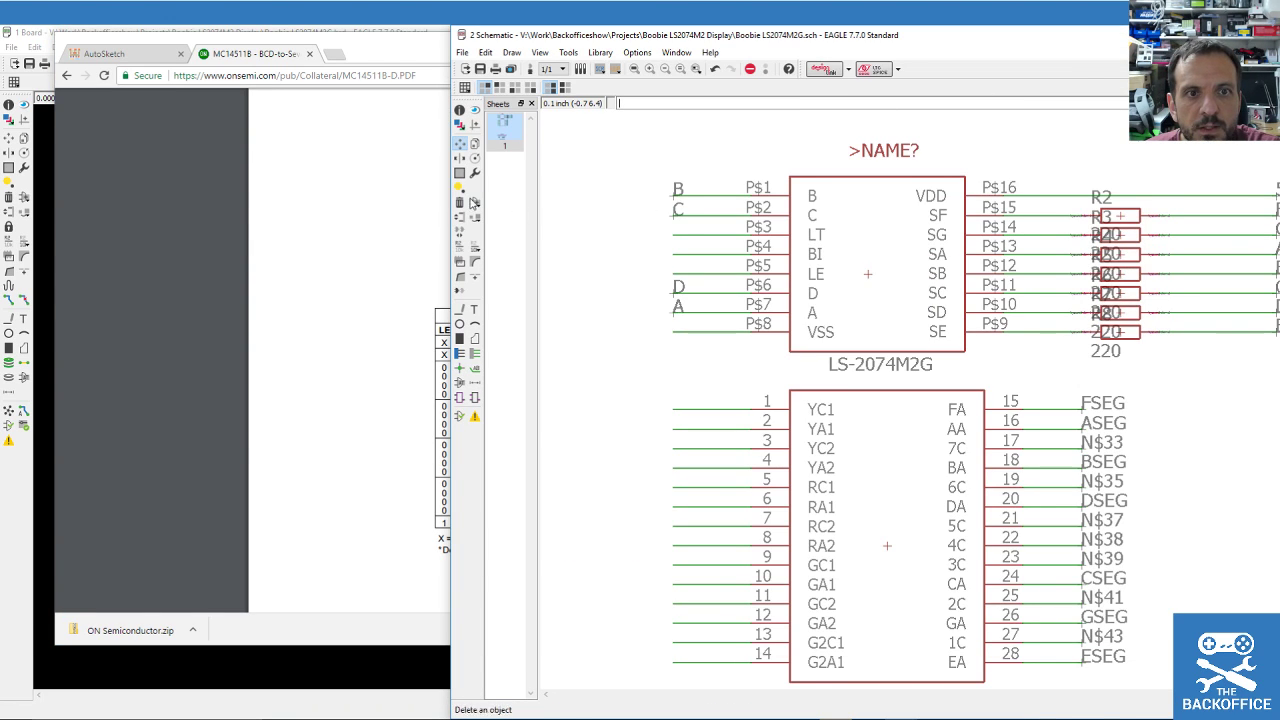
click(474, 370)
click(694, 251)
click(672, 256)
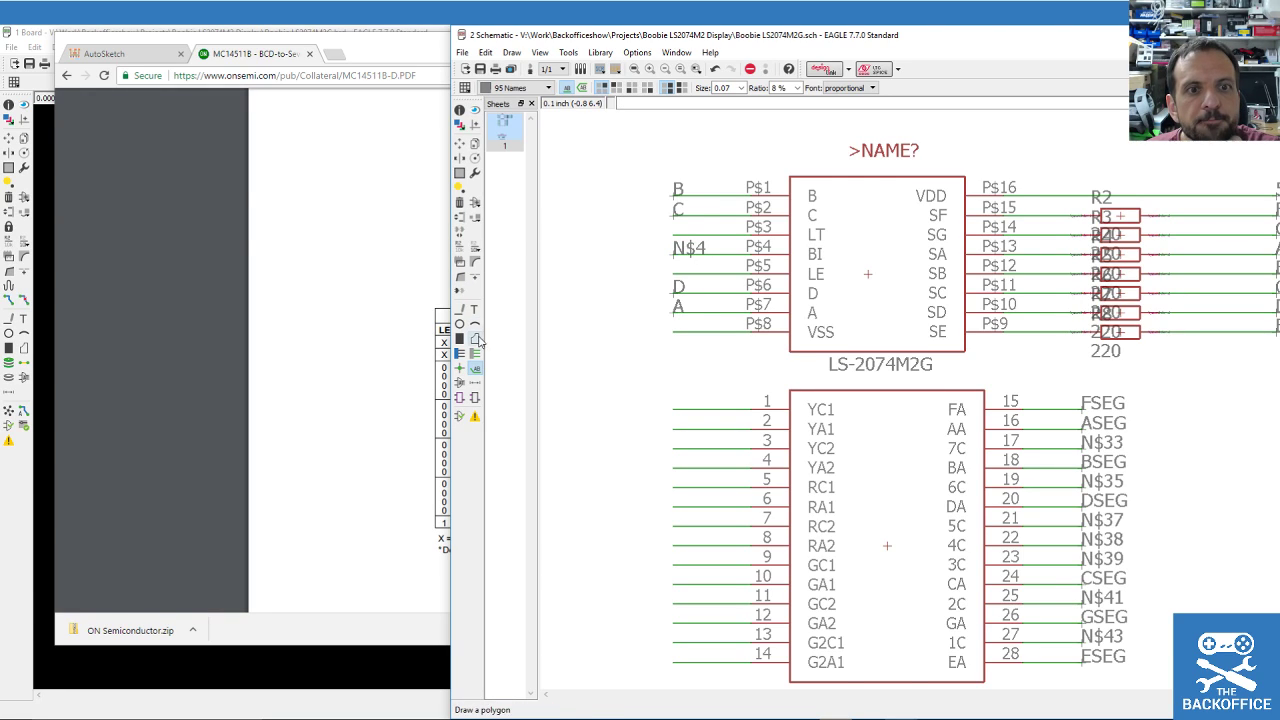
click(460, 248)
click(681, 251)
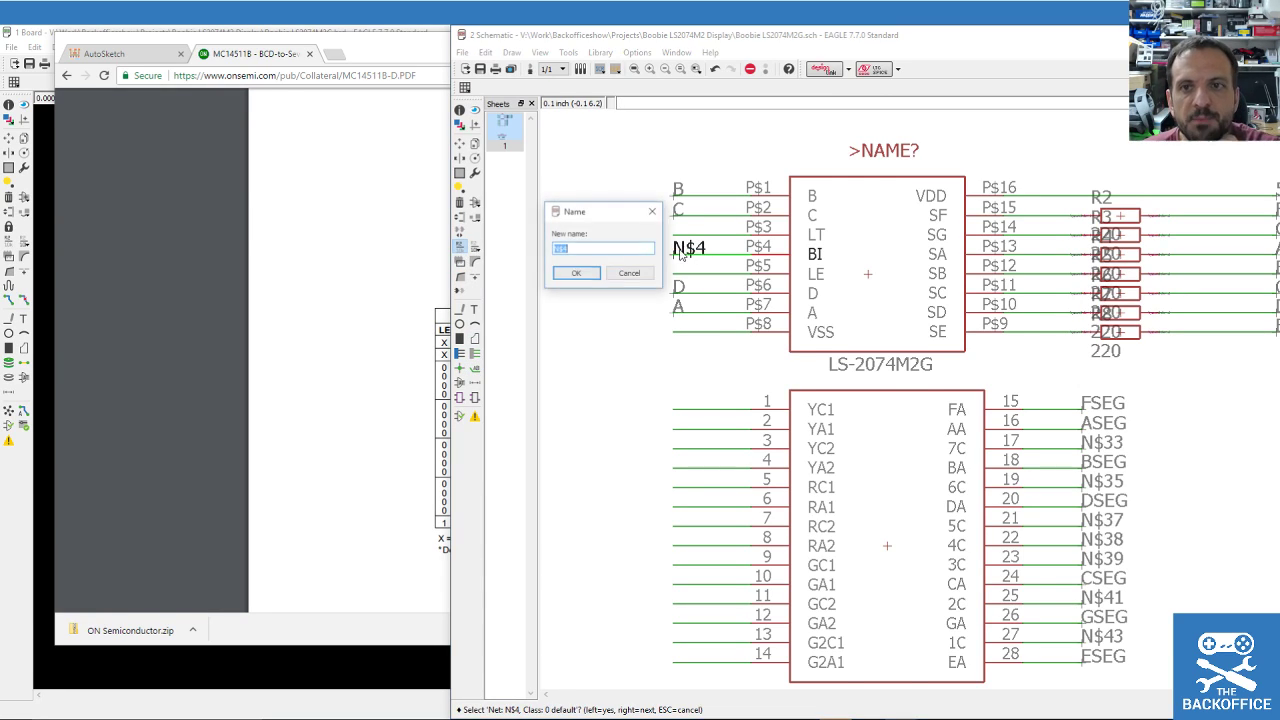
text(5V)
key(Return)
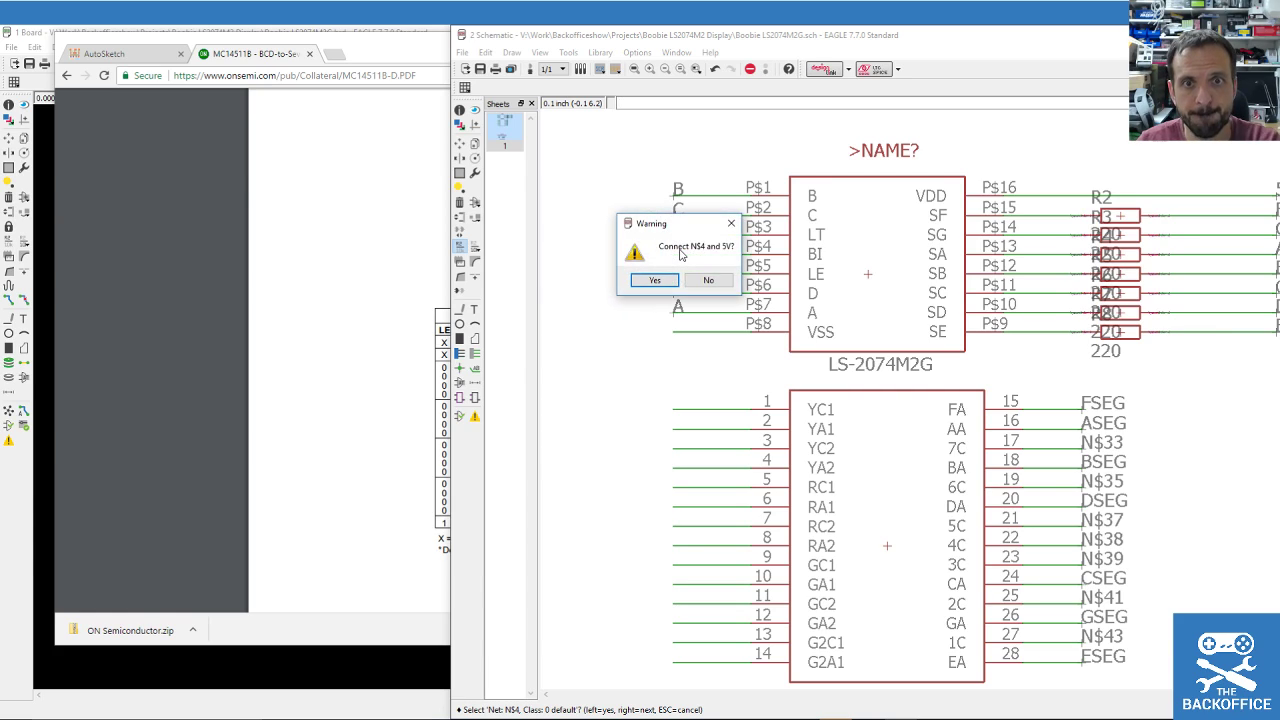
key(Return)
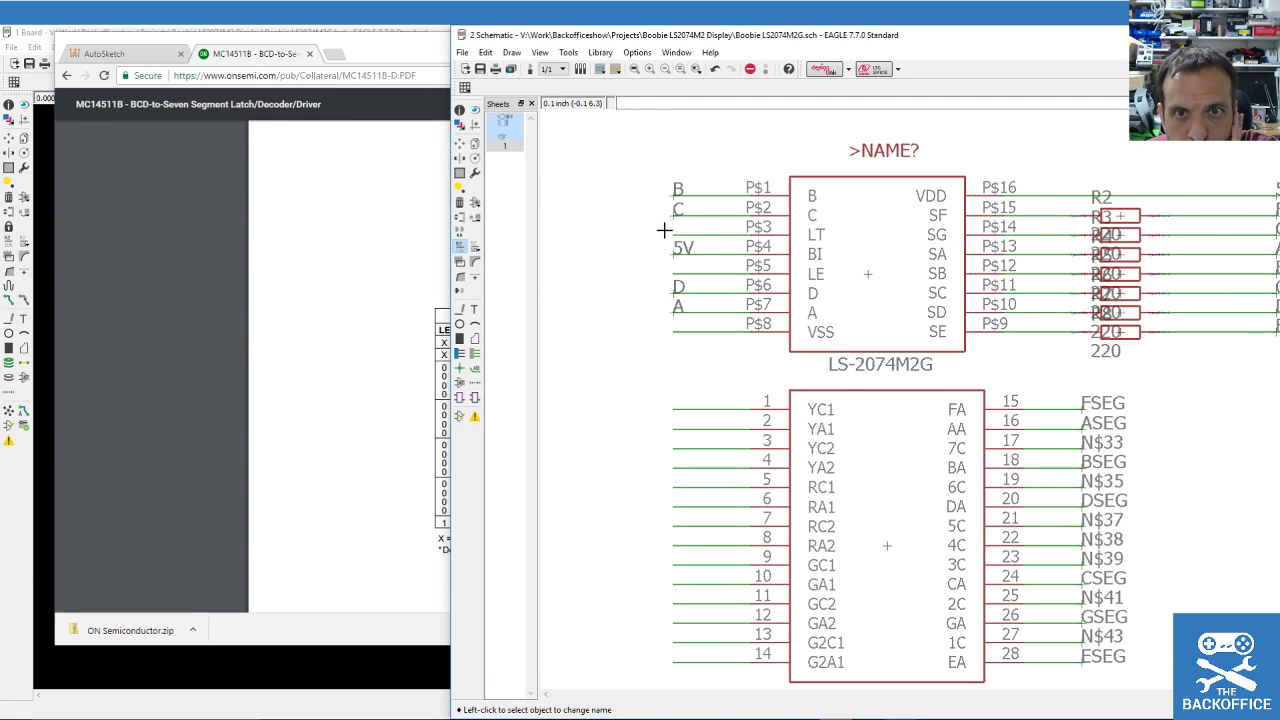
Narrow the decoder datasheet window and move it left, beside the schematic.
click(395, 53)
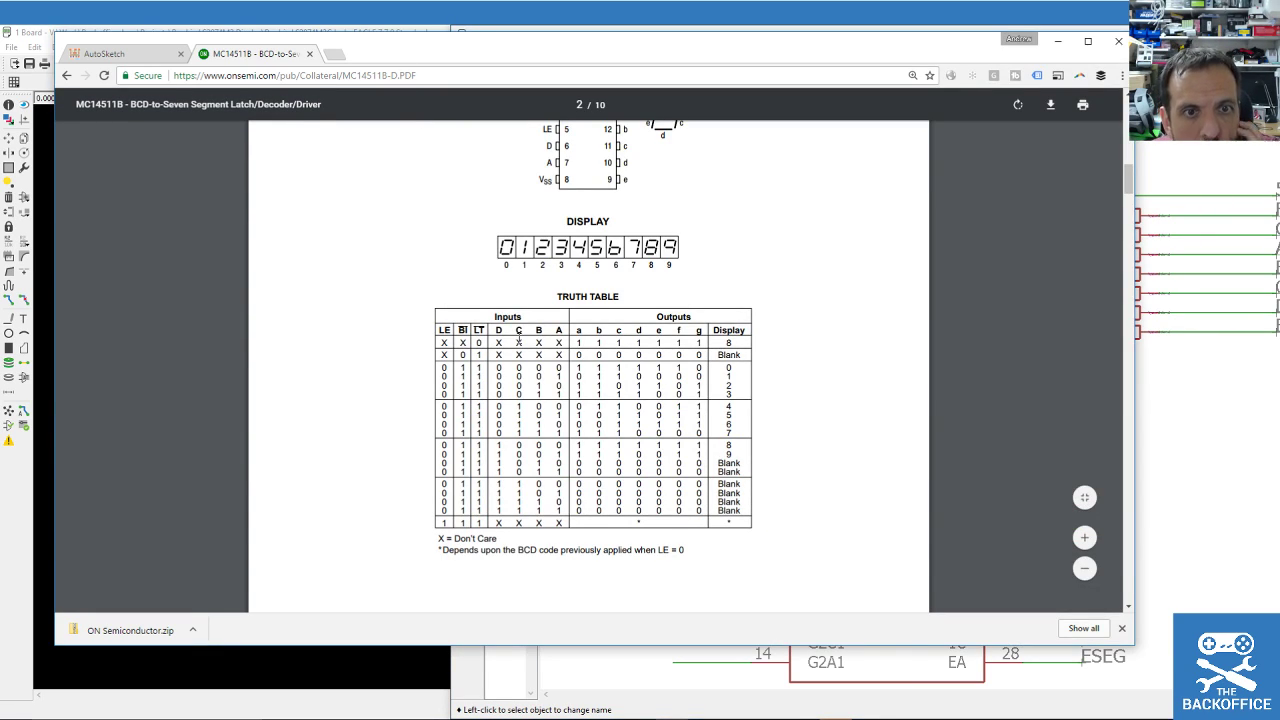
drag(1130, 270, 617, 275)
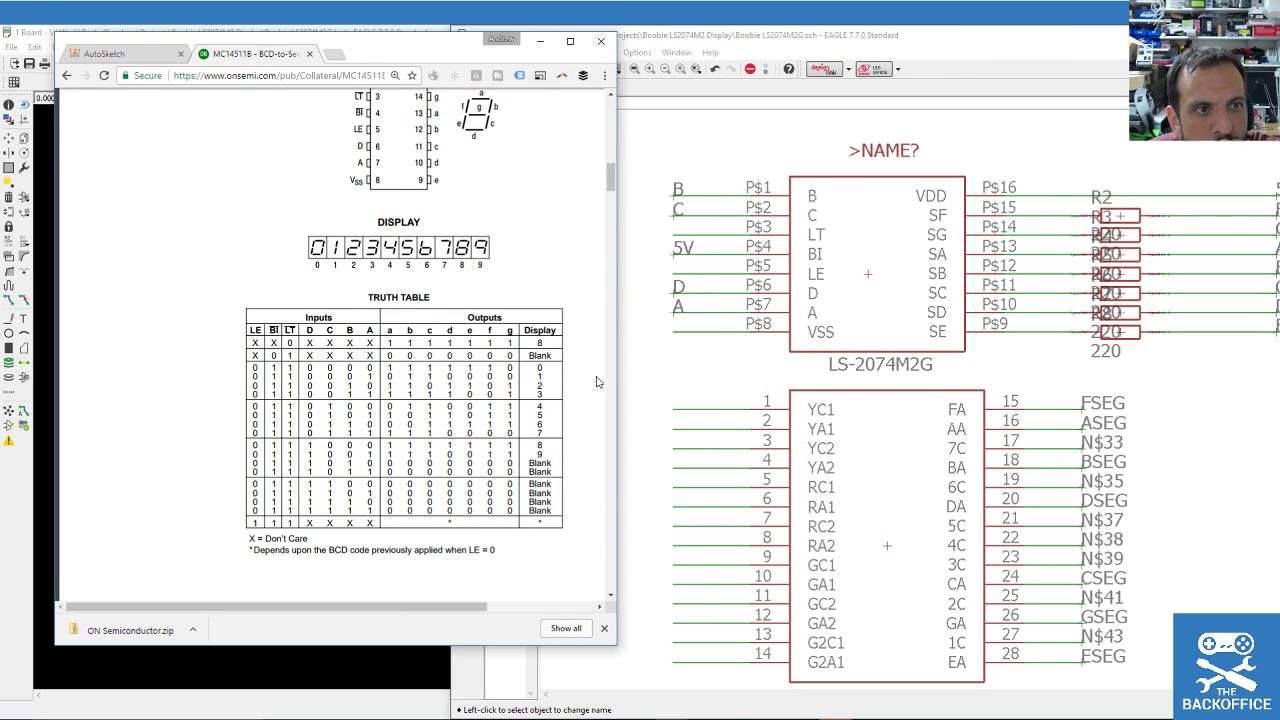
drag(414, 51, 298, 55)
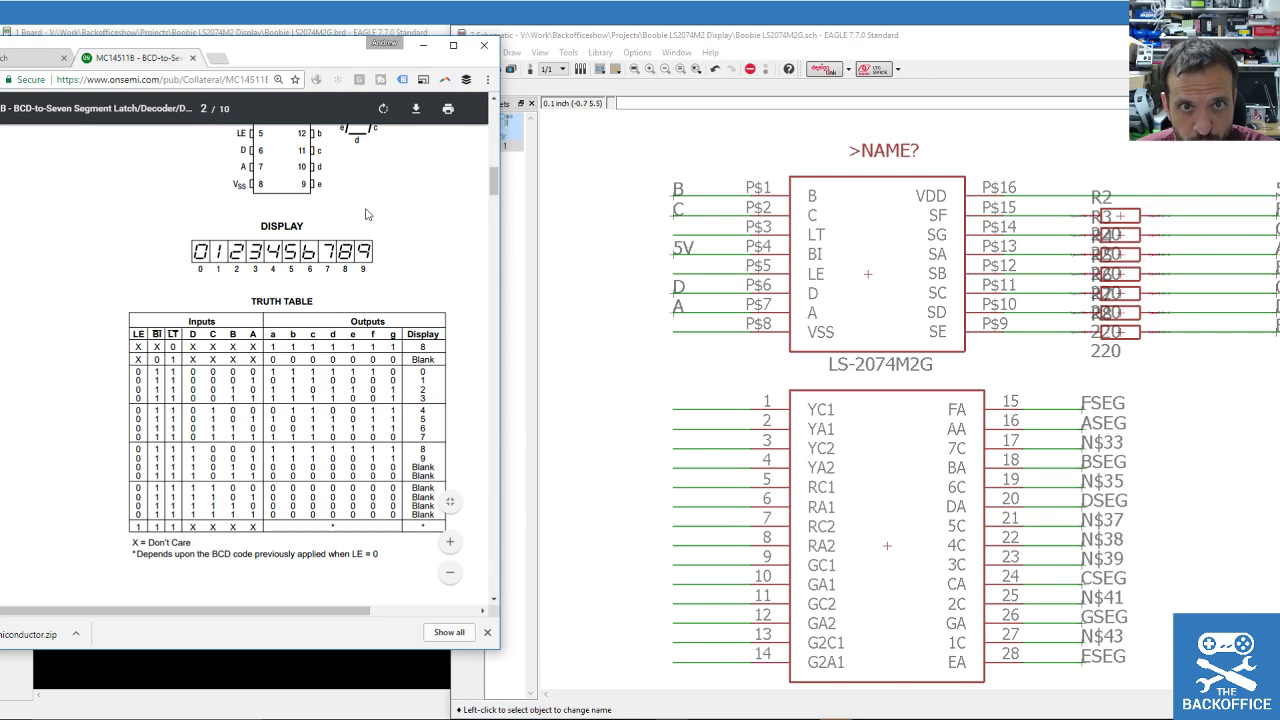
Label the LE pin's net and rename it LATCH.
click(617, 38)
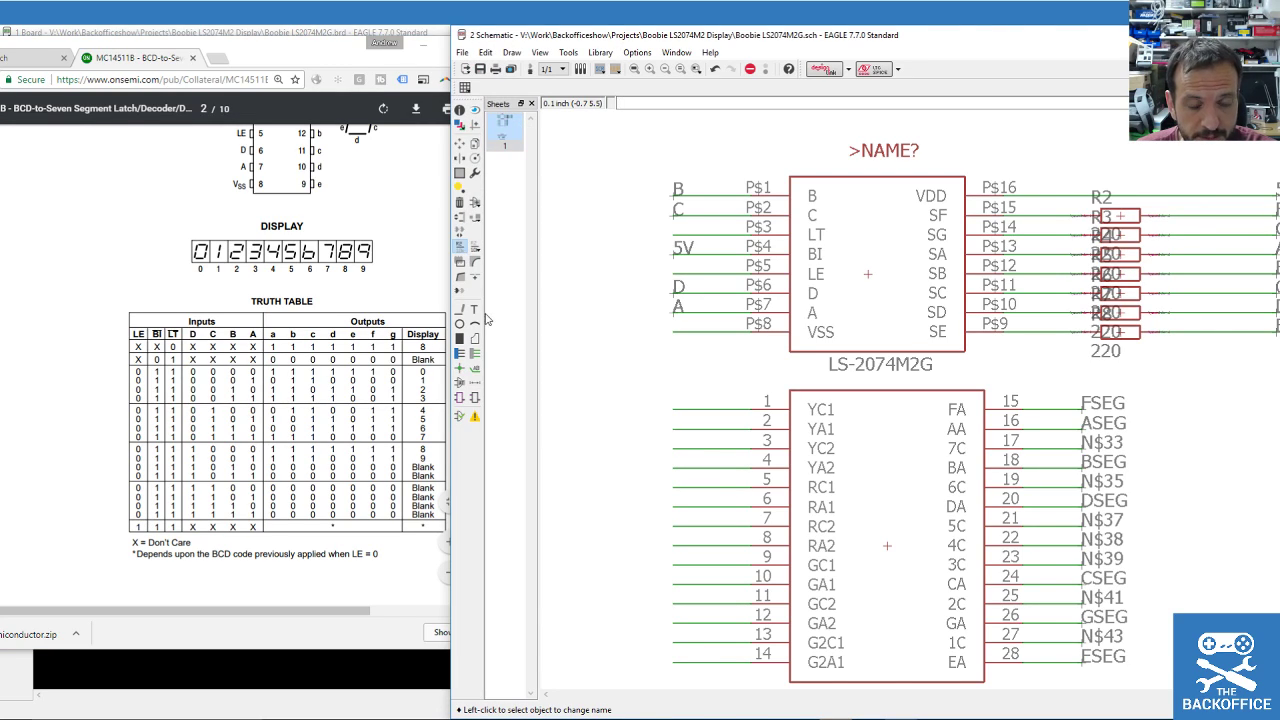
click(477, 372)
click(700, 266)
click(675, 272)
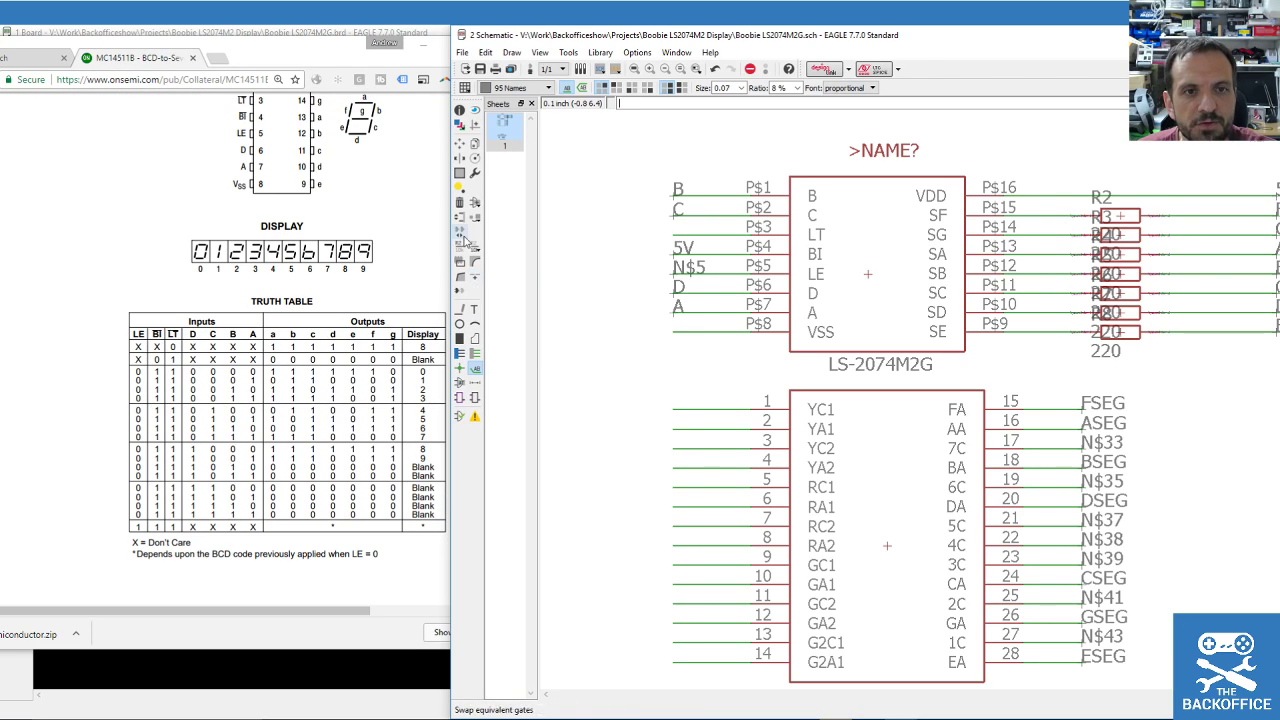
click(460, 244)
click(679, 281)
click(679, 281)
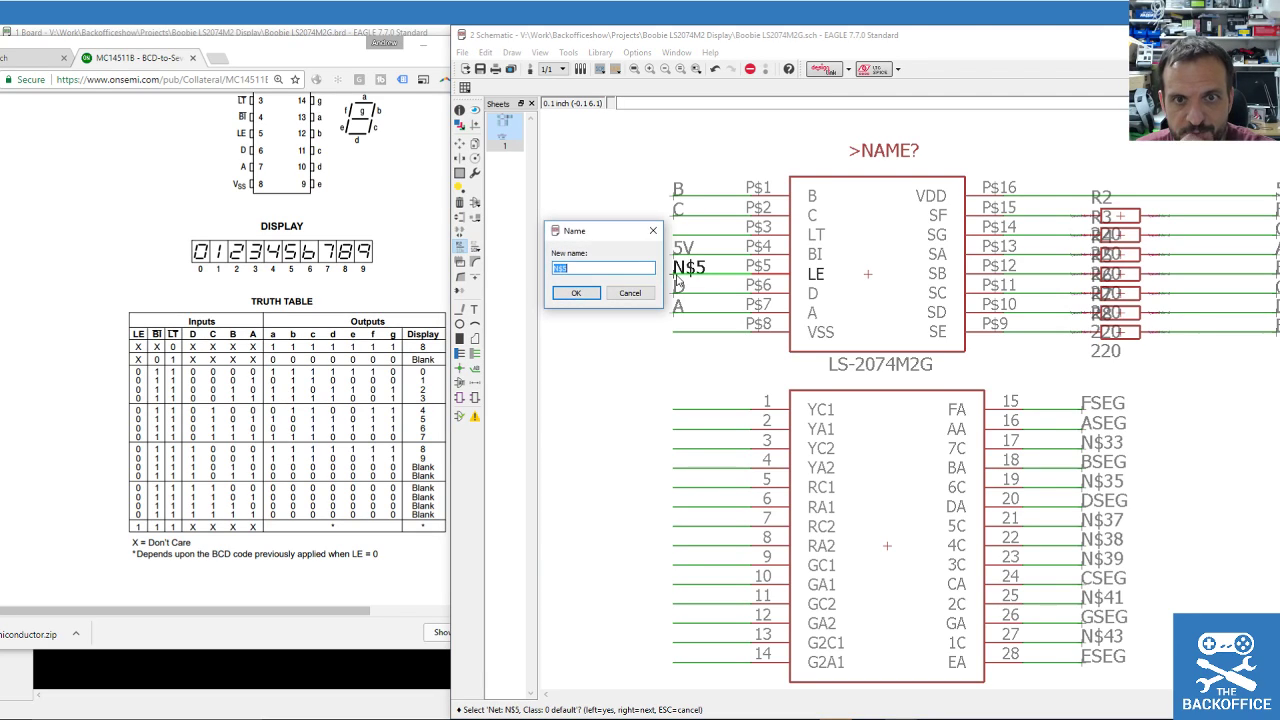
text(LE)
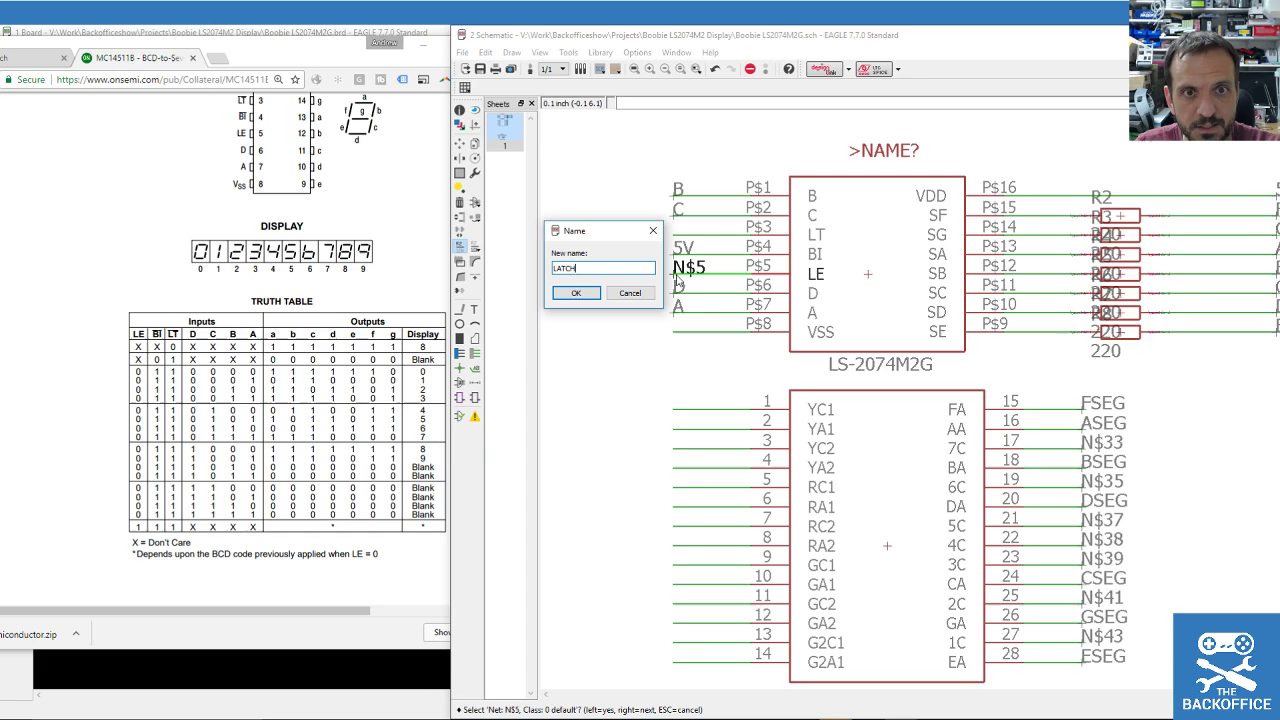
key(Return)
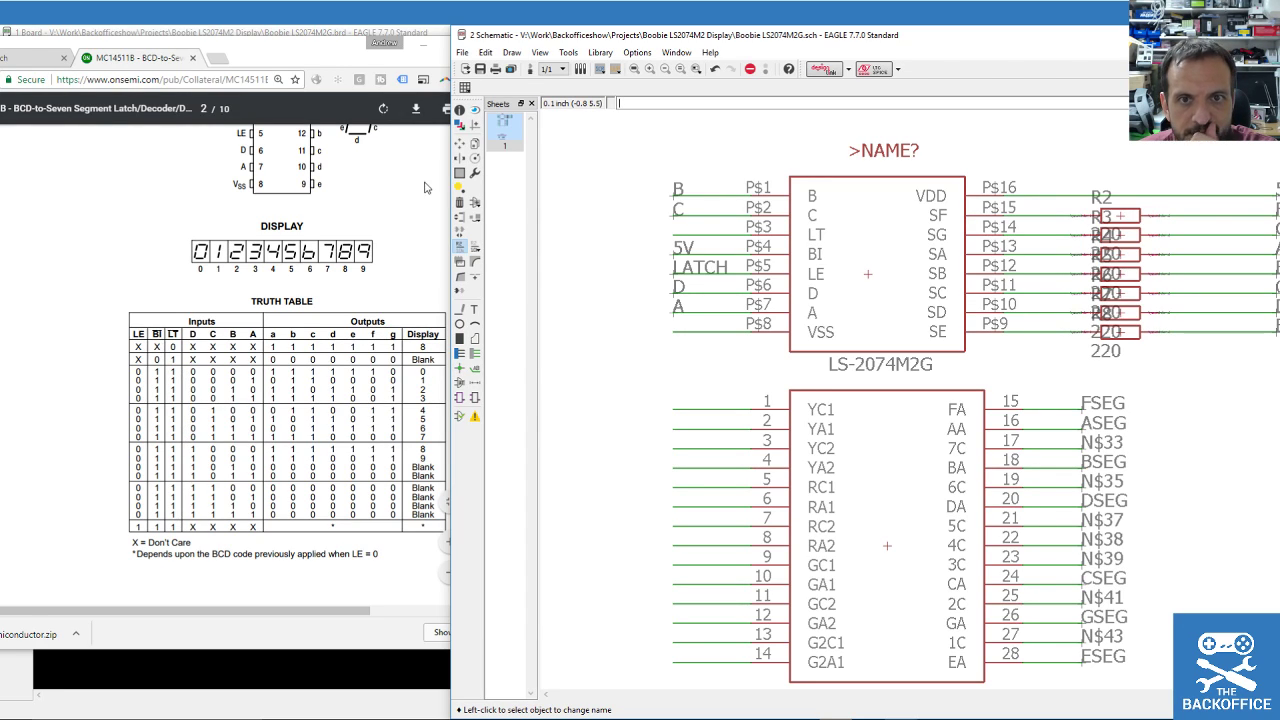
Label the LT pin's net, rename it 5V to join the 5V net, and save.
click(474, 372)
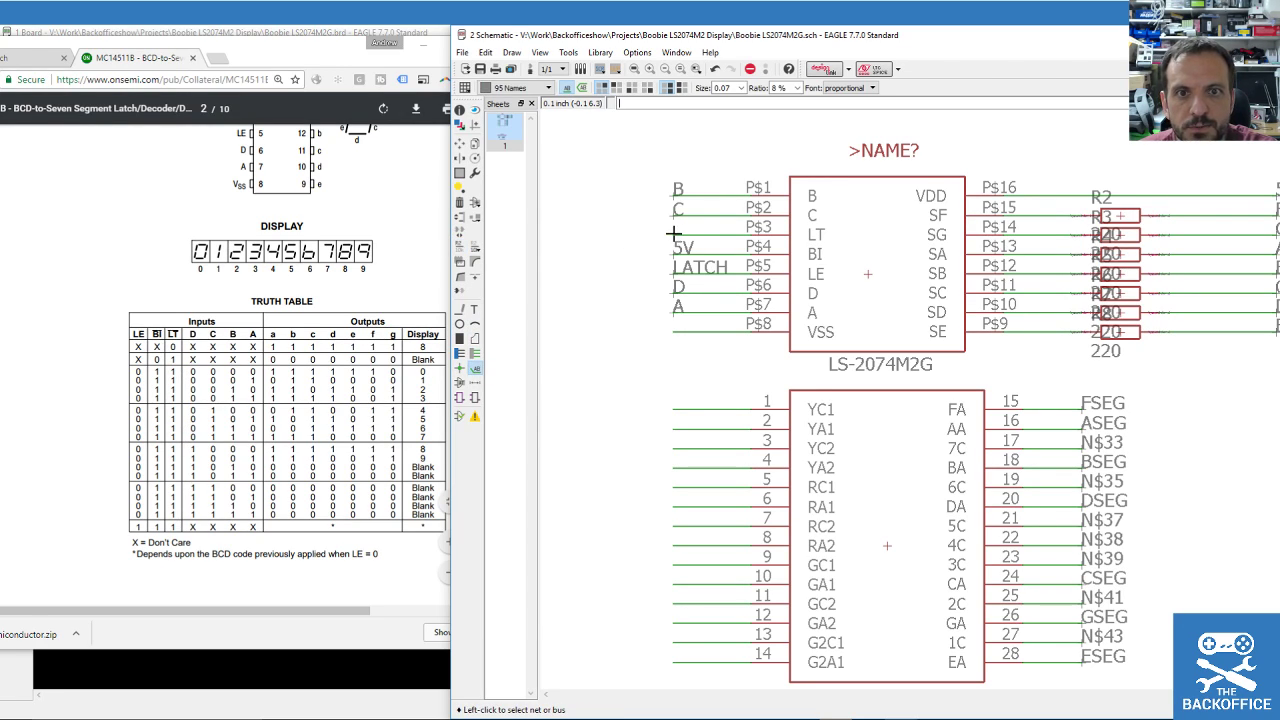
click(670, 236)
click(674, 230)
click(459, 246)
click(668, 232)
click(676, 236)
text(5)
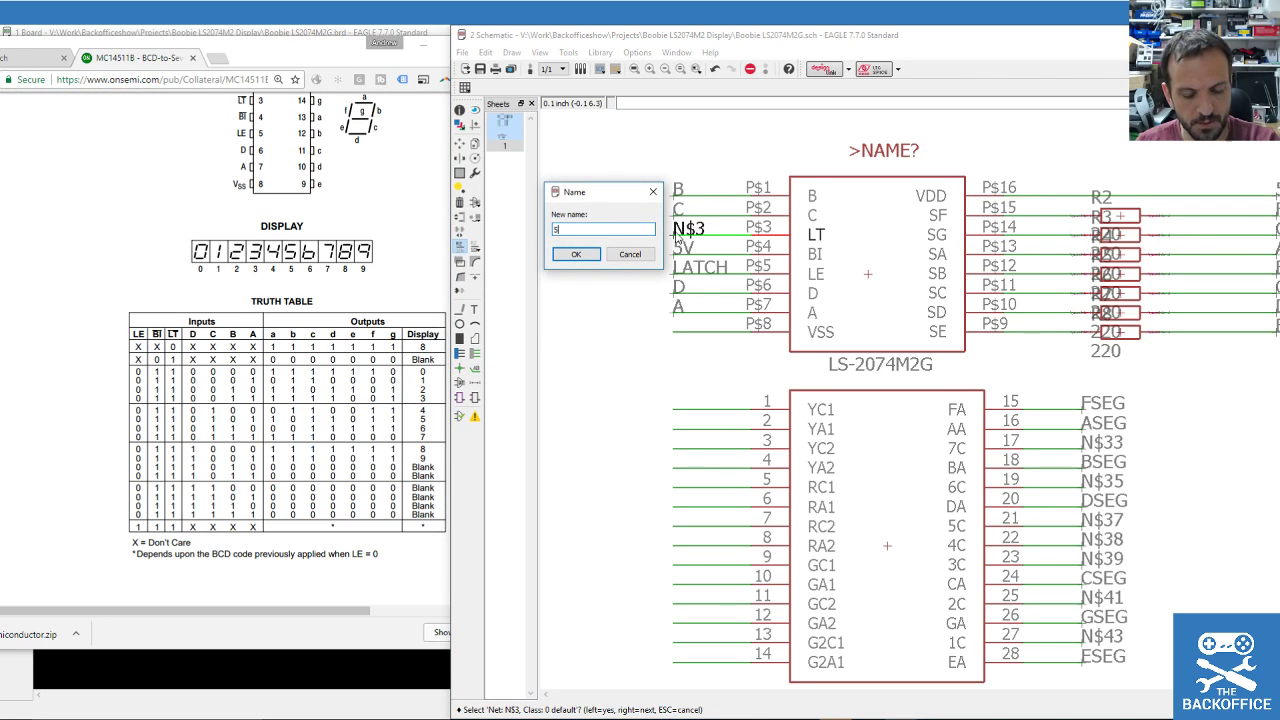
text(V)
key(Return)
key(Return)
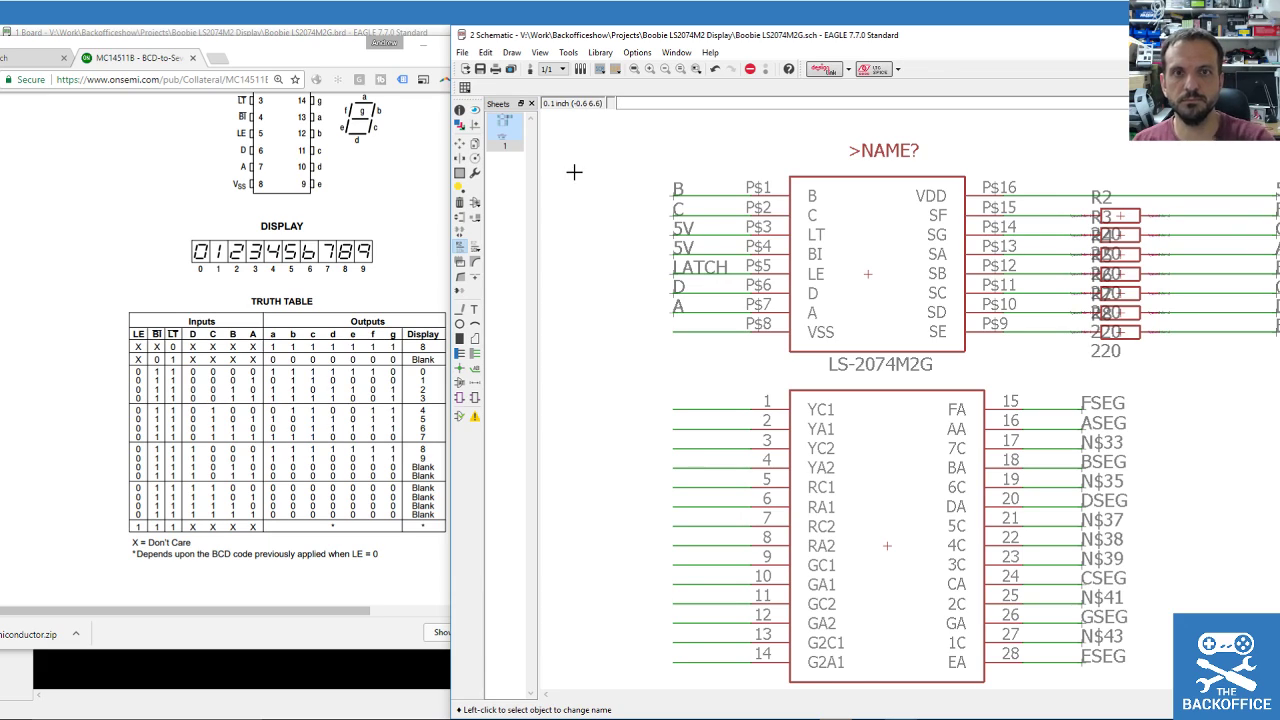
click(480, 68)
Group the 5V and segment net labels and move them closer to the resistors.
scroll(775, 368, down, 1)
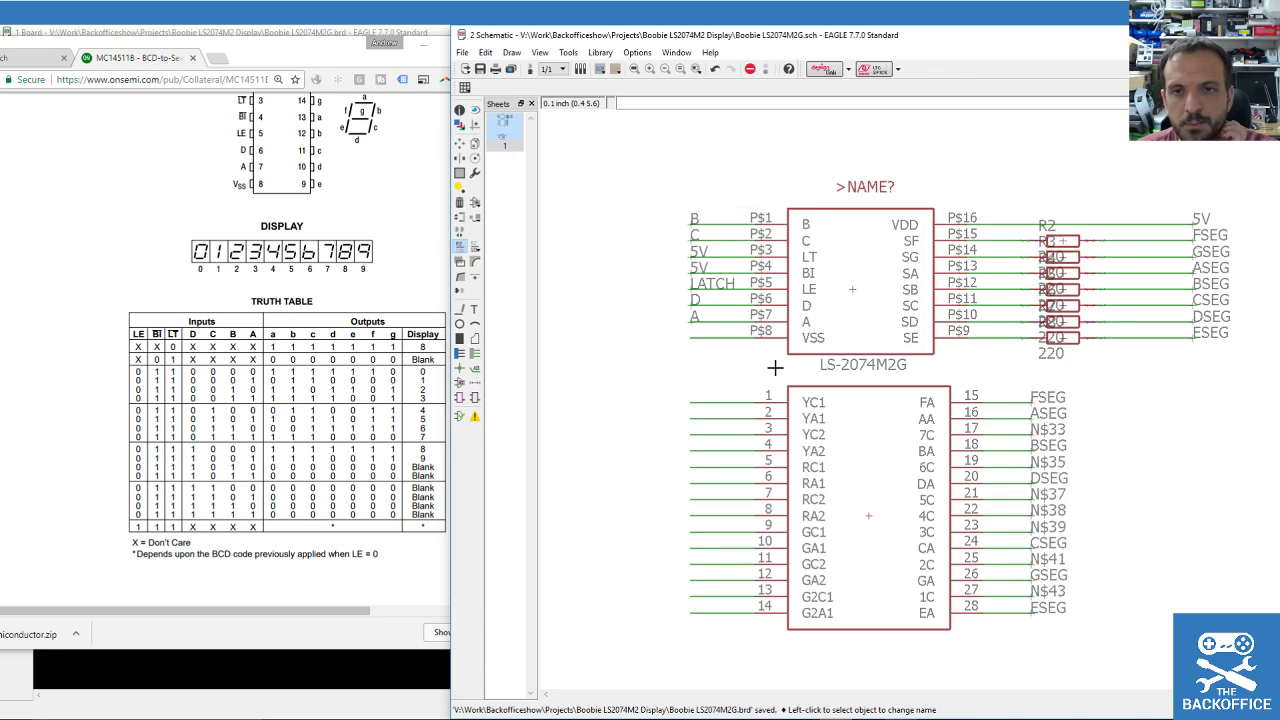
scroll(770, 362, down, 1)
scroll(814, 406, up, 1)
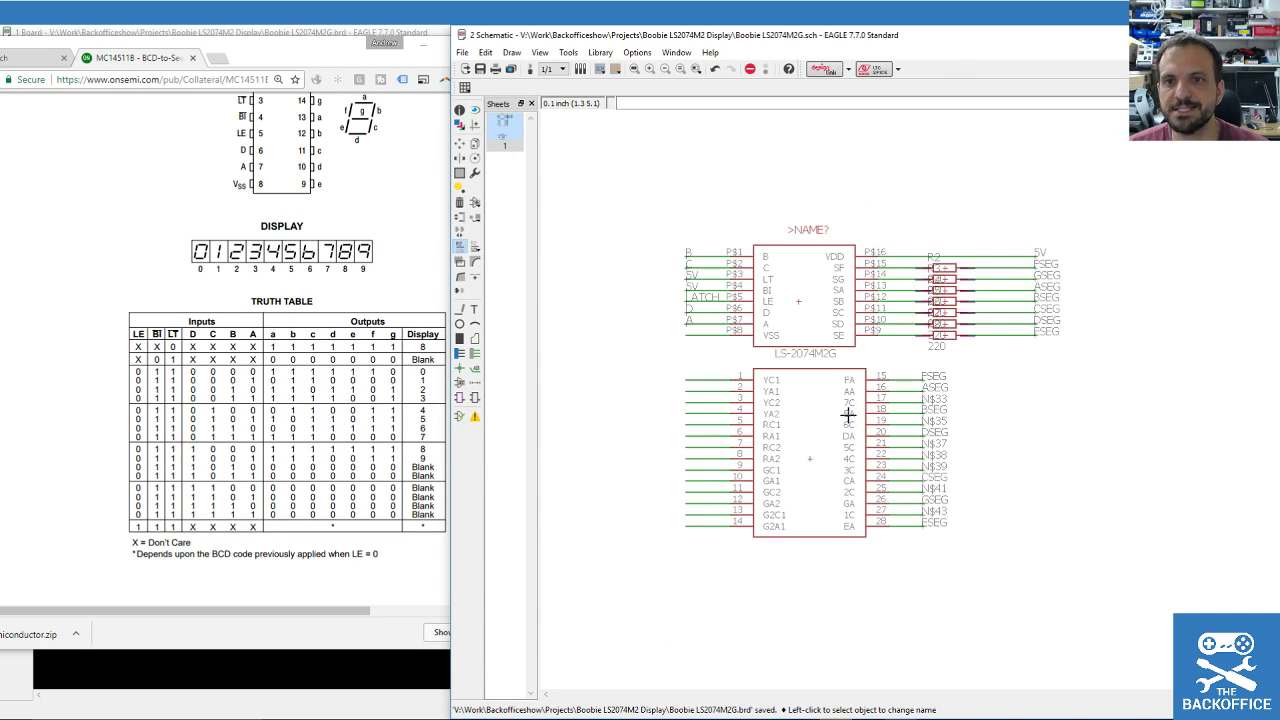
scroll(848, 414, up, 1)
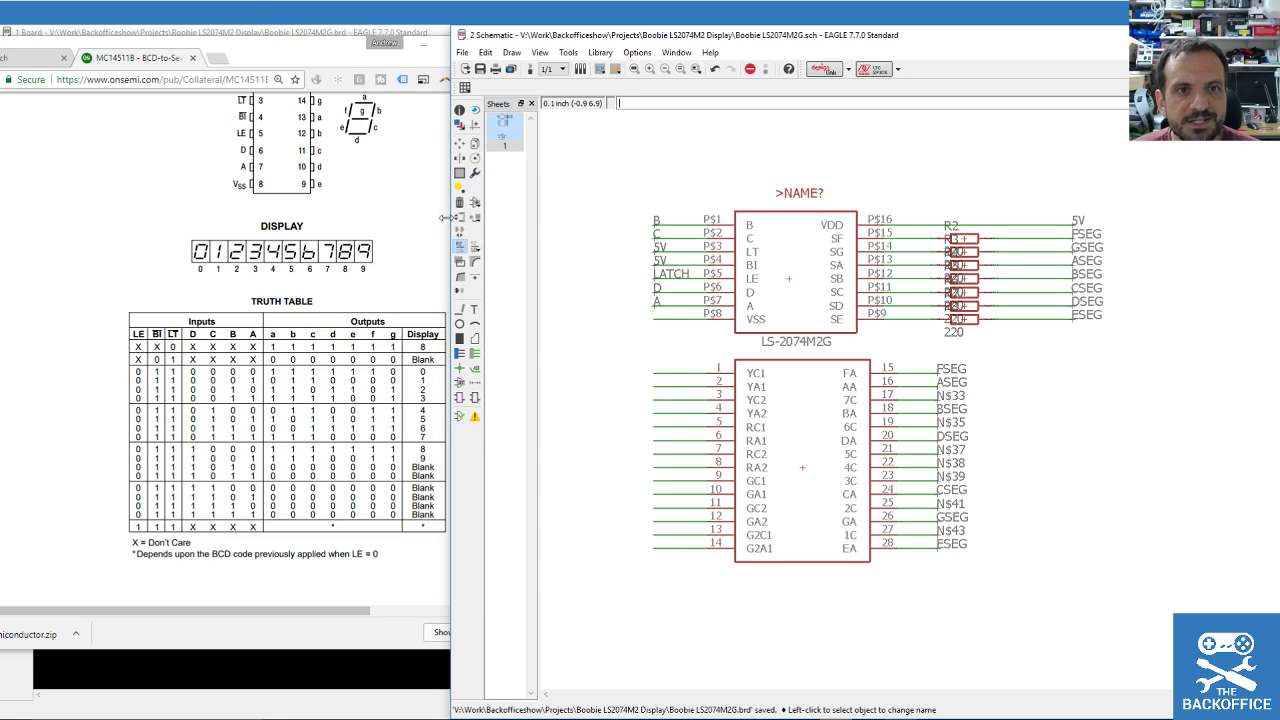
click(462, 172)
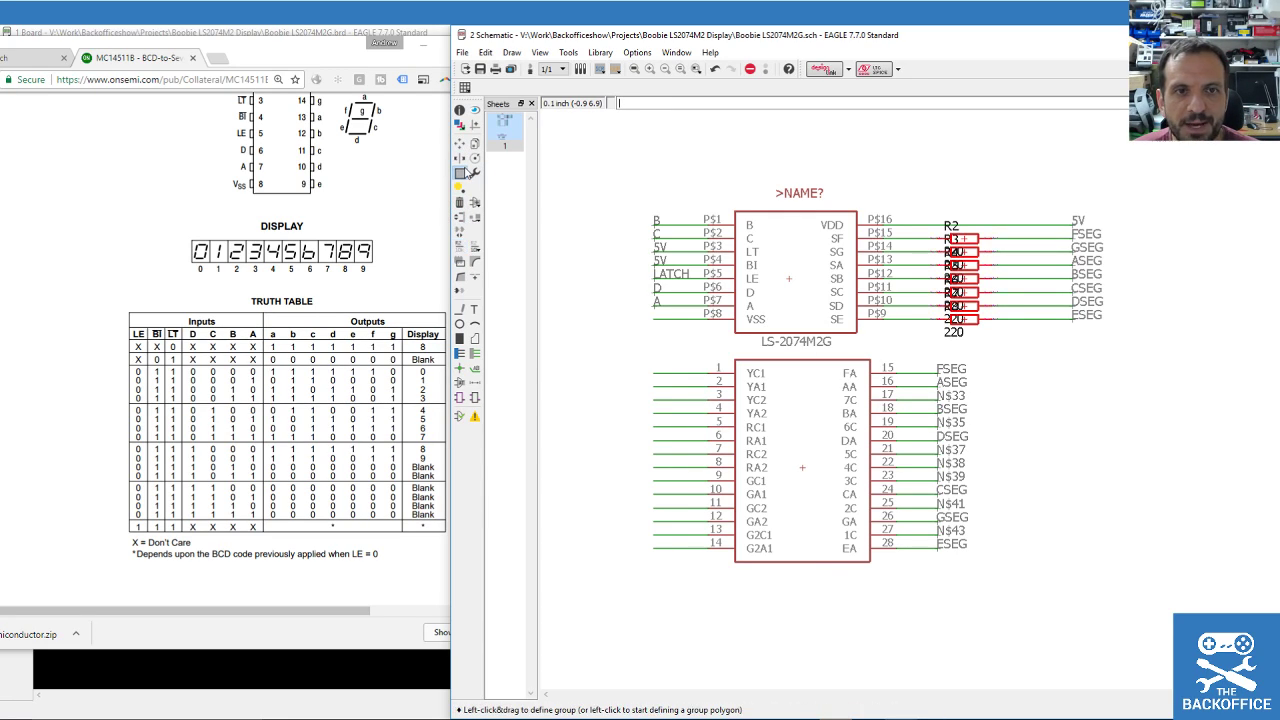
drag(1072, 183, 1182, 378)
drag(1031, 167, 1223, 409)
click(460, 143)
ctrl+right_click(1077, 270)
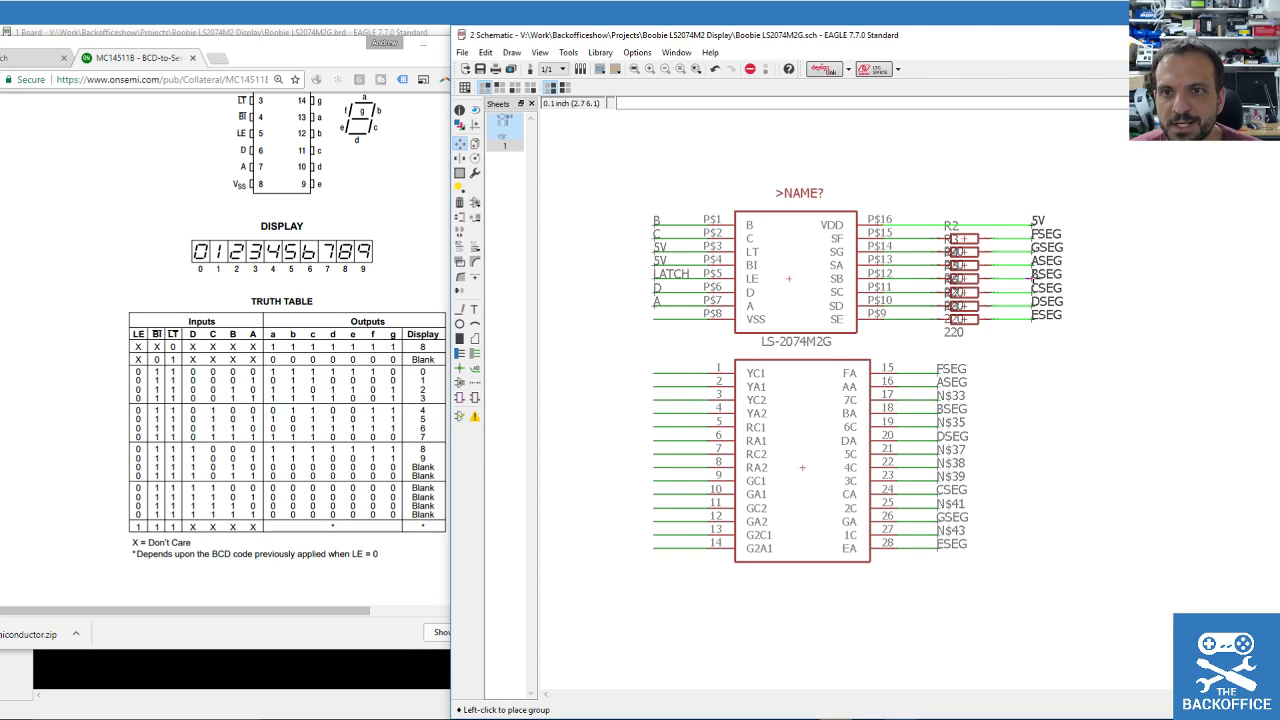
click(1043, 279)
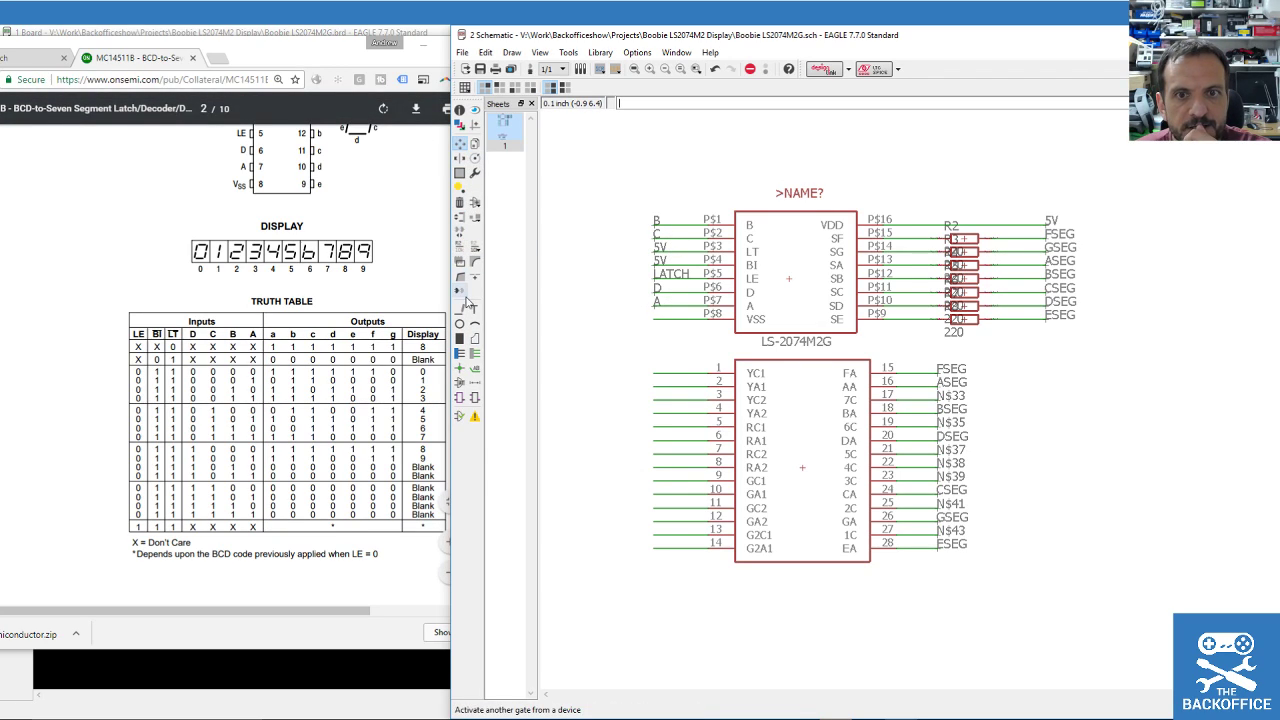
Label the VSS pin's net and rename it GND.
click(475, 368)
click(656, 318)
click(655, 318)
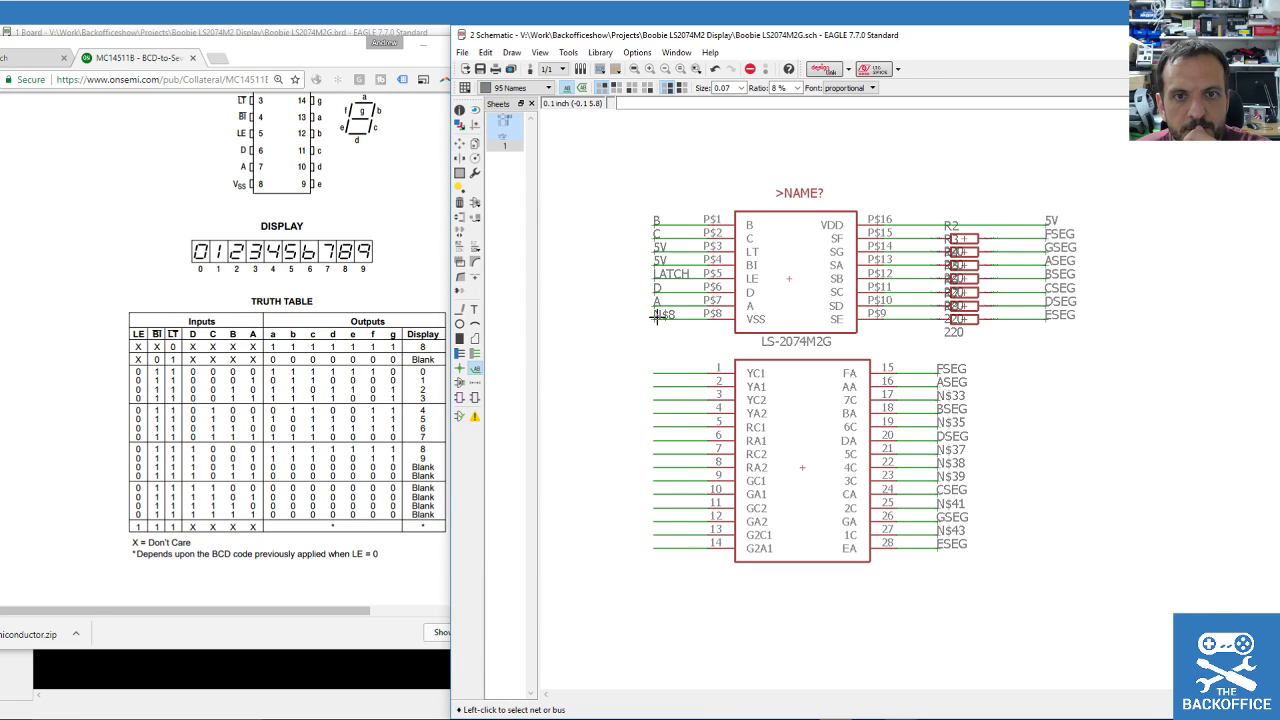
click(459, 245)
click(652, 313)
scroll(652, 313, up, 4)
click(679, 260)
click(679, 262)
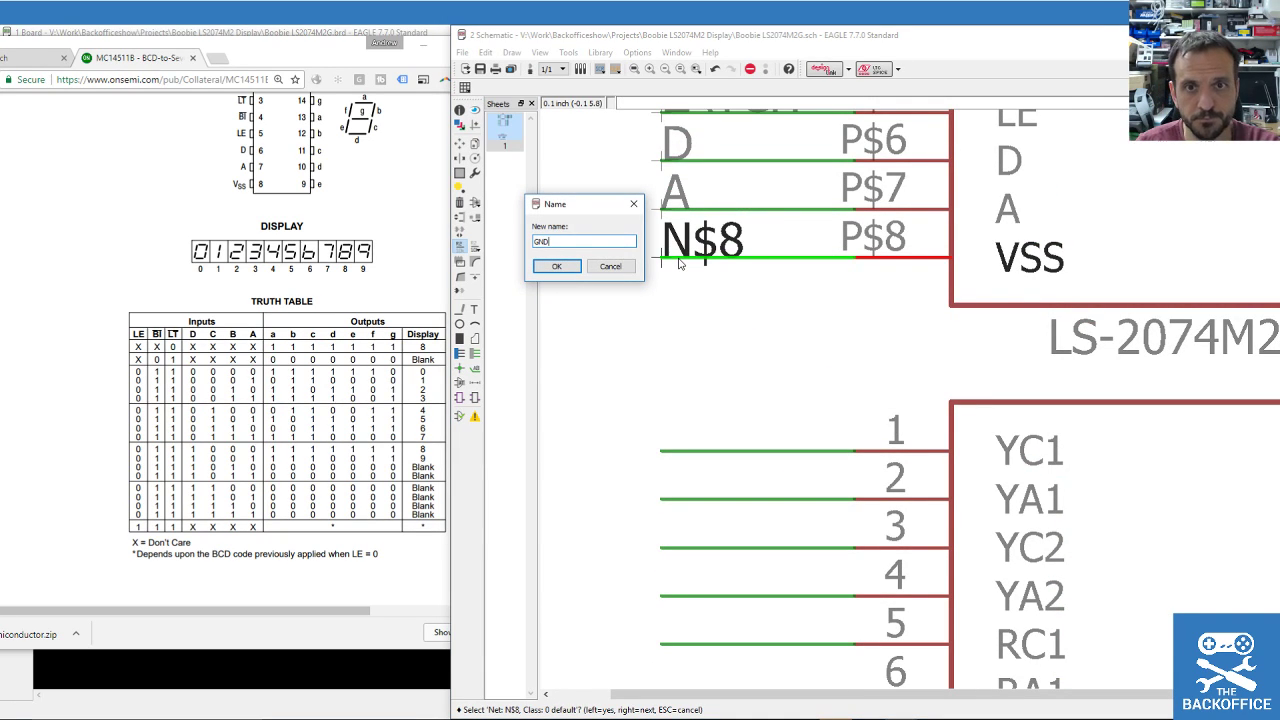
key(Return)
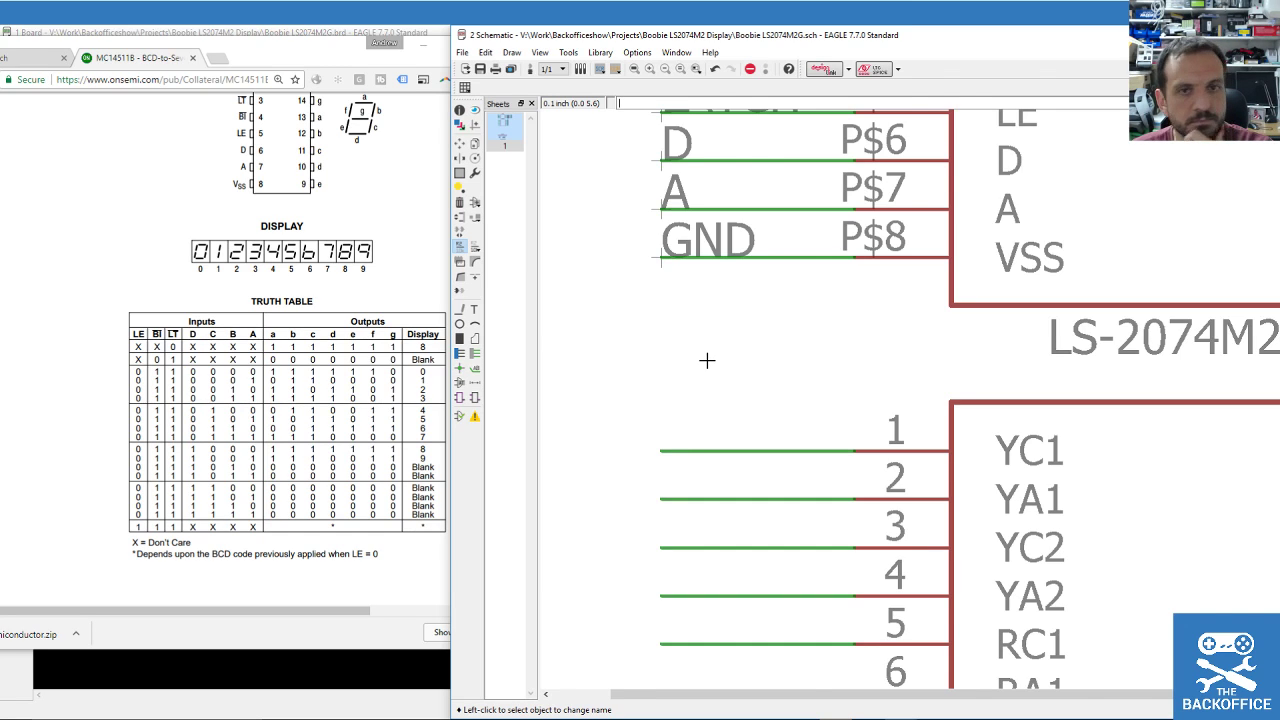
Check the decoder datasheet, then bring the schematic back to the front.
scroll(706, 360, down, 4)
click(332, 196)
scroll(418, 350, down, 15)
scroll(418, 350, up, 18)
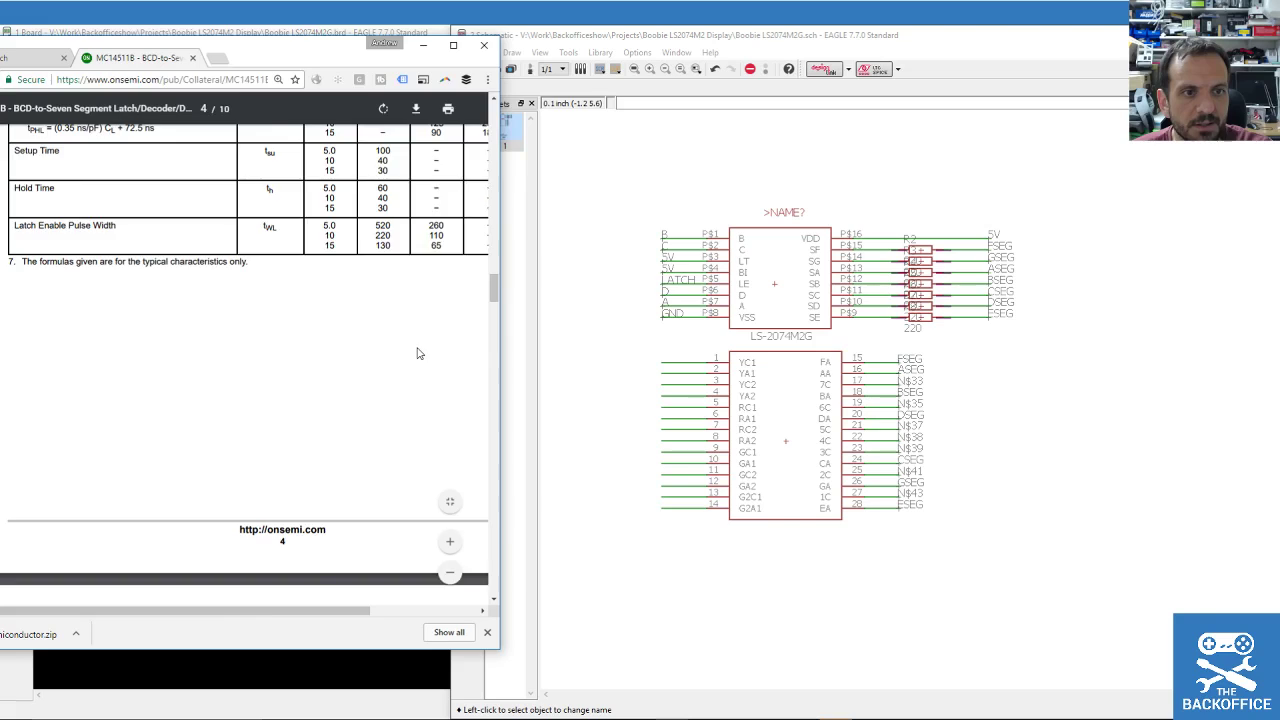
scroll(423, 353, down, 5)
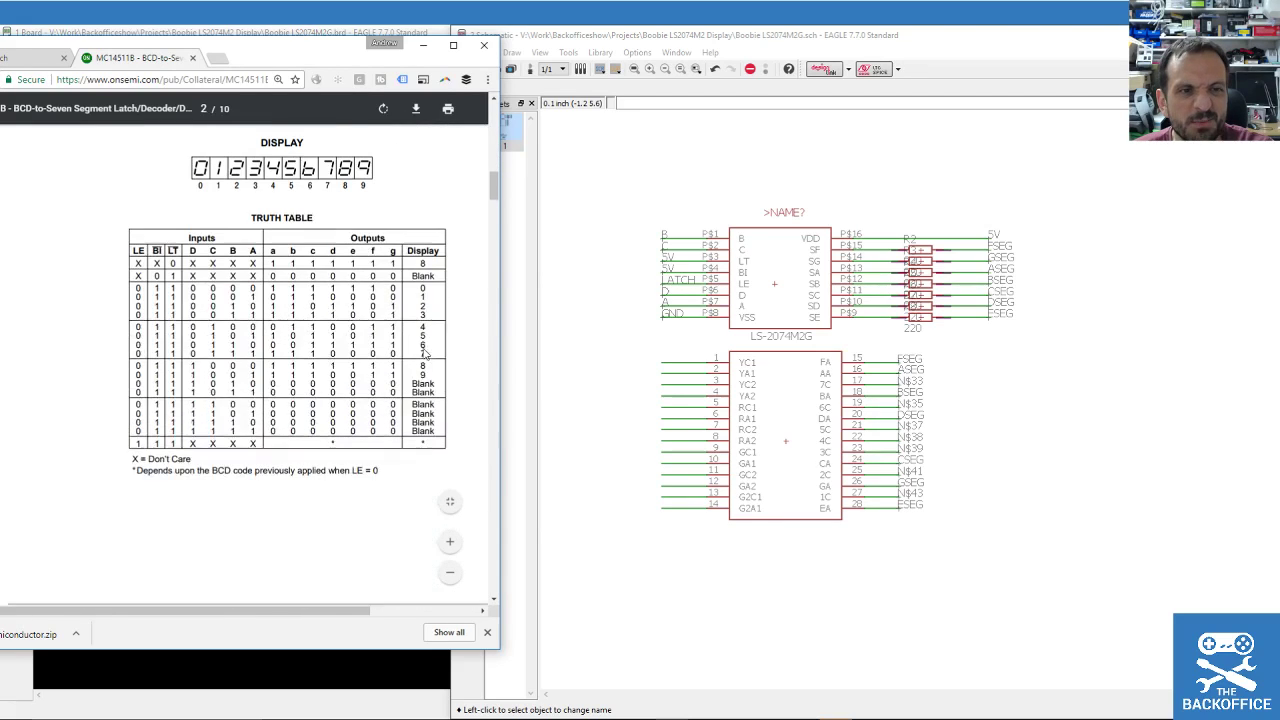
click(852, 160)
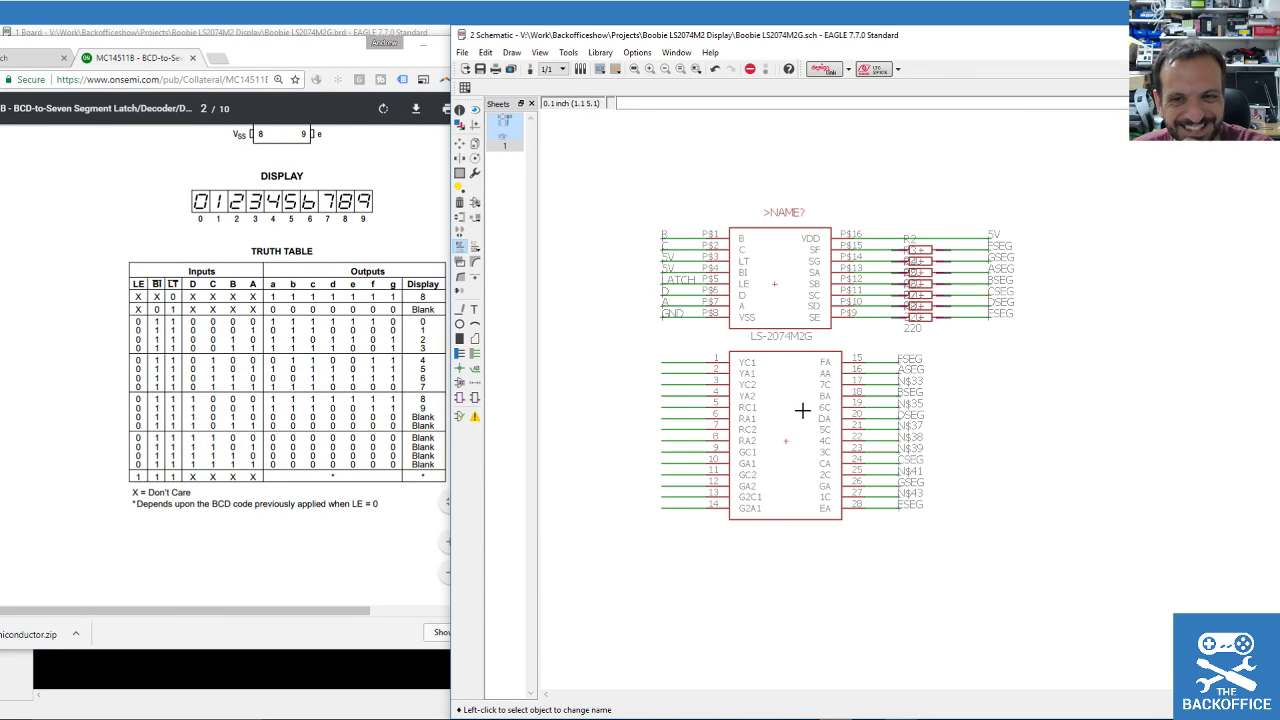
Zoom around the schematic to bring the Boobie Header below the display into view.
scroll(717, 272, down, 3)
scroll(705, 260, up, 5)
scroll(720, 243, down, 2)
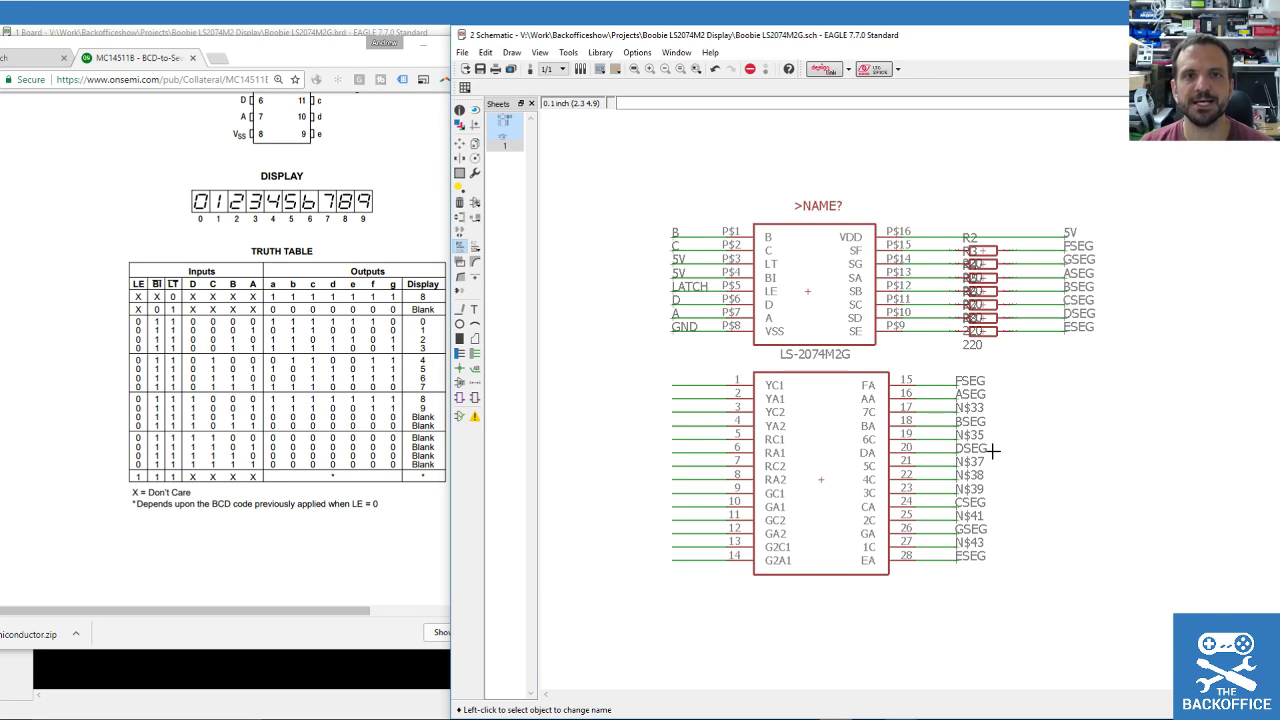
scroll(724, 345, down, 2)
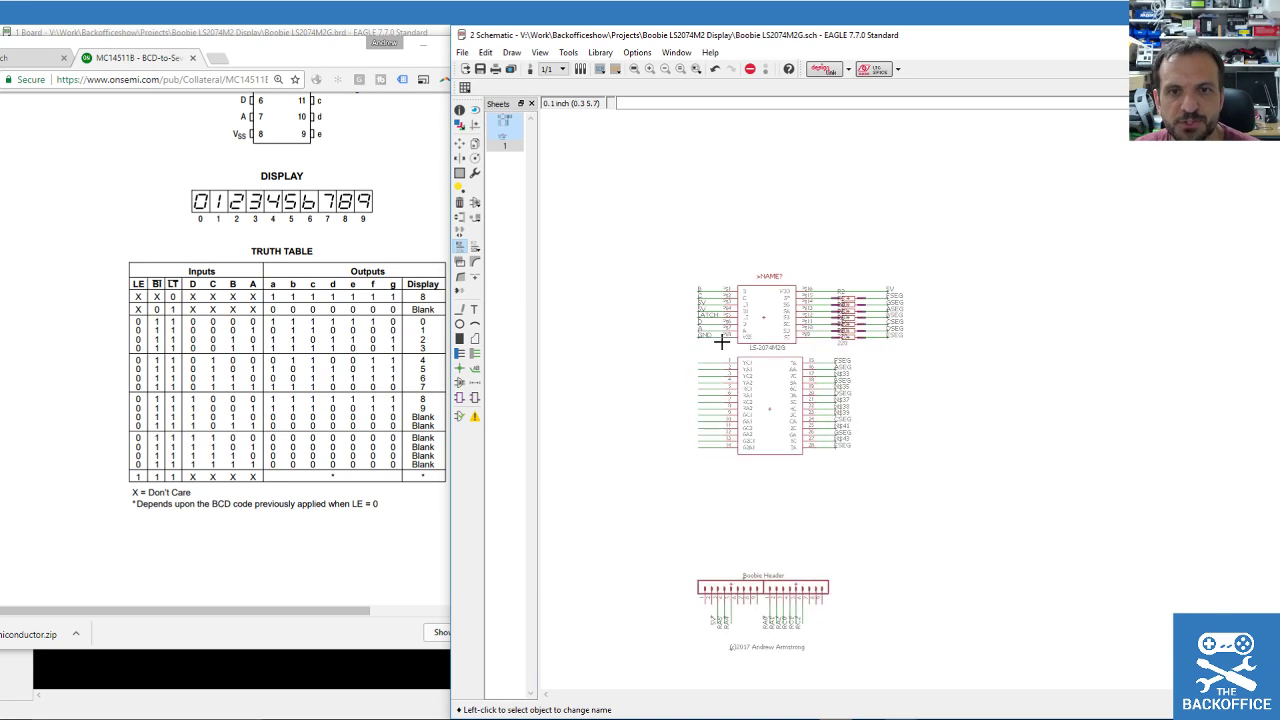
scroll(729, 494, up, 2)
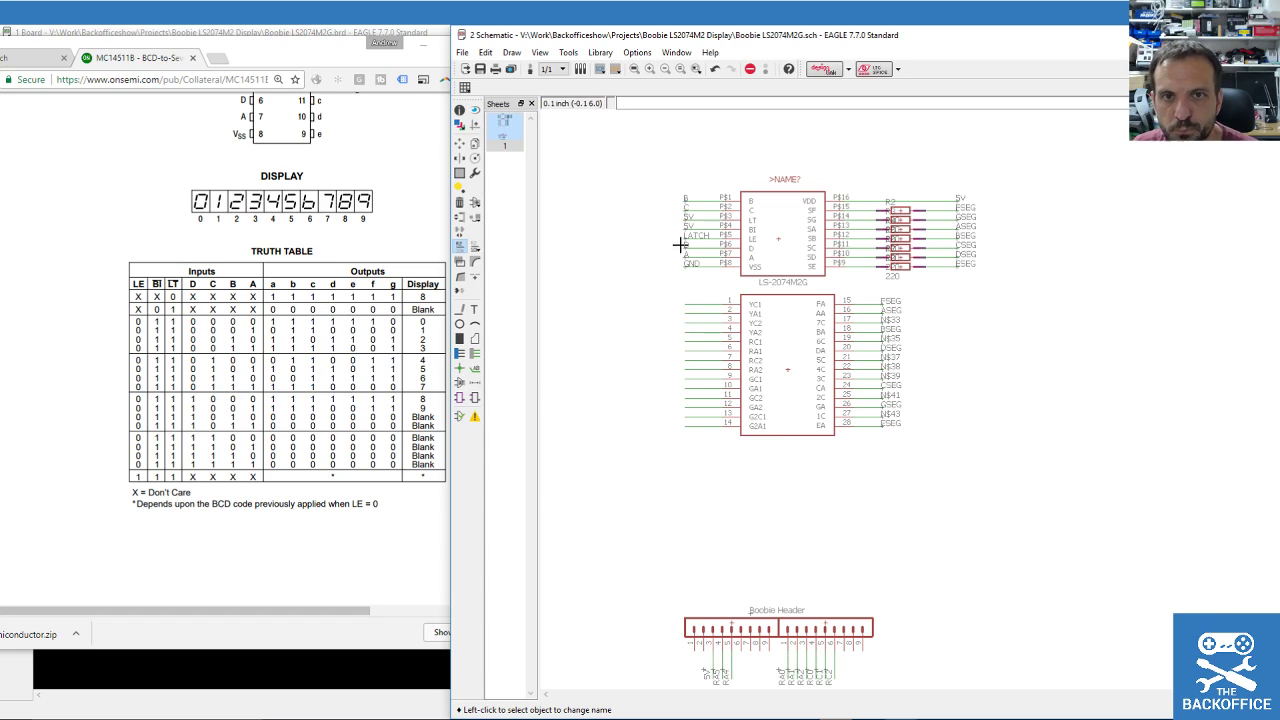
scroll(814, 486, up, 1)
scroll(880, 465, down, 1)
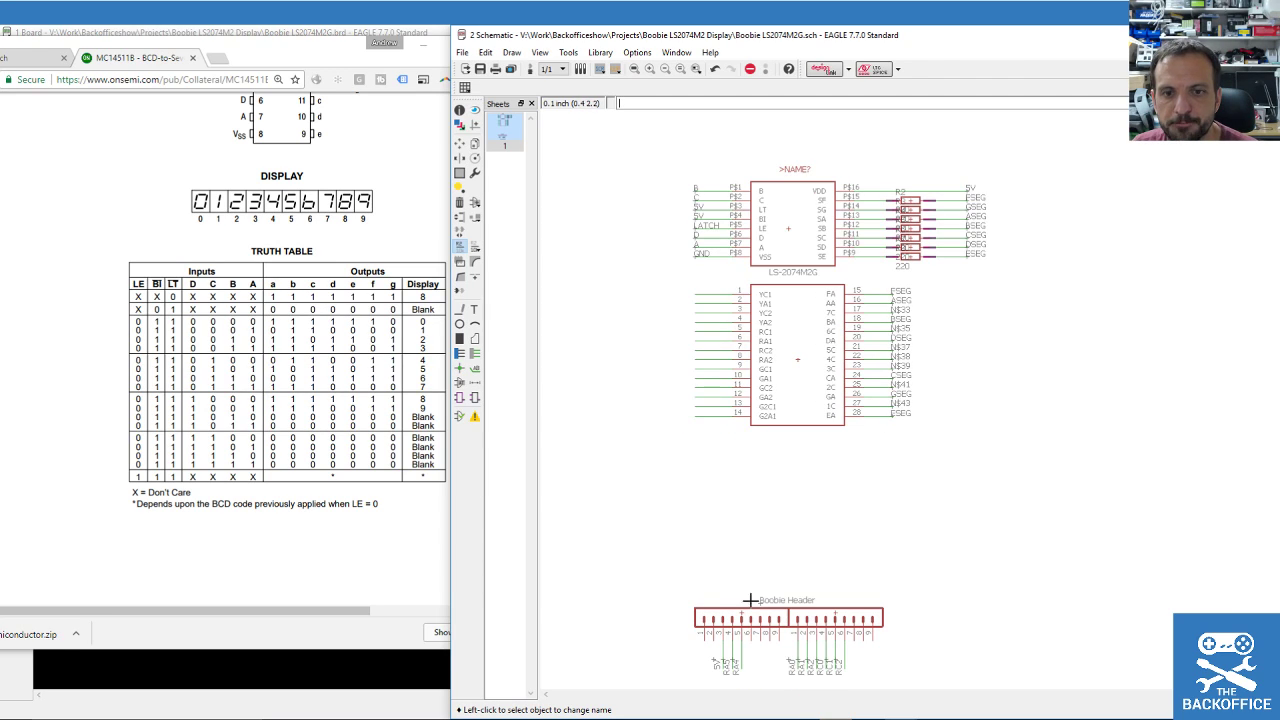
click(462, 249)
scroll(820, 250, up, 1)
scroll(760, 380, down, 3)
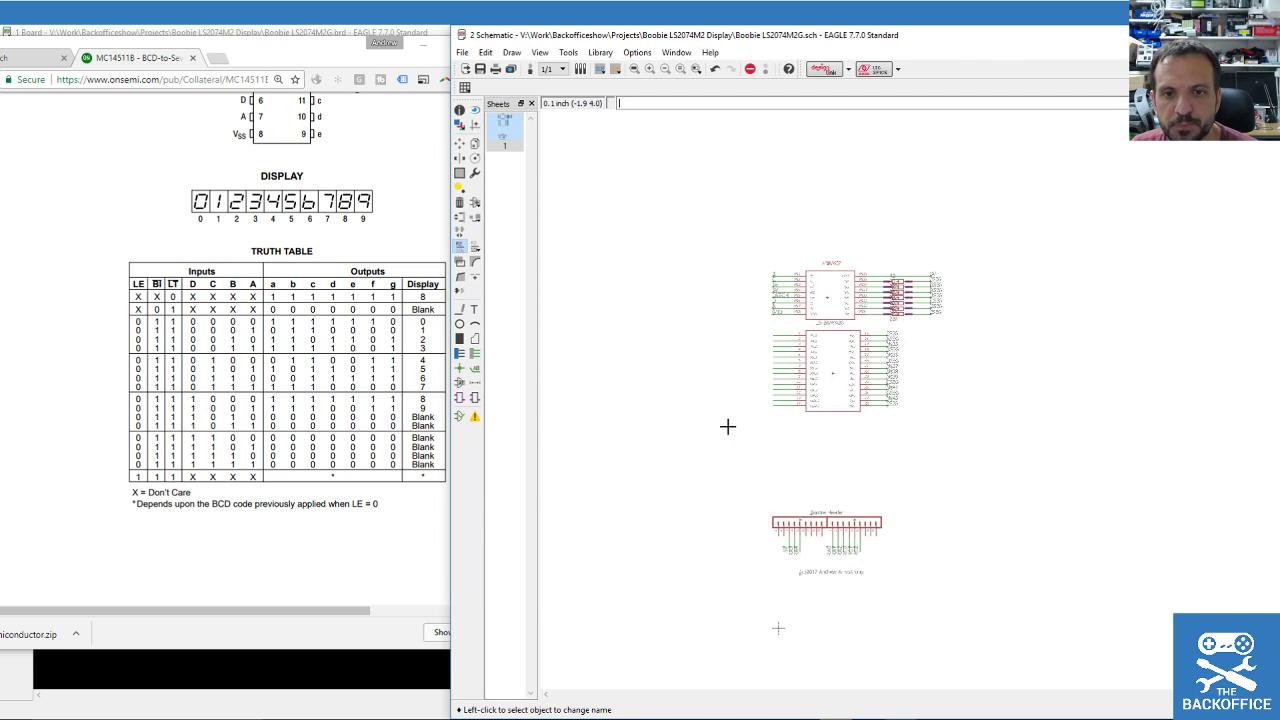
drag(728, 452, 961, 646)
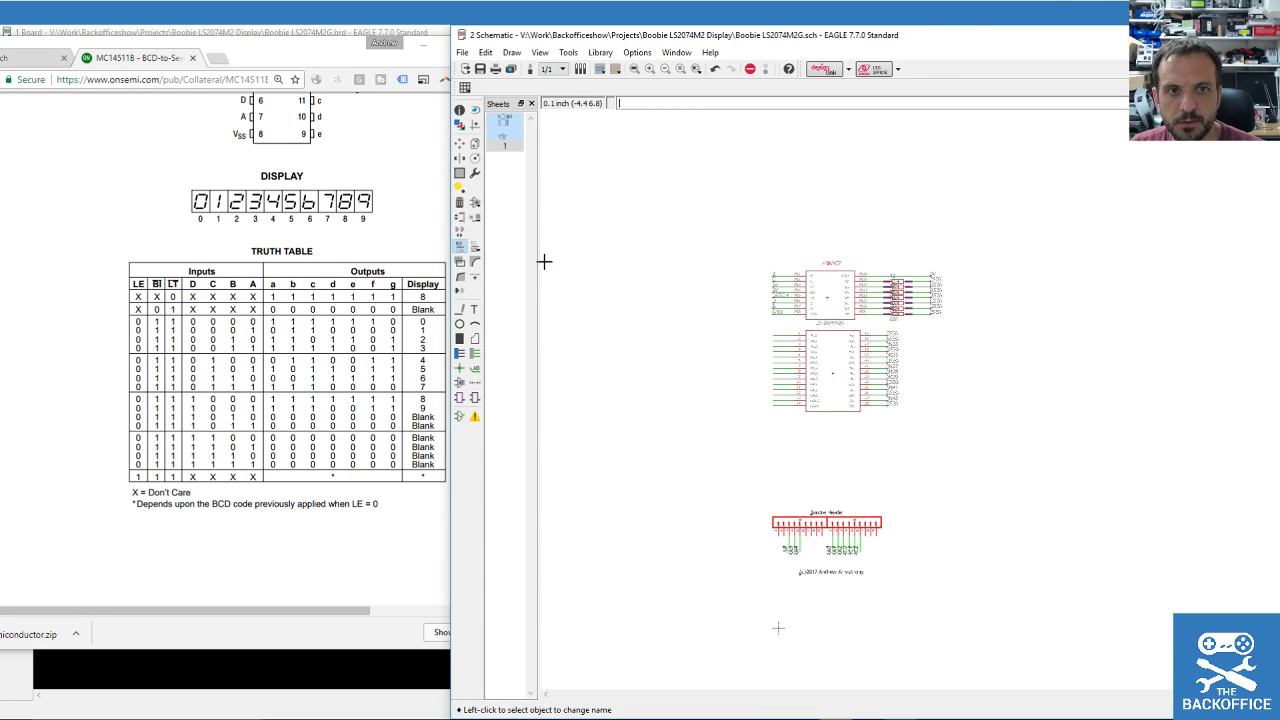
Group the Boobie Header with its wires and place it left of the LS-2074M2G display.
click(463, 183)
drag(766, 443, 934, 564)
click(460, 143)
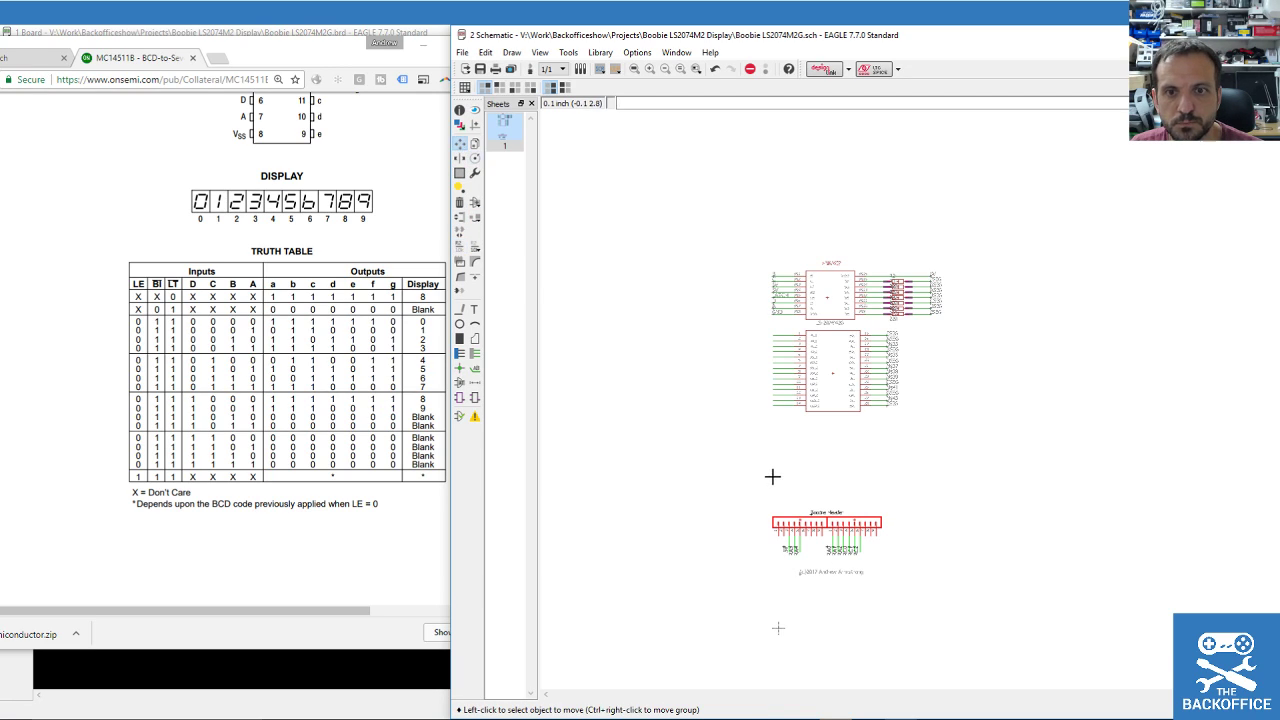
ctrl+right_click(811, 524)
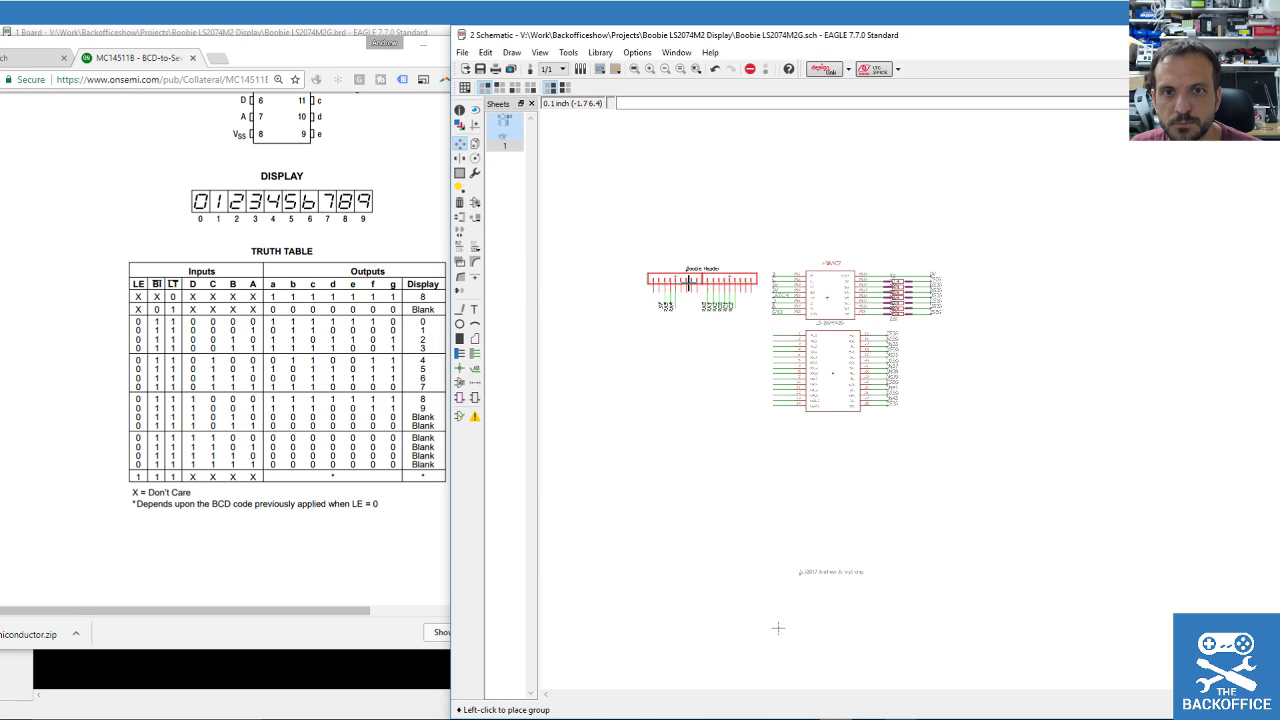
click(687, 280)
scroll(630, 257, up, 3)
scroll(630, 257, up, 1)
scroll(1094, 348, up, 2)
scroll(894, 351, down, 2)
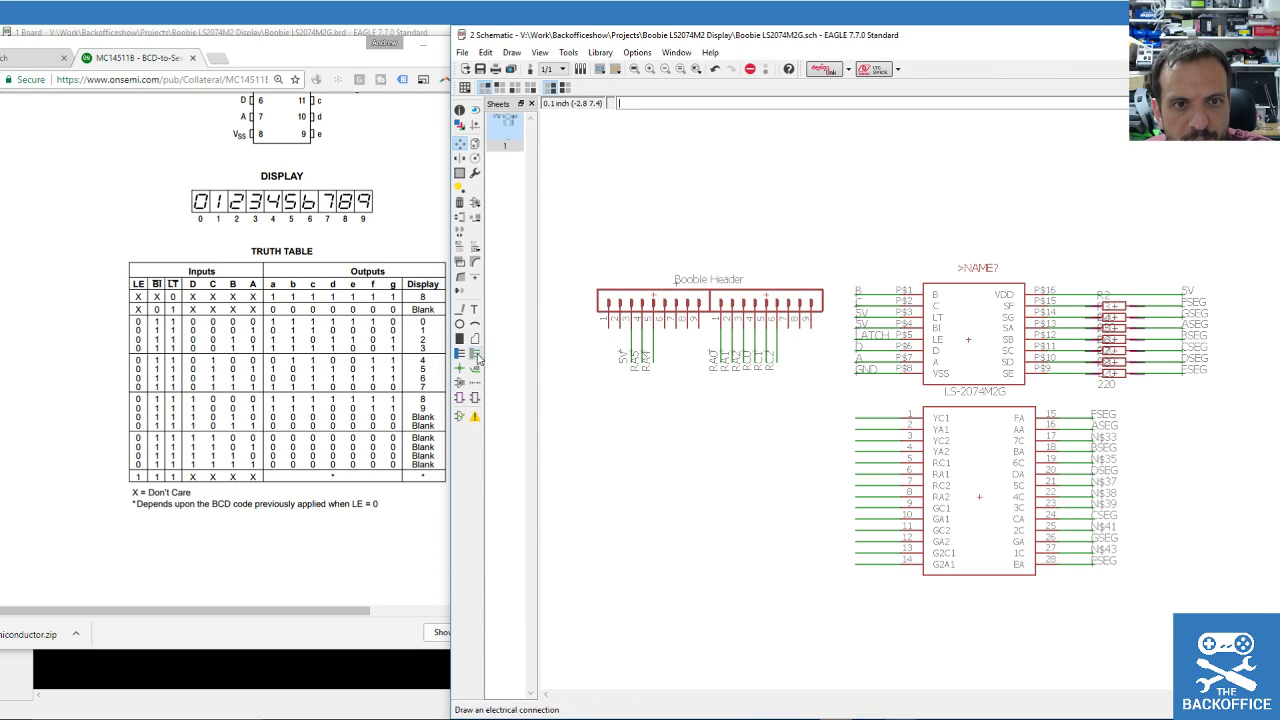
Draw short net wire stubs from Boobie Header pins 2, 6 and 9.
click(477, 356)
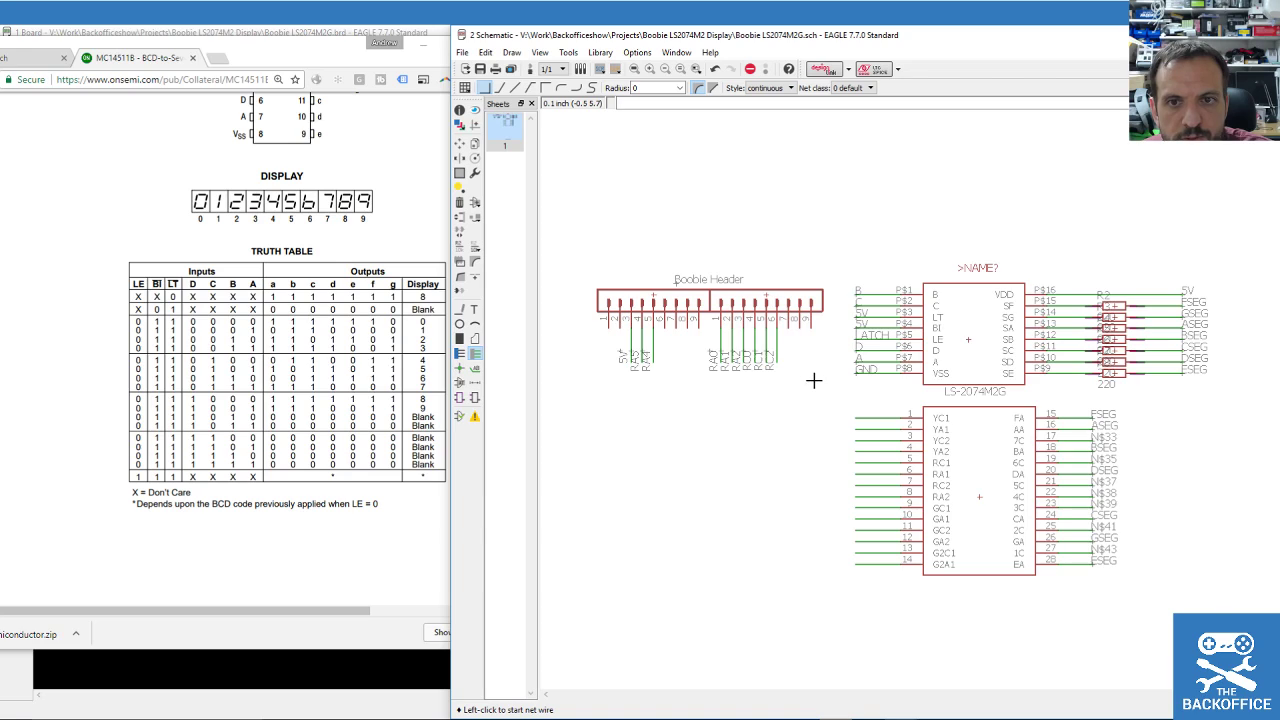
scroll(798, 350, up, 2)
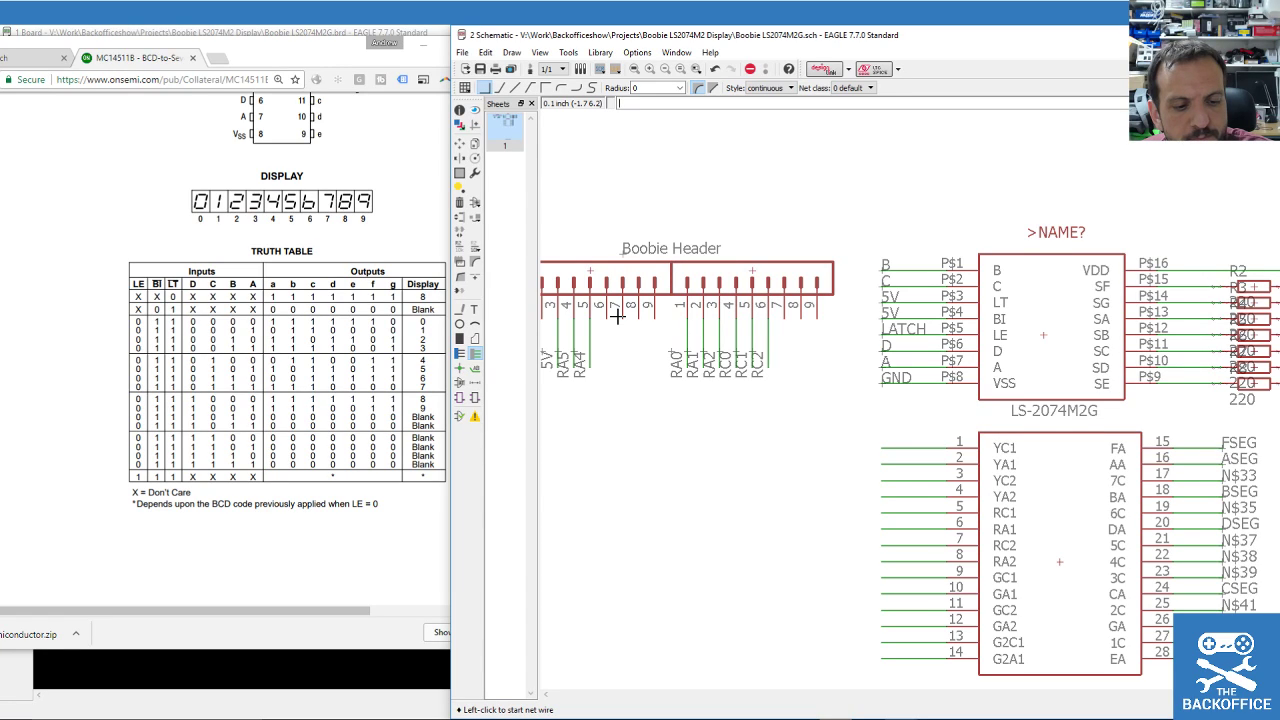
click(606, 316)
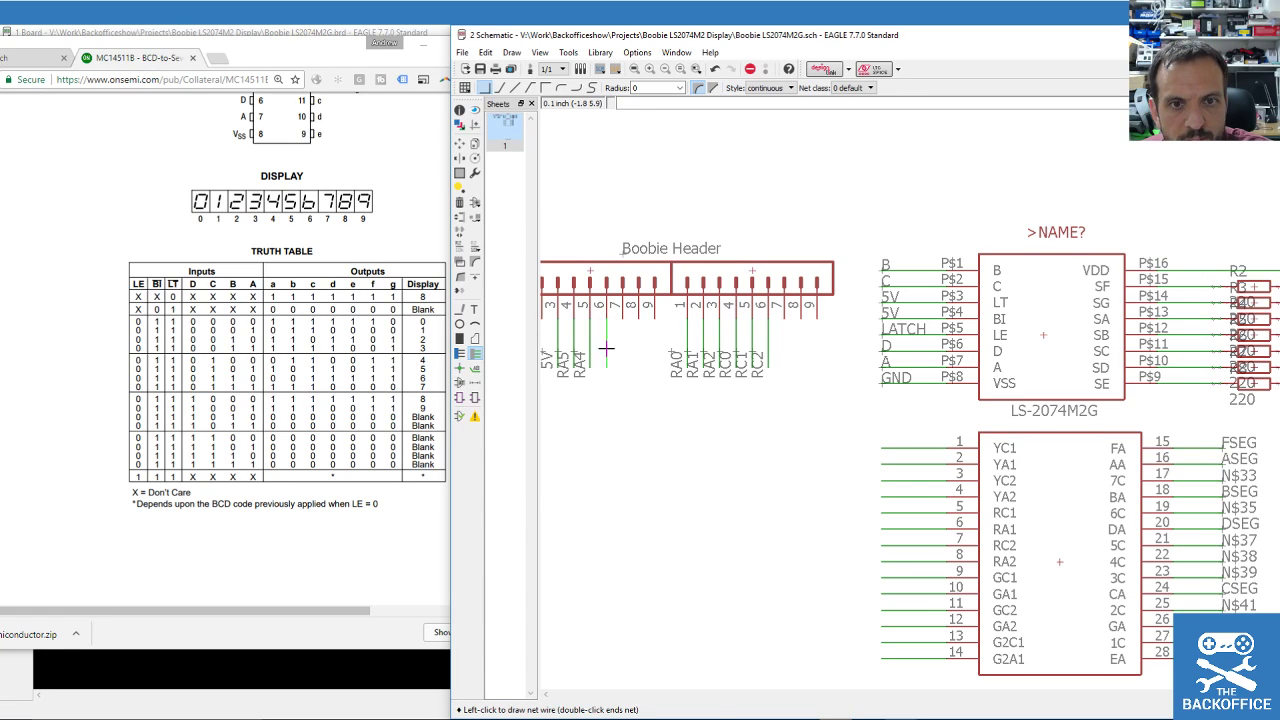
click(606, 368)
key(Escape)
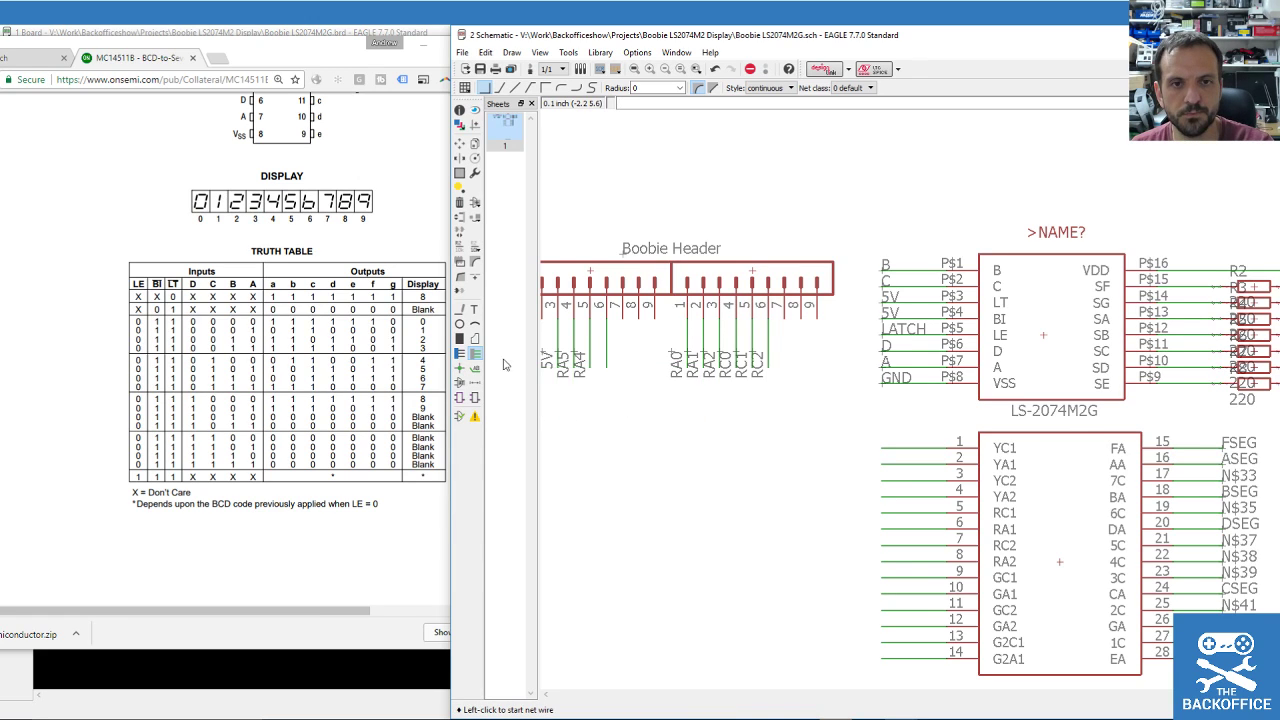
scroll(628, 370, up, 2)
scroll(578, 370, down, 2)
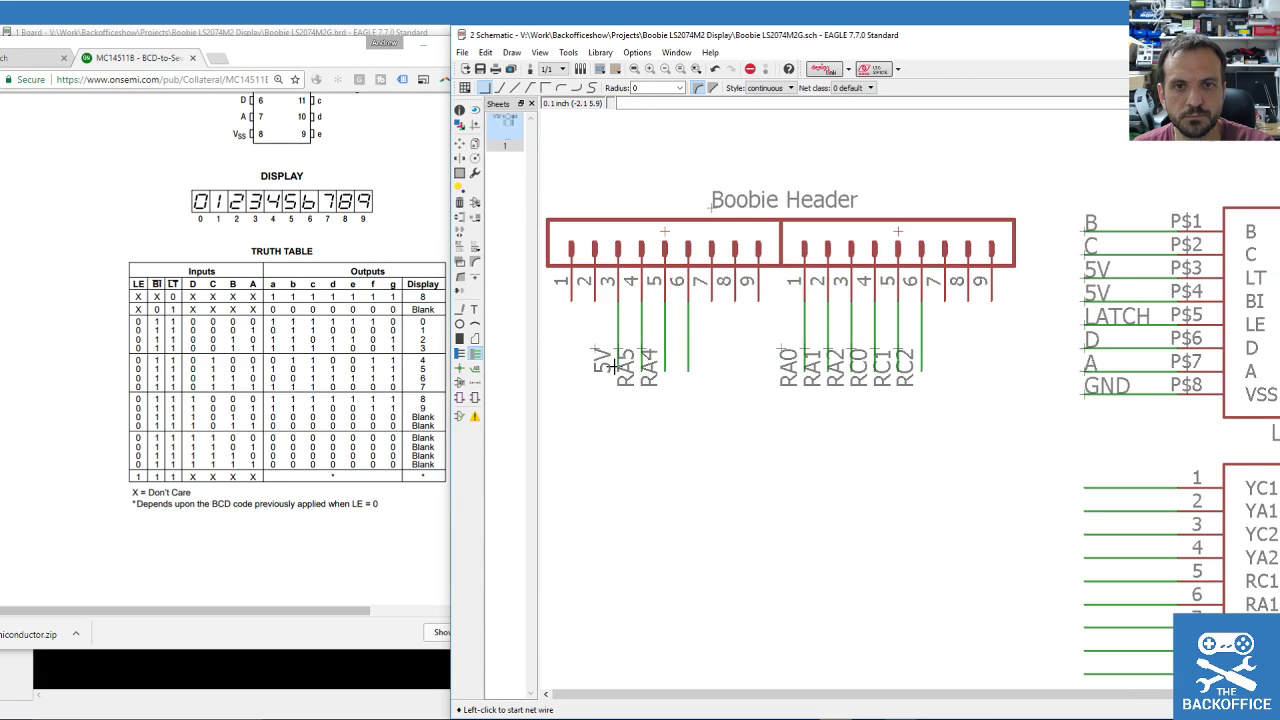
click(757, 300)
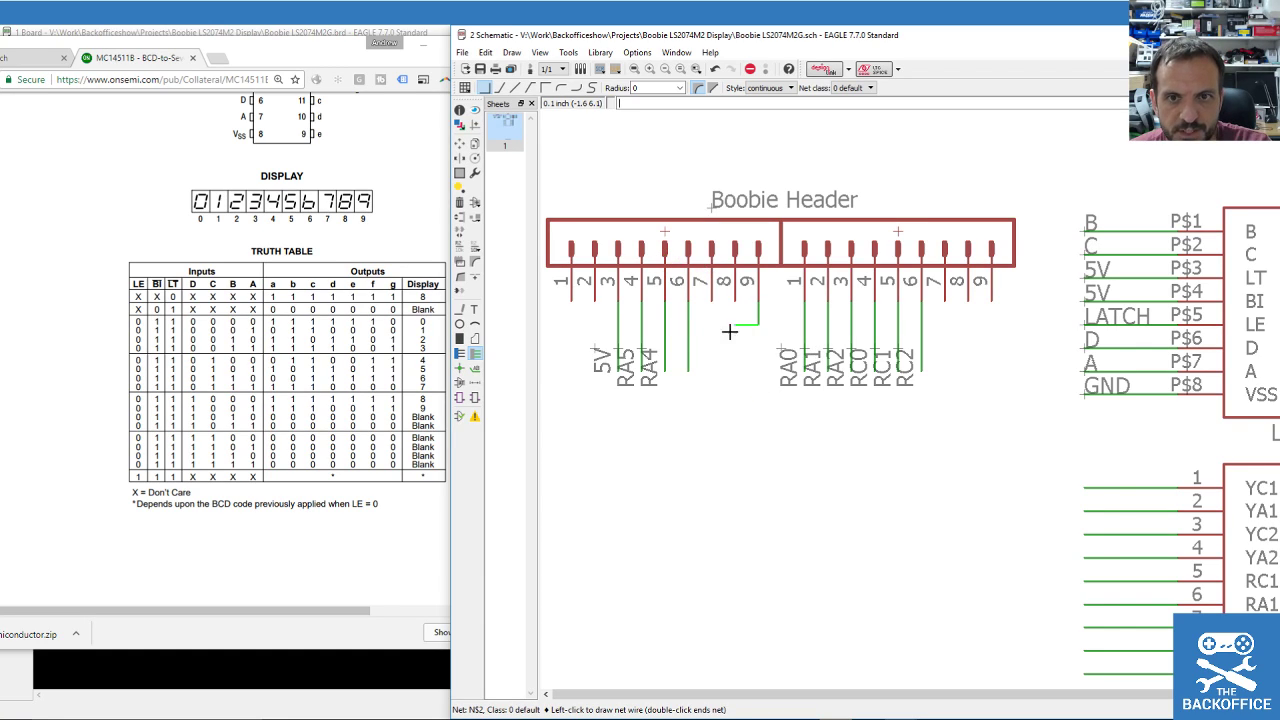
key(Escape)
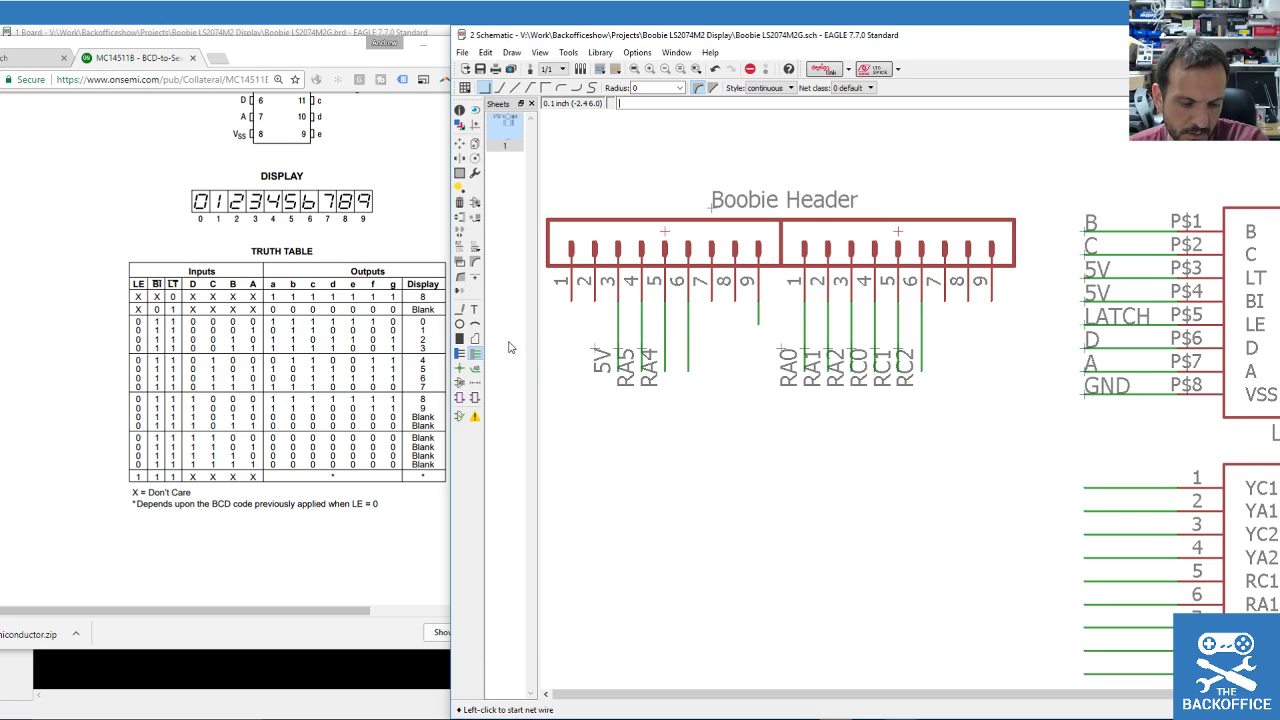
click(600, 296)
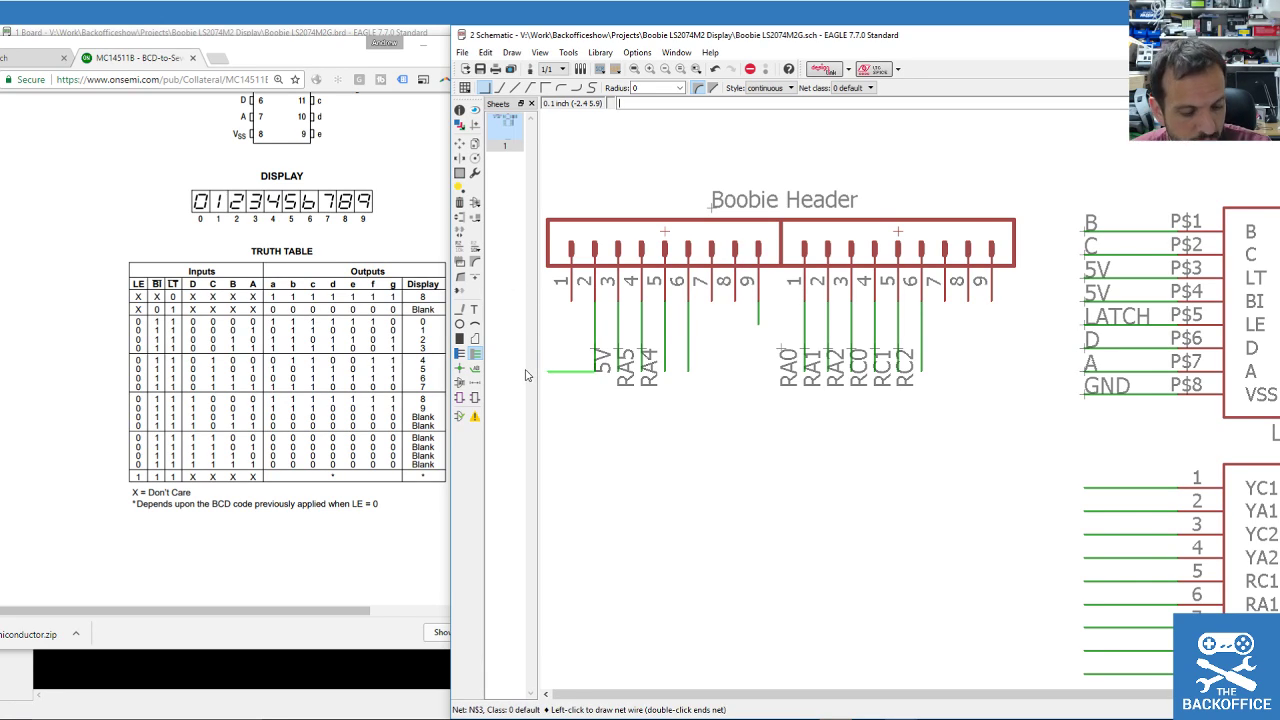
key(Escape)
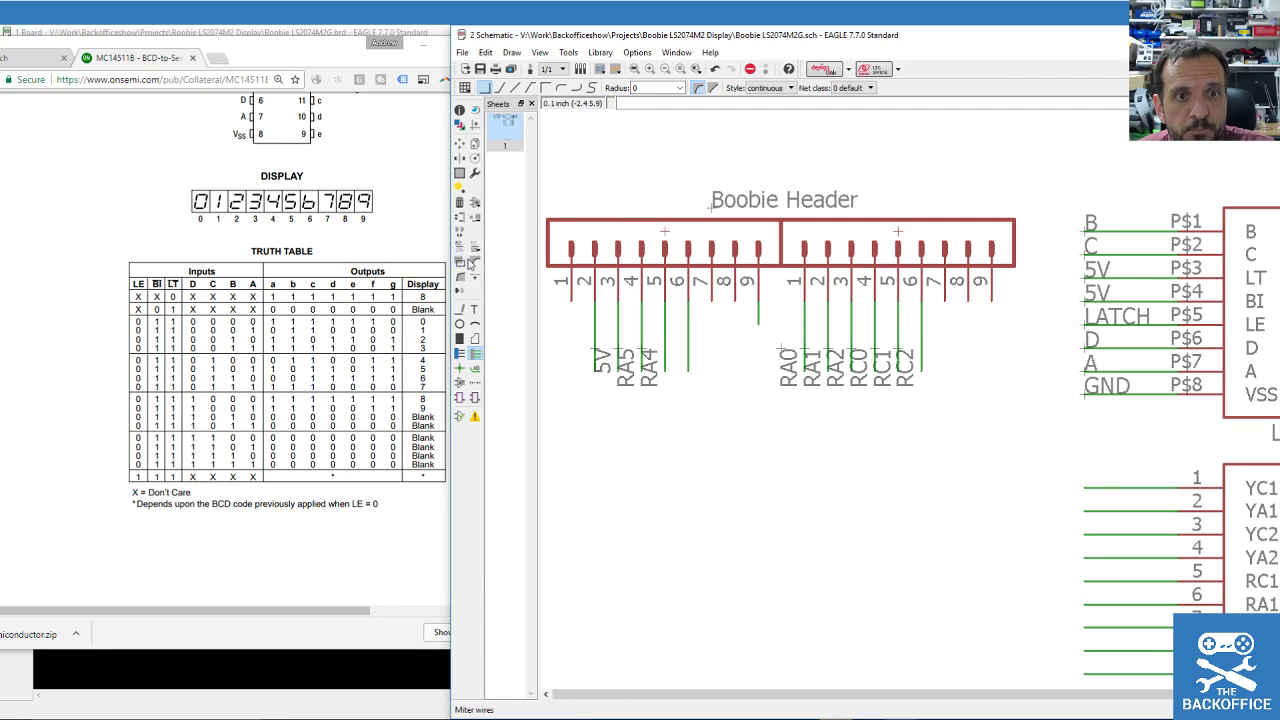
Place net labels N$3 on the pin 2 net and N$1 on the pin 6 net.
click(475, 369)
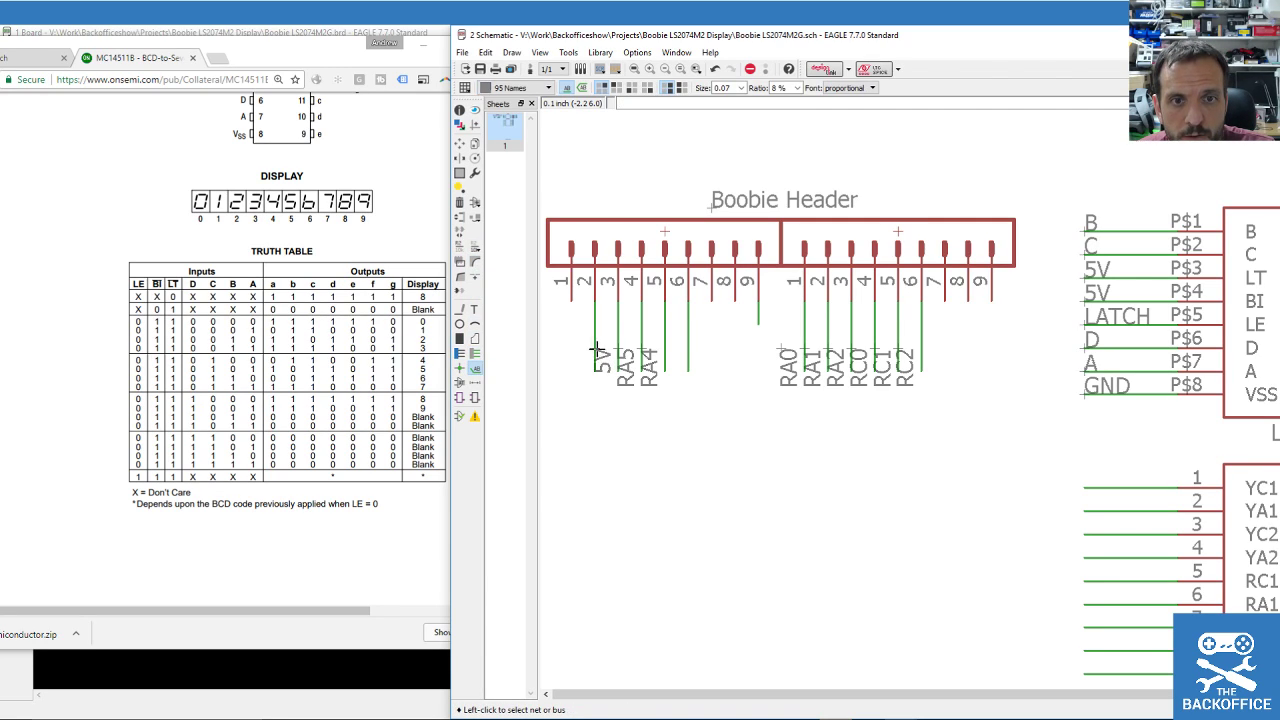
click(595, 330)
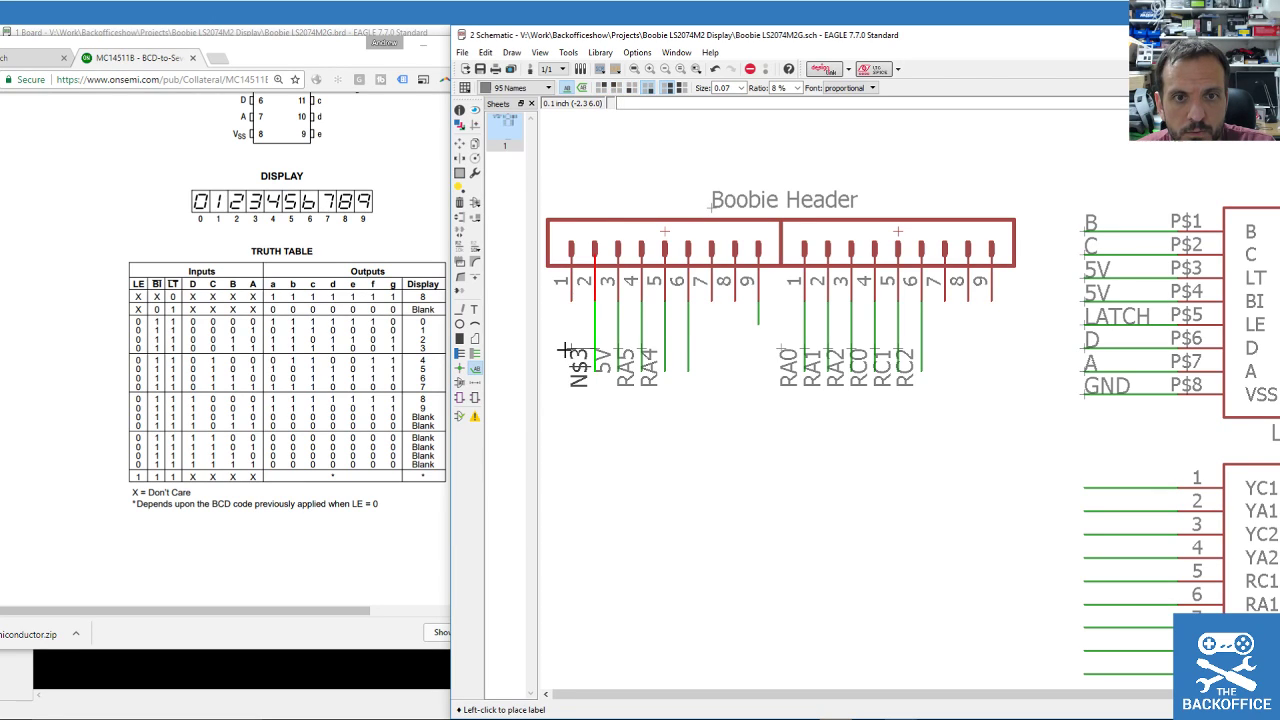
click(570, 352)
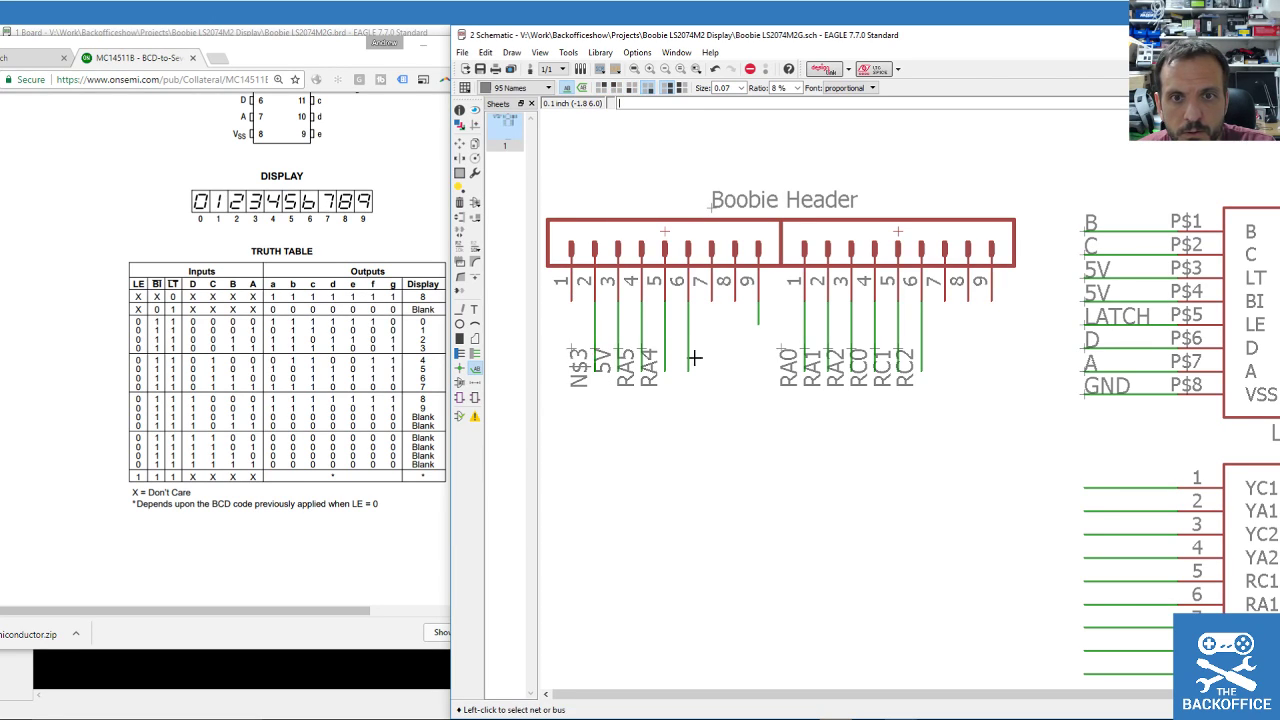
click(688, 338)
click(673, 353)
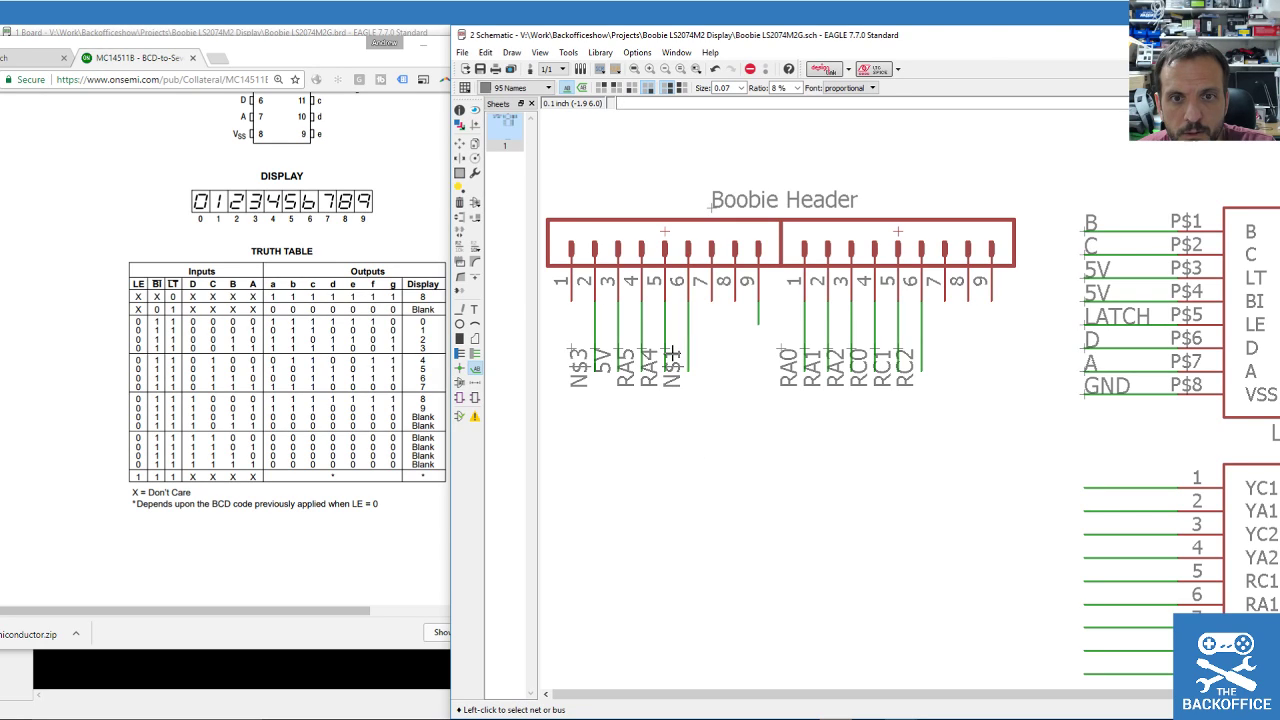
Rename the header's N$1 net to RA3 and N$3 to GND, joining it to GND.
click(459, 246)
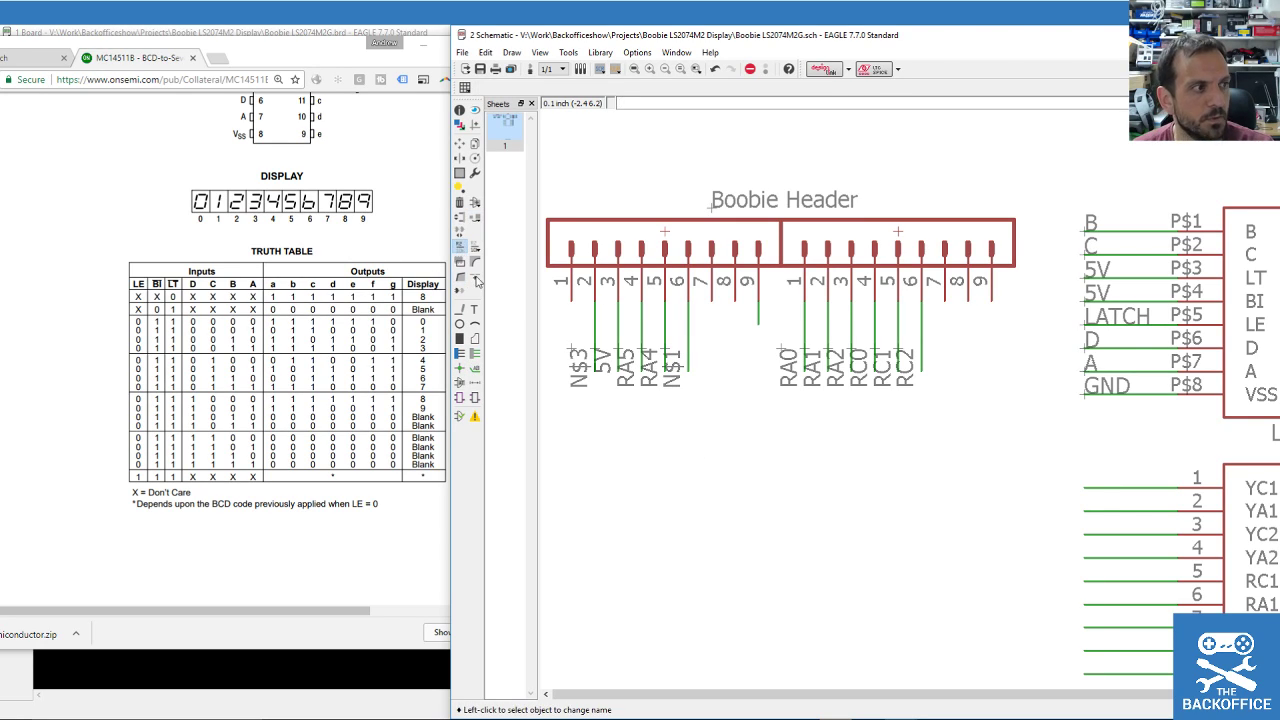
click(684, 370)
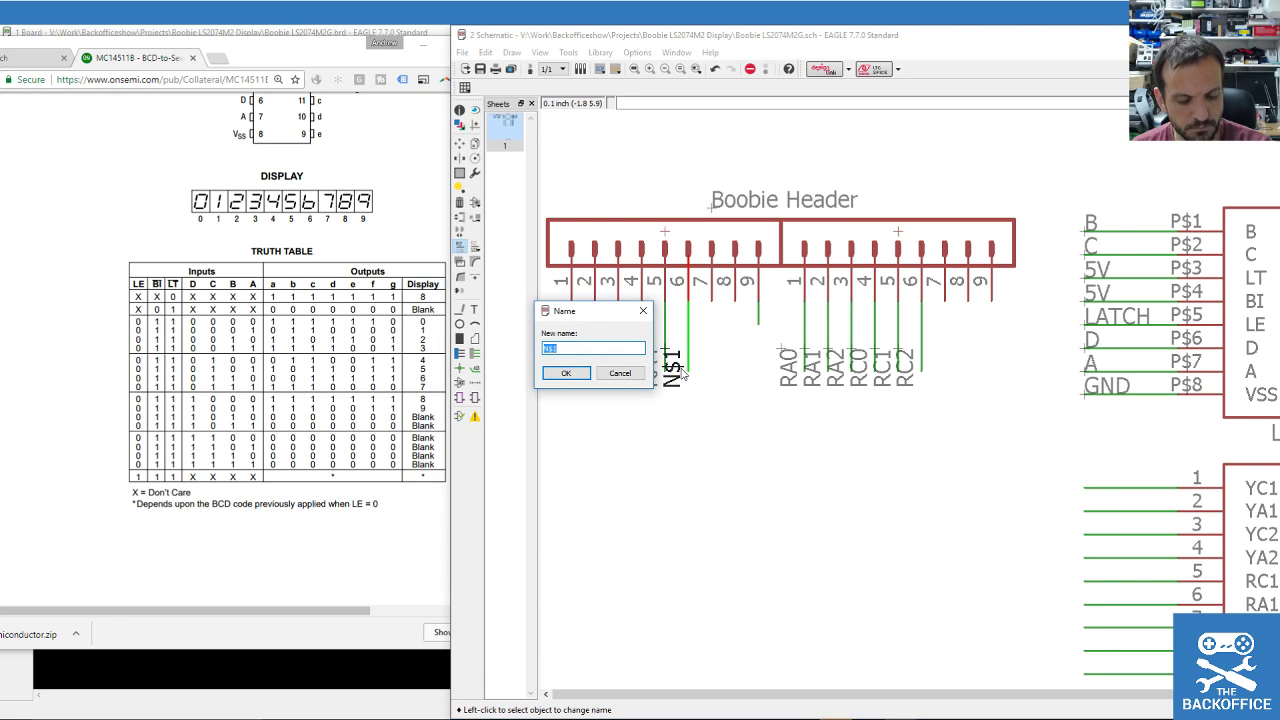
drag(600, 311, 613, 279)
text(R)
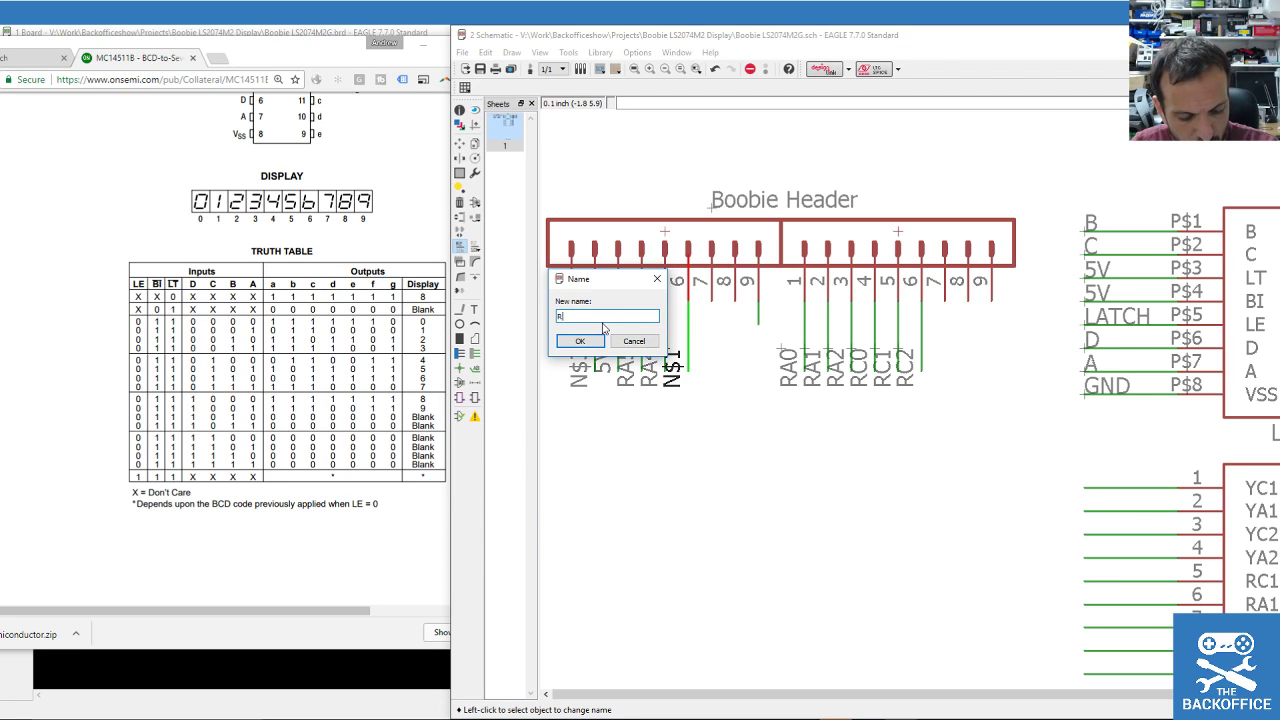
text(A3)
key(Return)
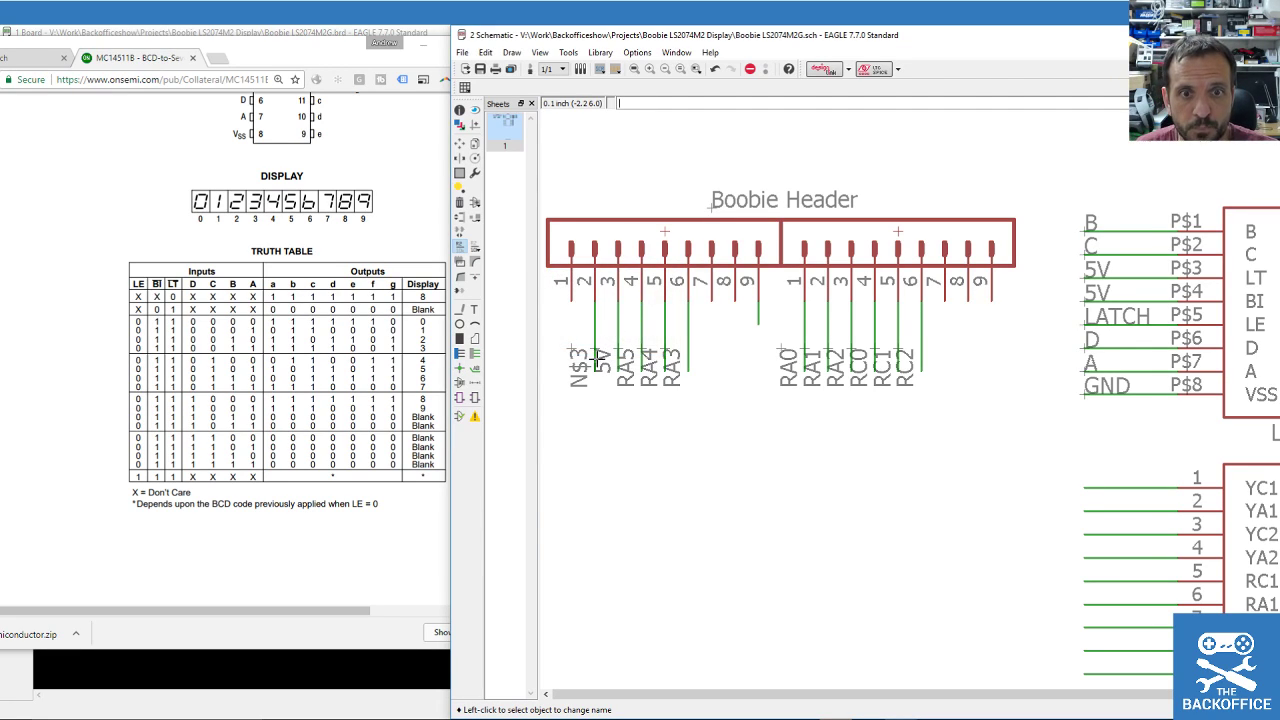
click(597, 326)
text(GN)
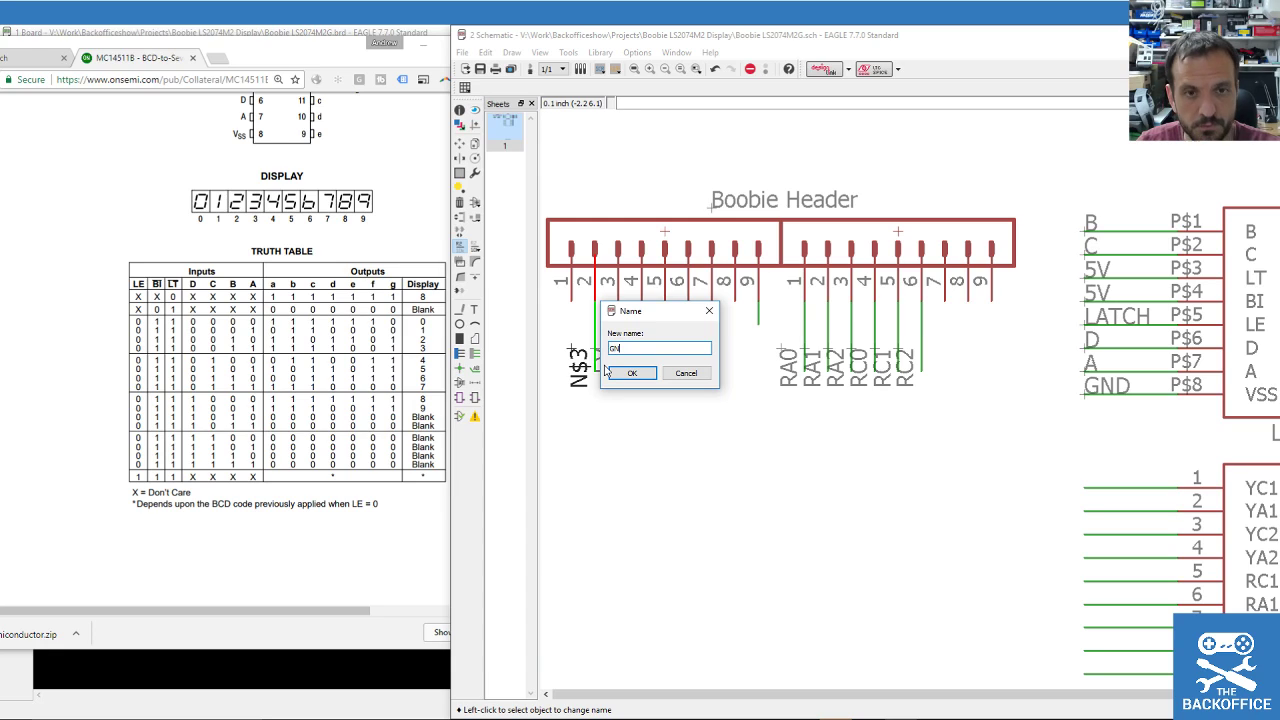
click(630, 373)
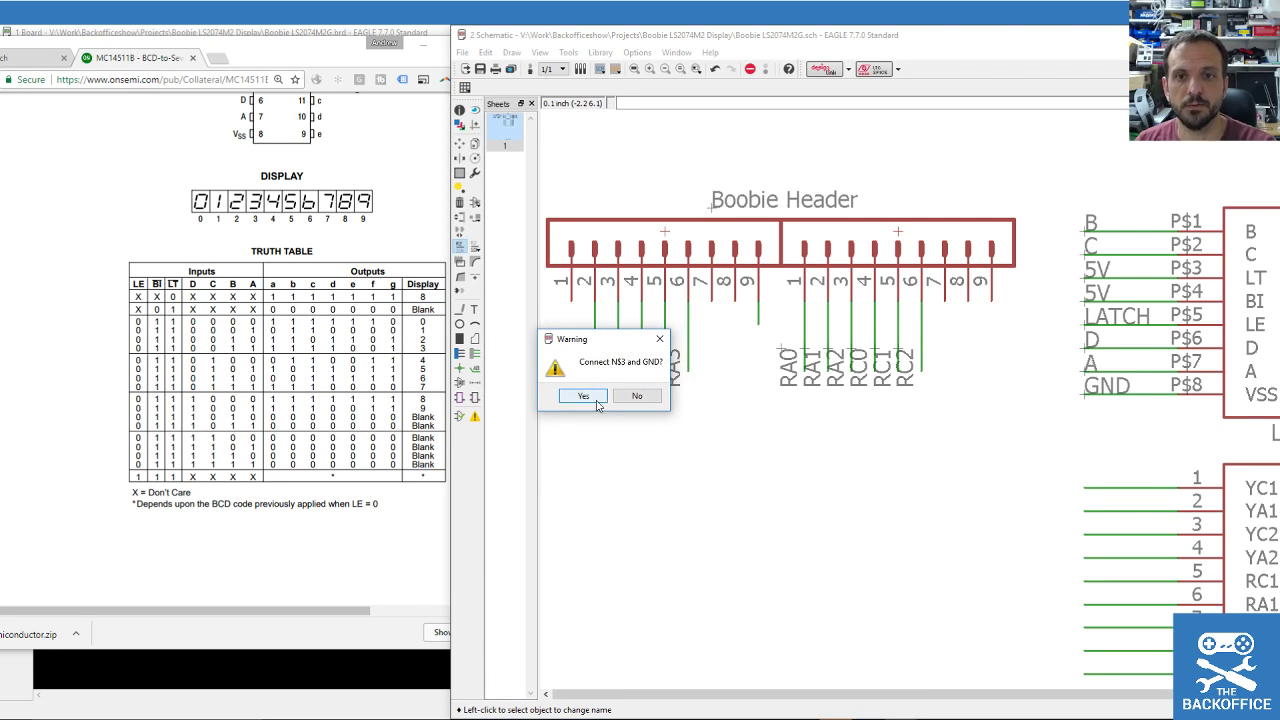
click(586, 395)
scroll(713, 361, down, 3)
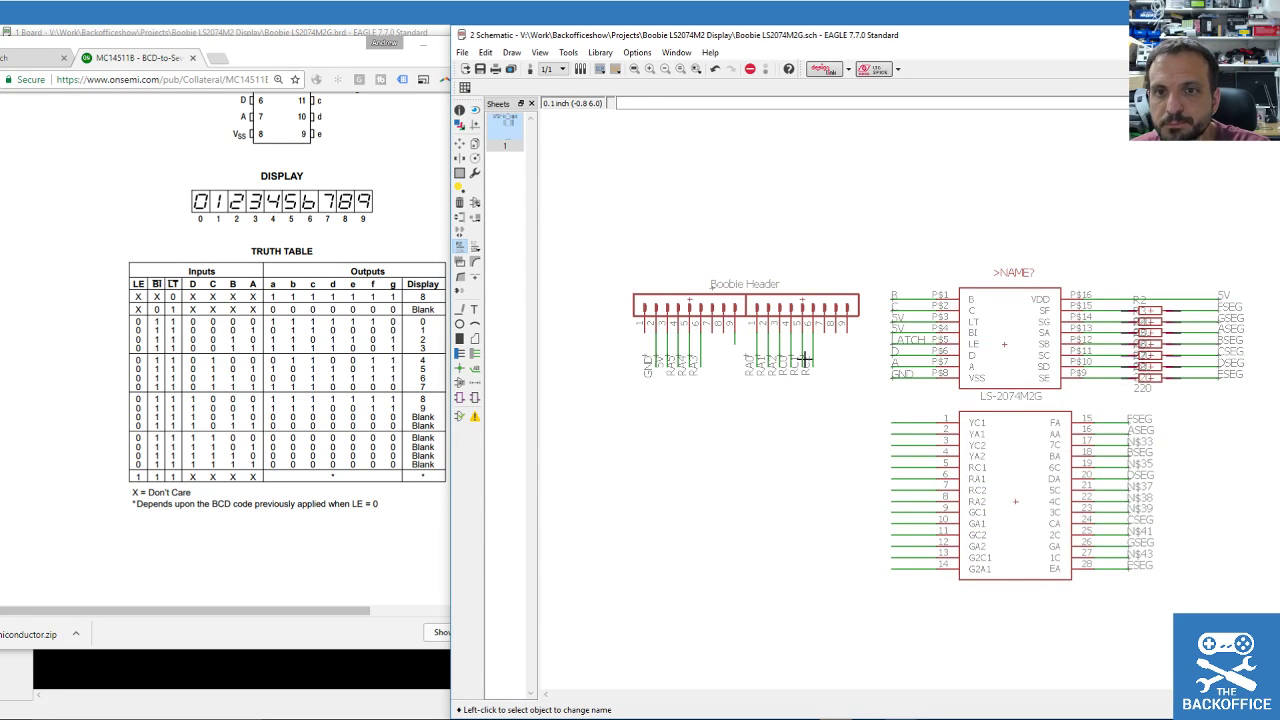
scroll(886, 313, up, 1)
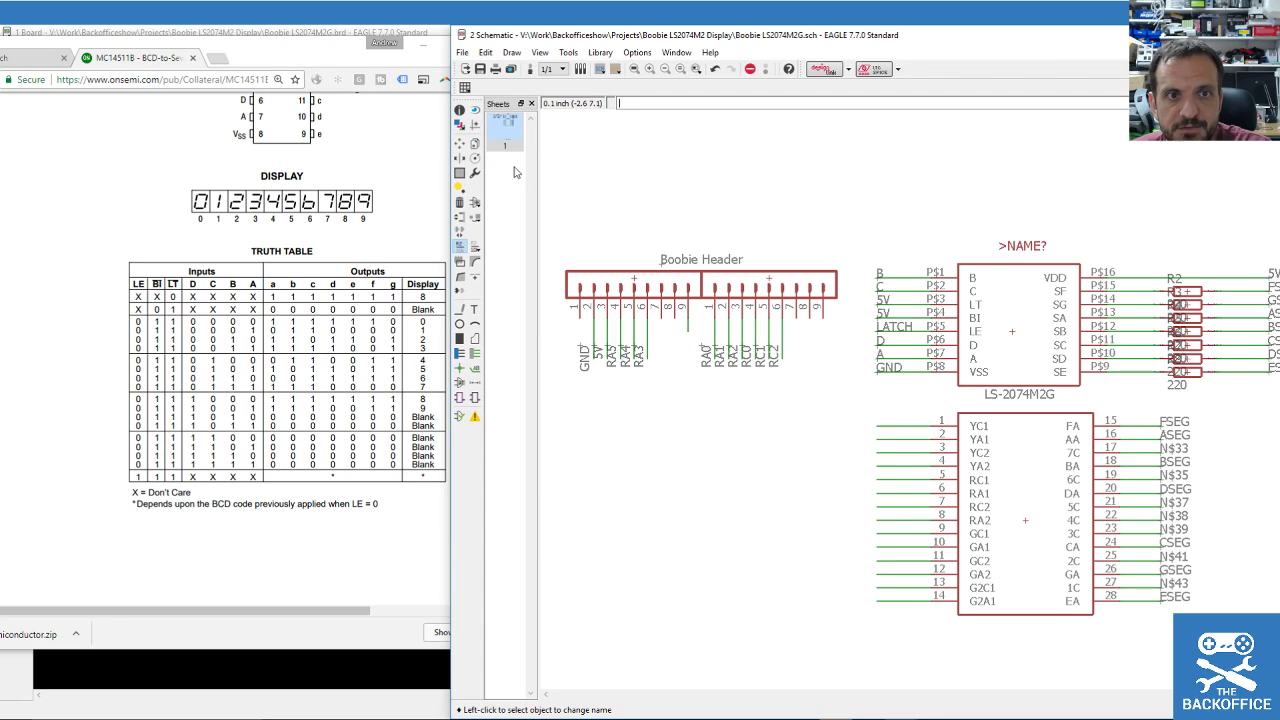
scroll(634, 308, up, 1)
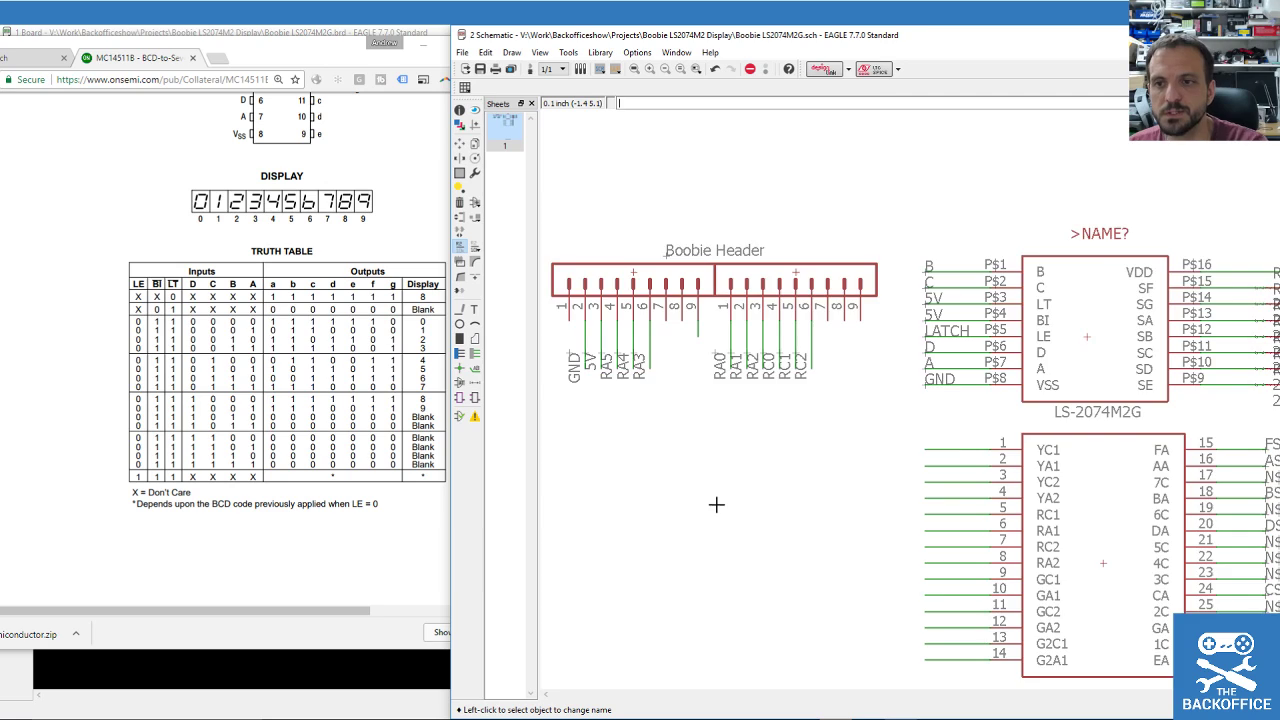
scroll(714, 506, down, 2)
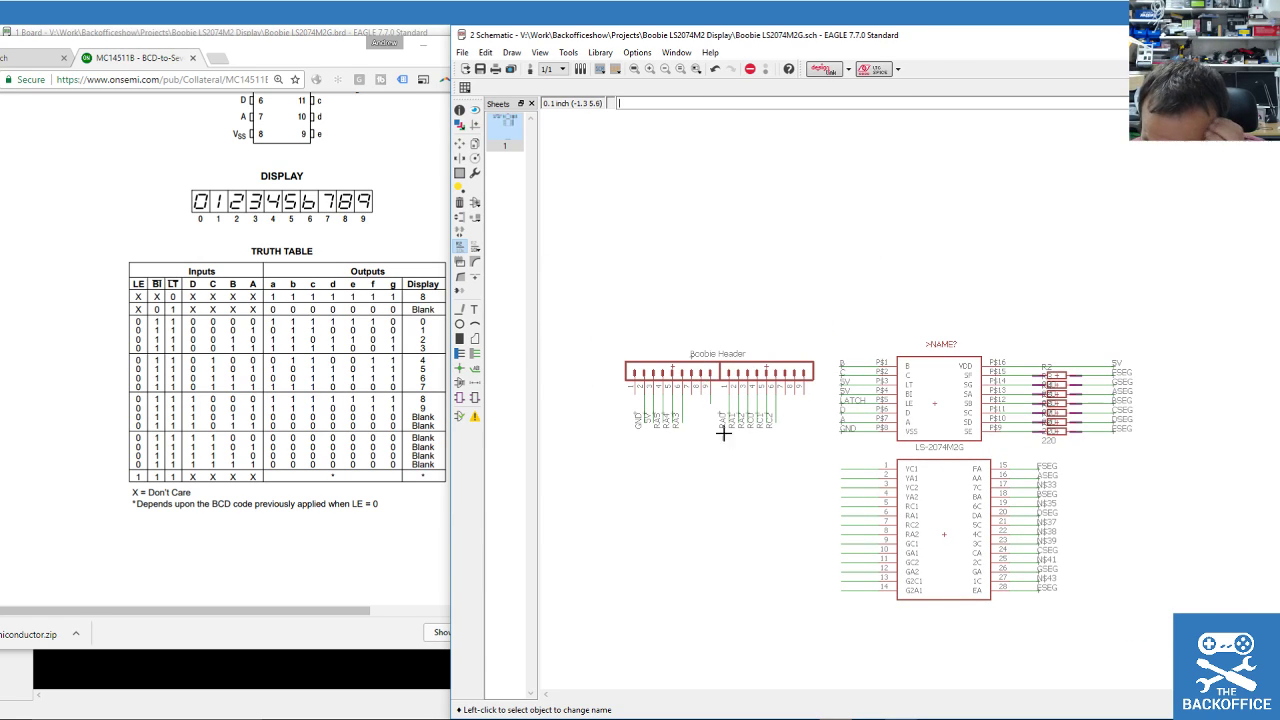
scroll(733, 470, up, 2)
scroll(730, 468, down, 2)
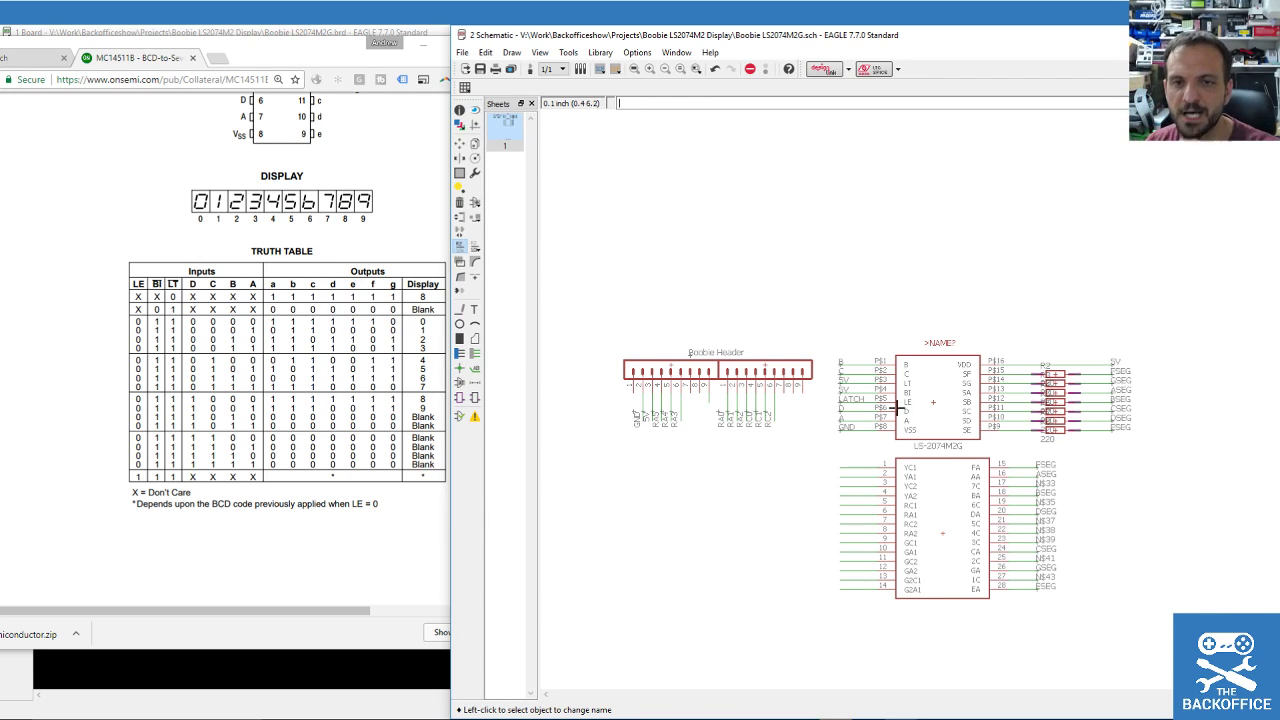
scroll(910, 565, up, 4)
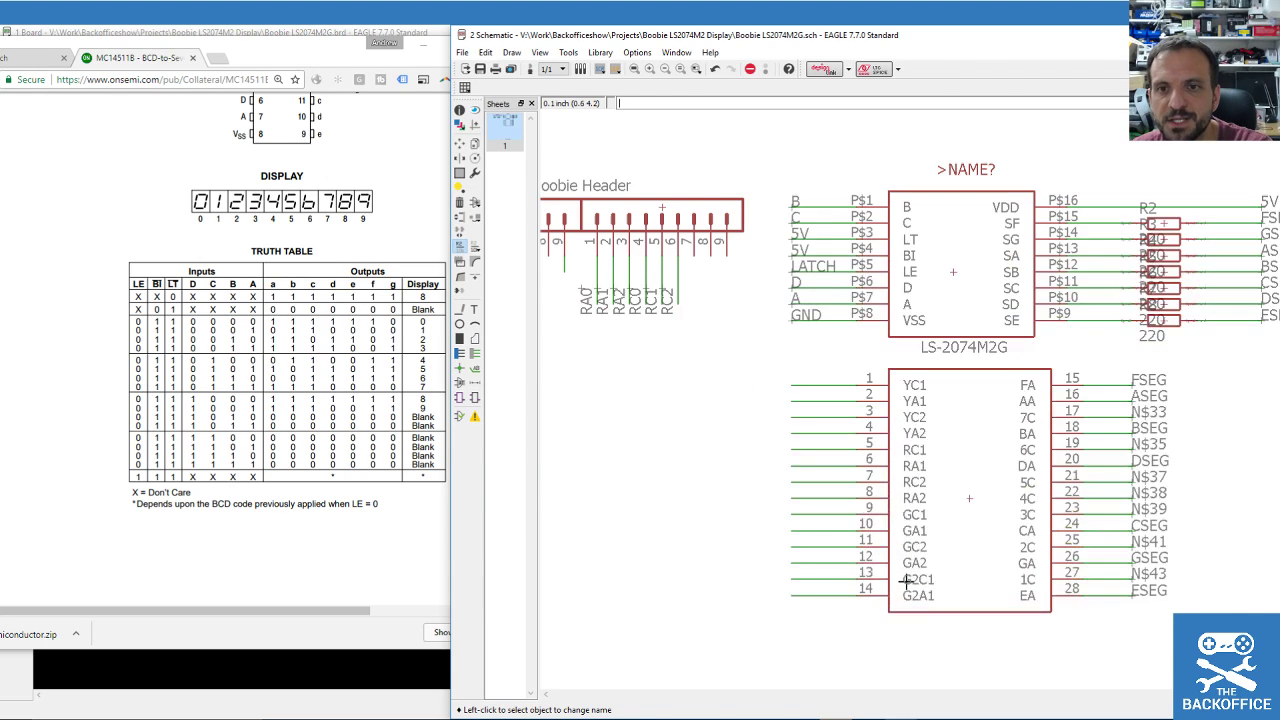
scroll(903, 580, down, 3)
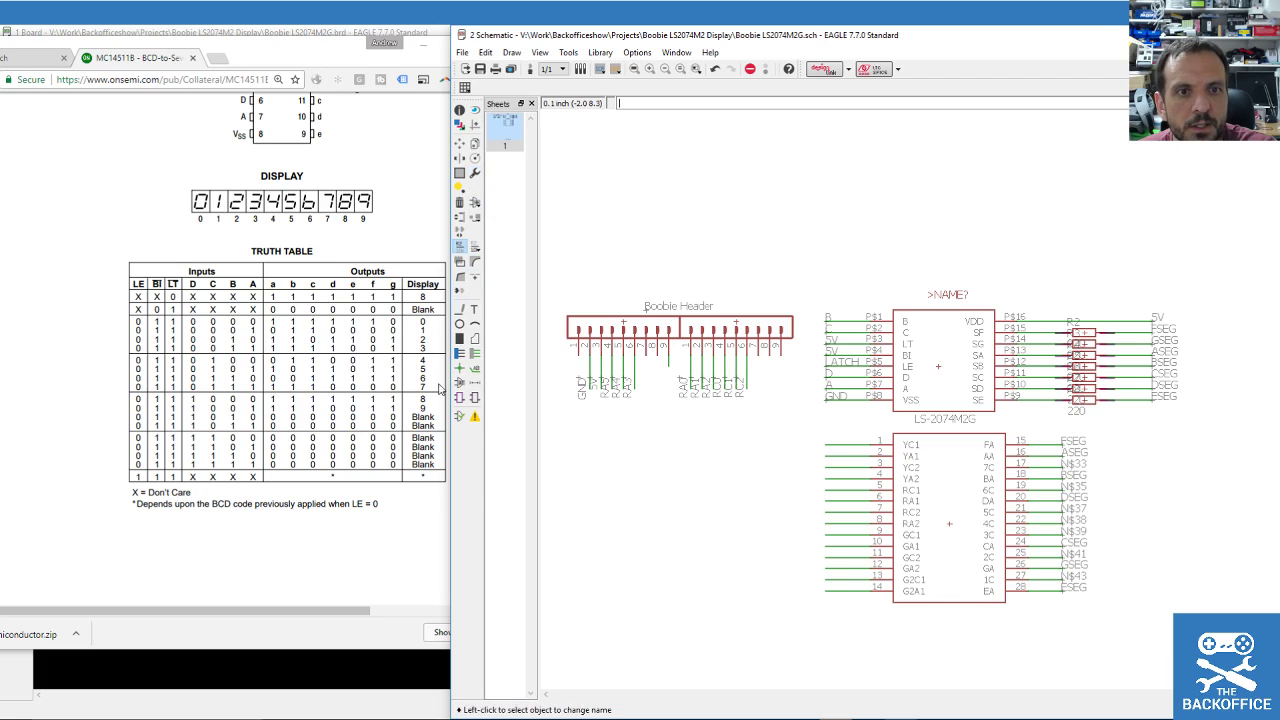
Search the parts library for 'decade counter' and select the 4033N DIL16 counter/divider.
click(476, 210)
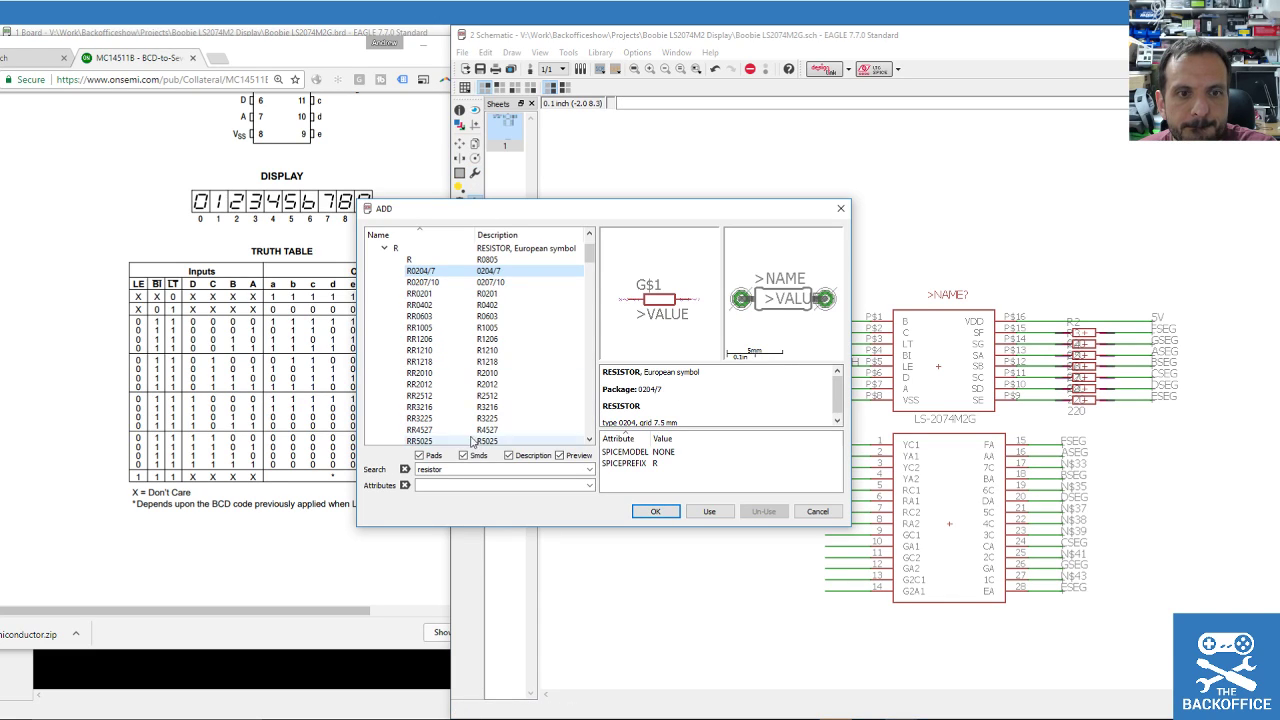
double_click(465, 470)
text(decade counter)
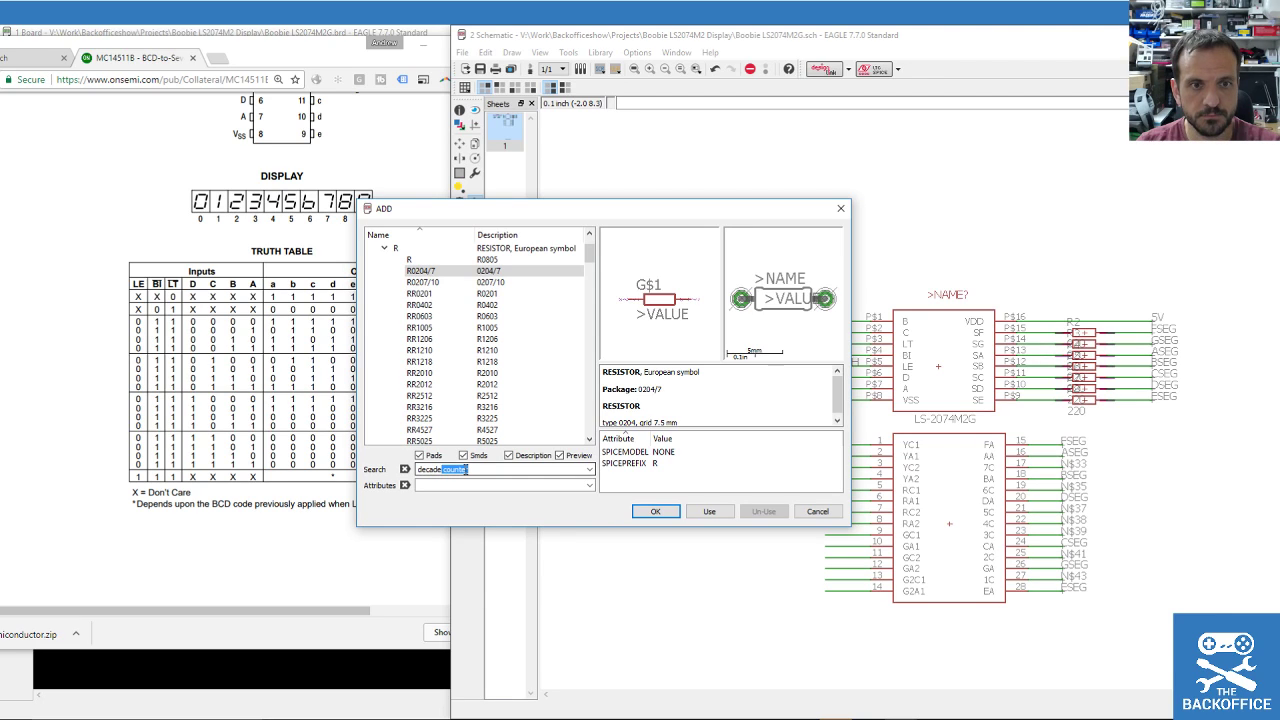
key(Return)
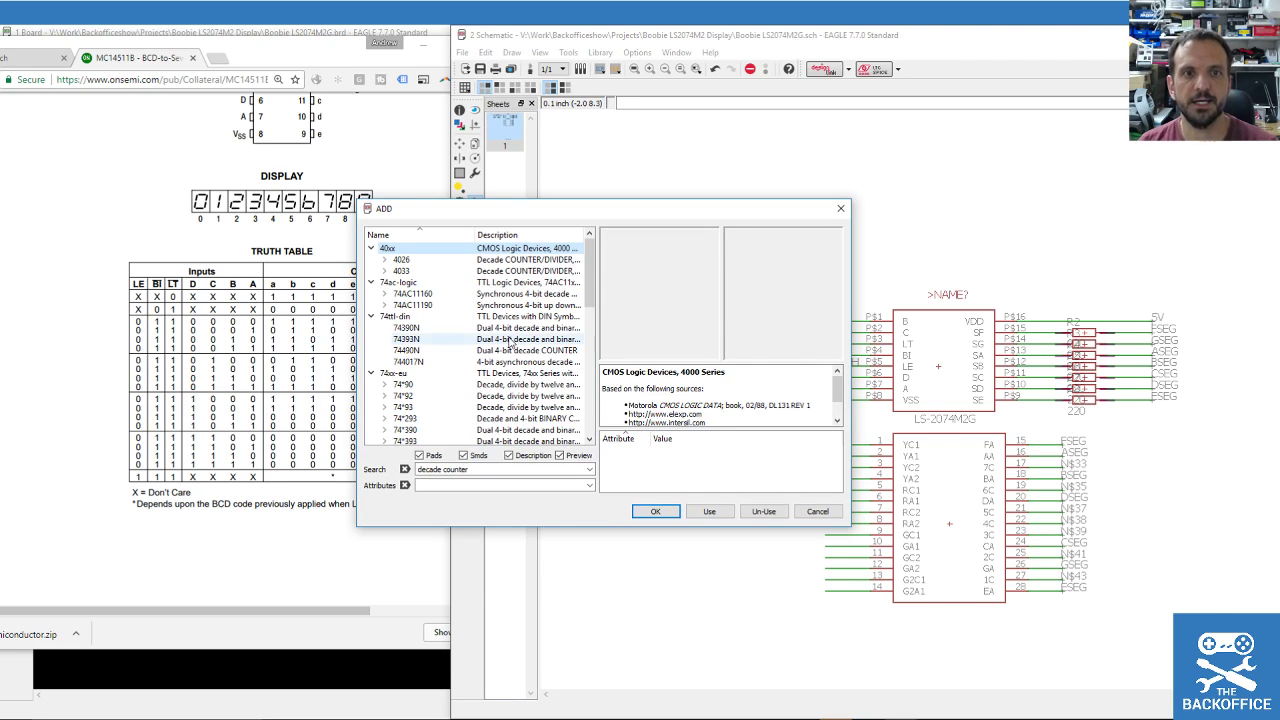
click(402, 272)
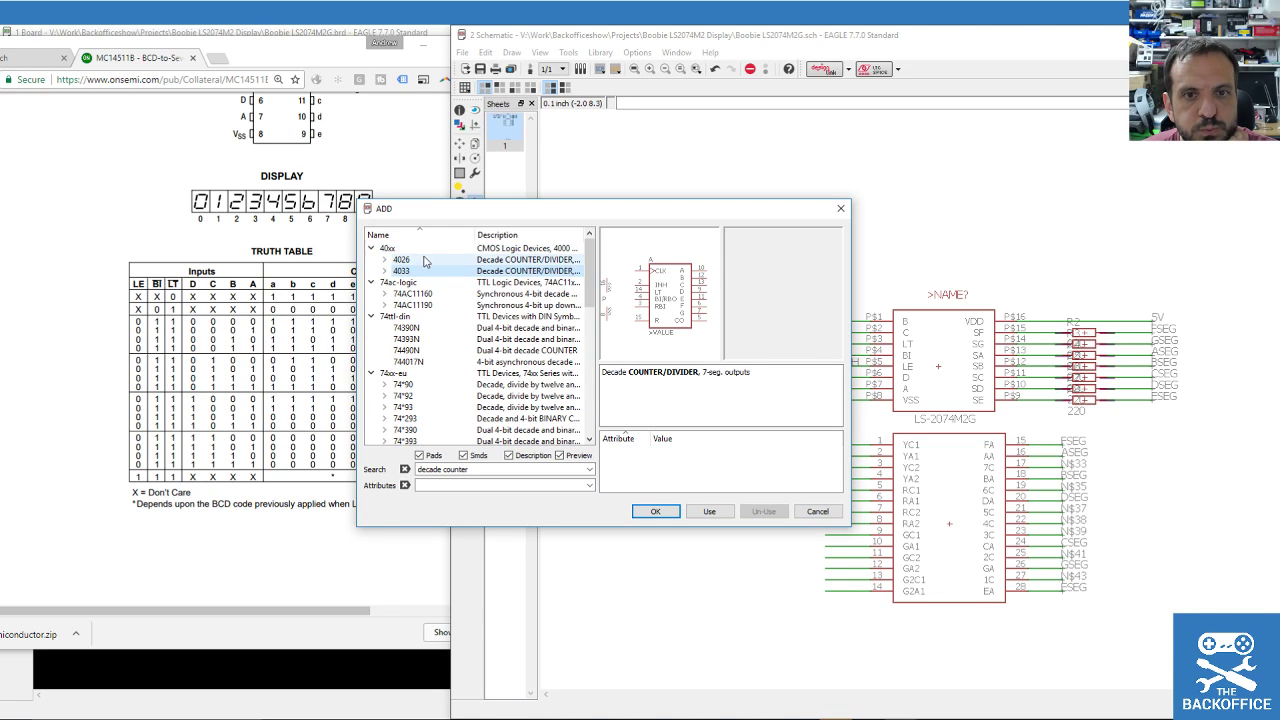
click(414, 260)
click(400, 272)
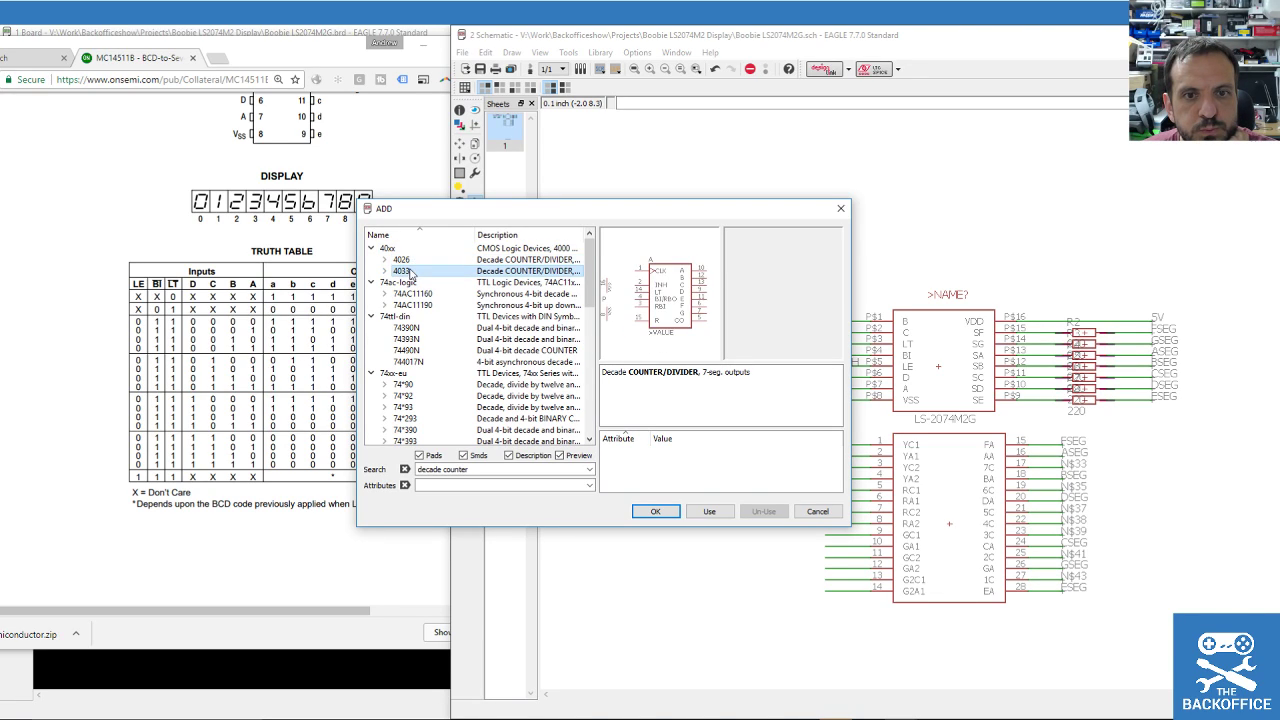
click(384, 271)
click(416, 283)
click(428, 295)
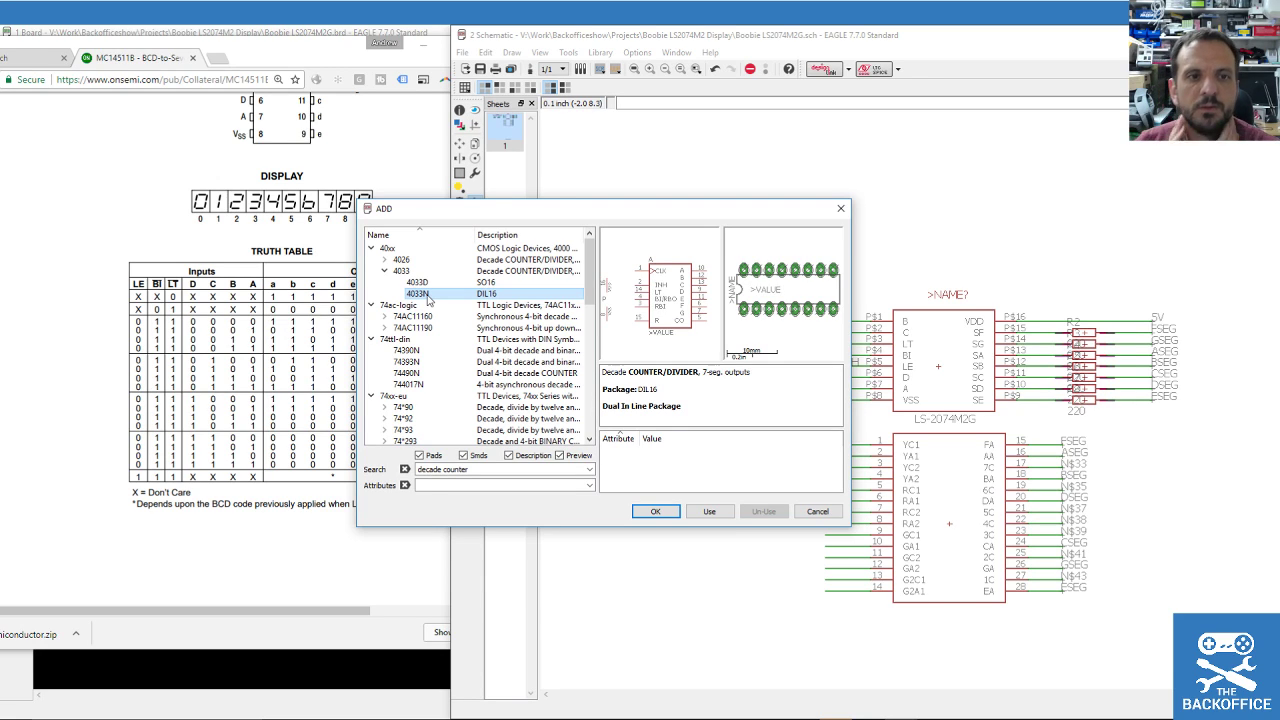
drag(438, 211, 724, 144)
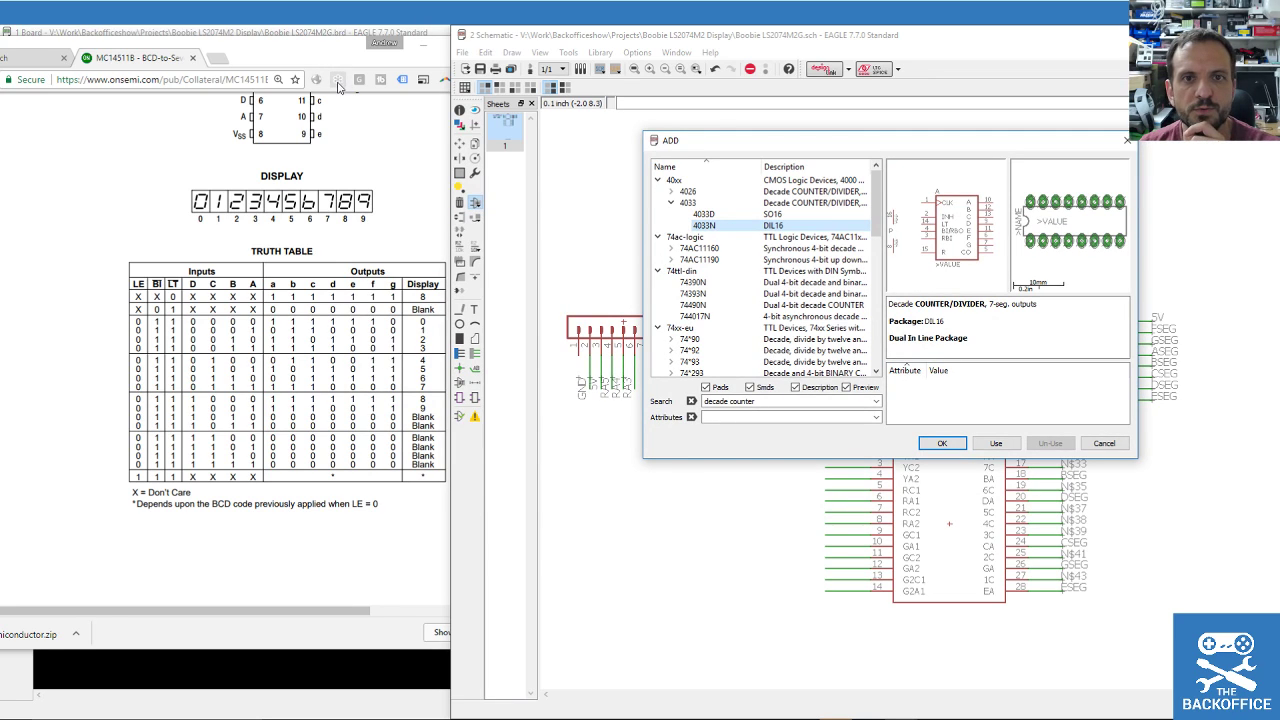
Search the web for '4033N Datasheet' and open the Intersil CD4033 datasheet from Datasheet Catalog.
drag(293, 55, 557, 62)
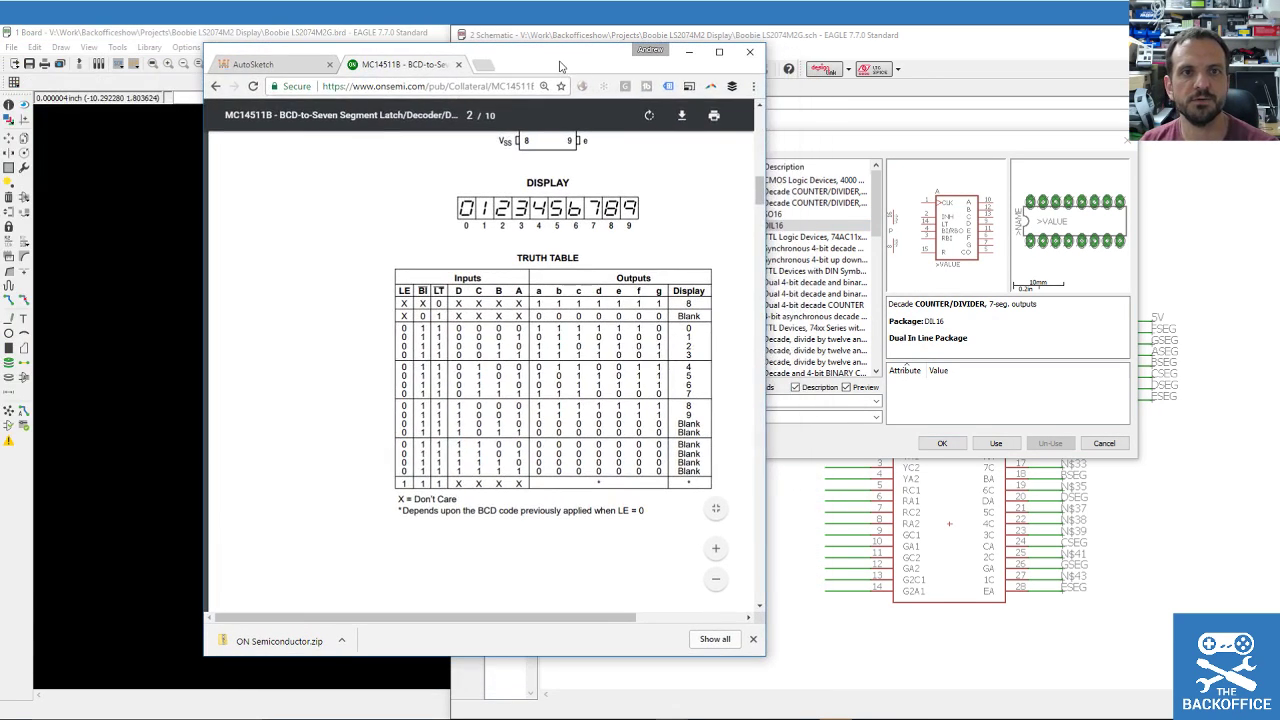
click(525, 86)
text(40)
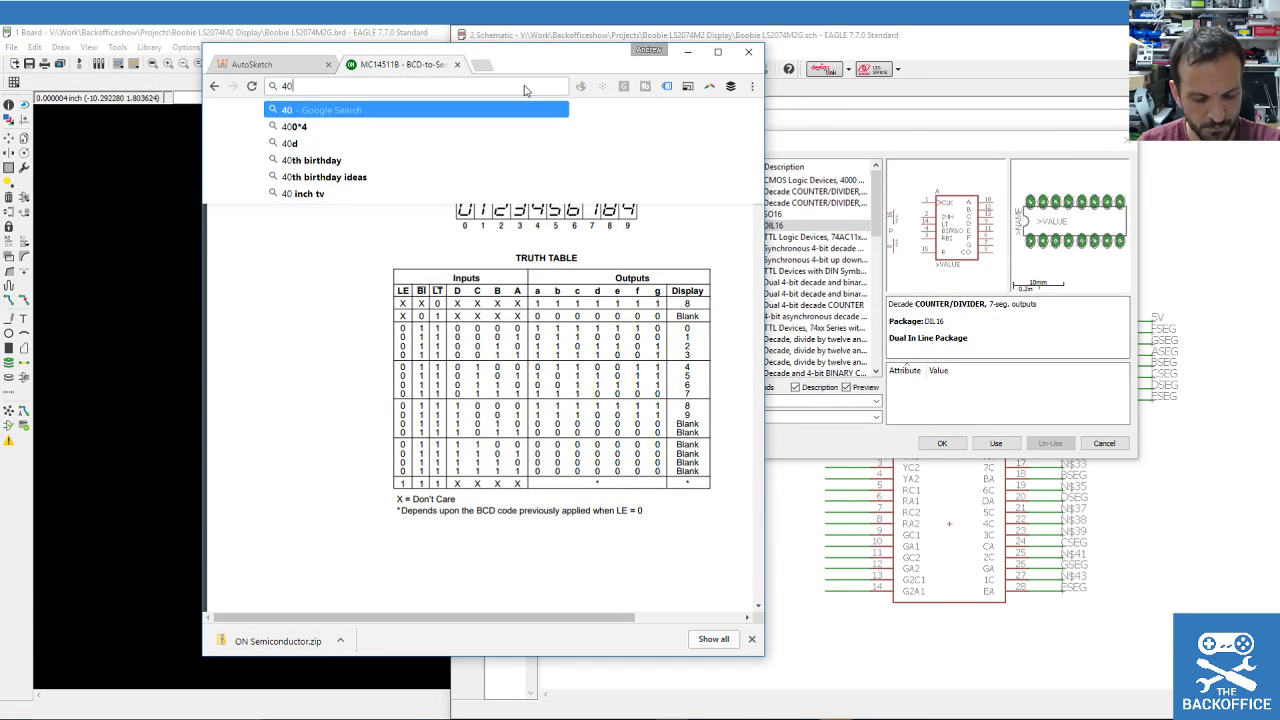
text(33N Datasheet)
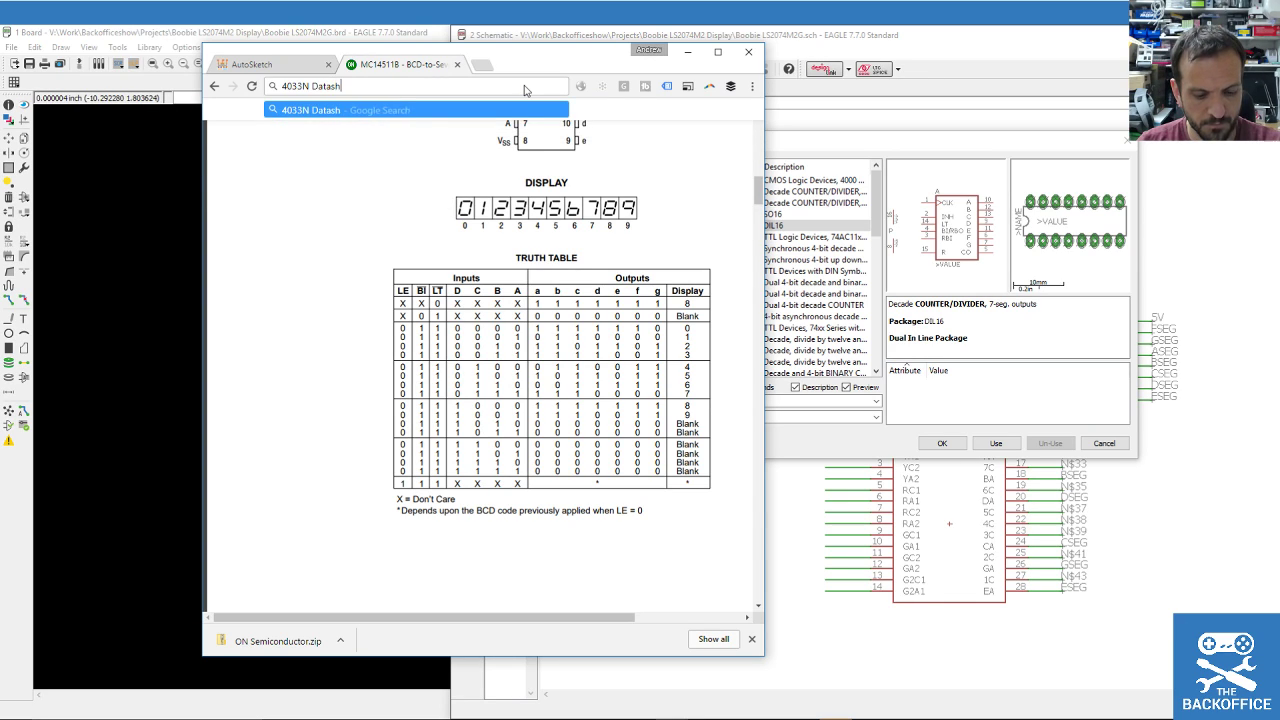
key(Return)
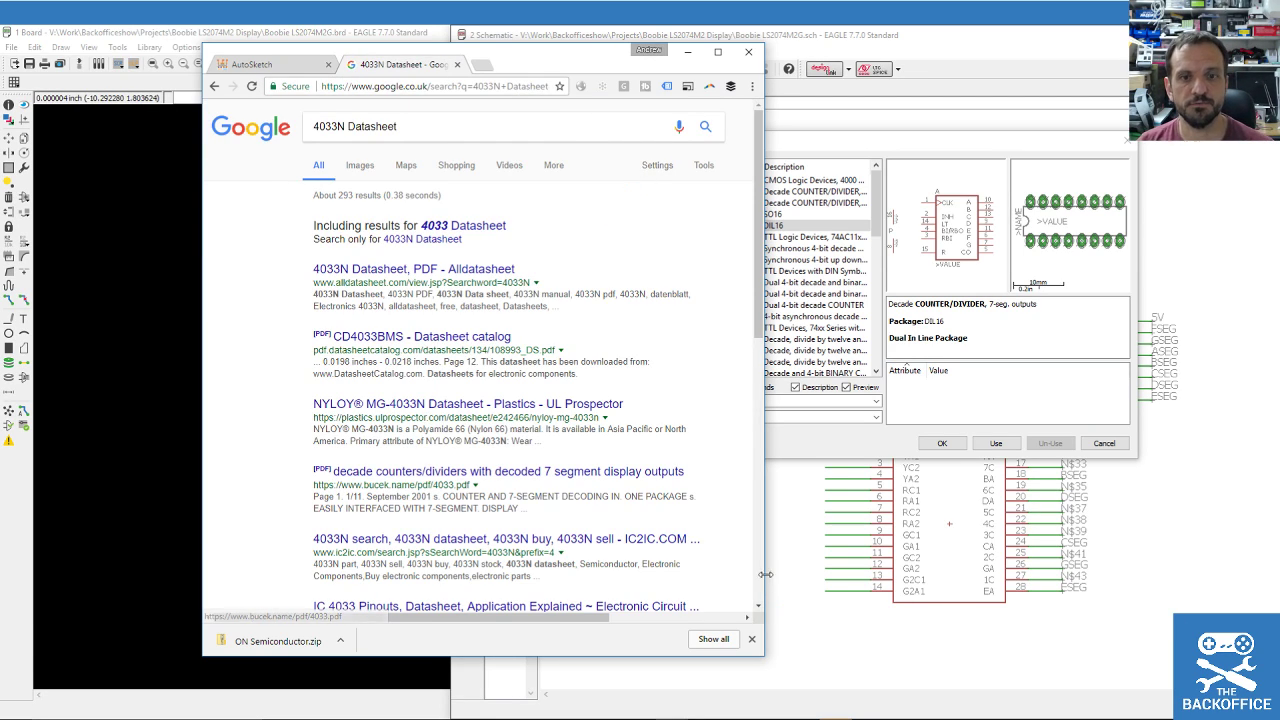
click(435, 338)
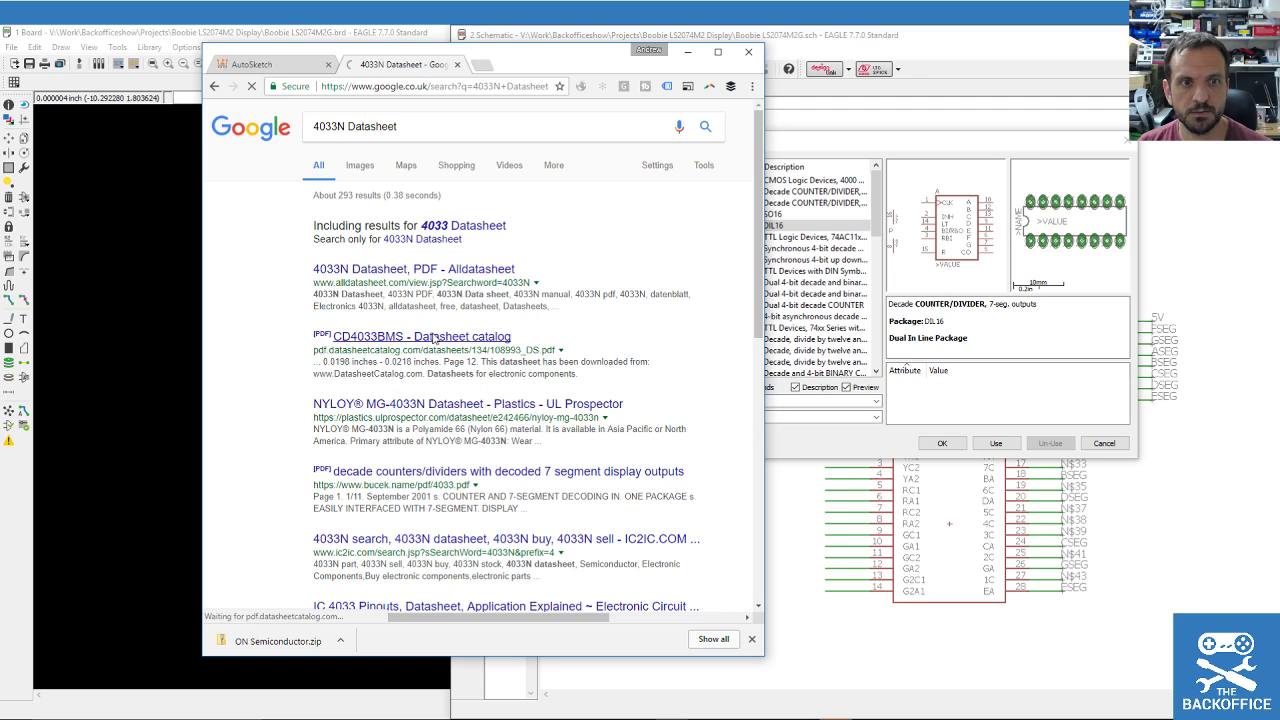
scroll(445, 432, down, 2)
click(412, 416)
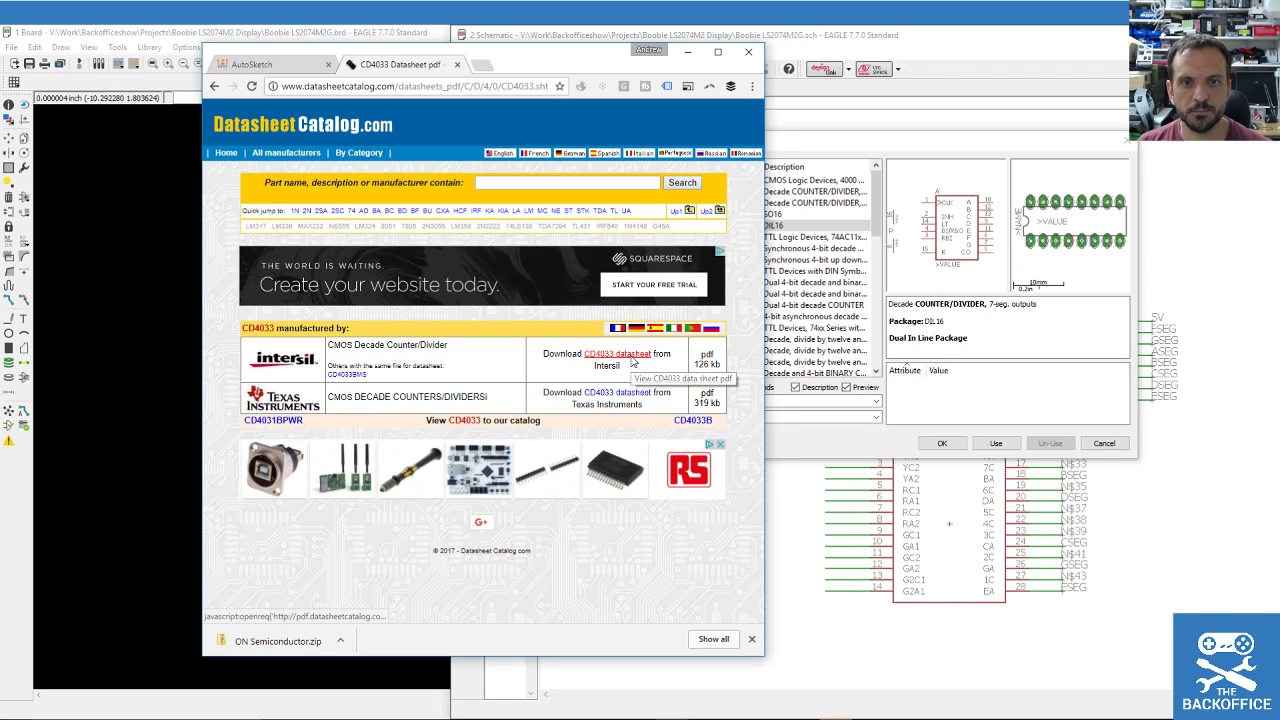
click(630, 358)
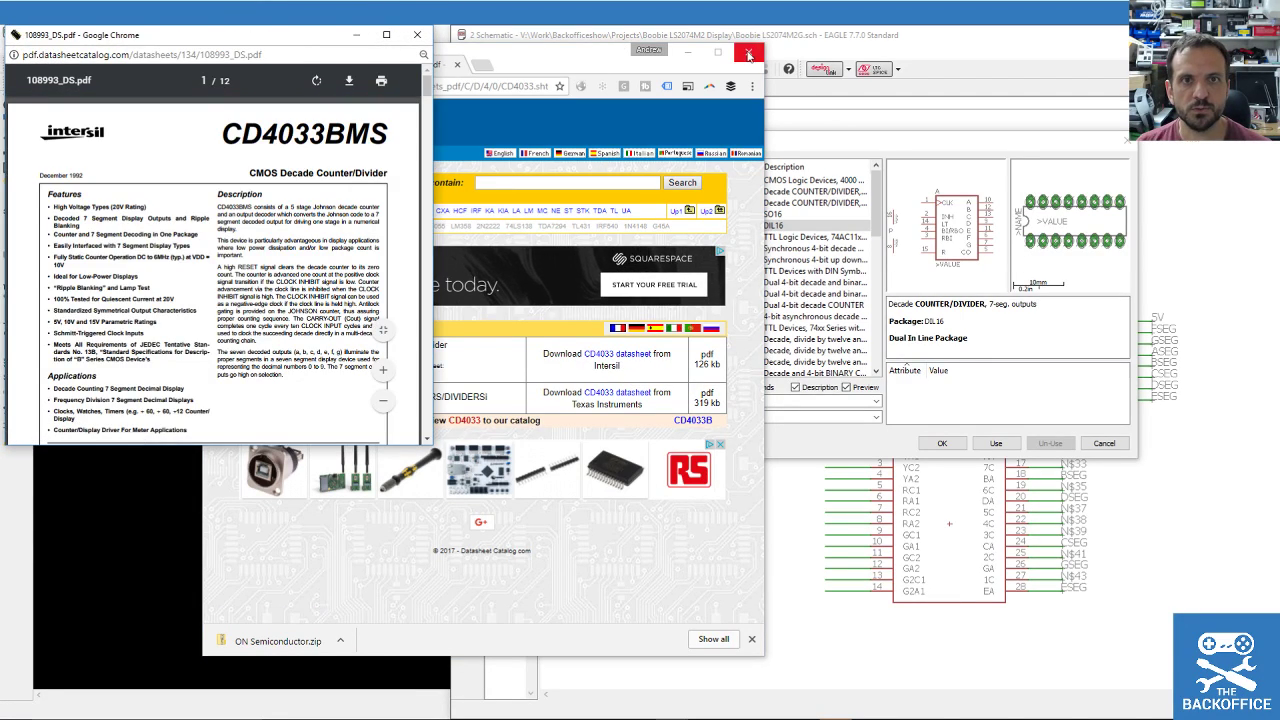
Move the catalog window aside and enlarge the CD4033BMS datasheet window.
drag(562, 59, 0, 72)
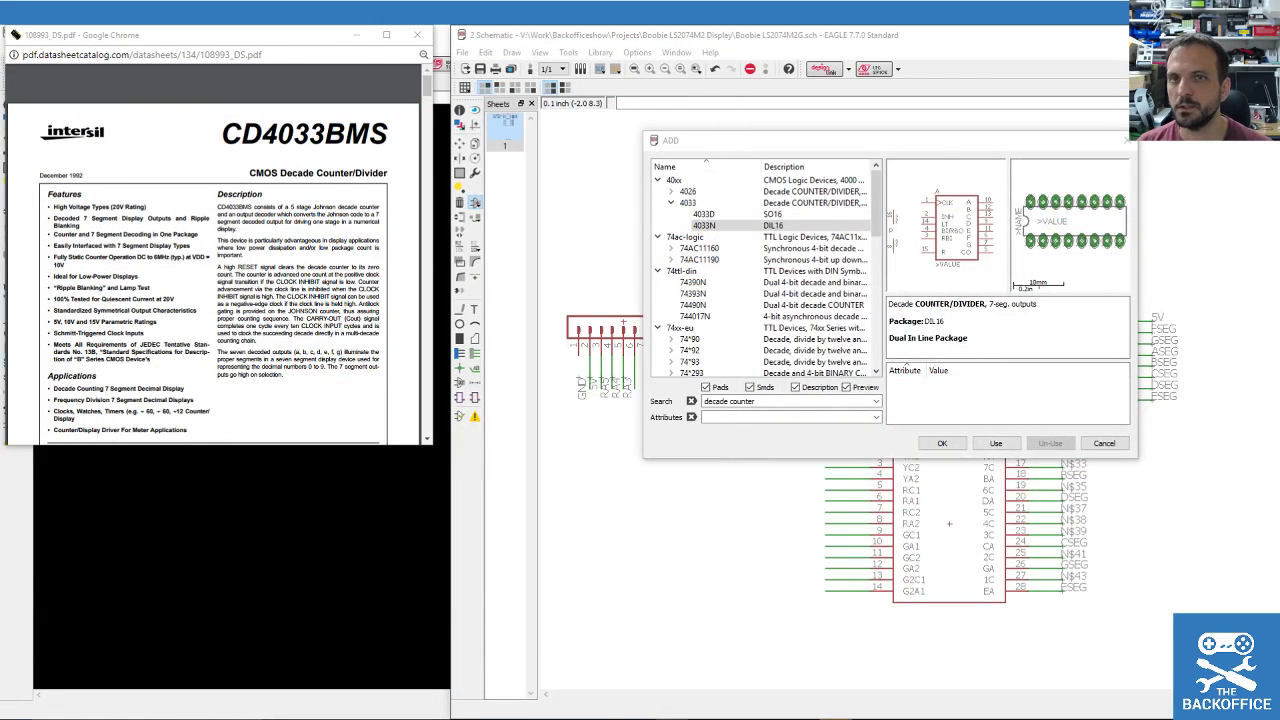
scroll(314, 176, down, 1)
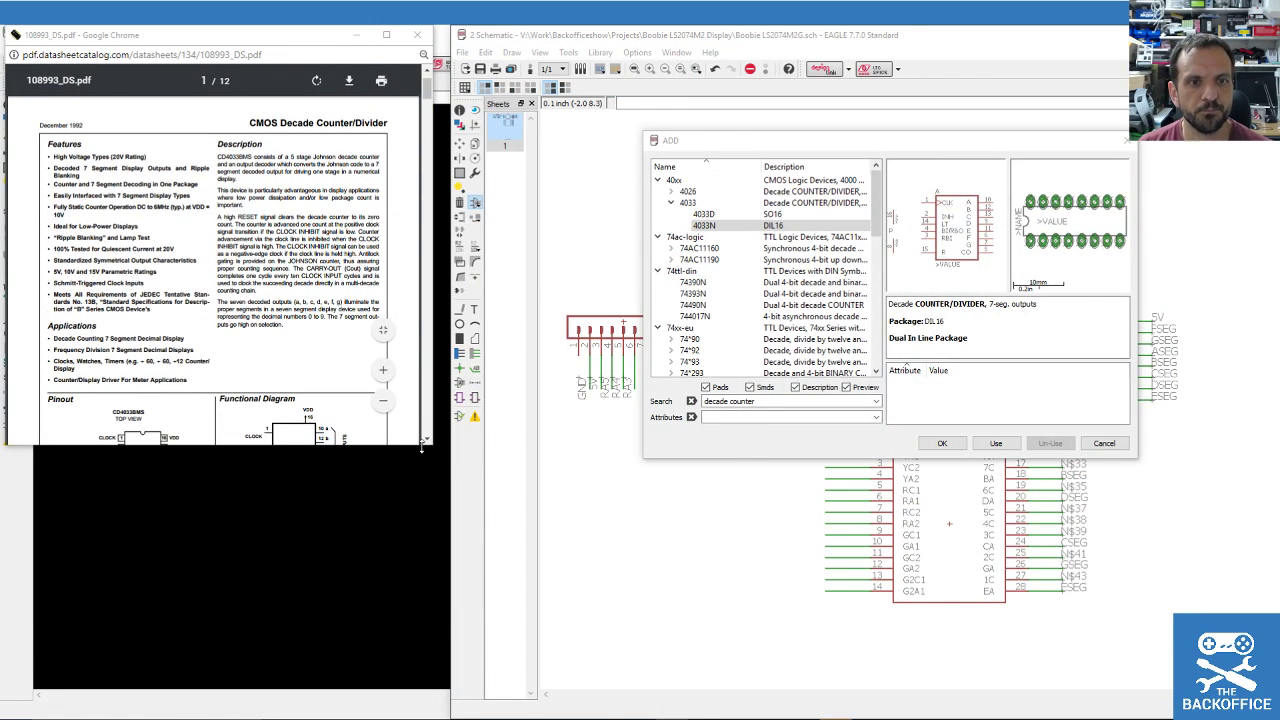
drag(431, 445, 630, 712)
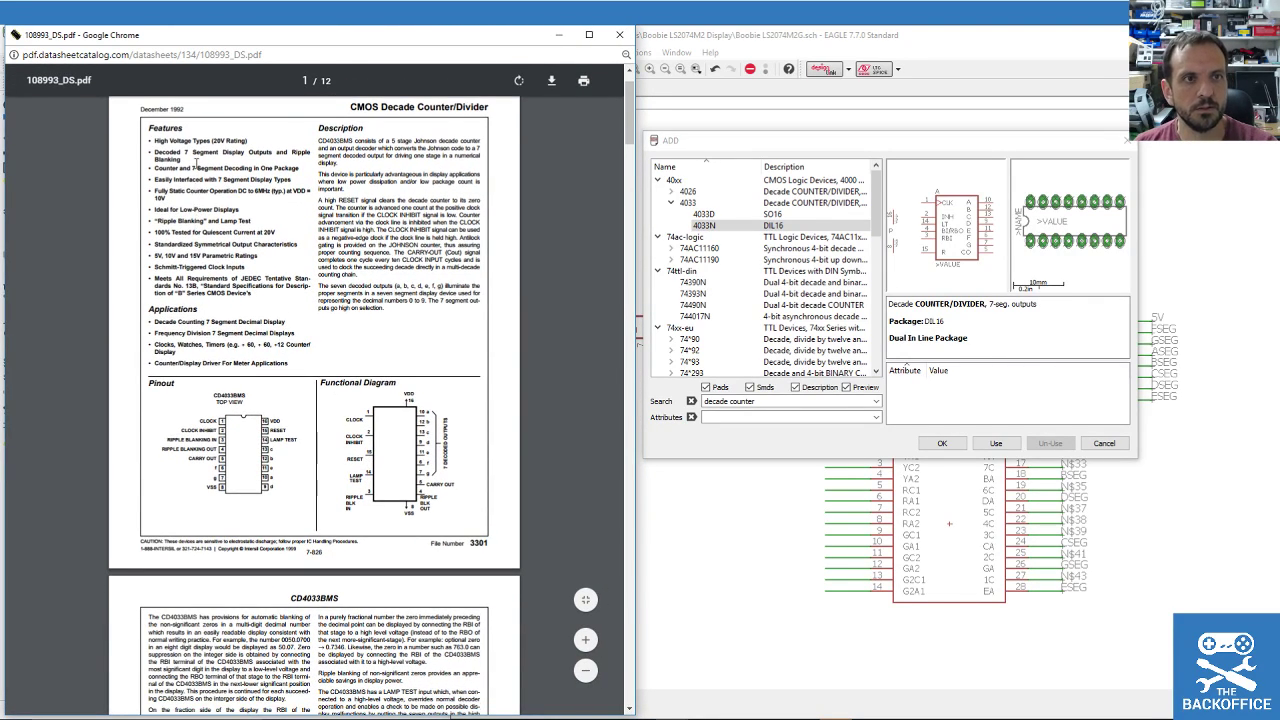
Scroll through the CD4033BMS datasheet to its pinout and electrical characteristics pages.
ctrl+scroll(197, 160, up, 1)
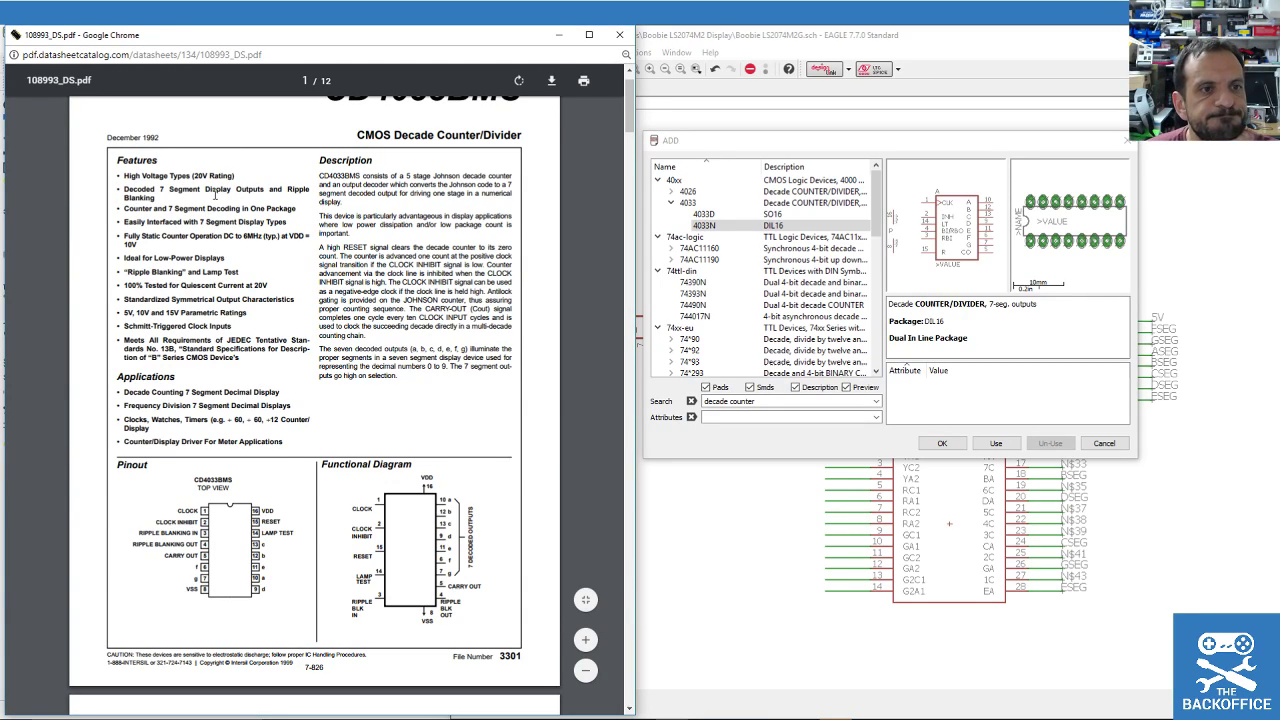
scroll(237, 272, down, 2)
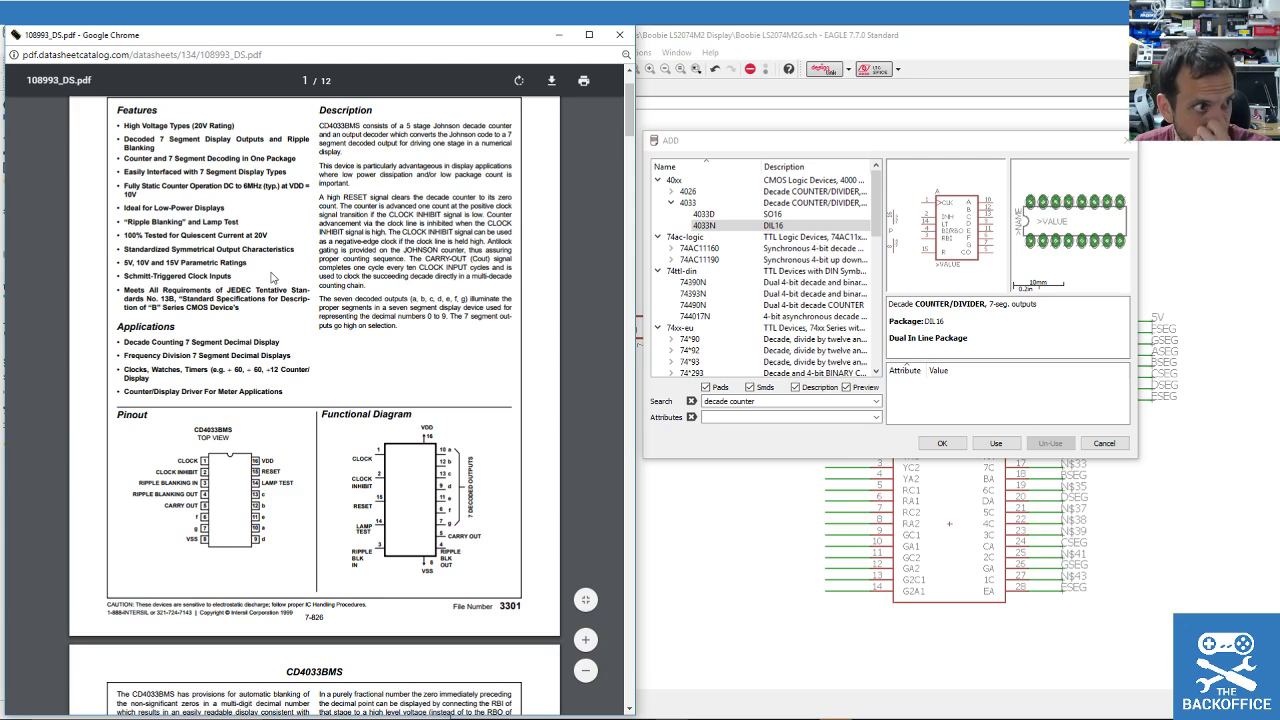
scroll(273, 286, down, 2)
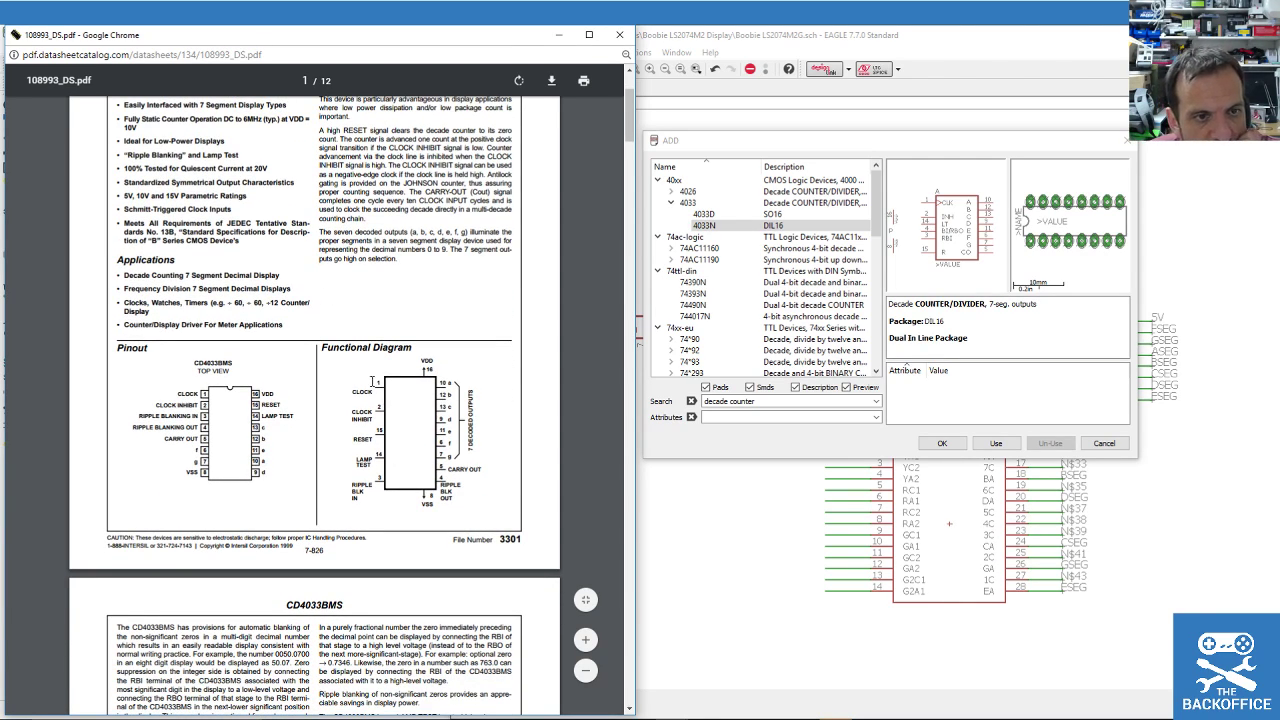
scroll(340, 343, up, 1)
scroll(328, 427, up, 1)
scroll(328, 427, down, 2)
scroll(328, 427, down, 6)
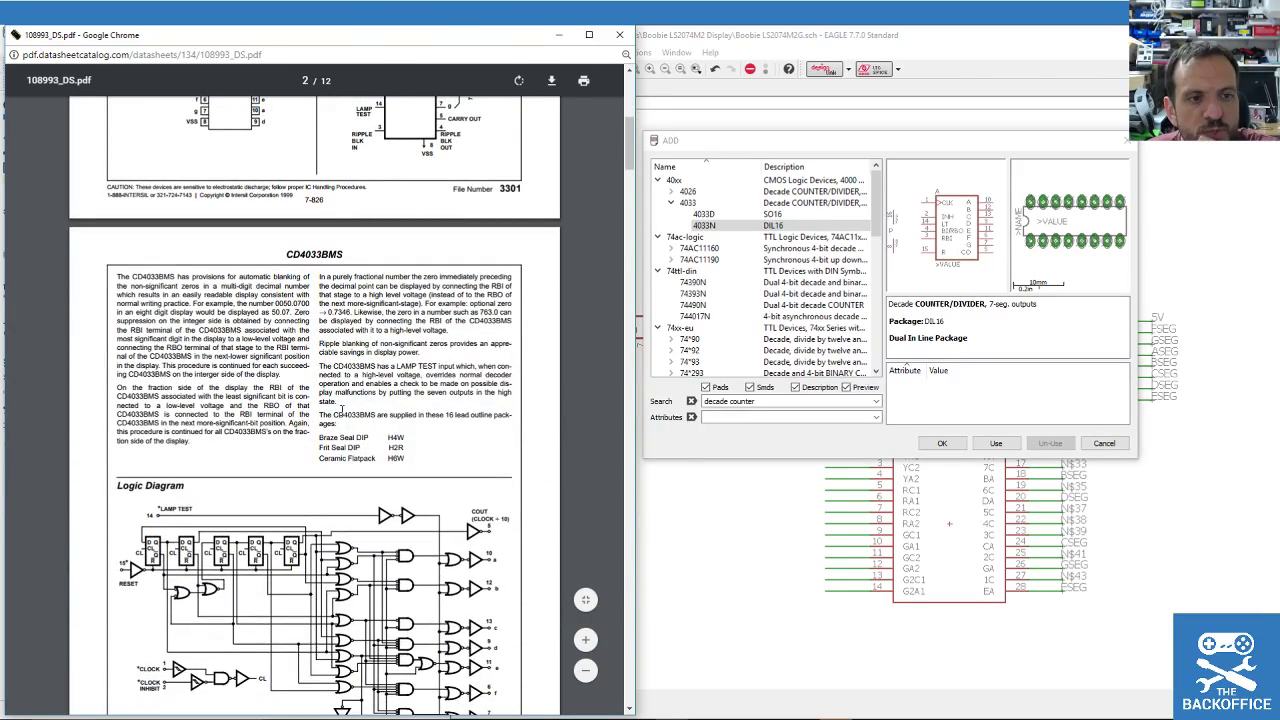
scroll(350, 370, down, 15)
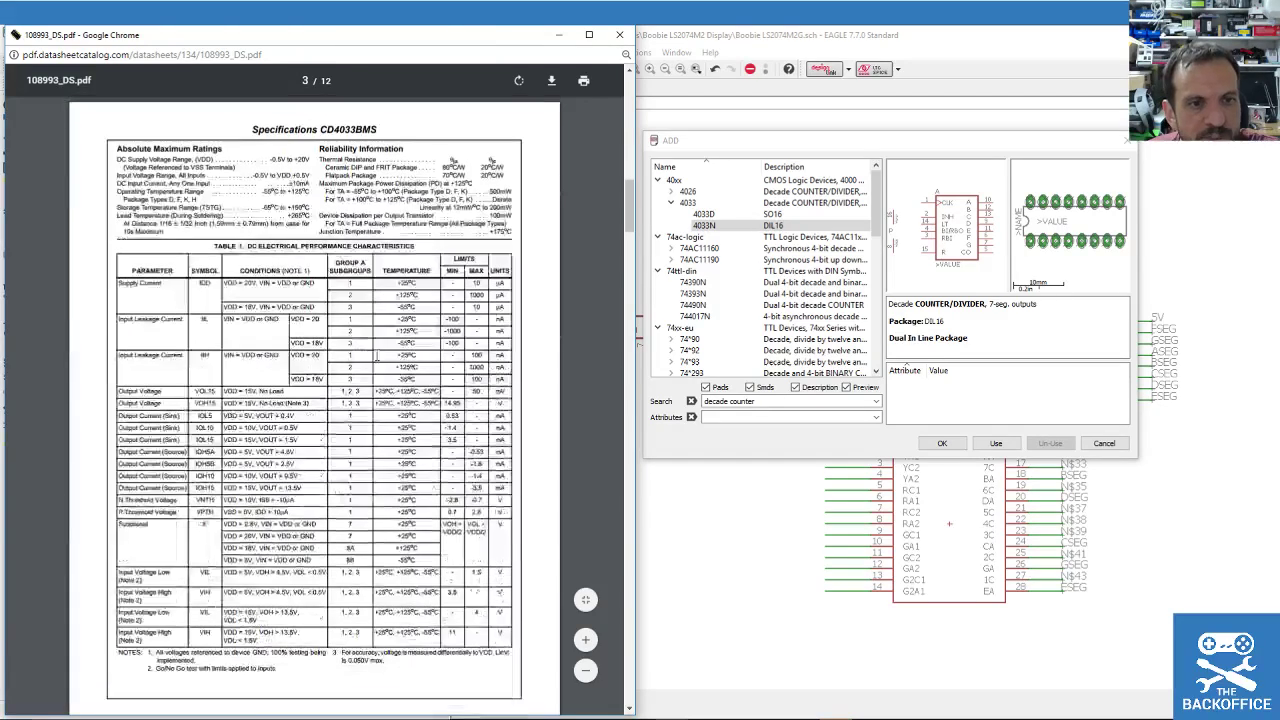
scroll(378, 362, down, 20)
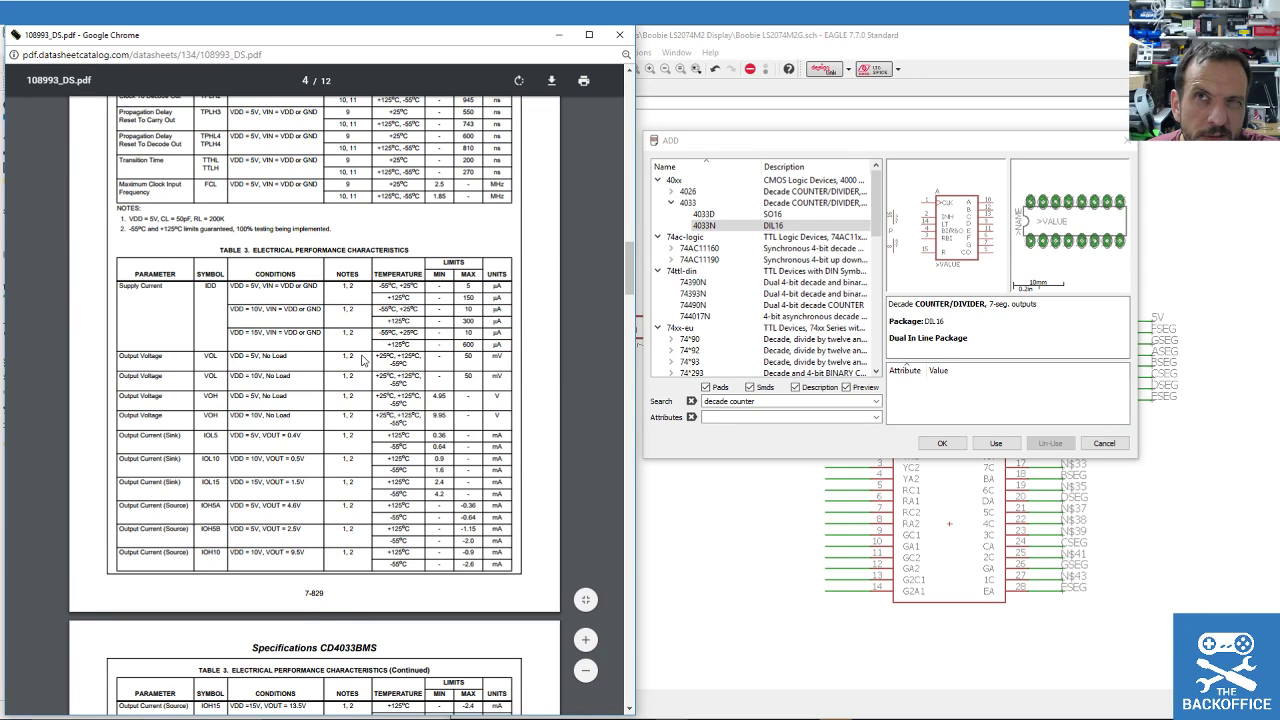
scroll(372, 383, down, 3)
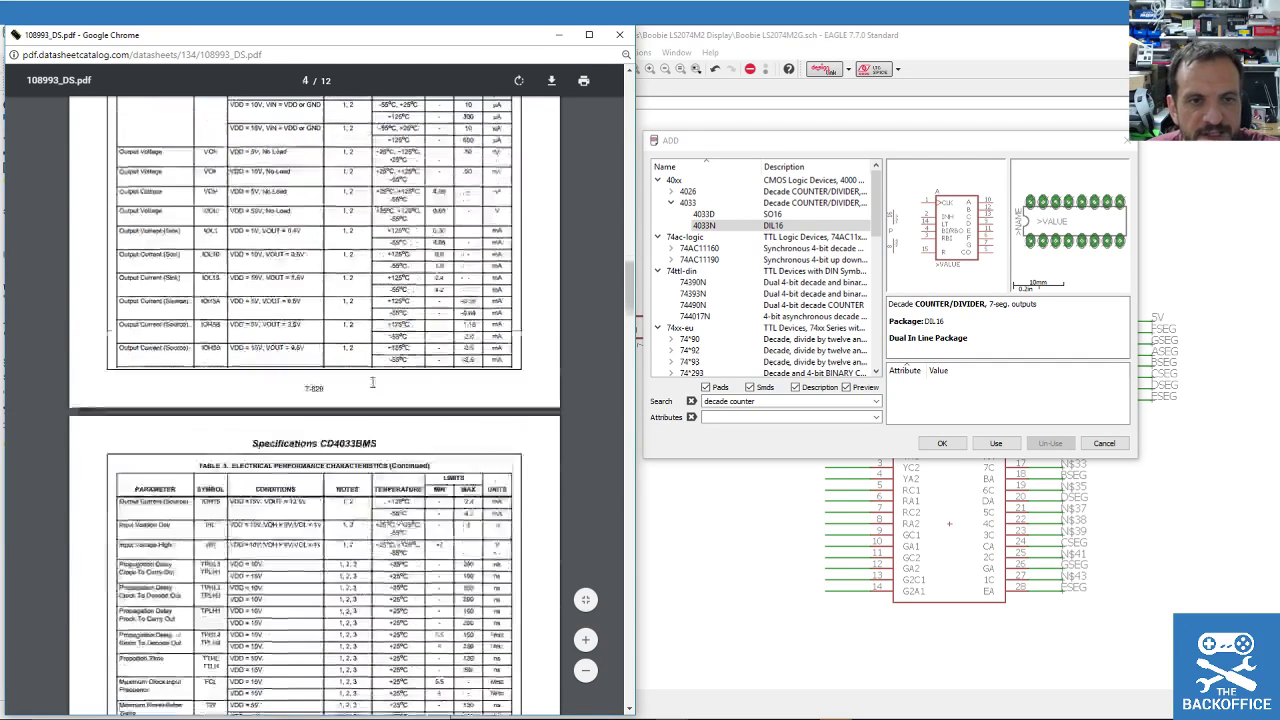
scroll(370, 388, down, 3)
Read through the CD4033BMS datasheet's 7-segment display interfacing figures.
drag(628, 325, 622, 139)
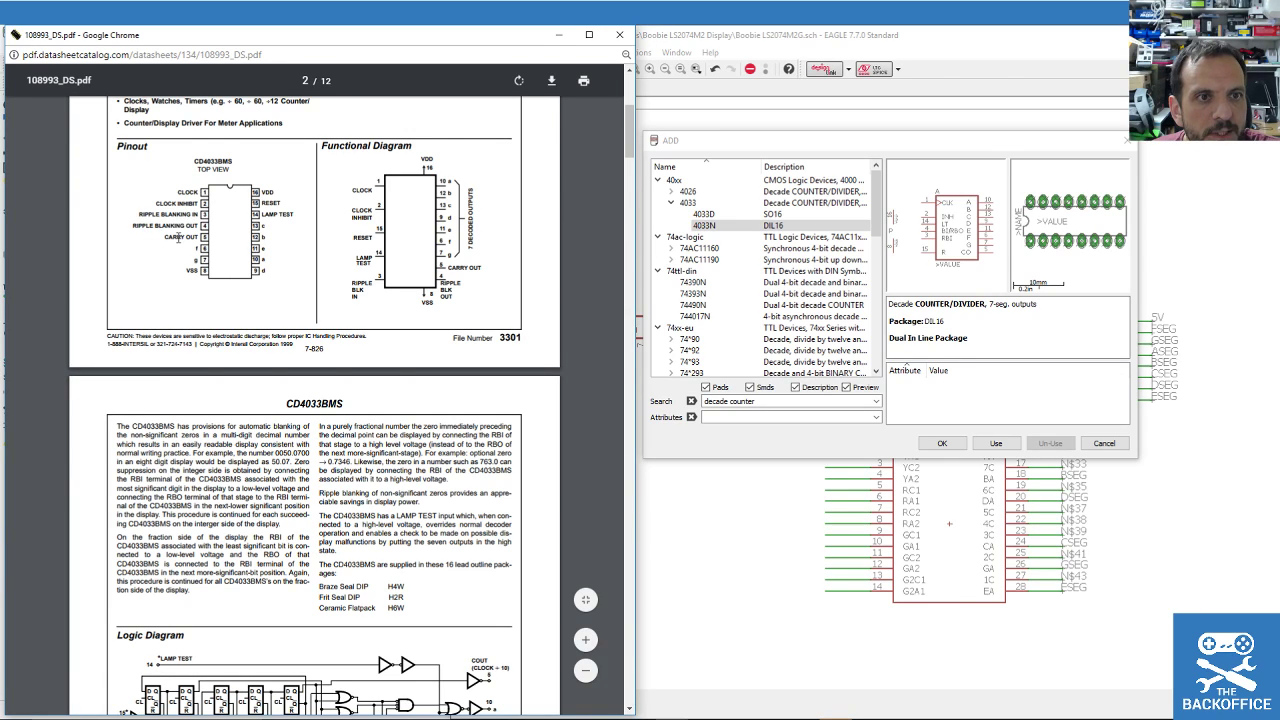
drag(630, 125, 685, 416)
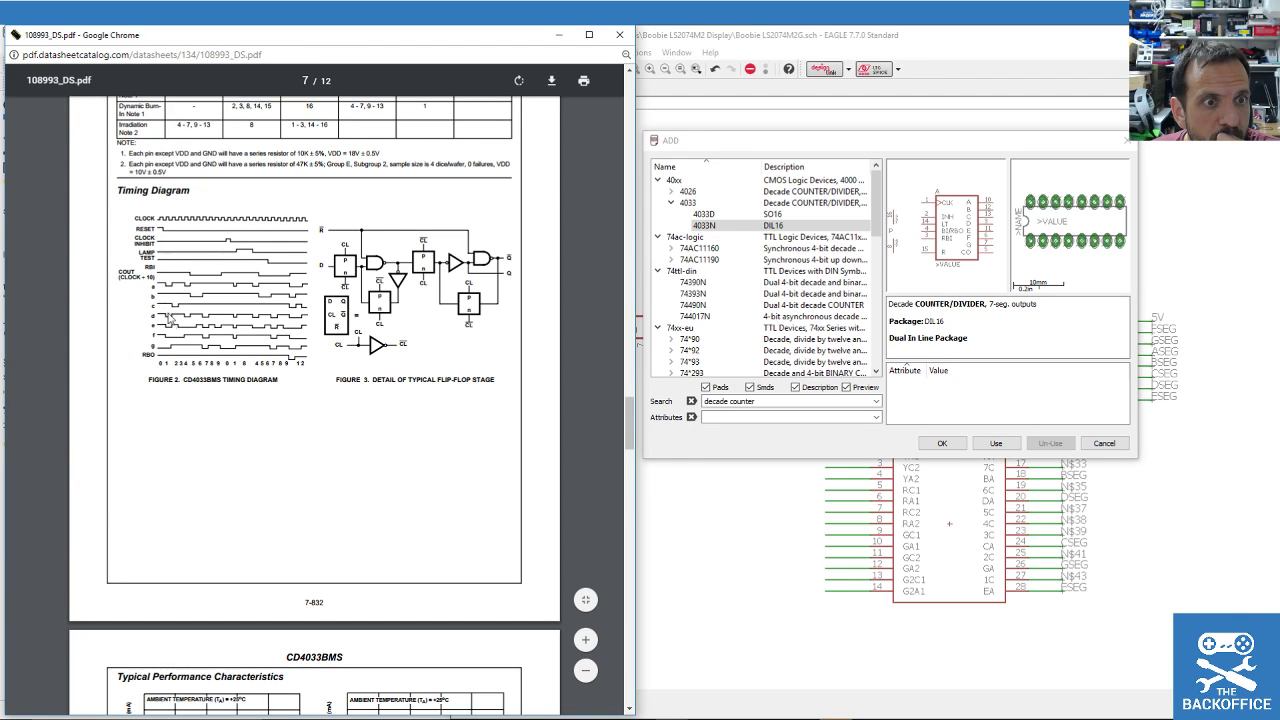
drag(629, 425, 643, 559)
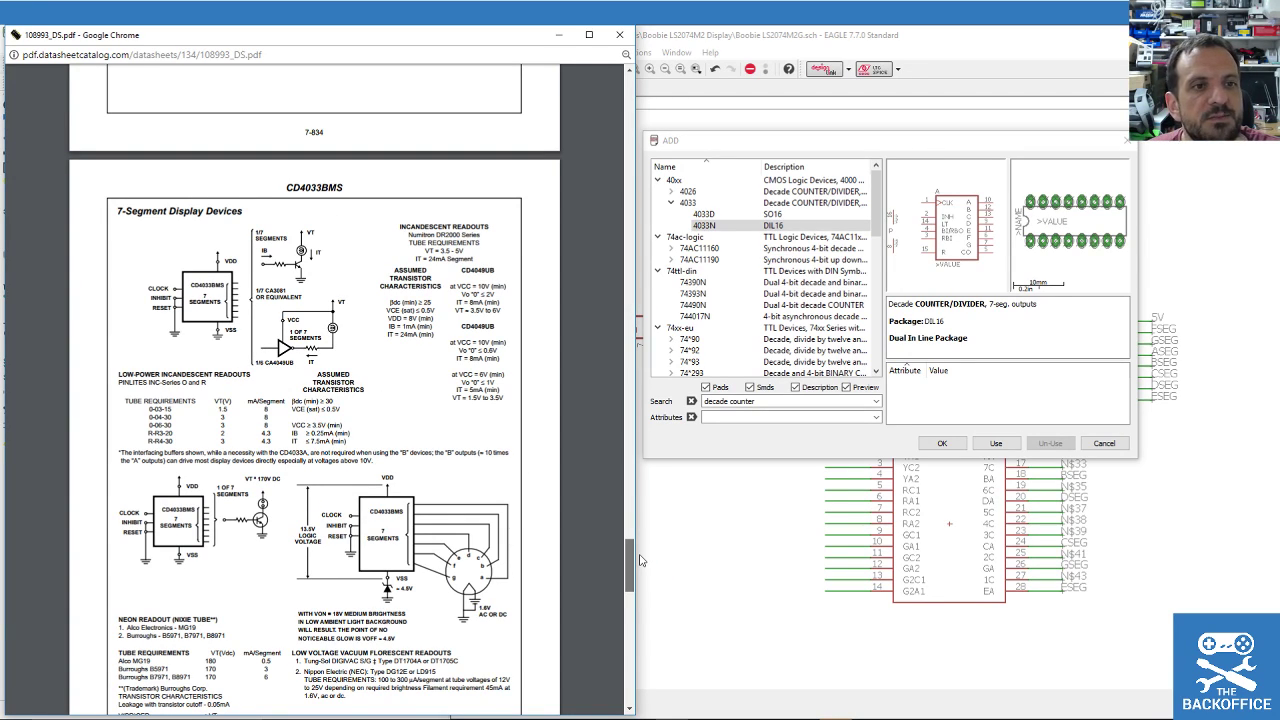
drag(638, 561, 646, 566)
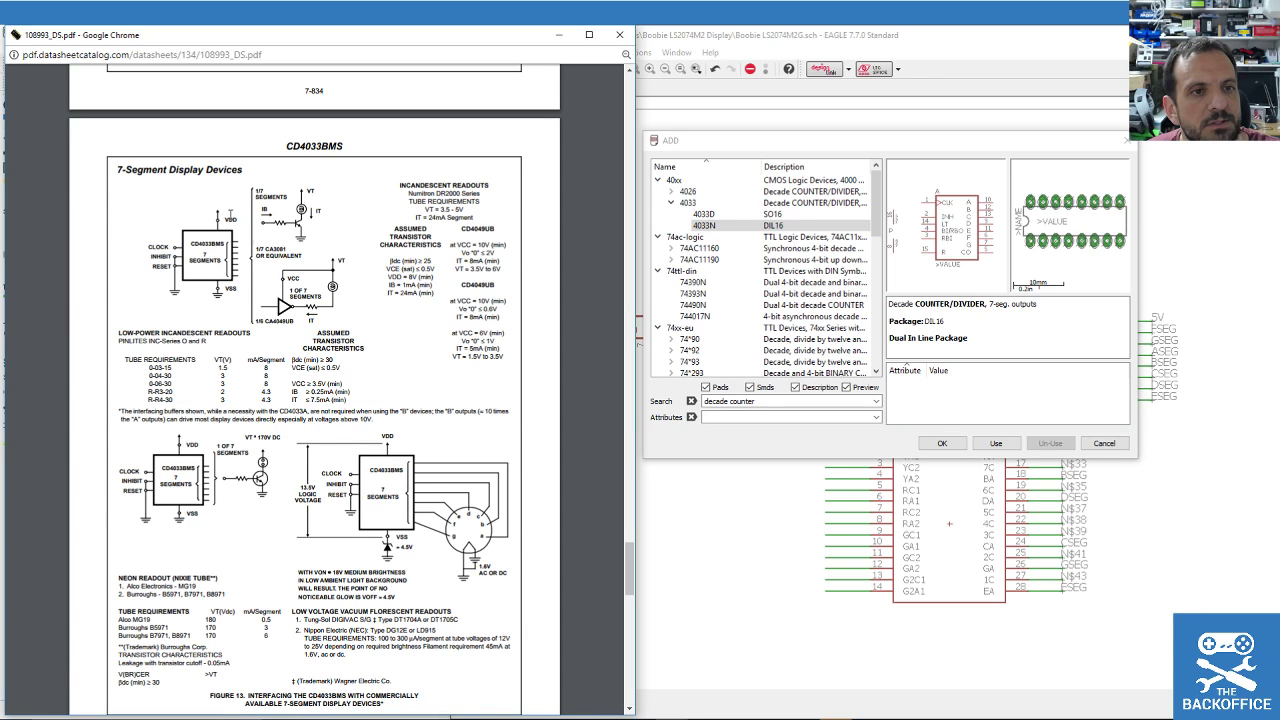
scroll(230, 440, down, 15)
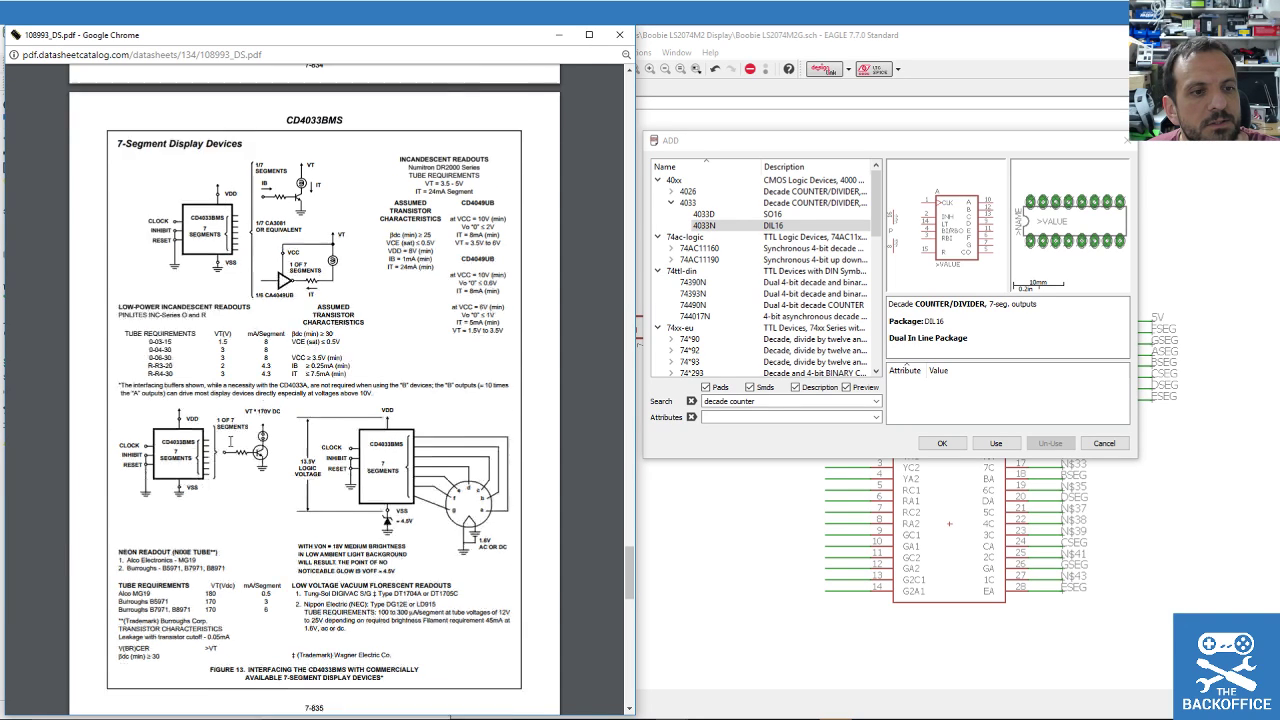
Scroll the CD4033BMS datasheet back up to page 1.
scroll(256, 487, up, 15)
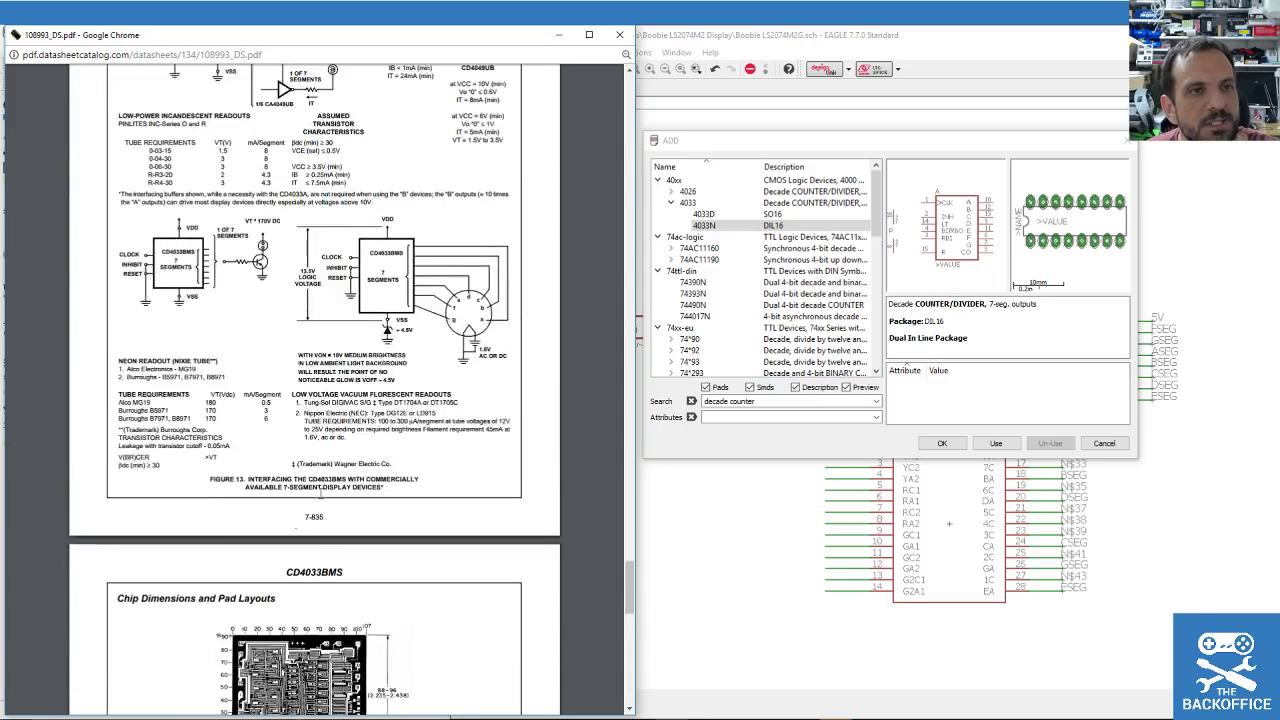
scroll(318, 497, down, 4)
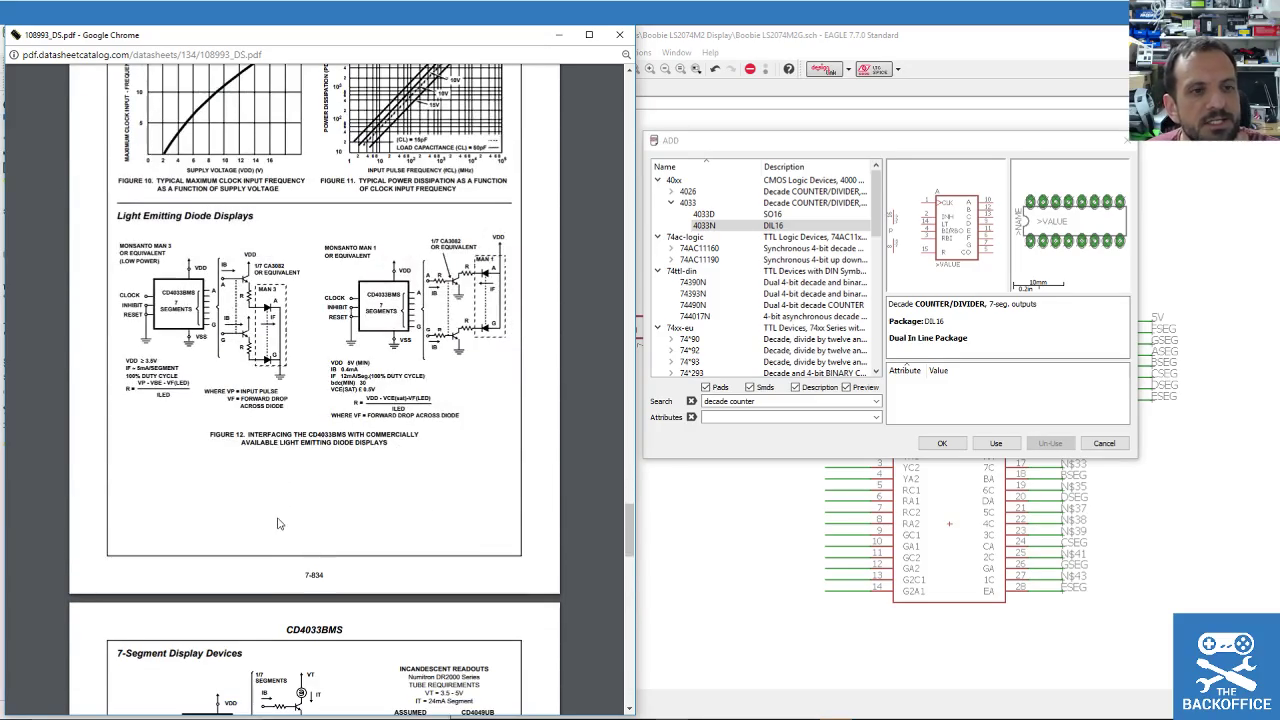
scroll(272, 541, up, 9)
scroll(272, 541, up, 15)
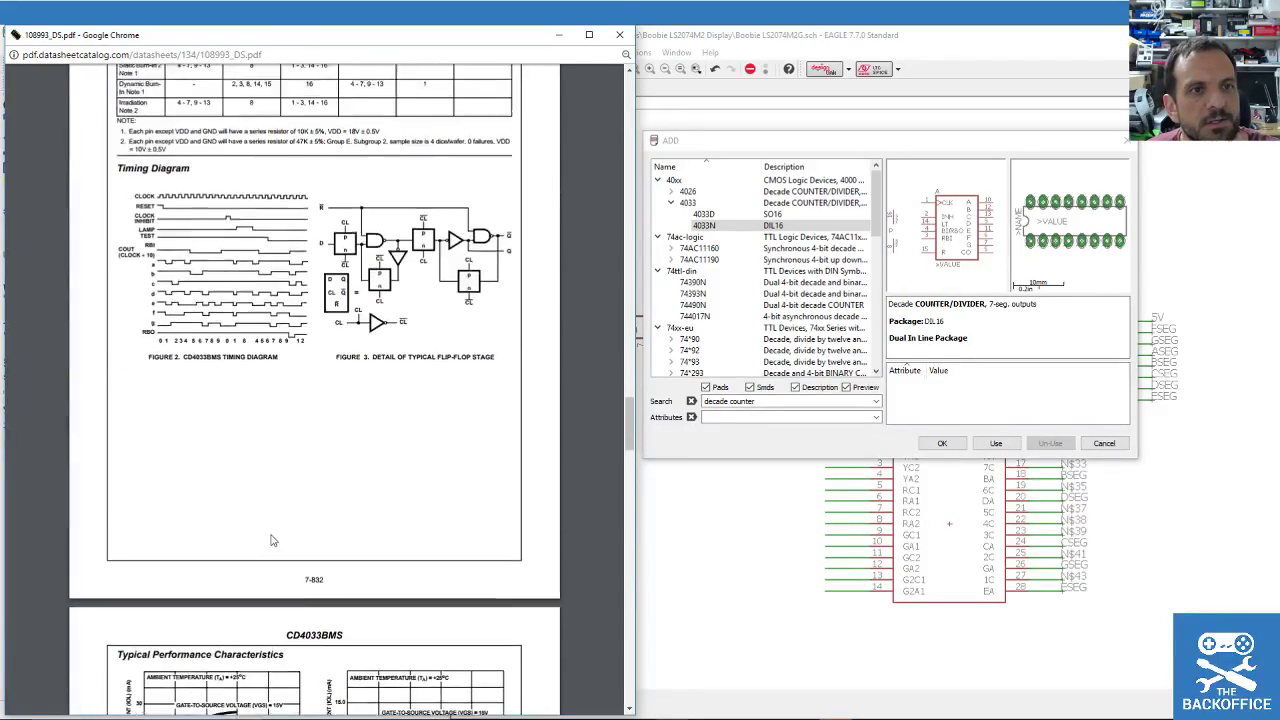
scroll(272, 545, up, 20)
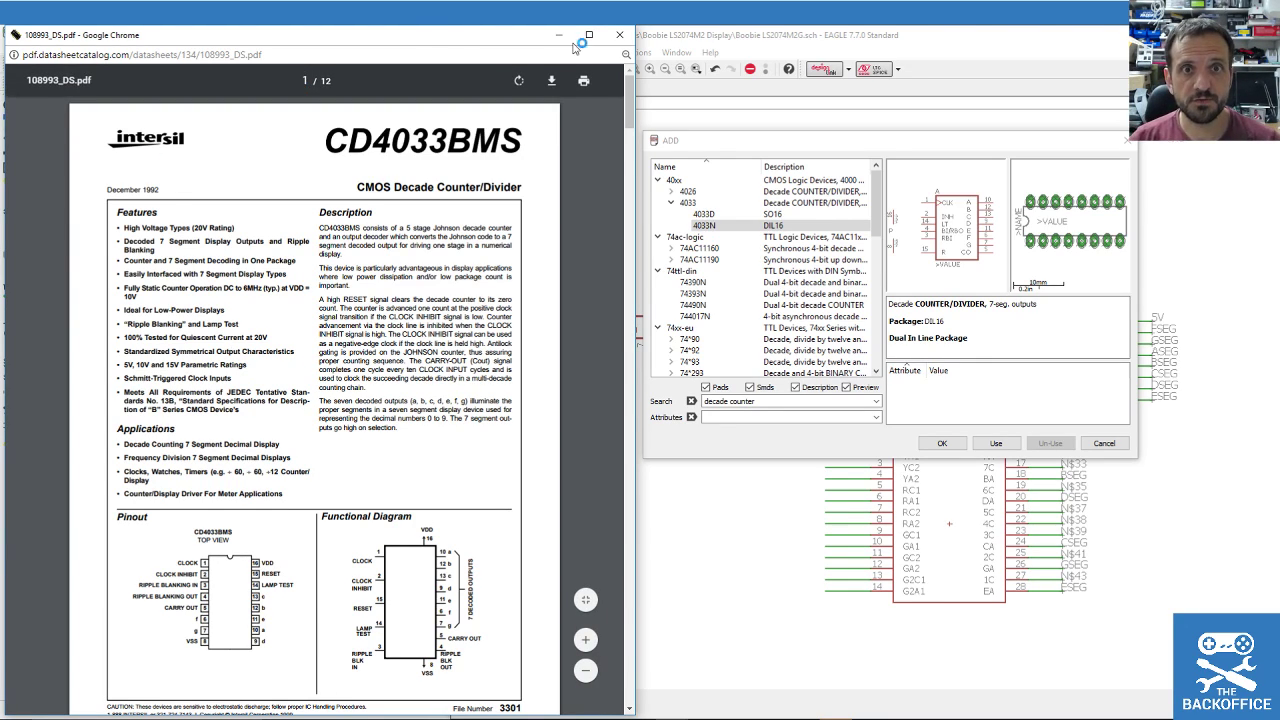
Replace the Add dialog search with 4017 and run it, finding no match.
click(735, 400)
triple_click(735, 400)
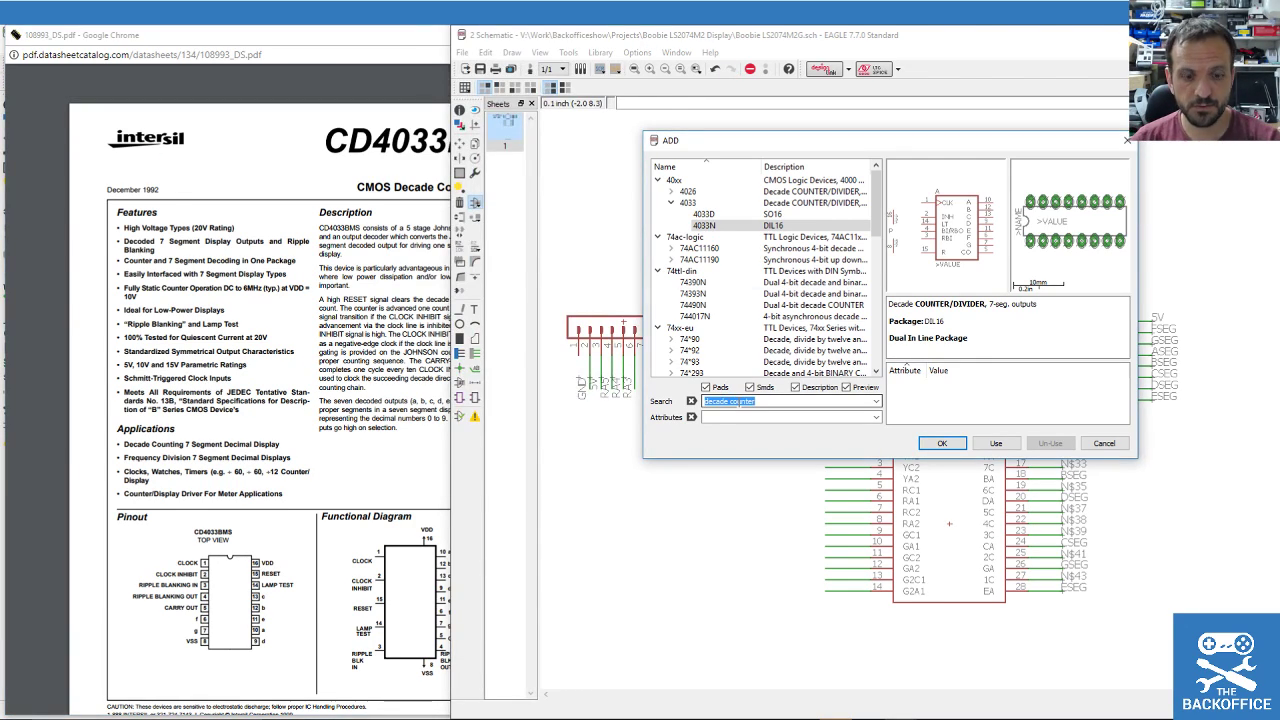
text(40)
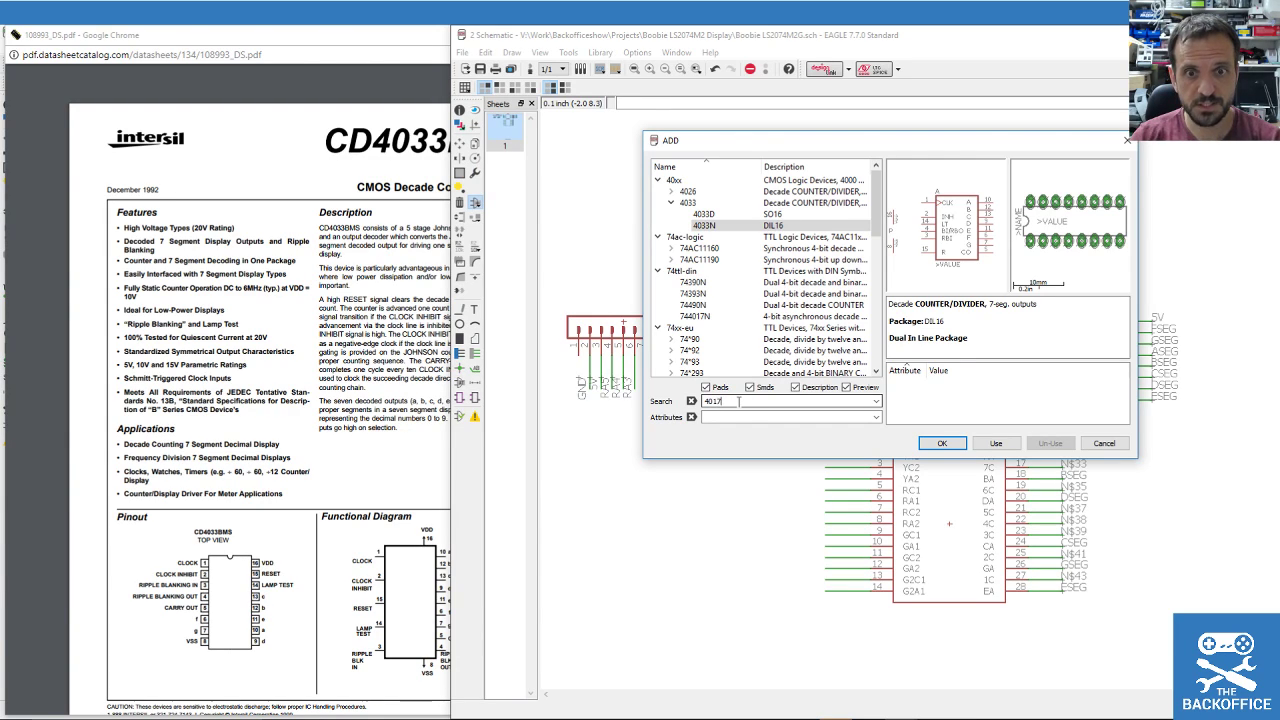
text(17)
key(Return)
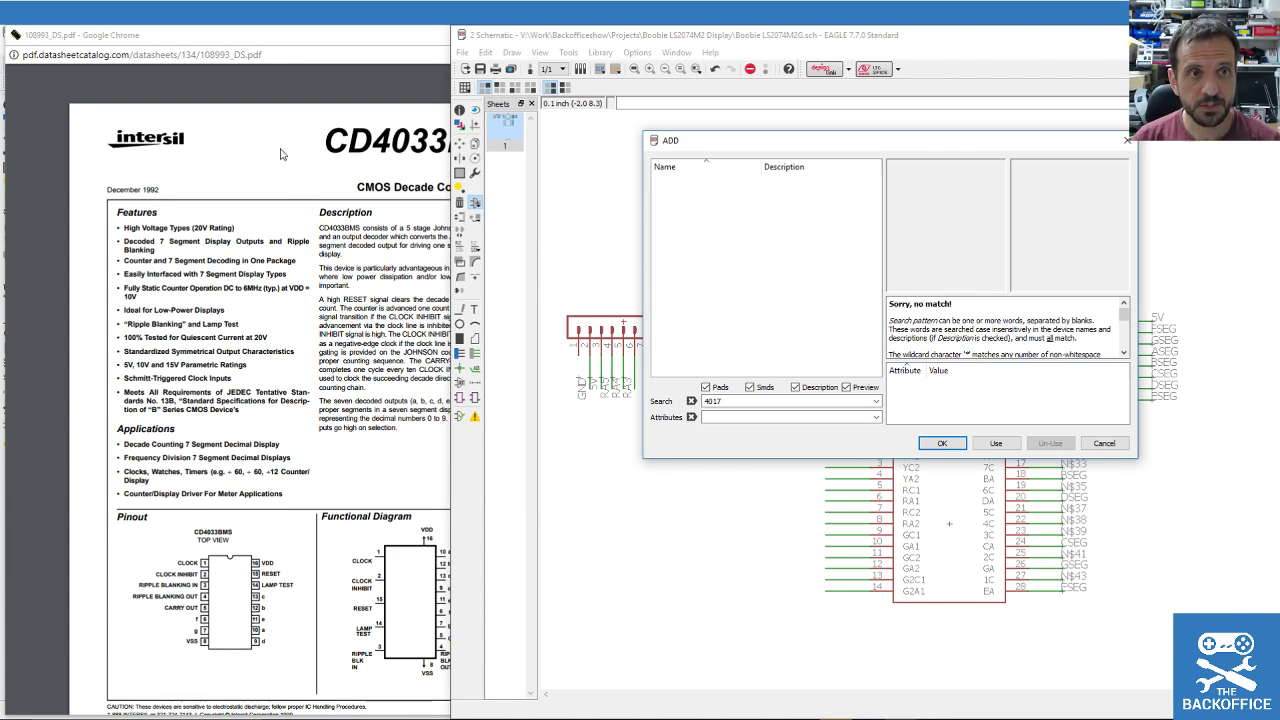
Close the CD4033BMS datasheet window.
double_click(717, 401)
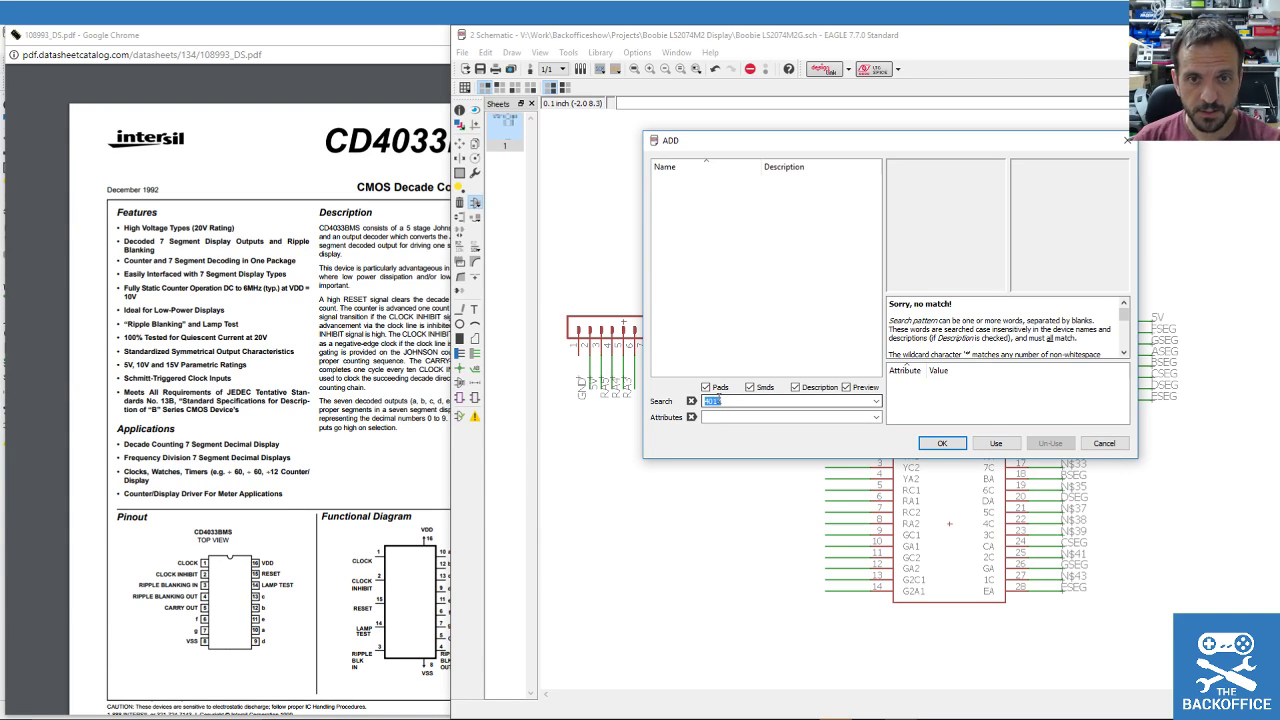
right_click(718, 402)
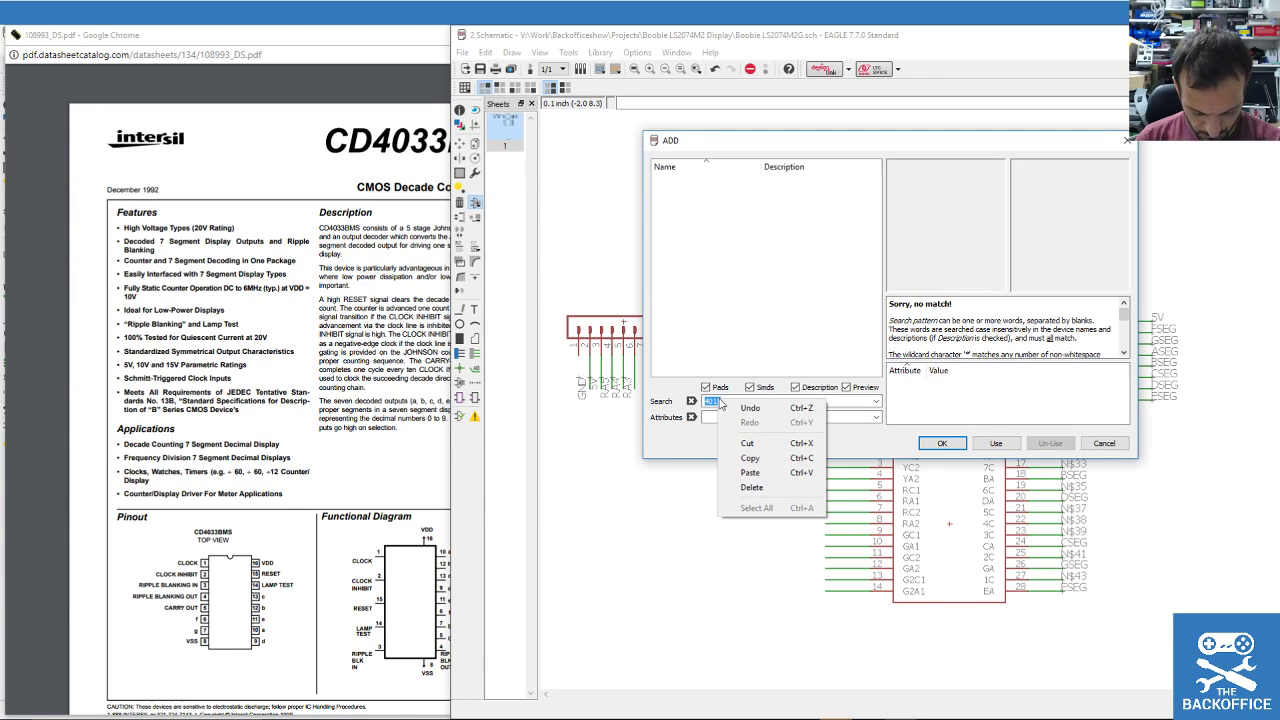
click(712, 401)
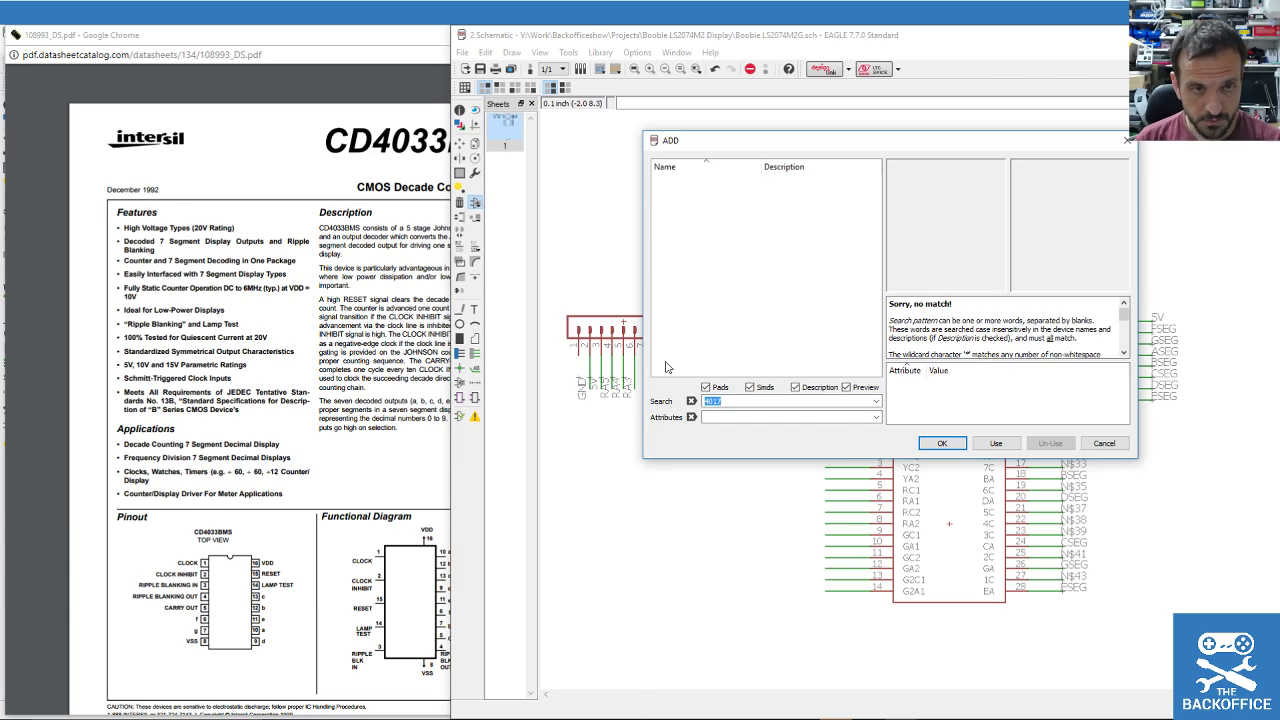
click(214, 150)
click(625, 35)
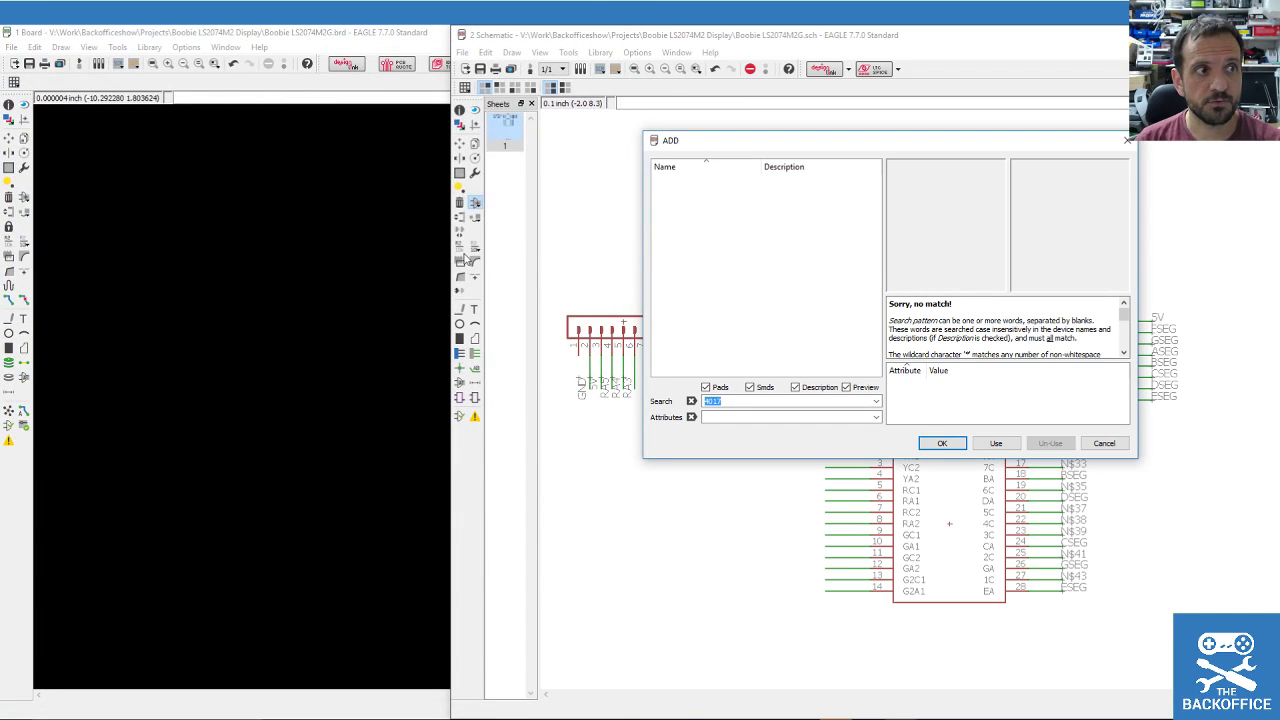
Move Chrome to the left side and search Google for '4017 Decade Counter'.
key(alt+Tab)
drag(1067, 90, 355, 55)
text(40)
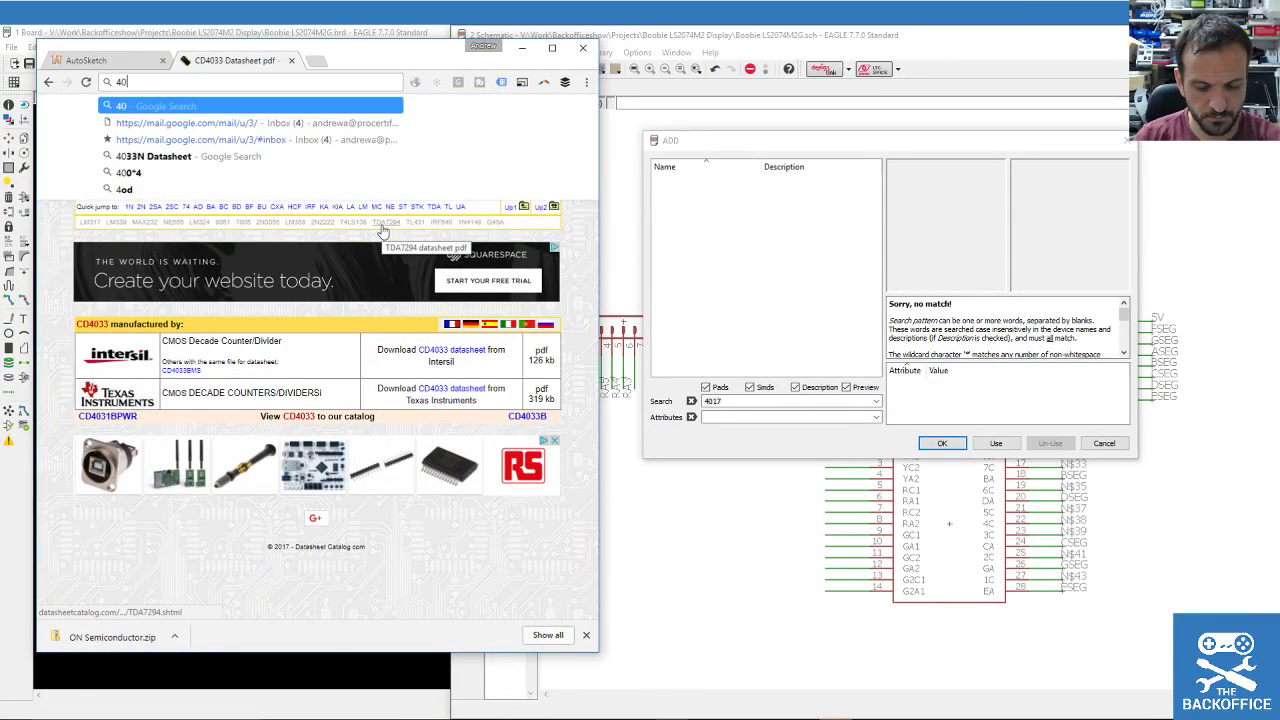
text(17 Decade Co)
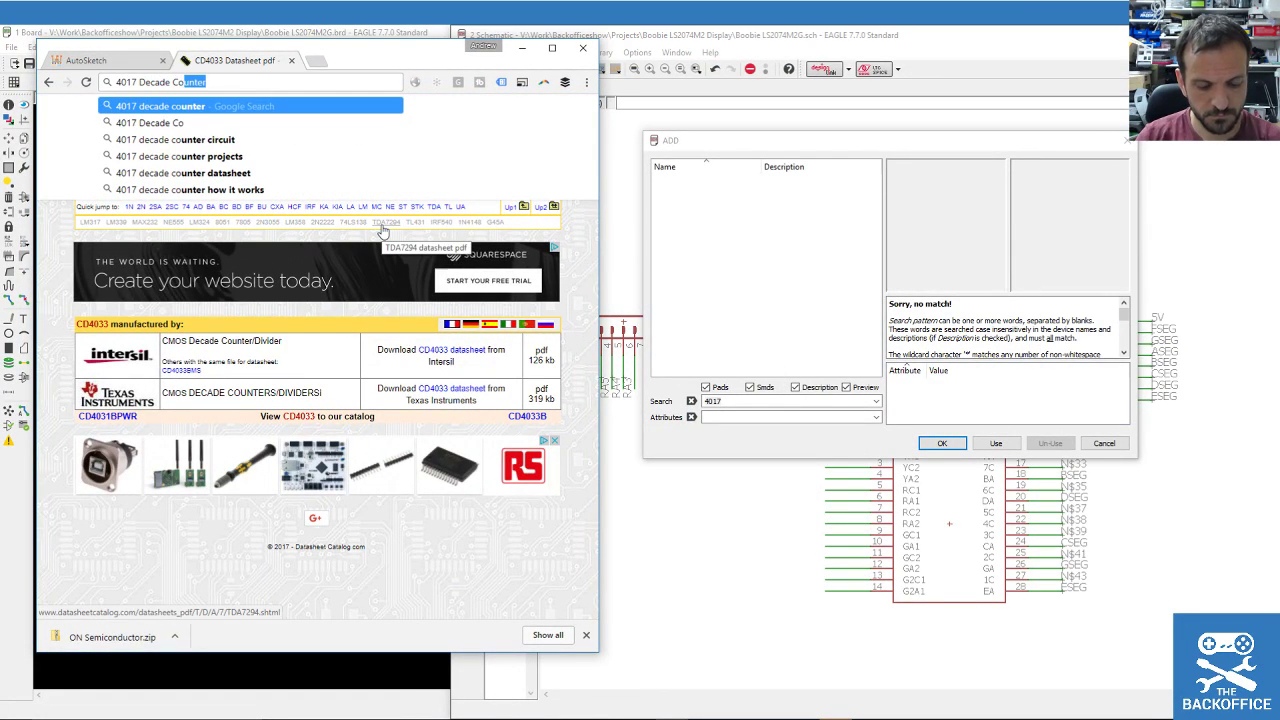
key(Return)
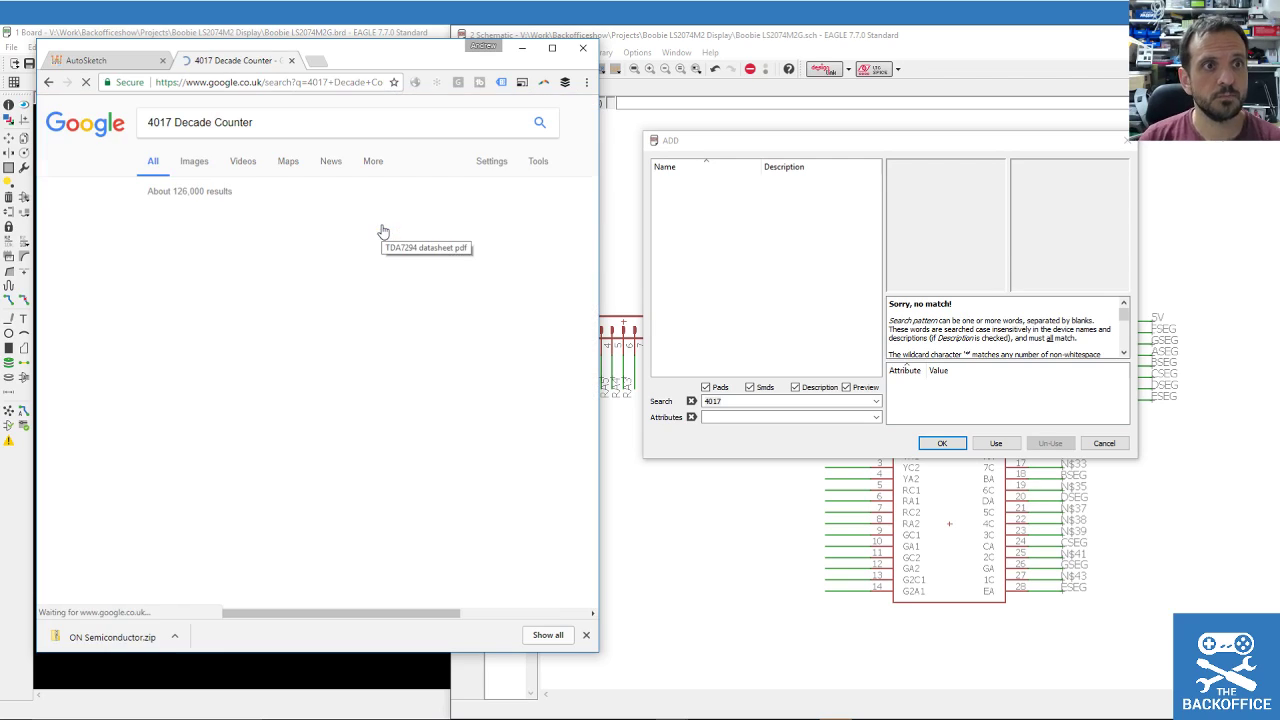
scroll(273, 287, down, 3)
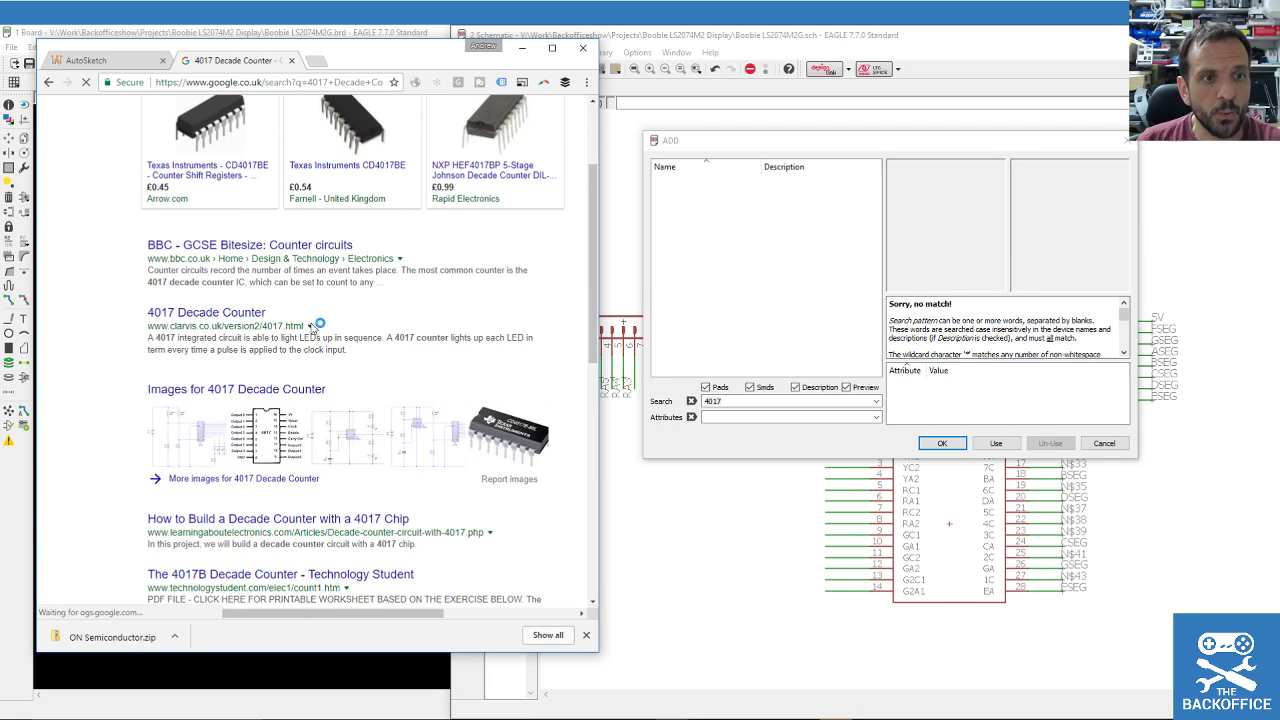
scroll(350, 321, up, 1)
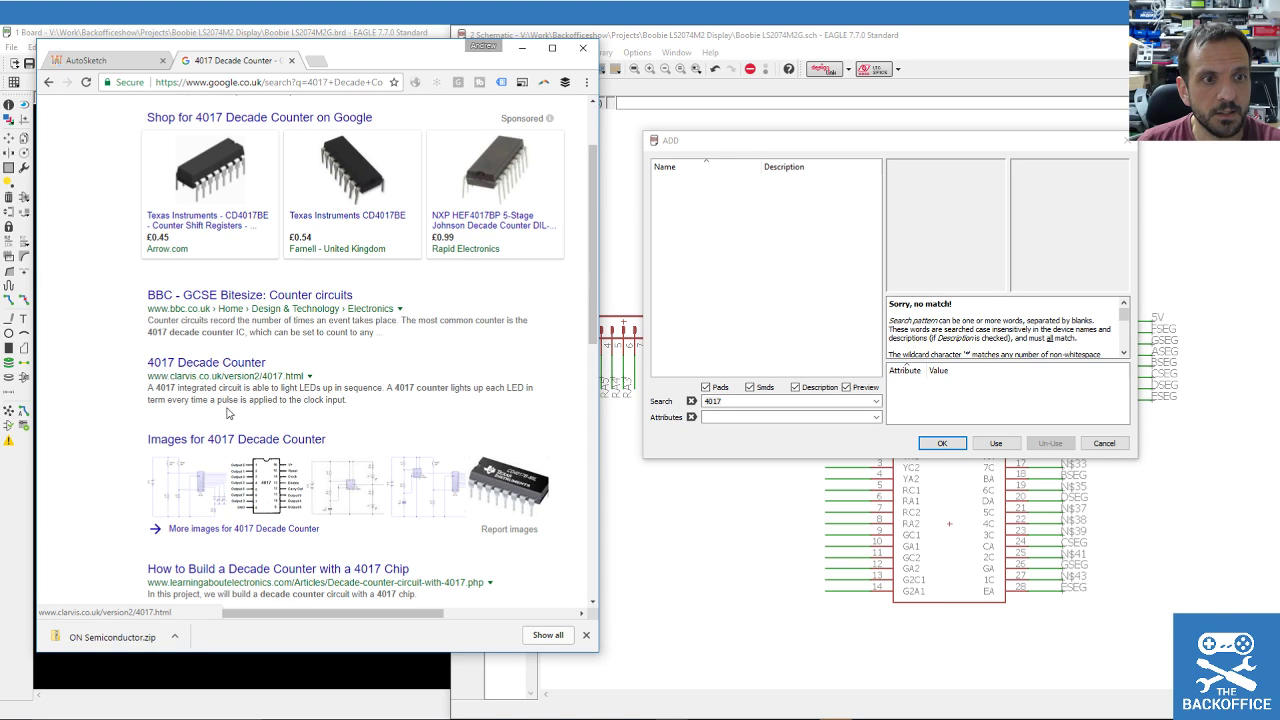
scroll(185, 376, down, 6)
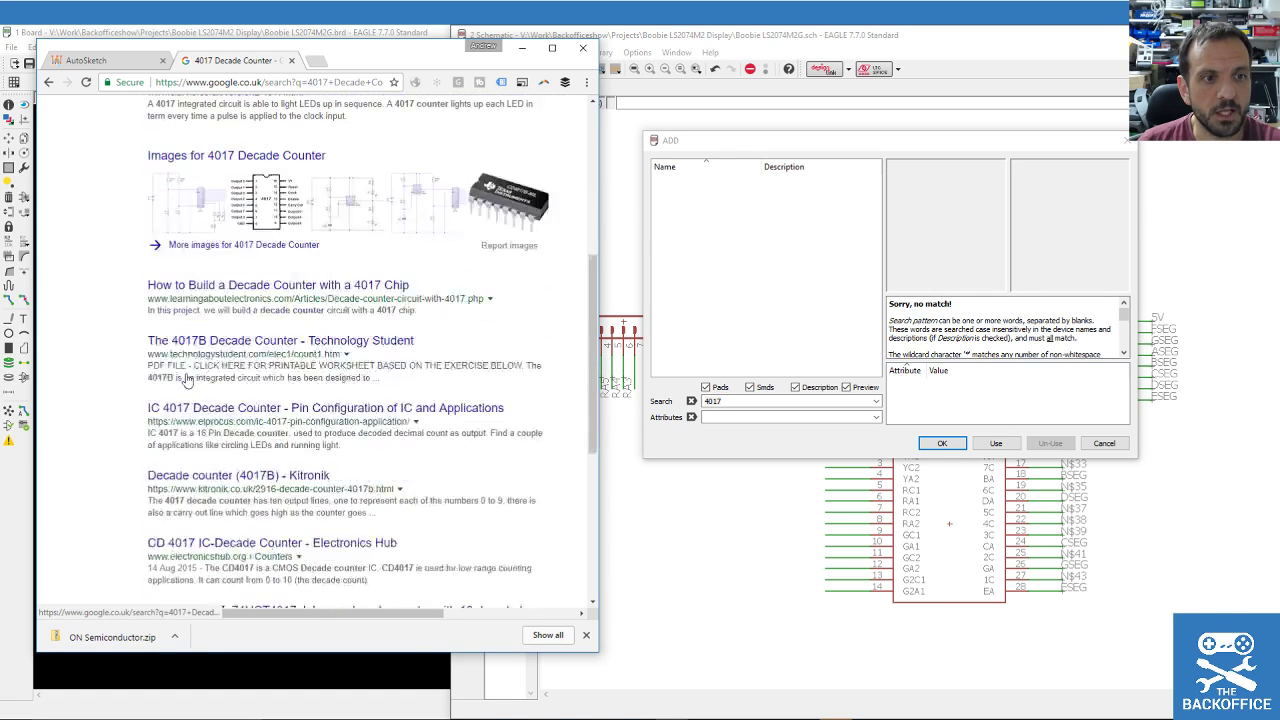
scroll(403, 403, up, 8)
Refine the search with 'pdf' and open the Nexperia 74HC4017 datasheet at its functional diagram.
click(275, 122)
text(pdf)
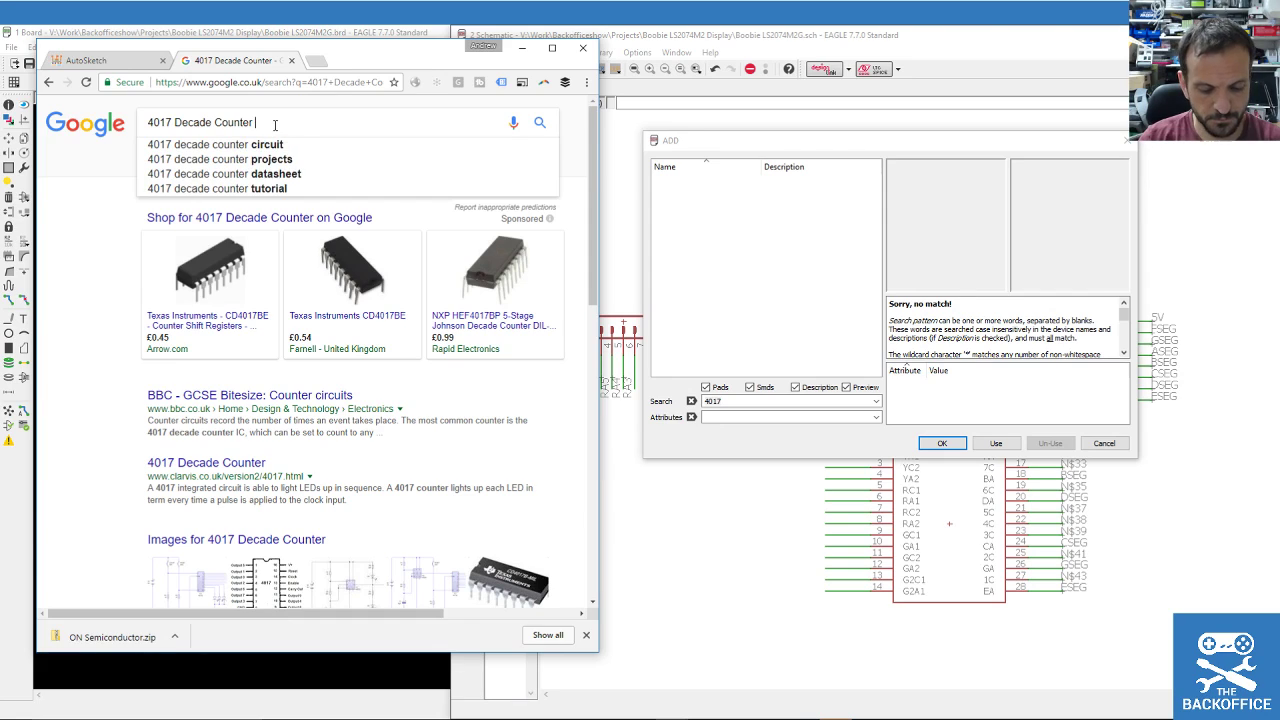
key(Return)
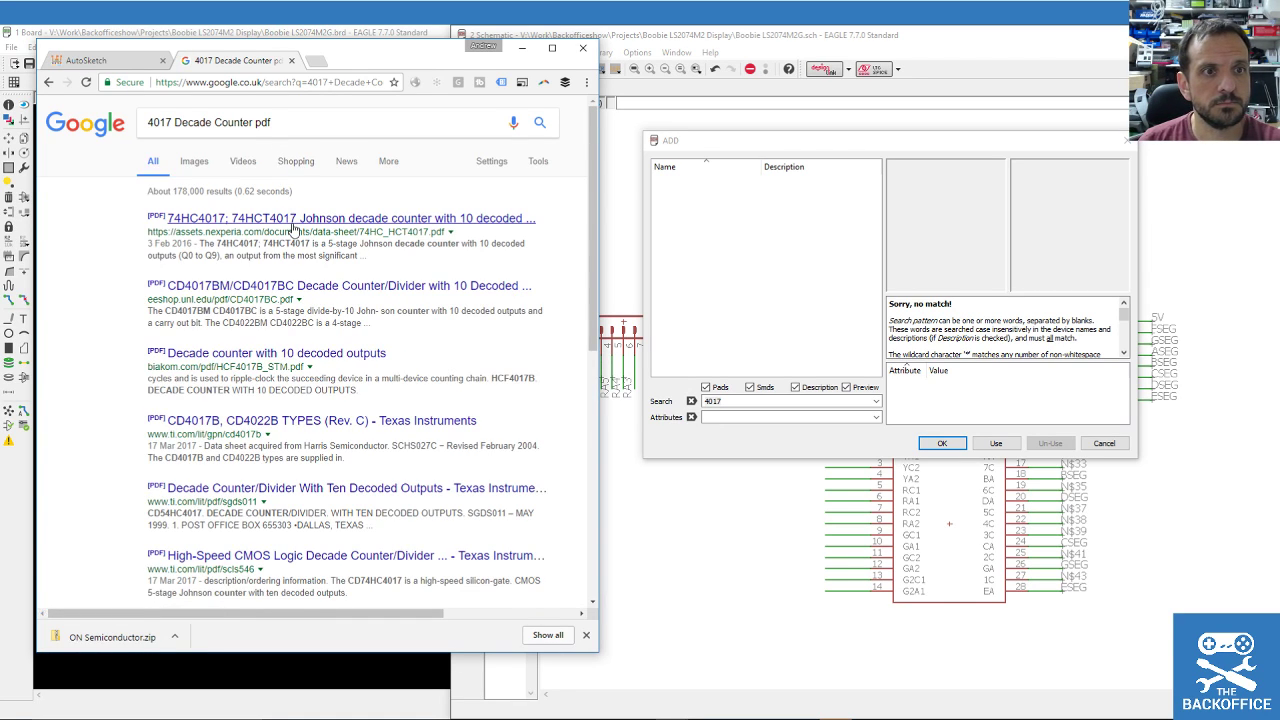
click(293, 226)
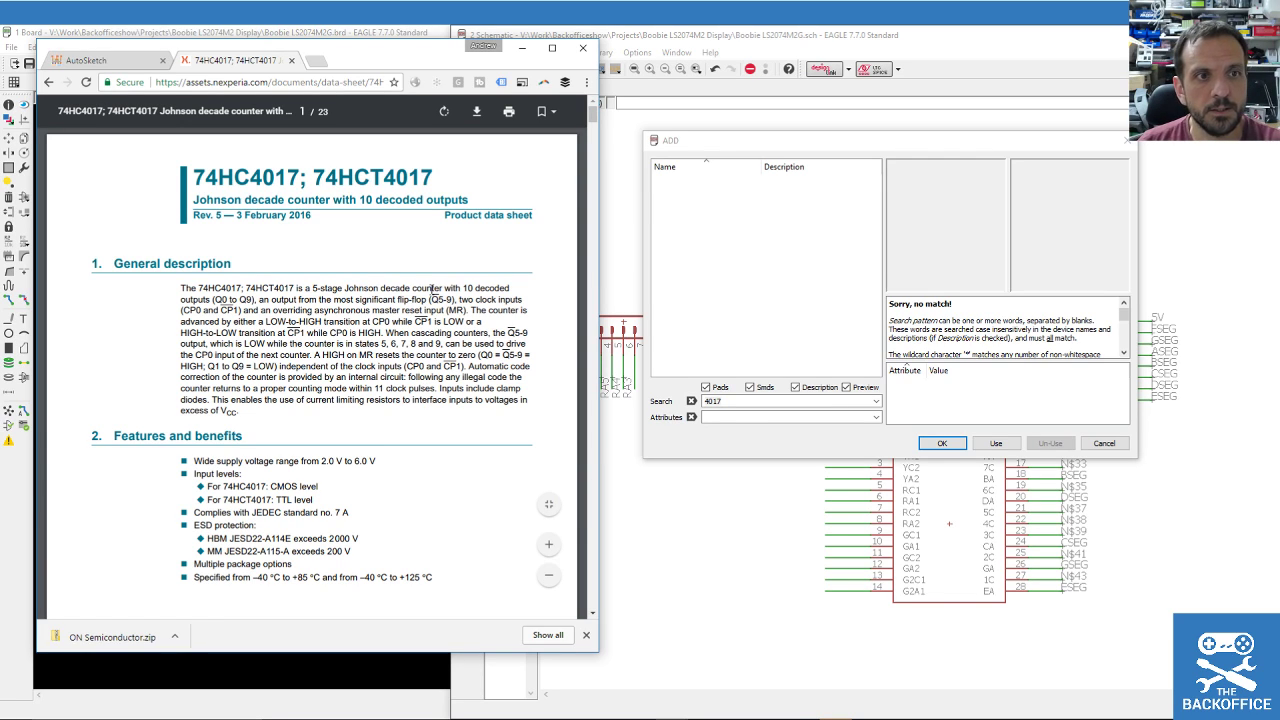
scroll(432, 290, down, 15)
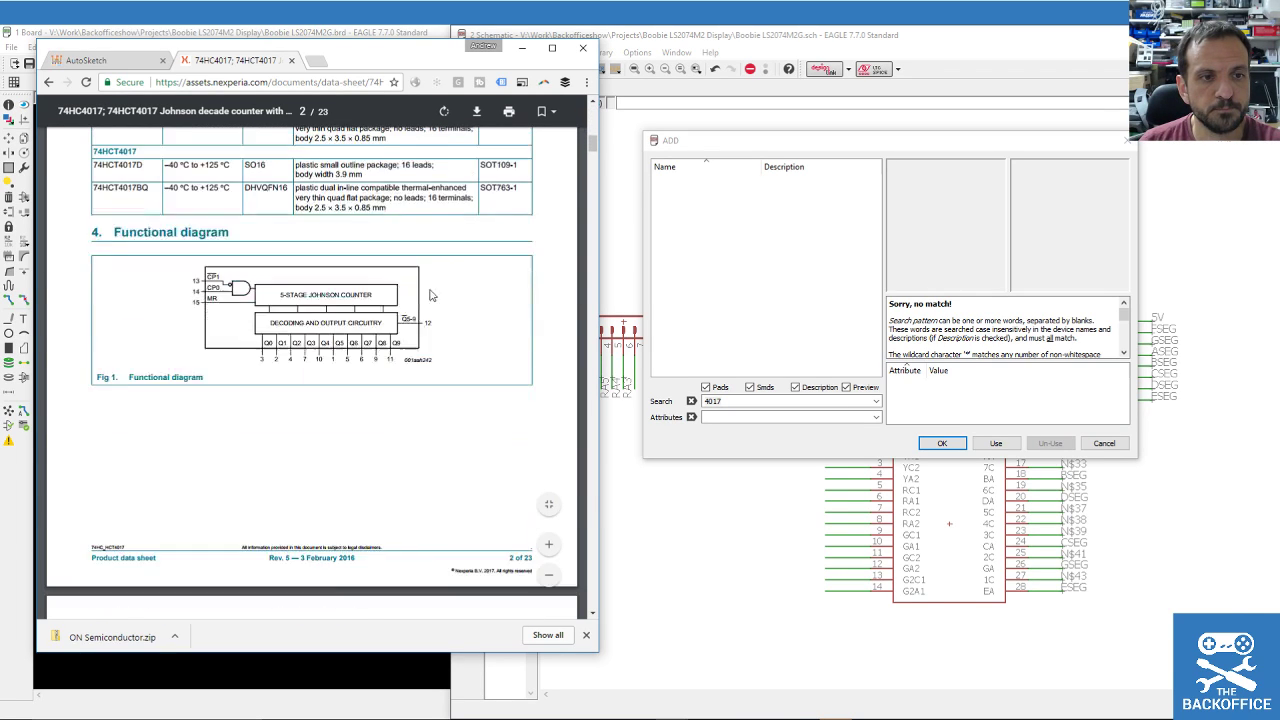
scroll(432, 295, up, 5)
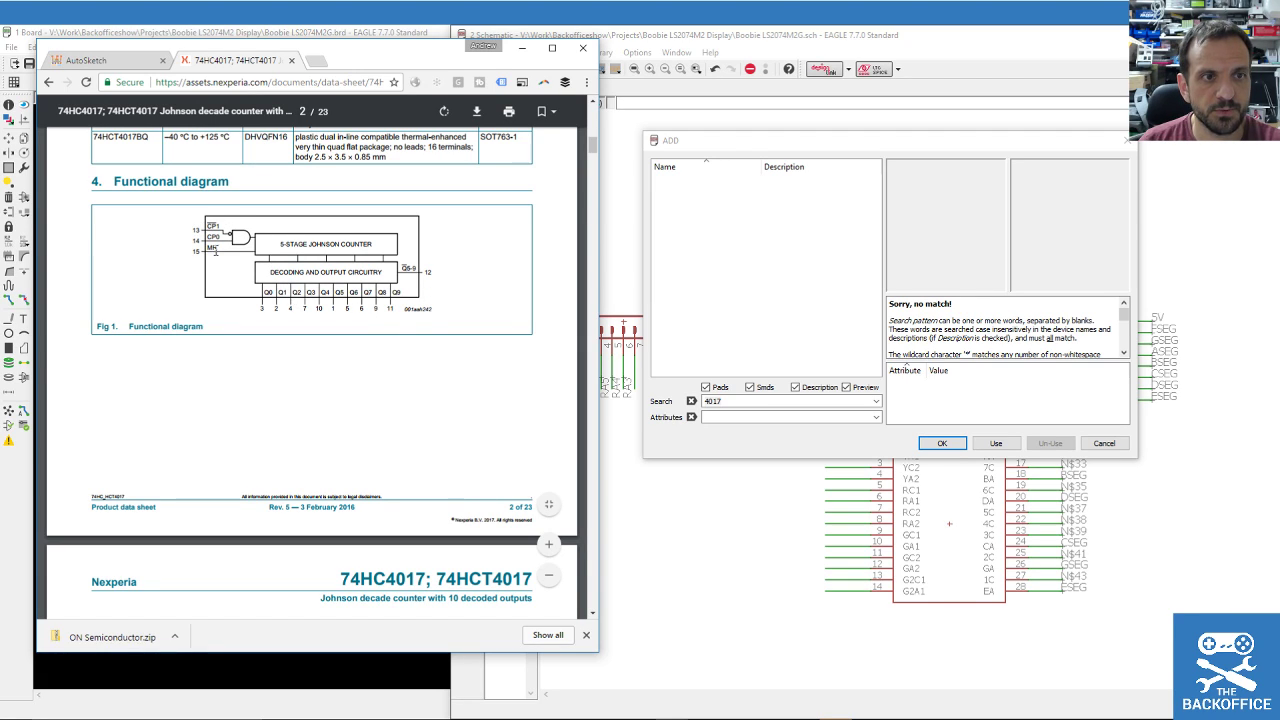
click(737, 140)
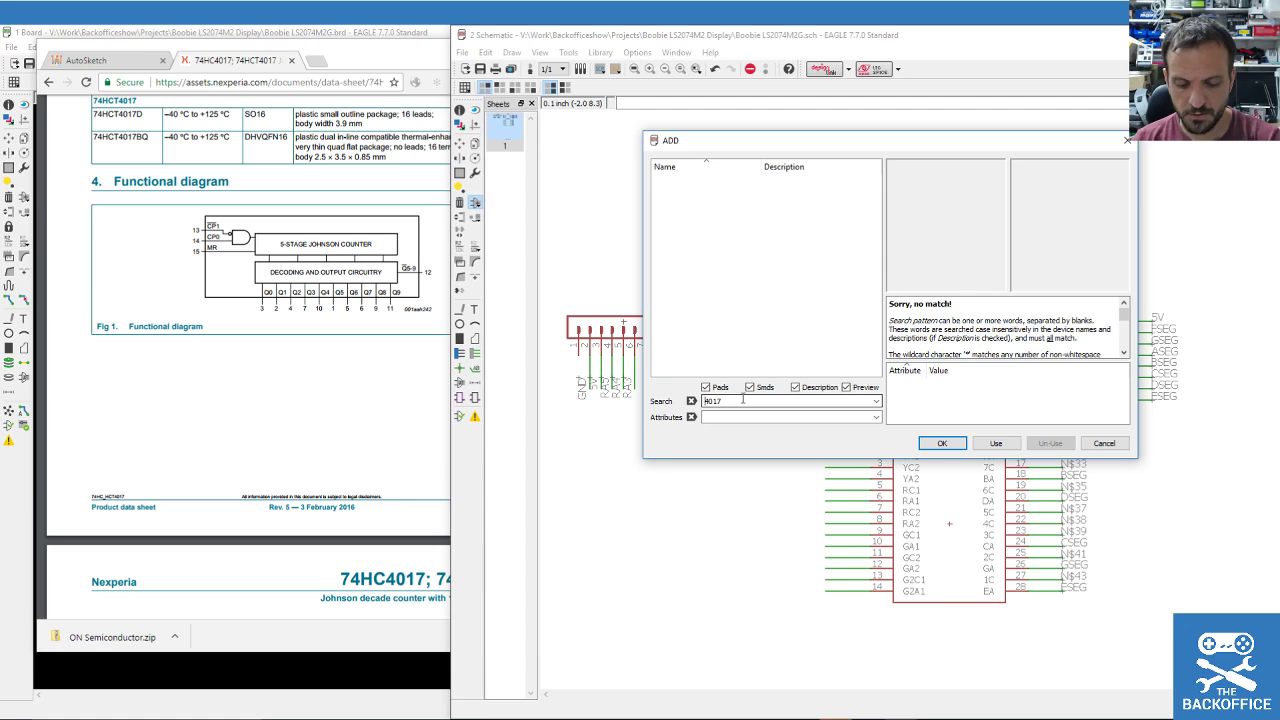
Search *4017* and add the 4017N DIL16 counter from the 40xx library.
key(Home)
text(*4017)
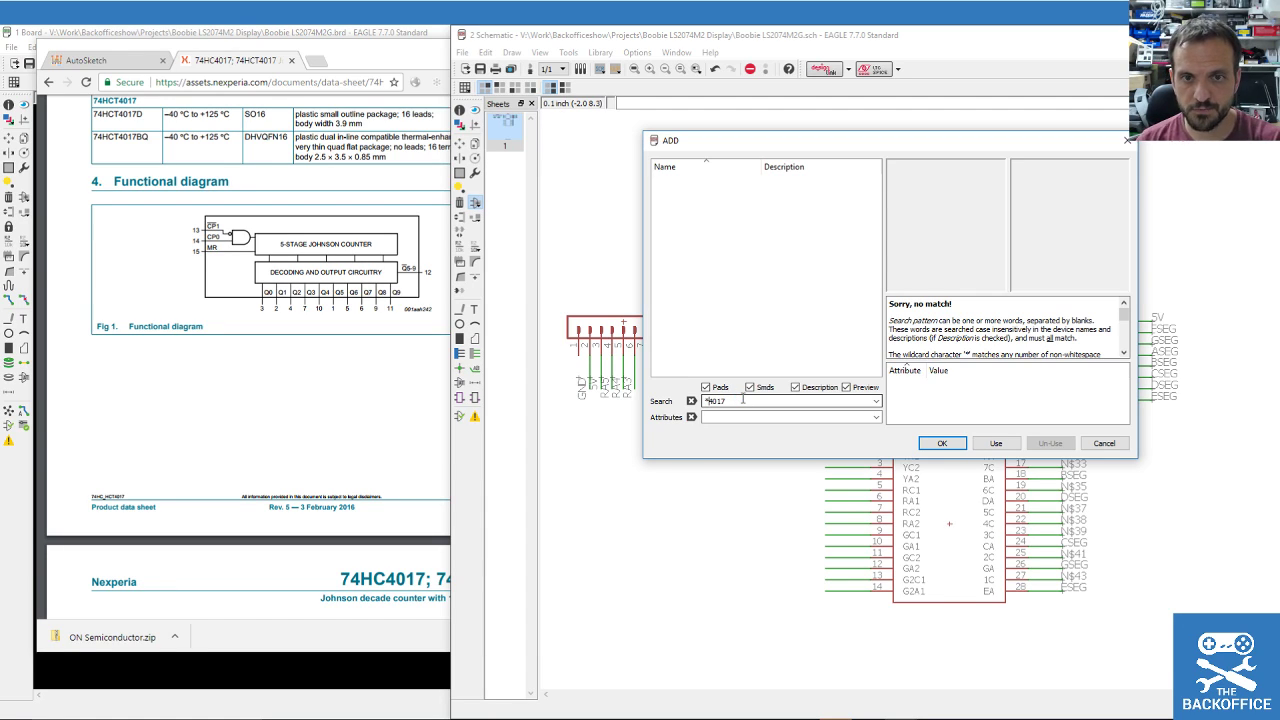
text(*)
key(Return)
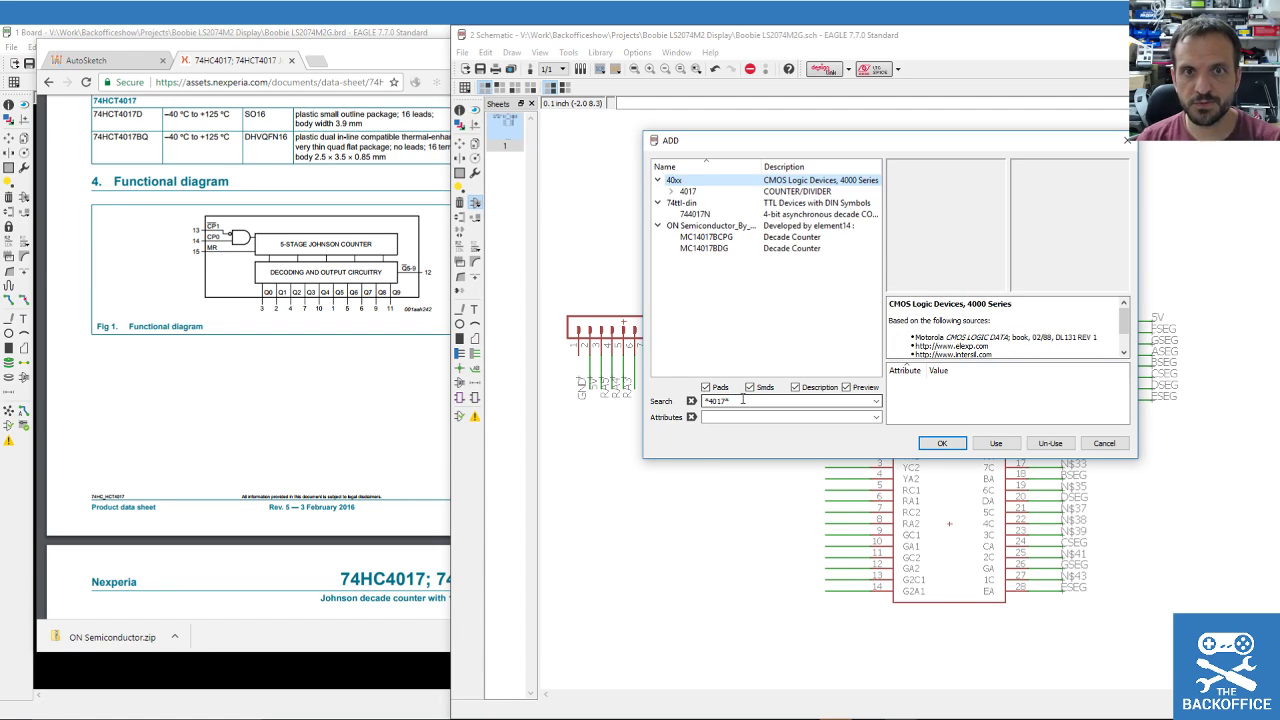
double_click(688, 191)
click(705, 203)
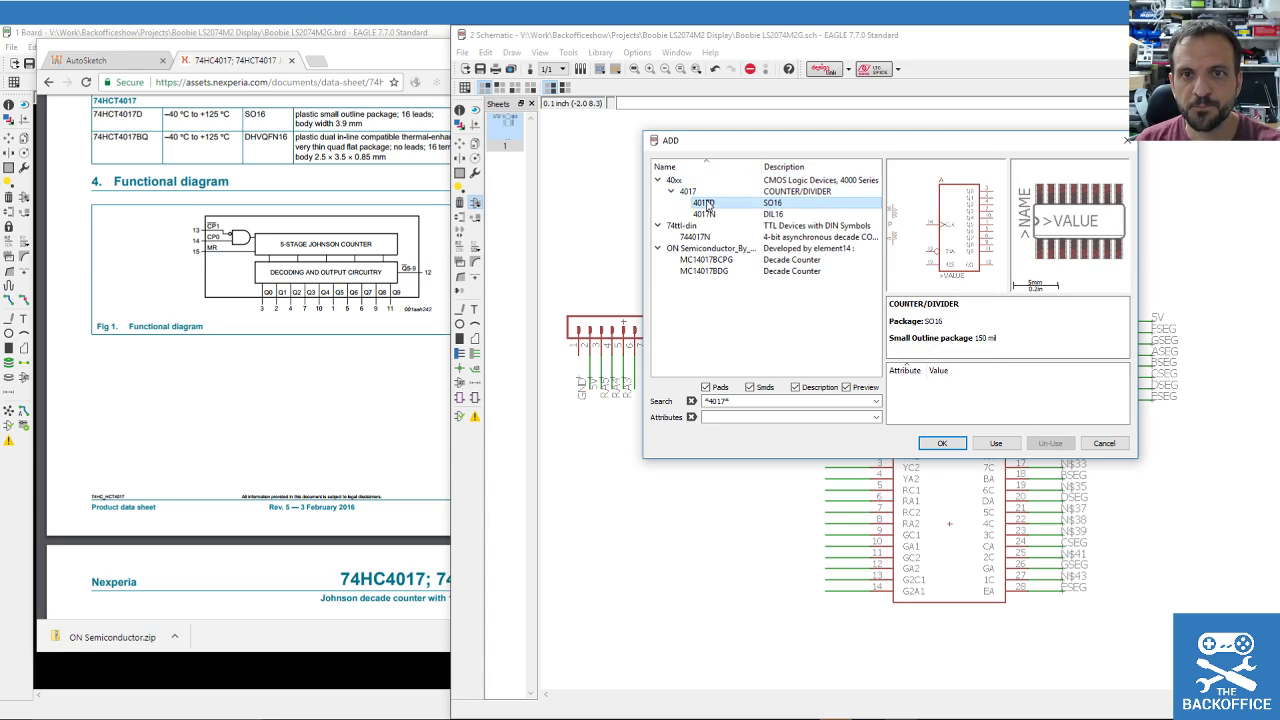
click(705, 213)
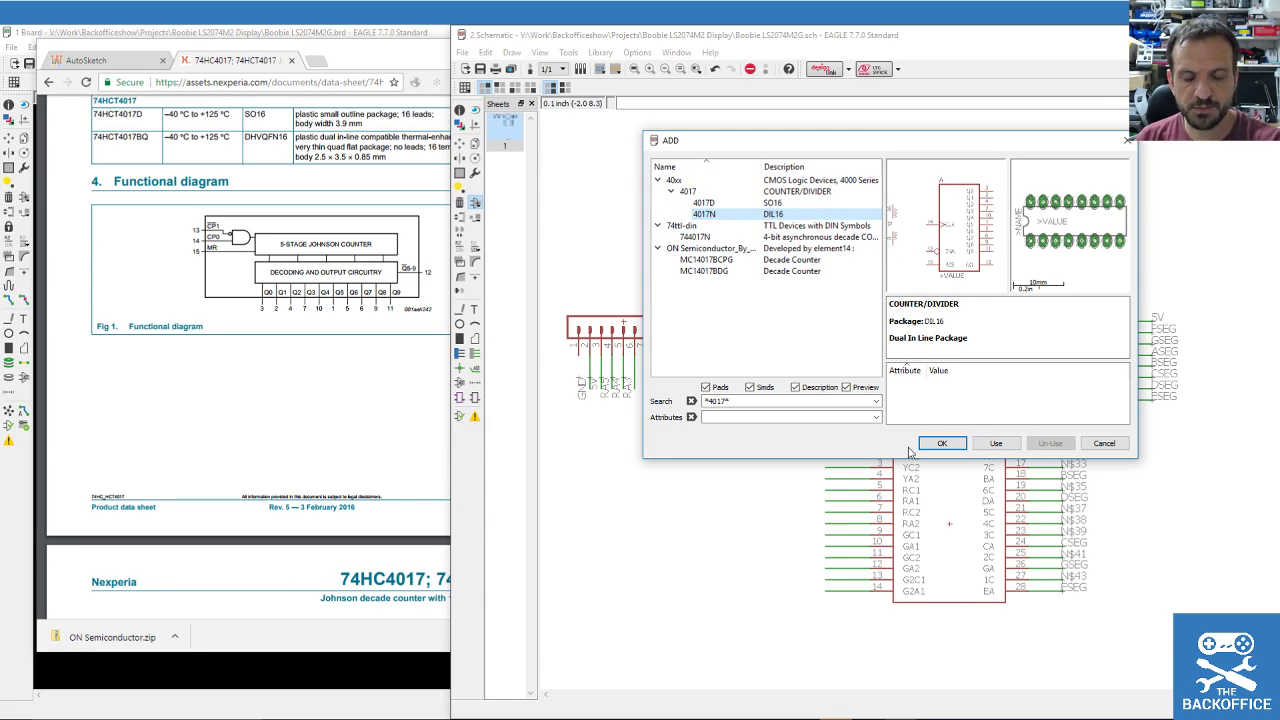
click(942, 443)
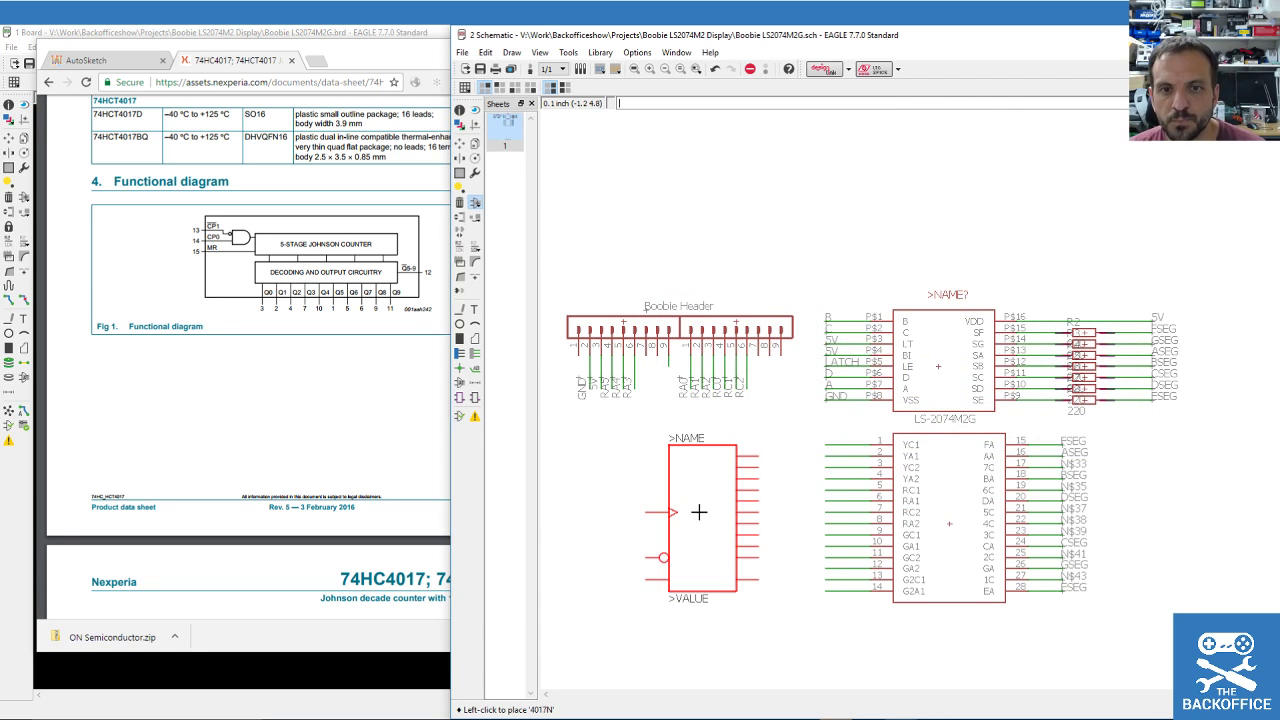
scroll(628, 478, down, 1)
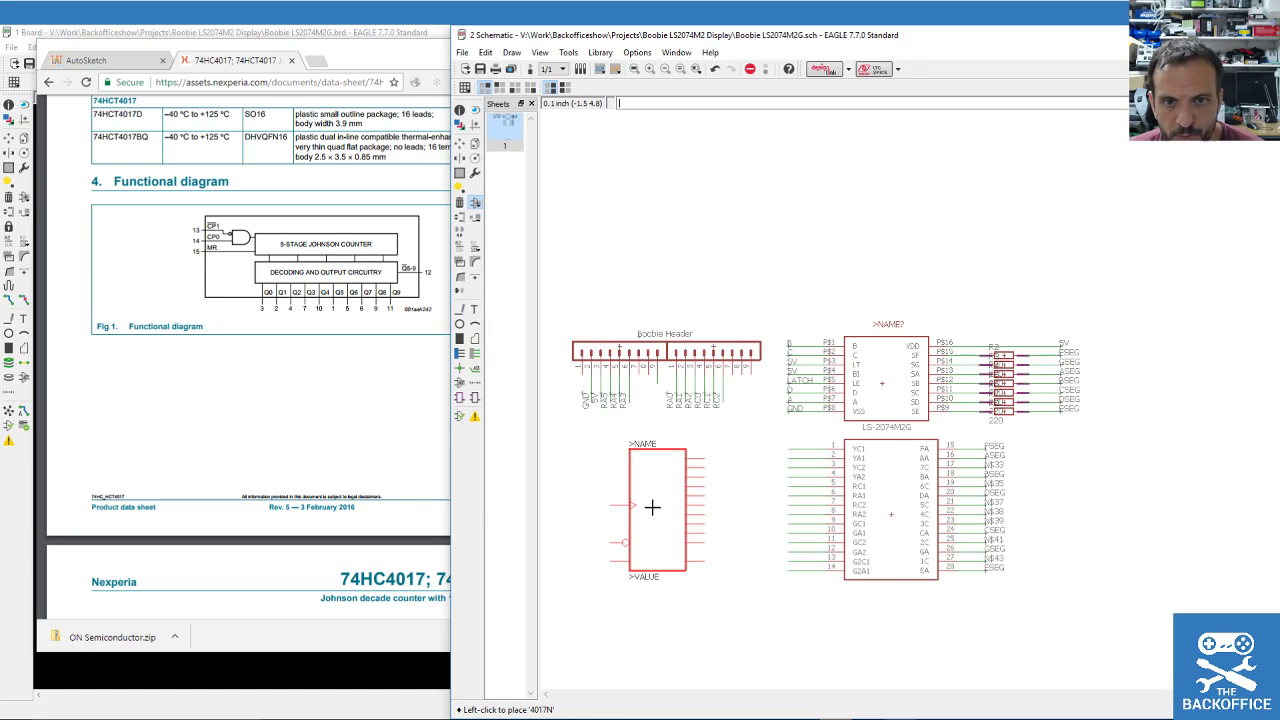
Drop the 4017N counter as IC2 below the Boobie Header.
click(648, 510)
scroll(792, 580, up, 1)
scroll(795, 580, down, 1)
scroll(805, 580, up, 1)
scroll(735, 572, down, 1)
scroll(628, 570, up, 2)
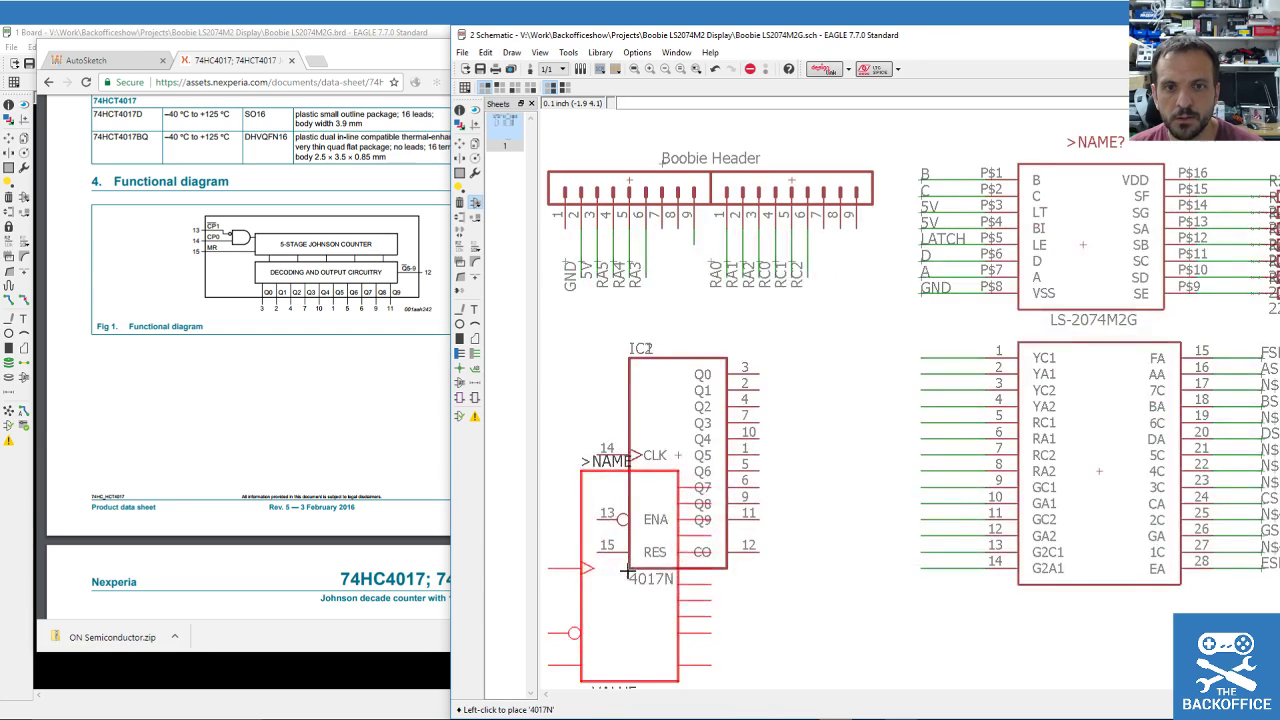
Stop placing copies and switch to the Net tool.
click(461, 310)
click(475, 353)
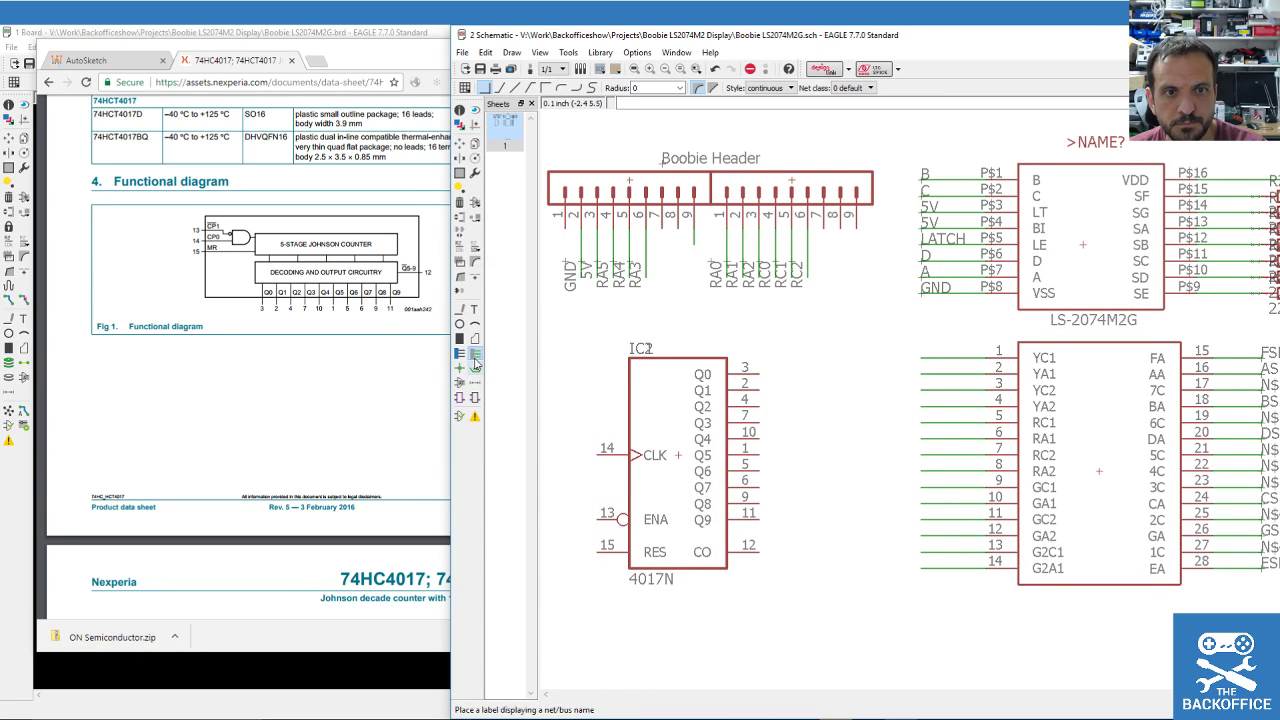
scroll(754, 430, down, 1)
scroll(754, 430, up, 1)
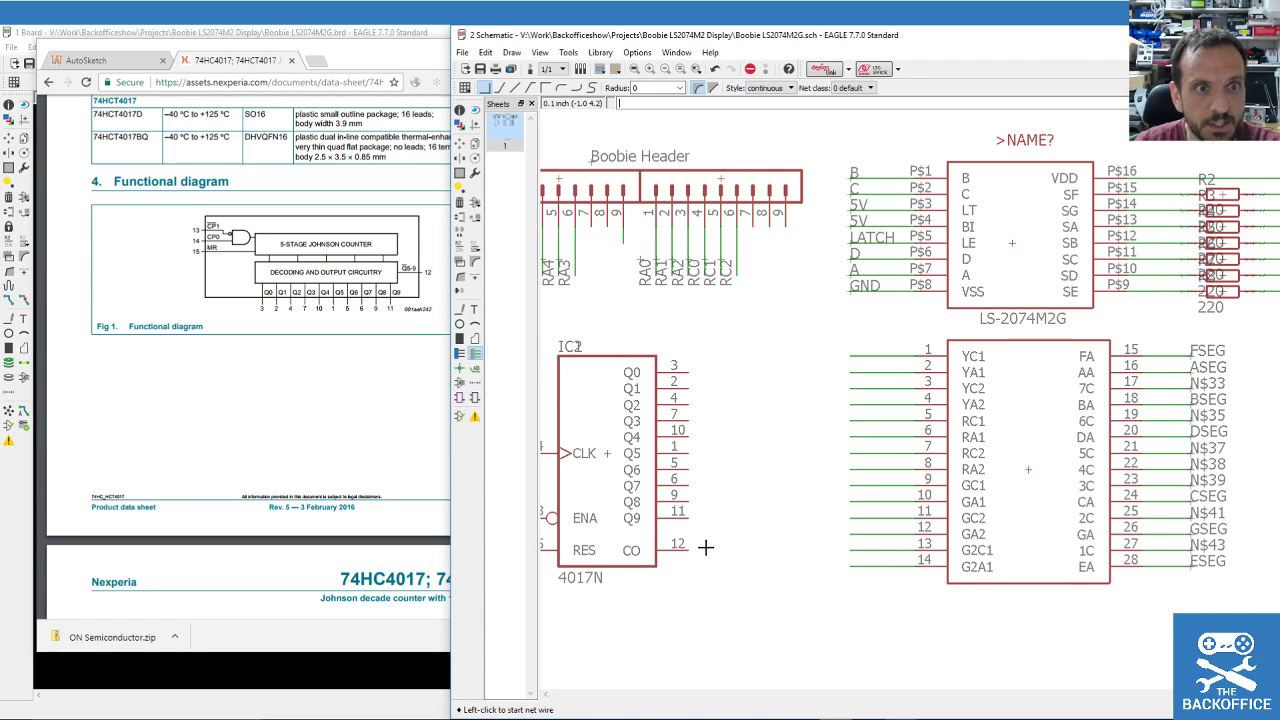
Check the 74HC4017 datasheet's logic diagram in Chrome, then reopen the parts library.
scroll(340, 365, down, 10)
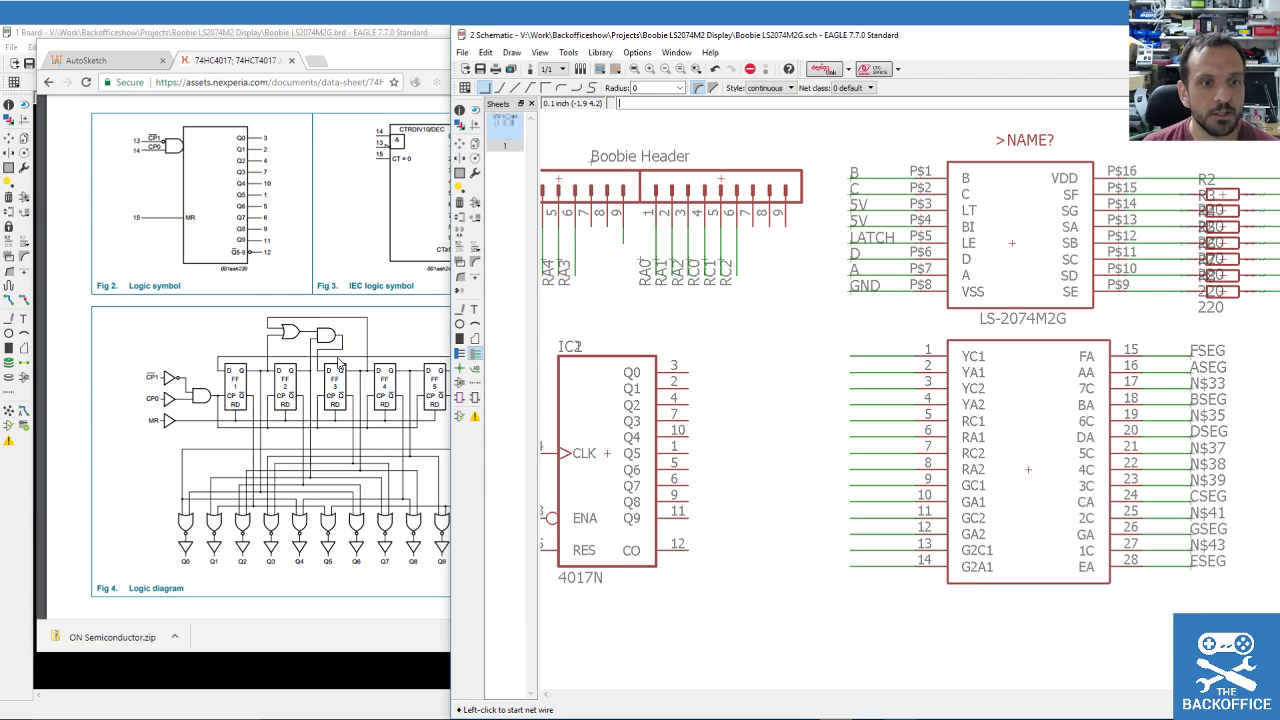
drag(362, 60, 332, 56)
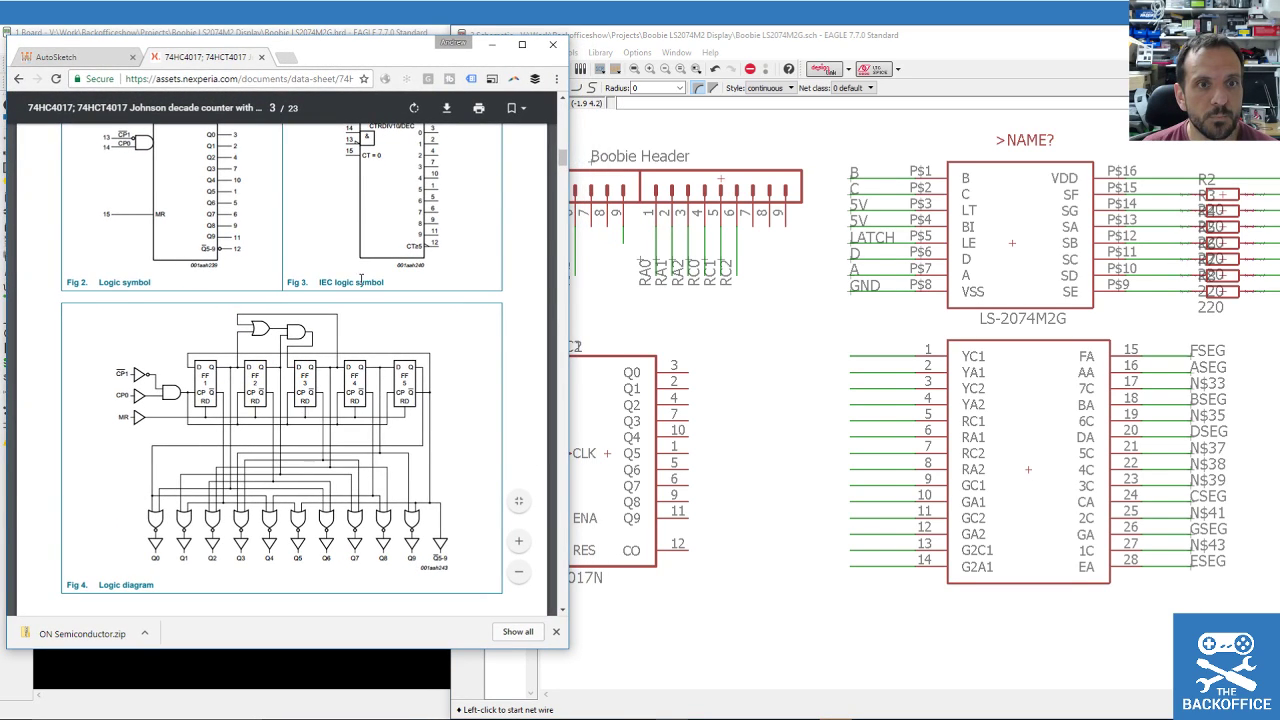
scroll(360, 300, up, 2)
scroll(359, 330, down, 4)
scroll(359, 347, down, 15)
scroll(360, 352, down, 4)
scroll(360, 352, up, 10)
scroll(362, 353, up, 10)
scroll(378, 365, up, 4)
click(763, 42)
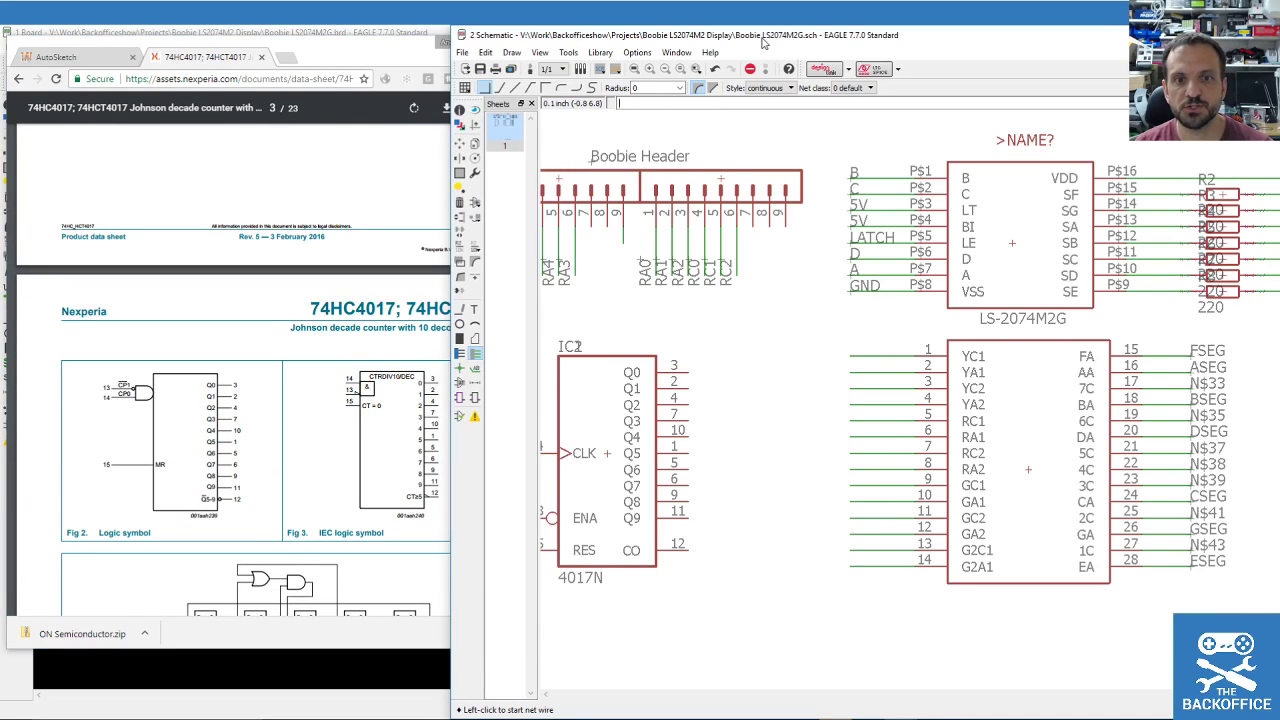
scroll(940, 425, down, 1)
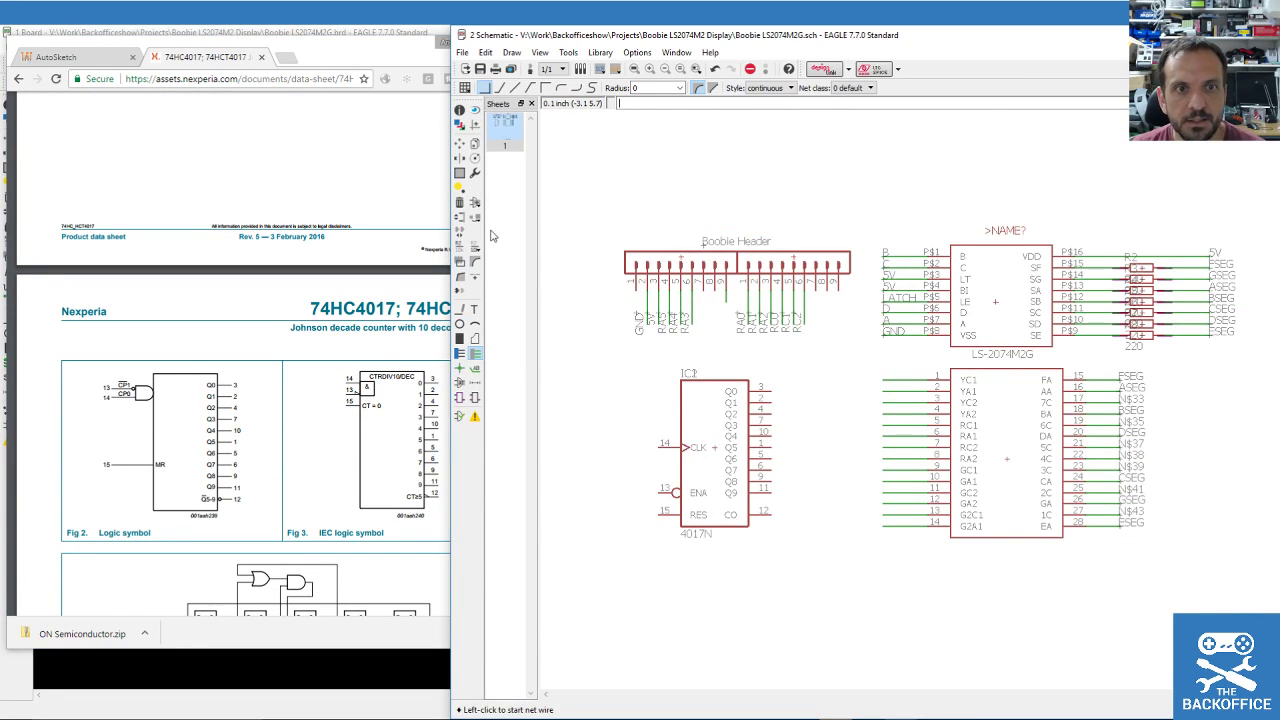
click(475, 202)
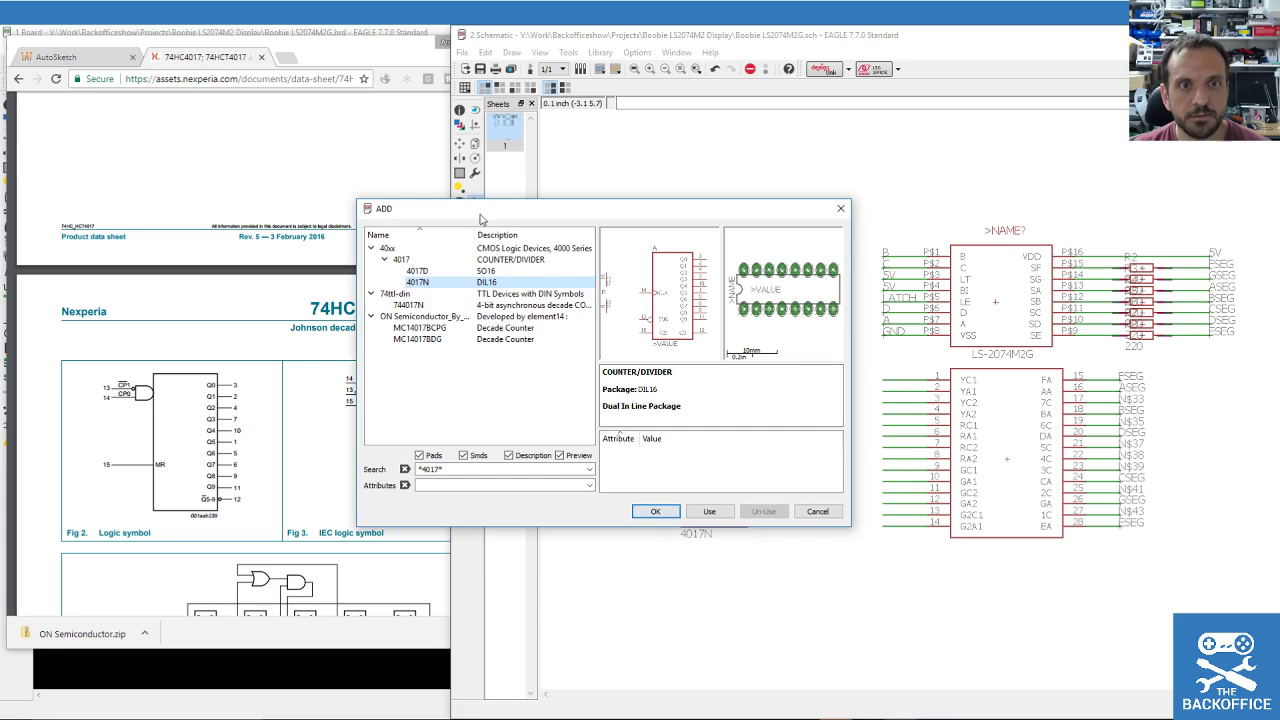
Search 'transistor' and browse the linear, infineon, photocoupler and 2N transistor previews.
triple_click(435, 469)
text(transistor)
key(Return)
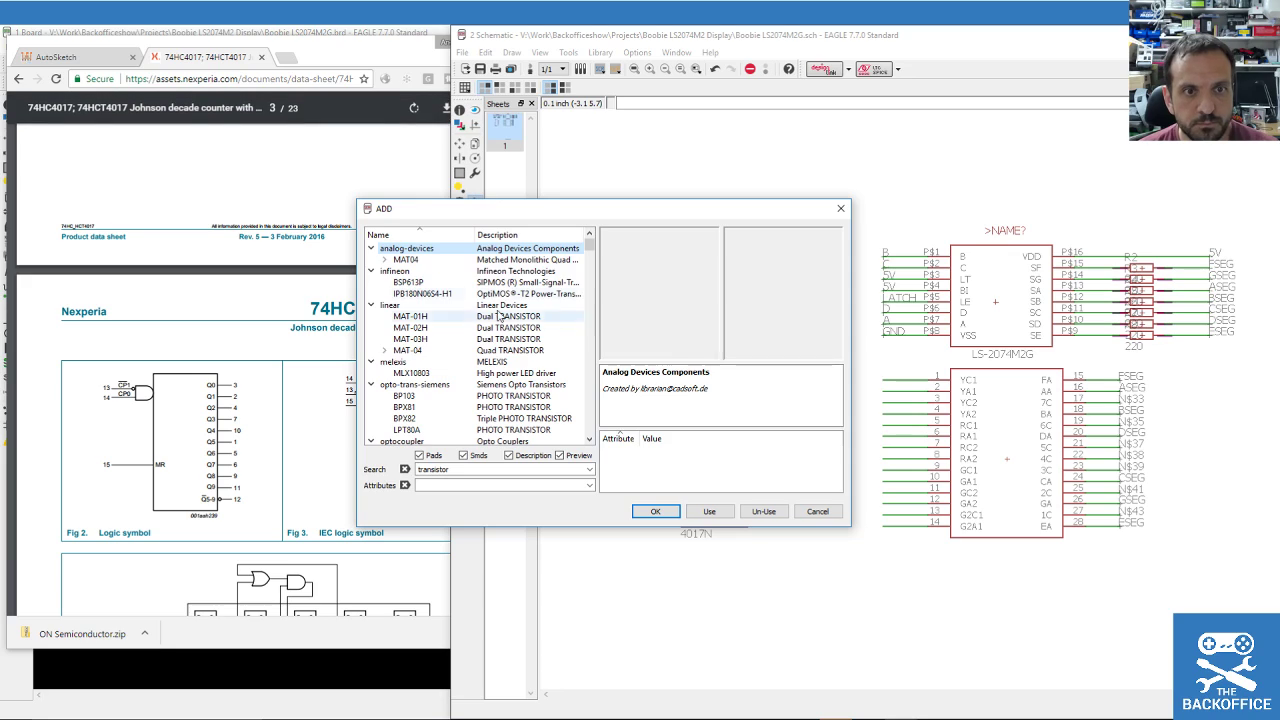
click(455, 305)
click(461, 318)
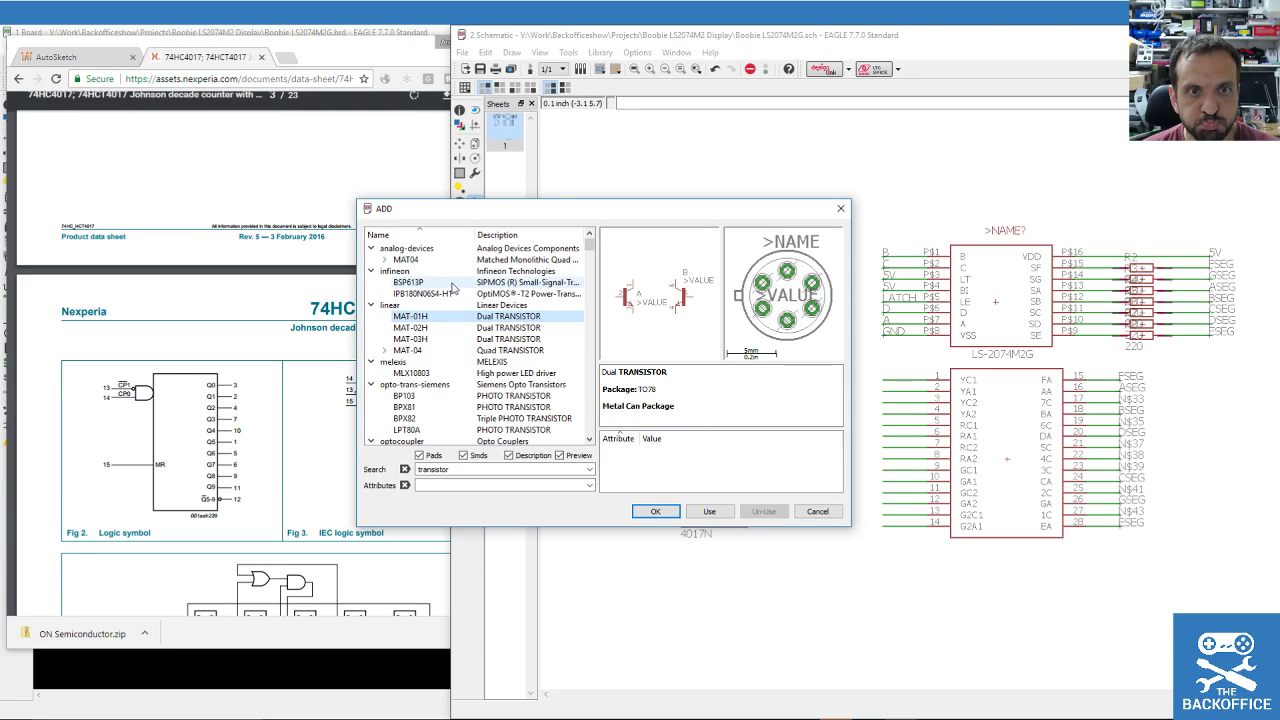
click(470, 271)
scroll(470, 320, down, 4)
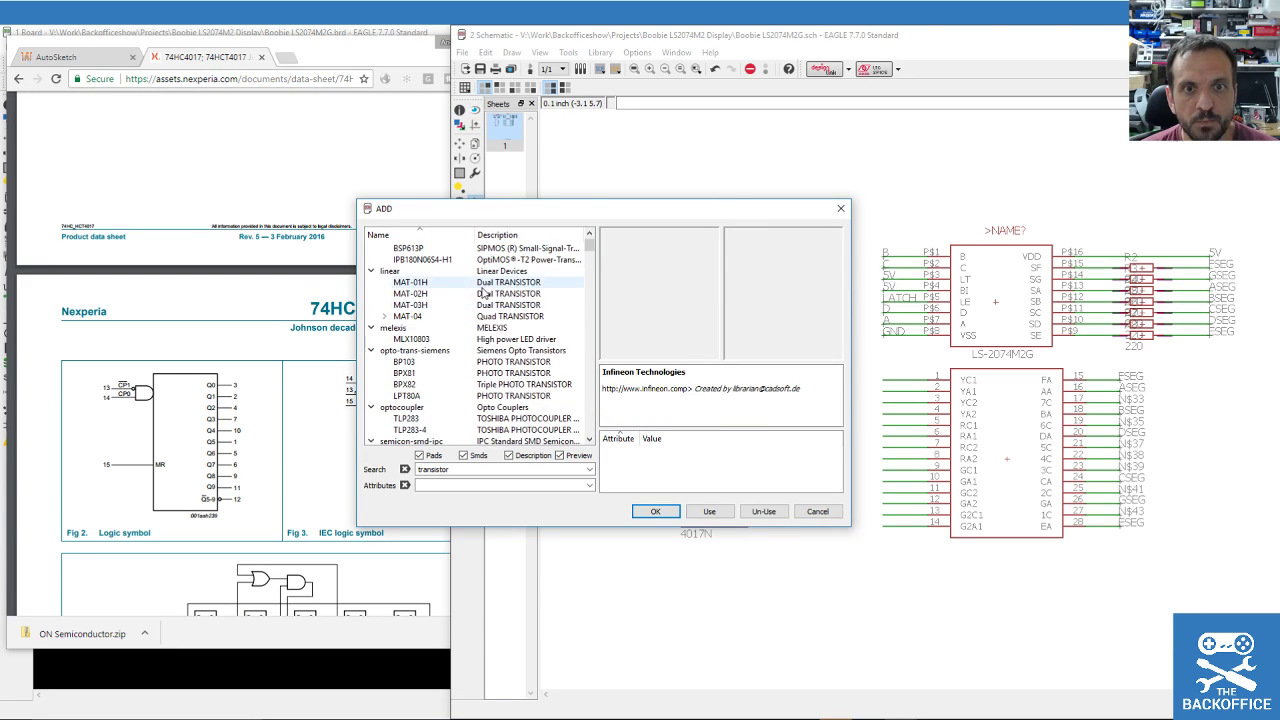
click(425, 340)
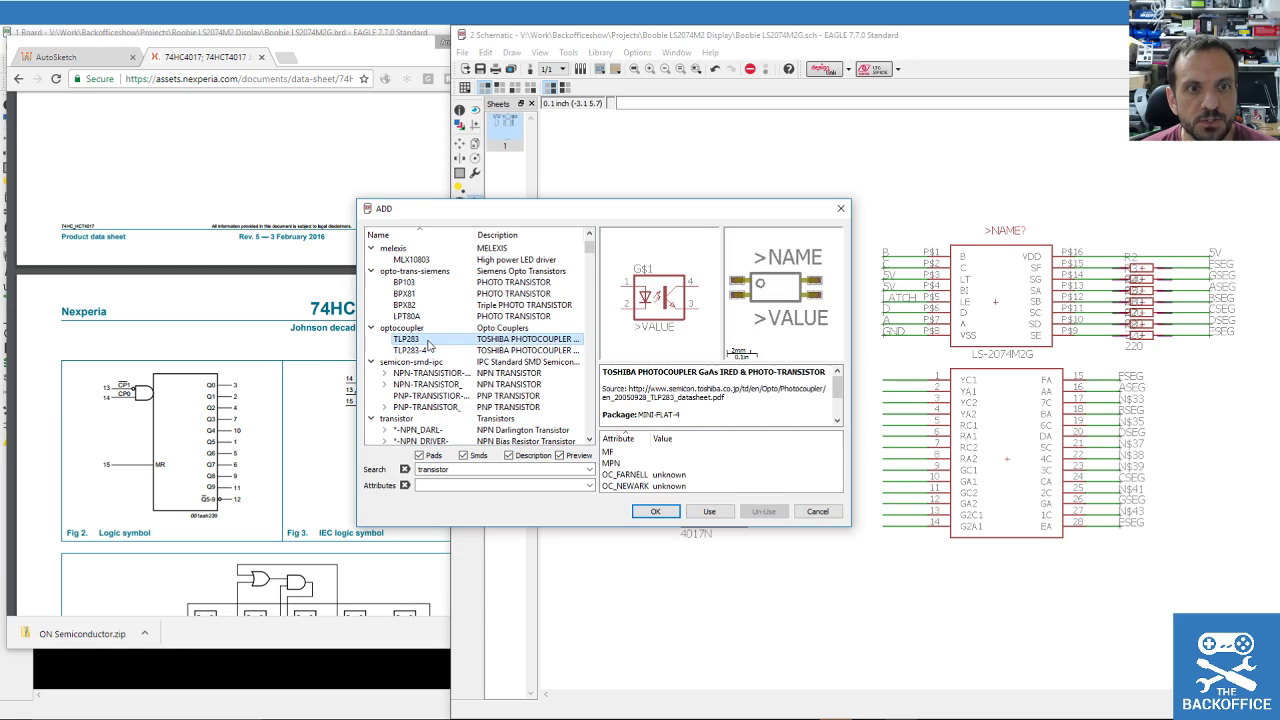
click(449, 283)
click(452, 304)
scroll(458, 342, down, 4)
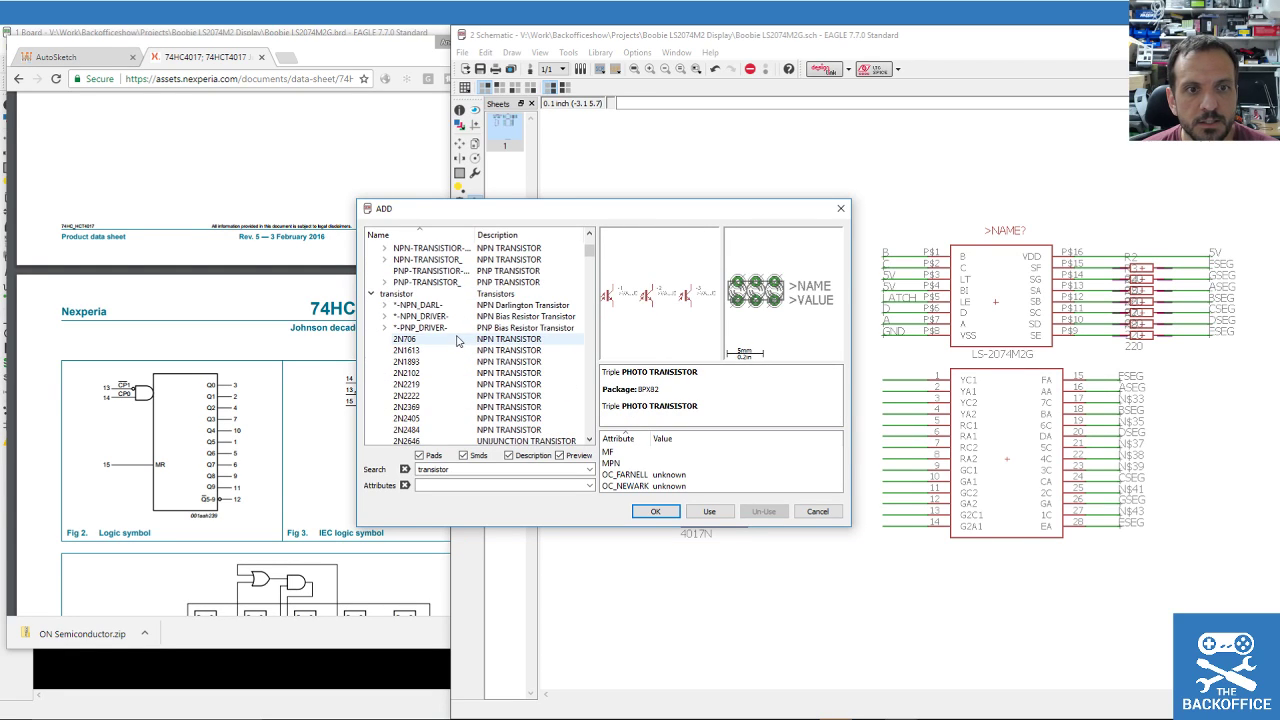
click(452, 373)
scroll(440, 340, down, 3)
Step through the 2N and BC transistors and select the BC337 in TO92.
key(Up)
key(Up)
key(Down)
key(Down)
key(Down)
key(Down)
key(Down)
key(Down)
key(Down)
key(Down)
key(Down)
key(Down)
key(Down)
key(Down)
key(Down)
key(Down)
key(Down)
key(Down)
key(Down)
key(Down)
key(Down)
key(Down)
key(Down)
key(Down)
key(Down)
key(Down)
key(Down)
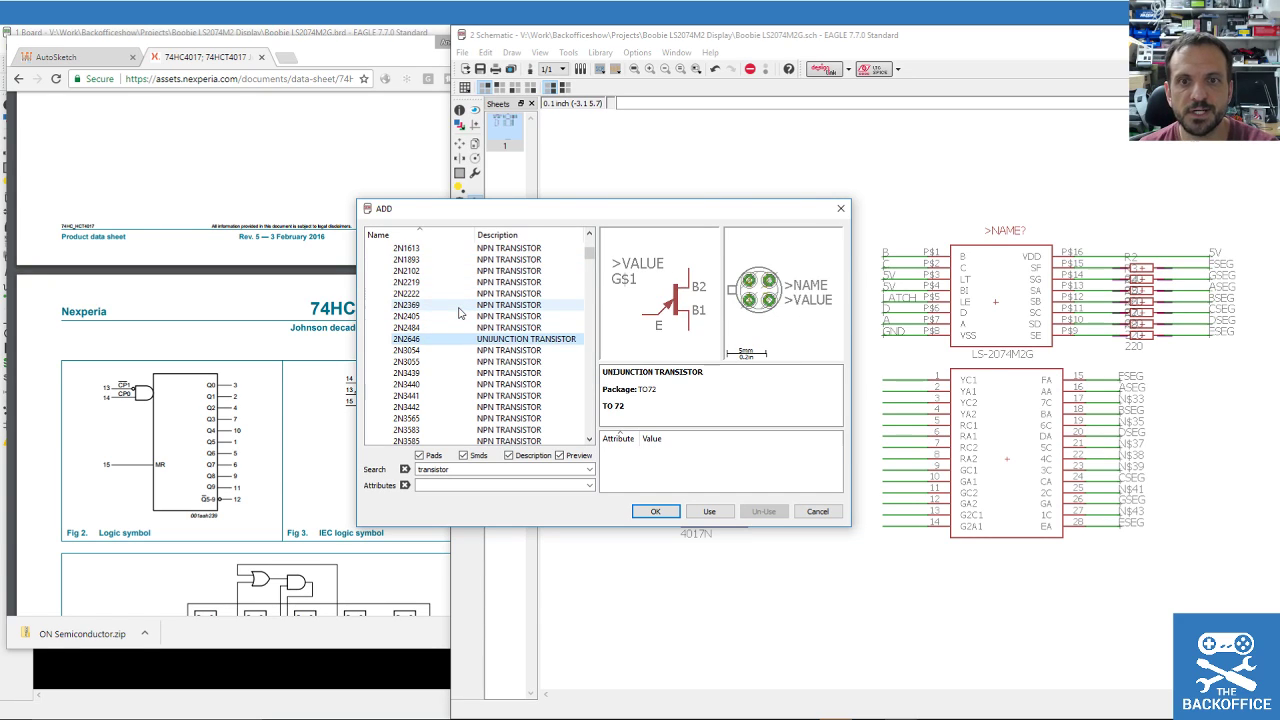
key(Down)
key(Down)
key(Down)
key(Down)
key(Down)
key(Down)
key(Down)
key(Down)
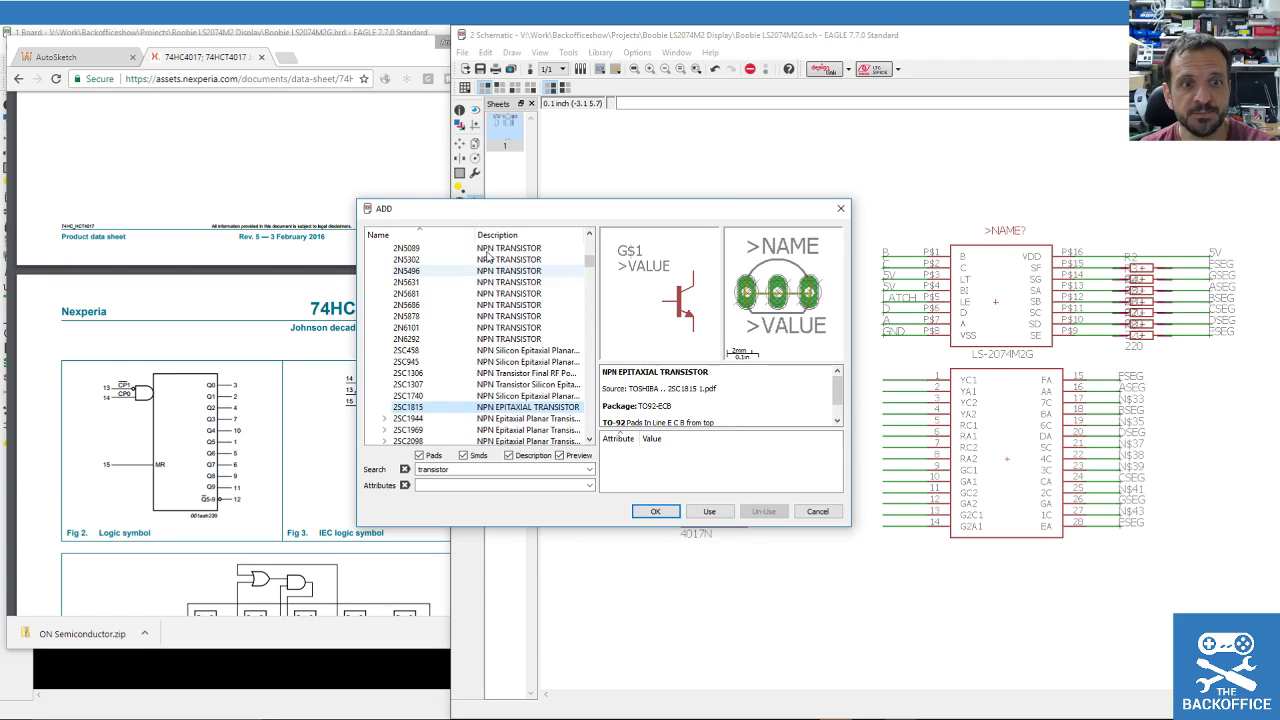
scroll(470, 365, down, 4)
key(Down)
key(Down)
key(Down)
key(Down)
key(Down)
key(Down)
key(Down)
key(Down)
key(Down)
key(Down)
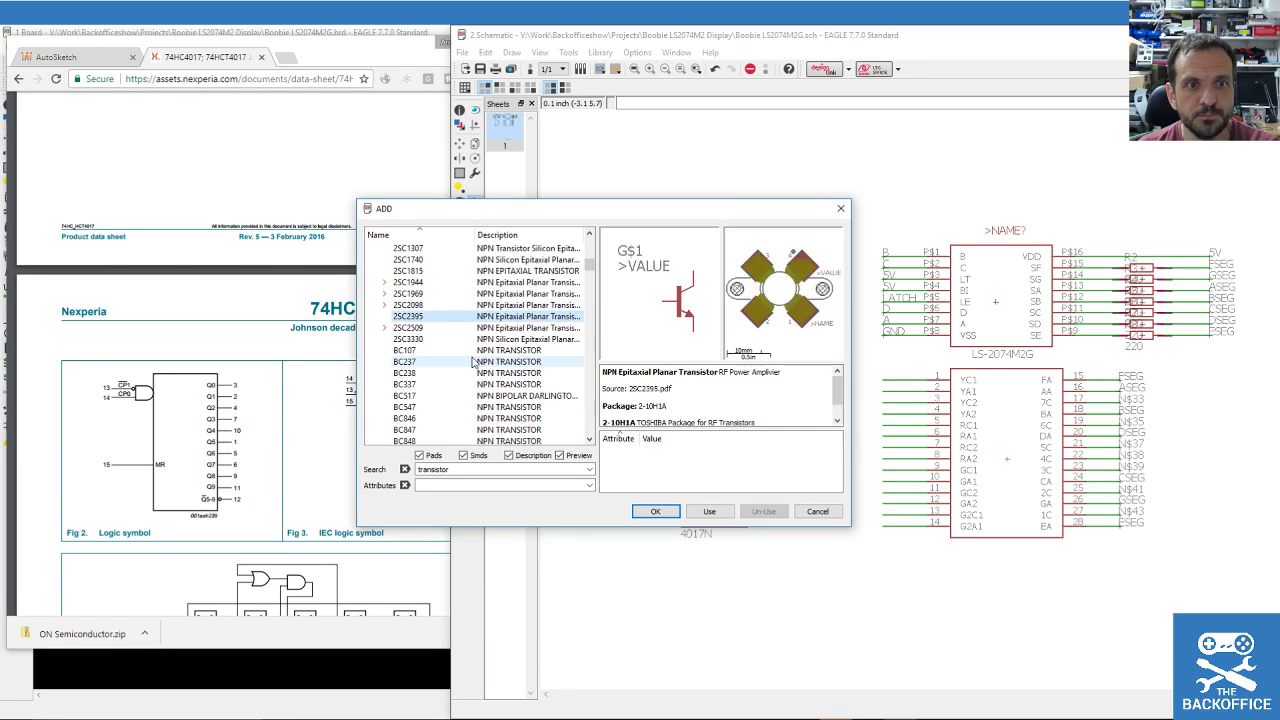
key(Down)
key(Down)
key(Down)
key(Down)
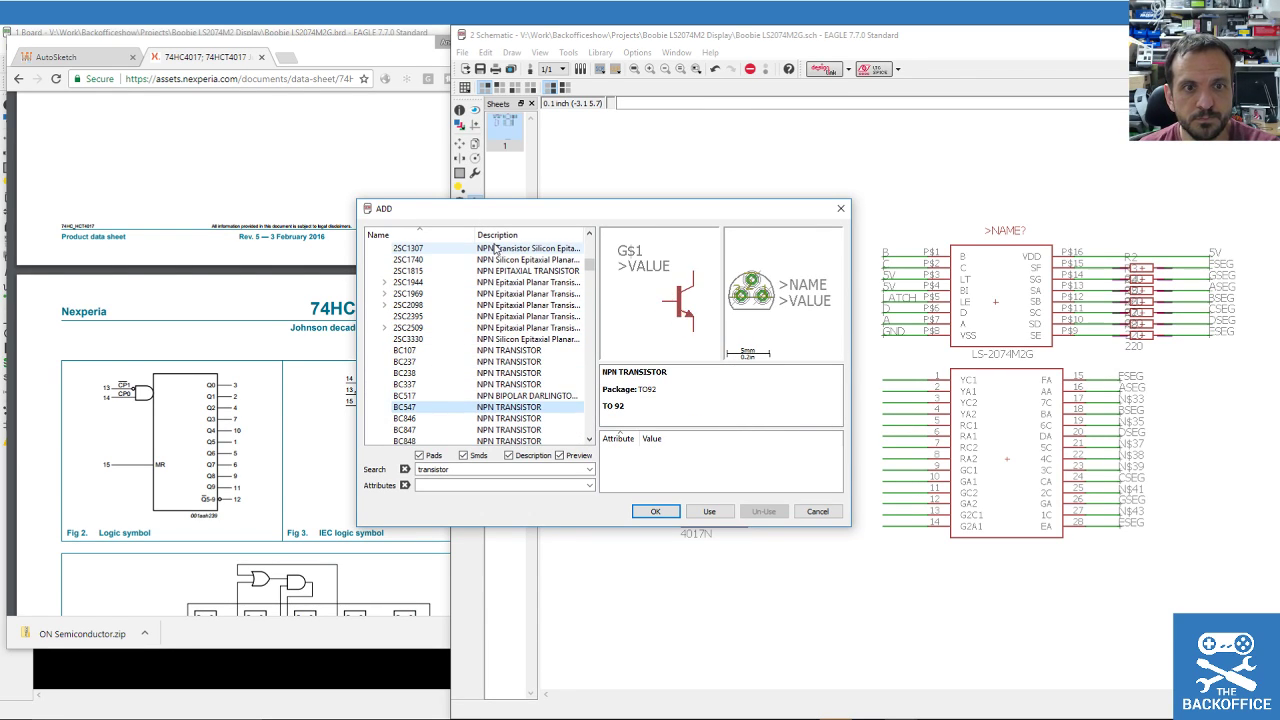
key(Up)
key(Up)
key(Up)
key(Up)
key(Up)
key(Up)
key(Up)
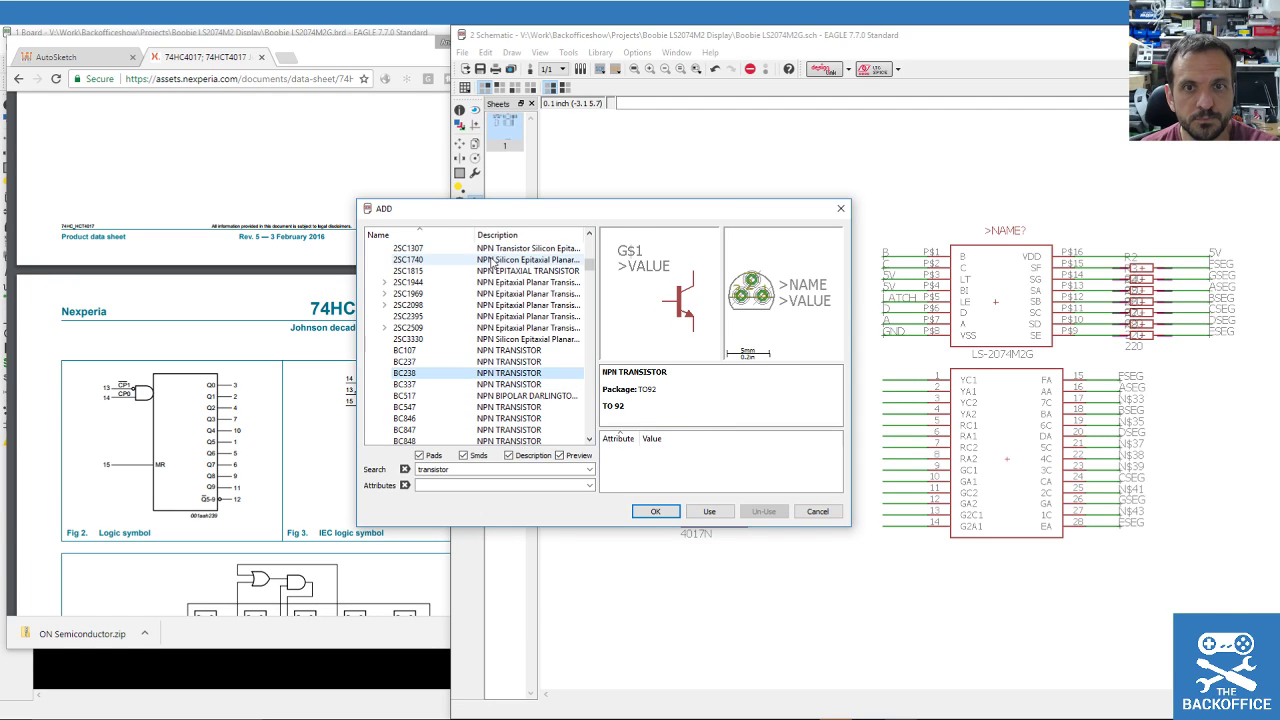
key(Down)
key(Down)
key(Down)
key(Down)
key(Down)
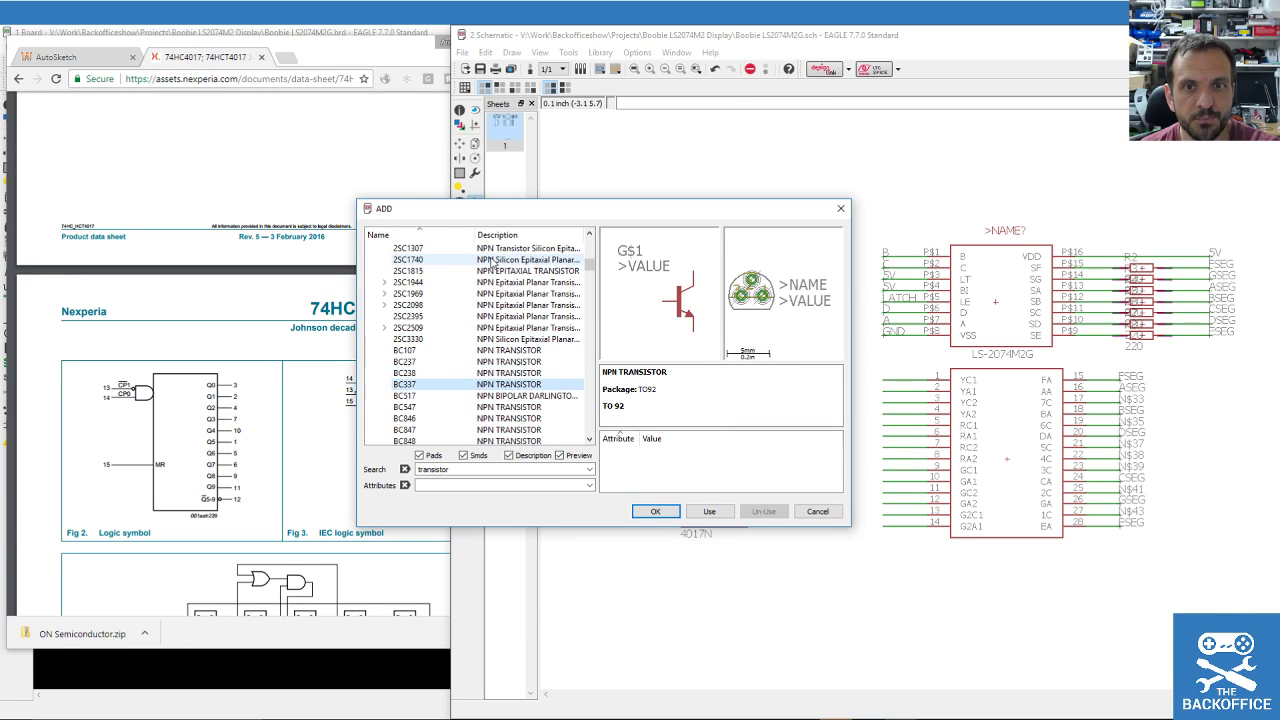
key(Up)
key(Up)
key(Down)
click(443, 386)
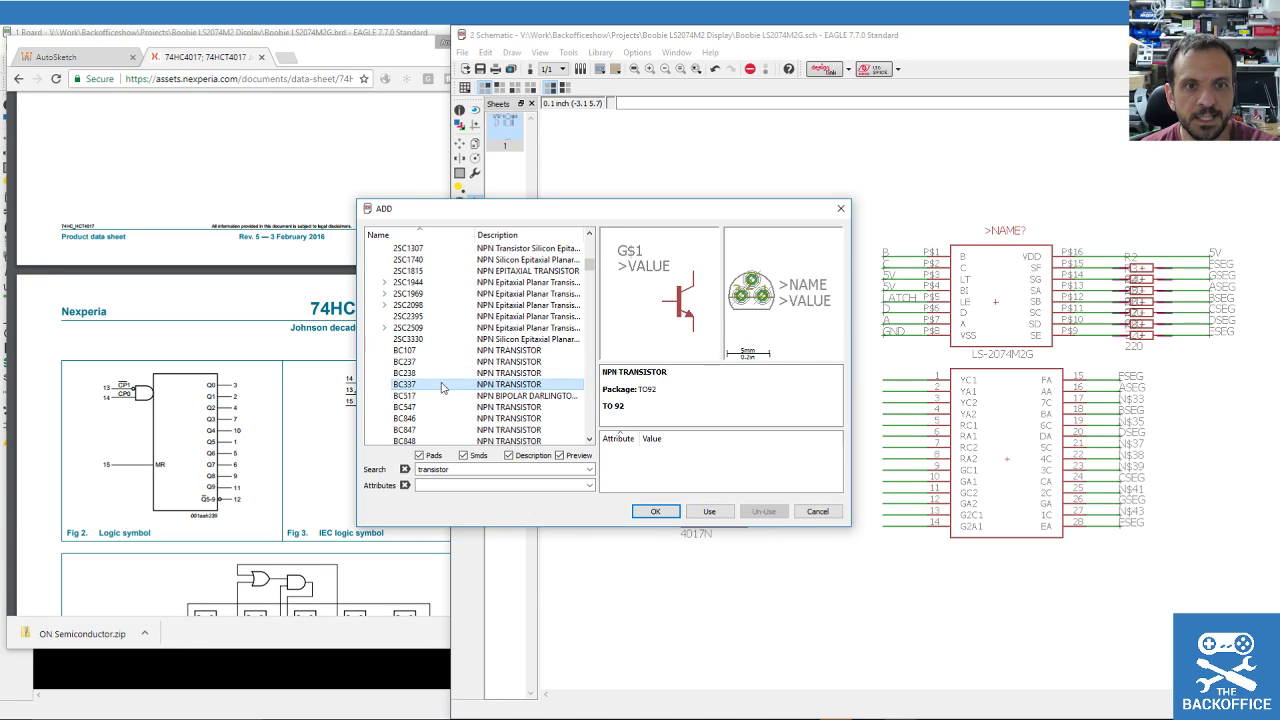
scroll(461, 349, down, 2)
scroll(462, 349, up, 1)
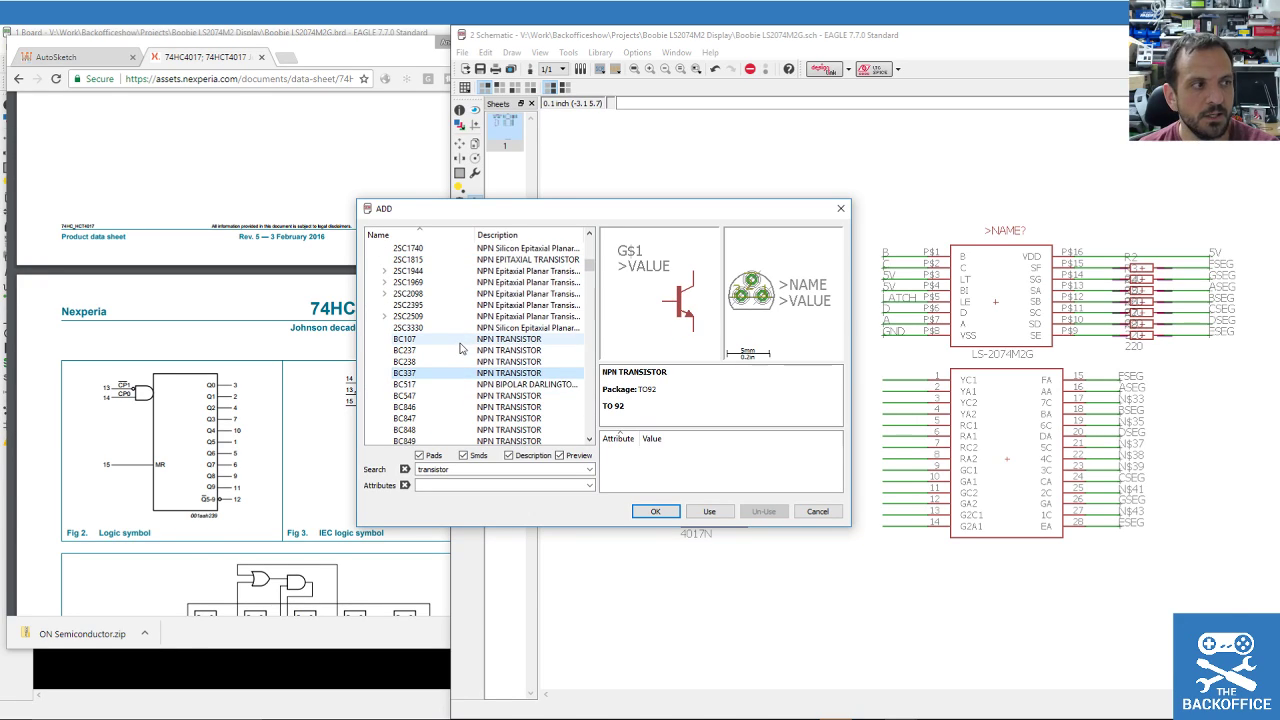
Confirm adding the BC337 transistor, then reopen the parts library.
click(655, 511)
scroll(560, 344, down, 3)
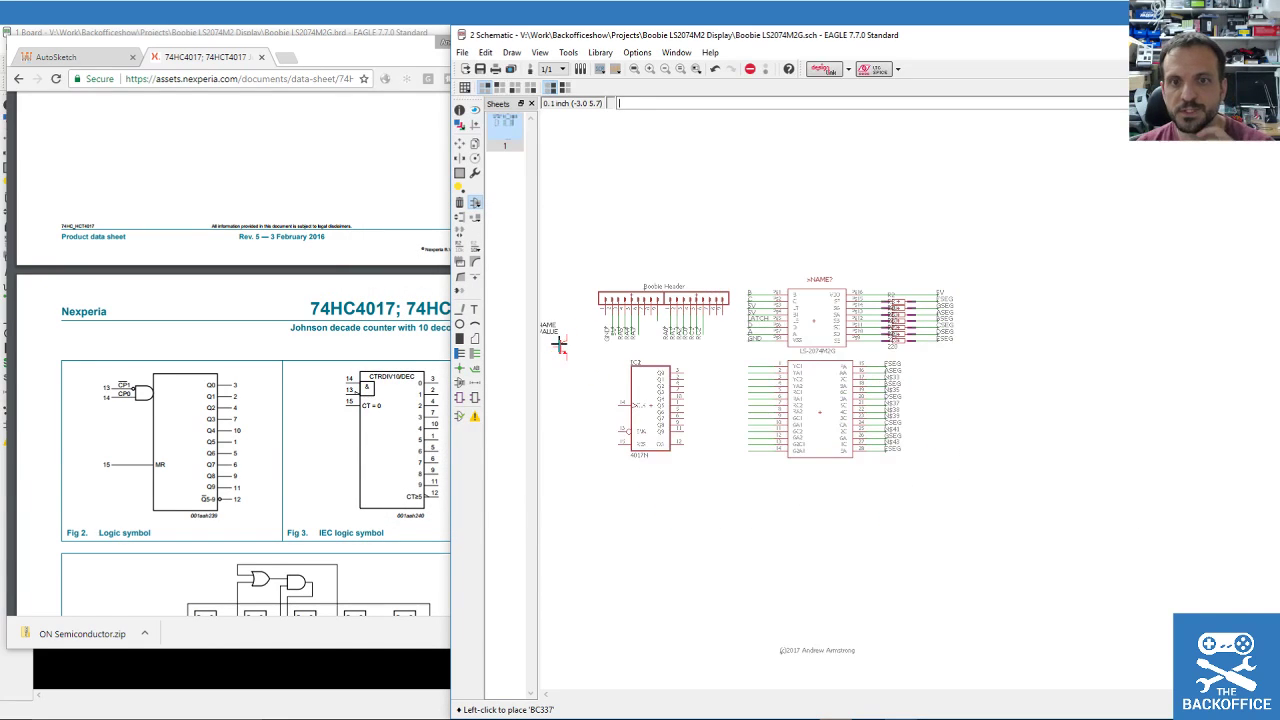
scroll(844, 376, up, 2)
scroll(958, 386, up, 2)
scroll(1000, 386, down, 2)
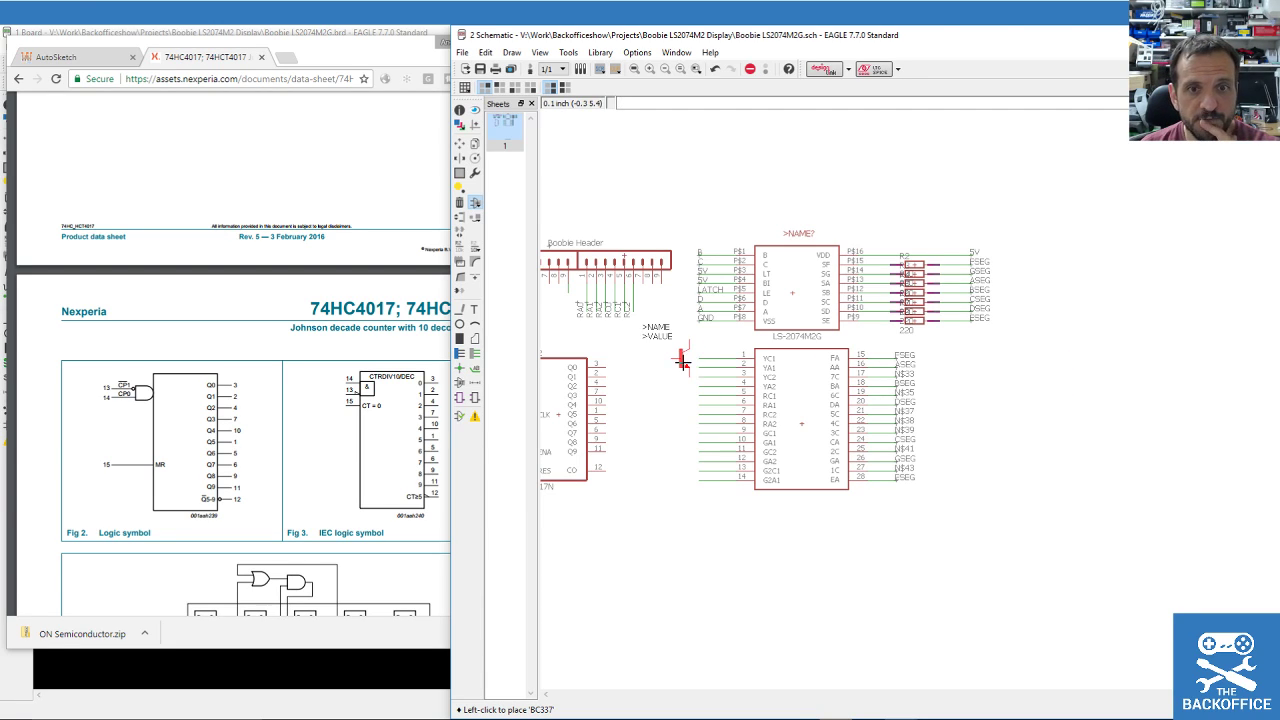
click(475, 203)
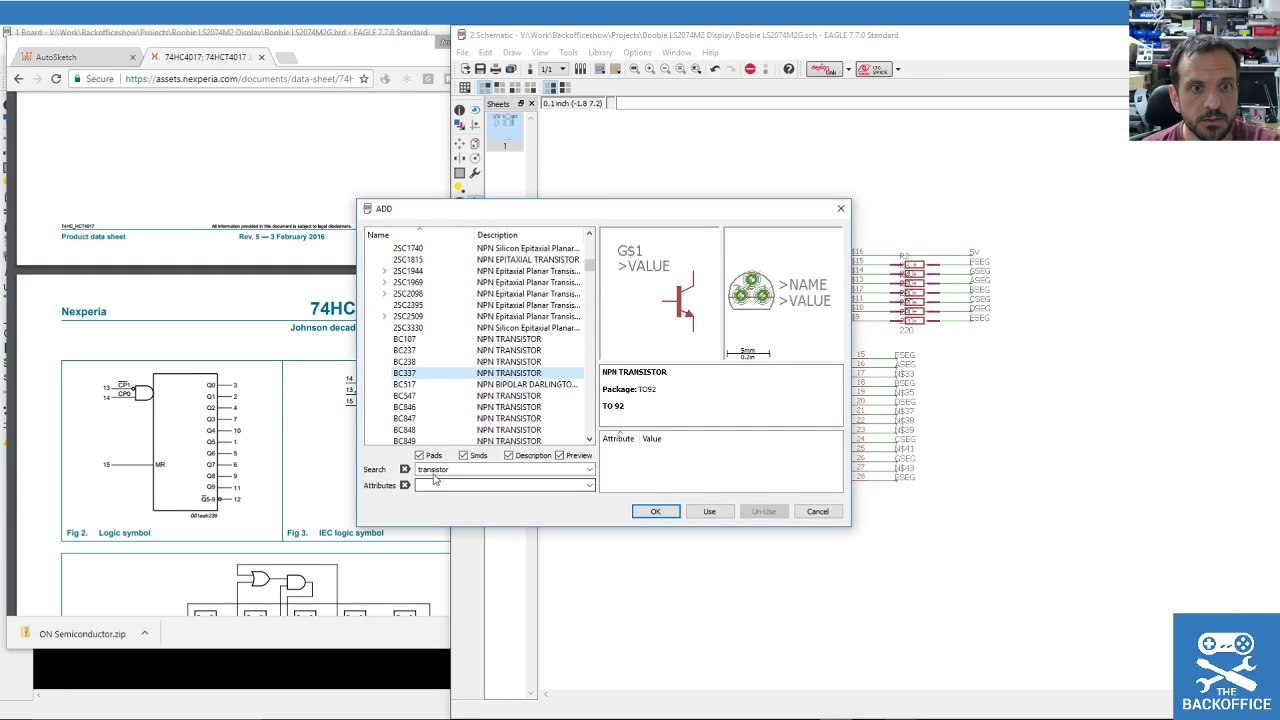
Search the library for BC247*, then revise it to a BC2* wildcard search.
scroll(499, 358, down, 1)
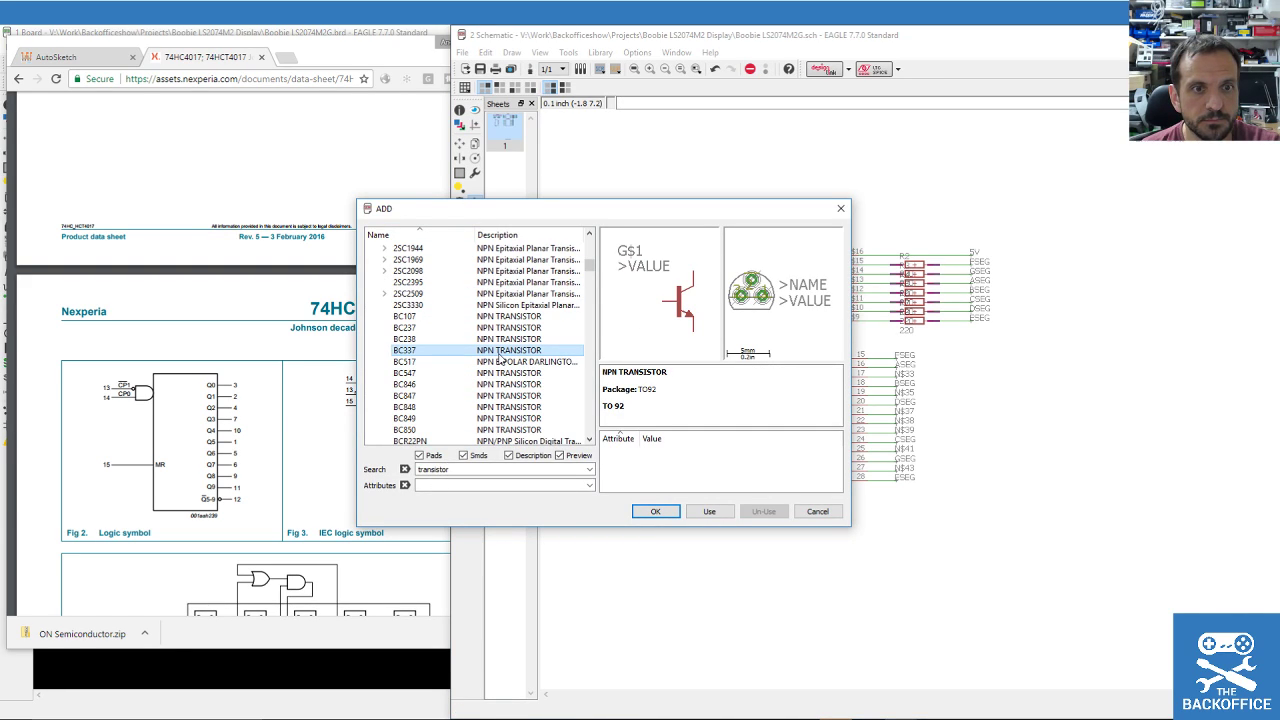
scroll(499, 358, down, 2)
scroll(499, 358, up, 2)
double_click(455, 469)
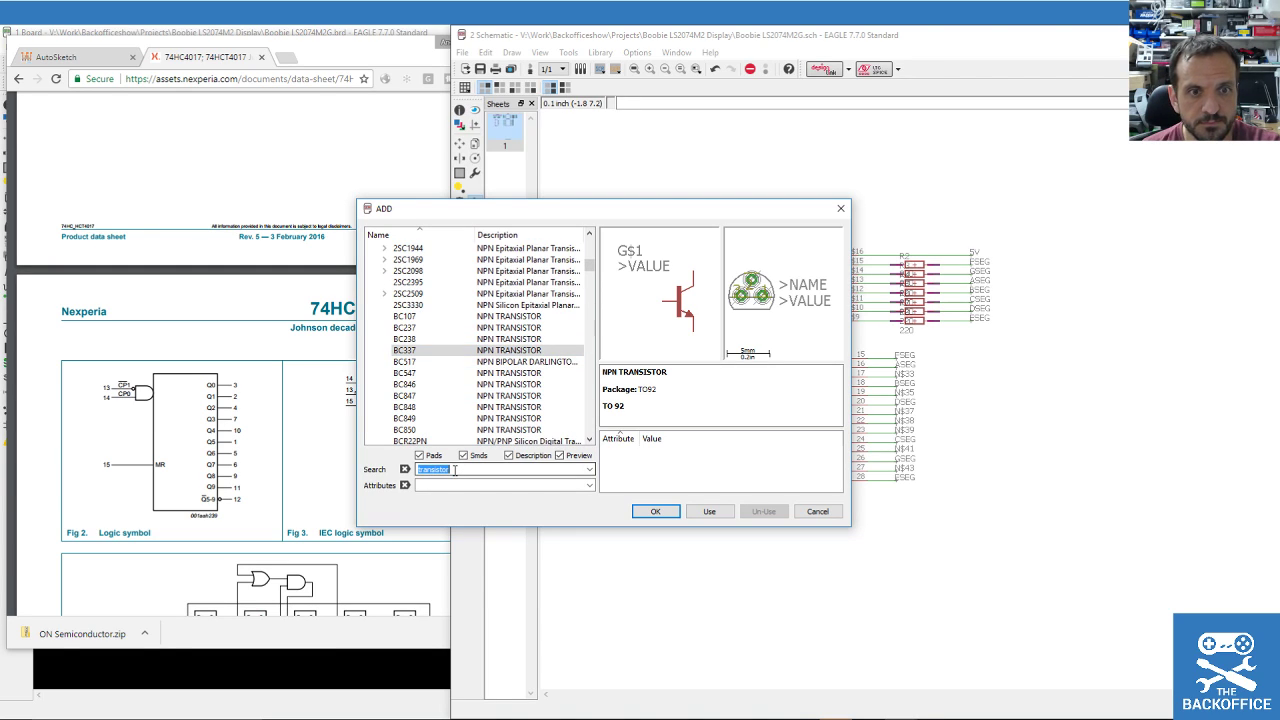
text(BC247)
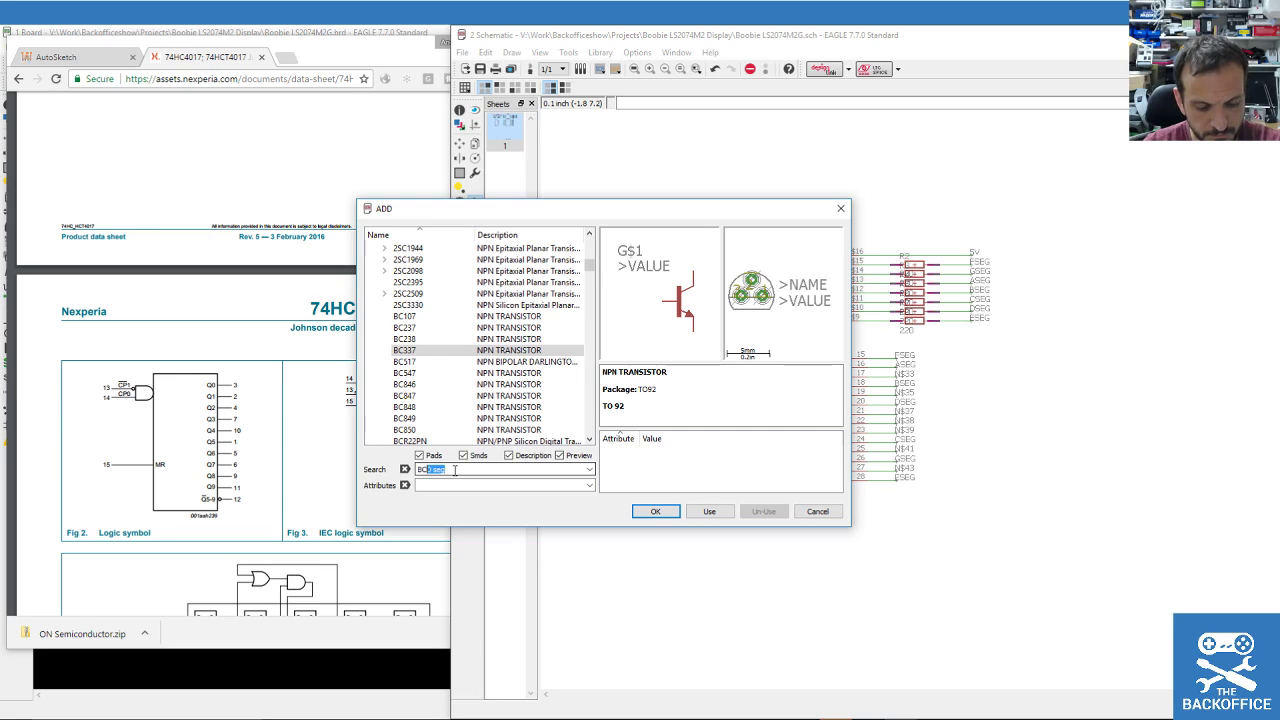
text(*)
key(Return)
key(BackSpace)
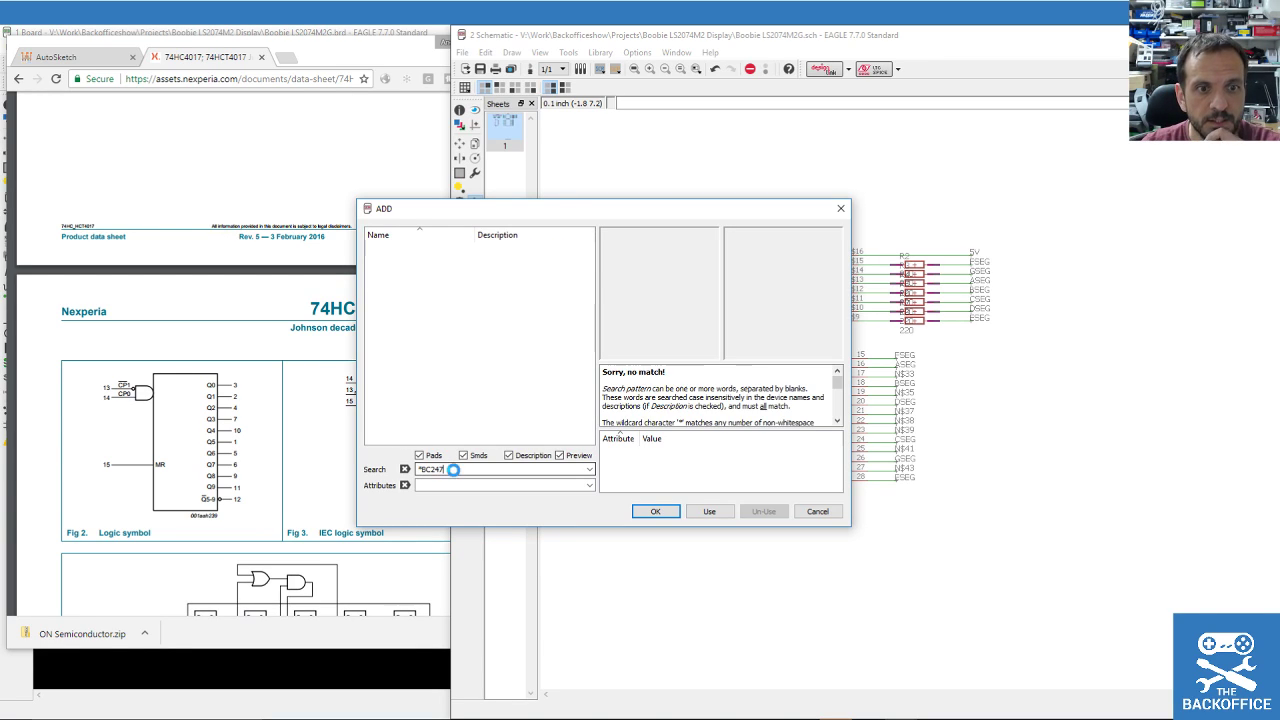
key(Home)
key(Delete)
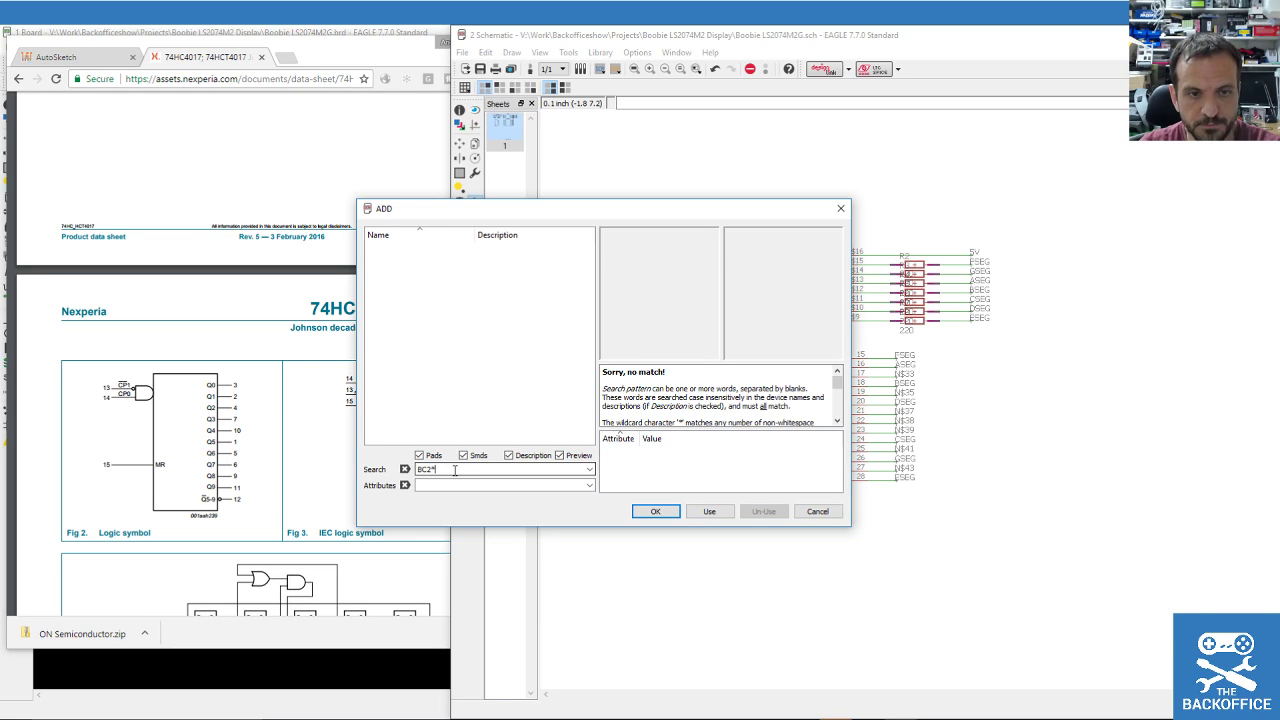
text(*)
key(Return)
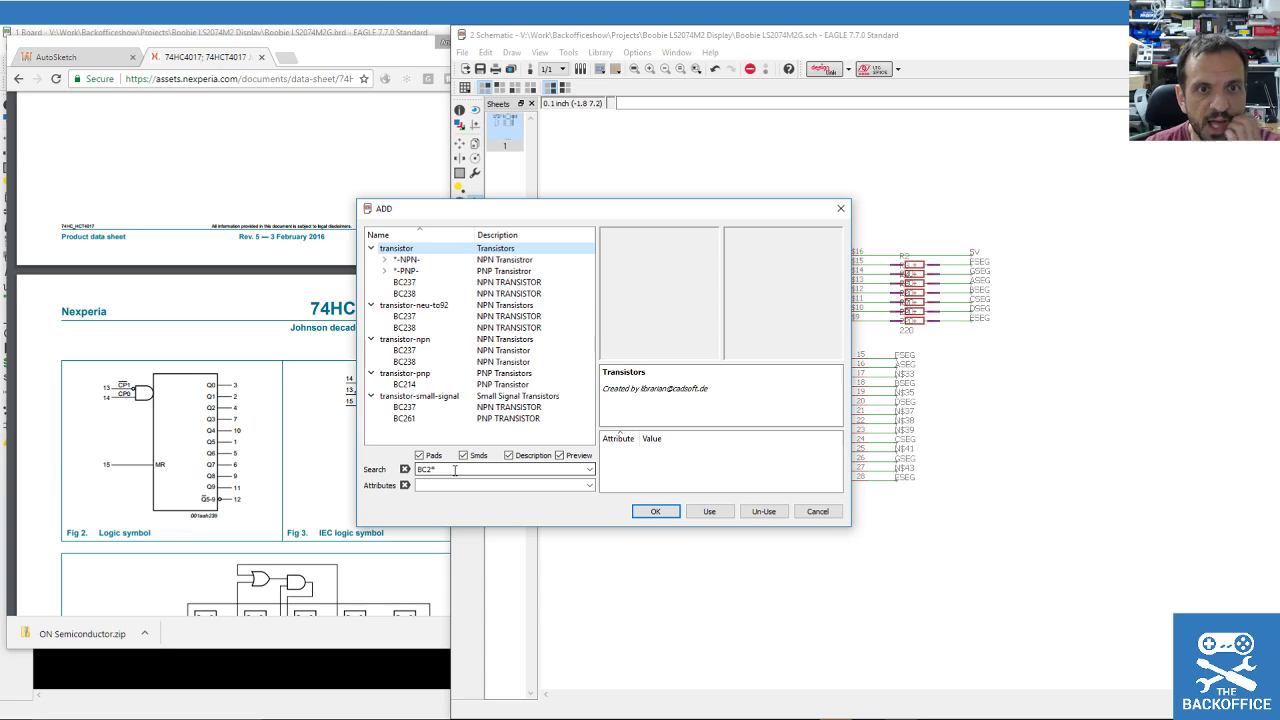
Add the BC237 NPN transistor and place it as T1 below IC2.
click(414, 283)
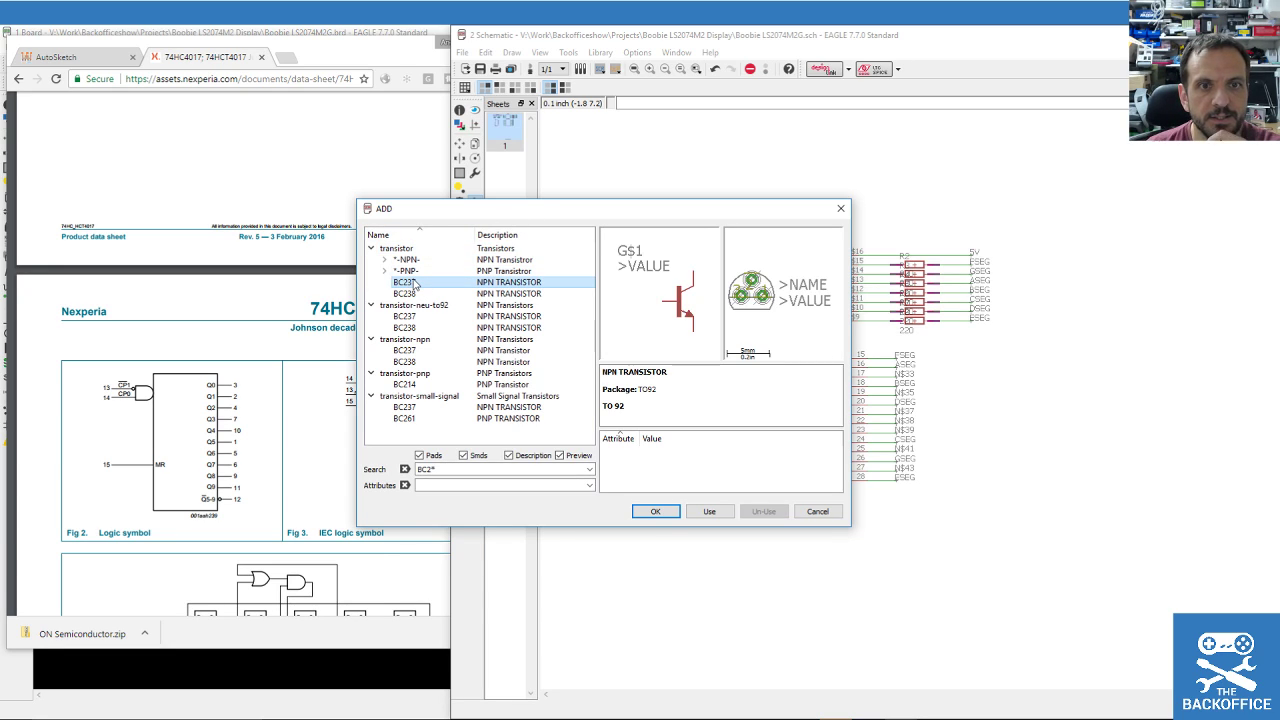
click(654, 512)
scroll(1010, 362, down, 3)
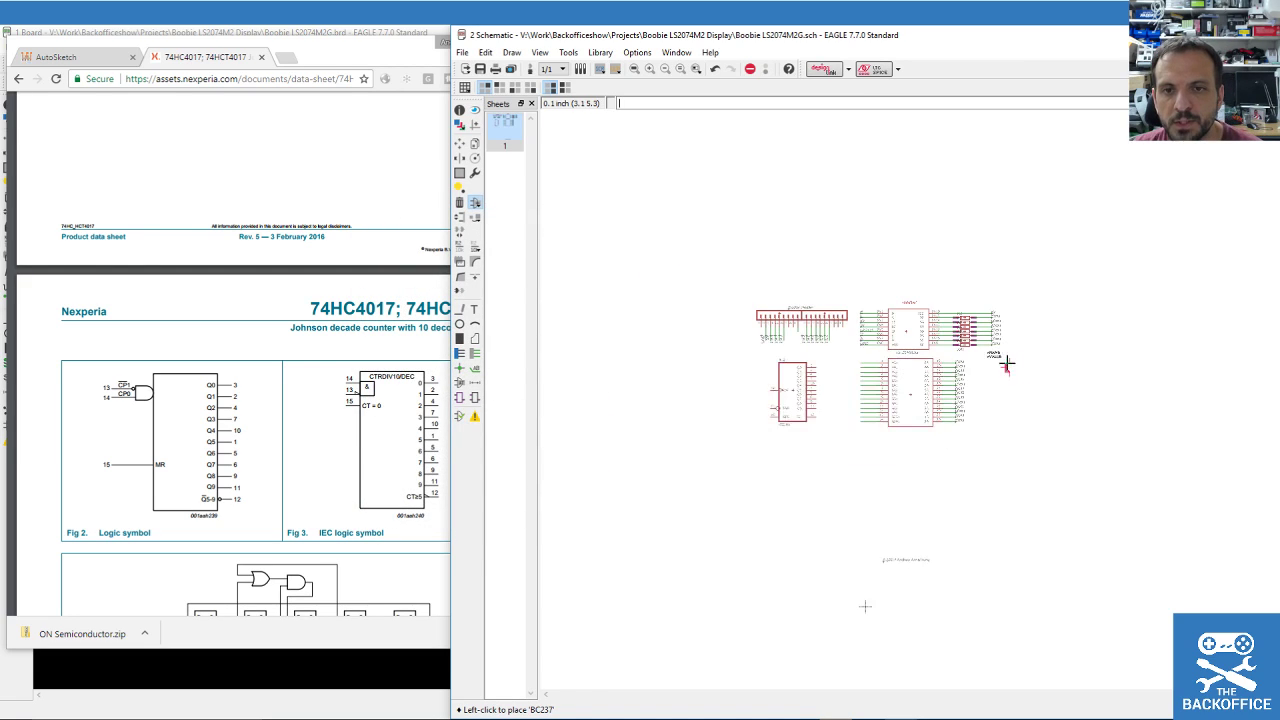
scroll(1010, 362, up, 4)
click(707, 468)
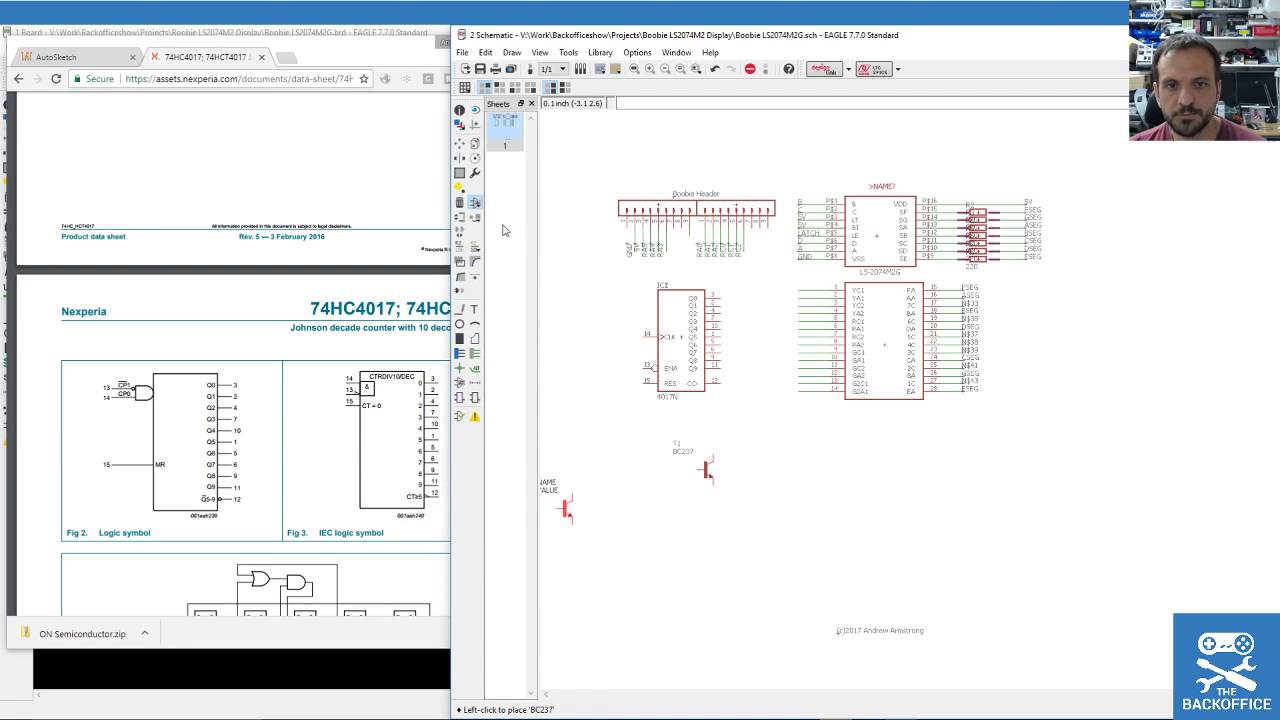
click(476, 369)
scroll(751, 314, up, 2)
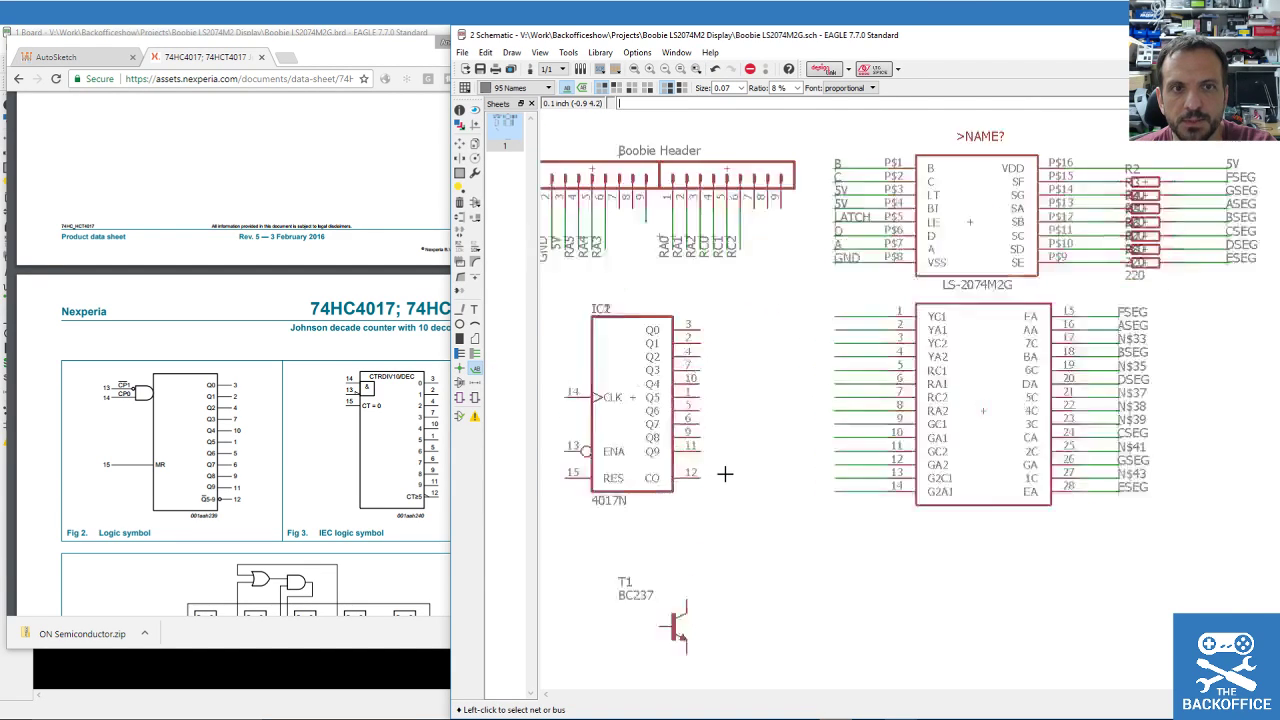
Draw a net wire stub from IC2's Q0 output.
scroll(705, 420, up, 1)
click(474, 353)
click(693, 300)
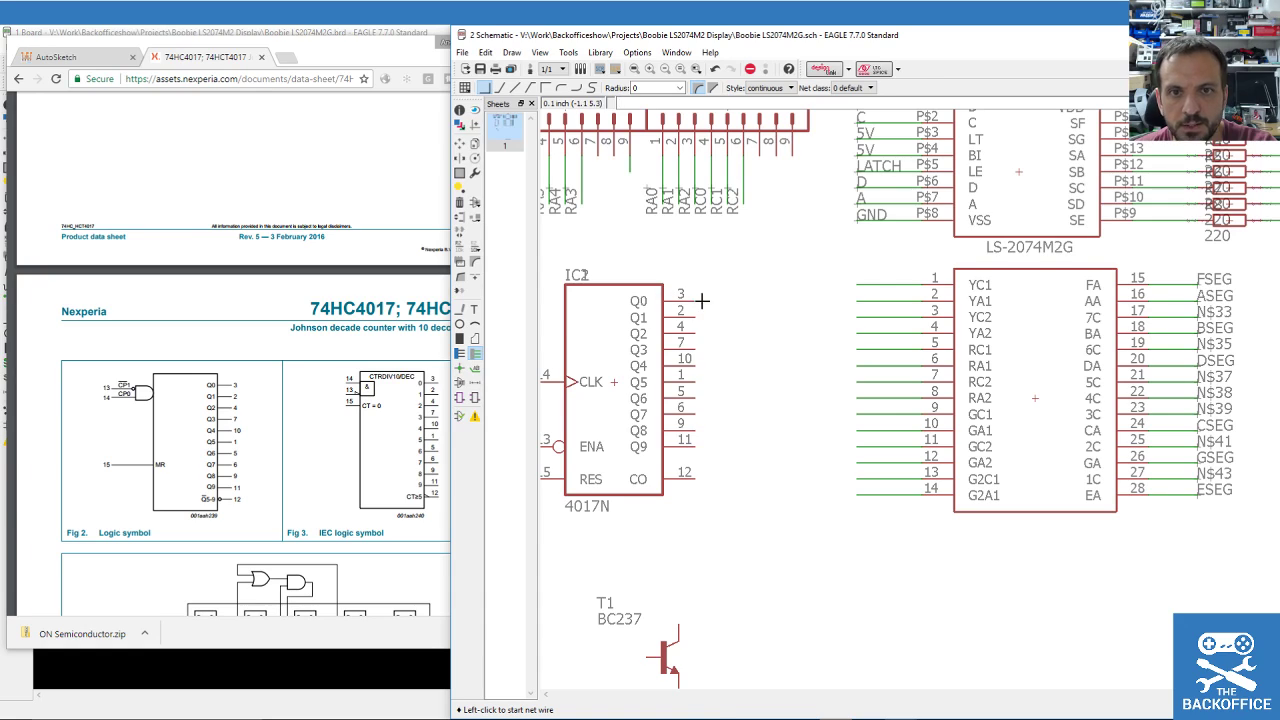
double_click(758, 300)
Draw net wires from T1's base leftward, emitter downward and collector upward.
scroll(680, 490, down, 2)
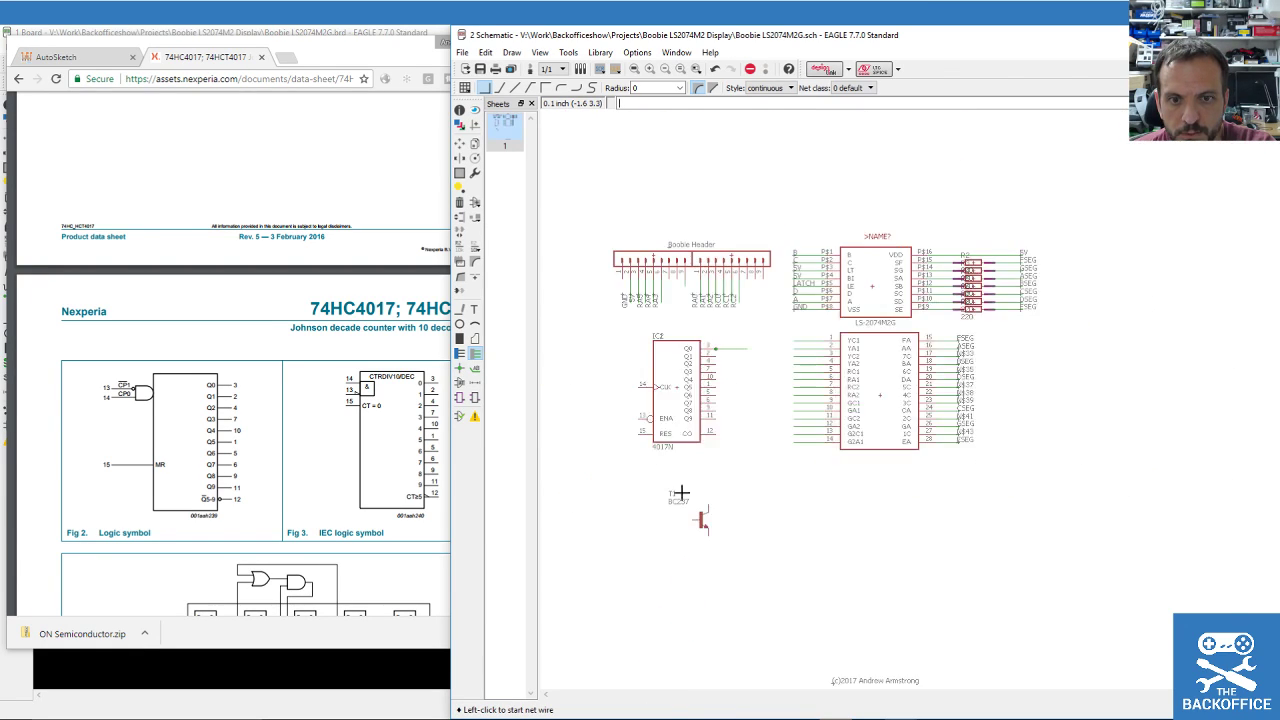
scroll(680, 515, up, 2)
click(709, 519)
double_click(648, 518)
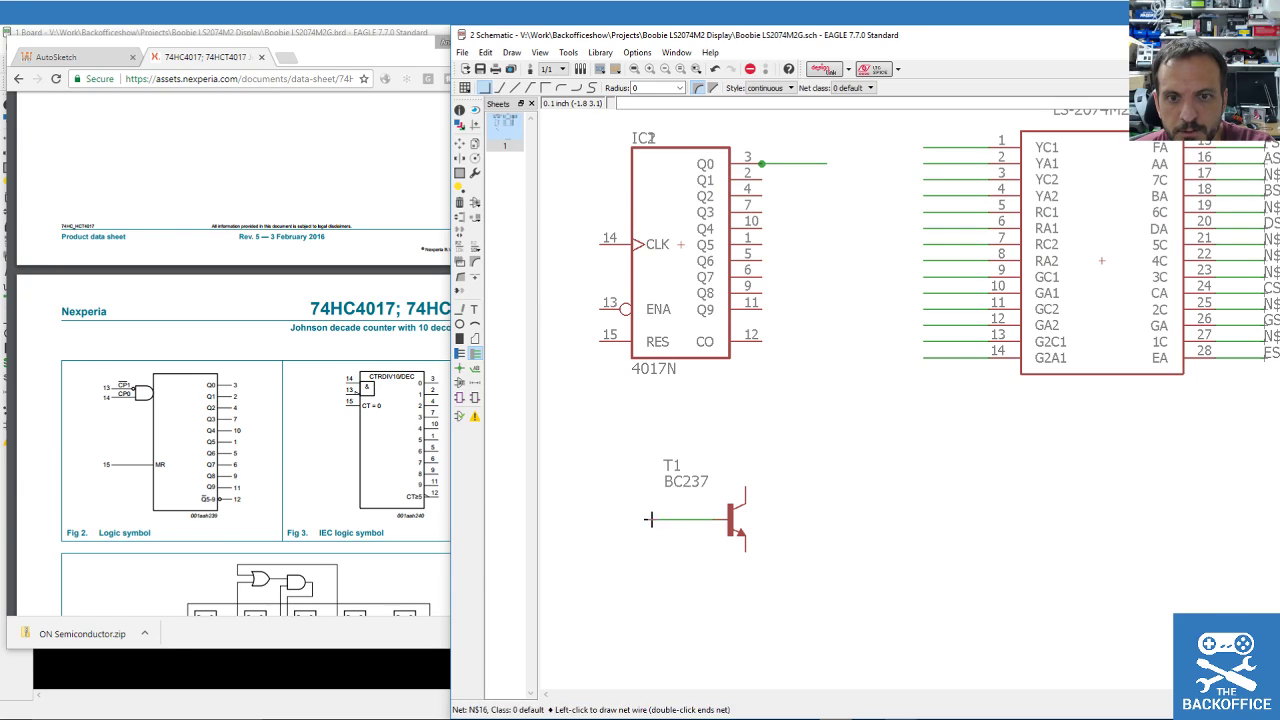
click(741, 552)
double_click(741, 601)
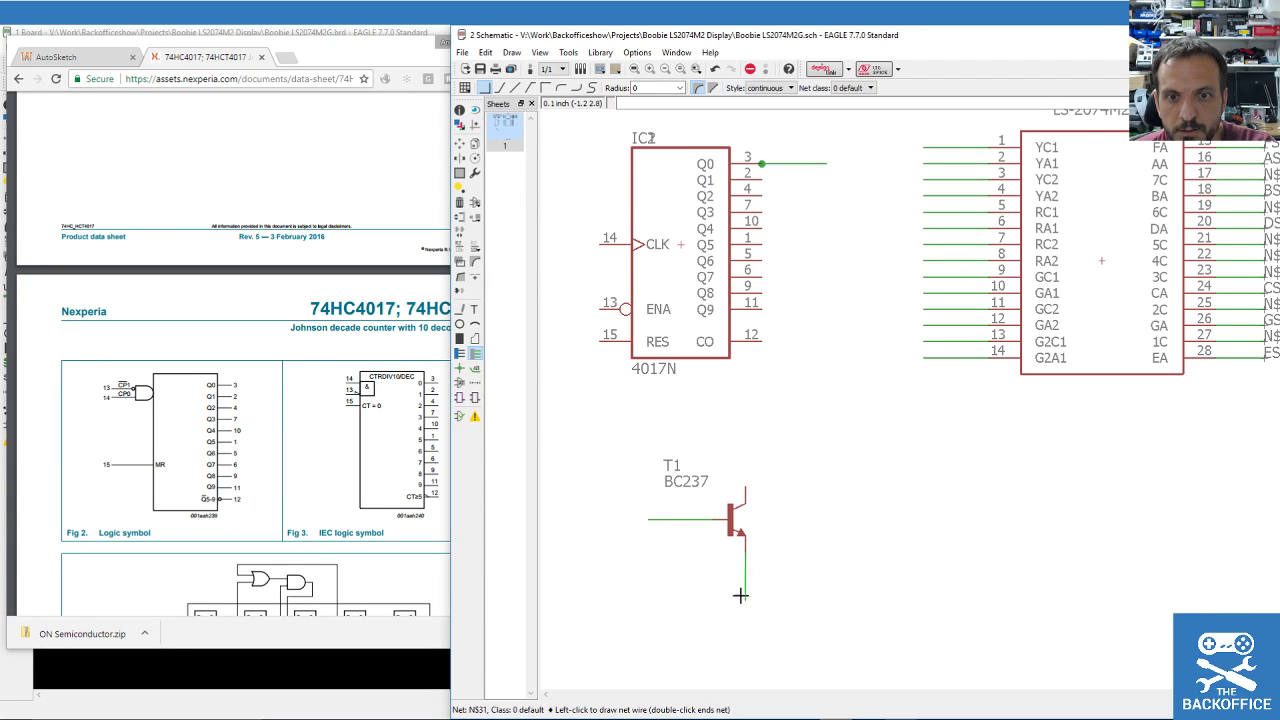
click(745, 488)
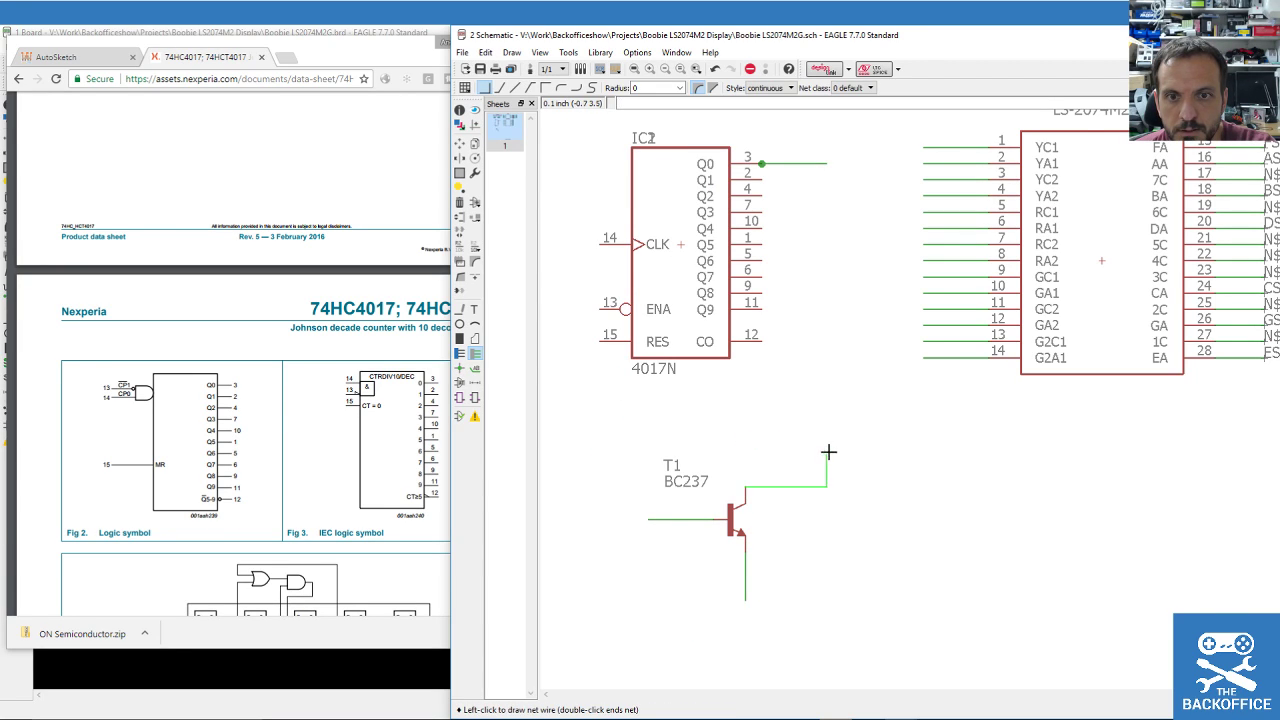
double_click(745, 439)
scroll(848, 514, down, 2)
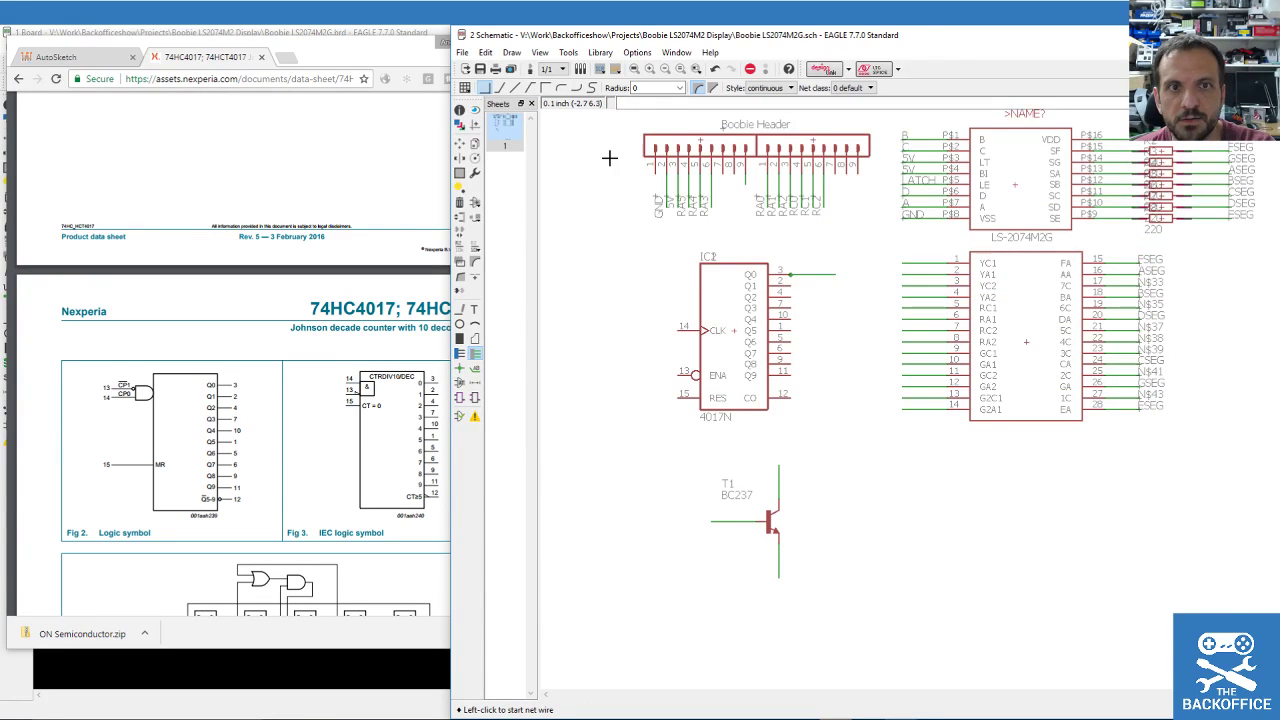
click(475, 144)
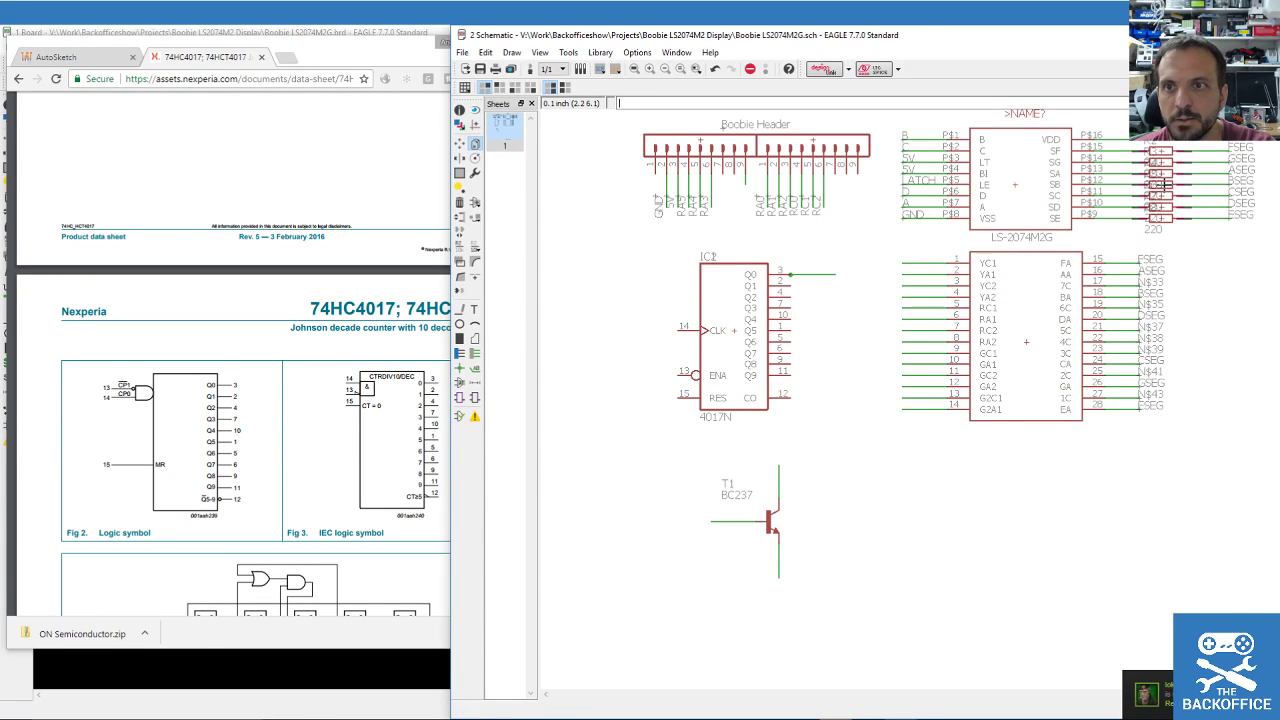
Copy the 220 resistor R4 and place the new R1 right at T1's base.
click(1165, 174)
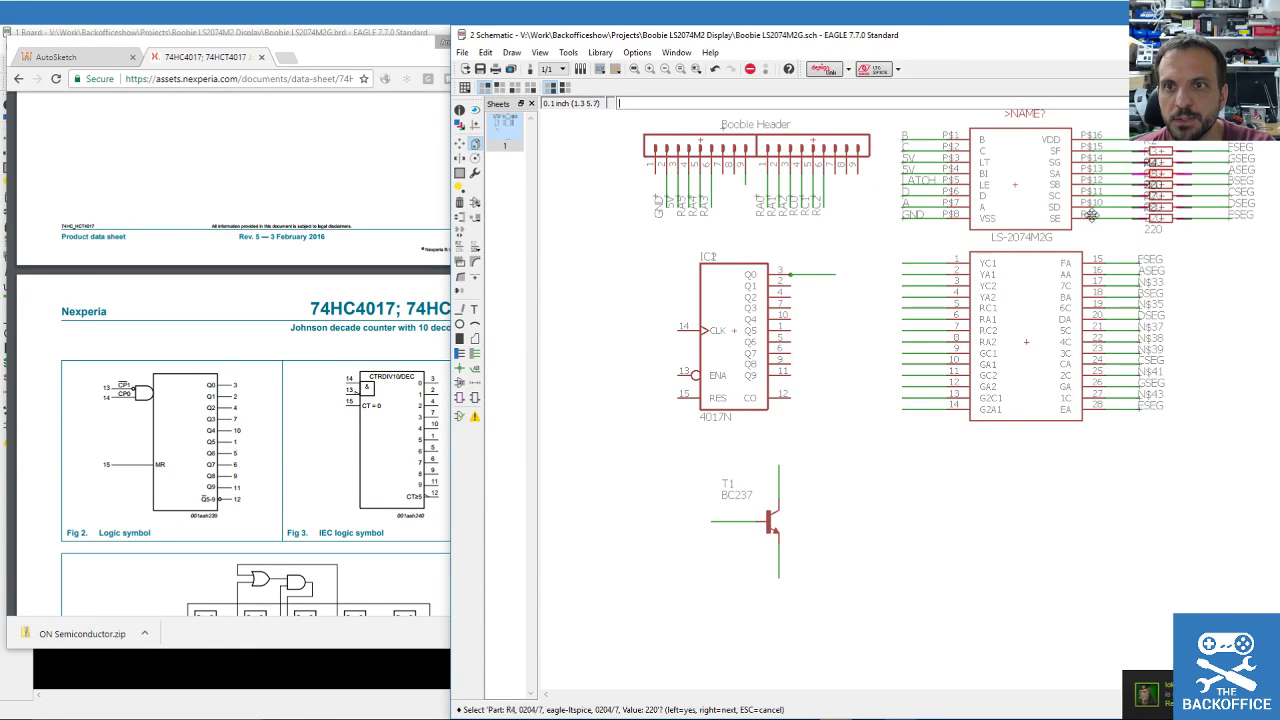
click(1163, 172)
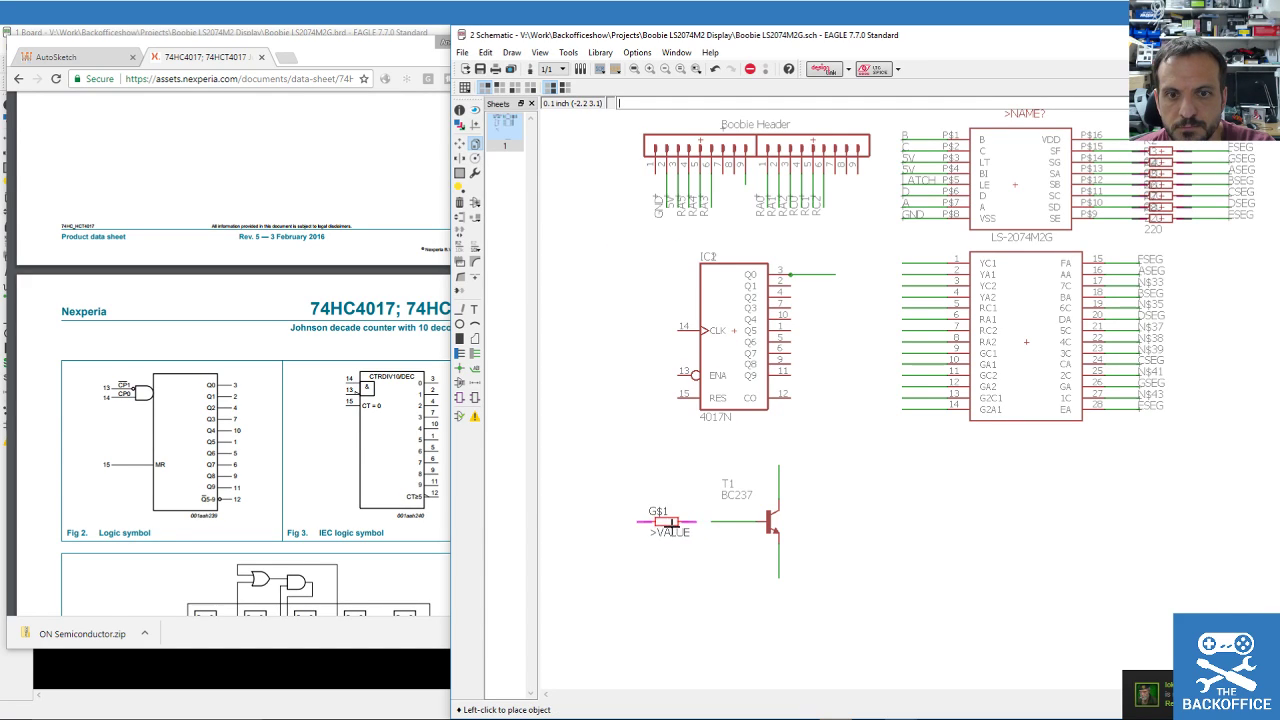
click(689, 521)
scroll(640, 577, up, 2)
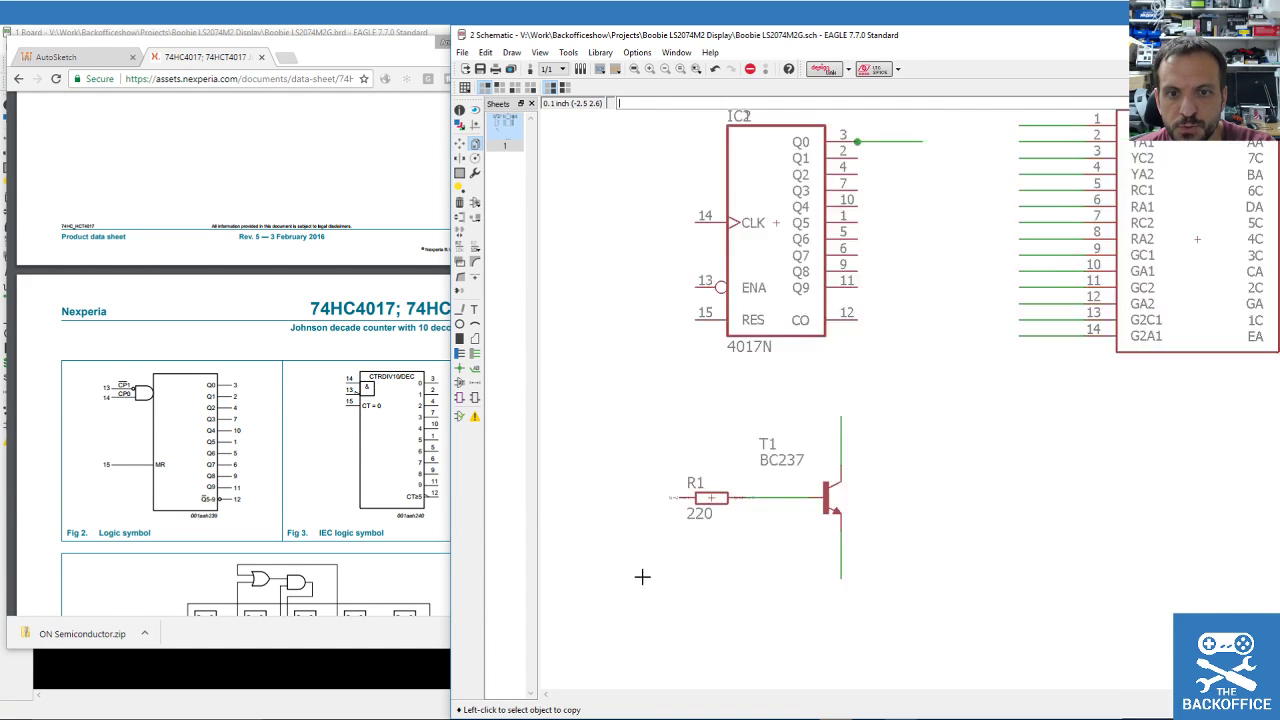
scroll(642, 577, up, 1)
click(459, 143)
click(740, 462)
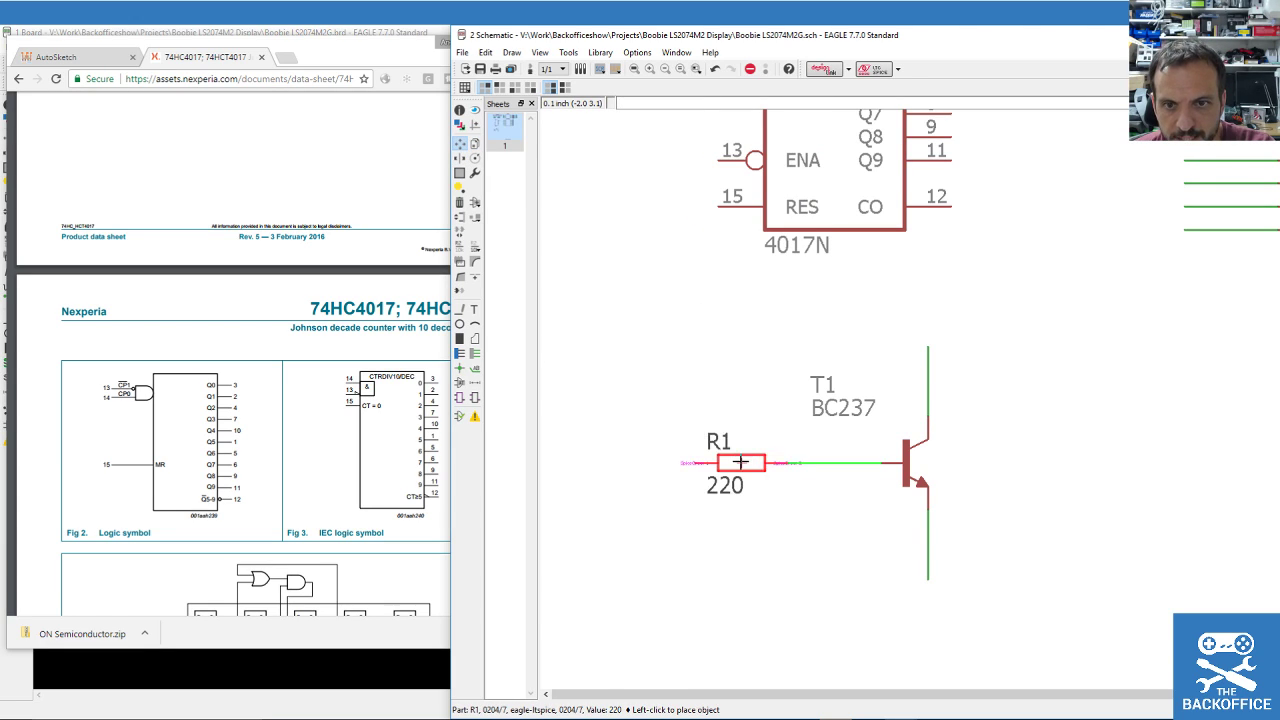
click(764, 462)
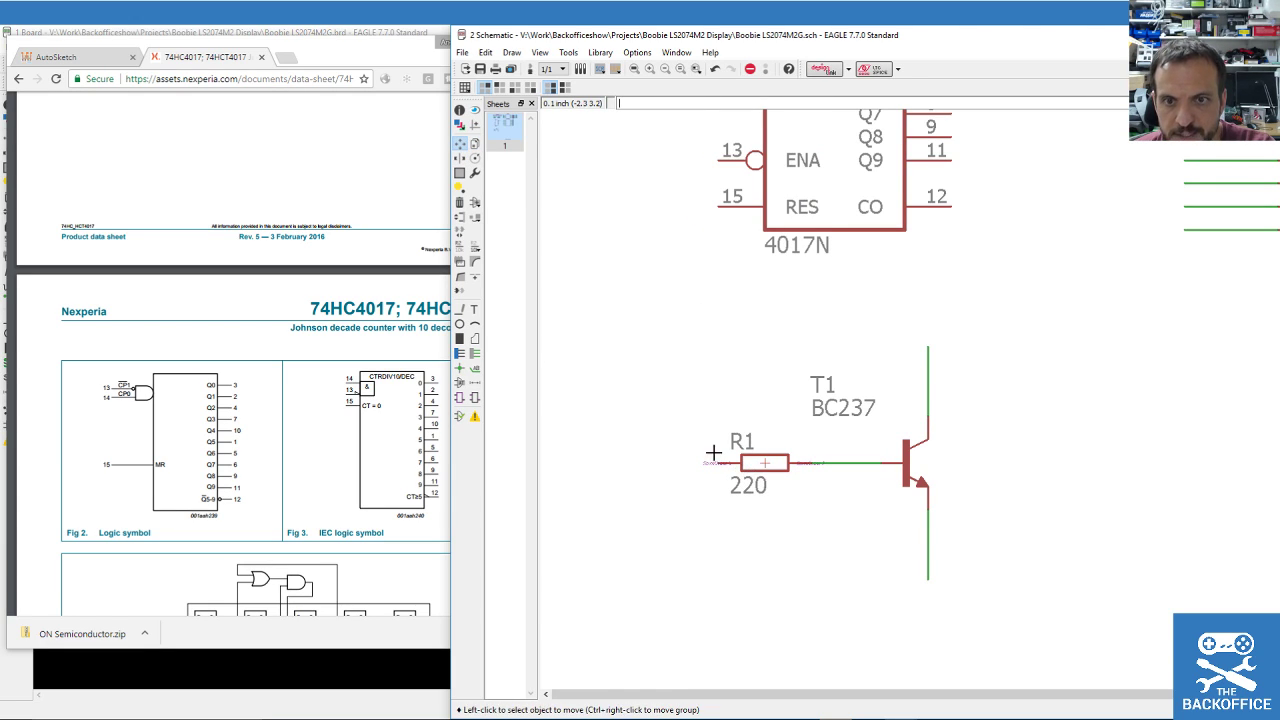
Draw a short net wire leftward from R1's free left pin.
click(476, 354)
click(712, 463)
click(650, 463)
scroll(705, 465, up, 2)
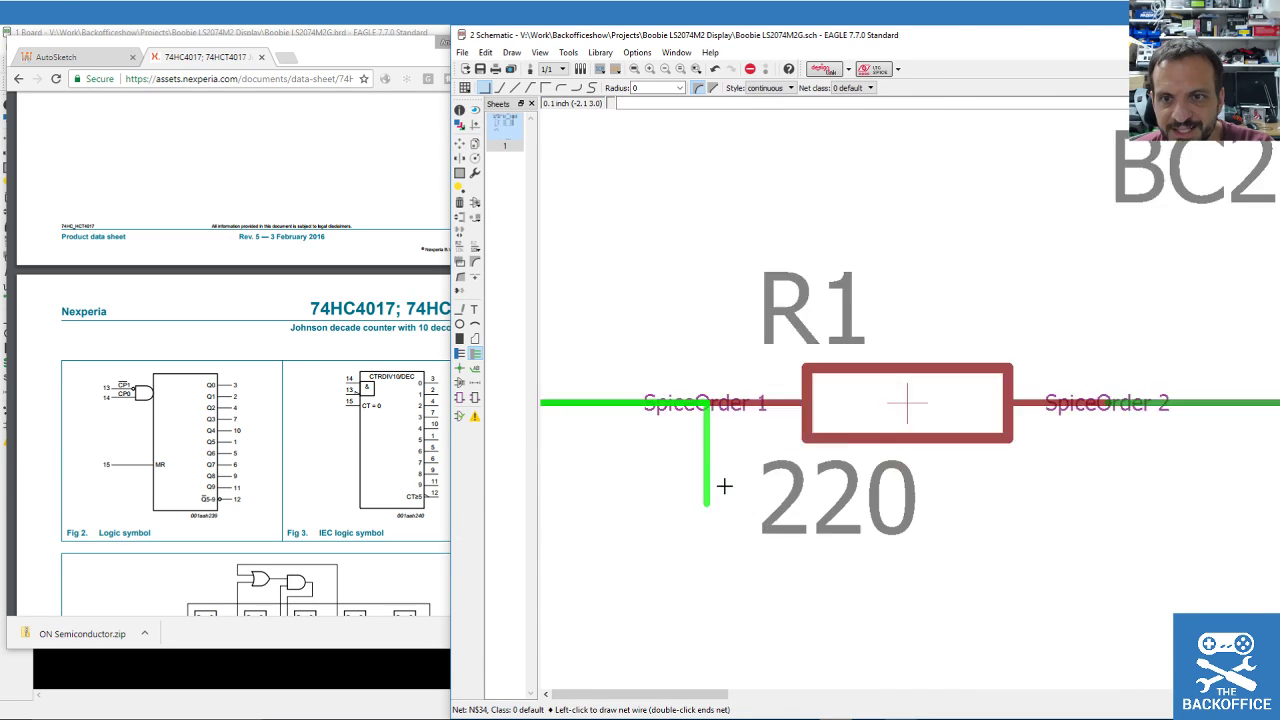
scroll(724, 486, up, 1)
double_click(690, 366)
scroll(688, 372, down, 4)
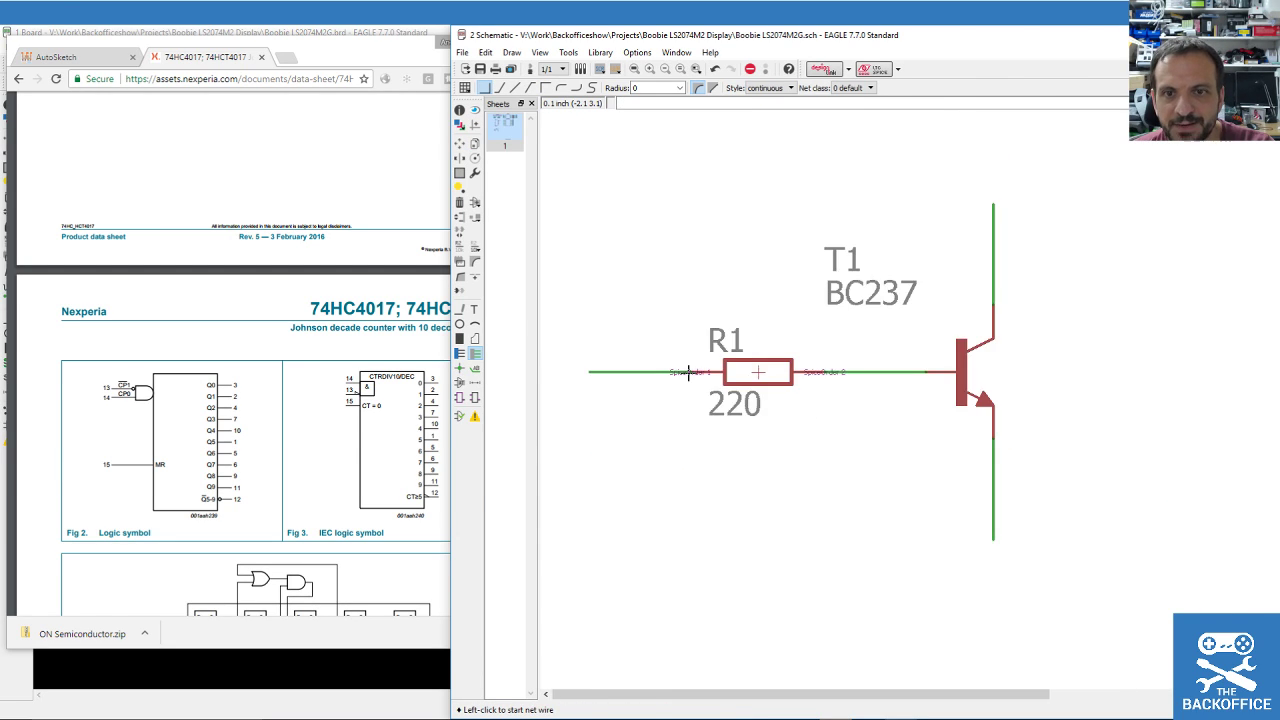
scroll(688, 372, down, 3)
scroll(887, 159, up, 1)
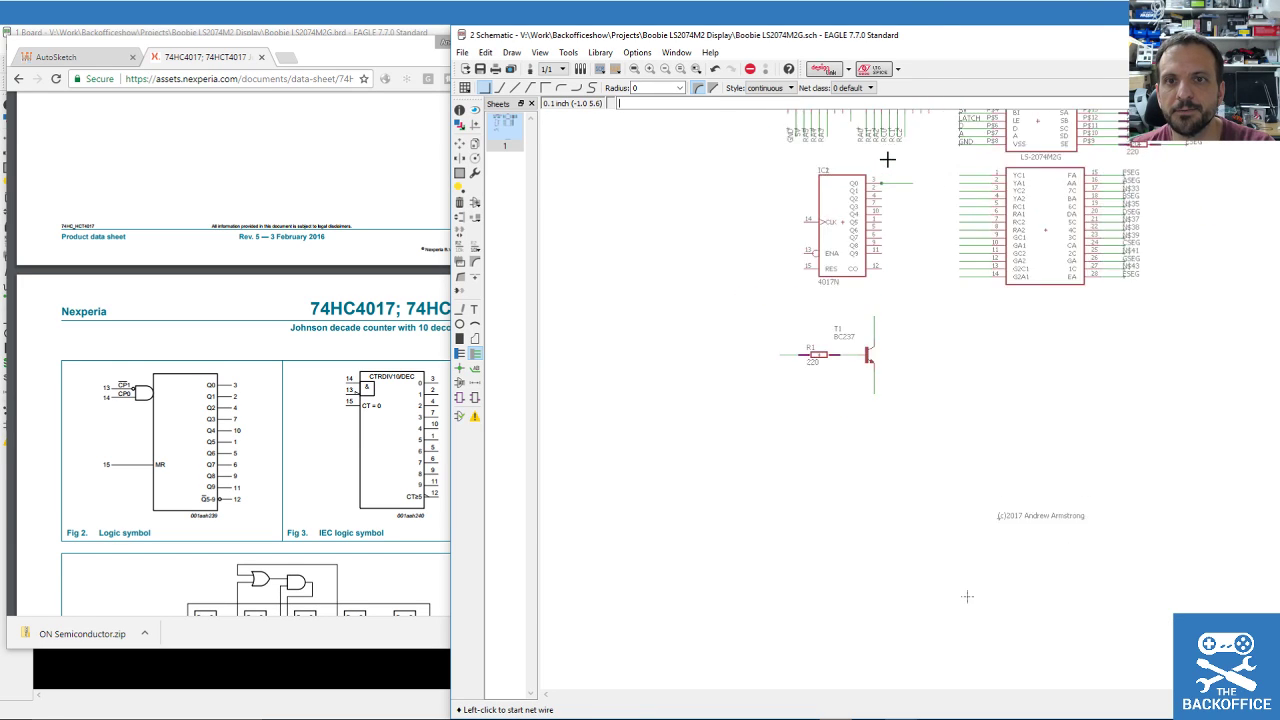
scroll(887, 159, up, 1)
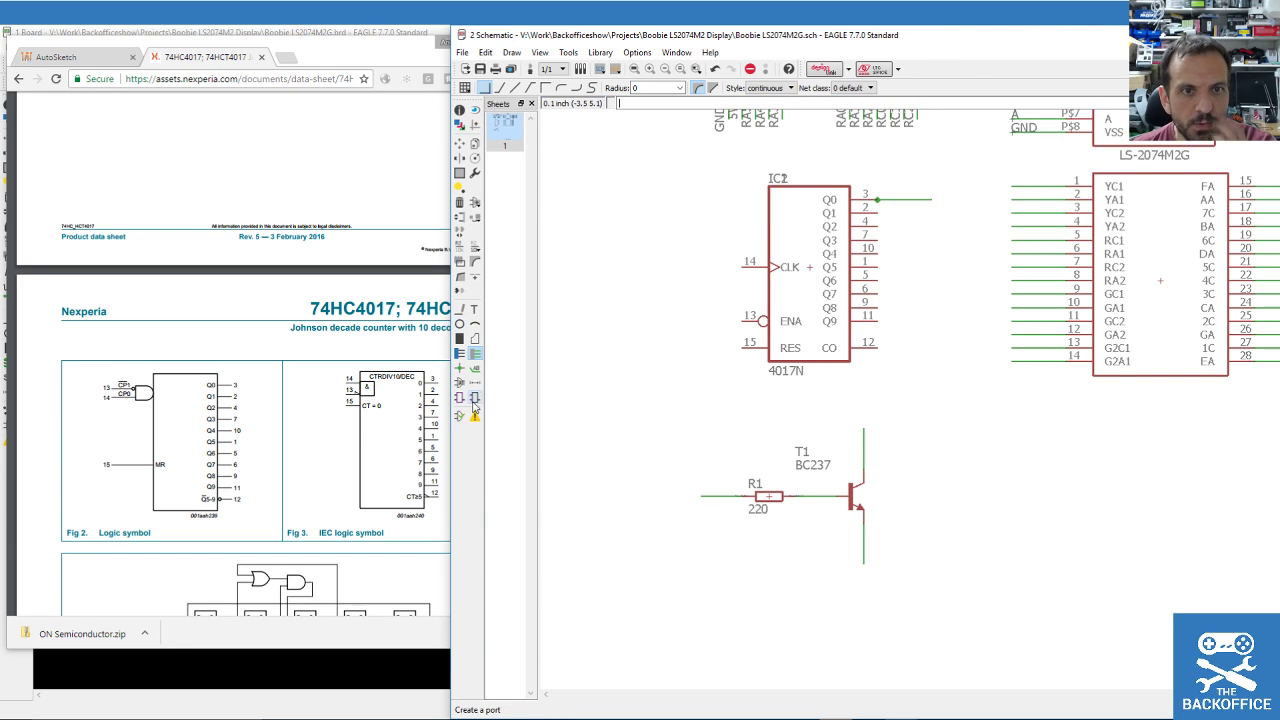
Label the nets left of R1, on T1's collector and emitter, and on Q0.
click(476, 251)
click(475, 368)
click(716, 488)
click(674, 496)
click(864, 432)
click(864, 426)
click(864, 560)
click(864, 574)
click(906, 199)
click(889, 196)
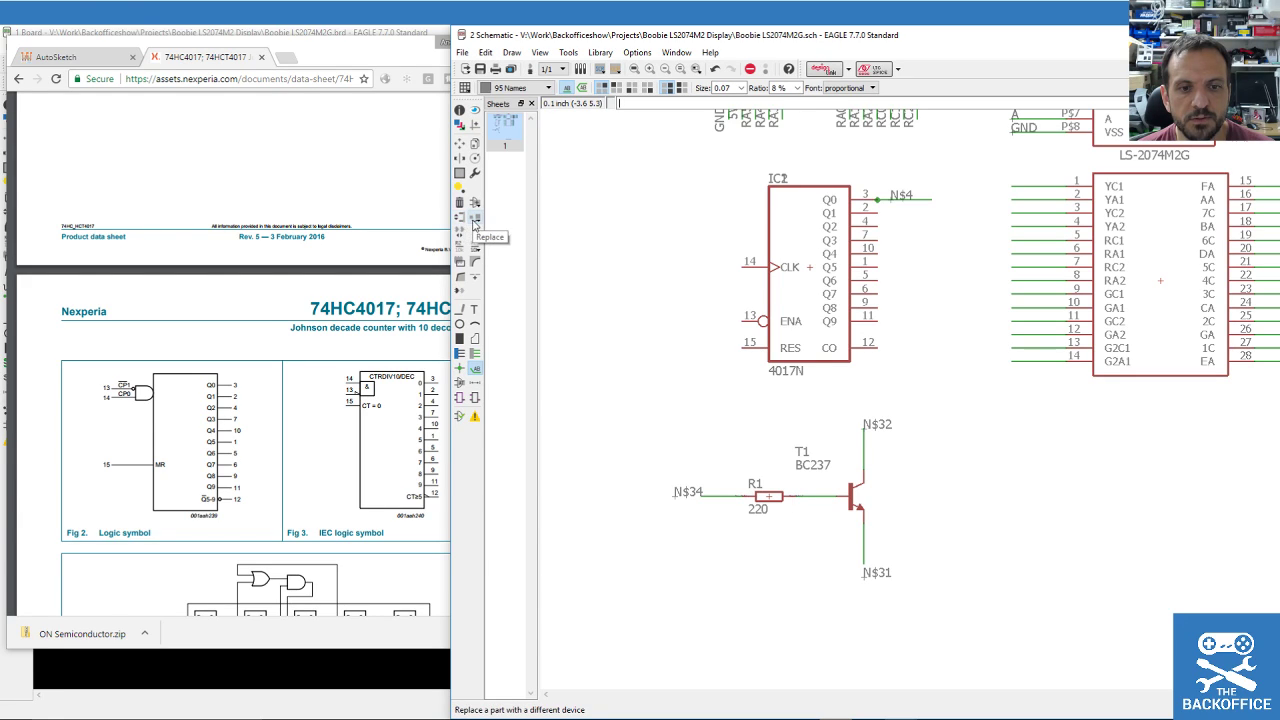
Replace transistor T1's BC237 with the BC547 NPN device.
click(474, 226)
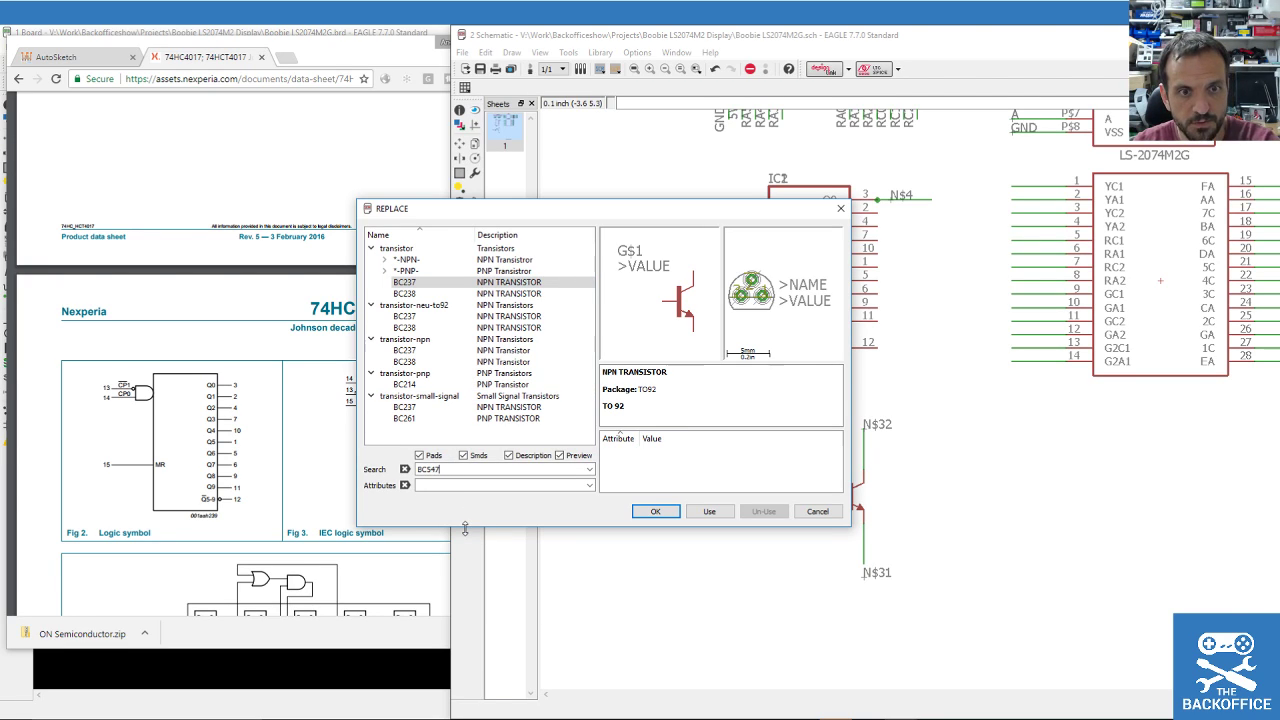
key(Return)
click(402, 260)
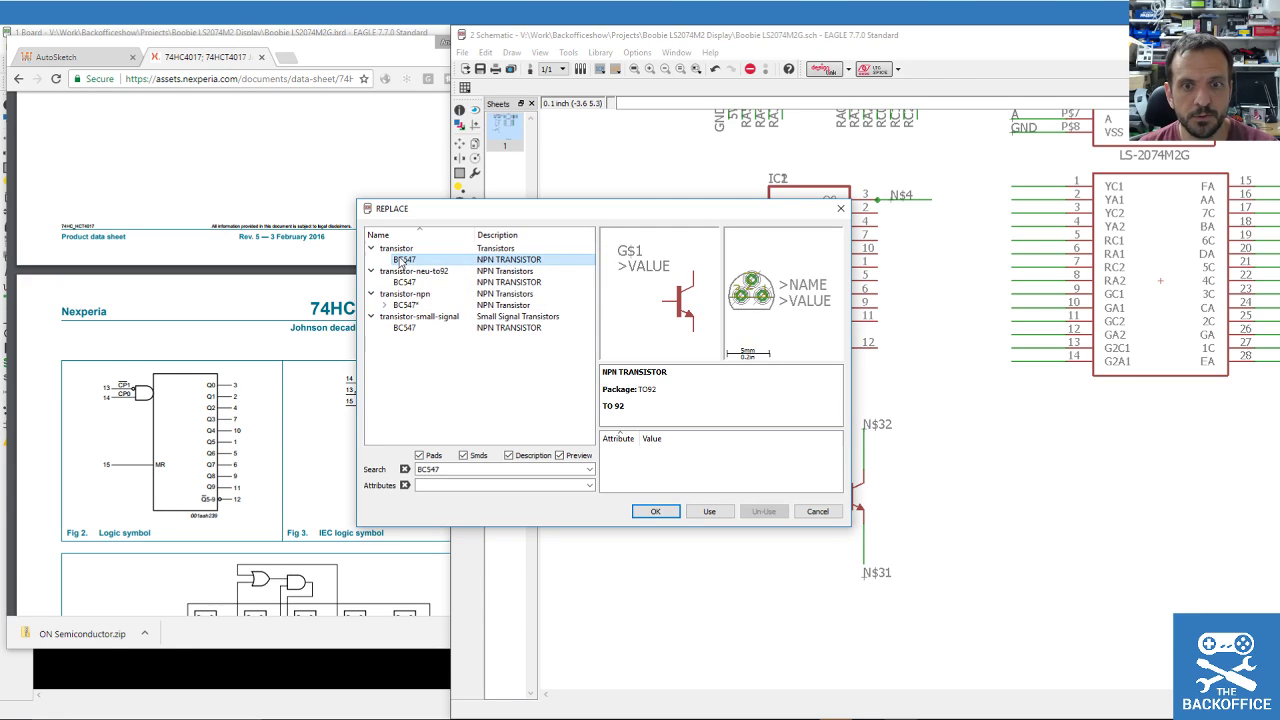
click(655, 511)
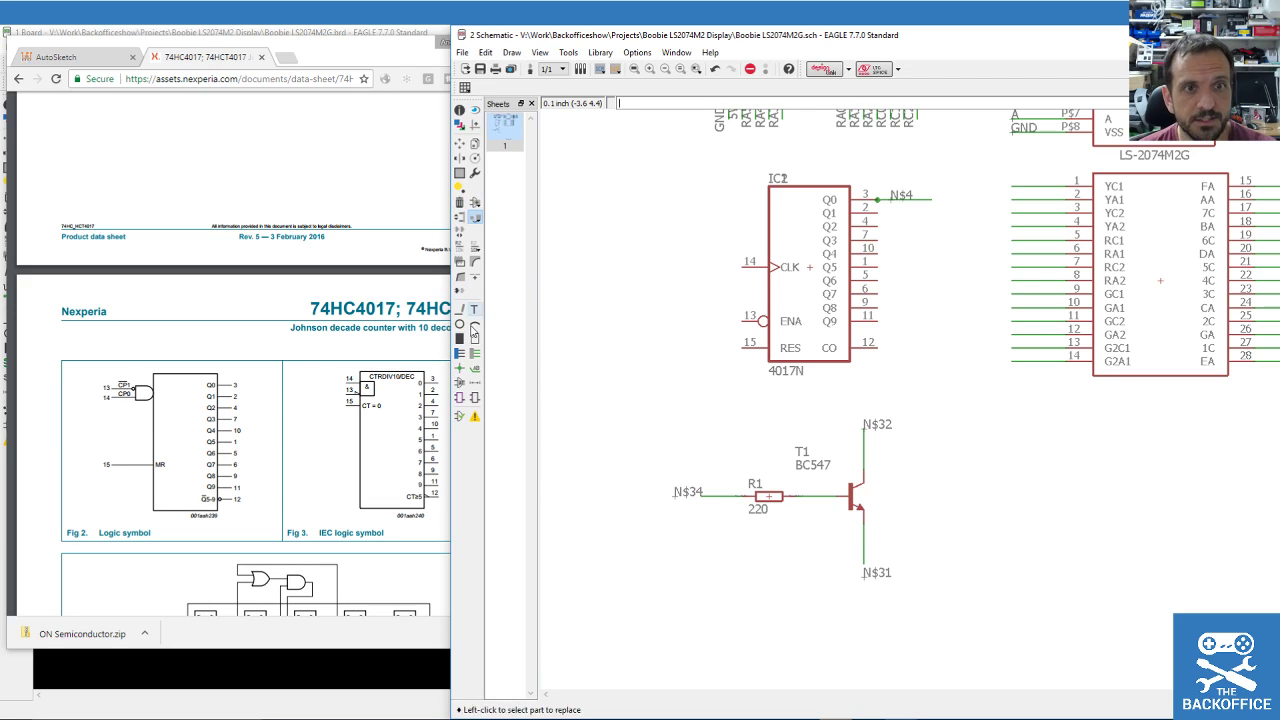
Name both the Q0 net and R1's input net OUTPUT0, joining them.
click(460, 246)
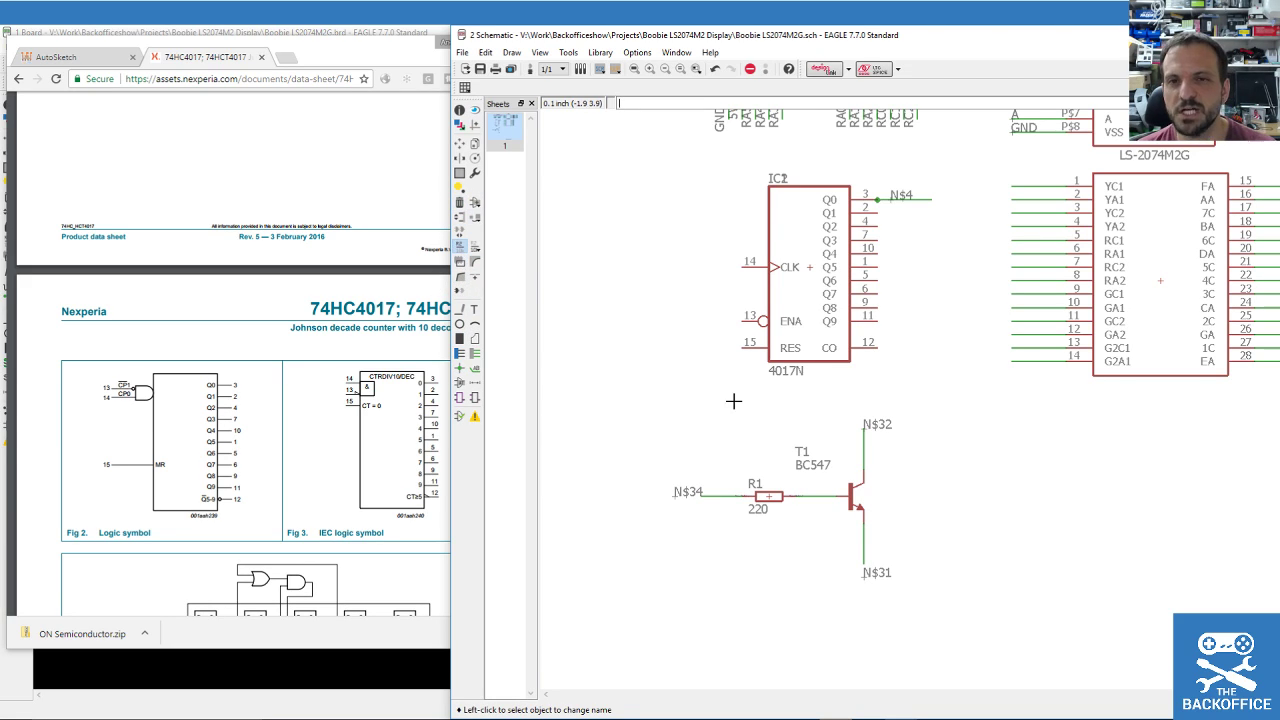
click(902, 200)
text(OUTPUT0)
key(Return)
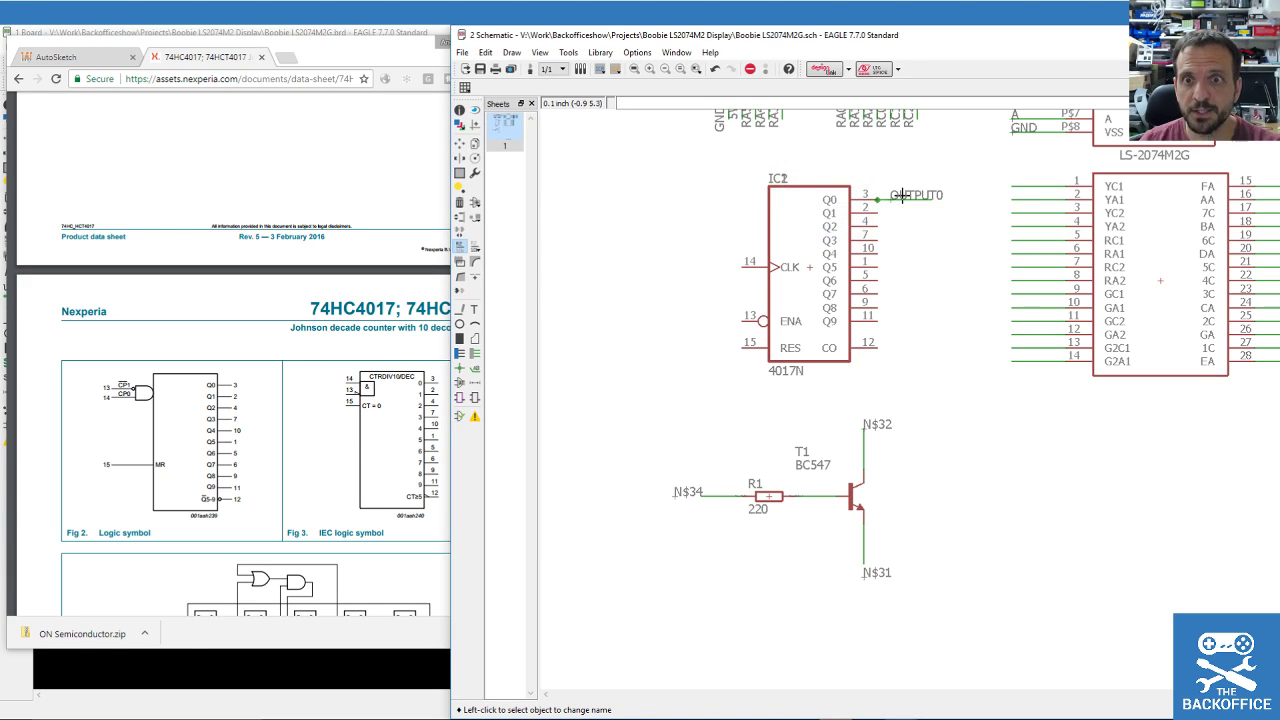
click(688, 493)
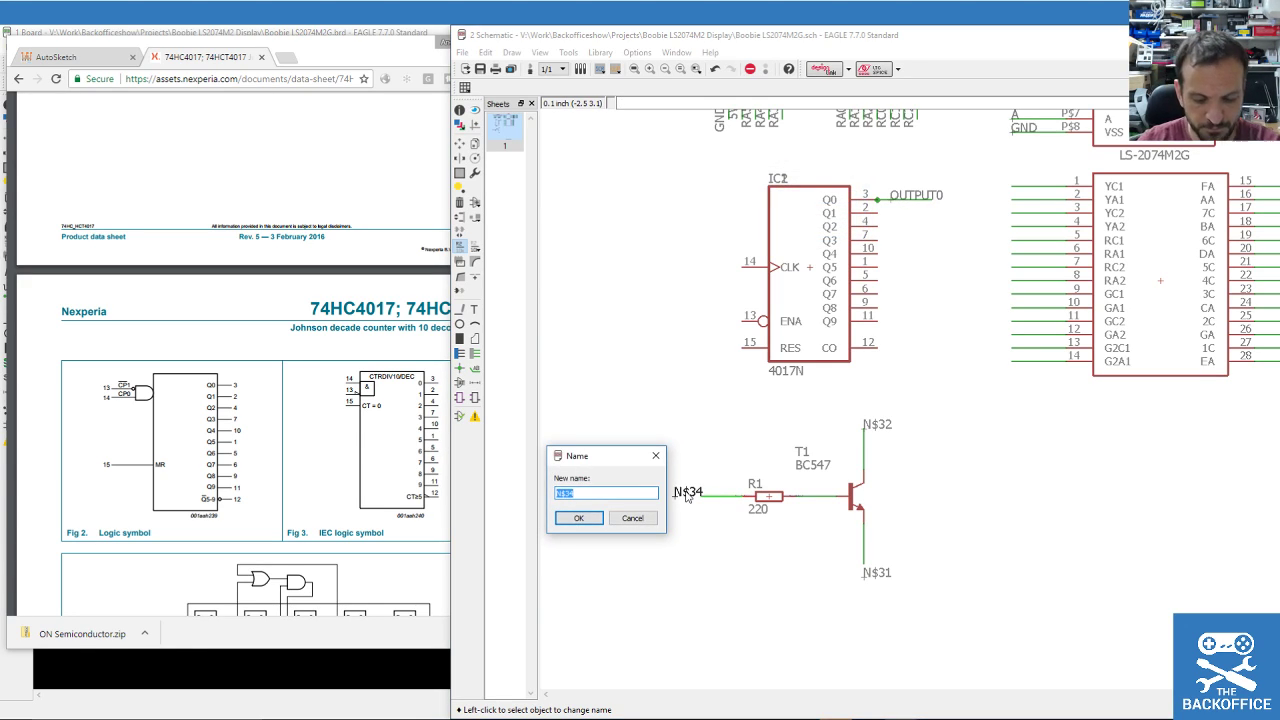
text(OUTPUT0)
key(Return)
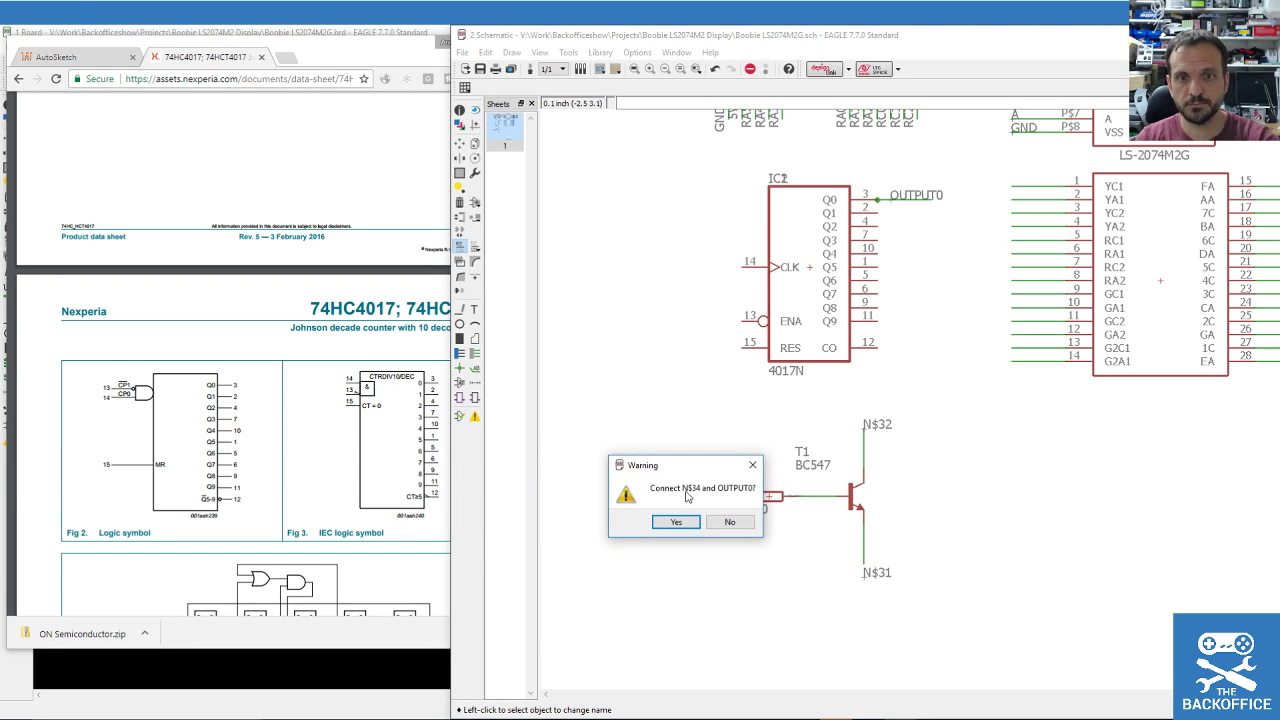
key(Return)
scroll(609, 394, down, 3)
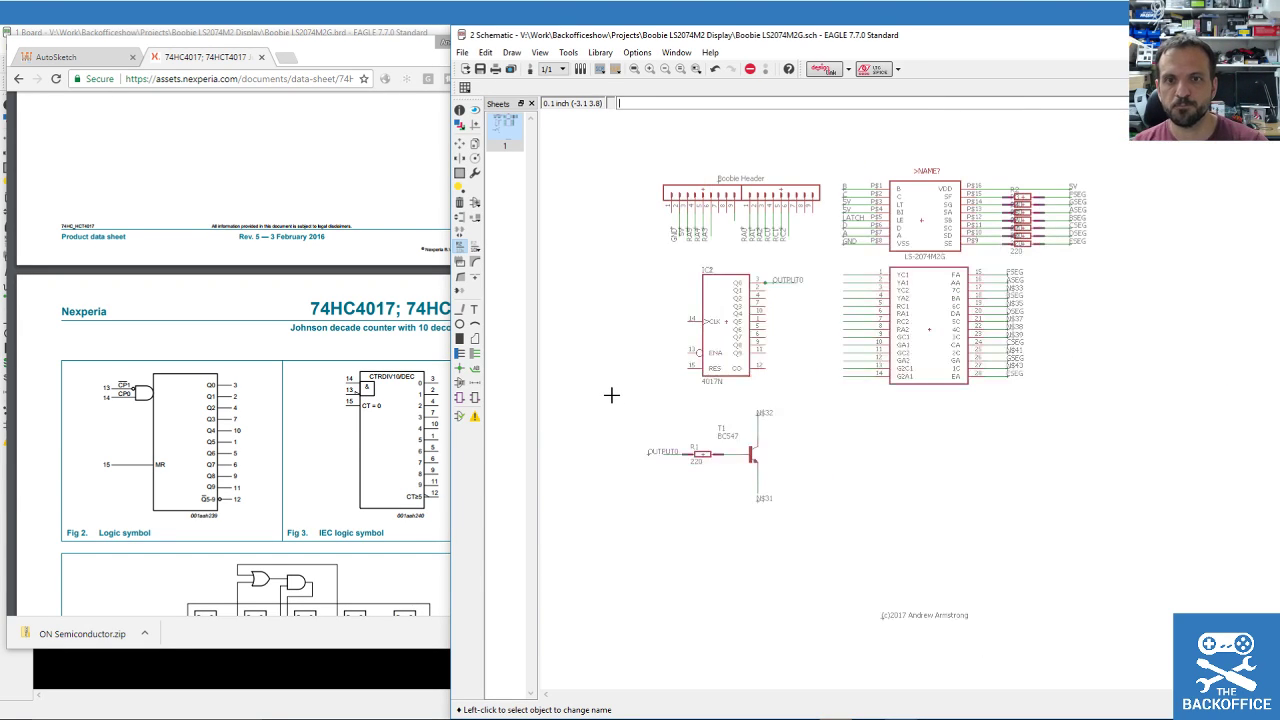
scroll(816, 287, up, 1)
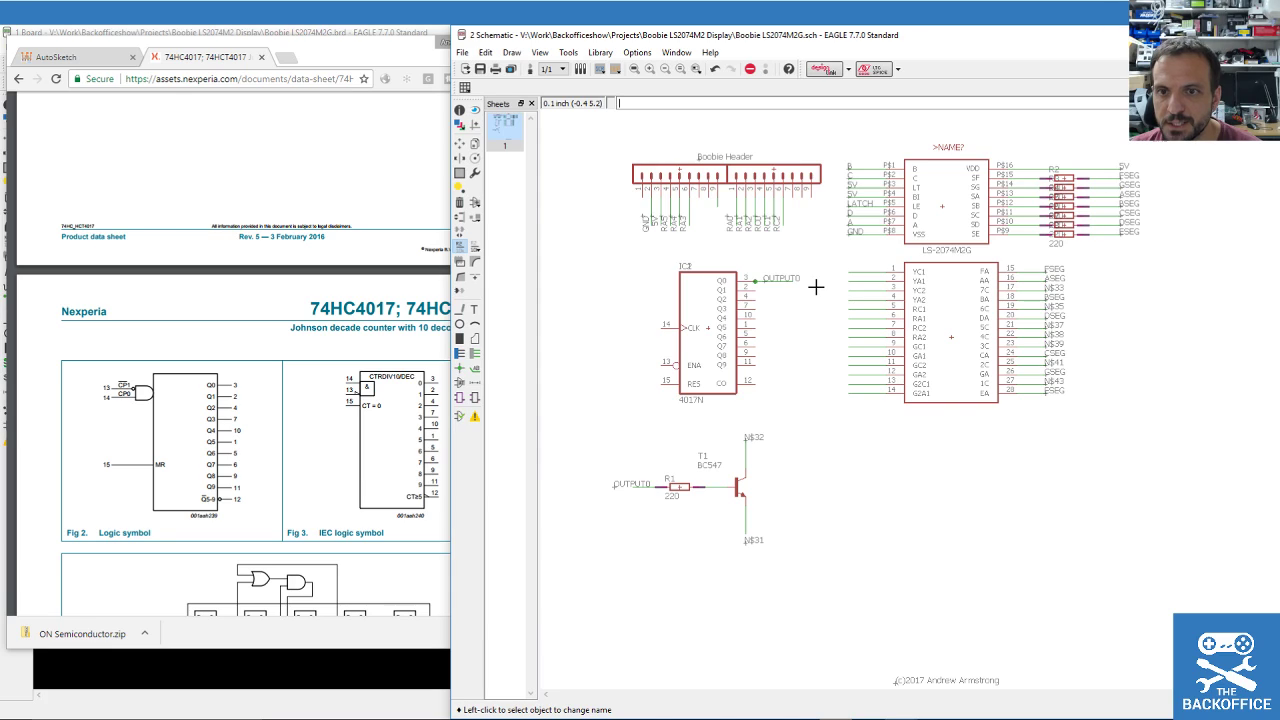
Rename net N$43 on the display's 1C pin to 1CATHODE.
click(1046, 385)
click(1045, 390)
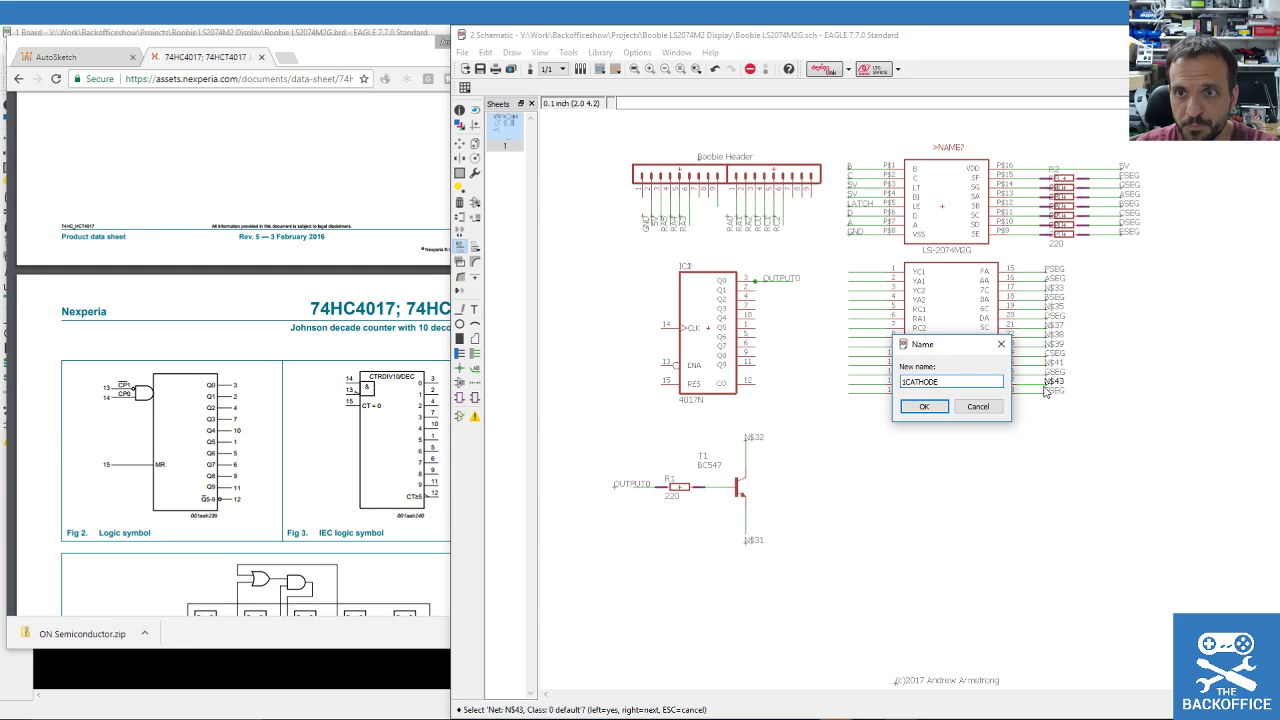
key(Return)
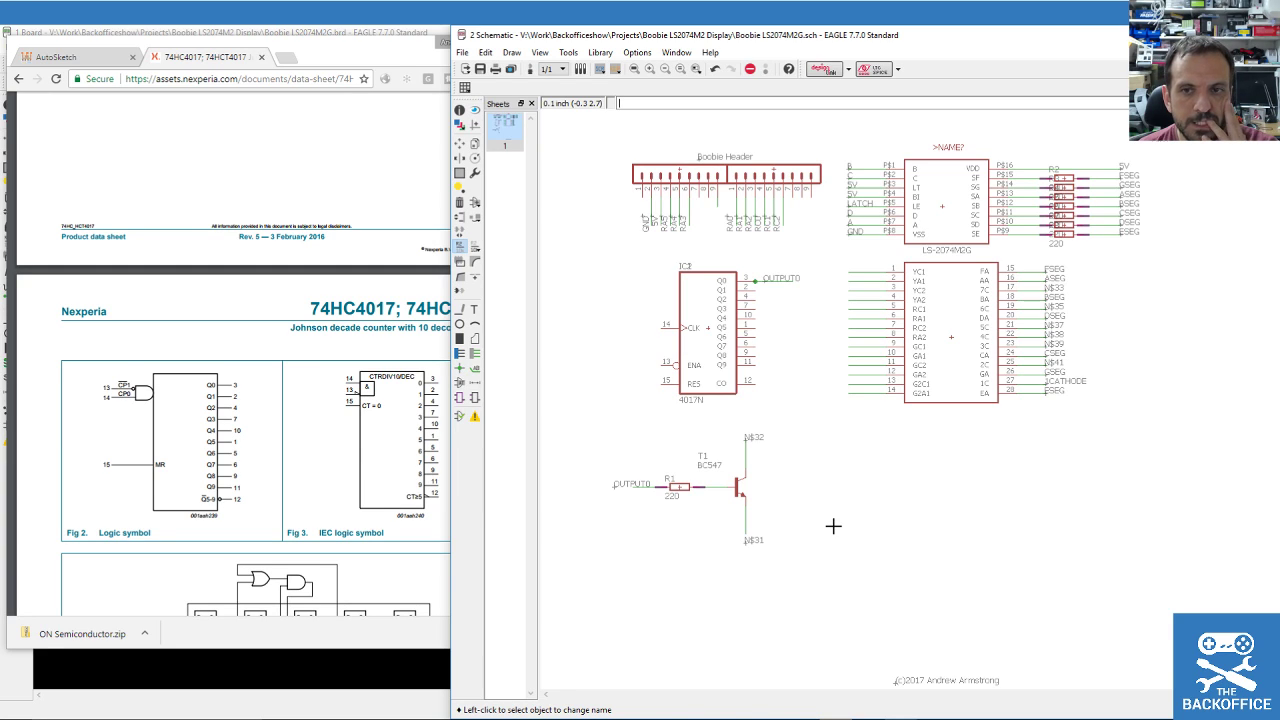
Rename T1's emitter net N$31 to GND and accept joining it.
click(746, 535)
click(746, 535)
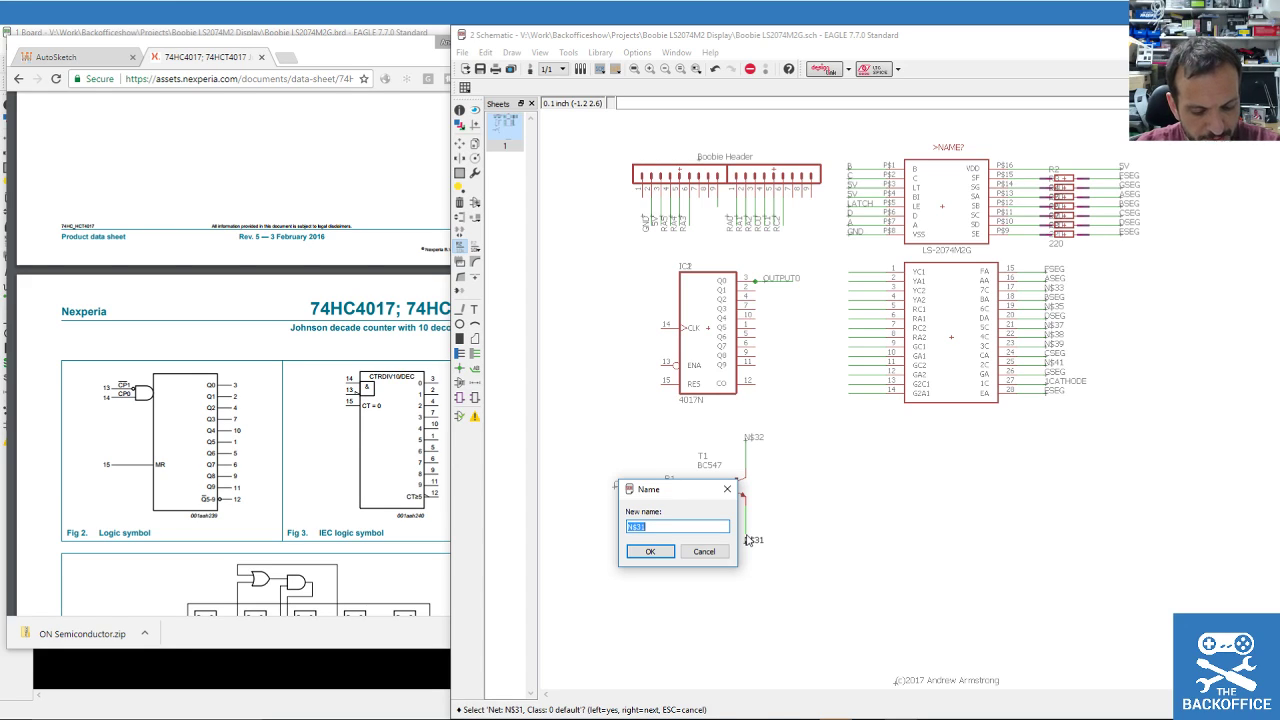
key(Return)
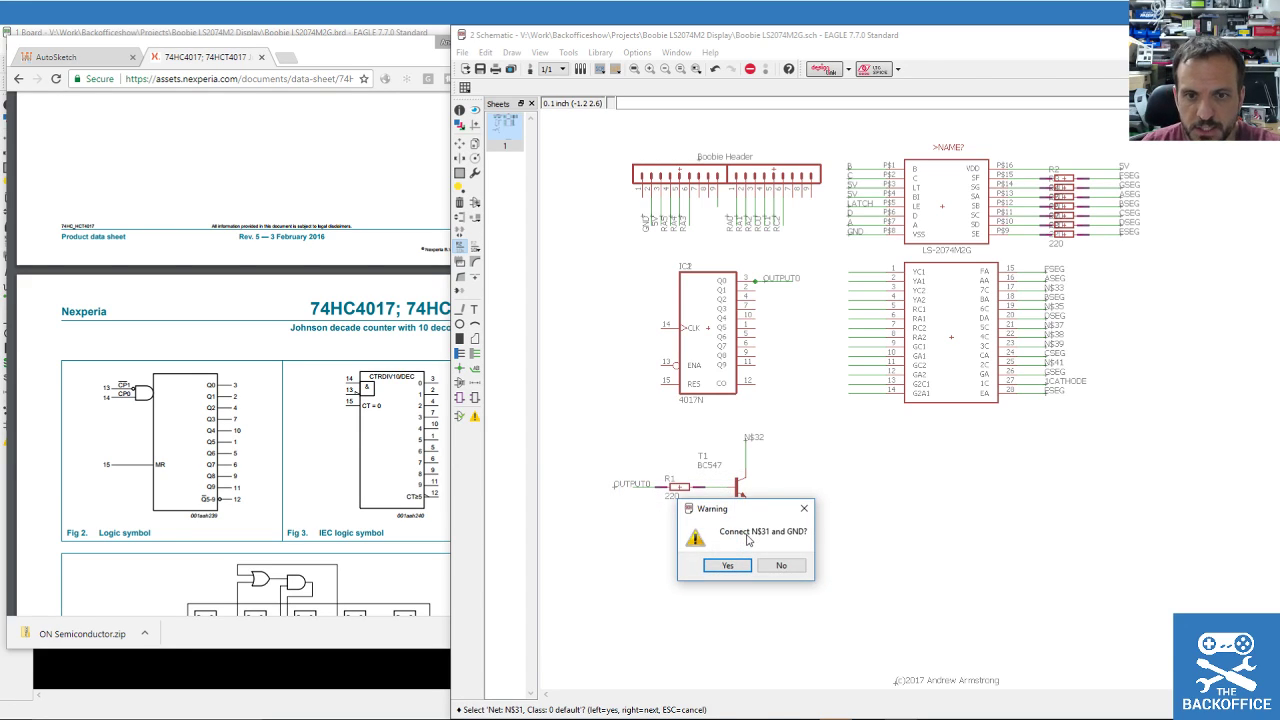
click(706, 567)
Rename T1's collector net N$32 to 1CATHODE, linking it to the display pin.
click(746, 444)
click(748, 451)
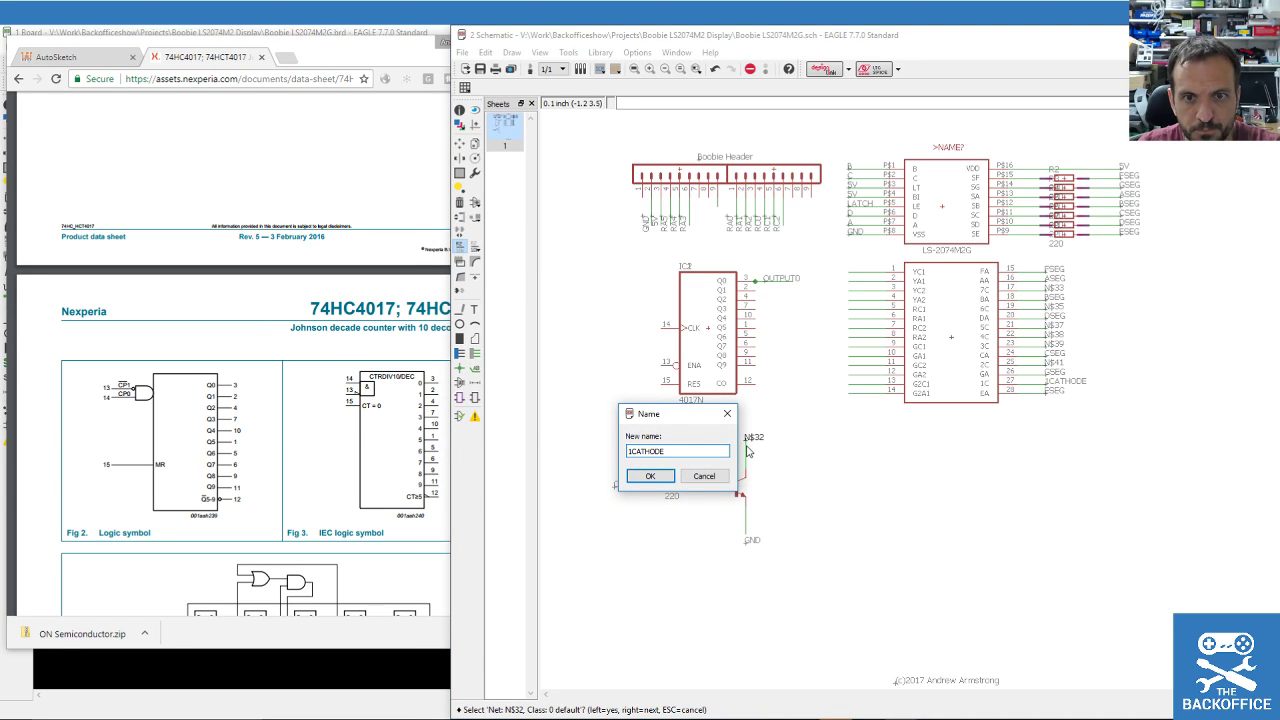
key(Return)
key(Return)
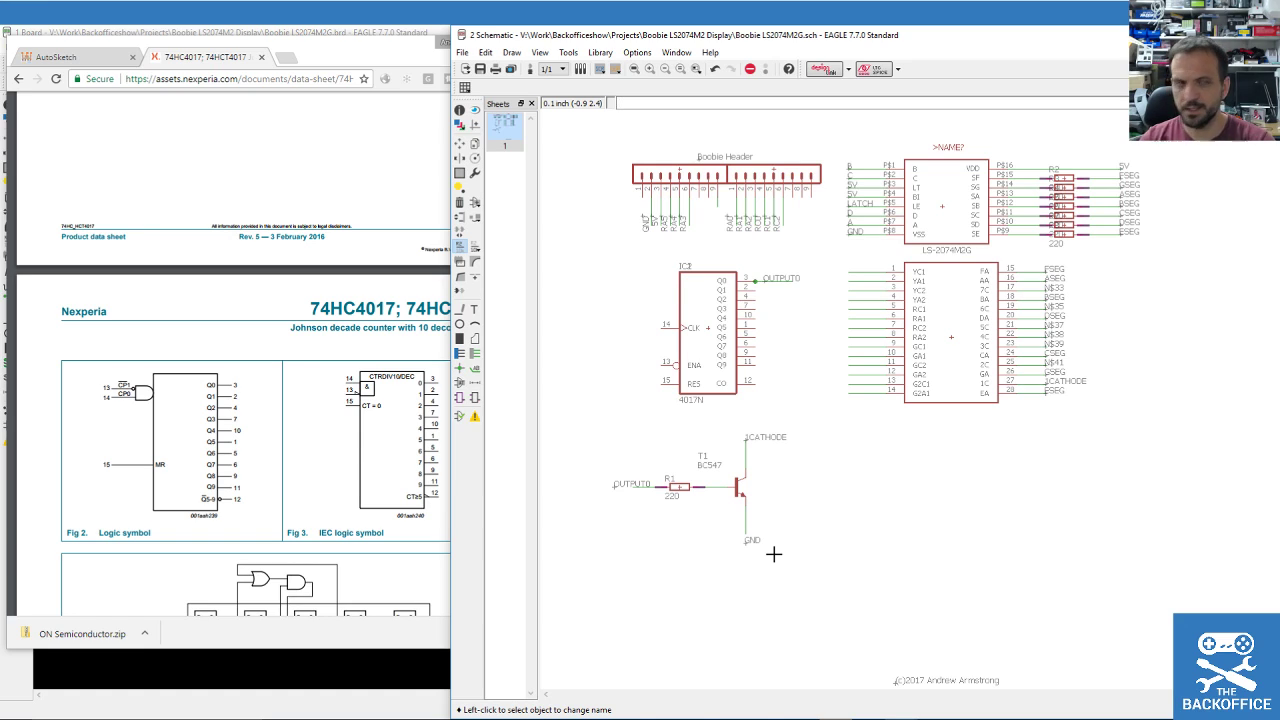
drag(0, 112, 190, 112)
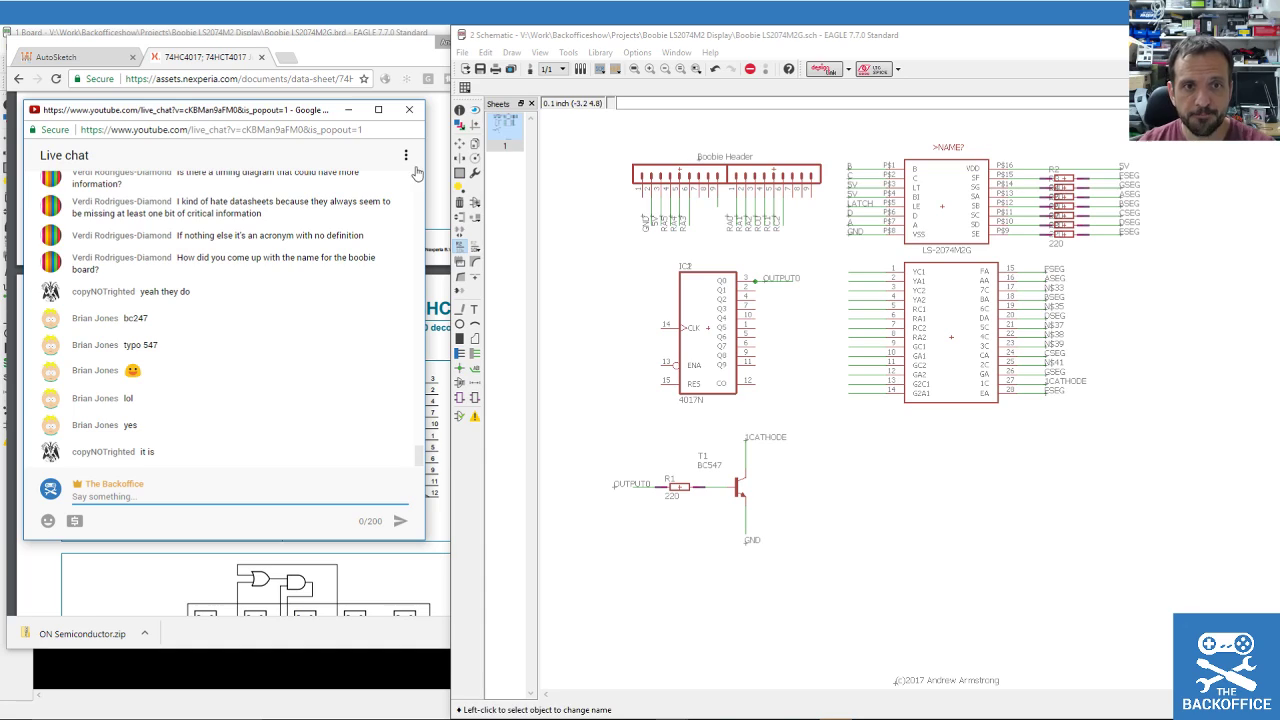
click(461, 355)
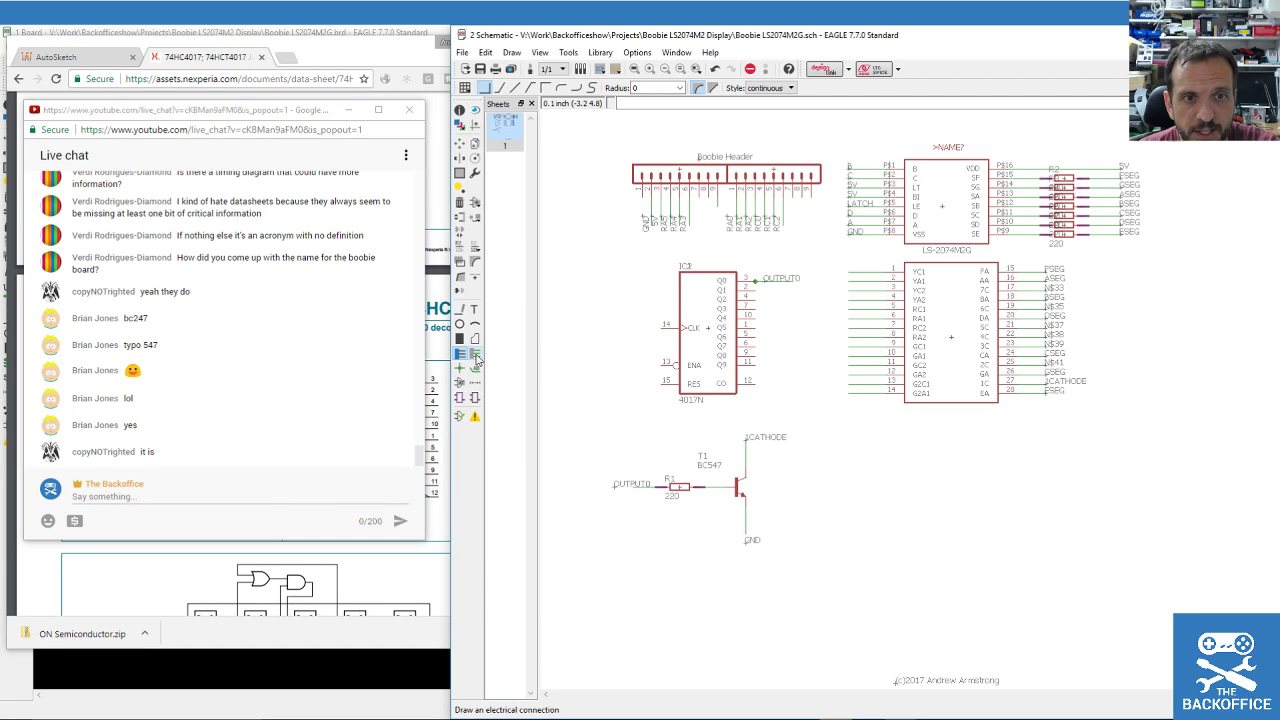
Draw short wire stubs from IC2's CLK pin 14, ENA pin 13 and RES pin 15.
click(475, 355)
click(659, 326)
double_click(632, 327)
click(662, 362)
double_click(633, 362)
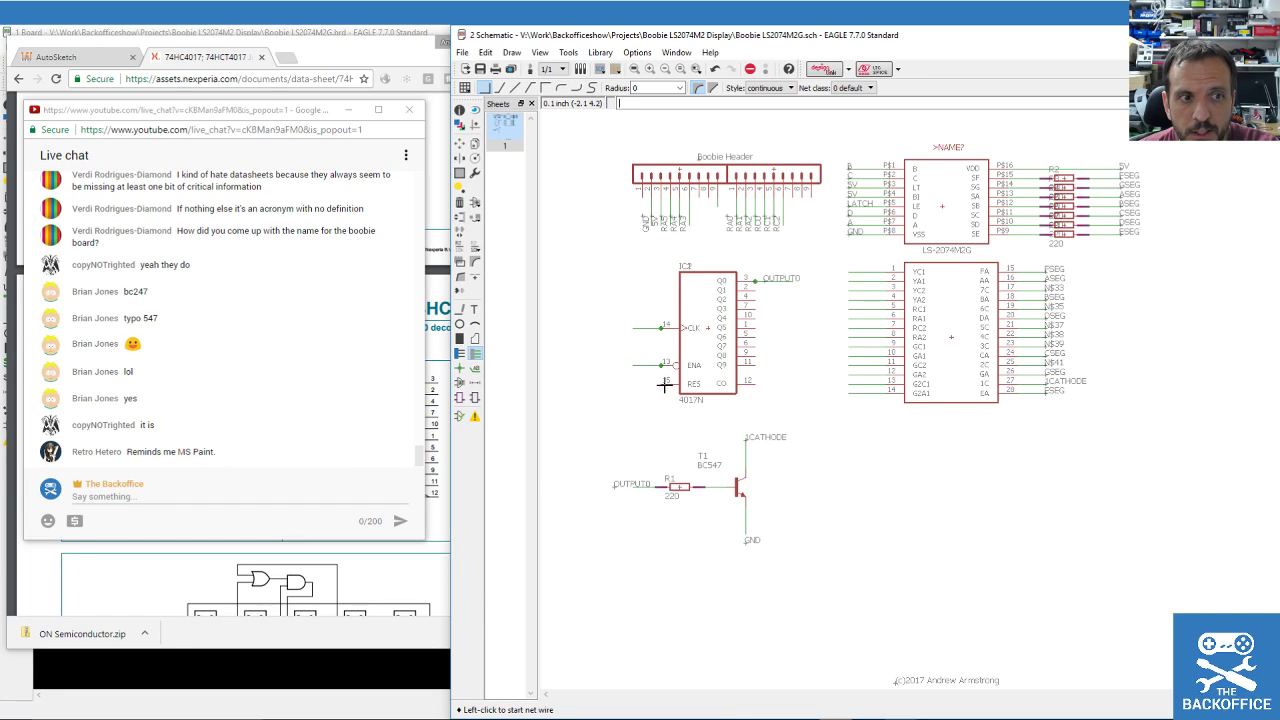
click(664, 383)
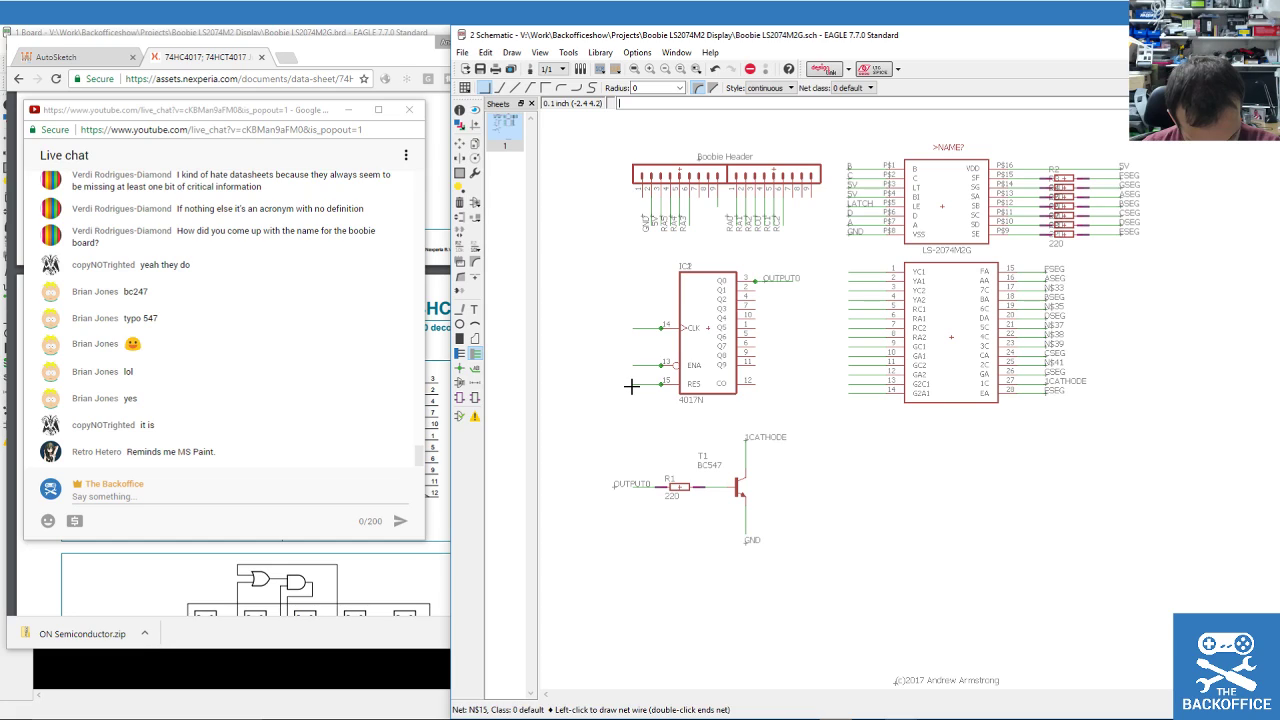
double_click(631, 385)
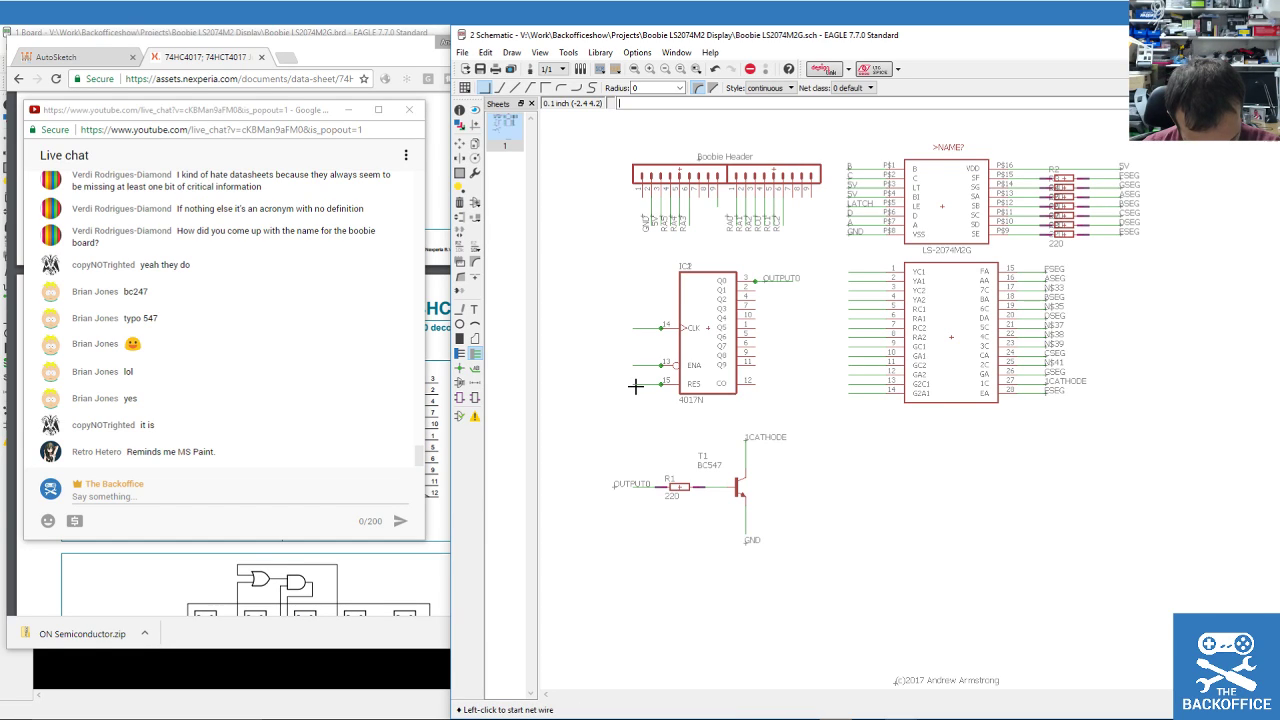
scroll(638, 372, up, 2)
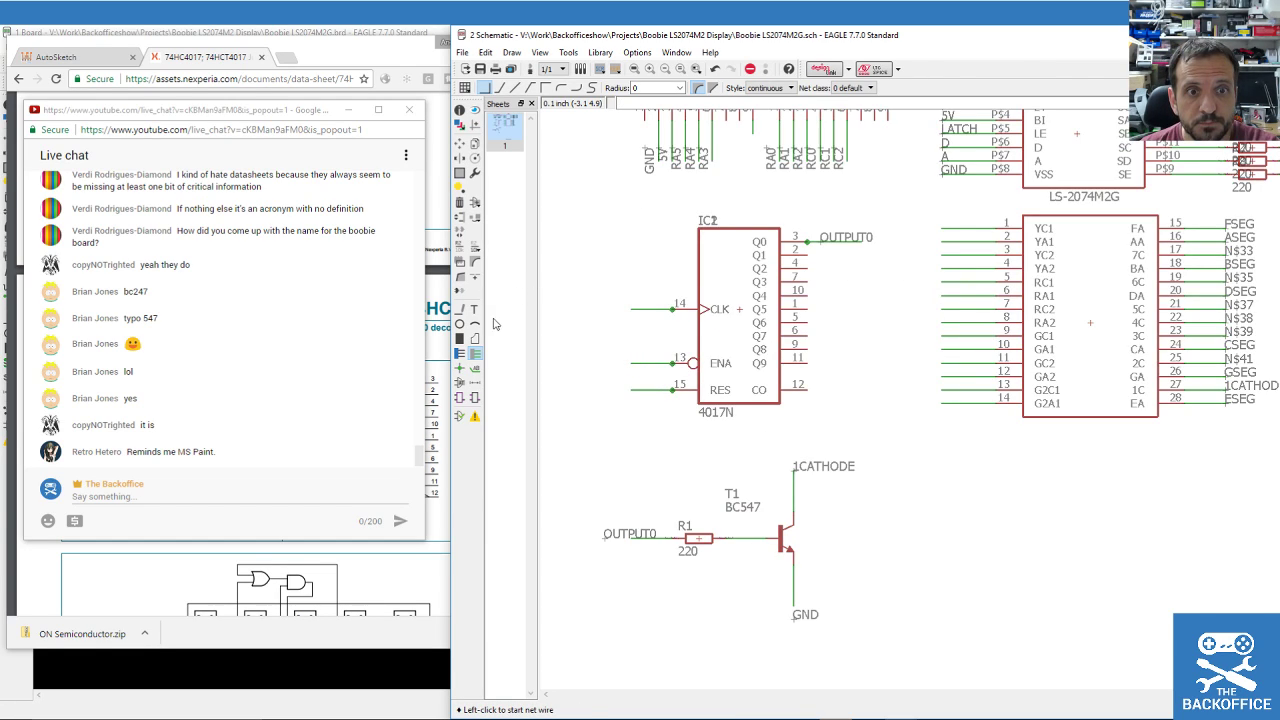
Place net labels on the RES, ENA and CLK wire stubs.
click(476, 368)
click(634, 383)
click(634, 383)
click(628, 362)
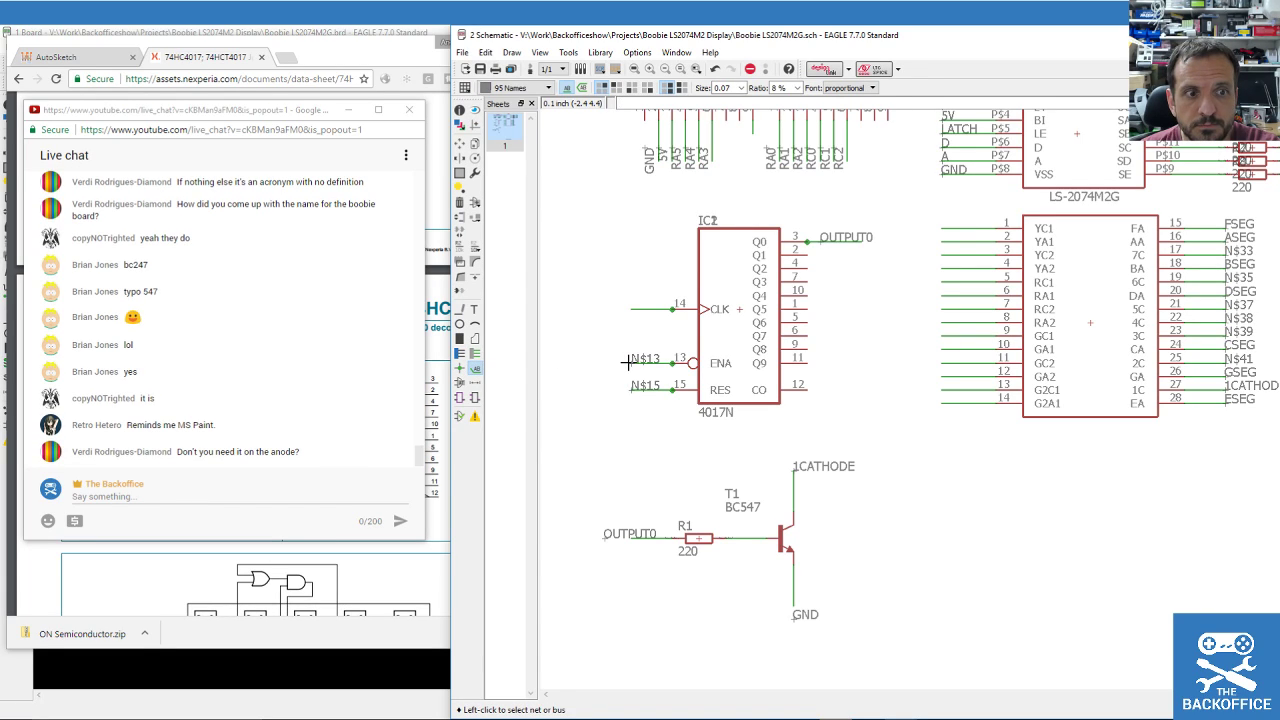
click(629, 306)
click(629, 305)
scroll(783, 372, down, 1)
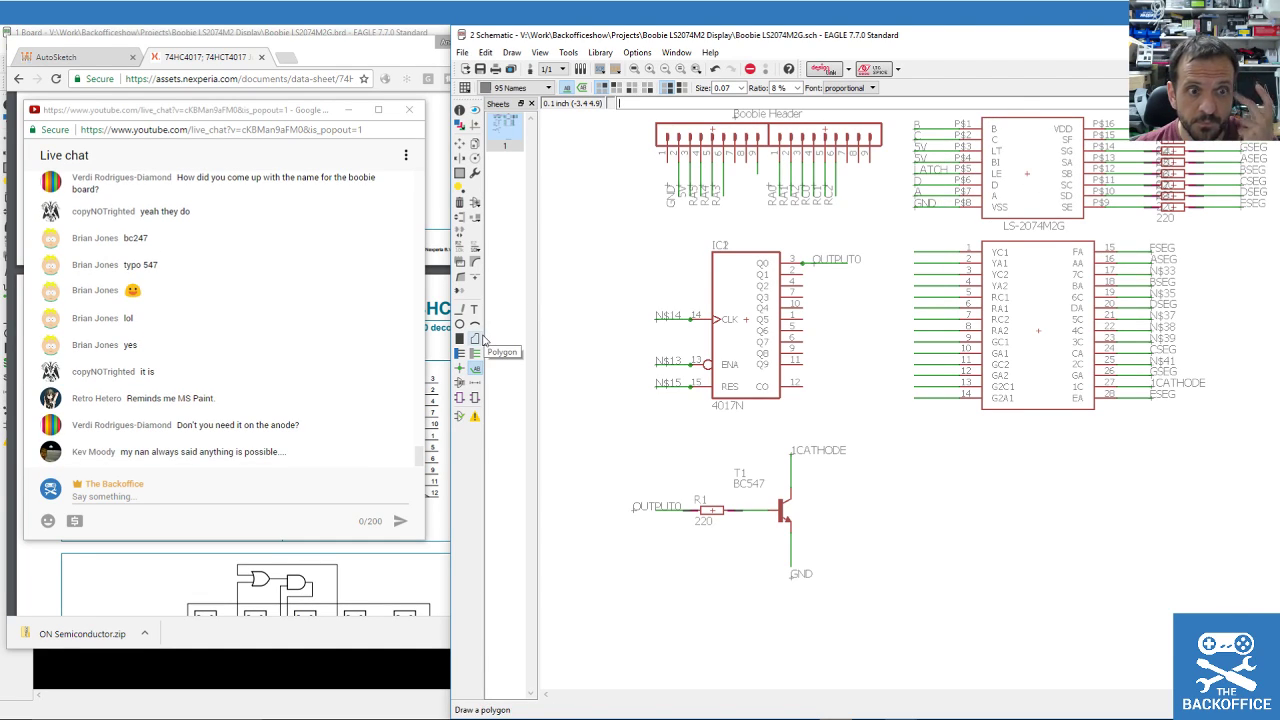
click(461, 250)
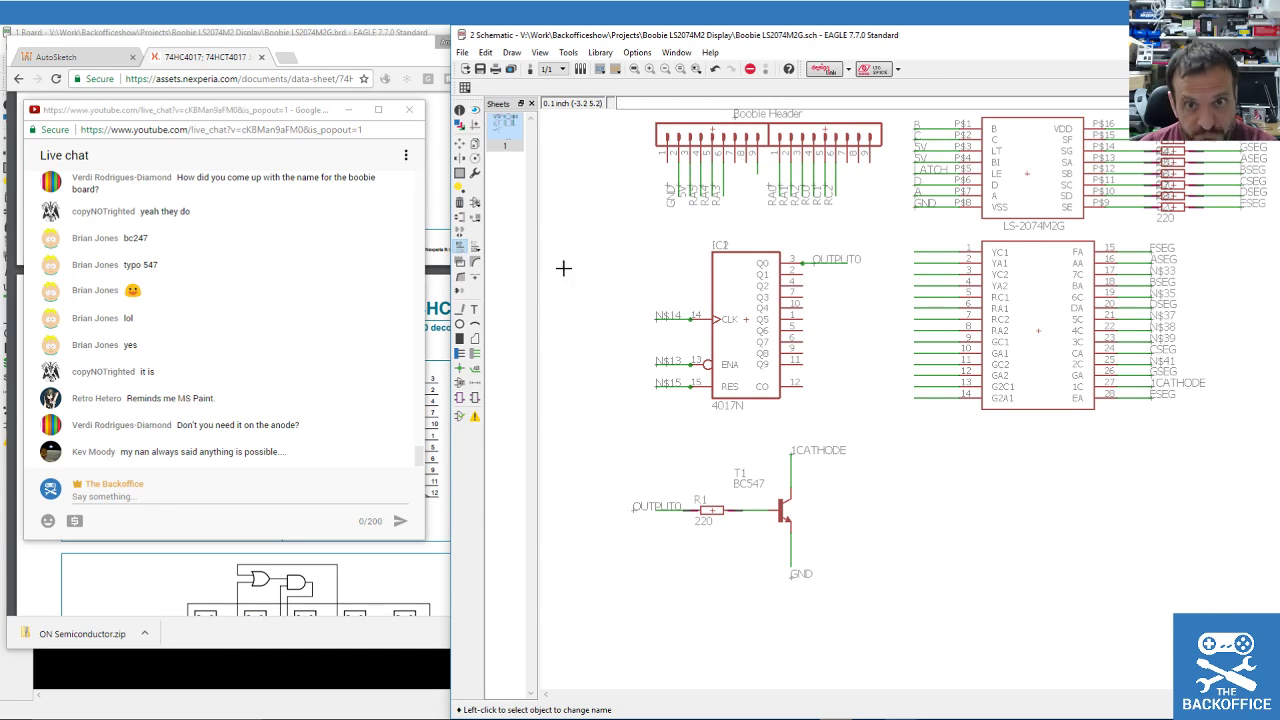
click(656, 384)
Rename the RES net N$15 and ENA net N$13 to GND, joining them.
click(657, 387)
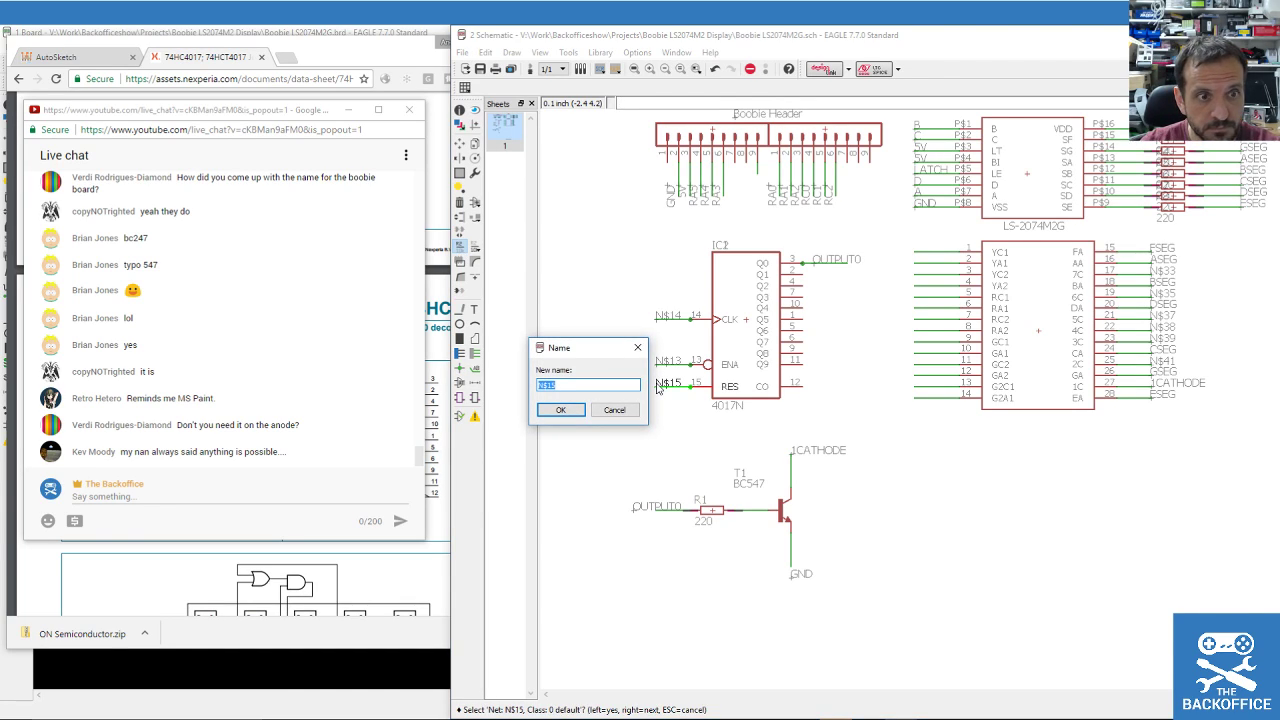
text(GND)
key(Return)
click(645, 414)
click(657, 366)
click(657, 372)
text(GND)
key(Return)
key(Return)
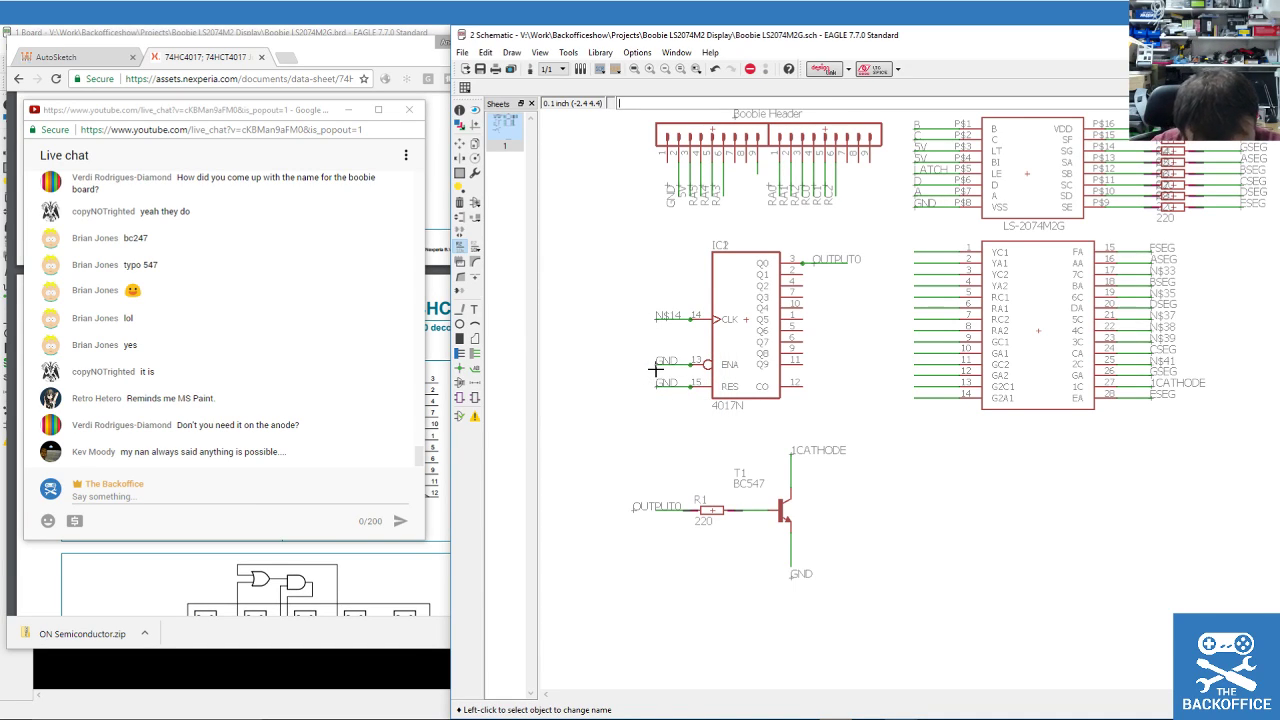
Rename the clock pin net N$14 to CLK.
click(661, 317)
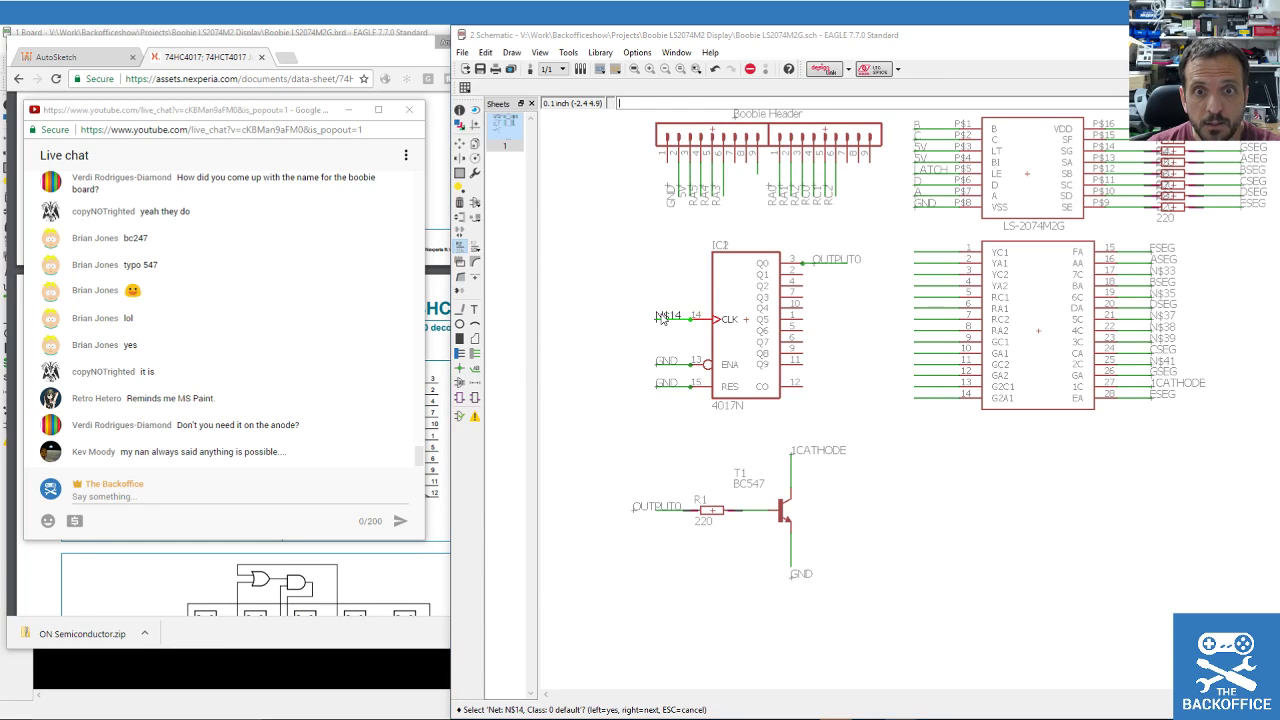
click(661, 318)
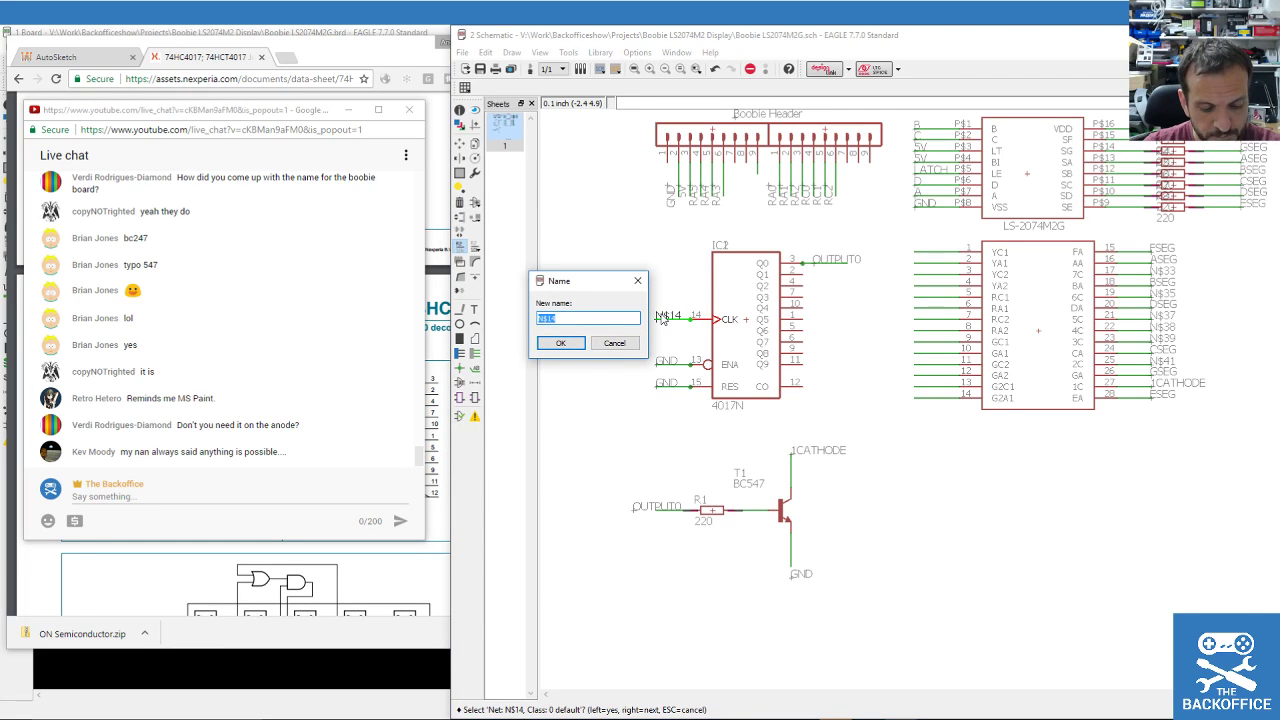
text(CLK)
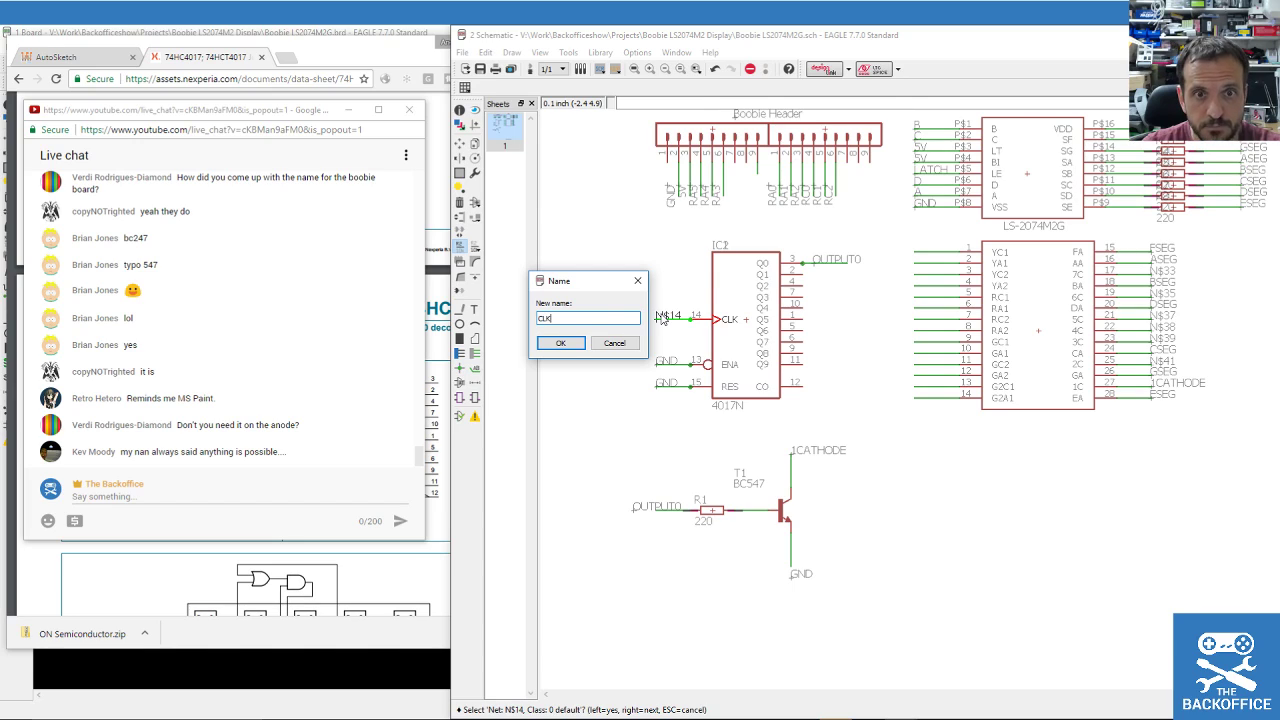
key(Return)
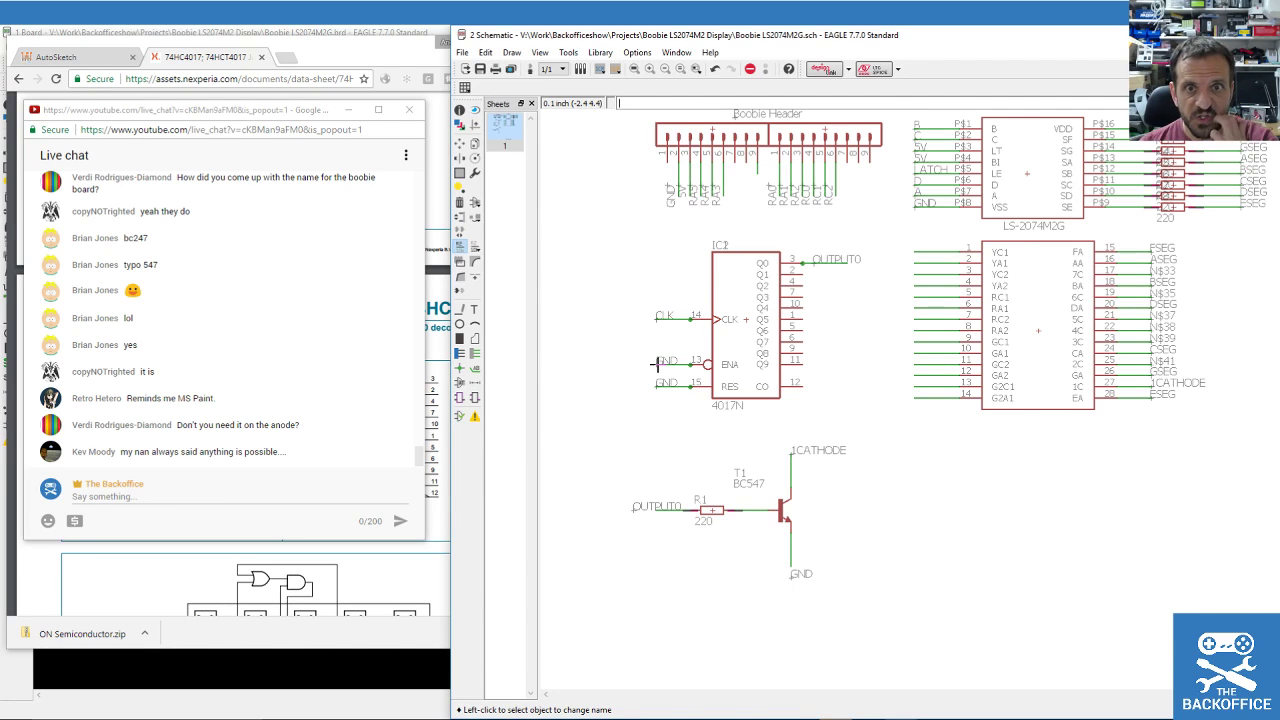
Rename the ENA and RES pin nets to ENA and RES.
scroll(687, 257, up, 1)
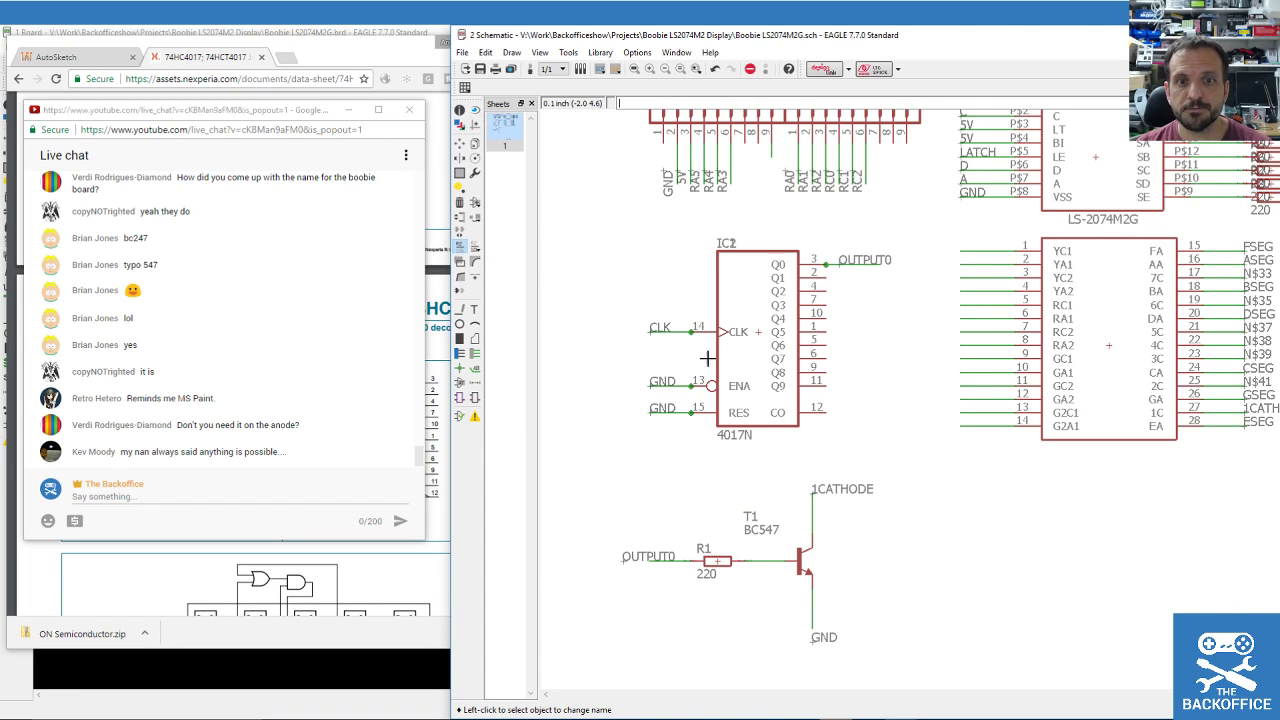
click(659, 362)
click(655, 385)
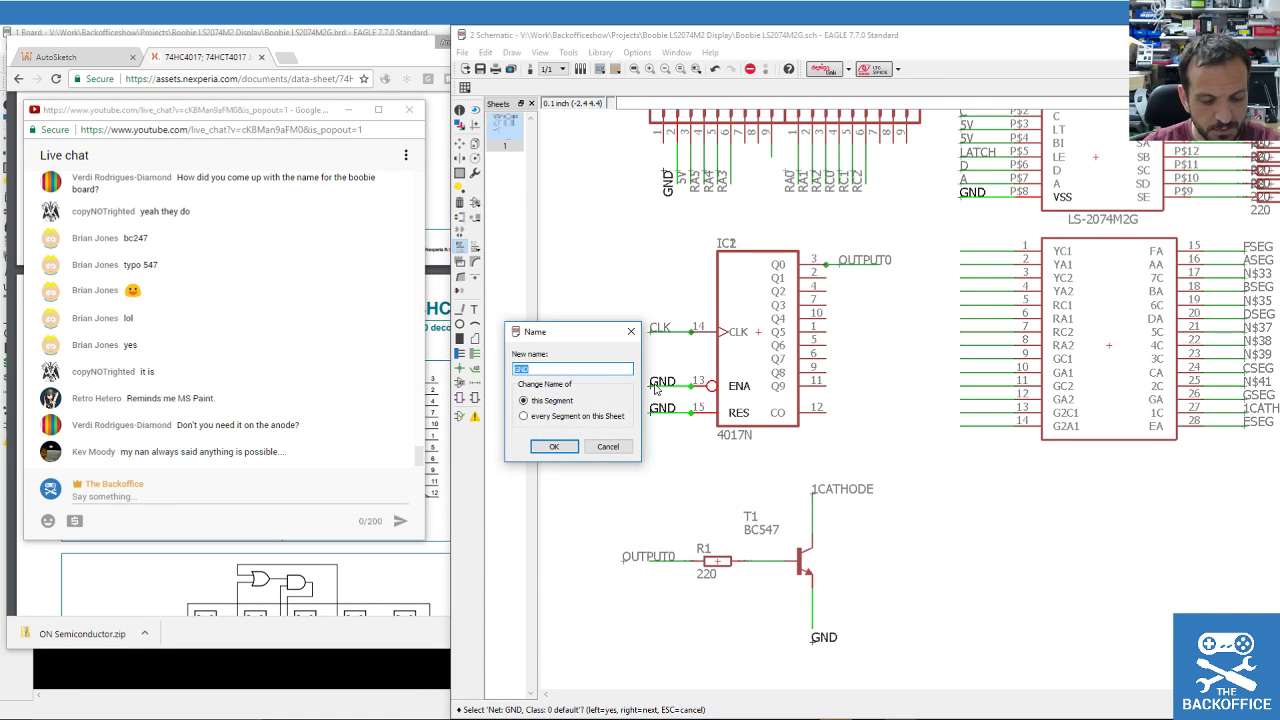
text(EN)
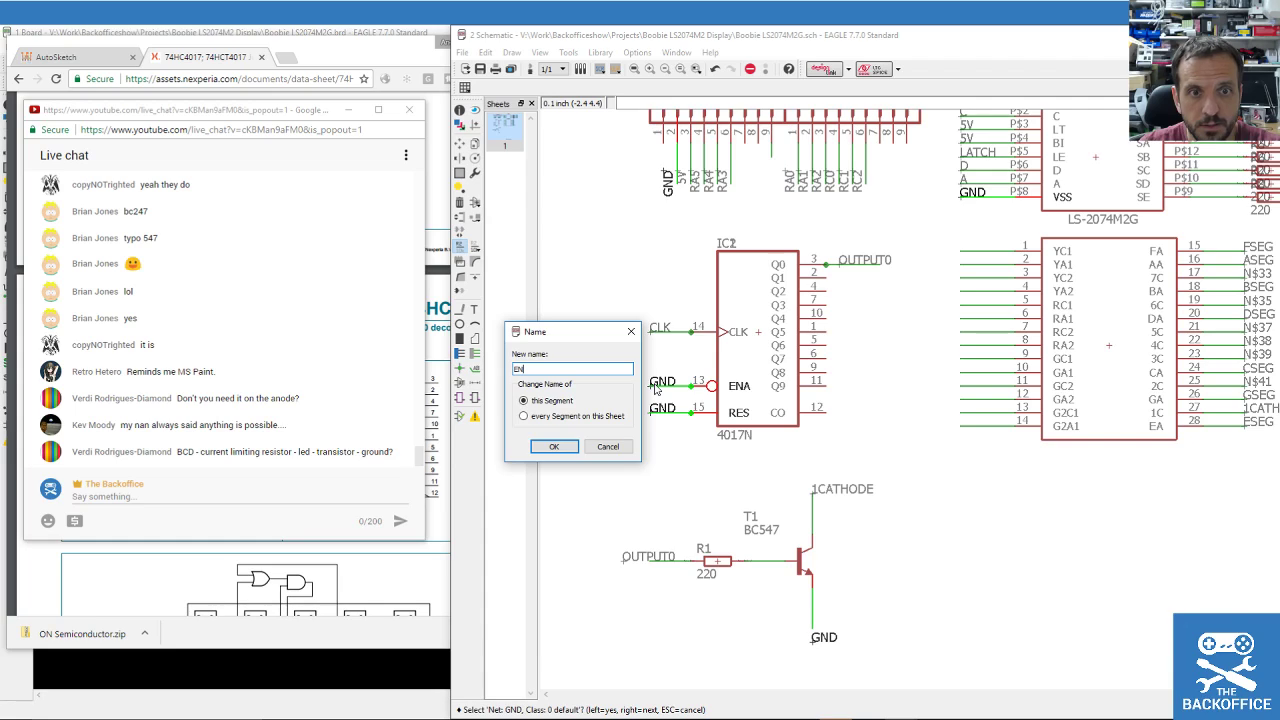
text(A)
key(Return)
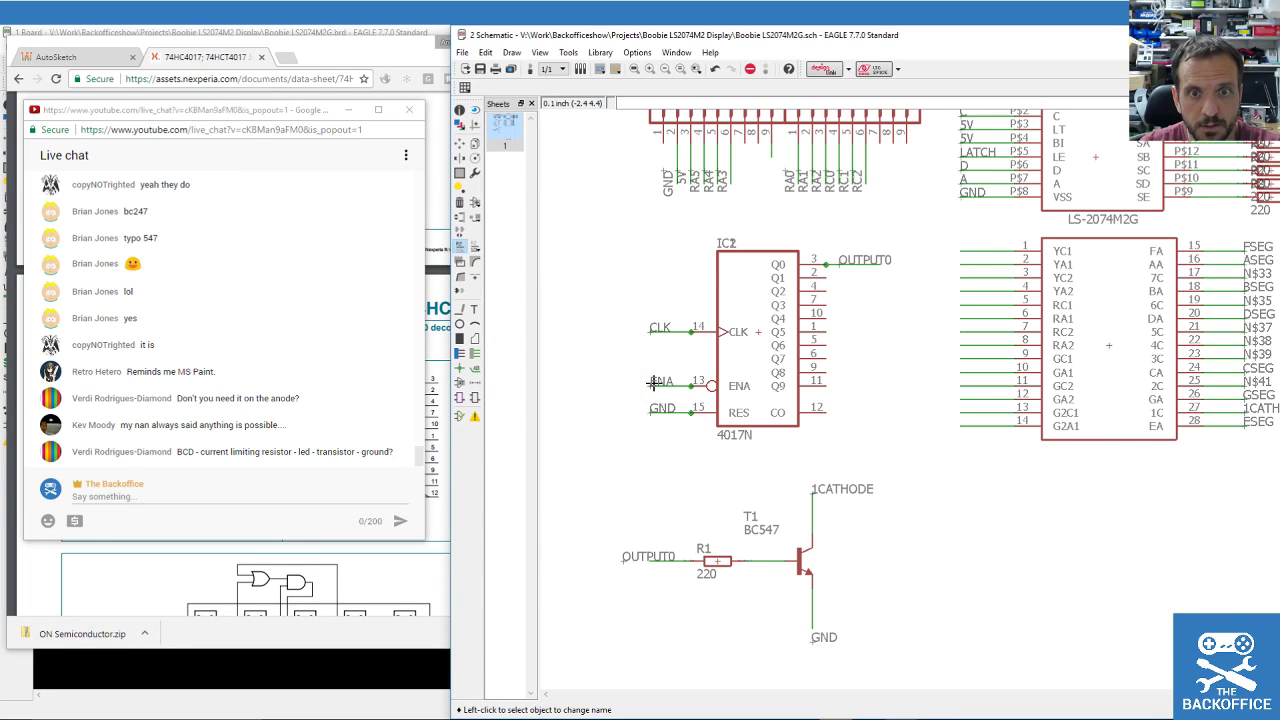
click(651, 412)
click(651, 416)
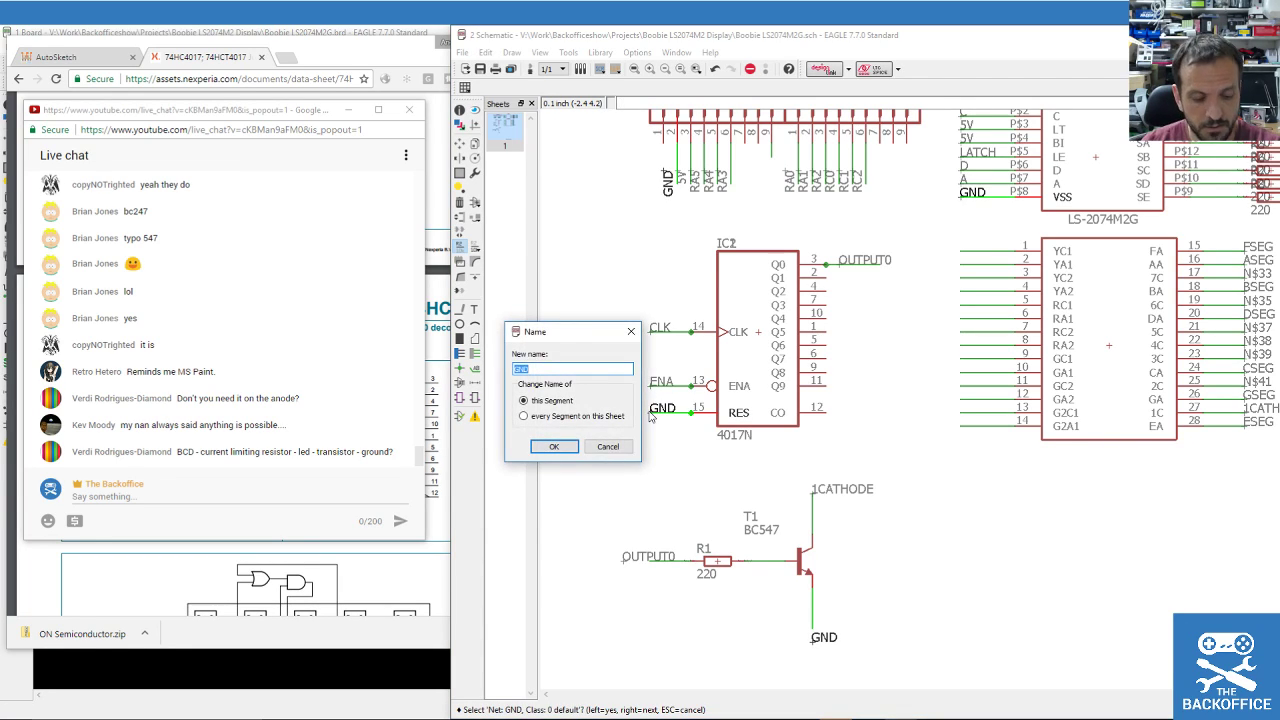
text(RES)
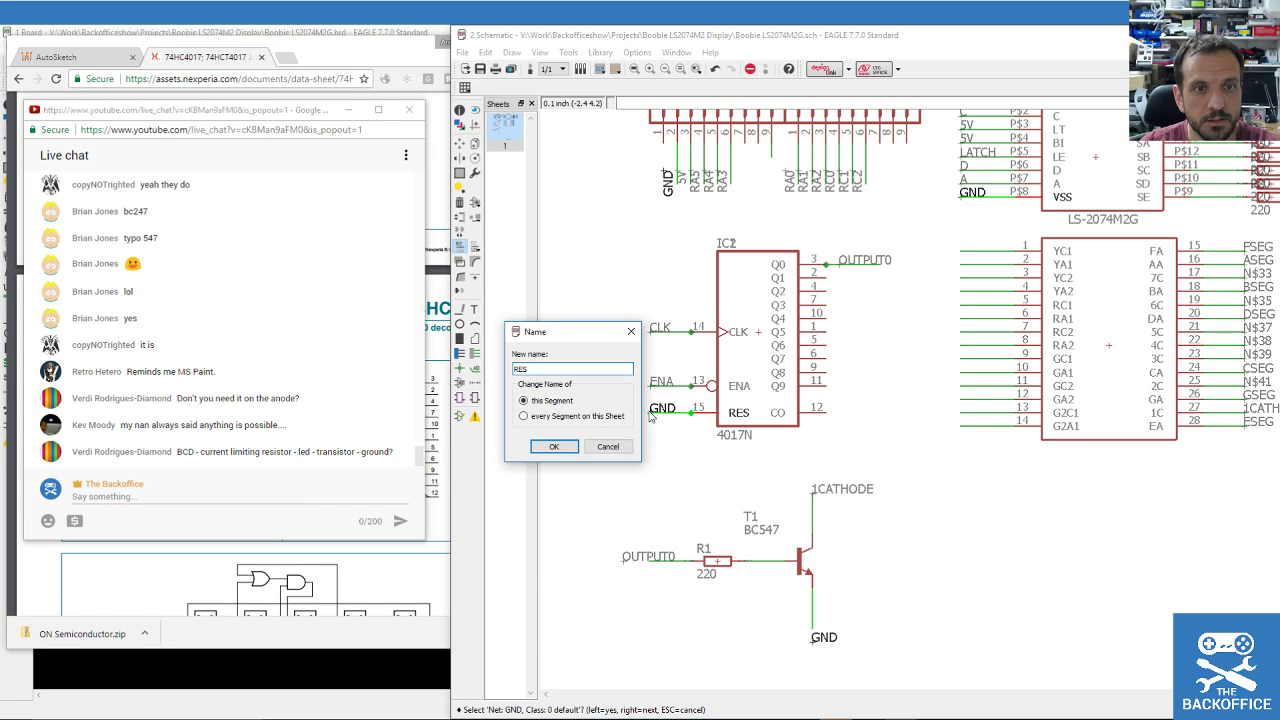
key(Return)
Save the finished schematic.
scroll(740, 237, down, 2)
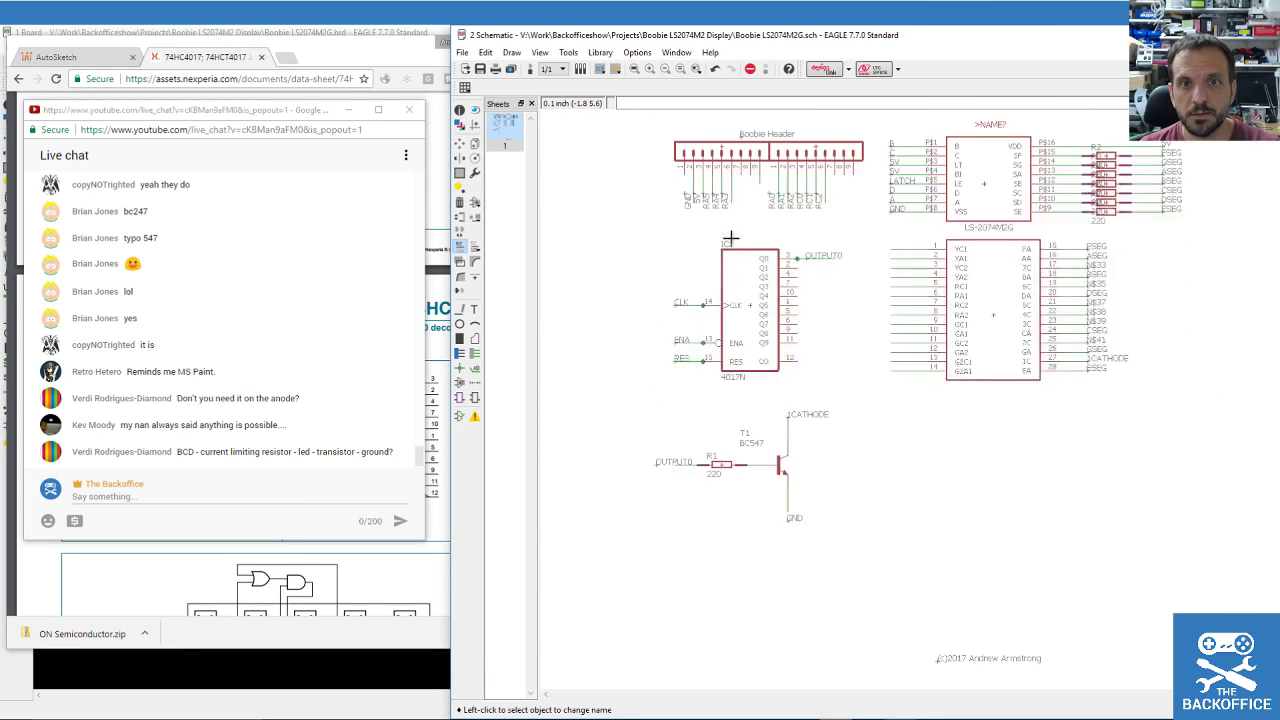
scroll(738, 168, up, 3)
scroll(738, 168, down, 1)
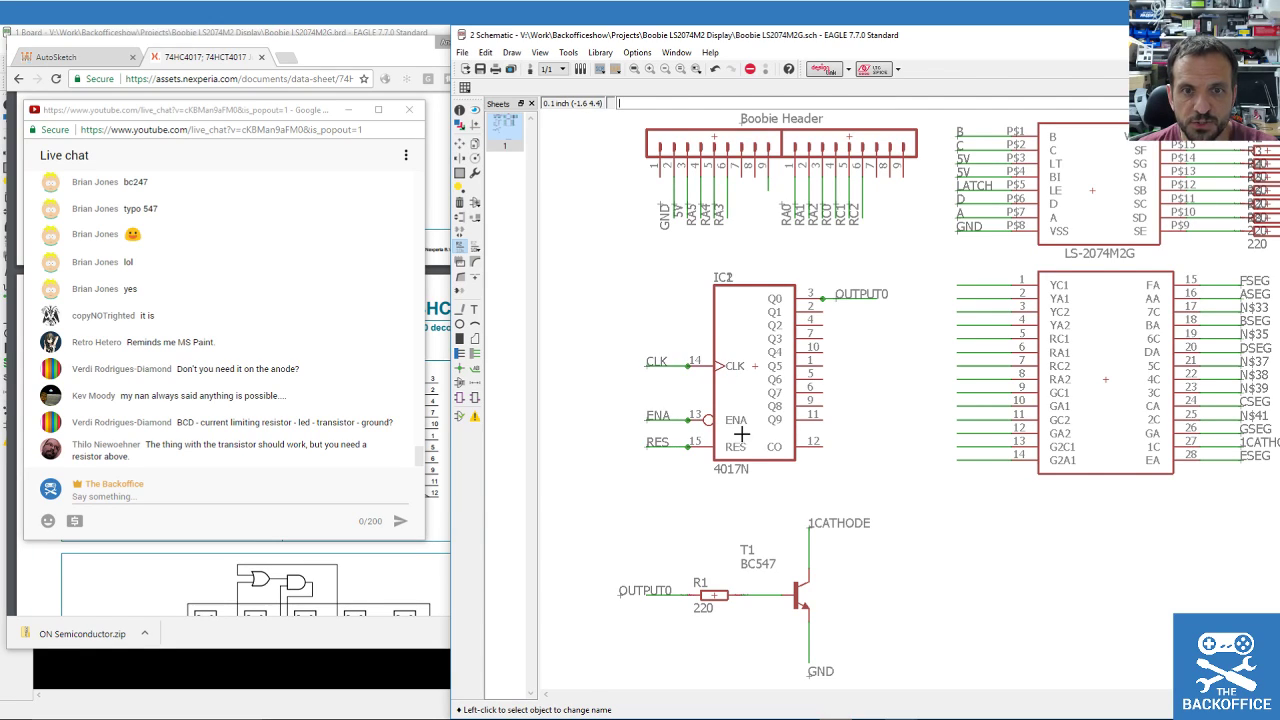
click(480, 69)
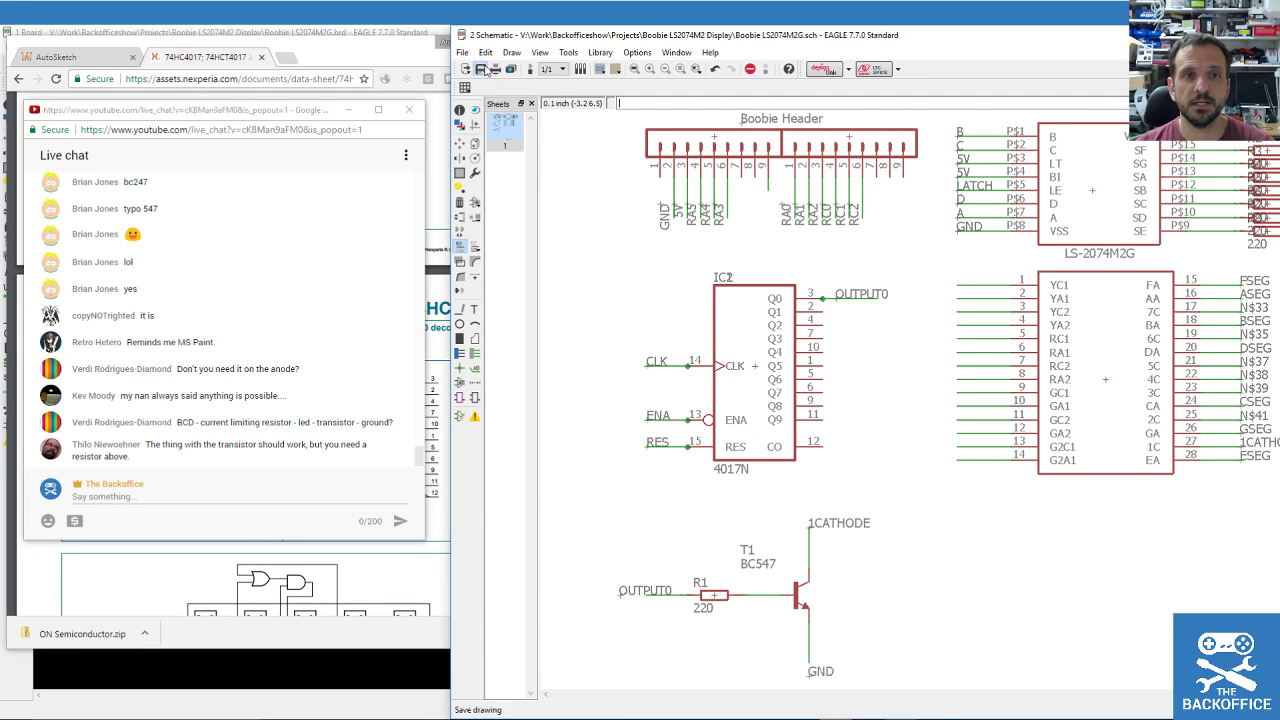
scroll(785, 323, up, 2)
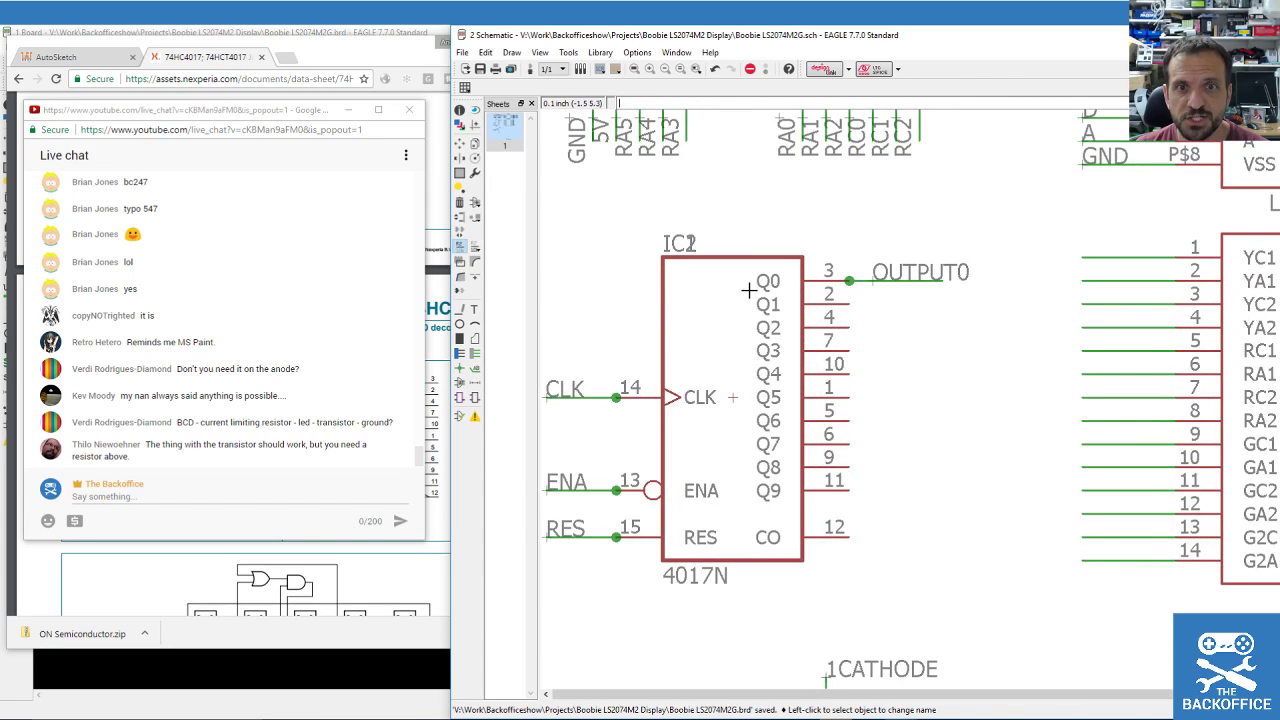
scroll(820, 453, down, 1)
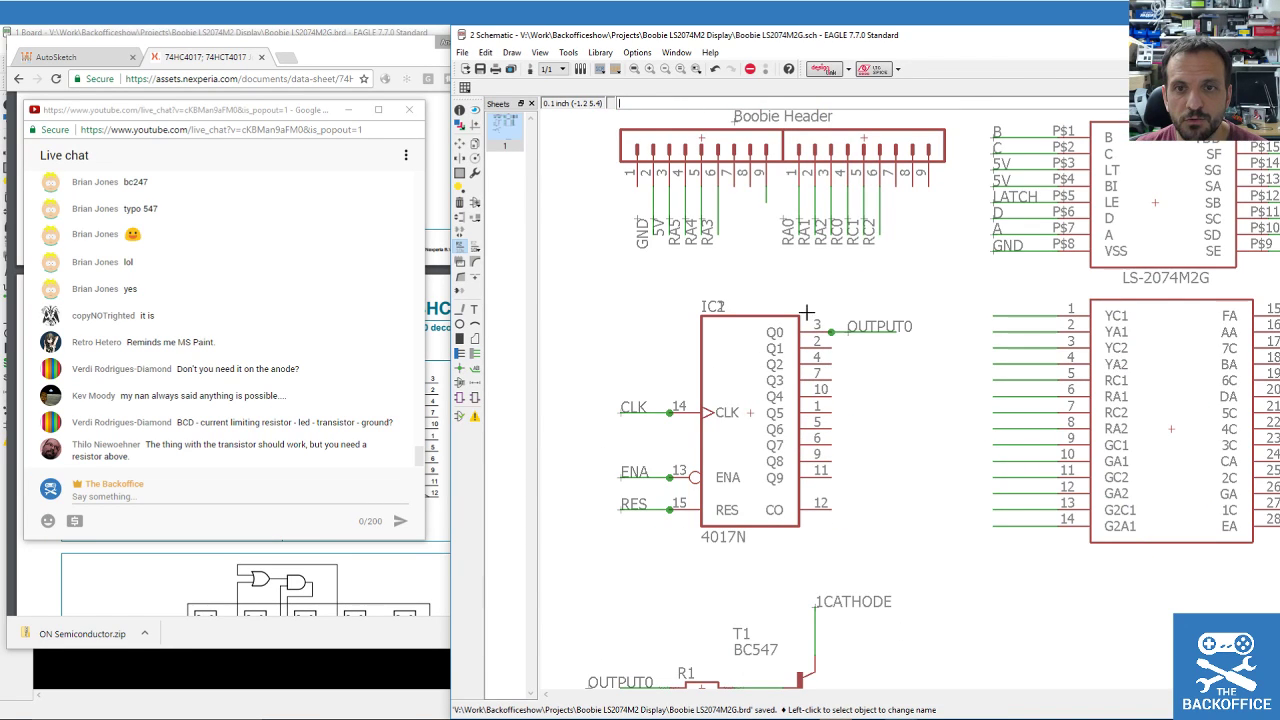
scroll(851, 427, down, 2)
scroll(803, 480, up, 2)
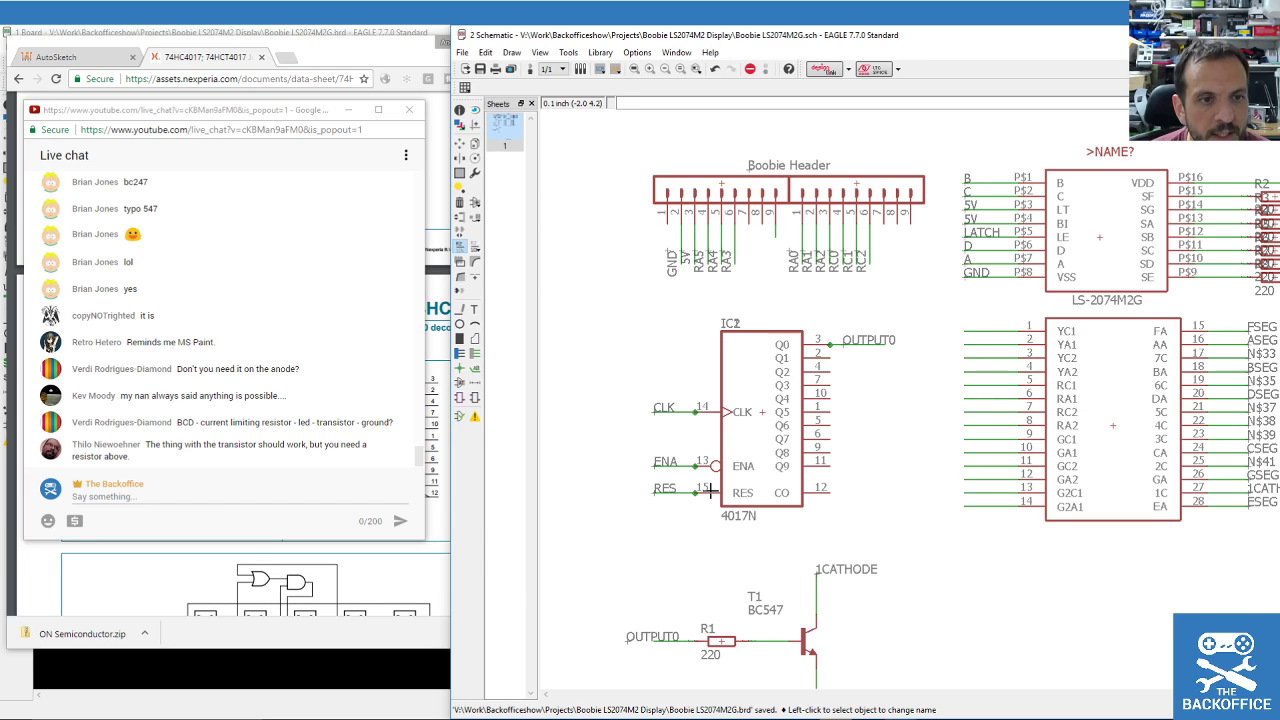
scroll(688, 372, down, 3)
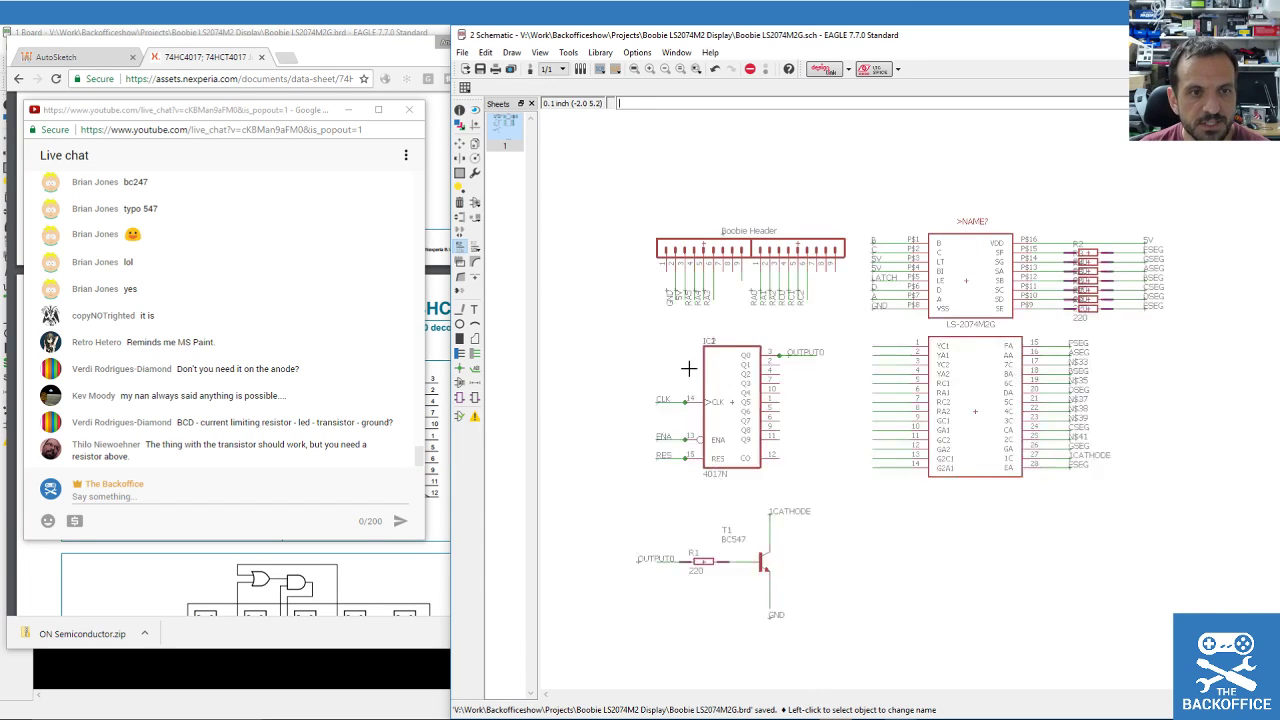
scroll(716, 357, up, 2)
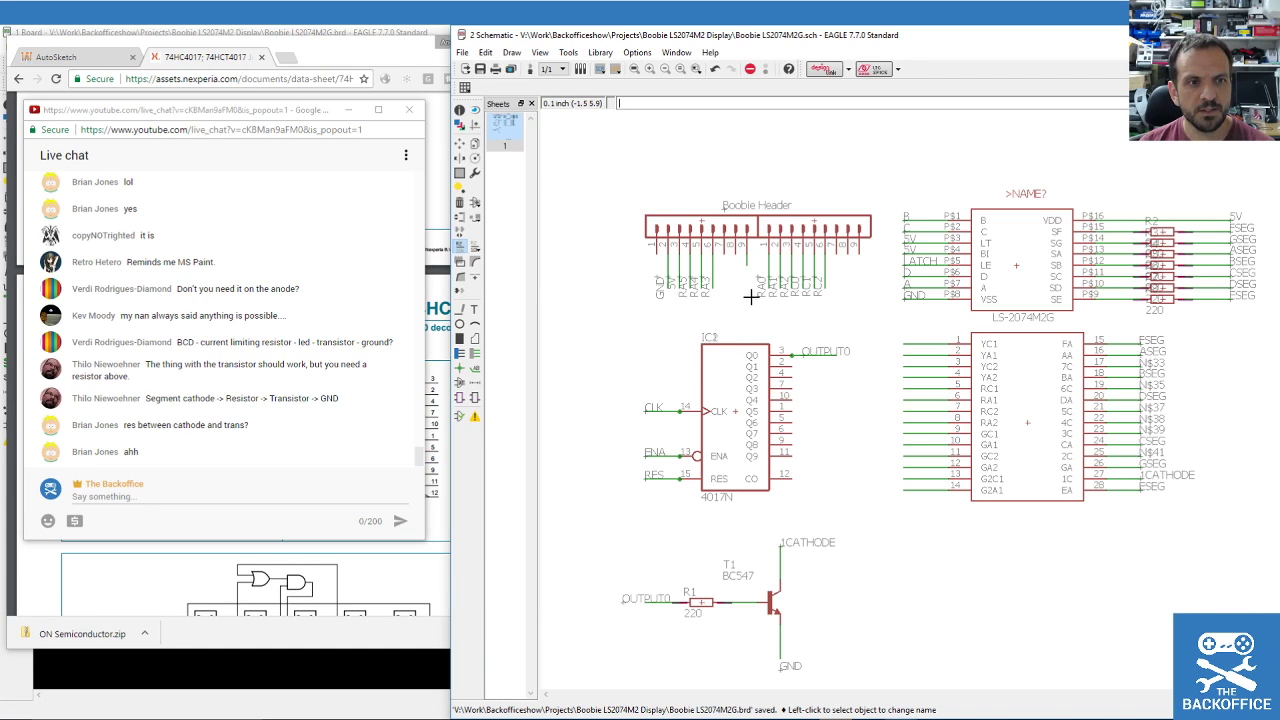
scroll(790, 580, up, 2)
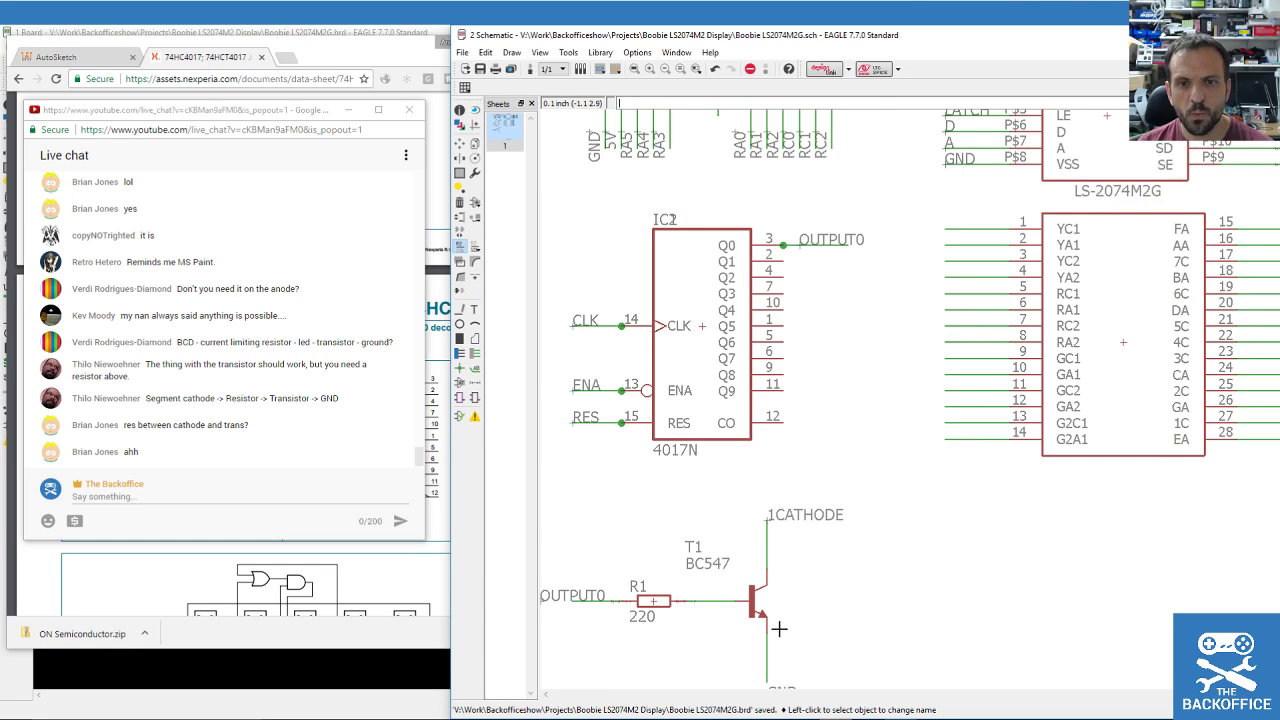
scroll(779, 628, down, 3)
scroll(765, 598, up, 4)
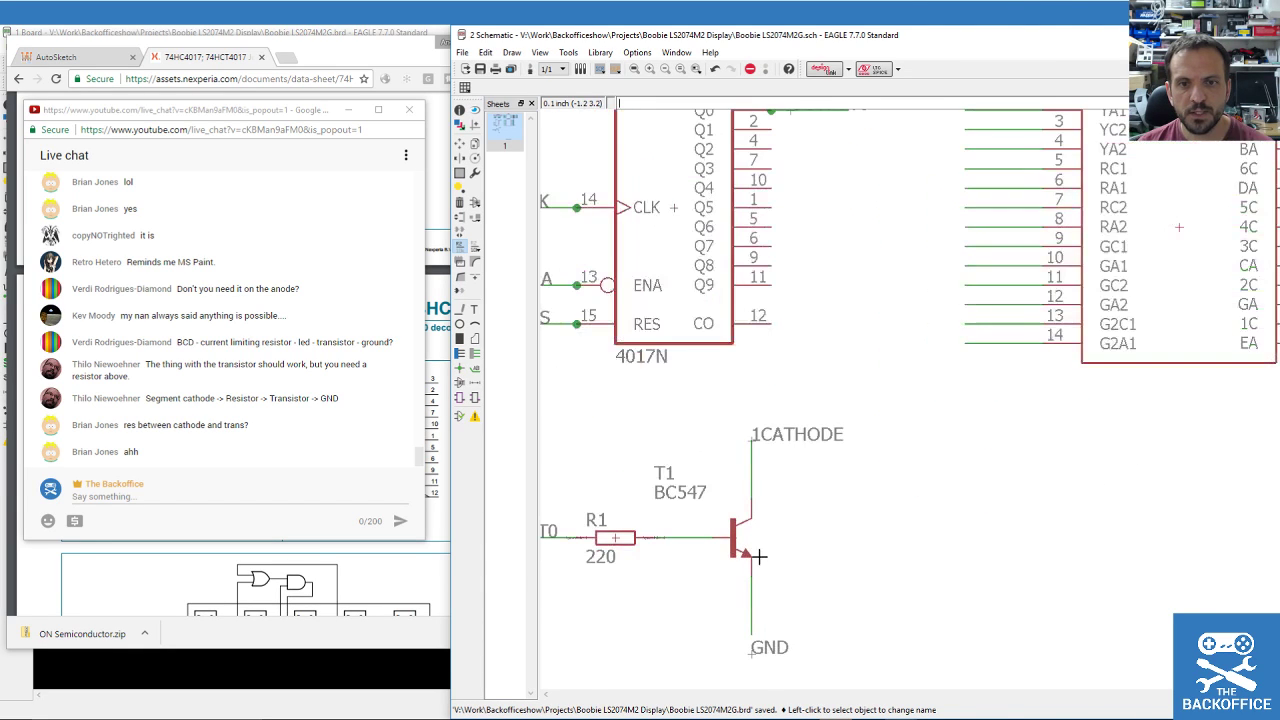
scroll(765, 598, up, 2)
scroll(720, 550, down, 2)
scroll(707, 537, up, 2)
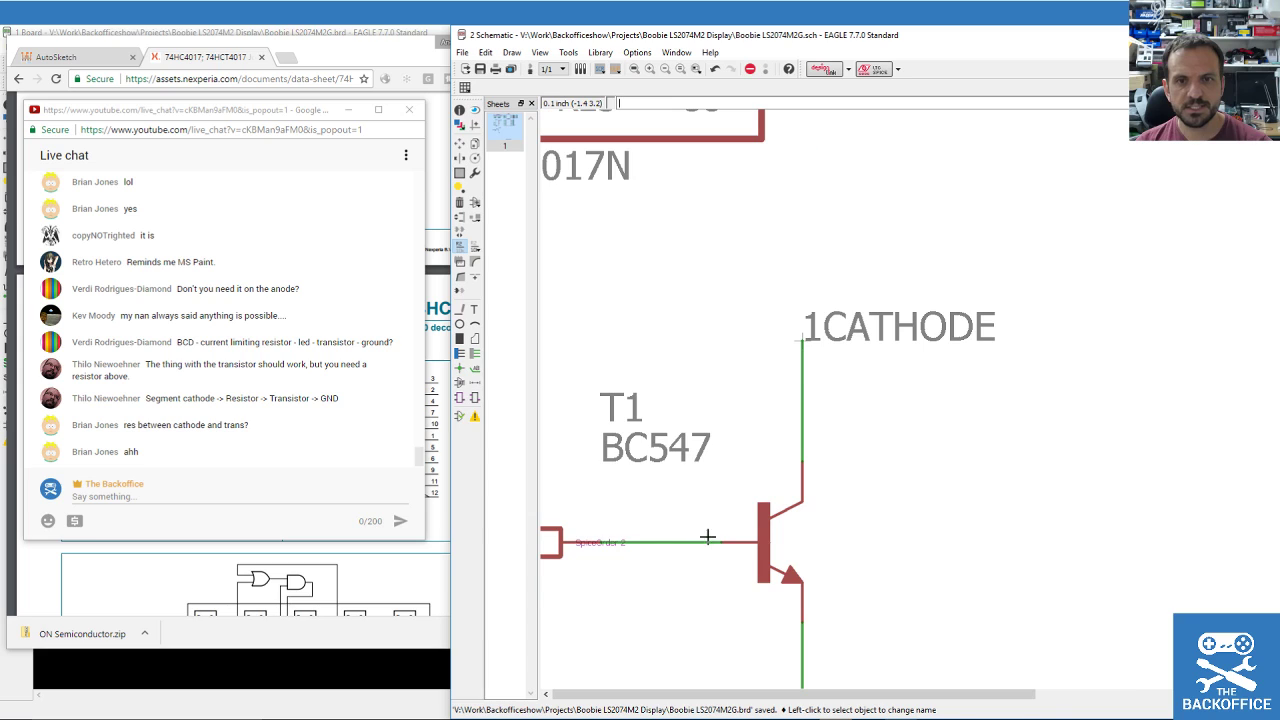
scroll(791, 362, down, 4)
scroll(791, 362, down, 2)
scroll(823, 309, up, 2)
scroll(999, 218, down, 2)
scroll(1003, 238, up, 1)
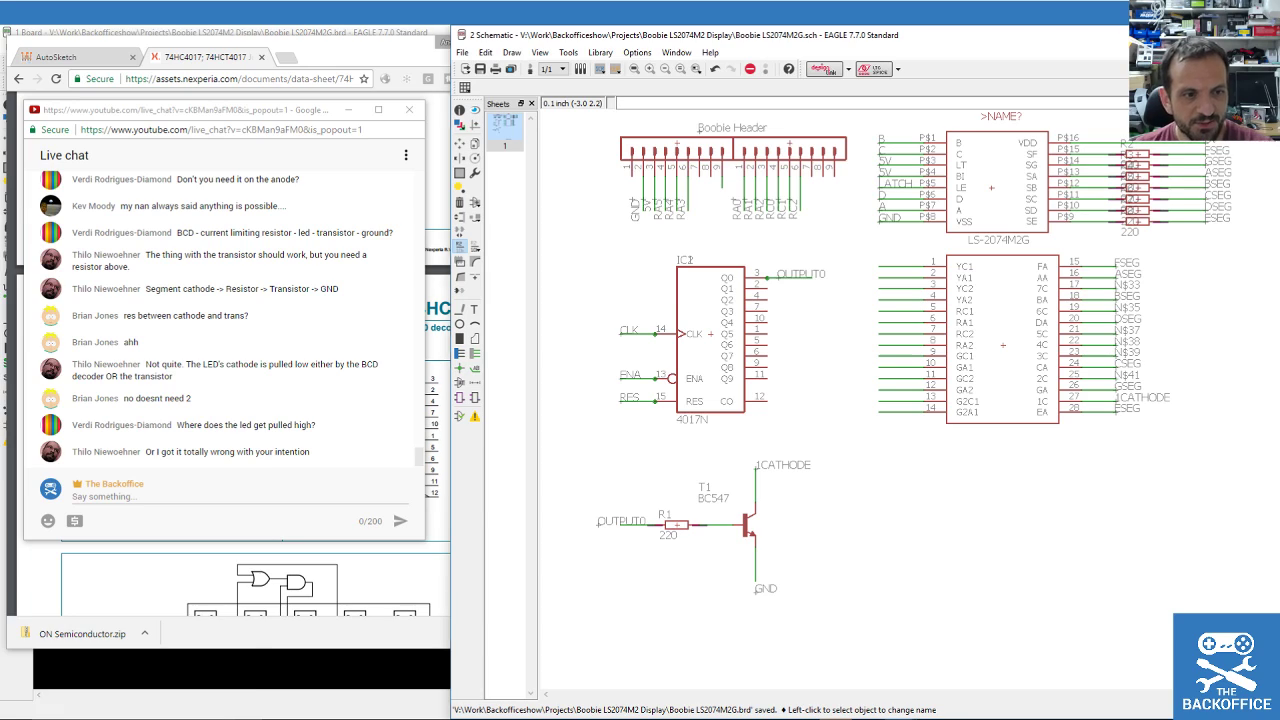
Launch Microsoft Paint from the Windows search.
click(136, 719)
text(pair)
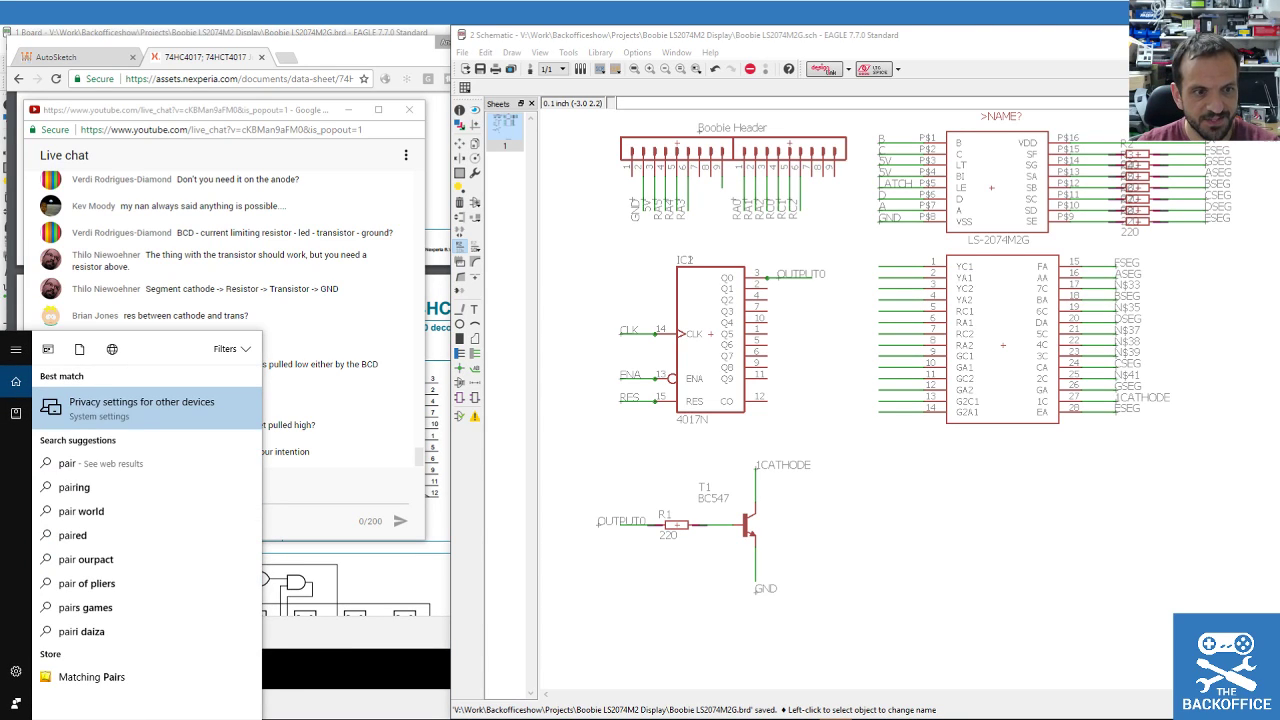
key(BackSpace)
key(BackSpace)
key(Escape)
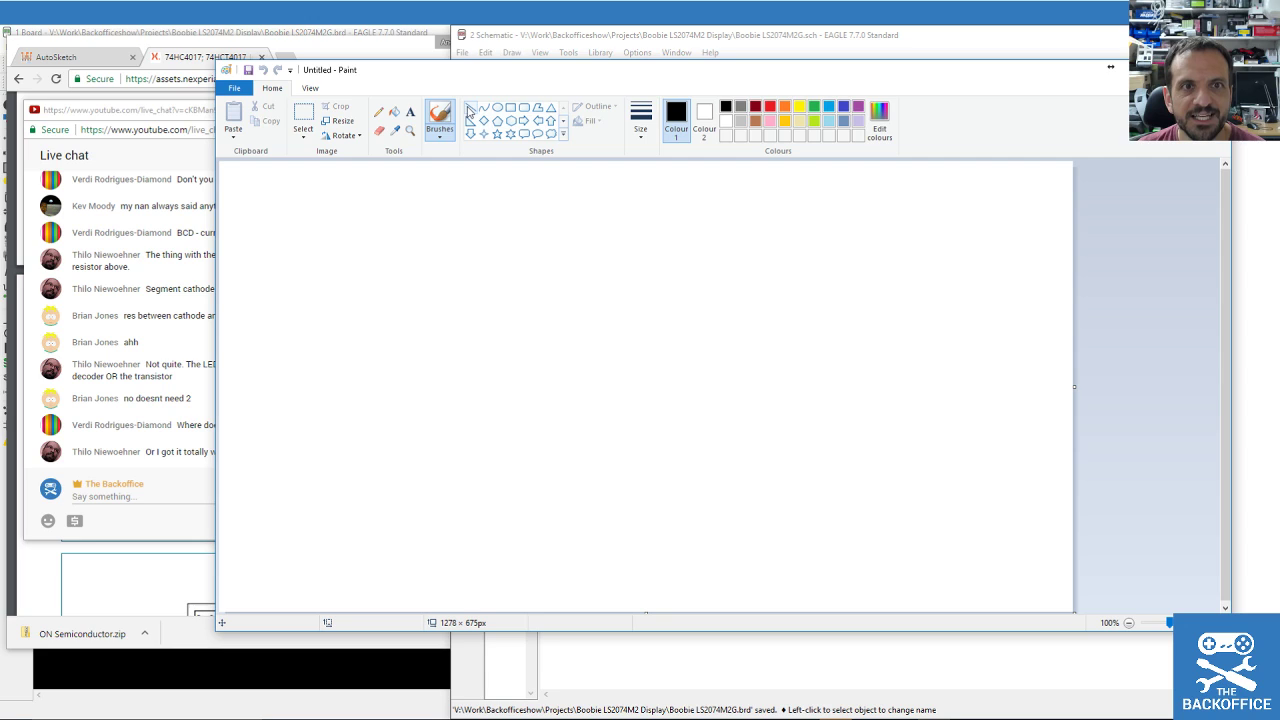
Pencil-sketch circles joined by a line, labelled 5V and BCD, then move Paint aside.
click(379, 112)
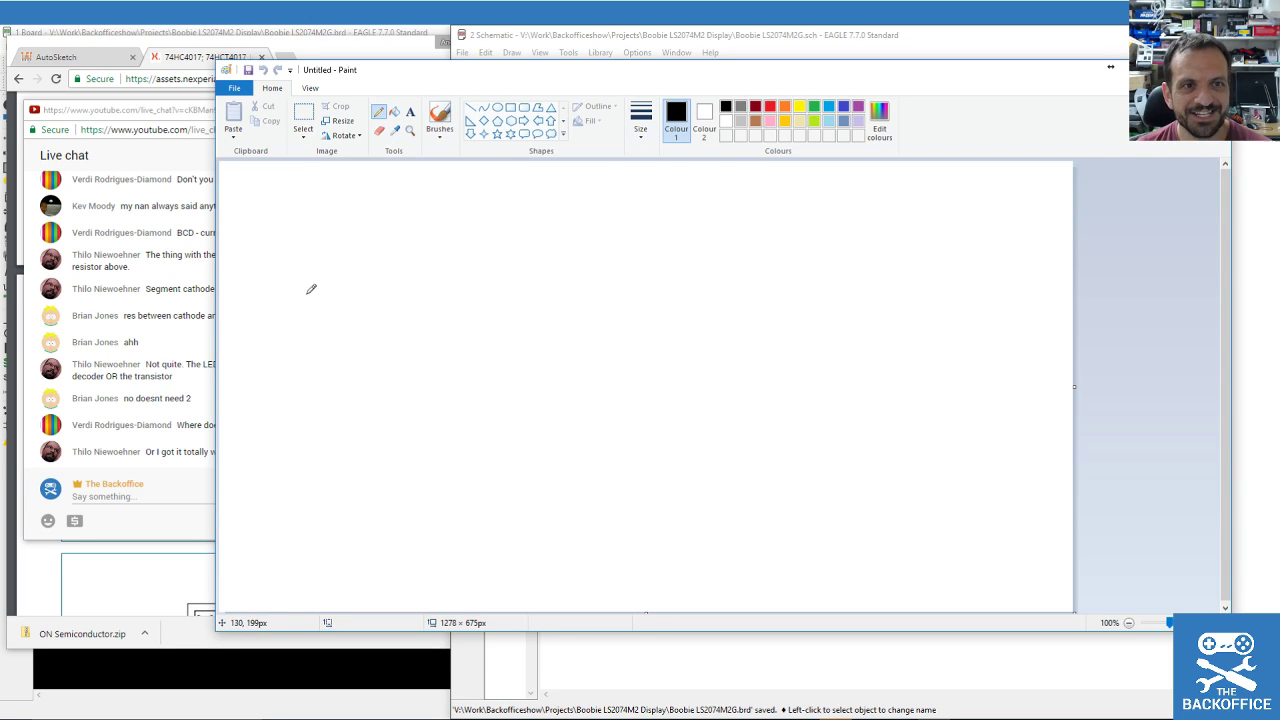
drag(446, 83, 589, 80)
mouse_move(466, 298)
mouse_down()
mouse_move(438, 308)
mouse_move(553, 256)
mouse_move(610, 302)
mouse_move(595, 285)
mouse_up()
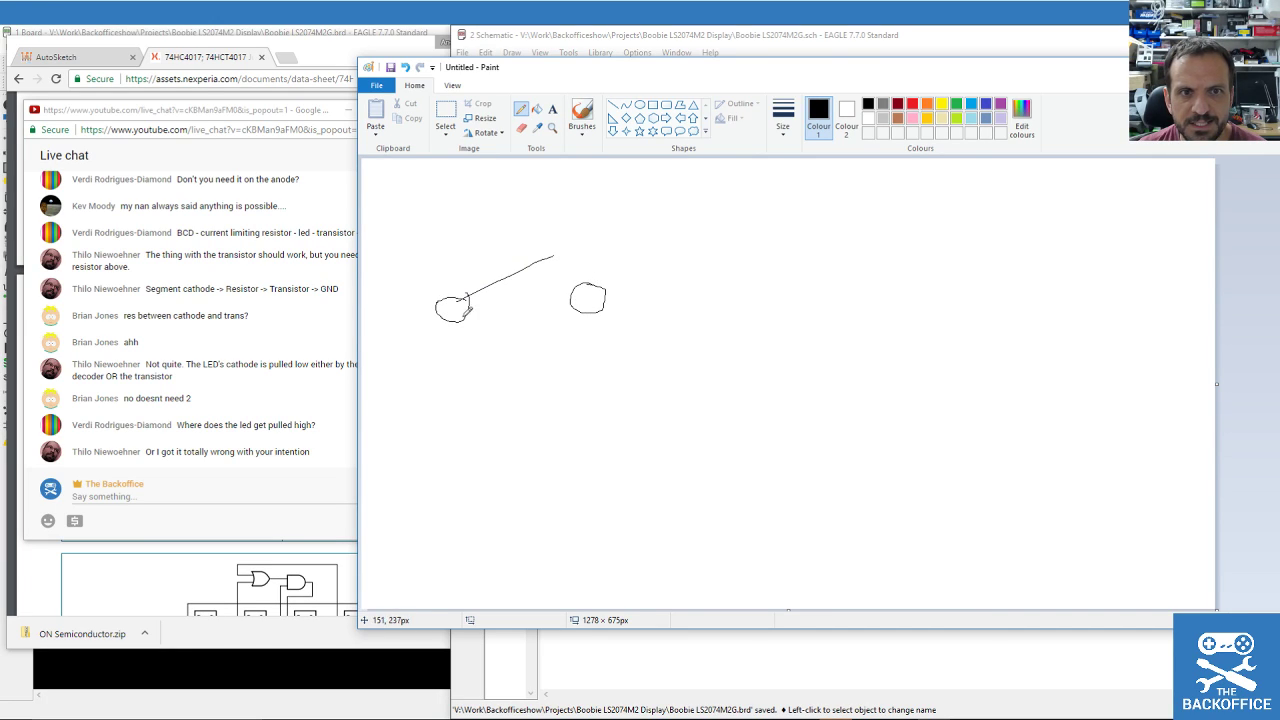
drag(436, 307, 404, 307)
mouse_move(387, 267)
mouse_down()
mouse_move(406, 264)
mouse_move(376, 290)
mouse_move(430, 262)
mouse_up()
mouse_move(456, 204)
mouse_down()
mouse_move(470, 214)
mouse_move(460, 229)
mouse_move(519, 229)
mouse_move(530, 200)
mouse_move(550, 218)
mouse_move(530, 228)
mouse_up()
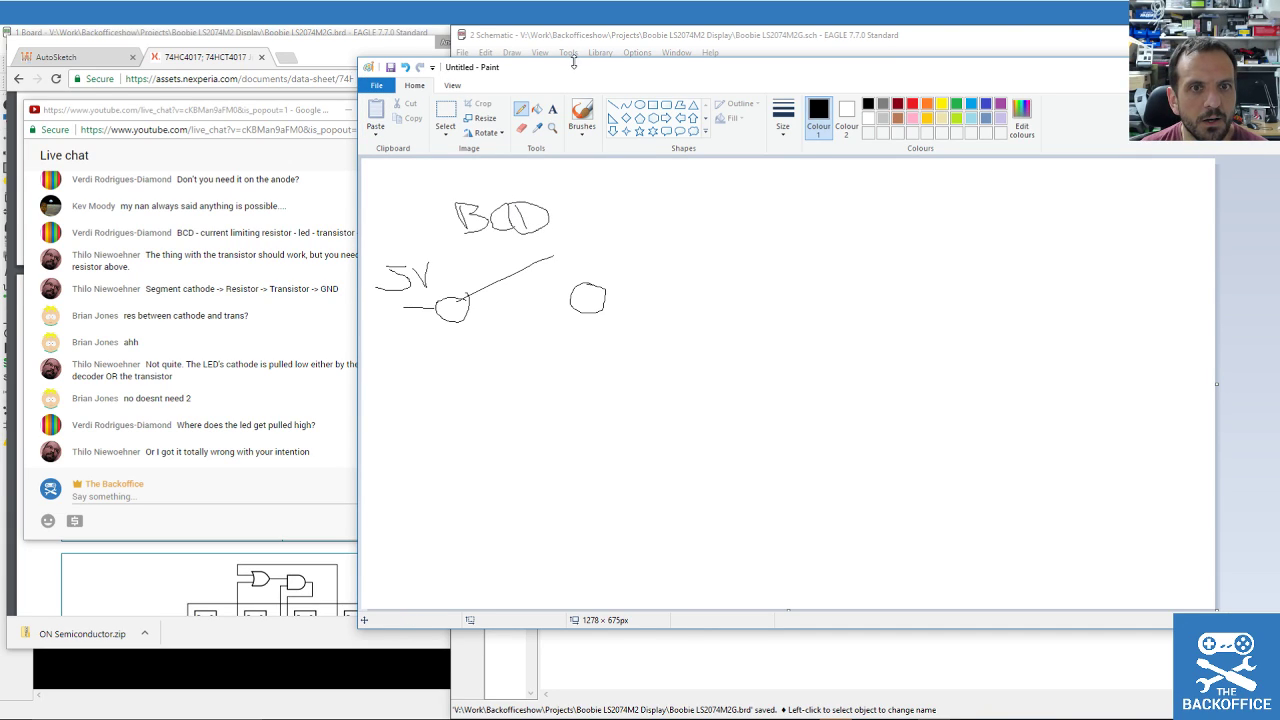
mouse_move(582, 70)
mouse_down()
mouse_move(1147, 87)
mouse_move(1031, 314)
mouse_move(1031, 361)
mouse_up()
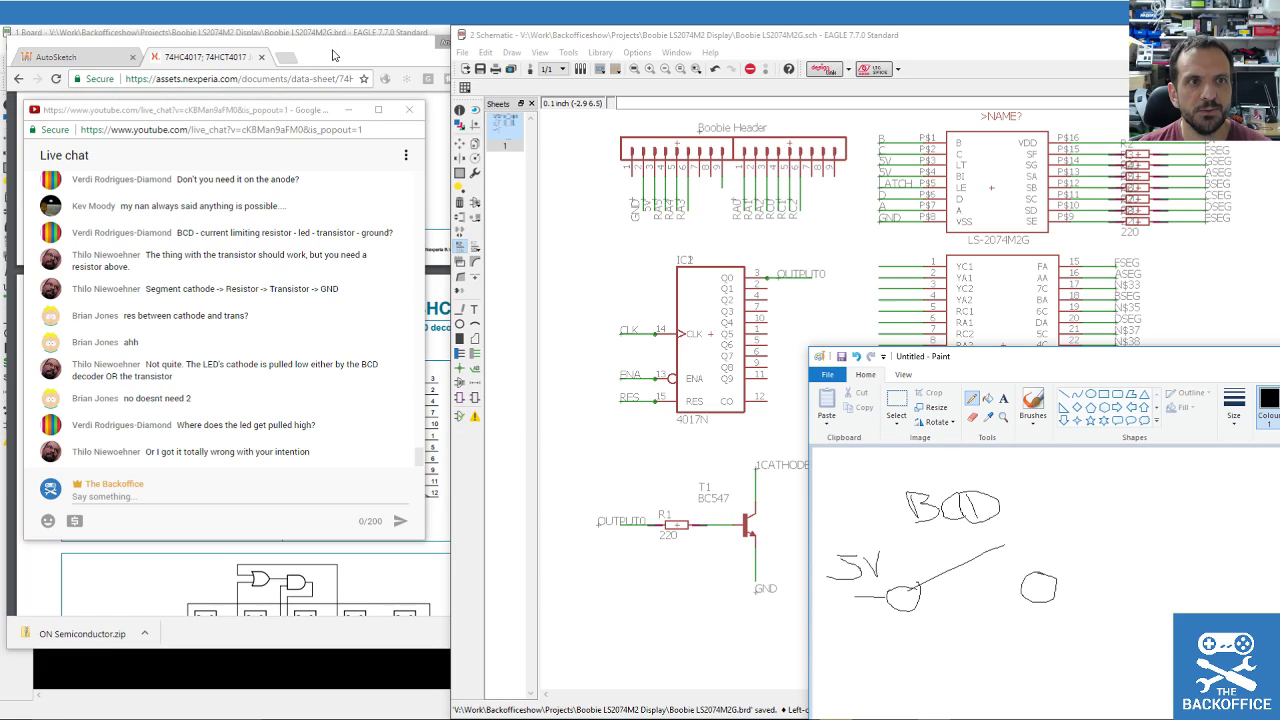
Search Google for MC14511BCP in a new tab and open the ON Semiconductor datasheet.
drag(250, 110, 2, 115)
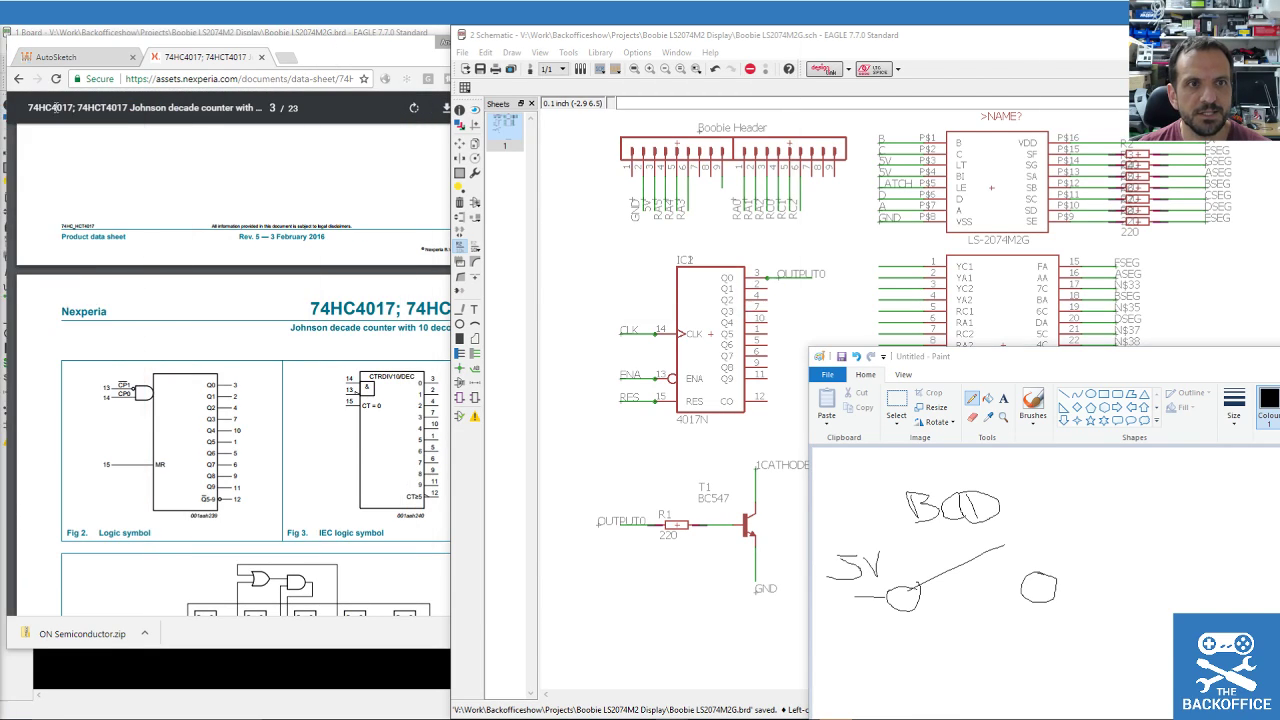
click(287, 57)
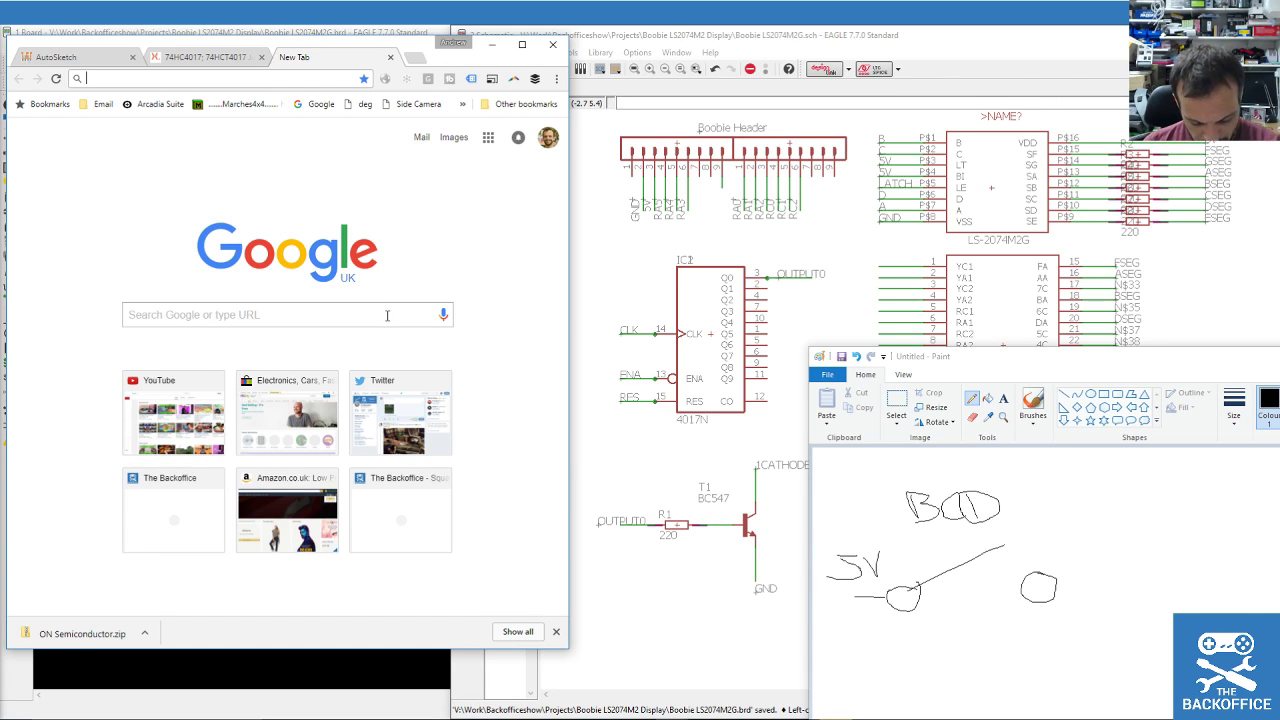
click(352, 319)
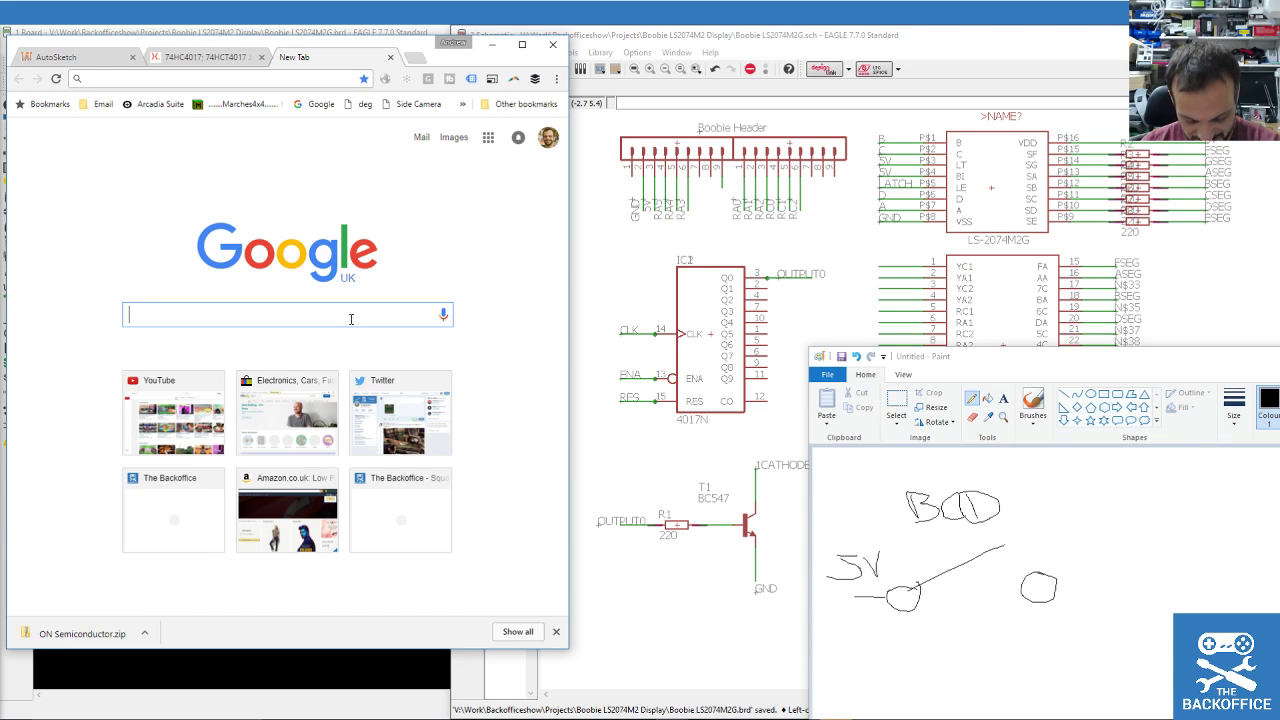
text(MC1)
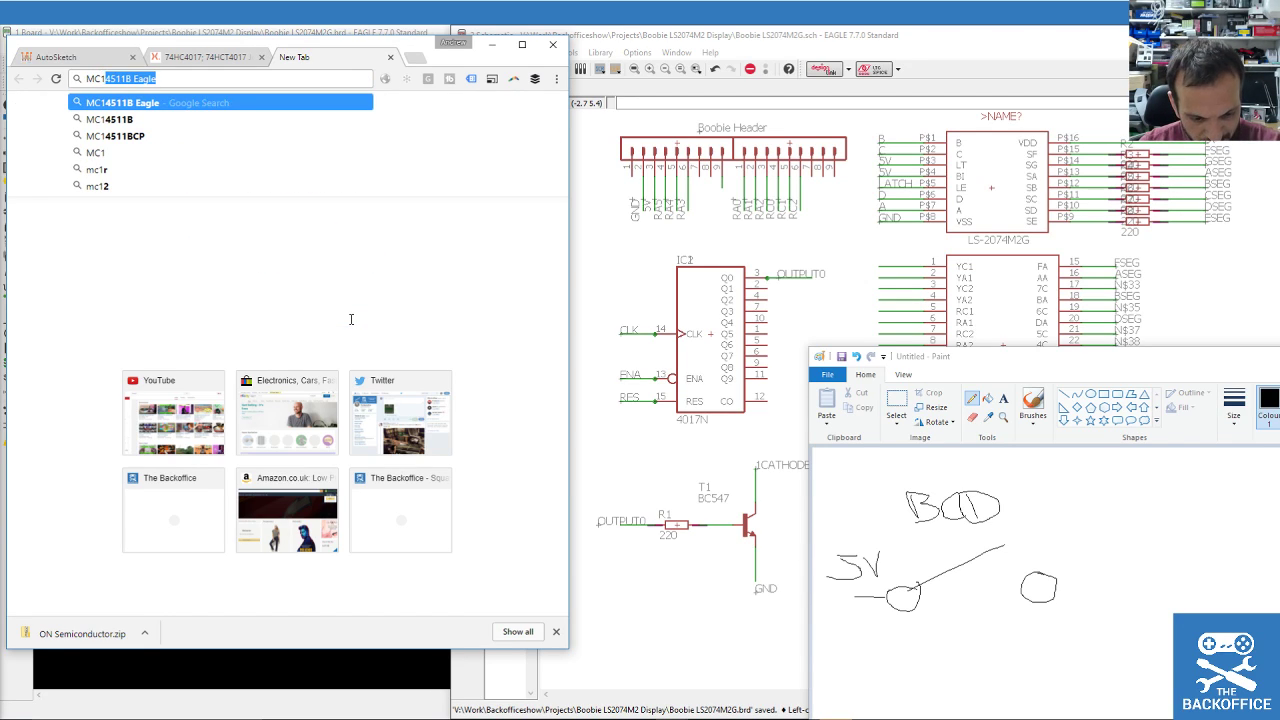
text(4511BCP)
key(Return)
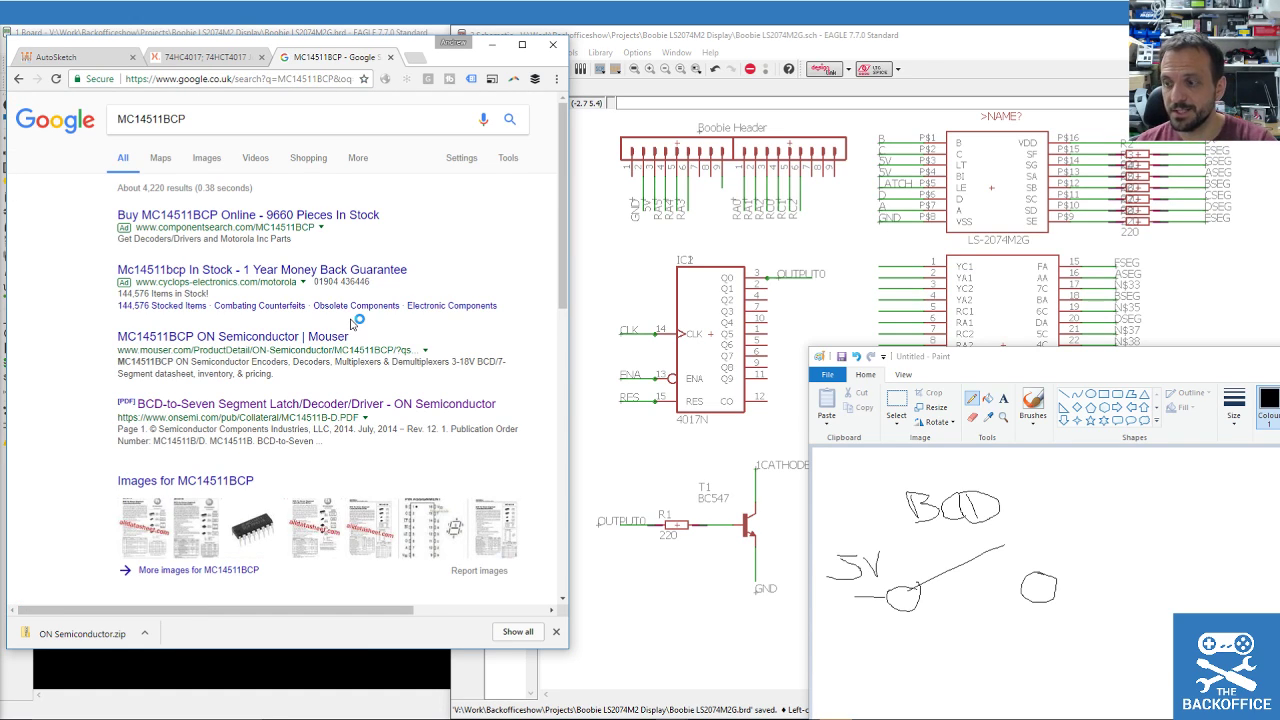
click(216, 406)
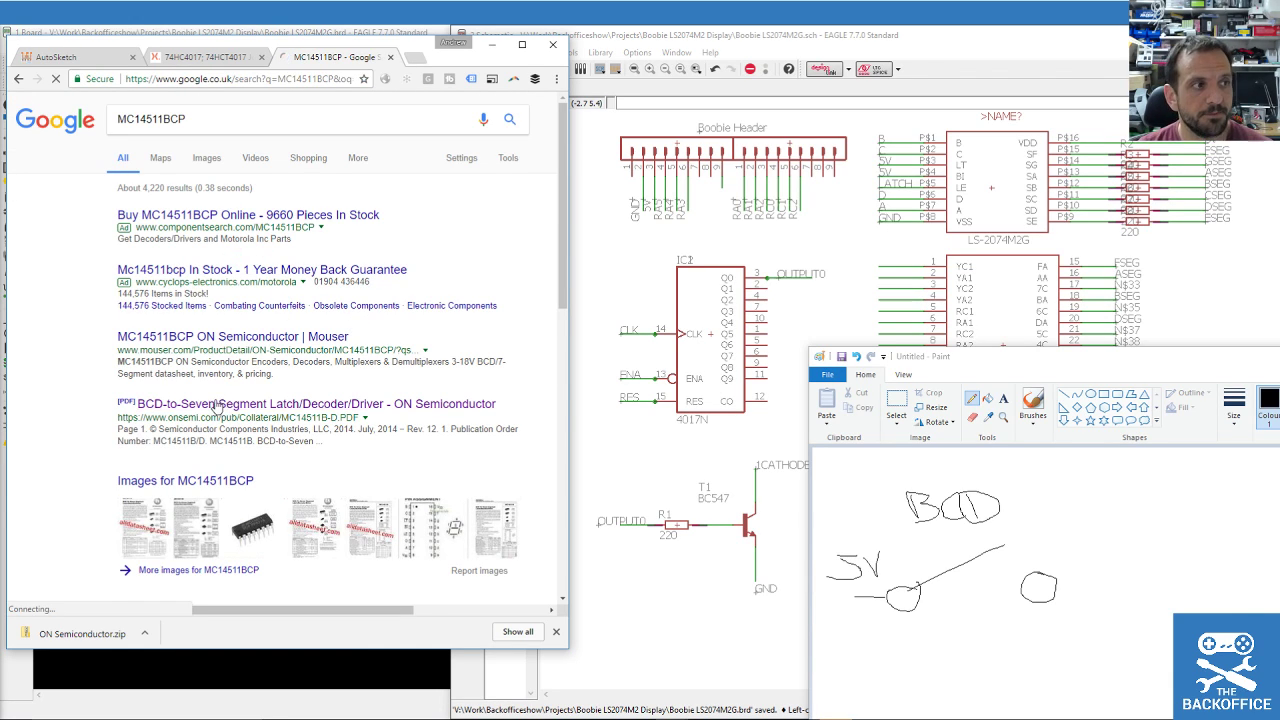
Show the MC14511B page-2 truth table and the ROHM pinout in side-by-side windows.
scroll(298, 369, down, 10)
scroll(298, 369, down, 3)
scroll(300, 365, up, 5)
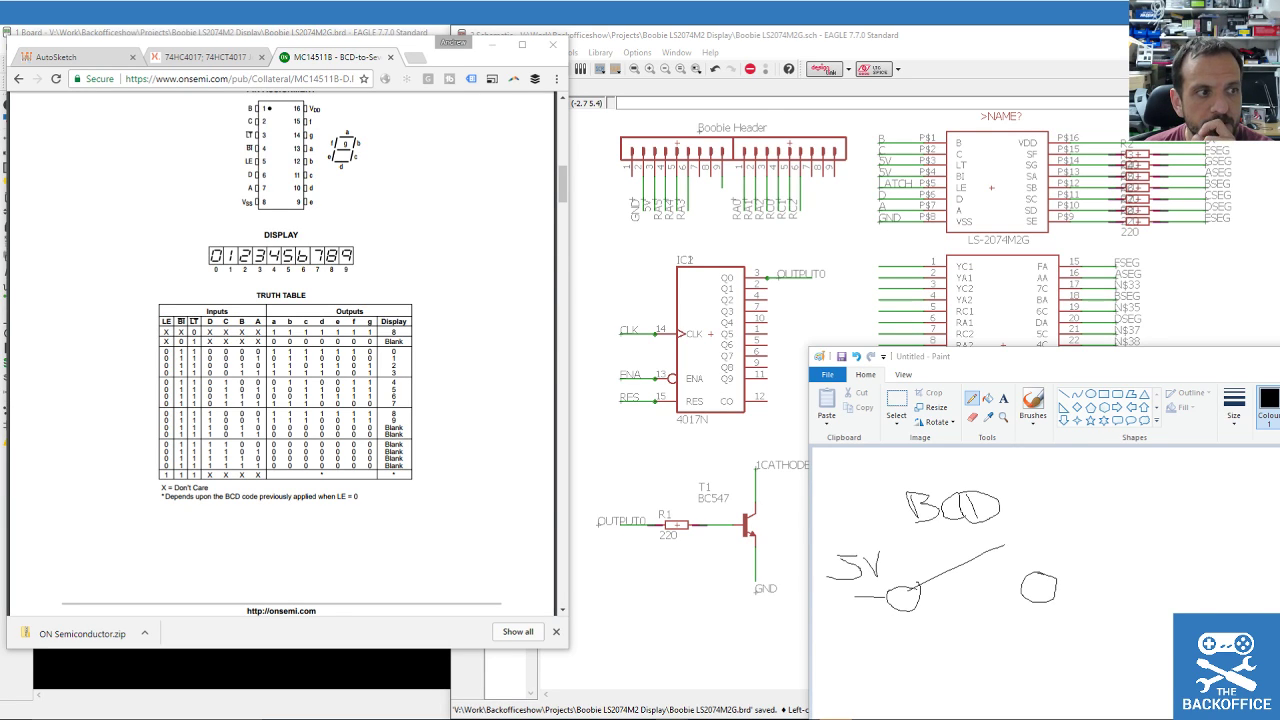
drag(265, 47, 606, 66)
click(428, 77)
drag(428, 77, 108, 70)
drag(677, 80, 1216, 97)
drag(1085, 93, 614, 85)
drag(1218, 89, 1279, 60)
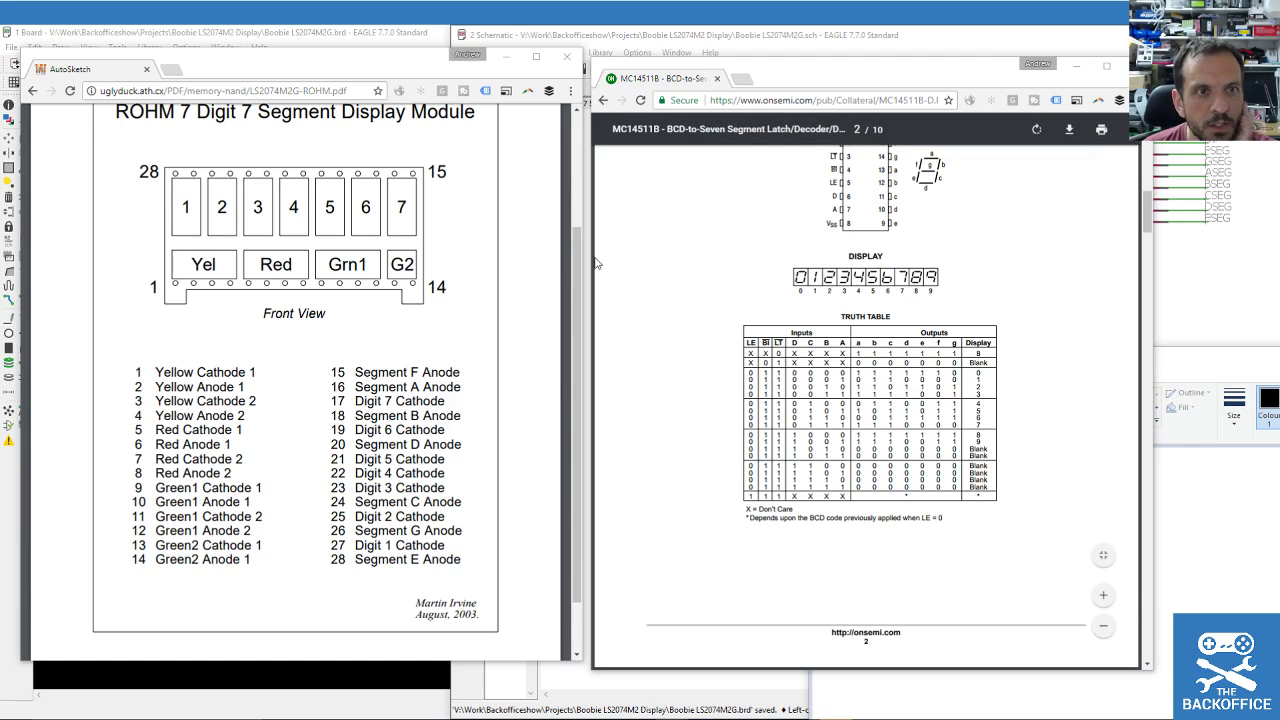
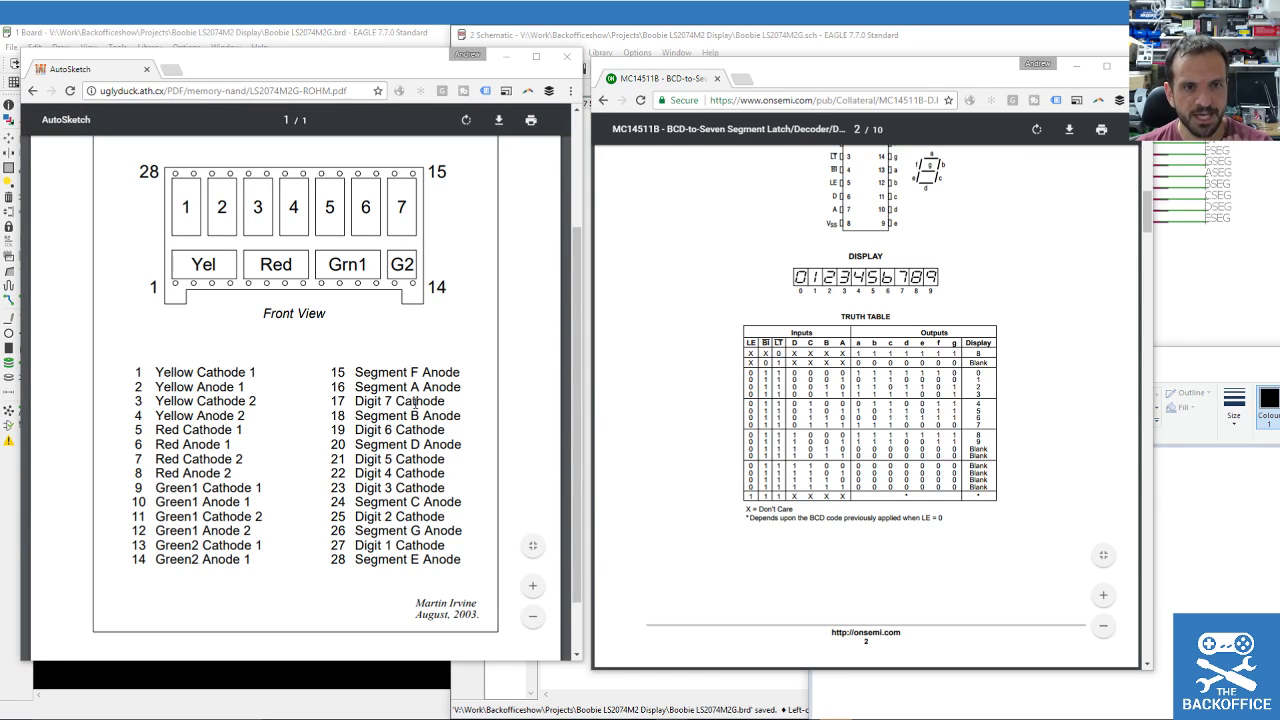
Merge the AutoSketch tab into the datasheet window and show the MC14511B pin assignment beside the schematic.
drag(120, 69, 797, 82)
drag(931, 70, 338, 66)
click(95, 69)
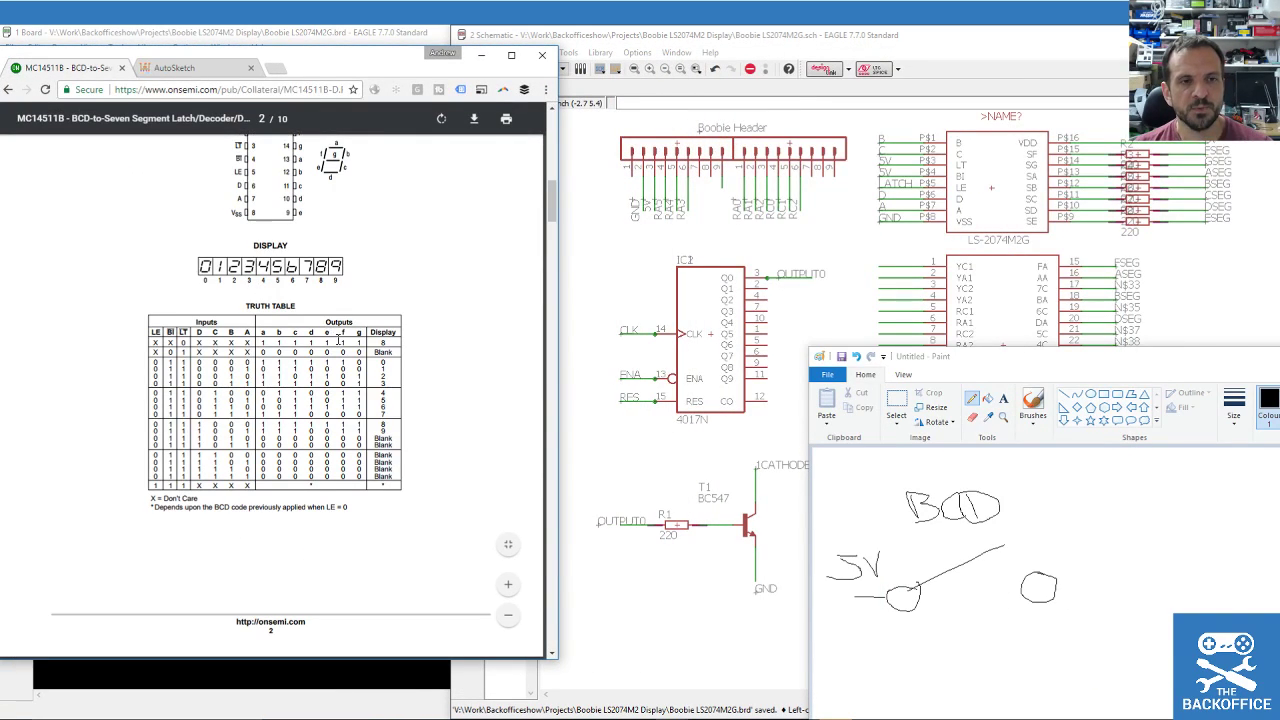
scroll(364, 383, up, 3)
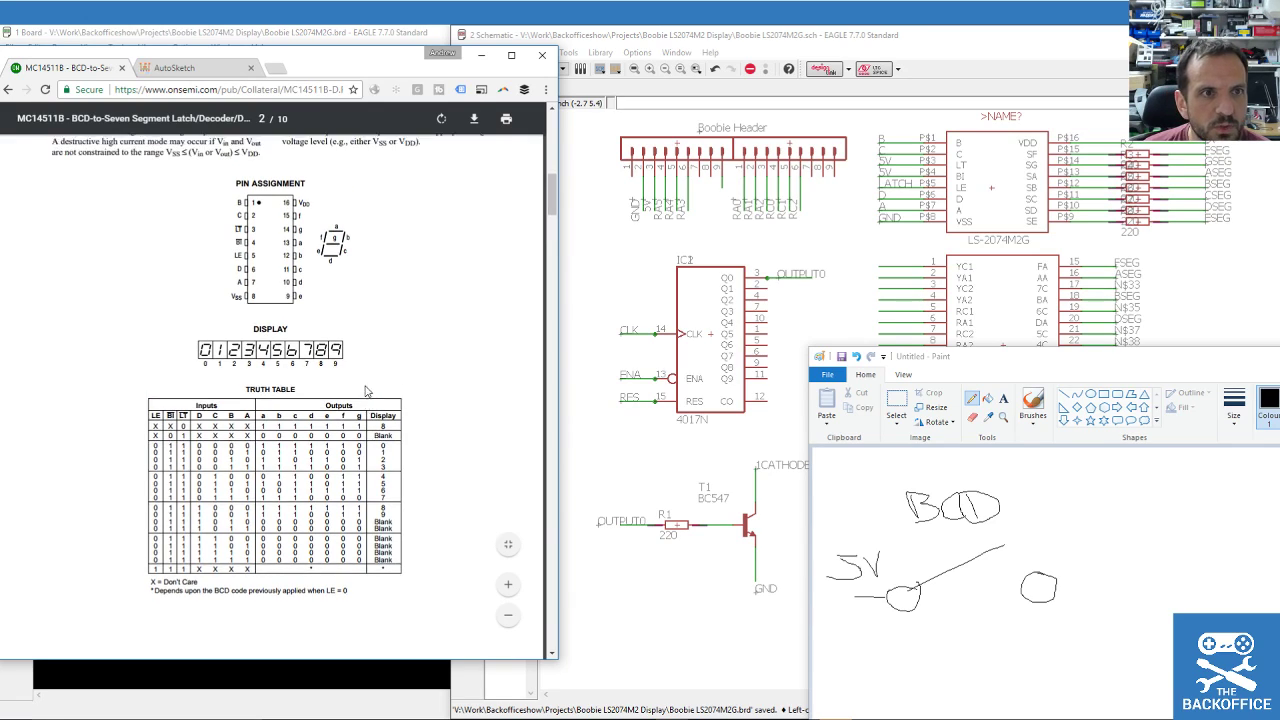
scroll(368, 391, down, 3)
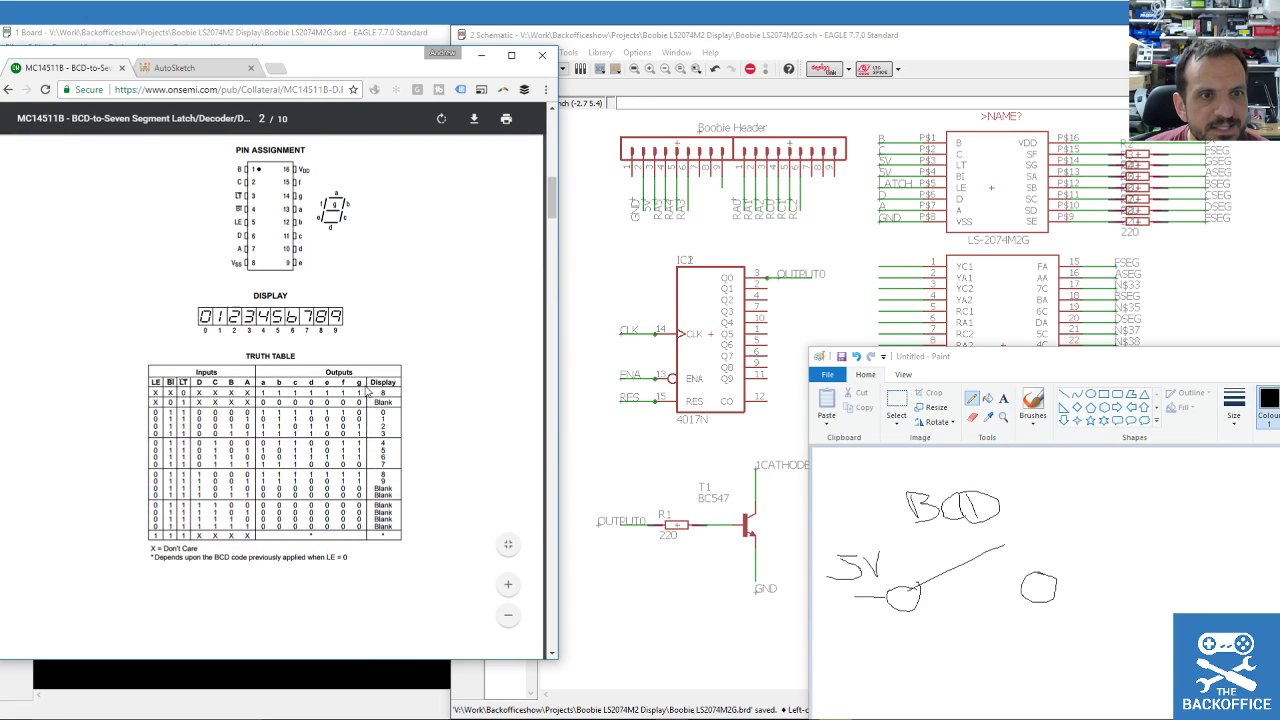
scroll(368, 391, up, 1)
drag(960, 357, 1279, 300)
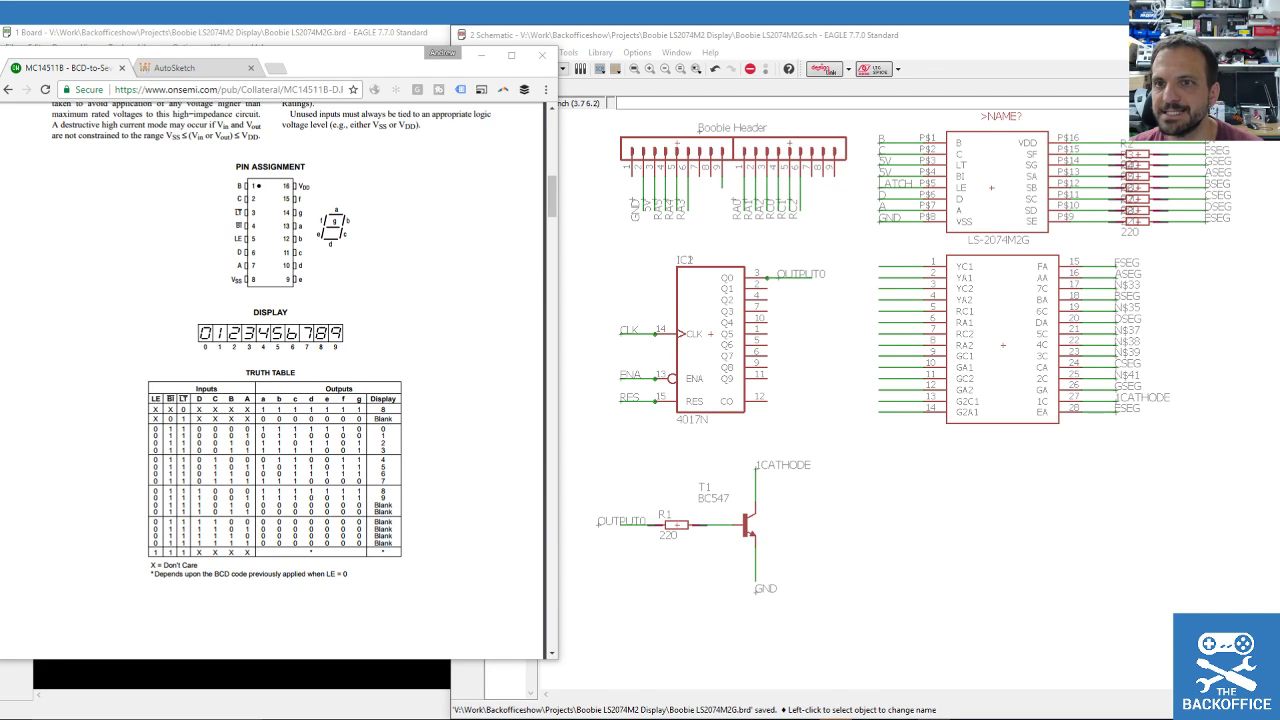
In Paint, pencil-sketch an LED with light arrows, wired to a transistor circle.
key(alt+Tab)
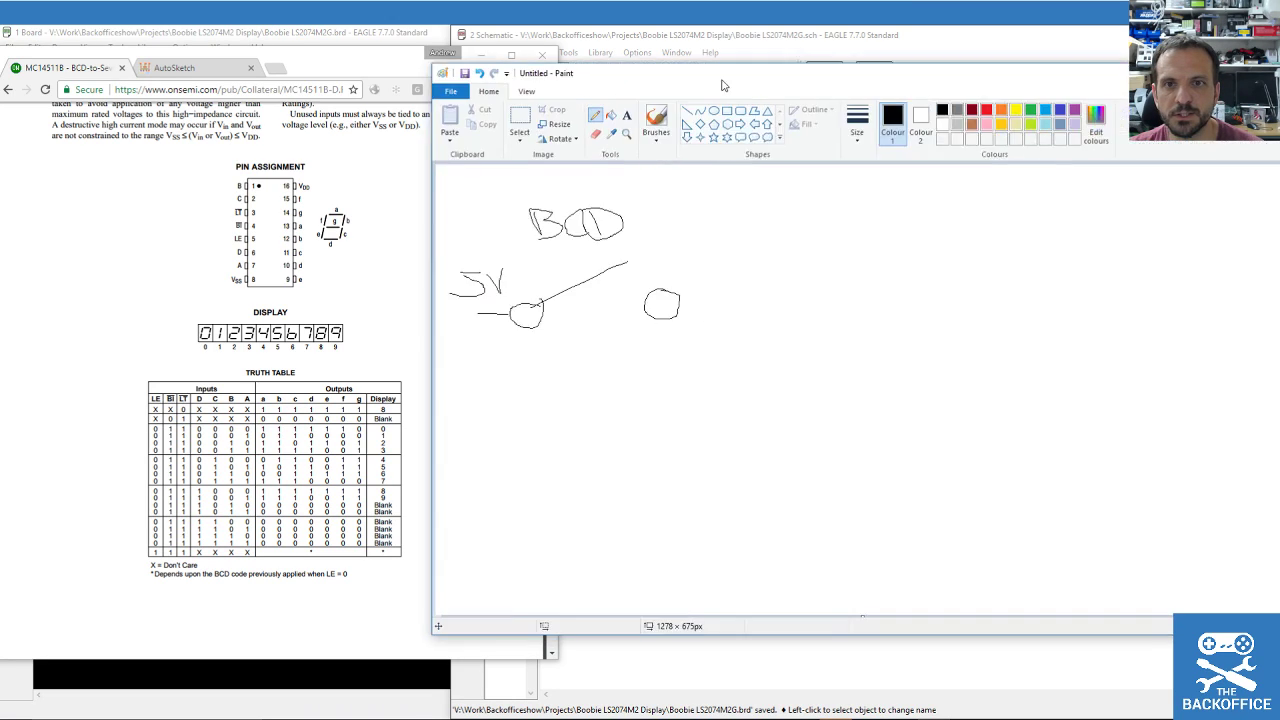
mouse_move(557, 294)
mouse_down()
mouse_move(660, 308)
mouse_move(690, 293)
mouse_move(700, 350)
mouse_move(683, 252)
mouse_up()
drag(794, 238, 791, 357)
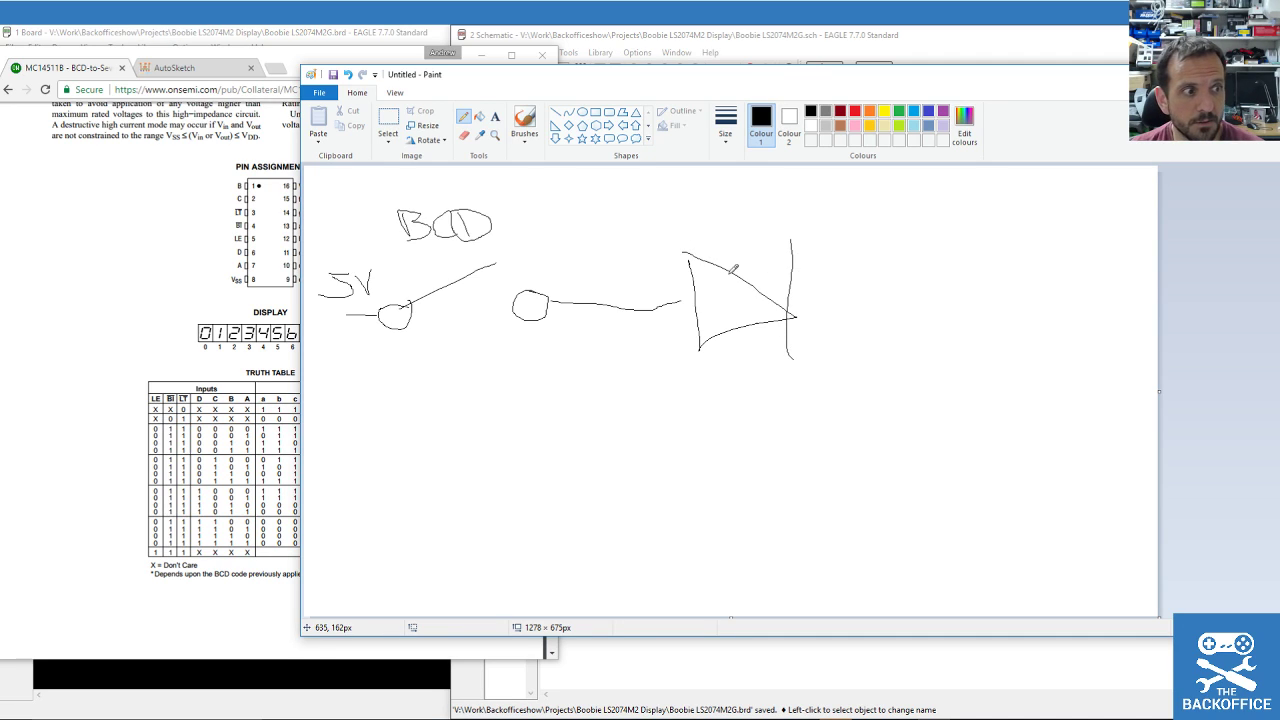
mouse_move(712, 236)
mouse_down()
mouse_move(740, 196)
mouse_move(752, 208)
mouse_move(770, 196)
mouse_move(782, 214)
mouse_up()
mouse_move(788, 299)
mouse_down()
mouse_move(950, 307)
mouse_move(960, 386)
mouse_move(910, 424)
mouse_move(946, 381)
mouse_move(940, 436)
mouse_up()
mouse_move(944, 402)
mouse_down()
mouse_move(972, 382)
mouse_move(993, 541)
mouse_move(946, 398)
mouse_move(811, 413)
mouse_up()
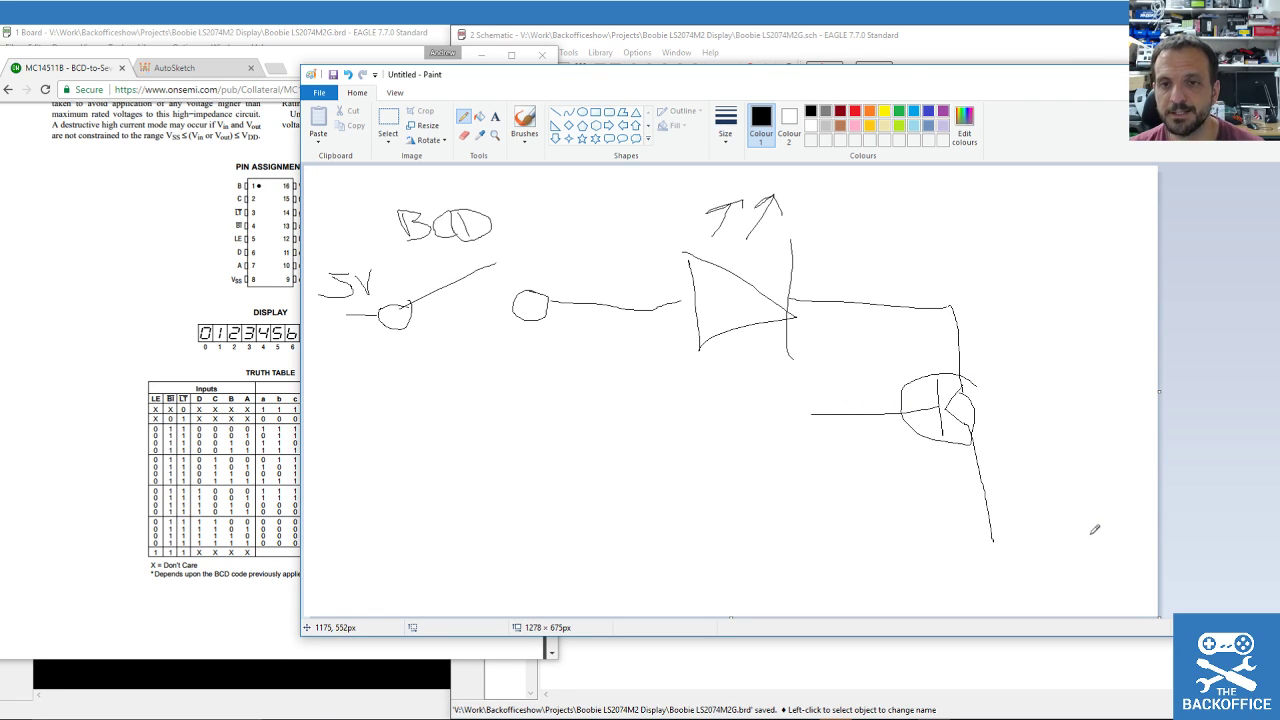
Add the LED's series resistor, the transistor's base resistor, a supply arrow and a ground line.
mouse_move(578, 306)
mouse_down()
mouse_move(612, 318)
mouse_move(682, 305)
mouse_up()
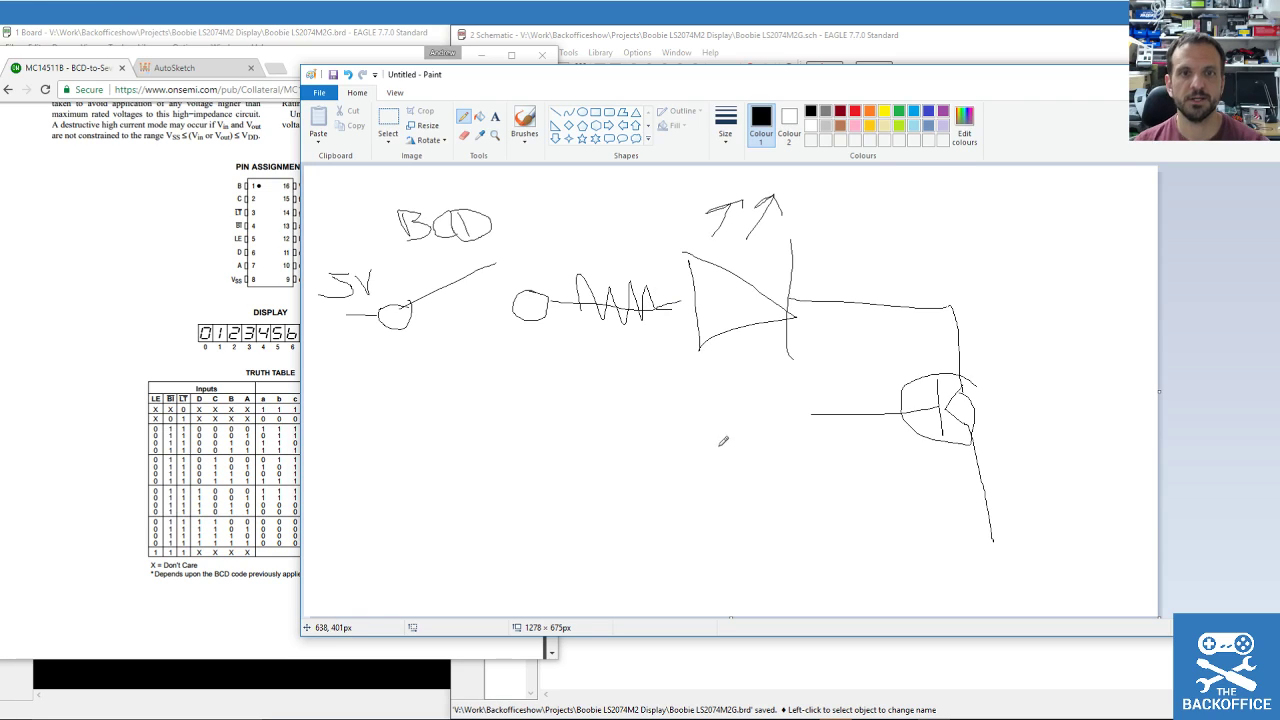
mouse_move(775, 79)
mouse_down()
mouse_move(822, 78)
mouse_move(814, 66)
mouse_up()
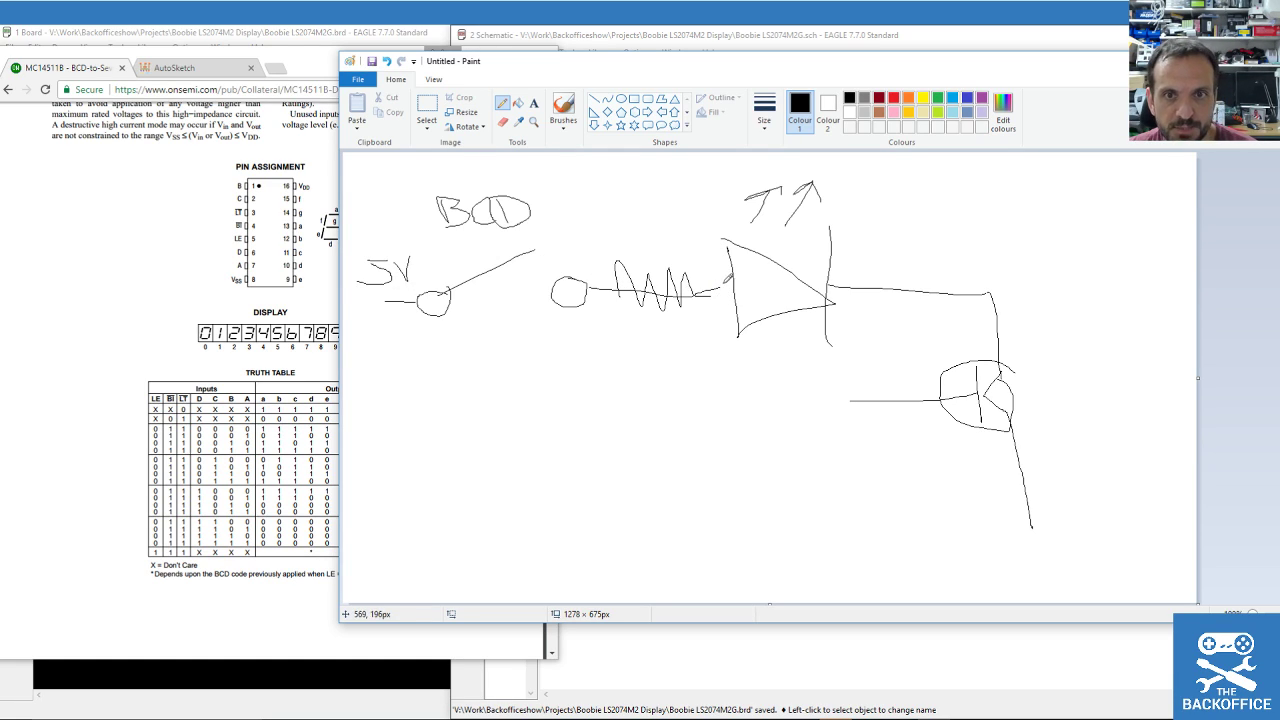
mouse_move(784, 410)
mouse_down()
mouse_move(800, 380)
mouse_move(868, 403)
mouse_move(699, 403)
mouse_move(757, 355)
mouse_move(775, 372)
mouse_up()
mouse_move(982, 519)
mouse_down()
mouse_move(1078, 514)
mouse_move(1044, 533)
mouse_move(1052, 553)
mouse_up()
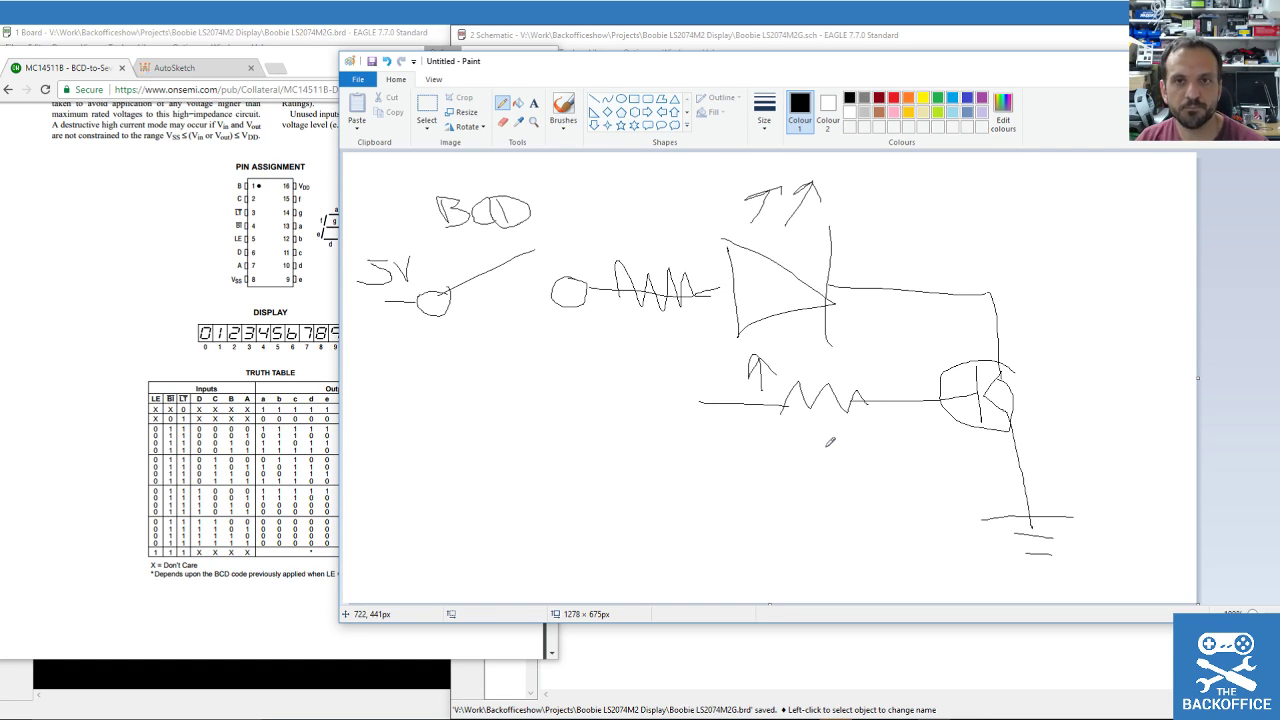
mouse_move(570, 70)
mouse_down()
mouse_move(1279, 114)
mouse_move(1145, 117)
mouse_move(1256, 117)
mouse_up()
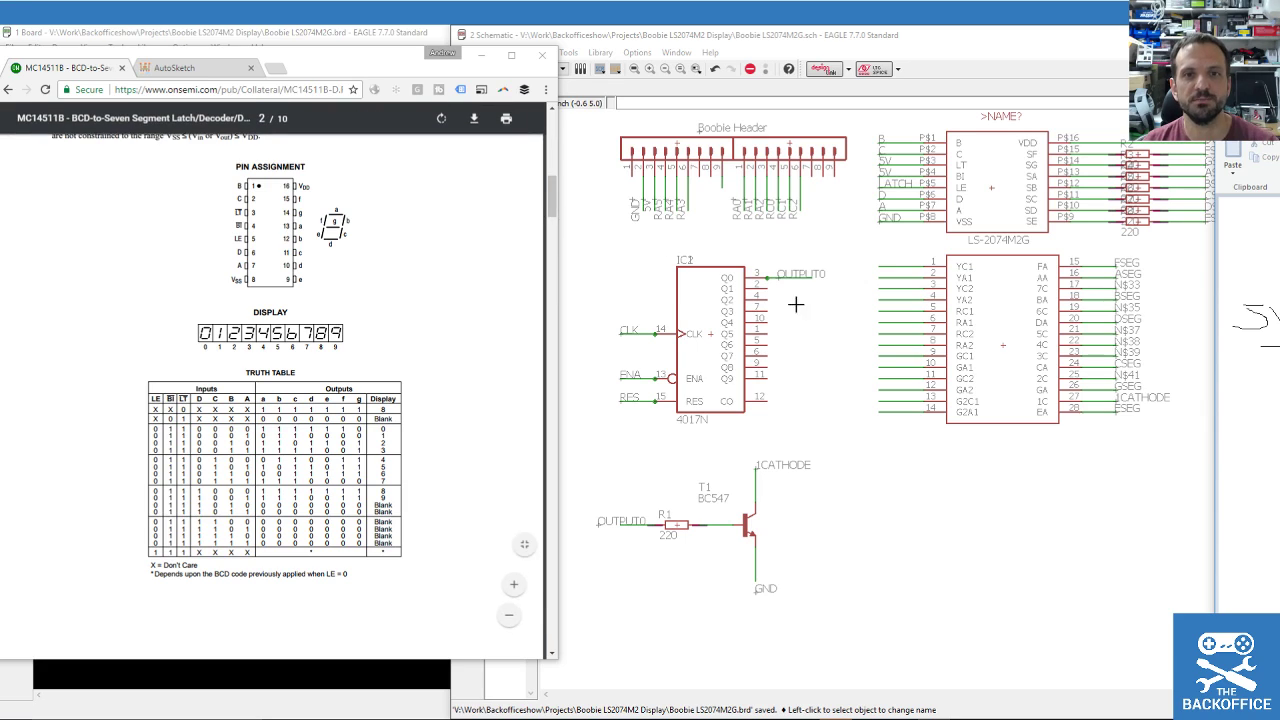
Draw short net wires from the 4017N's Q1 through Q5 output pins.
drag(378, 63, 268, 54)
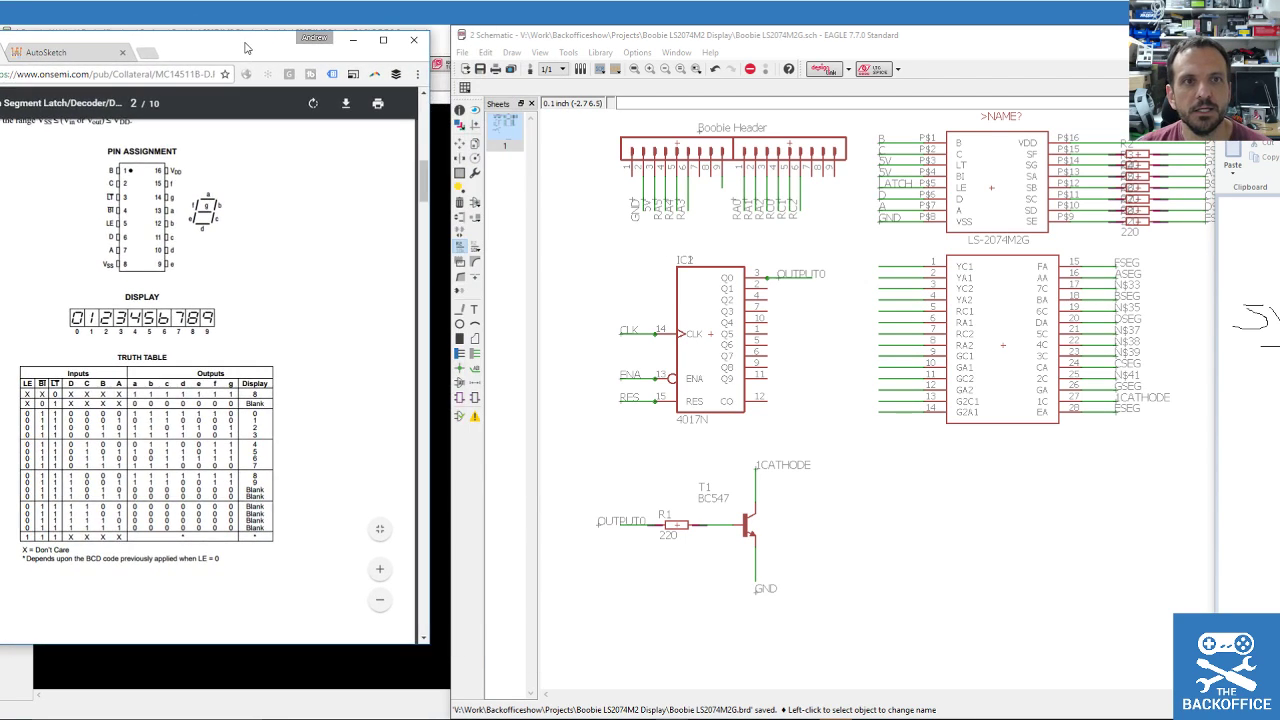
click(536, 44)
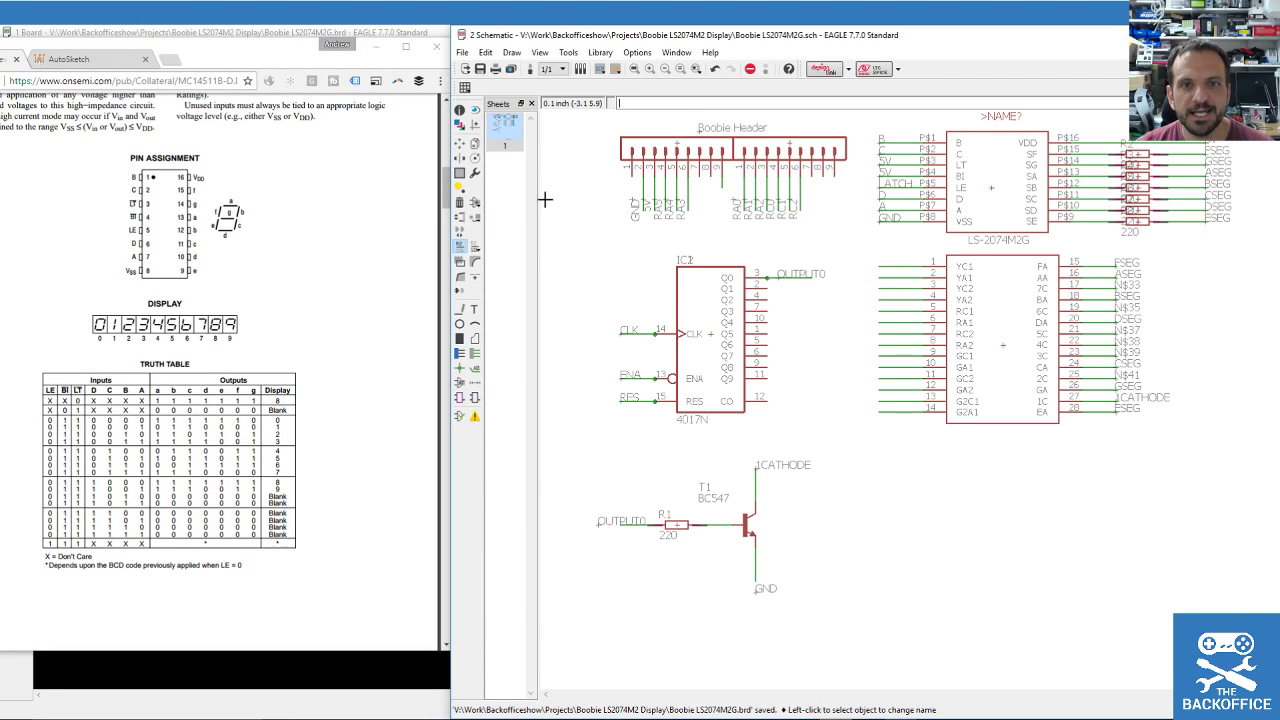
click(474, 353)
click(767, 289)
click(811, 288)
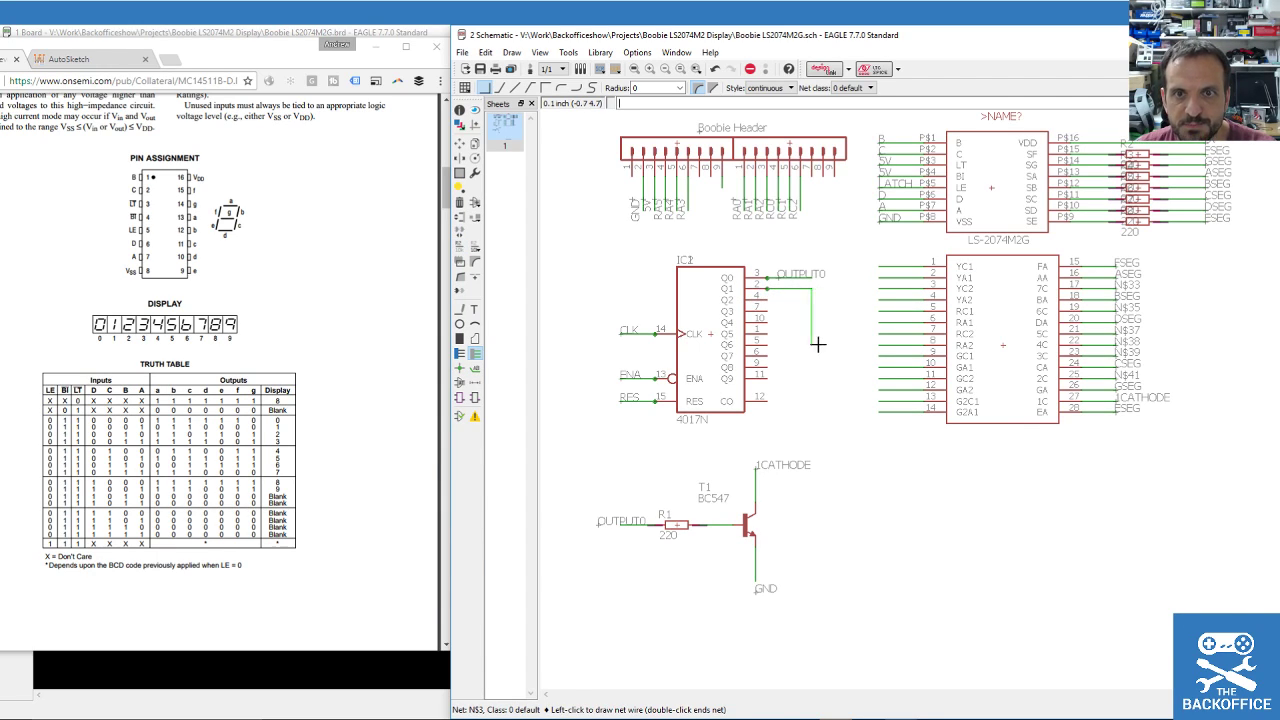
key(Escape)
click(769, 299)
double_click(812, 299)
click(768, 310)
double_click(812, 310)
click(768, 321)
double_click(812, 321)
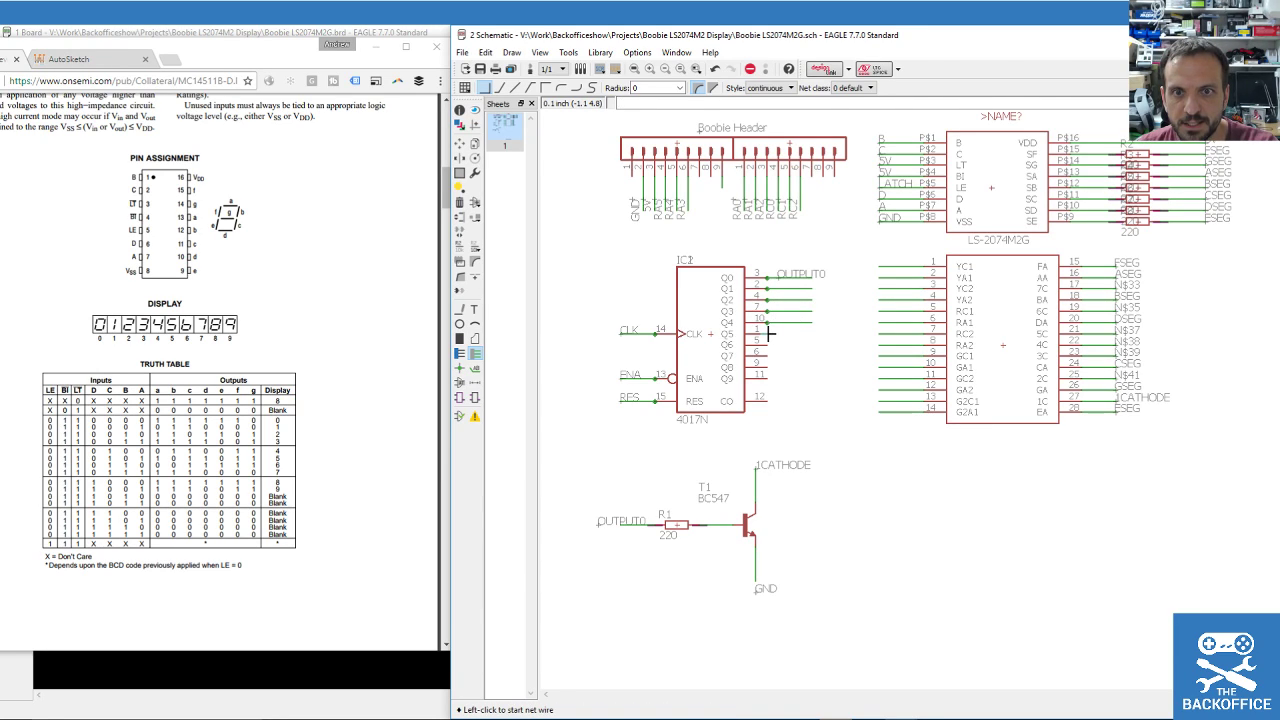
click(768, 332)
double_click(812, 332)
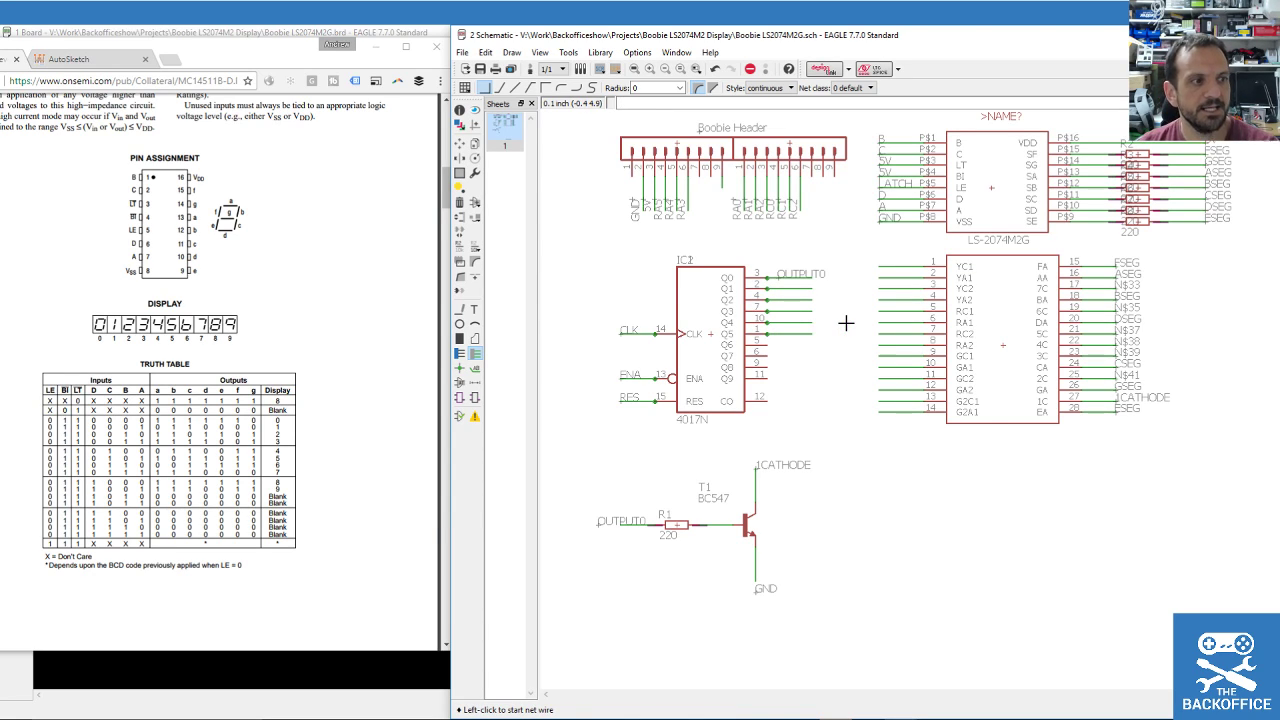
Label the Q1–Q5 wires with nets N$3, N$5, N$8, N$10 and N$1.
scroll(848, 324, up, 3)
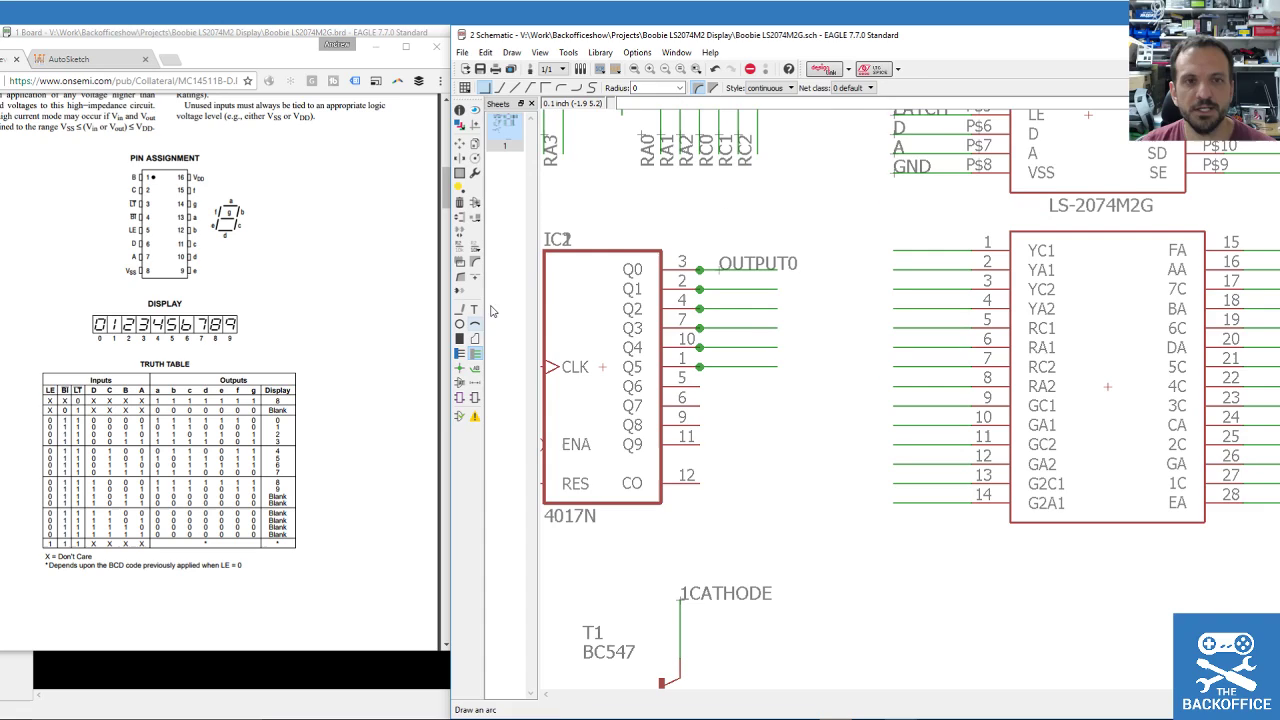
click(475, 367)
click(700, 289)
click(716, 289)
click(716, 308)
click(716, 307)
click(716, 328)
click(720, 327)
click(716, 347)
click(720, 346)
click(716, 366)
click(720, 365)
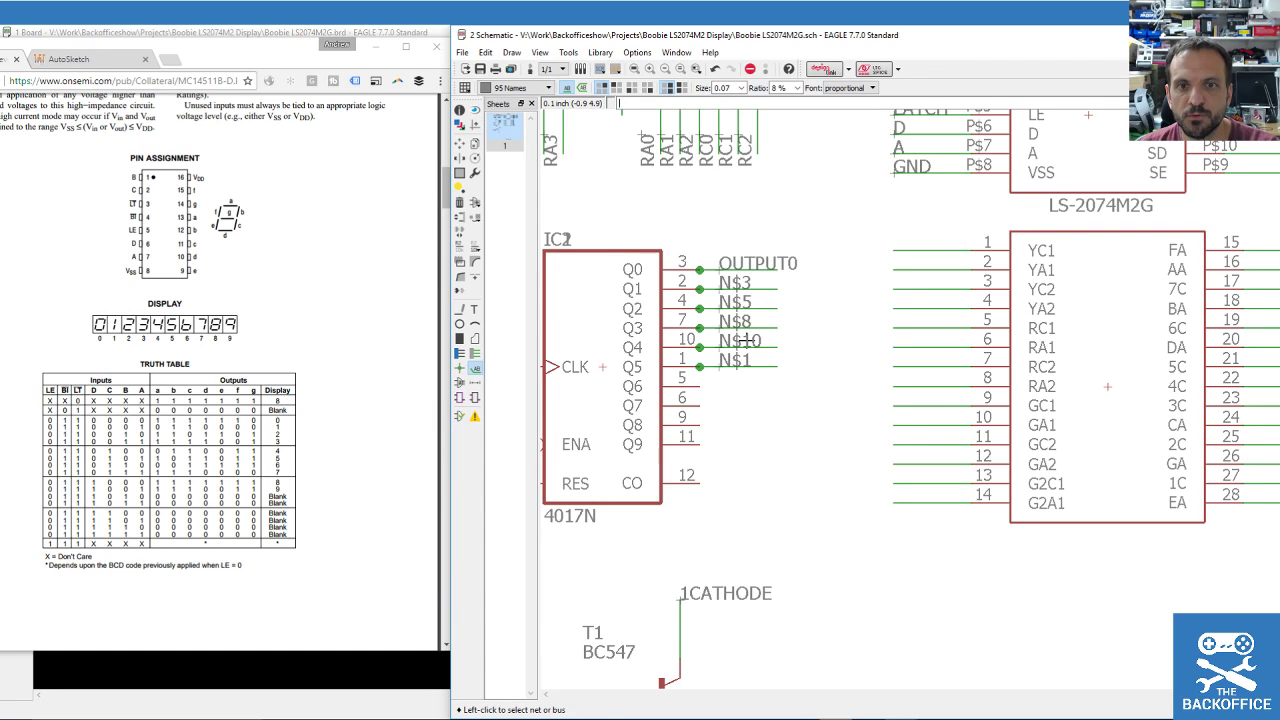
Add a net wire and a net label on the 4017N's Q6 output.
click(475, 353)
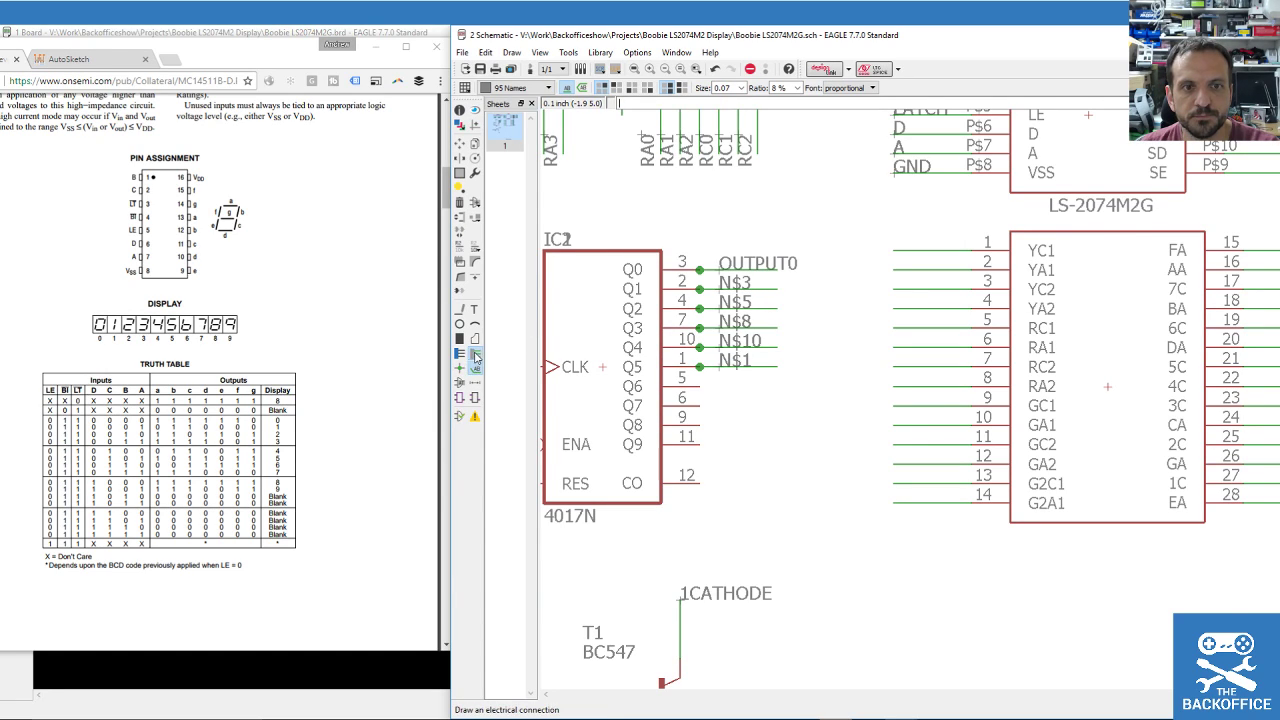
click(699, 386)
double_click(776, 386)
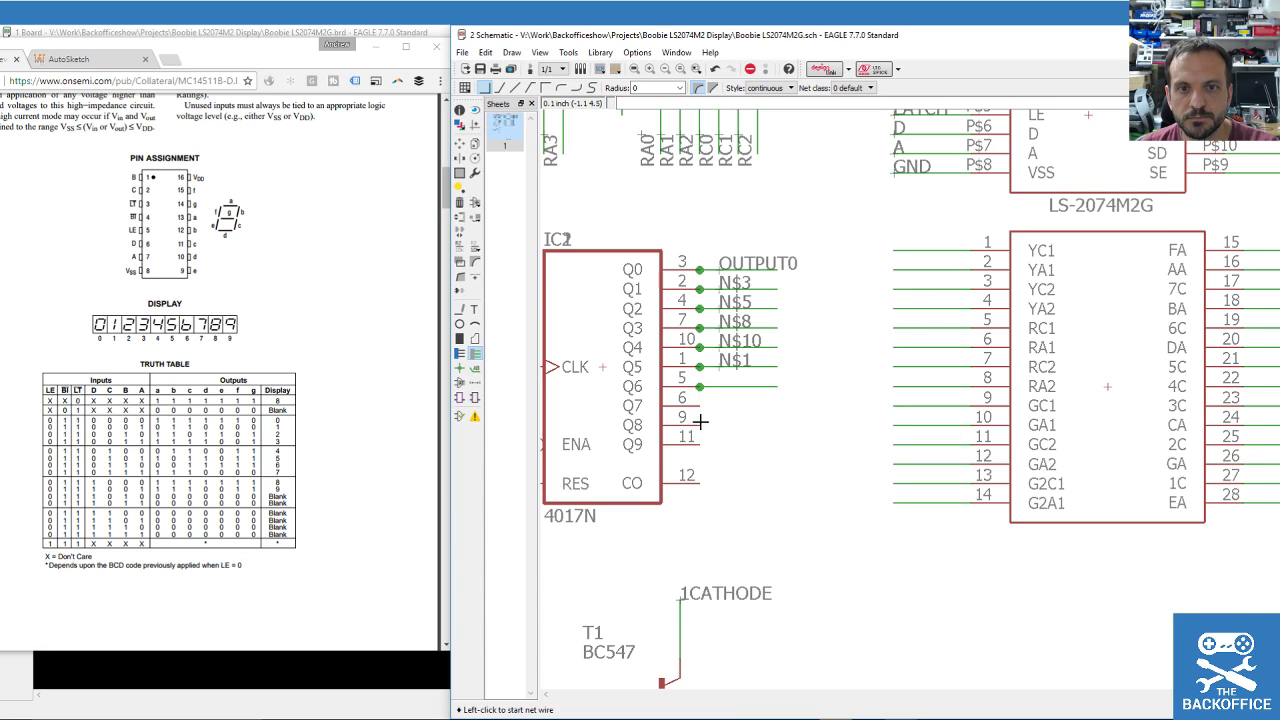
click(475, 368)
click(731, 386)
click(722, 384)
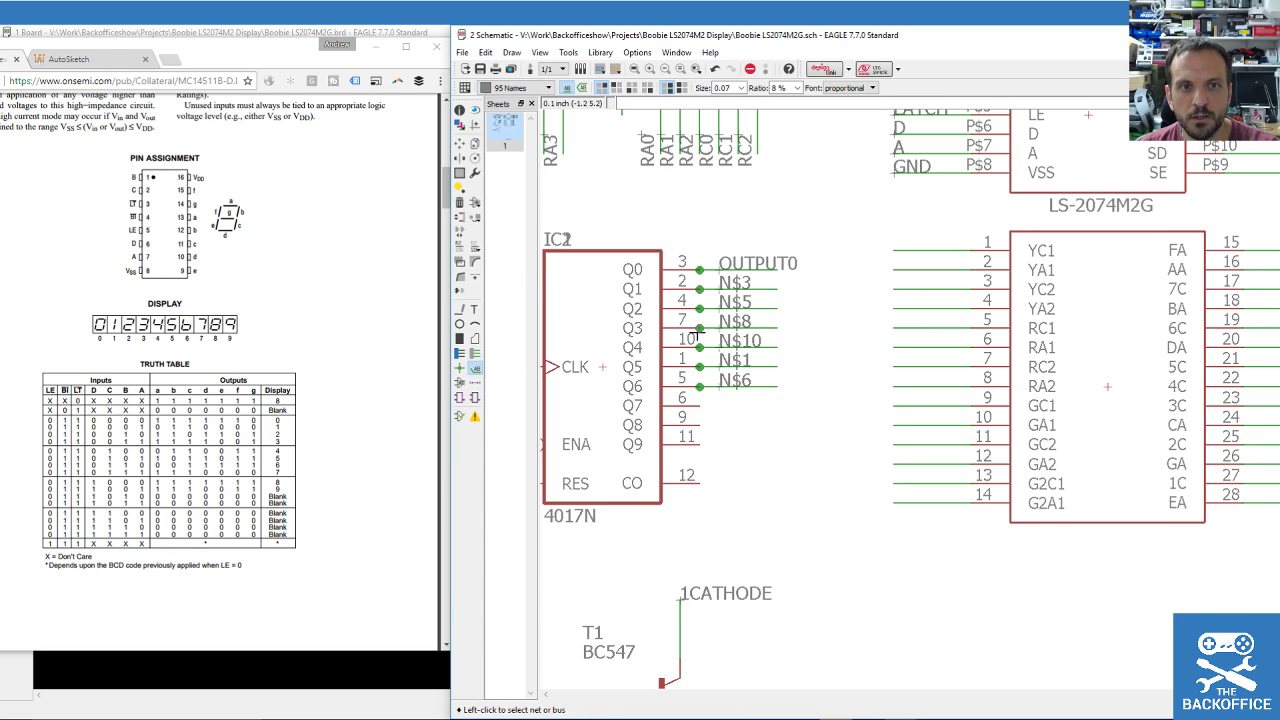
Rename nets N$3 and N$5 to OUTPUT1 and OUTPUT2.
click(460, 246)
click(727, 289)
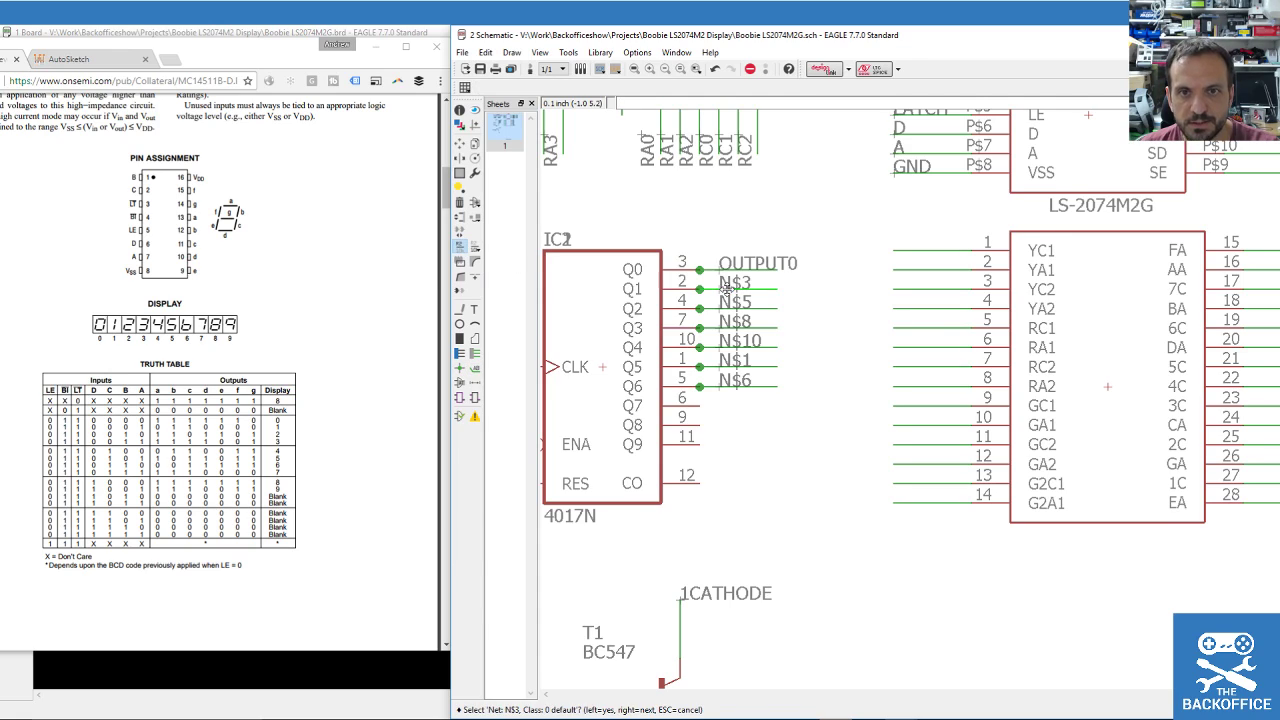
click(727, 289)
text(OUTPU)
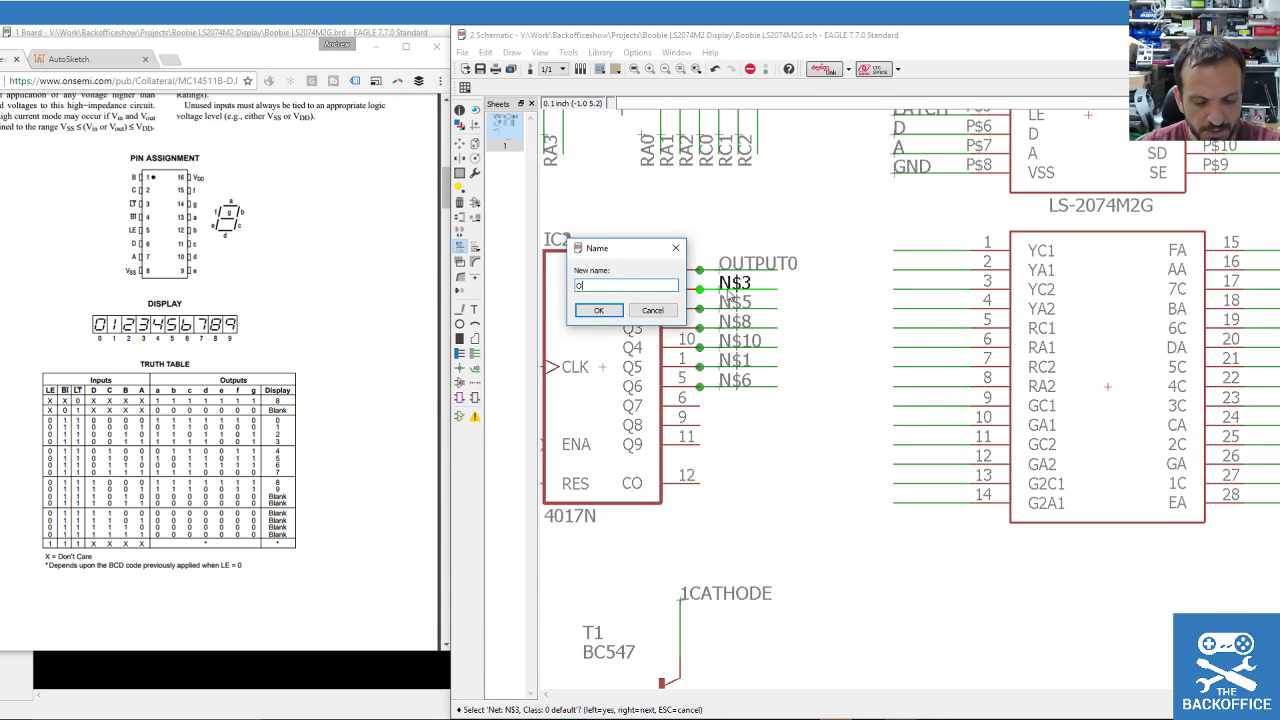
key(ctrl+a)
key(End)
text(T1)
key(Return)
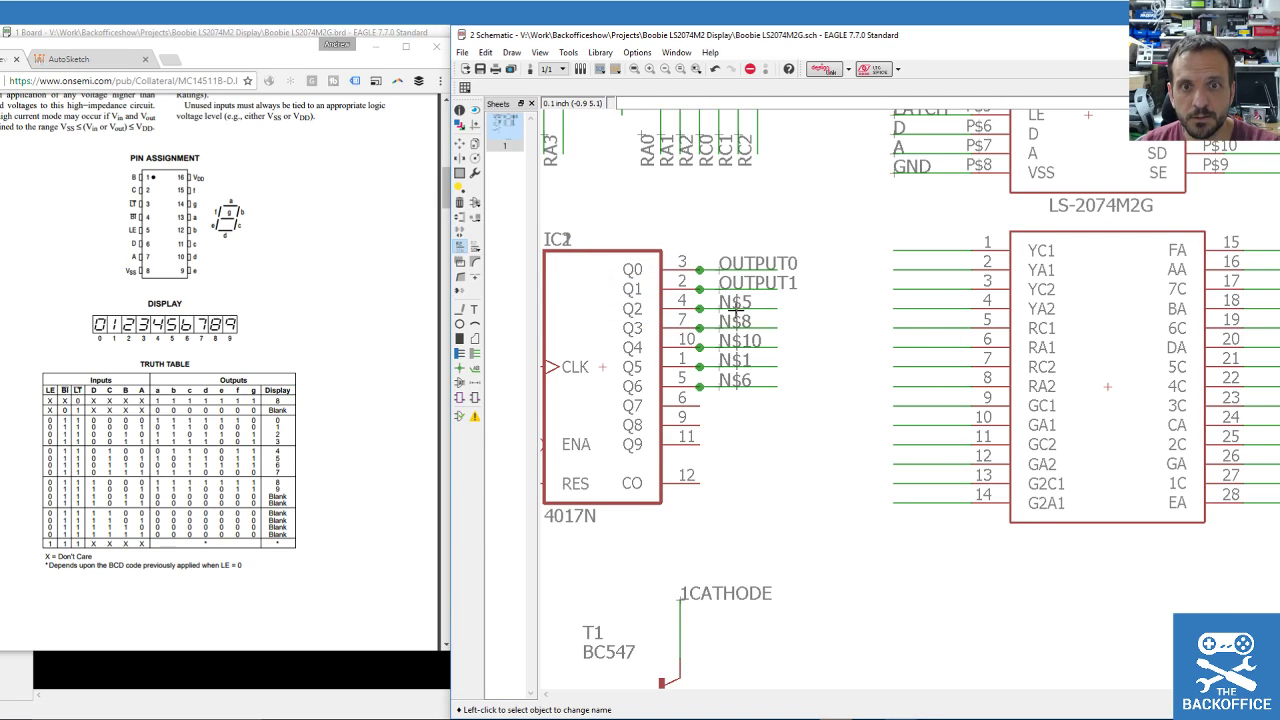
click(737, 310)
text(OUTPUT)
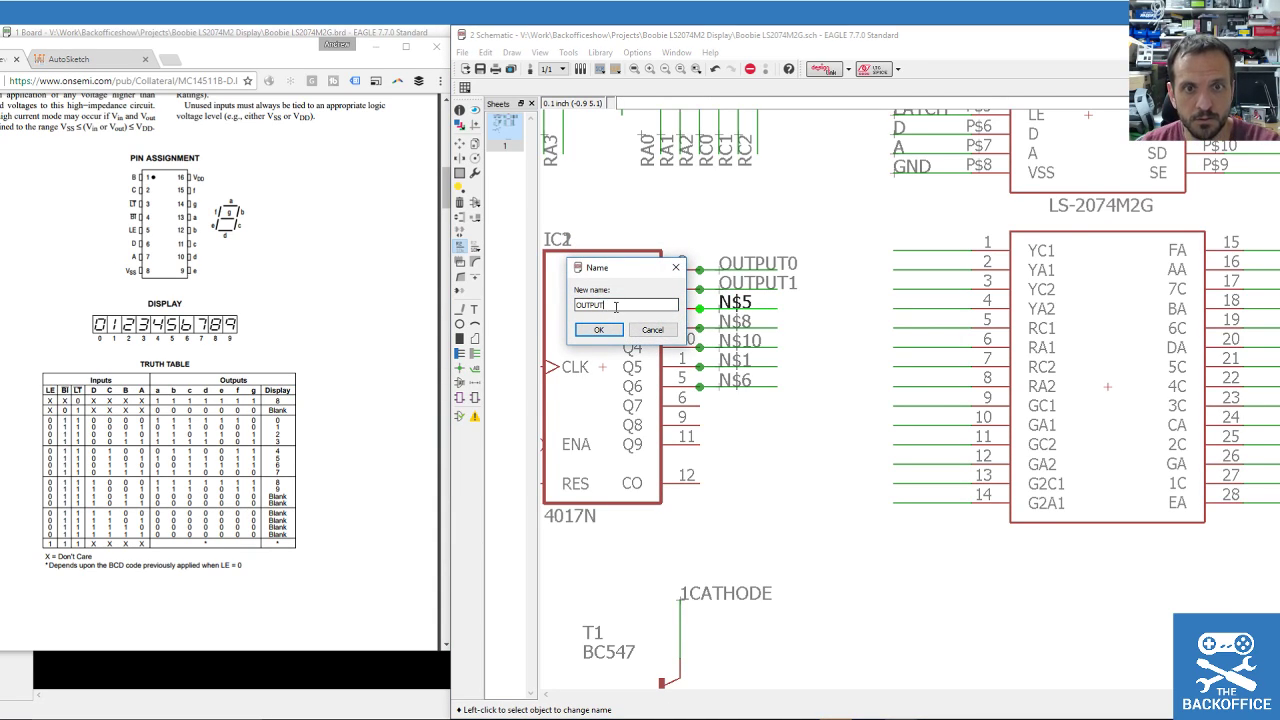
key(Return)
Rename nets N$8 and N$10 to OUTPUT3 and OUTPUT4.
click(724, 330)
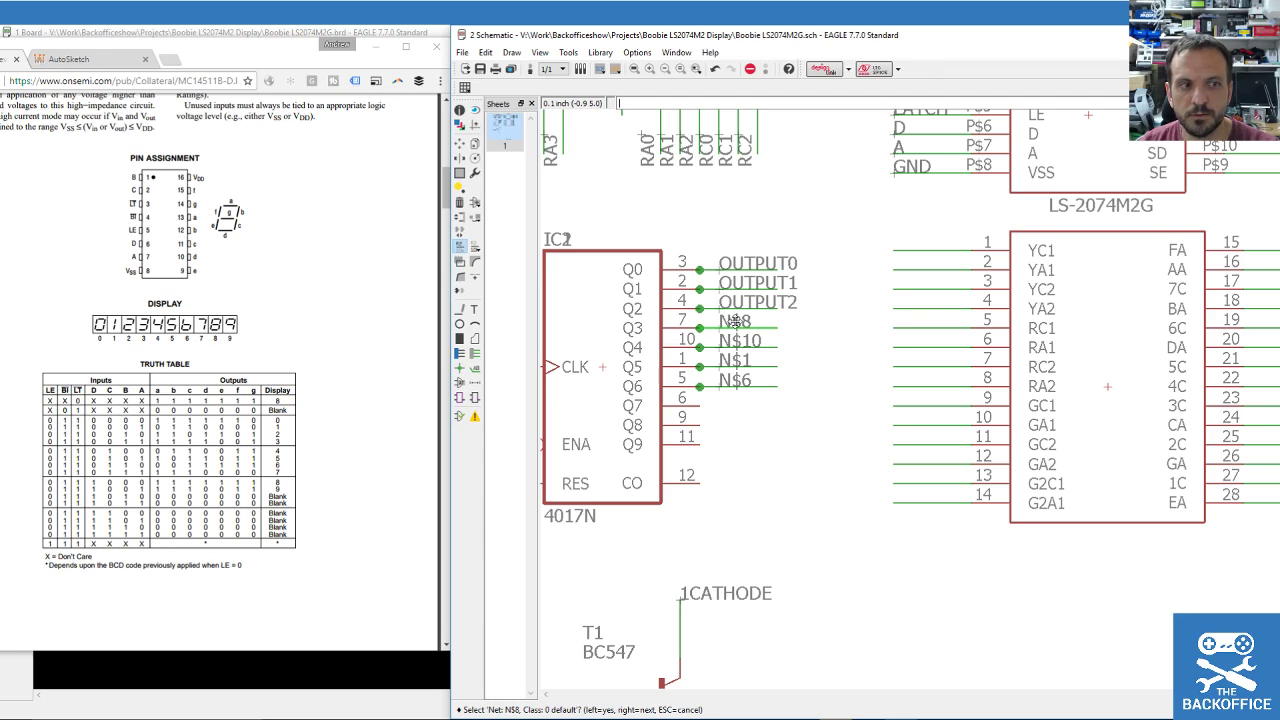
click(724, 330)
text(OUTPUT)
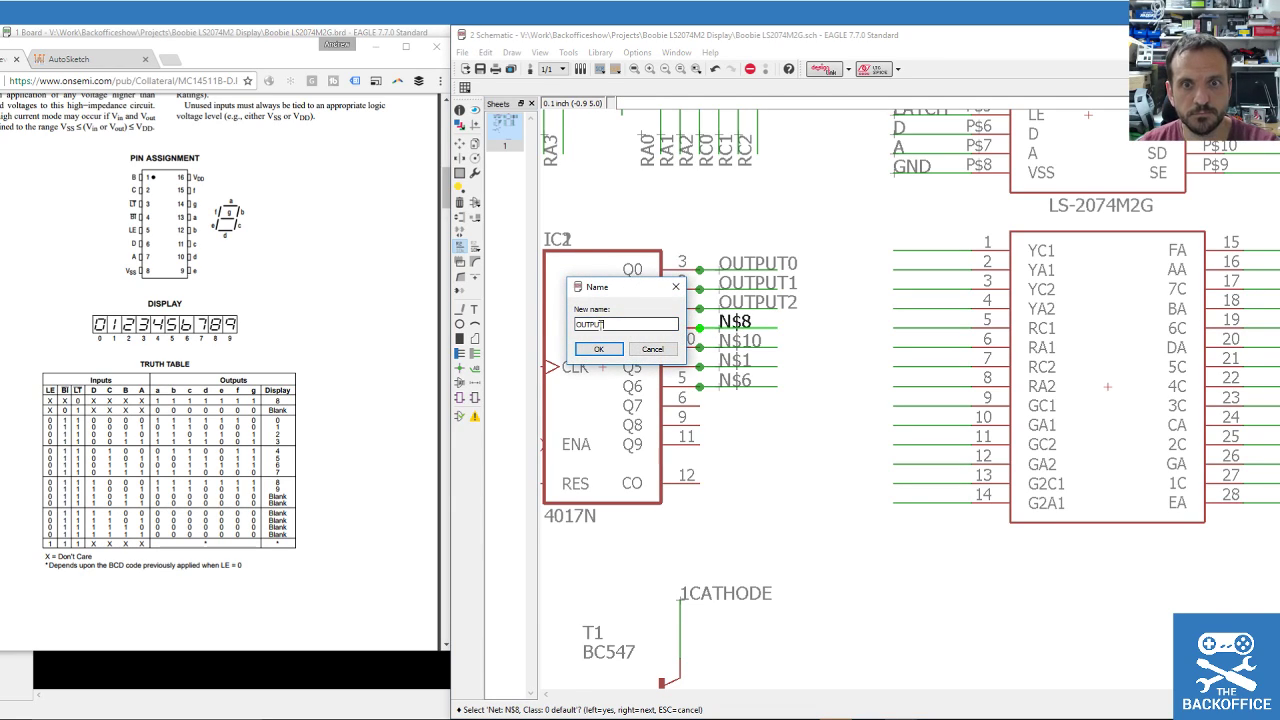
text(3)
key(Return)
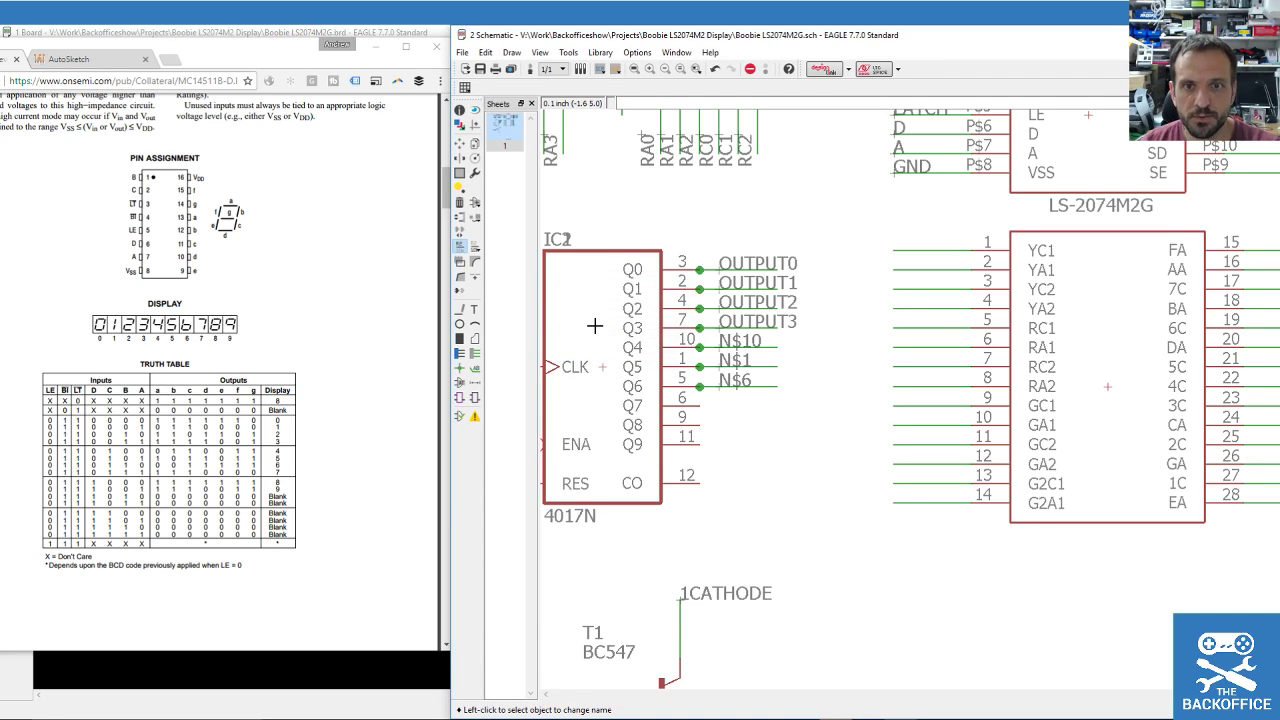
click(737, 345)
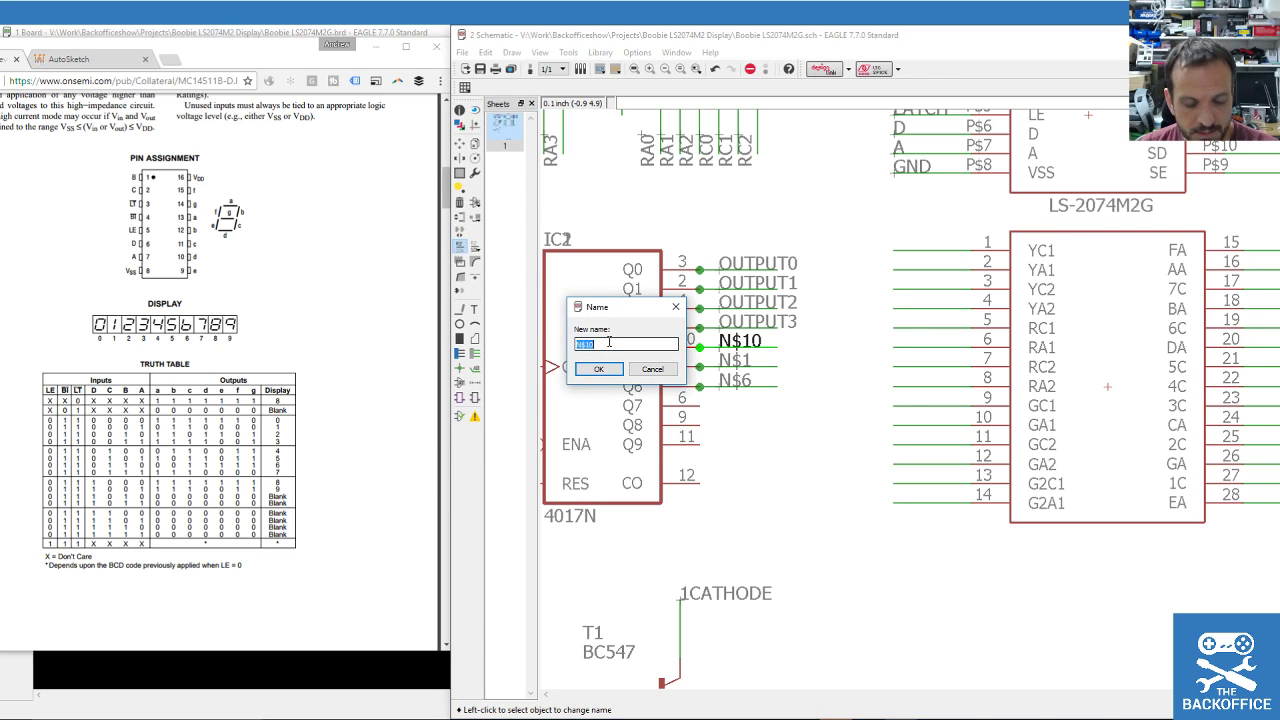
text(OUTPUT4)
key(Return)
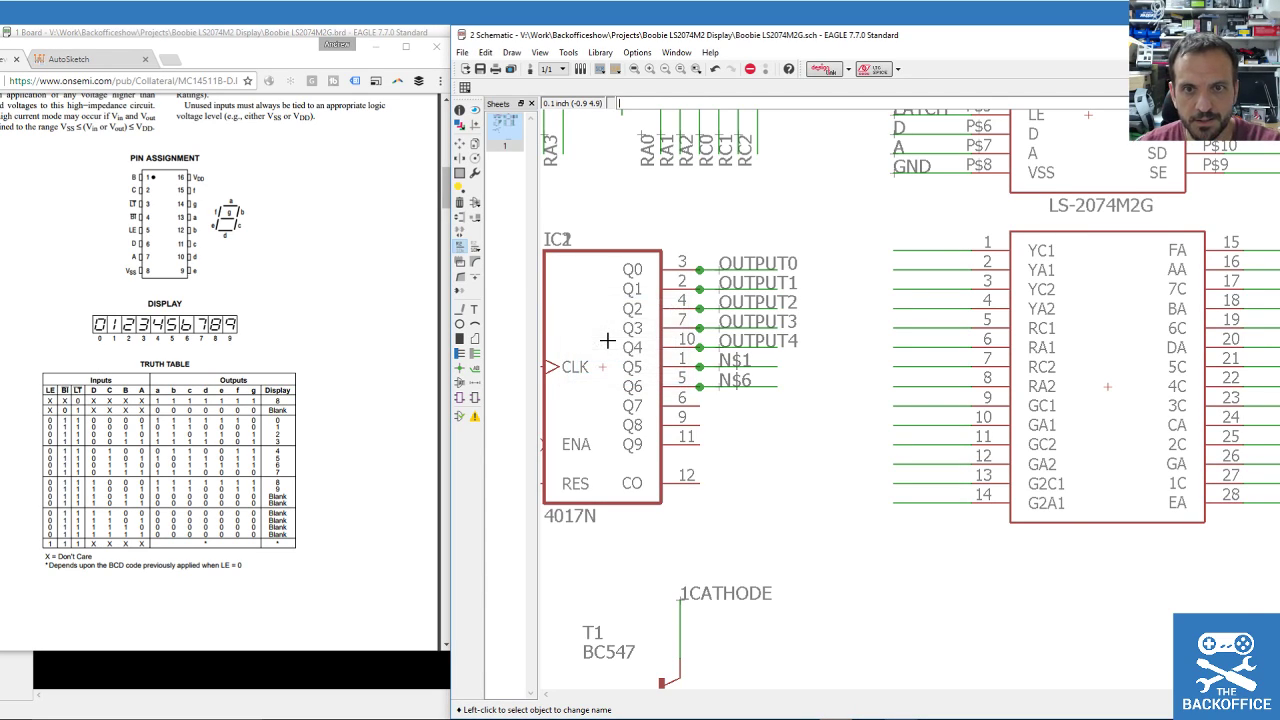
Rename net N$1 to OUTPUT5 and the Q6 net N$6 to OUTPUT6.
click(700, 366)
click(700, 366)
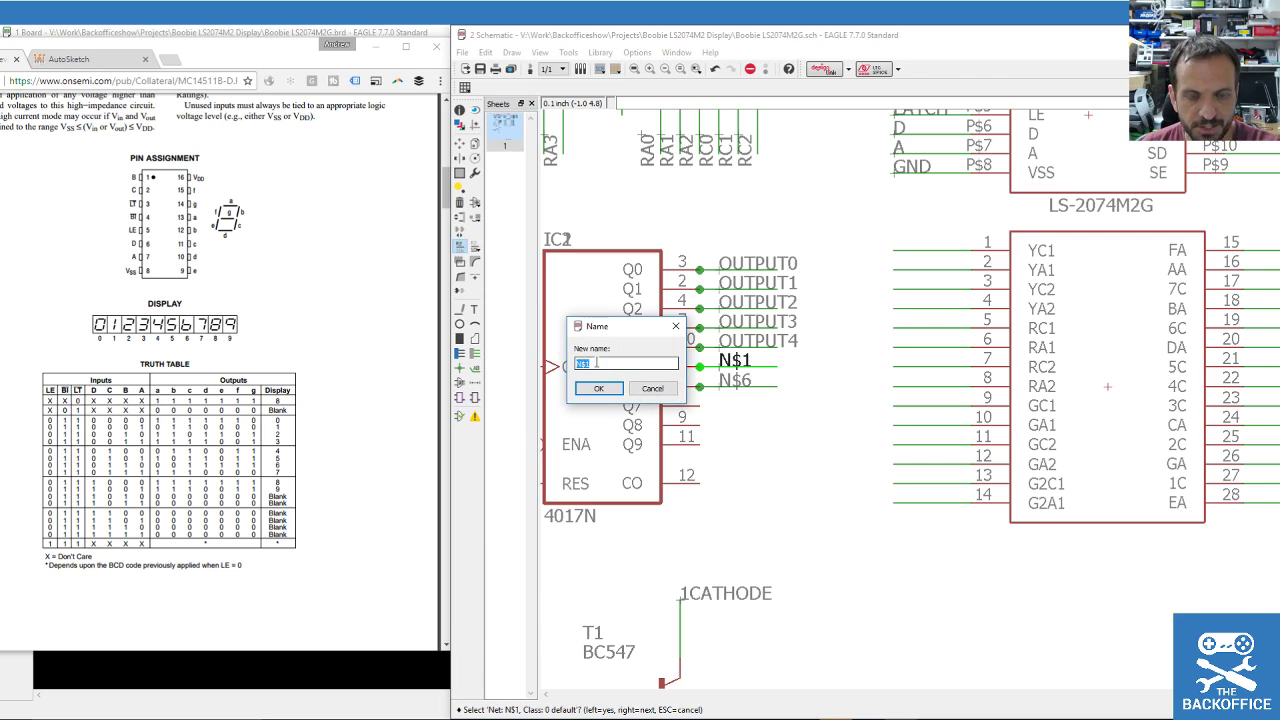
text(OUTPUT)
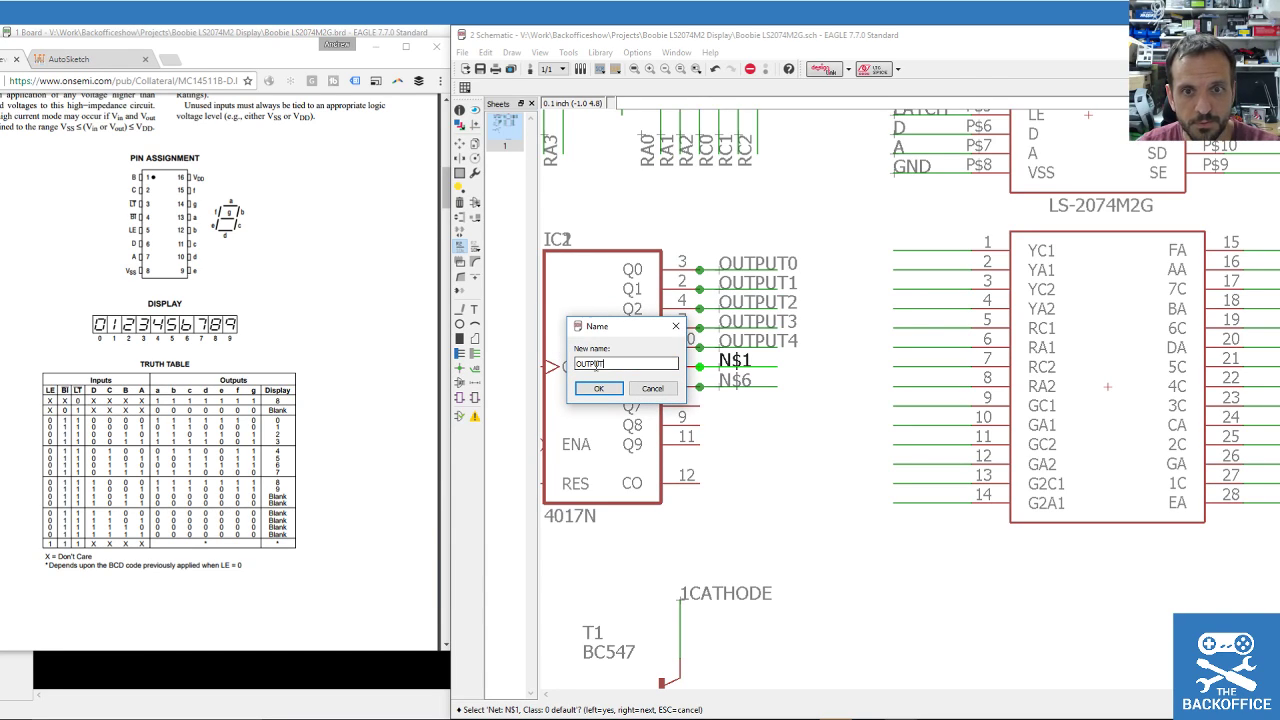
text(5)
key(Return)
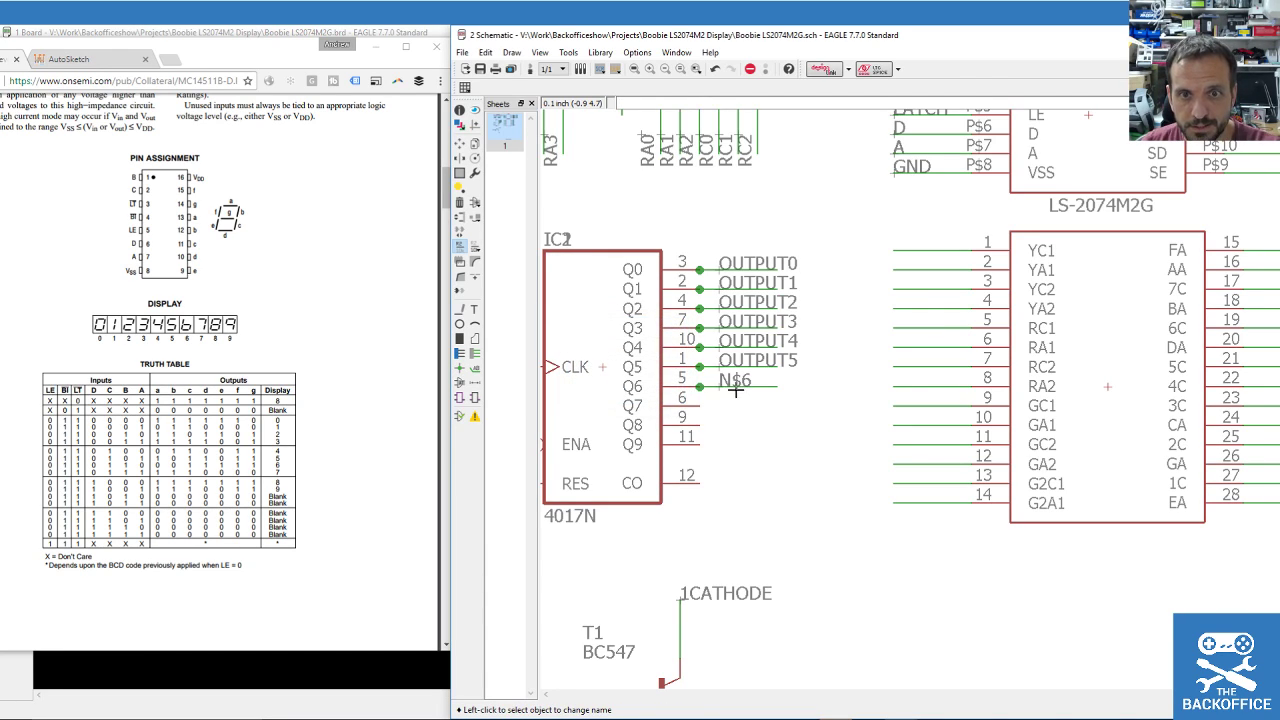
click(735, 390)
text(OUTPUT)
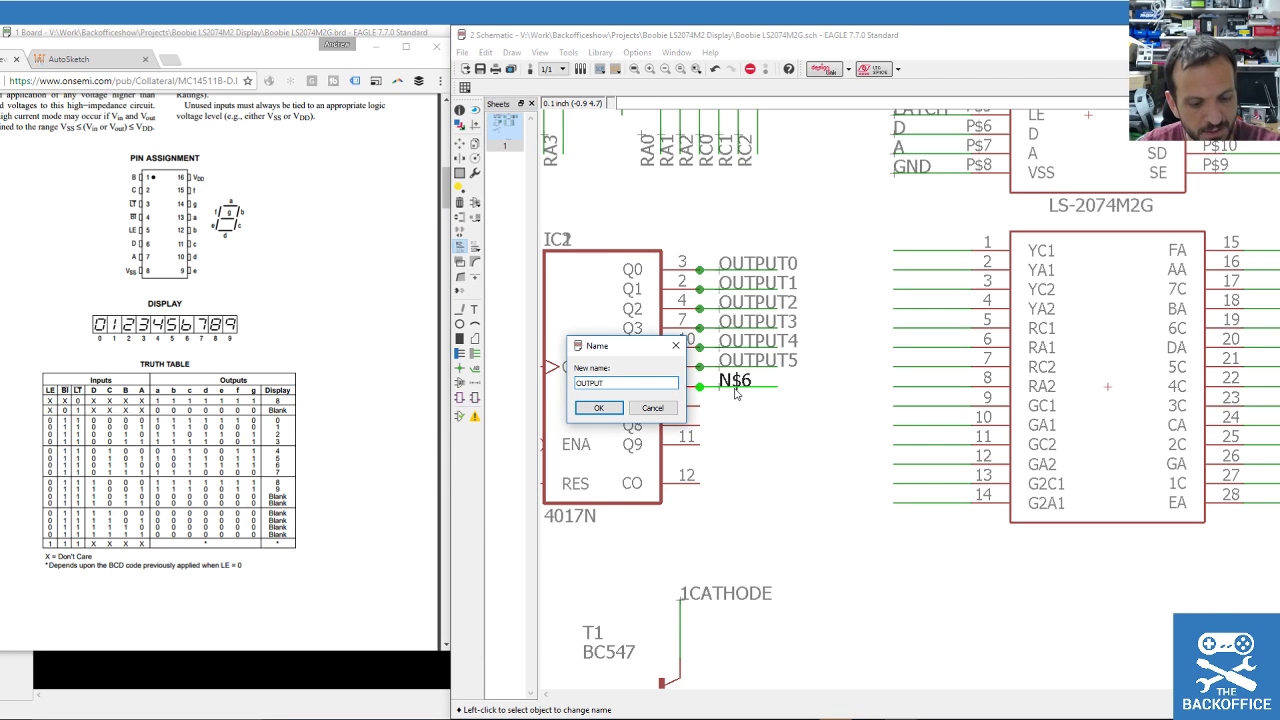
text(6)
key(Return)
scroll(766, 384, down, 2)
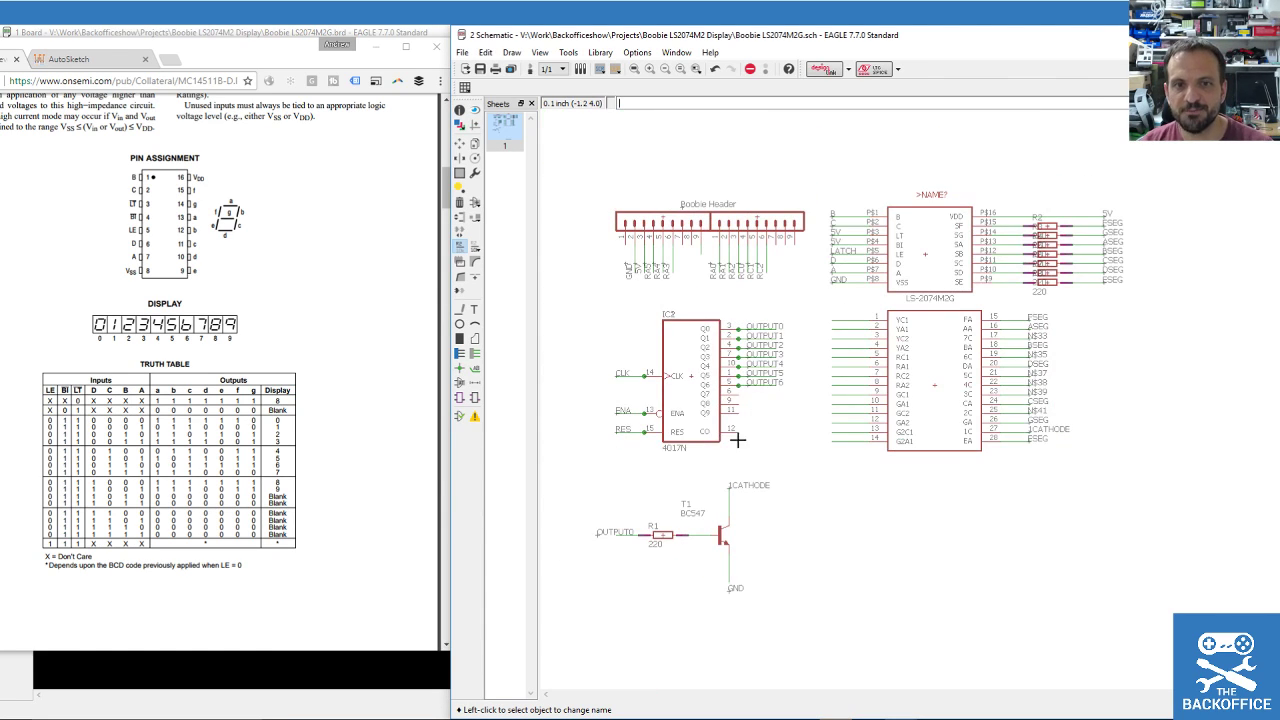
scroll(596, 507, up, 1)
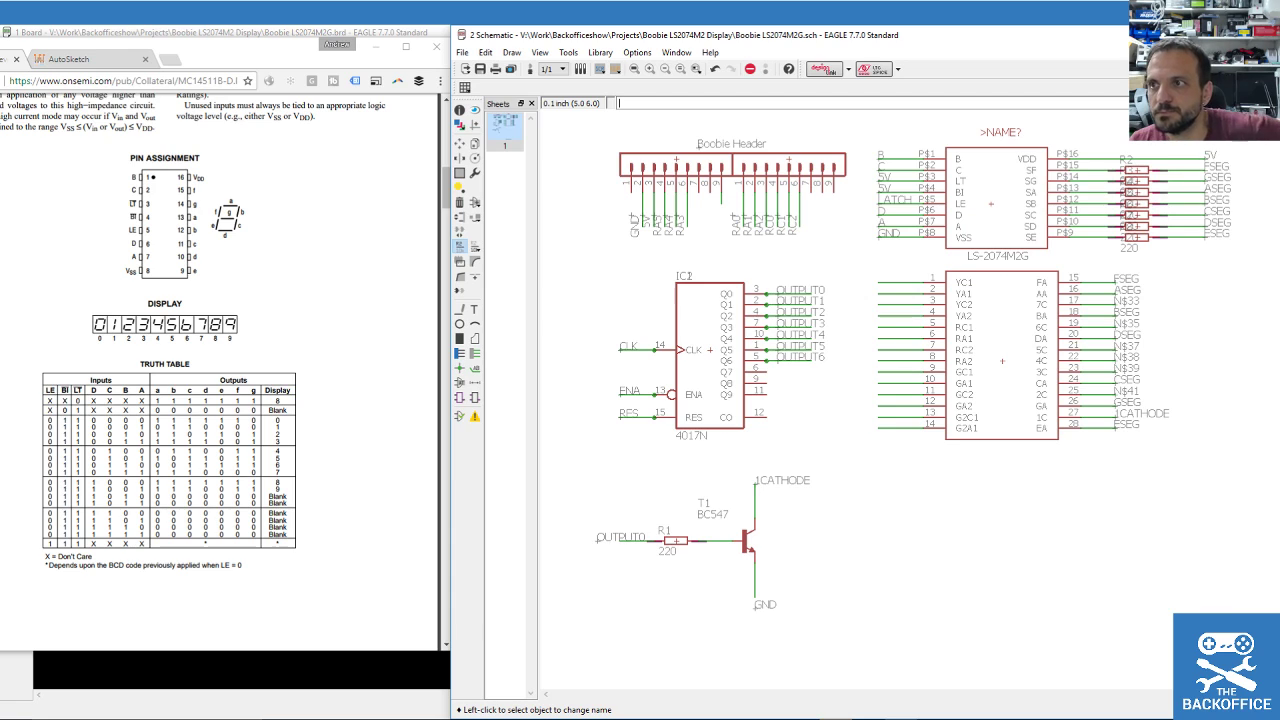
key(alt+Tab)
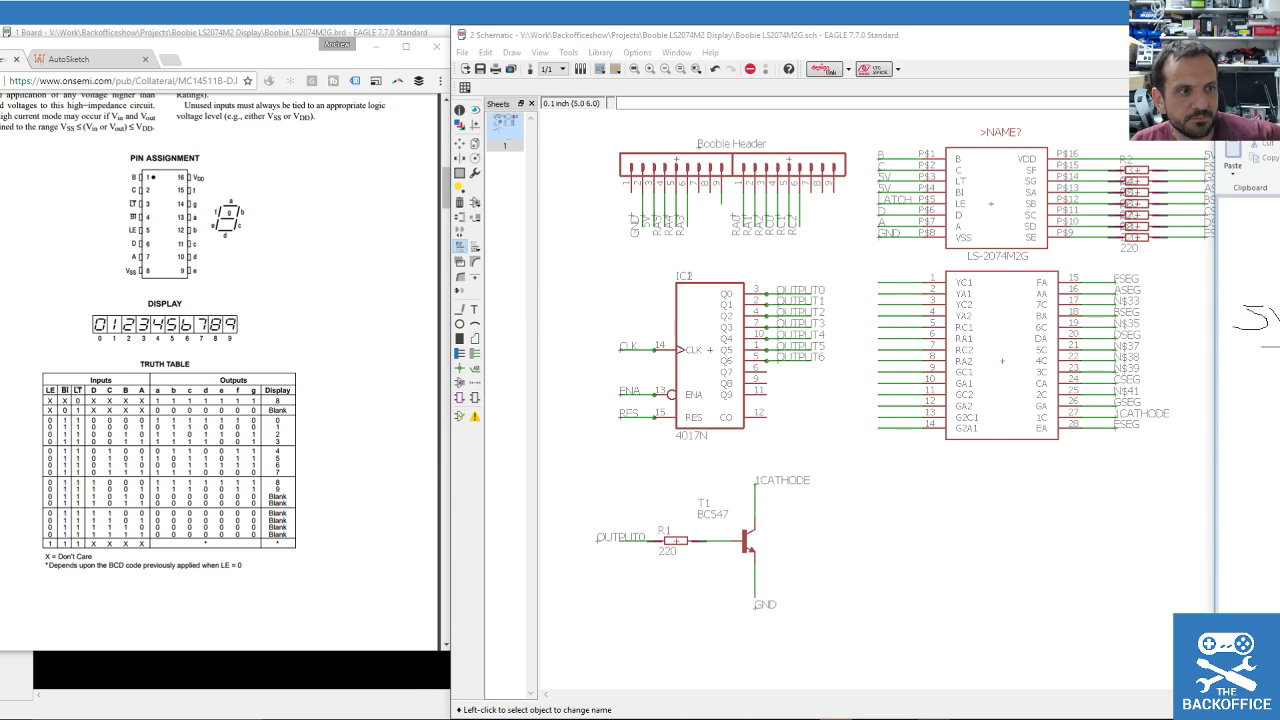
Move the Paint transistor sketch over the schematic, then close it without saving.
mouse_move(1279, 112)
mouse_down()
mouse_move(863, 122)
mouse_move(958, 139)
mouse_up()
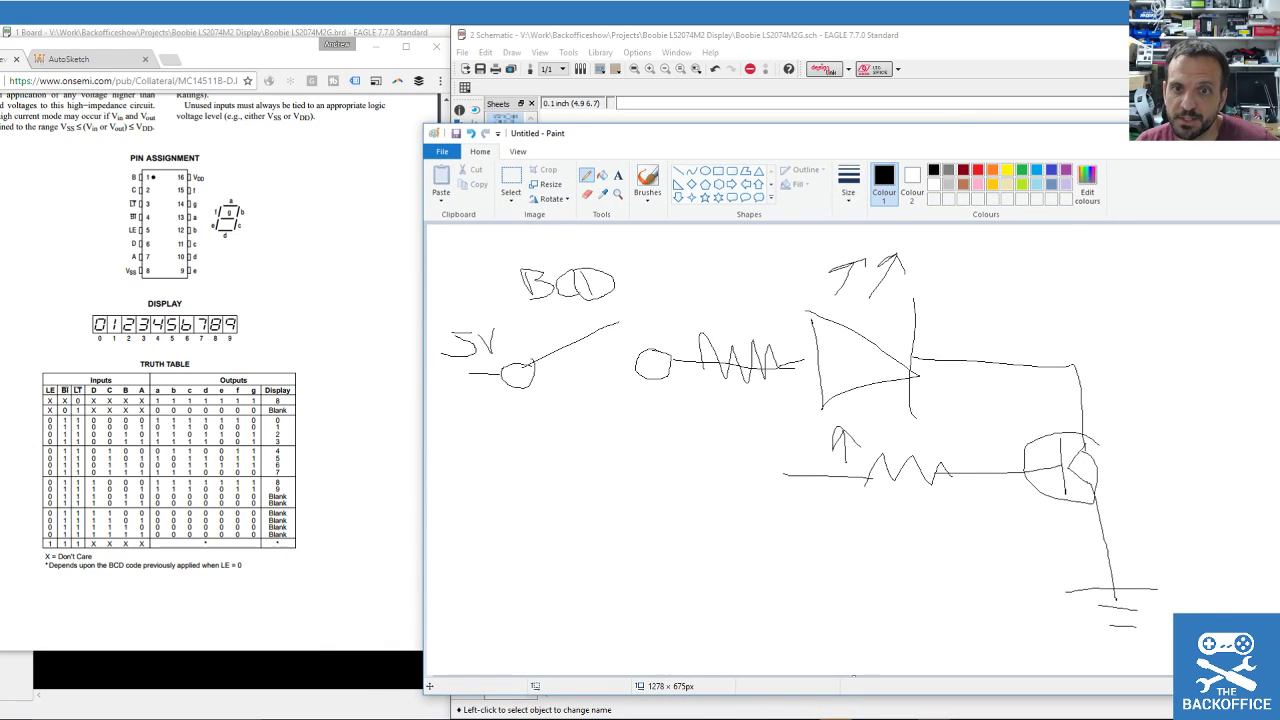
click(1266, 133)
click(960, 423)
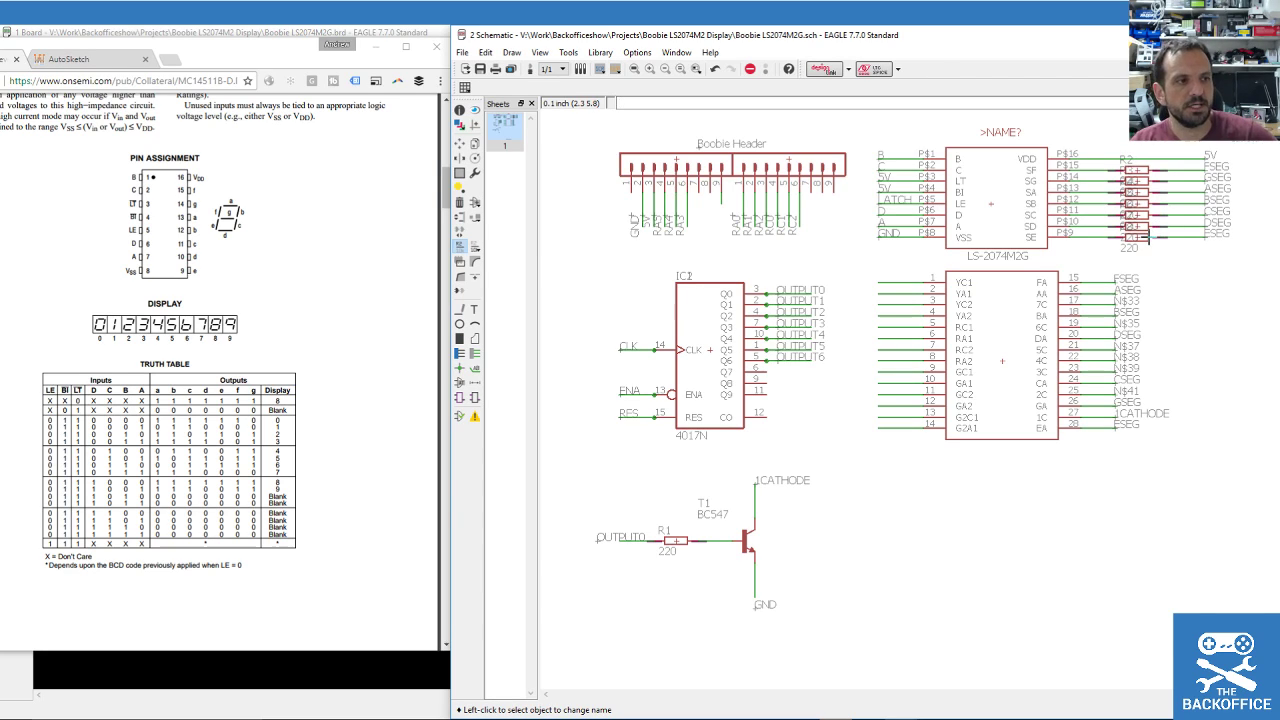
Bring the YouTube Live Chat window forward, then pick net N$41 with the Name tool.
click(140, 176)
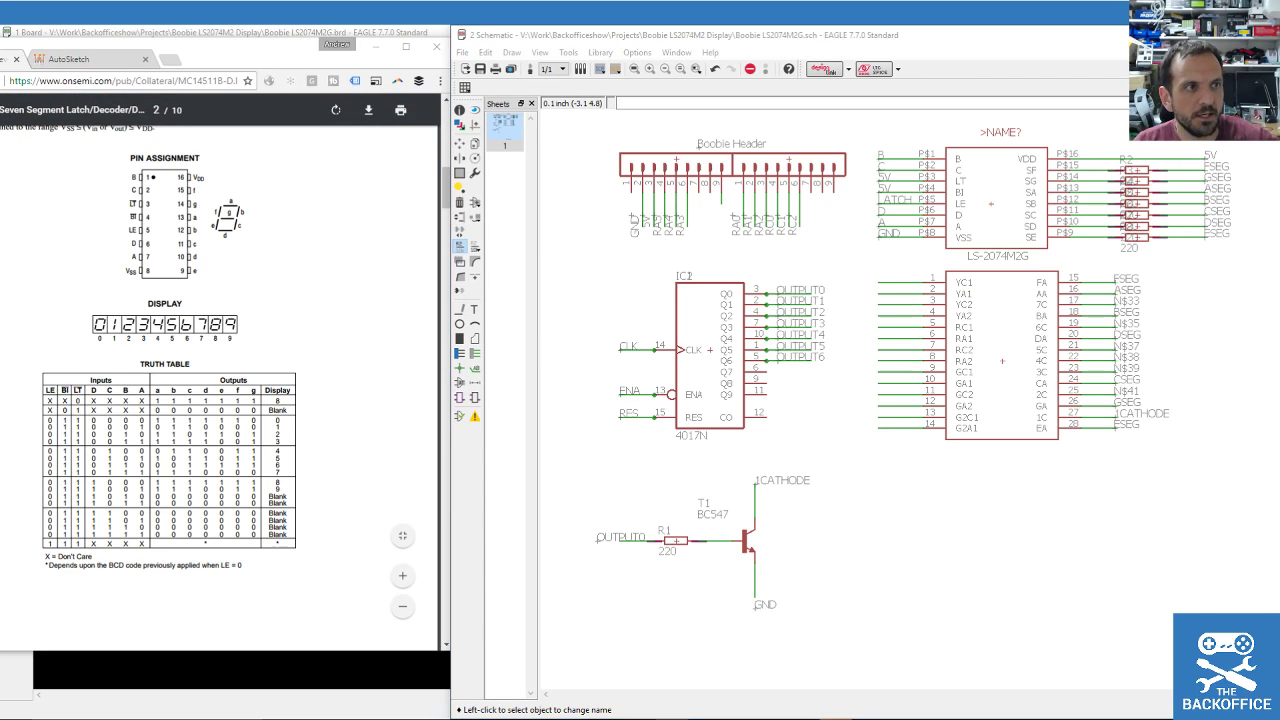
key(alt+Tab)
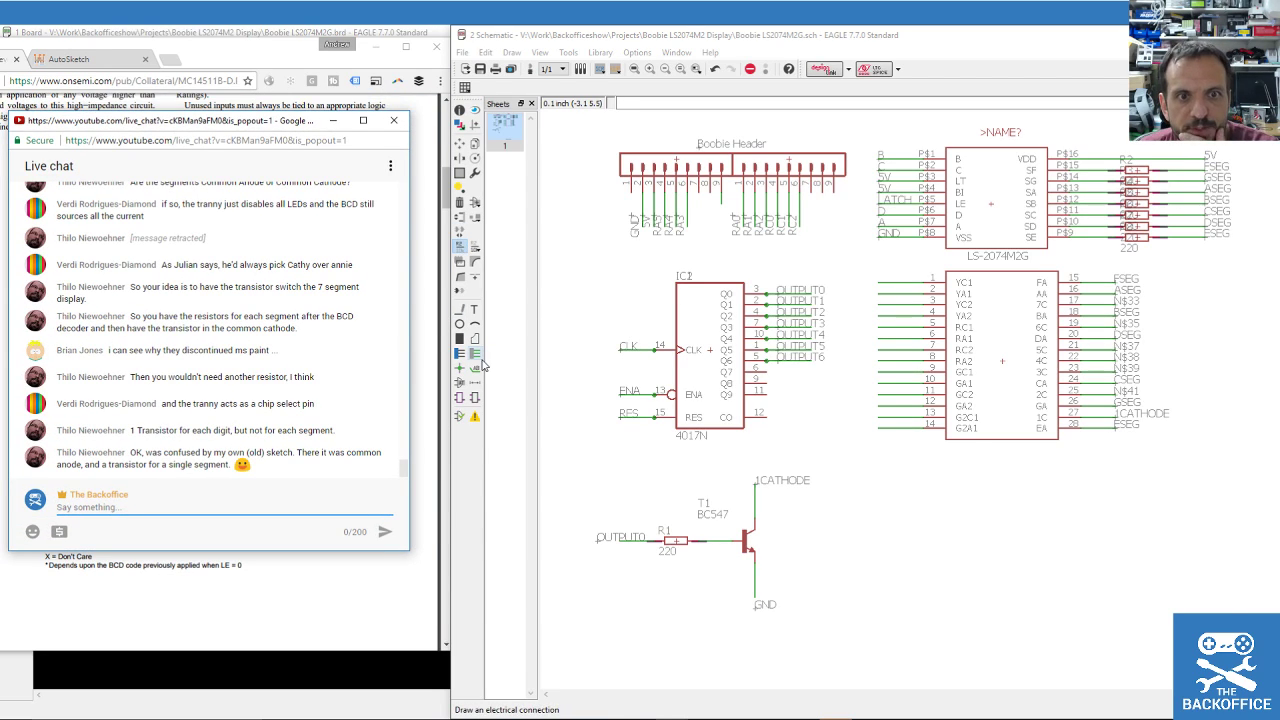
click(460, 257)
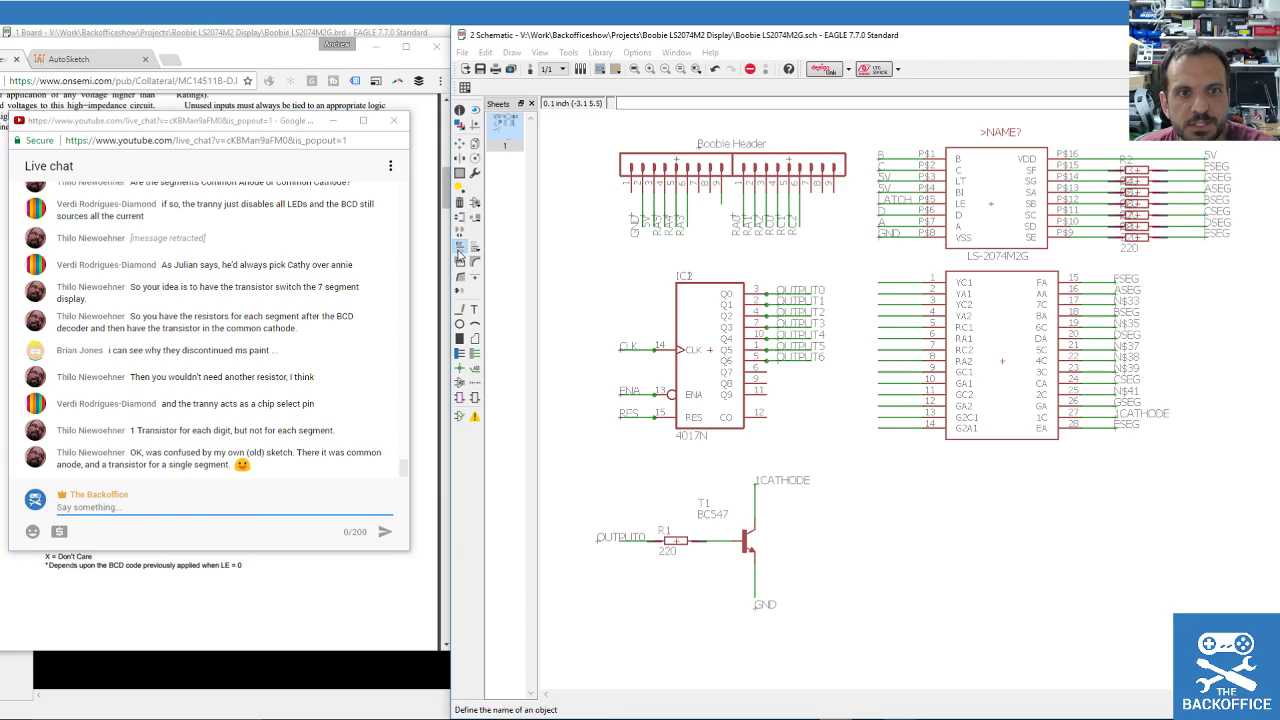
click(1133, 394)
Rename nets N$41, N$39 and N$38 to 2CATHODE, 3CATHODE and 4CATHODE.
text(2CATHODE)
key(Return)
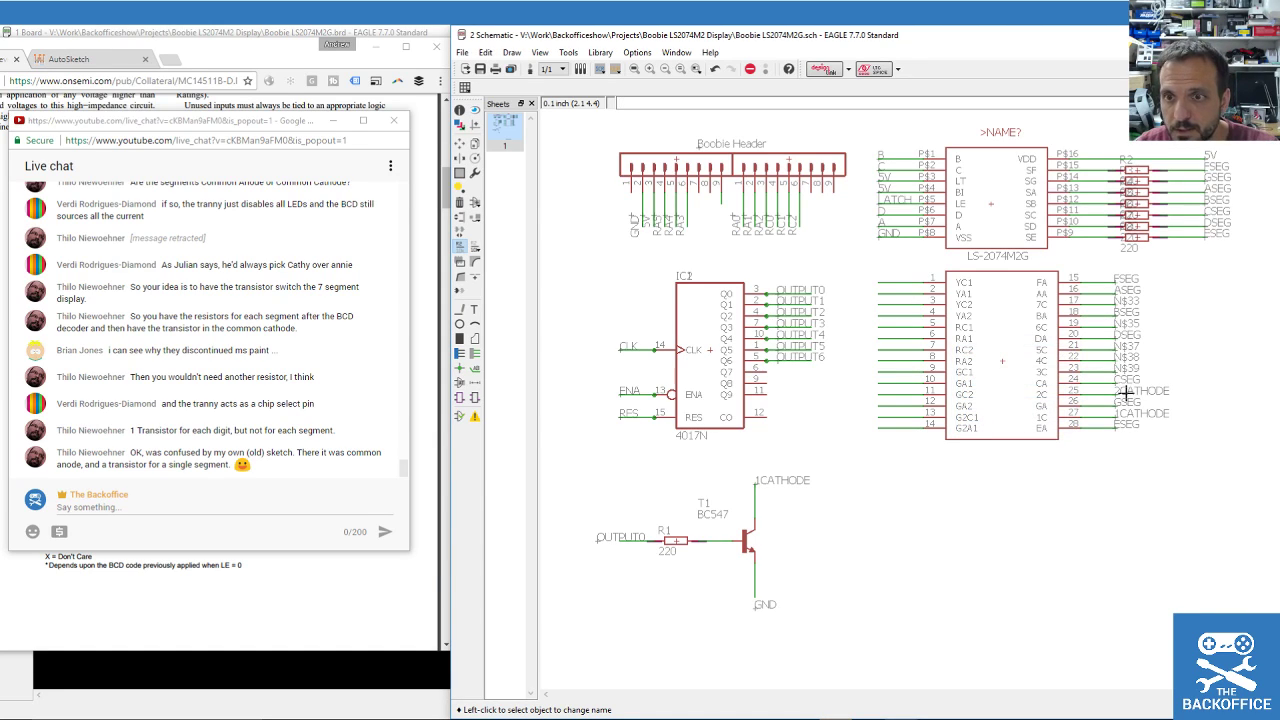
click(1118, 371)
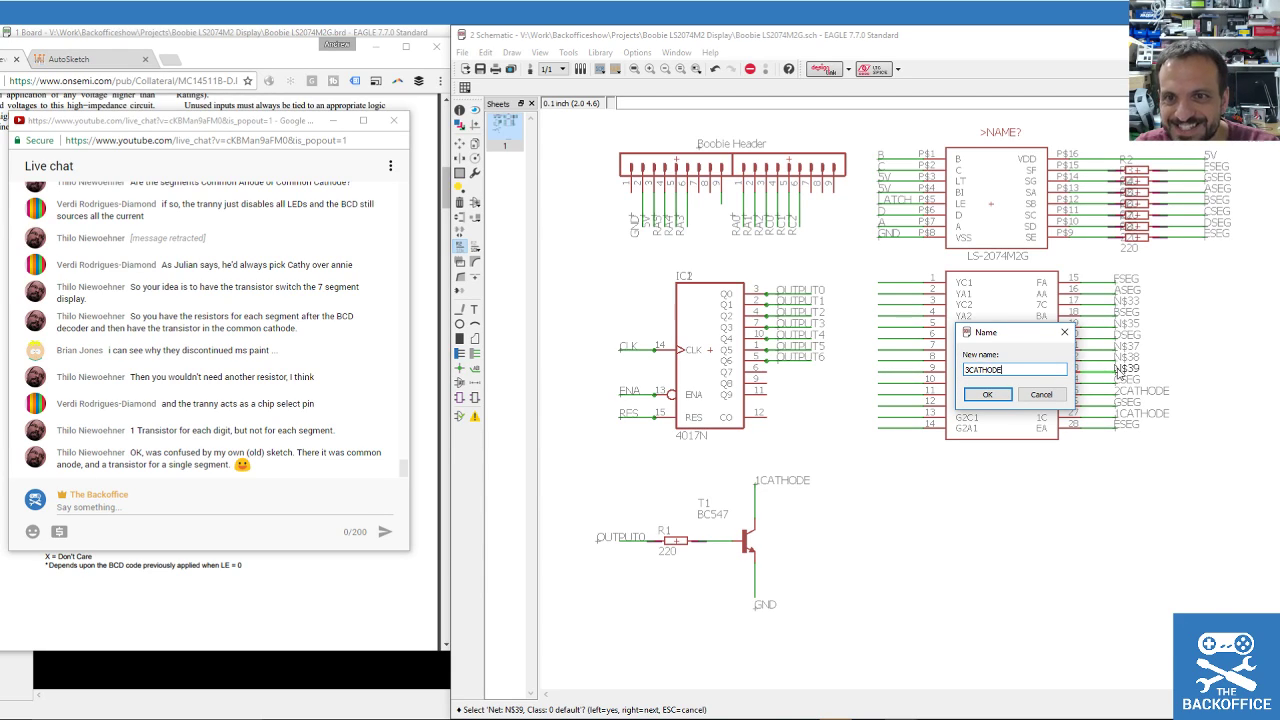
key(Return)
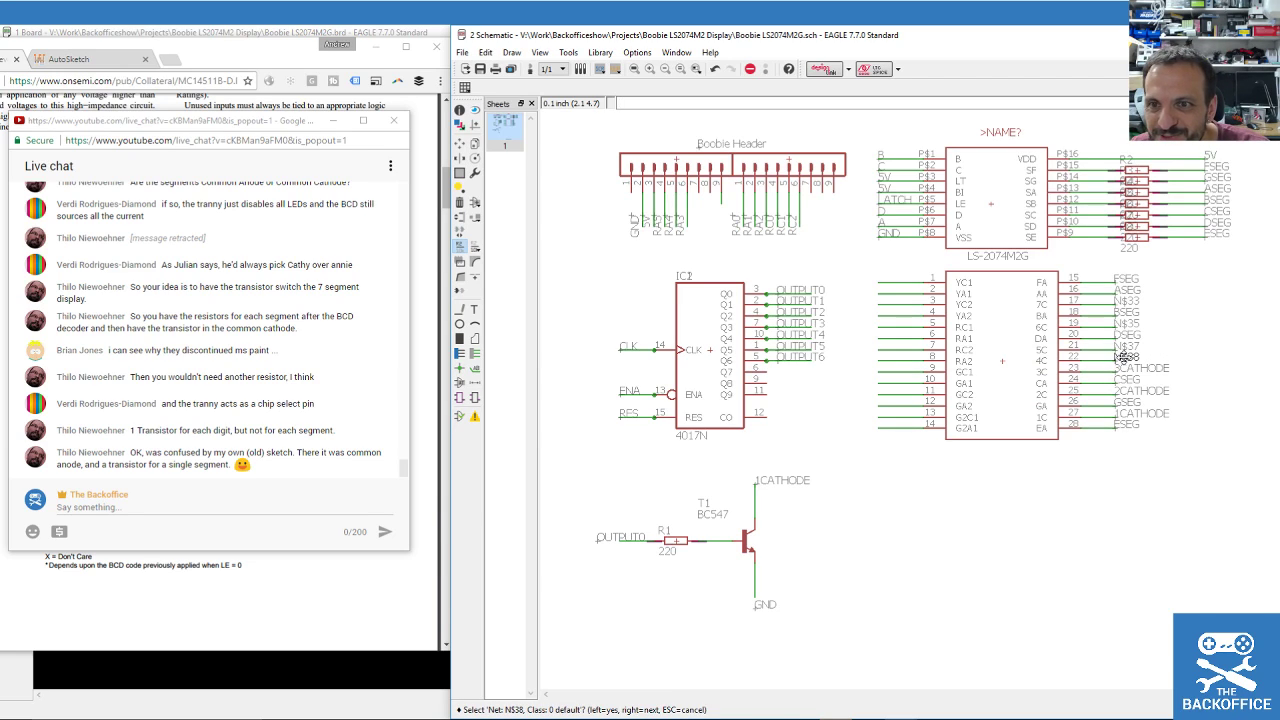
click(1123, 359)
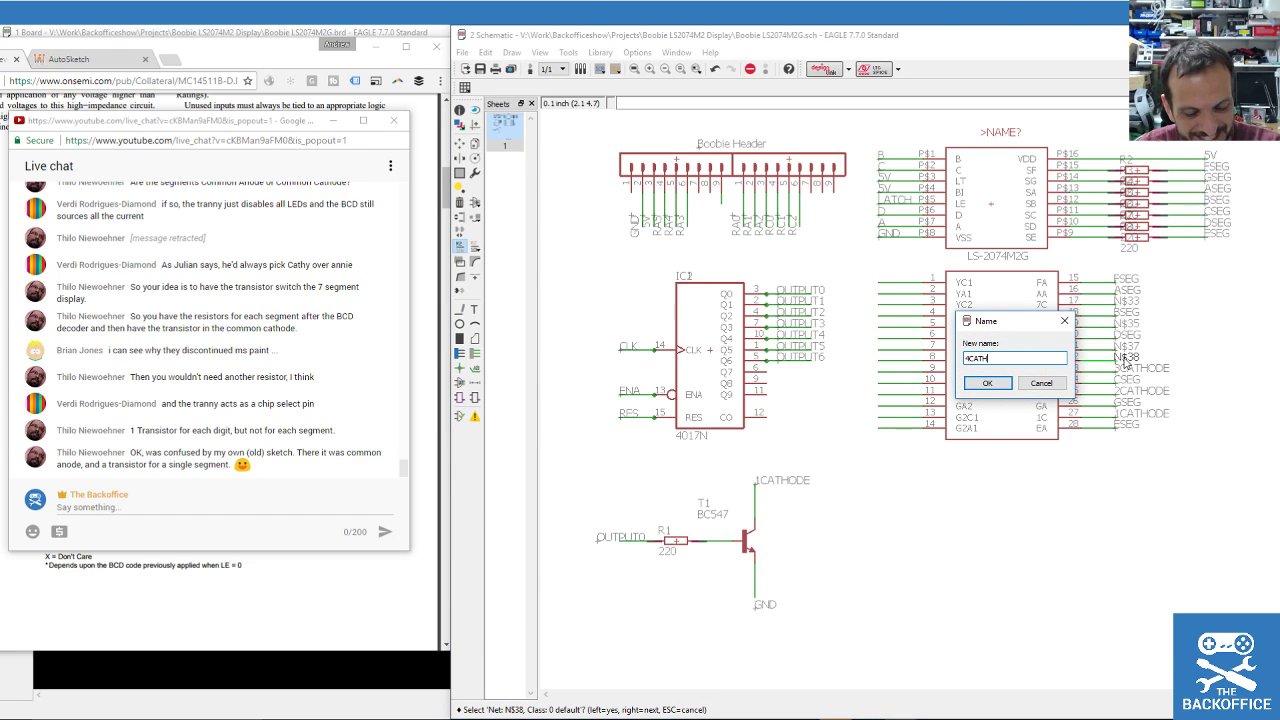
key(Return)
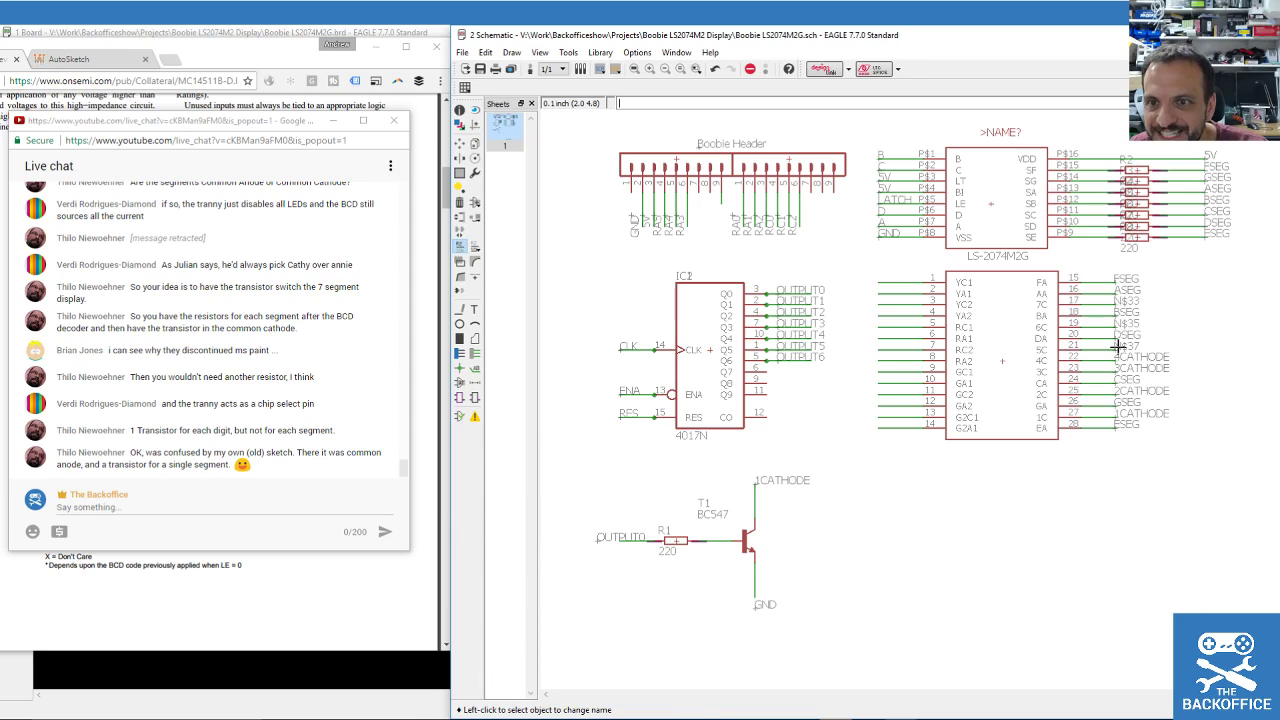
Rename nets N$37, N$35 and N$33 to 5CATHODE, 6CATHODE and 7CATHODE.
click(1121, 351)
text(5CATHODE)
key(Return)
click(1116, 334)
click(1116, 333)
text(6CAT)
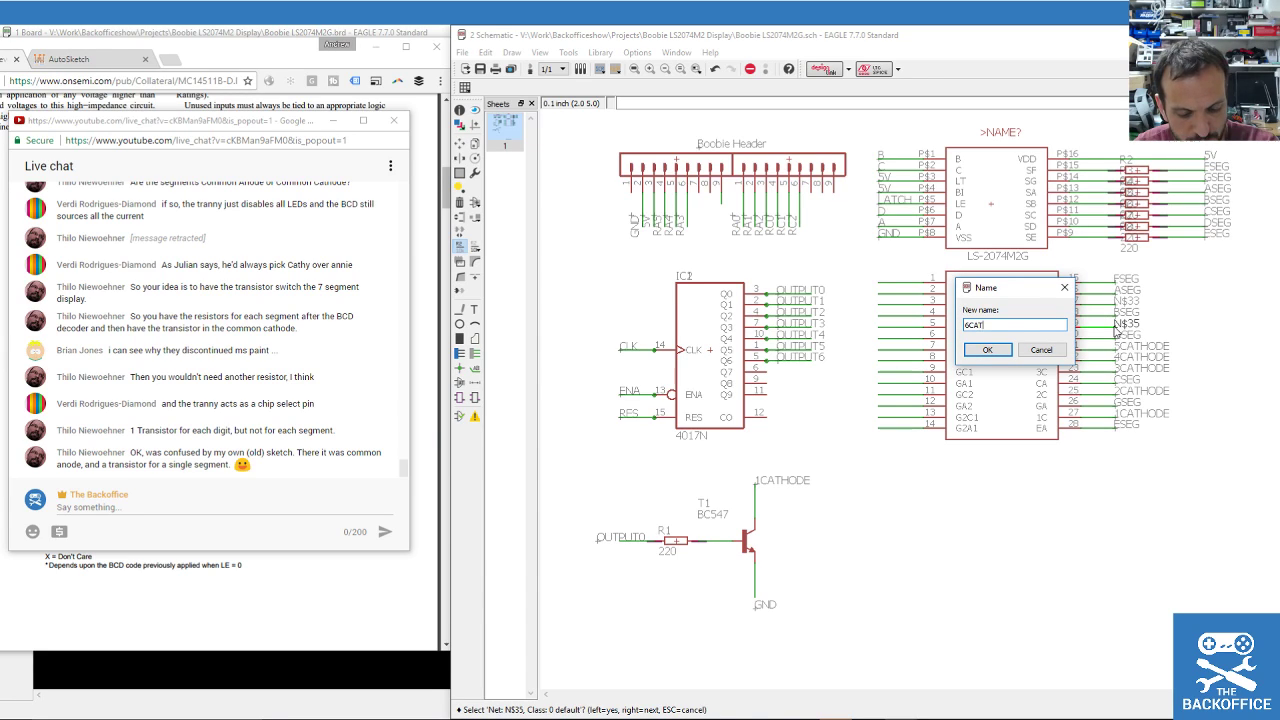
text(HODE)
key(Return)
click(1104, 303)
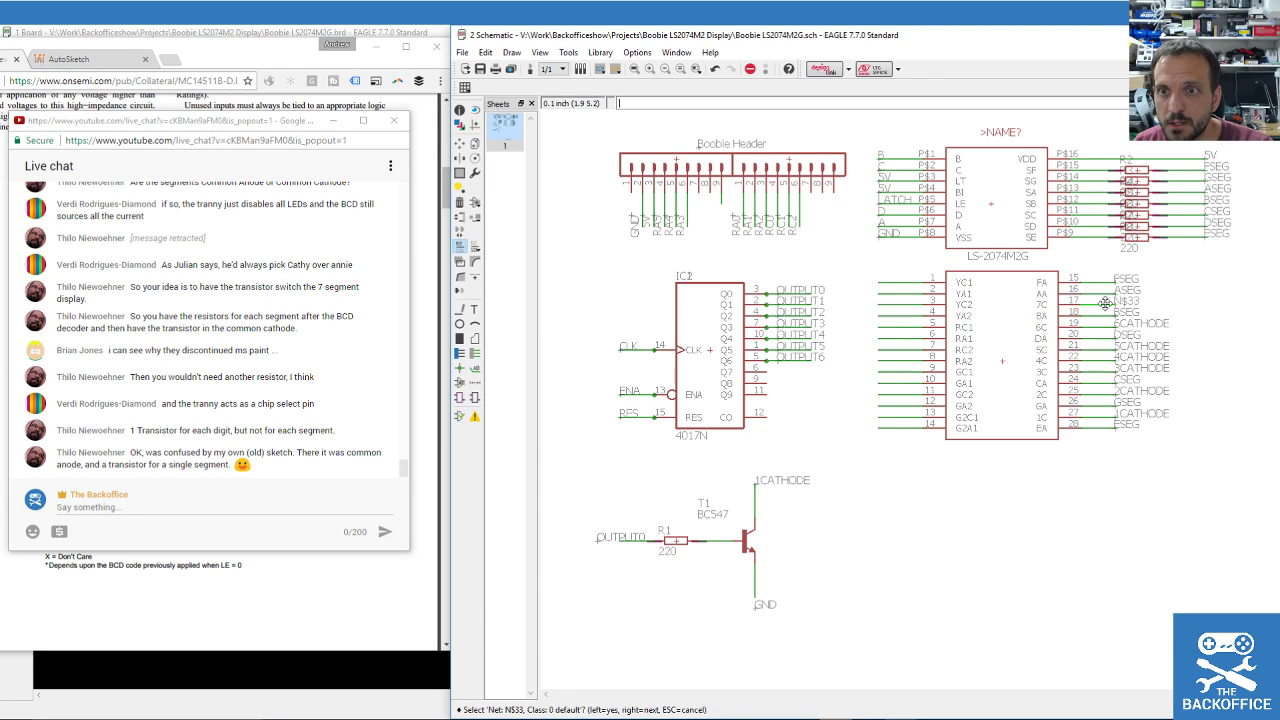
click(1104, 303)
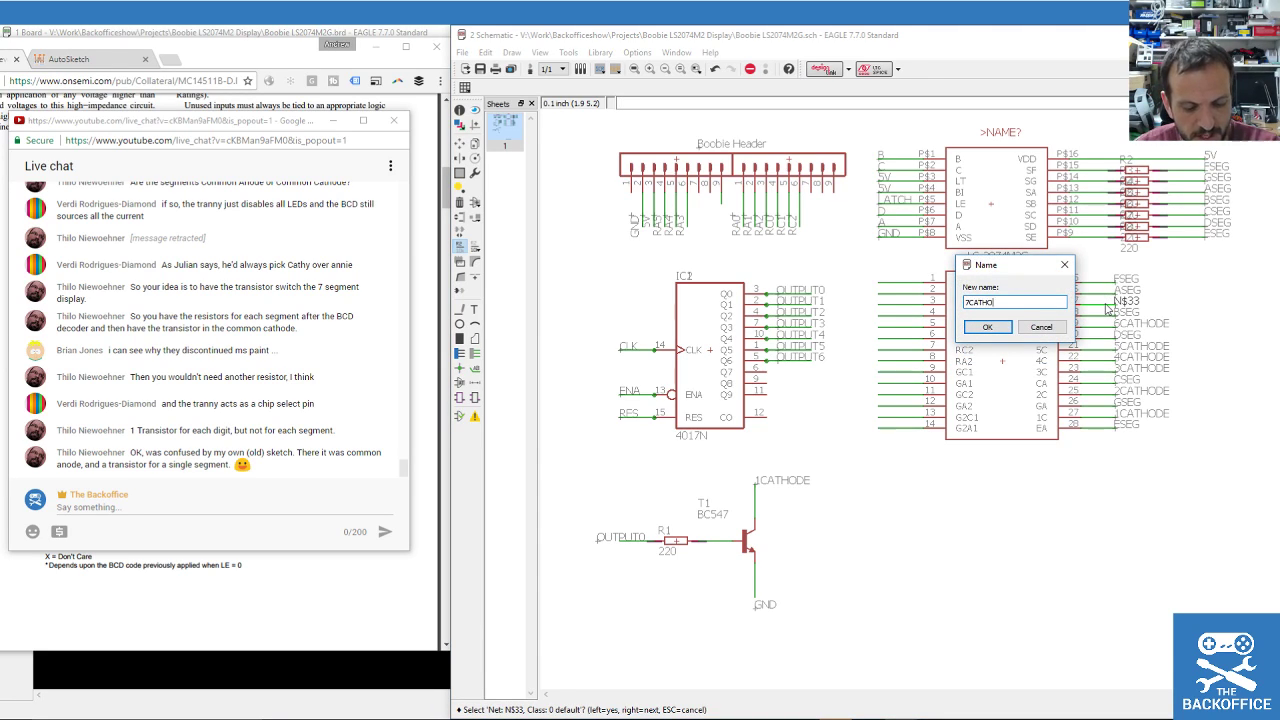
key(Return)
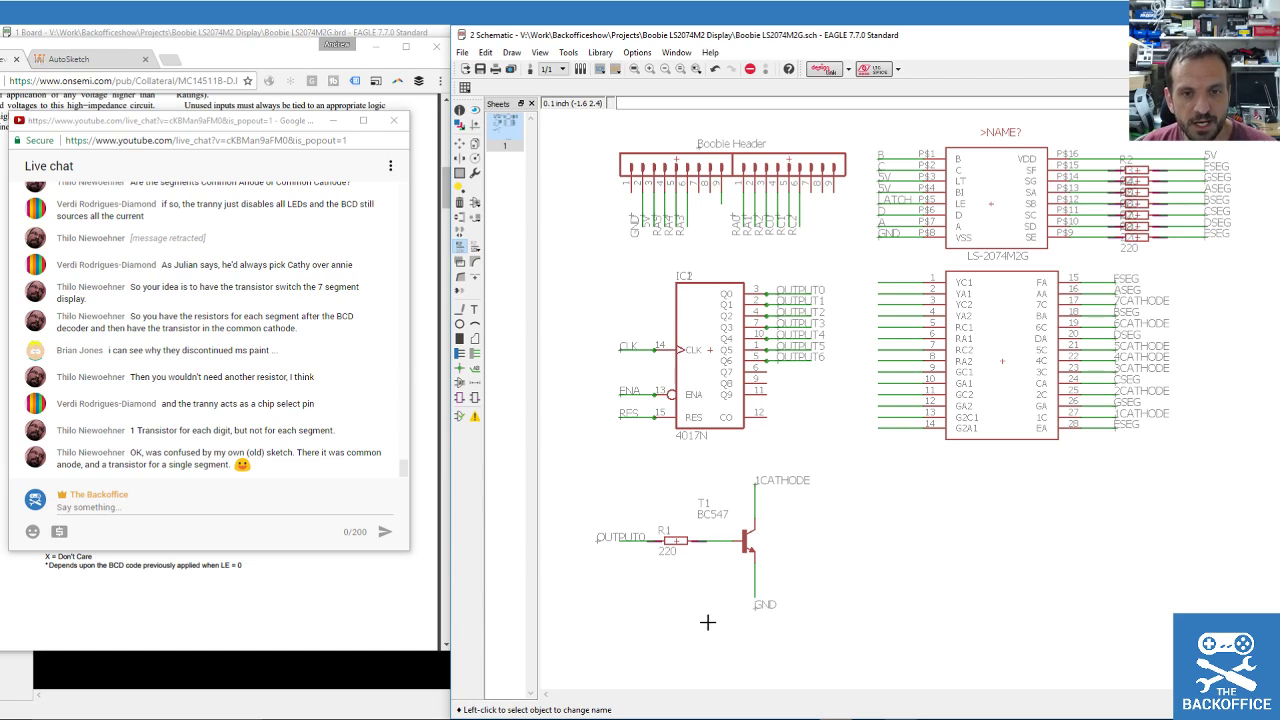
scroll(703, 611, up, 1)
scroll(704, 611, down, 2)
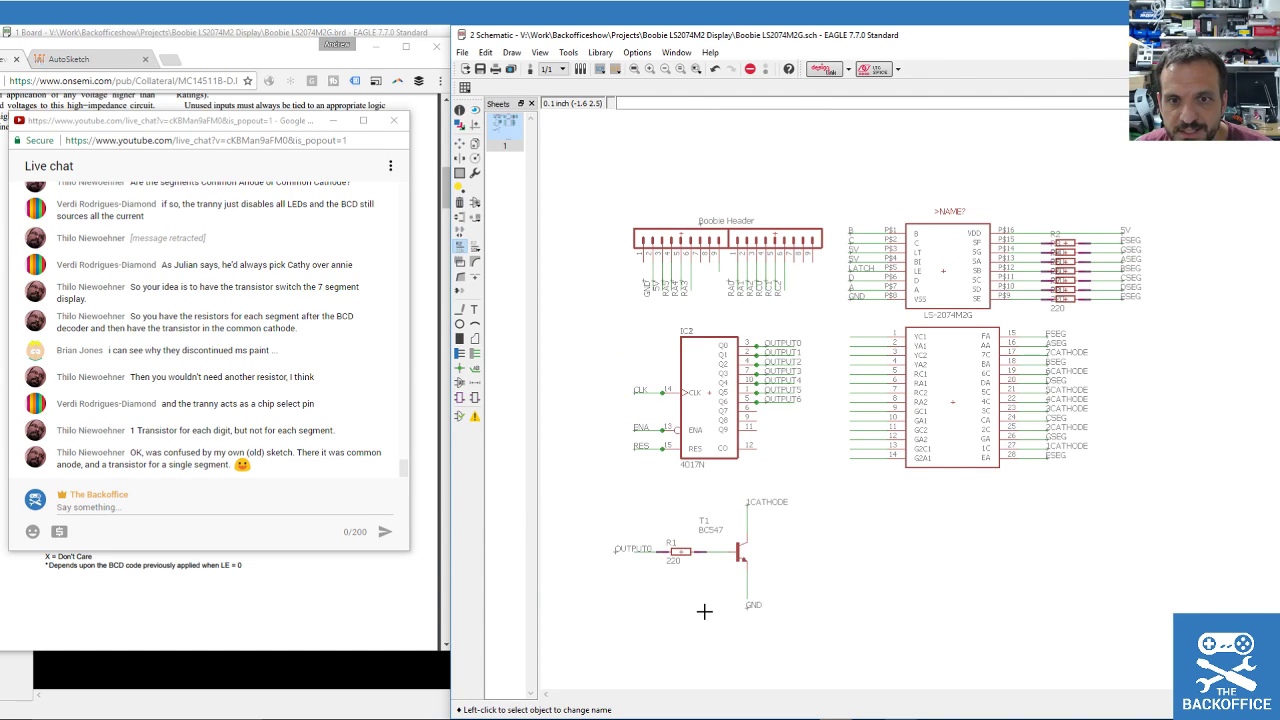
Change resistor R1's value to 1K.
key(F7)
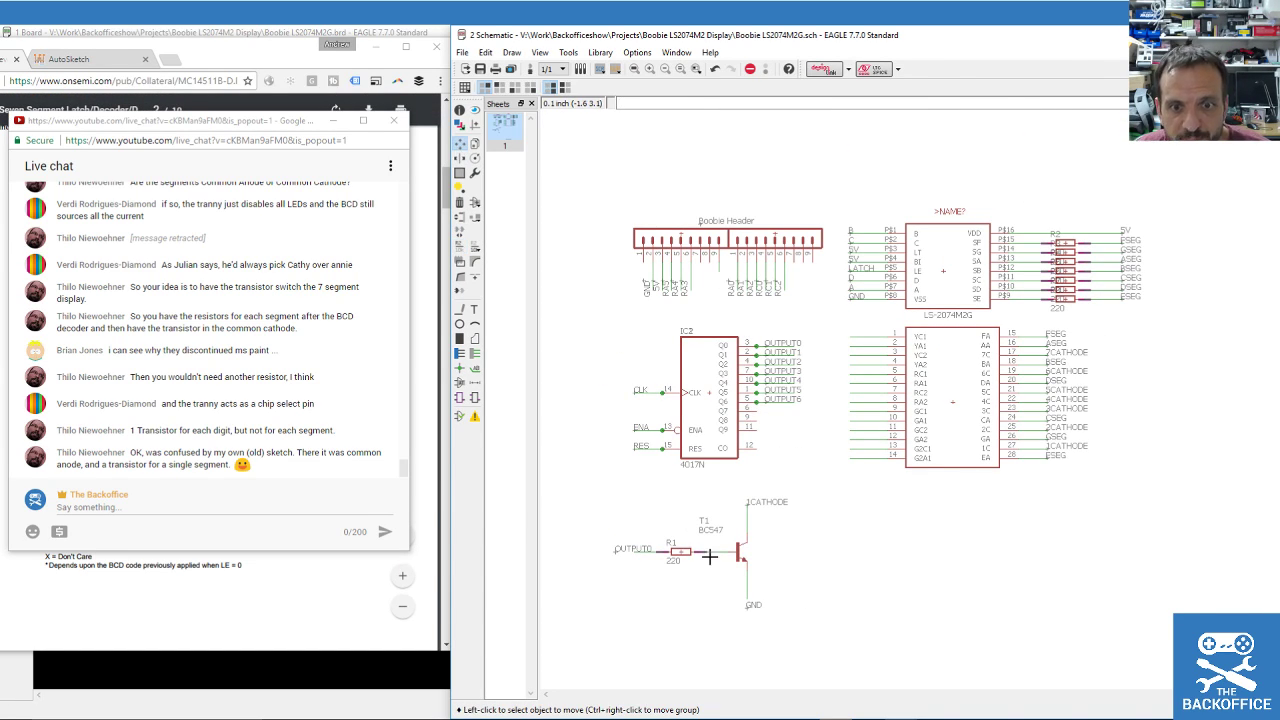
click(475, 248)
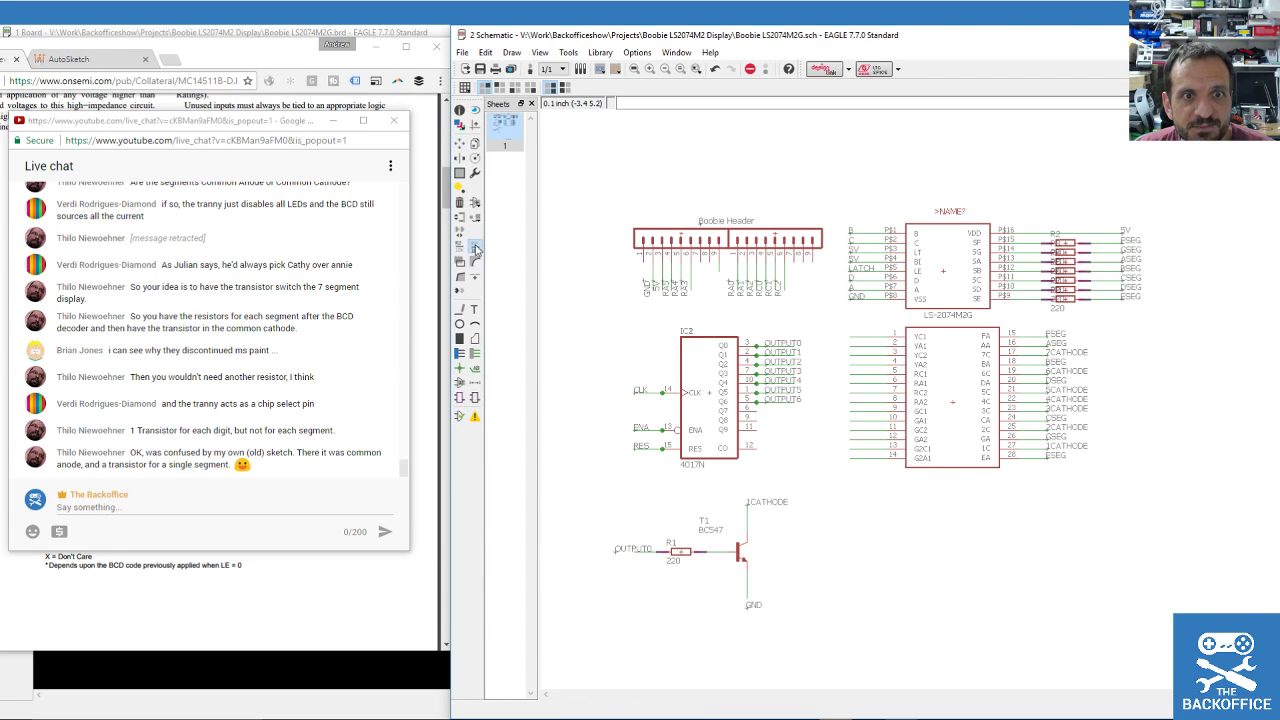
click(678, 551)
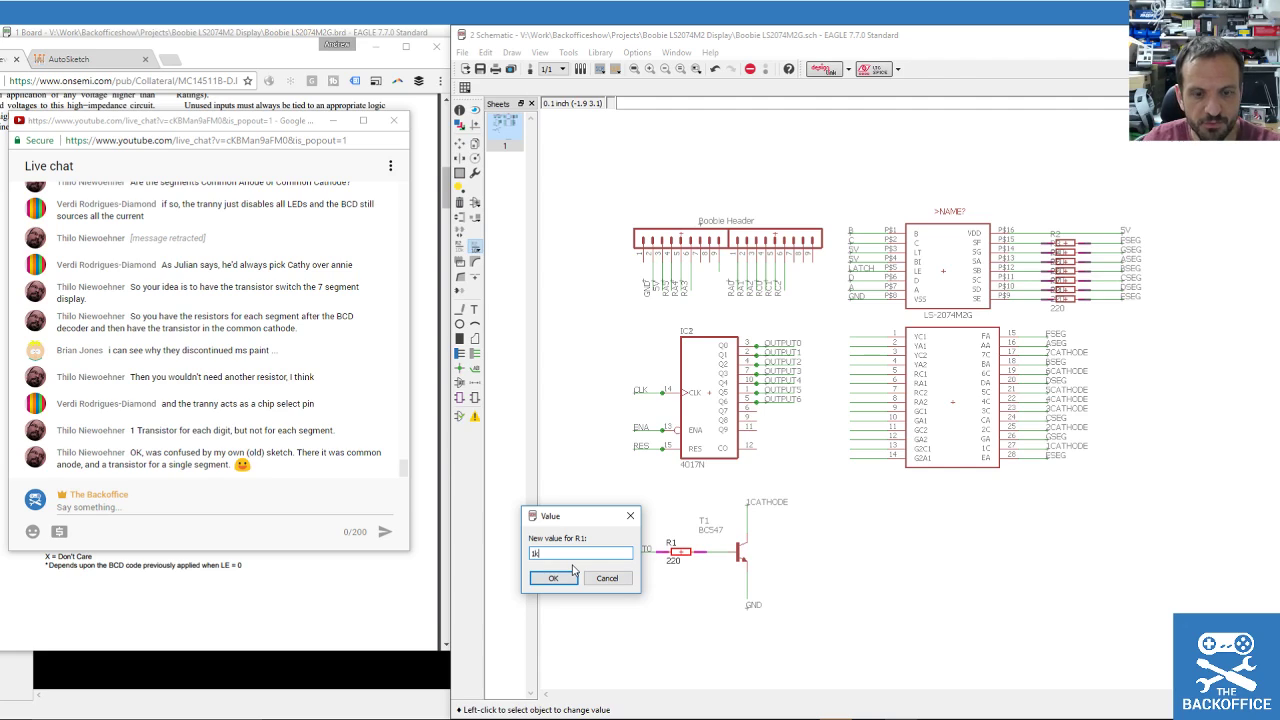
click(571, 573)
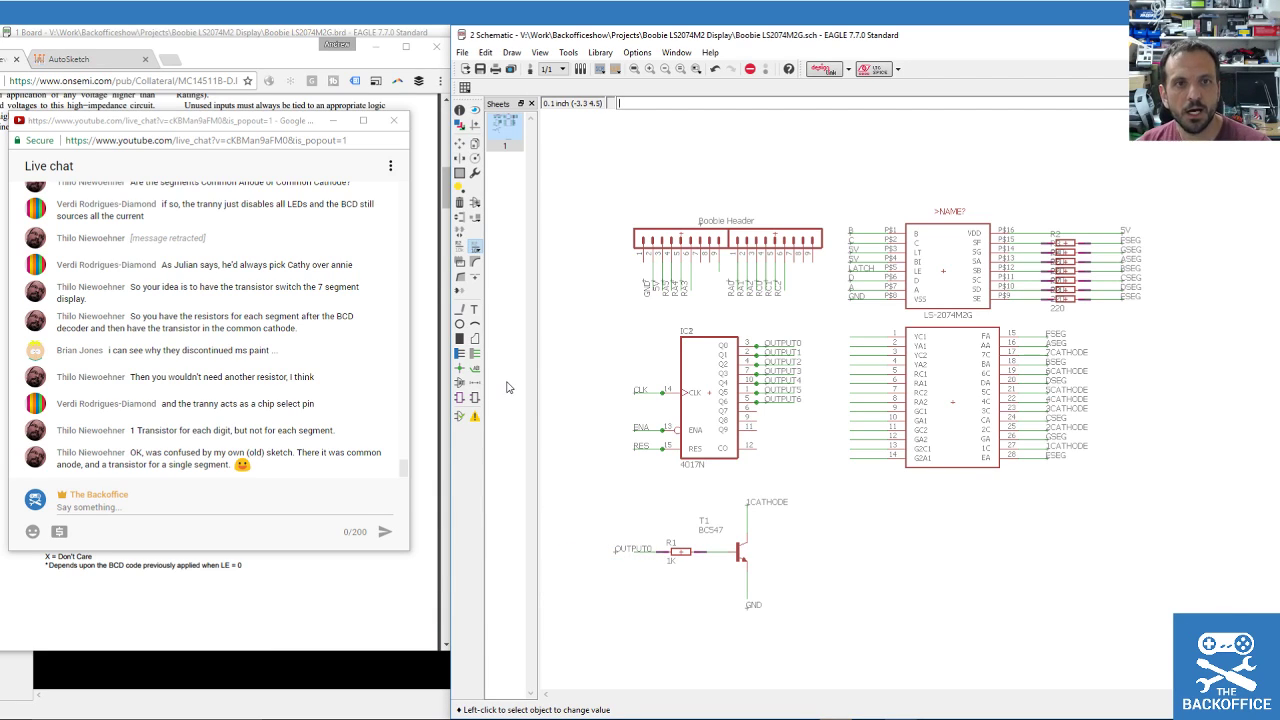
scroll(617, 567, up, 2)
Shift transistor T1 left and straighten its 1CATHODE collector and GND emitter wires.
click(459, 144)
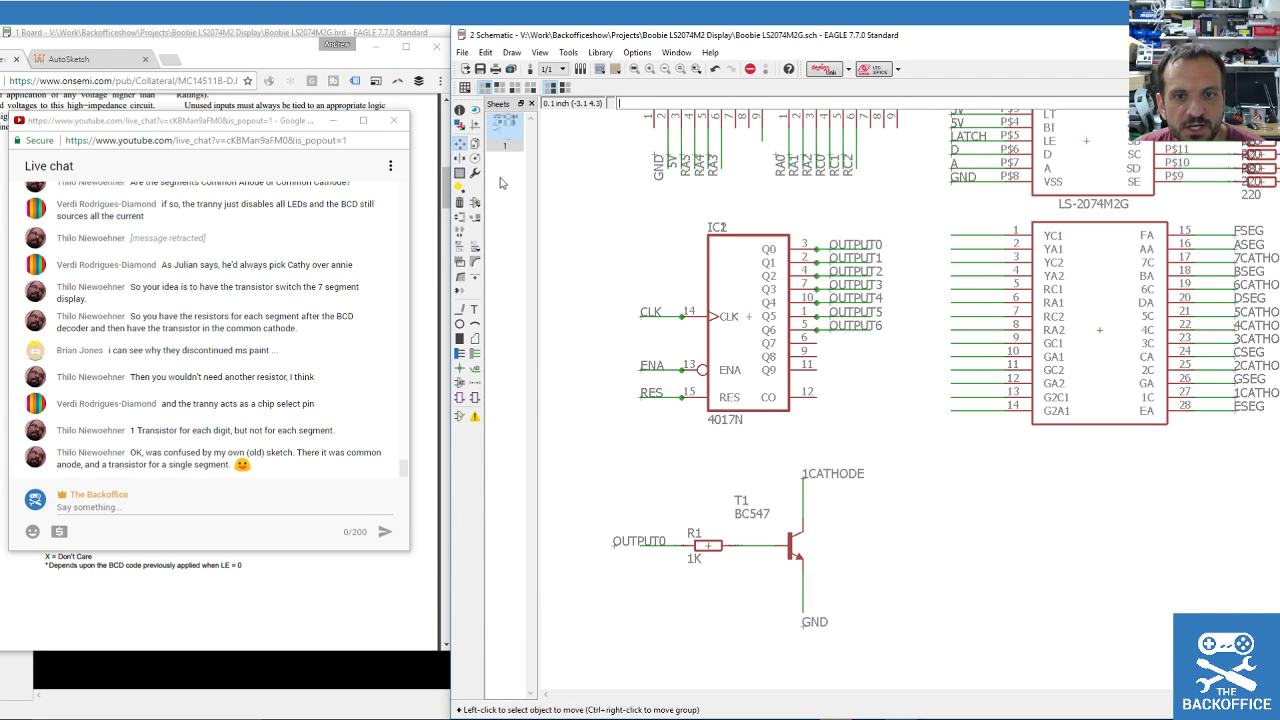
click(788, 527)
click(763, 528)
click(795, 487)
click(775, 492)
click(789, 601)
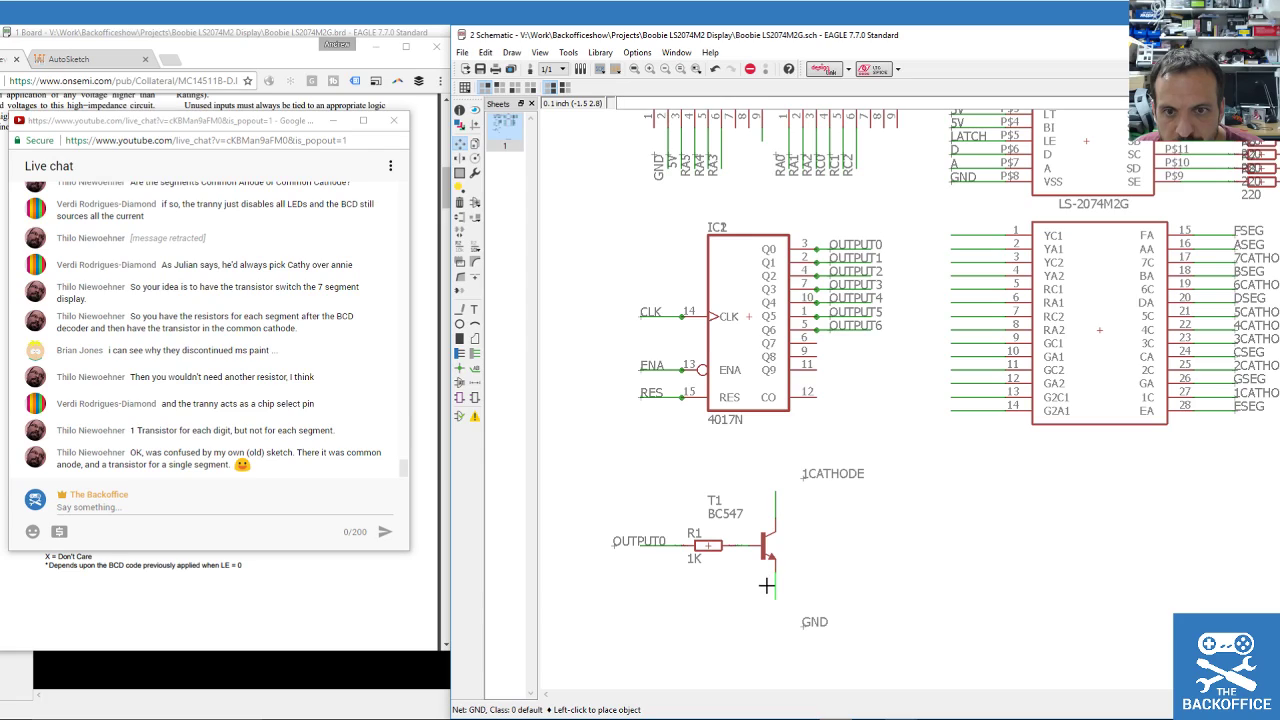
click(766, 589)
Reposition the GND, 1CATHODE and OUTPUT0 labels close to T1 and R1.
click(800, 622)
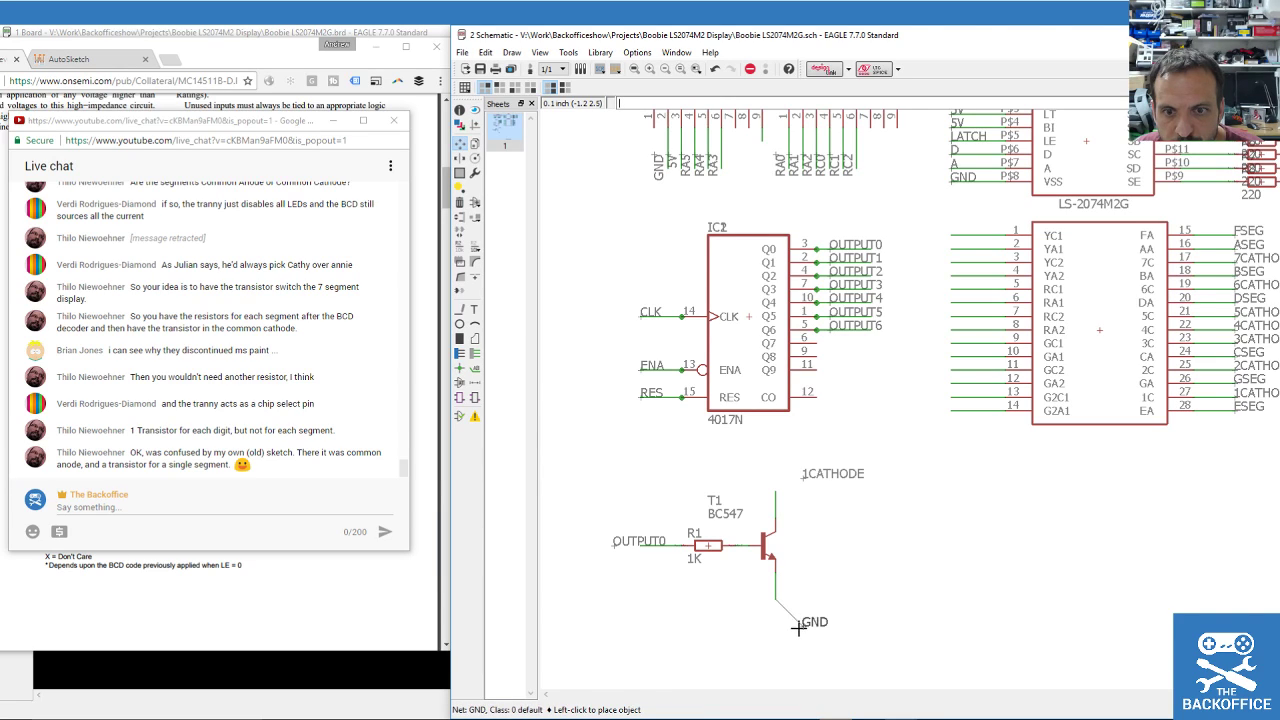
click(748, 597)
click(803, 476)
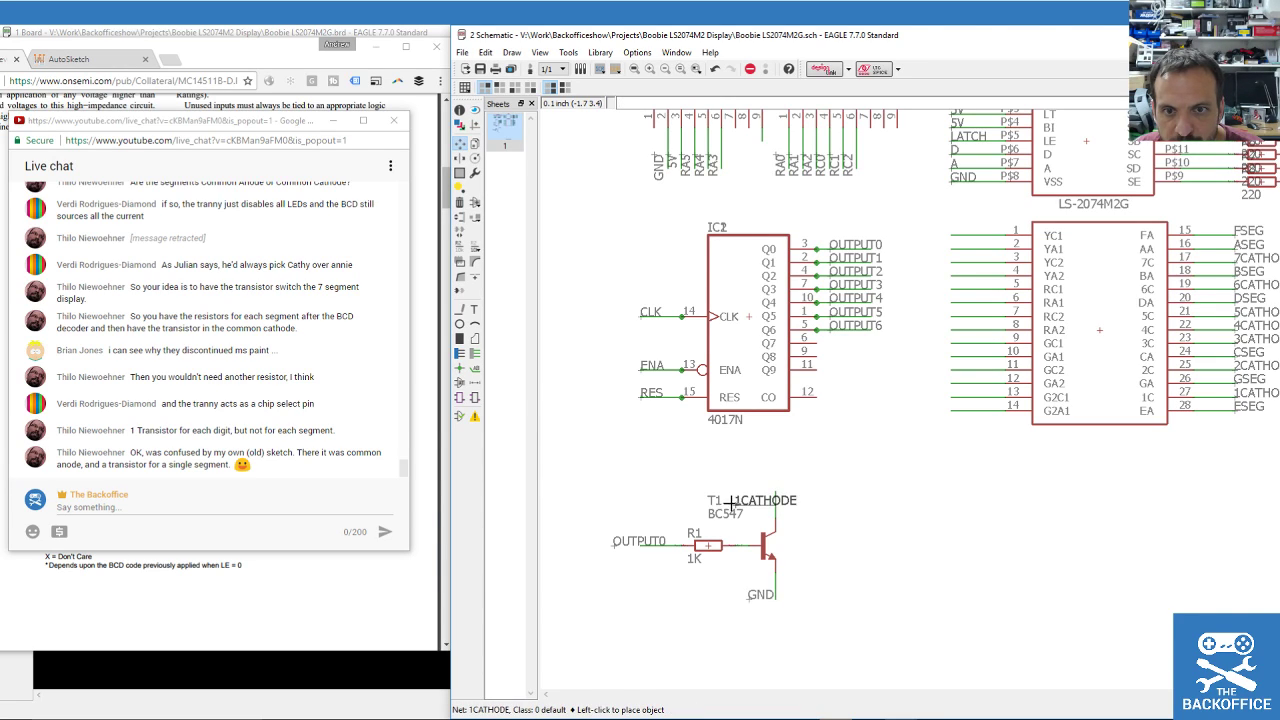
click(712, 487)
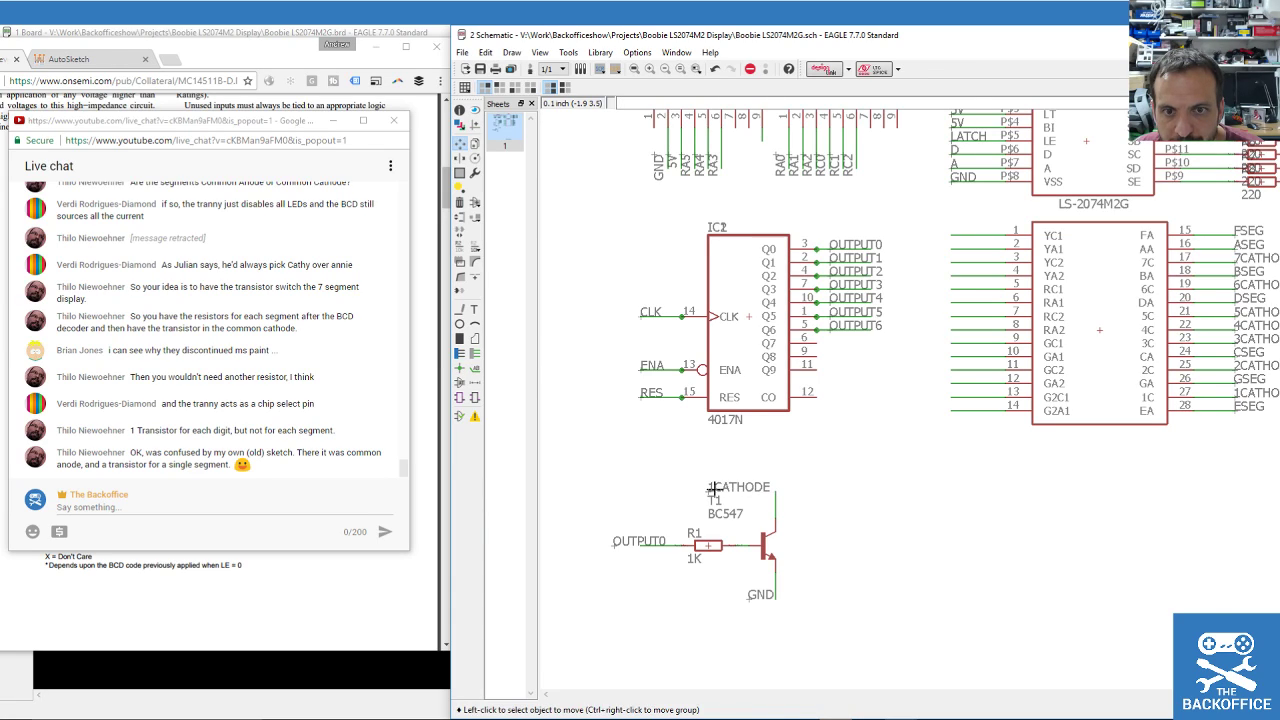
click(616, 545)
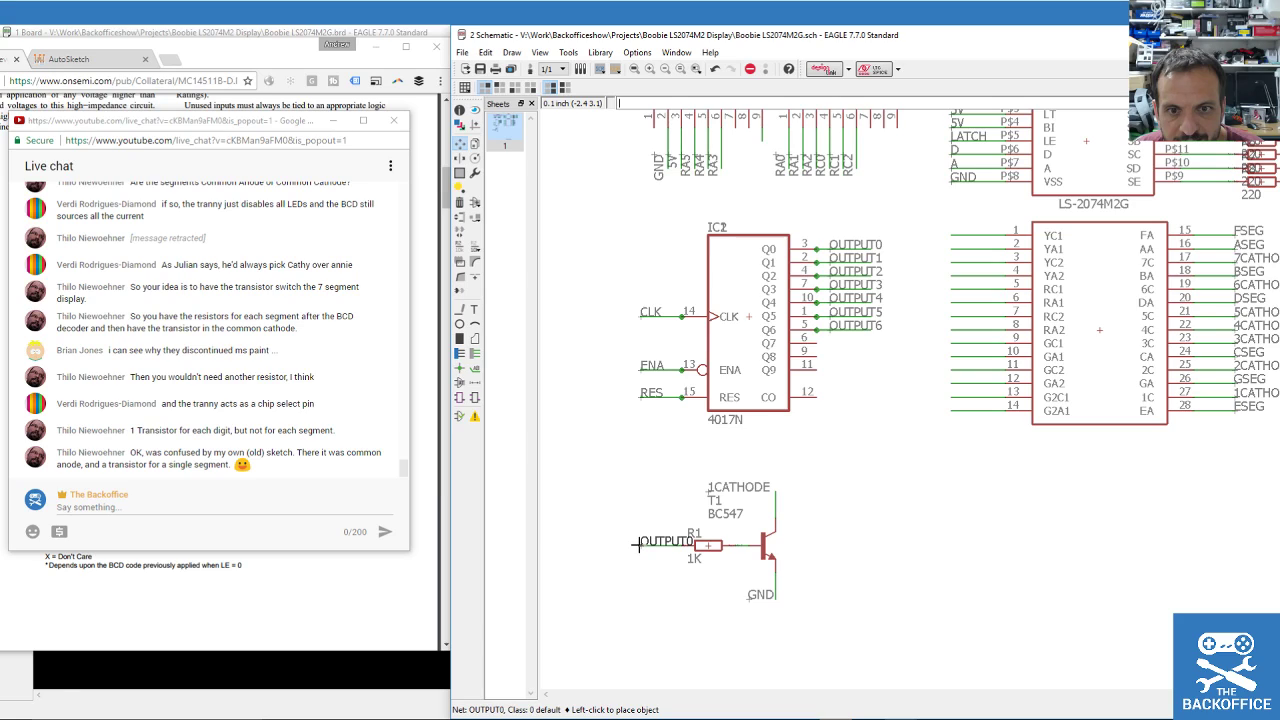
click(630, 545)
scroll(636, 450, down, 1)
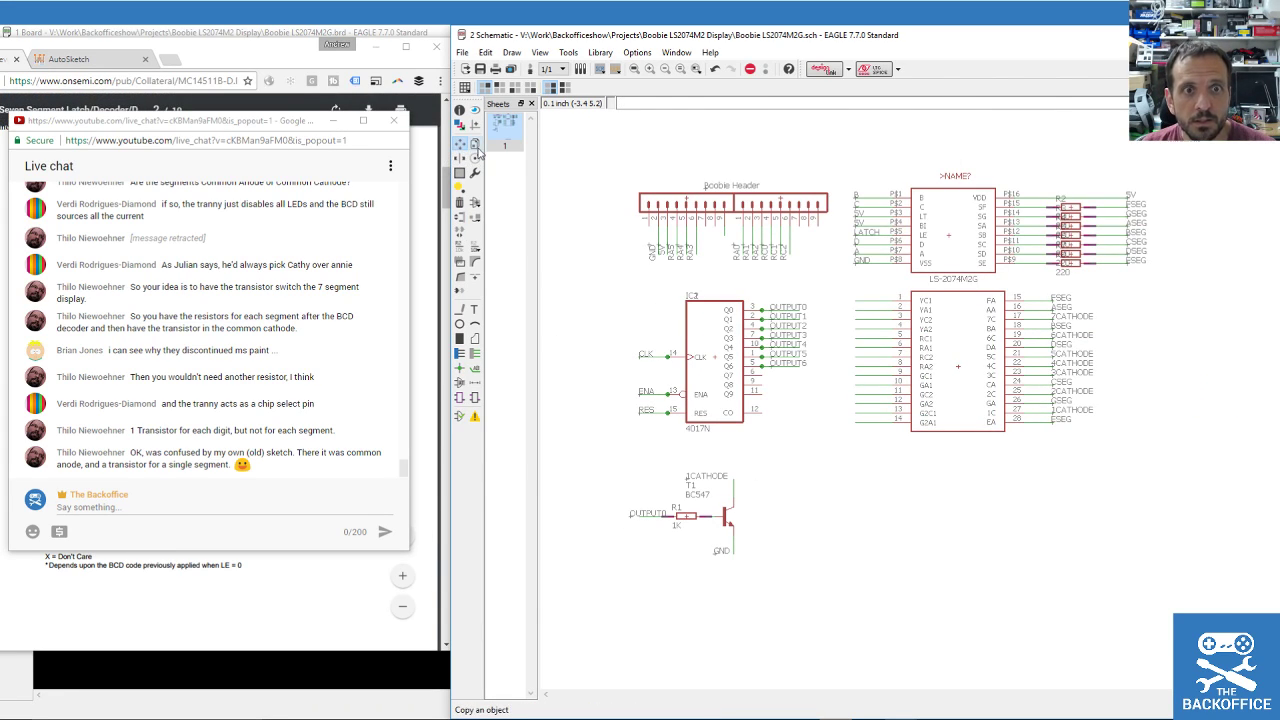
Group the T1 driver circuit and place a copy to its right as T2.
click(459, 173)
drag(593, 446, 810, 581)
click(475, 144)
ctrl+right_click(687, 514)
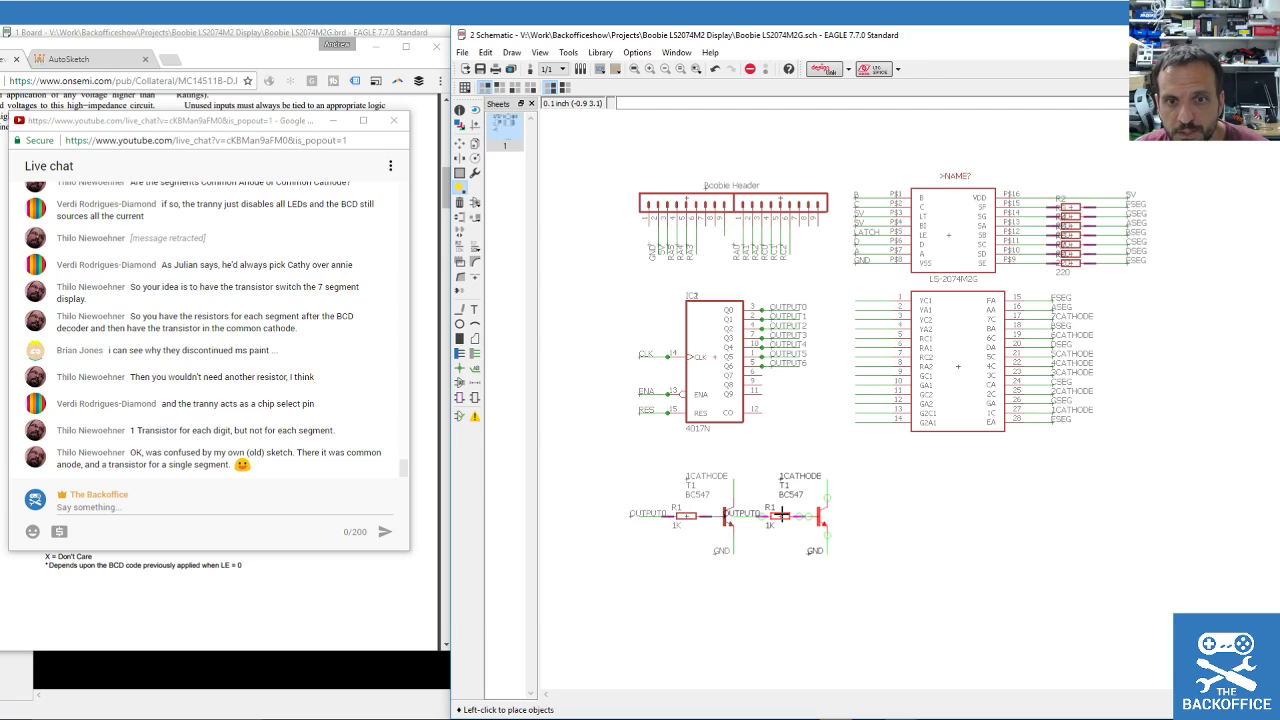
click(806, 514)
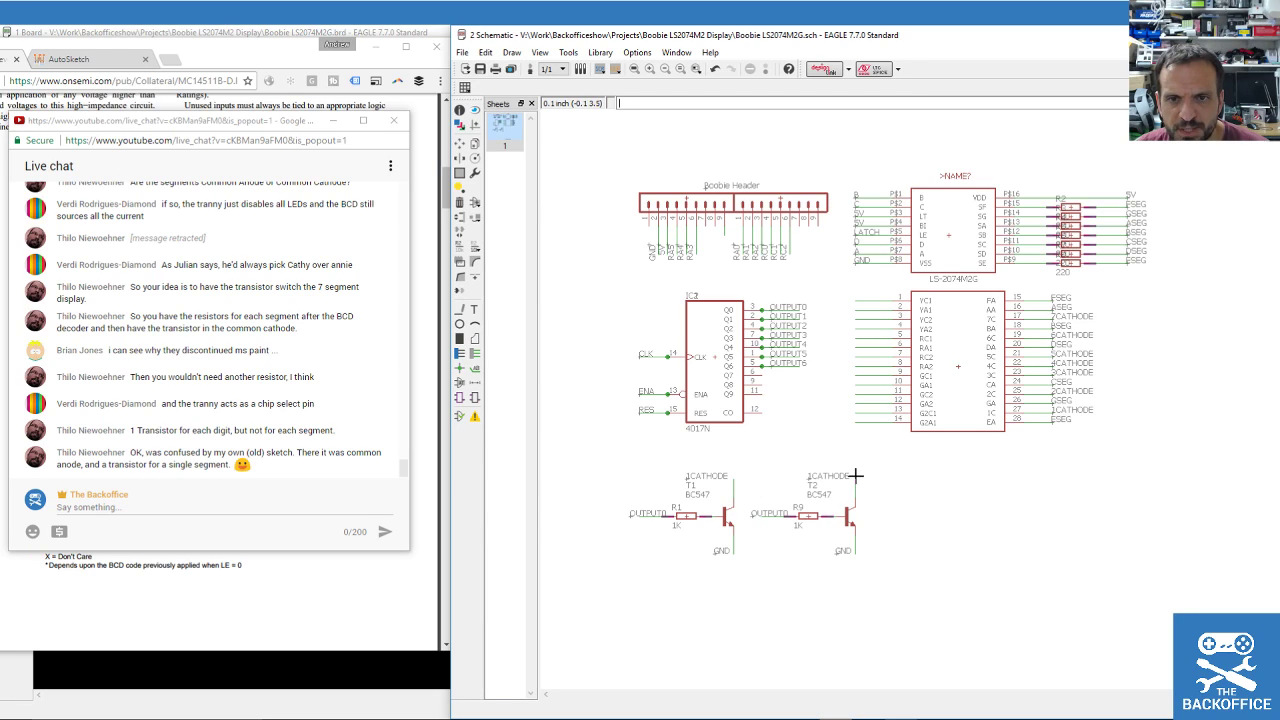
Group both driver circuits and copy them to the right as T3 and T4.
click(460, 173)
drag(612, 452, 936, 588)
click(475, 146)
ctrl+right_click(707, 517)
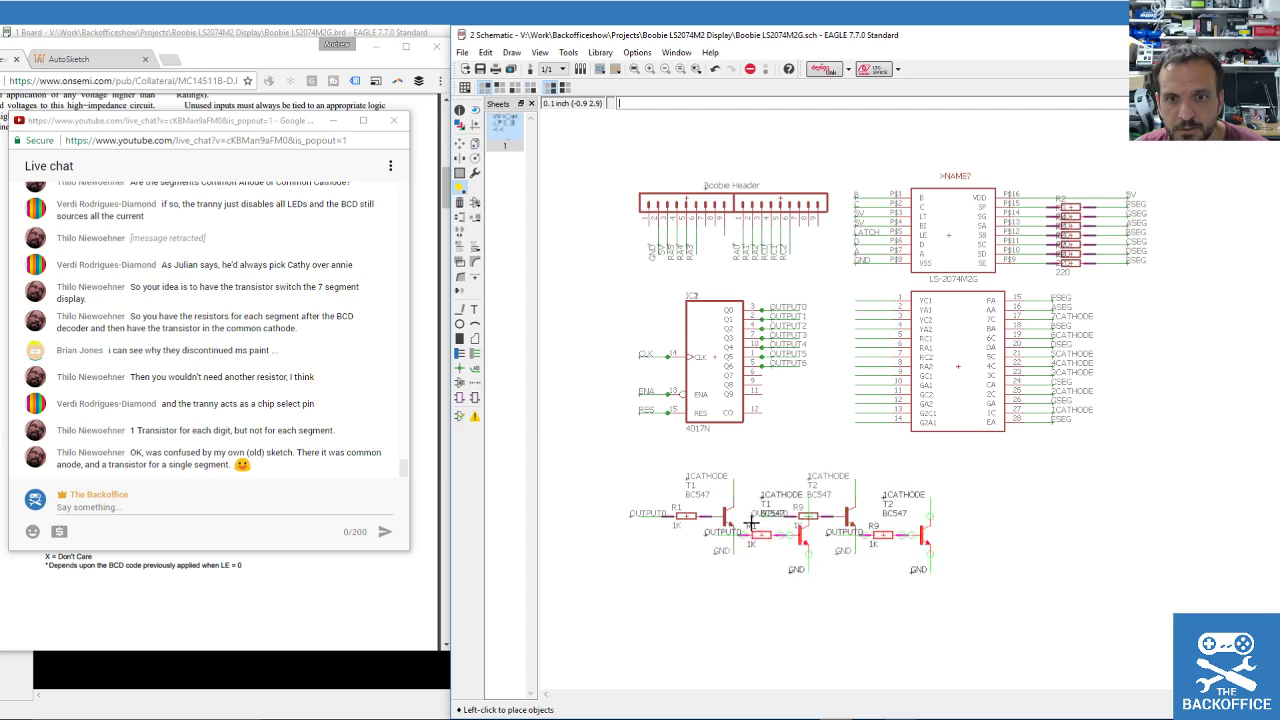
click(957, 516)
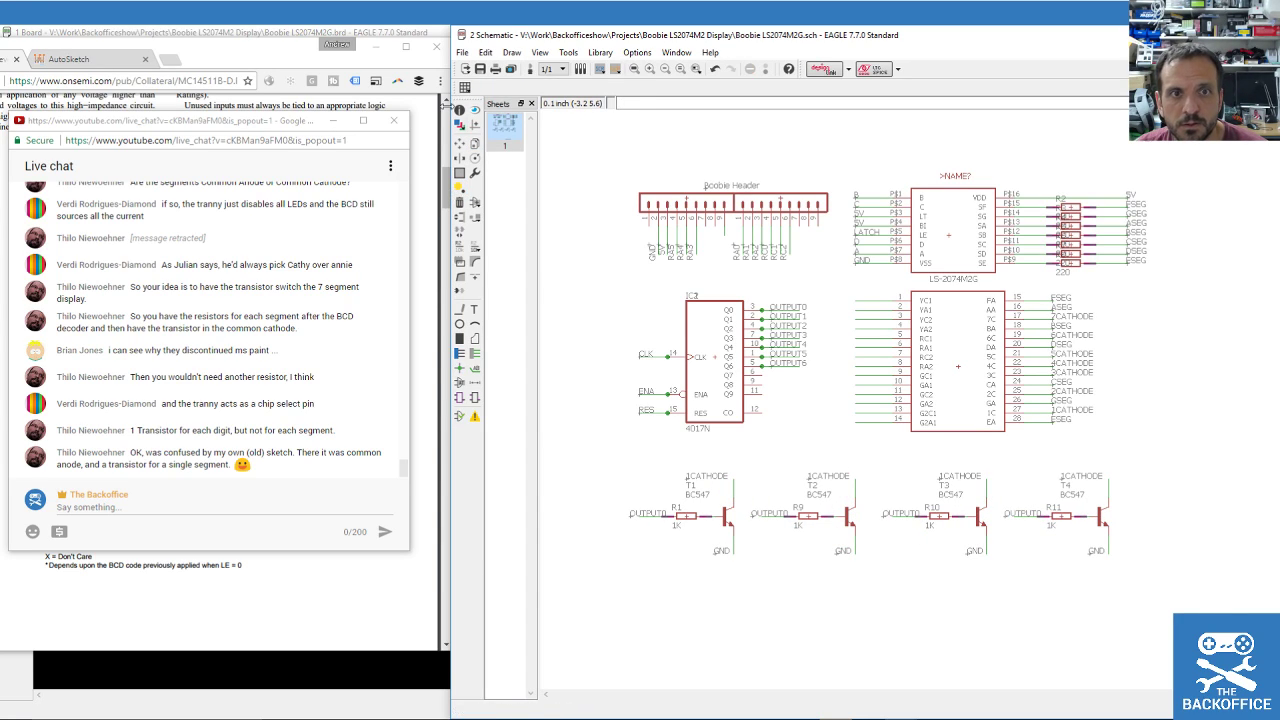
Group drivers T1–T3 and place copies below them as T5–T7.
click(459, 173)
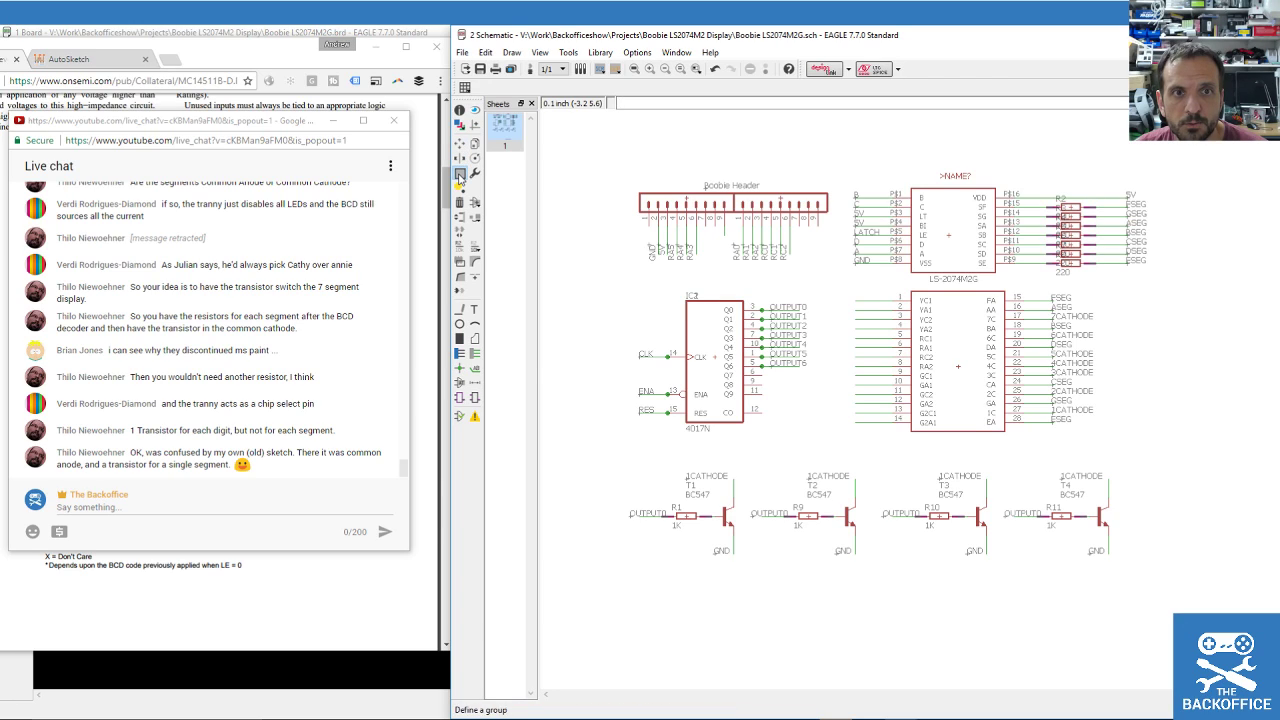
drag(606, 443, 994, 580)
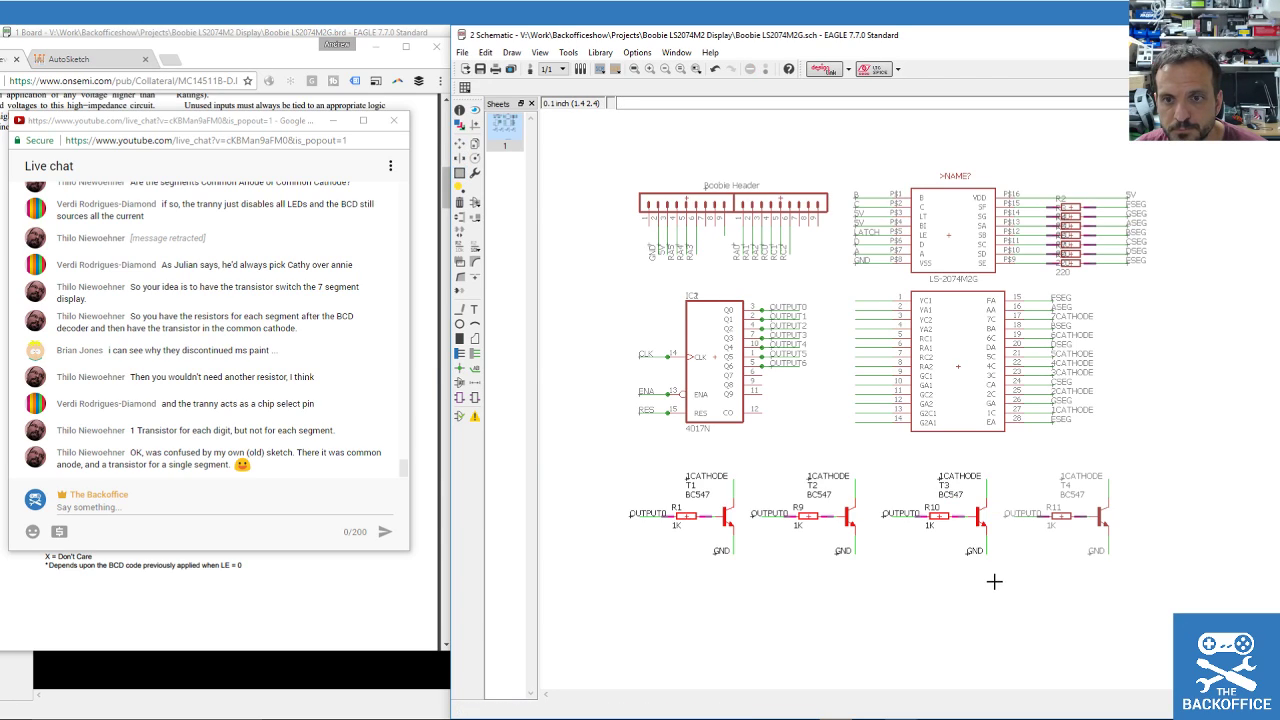
click(475, 143)
ctrl+right_click(730, 503)
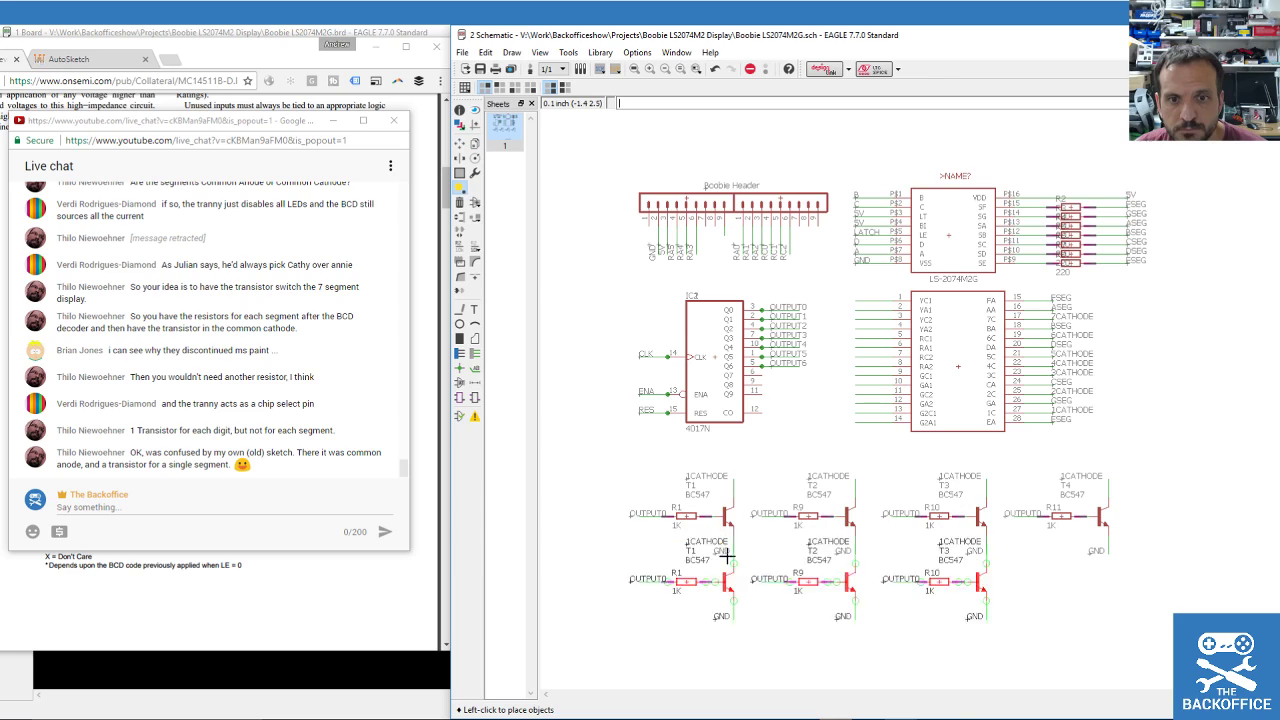
click(728, 603)
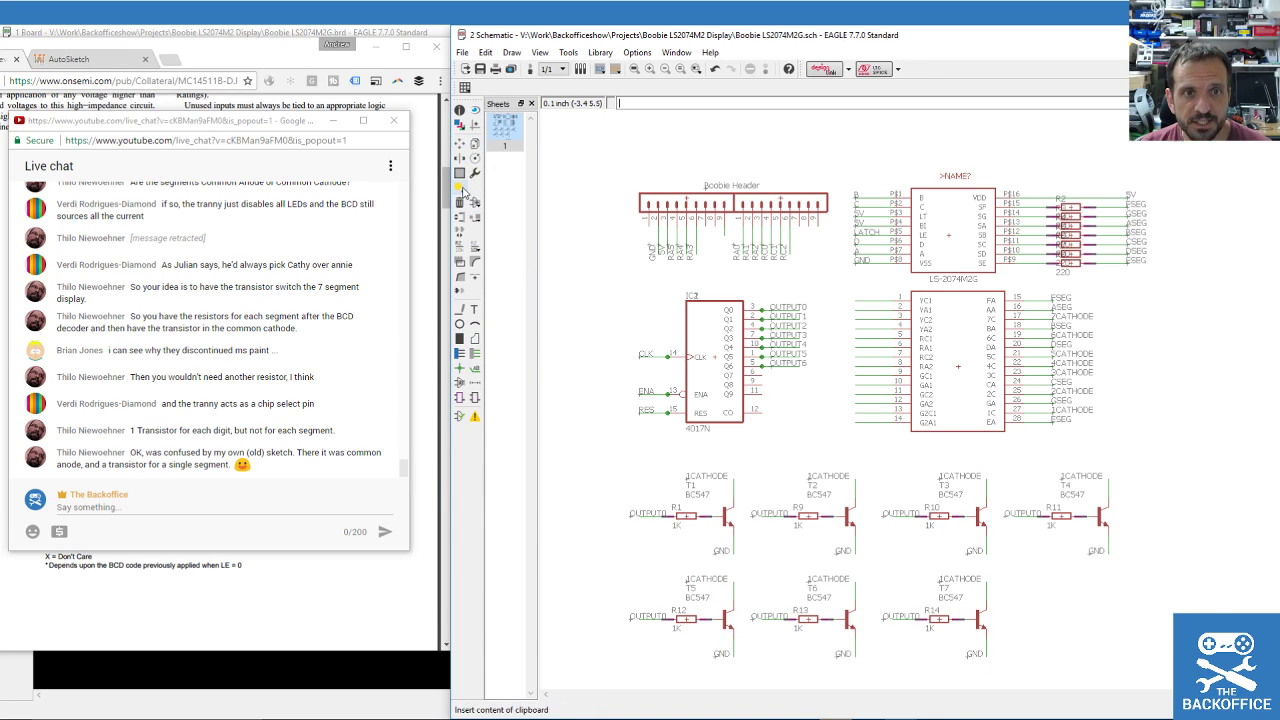
click(460, 245)
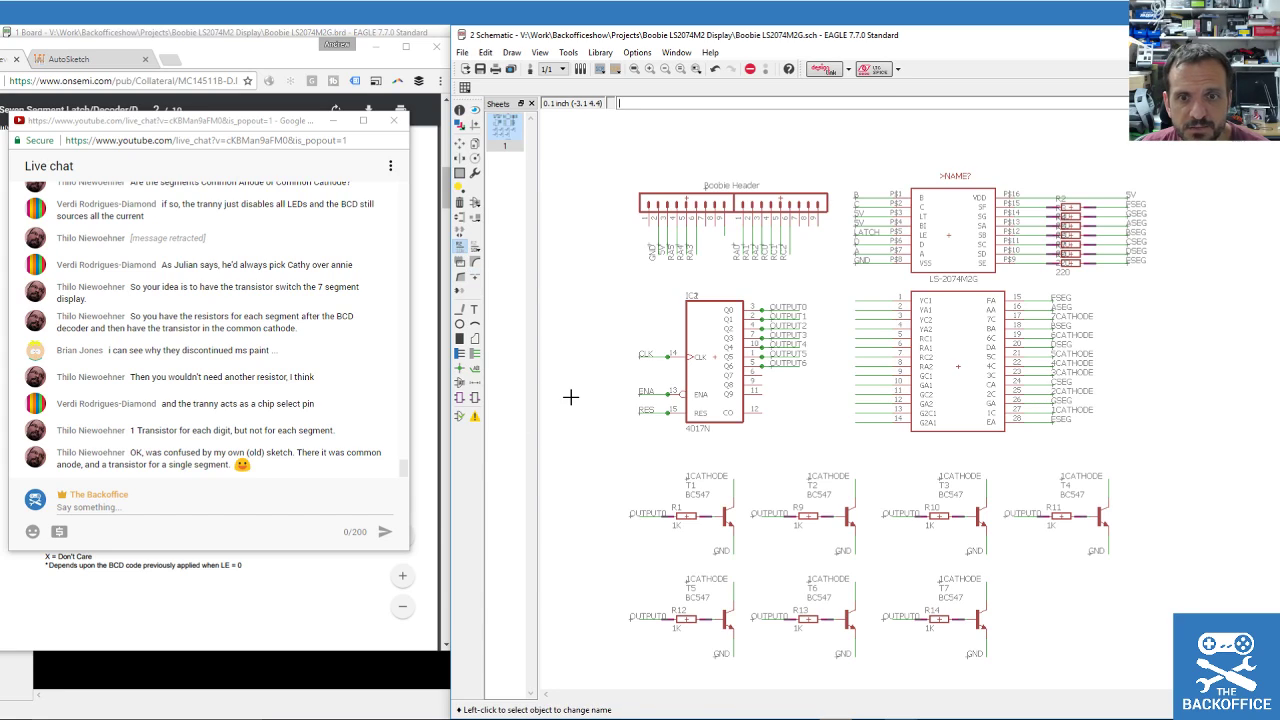
scroll(570, 397, up, 2)
scroll(721, 481, down, 1)
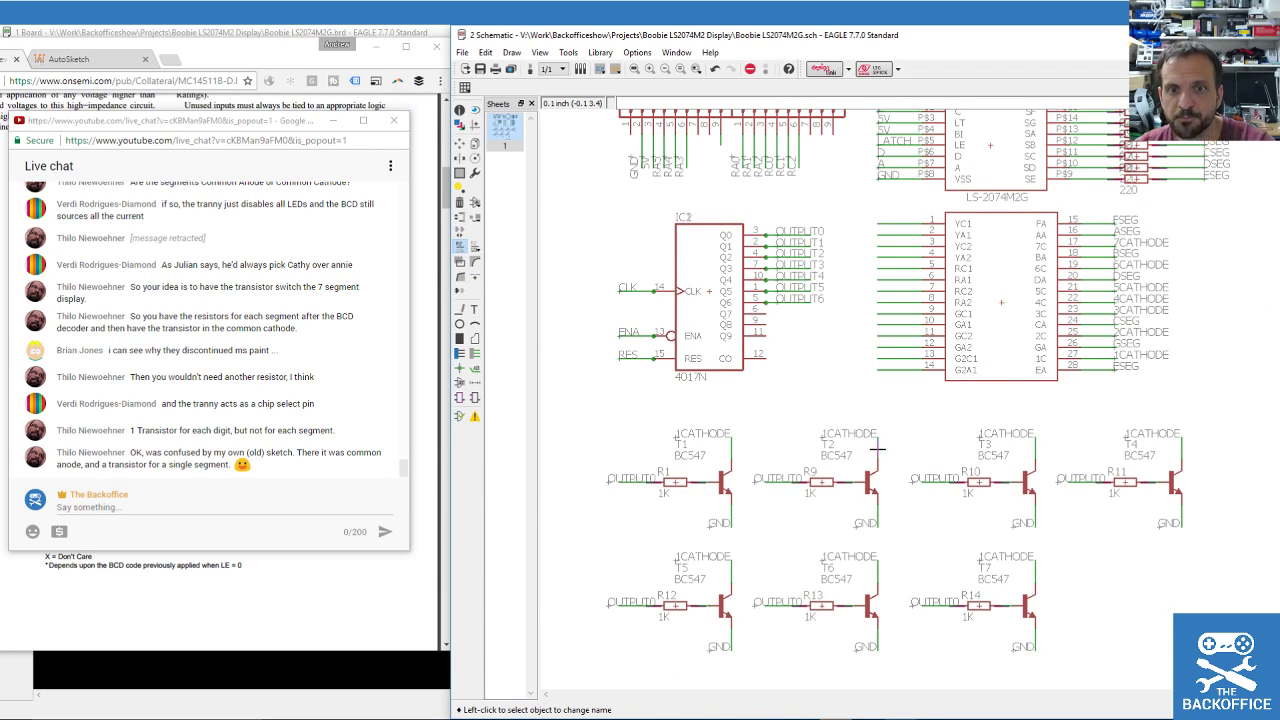
Rename the T2, T3 and T4 cathode nets to 2CATHODE, 3CATHODE and 4CATHODE.
click(876, 450)
click(541, 440)
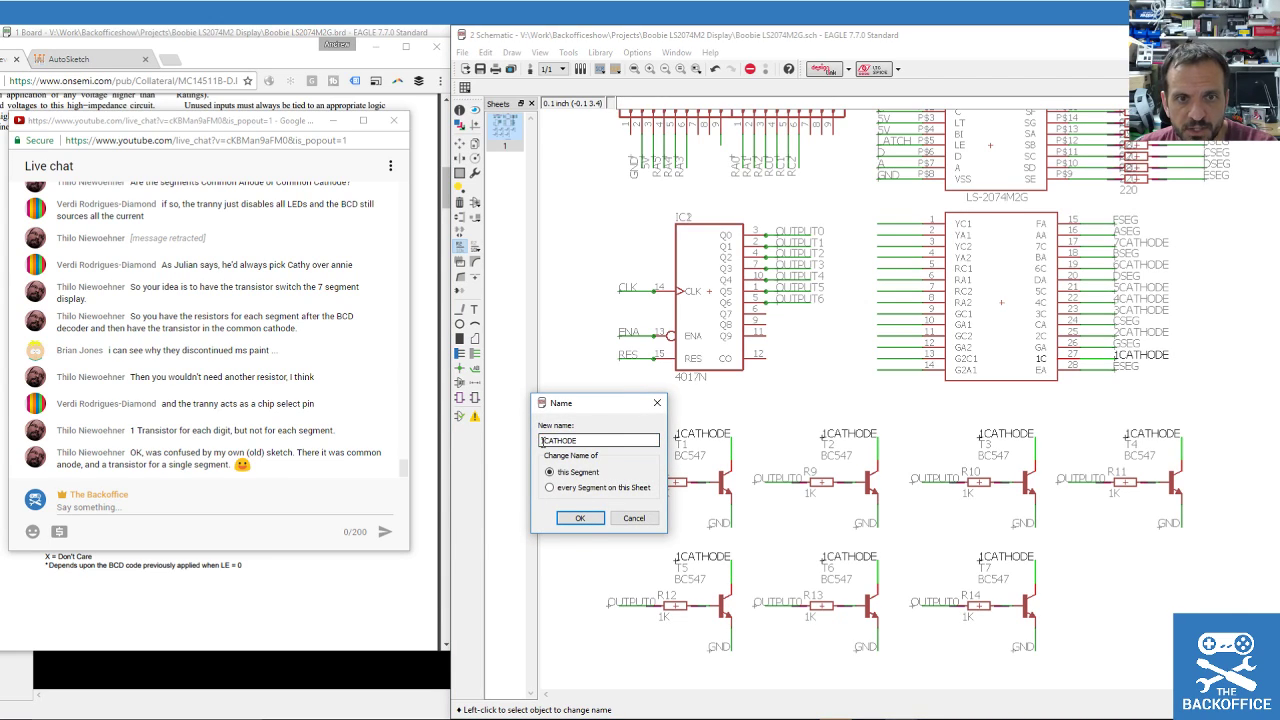
click(580, 518)
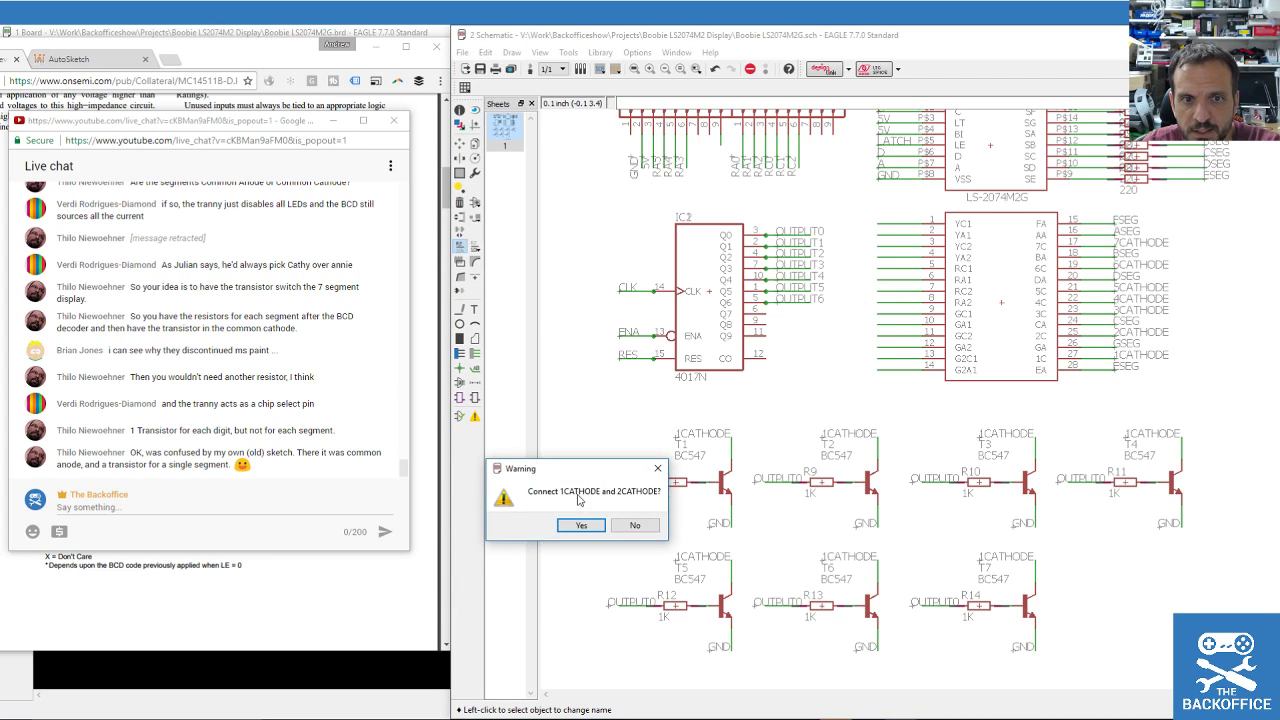
click(581, 526)
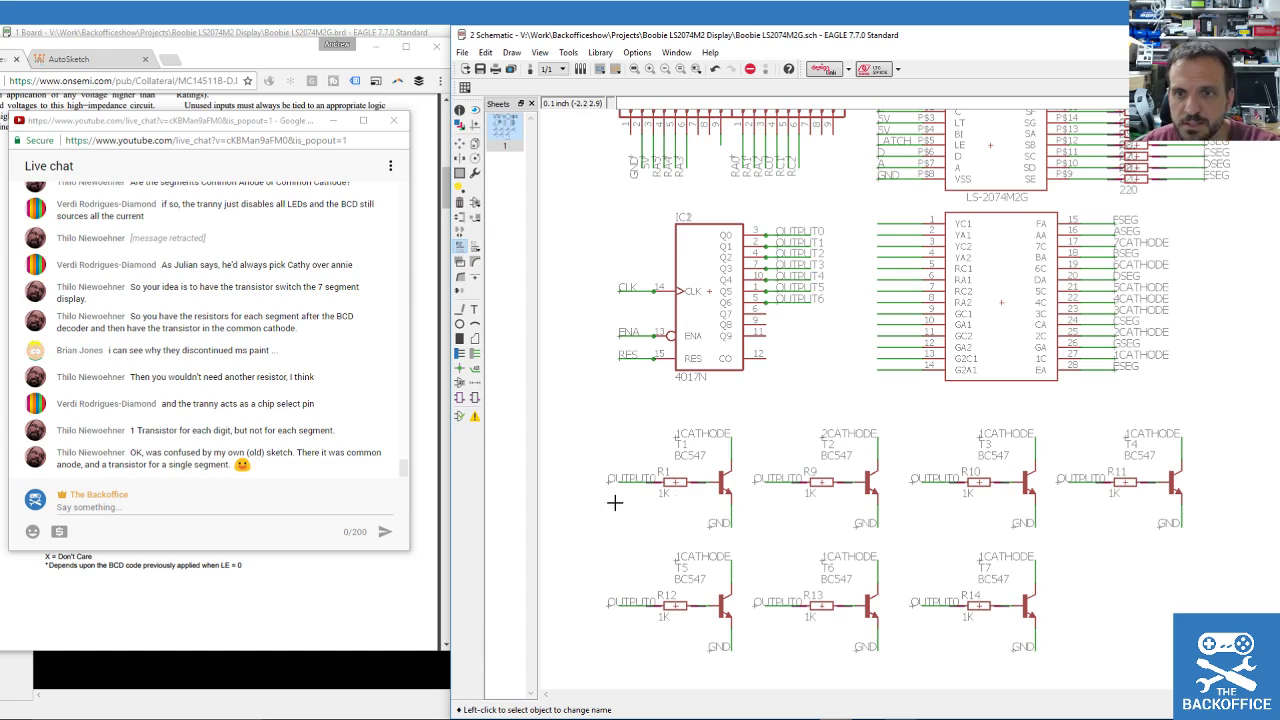
click(1031, 454)
click(575, 441)
key(Delete)
text(3CATHODE)
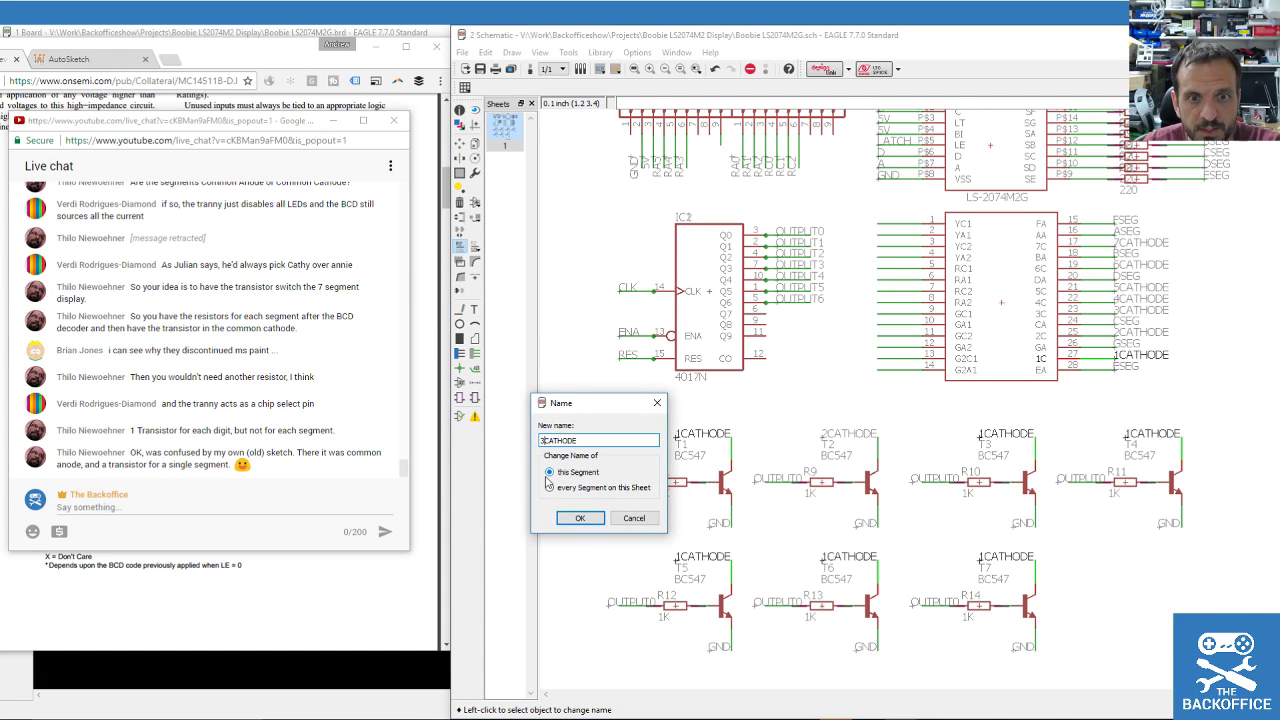
key(Return)
key(Return)
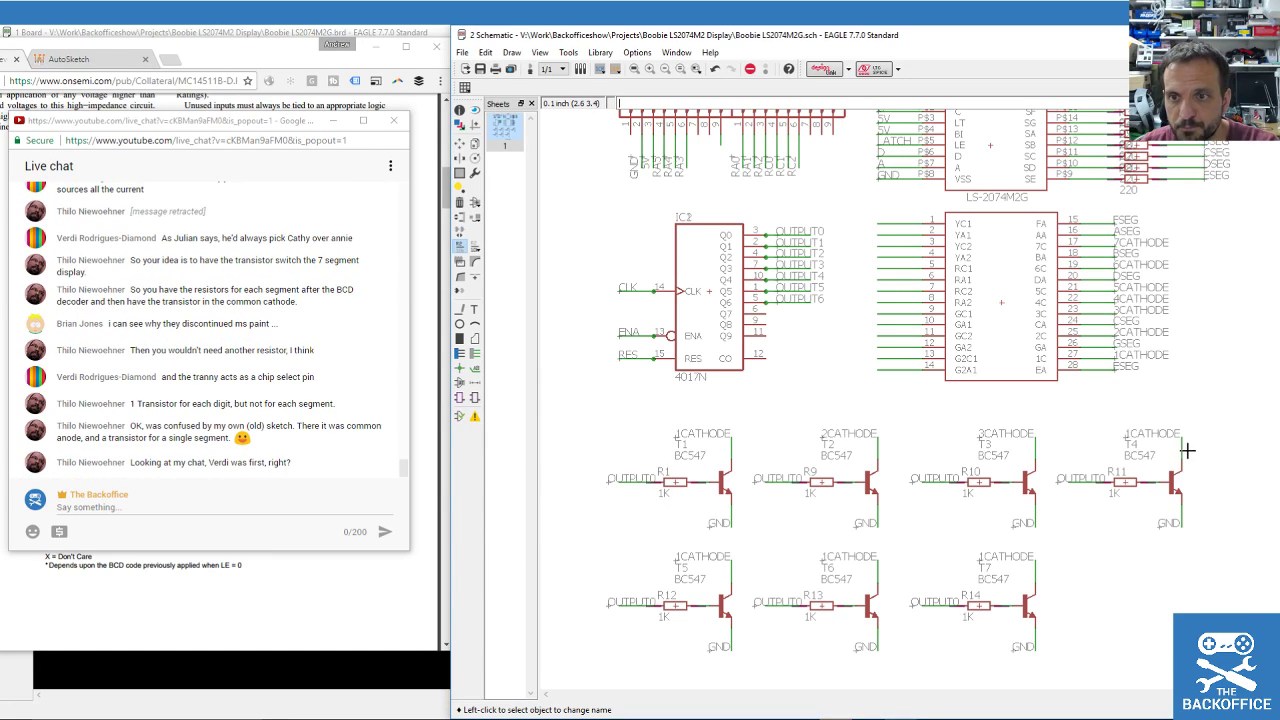
click(1182, 452)
click(557, 440)
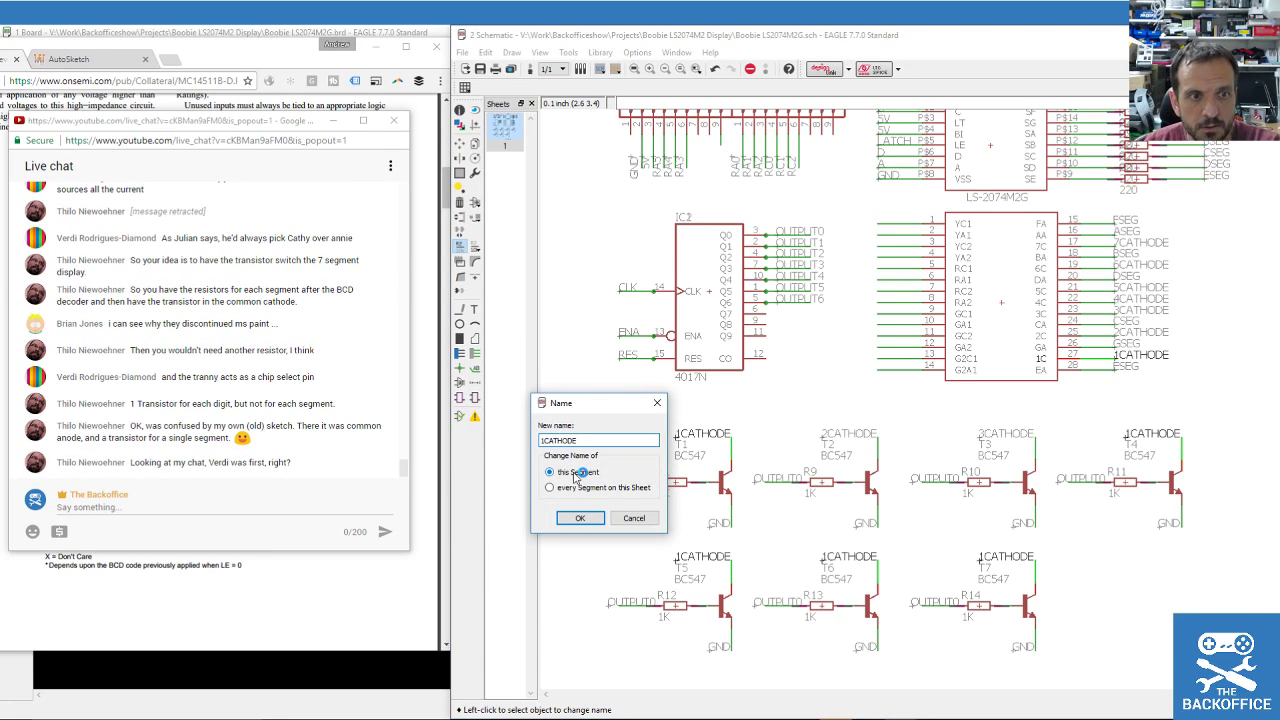
key(Delete)
text(4)
key(Return)
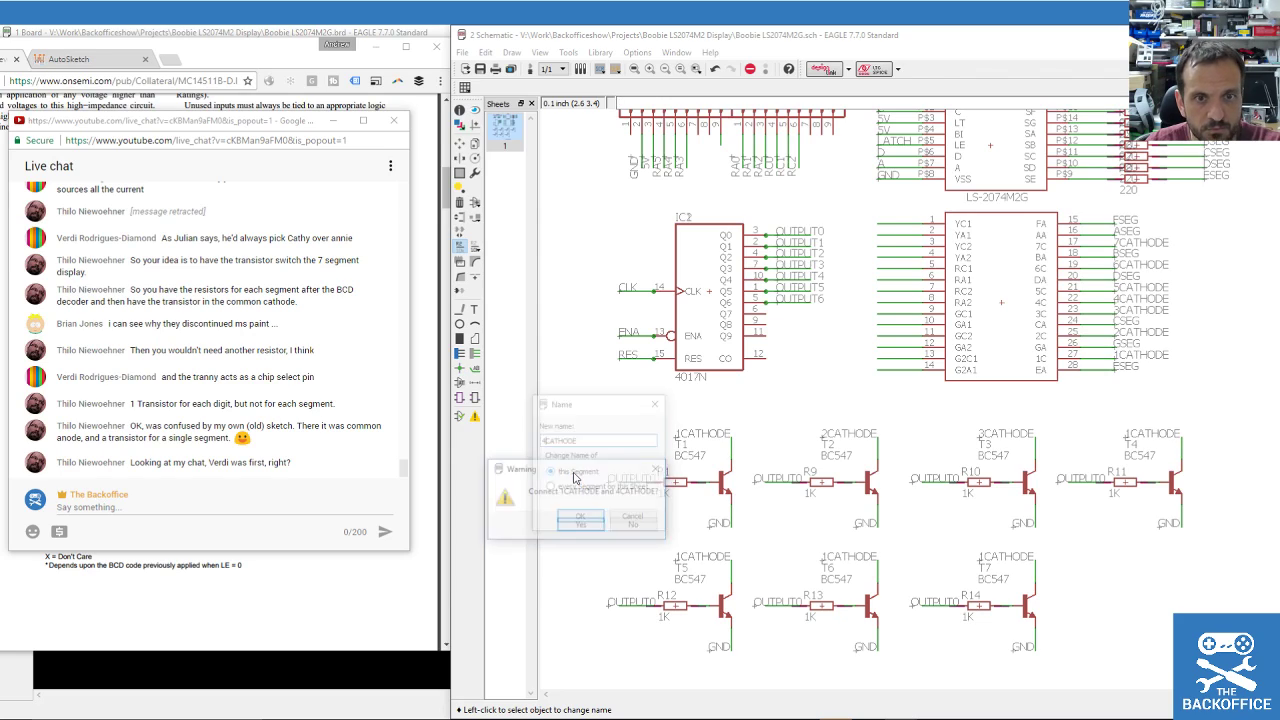
key(Return)
Rename the T5, T6 and T7 cathode nets to 5CATHODE, 6CATHODE and 7CATHODE.
click(635, 605)
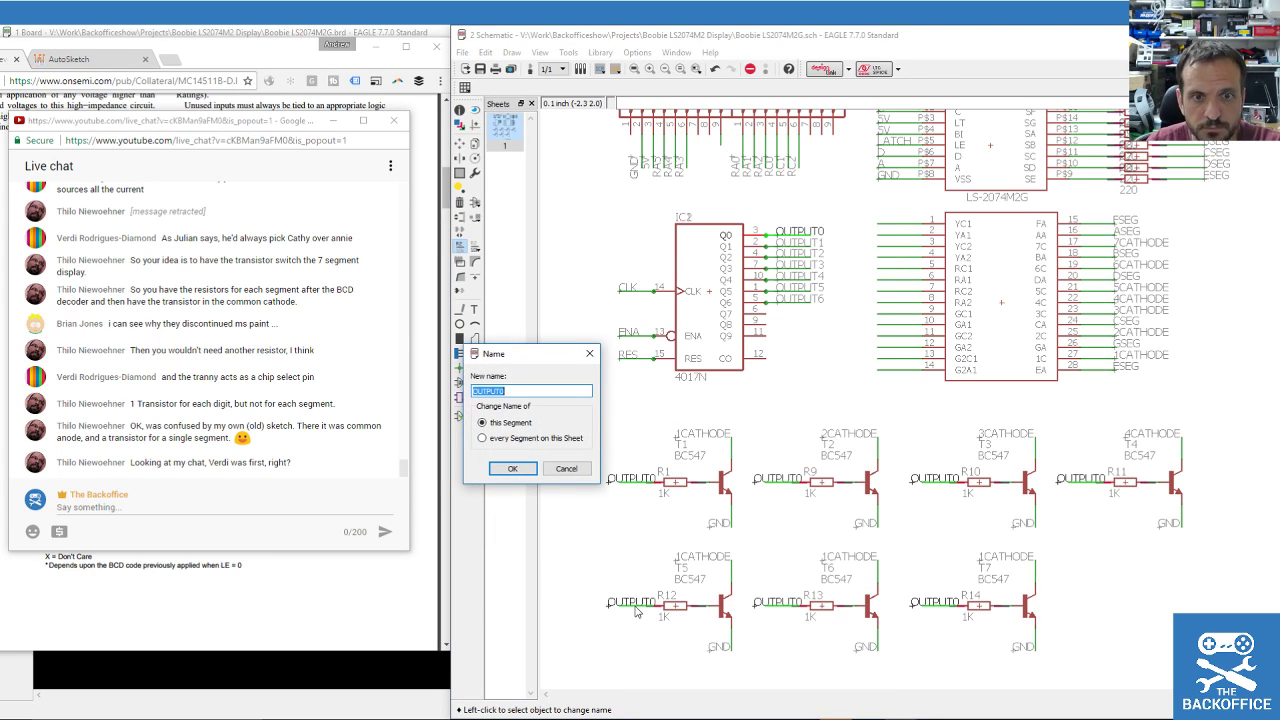
key(Escape)
click(729, 572)
click(589, 440)
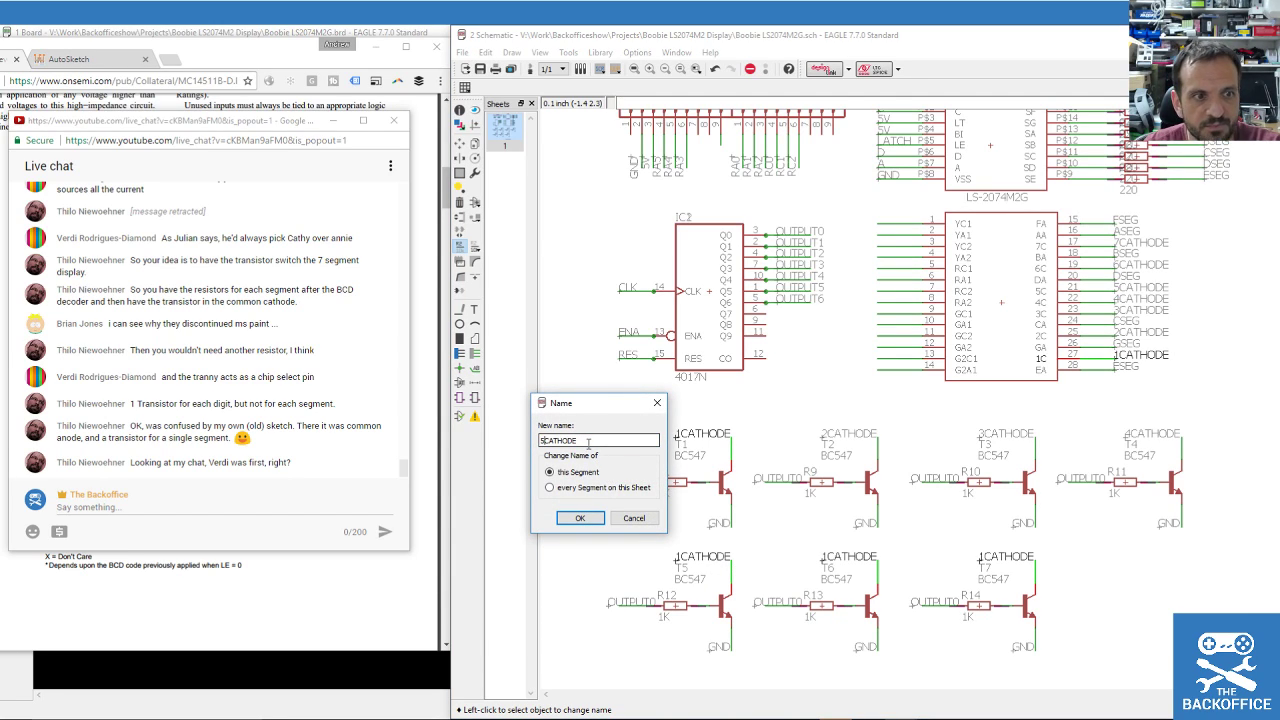
key(Return)
click(606, 468)
click(876, 578)
click(596, 440)
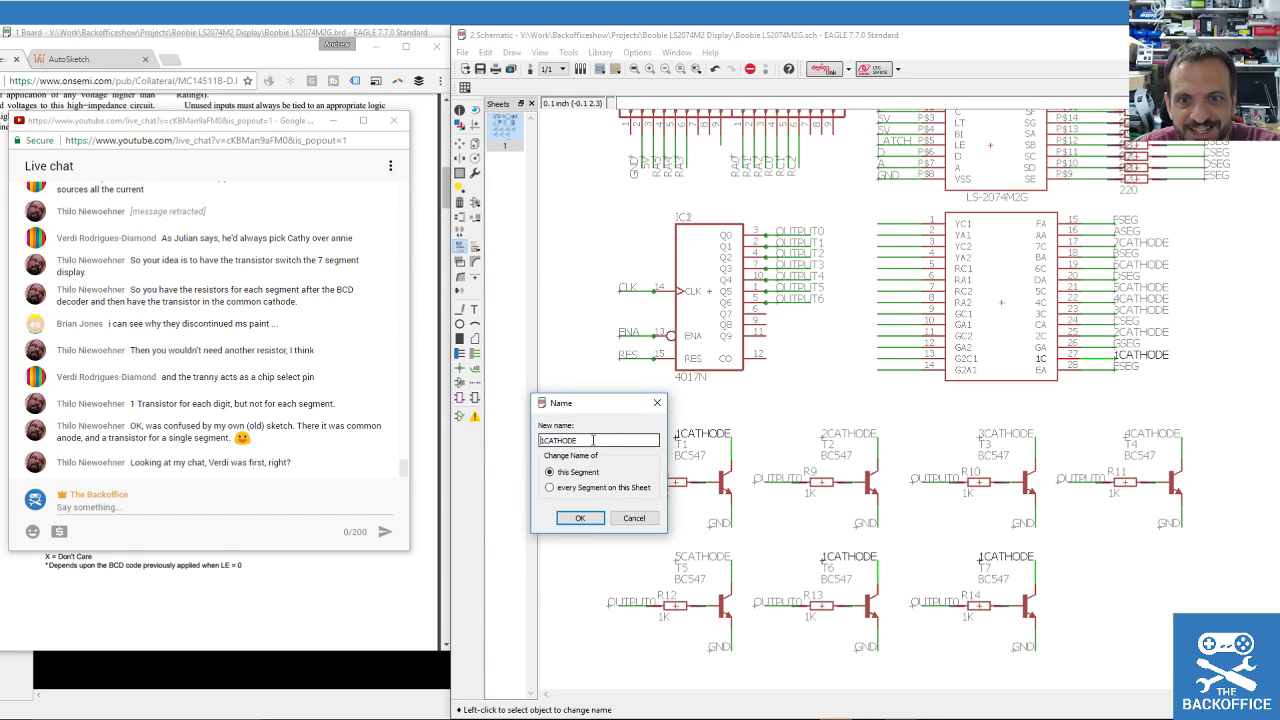
key(Return)
key(Return)
click(1037, 573)
click(602, 441)
text(7)
key(Delete)
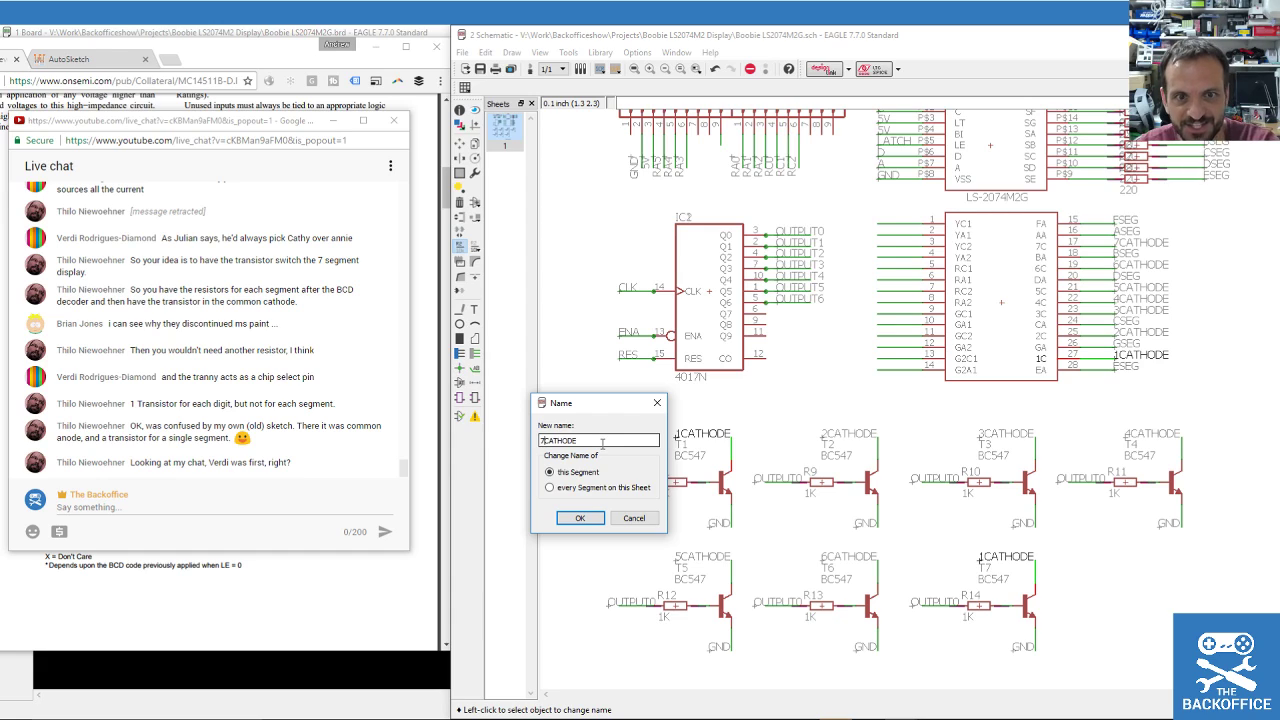
key(Return)
key(Return)
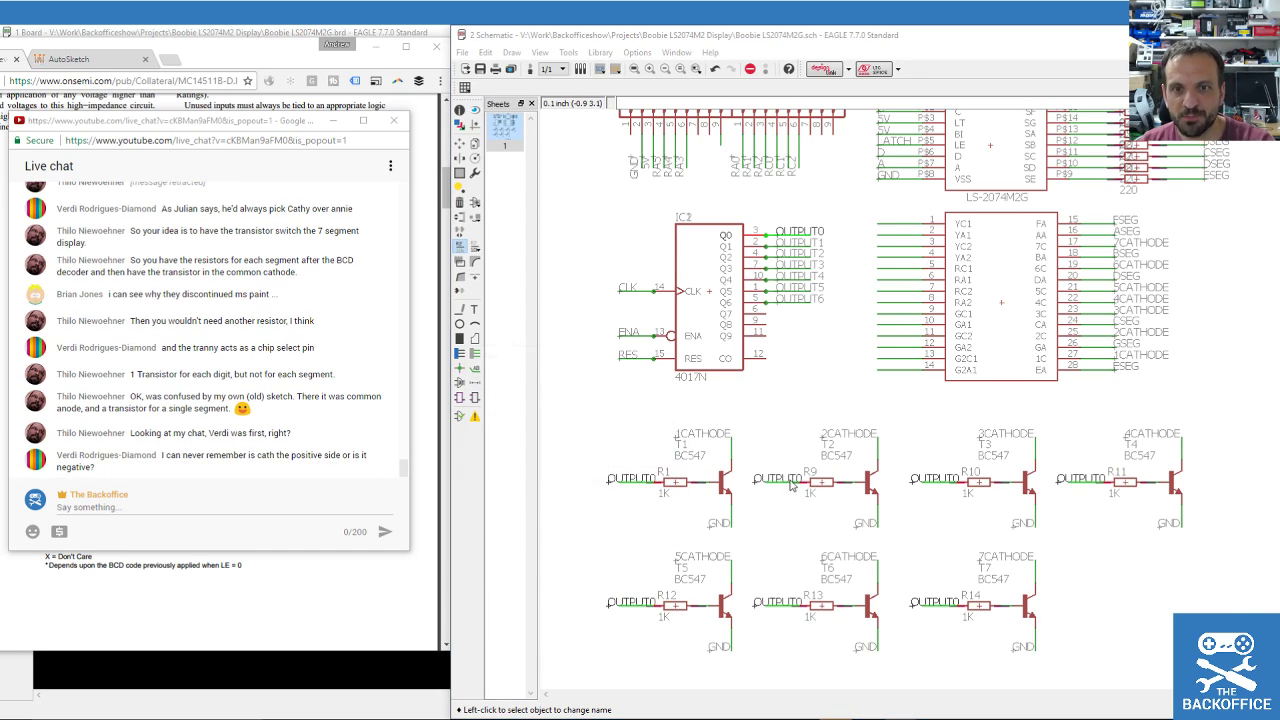
Rename the T2, T3, T4 and R12 input nets to OUTPUT1–OUTPUT4, joining each existing net.
click(780, 481)
click(505, 391)
key(BackSpace)
text(1)
click(512, 469)
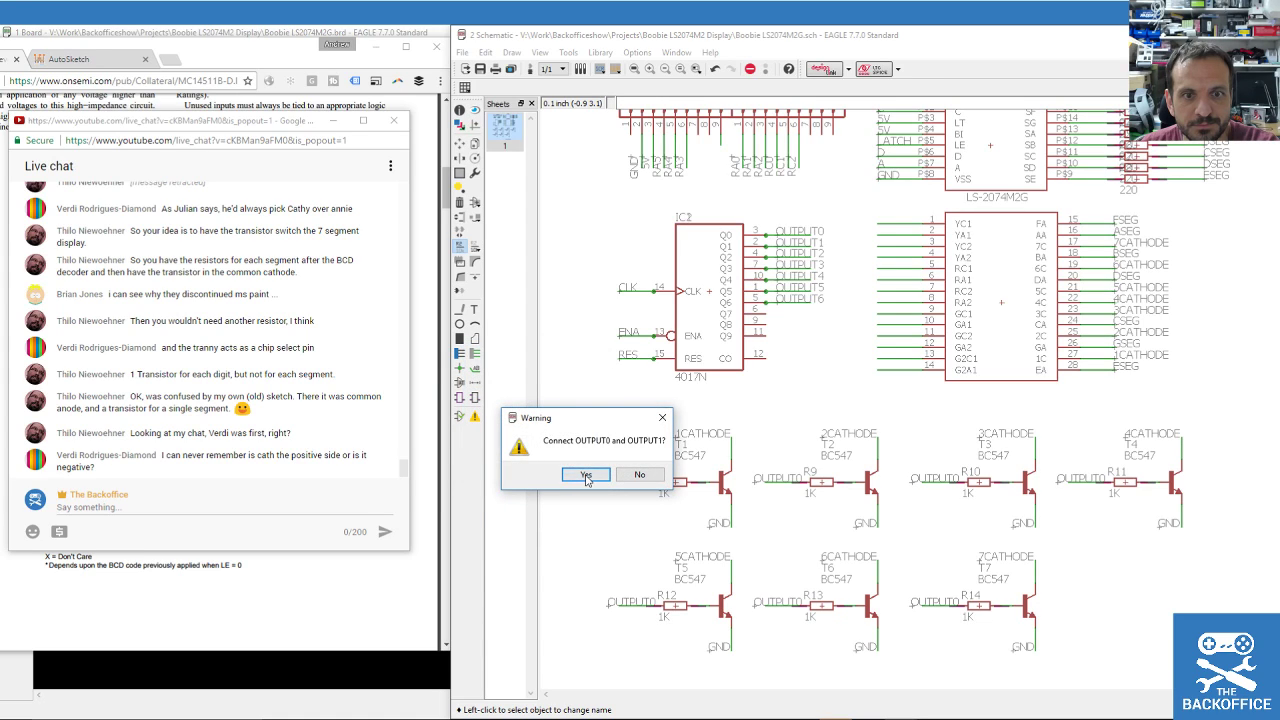
click(586, 474)
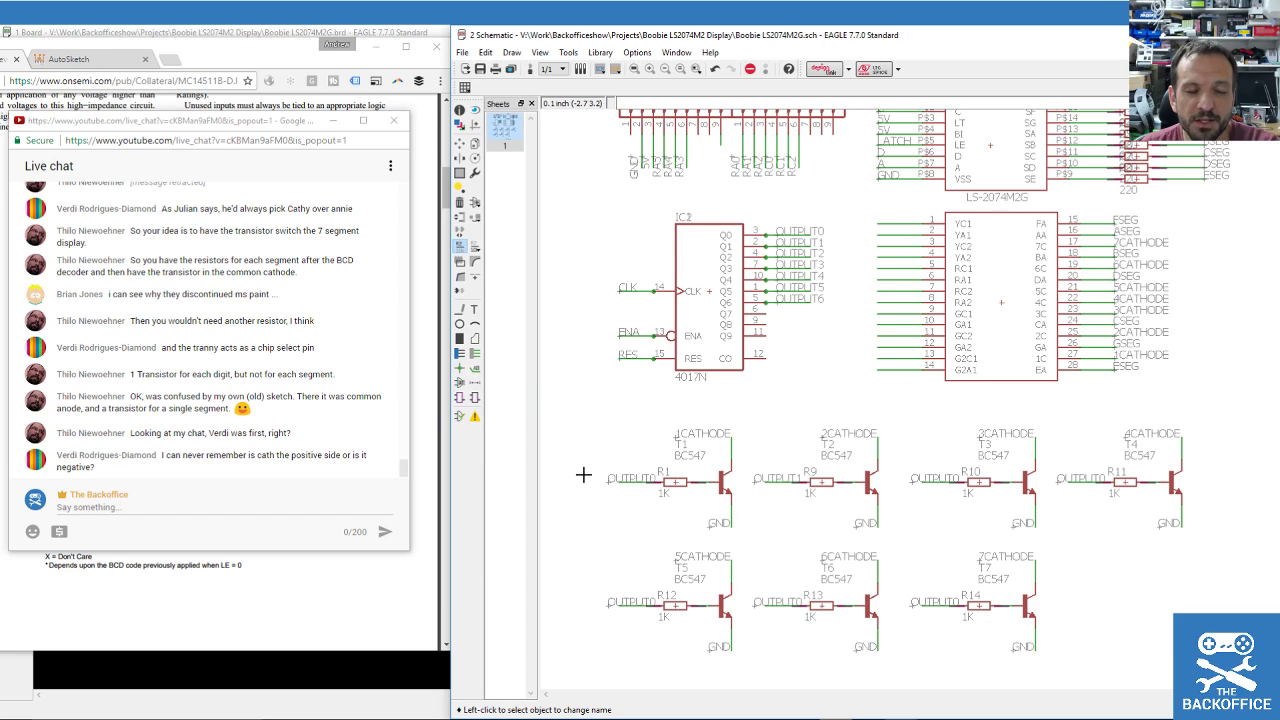
click(941, 481)
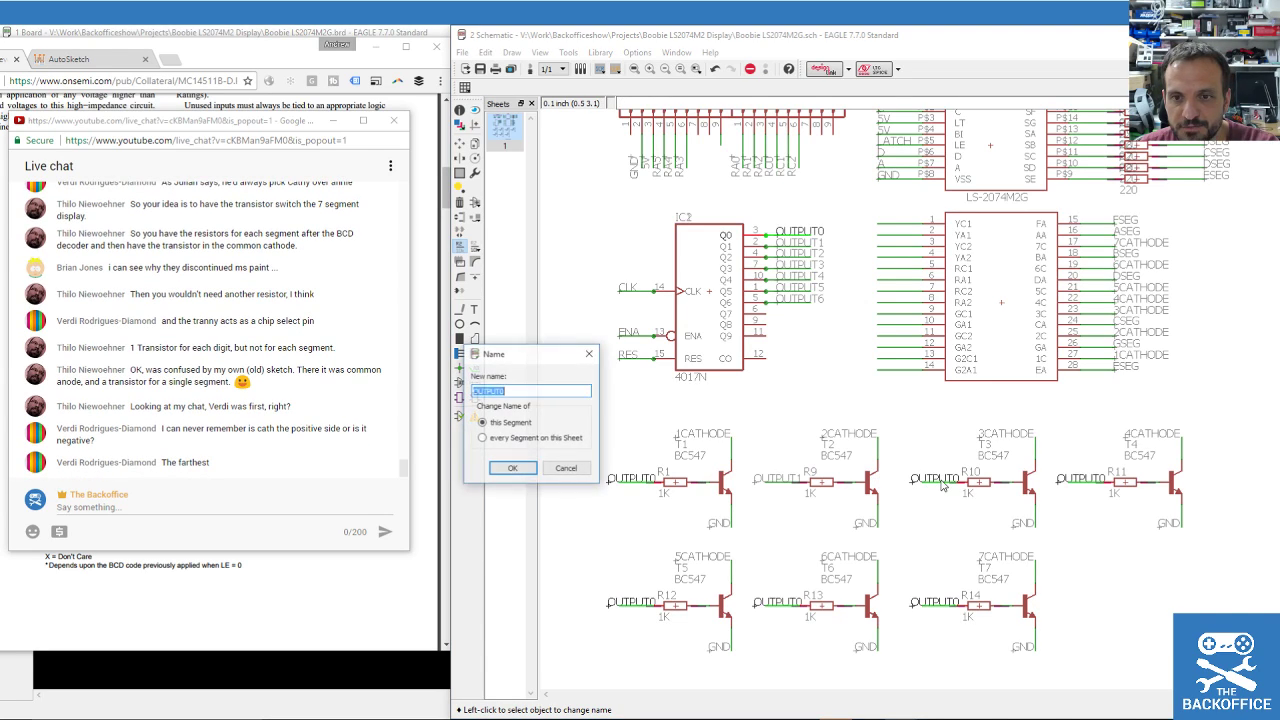
text(OUTPUT2)
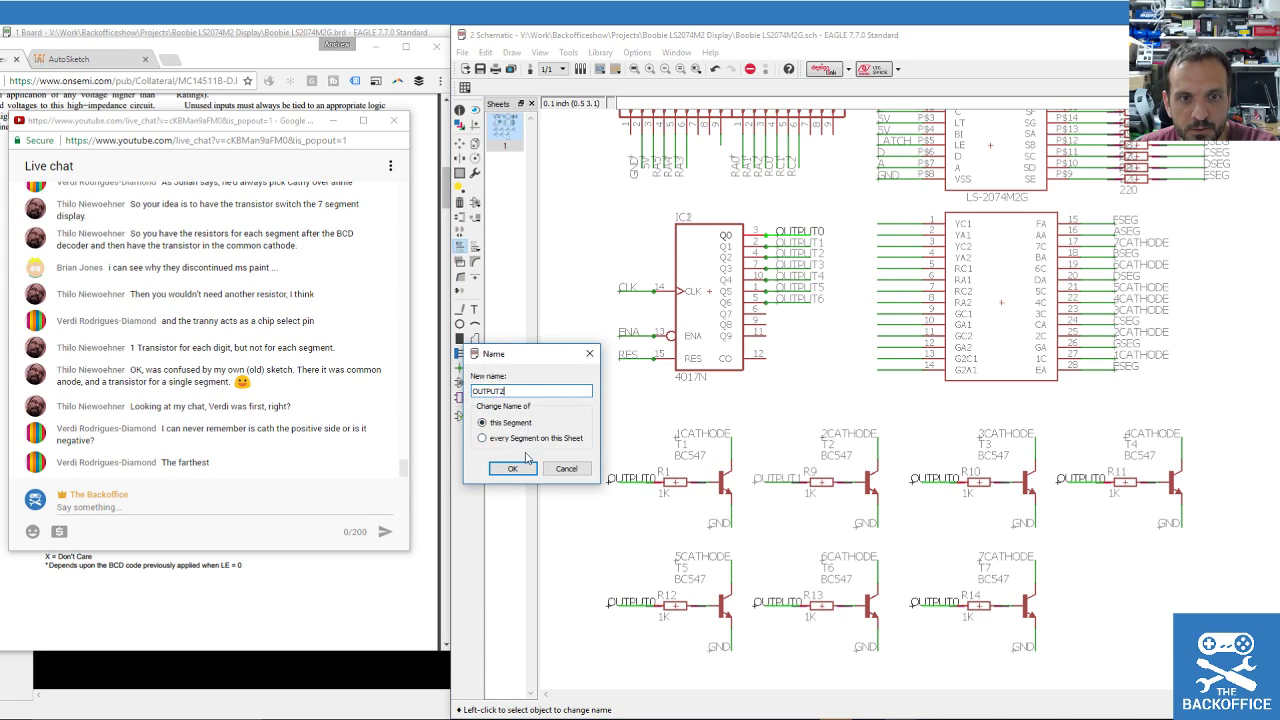
click(520, 475)
click(585, 477)
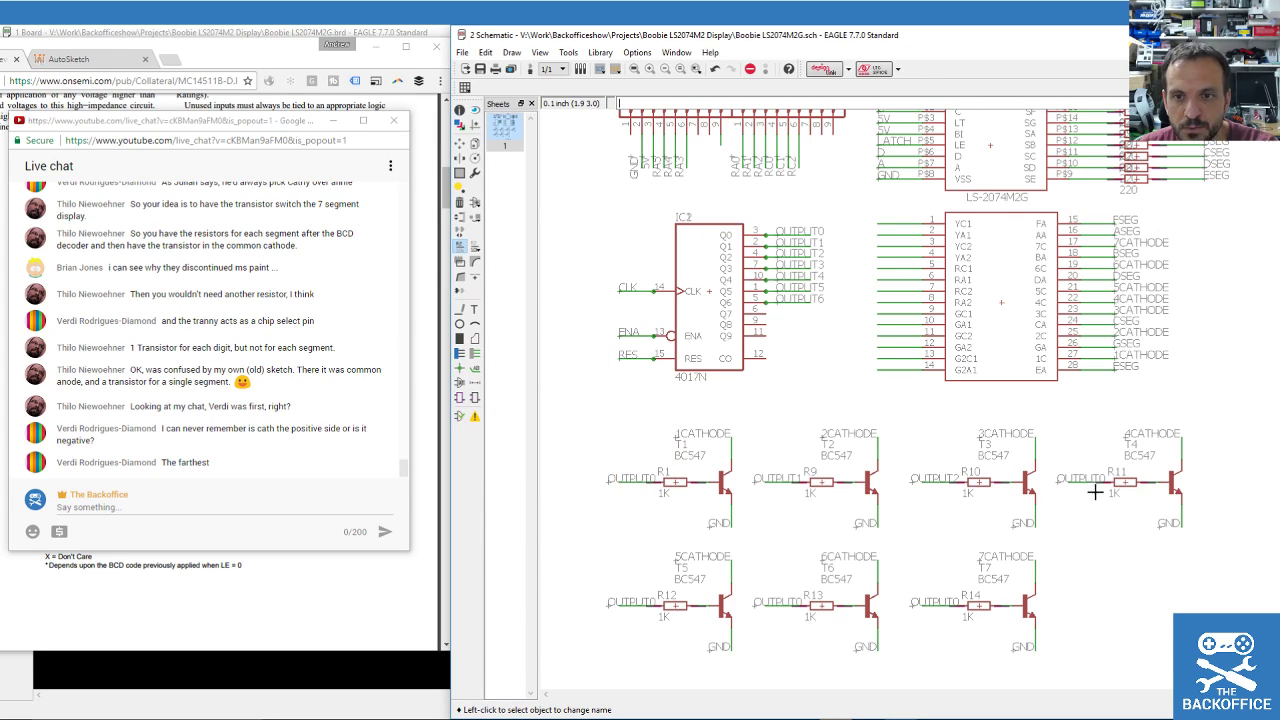
text(OUTPUT3)
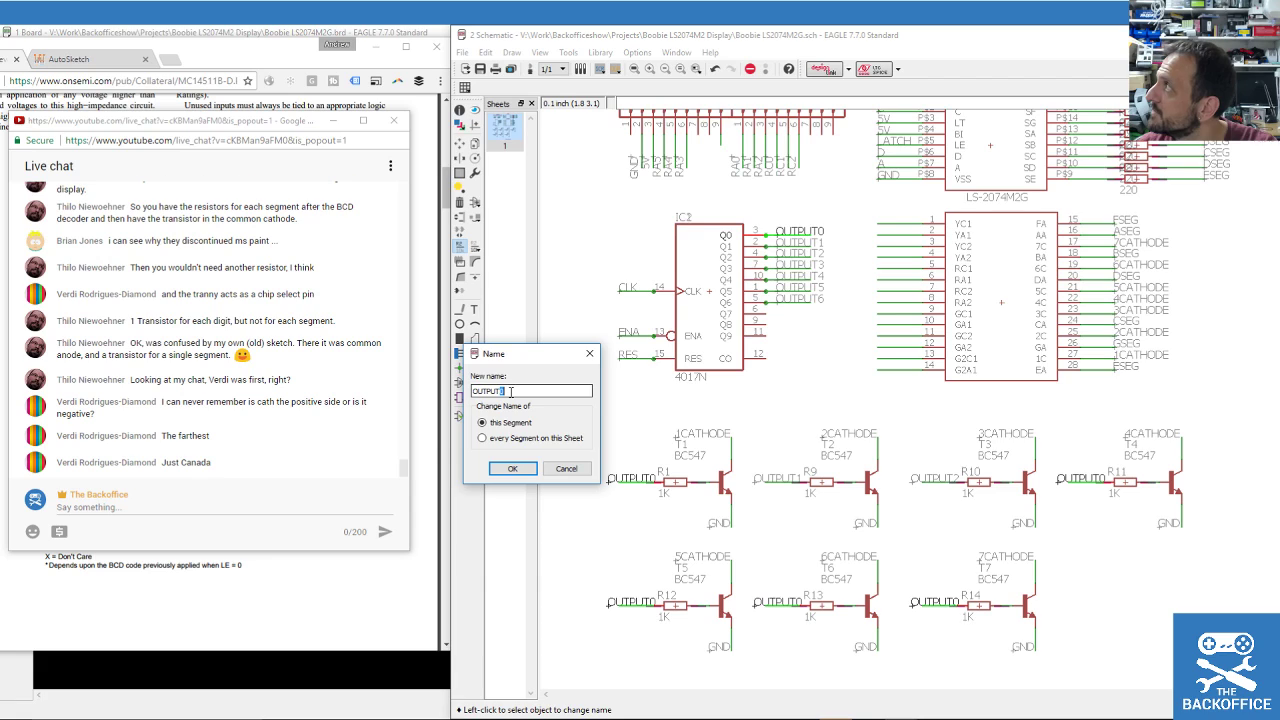
click(513, 468)
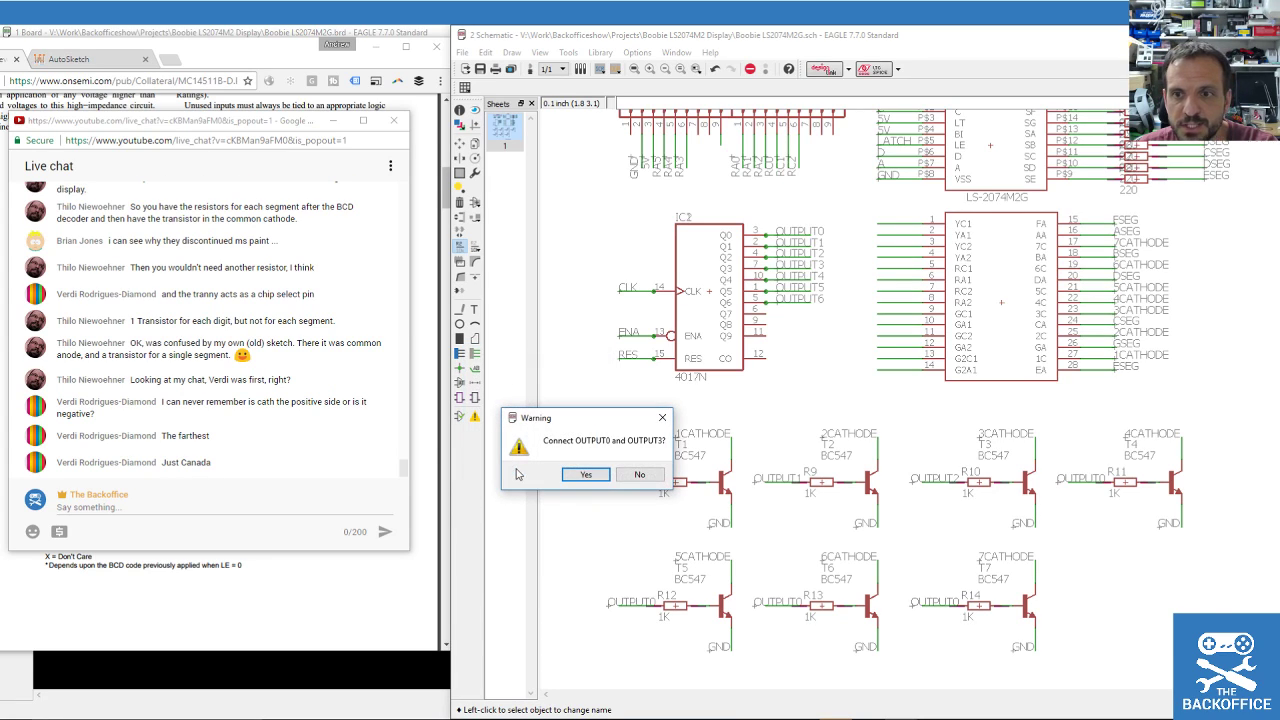
click(585, 475)
click(608, 605)
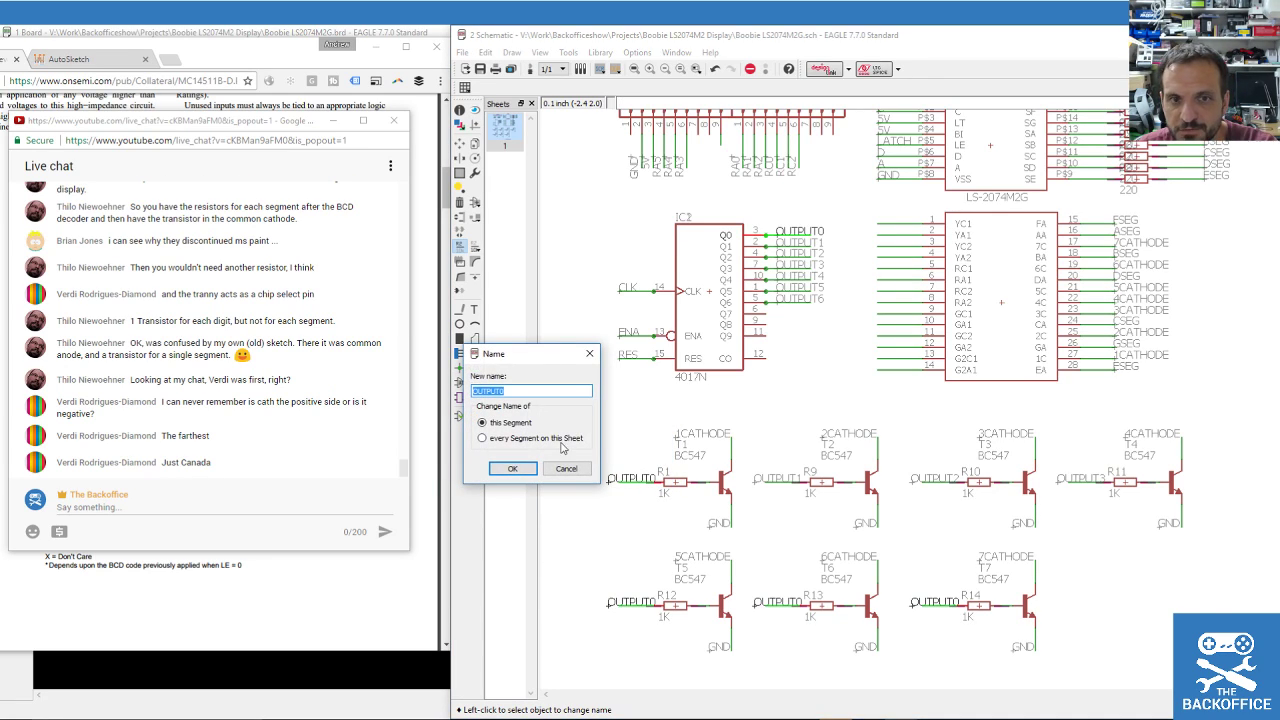
text(OUTPUT4)
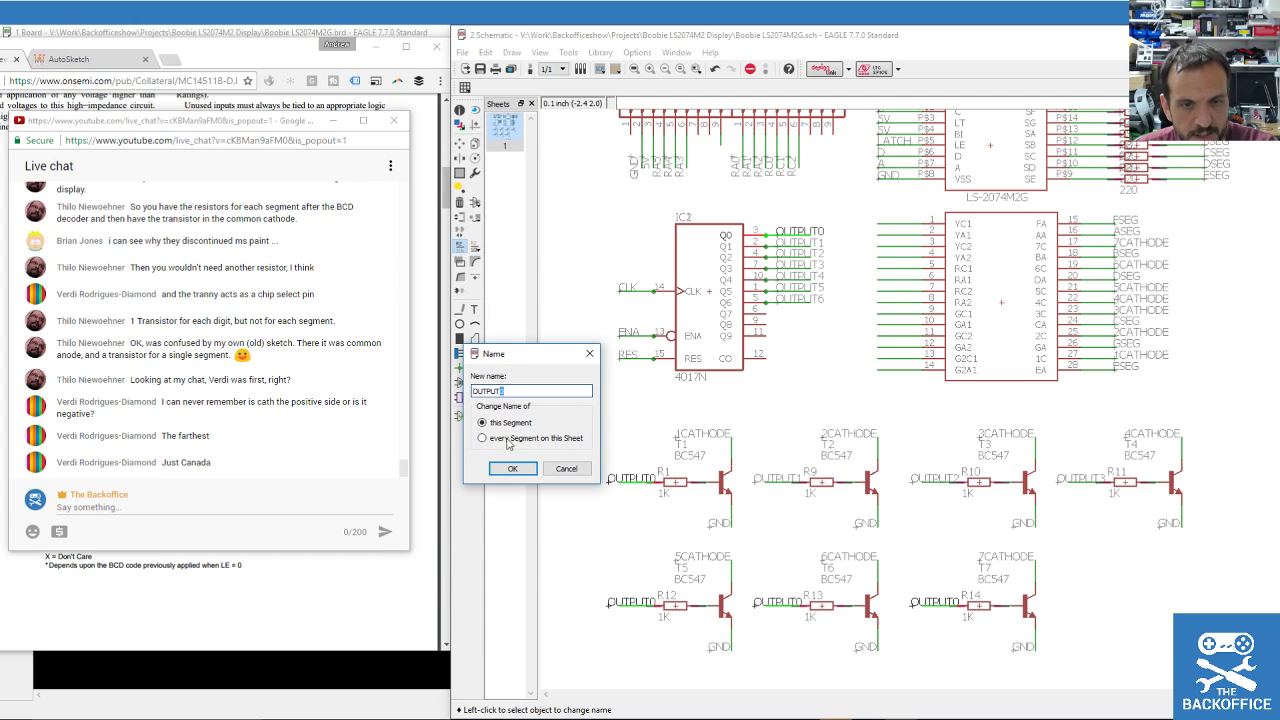
click(501, 469)
click(578, 477)
Rename R13's input net to OUTPUT5 and R14's to OUTPUT6, accepting both joins.
click(785, 607)
click(500, 391)
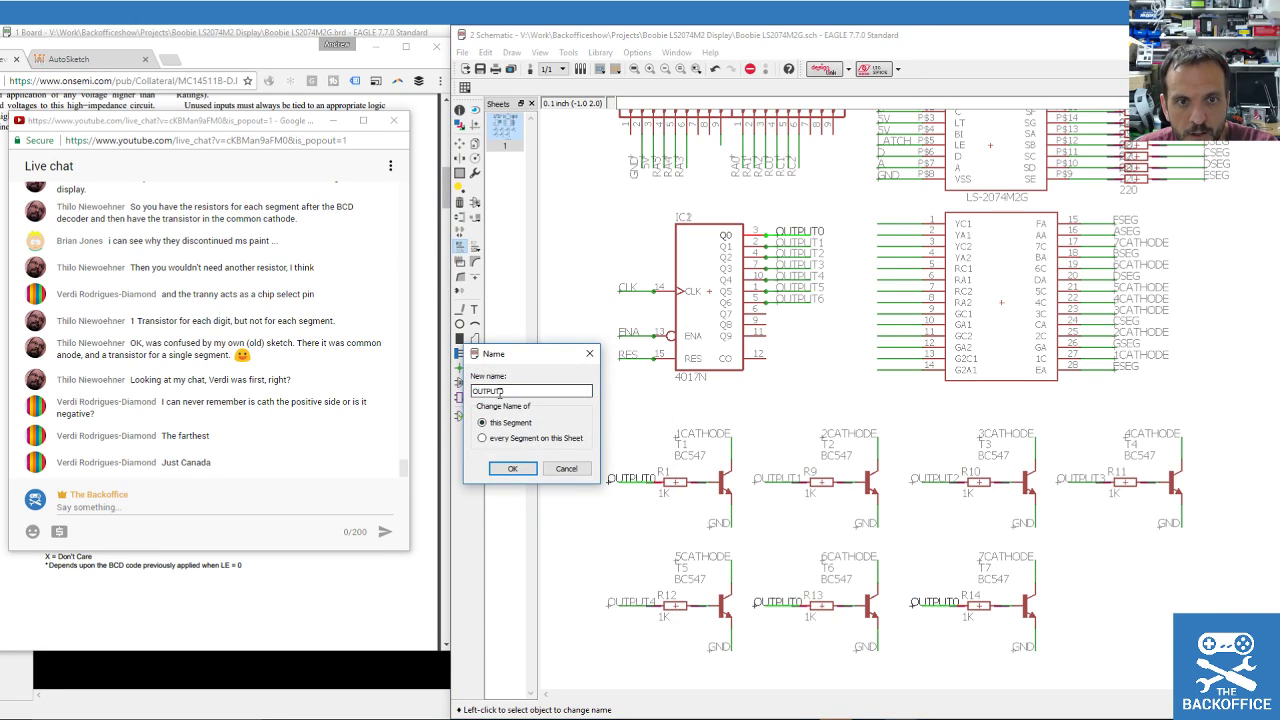
text(5)
click(512, 469)
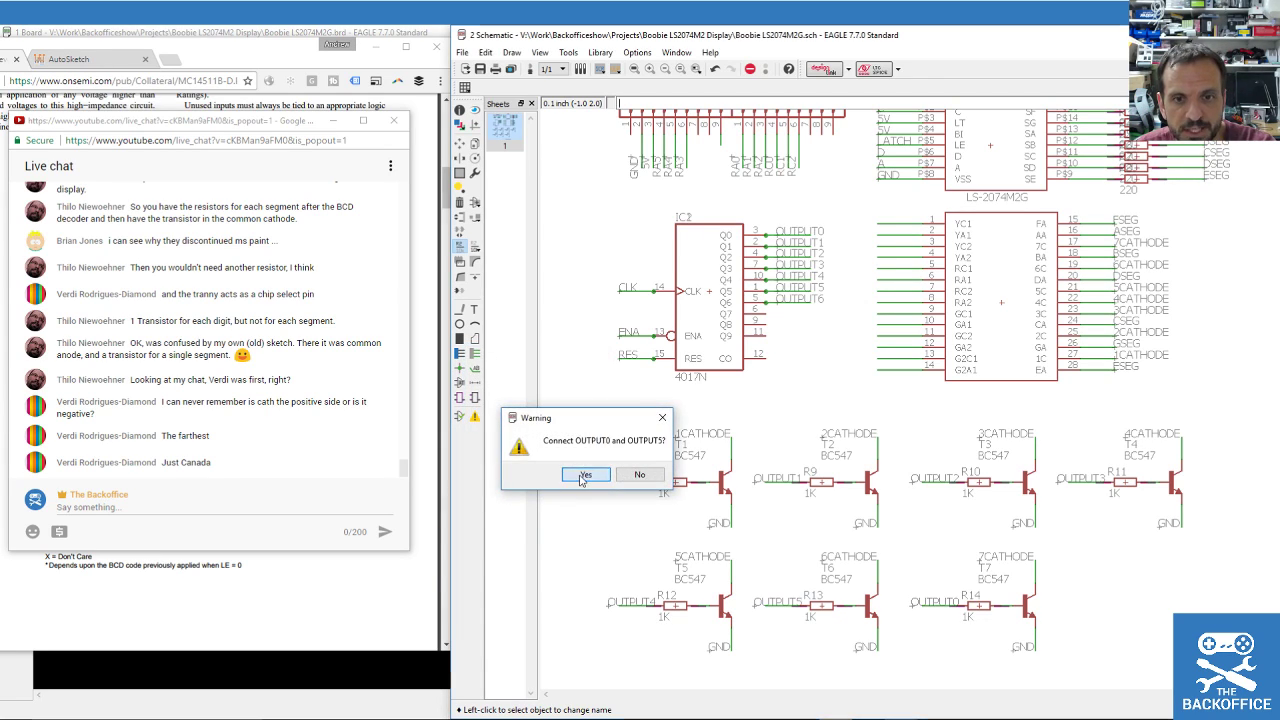
click(583, 476)
click(640, 481)
click(500, 391)
key(BackSpace)
text(6)
click(512, 469)
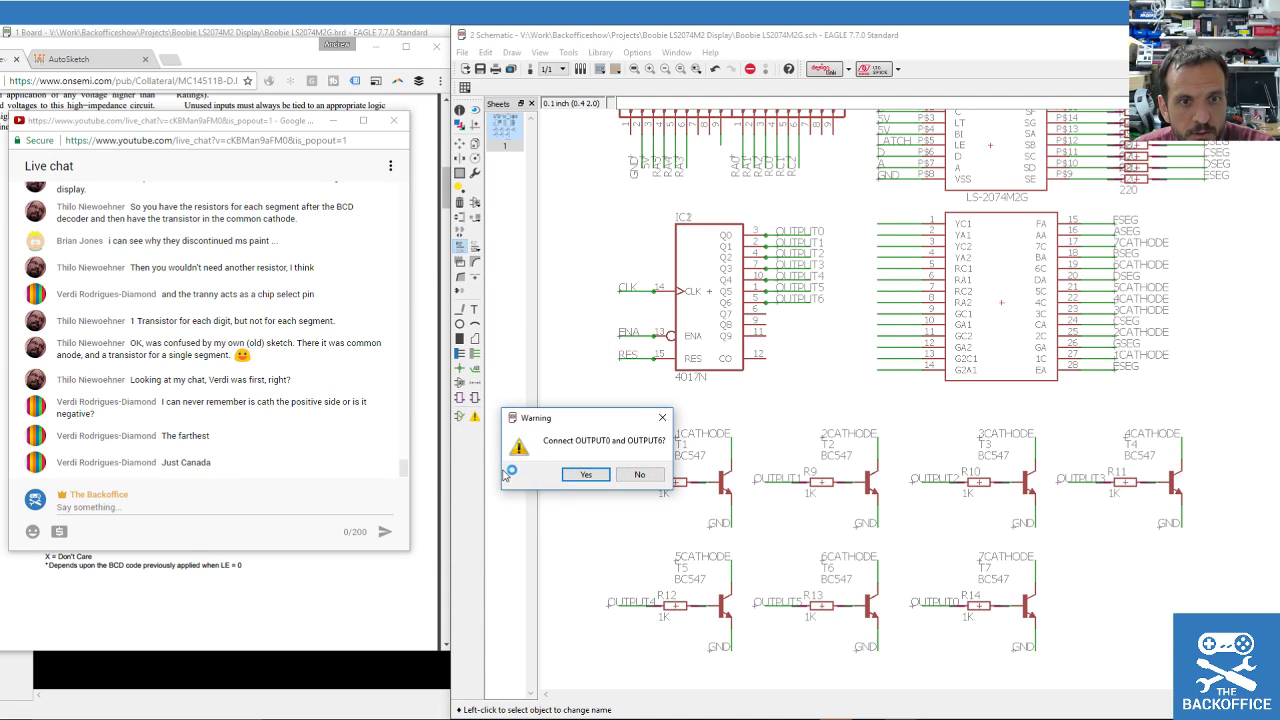
click(585, 474)
scroll(573, 456, down, 3)
scroll(574, 489, up, 2)
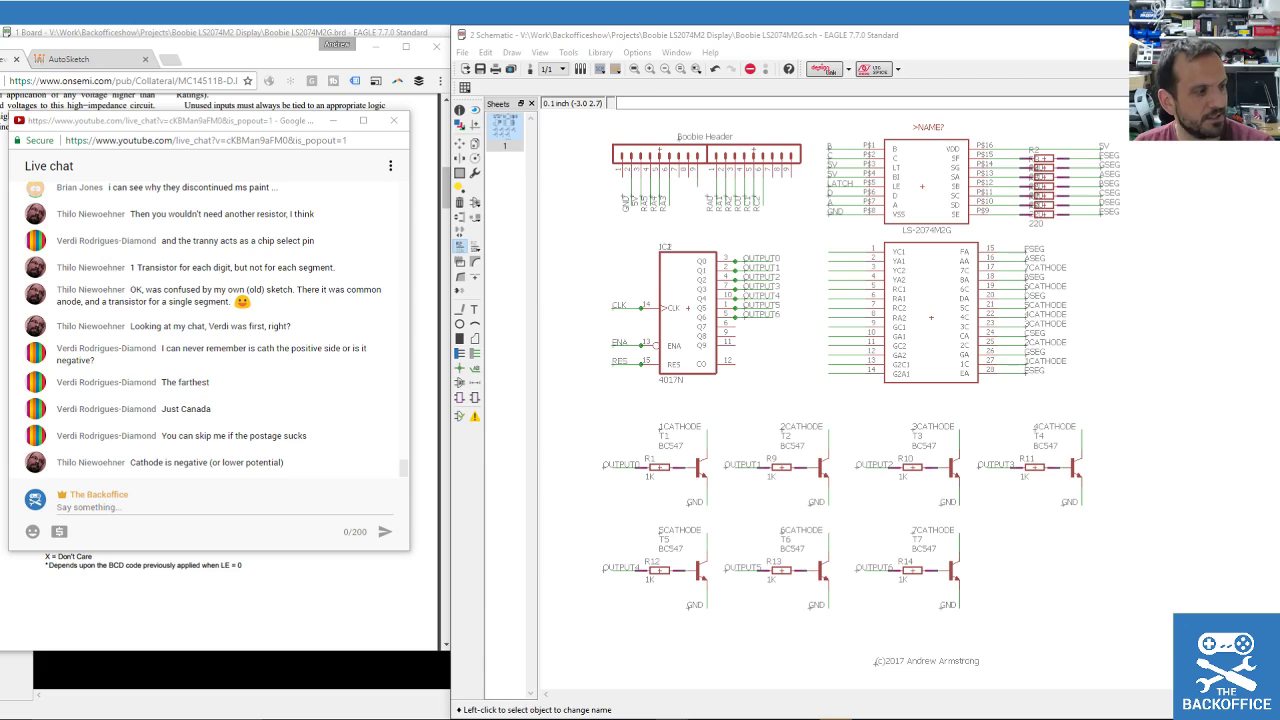
click(118, 508)
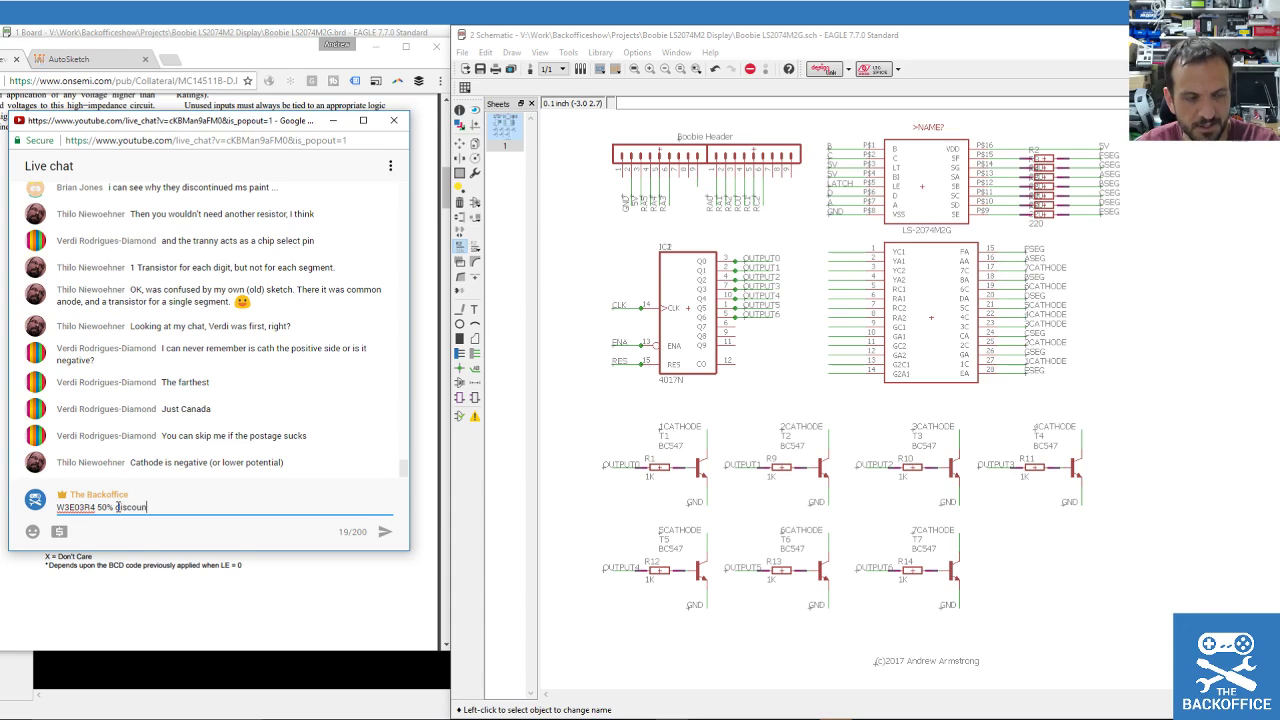
key(Return)
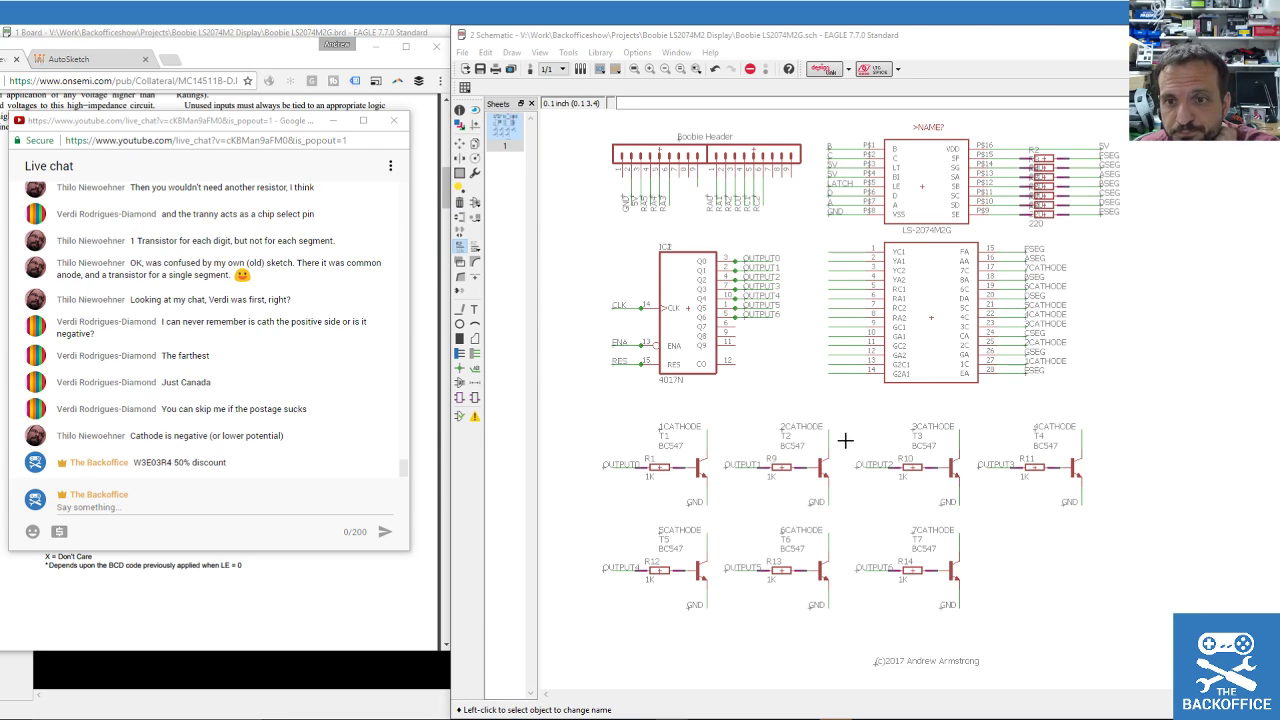
scroll(845, 440, down, 1)
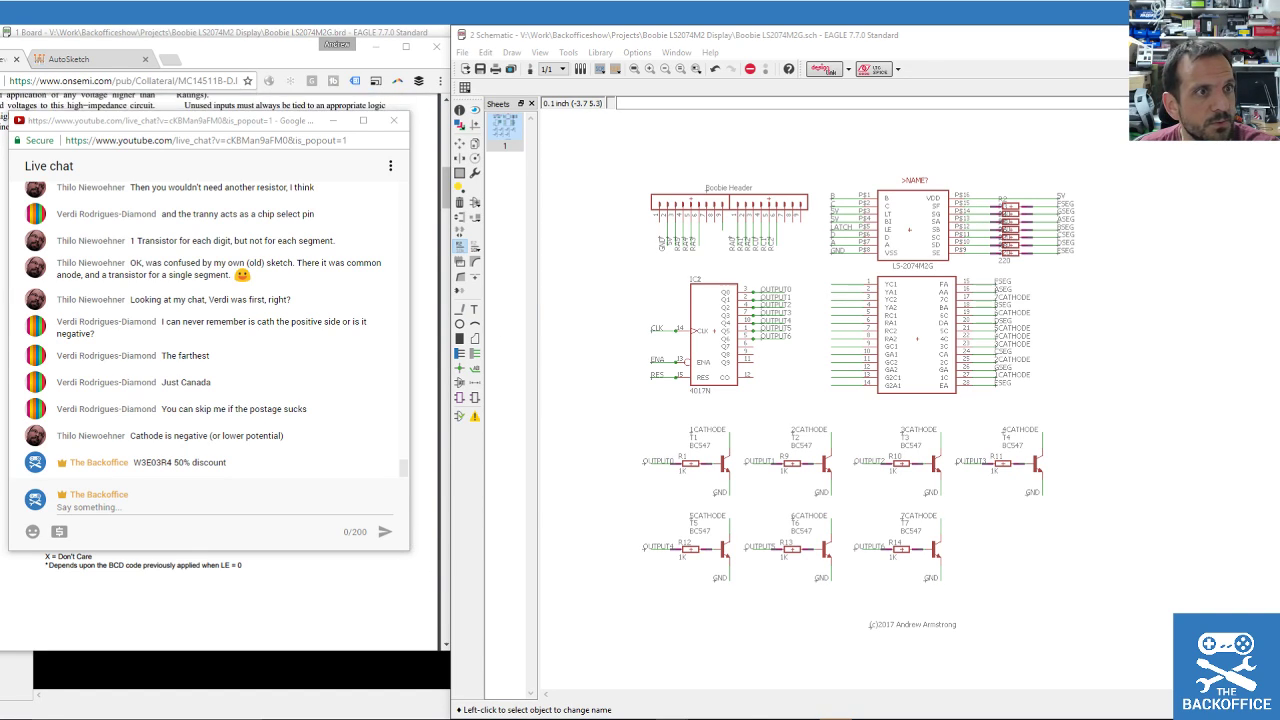
scroll(758, 185, up, 2)
scroll(758, 185, down, 1)
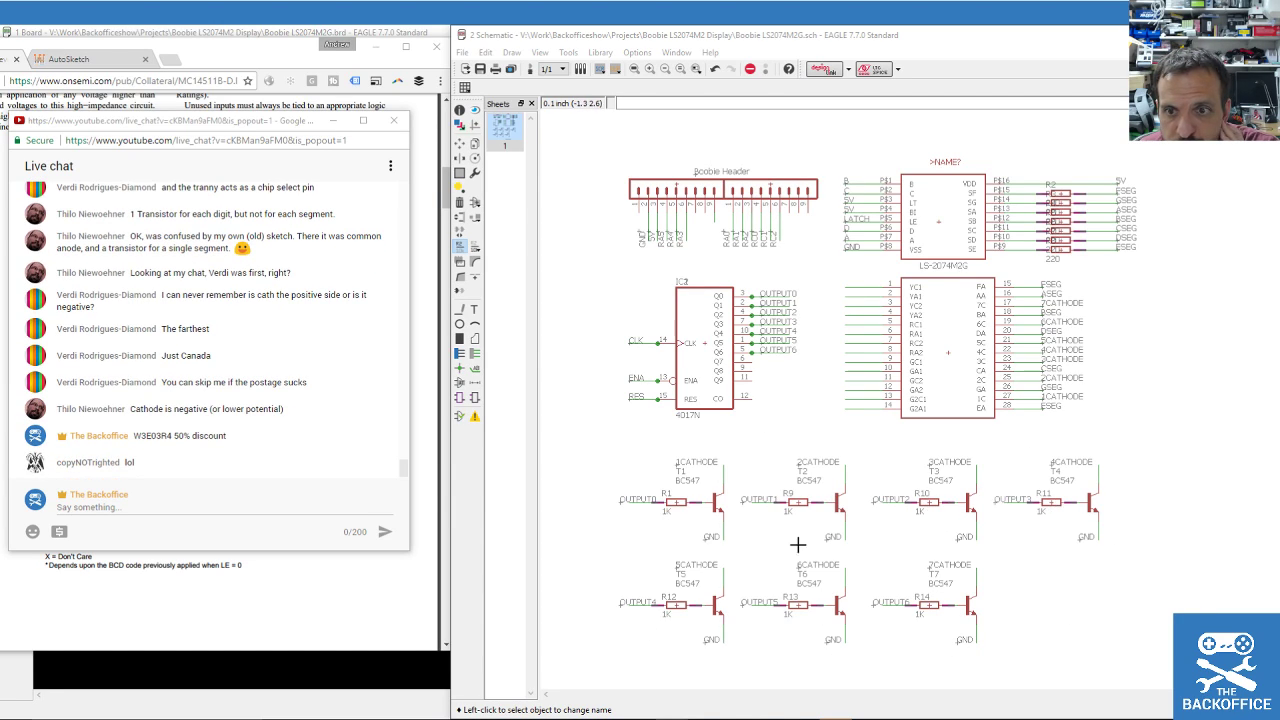
click(190, 511)
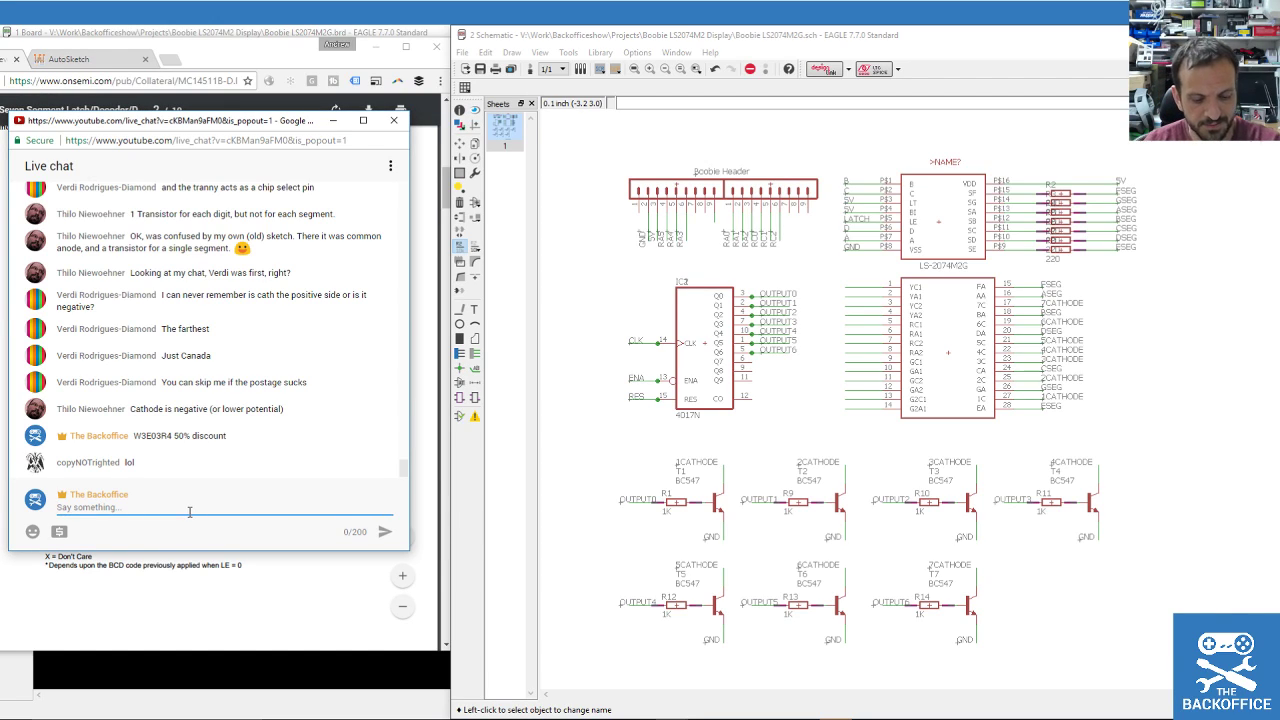
text(backofficesho)
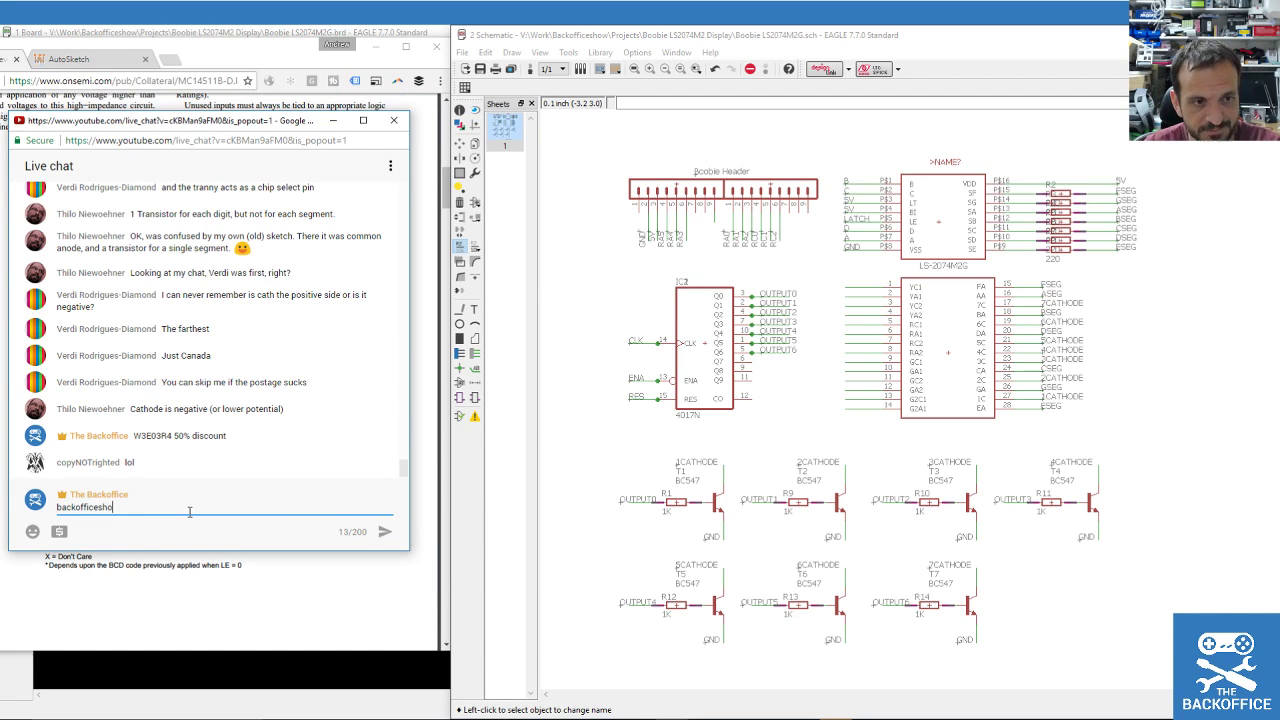
text(w.com :))
key(Return)
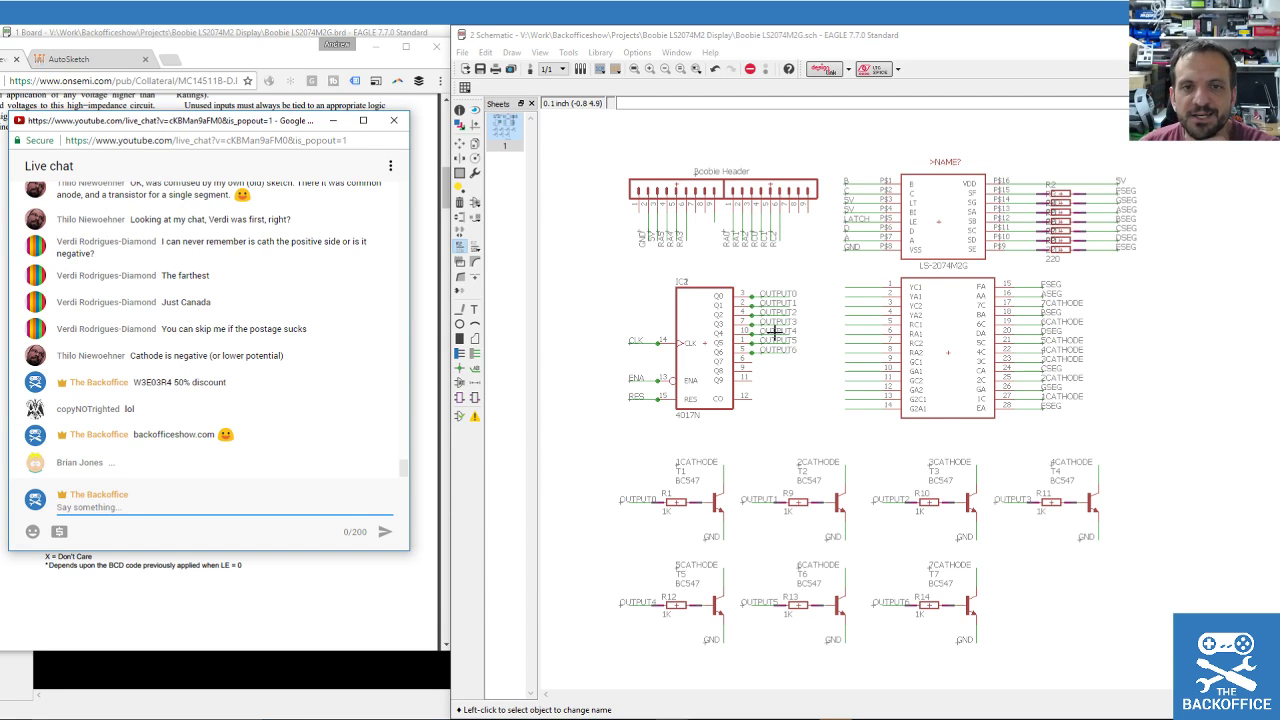
scroll(743, 351, up, 3)
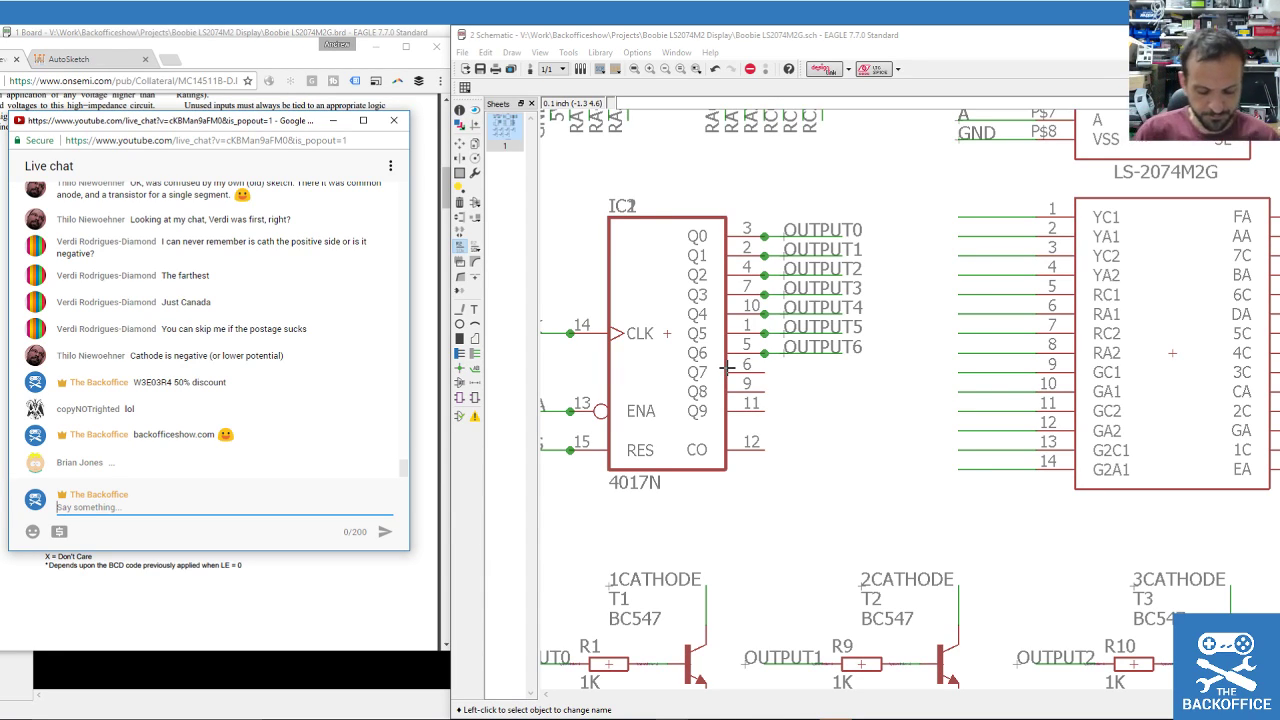
scroll(742, 432, down, 2)
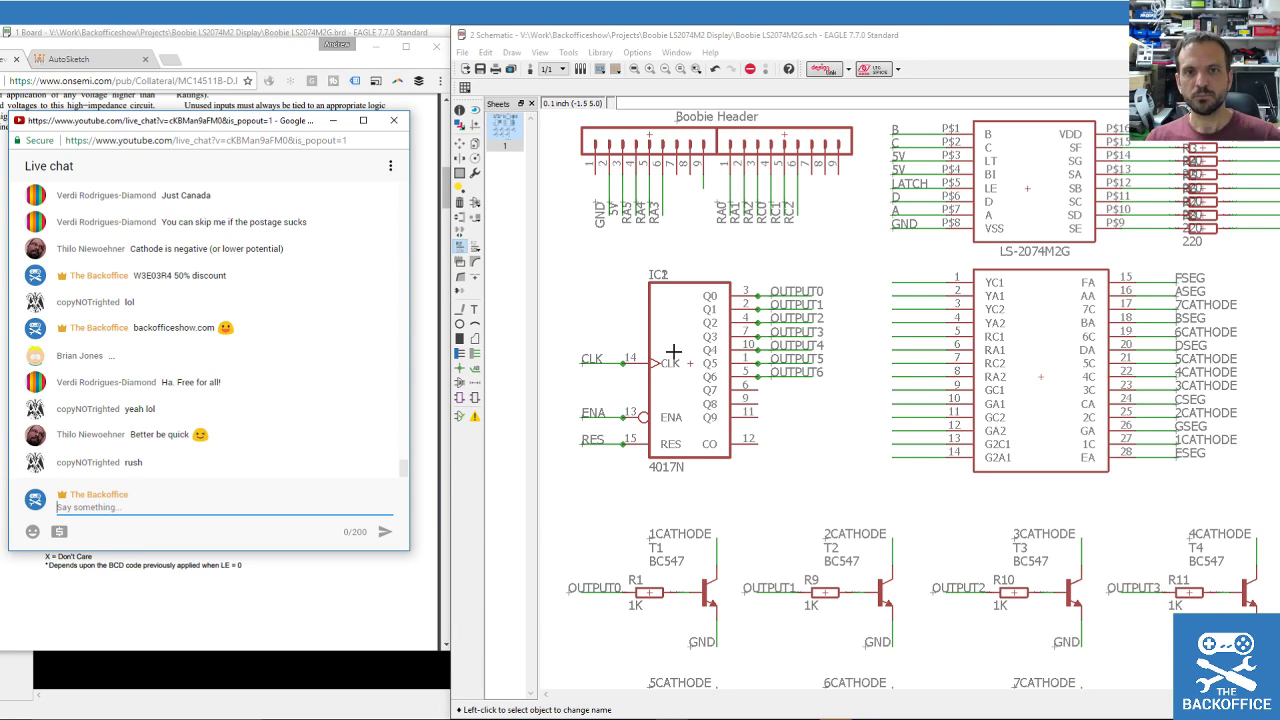
scroll(716, 334, down, 1)
scroll(716, 334, down, 3)
scroll(799, 325, up, 3)
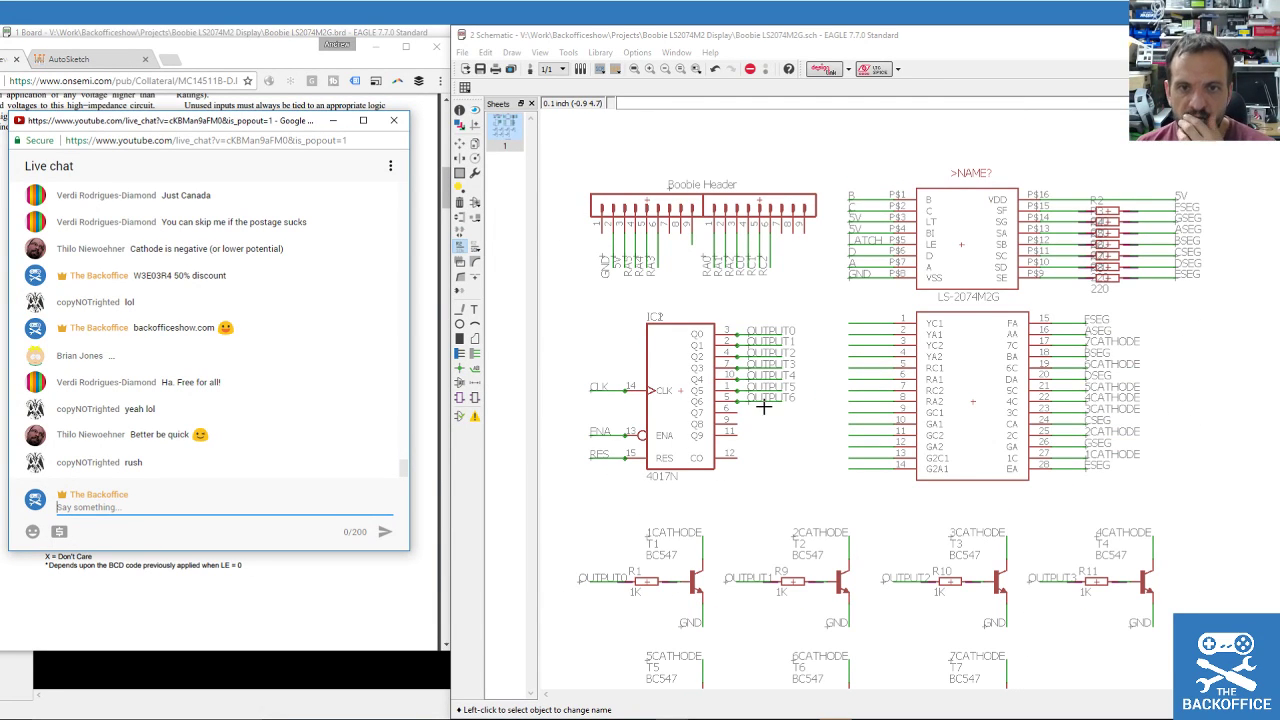
scroll(729, 411, up, 3)
scroll(820, 446, down, 1)
scroll(757, 454, down, 1)
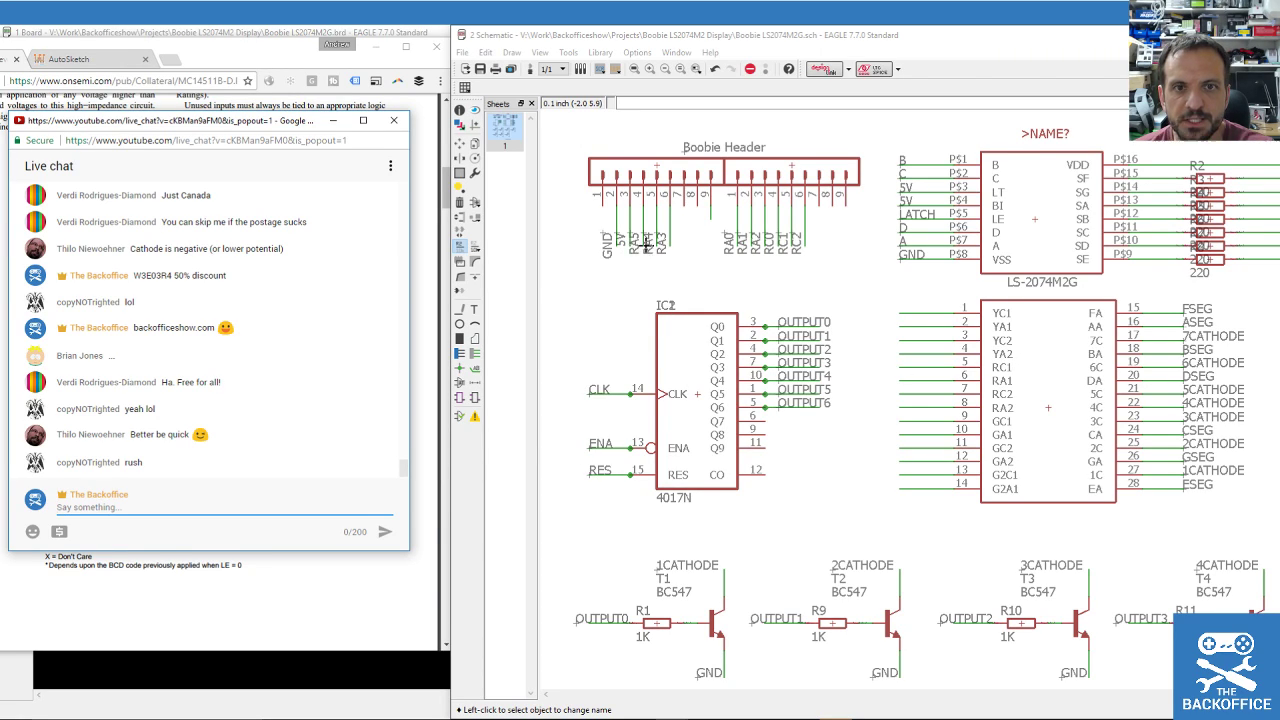
Abandon an accidental CLK rename of the 5V header net and reselect the Name tool.
click(460, 247)
click(630, 244)
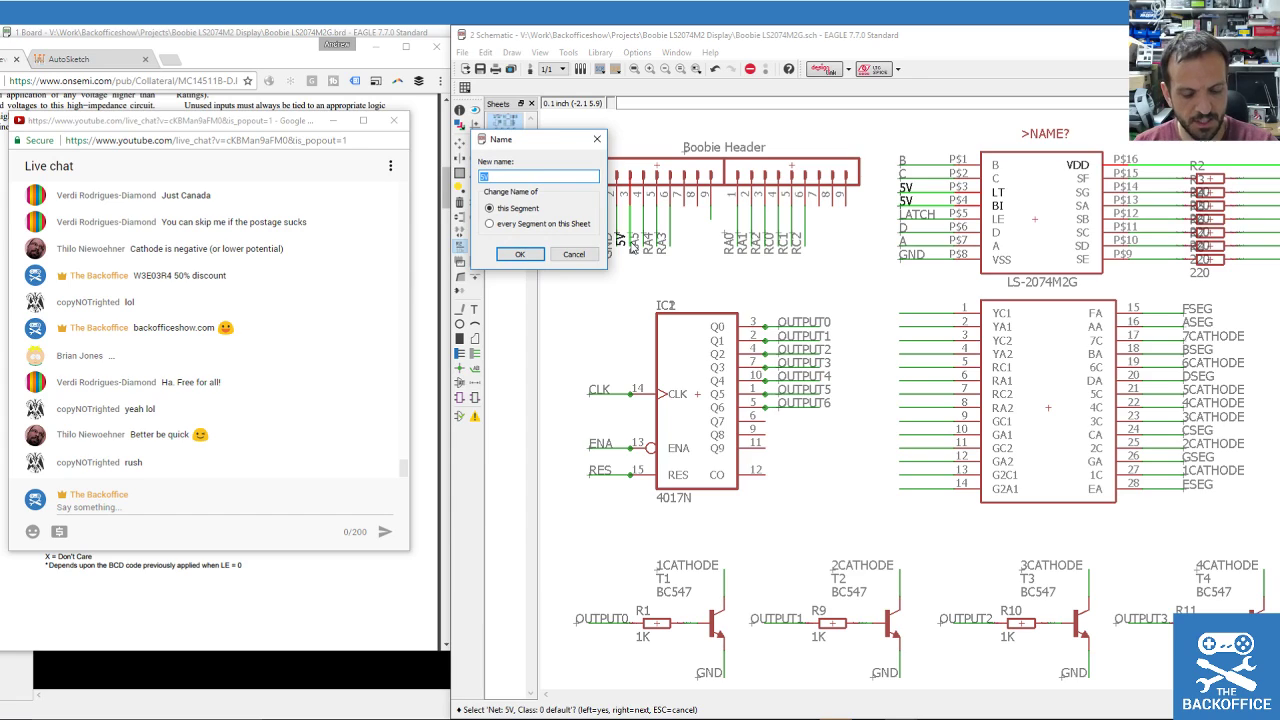
text(CLK)
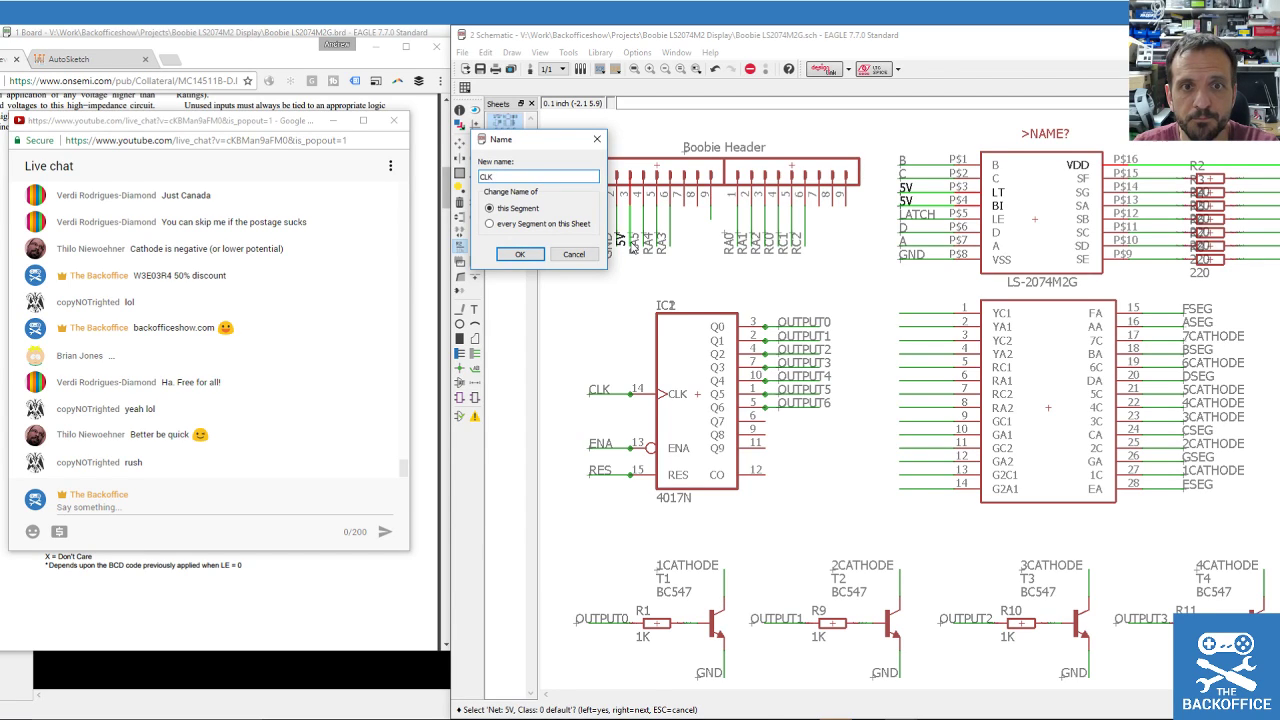
key(Return)
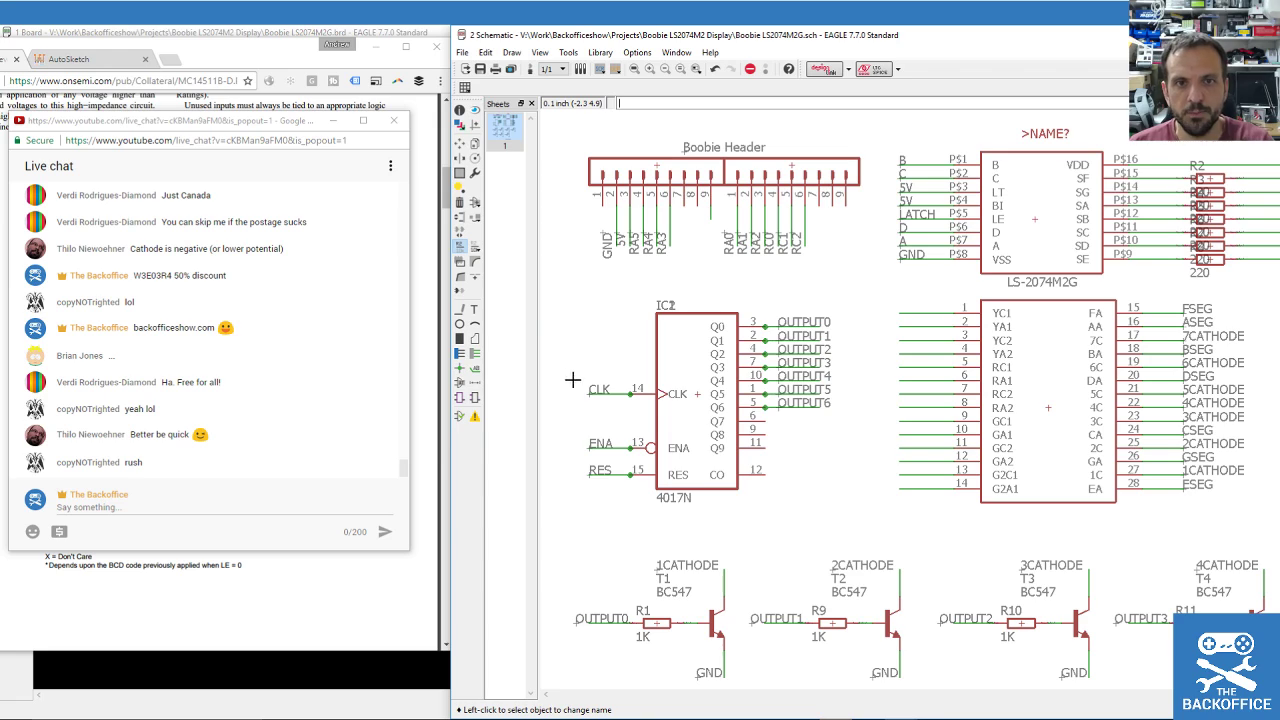
click(459, 202)
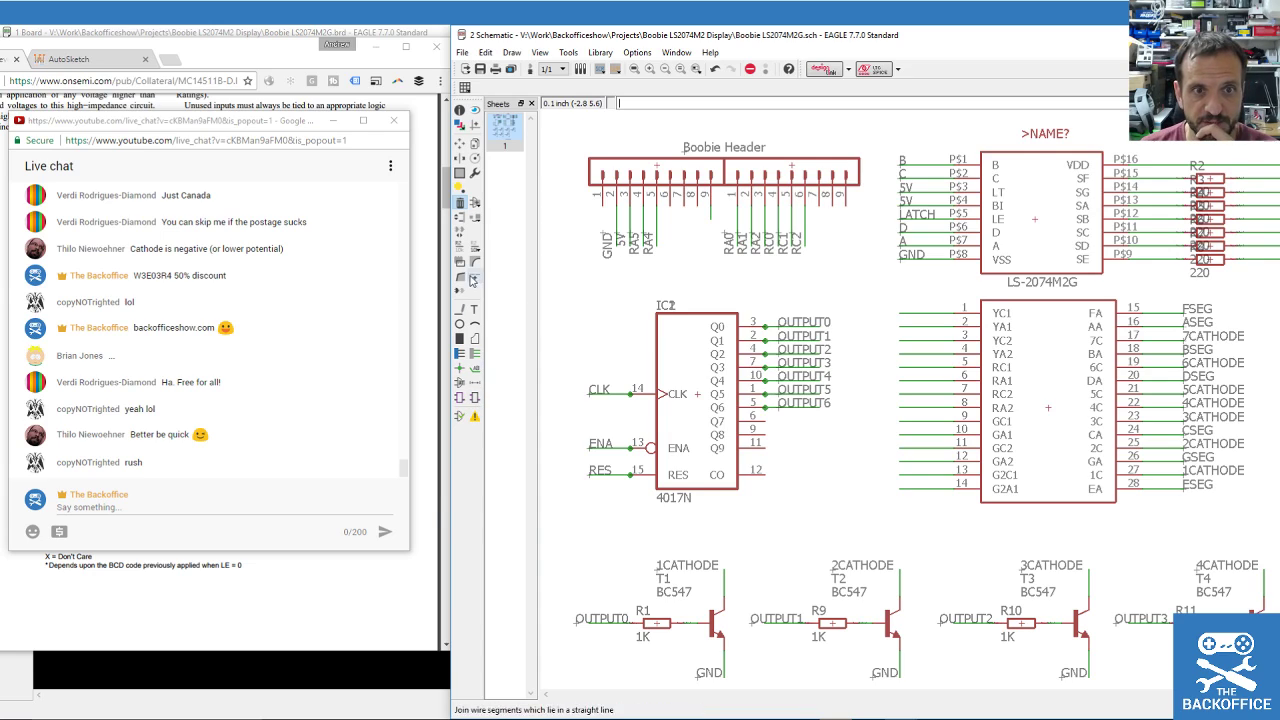
click(459, 245)
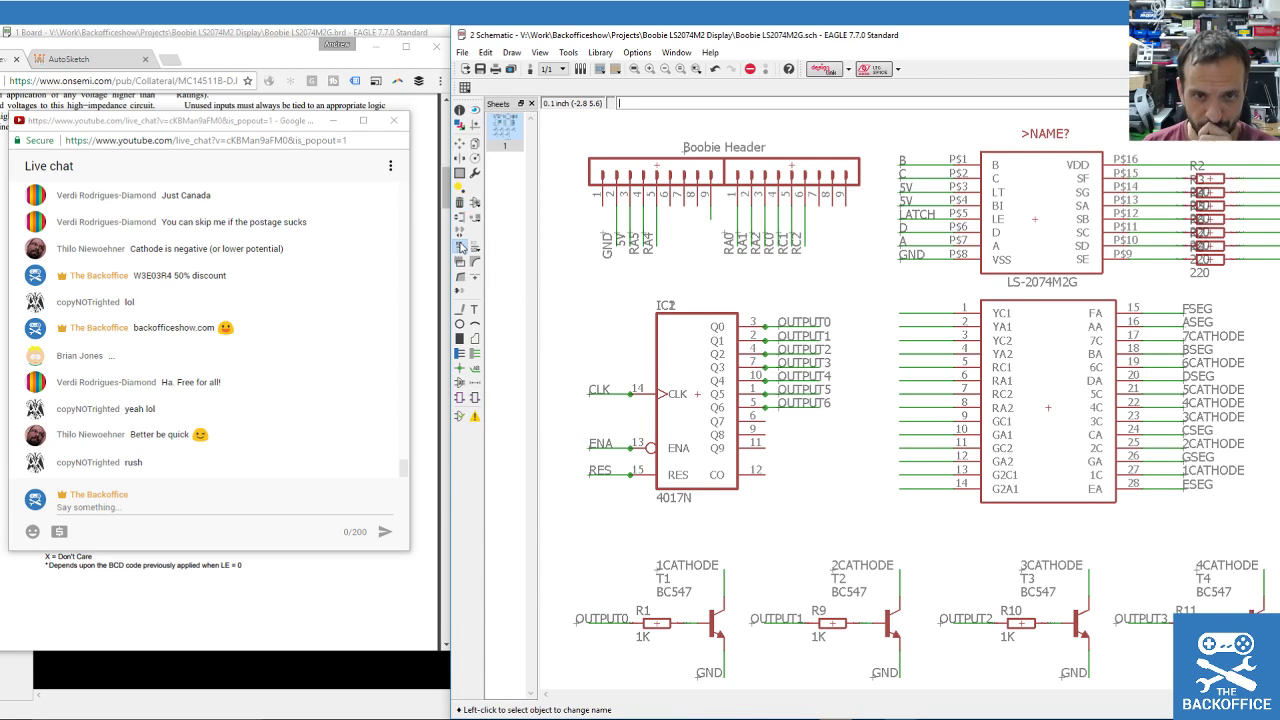
Rename the RA5, RA4 and RA0 header nets to CLK, ENA and RES.
click(641, 250)
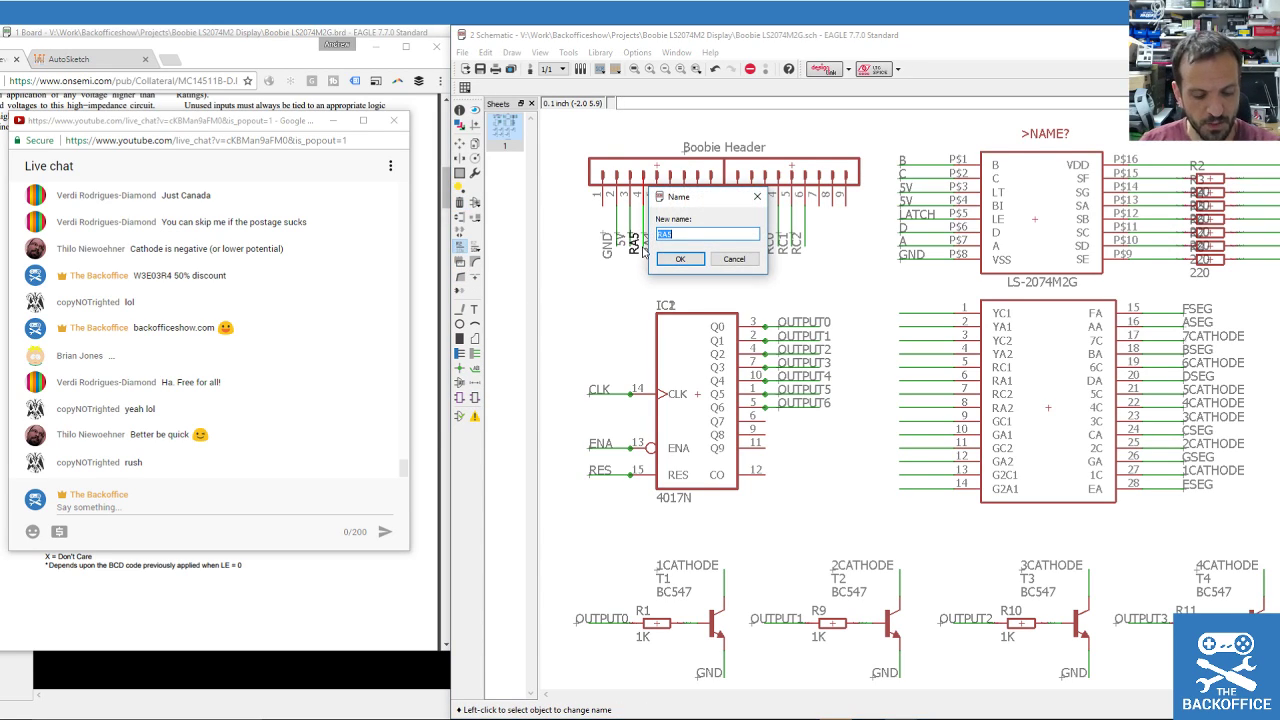
text(CLK)
key(Return)
key(Return)
click(656, 245)
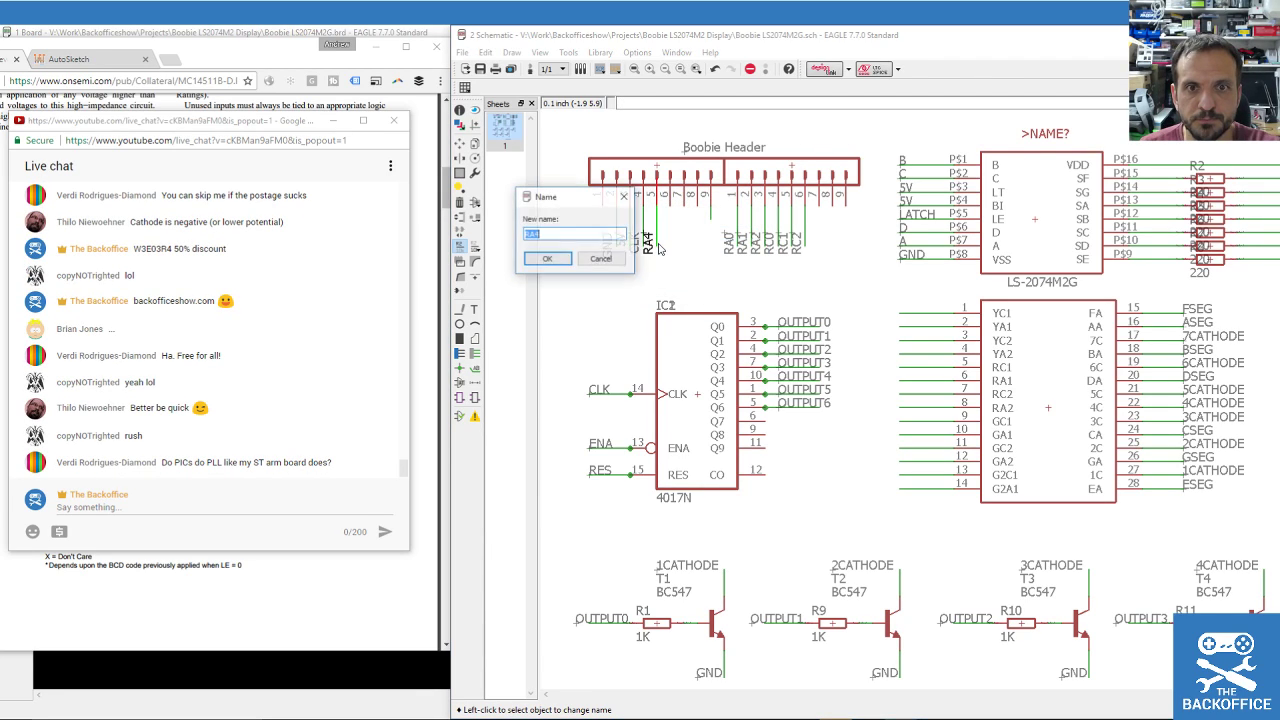
text(ENA)
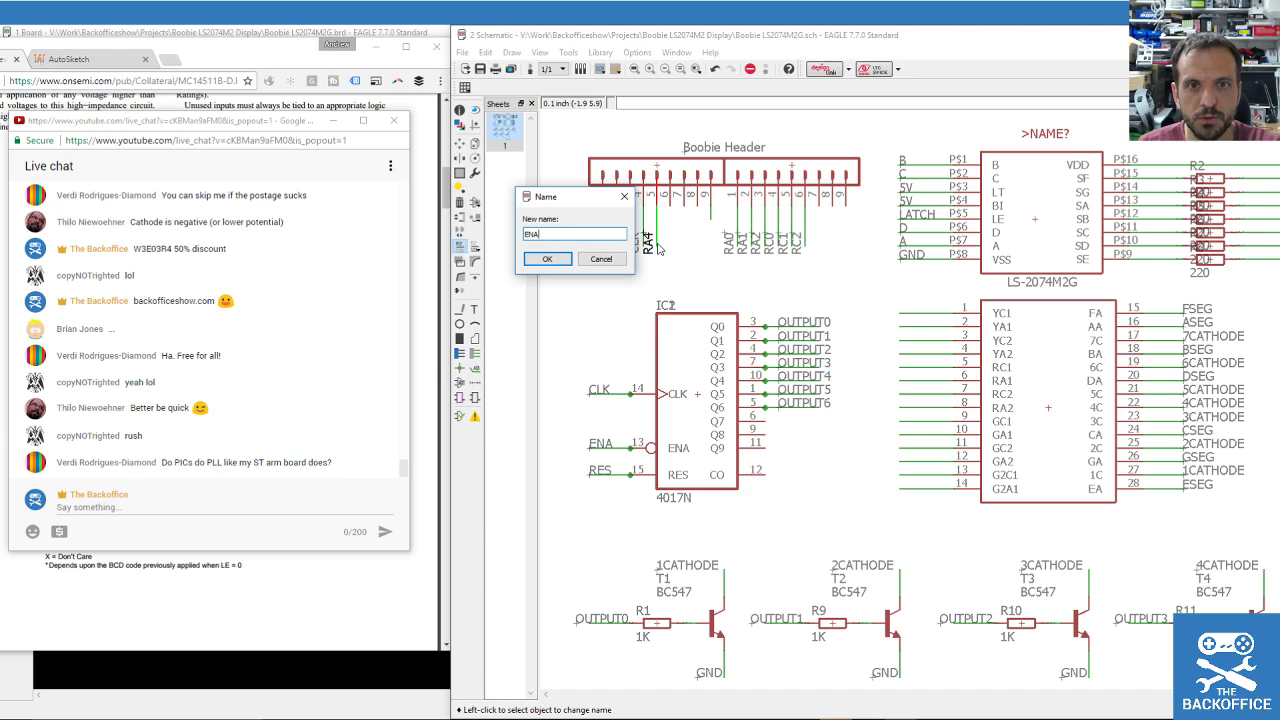
key(Return)
key(Return)
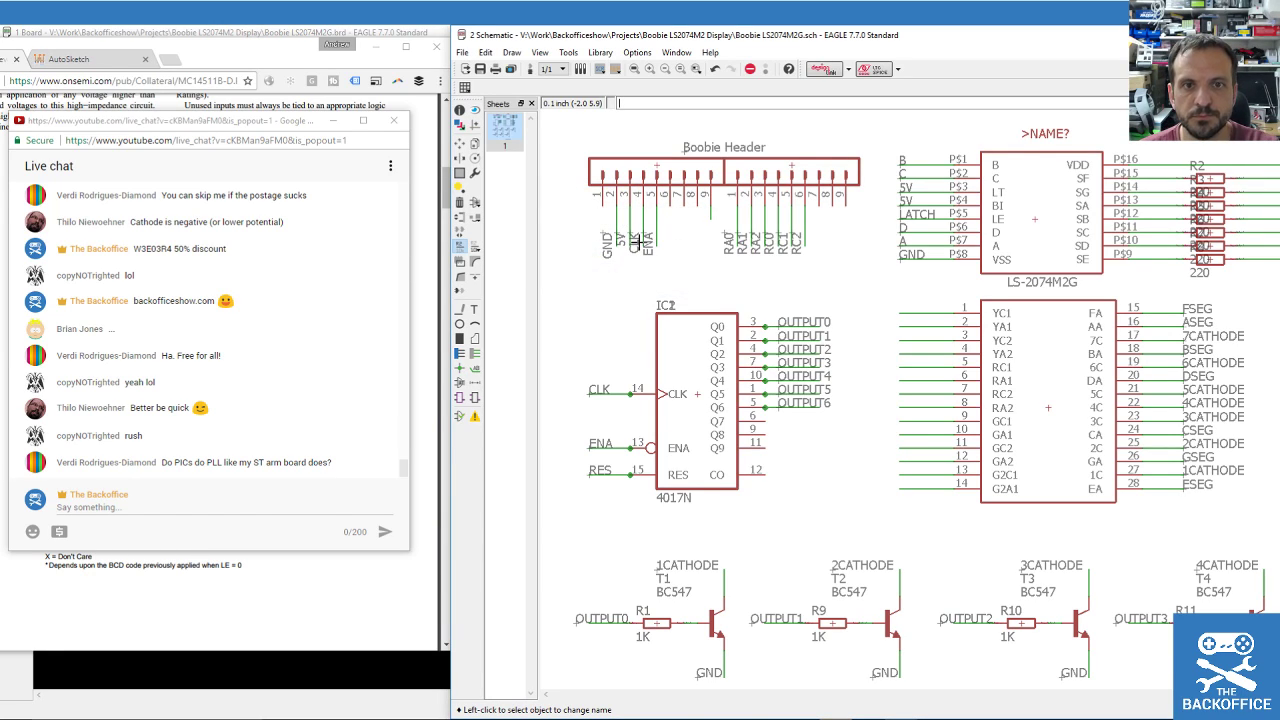
click(736, 240)
click(736, 240)
text(RES)
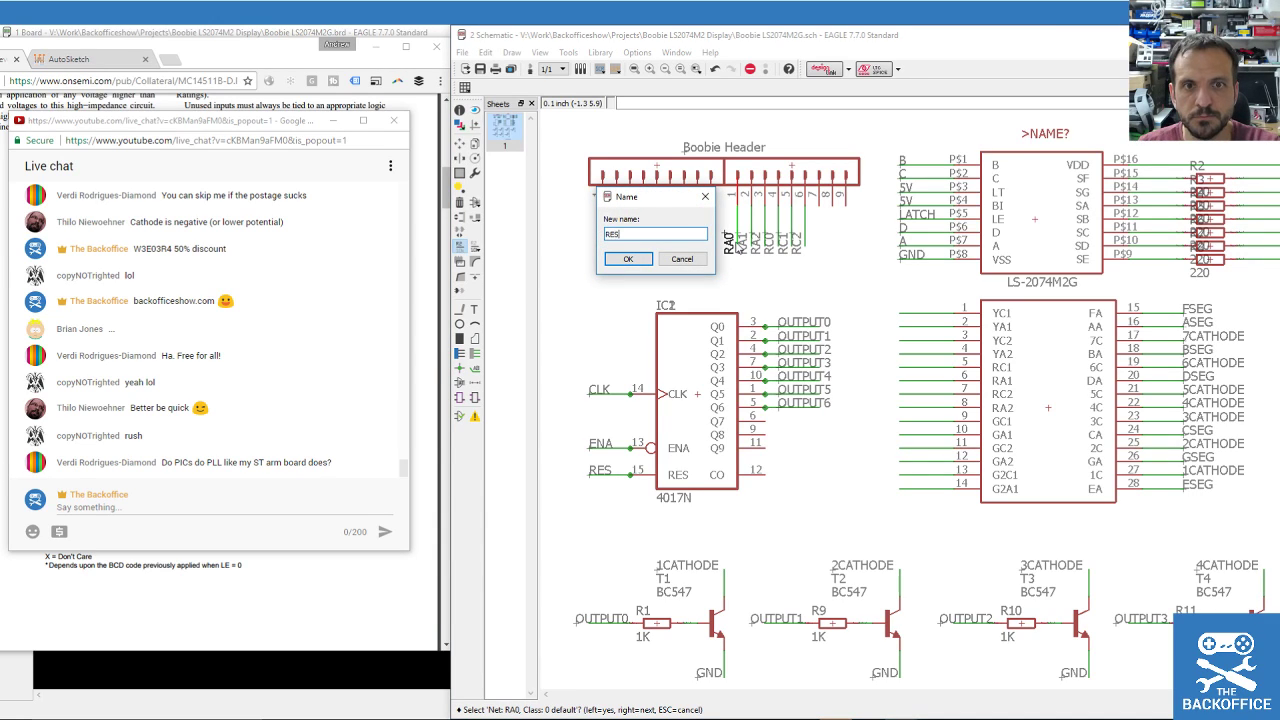
key(Return)
key(Return)
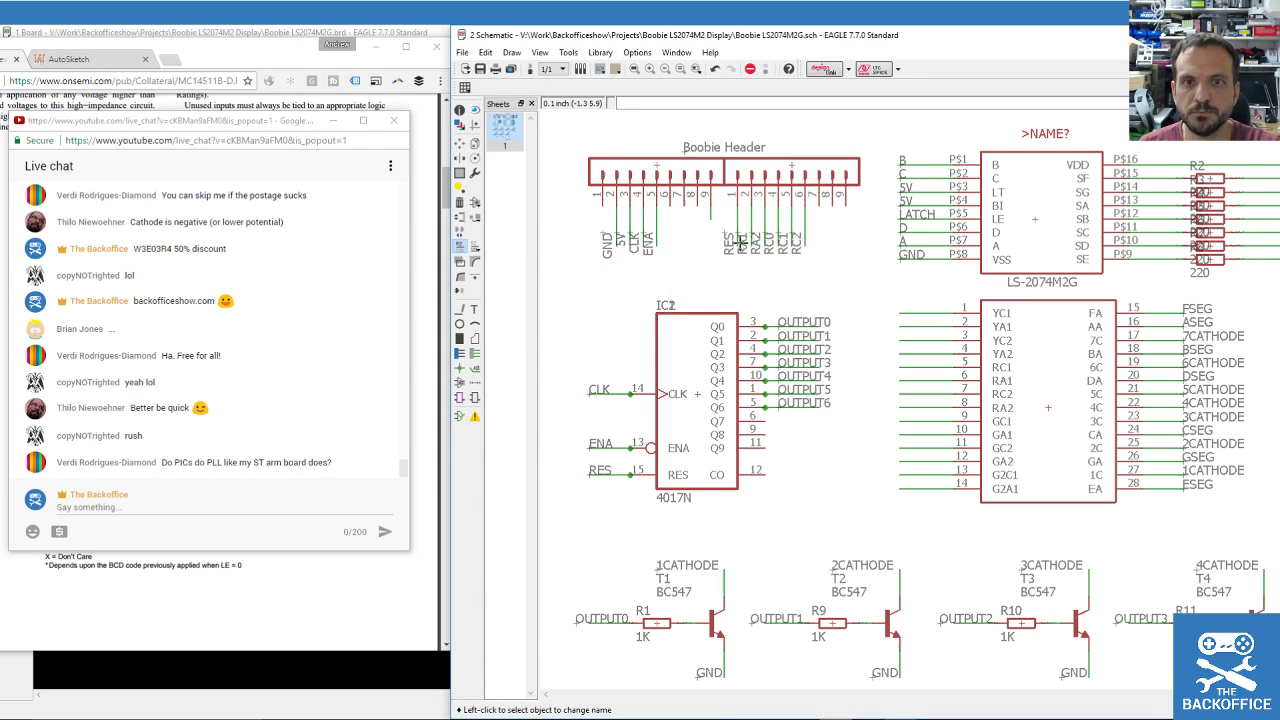
Rename the RA1 and RA2 header nets to A and B, joining A with its existing net.
click(754, 241)
click(754, 242)
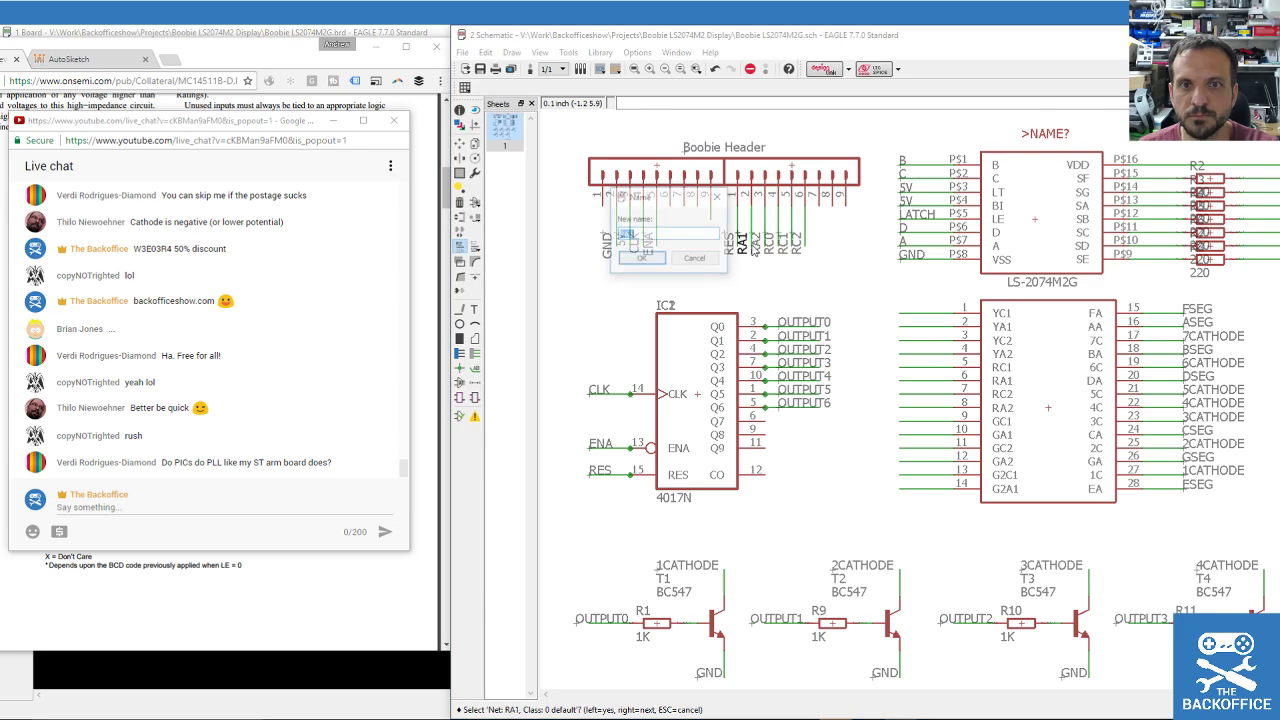
text(A)
key(Return)
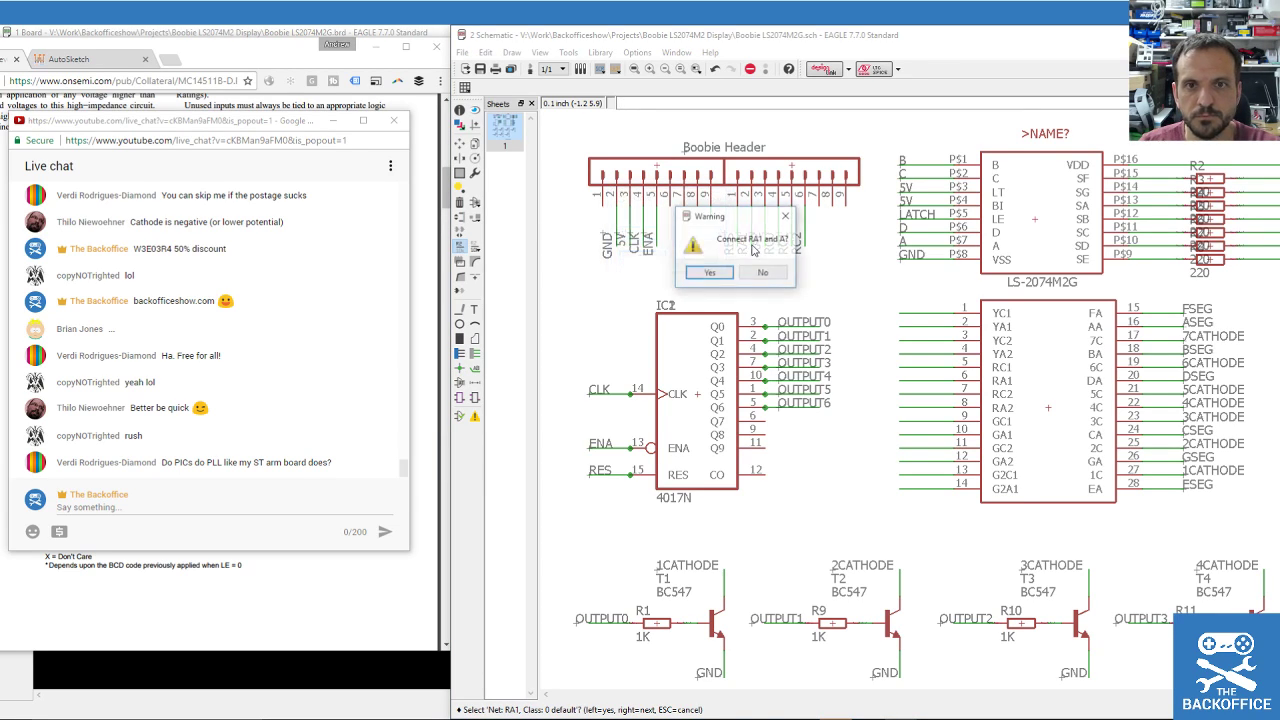
key(Return)
click(746, 240)
click(752, 248)
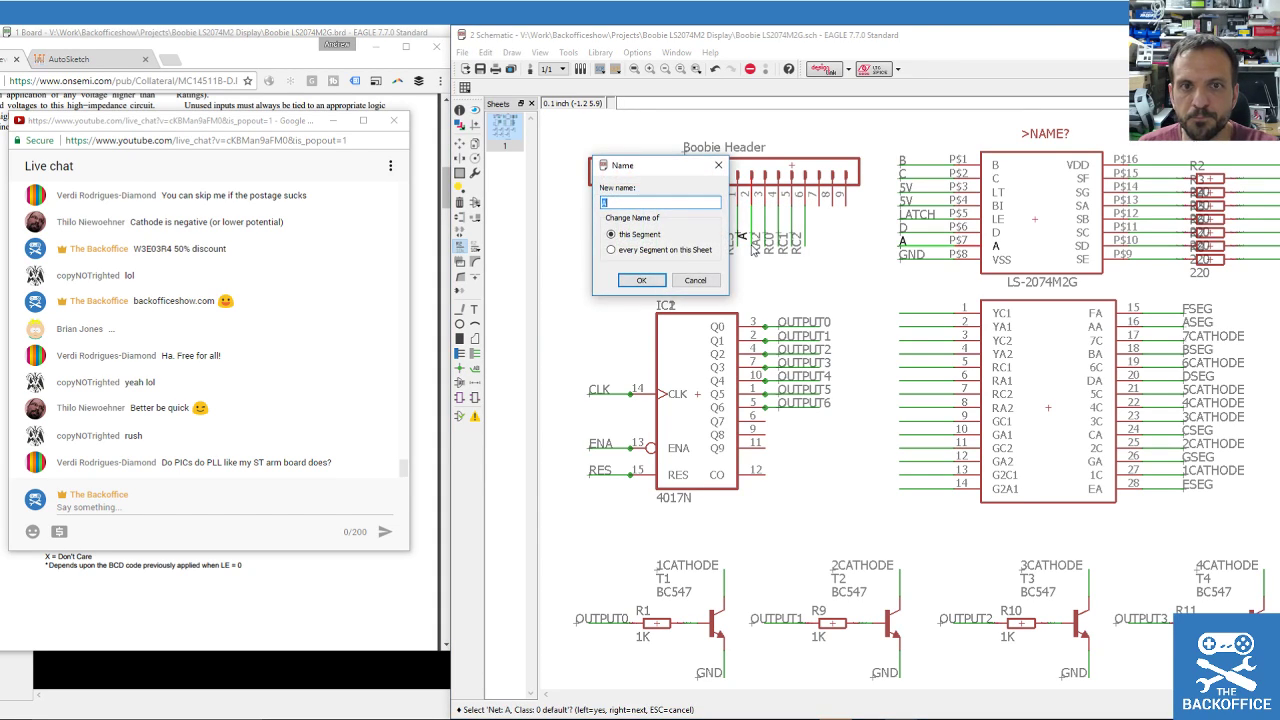
click(695, 281)
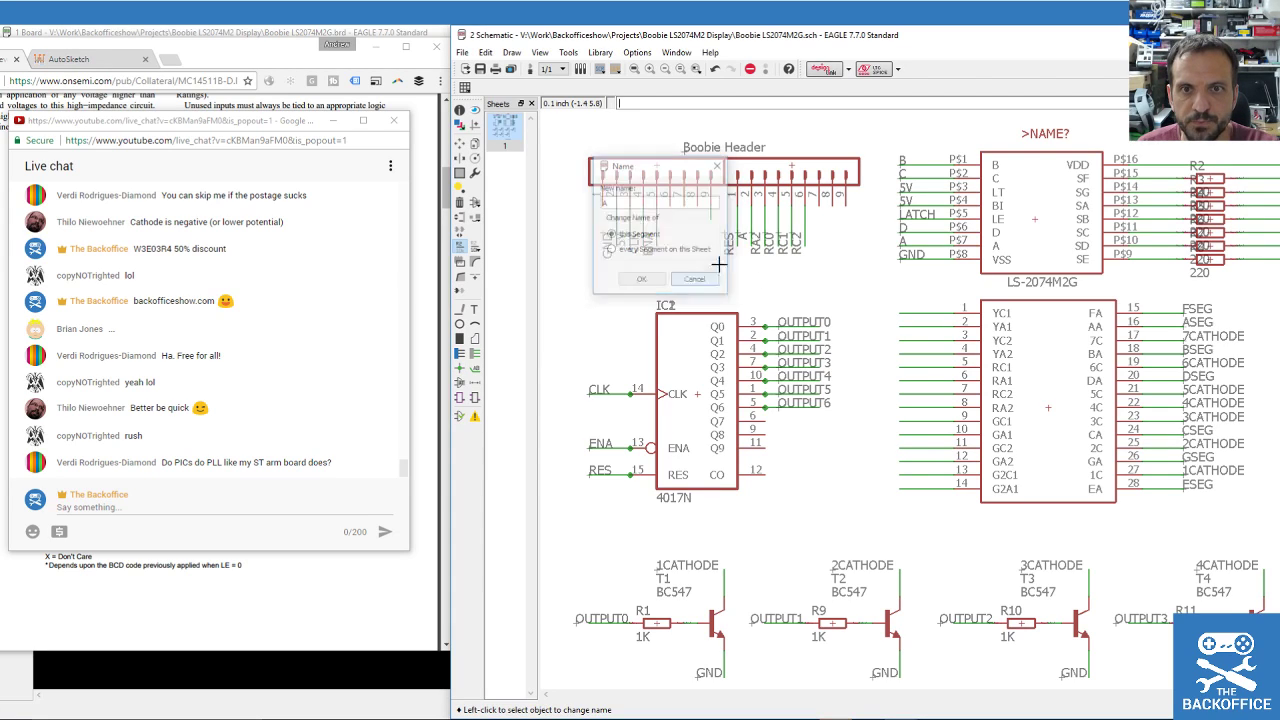
click(768, 232)
click(768, 232)
text(B)
key(Return)
key(Return)
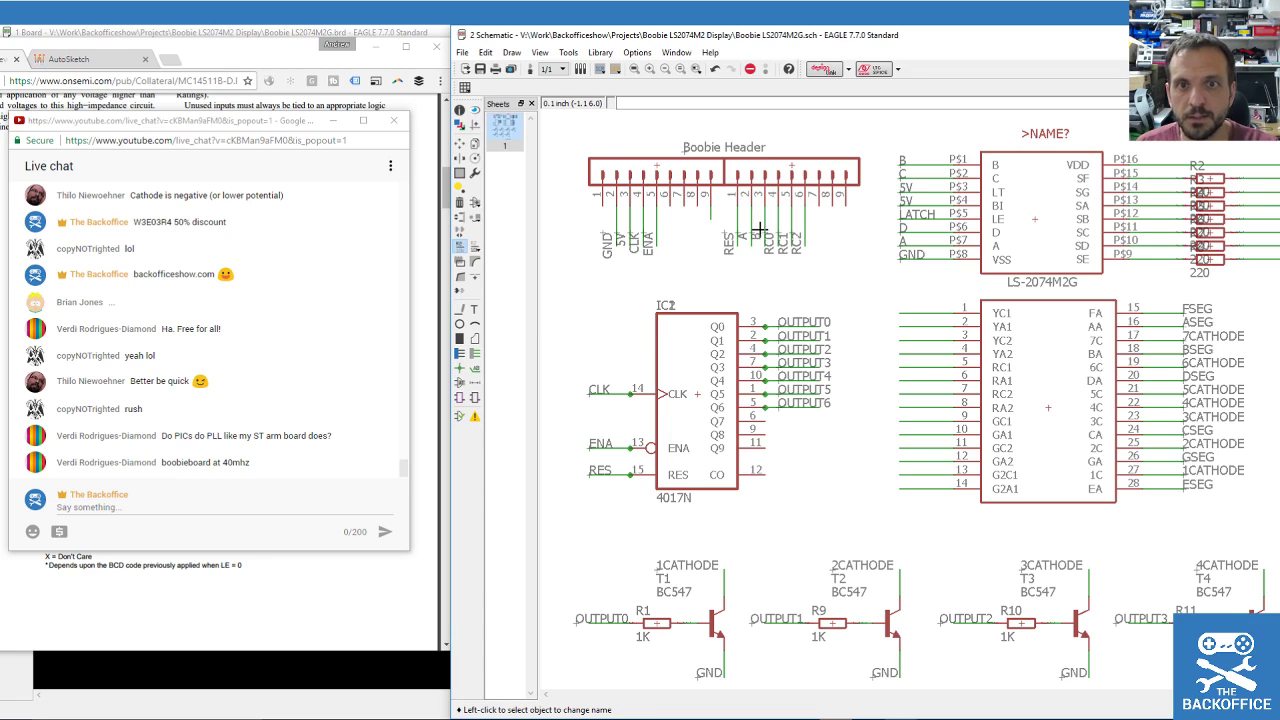
Rename the RC0 net to C and RC2 to D, then rename D to LATCH.
click(766, 231)
click(766, 231)
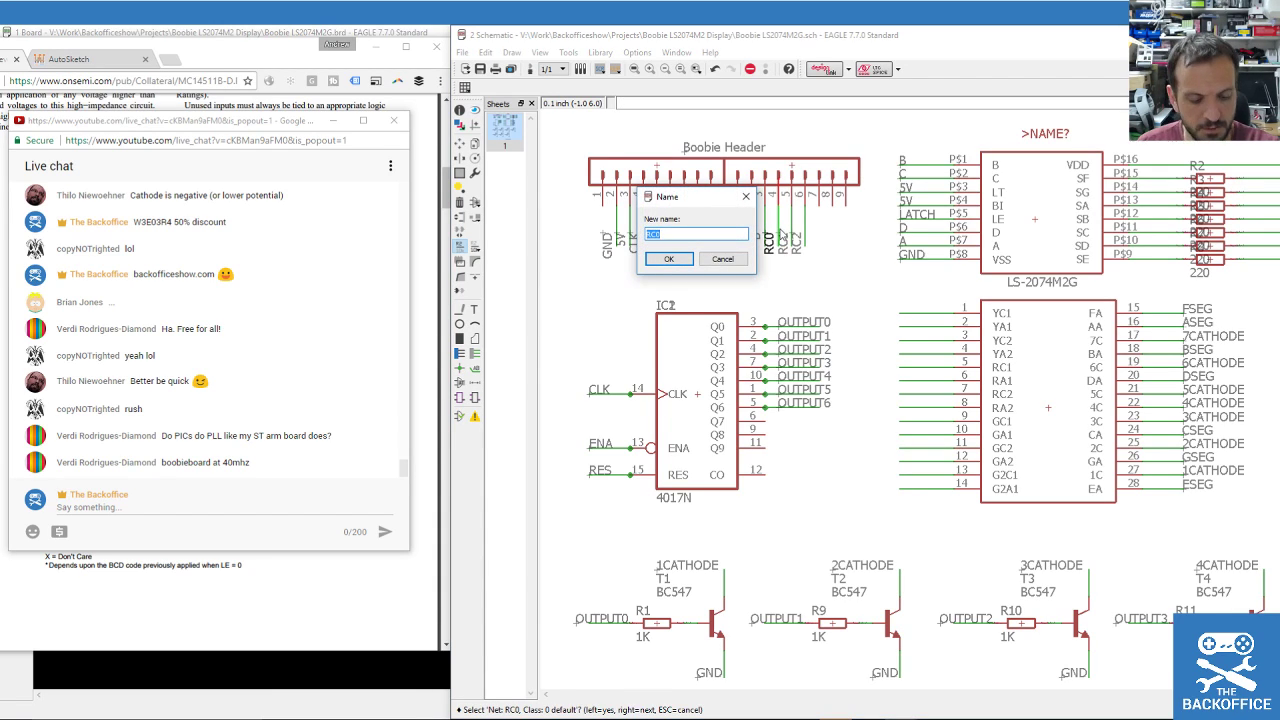
text(C)
key(Return)
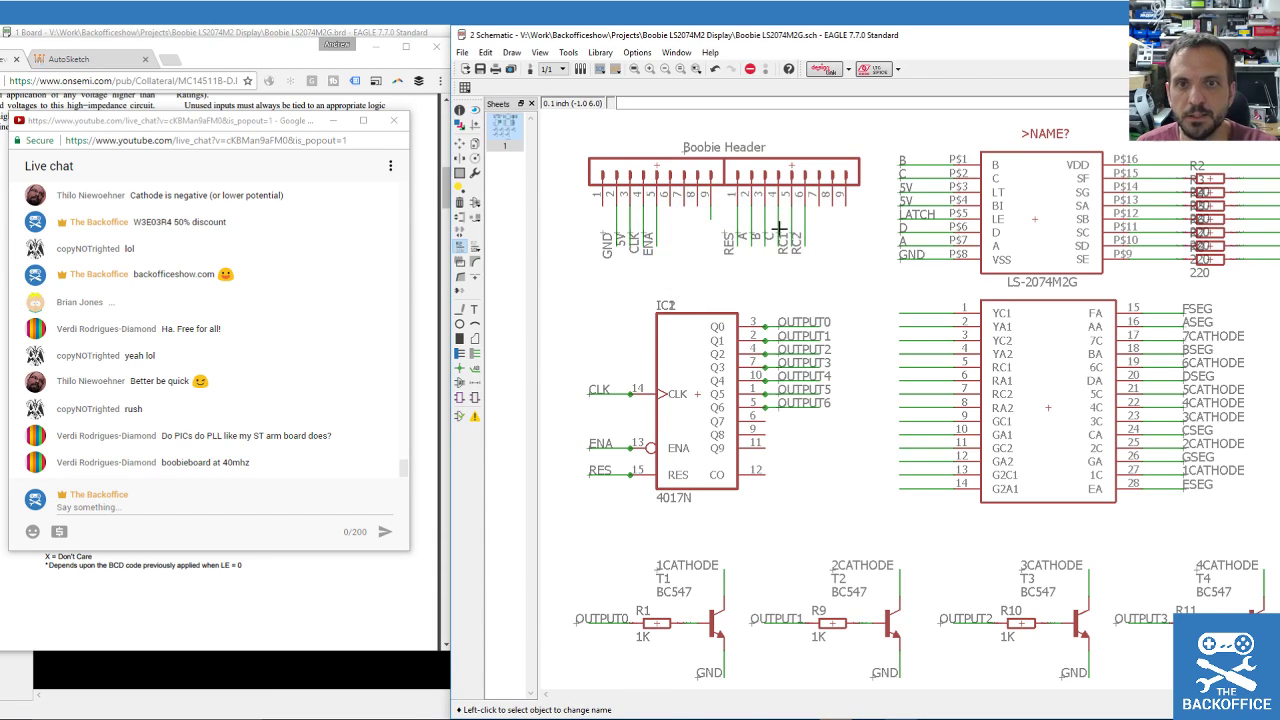
click(794, 236)
click(794, 236)
text(D)
key(Return)
key(Return)
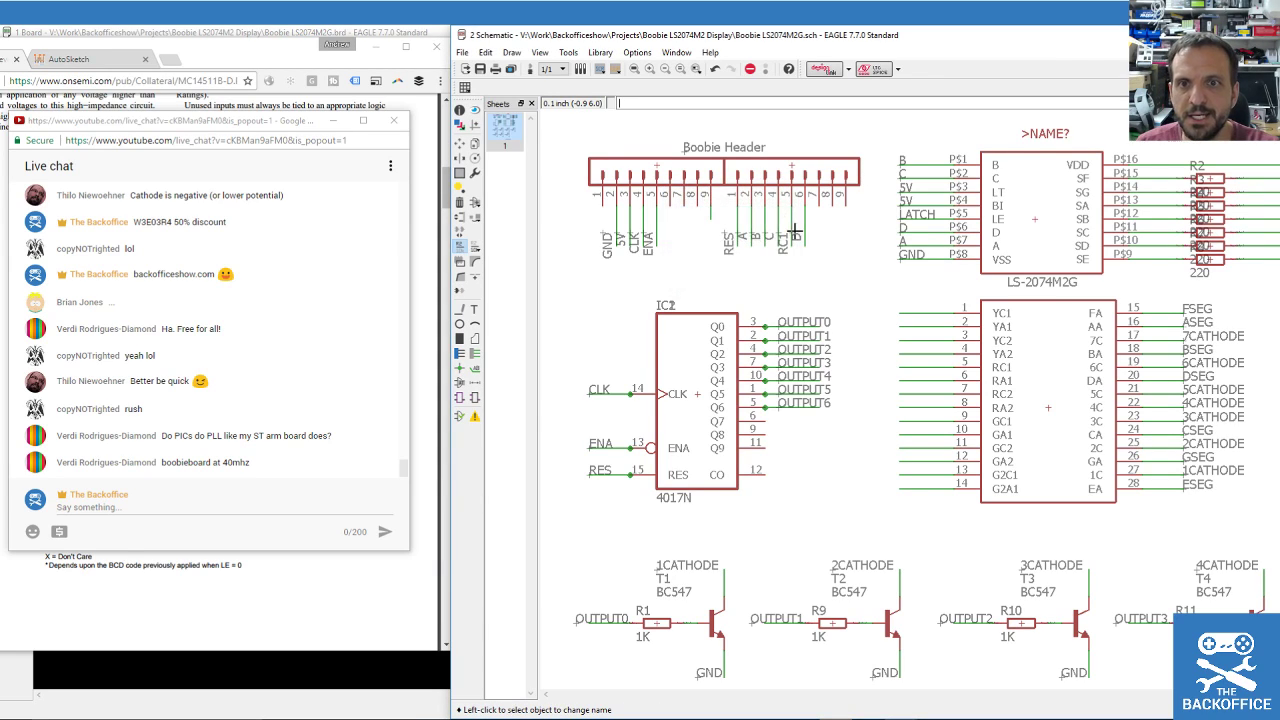
click(806, 237)
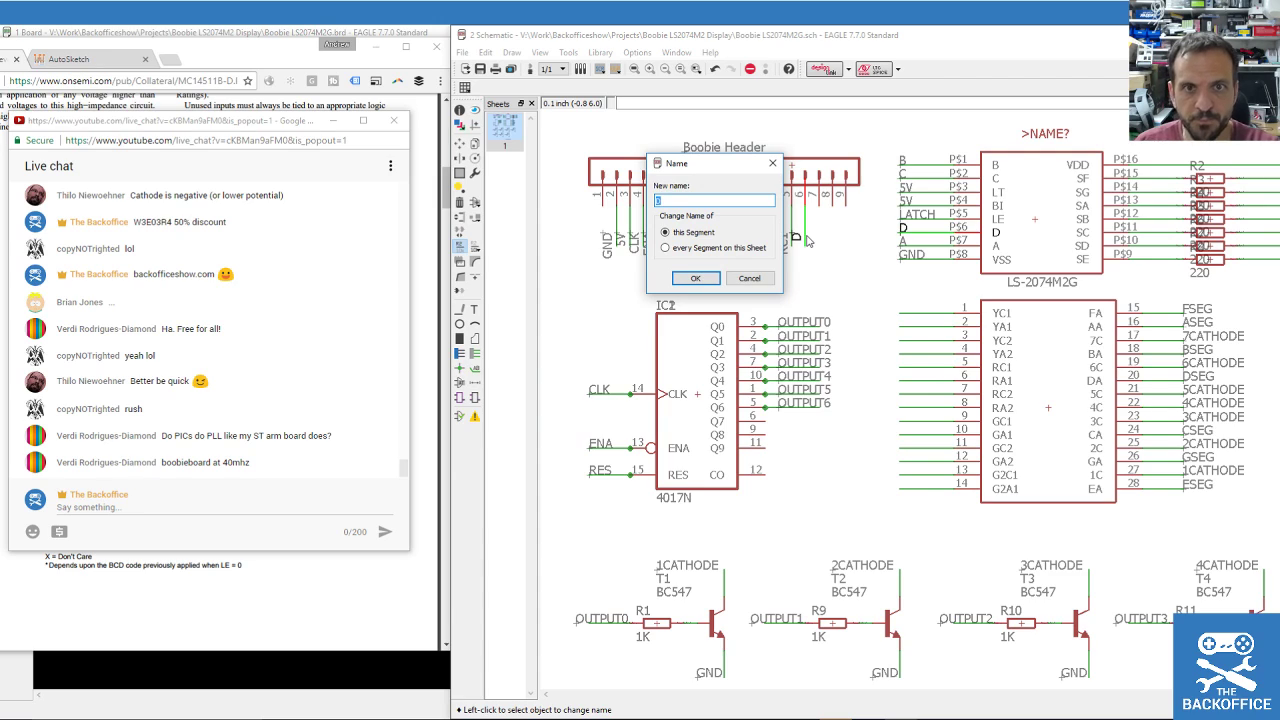
text(LATCH)
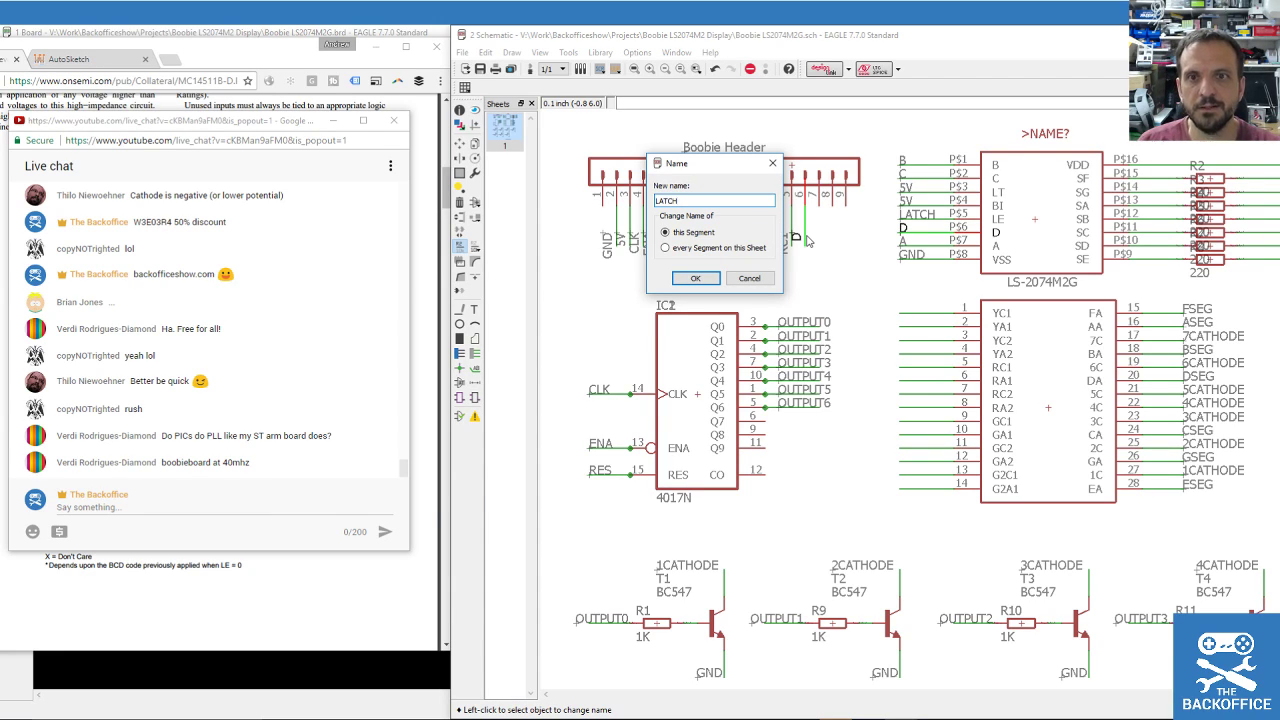
key(Return)
key(Return)
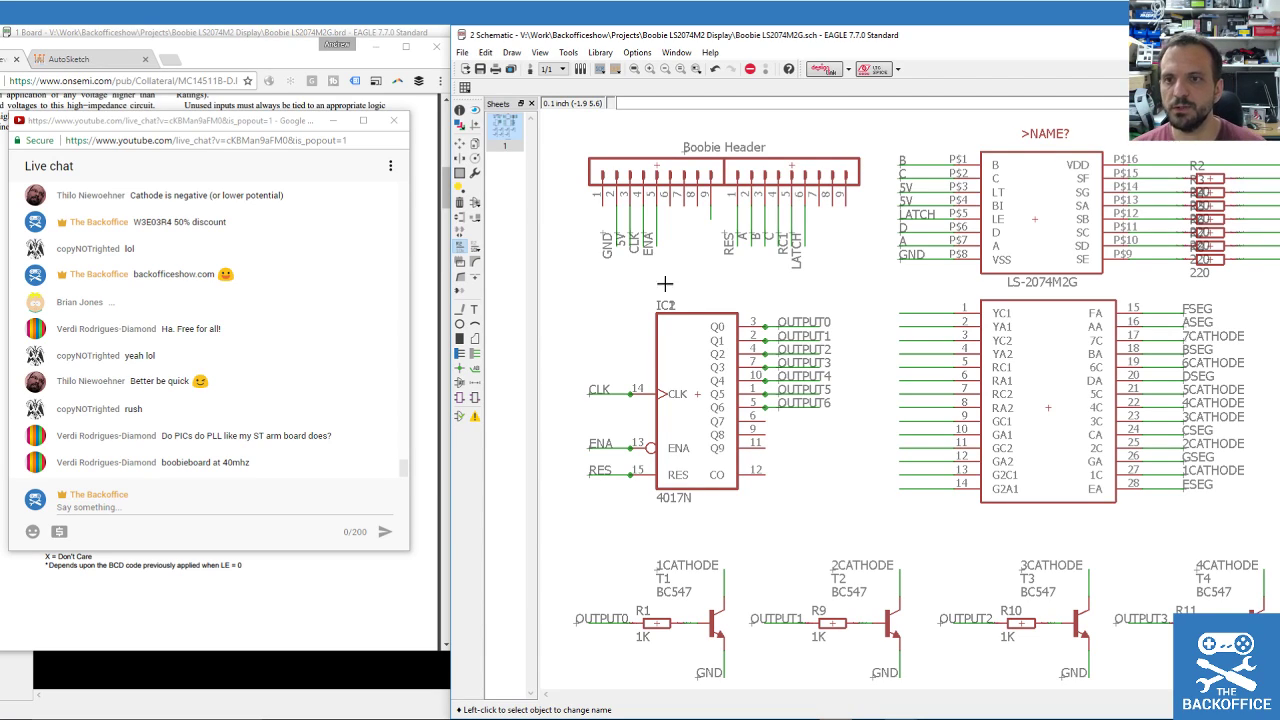
scroll(860, 292, down, 1)
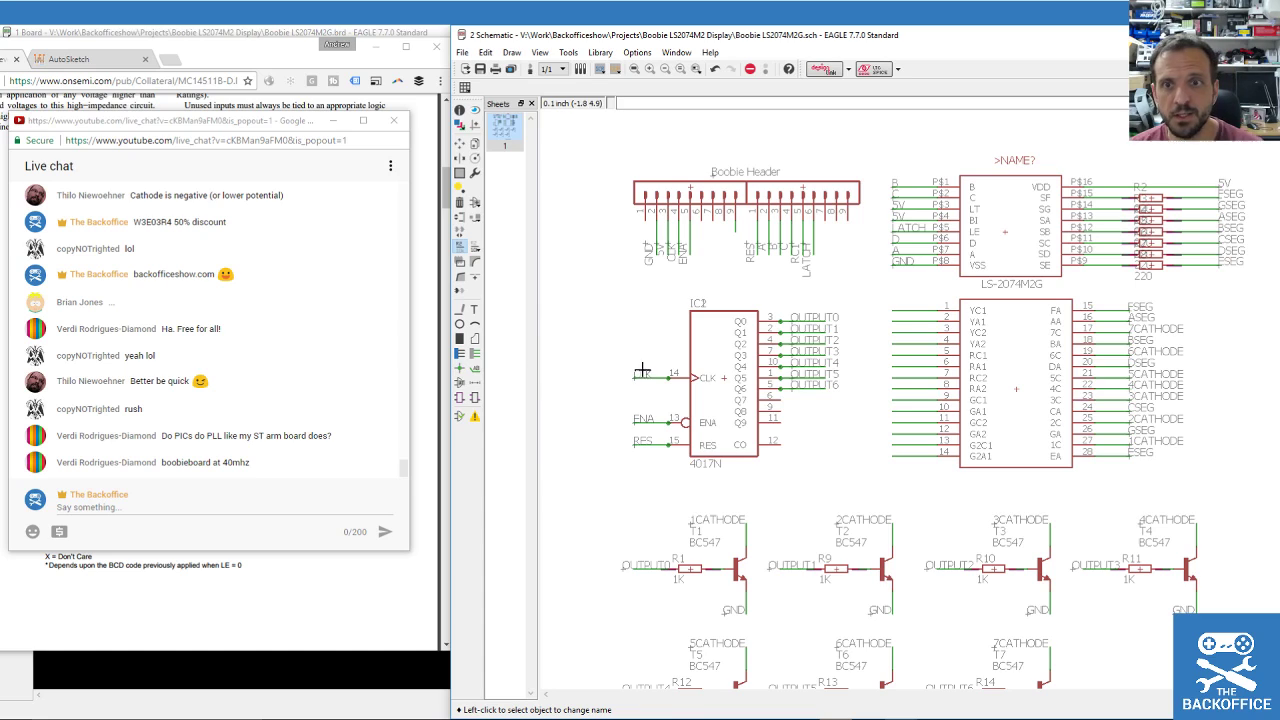
scroll(684, 458, down, 1)
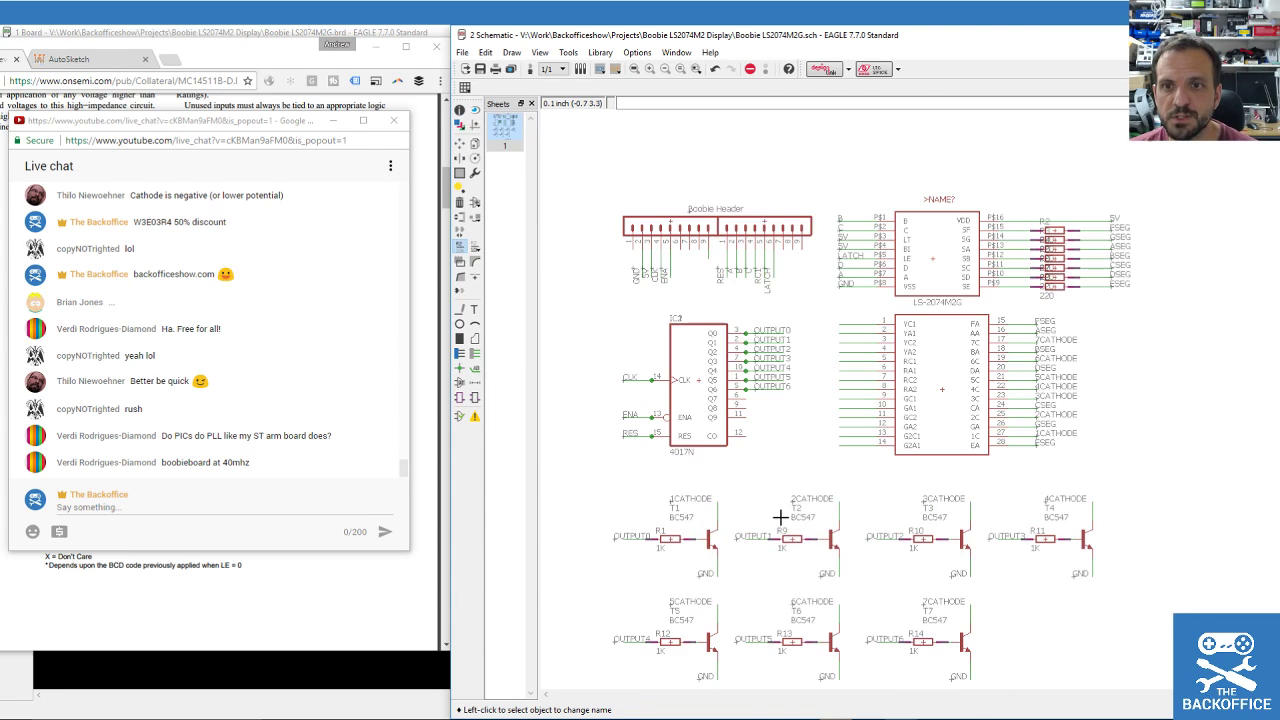
scroll(832, 589, up, 1)
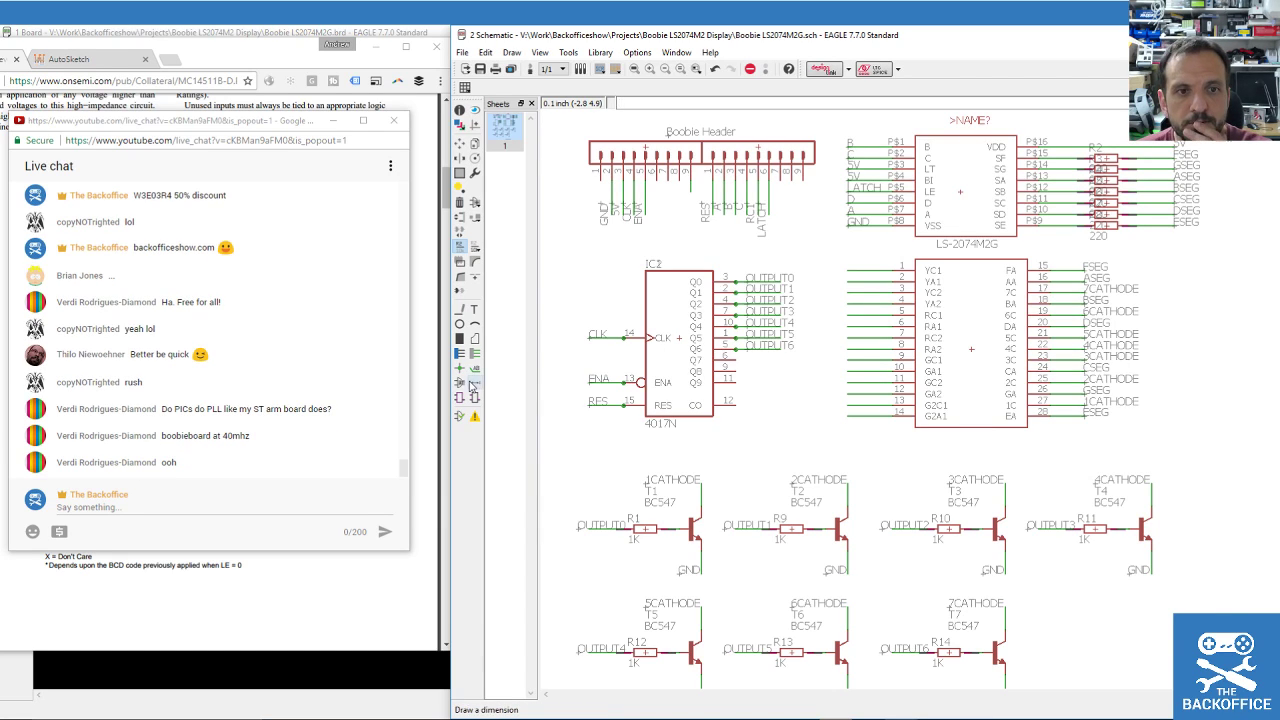
scroll(666, 352, down, 2)
scroll(714, 551, up, 2)
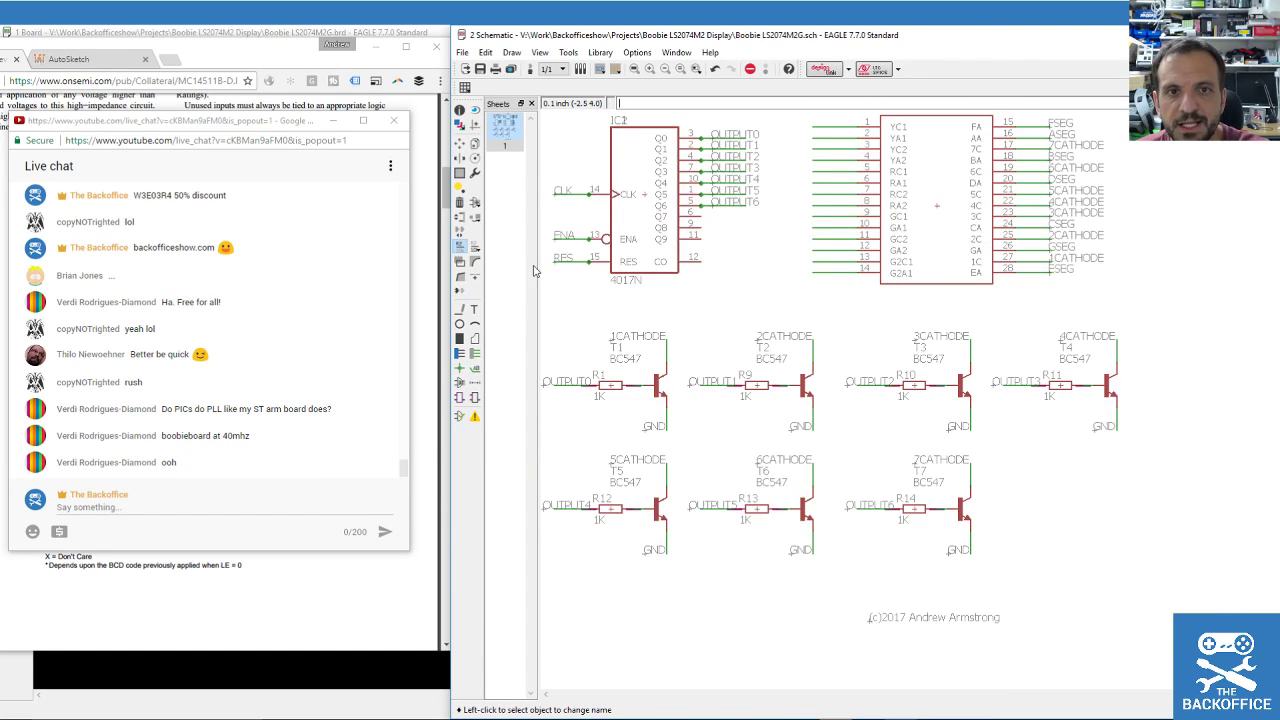
Group the T7 transistor and R14 resistor block and copy it to the right as T8/R15.
click(460, 175)
drag(833, 446, 1018, 570)
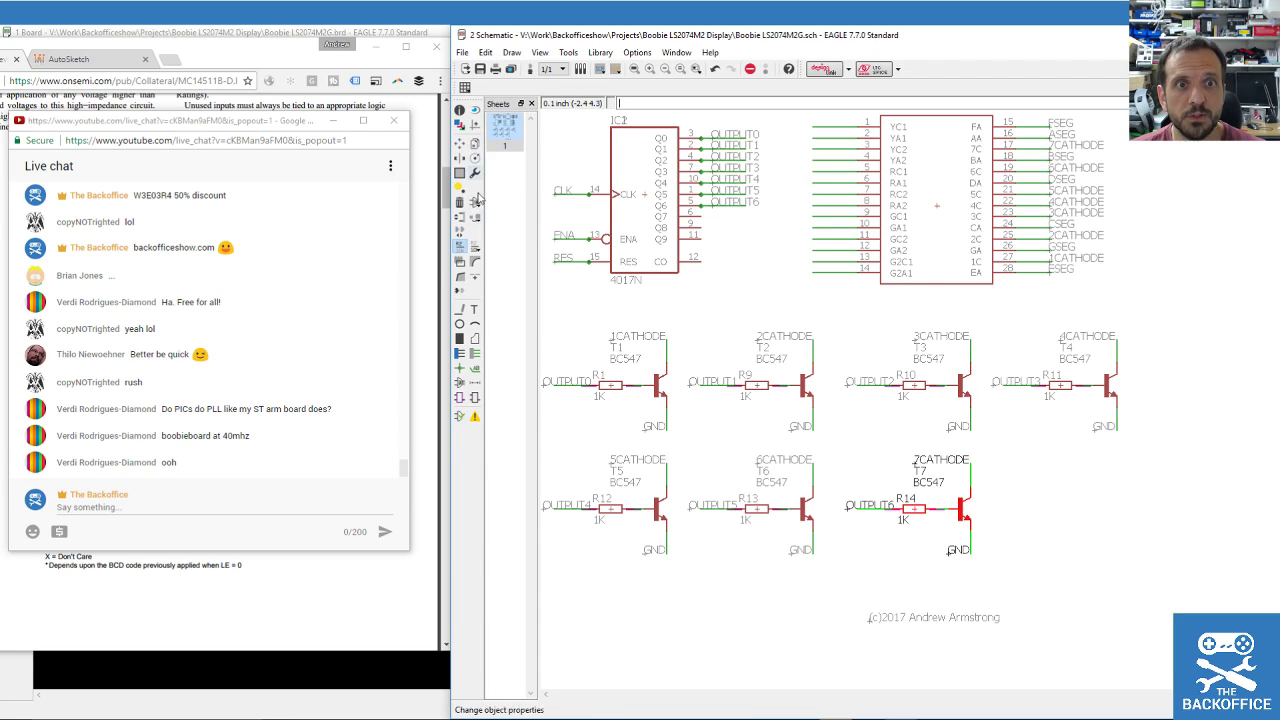
click(475, 145)
ctrl+right_click(945, 483)
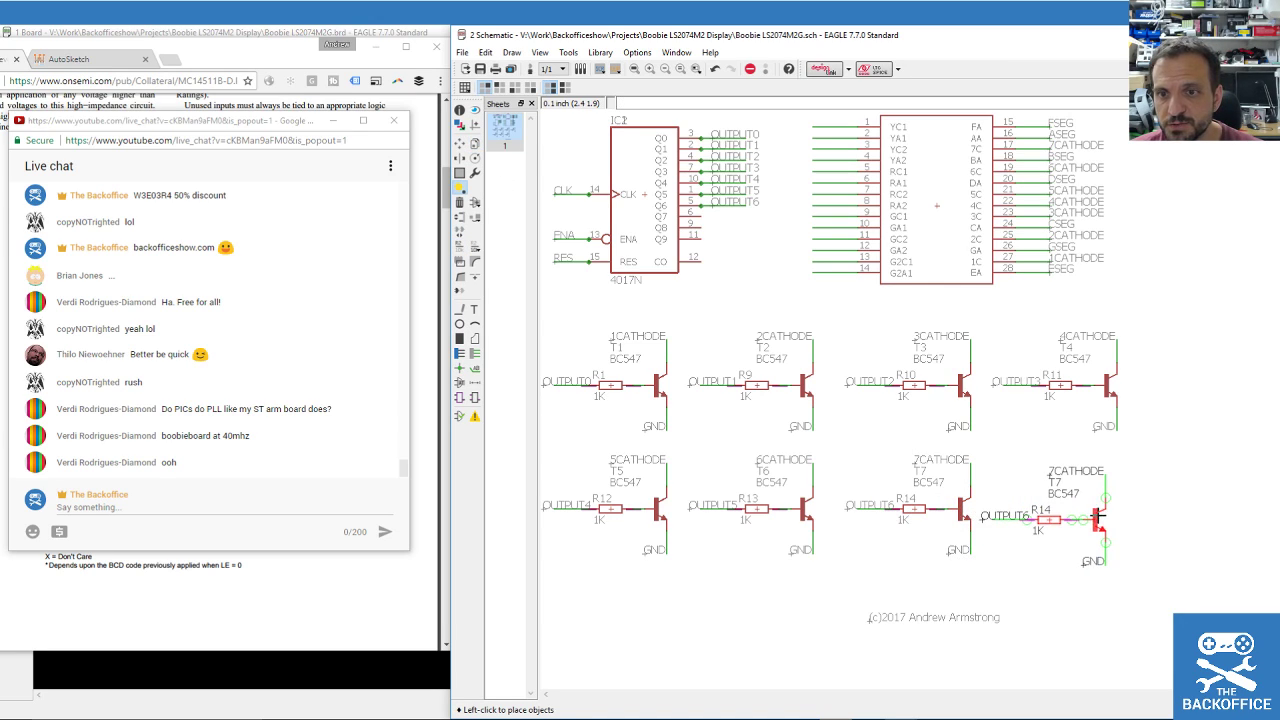
click(1103, 509)
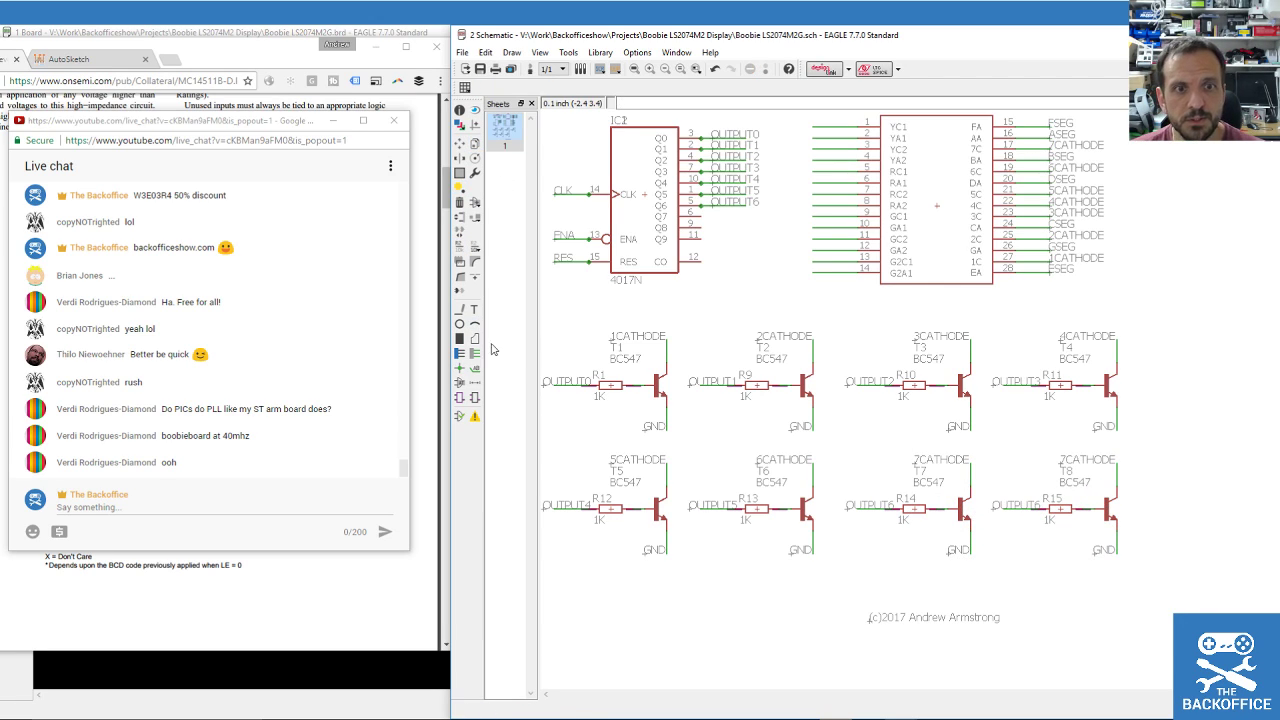
Rename the copied block's OUTPUT6 net to OUTPUT7 and its cathode net to 8CATHODE.
click(459, 245)
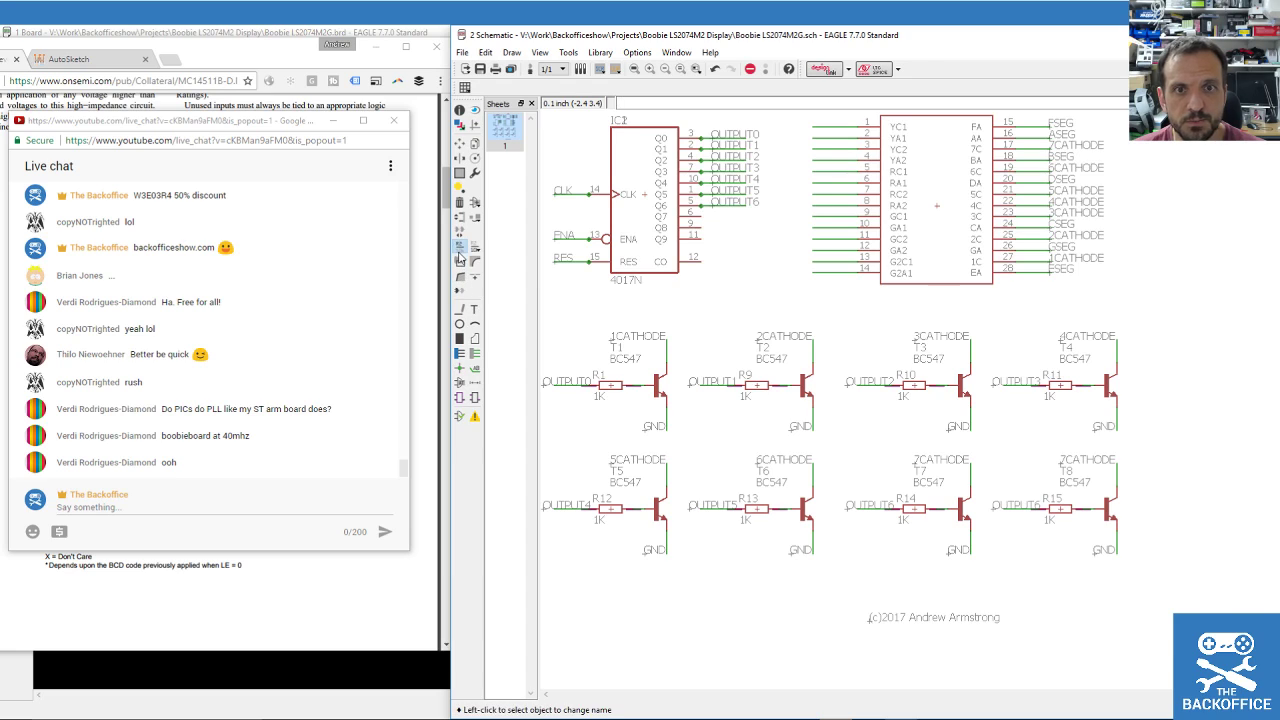
click(1016, 510)
click(606, 330)
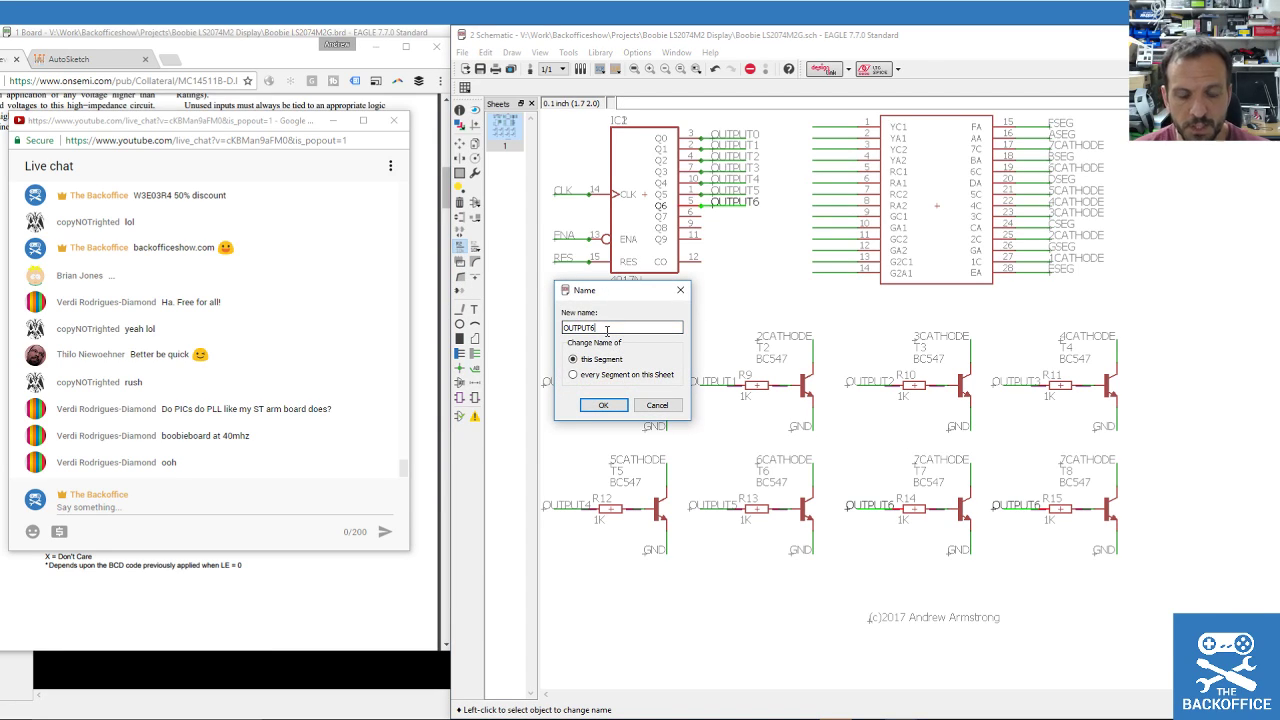
key(BackSpace)
text(7)
key(Return)
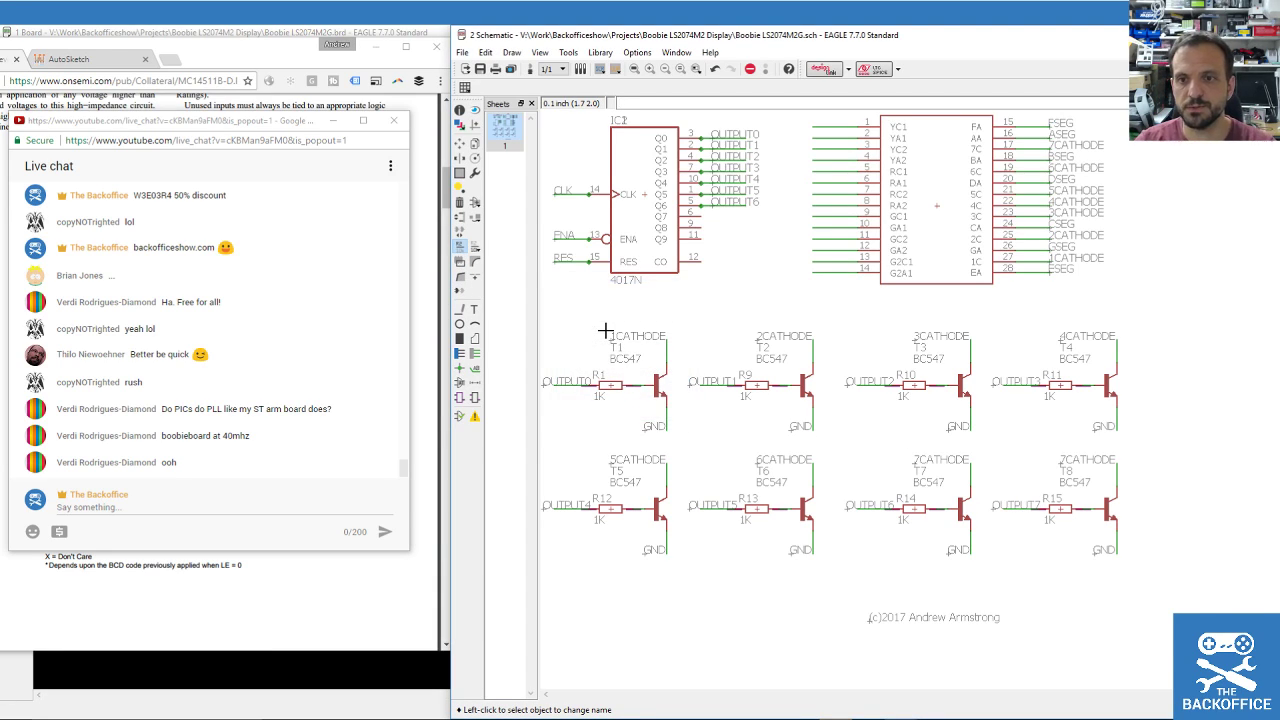
click(1085, 459)
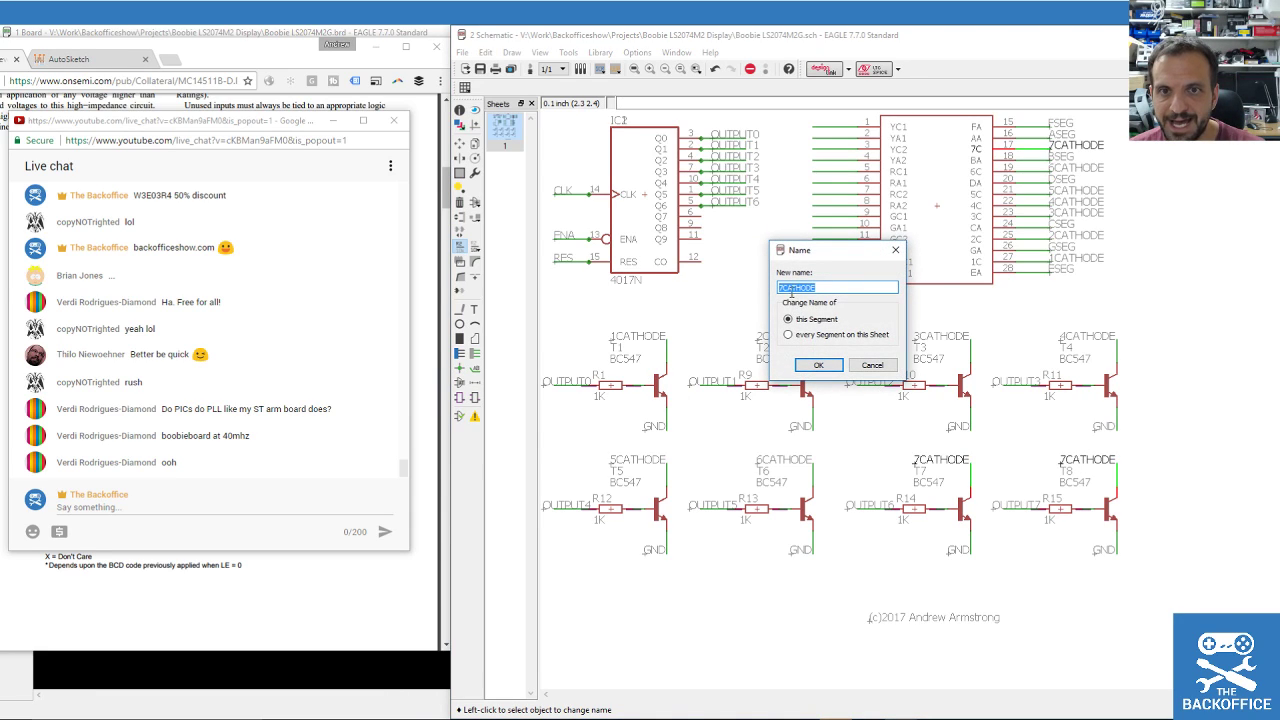
click(789, 319)
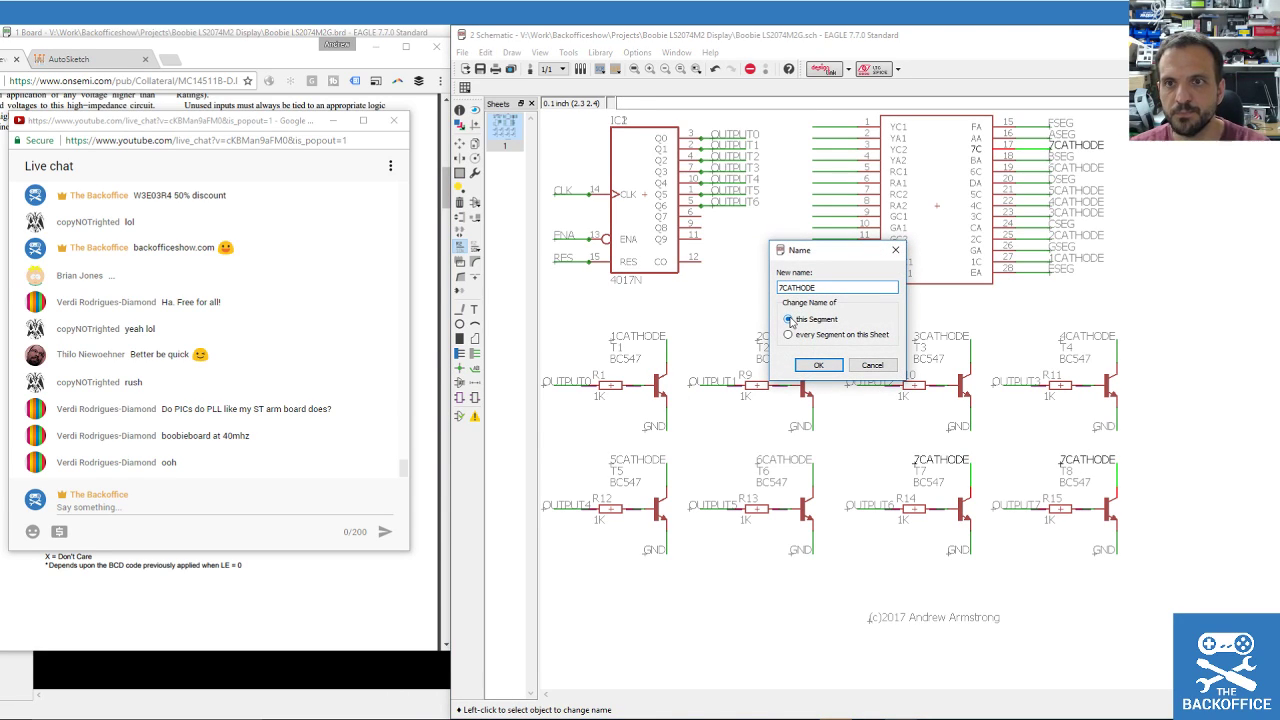
key(Return)
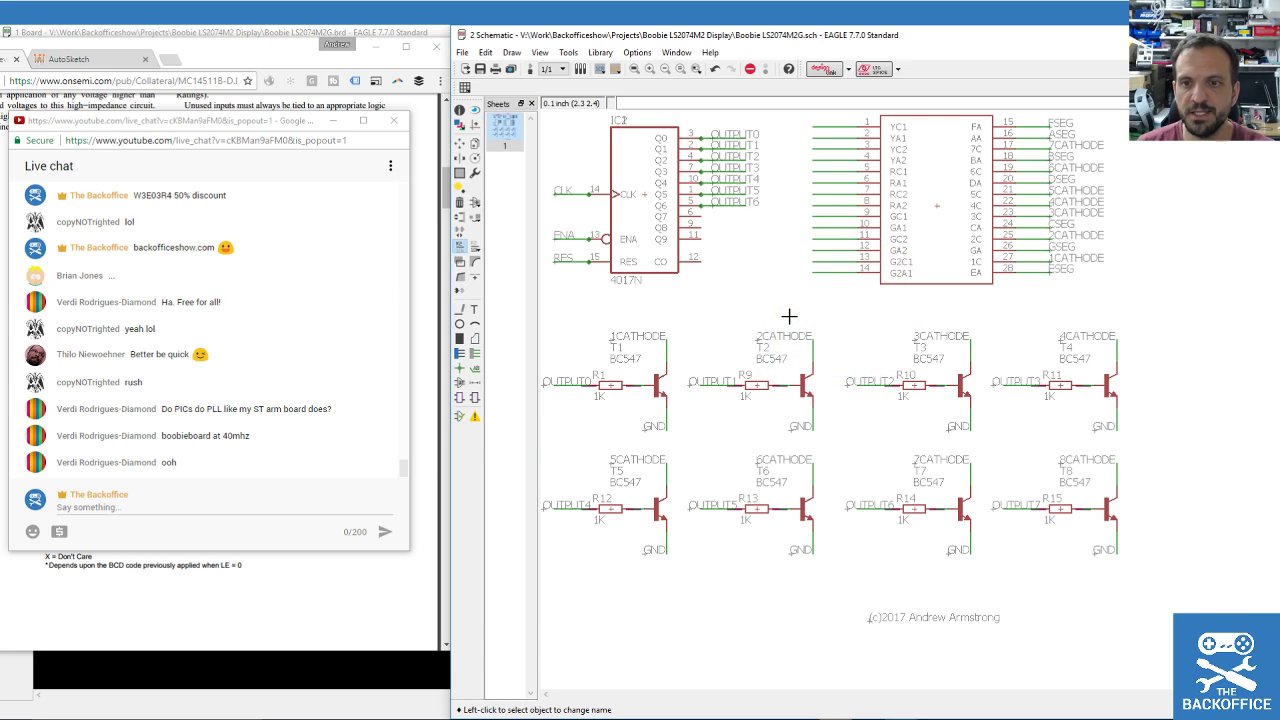
Draw a wire from the 4017N's Q7 pin 6 and place its N$7 net label.
scroll(908, 323, up, 3)
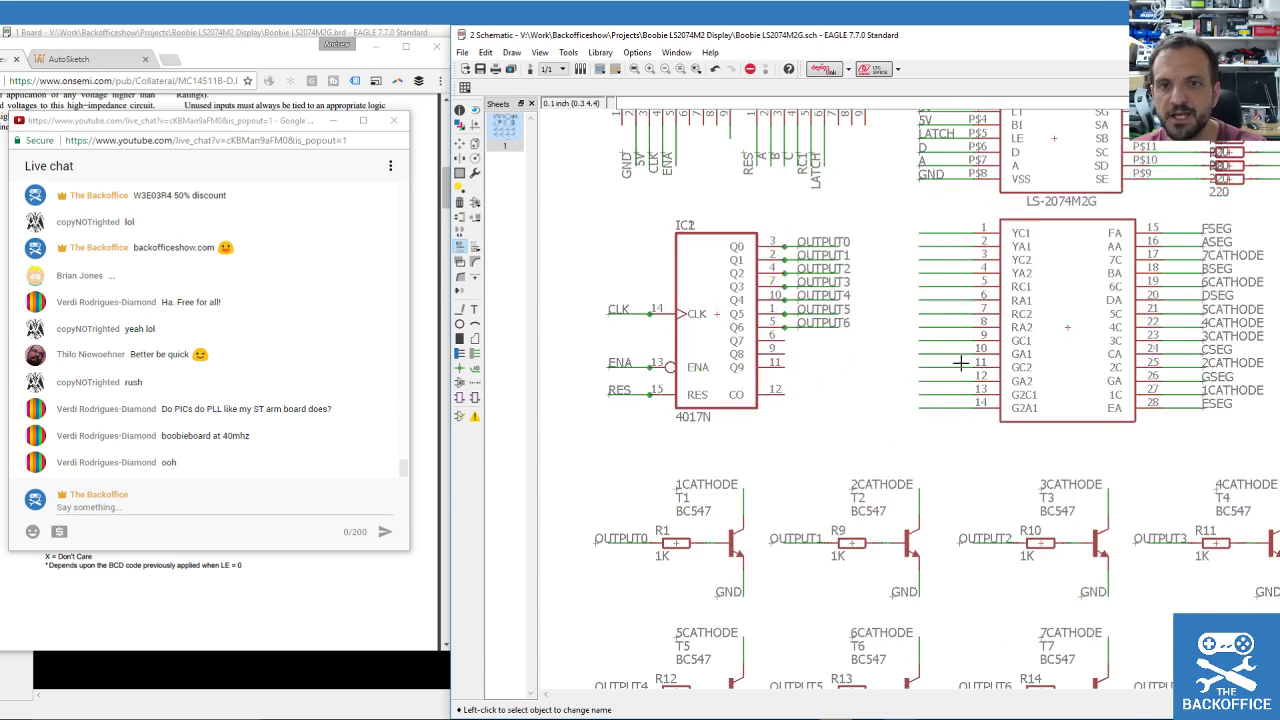
click(460, 310)
click(705, 329)
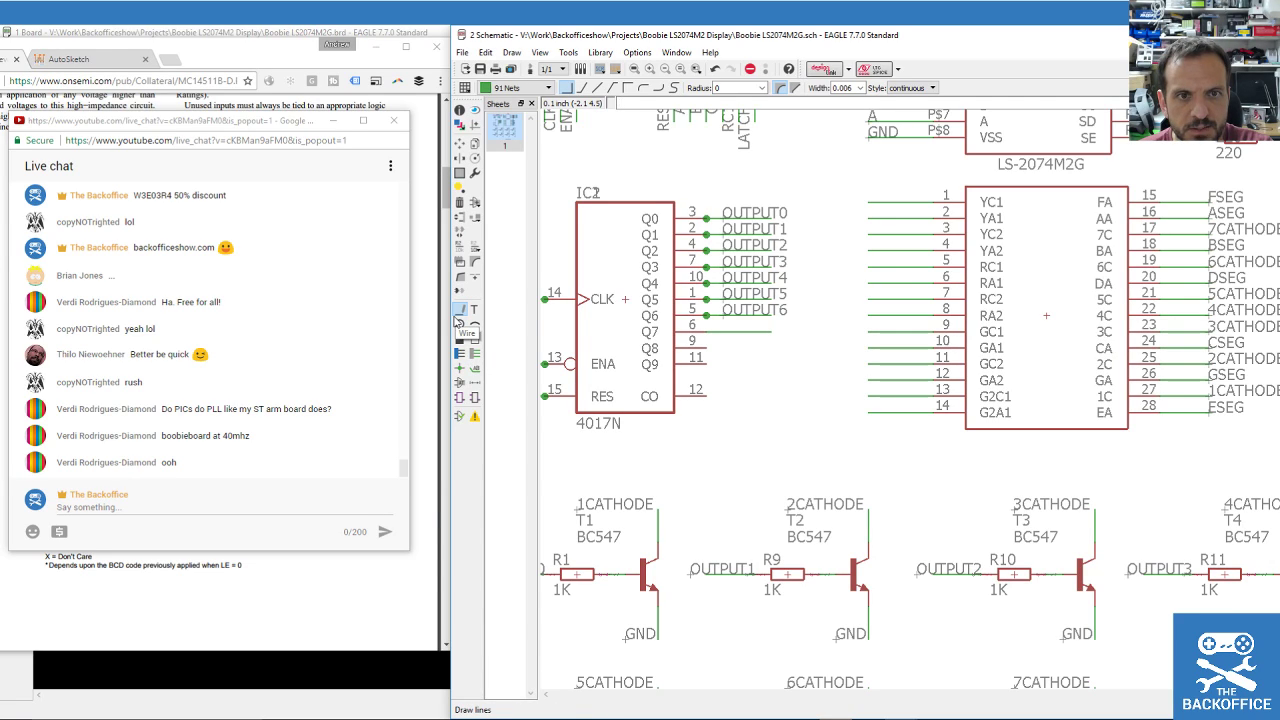
click(478, 355)
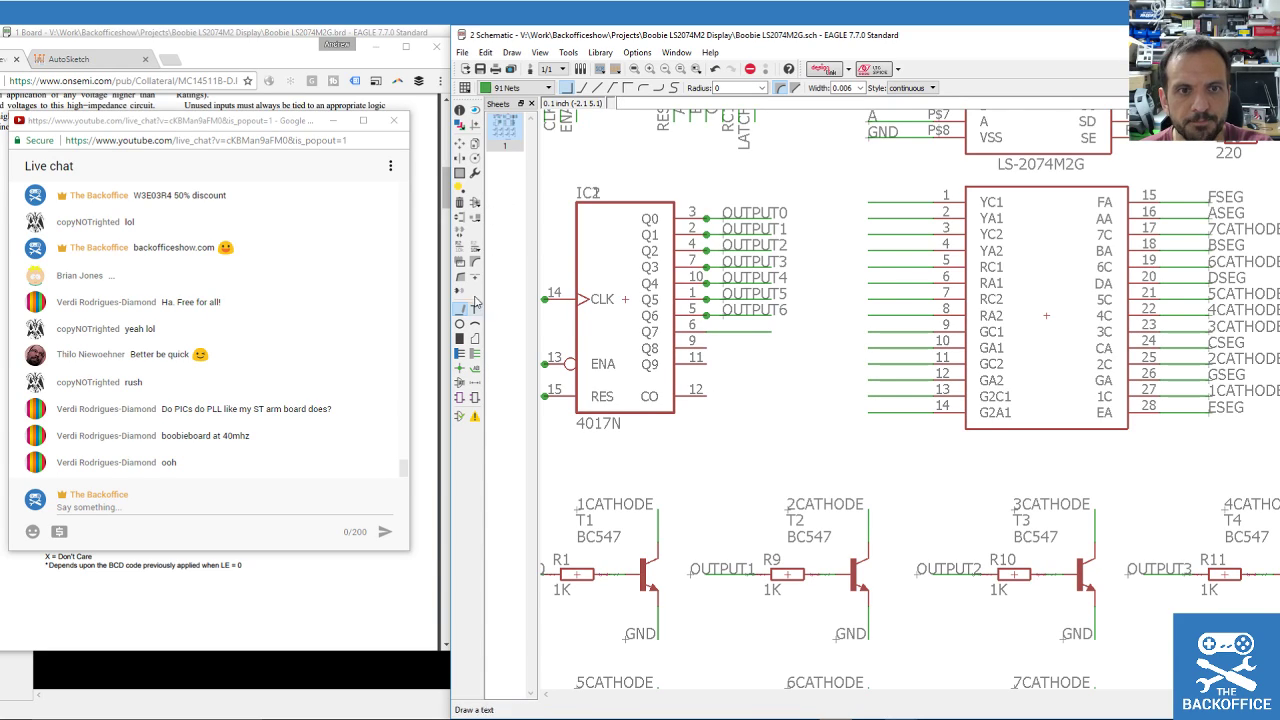
click(474, 370)
click(740, 331)
click(724, 331)
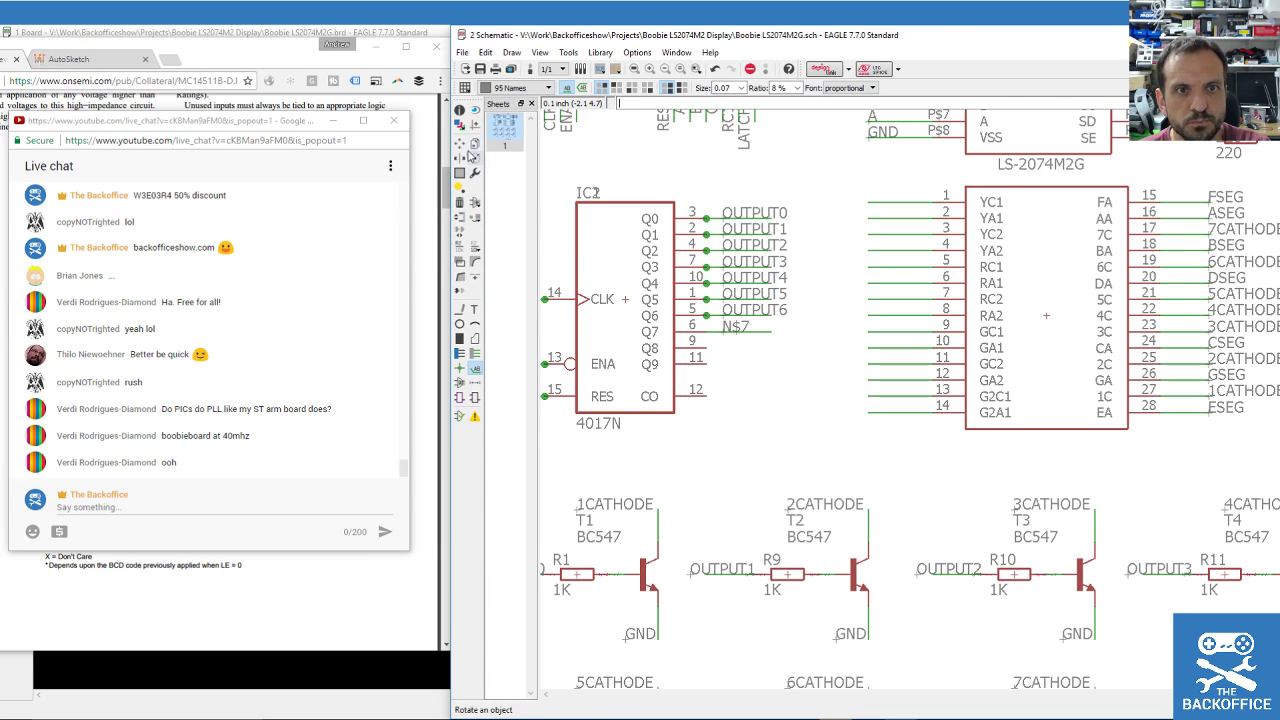
Rename the Q7 net N$7 to OUTPUT7.
click(460, 246)
click(731, 337)
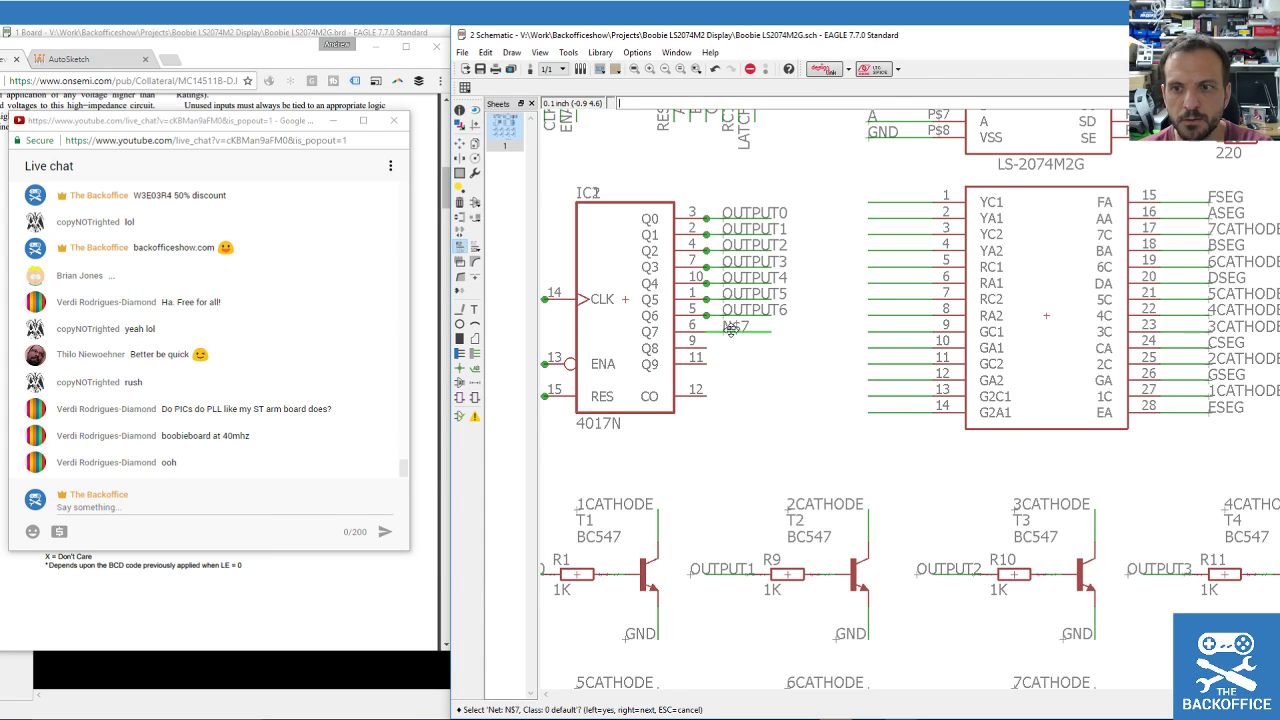
click(731, 337)
text(OUTPUT)
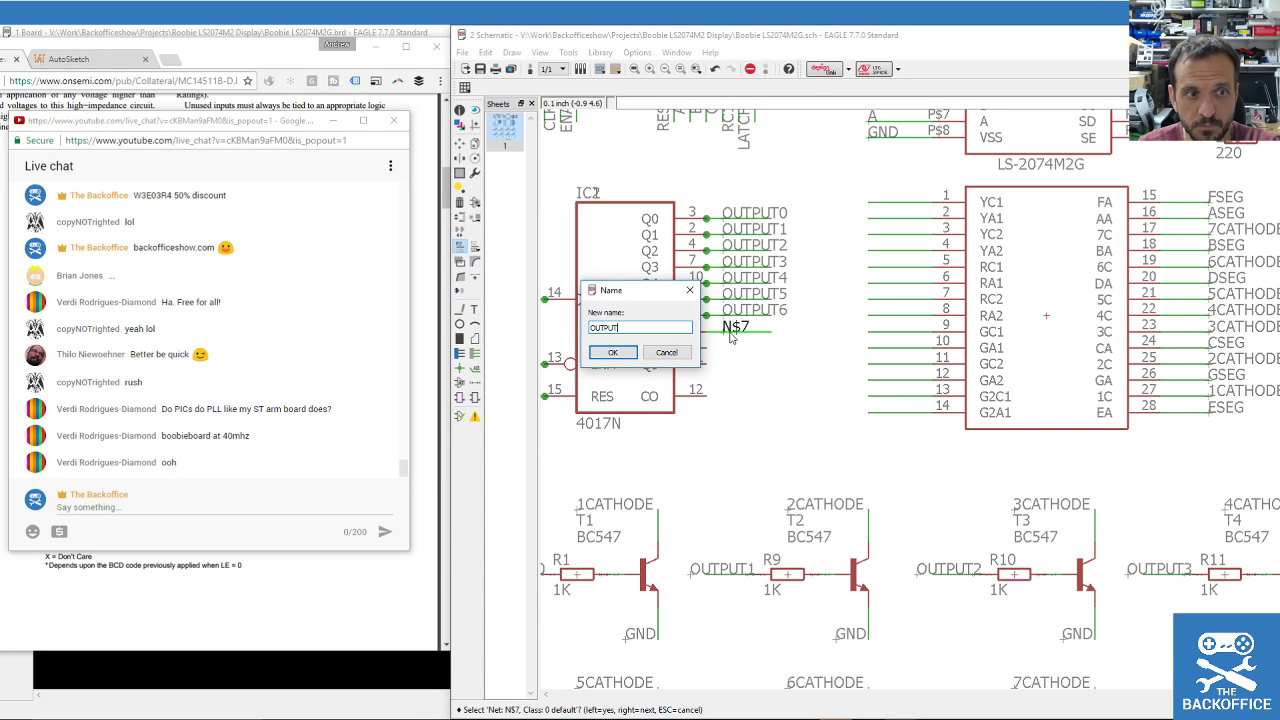
text(7)
key(Return)
key(Return)
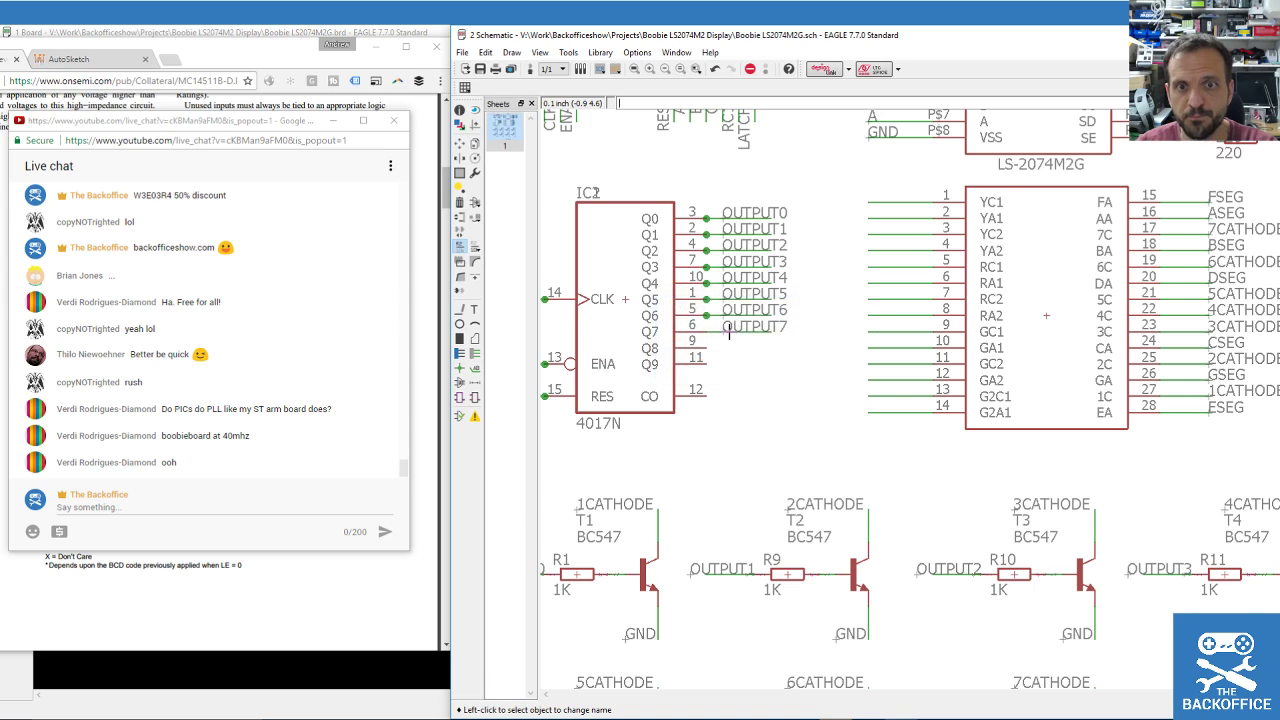
scroll(714, 342, down, 4)
scroll(960, 486, up, 5)
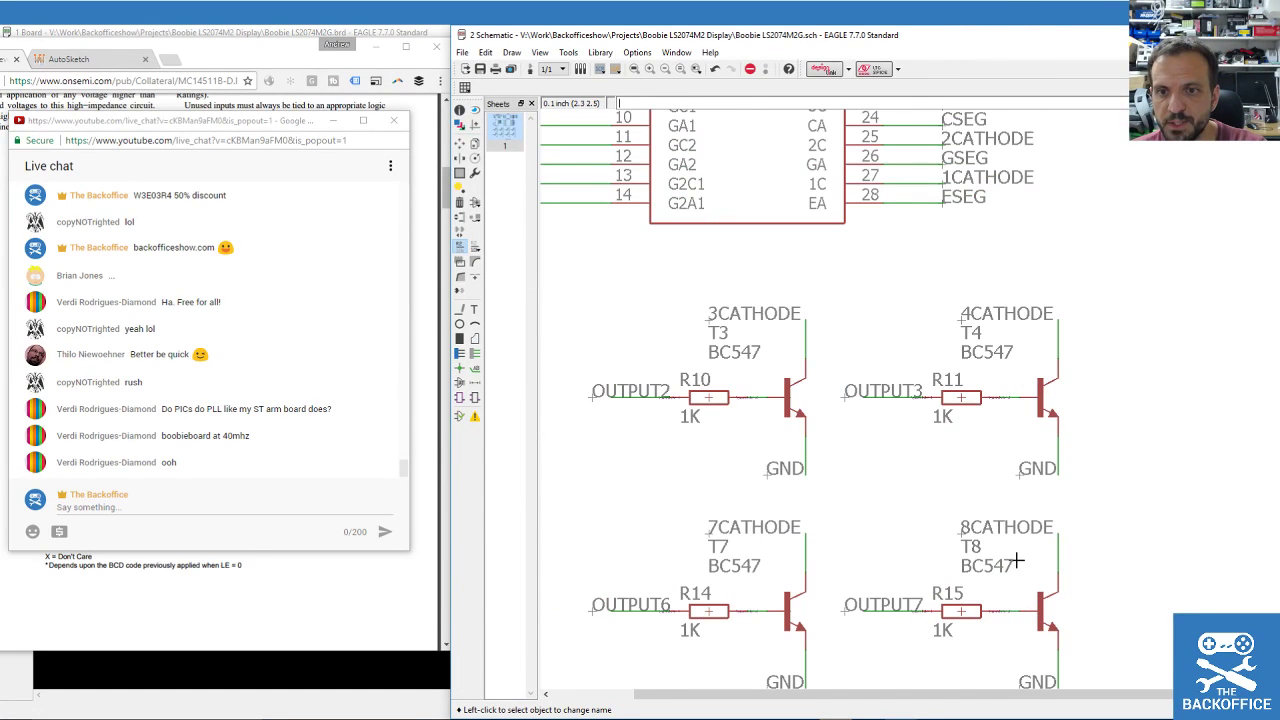
scroll(955, 500, down, 1)
scroll(990, 593, down, 3)
scroll(843, 567, up, 2)
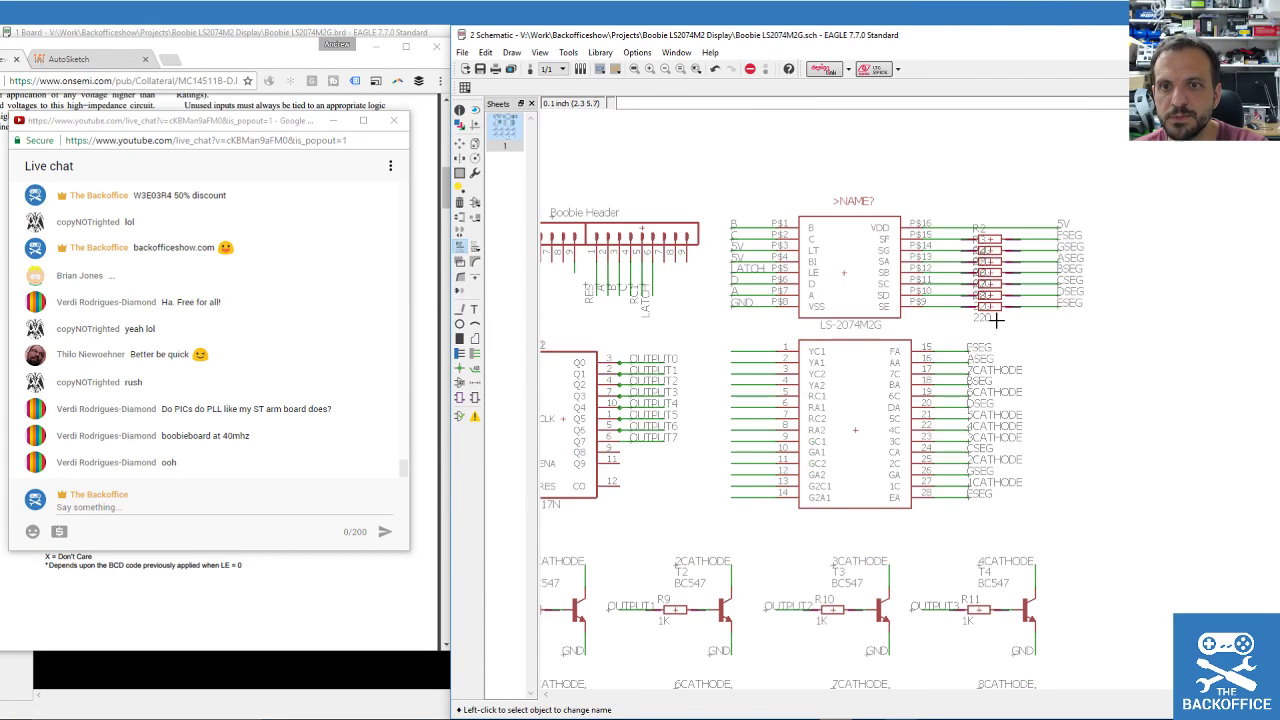
scroll(745, 495, up, 1)
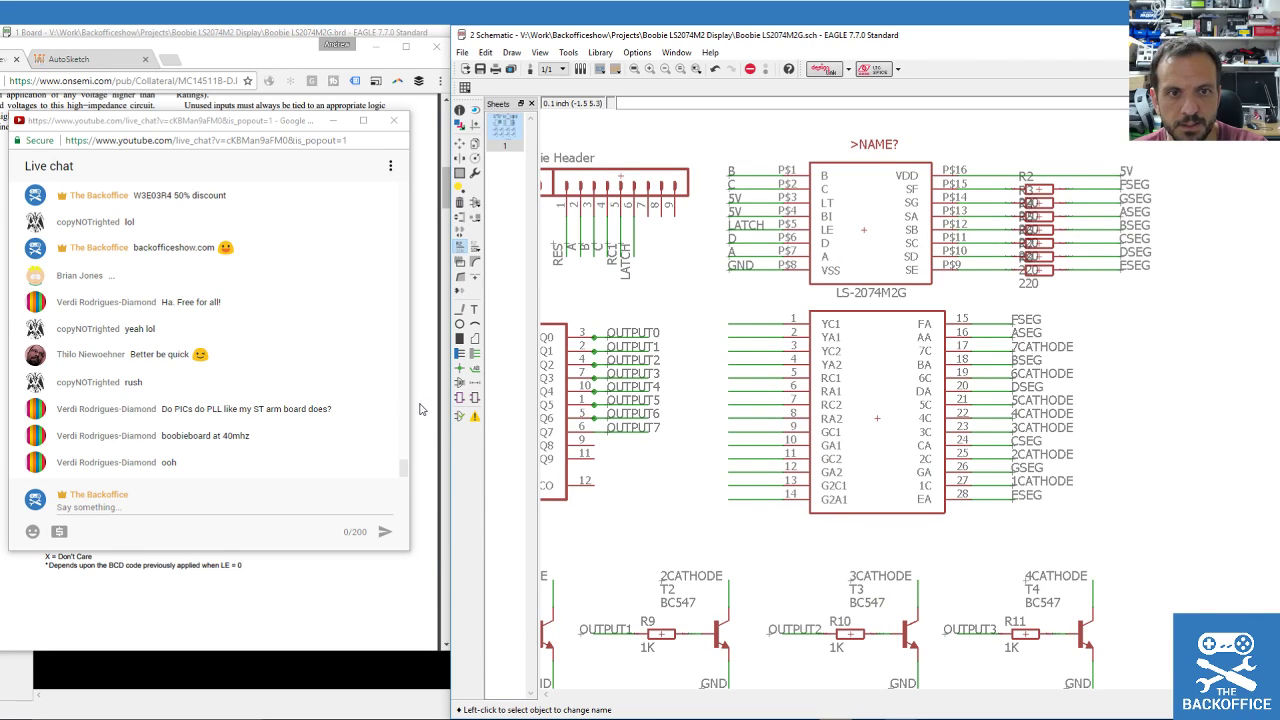
Place net labels N$17, N$19, N$21 and N$23 on display pins 1, 3, 5 and 7.
click(472, 372)
click(730, 323)
click(729, 323)
click(733, 349)
click(733, 349)
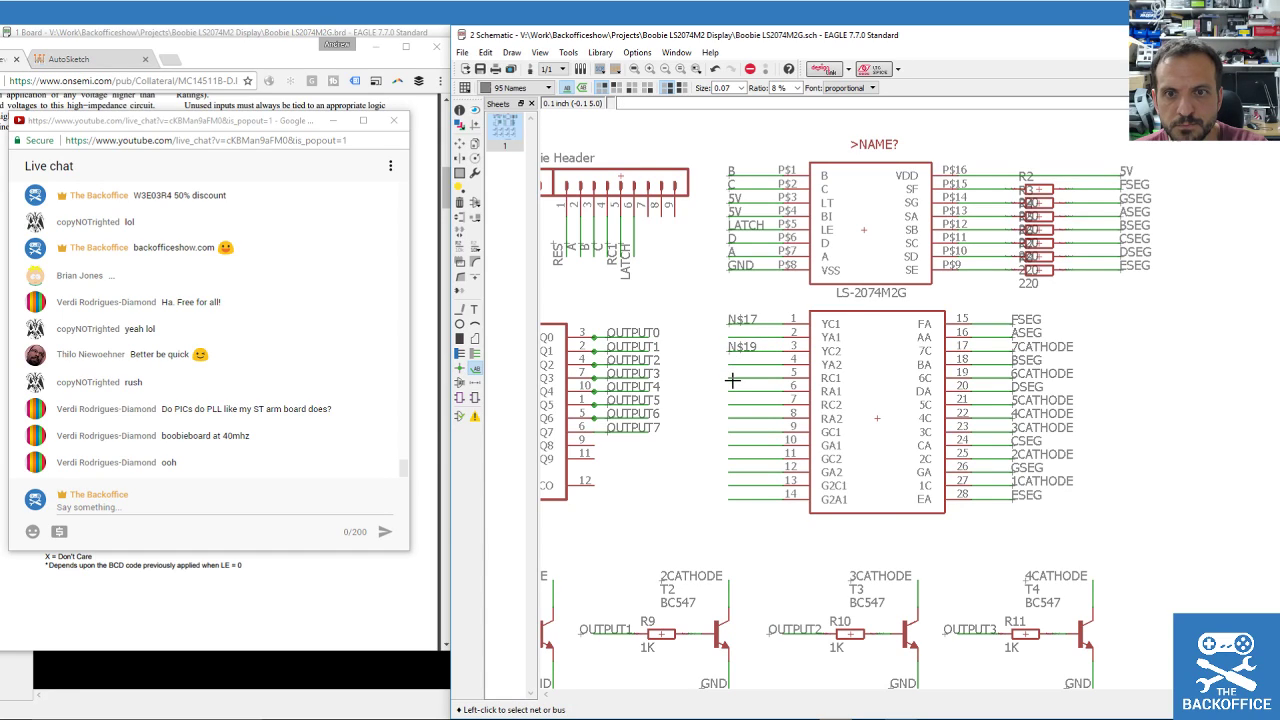
click(733, 381)
click(731, 403)
click(731, 403)
Place net labels N$25, N$27 and N$29 on display pins 9, 11 and 13.
click(731, 426)
click(731, 427)
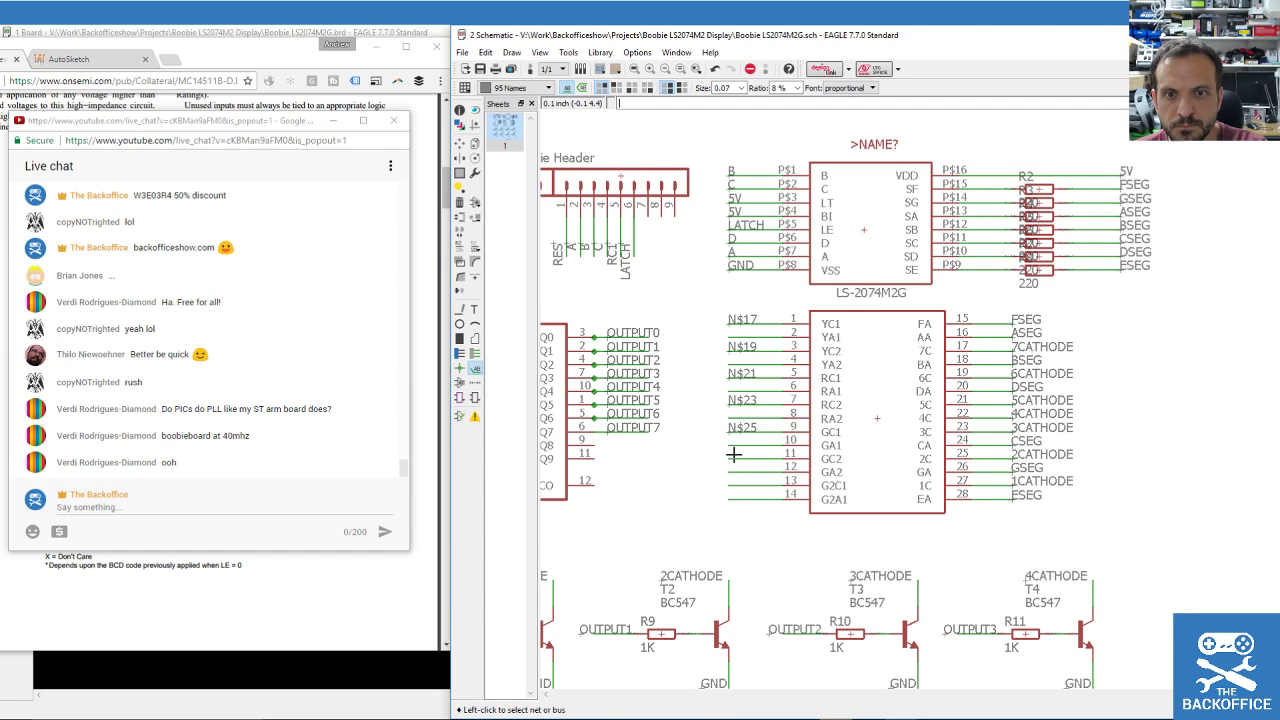
click(733, 453)
click(730, 463)
click(733, 480)
click(733, 480)
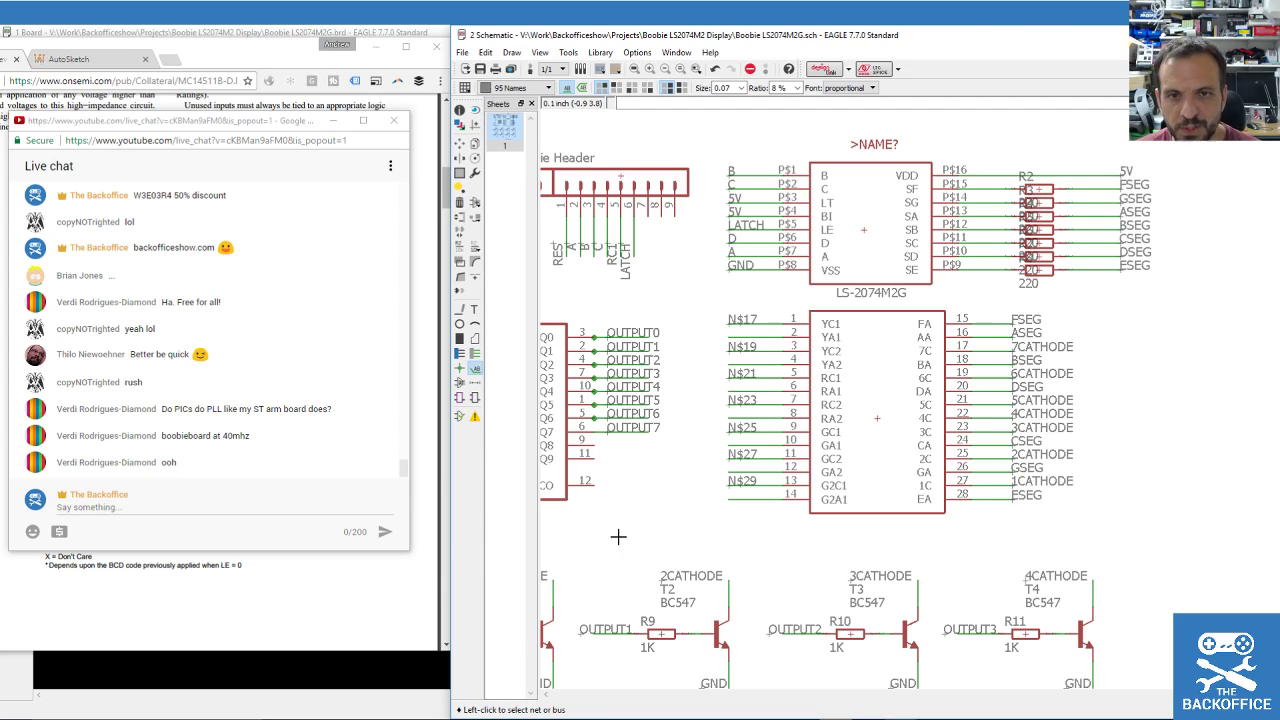
click(459, 246)
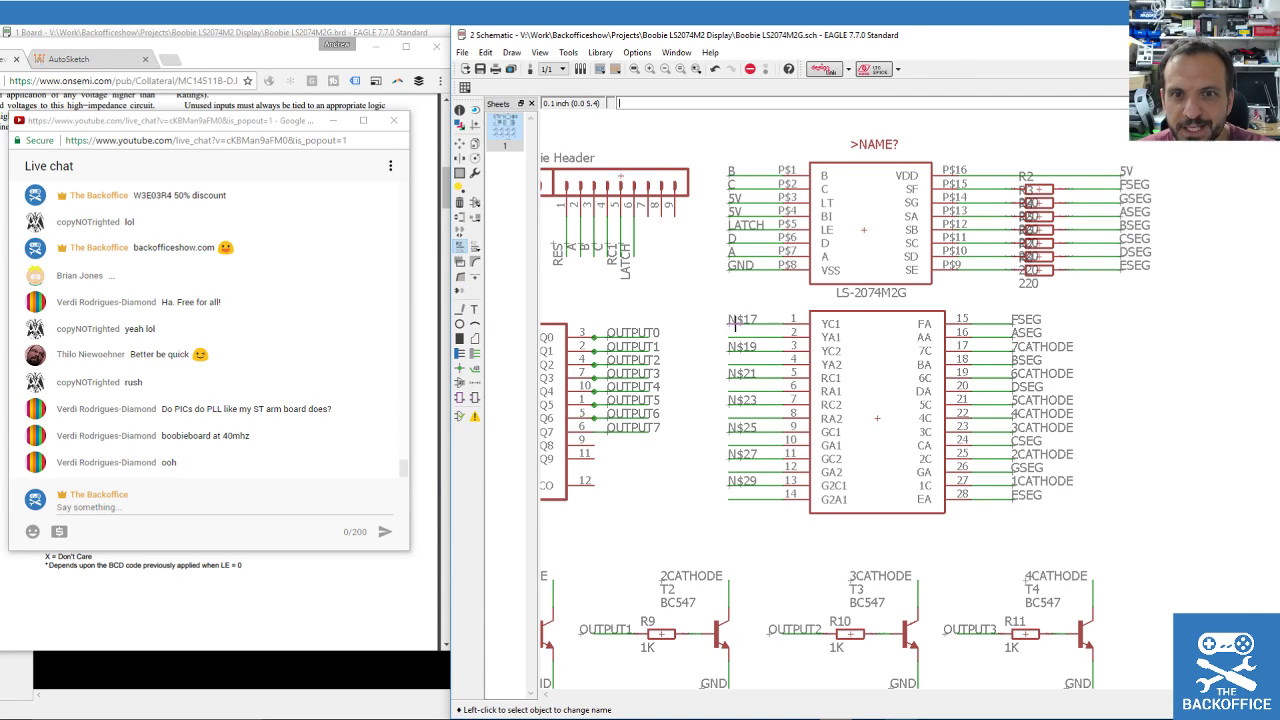
scroll(738, 274, down, 1)
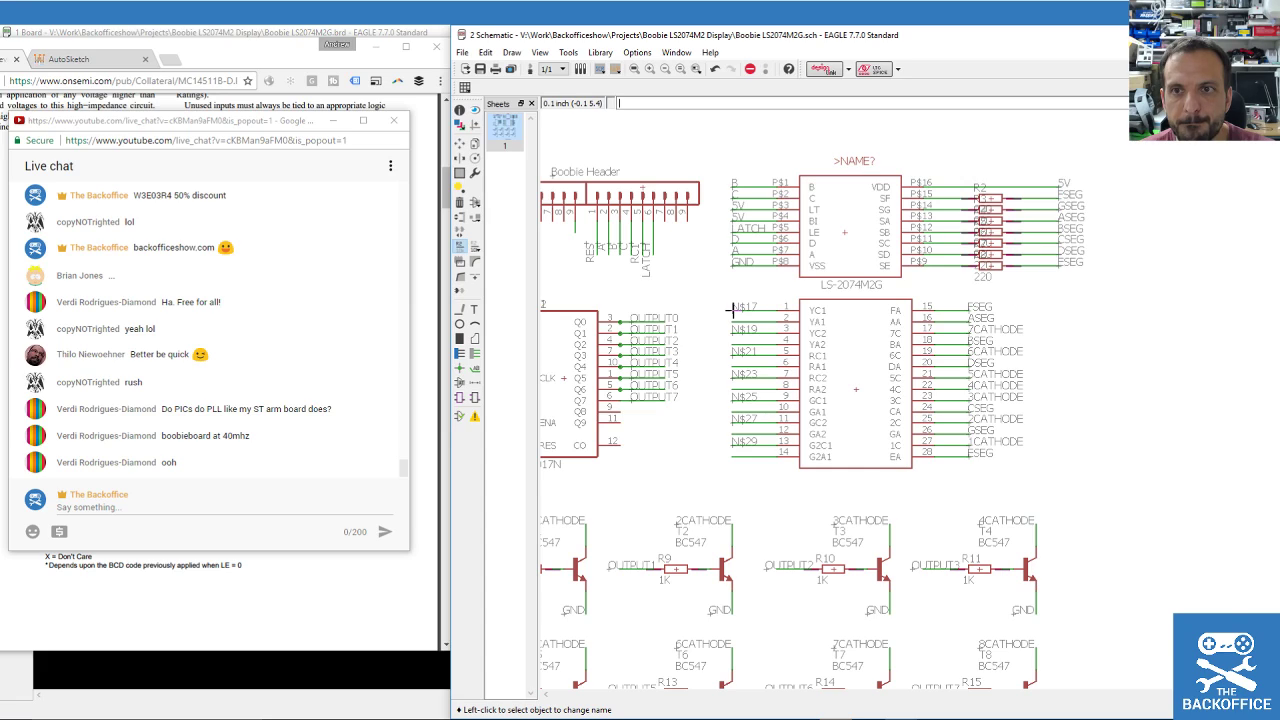
Rename net N$17 on display pin 1 to 8CATHODE.
click(732, 310)
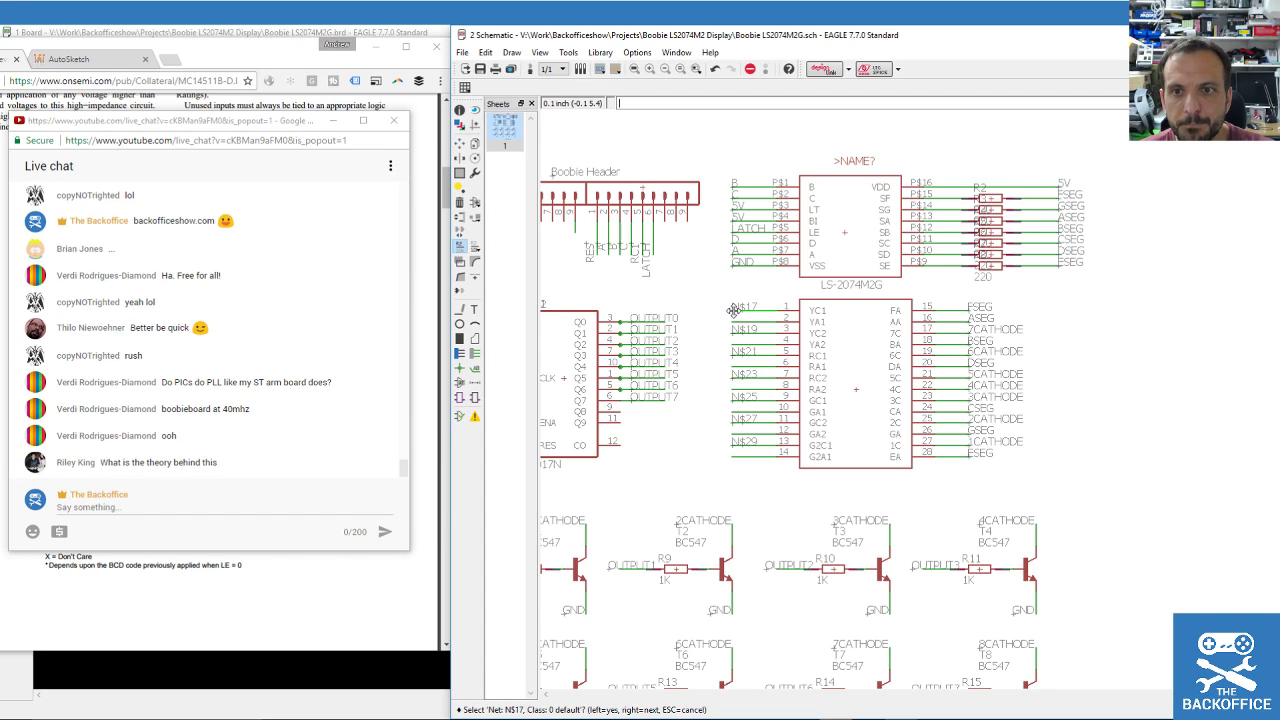
click(733, 310)
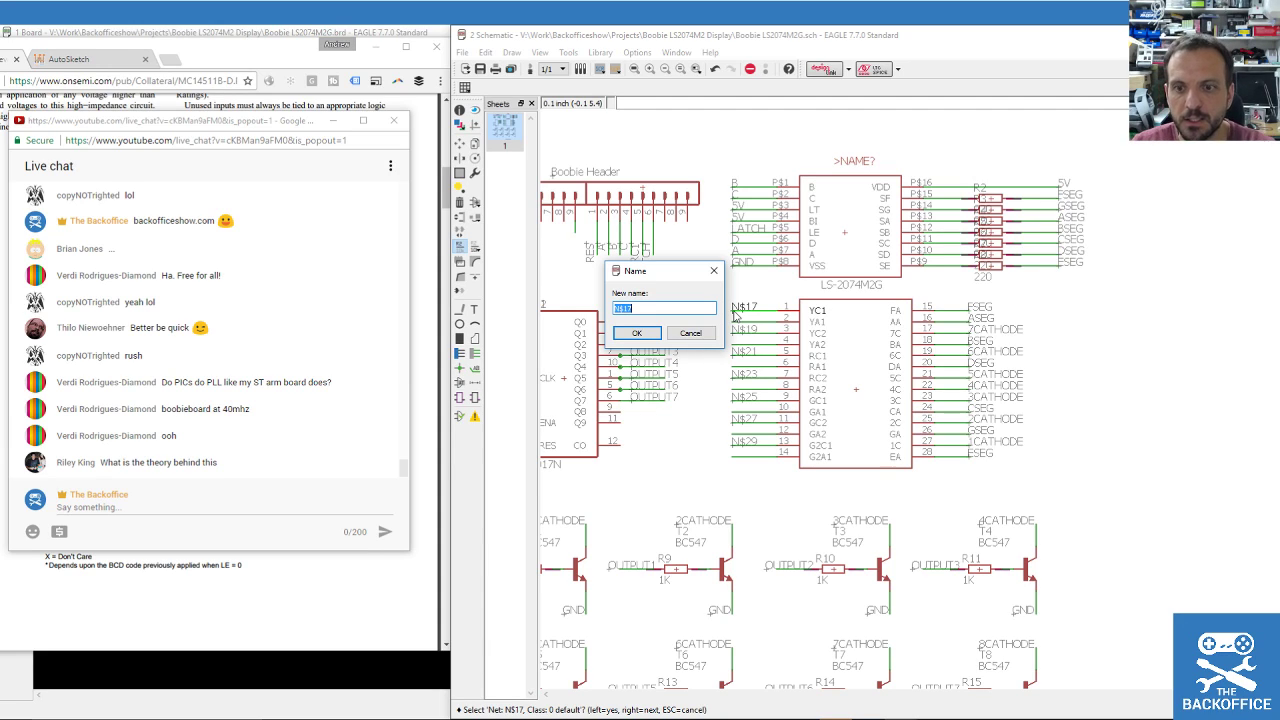
text(8CAT)
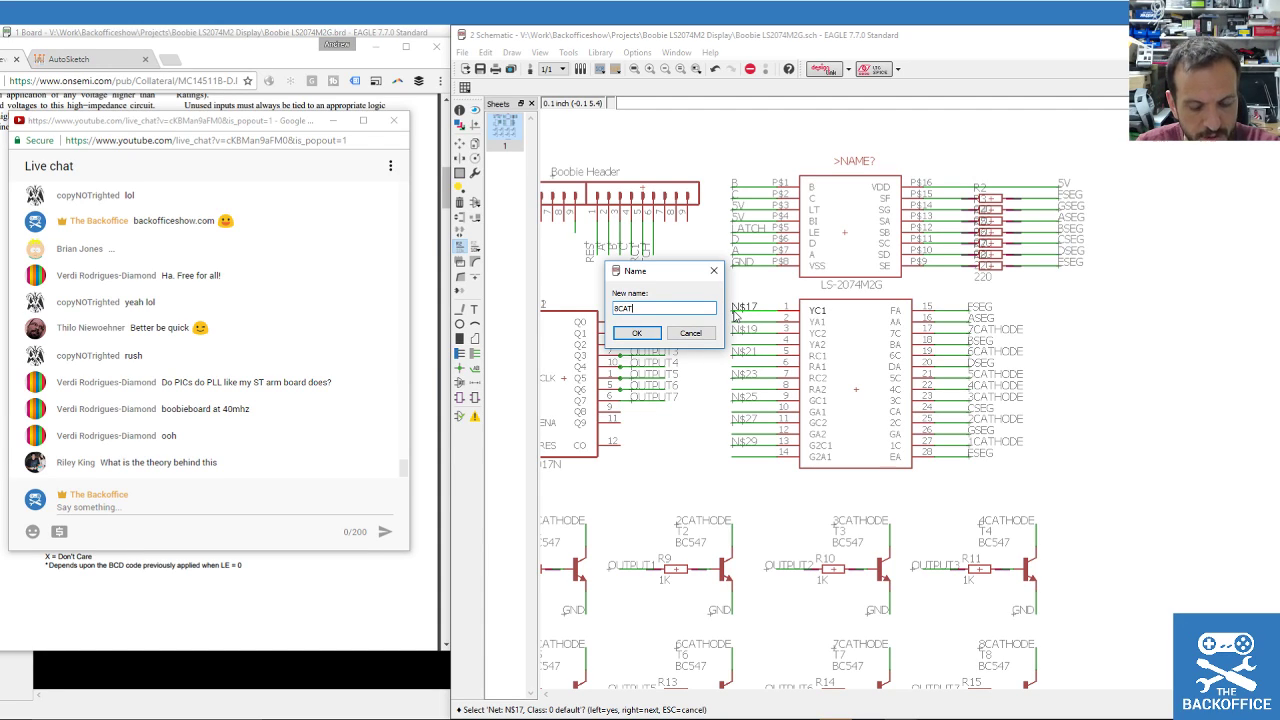
text(HODE)
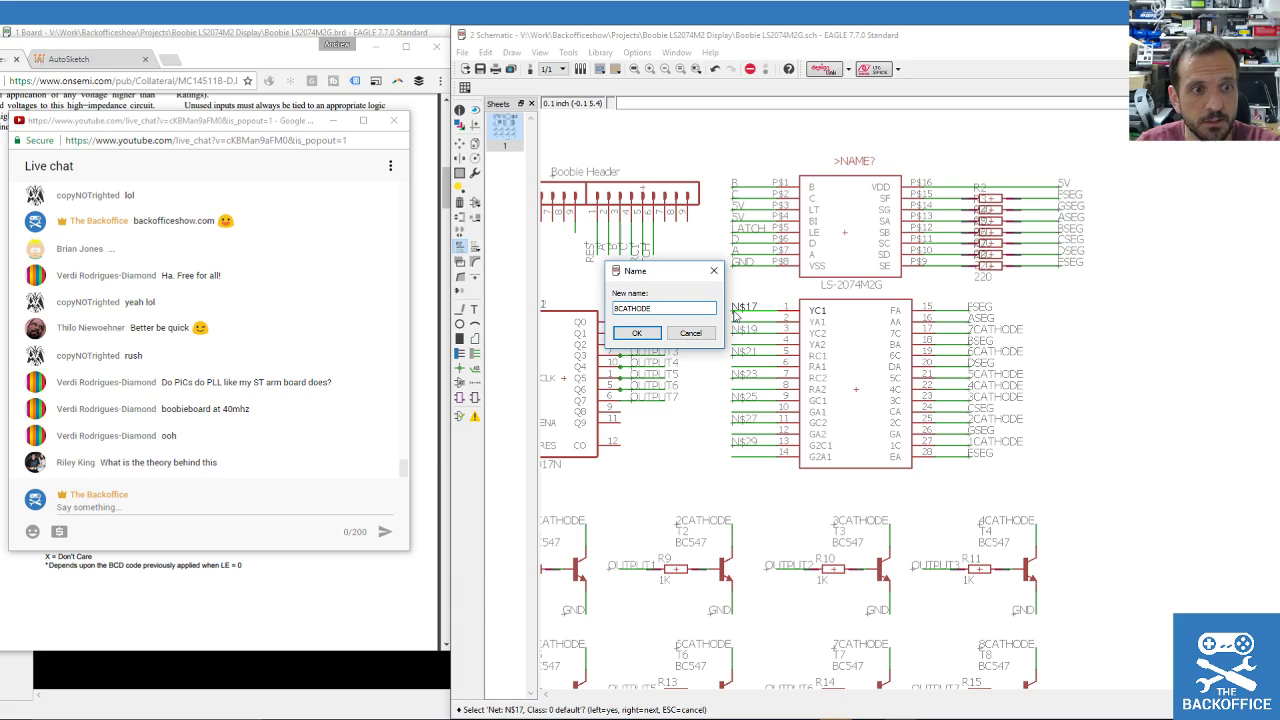
key(ctrl+a)
key(ctrl+c)
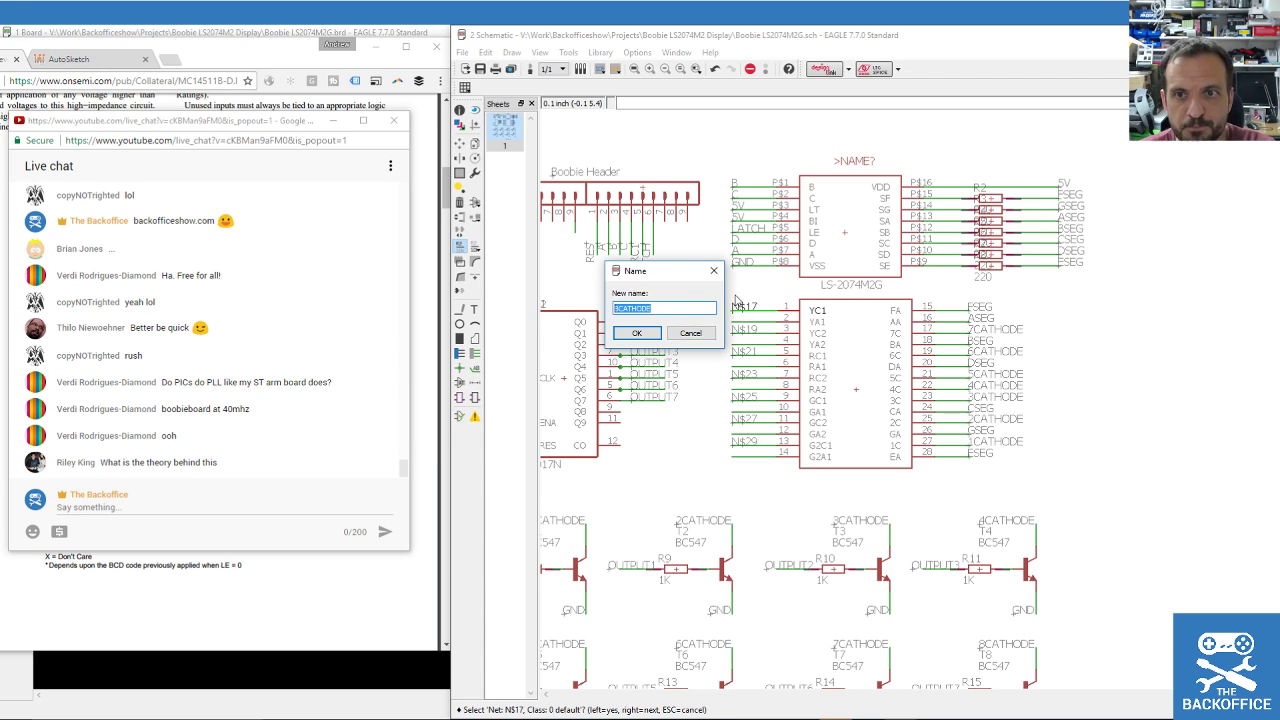
click(634, 334)
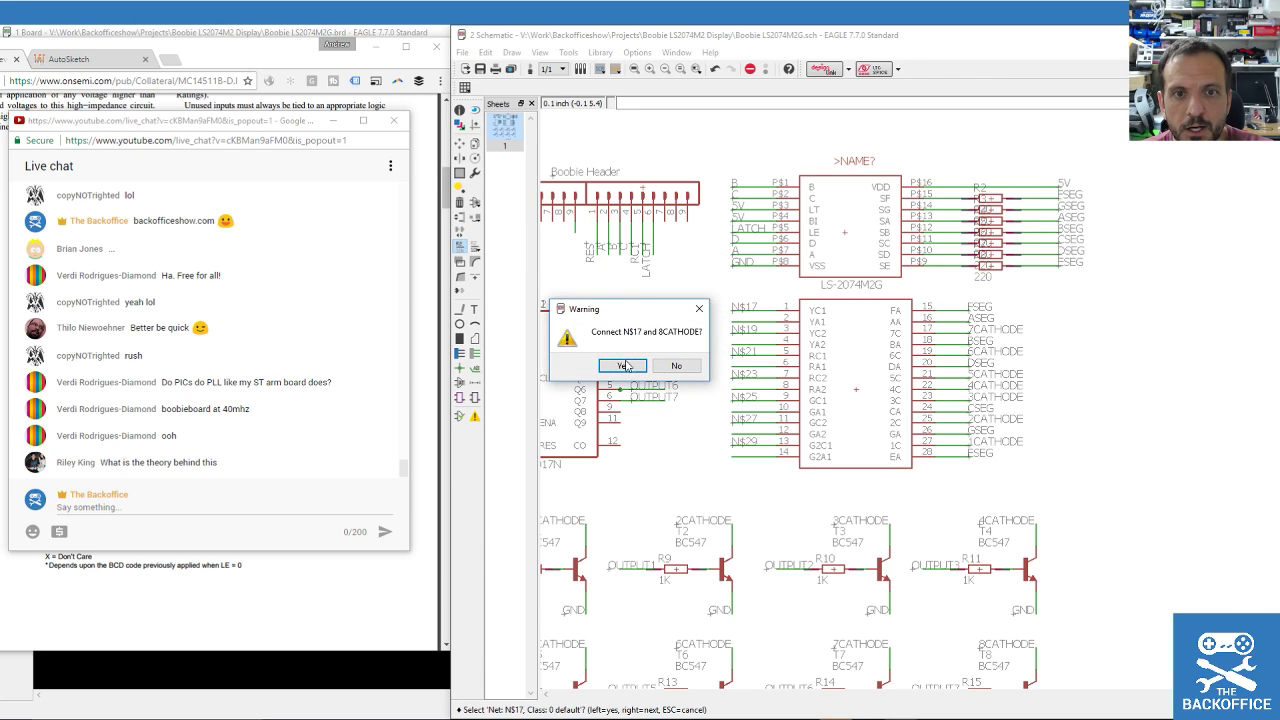
click(624, 364)
Nudge the LS-2074M2G display part back into position.
key(F7)
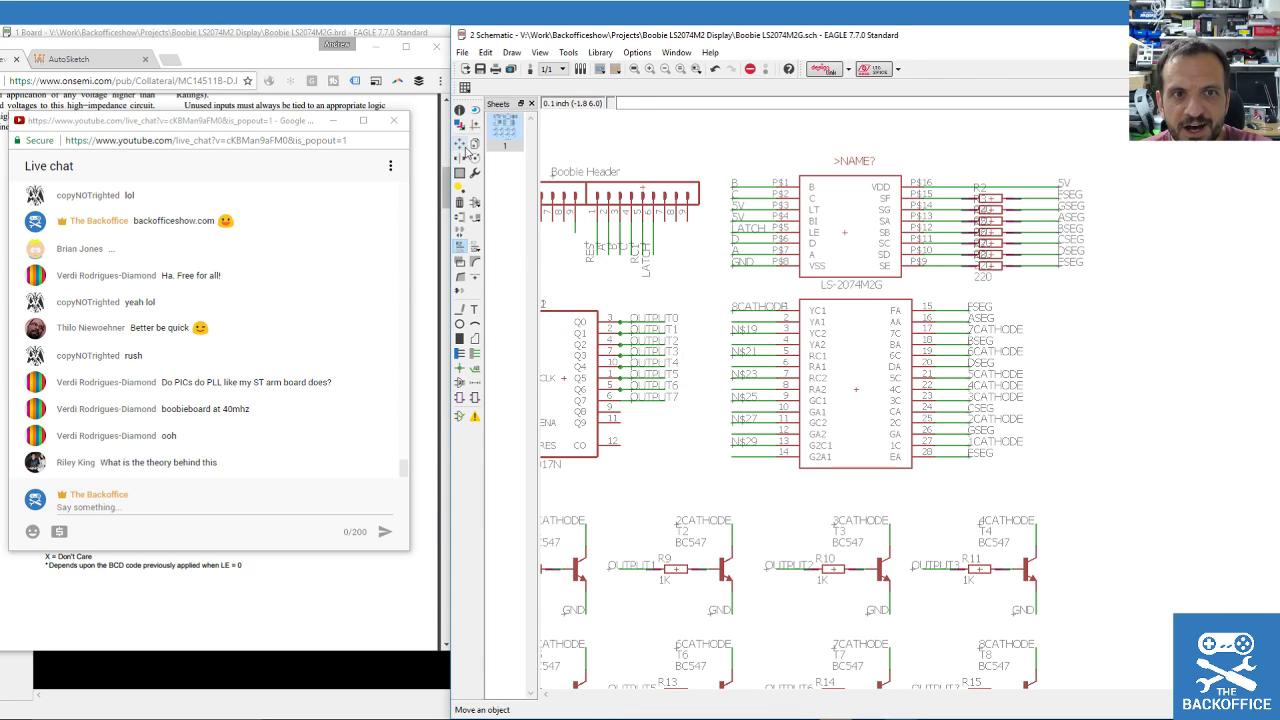
click(861, 384)
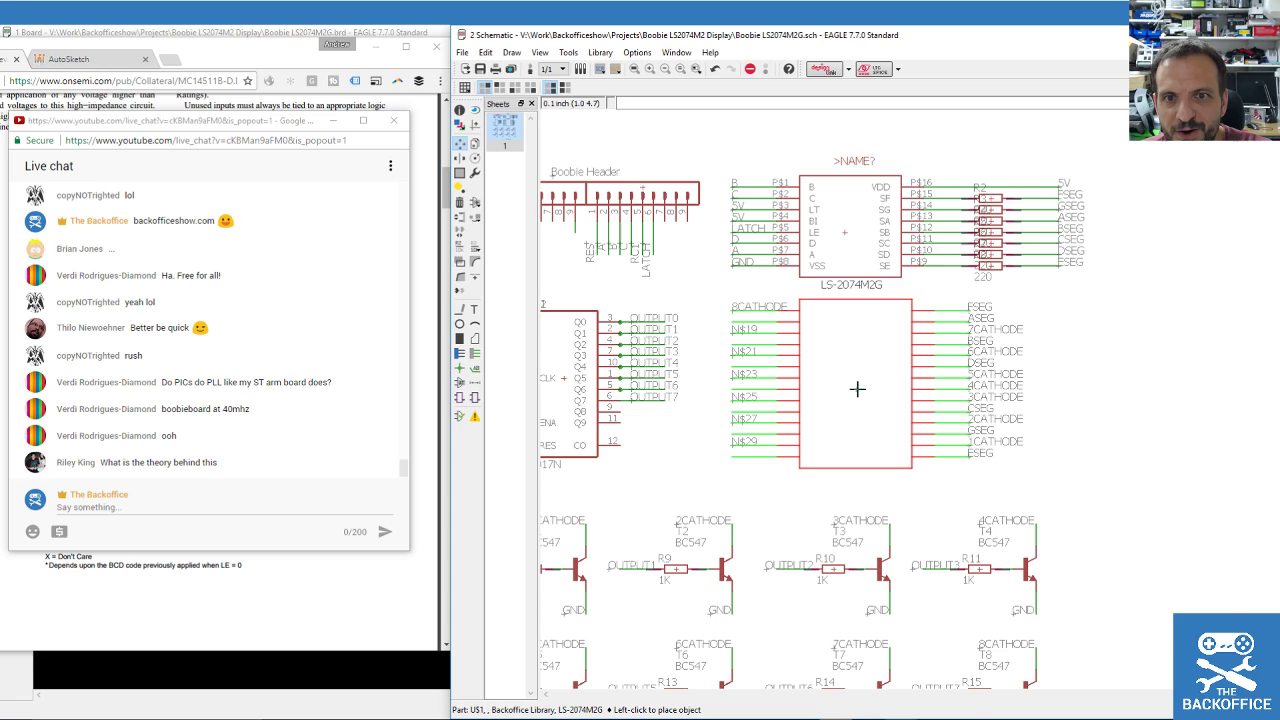
click(864, 389)
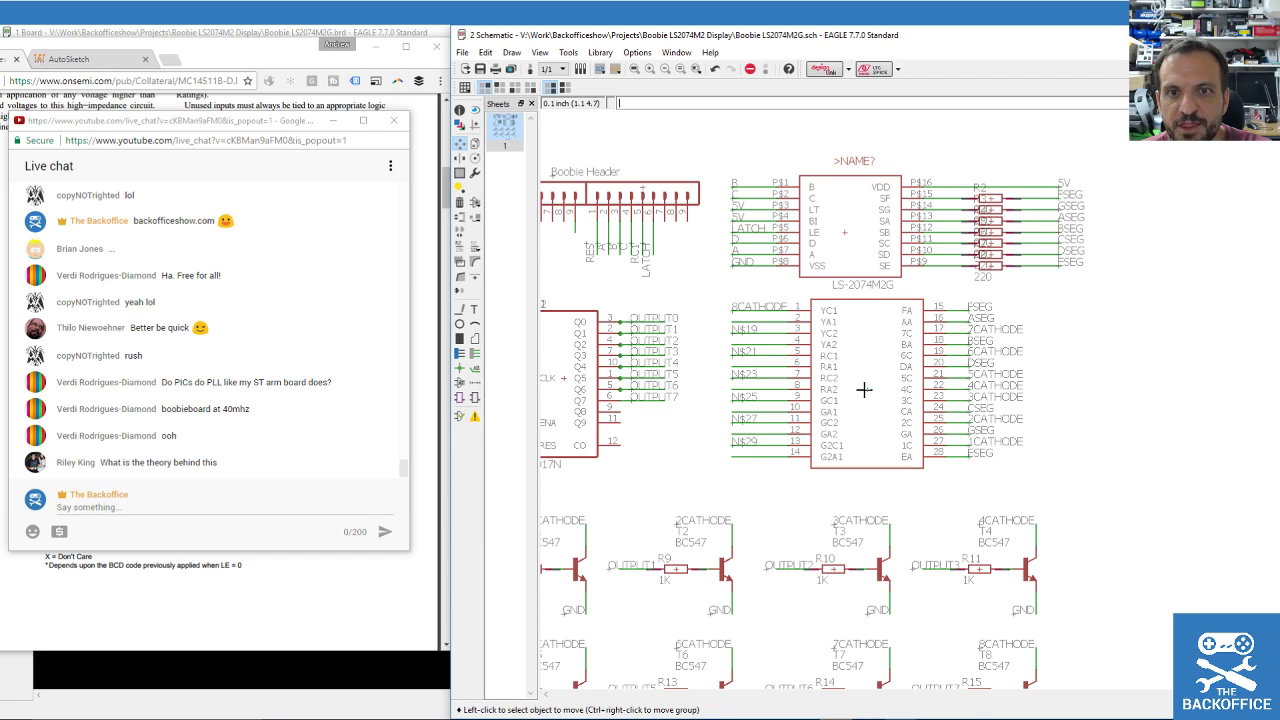
click(734, 334)
click(735, 333)
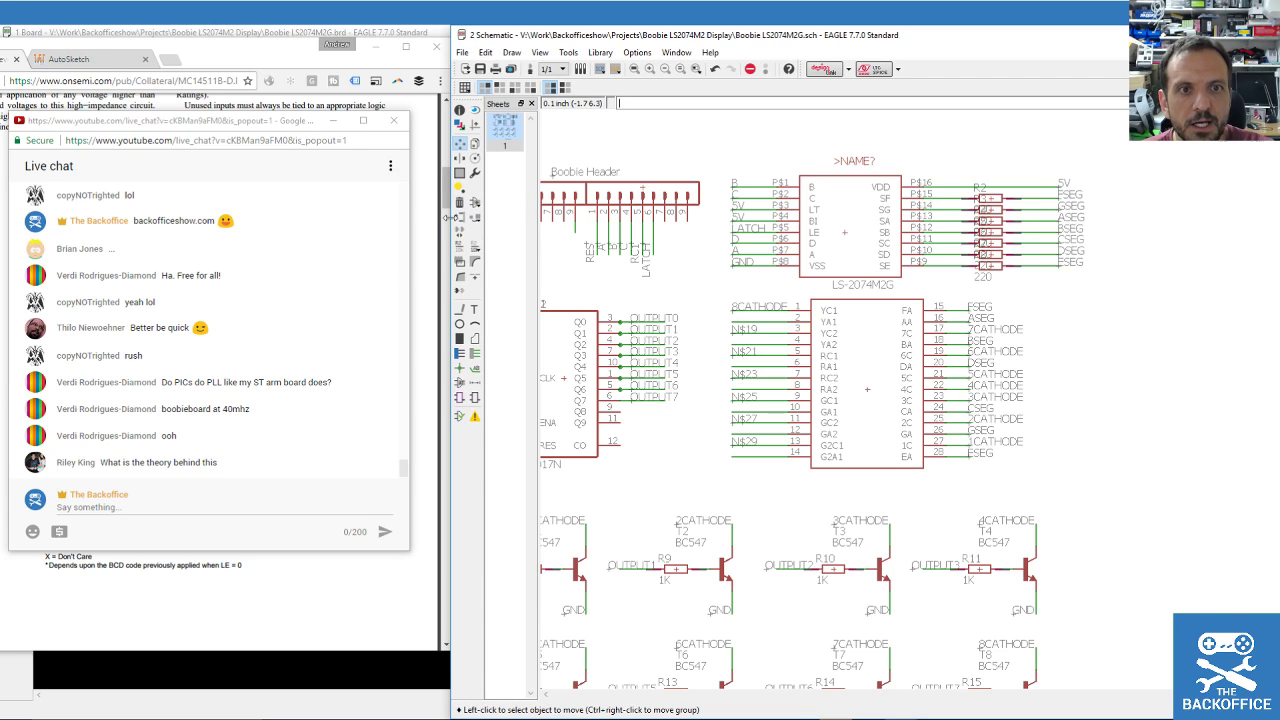
click(463, 257)
click(460, 246)
Rename nets N$19 and N$21 on pins 3 and 5 to 8CATHODE, joining them.
click(742, 333)
click(742, 333)
text(8CATHODE)
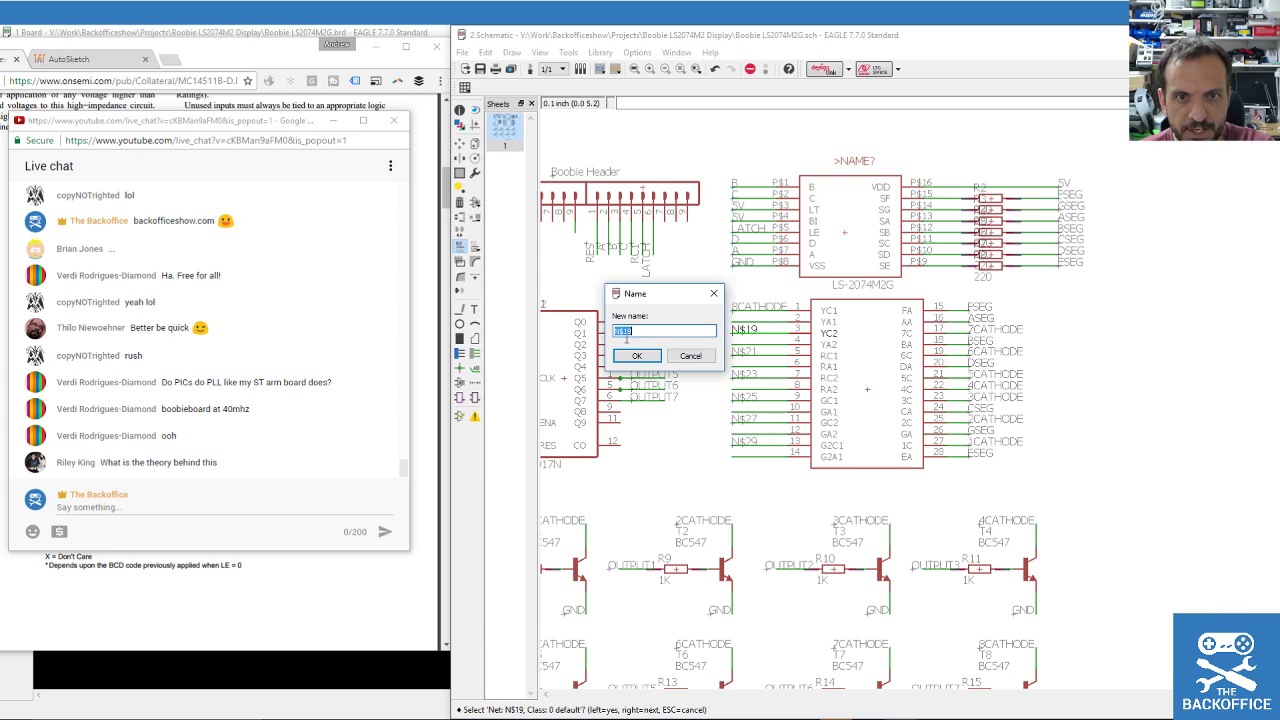
key(Return)
click(638, 368)
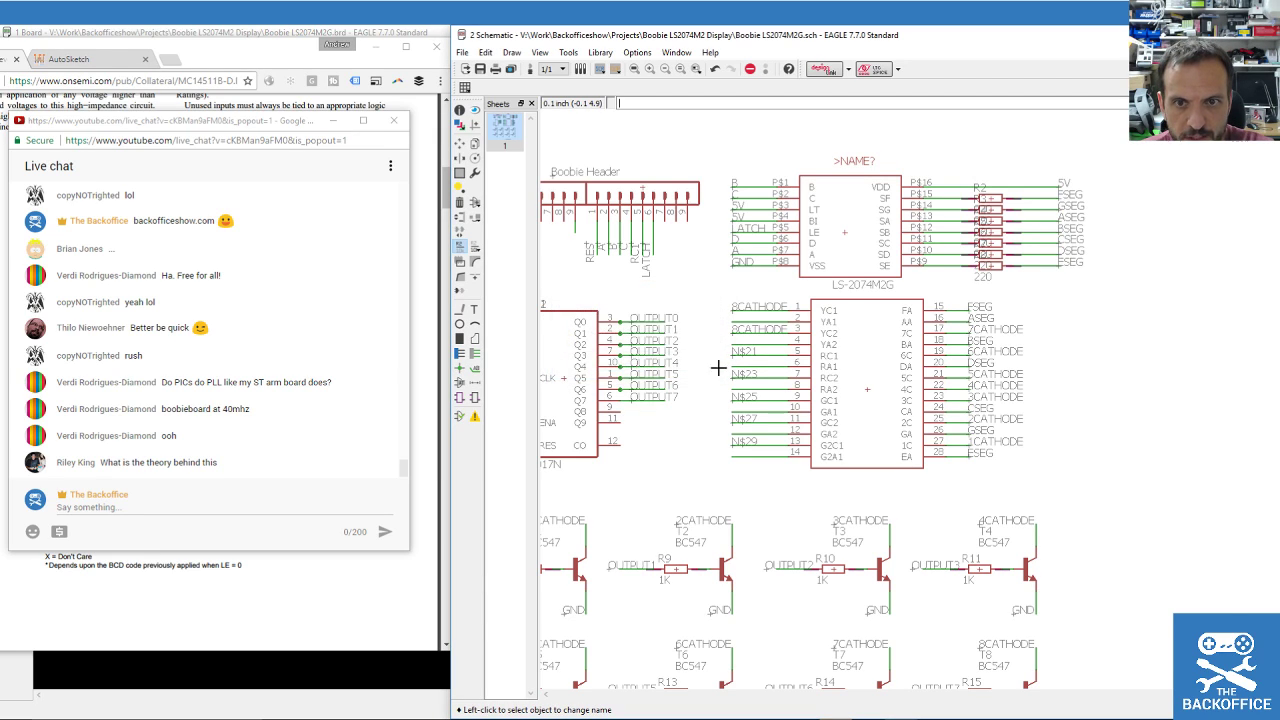
click(736, 356)
text(8CATHODE)
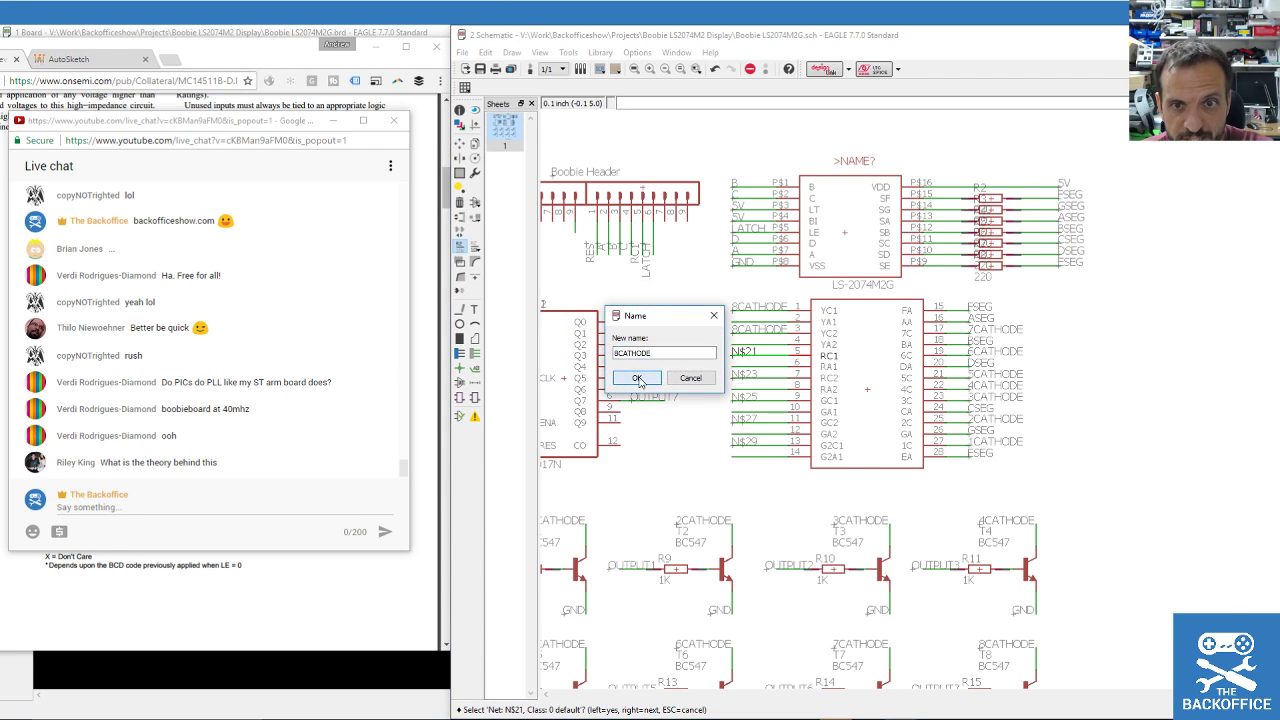
click(637, 377)
click(633, 408)
Rename nets N$23 and N$25 on pins 7 and 9 to 8CATHODE, joining them.
click(745, 372)
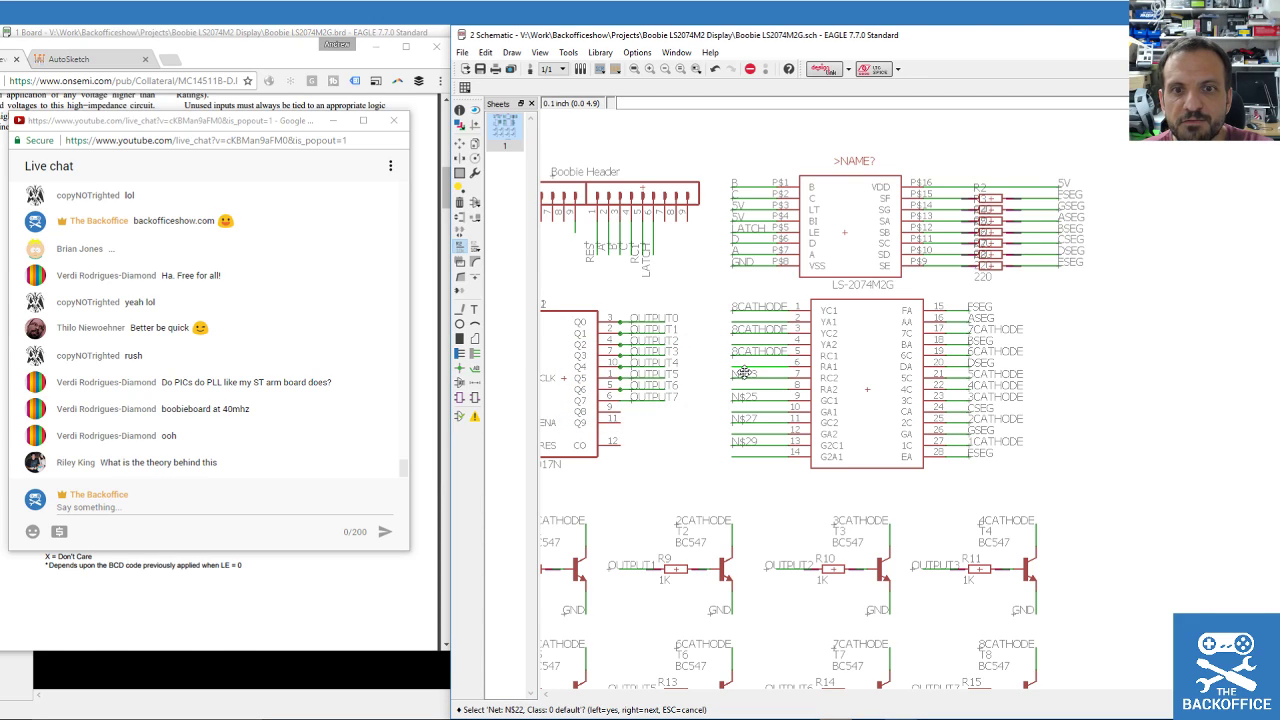
right_click(745, 372)
click(745, 372)
text(8CATHODE)
click(637, 400)
click(631, 408)
click(743, 405)
click(743, 405)
key(ctrl+v)
click(634, 420)
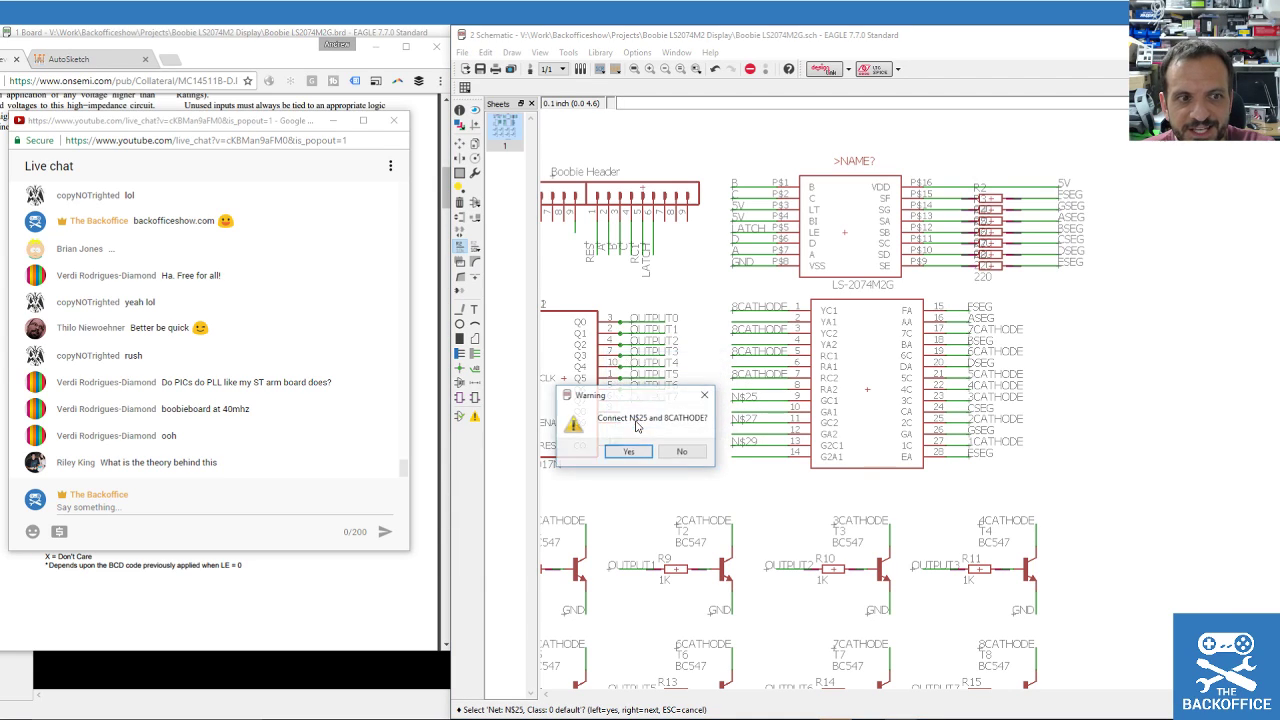
click(640, 451)
Rename nets N$27 and N$29 on pins 11 and 13 to 8CATHODE, joining them.
click(737, 424)
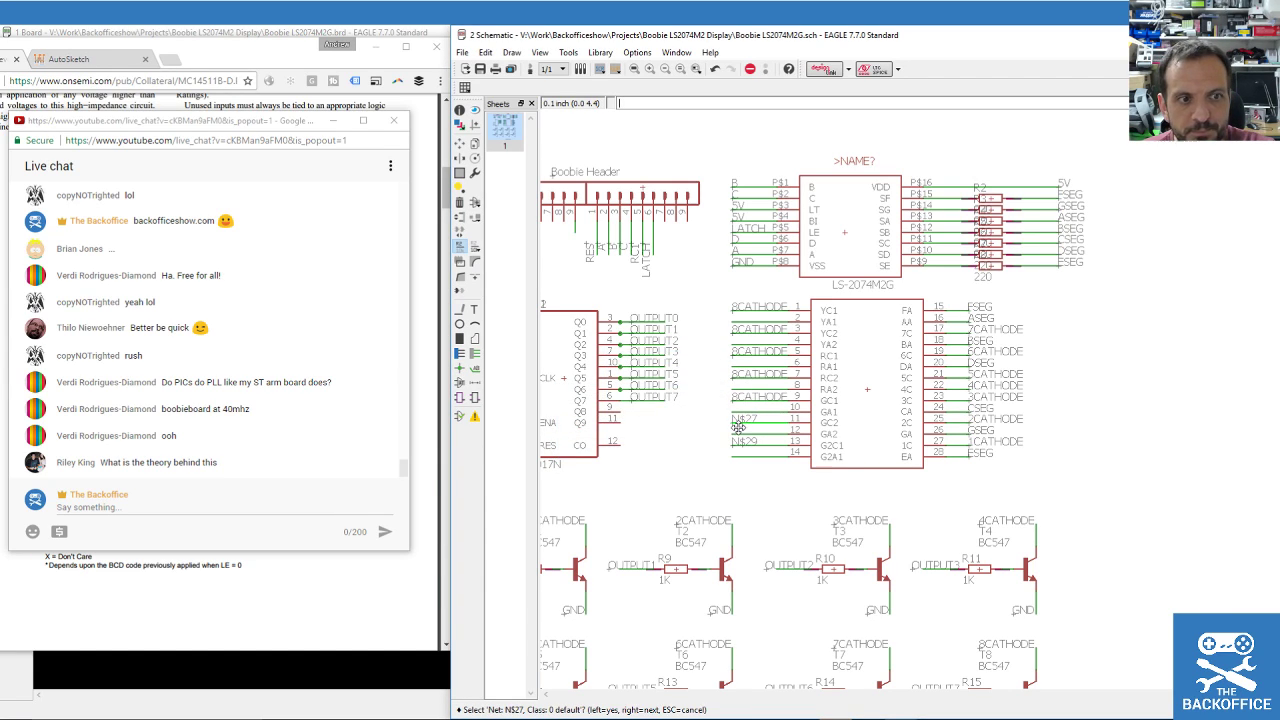
click(738, 432)
text(8CATHODE)
click(638, 445)
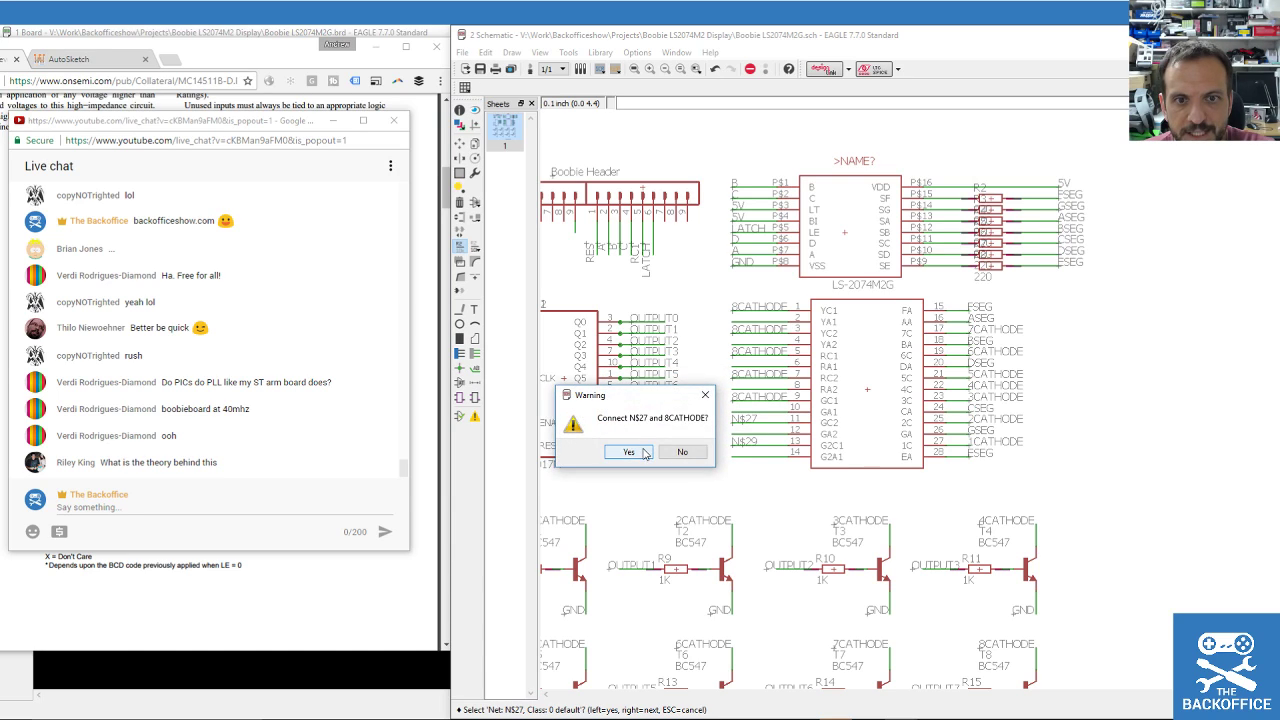
click(640, 450)
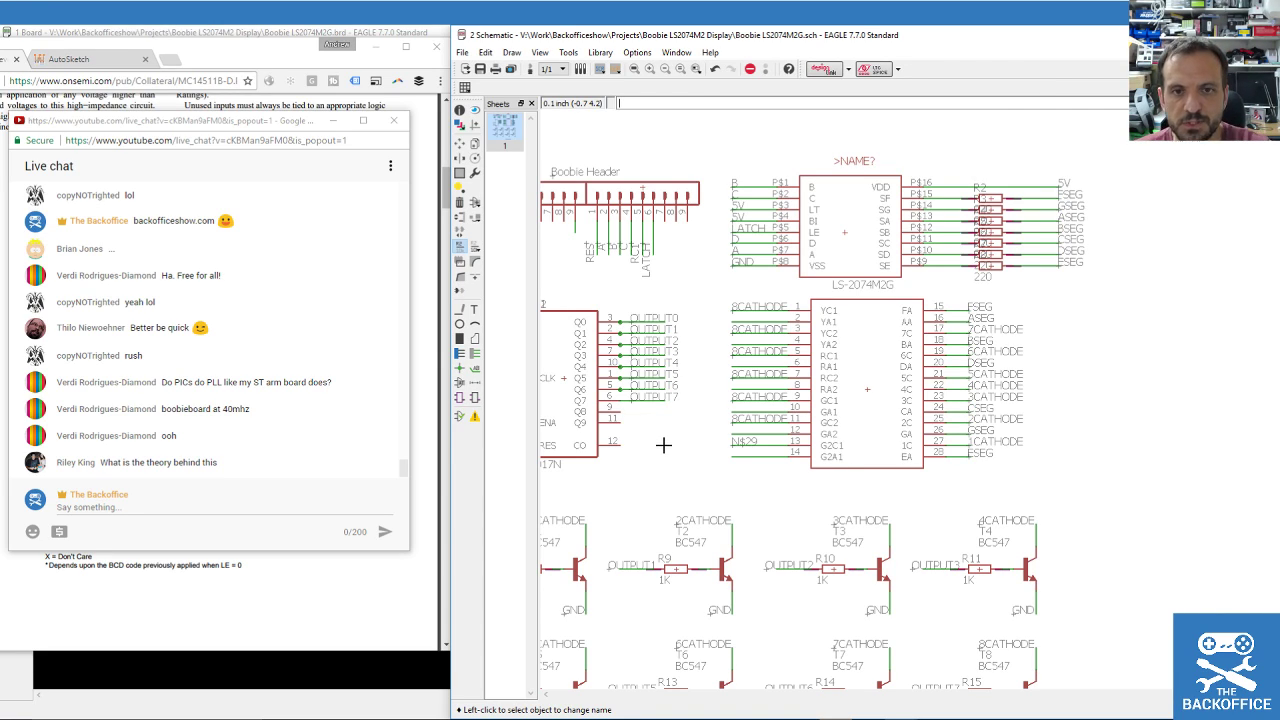
click(737, 441)
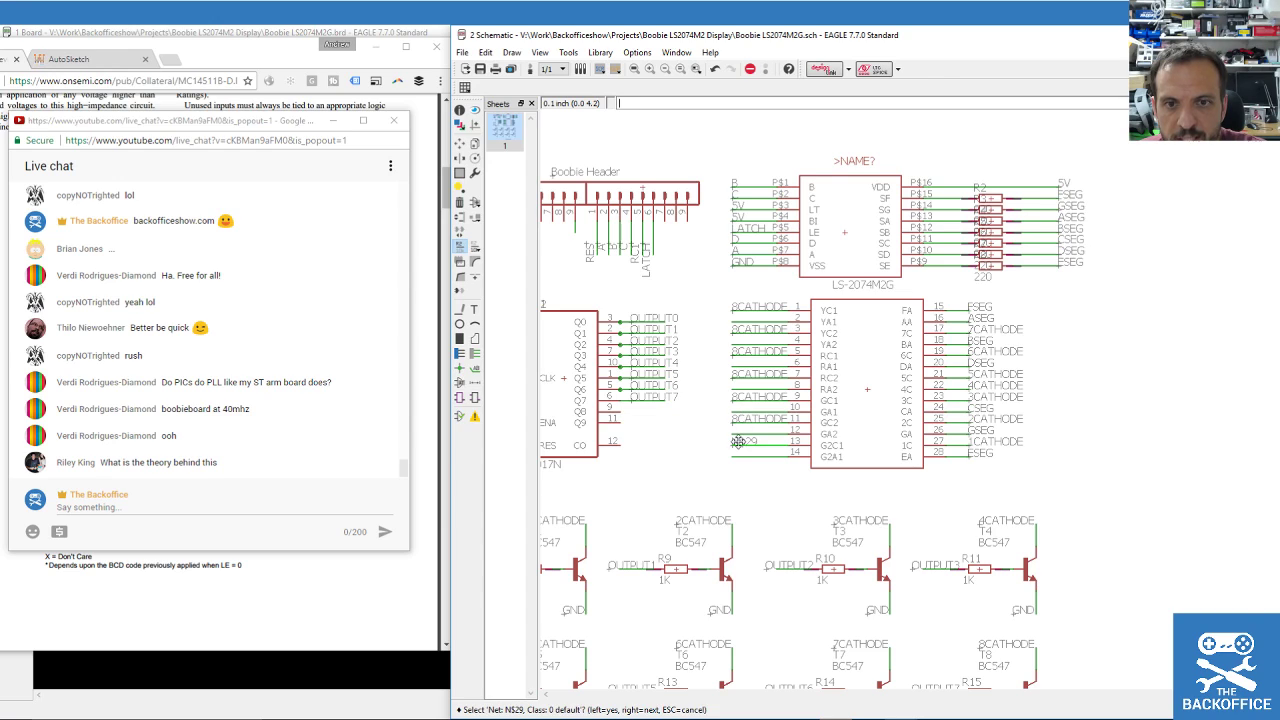
click(737, 441)
text(8CATHODE)
click(645, 470)
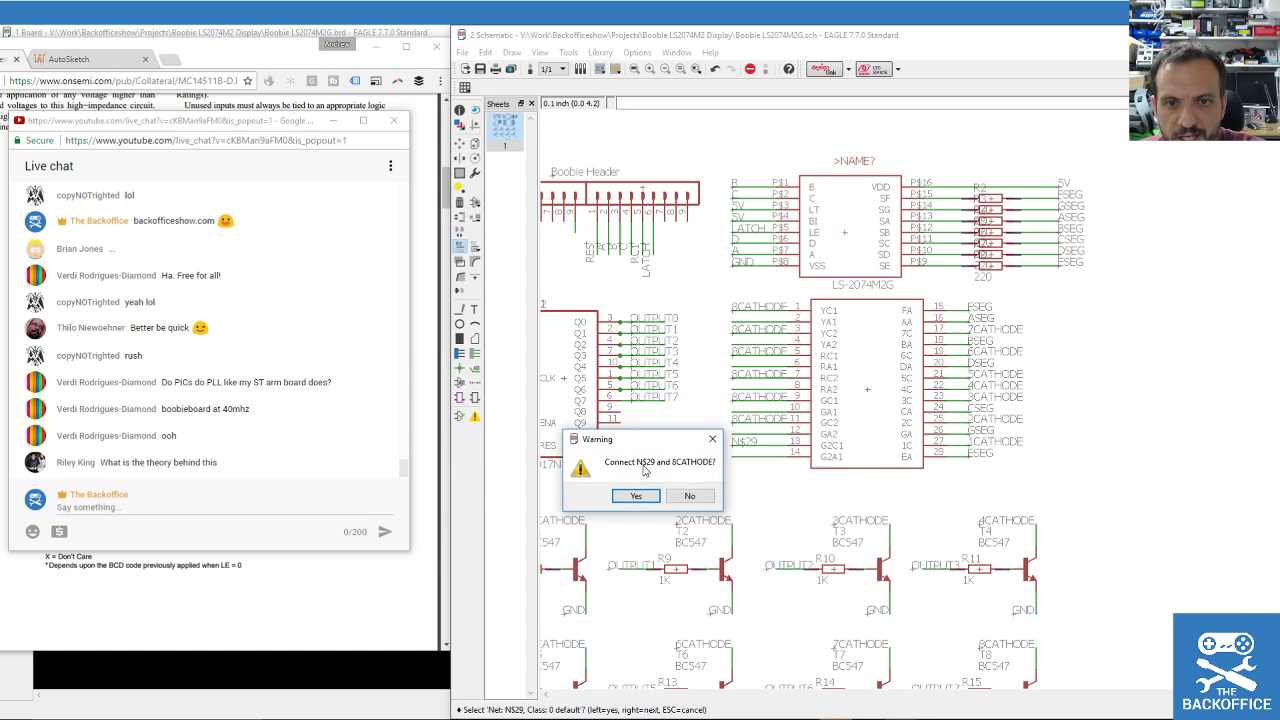
click(625, 496)
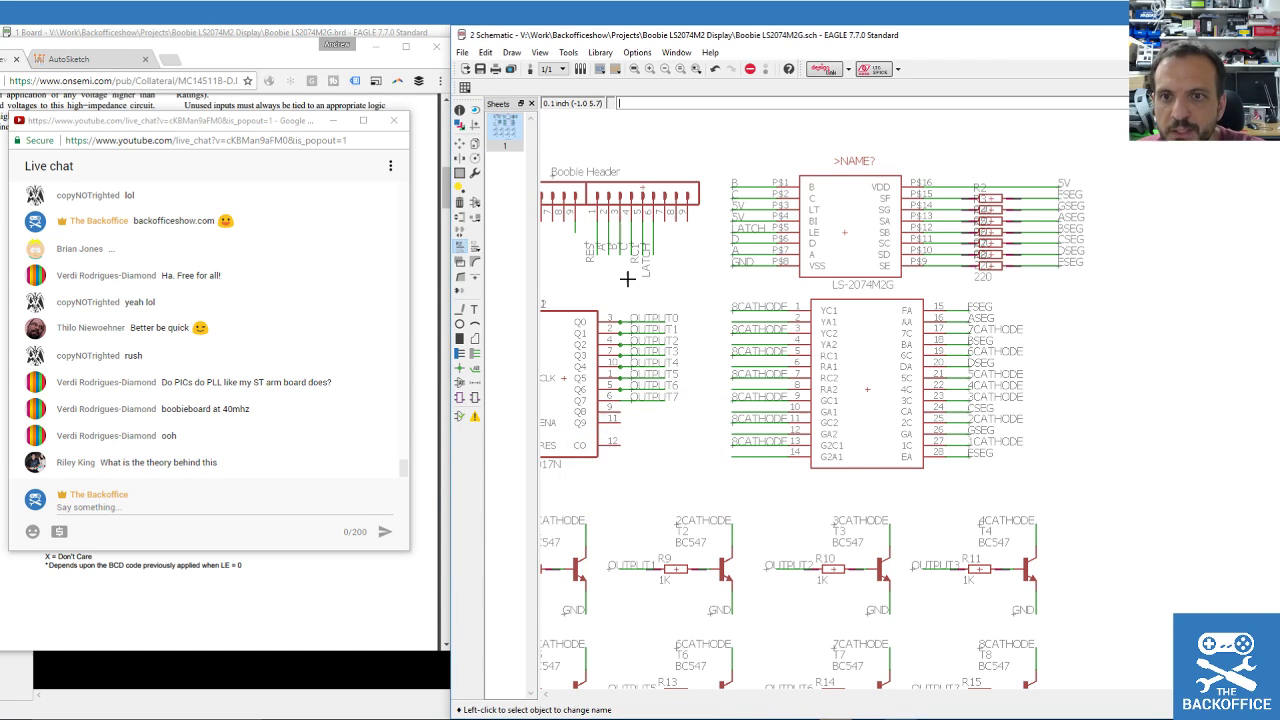
Group the display's right-side net labels and shift them slightly right.
click(460, 172)
drag(954, 287, 1067, 487)
click(460, 143)
ctrl+right_click(975, 380)
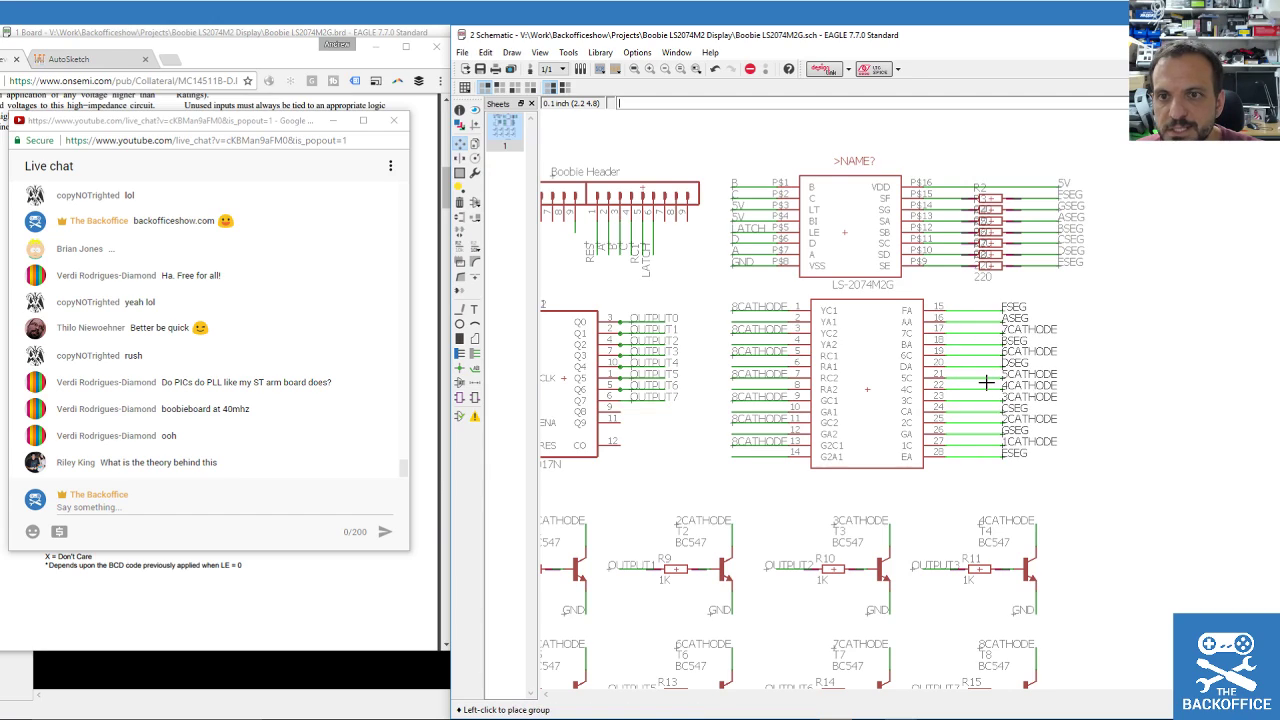
click(986, 383)
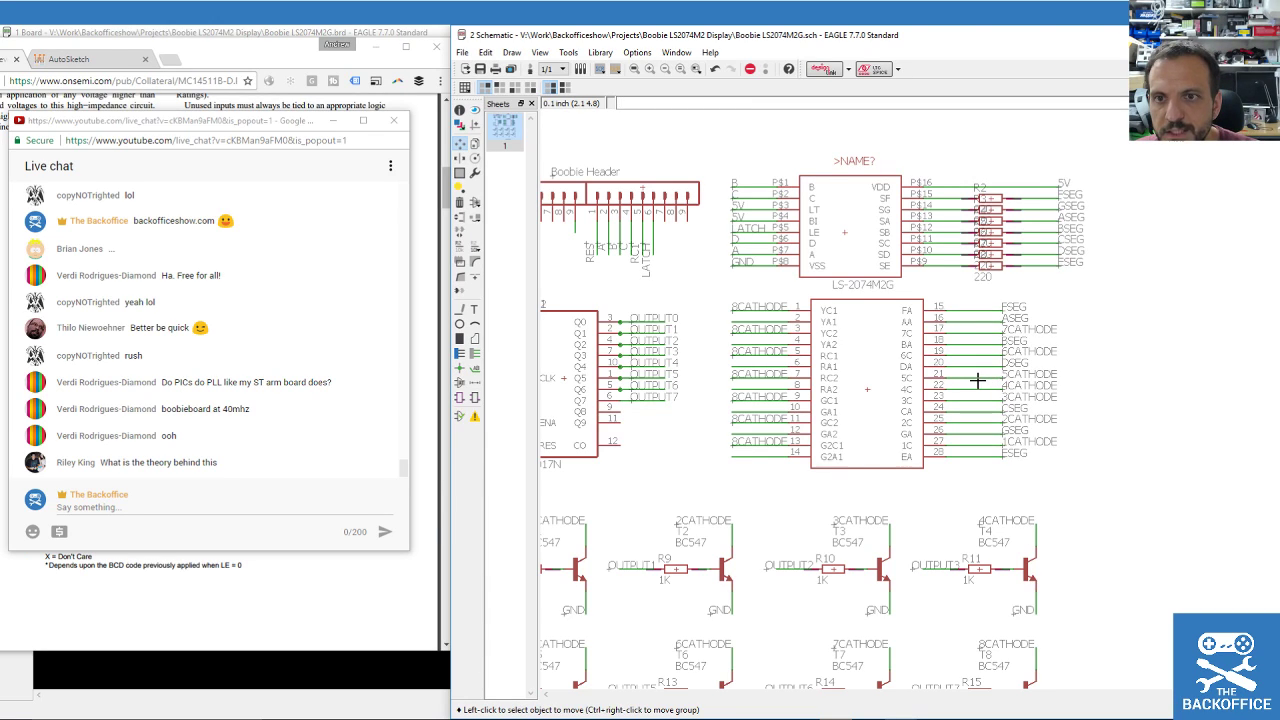
Place net labels N$18, N$20, N$22 and N$24 on display pins 2, 4, 6 and 8.
click(475, 372)
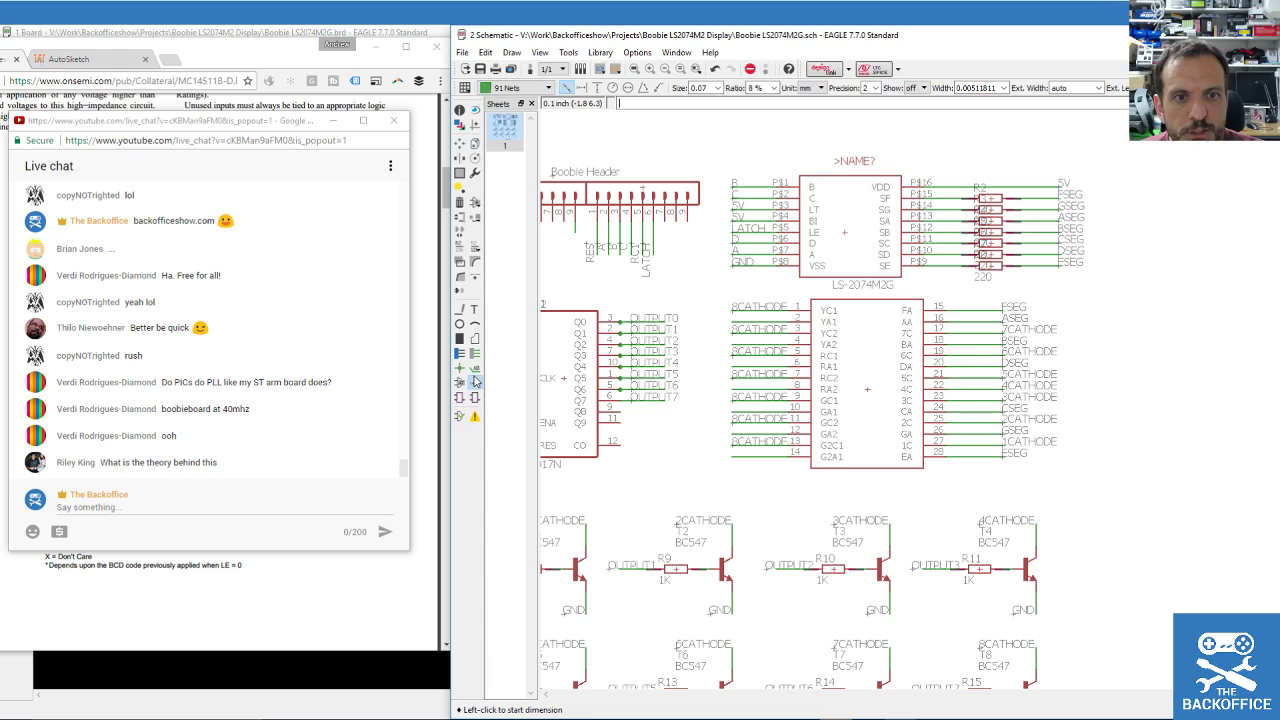
click(735, 318)
click(735, 318)
click(736, 319)
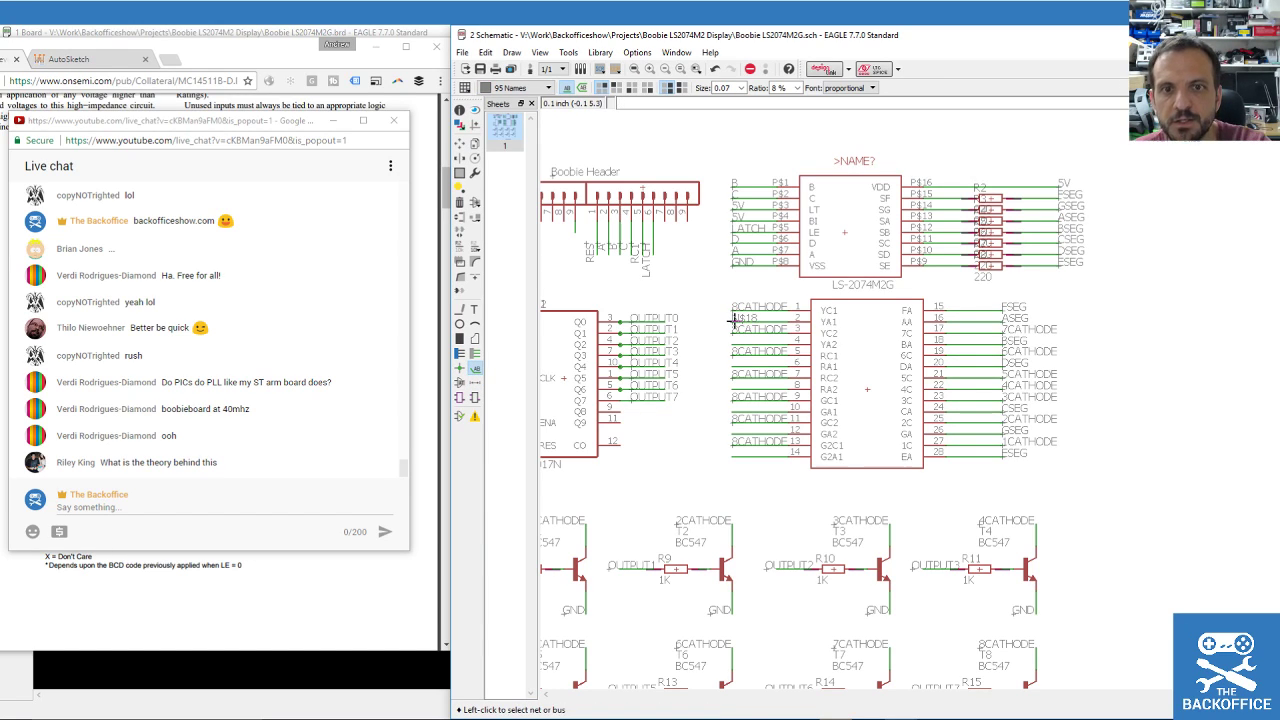
click(736, 346)
click(736, 346)
click(737, 345)
click(737, 366)
click(737, 366)
click(737, 366)
click(735, 383)
click(735, 383)
click(735, 384)
Place net labels N$26, N$28 and N$30 on display pins 10, 12 and 14.
click(731, 414)
click(731, 414)
click(734, 410)
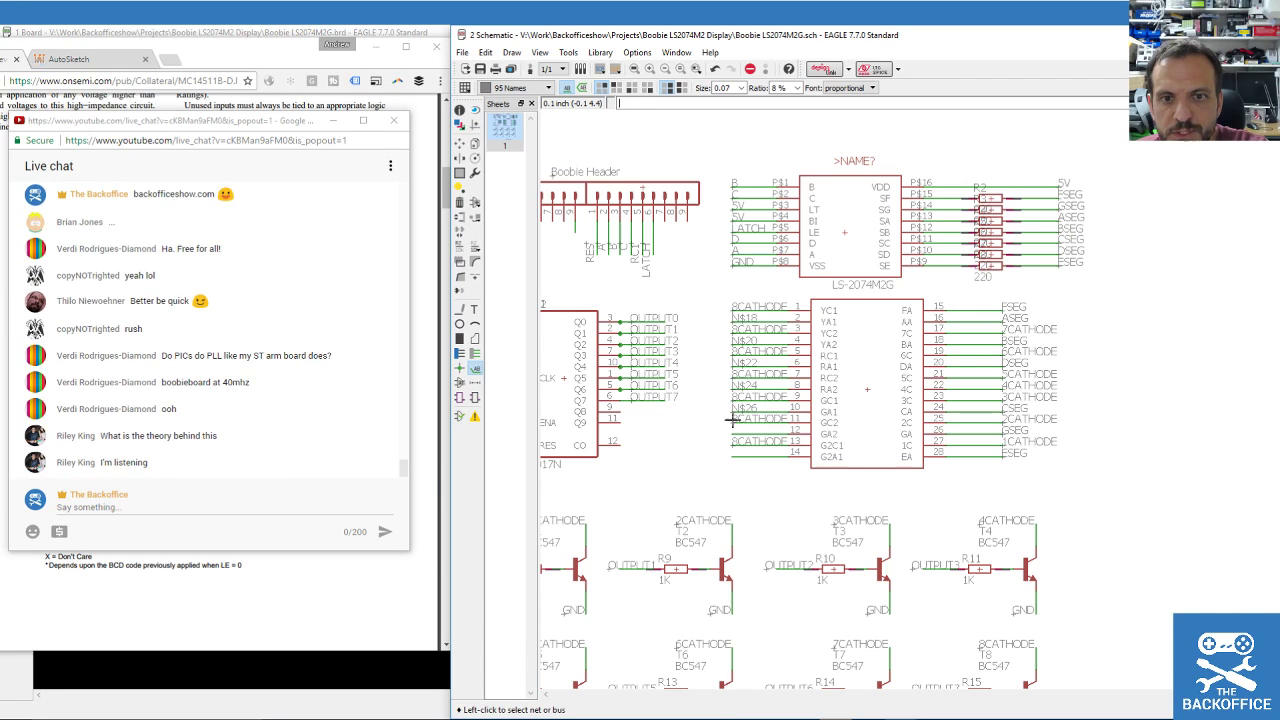
click(735, 430)
click(735, 430)
click(735, 430)
click(732, 452)
click(733, 452)
click(734, 452)
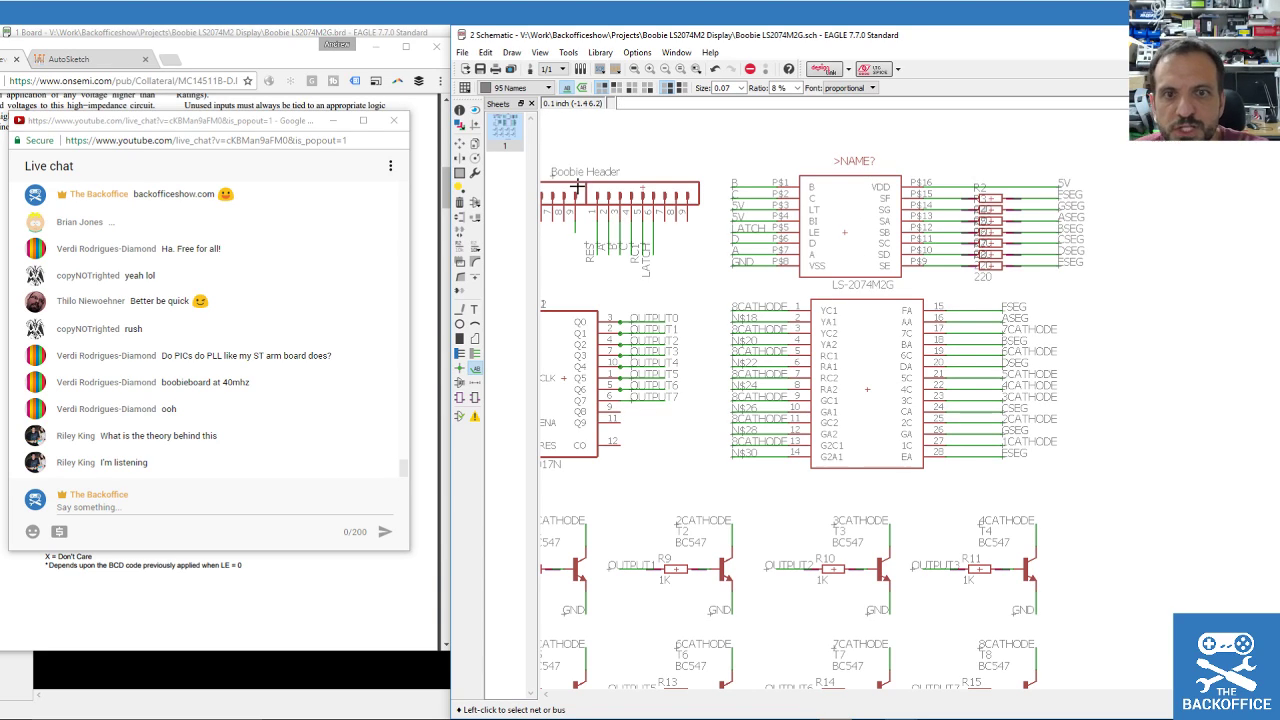
click(459, 245)
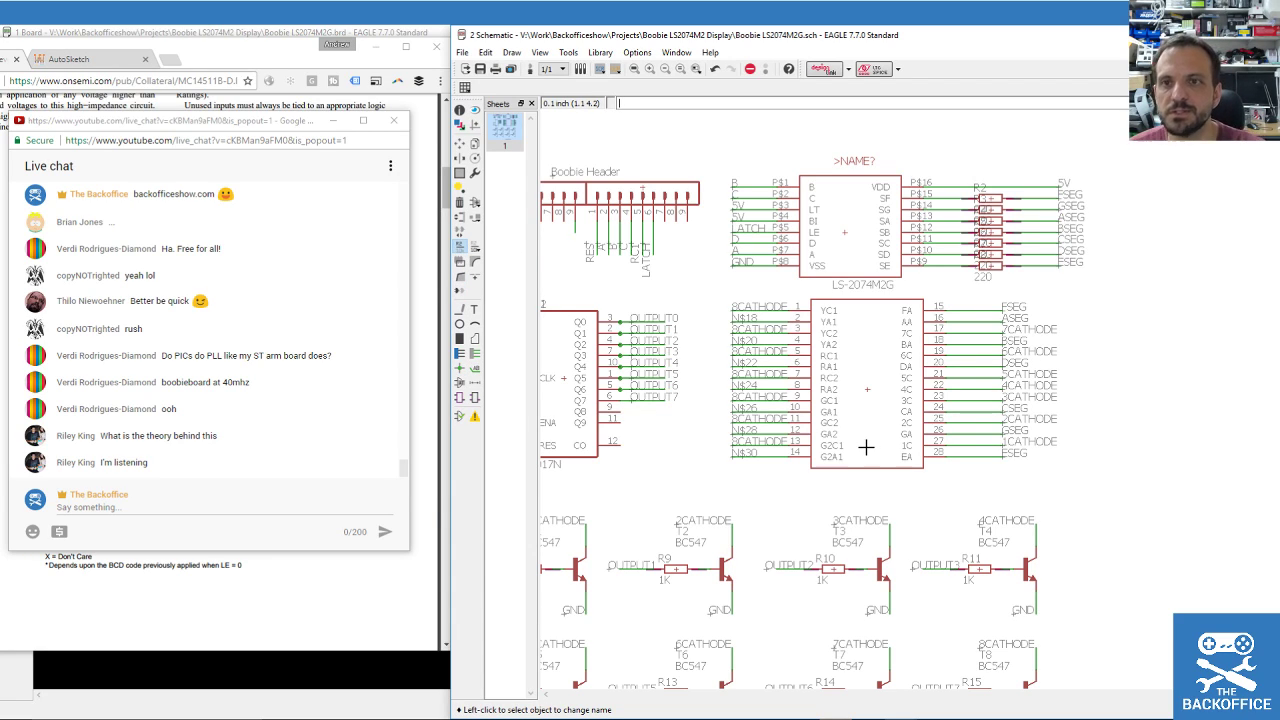
Rename nets N$18 and N$20 on pins 2 and 4 to ASEG and BSEG.
click(741, 317)
click(741, 318)
text(ASEG)
key(BackSpace)
key(BackSpace)
text(EG)
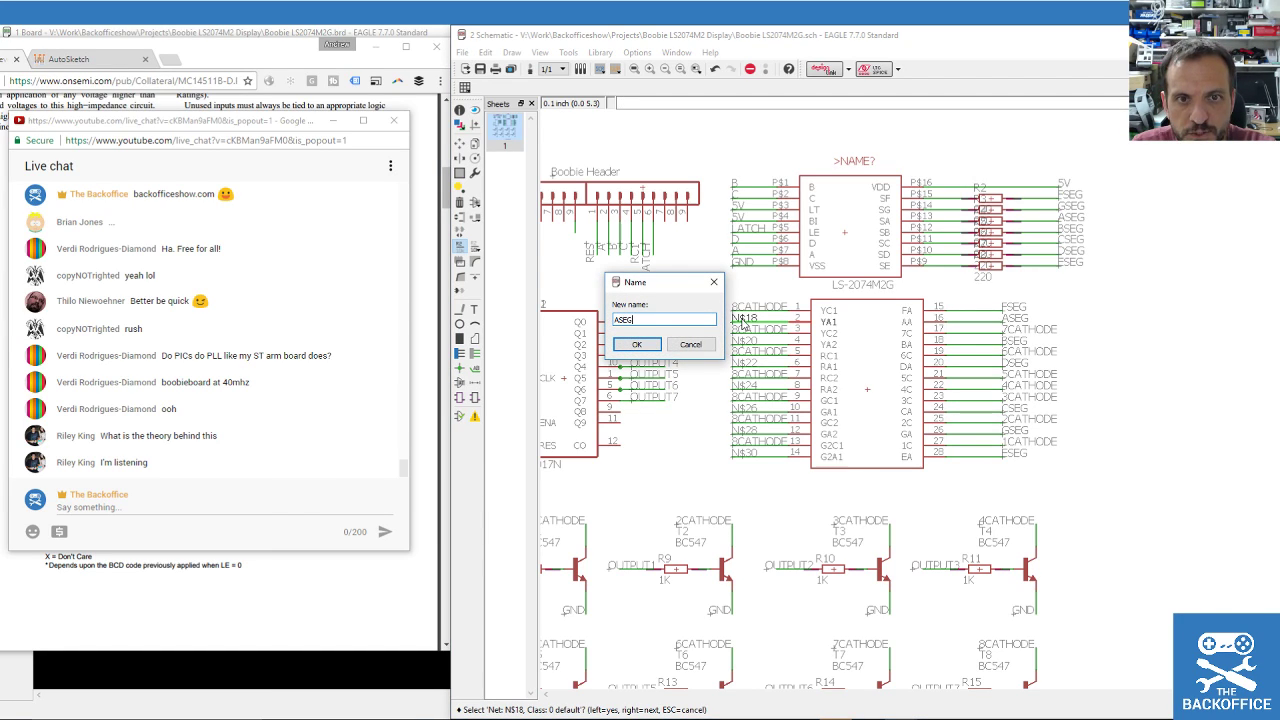
key(Return)
key(Return)
click(748, 345)
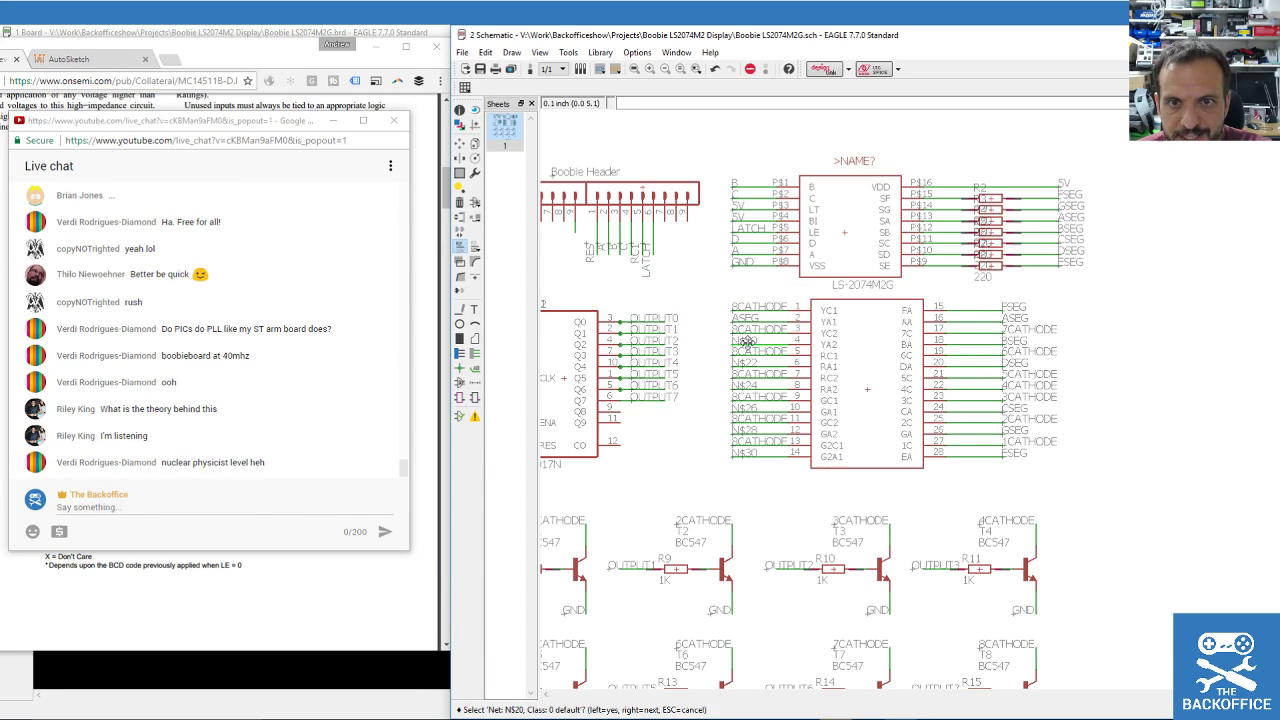
text(B)
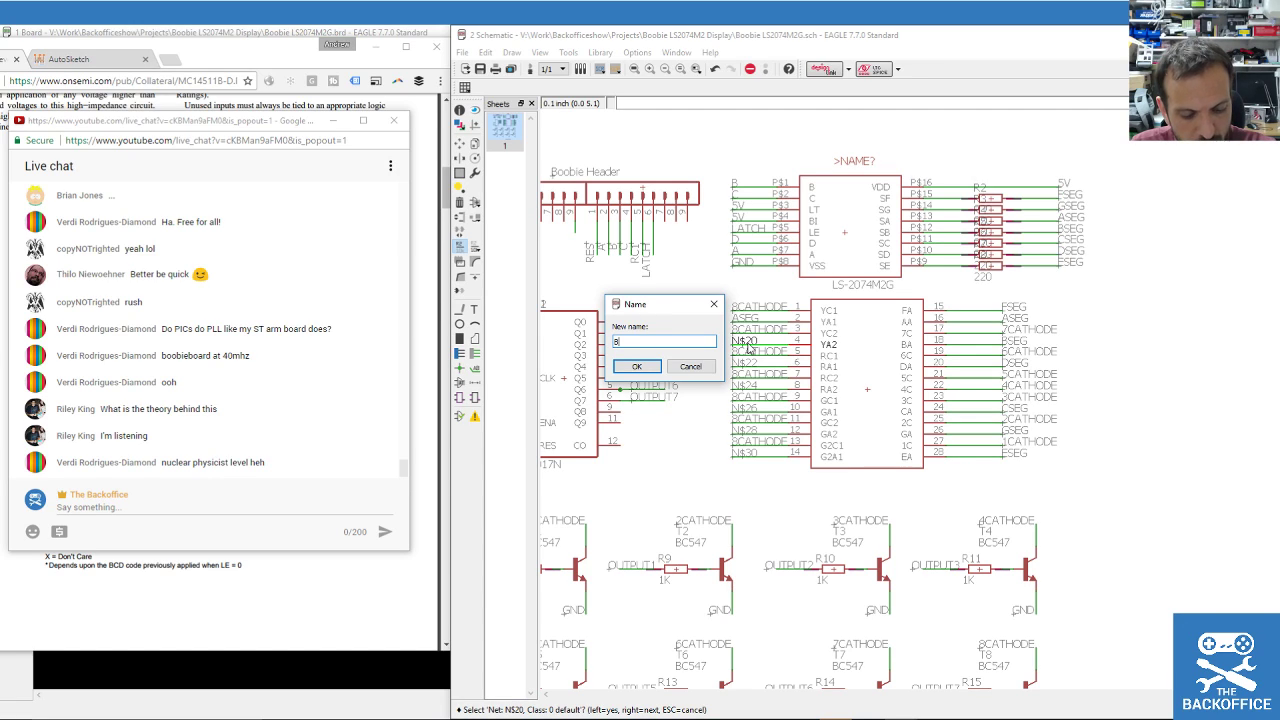
text(SEG)
key(Return)
key(Return)
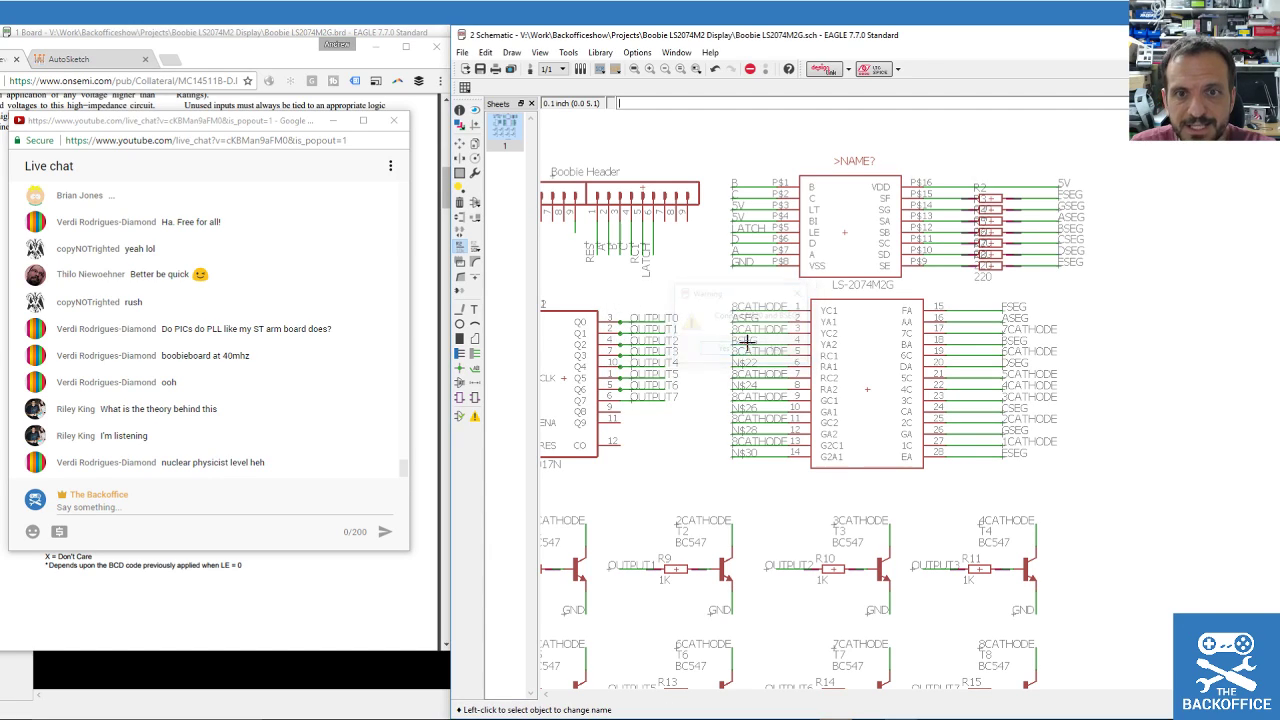
scroll(899, 392, up, 1)
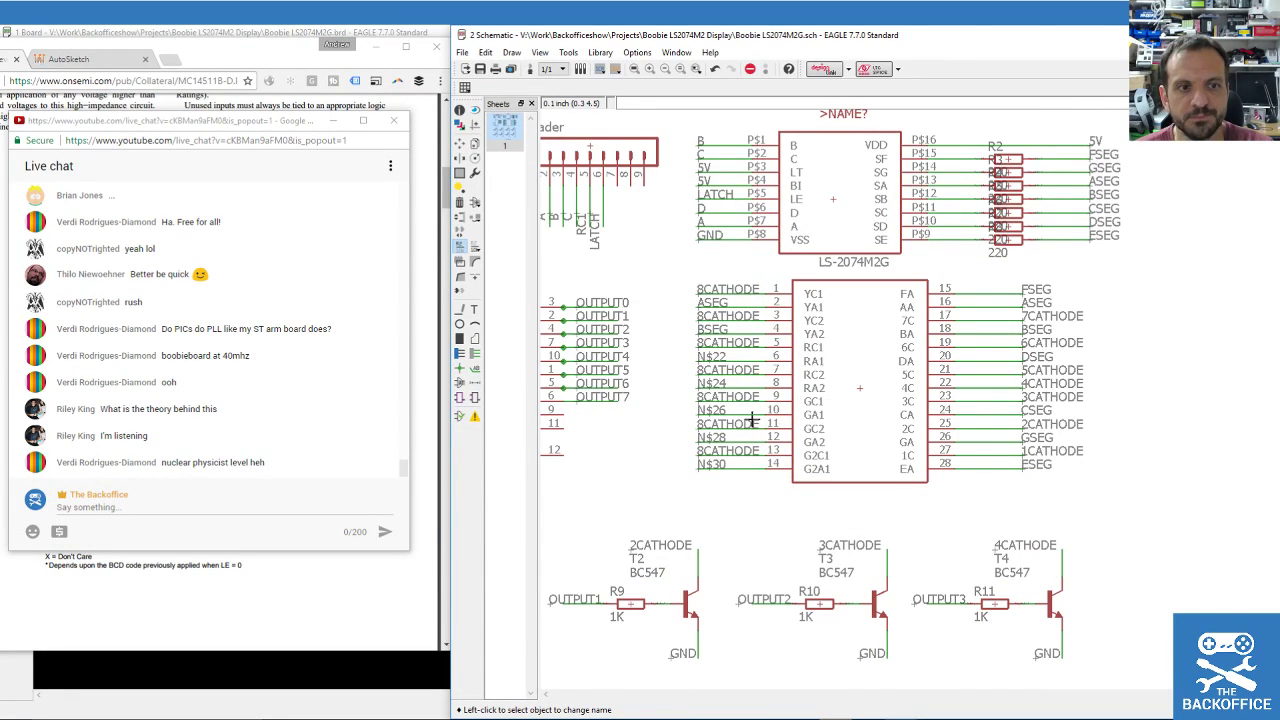
Rename net N$22 to CSEG and net N$24 to DSEG.
click(710, 357)
click(710, 357)
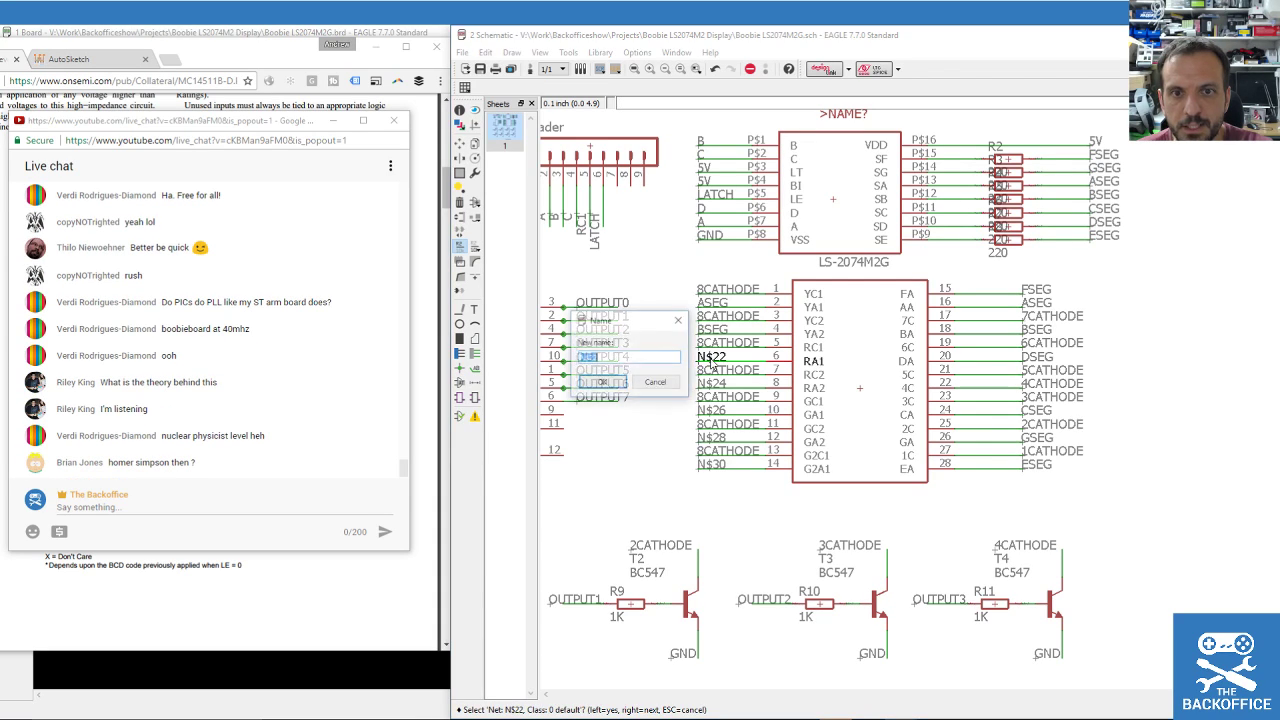
text(cseg)
key(Return)
key(Return)
click(712, 384)
click(712, 384)
key(Escape)
click(716, 388)
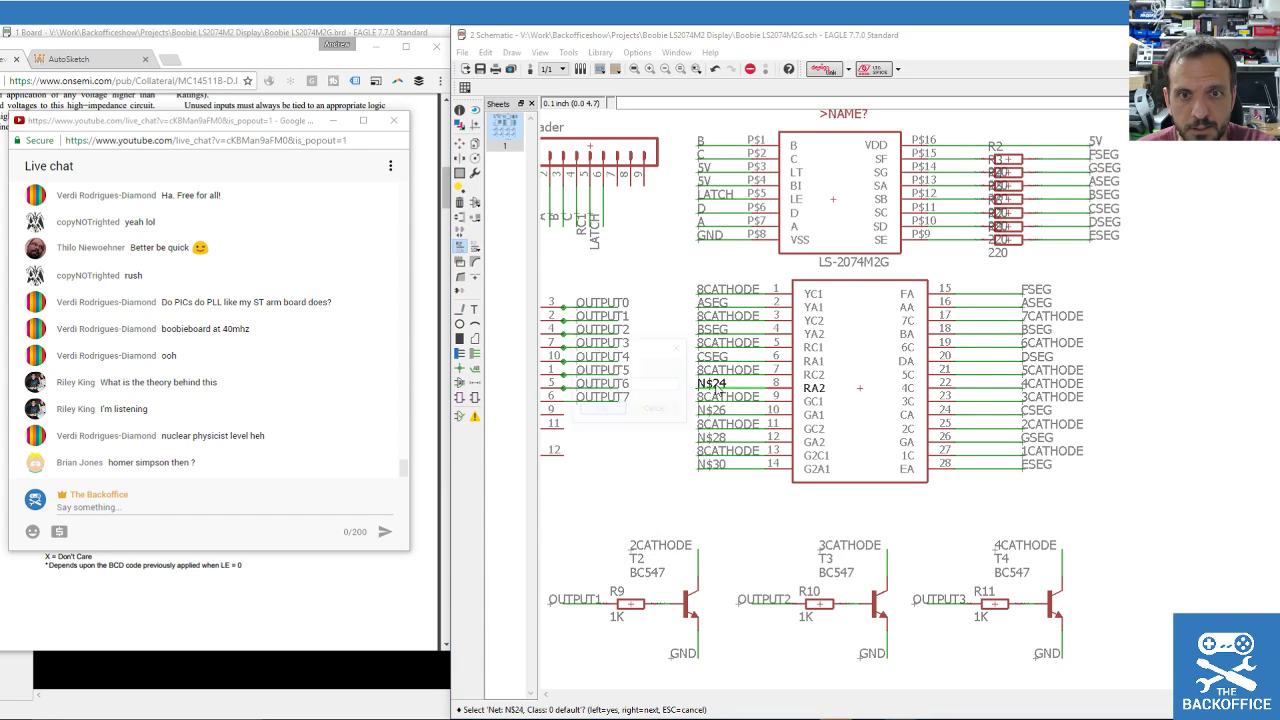
click(716, 388)
text(DSEG)
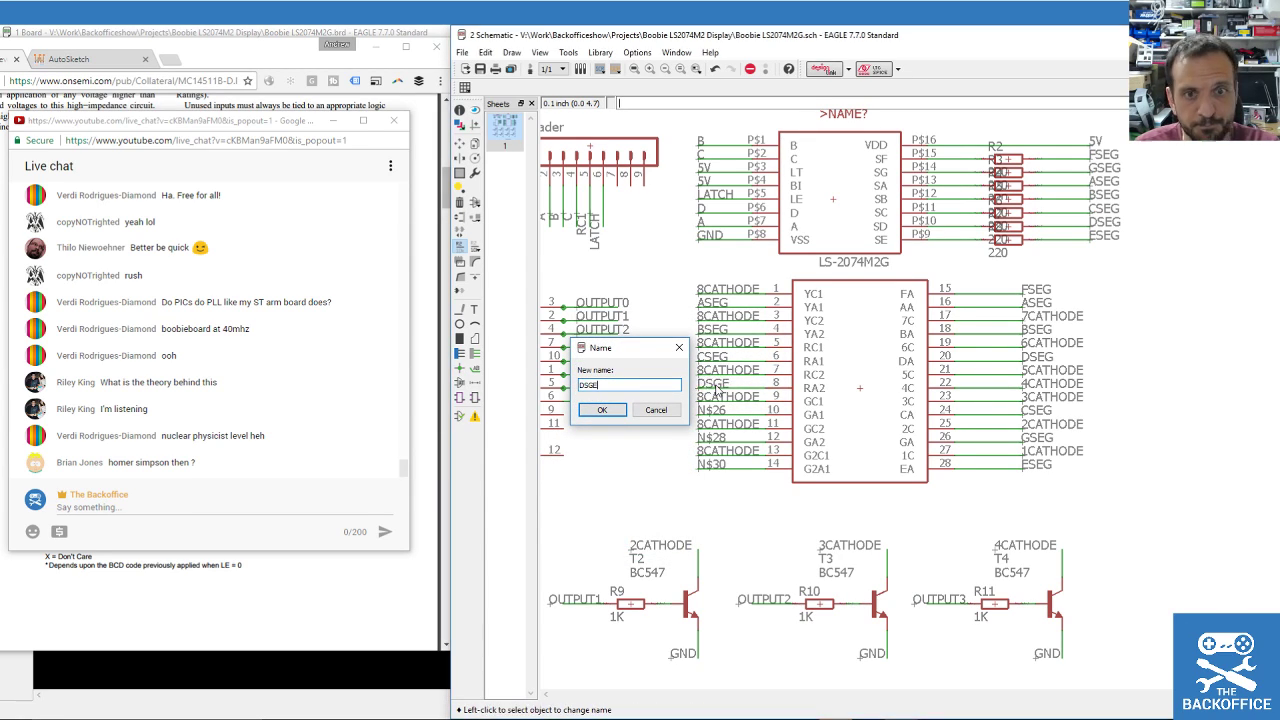
key(Return)
Correct the misspelled DSGE net to DSEG and merge it.
click(714, 383)
click(714, 384)
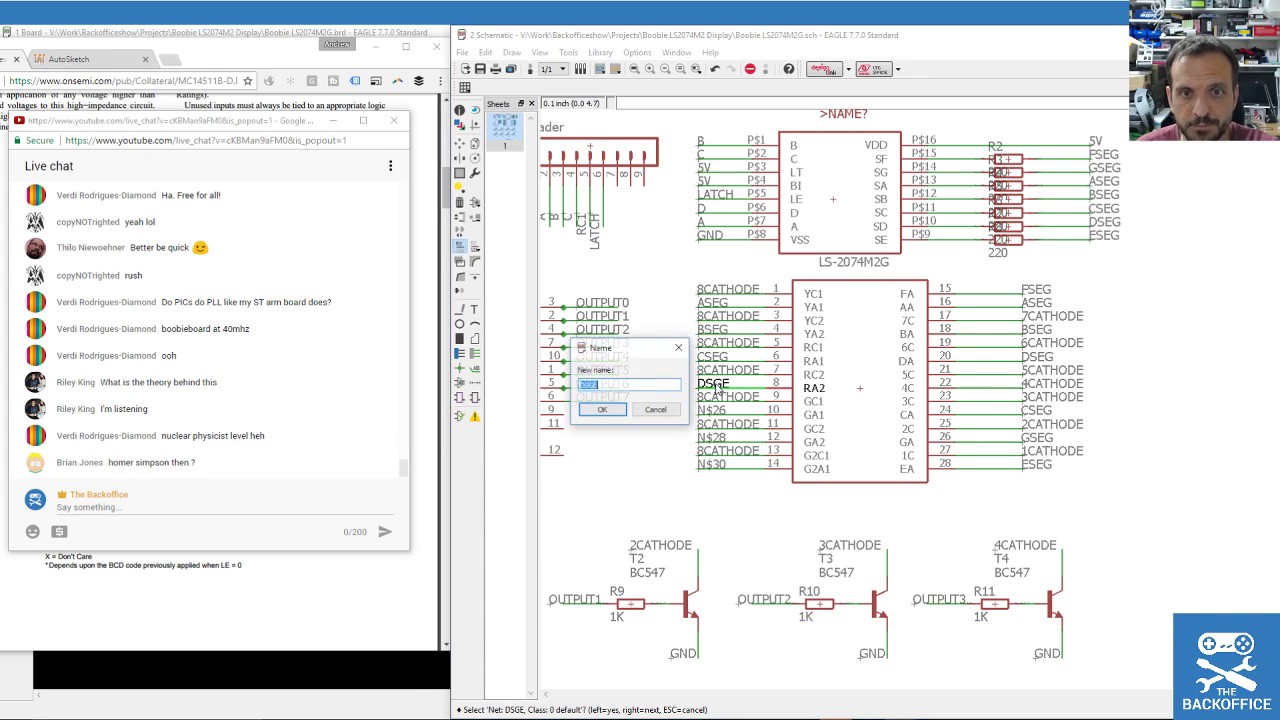
text(DSEG)
key(Return)
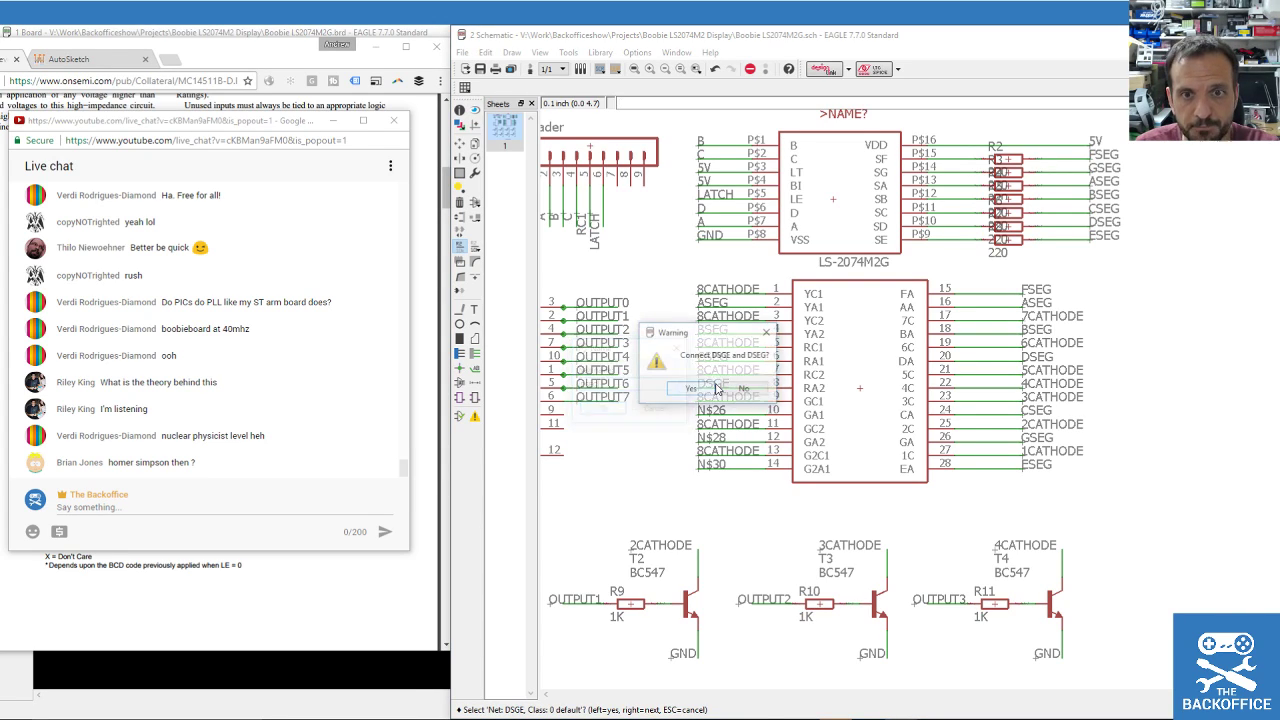
key(Return)
Rename nets N$26, N$28 and N$30 to ESEG, FSEG and GSEG.
click(731, 410)
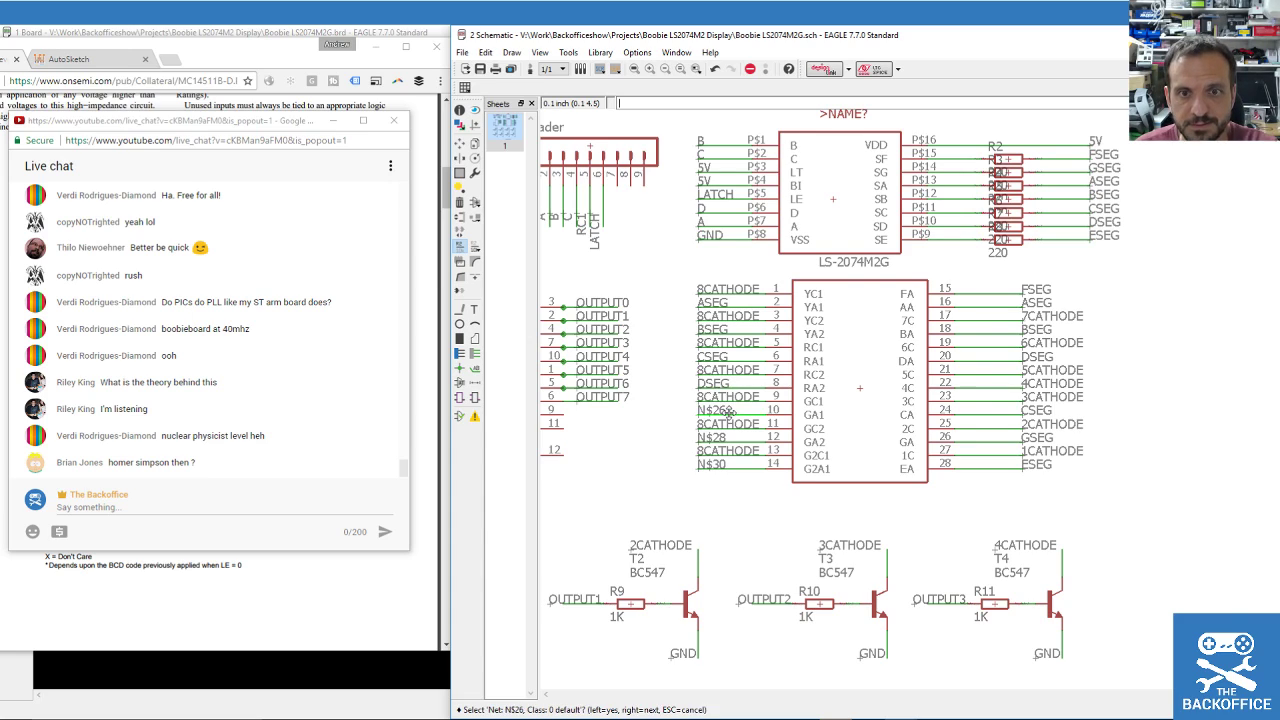
click(731, 411)
text(ESE)
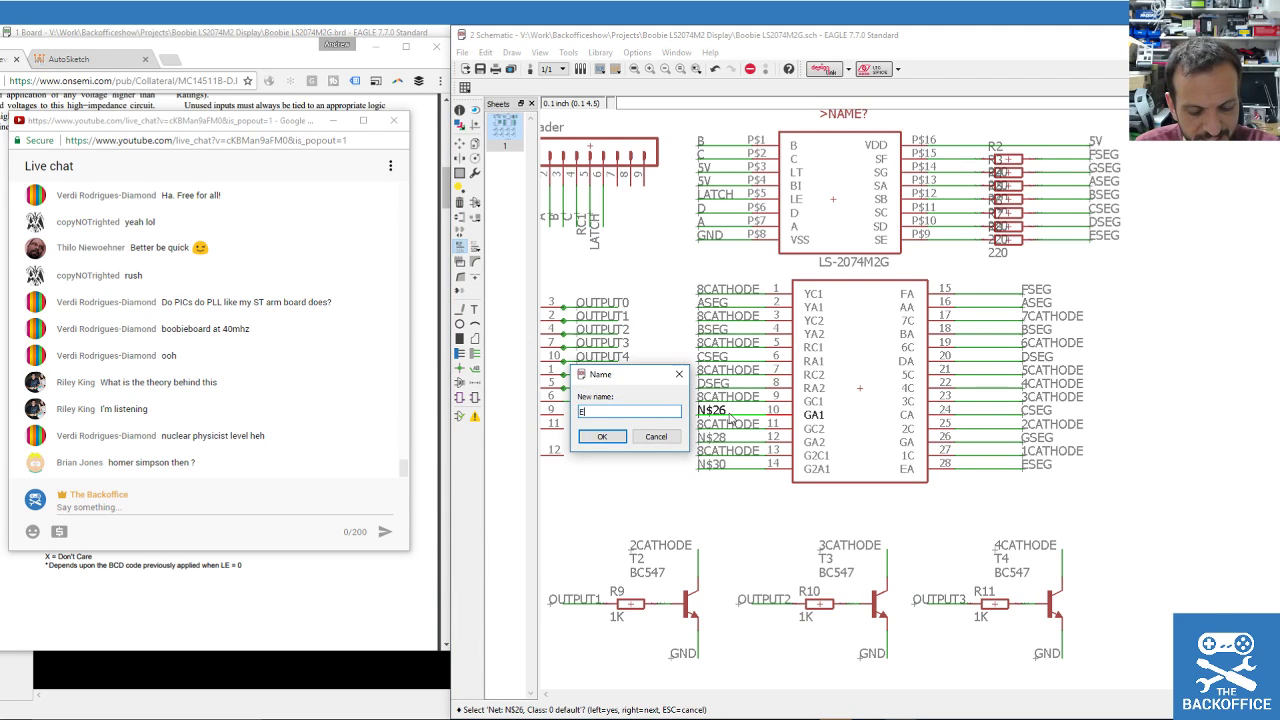
key(Return)
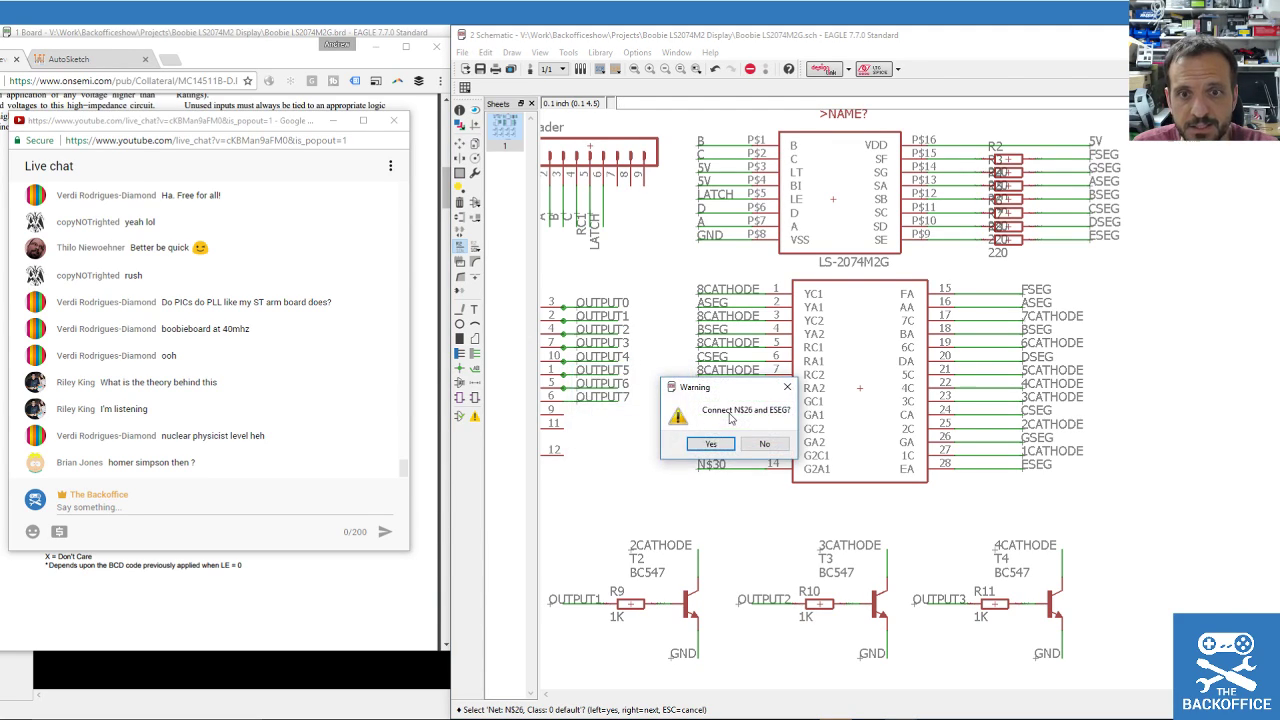
key(Return)
click(716, 444)
click(718, 449)
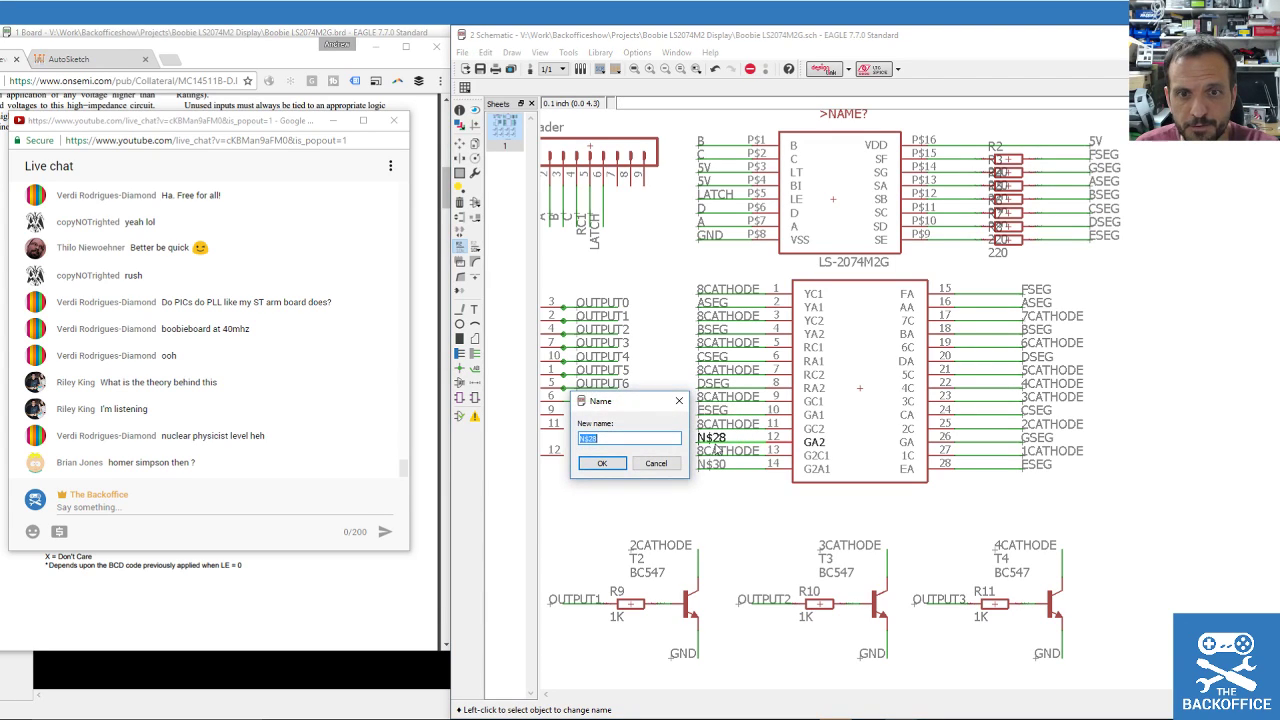
text(FSEG)
key(Return)
key(Return)
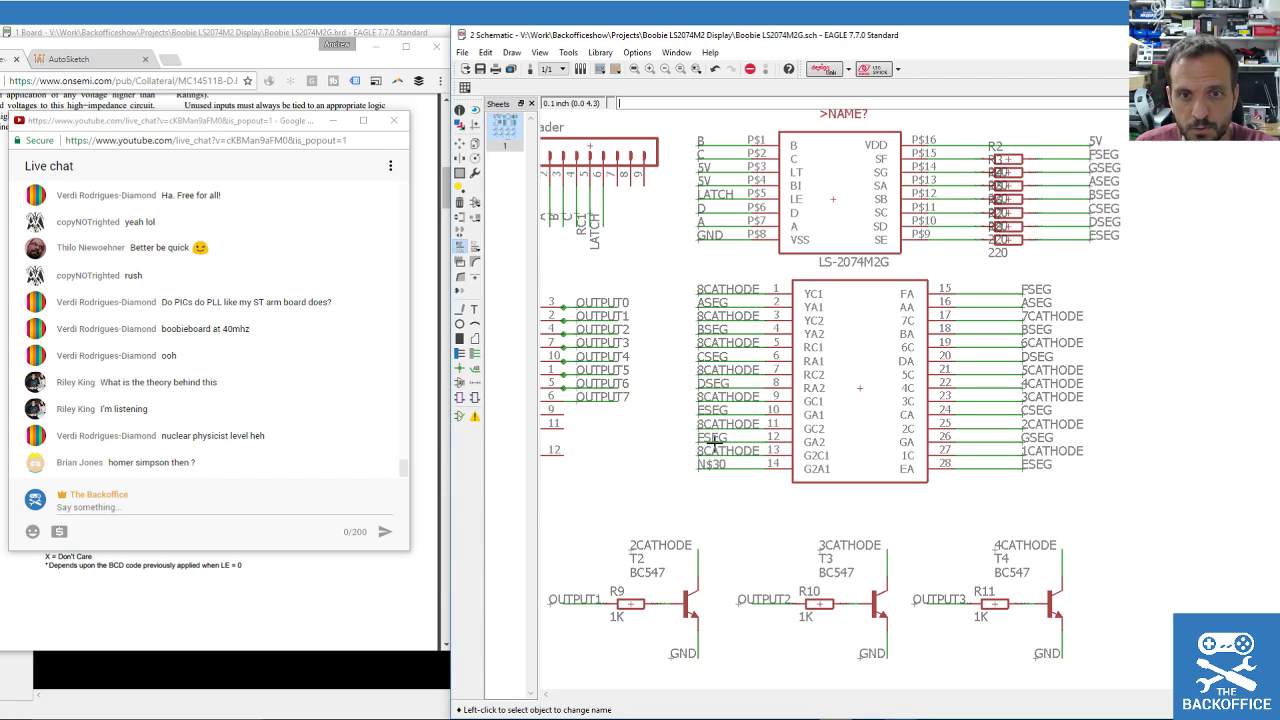
click(711, 465)
click(710, 467)
text(GSEG)
key(Return)
key(Return)
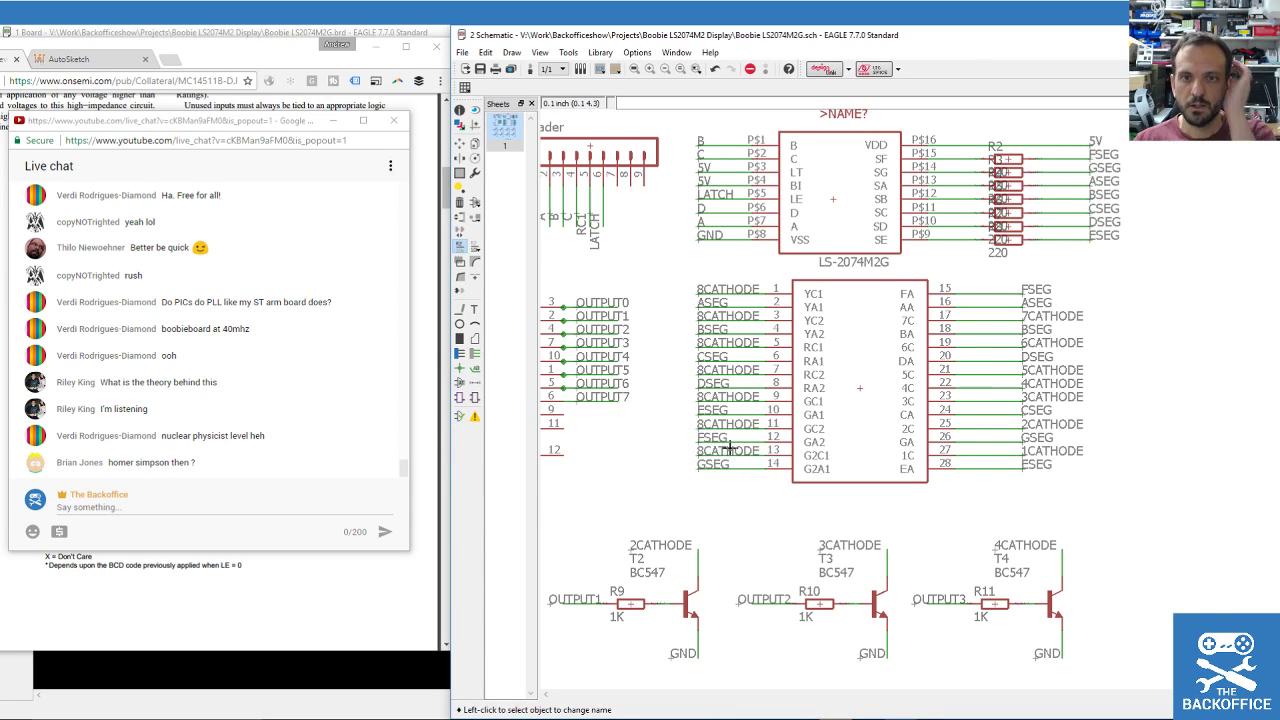
Save the schematic as Boobie LS2074M2G.sch with all display nets named.
click(480, 68)
scroll(1024, 326, down, 2)
scroll(1024, 328, down, 3)
scroll(973, 384, up, 3)
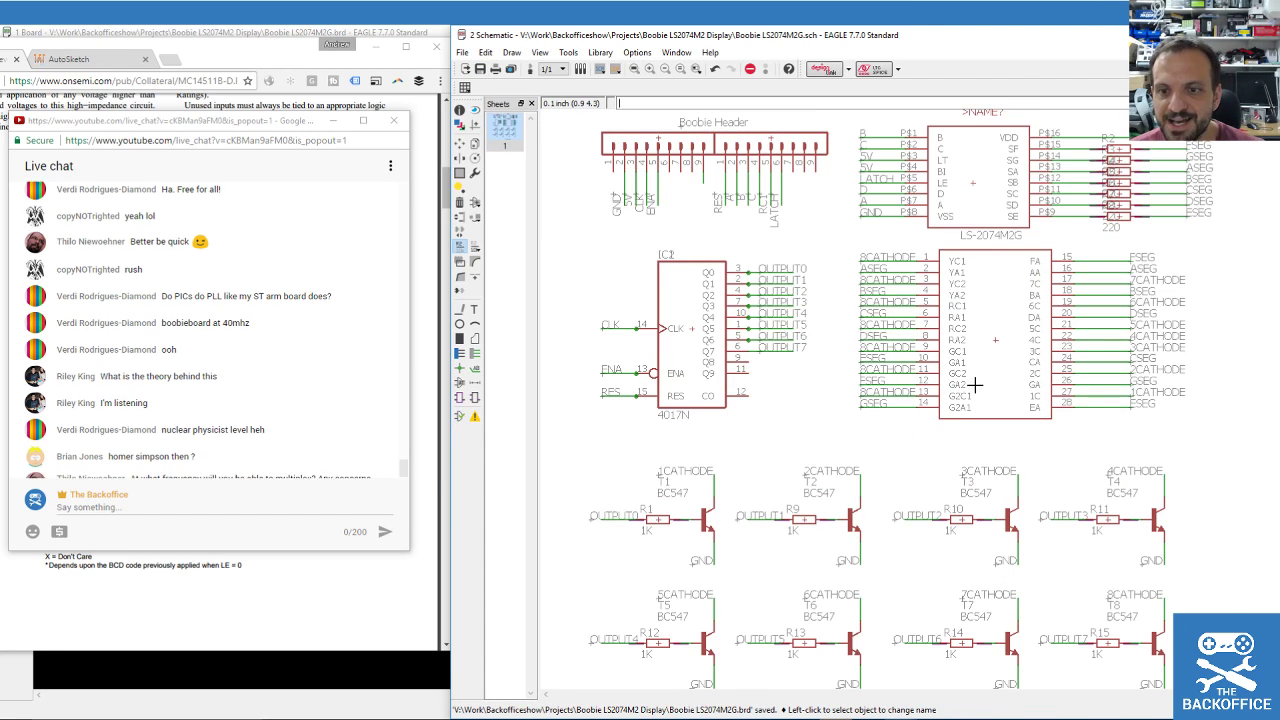
scroll(971, 400, down, 1)
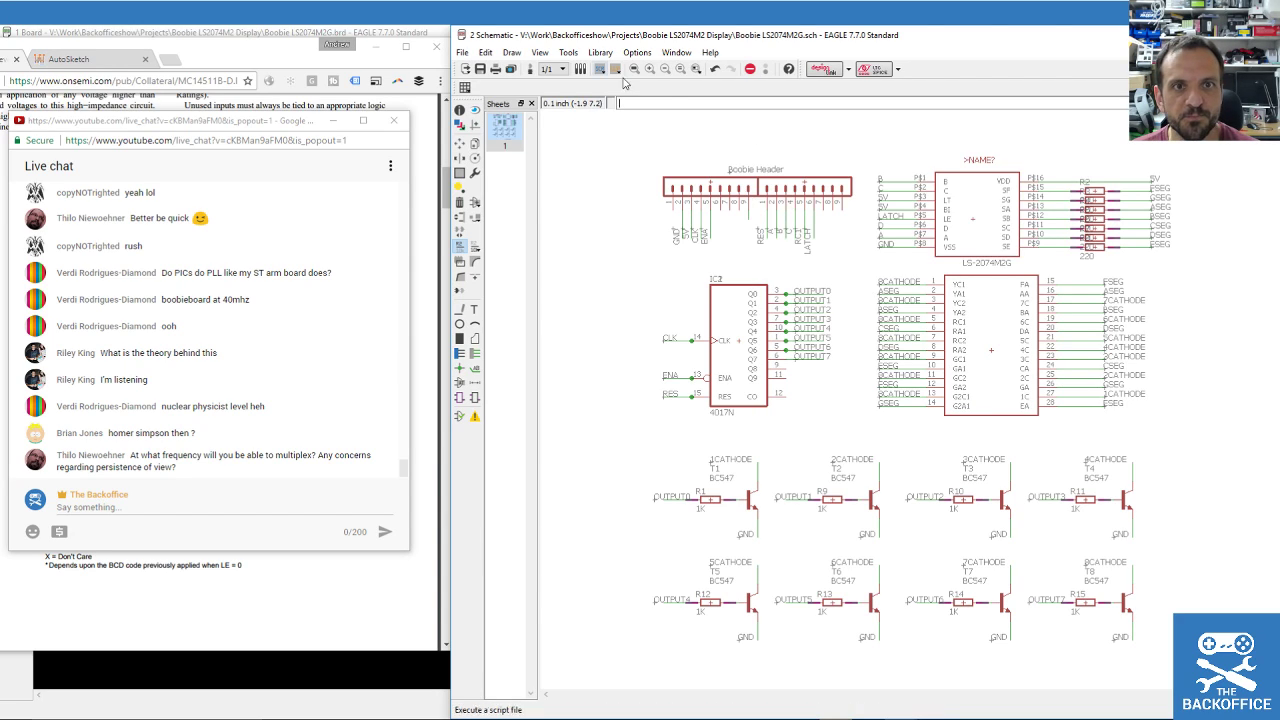
key(ctrl+s)
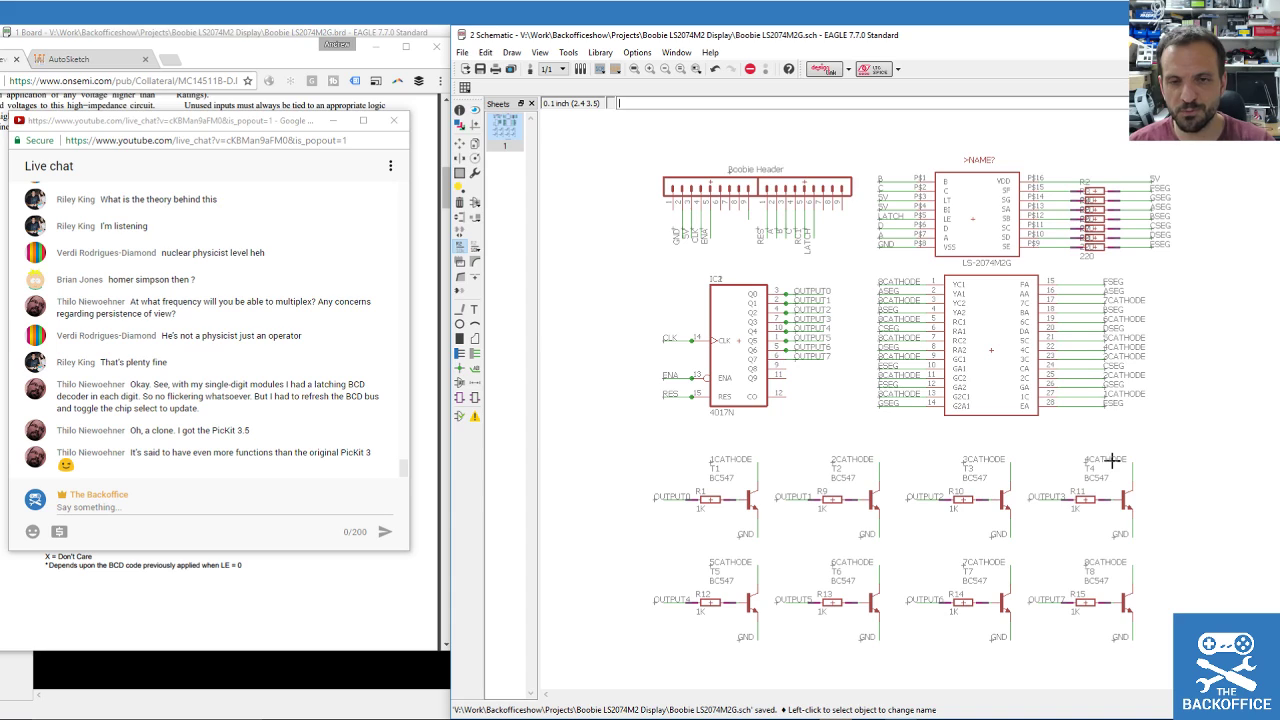
Bring the Chrome 74HC4017 datasheet window forward on its own, minimizing other windows.
scroll(683, 395, down, 1)
scroll(922, 412, up, 2)
scroll(1060, 410, down, 1)
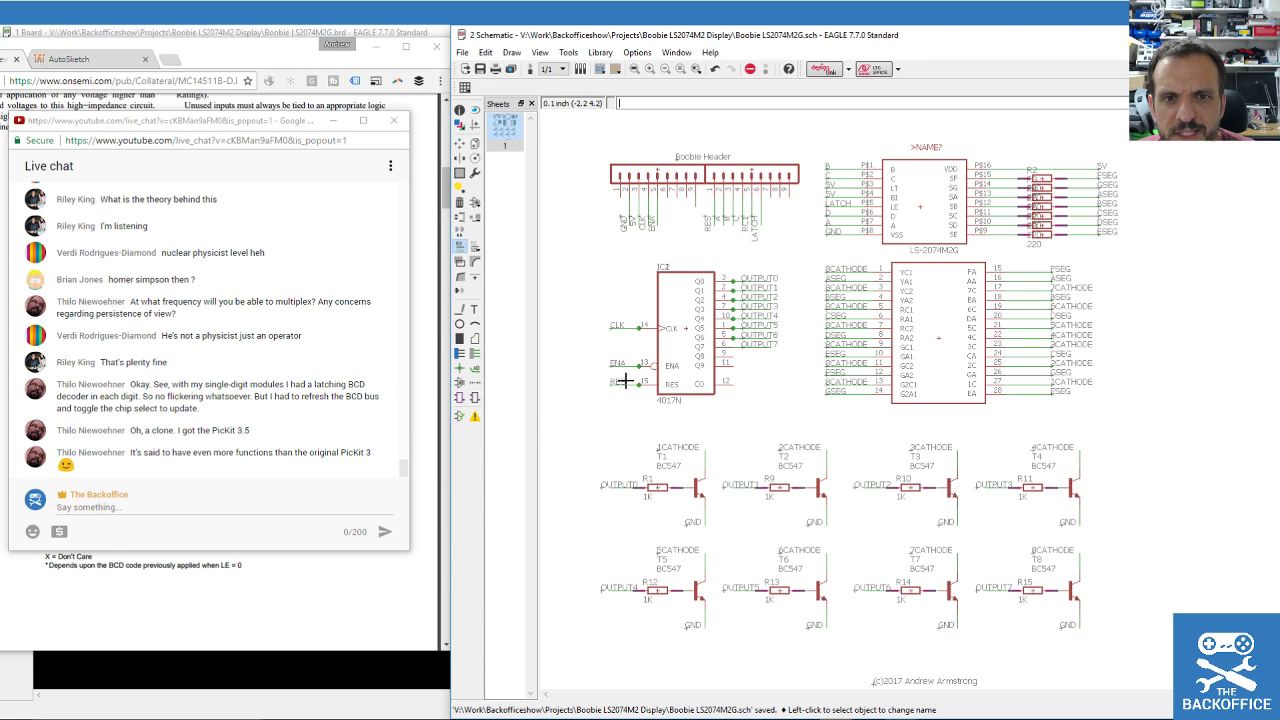
scroll(624, 380, up, 2)
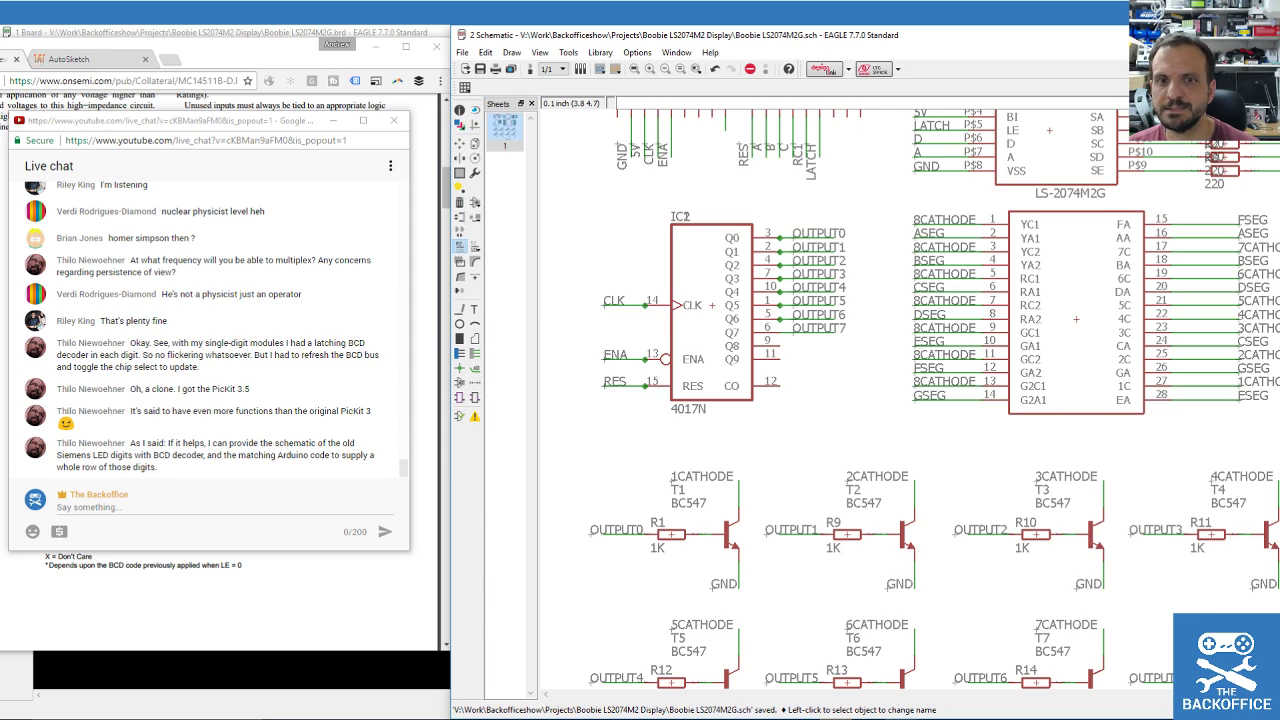
drag(1279, 88, 762, 70)
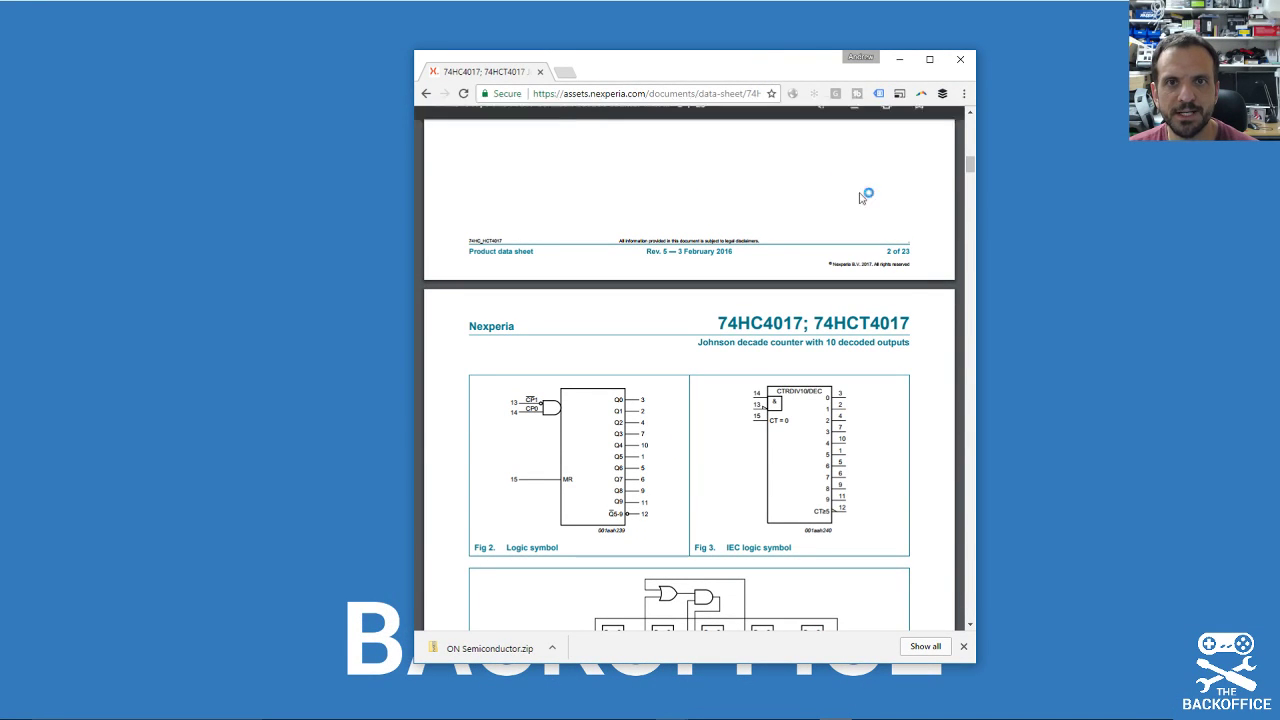
Shift the datasheet window right and bring the live chat window back from the taskbar.
drag(723, 68, 863, 59)
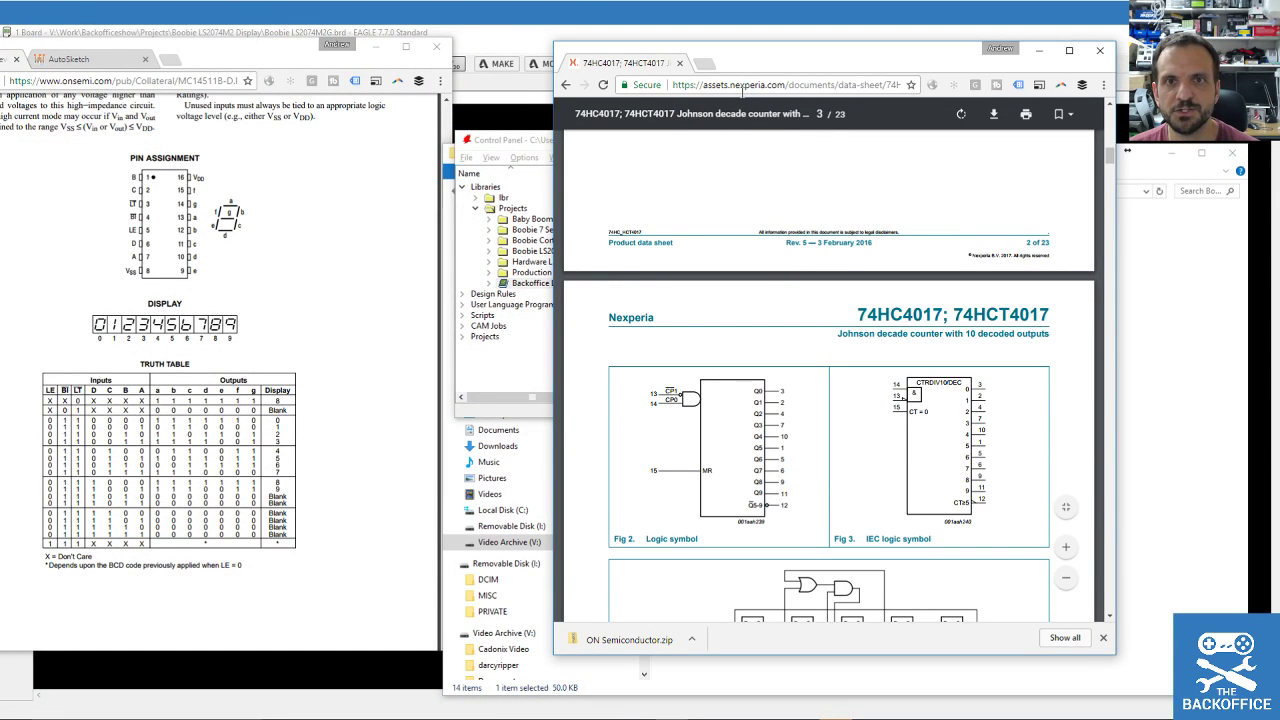
drag(784, 60, 765, 55)
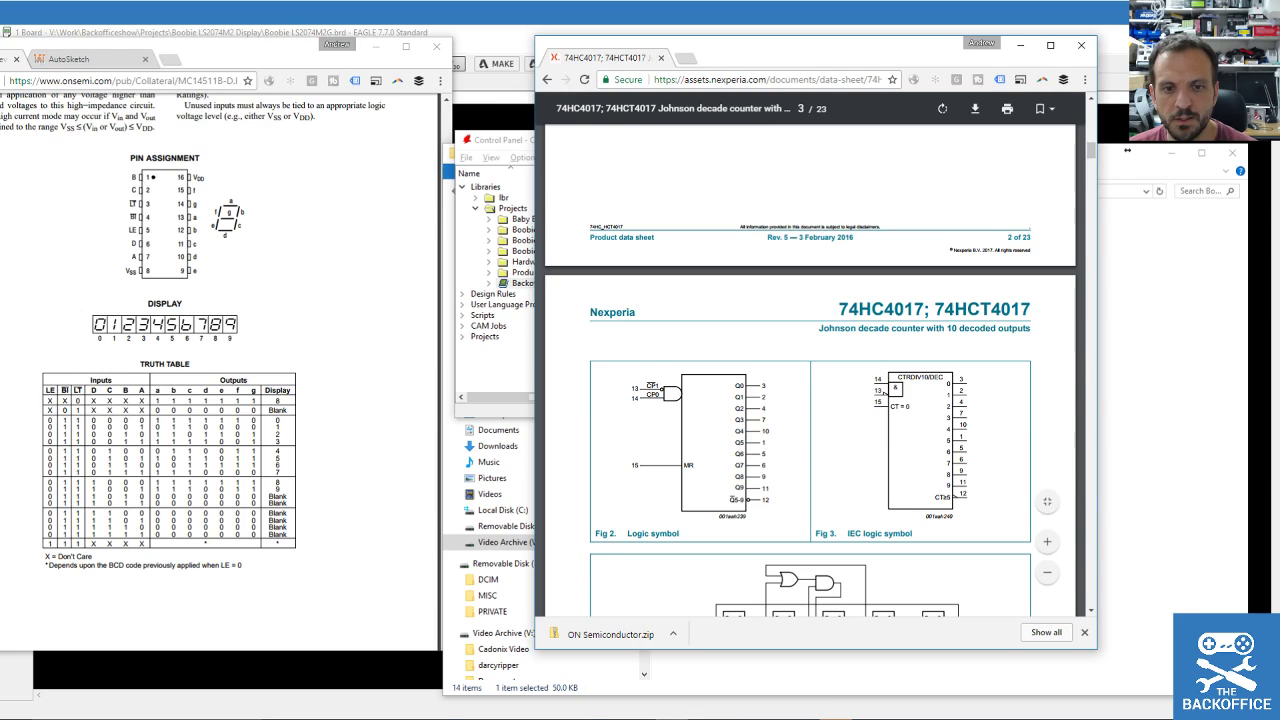
click(672, 719)
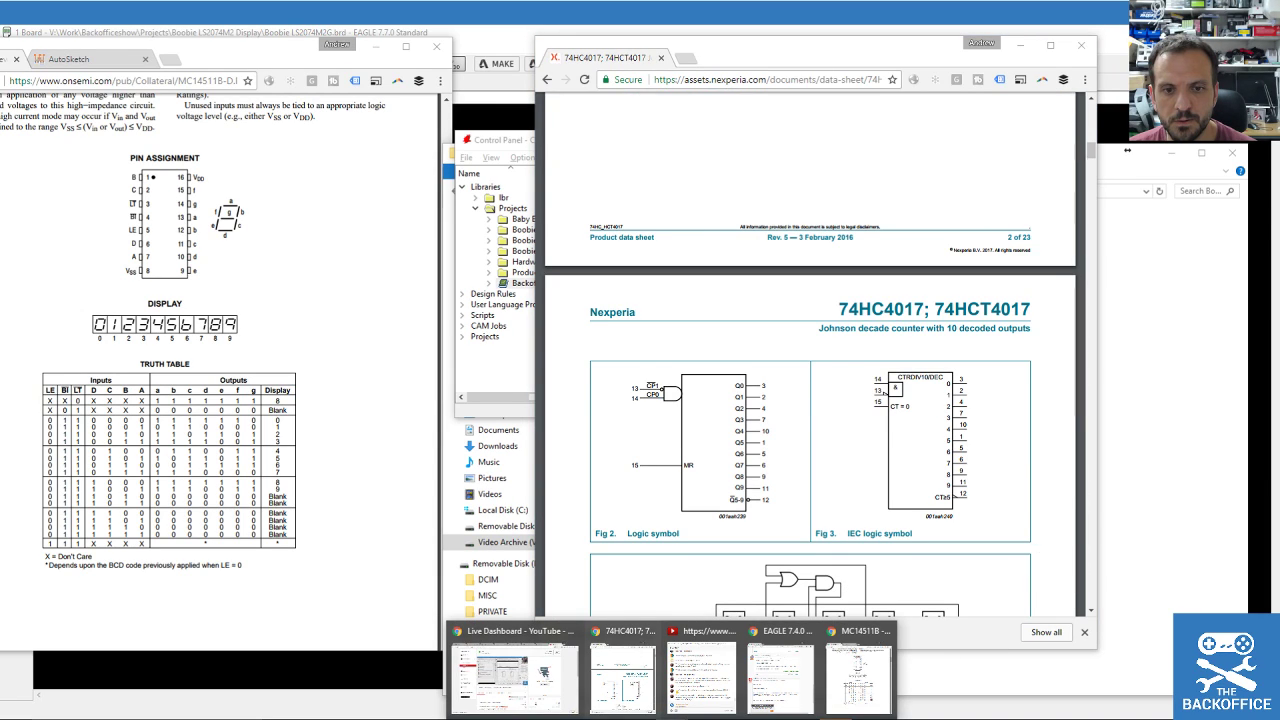
click(690, 669)
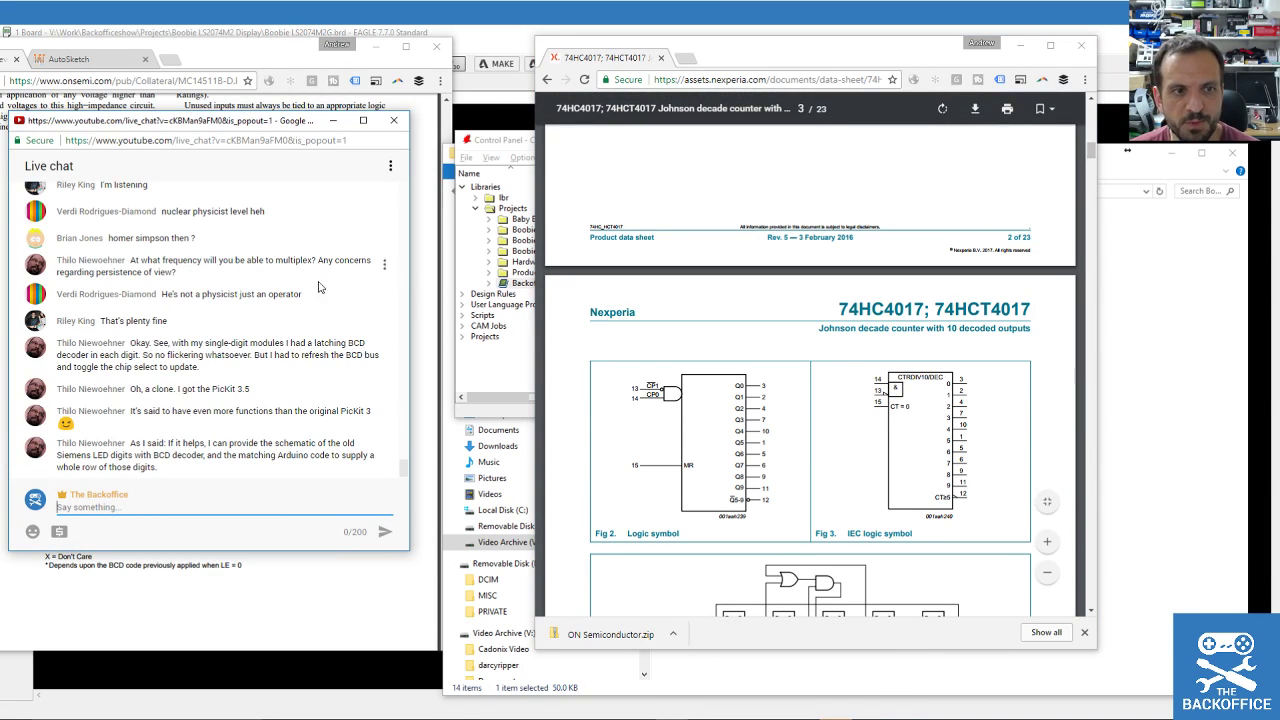
Scroll the Nexperia 74HC4017 PDF to the pin description table, then drag Chrome off to the right.
scroll(676, 404, down, 3)
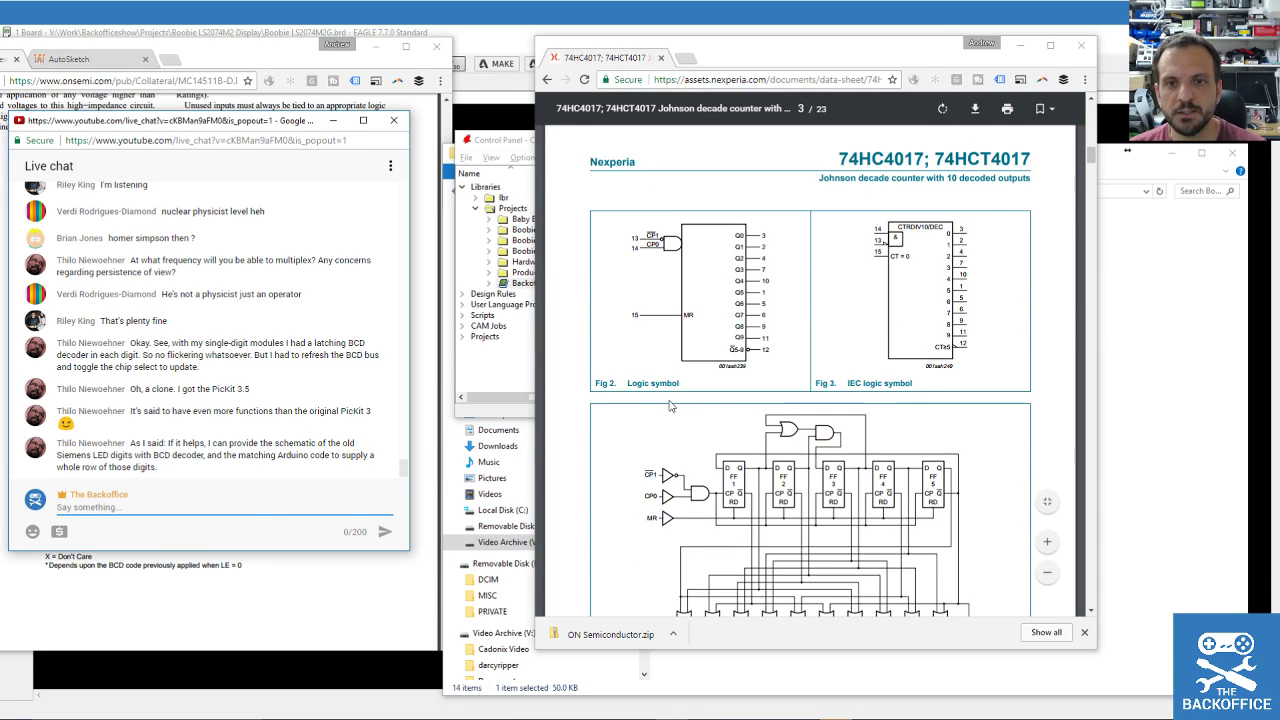
scroll(735, 369, down, 5)
scroll(742, 390, up, 15)
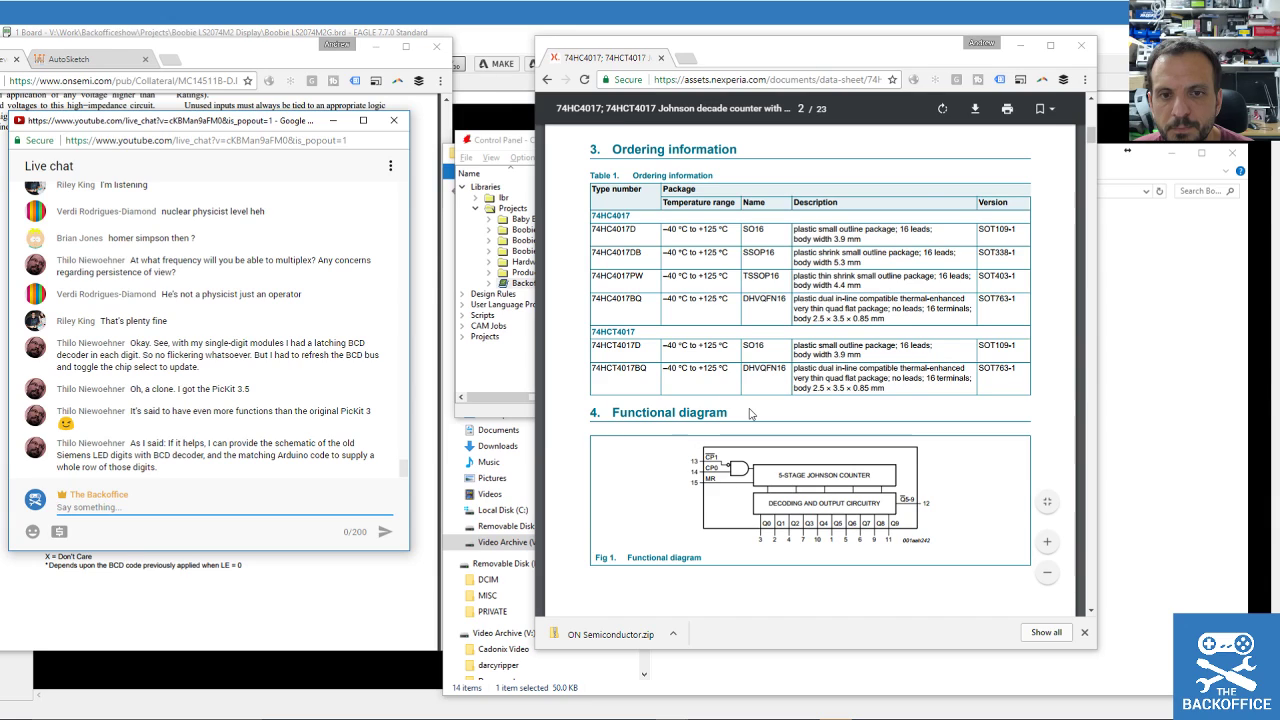
scroll(750, 413, down, 15)
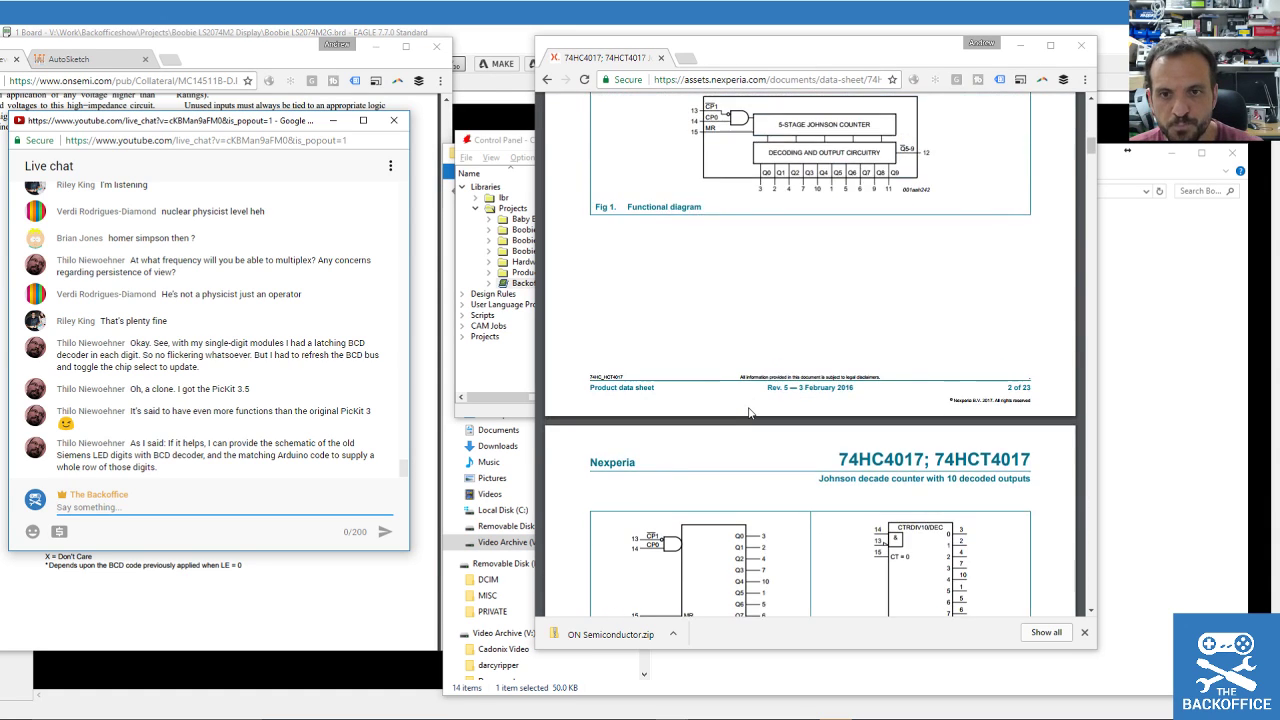
scroll(751, 416, up, 3)
scroll(751, 418, down, 2)
scroll(758, 425, up, 8)
scroll(763, 430, up, 10)
scroll(763, 430, down, 5)
scroll(763, 430, down, 8)
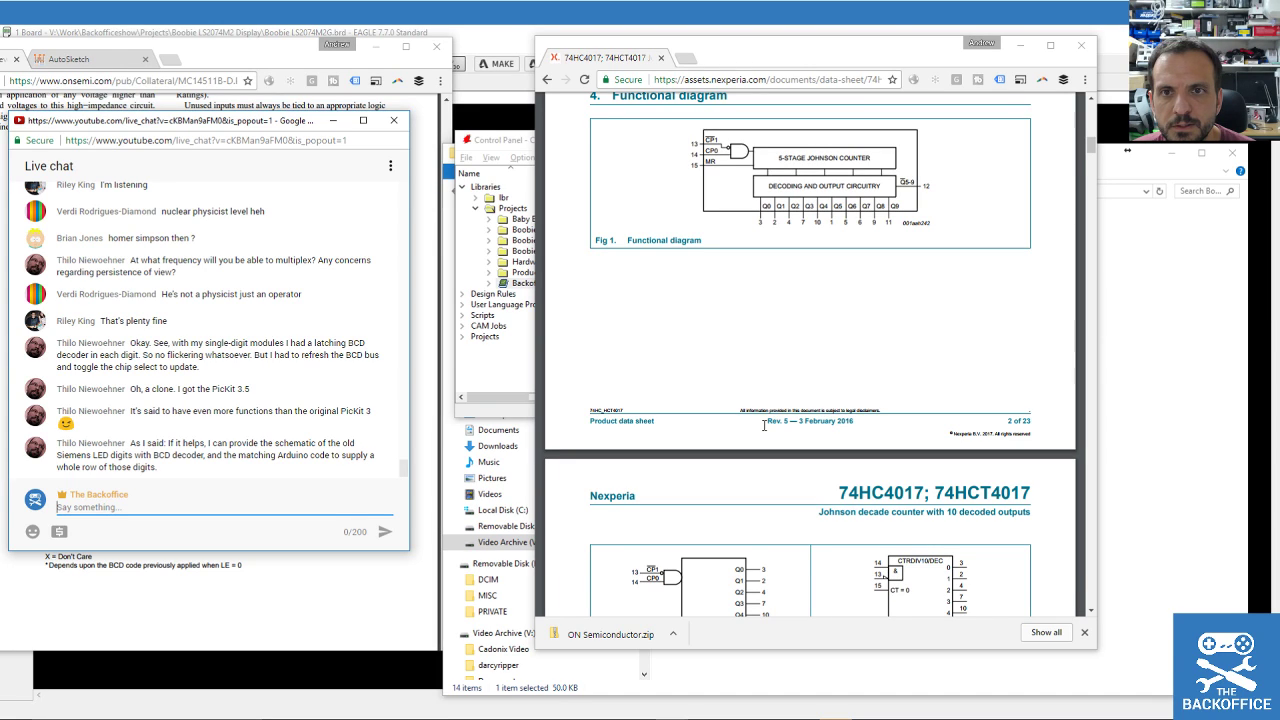
scroll(764, 425, down, 5)
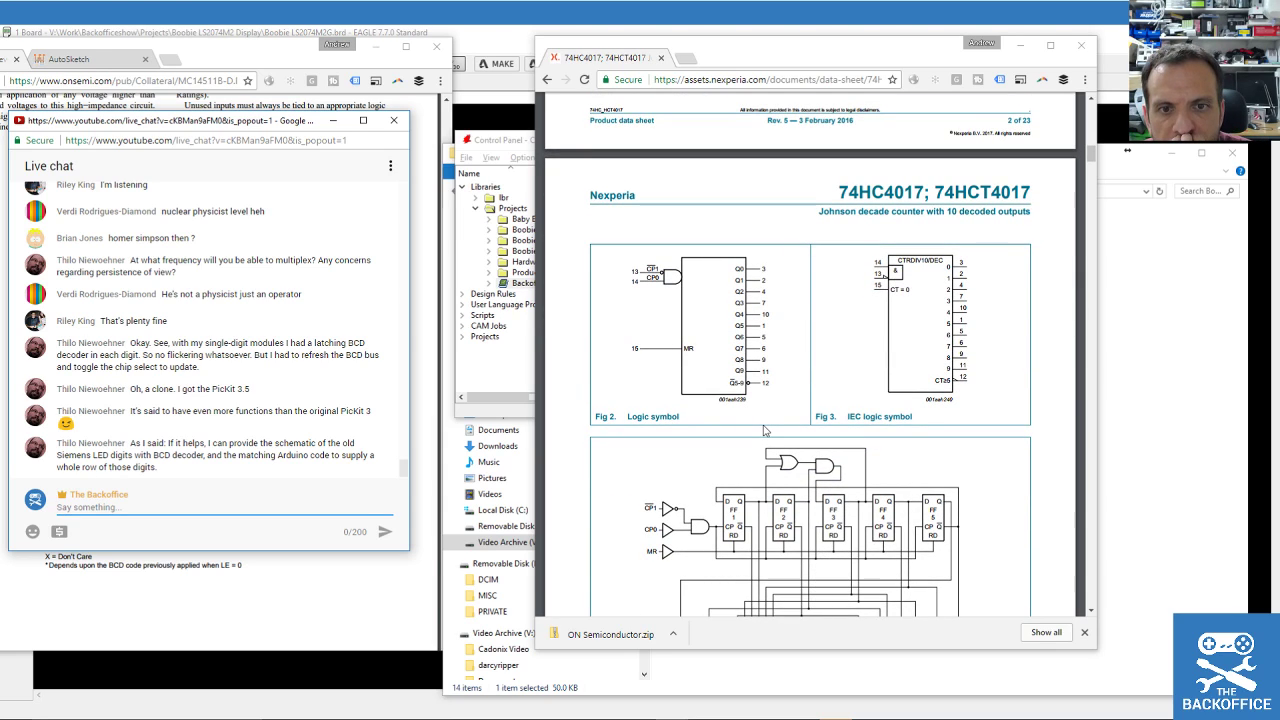
scroll(764, 430, down, 5)
scroll(764, 430, up, 3)
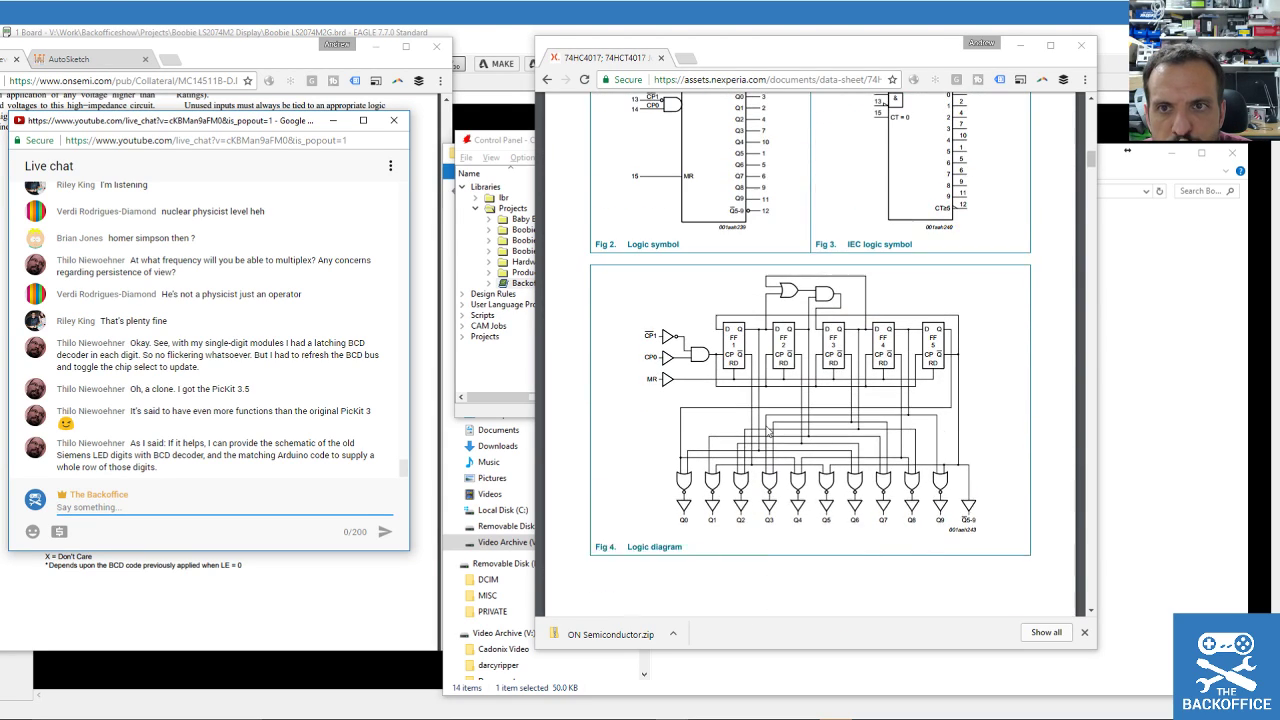
scroll(766, 430, down, 15)
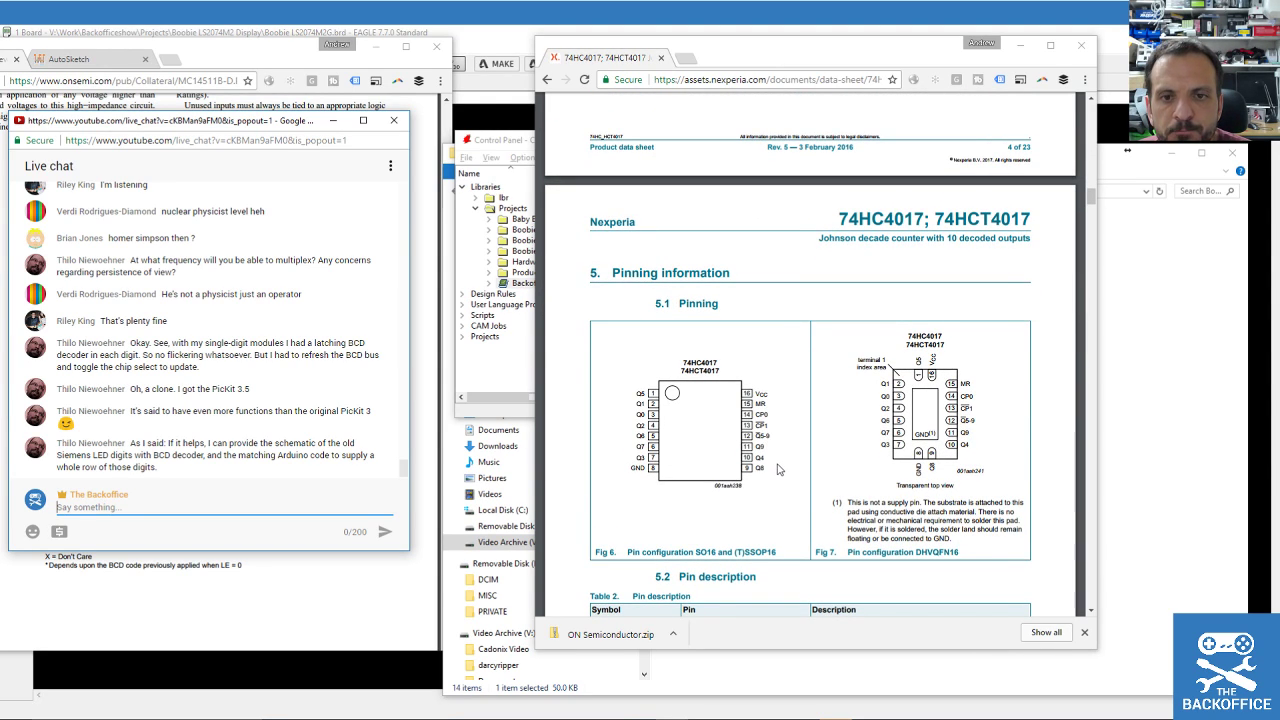
scroll(779, 469, down, 1)
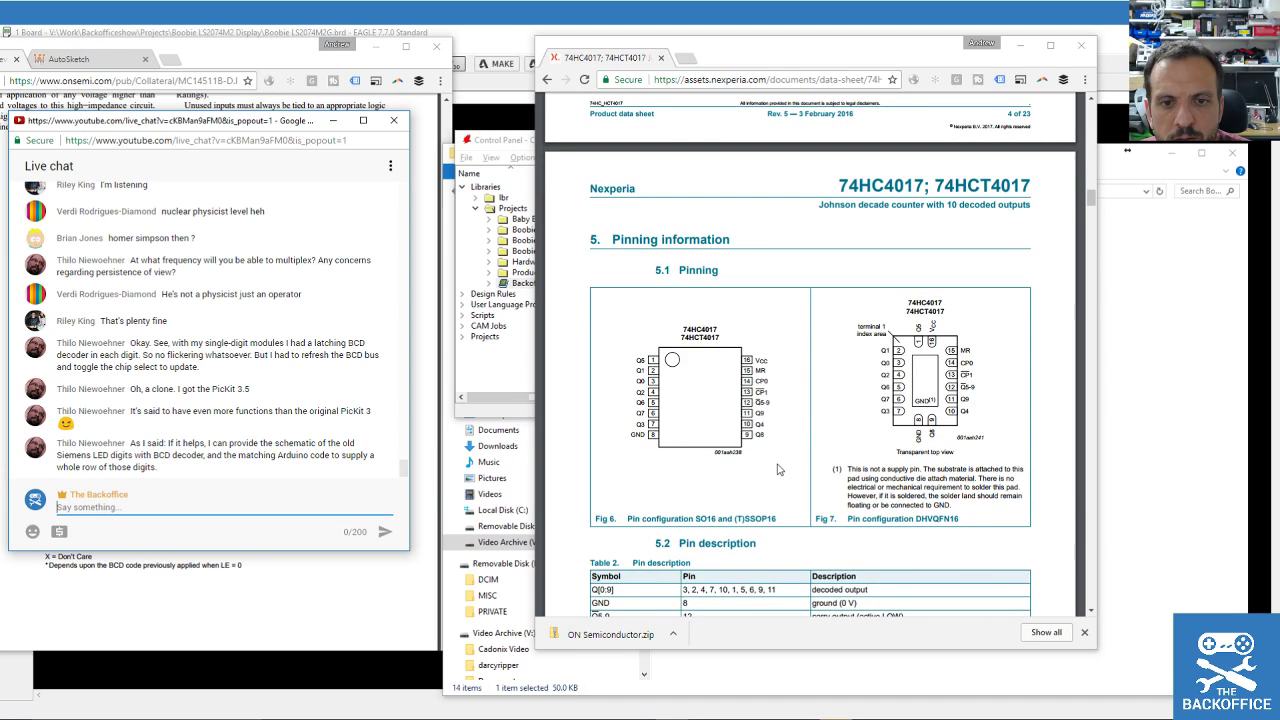
scroll(779, 469, down, 3)
scroll(784, 494, up, 1)
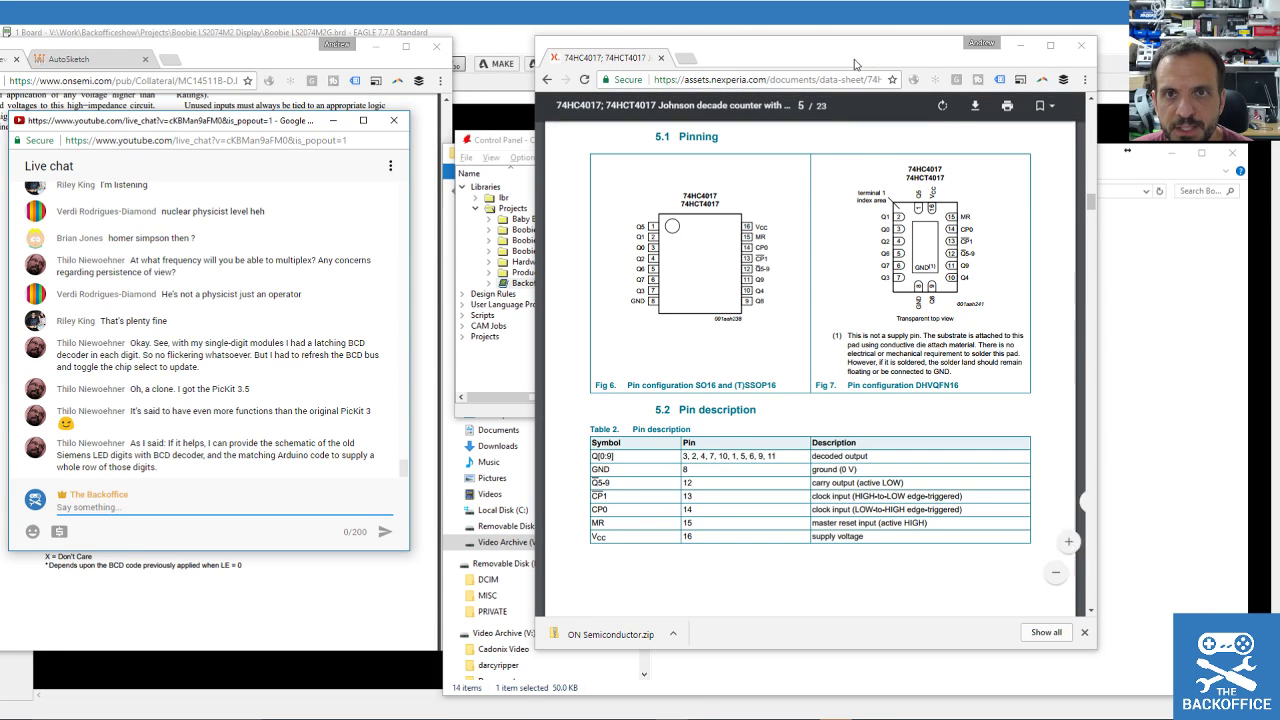
drag(800, 57, 1279, 108)
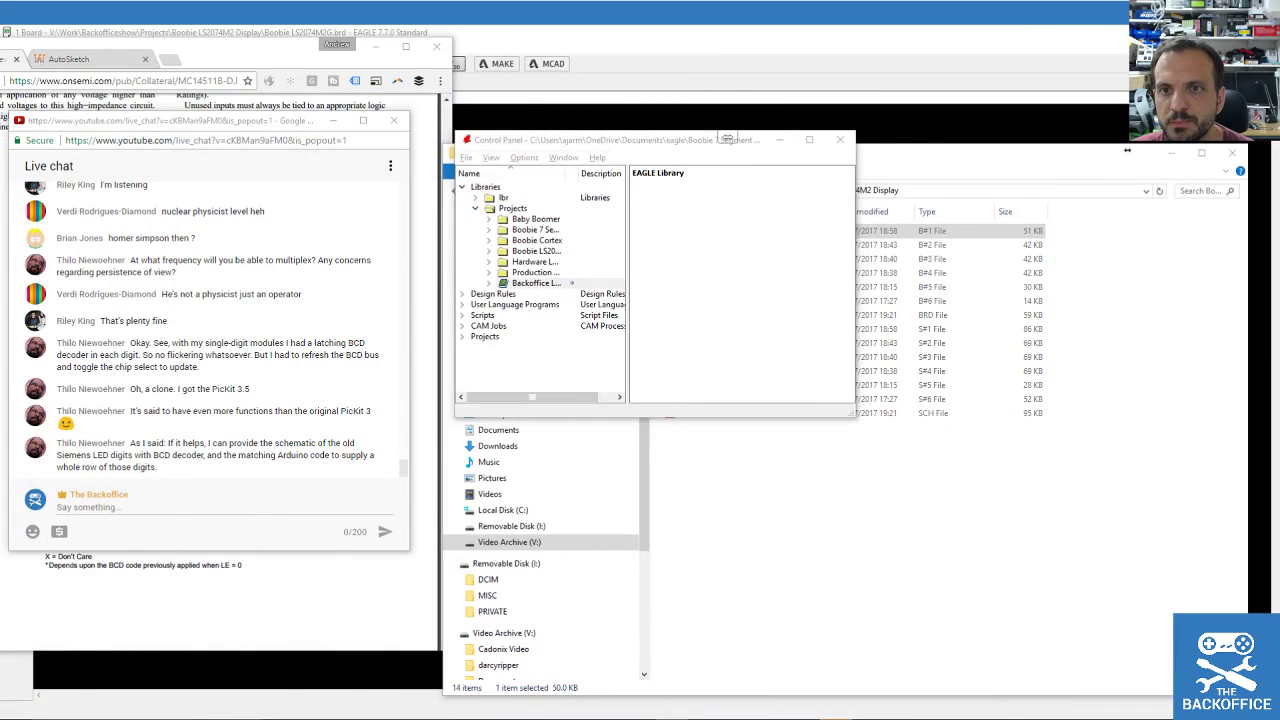
Bring up the EAGLE display schematic and drag the datasheet window over it.
click(1057, 43)
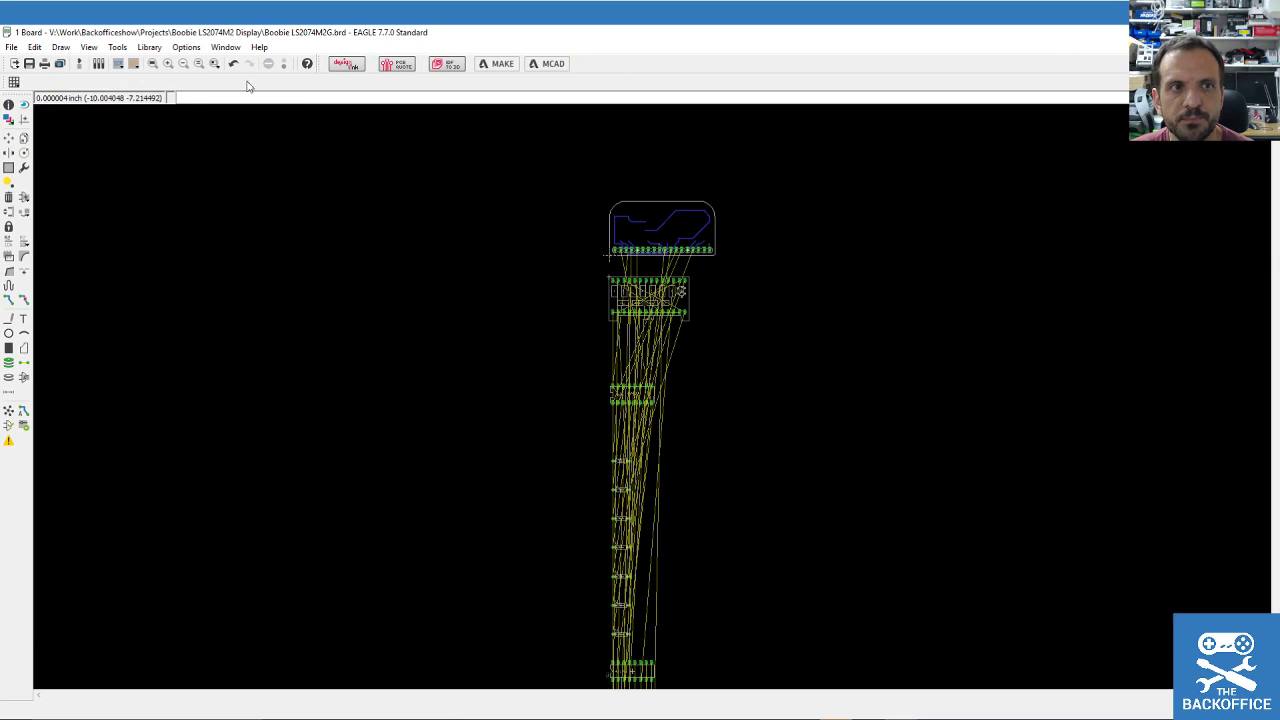
click(79, 65)
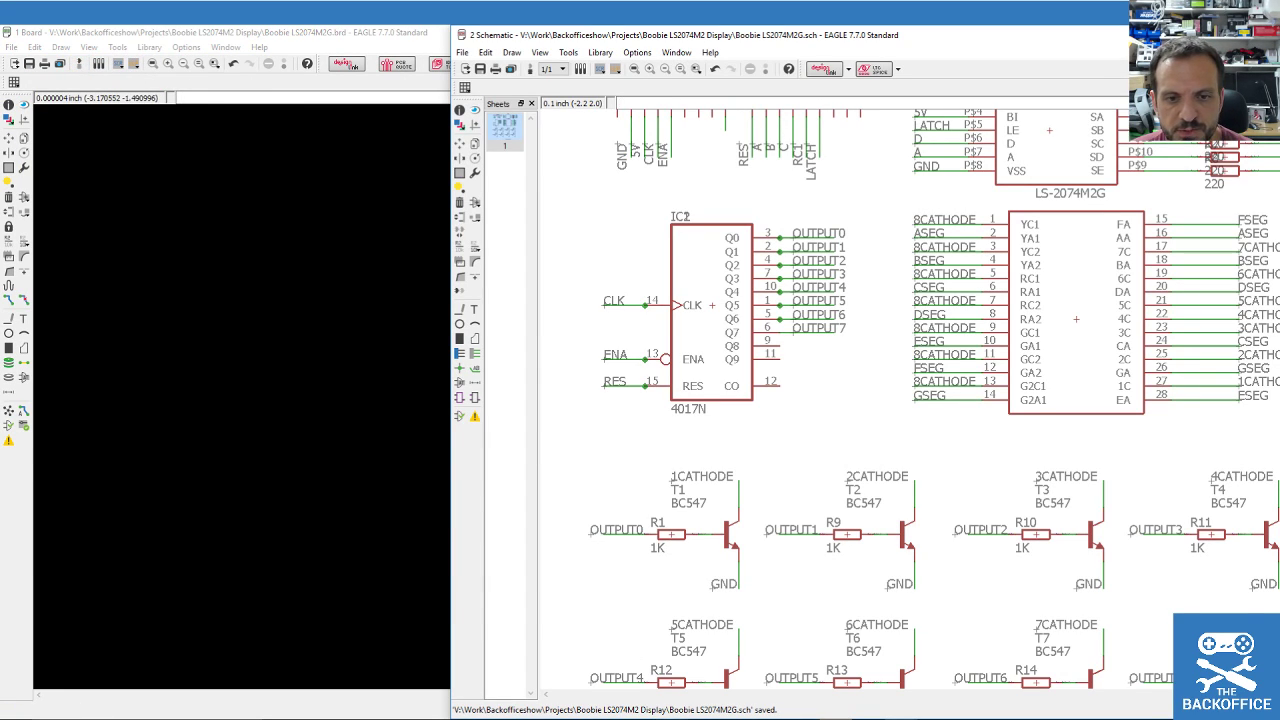
click(702, 672)
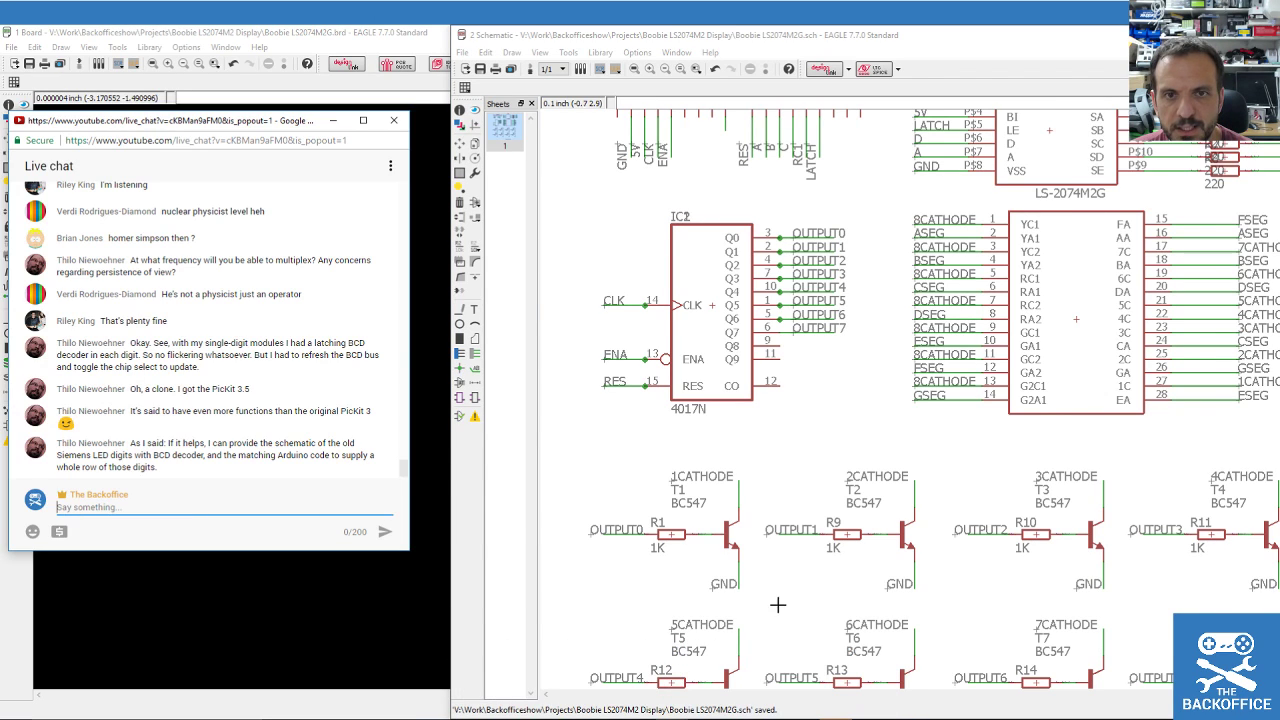
drag(1279, 100, 1231, 158)
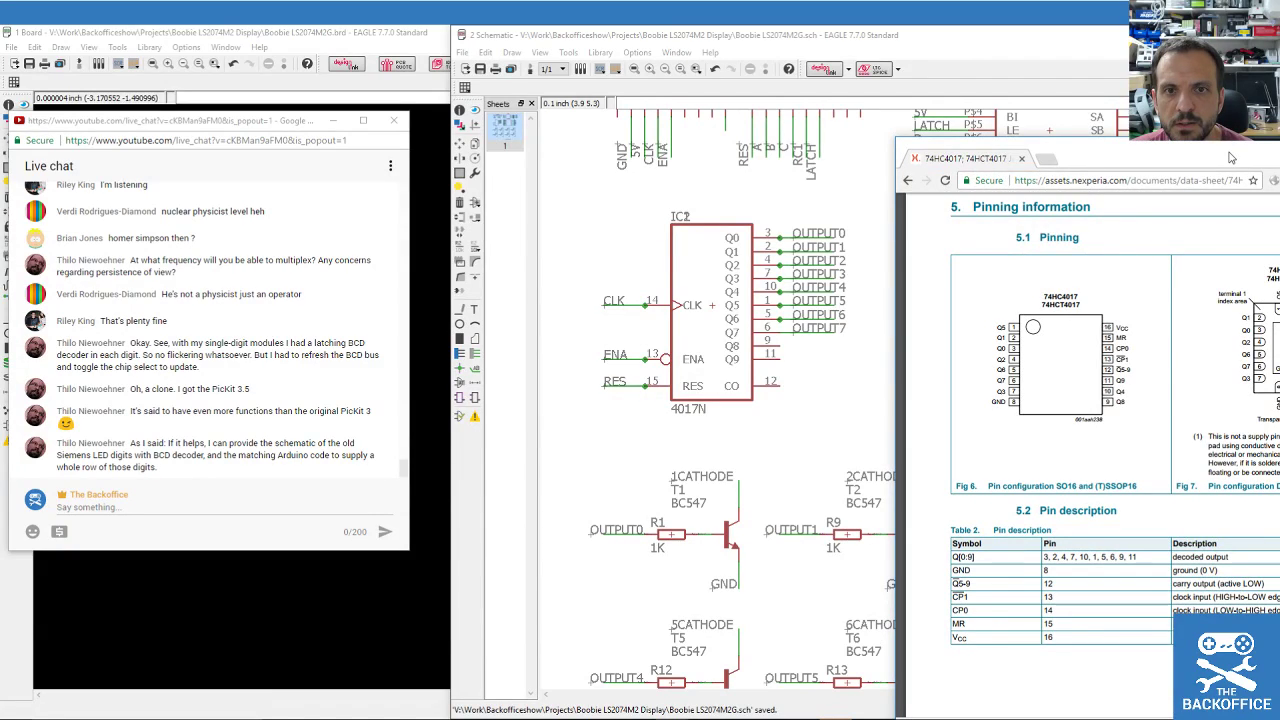
drag(1231, 158, 371, 86)
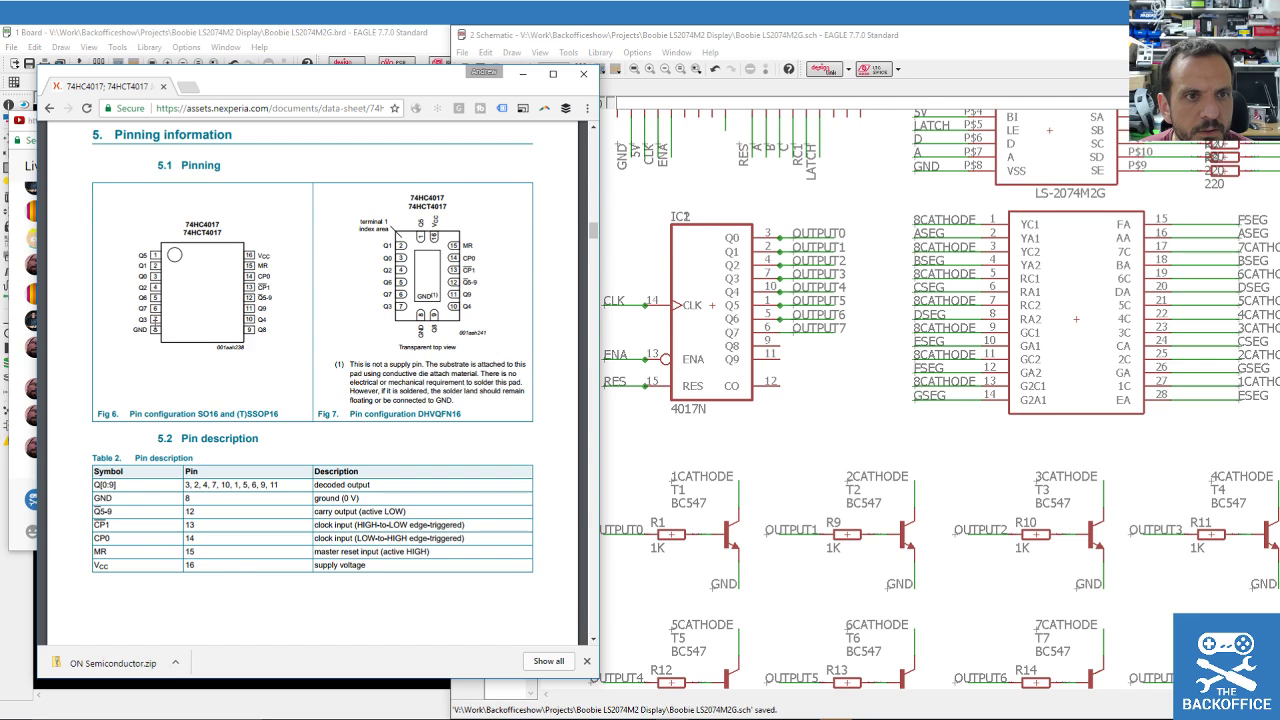
Review the datasheet's pinning and functional diagram sections, then select the address bar URL.
scroll(340, 340, down, 15)
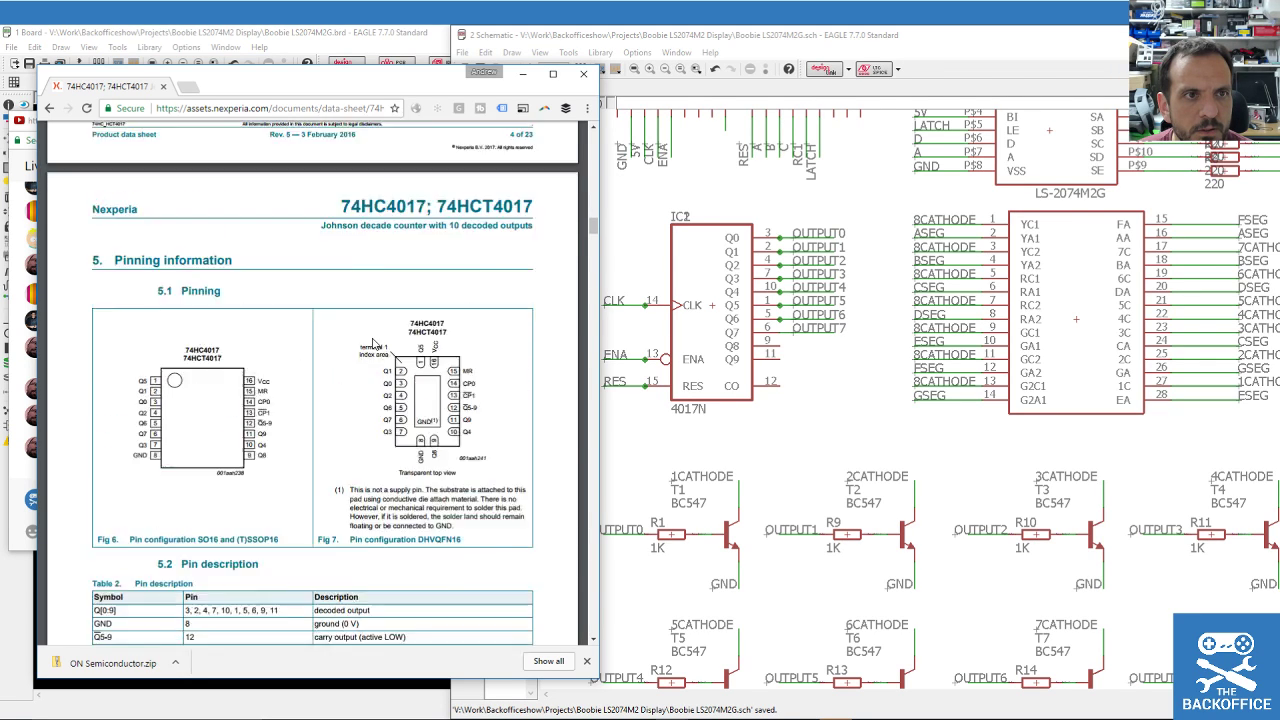
scroll(374, 343, down, 12)
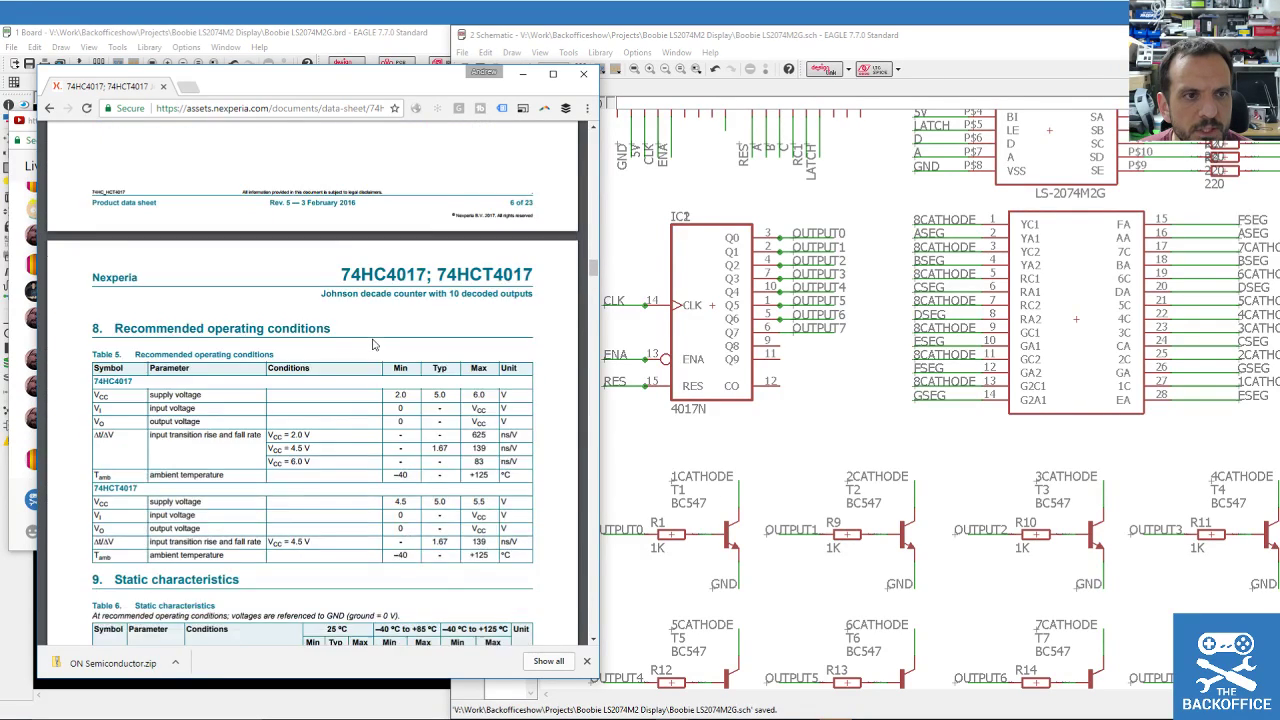
scroll(393, 350, up, 20)
scroll(390, 348, up, 15)
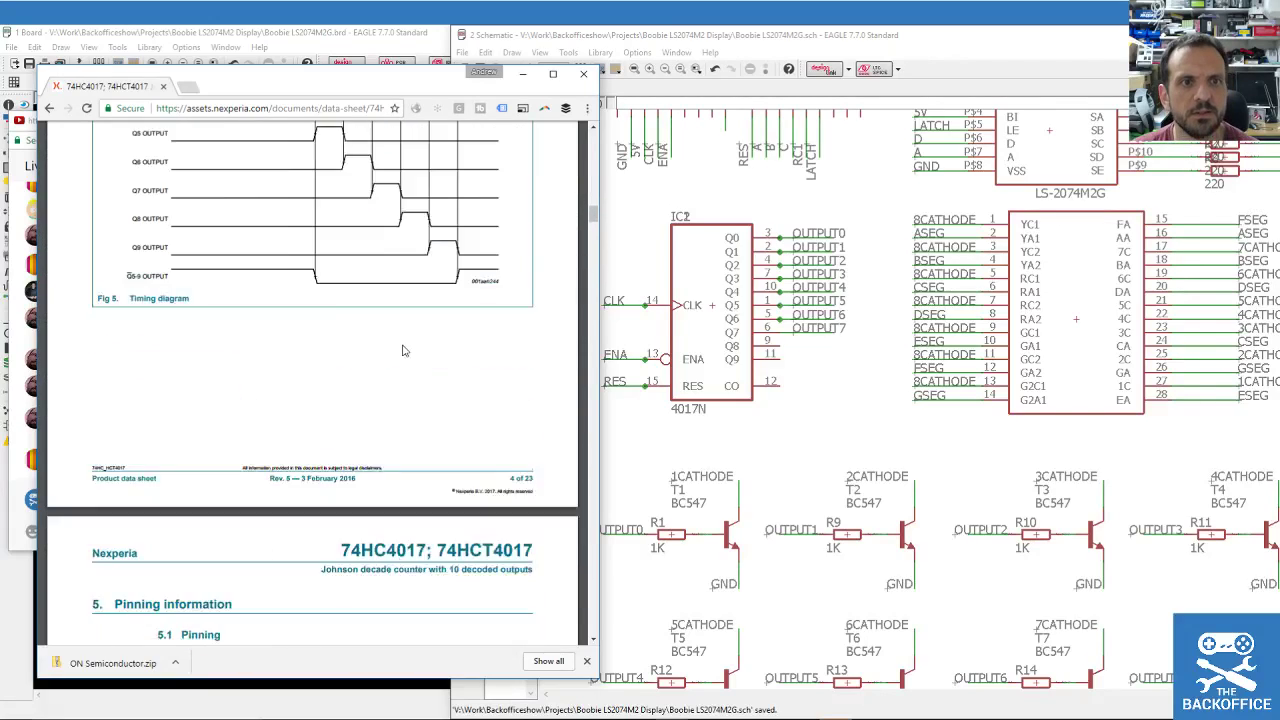
scroll(329, 240, down, 3)
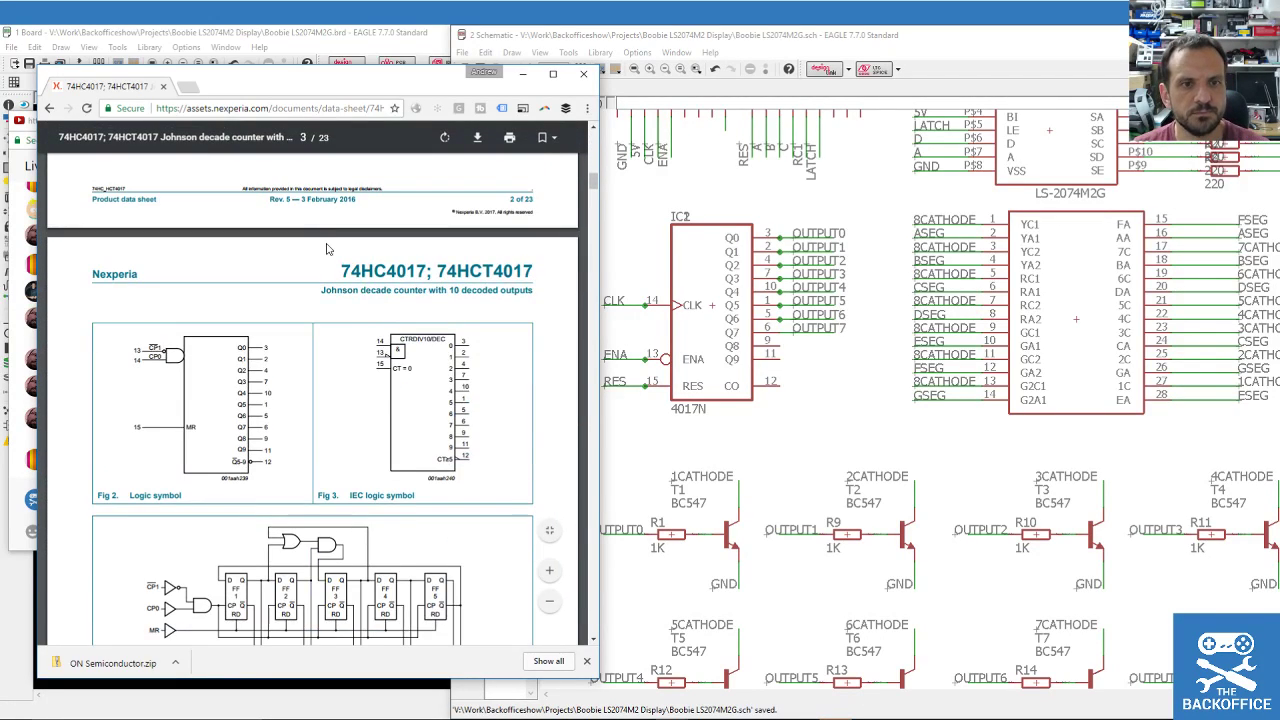
scroll(376, 365, up, 5)
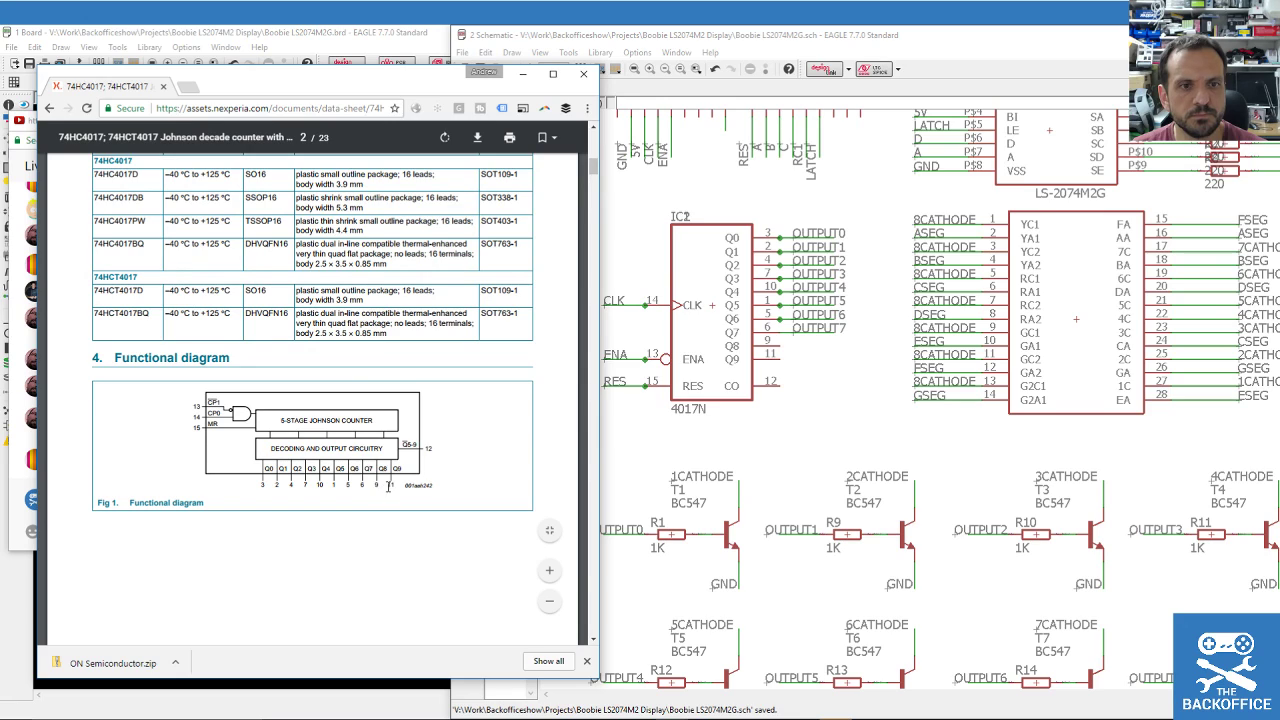
scroll(388, 487, up, 1)
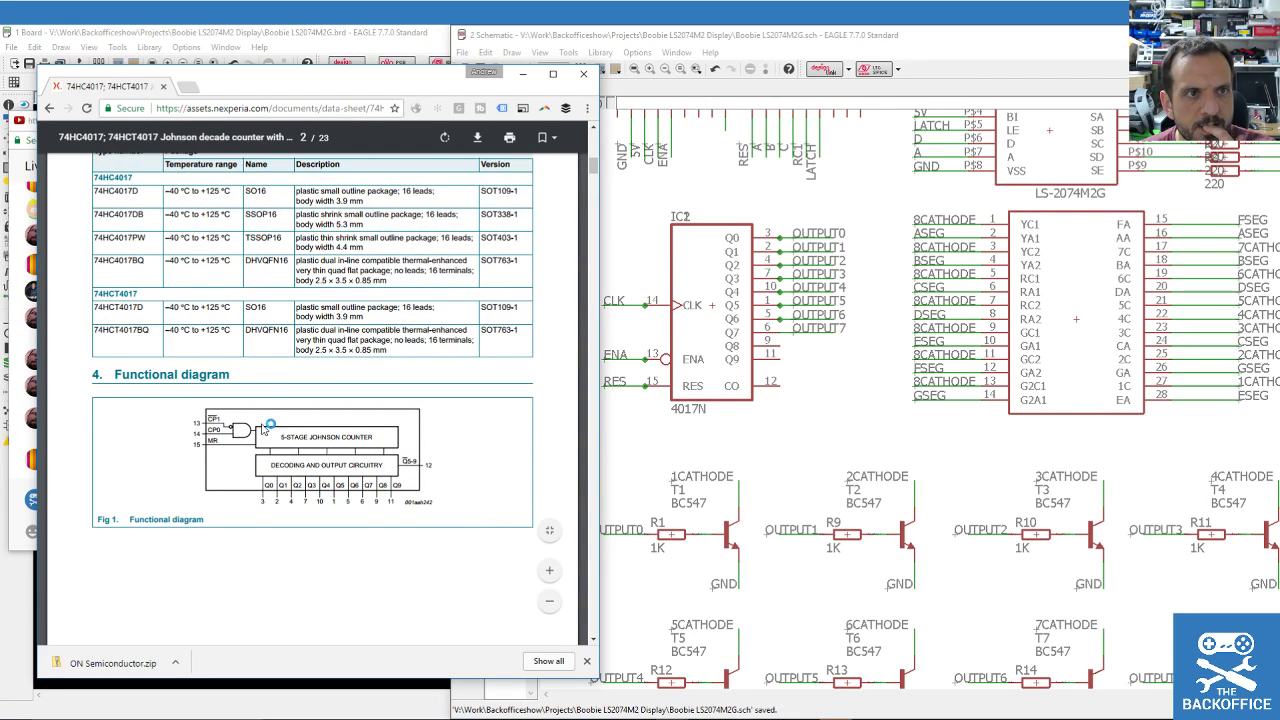
click(212, 111)
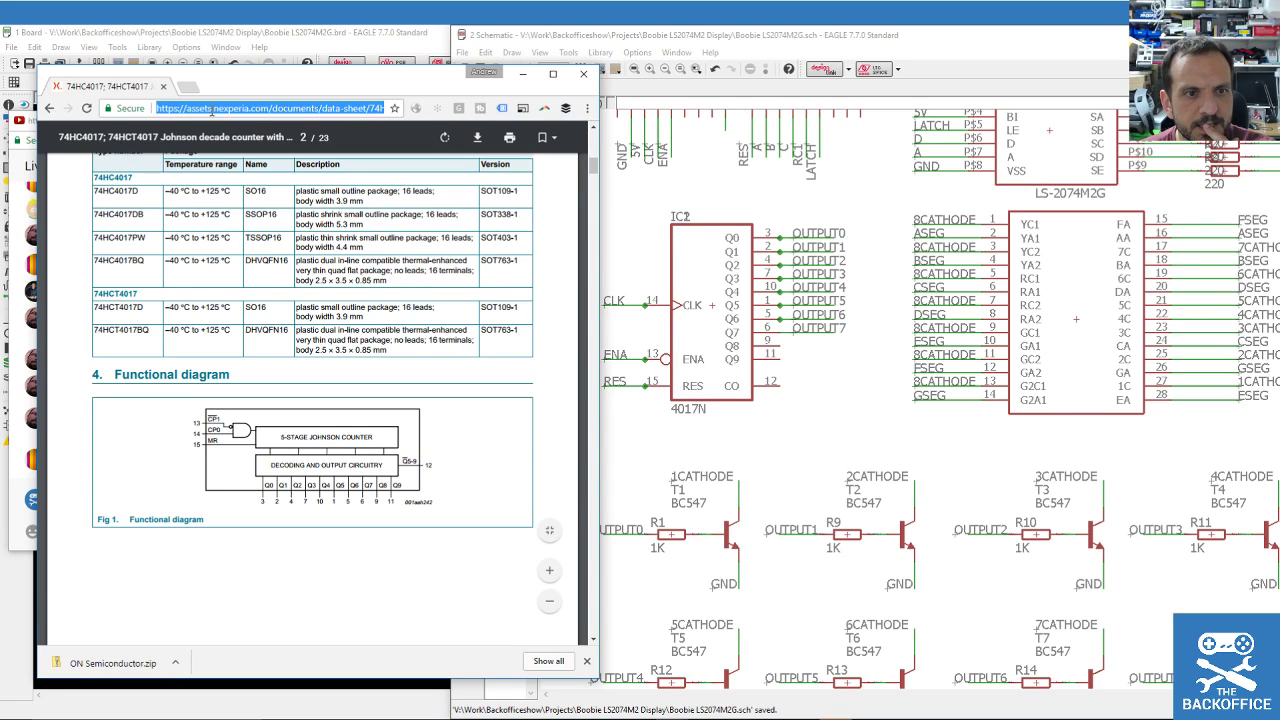
Run a web search for 4017N from the address bar.
text(4017N)
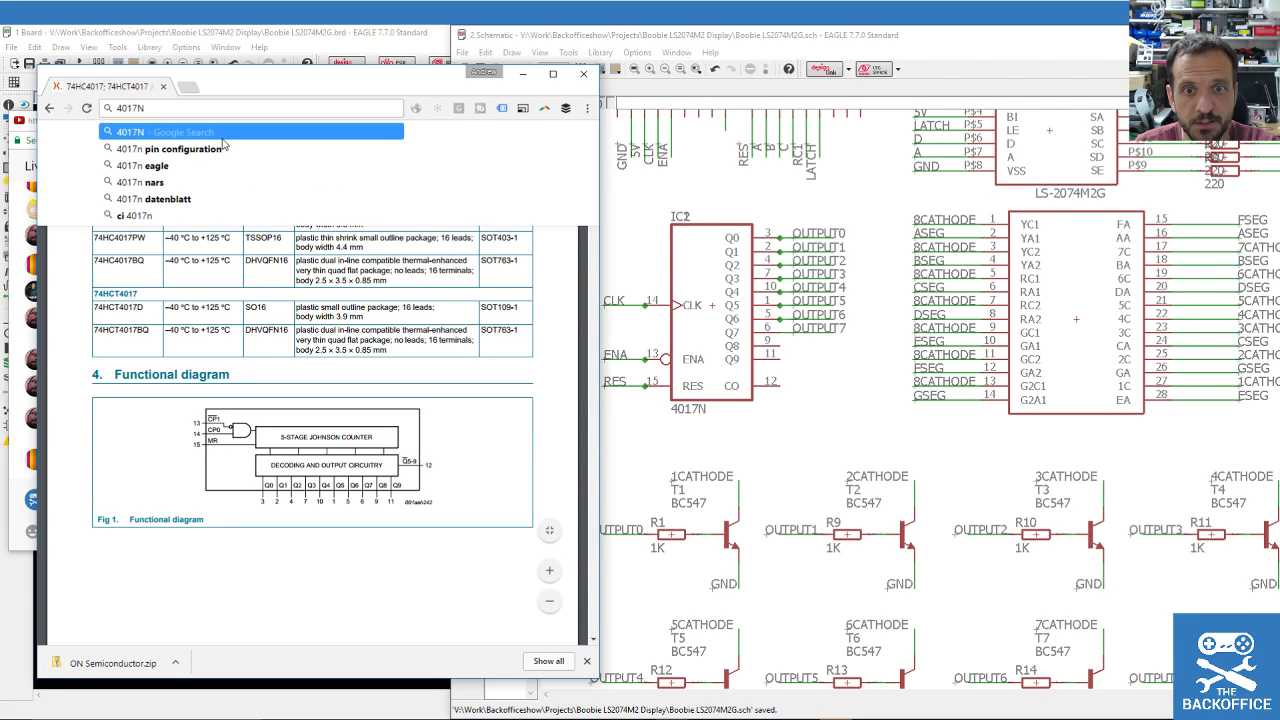
key(Return)
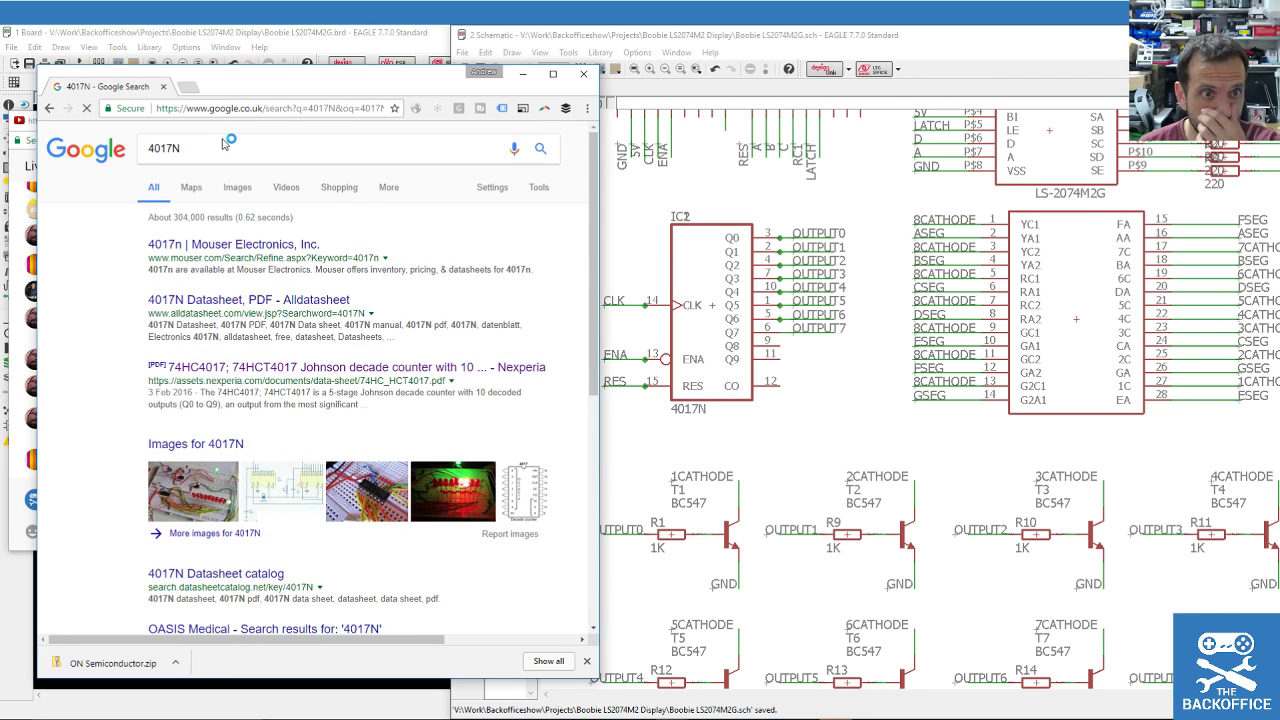
scroll(385, 275, down, 3)
scroll(376, 283, up, 3)
Browse Mouser's United Kingdom results for 4017N counter ICs, then go back.
click(226, 244)
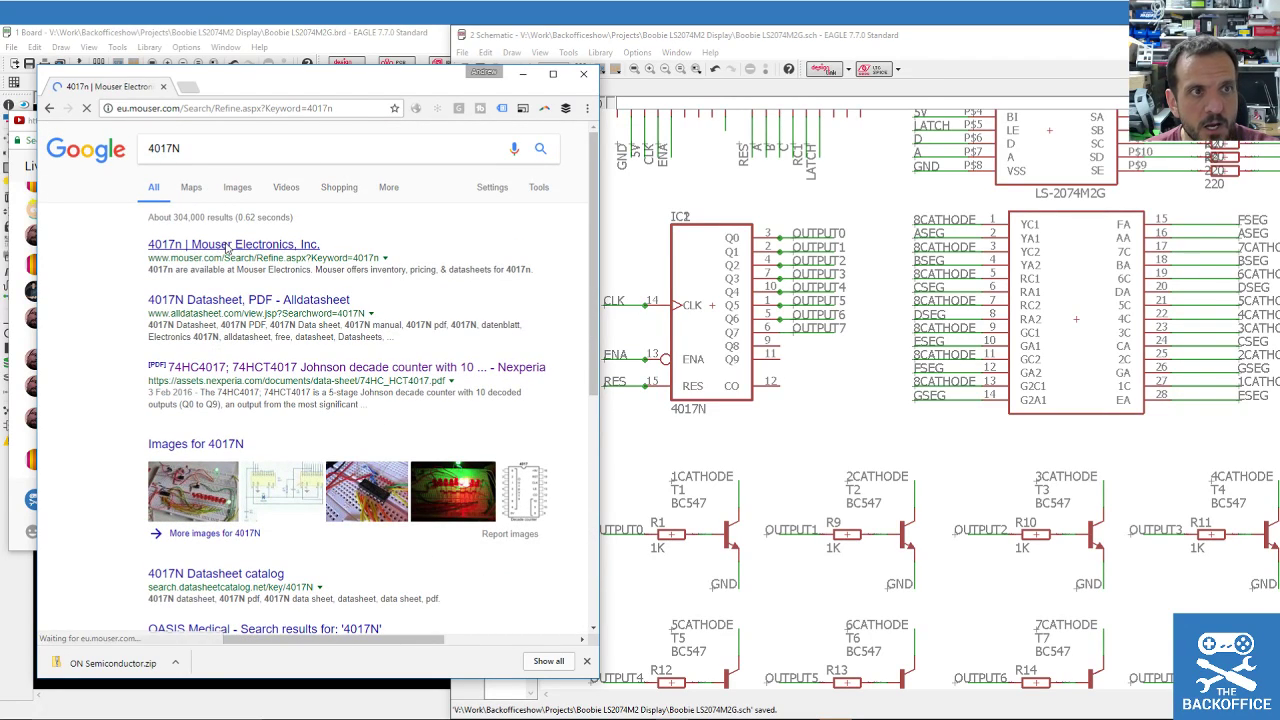
click(6, 172)
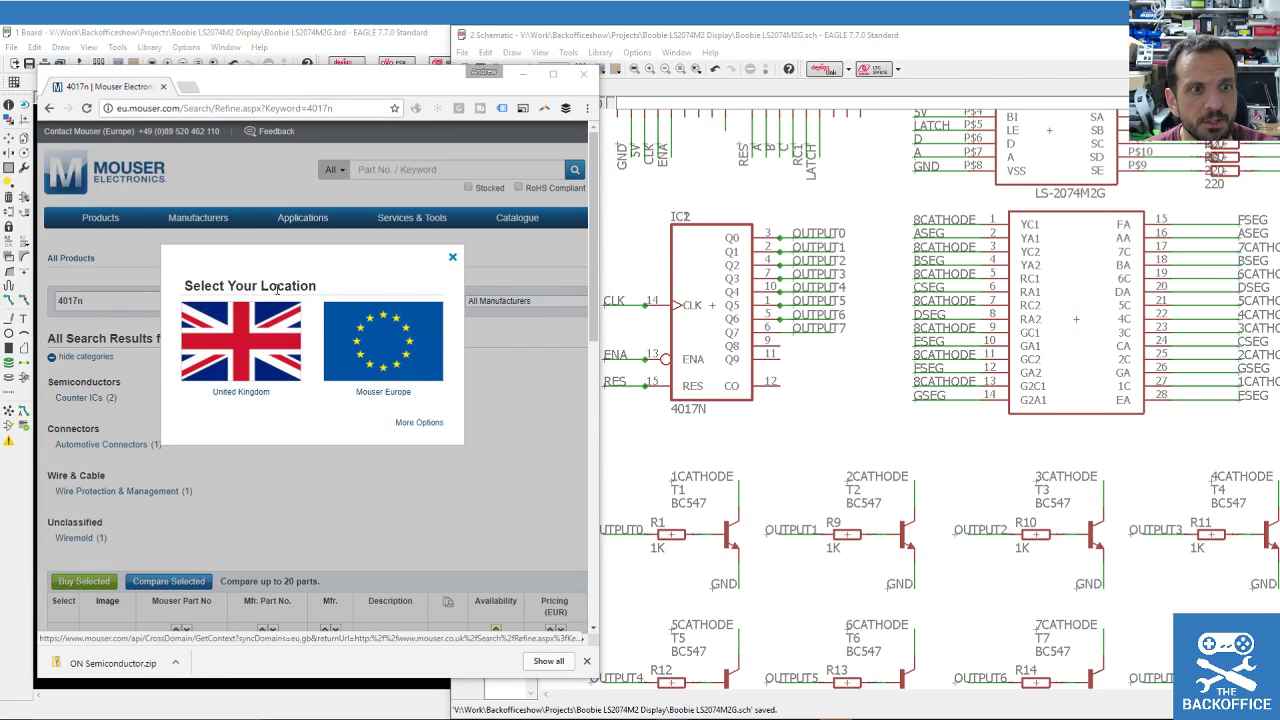
click(226, 340)
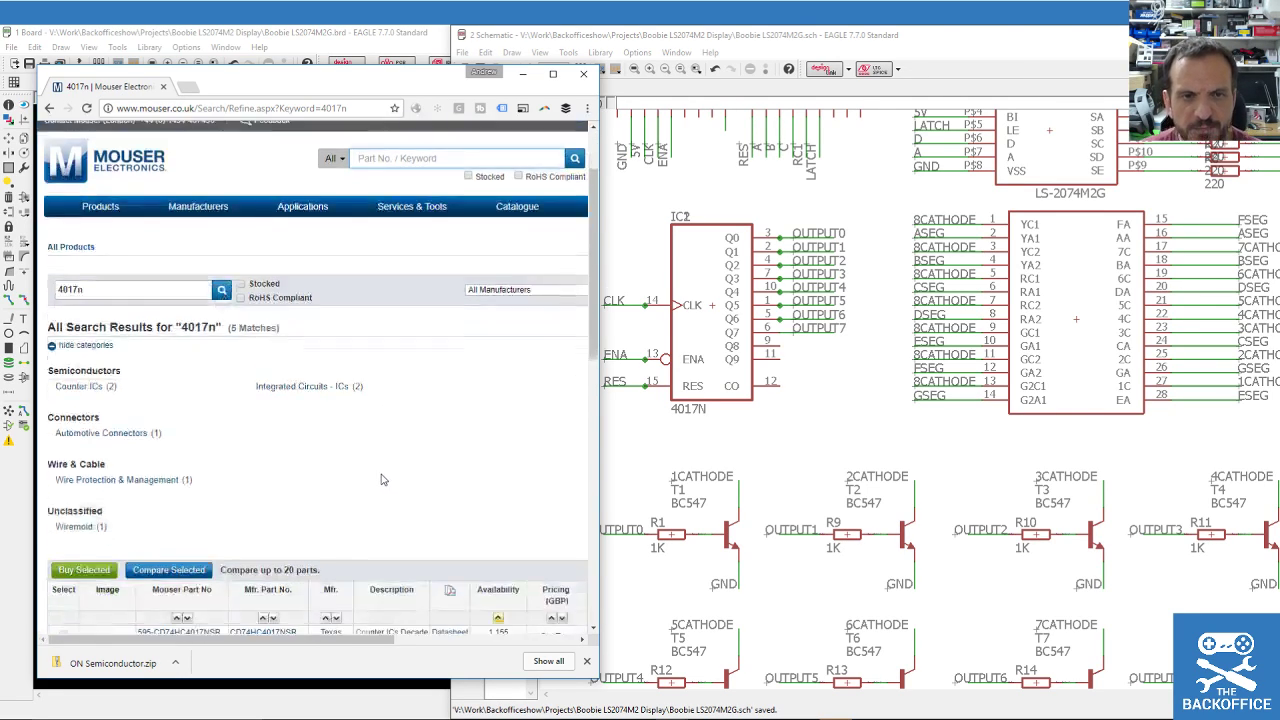
scroll(380, 480, down, 1)
scroll(296, 455, down, 2)
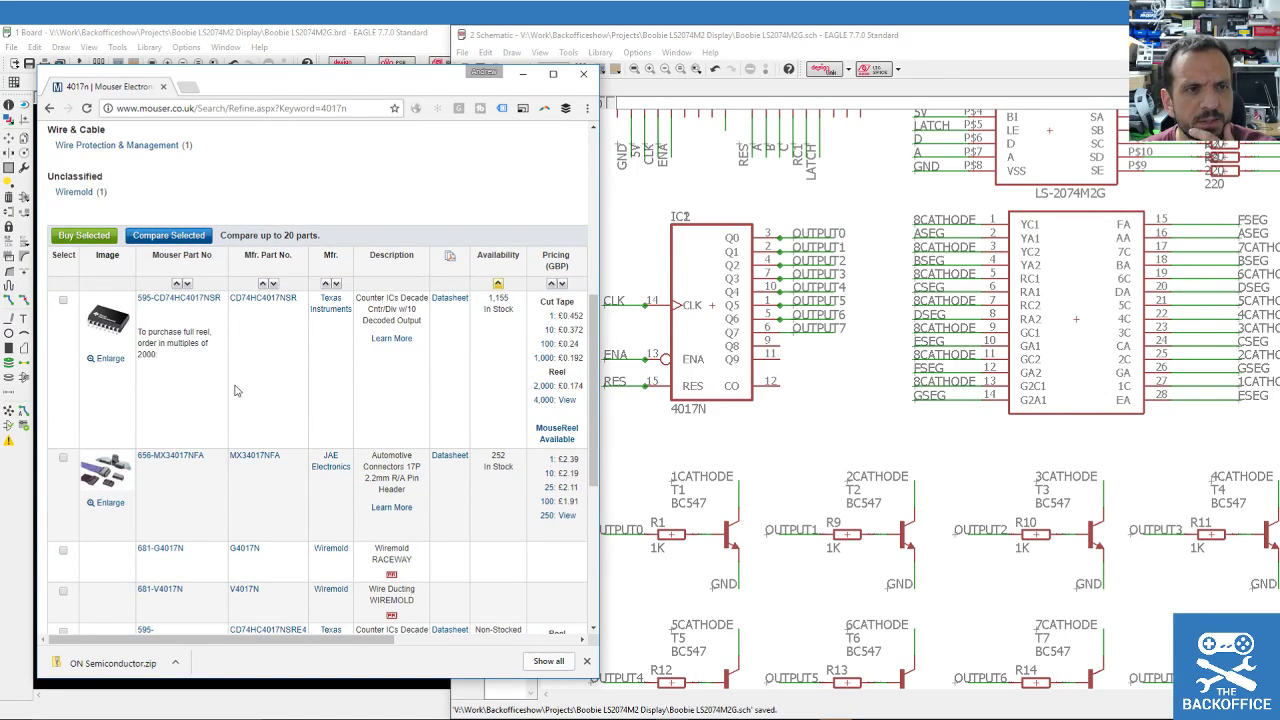
scroll(348, 393, down, 6)
scroll(200, 300, up, 7)
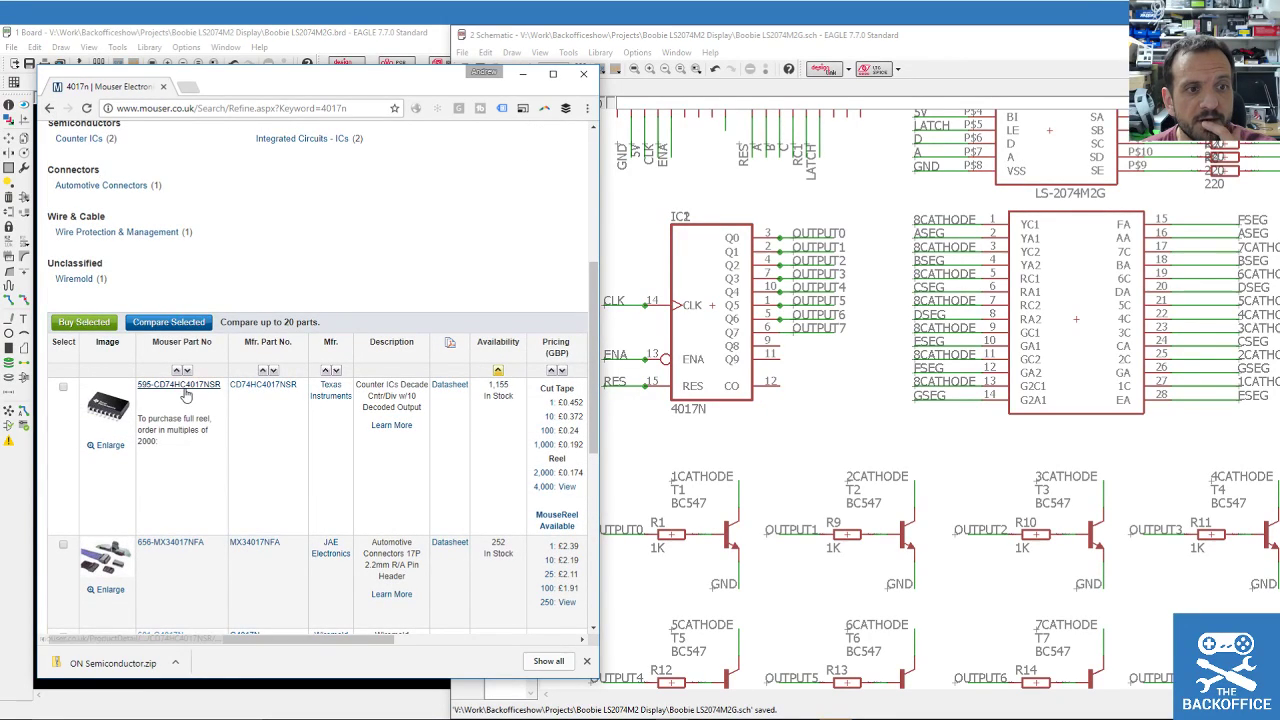
click(50, 108)
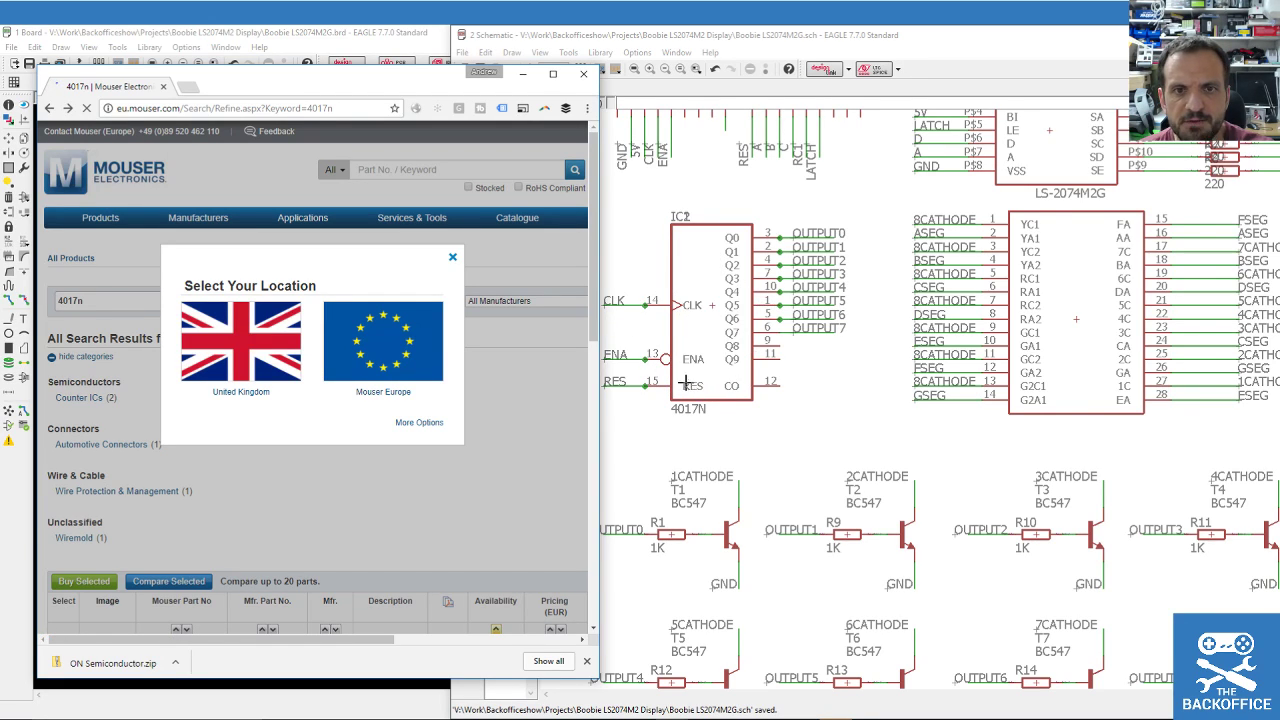
Shift the browser left, then use Move to pick up IC2 and drop it back in place.
drag(420, 90, 384, 88)
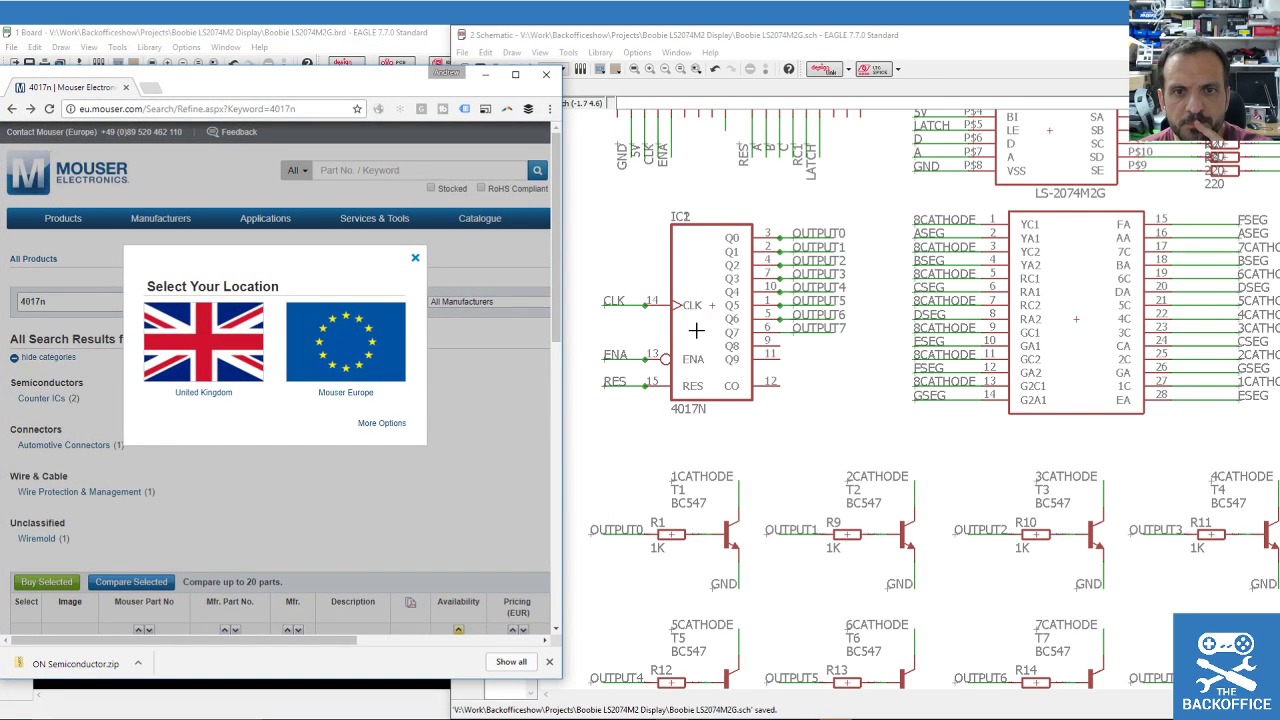
scroll(696, 330, up, 3)
scroll(706, 287, down, 3)
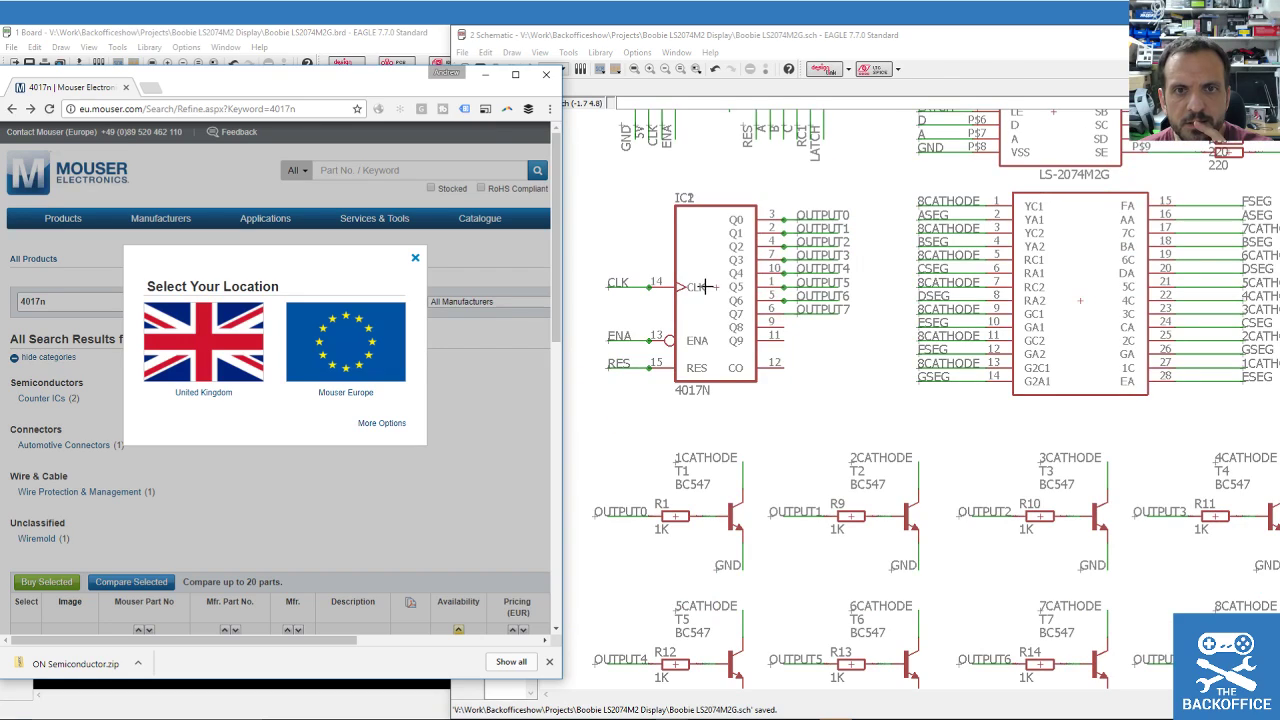
click(532, 44)
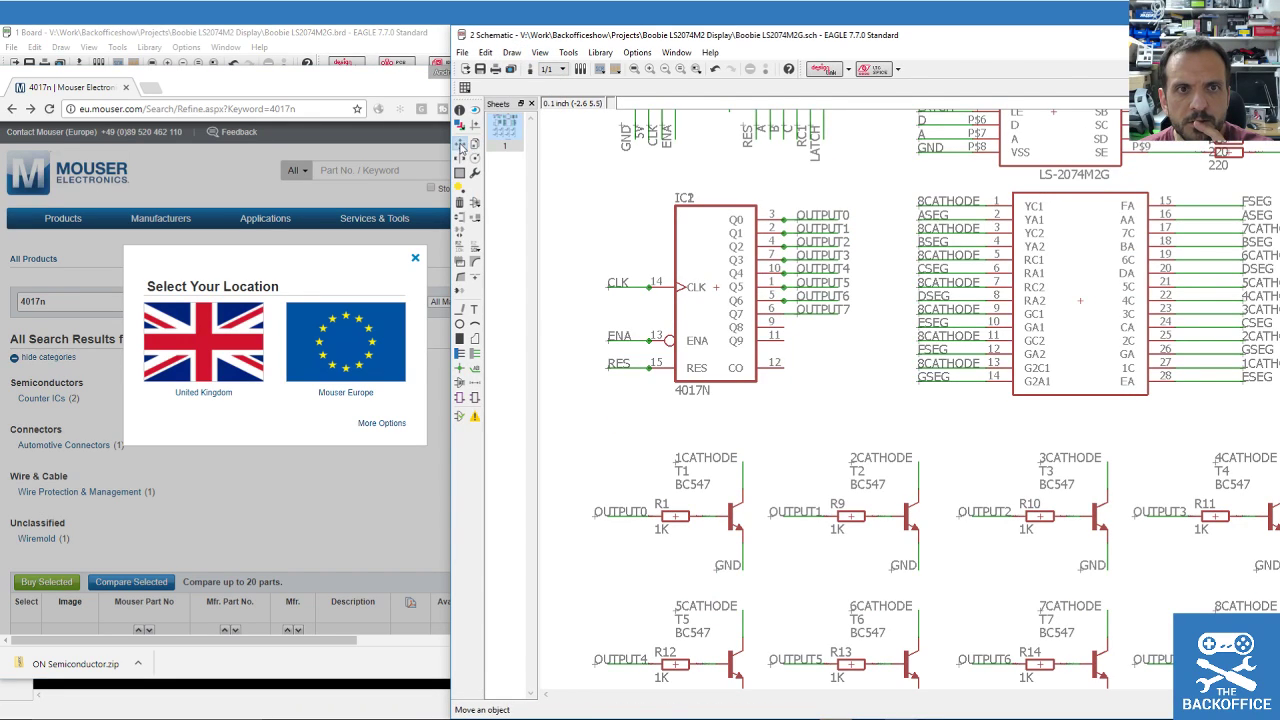
click(460, 147)
click(694, 286)
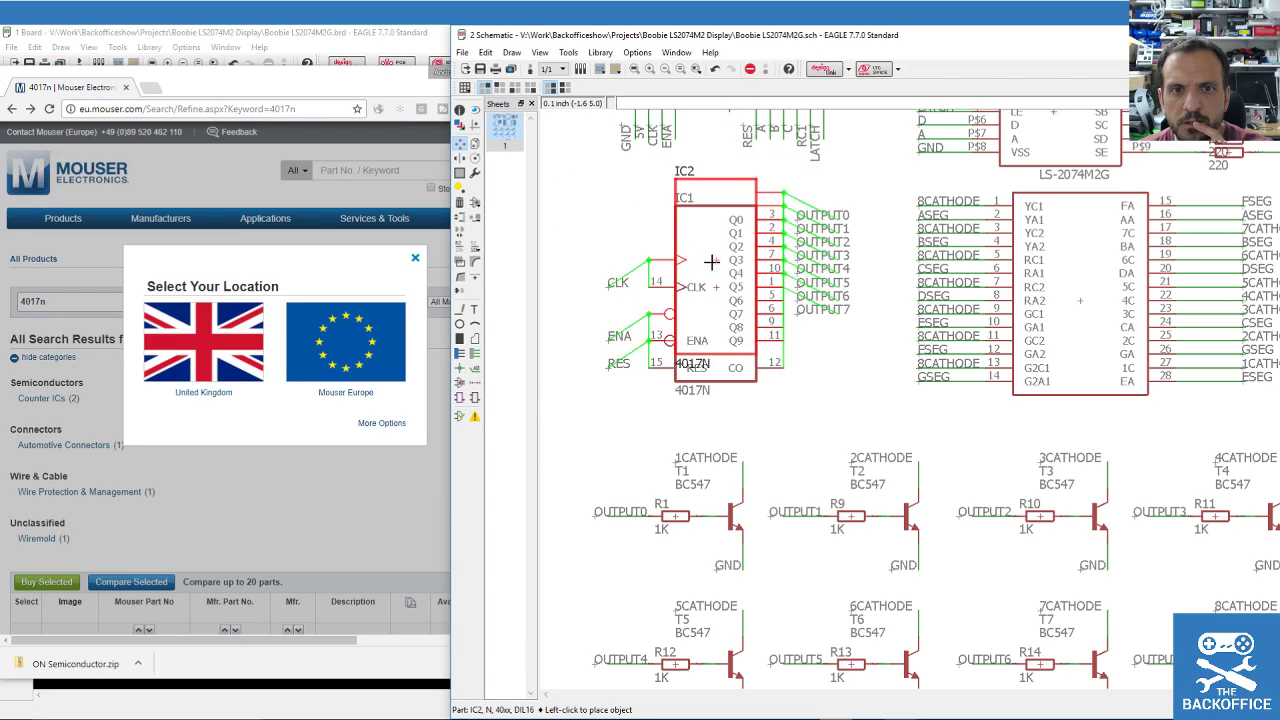
click(716, 290)
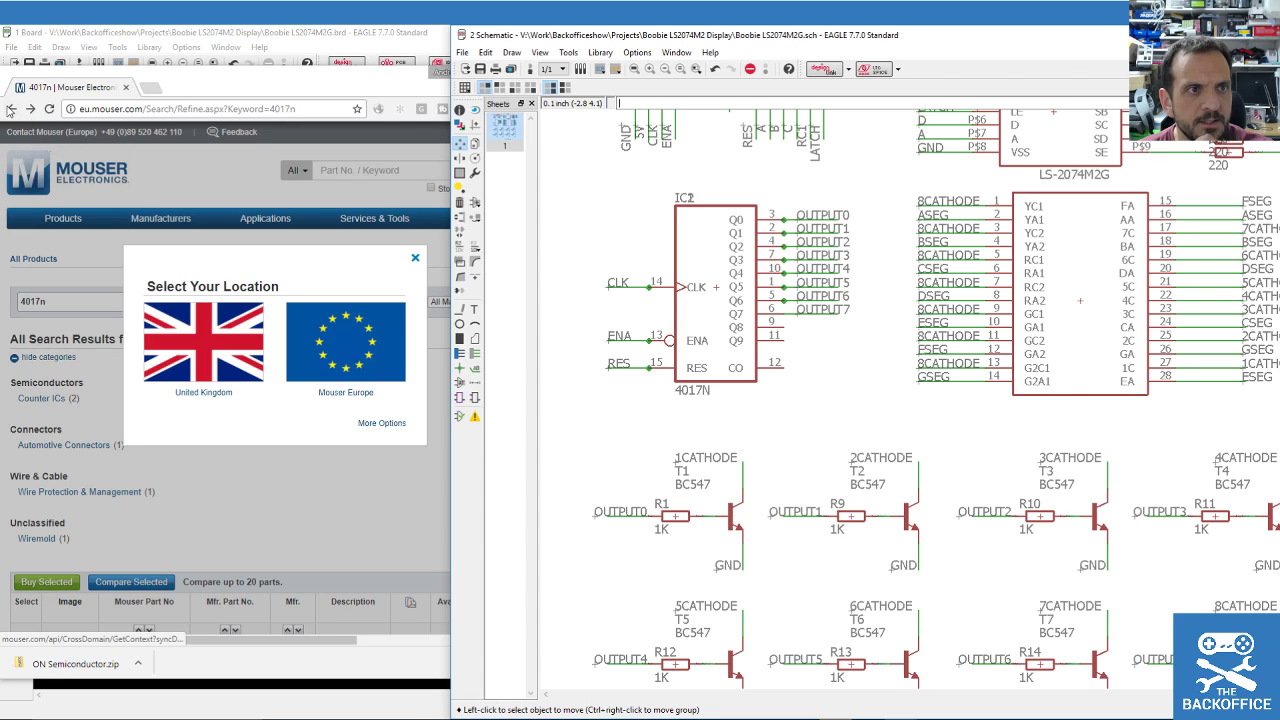
Return Chrome to the Google results for 4017N.
click(10, 108)
scroll(250, 317, down, 3)
scroll(250, 317, up, 3)
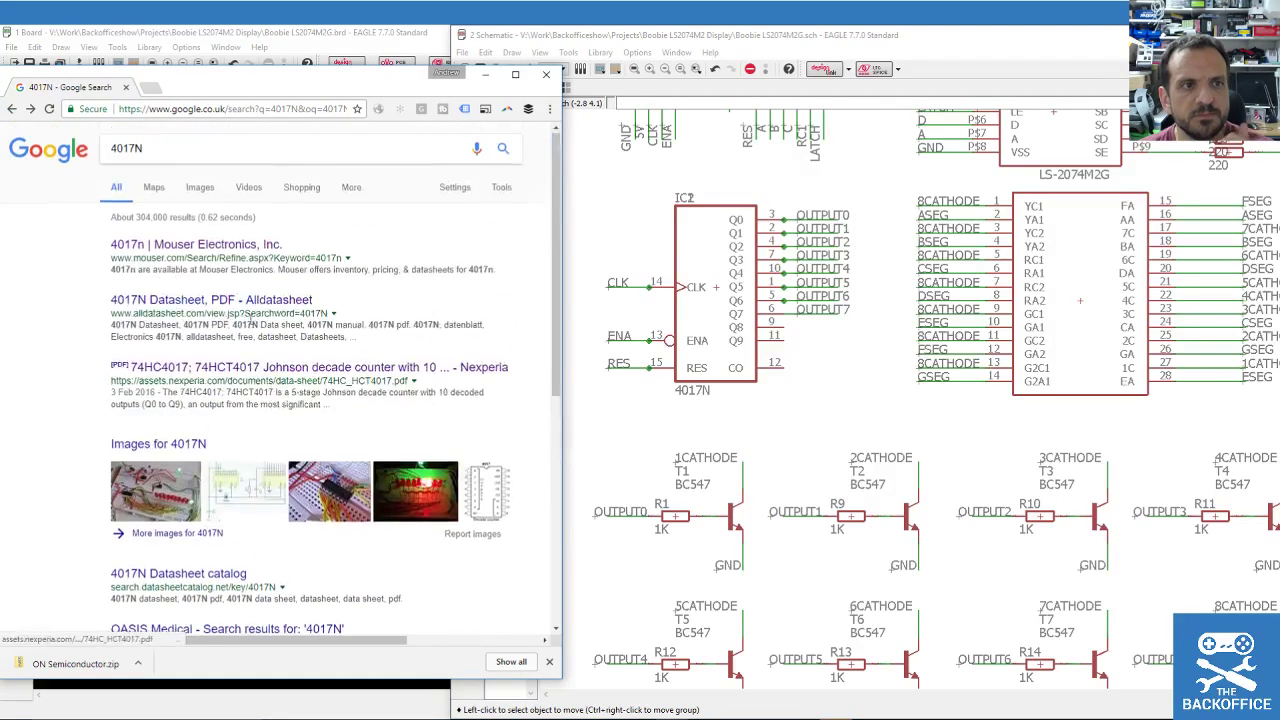
Search Google for '4017N pdf' and open pavouk.org's relay_timer_sch.pdf result.
click(164, 150)
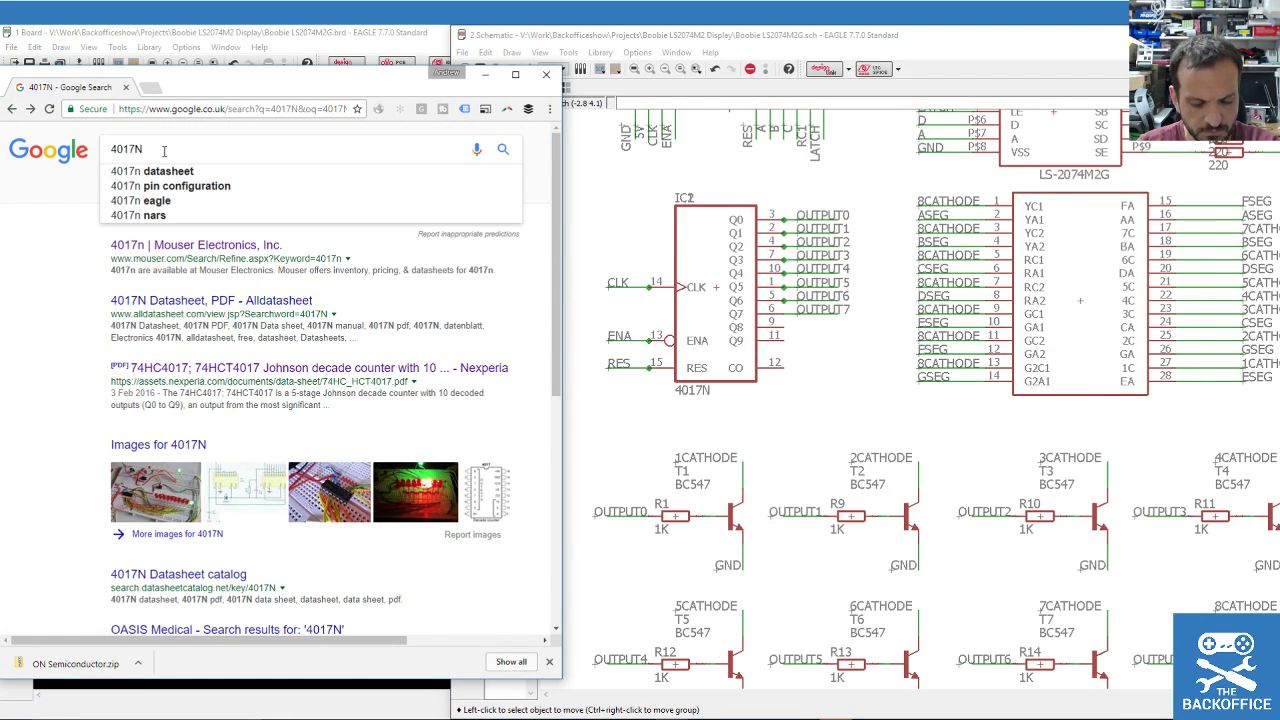
text(pdf)
key(Return)
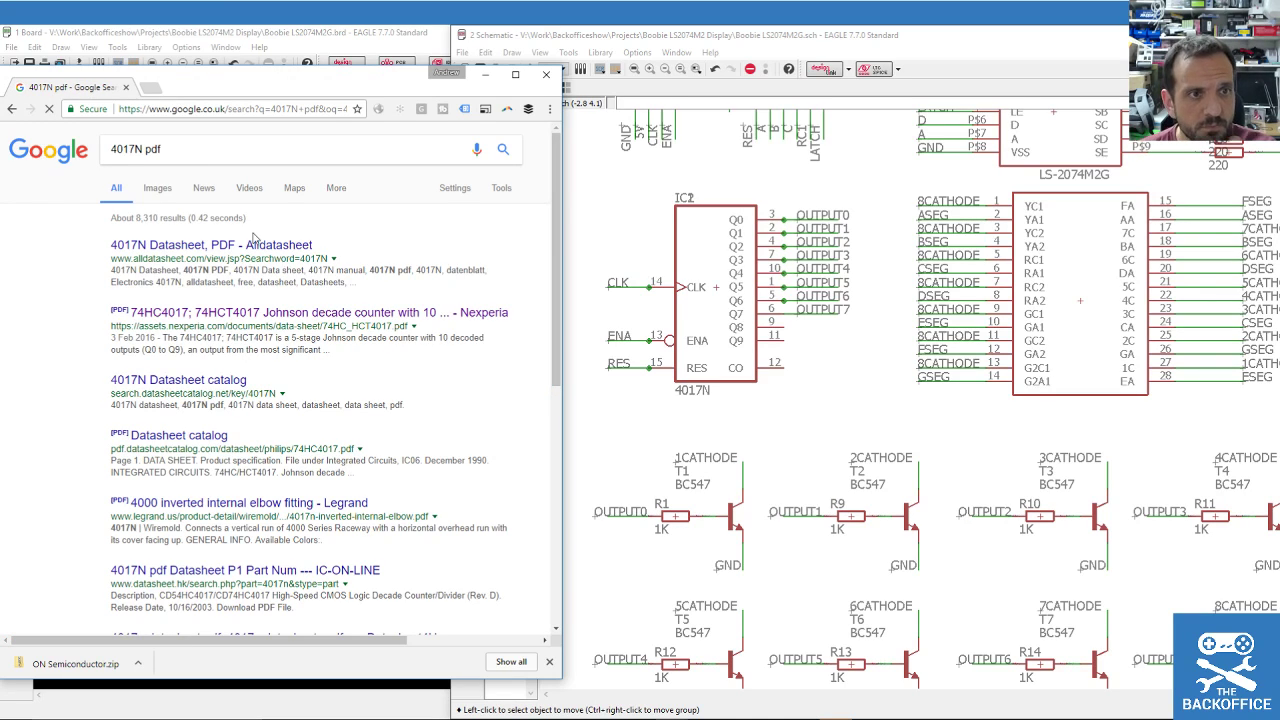
scroll(243, 245, down, 1)
scroll(243, 245, down, 3)
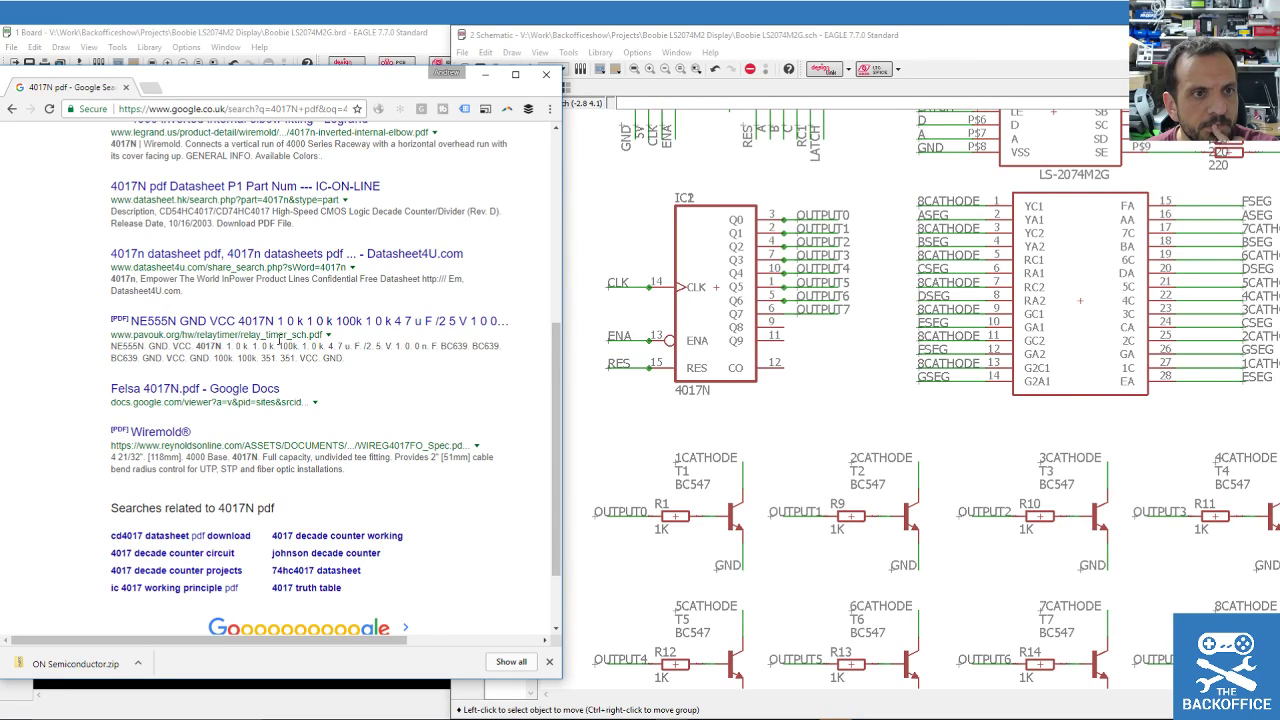
click(233, 321)
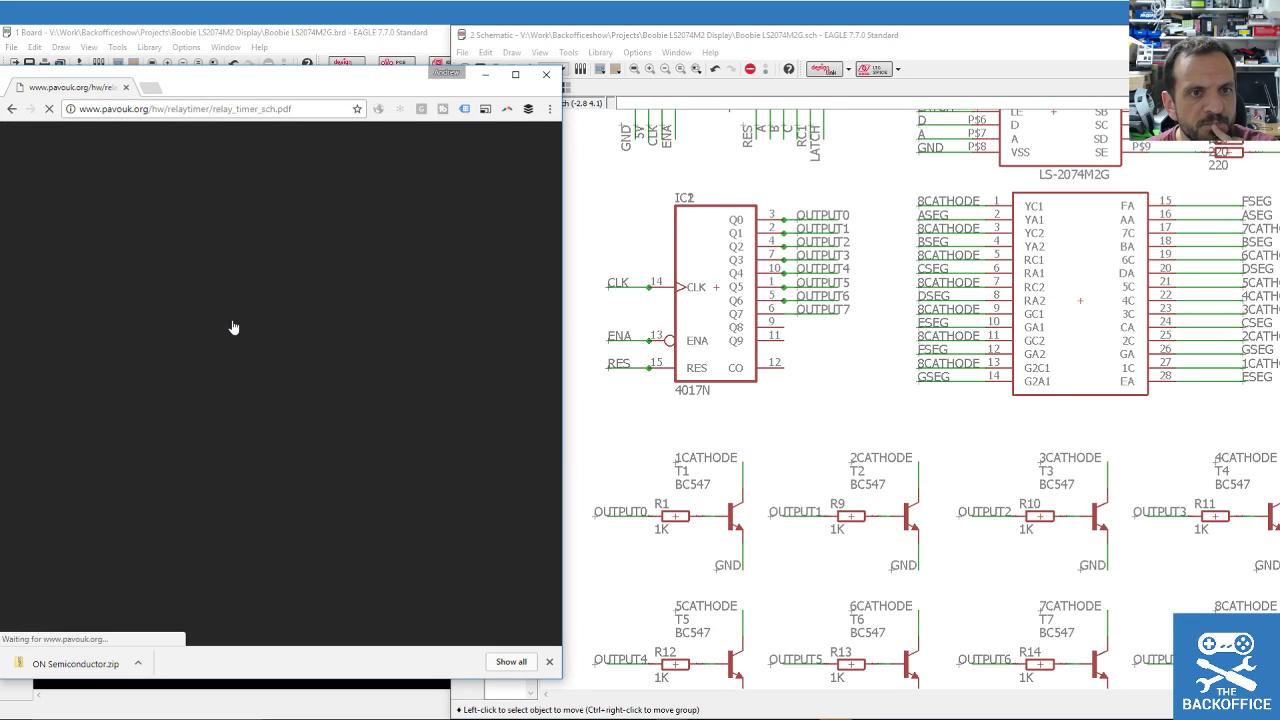
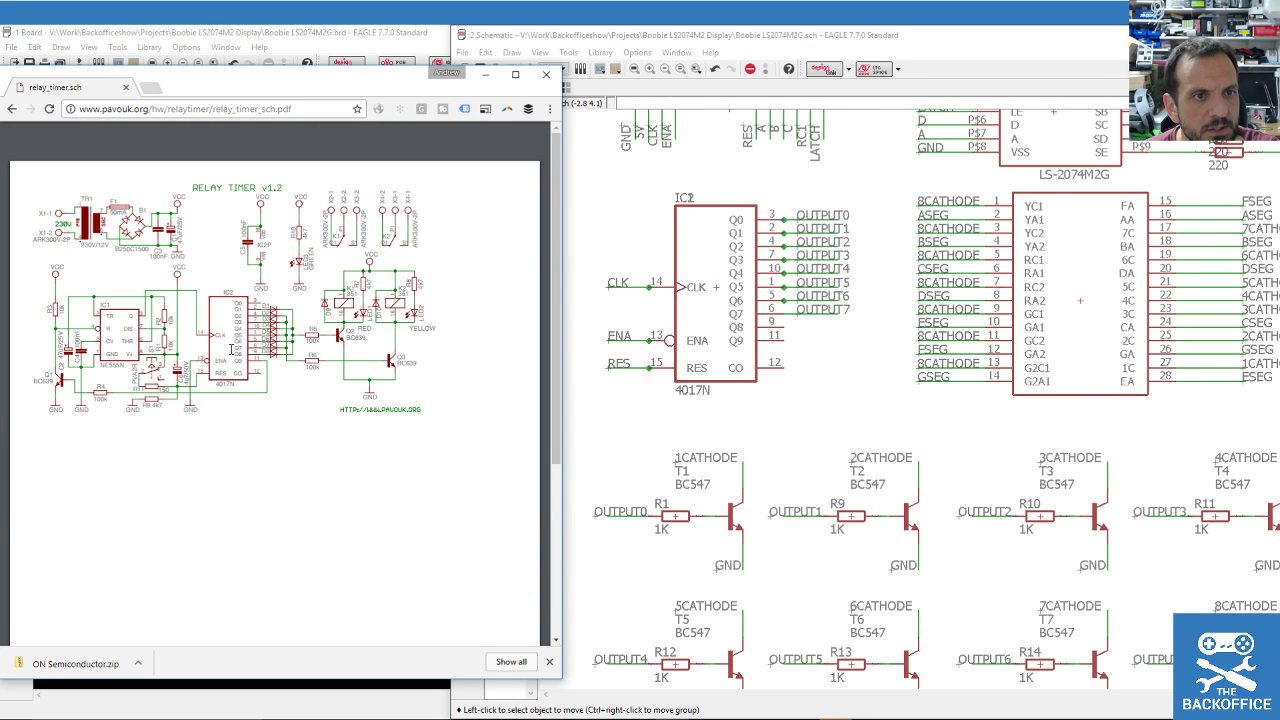
Finish reading the relay_timer_sch.pdf schematic and bring the EAGLE schematic window to the front.
scroll(275, 400, down, 1)
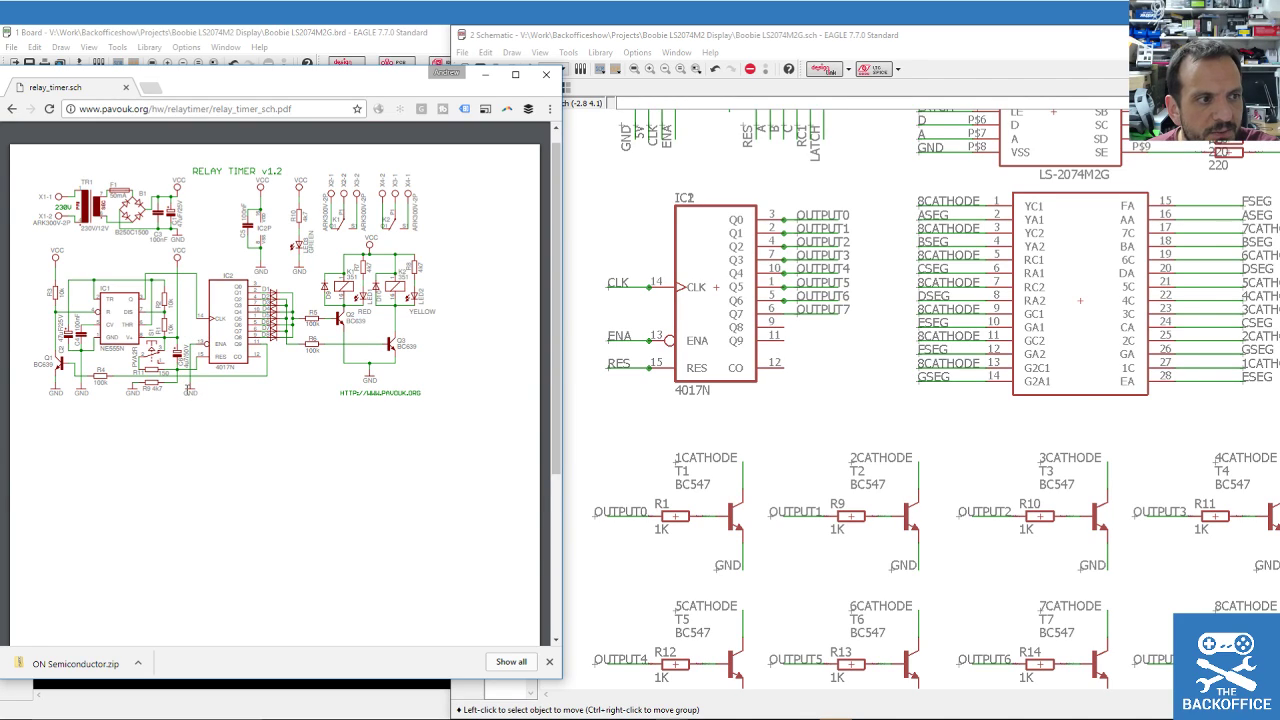
click(617, 33)
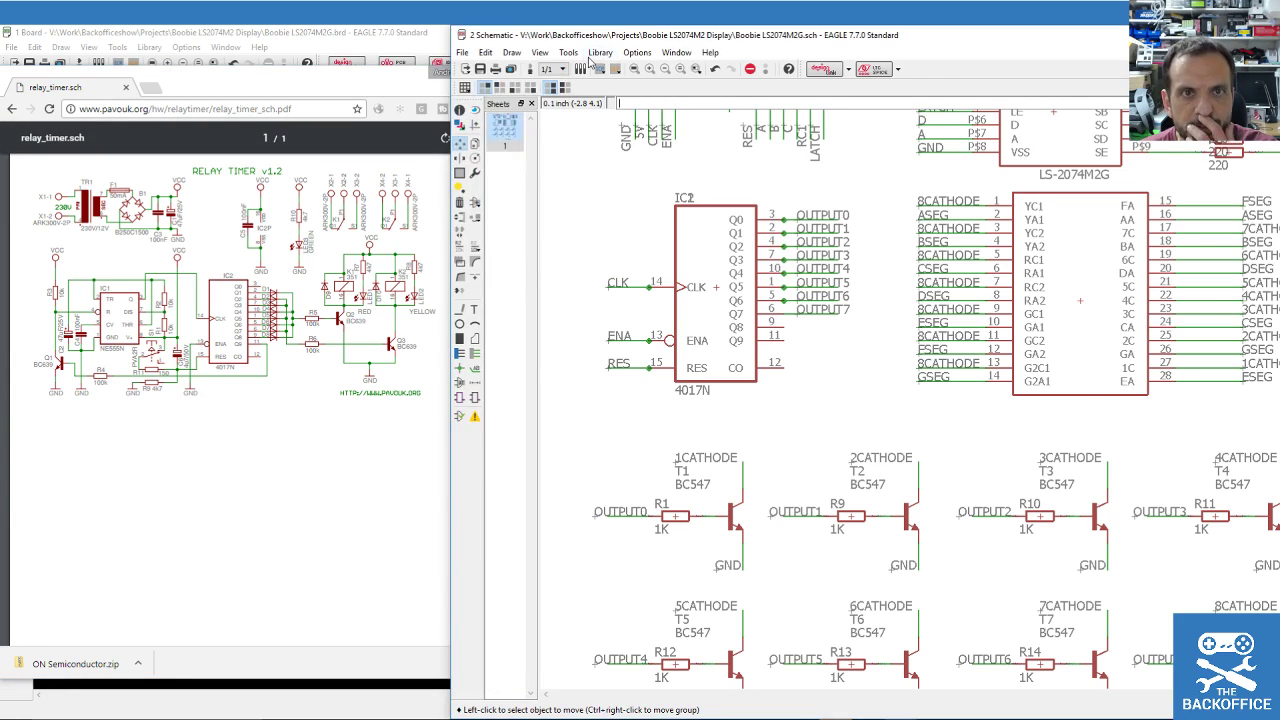
Switch from the schematic to the board layout view.
click(530, 69)
scroll(586, 289, down, 3)
scroll(600, 374, up, 4)
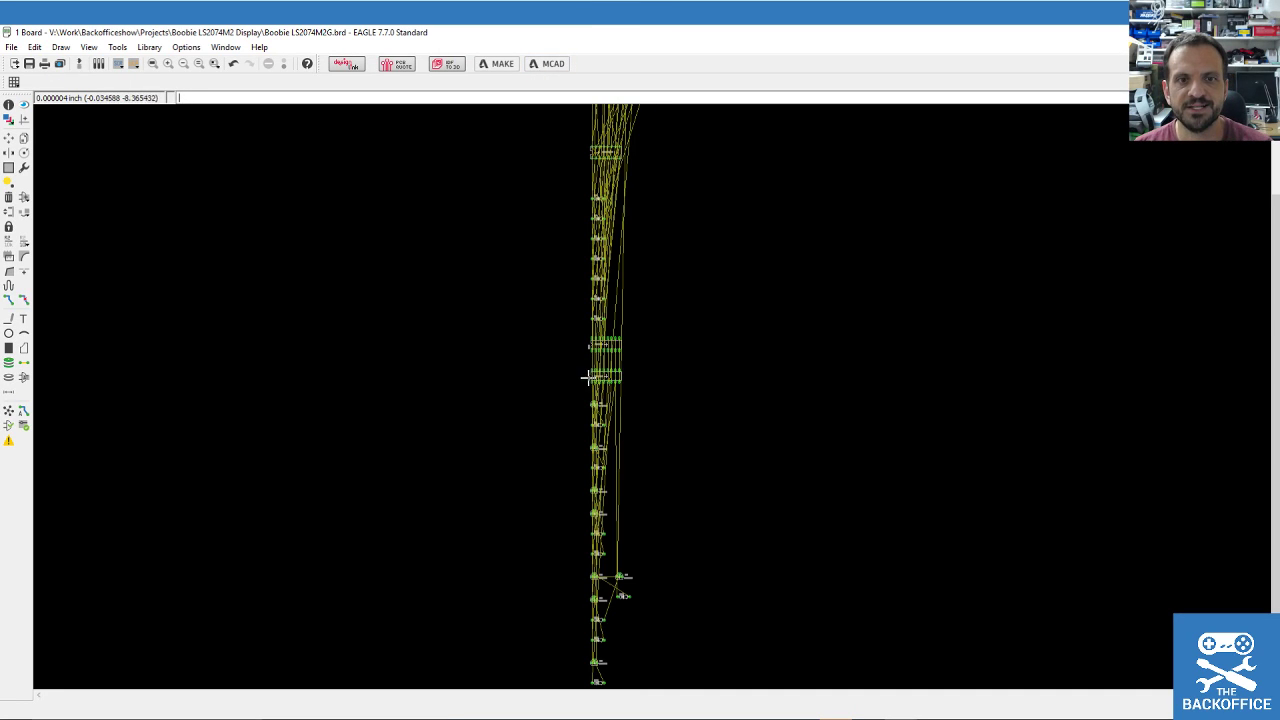
scroll(604, 390, down, 2)
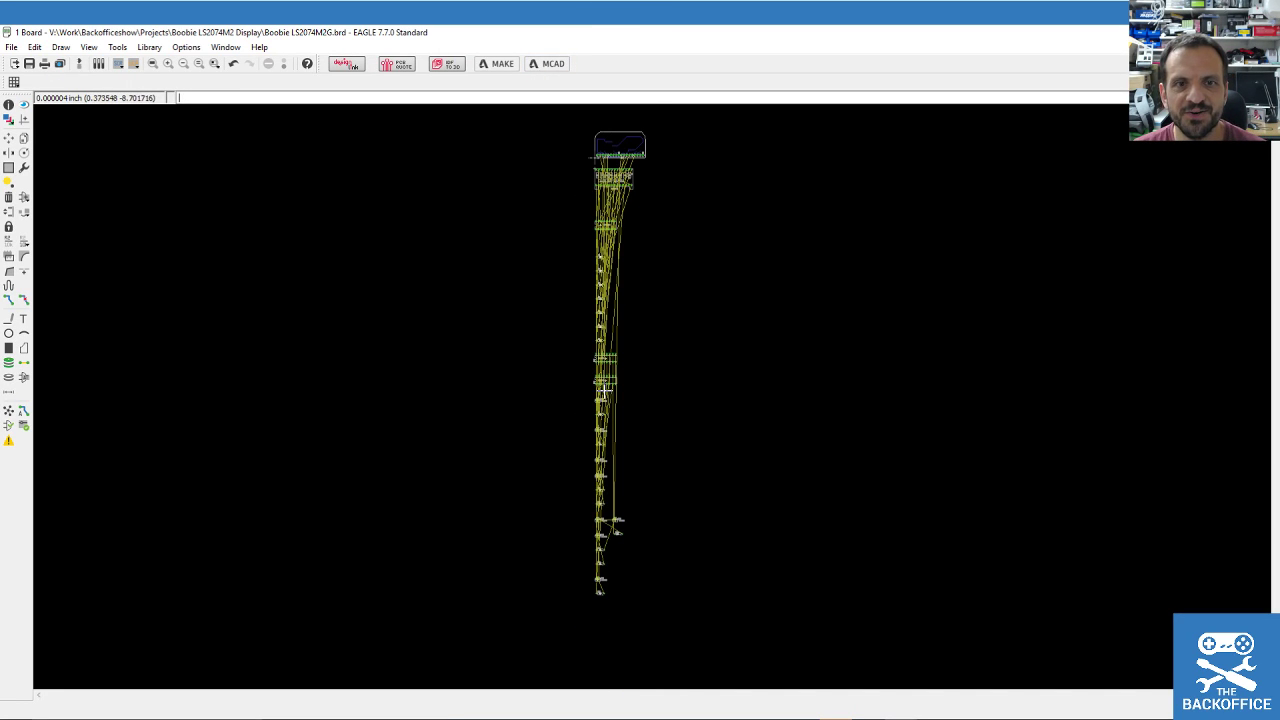
Try to move IC1 with Move, abandoning it after repeated Standard-edition board-area errors.
click(9, 137)
scroll(624, 152, up, 2)
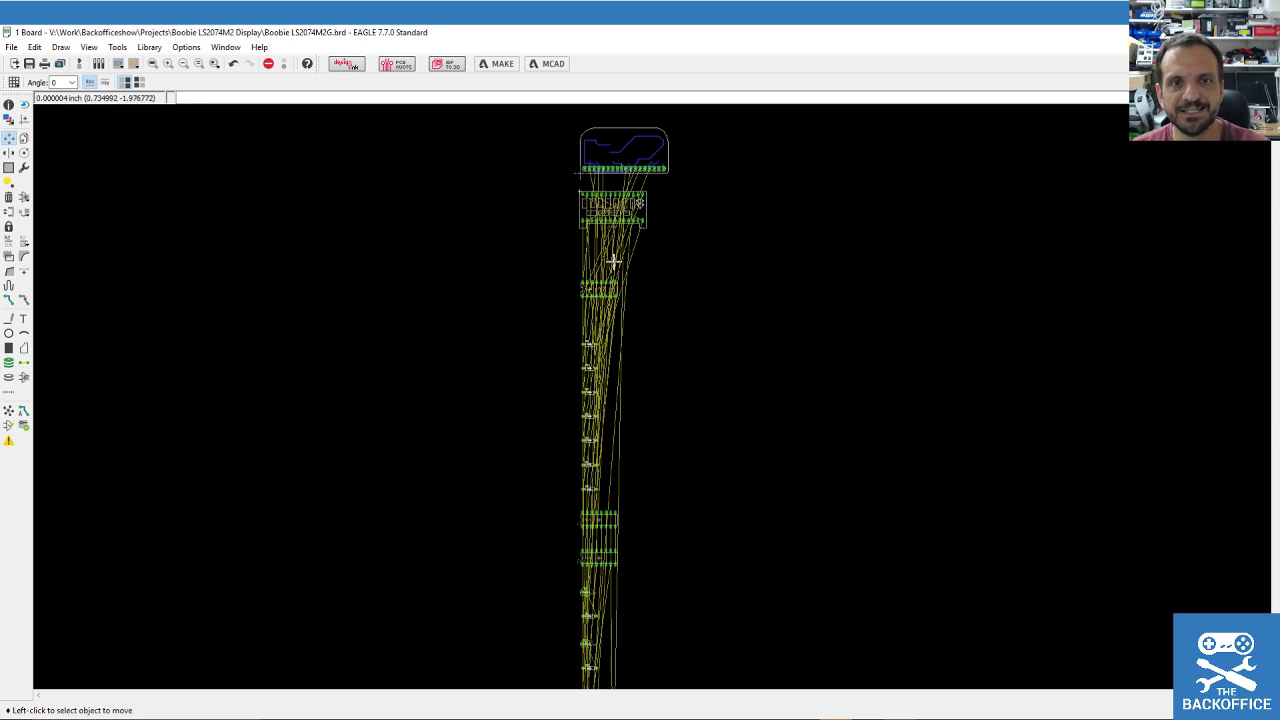
scroll(605, 430, down, 2)
scroll(530, 535, up, 5)
click(530, 535)
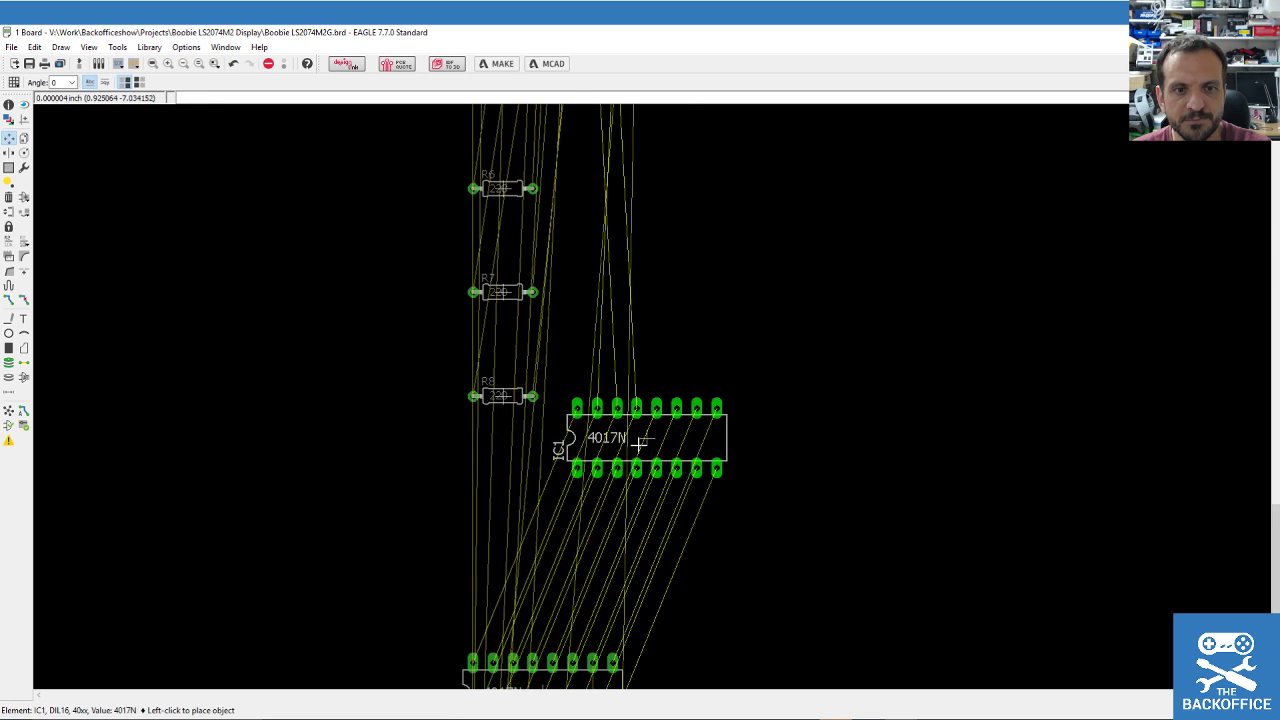
scroll(652, 420, down, 2)
click(676, 424)
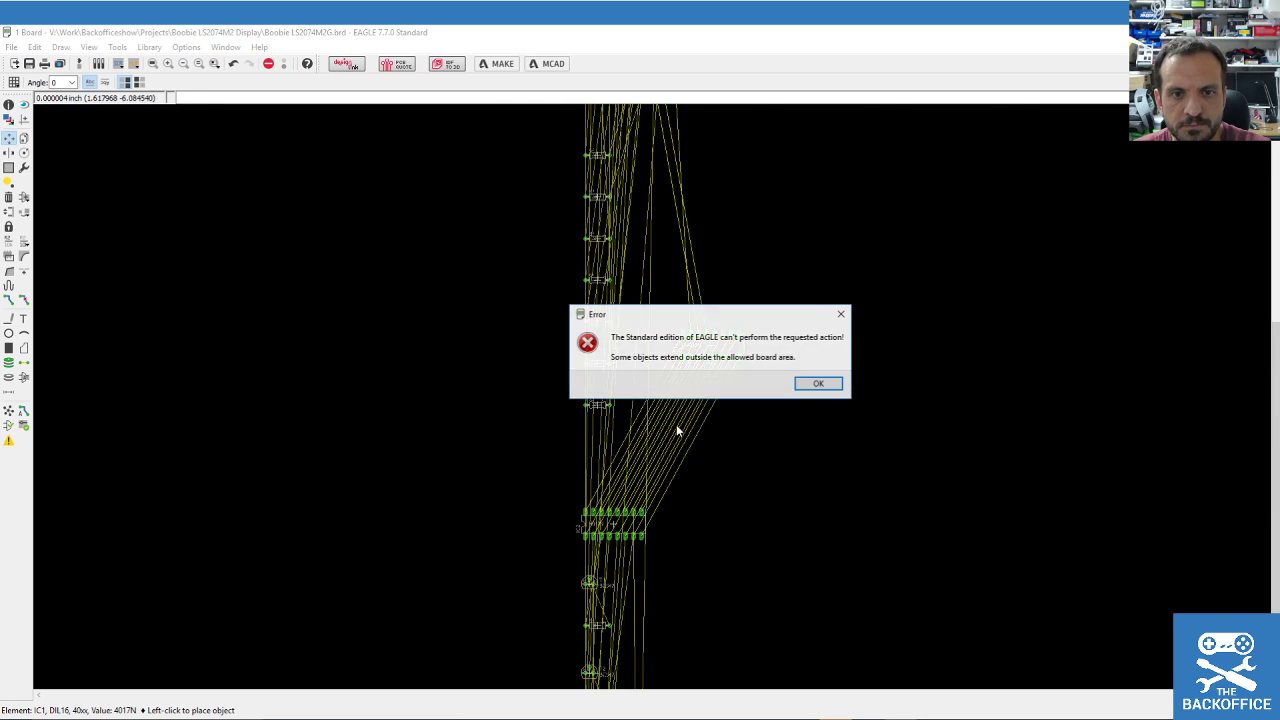
key(Return)
scroll(632, 516, down, 2)
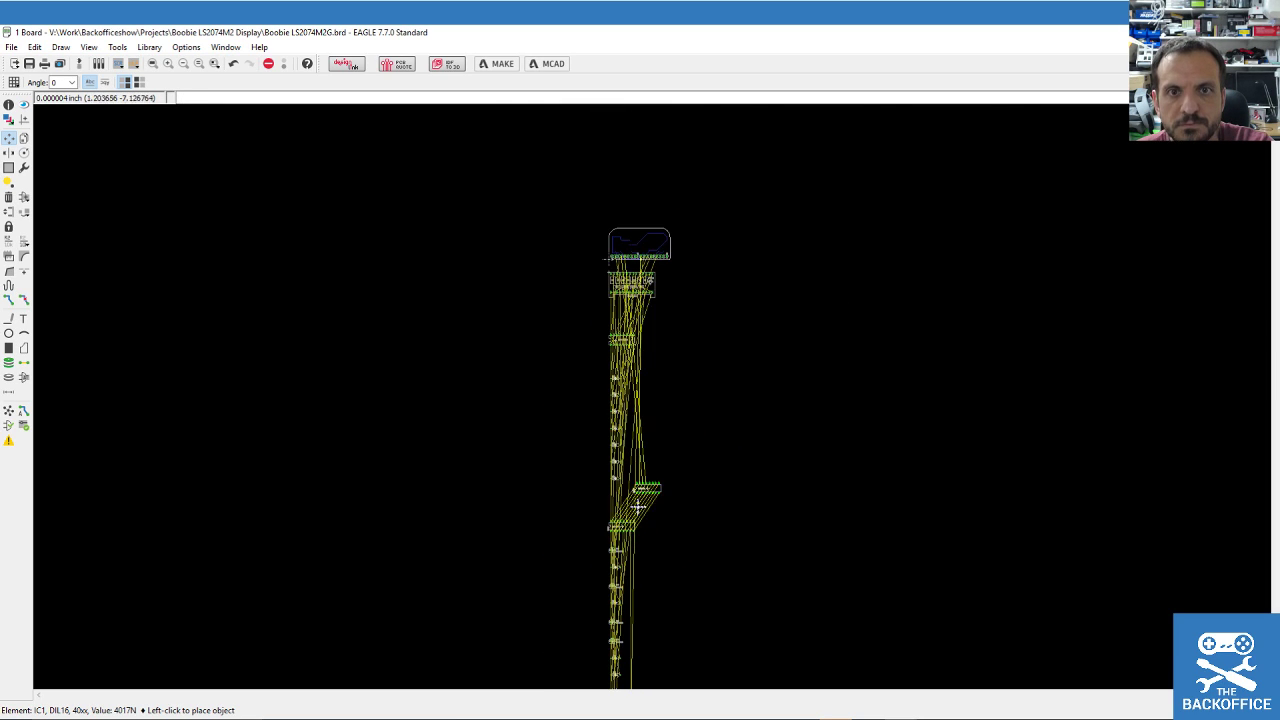
click(666, 445)
click(843, 275)
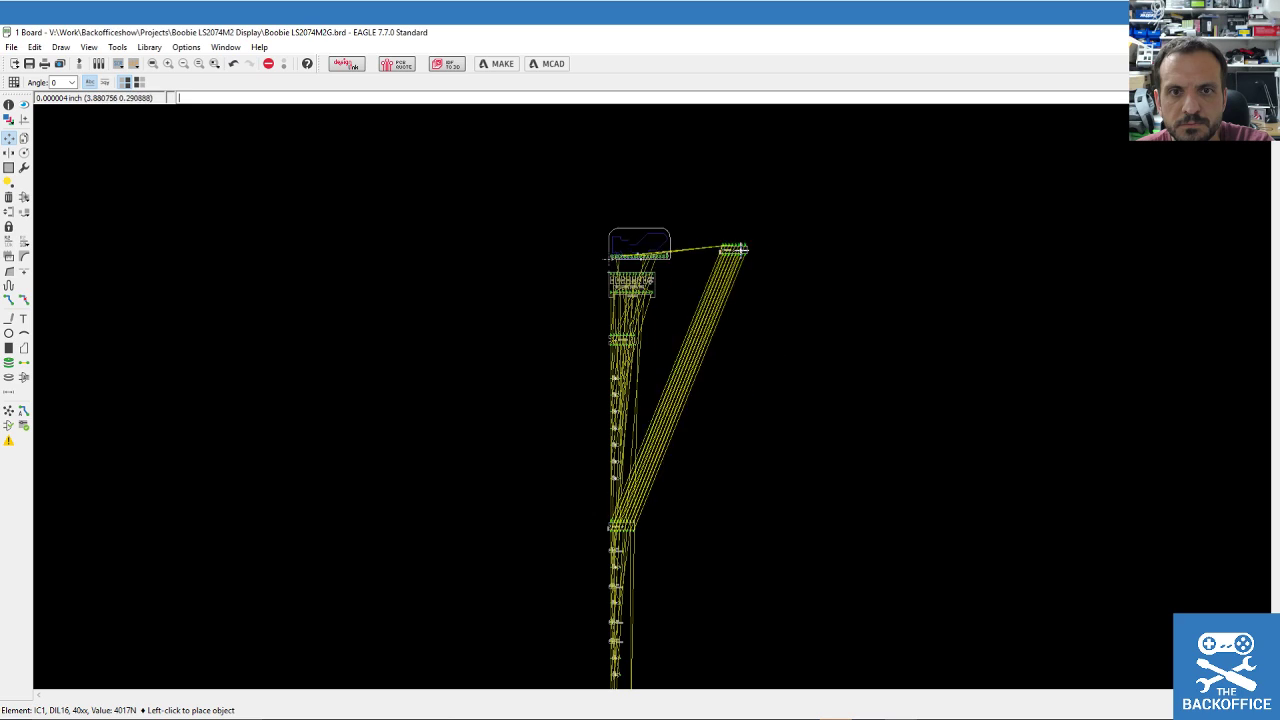
Place IC2 beside IC1 above the display footprint at the top of the board.
click(618, 523)
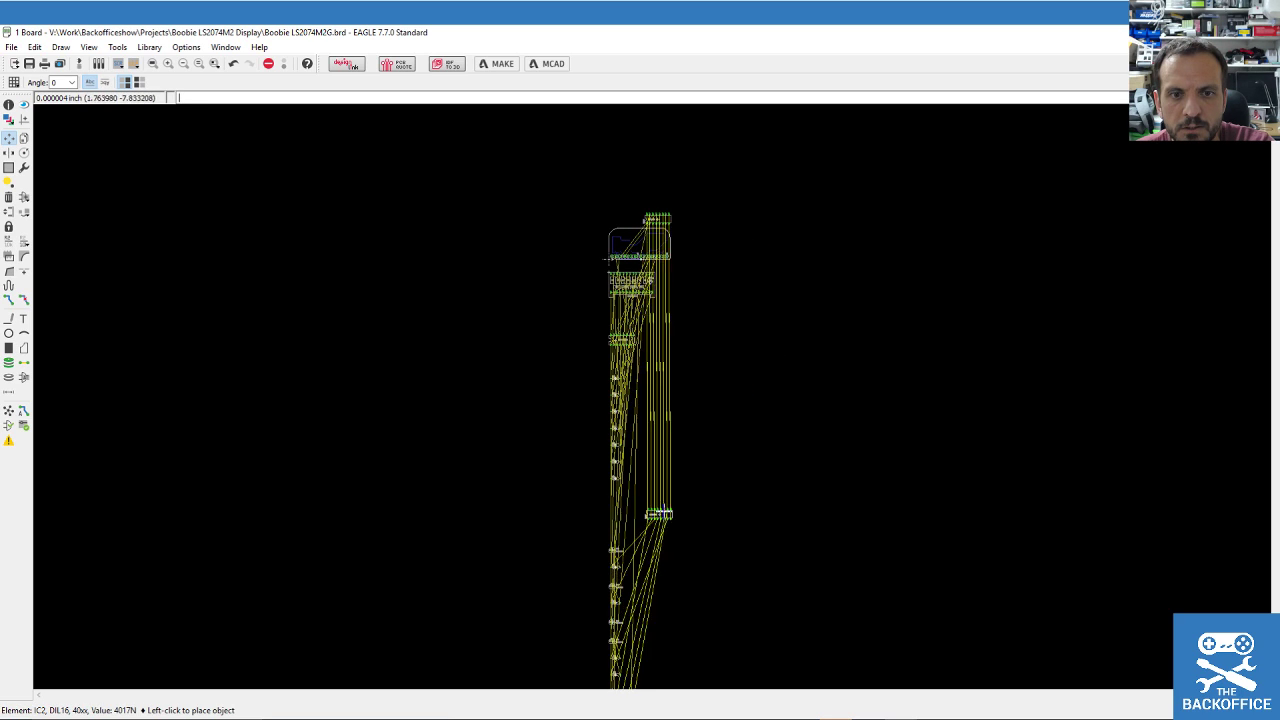
scroll(700, 203, up, 6)
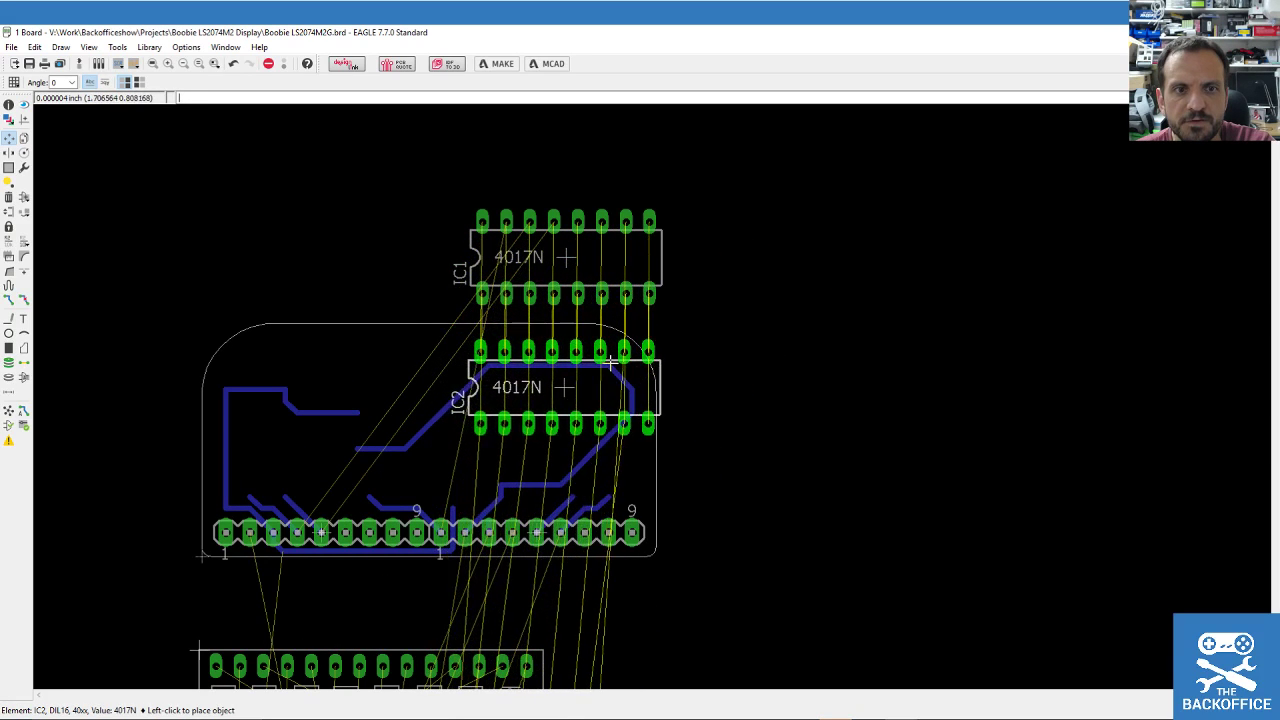
click(364, 236)
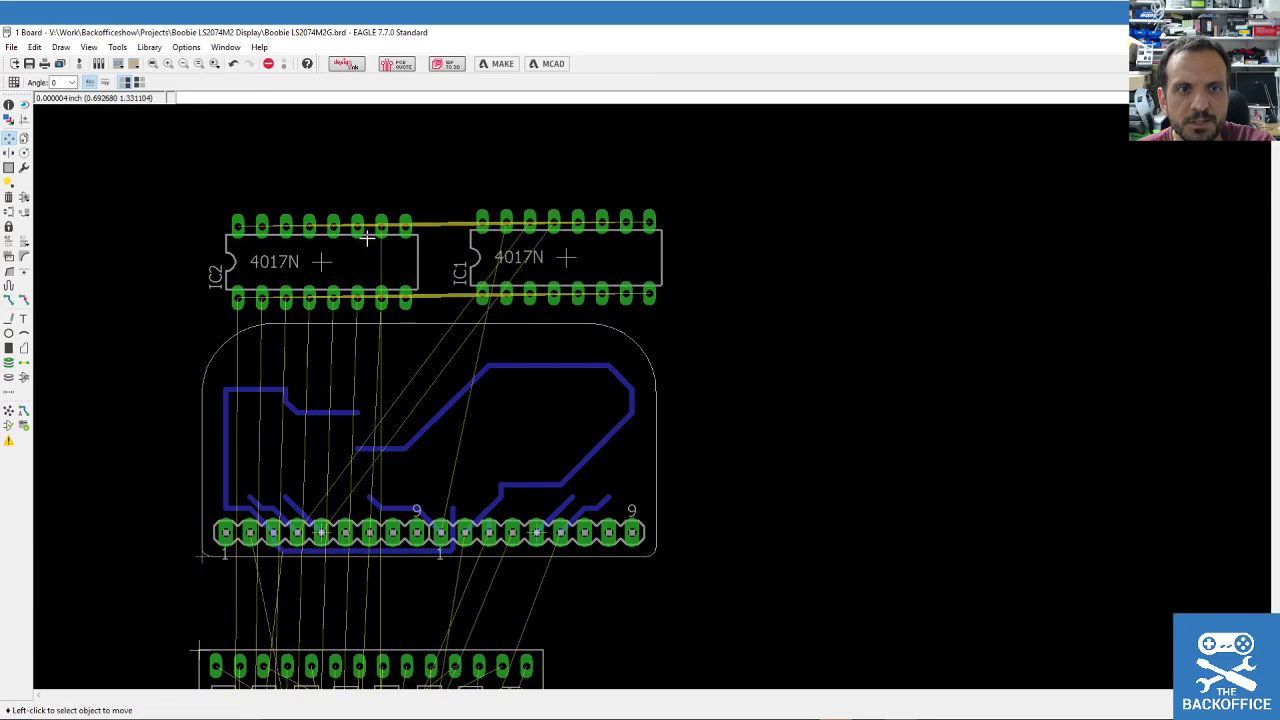
scroll(629, 467, down, 8)
scroll(629, 467, up, 5)
scroll(583, 591, down, 3)
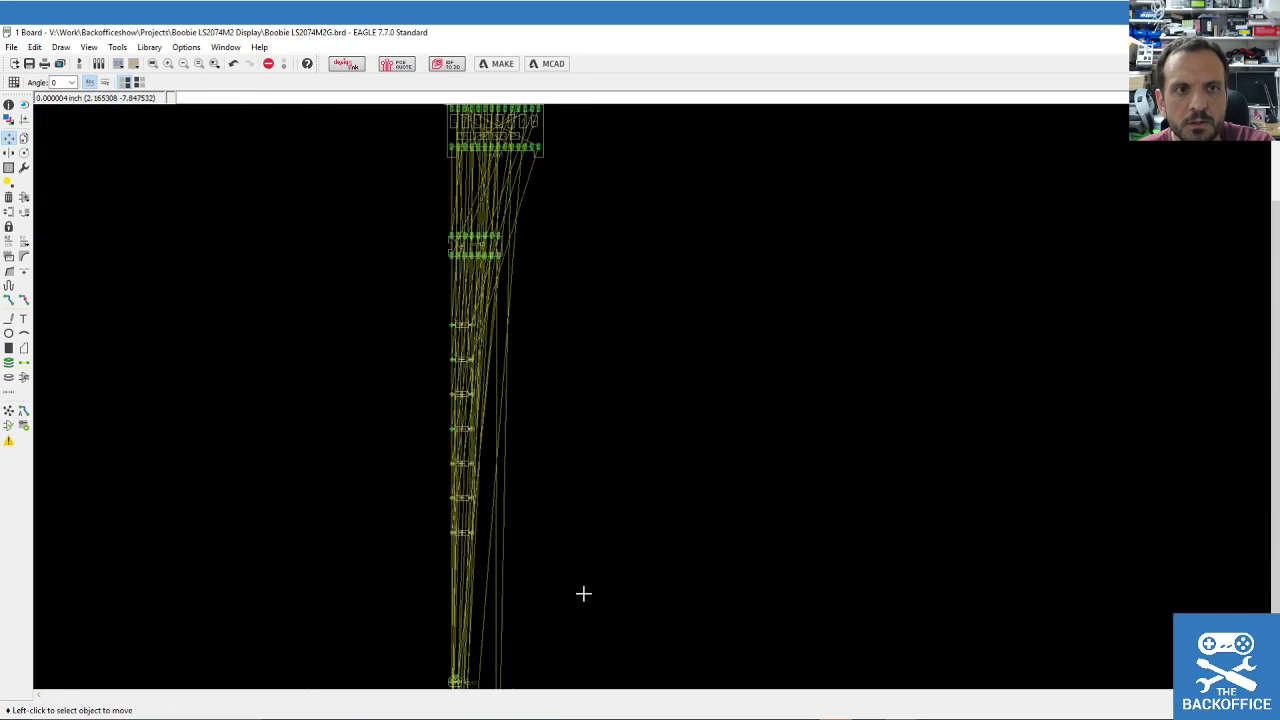
In the schematic, move IC2 off the stacked parts and set it aside above.
click(79, 65)
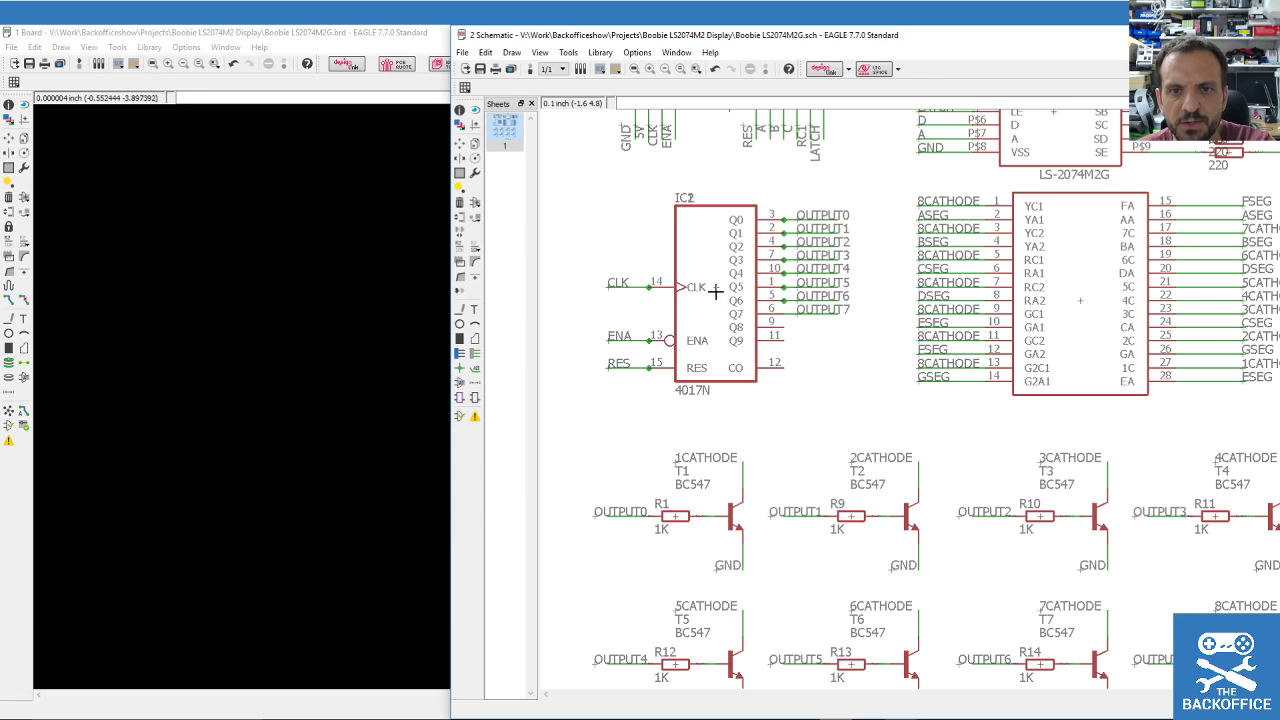
scroll(712, 293, down, 4)
scroll(703, 290, up, 3)
scroll(720, 300, up, 1)
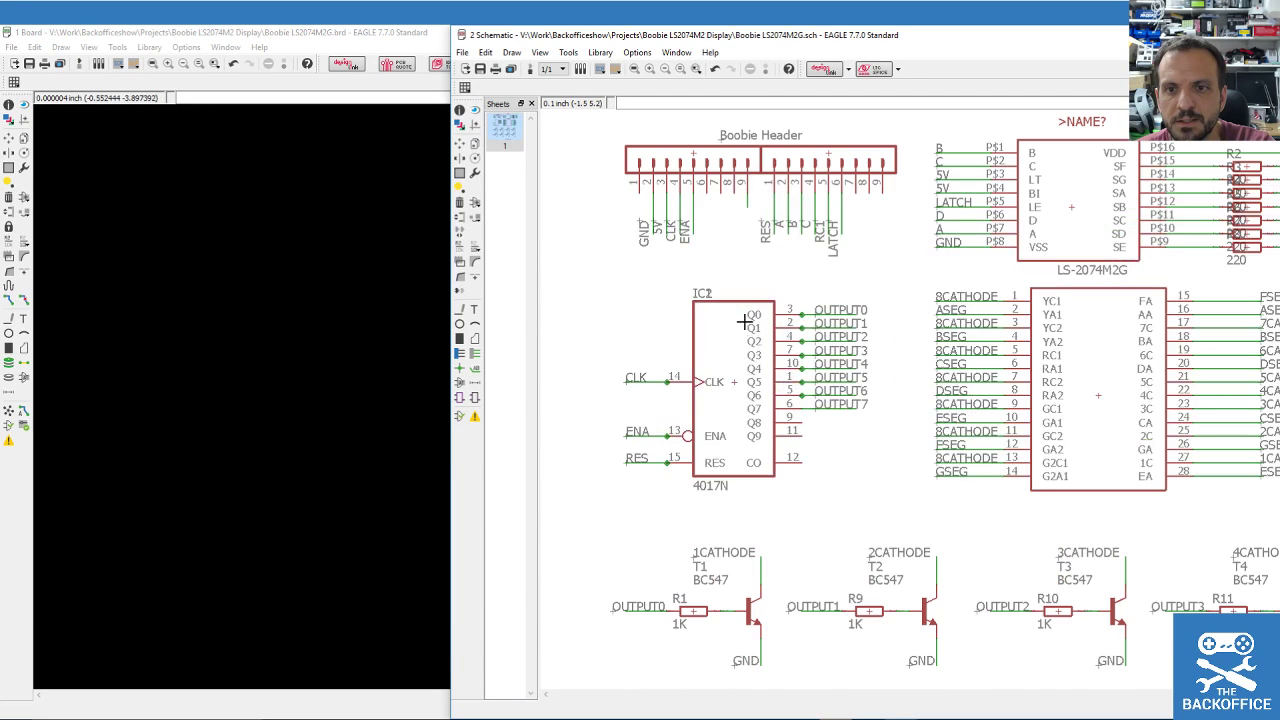
click(459, 143)
click(731, 370)
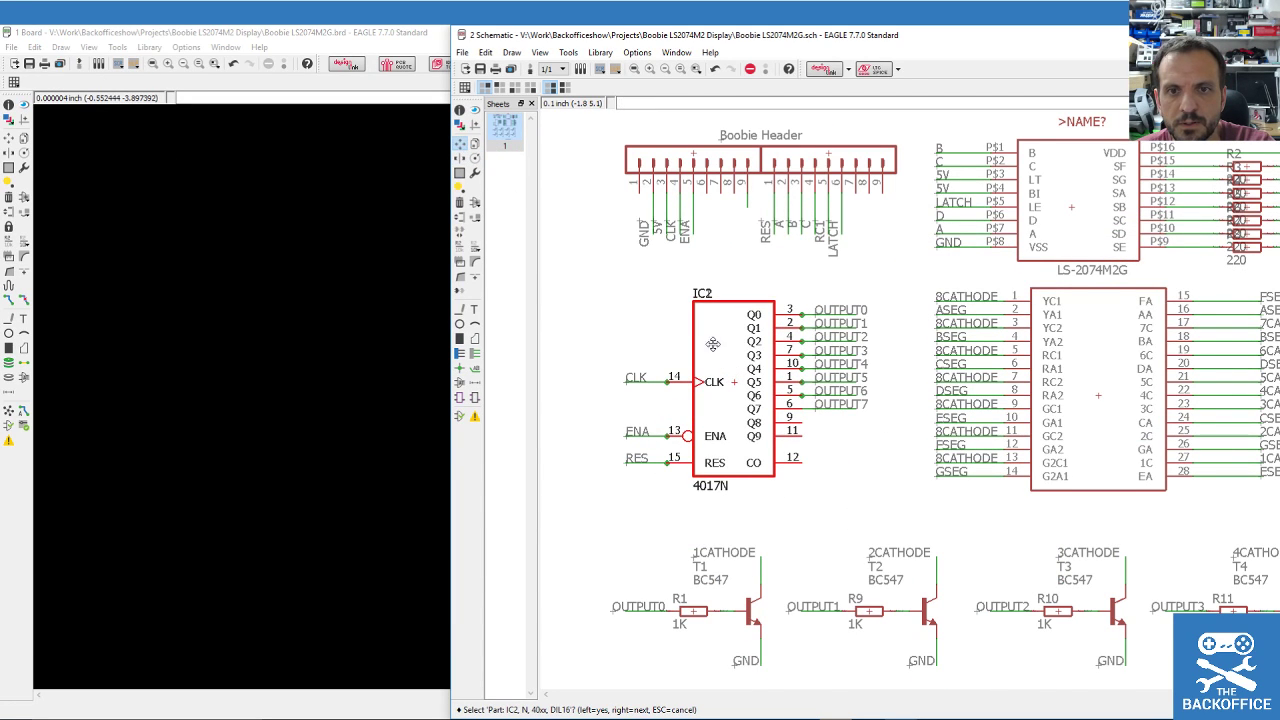
click(731, 370)
scroll(660, 280, down, 2)
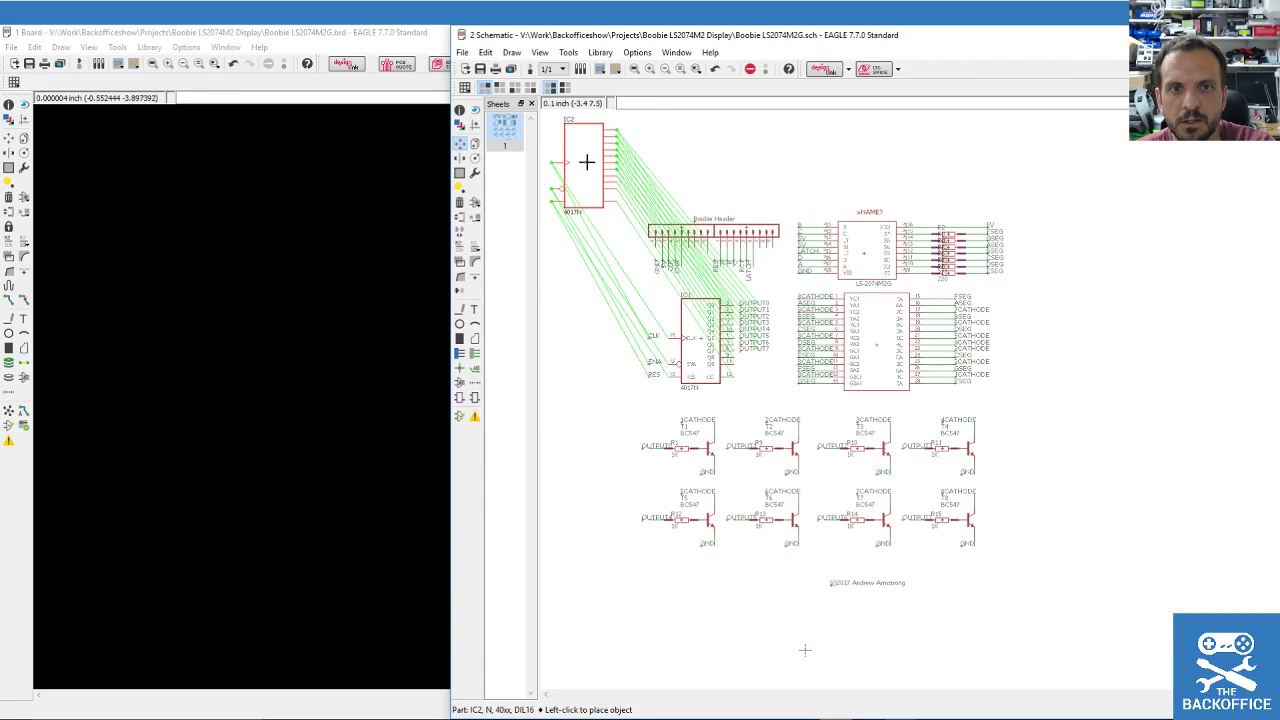
click(585, 163)
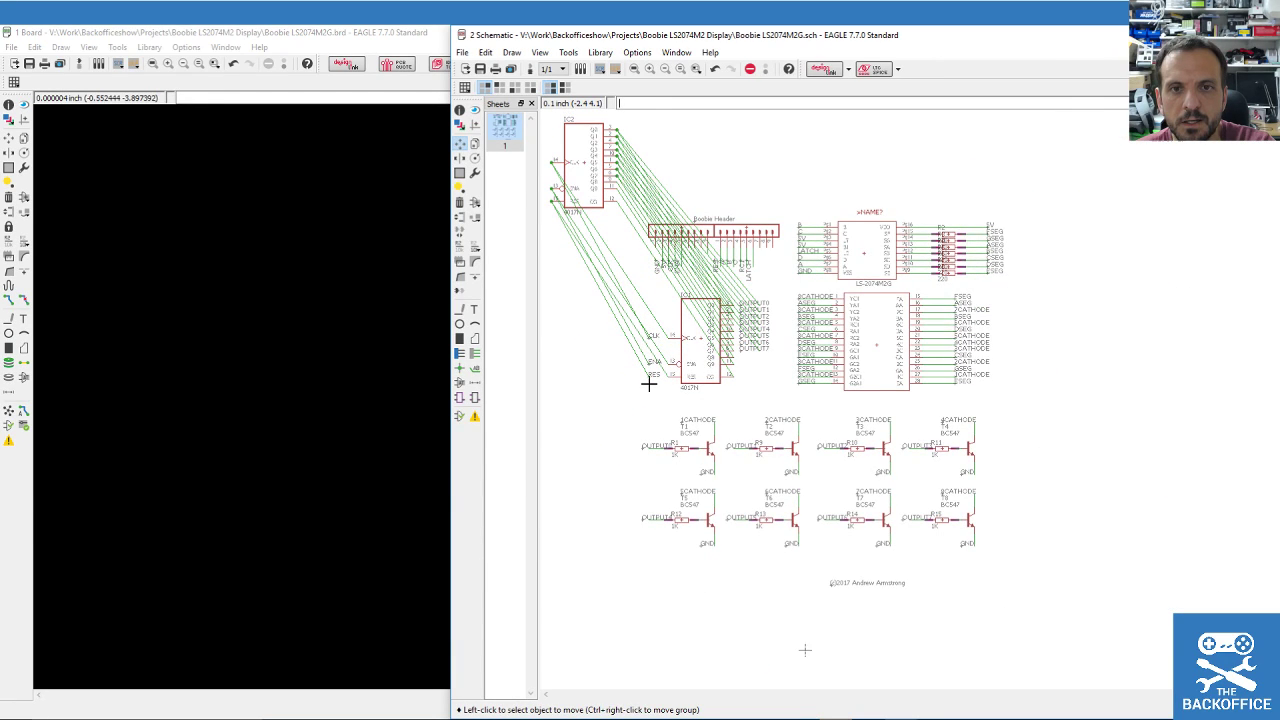
Delete the duplicate 4017N IC1 left underneath.
scroll(686, 352, up, 2)
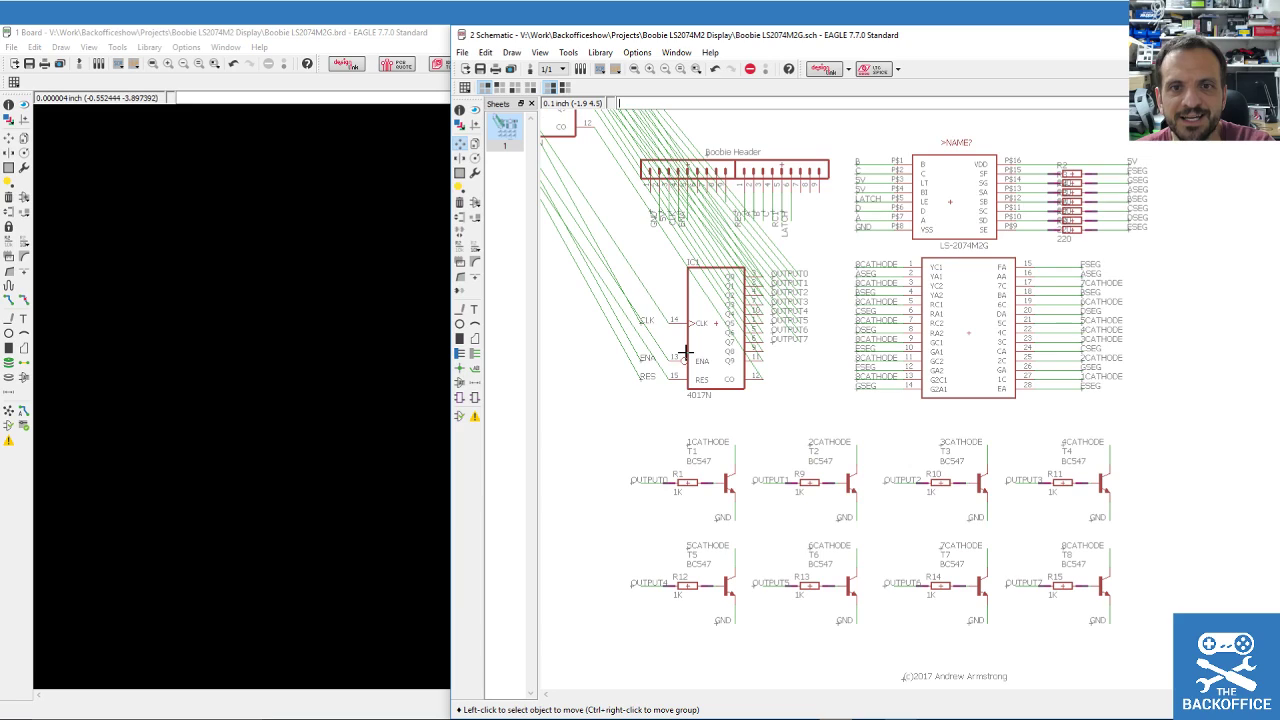
click(475, 145)
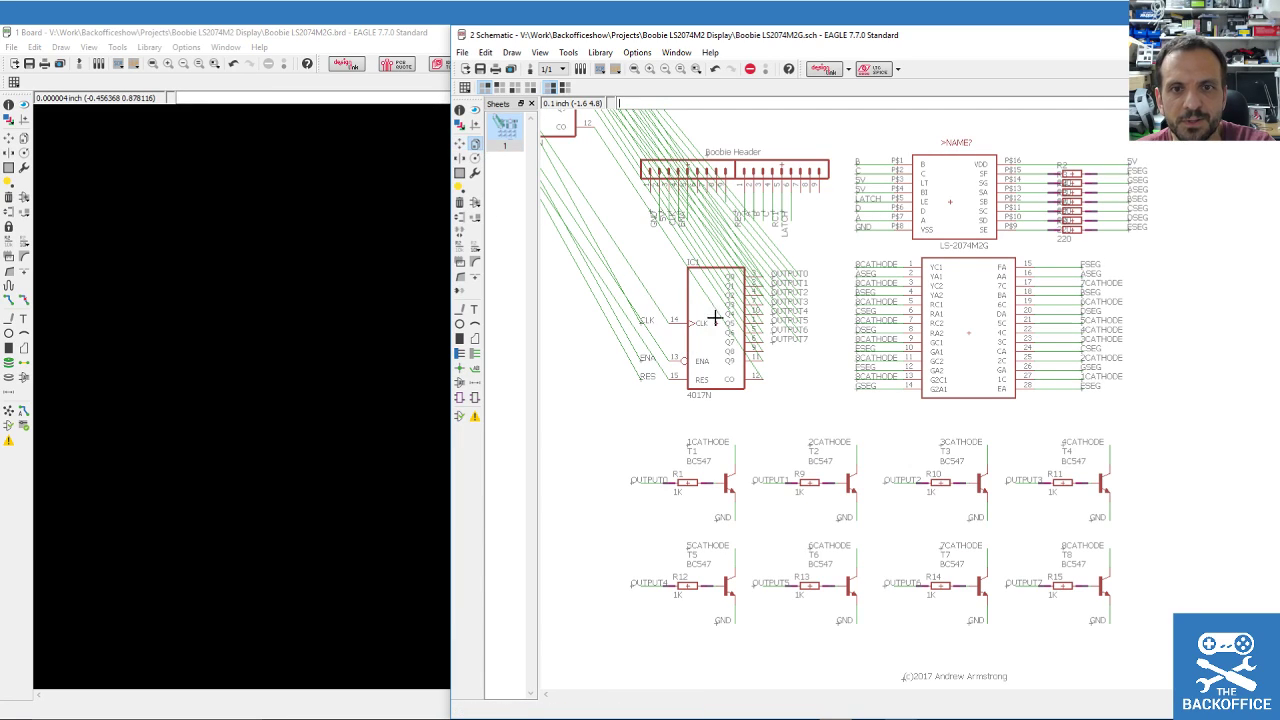
click(459, 201)
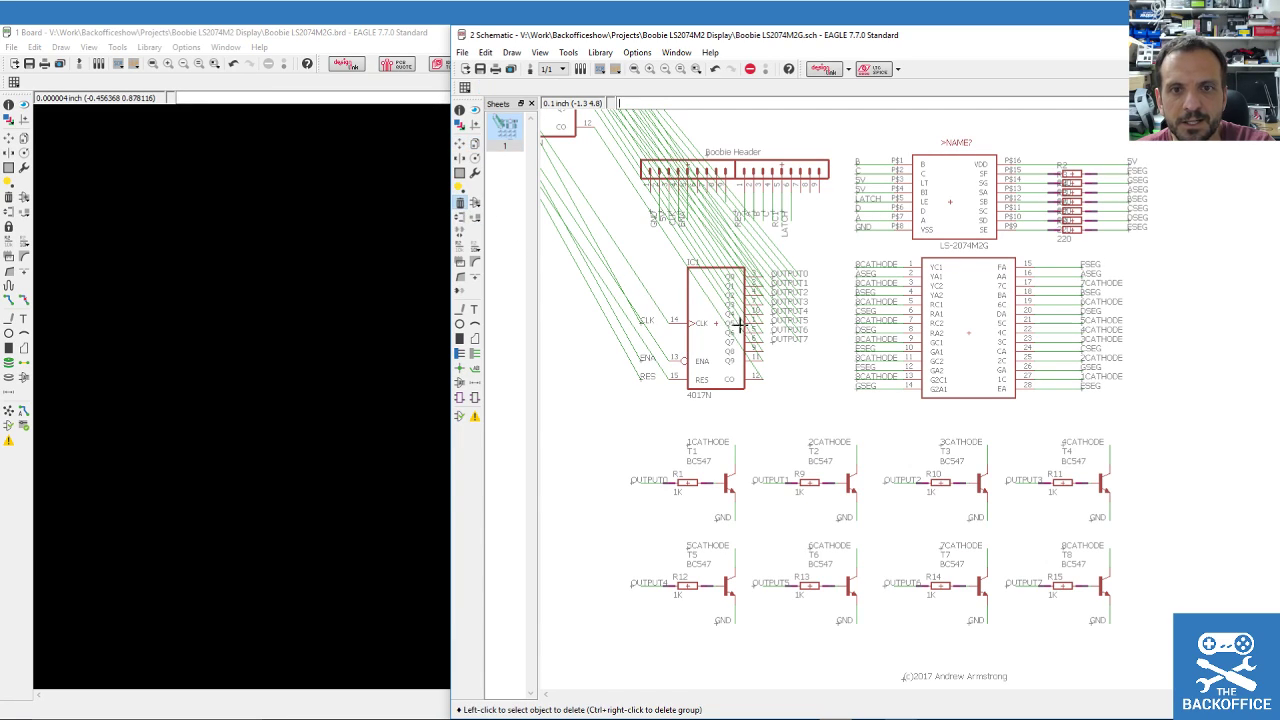
click(715, 325)
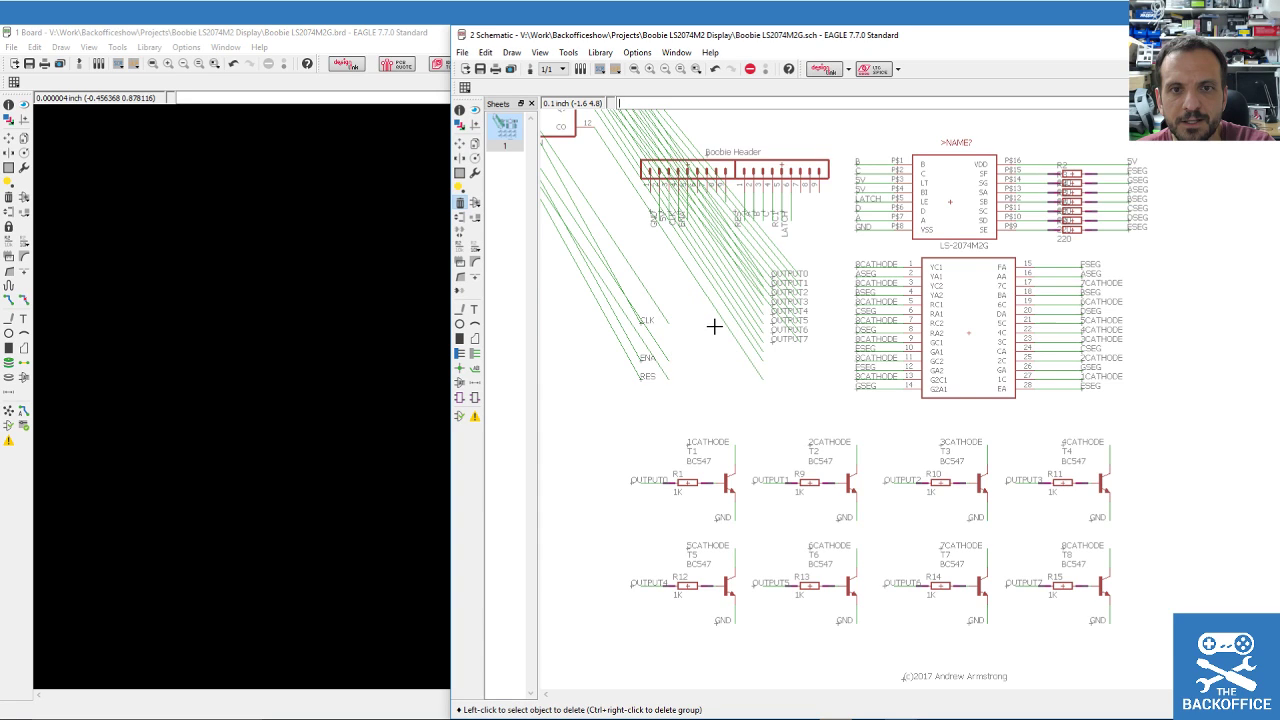
scroll(714, 326, down, 2)
Move IC2 back into IC1's former place on the CLK, ENA, RES and OUTPUT wires.
click(459, 145)
click(620, 181)
scroll(705, 315, up, 4)
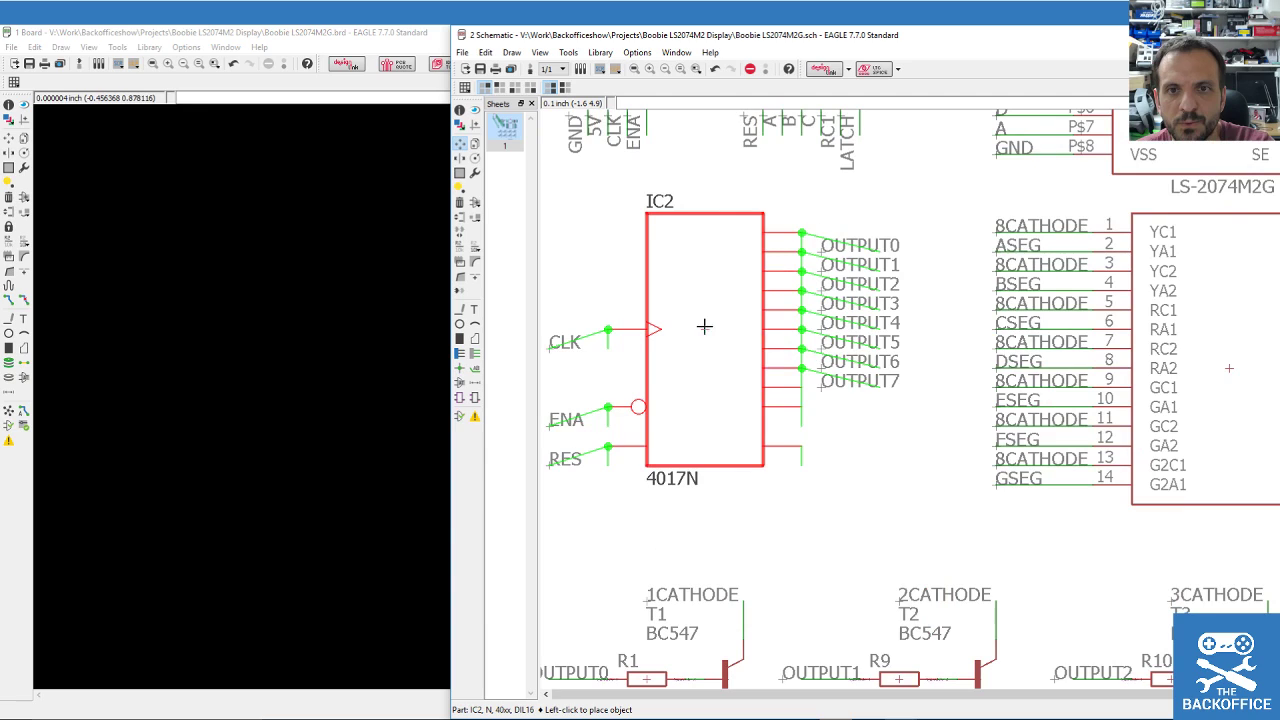
click(702, 343)
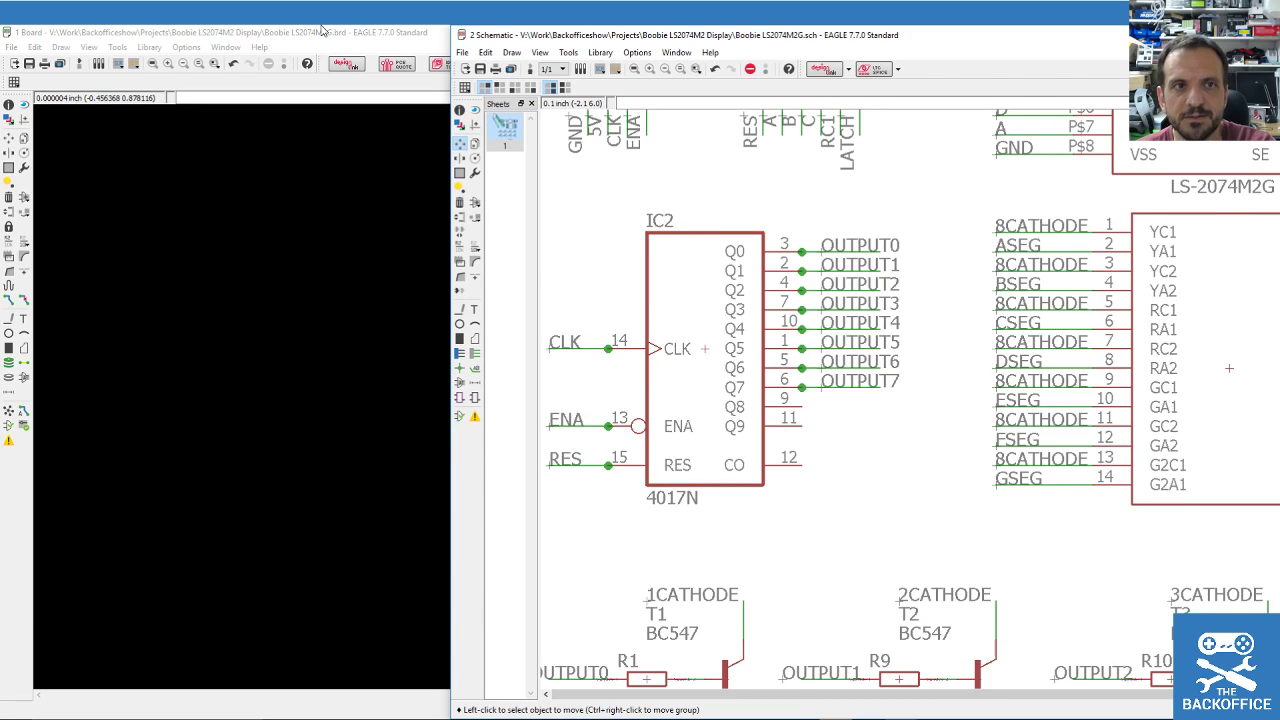
Return to the board window and zoom around the layout.
click(322, 31)
scroll(459, 287, down, 6)
scroll(463, 380, up, 7)
scroll(512, 305, up, 1)
scroll(532, 392, down, 3)
scroll(533, 393, down, 5)
scroll(530, 242, up, 5)
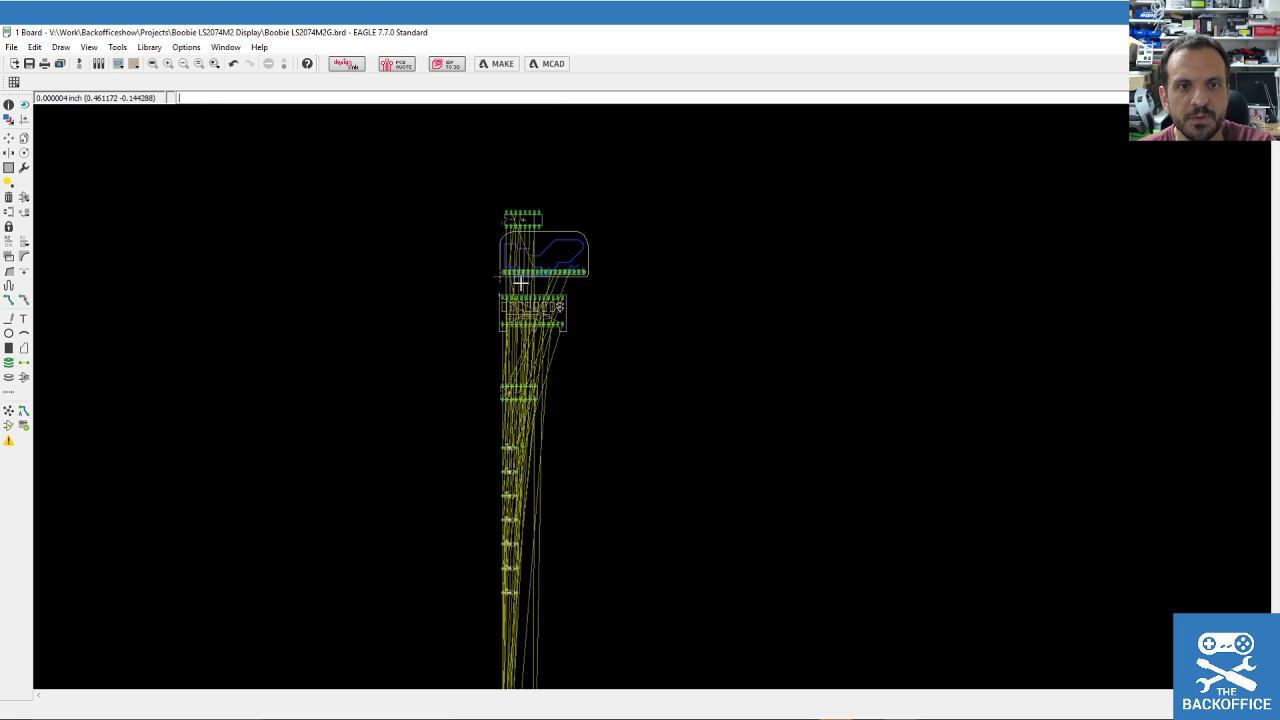
scroll(522, 283, up, 2)
click(8, 137)
click(517, 441)
right_click(703, 262)
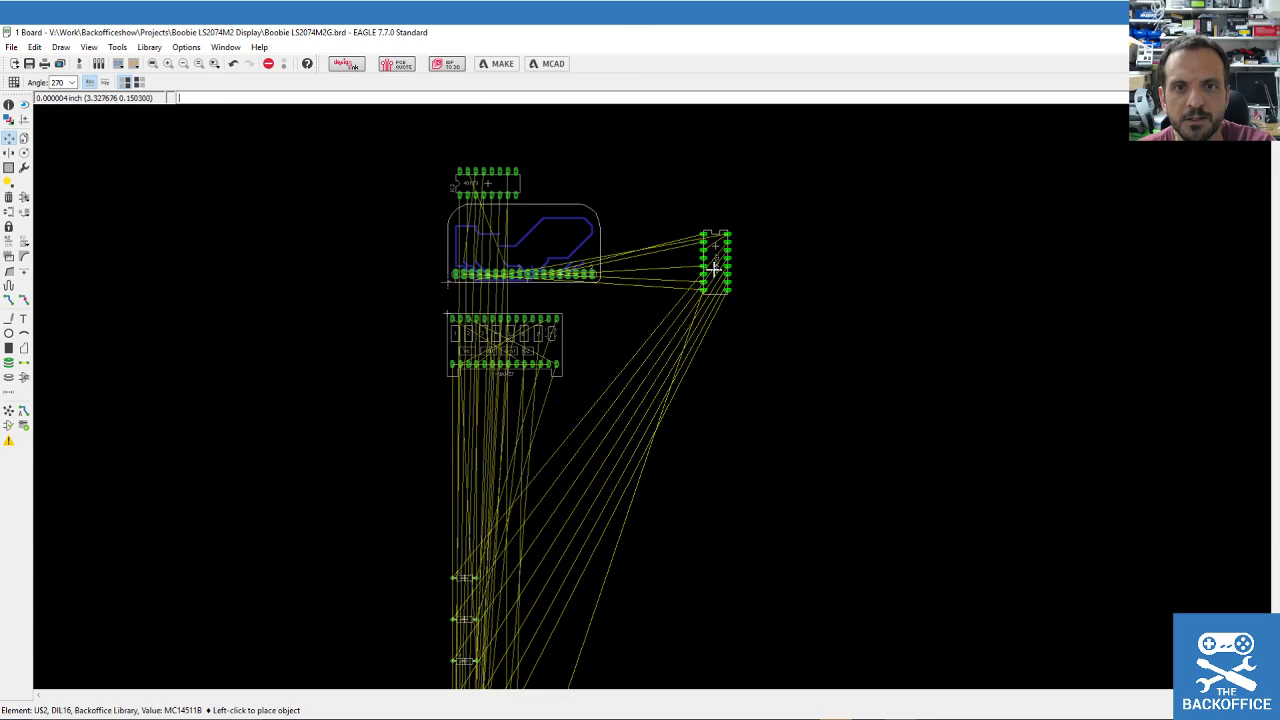
scroll(705, 268, up, 5)
click(564, 282)
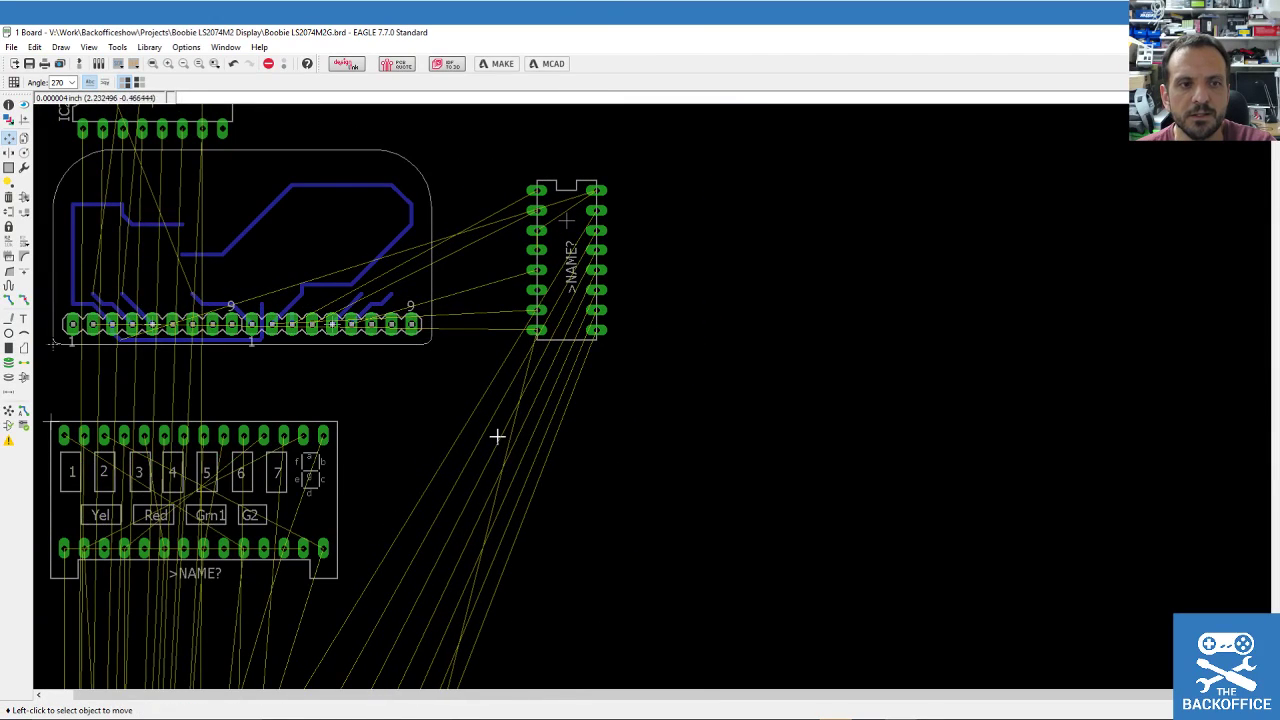
scroll(225, 485, down, 2)
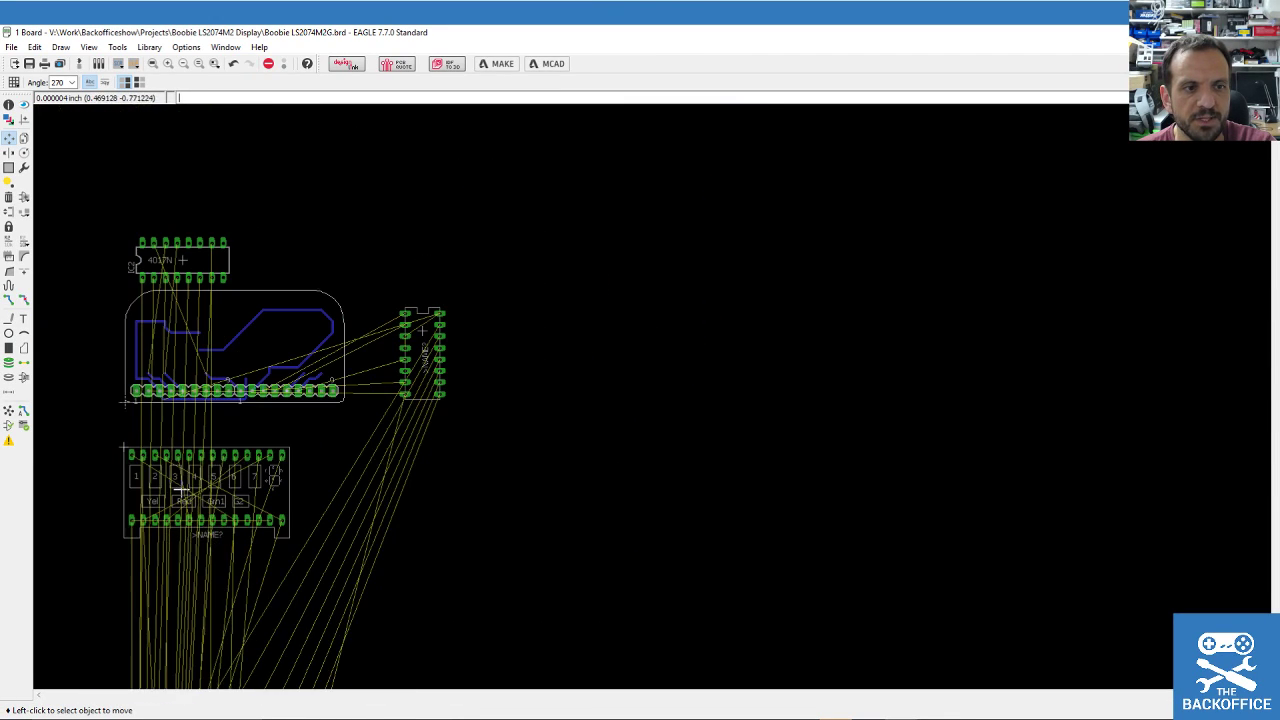
click(130, 455)
click(346, 188)
scroll(303, 429, down, 15)
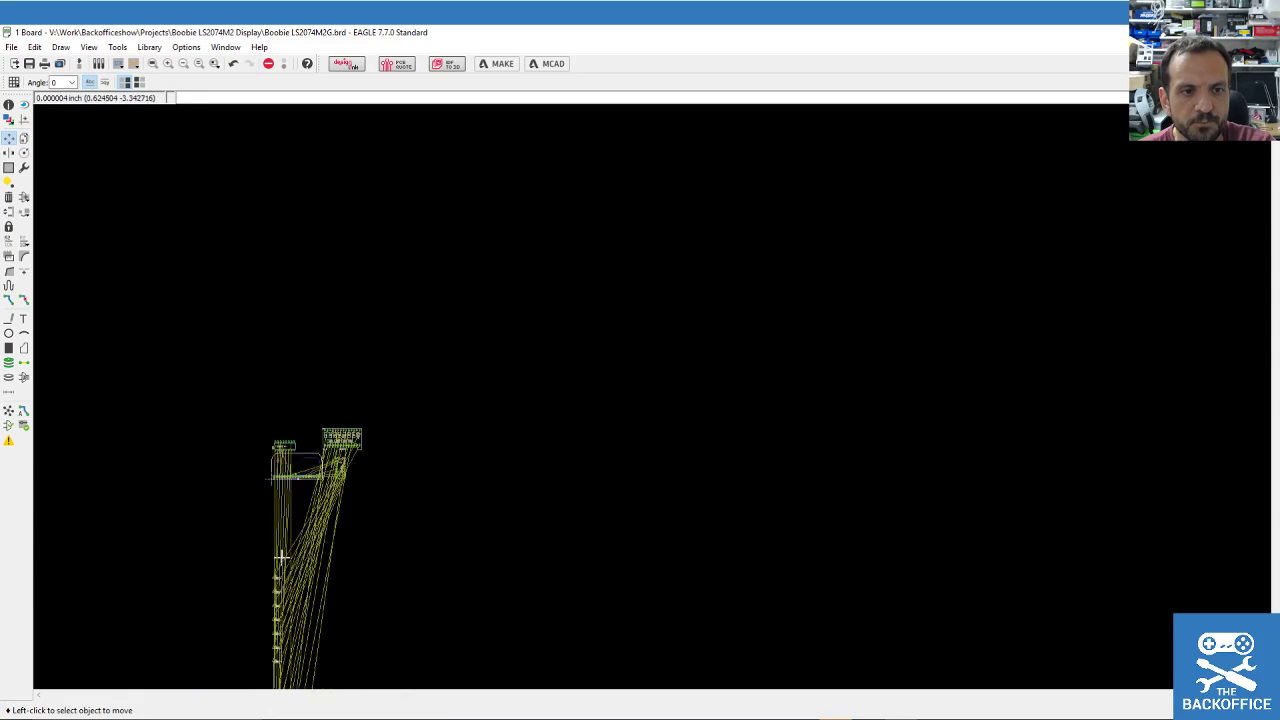
scroll(204, 600, up, 4)
scroll(795, 330, up, 1)
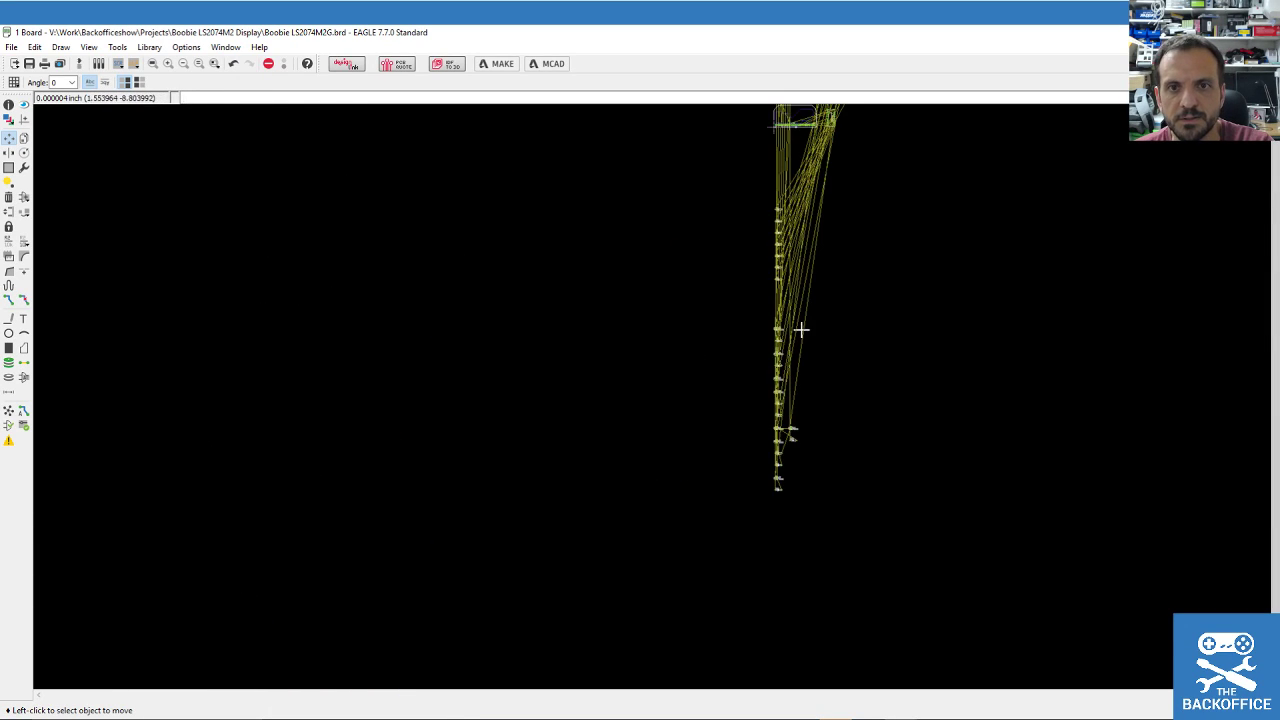
scroll(810, 285, up, 1)
click(9, 168)
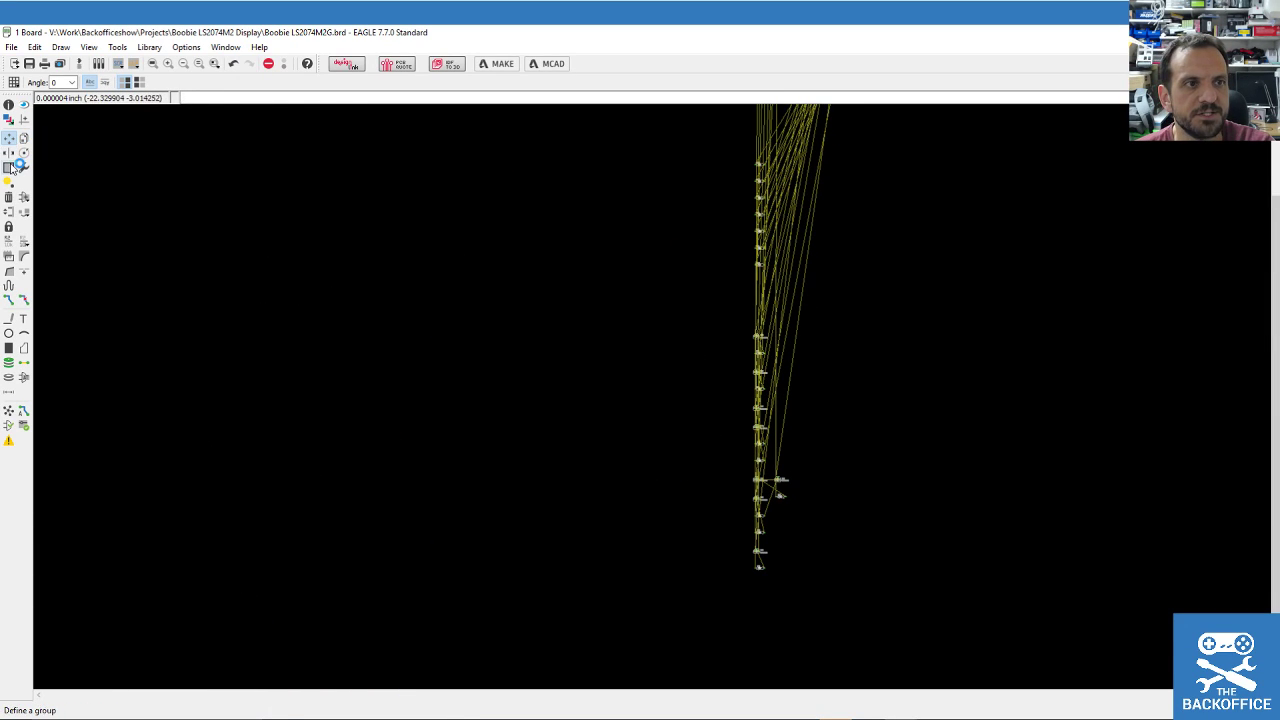
drag(706, 136, 940, 629)
key(F7)
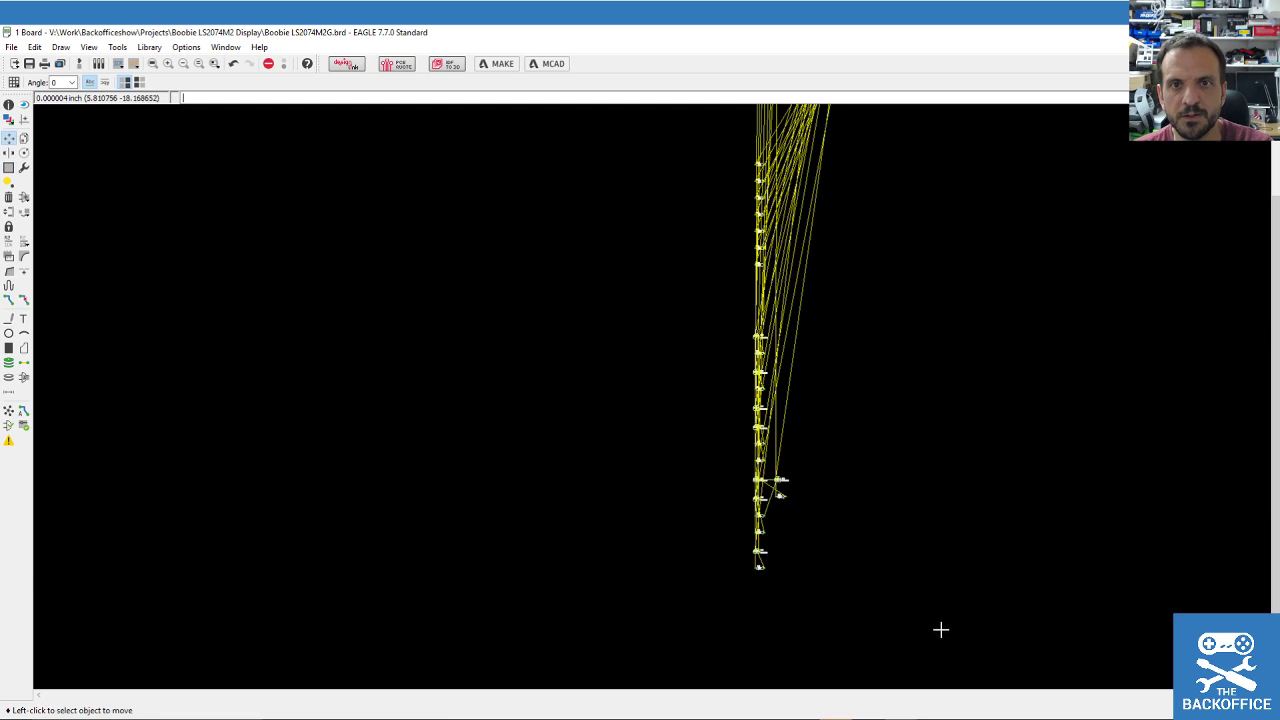
ctrl+right_click(780, 280)
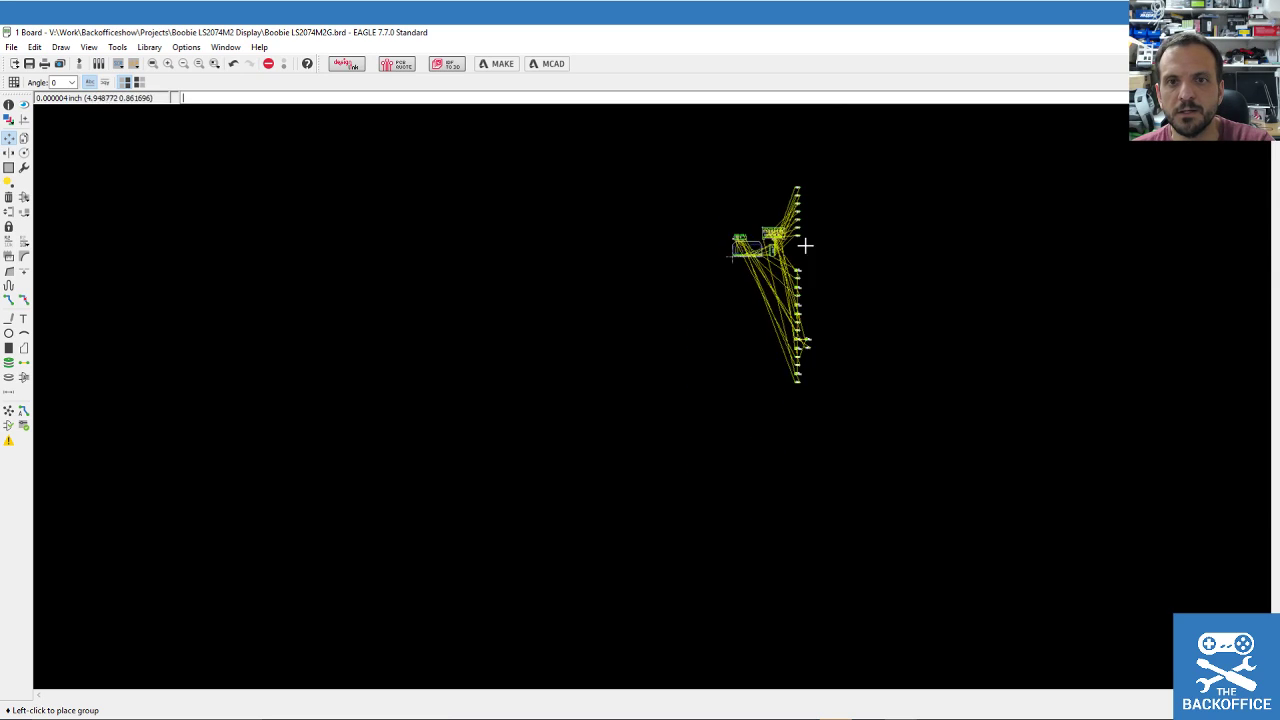
click(812, 316)
click(921, 358)
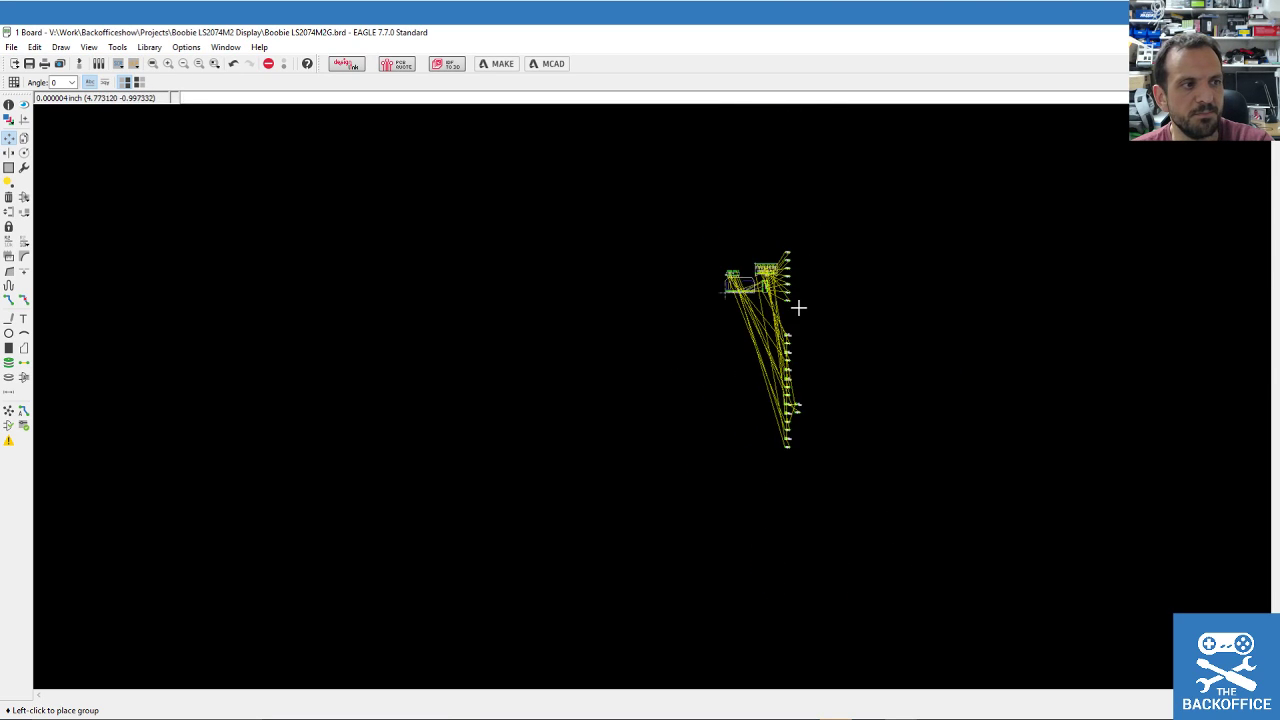
click(800, 178)
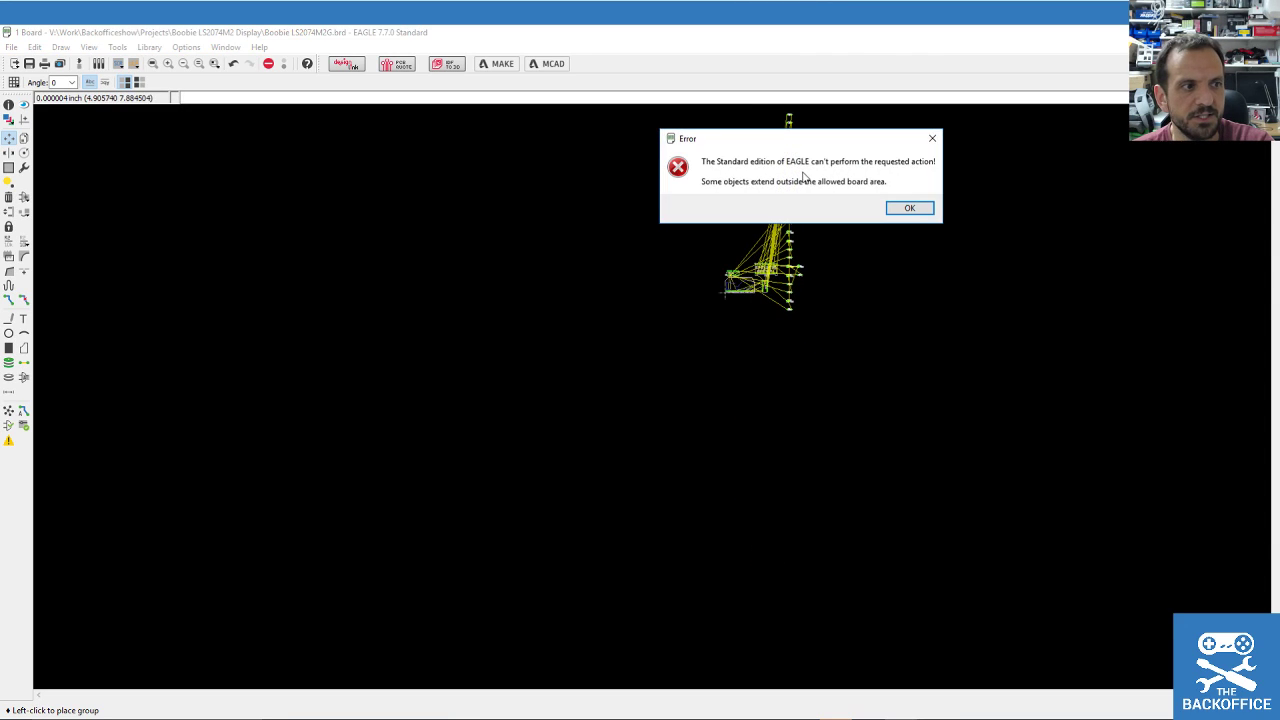
key(Return)
click(803, 178)
key(Return)
click(805, 278)
key(Return)
key(Escape)
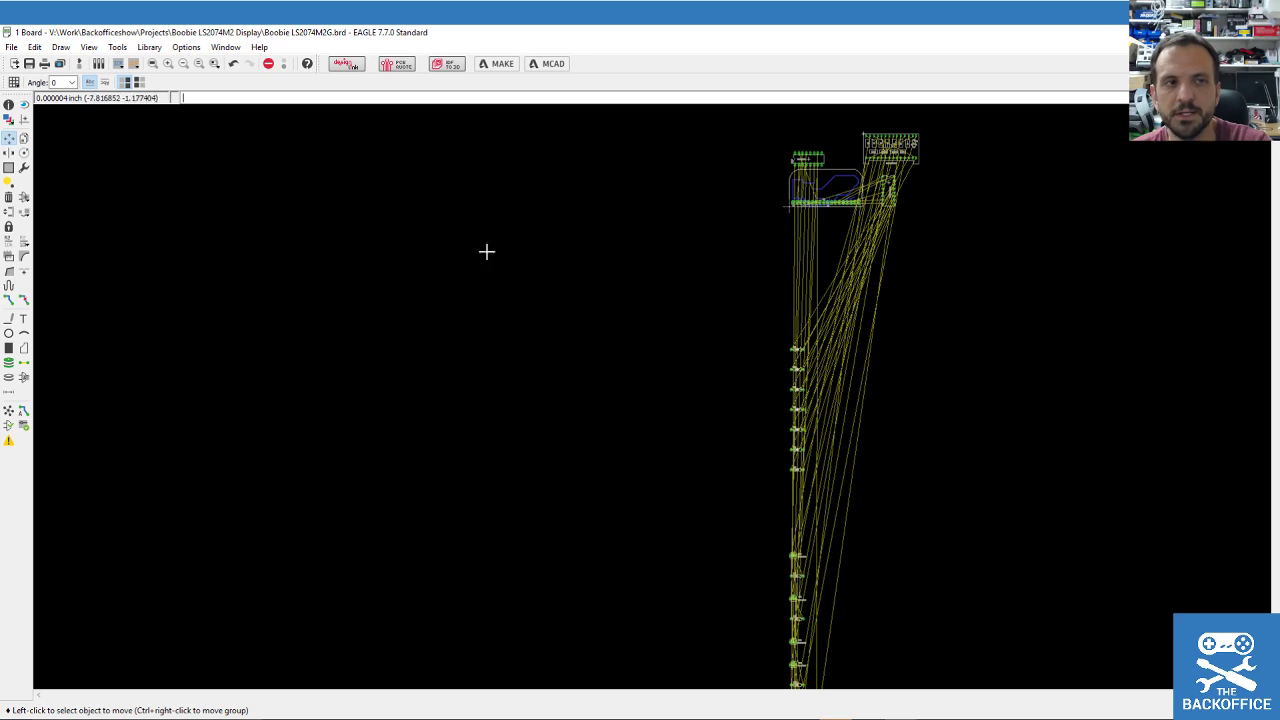
Try moving a grouped selection of parts, cancelling after the board-area limit errors.
click(10, 168)
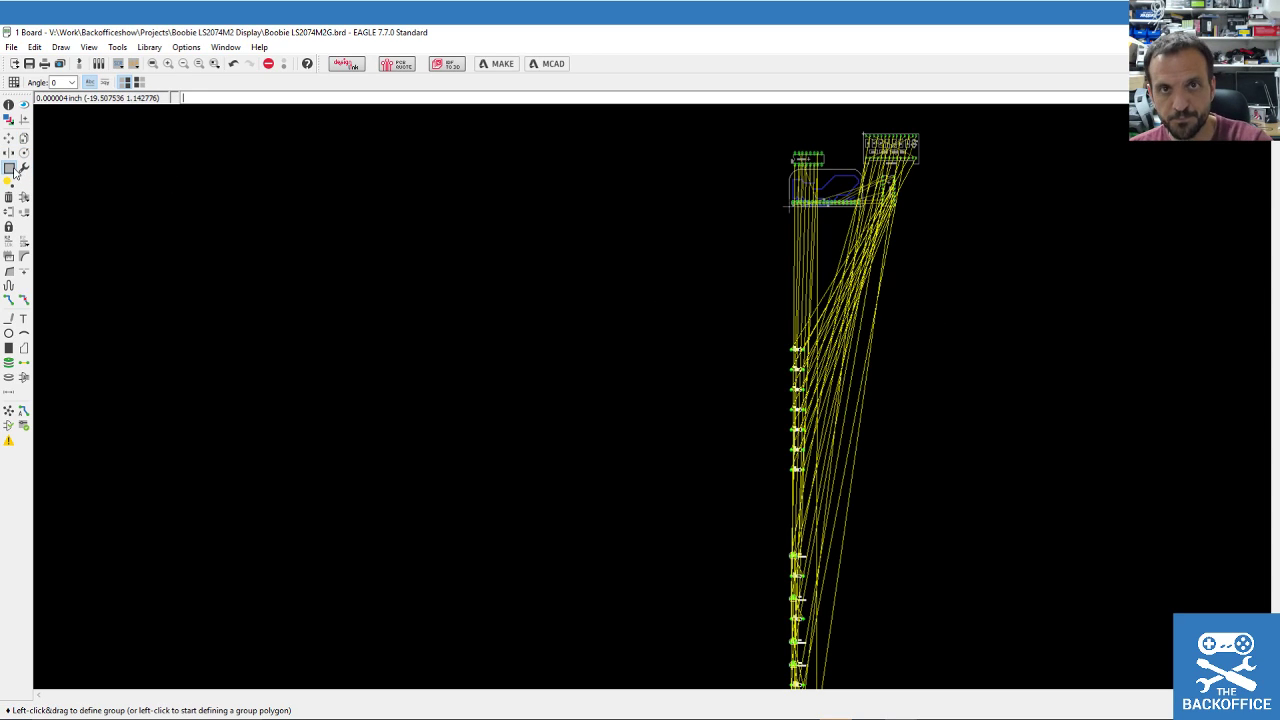
drag(759, 306, 902, 470)
key(F7)
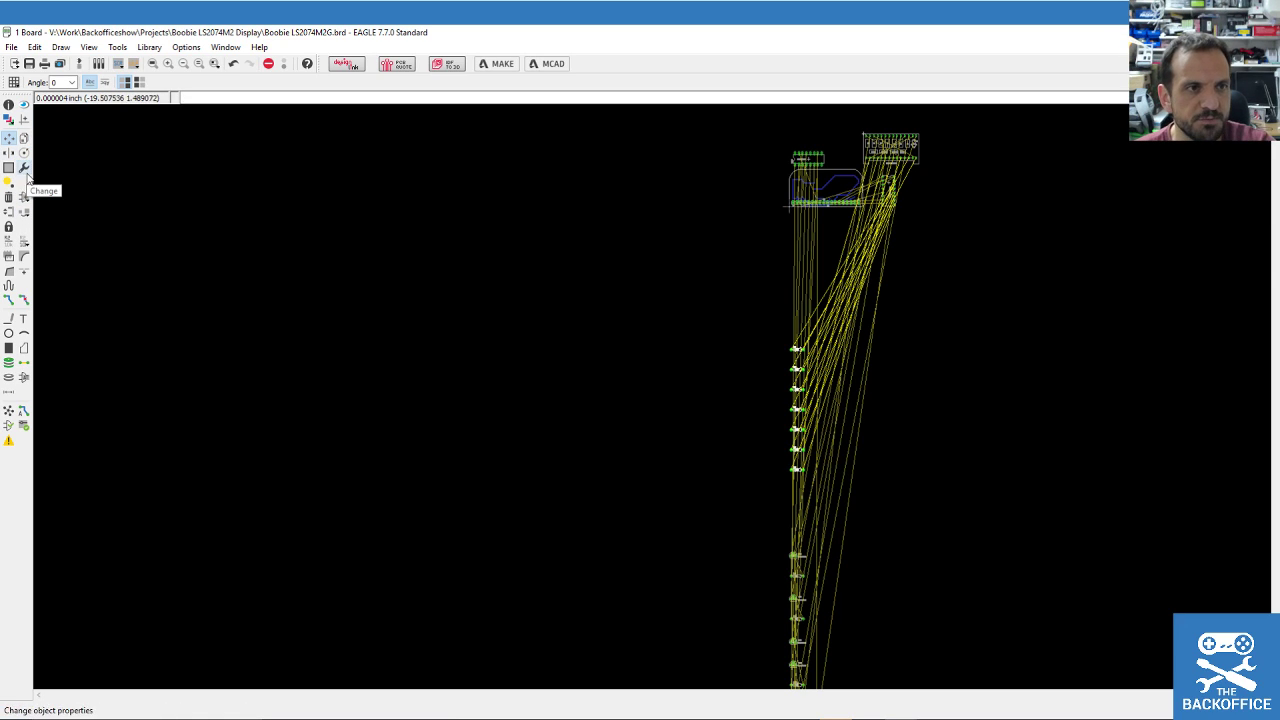
ctrl+right_click(806, 403)
click(1073, 213)
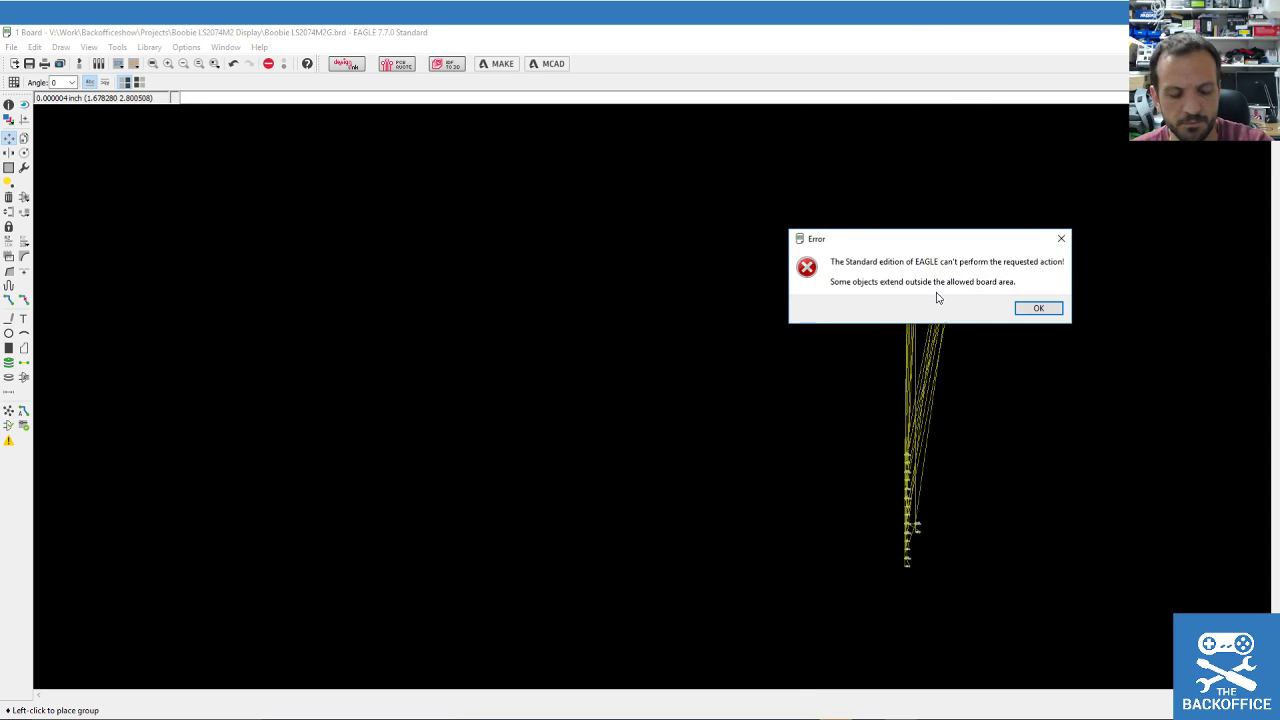
key(Escape)
click(930, 300)
key(Escape)
key(Escape)
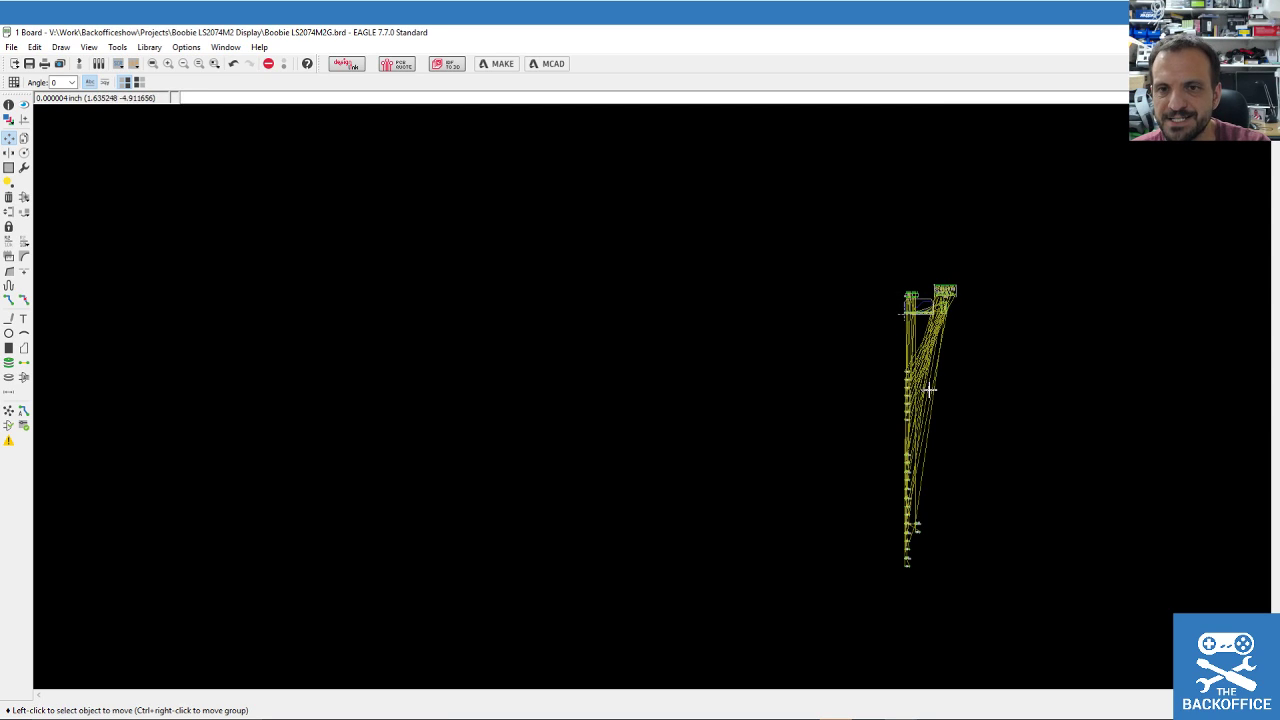
scroll(706, 349, up, 1)
scroll(746, 337, down, 1)
scroll(689, 316, up, 2)
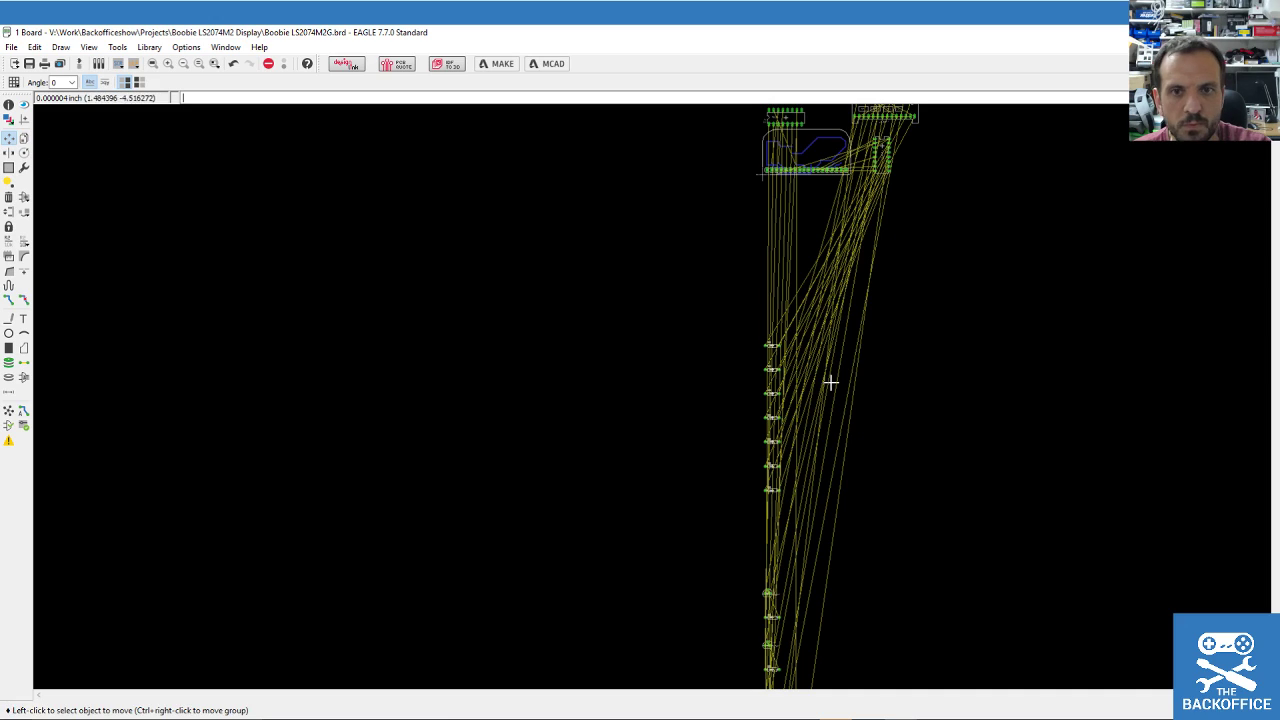
Rotate R2, R3 and R4 upright and place them in a row at the board's top right.
click(786, 344)
right_click(932, 150)
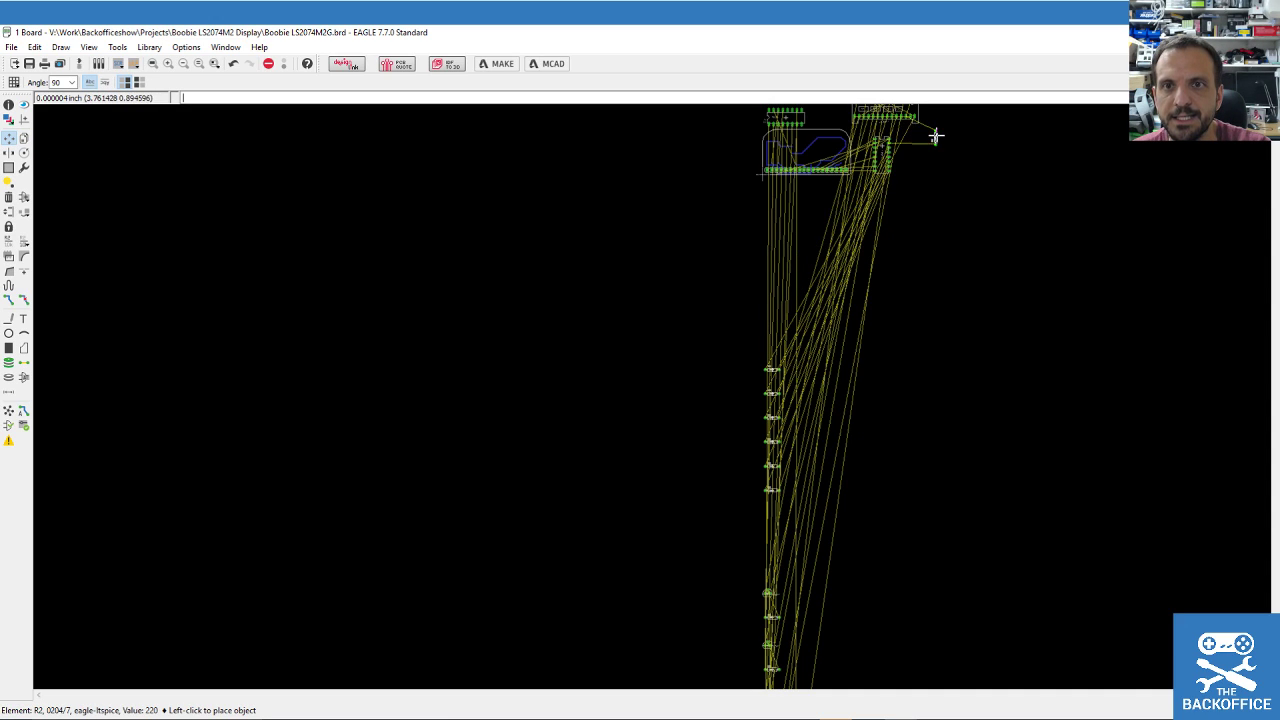
scroll(893, 138, up, 2)
click(892, 138)
click(598, 622)
right_click(912, 162)
click(887, 147)
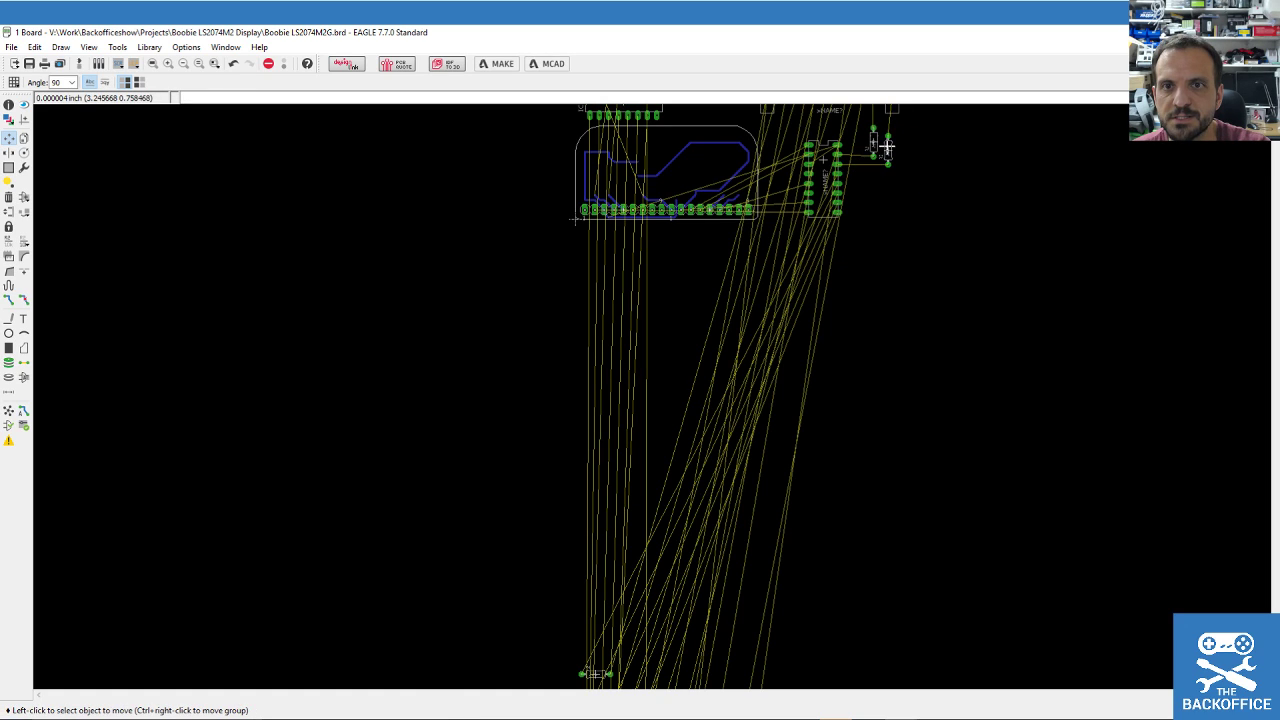
click(592, 673)
right_click(910, 162)
click(902, 157)
scroll(687, 436, down, 1)
Rotate R5, R6 and R7 upright and add them further along the resistor row.
click(620, 545)
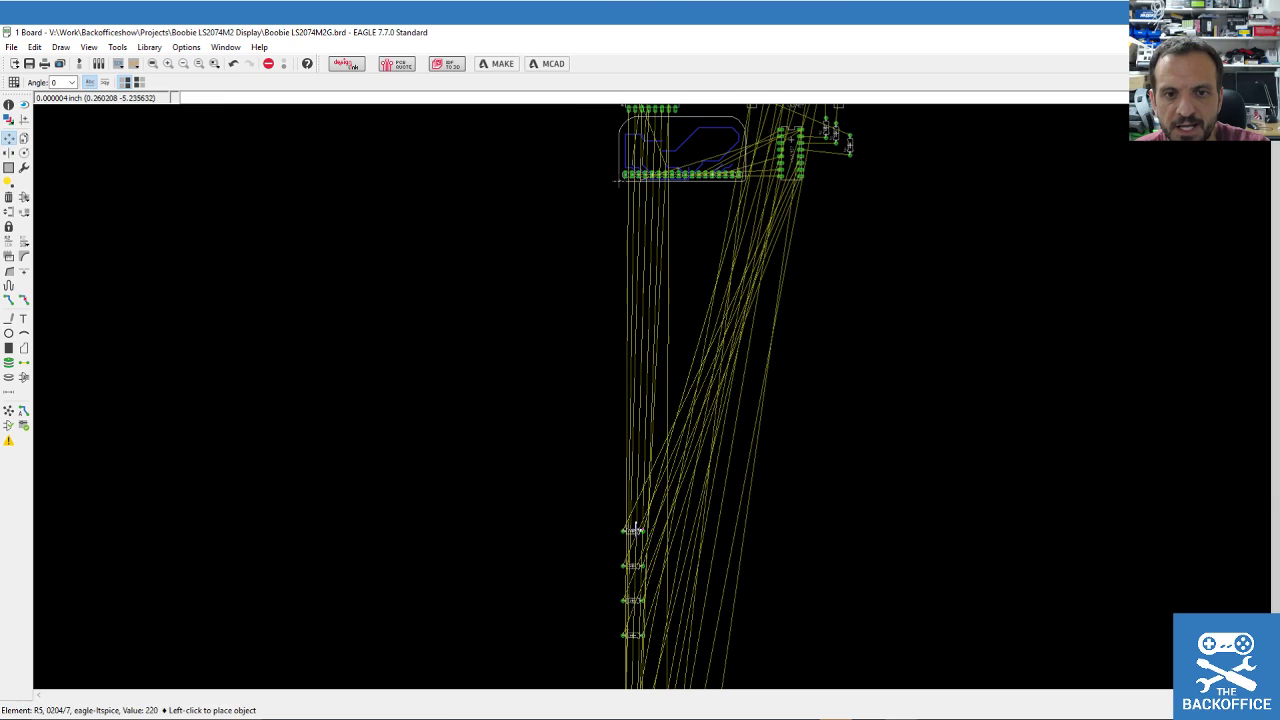
scroll(849, 229, down, 1)
scroll(848, 120, up, 1)
right_click(849, 162)
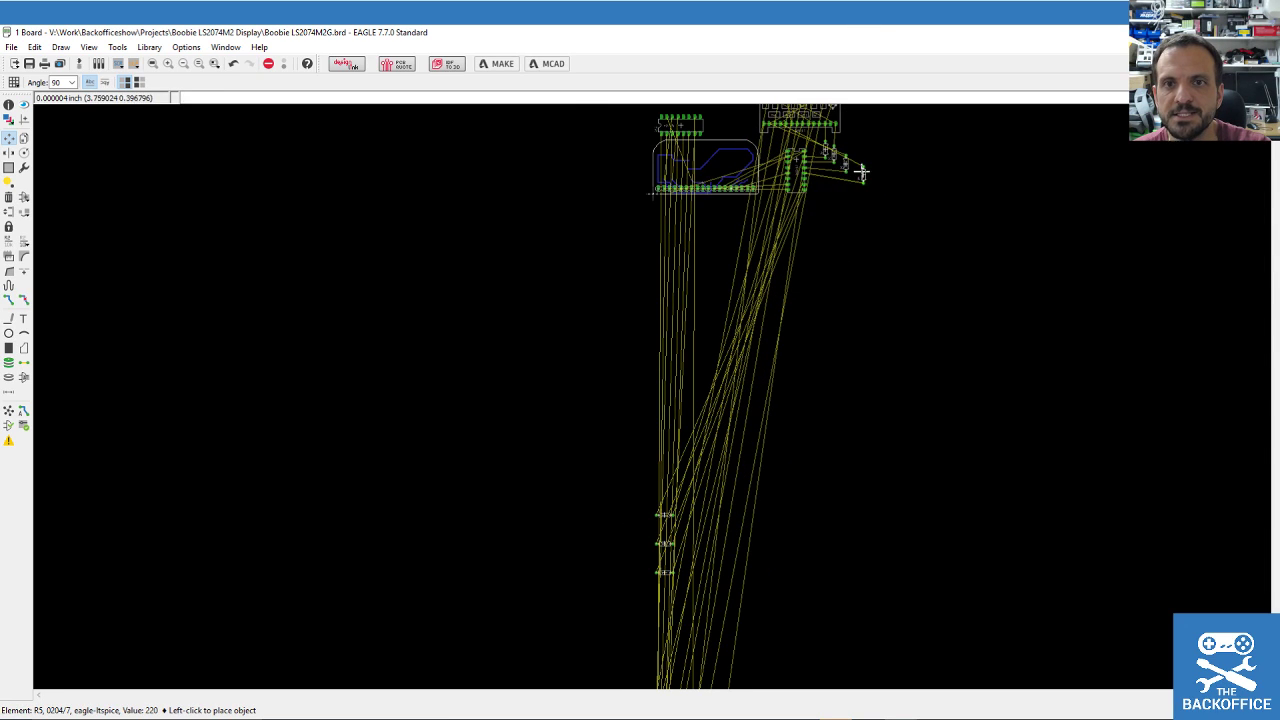
click(852, 168)
scroll(747, 447, up, 1)
click(741, 376)
scroll(989, 200, down, 2)
scroll(930, 190, up, 1)
right_click(875, 217)
click(861, 217)
scroll(863, 281, down, 3)
scroll(712, 489, up, 3)
click(651, 534)
scroll(882, 275, down, 3)
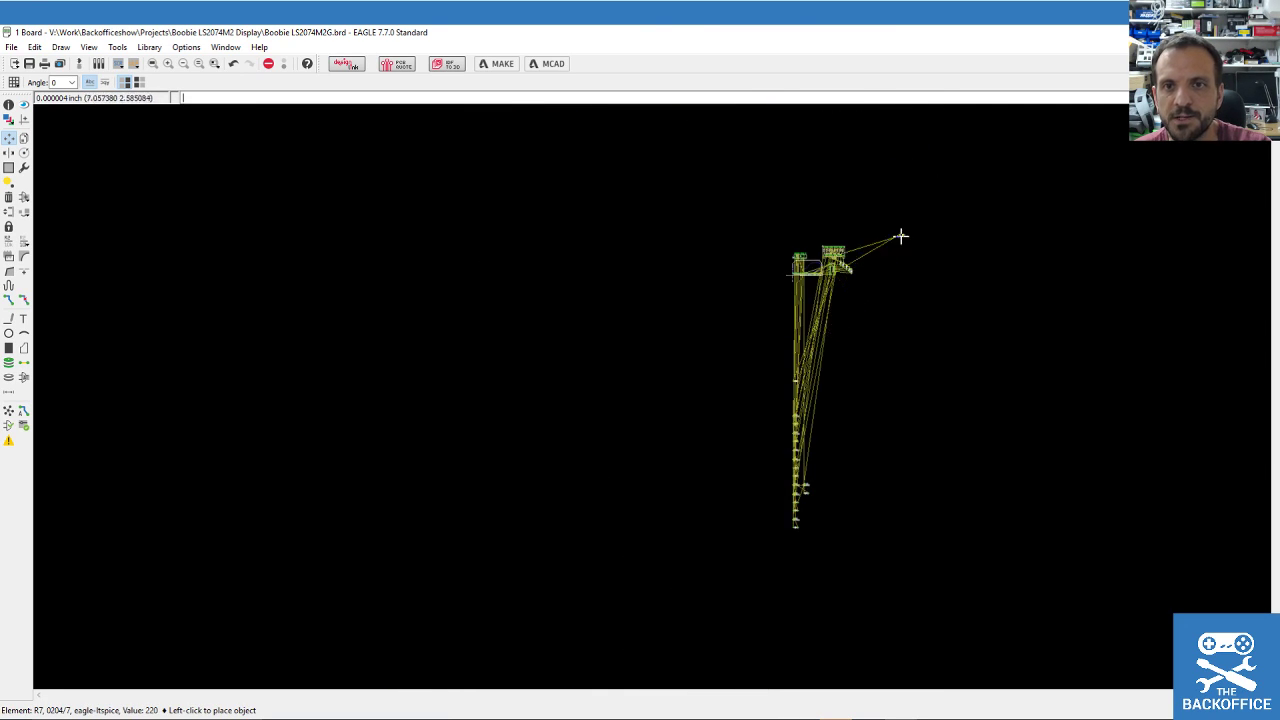
scroll(880, 272, up, 1)
scroll(843, 249, up, 2)
right_click(845, 305)
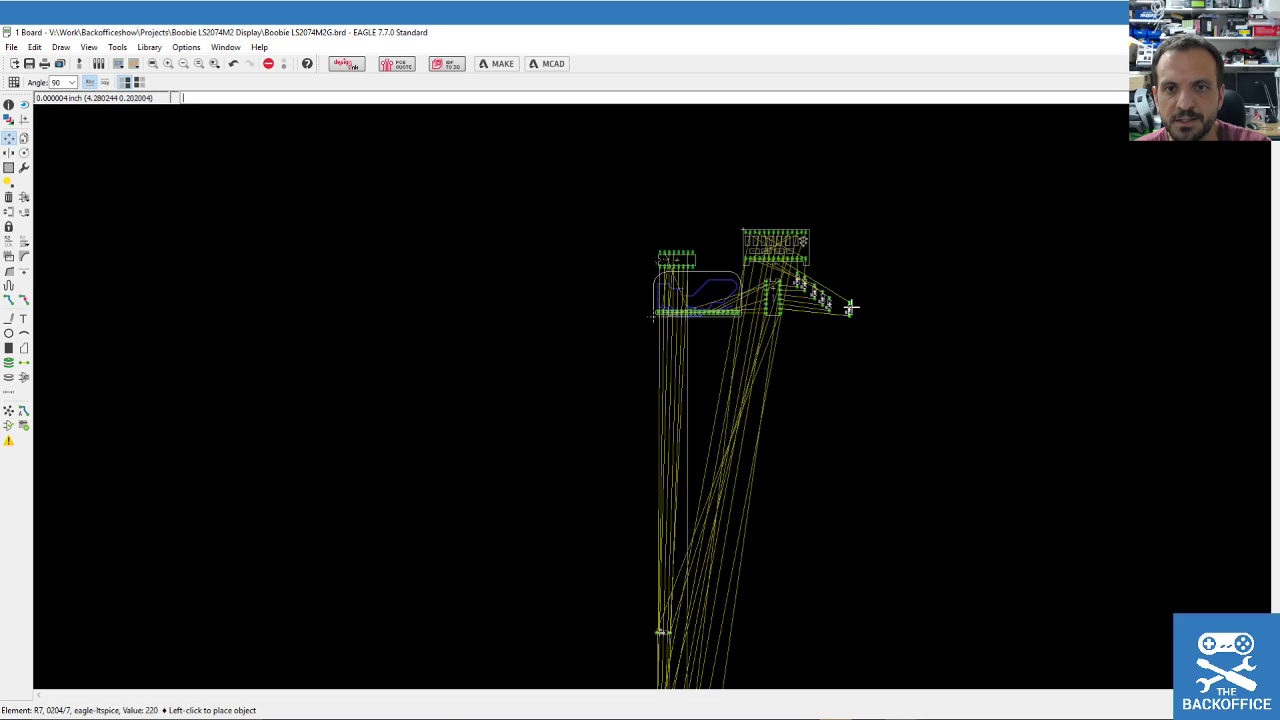
click(838, 305)
scroll(749, 531, down, 2)
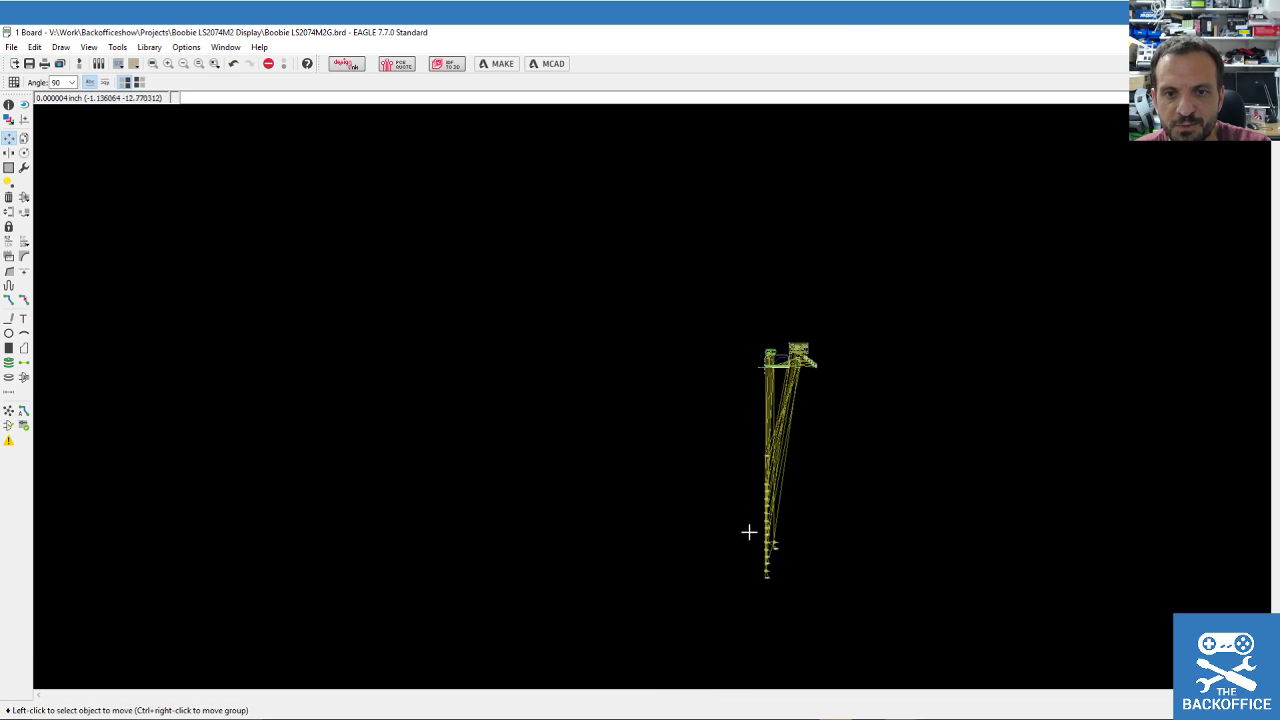
scroll(765, 500, up, 4)
Rotate R8 upright and place it at the end of the row beside US2.
click(757, 178)
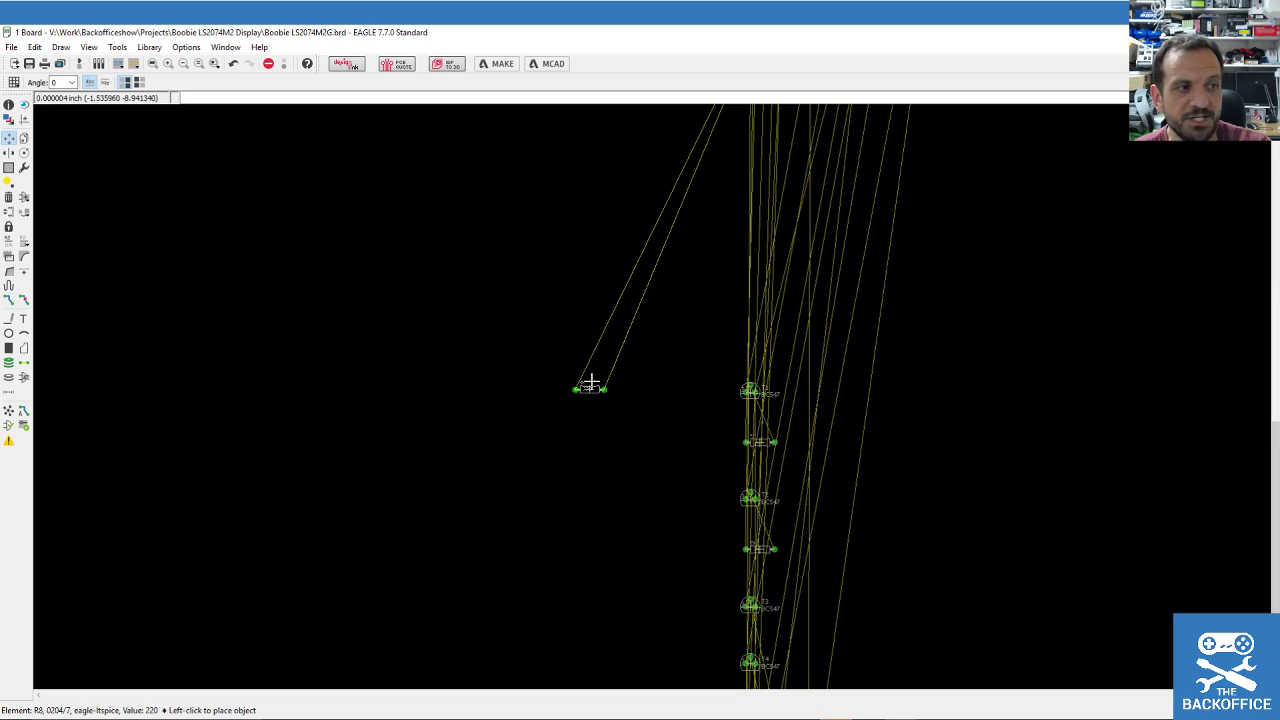
scroll(600, 371, down, 2)
scroll(739, 242, down, 2)
scroll(750, 150, up, 4)
right_click(757, 200)
click(729, 196)
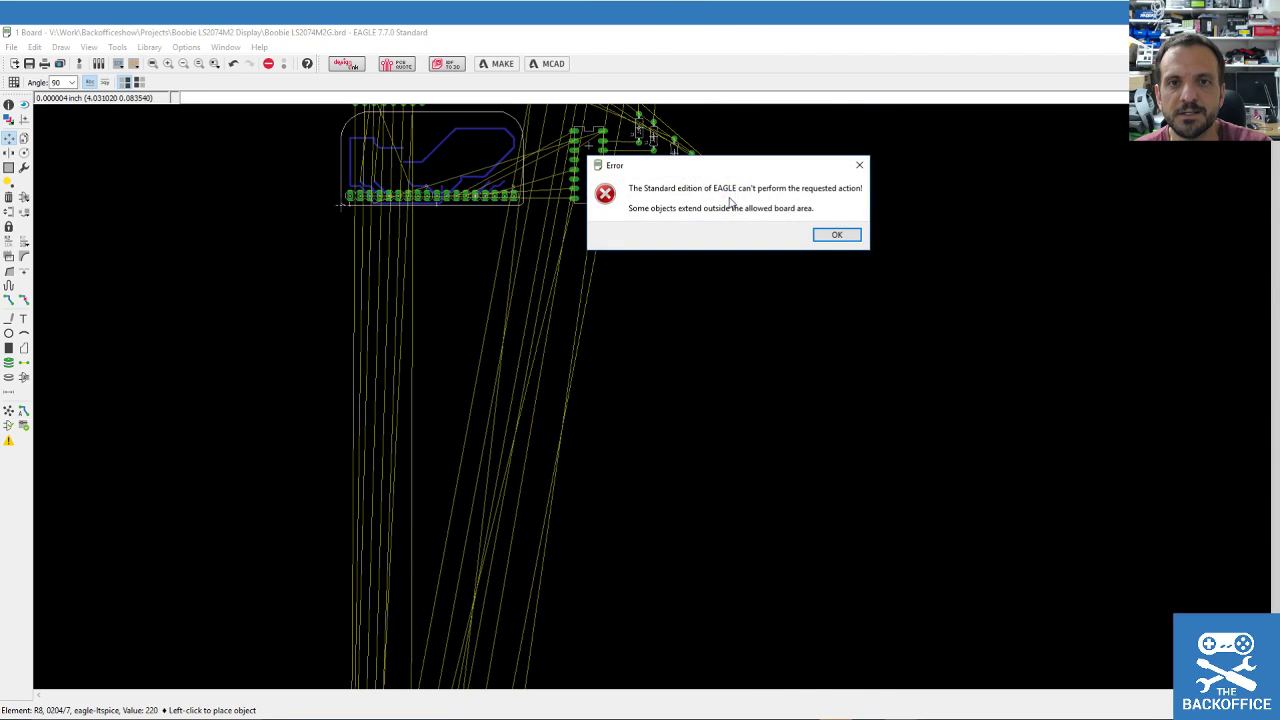
click(837, 234)
click(731, 205)
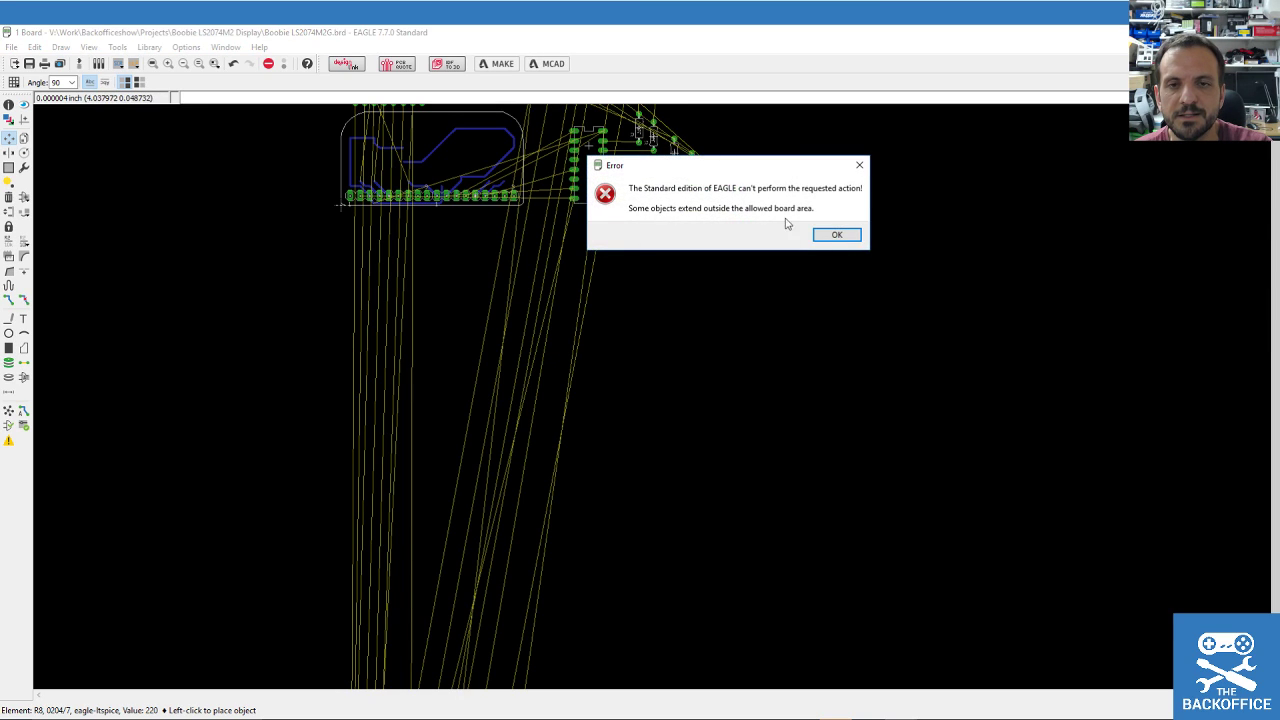
click(836, 235)
scroll(705, 258, down, 2)
scroll(700, 215, up, 3)
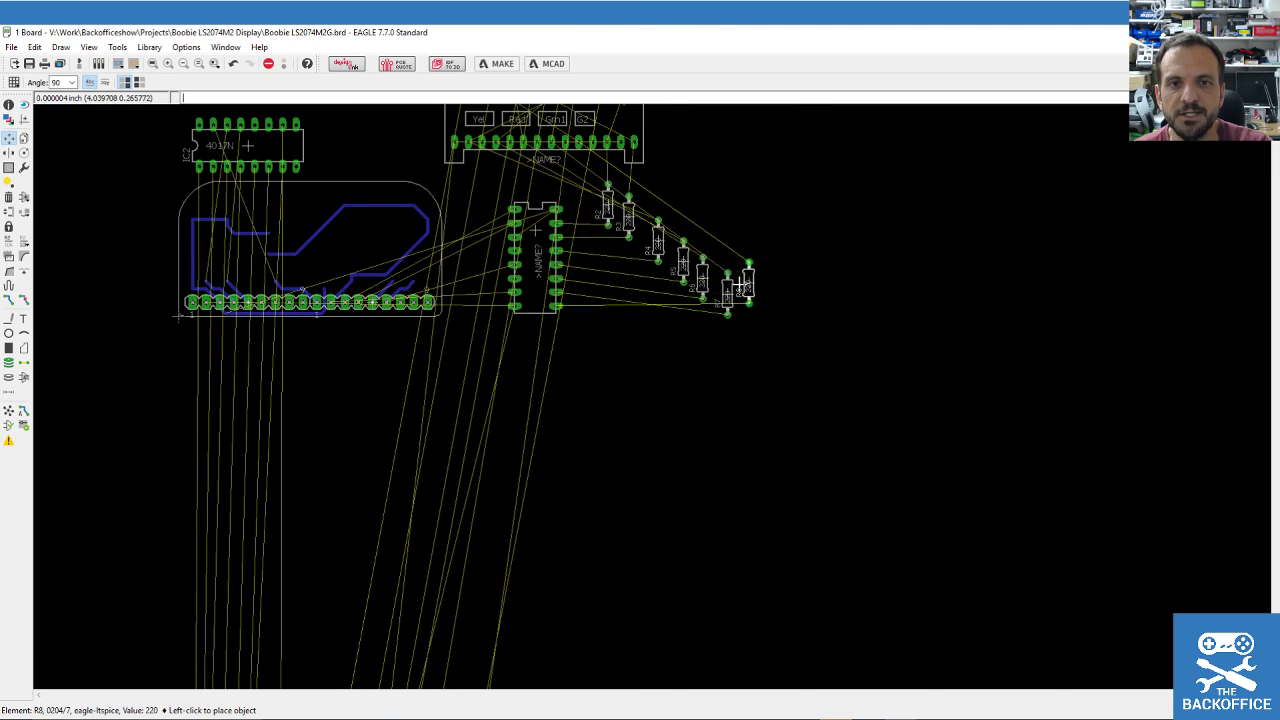
click(732, 307)
key(Return)
click(693, 303)
key(Return)
click(720, 316)
key(Return)
click(608, 264)
scroll(580, 391, down, 4)
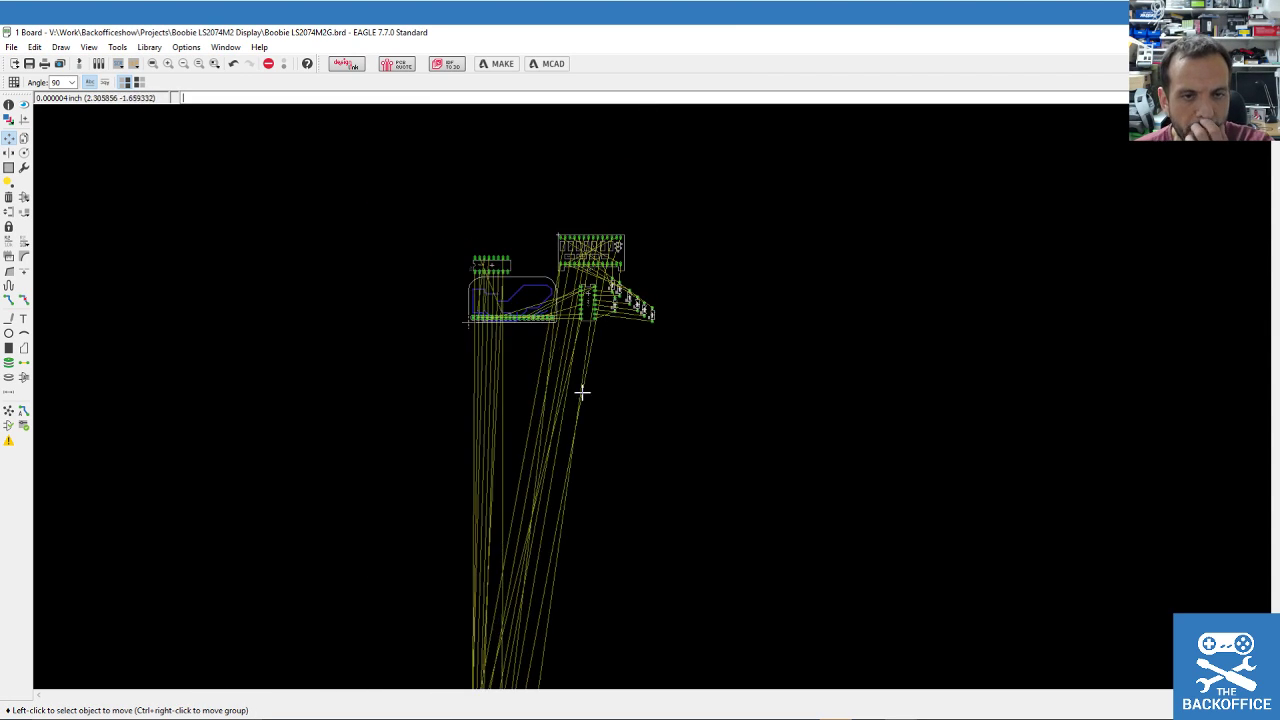
scroll(504, 418, up, 2)
scroll(614, 154, up, 4)
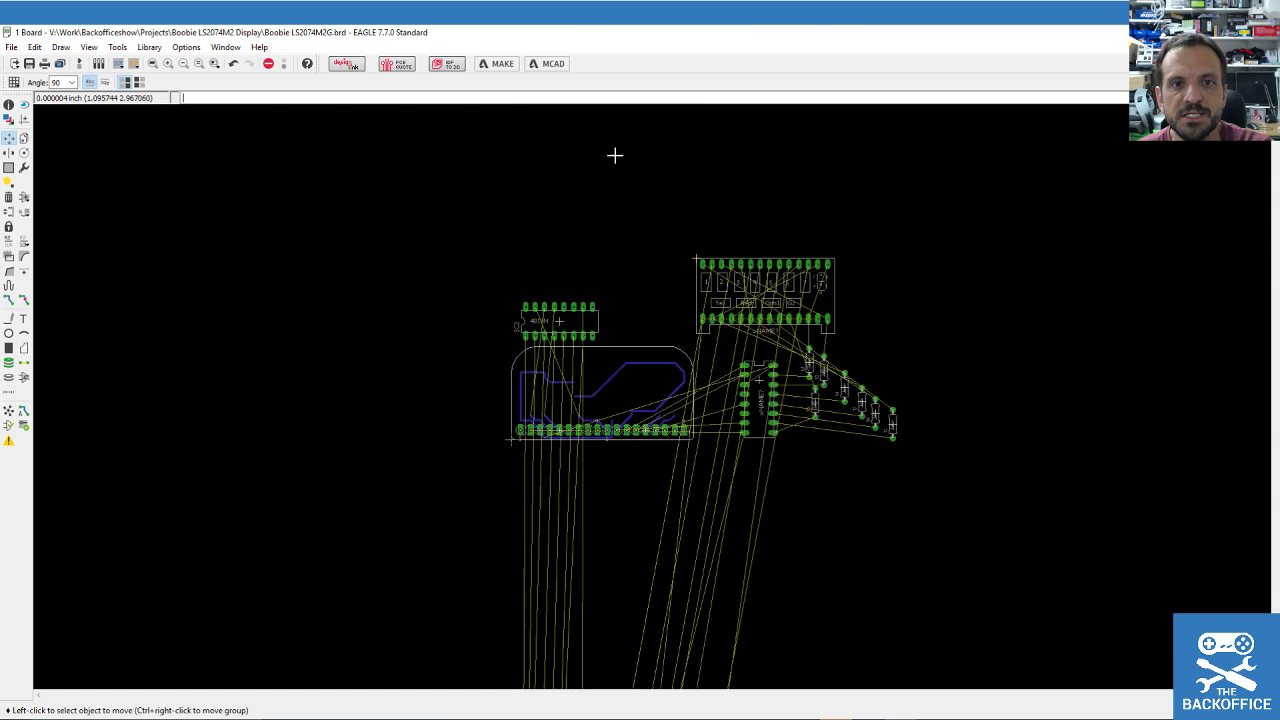
click(9, 197)
click(631, 385)
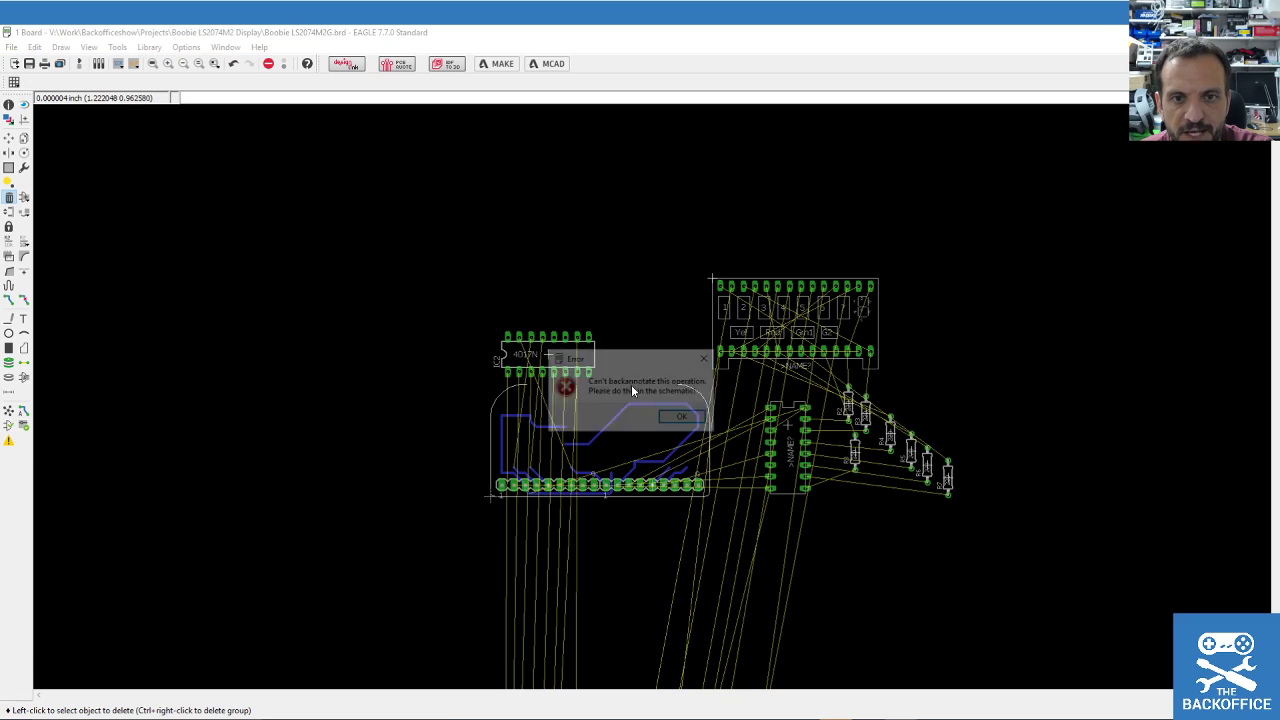
click(676, 418)
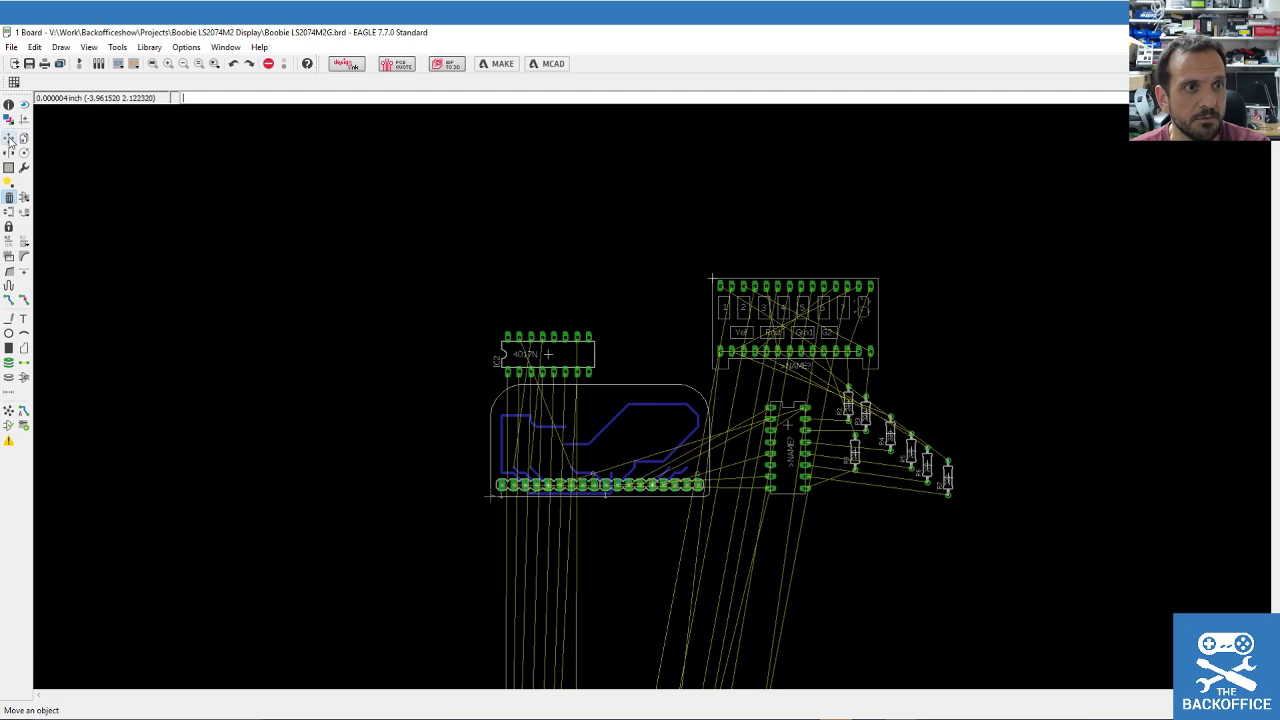
drag(388, 224, 977, 514)
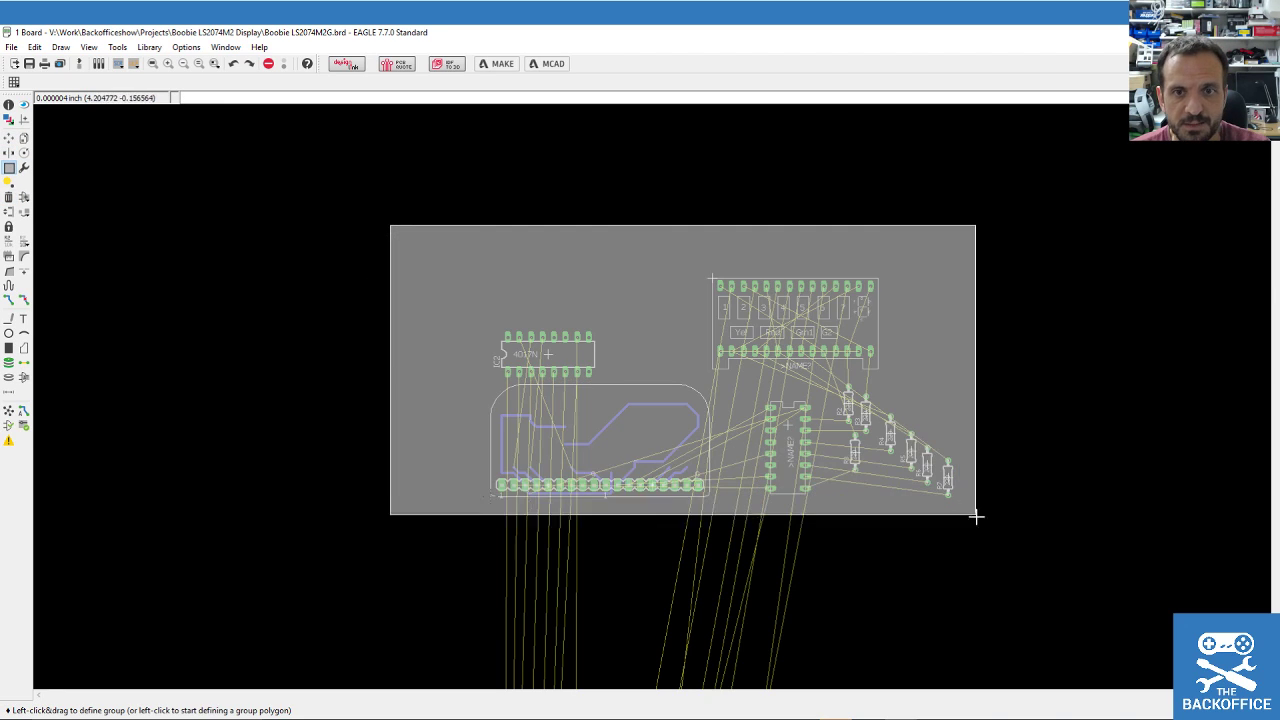
click(23, 299)
ctrl+right_click(521, 459)
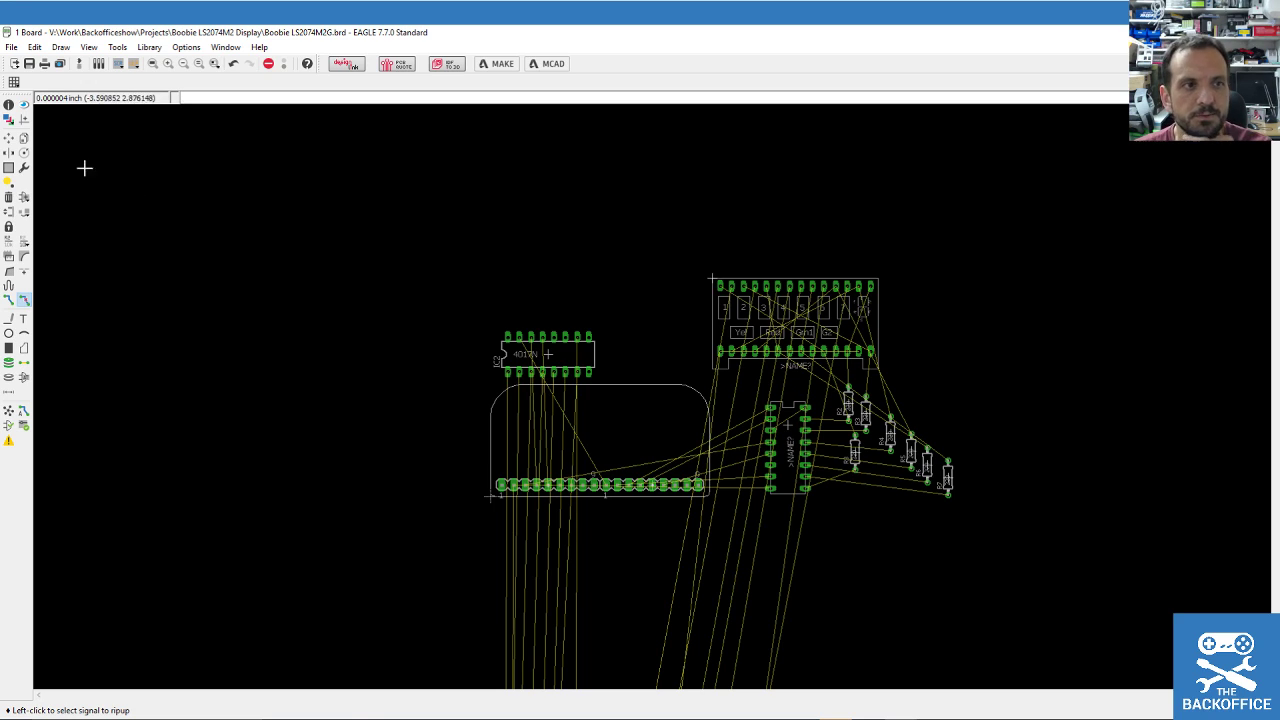
click(9, 197)
scroll(620, 534, up, 1)
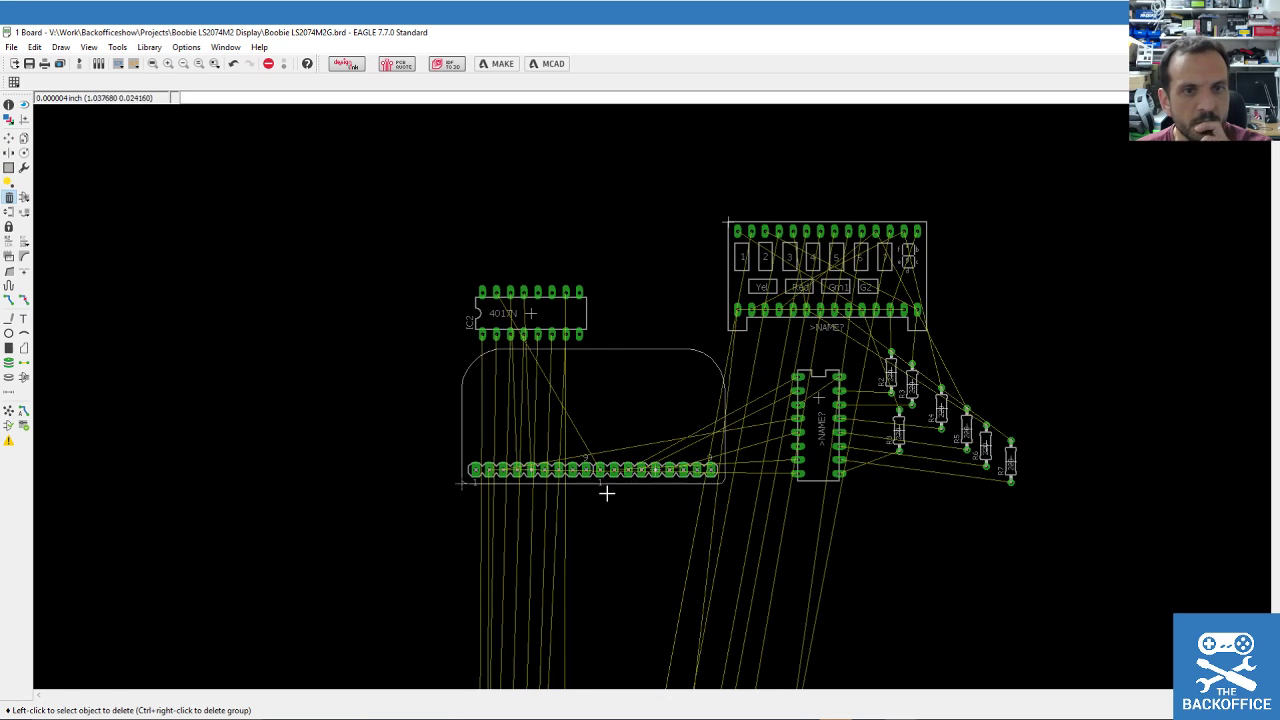
scroll(597, 421, up, 1)
scroll(533, 387, up, 2)
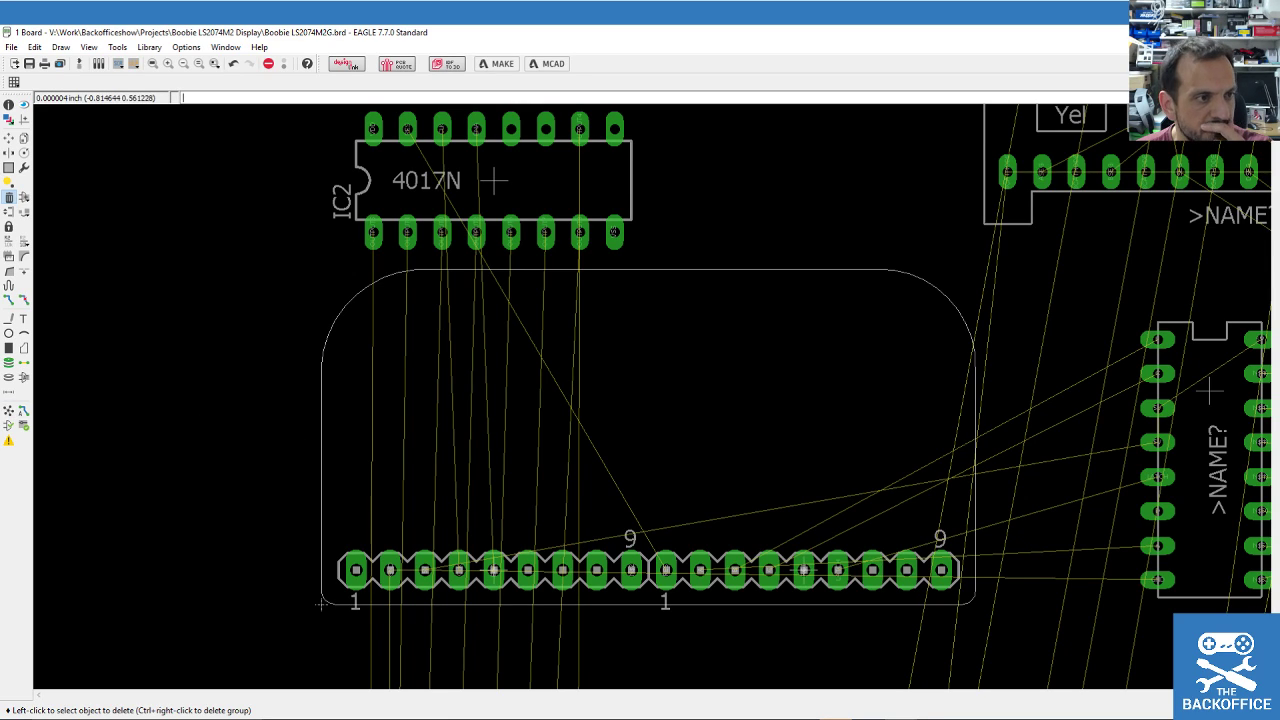
scroll(175, 398, down, 2)
scroll(183, 394, up, 2)
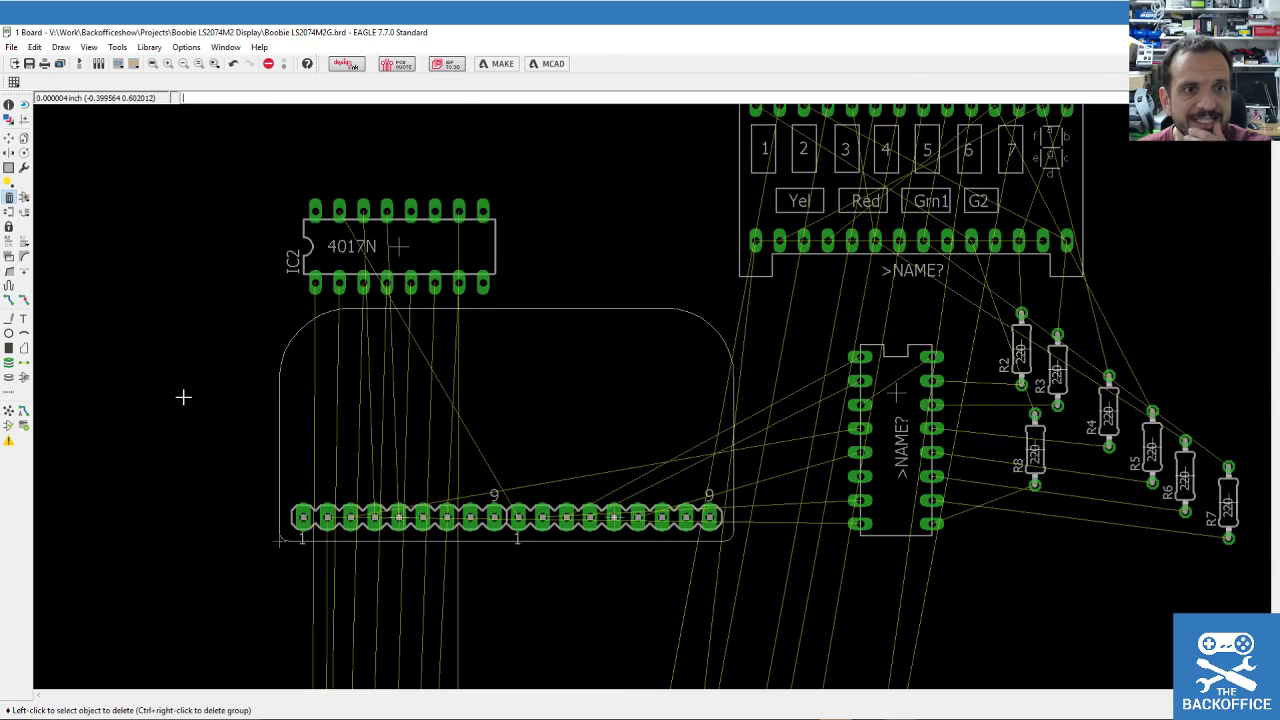
Rotate IC2 to 270 degrees and set it down above the board outline.
click(8, 139)
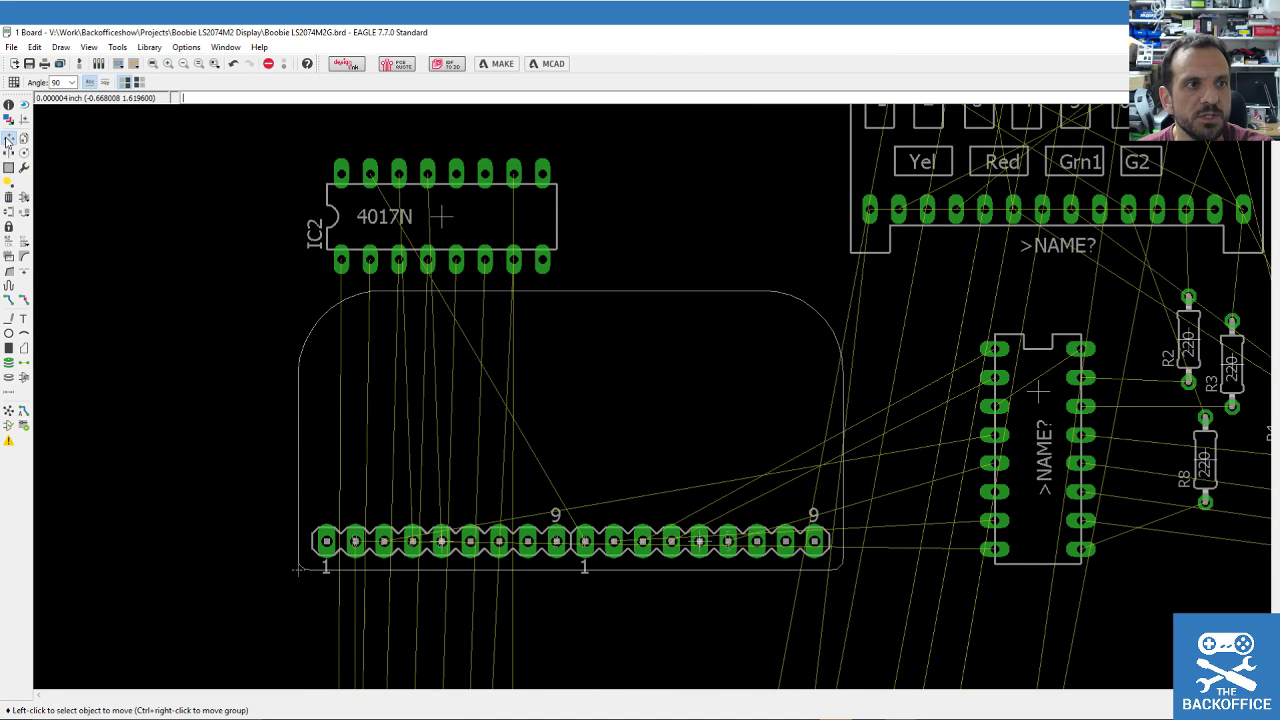
click(436, 226)
right_click(551, 286)
right_click(556, 292)
scroll(536, 233, down, 2)
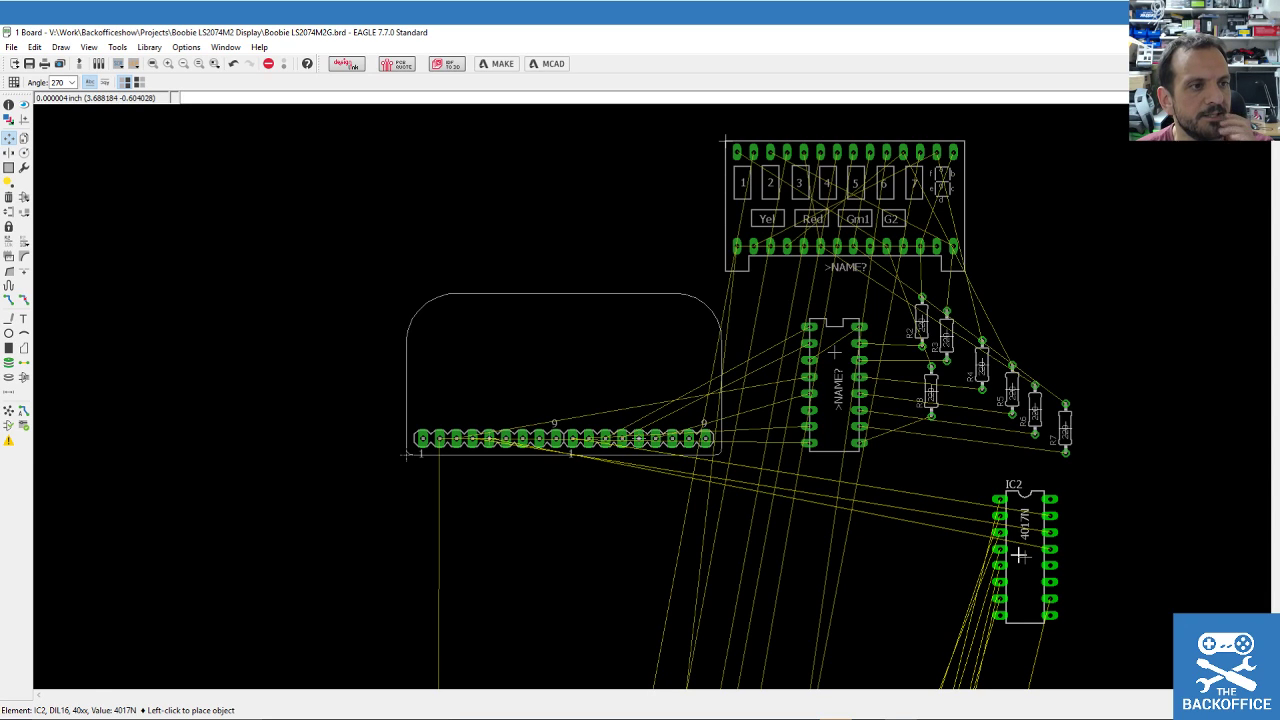
click(608, 208)
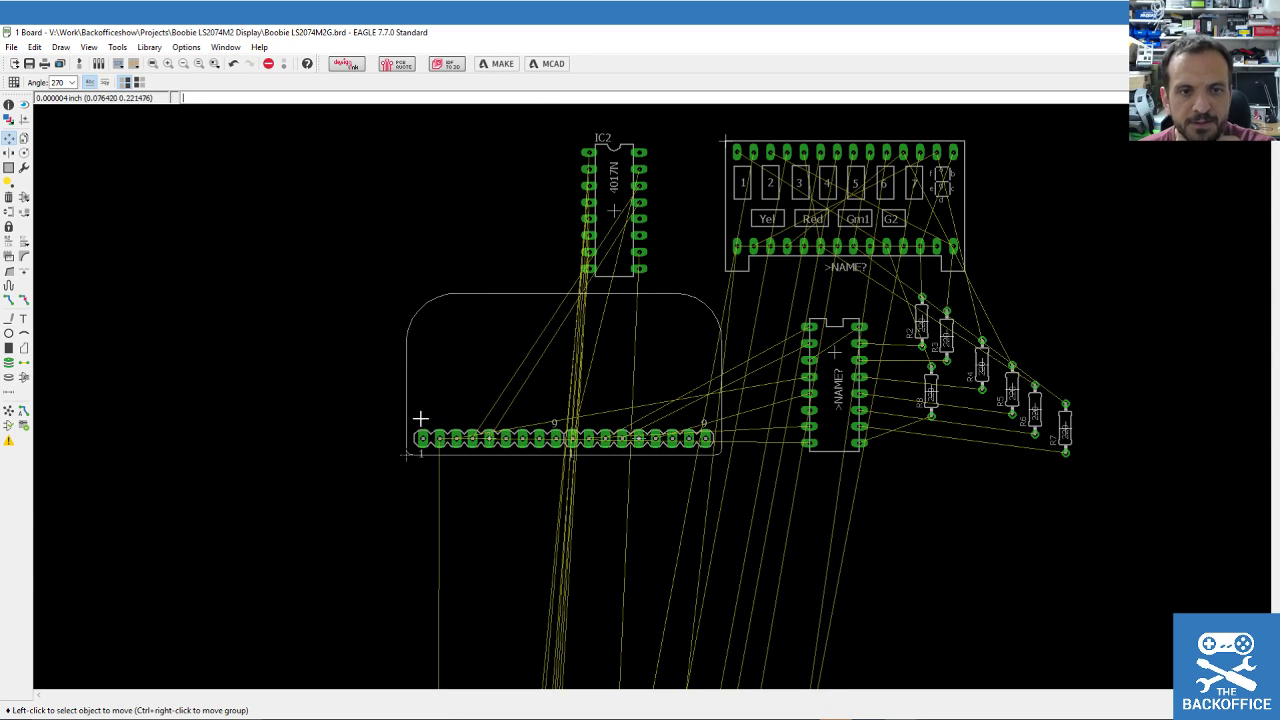
Delete the board outline's left, bottom, right and top edges.
click(23, 140)
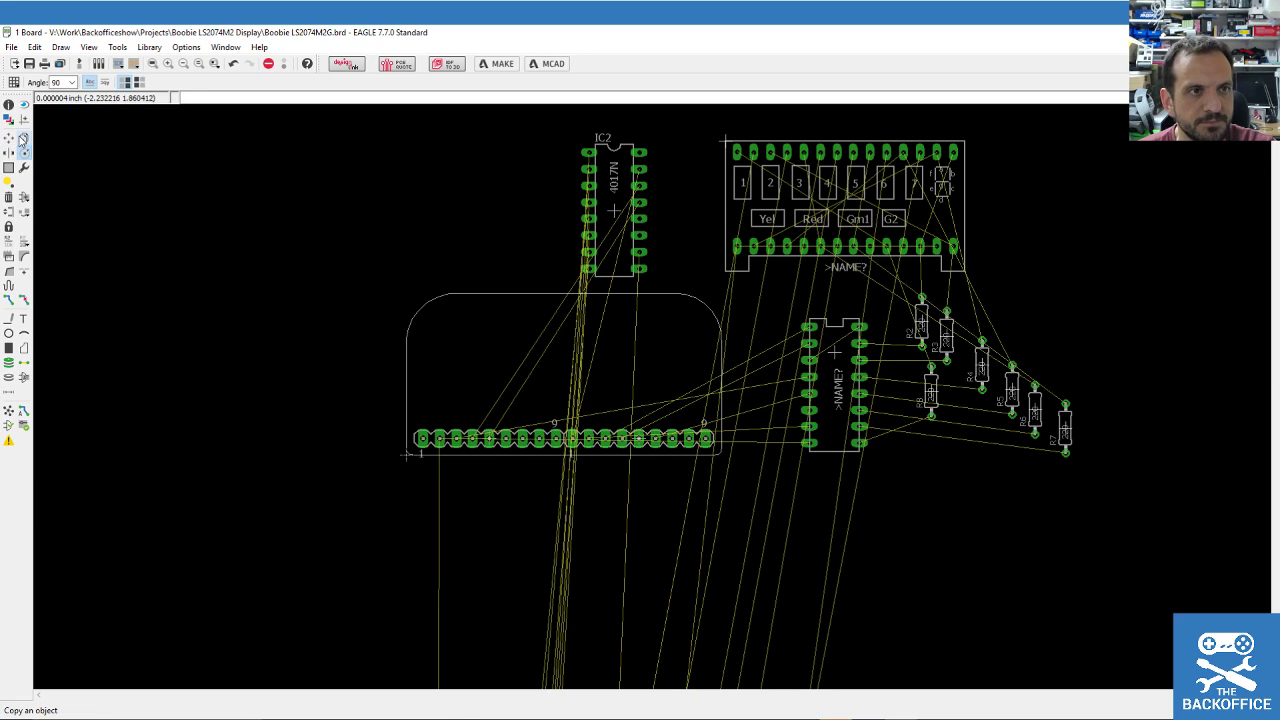
click(405, 377)
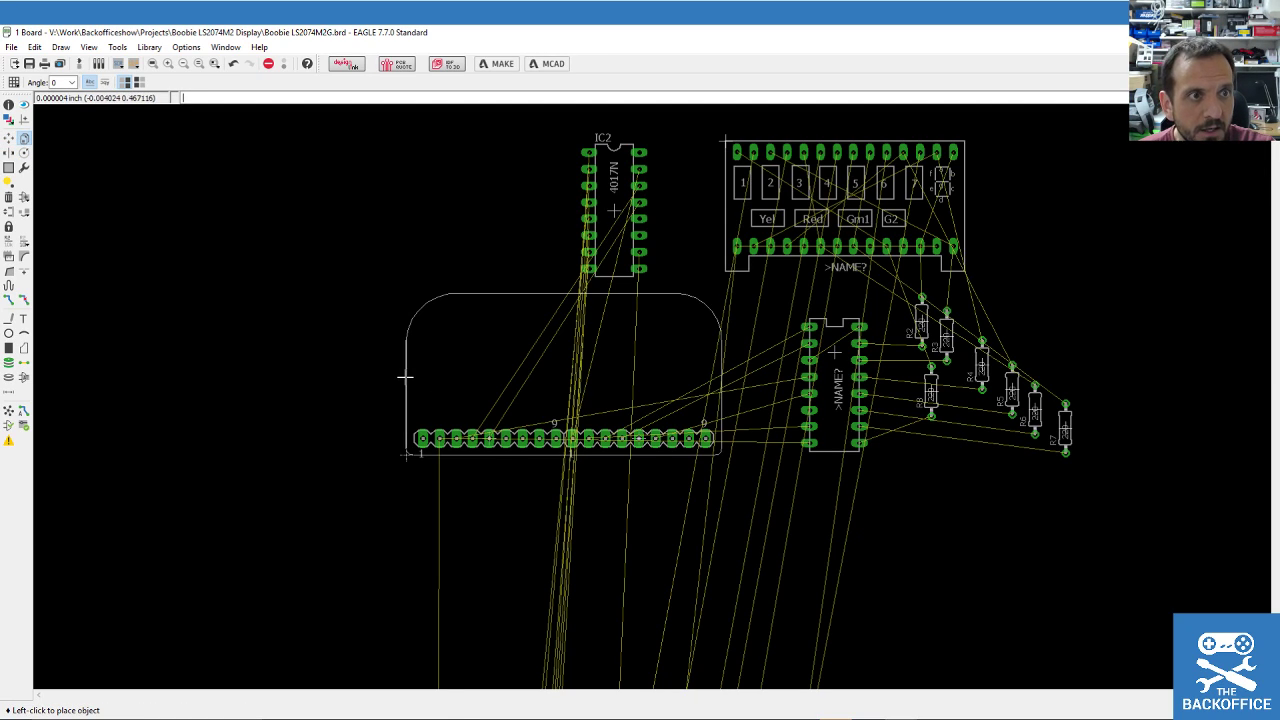
key(Escape)
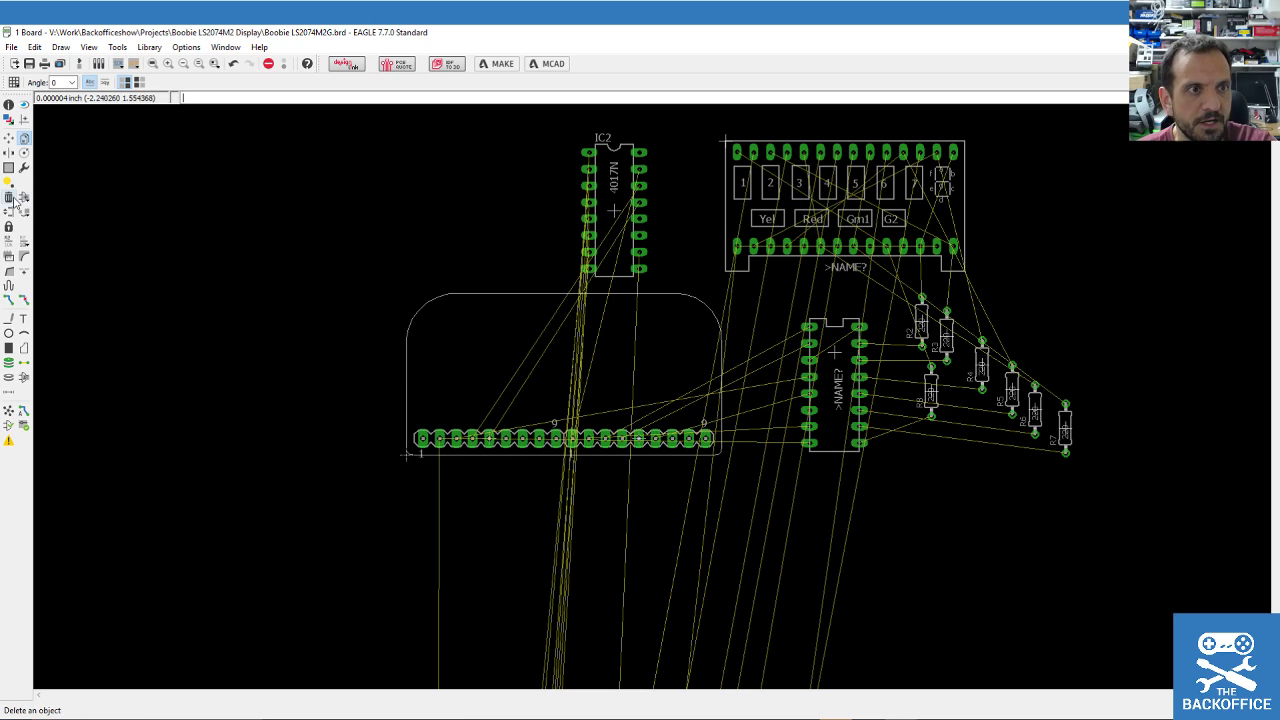
click(9, 197)
scroll(375, 356, up, 3)
click(427, 384)
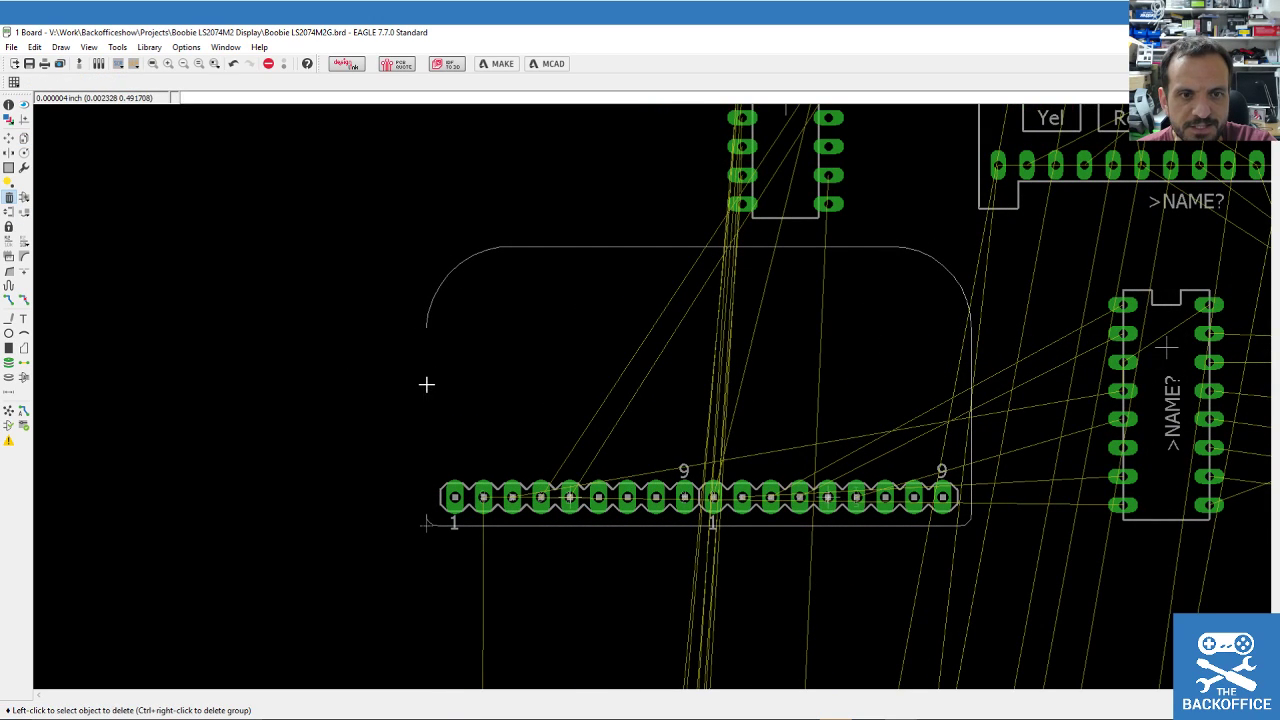
click(519, 525)
click(433, 524)
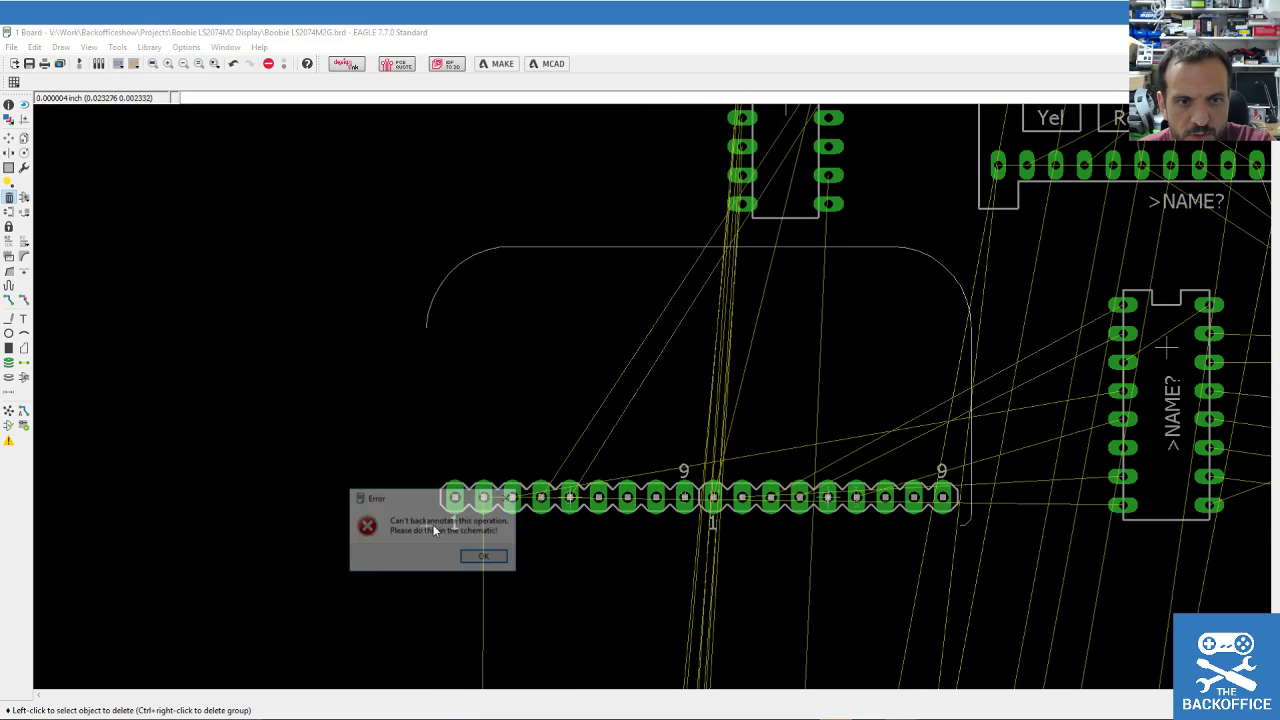
click(486, 557)
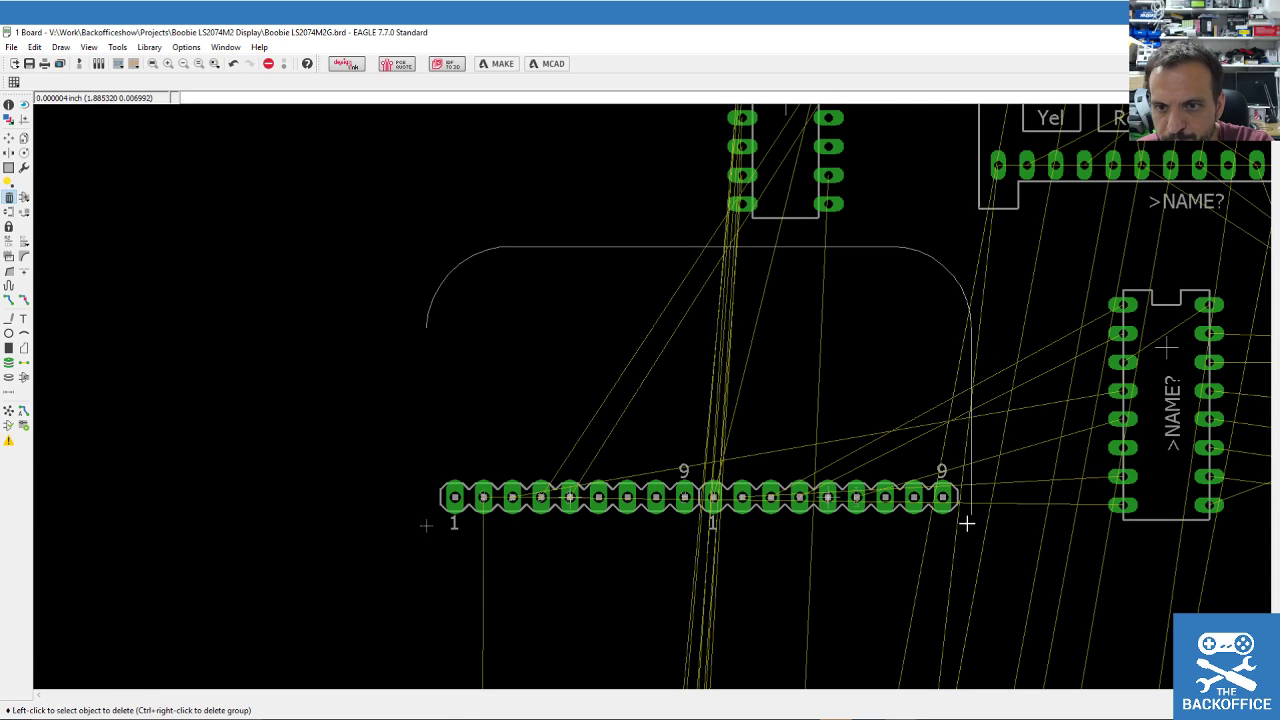
click(971, 479)
click(898, 248)
scroll(309, 337, down, 1)
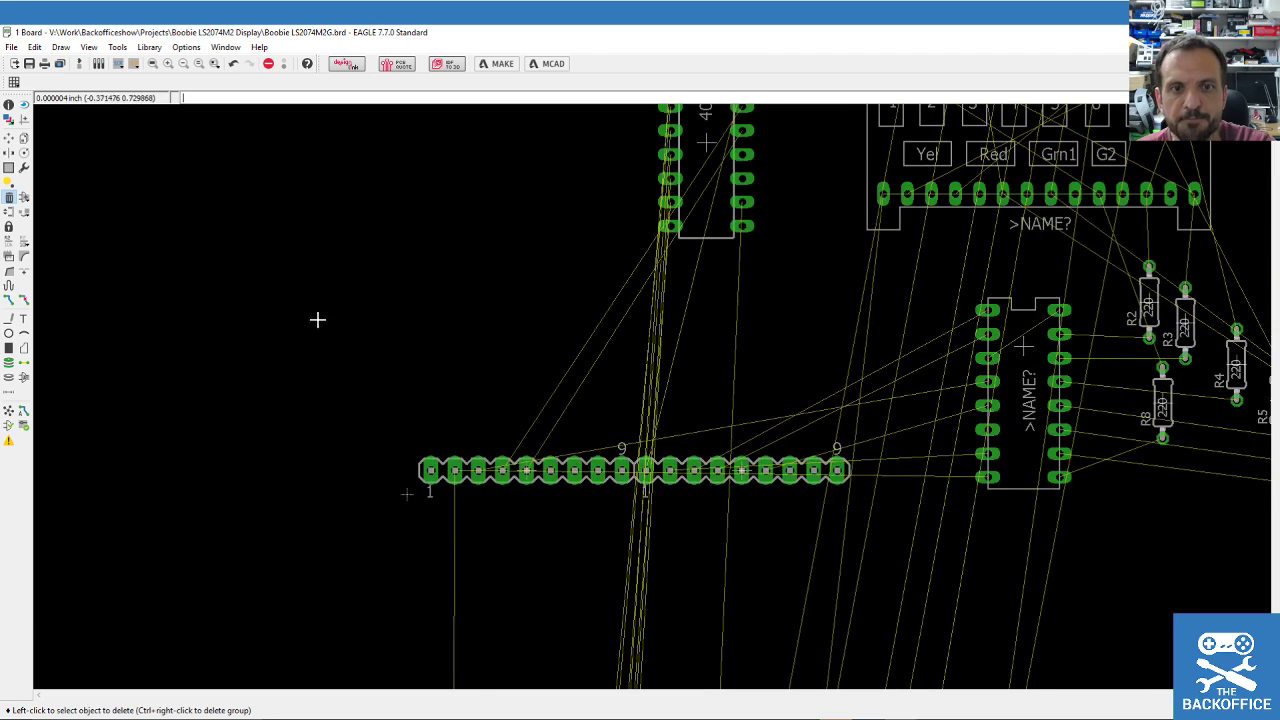
Move IC2 beside the display's pin header.
click(9, 137)
scroll(423, 240, down, 2)
click(536, 190)
click(371, 248)
key(Return)
click(426, 277)
key(Return)
click(440, 277)
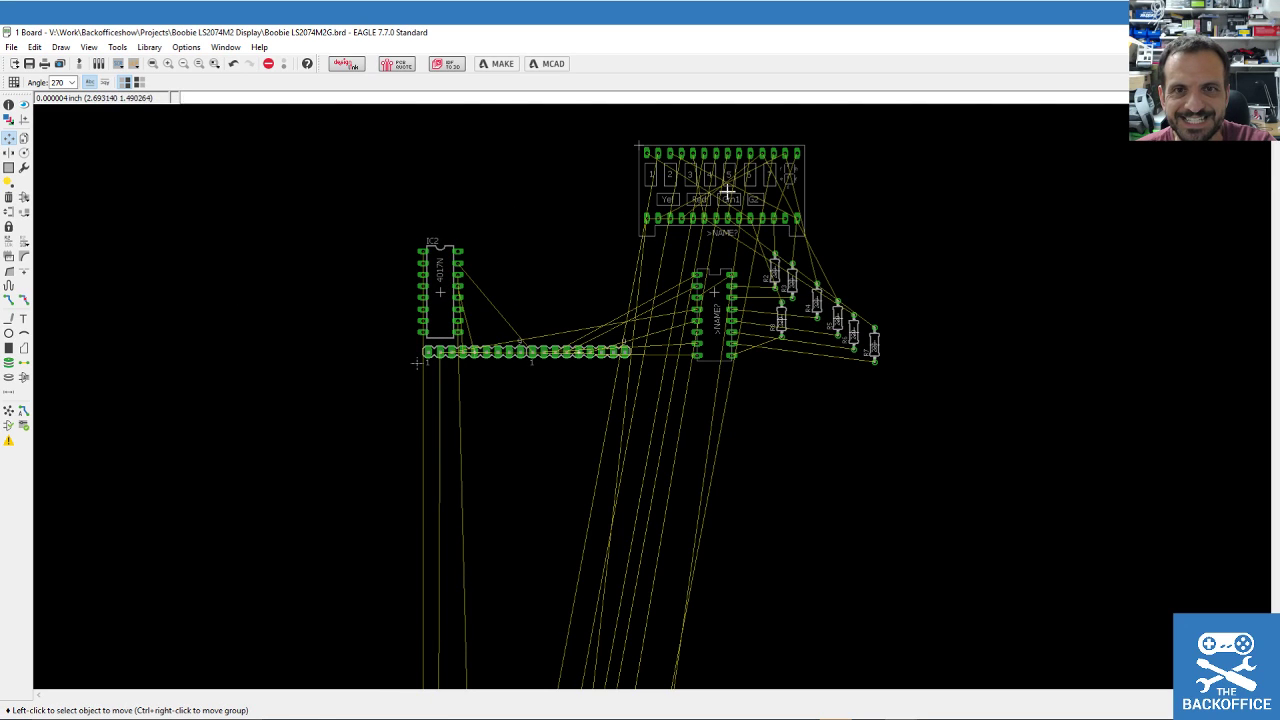
Place the LS2074M2G display next to IC2 and the second 16-pin chip horizontally above it.
click(631, 145)
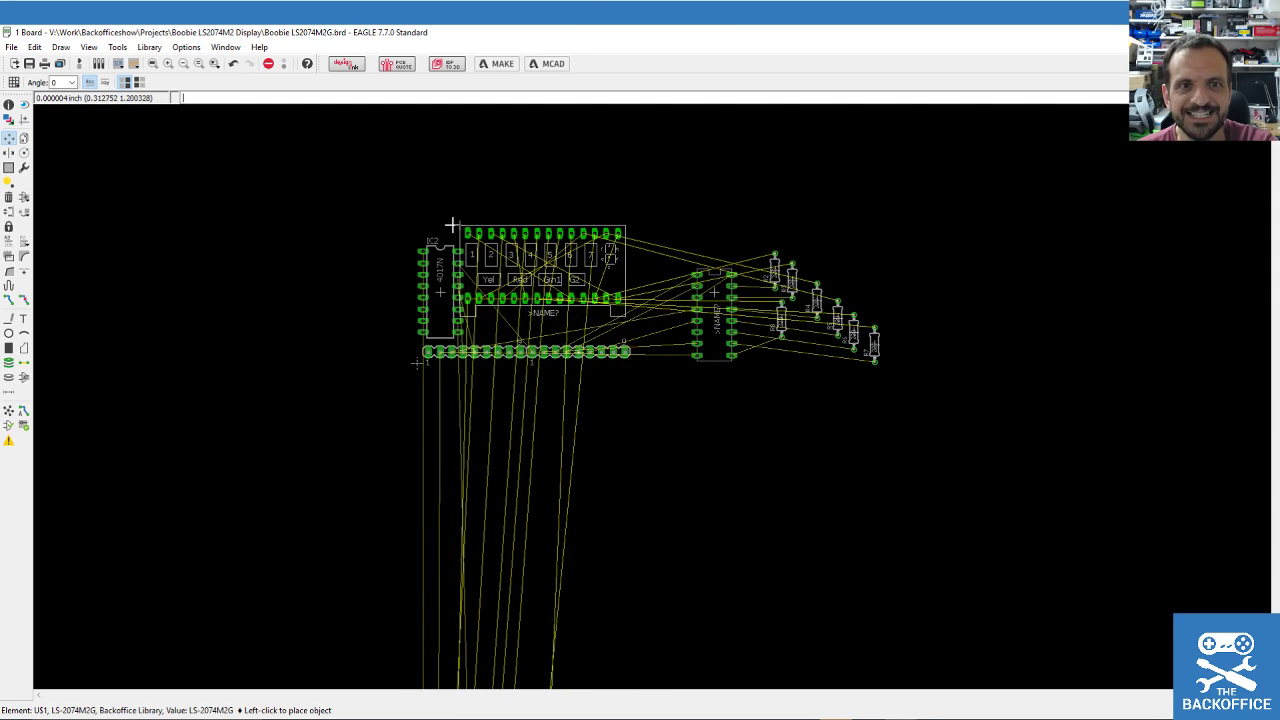
click(455, 233)
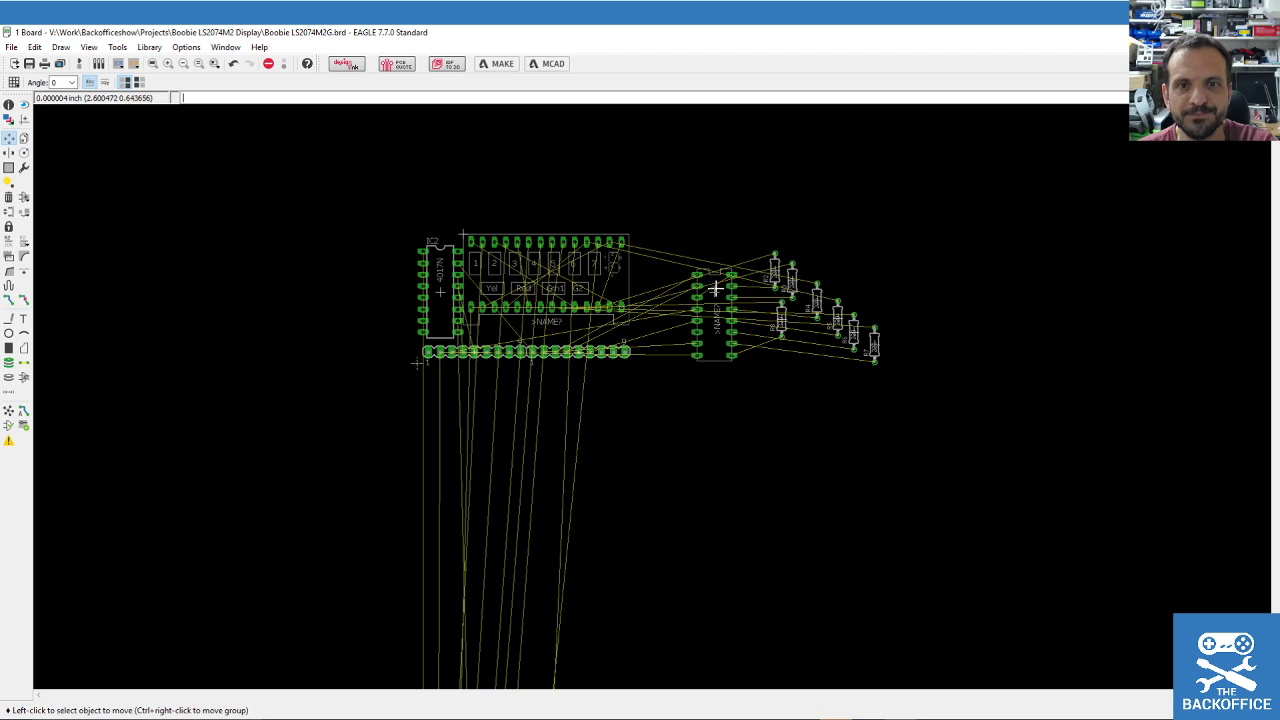
click(716, 289)
right_click(464, 172)
click(457, 193)
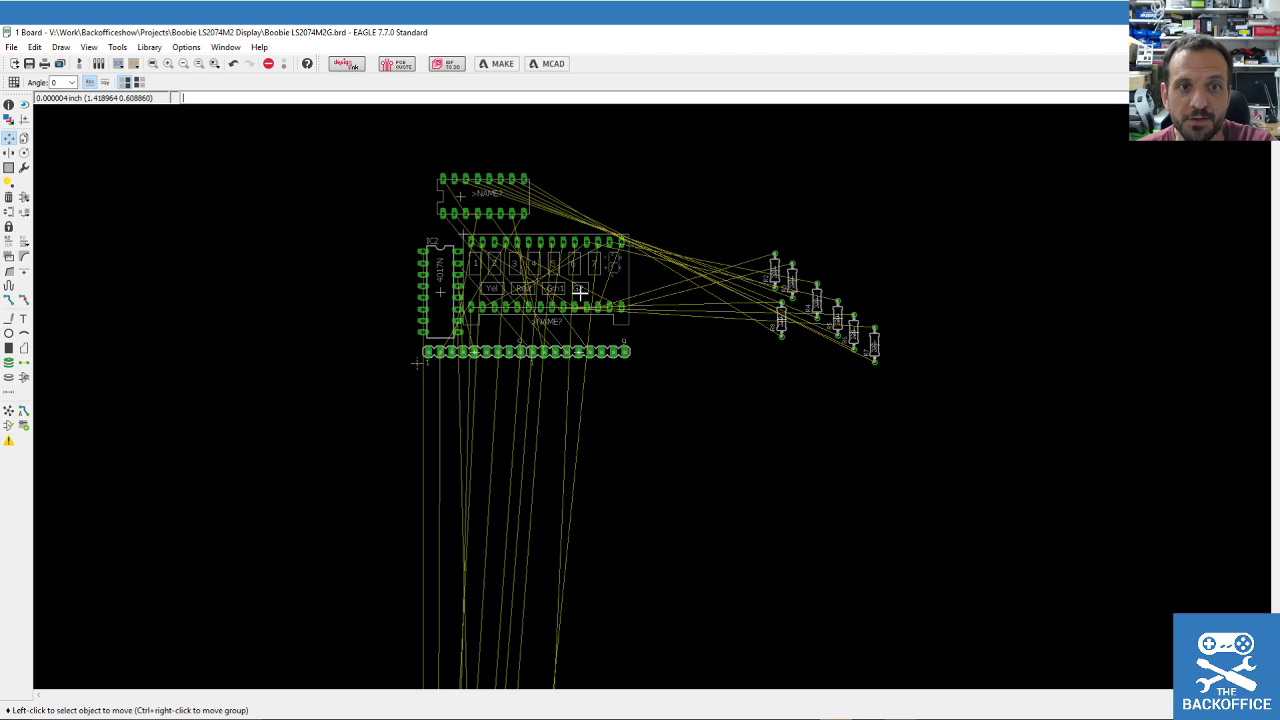
scroll(387, 240, up, 1)
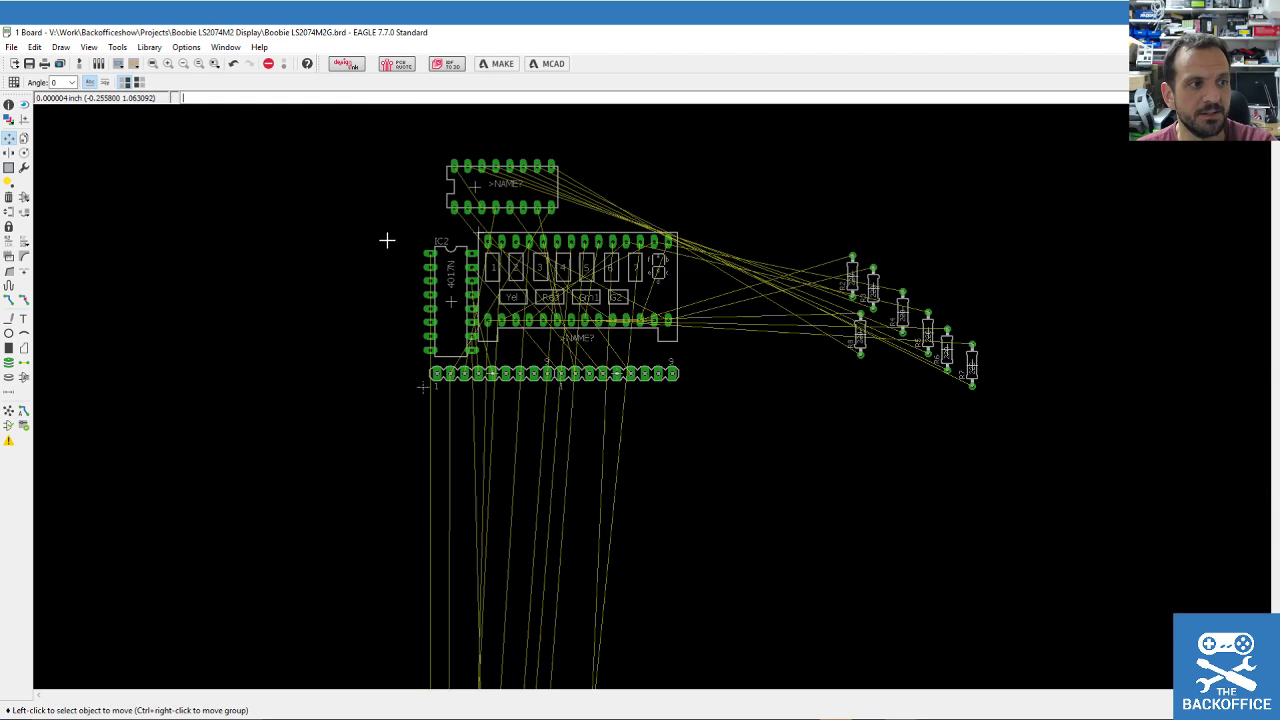
scroll(390, 178, up, 3)
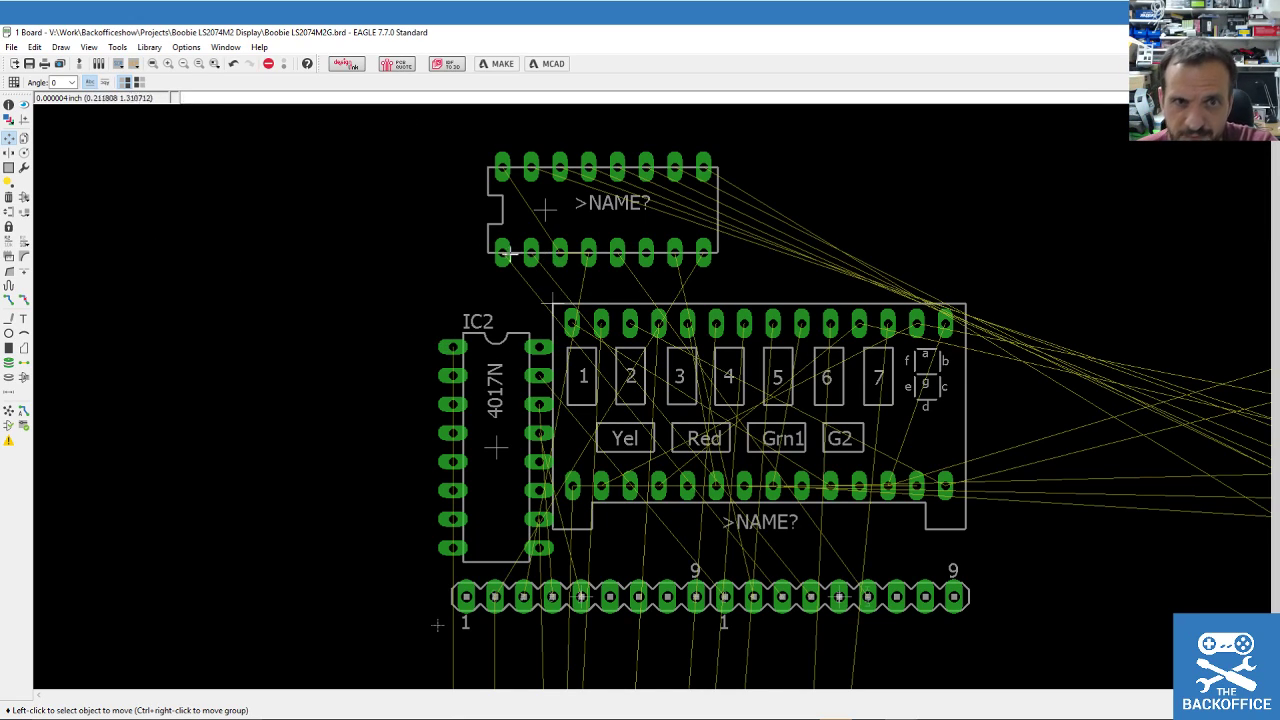
scroll(569, 477, down, 10)
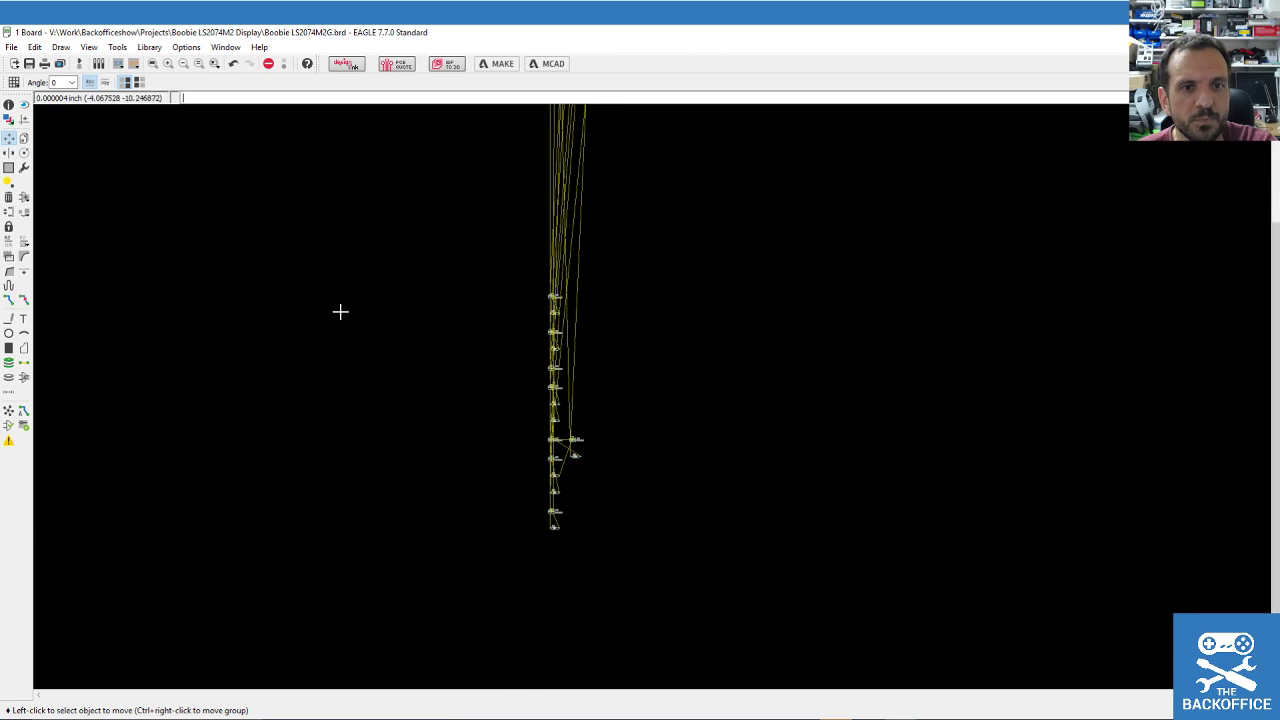
click(15, 166)
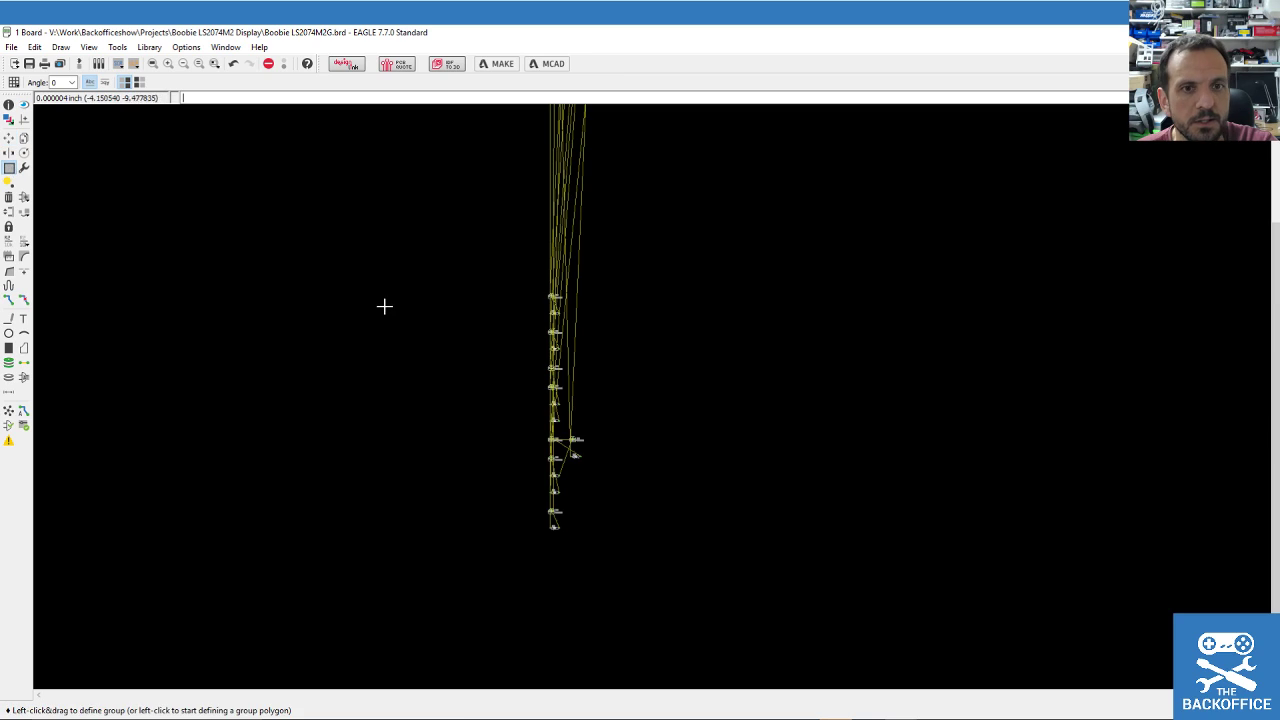
Group T1, R1 and T2, rotate them 90 degrees, and place them above the IC.
scroll(552, 296, up, 5)
drag(496, 249, 699, 479)
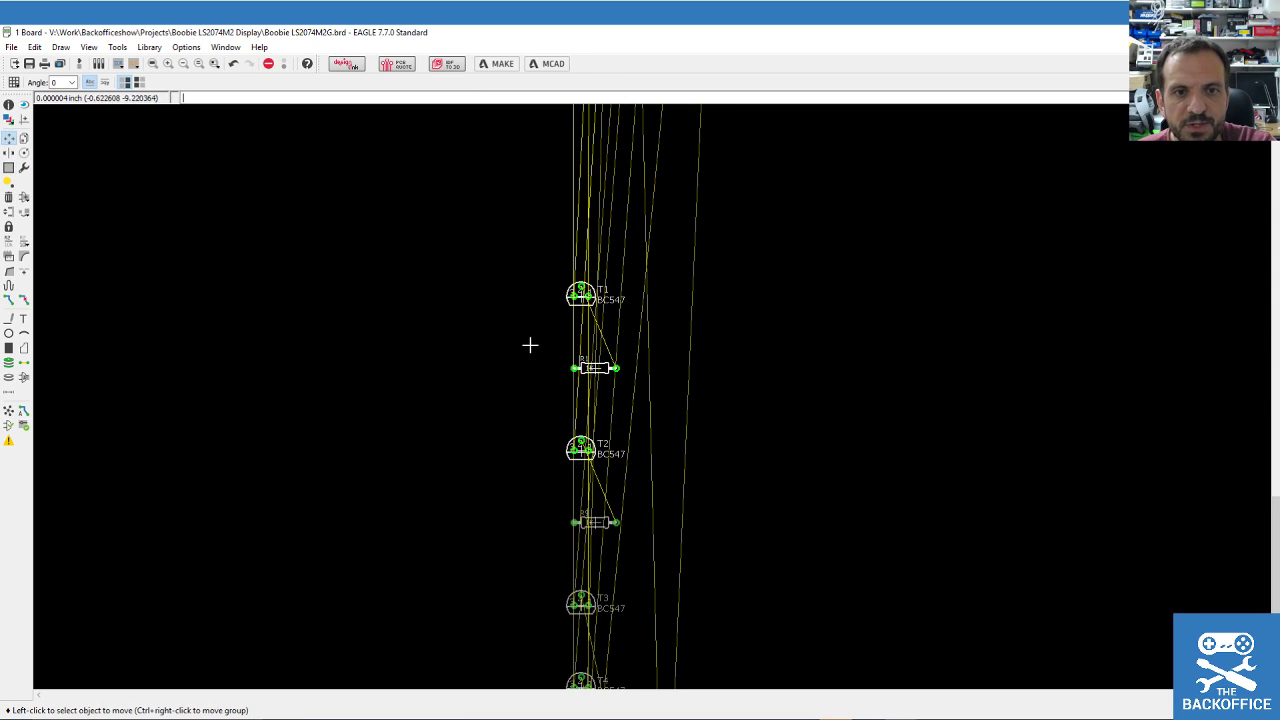
click(8, 142)
ctrl+right_click(608, 320)
scroll(634, 400, down, 5)
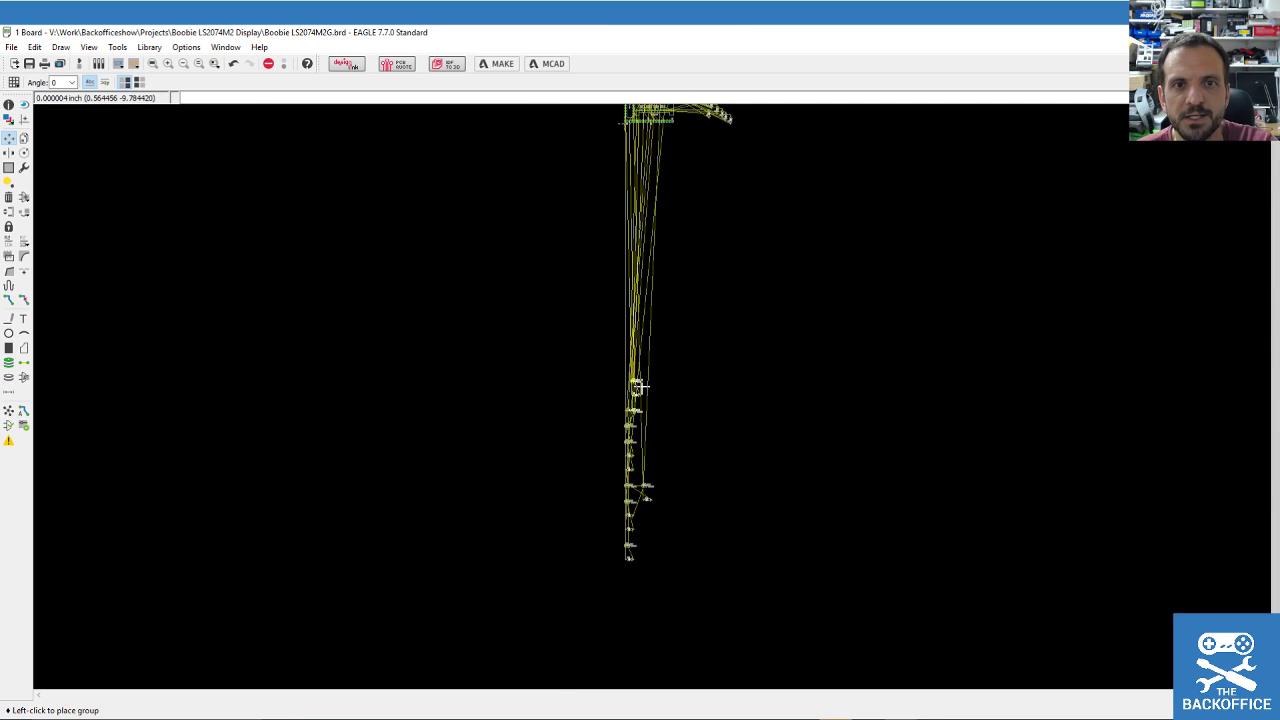
scroll(655, 249, up, 11)
right_click(603, 334)
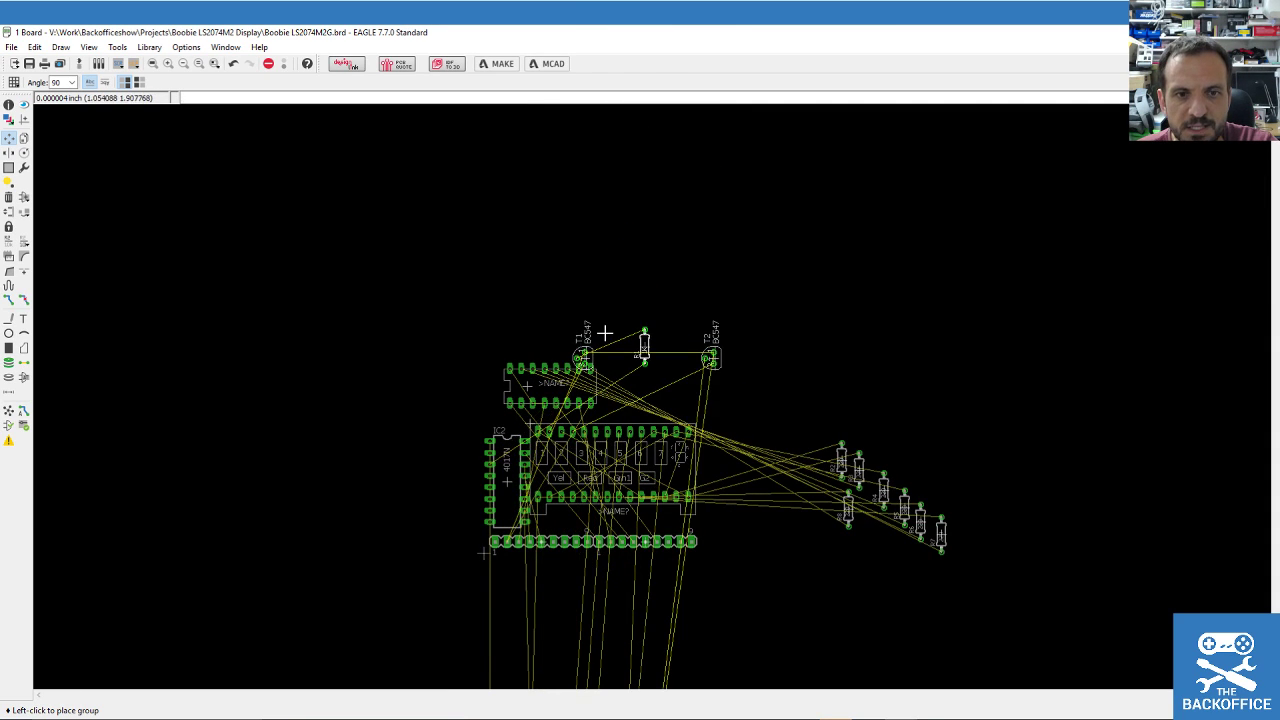
click(528, 319)
scroll(443, 471, down, 5)
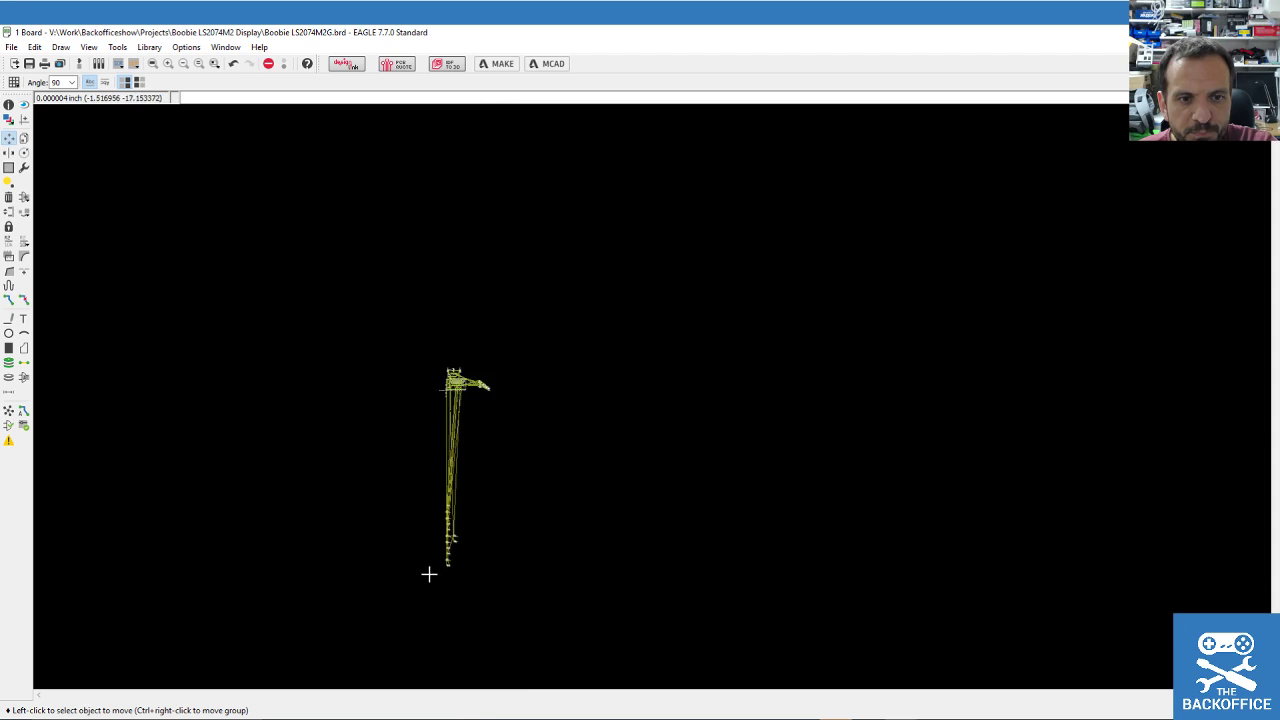
scroll(429, 571, up, 6)
Group the upper transistors and resistors, rotate 90 degrees, and place them near the other parts.
click(9, 167)
drag(475, 183, 629, 354)
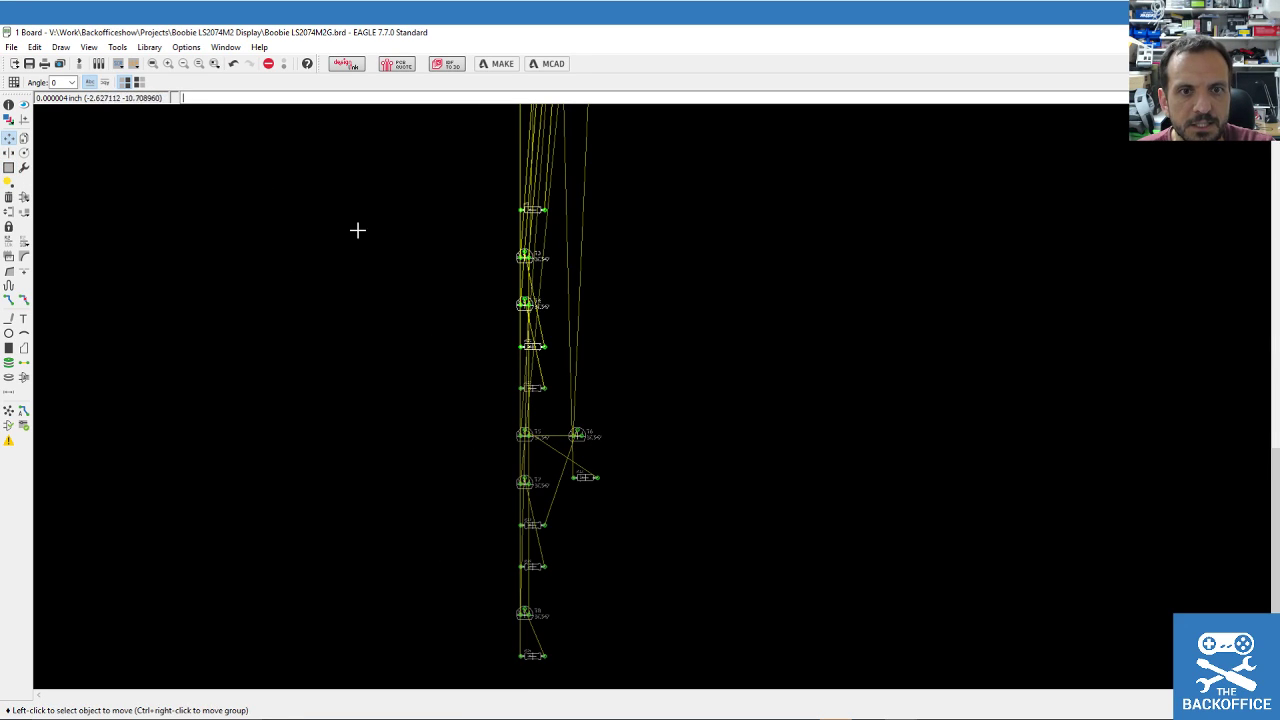
ctrl+right_click(567, 321)
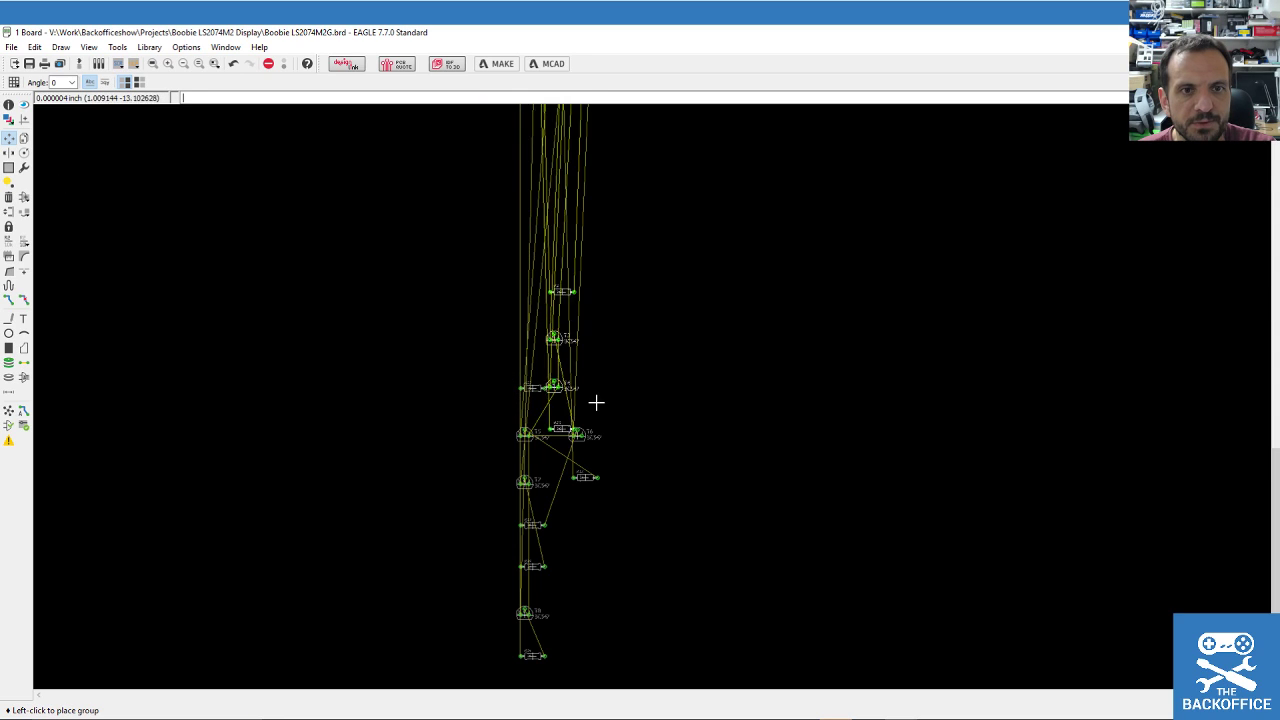
right_click(598, 362)
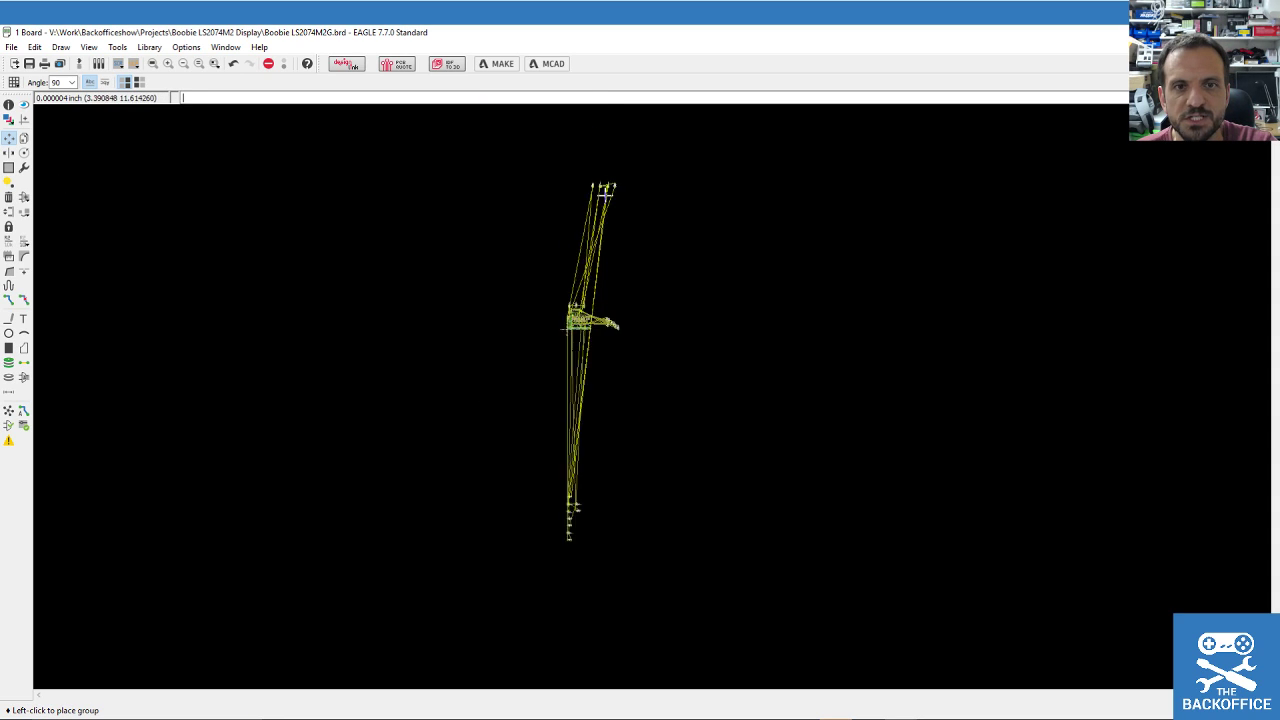
click(578, 497)
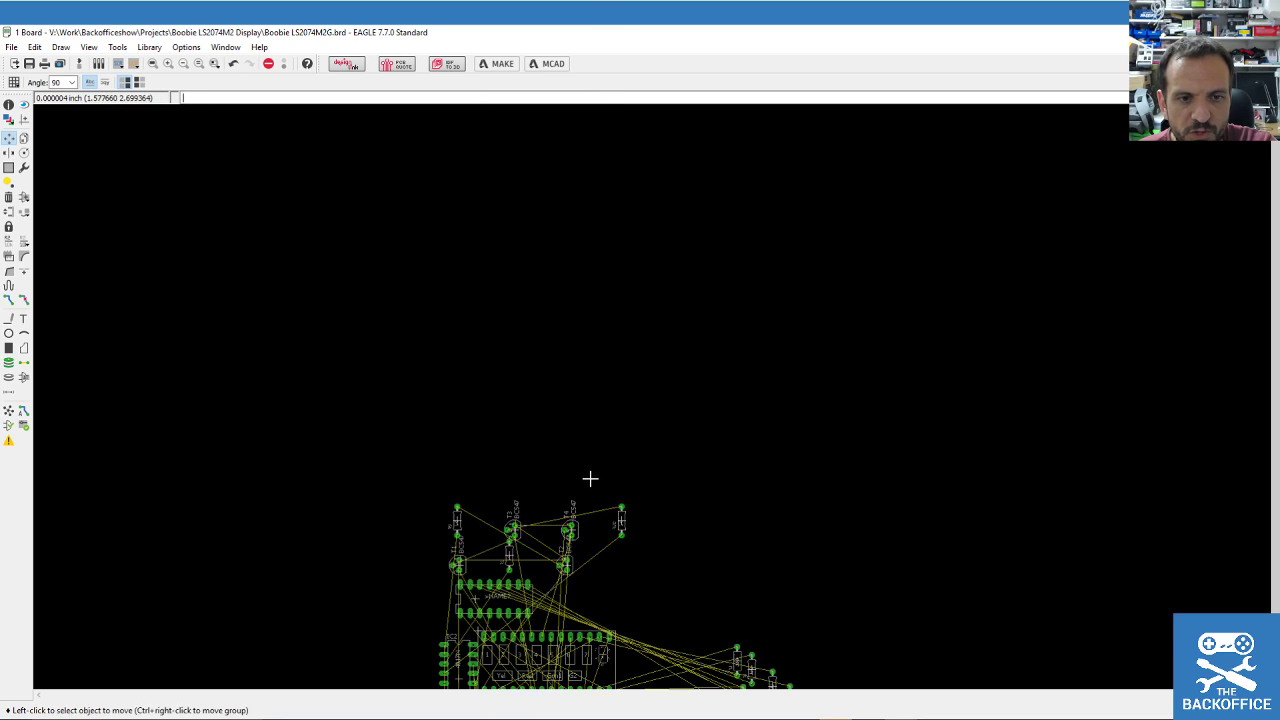
ctrl+right_click(491, 591)
scroll(480, 652, up, 12)
scroll(366, 391, down, 5)
scroll(383, 486, up, 5)
scroll(369, 304, up, 3)
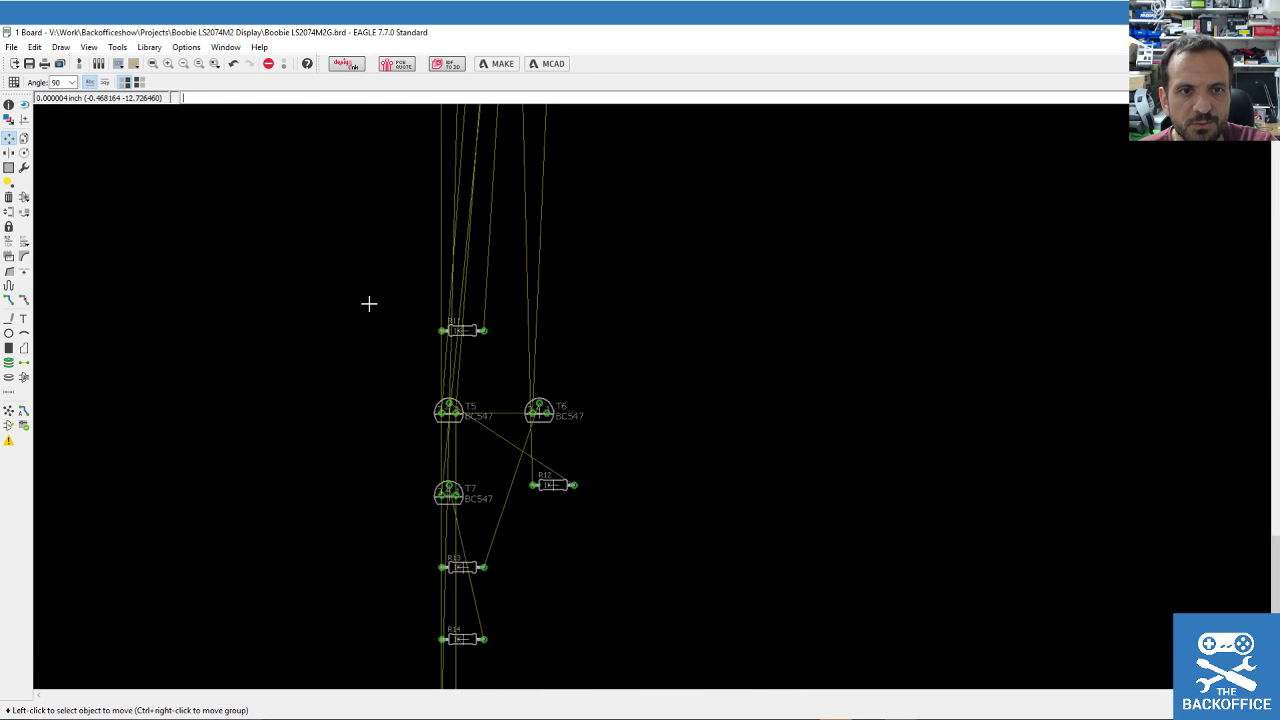
Try moving the R11, T5, T6, T7, R12 group, abandoning it after board-area errors.
click(8, 167)
drag(400, 318, 642, 516)
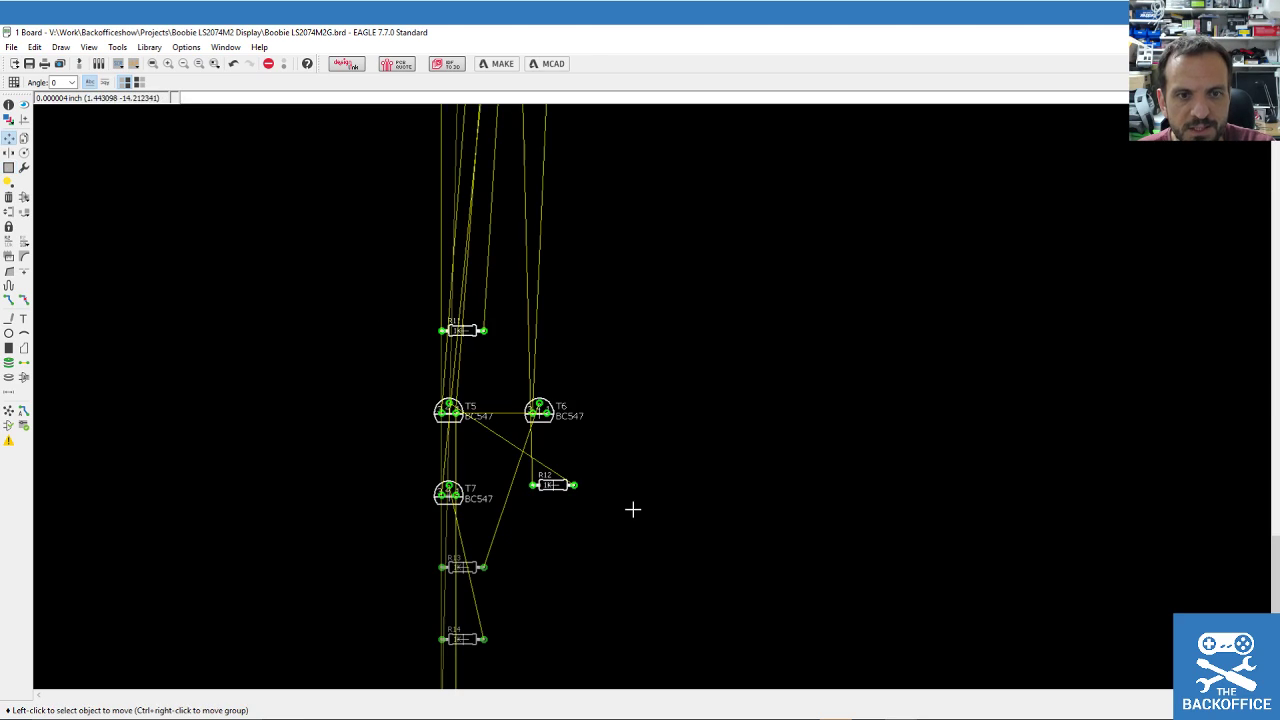
ctrl+right_click(464, 414)
scroll(470, 330, down, 8)
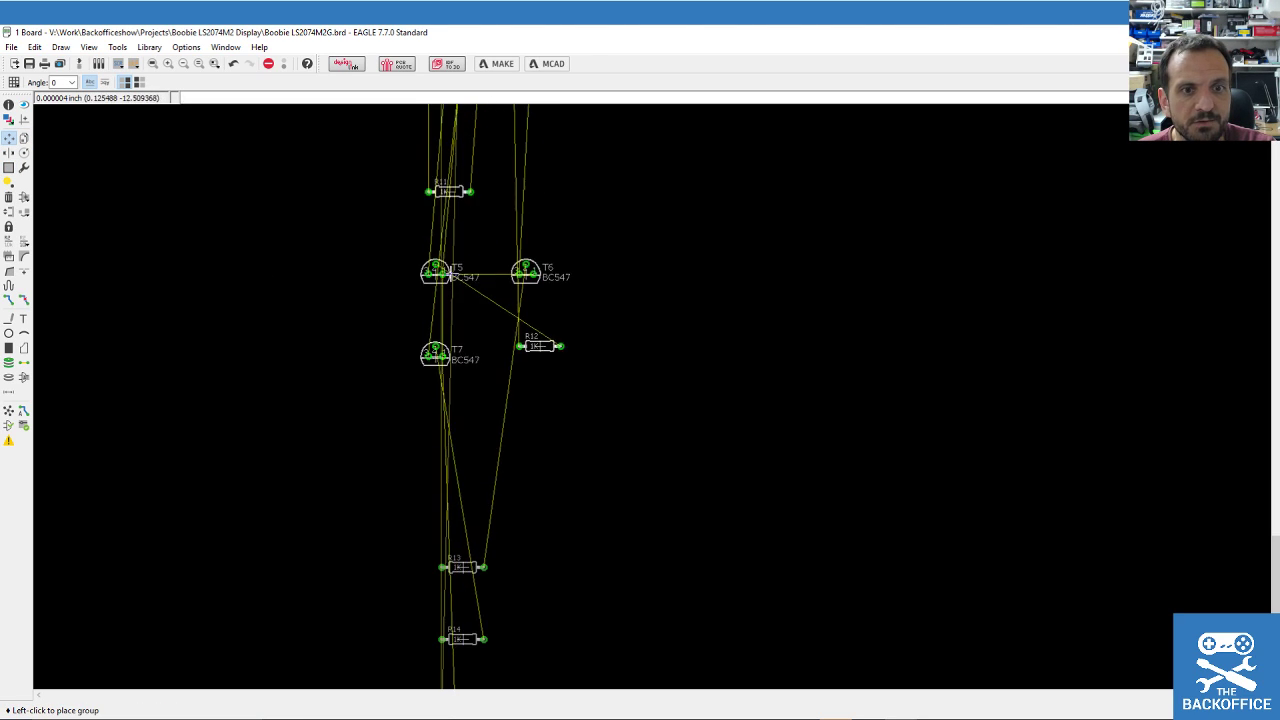
scroll(482, 213, up, 5)
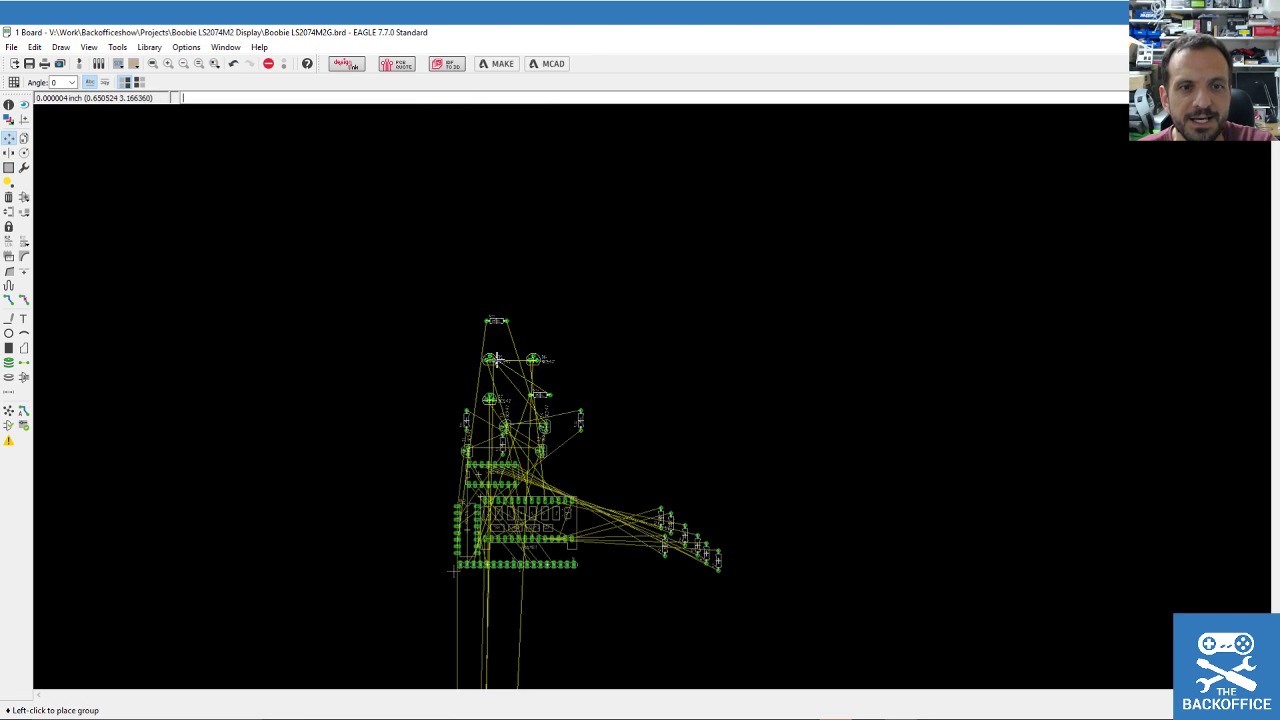
right_click(521, 395)
click(521, 395)
key(Return)
click(515, 400)
key(Return)
key(Escape)
scroll(575, 279, down, 4)
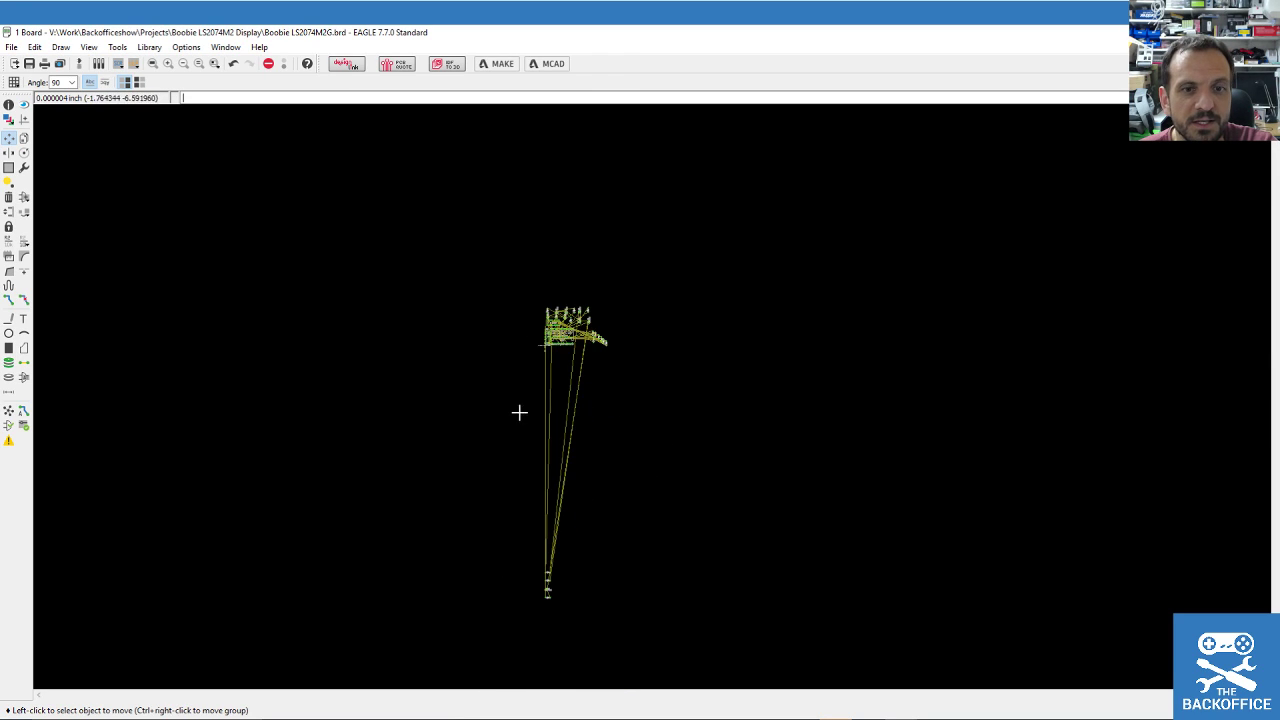
scroll(532, 600, up, 4)
Group the parts at the far end of the airwires and drop them beside the main parts.
click(19, 172)
click(9, 169)
drag(533, 392, 622, 581)
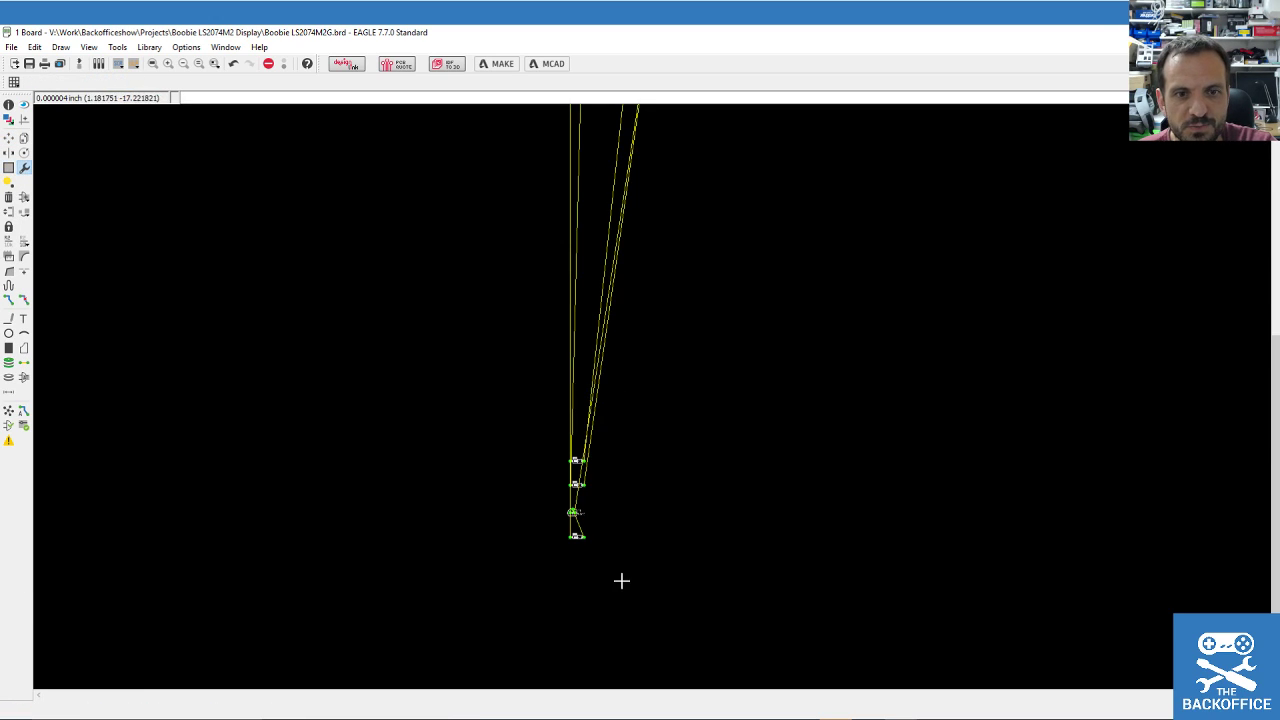
click(9, 139)
ctrl+right_click(571, 515)
scroll(469, 457, down, 4)
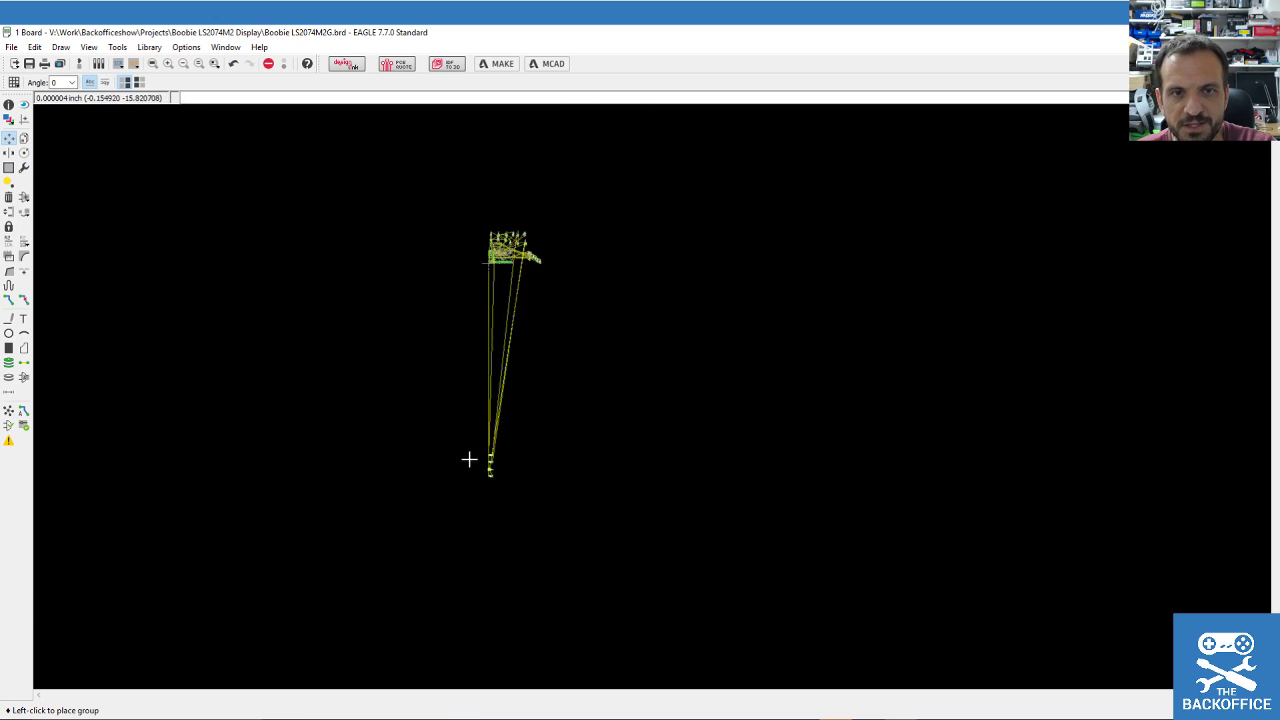
scroll(555, 300, up, 3)
click(820, 280)
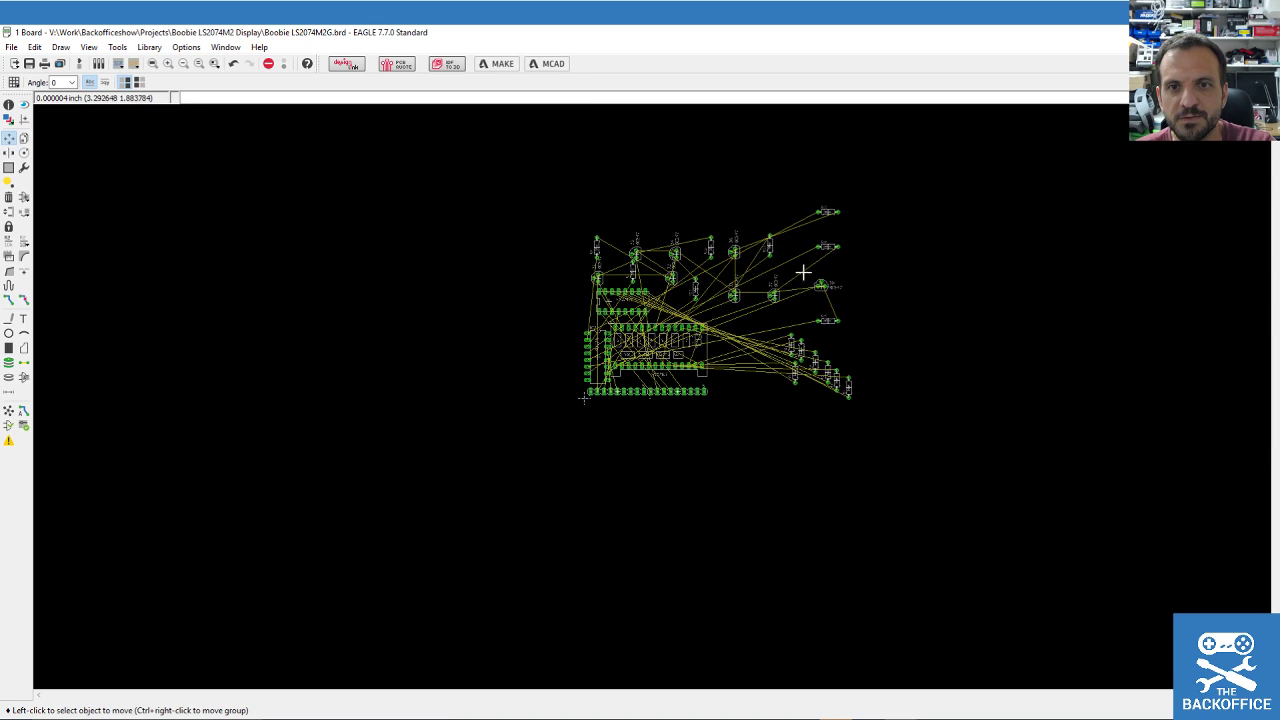
Group most of the board's parts and shift them left into the allowed area.
scroll(733, 295, up, 3)
scroll(540, 510, up, 3)
scroll(521, 556, down, 3)
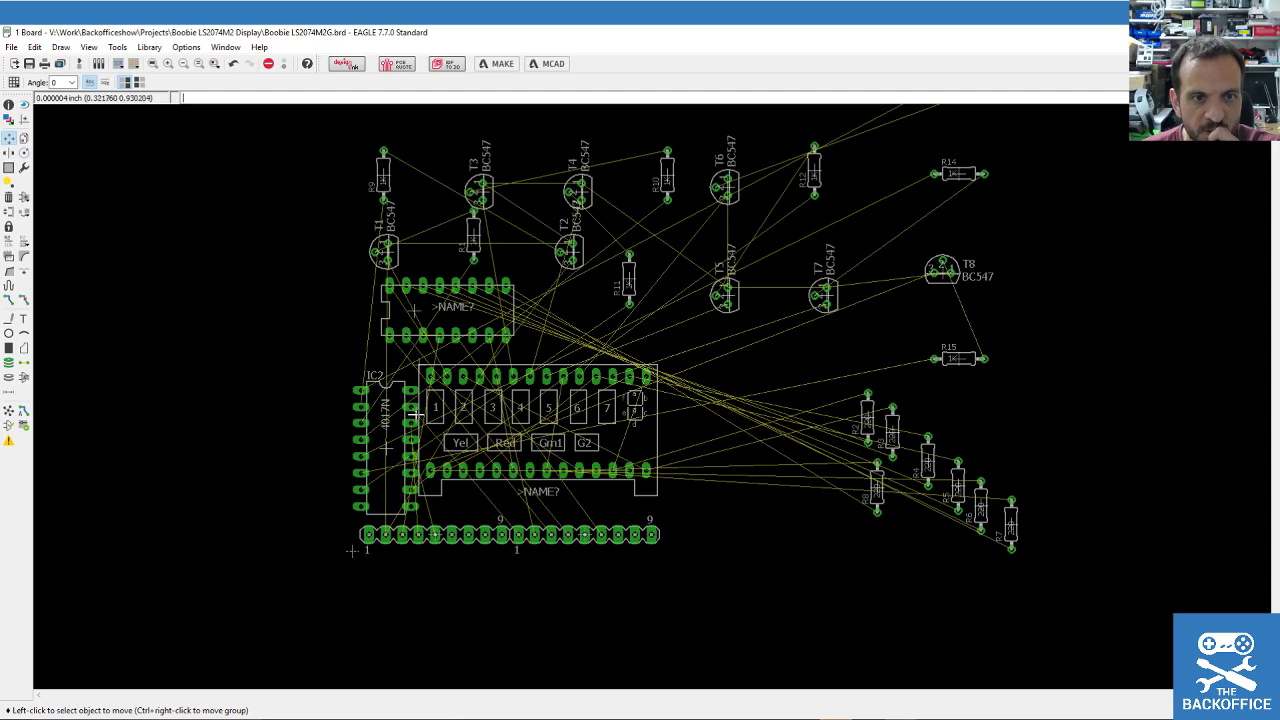
drag(314, 131, 1113, 594)
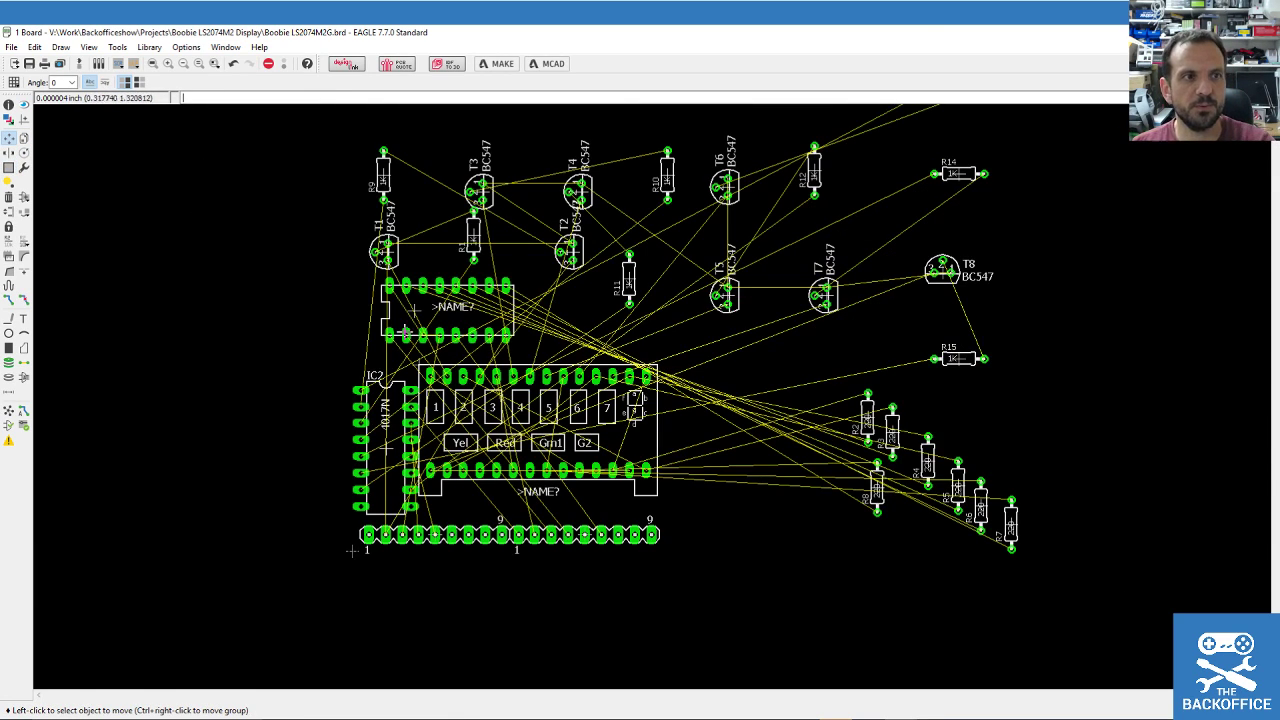
ctrl+right_click(478, 420)
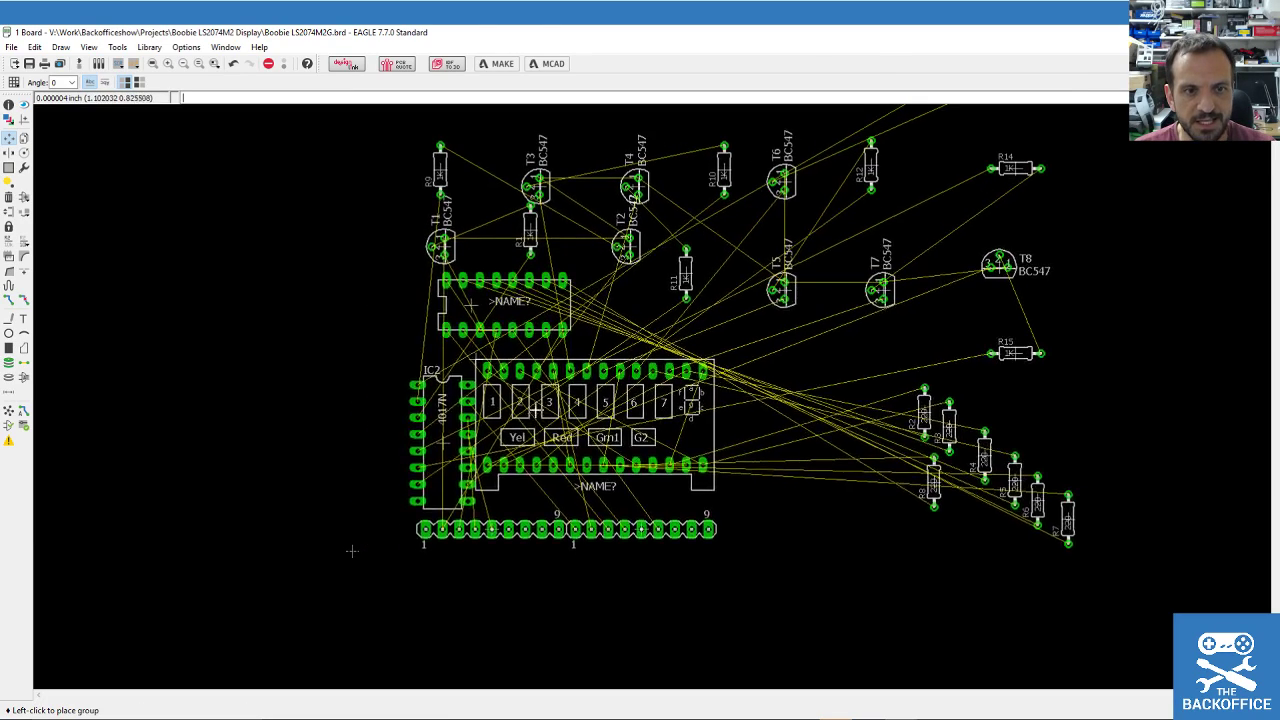
key(Return)
click(518, 415)
key(Return)
click(495, 420)
key(Return)
click(480, 412)
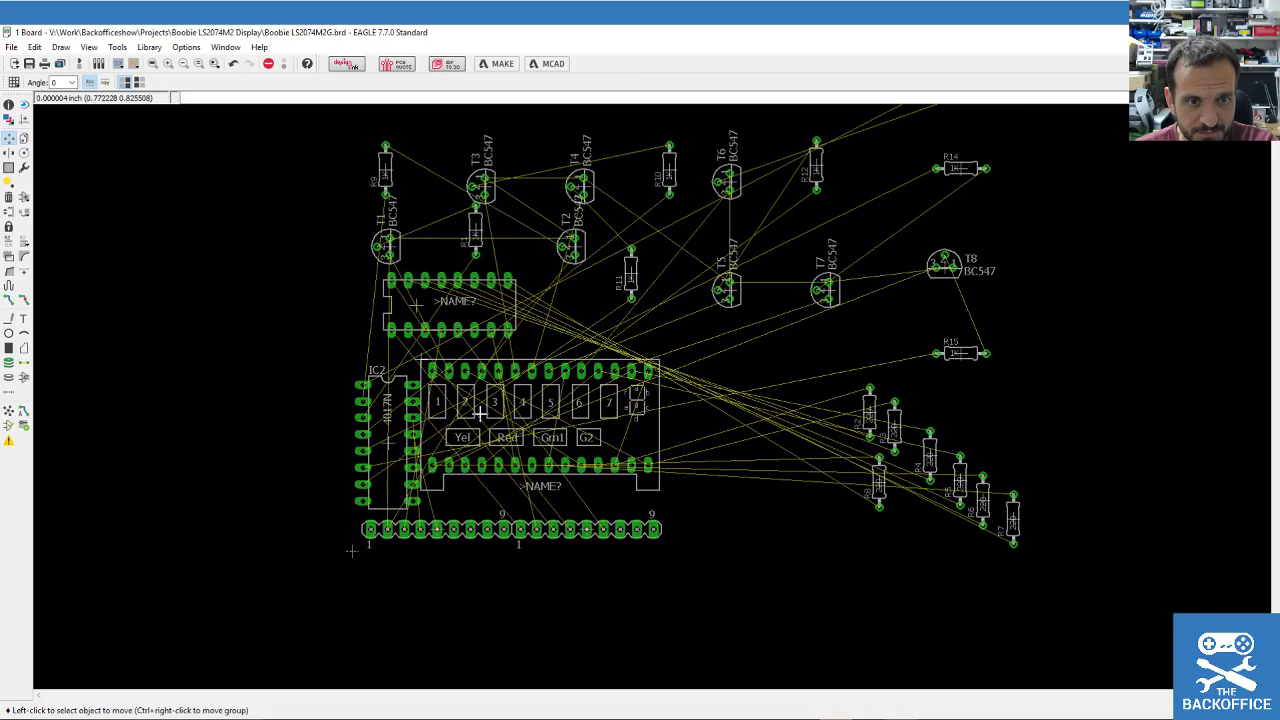
scroll(410, 387, down, 2)
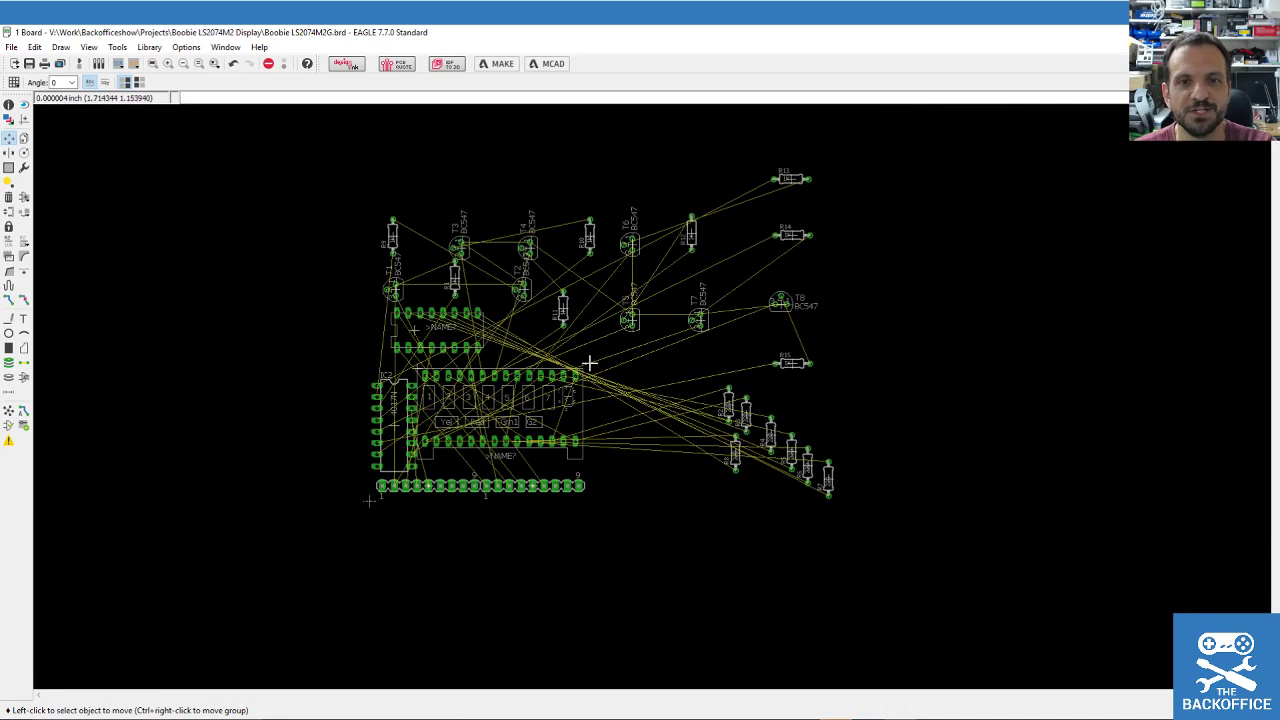
Group the lower-right resistor cluster and move it closer to the display.
click(12, 168)
drag(680, 380, 918, 529)
ctrl+right_click(675, 422)
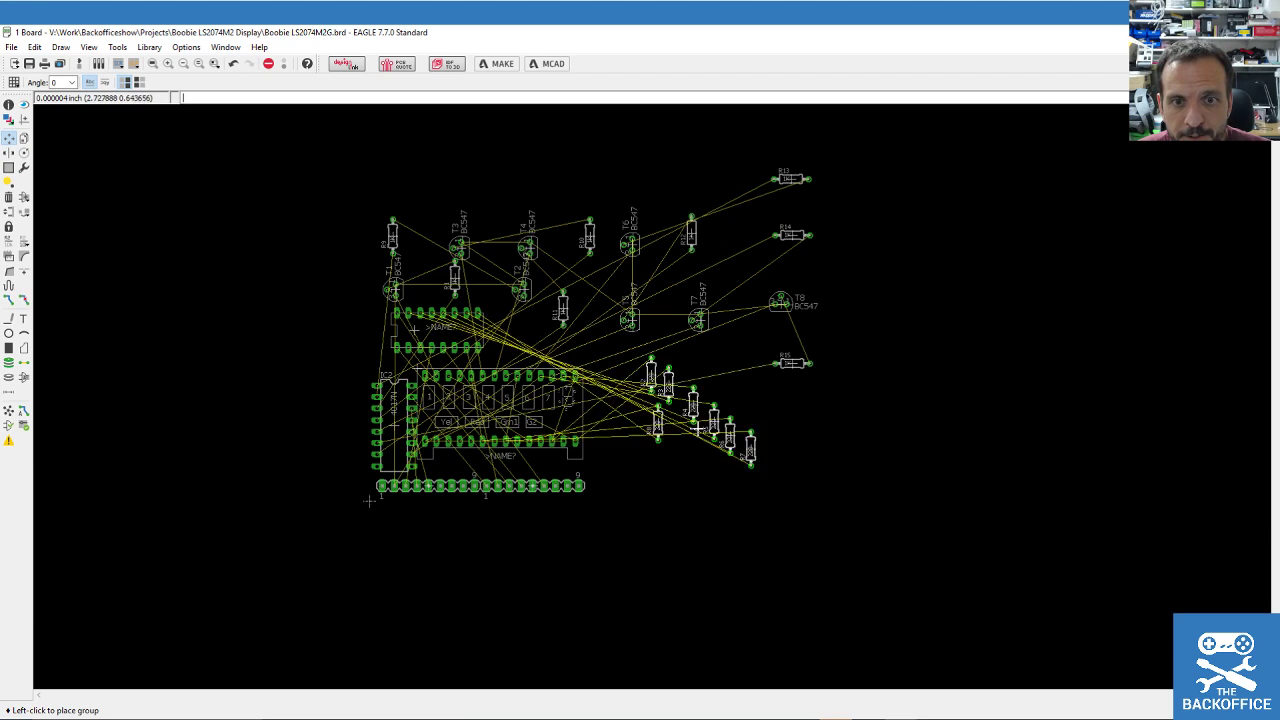
click(561, 397)
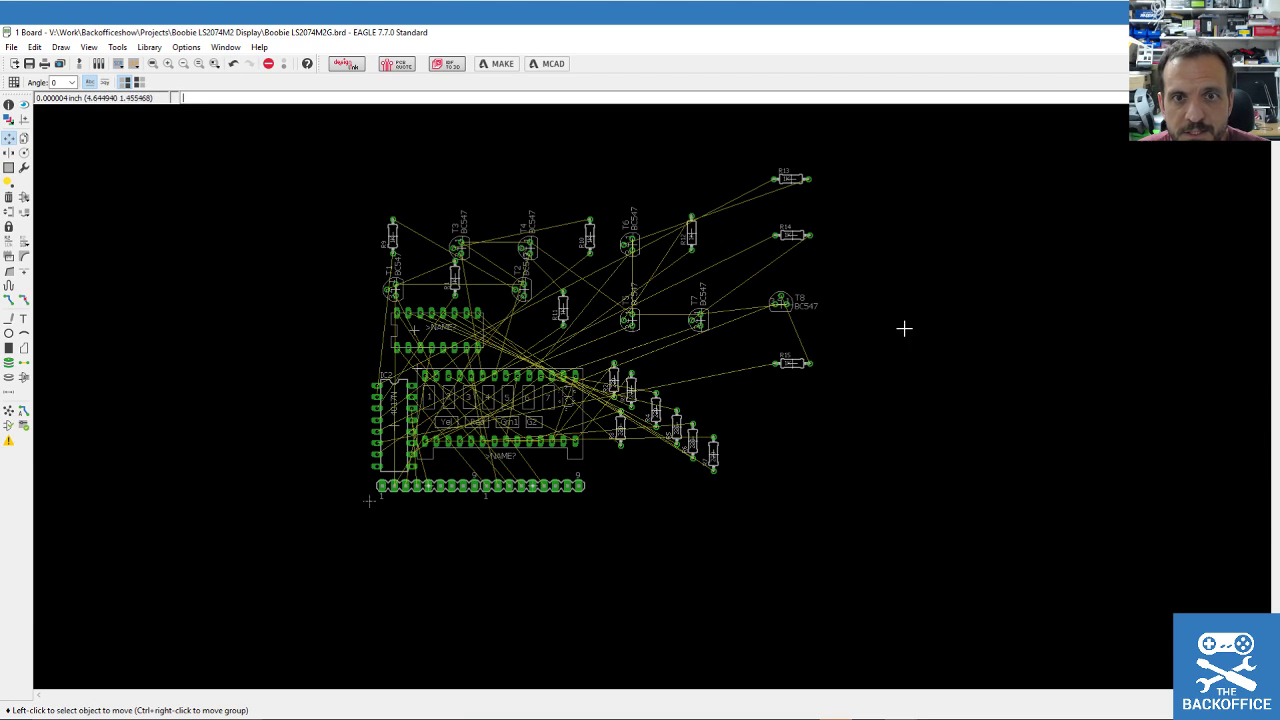
Move the right-side parts leftward, bringing R13, R14, T8 and R15 closer to the others.
click(9, 168)
drag(613, 149, 913, 370)
key(F7)
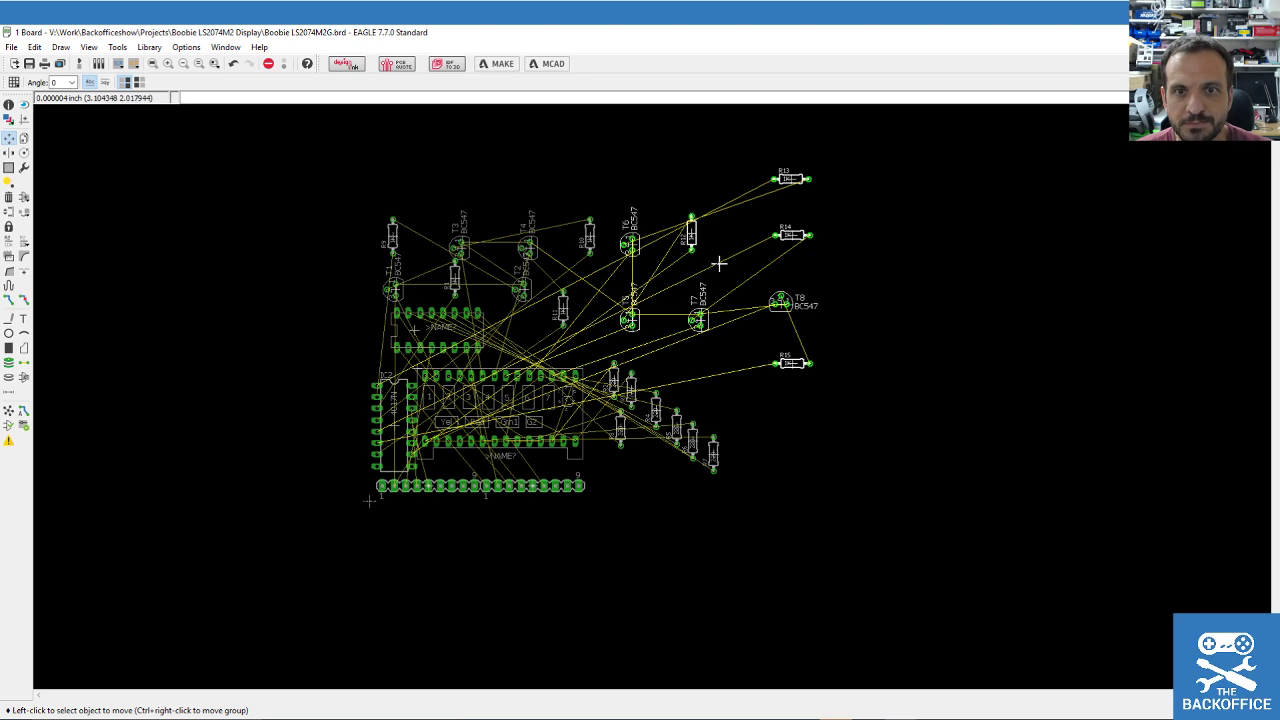
ctrl+right_click(790, 235)
right_click(765, 255)
right_click(760, 262)
right_click(758, 265)
click(752, 271)
drag(714, 183, 828, 430)
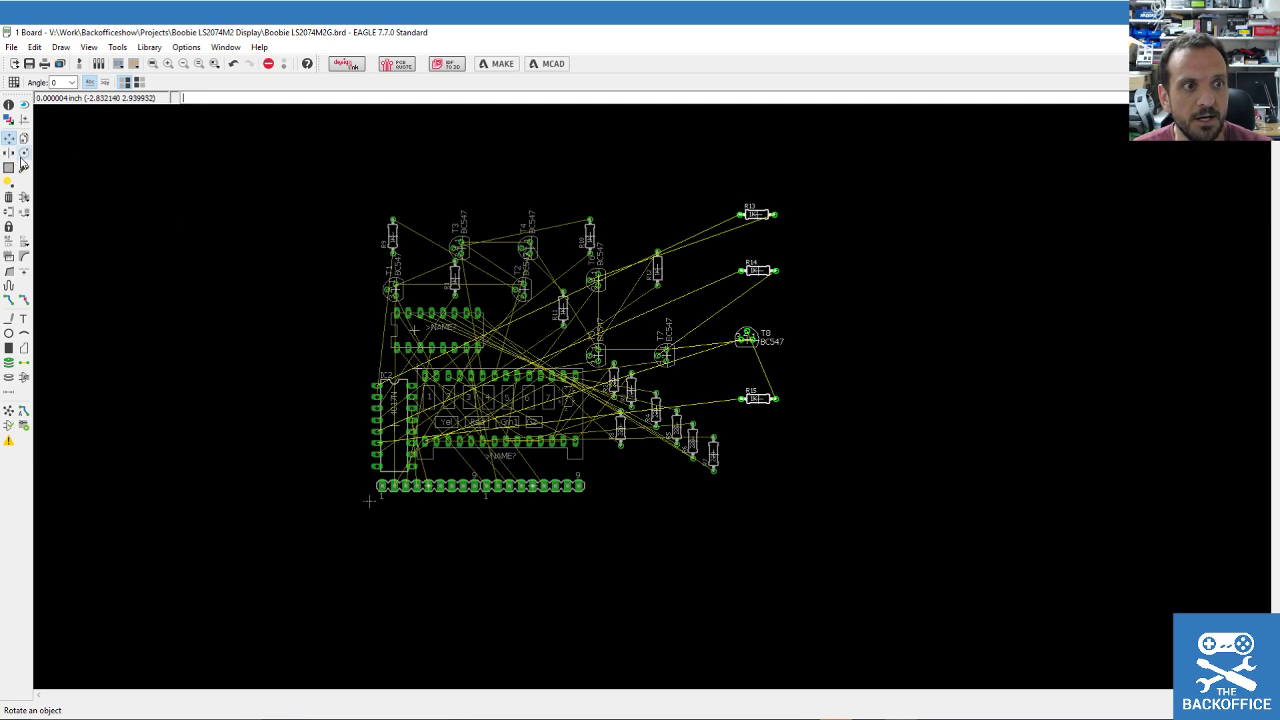
ctrl+right_click(754, 282)
click(710, 277)
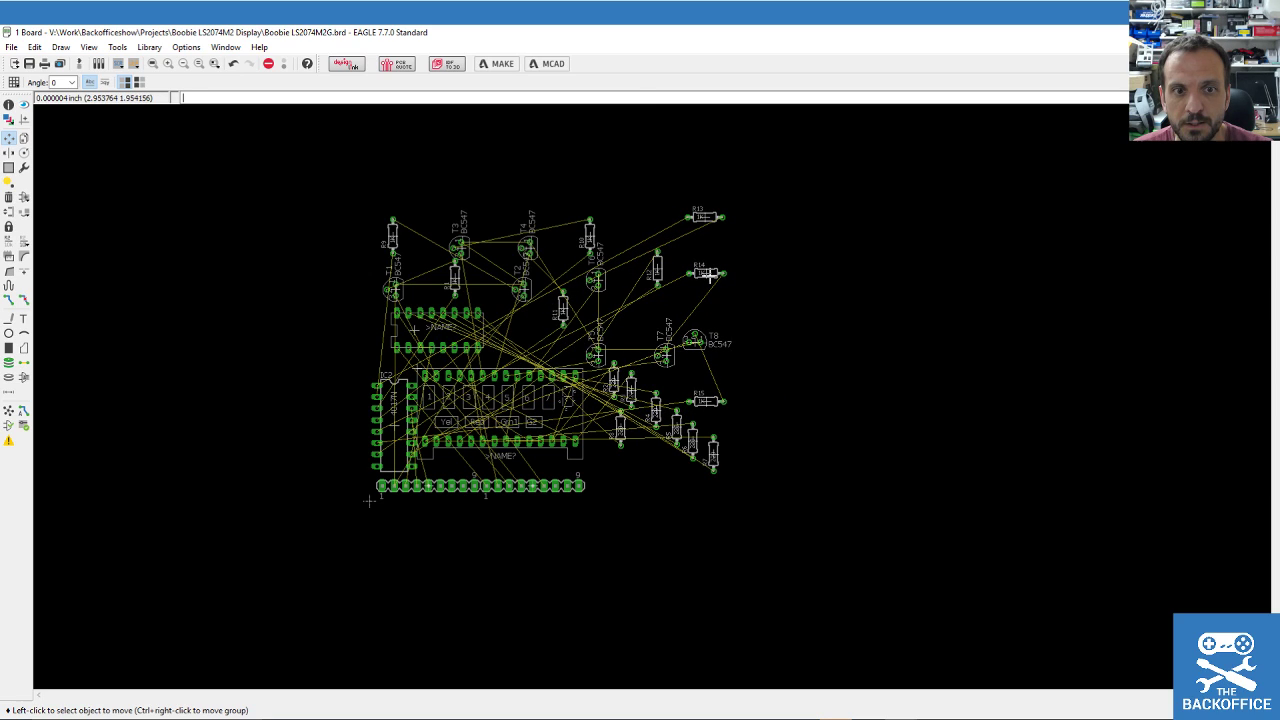
Group every part and shift the whole layout slightly up and right.
click(10, 168)
drag(350, 176, 780, 518)
click(10, 137)
ctrl+right_click(519, 432)
click(580, 437)
scroll(392, 430, up, 3)
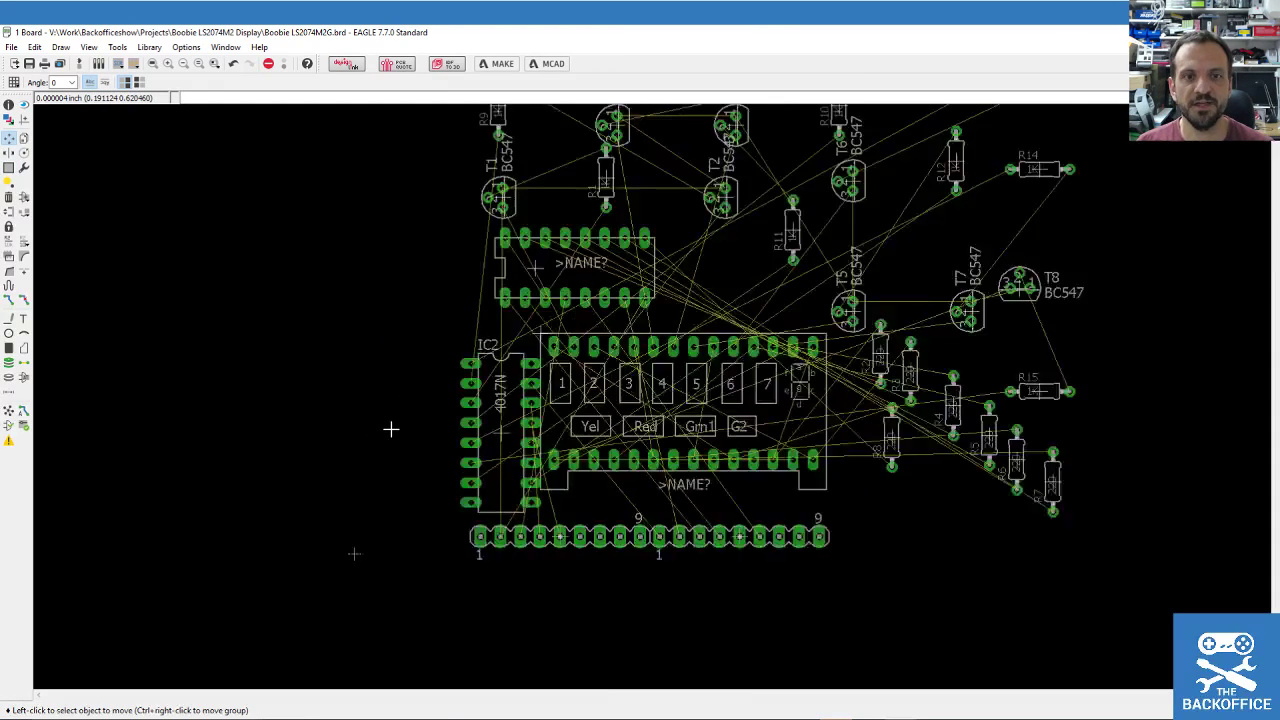
Move IC2 further left and place the DIL16 package horizontally near T1.
scroll(392, 430, down, 3)
scroll(385, 420, up, 2)
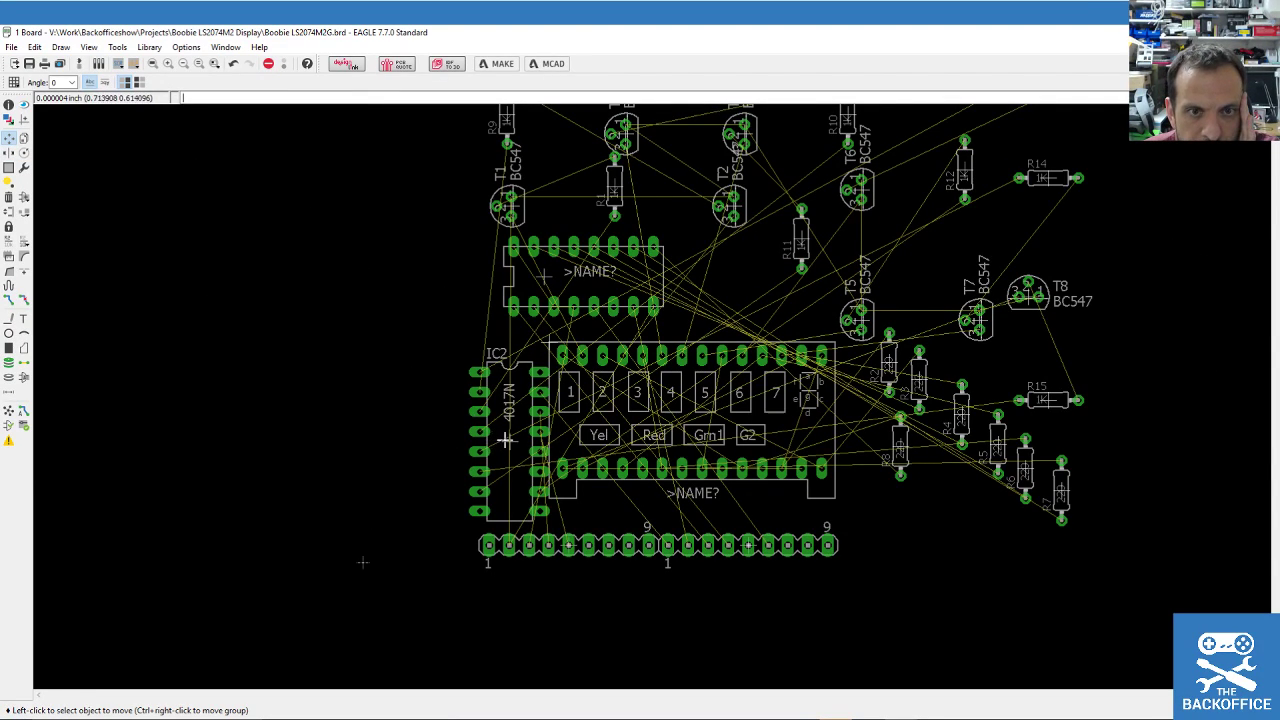
click(506, 440)
click(415, 430)
click(563, 285)
right_click(326, 206)
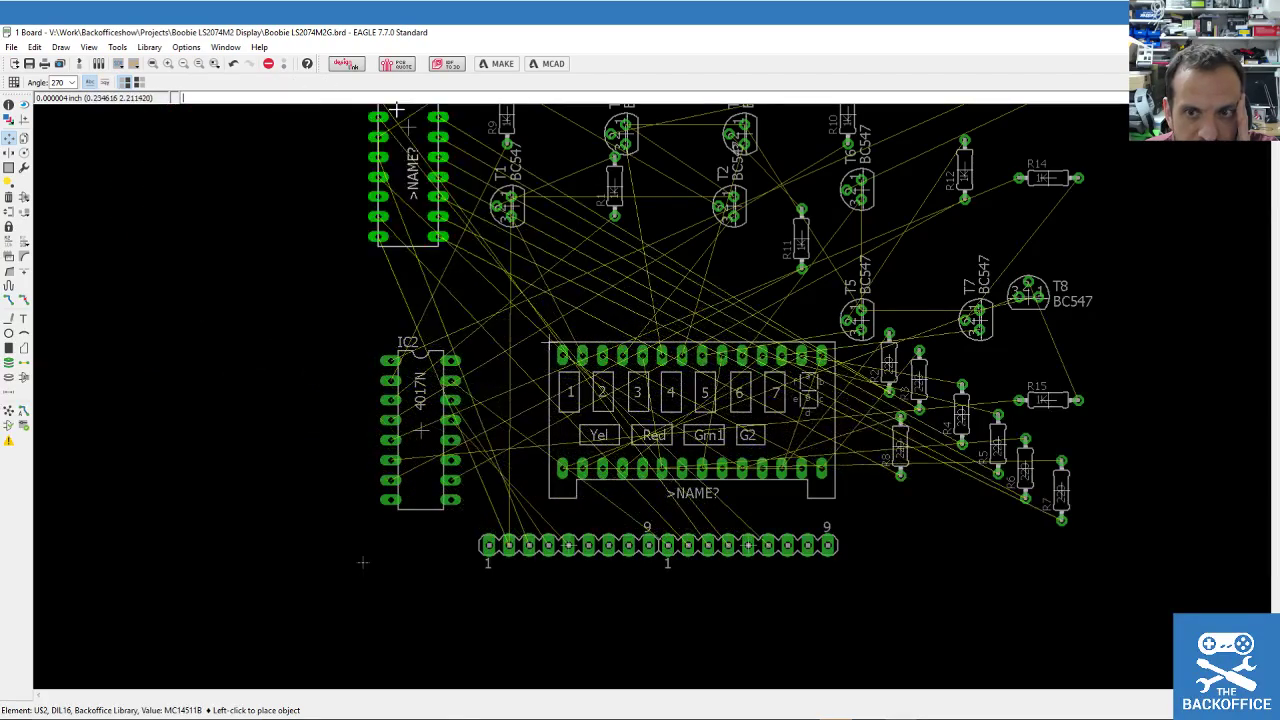
right_click(457, 214)
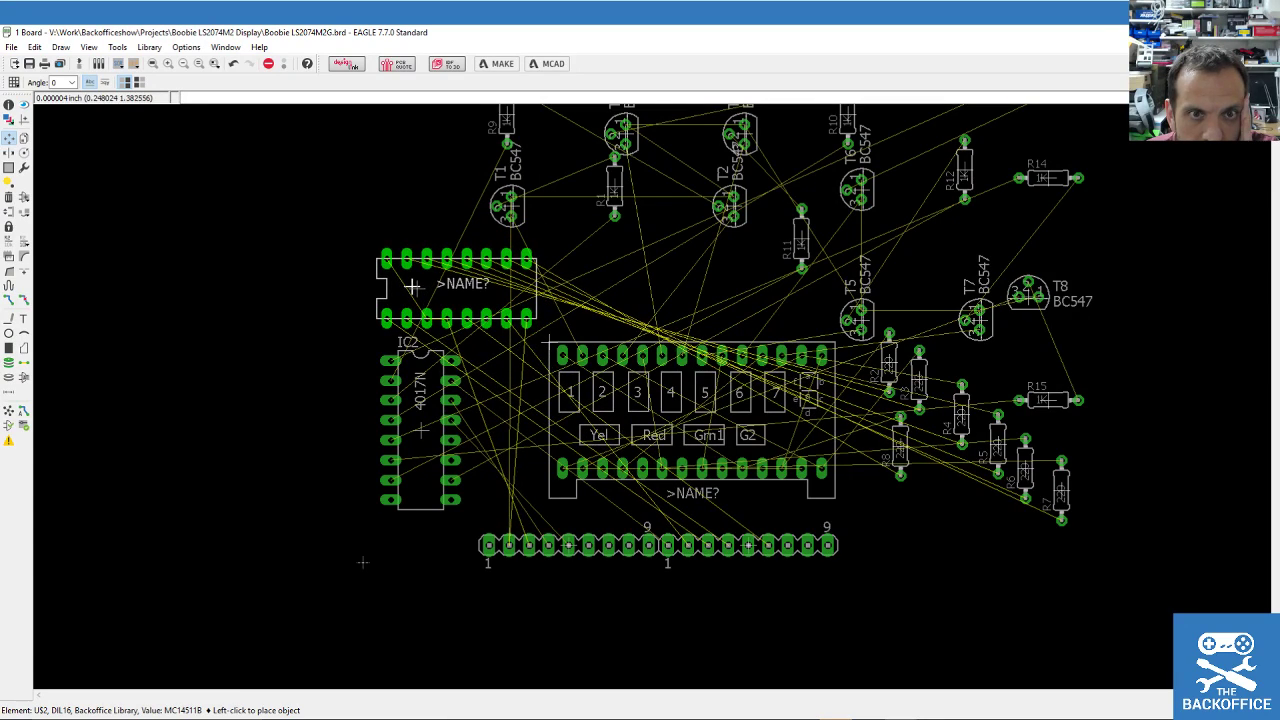
click(411, 287)
Turn IC2 horizontal left of the display and lower display U1 slightly.
click(421, 432)
right_click(432, 458)
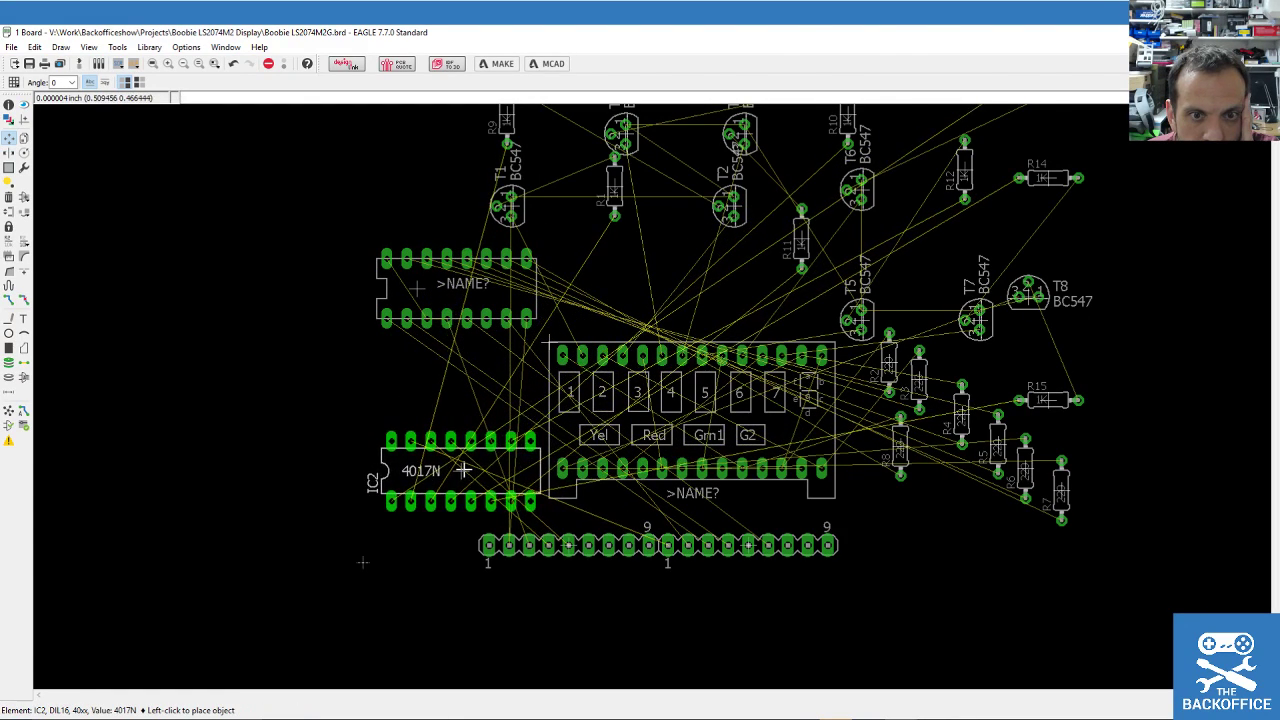
click(434, 472)
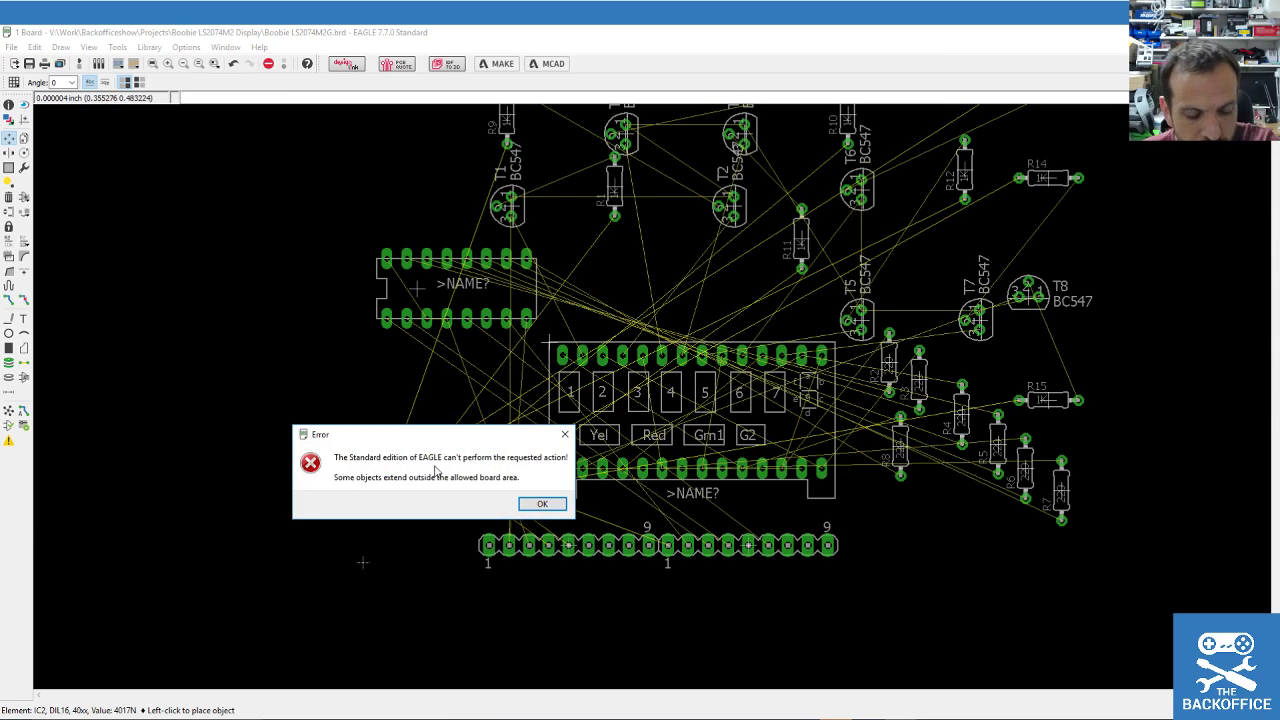
key(Return)
click(443, 471)
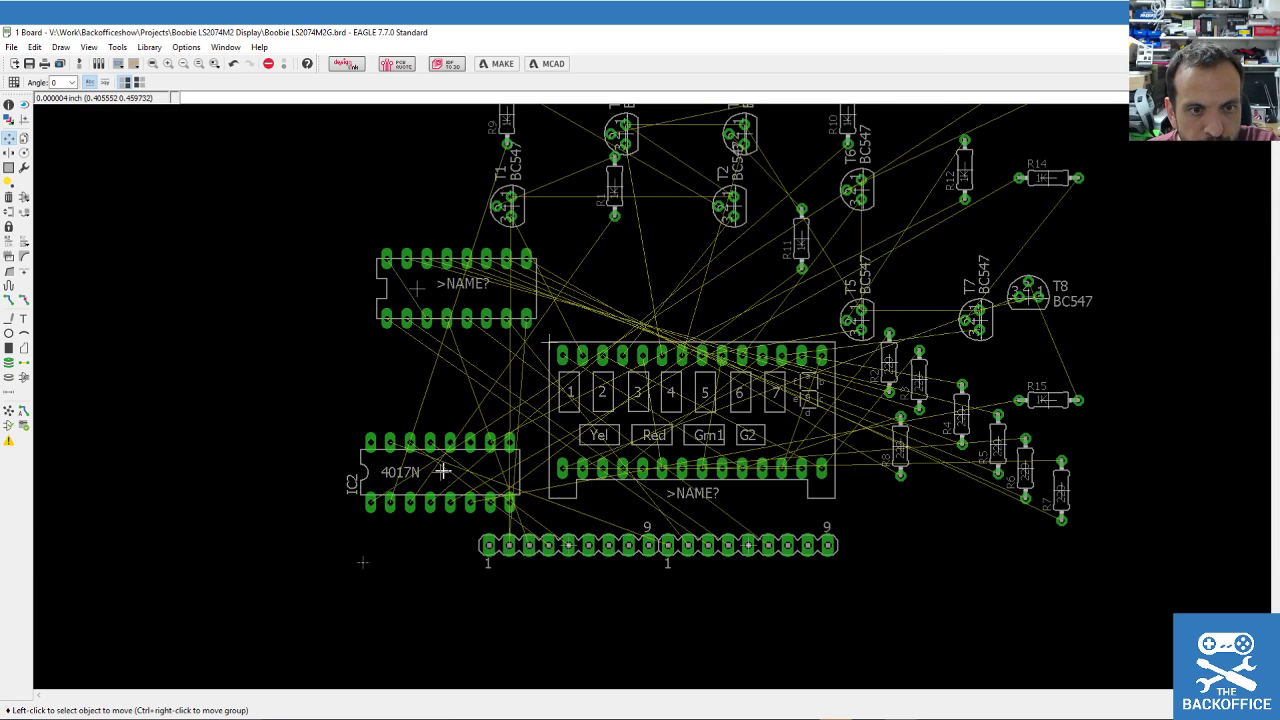
click(561, 350)
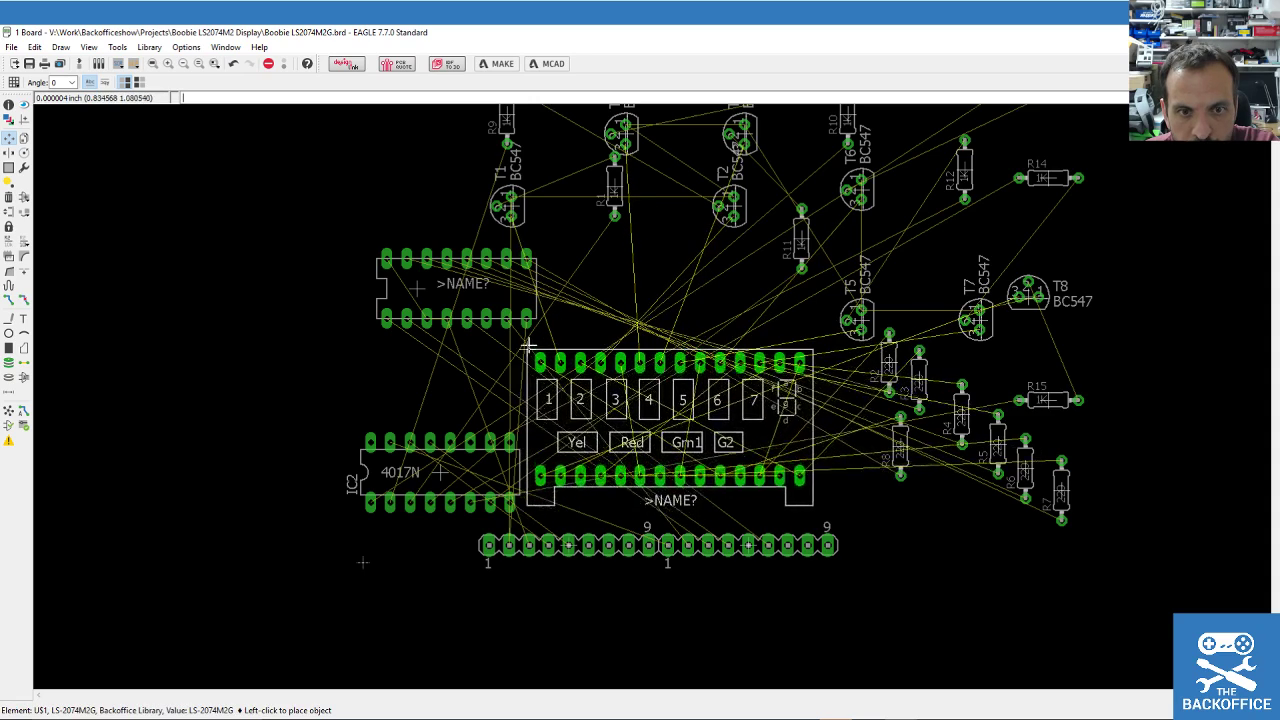
click(528, 358)
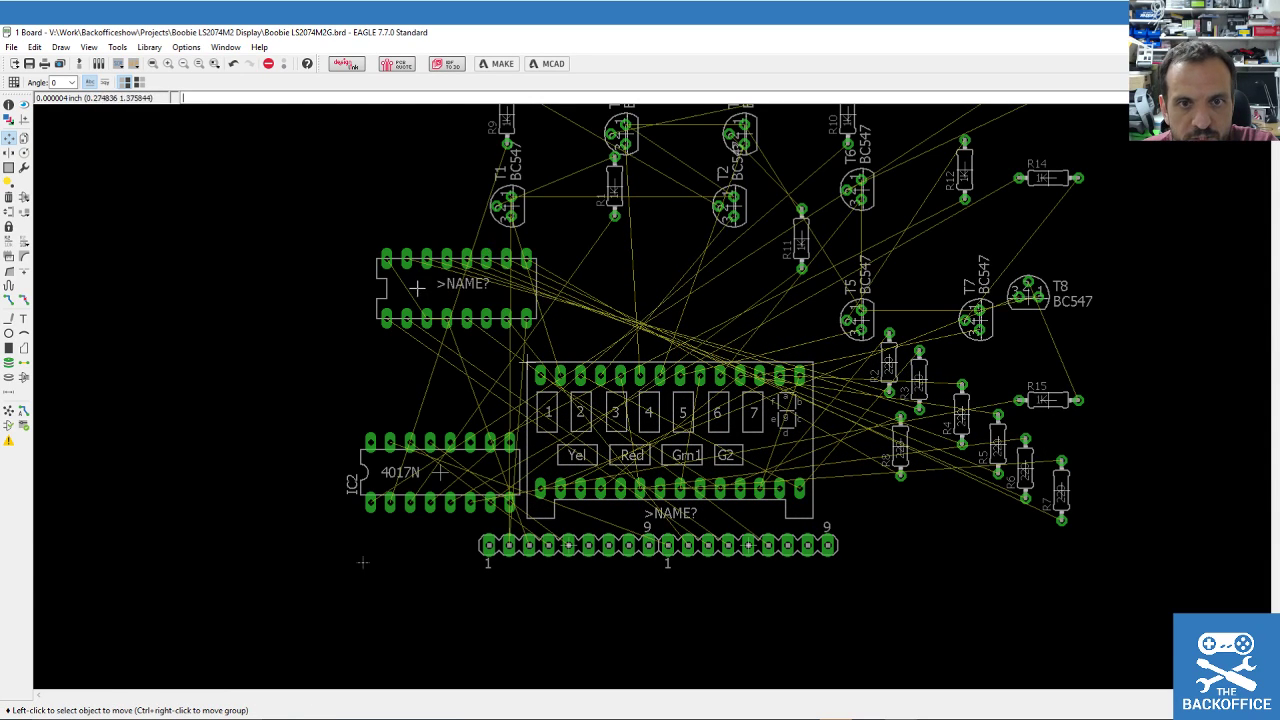
Move the DIL16 package US2 to the lower right near R3–R7.
click(417, 288)
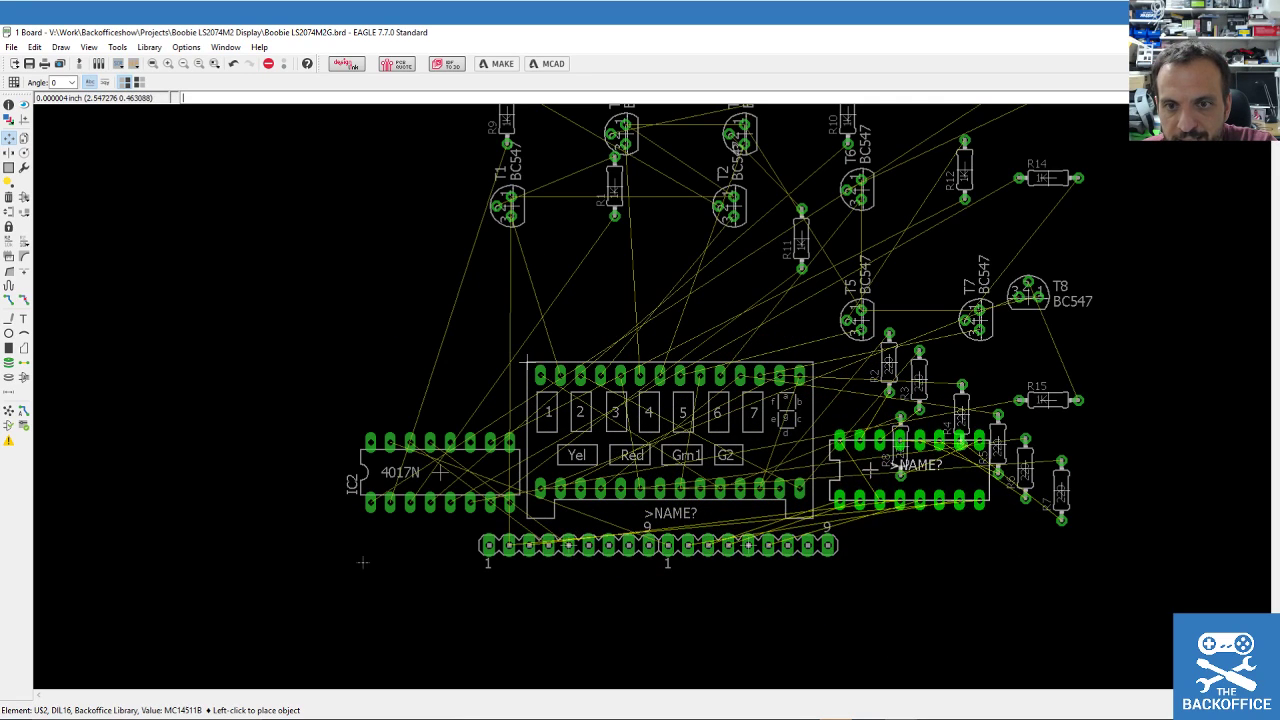
click(873, 512)
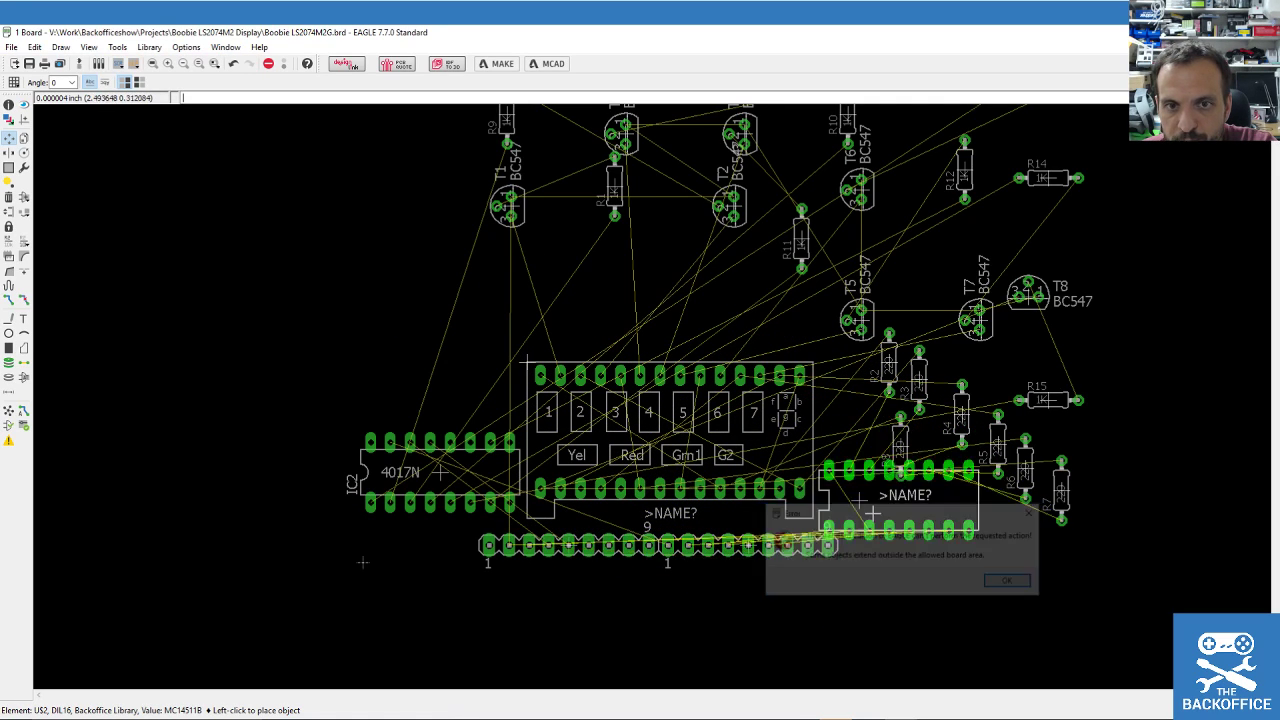
key(Return)
click(413, 323)
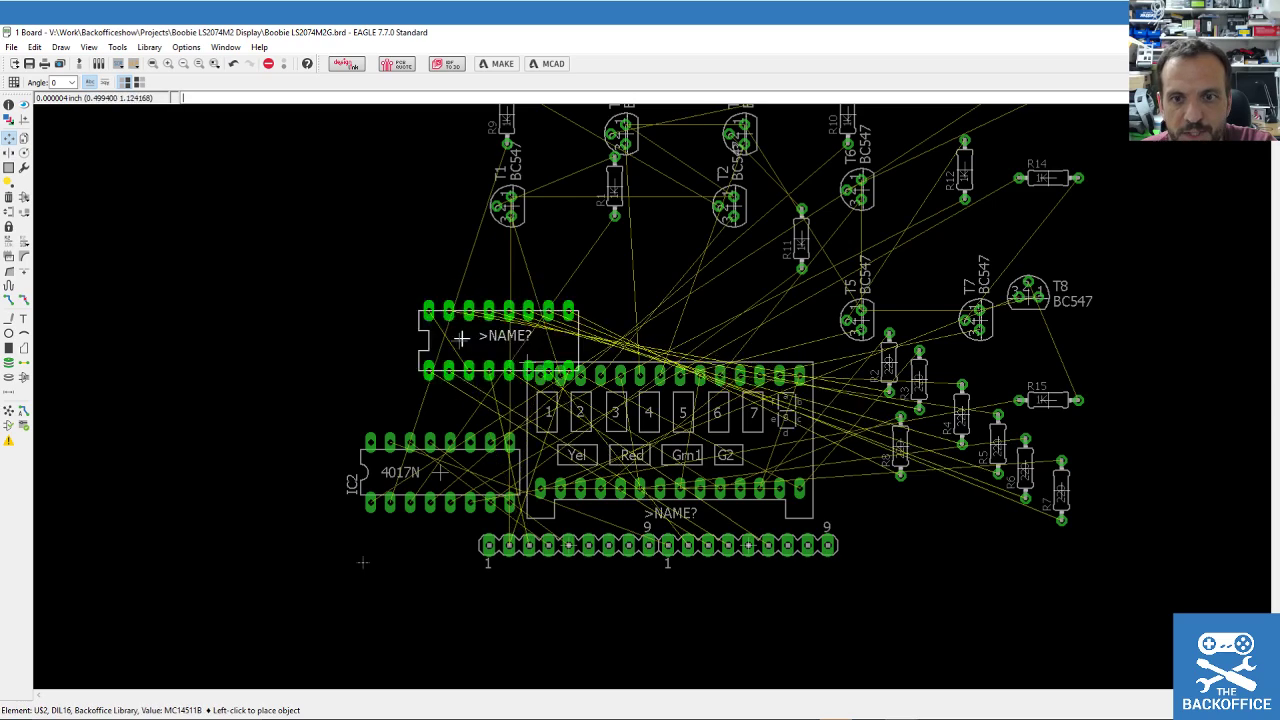
click(899, 520)
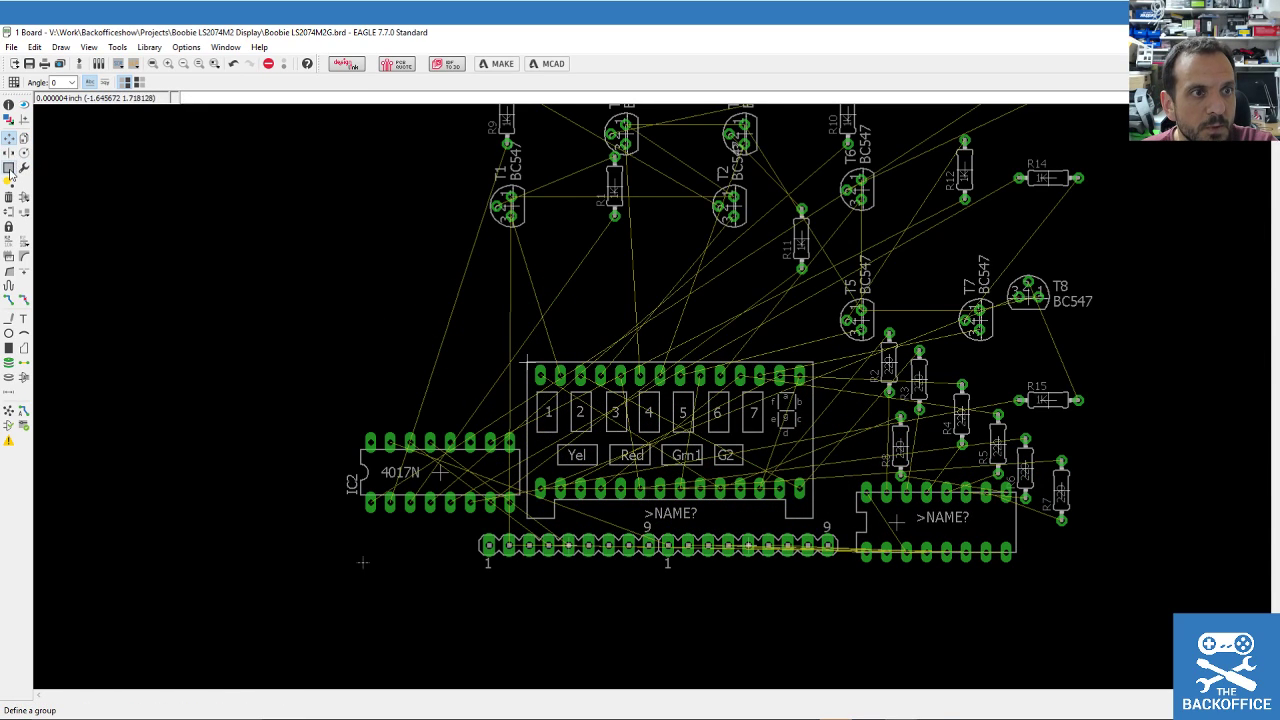
Group the parts from T5 to the lower right and shift them up-left.
click(9, 170)
drag(834, 253, 1113, 497)
key(F7)
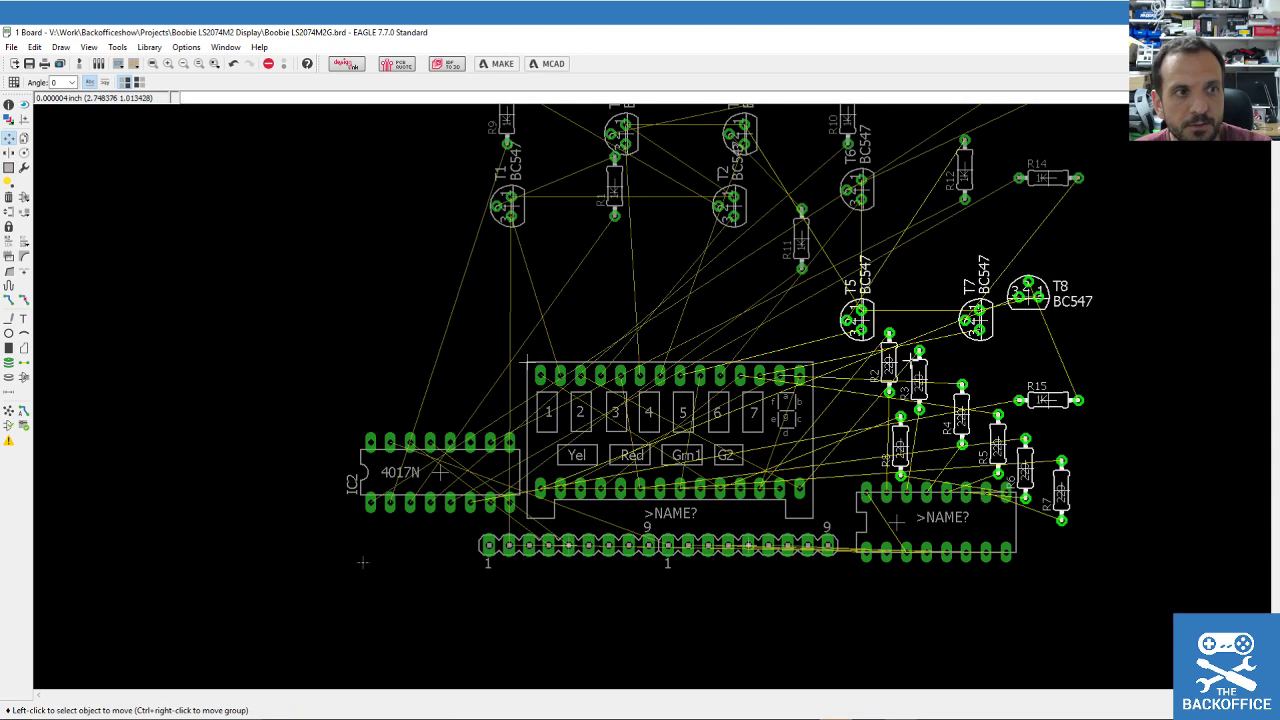
ctrl+right_click(980, 385)
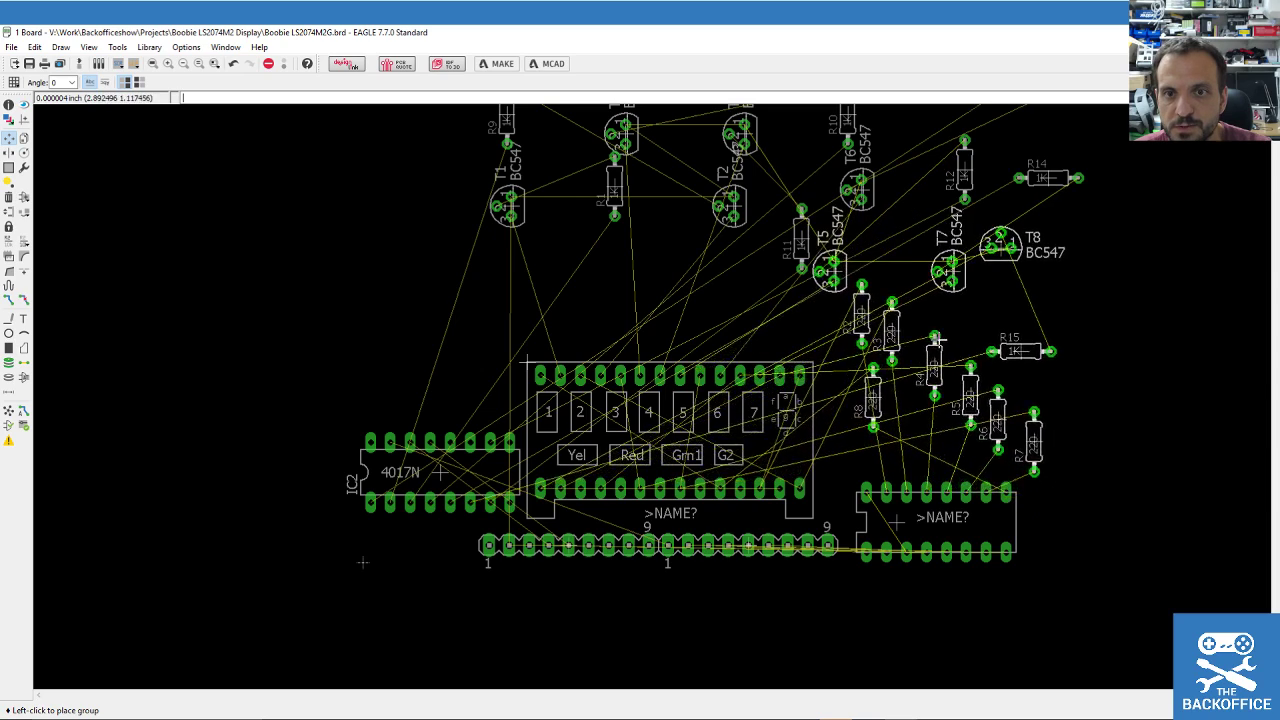
click(952, 326)
Reposition the right-hand IC beside the display, leaving display US1 in place.
click(957, 509)
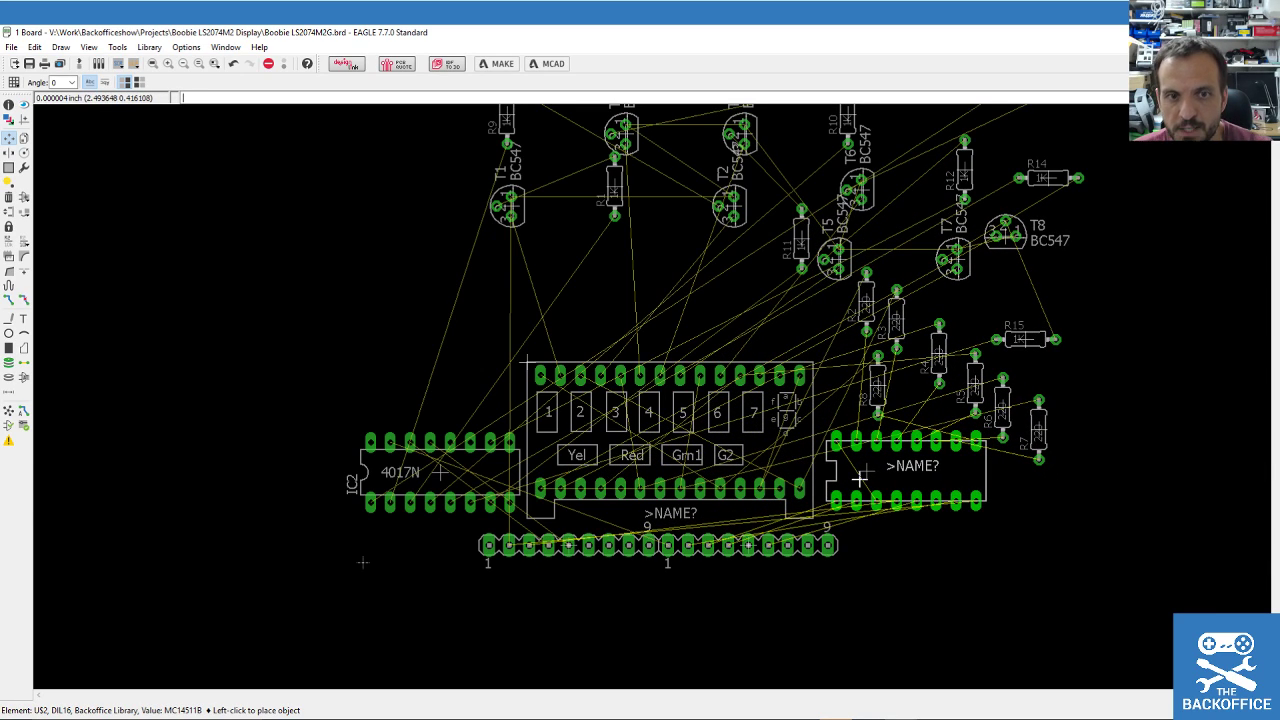
click(864, 472)
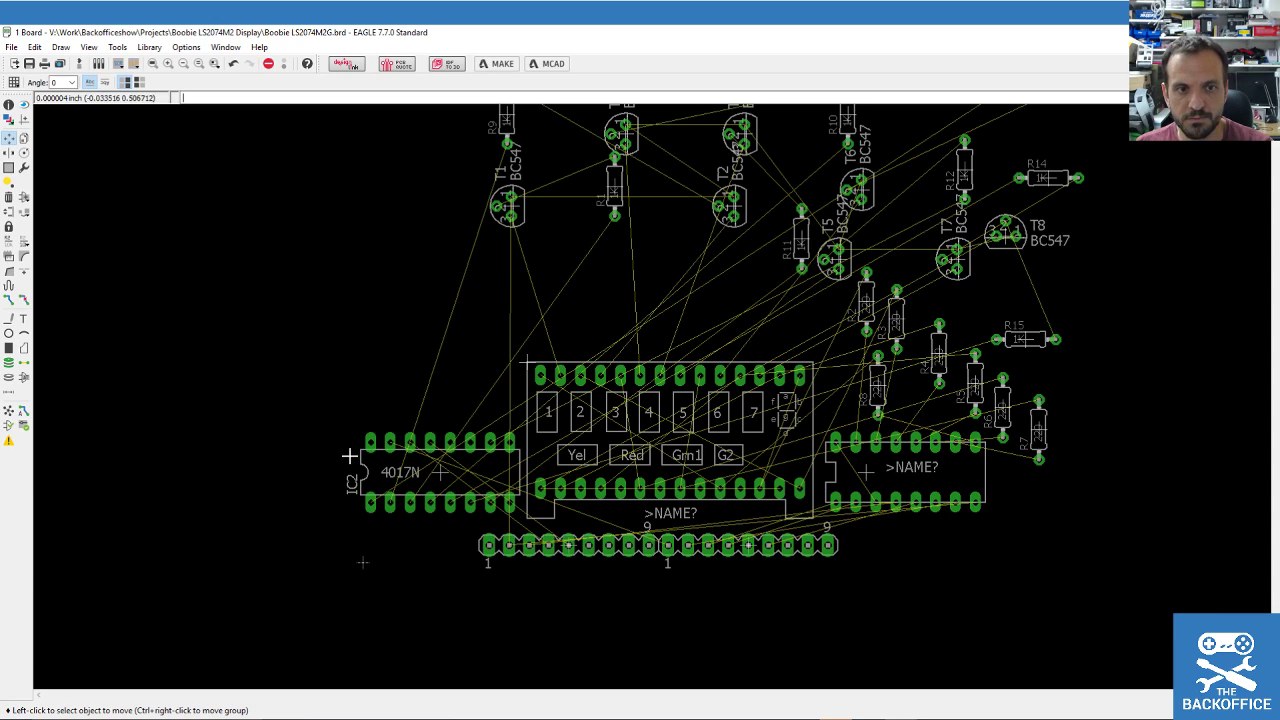
click(528, 360)
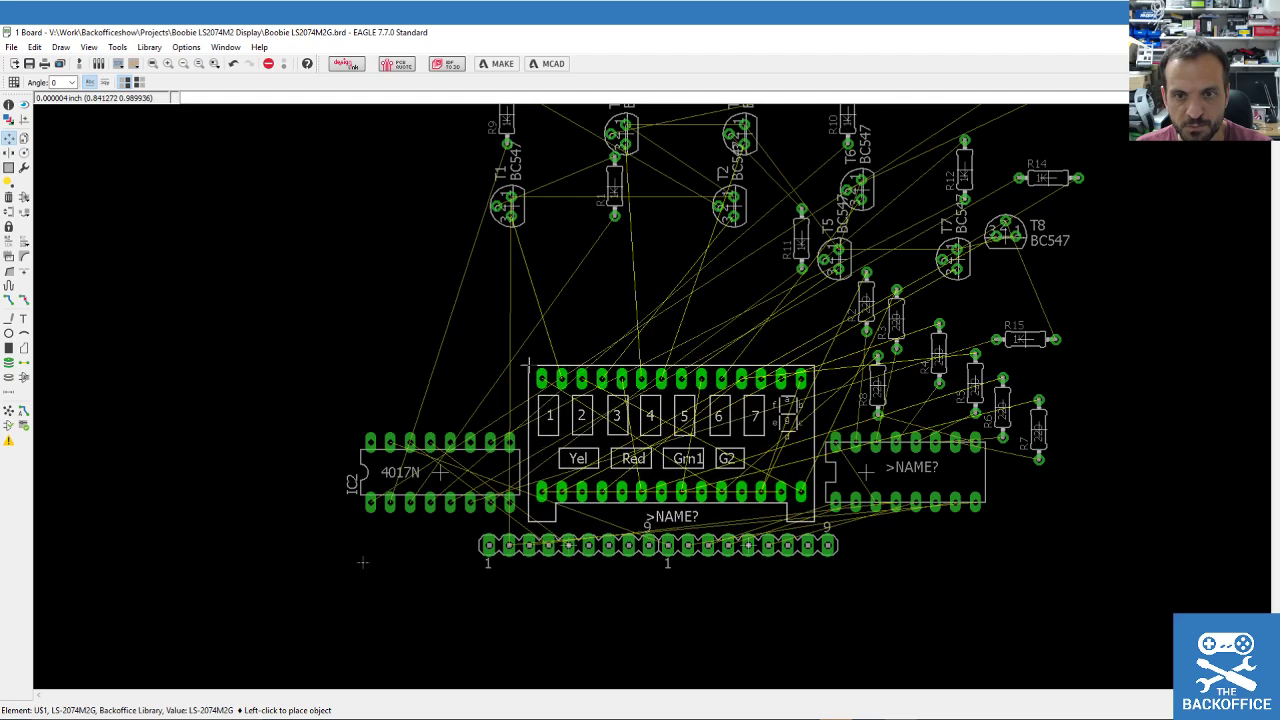
click(528, 365)
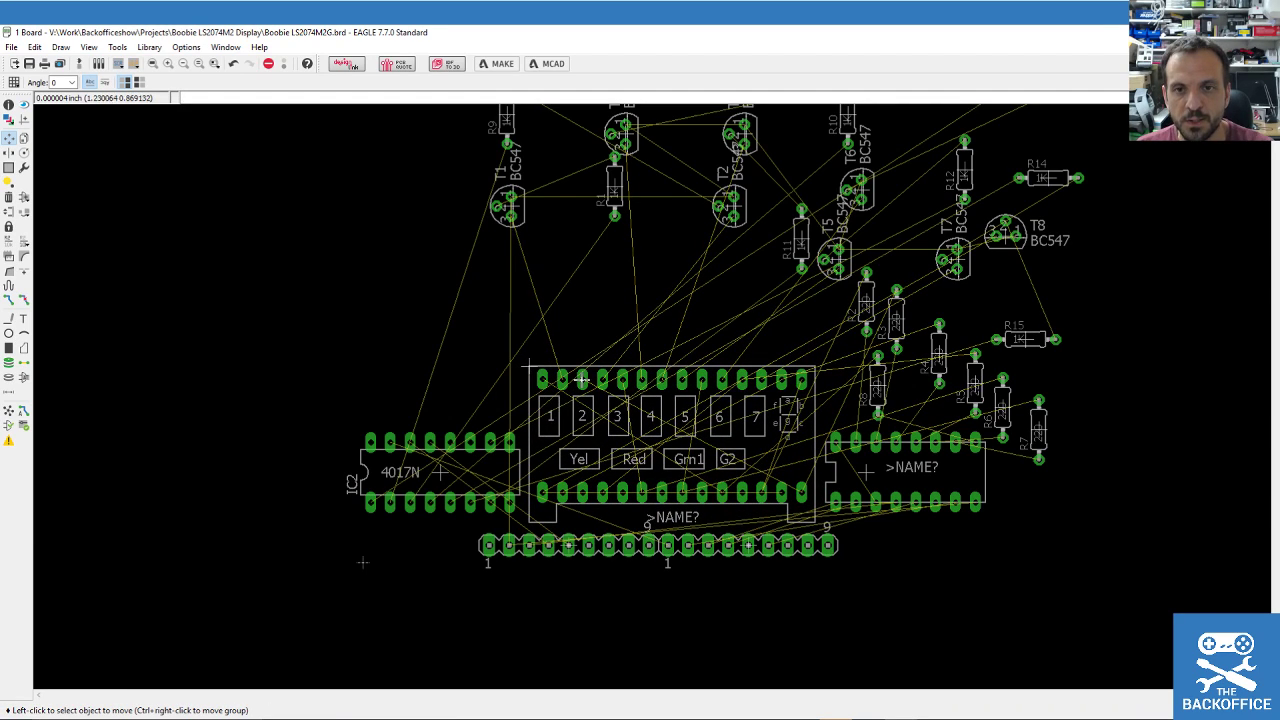
Place R5 and R8 side by side in the resistor row above the IC.
click(870, 400)
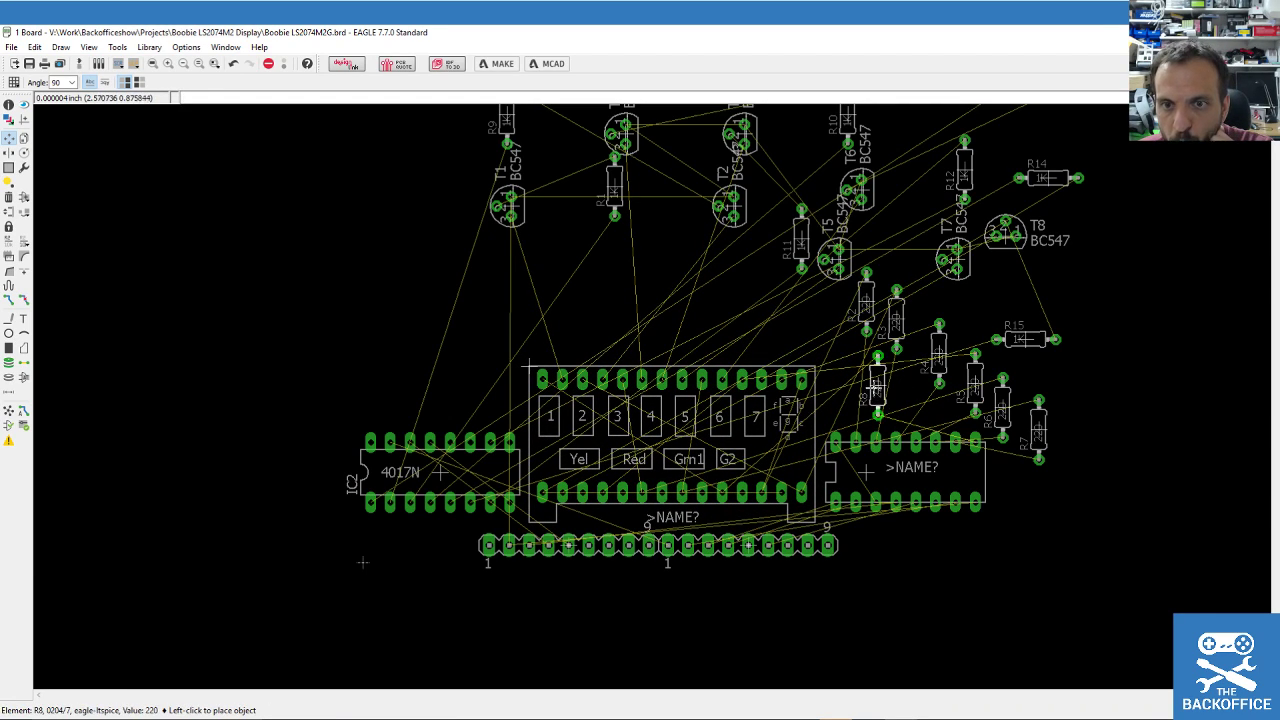
click(974, 318)
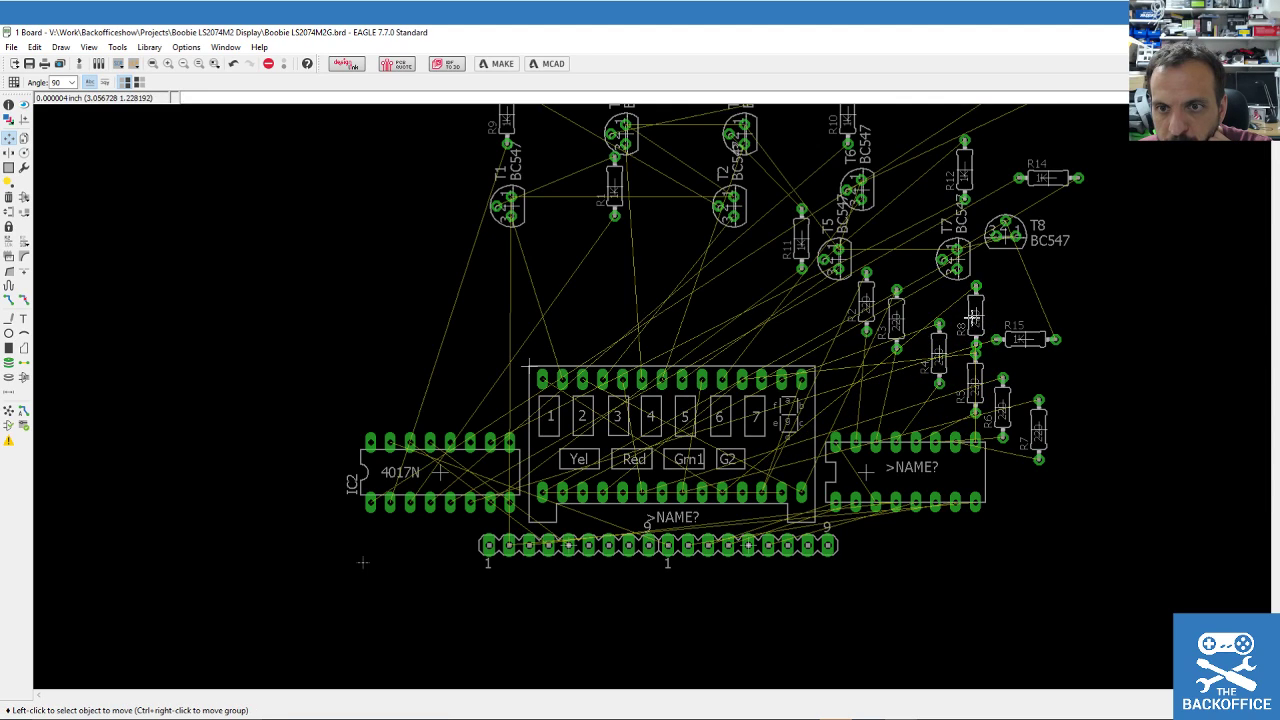
click(976, 375)
click(915, 380)
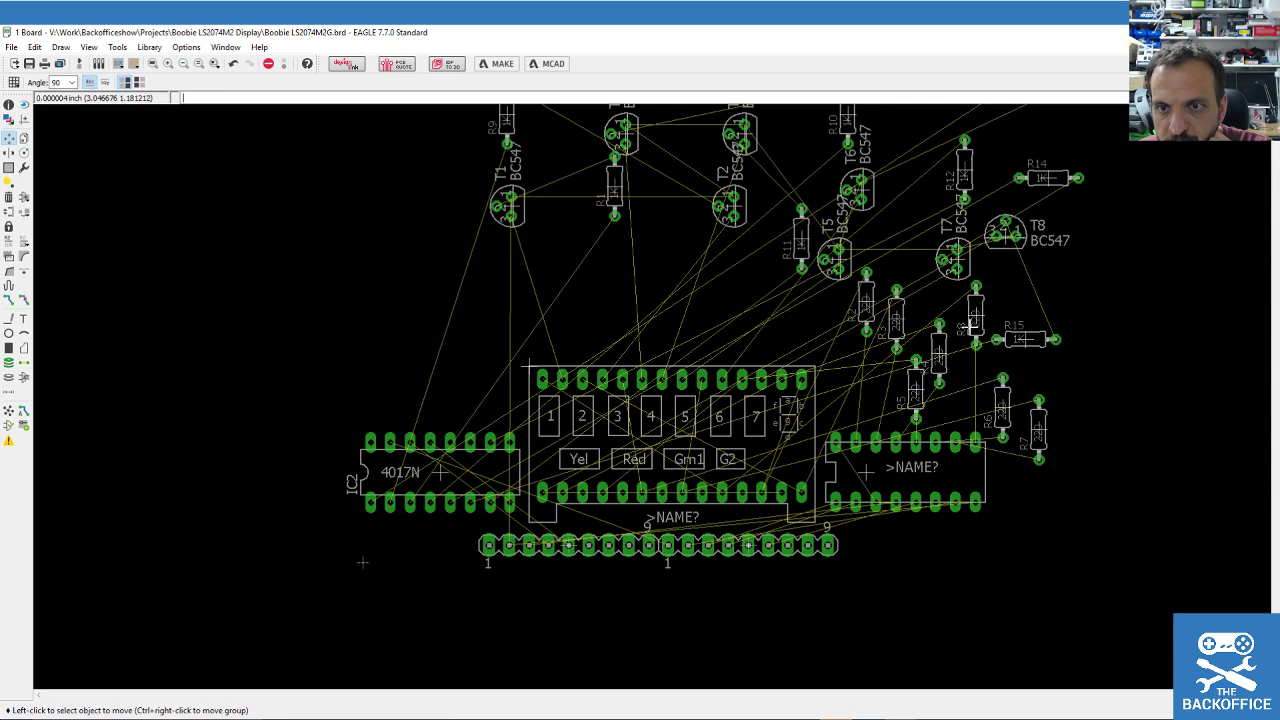
click(975, 320)
click(974, 395)
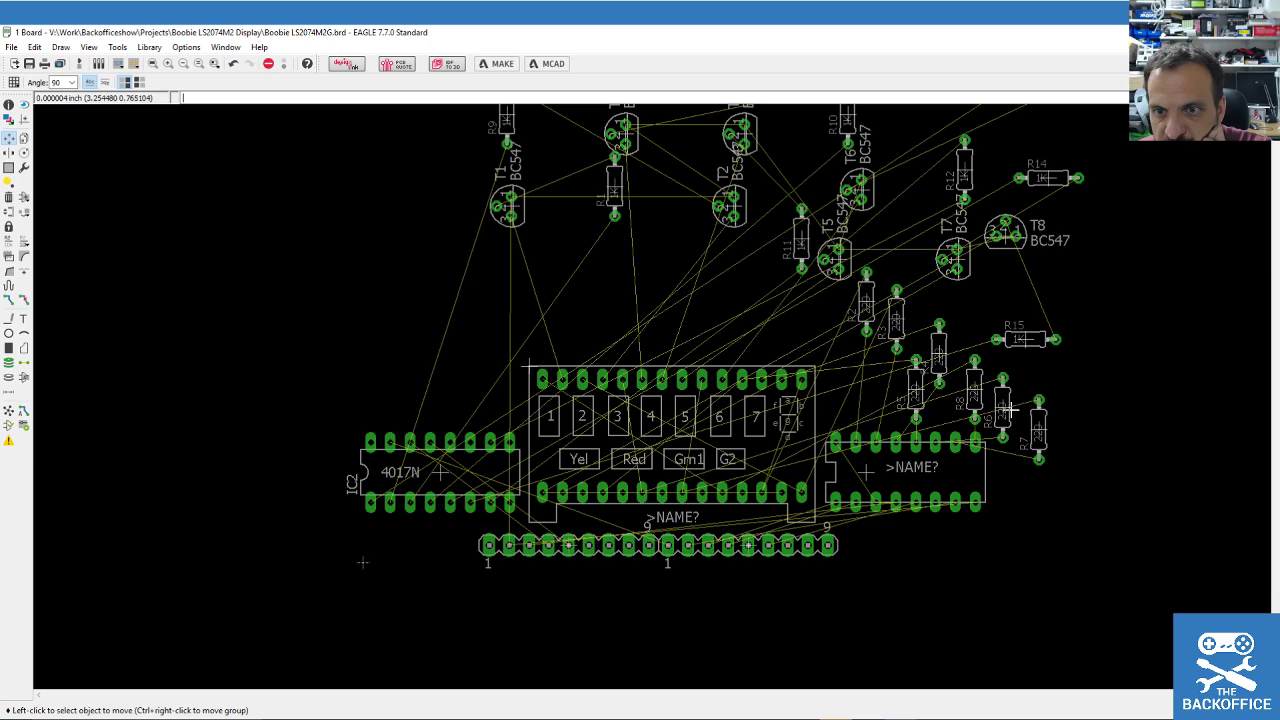
Add R6, R4 and R7 to the resistor row and move R15 up near the transistors.
click(1002, 408)
click(938, 355)
click(938, 380)
click(893, 374)
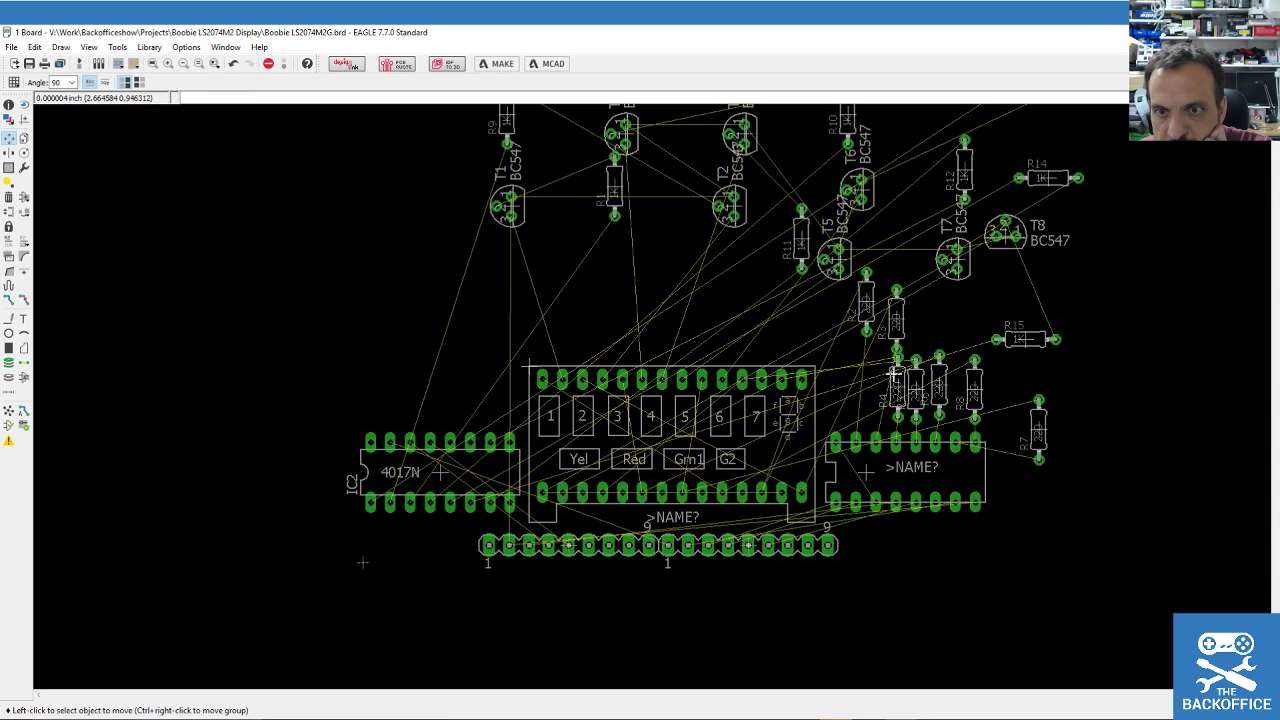
click(1042, 432)
click(957, 388)
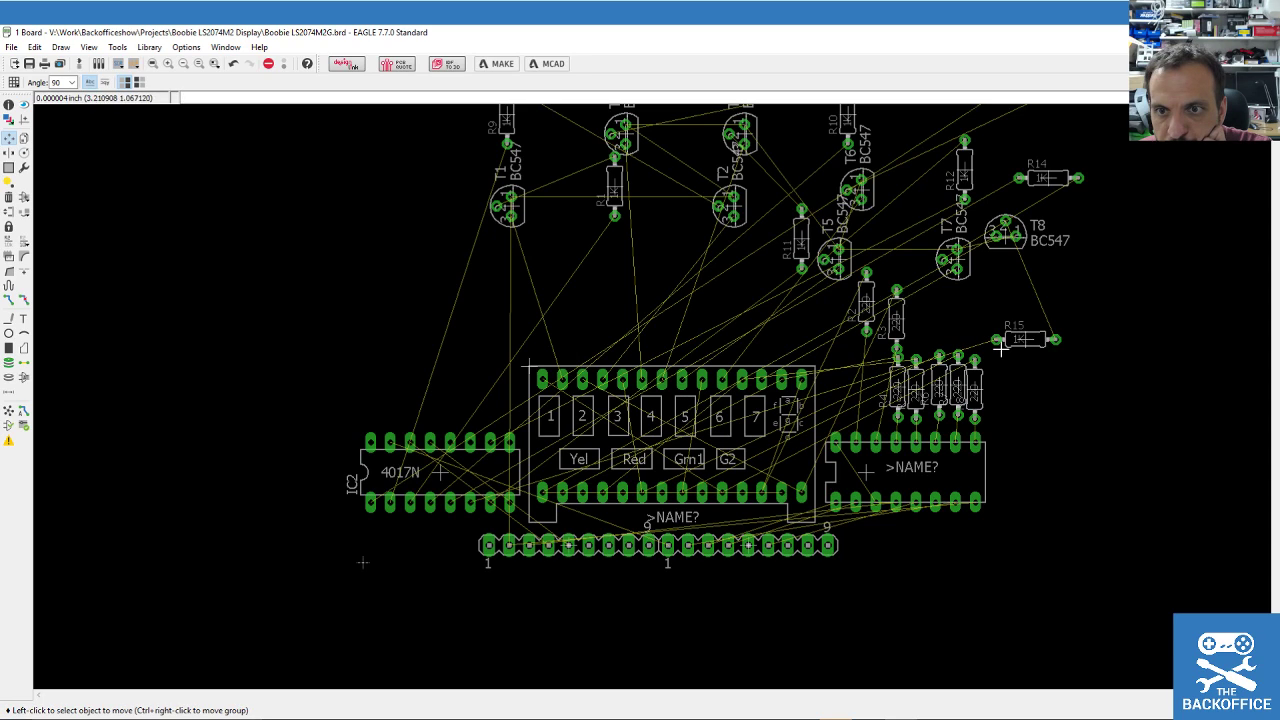
click(1020, 339)
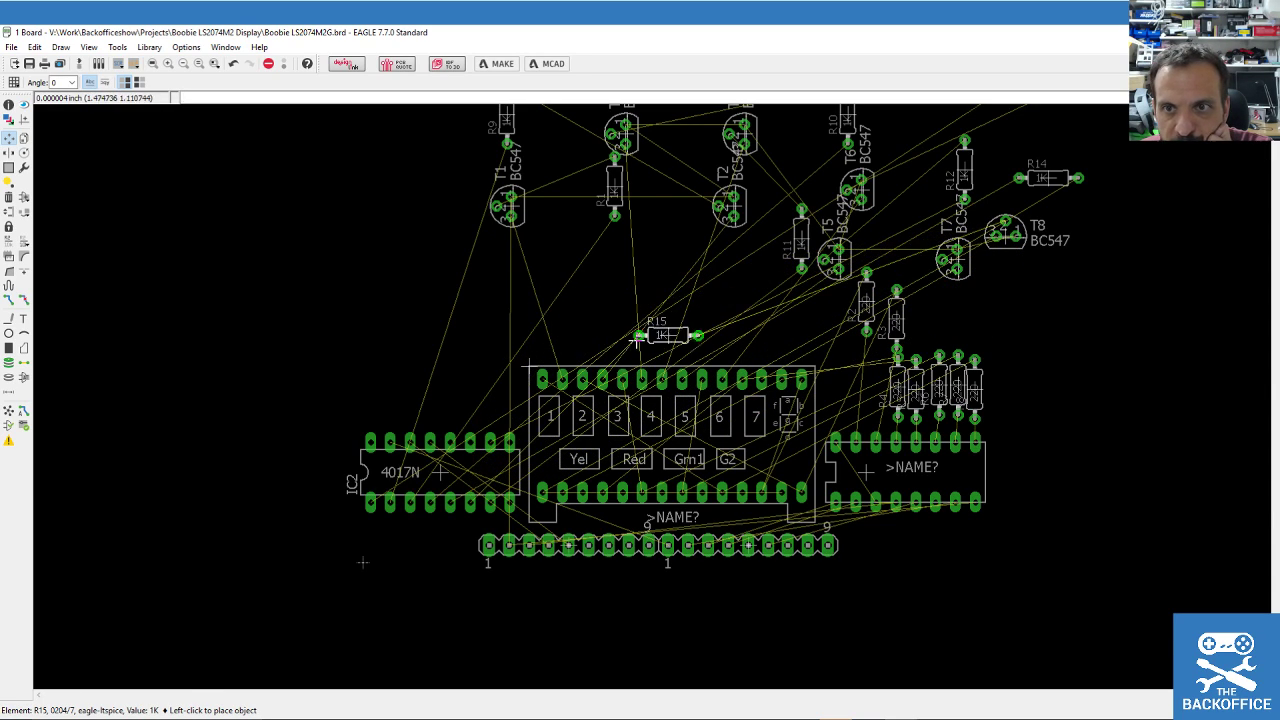
click(984, 304)
click(893, 383)
Place R3 and R2 at the left end of the resistor row.
click(896, 318)
click(878, 385)
click(866, 302)
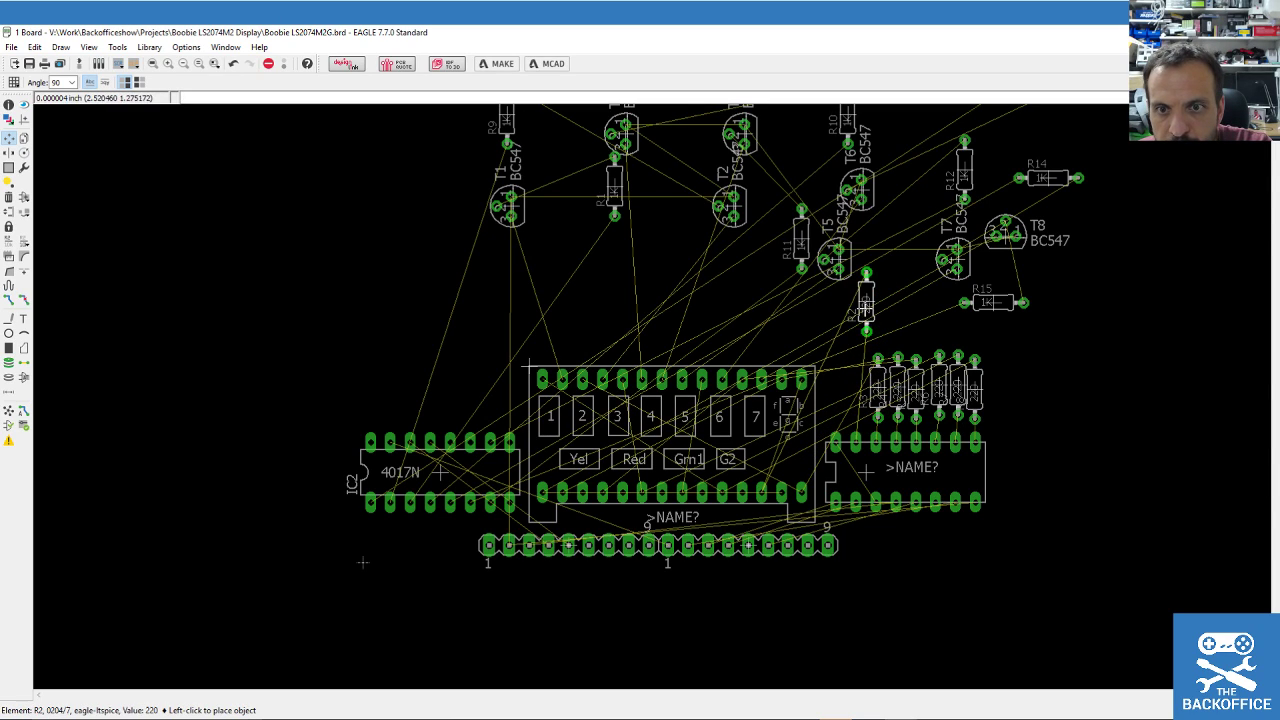
click(858, 392)
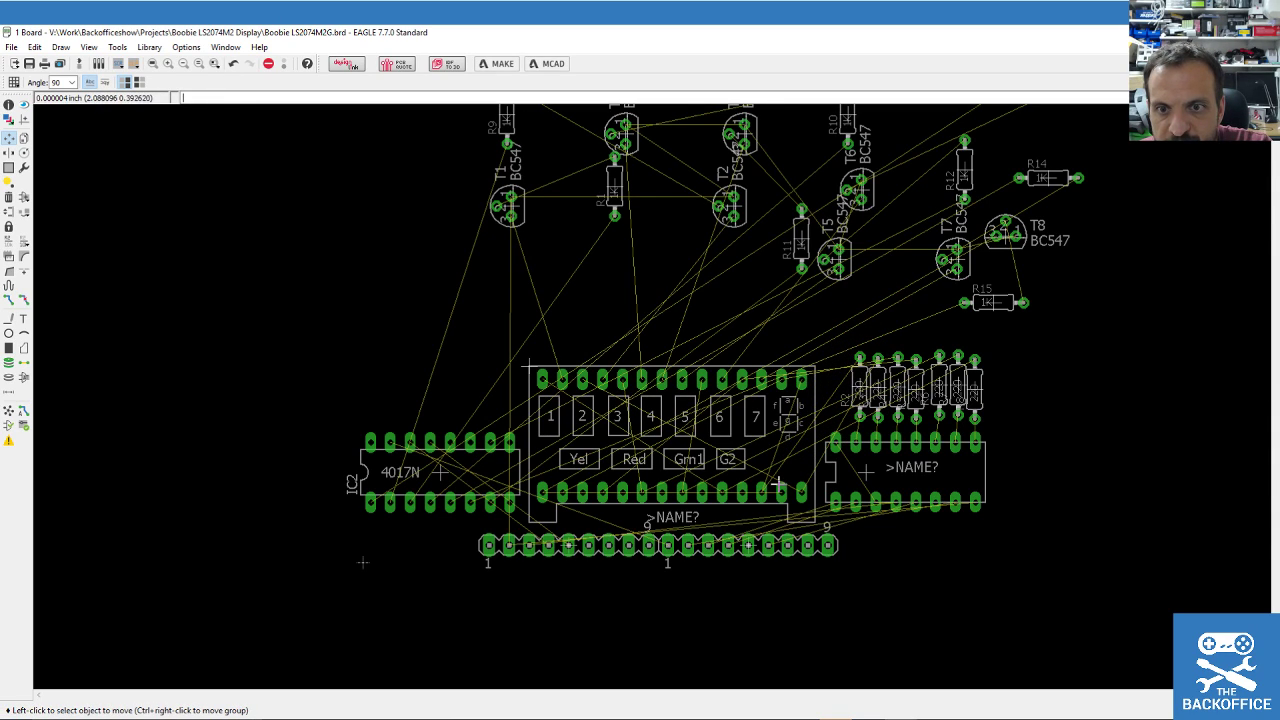
click(863, 476)
click(861, 477)
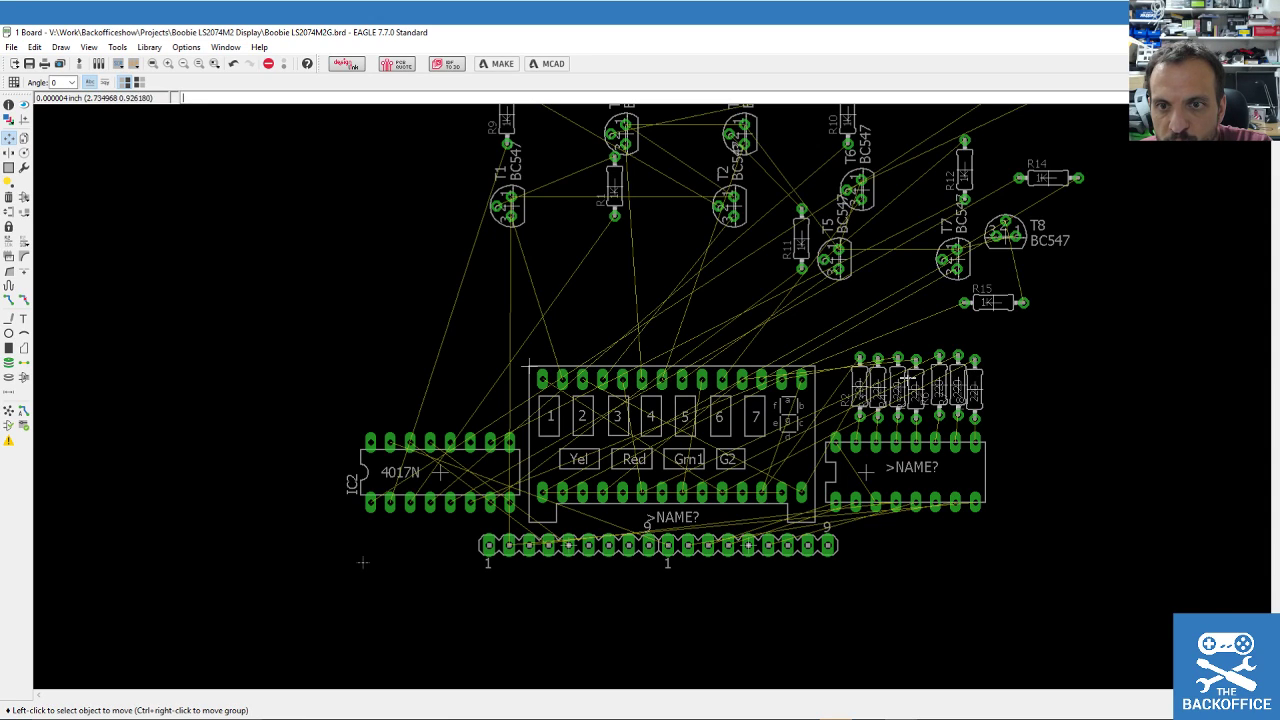
Line up transistors T1, T2, T3, T4 and T5 in a row above the display.
scroll(878, 428, down, 2)
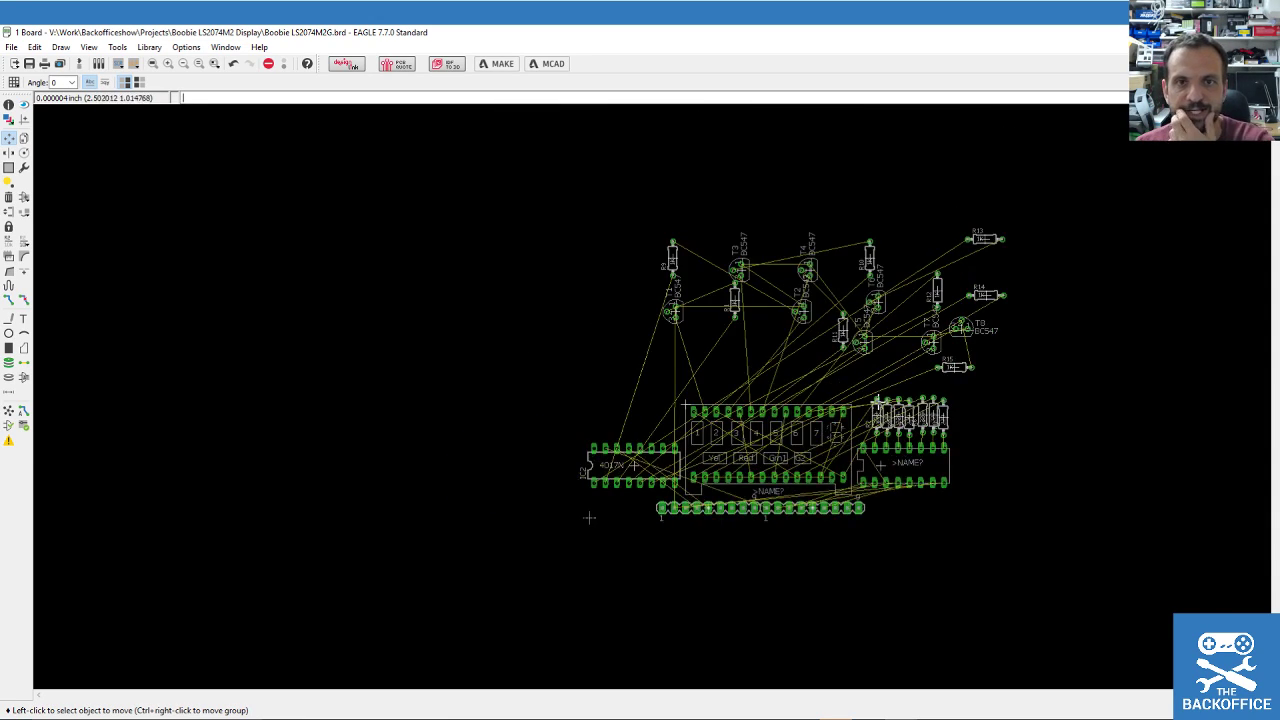
scroll(877, 400, up, 1)
click(634, 294)
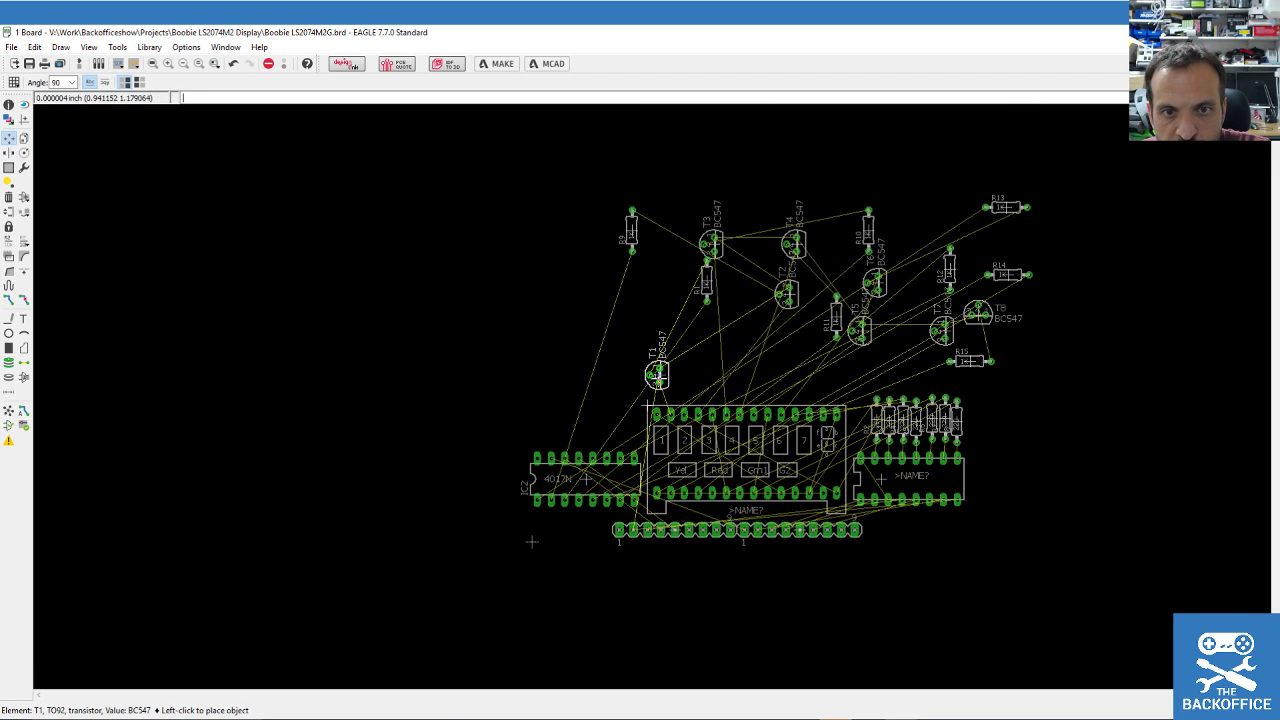
click(669, 369)
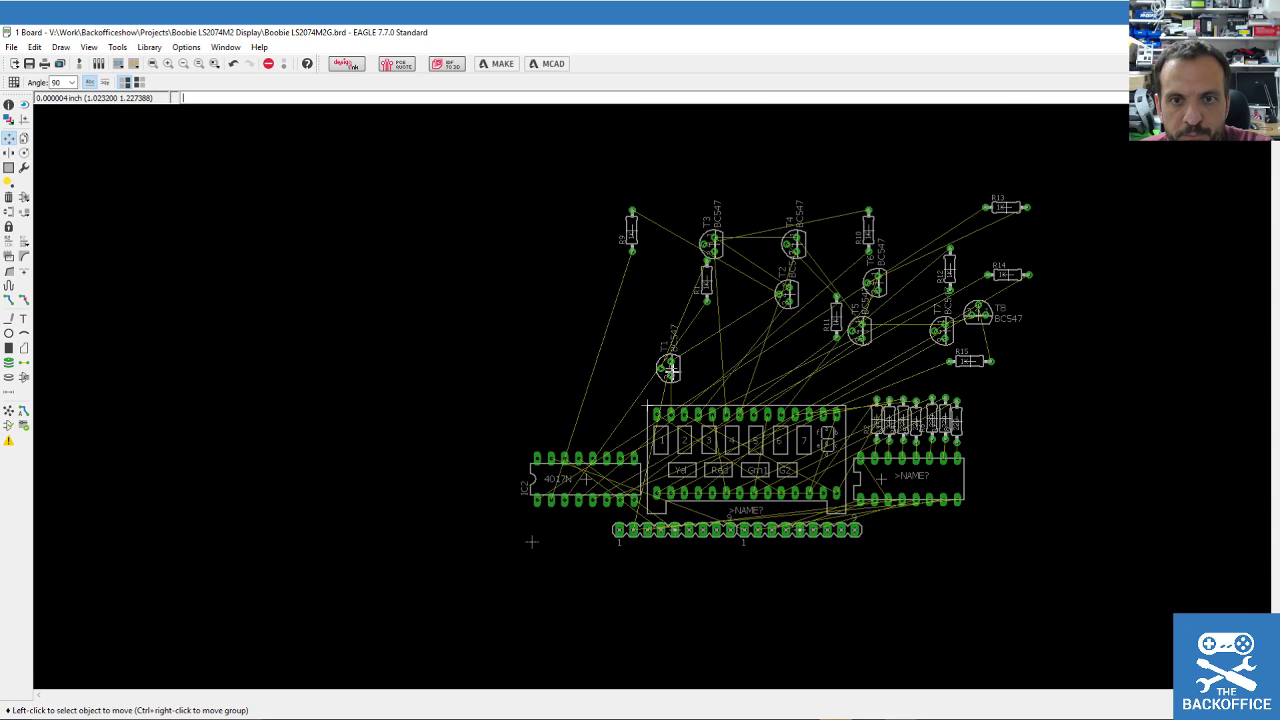
click(789, 291)
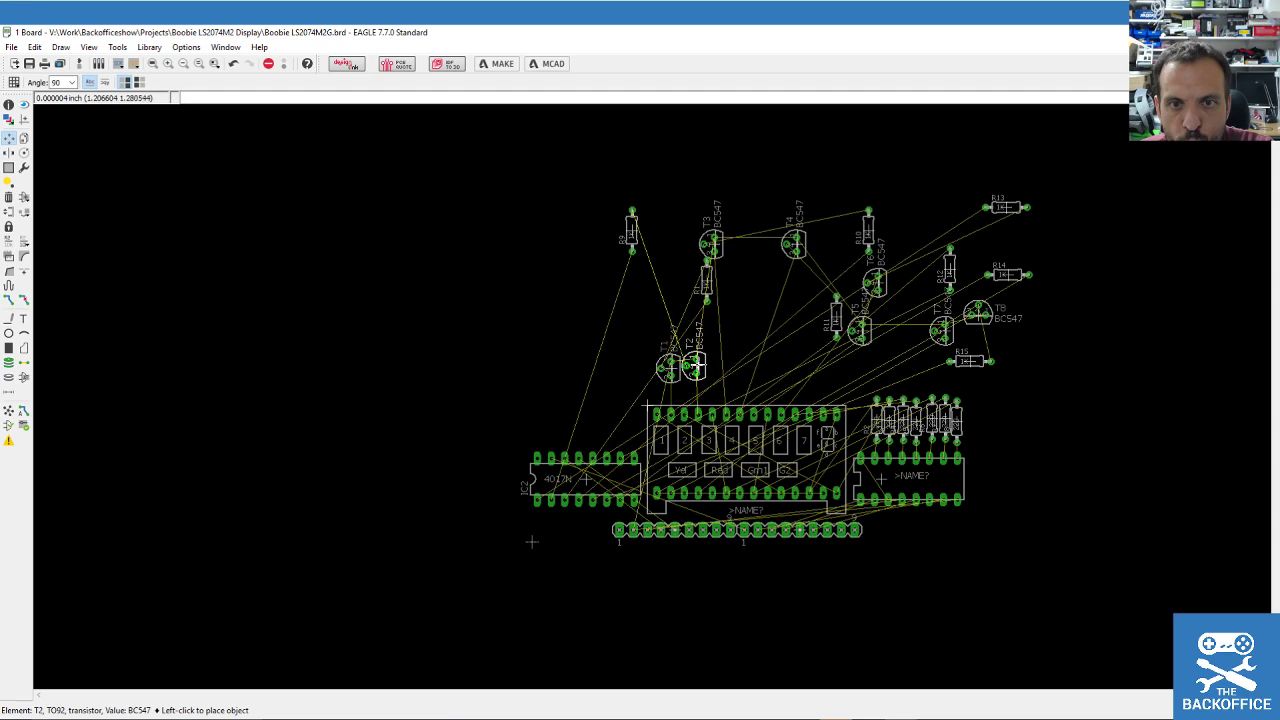
click(696, 368)
click(859, 330)
click(754, 367)
click(710, 244)
click(724, 367)
click(793, 244)
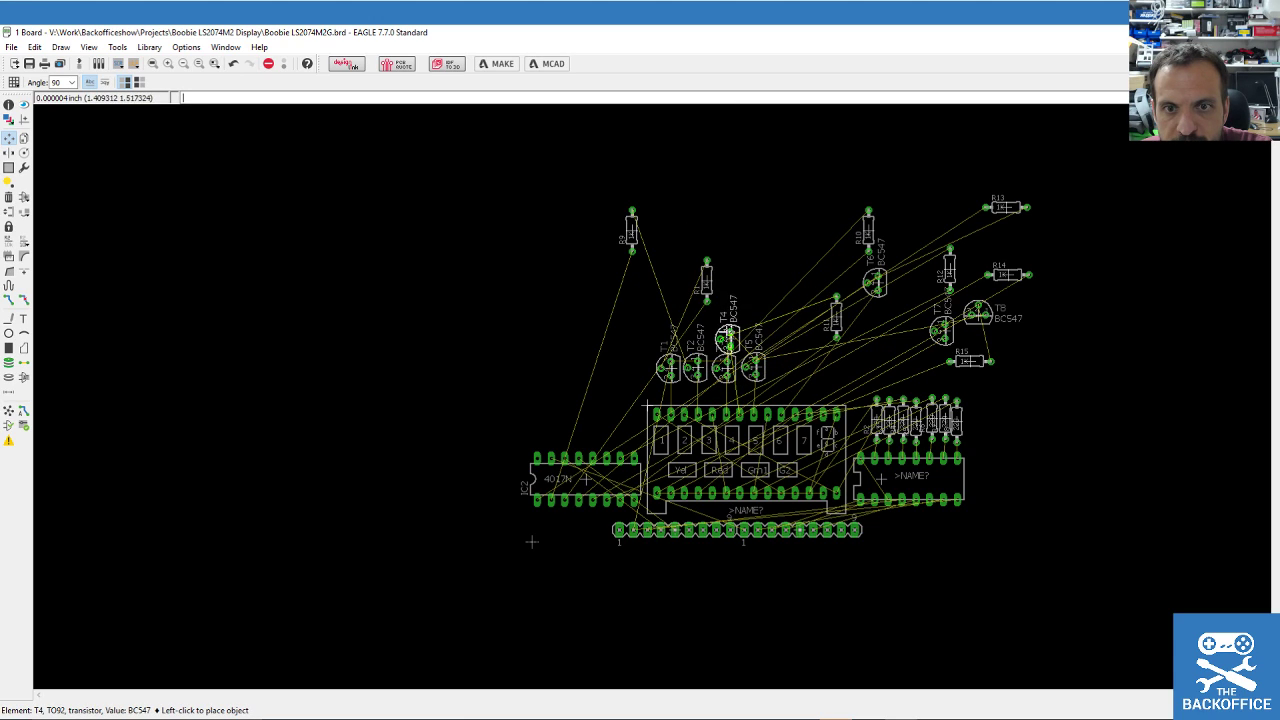
click(739, 327)
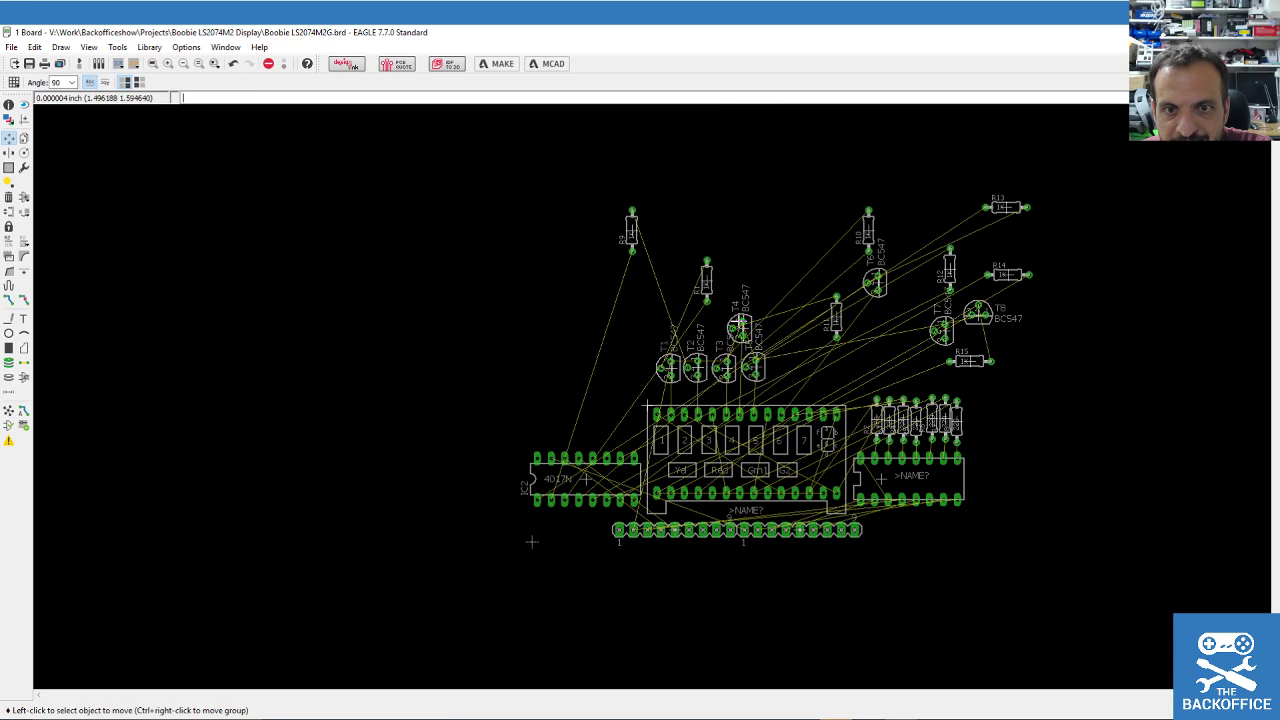
Adjust T5, then add T6 and T7 at the right and T8 at the left end of the row.
click(755, 367)
click(781, 367)
click(740, 327)
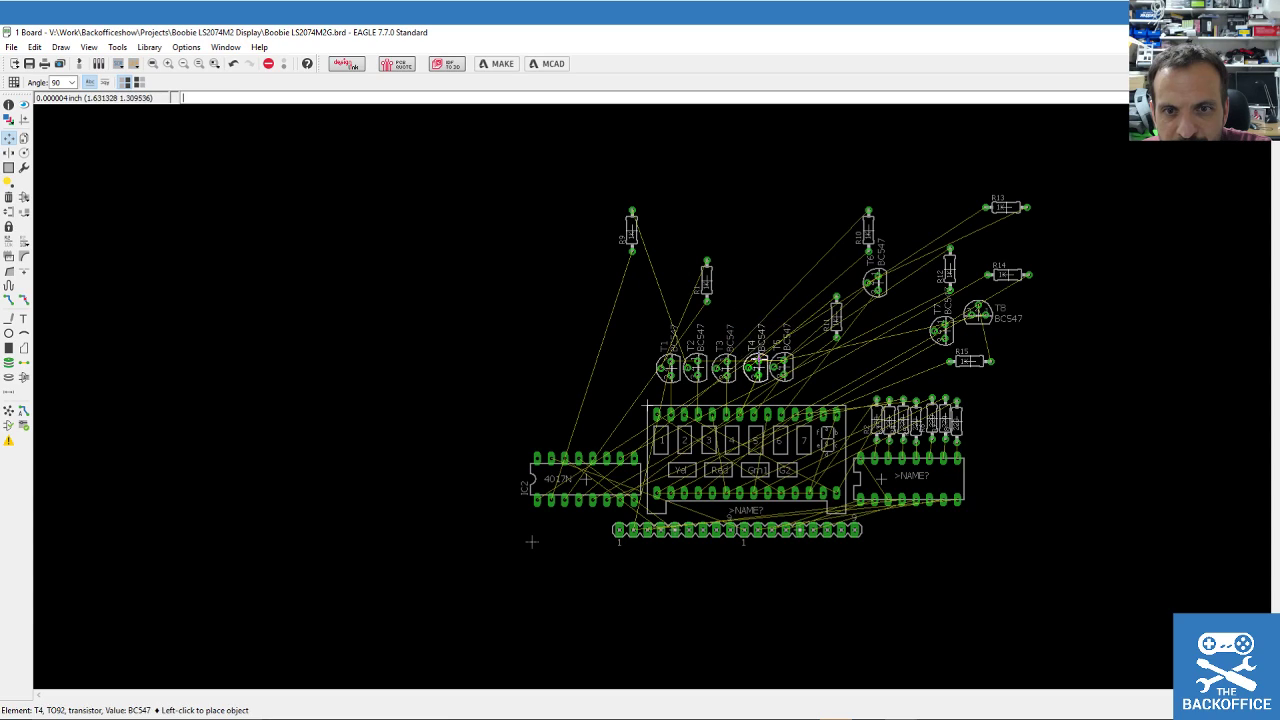
click(779, 366)
click(776, 367)
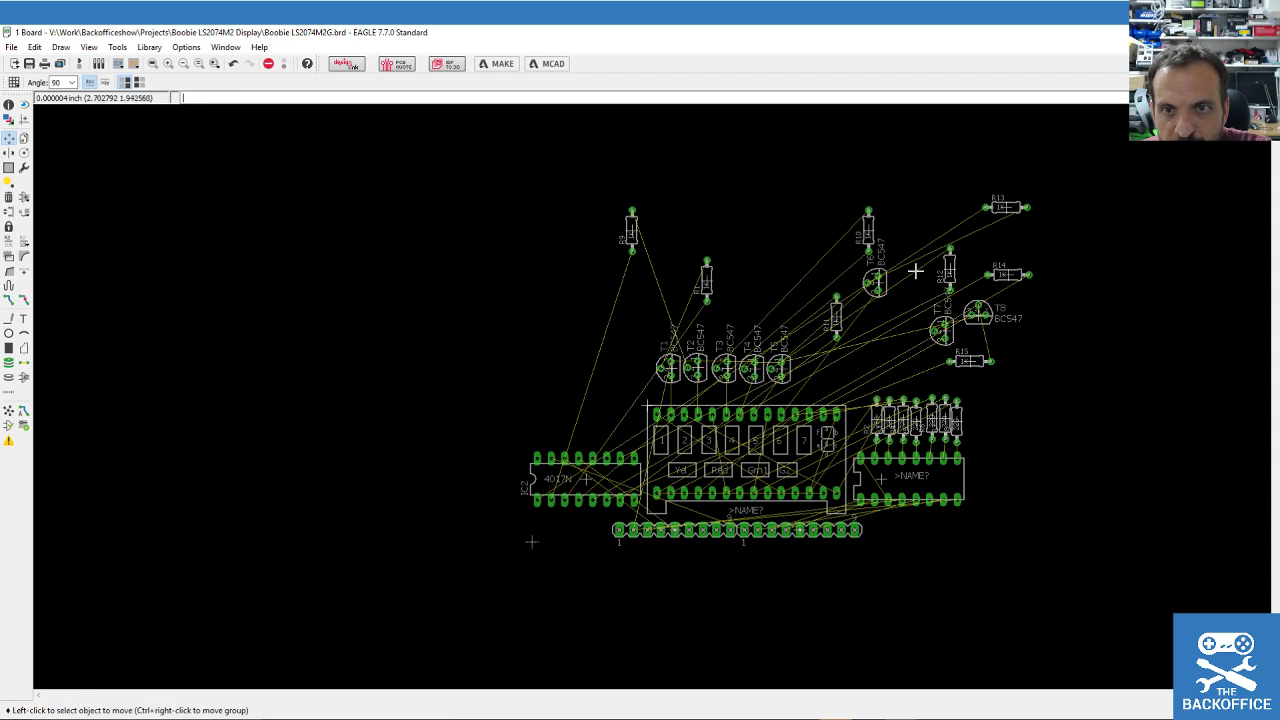
click(873, 285)
click(808, 368)
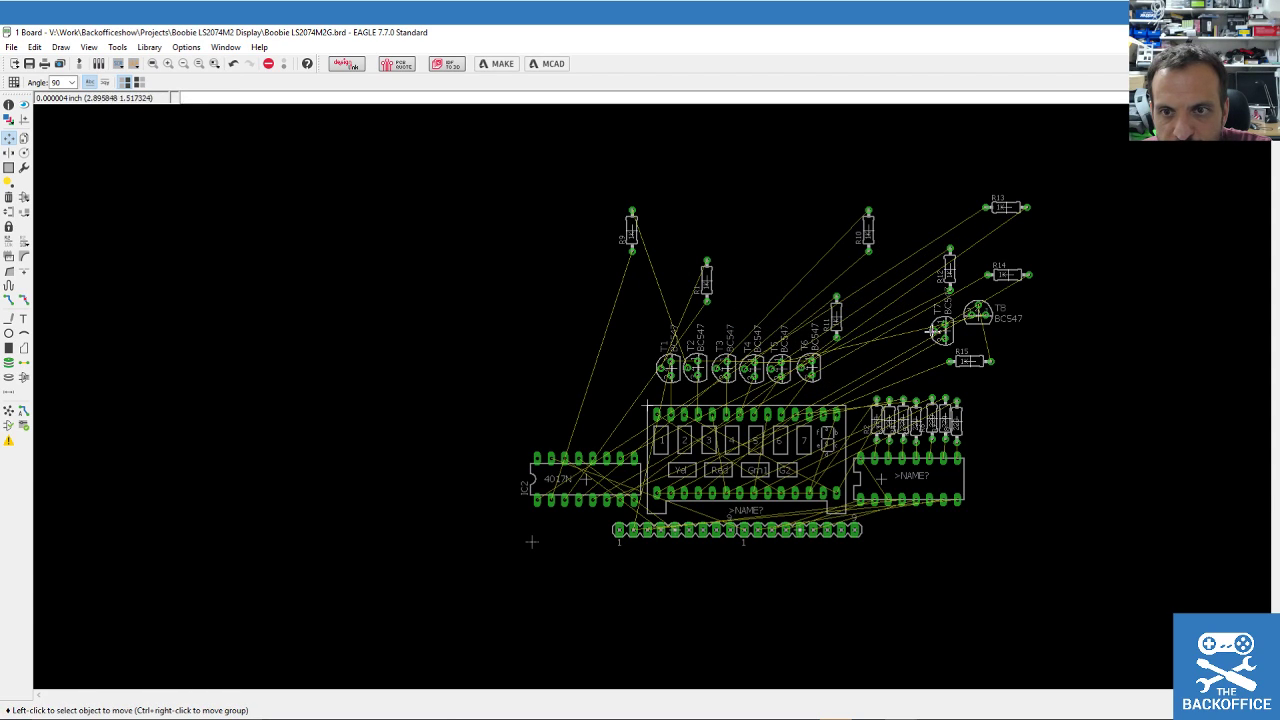
click(941, 331)
click(836, 368)
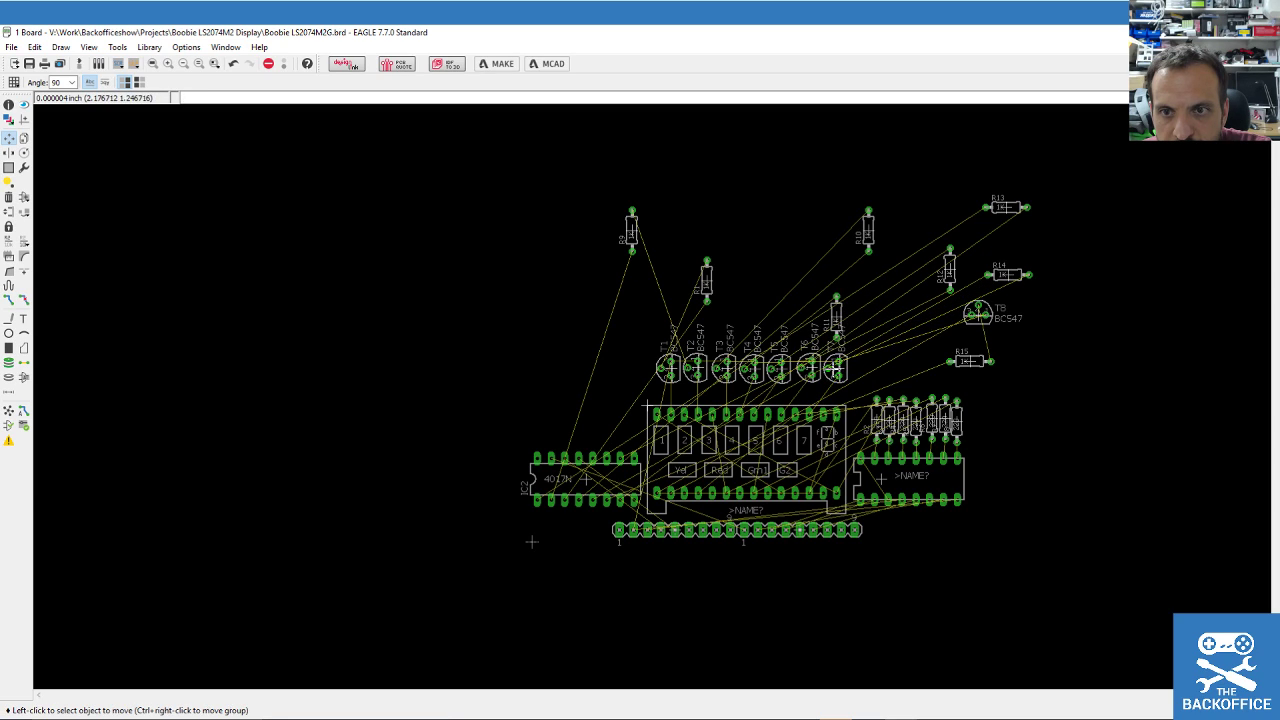
click(983, 311)
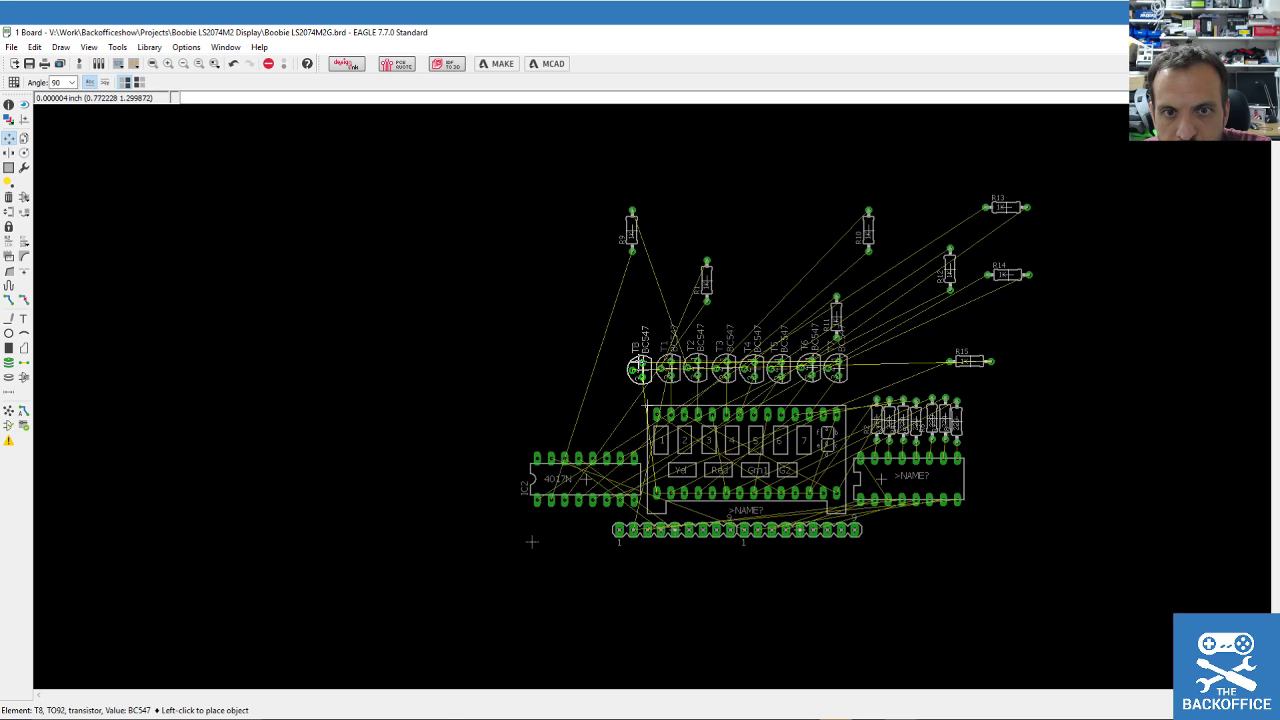
click(637, 368)
scroll(635, 457, up, 2)
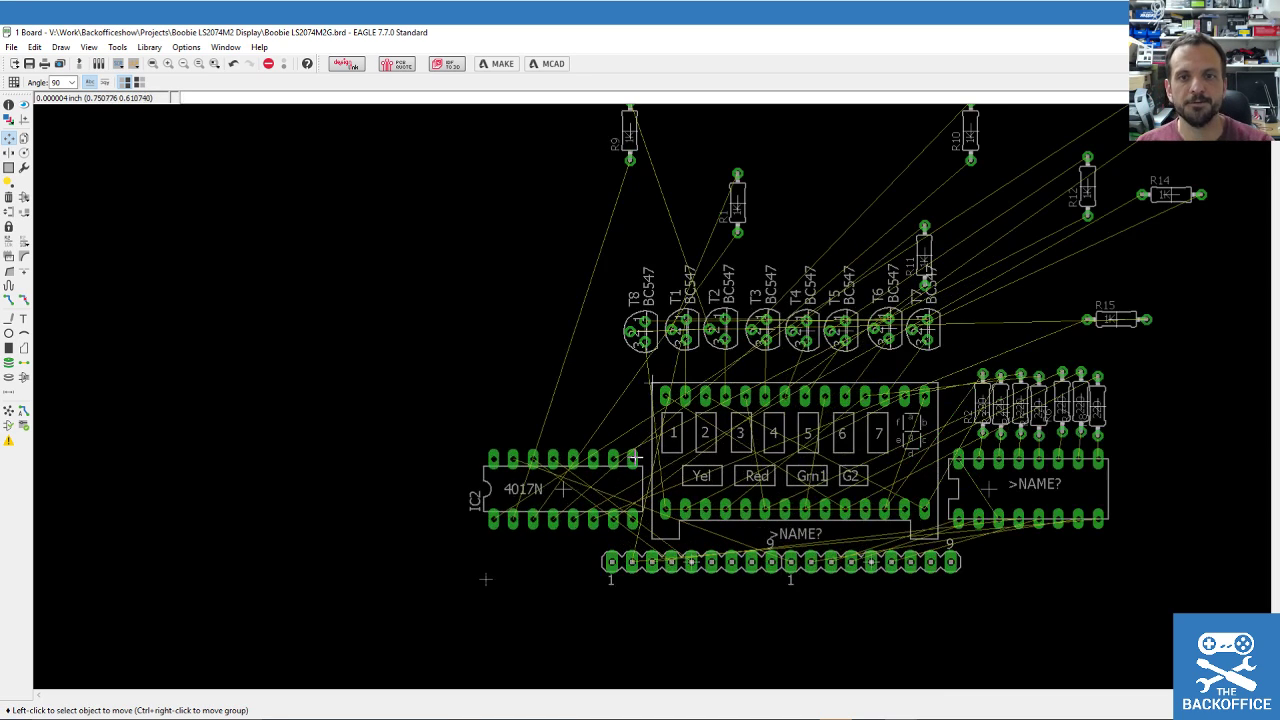
click(9, 168)
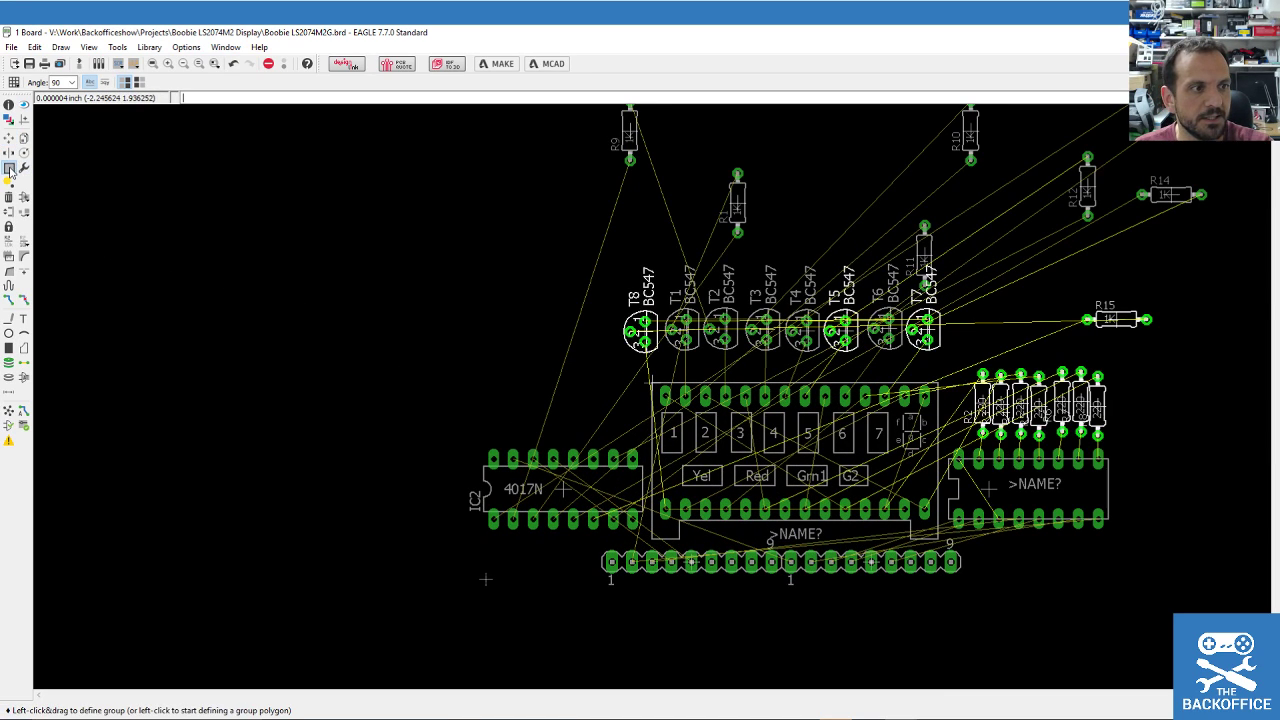
Group the T1–T8 transistor row and shift it slightly lower-right.
drag(589, 299, 959, 359)
key(F7)
ctrl+right_click(795, 330)
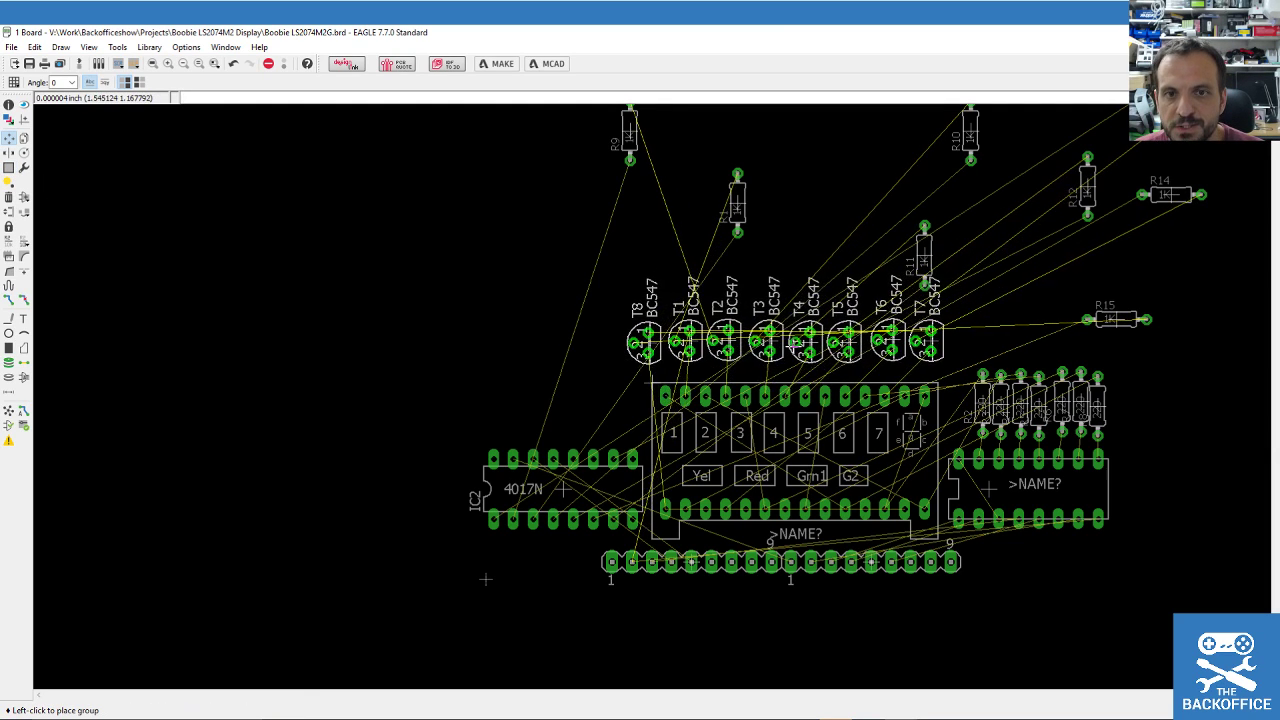
click(805, 348)
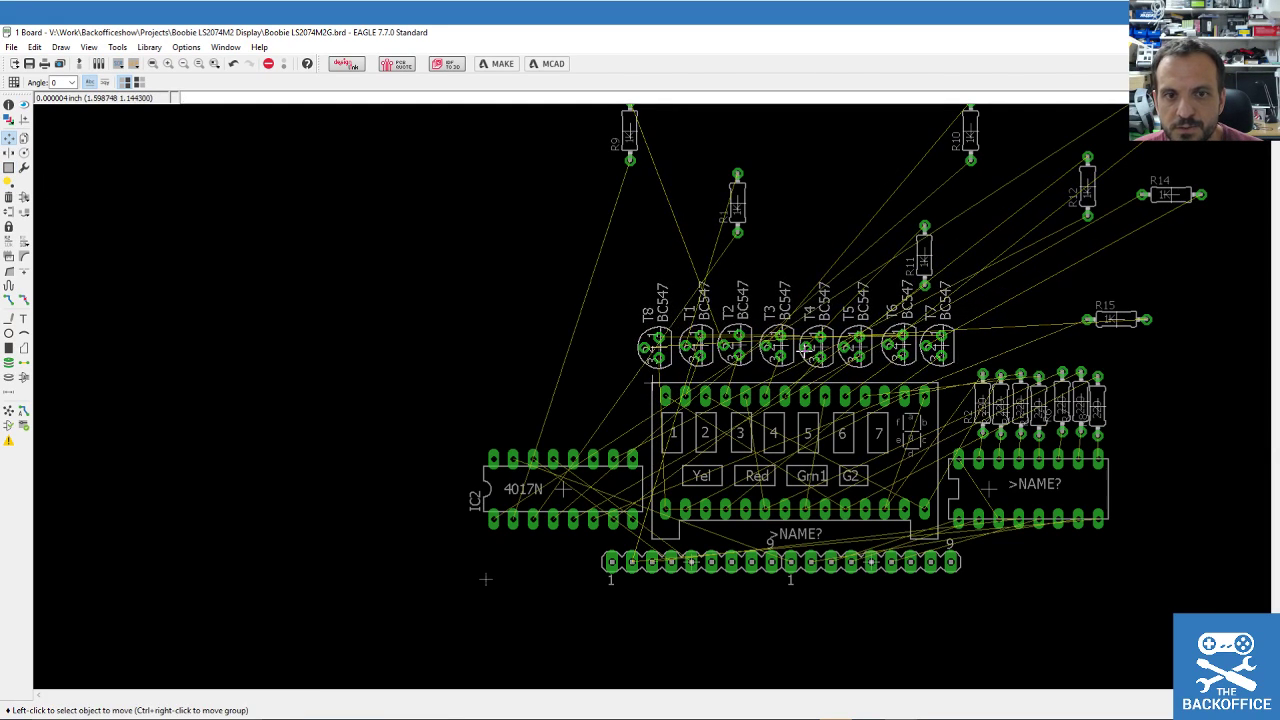
Rotate IC2 (4017N) to lie horizontally left of the display.
click(564, 488)
right_click(569, 444)
right_click(569, 445)
right_click(569, 446)
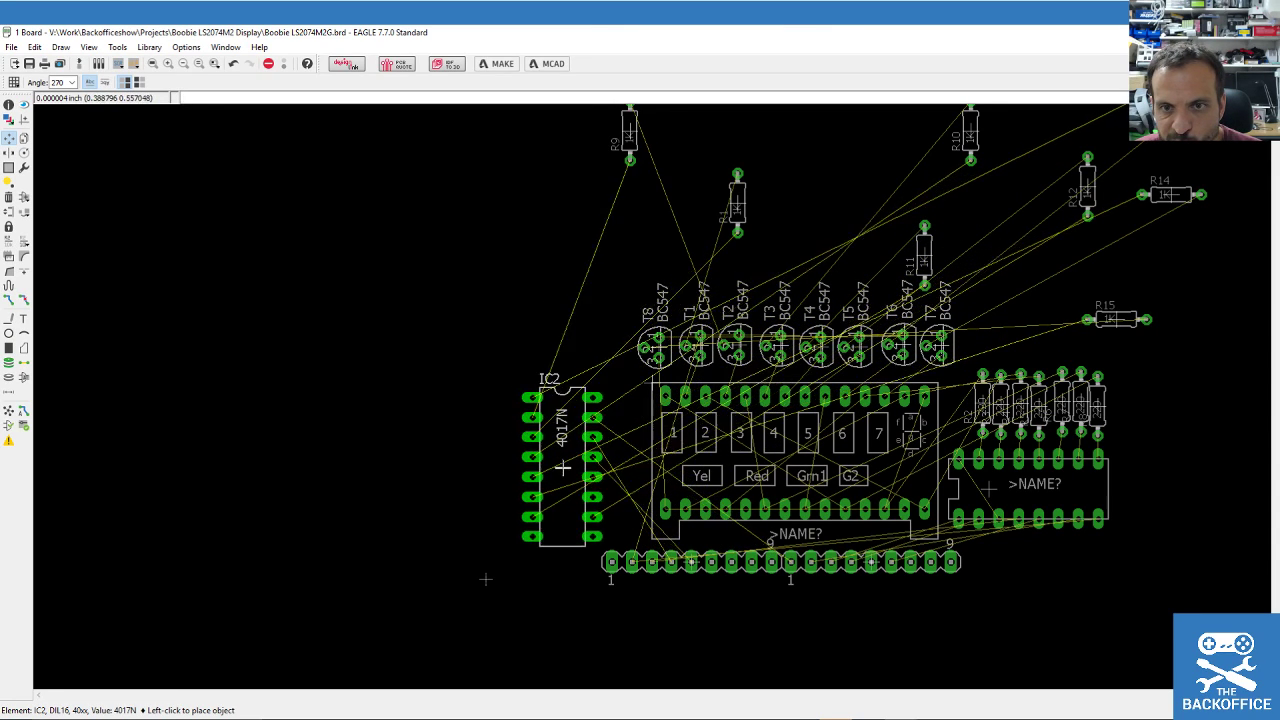
right_click(558, 482)
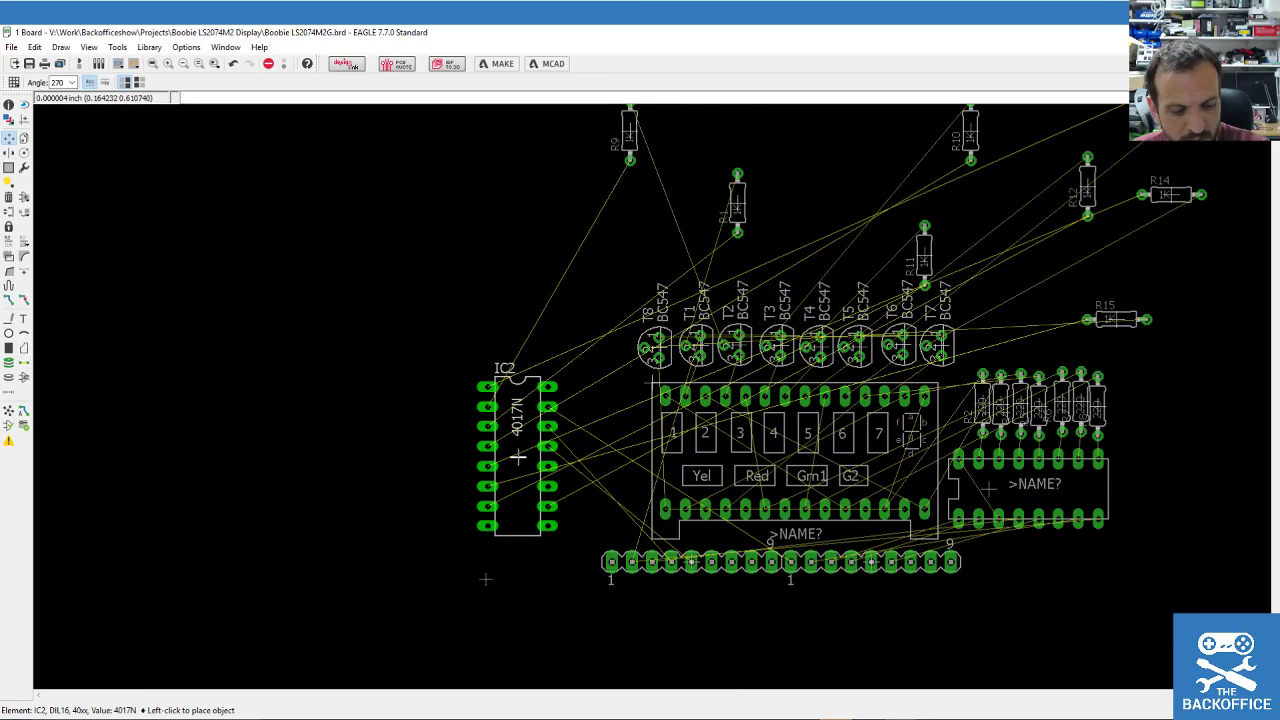
click(563, 488)
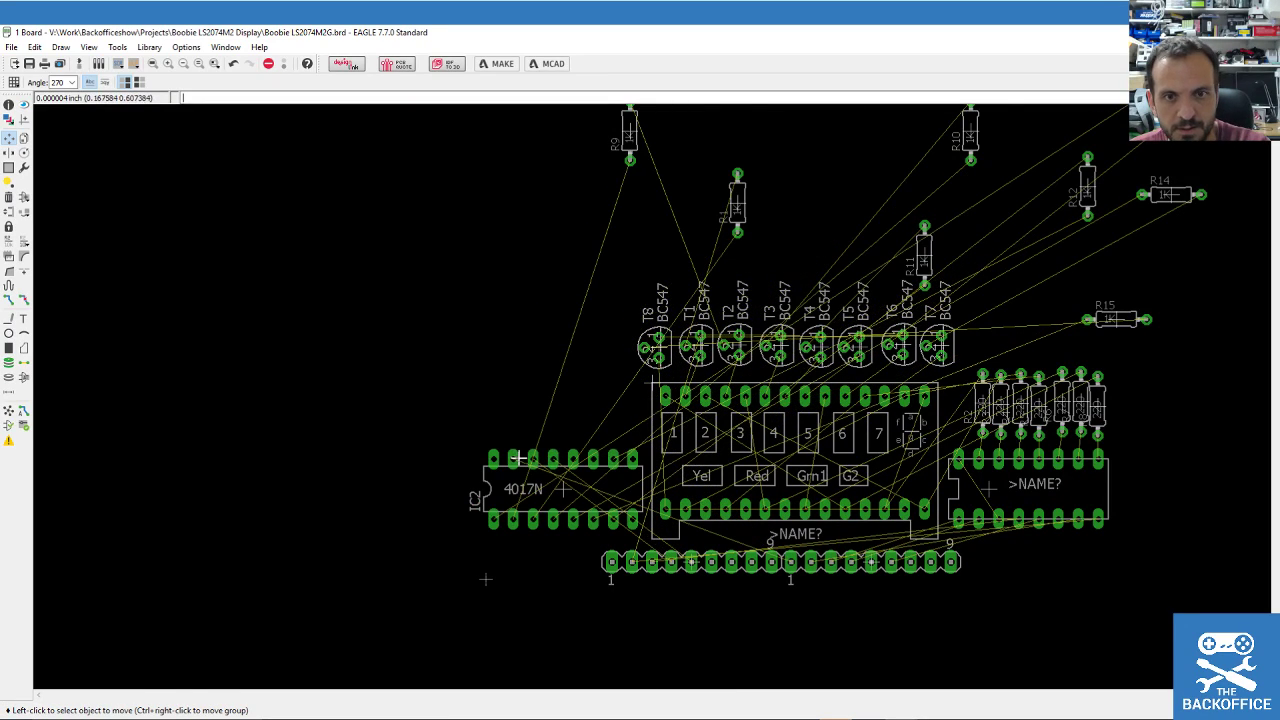
Set R9 just above IC2 and R1 standing vertically beside it.
click(641, 131)
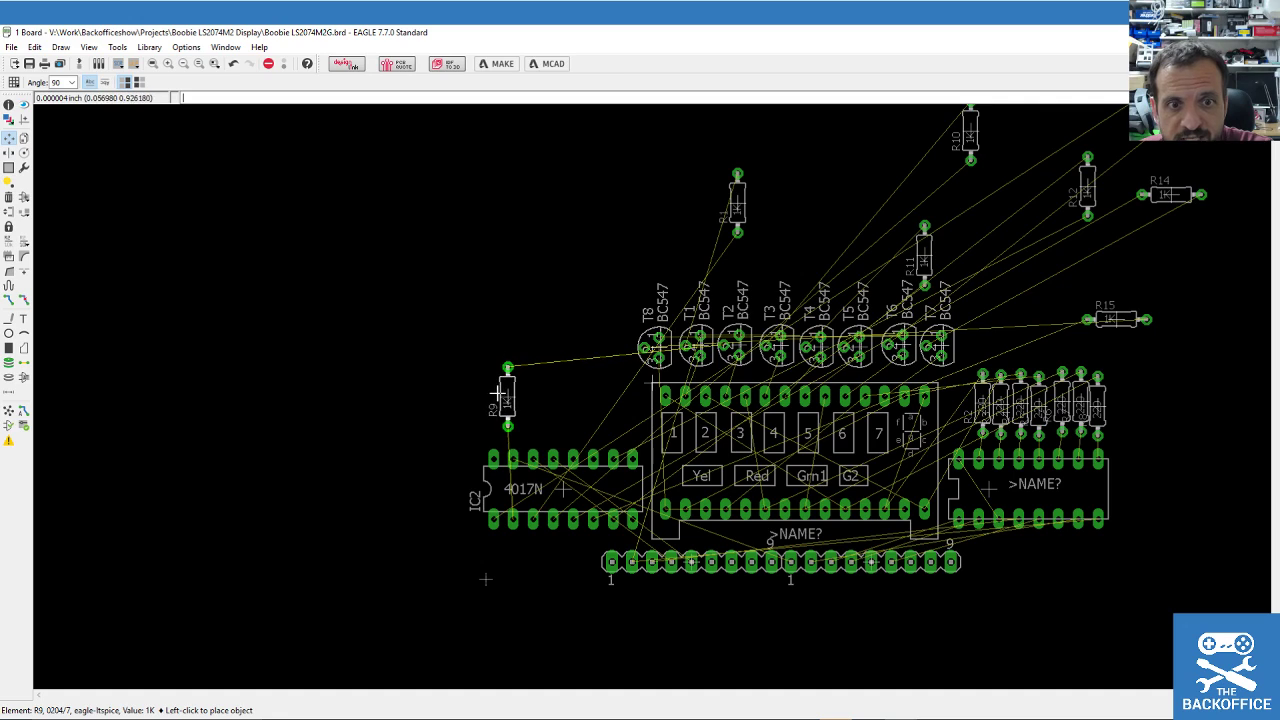
click(492, 396)
click(737, 203)
right_click(532, 330)
right_click(505, 375)
right_click(545, 372)
right_click(540, 392)
click(540, 404)
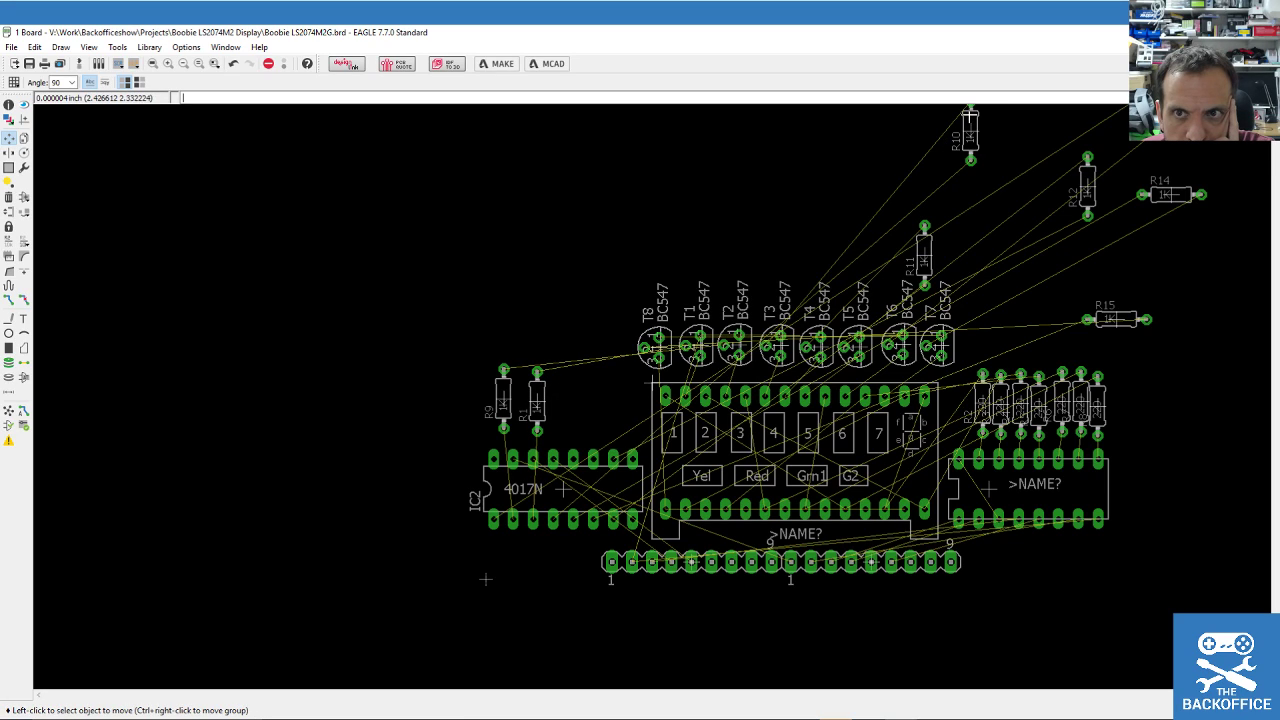
Stand R10 and R14 vertically in the resistor row above IC2.
click(970, 131)
right_click(545, 300)
right_click(570, 362)
right_click(572, 366)
right_click(574, 370)
click(591, 400)
click(1145, 184)
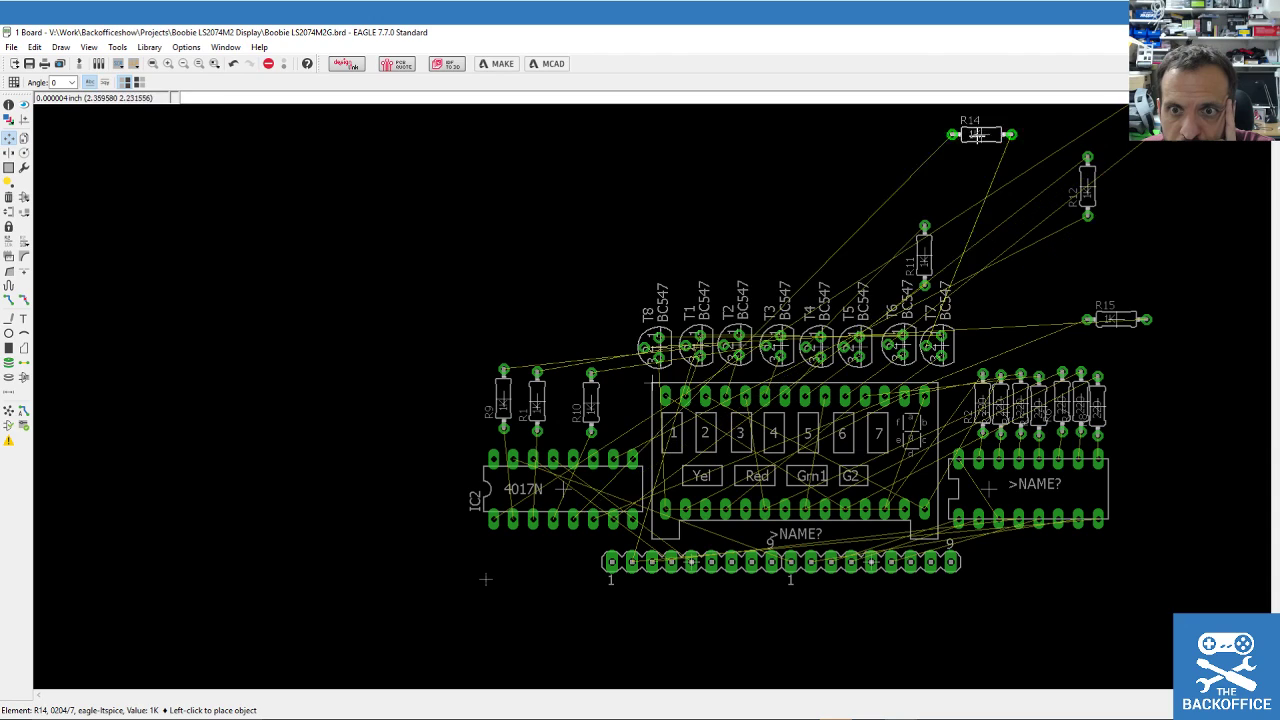
right_click(578, 200)
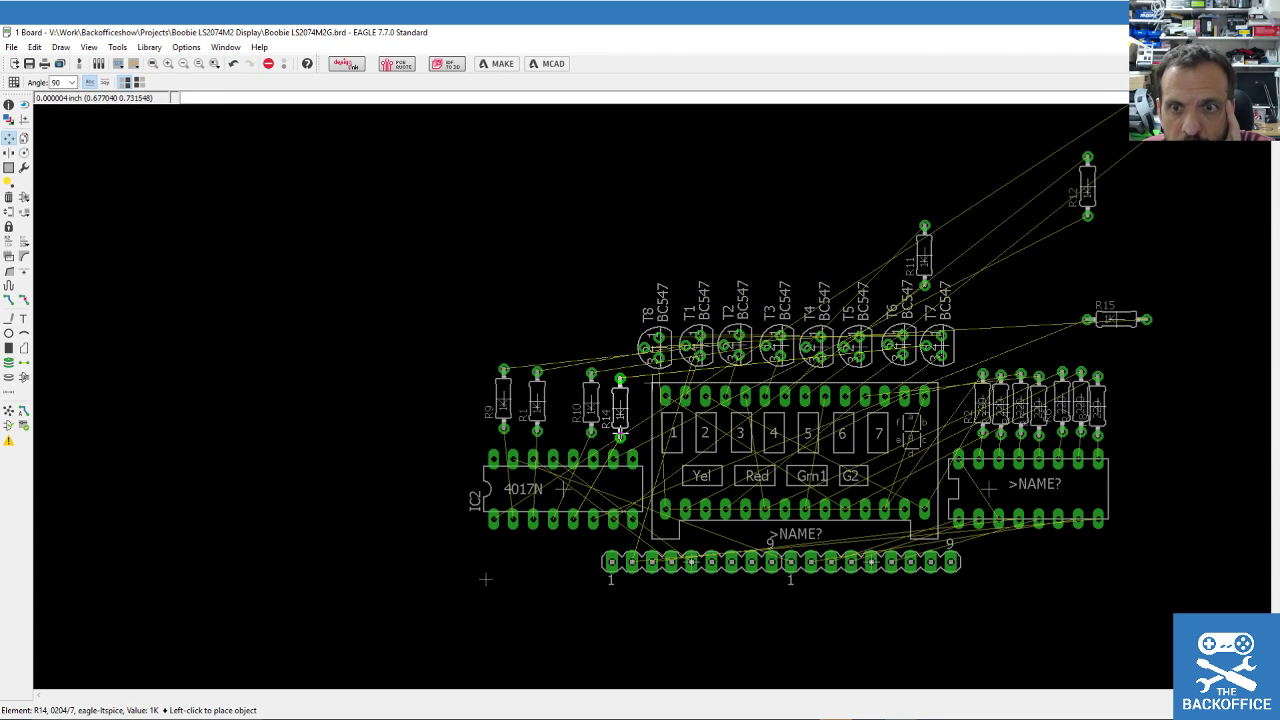
click(628, 403)
Stand R15 vertically between R10 and R14.
click(1120, 319)
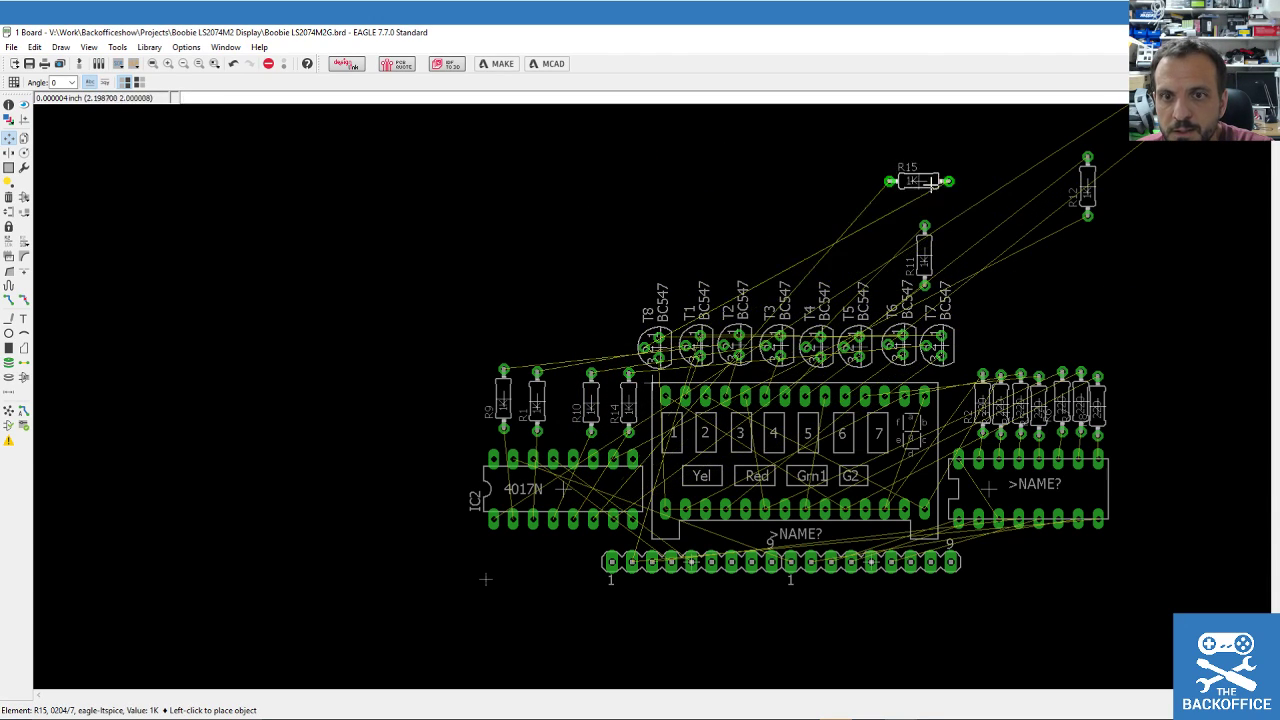
right_click(540, 255)
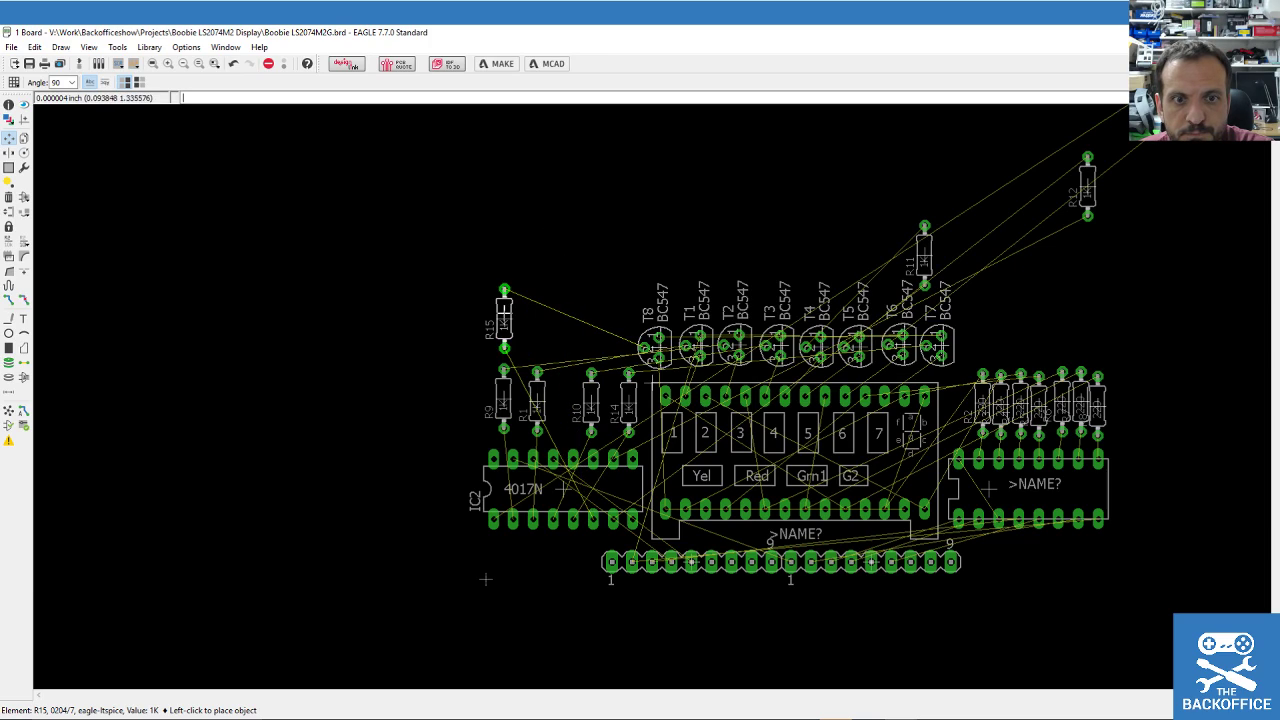
click(569, 403)
click(569, 403)
click(611, 401)
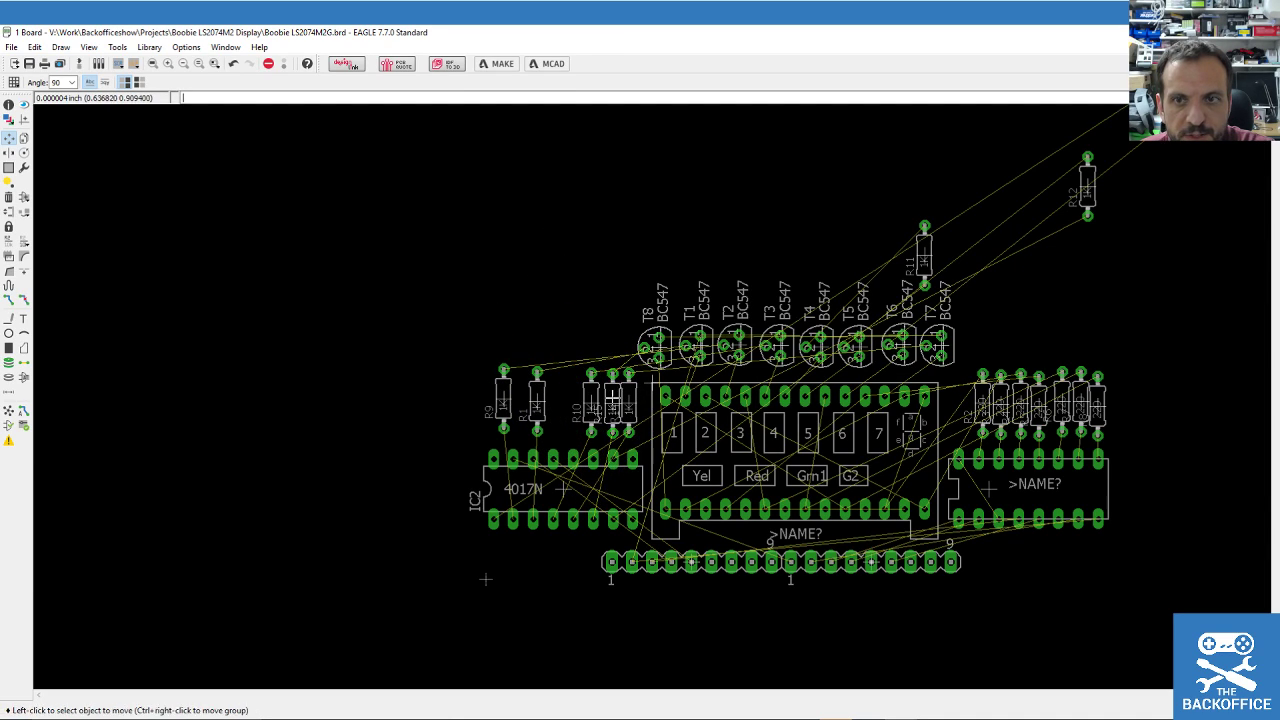
Add R12 vertically to the row, put R13 at its left end, and shift R9 beside R13.
click(1087, 185)
right_click(514, 286)
right_click(531, 345)
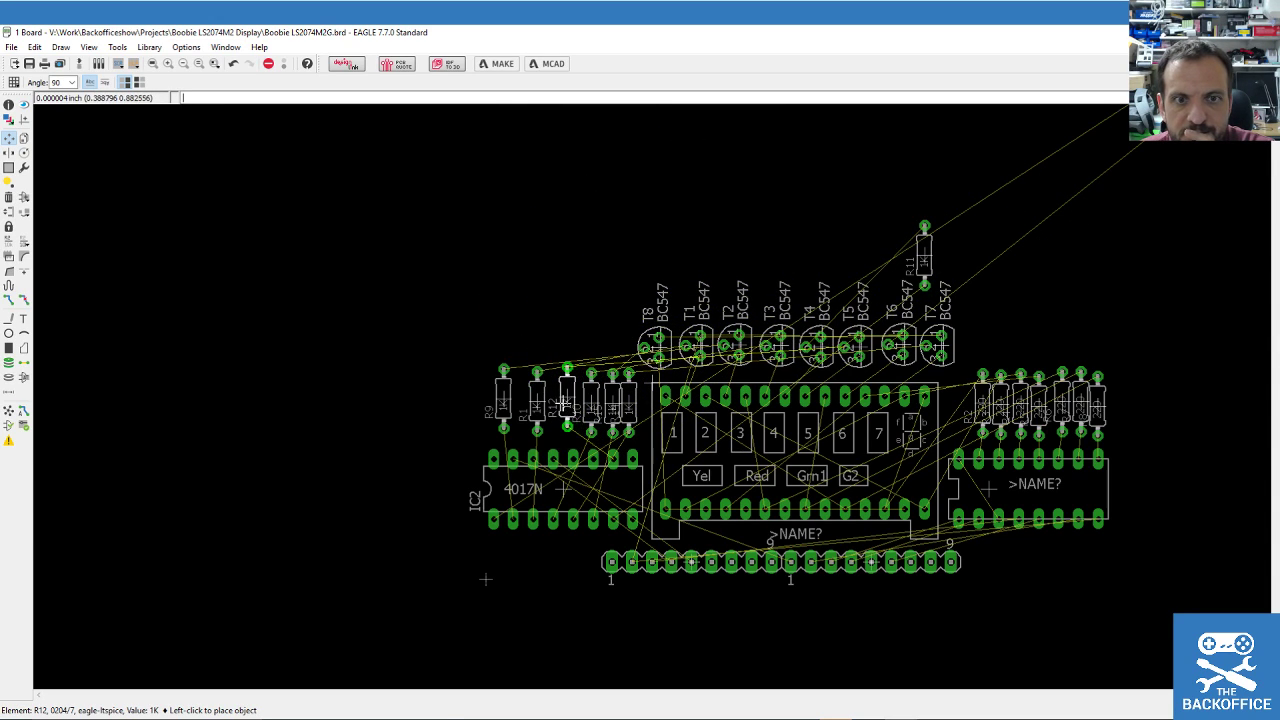
click(568, 410)
scroll(568, 410, down, 2)
click(913, 251)
scroll(530, 405, up, 4)
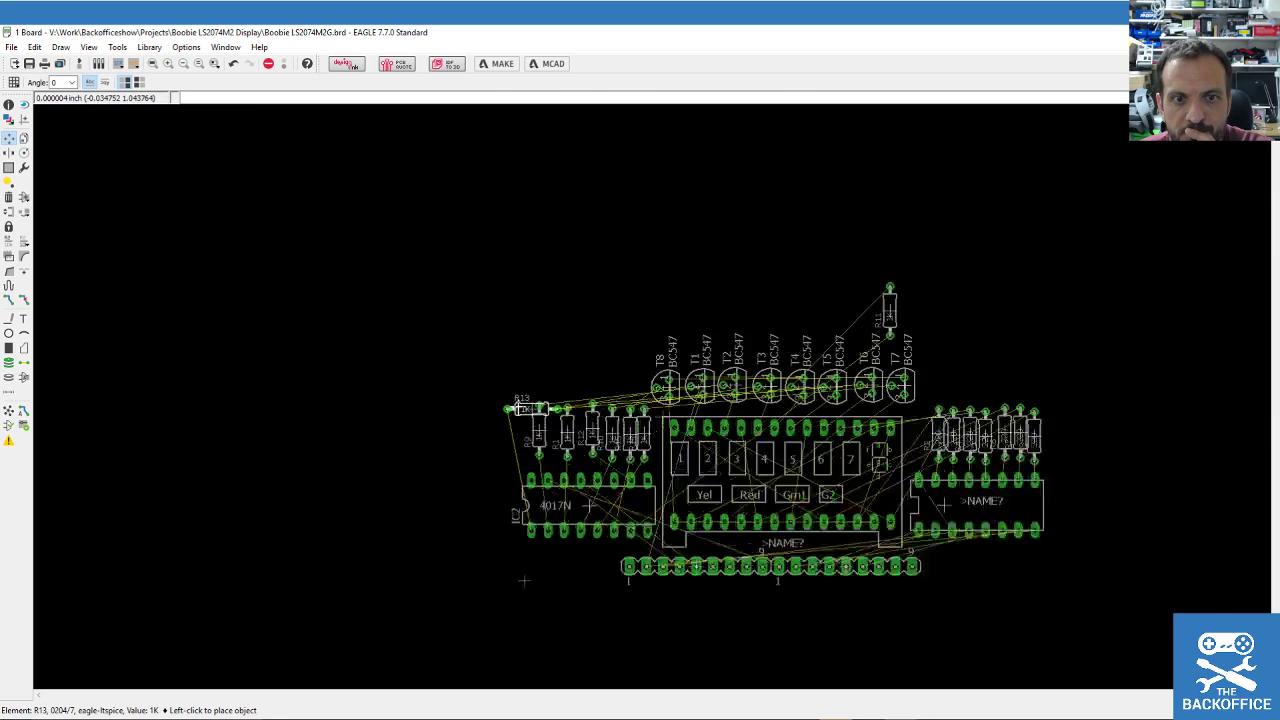
right_click(515, 440)
click(524, 460)
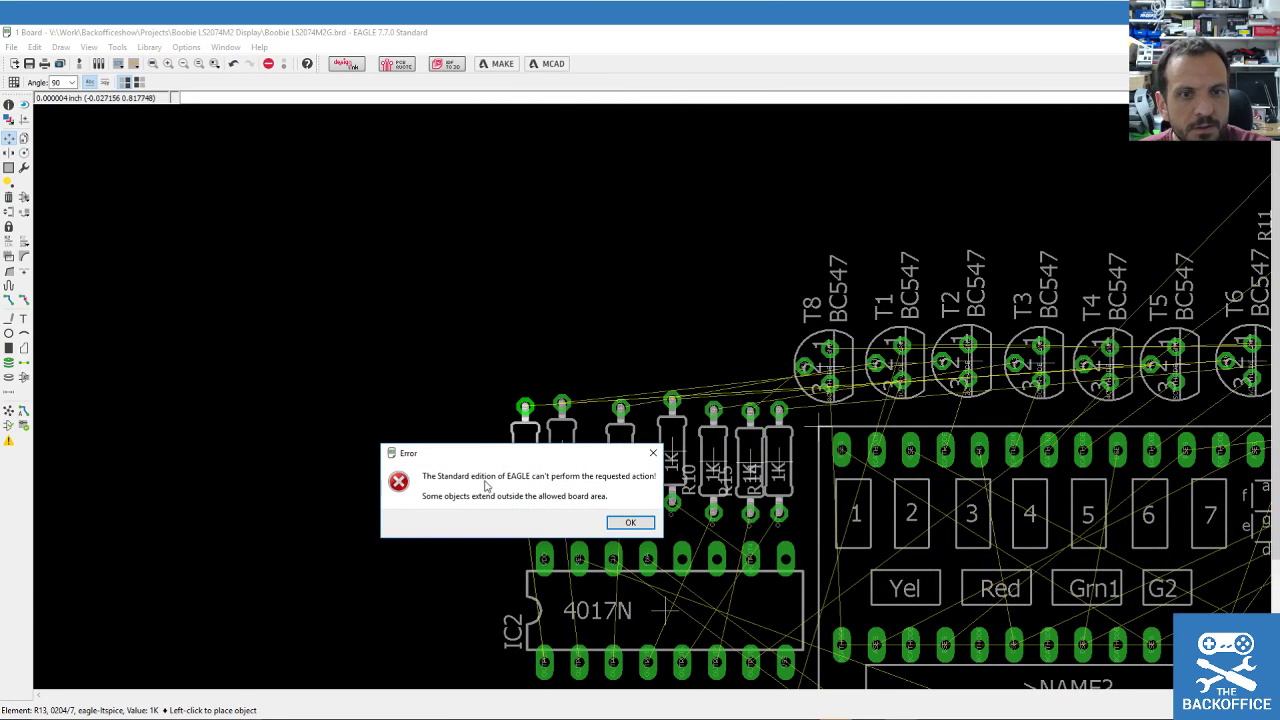
key(Return)
click(537, 466)
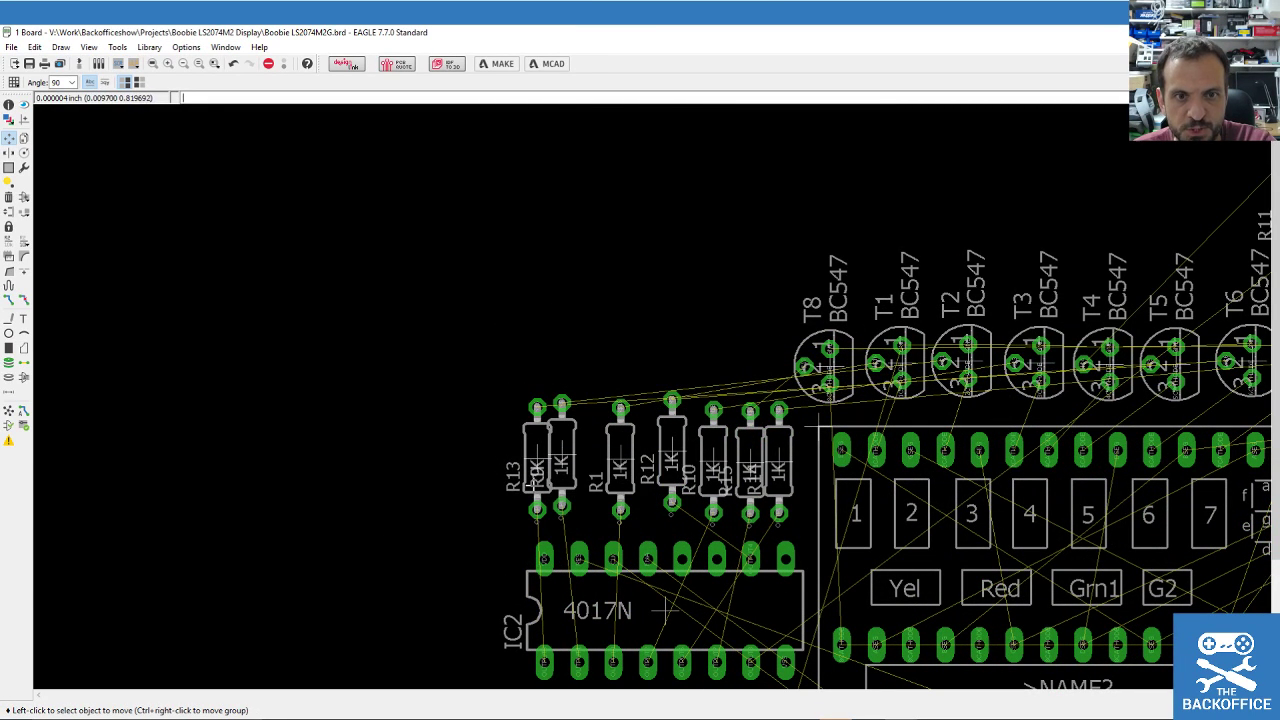
click(563, 462)
click(580, 465)
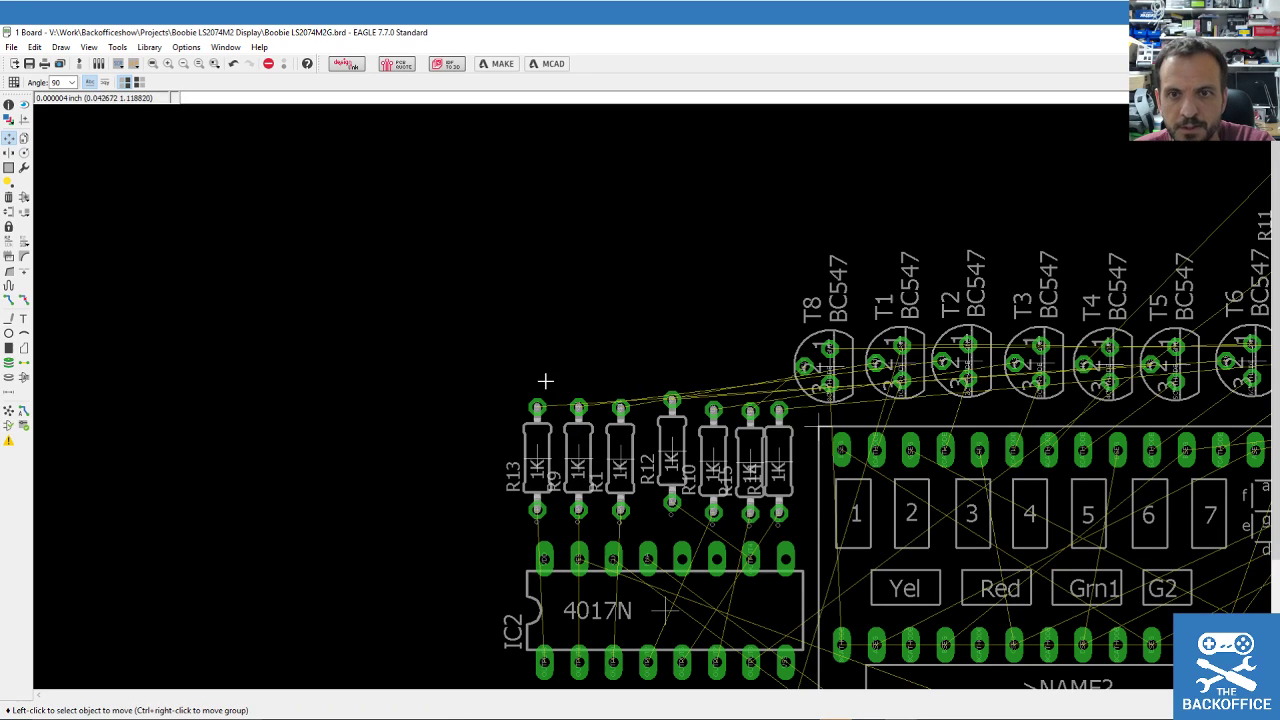
Stand R11 vertically just left of T8.
scroll(534, 346, down, 5)
scroll(589, 346, up, 2)
click(904, 306)
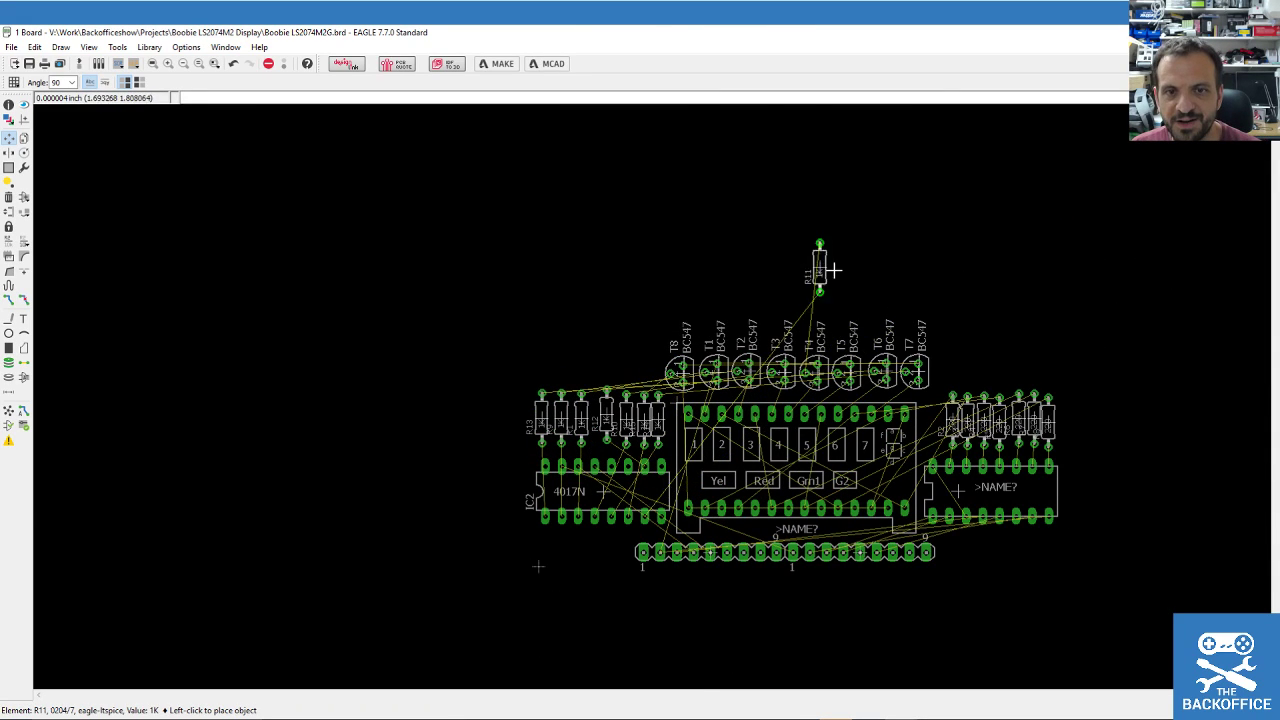
right_click(603, 349)
right_click(597, 346)
right_click(594, 364)
right_click(700, 414)
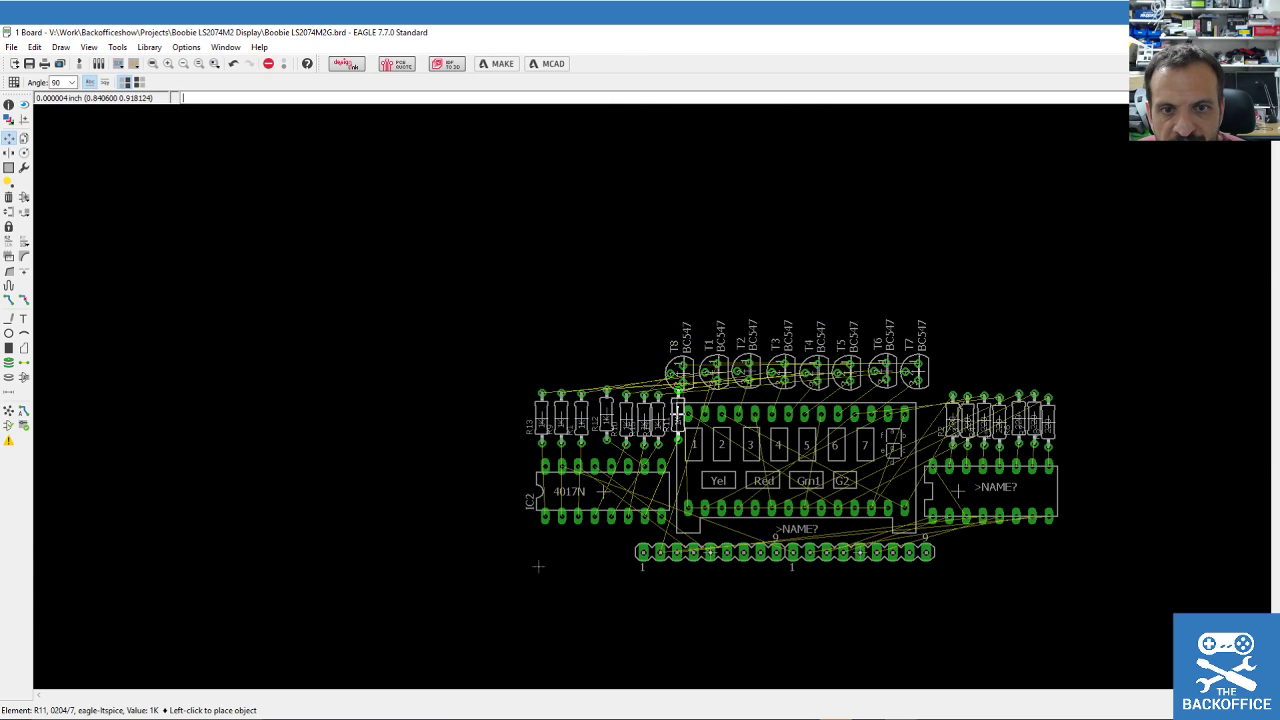
click(651, 352)
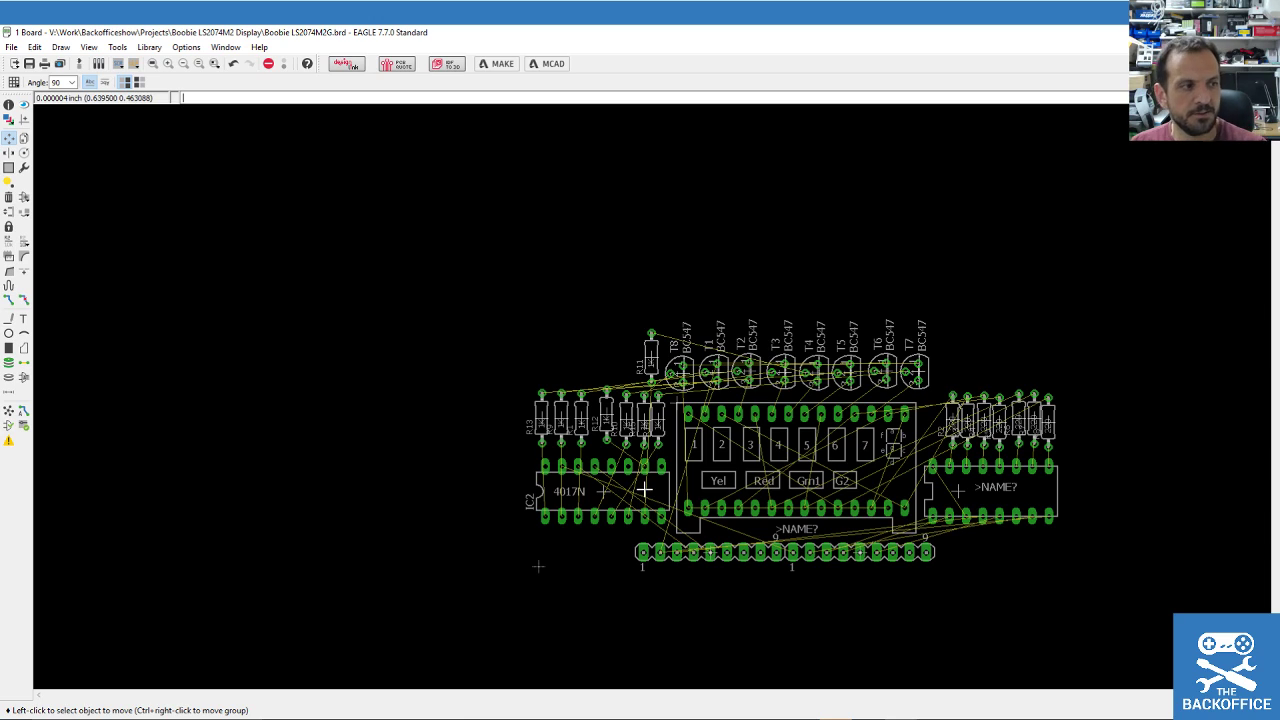
click(58, 64)
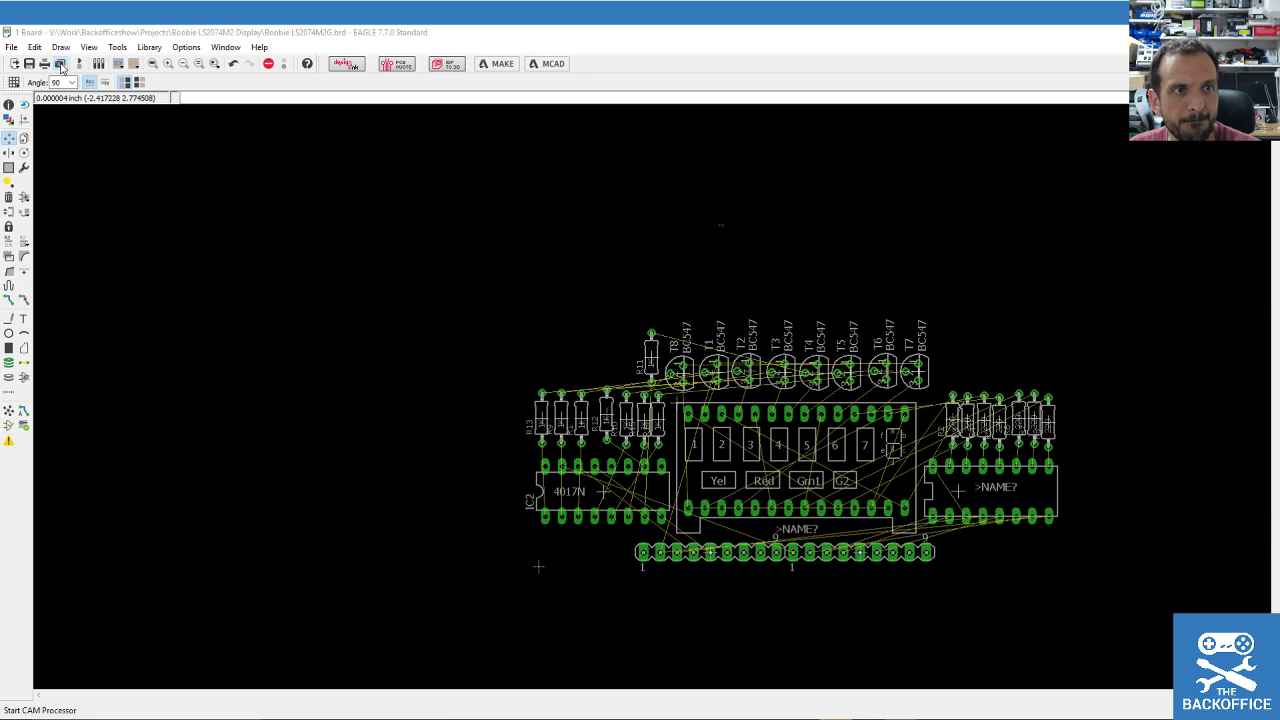
Close the CAM Processor, save the design with Ctrl+S, and zoom to frame the board.
click(828, 231)
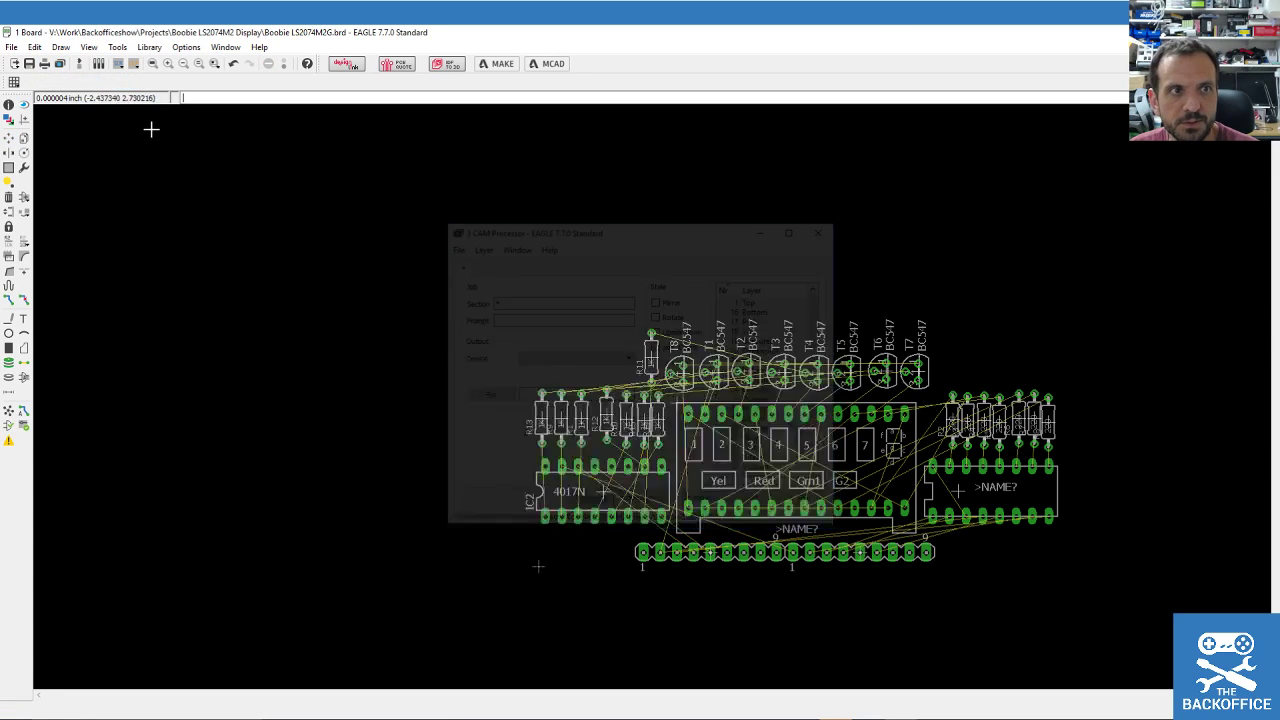
key(ctrl+s)
scroll(682, 539, down, 1)
scroll(683, 600, up, 4)
scroll(1030, 362, up, 1)
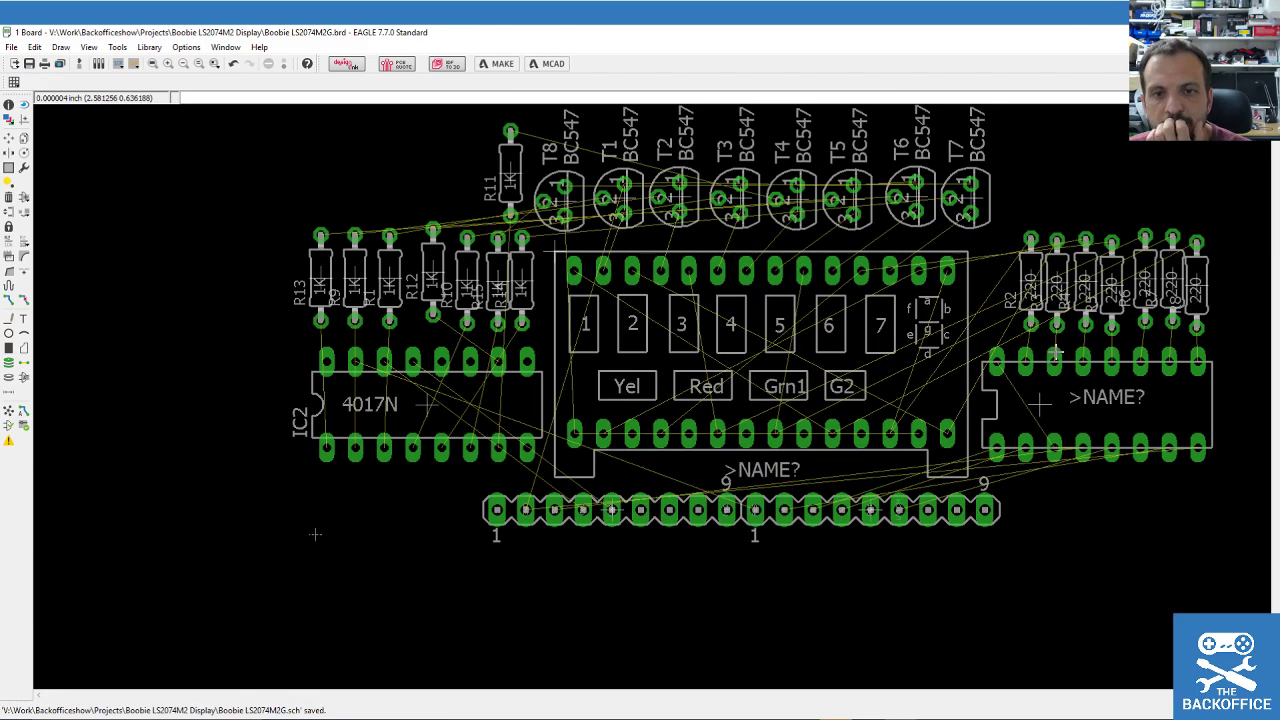
scroll(887, 394, down, 1)
scroll(887, 394, down, 1)
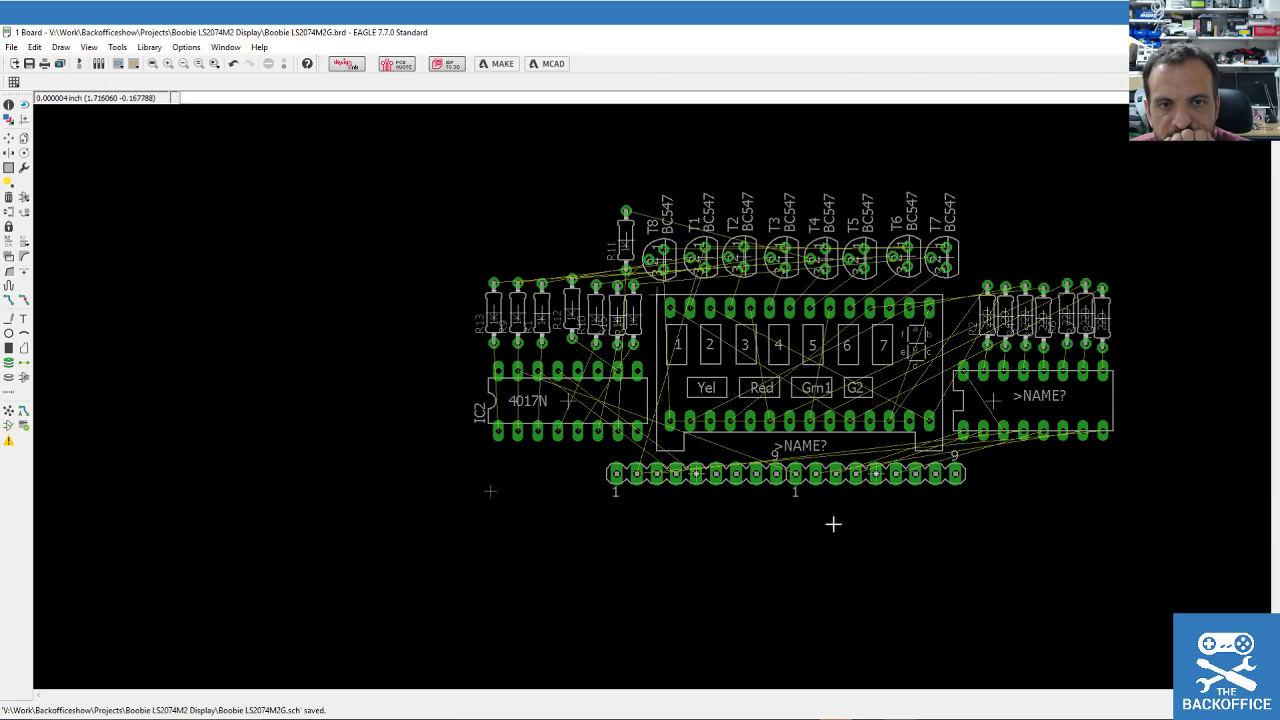
scroll(778, 518, down, 1)
scroll(829, 209, up, 1)
scroll(826, 220, down, 1)
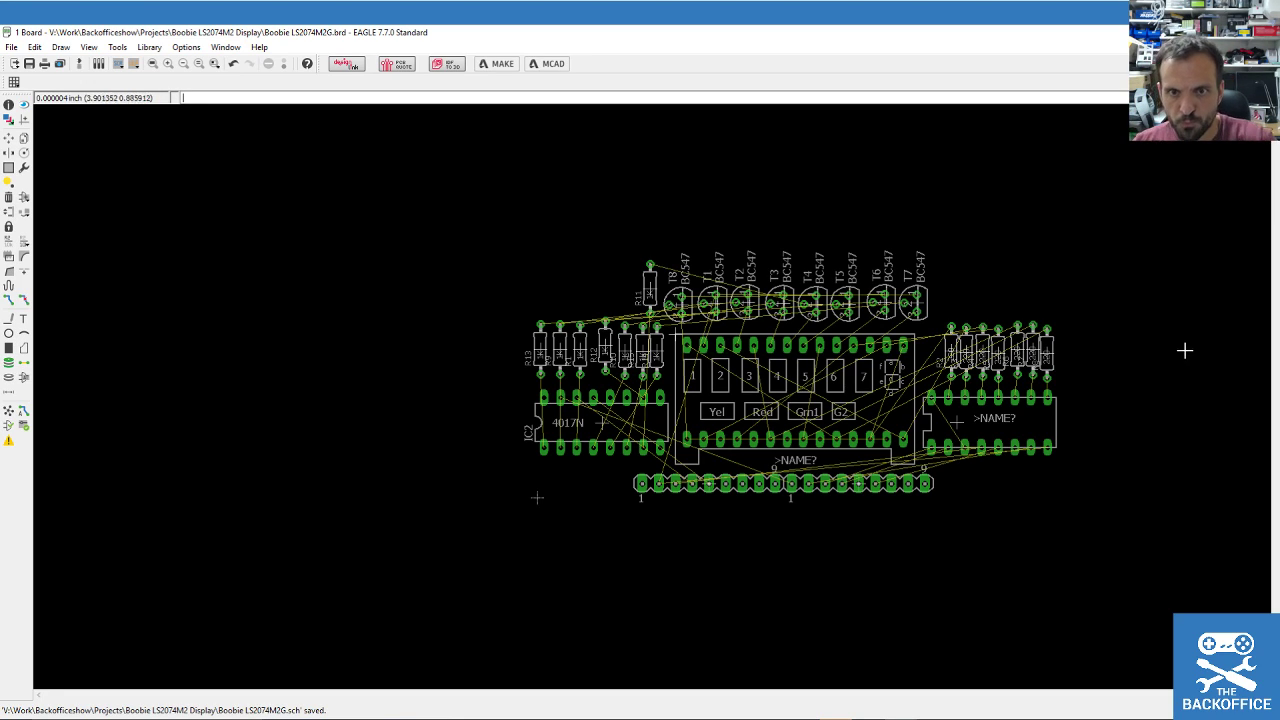
scroll(931, 408, down, 1)
scroll(943, 410, up, 1)
scroll(943, 410, up, 1)
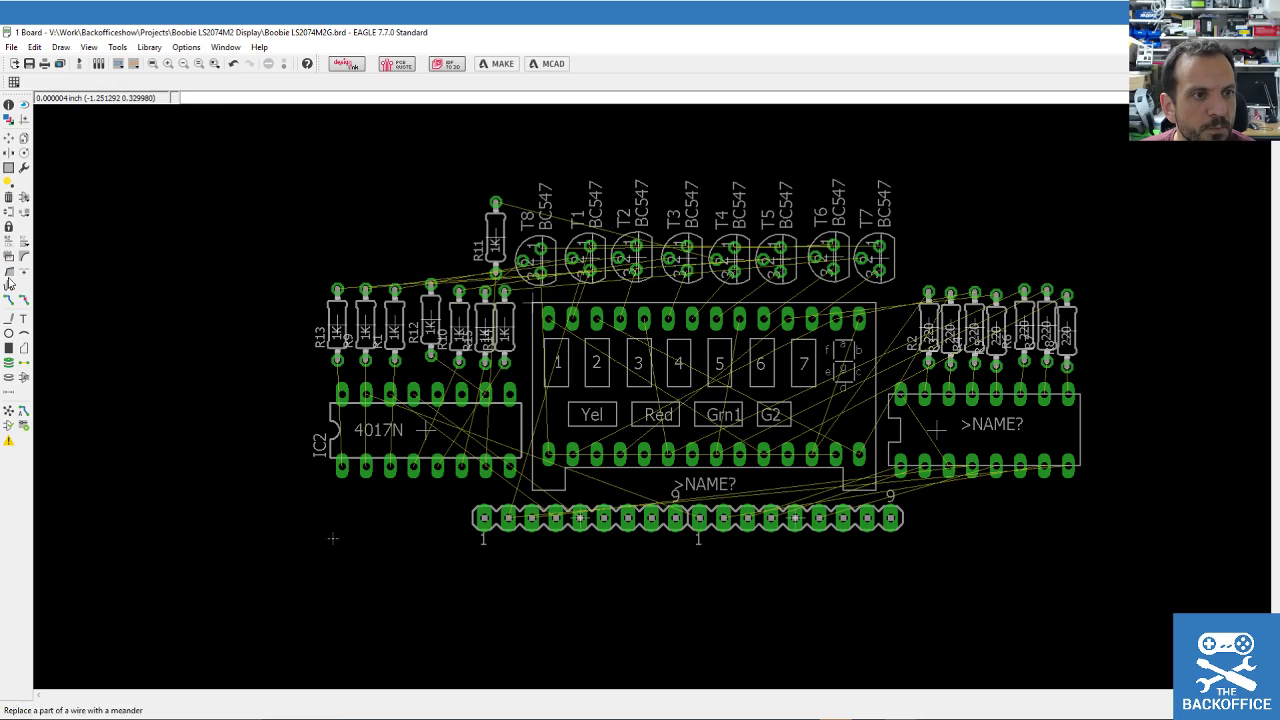
Draw a rectangular board outline on layer 20 Dimension around all parts, then cancel the wire.
click(9, 319)
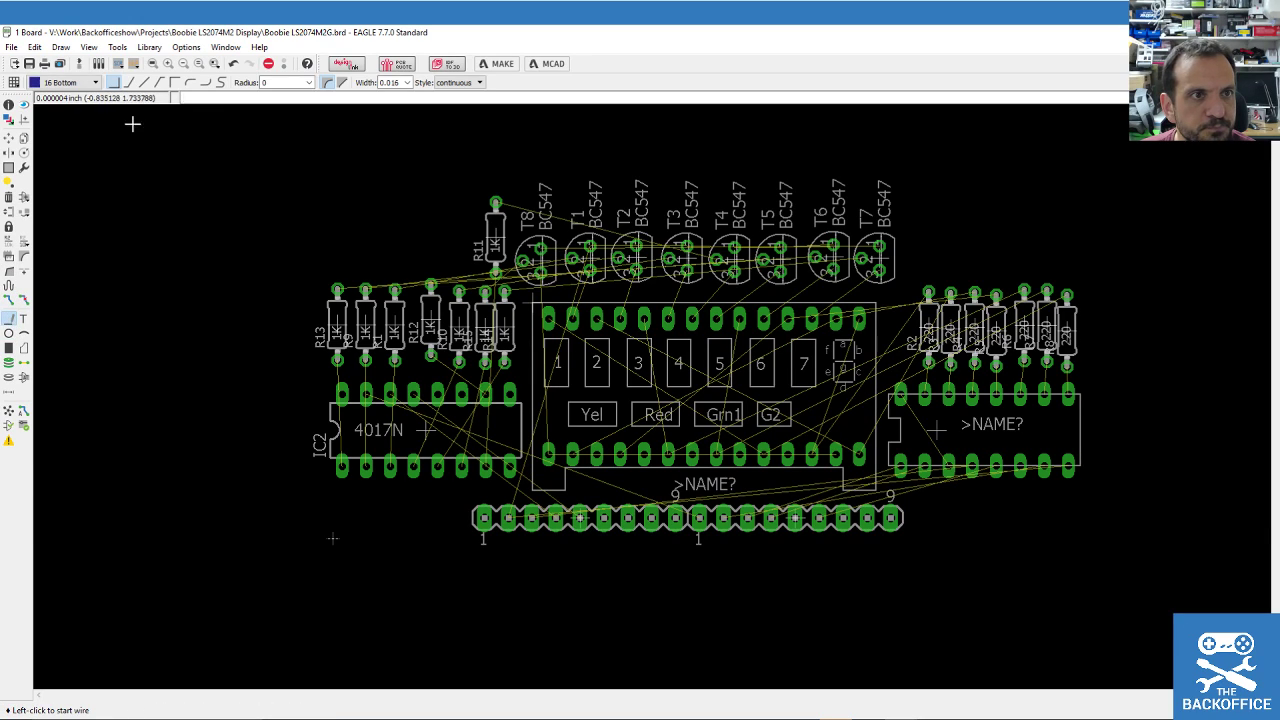
click(96, 83)
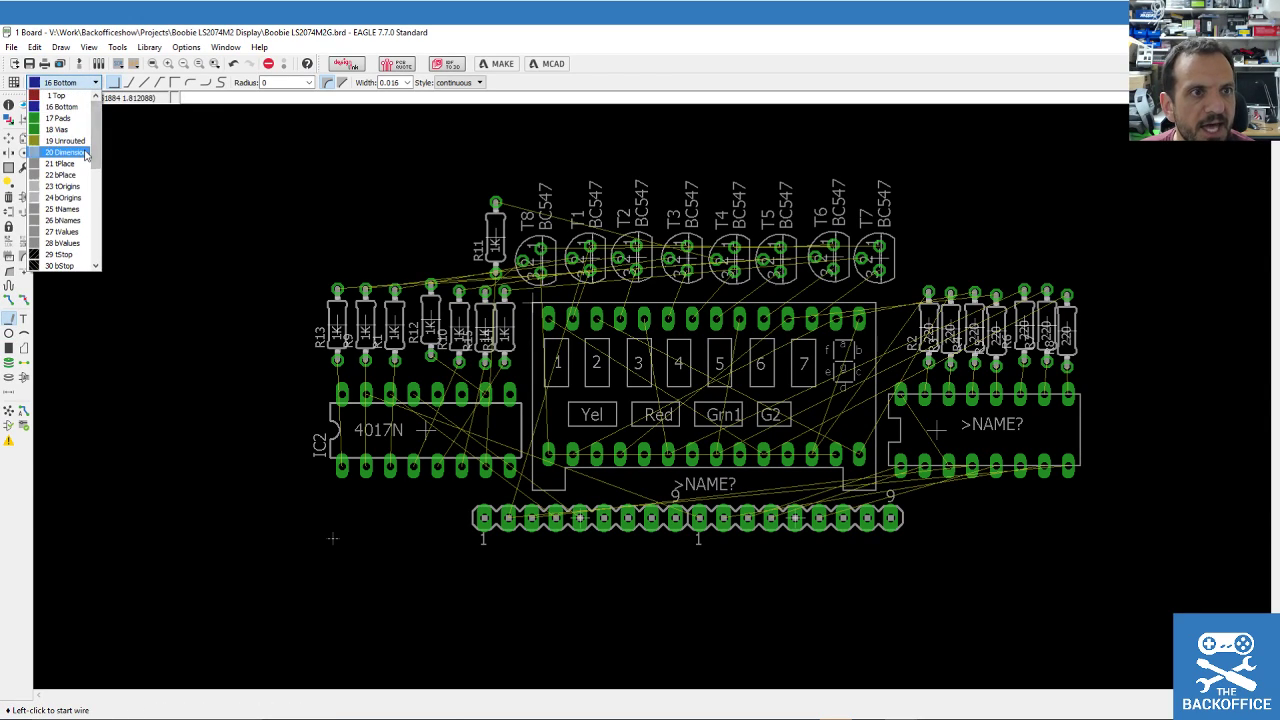
click(80, 152)
click(330, 538)
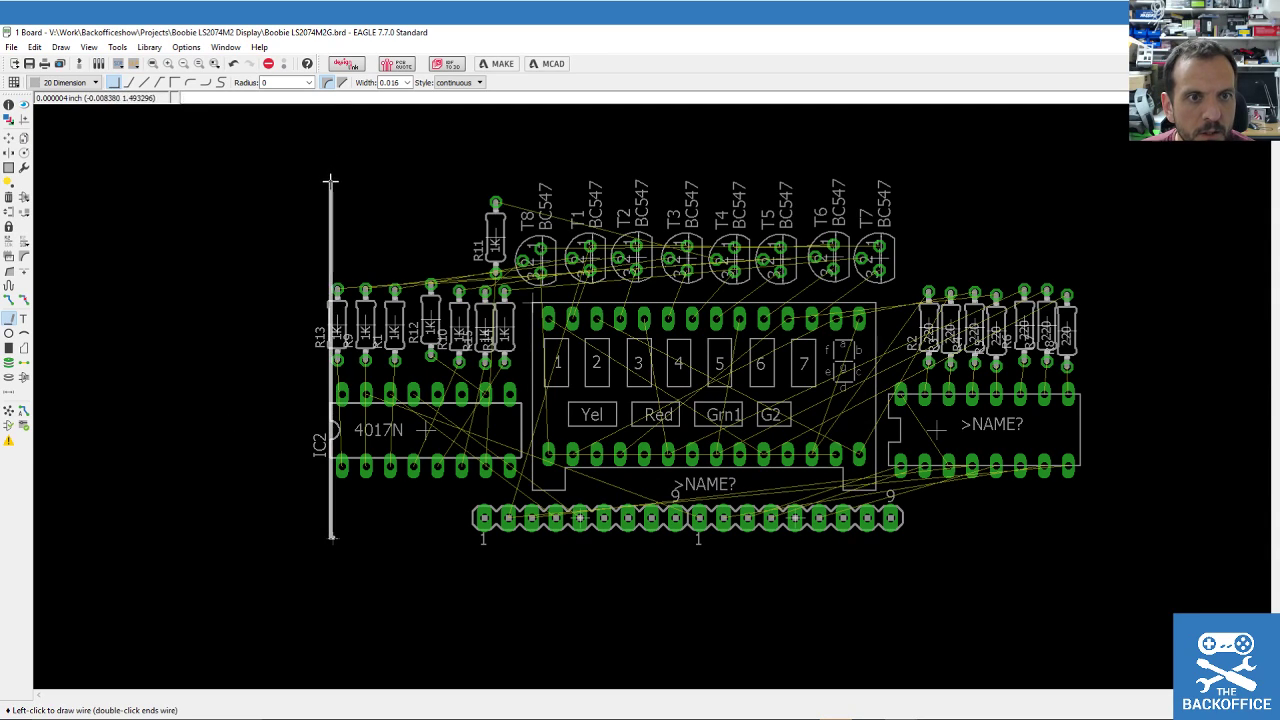
click(458, 183)
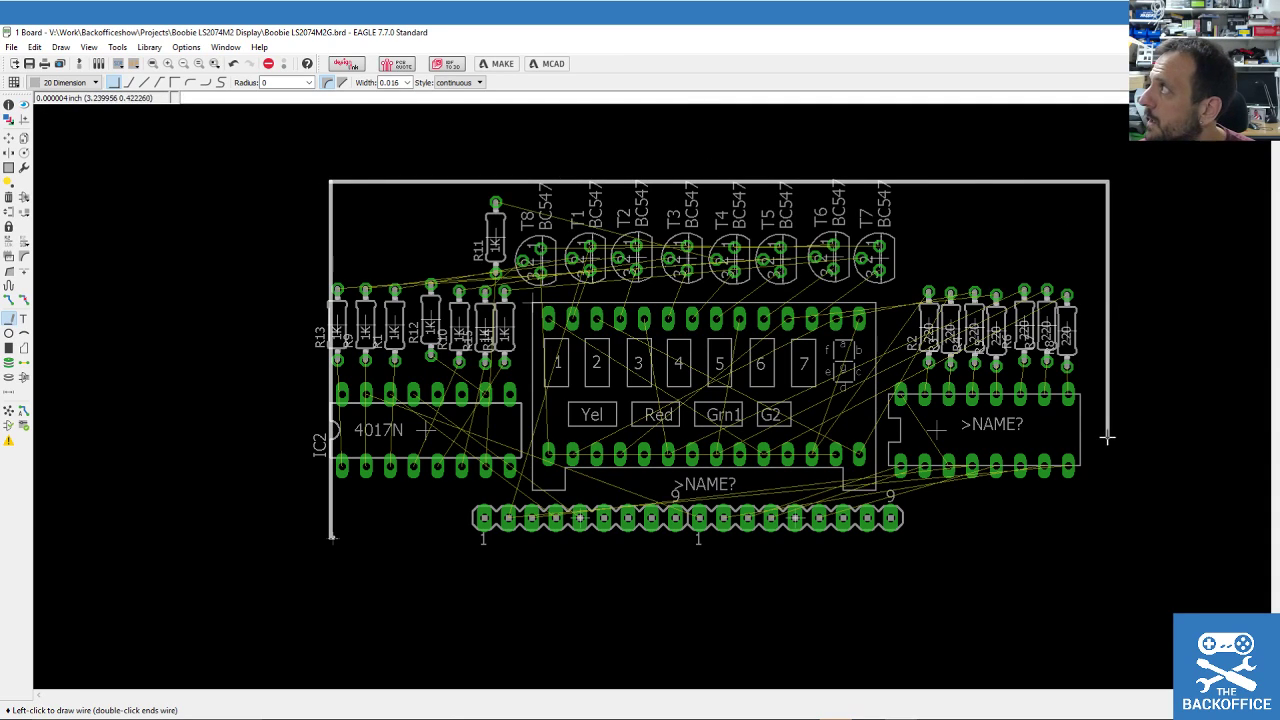
click(1078, 538)
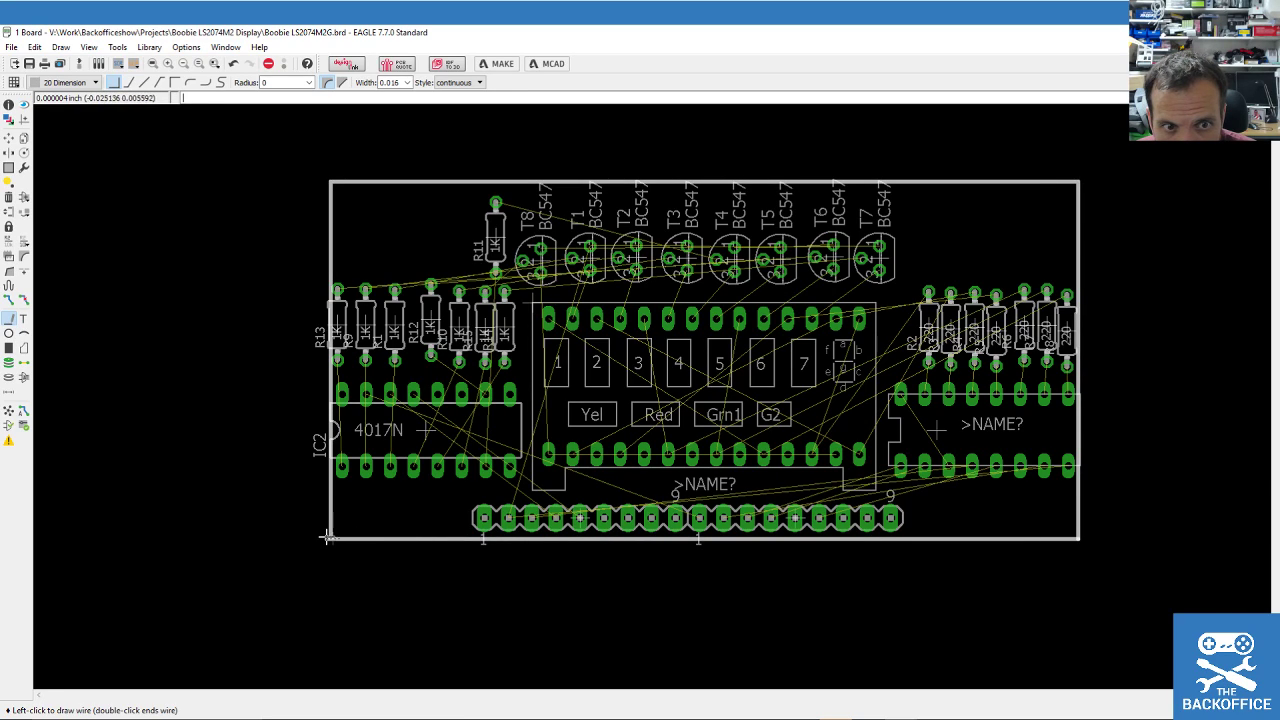
click(330, 538)
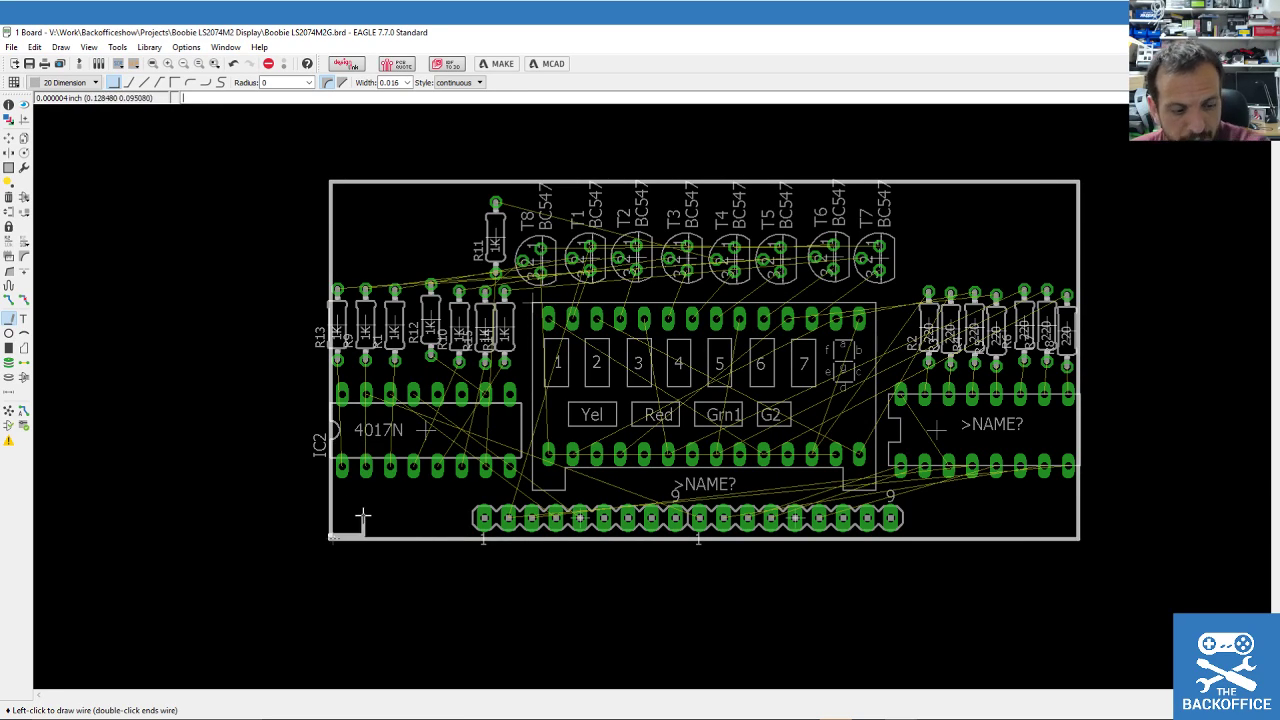
key(Escape)
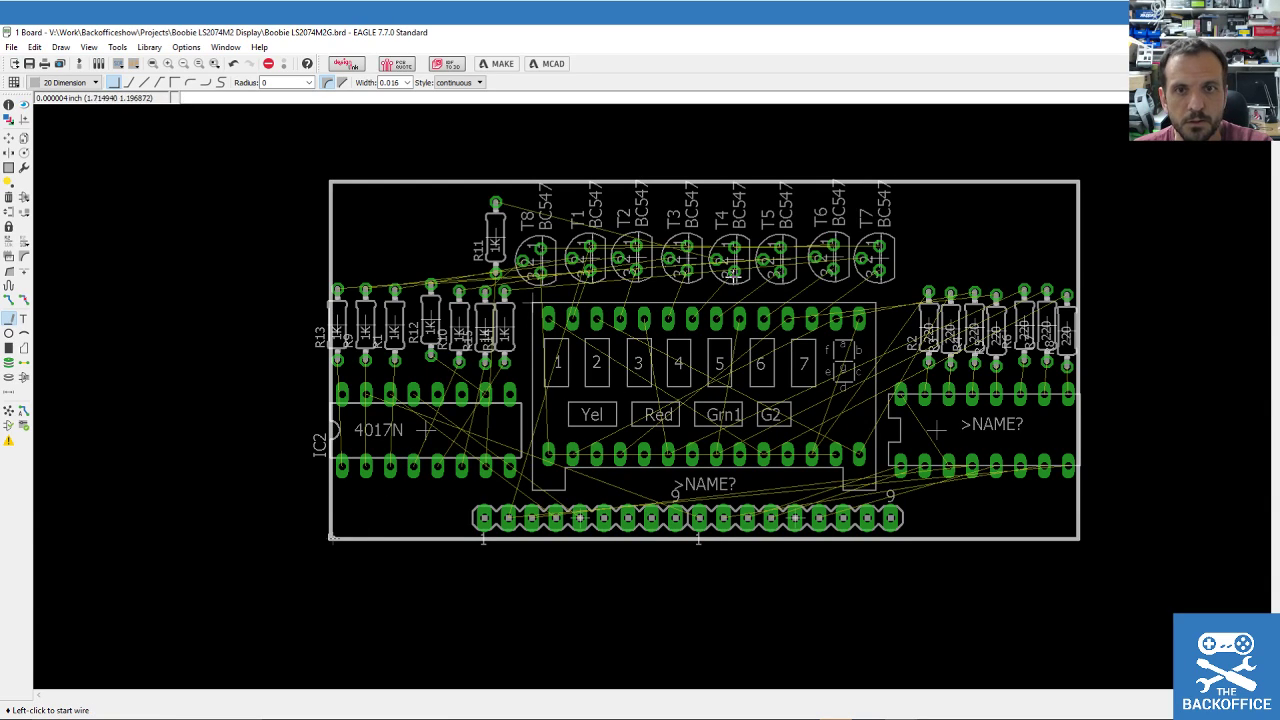
Autoroute with top-layer direction set to *, show routing variant 2, and finish.
click(23, 414)
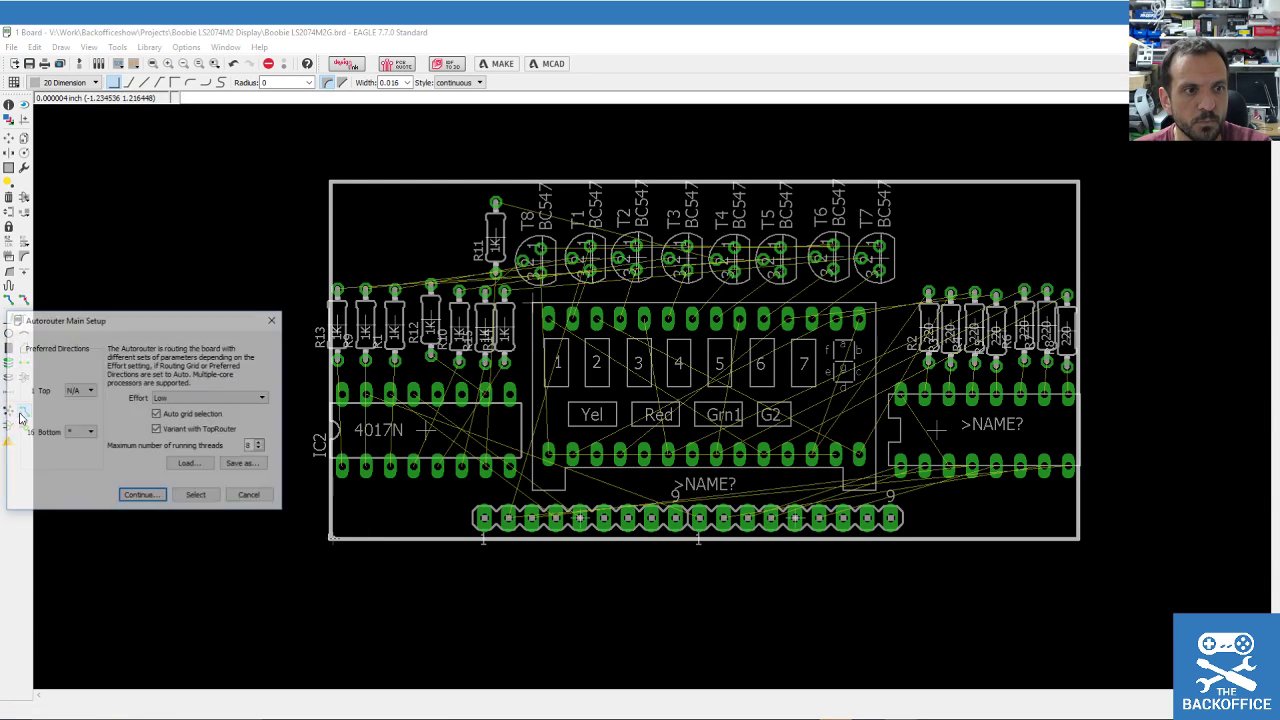
click(82, 391)
click(77, 437)
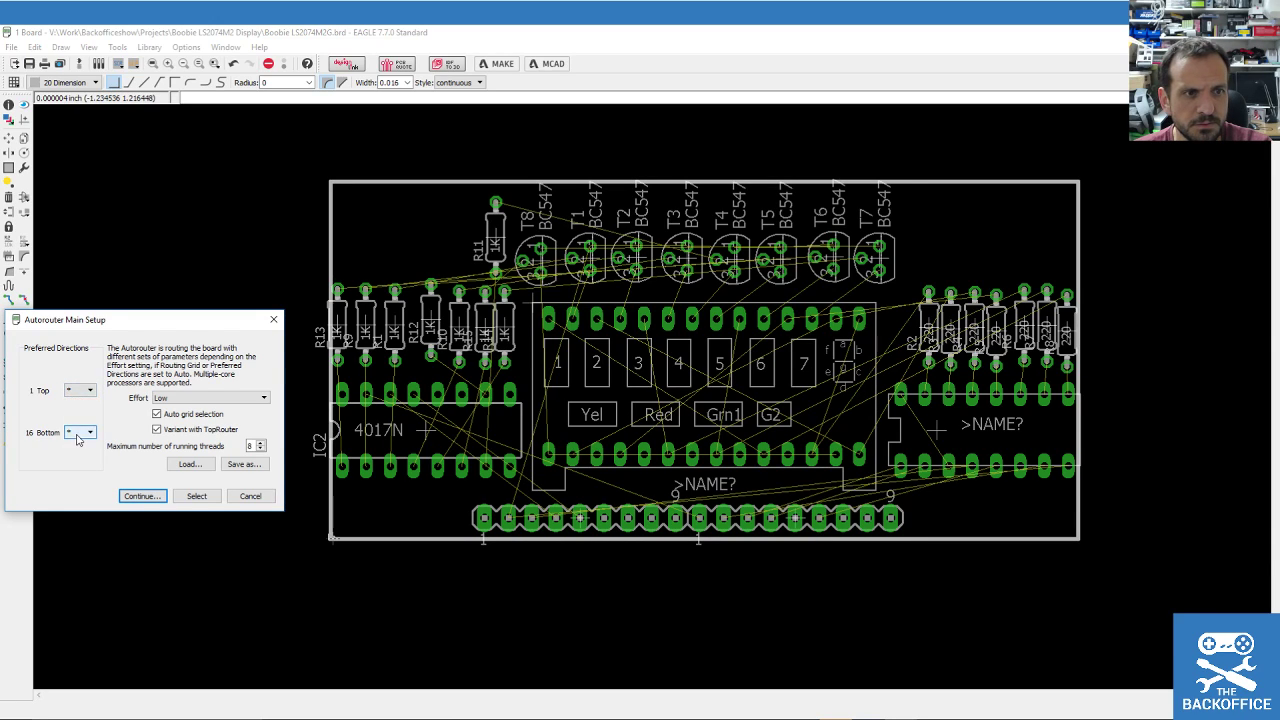
click(141, 495)
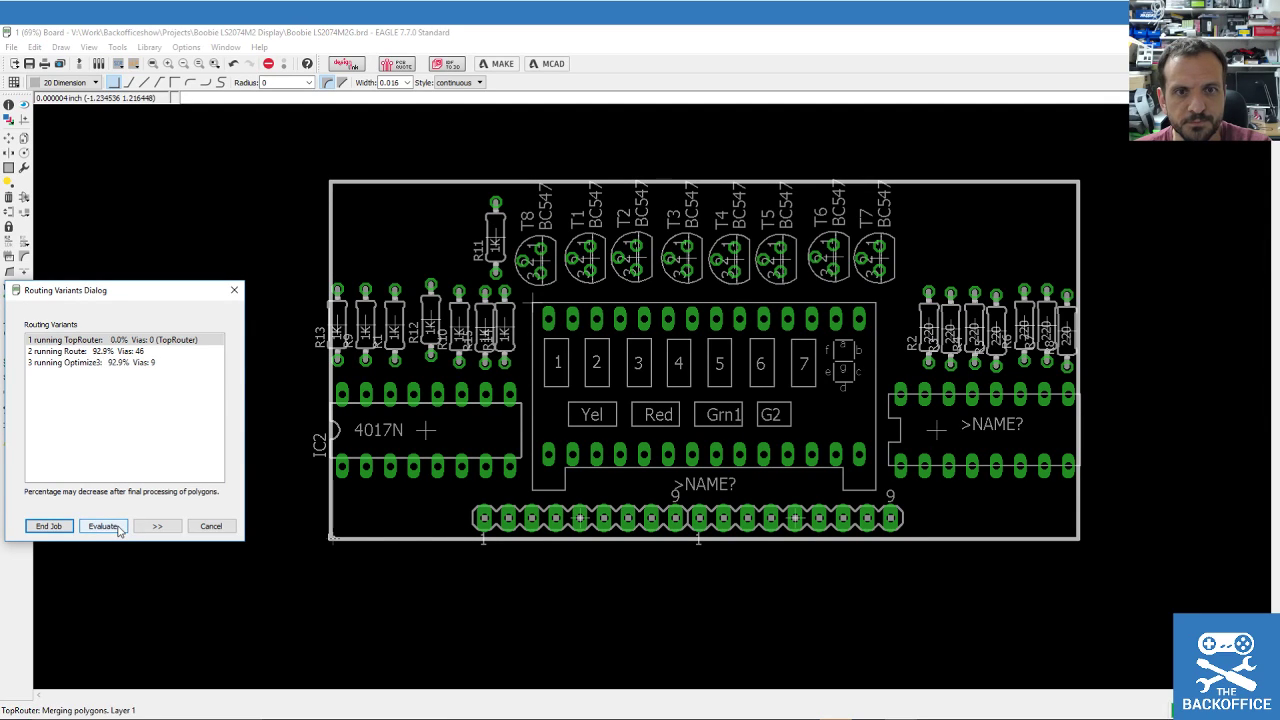
click(110, 351)
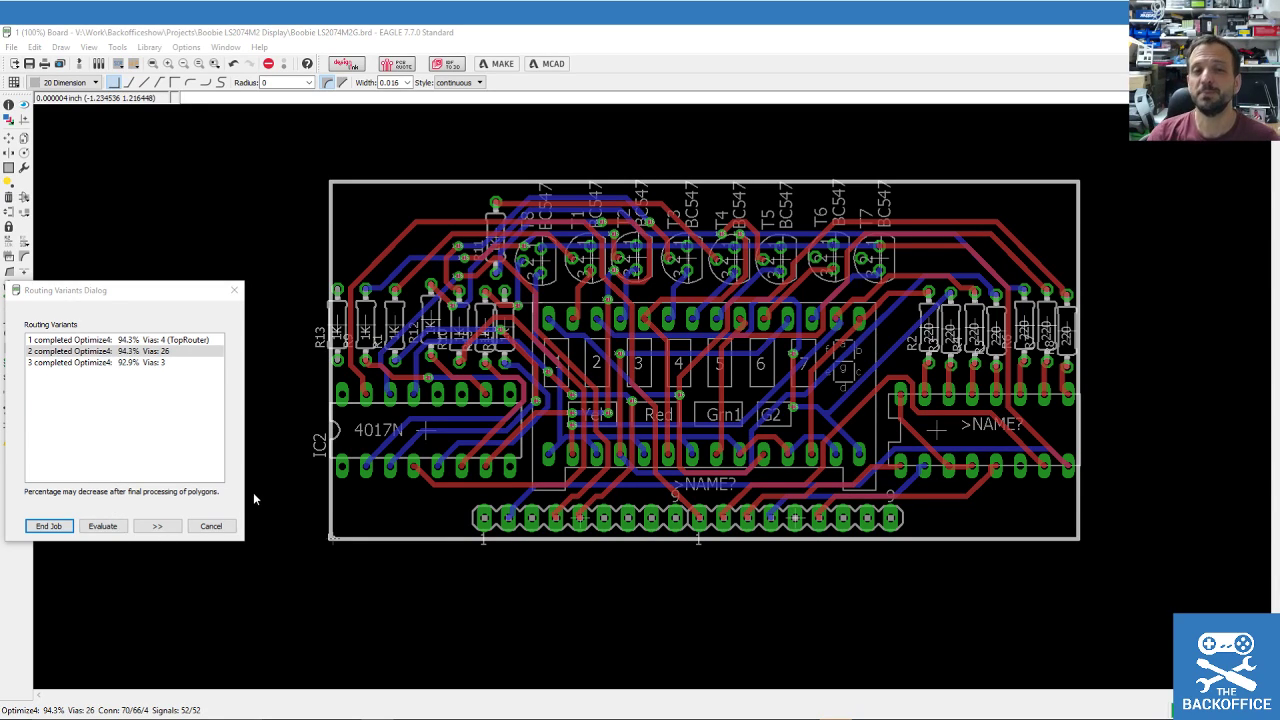
click(52, 527)
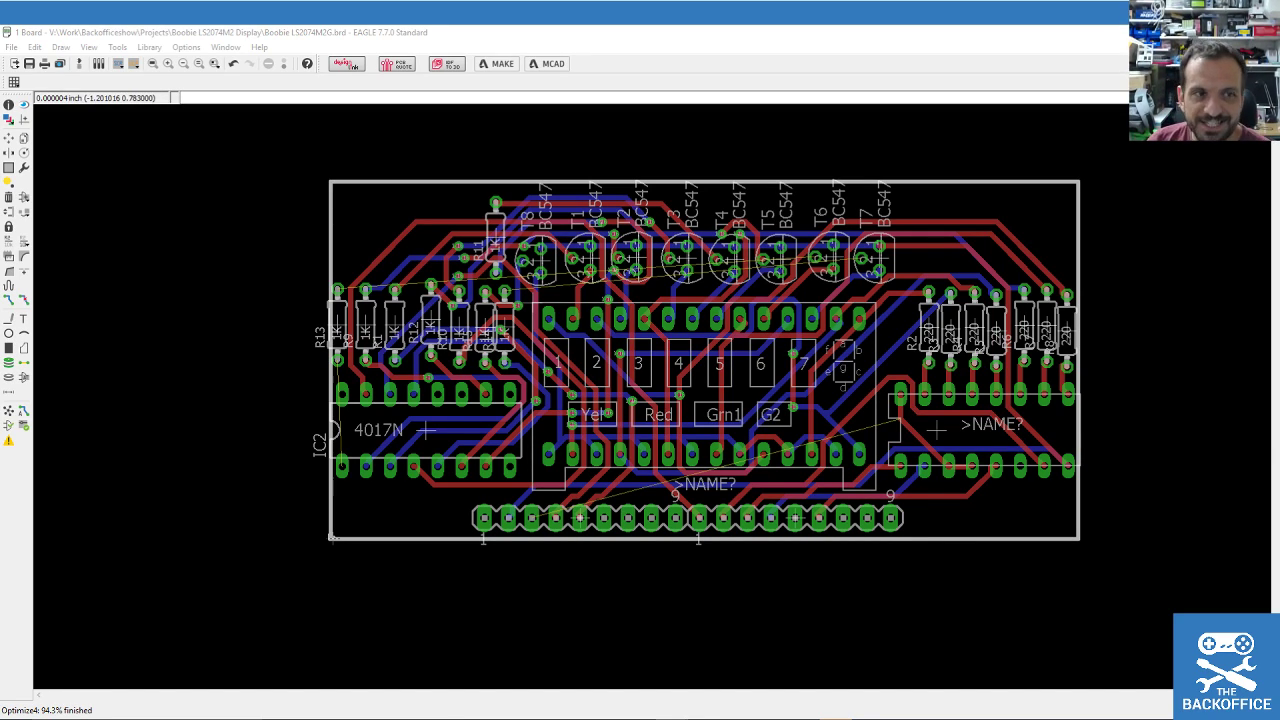
Group the whole board and rip up every routed trace, leaving only airwires.
click(24, 167)
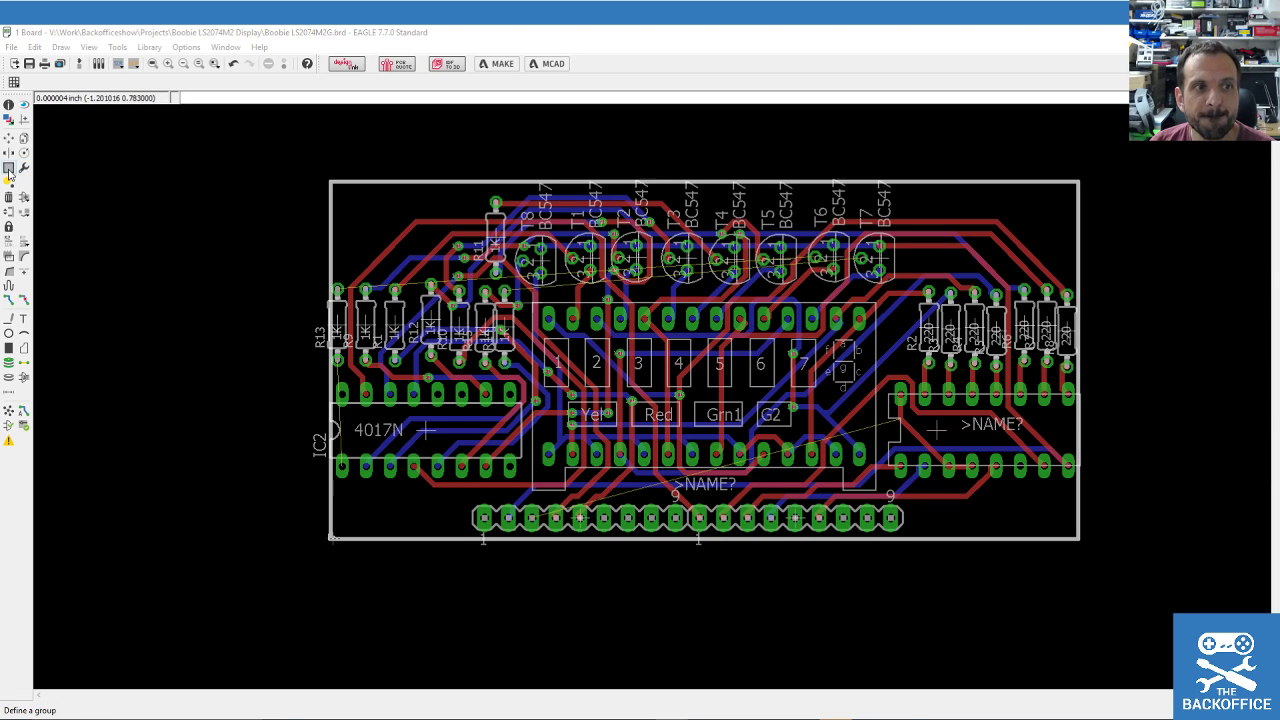
drag(264, 134, 1155, 593)
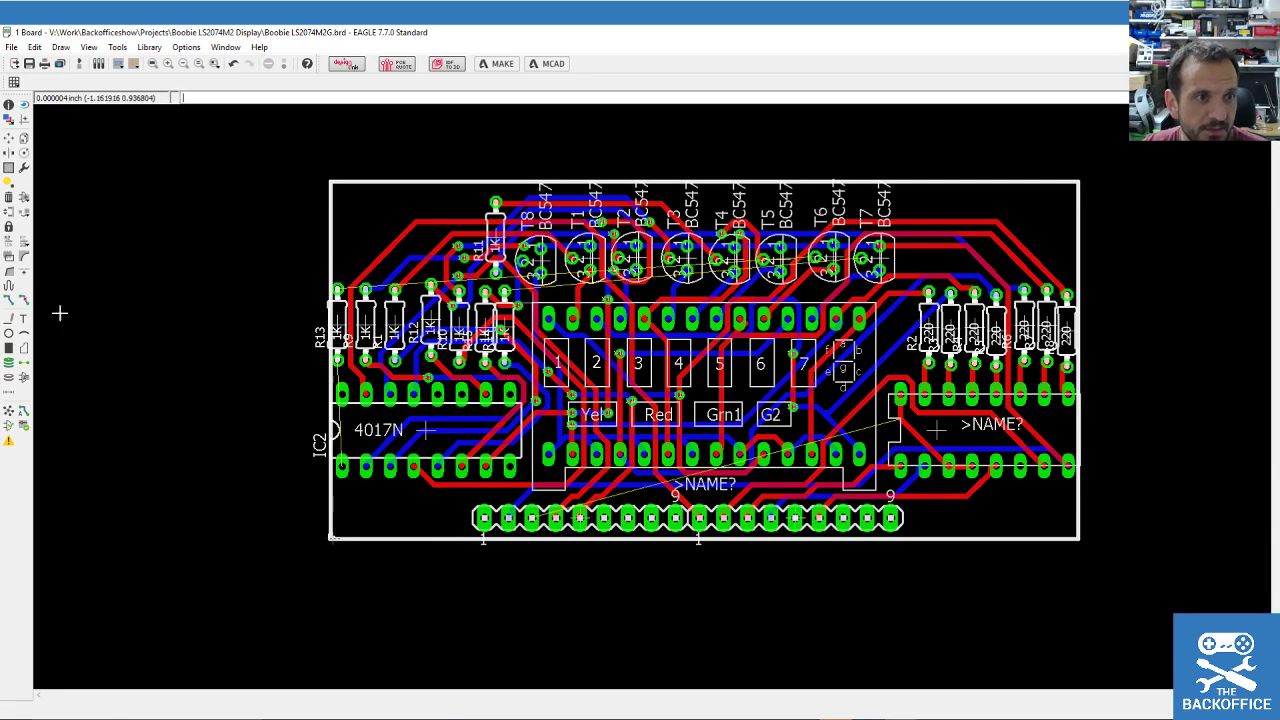
click(24, 300)
click(283, 63)
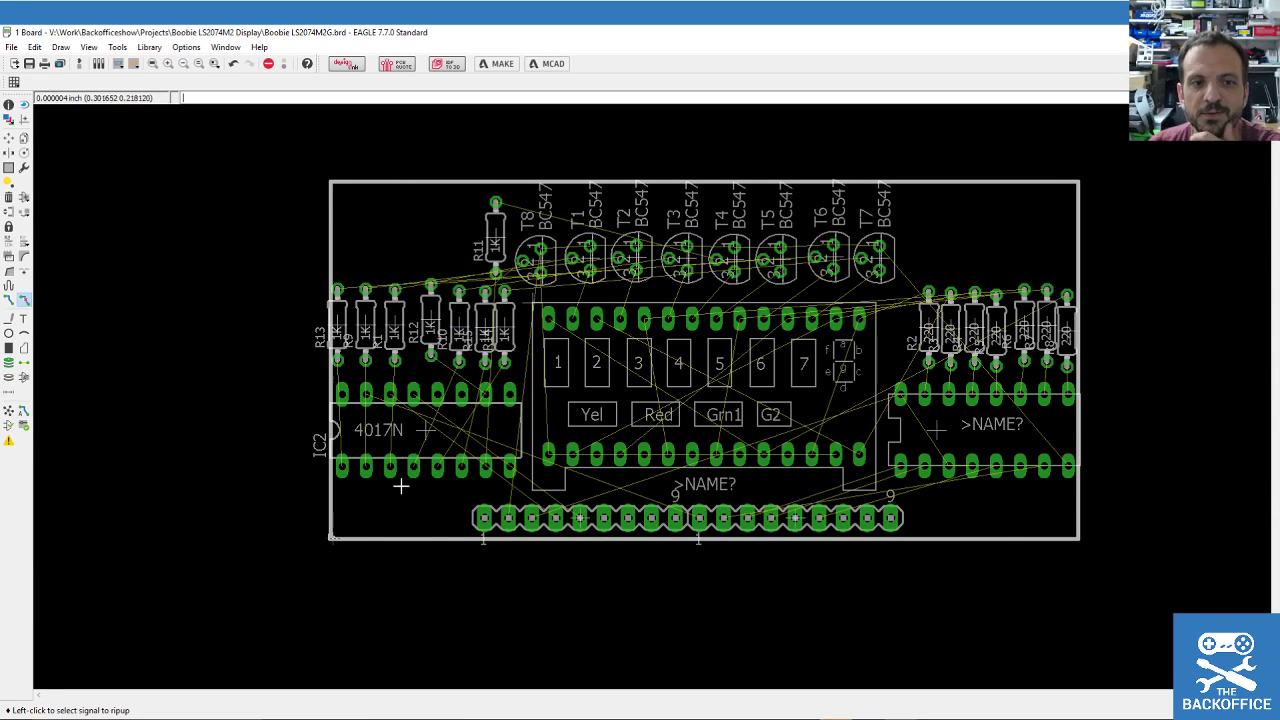
click(9, 137)
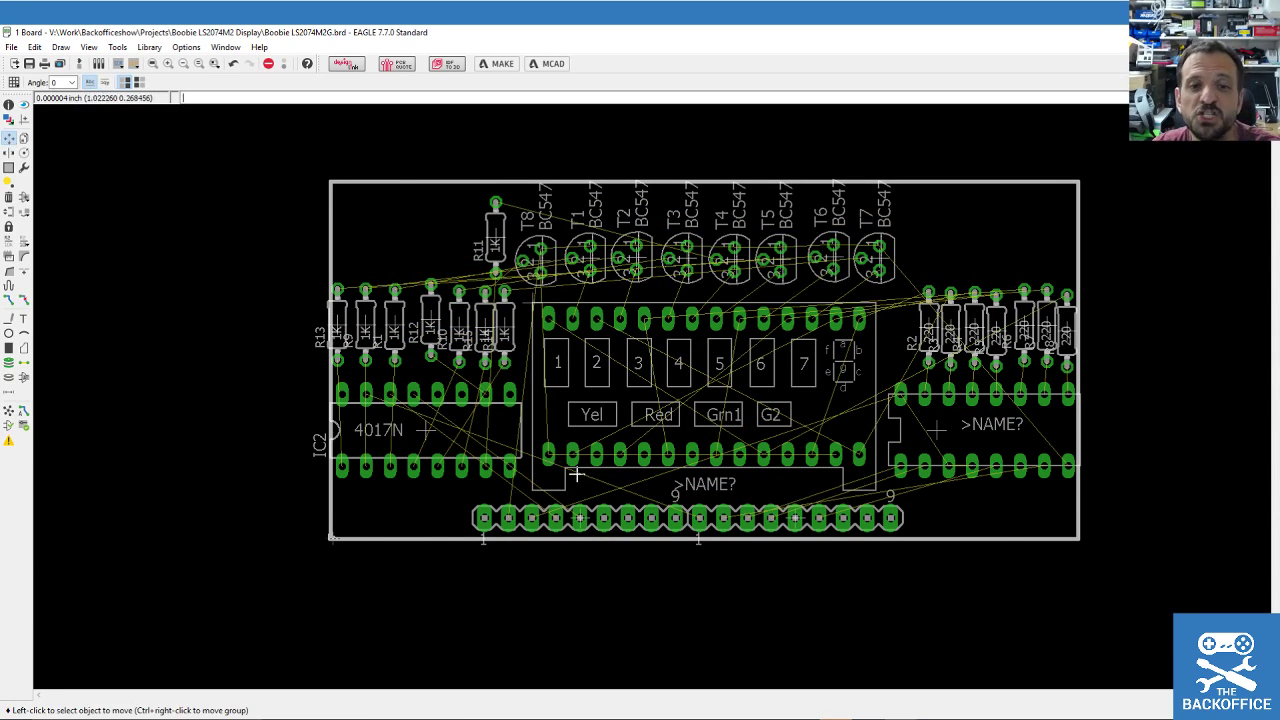
Try repositioning IC2 and the LS-2074M2G display, leaving both in their original places.
click(9, 167)
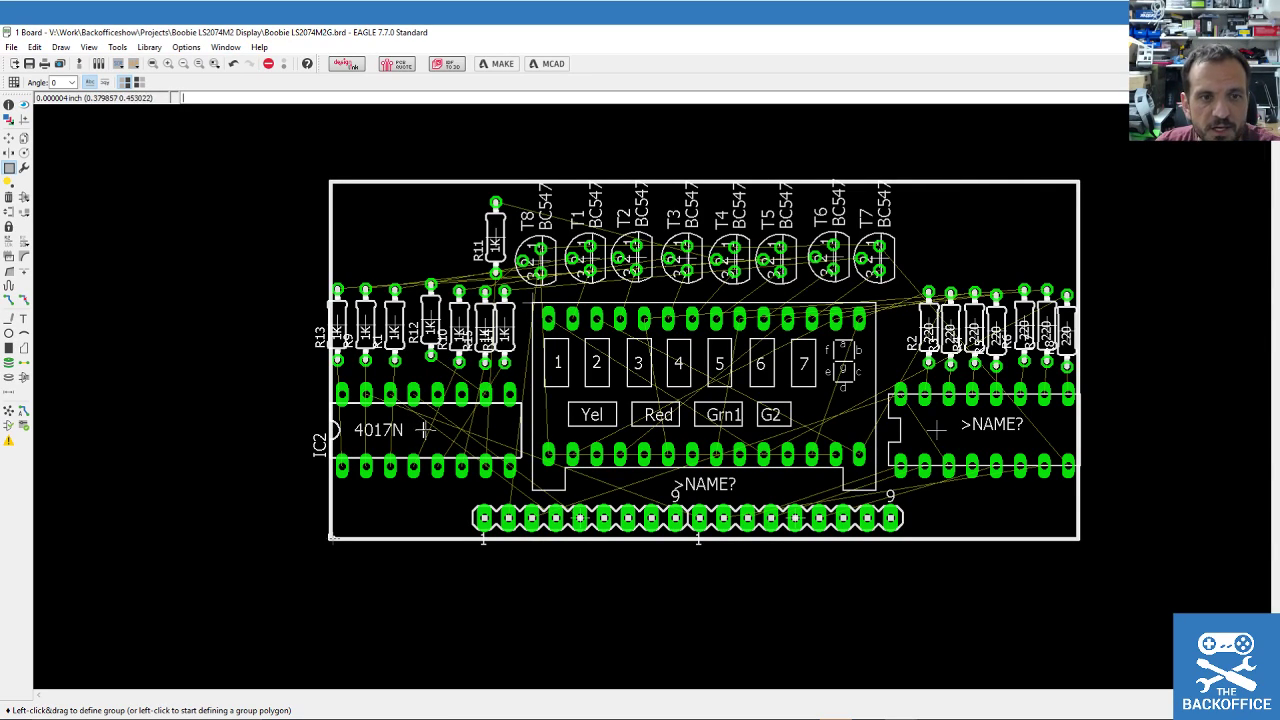
click(422, 428)
key(Escape)
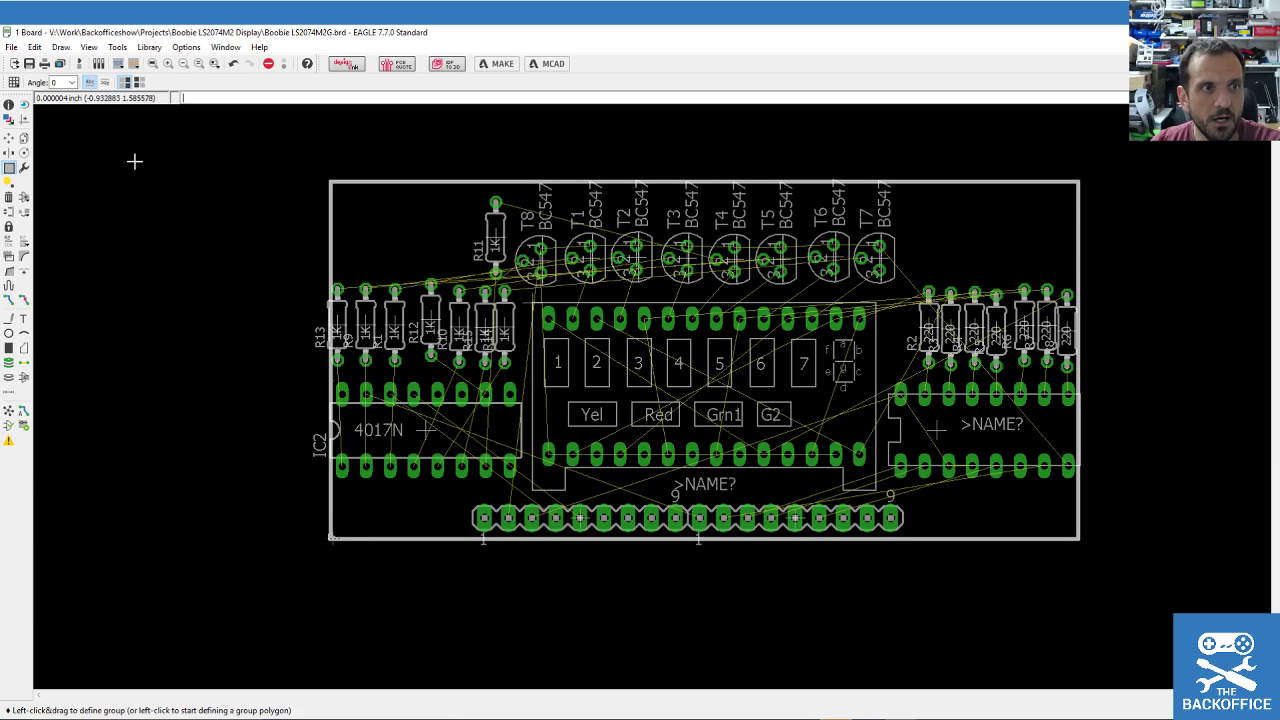
click(9, 137)
click(411, 450)
right_click(440, 400)
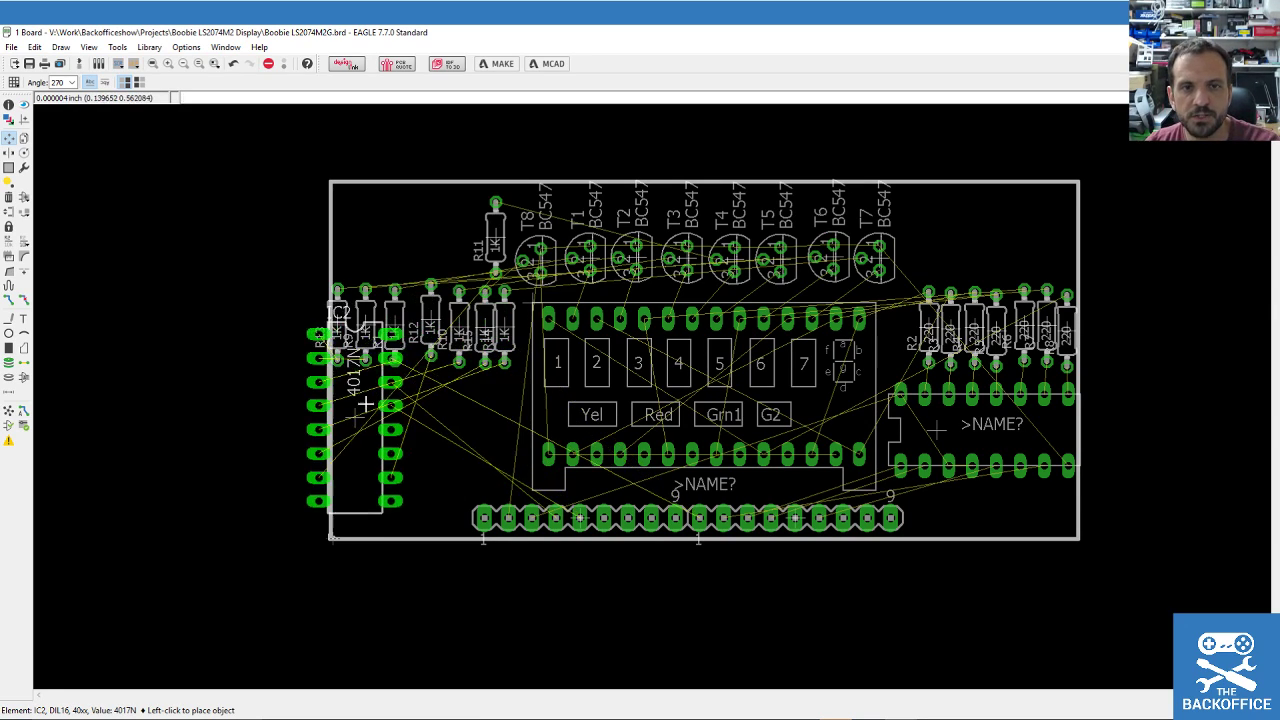
right_click(425, 430)
click(425, 430)
click(672, 400)
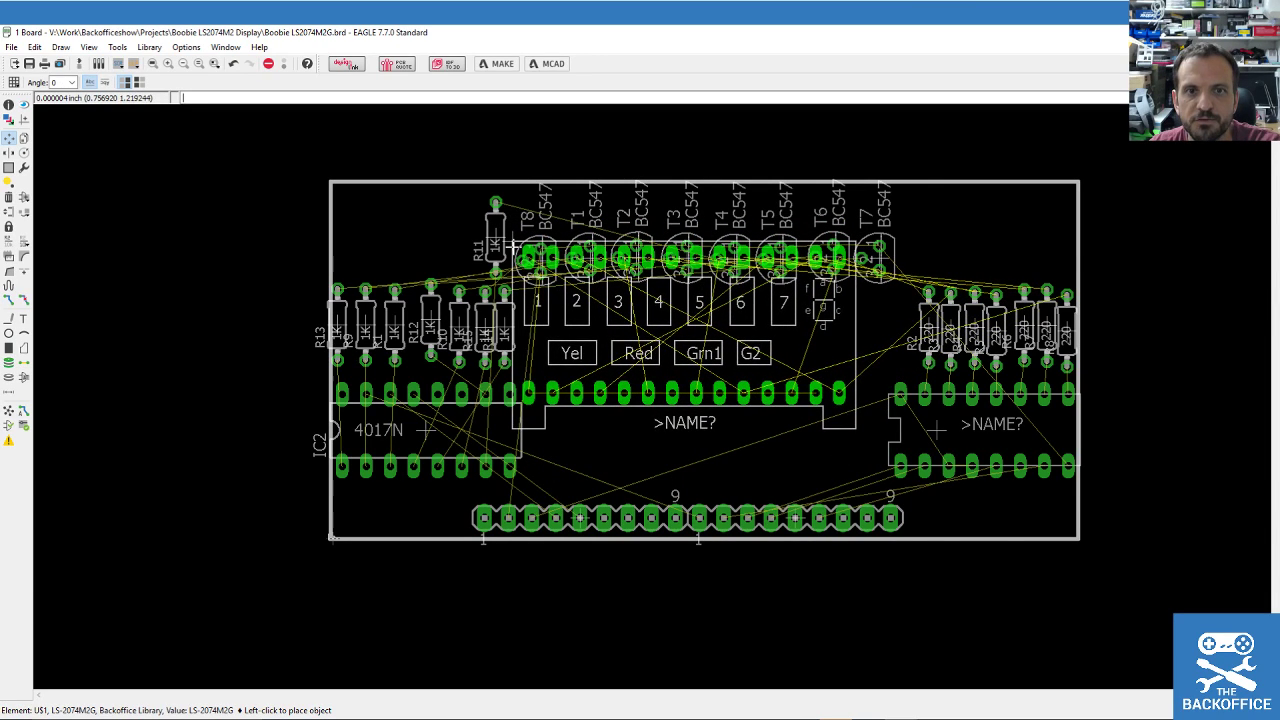
click(537, 302)
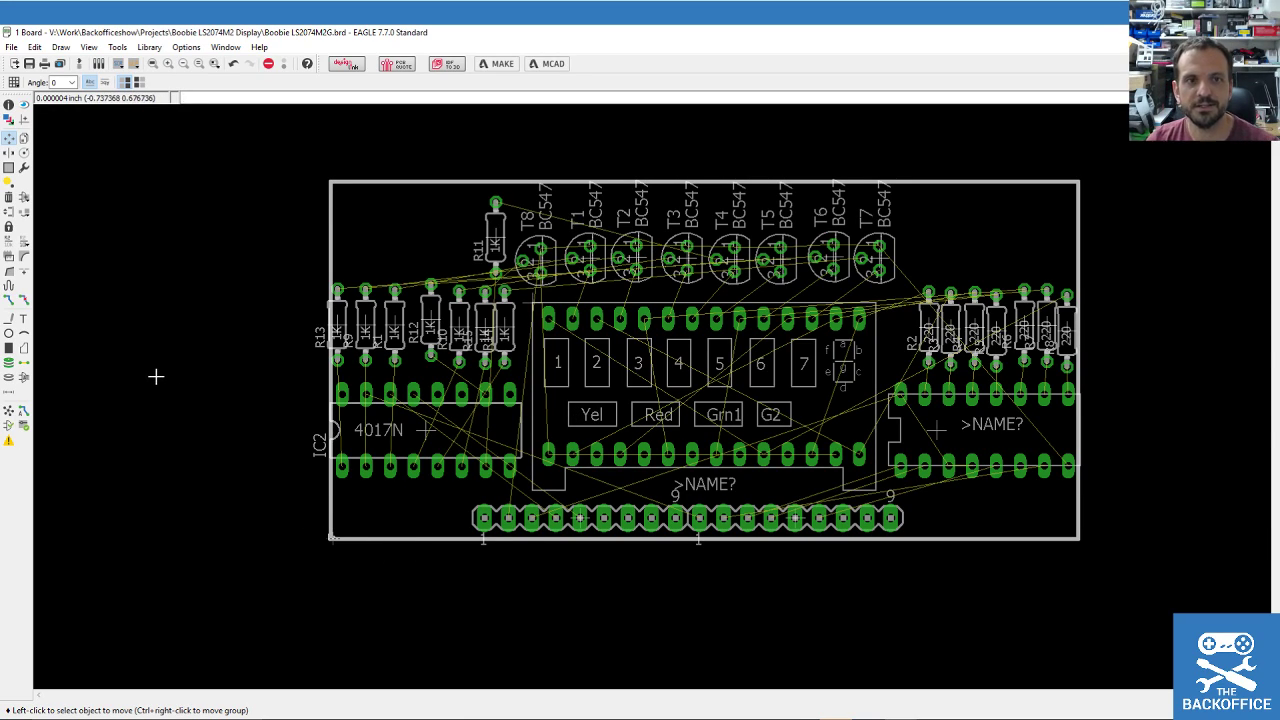
Save the board and bring the schematic forward in a smaller window over it.
click(29, 62)
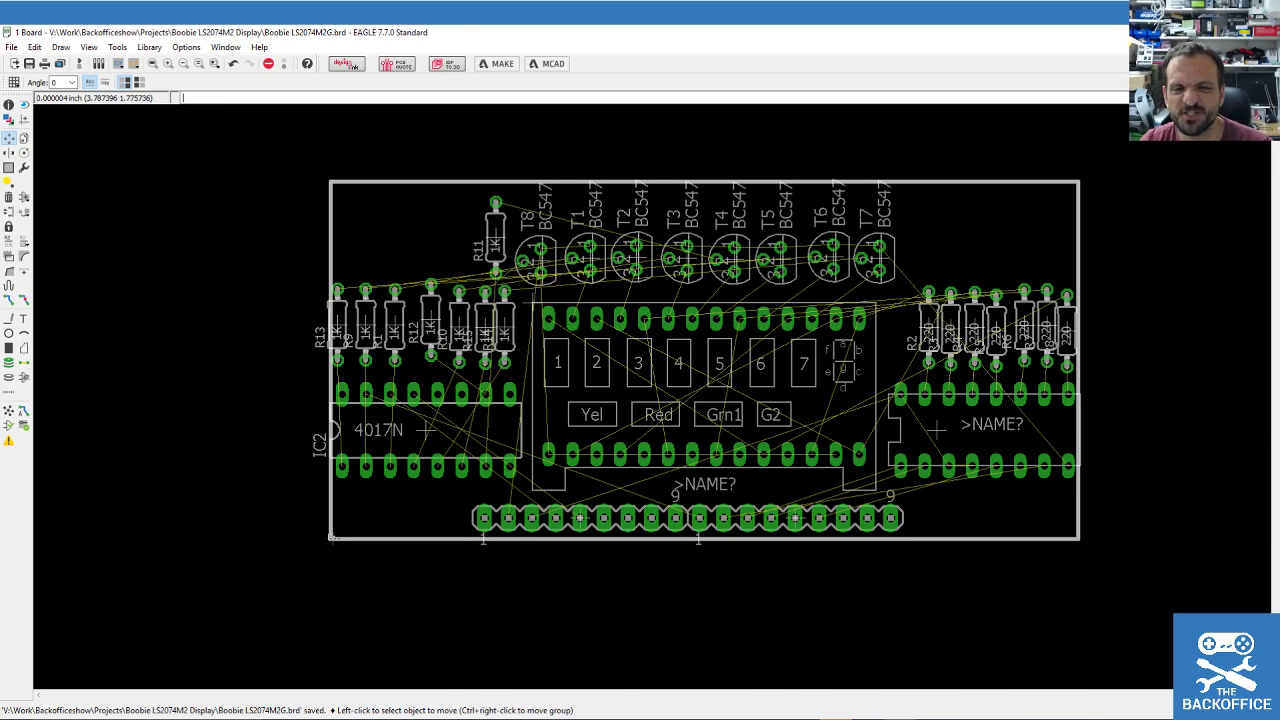
key(alt+Tab)
drag(454, 28, 493, 112)
drag(643, 119, 377, 55)
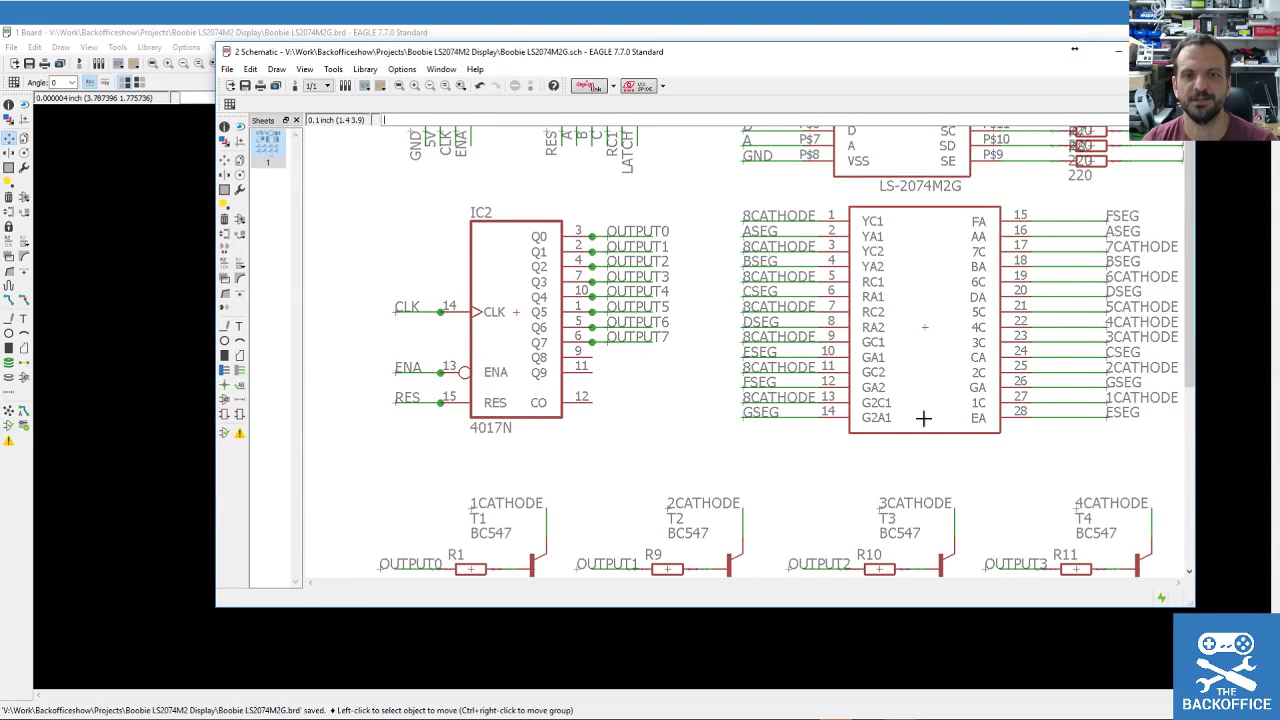
Check IC2's properties in the schematic, then return to the board and run a DRC.
drag(1193, 607, 1227, 660)
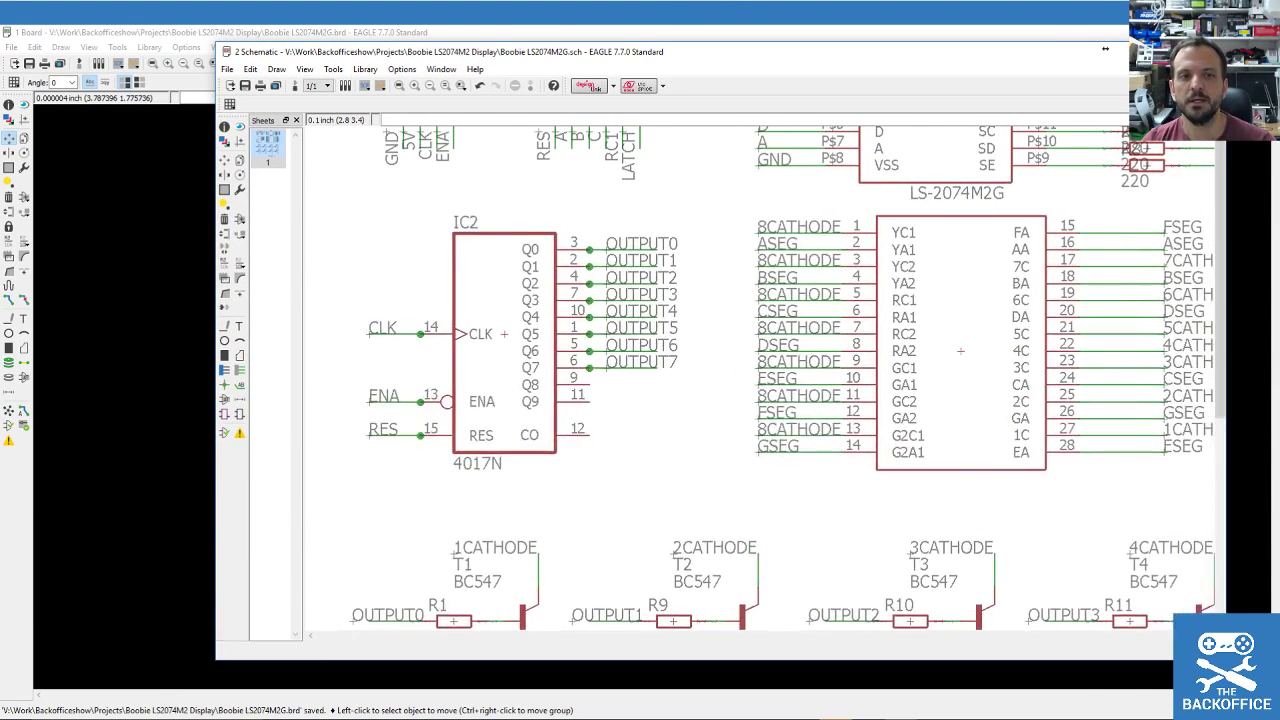
click(224, 127)
click(504, 337)
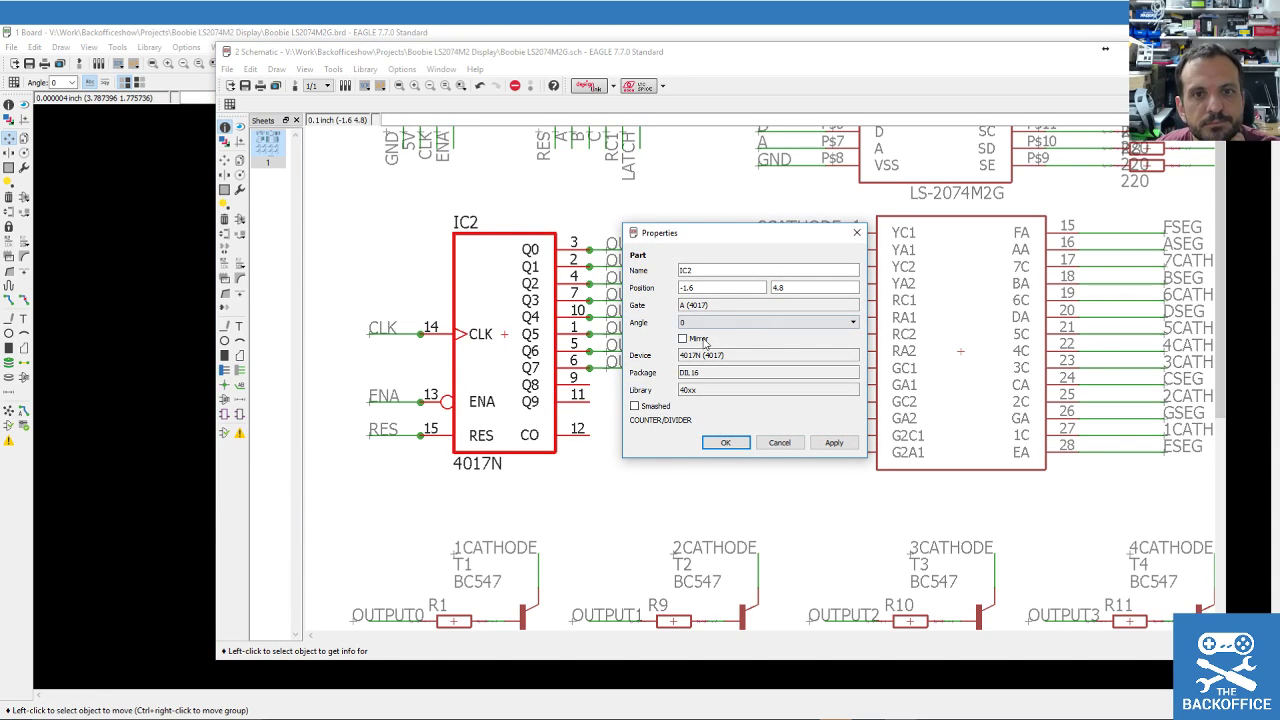
click(753, 288)
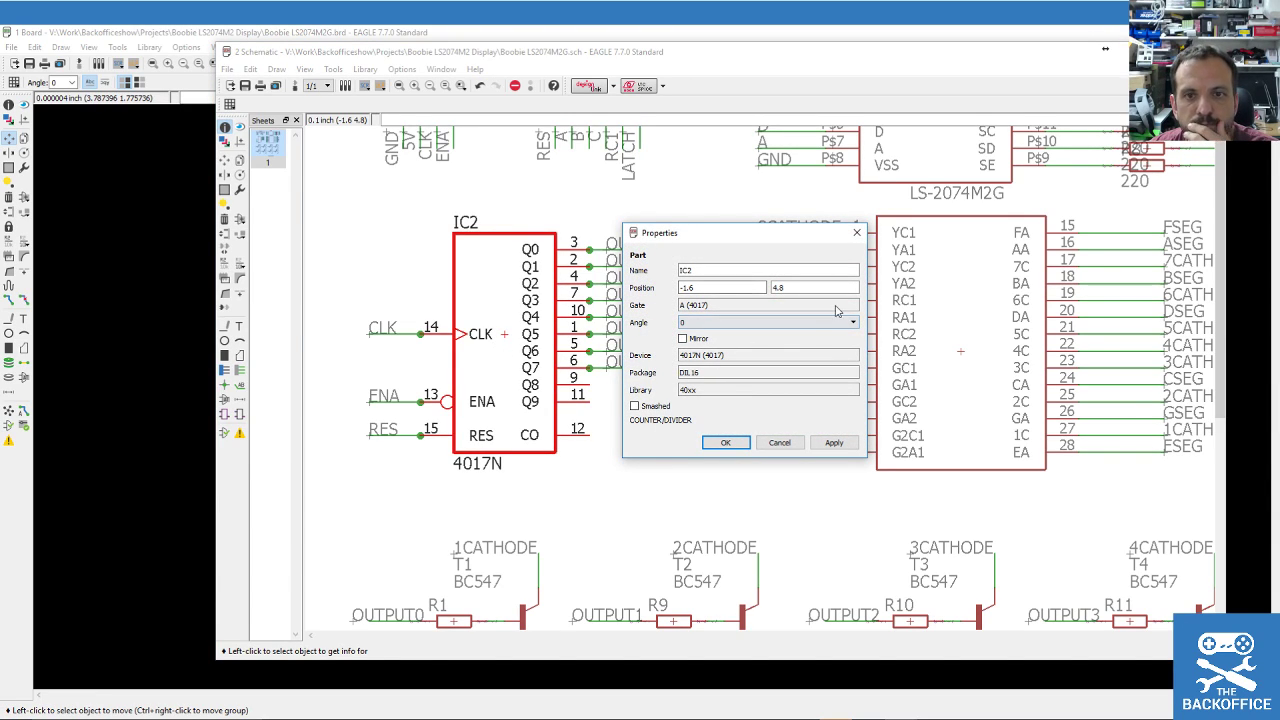
click(790, 441)
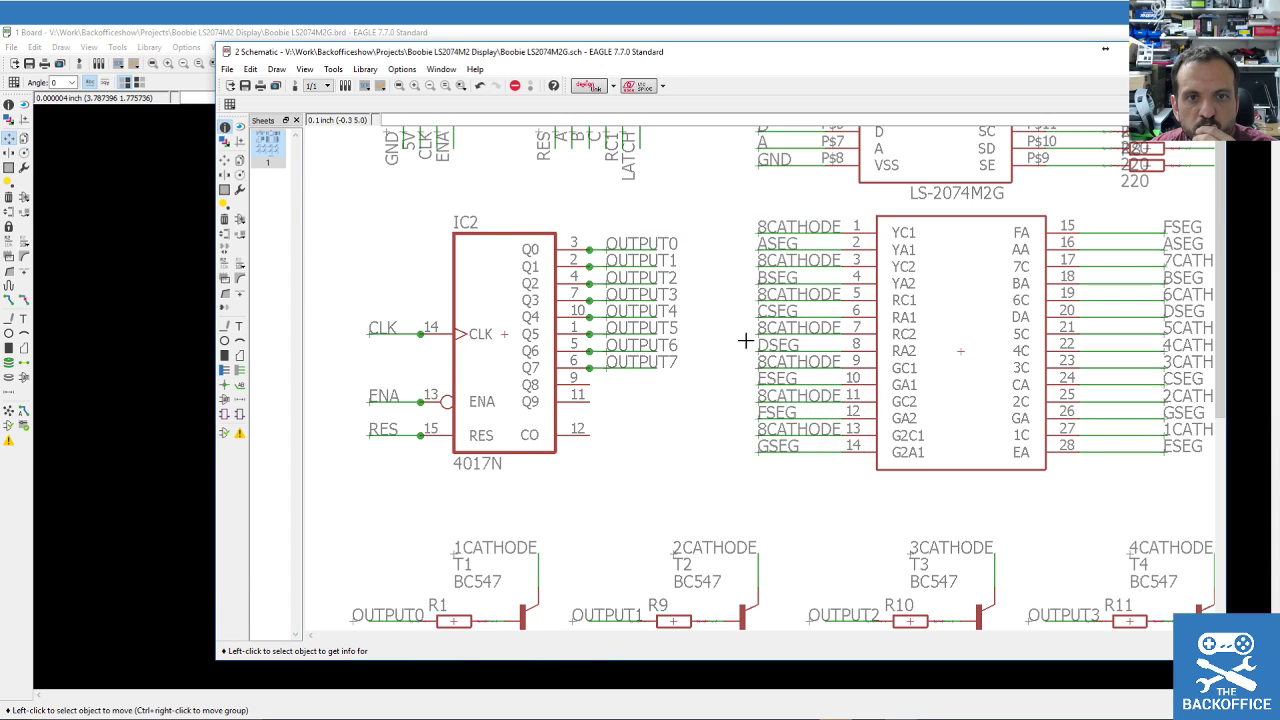
click(180, 36)
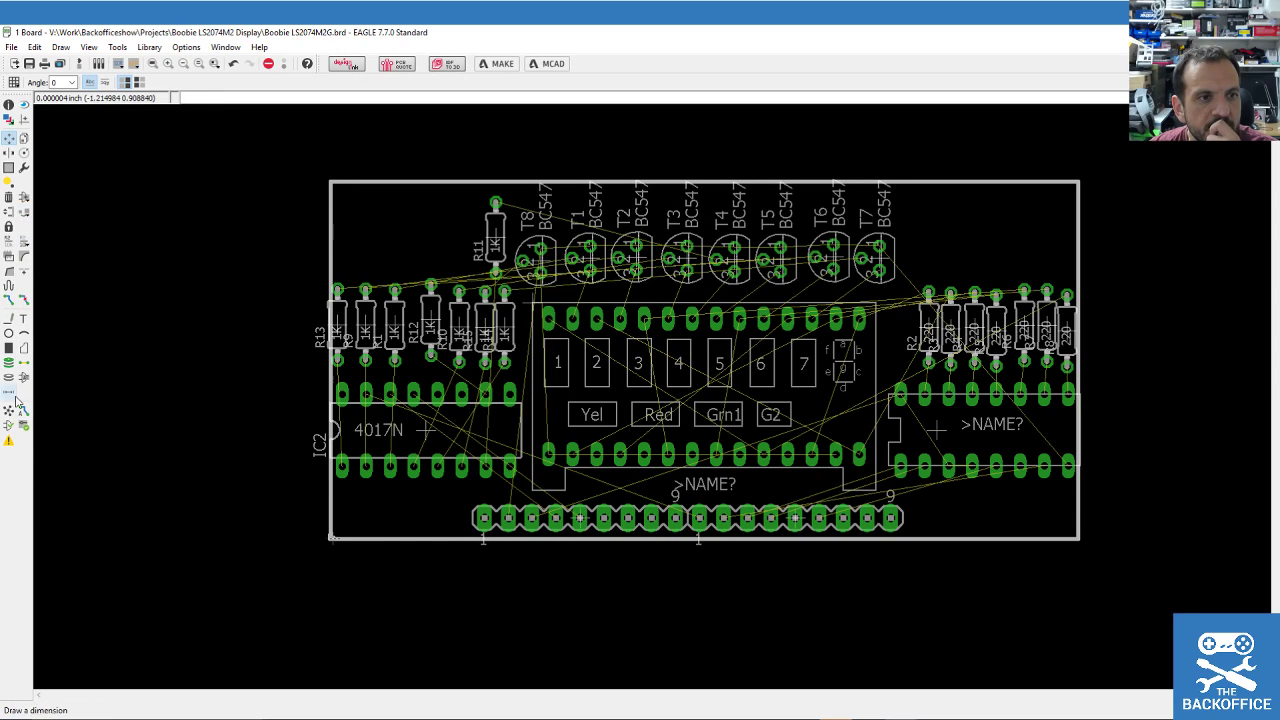
click(8, 441)
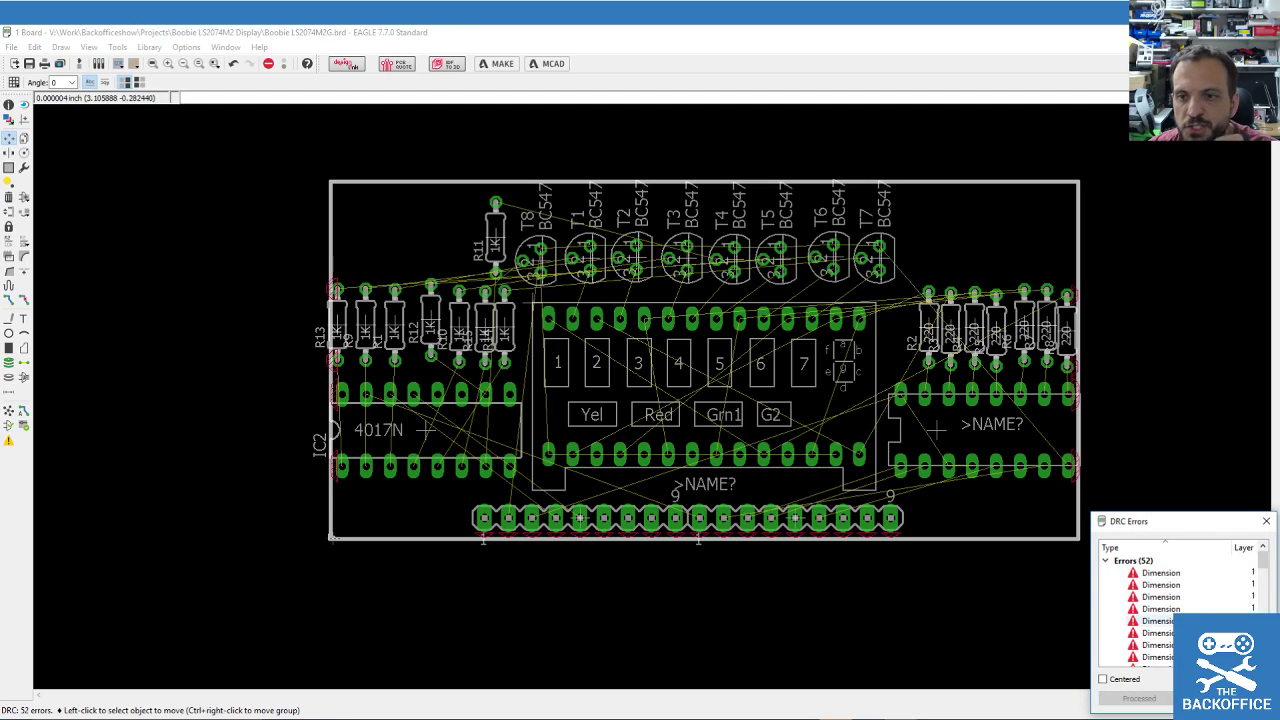
Close the DRC list, run ERC, and locate IC2's missing-supply errors for VDD and VSS.
click(1266, 521)
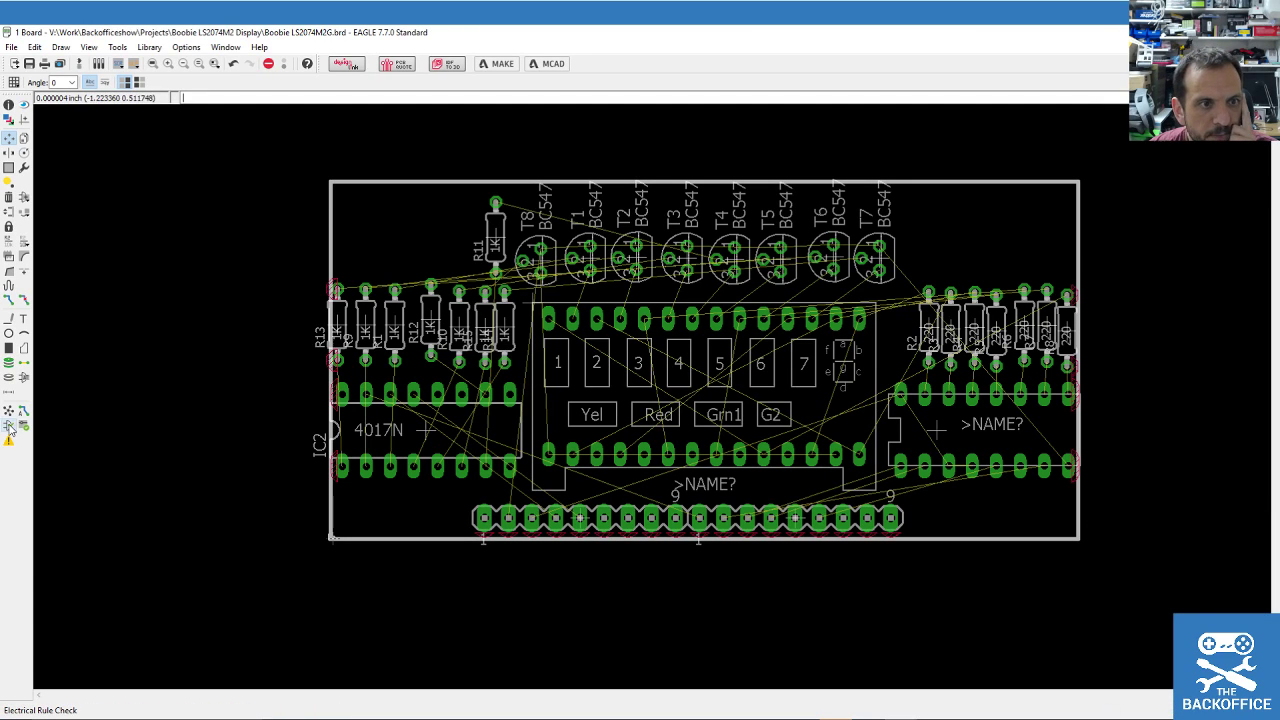
click(21, 426)
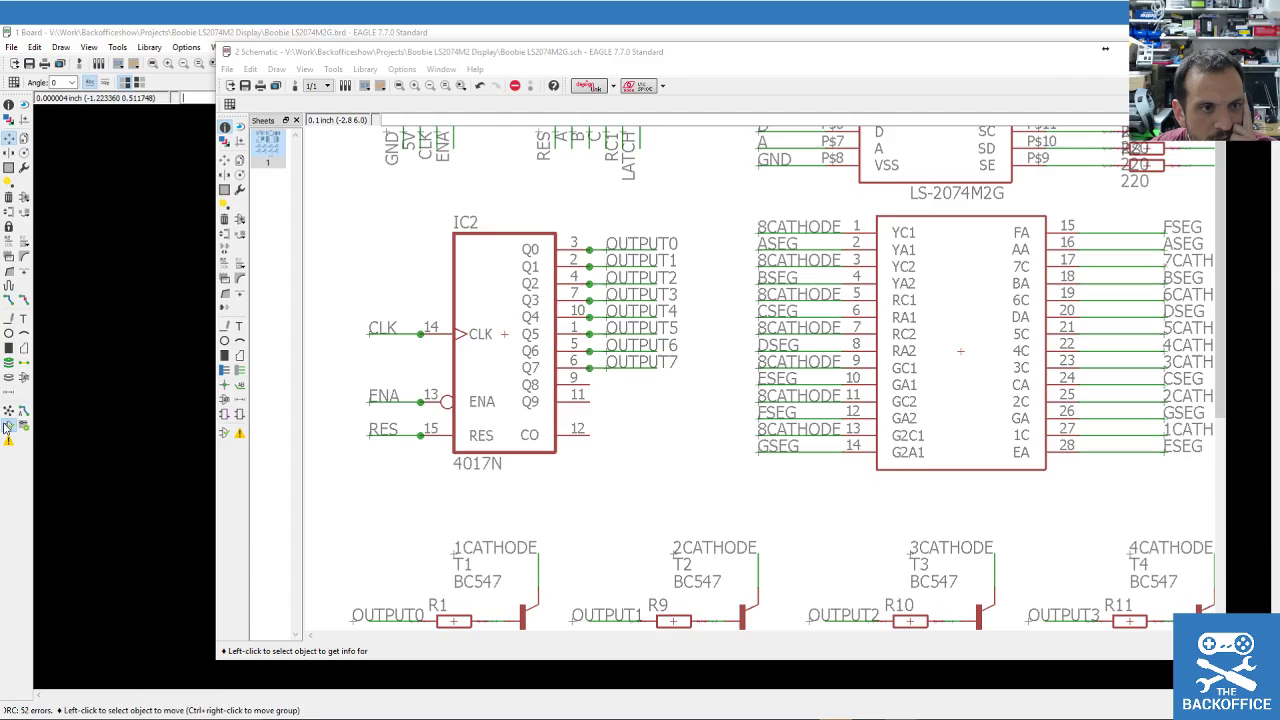
click(92, 322)
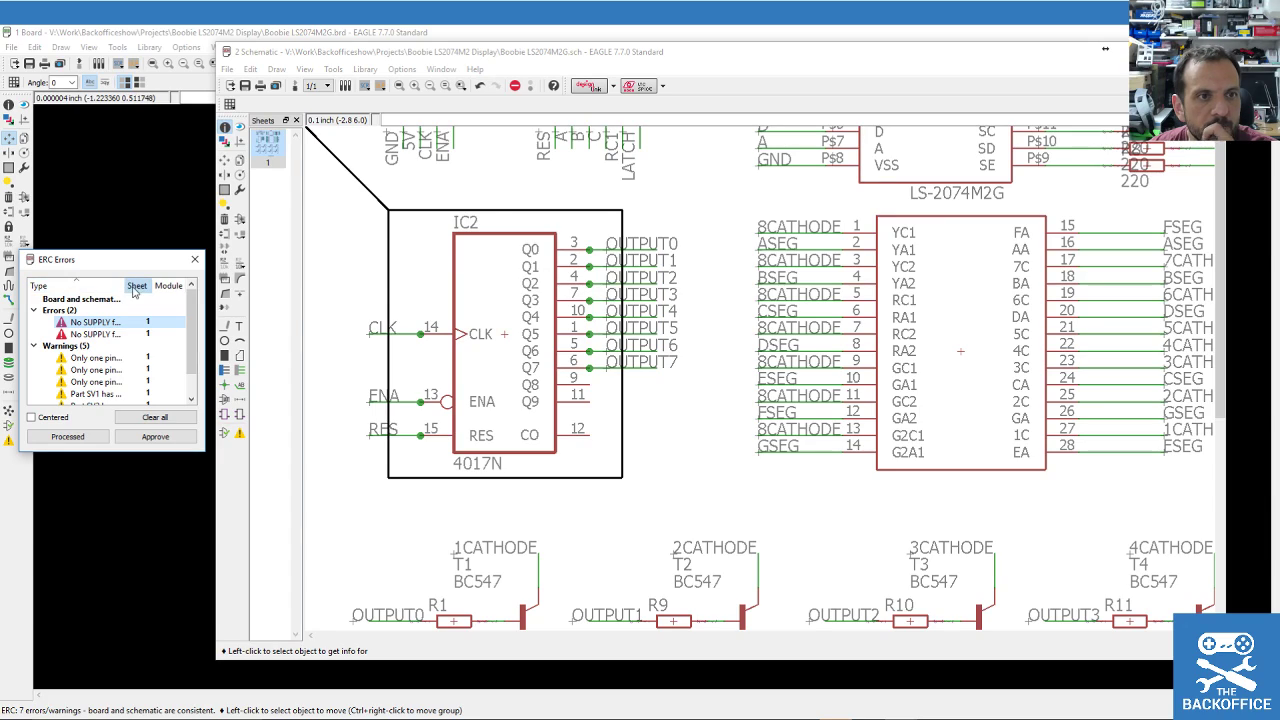
click(131, 290)
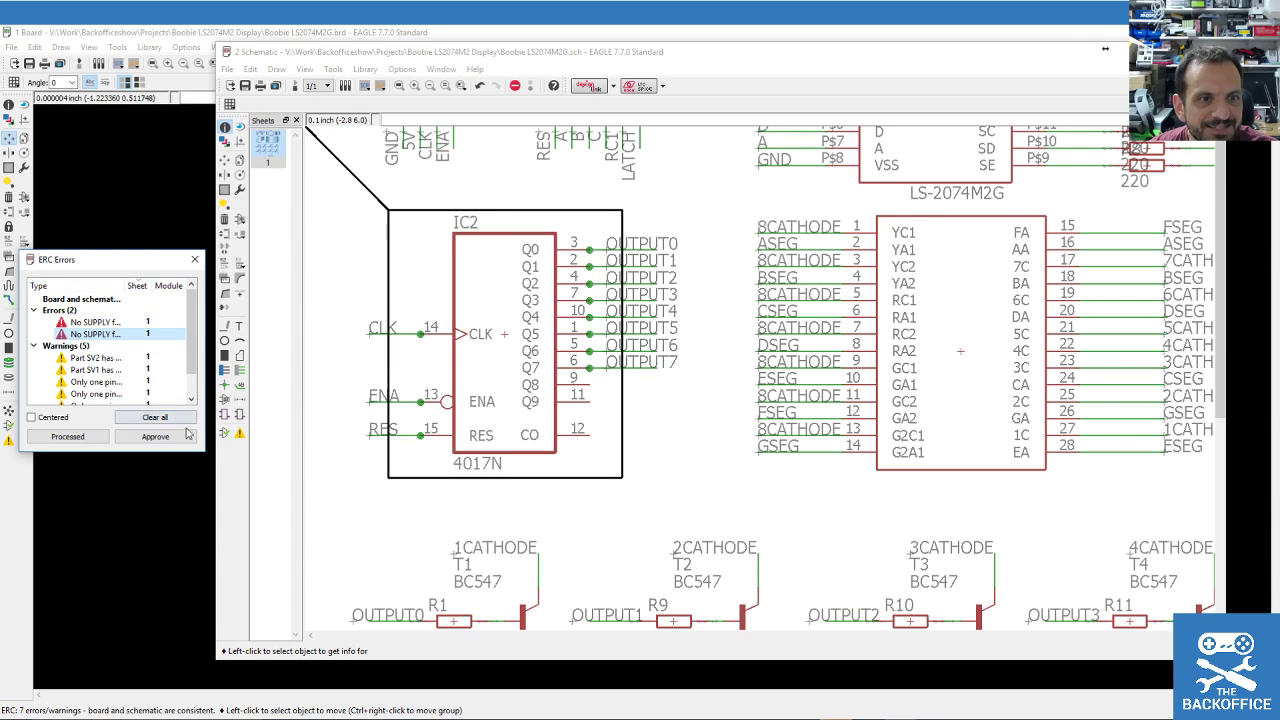
click(104, 332)
click(104, 322)
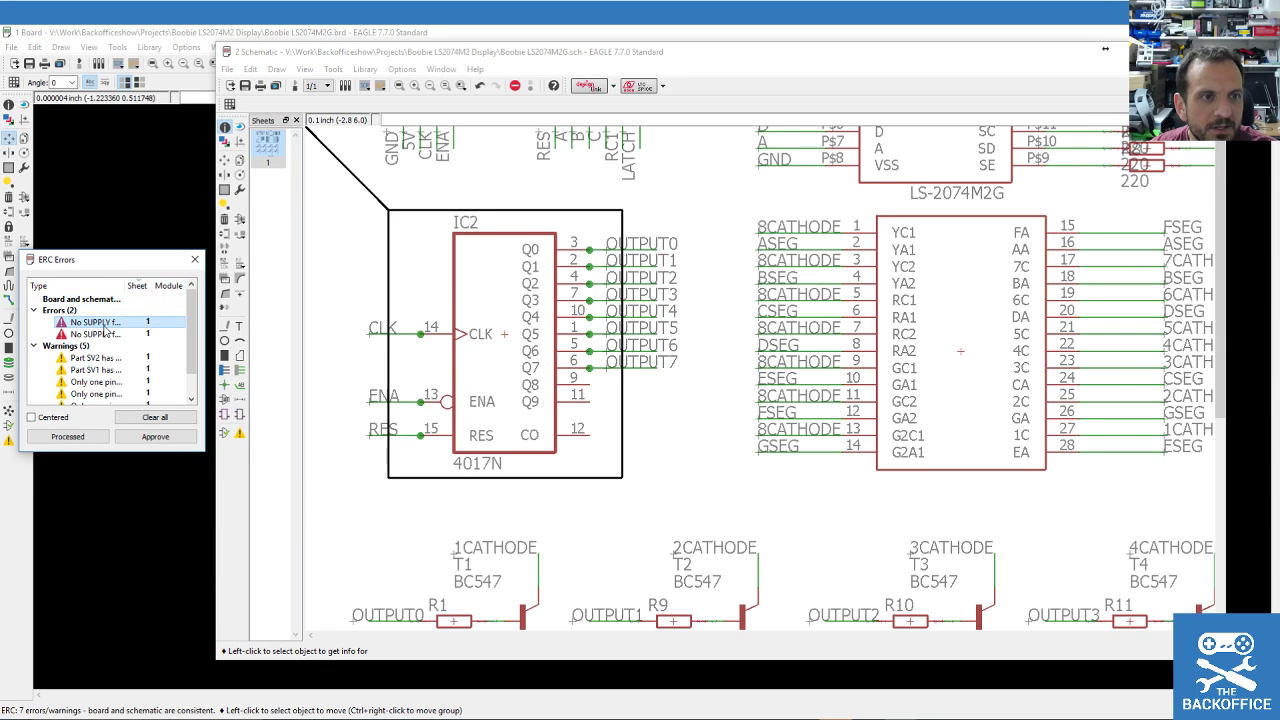
click(100, 322)
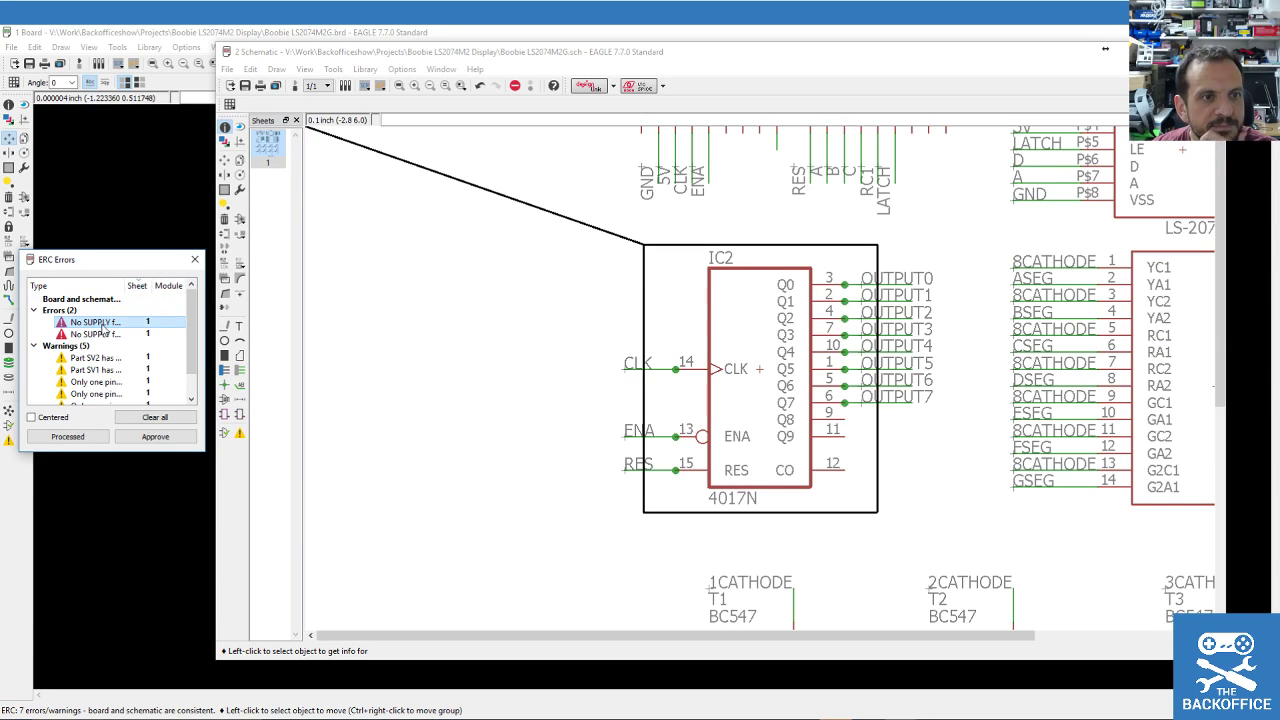
click(97, 334)
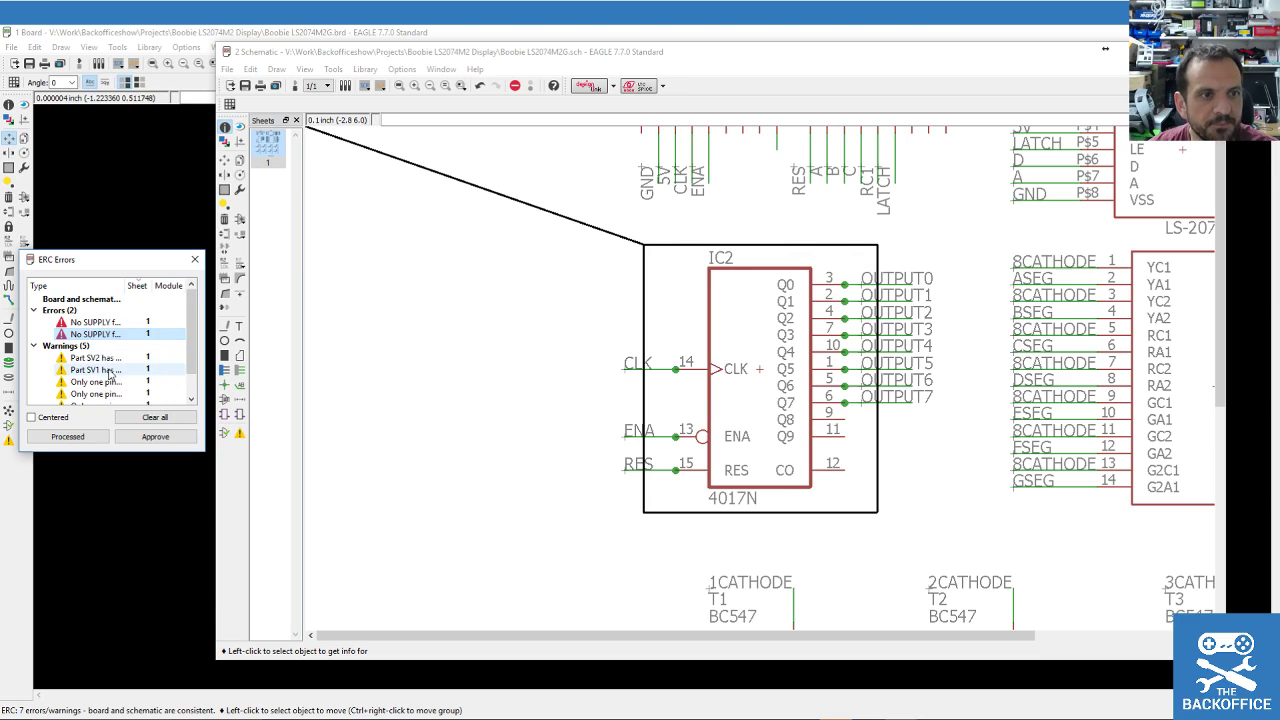
Review the SV2 and single-pin warnings, sort errors by type, and widen the list.
click(102, 359)
click(102, 382)
click(89, 323)
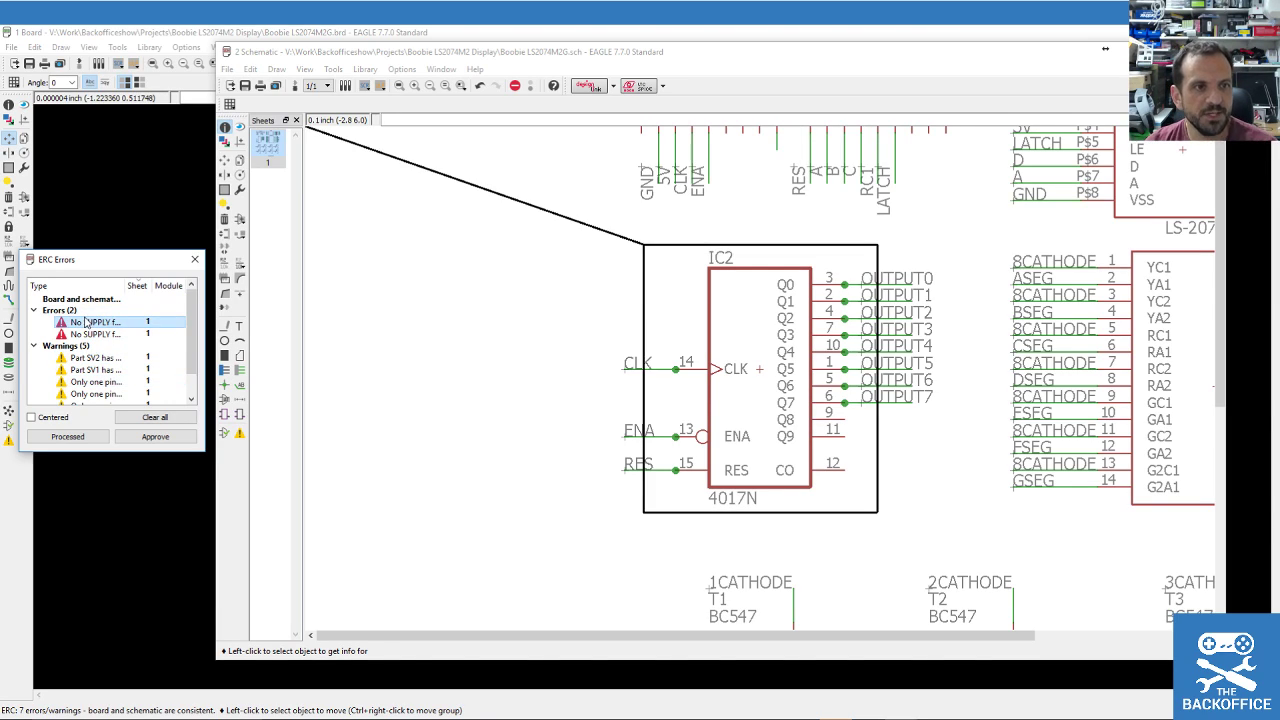
click(121, 287)
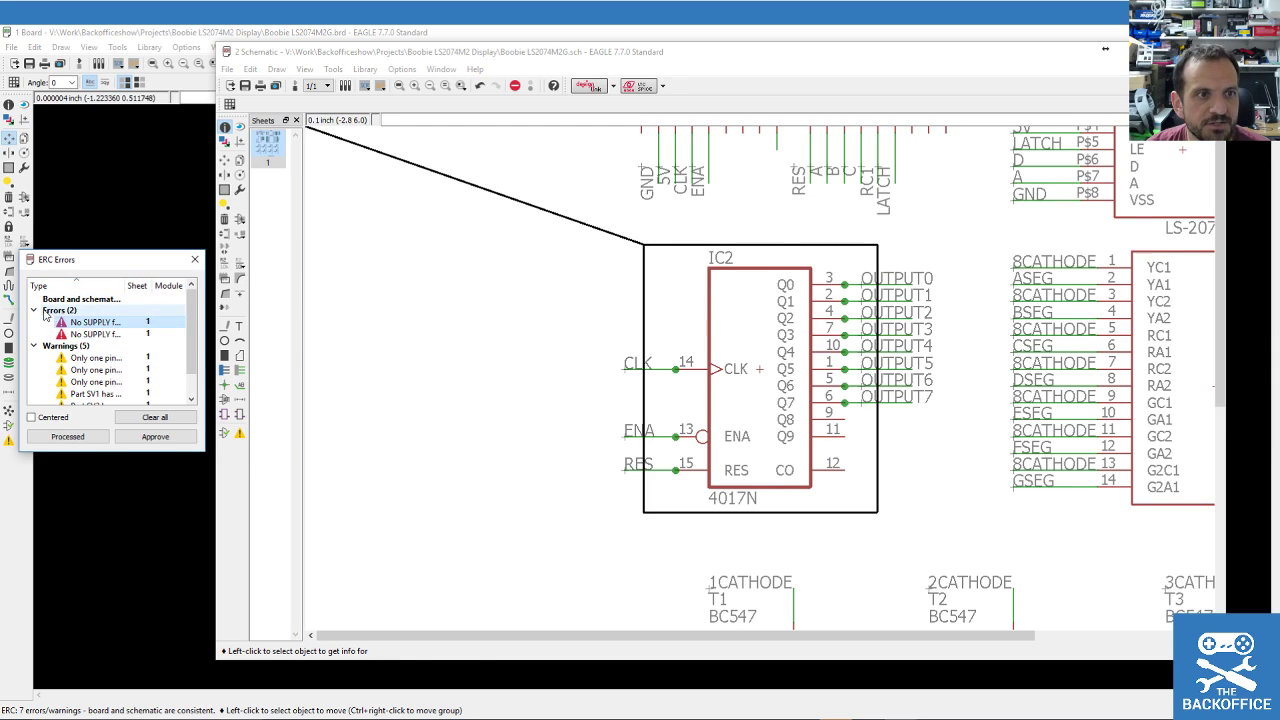
drag(203, 455, 346, 479)
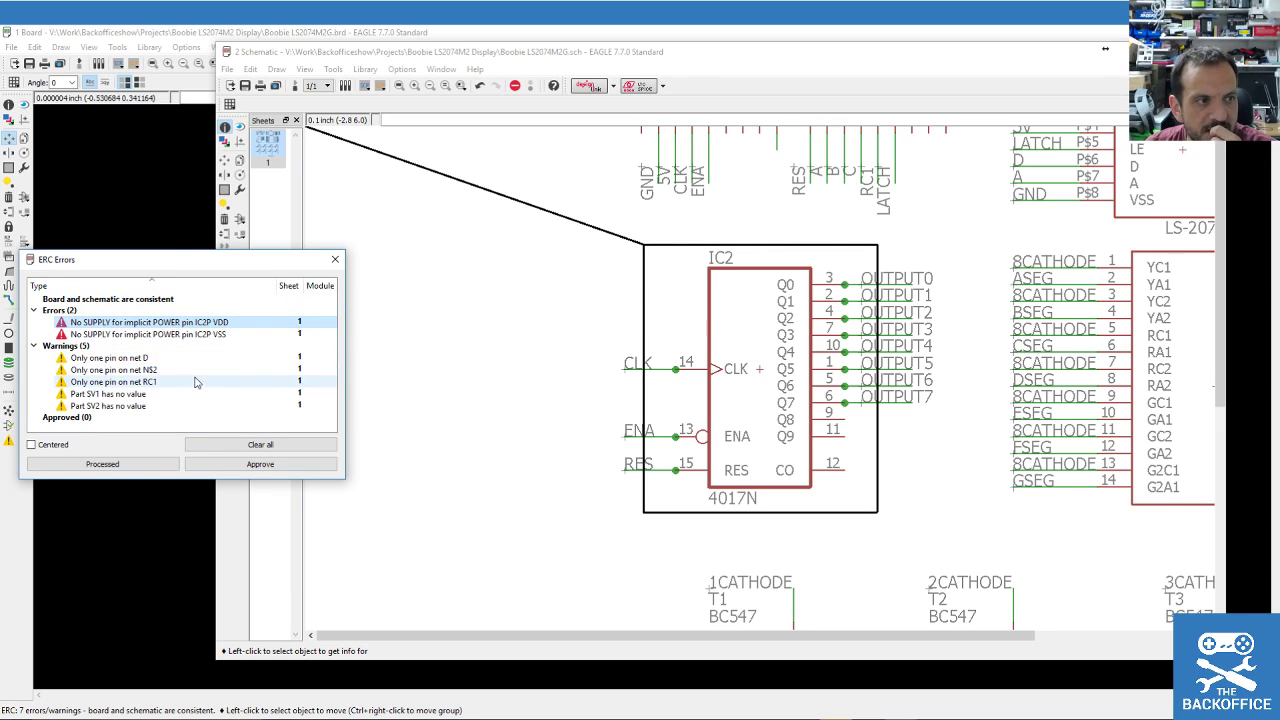
scroll(511, 302, up, 2)
scroll(511, 303, down, 3)
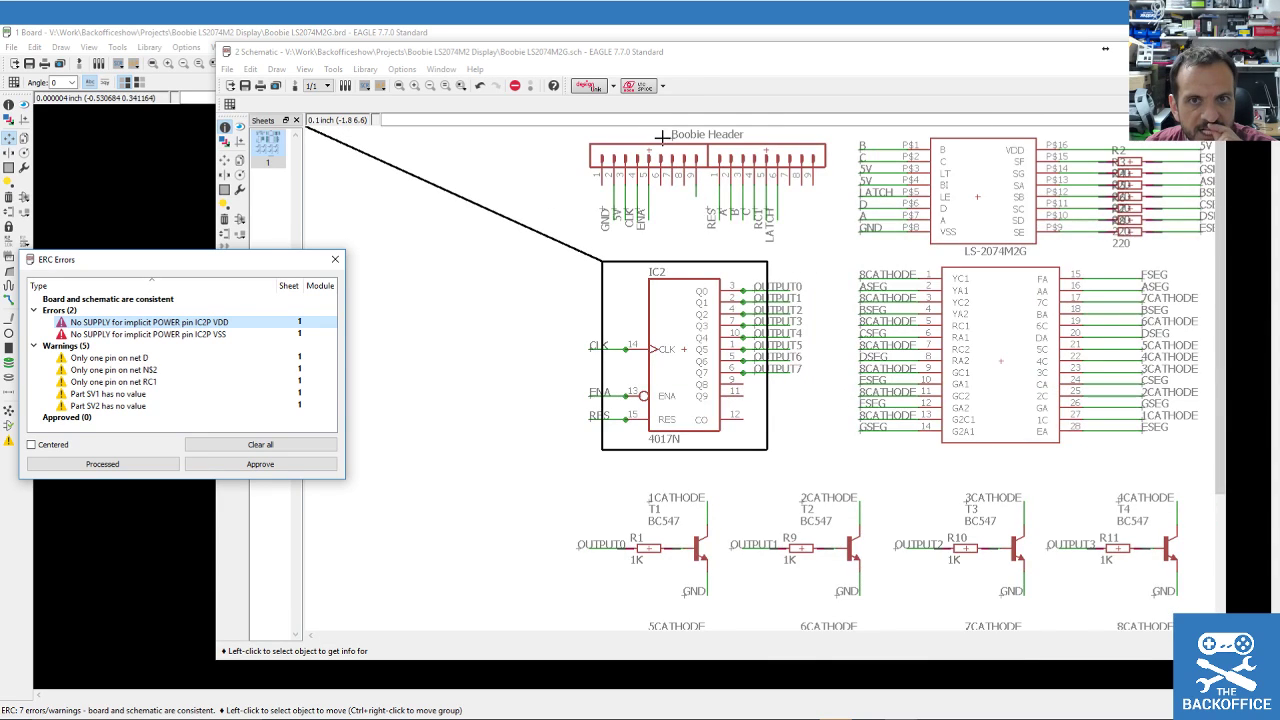
scroll(655, 133, down, 1)
scroll(655, 133, up, 2)
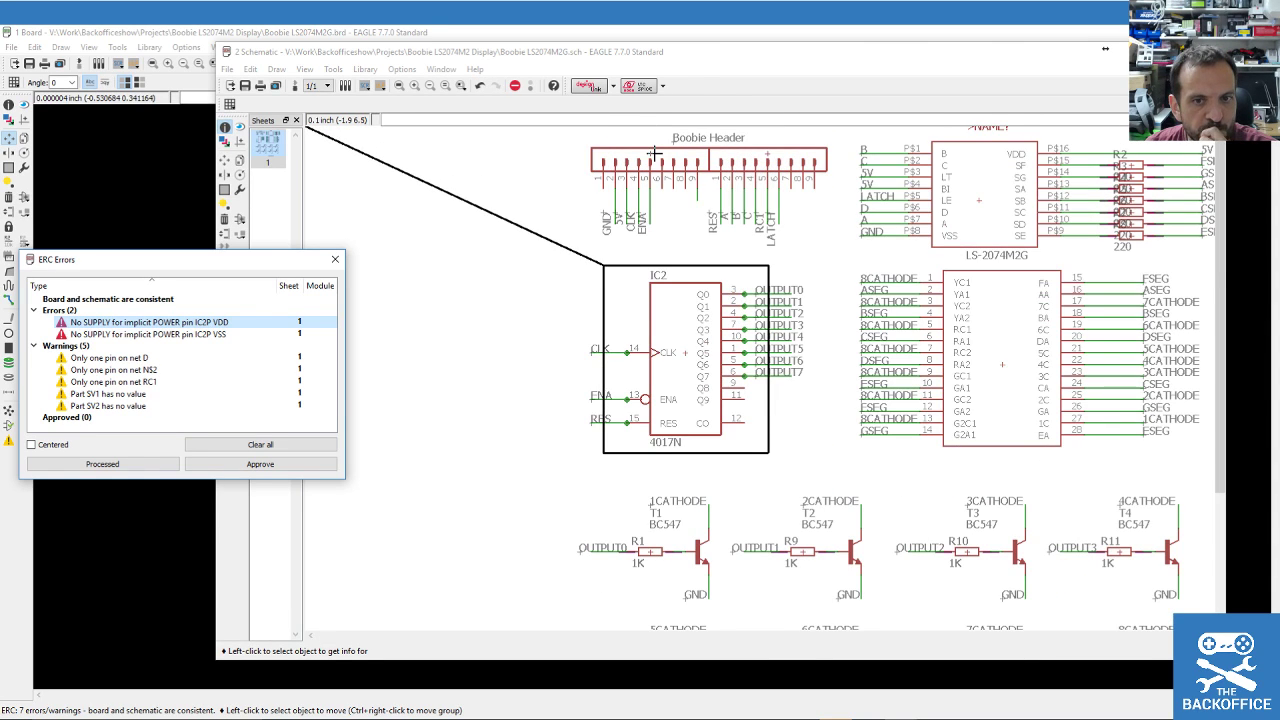
scroll(655, 145, up, 1)
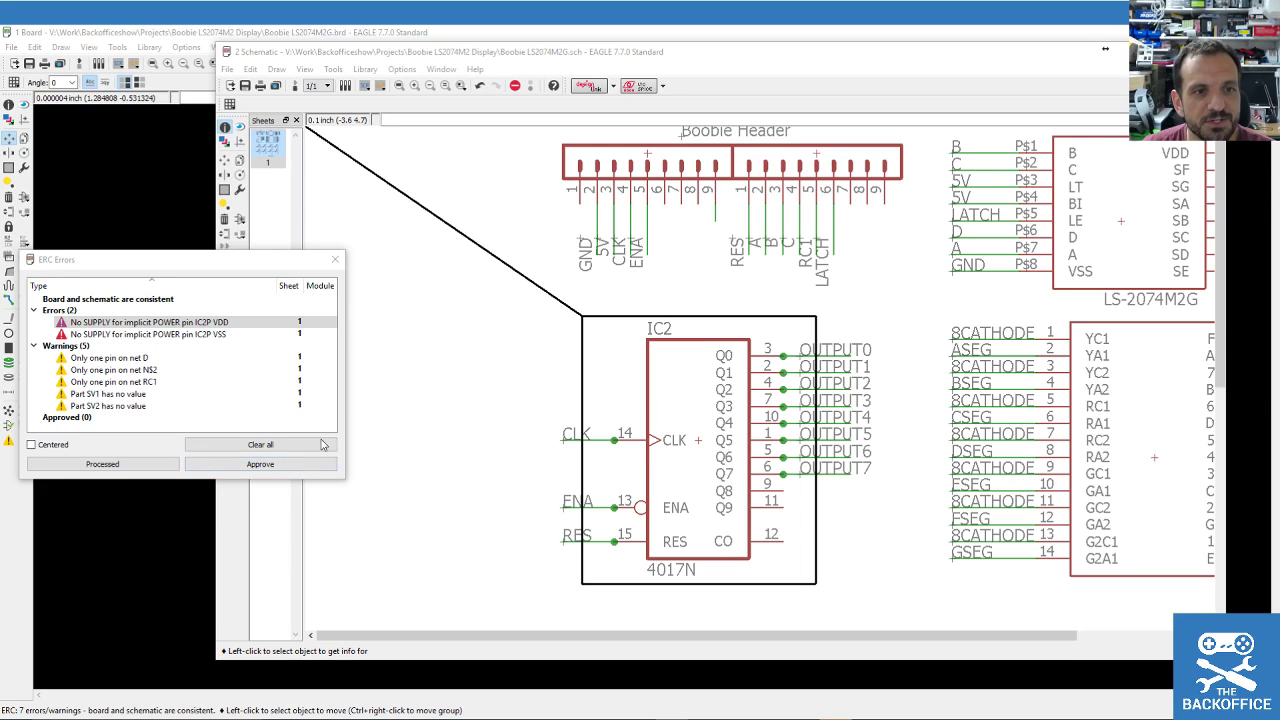
click(341, 258)
Close the ERC list and search the part libraries for 'so' solder jumpers.
click(335, 259)
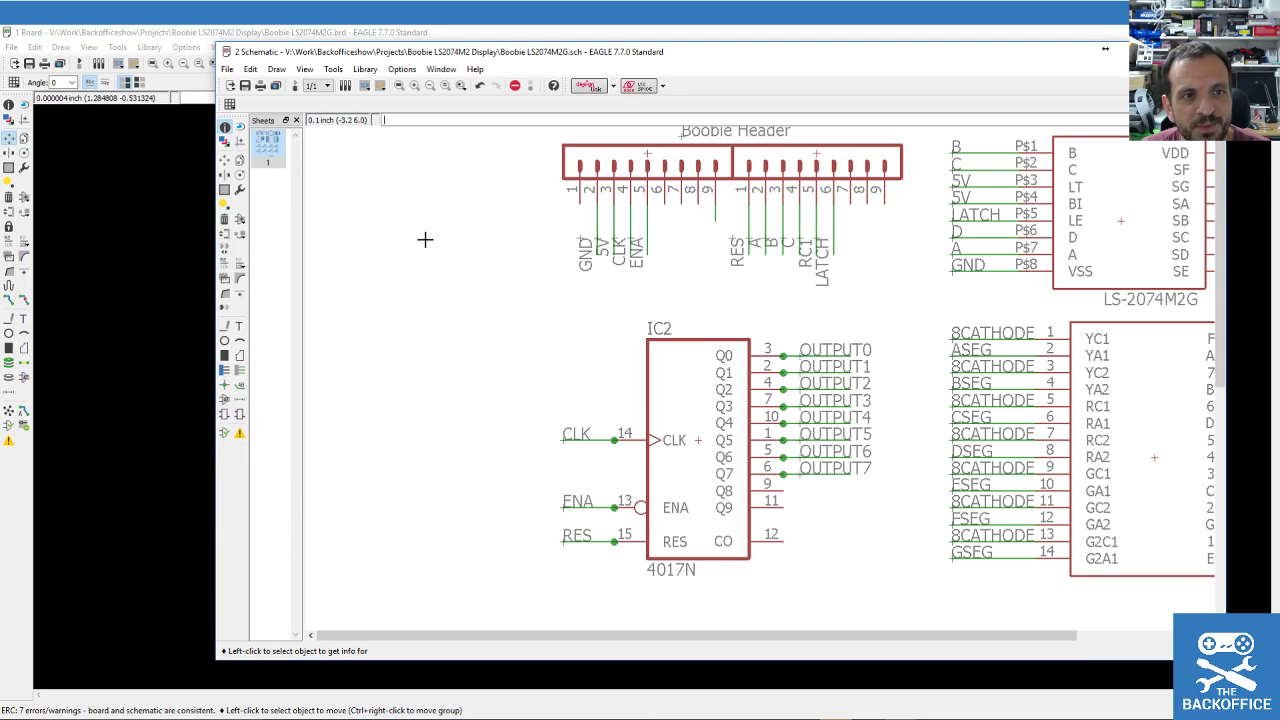
click(241, 220)
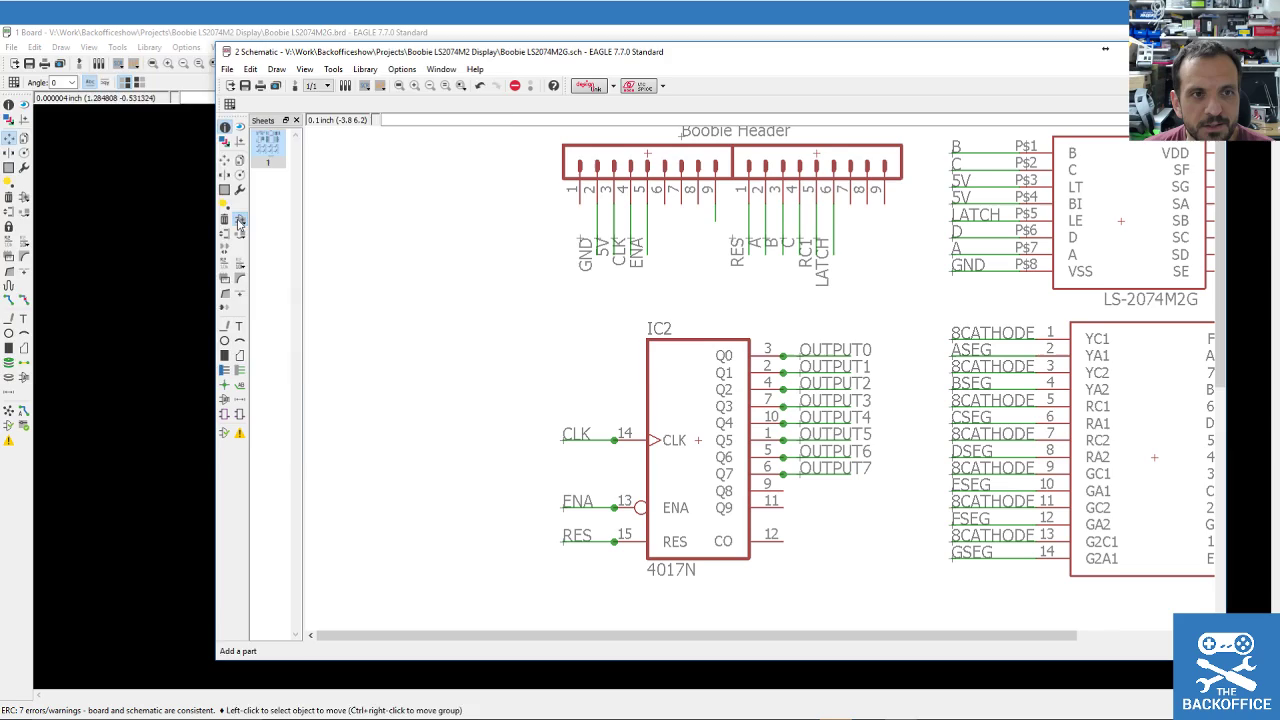
double_click(102, 323)
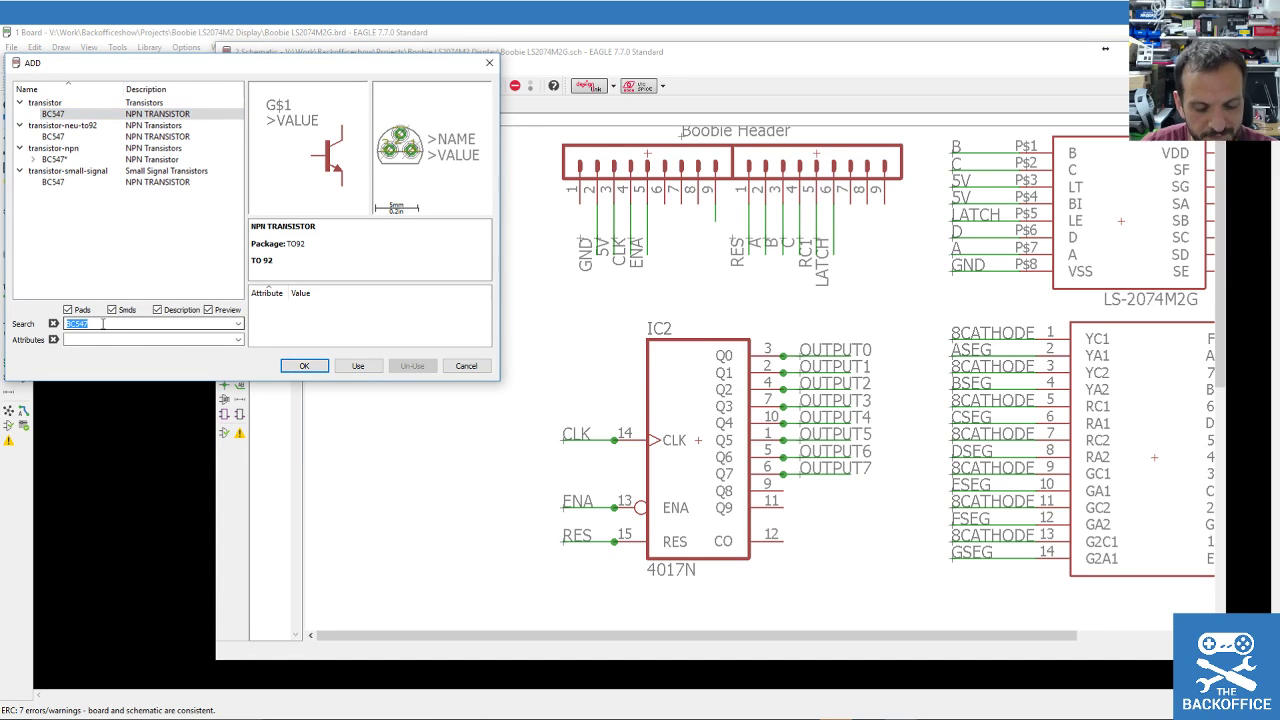
text(solder jumper)
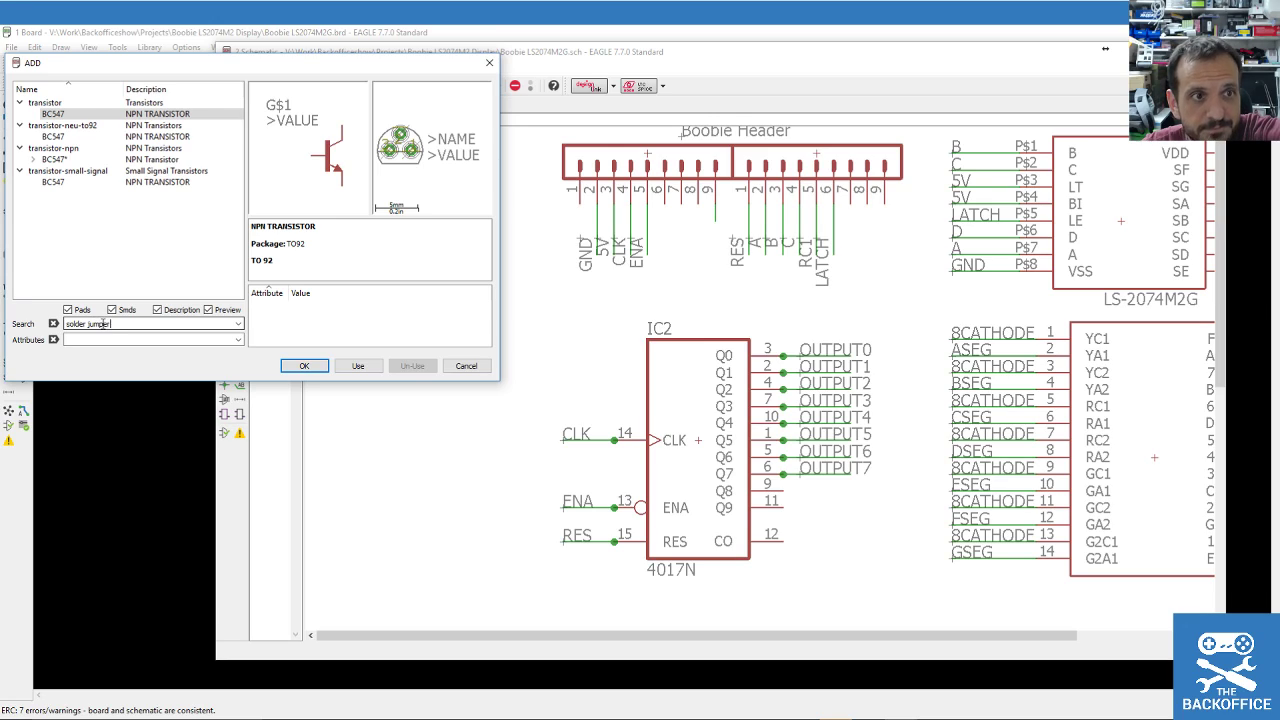
key(Return)
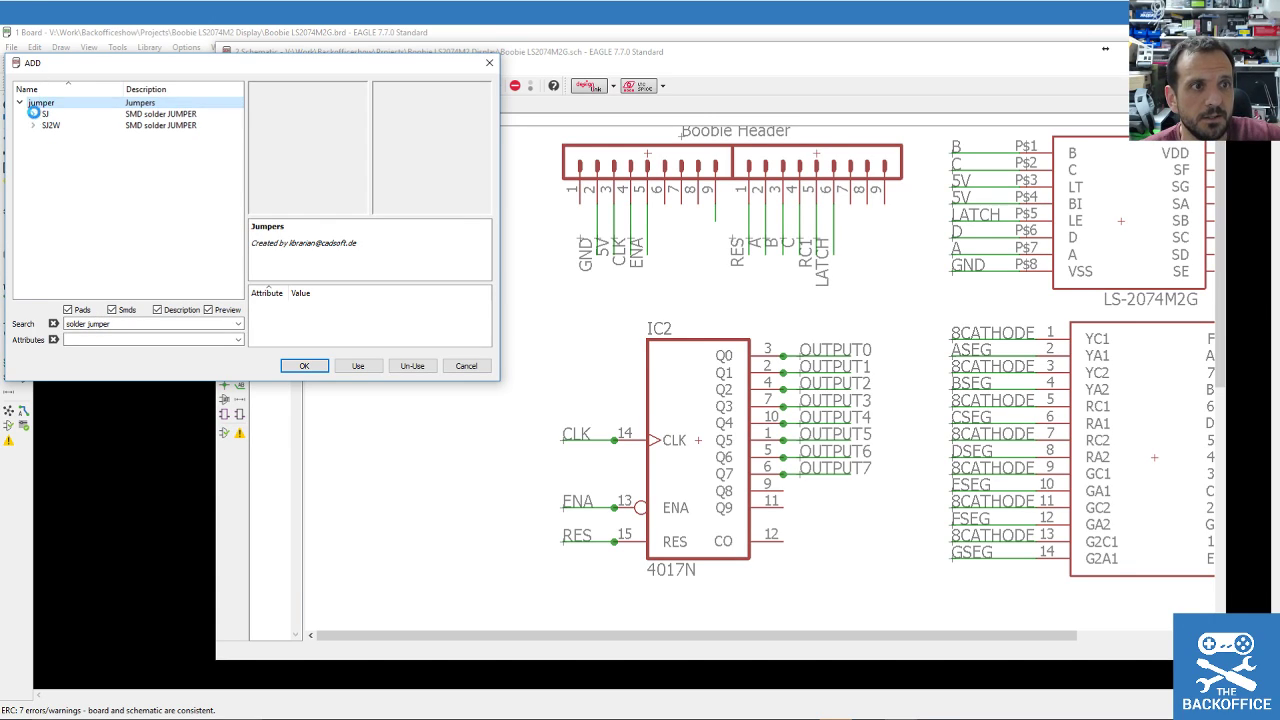
Compare the SJW and SJ2W variants, then add the two-pad SJ solder jumper.
click(35, 117)
click(60, 125)
click(92, 136)
key(Up)
click(33, 148)
click(33, 148)
click(68, 170)
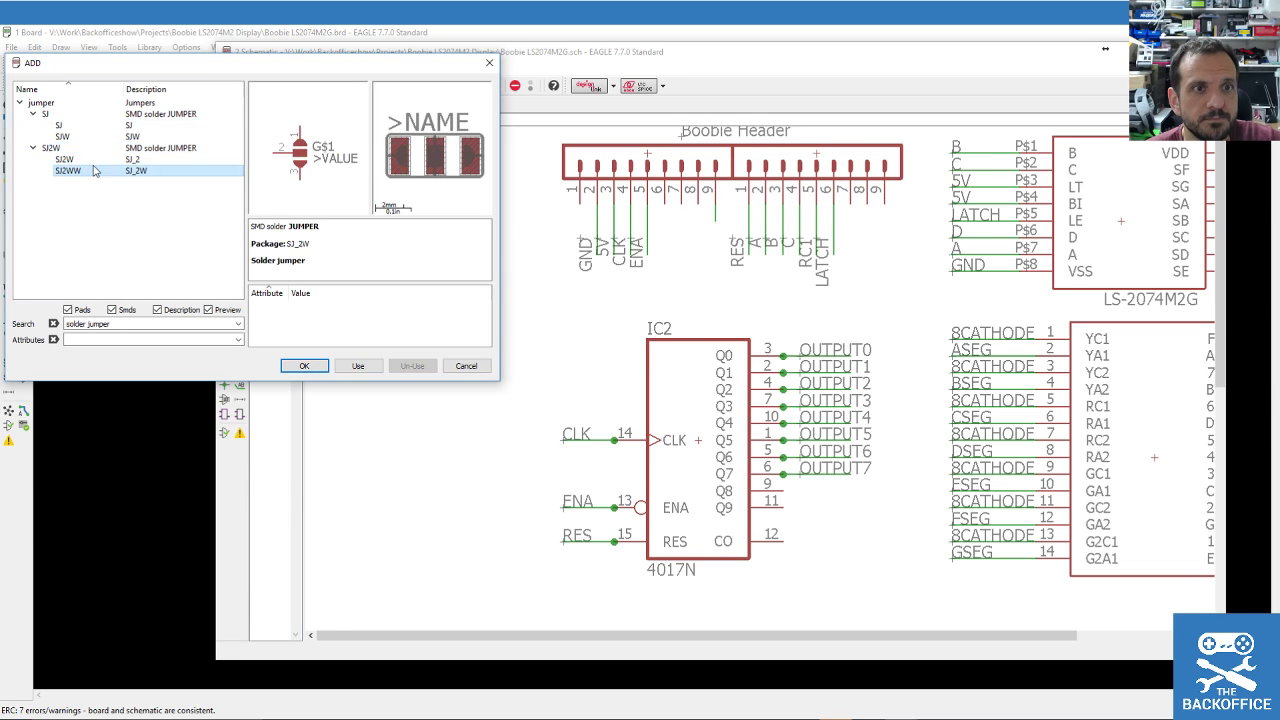
click(66, 159)
click(68, 126)
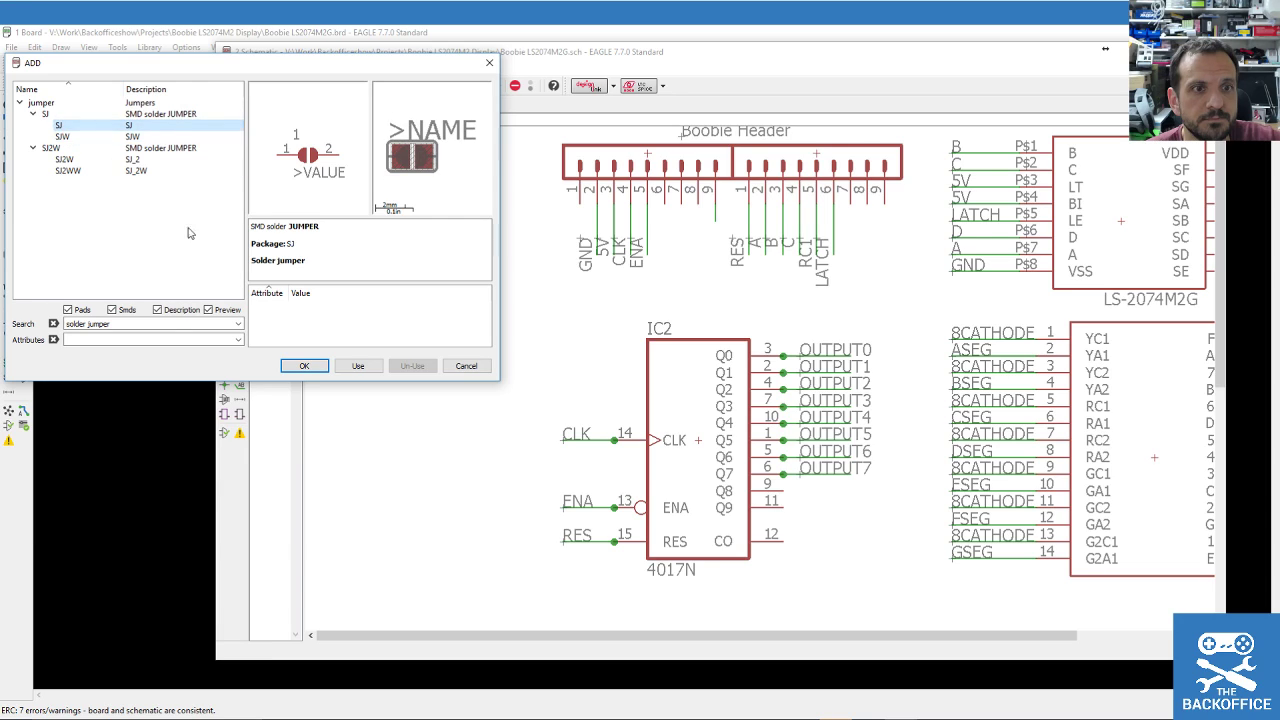
click(312, 369)
Place SJ1 and SJ2 one above the other, left of IC2.
scroll(443, 357, down, 2)
scroll(443, 340, up, 4)
click(443, 300)
click(443, 360)
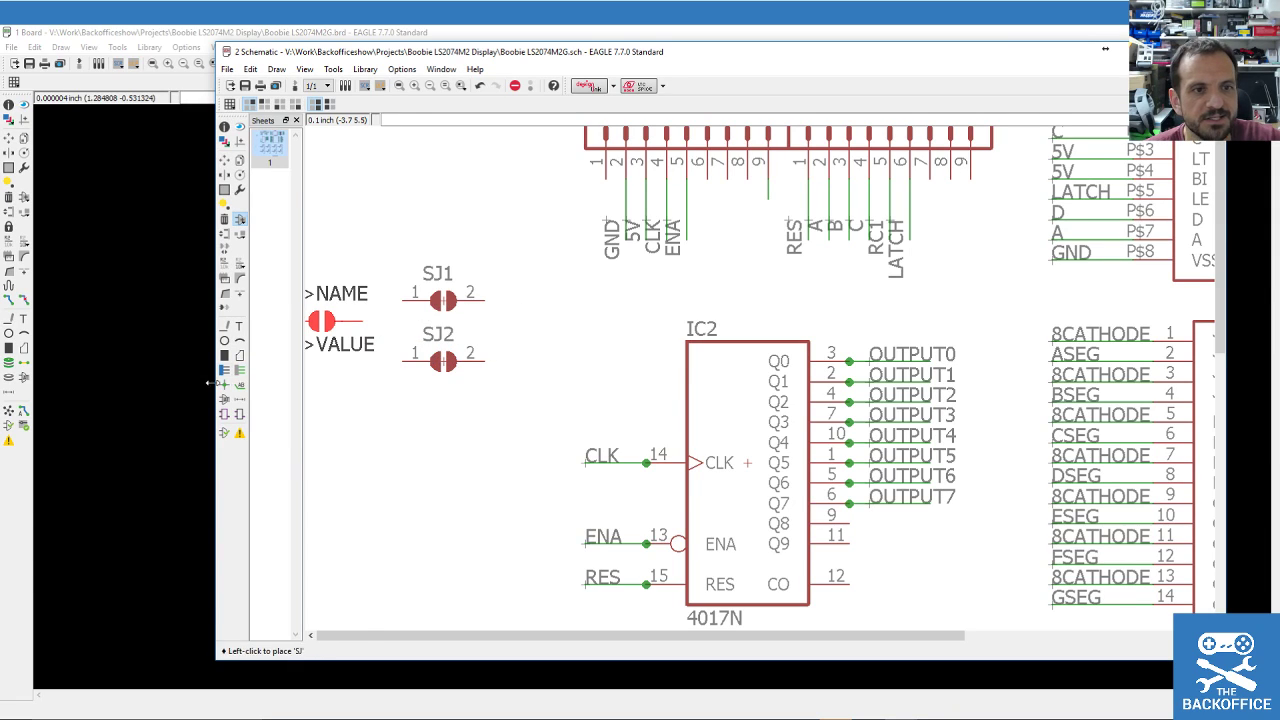
Draw short wire stubs from both pins of SJ1 and SJ2.
click(240, 371)
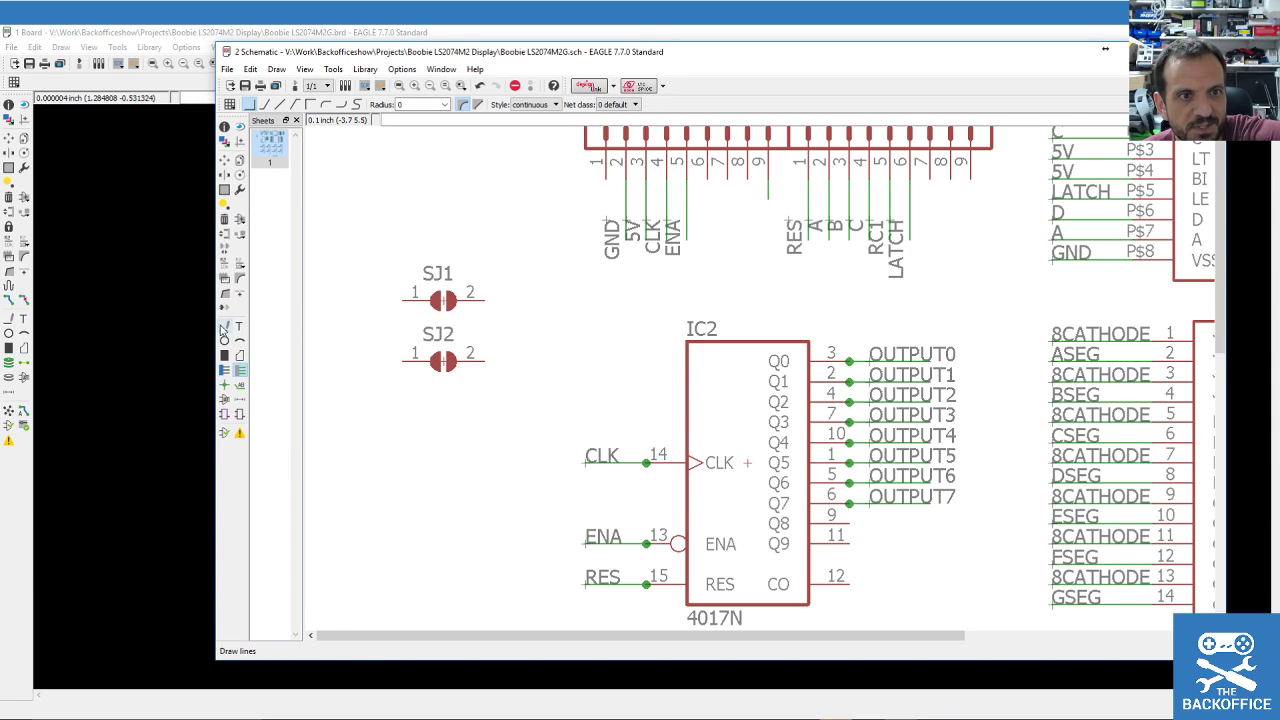
click(224, 326)
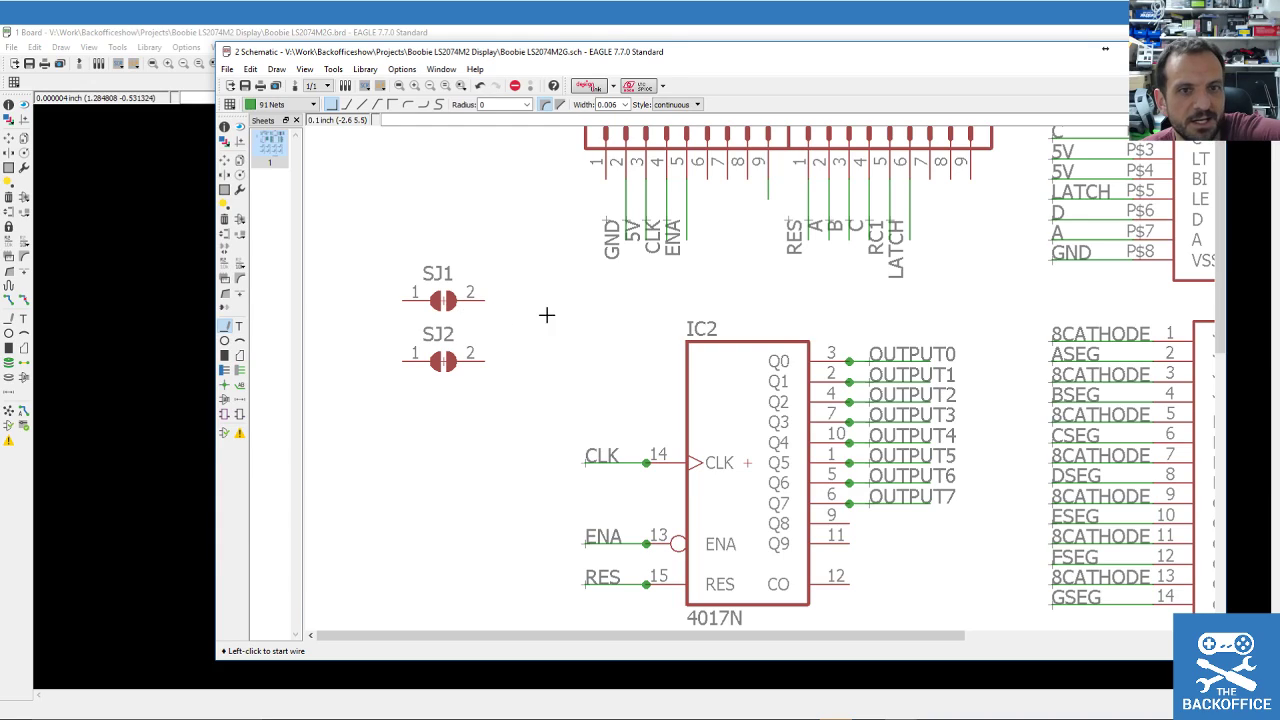
click(485, 299)
double_click(545, 299)
click(490, 360)
double_click(545, 360)
click(403, 299)
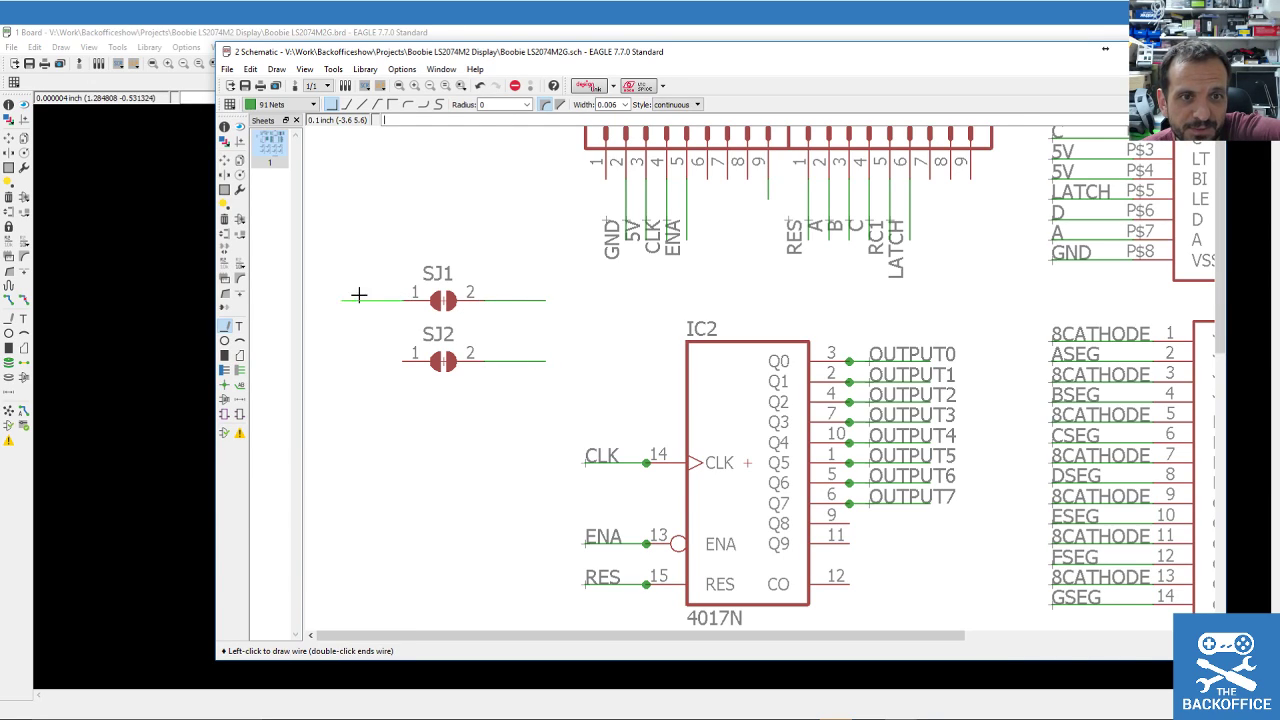
double_click(341, 298)
click(403, 360)
double_click(341, 360)
Label the stubs N$7 and N$9 on the right, N$11 and N$12 on the left.
click(240, 385)
click(503, 299)
click(503, 301)
click(509, 355)
click(504, 357)
click(335, 298)
click(342, 296)
click(332, 363)
click(341, 359)
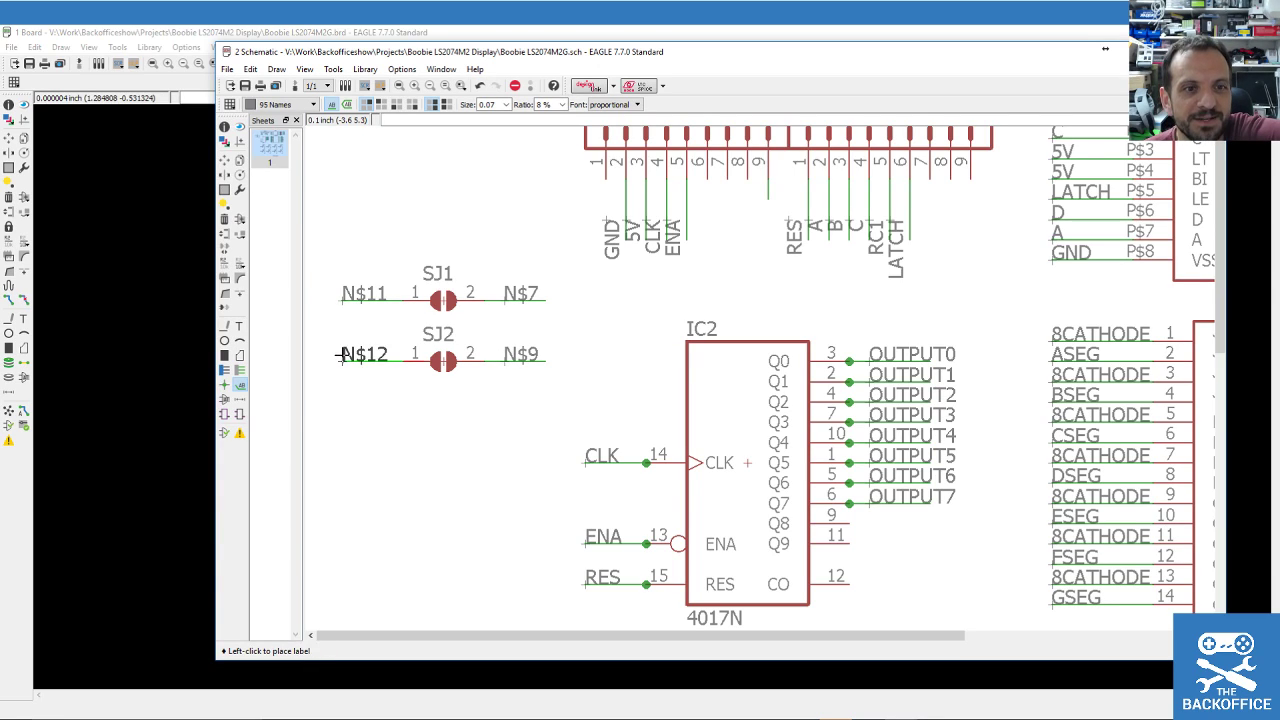
click(225, 264)
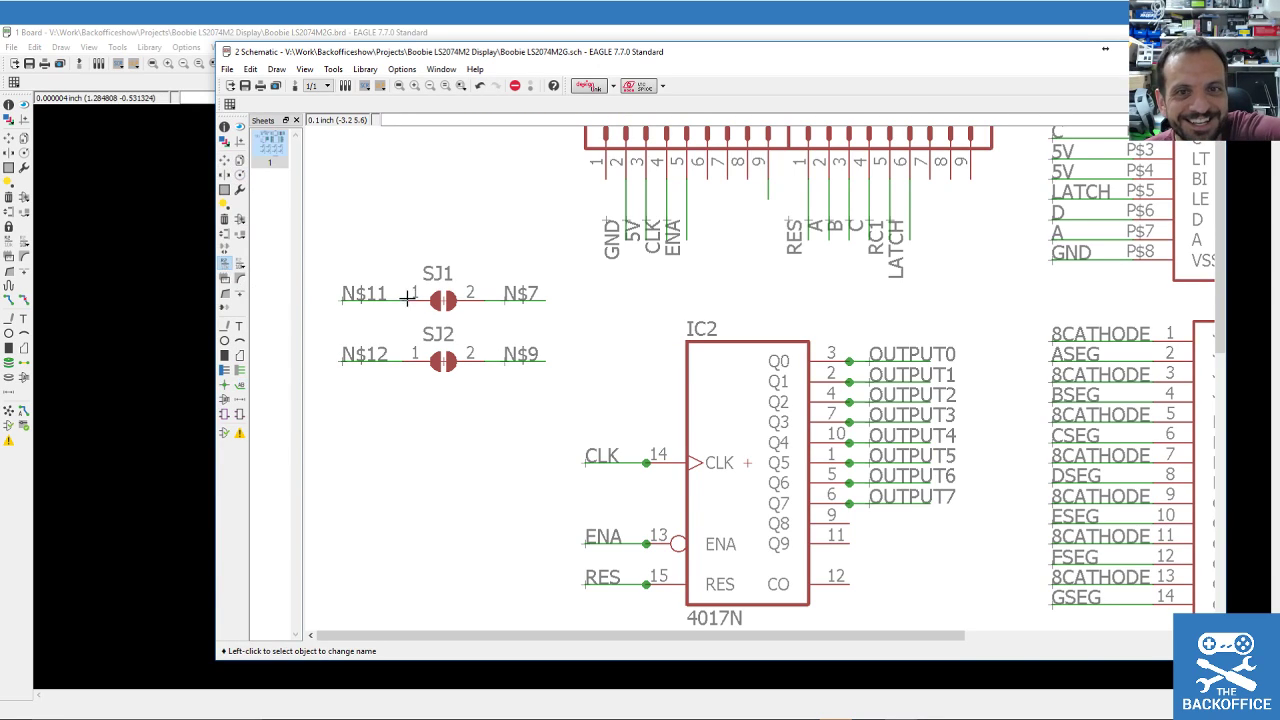
Rename N$11 to 5V and N$12 to GND, joining the existing nets, then rerun ERC.
click(373, 294)
text(5V)
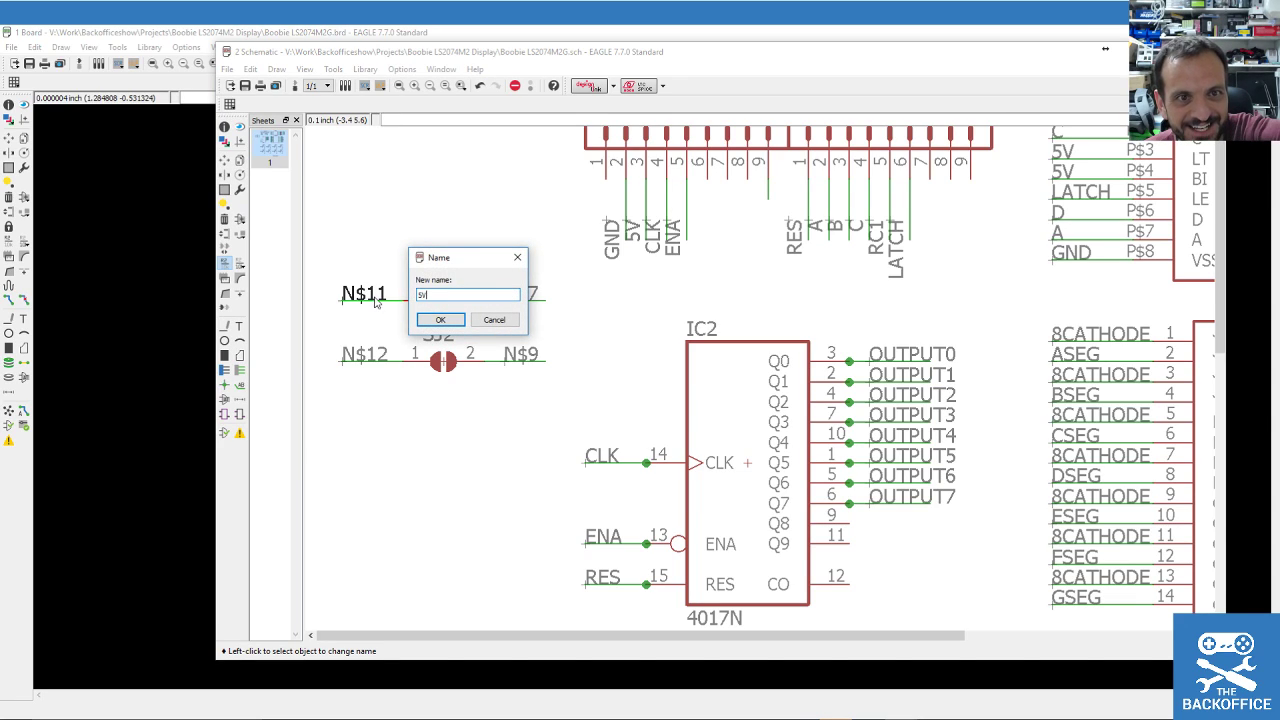
click(440, 319)
key(Return)
click(369, 354)
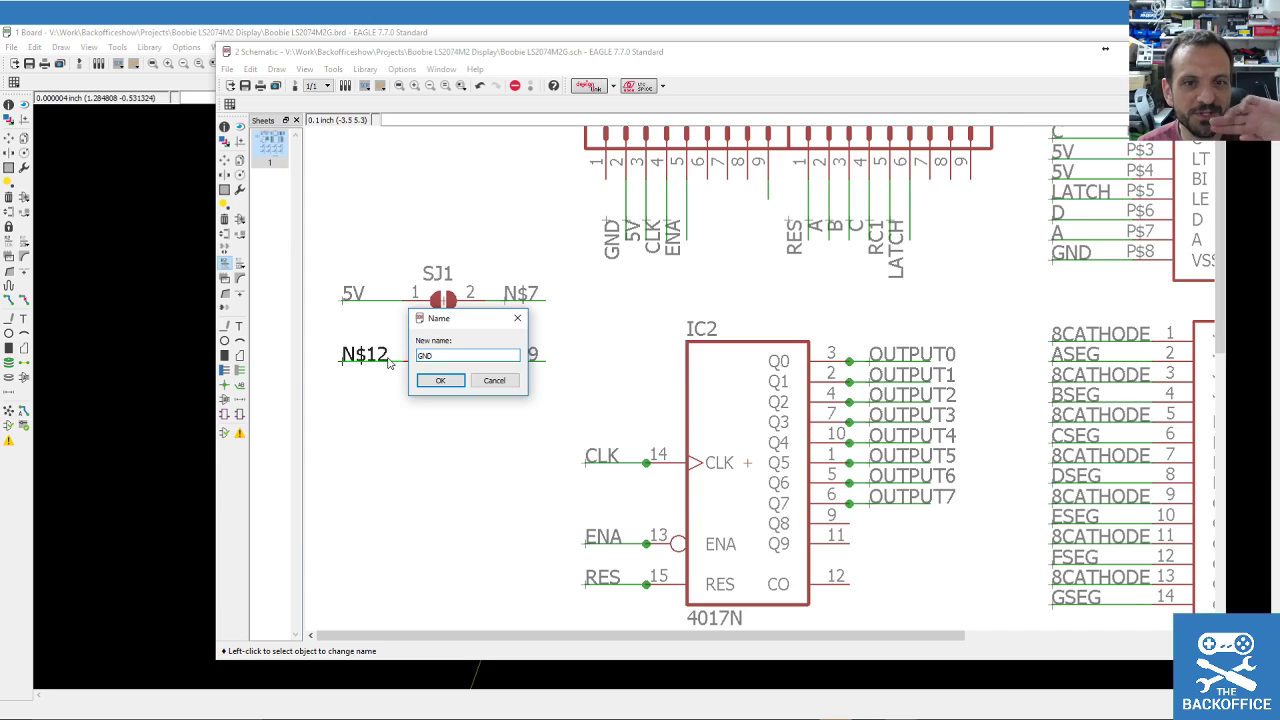
click(440, 380)
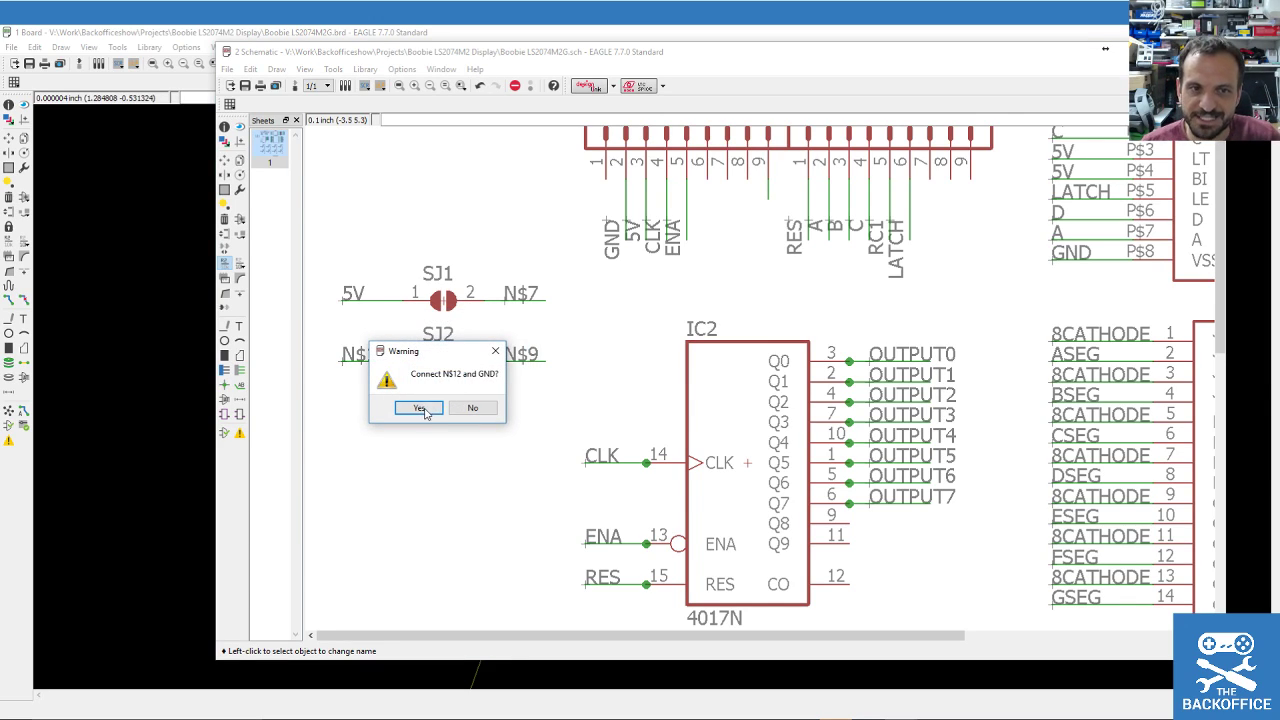
click(428, 412)
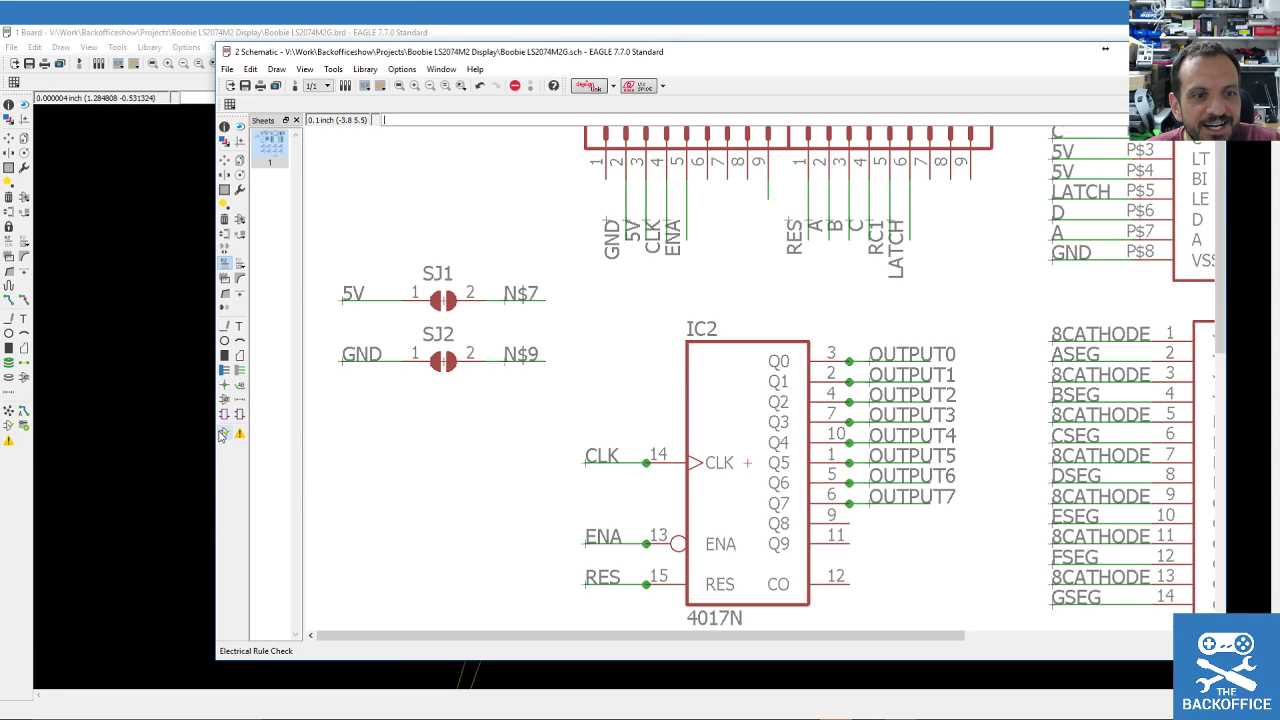
click(222, 433)
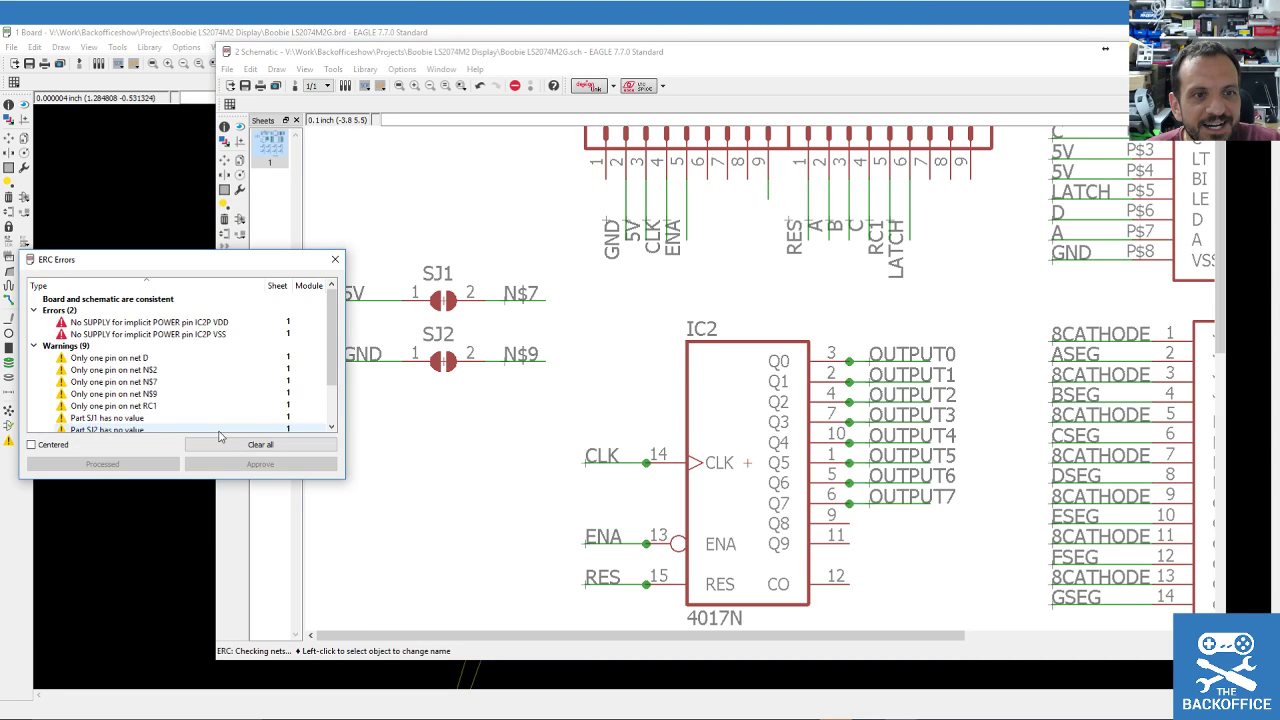
click(335, 259)
Rename N$7 to VDD and N$9 to VSS, confirming each connection.
click(513, 300)
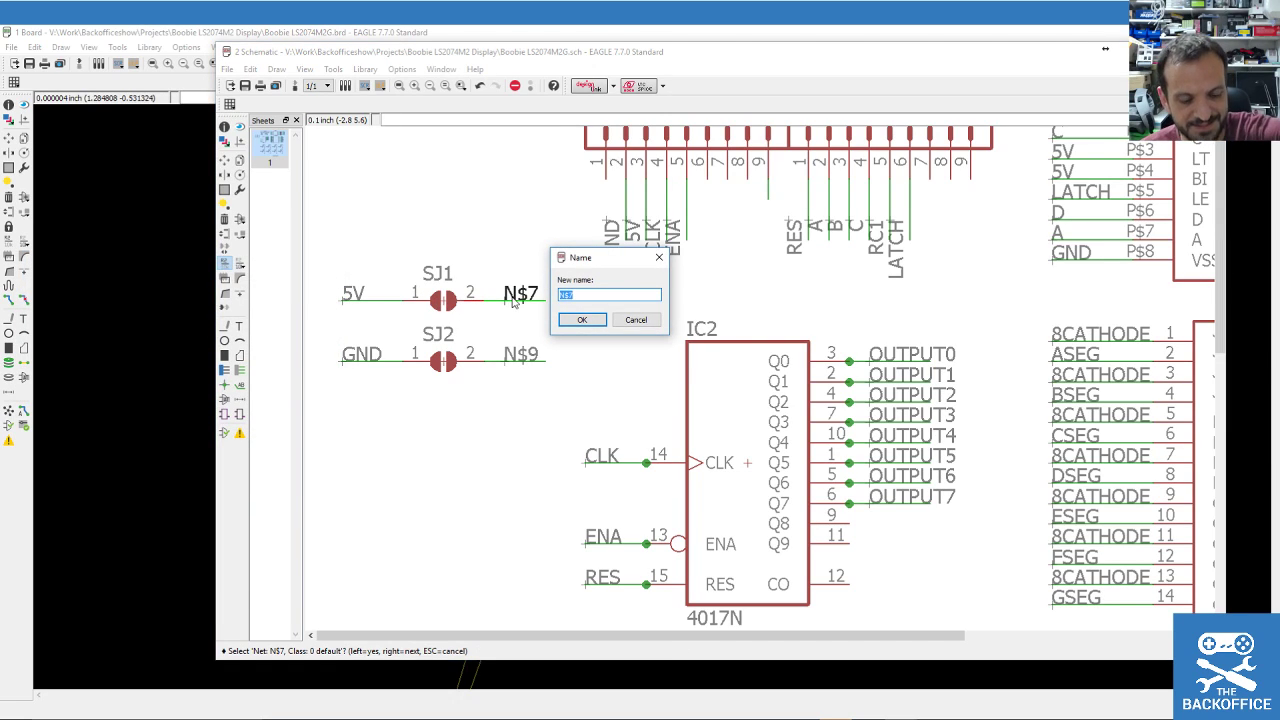
text(VDD)
click(582, 320)
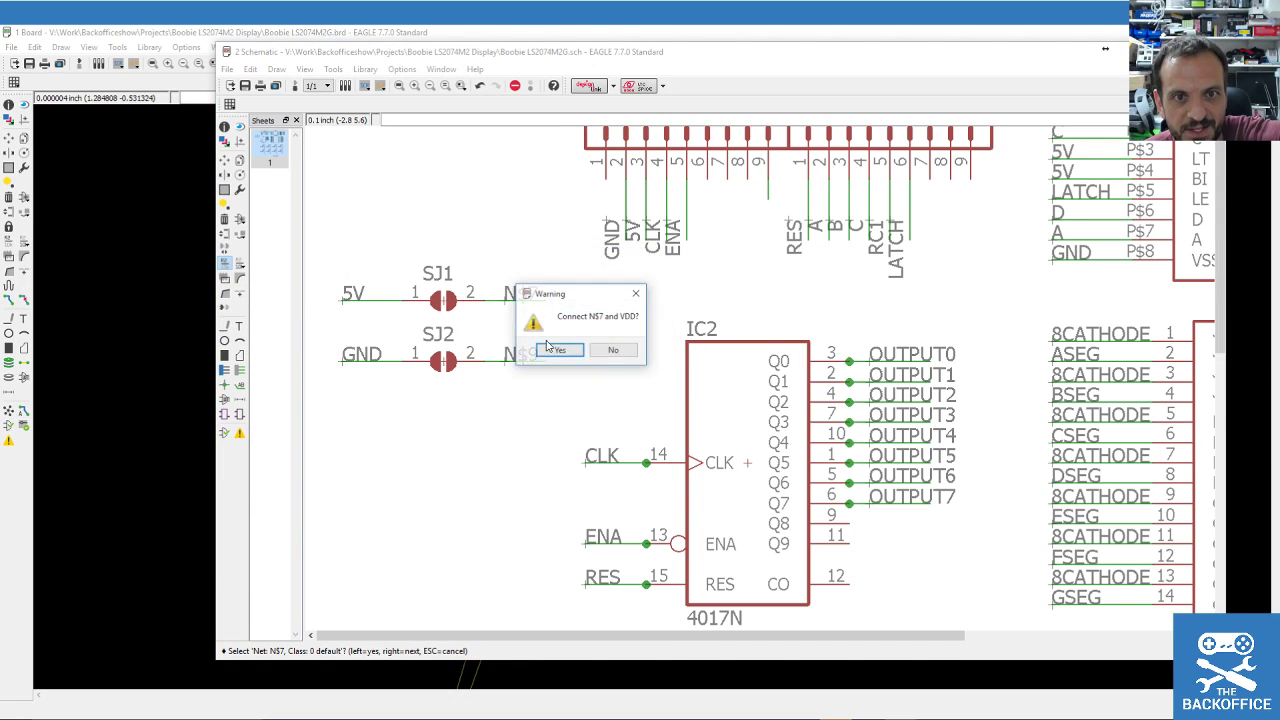
click(560, 349)
click(517, 361)
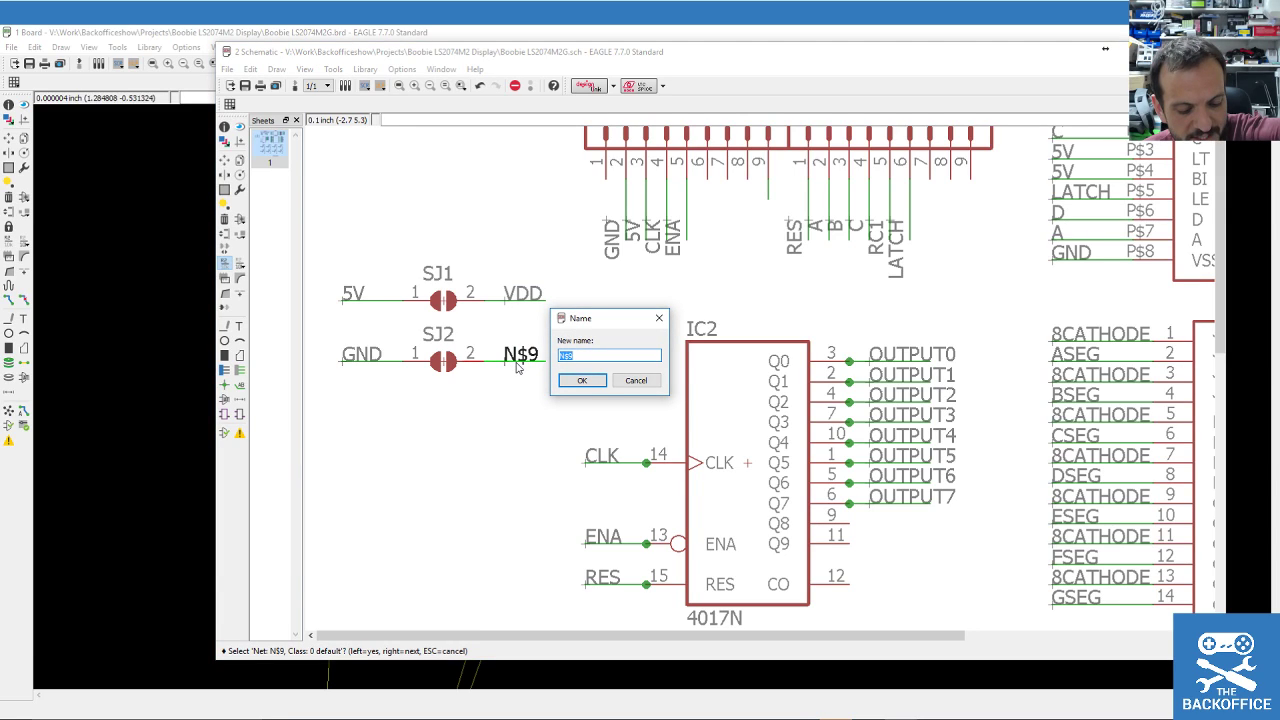
text(VSS)
click(582, 380)
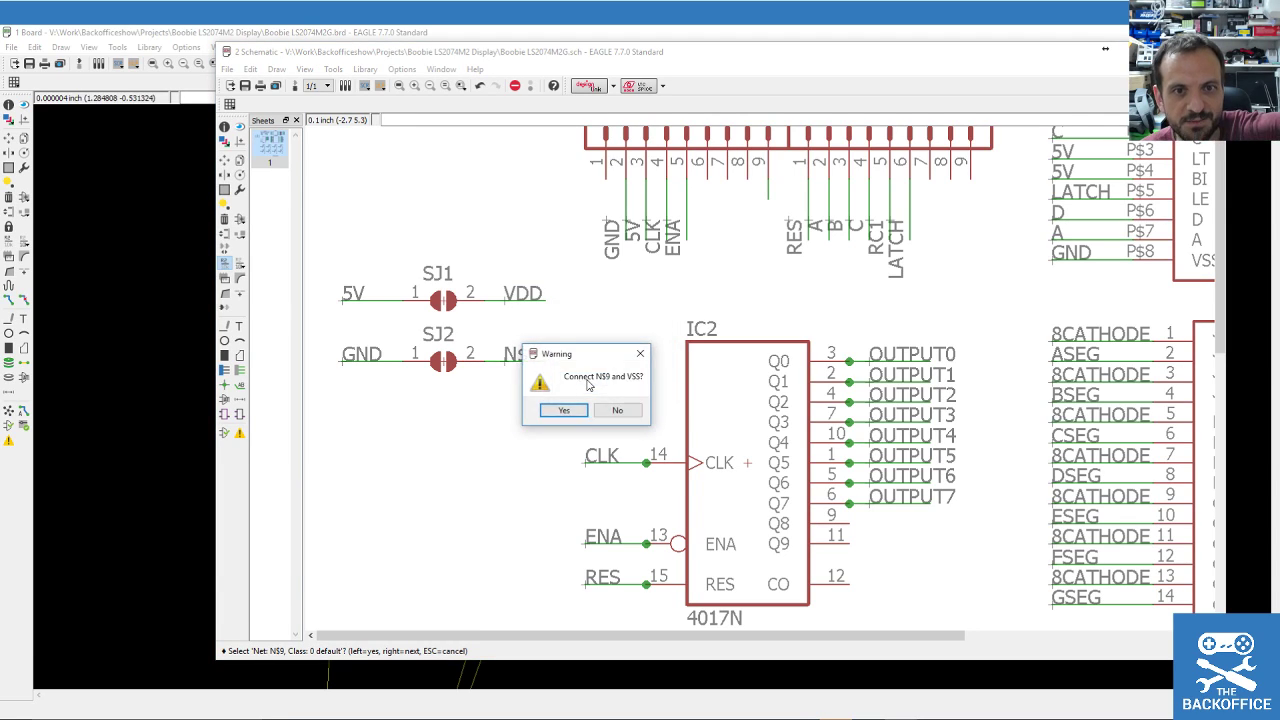
click(561, 409)
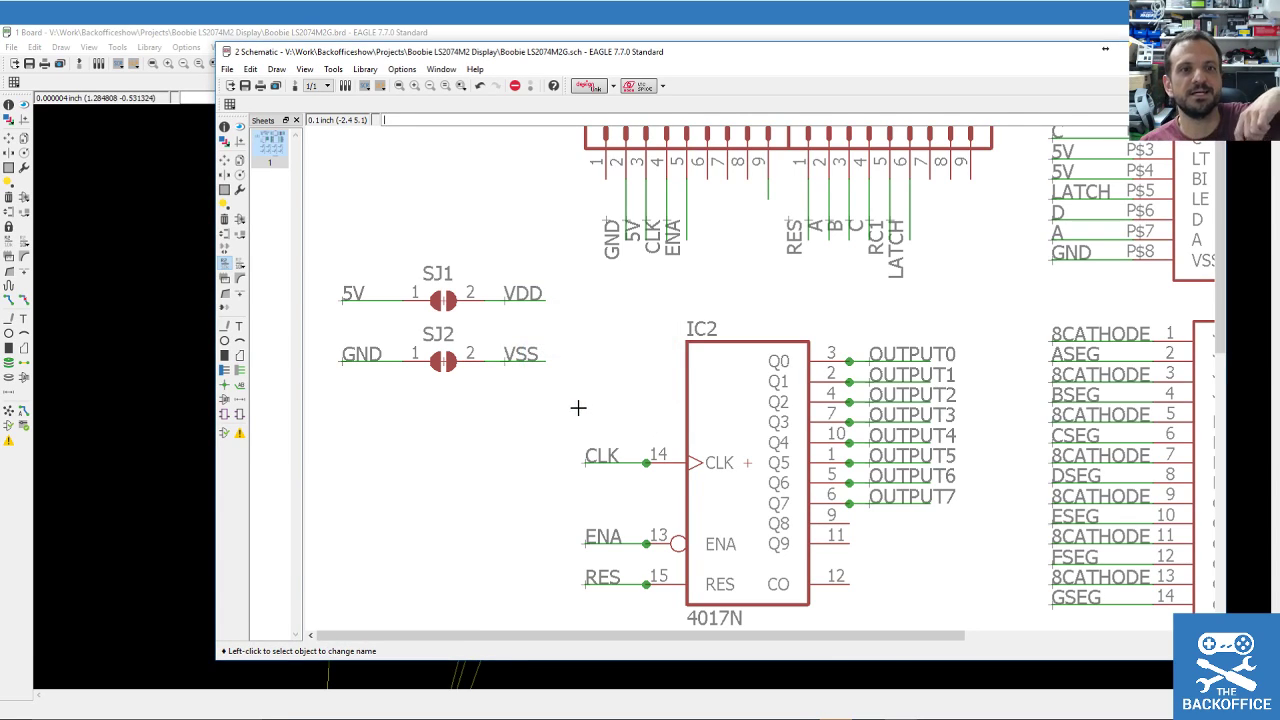
click(224, 190)
drag(346, 268, 557, 400)
Move the grouped SJ1/SJ2 jumpers and their wires right, closer to IC2, in two moves.
click(224, 160)
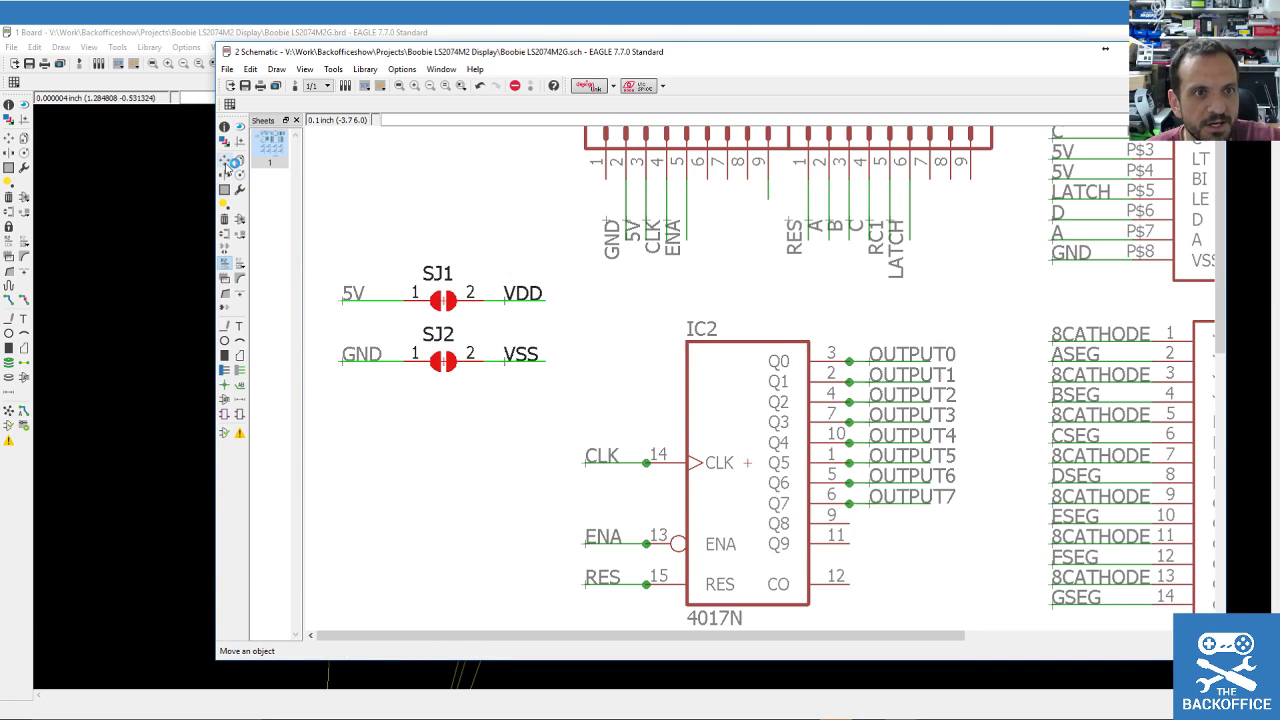
ctrl+right_click(413, 313)
click(507, 362)
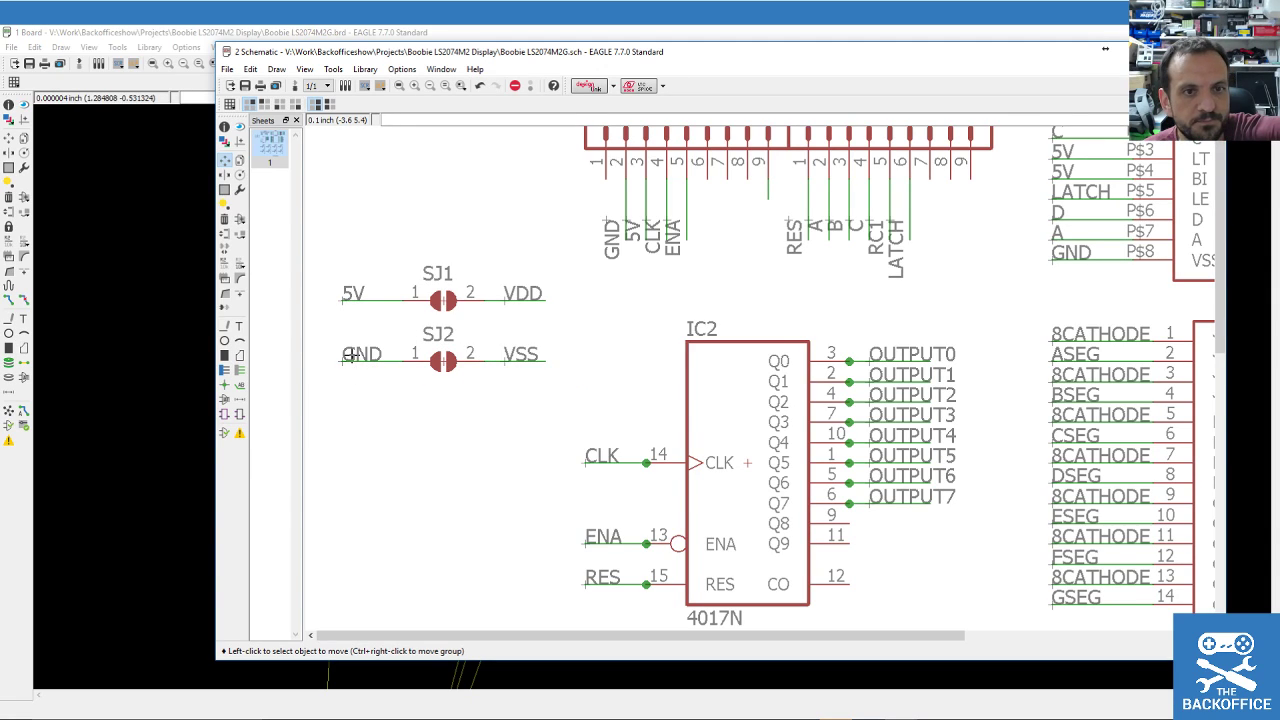
click(224, 189)
drag(329, 253, 562, 401)
click(225, 160)
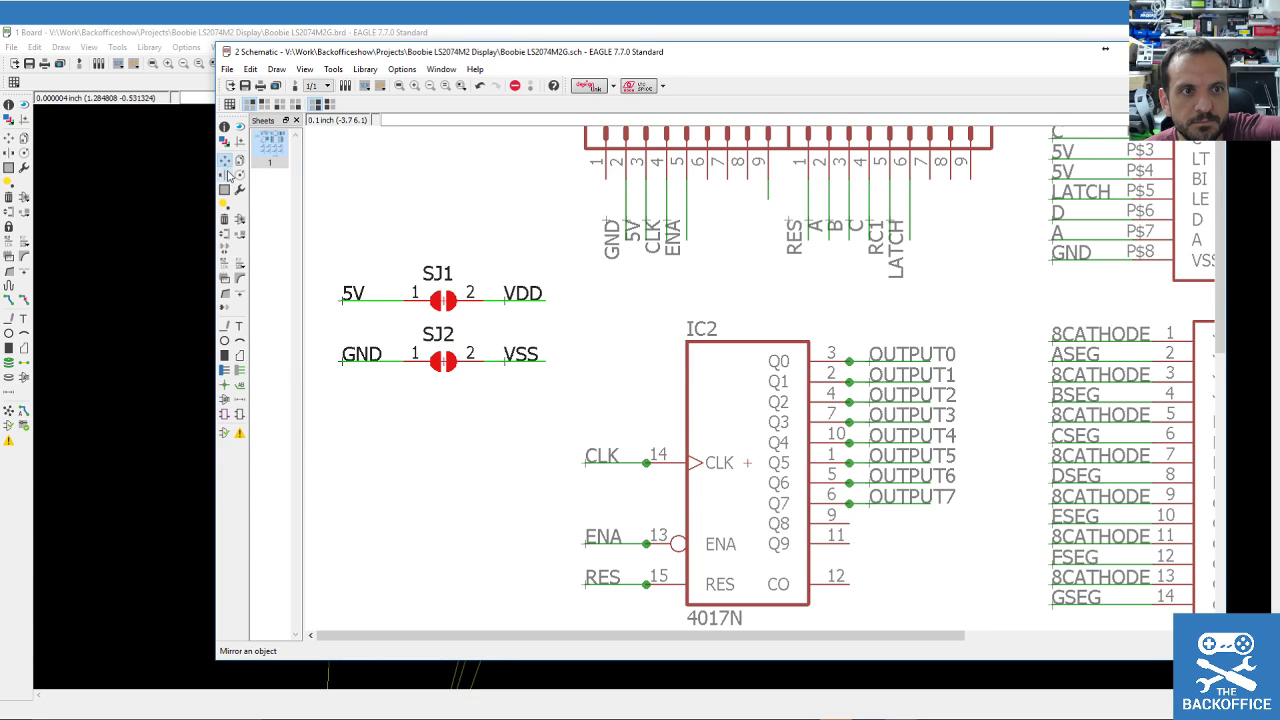
ctrl+right_click(421, 329)
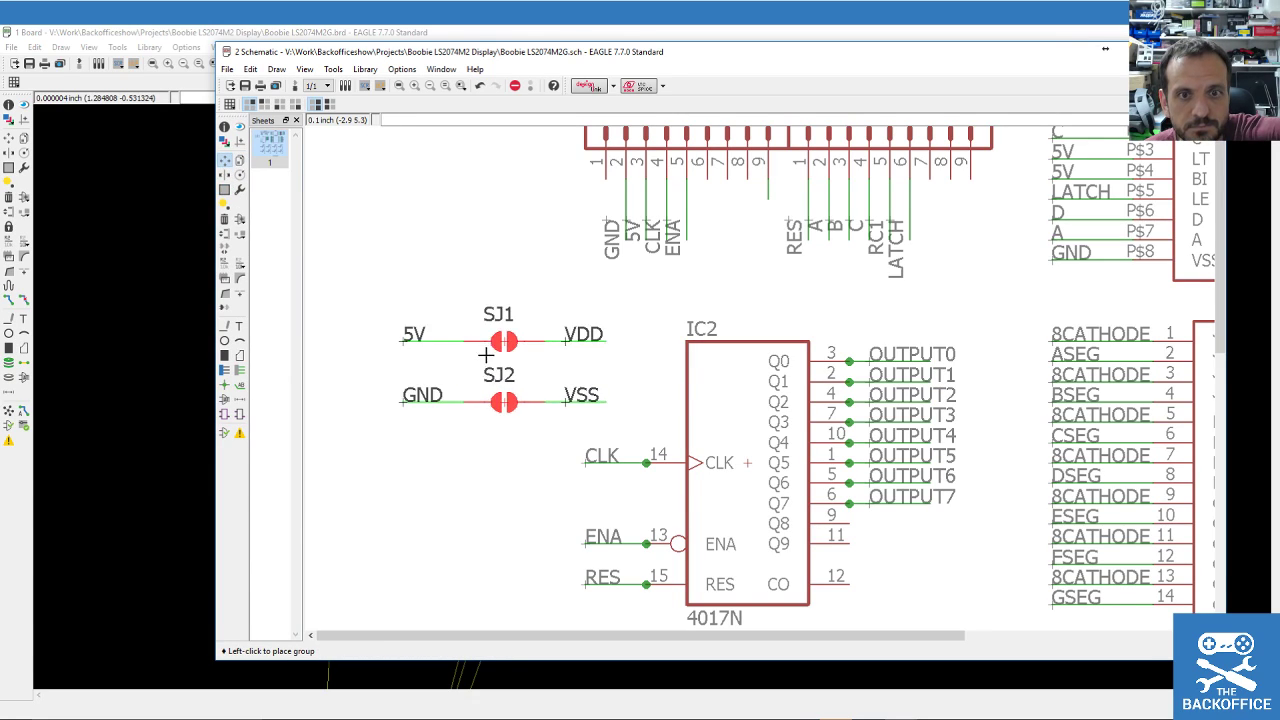
click(492, 348)
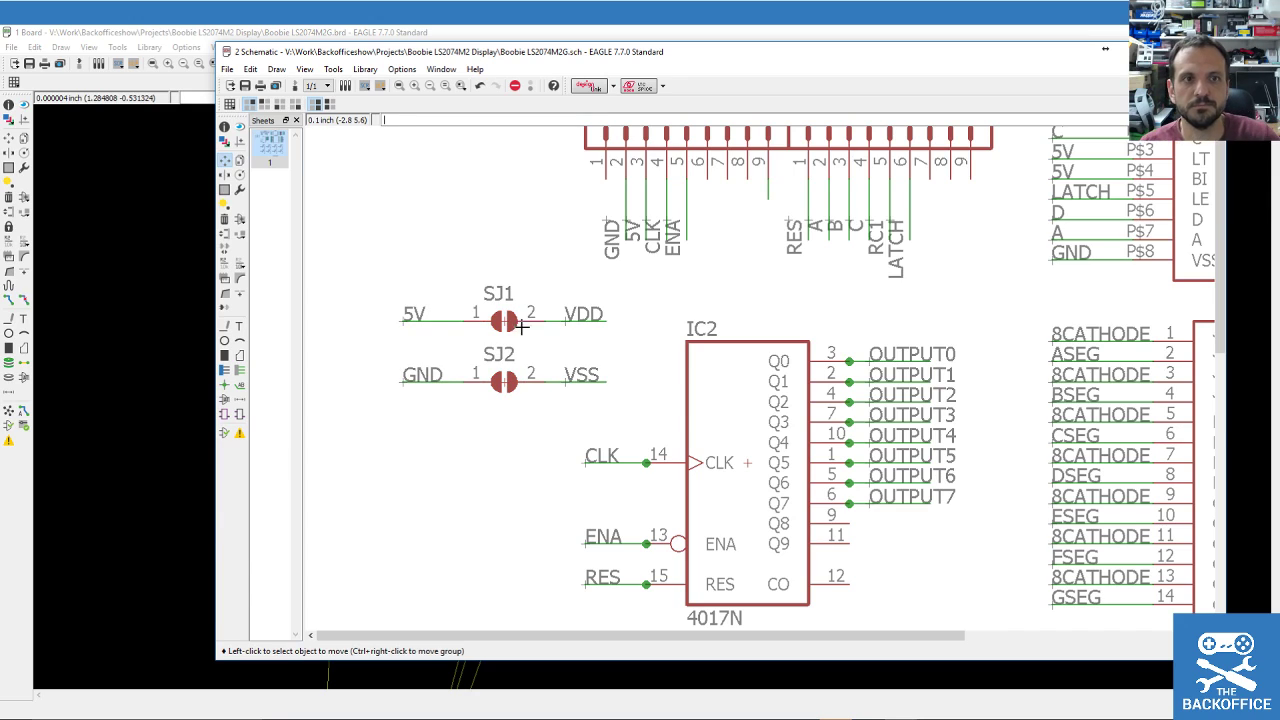
click(147, 48)
Bring SJ1 and SJ2 onto the board, setting SJ2 just below IC2.
scroll(377, 516, down, 6)
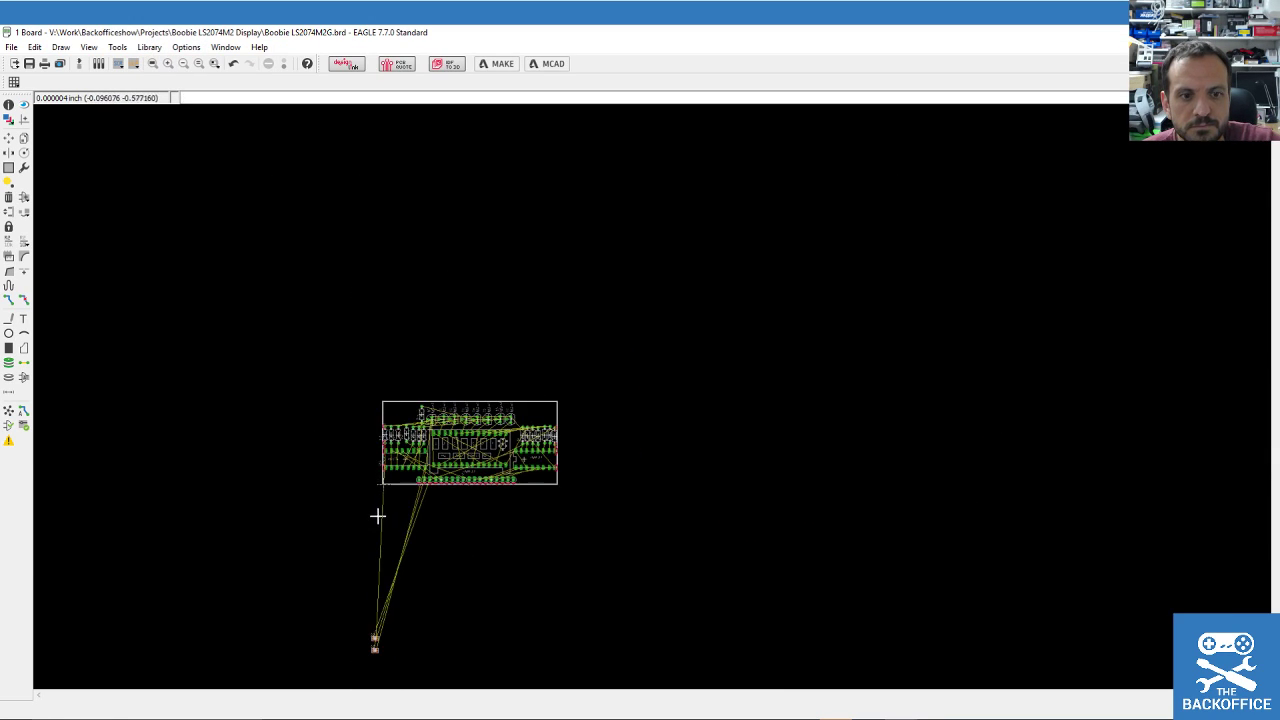
scroll(392, 620, up, 3)
click(9, 137)
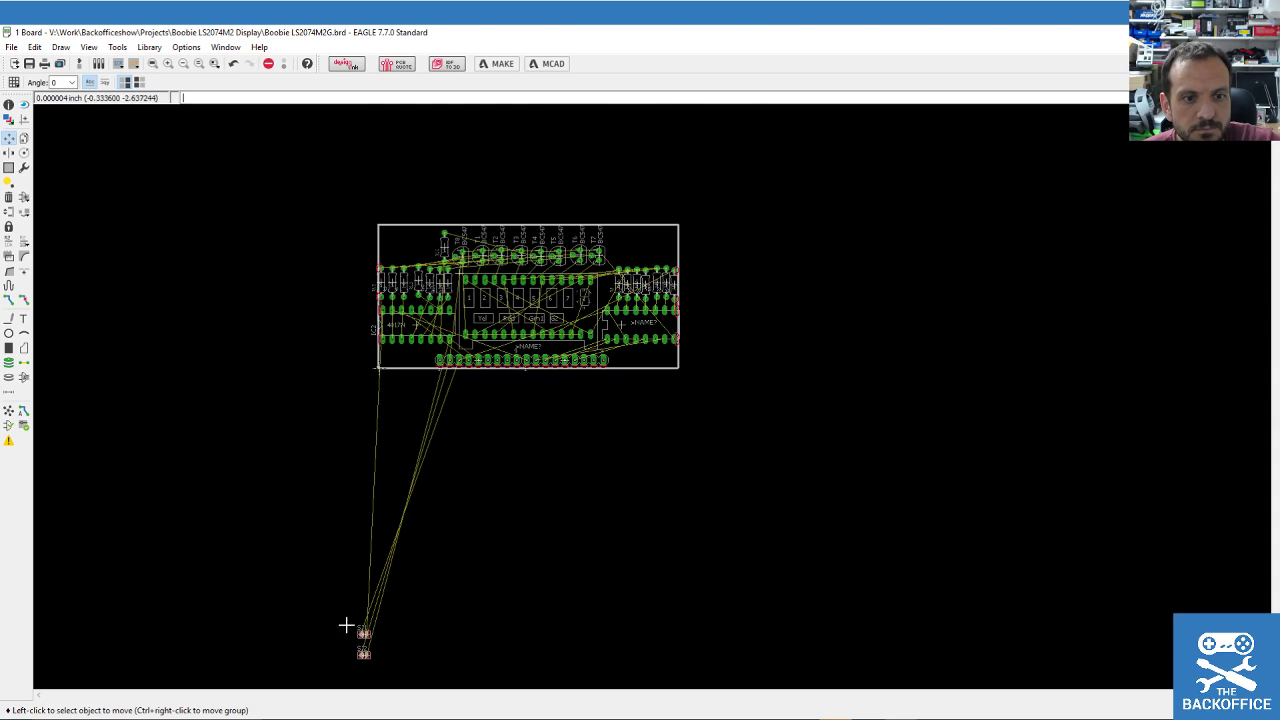
scroll(345, 625, up, 2)
click(378, 638)
scroll(434, 394, down, 2)
click(409, 511)
click(409, 509)
scroll(413, 188, down, 1)
scroll(413, 188, up, 5)
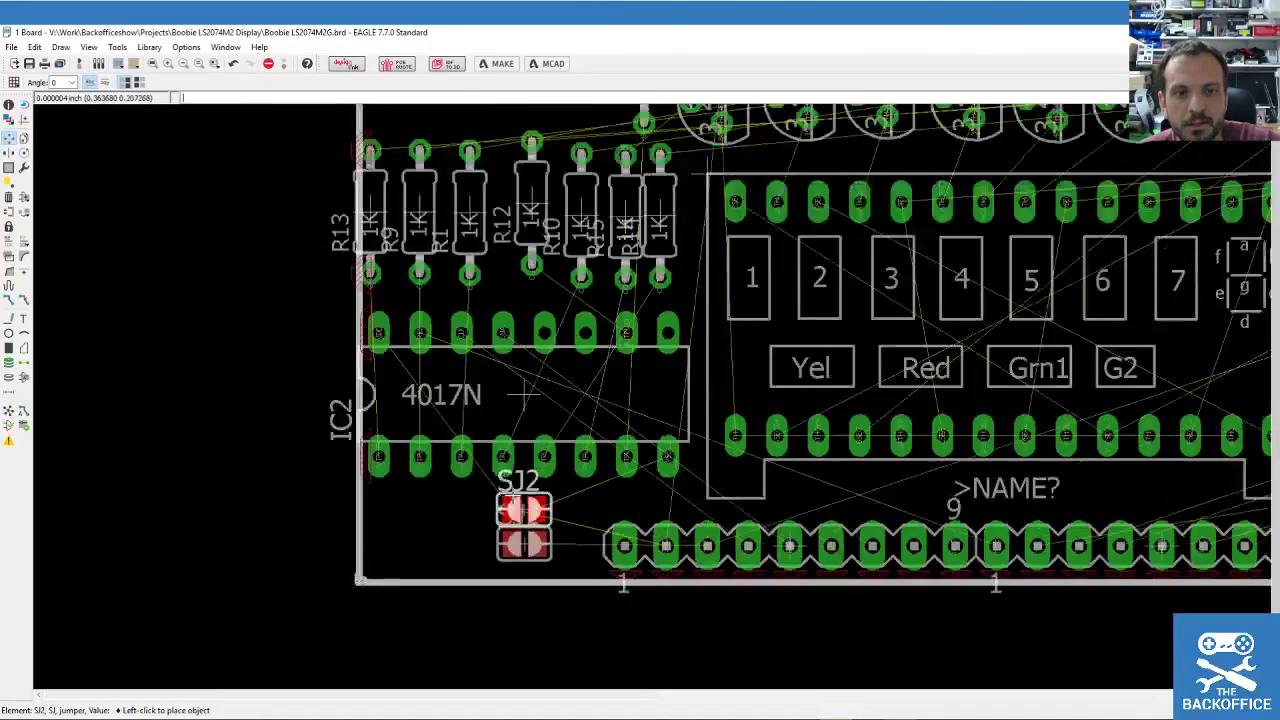
scroll(516, 496, down, 3)
click(536, 503)
Rotate SJ1 90° and line SJ1 and SJ2 up side by side beneath IC2.
click(521, 524)
right_click(461, 526)
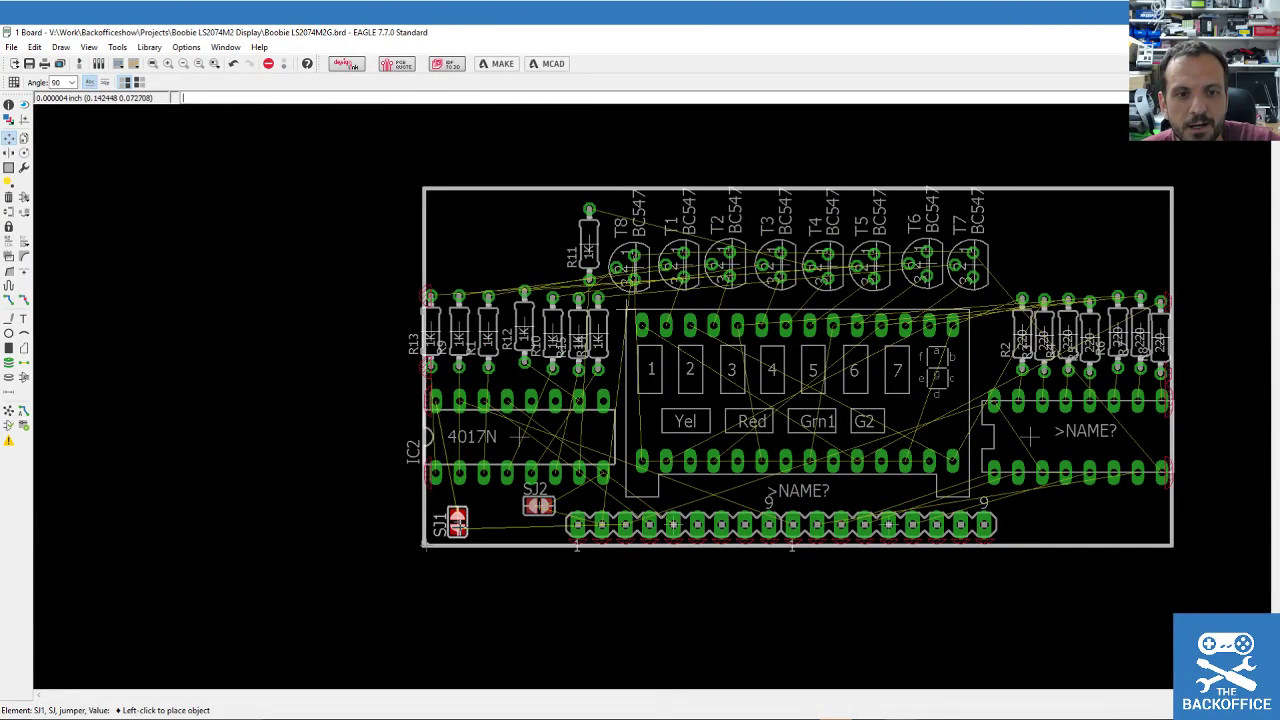
click(468, 516)
click(538, 506)
scroll(514, 518, up, 2)
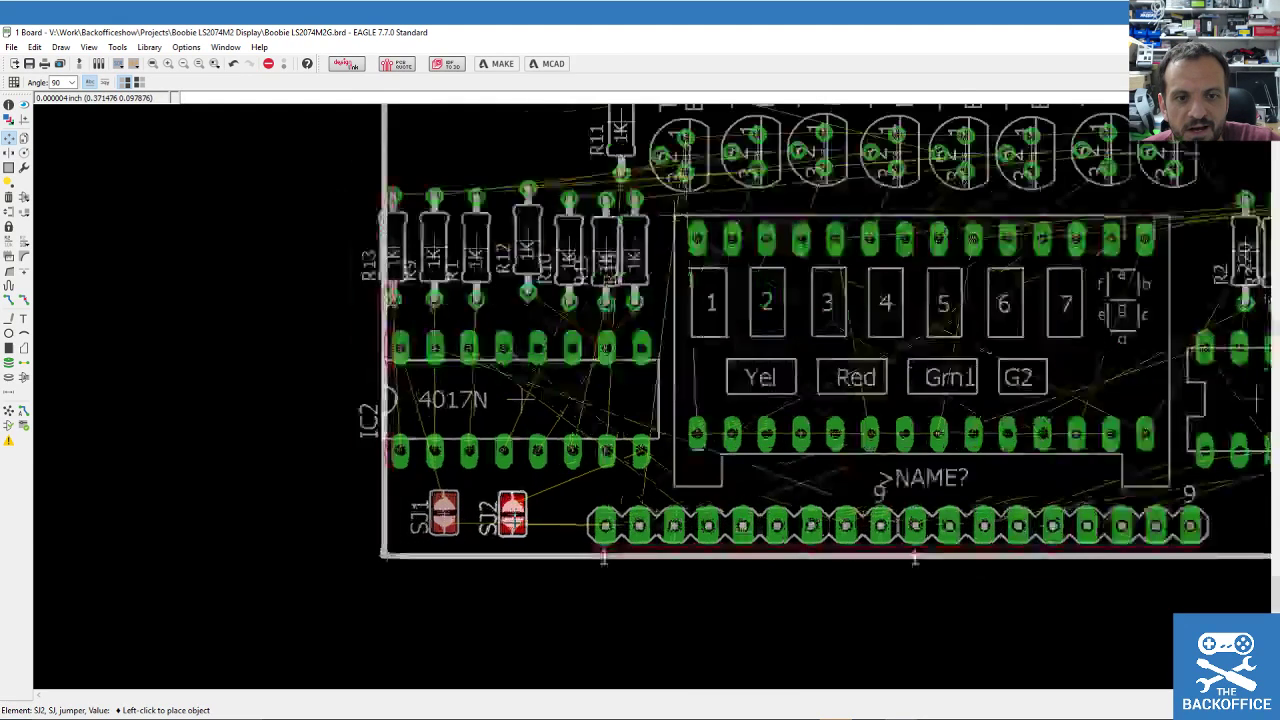
scroll(516, 518, up, 1)
click(527, 512)
click(430, 512)
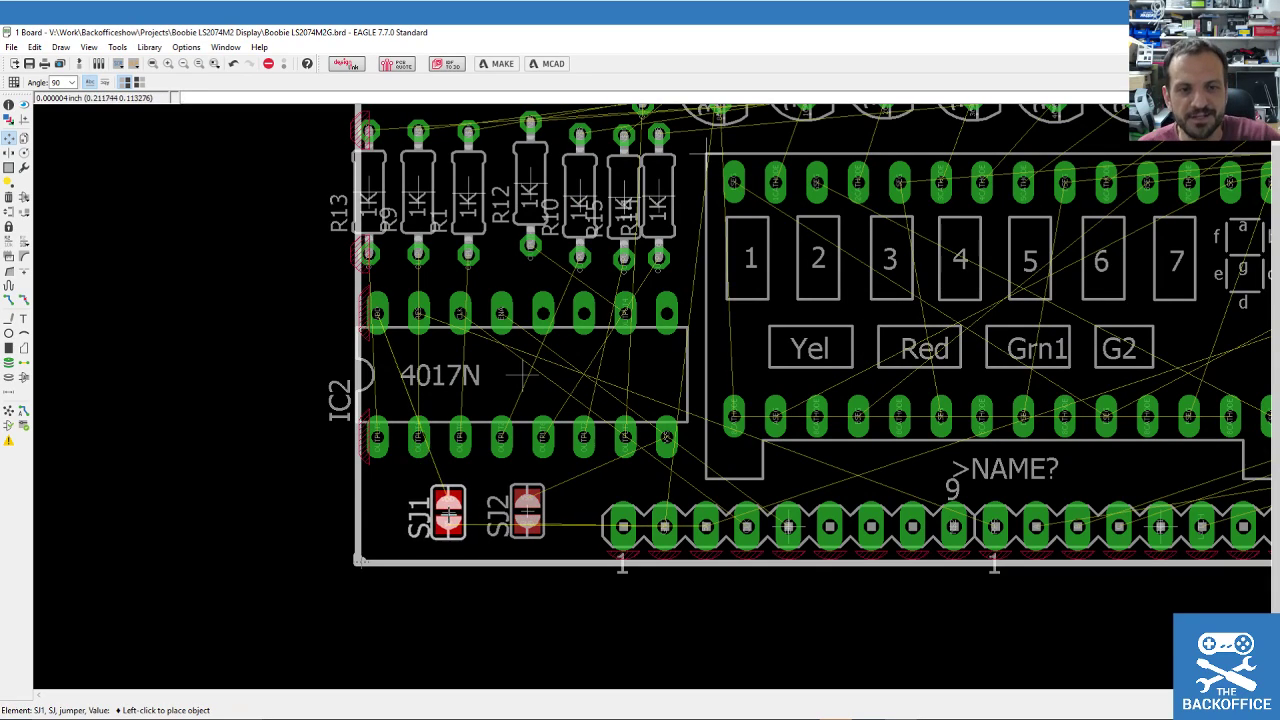
click(445, 512)
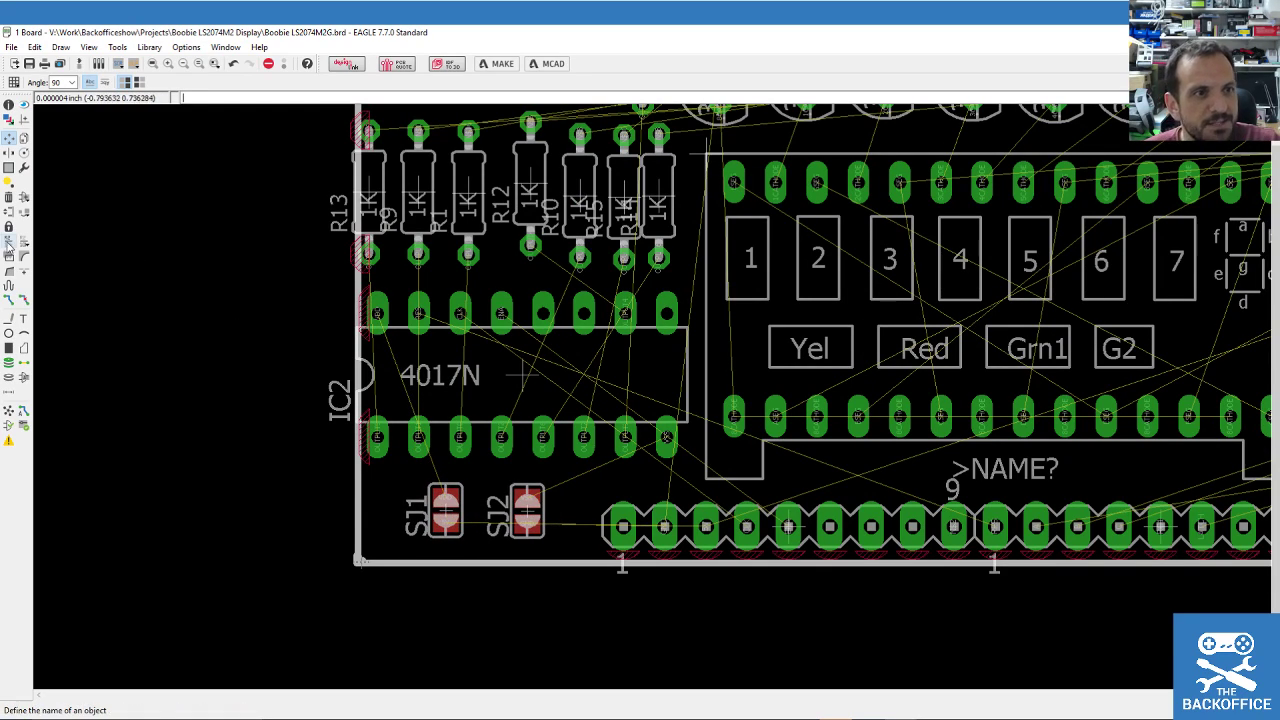
scroll(441, 428, down, 3)
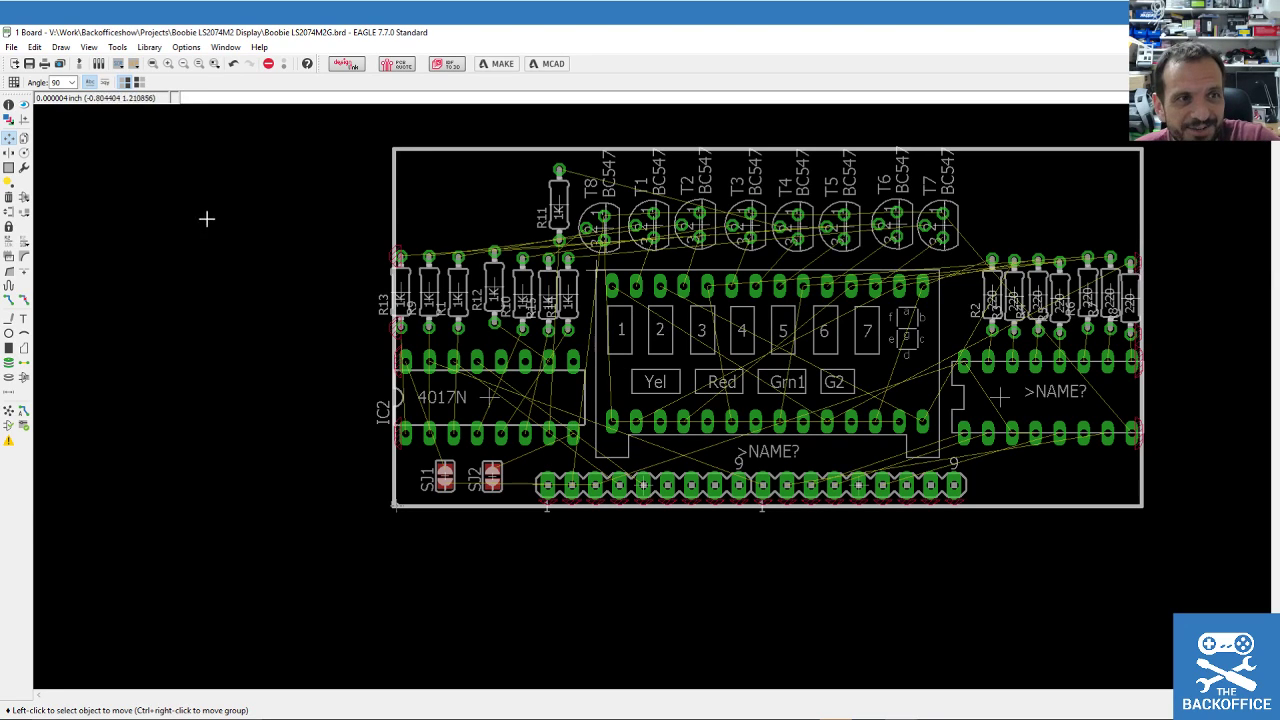
click(9, 168)
Group the seven right-hand 220 resistors and shift the group slightly left.
drag(967, 269, 1145, 325)
click(9, 137)
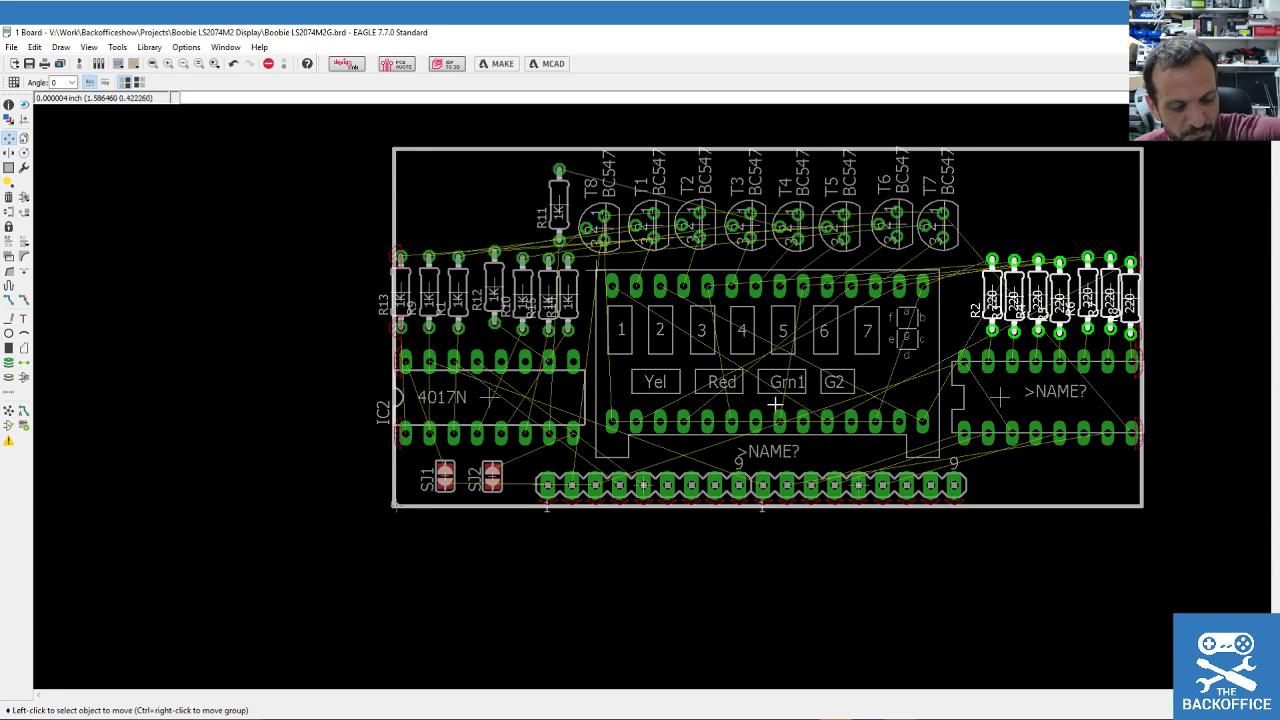
ctrl+right_click(1045, 285)
click(1034, 288)
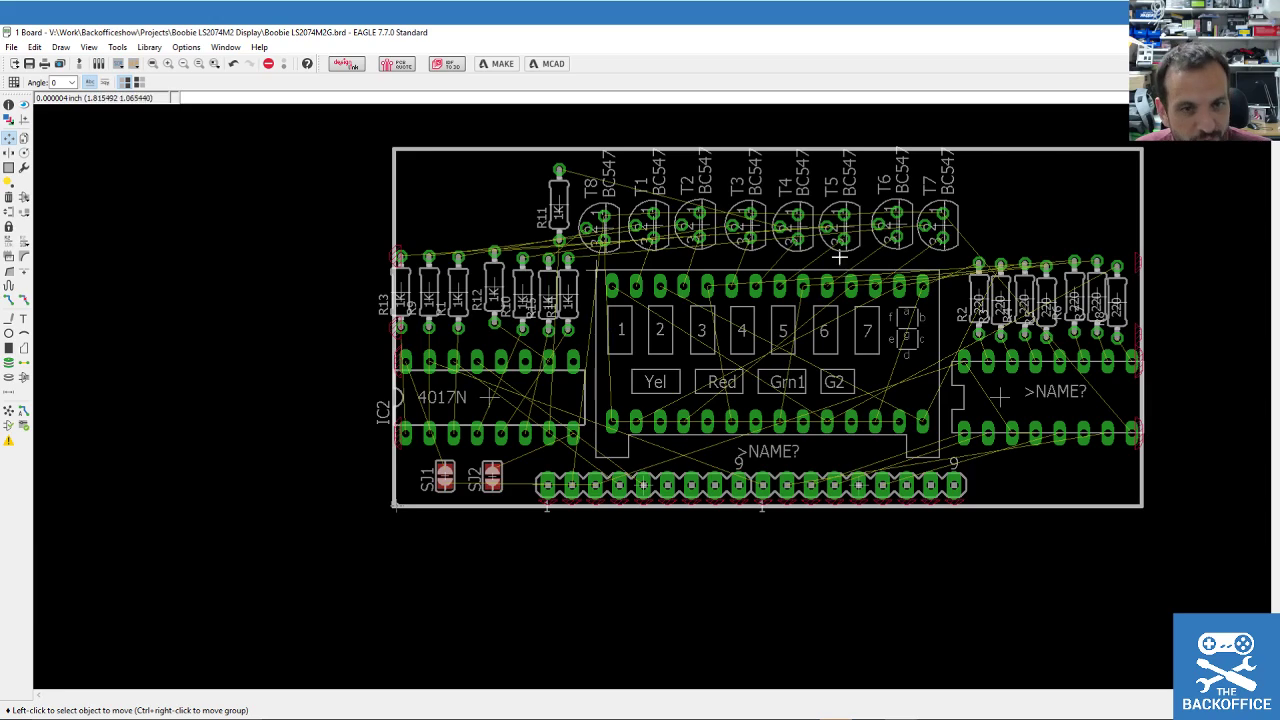
scroll(371, 480, down, 3)
scroll(329, 374, up, 2)
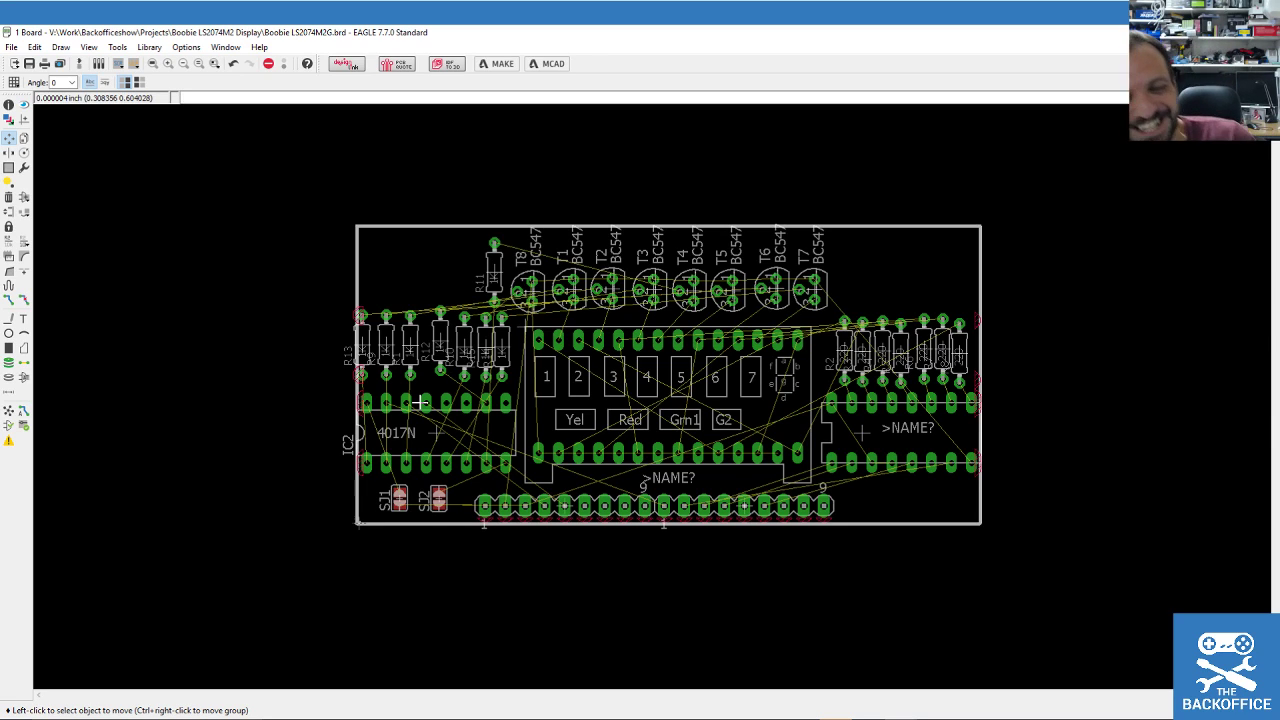
scroll(680, 413, up, 1)
scroll(680, 413, up, 1)
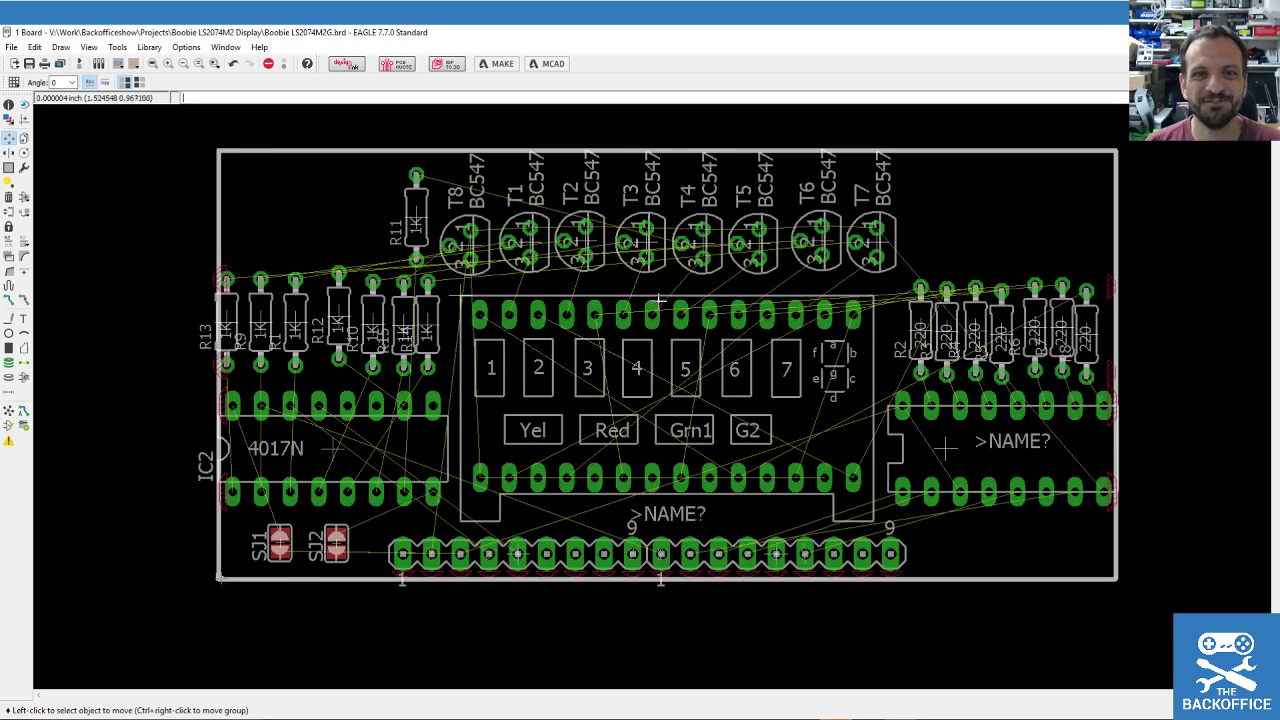
scroll(680, 413, down, 1)
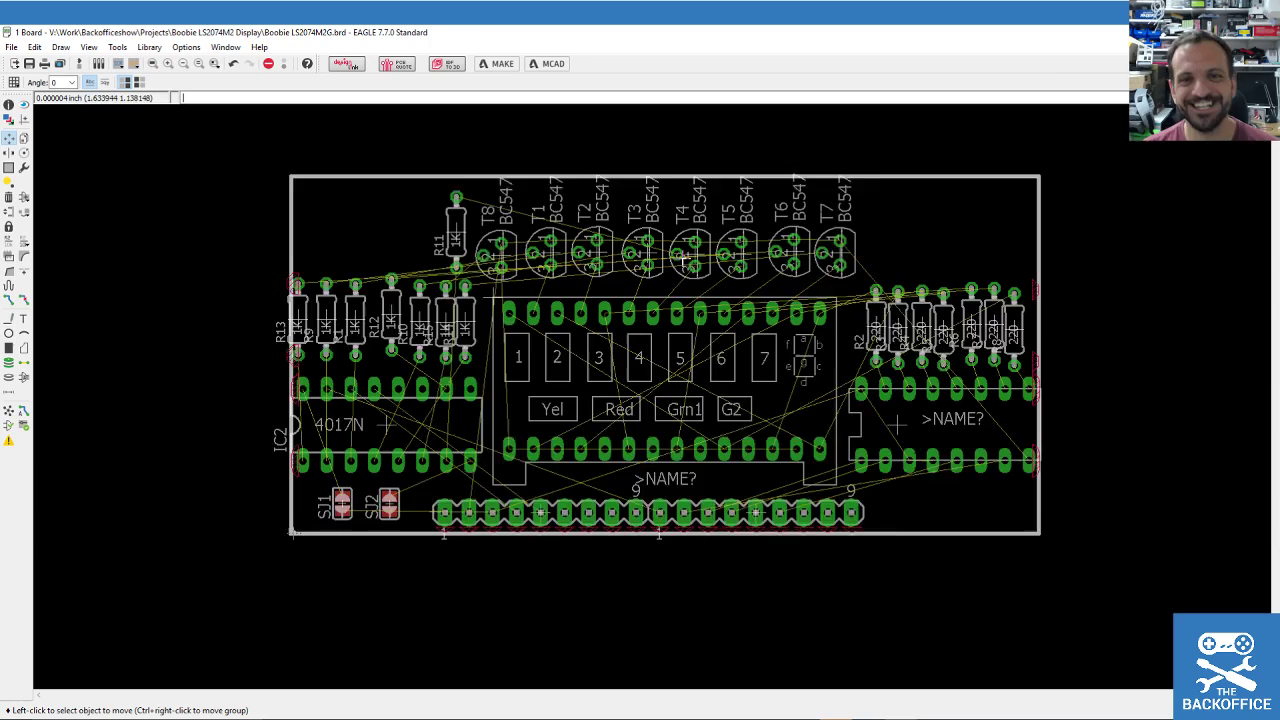
scroll(683, 257, up, 1)
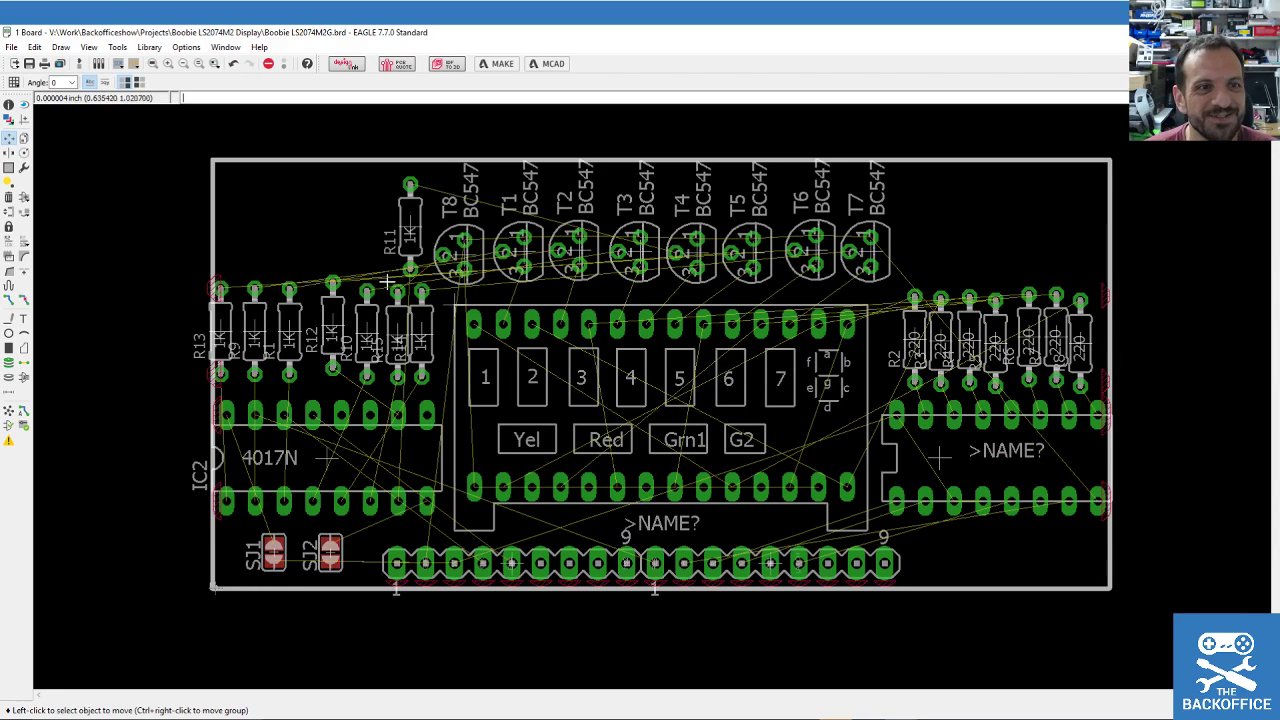
Nudge resistors R13 and R9 slightly to the right individually.
click(8, 139)
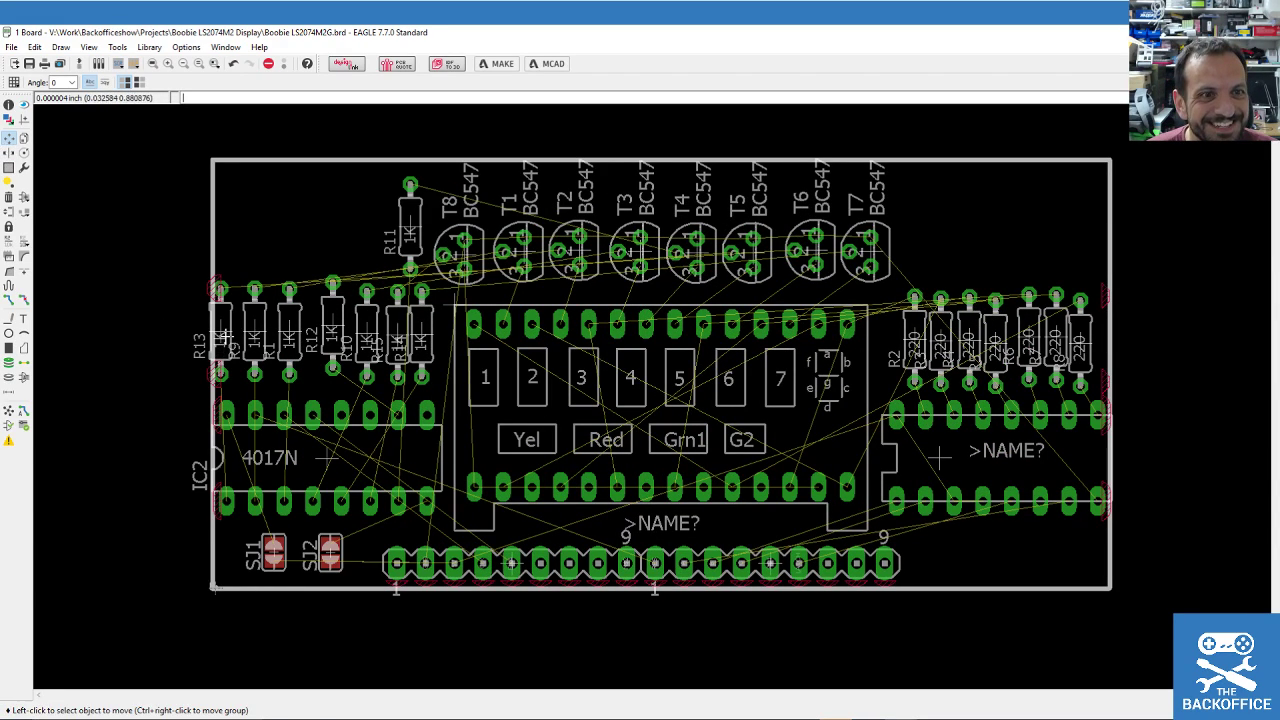
click(221, 335)
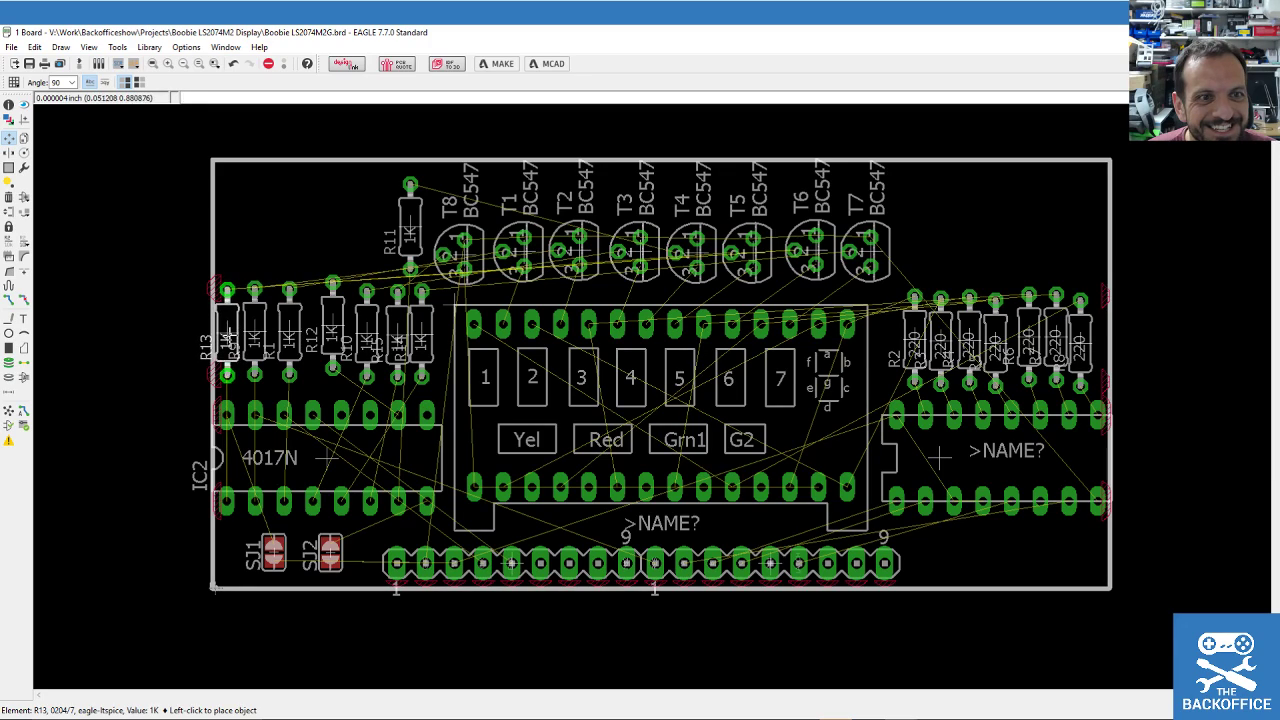
click(230, 333)
click(255, 335)
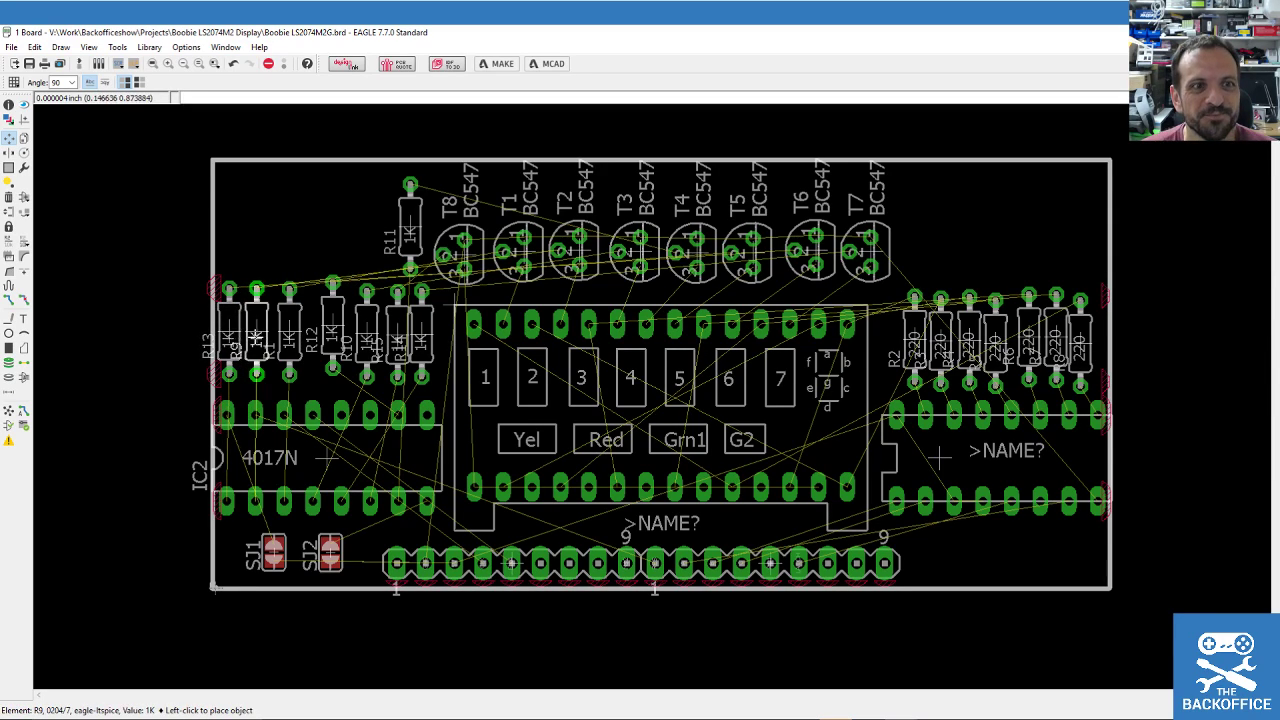
click(260, 335)
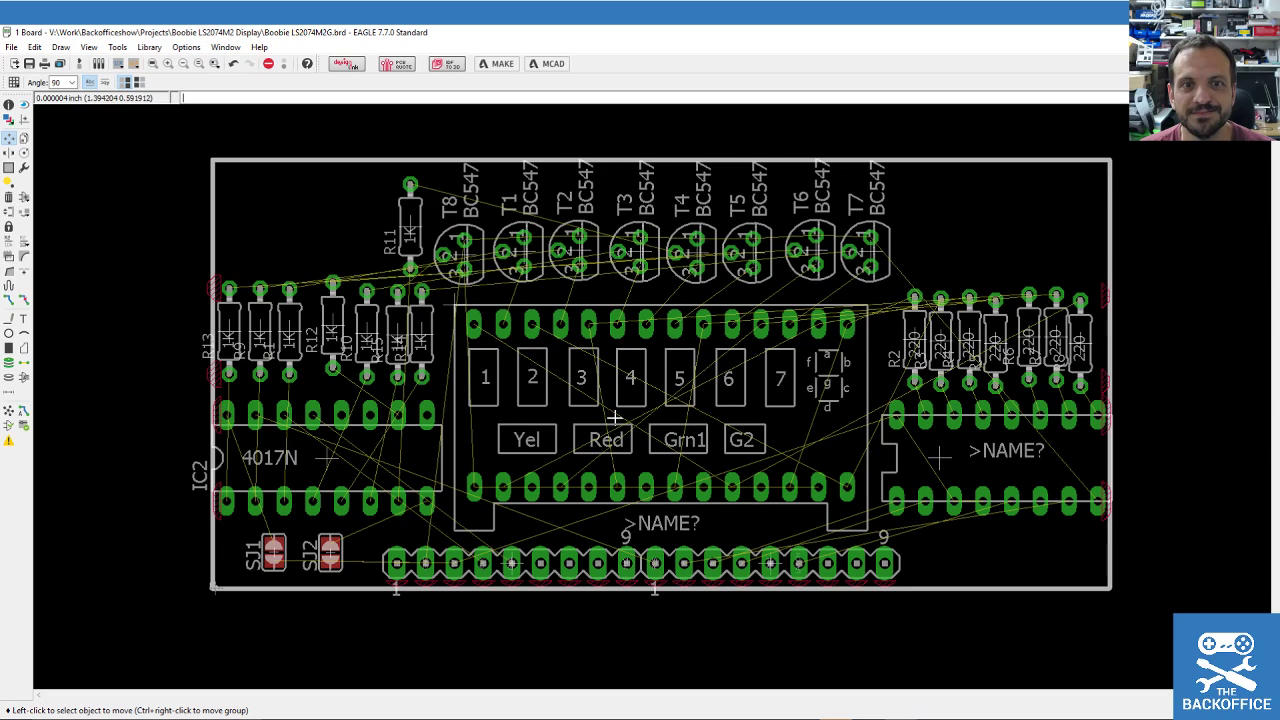
scroll(612, 418, up, 1)
scroll(612, 418, down, 2)
scroll(614, 417, up, 1)
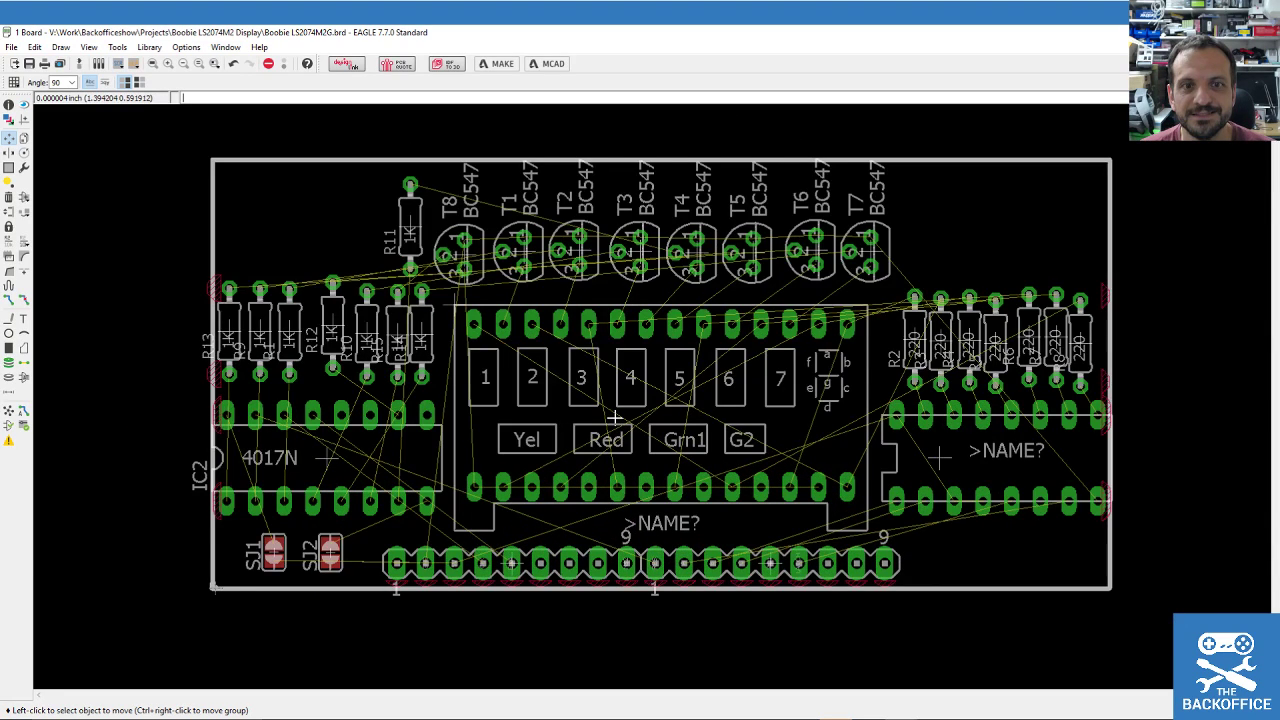
scroll(614, 418, down, 1)
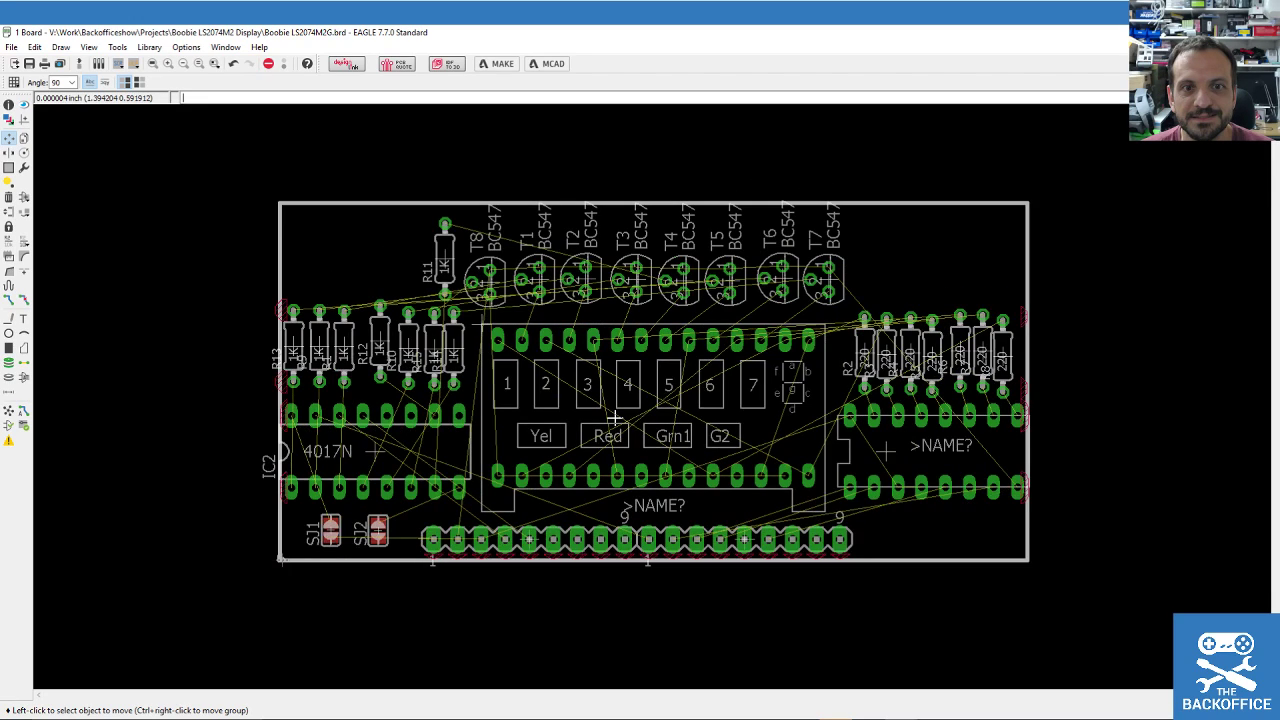
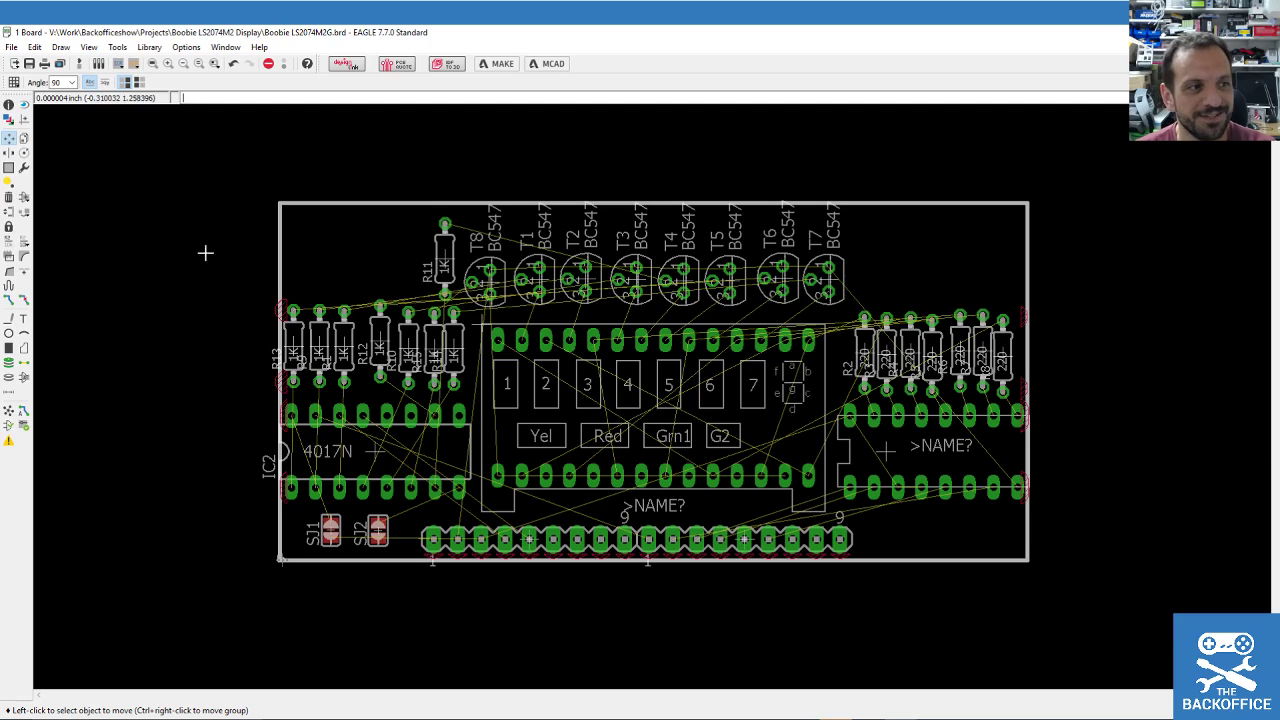
Pick up the board outline's top edge, then cancel the move.
scroll(240, 250, down, 2)
scroll(223, 229, up, 4)
scroll(57, 171, down, 4)
scroll(210, 171, up, 2)
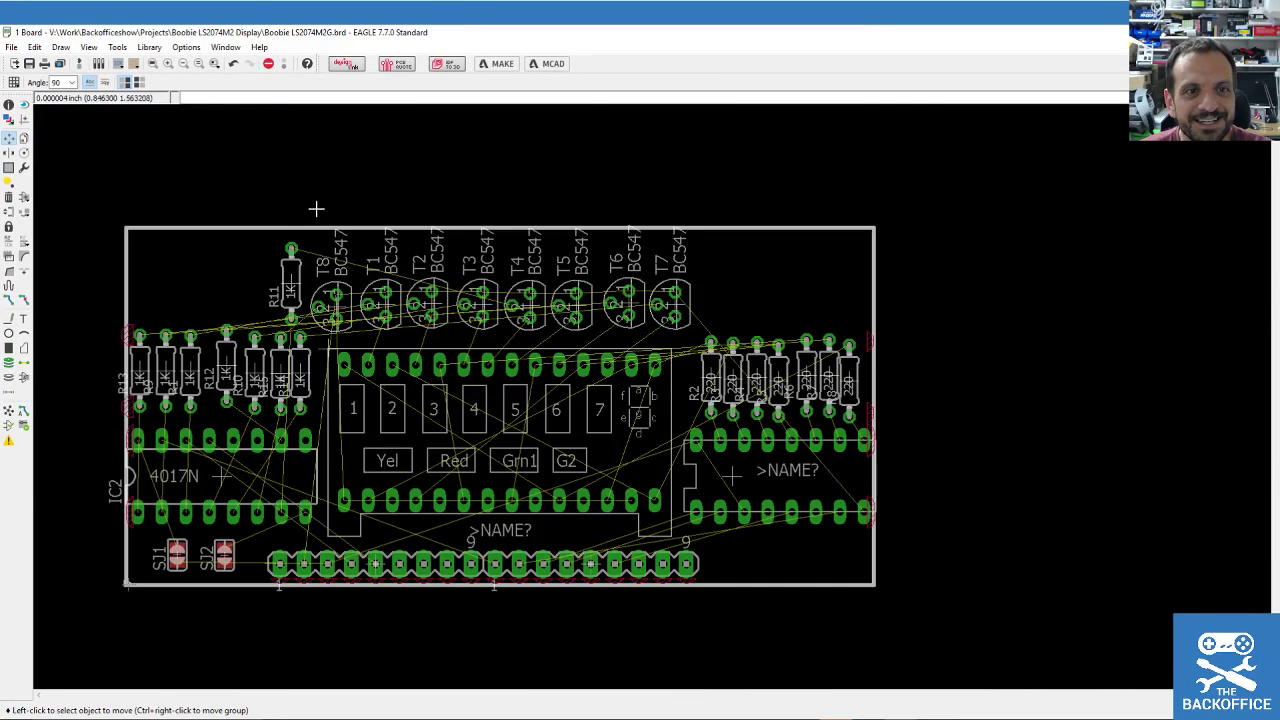
click(408, 215)
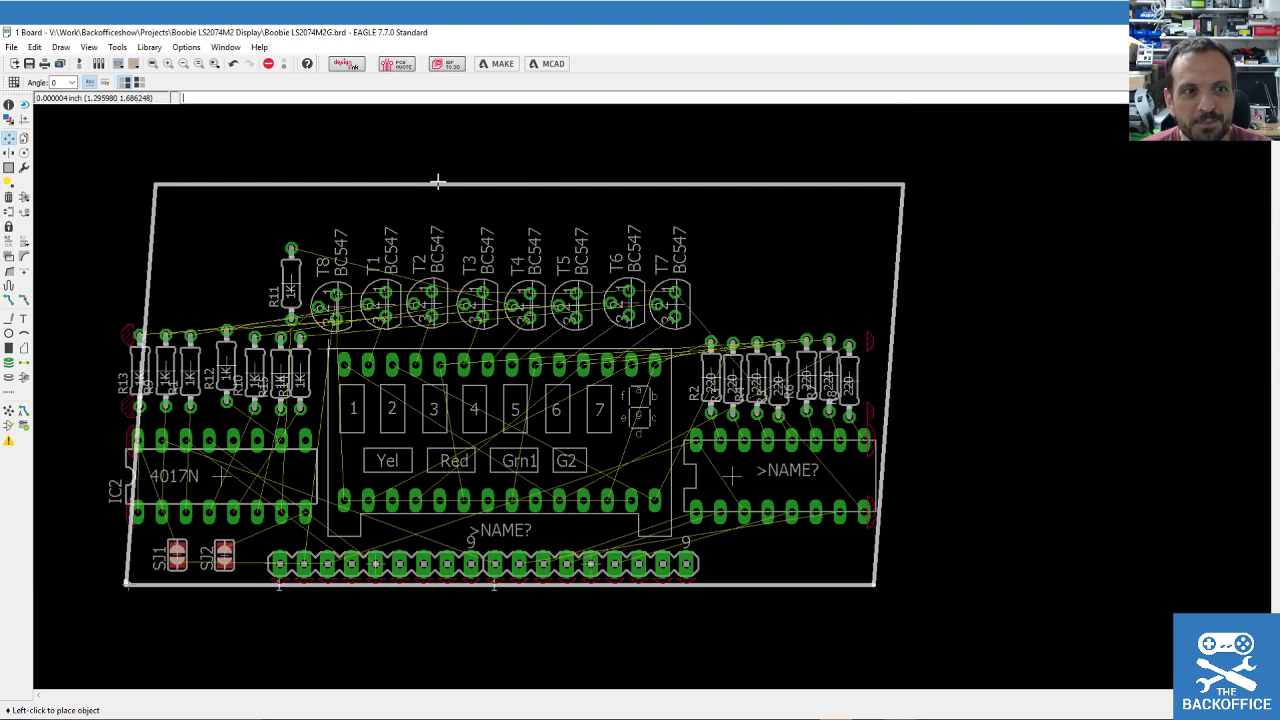
key(Escape)
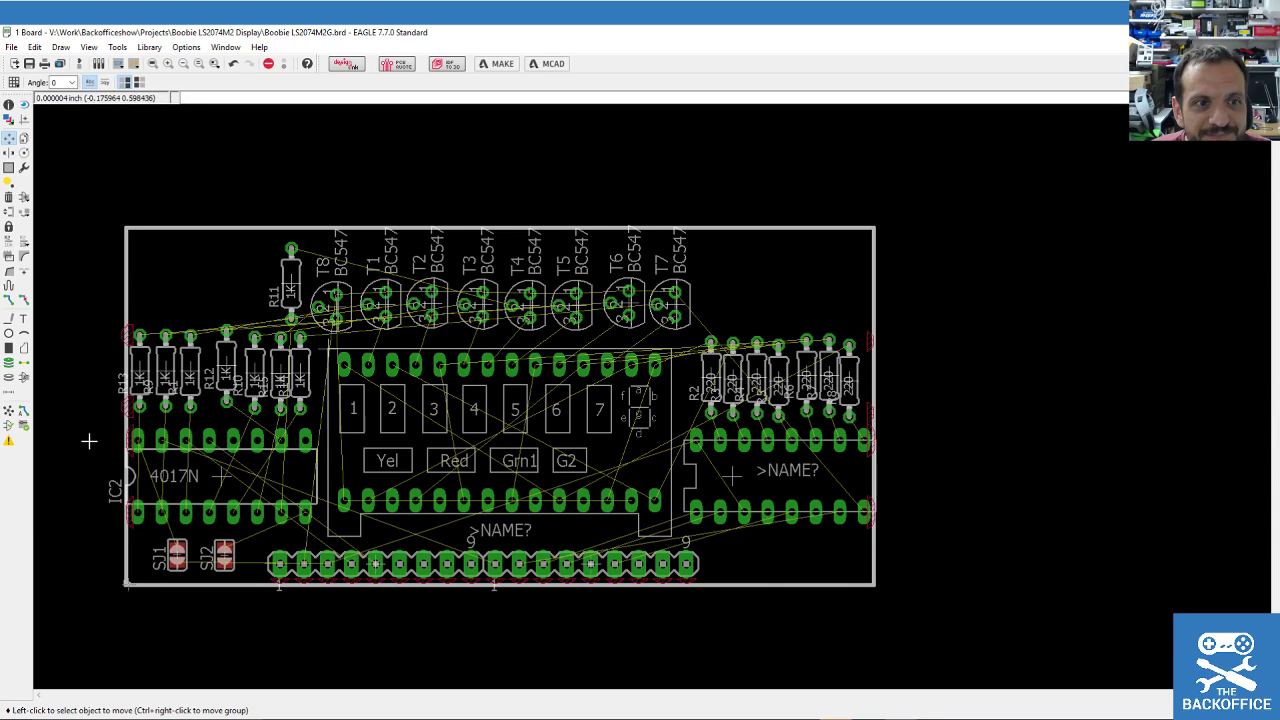
Restore the default grid: 0.05 inch size with a 0.025 inch alternate step.
scroll(89, 440, up, 1)
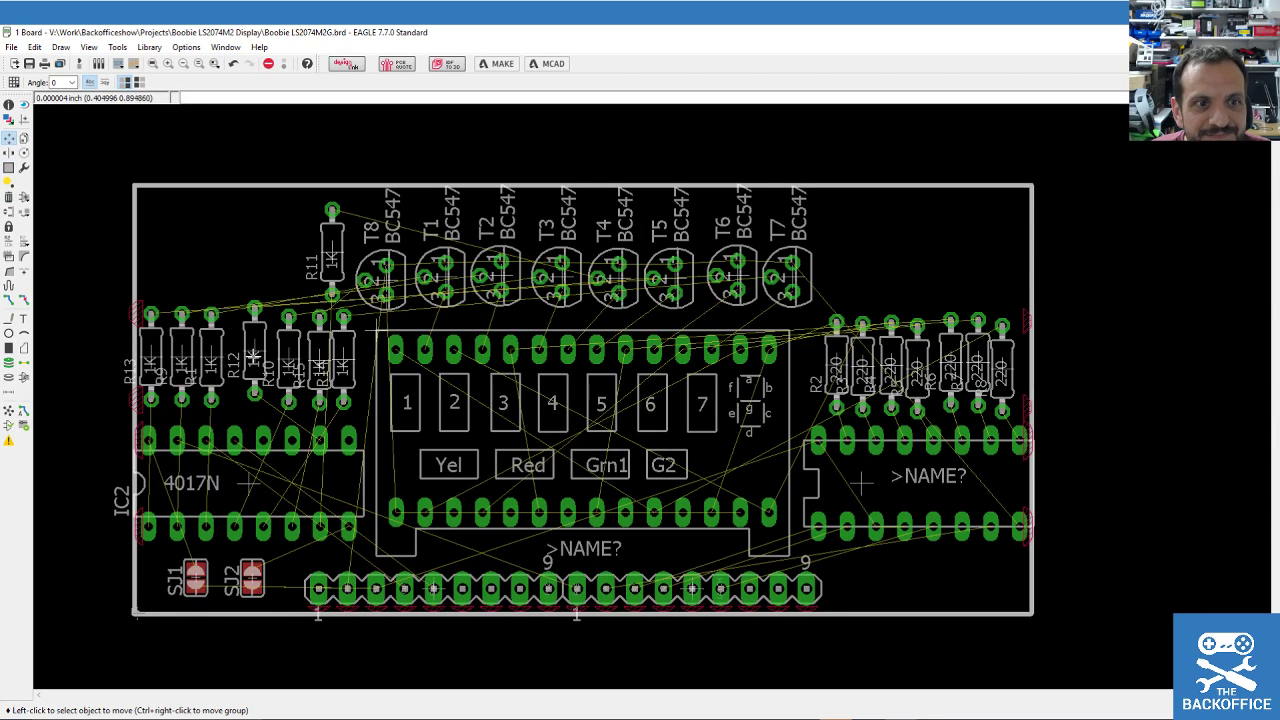
click(117, 47)
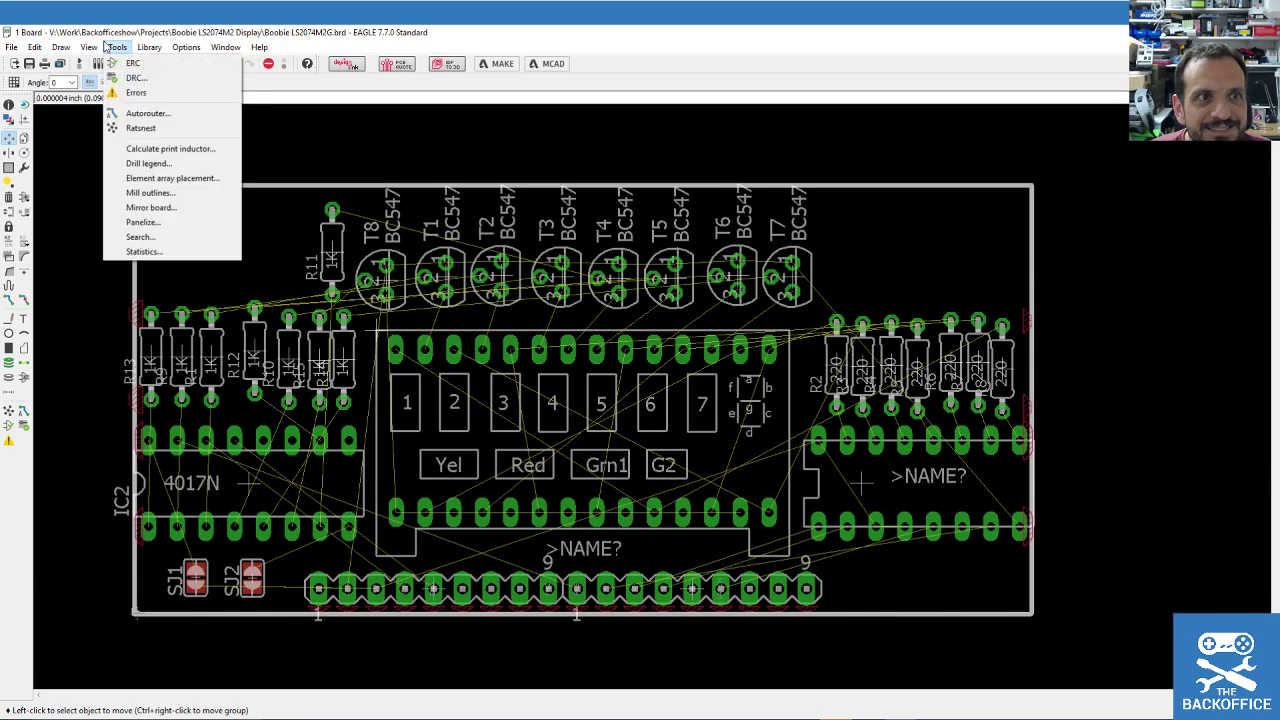
click(89, 47)
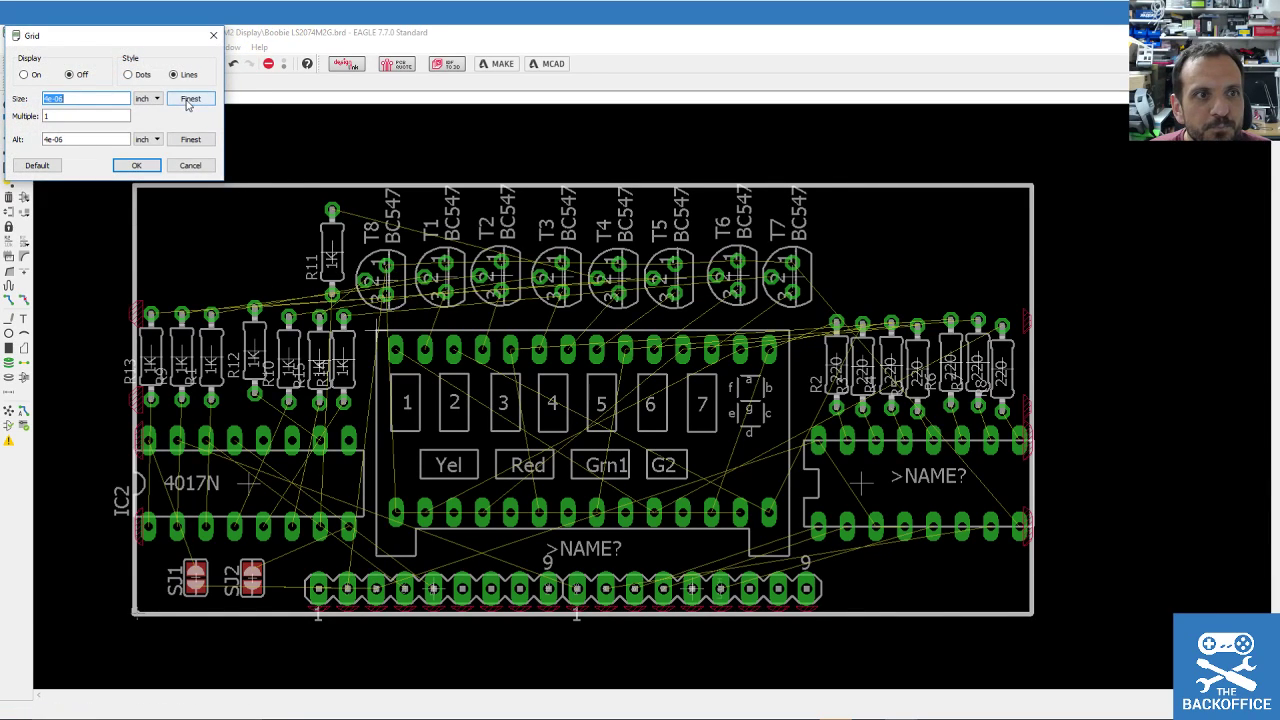
click(37, 165)
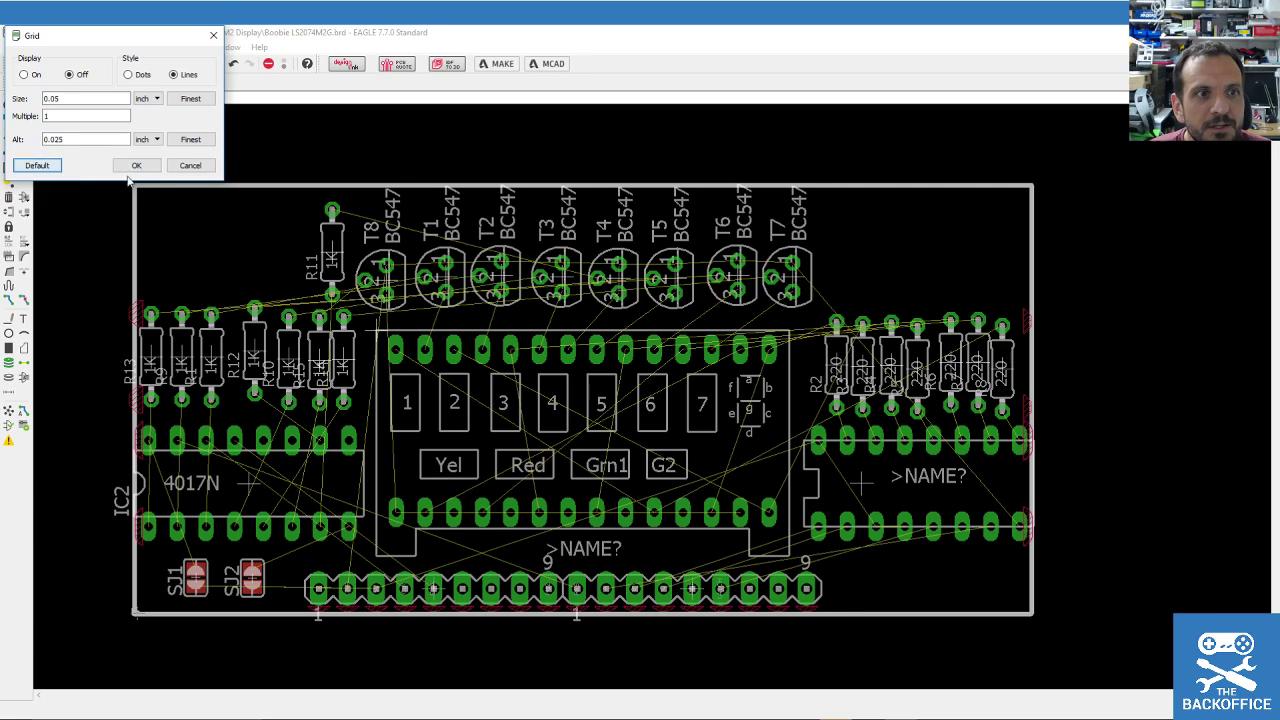
click(138, 165)
click(89, 47)
click(91, 64)
click(37, 165)
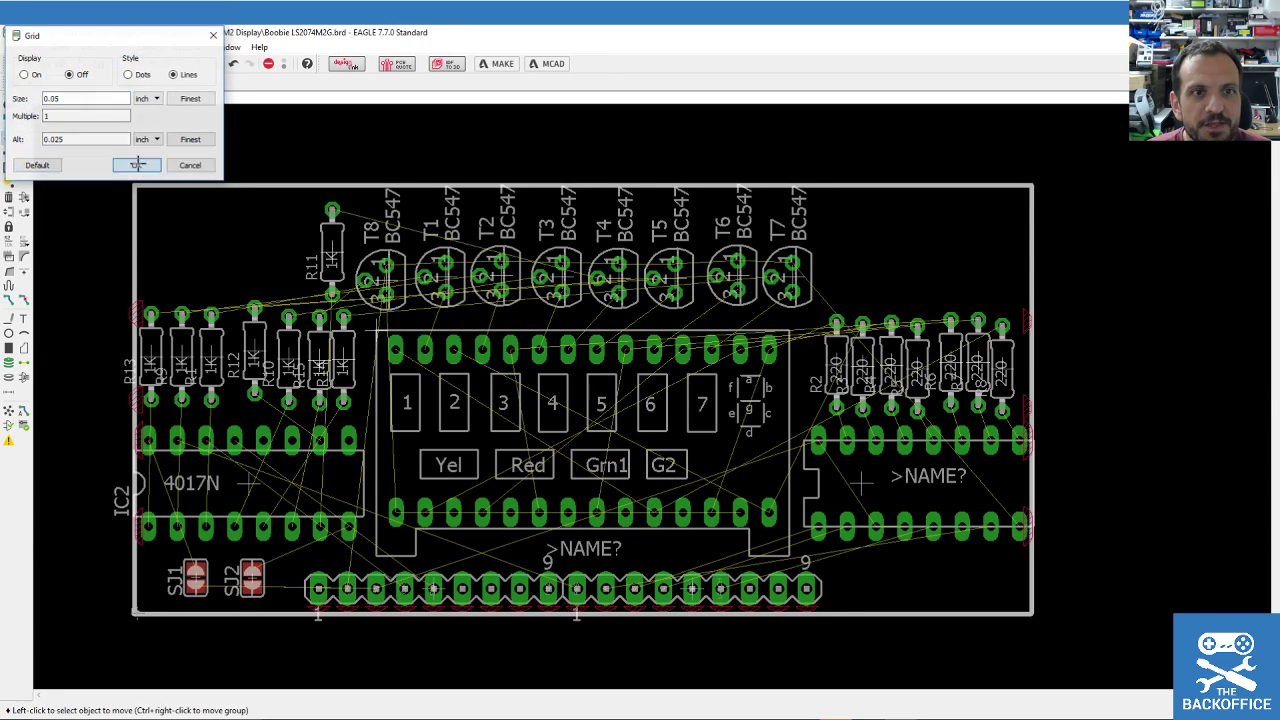
click(138, 165)
scroll(340, 348, up, 1)
scroll(340, 348, up, 5)
Raise the board outline's top edge well above the transistor row.
scroll(380, 370, down, 4)
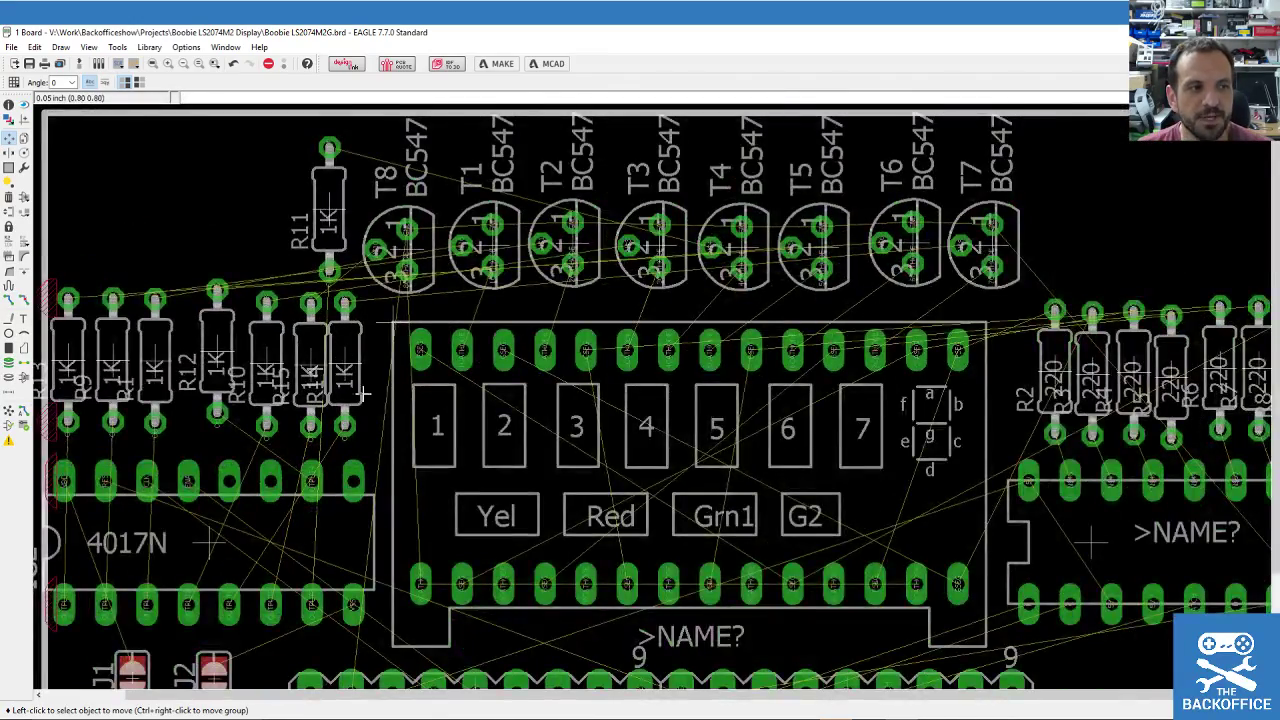
scroll(489, 460, up, 1)
scroll(489, 460, up, 2)
scroll(490, 460, down, 1)
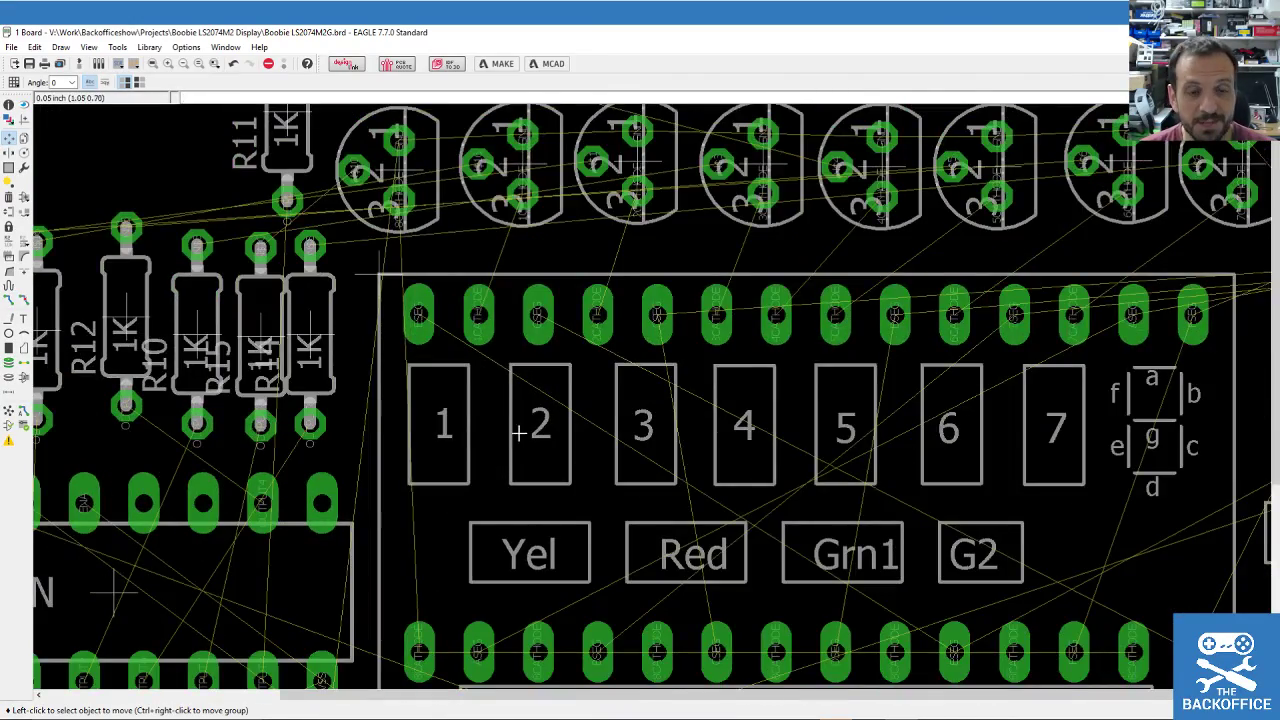
scroll(518, 425, down, 2)
scroll(522, 425, down, 1)
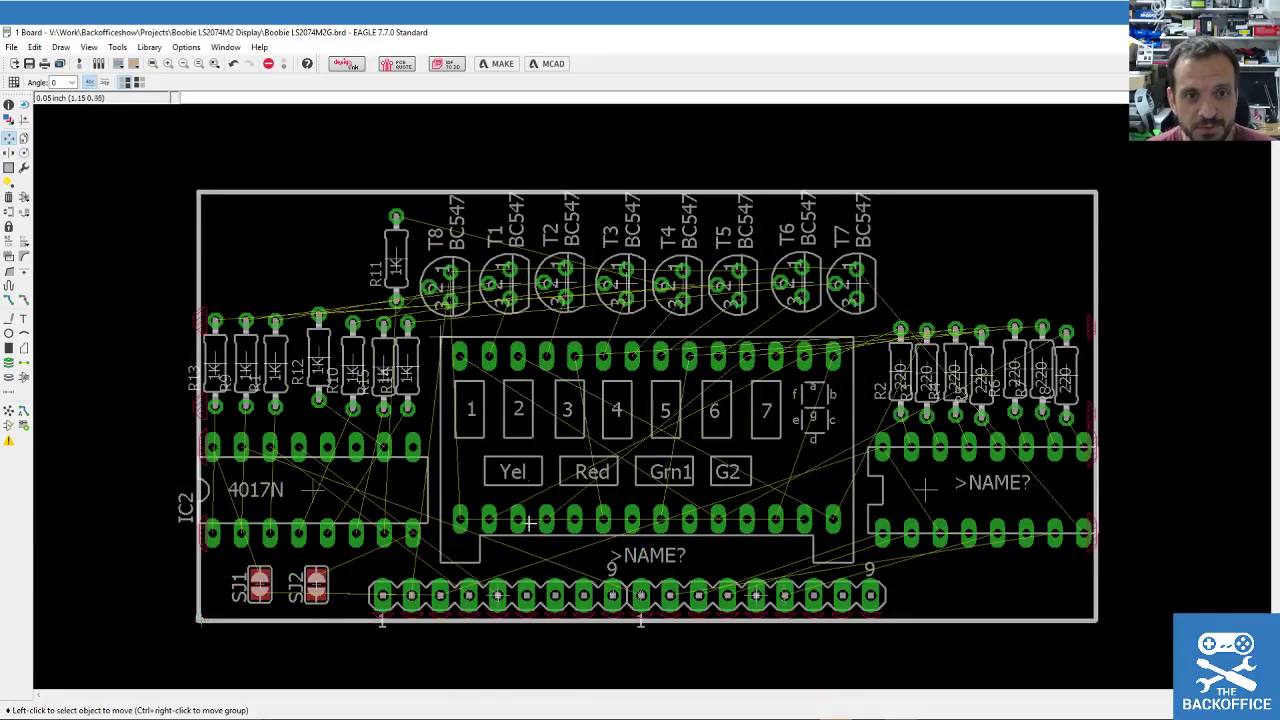
scroll(514, 517, up, 1)
scroll(575, 483, down, 1)
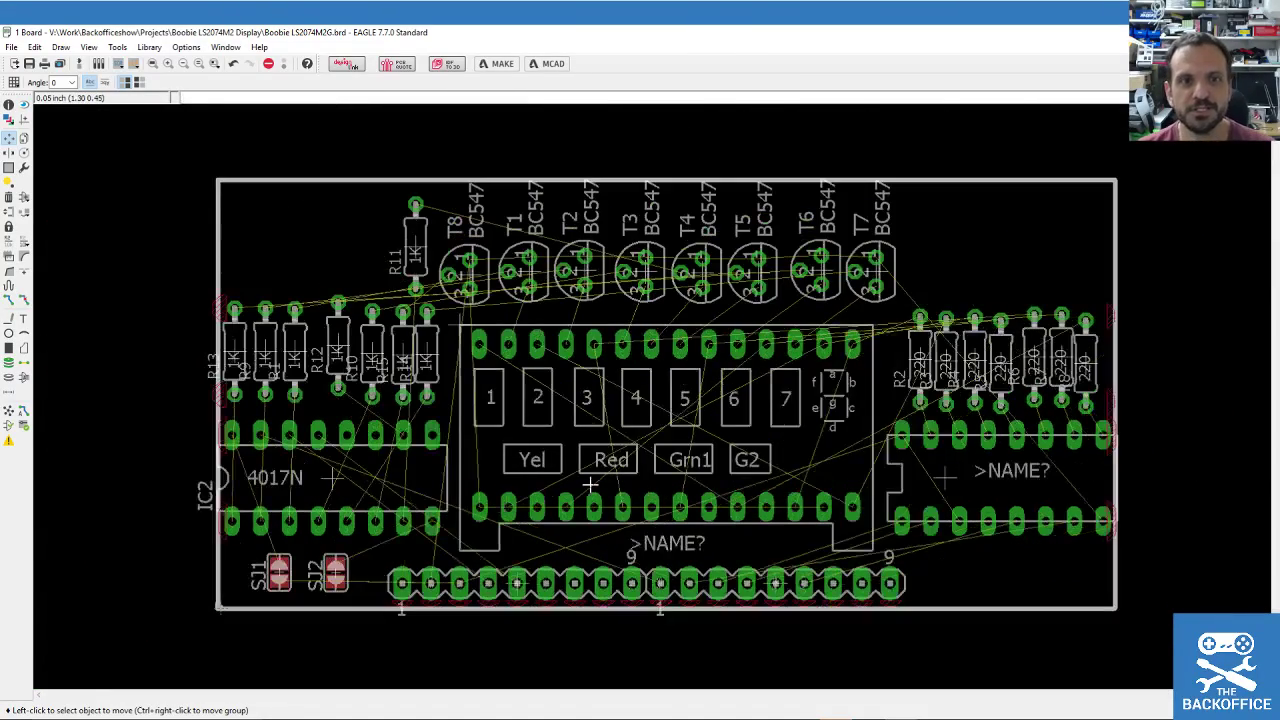
scroll(516, 480, up, 1)
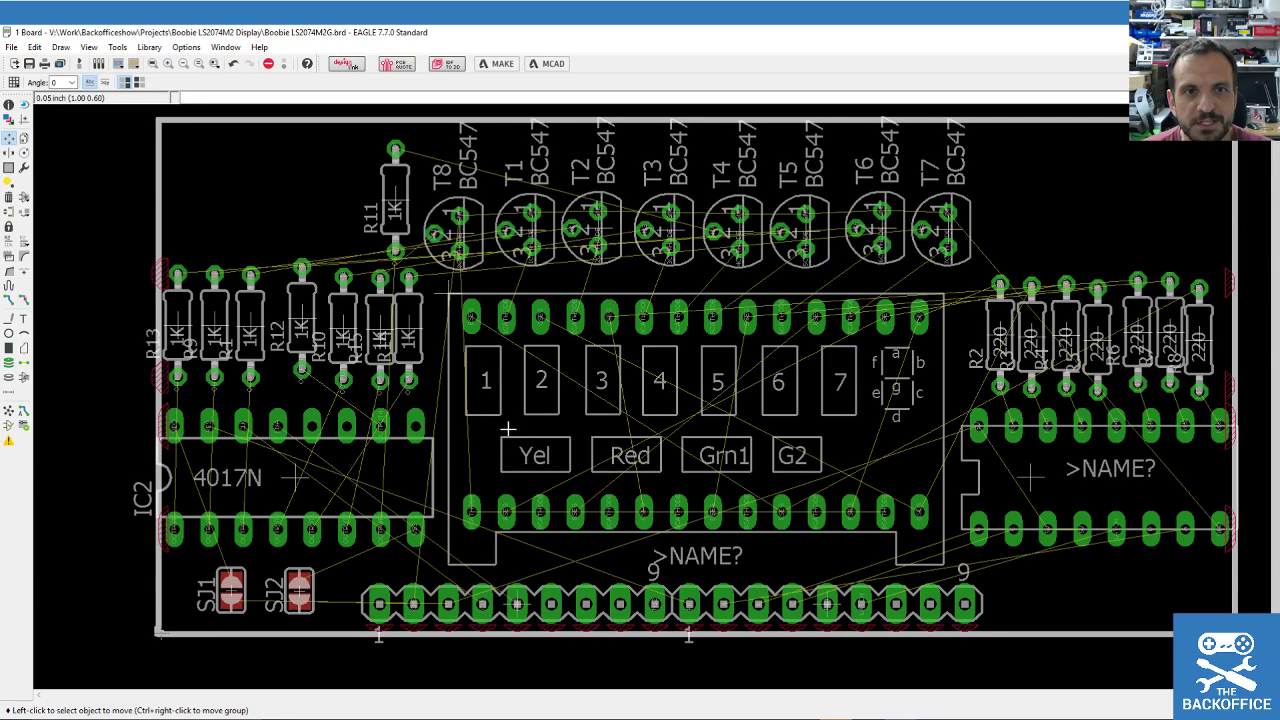
scroll(508, 429, down, 2)
scroll(507, 430, up, 3)
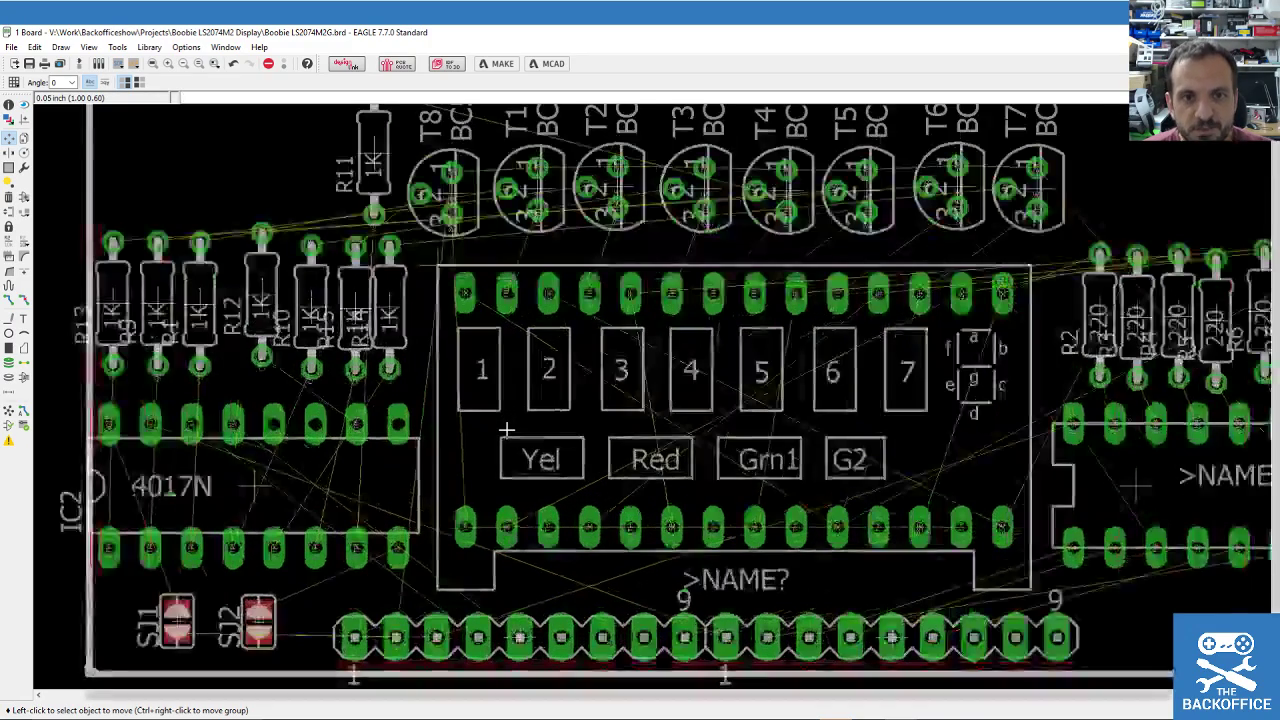
scroll(507, 430, down, 2)
scroll(507, 430, up, 1)
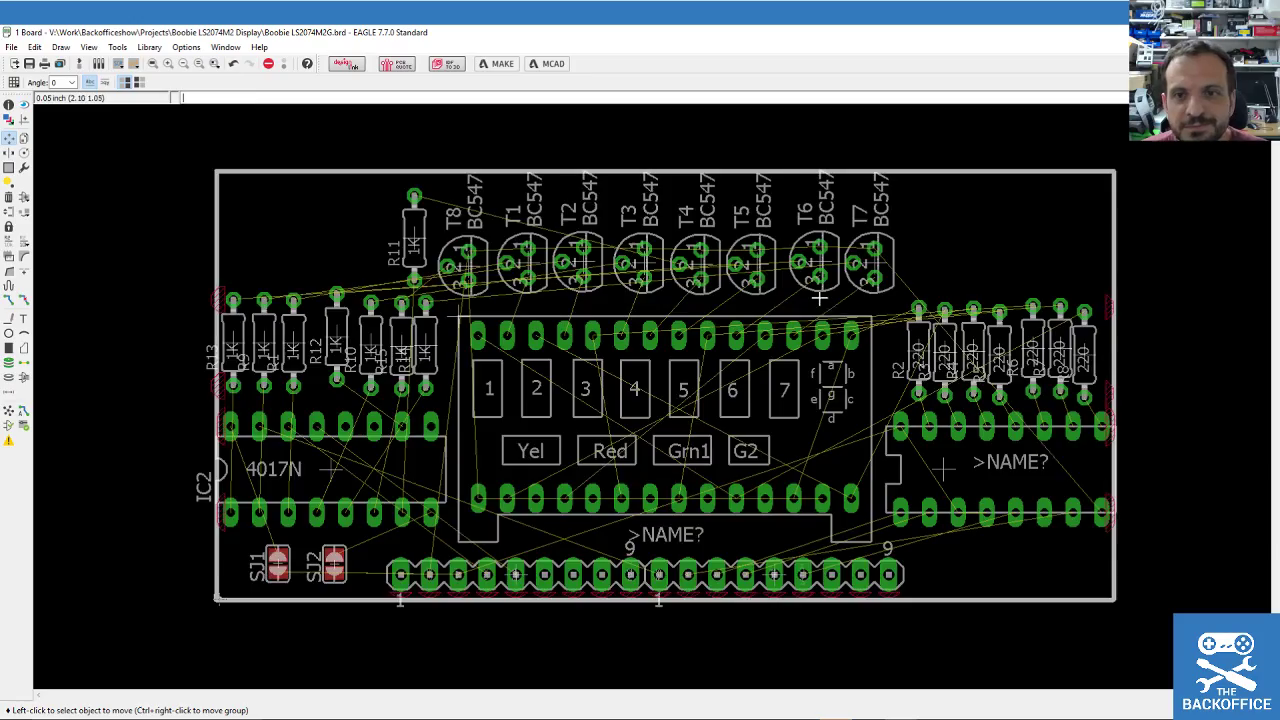
scroll(820, 297, down, 1)
scroll(772, 317, up, 2)
scroll(755, 443, up, 2)
scroll(700, 447, down, 5)
scroll(648, 451, up, 2)
scroll(647, 450, up, 2)
scroll(658, 455, down, 2)
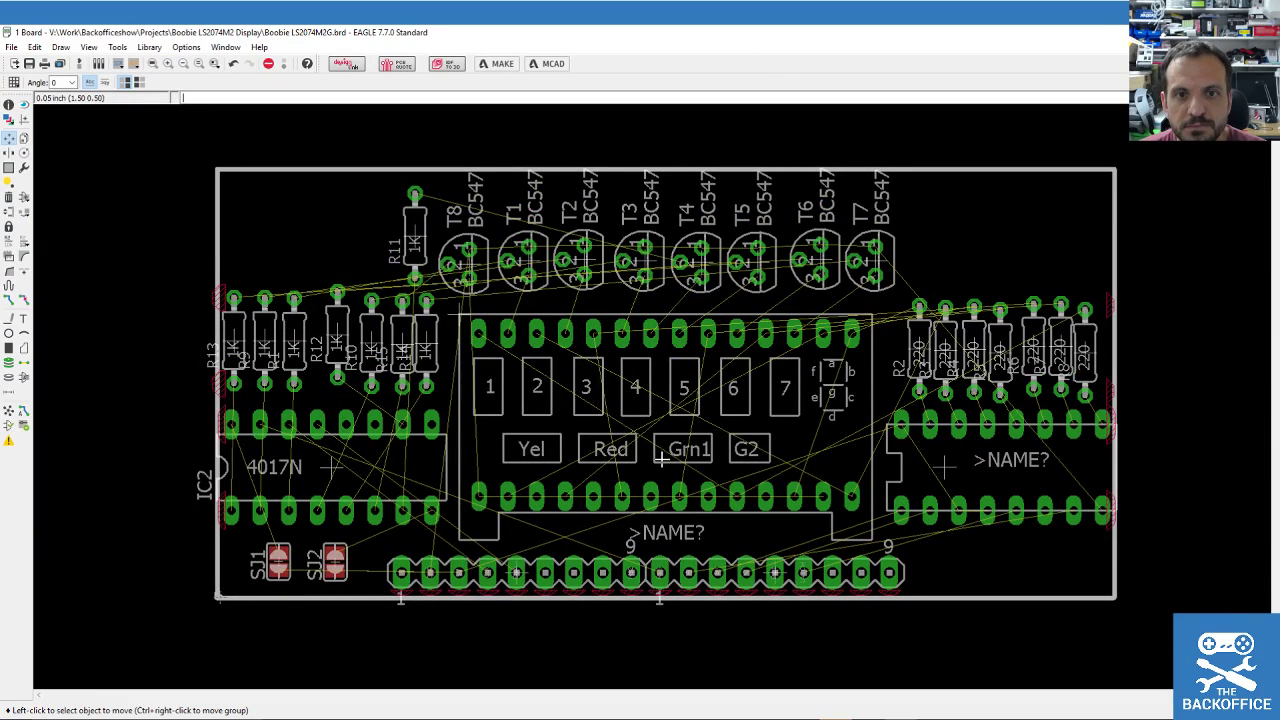
scroll(534, 277, down, 2)
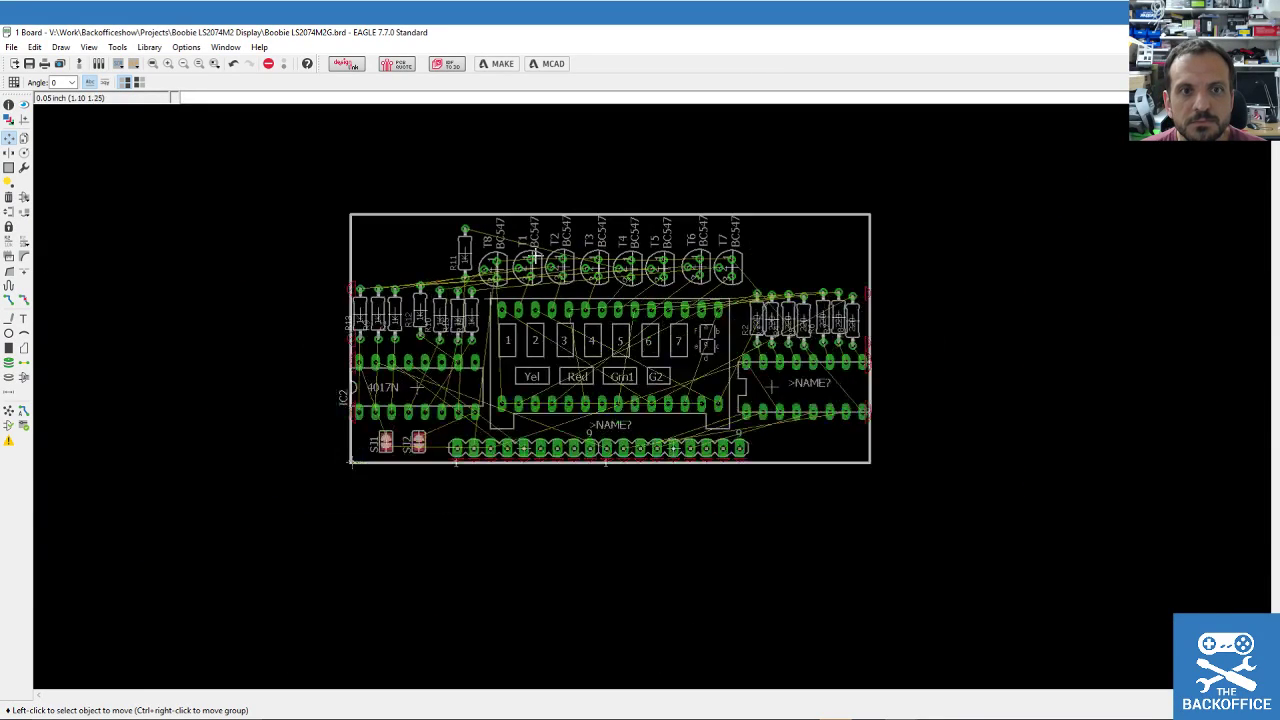
click(560, 213)
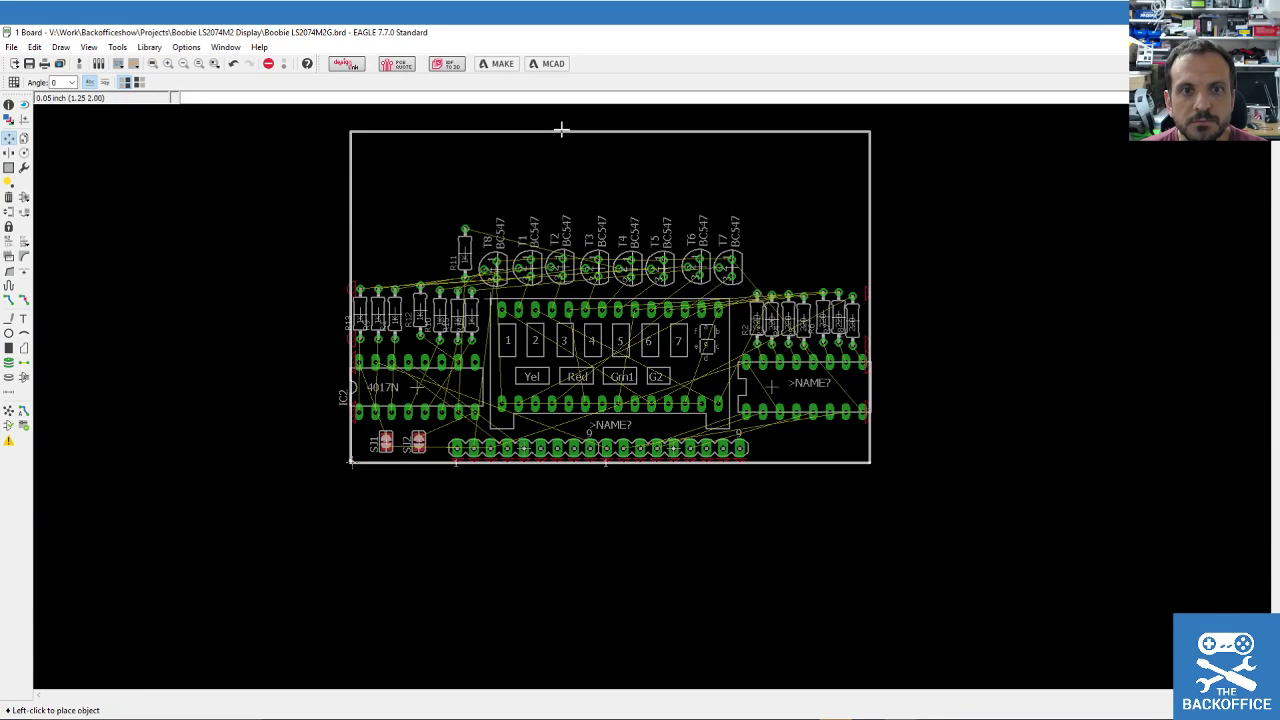
click(561, 128)
scroll(530, 243, up, 3)
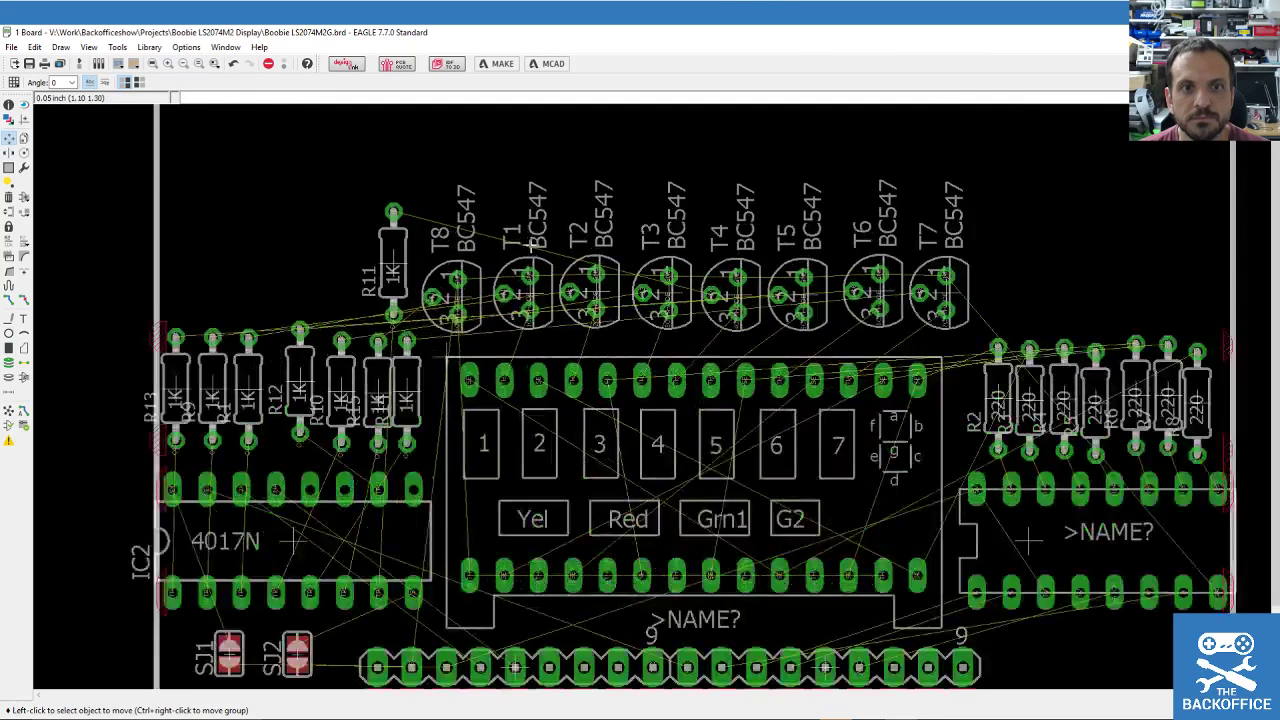
scroll(580, 538, up, 1)
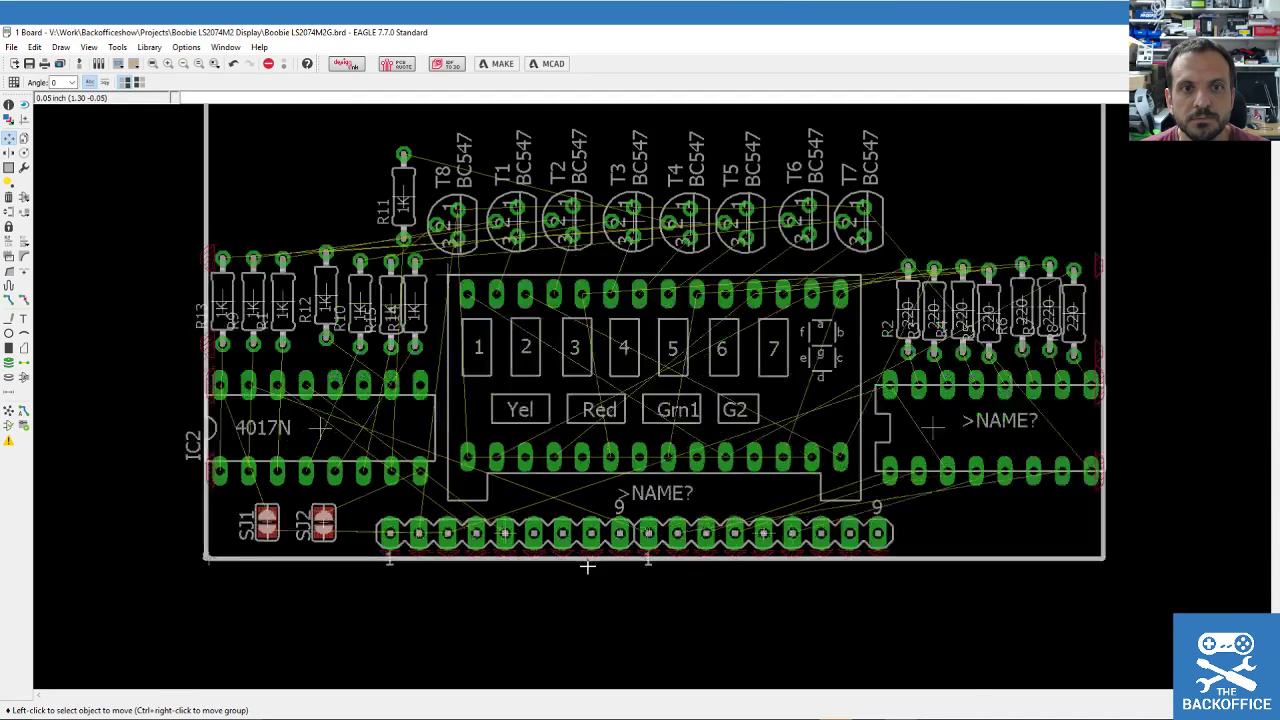
scroll(580, 530, down, 1)
scroll(601, 363, down, 1)
scroll(602, 145, up, 1)
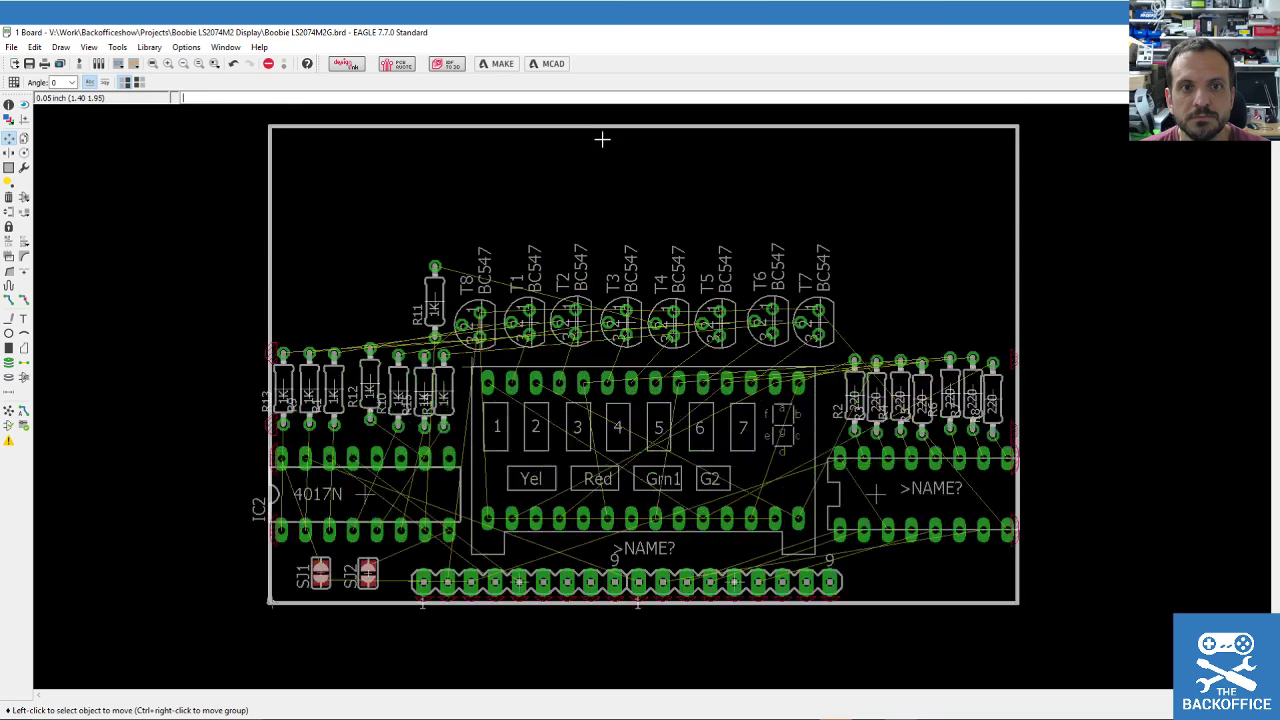
Group the transistor row with R11 and move it near the board's top.
click(9, 167)
drag(446, 211, 854, 378)
click(9, 137)
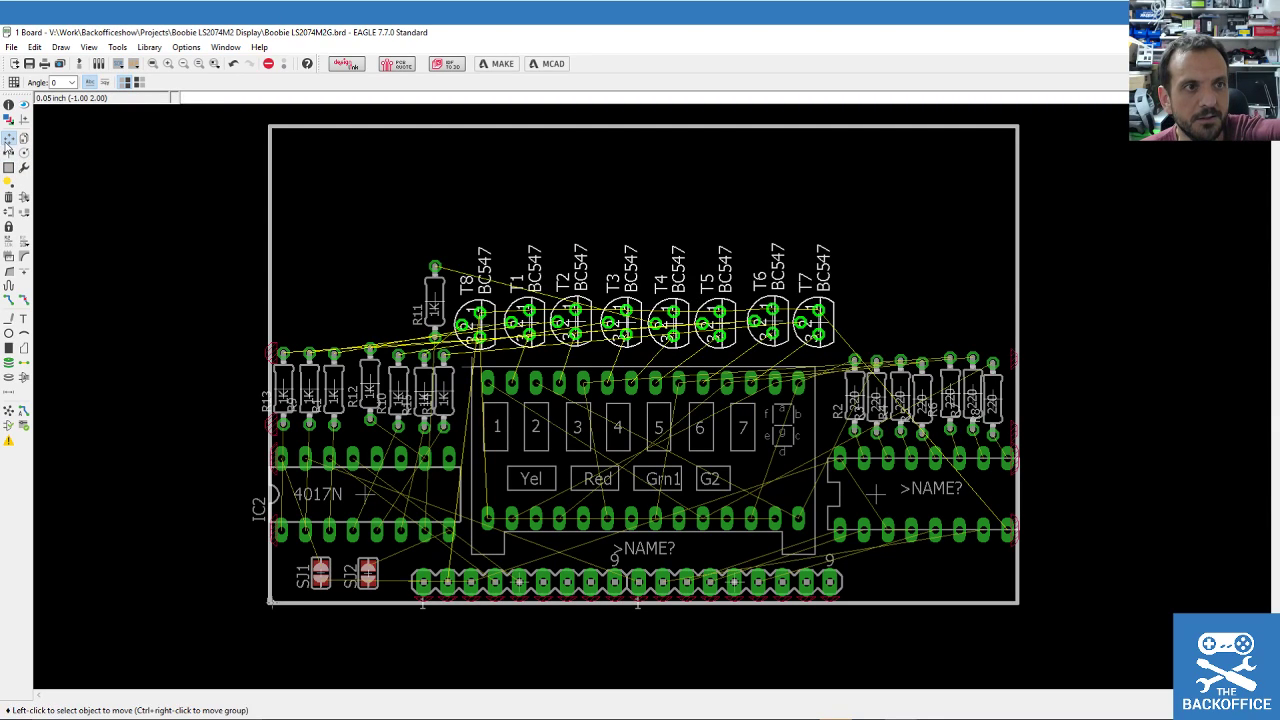
ctrl+right_click(667, 320)
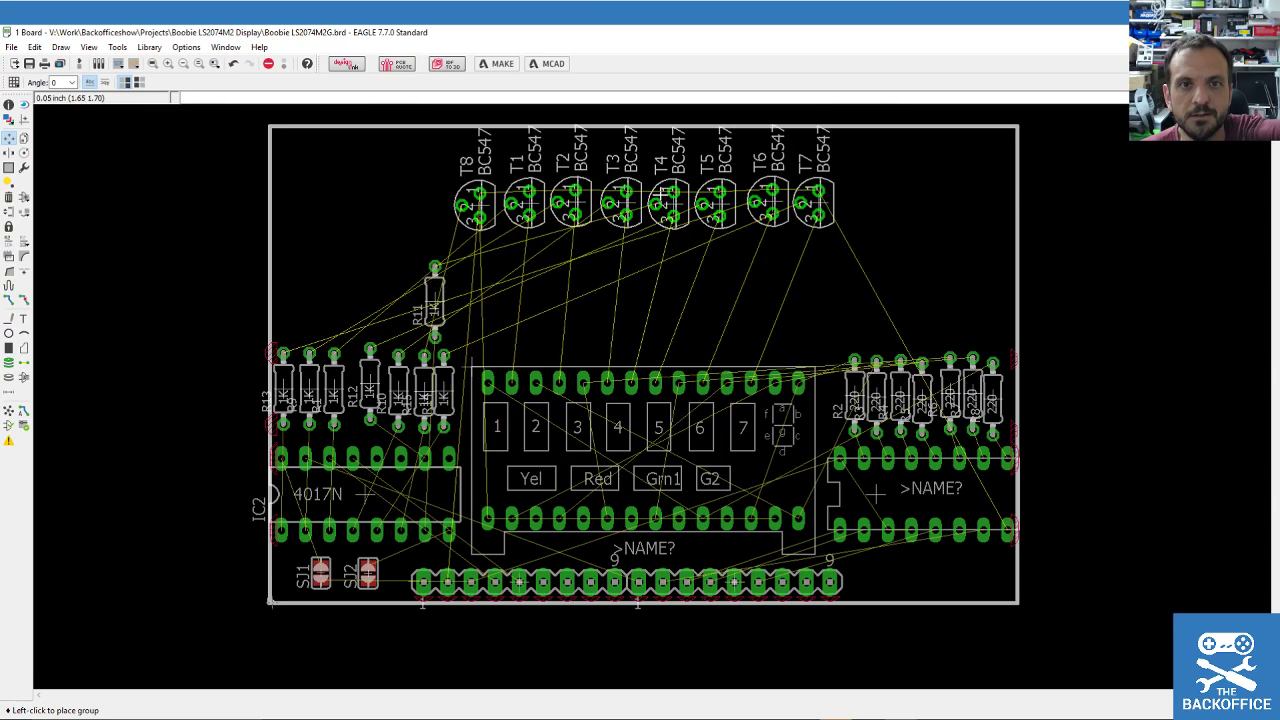
click(664, 218)
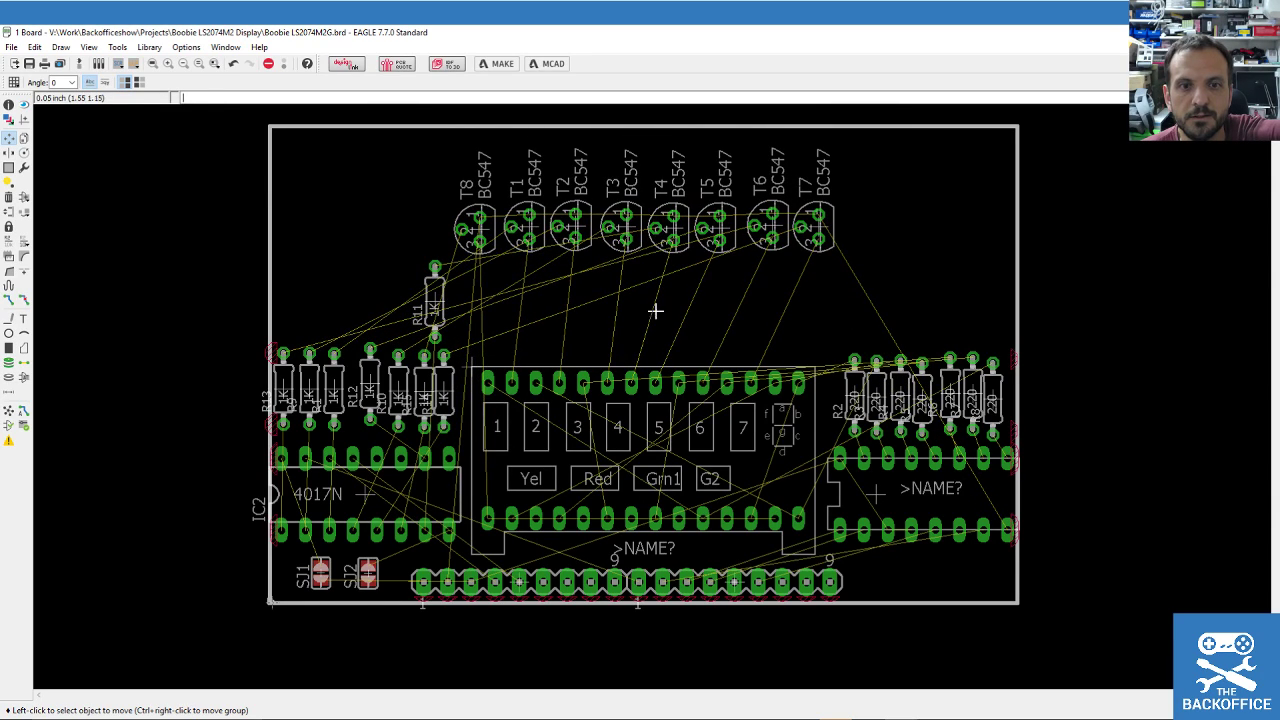
Place display US1 below the transistors and horizontal US2 beneath the display.
click(475, 367)
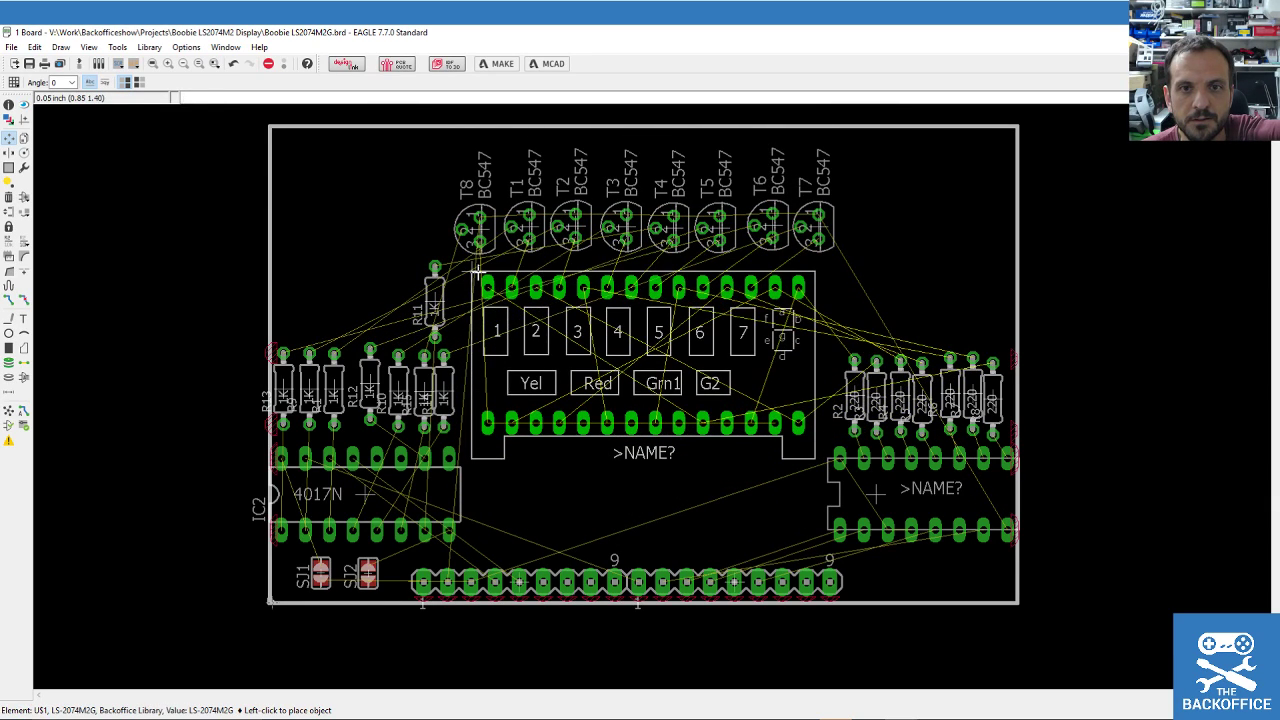
click(478, 270)
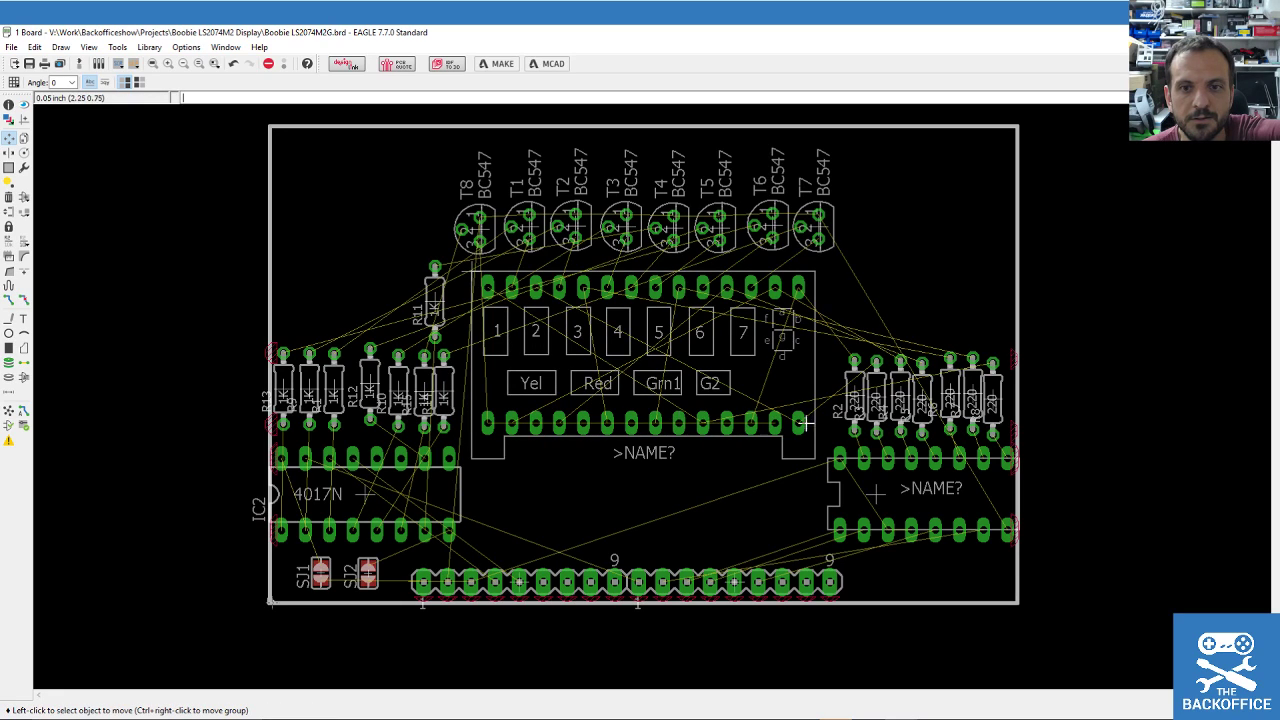
click(876, 494)
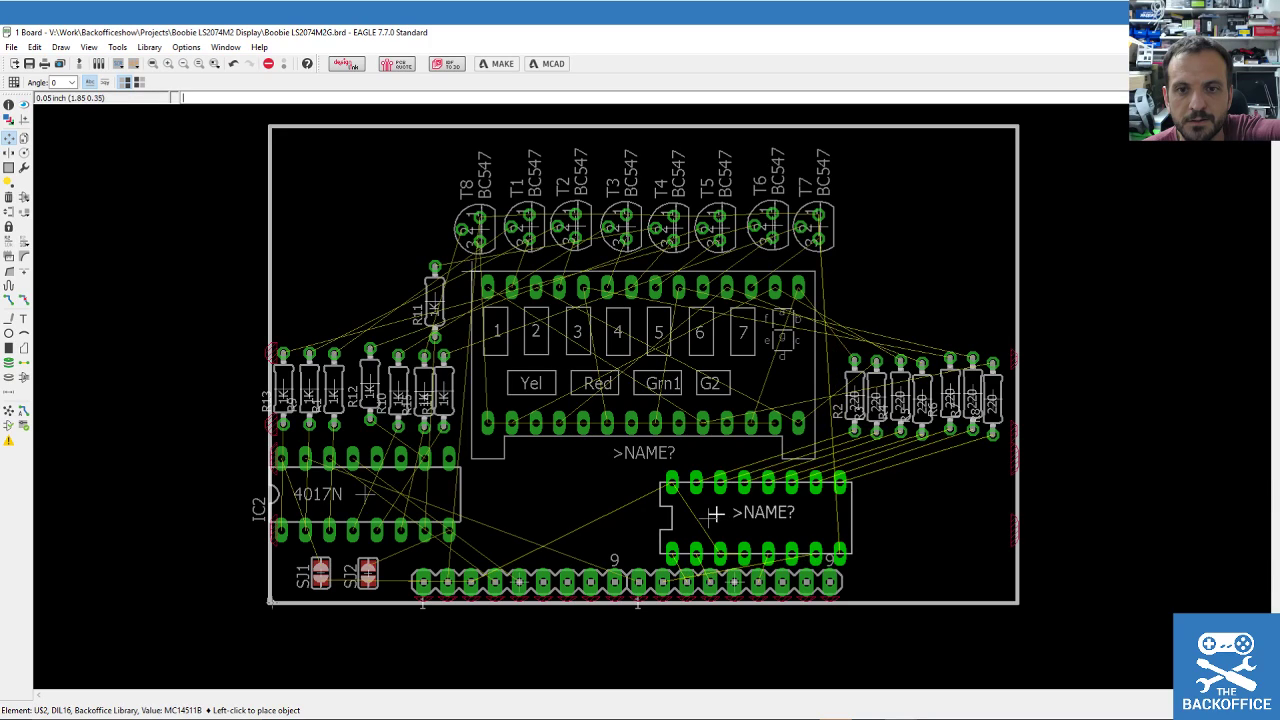
right_click(773, 520)
right_click(776, 521)
right_click(776, 521)
right_click(775, 521)
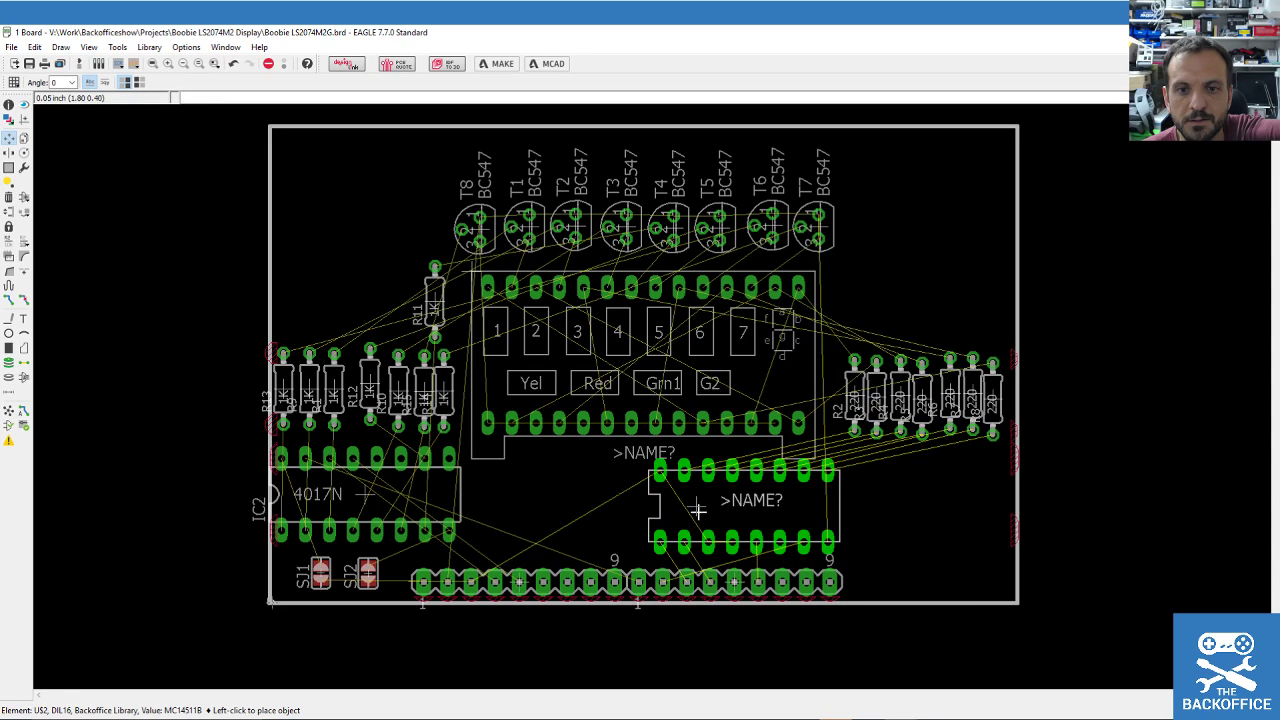
click(697, 510)
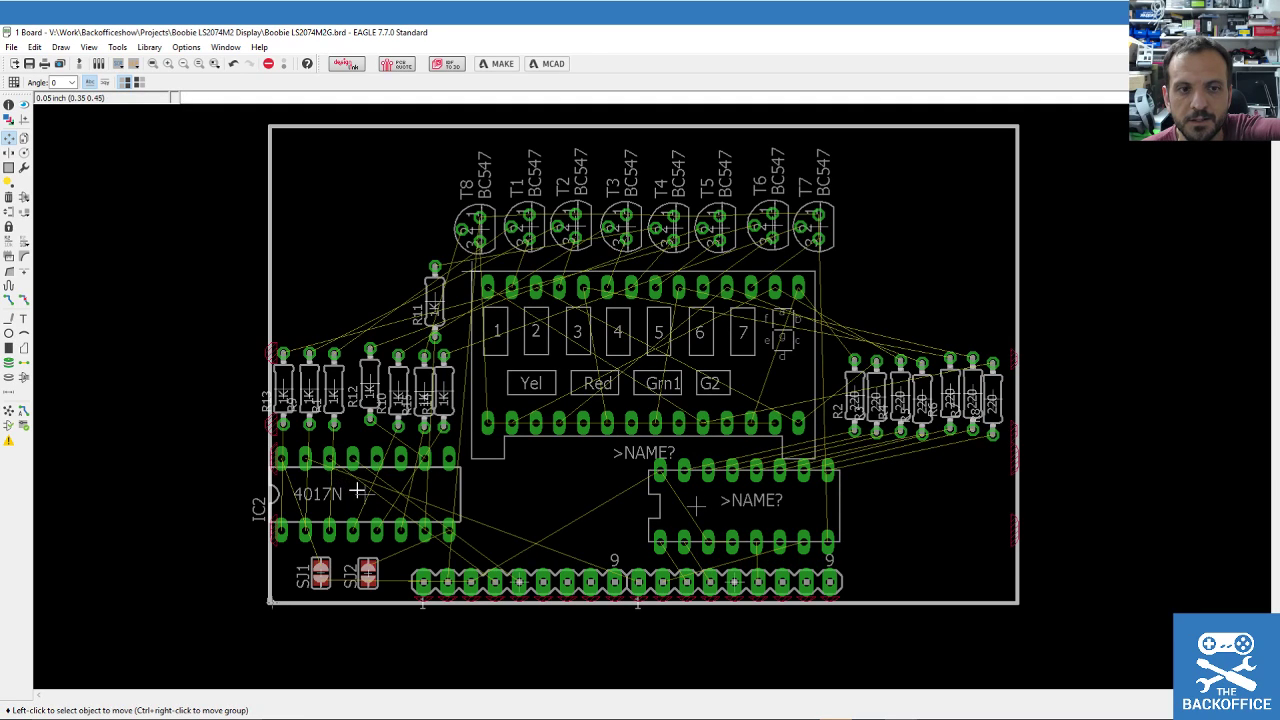
Place the 4017N chip IC2 beside US2 and jumper SJ2 next to the chip.
click(357, 490)
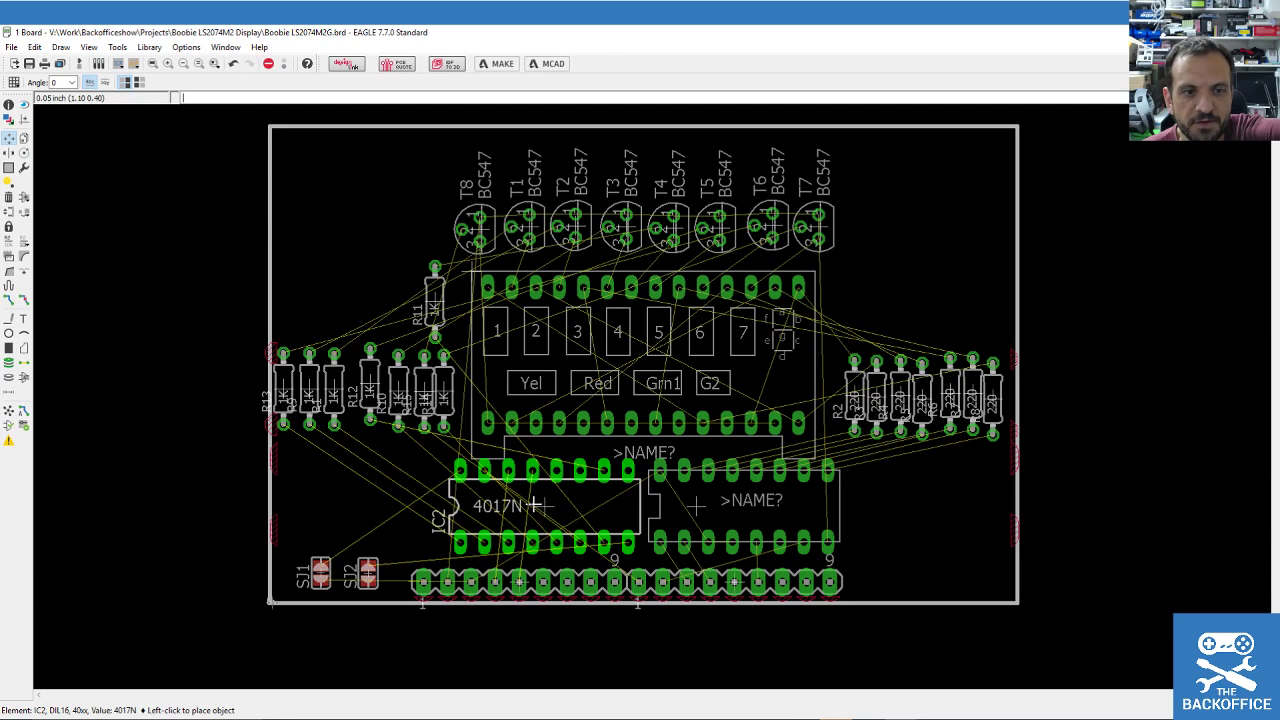
click(535, 505)
click(368, 572)
scroll(380, 525, up, 4)
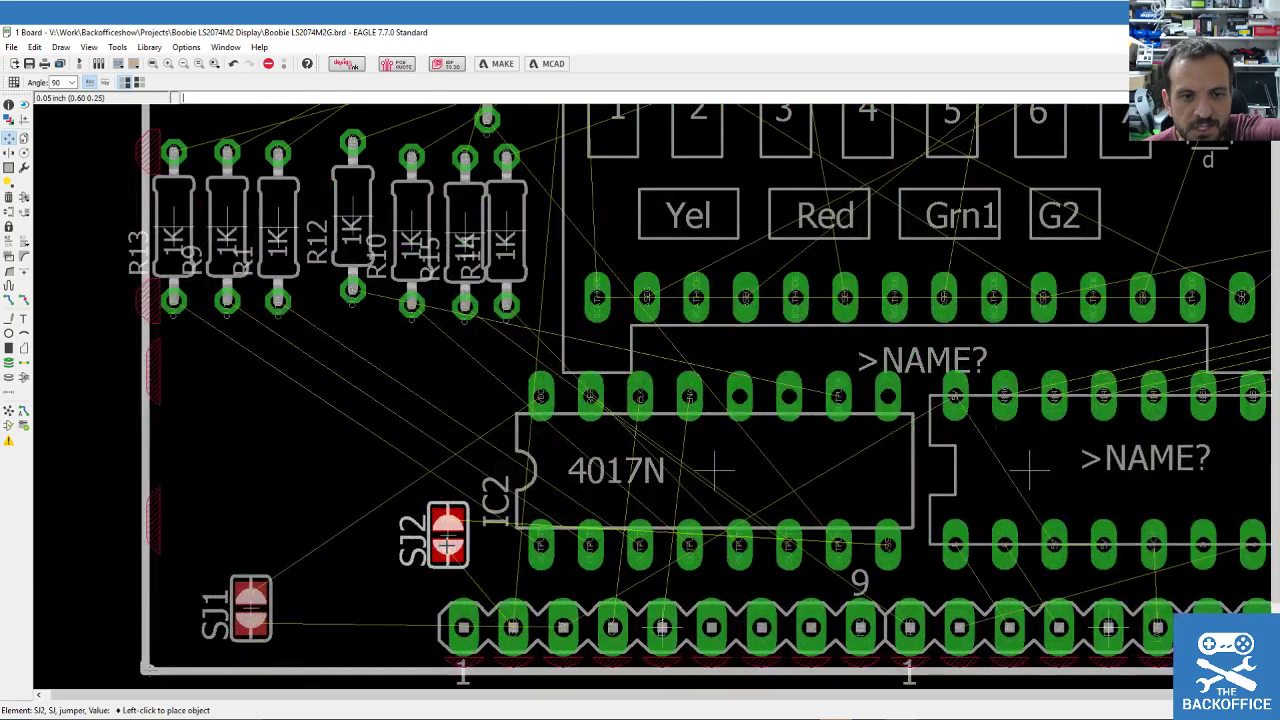
click(460, 541)
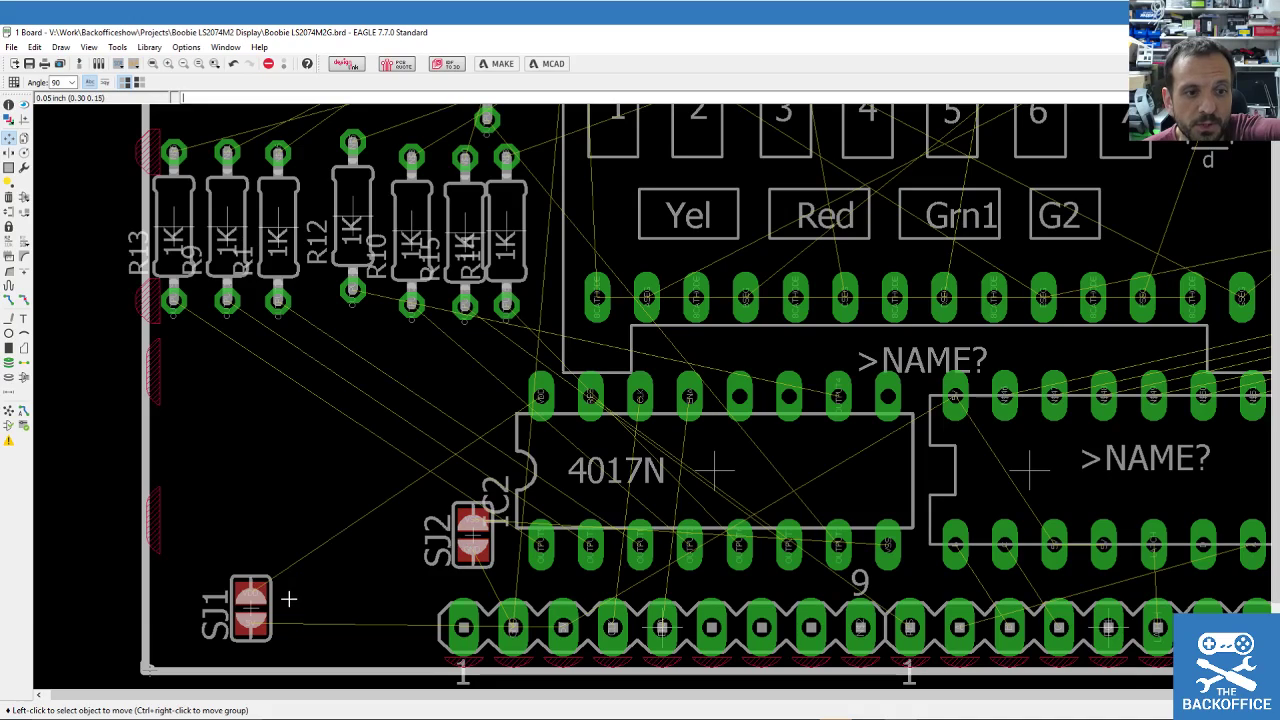
Position jumper SJ1 directly above SJ2.
click(250, 607)
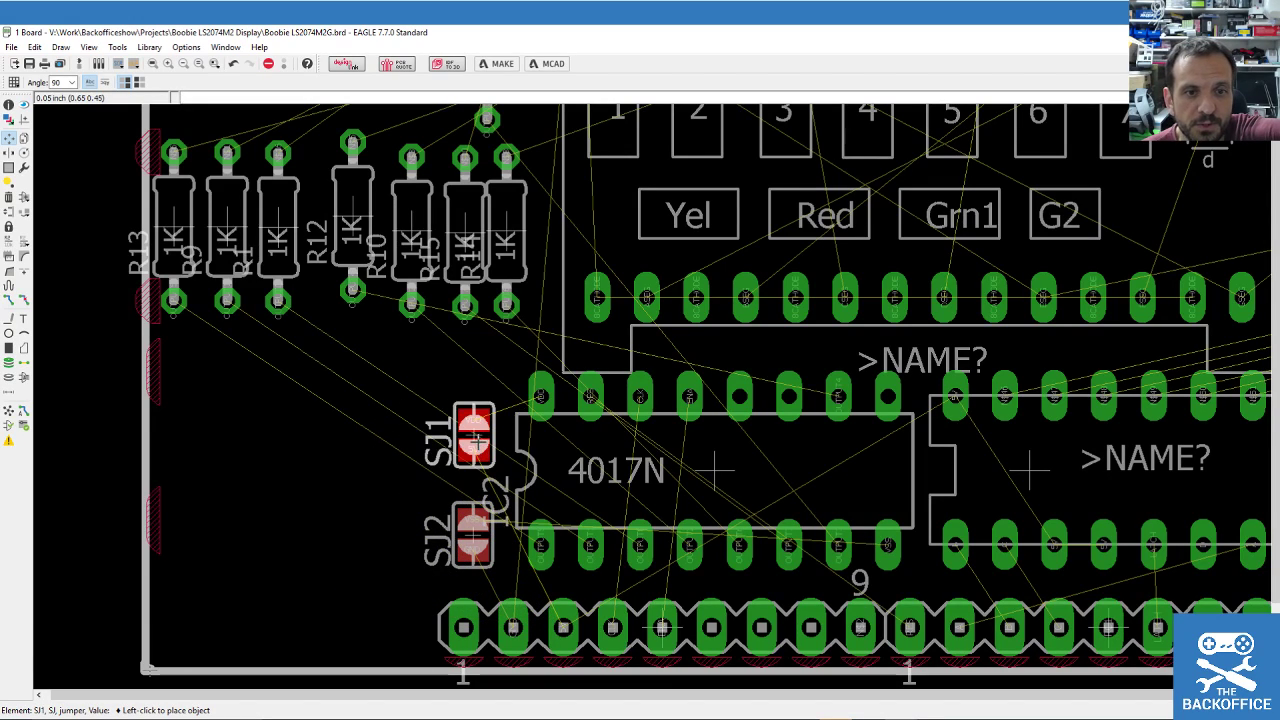
click(379, 470)
click(381, 471)
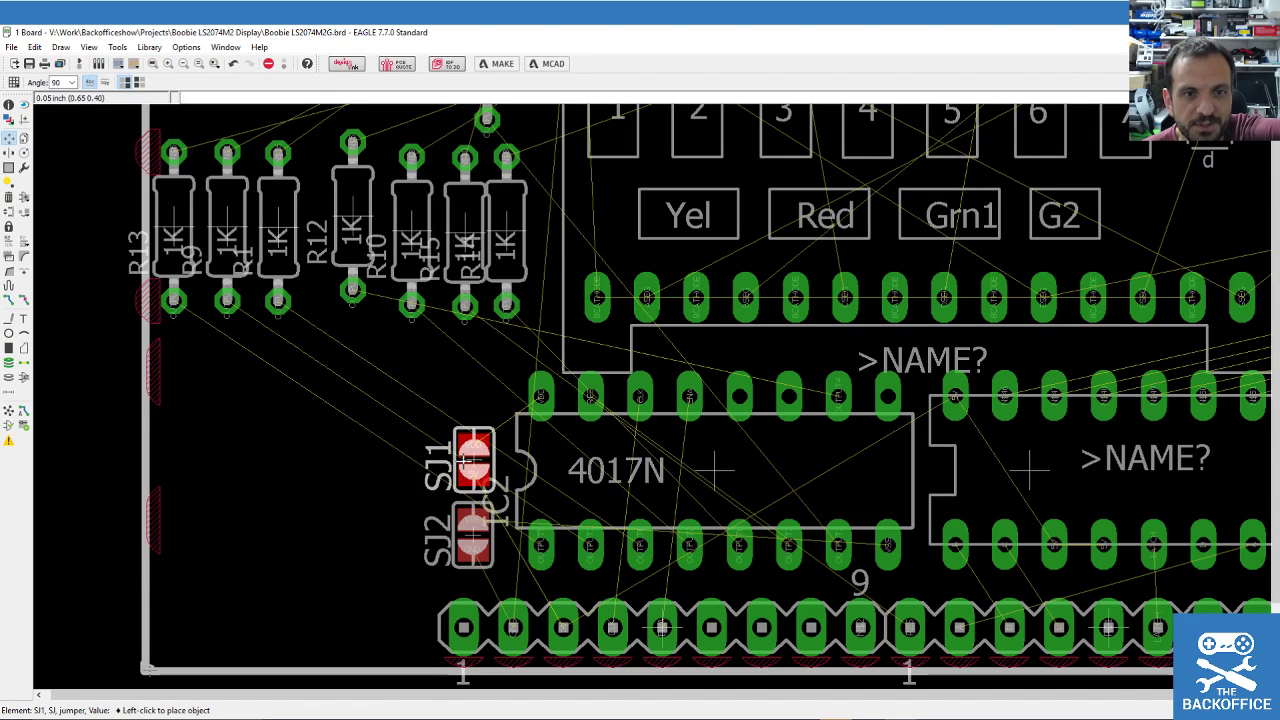
click(470, 460)
scroll(447, 460, down, 2)
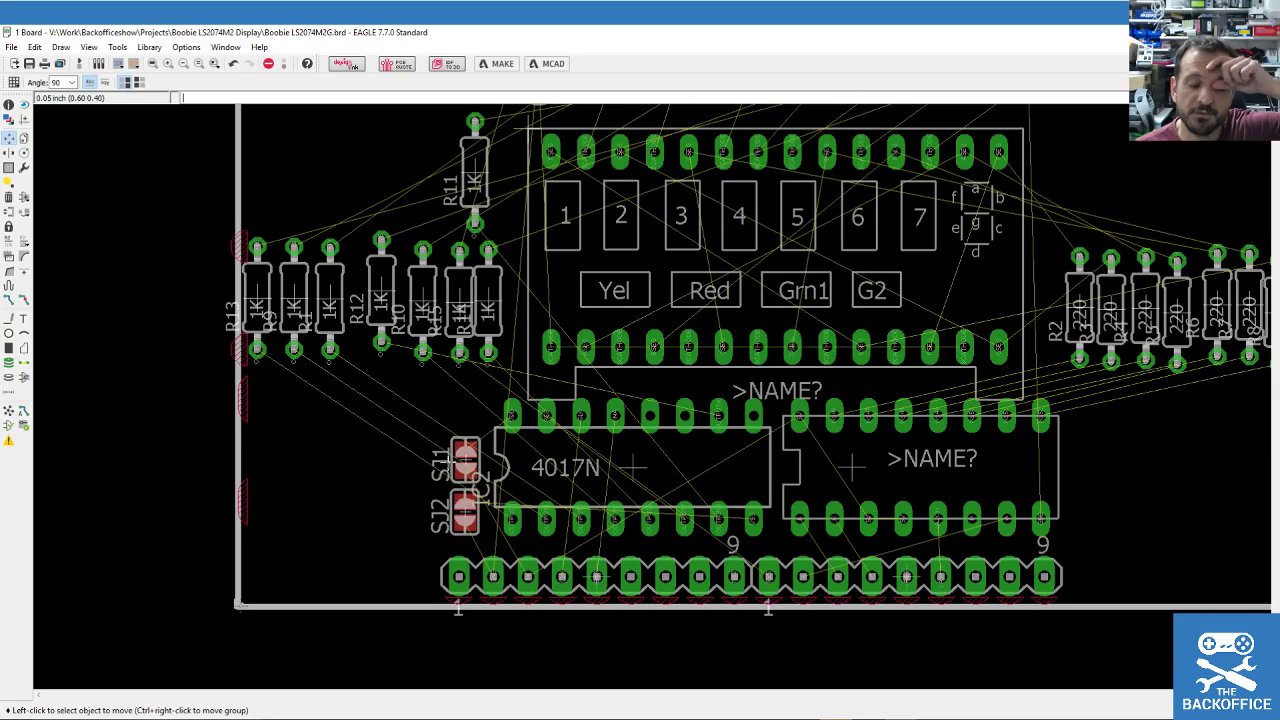
scroll(430, 495, down, 3)
scroll(535, 388, up, 4)
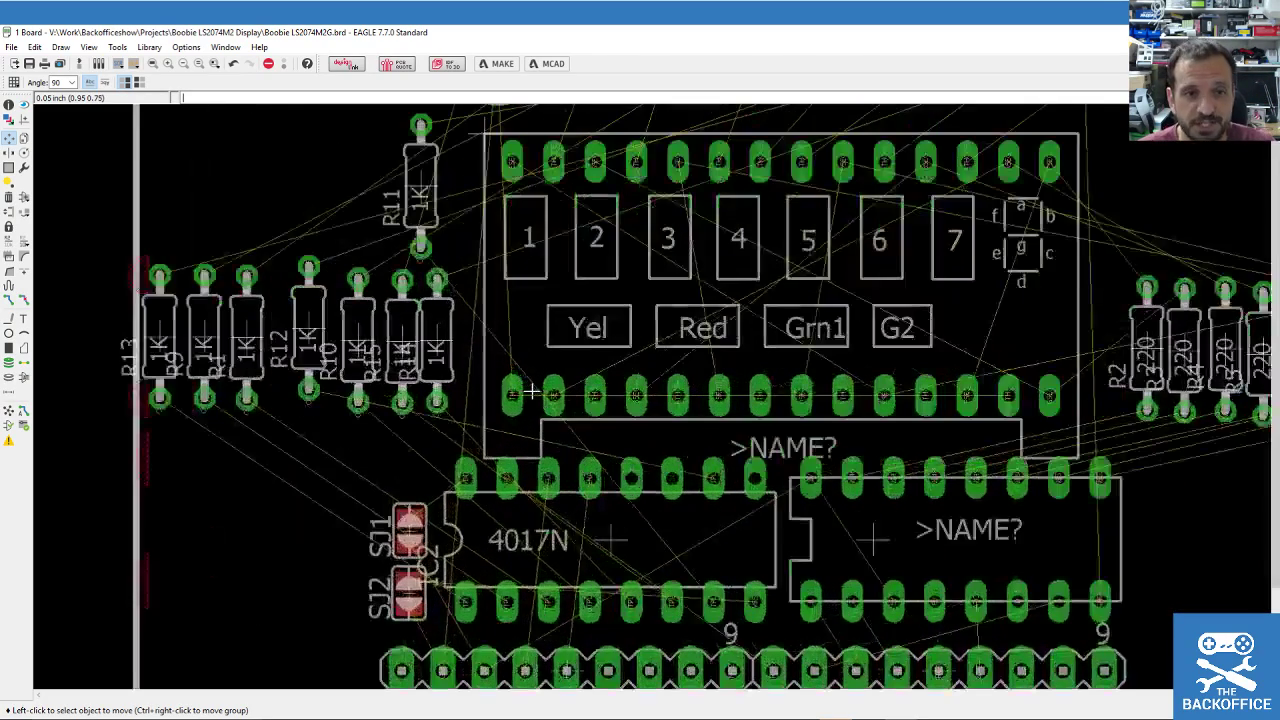
scroll(549, 340, down, 1)
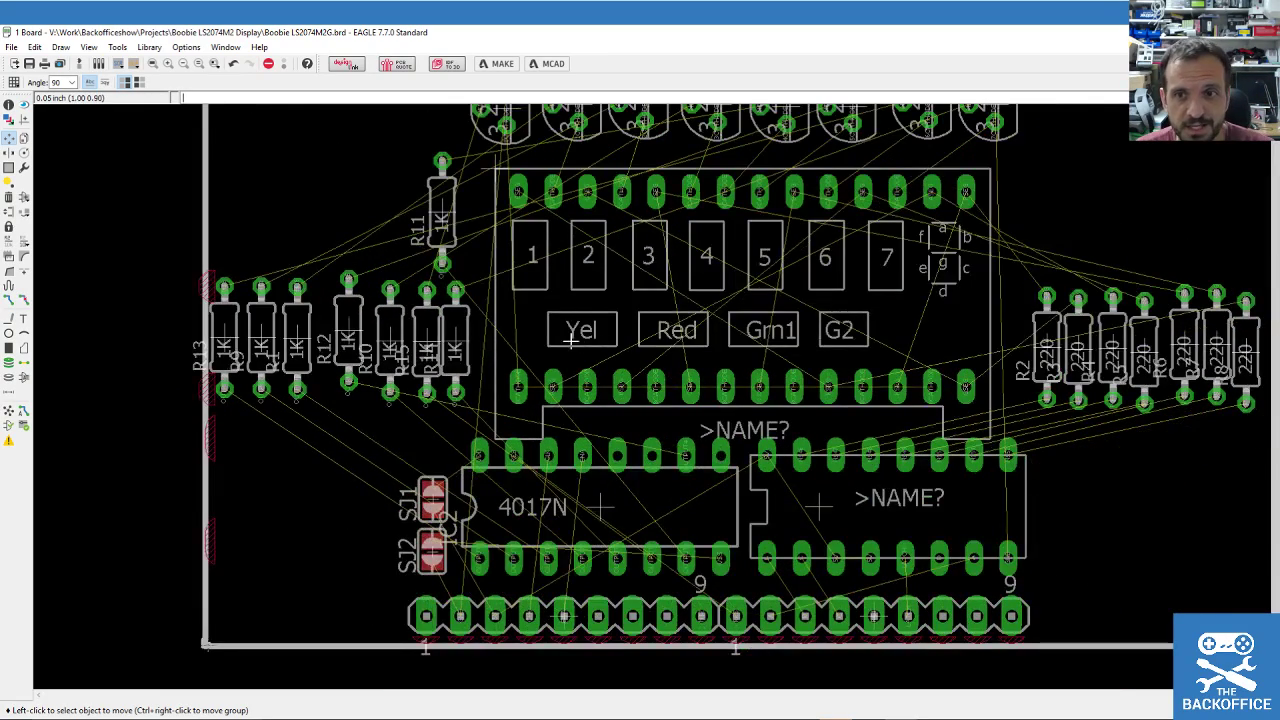
scroll(549, 336, down, 2)
Group the right-hand 220-ohm resistors and shift them slightly higher.
click(9, 167)
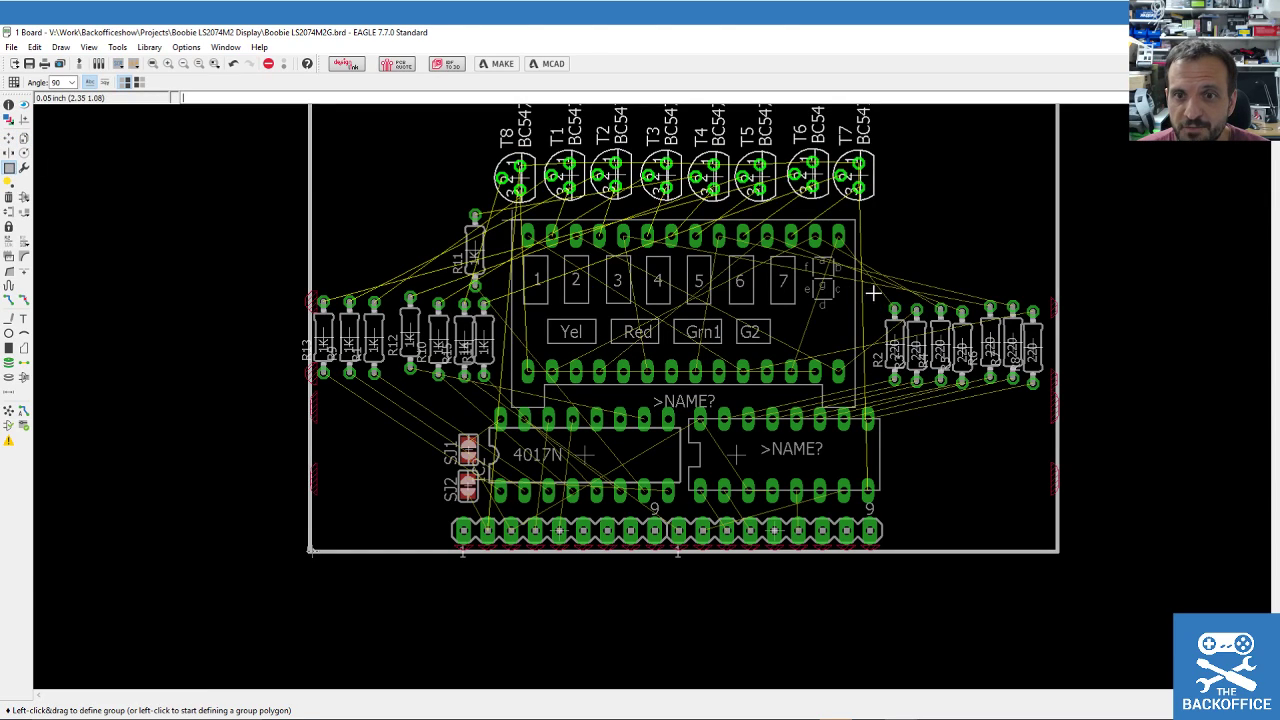
drag(876, 293, 1033, 382)
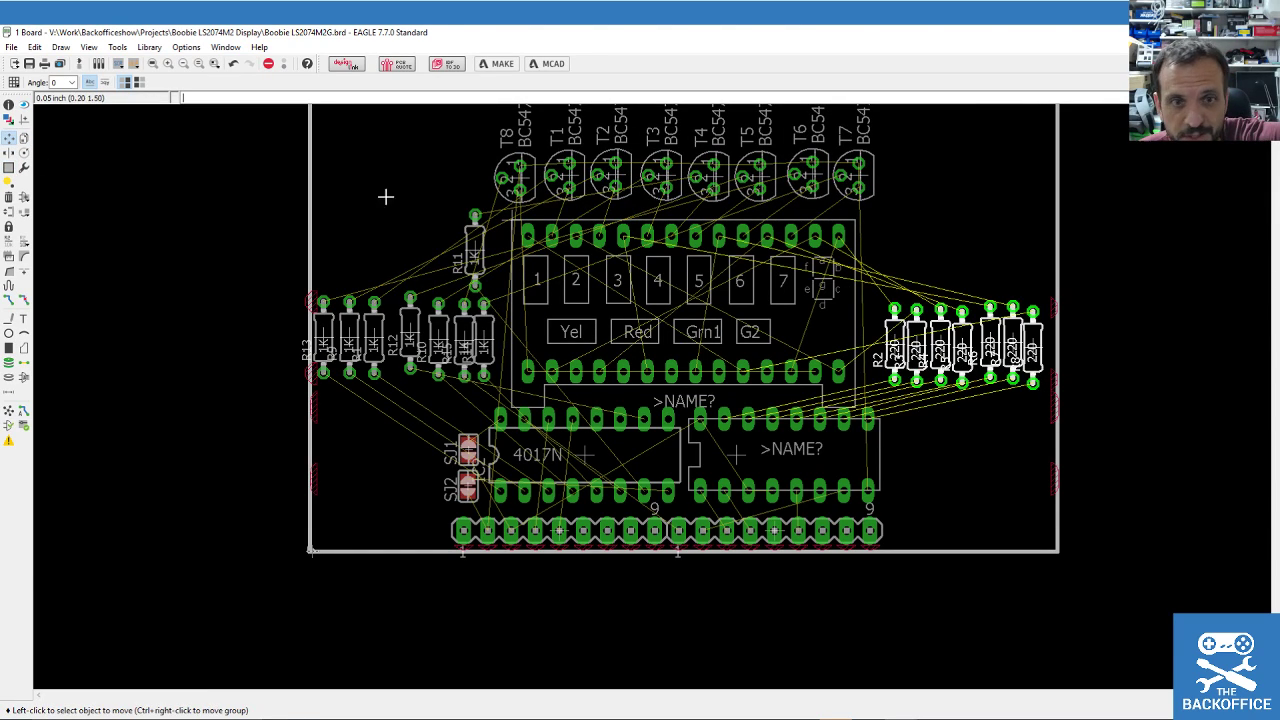
ctrl+right_click(970, 337)
click(968, 312)
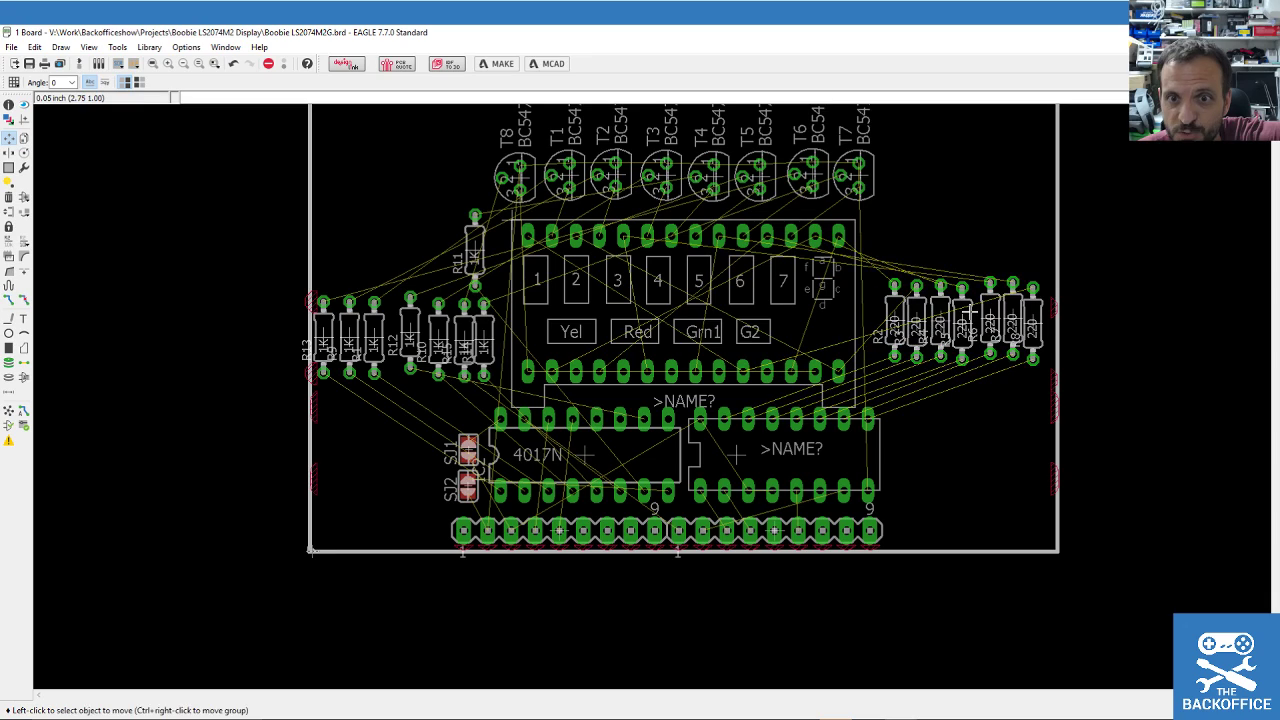
click(940, 320)
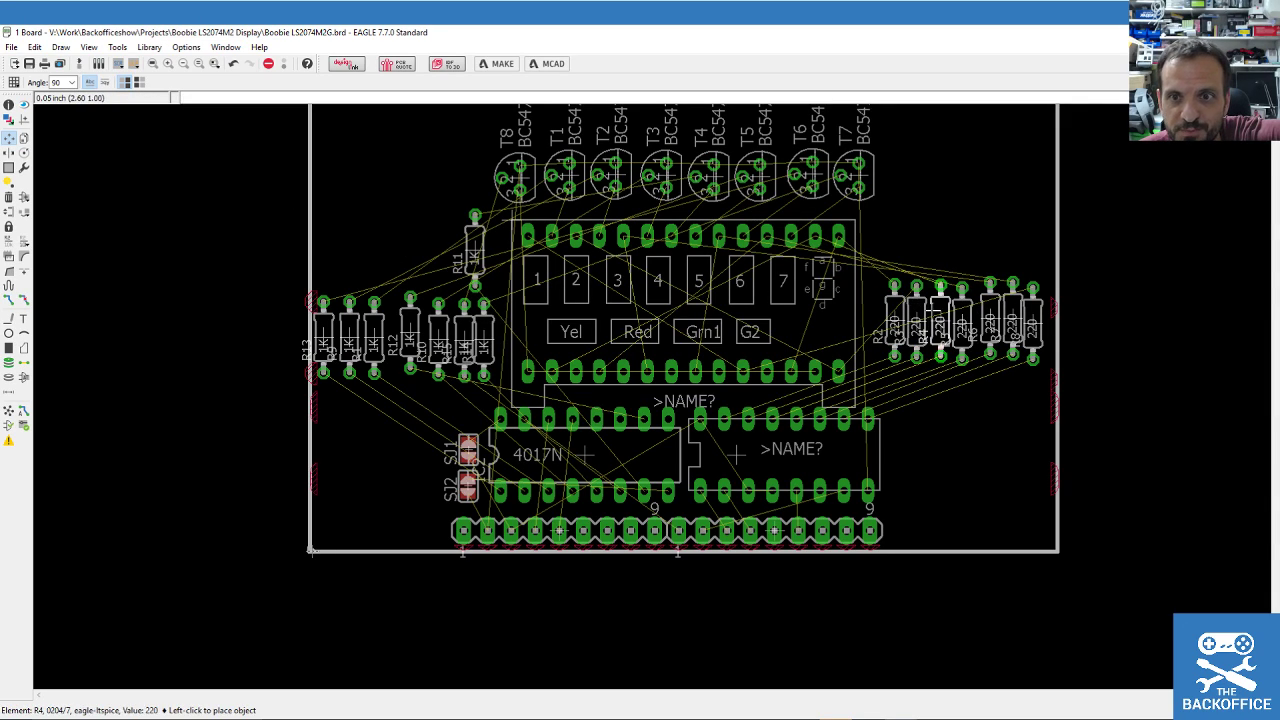
click(940, 320)
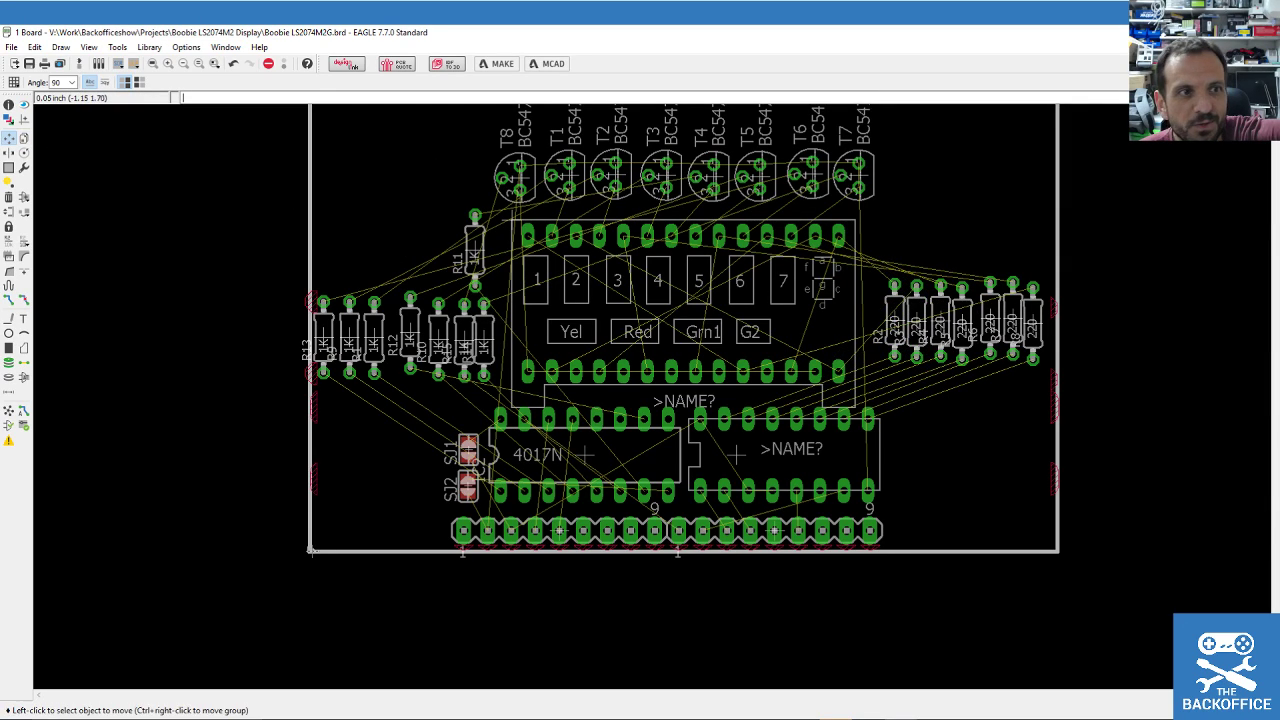
Turn the 220-ohm resistor group horizontal and stack it beside the display's right end.
click(9, 167)
click(9, 137)
ctrl+right_click(880, 304)
right_click(900, 300)
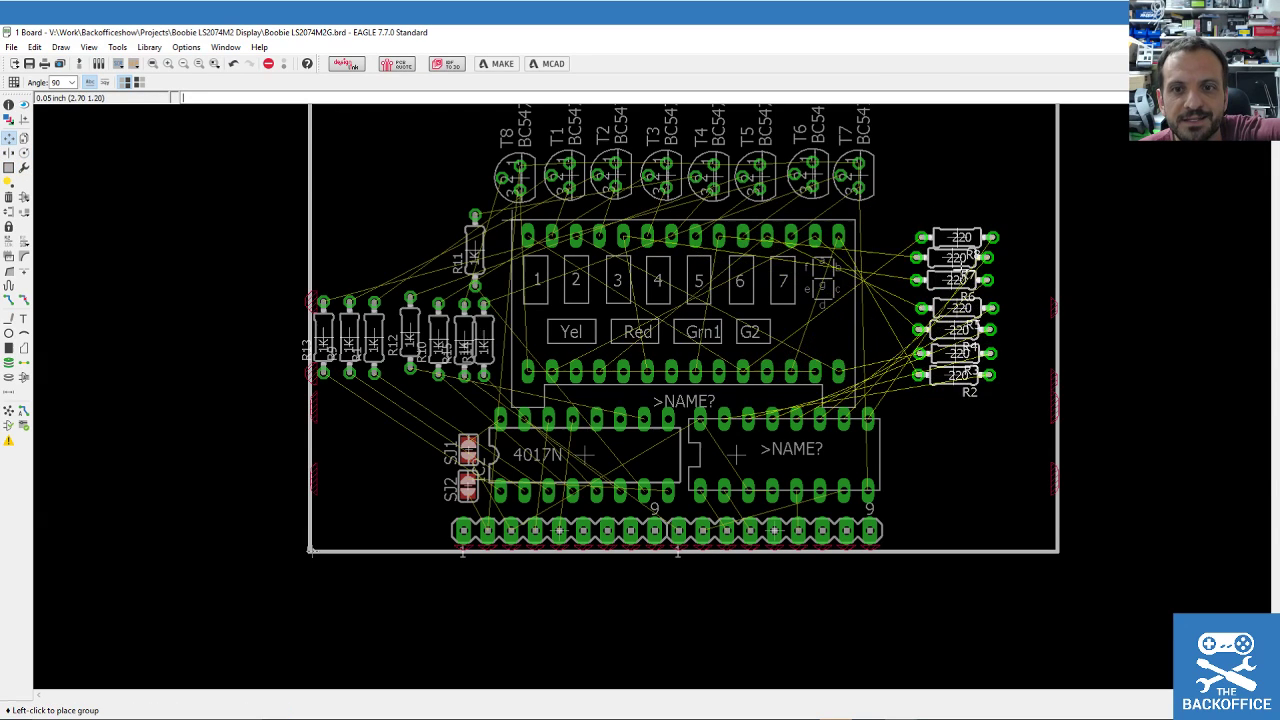
scroll(906, 351, up, 3)
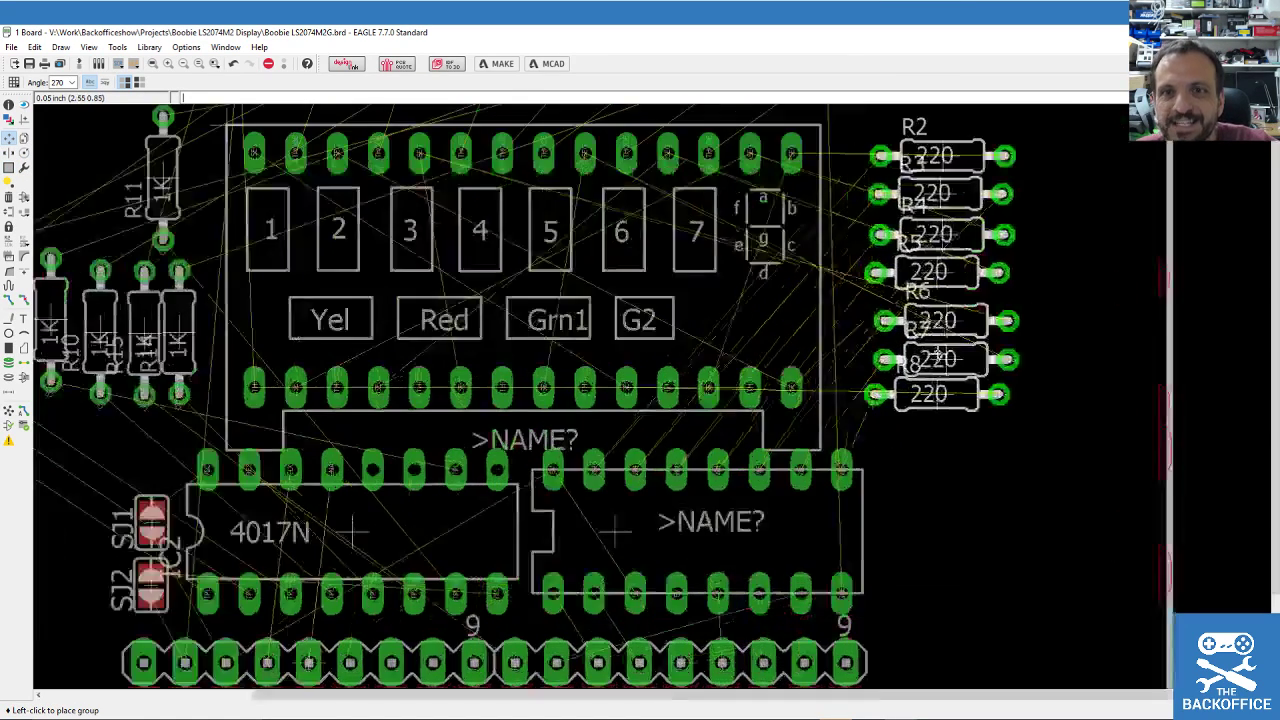
right_click(996, 360)
right_click(970, 332)
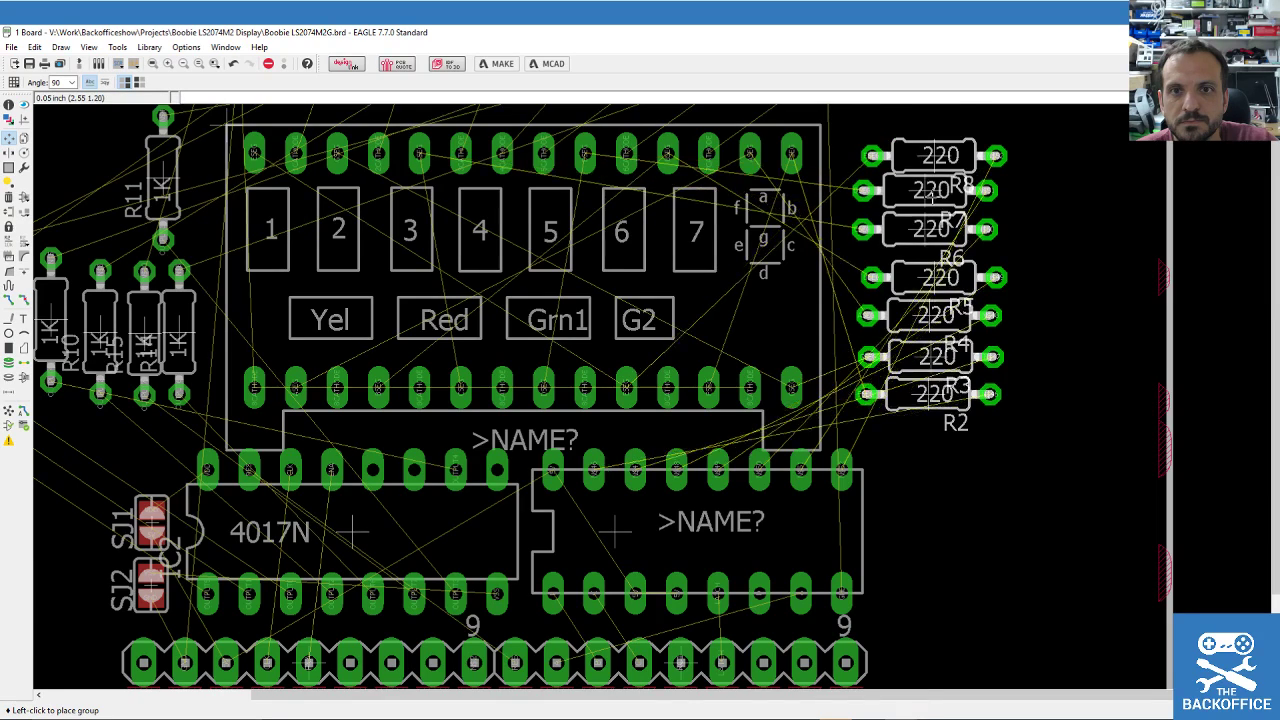
scroll(934, 199, down, 1)
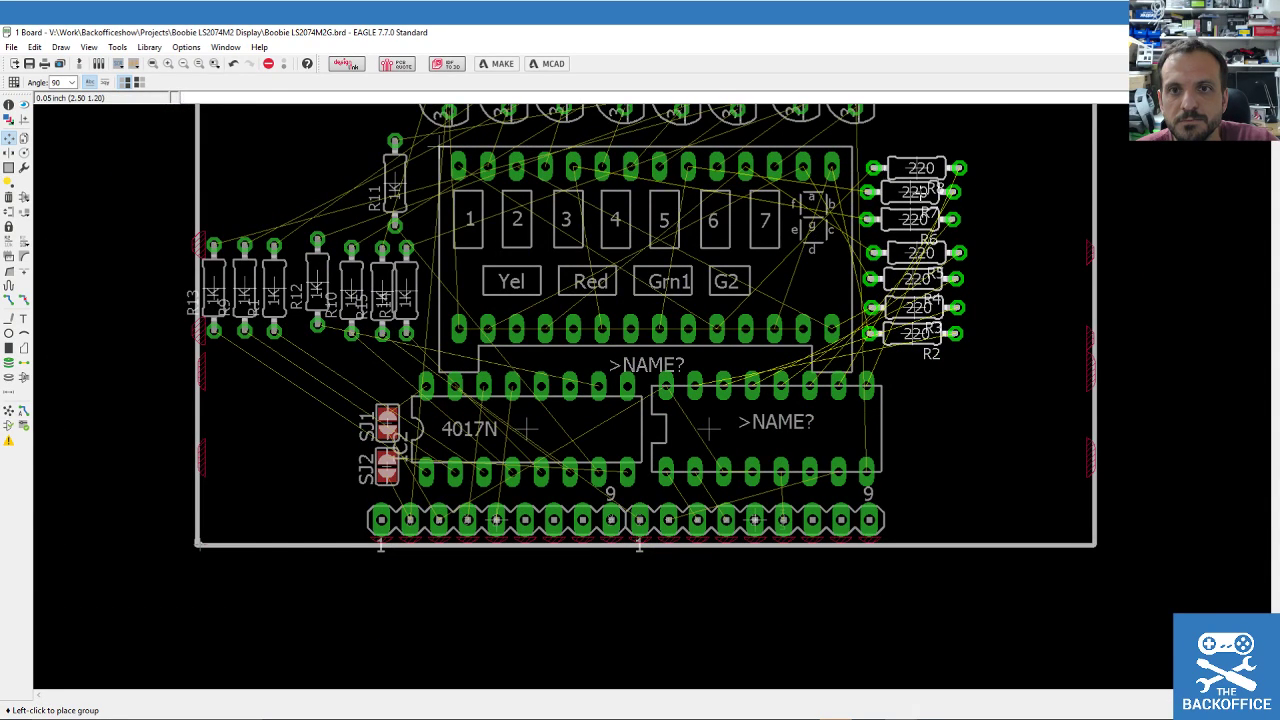
click(936, 249)
Rotate R11 horizontal and place it at the board's top-left.
scroll(282, 234, down, 1)
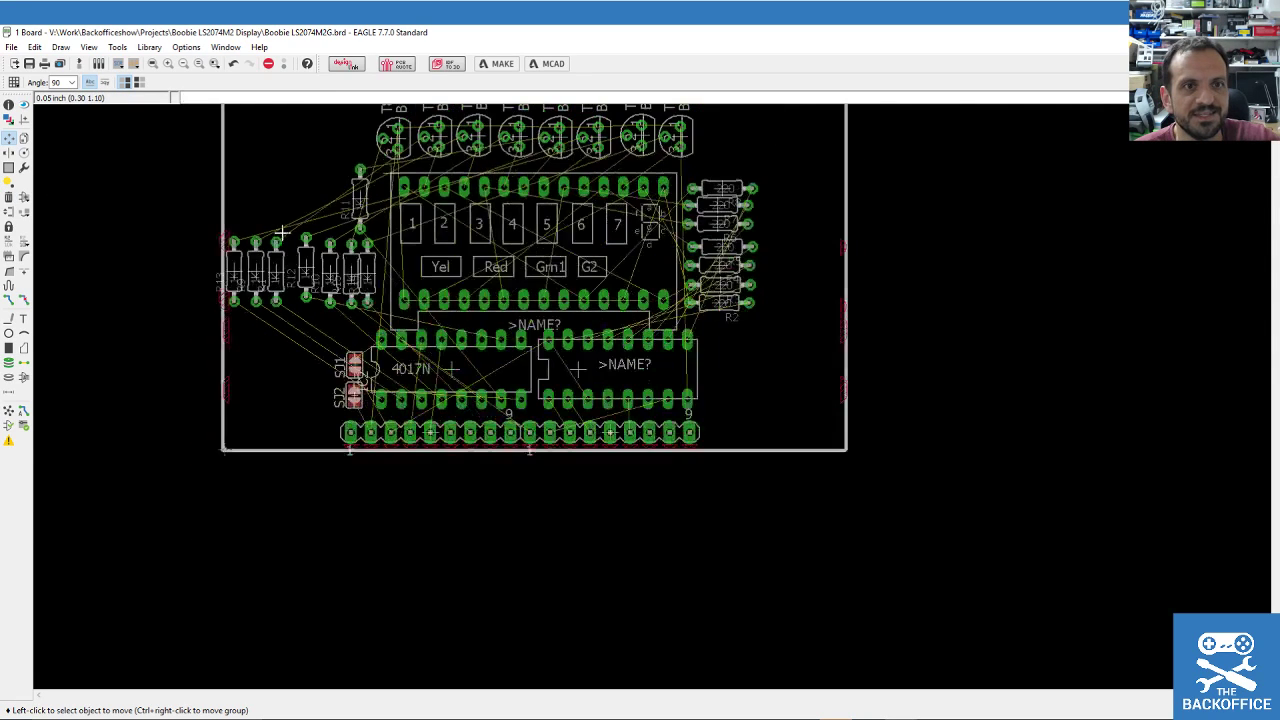
scroll(282, 234, down, 1)
scroll(272, 176, up, 1)
click(389, 272)
right_click(368, 190)
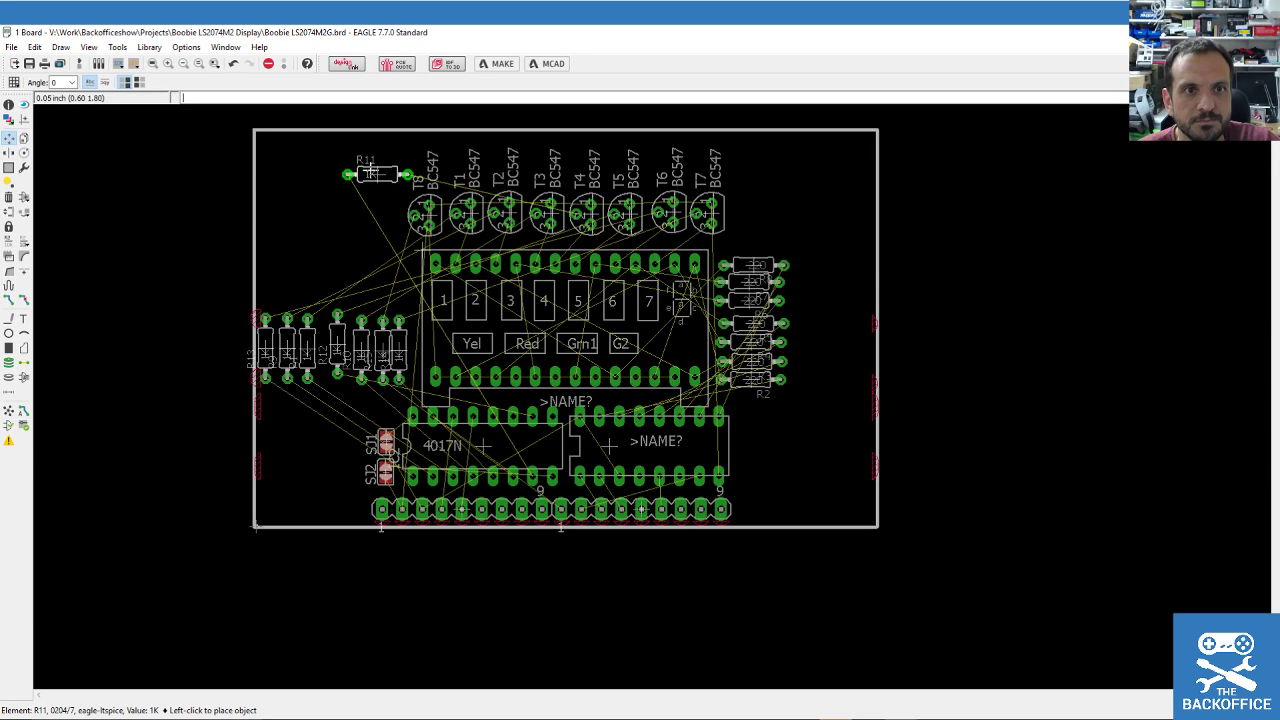
click(371, 173)
Group the seven left 1K resistors, turn them horizontal, and place them left of the display.
click(9, 167)
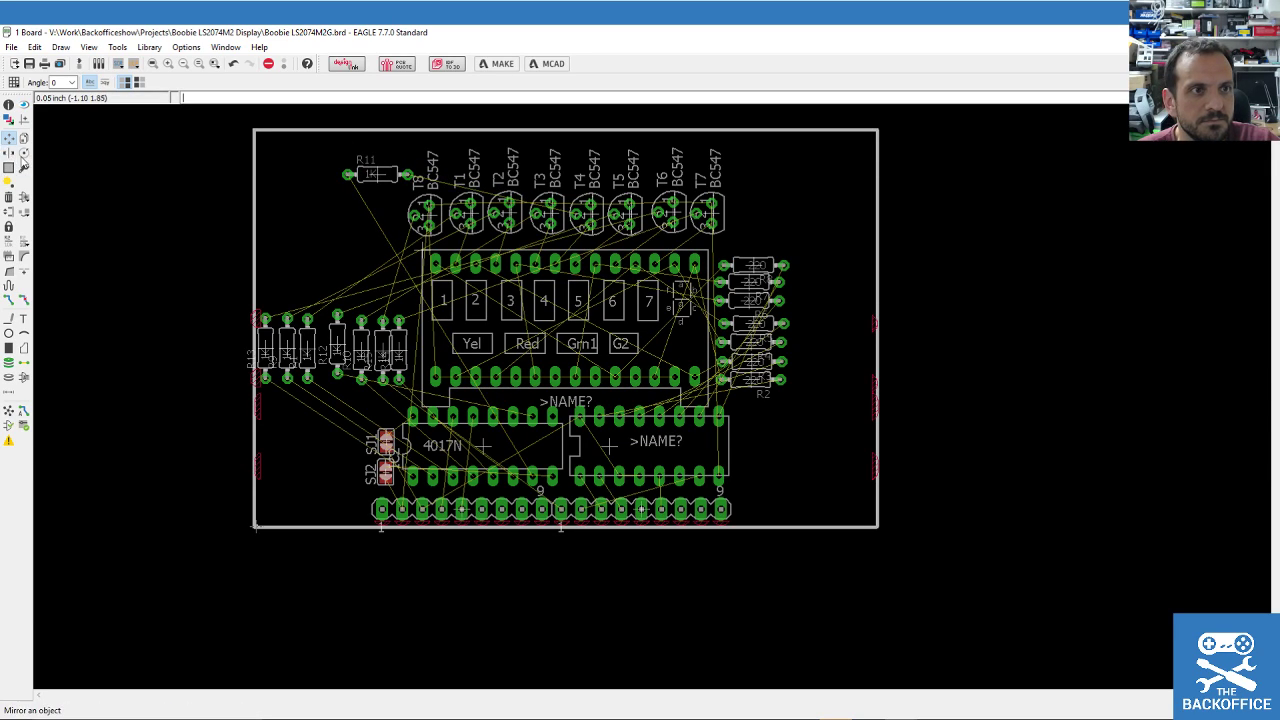
drag(261, 277, 410, 399)
key(F7)
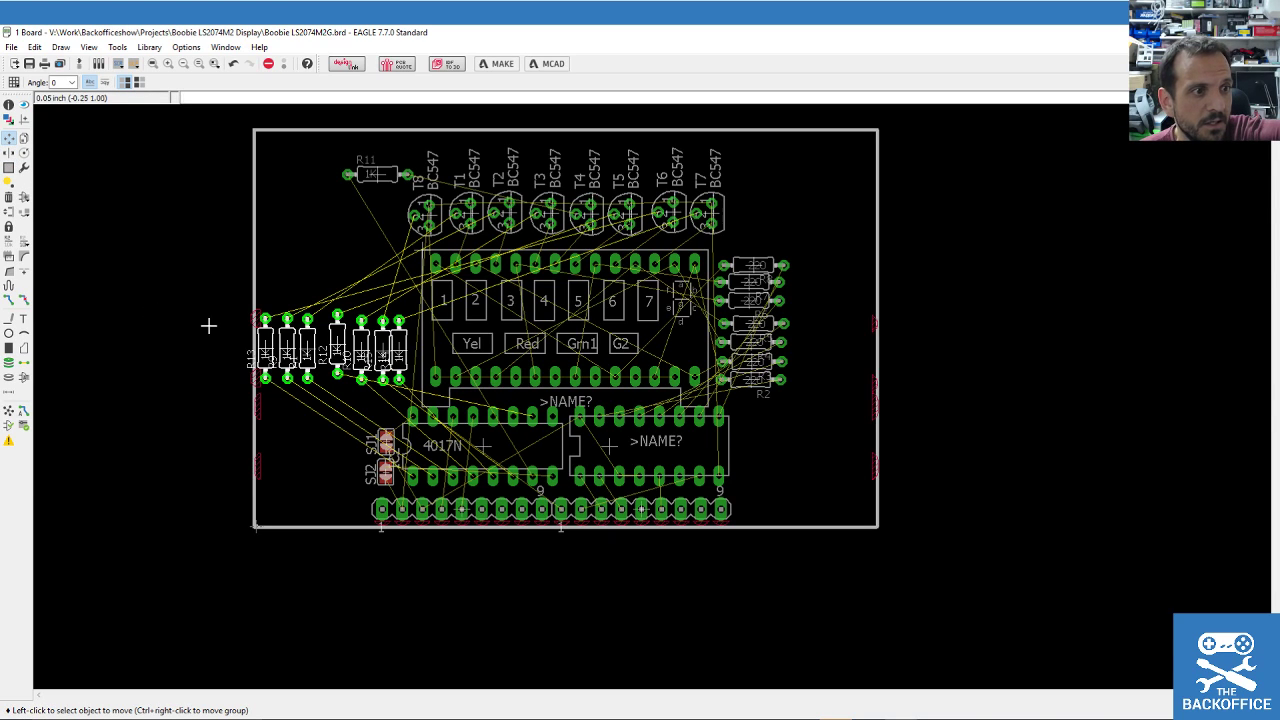
ctrl+right_click(335, 340)
scroll(342, 318, down, 1)
scroll(342, 318, up, 2)
right_click(355, 322)
right_click(365, 325)
right_click(347, 306)
right_click(352, 322)
right_click(362, 338)
right_click(368, 323)
right_click(366, 325)
scroll(362, 335, down, 2)
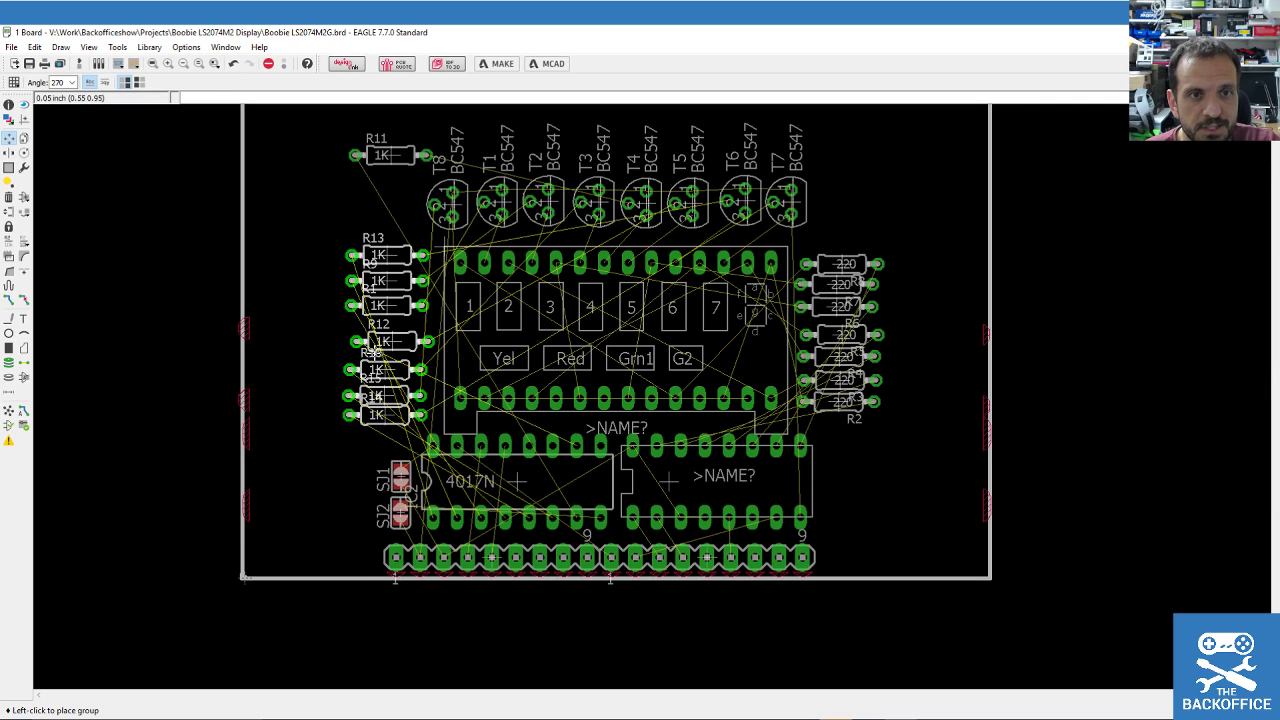
click(371, 352)
Pull the board outline's left and right edges in closer to the parts.
scroll(214, 283, down, 3)
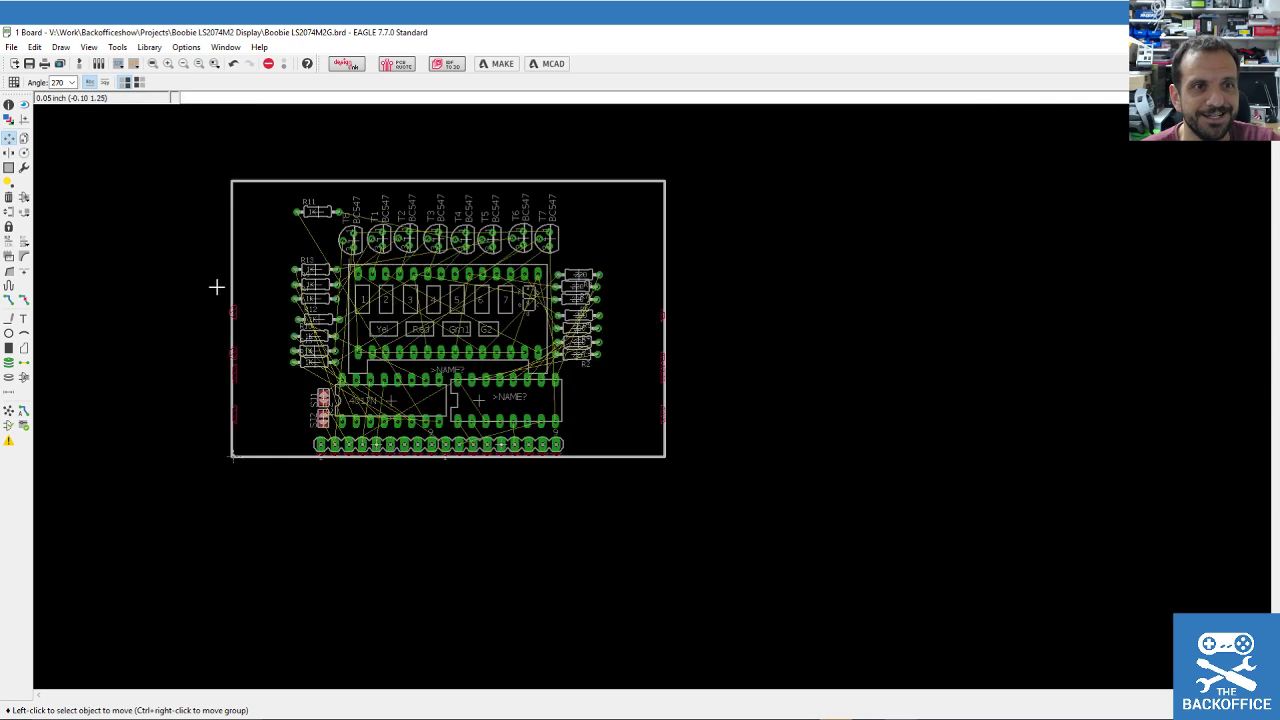
scroll(263, 297, up, 3)
click(246, 325)
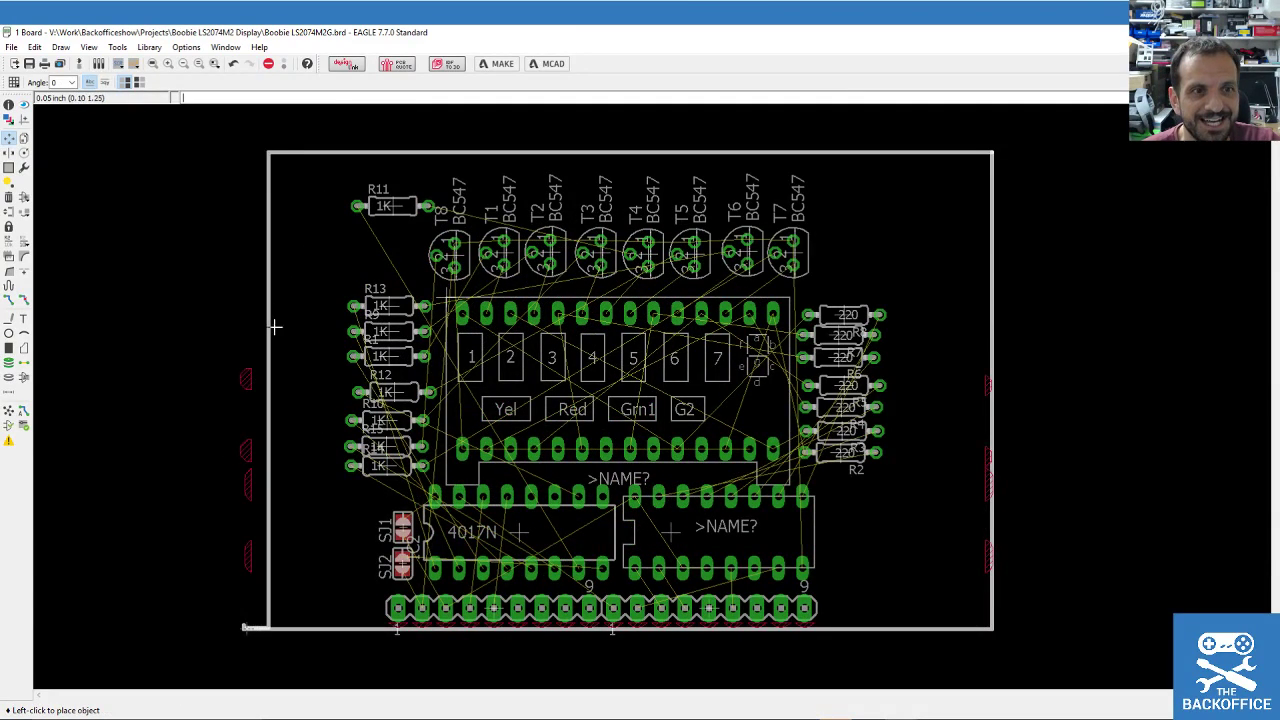
click(338, 330)
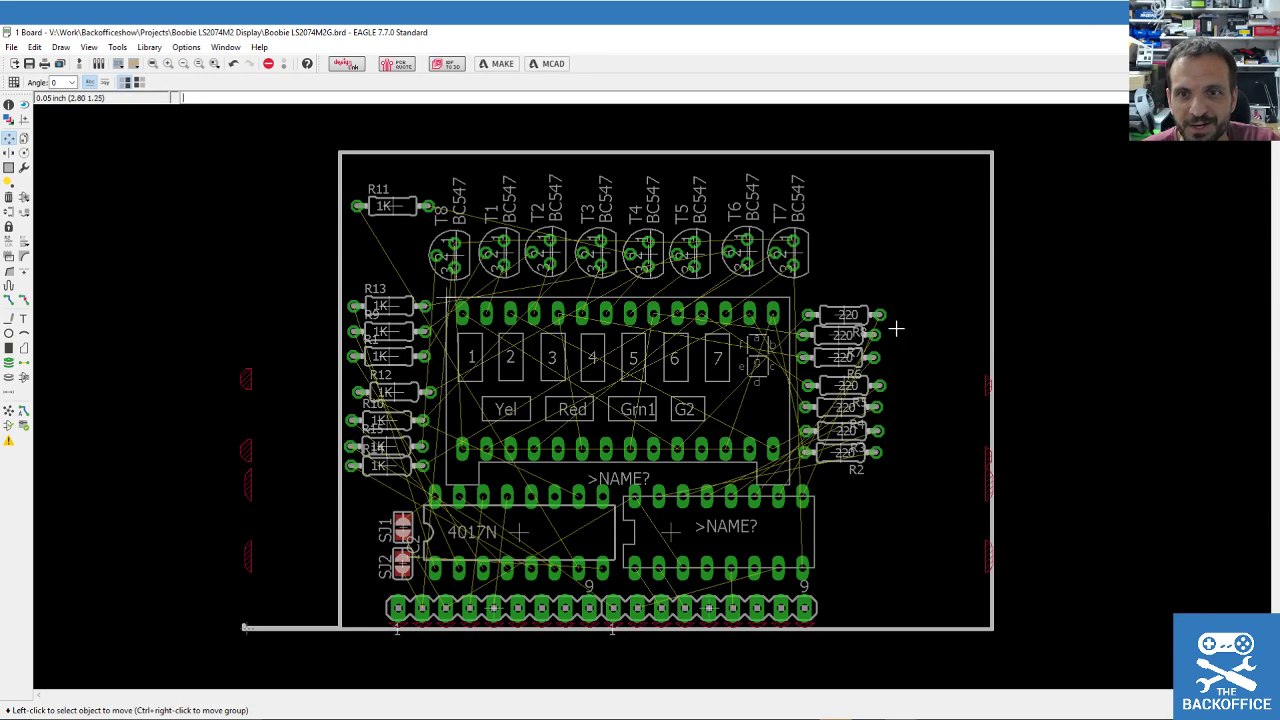
click(989, 352)
click(908, 354)
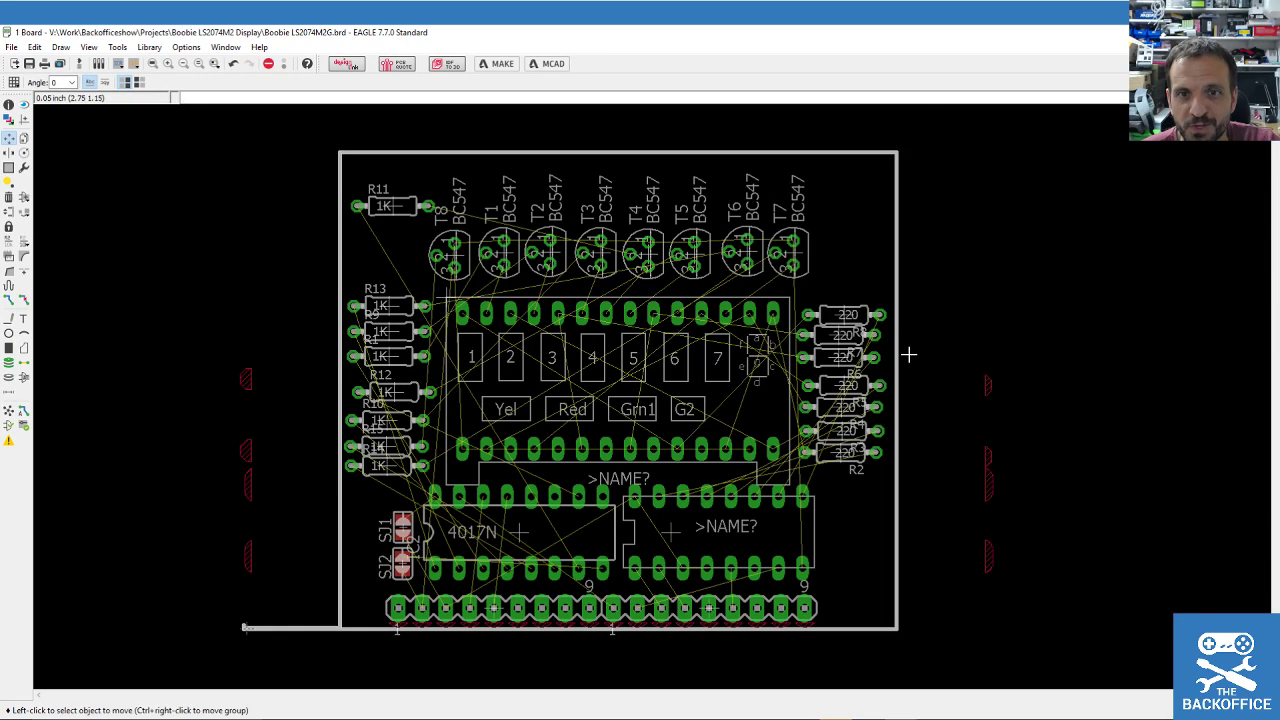
Move the outline's bottom edge and rejoin its loose end to the board corner.
click(270, 628)
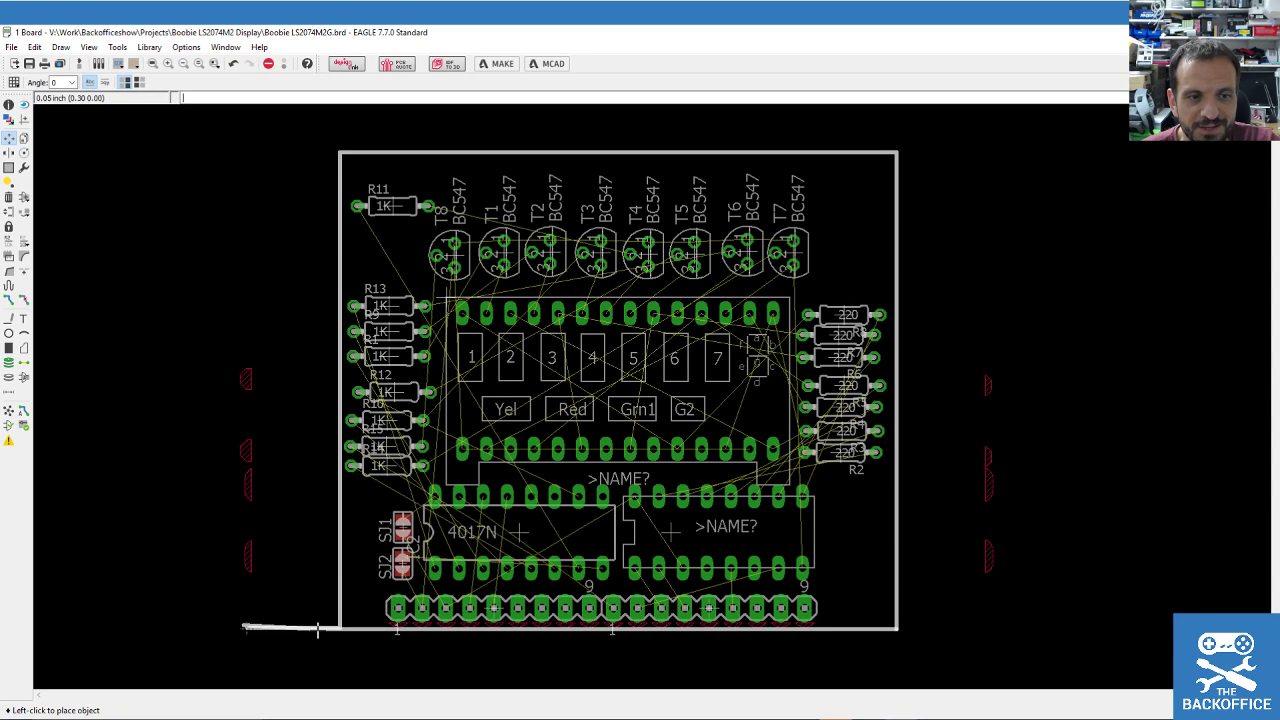
click(338, 629)
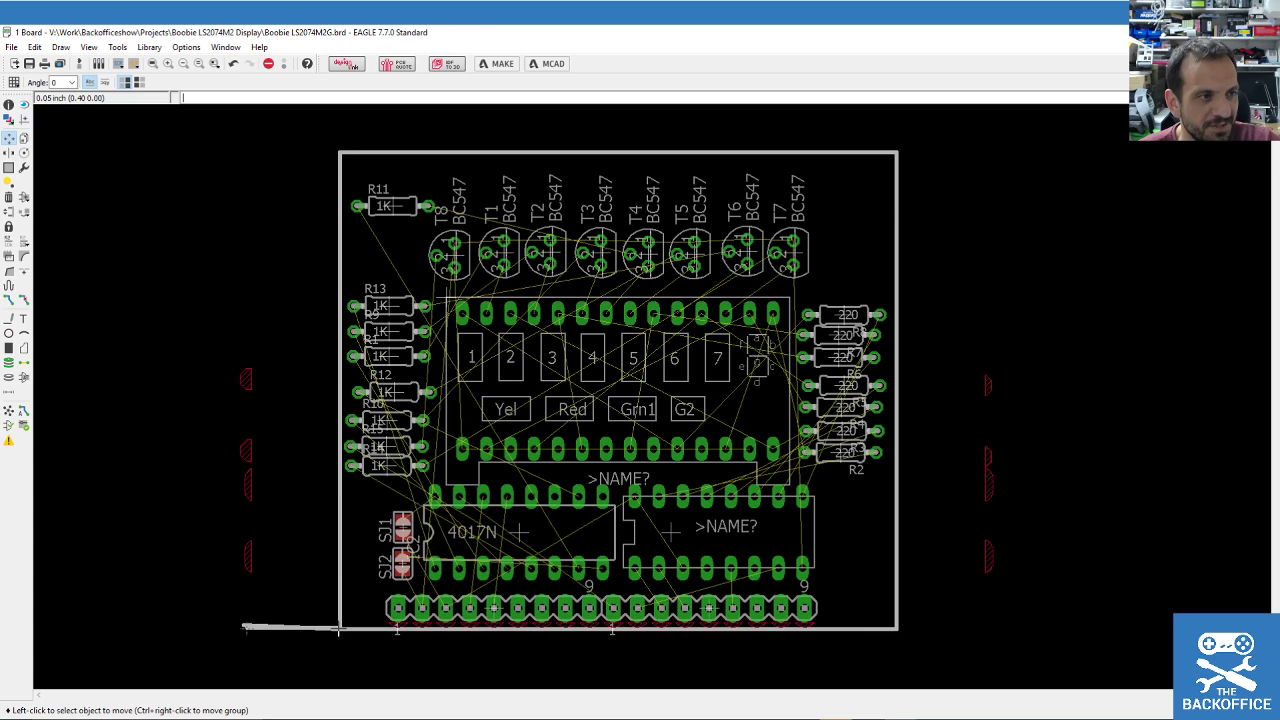
scroll(194, 643, up, 1)
scroll(194, 643, up, 1)
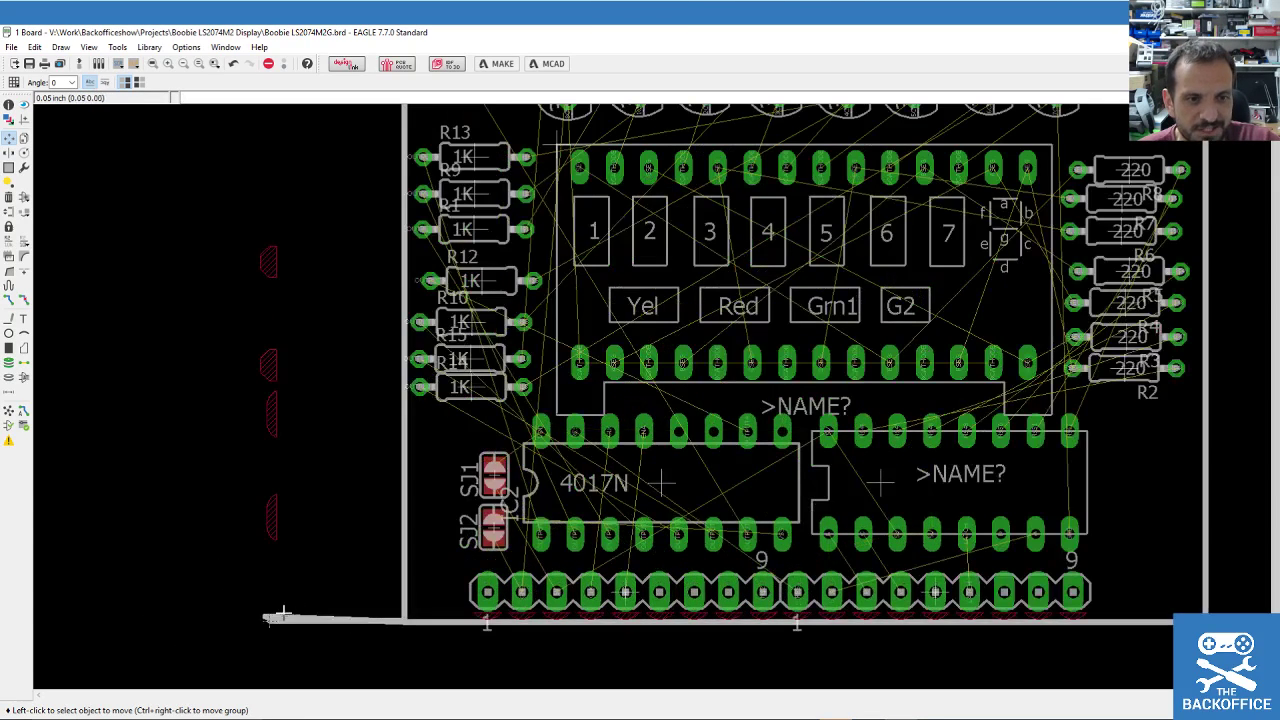
click(265, 615)
click(268, 618)
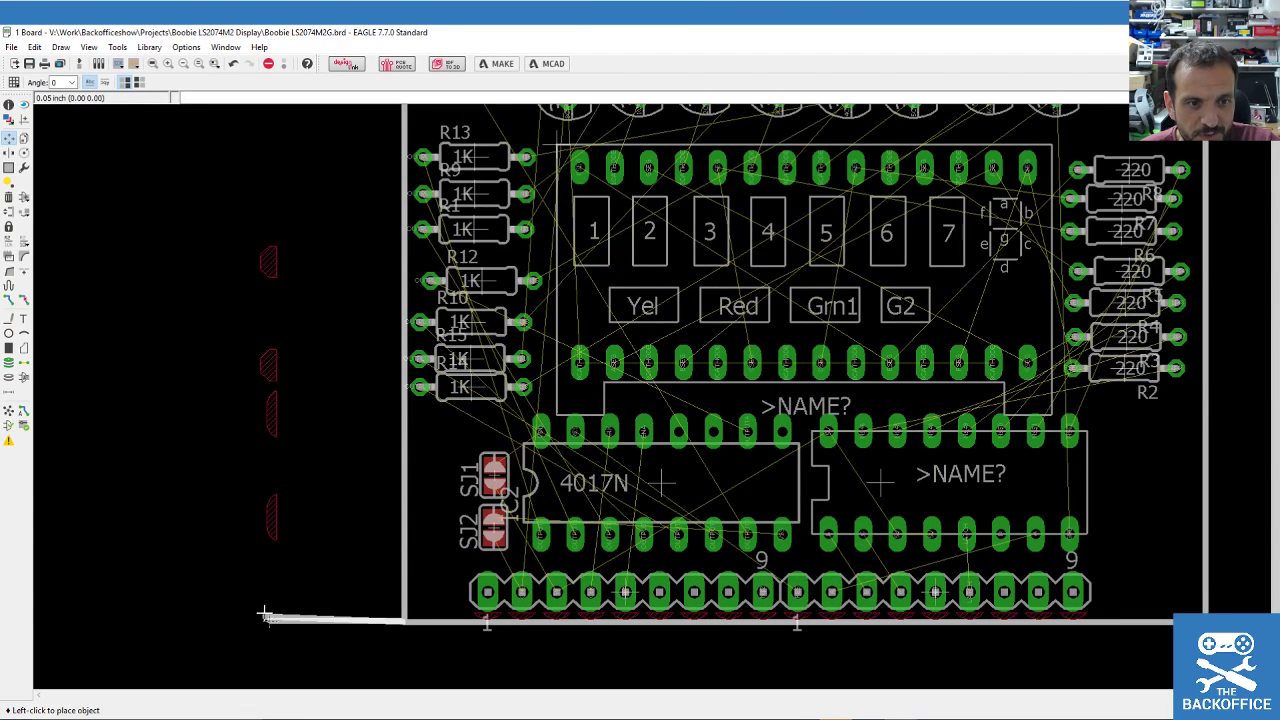
click(268, 621)
click(270, 621)
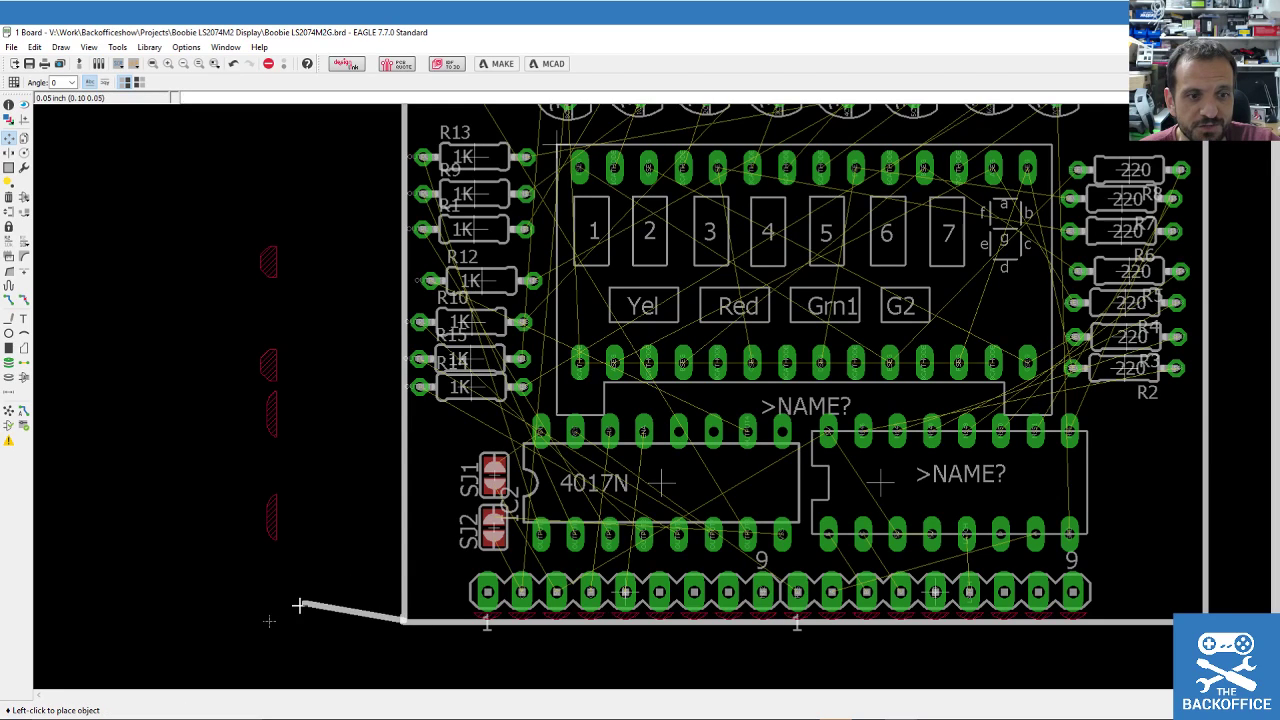
click(405, 621)
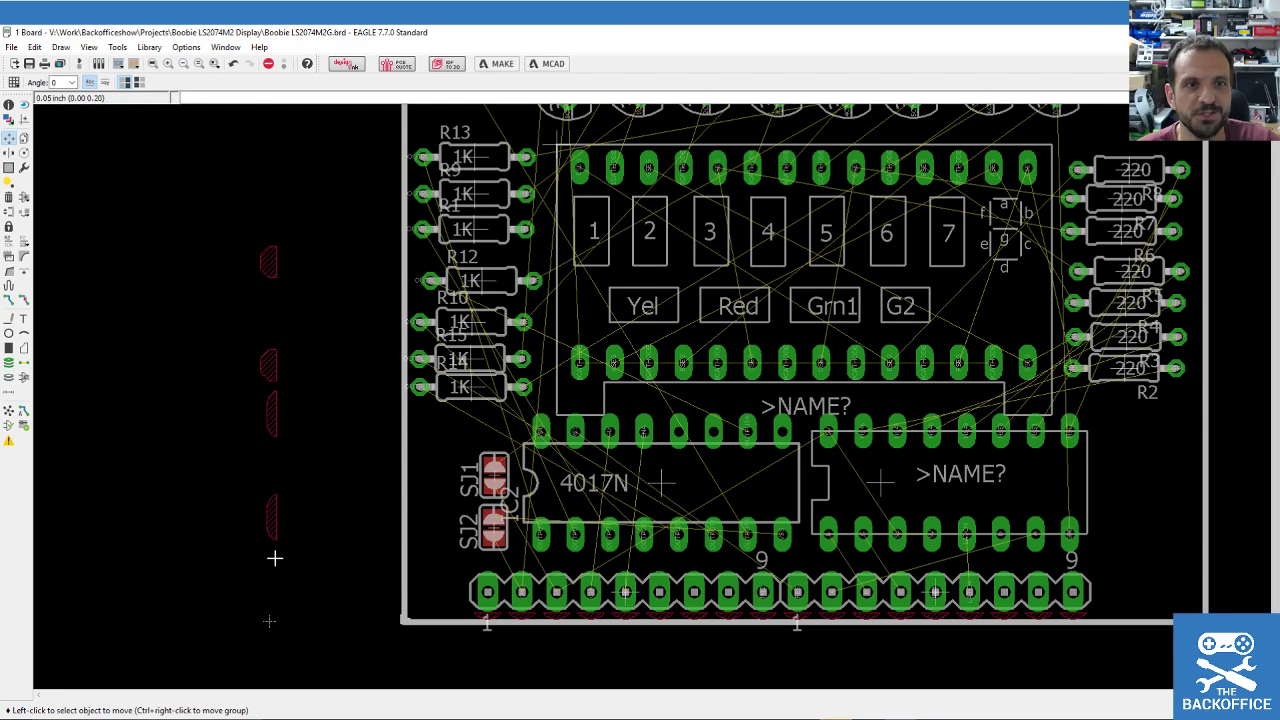
Pick up the board outline's top edge above the transistor row.
scroll(280, 555, down, 3)
scroll(299, 563, up, 1)
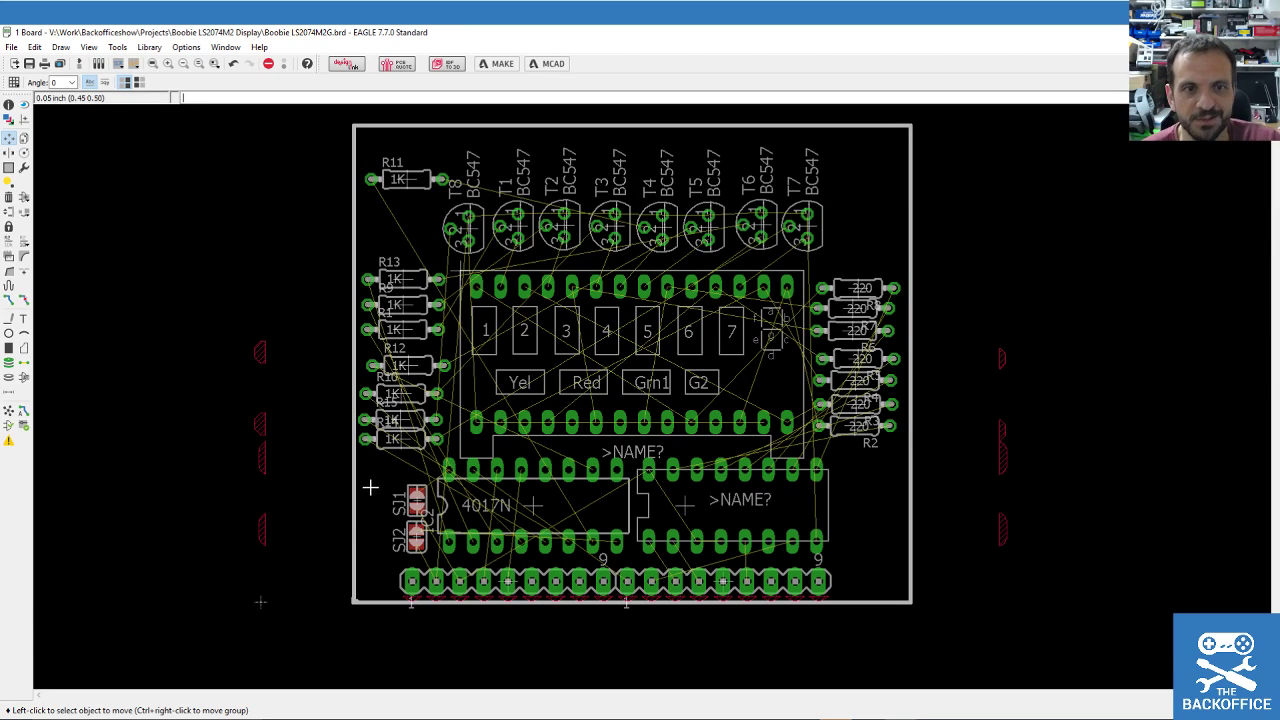
scroll(329, 497, up, 1)
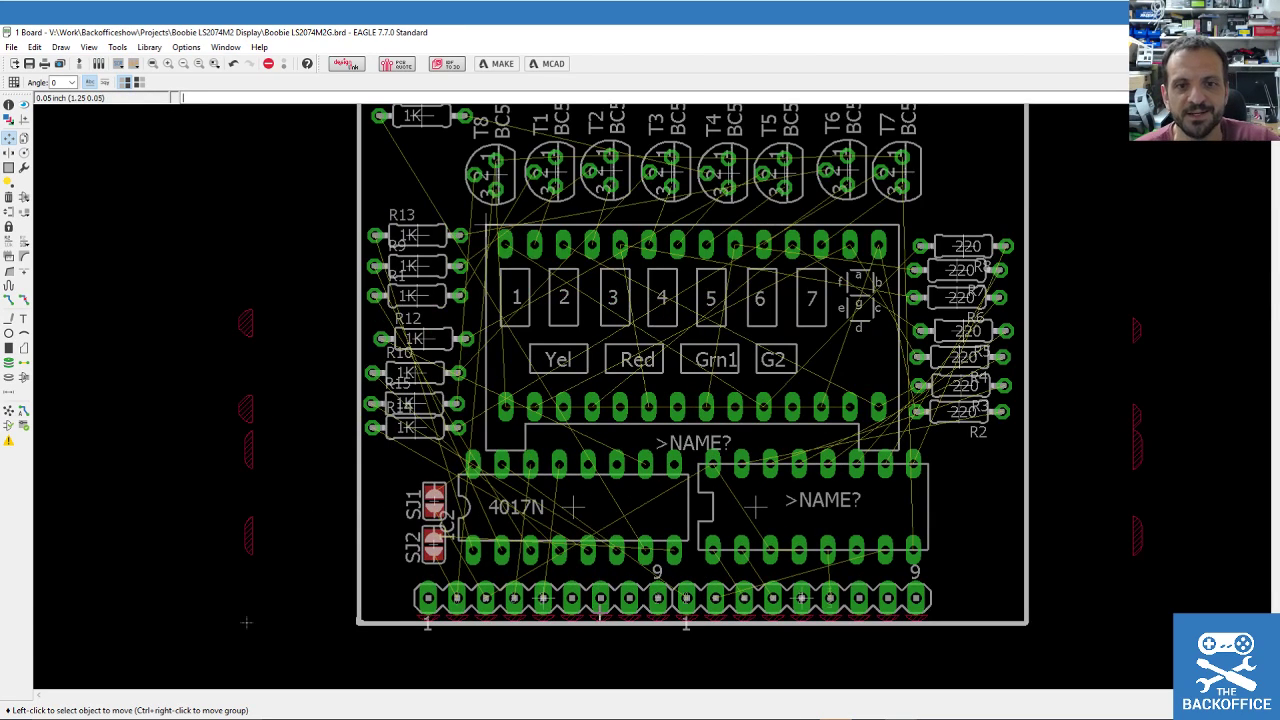
scroll(600, 572, down, 1)
scroll(613, 525, up, 1)
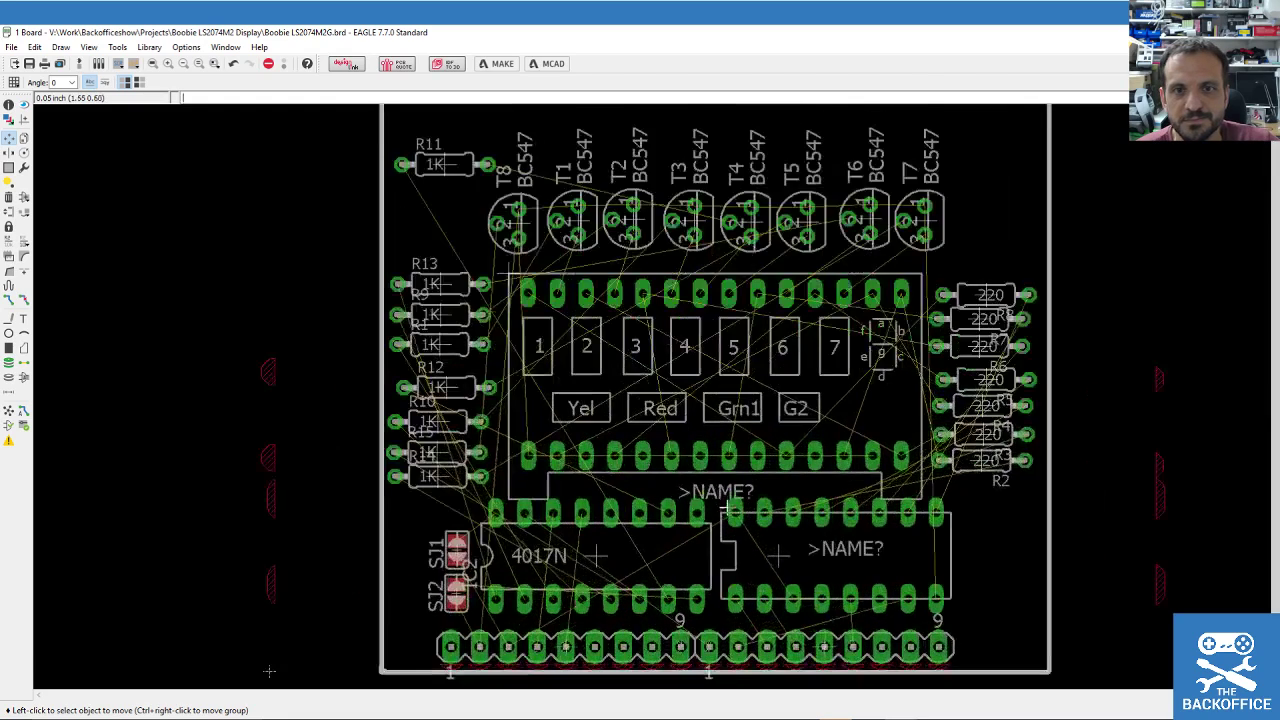
scroll(613, 525, down, 1)
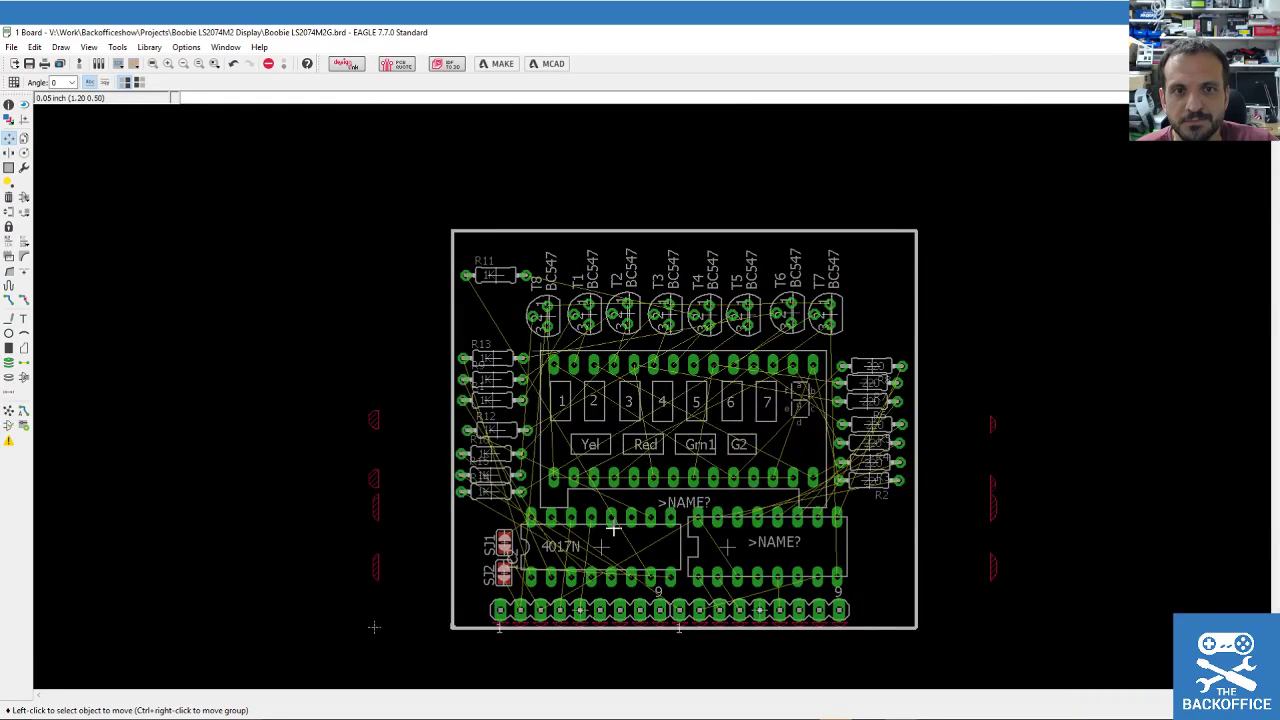
click(646, 231)
Set the top edge in place and autoroute the board, reaching 97.3% with 43 vias.
click(640, 242)
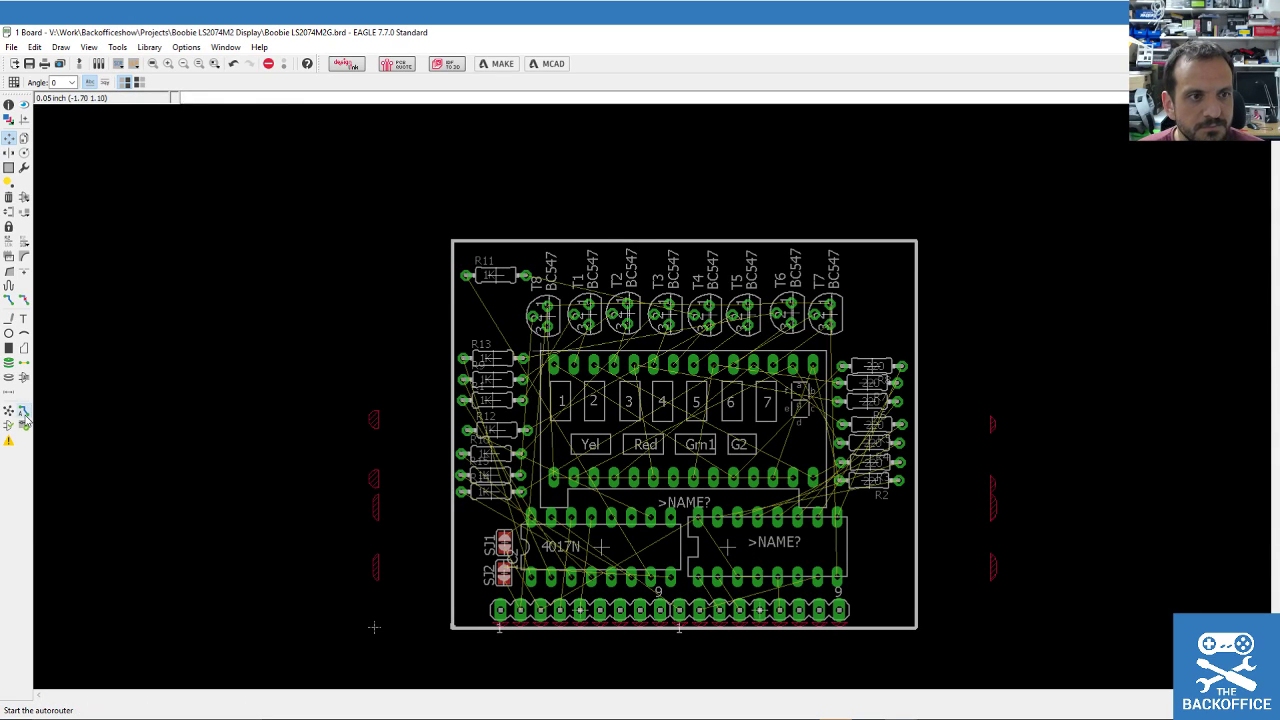
click(23, 414)
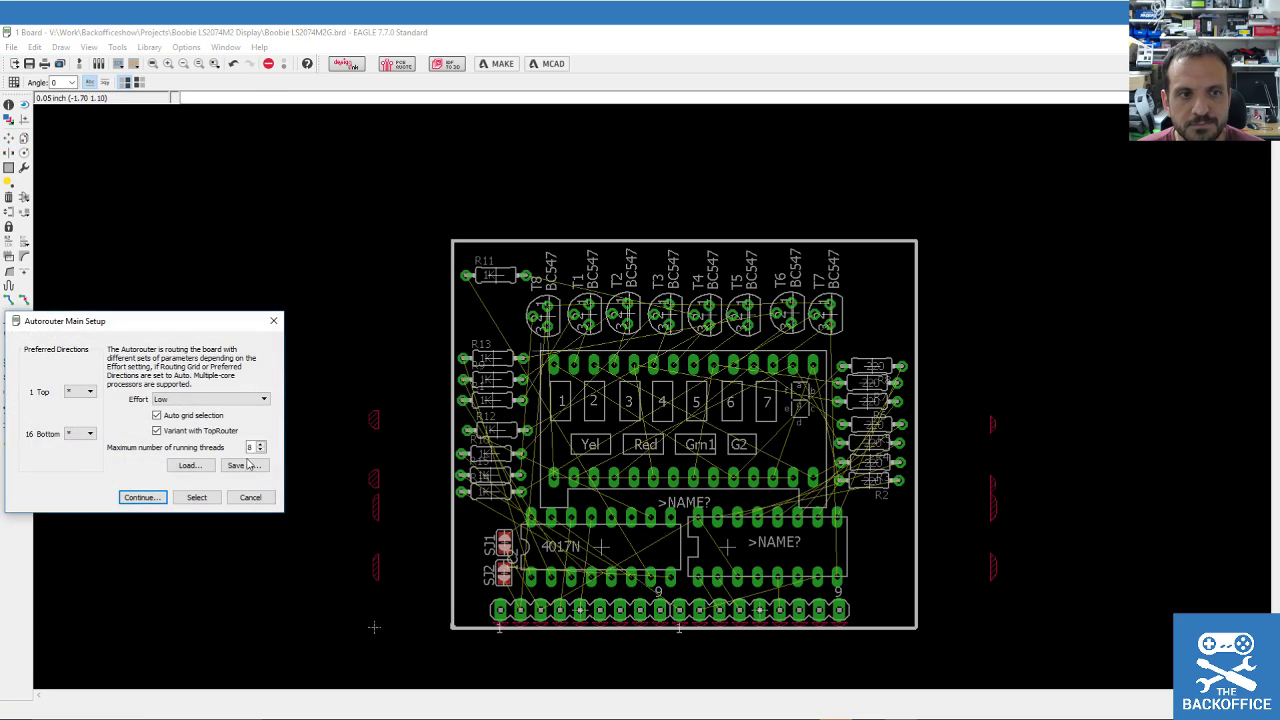
click(149, 500)
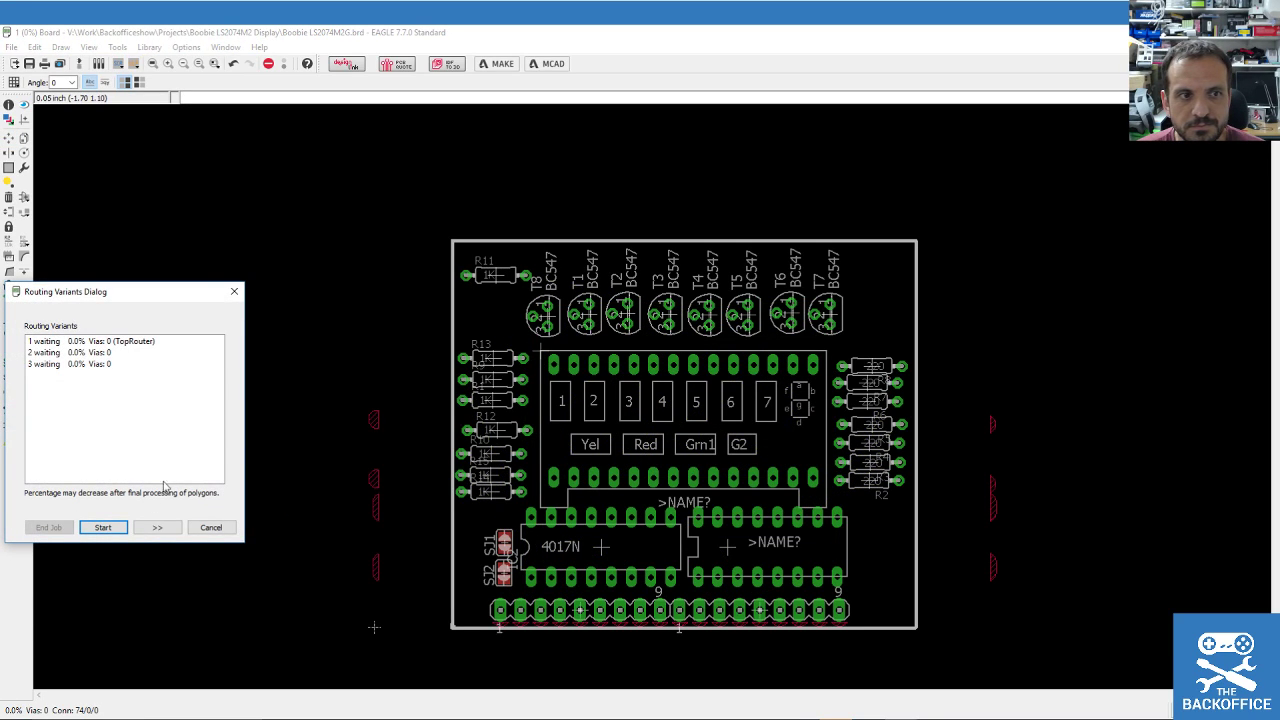
click(102, 527)
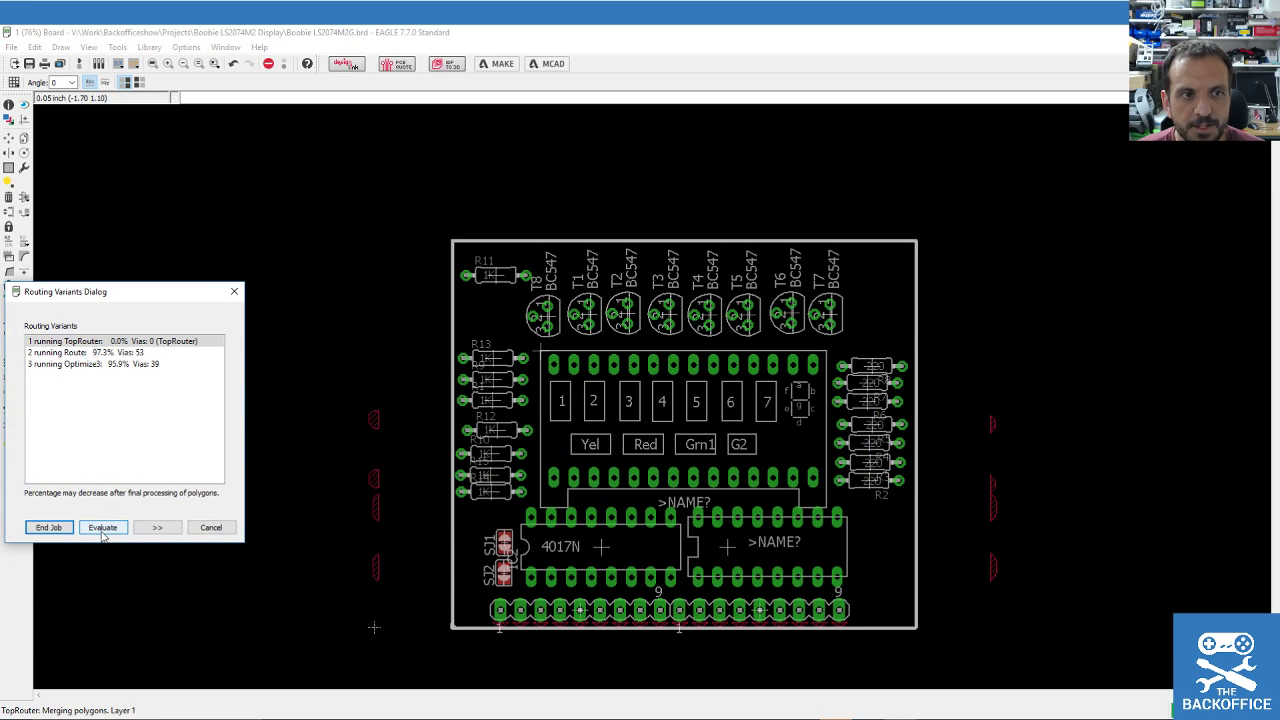
click(100, 352)
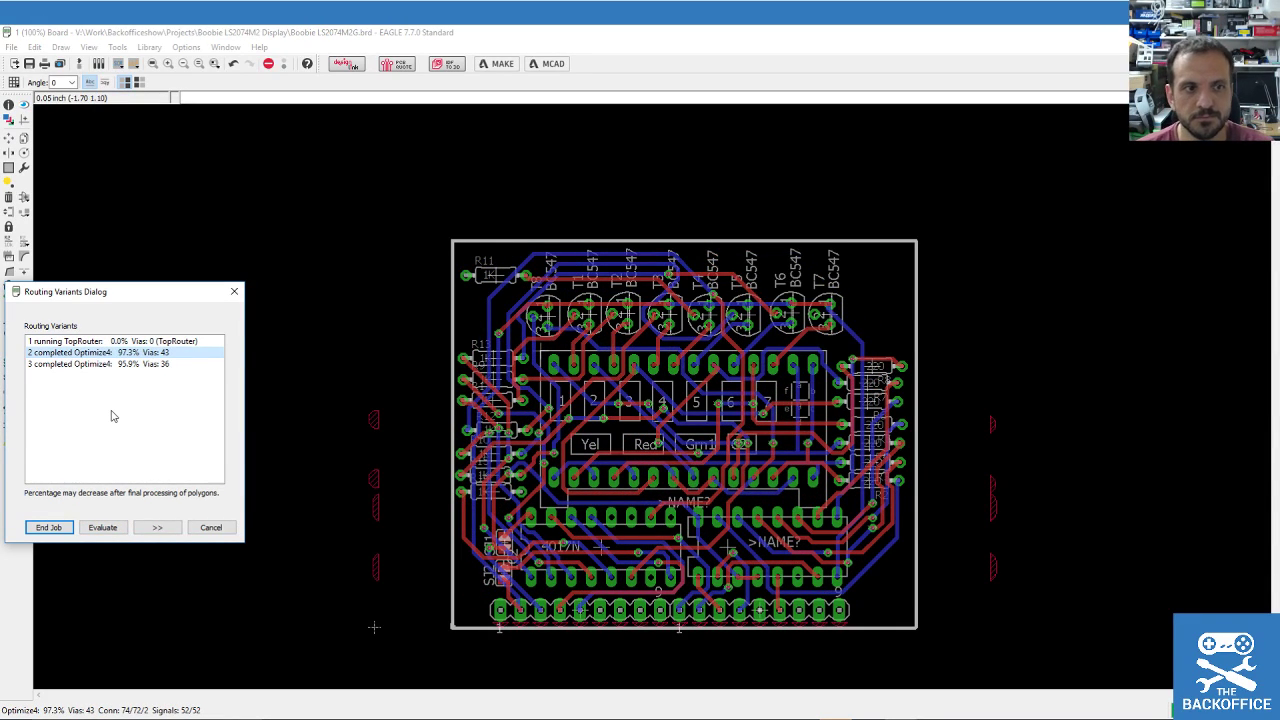
click(62, 530)
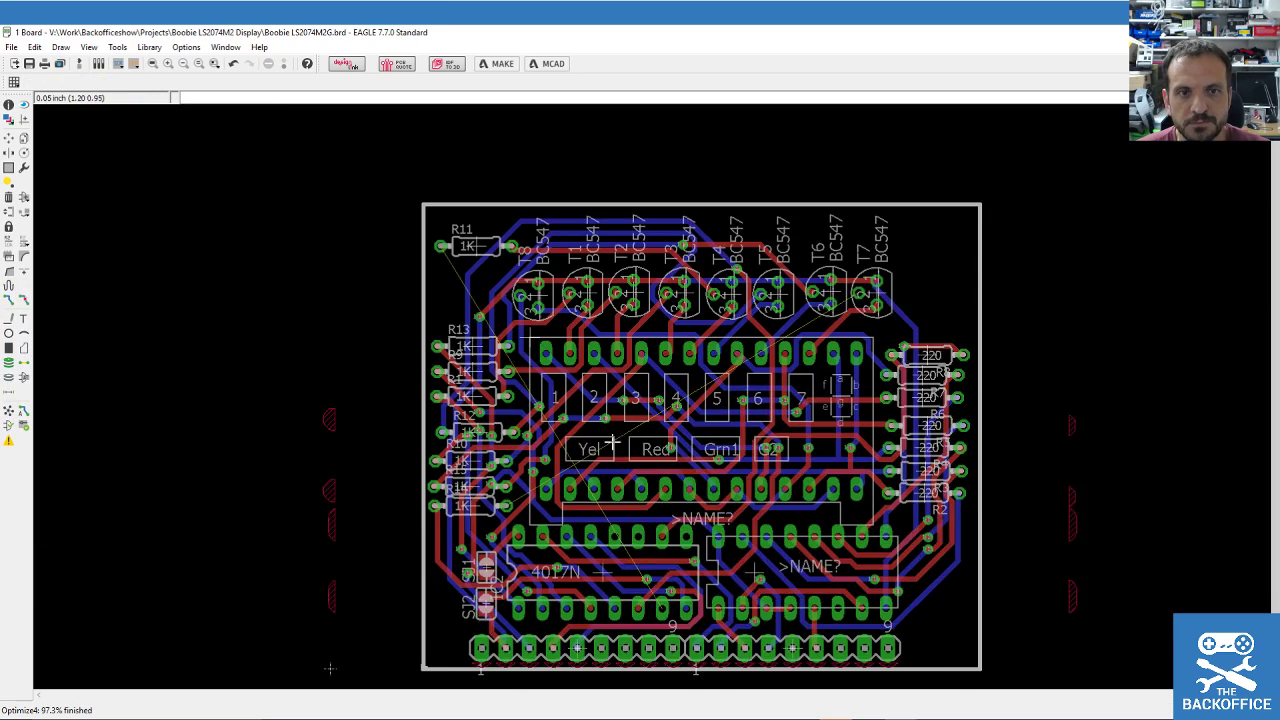
Group the entire board and switch to Ripup to remove the traces.
scroll(487, 328, up, 2)
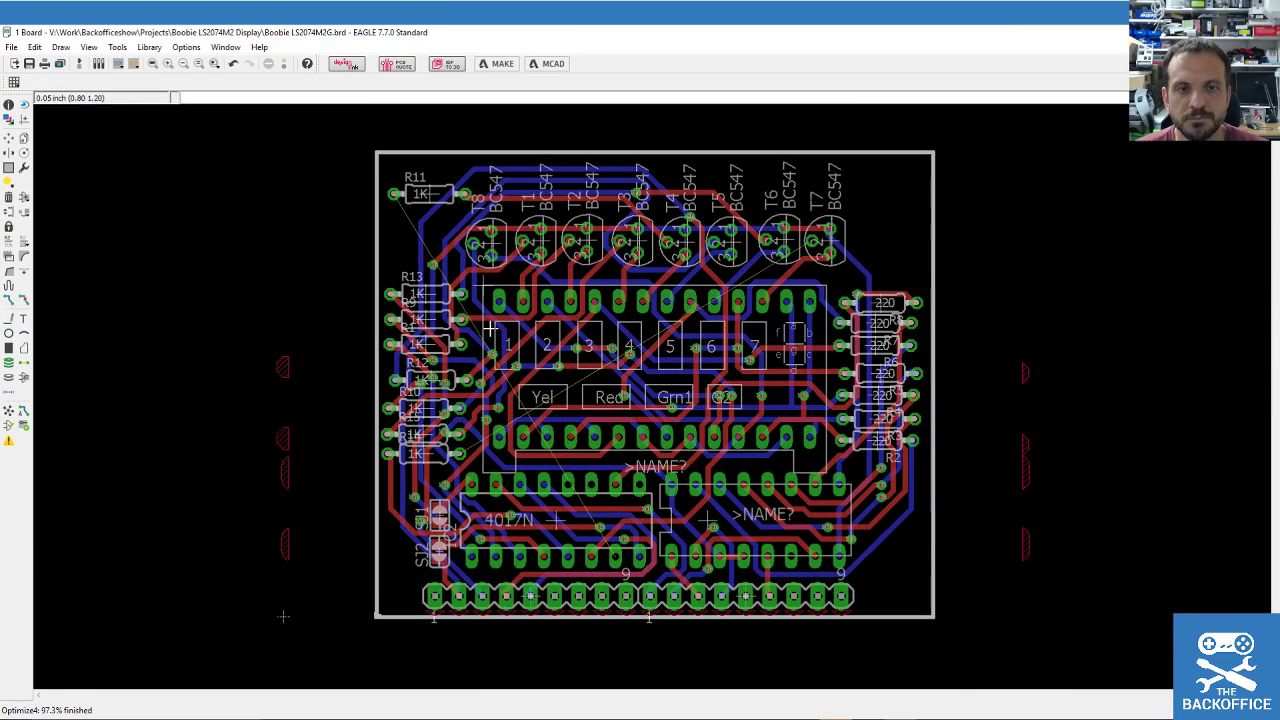
click(9, 167)
drag(350, 131, 1036, 664)
click(24, 299)
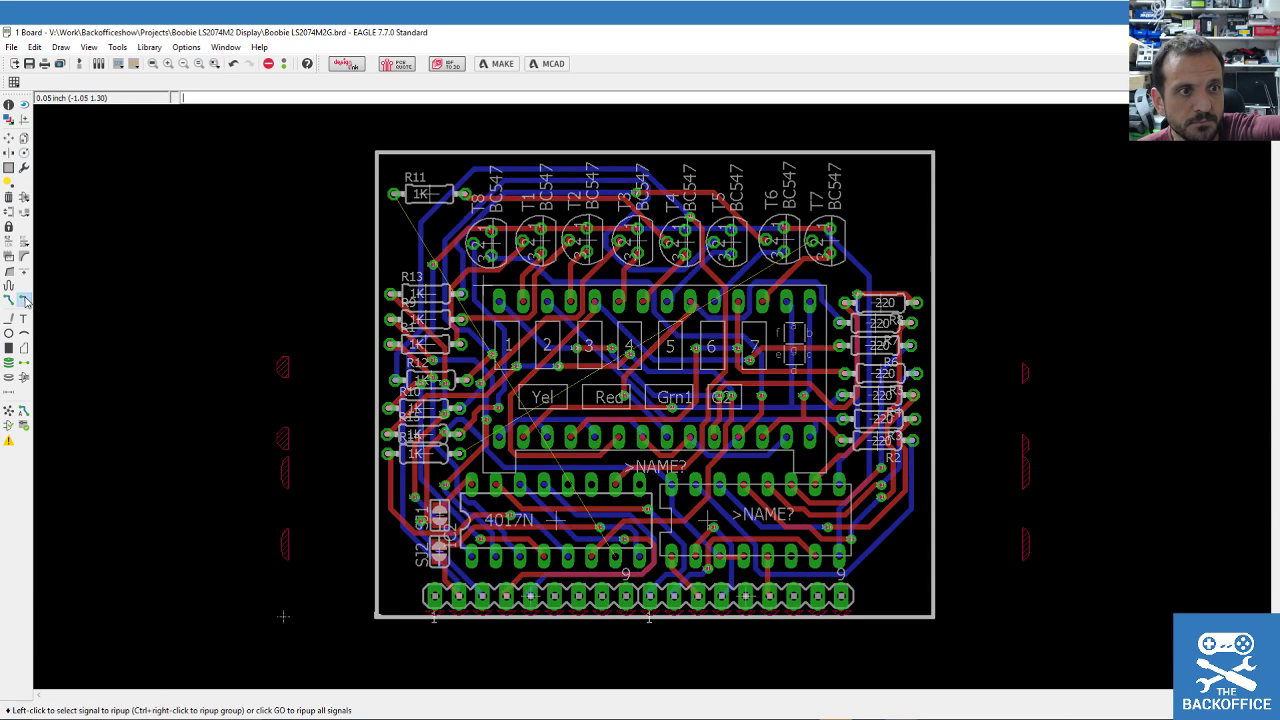
Rip up the grouped traces and move R8 to the top of the right-hand column.
ctrl+right_click(89, 232)
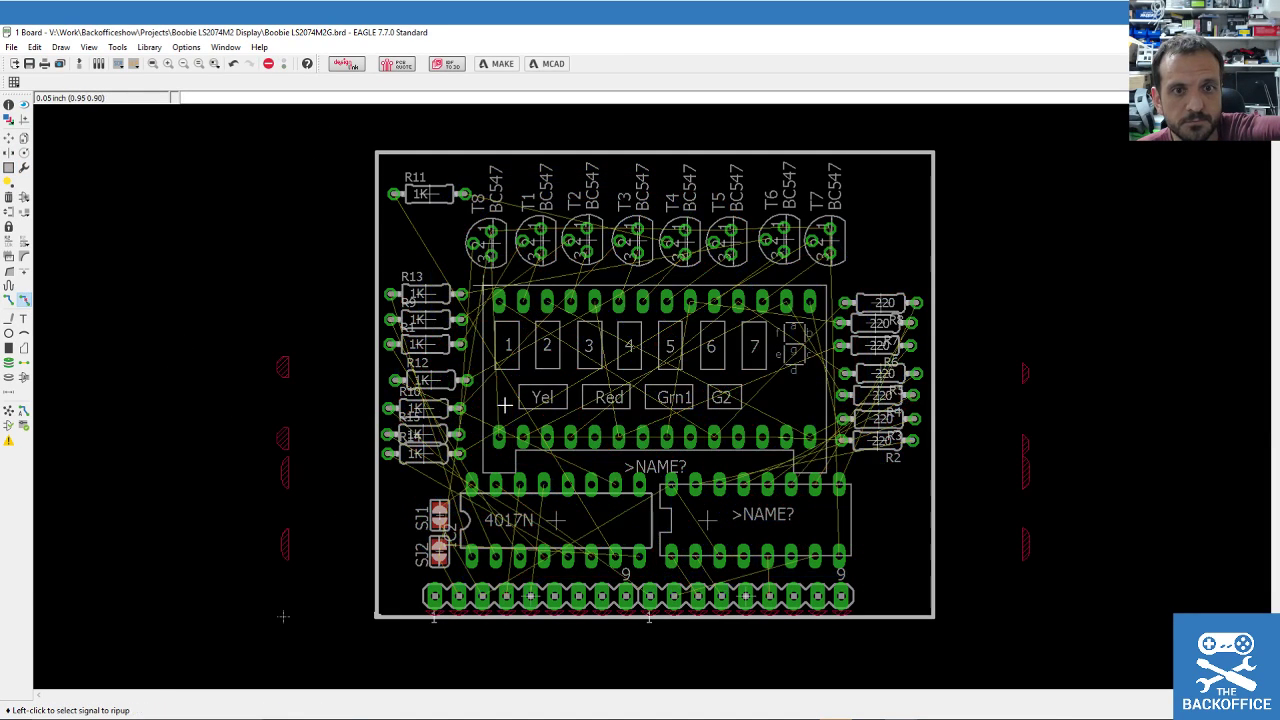
click(9, 137)
scroll(862, 398, up, 2)
click(896, 226)
click(896, 246)
click(897, 248)
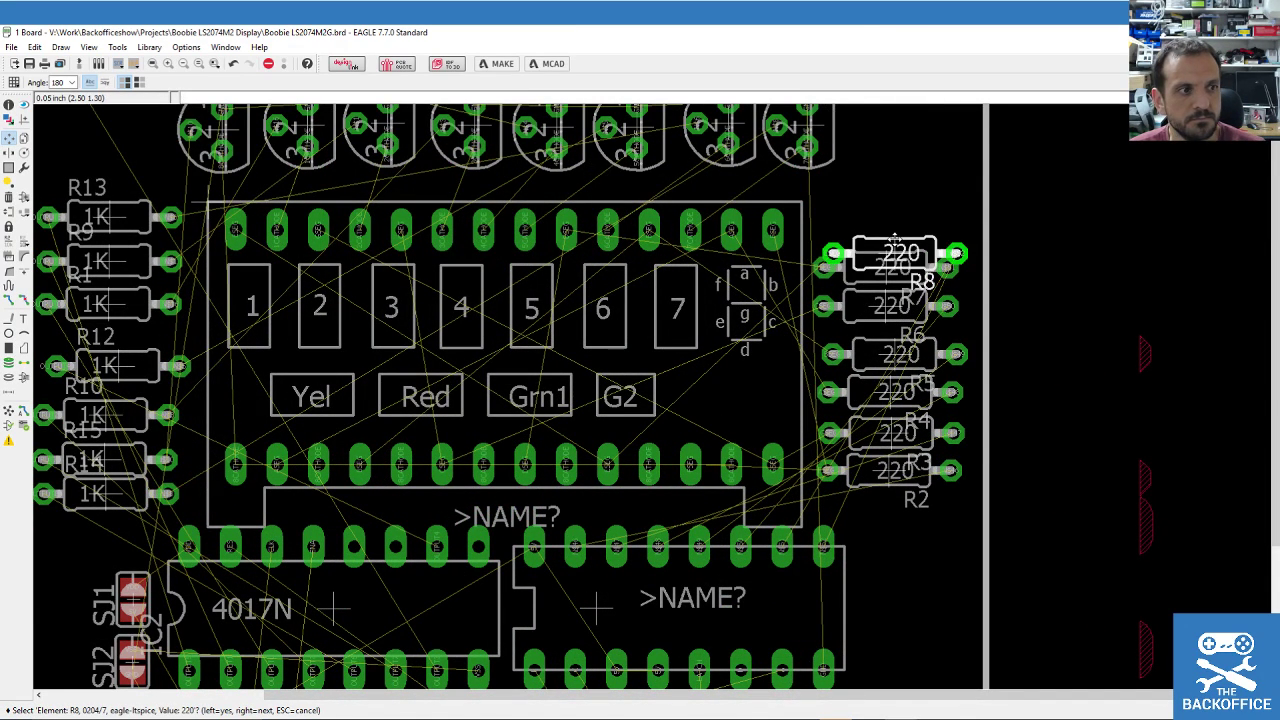
click(894, 237)
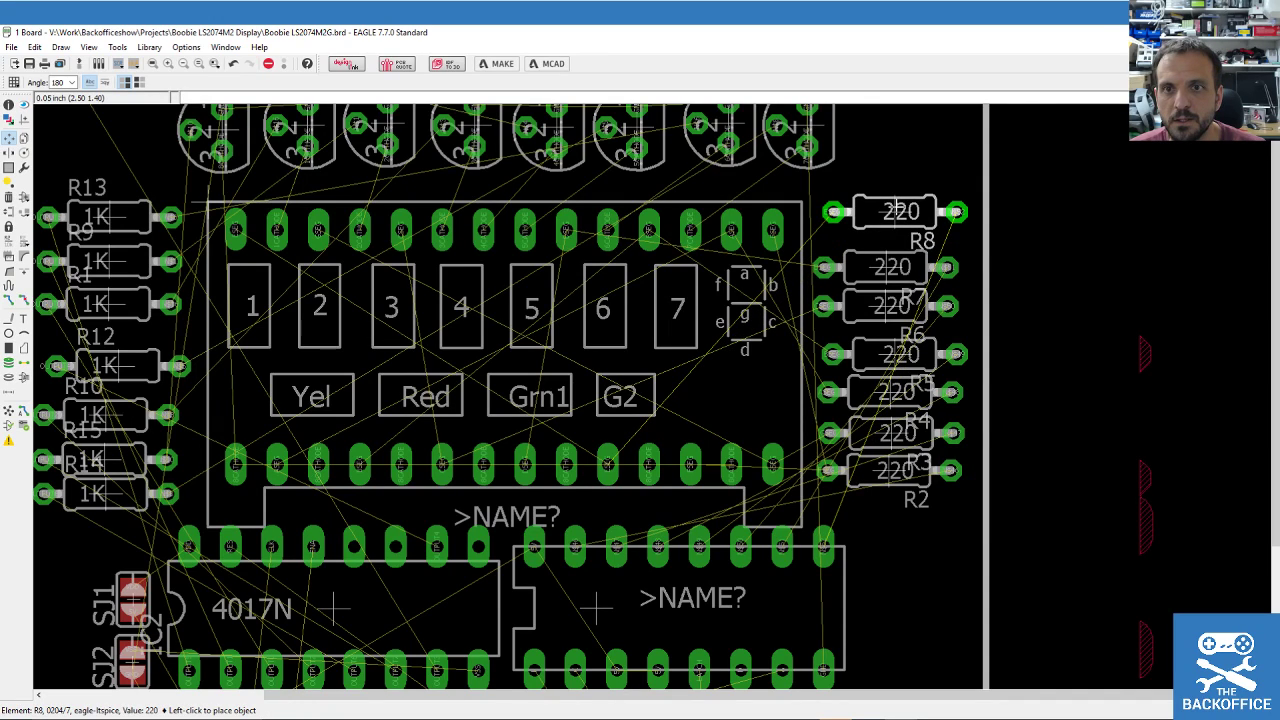
click(900, 211)
Position R7 and R6 evenly spaced below R8 in the column.
click(893, 267)
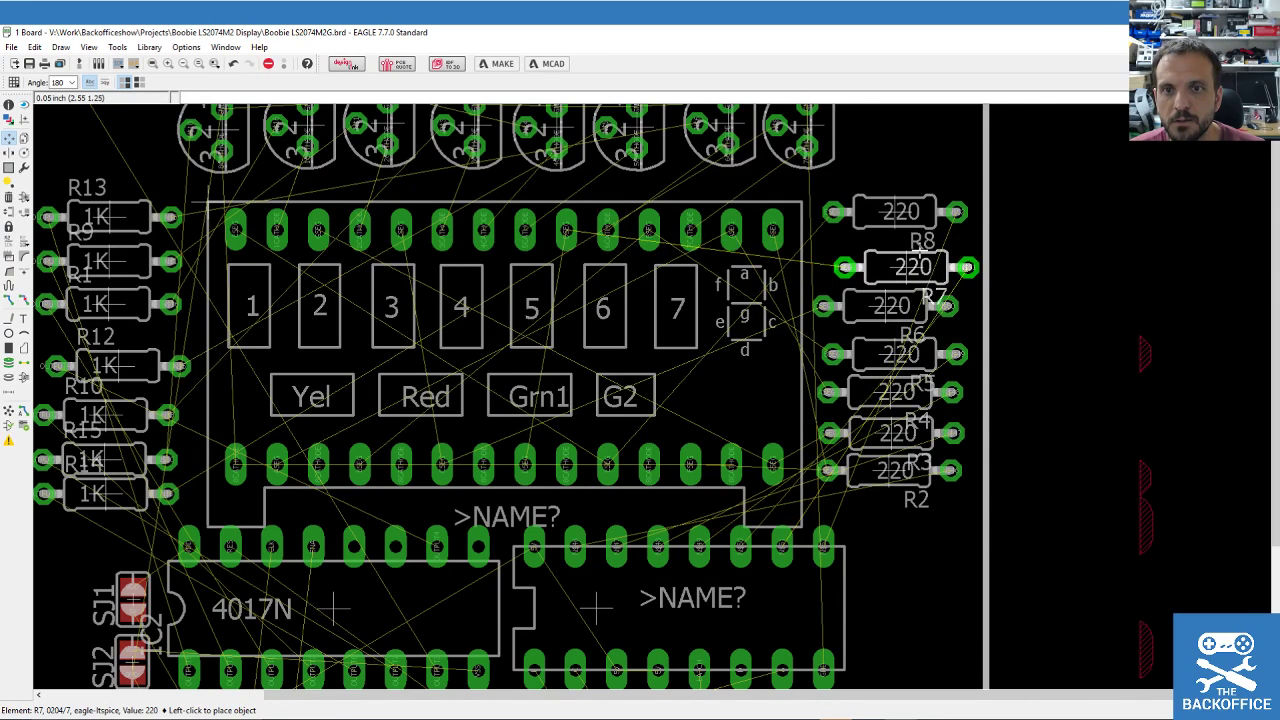
click(898, 247)
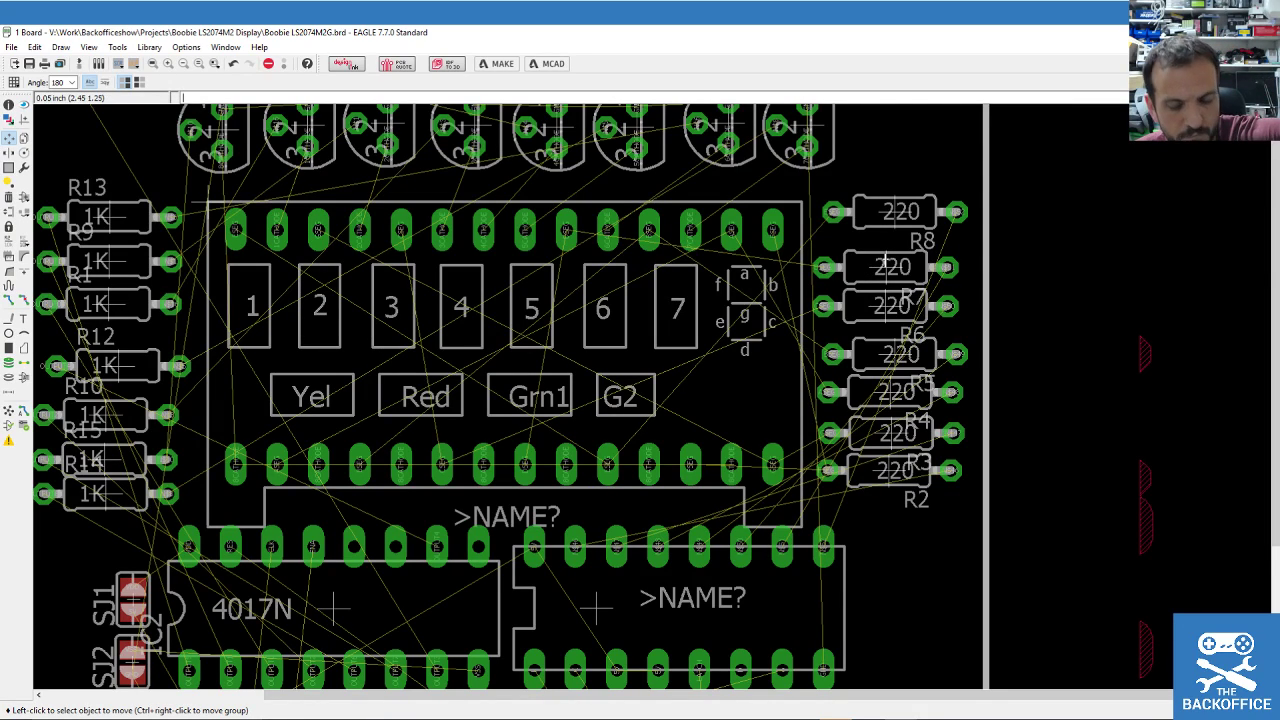
click(885, 259)
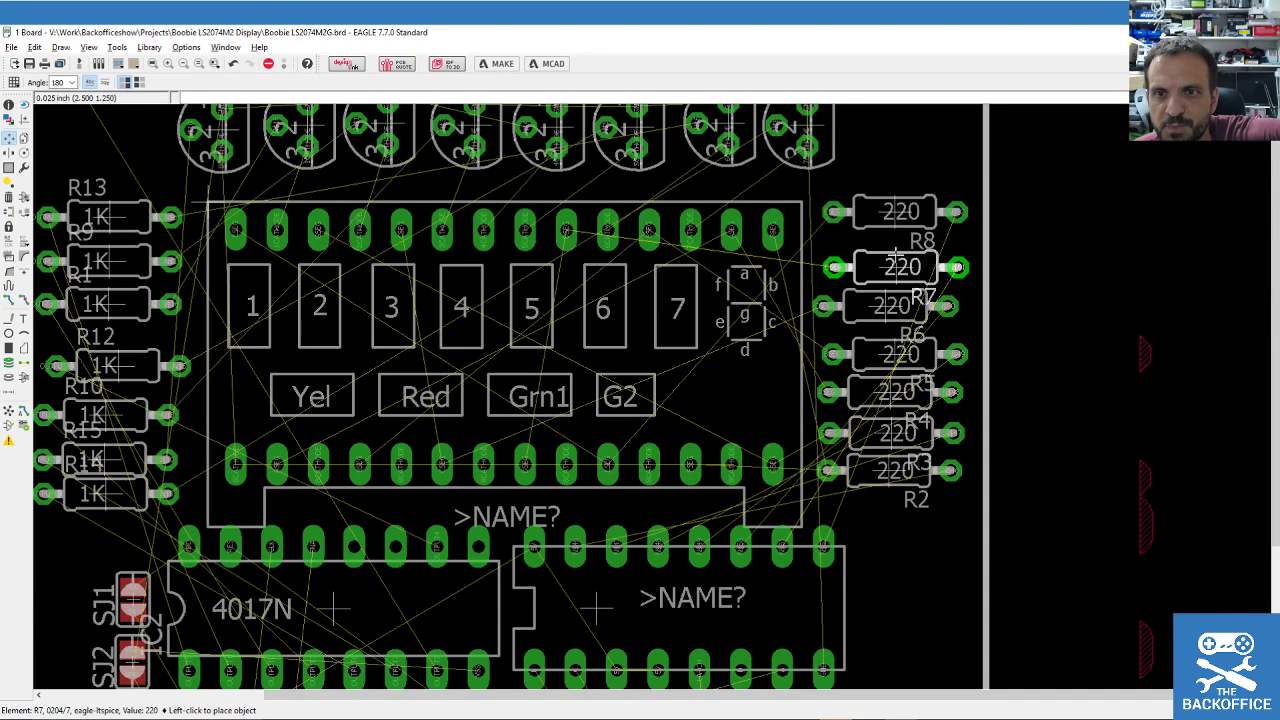
click(894, 258)
click(890, 302)
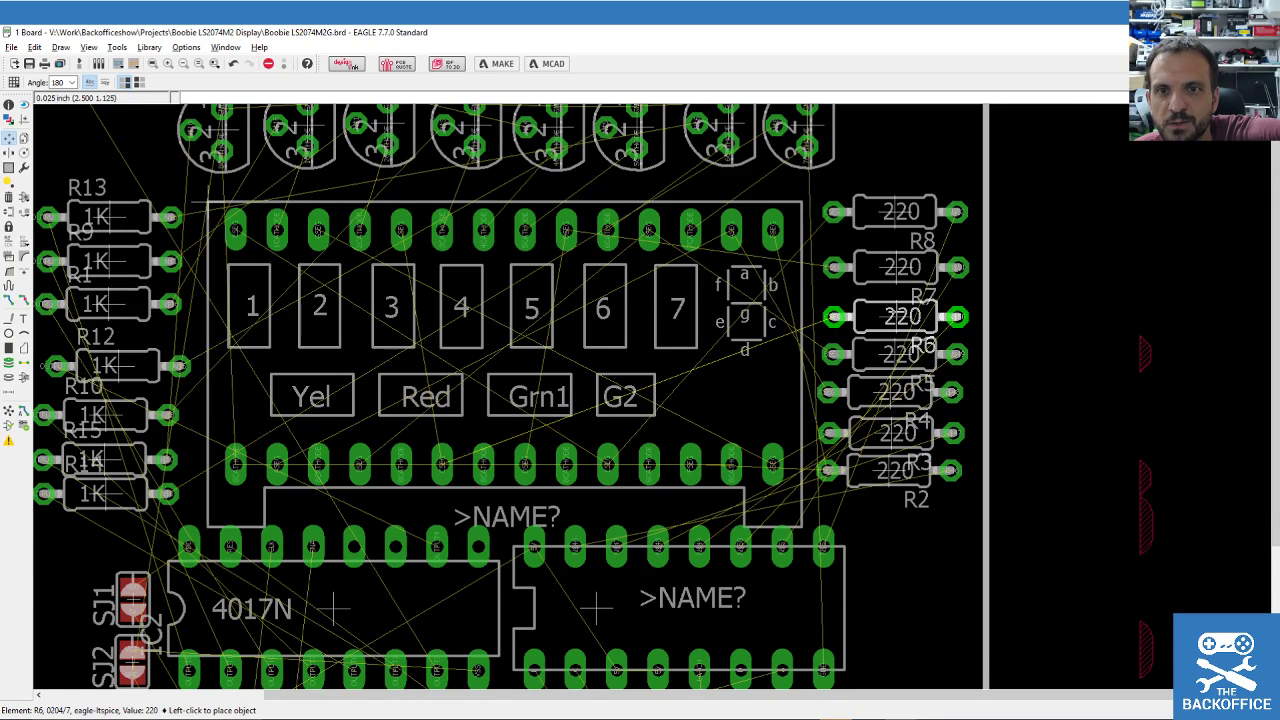
click(900, 316)
click(900, 267)
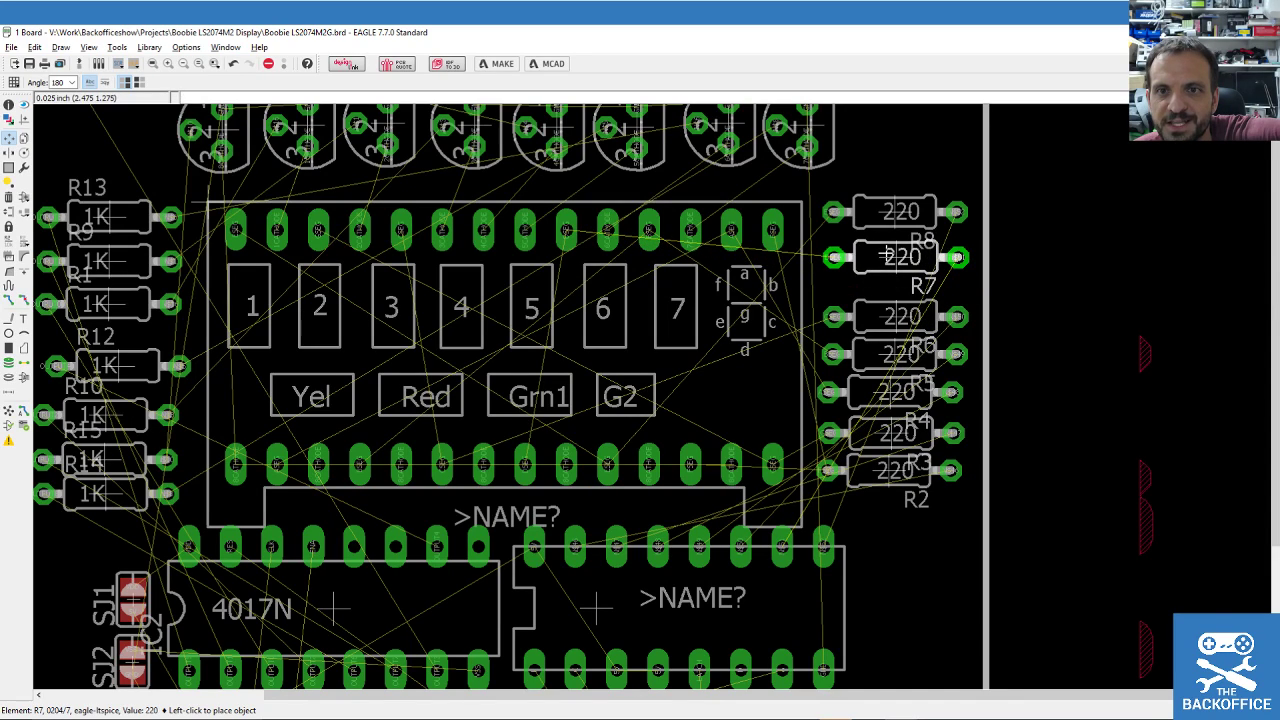
click(883, 257)
click(893, 312)
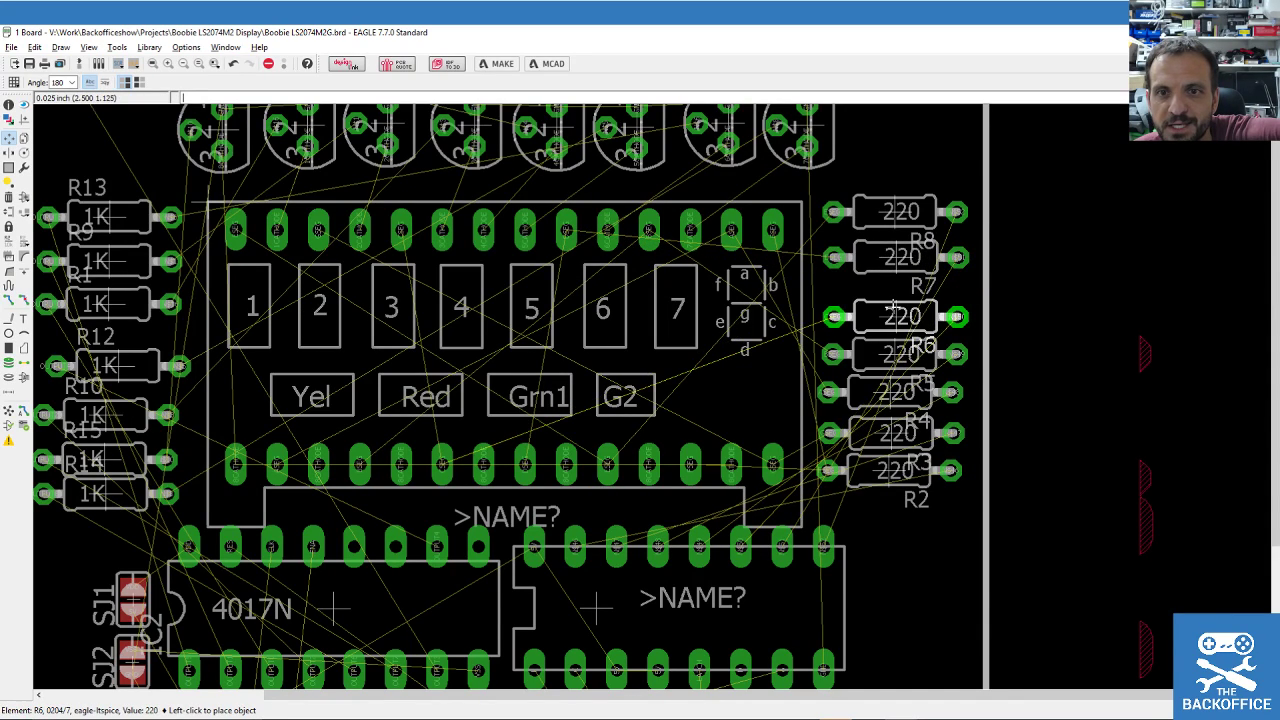
click(891, 306)
Line up R4, R3 and R2 down to the bottom of the column.
click(891, 393)
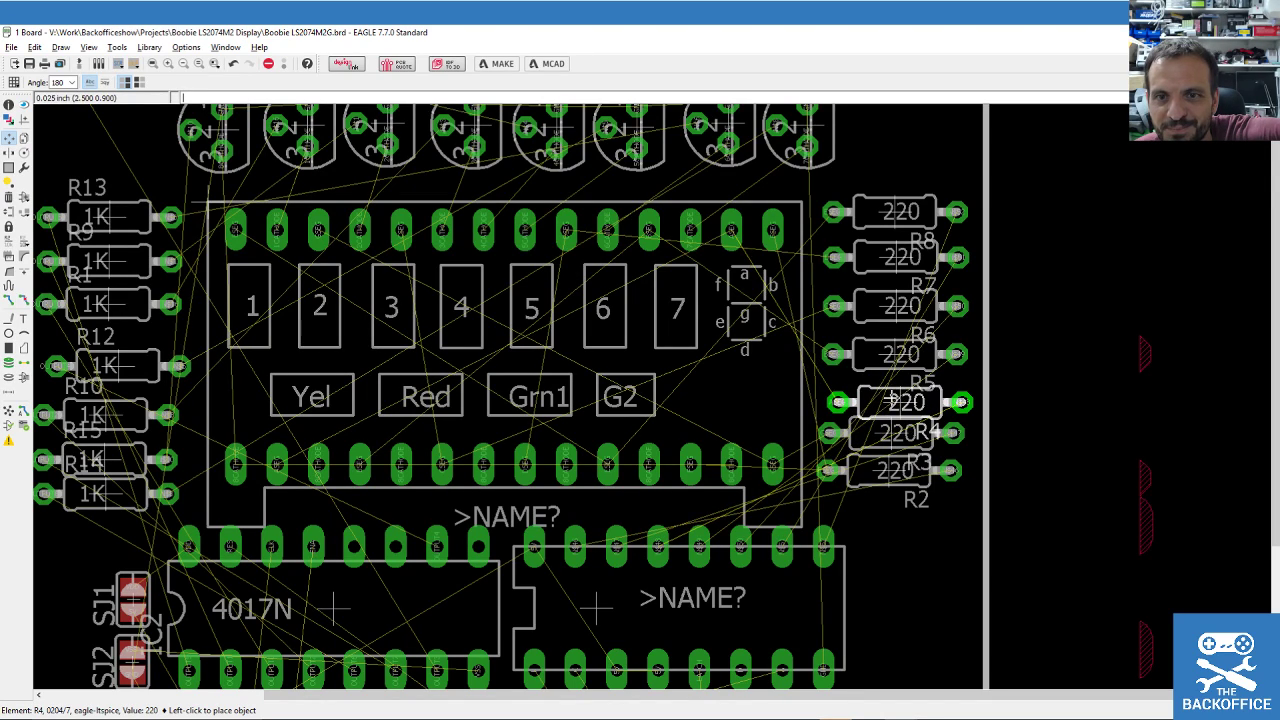
click(891, 398)
click(889, 436)
click(889, 420)
click(892, 422)
click(892, 420)
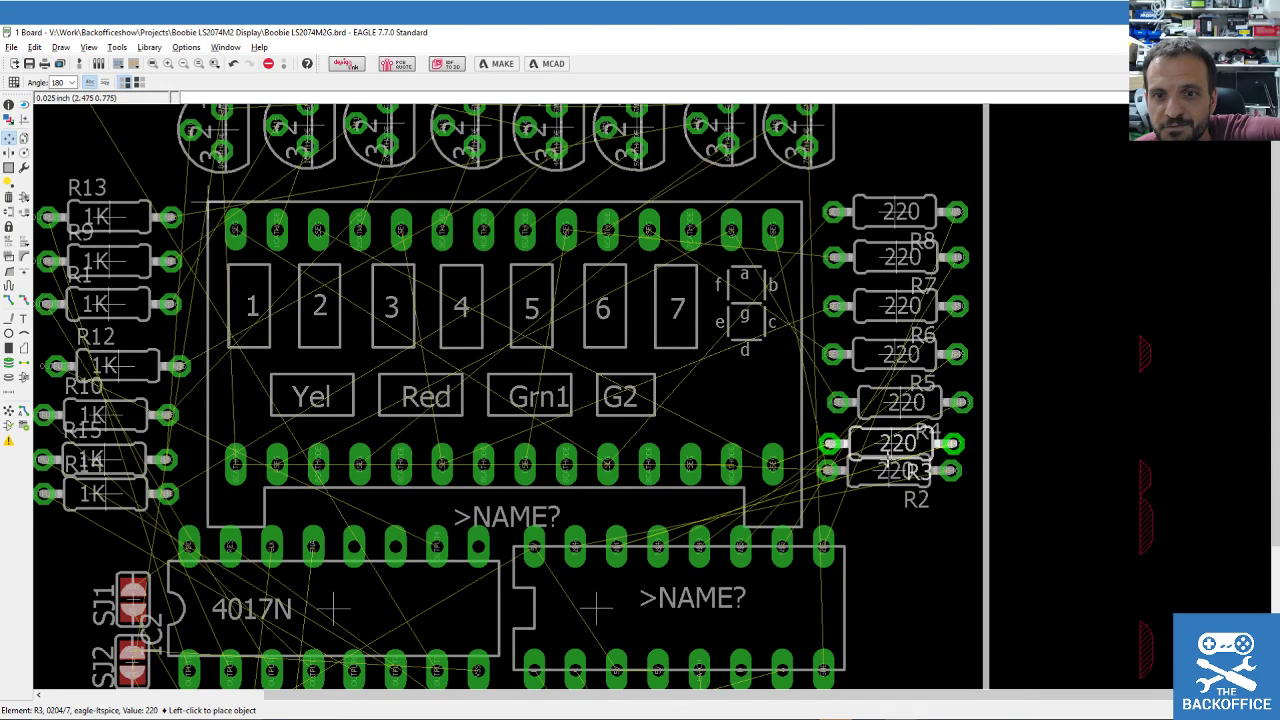
click(890, 452)
click(888, 472)
click(888, 472)
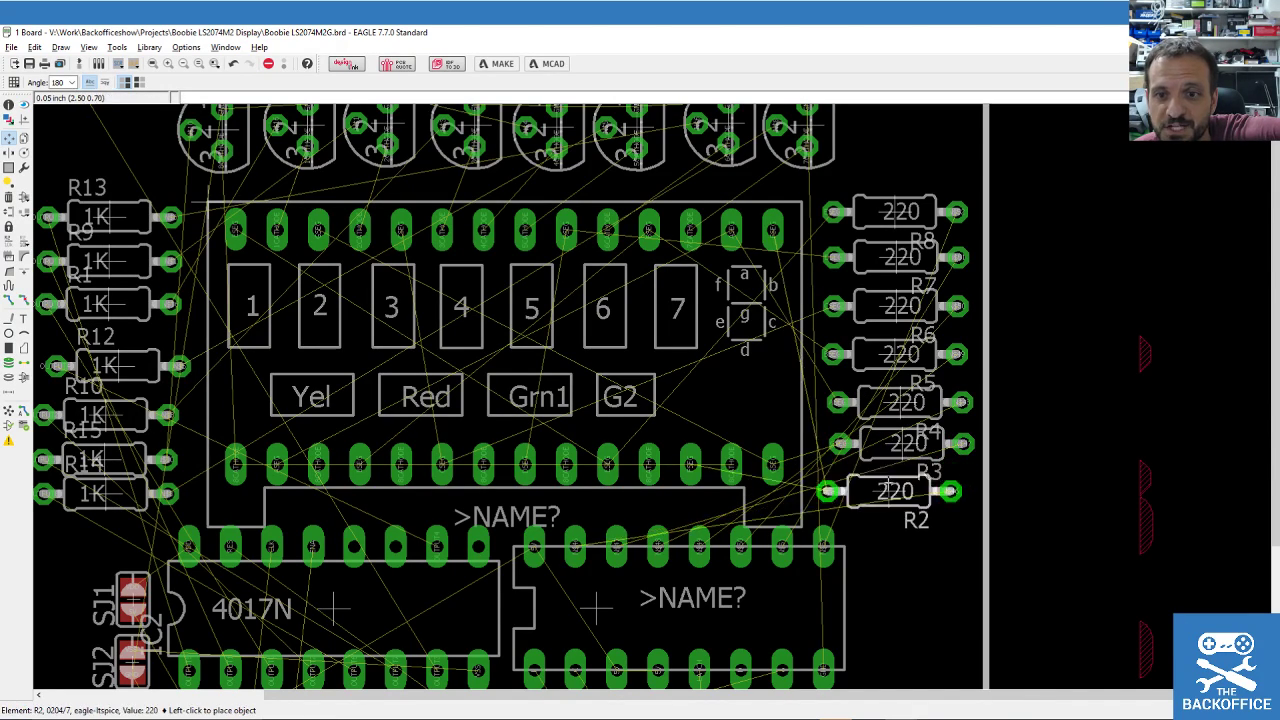
click(904, 492)
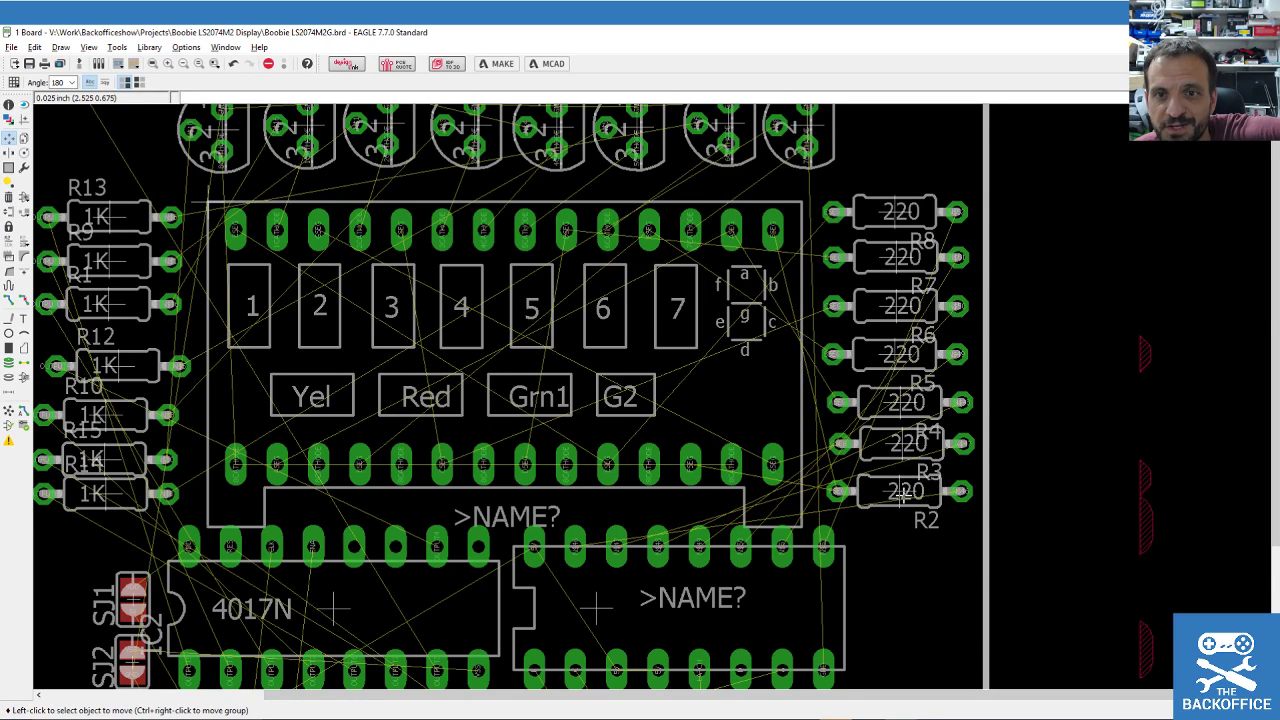
scroll(1010, 445, down, 2)
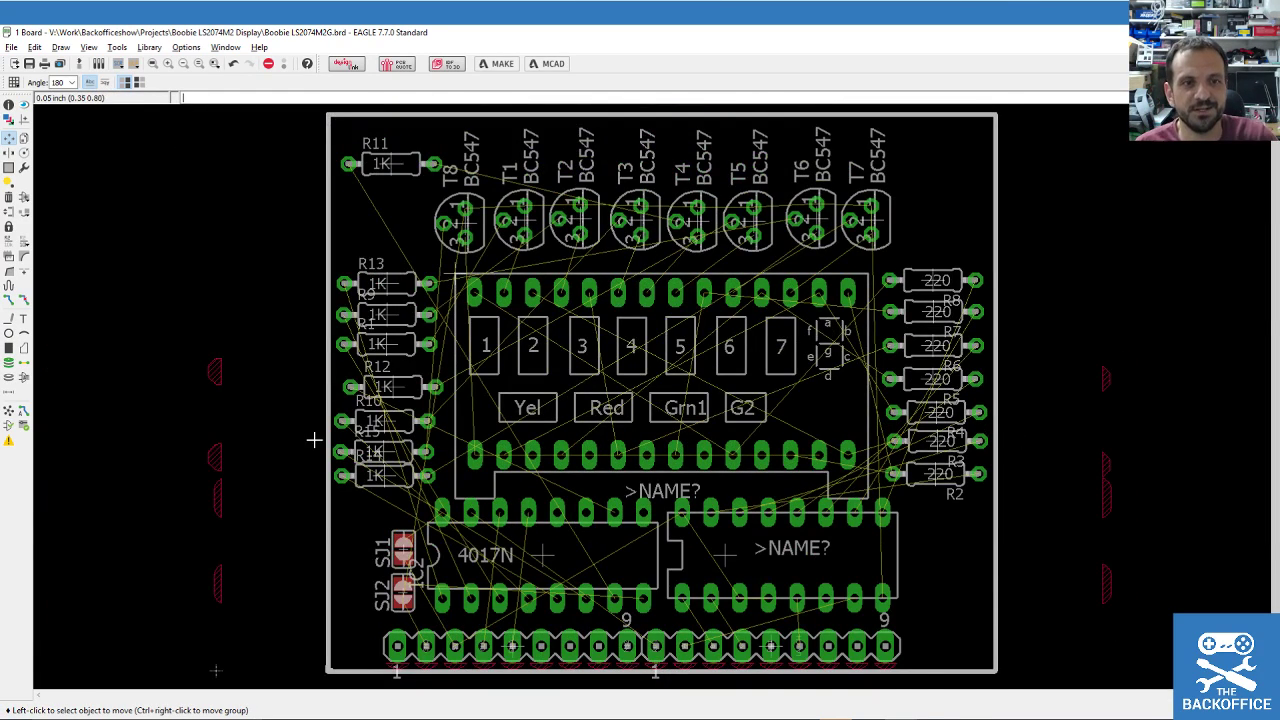
Align the 1K resistors R10, R15 and R14 in the left-hand column.
scroll(314, 440, up, 4)
scroll(480, 377, down, 1)
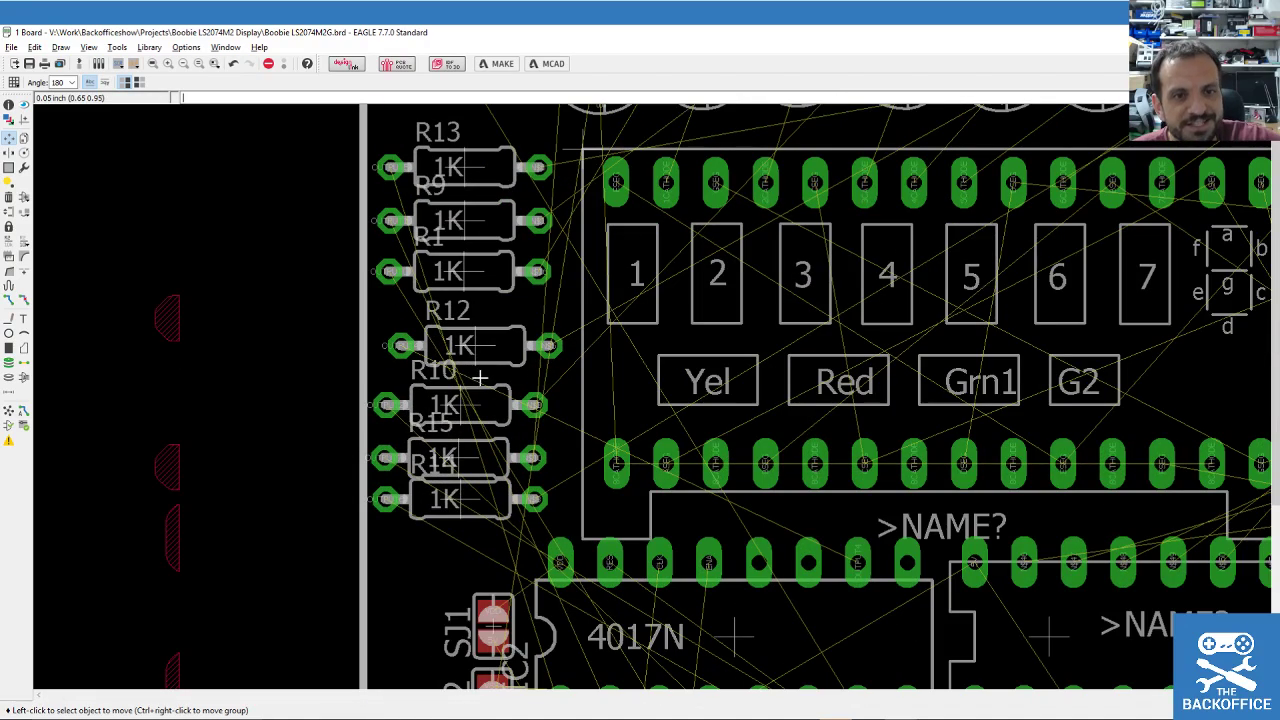
click(453, 403)
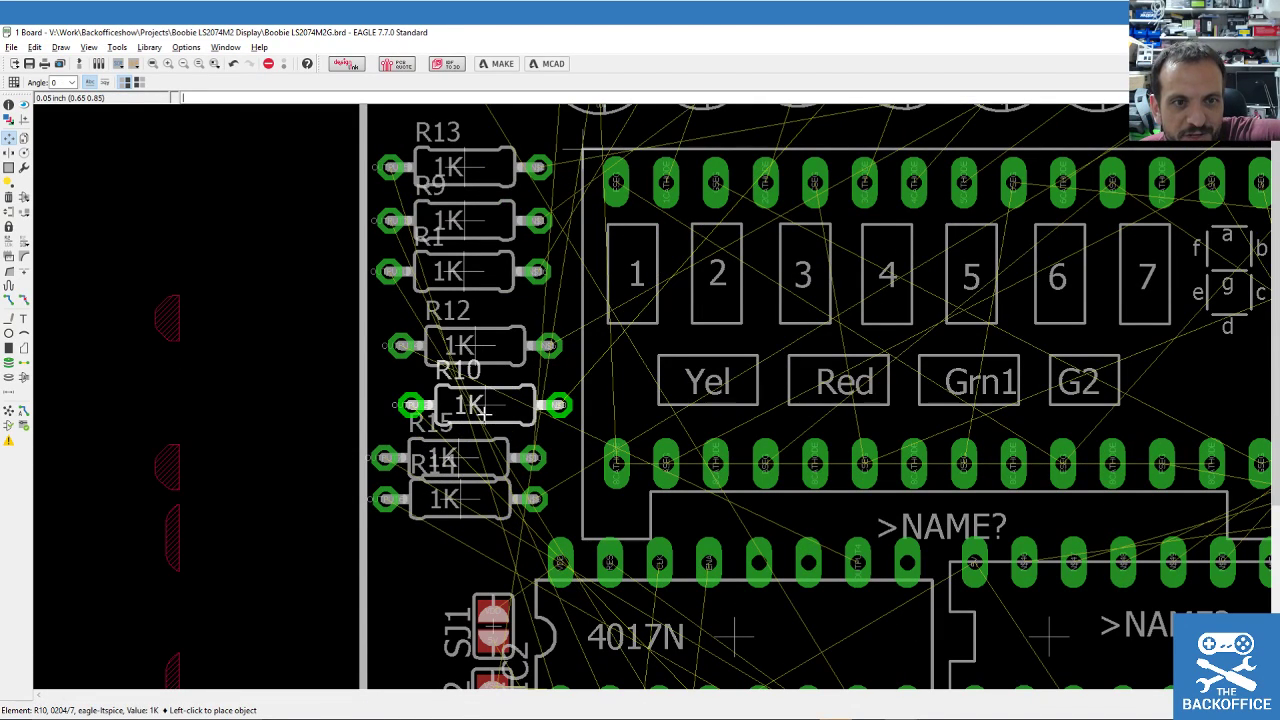
click(478, 404)
click(456, 447)
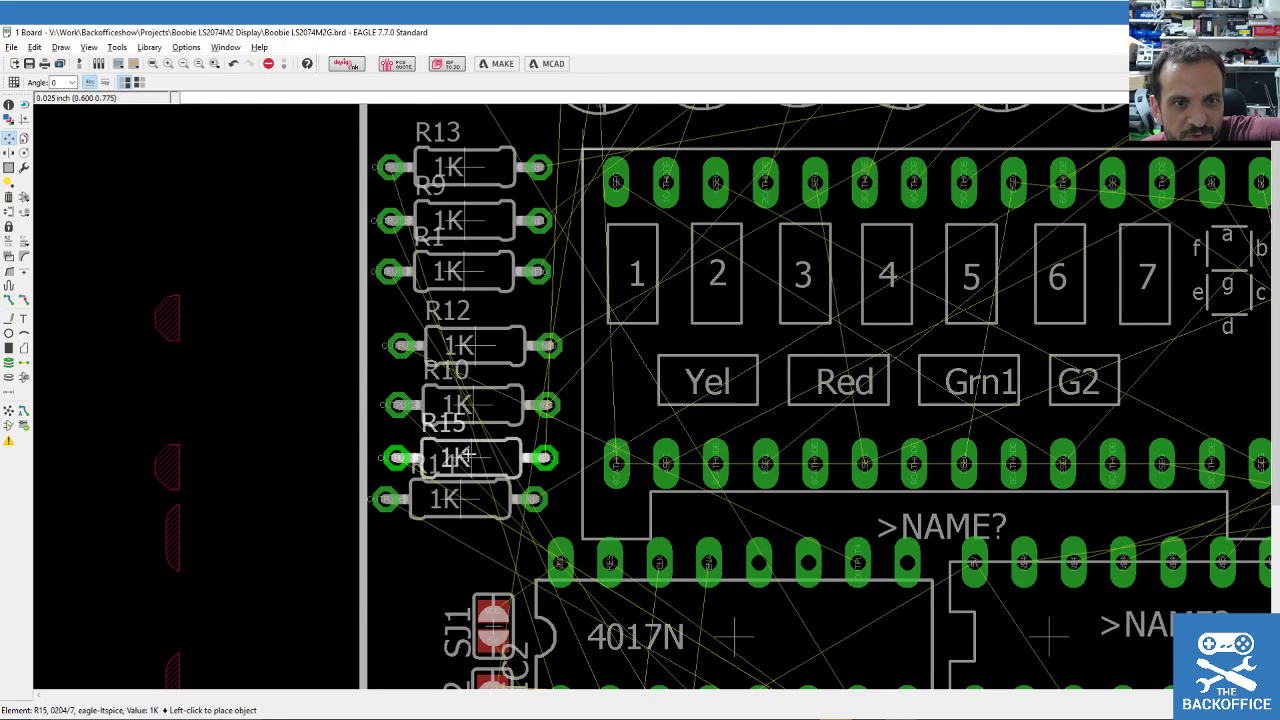
click(456, 458)
click(455, 499)
click(466, 513)
Line up R1, R9 and R13 higher in the same left column.
scroll(466, 513, down, 5)
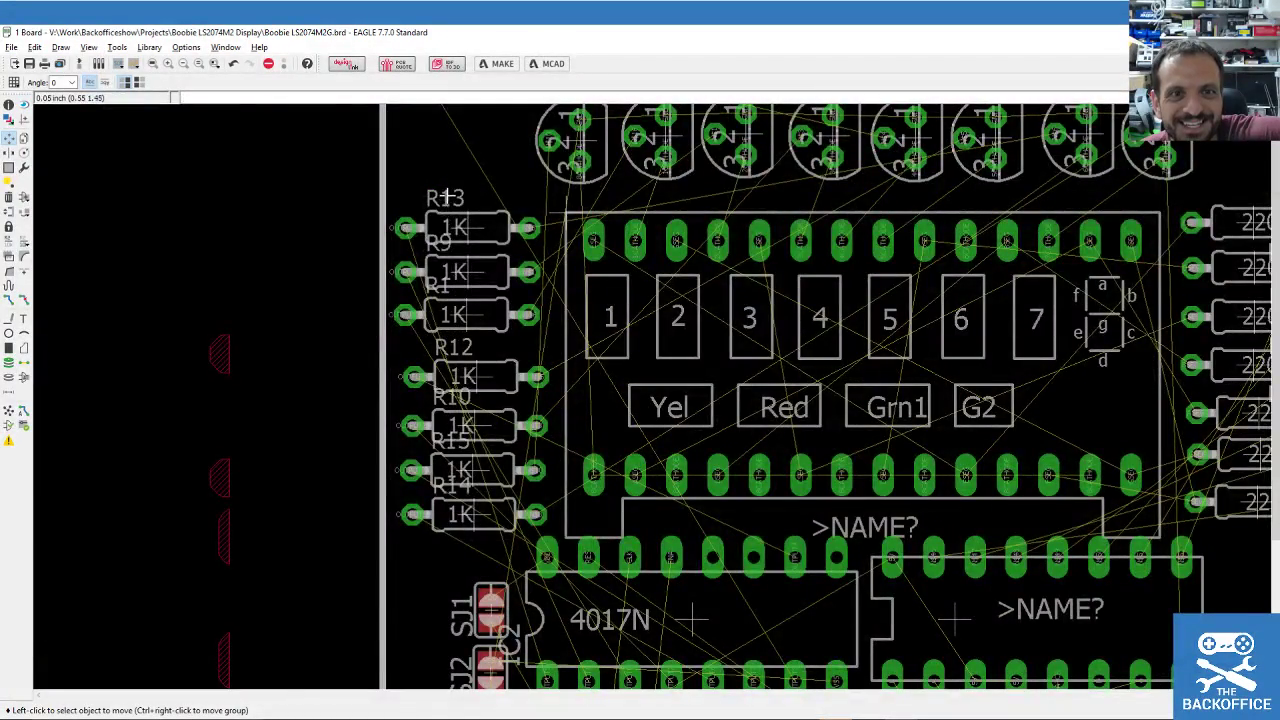
scroll(460, 185, up, 3)
click(488, 381)
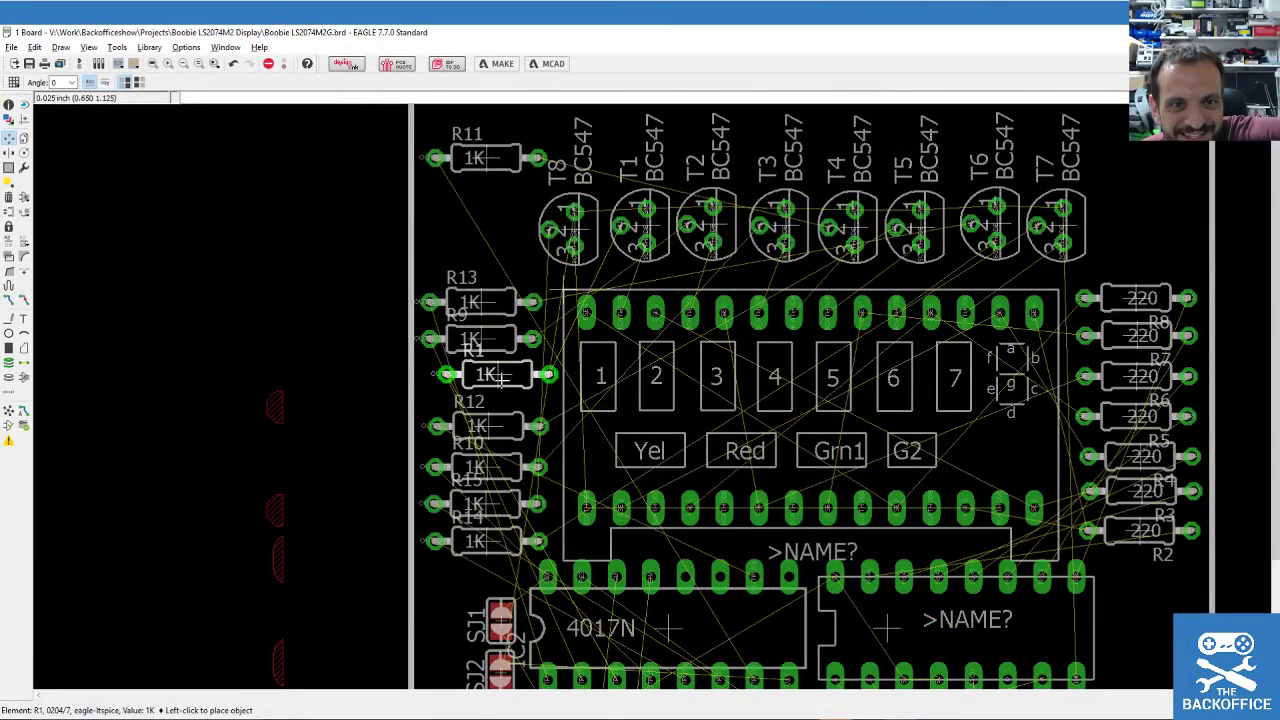
click(488, 383)
click(480, 340)
click(490, 344)
click(475, 302)
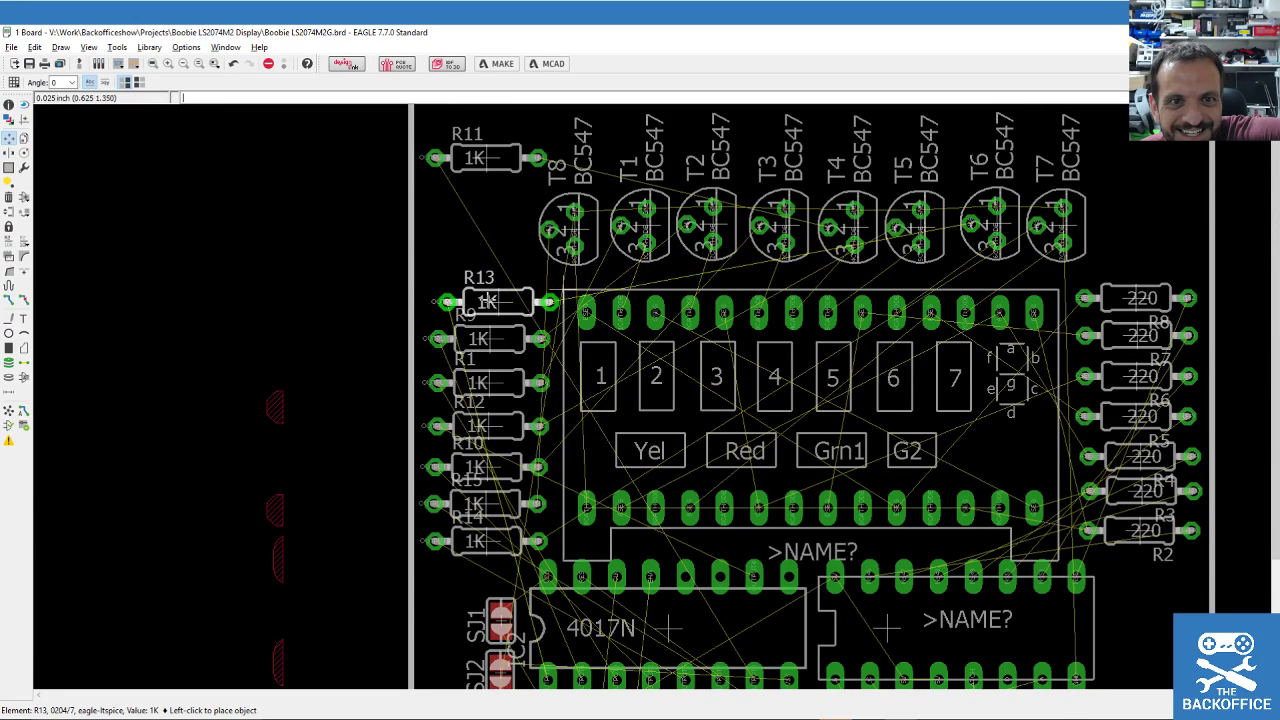
click(480, 293)
click(476, 160)
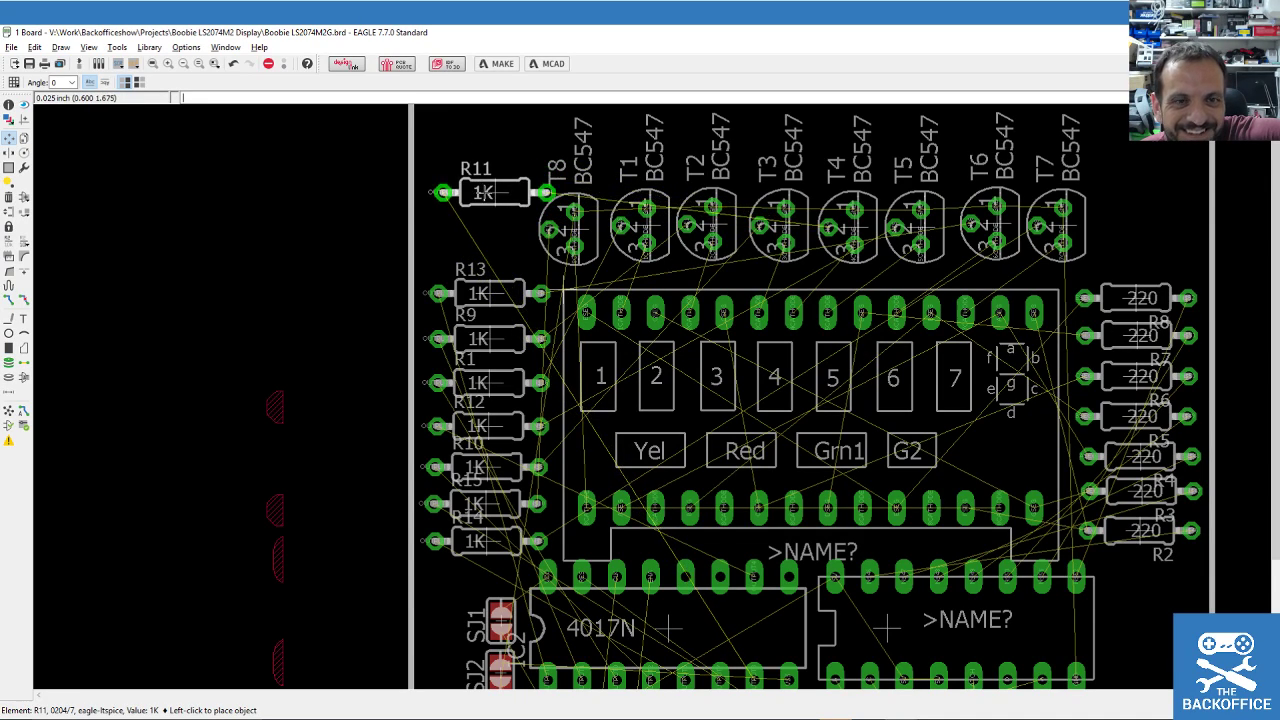
Turn R11 back to 0° and park it at the board's top-left.
right_click(484, 172)
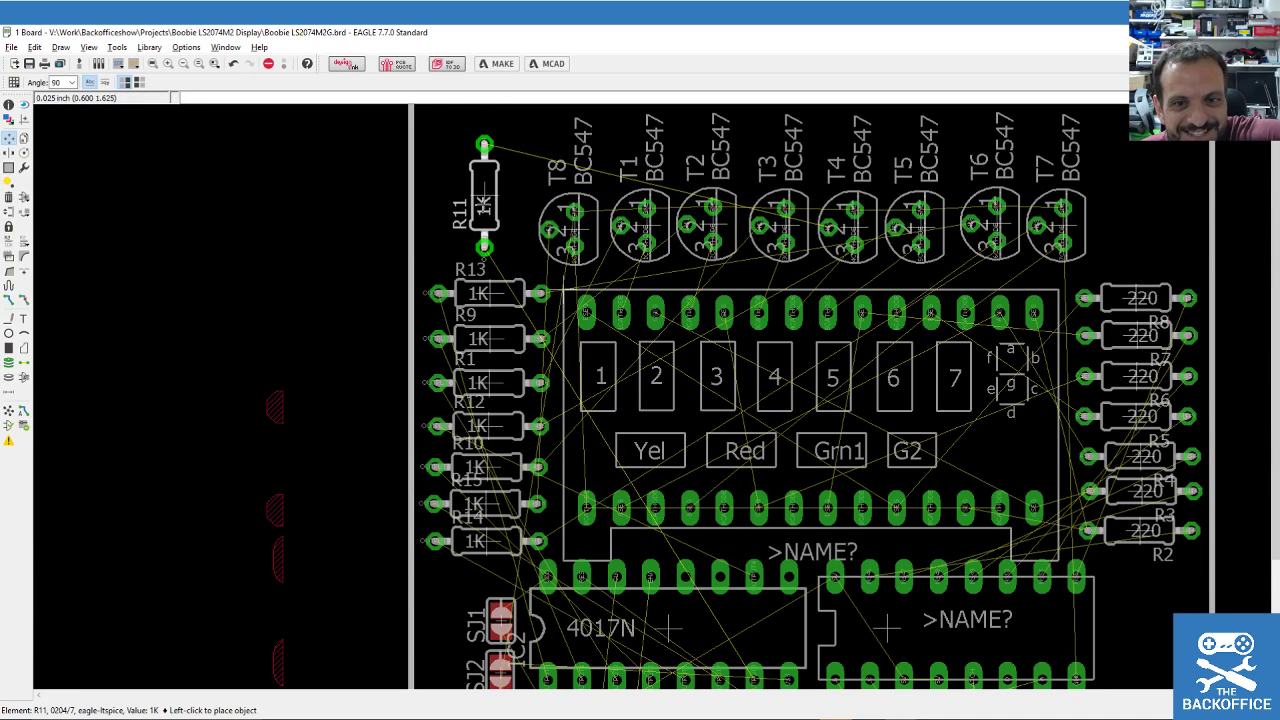
right_click(488, 192)
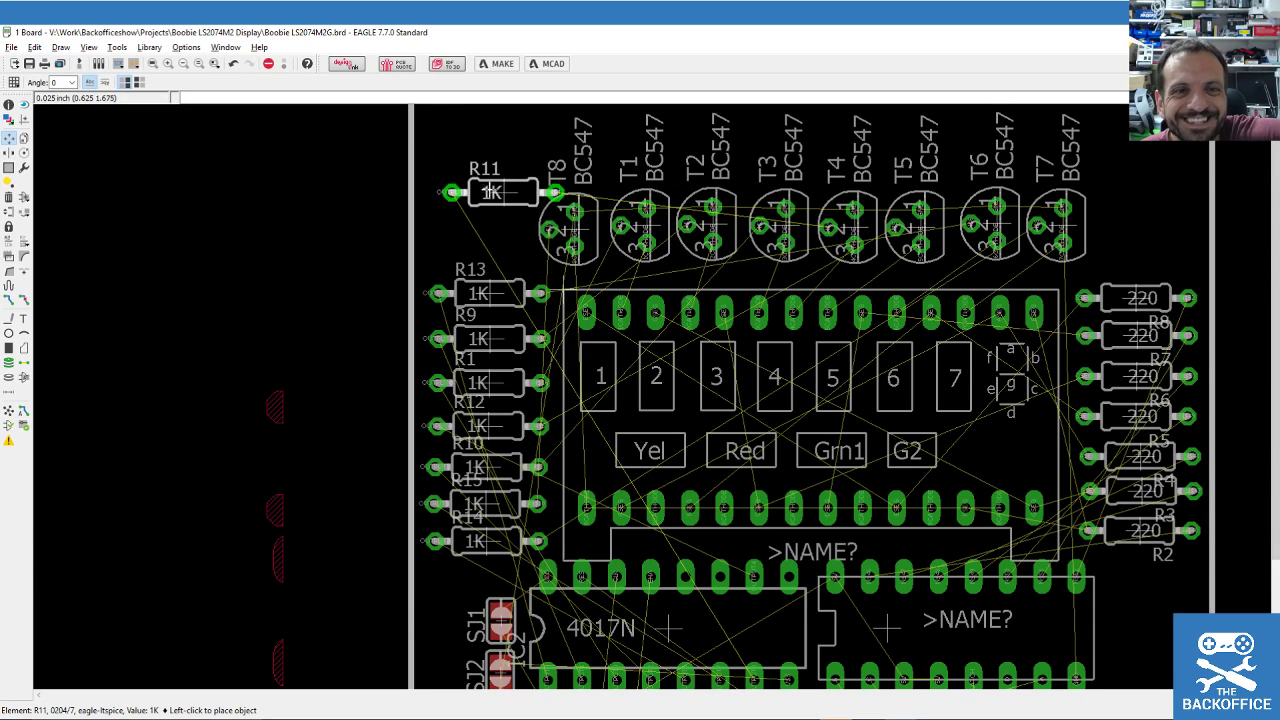
click(483, 141)
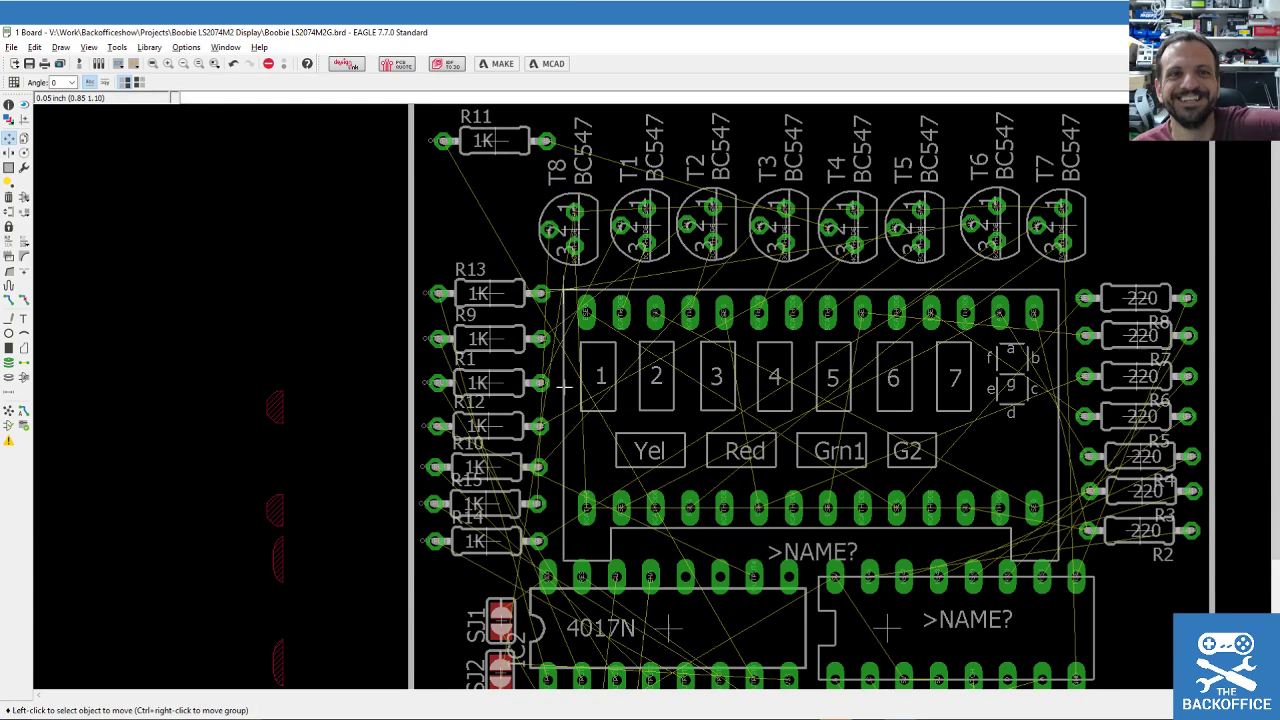
scroll(563, 386, down, 2)
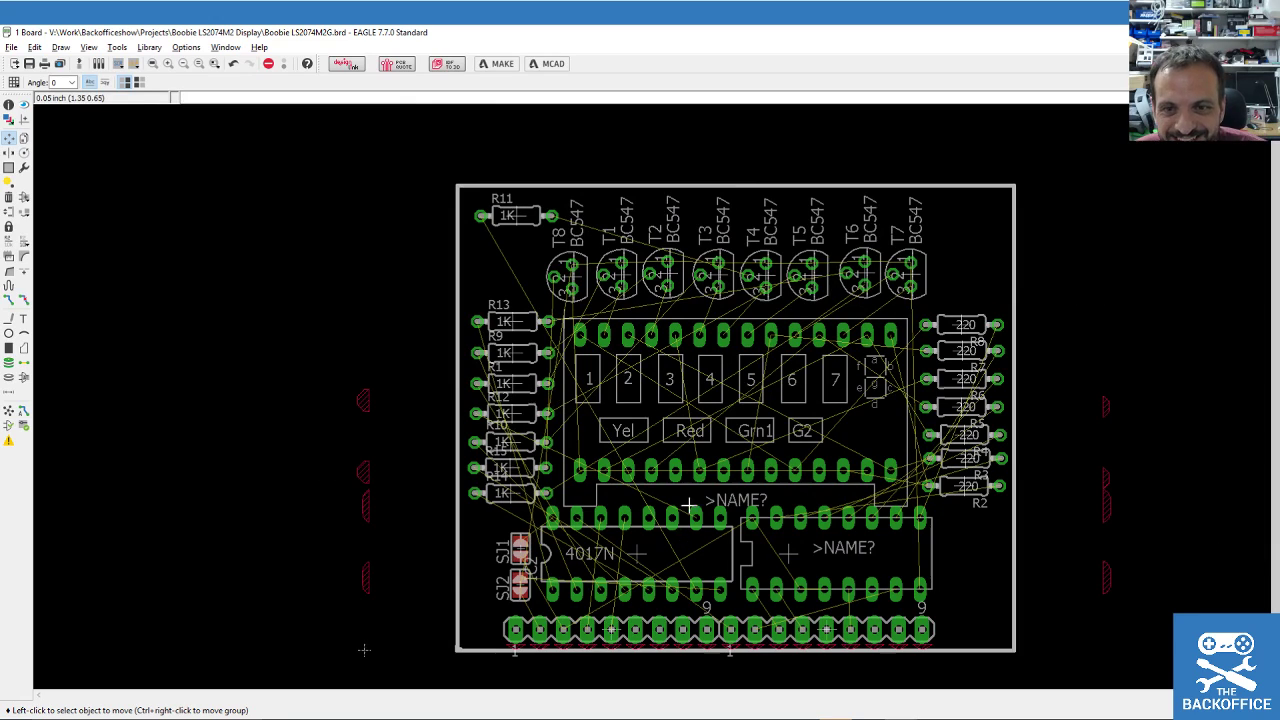
scroll(705, 495, down, 2)
scroll(708, 495, up, 1)
scroll(703, 378, up, 2)
scroll(703, 378, down, 1)
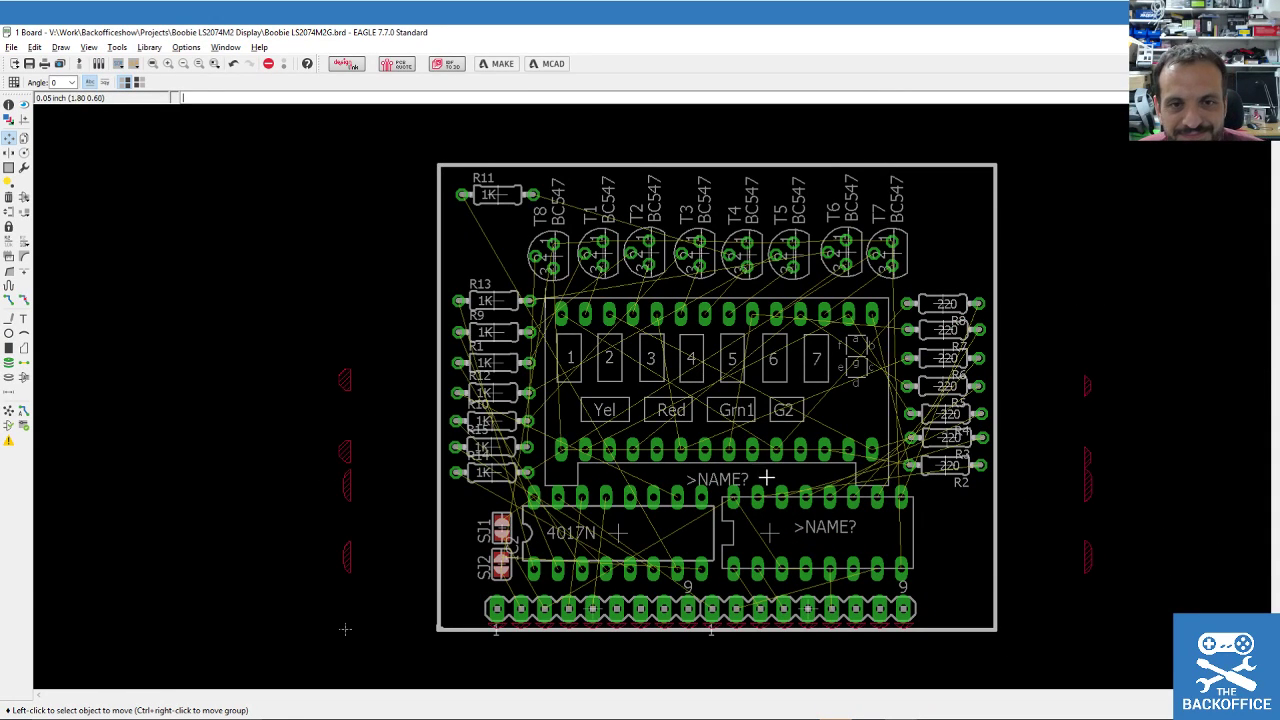
Reposition the US2 chip and the 4017N chip IC2.
click(777, 536)
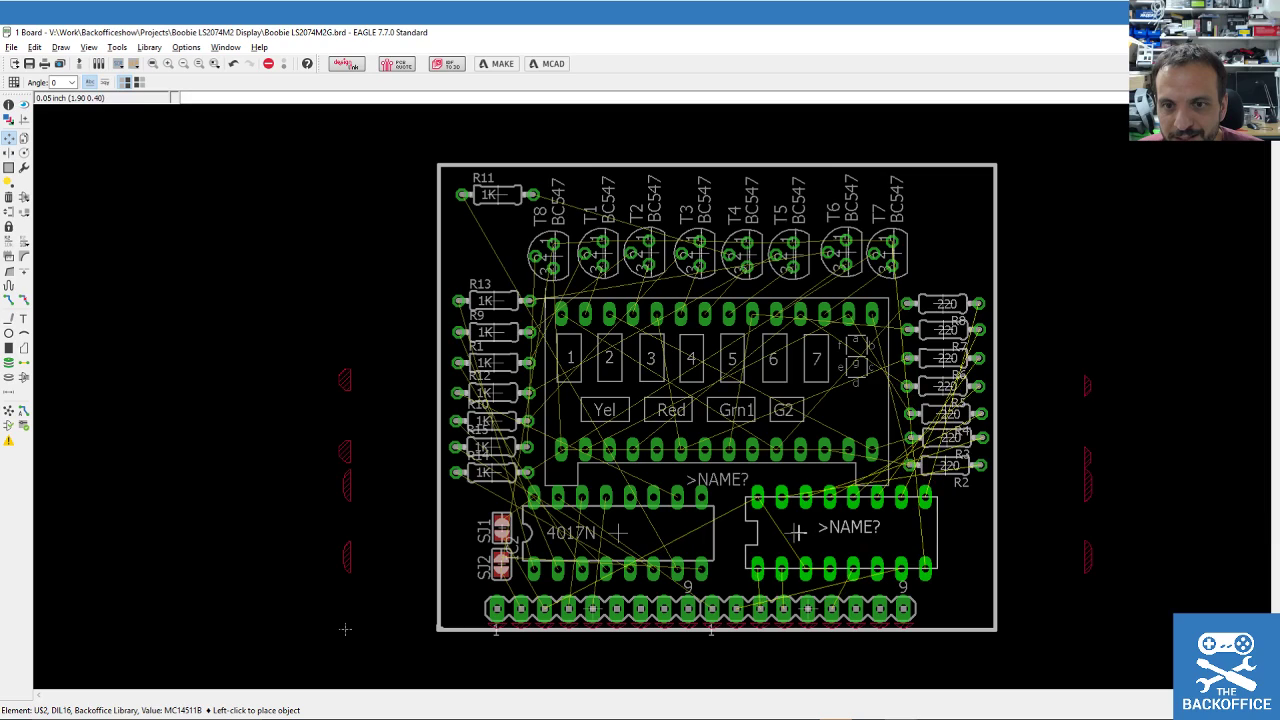
click(788, 533)
click(569, 532)
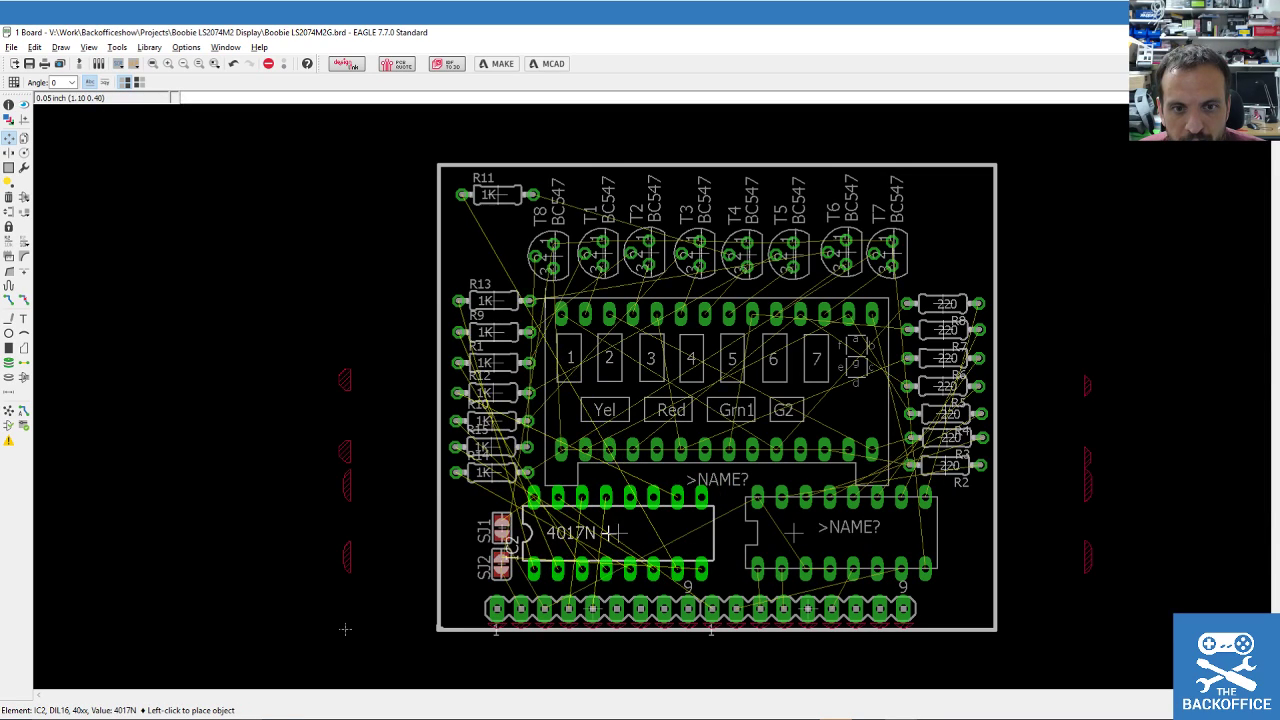
click(613, 533)
Rotate jumpers SJ1 and SJ2 to 90°, set them side by side, and save.
click(501, 528)
right_click(489, 528)
click(489, 528)
click(500, 565)
right_click(488, 563)
click(488, 565)
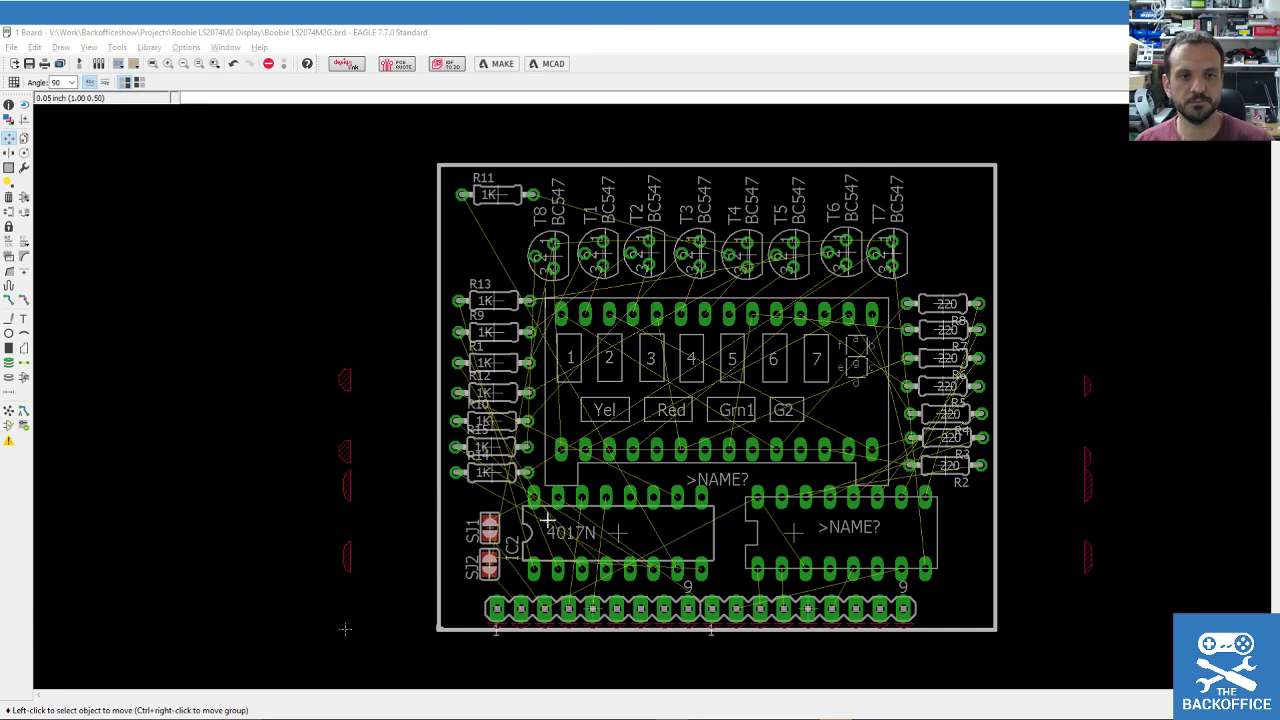
key(ctrl+s)
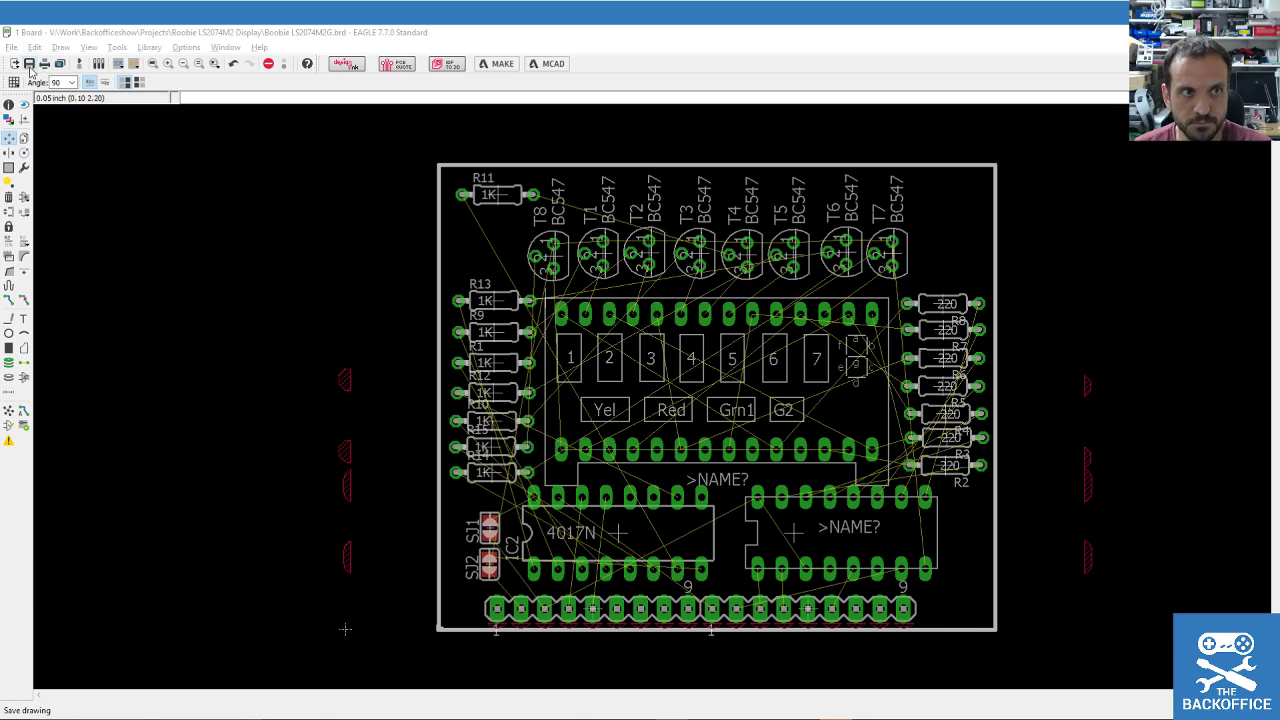
Nudge the US1 display slightly upward using the finer alternate grid.
scroll(747, 593, up, 1)
scroll(747, 593, down, 1)
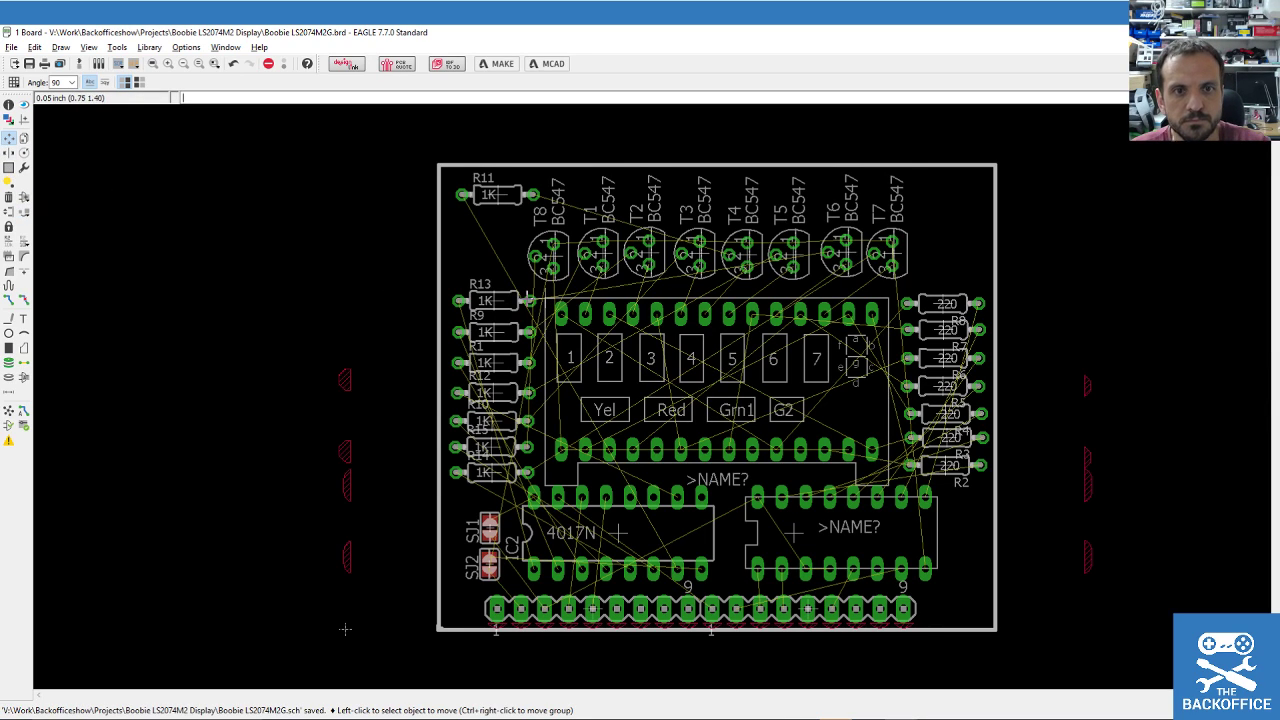
click(547, 299)
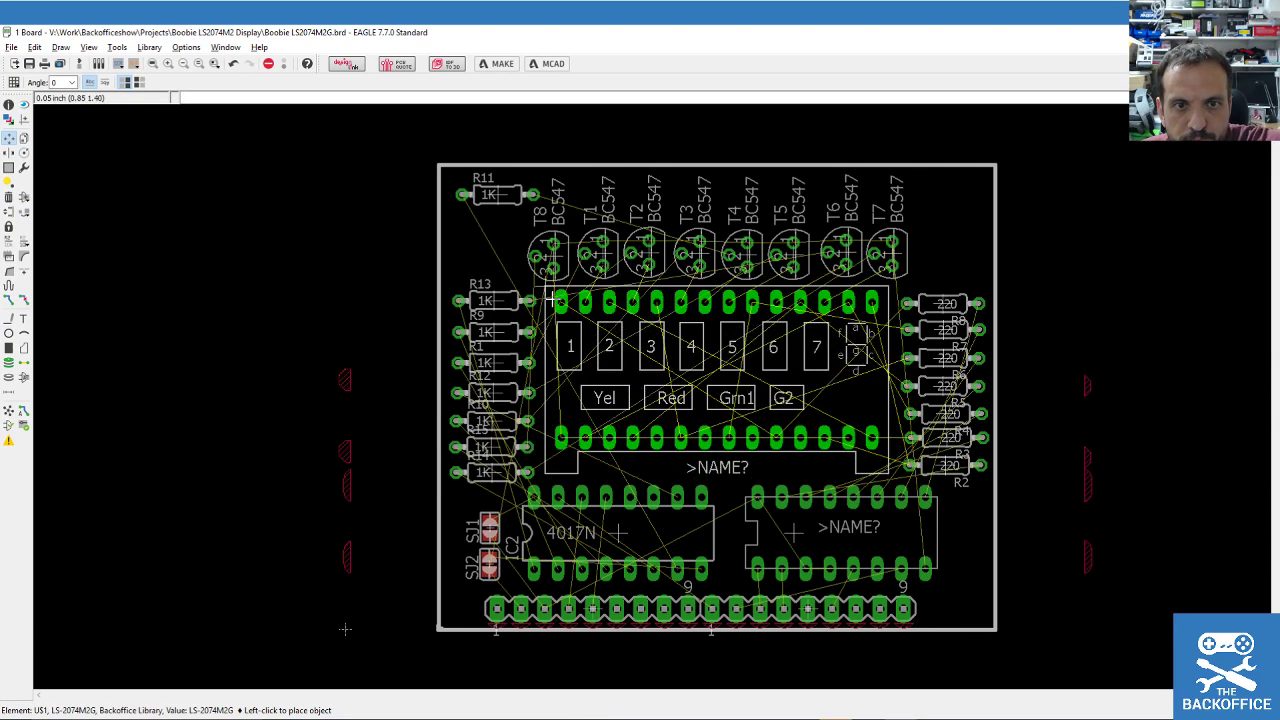
key(alt)
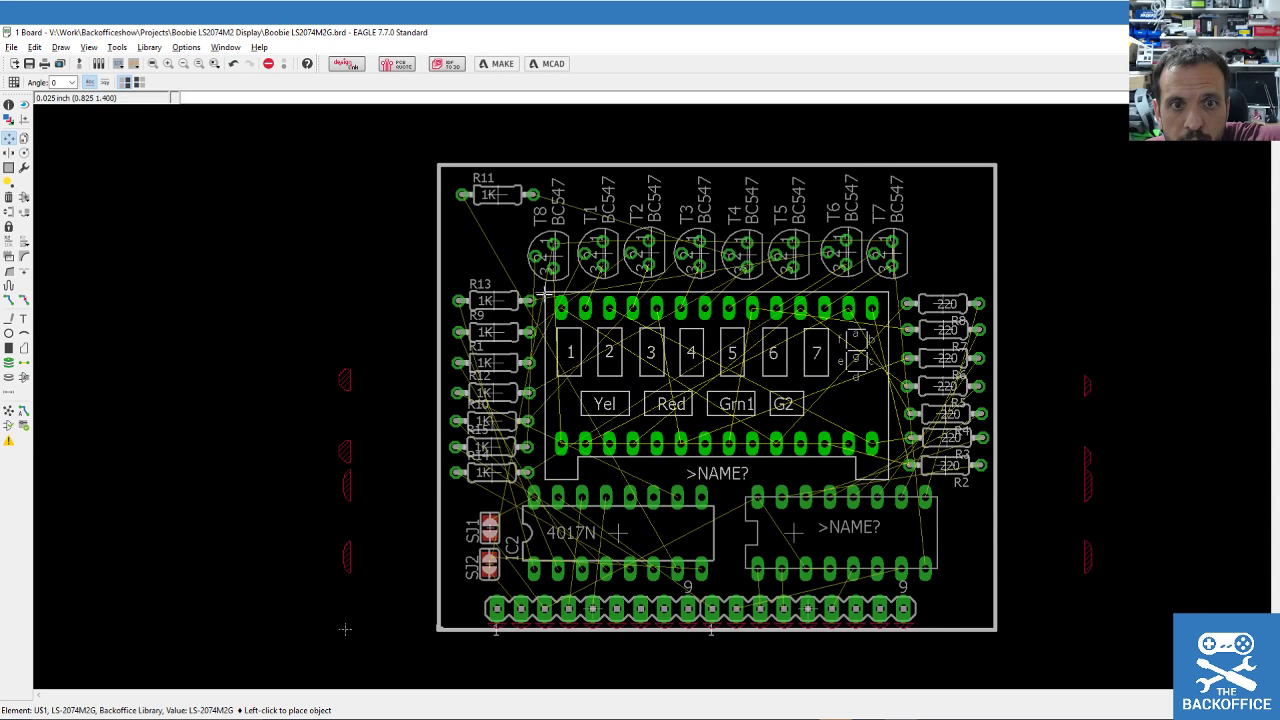
click(545, 292)
Group the whole board, outline and parts, and pick it up to shift left.
click(9, 168)
drag(402, 147, 1037, 646)
key(F7)
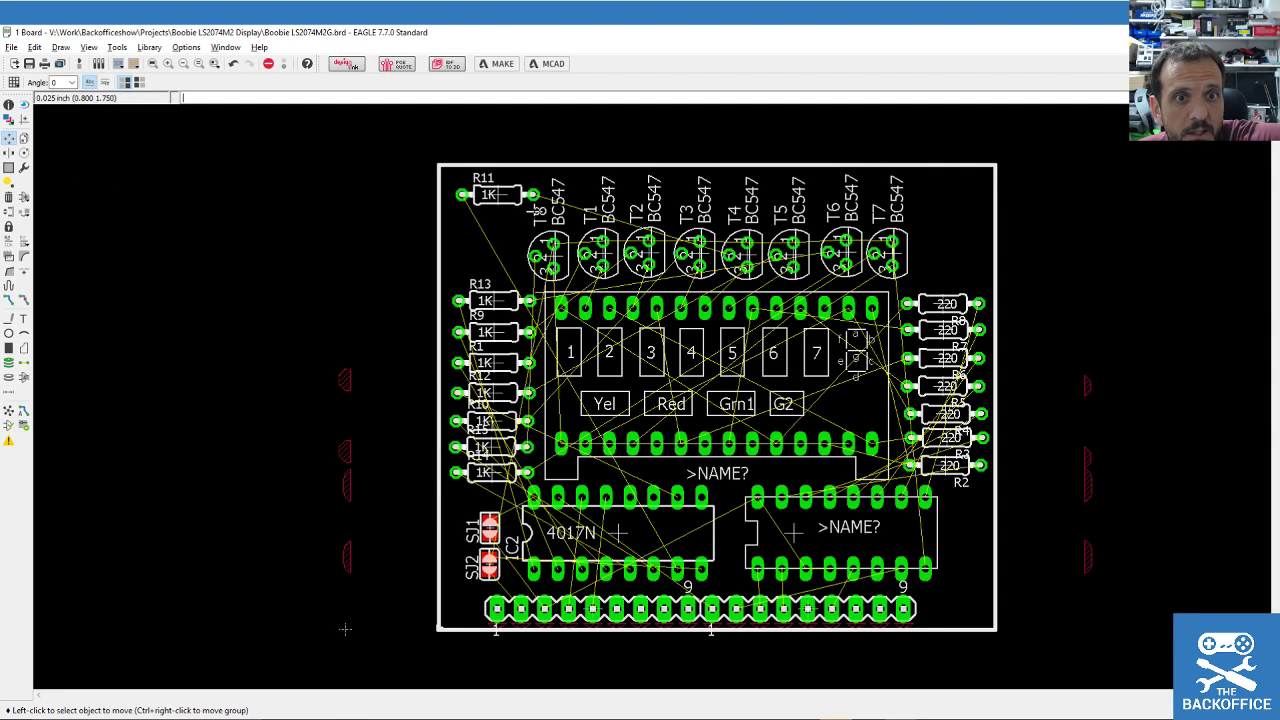
right_click(535, 212)
click(524, 171)
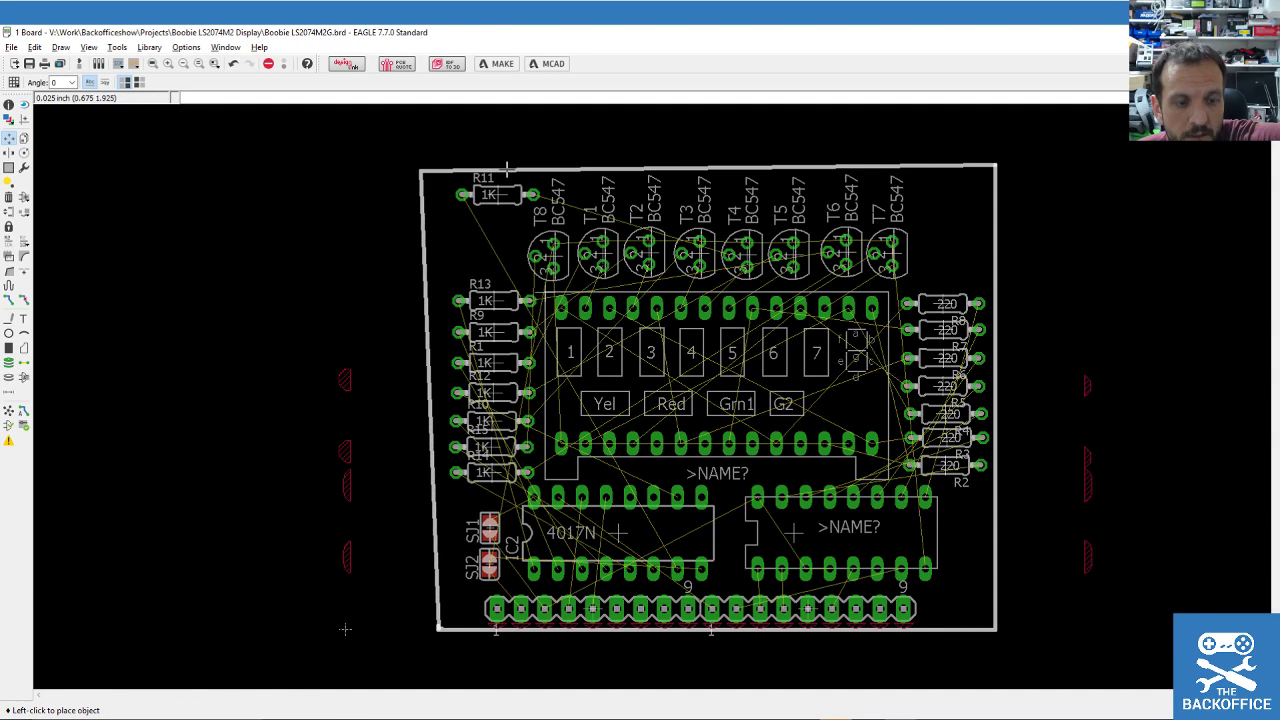
key(Escape)
click(9, 167)
drag(397, 133, 1044, 658)
click(9, 138)
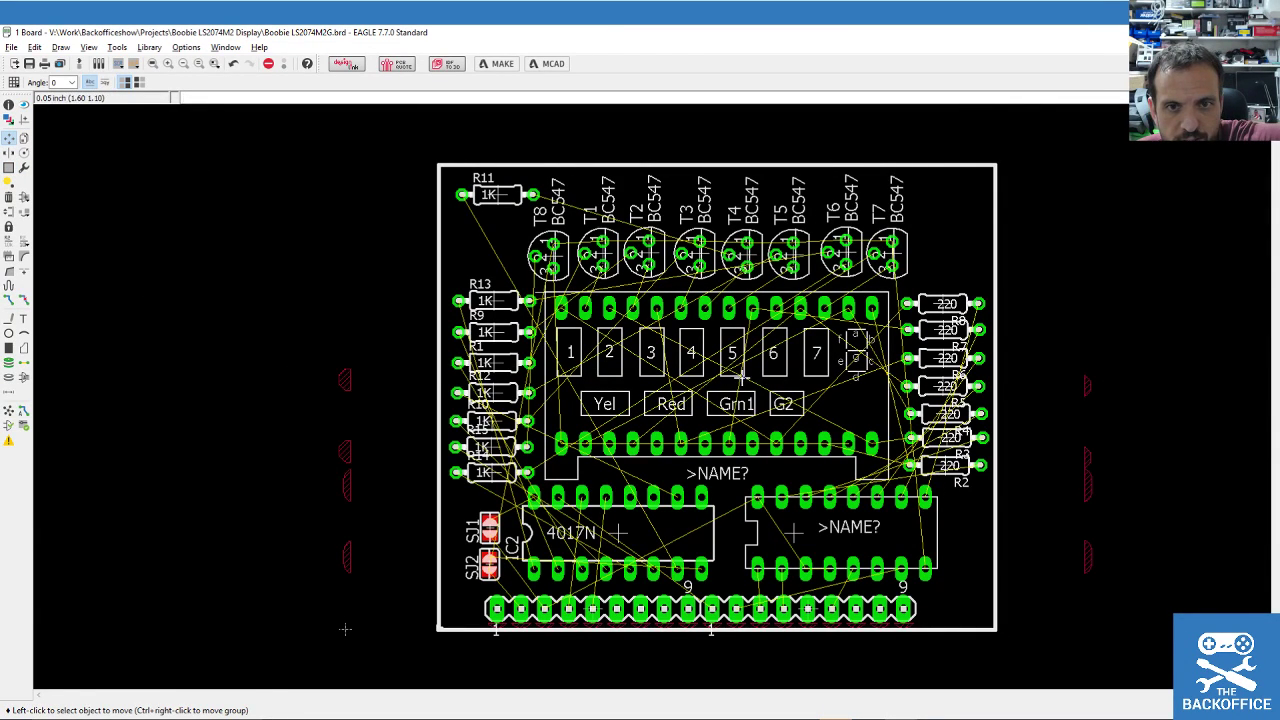
ctrl+right_click(707, 335)
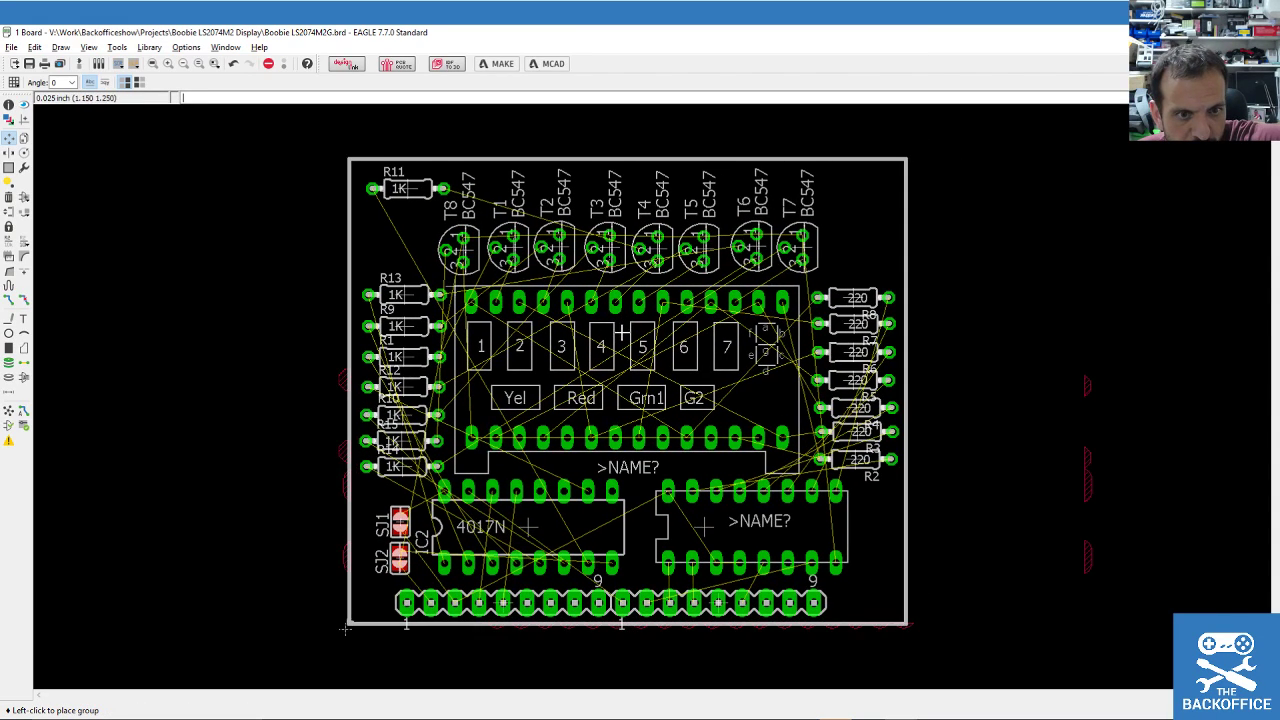
Drop the board group at the drawing origin and save the board file.
click(620, 330)
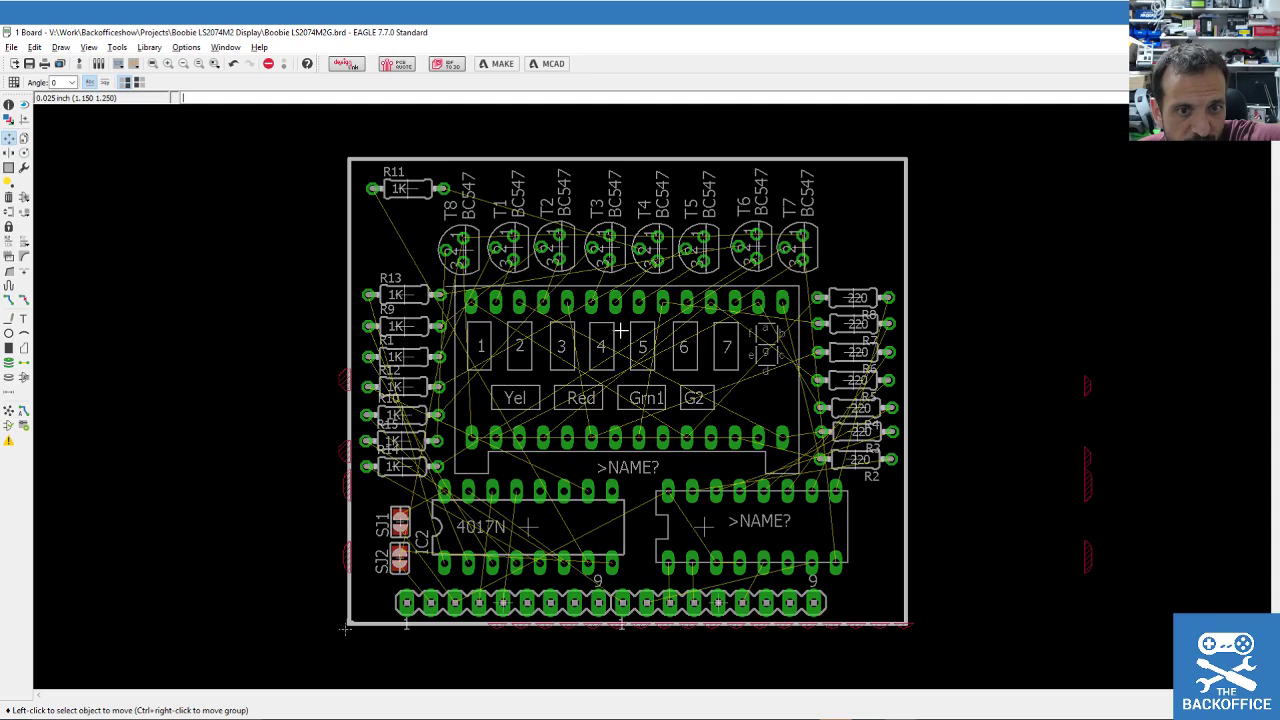
scroll(501, 460, up, 1)
scroll(501, 460, down, 1)
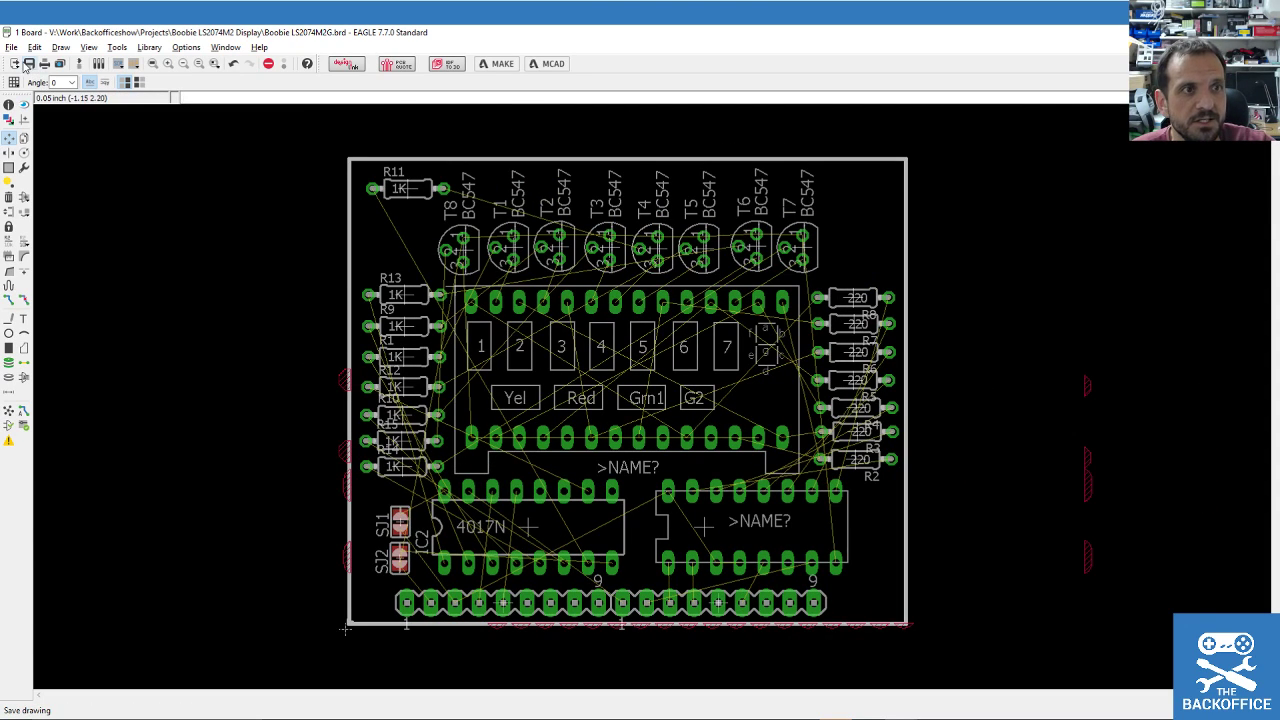
click(29, 63)
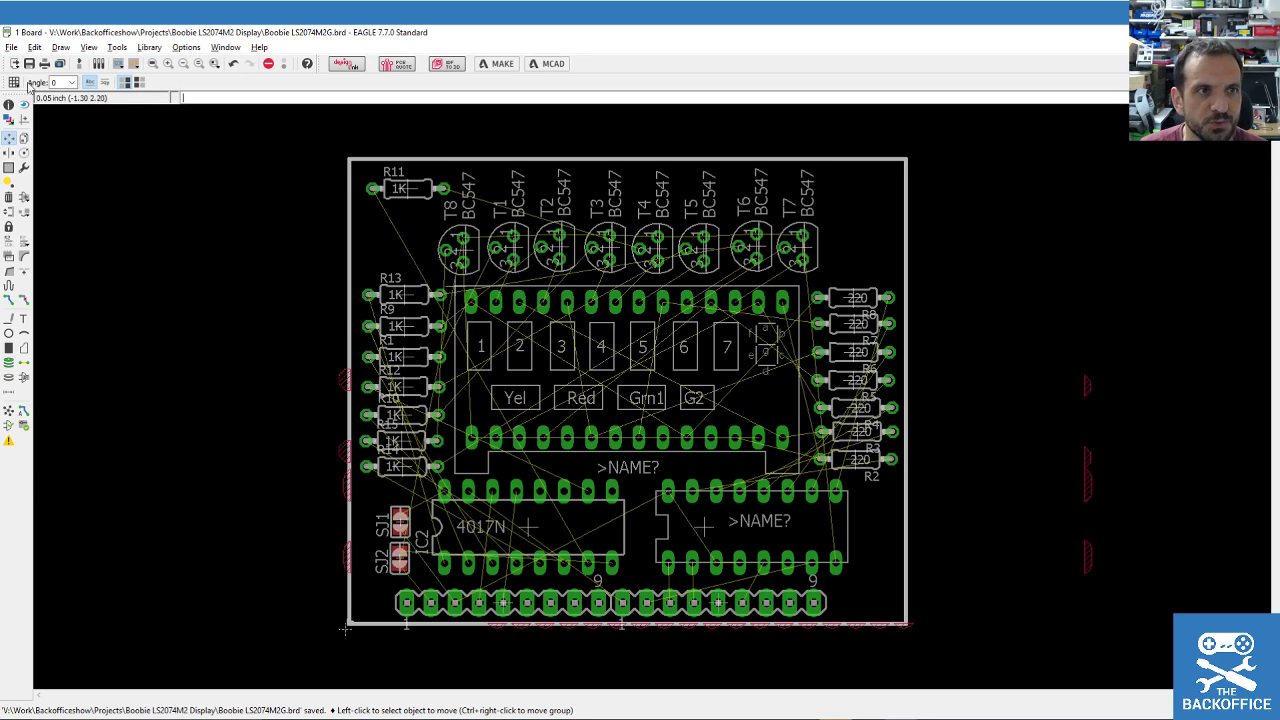
click(24, 410)
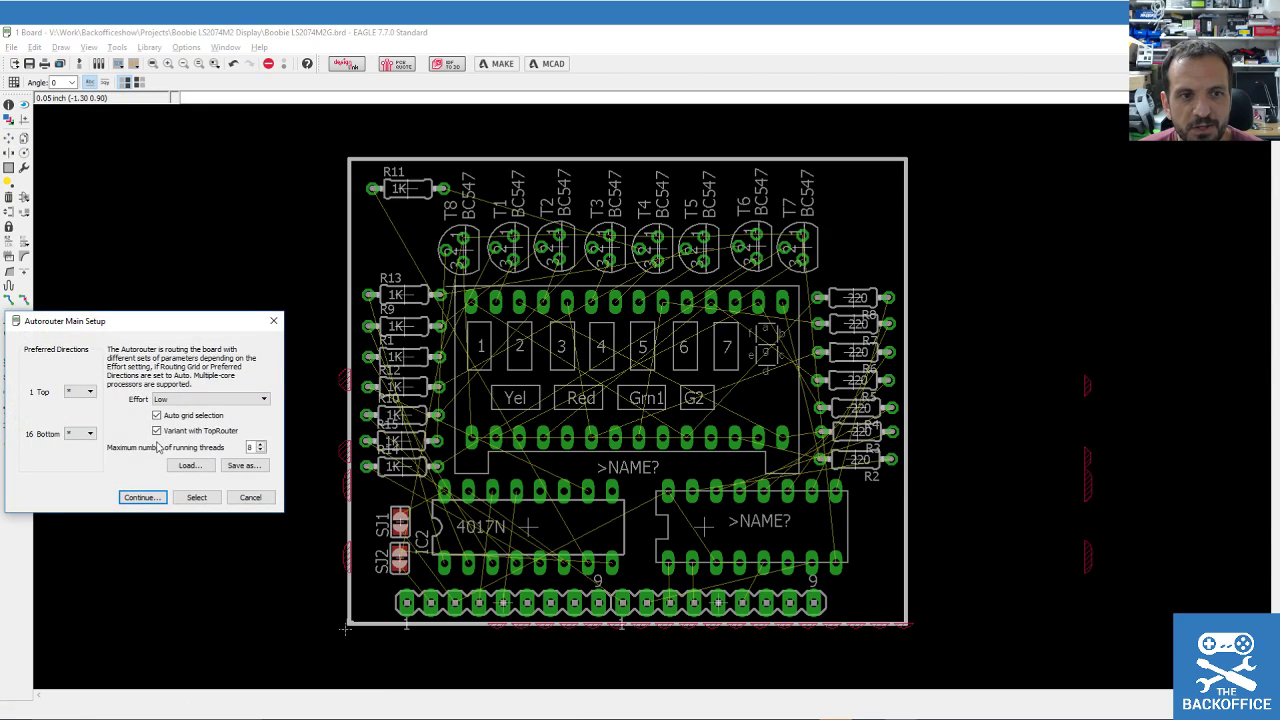
Autoroute and keep variant 3, Optimize4 with 34 vias, leaving the board 98.6% routed.
click(157, 500)
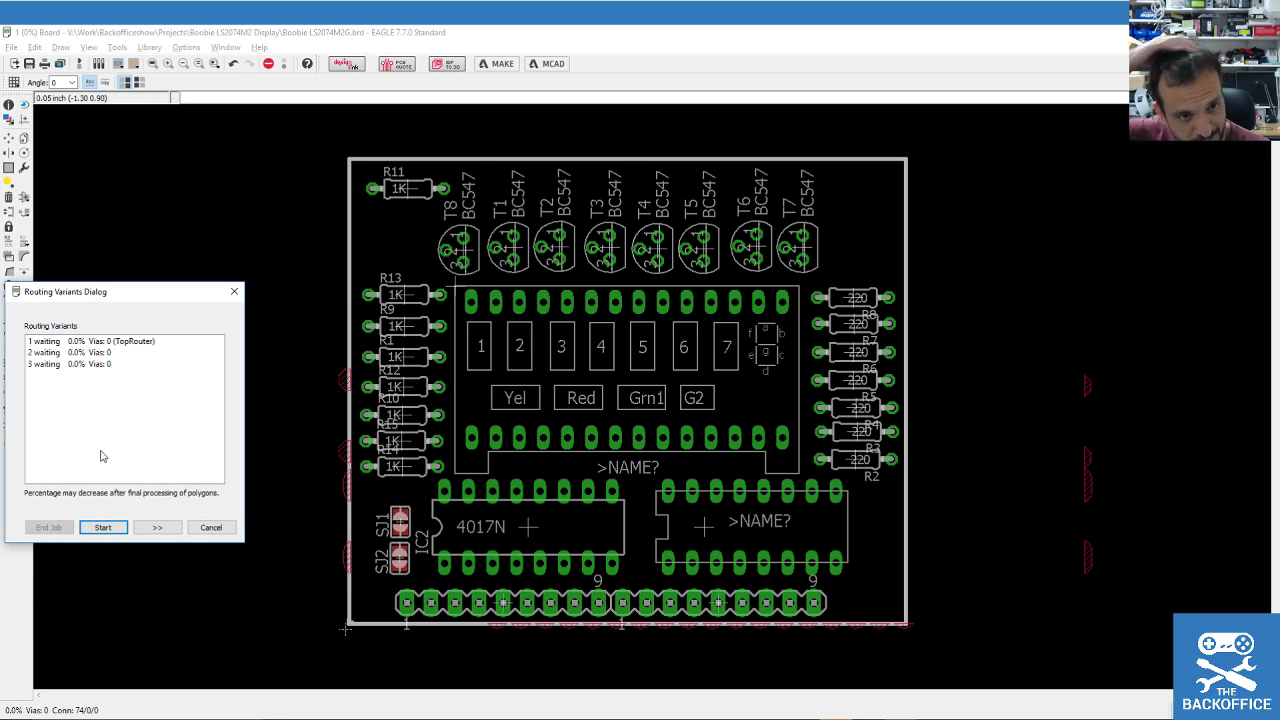
click(118, 532)
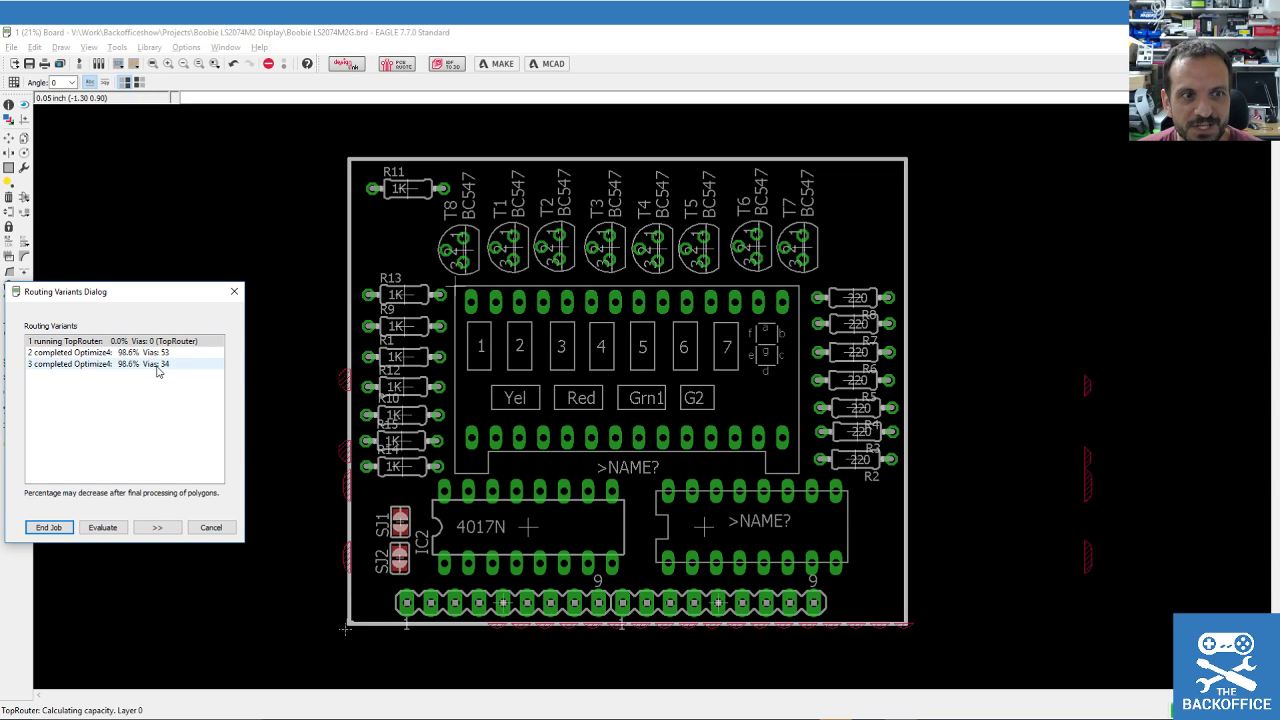
click(158, 365)
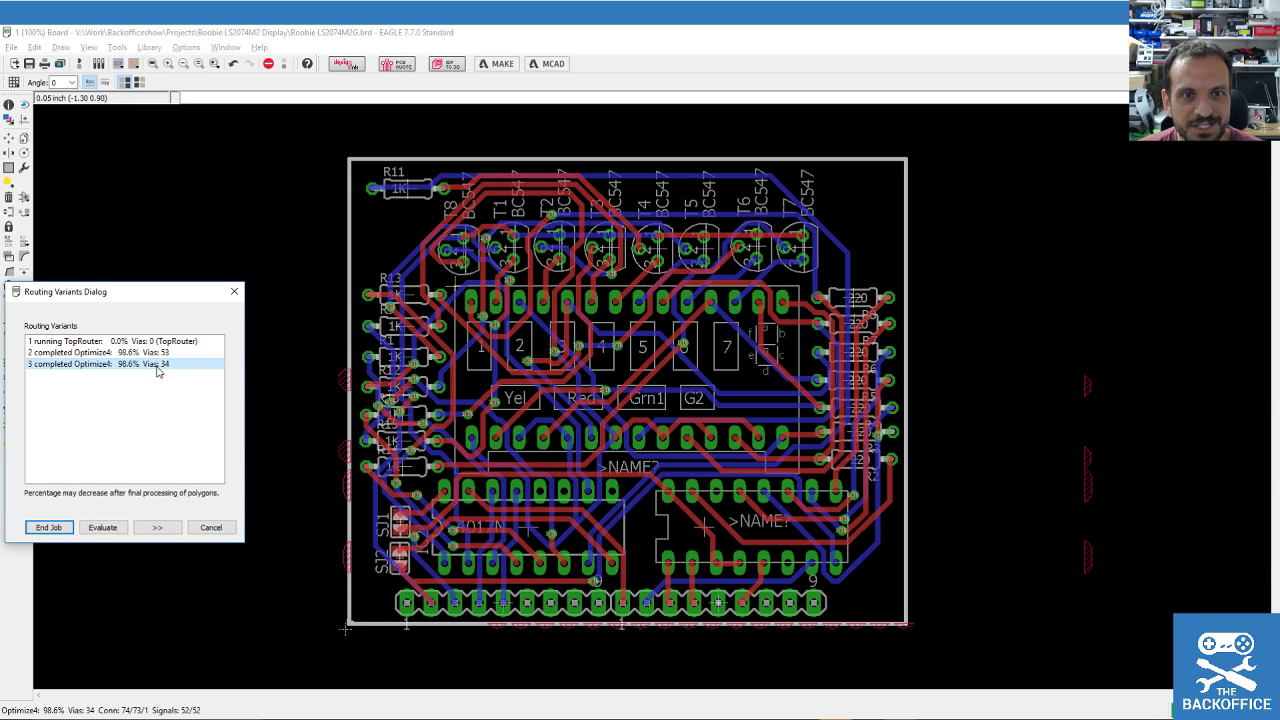
click(49, 528)
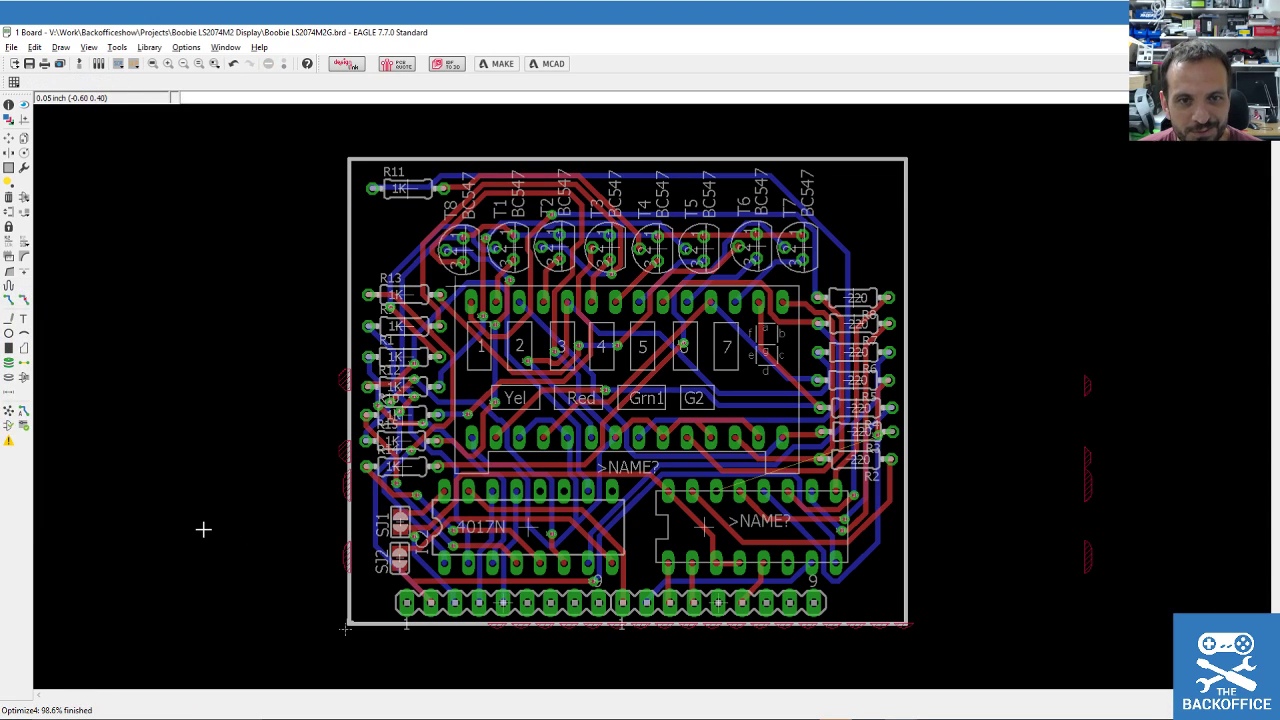
Save the 98.6%-routed board with its 34-via layout.
scroll(224, 514, down, 1)
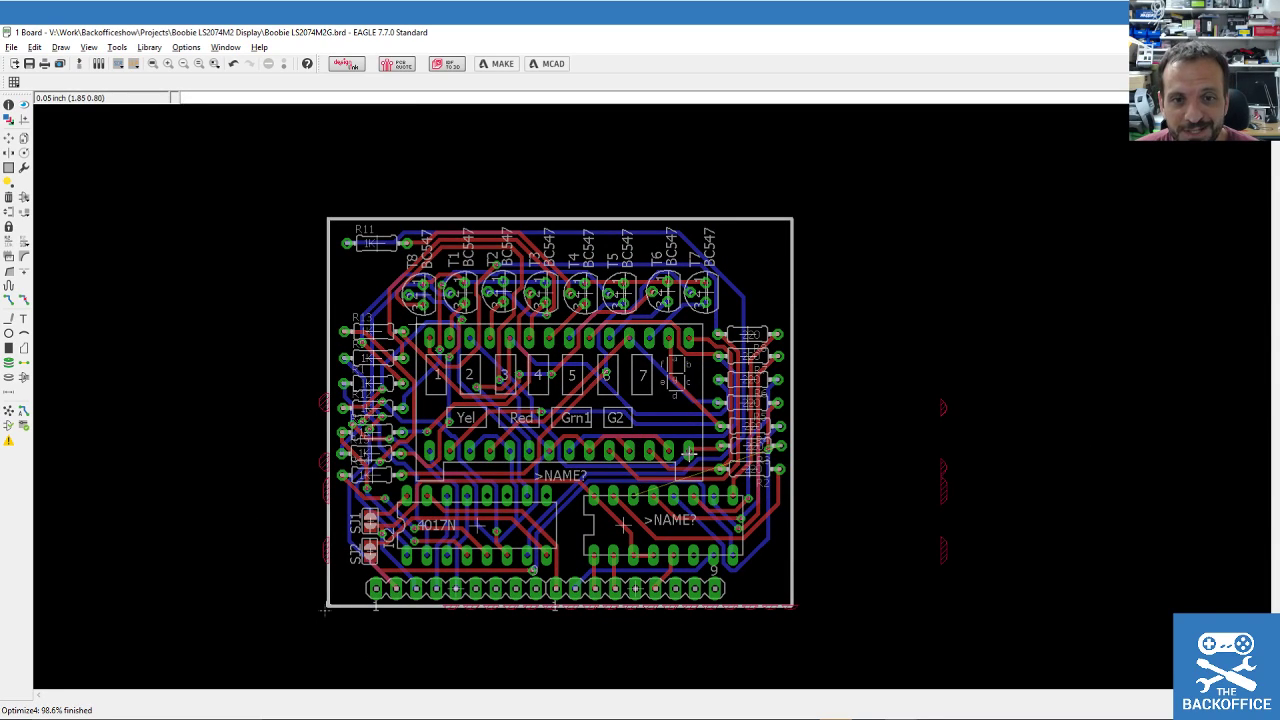
scroll(665, 487, up, 4)
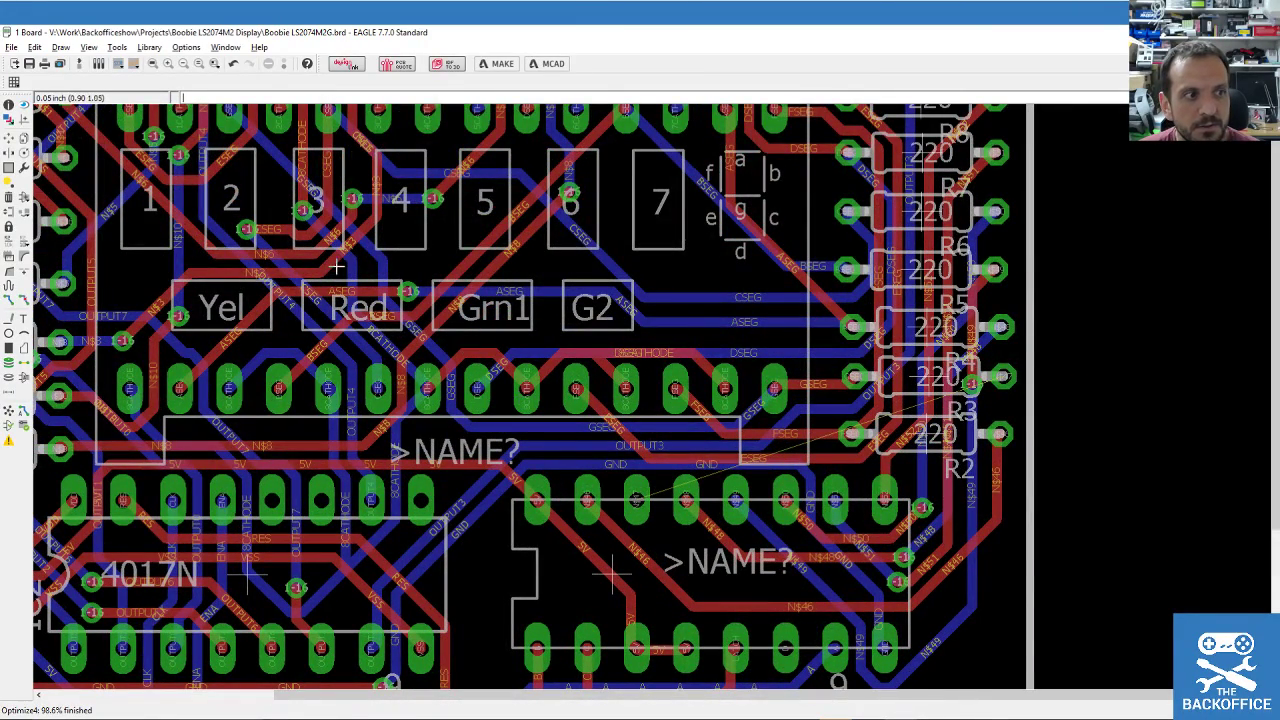
click(29, 63)
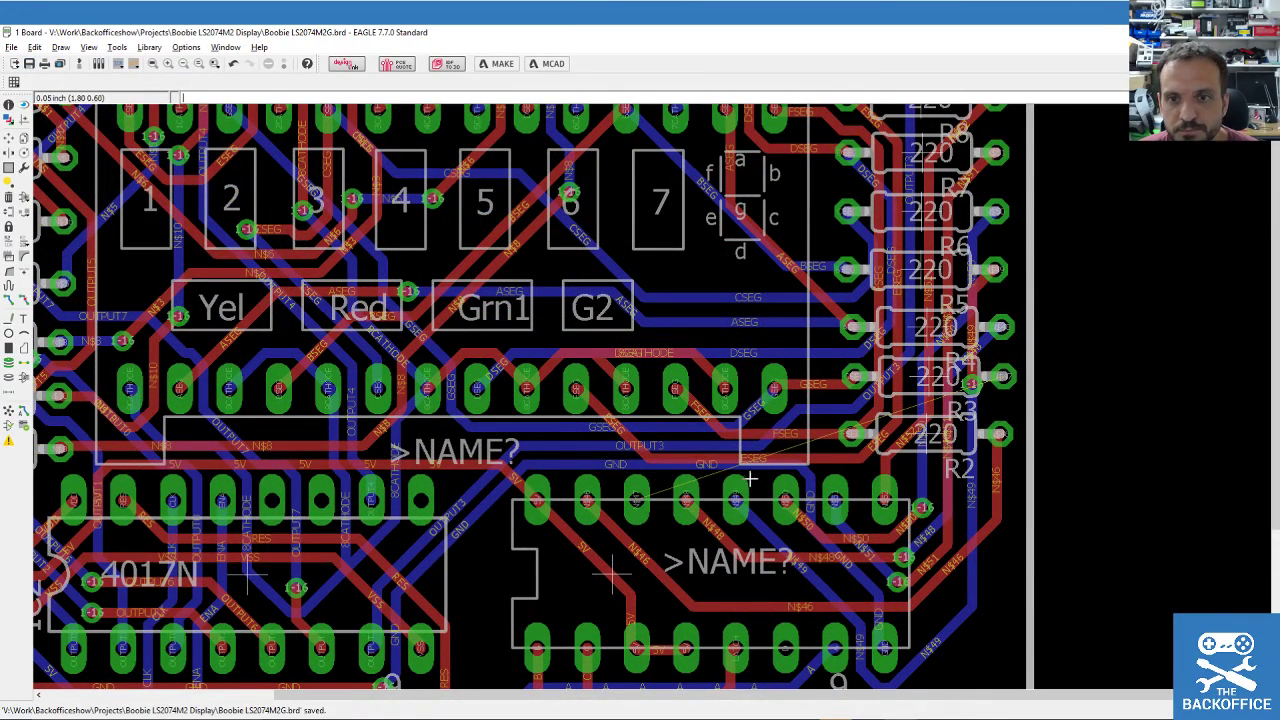
scroll(808, 359, down, 3)
scroll(808, 359, up, 2)
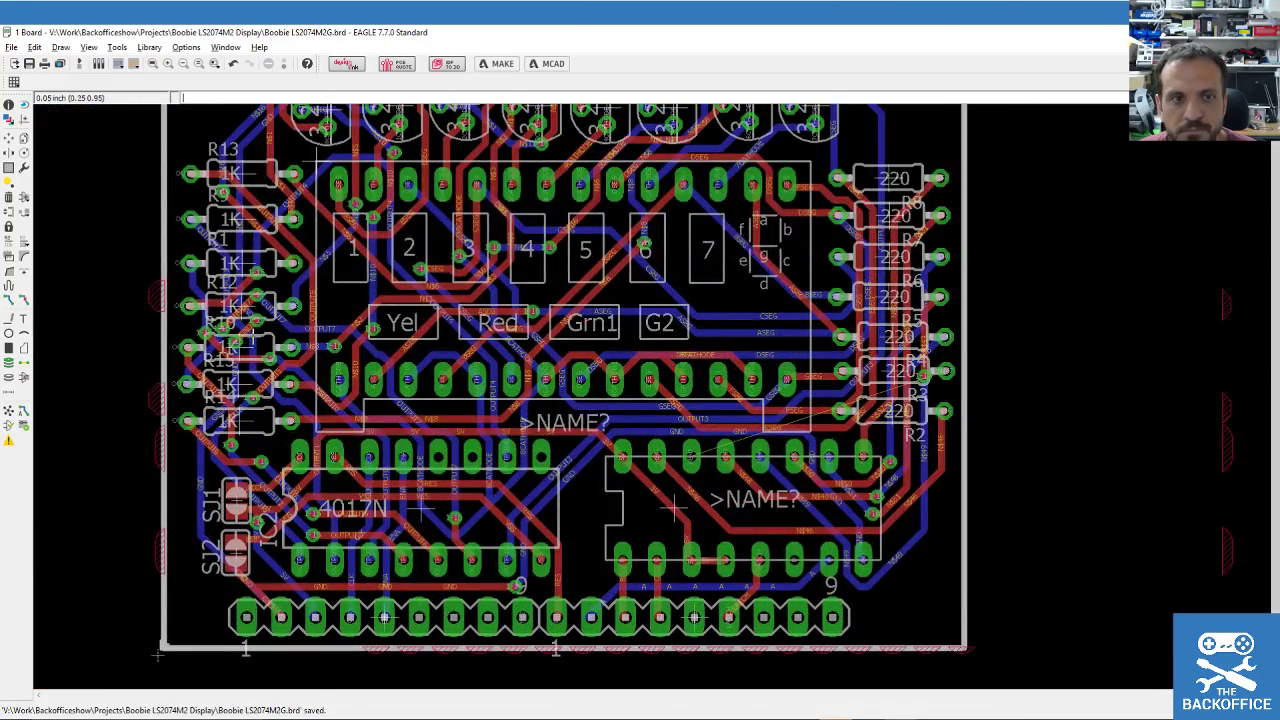
click(10, 300)
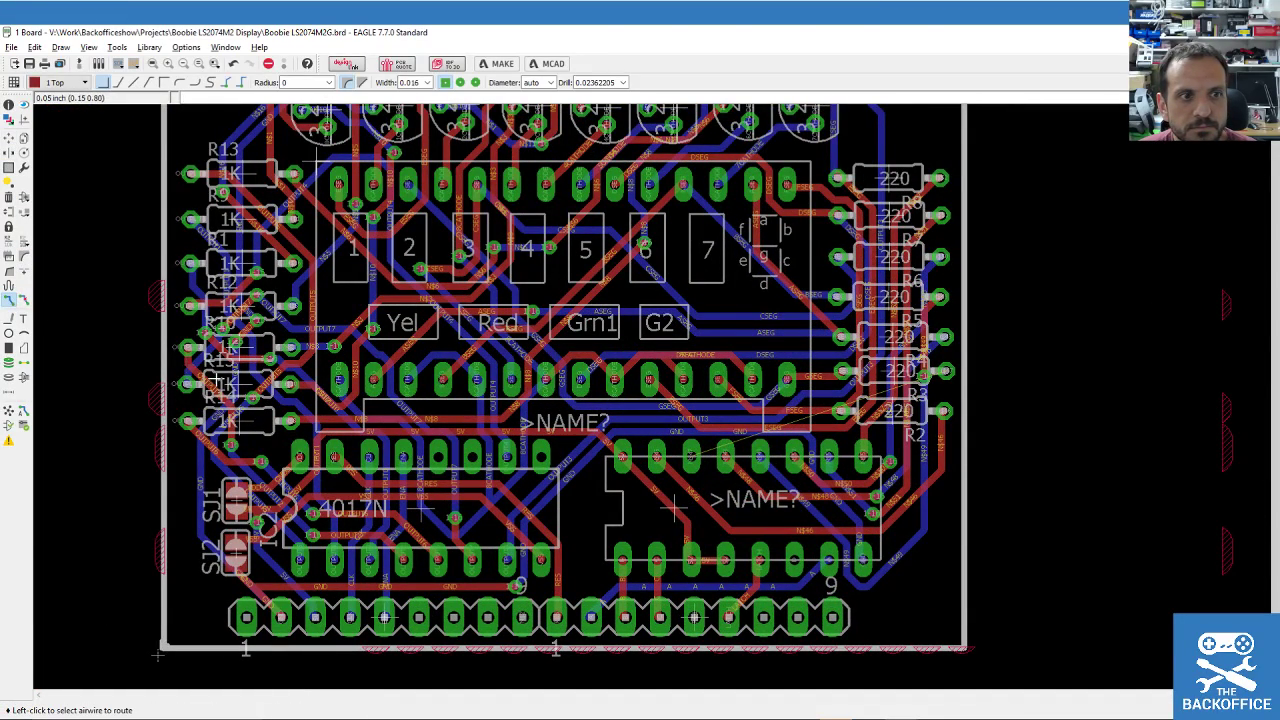
Start the N$47 wire, cancel it, and restart routing from the resistor pad.
click(745, 452)
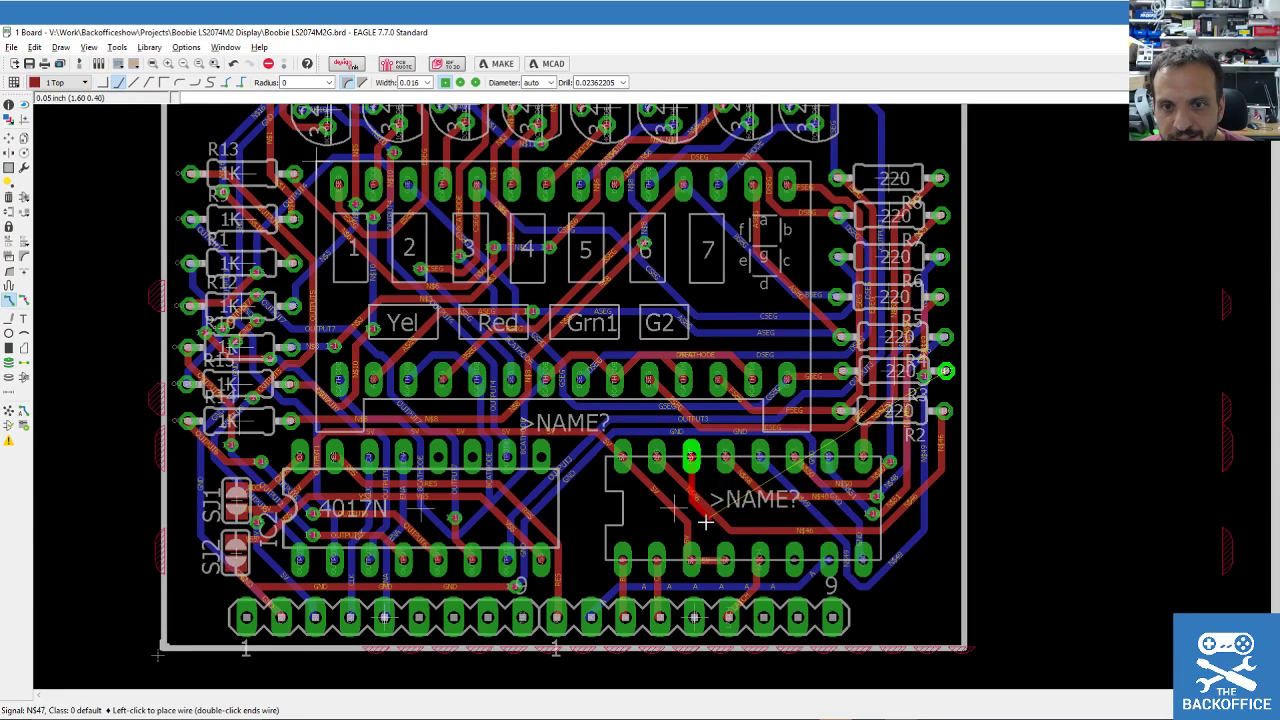
right_click(740, 504)
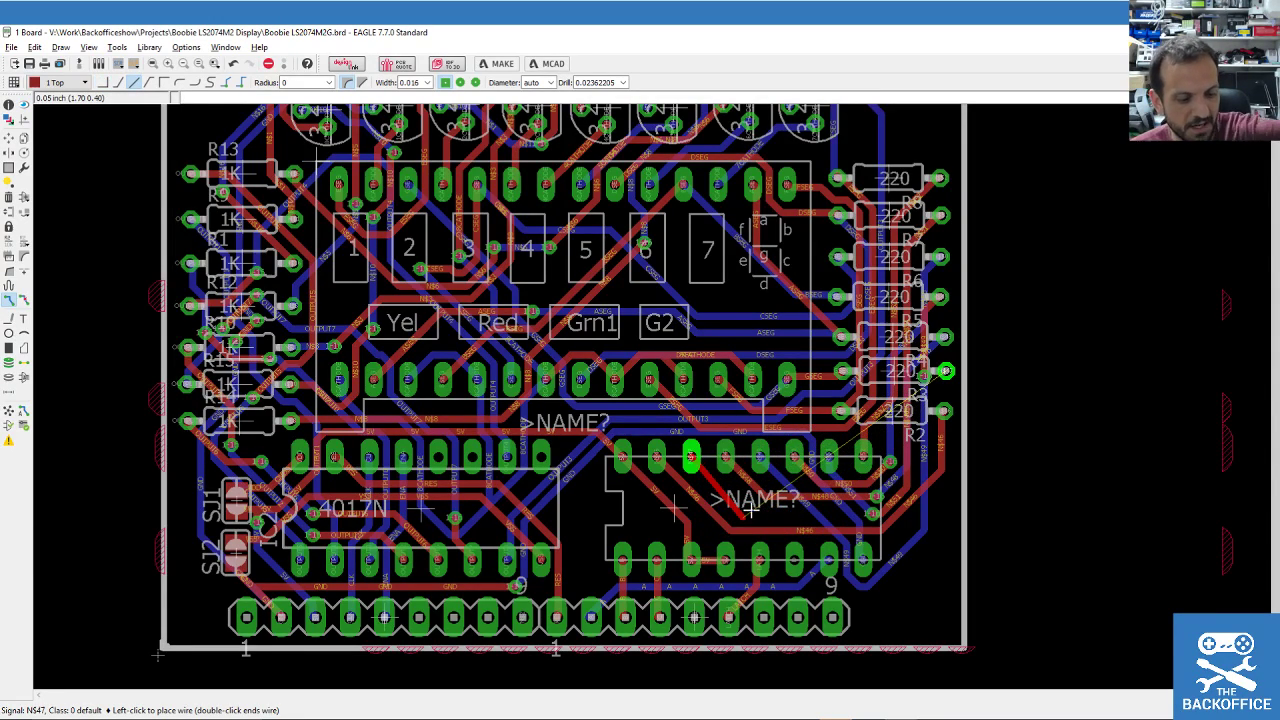
key(Escape)
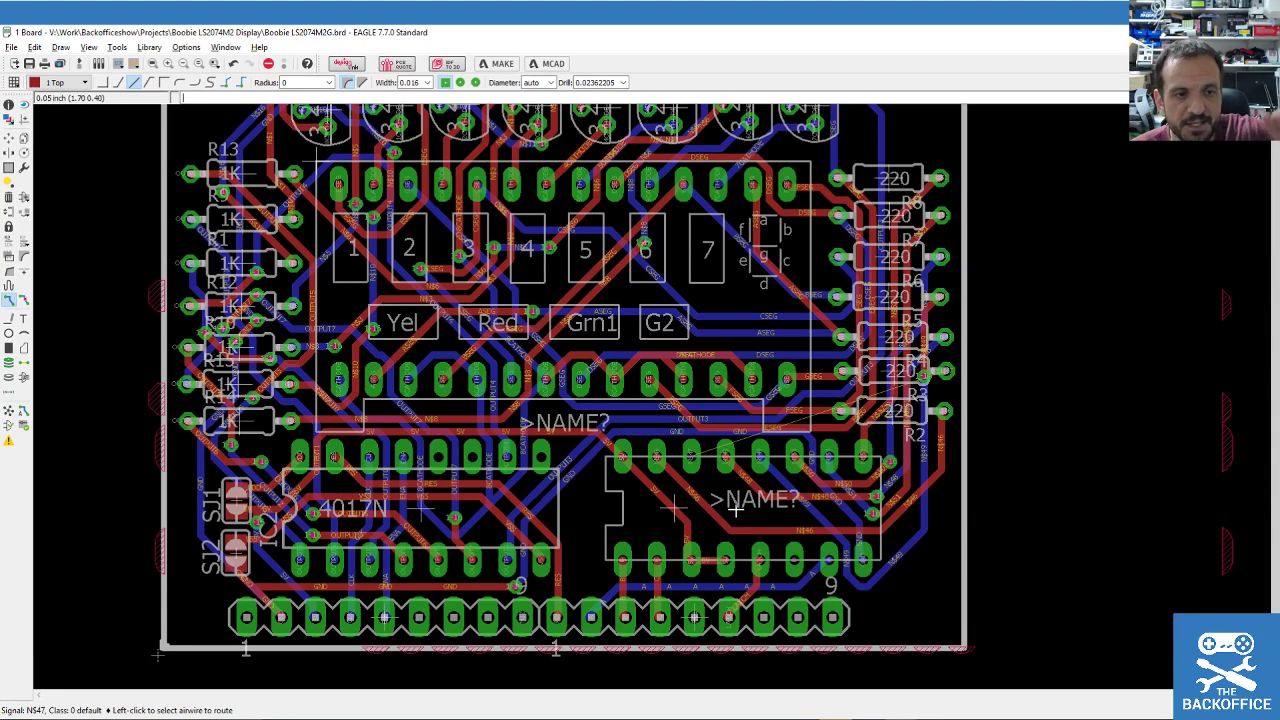
scroll(736, 510, down, 2)
scroll(736, 510, up, 2)
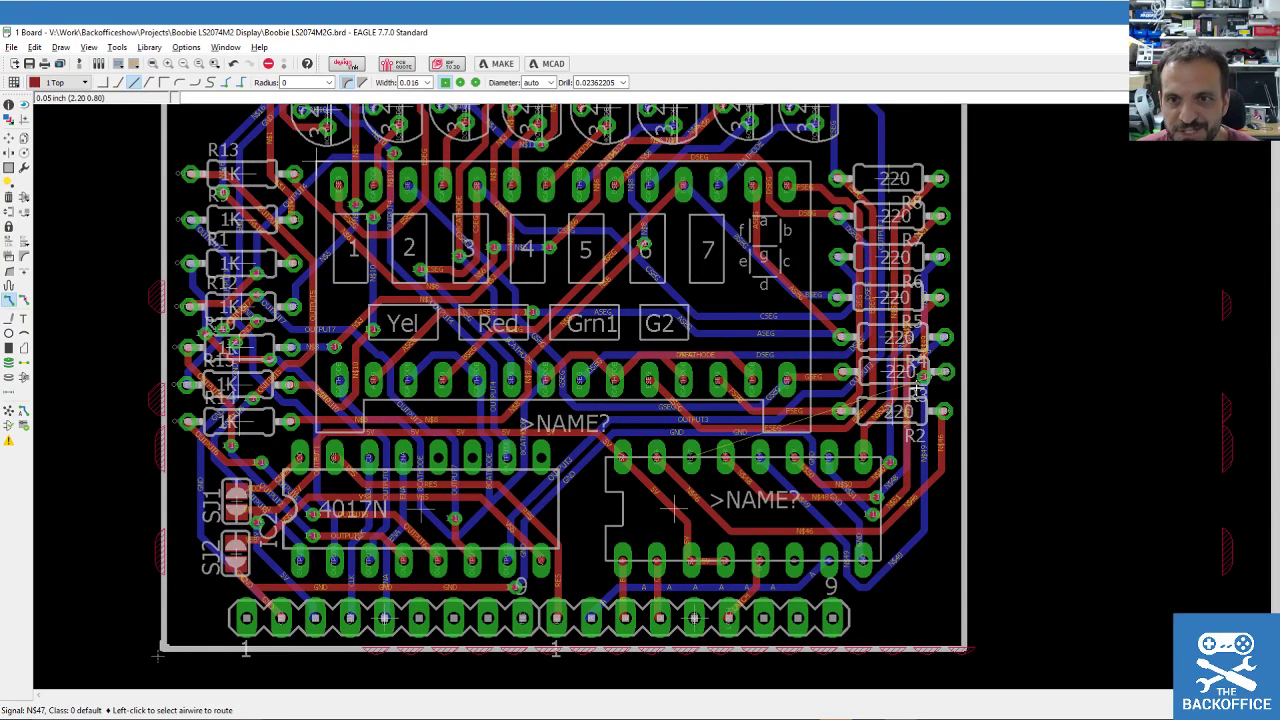
click(941, 373)
scroll(948, 376, up, 3)
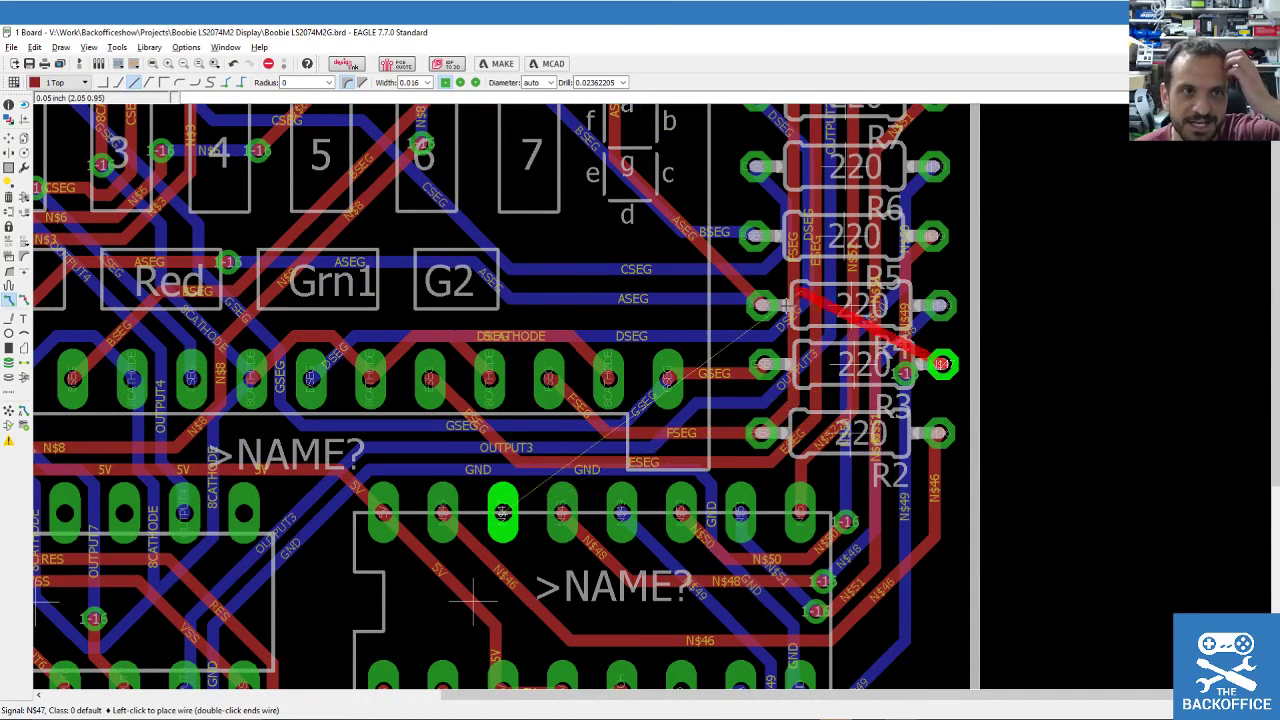
Set the grid to its finest size.
click(117, 47)
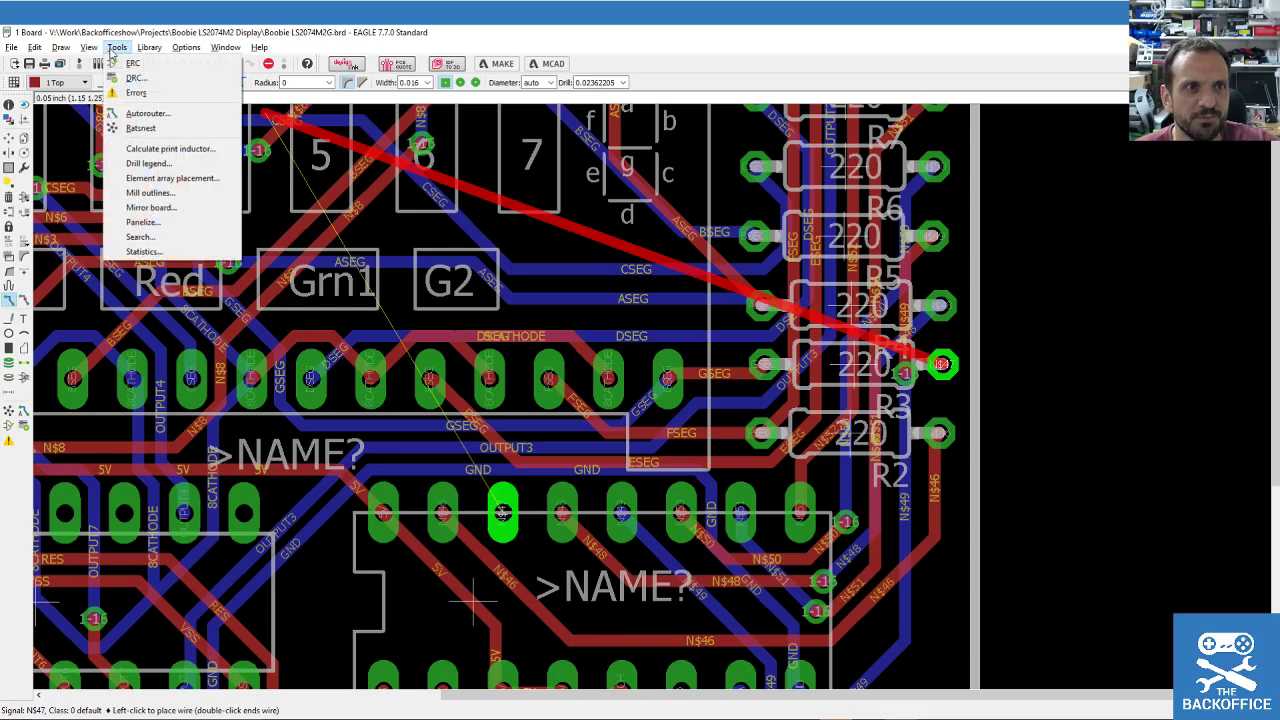
click(106, 63)
click(190, 99)
click(136, 165)
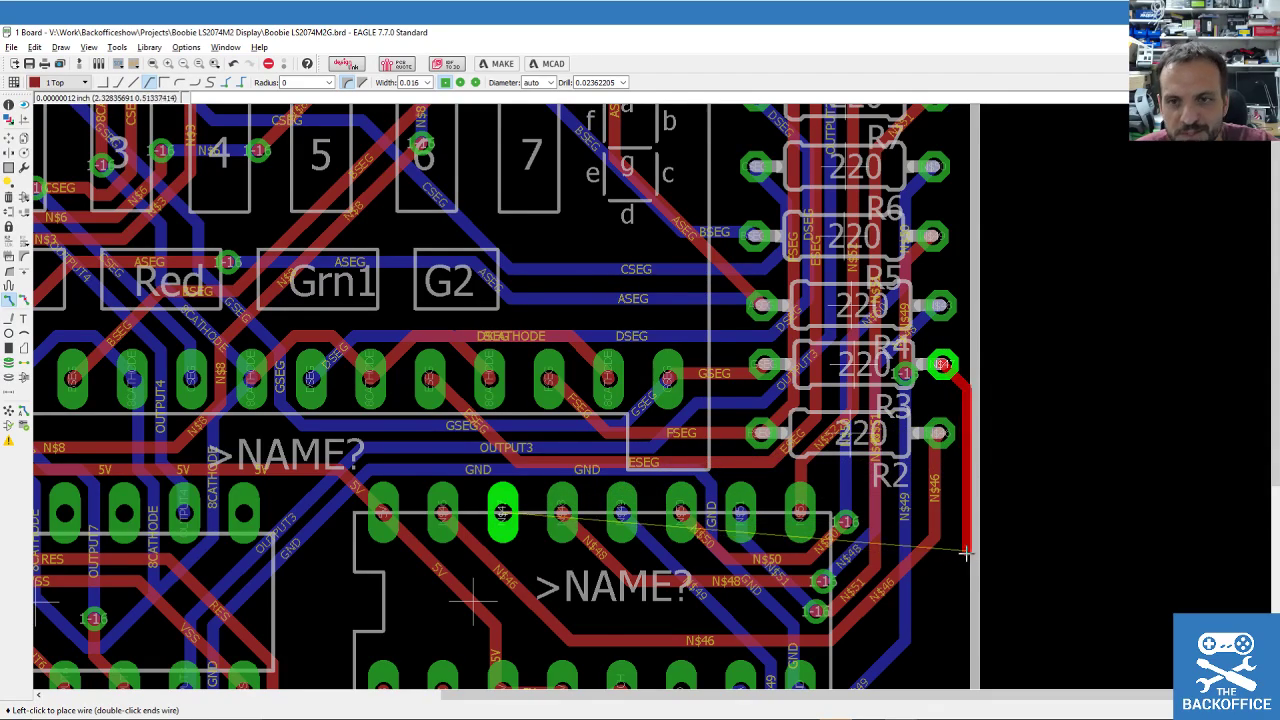
Fix the vertical N$47 segment down the right edge and cancel the remainder.
scroll(964, 561, down, 3)
scroll(957, 519, down, 2)
scroll(977, 571, up, 6)
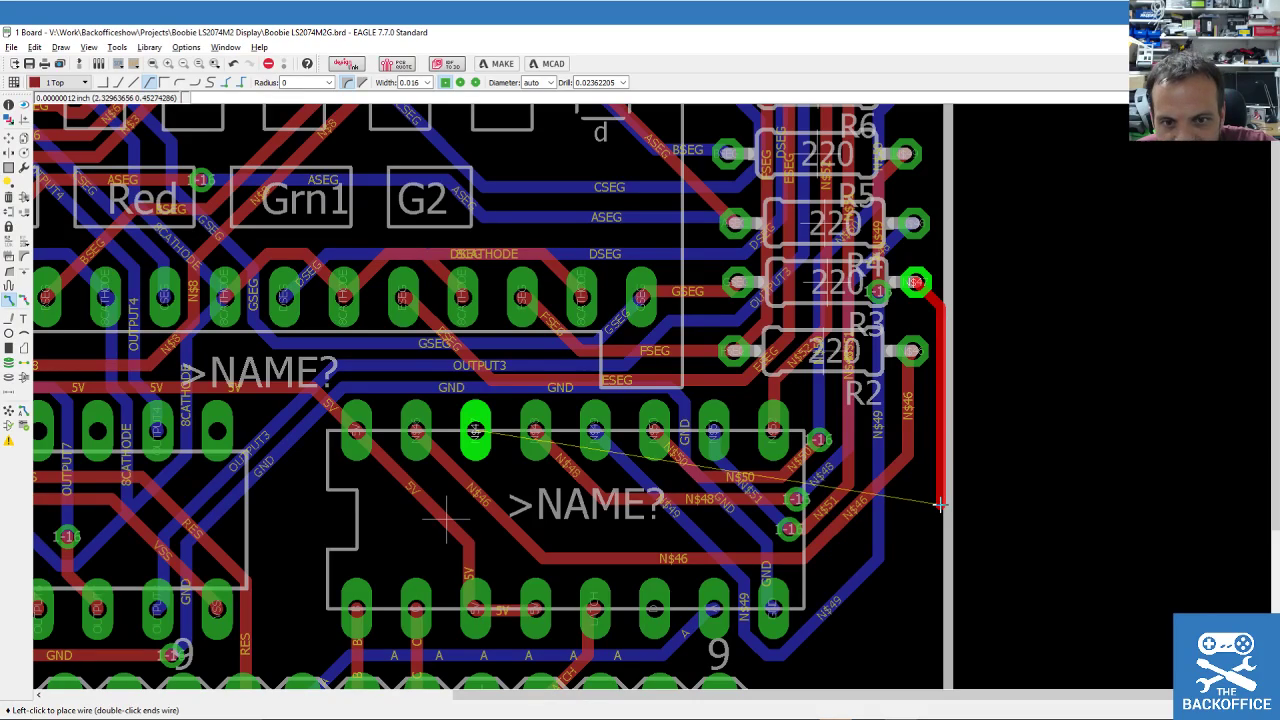
click(940, 507)
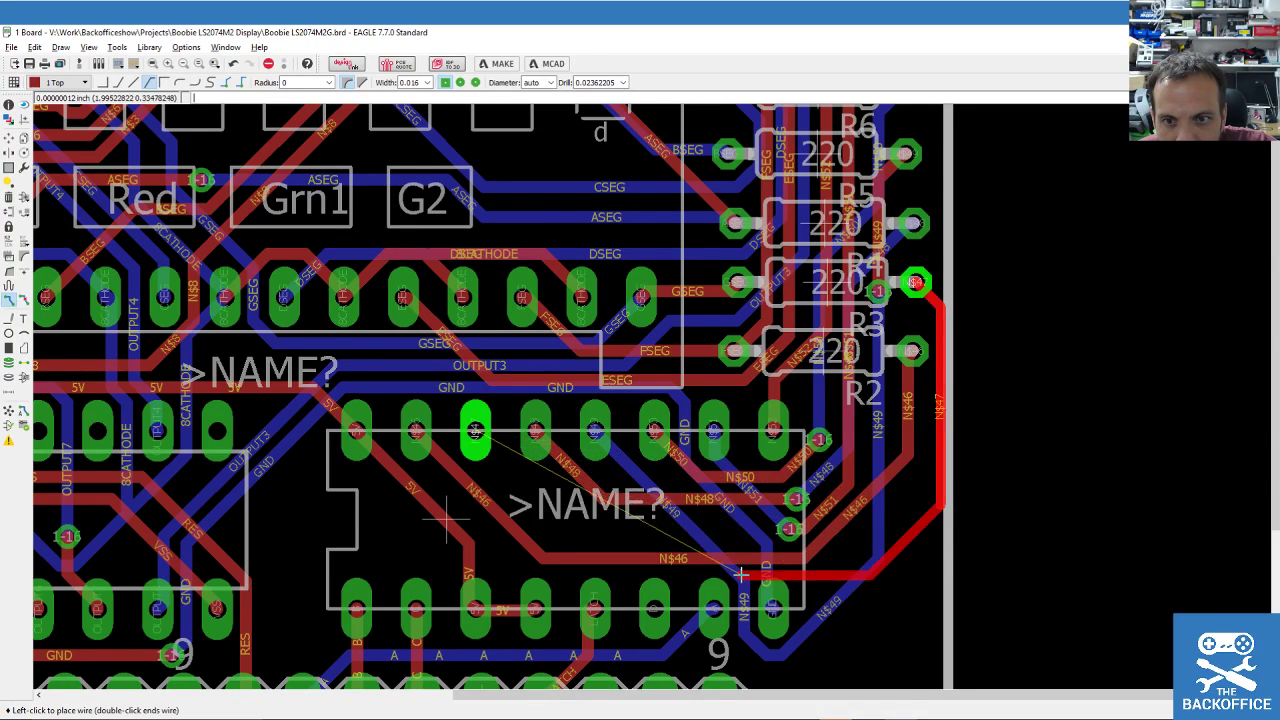
scroll(766, 571, down, 2)
scroll(775, 650, up, 2)
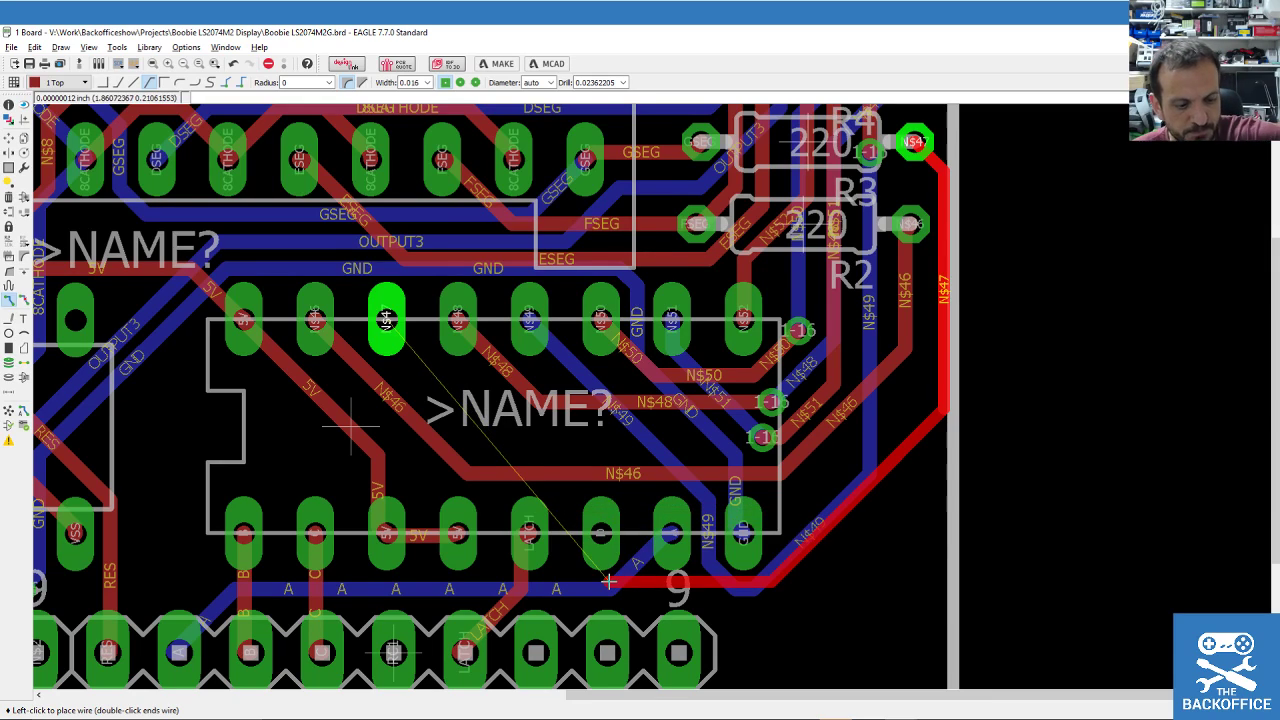
key(Escape)
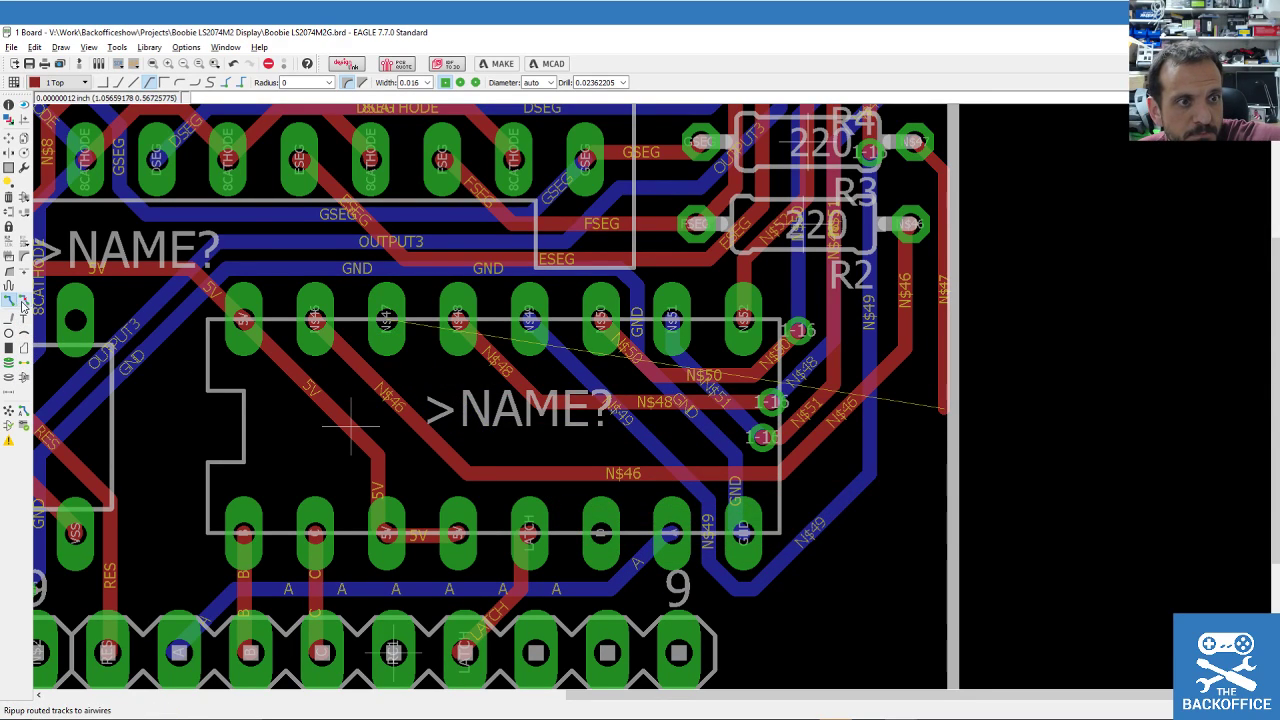
Rip up the N$46 horizontal and diagonal segments and reroute it to the right-side trace.
click(23, 301)
click(485, 466)
click(415, 432)
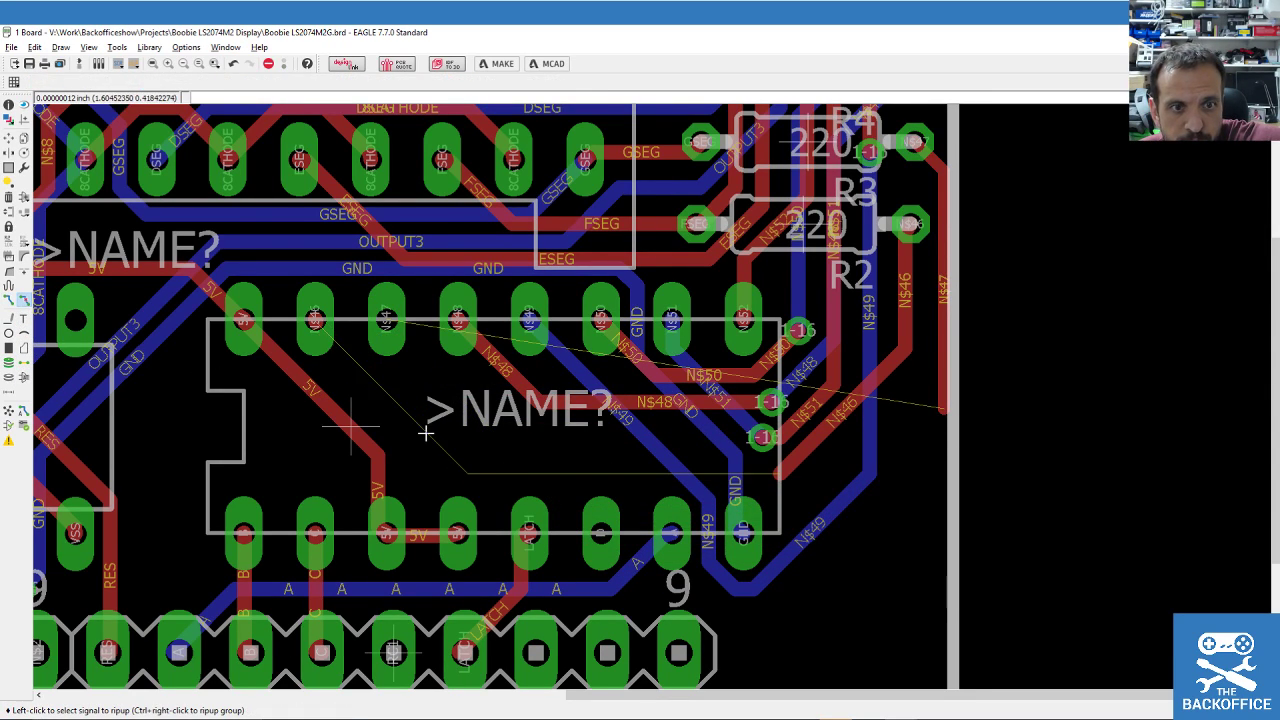
click(8, 301)
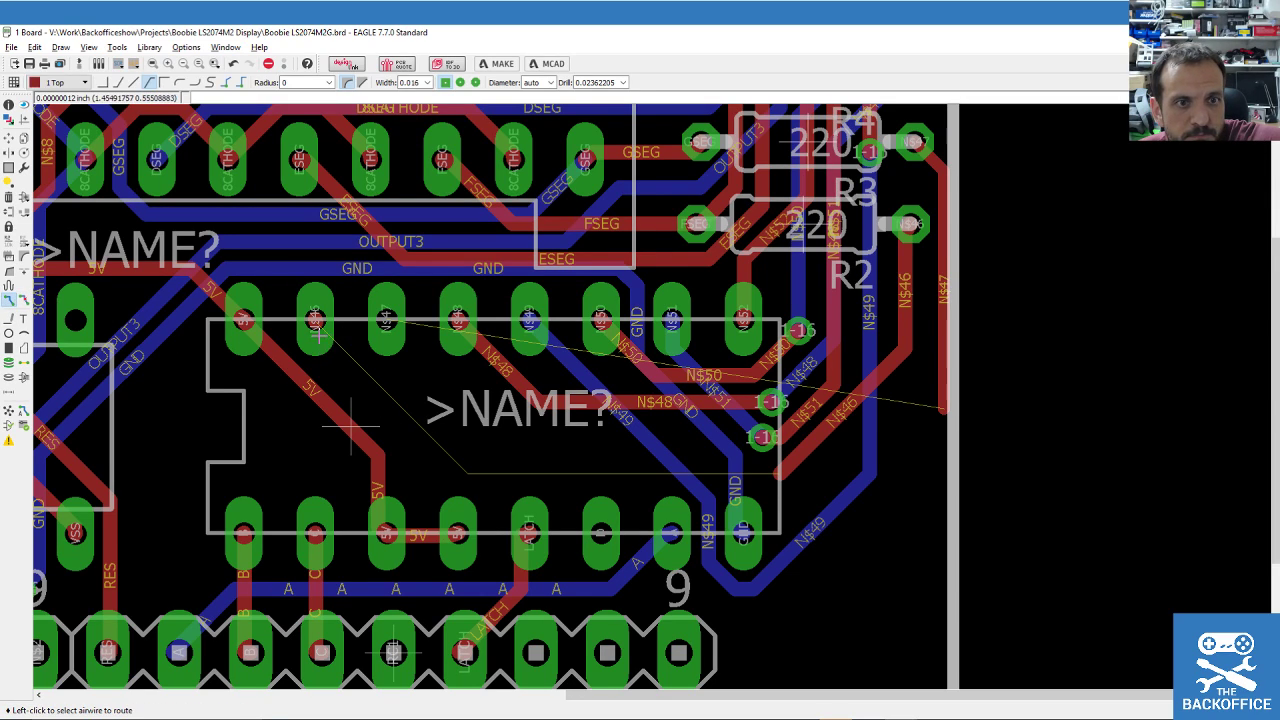
click(315, 320)
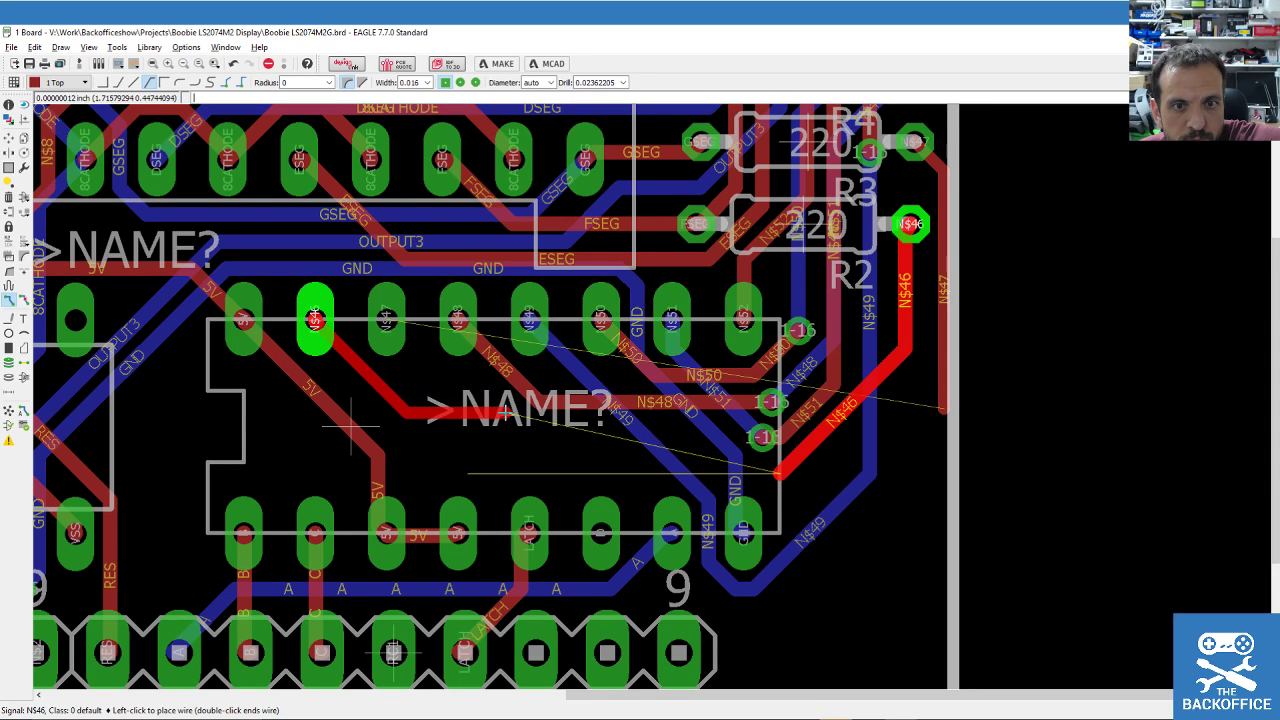
click(500, 412)
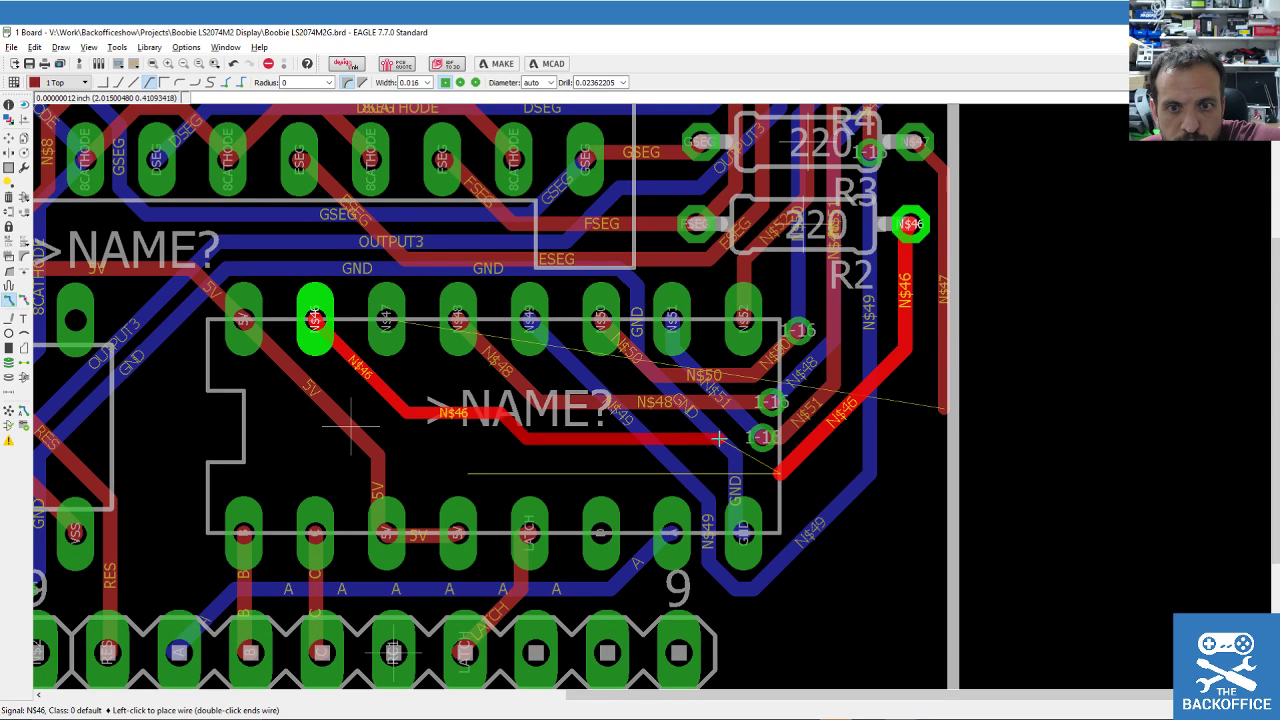
click(778, 474)
Route N$47 across the board, dropping to layer 16 Bottom via a via onto its IC pad.
click(932, 406)
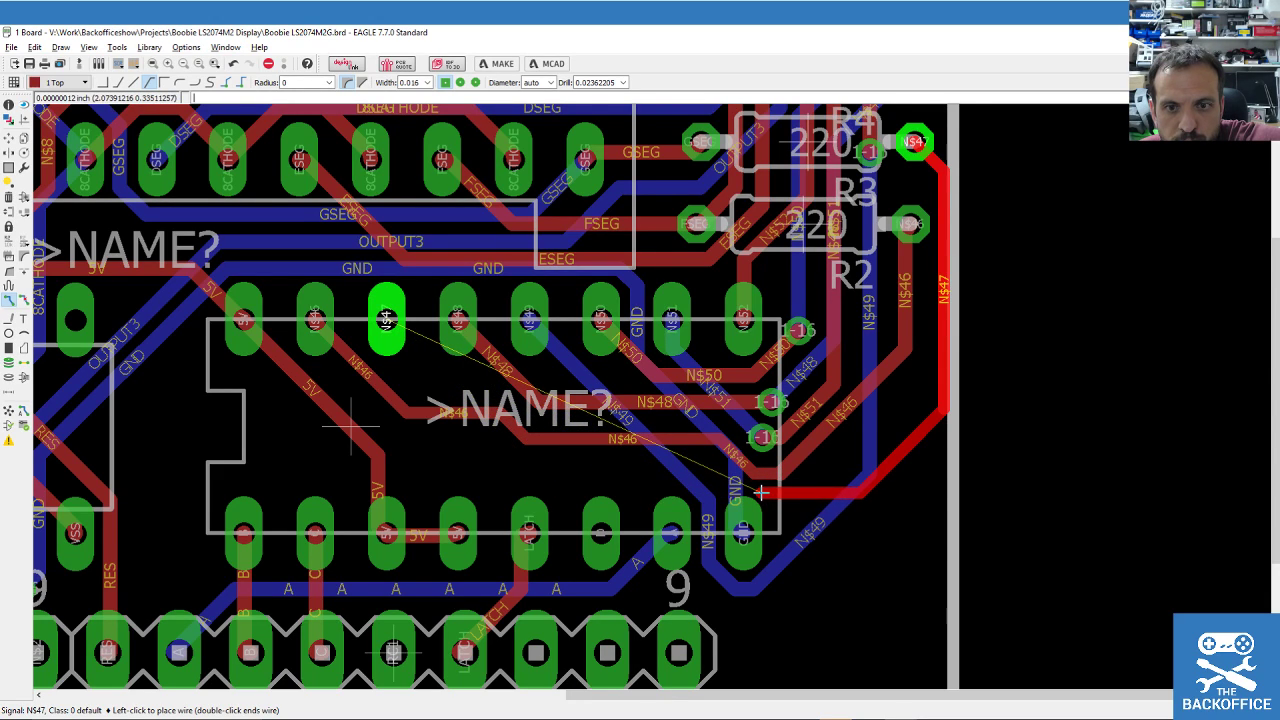
click(737, 590)
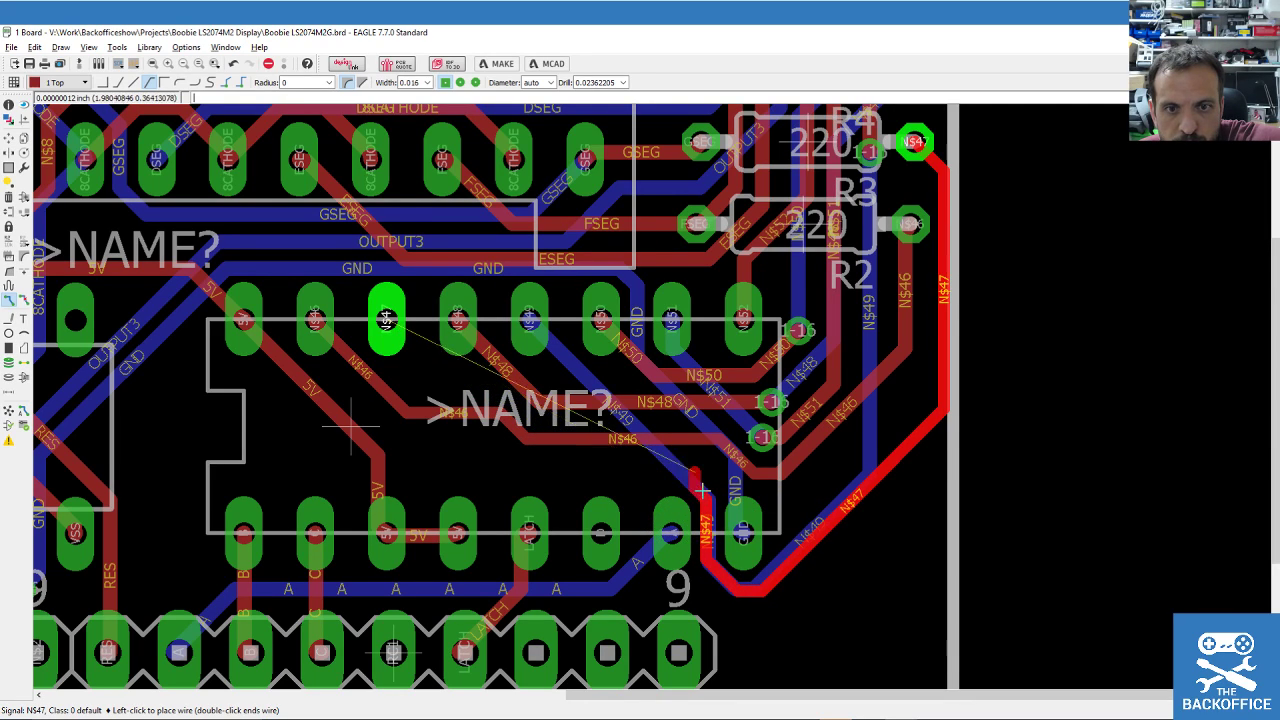
click(474, 464)
click(60, 82)
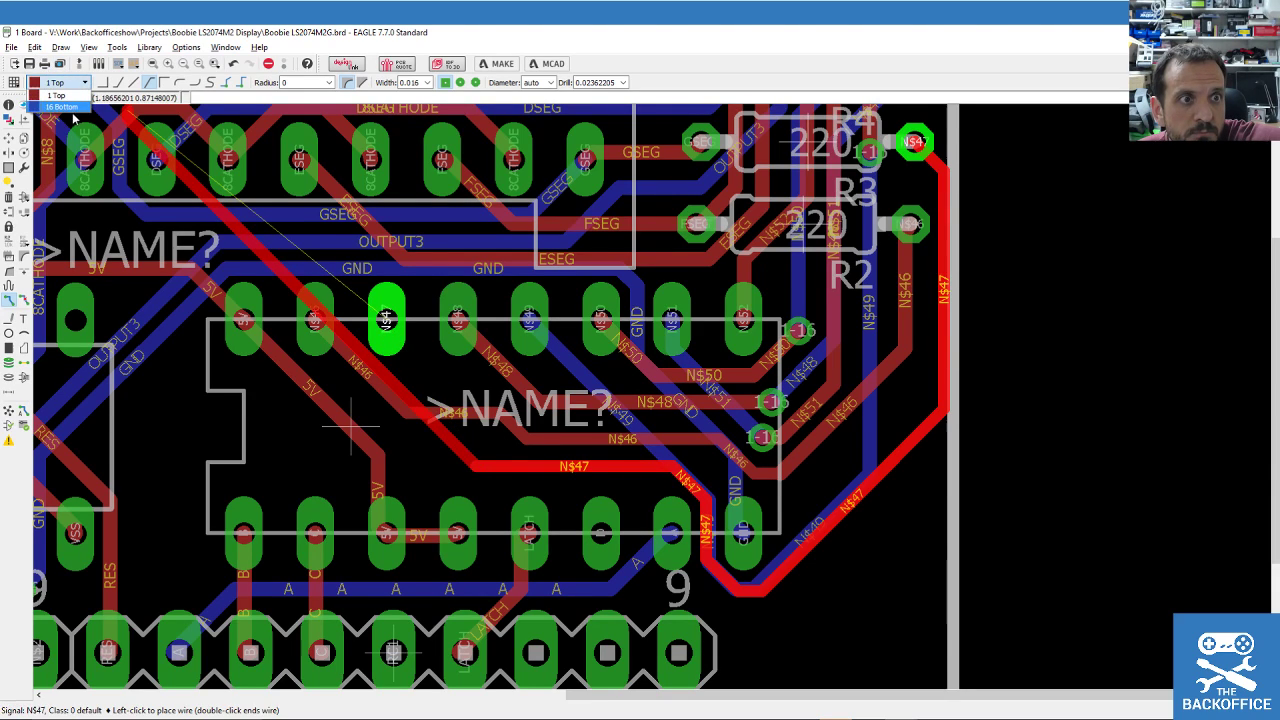
click(70, 107)
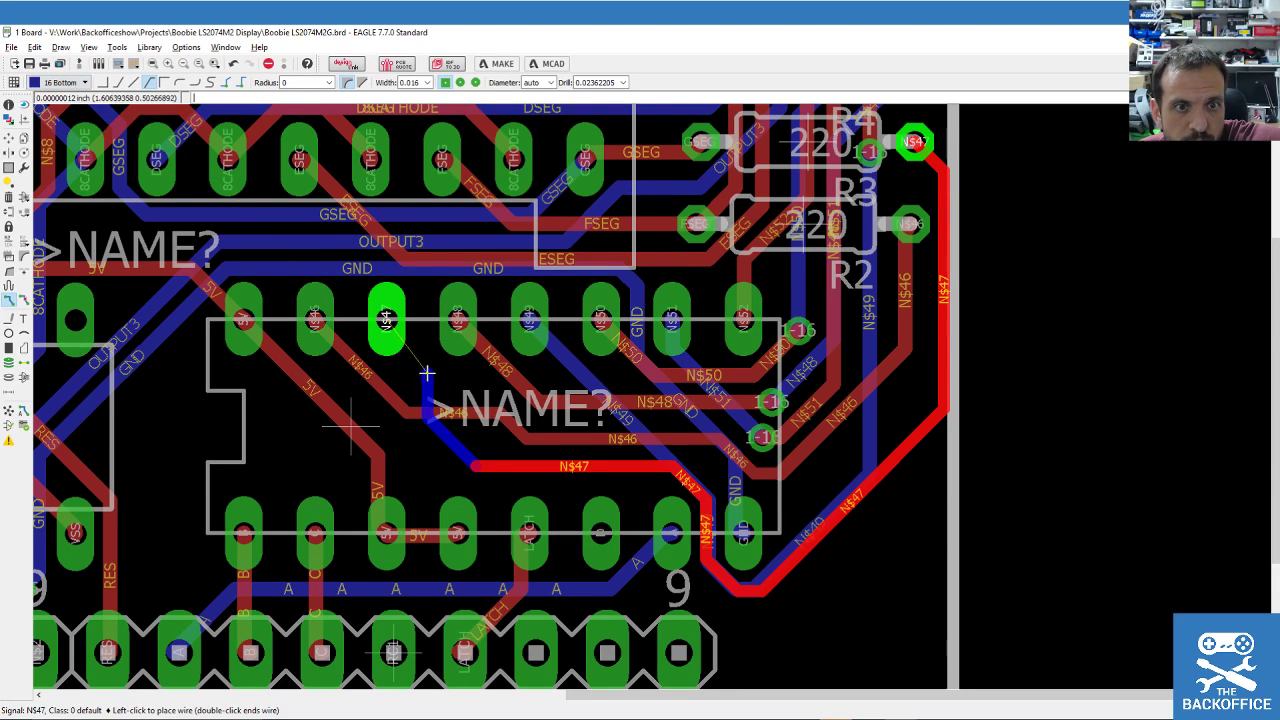
click(386, 320)
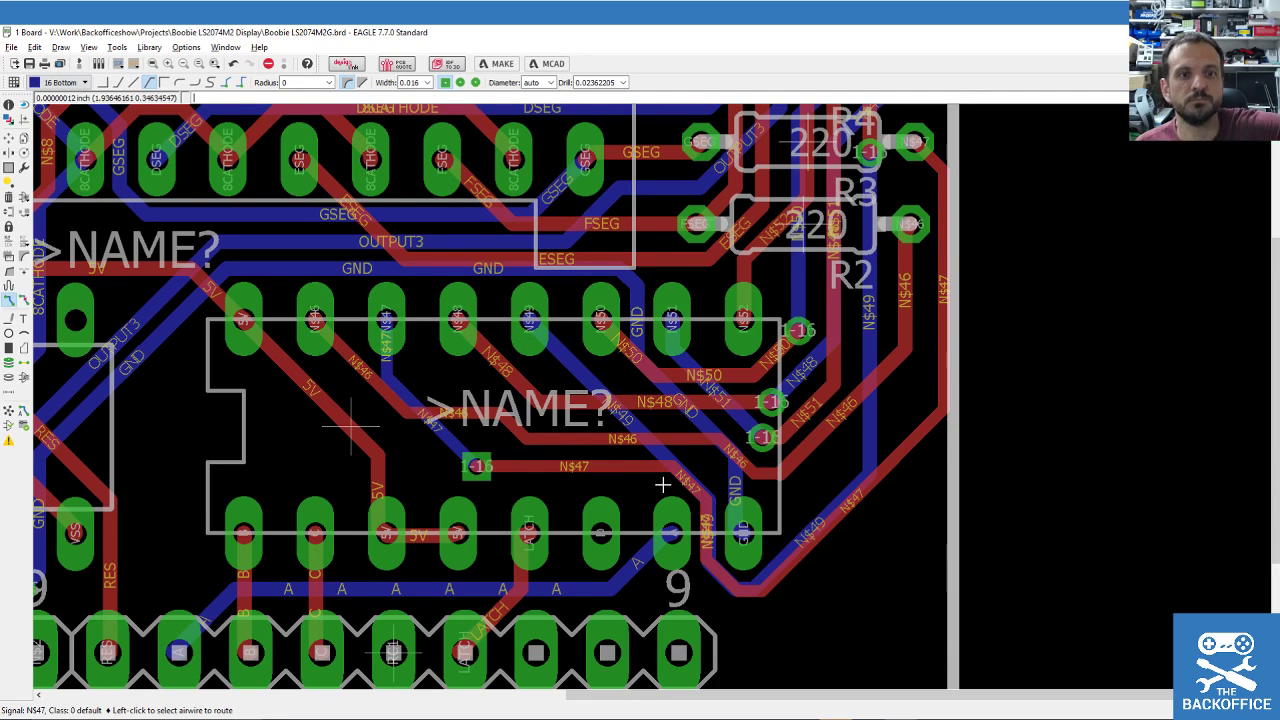
scroll(766, 460, down, 4)
scroll(437, 333, down, 1)
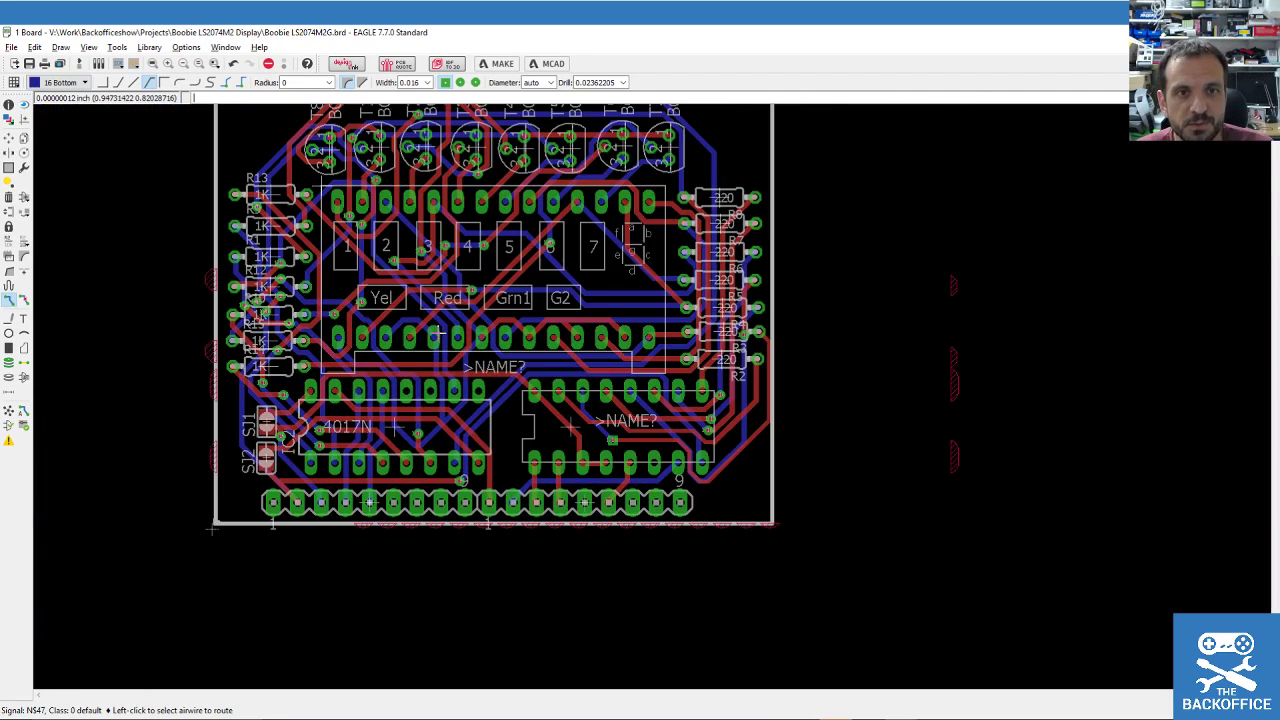
scroll(369, 281, down, 1)
scroll(357, 255, up, 1)
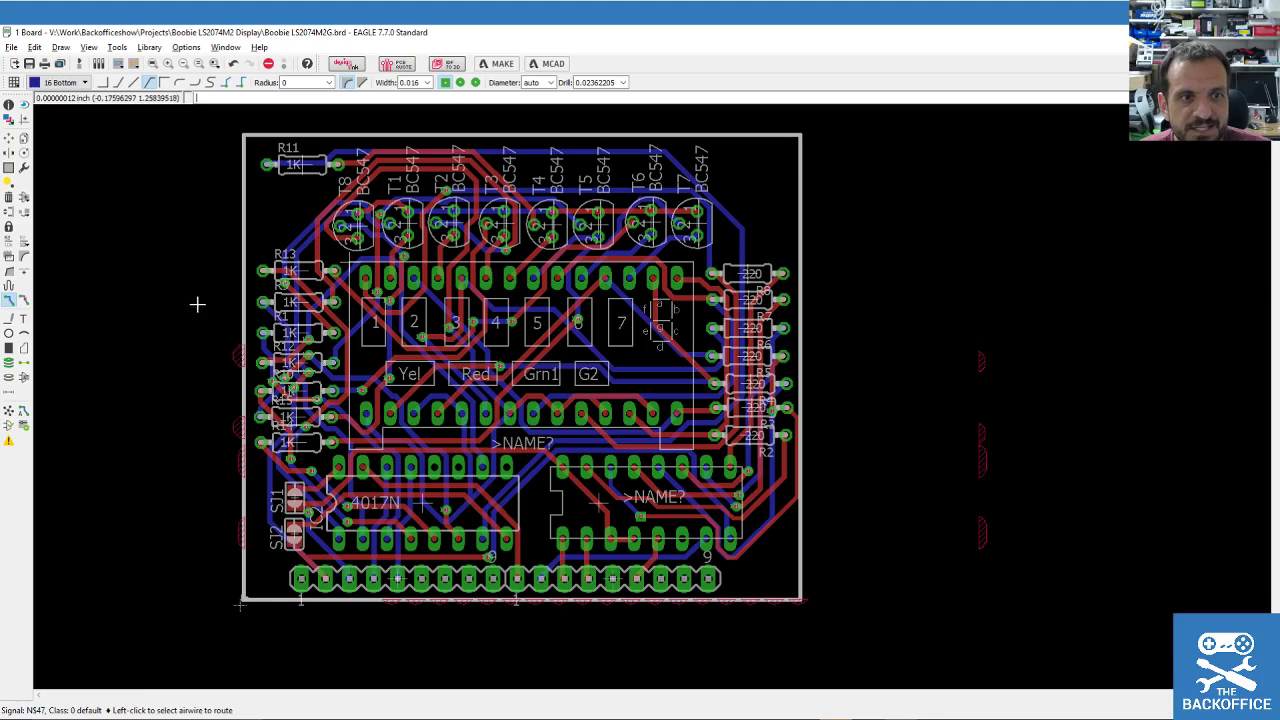
Save and rerun the autorouter, finishing at 100% with all 52 signals routed.
key(ctrl+s)
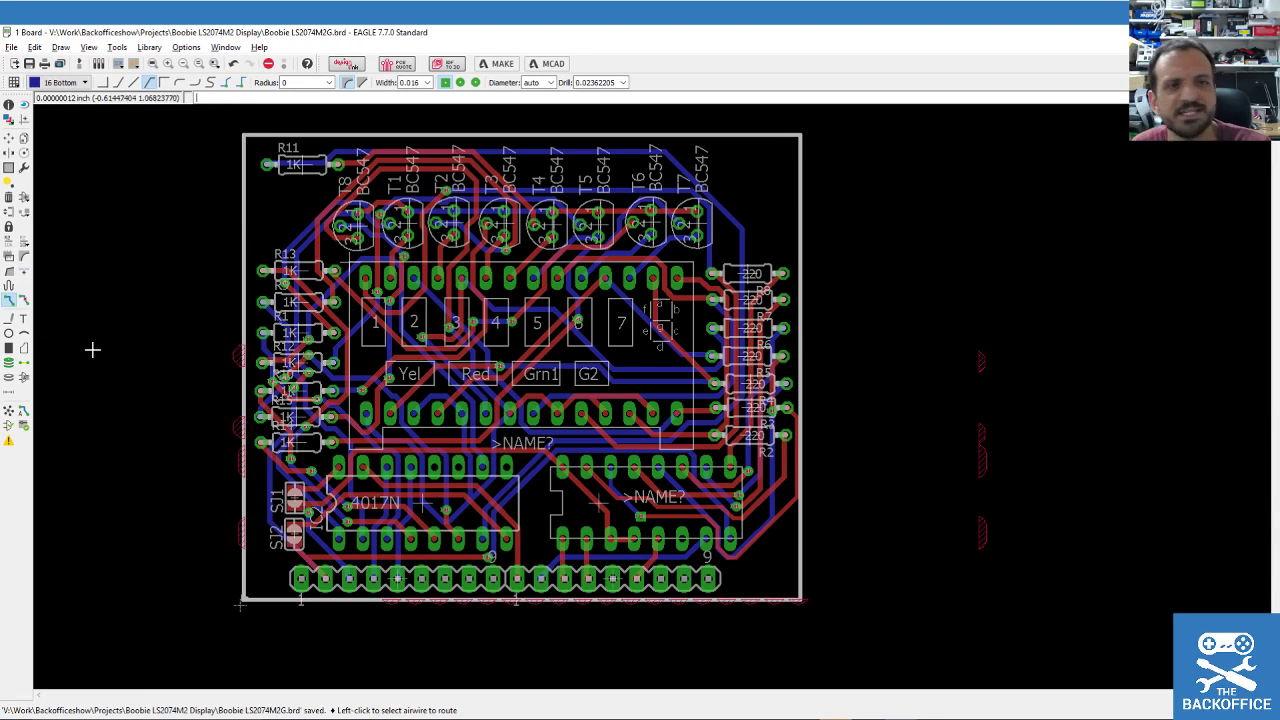
scroll(177, 461, up, 1)
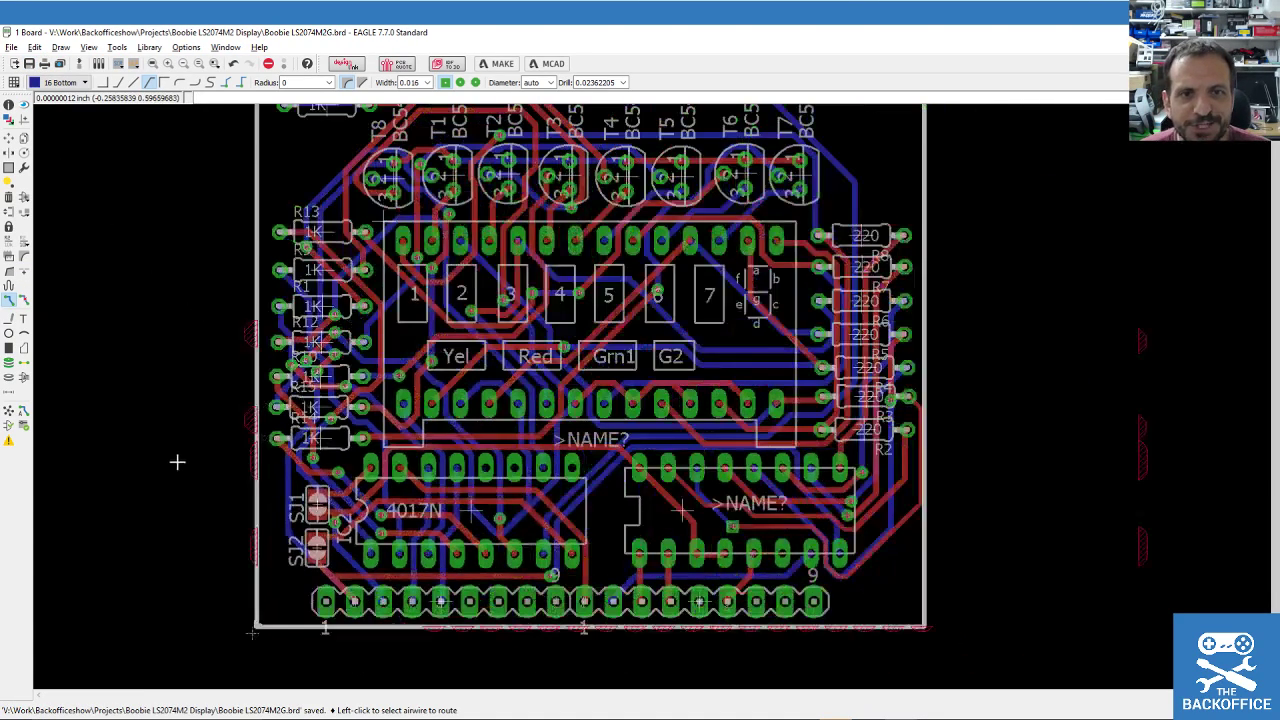
click(24, 413)
click(140, 496)
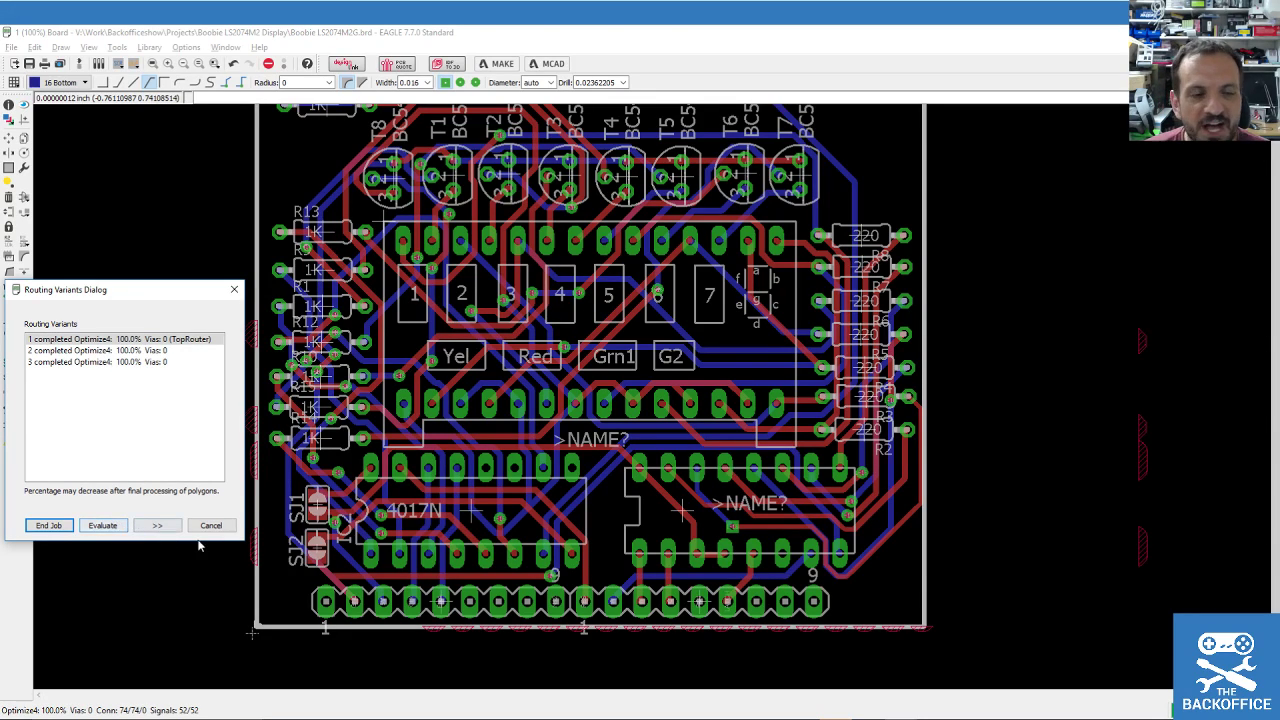
click(48, 527)
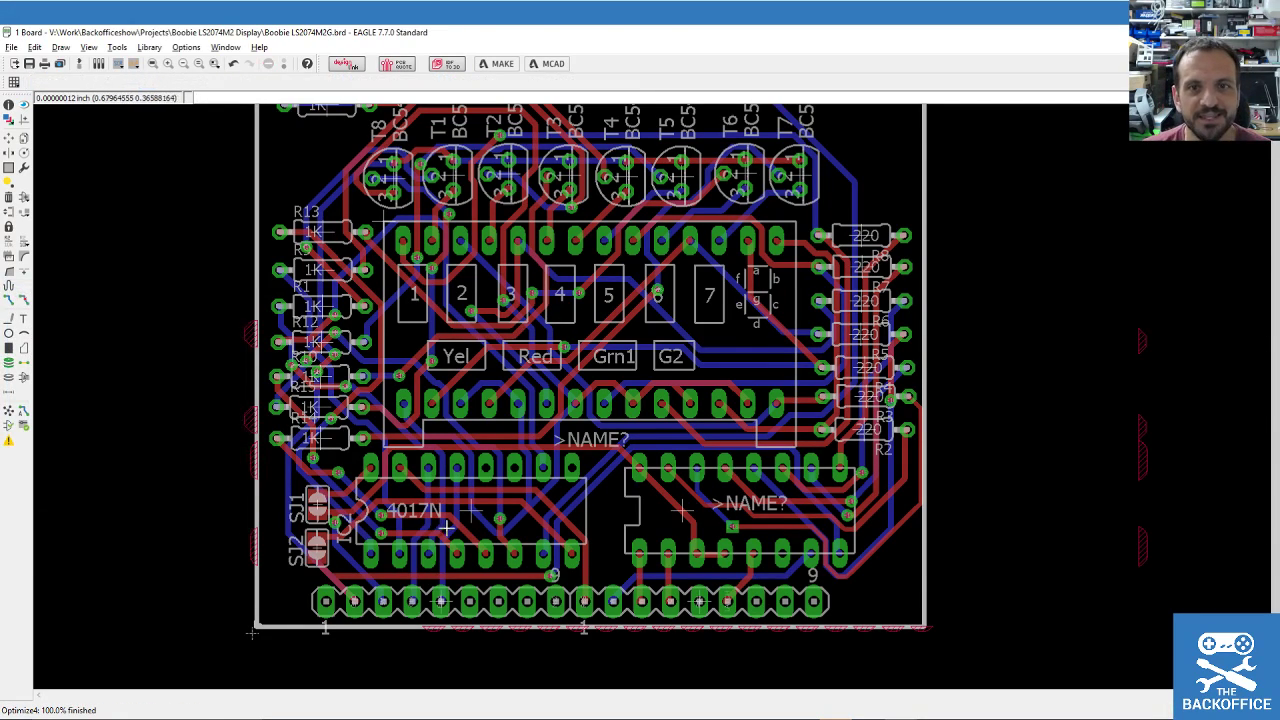
scroll(290, 480, down, 3)
scroll(290, 480, up, 4)
scroll(277, 481, down, 1)
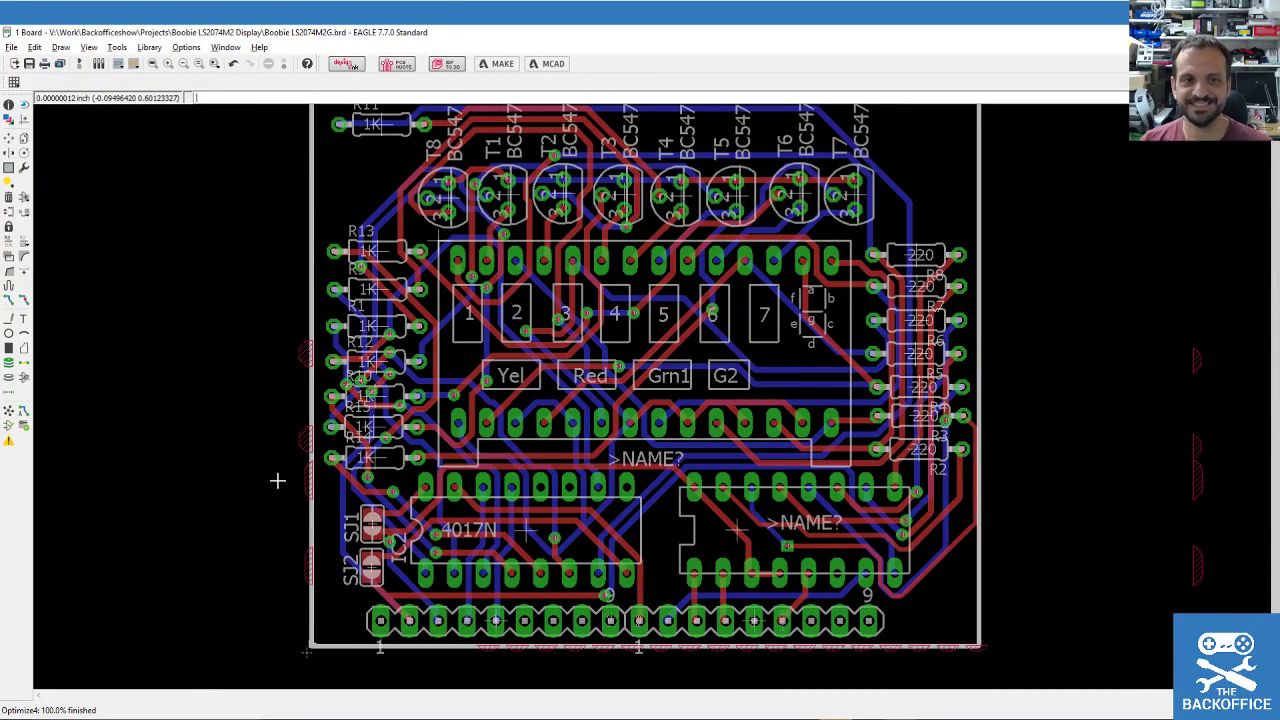
scroll(1002, 487, up, 1)
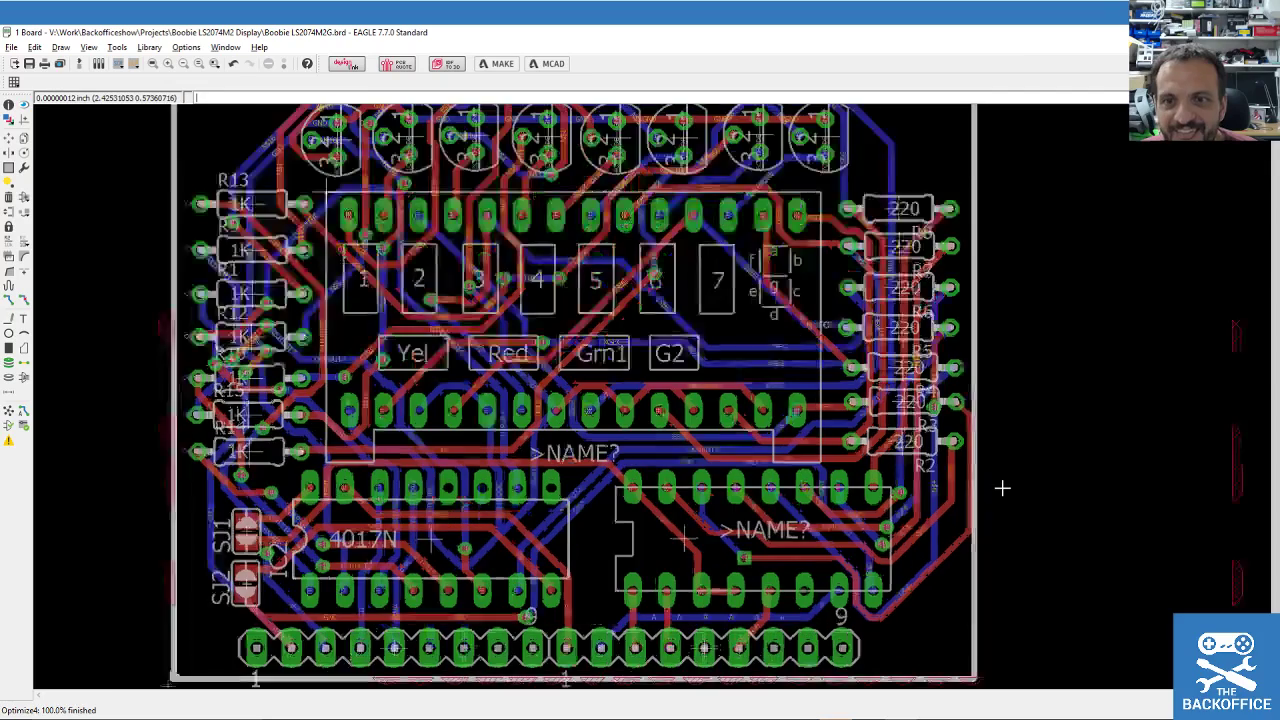
scroll(1000, 486, up, 4)
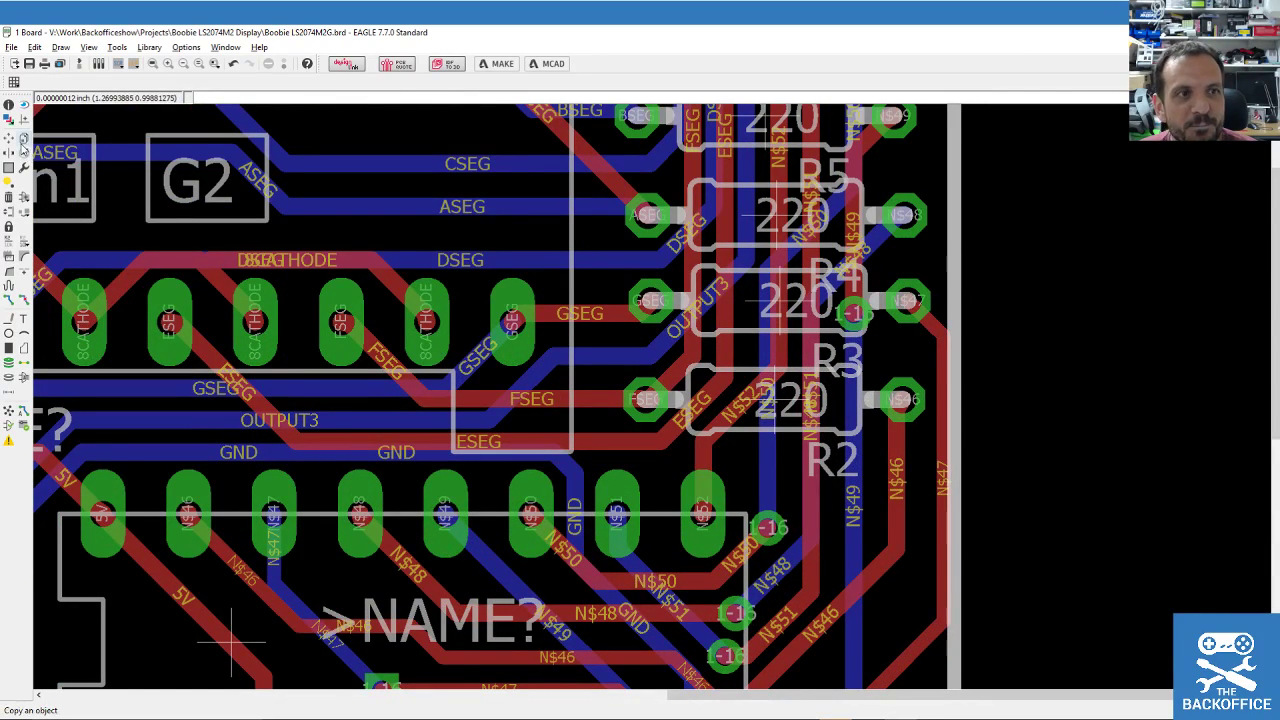
Rip up the right-edge and lower diagonal N$47 traces, then reroute N$47 to the R4 pad.
click(24, 300)
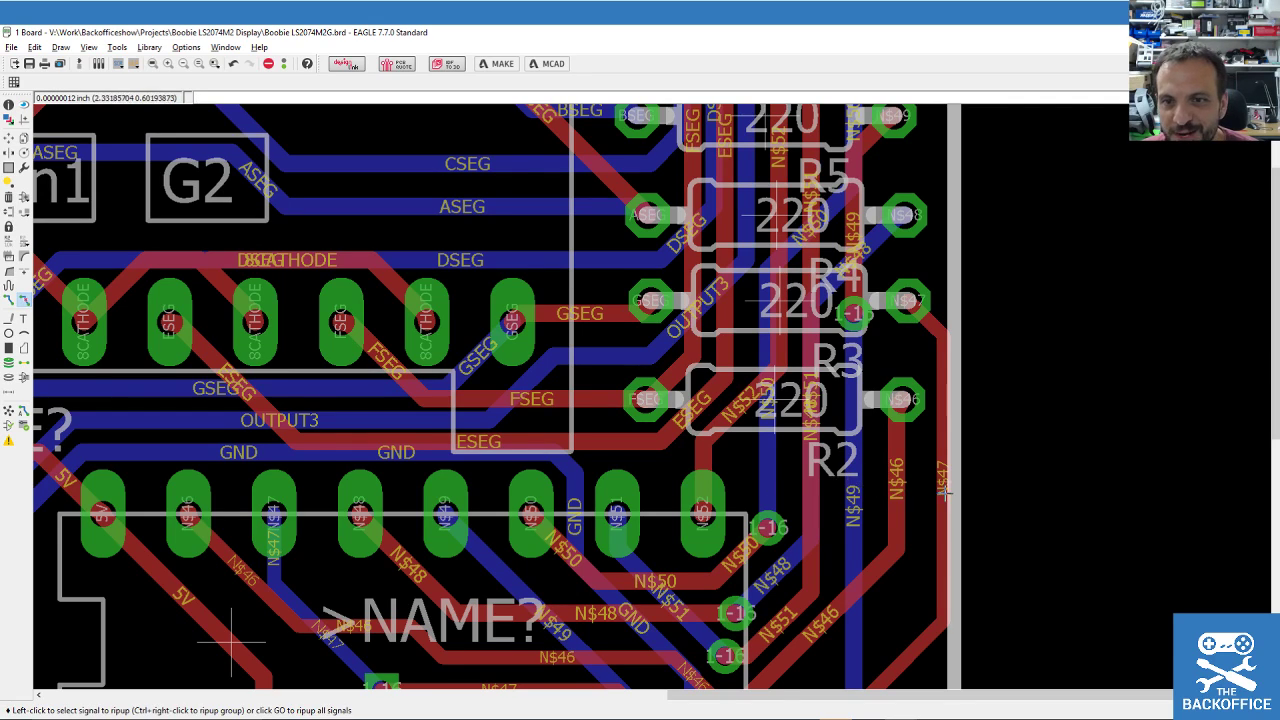
scroll(940, 486, down, 2)
click(938, 482)
click(931, 573)
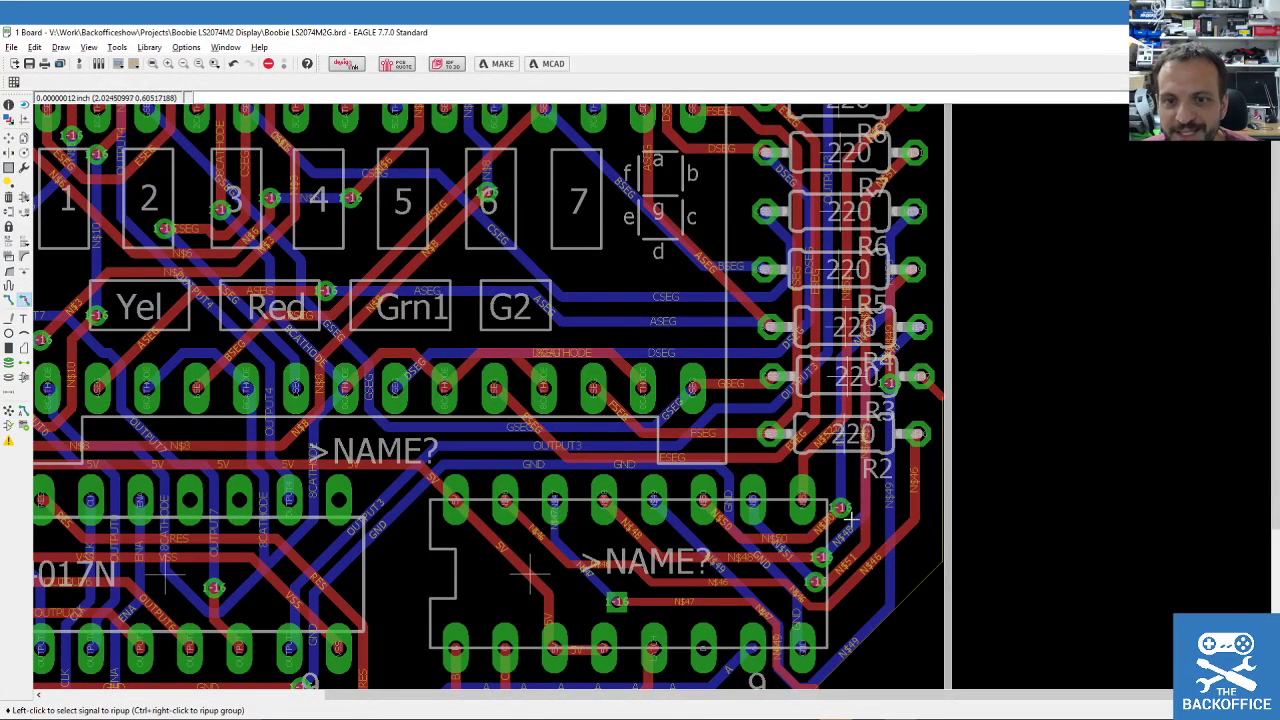
click(9, 299)
scroll(652, 557, down, 2)
scroll(652, 557, up, 3)
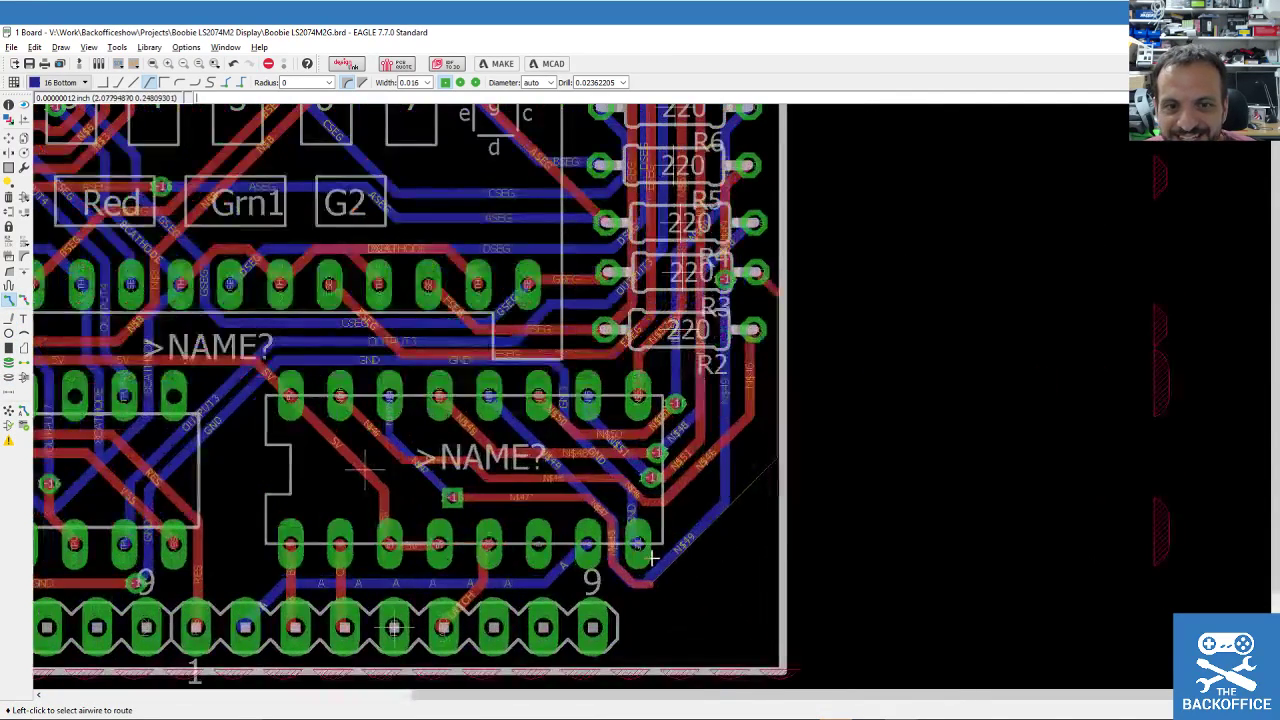
click(654, 578)
scroll(750, 408, up, 1)
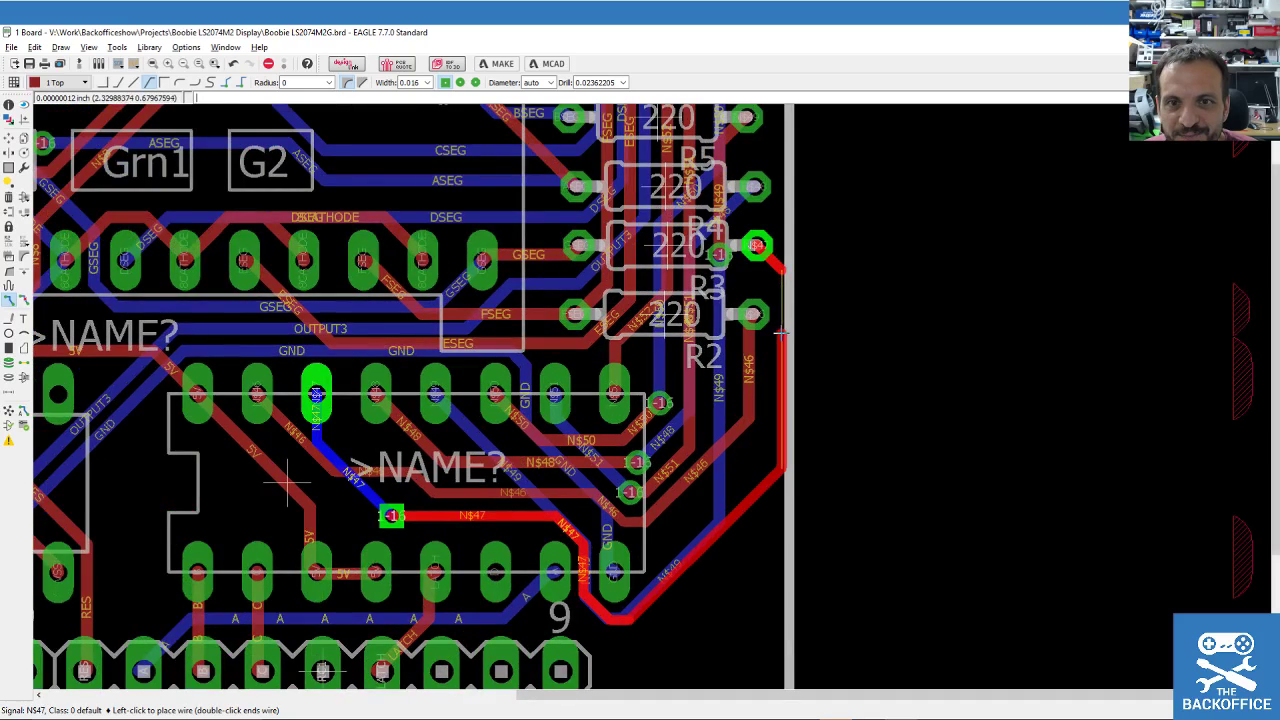
click(757, 246)
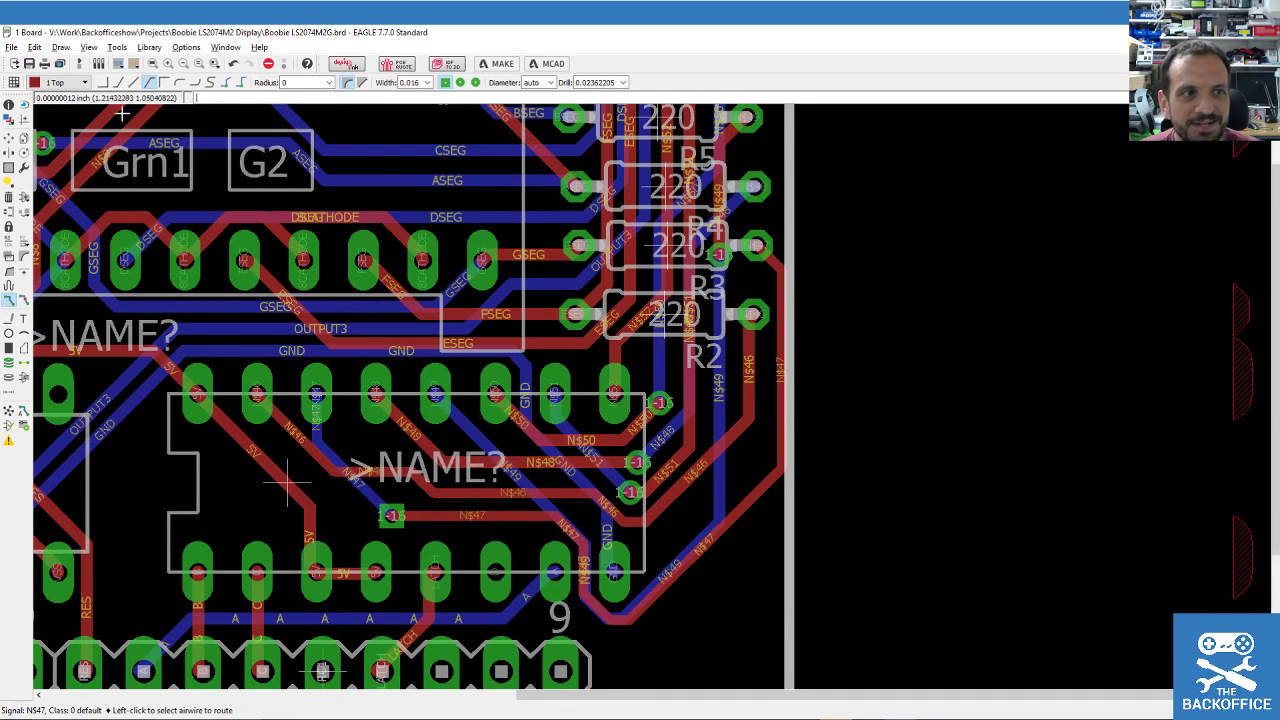
Shift the board outline's top edge line slightly to a new position.
click(9, 137)
click(788, 228)
click(796, 228)
scroll(945, 426, down, 5)
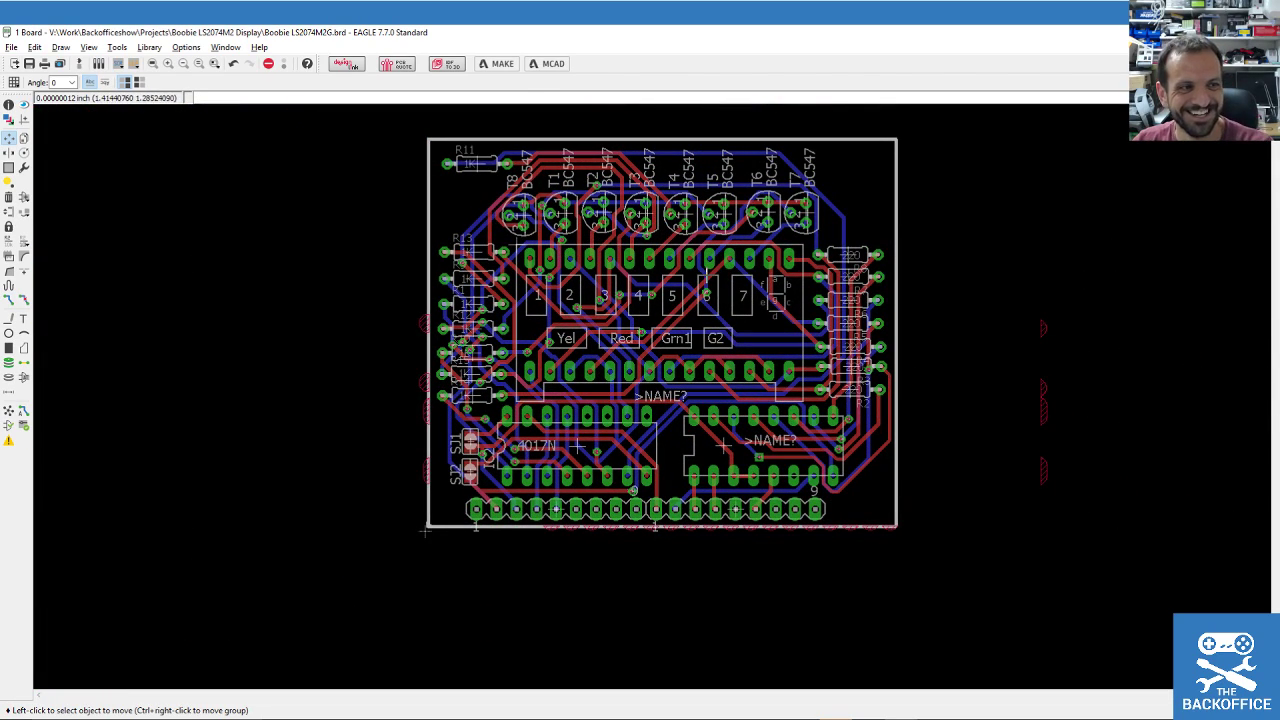
Save the board before adding the jumper wires.
scroll(690, 305, down, 1)
scroll(688, 310, up, 2)
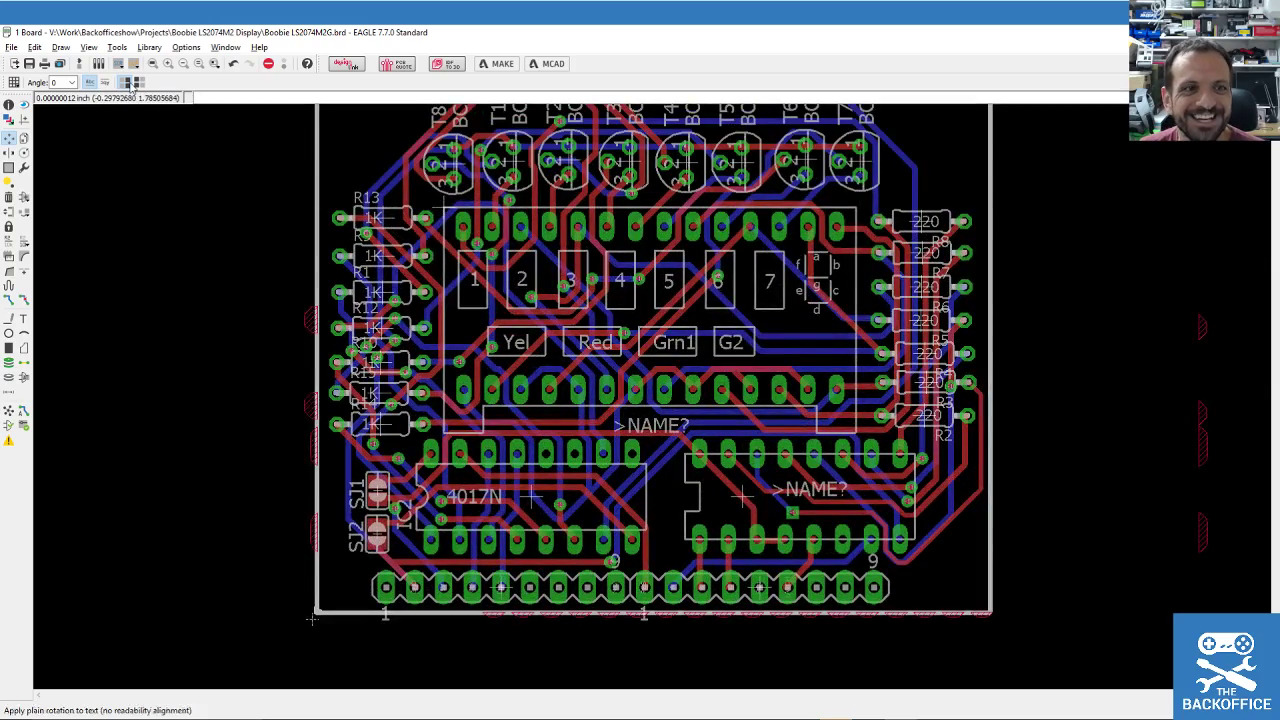
click(29, 63)
scroll(268, 560, up, 1)
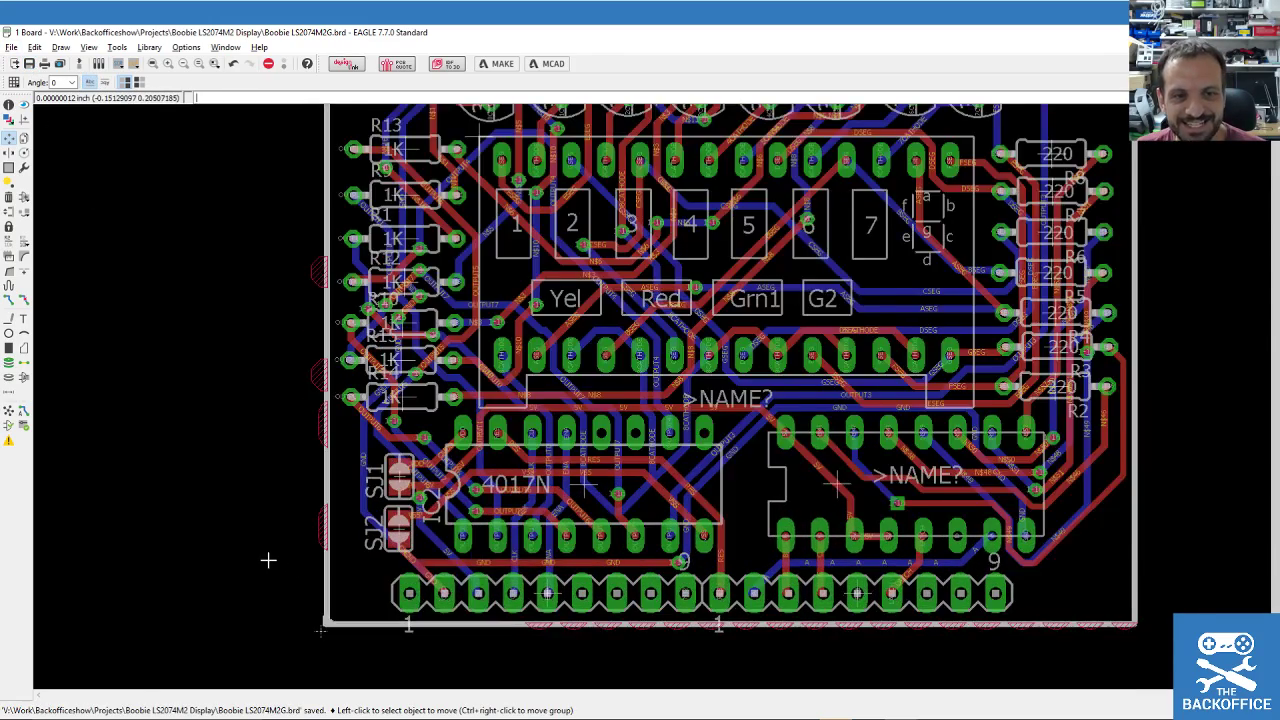
scroll(268, 560, up, 2)
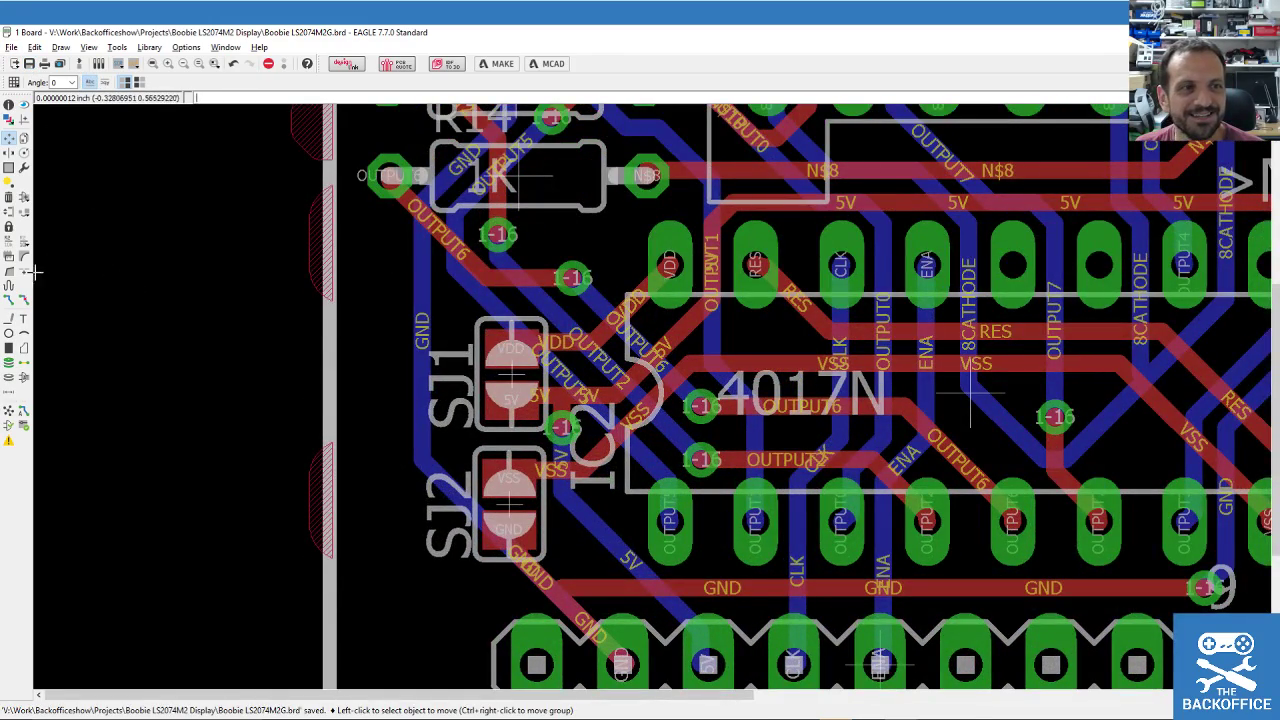
Bridge solder jumpers SJ1 and SJ2 with short top-layer copper wires across their pads.
click(9, 318)
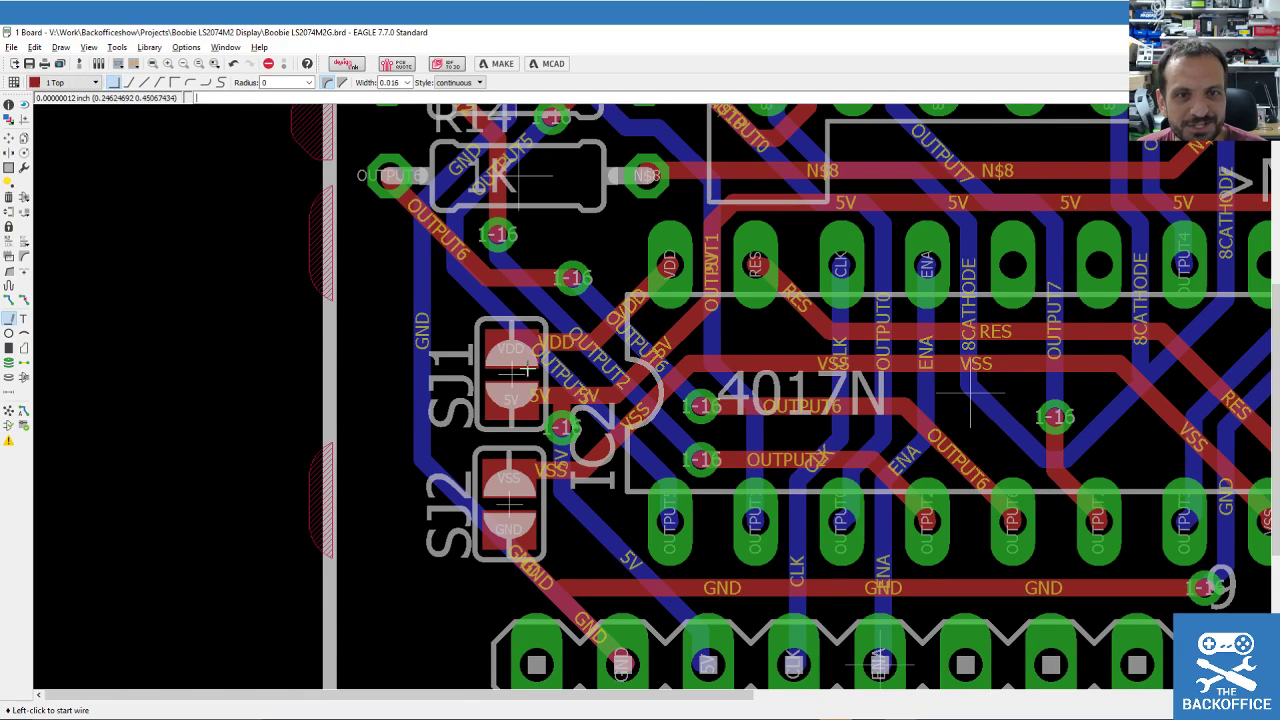
click(512, 395)
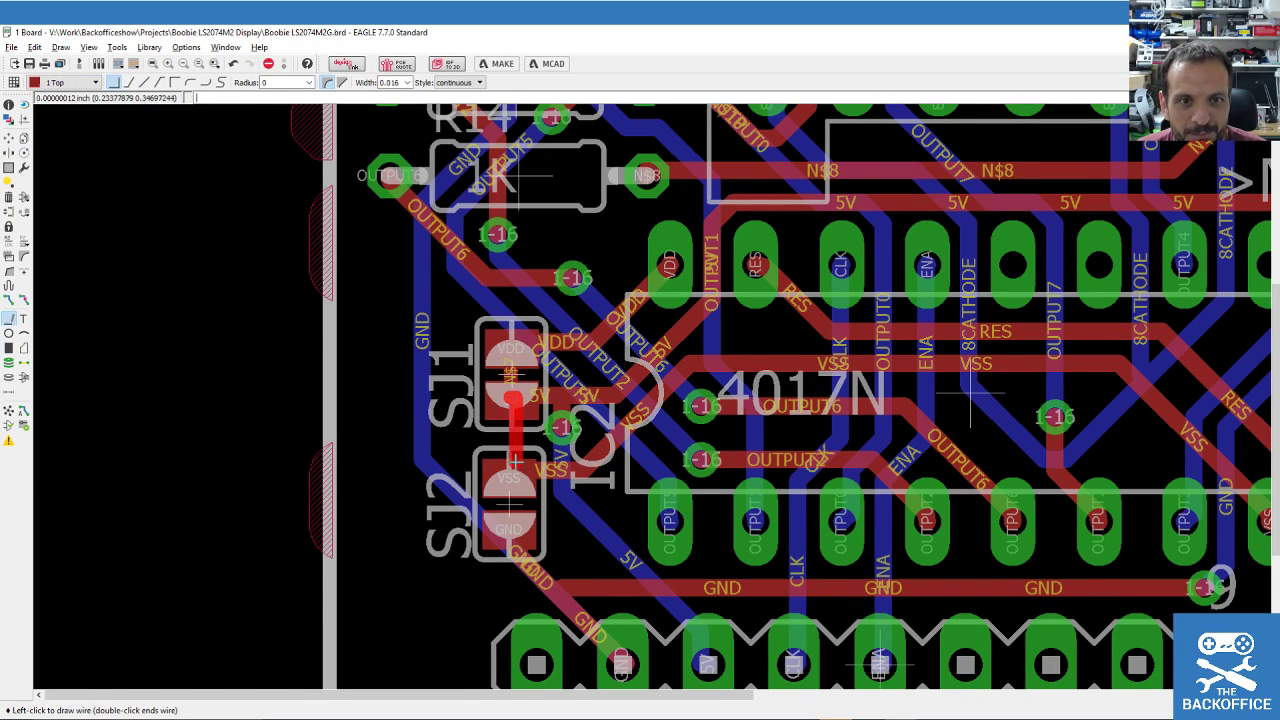
key(Escape)
click(508, 477)
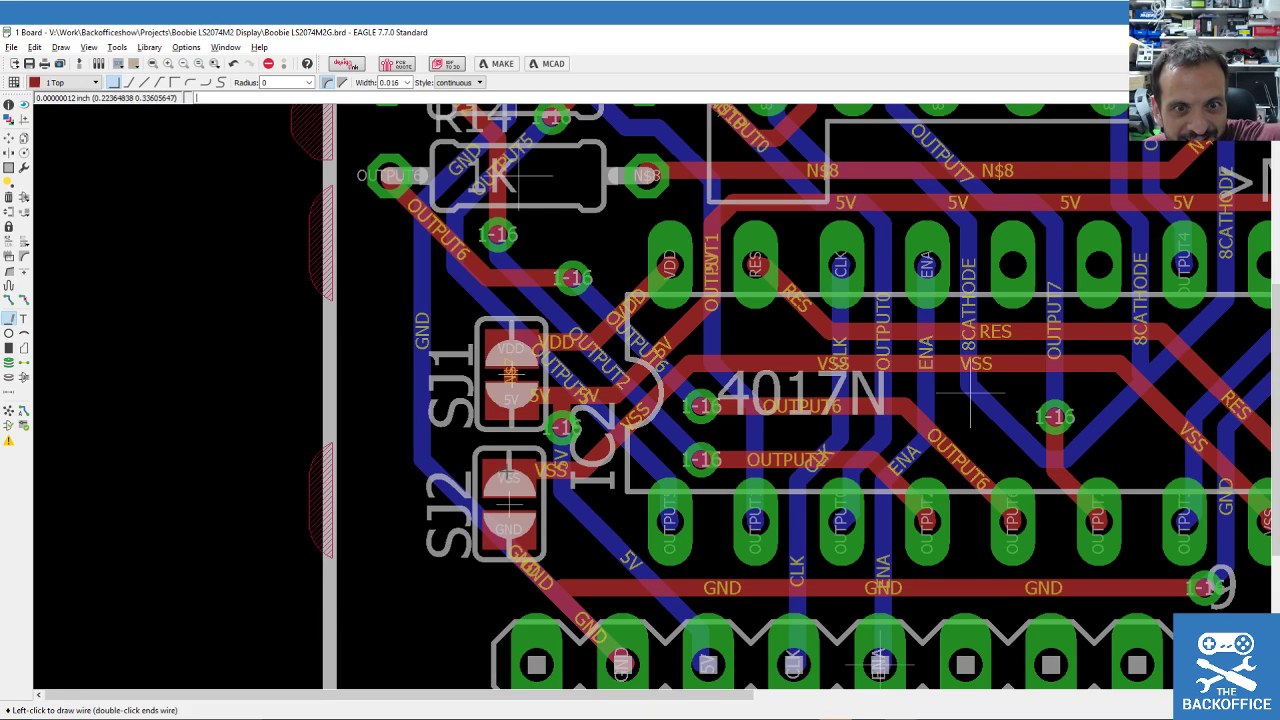
key(Escape)
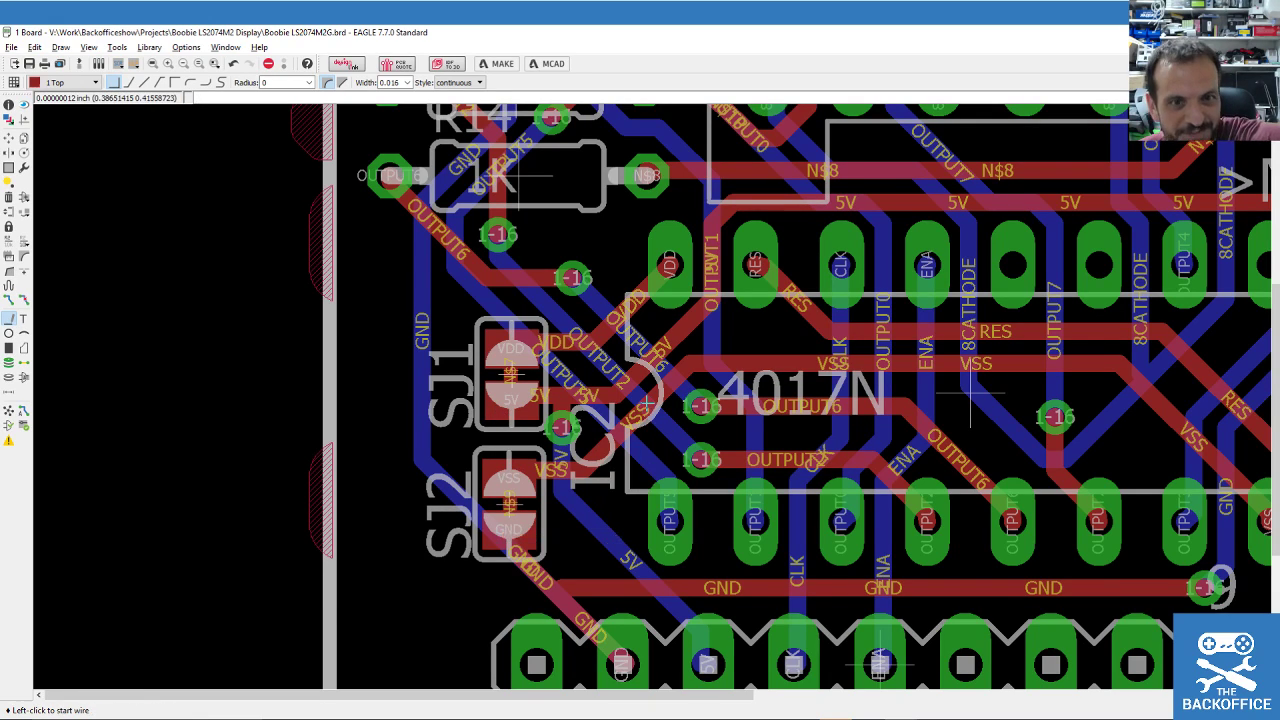
Save the bridged board to Boobie LS2074M2G.brd.
click(29, 63)
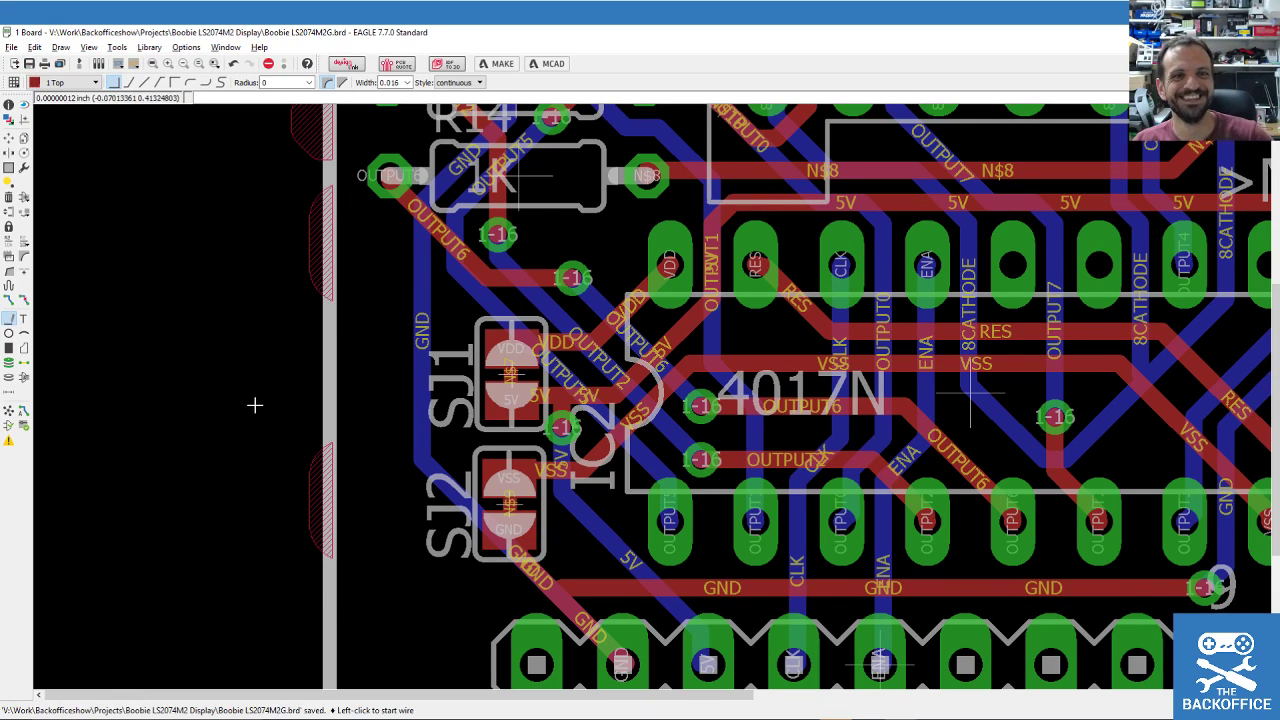
scroll(254, 405, down, 2)
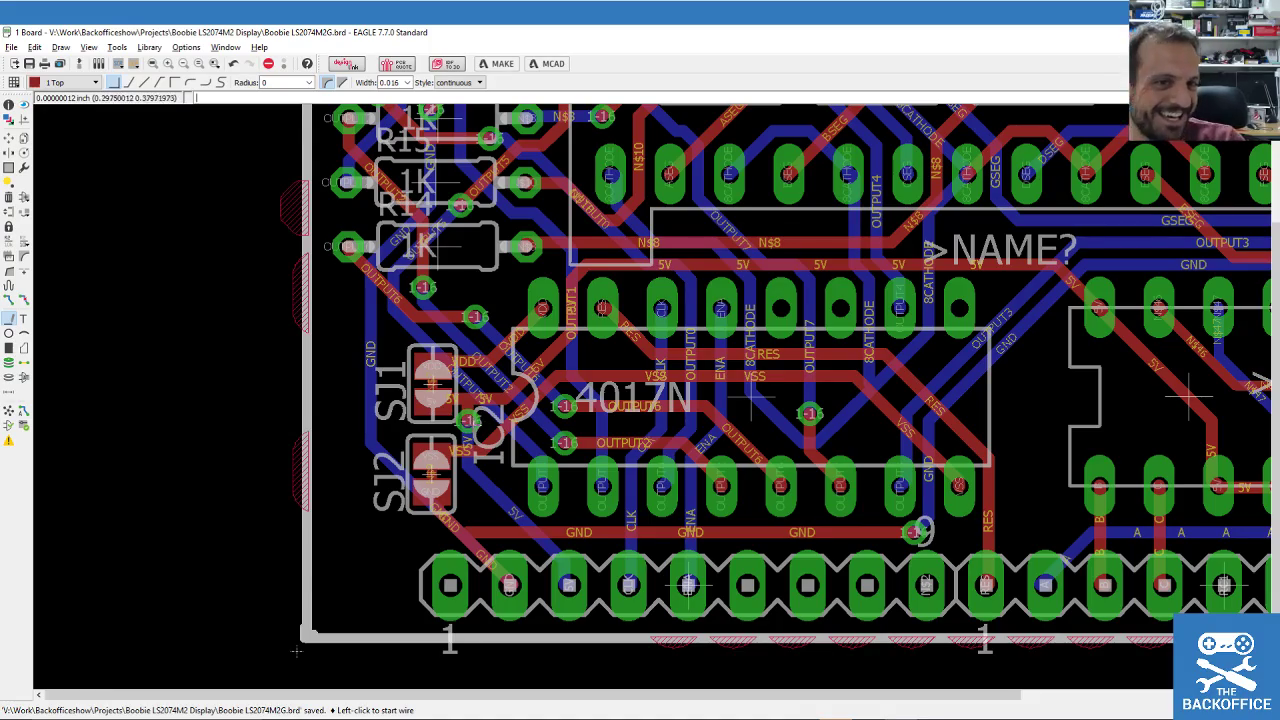
scroll(511, 482, down, 2)
scroll(495, 400, down, 2)
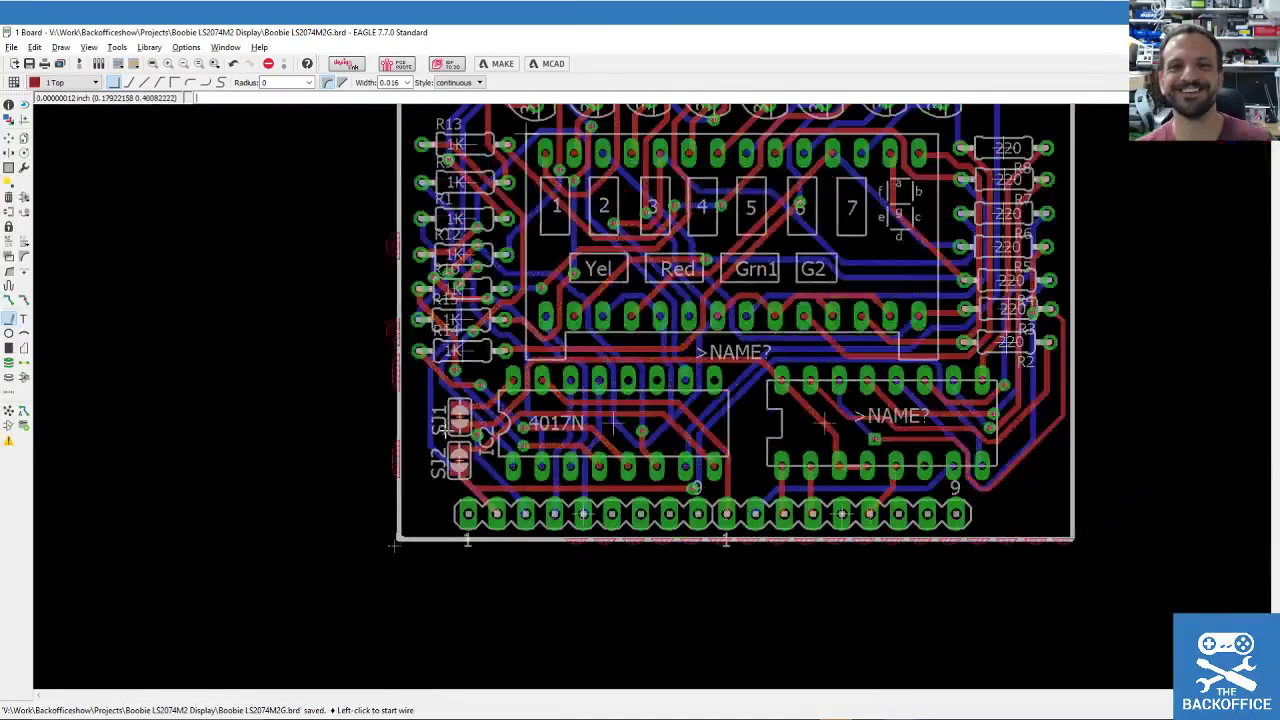
scroll(653, 310, down, 3)
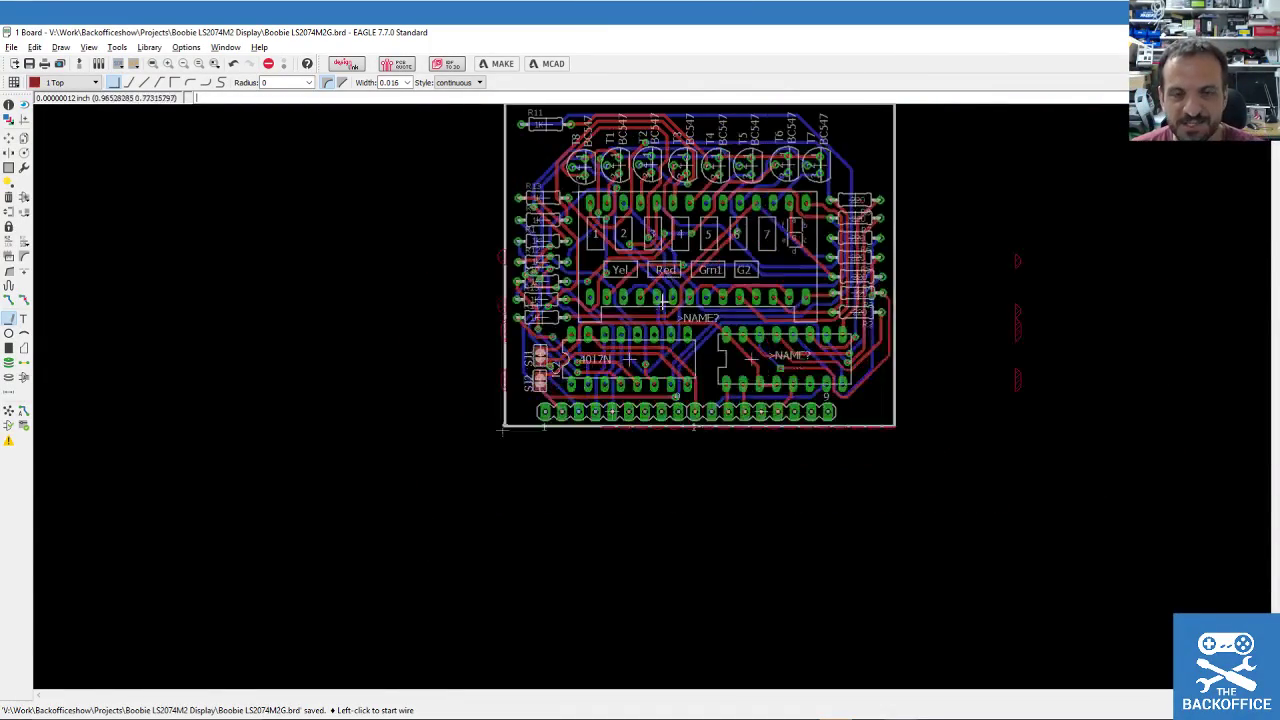
scroll(690, 155, up, 2)
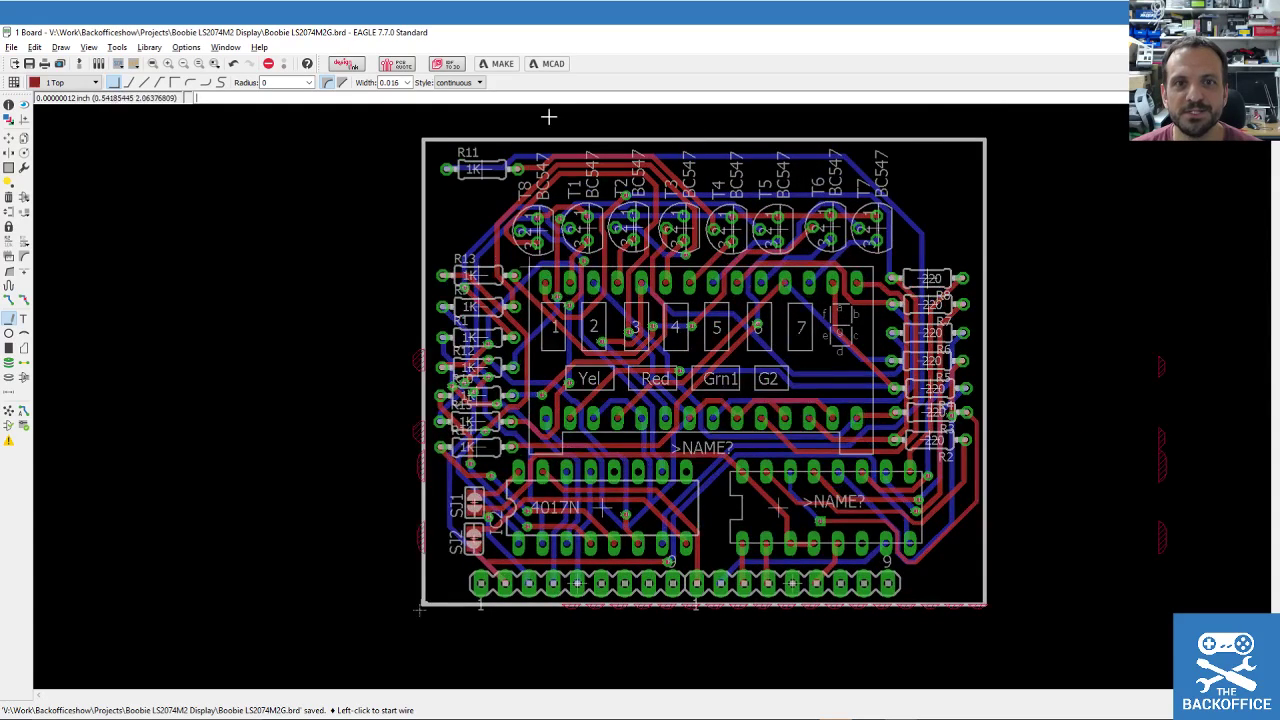
click(30, 64)
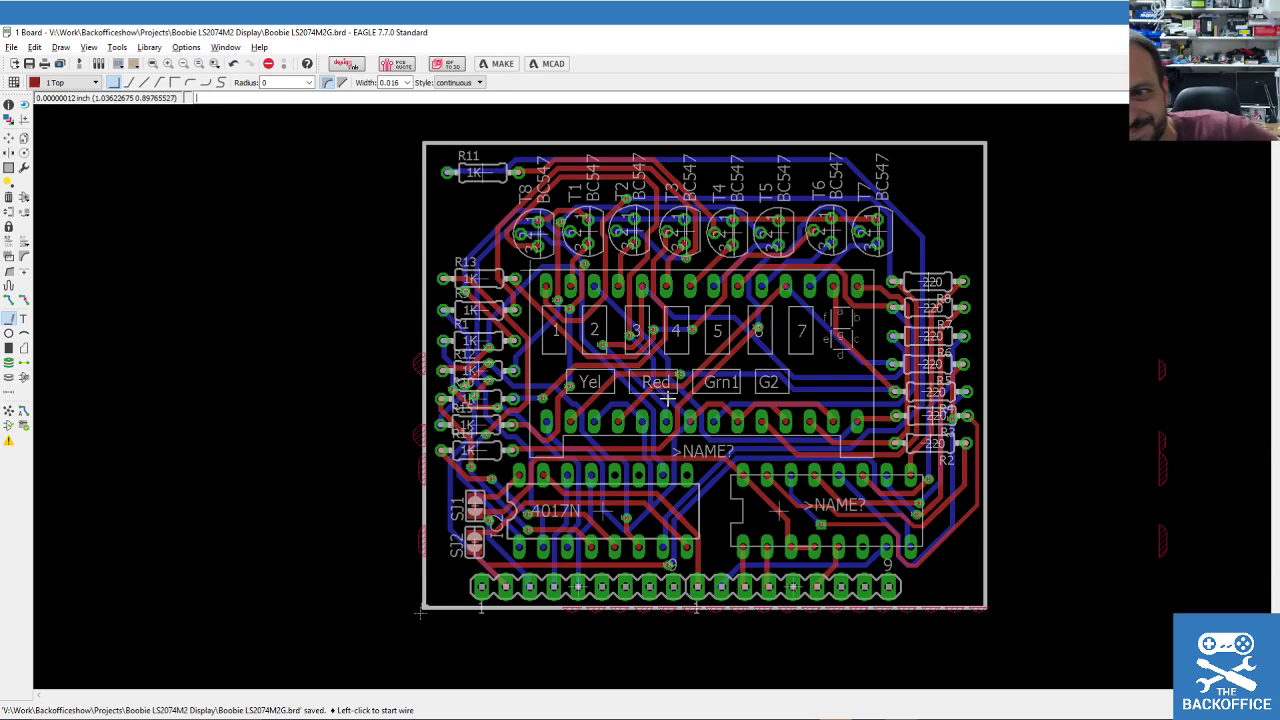
click(24, 256)
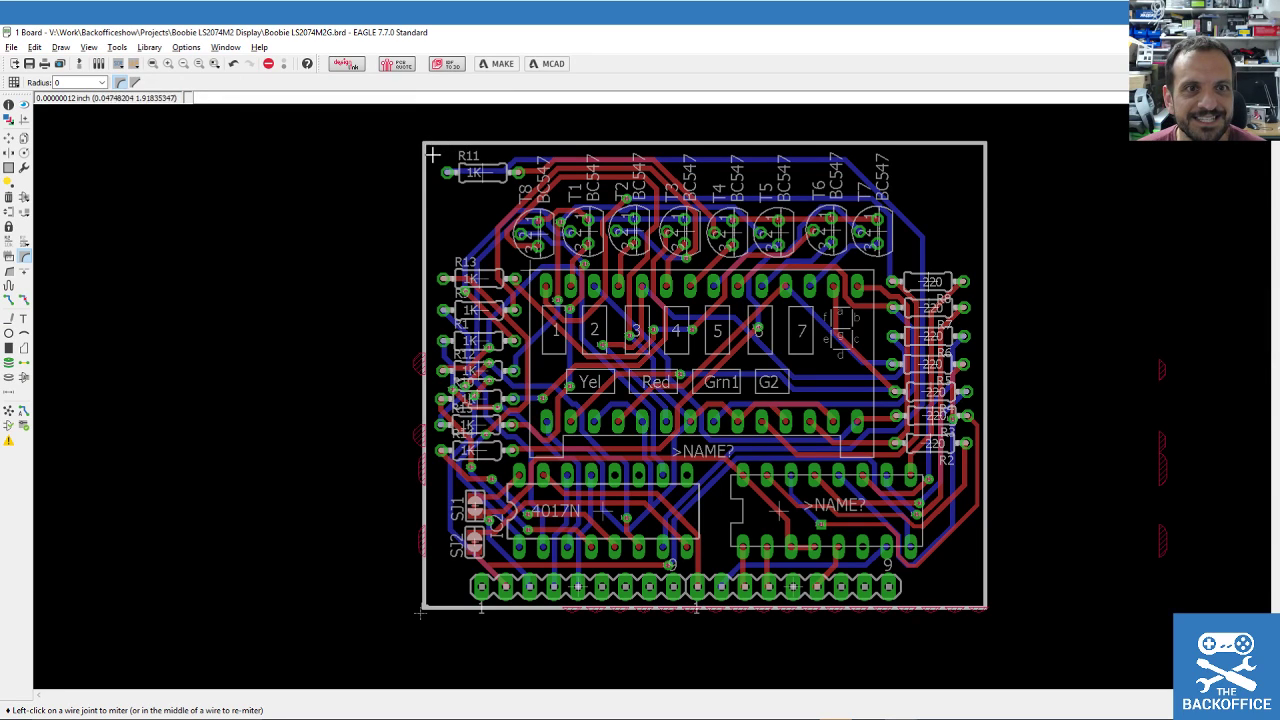
Set the Miter radius to 0.1 and round the board outline's top-left corner.
scroll(416, 112, up, 2)
scroll(416, 112, up, 2)
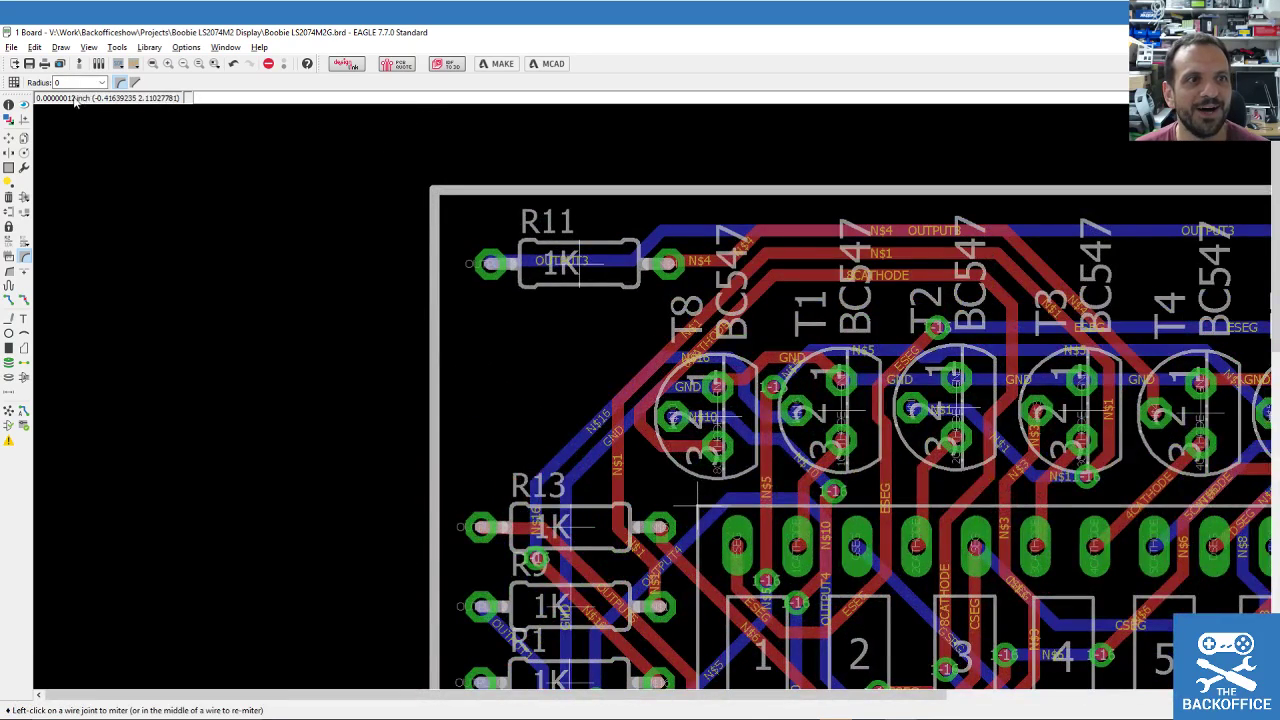
click(101, 82)
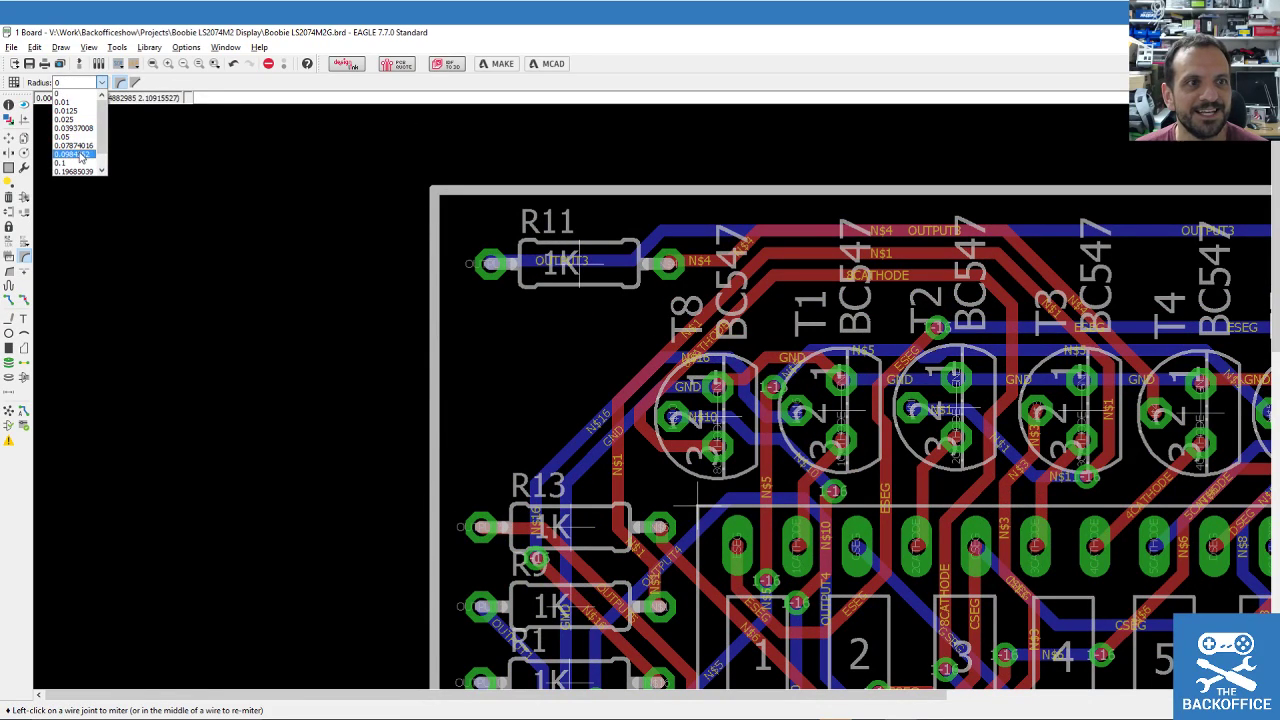
click(76, 162)
click(434, 189)
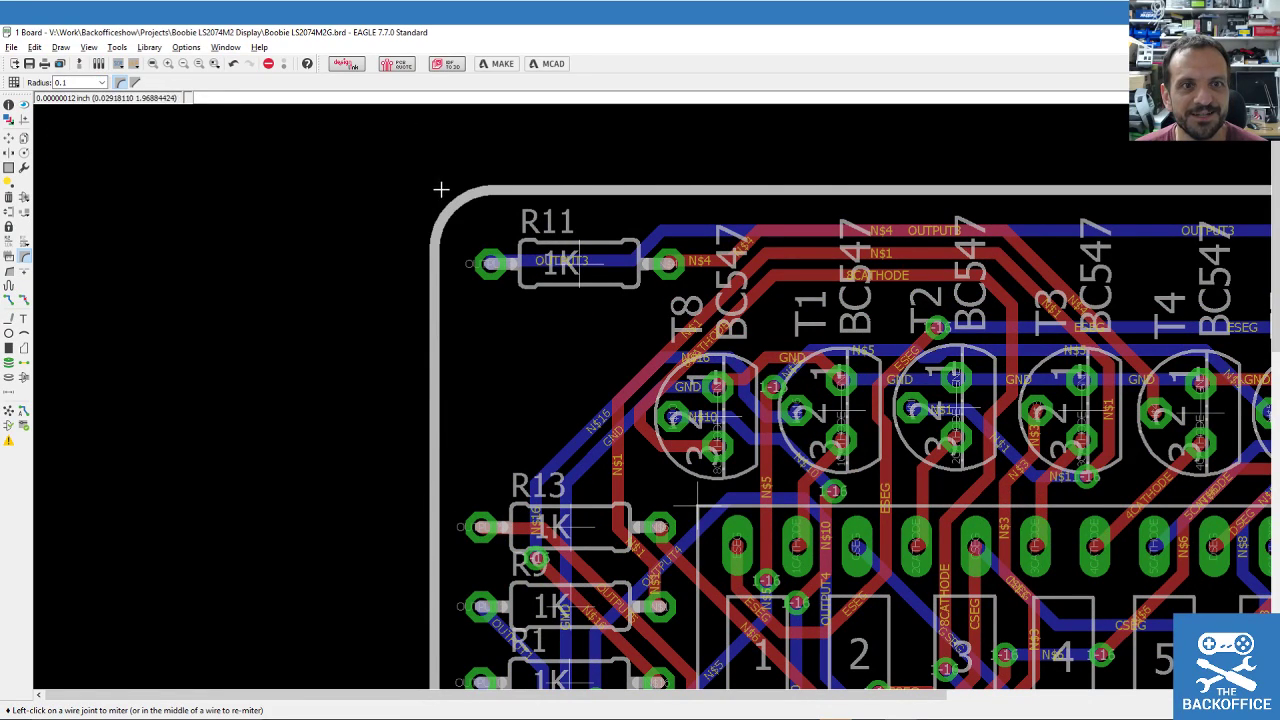
scroll(474, 194, down, 2)
scroll(812, 190, down, 2)
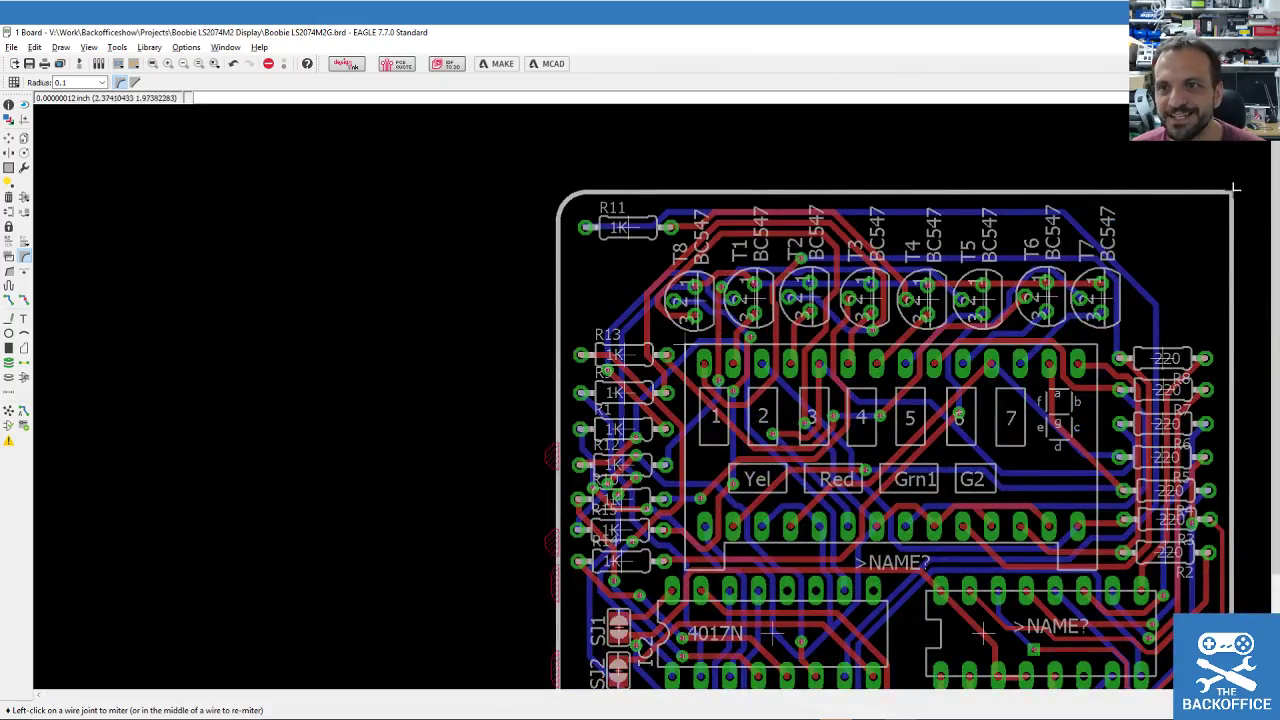
scroll(746, 156, down, 3)
scroll(1040, 463, up, 4)
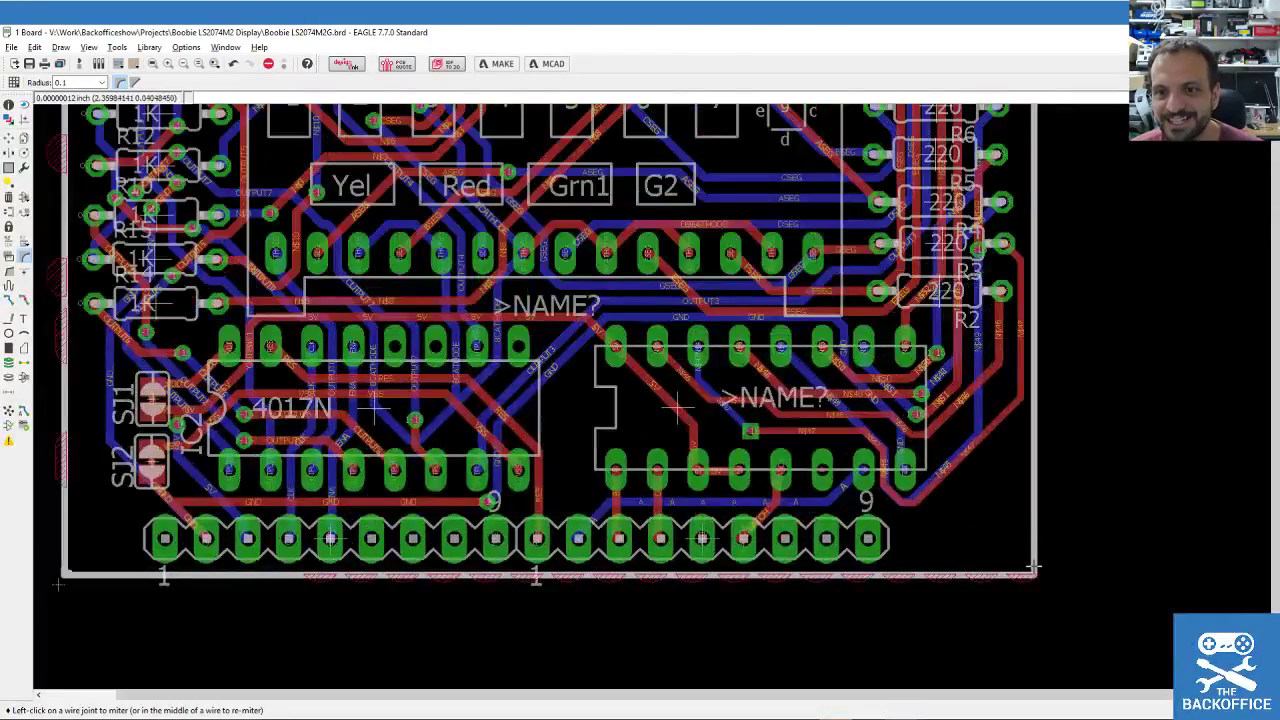
scroll(1008, 575, down, 1)
scroll(297, 577, up, 1)
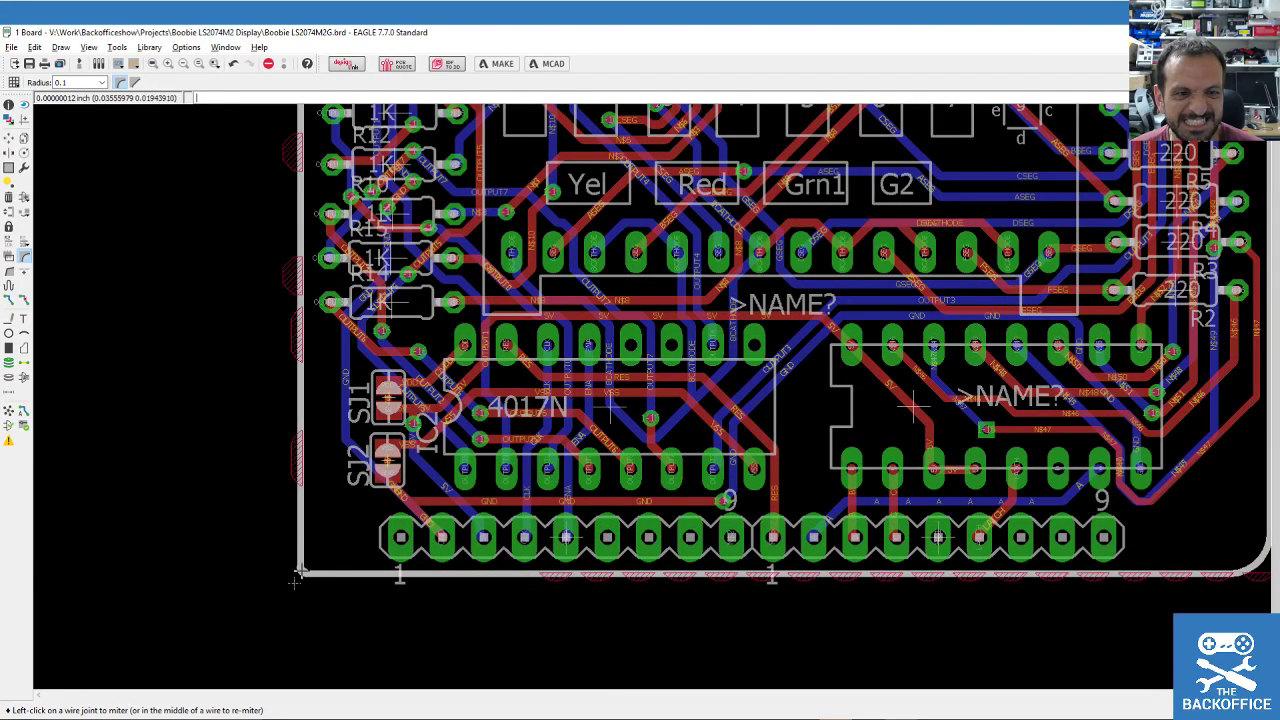
scroll(293, 582, up, 1)
scroll(305, 575, up, 2)
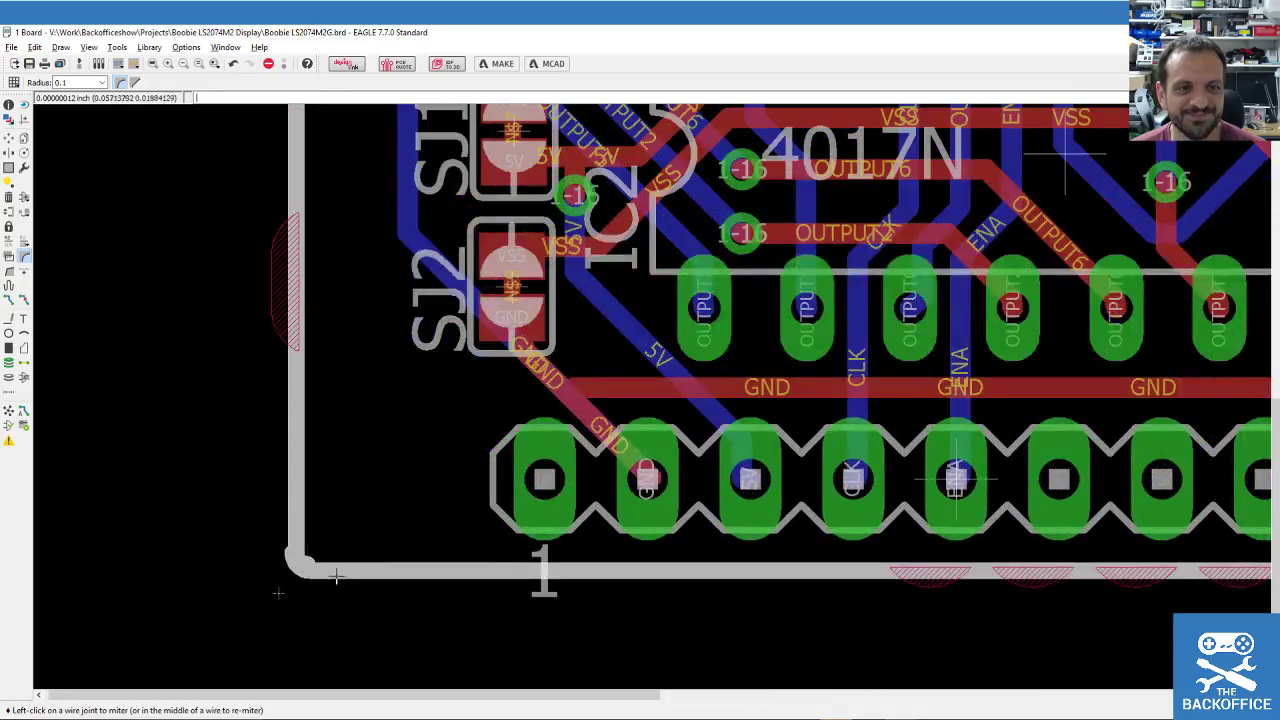
scroll(222, 541, up, 1)
scroll(222, 541, down, 5)
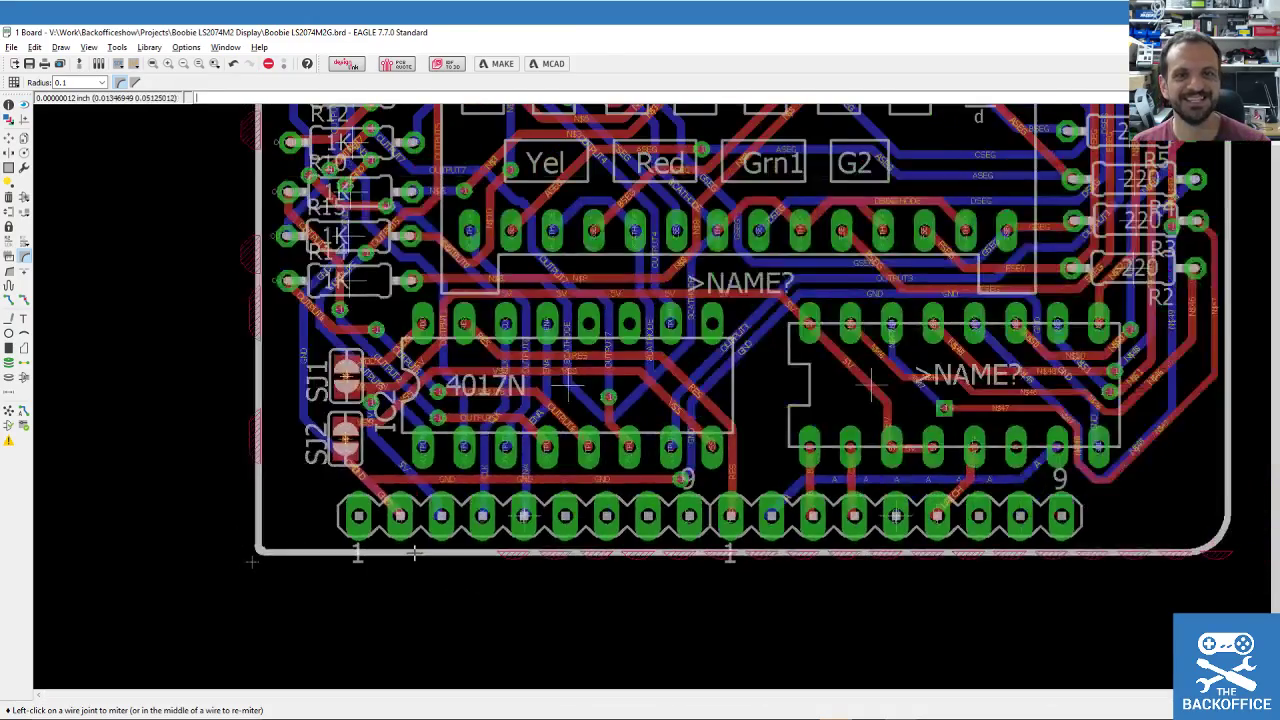
scroll(400, 492, down, 1)
scroll(385, 530, up, 1)
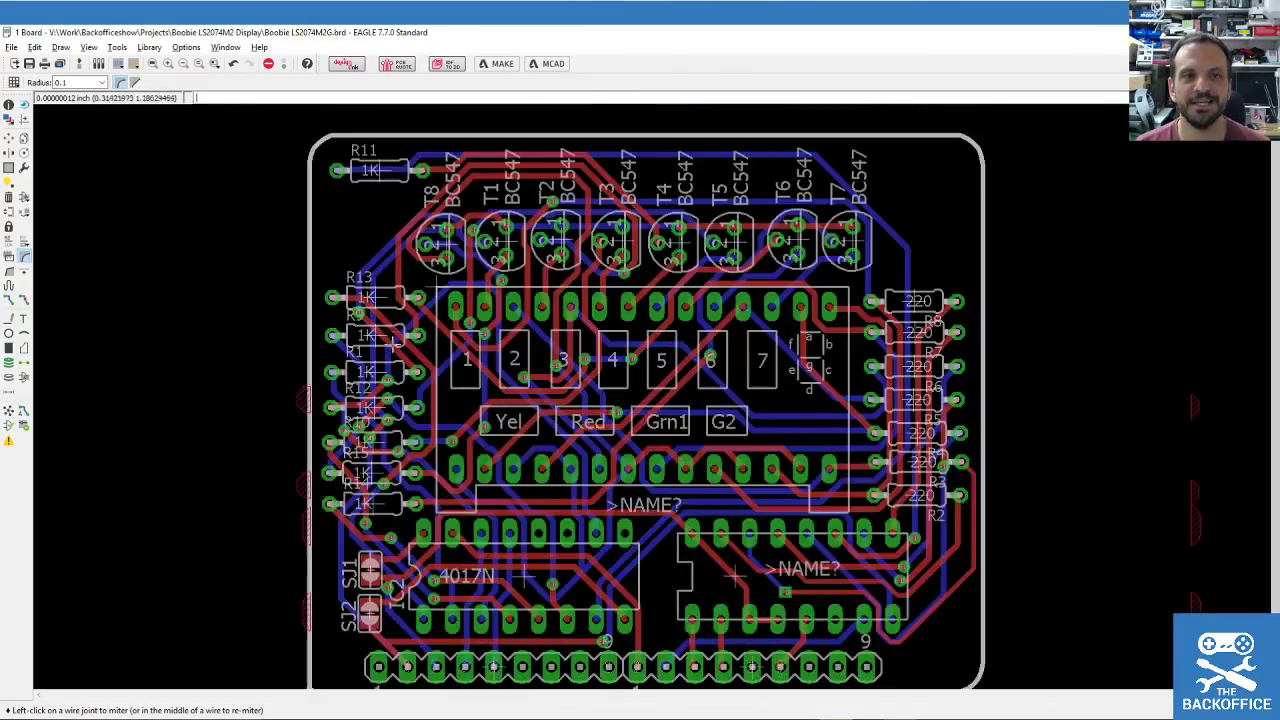
scroll(370, 565, down, 1)
scroll(355, 600, up, 1)
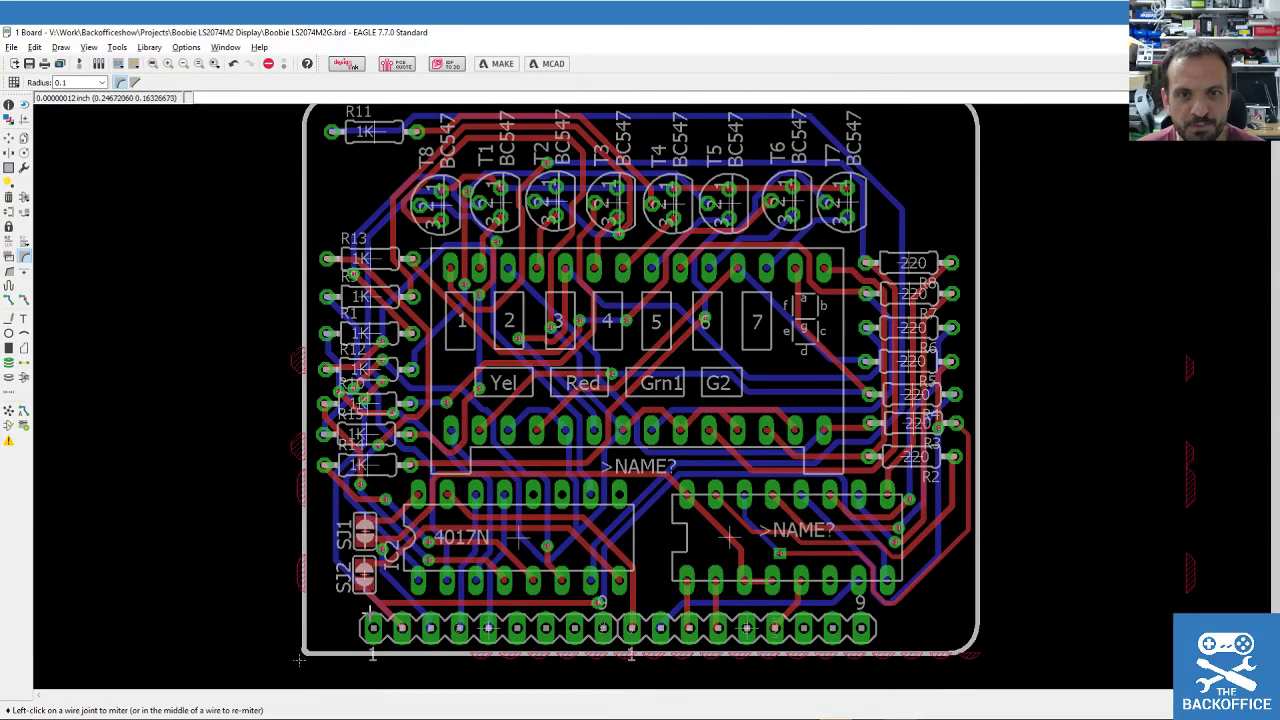
scroll(481, 480, down, 1)
scroll(481, 480, up, 1)
scroll(481, 480, down, 1)
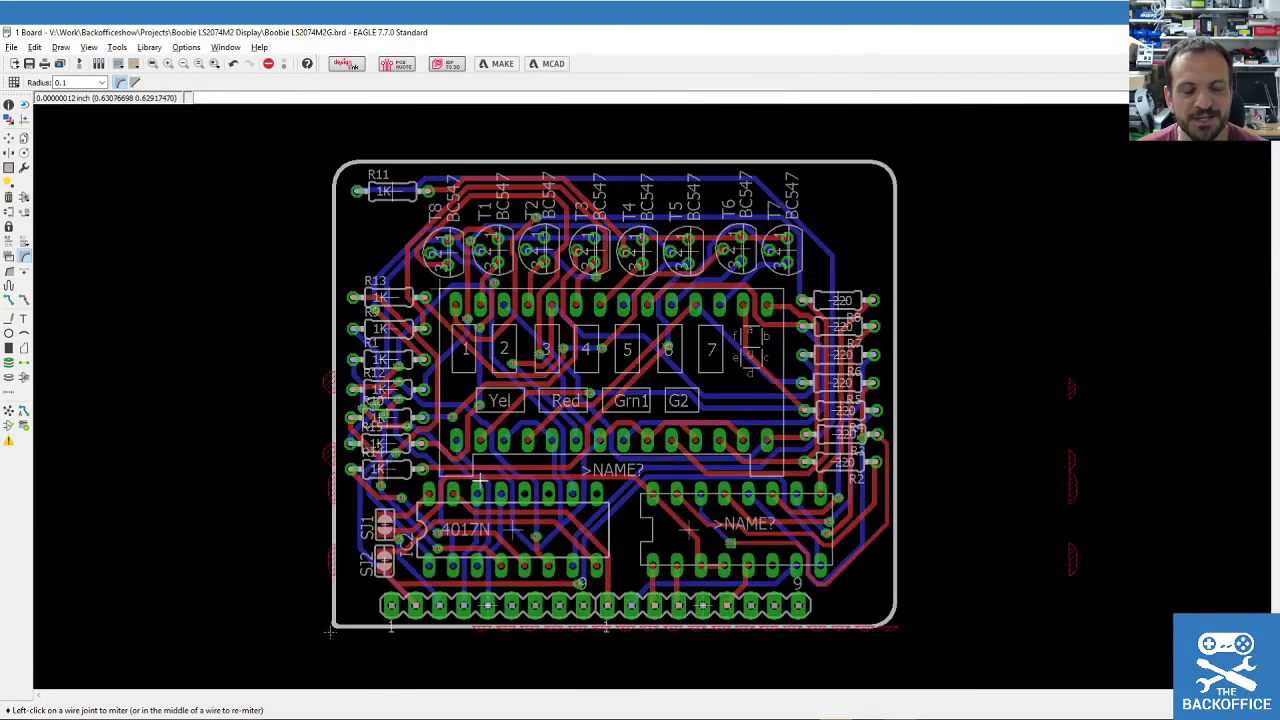
Save the board with its rounded outline corners.
click(29, 64)
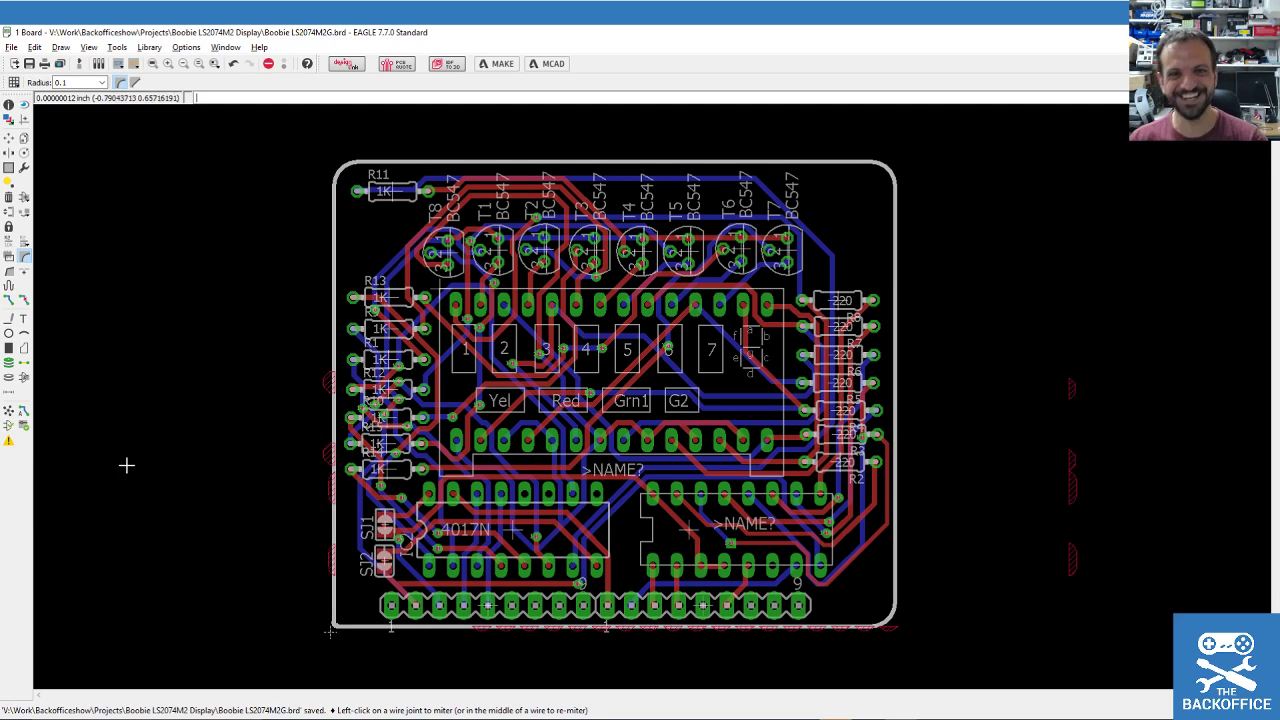
scroll(174, 491, down, 1)
key(ctrl+s)
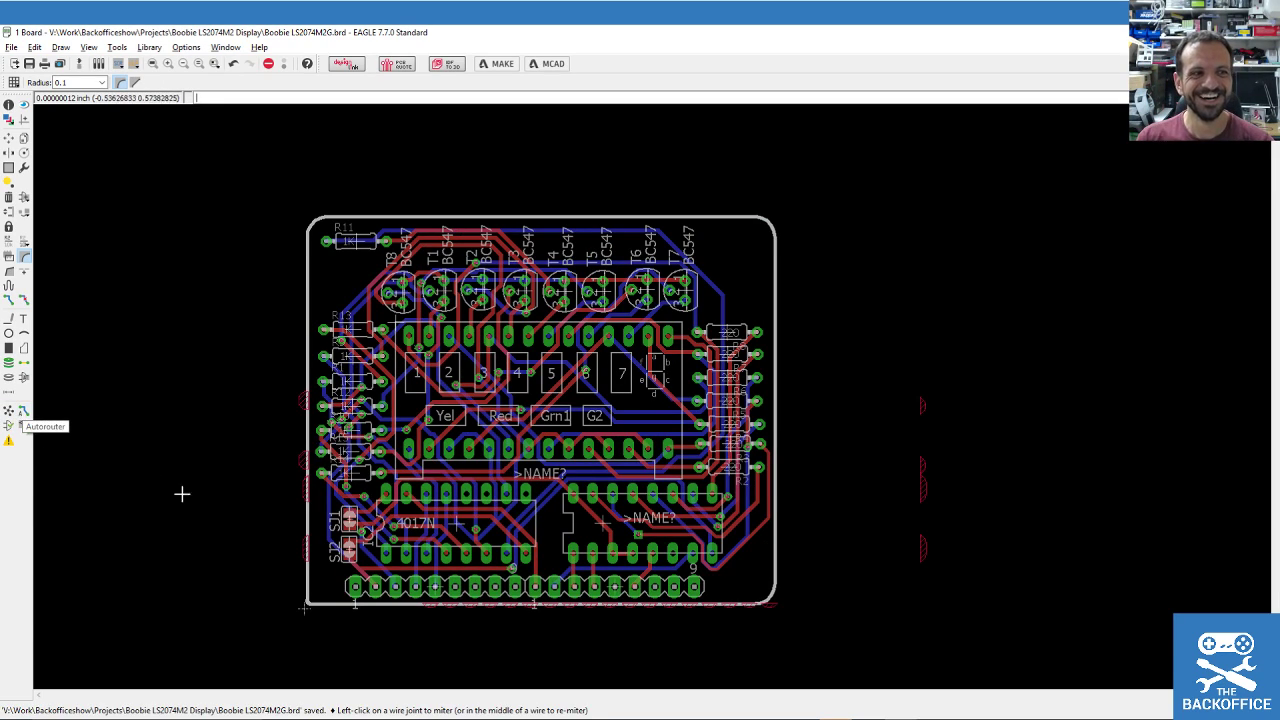
scroll(240, 490, down, 1)
scroll(225, 550, up, 2)
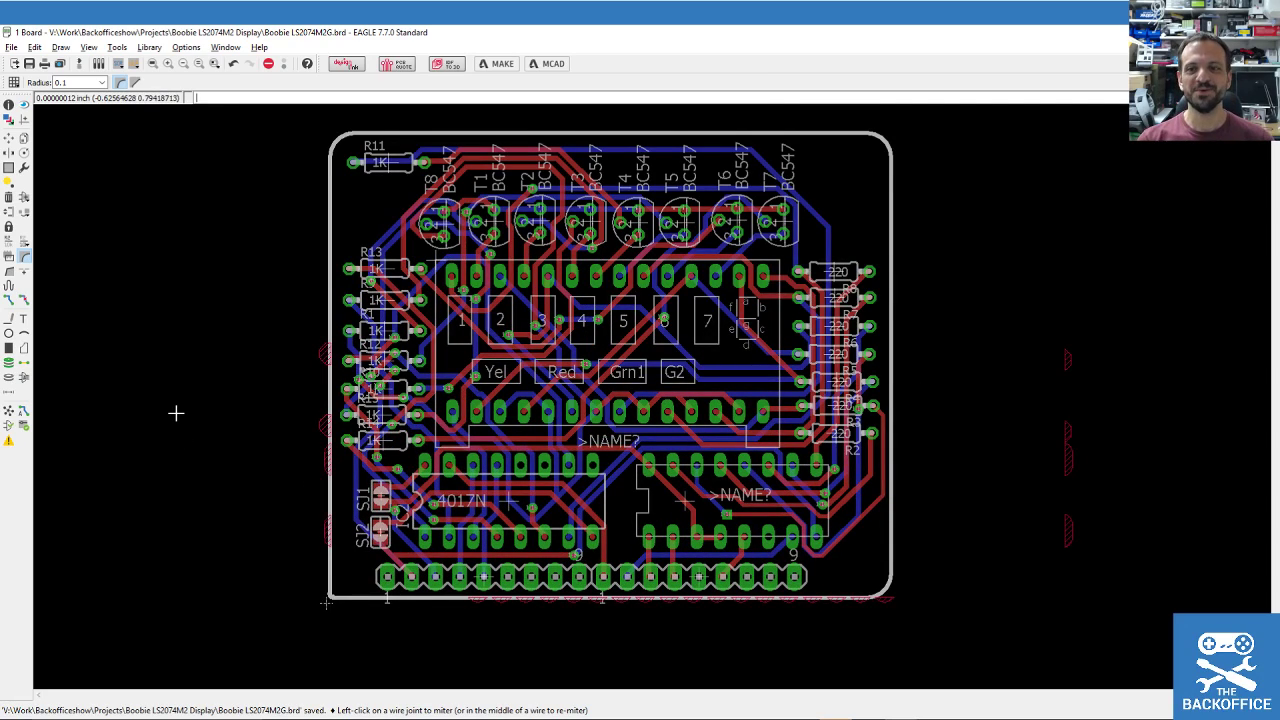